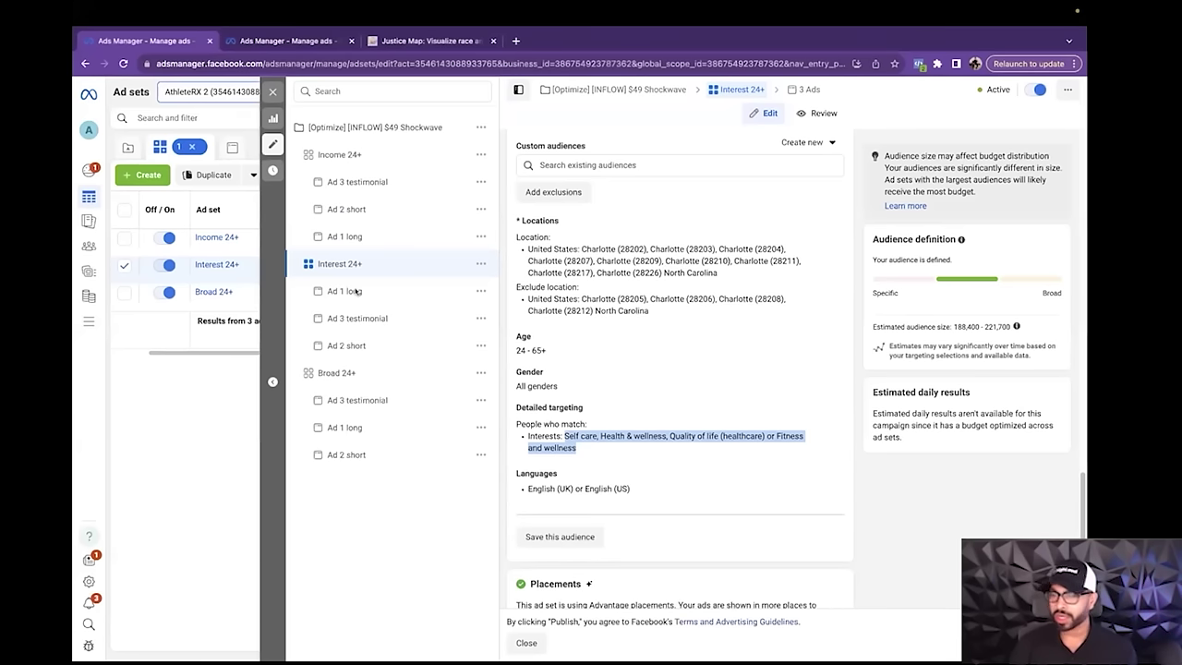
Step: Clear the detailed targeting selection and open the Interest 24+ 'Ad 1 long' ad
{"action": "left_click", "coordinate": [405, 577]}
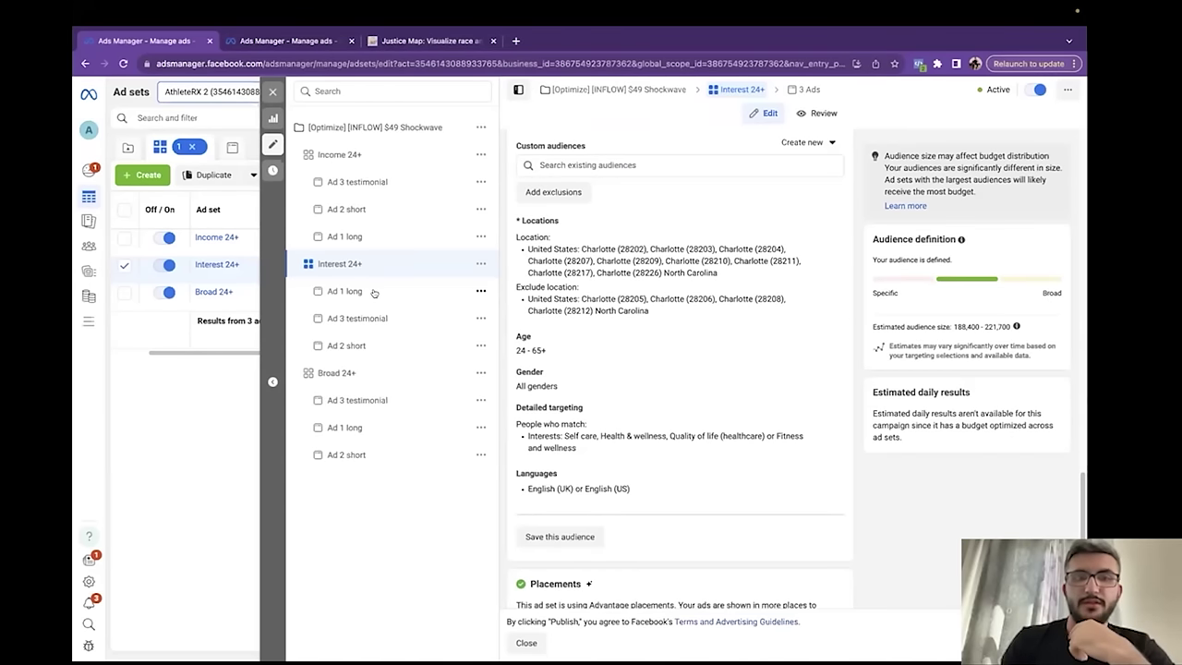
{"action": "left_click", "coordinate": [374, 291]}
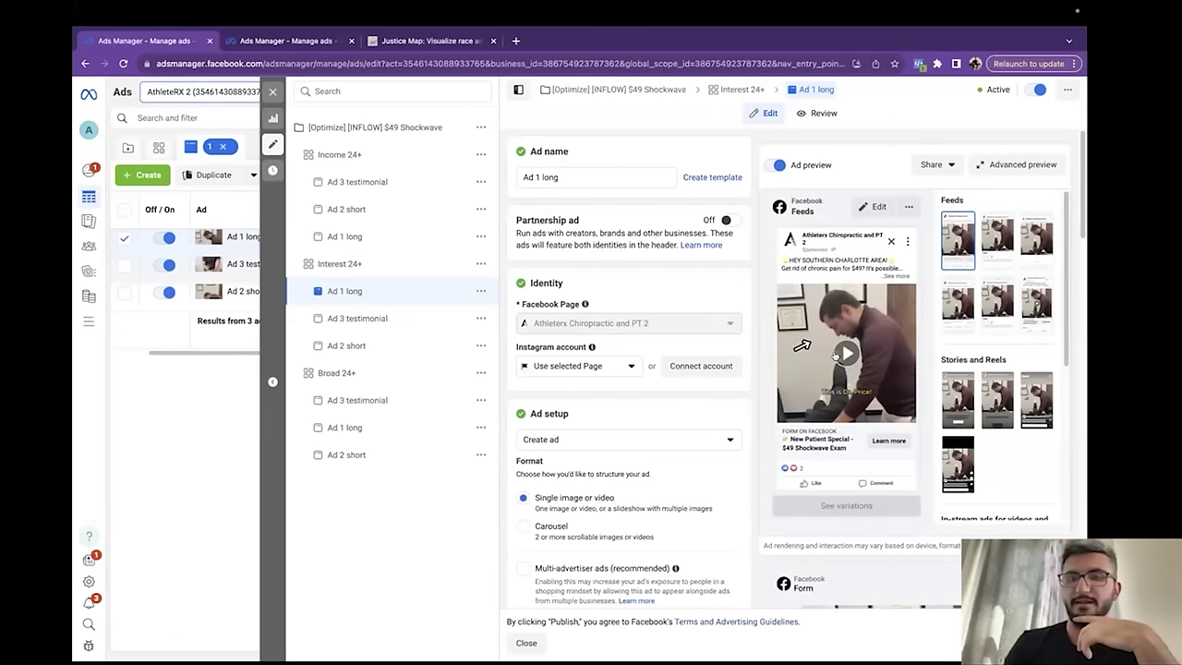
Step: Play the Ad 1 long preview video and expand it to a full-size preview
{"action": "scroll", "coordinate": [851, 346], "scroll_direction": "up", "scroll_amount": 5}
{"action": "scroll", "coordinate": [802, 360], "scroll_direction": "right", "scroll_amount": 2}
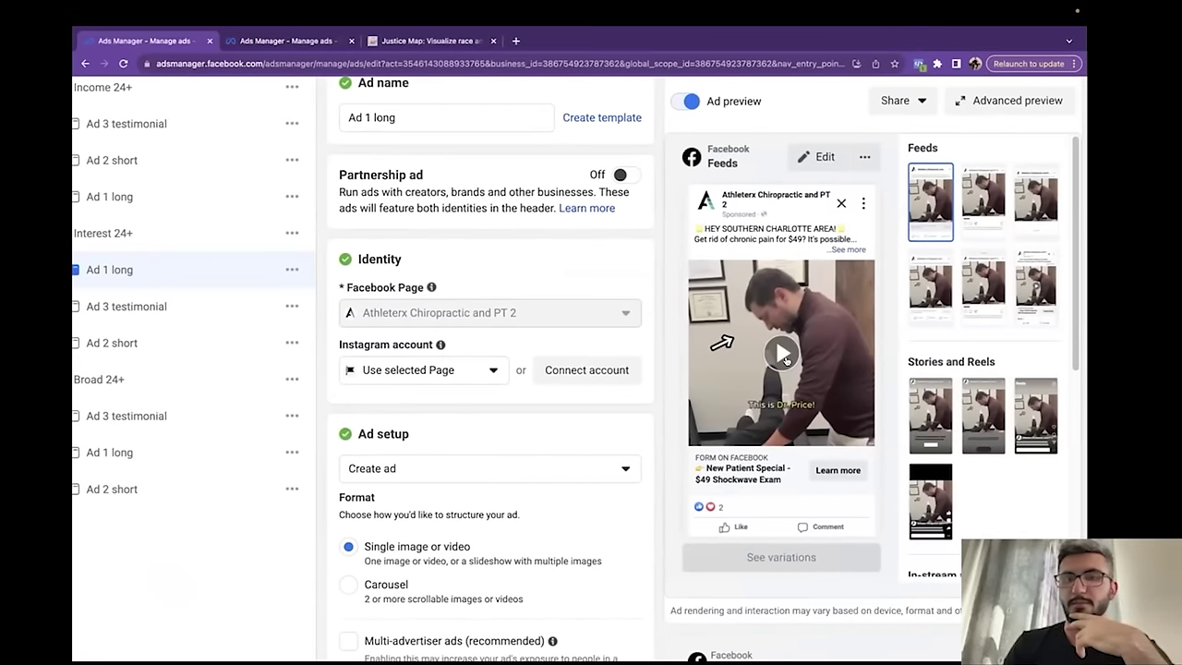
{"action": "left_click", "coordinate": [784, 354]}
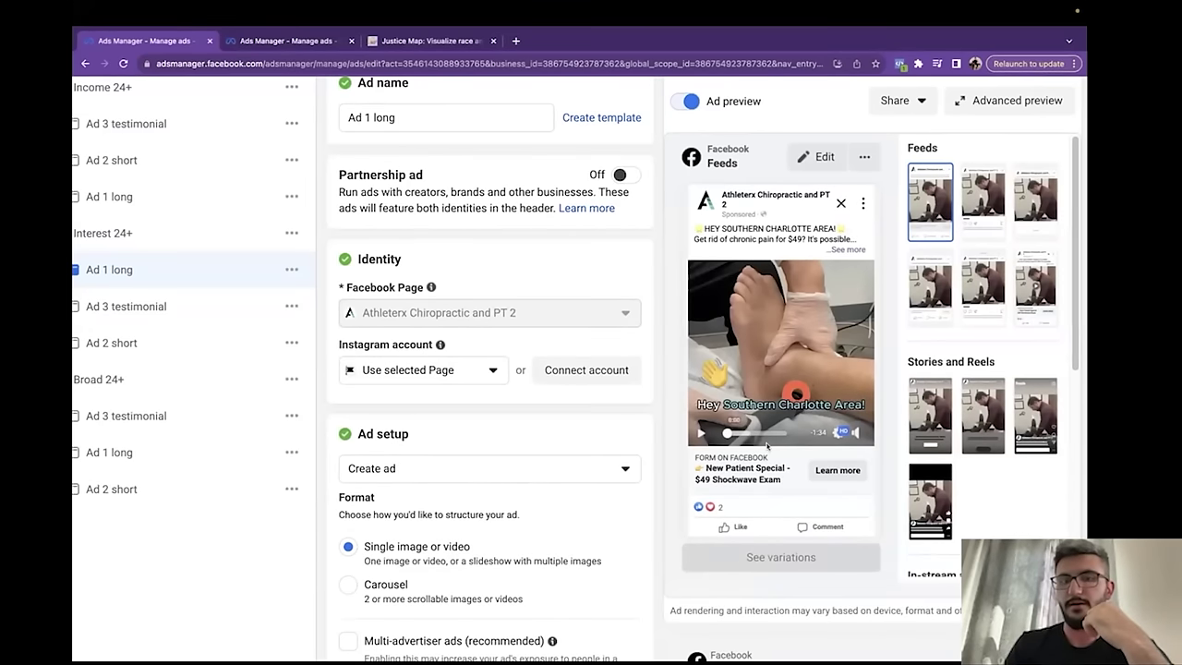
{"action": "left_click", "coordinate": [864, 156]}
{"action": "left_click", "coordinate": [877, 227]}
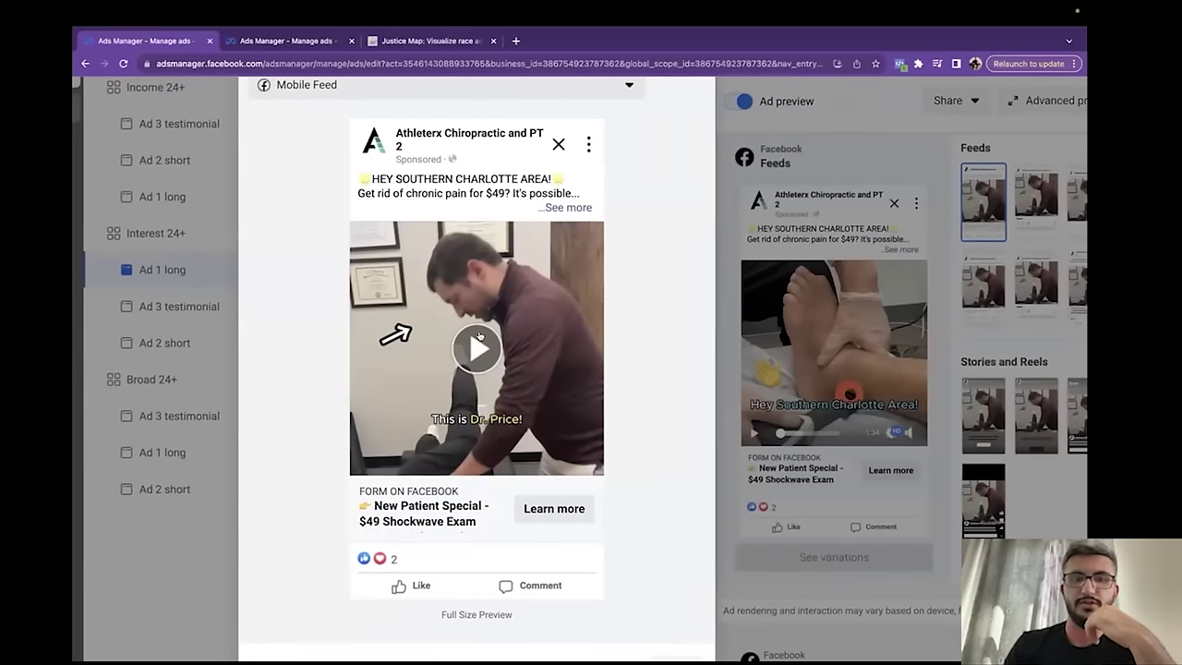
{"action": "scroll", "coordinate": [461, 336], "scroll_direction": "up", "scroll_amount": 5}
{"action": "scroll", "coordinate": [479, 335], "scroll_direction": "up", "scroll_amount": 5}
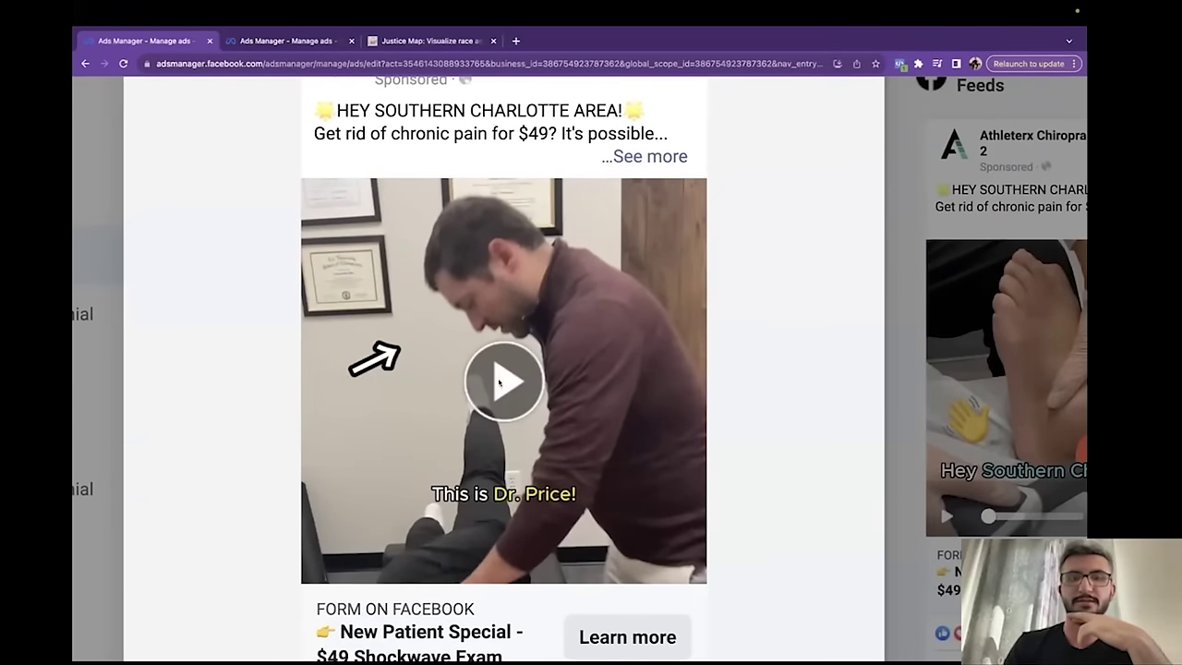
{"action": "left_click", "coordinate": [499, 381]}
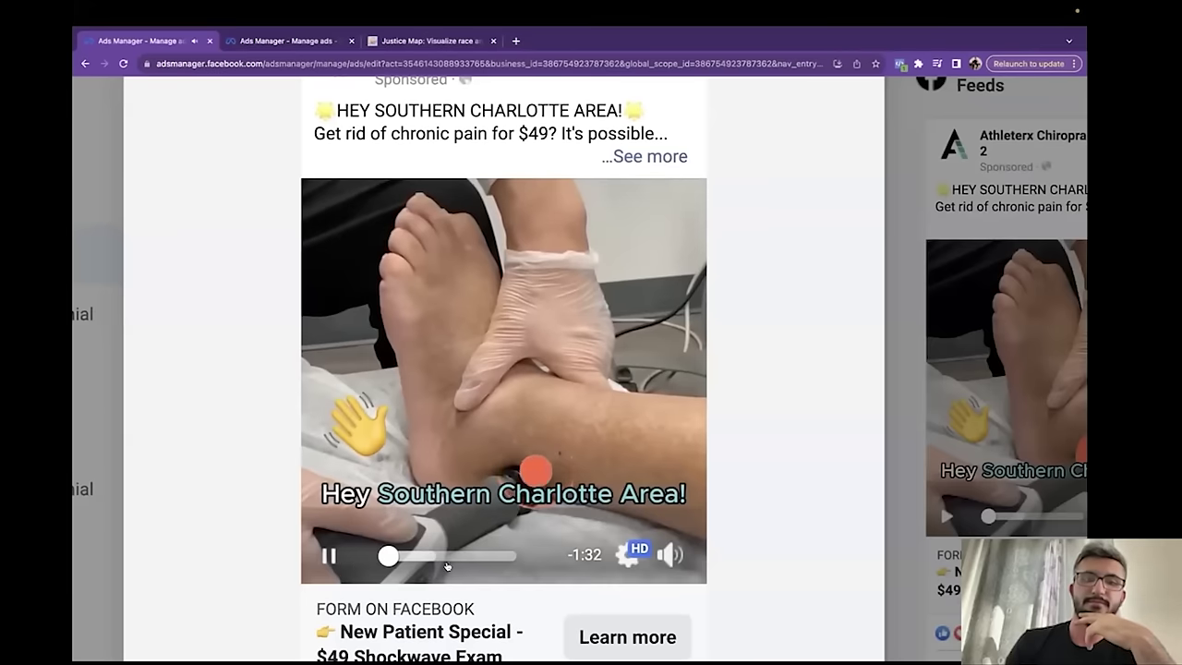
Step: Turn the volume down, then scrub through 0:09, 0:47 and 1:13 to the shockwave scene
{"action": "mouse_move", "coordinate": [669, 554]}
{"action": "left_click_drag", "start_coordinate": [669, 482], "coordinate": [667, 523]}
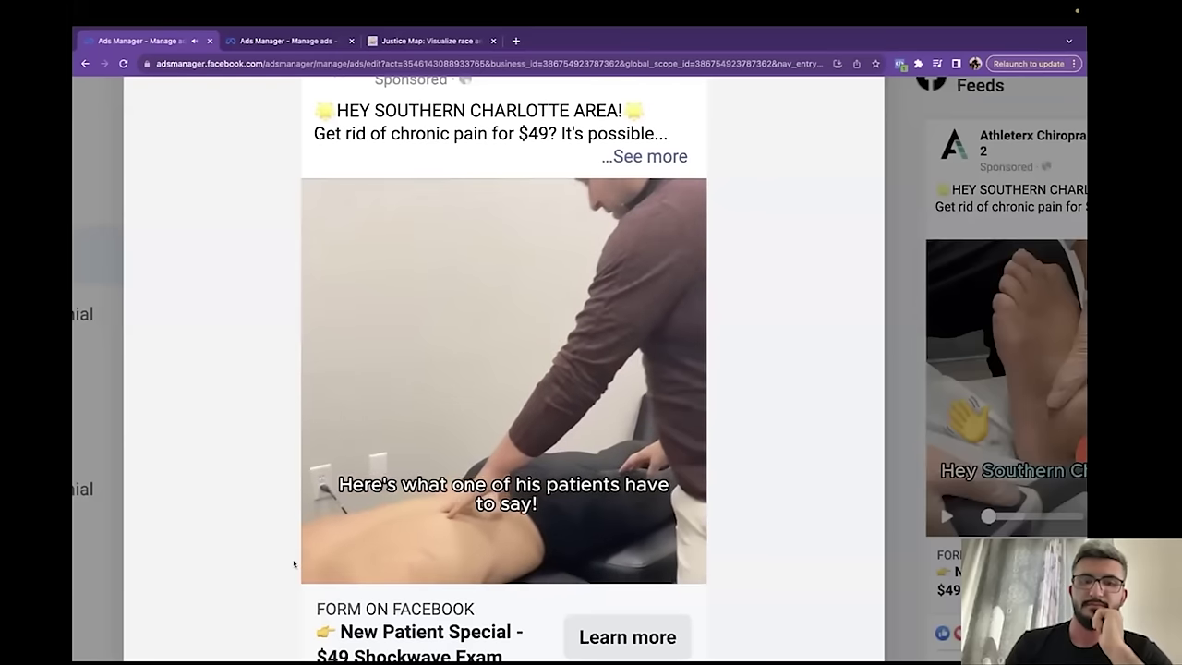
{"action": "mouse_move", "coordinate": [312, 557]}
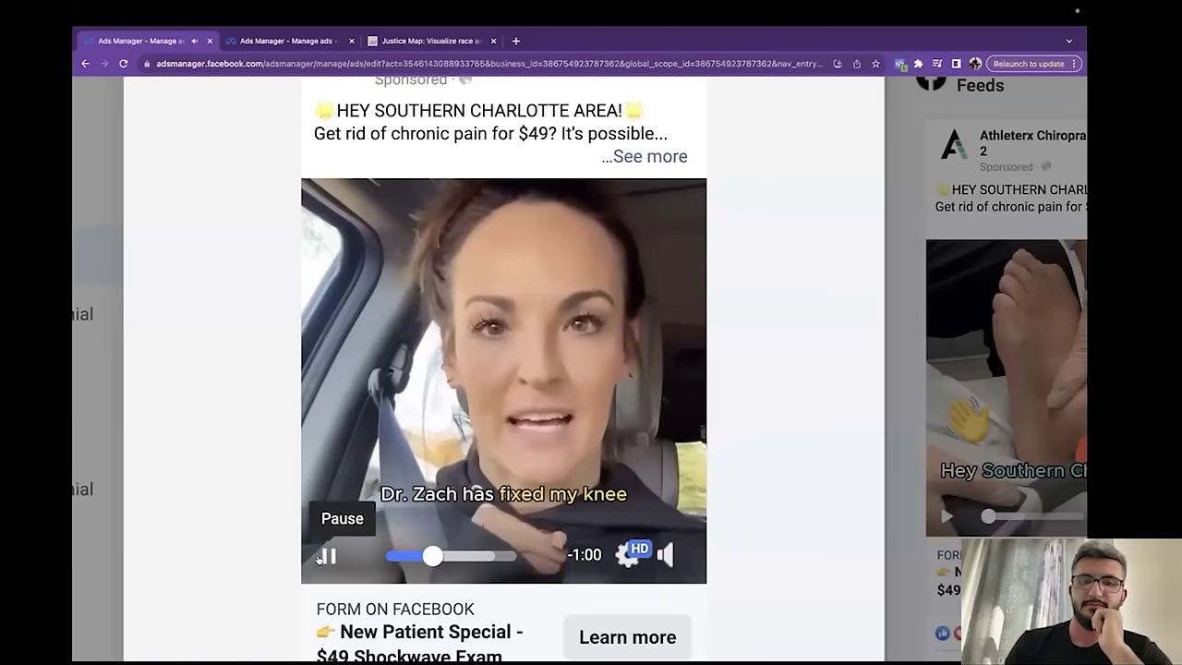
{"action": "left_click", "coordinate": [326, 556]}
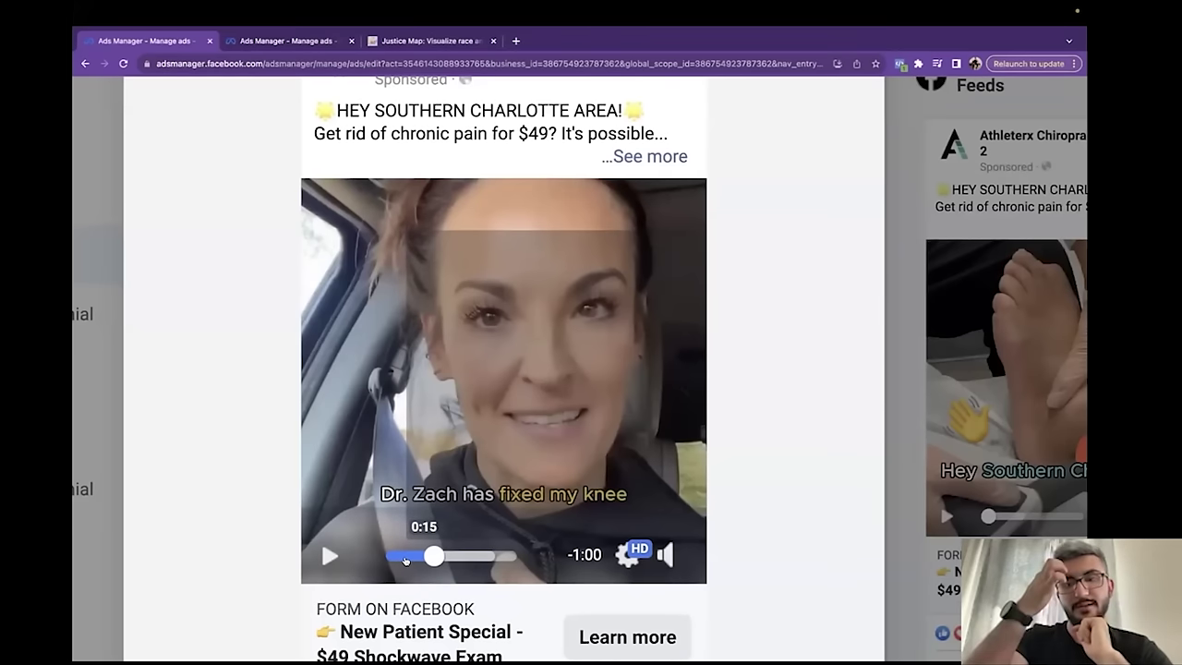
{"action": "left_click", "coordinate": [397, 556]}
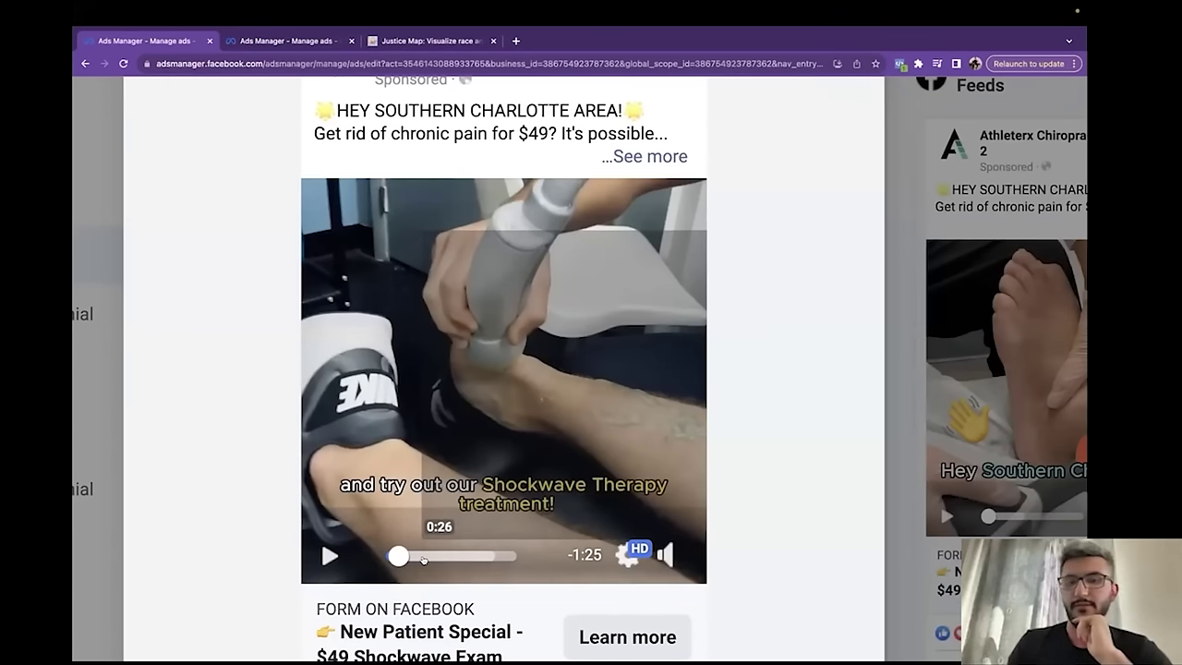
{"action": "left_click", "coordinate": [437, 556]}
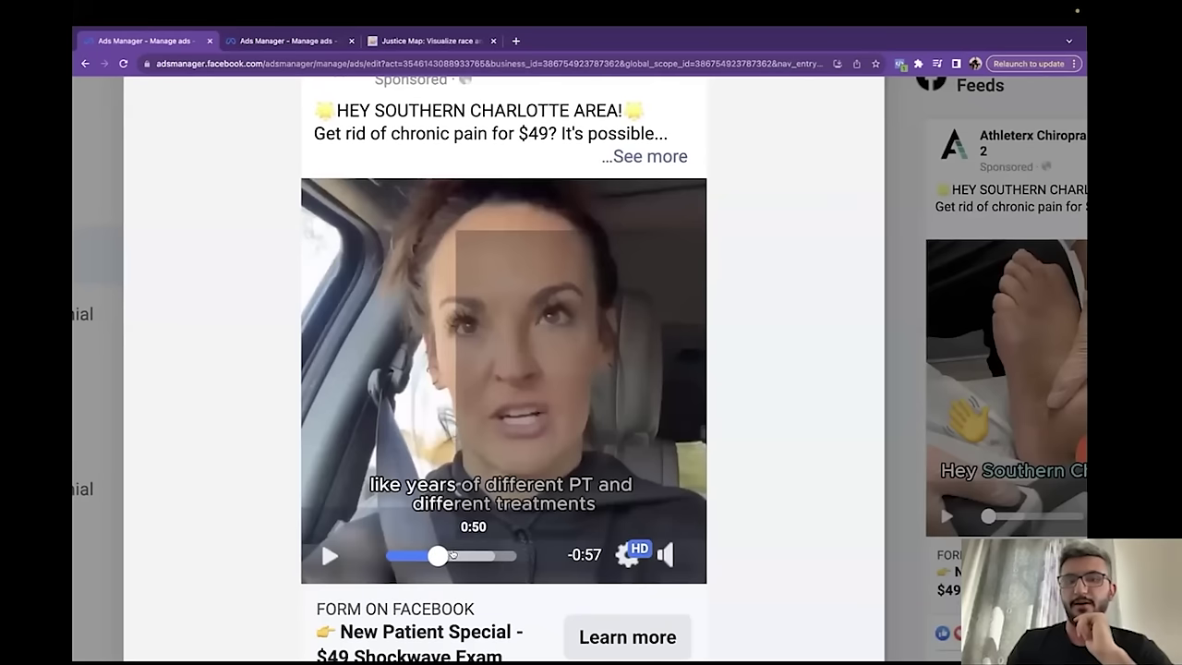
{"action": "left_click_drag", "start_coordinate": [459, 563], "coordinate": [497, 563]}
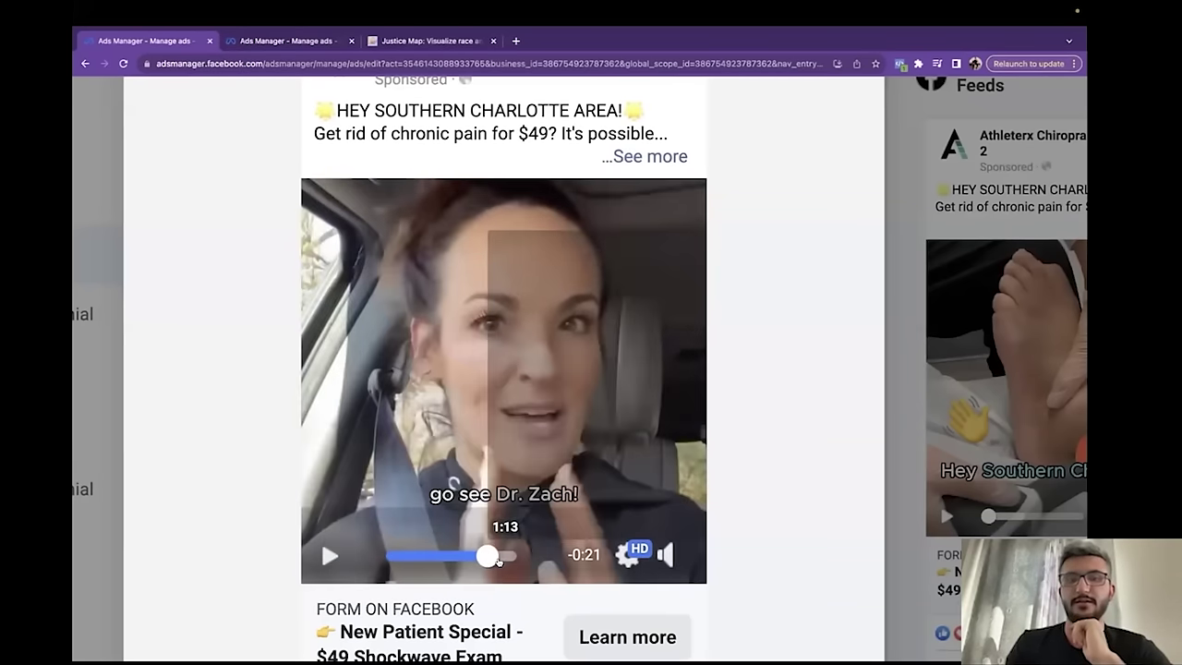
{"action": "left_click", "coordinate": [494, 557]}
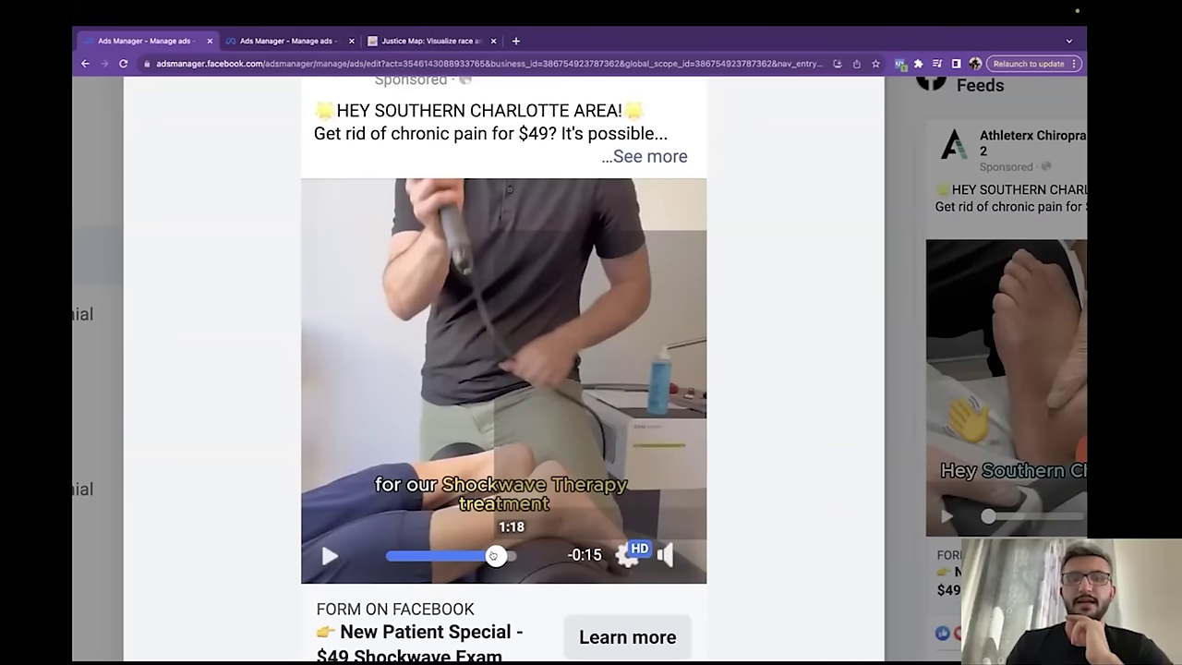
{"action": "left_click", "coordinate": [489, 555]}
{"action": "left_click", "coordinate": [329, 556]}
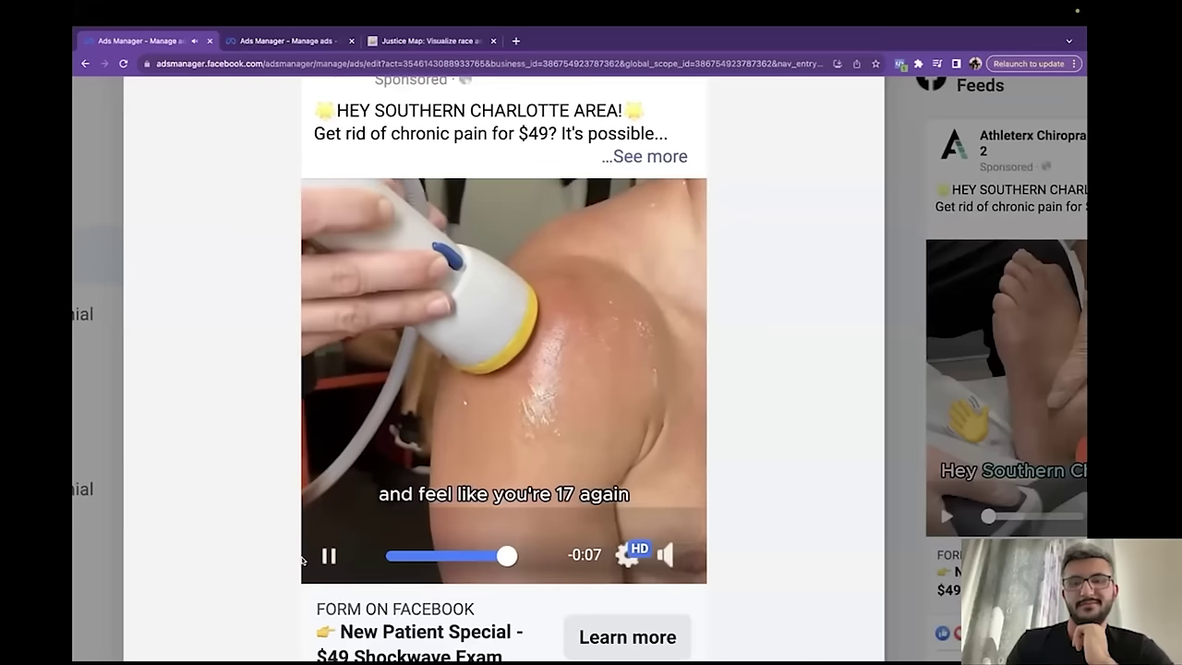
Step: Reset the page zoom to normal and close the full-size preview
{"action": "mouse_move", "coordinate": [313, 563]}
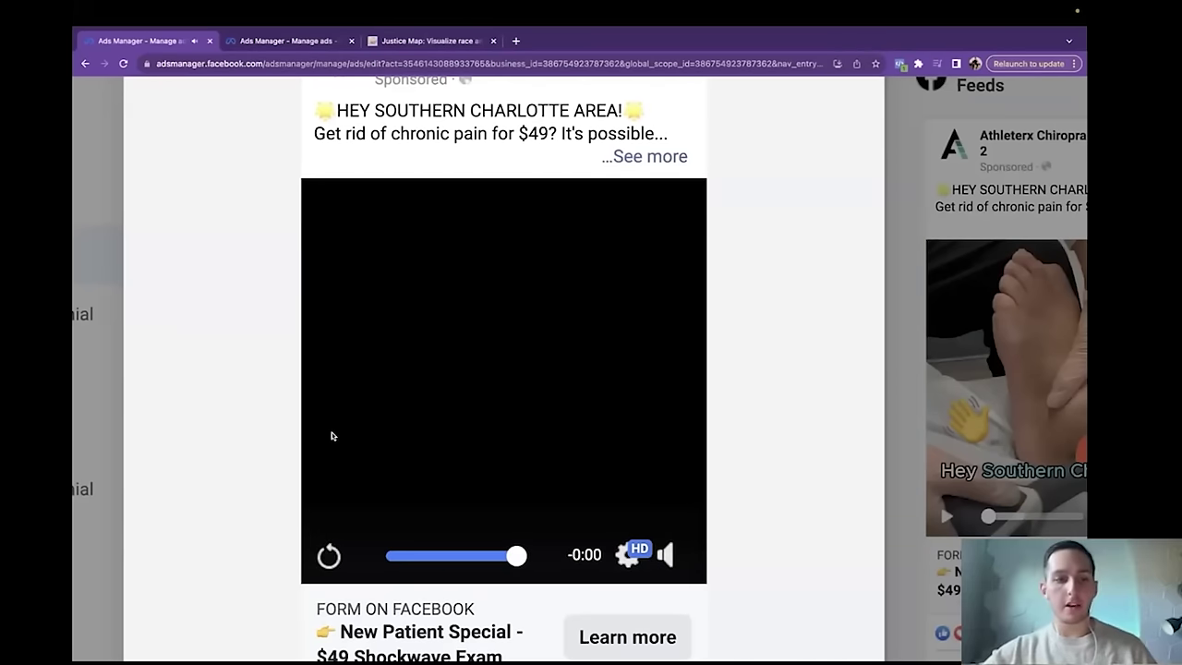
{"action": "key", "text": "ctrl+0"}
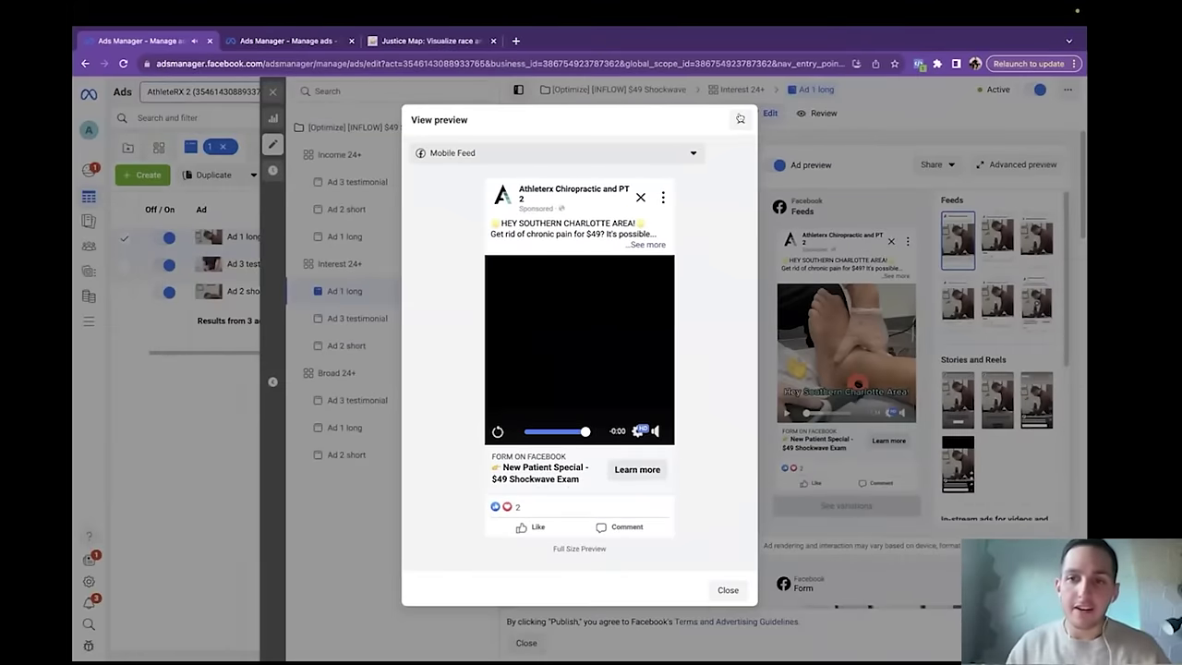
{"action": "key", "text": "Escape"}
Step: Open the Interest 24+ 'Ad 3 testimonial' ad and play, then pause, its preview video
{"action": "left_click", "coordinate": [358, 317]}
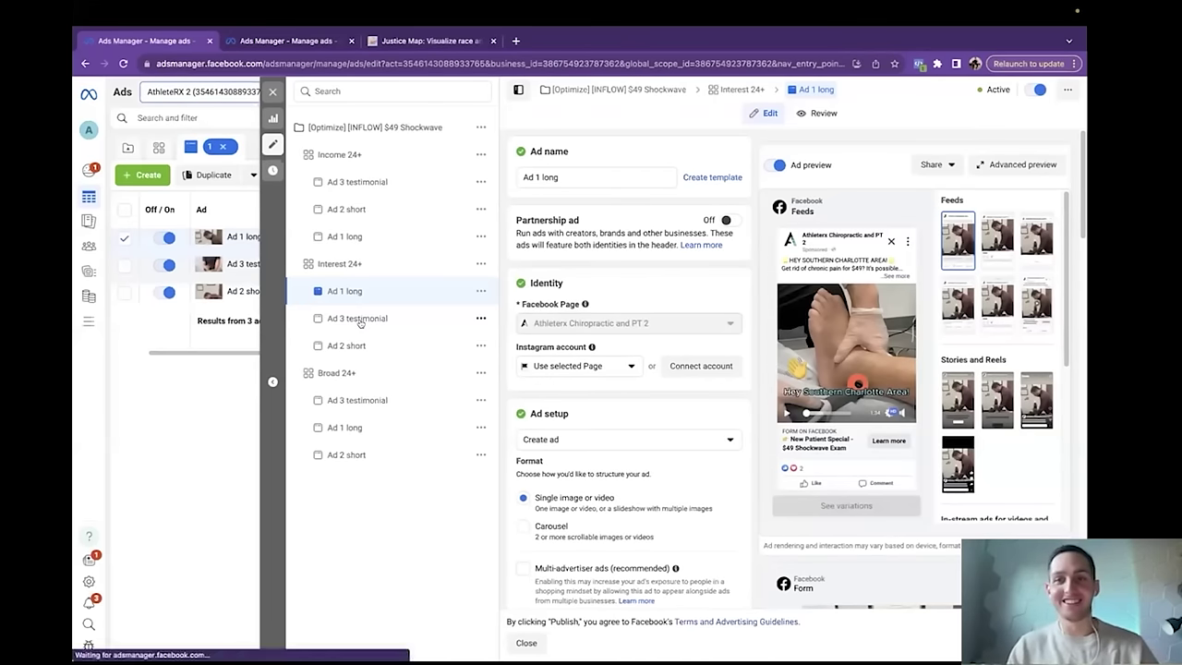
{"action": "scroll", "coordinate": [863, 373], "scroll_direction": "up", "scroll_amount": 5}
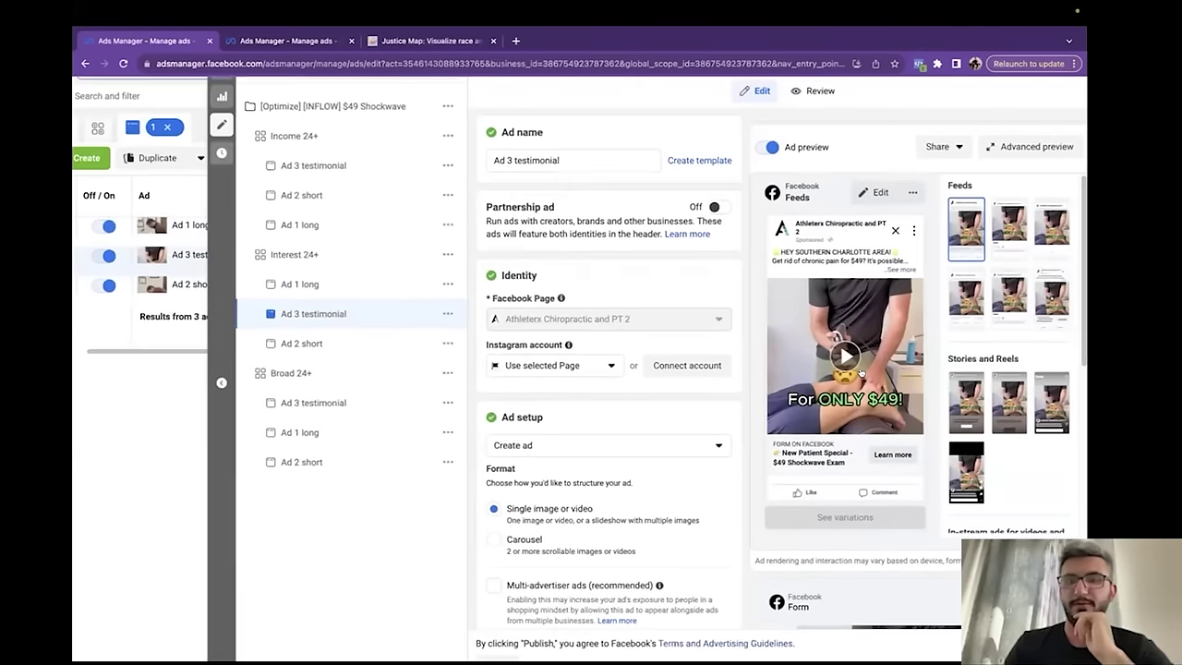
{"action": "scroll", "coordinate": [789, 341], "scroll_direction": "down", "scroll_amount": 2}
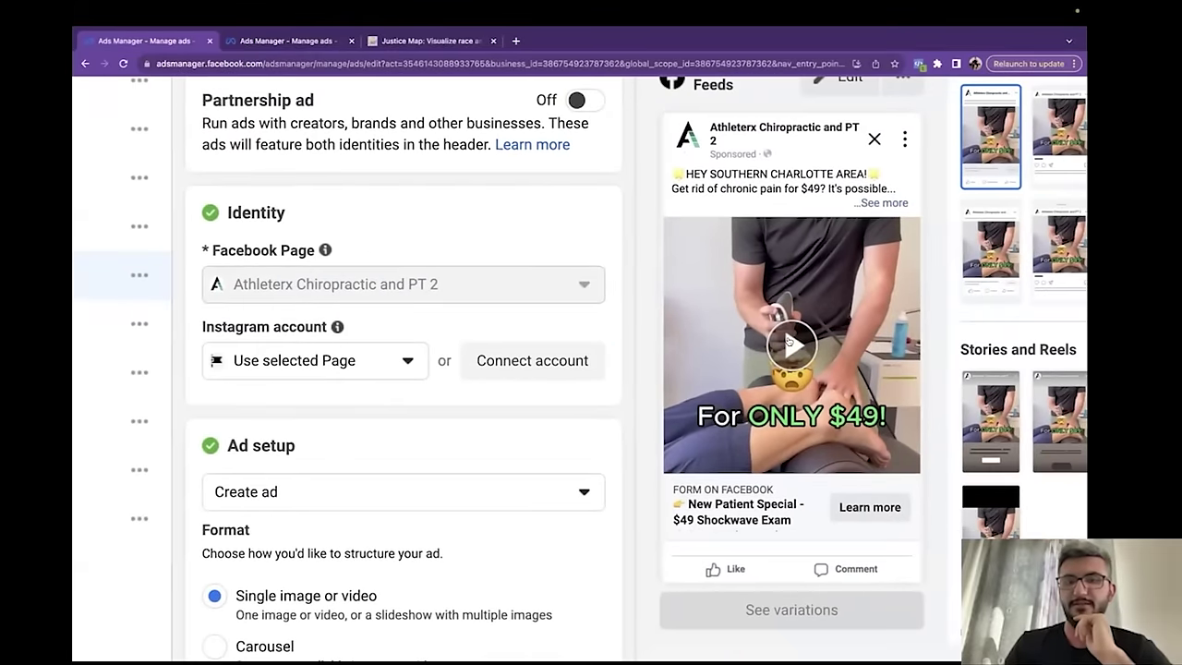
{"action": "left_click", "coordinate": [791, 342]}
{"action": "left_click", "coordinate": [750, 419]}
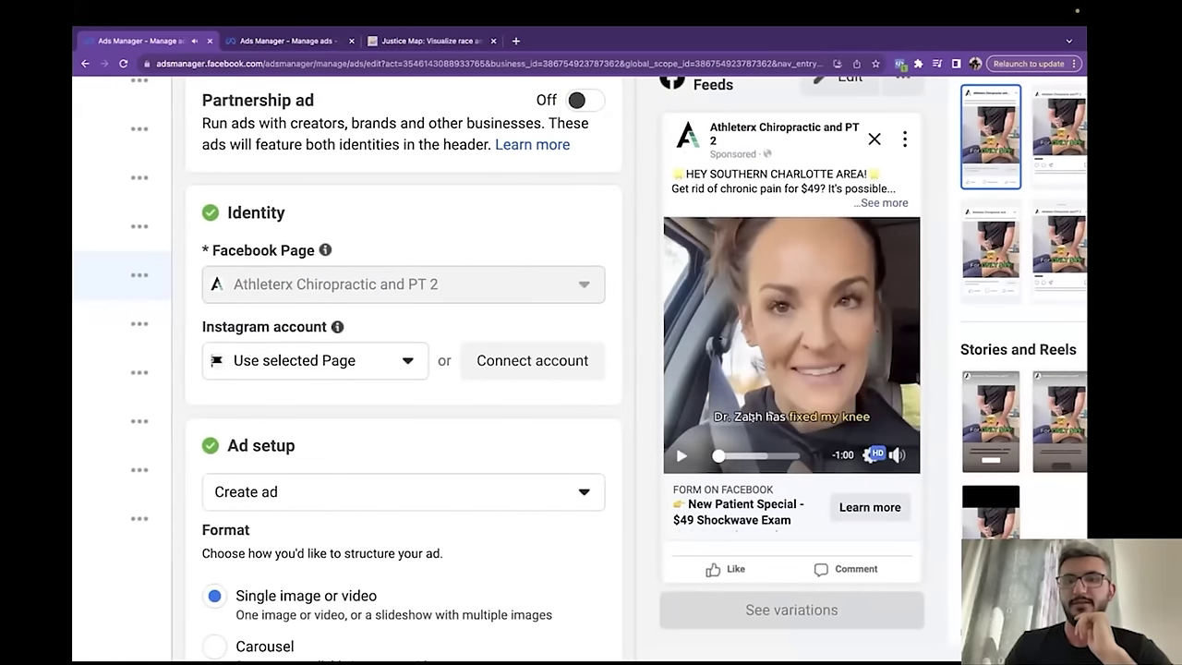
{"action": "scroll", "coordinate": [739, 406], "scroll_direction": "down", "scroll_amount": 2}
{"action": "scroll", "coordinate": [739, 404], "scroll_direction": "down", "scroll_amount": 3}
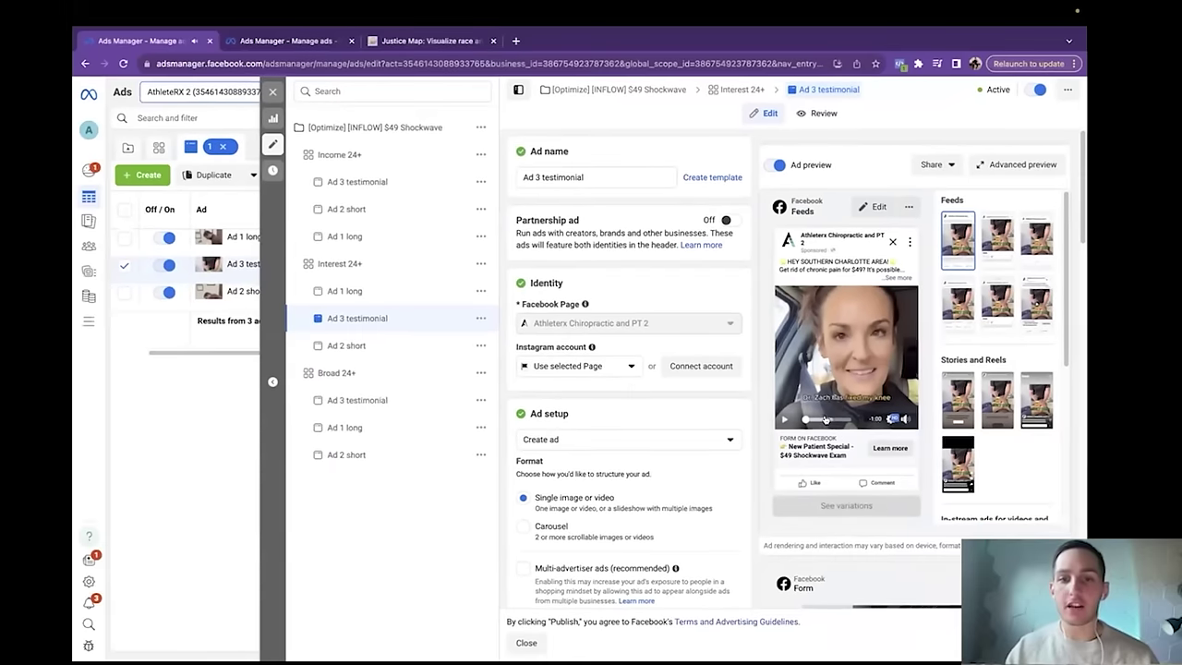
Step: Review the 'Ad 2 short' ad, then start a new browser tab
{"action": "left_click", "coordinate": [386, 348]}
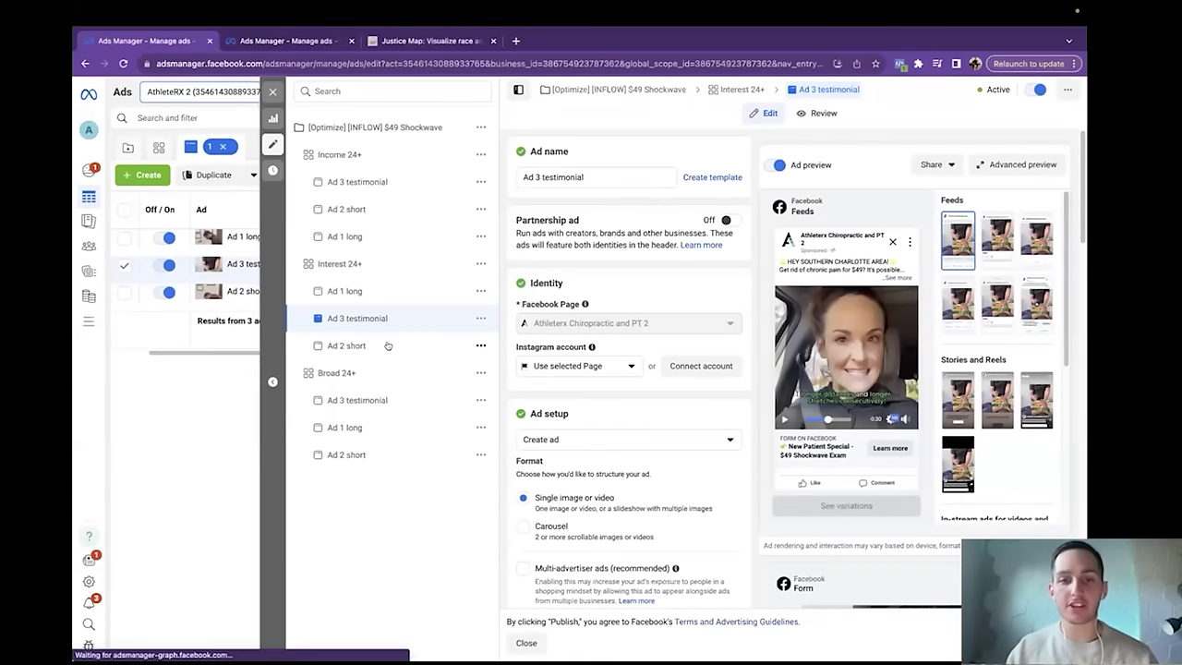
{"action": "left_click", "coordinate": [392, 321]}
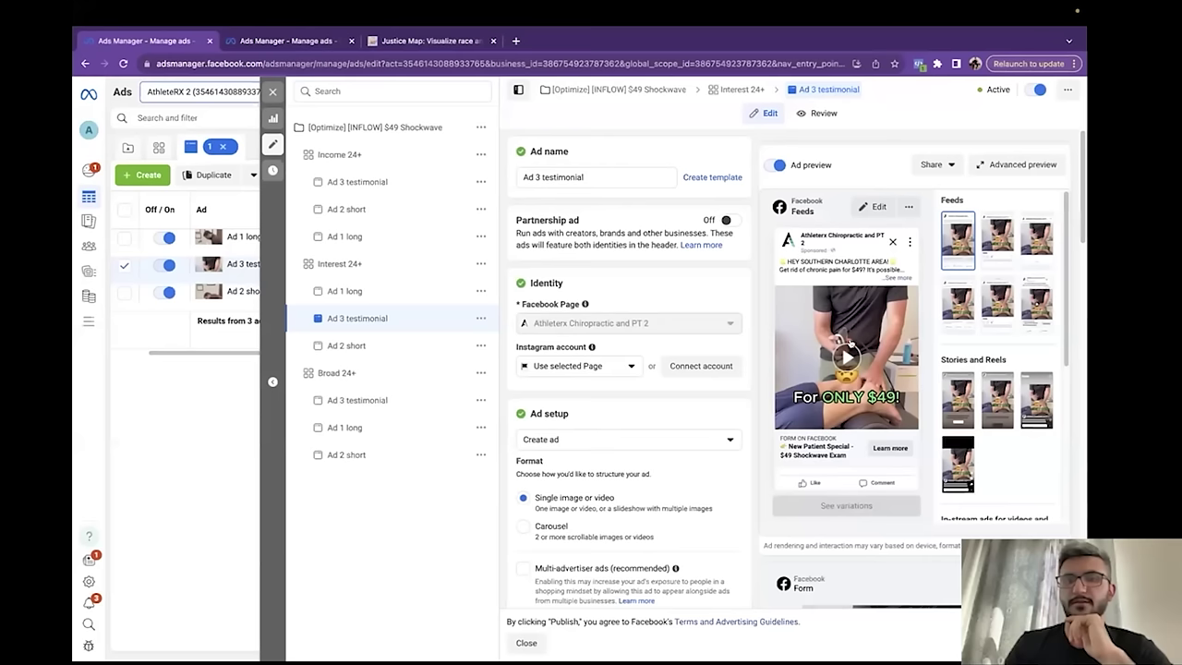
{"action": "left_click", "coordinate": [372, 343]}
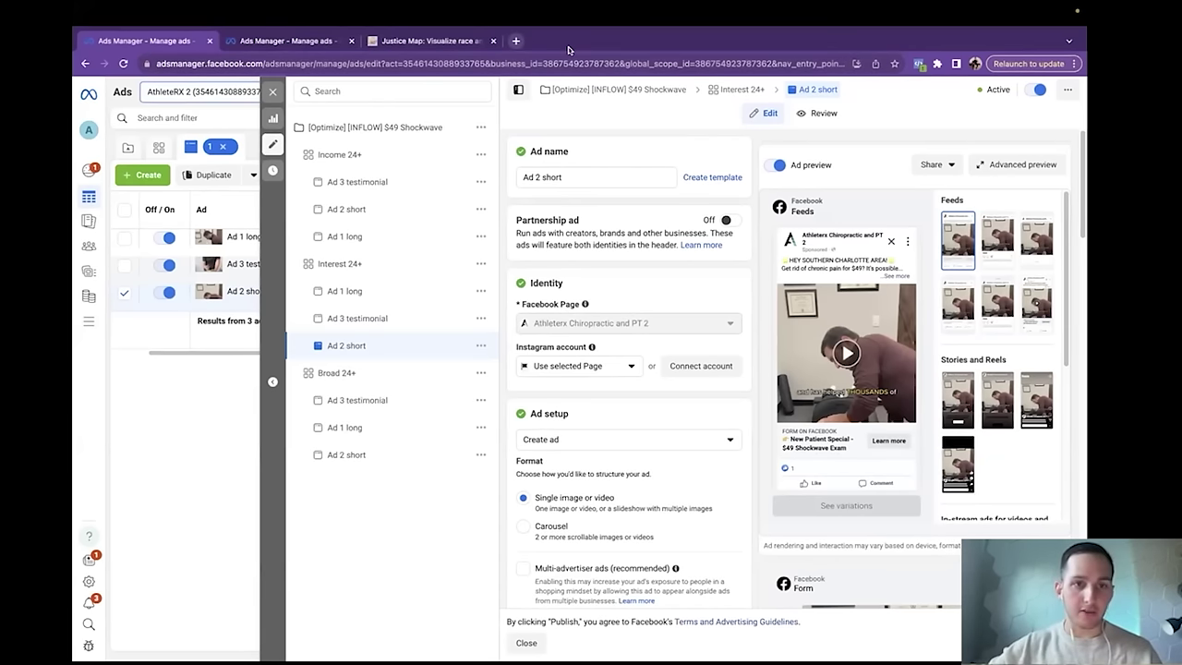
{"action": "left_click", "coordinate": [516, 40]}
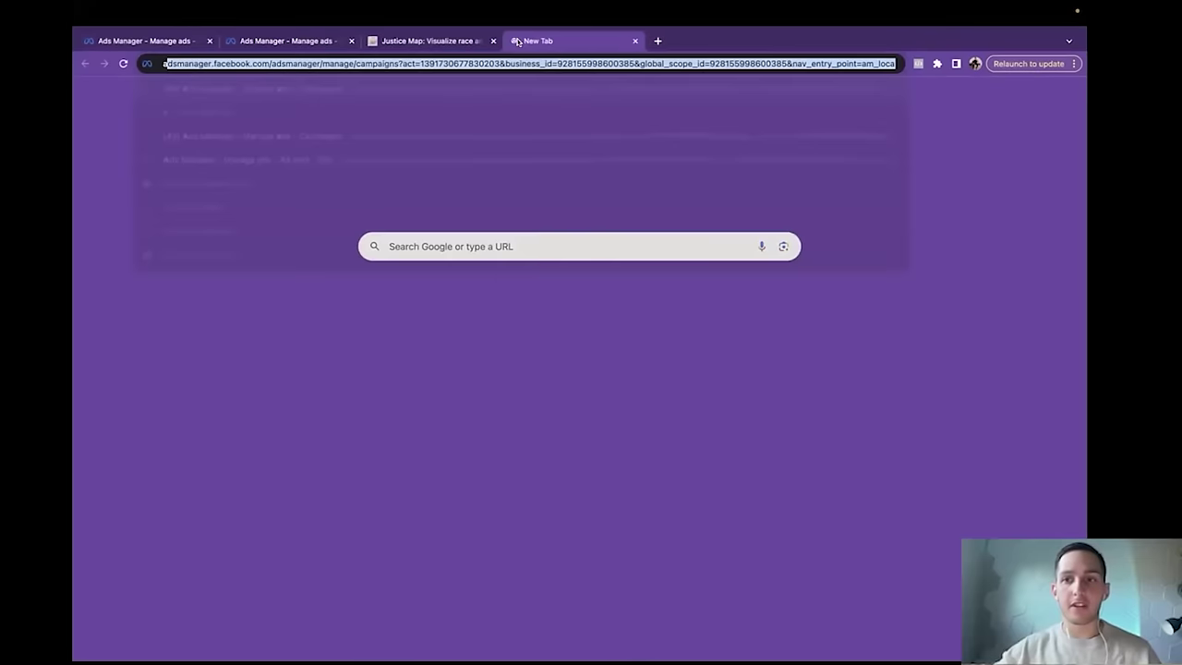
Step: Search the web for 'ads library' and open Meta Ad Library set to All ads
{"action": "type", "text": "ads library"}
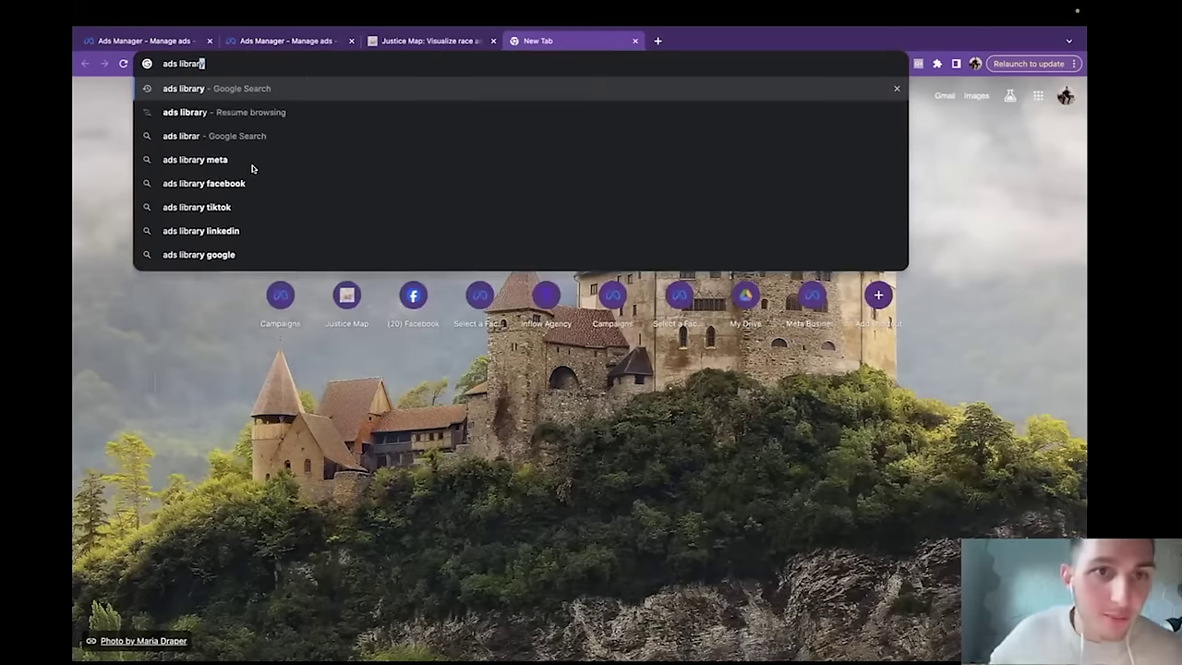
{"action": "key", "text": "Return"}
{"action": "left_click", "coordinate": [238, 212]}
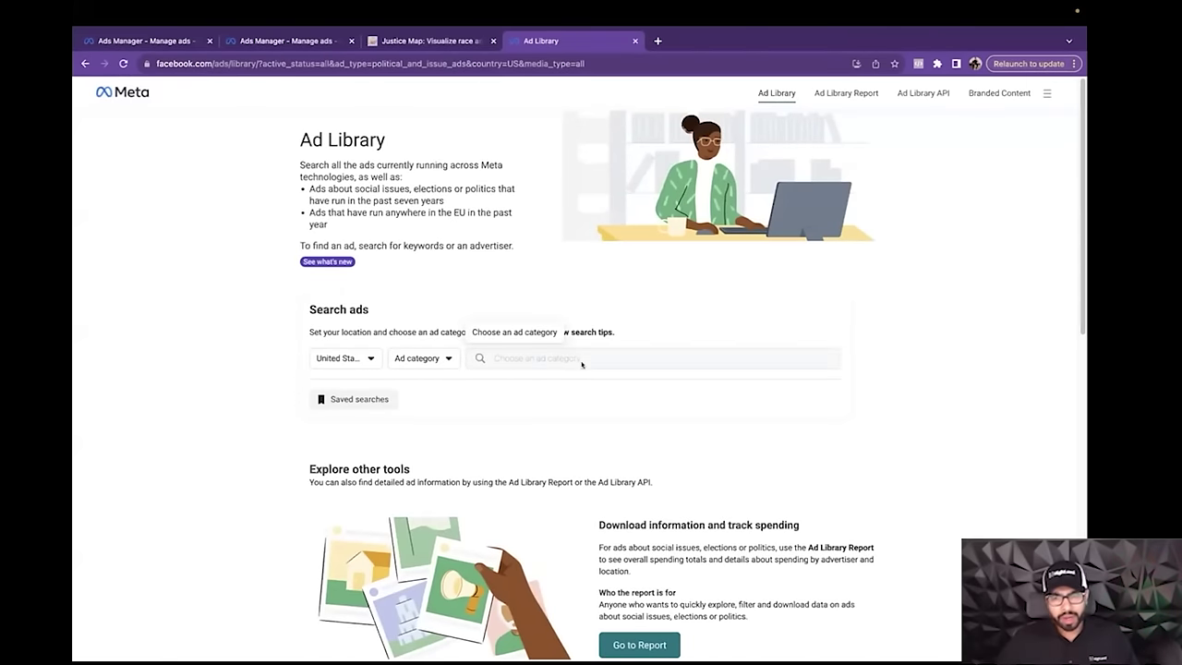
{"action": "left_click", "coordinate": [420, 358]}
{"action": "left_click", "coordinate": [435, 413]}
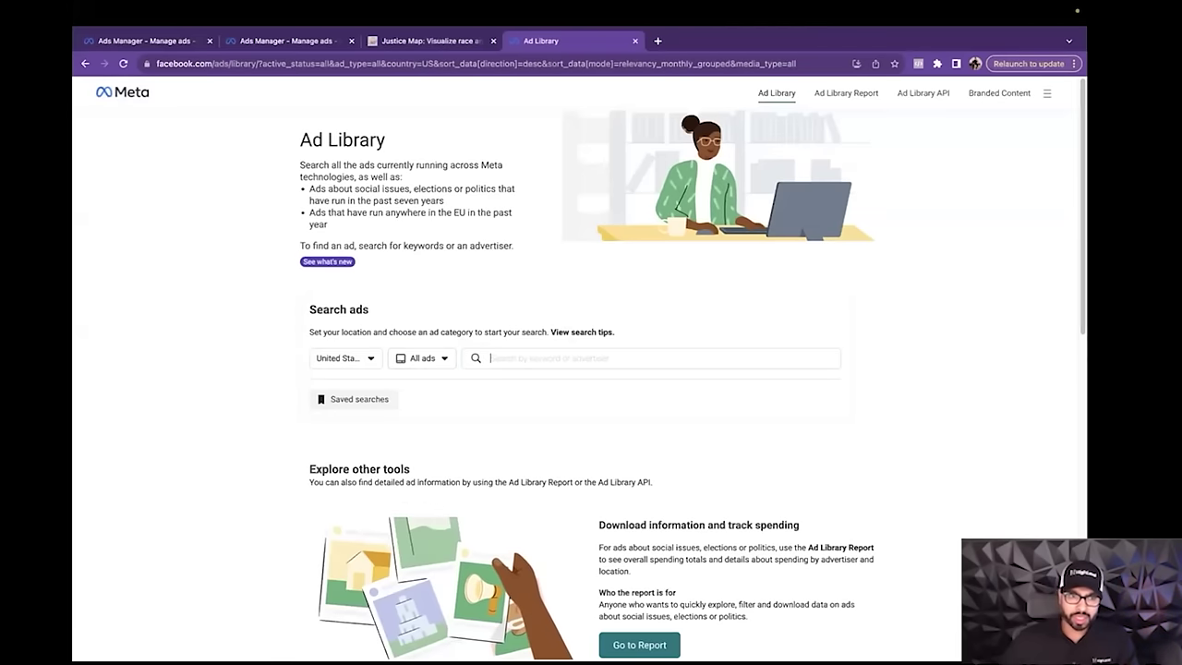
Step: Search the Ad Library for 'chiropractor' and scroll through the results
{"action": "type", "text": "chiropractors"}
{"action": "key", "text": "BackSpace"}
{"action": "key", "text": "Return"}
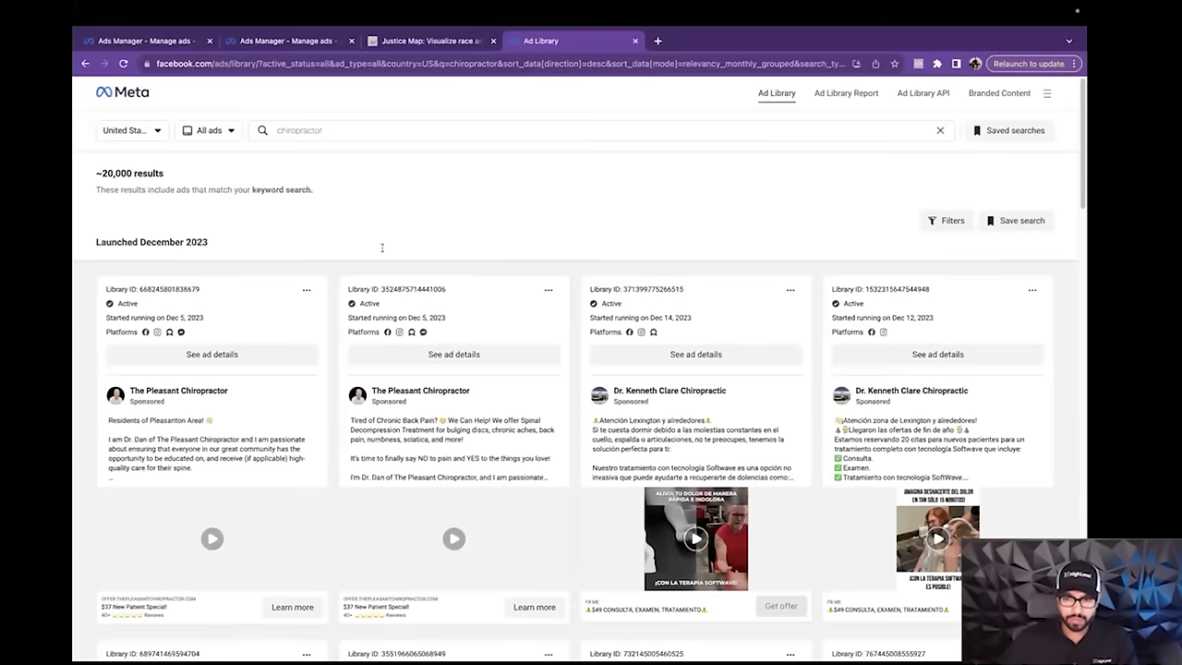
{"action": "scroll", "coordinate": [392, 421], "scroll_direction": "down", "scroll_amount": 5}
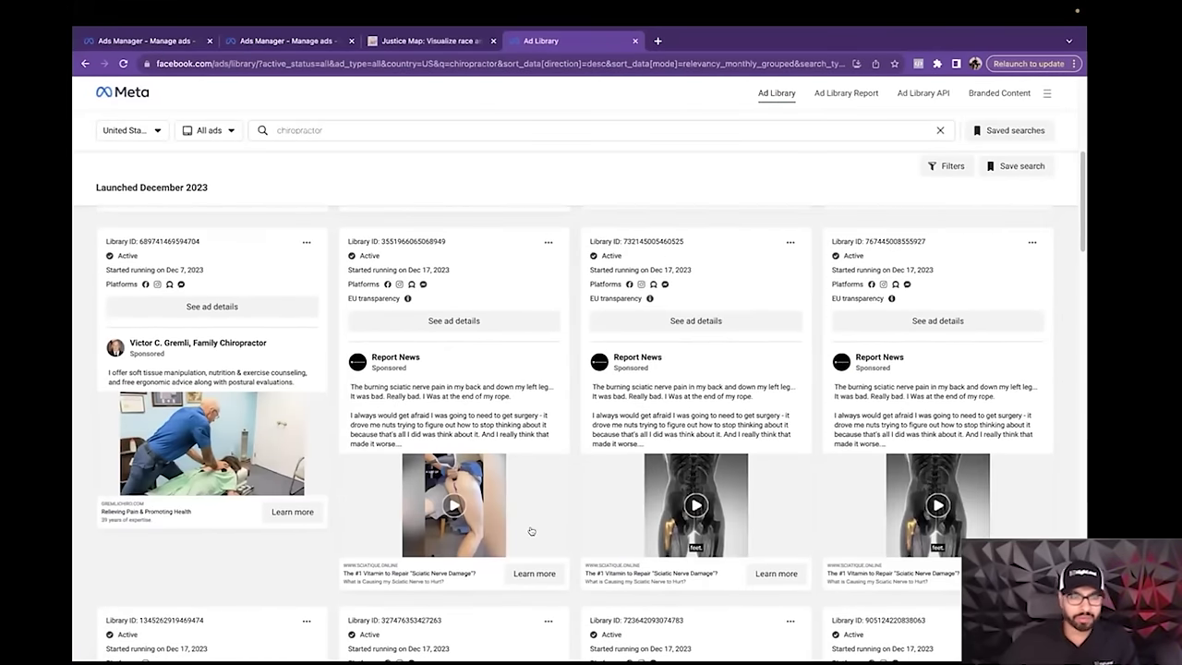
{"action": "scroll", "coordinate": [531, 529], "scroll_direction": "down", "scroll_amount": 3}
{"action": "scroll", "coordinate": [531, 531], "scroll_direction": "down", "scroll_amount": 5}
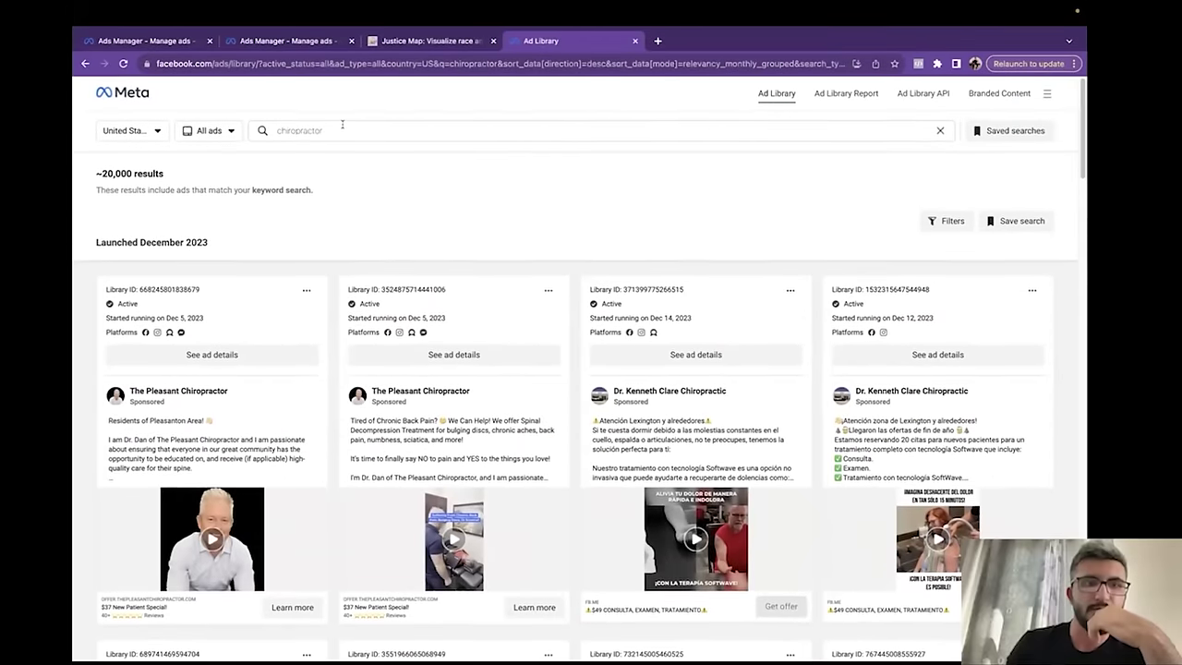
{"action": "left_click", "coordinate": [342, 130]}
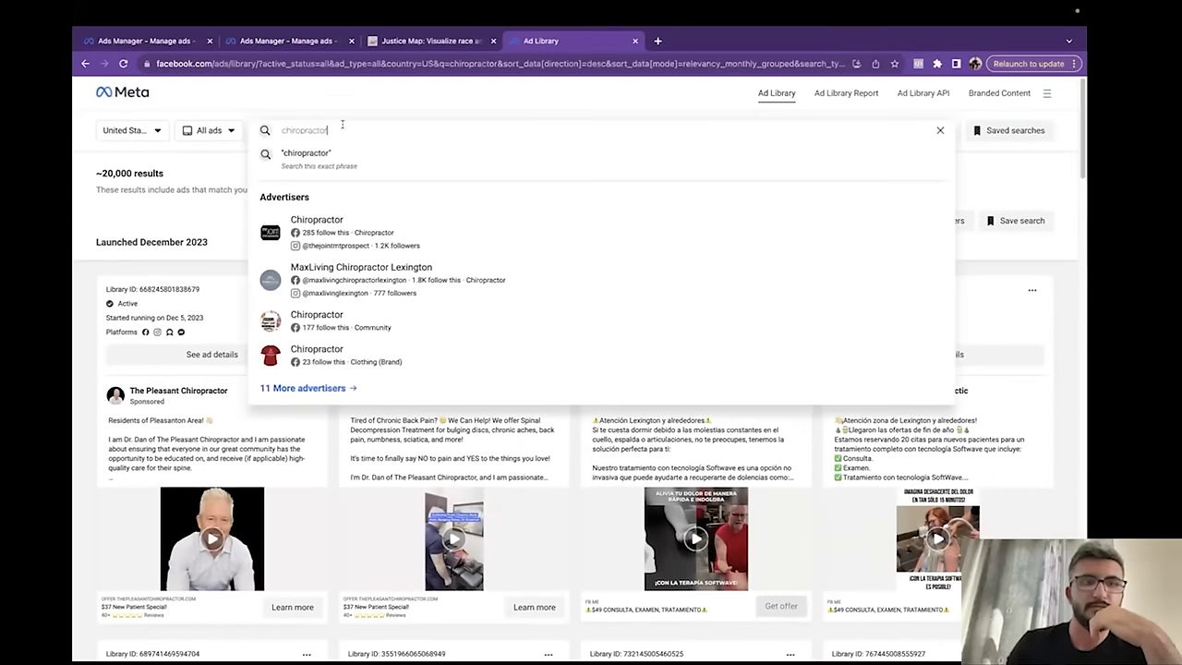
{"action": "left_click", "coordinate": [81, 401]}
{"action": "scroll", "coordinate": [630, 600], "scroll_direction": "down", "scroll_amount": 5}
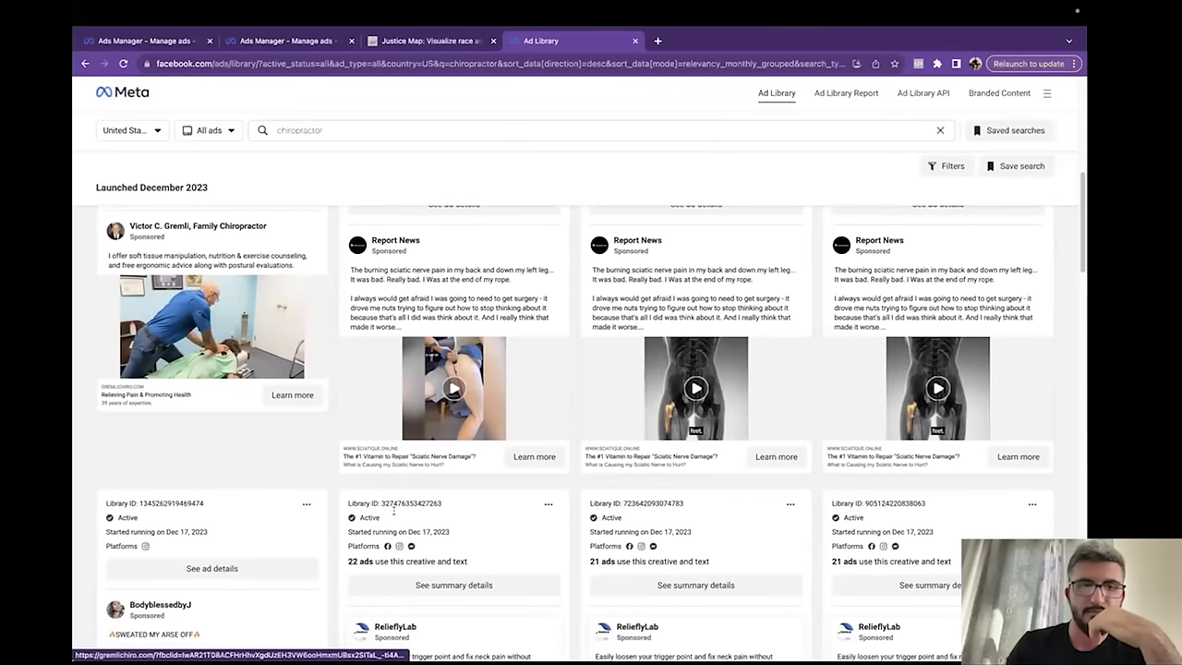
{"action": "scroll", "coordinate": [412, 529], "scroll_direction": "down", "scroll_amount": 1}
{"action": "scroll", "coordinate": [451, 499], "scroll_direction": "down", "scroll_amount": 3}
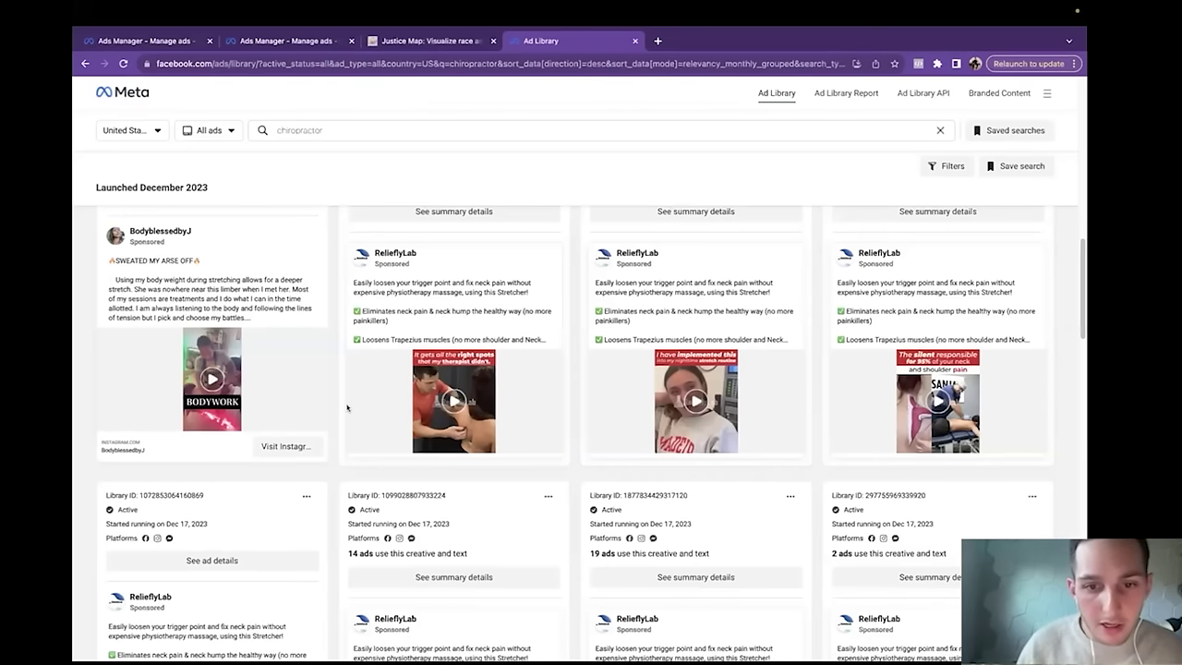
{"action": "scroll", "coordinate": [400, 487], "scroll_direction": "down", "scroll_amount": 5}
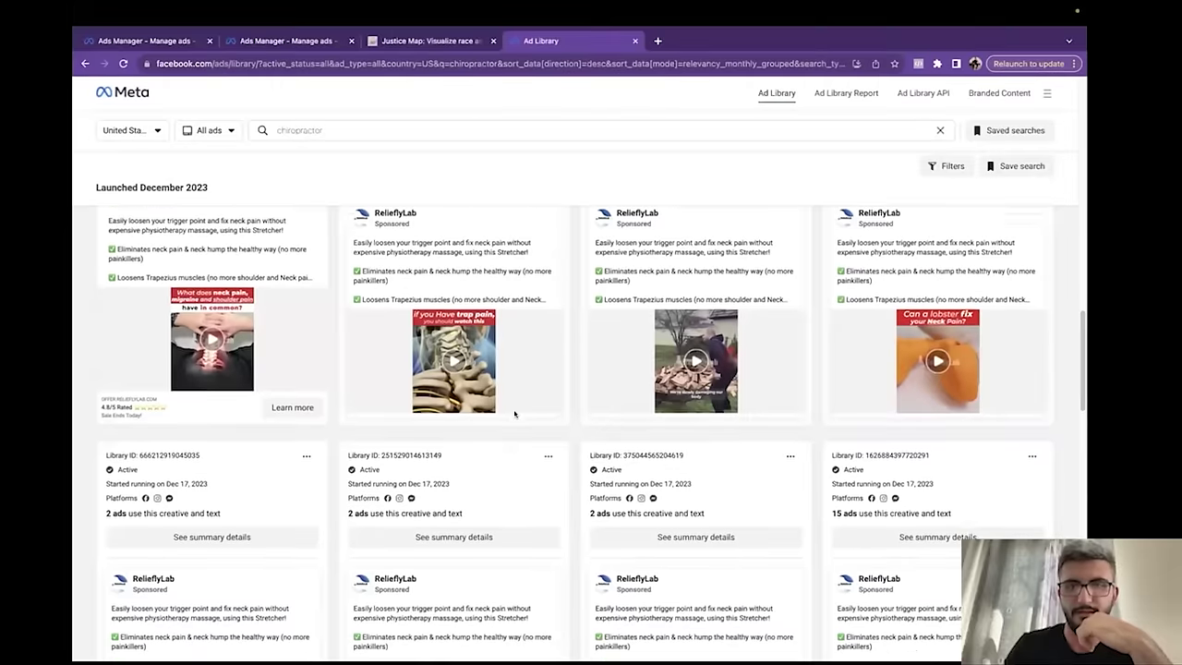
{"action": "scroll", "coordinate": [514, 410], "scroll_direction": "down", "scroll_amount": 2}
{"action": "scroll", "coordinate": [514, 414], "scroll_direction": "down", "scroll_amount": 6}
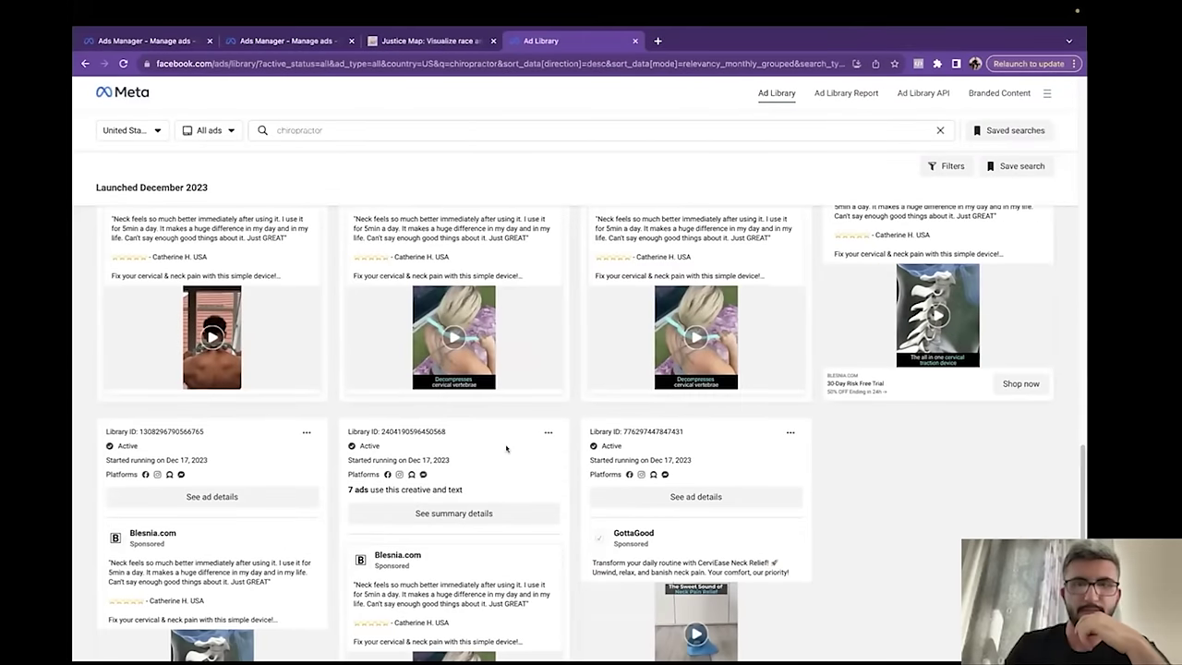
Step: Replace the search term with 'adjustment', then narrow it to 'adjustment chiro'
{"action": "left_click", "coordinate": [359, 131]}
{"action": "key", "text": "ctrl+a"}
{"action": "type", "text": "adjustm"}
{"action": "type", "text": "ent"}
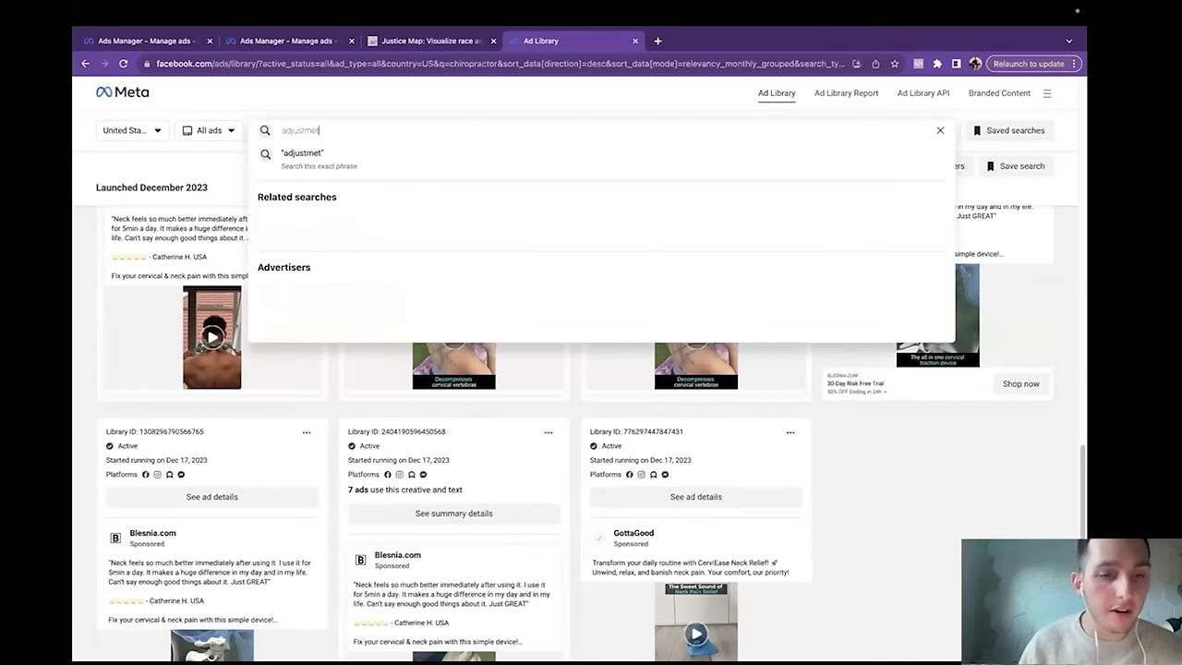
{"action": "key", "text": "Return"}
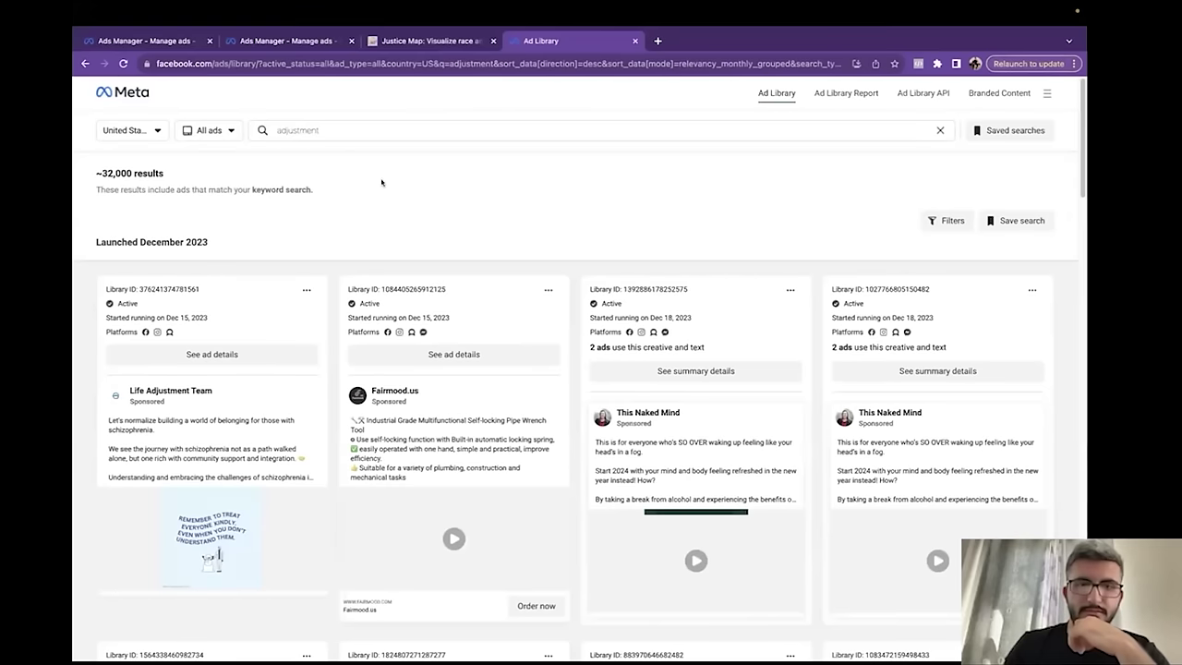
{"action": "left_click", "coordinate": [356, 137]}
{"action": "type", "text": "chiro"}
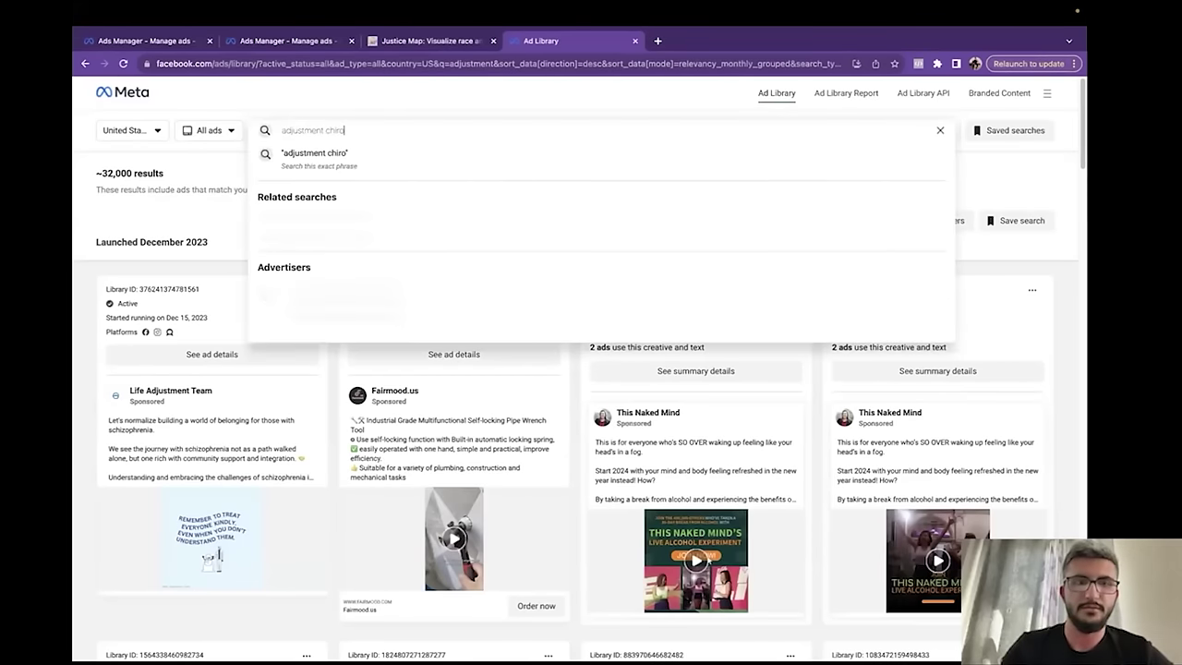
{"action": "key", "text": "Return"}
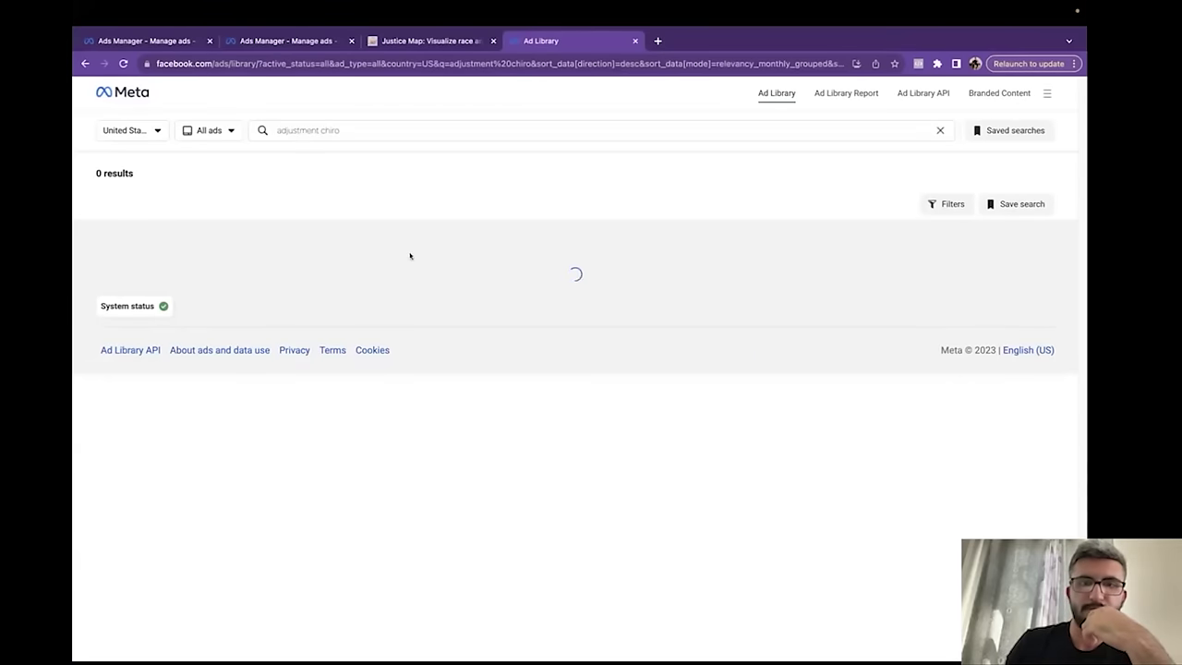
Step: Scroll the 'adjustment chiro' results back to ads launched in September 2023
{"action": "scroll", "coordinate": [484, 397], "scroll_direction": "down", "scroll_amount": 3}
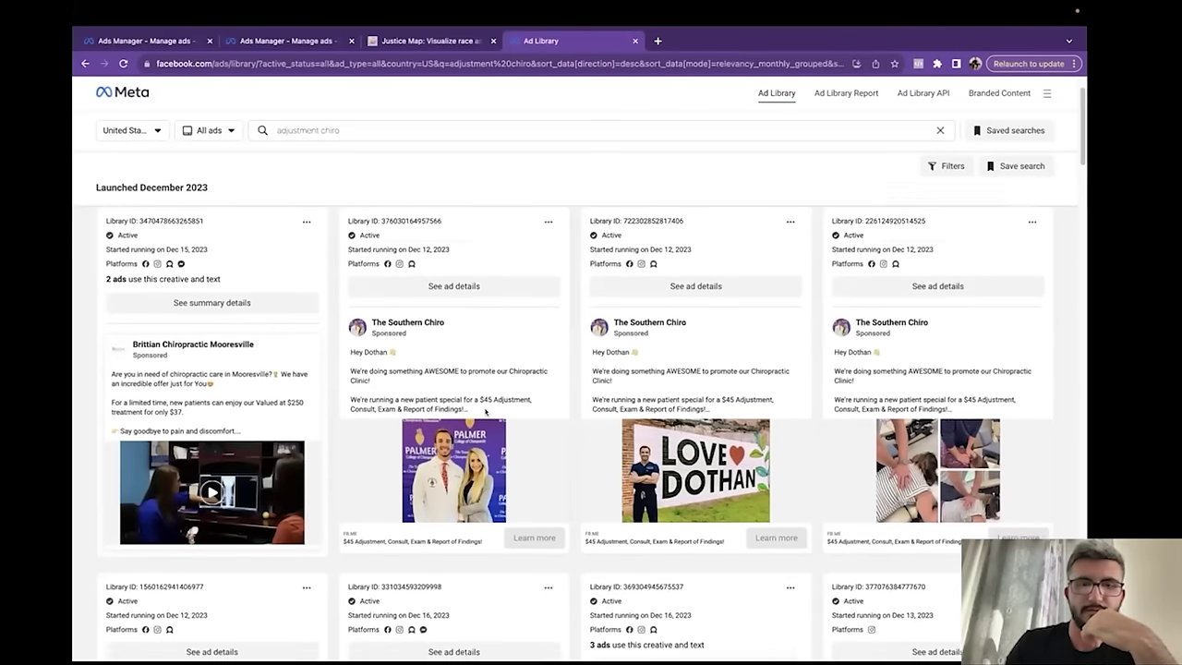
{"action": "scroll", "coordinate": [515, 404], "scroll_direction": "down", "scroll_amount": 1}
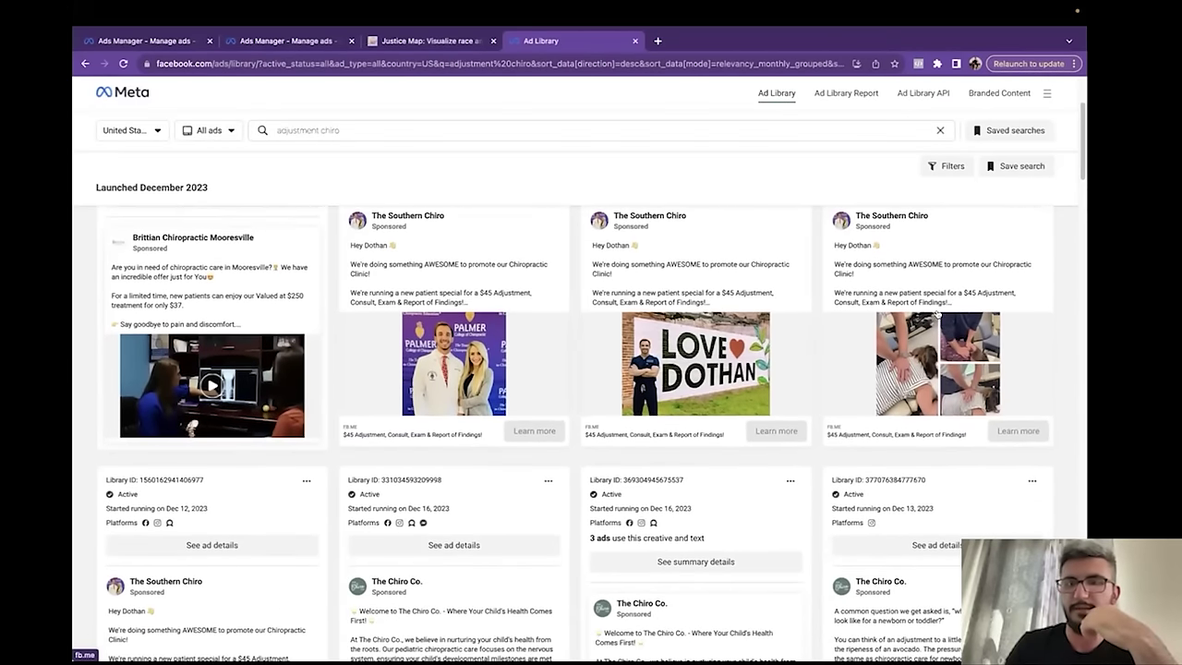
{"action": "scroll", "coordinate": [951, 365], "scroll_direction": "up", "scroll_amount": 5}
{"action": "scroll", "coordinate": [923, 369], "scroll_direction": "right", "scroll_amount": 2}
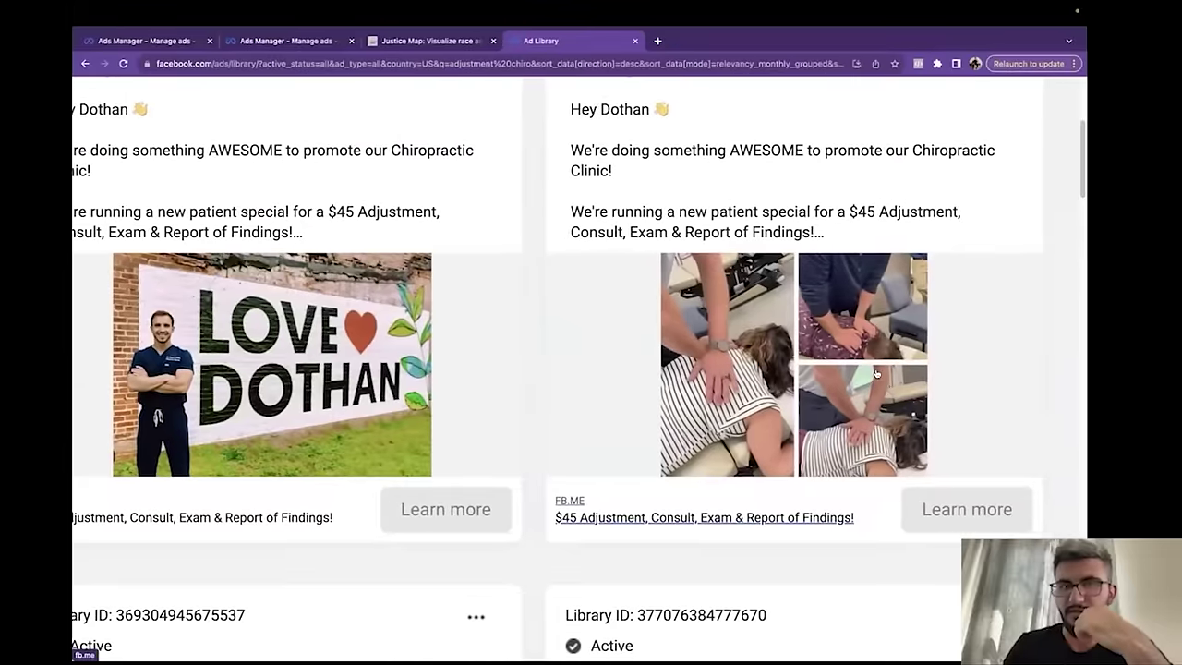
{"action": "scroll", "coordinate": [876, 373], "scroll_direction": "down", "scroll_amount": 3}
{"action": "scroll", "coordinate": [876, 374], "scroll_direction": "down", "scroll_amount": 3}
{"action": "scroll", "coordinate": [868, 407], "scroll_direction": "down", "scroll_amount": 5}
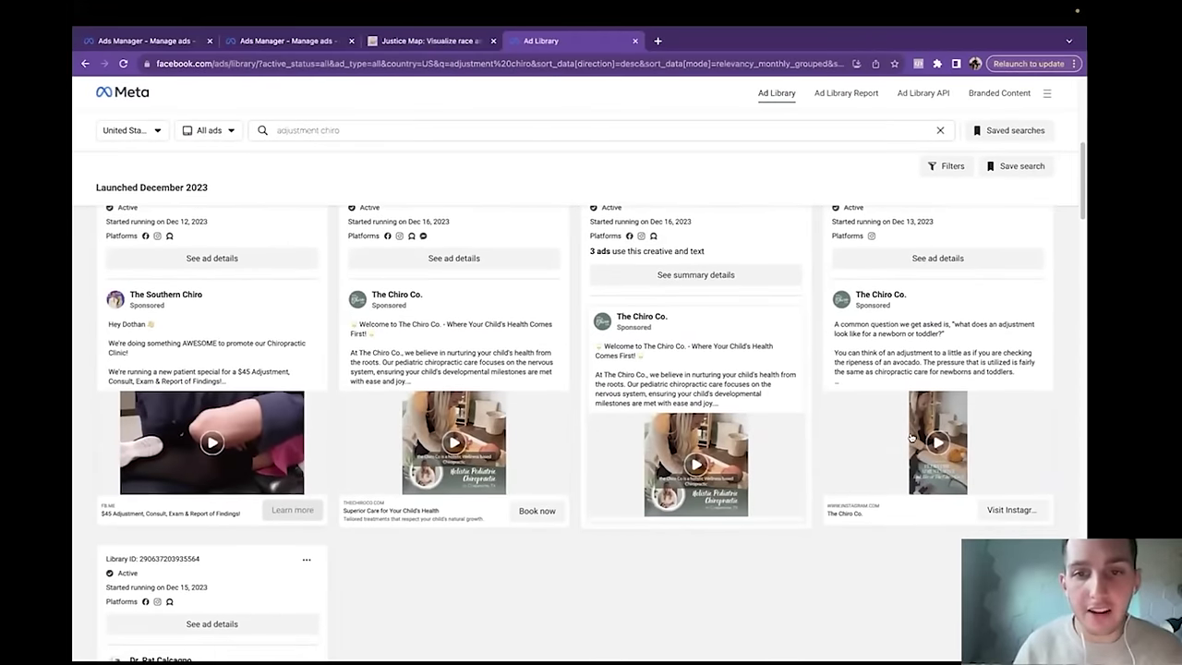
{"action": "scroll", "coordinate": [867, 434], "scroll_direction": "up", "scroll_amount": 4}
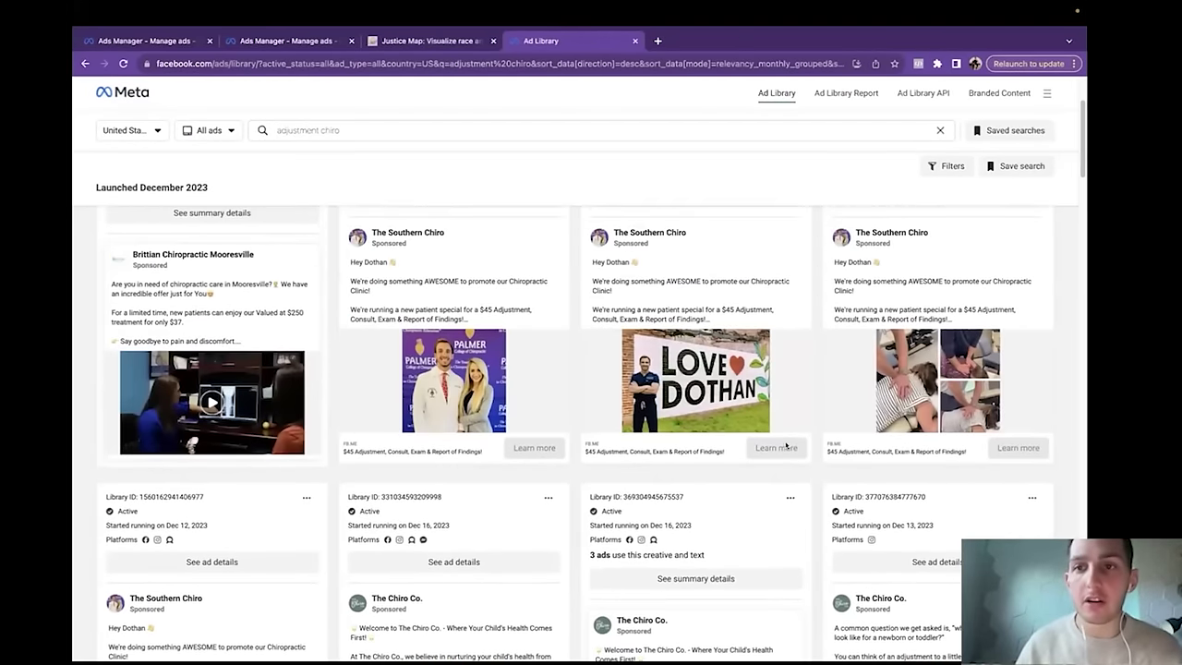
{"action": "scroll", "coordinate": [937, 423], "scroll_direction": "up", "scroll_amount": 5}
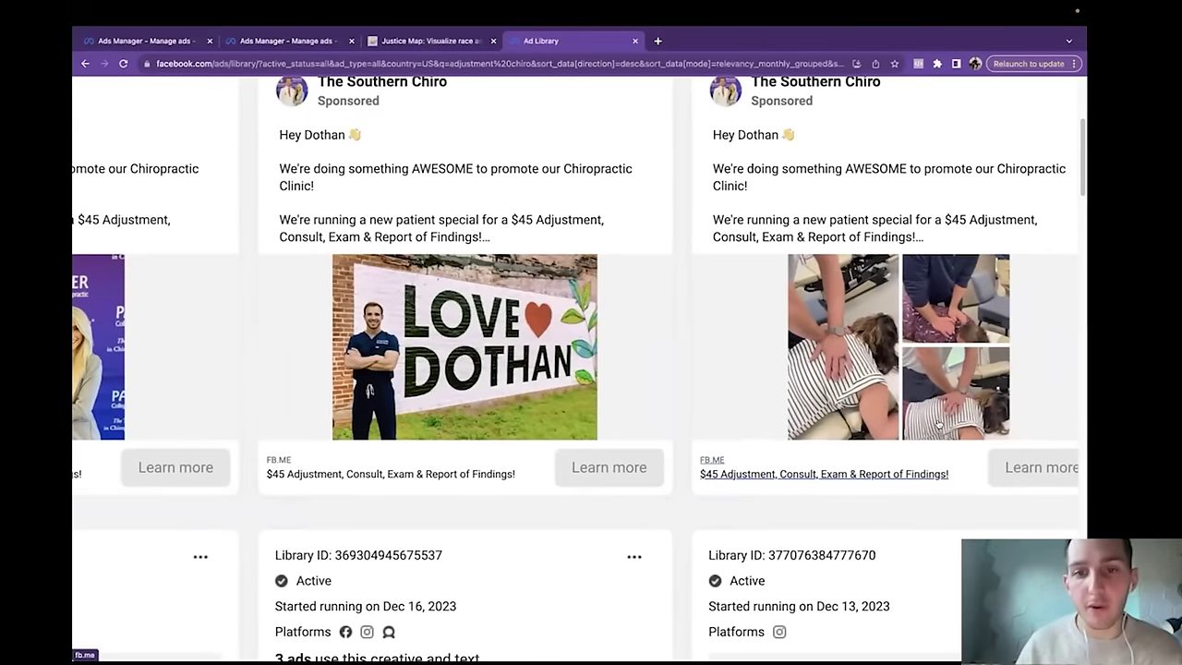
{"action": "scroll", "coordinate": [937, 423], "scroll_direction": "down", "scroll_amount": 5}
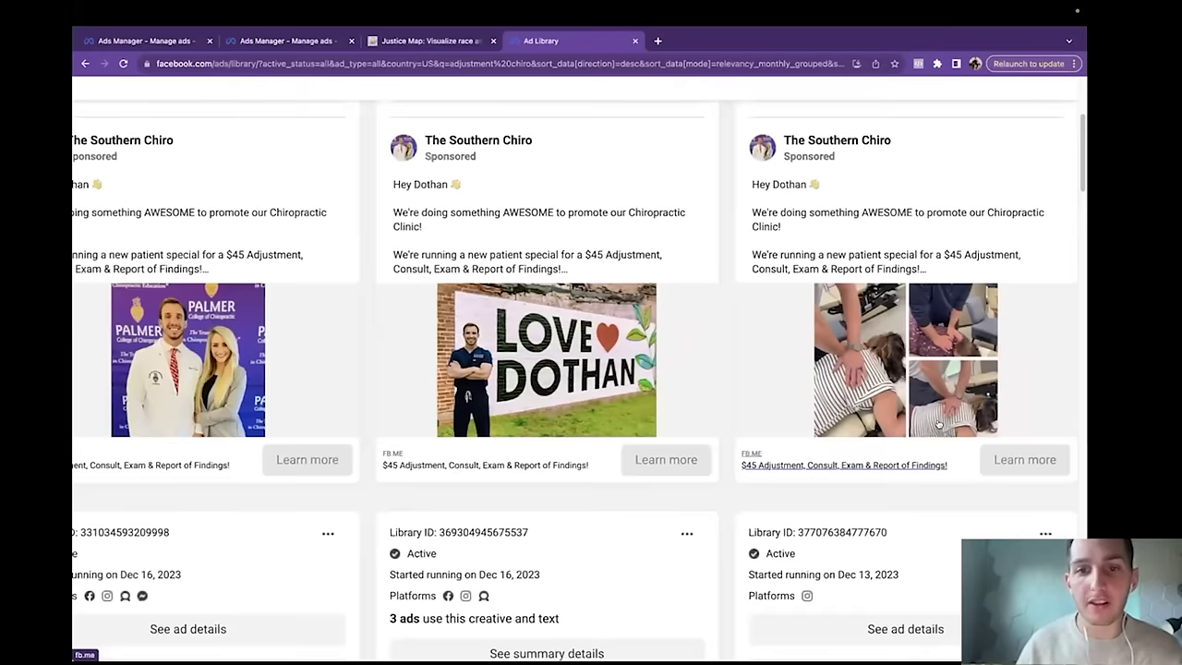
{"action": "scroll", "coordinate": [938, 423], "scroll_direction": "down", "scroll_amount": 5}
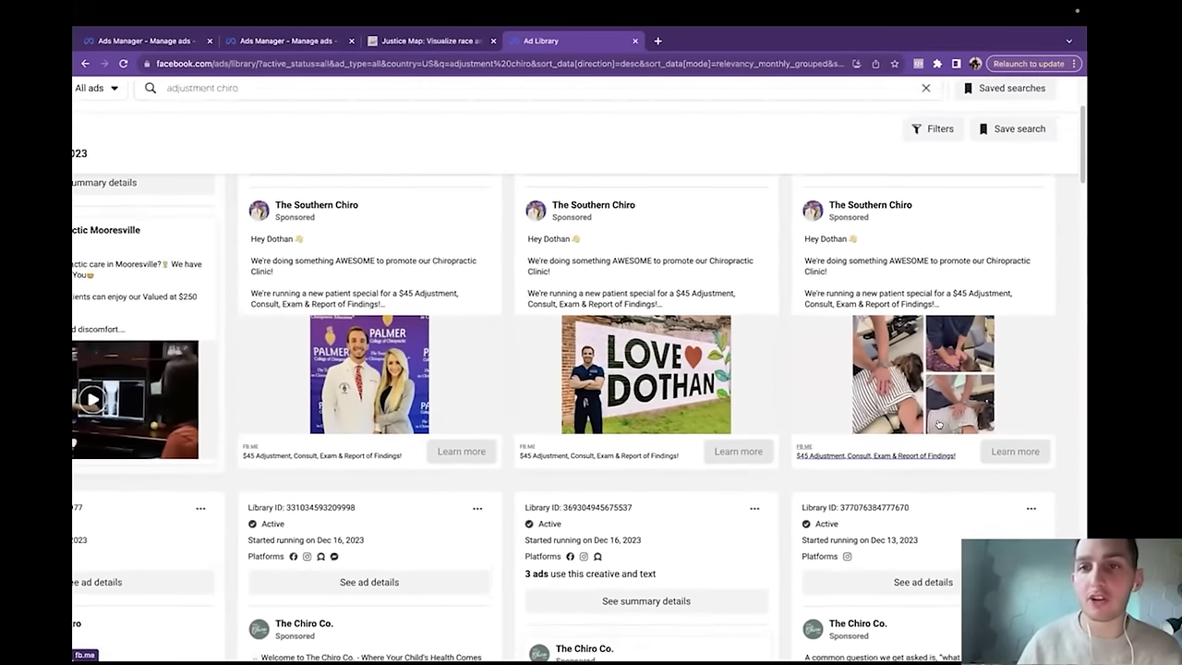
{"action": "scroll", "coordinate": [962, 392], "scroll_direction": "up", "scroll_amount": 5}
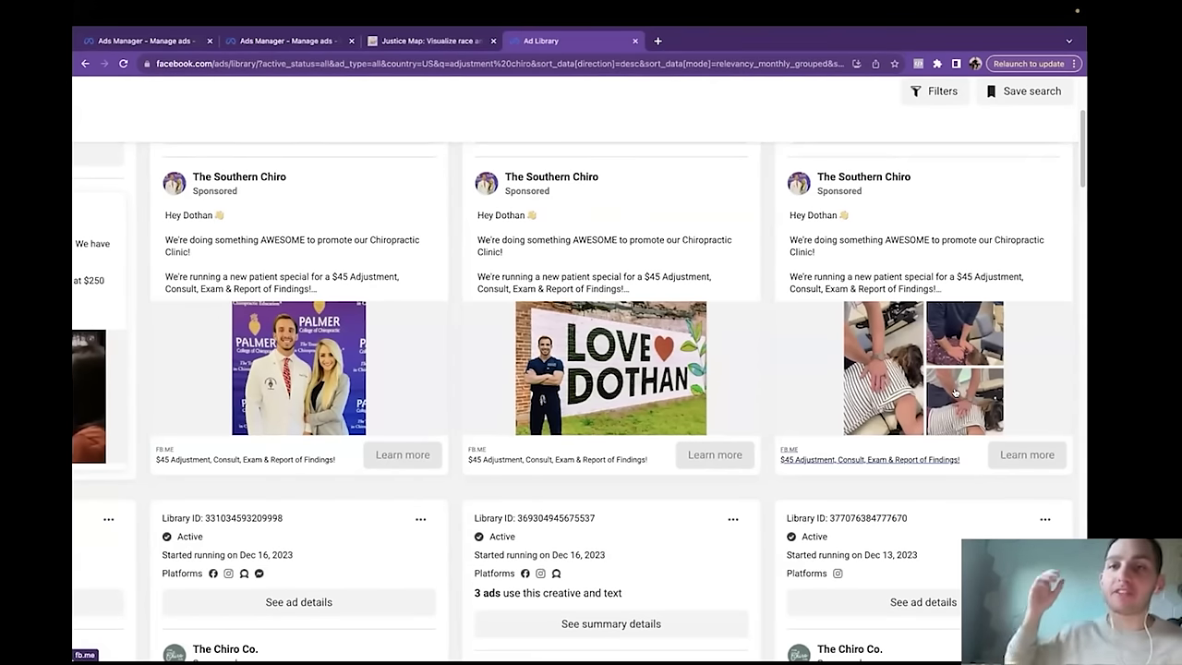
{"action": "scroll", "coordinate": [954, 393], "scroll_direction": "down", "scroll_amount": 5}
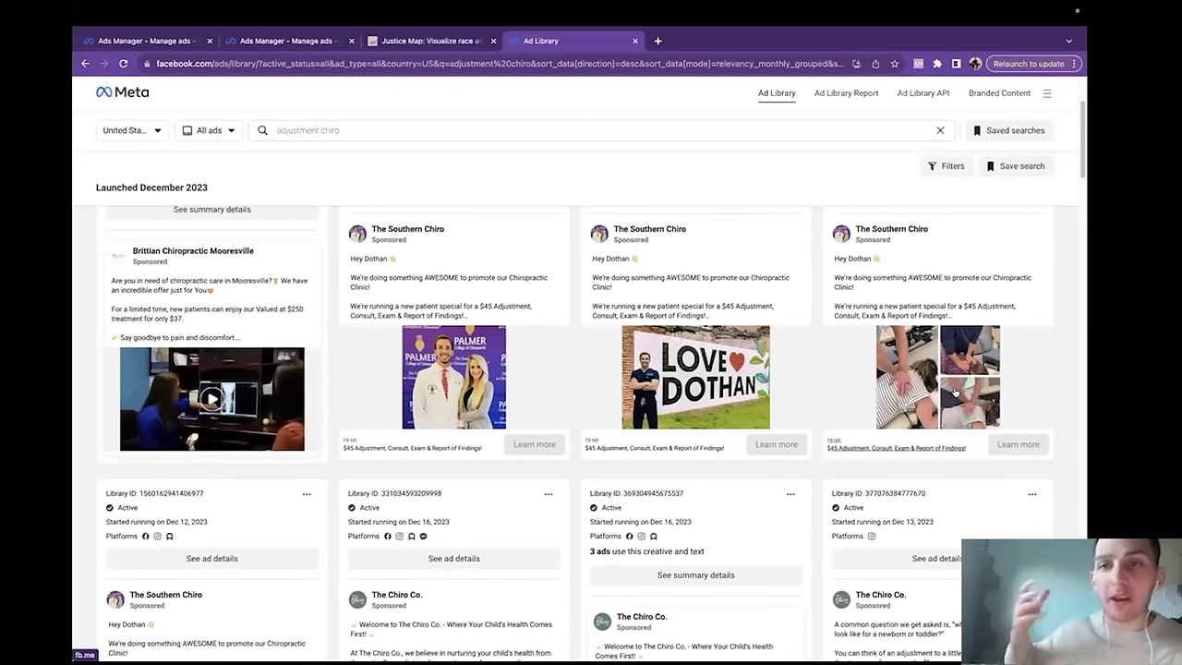
{"action": "scroll", "coordinate": [955, 392], "scroll_direction": "up", "scroll_amount": 1}
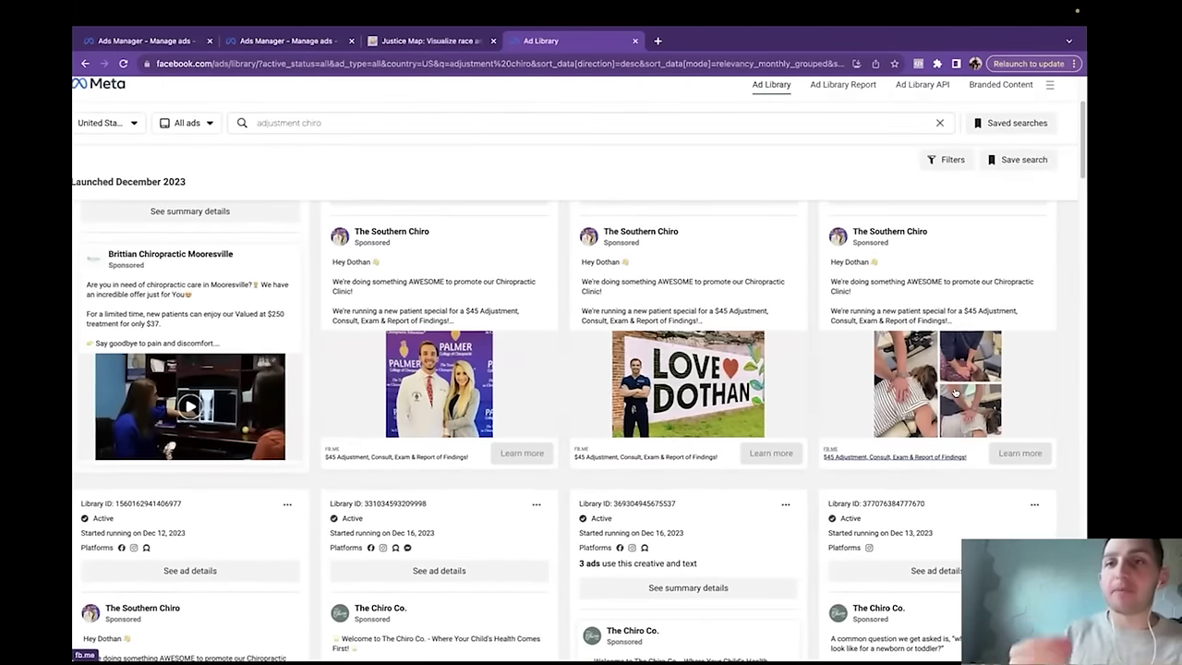
{"action": "scroll", "coordinate": [955, 393], "scroll_direction": "down", "scroll_amount": 1}
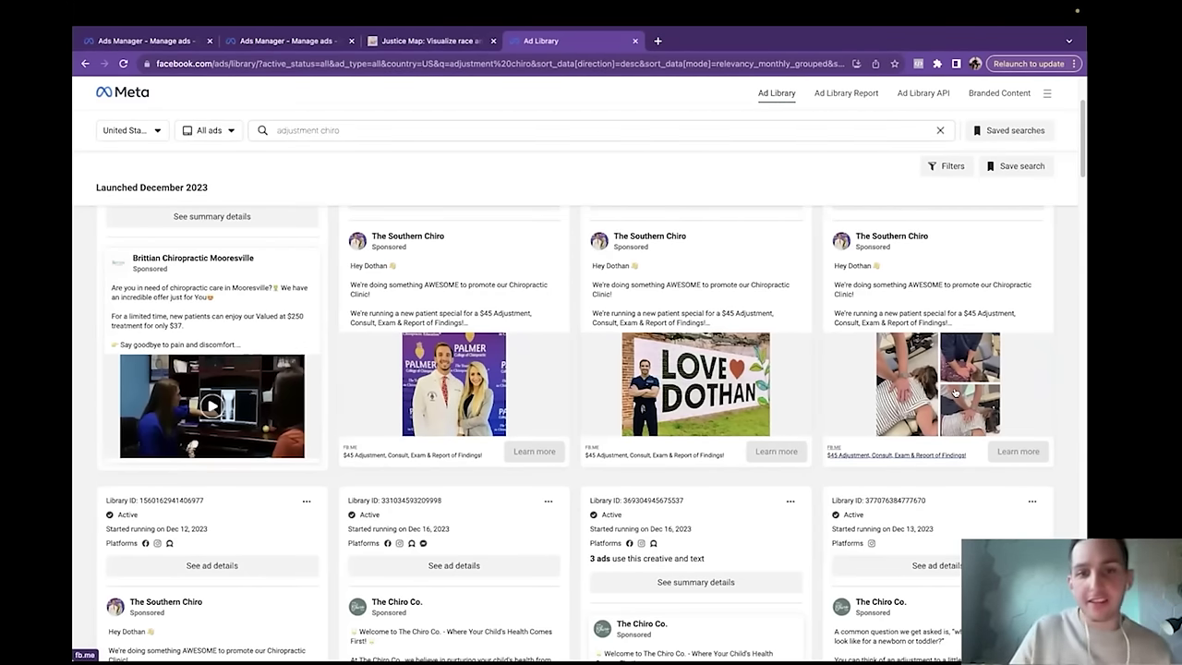
{"action": "scroll", "coordinate": [955, 392], "scroll_direction": "down", "scroll_amount": 15}
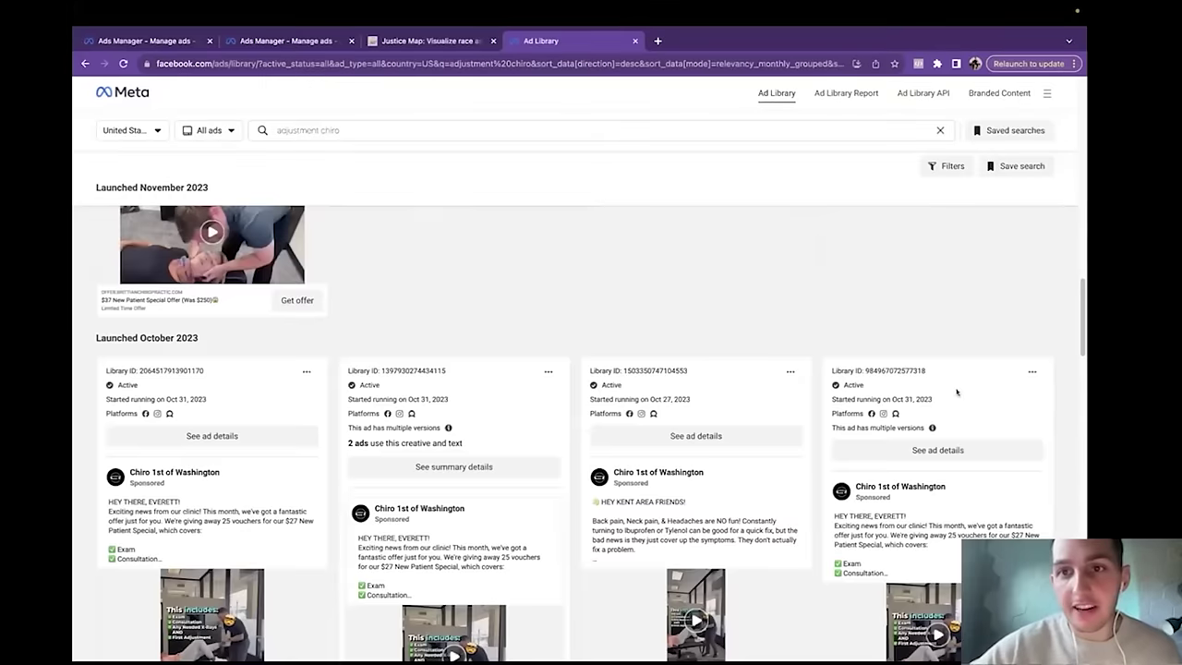
{"action": "scroll", "coordinate": [956, 392], "scroll_direction": "down", "scroll_amount": 10}
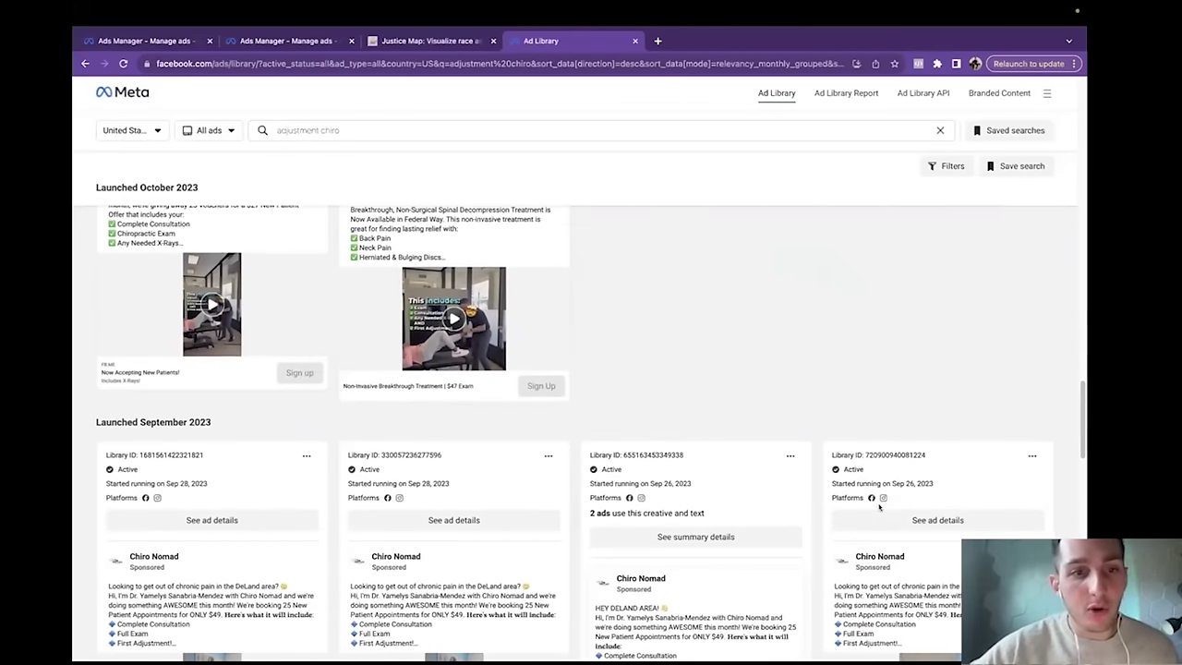
{"action": "scroll", "coordinate": [879, 506], "scroll_direction": "down", "scroll_amount": 3}
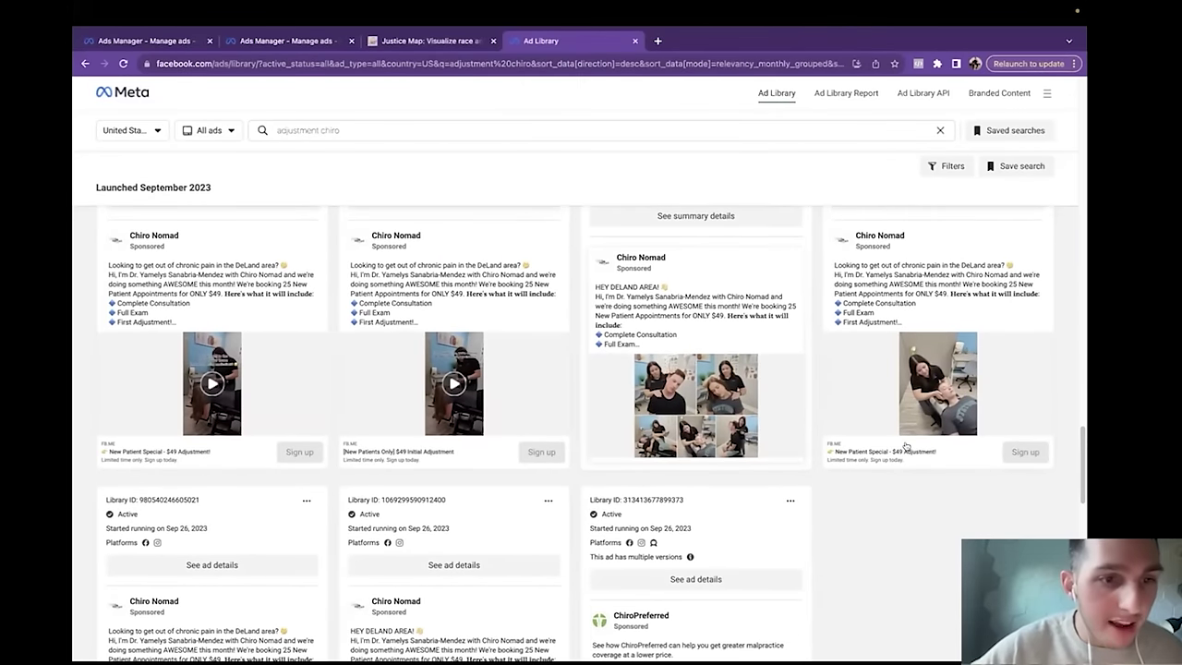
{"action": "scroll", "coordinate": [879, 506], "scroll_direction": "up", "scroll_amount": 20}
{"action": "scroll", "coordinate": [649, 106], "scroll_direction": "up", "scroll_amount": 3}
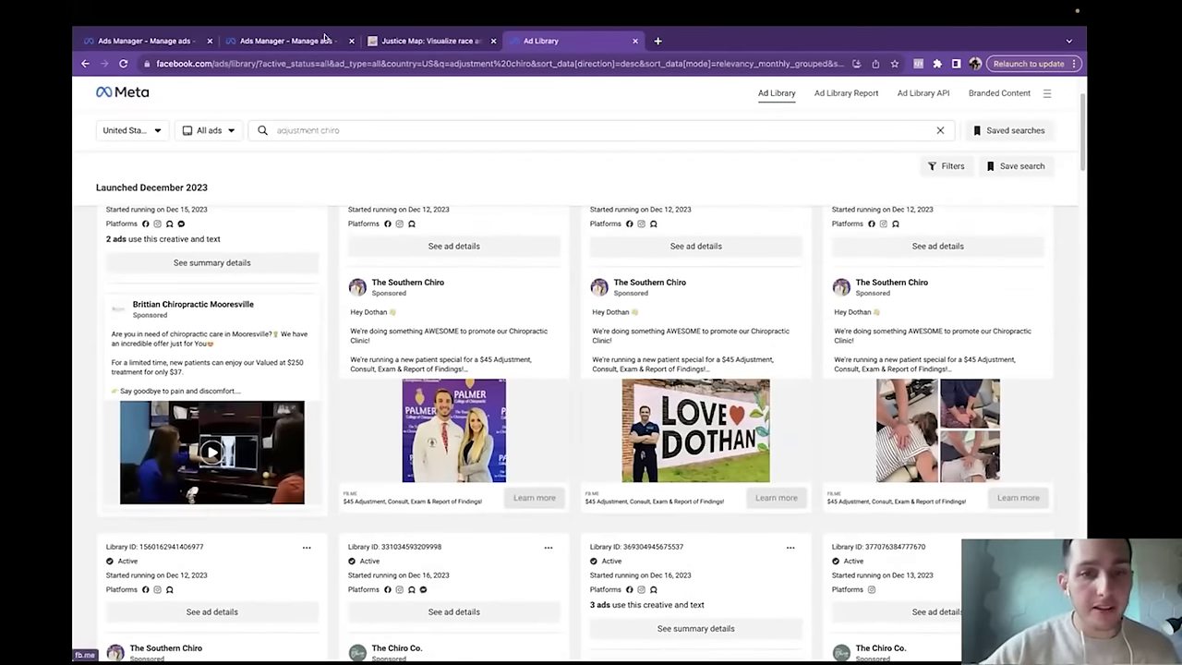
Step: Return to the first Ads Manager tab, then view the '[Optimize] $500 OFF | Lead Form' campaign tab
{"action": "left_click", "coordinate": [147, 41]}
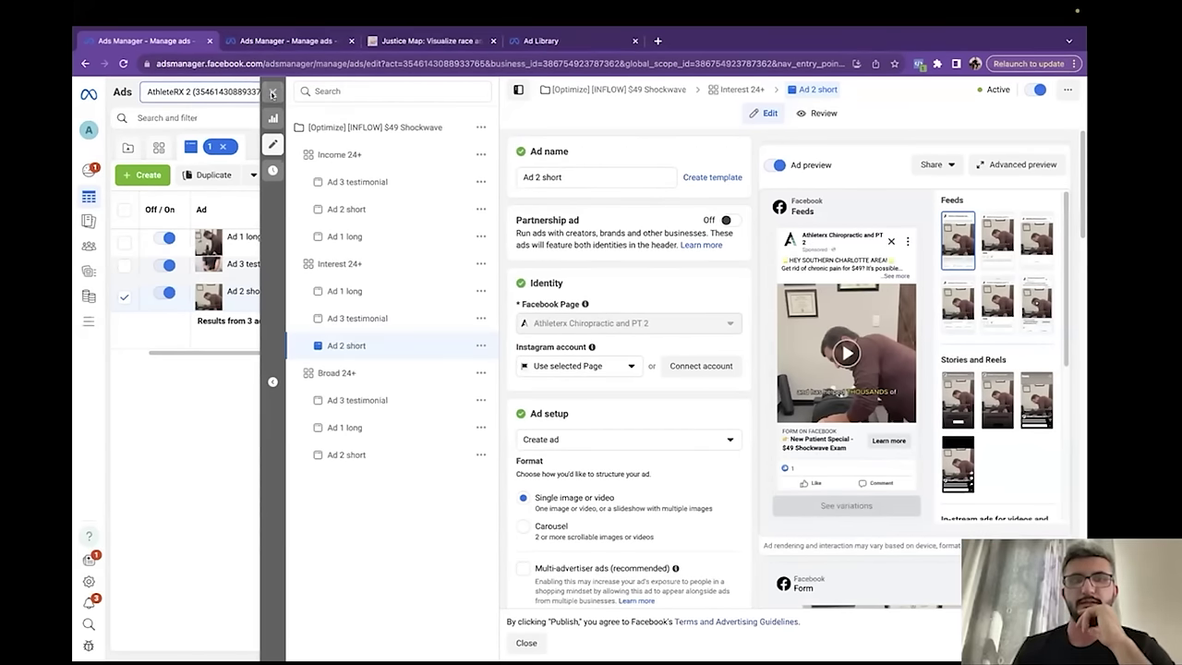
{"action": "left_click", "coordinate": [288, 43]}
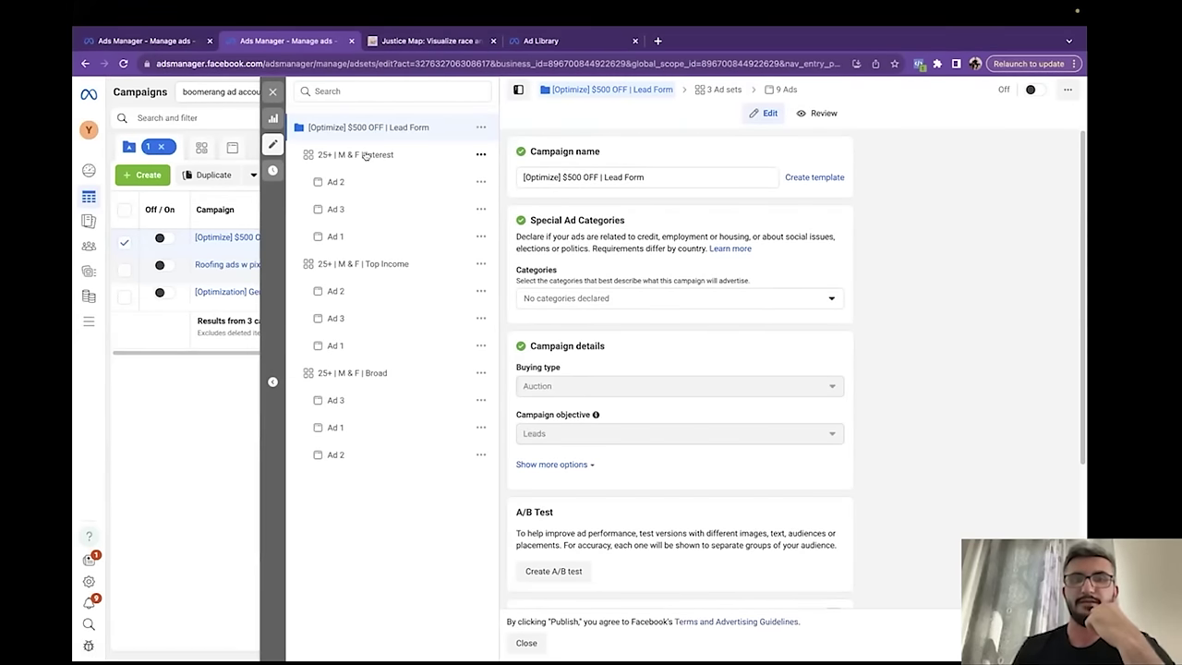
Step: Show the Top Income ad set's audience targeting
{"action": "scroll", "coordinate": [624, 415], "scroll_direction": "down", "scroll_amount": 10}
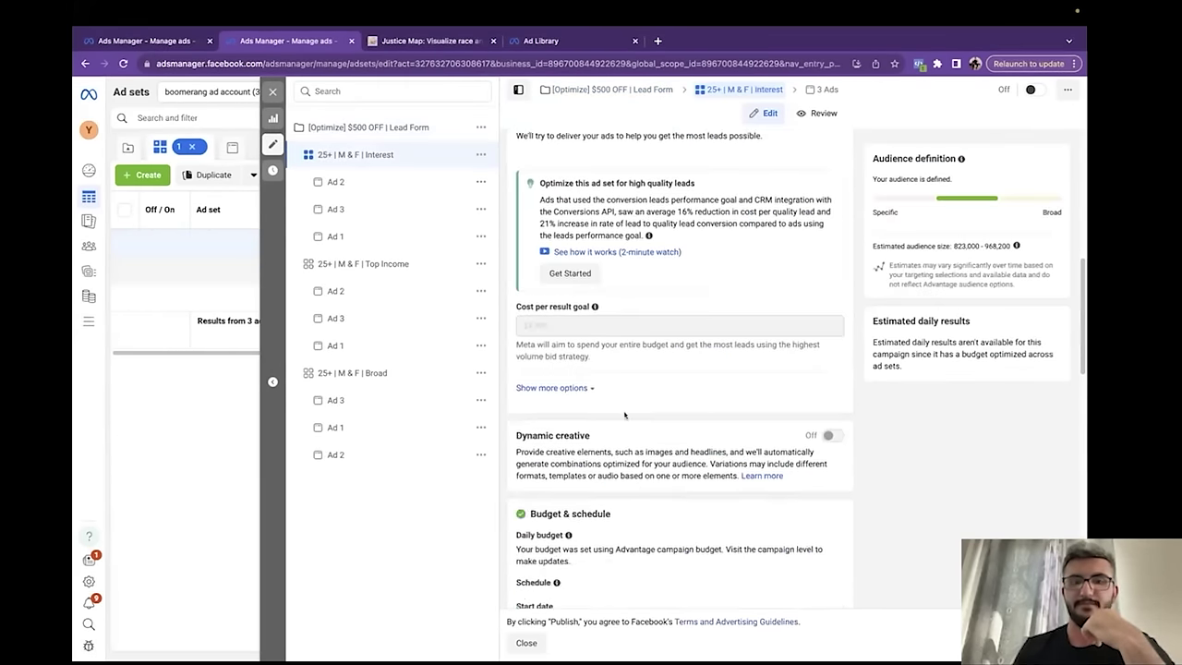
{"action": "scroll", "coordinate": [624, 416], "scroll_direction": "down", "scroll_amount": 10}
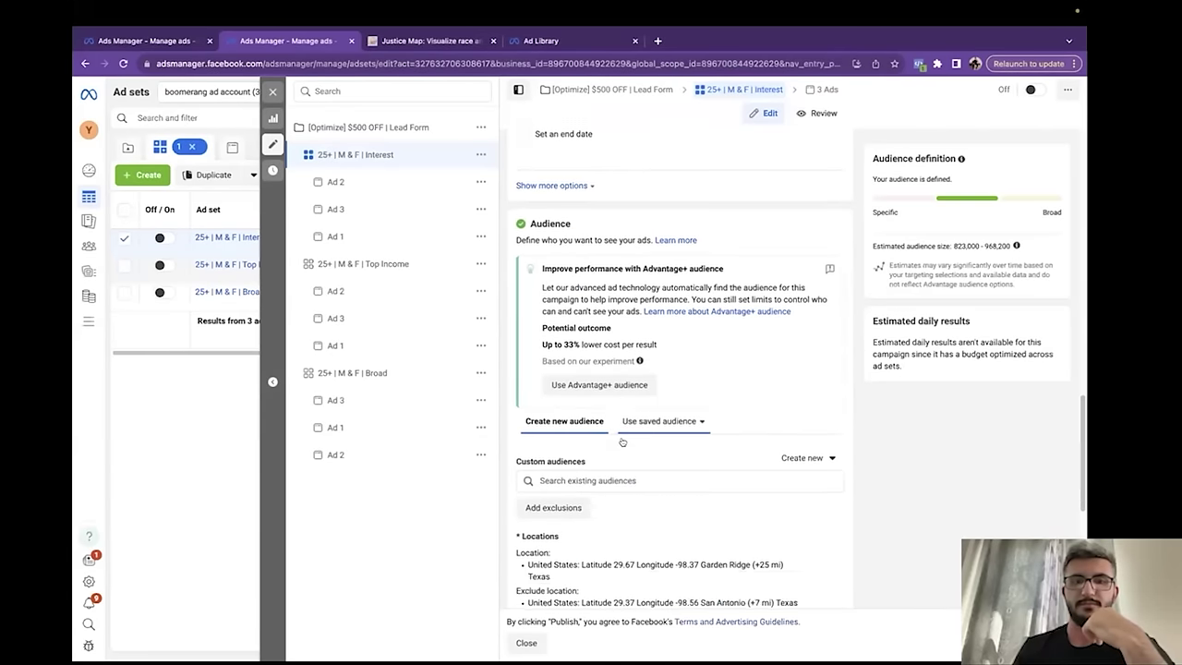
{"action": "scroll", "coordinate": [600, 452], "scroll_direction": "down", "scroll_amount": 2}
{"action": "scroll", "coordinate": [623, 441], "scroll_direction": "up", "scroll_amount": 5}
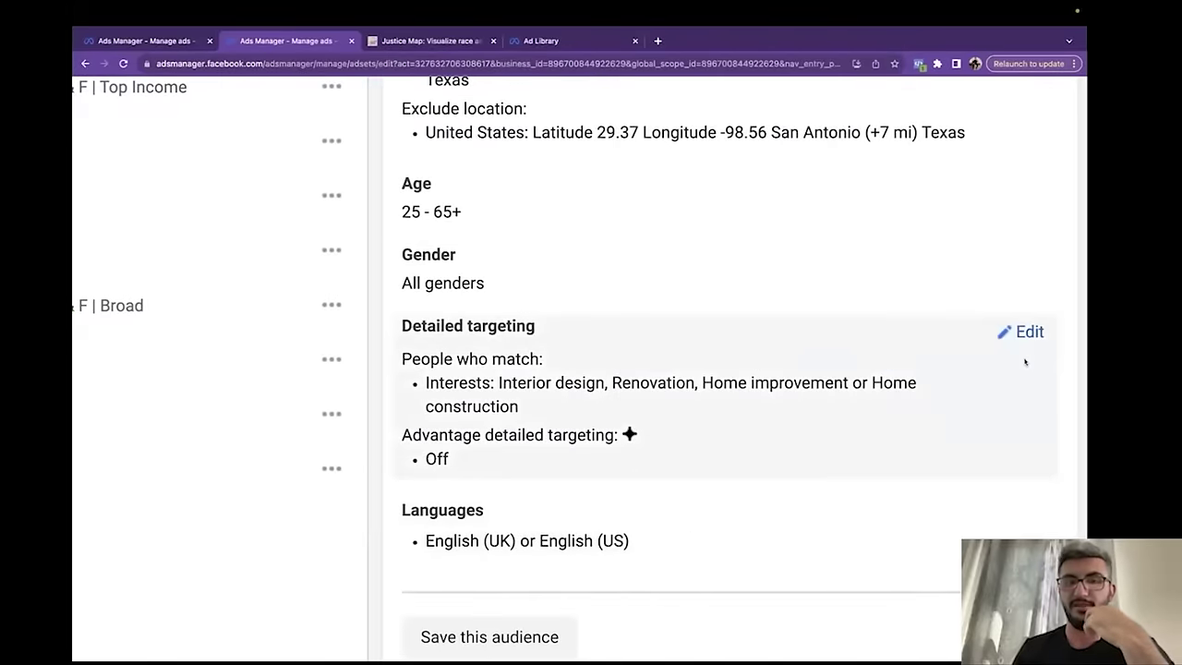
{"action": "scroll", "coordinate": [926, 405], "scroll_direction": "down", "scroll_amount": 5}
{"action": "scroll", "coordinate": [926, 405], "scroll_direction": "down", "scroll_amount": 5}
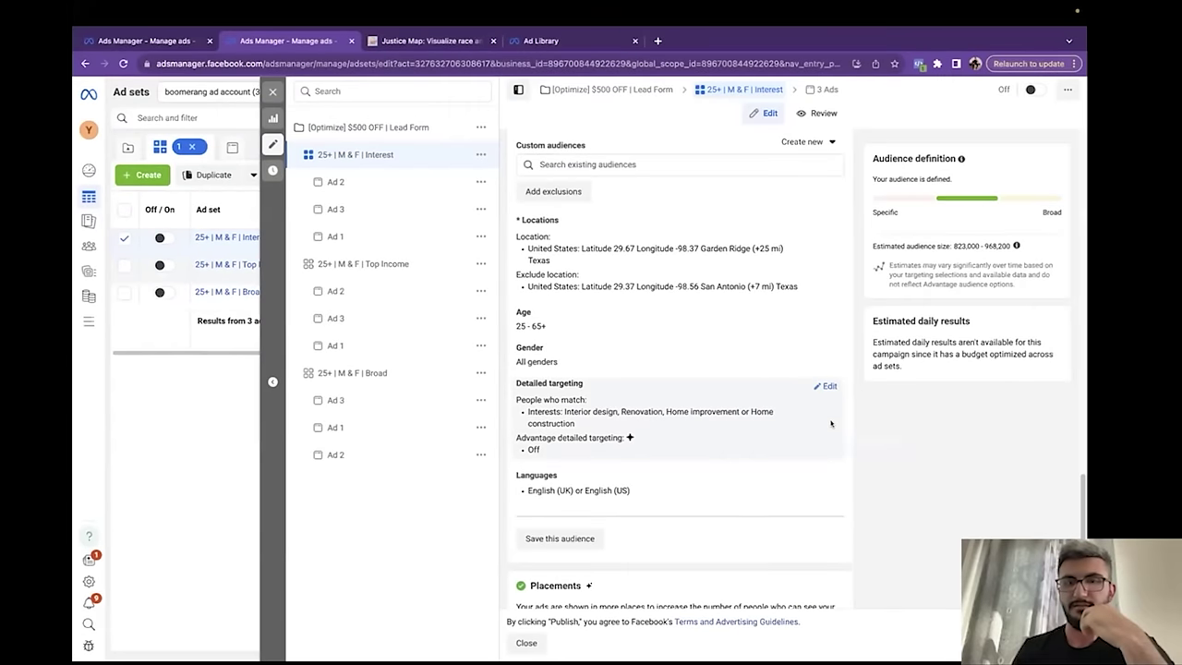
{"action": "left_click", "coordinate": [379, 265]}
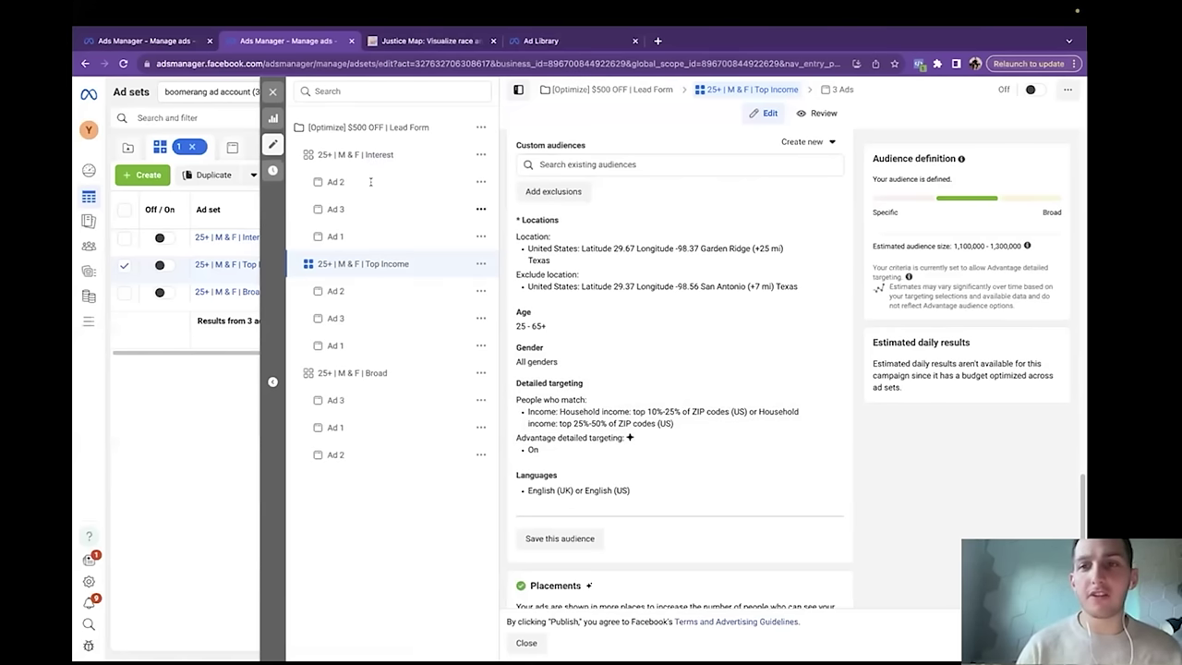
Step: Open Interest Ad 1 with its 'LEAKY OR OLD ROOF?' preview and switch to the other window
{"action": "left_click", "coordinate": [365, 237]}
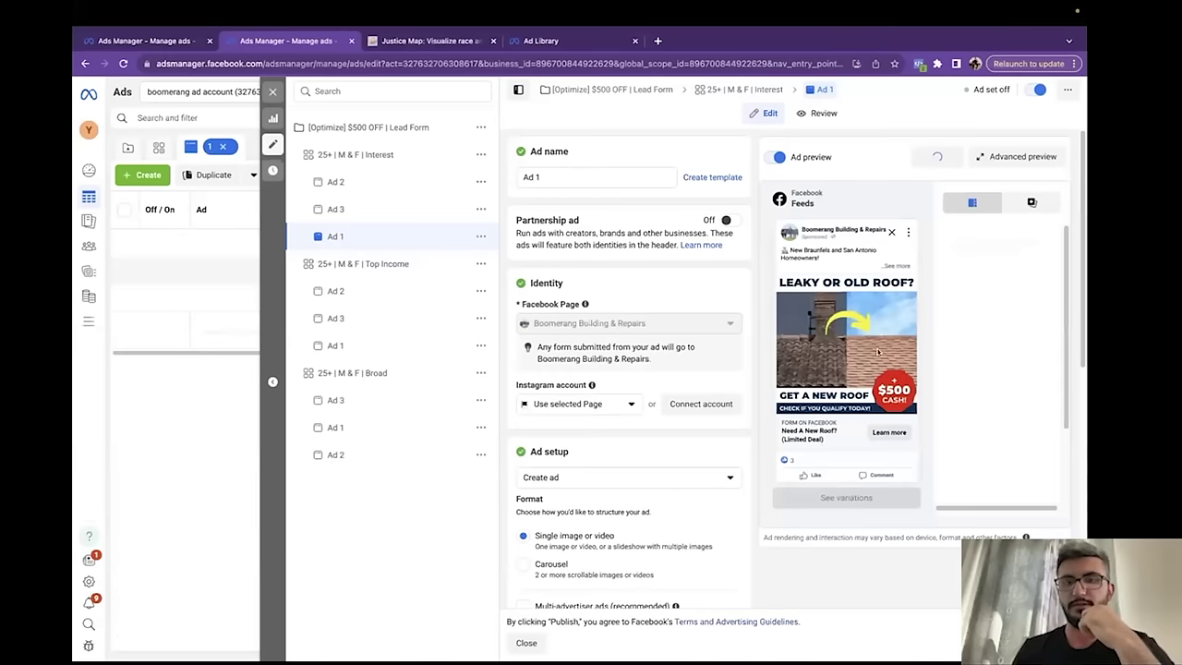
{"action": "scroll", "coordinate": [859, 359], "scroll_direction": "up", "scroll_amount": 2}
{"action": "scroll", "coordinate": [865, 352], "scroll_direction": "up", "scroll_amount": 3}
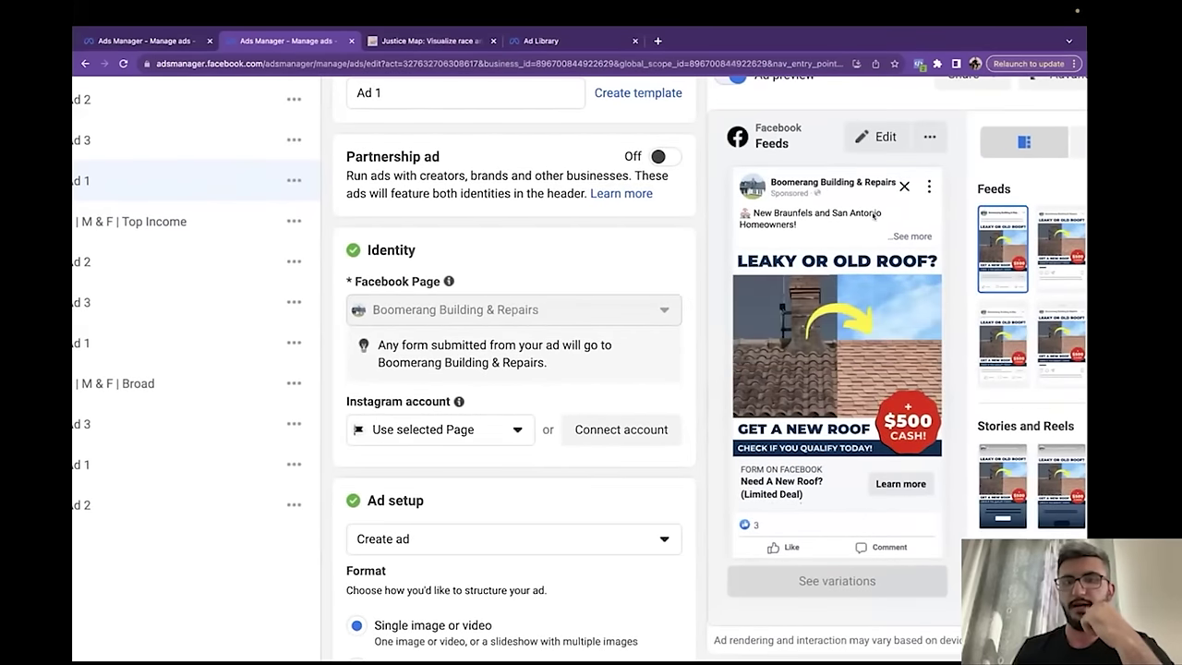
{"action": "scroll", "coordinate": [737, 256], "scroll_direction": "down", "scroll_amount": 5}
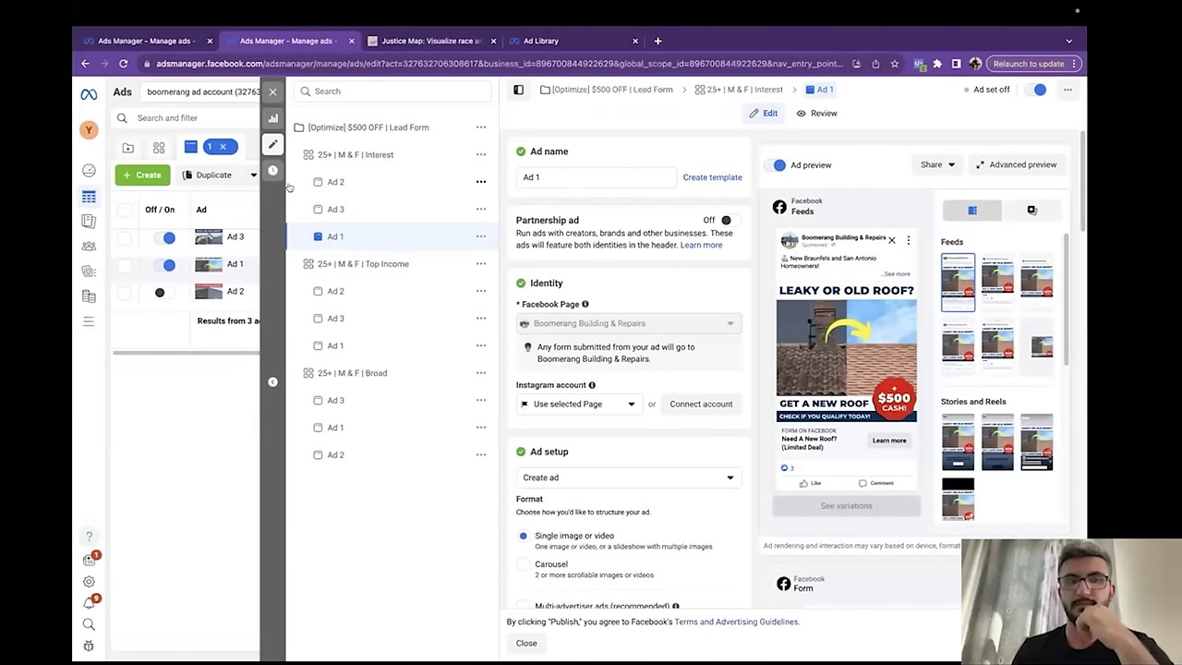
{"action": "key", "text": "ctrl+Left"}
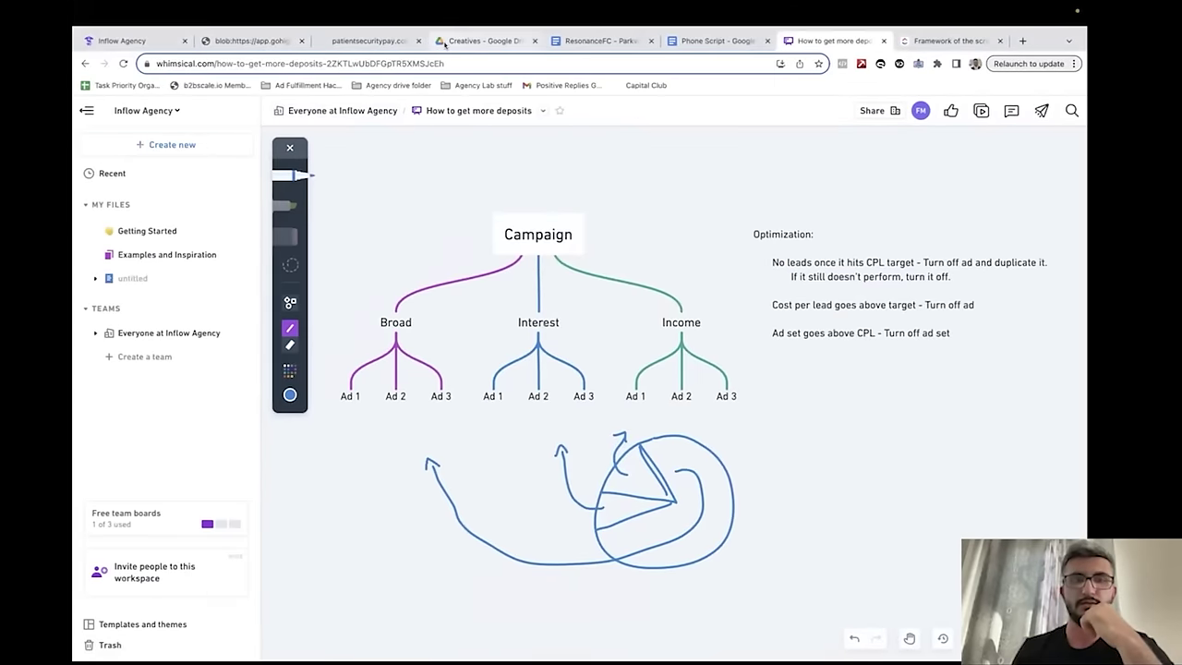
Step: Watch 'Copy of Creative 1.mp4' from the Creatives folder at lower volume, then close the preview
{"action": "left_click", "coordinate": [444, 43]}
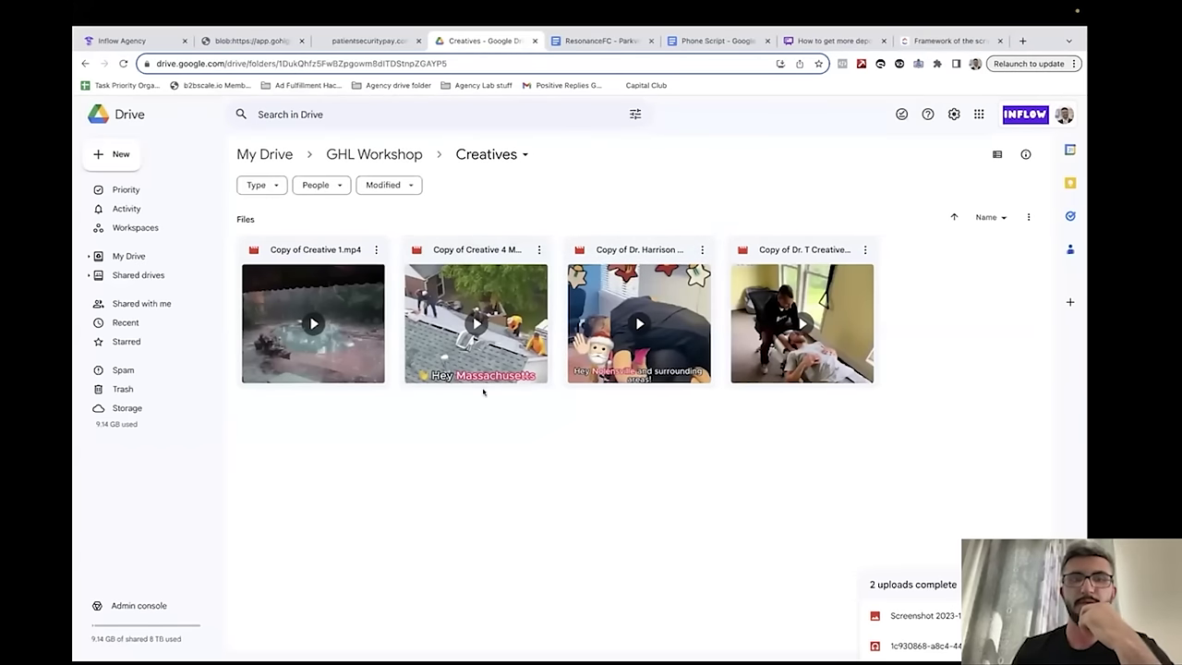
{"action": "double_click", "coordinate": [314, 324]}
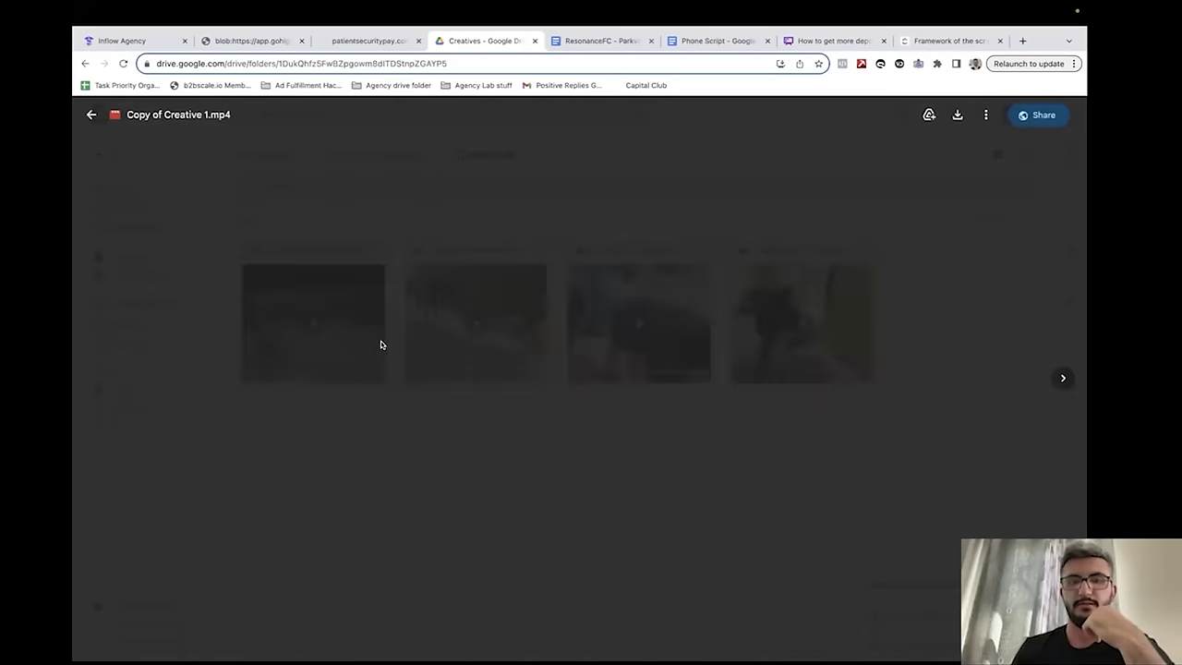
{"action": "left_click", "coordinate": [561, 391]}
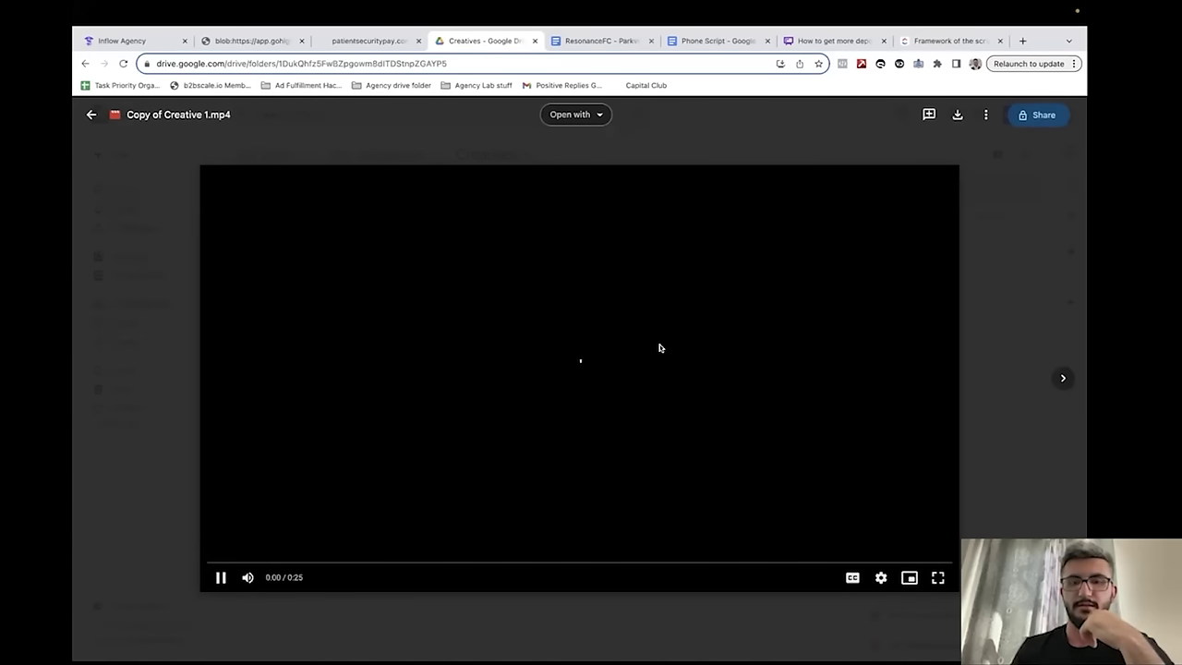
{"action": "left_click_drag", "start_coordinate": [283, 578], "coordinate": [269, 578]}
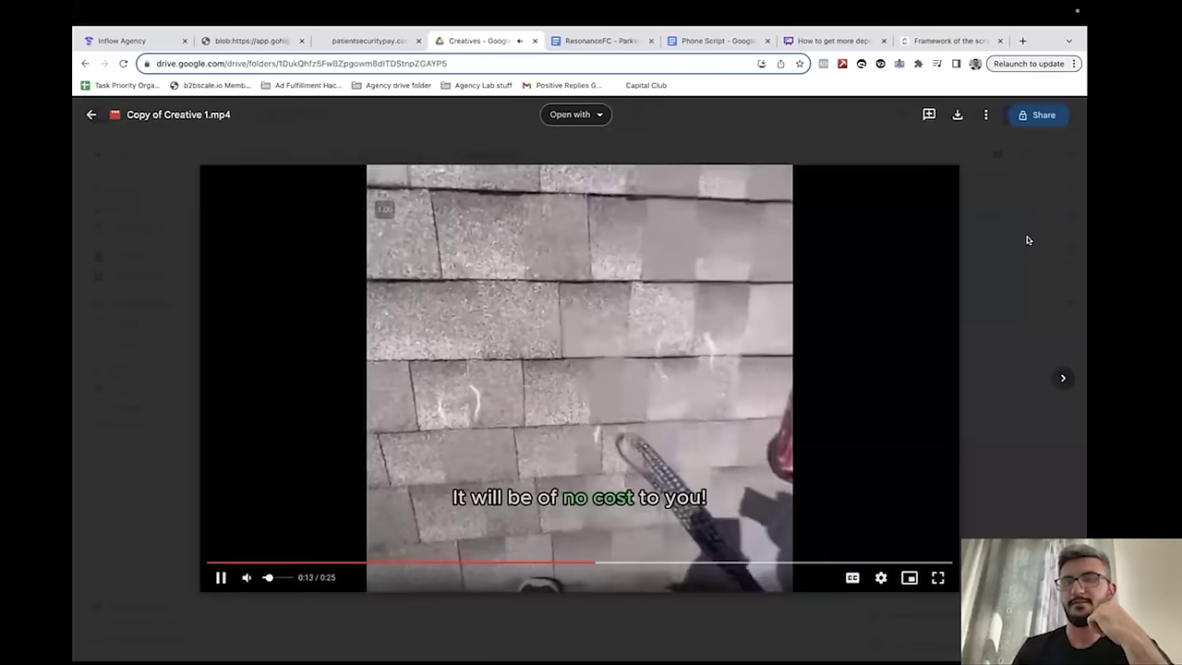
{"action": "left_click", "coordinate": [715, 367]}
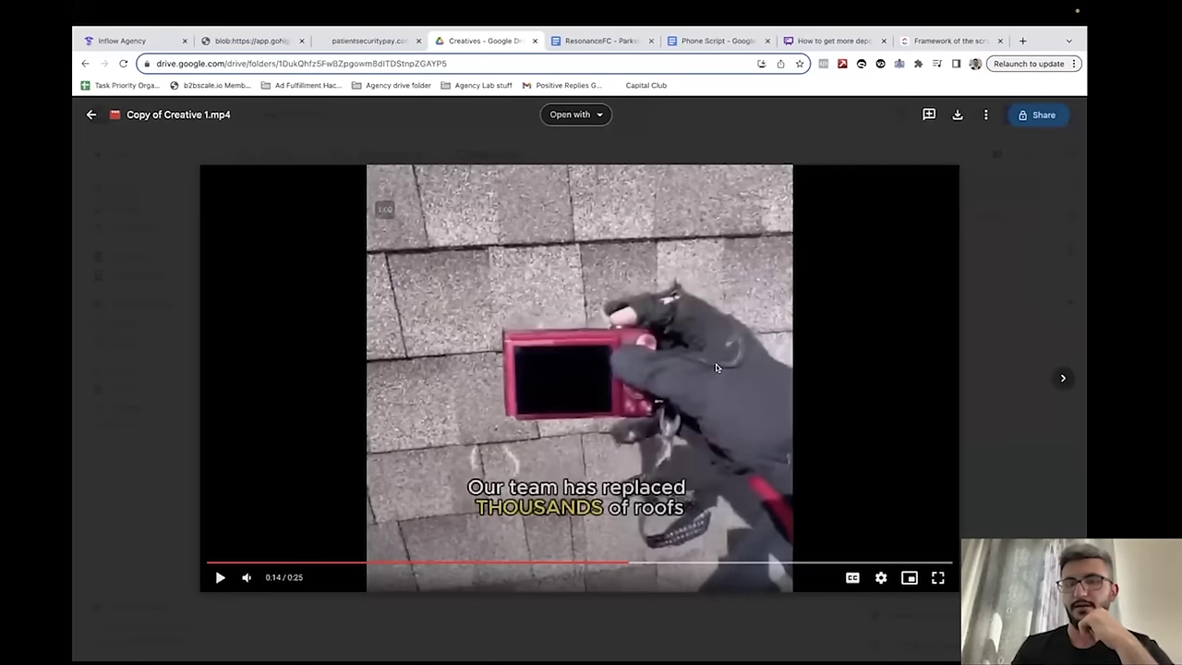
{"action": "left_click", "coordinate": [725, 333]}
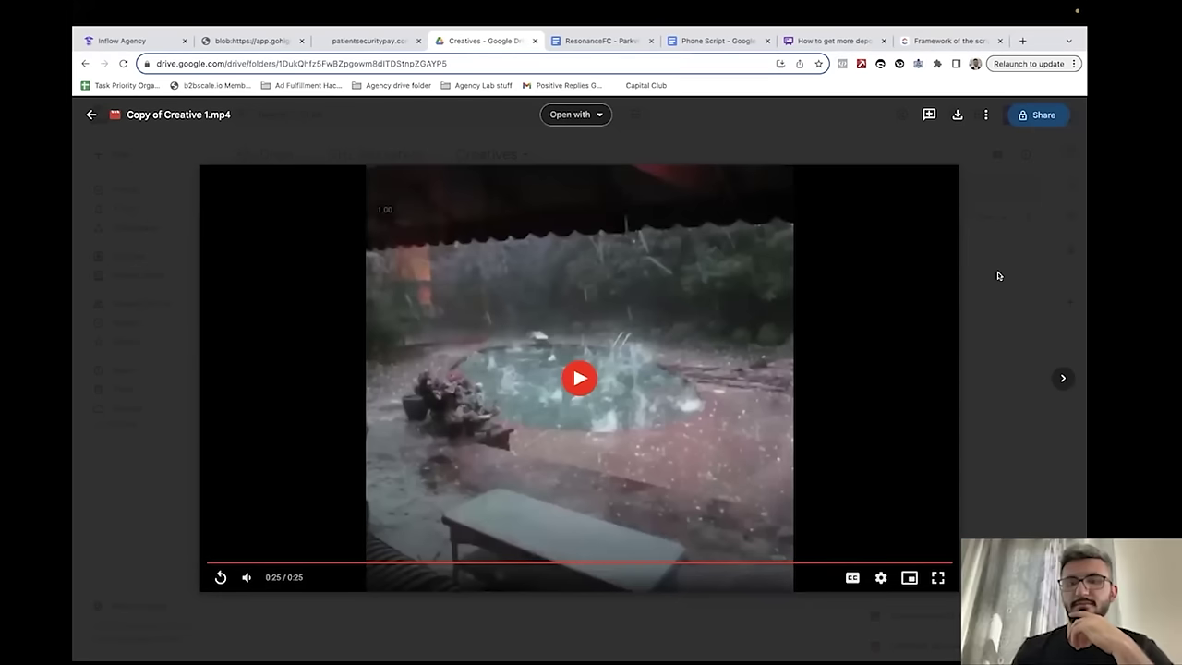
{"action": "left_click", "coordinate": [997, 271]}
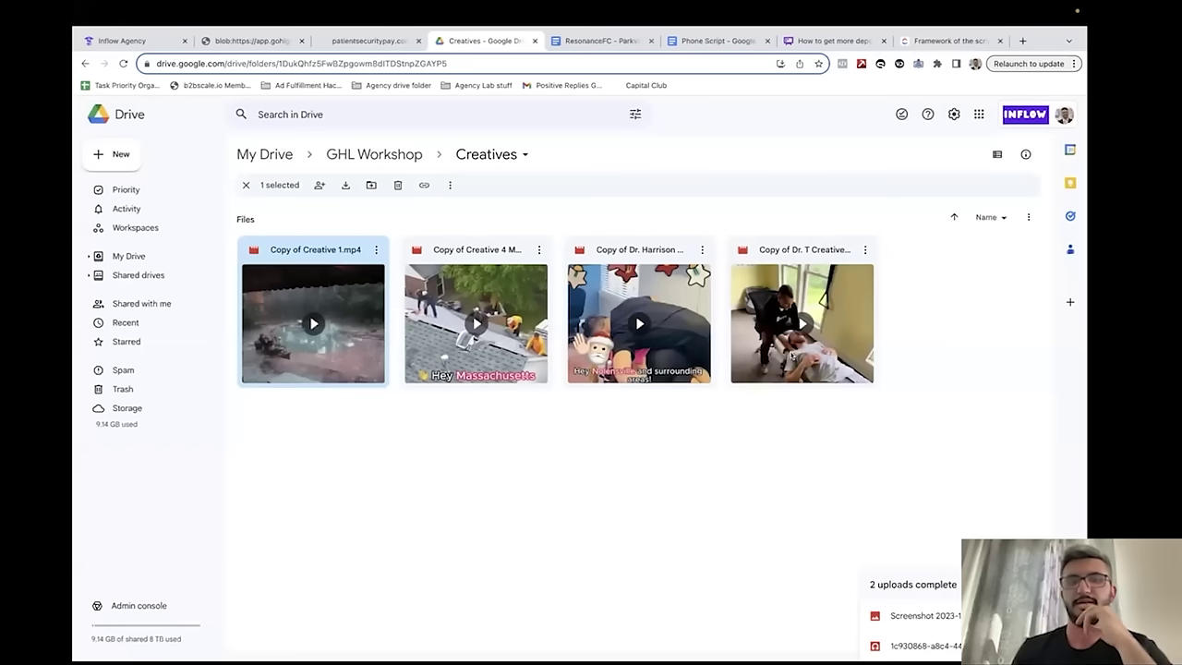
Step: Play the Christmas video to its $47 new patient offer card, then switch back to Ads Manager
{"action": "left_click", "coordinate": [643, 337]}
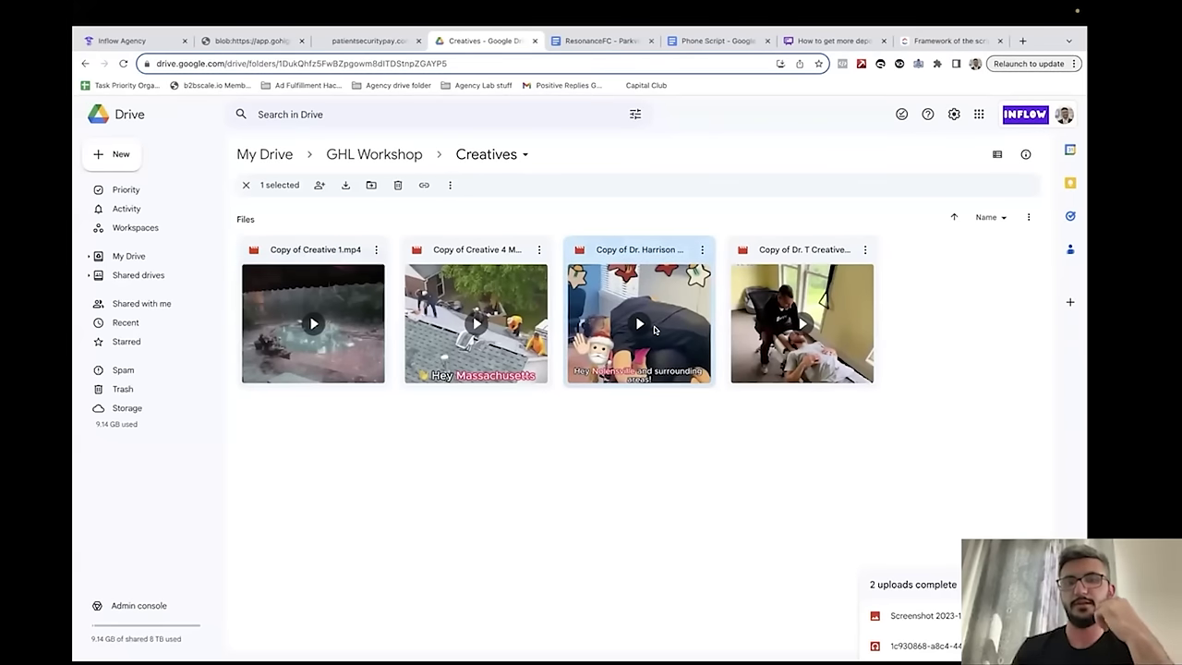
{"action": "double_click", "coordinate": [644, 313]}
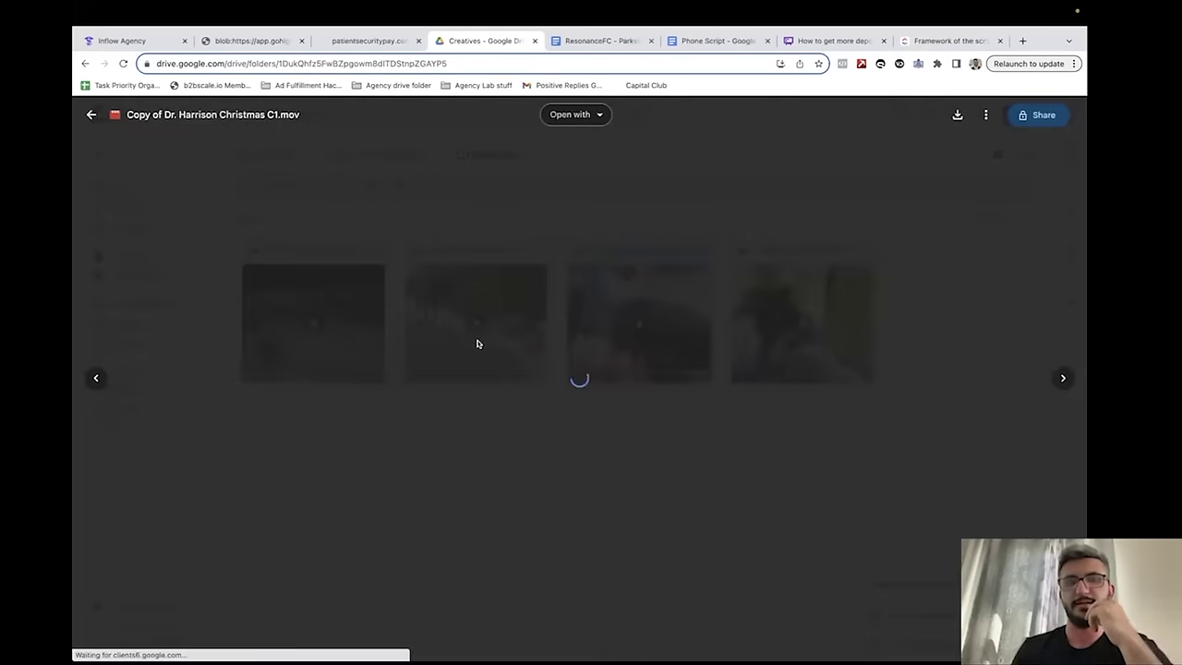
{"action": "left_click", "coordinate": [578, 383]}
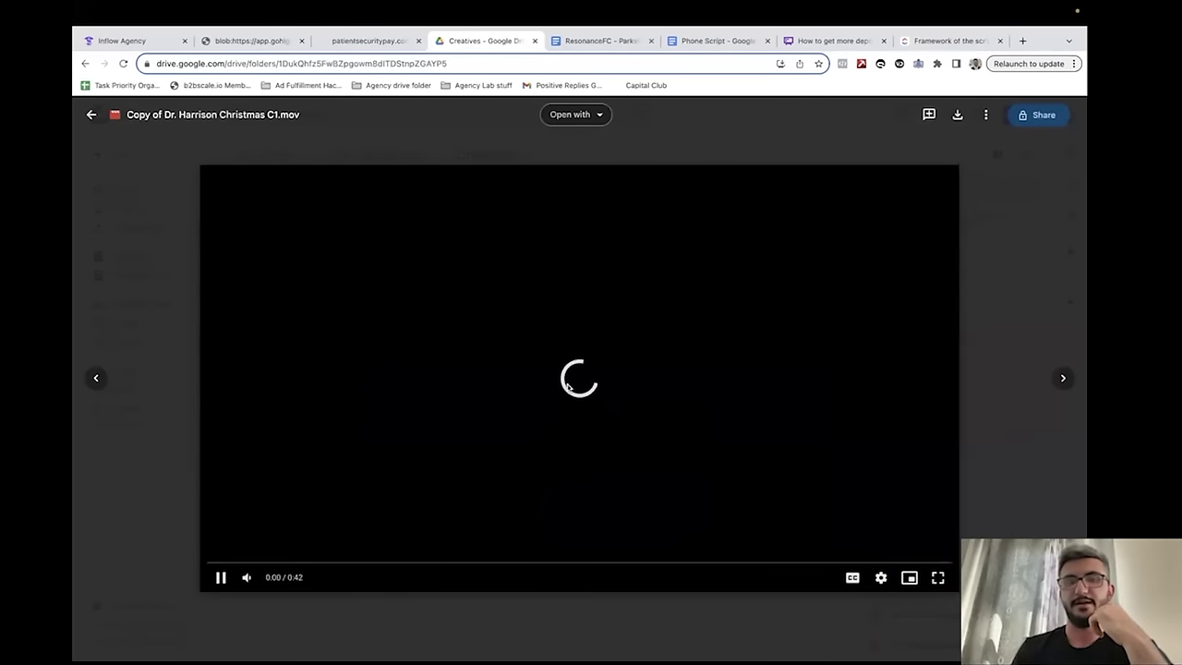
{"action": "left_click", "coordinate": [563, 387]}
{"action": "left_click", "coordinate": [572, 394]}
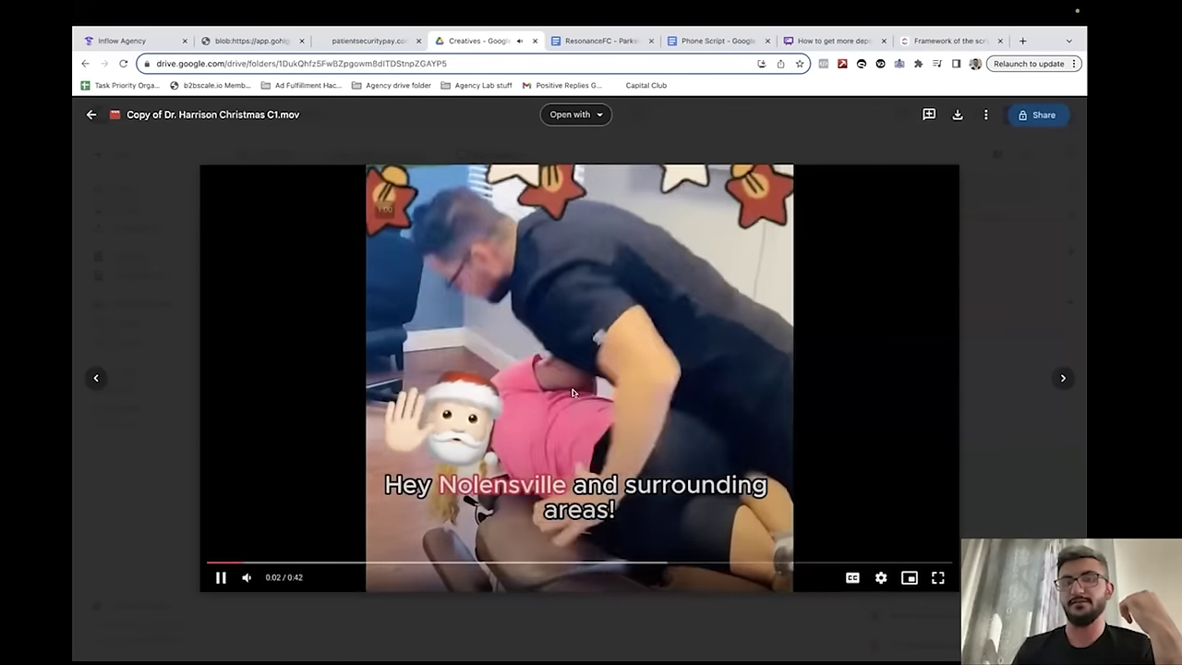
{"action": "left_click", "coordinate": [542, 562]}
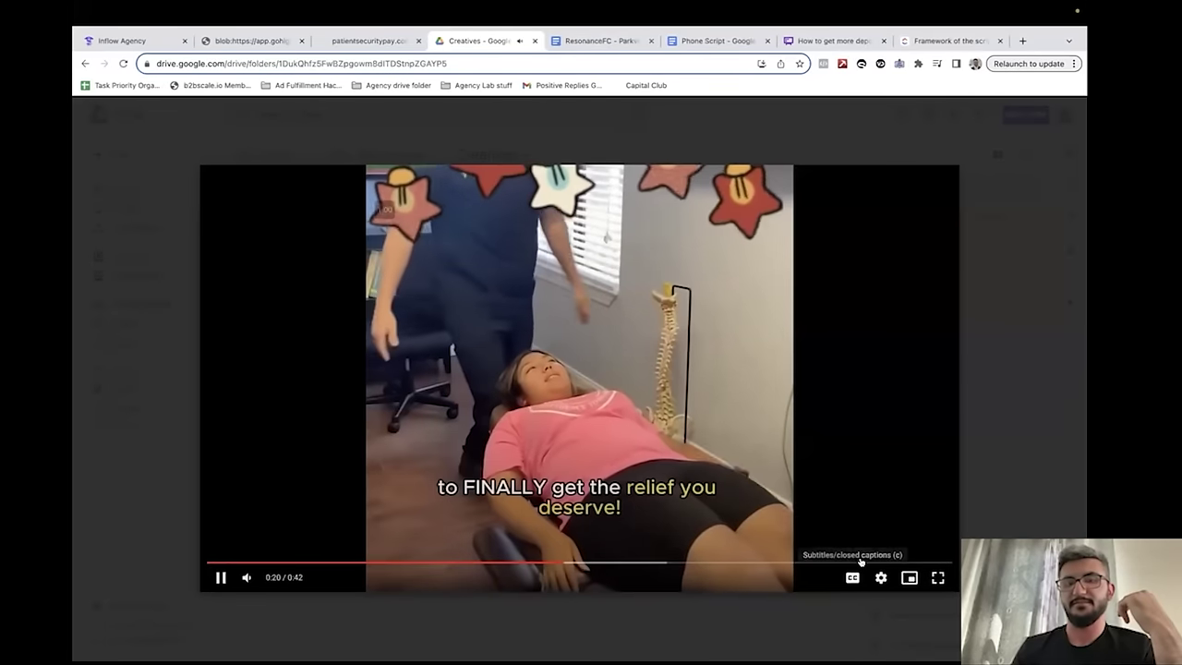
{"action": "left_click", "coordinate": [881, 561]}
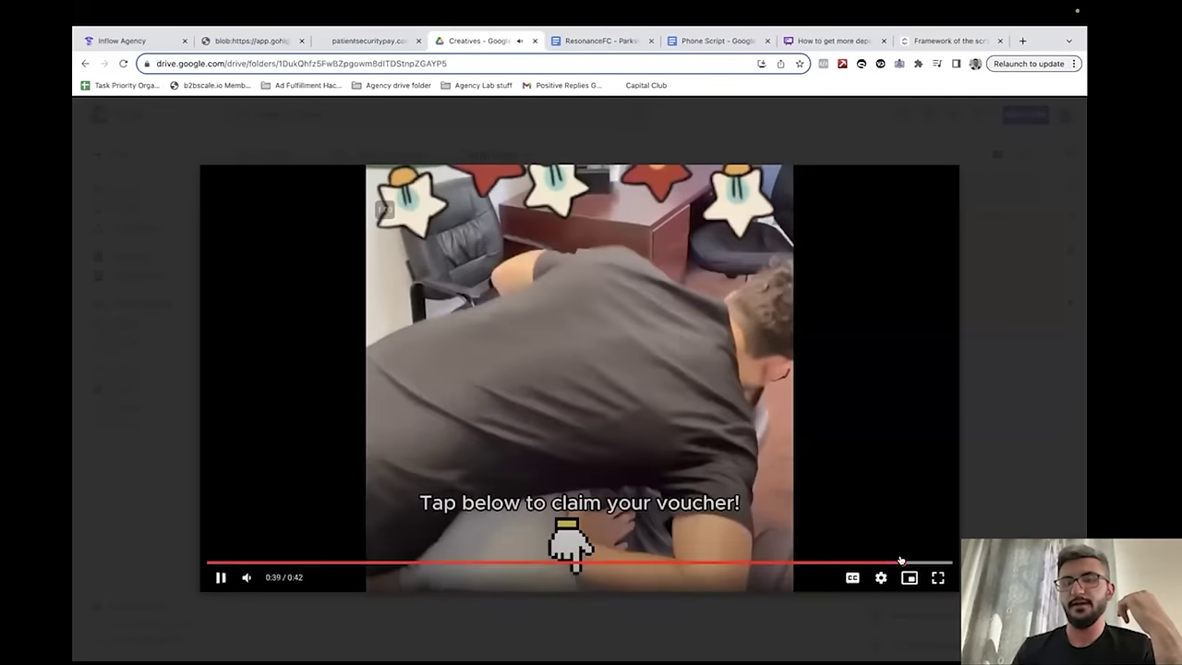
{"action": "left_click", "coordinate": [814, 454]}
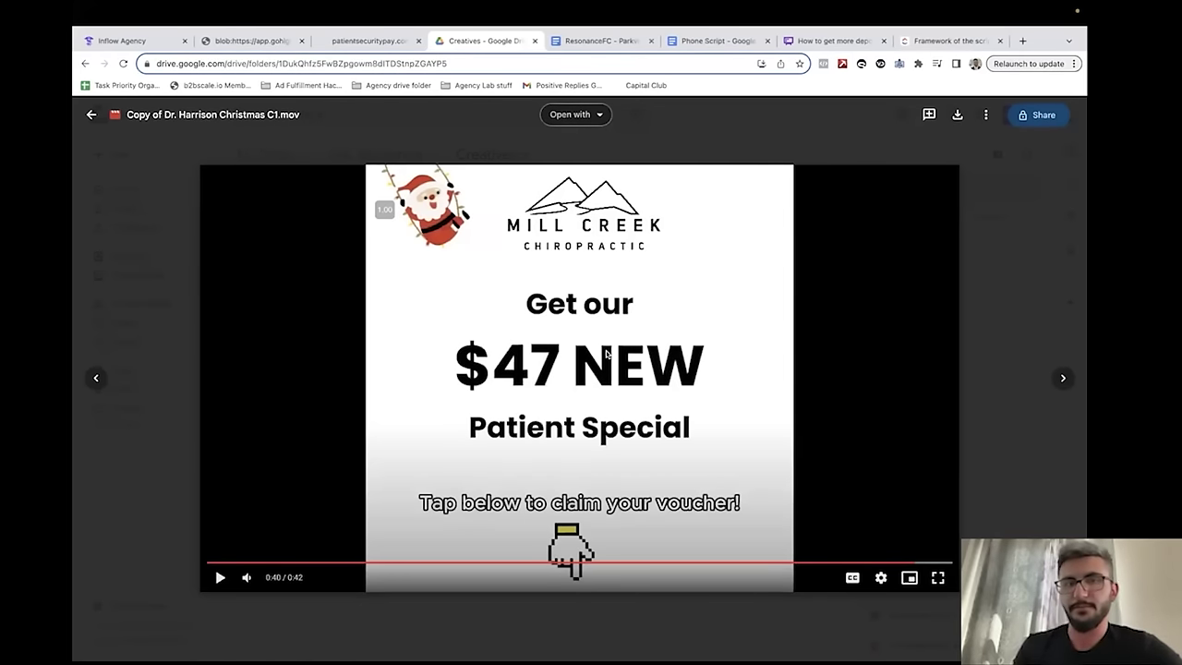
{"action": "key", "text": "ctrl+Right"}
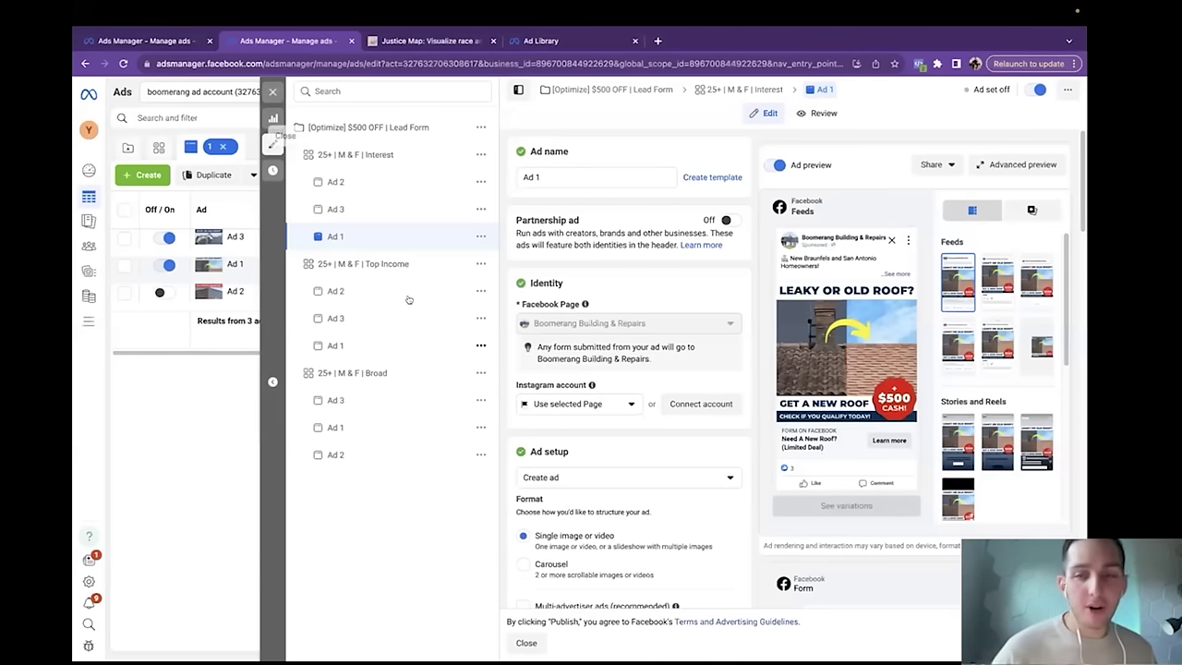
Step: Review the Interest ad set's targeting, then show the Top Income ad set's ZIP-code income targeting
{"action": "left_click", "coordinate": [398, 159]}
{"action": "scroll", "coordinate": [643, 494], "scroll_direction": "down", "scroll_amount": 15}
{"action": "scroll", "coordinate": [643, 494], "scroll_direction": "down", "scroll_amount": 5}
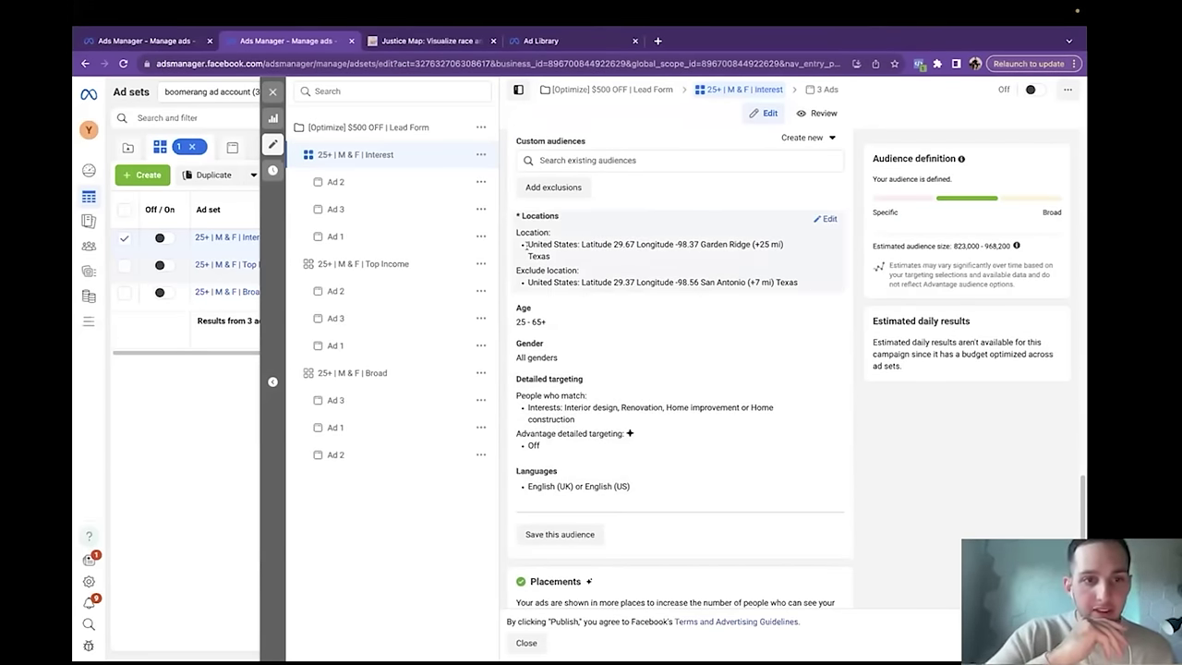
{"action": "scroll", "coordinate": [646, 369], "scroll_direction": "up", "scroll_amount": 20}
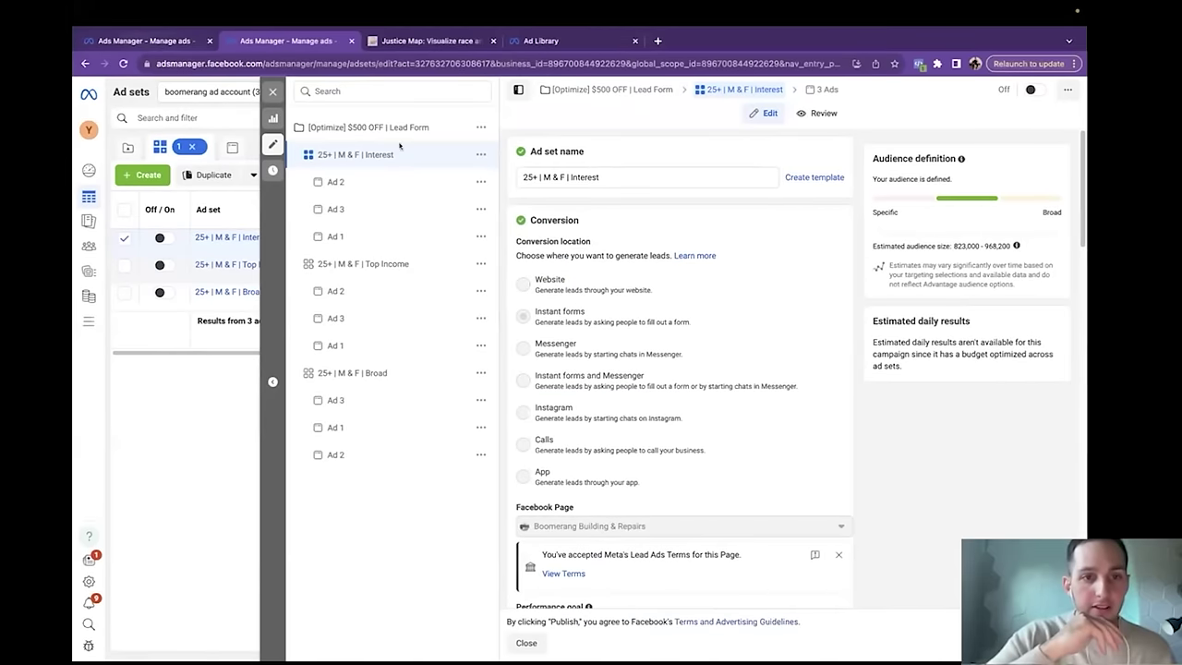
{"action": "scroll", "coordinate": [620, 417], "scroll_direction": "down", "scroll_amount": 15}
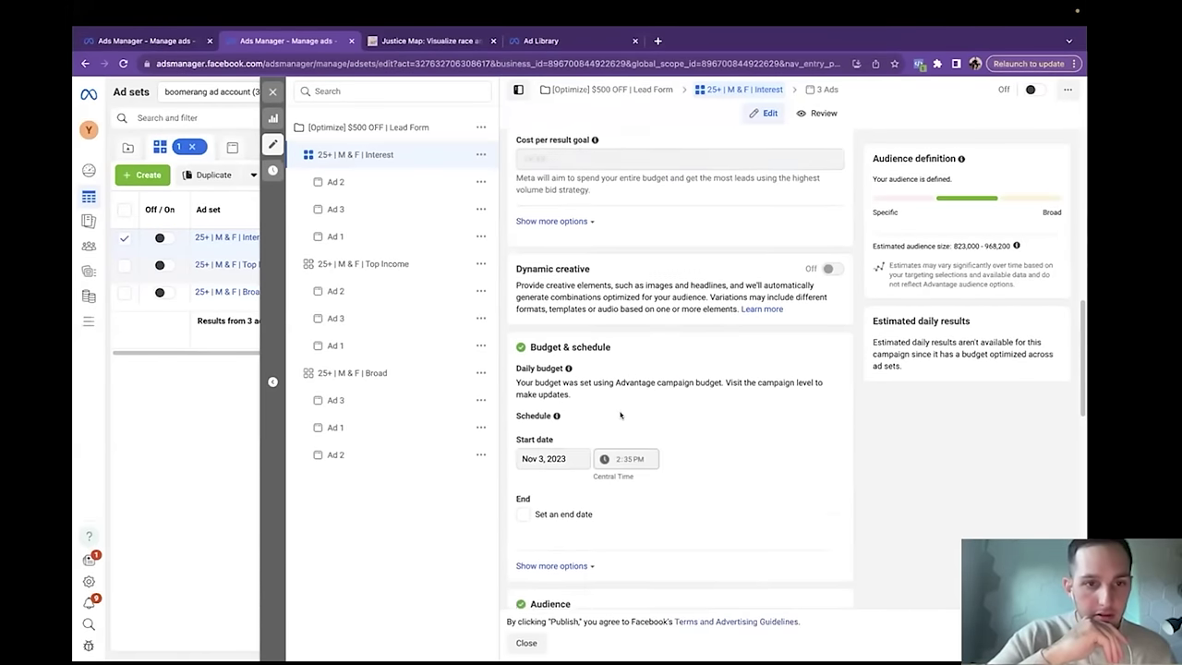
{"action": "scroll", "coordinate": [614, 415], "scroll_direction": "down", "scroll_amount": 5}
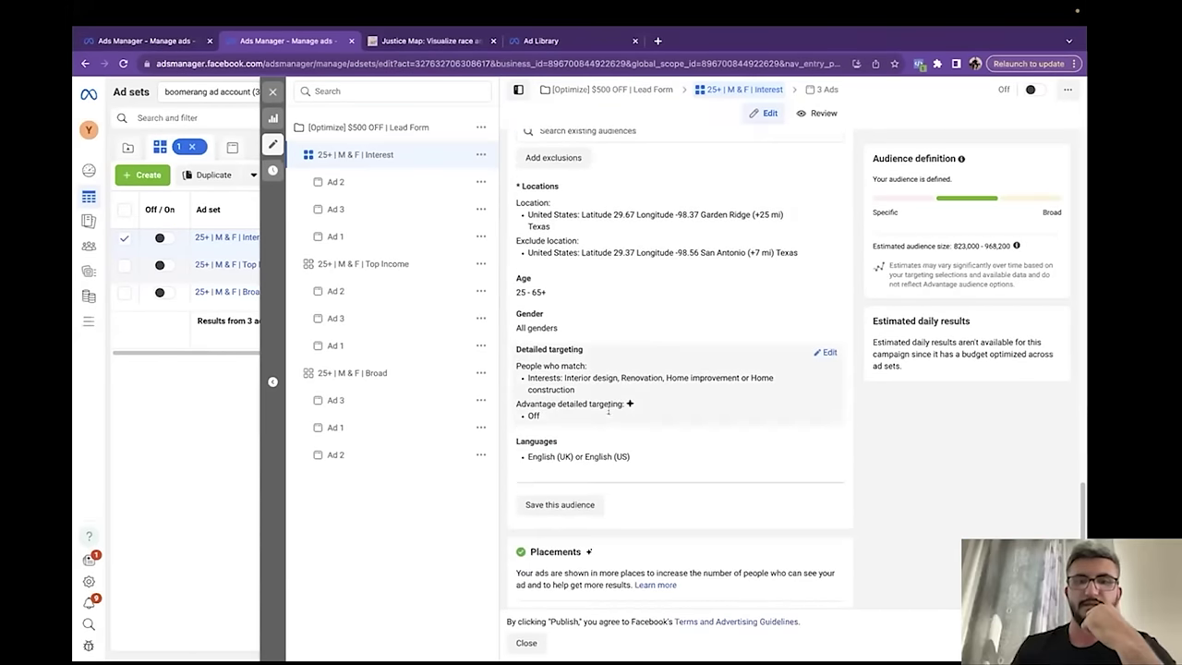
{"action": "scroll", "coordinate": [608, 412], "scroll_direction": "up", "scroll_amount": 5}
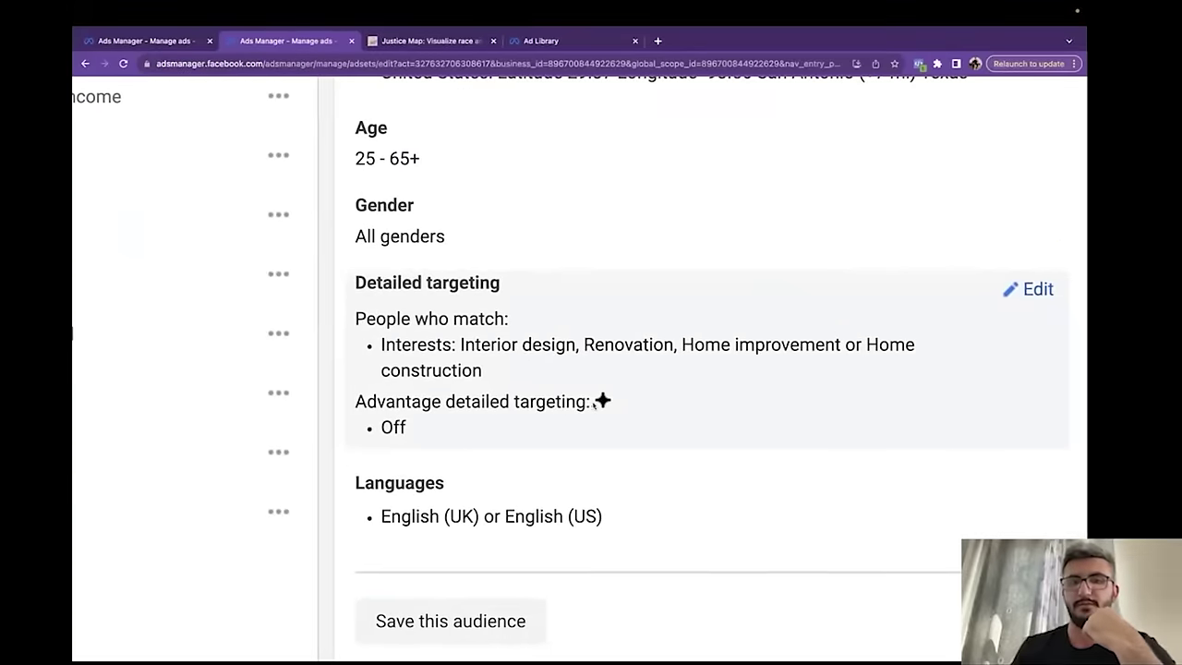
{"action": "scroll", "coordinate": [536, 400], "scroll_direction": "right", "scroll_amount": 2}
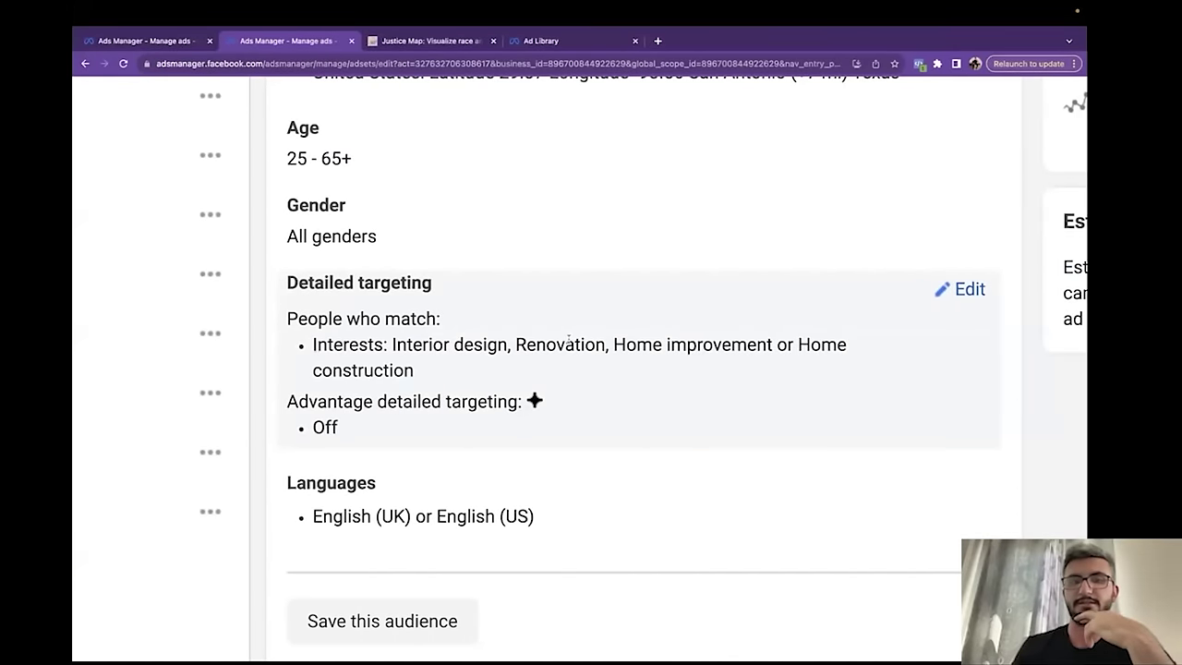
{"action": "scroll", "coordinate": [569, 339], "scroll_direction": "down", "scroll_amount": 5}
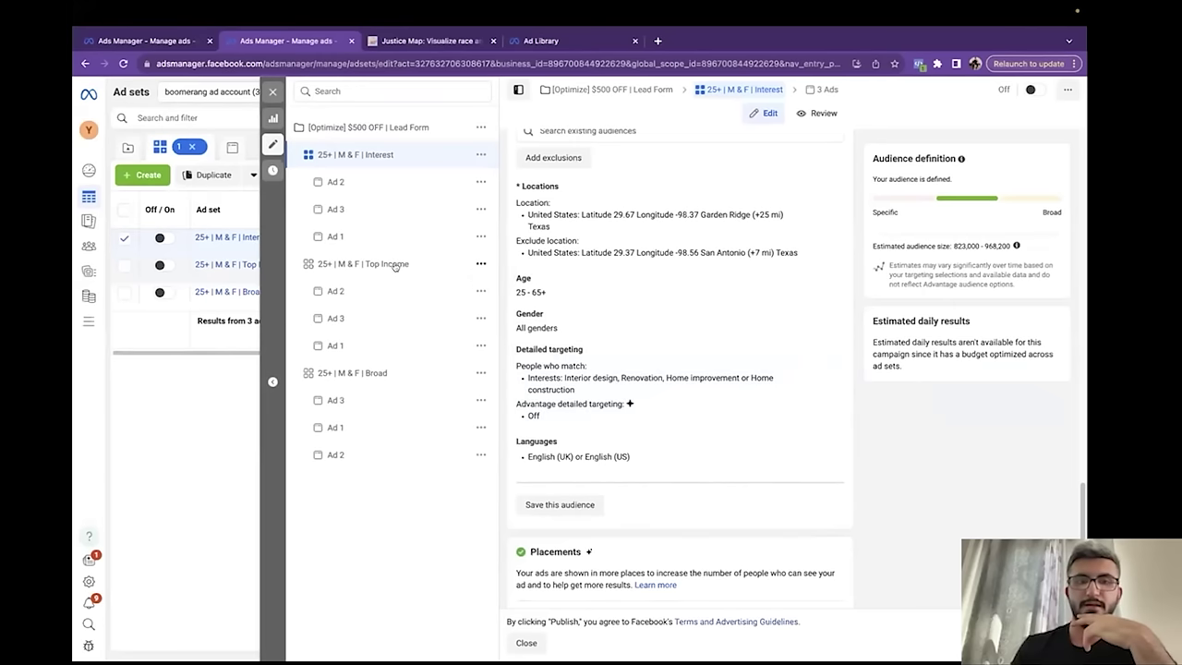
{"action": "left_click", "coordinate": [394, 265]}
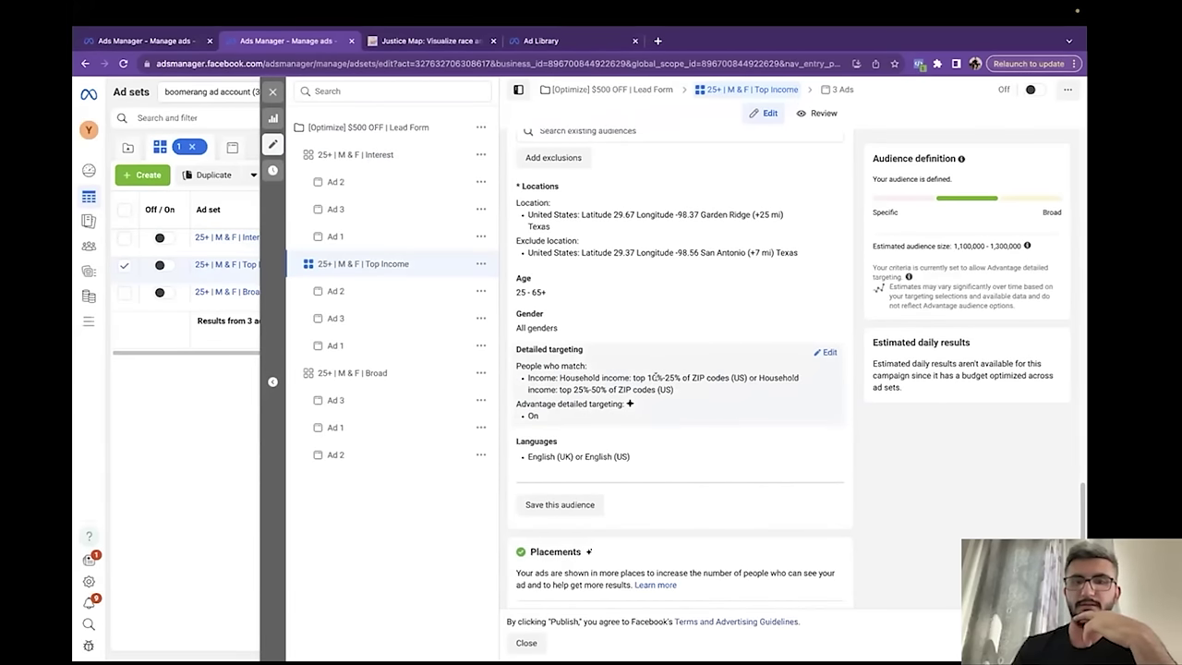
Step: Open the '25+ | M & F | Broad' ad set and expand its audience controls showing minimum age 25
{"action": "left_click", "coordinate": [351, 373]}
{"action": "scroll", "coordinate": [654, 409], "scroll_direction": "down", "scroll_amount": 1}
{"action": "scroll", "coordinate": [651, 409], "scroll_direction": "up", "scroll_amount": 3}
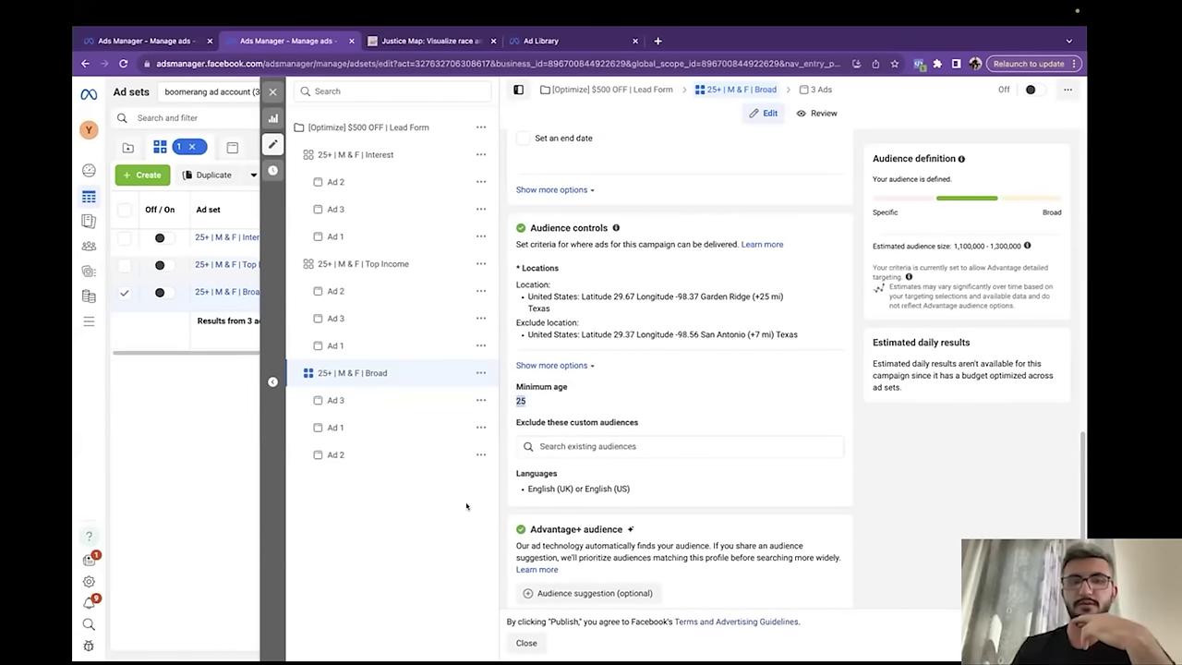
{"action": "scroll", "coordinate": [696, 359], "scroll_direction": "up", "scroll_amount": 1}
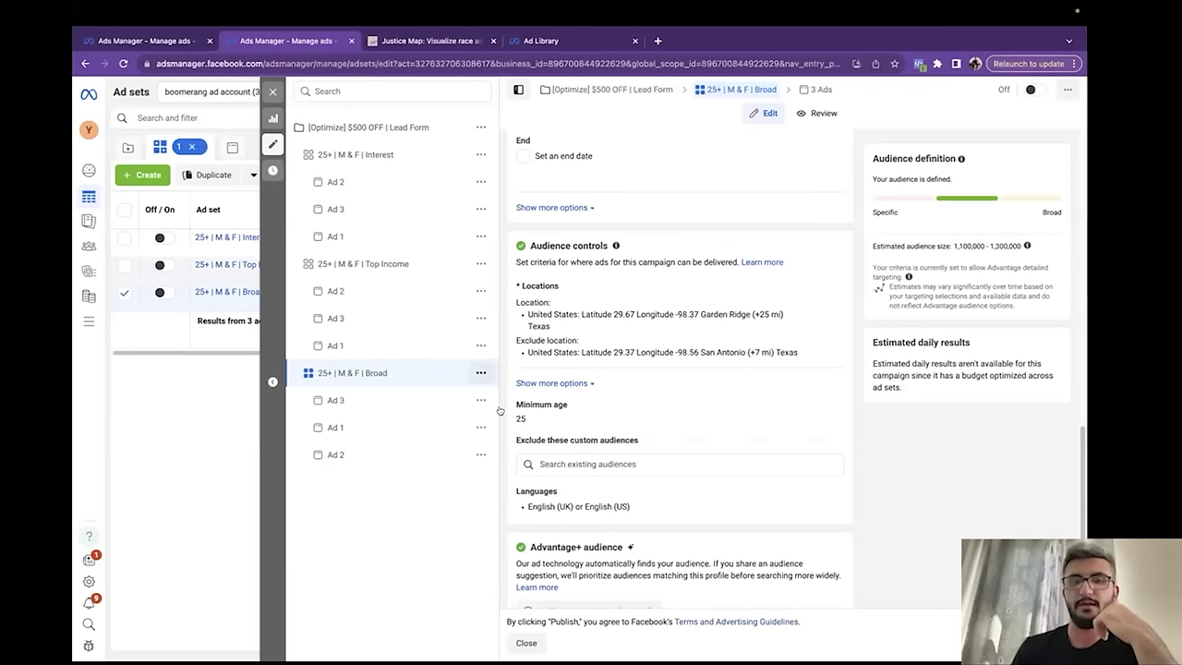
{"action": "left_click", "coordinate": [579, 385]}
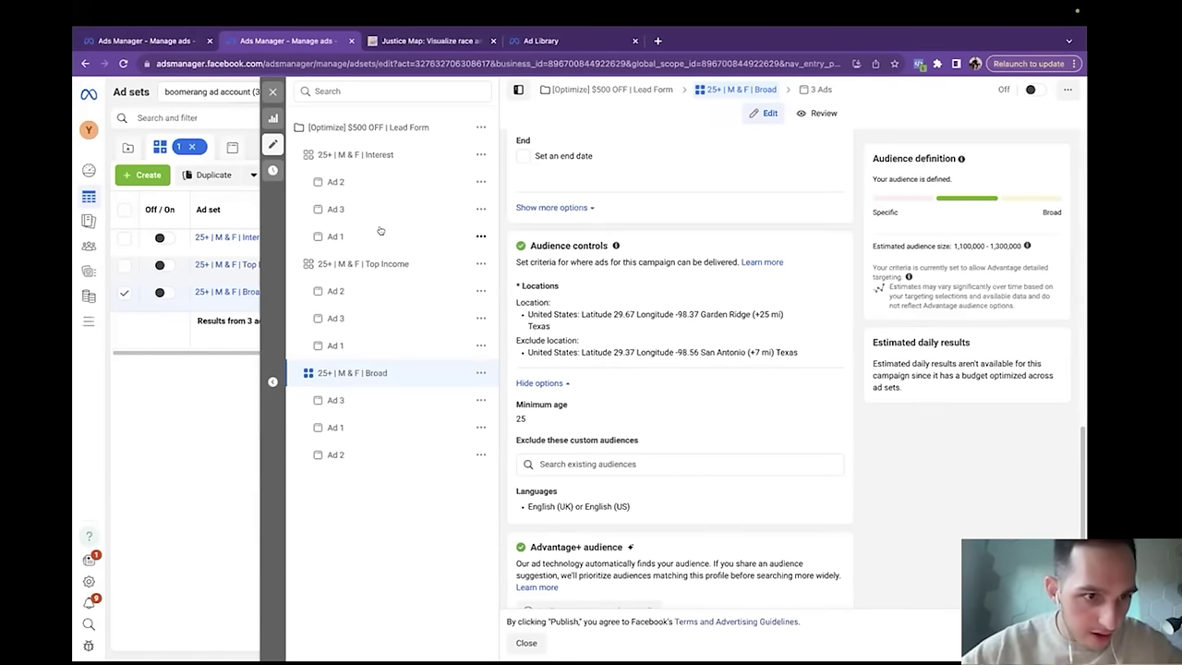
{"action": "scroll", "coordinate": [596, 436], "scroll_direction": "down", "scroll_amount": 3}
Step: Compare the Interest and Top Income ad sets' settings
{"action": "left_click", "coordinate": [388, 155]}
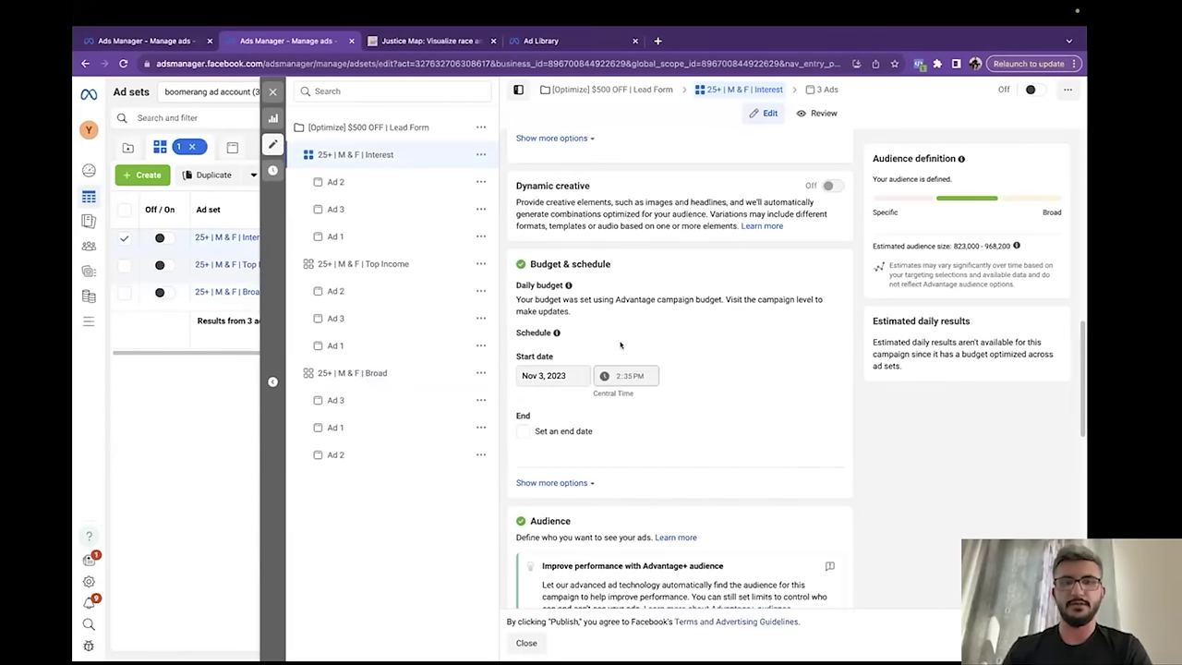
{"action": "left_click", "coordinate": [411, 268]}
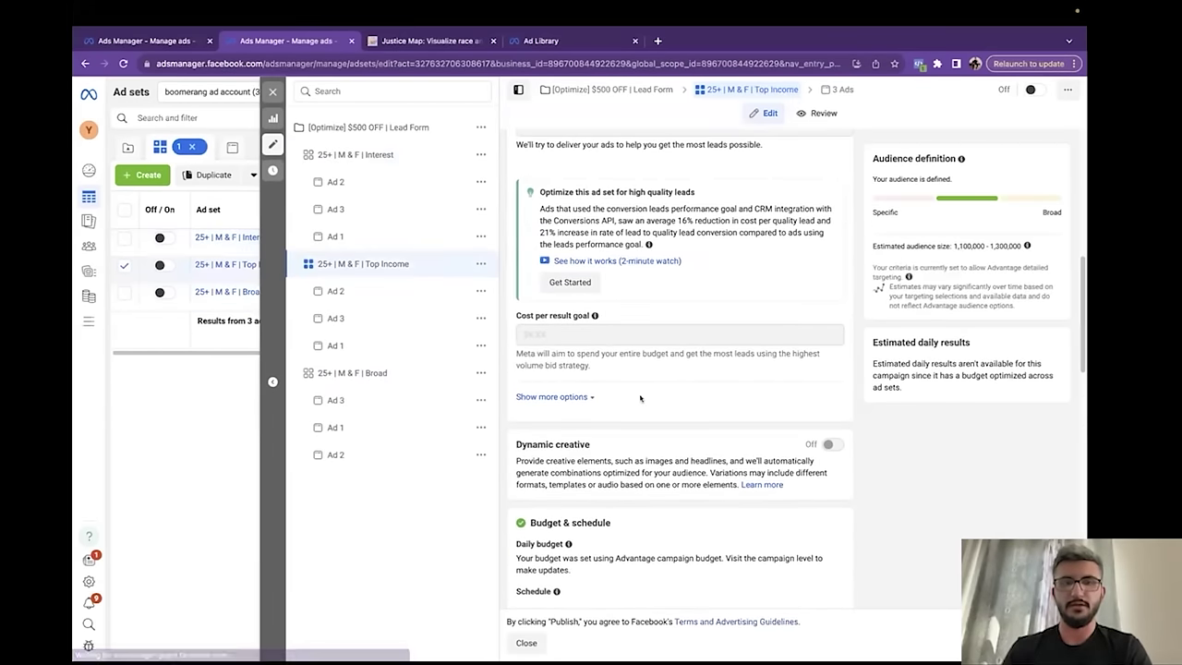
{"action": "scroll", "coordinate": [636, 397], "scroll_direction": "down", "scroll_amount": 5}
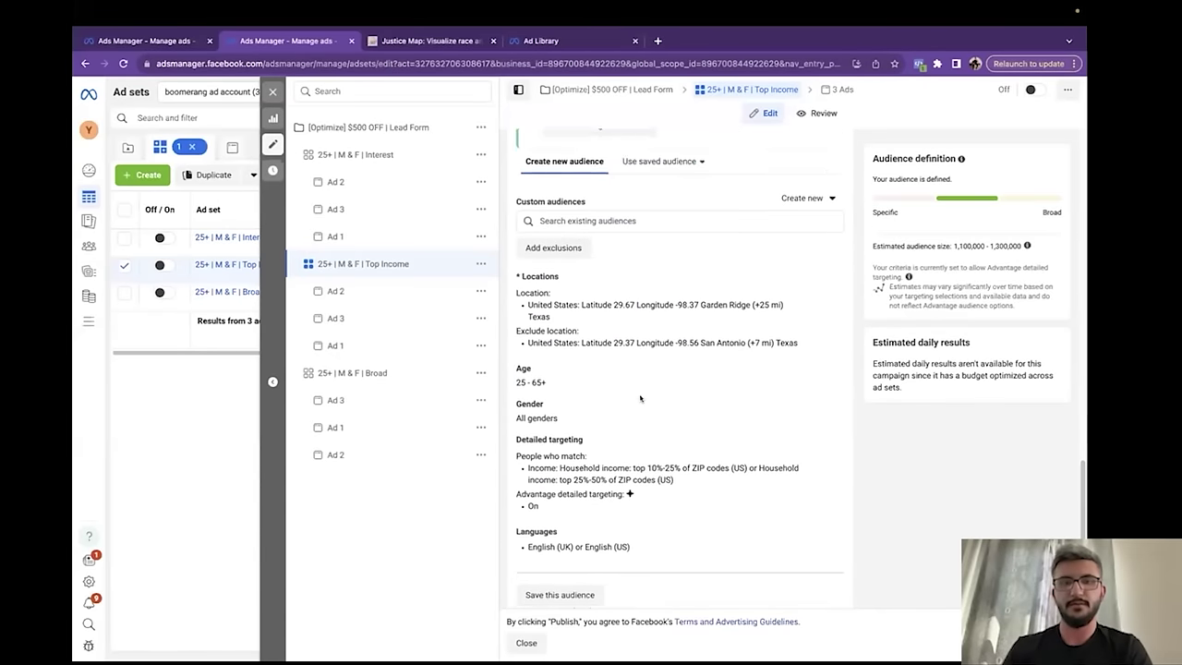
Step: Review the Broad ad set's settings, then open its Ad 1 with the 'LEAKY OR OLD ROOF?' preview
{"action": "left_click", "coordinate": [369, 372]}
{"action": "scroll", "coordinate": [683, 462], "scroll_direction": "down", "scroll_amount": 5}
{"action": "scroll", "coordinate": [683, 468], "scroll_direction": "up", "scroll_amount": 3}
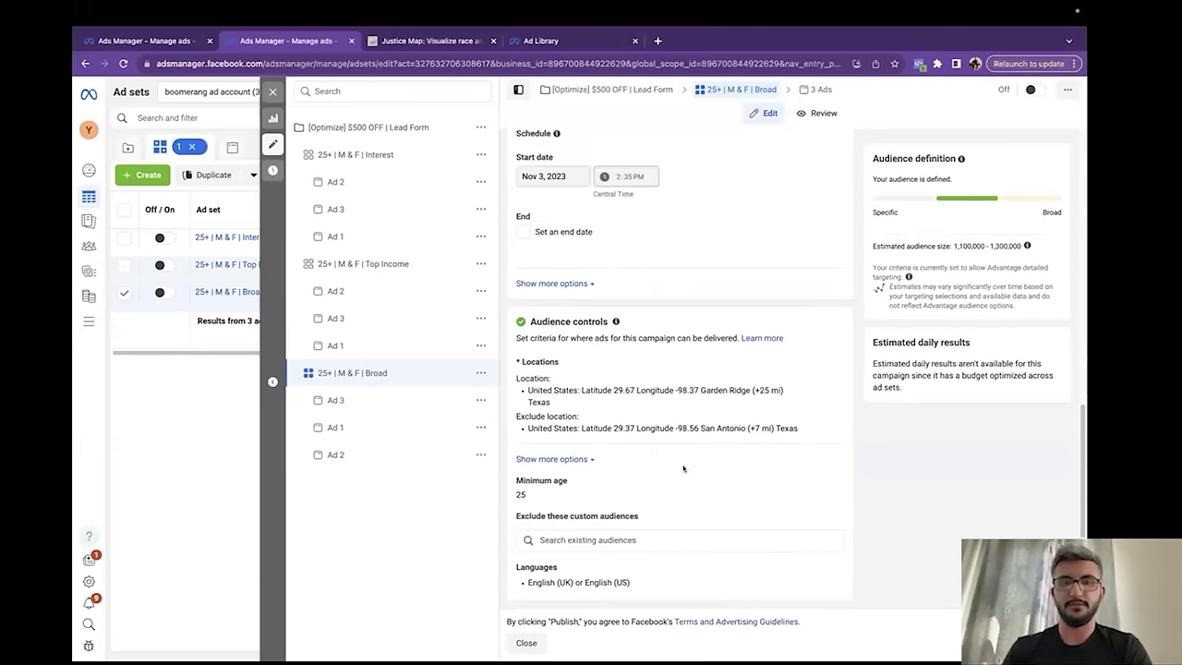
{"action": "scroll", "coordinate": [683, 468], "scroll_direction": "down", "scroll_amount": 3}
{"action": "scroll", "coordinate": [683, 468], "scroll_direction": "up", "scroll_amount": 3}
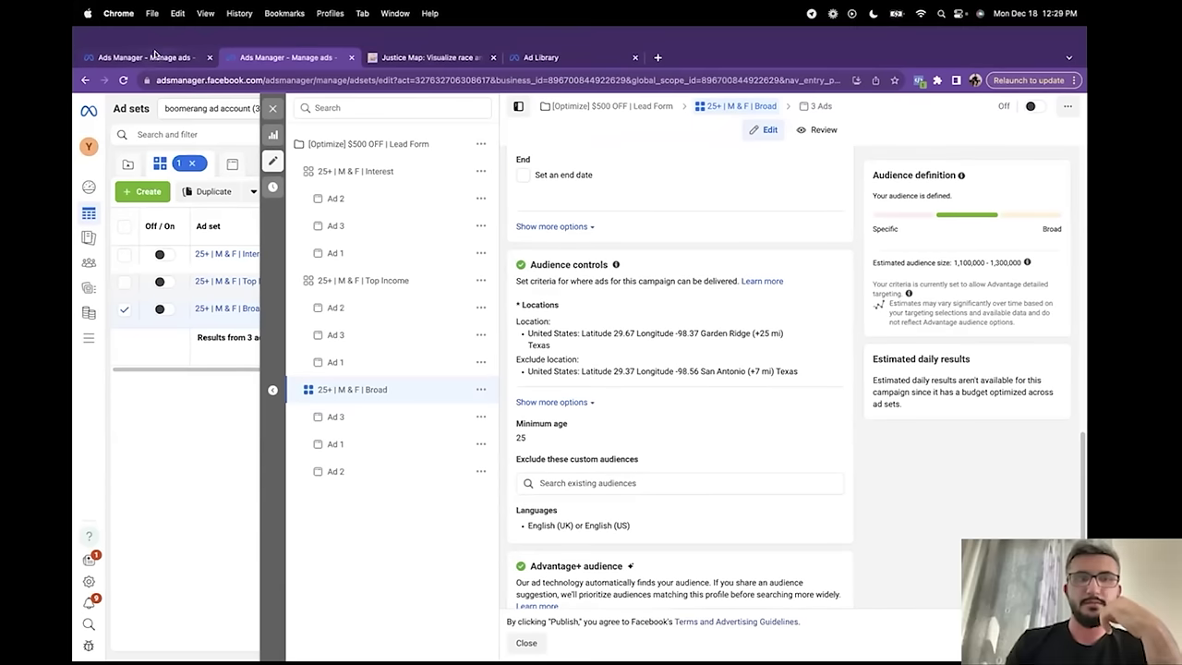
{"action": "left_click", "coordinate": [424, 432]}
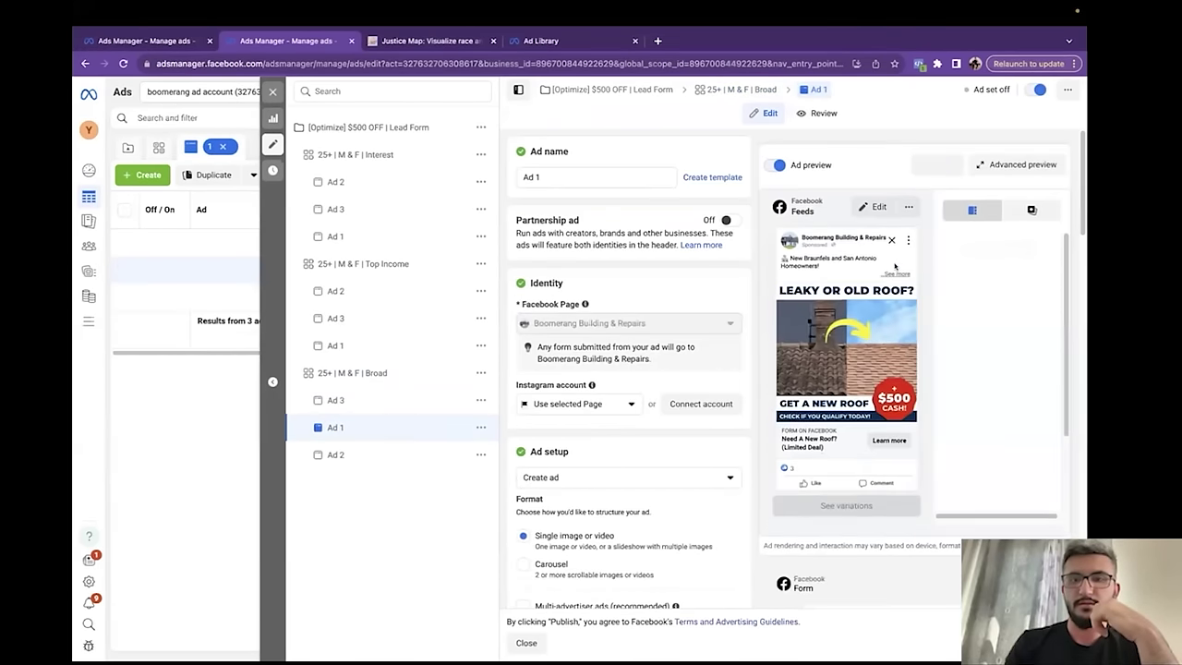
Step: Expand Ad 1's Feeds preview caption to read the full $500 off new roof offer
{"action": "left_click", "coordinate": [893, 268]}
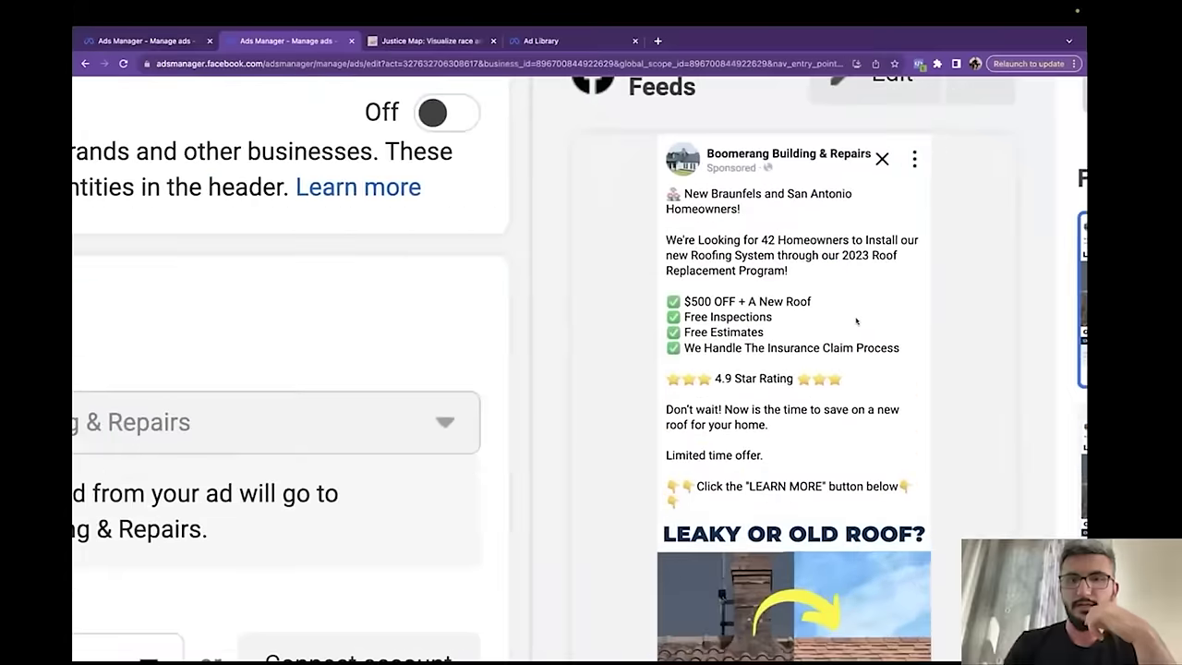
{"action": "scroll", "coordinate": [855, 321], "scroll_direction": "up", "scroll_amount": 1}
{"action": "scroll", "coordinate": [785, 307], "scroll_direction": "right", "scroll_amount": 1}
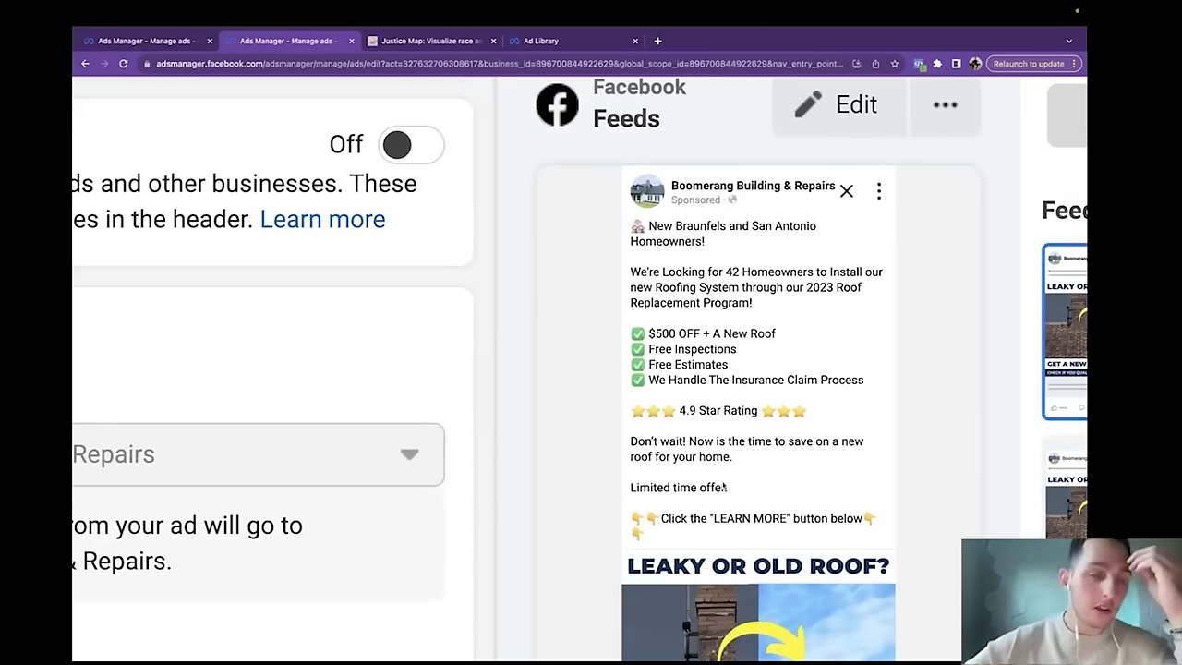
{"action": "scroll", "coordinate": [696, 421], "scroll_direction": "down", "scroll_amount": 10}
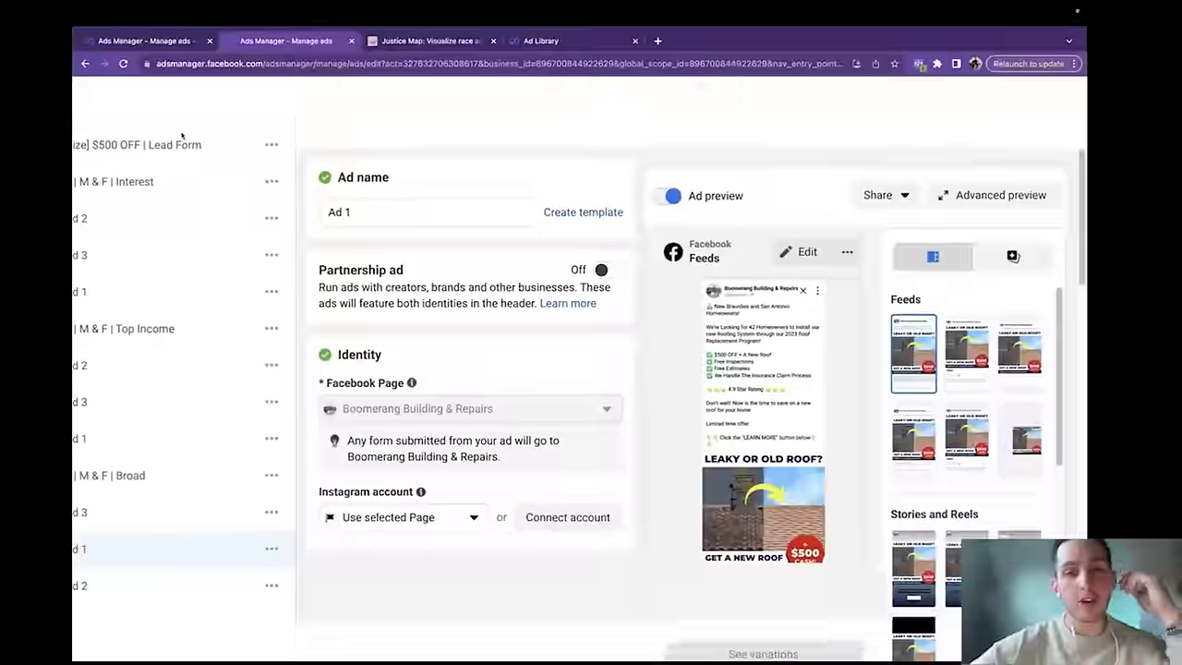
{"action": "scroll", "coordinate": [683, 506], "scroll_direction": "down", "scroll_amount": 10}
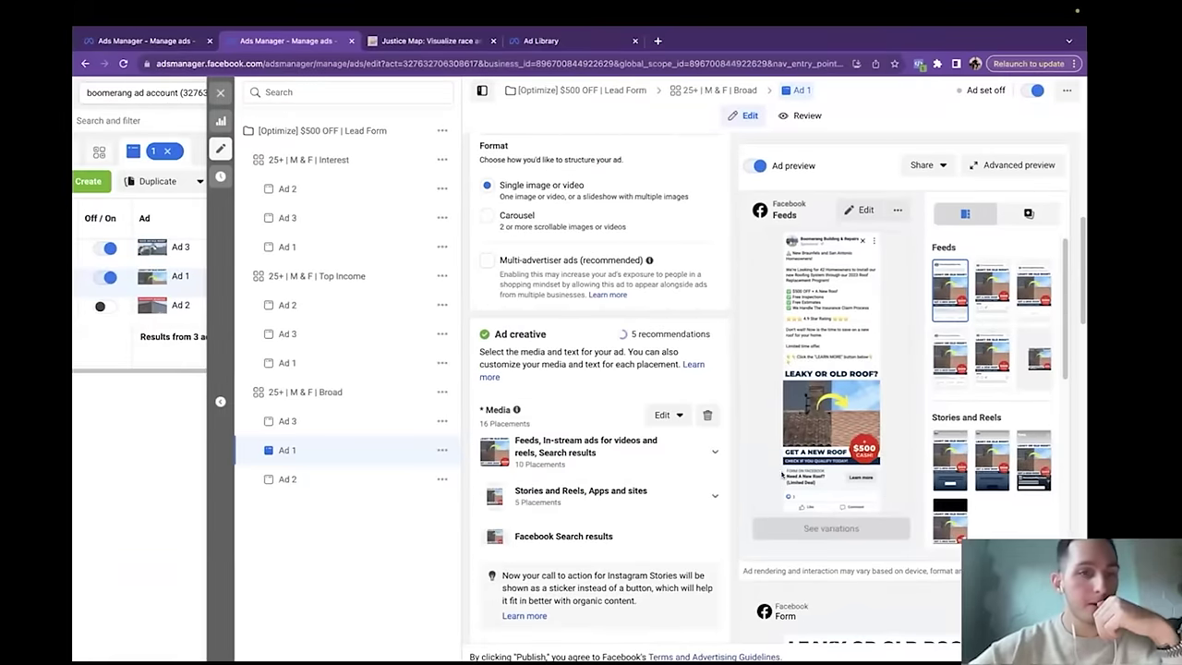
Step: Scroll to Ad 1's form preview, advance it to the Contact information page, then return to the questions
{"action": "scroll", "coordinate": [683, 507], "scroll_direction": "down", "scroll_amount": 5}
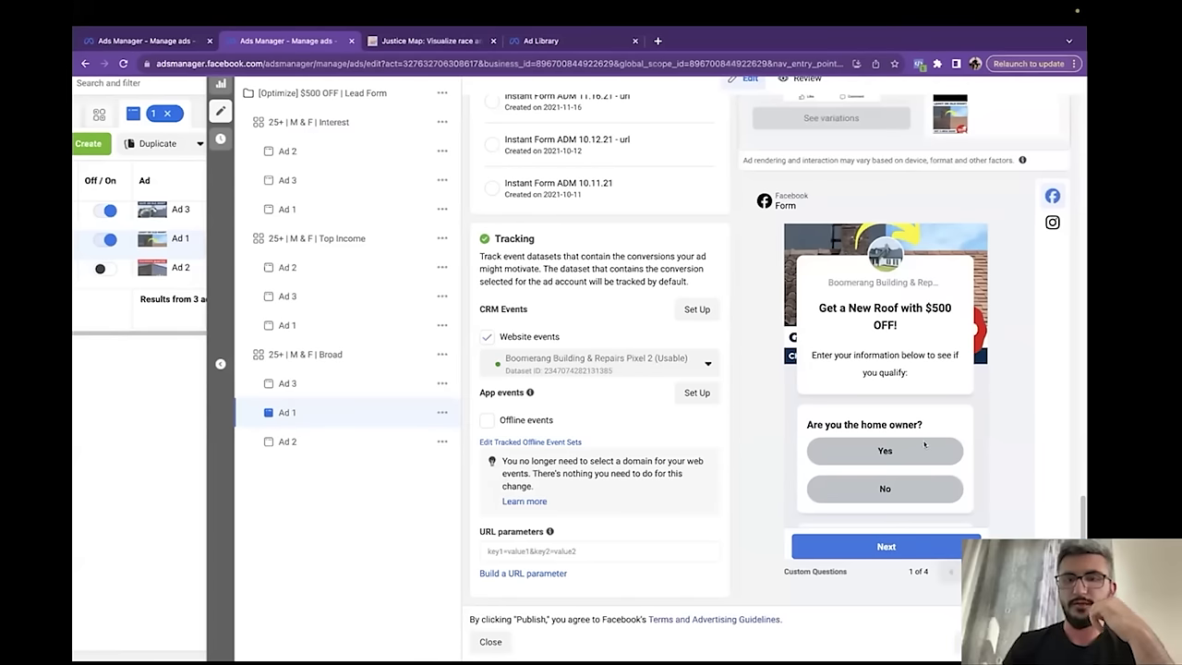
{"action": "scroll", "coordinate": [924, 445], "scroll_direction": "down", "scroll_amount": 1}
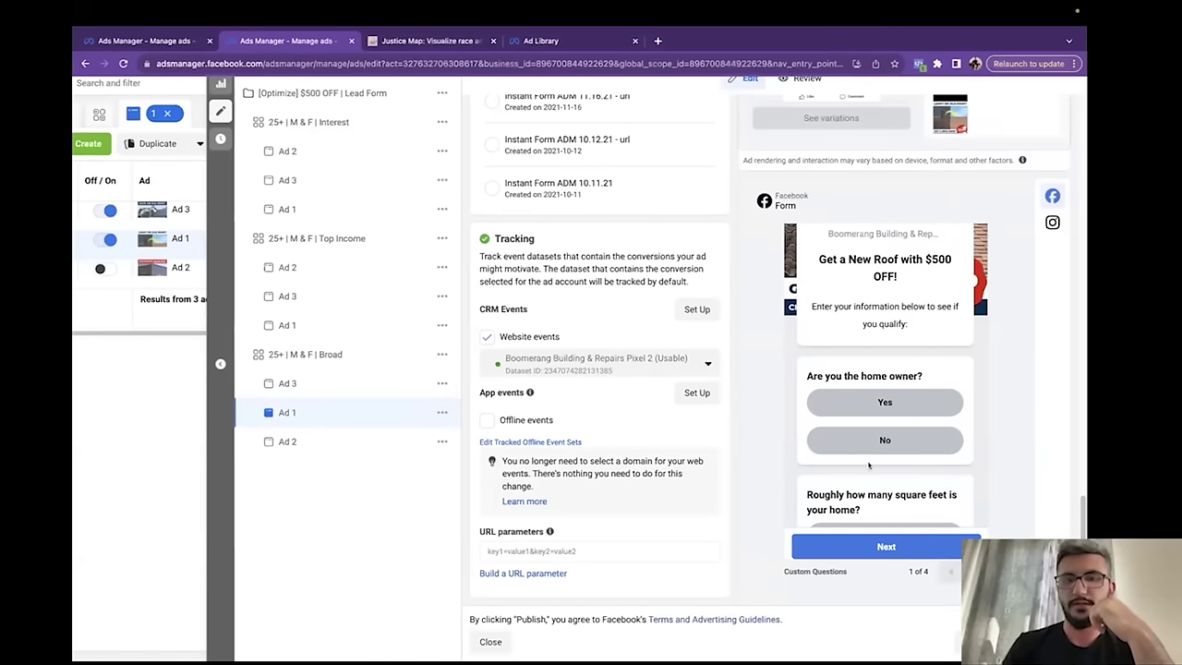
{"action": "scroll", "coordinate": [885, 385], "scroll_direction": "down", "scroll_amount": 1}
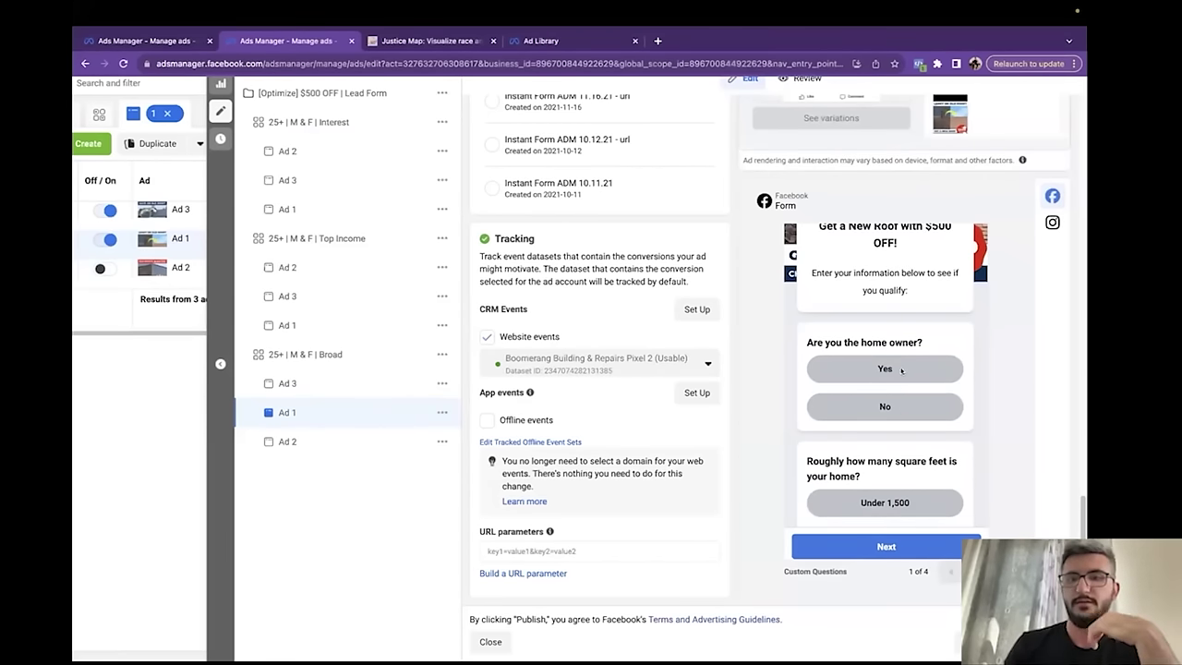
{"action": "scroll", "coordinate": [895, 365], "scroll_direction": "down", "scroll_amount": 1}
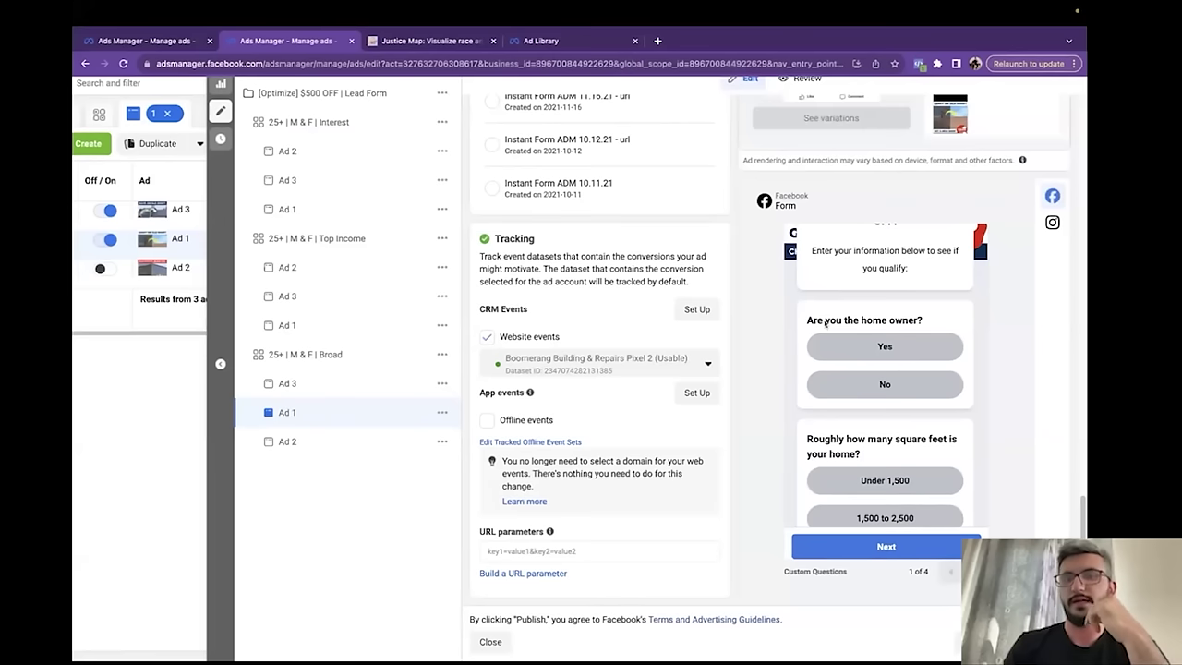
{"action": "scroll", "coordinate": [914, 366], "scroll_direction": "down", "scroll_amount": 3}
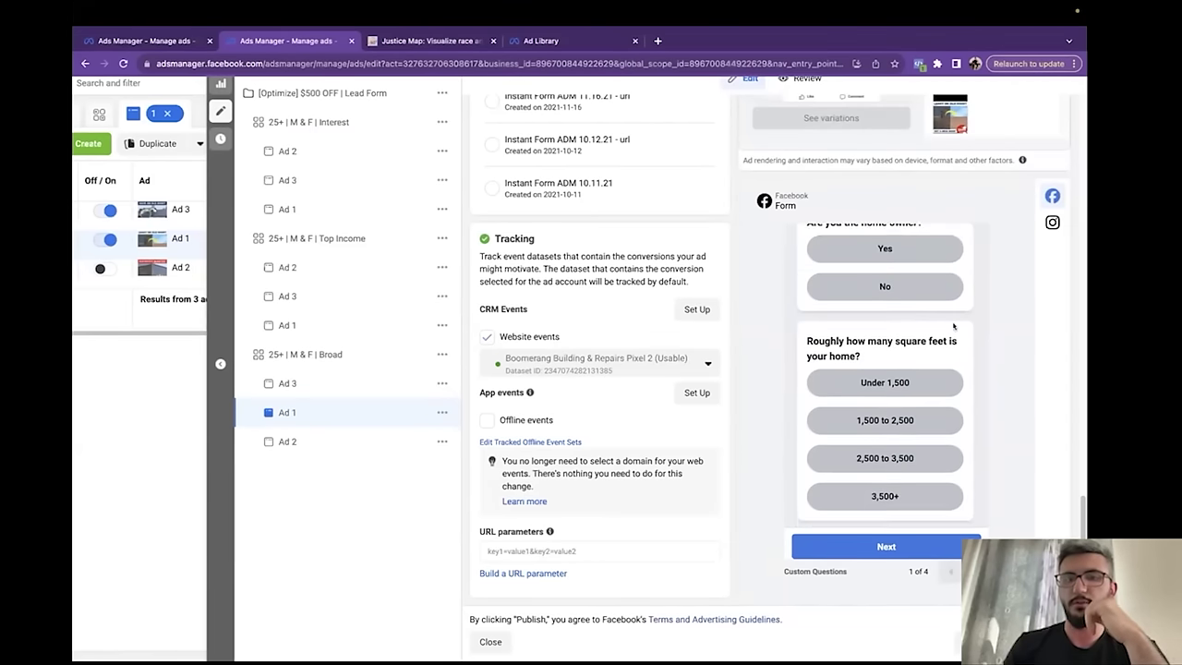
{"action": "scroll", "coordinate": [887, 380], "scroll_direction": "down", "scroll_amount": 5}
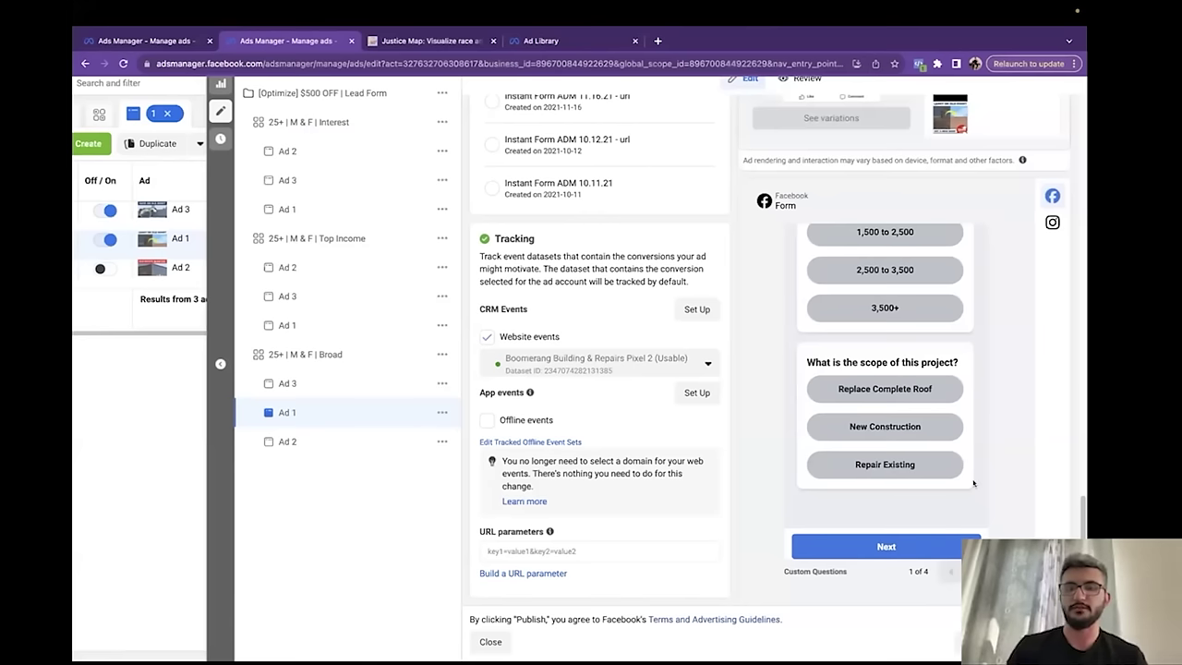
{"action": "left_click", "coordinate": [894, 462]}
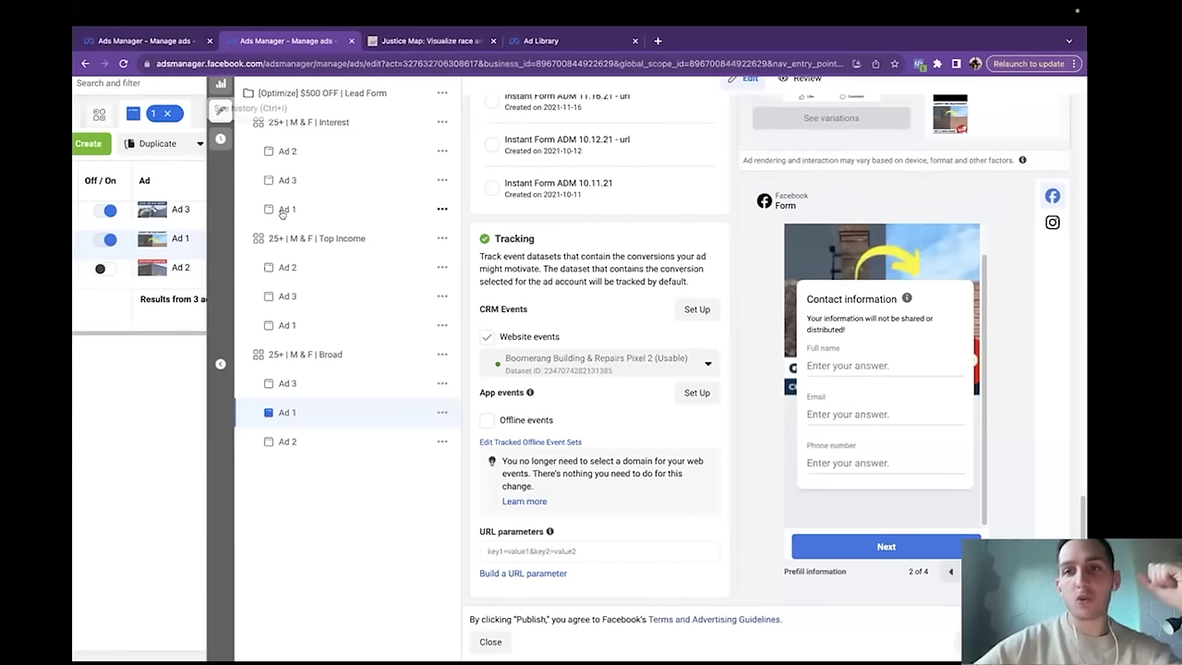
{"action": "left_click", "coordinate": [942, 570]}
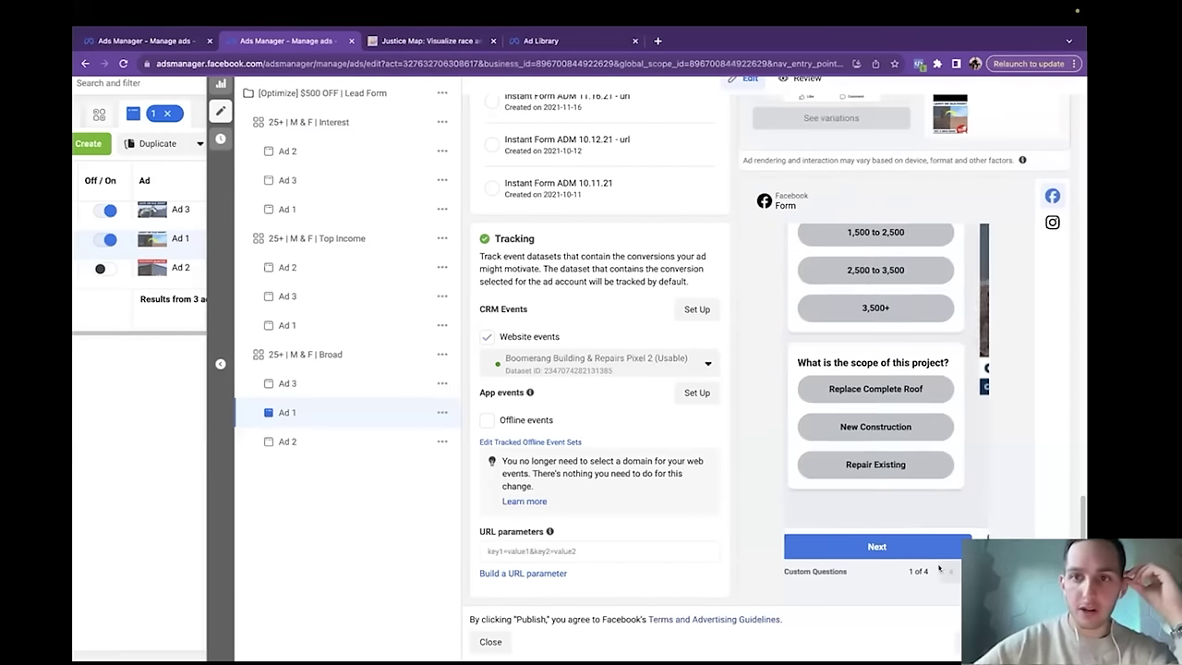
Step: Switch to the other account's tab showing the [INFLOW] $49 Shockwave campaign's 'Ad 2 short' ad
{"action": "scroll", "coordinate": [867, 347], "scroll_direction": "up", "scroll_amount": 3}
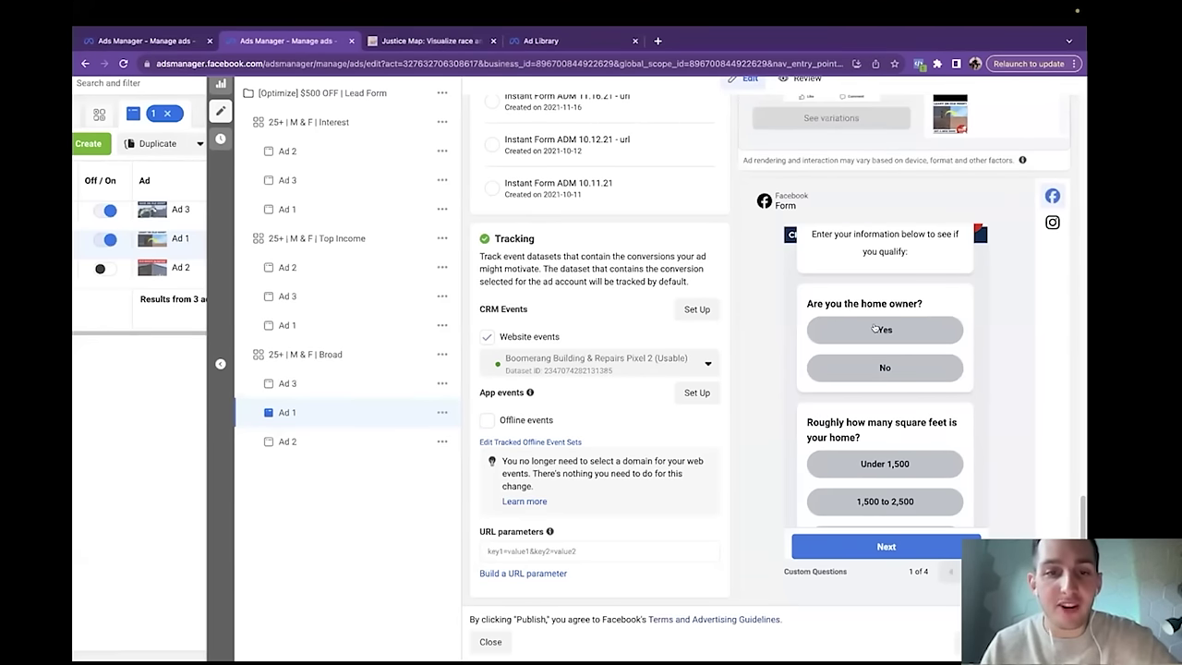
{"action": "scroll", "coordinate": [965, 406], "scroll_direction": "down", "scroll_amount": 5}
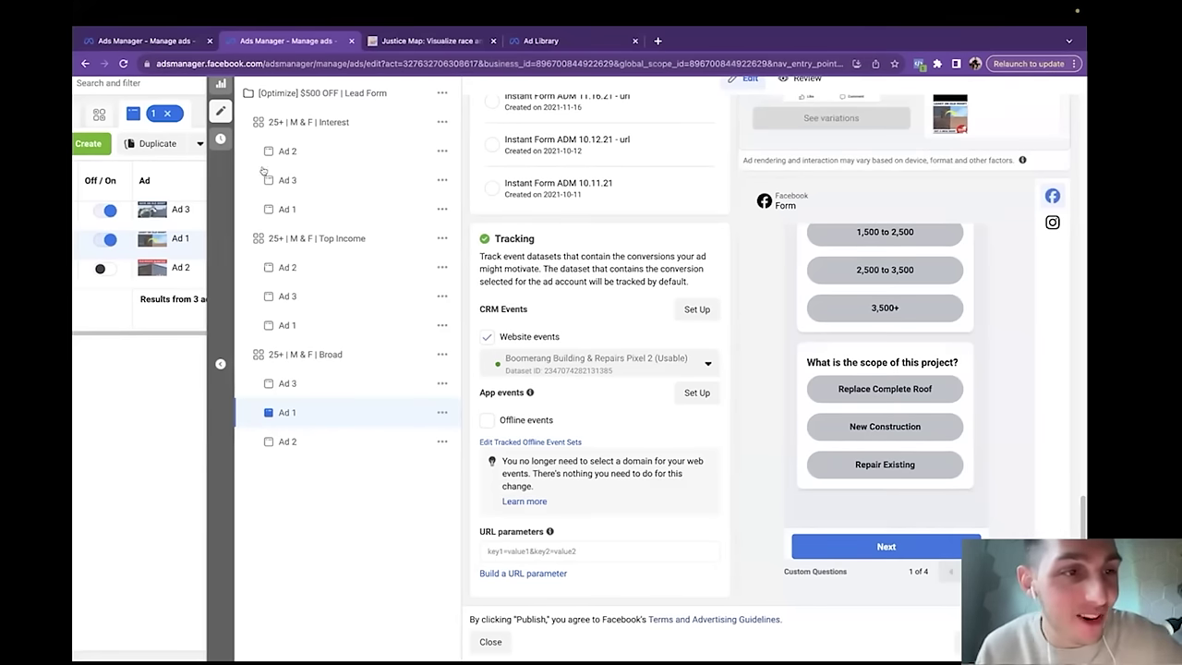
{"action": "left_click", "coordinate": [162, 46]}
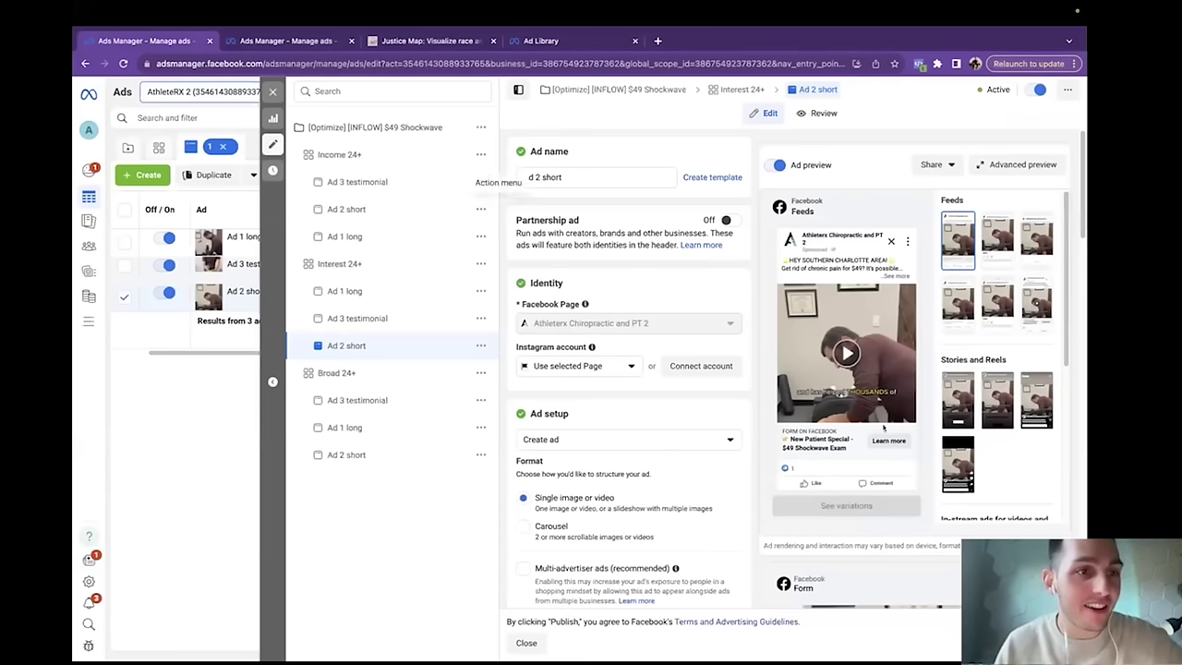
Step: Open Broad 24+ 'Ad 3 testimonial' and expand its preview's full ad text
{"action": "left_click", "coordinate": [378, 401]}
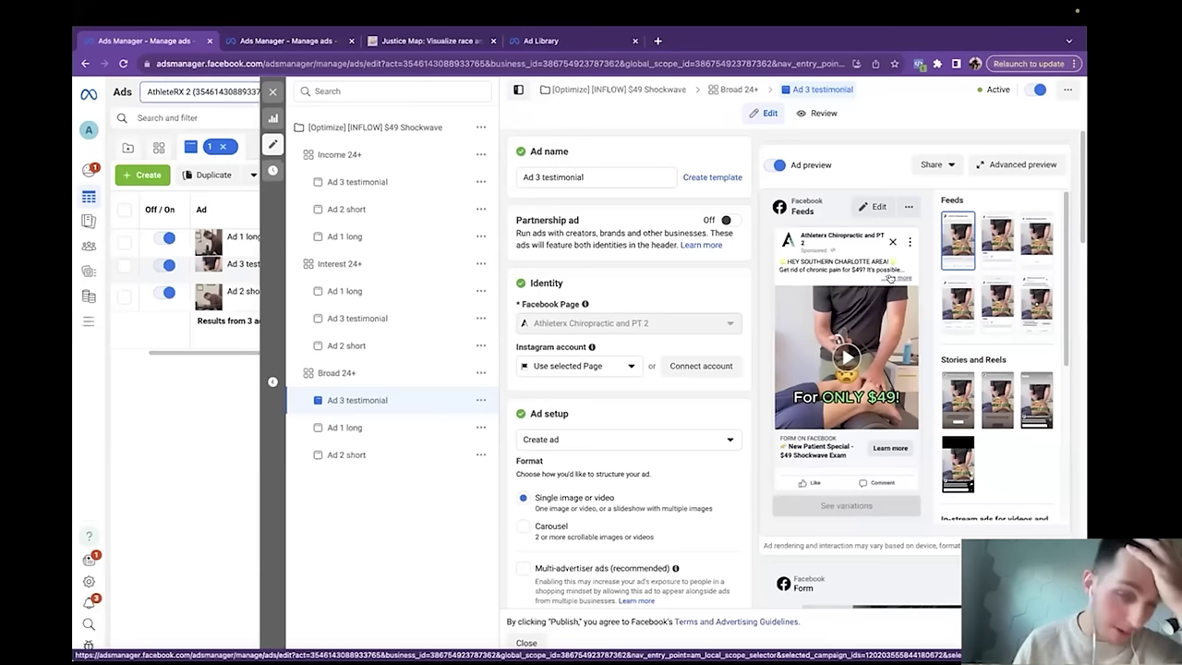
{"action": "left_click", "coordinate": [891, 277]}
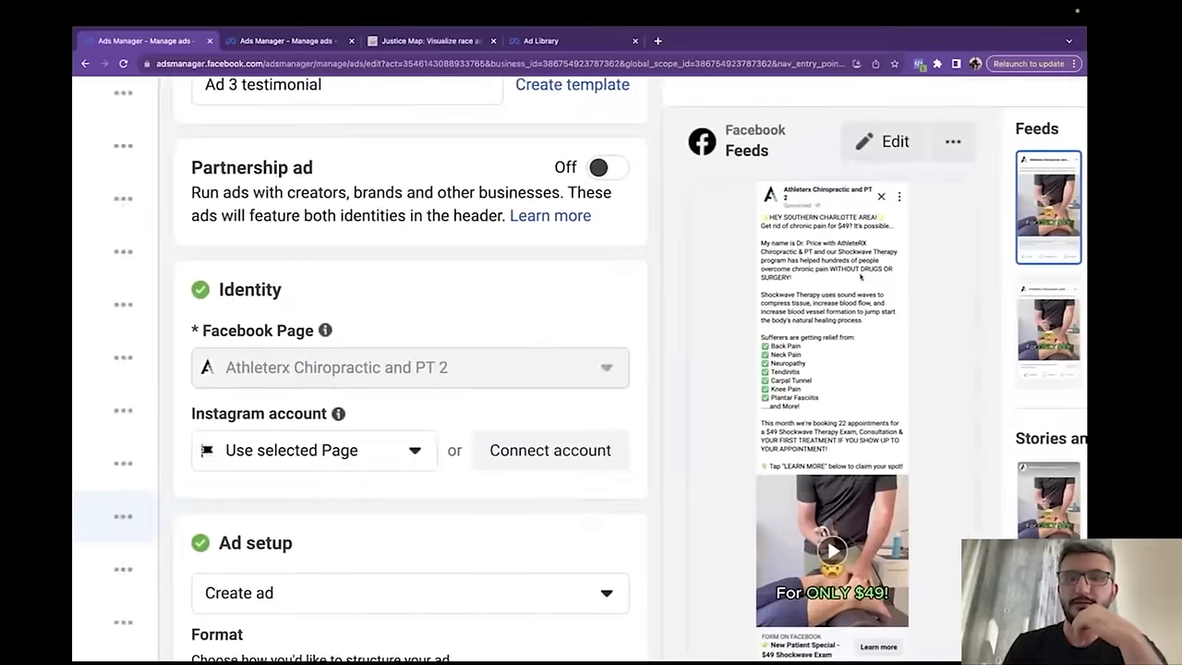
{"action": "scroll", "coordinate": [860, 275], "scroll_direction": "up", "scroll_amount": 5}
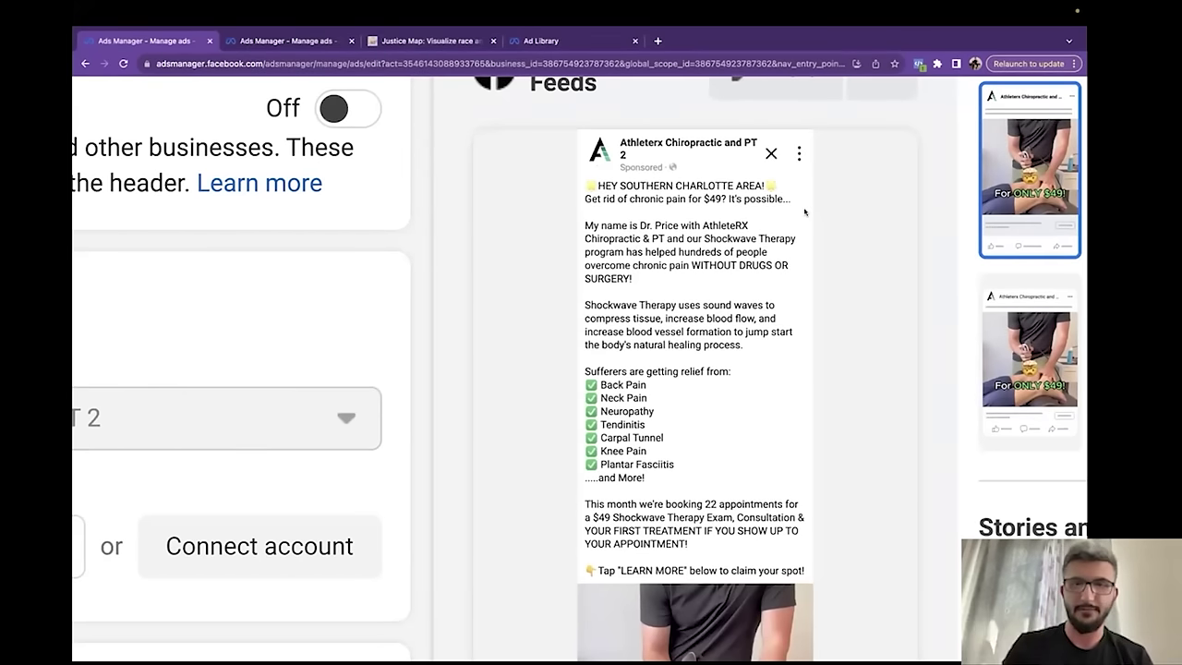
{"action": "scroll", "coordinate": [664, 379], "scroll_direction": "down", "scroll_amount": 1}
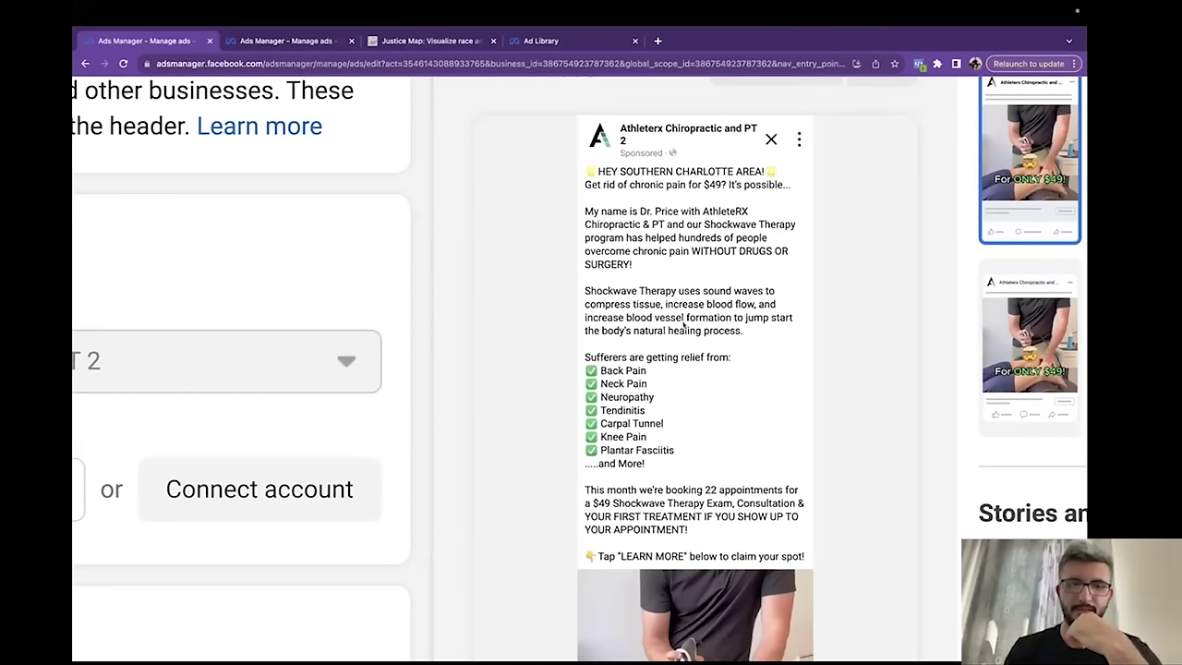
{"action": "scroll", "coordinate": [231, 370], "scroll_direction": "down", "scroll_amount": 2}
Step: Reach the Shockwave Therapy form preview and highlight its phone number question
{"action": "key", "text": "super+0"}
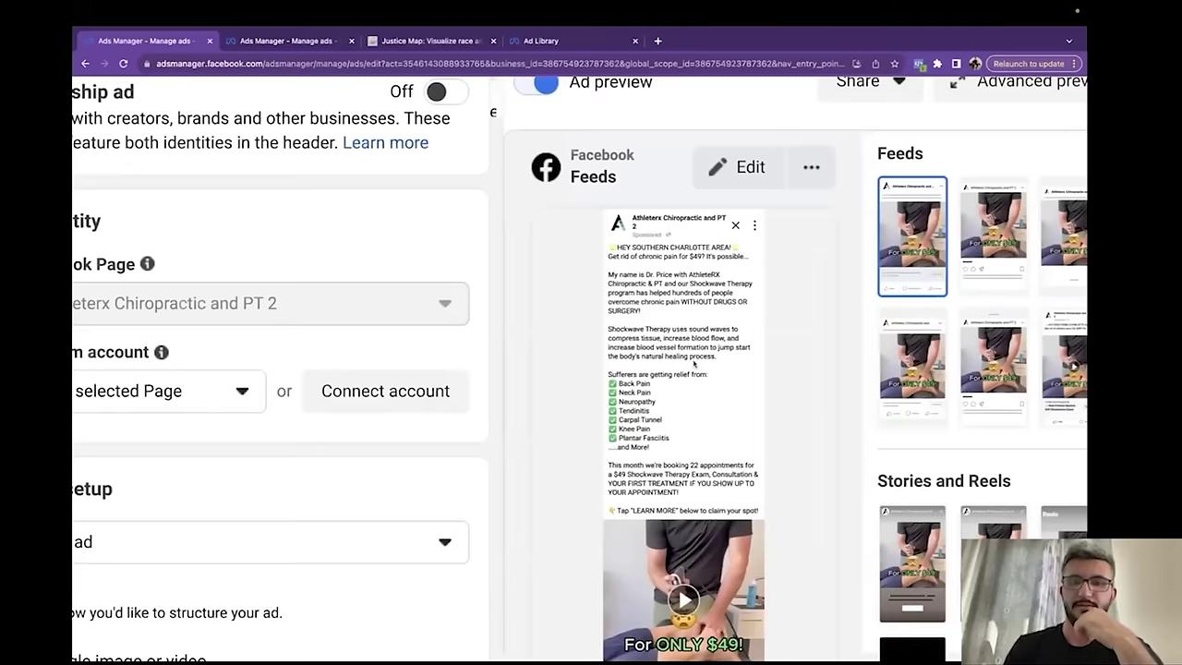
{"action": "scroll", "coordinate": [693, 365], "scroll_direction": "up", "scroll_amount": 5}
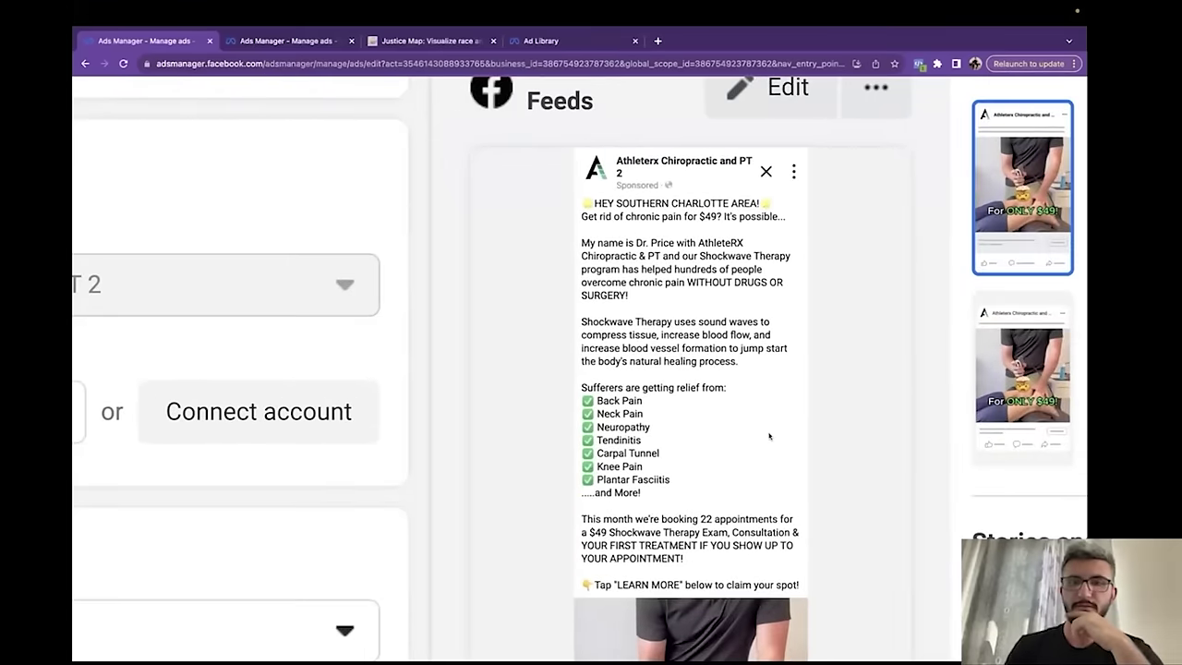
{"action": "scroll", "coordinate": [746, 434], "scroll_direction": "down", "scroll_amount": 5}
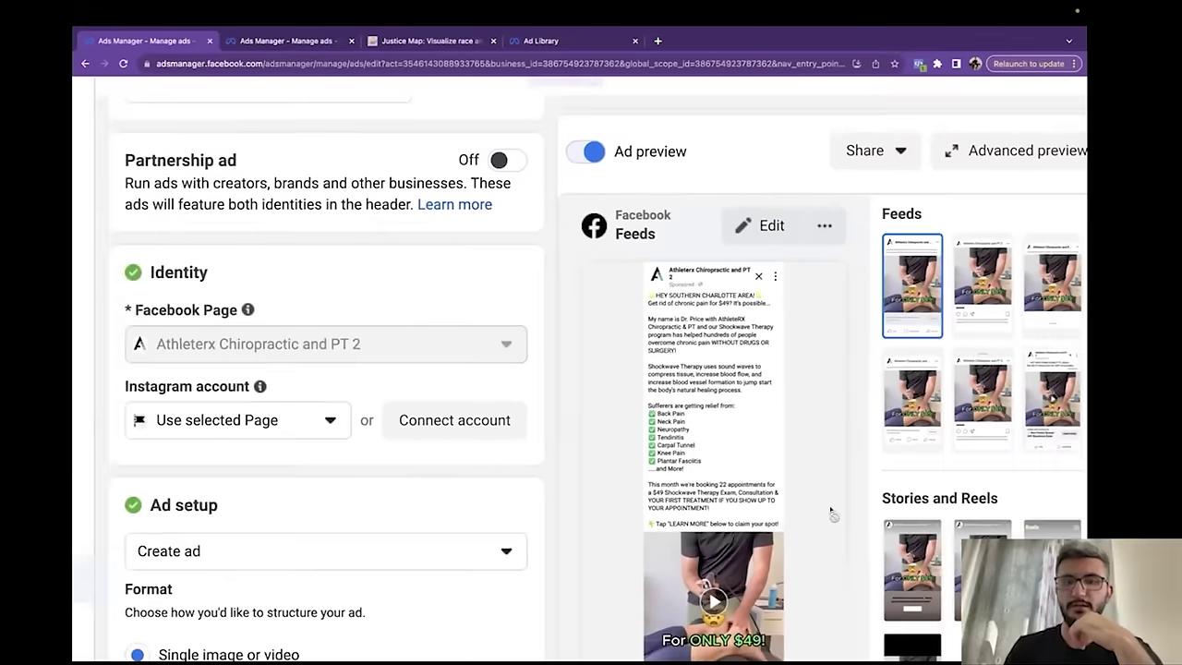
{"action": "scroll", "coordinate": [830, 511], "scroll_direction": "down", "scroll_amount": 5}
{"action": "scroll", "coordinate": [628, 415], "scroll_direction": "down", "scroll_amount": 10}
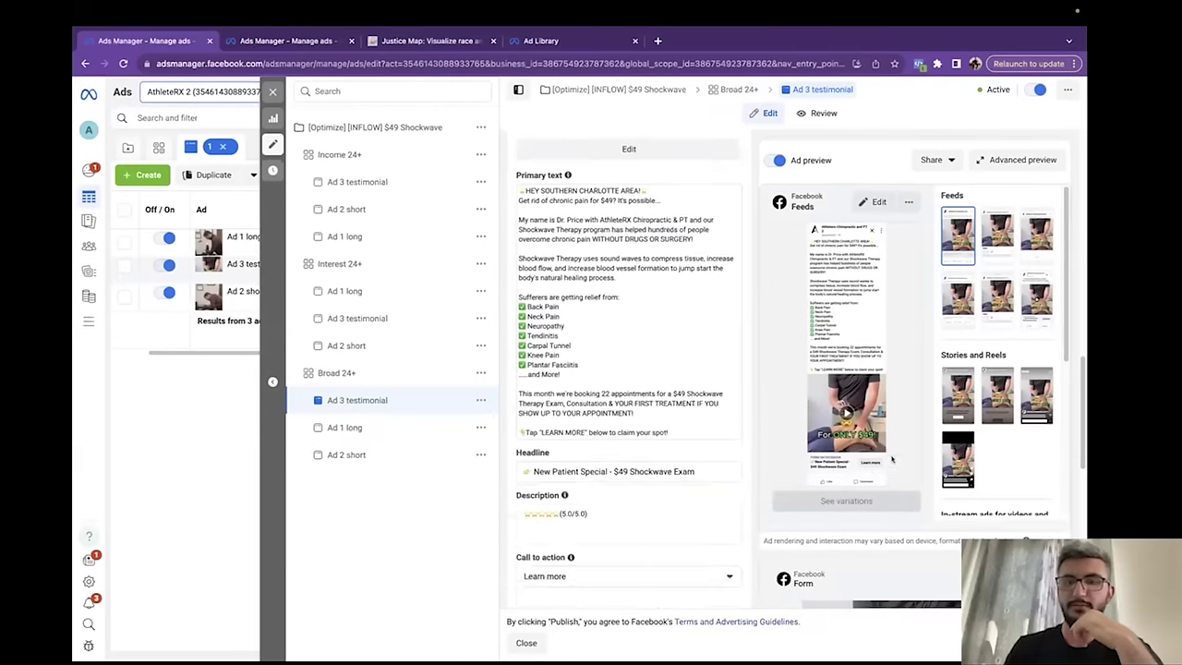
{"action": "scroll", "coordinate": [915, 421], "scroll_direction": "down", "scroll_amount": 5}
{"action": "scroll", "coordinate": [915, 421], "scroll_direction": "up", "scroll_amount": 5}
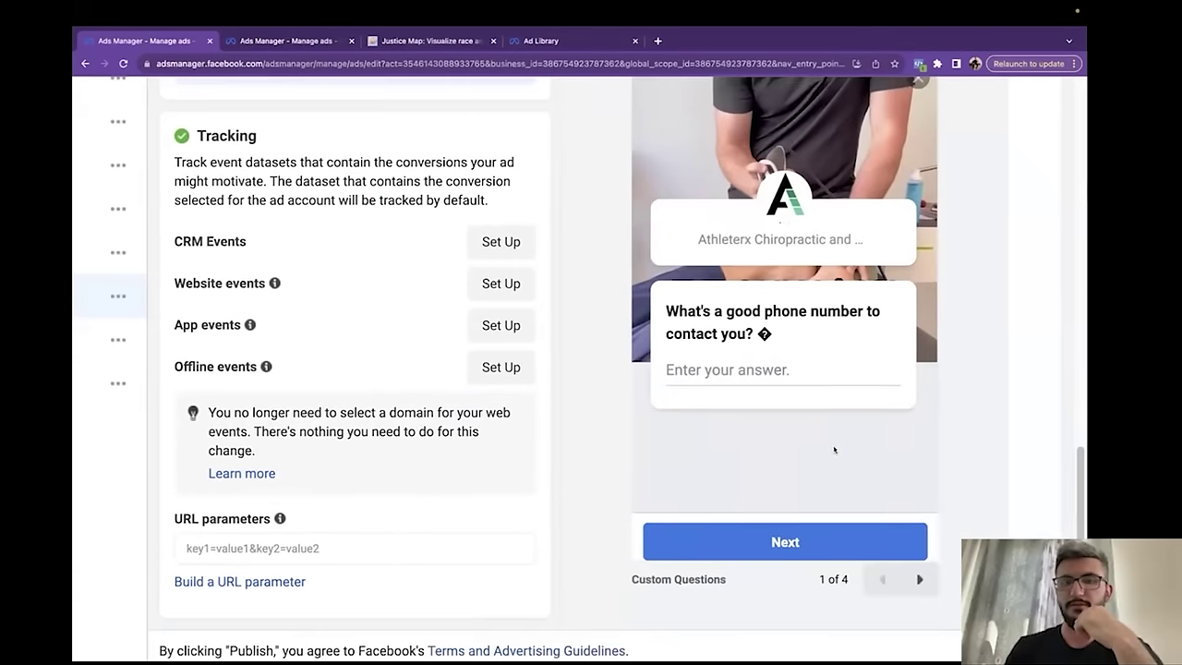
{"action": "scroll", "coordinate": [831, 450], "scroll_direction": "down", "scroll_amount": 5}
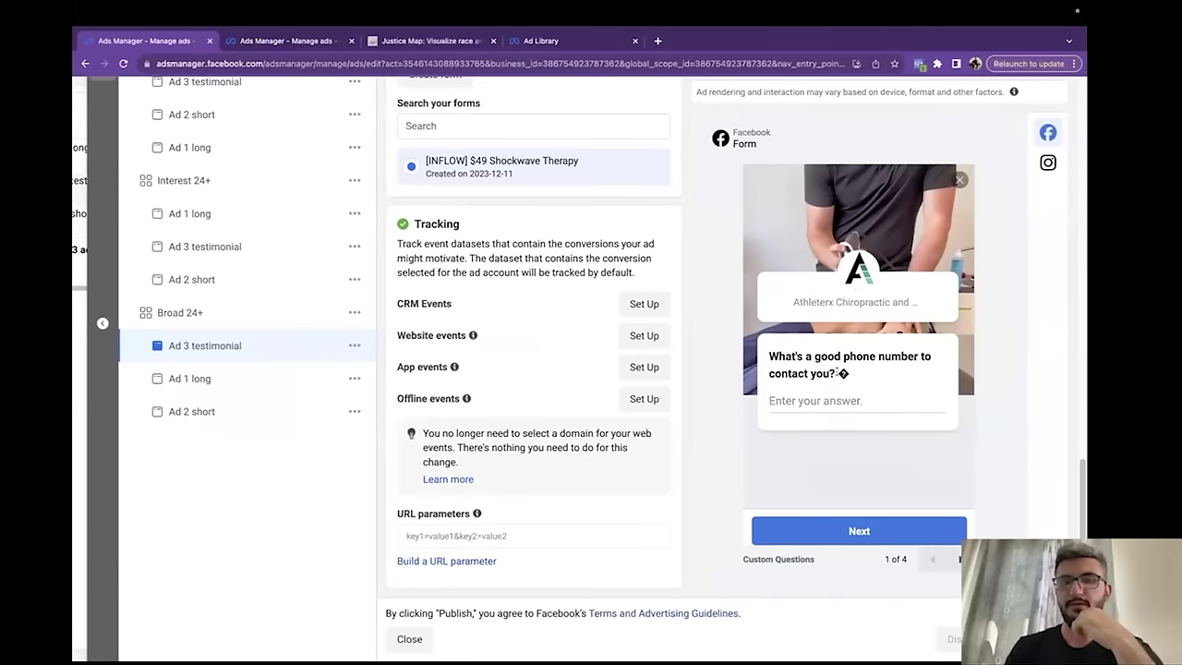
{"action": "mouse_move", "coordinate": [839, 372]}
{"action": "left_mouse_down"}
{"action": "mouse_move", "coordinate": [769, 371]}
{"action": "mouse_move", "coordinate": [768, 351]}
{"action": "mouse_move", "coordinate": [862, 381]}
{"action": "mouse_move", "coordinate": [831, 372]}
{"action": "left_mouse_up"}
{"action": "left_click", "coordinate": [769, 350]}
{"action": "left_click", "coordinate": [831, 371]}
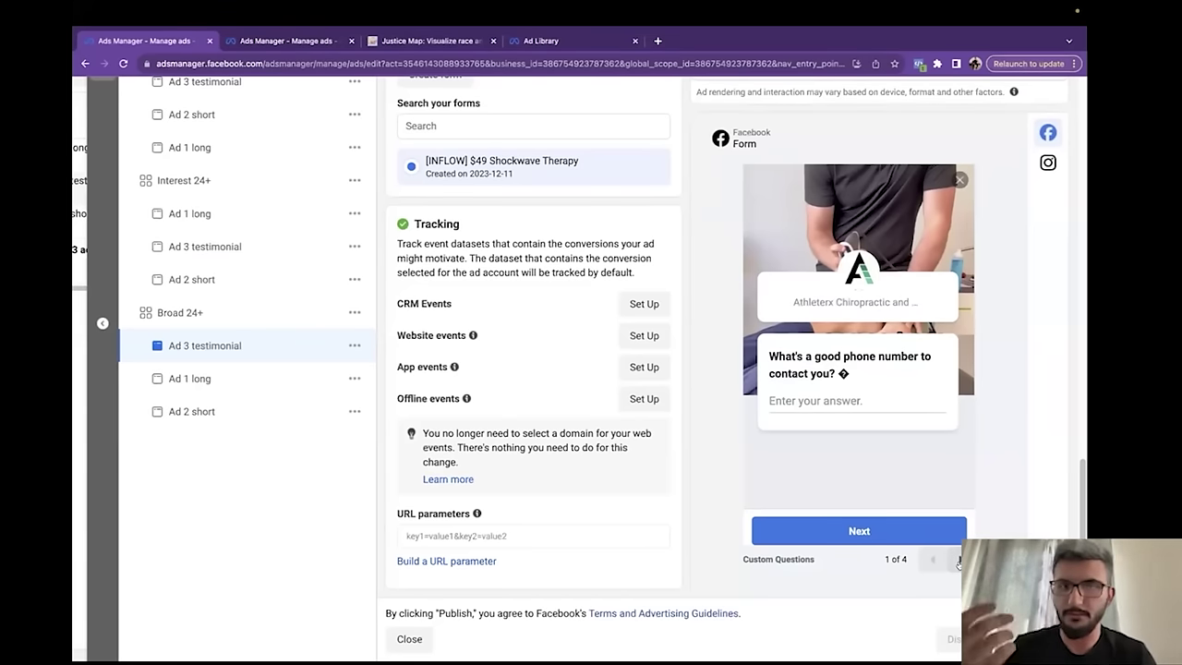
{"action": "left_click_drag", "start_coordinate": [853, 374], "coordinate": [769, 354]}
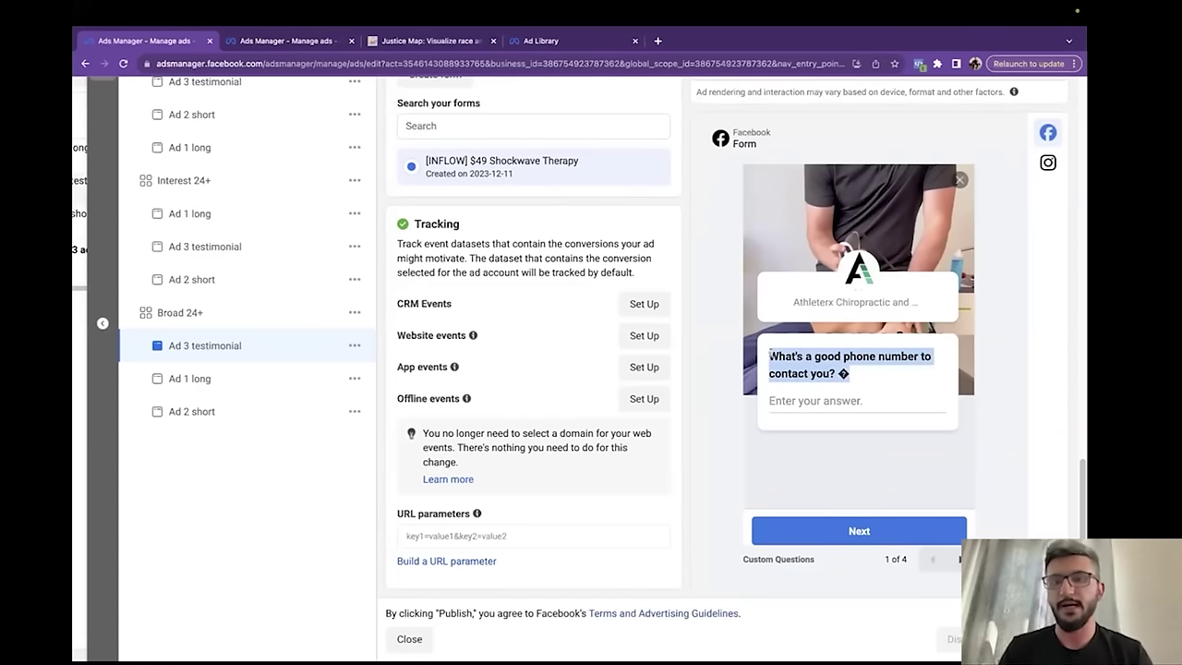
{"action": "left_click", "coordinate": [795, 358]}
Step: Step the form preview through contact information and privacy policy to the 4 of 4 thank-you screen
{"action": "left_click", "coordinate": [959, 561]}
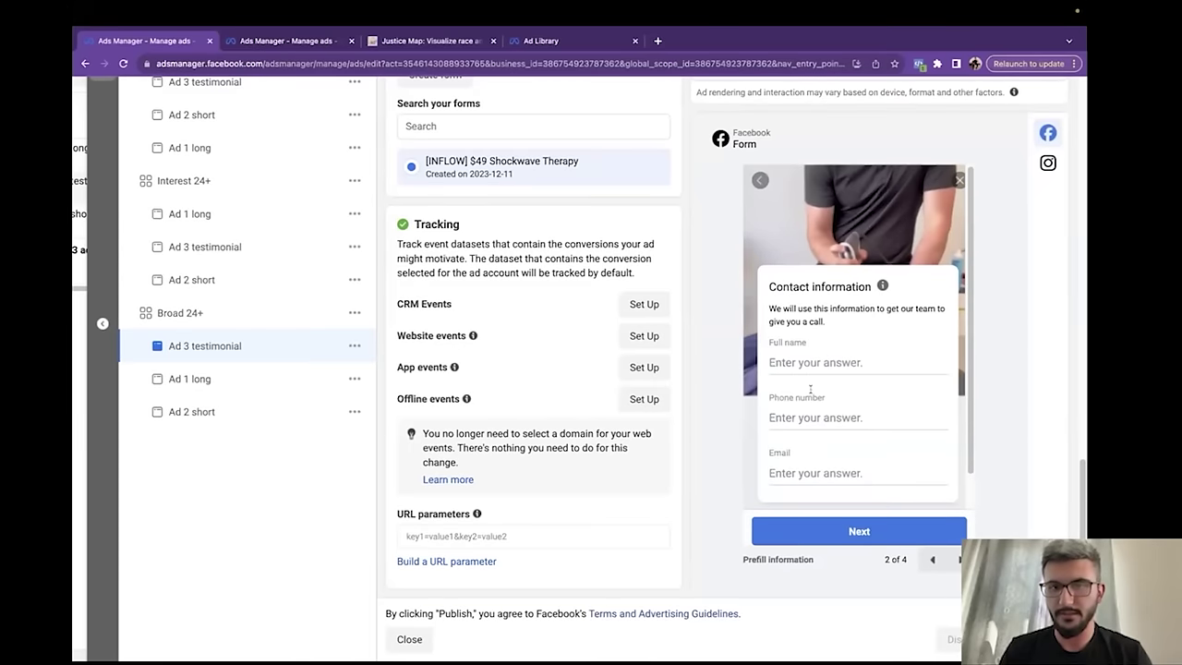
{"action": "left_click_drag", "start_coordinate": [827, 396], "coordinate": [766, 388]}
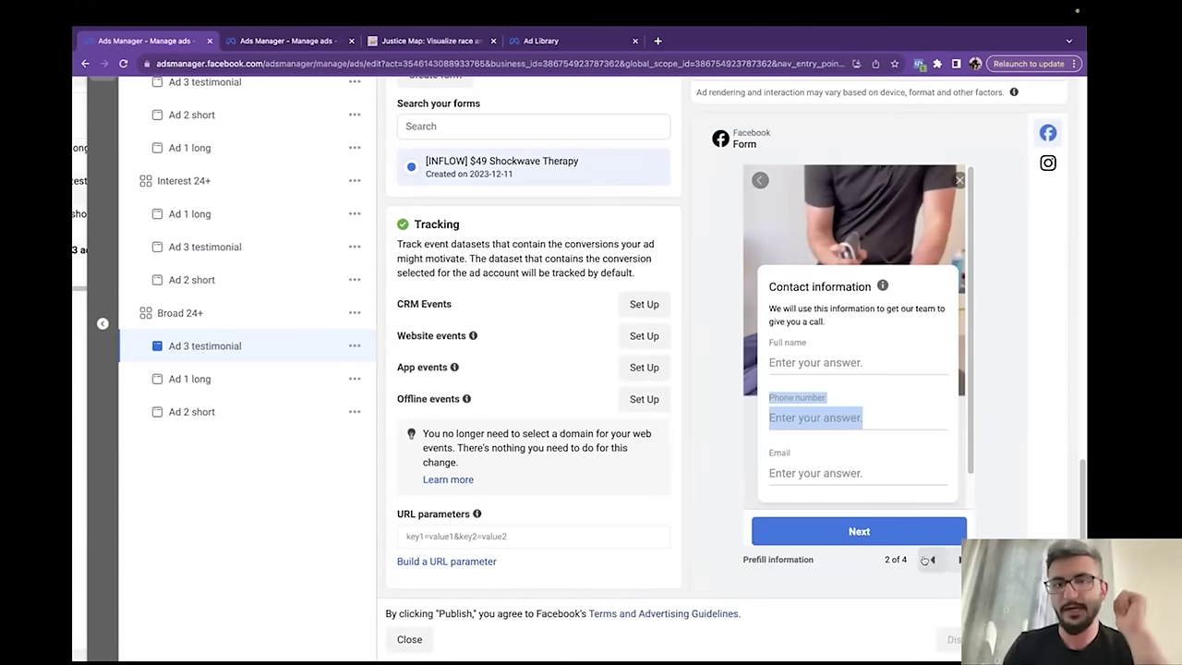
{"action": "left_click_drag", "start_coordinate": [859, 394], "coordinate": [757, 341]}
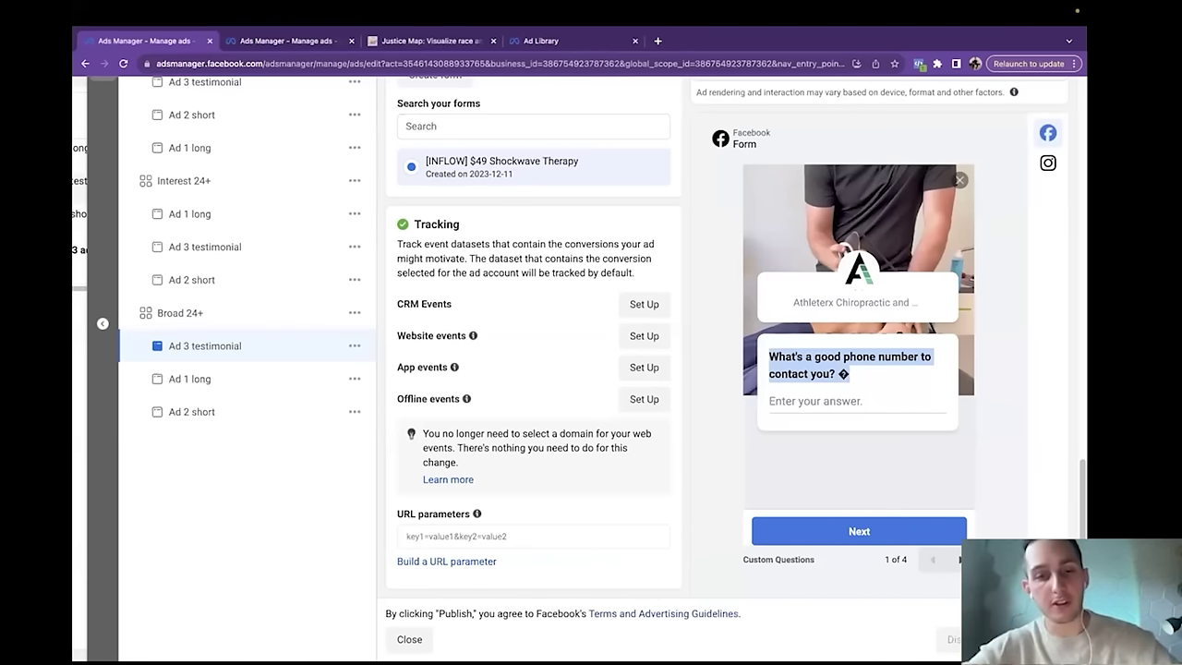
{"action": "double_click", "coordinate": [958, 559]}
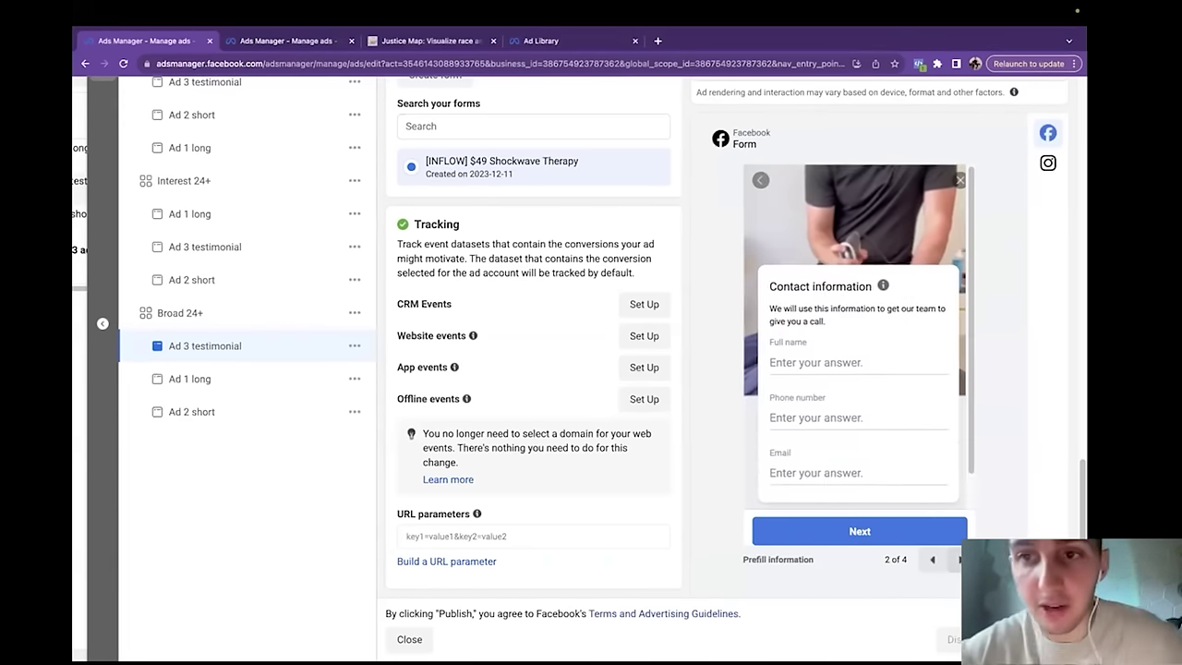
{"action": "left_click", "coordinate": [958, 560]}
{"action": "left_click", "coordinate": [958, 560]}
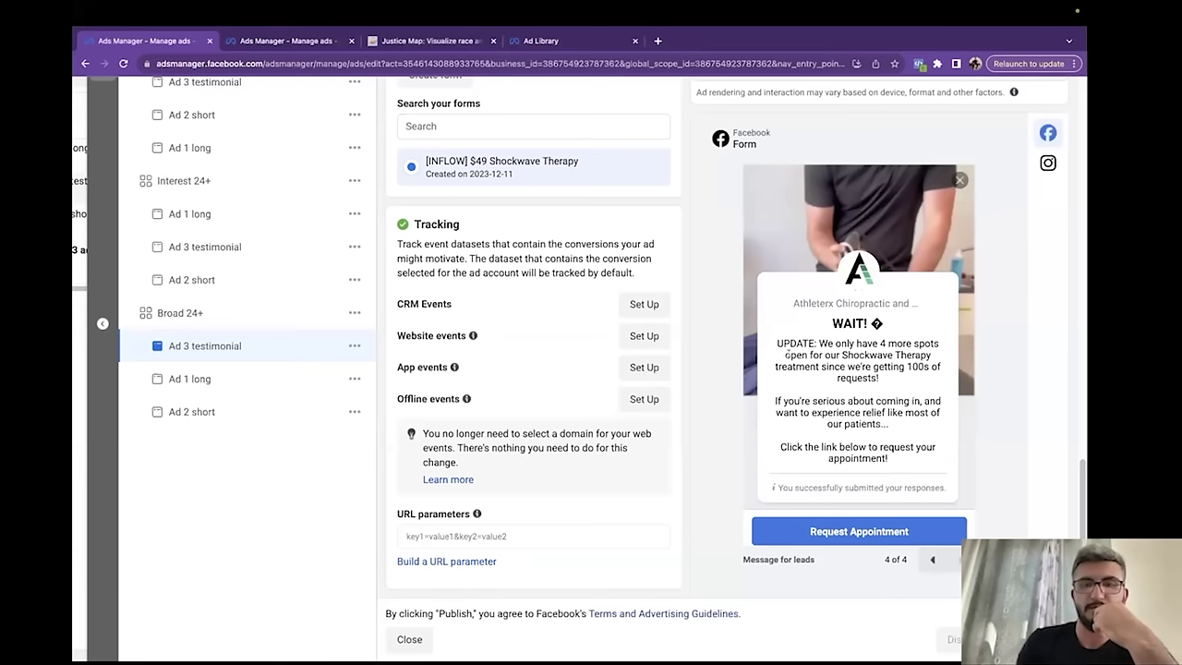
{"action": "left_click_drag", "start_coordinate": [776, 339], "coordinate": [872, 402]}
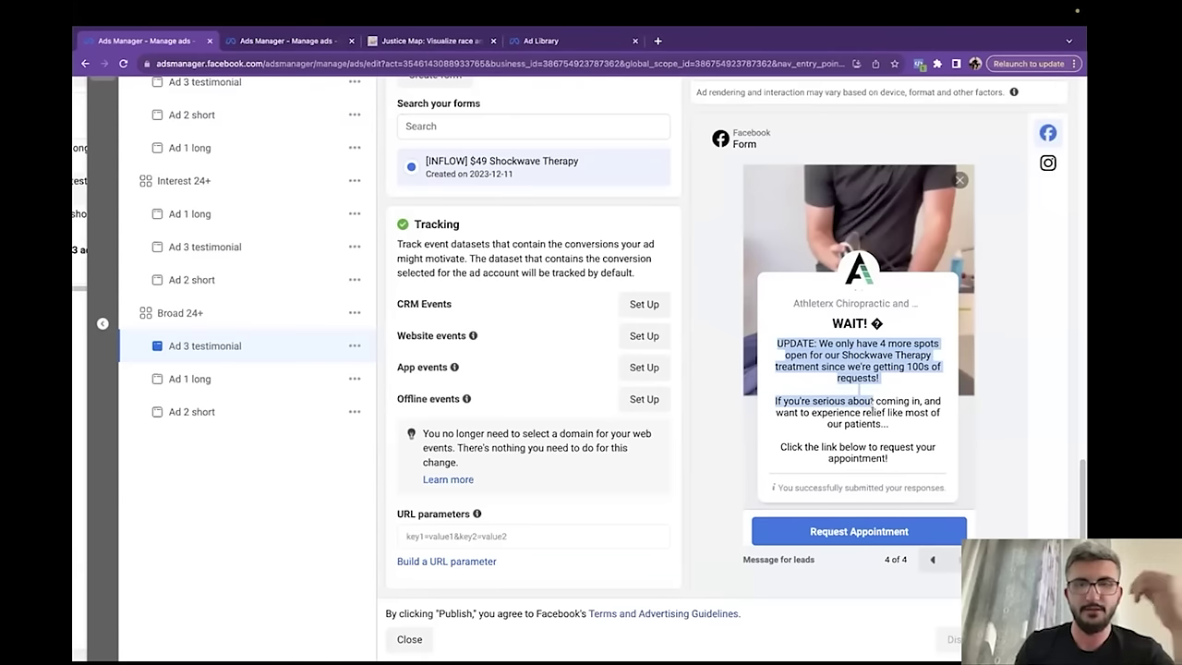
{"action": "left_click_drag", "start_coordinate": [872, 402], "coordinate": [891, 460]}
{"action": "left_click", "coordinate": [838, 335]}
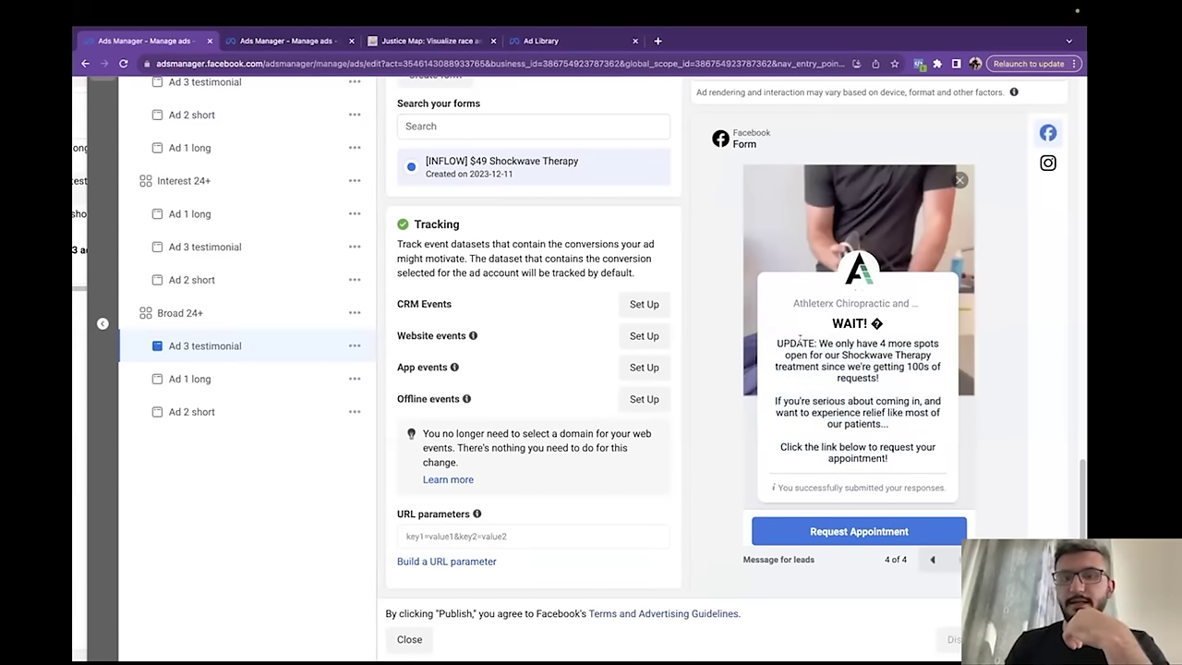
{"action": "key", "text": "shift+Left"}
{"action": "left_click_drag", "start_coordinate": [818, 343], "coordinate": [905, 382]}
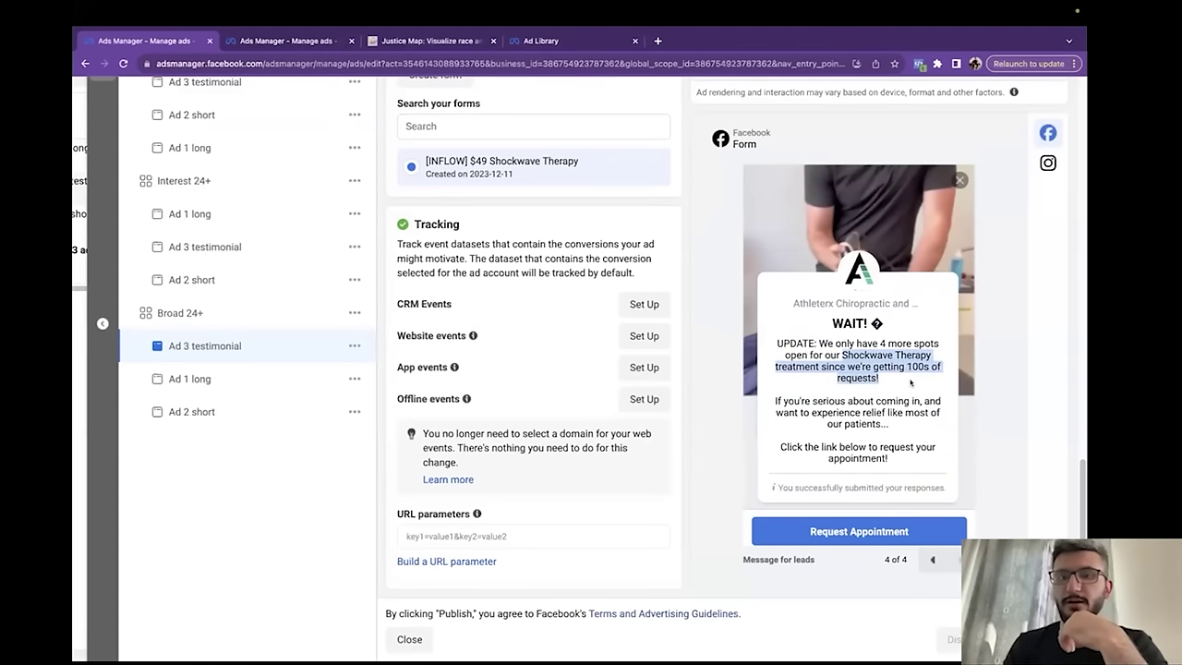
{"action": "left_click_drag", "start_coordinate": [776, 400], "coordinate": [901, 426]}
{"action": "left_click_drag", "start_coordinate": [778, 447], "coordinate": [895, 458]}
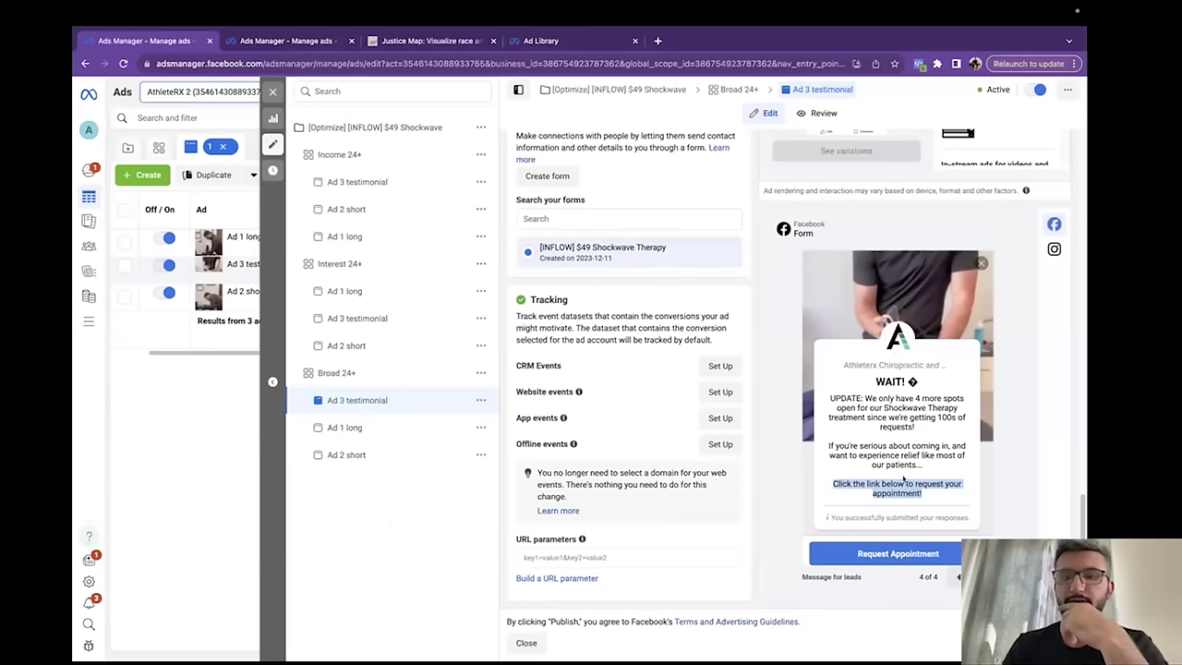
{"action": "left_click", "coordinate": [763, 463]}
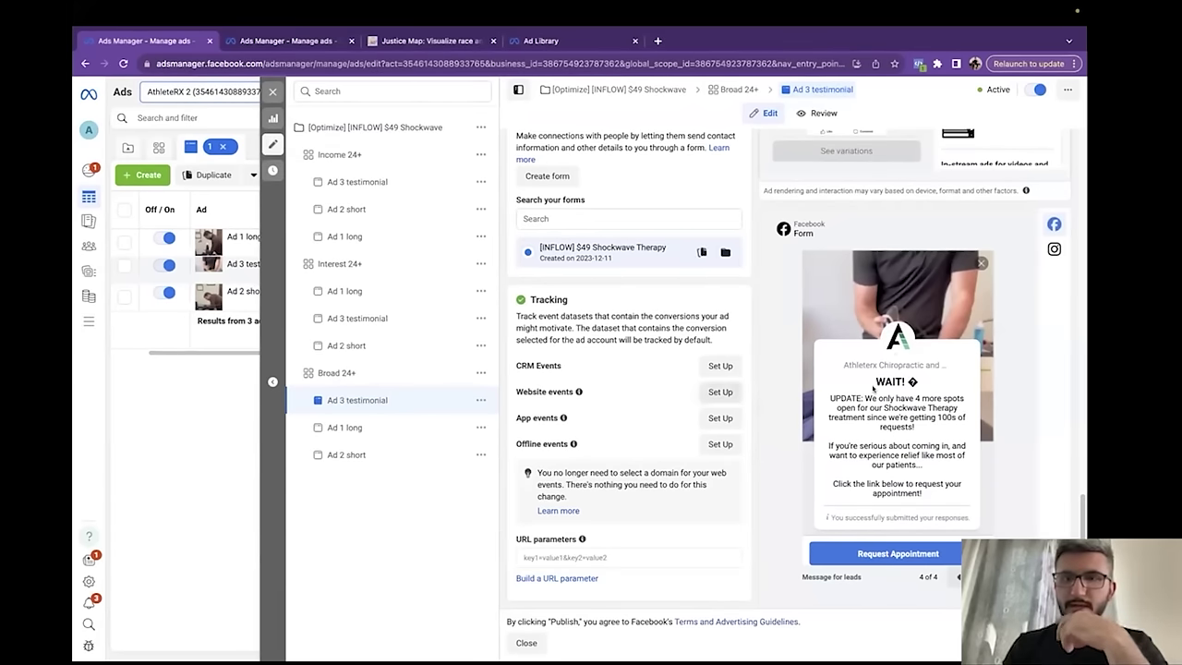
Step: Duplicate the Shockwave Therapy form and copy the completion link from Message for leads
{"action": "scroll", "coordinate": [695, 271], "scroll_direction": "up", "scroll_amount": 1}
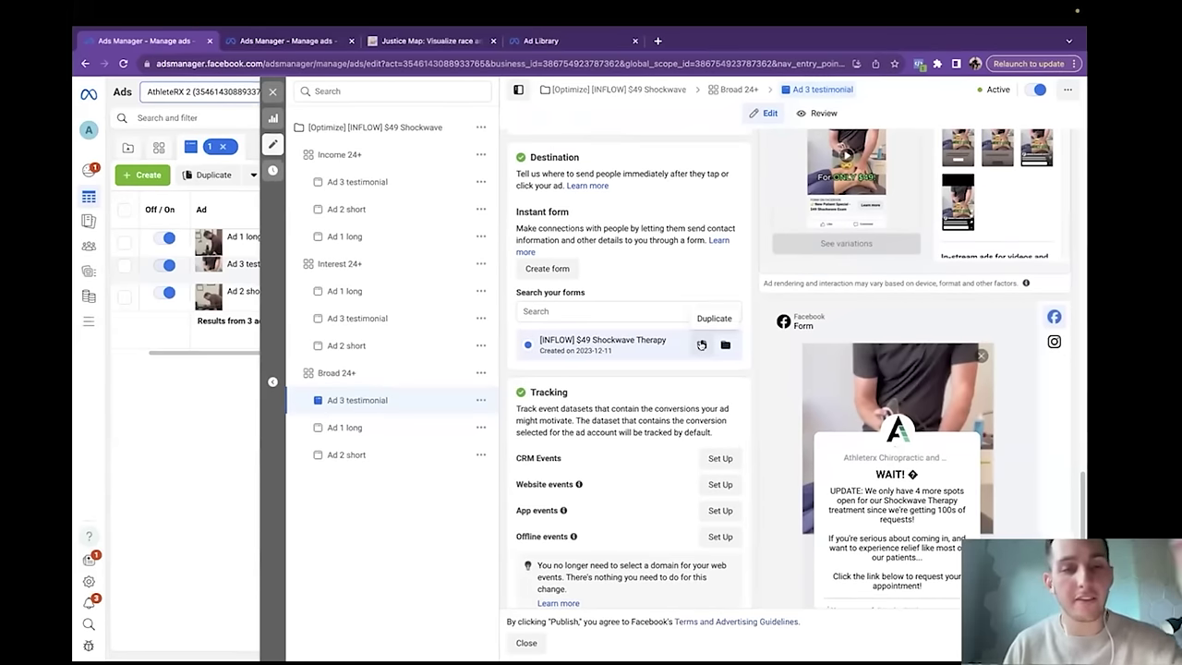
{"action": "left_click", "coordinate": [701, 345]}
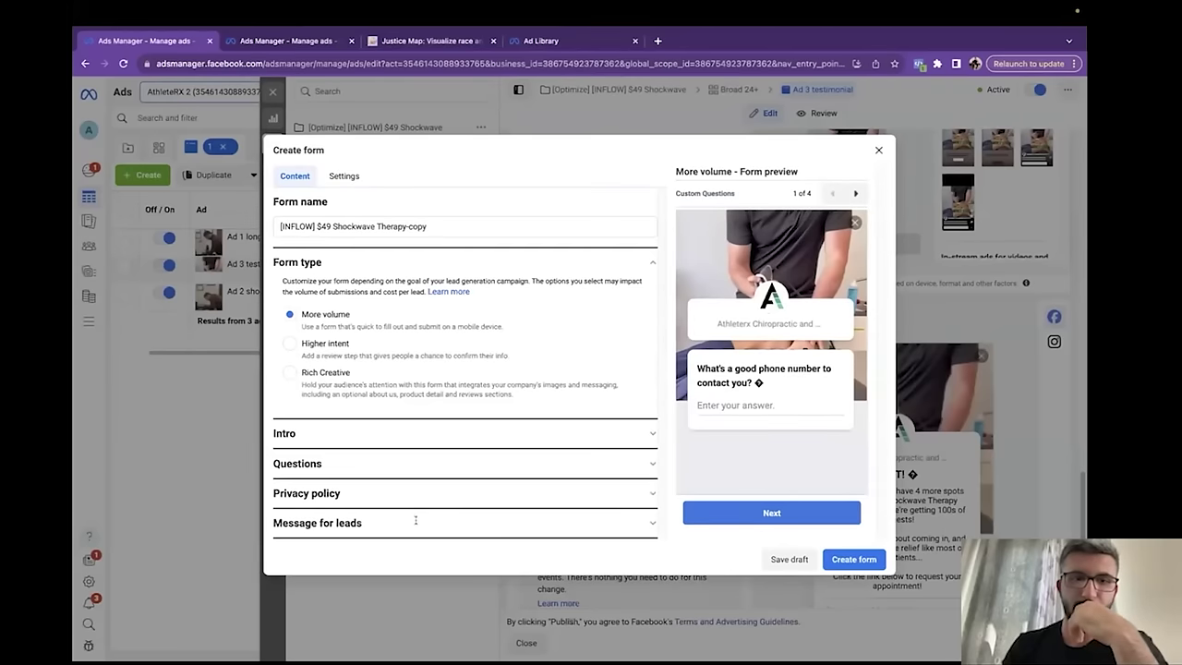
{"action": "left_click", "coordinate": [415, 522]}
{"action": "scroll", "coordinate": [402, 466], "scroll_direction": "down", "scroll_amount": 3}
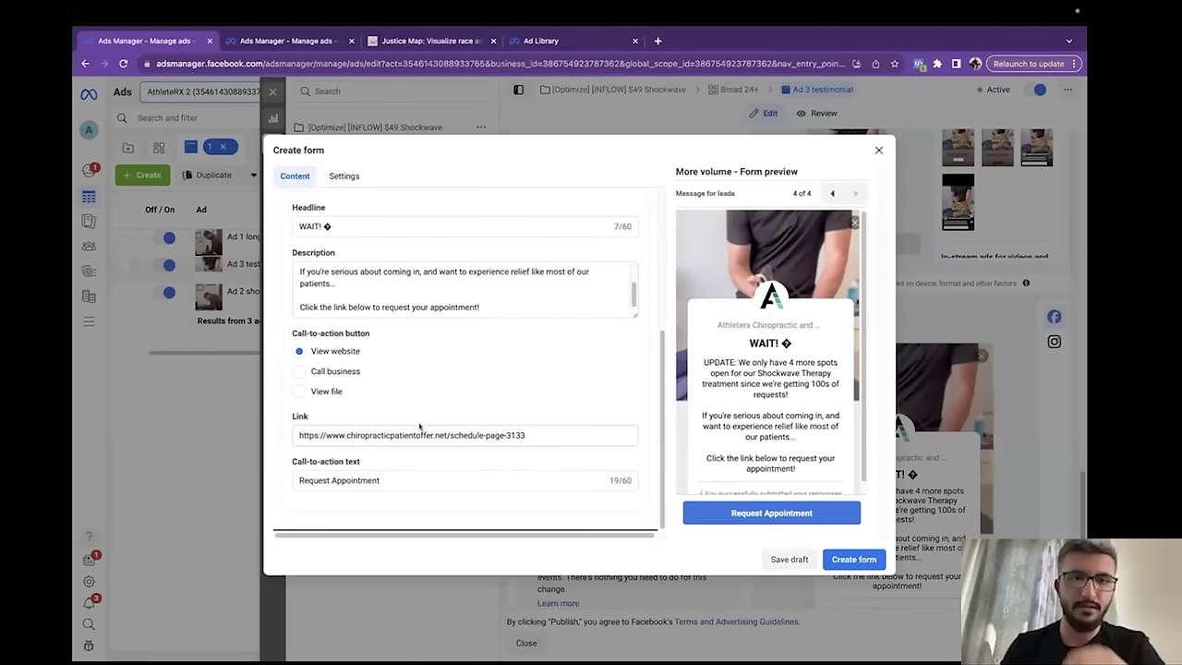
{"action": "left_click", "coordinate": [415, 435]}
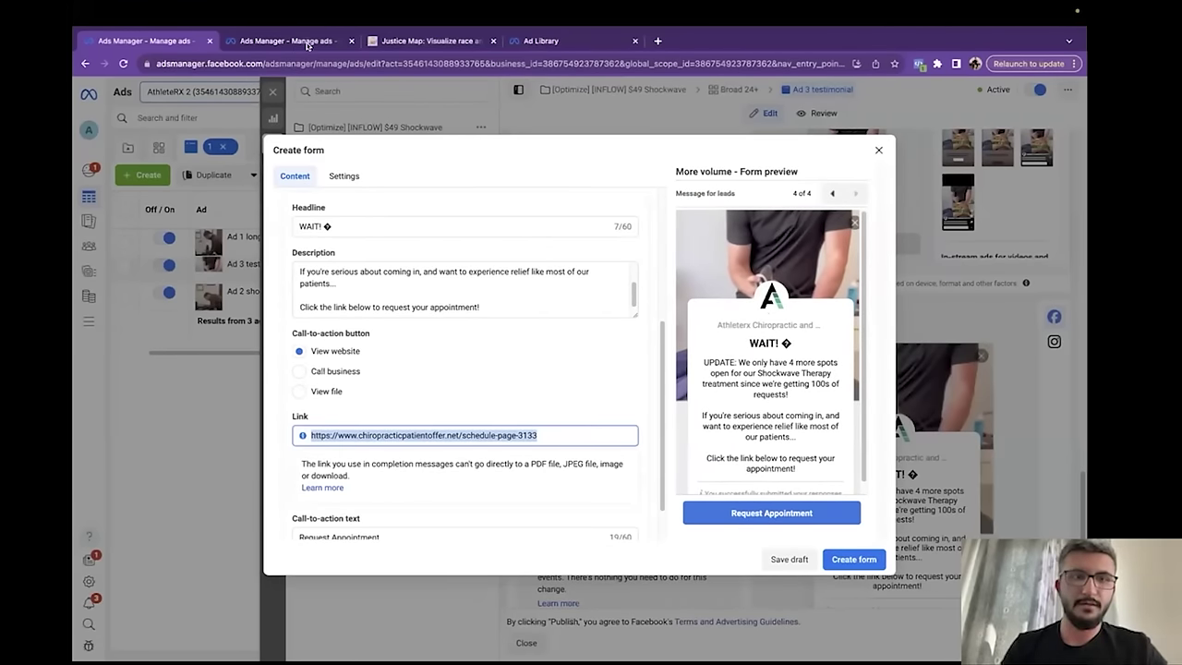
Step: Paste the chiropracticpatientoffer.net/schedule-page-3133 link into a new browser tab's address bar
{"action": "left_click", "coordinate": [307, 42]}
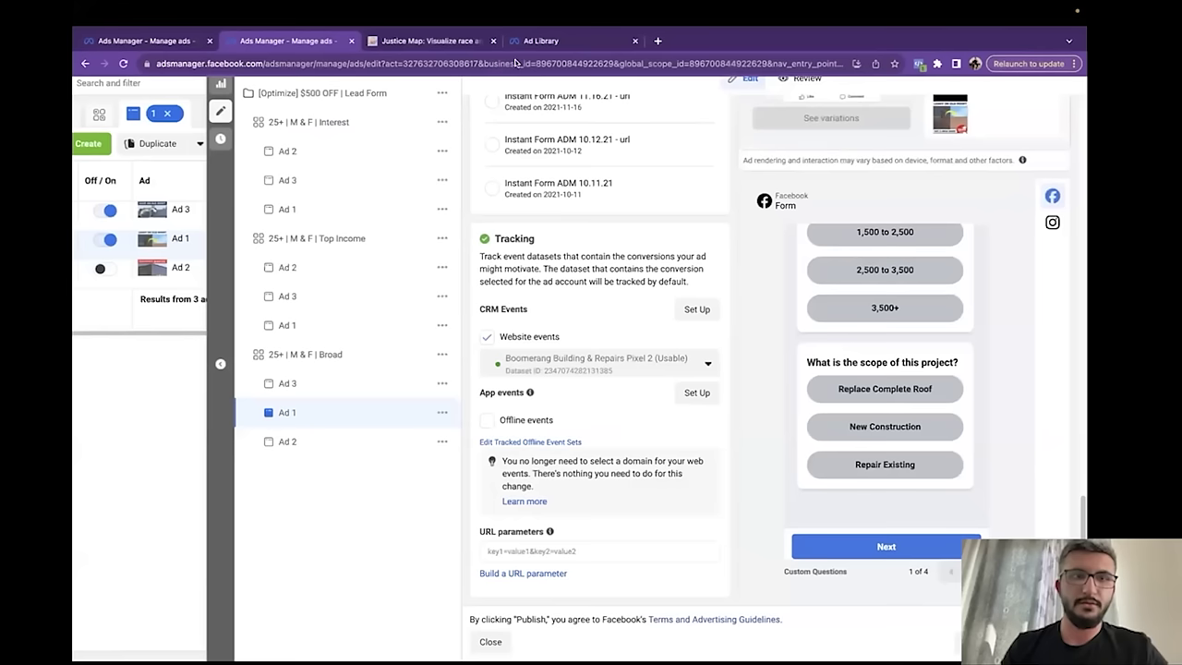
{"action": "left_click", "coordinate": [657, 42]}
{"action": "type", "text": "https://www.chiropracticpatientoffer.net/schedule-page-3133"}
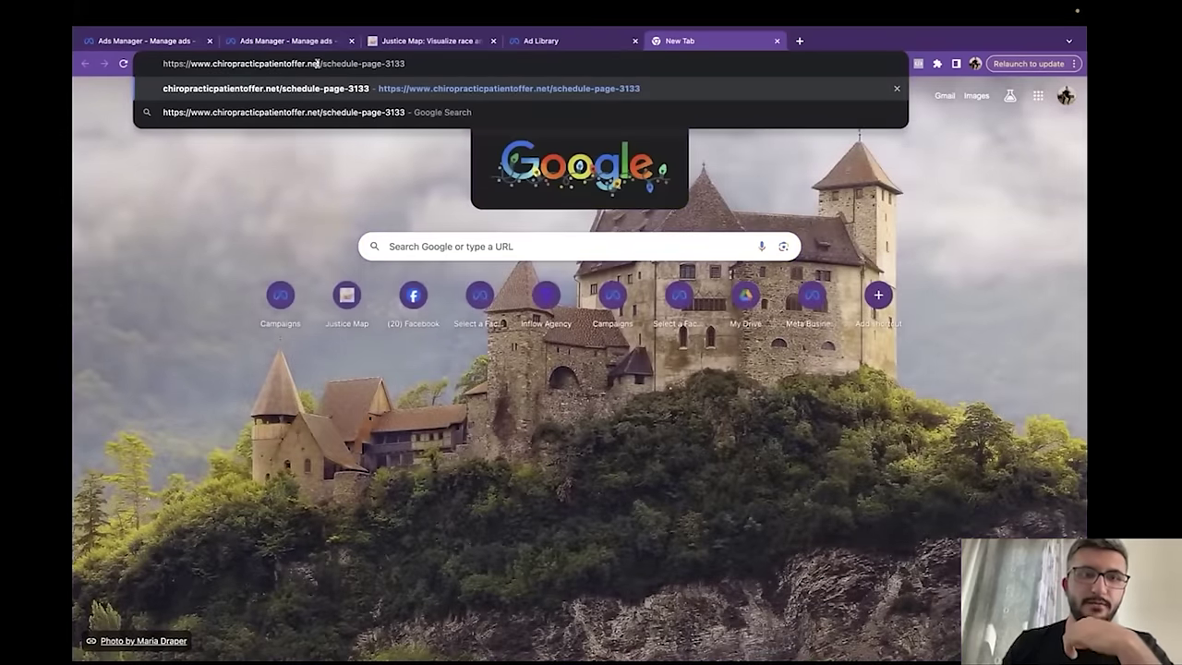
{"action": "left_click_drag", "start_coordinate": [320, 63], "coordinate": [277, 64]}
{"action": "left_click_drag", "start_coordinate": [188, 64], "coordinate": [253, 61]}
{"action": "left_click", "coordinate": [289, 62]}
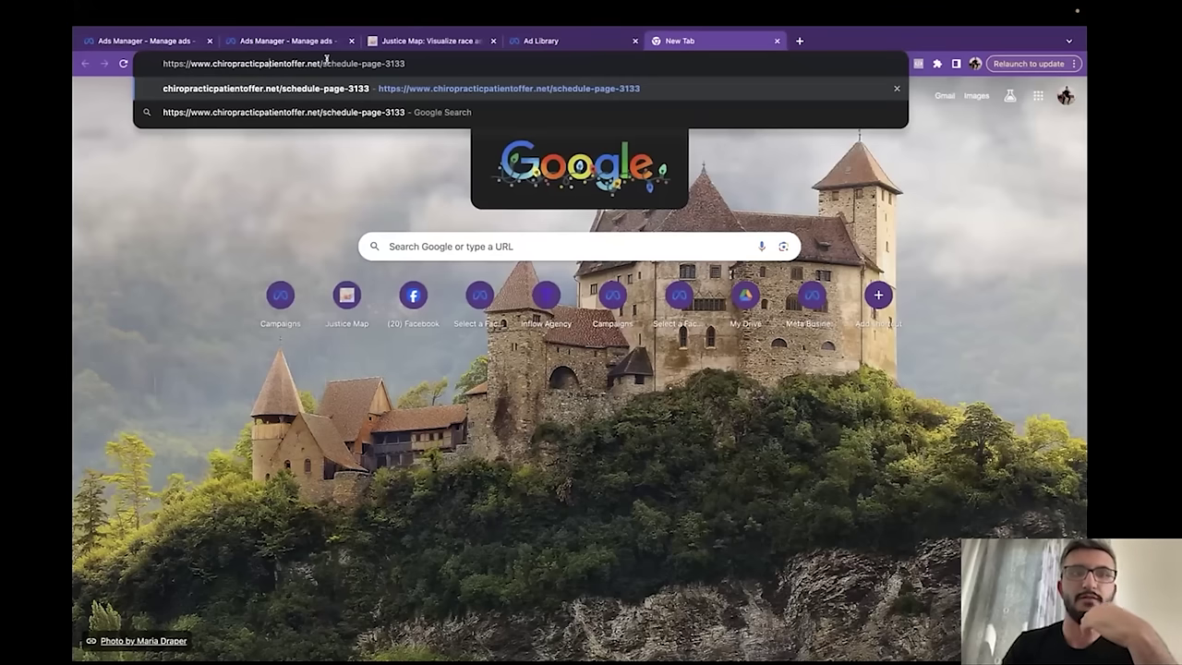
{"action": "triple_click", "coordinate": [327, 63]}
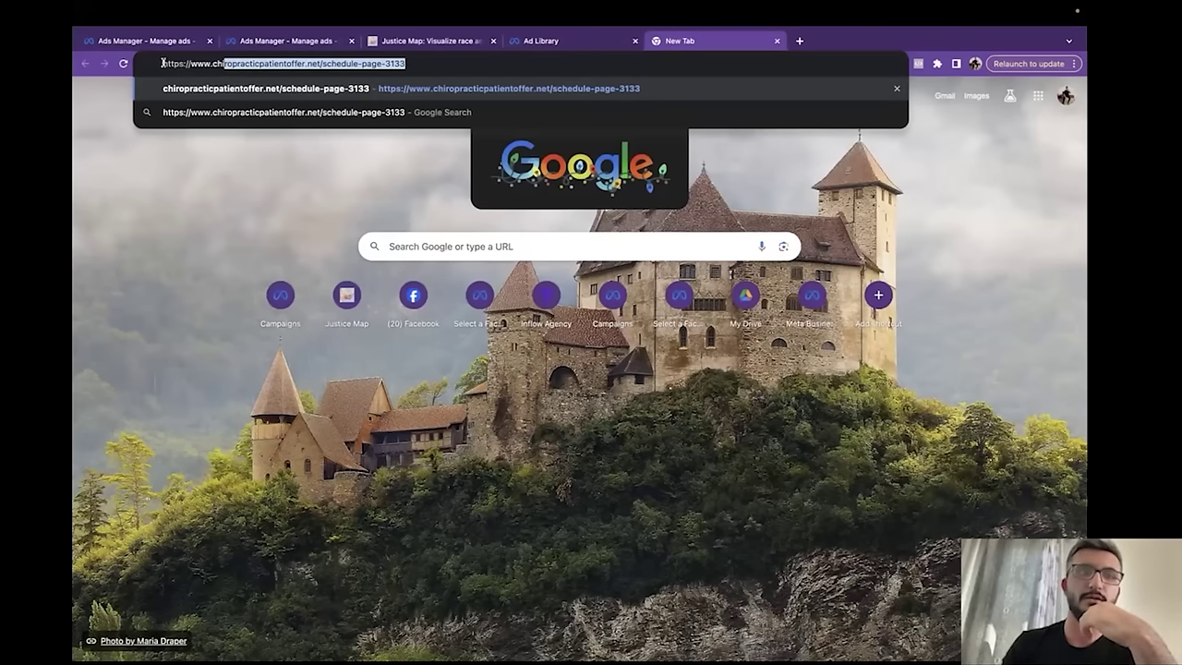
{"action": "left_click_drag", "start_coordinate": [316, 64], "coordinate": [386, 63]}
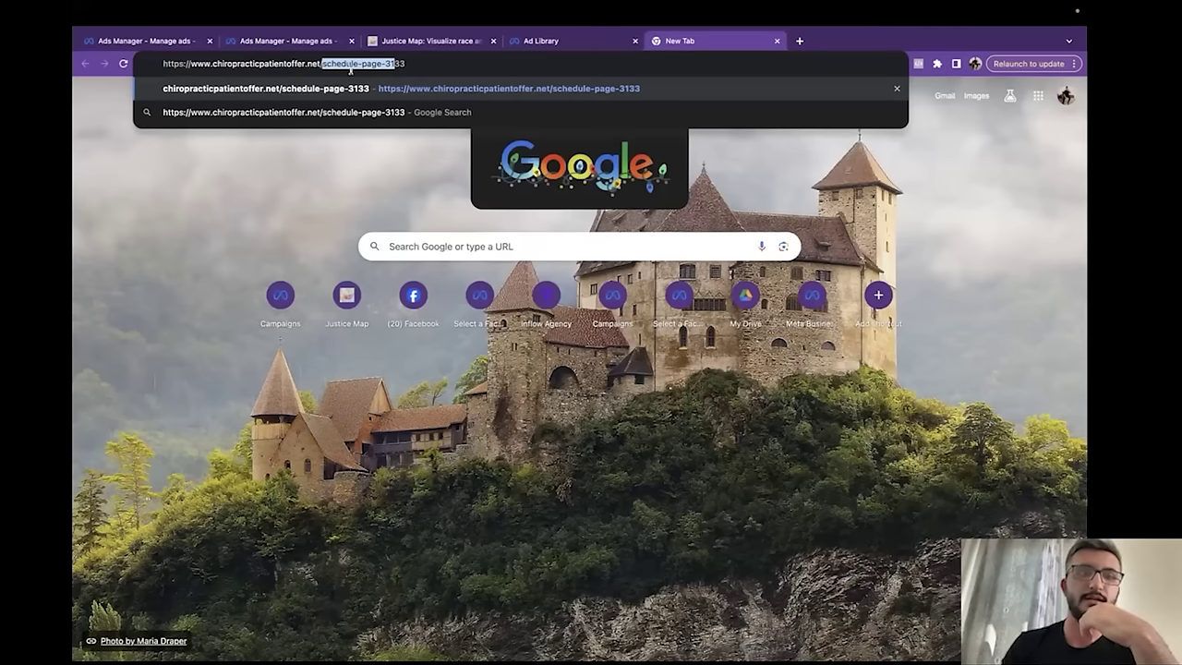
{"action": "left_click", "coordinate": [409, 64]}
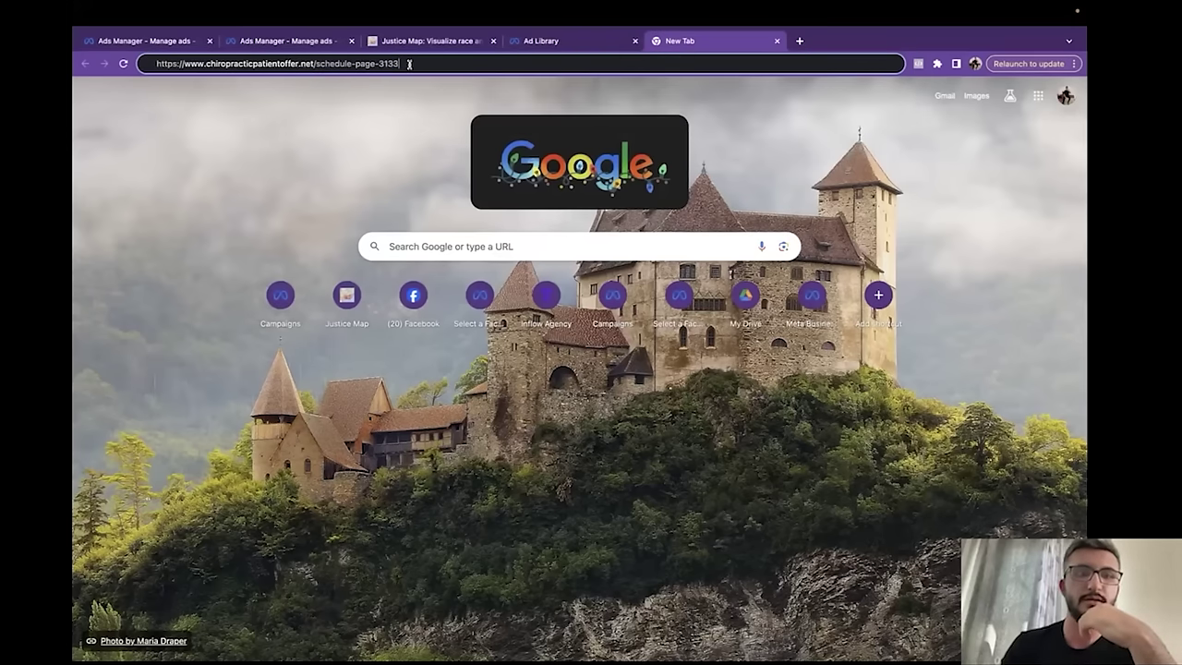
{"action": "key", "text": "Return"}
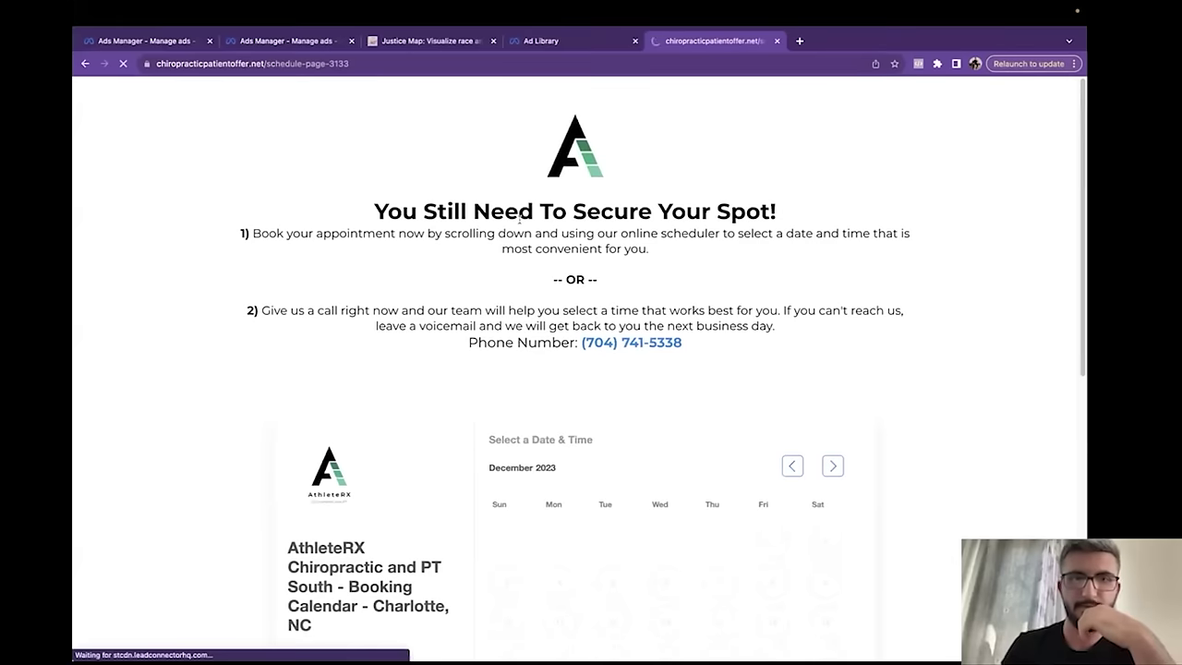
{"action": "scroll", "coordinate": [517, 218], "scroll_direction": "up", "scroll_amount": 1}
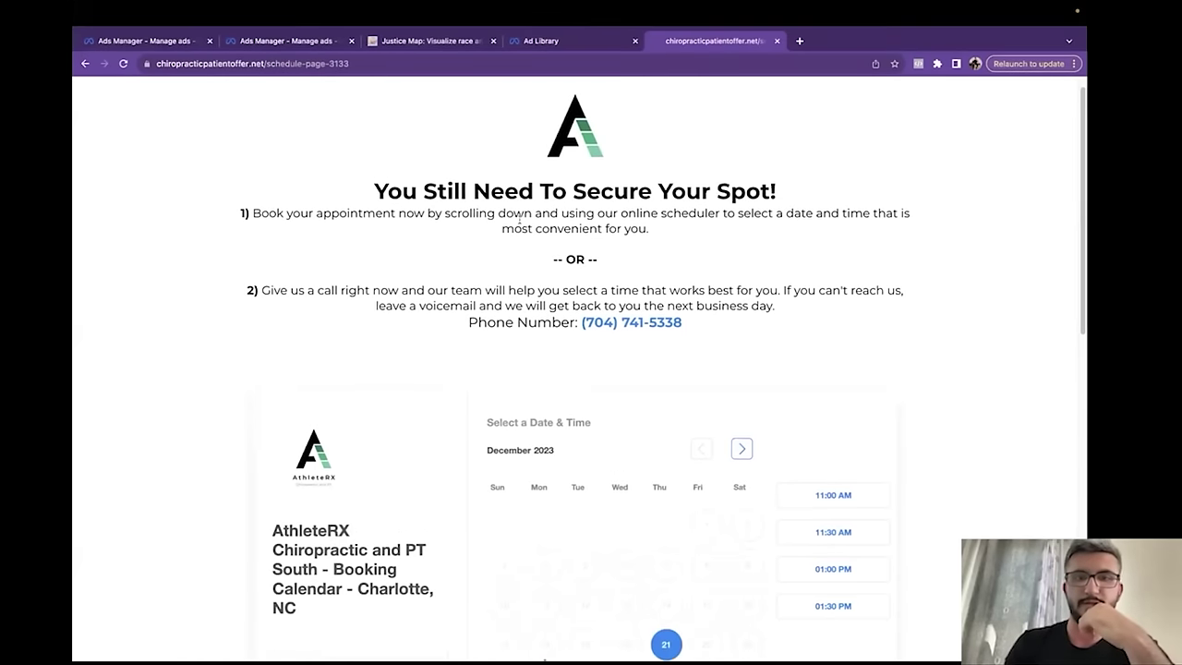
{"action": "scroll", "coordinate": [513, 250], "scroll_direction": "down", "scroll_amount": 1}
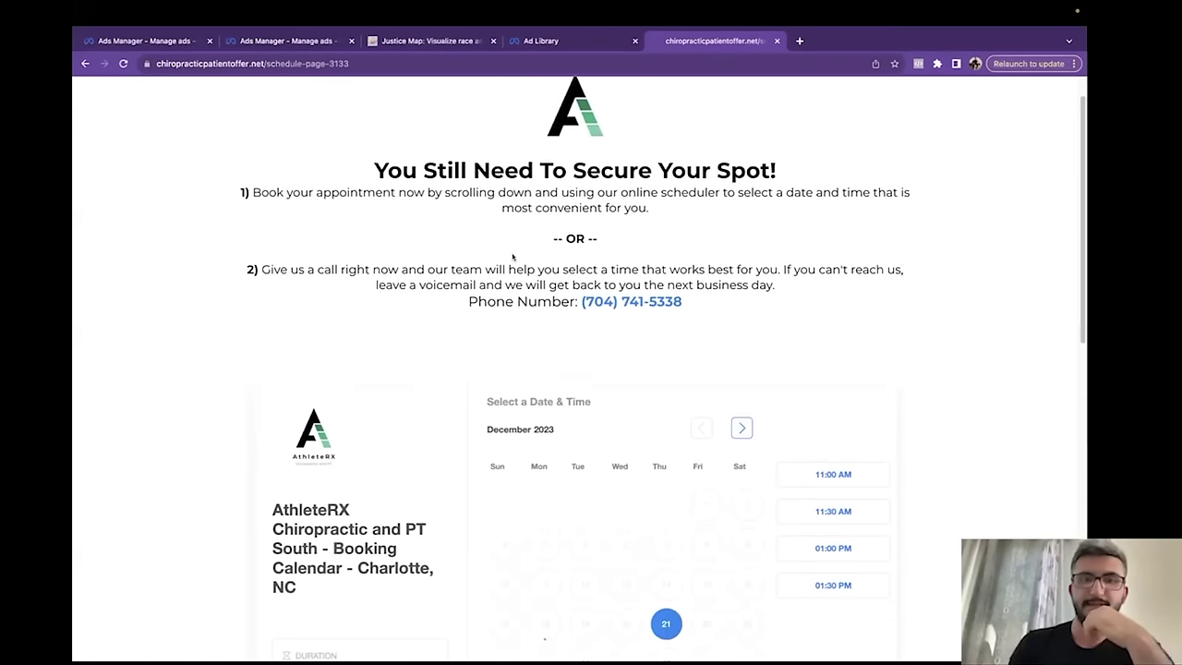
{"action": "left_click_drag", "start_coordinate": [372, 195], "coordinate": [609, 261]}
{"action": "left_click", "coordinate": [535, 229]}
{"action": "left_click_drag", "start_coordinate": [363, 192], "coordinate": [619, 237]}
{"action": "left_click", "coordinate": [503, 285]}
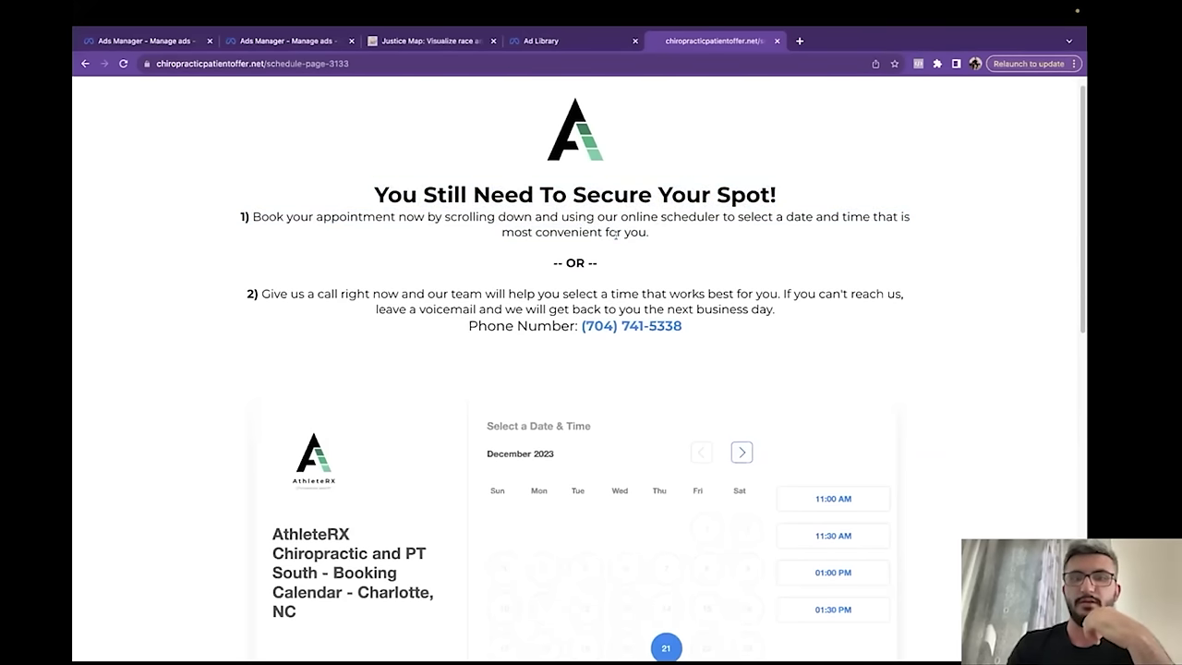
{"action": "scroll", "coordinate": [388, 249], "scroll_direction": "down", "scroll_amount": 1}
{"action": "left_click_drag", "start_coordinate": [253, 249], "coordinate": [524, 287]}
{"action": "left_click", "coordinate": [522, 292]}
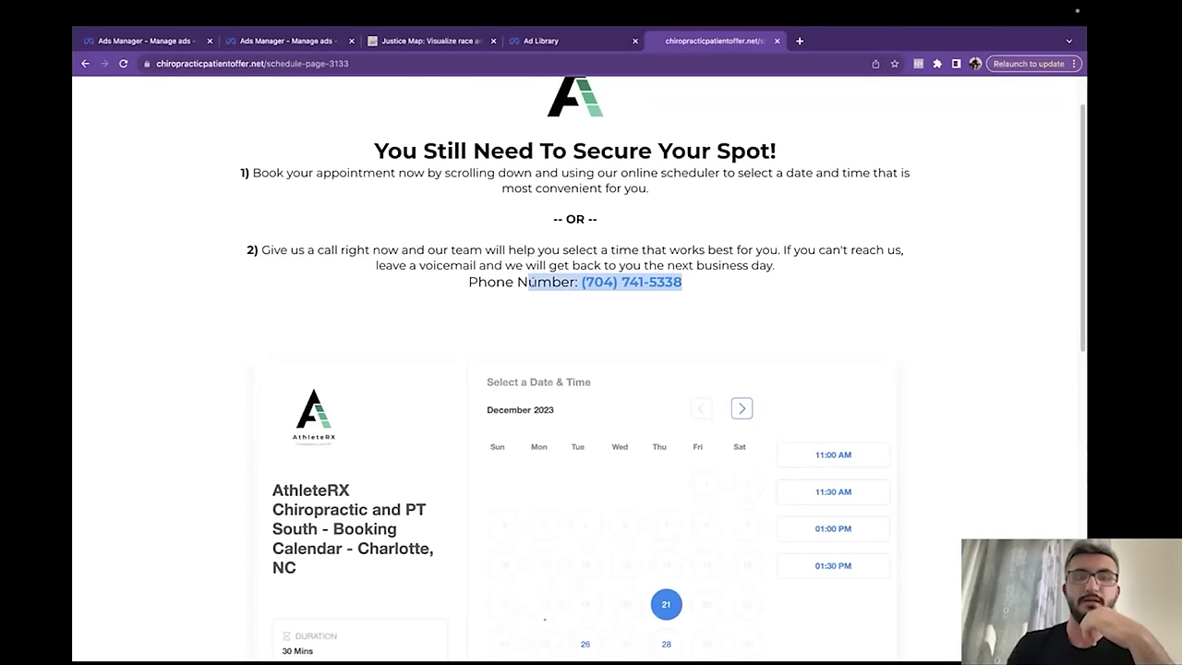
{"action": "left_click", "coordinate": [571, 275]}
{"action": "scroll", "coordinate": [569, 280], "scroll_direction": "down", "scroll_amount": 5}
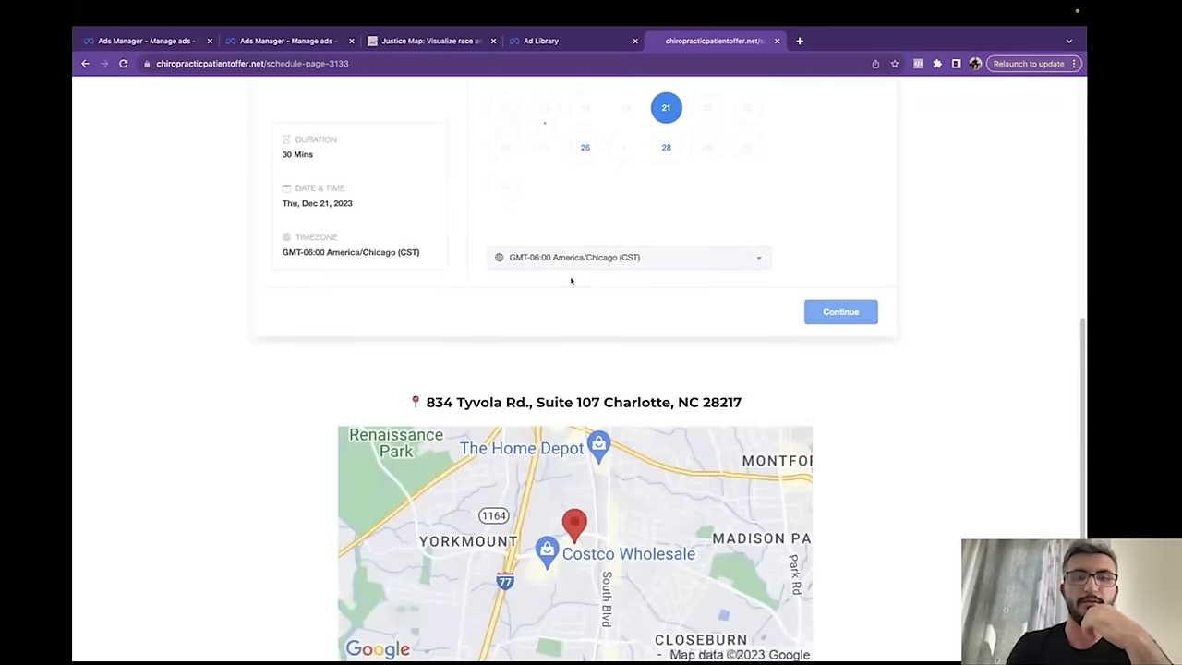
{"action": "scroll", "coordinate": [569, 279], "scroll_direction": "up", "scroll_amount": 3}
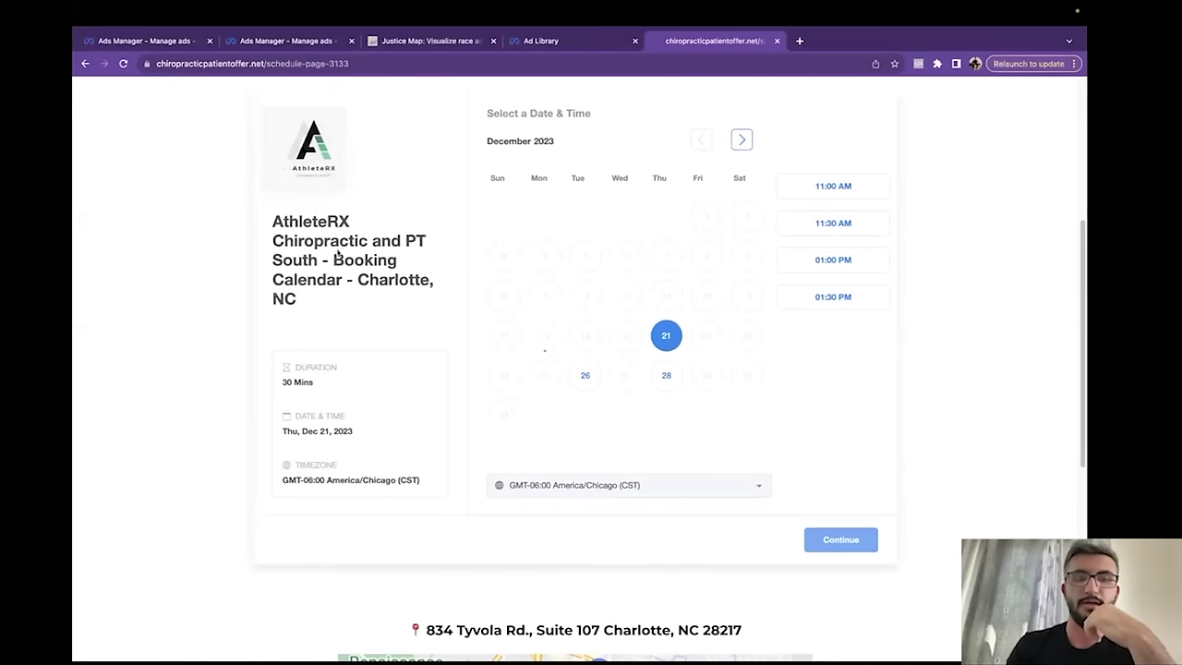
{"action": "scroll", "coordinate": [667, 255], "scroll_direction": "up", "scroll_amount": 4}
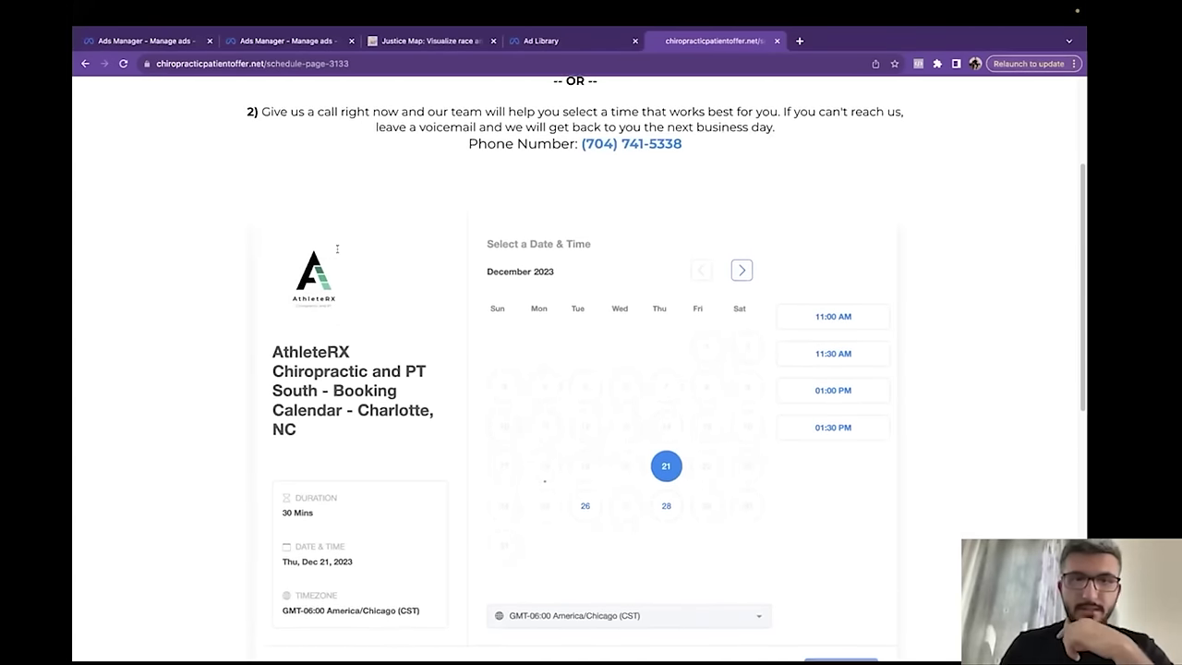
{"action": "scroll", "coordinate": [569, 158], "scroll_direction": "down", "scroll_amount": 1}
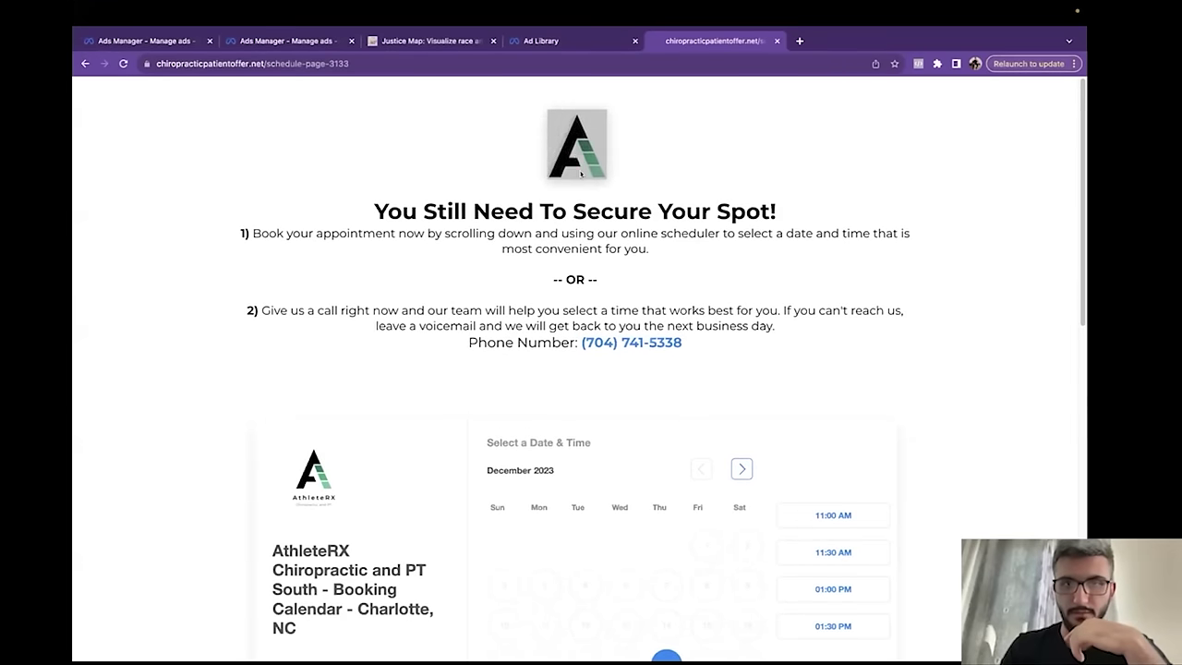
{"action": "left_click_drag", "start_coordinate": [693, 346], "coordinate": [582, 343]}
{"action": "scroll", "coordinate": [583, 343], "scroll_direction": "down", "scroll_amount": 3}
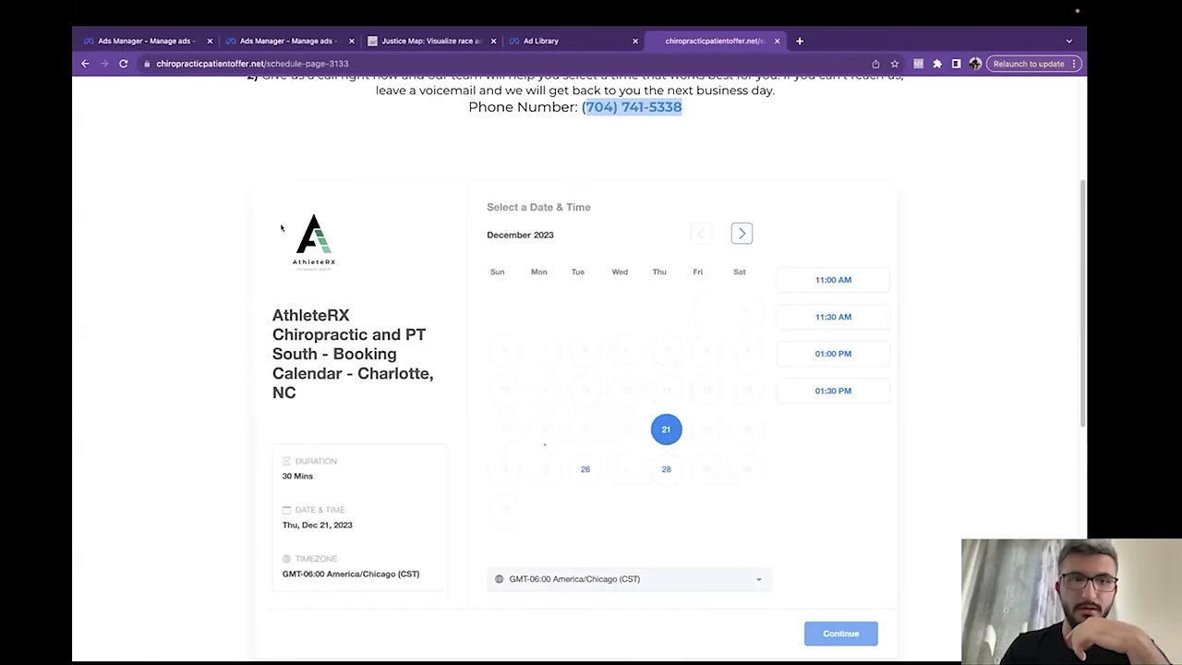
{"action": "scroll", "coordinate": [427, 419], "scroll_direction": "down", "scroll_amount": 7}
{"action": "left_click_drag", "start_coordinate": [588, 361], "coordinate": [791, 558]}
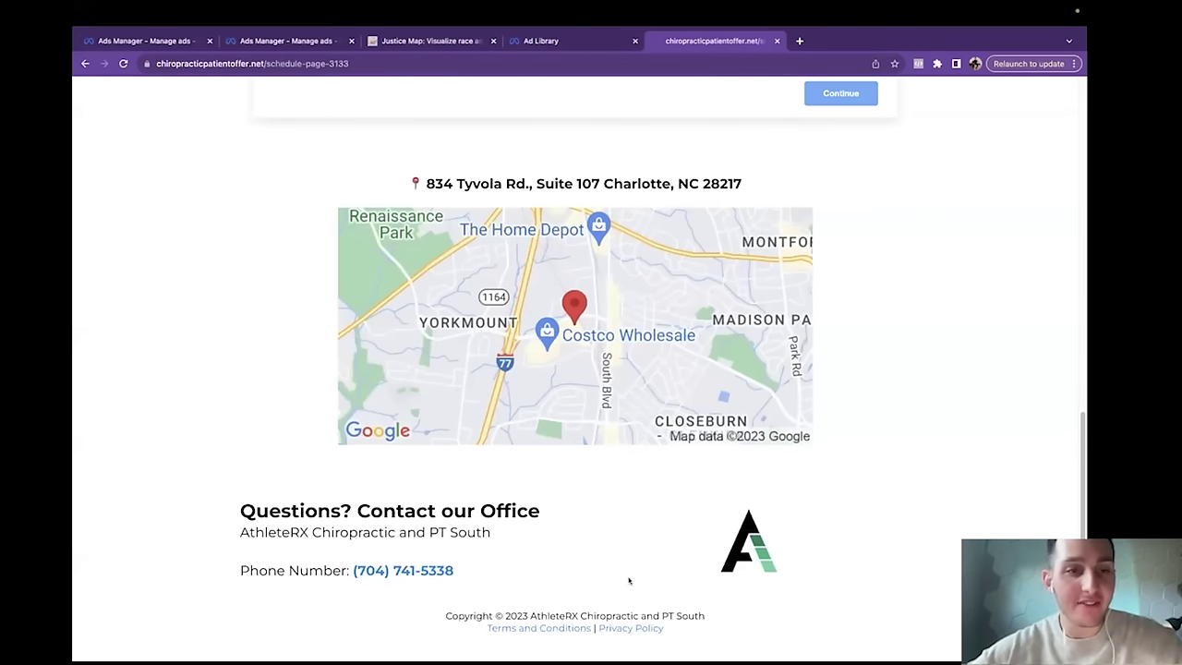
{"action": "scroll", "coordinate": [629, 580], "scroll_direction": "up", "scroll_amount": 5}
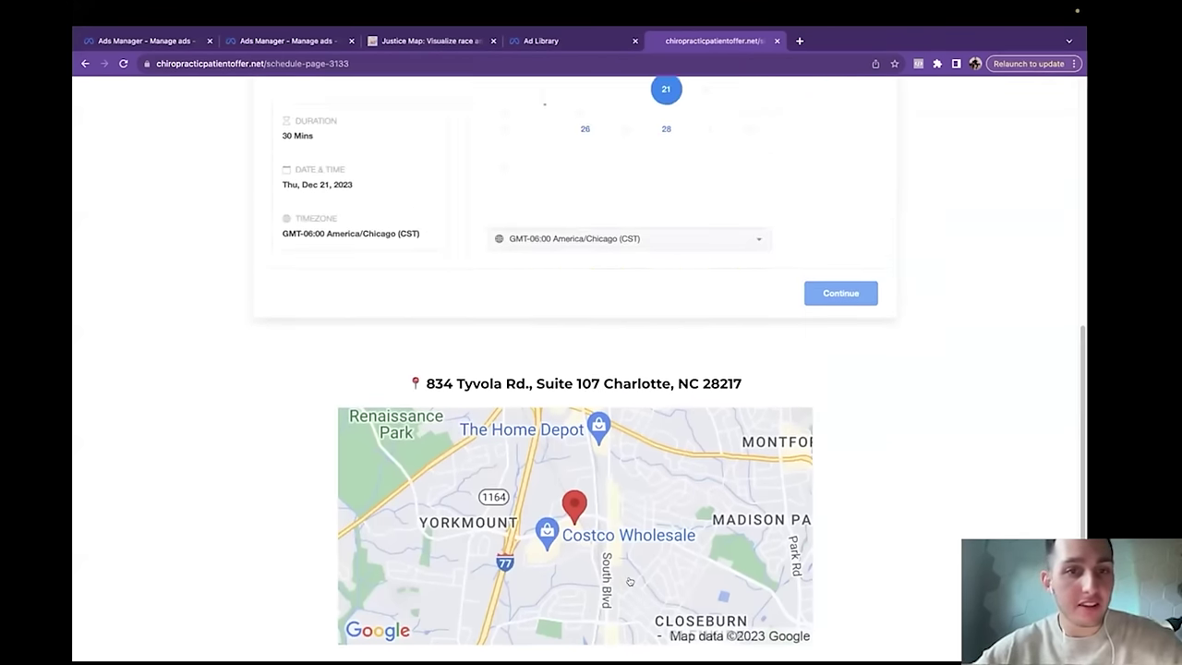
Step: Highlight the booking page's heading, phone number and first booking instruction
{"action": "scroll", "coordinate": [628, 580], "scroll_direction": "up", "scroll_amount": 3}
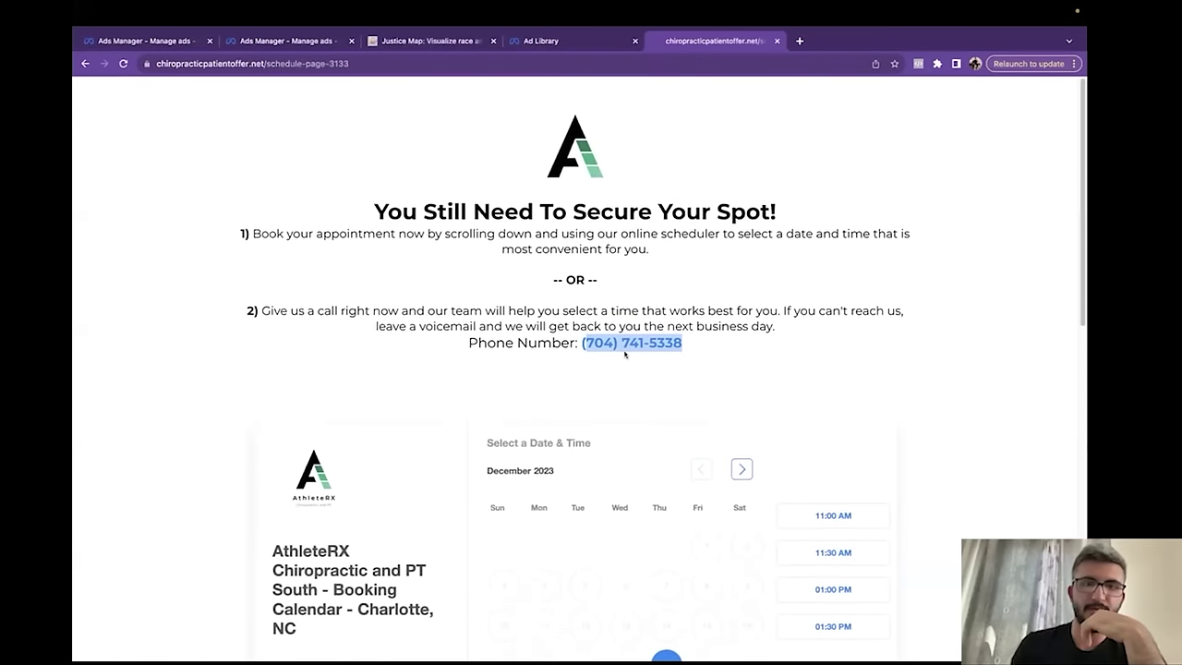
{"action": "left_click_drag", "start_coordinate": [367, 212], "coordinate": [694, 344]}
{"action": "left_click", "coordinate": [578, 203]}
{"action": "left_click_drag", "start_coordinate": [572, 132], "coordinate": [543, 160]}
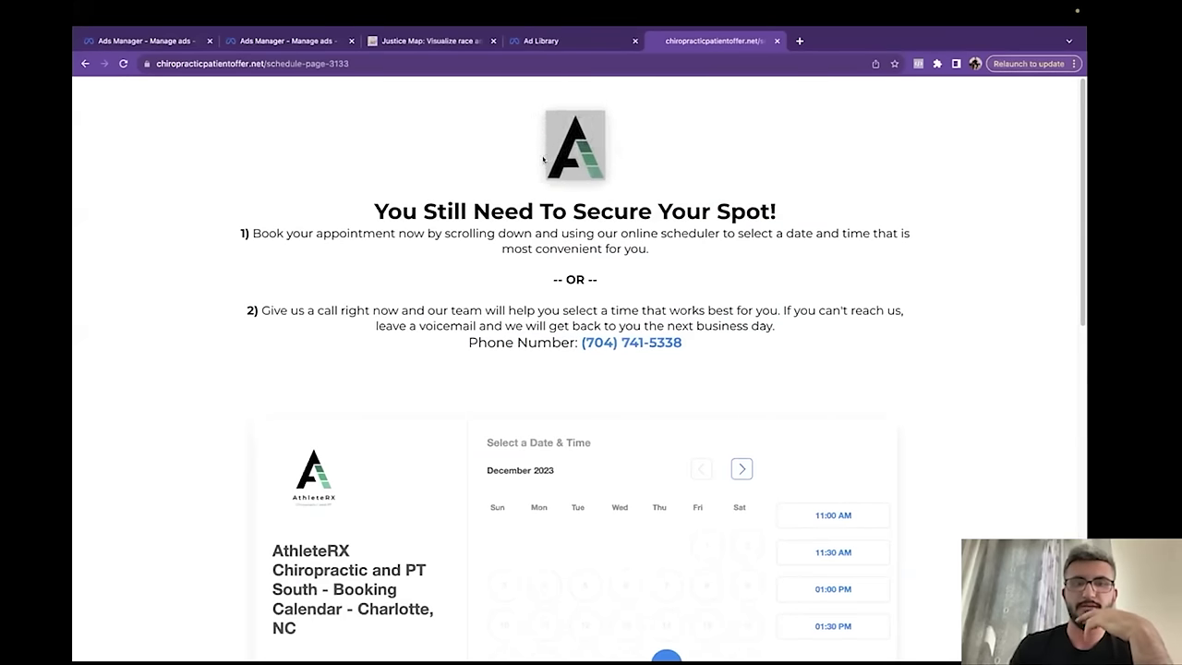
{"action": "left_click_drag", "start_coordinate": [372, 210], "coordinate": [677, 268]}
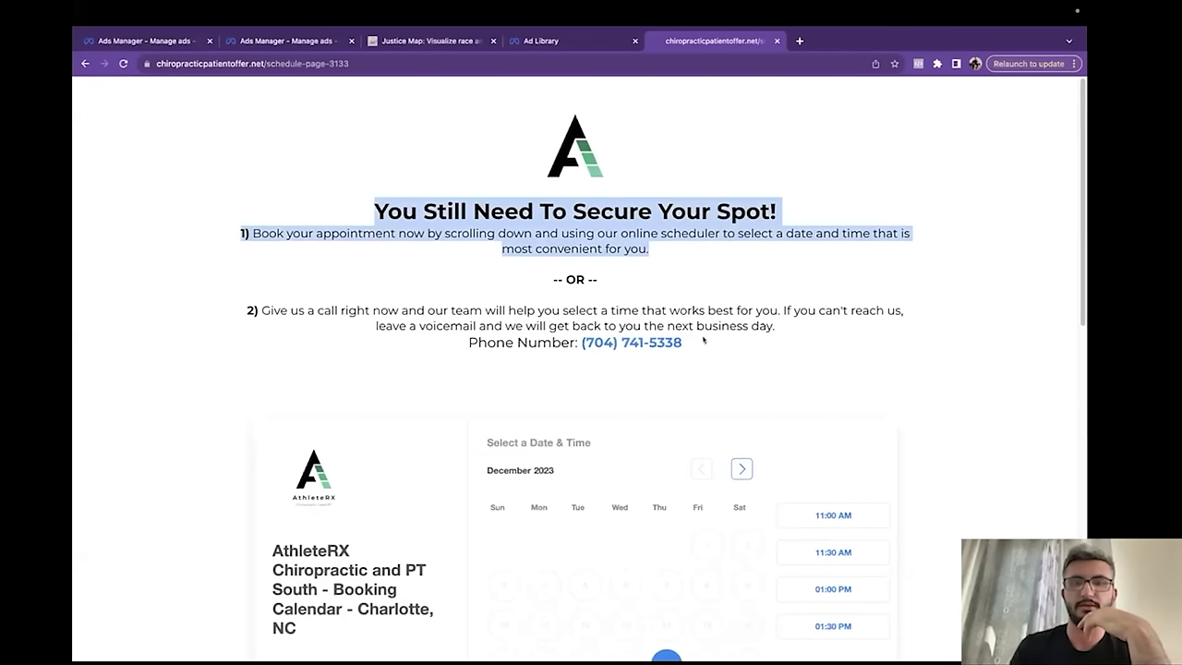
Step: Inspect the chiropracticpatientoffer.net/schedule-page-3133 address in the address bar
{"action": "left_click", "coordinate": [250, 79]}
{"action": "left_click", "coordinate": [266, 79]}
{"action": "mouse_move", "coordinate": [314, 80]}
{"action": "left_mouse_down"}
{"action": "mouse_move", "coordinate": [183, 80]}
{"action": "mouse_move", "coordinate": [301, 80]}
{"action": "left_mouse_up"}
{"action": "left_click", "coordinate": [214, 80]}
{"action": "left_click_drag", "start_coordinate": [411, 80], "coordinate": [314, 81]}
{"action": "left_click", "coordinate": [315, 81]}
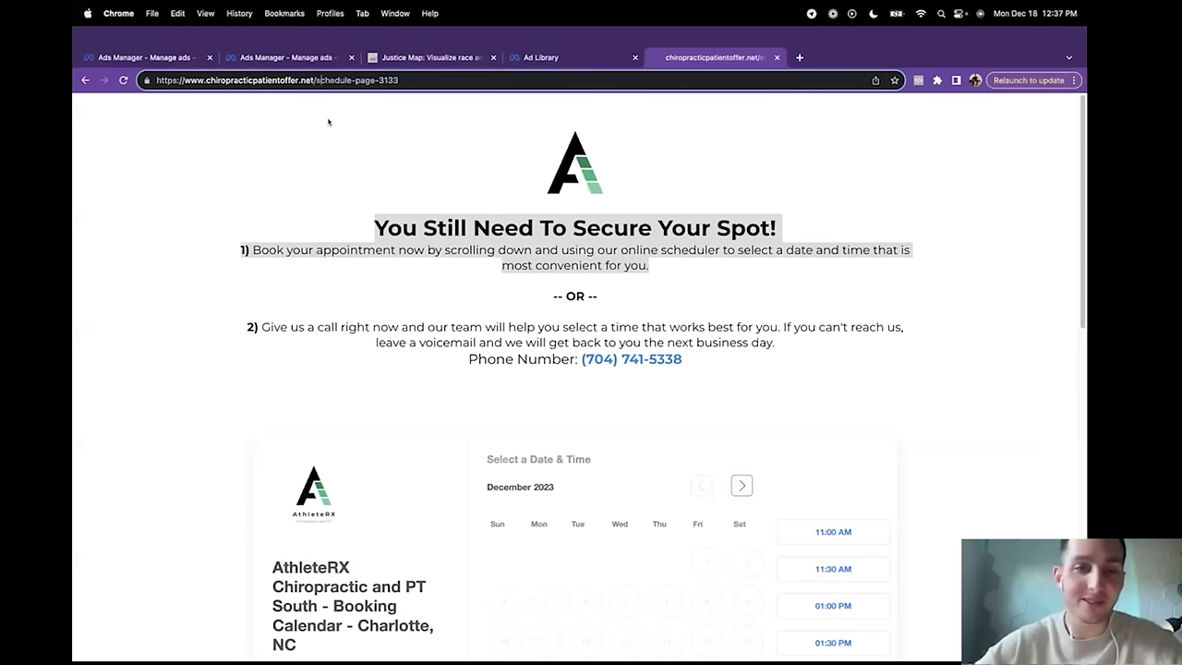
Step: Pick the 11:00 AM slot on Thu, Dec 21 and continue to Enter Your Information
{"action": "scroll", "coordinate": [360, 153], "scroll_direction": "down", "scroll_amount": 2}
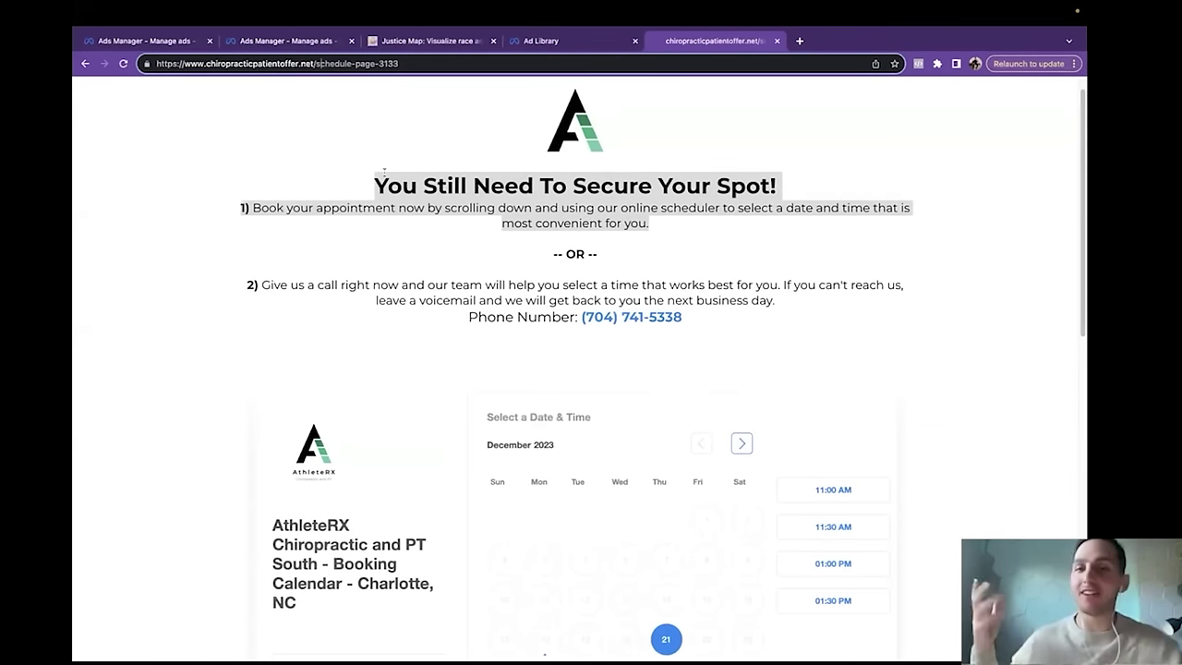
{"action": "scroll", "coordinate": [384, 172], "scroll_direction": "down", "scroll_amount": 2}
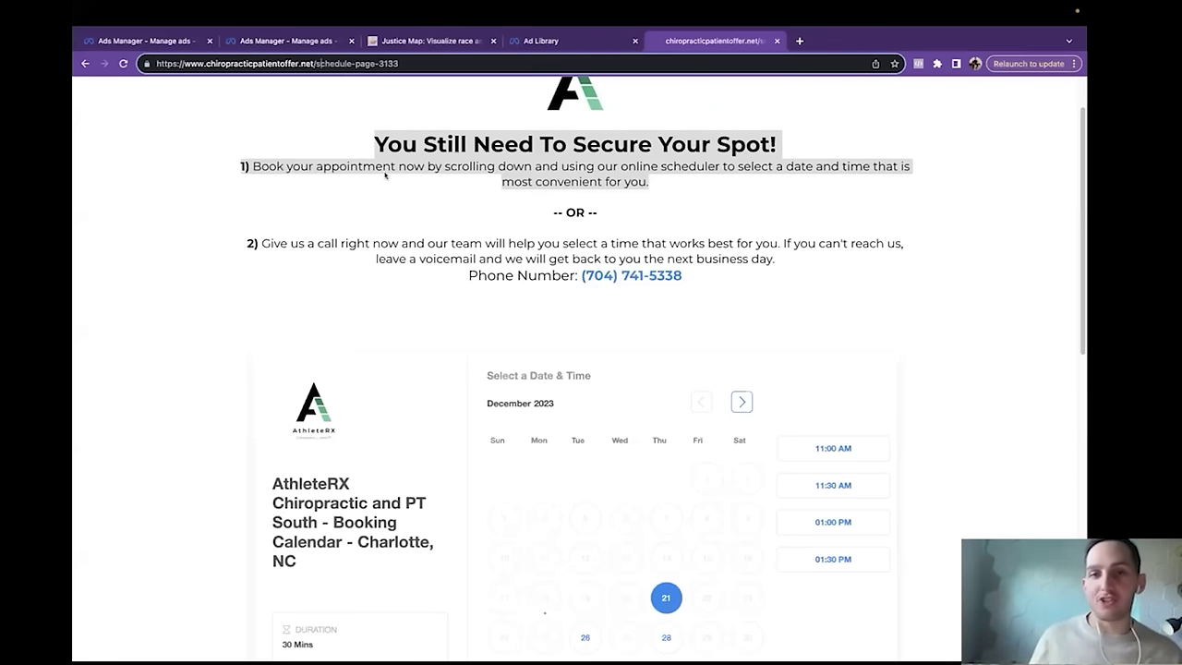
{"action": "scroll", "coordinate": [387, 176], "scroll_direction": "down", "scroll_amount": 2}
{"action": "left_click", "coordinate": [817, 387]}
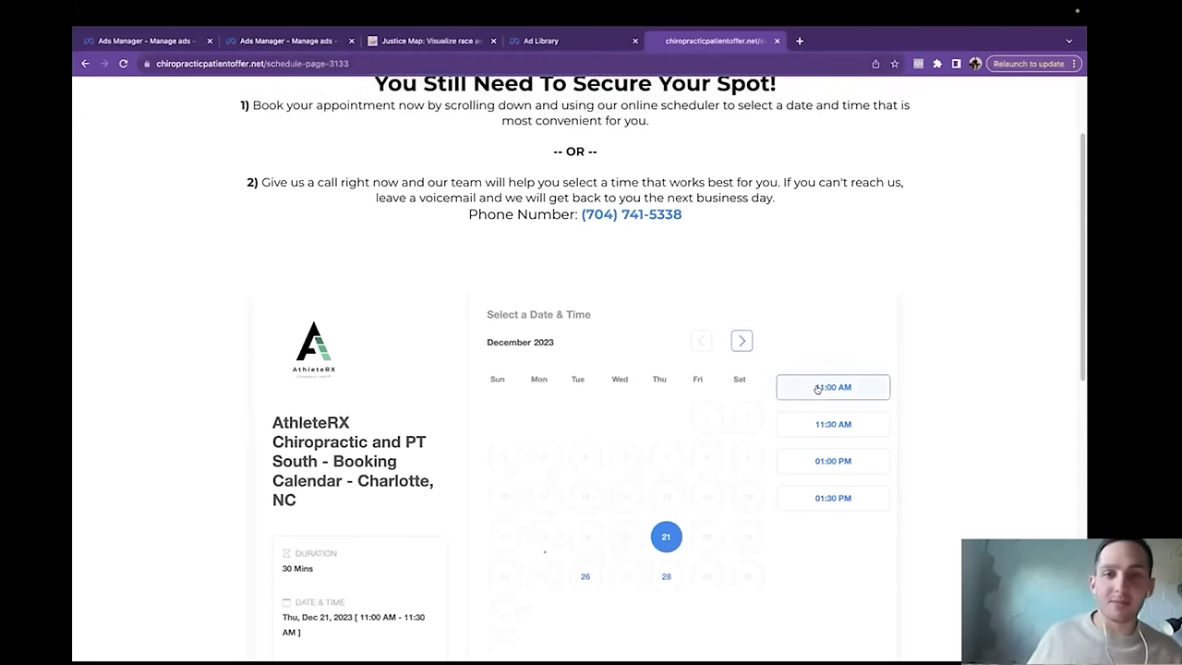
{"action": "scroll", "coordinate": [817, 388], "scroll_direction": "down", "scroll_amount": 3}
{"action": "left_click", "coordinate": [820, 605]}
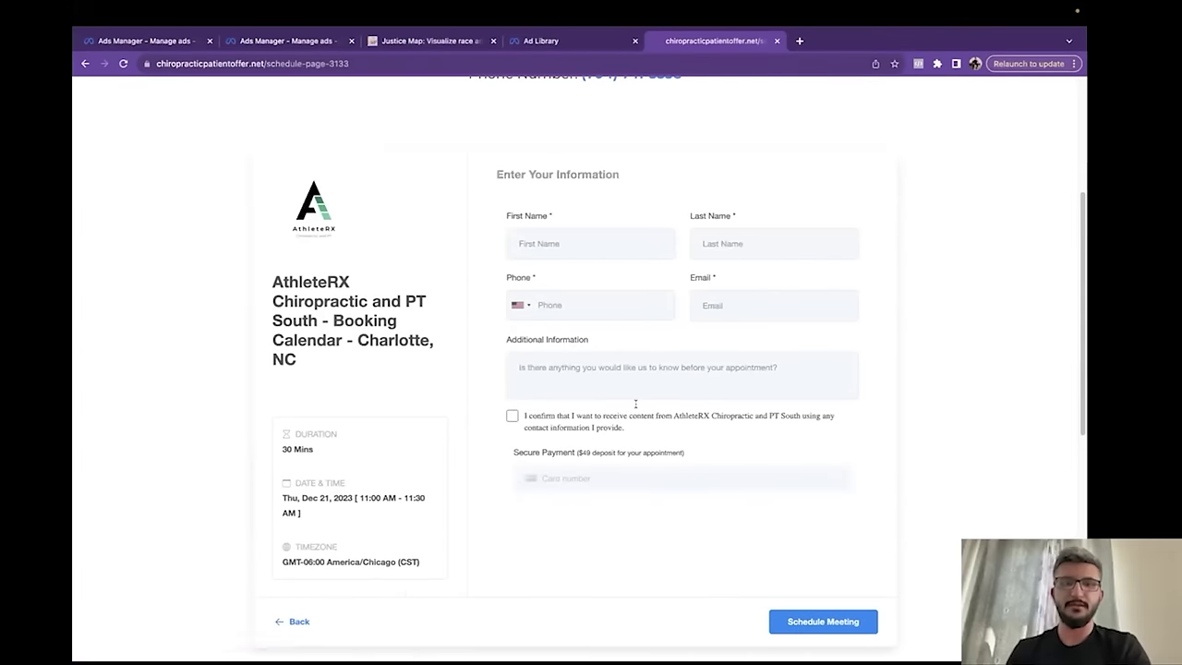
Step: Check the booking form's First Name, Last Name and card number fields
{"action": "left_click", "coordinate": [535, 251]}
{"action": "left_click", "coordinate": [697, 239]}
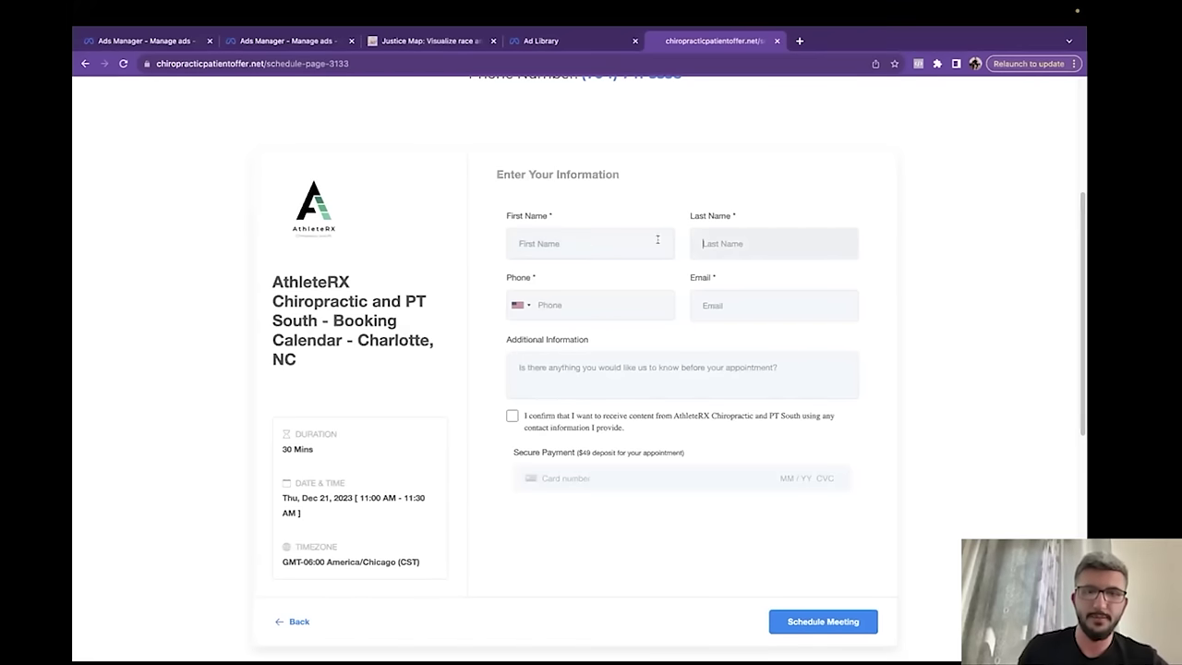
{"action": "left_click", "coordinate": [588, 467]}
{"action": "scroll", "coordinate": [588, 466], "scroll_direction": "up", "scroll_amount": 5}
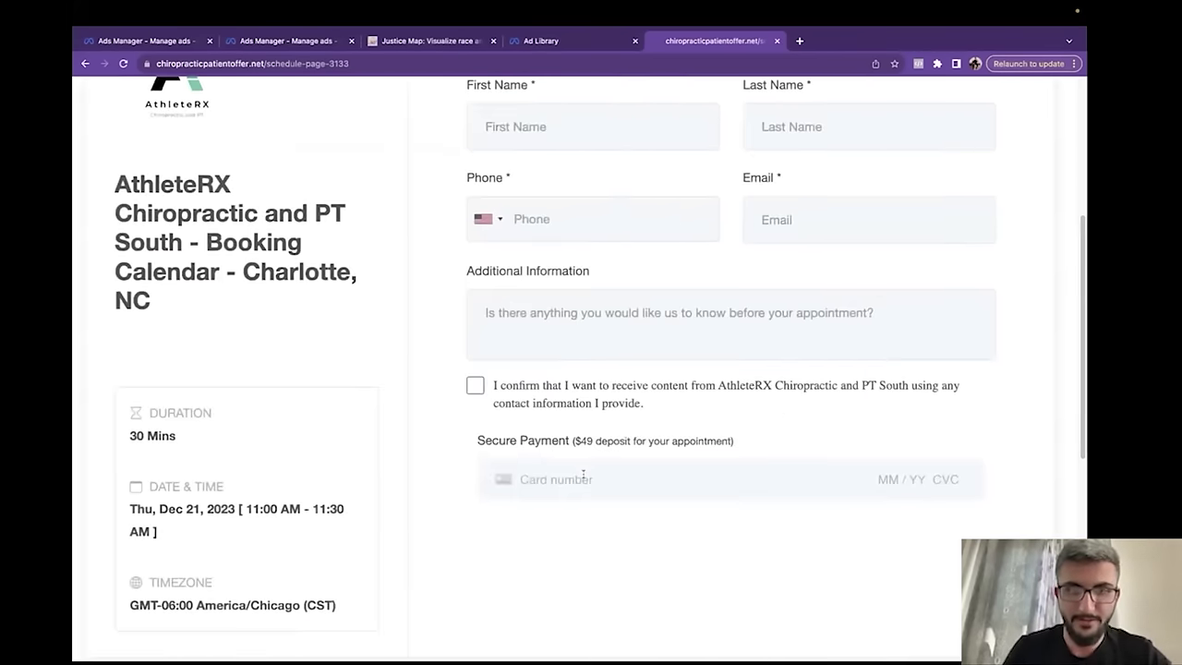
{"action": "left_click_drag", "start_coordinate": [432, 426], "coordinate": [796, 426]}
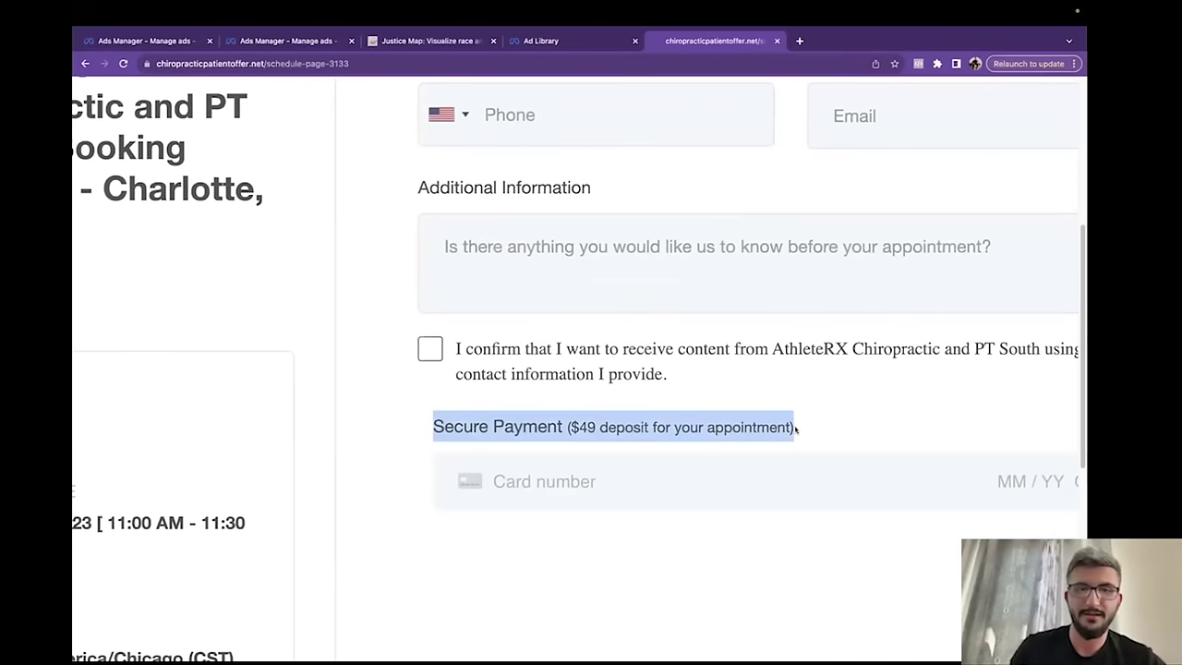
{"action": "scroll", "coordinate": [797, 426], "scroll_direction": "down", "scroll_amount": 5}
{"action": "left_click", "coordinate": [770, 431]}
{"action": "triple_click", "coordinate": [510, 434]}
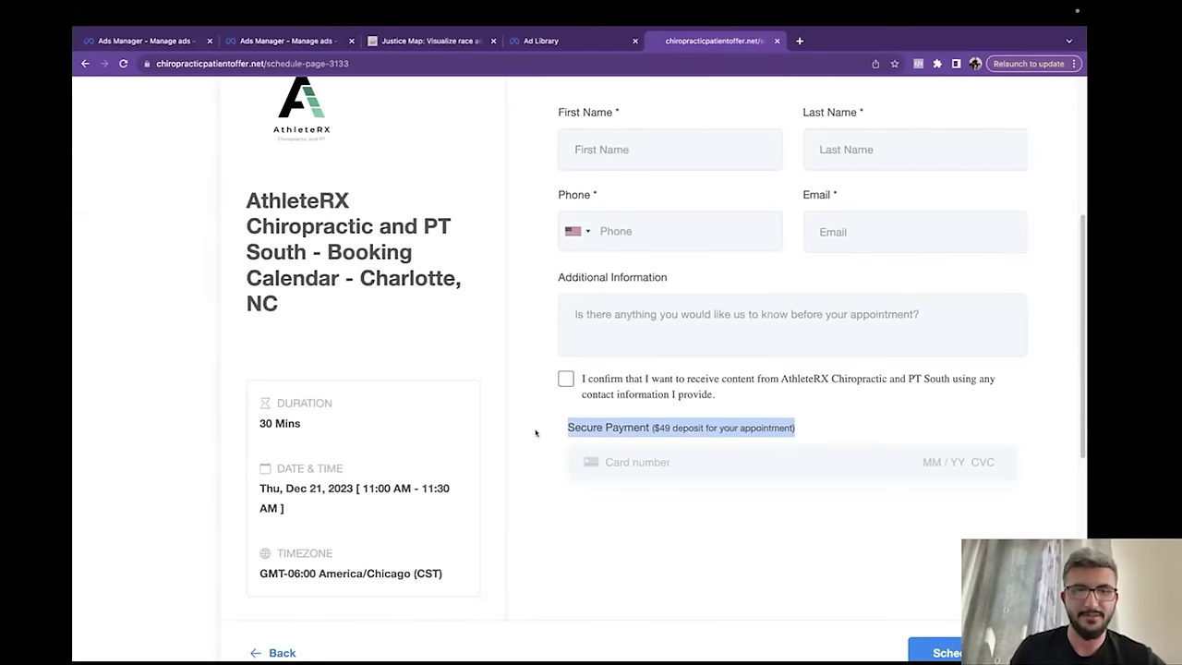
{"action": "left_click", "coordinate": [674, 461]}
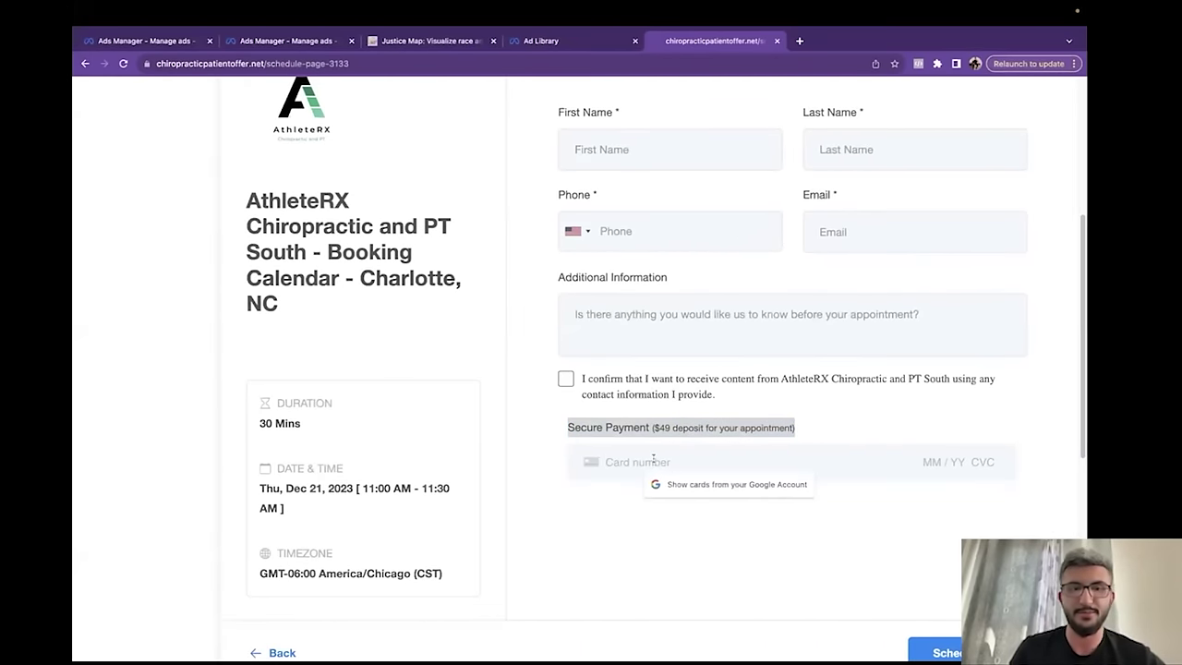
{"action": "left_click", "coordinate": [615, 506]}
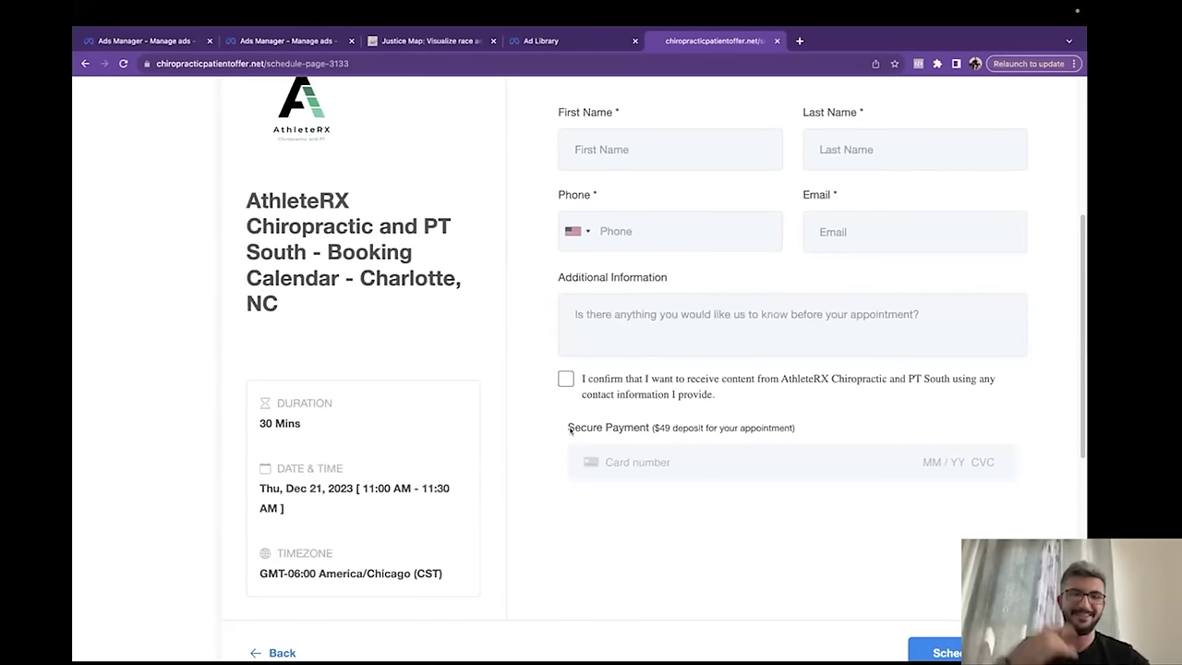
{"action": "scroll", "coordinate": [569, 429], "scroll_direction": "down", "scroll_amount": 4}
{"action": "scroll", "coordinate": [569, 431], "scroll_direction": "down", "scroll_amount": 5}
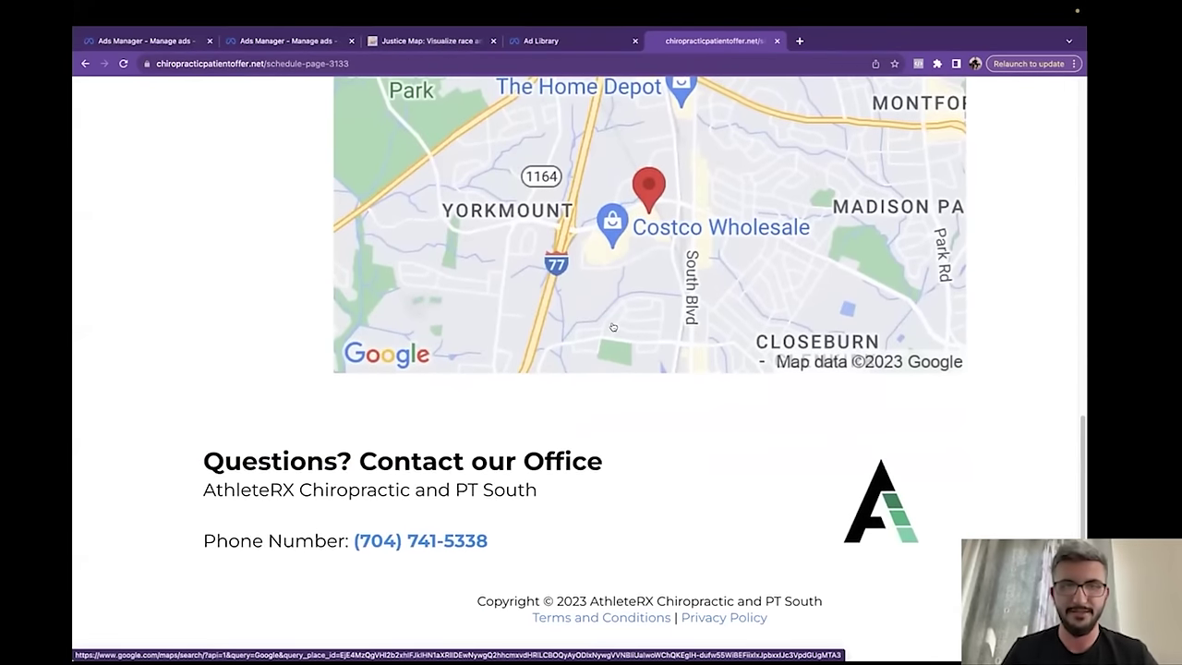
{"action": "scroll", "coordinate": [612, 327], "scroll_direction": "up", "scroll_amount": 7}
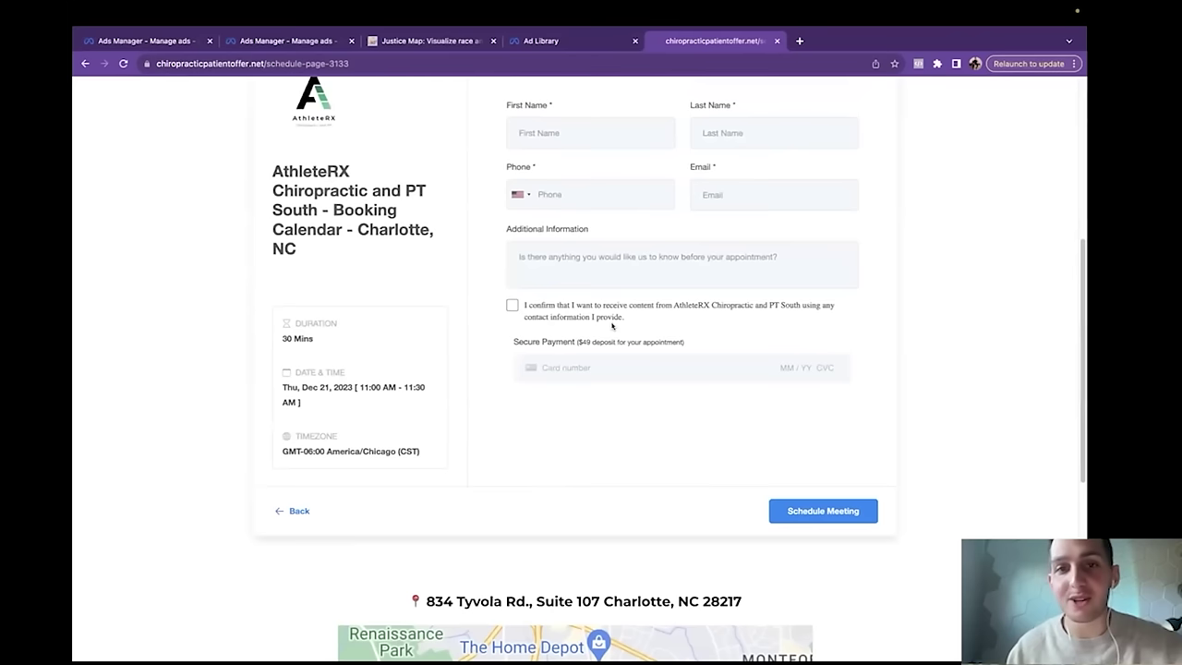
{"action": "scroll", "coordinate": [612, 326], "scroll_direction": "up", "scroll_amount": 1}
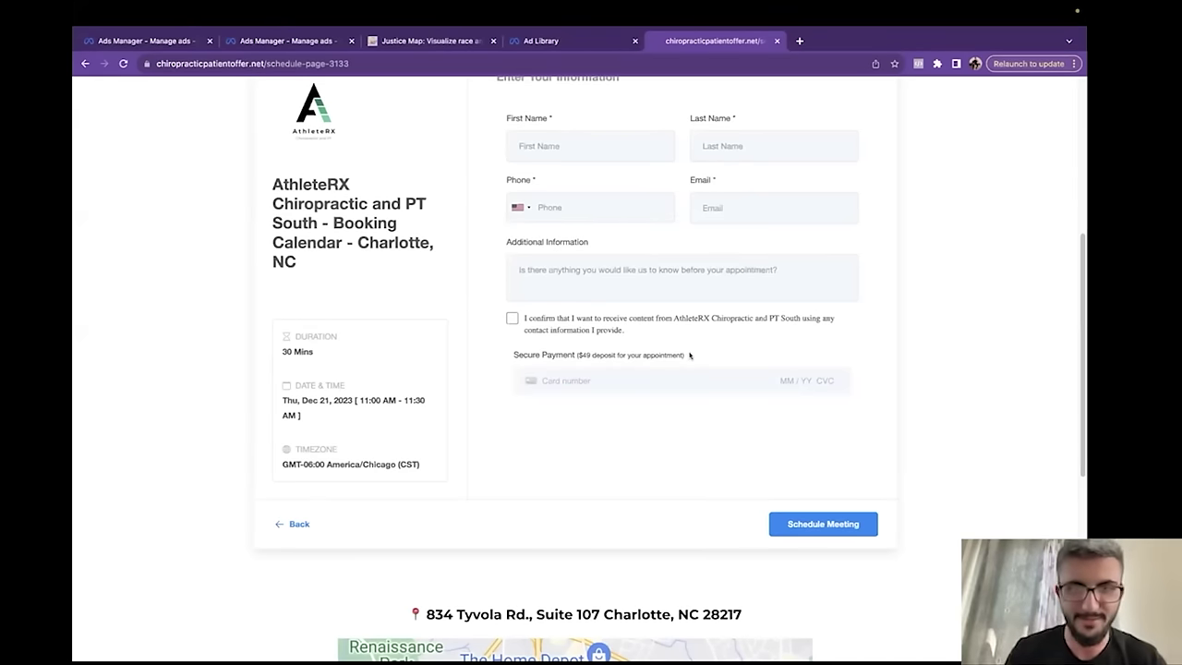
{"action": "left_click_drag", "start_coordinate": [690, 356], "coordinate": [466, 359]}
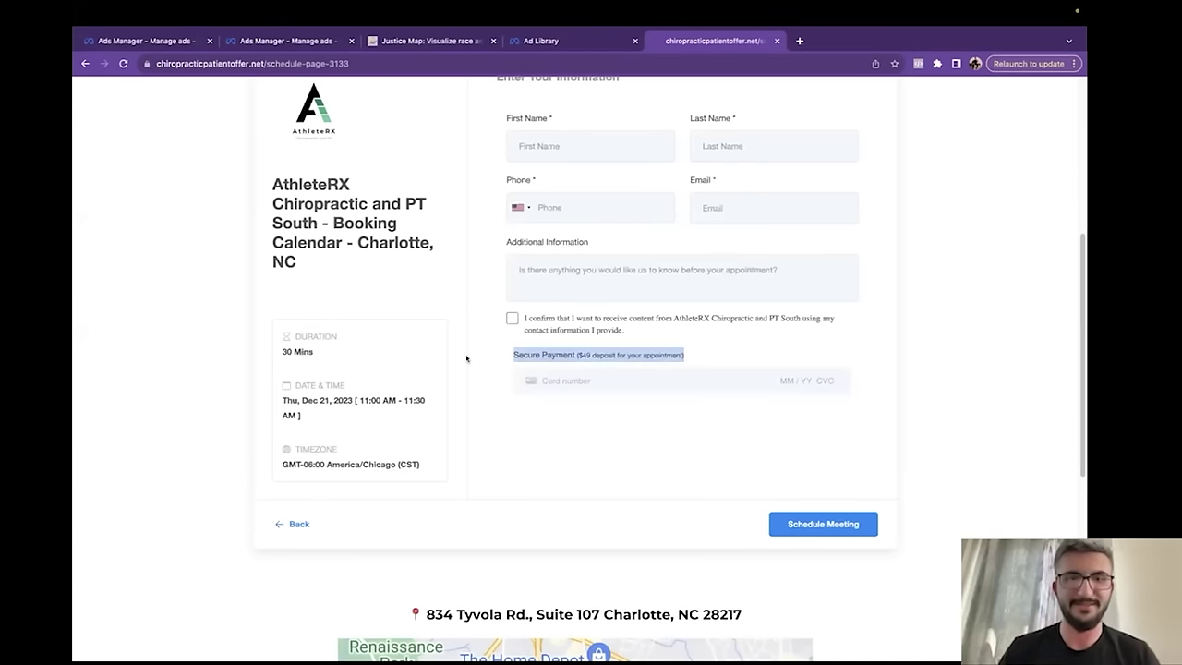
{"action": "left_click", "coordinate": [582, 355]}
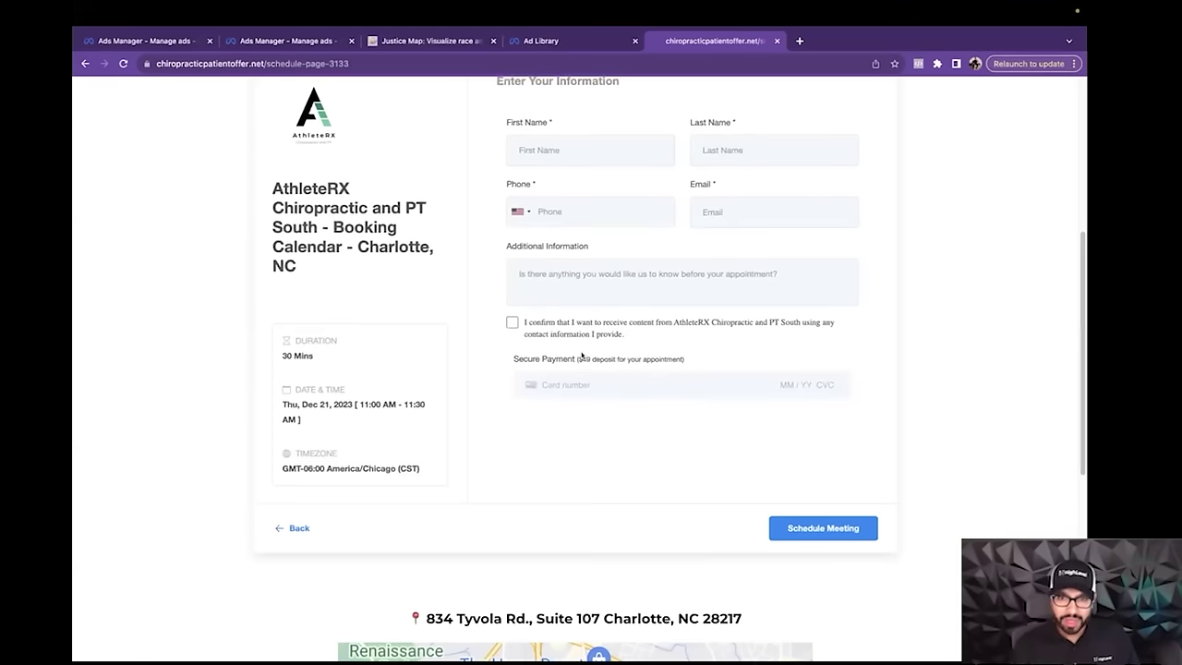
{"action": "scroll", "coordinate": [581, 355], "scroll_direction": "up", "scroll_amount": 1}
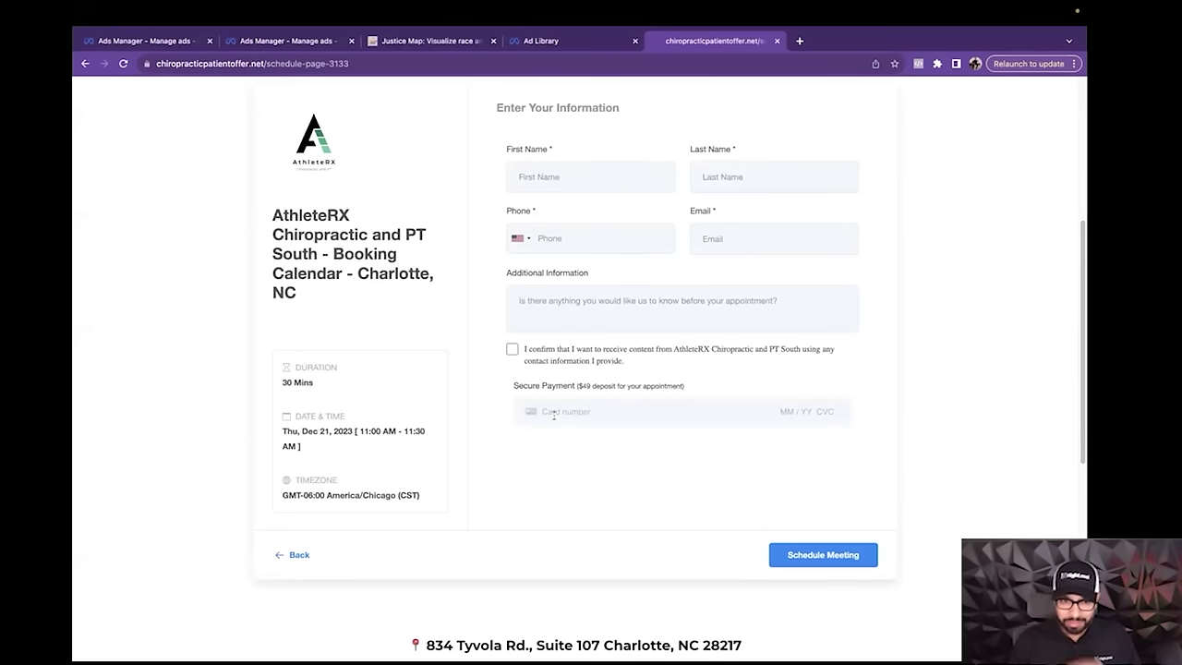
{"action": "scroll", "coordinate": [554, 352], "scroll_direction": "up", "scroll_amount": 1}
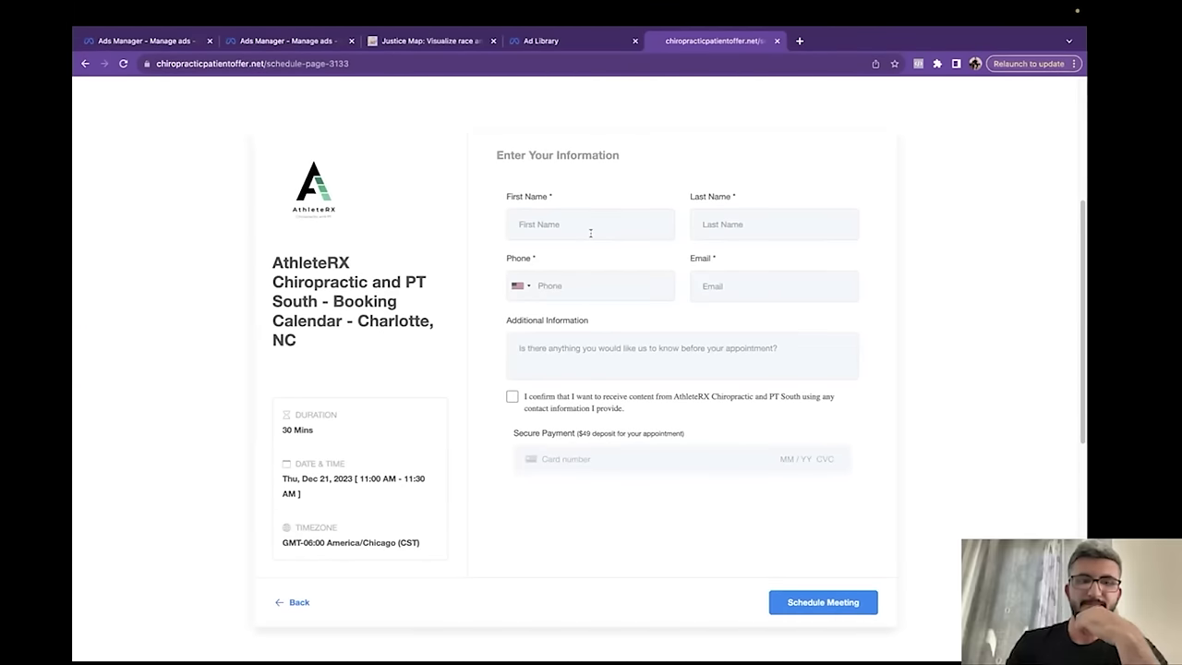
{"action": "left_click", "coordinate": [299, 602]}
{"action": "scroll", "coordinate": [397, 370], "scroll_direction": "up", "scroll_amount": 2}
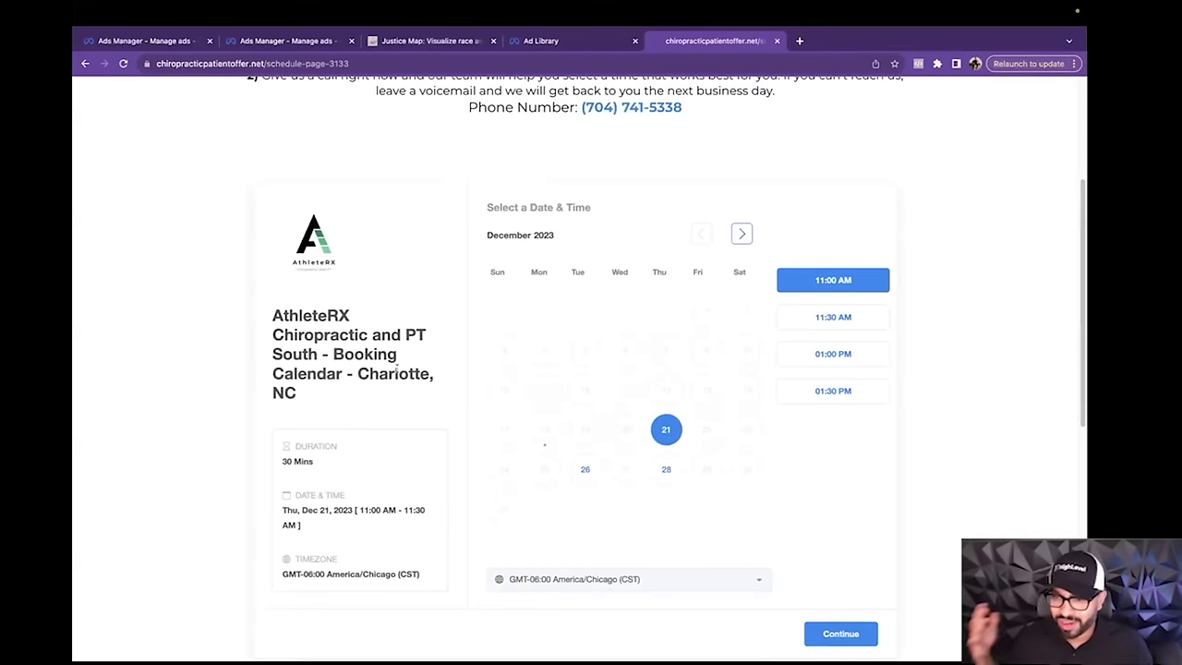
{"action": "scroll", "coordinate": [397, 368], "scroll_direction": "up", "scroll_amount": 2}
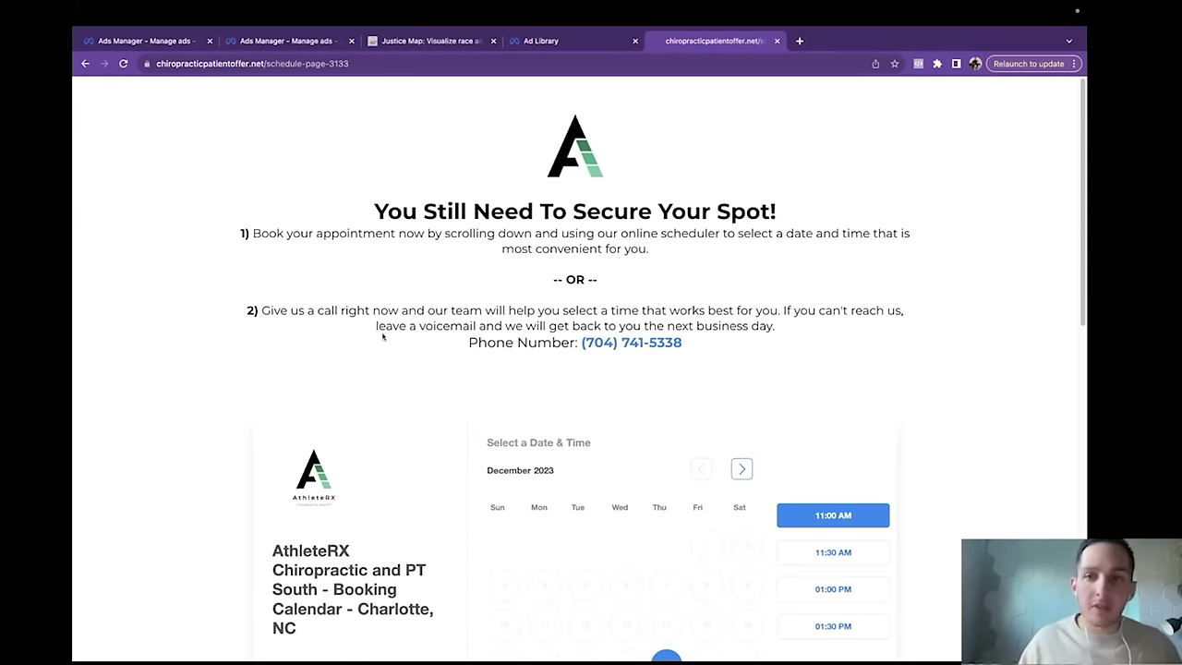
{"action": "scroll", "coordinate": [382, 314], "scroll_direction": "down", "scroll_amount": 1}
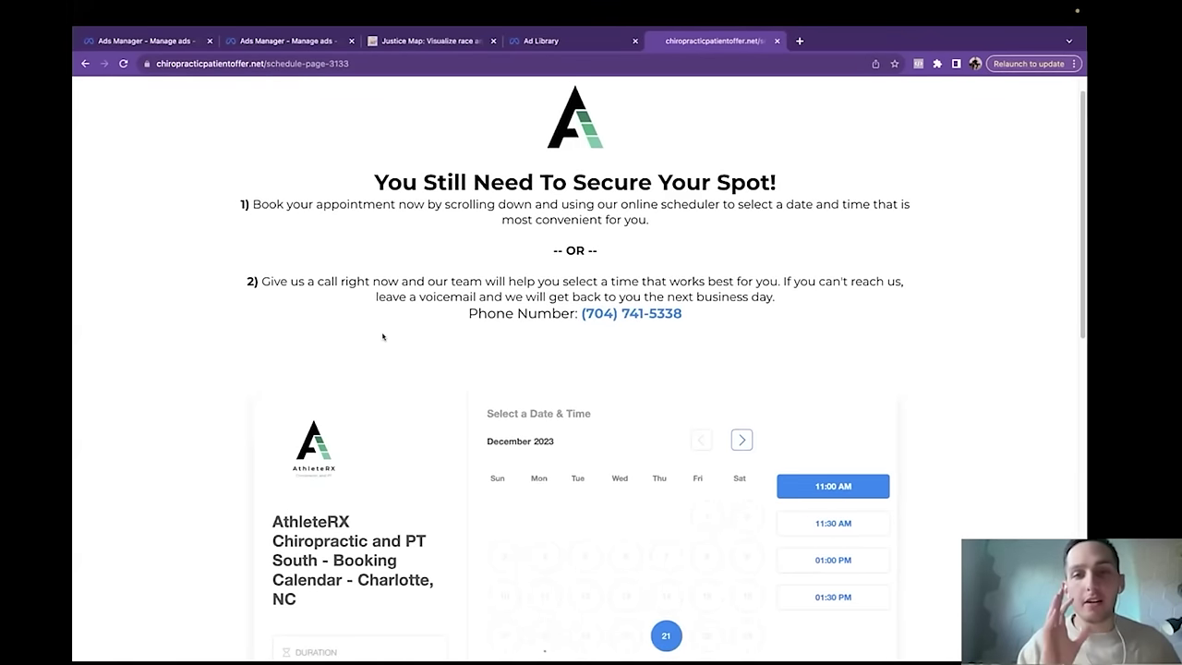
{"action": "scroll", "coordinate": [369, 314], "scroll_direction": "up", "scroll_amount": 1}
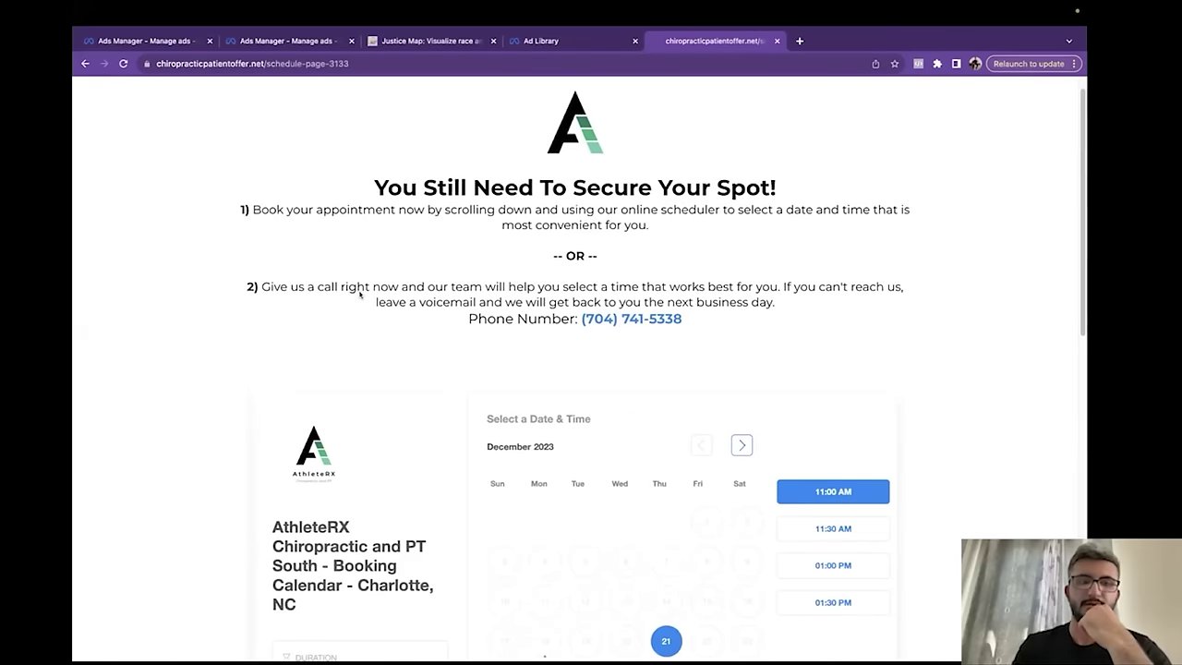
{"action": "scroll", "coordinate": [360, 294], "scroll_direction": "down", "scroll_amount": 1}
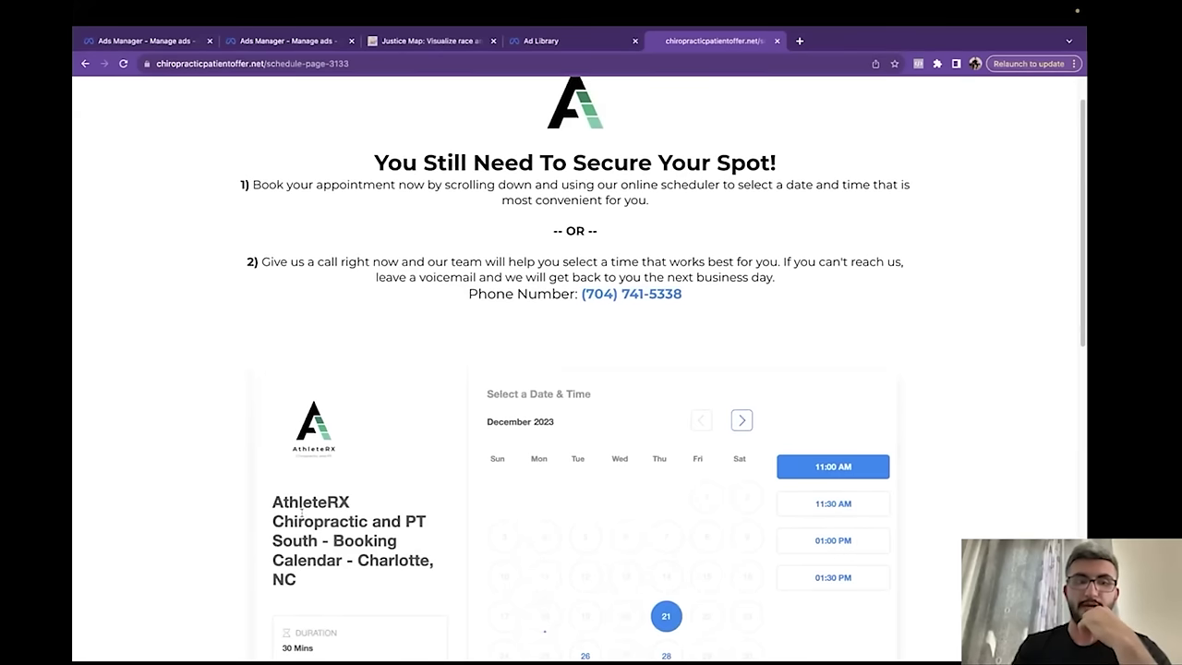
{"action": "left_click_drag", "start_coordinate": [274, 501], "coordinate": [308, 580]}
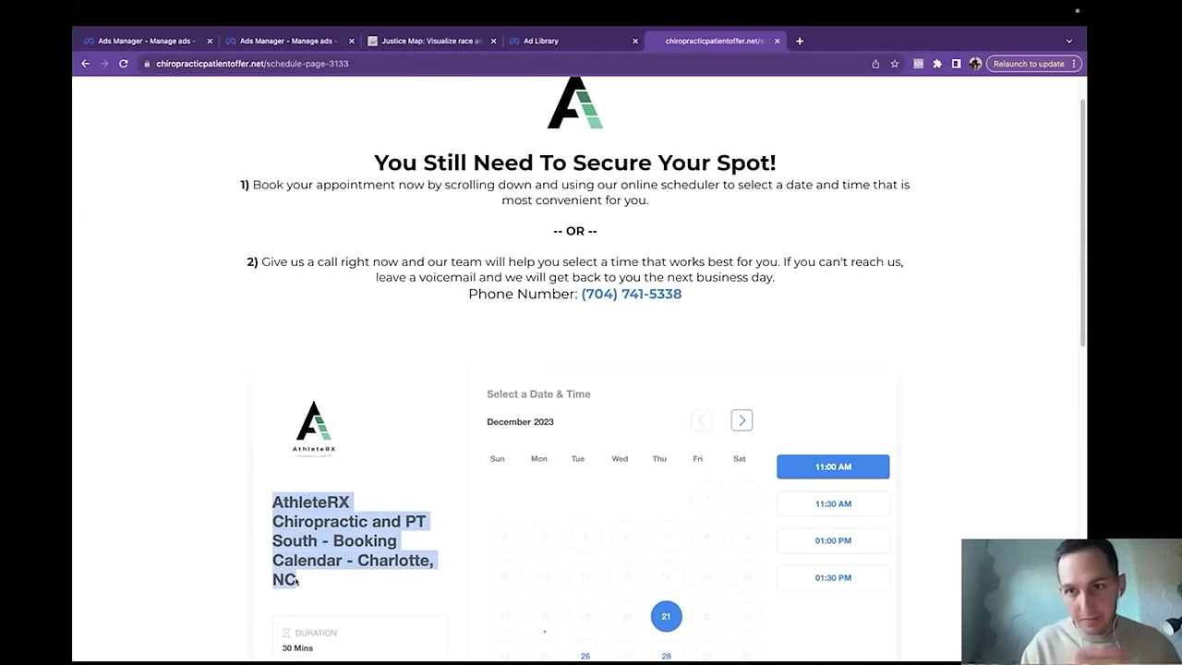
{"action": "left_click", "coordinate": [293, 580]}
{"action": "left_click_drag", "start_coordinate": [294, 580], "coordinate": [353, 559]}
{"action": "left_click", "coordinate": [331, 585]}
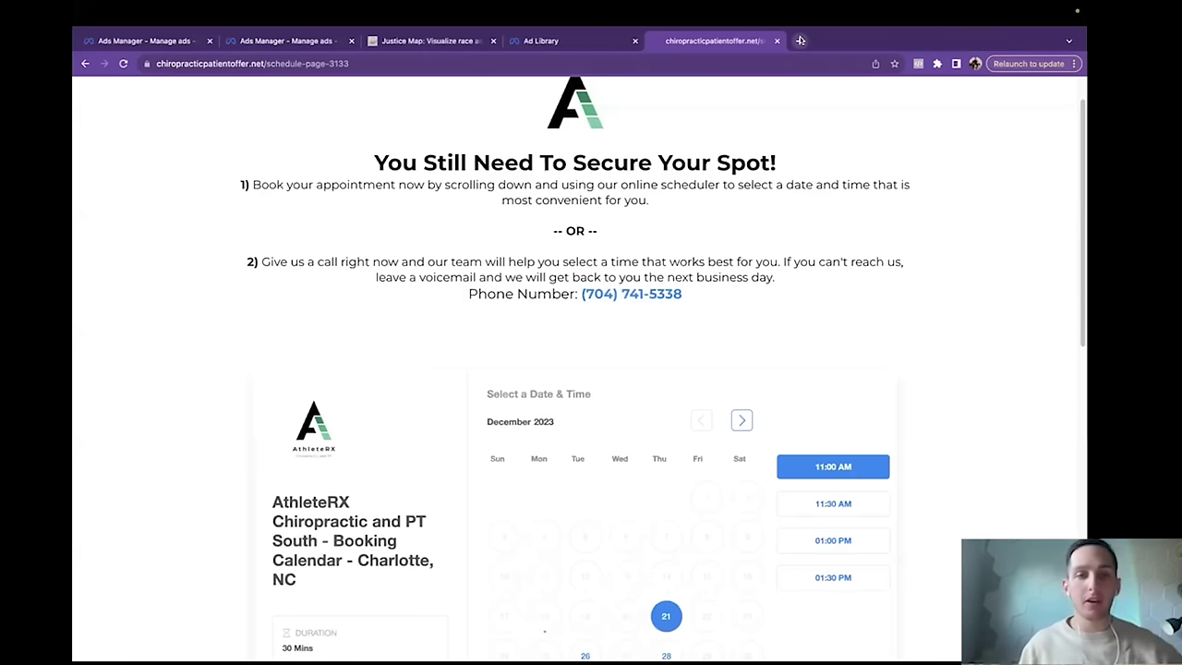
{"action": "left_click", "coordinate": [558, 42]}
Step: Scroll the adjustment chiro results and expand The Southern Chiro ad's $45 new-patient special text
{"action": "scroll", "coordinate": [439, 224], "scroll_direction": "up", "scroll_amount": 2}
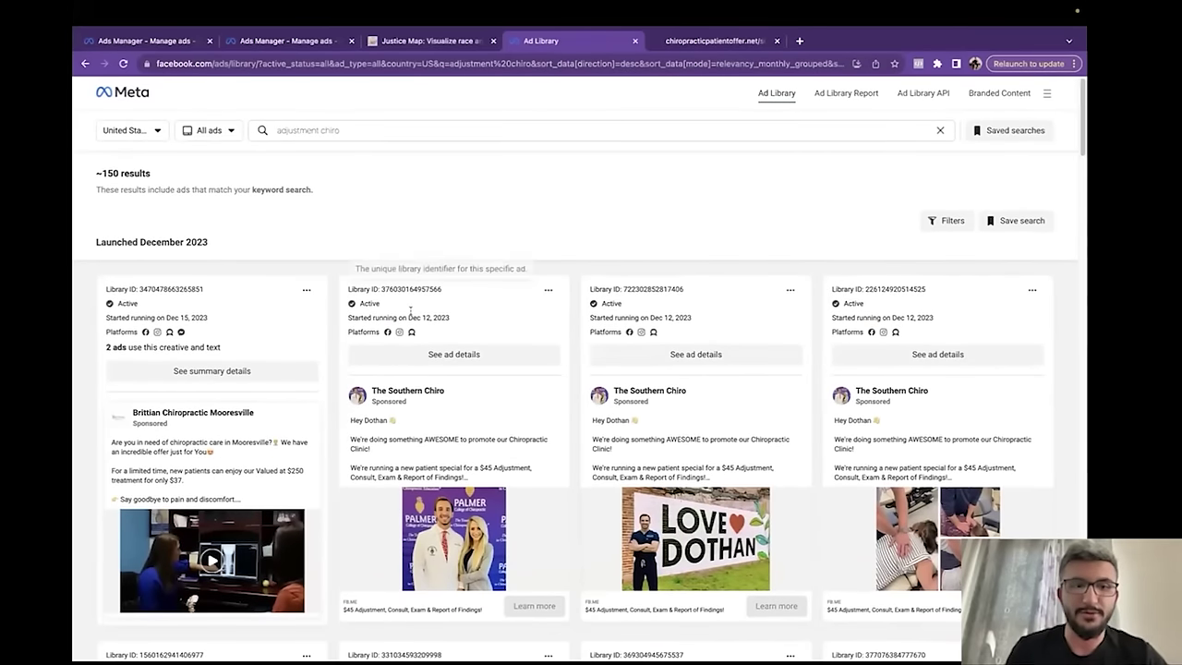
{"action": "scroll", "coordinate": [399, 332], "scroll_direction": "down", "scroll_amount": 1}
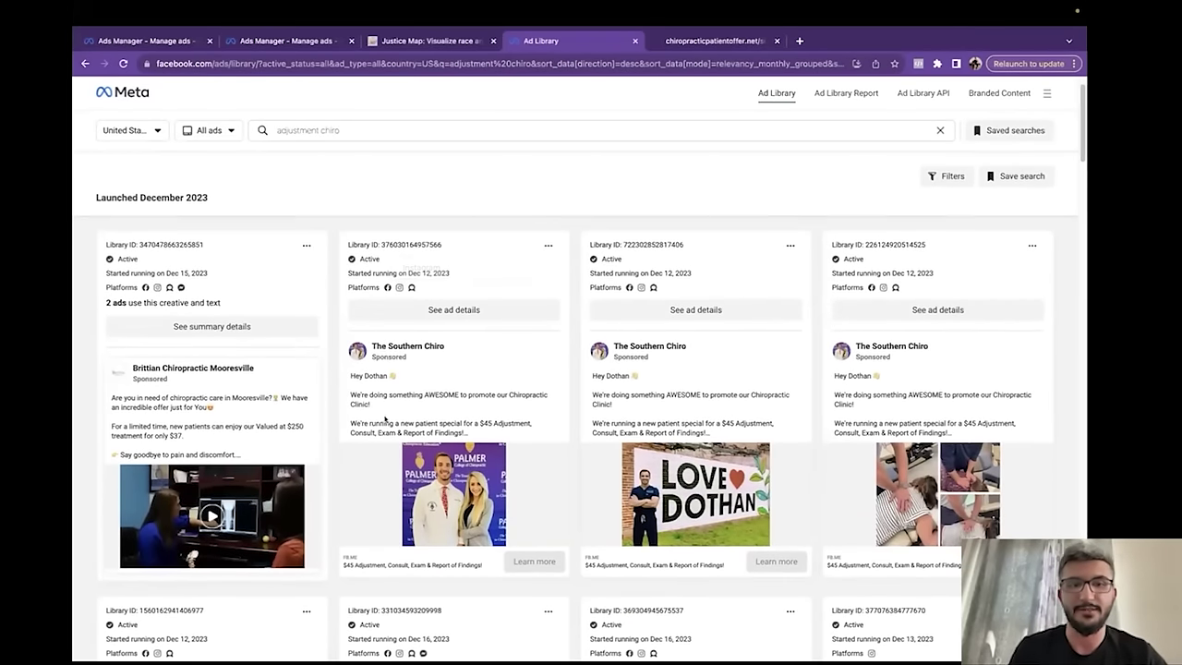
{"action": "scroll", "coordinate": [466, 427], "scroll_direction": "up", "scroll_amount": 5}
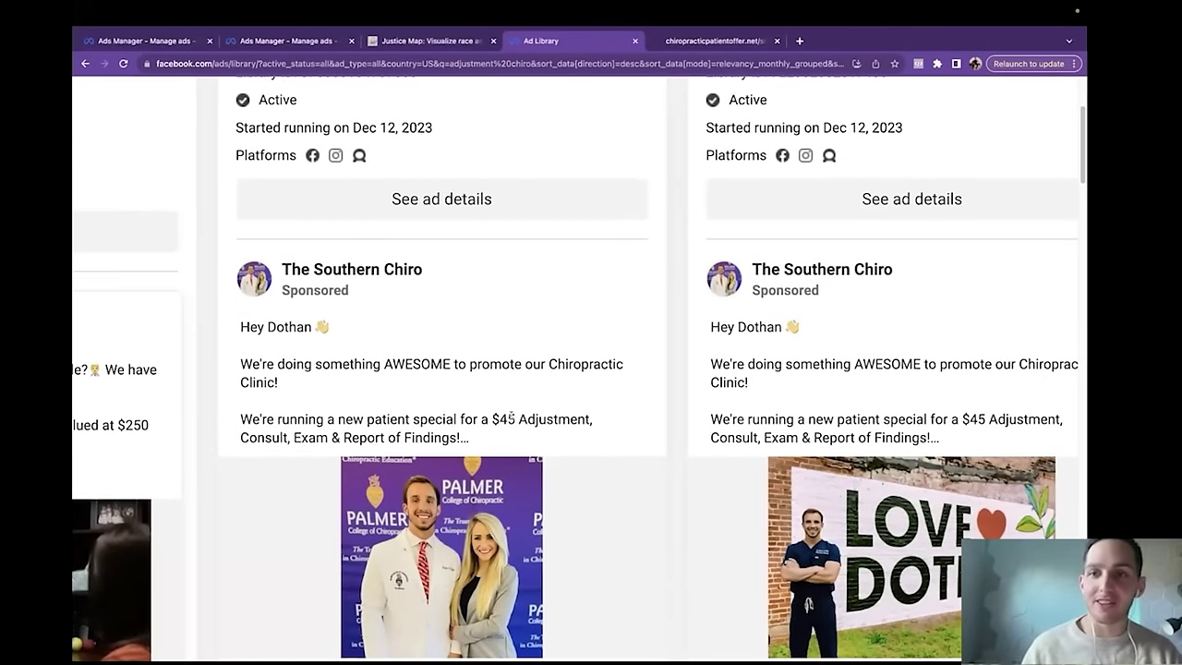
{"action": "scroll", "coordinate": [491, 560], "scroll_direction": "down", "scroll_amount": 1}
{"action": "scroll", "coordinate": [491, 560], "scroll_direction": "down", "scroll_amount": 2}
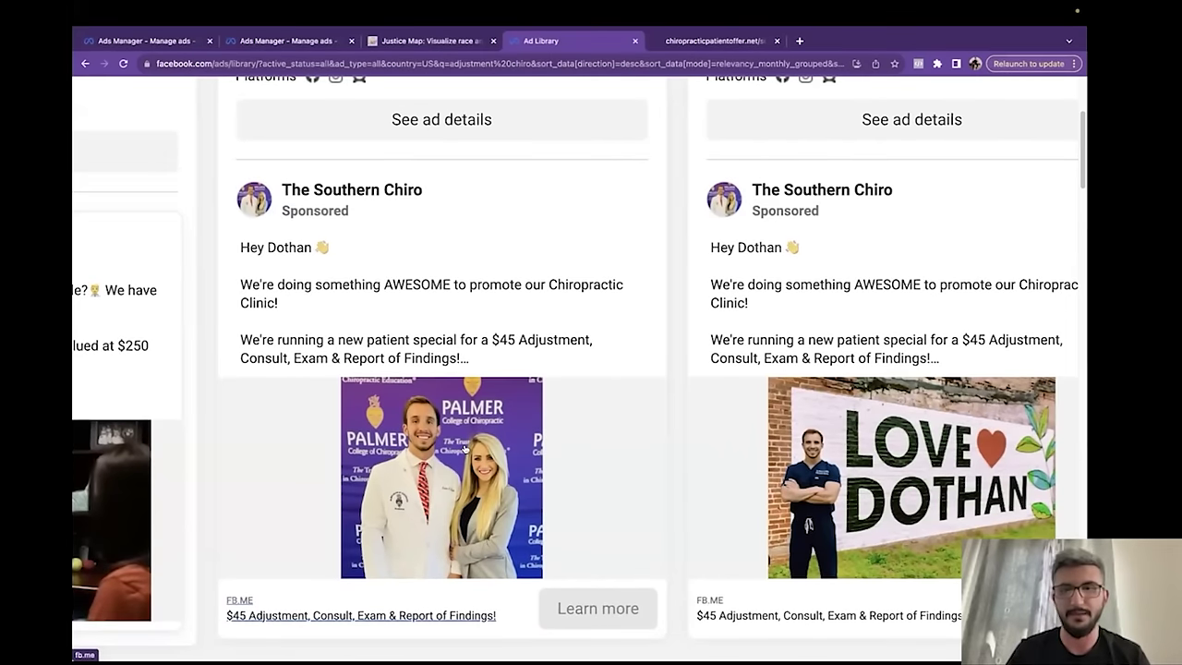
{"action": "scroll", "coordinate": [464, 447], "scroll_direction": "down", "scroll_amount": 5}
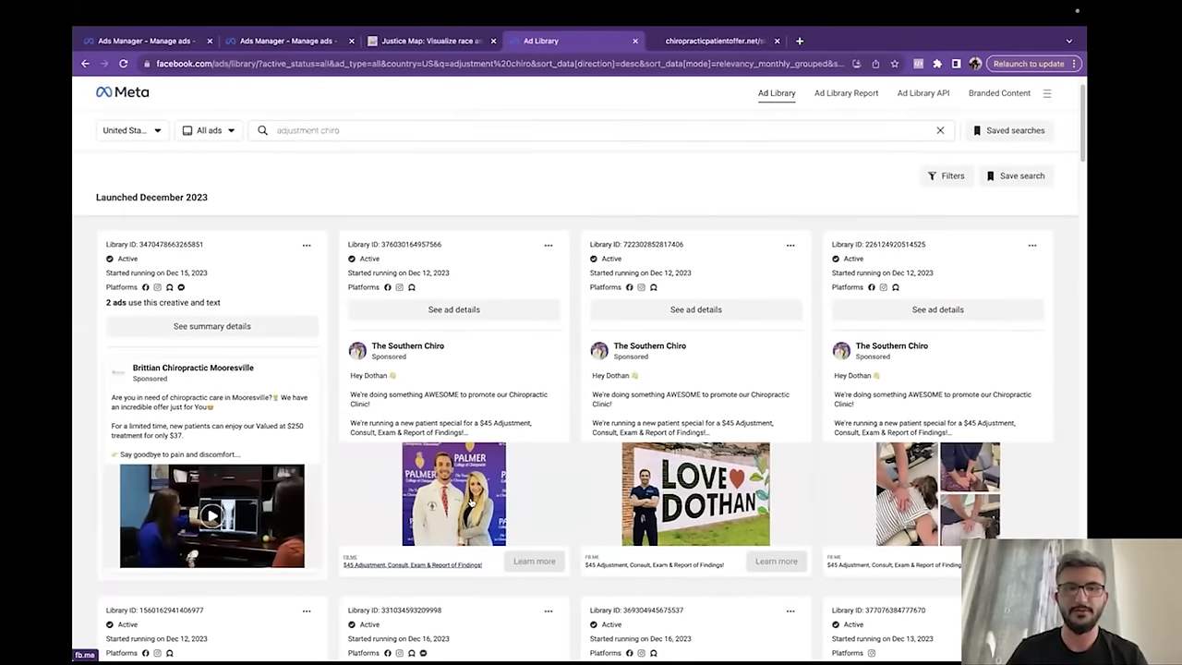
{"action": "scroll", "coordinate": [469, 503], "scroll_direction": "up", "scroll_amount": 5}
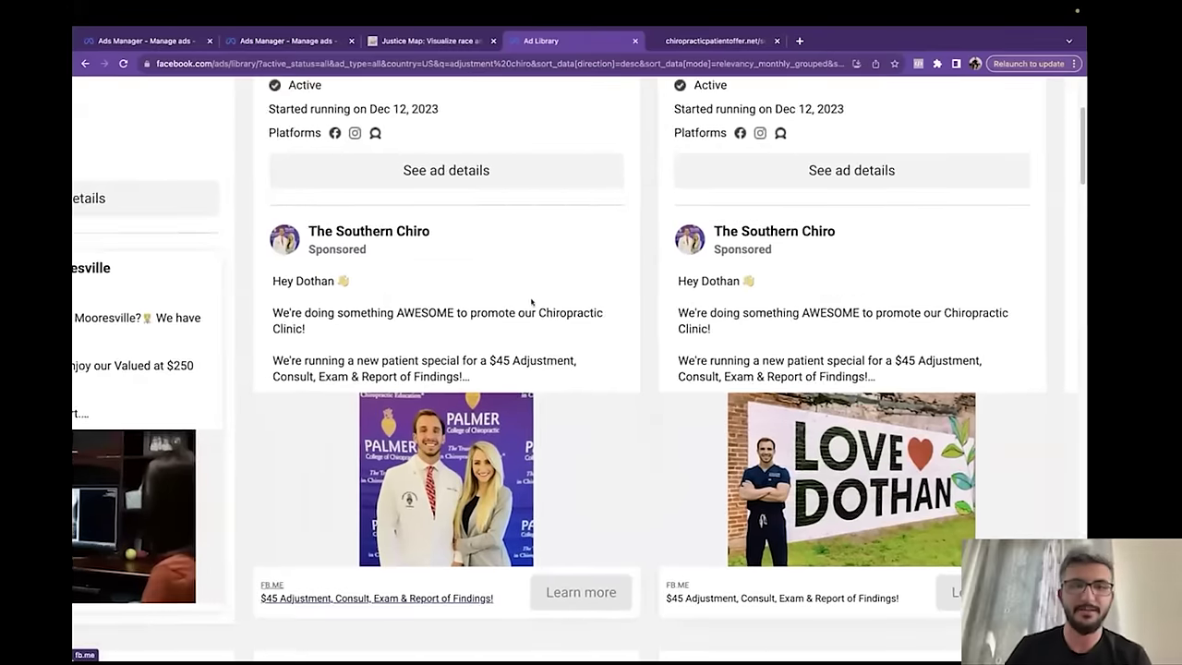
{"action": "left_click", "coordinate": [487, 360]}
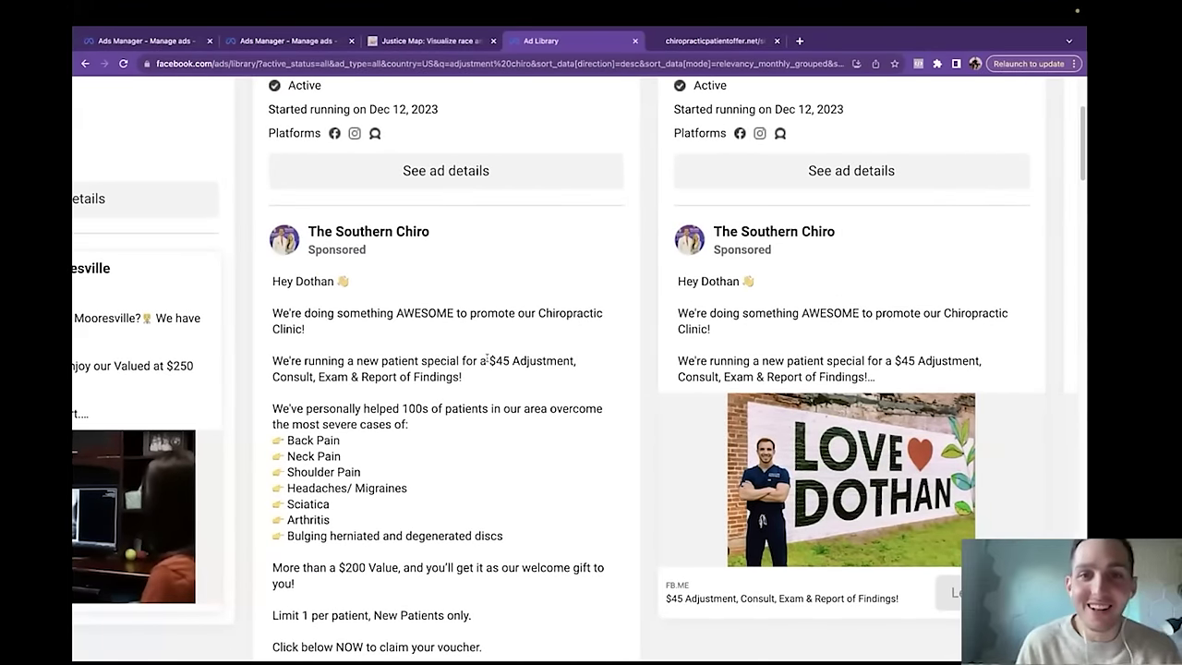
{"action": "scroll", "coordinate": [487, 360], "scroll_direction": "down", "scroll_amount": 5}
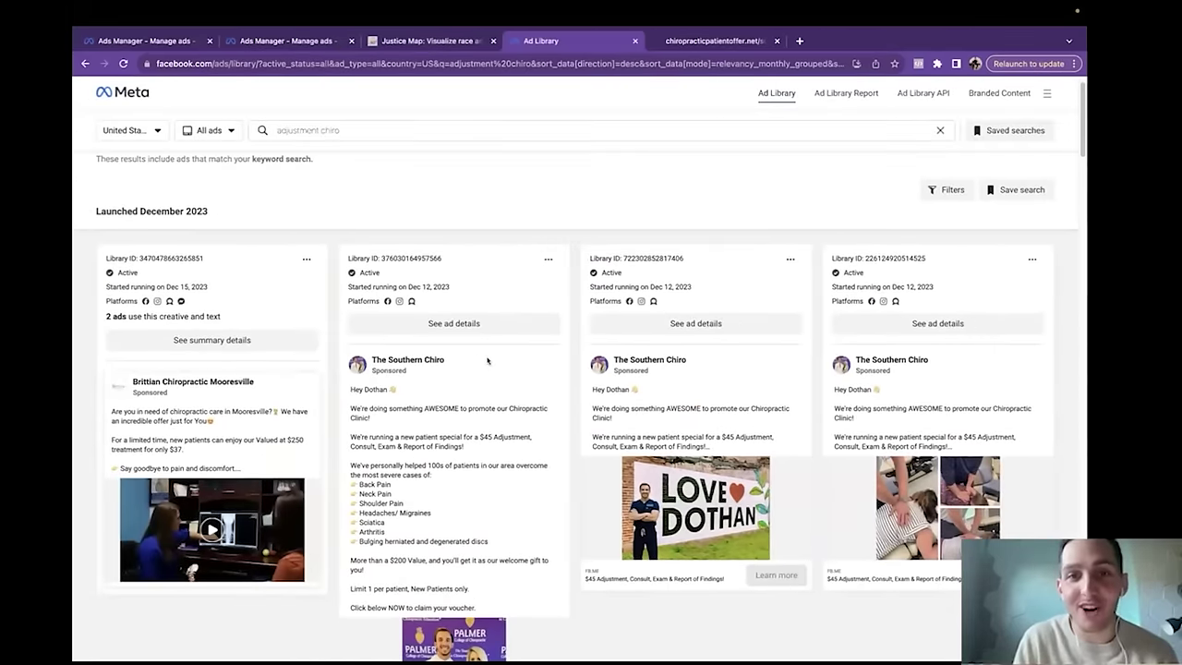
Step: Search the Ad Library for 'roof' and scroll through the 50,000+ roofing ad results
{"action": "triple_click", "coordinate": [363, 129]}
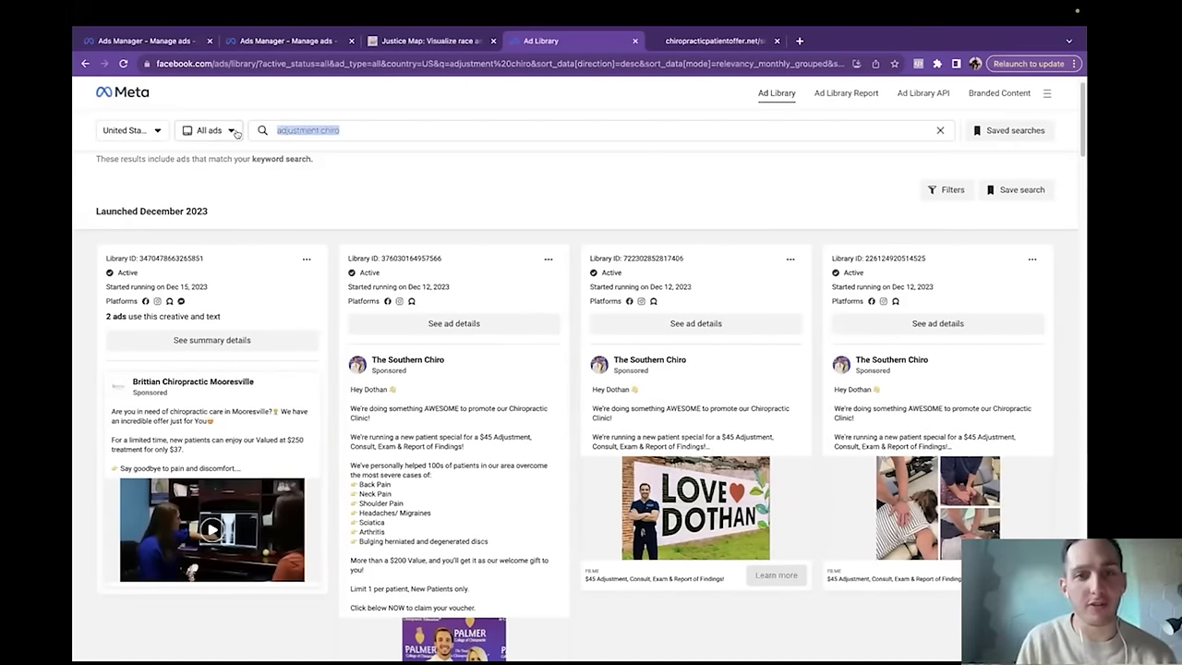
{"action": "type", "text": "roof"}
{"action": "key", "text": "Return"}
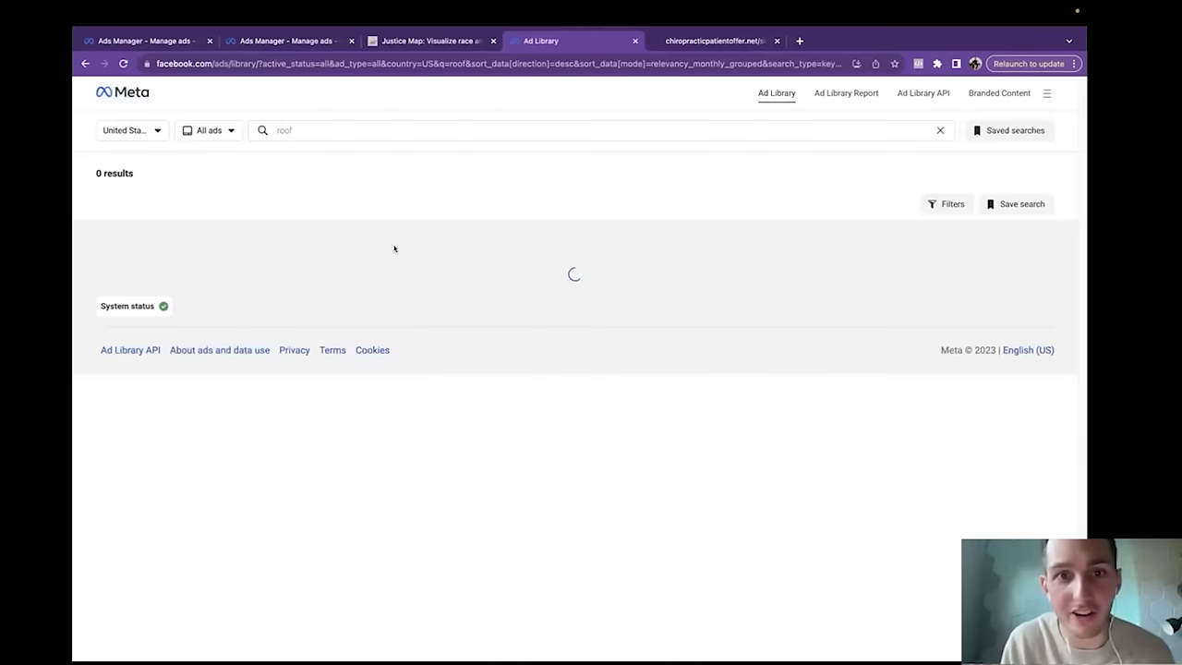
{"action": "scroll", "coordinate": [454, 391], "scroll_direction": "down", "scroll_amount": 1}
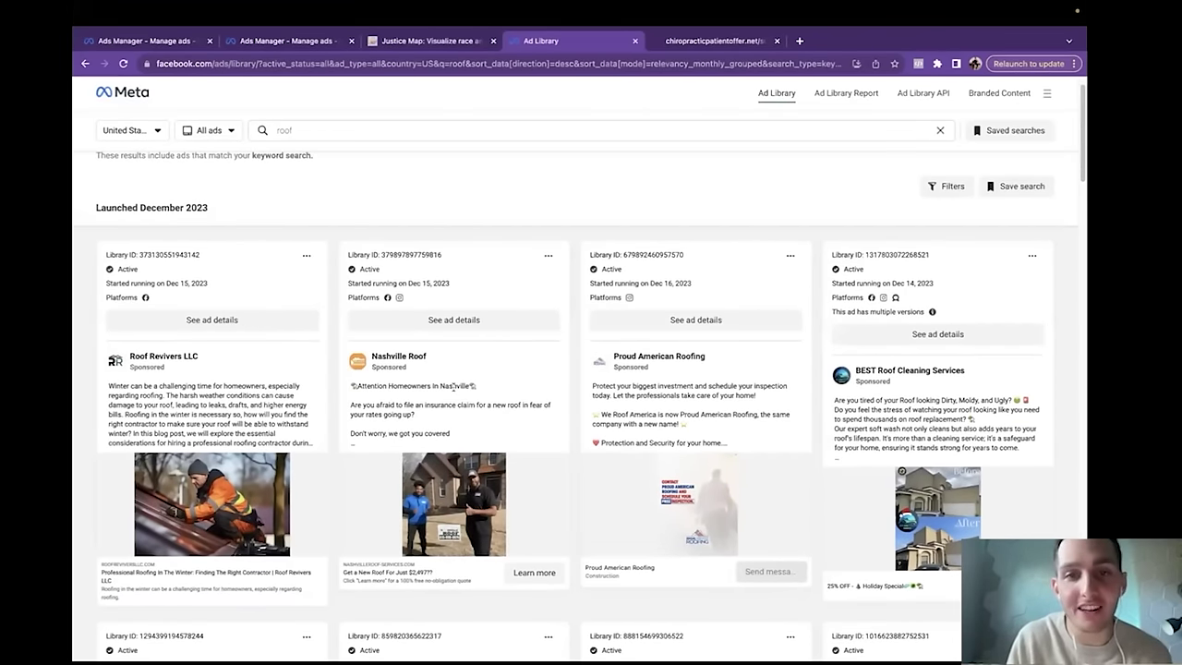
{"action": "scroll", "coordinate": [453, 388], "scroll_direction": "down", "scroll_amount": 1}
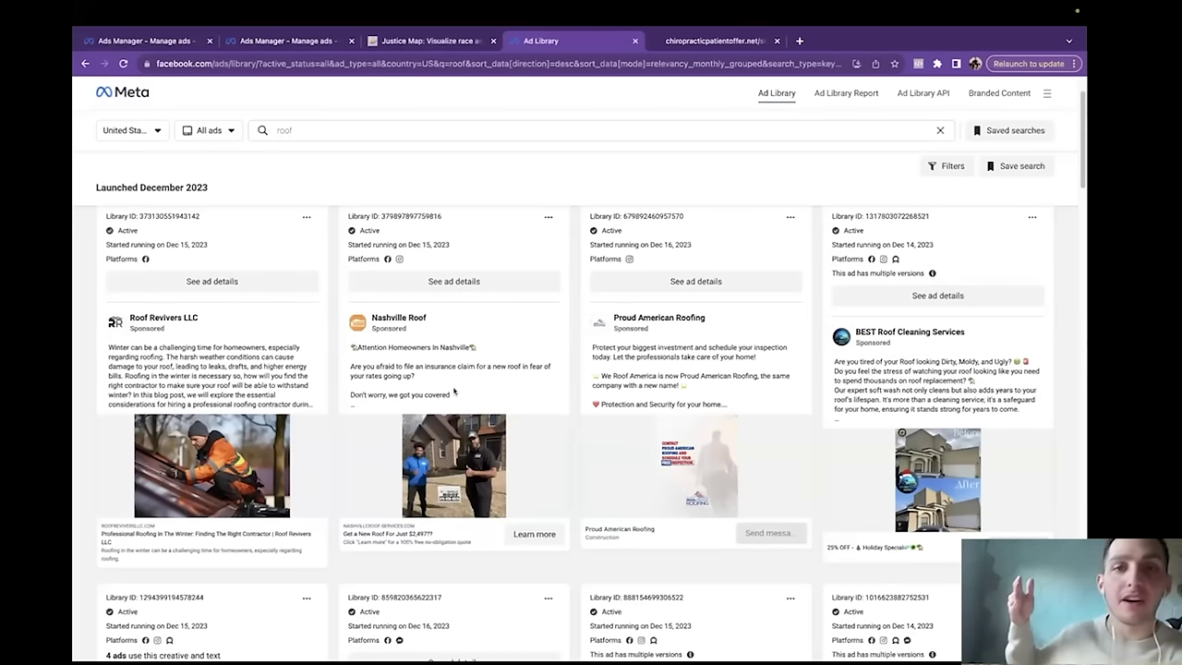
{"action": "scroll", "coordinate": [453, 392], "scroll_direction": "down", "scroll_amount": 1}
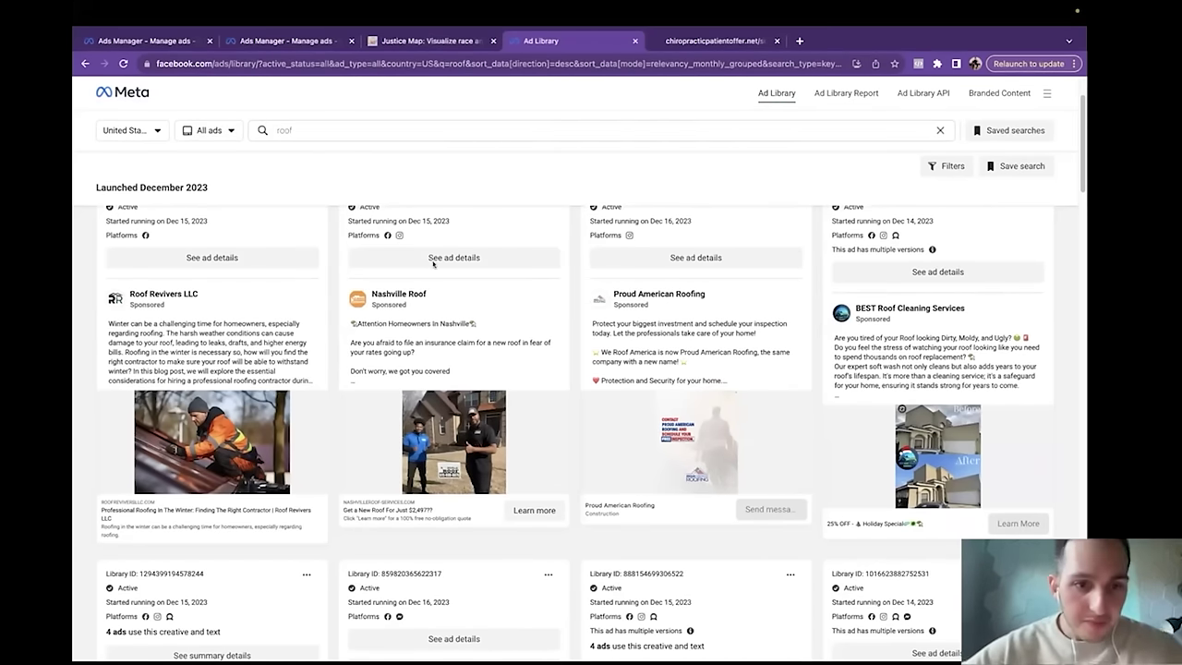
{"action": "scroll", "coordinate": [471, 369], "scroll_direction": "up", "scroll_amount": 2}
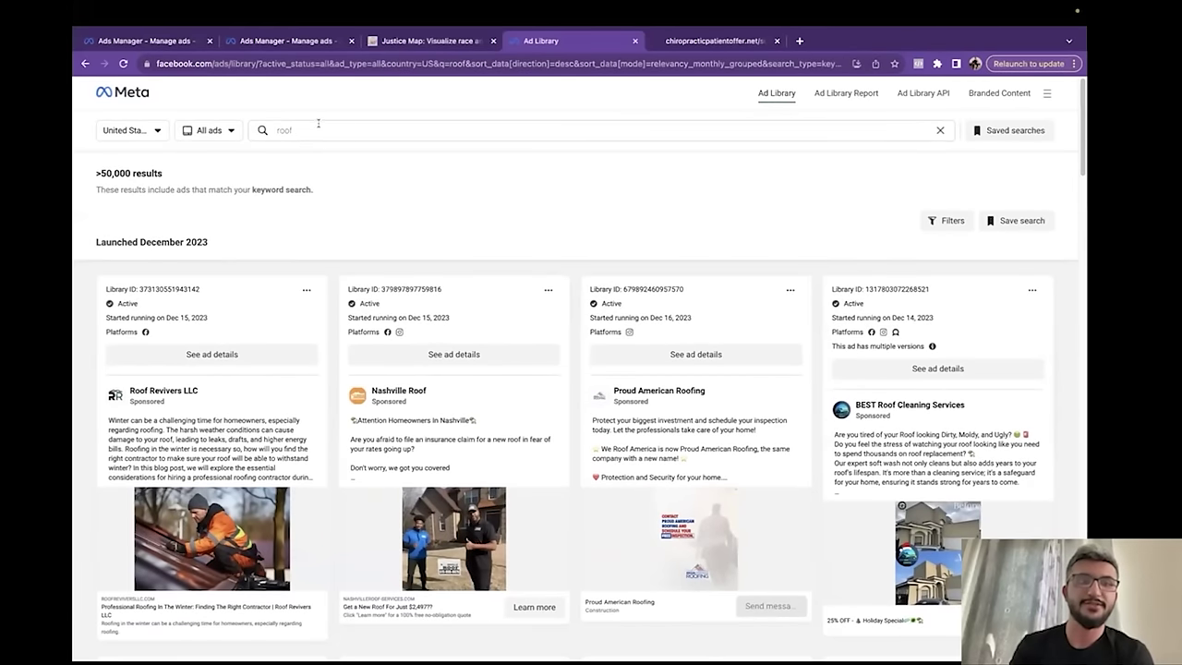
Step: Expand the Nashville Roof ad and read its $2,497 new-roof, free-estimate offer
{"action": "left_click", "coordinate": [413, 446]}
{"action": "scroll", "coordinate": [413, 446], "scroll_direction": "up", "scroll_amount": 5}
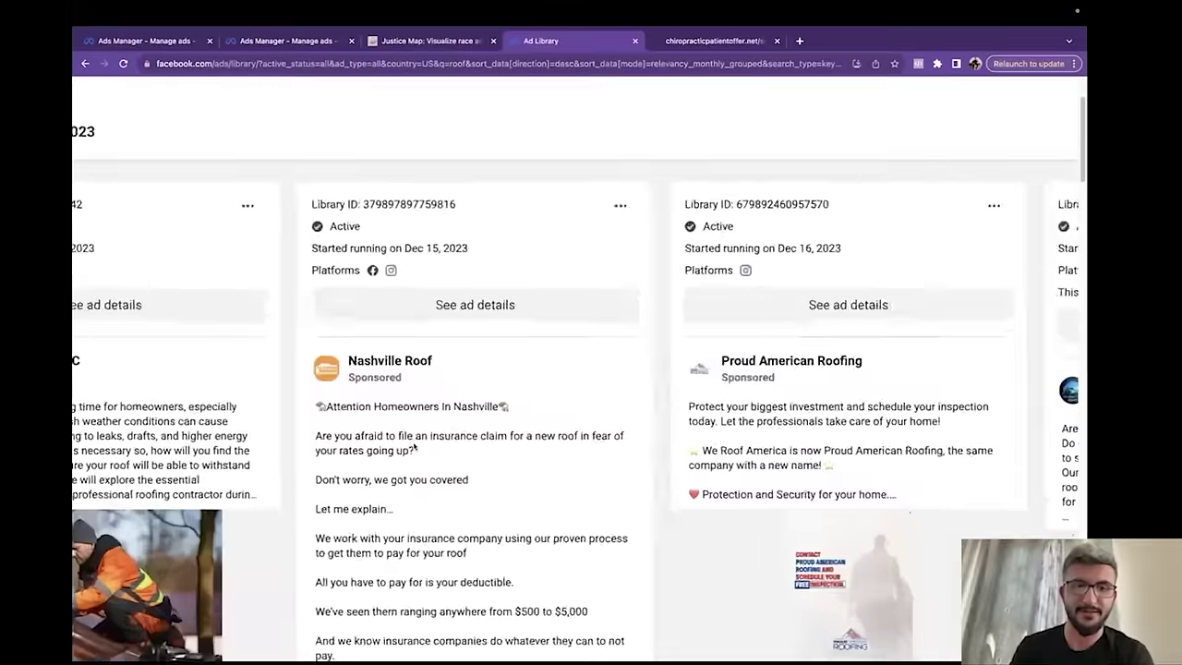
{"action": "scroll", "coordinate": [414, 446], "scroll_direction": "down", "scroll_amount": 10}
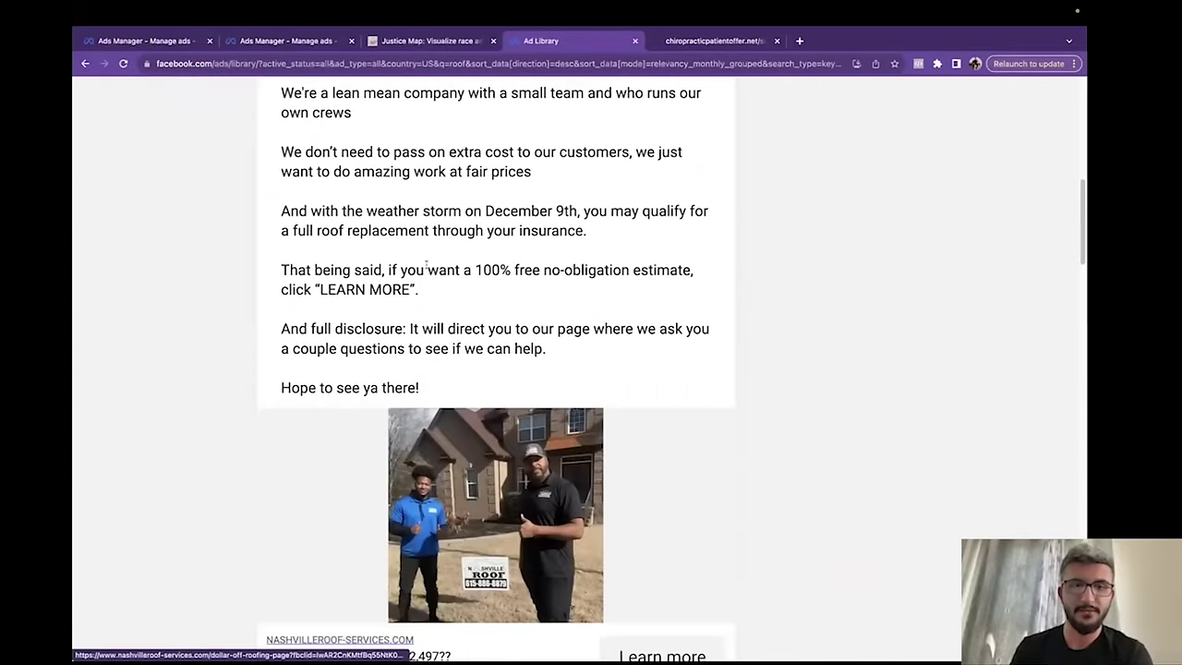
{"action": "scroll", "coordinate": [481, 373], "scroll_direction": "down", "scroll_amount": 5}
{"action": "scroll", "coordinate": [485, 415], "scroll_direction": "down", "scroll_amount": 2}
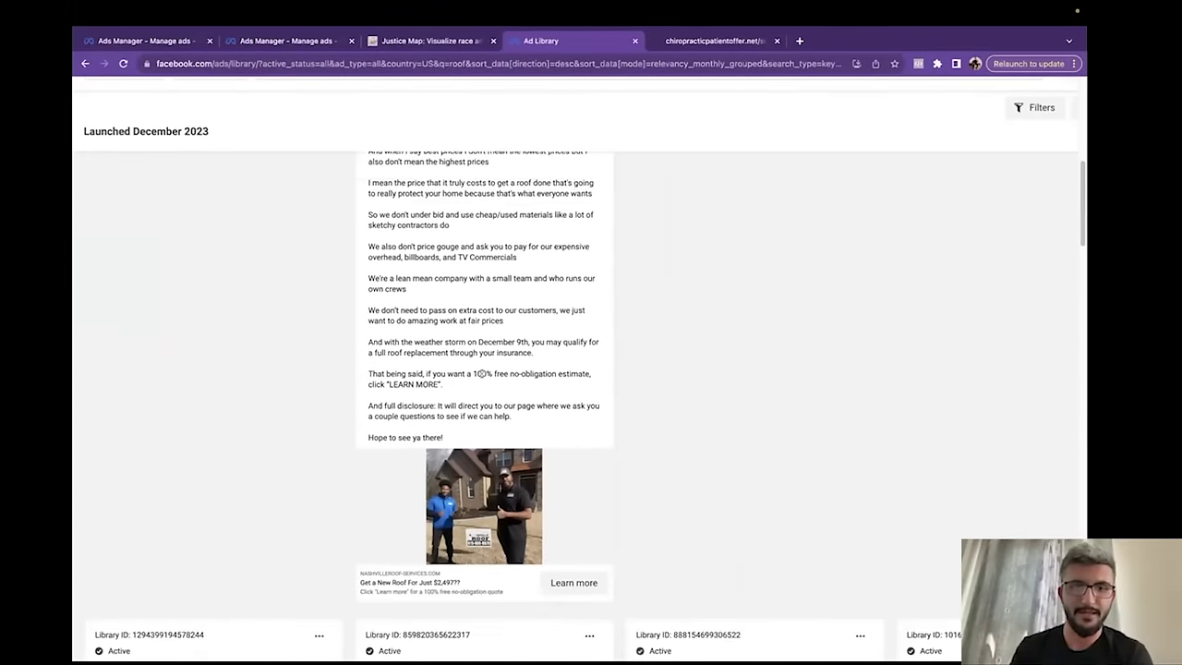
{"action": "scroll", "coordinate": [491, 447], "scroll_direction": "up", "scroll_amount": 5}
{"action": "scroll", "coordinate": [490, 447], "scroll_direction": "up", "scroll_amount": 2}
{"action": "scroll", "coordinate": [490, 433], "scroll_direction": "down", "scroll_amount": 1}
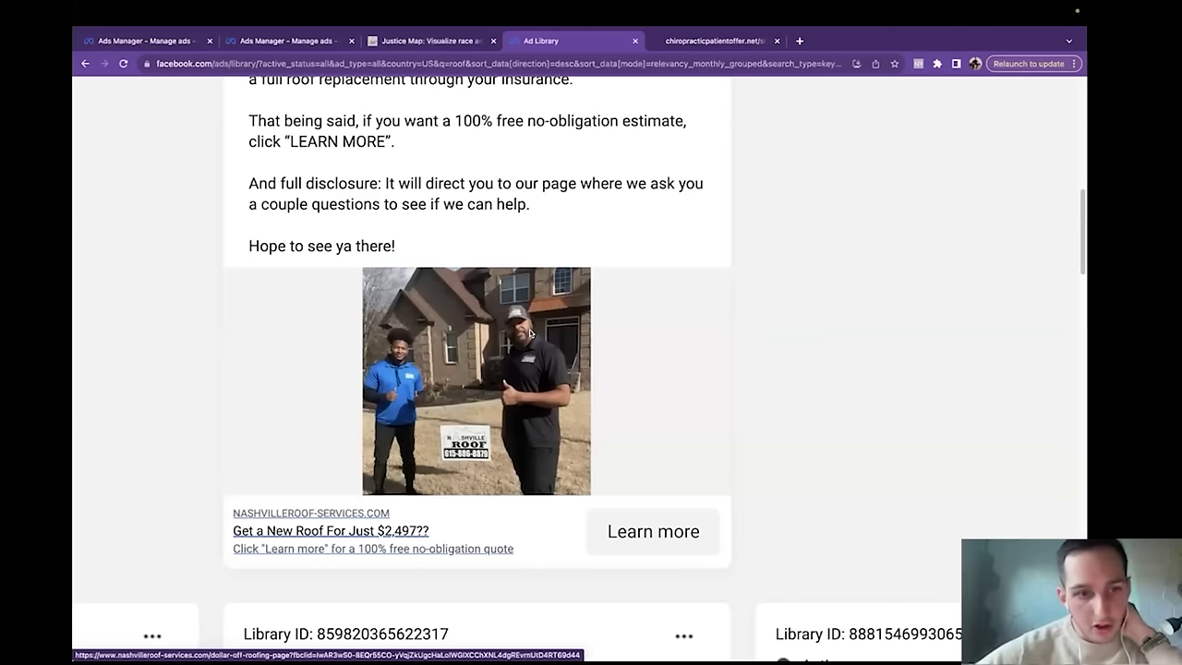
{"action": "key", "text": "ctrl+minus"}
{"action": "key", "text": "ctrl+minus"}
{"action": "key", "text": "ctrl+minus"}
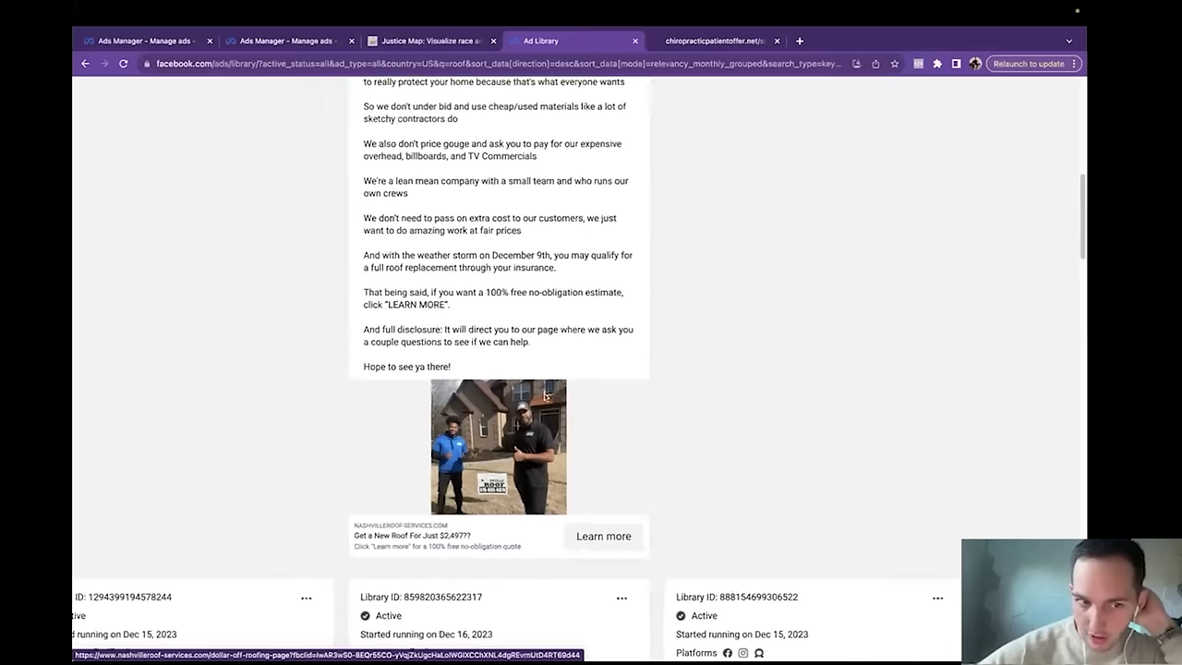
{"action": "key", "text": "ctrl+plus"}
{"action": "key", "text": "ctrl+plus"}
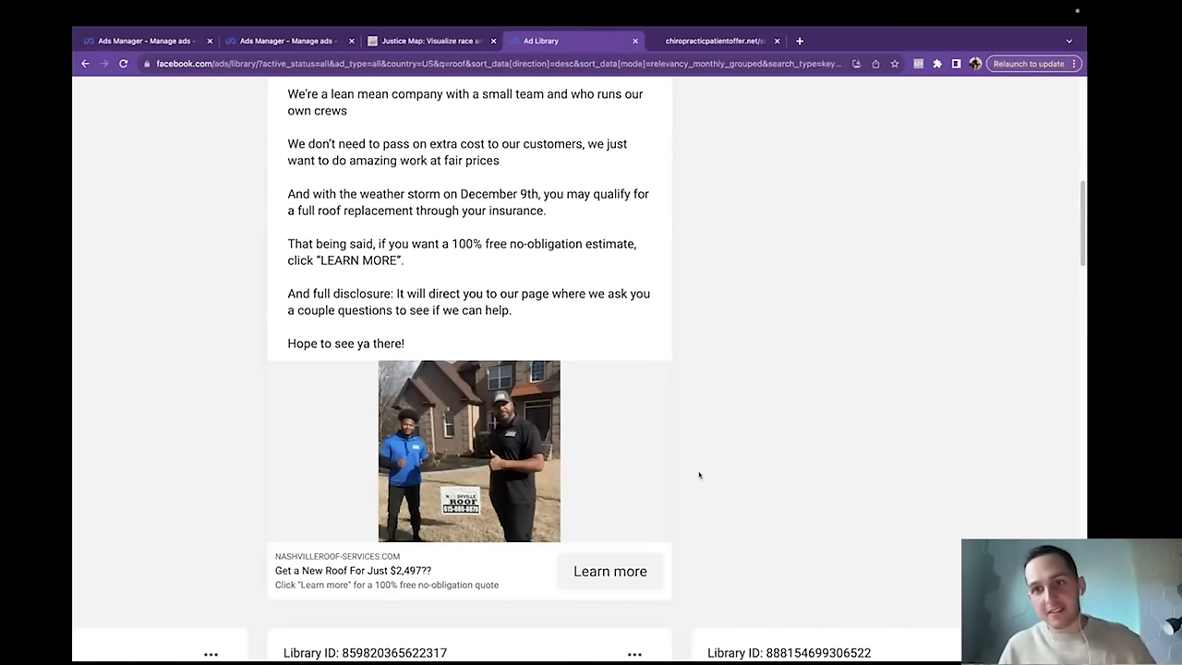
{"action": "key", "text": "super+minus"}
{"action": "key", "text": "super+minus"}
{"action": "key", "text": "super+minus"}
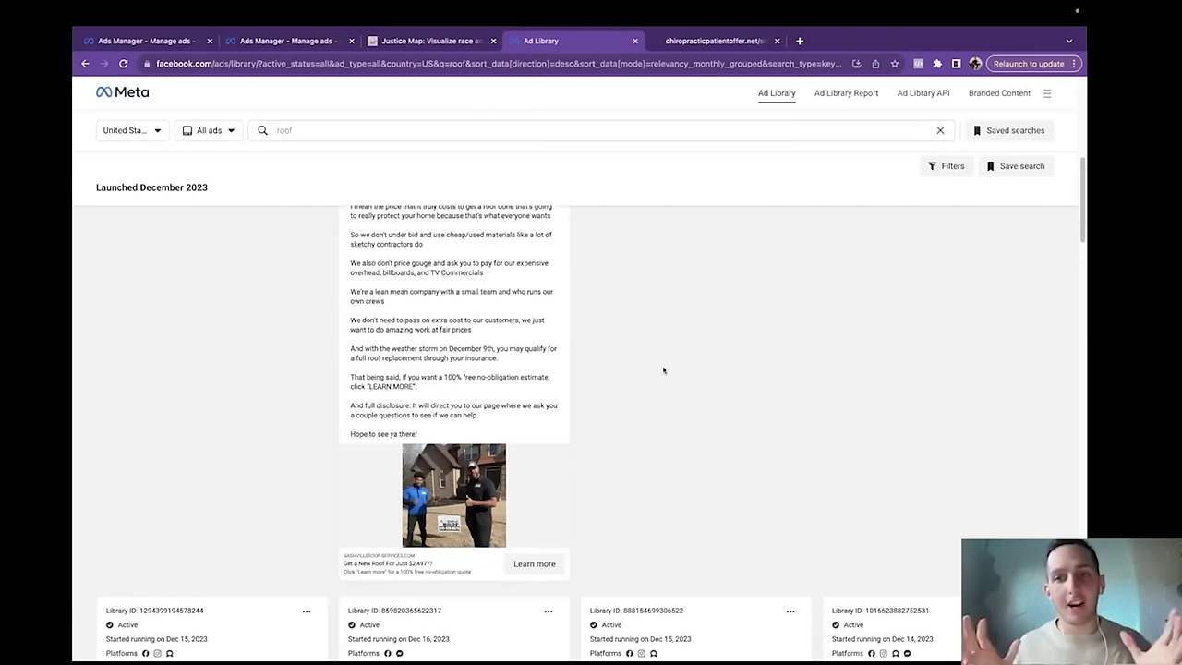
{"action": "scroll", "coordinate": [662, 370], "scroll_direction": "up", "scroll_amount": 5}
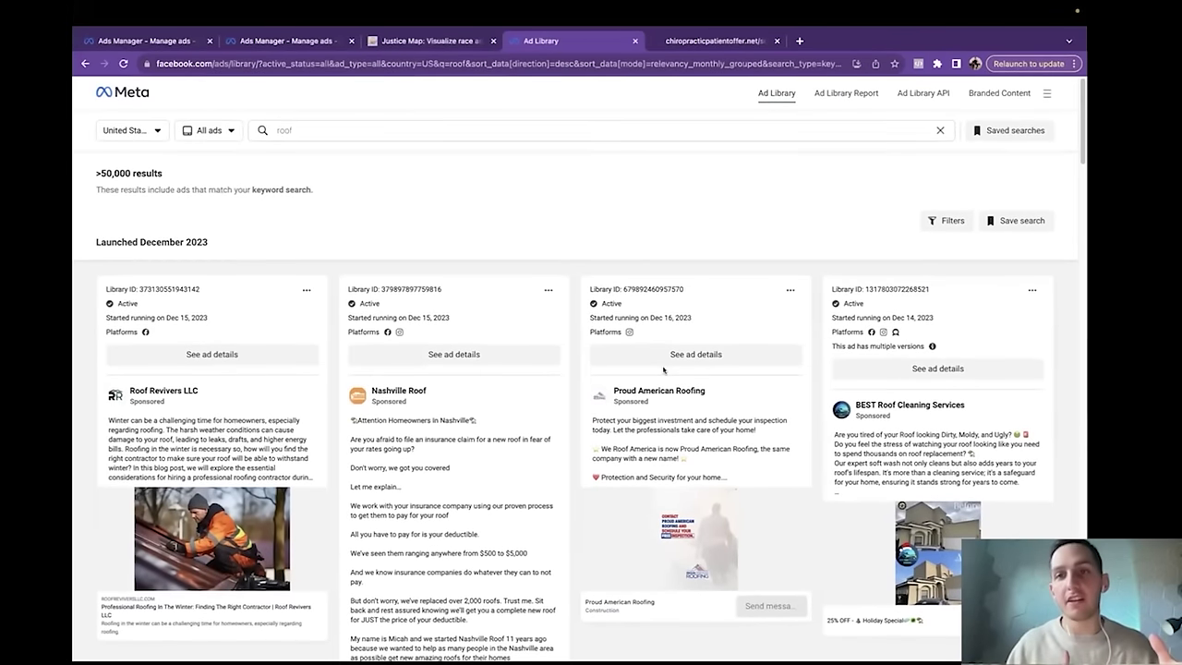
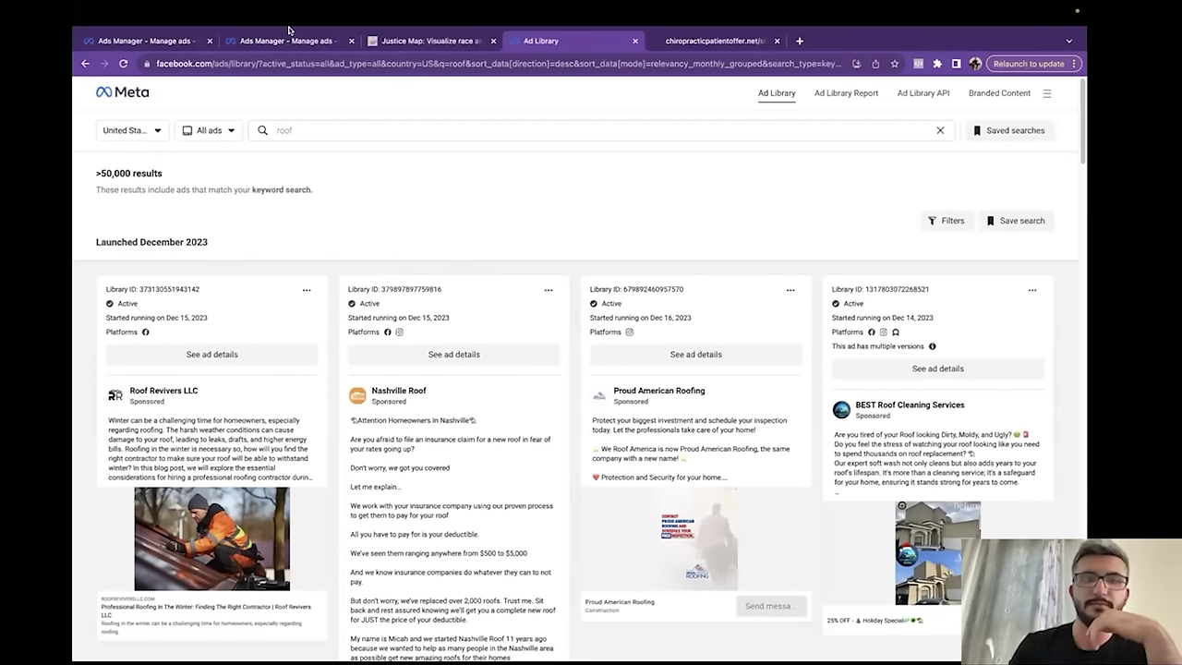
Step: Leave the Ads Manager lead form and bring up the Facebook form lead's SMS thread in GoHighLevel
{"action": "left_click", "coordinate": [174, 42]}
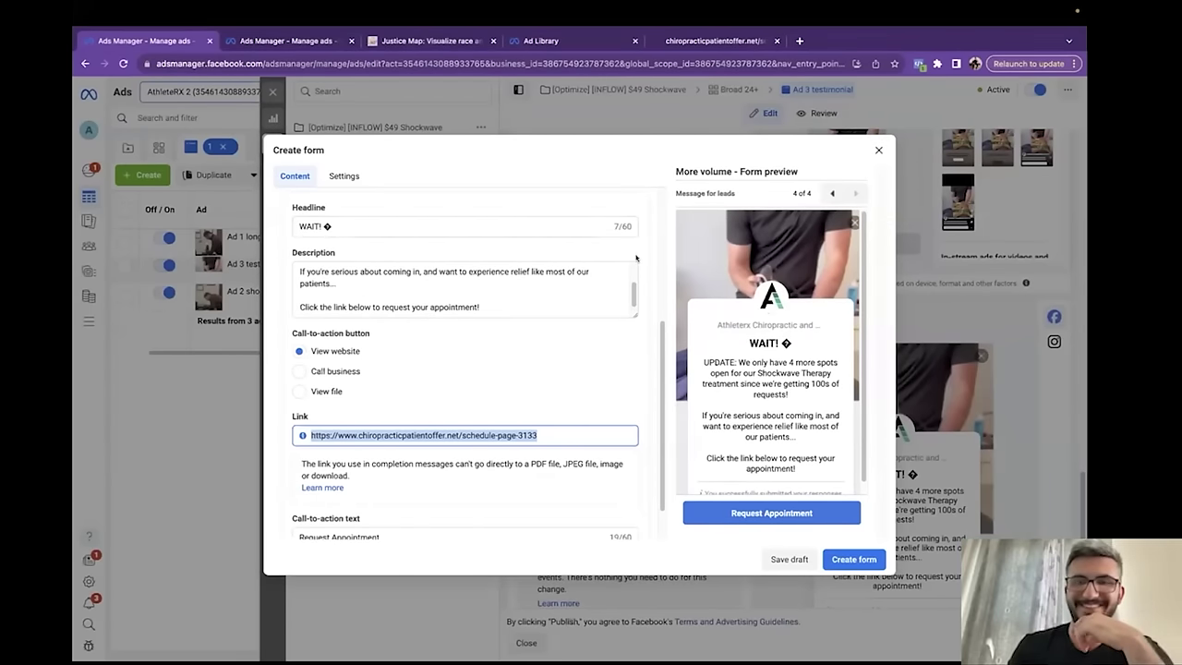
{"action": "key", "text": "ctrl+Left"}
{"action": "left_click", "coordinate": [127, 39]}
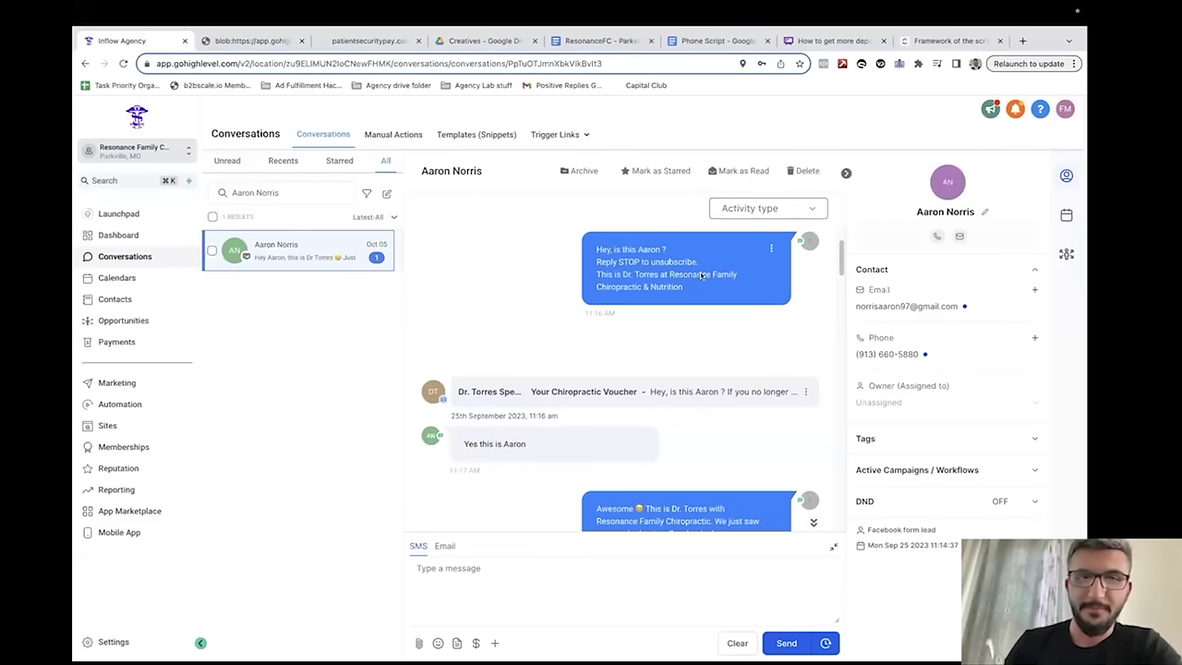
{"action": "scroll", "coordinate": [664, 250], "scroll_direction": "up", "scroll_amount": 5}
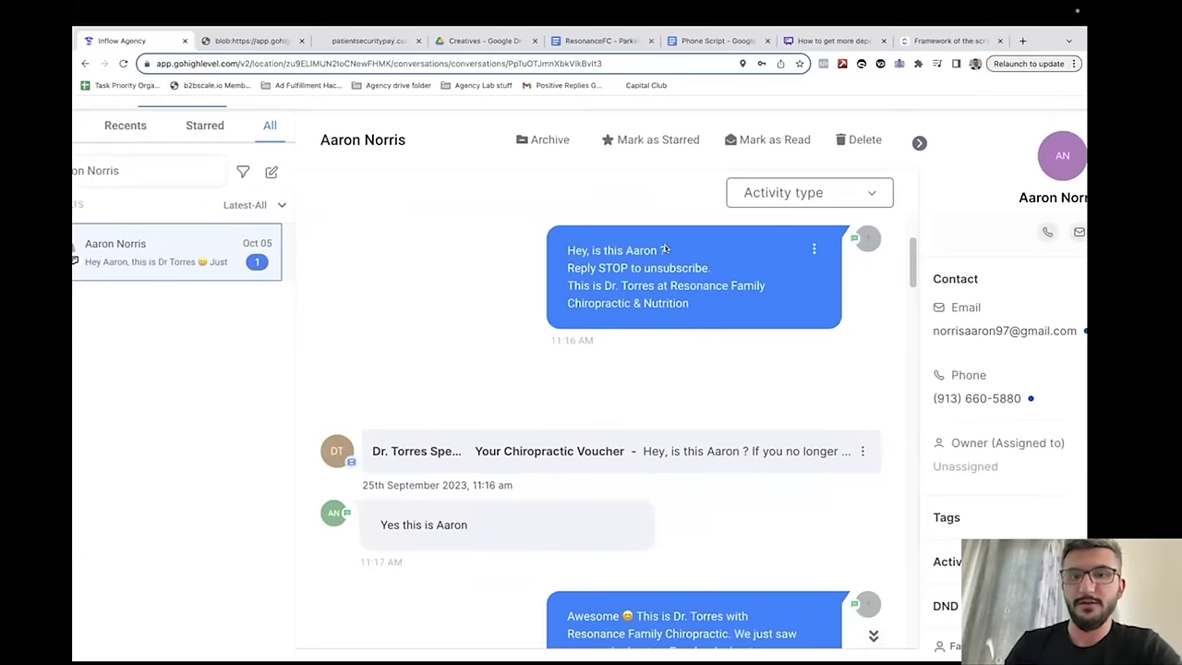
{"action": "left_click_drag", "start_coordinate": [666, 251], "coordinate": [554, 251]}
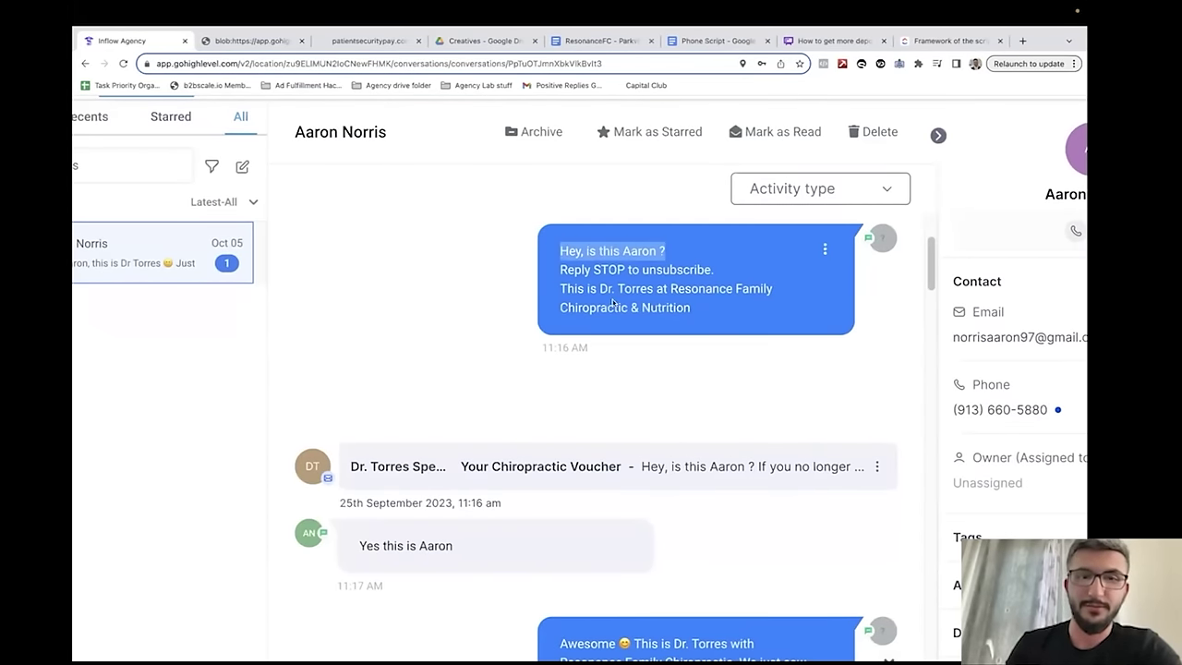
{"action": "scroll", "coordinate": [614, 302], "scroll_direction": "down", "scroll_amount": 2}
{"action": "key", "text": "ctrl+minus"}
{"action": "left_click_drag", "start_coordinate": [507, 411], "coordinate": [459, 409]}
{"action": "scroll", "coordinate": [621, 446], "scroll_direction": "down", "scroll_amount": 2}
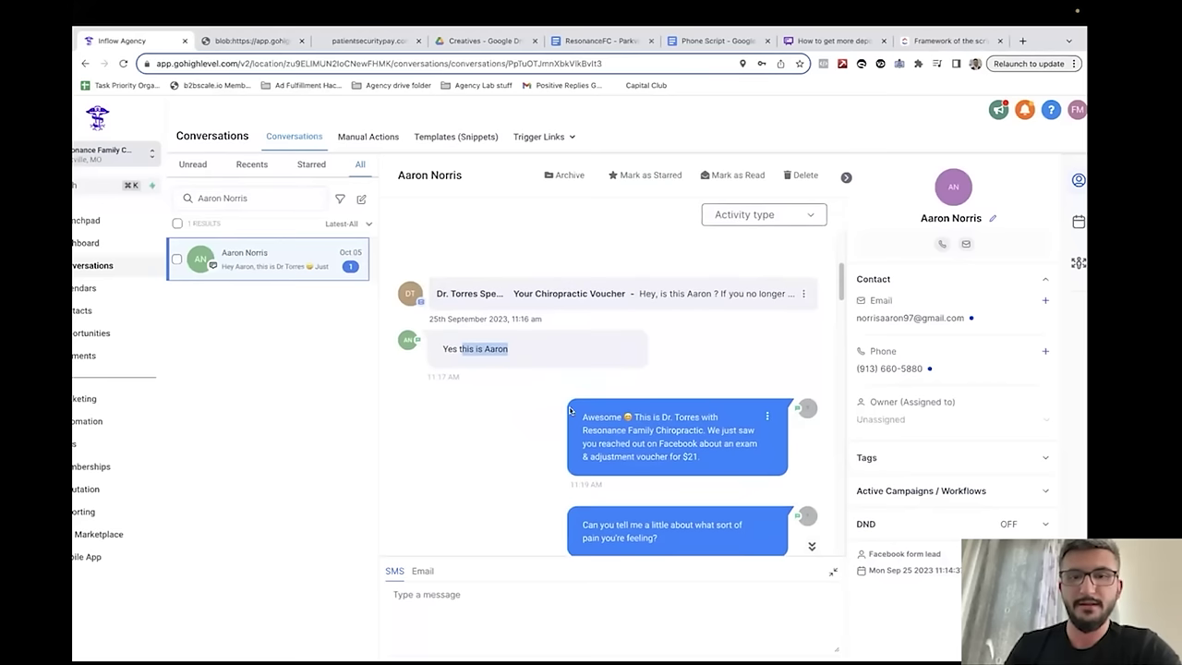
{"action": "left_click", "coordinate": [649, 425]}
{"action": "triple_click", "coordinate": [650, 425]}
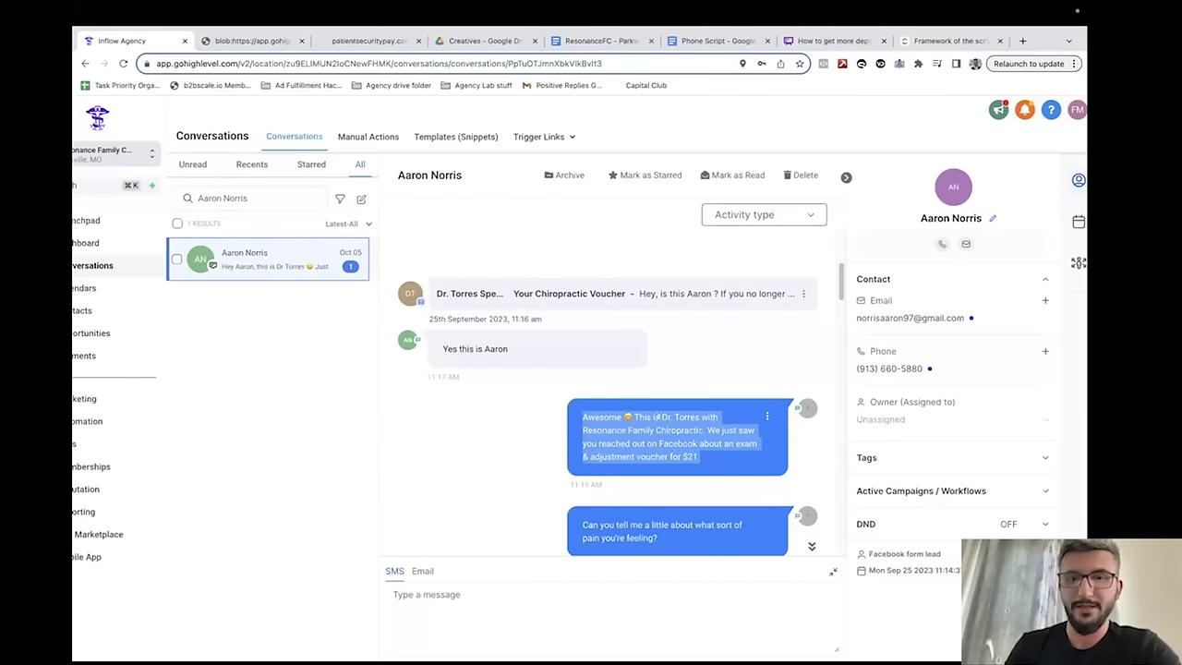
{"action": "key", "text": "ctrl+plus"}
{"action": "key", "text": "ctrl+plus"}
{"action": "left_click", "coordinate": [660, 417]}
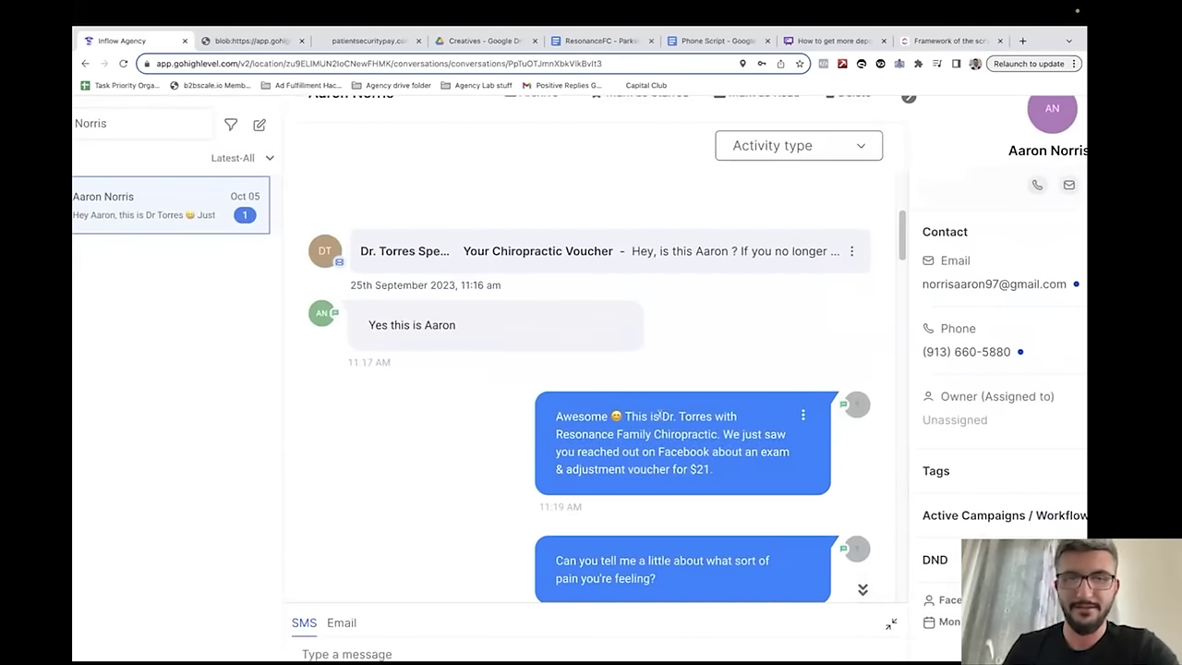
{"action": "scroll", "coordinate": [662, 489], "scroll_direction": "down", "scroll_amount": 2}
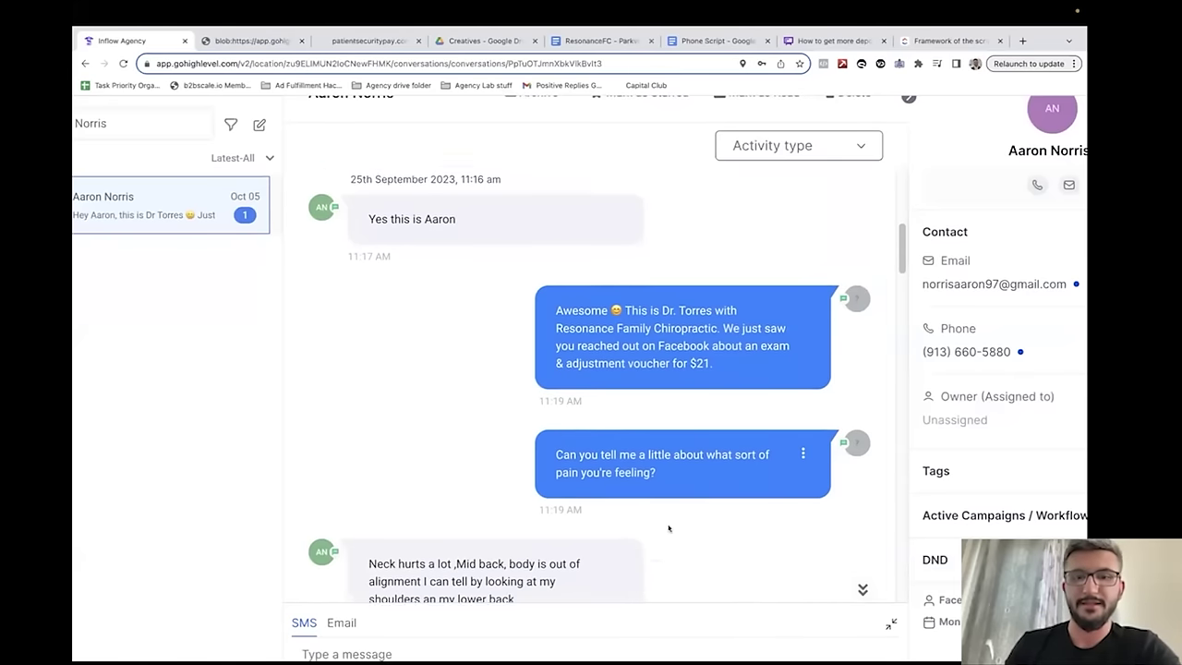
{"action": "scroll", "coordinate": [668, 527], "scroll_direction": "down", "scroll_amount": 1}
{"action": "left_click_drag", "start_coordinate": [663, 455], "coordinate": [373, 410]}
{"action": "scroll", "coordinate": [542, 426], "scroll_direction": "down", "scroll_amount": 2}
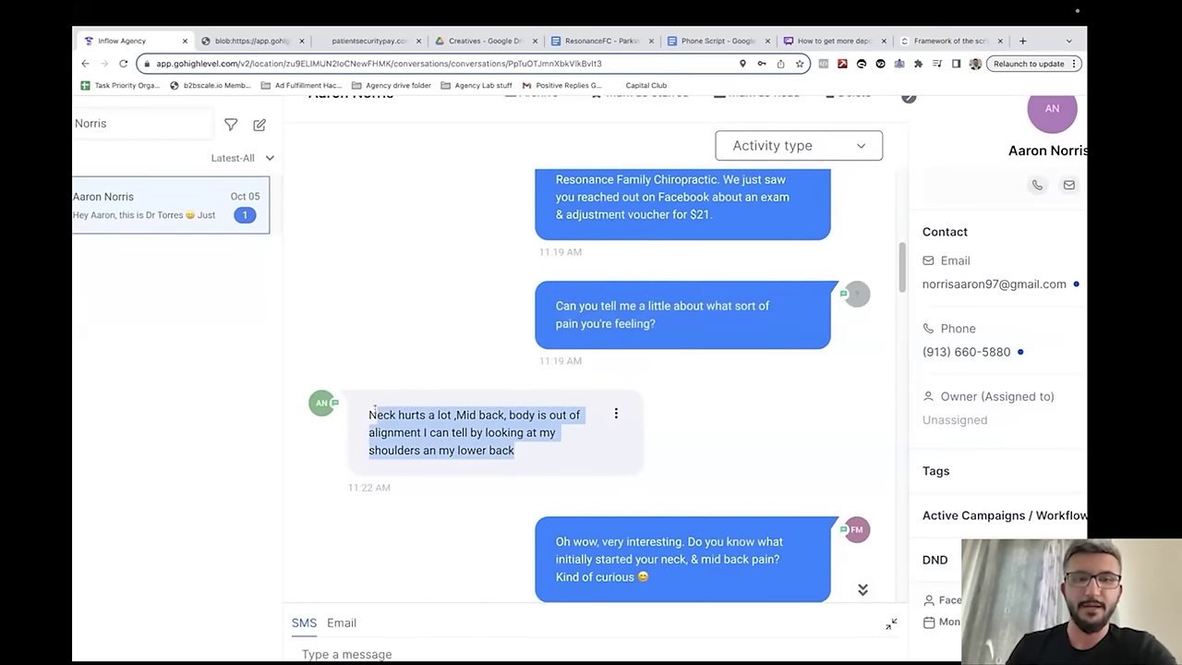
{"action": "left_click", "coordinate": [415, 427]}
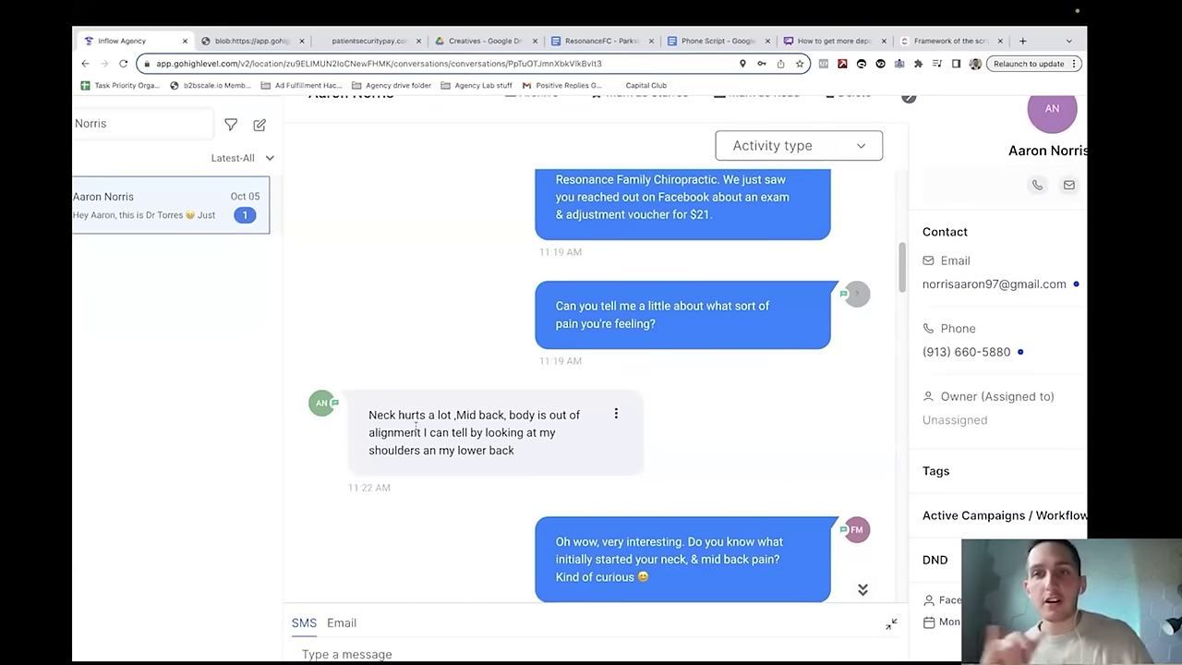
{"action": "key", "text": "ctrl+minus"}
{"action": "key", "text": "ctrl+minus"}
{"action": "key", "text": "ctrl+minus"}
{"action": "key", "text": "ctrl+minus"}
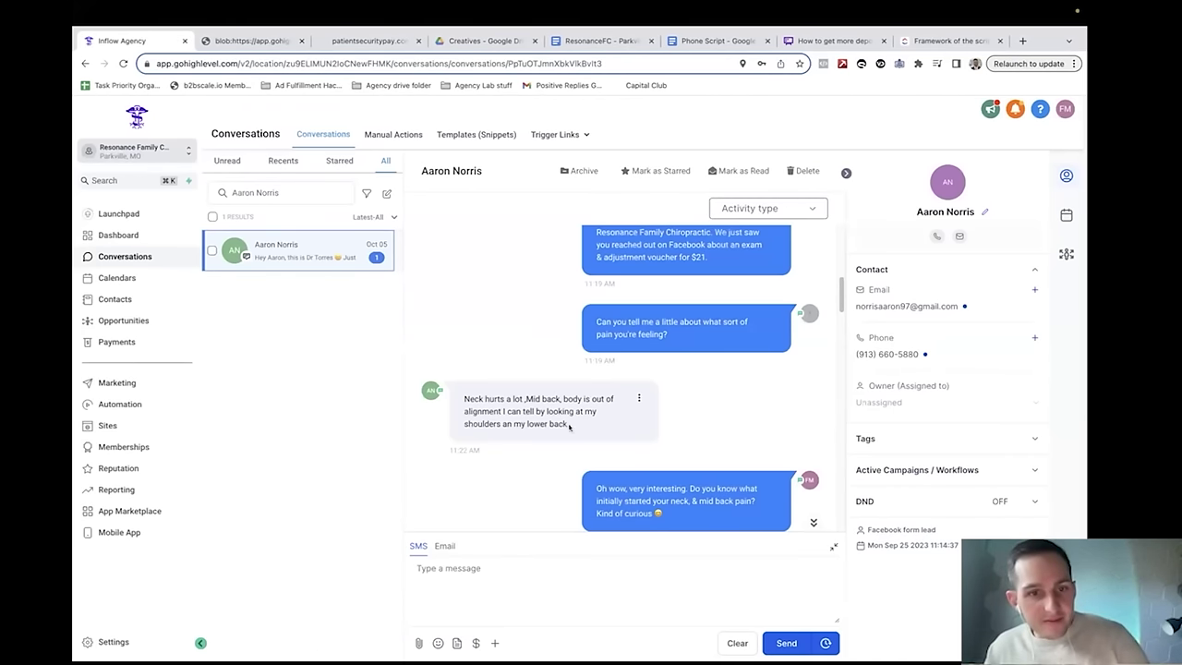
{"action": "left_click_drag", "start_coordinate": [575, 429], "coordinate": [457, 391]}
{"action": "left_click", "coordinate": [487, 409]}
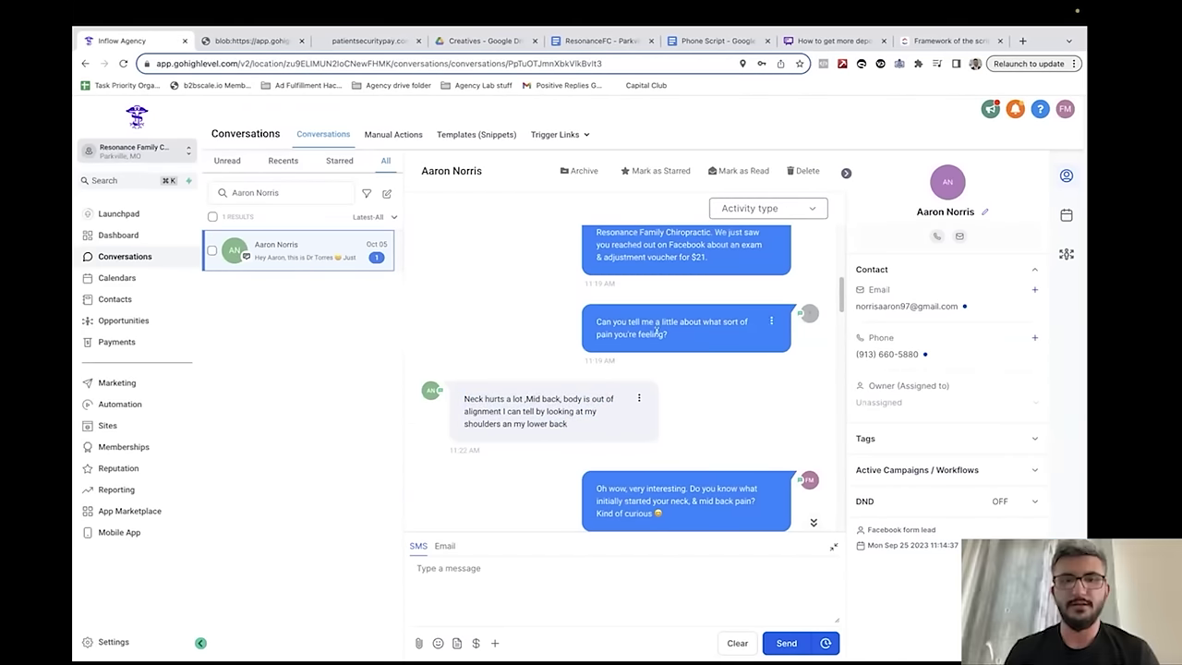
{"action": "left_click_drag", "start_coordinate": [667, 340], "coordinate": [592, 323]}
{"action": "left_click", "coordinate": [591, 322]}
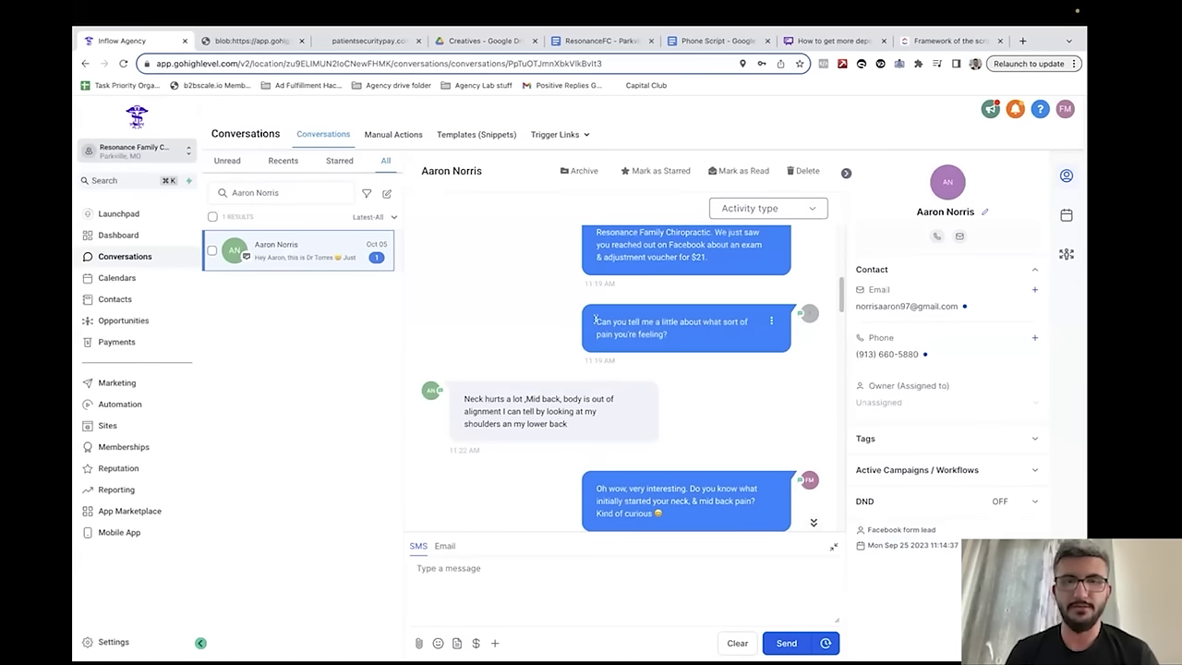
{"action": "scroll", "coordinate": [615, 465], "scroll_direction": "down", "scroll_amount": 1}
{"action": "scroll", "coordinate": [628, 466], "scroll_direction": "up", "scroll_amount": 1}
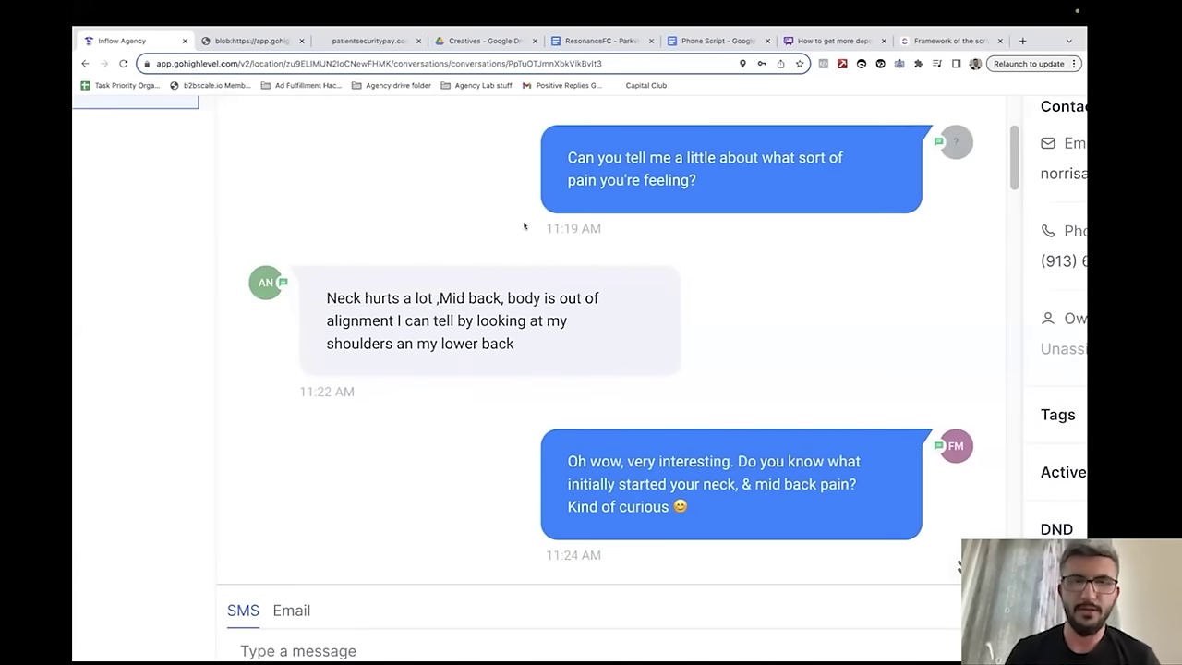
{"action": "key", "text": "ctrl+minus"}
{"action": "scroll", "coordinate": [611, 243], "scroll_direction": "up", "scroll_amount": 3}
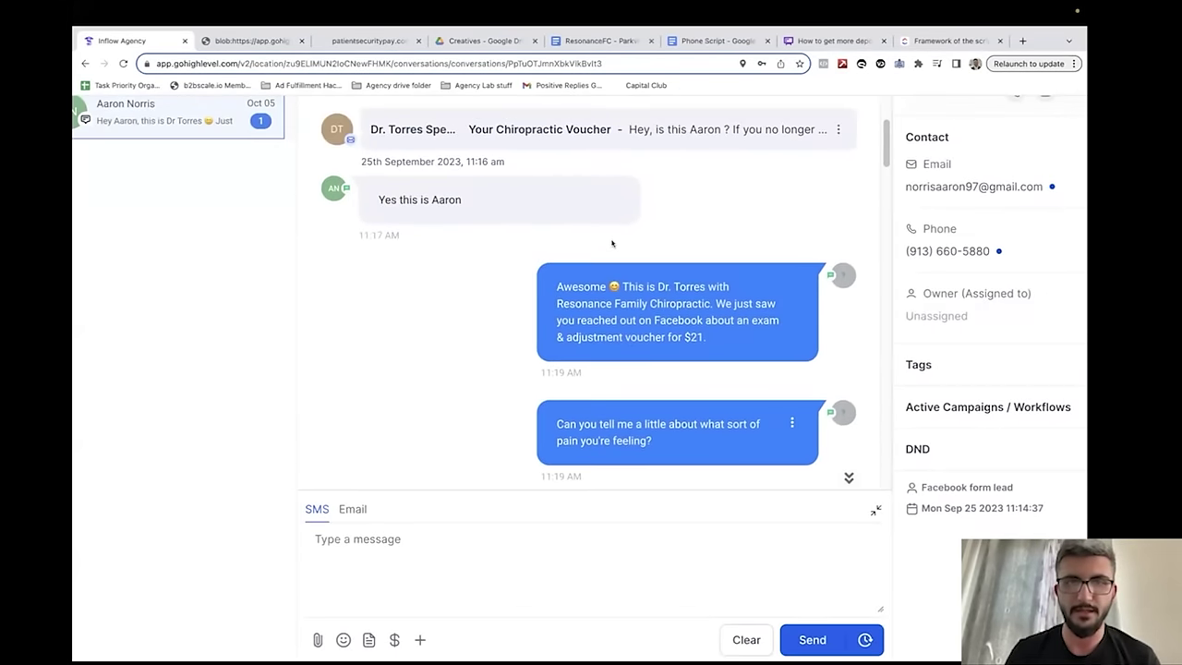
{"action": "scroll", "coordinate": [595, 330], "scroll_direction": "down", "scroll_amount": 1}
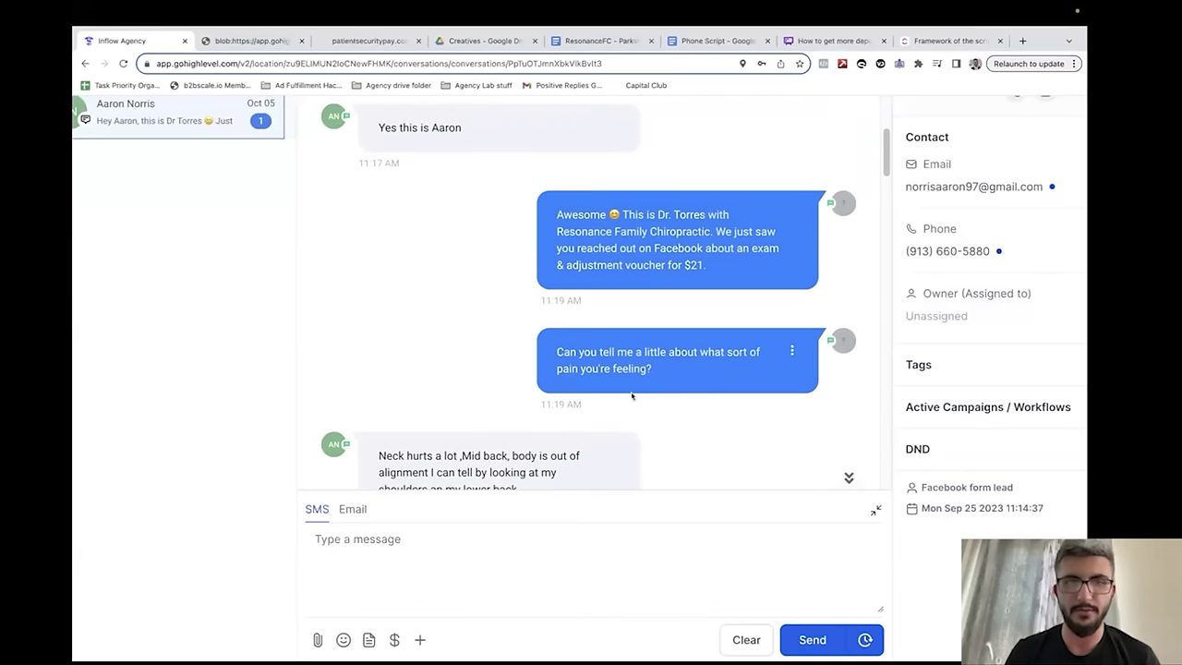
{"action": "scroll", "coordinate": [559, 421], "scroll_direction": "down", "scroll_amount": 1}
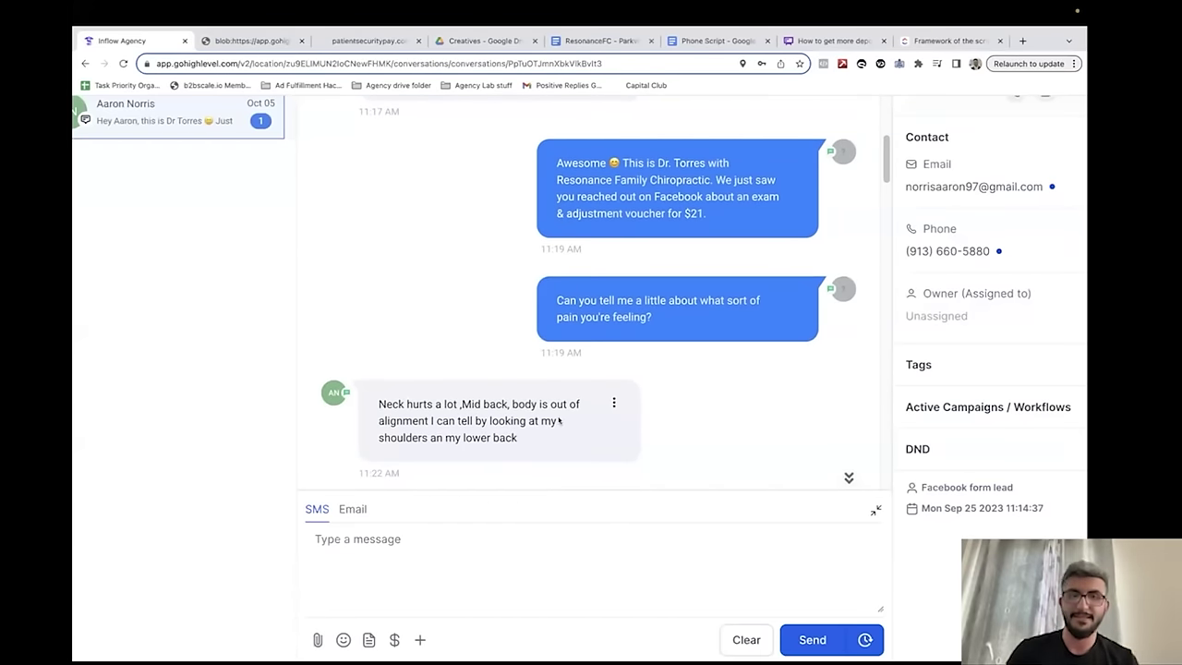
{"action": "scroll", "coordinate": [558, 421], "scroll_direction": "down", "scroll_amount": 1}
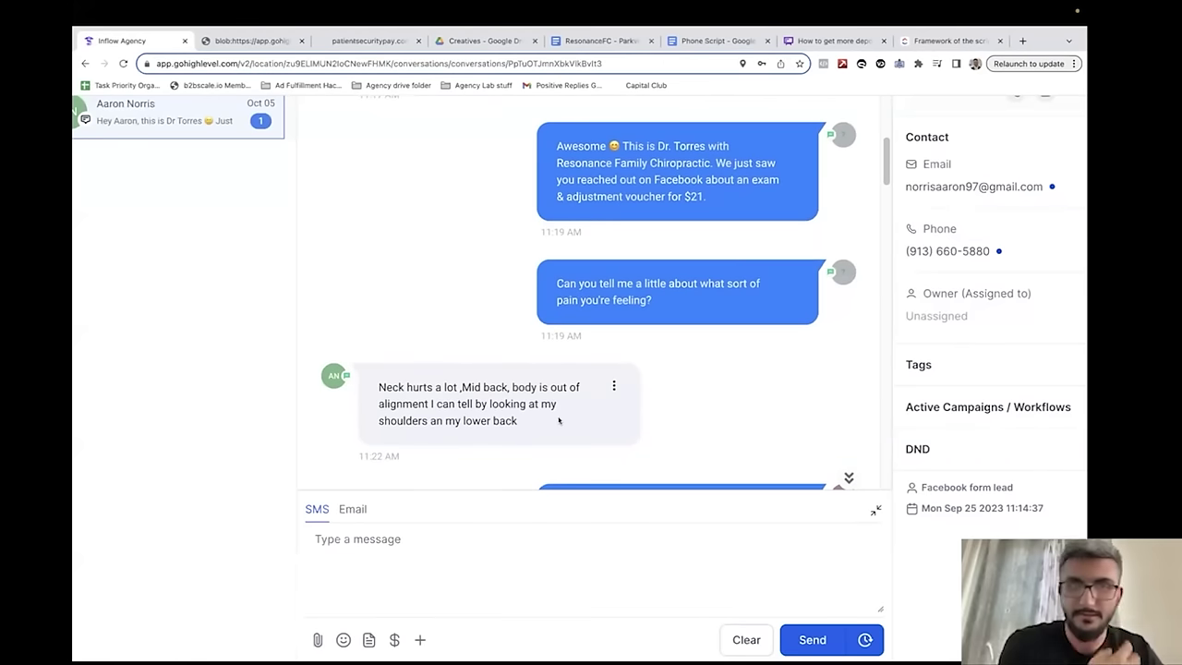
{"action": "scroll", "coordinate": [559, 421], "scroll_direction": "down", "scroll_amount": 1}
{"action": "scroll", "coordinate": [558, 421], "scroll_direction": "down", "scroll_amount": 4}
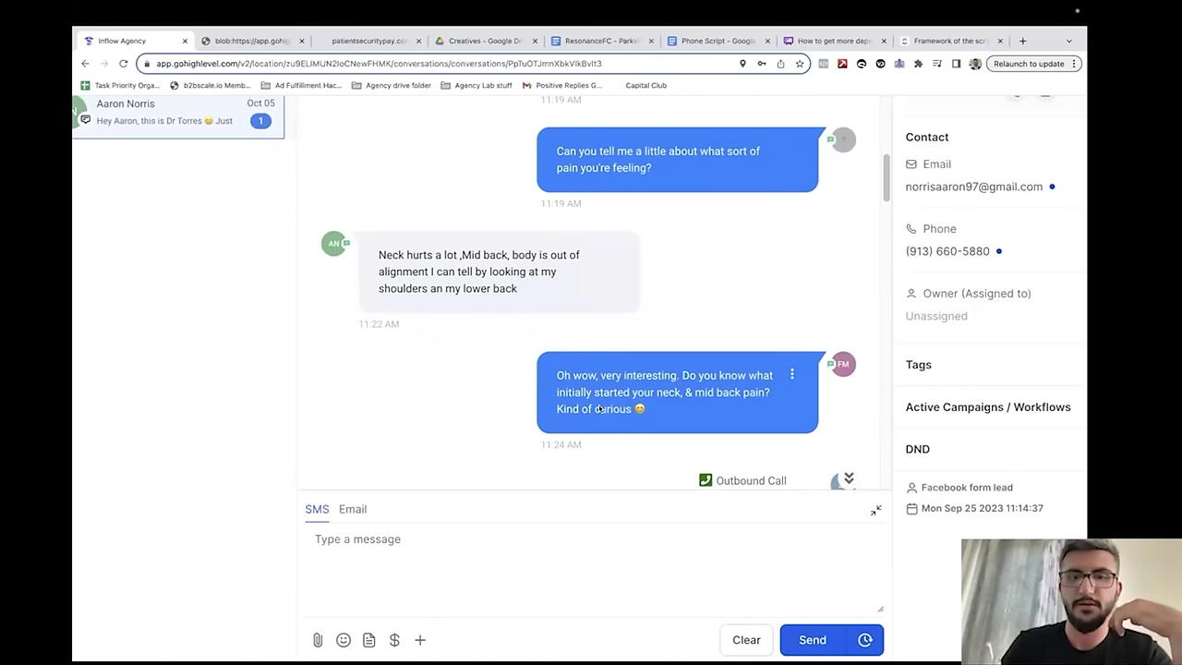
{"action": "left_click_drag", "start_coordinate": [552, 376], "coordinate": [602, 376]}
{"action": "scroll", "coordinate": [608, 381], "scroll_direction": "down", "scroll_amount": 2}
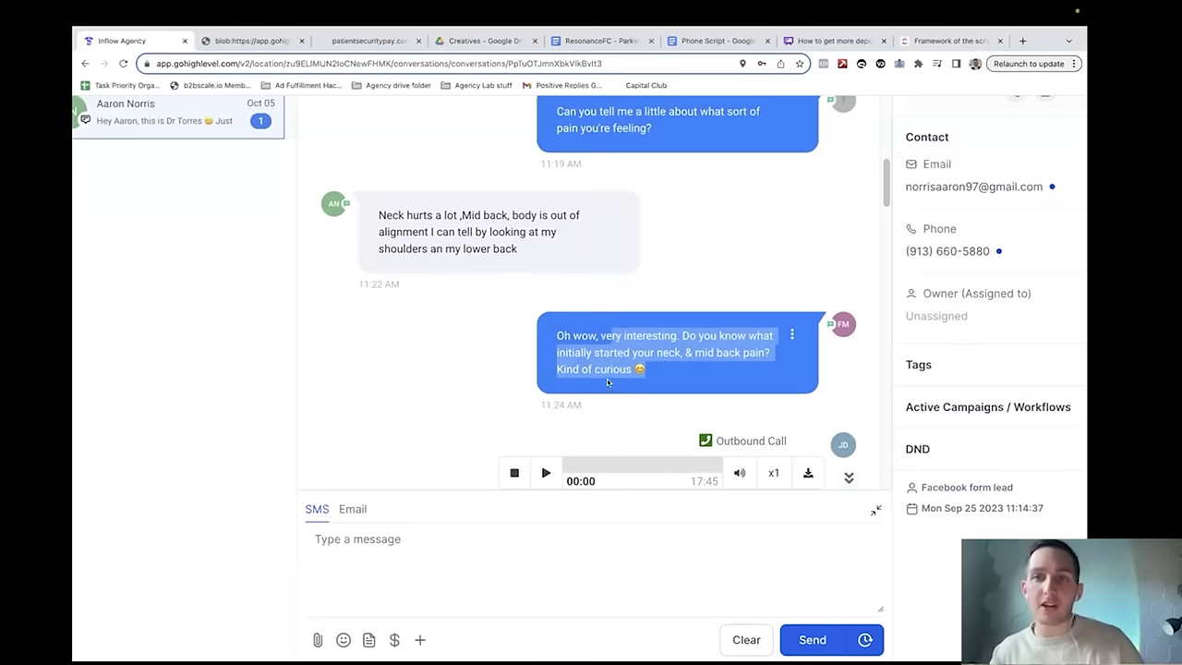
{"action": "left_click", "coordinate": [610, 352]}
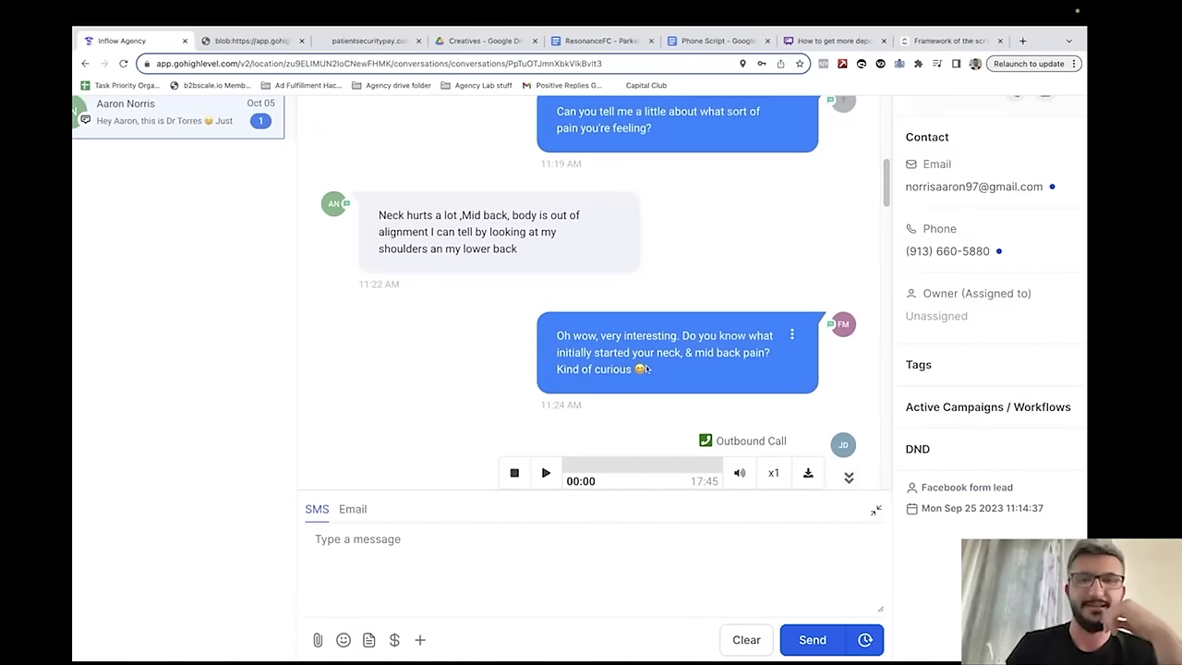
{"action": "left_click_drag", "start_coordinate": [650, 370], "coordinate": [580, 328]}
{"action": "left_click", "coordinate": [579, 329]}
{"action": "scroll", "coordinate": [661, 286], "scroll_direction": "down", "scroll_amount": 2}
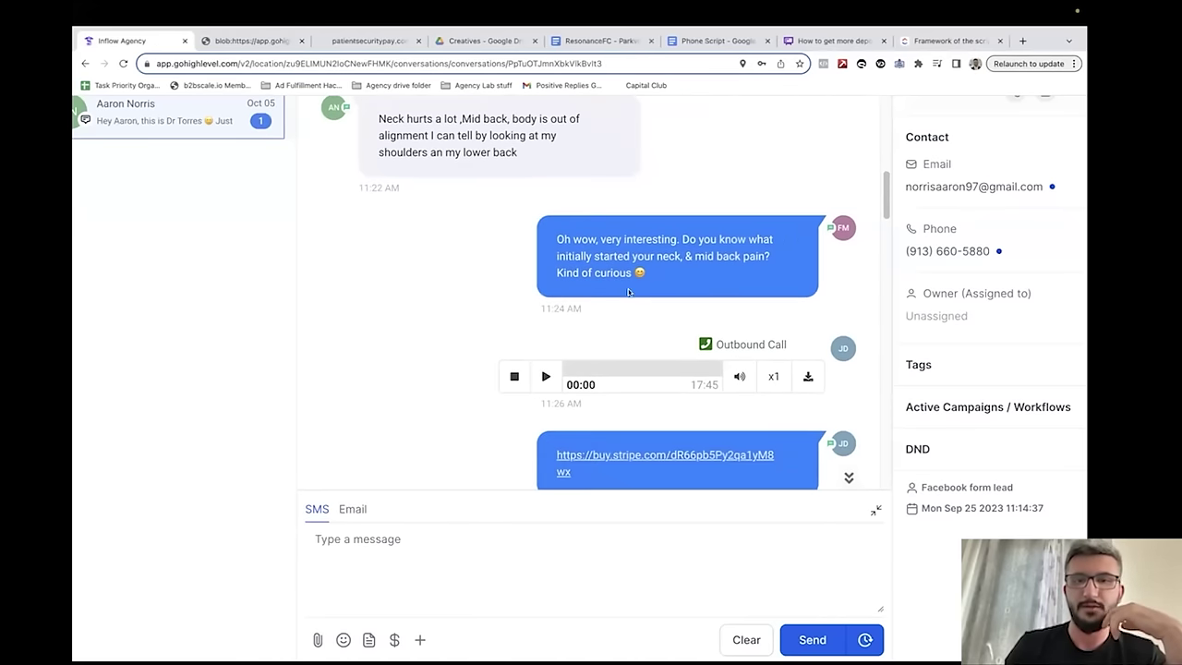
{"action": "scroll", "coordinate": [646, 351], "scroll_direction": "down", "scroll_amount": 1}
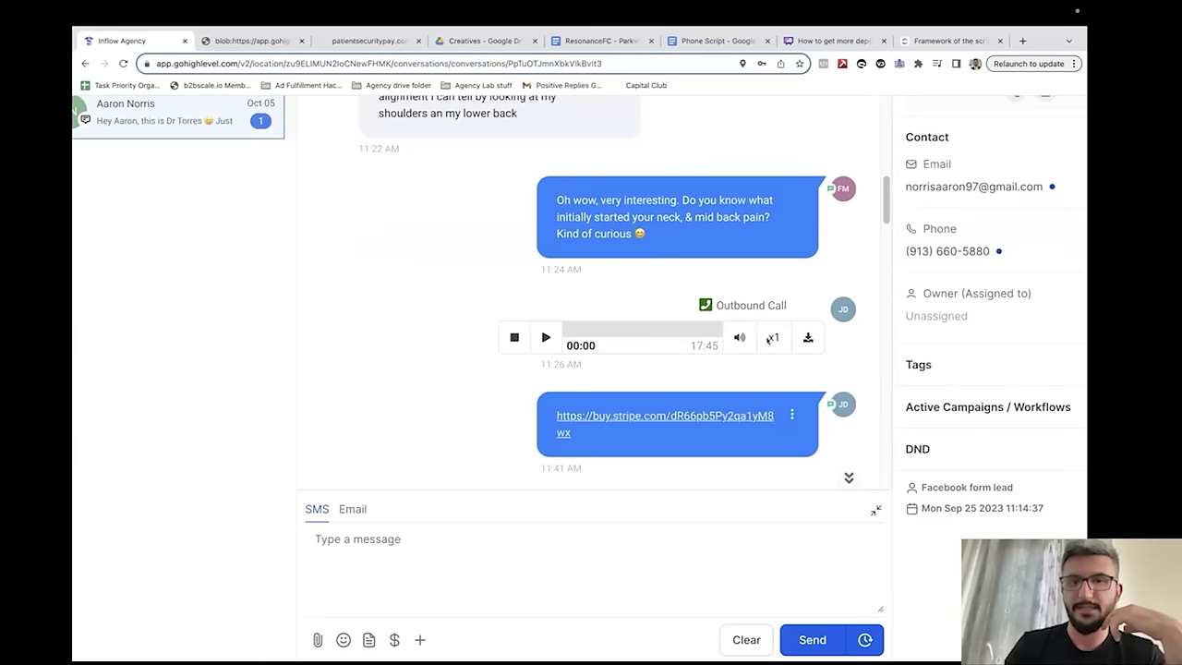
{"action": "triple_click", "coordinate": [533, 280]}
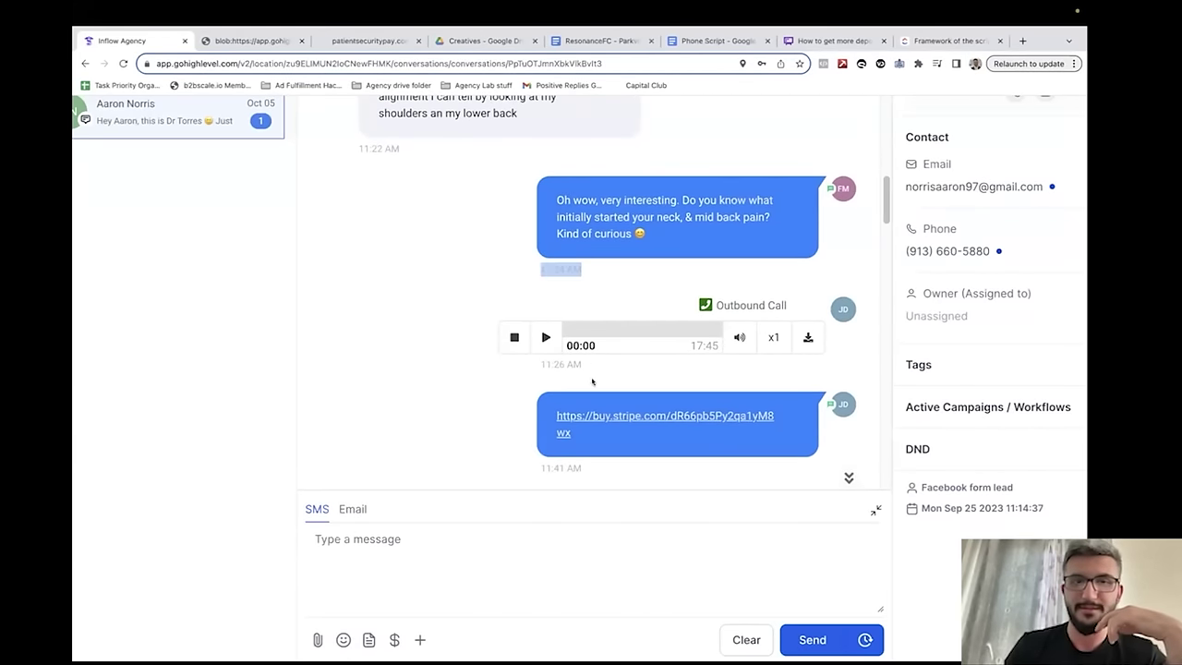
{"action": "scroll", "coordinate": [477, 163], "scroll_direction": "up", "scroll_amount": 2}
{"action": "scroll", "coordinate": [476, 162], "scroll_direction": "up", "scroll_amount": 1}
{"action": "triple_click", "coordinate": [480, 185]}
{"action": "left_click_drag", "start_coordinate": [379, 176], "coordinate": [569, 226]}
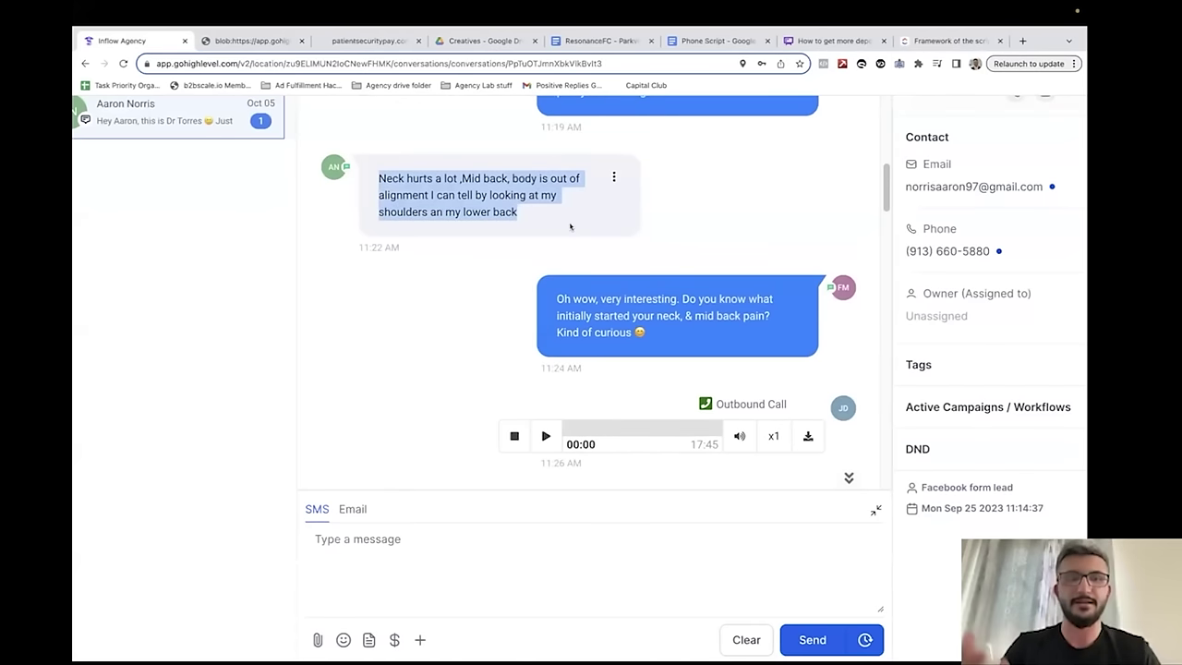
{"action": "scroll", "coordinate": [590, 268], "scroll_direction": "down", "scroll_amount": 4}
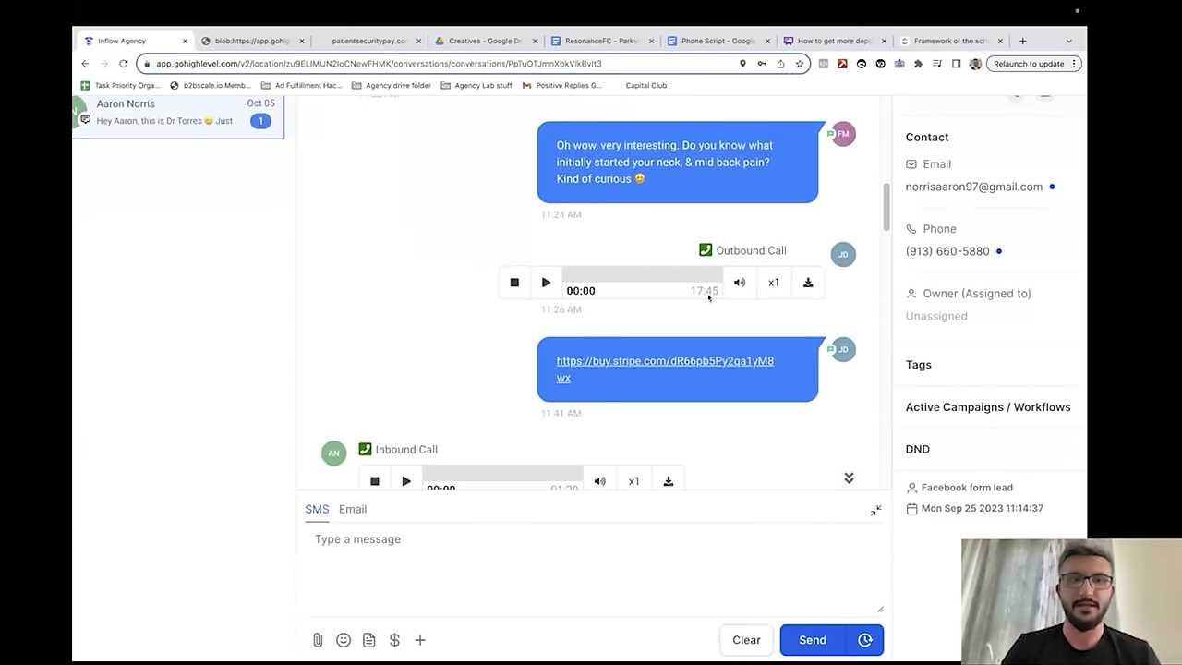
{"action": "left_click_drag", "start_coordinate": [693, 290], "coordinate": [720, 294]}
{"action": "left_click", "coordinate": [707, 291]}
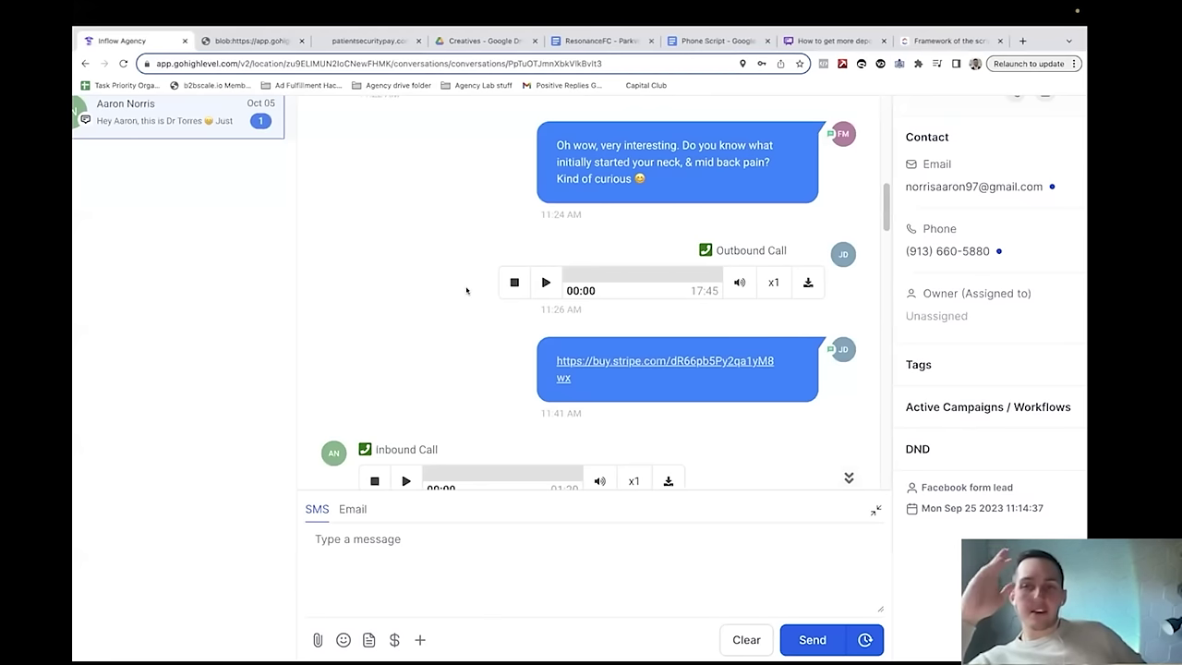
{"action": "key", "text": "ctrl+minus"}
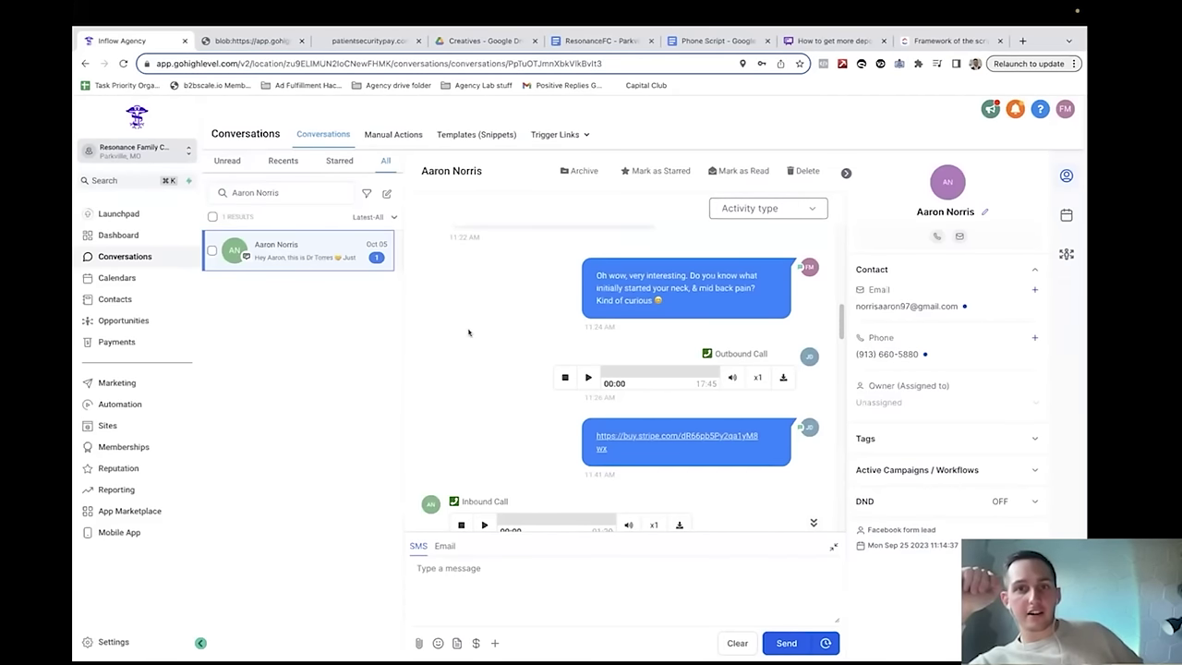
Step: Close the ResonanceFC tab and scroll to the Booked Appointment (No Pre-pay yet) opportunity entry
{"action": "scroll", "coordinate": [468, 332], "scroll_direction": "down", "scroll_amount": 1}
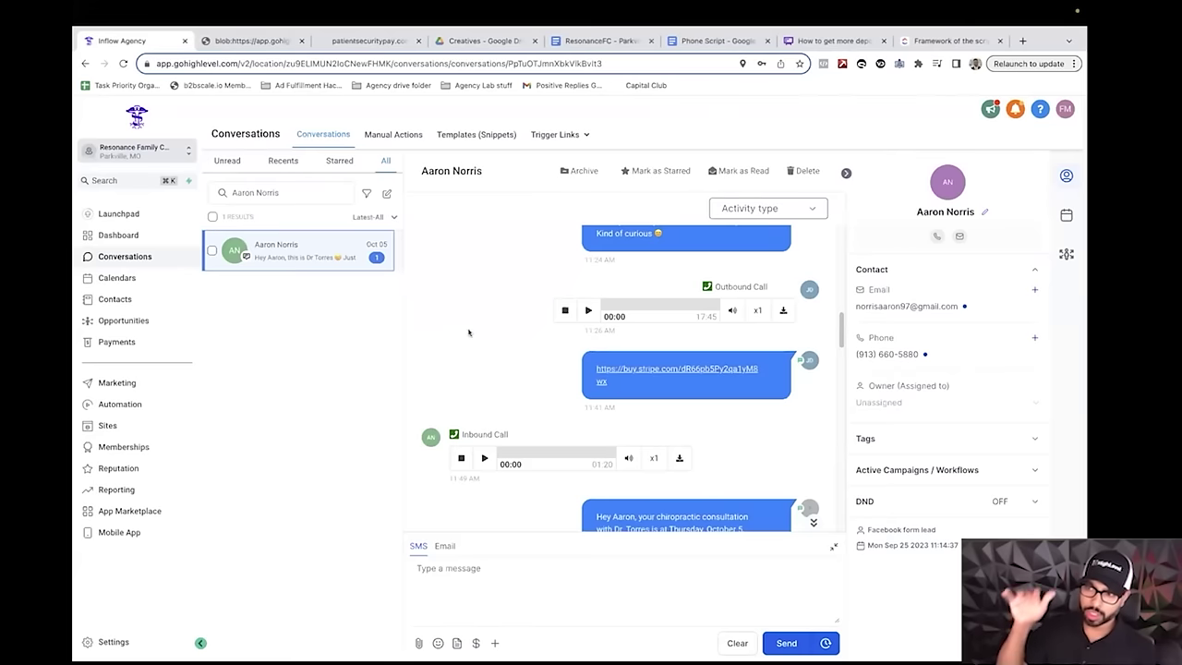
{"action": "scroll", "coordinate": [468, 332], "scroll_direction": "down", "scroll_amount": 1}
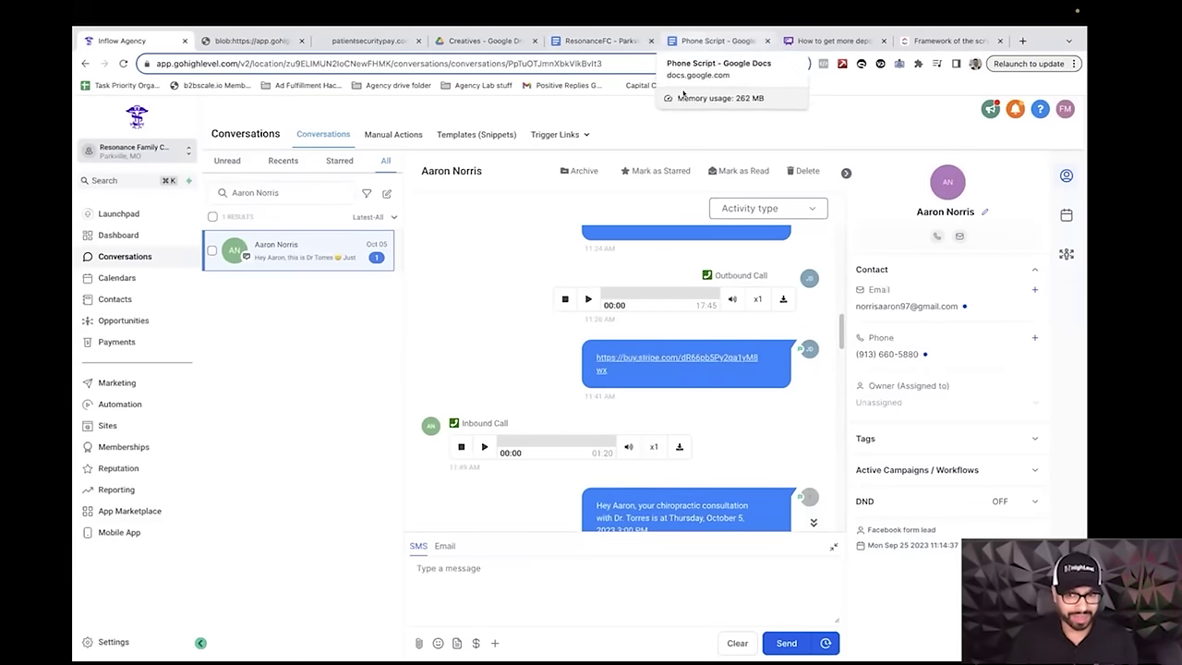
{"action": "left_click", "coordinate": [651, 40]}
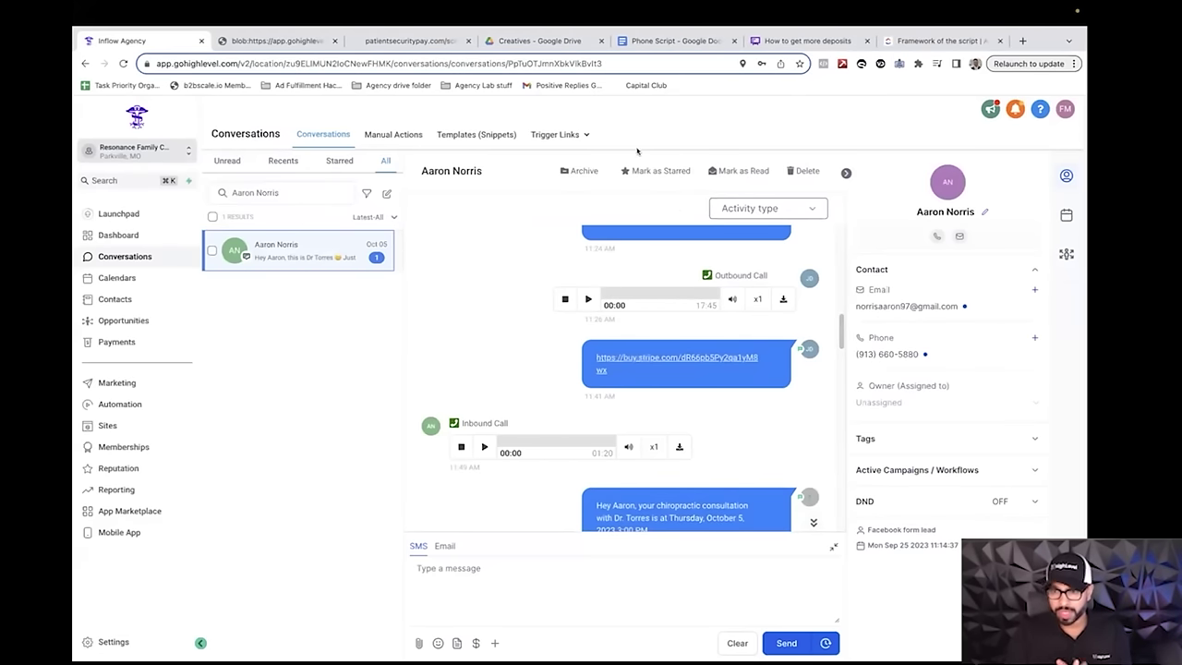
{"action": "scroll", "coordinate": [620, 274], "scroll_direction": "down", "scroll_amount": 1}
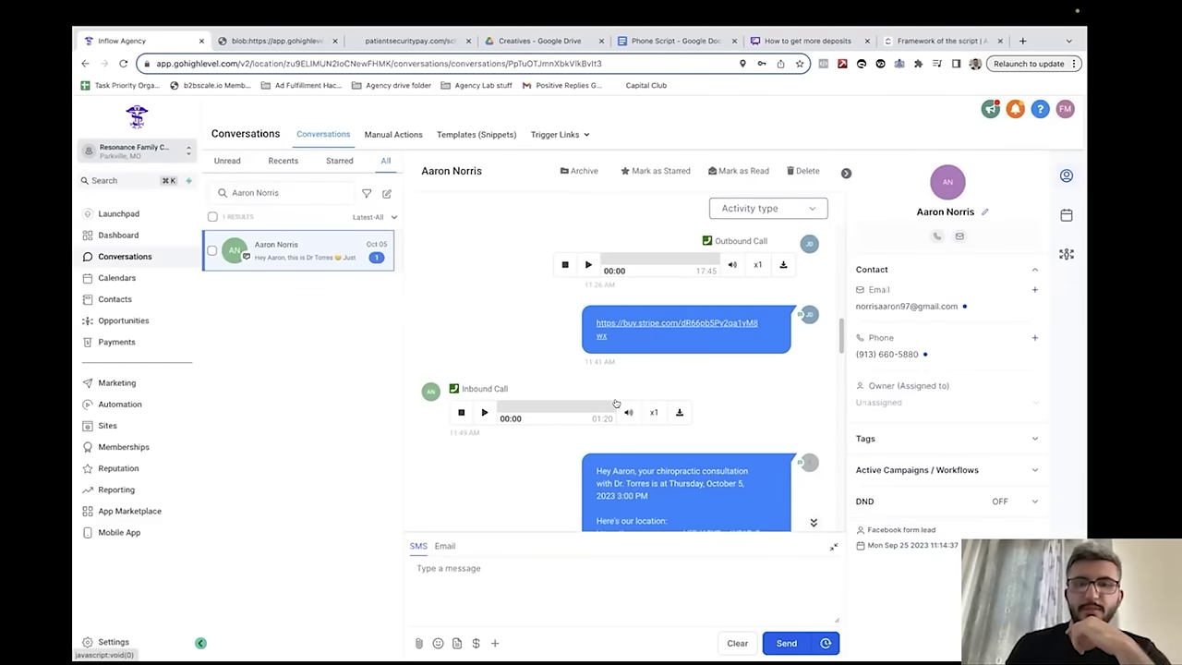
{"action": "scroll", "coordinate": [617, 401], "scroll_direction": "down", "scroll_amount": 10}
{"action": "scroll", "coordinate": [617, 400], "scroll_direction": "down", "scroll_amount": 8}
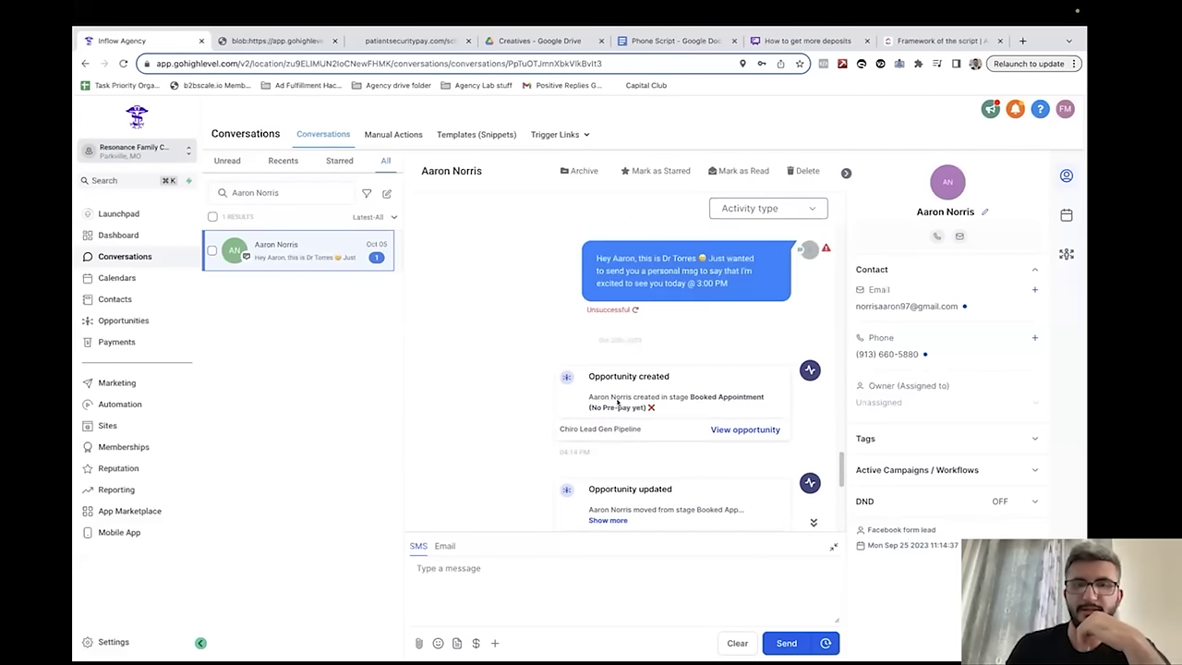
Step: Highlight the failed personal reminder text, then reset the page zoom to show contacts and details
{"action": "scroll", "coordinate": [651, 484], "scroll_direction": "down", "scroll_amount": 2}
{"action": "scroll", "coordinate": [630, 448], "scroll_direction": "up", "scroll_amount": 5}
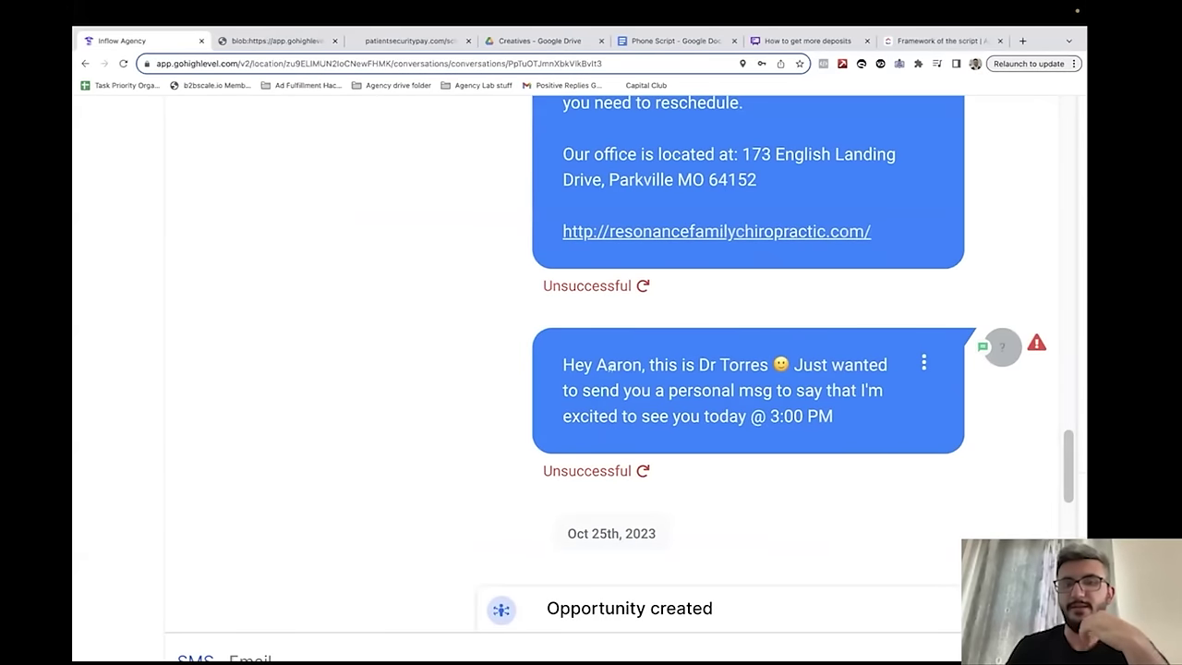
{"action": "left_click_drag", "start_coordinate": [554, 363], "coordinate": [597, 456]}
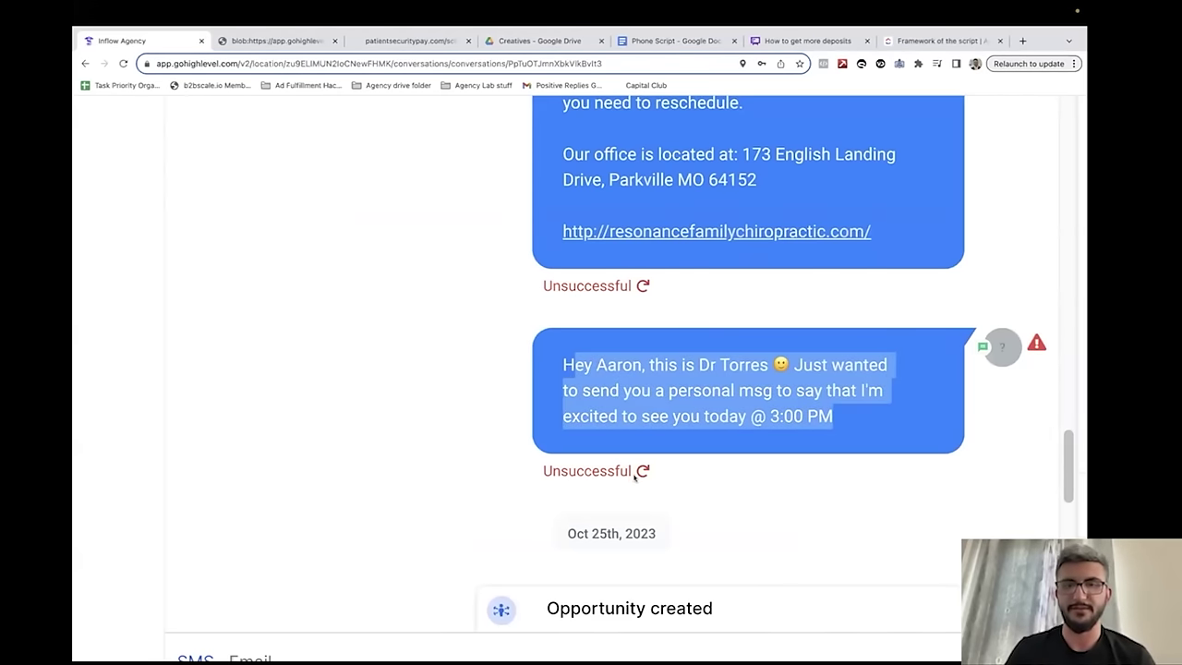
{"action": "key", "text": "ctrl+0"}
{"action": "left_click", "coordinate": [487, 433]}
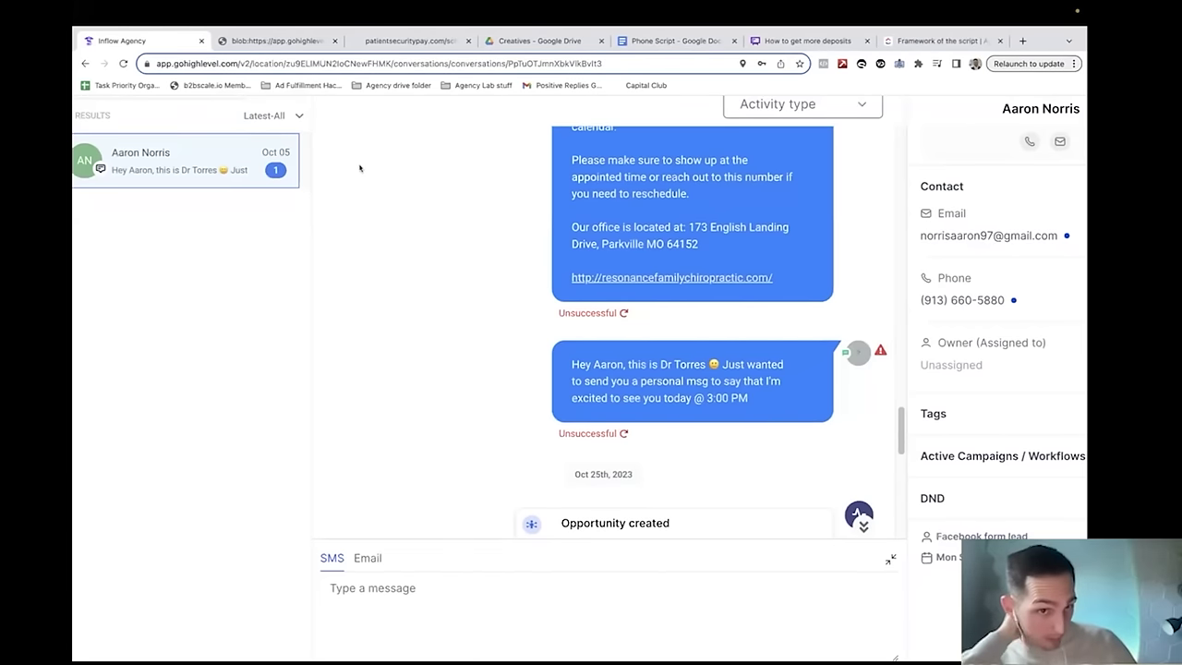
Step: Highlight the request to reply YES and the Thursday, October 5, 3:00 PM confirmation follow-up
{"action": "scroll", "coordinate": [498, 307], "scroll_direction": "up", "scroll_amount": 10}
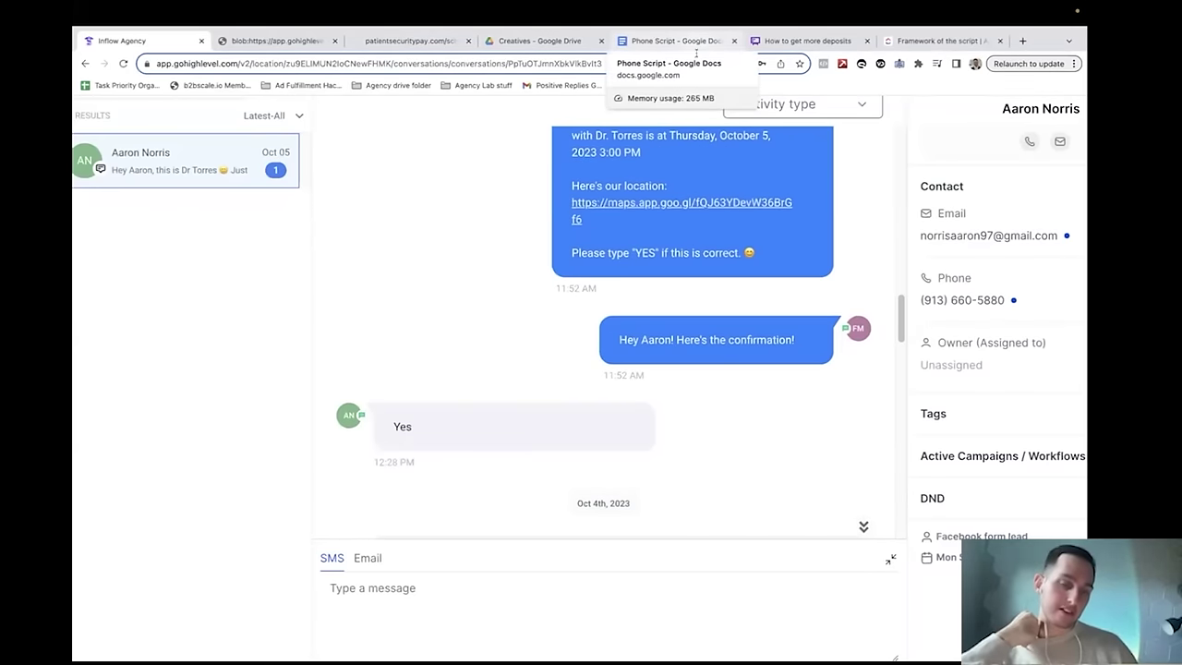
{"action": "scroll", "coordinate": [683, 247], "scroll_direction": "down", "scroll_amount": 1}
{"action": "scroll", "coordinate": [683, 247], "scroll_direction": "up", "scroll_amount": 5}
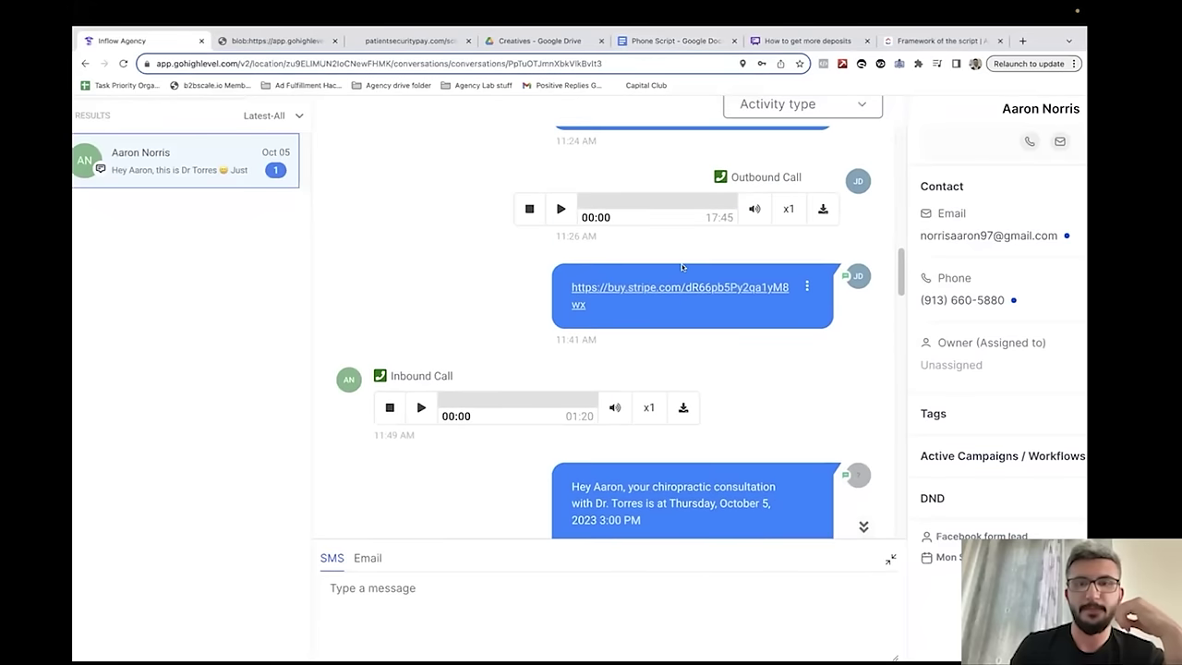
{"action": "scroll", "coordinate": [665, 230], "scroll_direction": "up", "scroll_amount": 1}
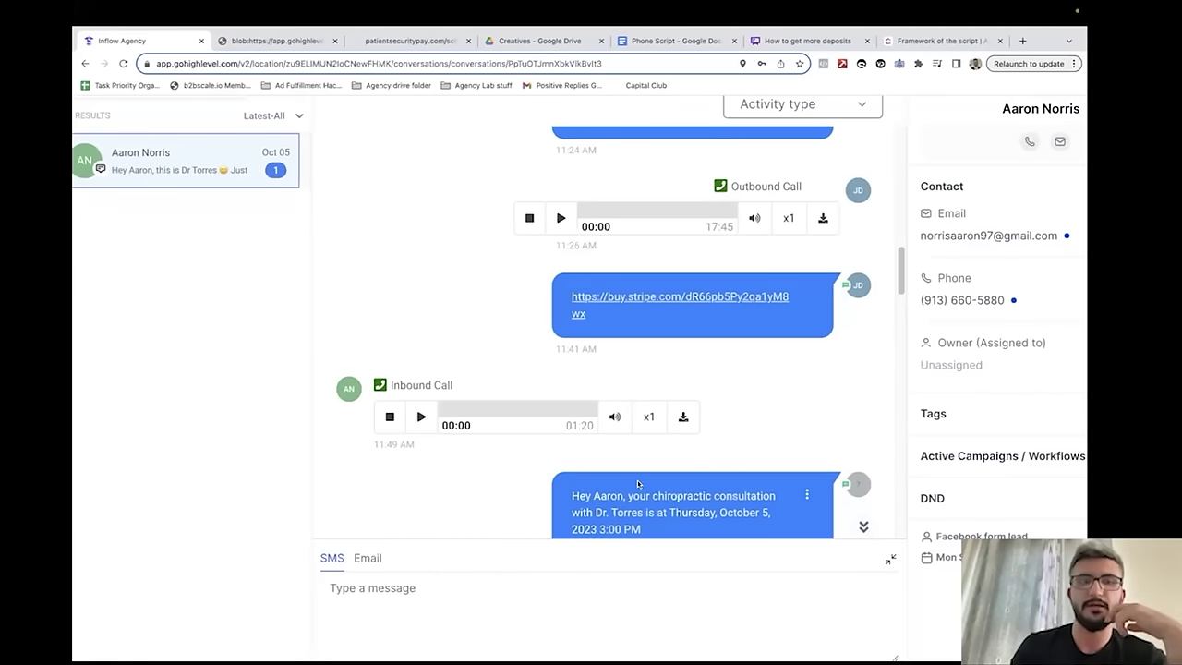
{"action": "scroll", "coordinate": [637, 480], "scroll_direction": "down", "scroll_amount": 3}
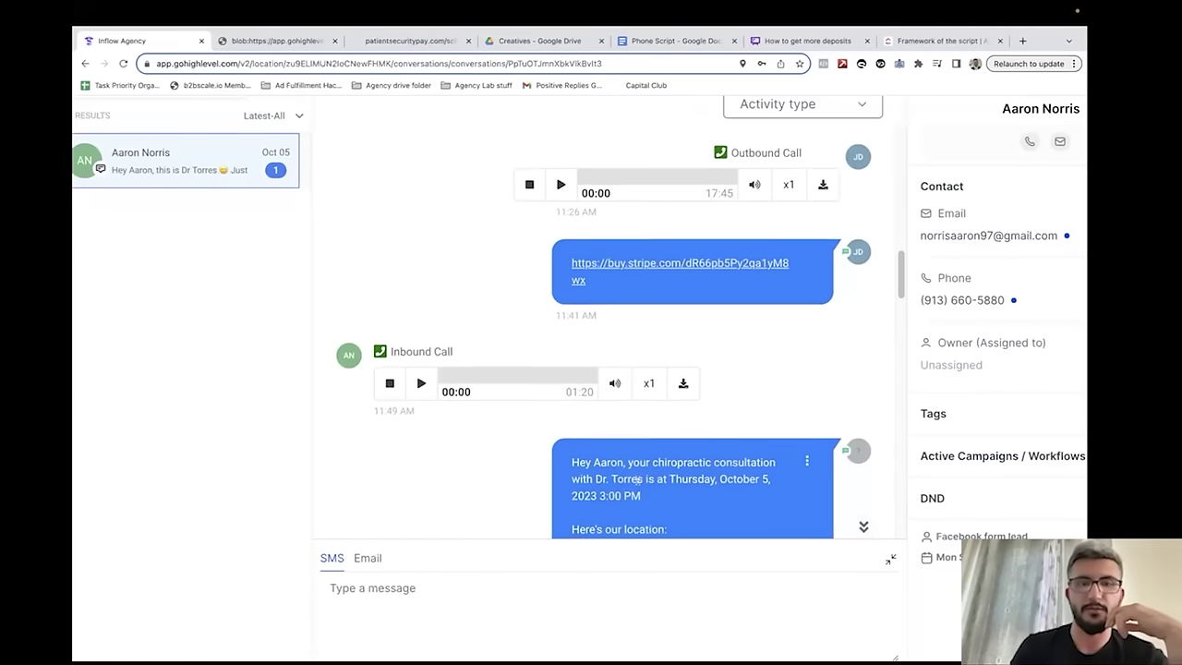
{"action": "scroll", "coordinate": [692, 331], "scroll_direction": "up", "scroll_amount": 1}
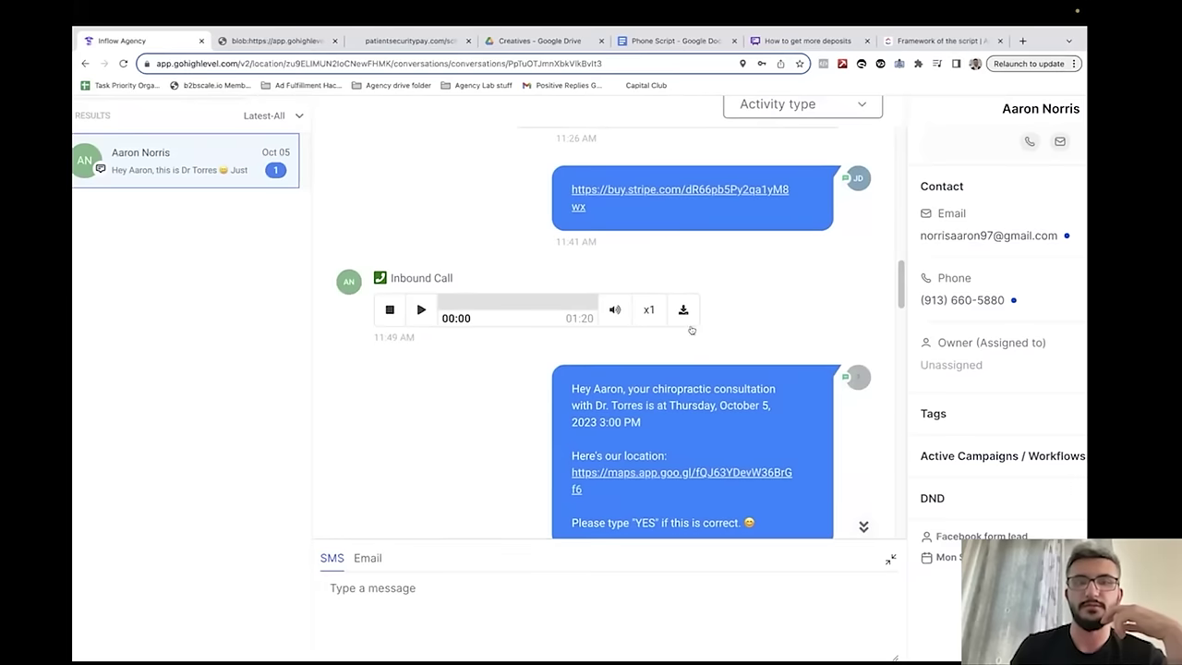
{"action": "scroll", "coordinate": [667, 342], "scroll_direction": "down", "scroll_amount": 1}
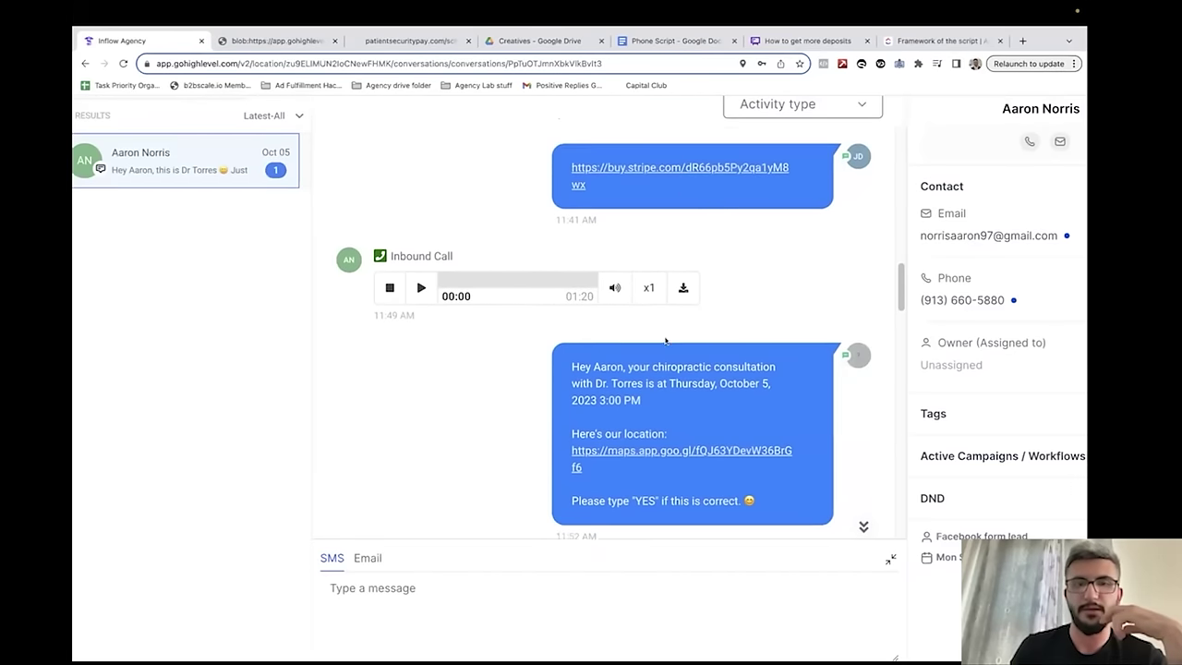
{"action": "scroll", "coordinate": [620, 348], "scroll_direction": "down", "scroll_amount": 2}
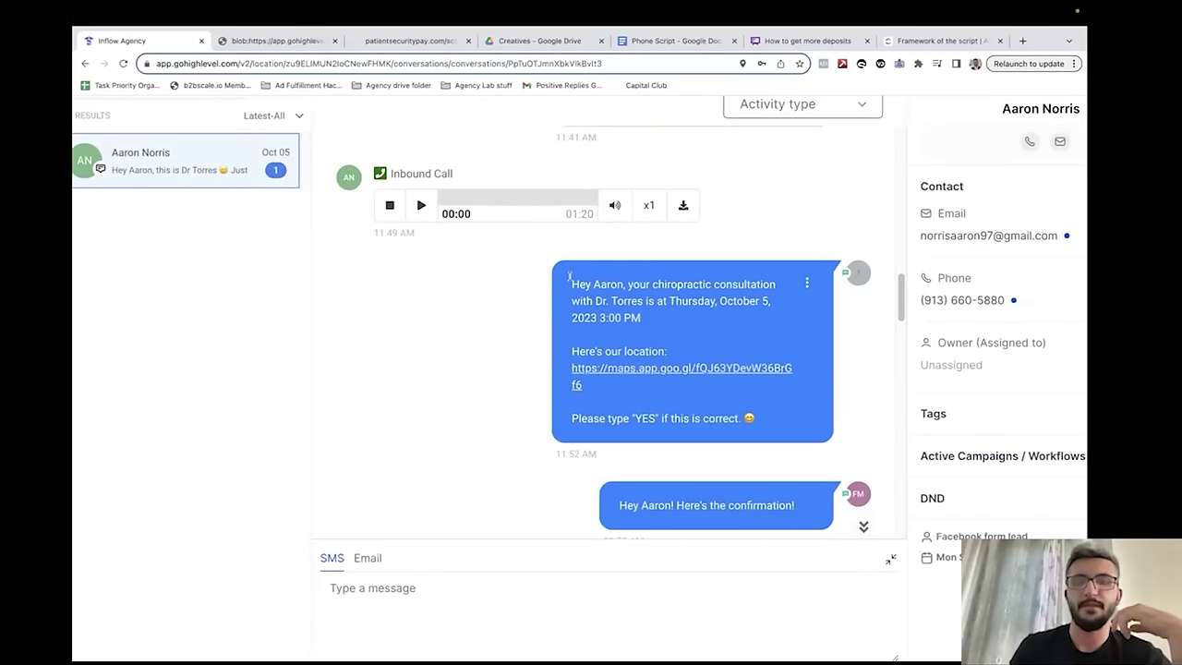
{"action": "left_click_drag", "start_coordinate": [570, 417], "coordinate": [743, 418]}
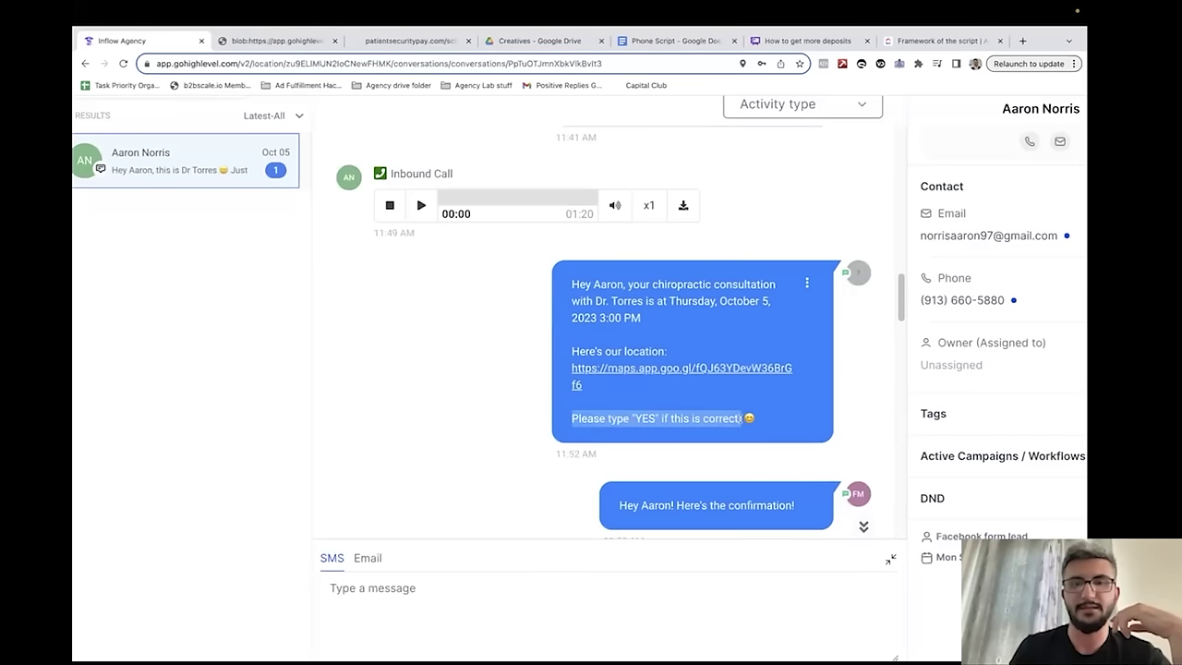
{"action": "scroll", "coordinate": [732, 434], "scroll_direction": "down", "scroll_amount": 4}
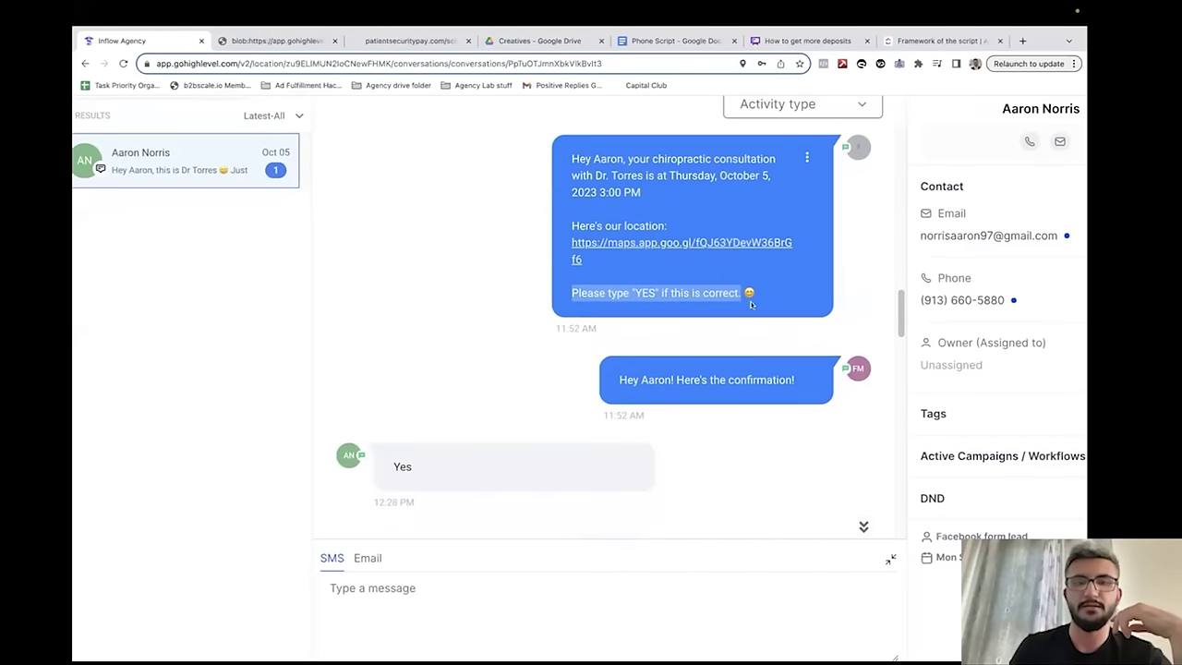
{"action": "left_click_drag", "start_coordinate": [789, 384], "coordinate": [649, 382]}
{"action": "left_click_drag", "start_coordinate": [406, 467], "coordinate": [391, 467]}
Step: Clear the highlight on the lead's Yes reply and scroll back up the thread
{"action": "scroll", "coordinate": [579, 456], "scroll_direction": "down", "scroll_amount": 3}
{"action": "scroll", "coordinate": [611, 446], "scroll_direction": "up", "scroll_amount": 1}
{"action": "left_click", "coordinate": [432, 244]}
{"action": "scroll", "coordinate": [444, 264], "scroll_direction": "up", "scroll_amount": 1}
{"action": "scroll", "coordinate": [444, 265], "scroll_direction": "up", "scroll_amount": 2}
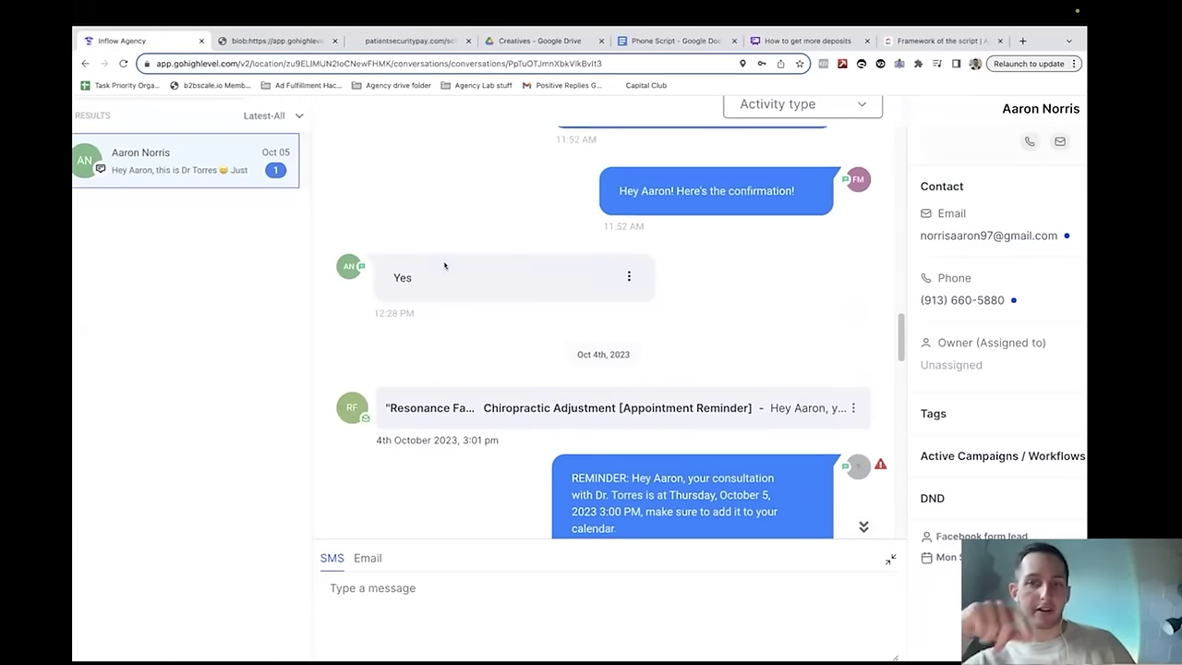
{"action": "scroll", "coordinate": [444, 265], "scroll_direction": "up", "scroll_amount": 1}
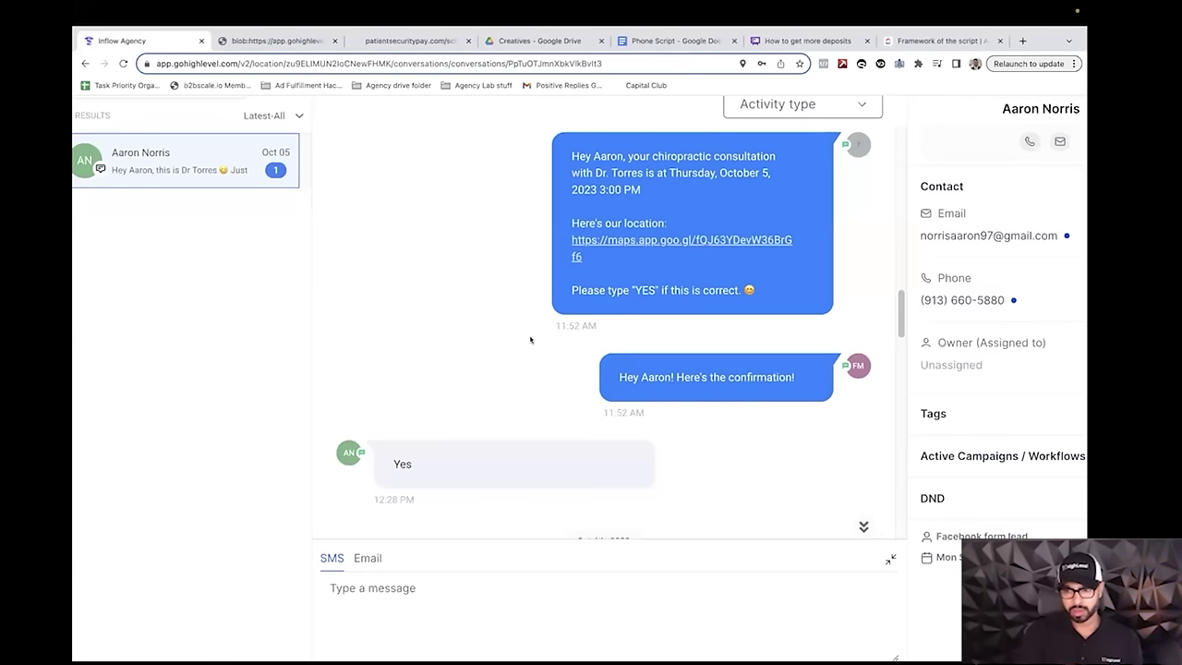
{"action": "scroll", "coordinate": [529, 339], "scroll_direction": "up", "scroll_amount": 3}
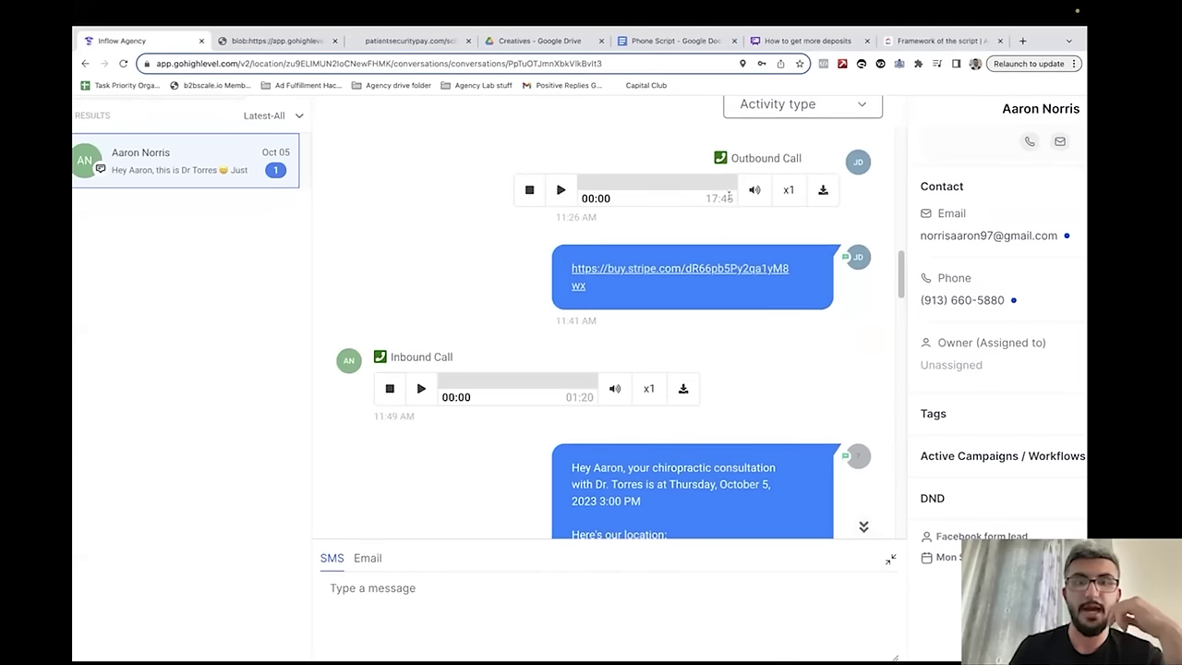
Step: Highlight the 17:45 outbound call duration and the lead's Yes reply in the thread
{"action": "left_click_drag", "start_coordinate": [696, 199], "coordinate": [732, 196]}
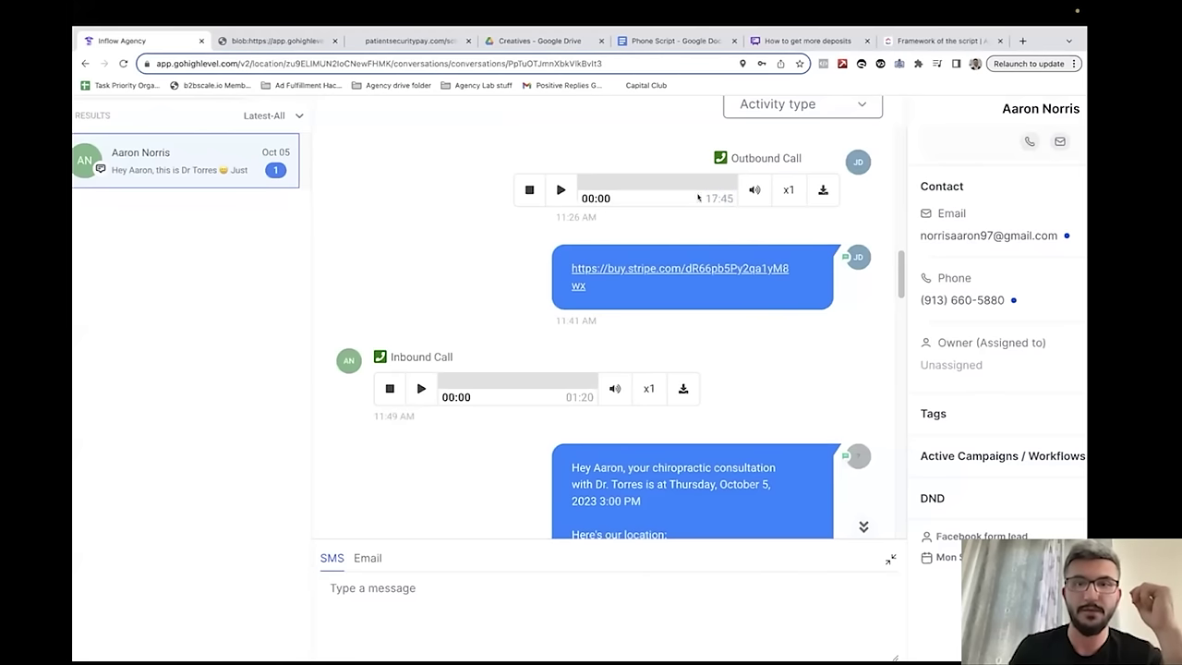
{"action": "scroll", "coordinate": [693, 221], "scroll_direction": "down", "scroll_amount": 1}
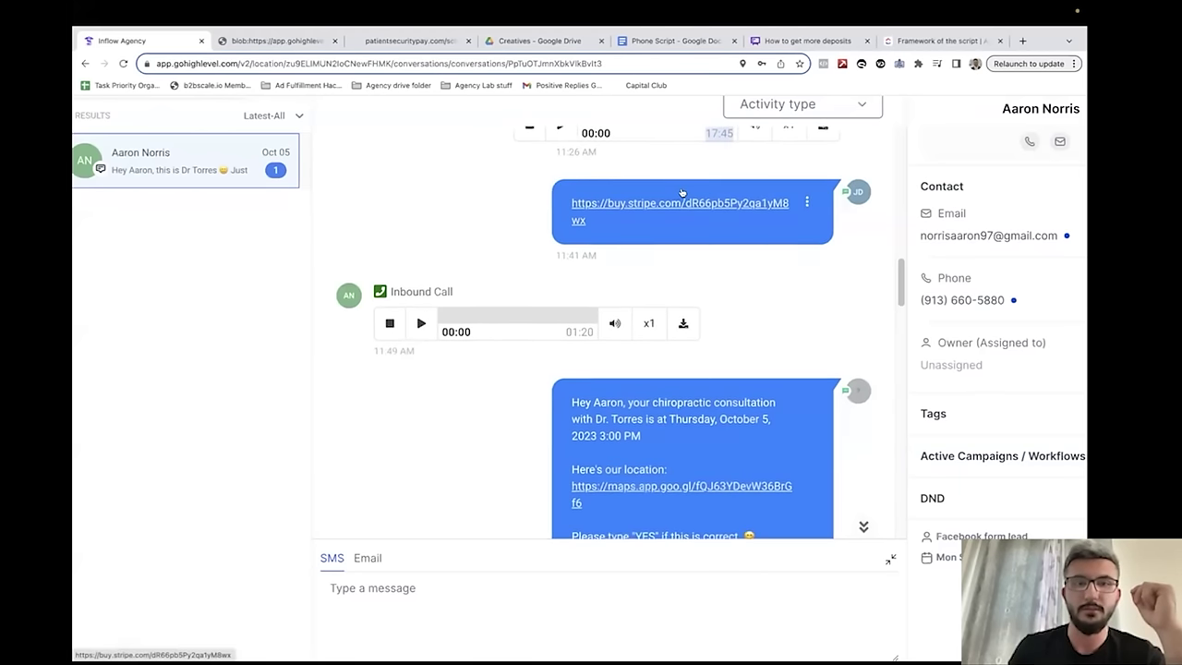
{"action": "scroll", "coordinate": [706, 199], "scroll_direction": "up", "scroll_amount": 1}
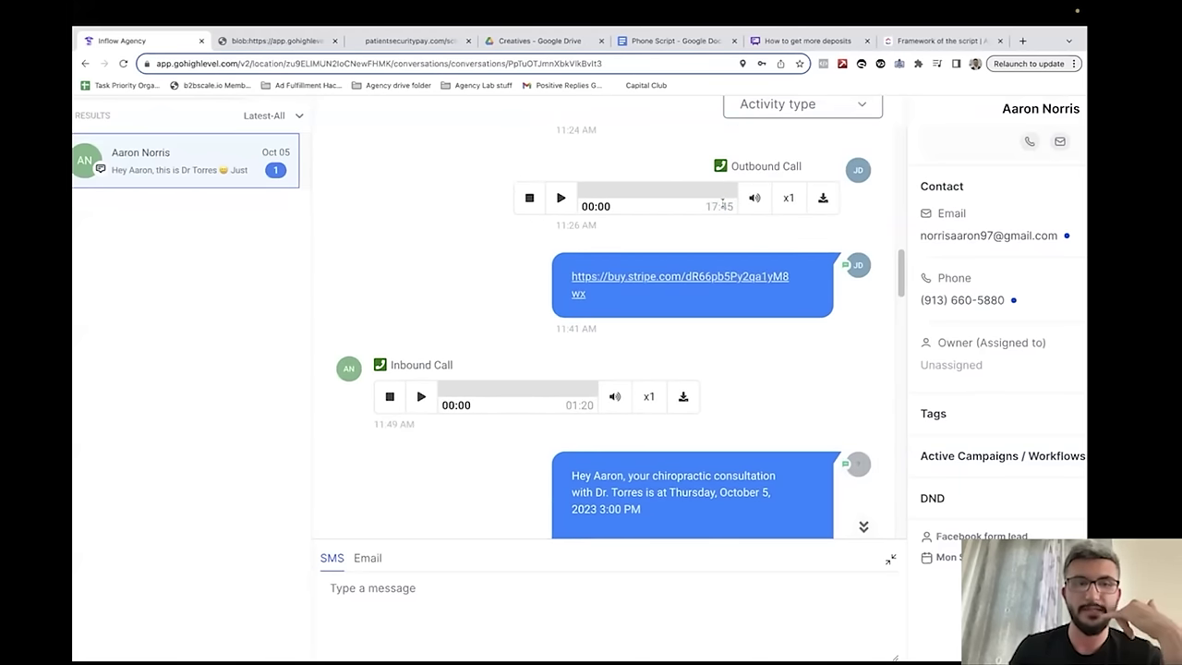
{"action": "scroll", "coordinate": [717, 268], "scroll_direction": "down", "scroll_amount": 1}
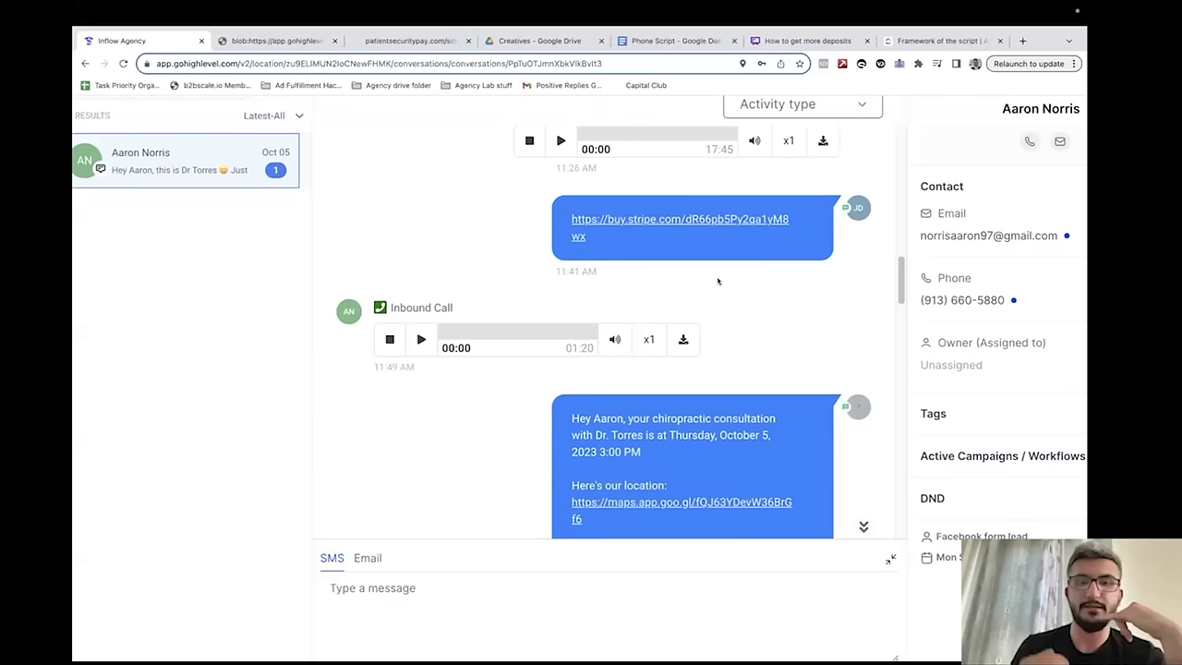
{"action": "scroll", "coordinate": [717, 281], "scroll_direction": "down", "scroll_amount": 1}
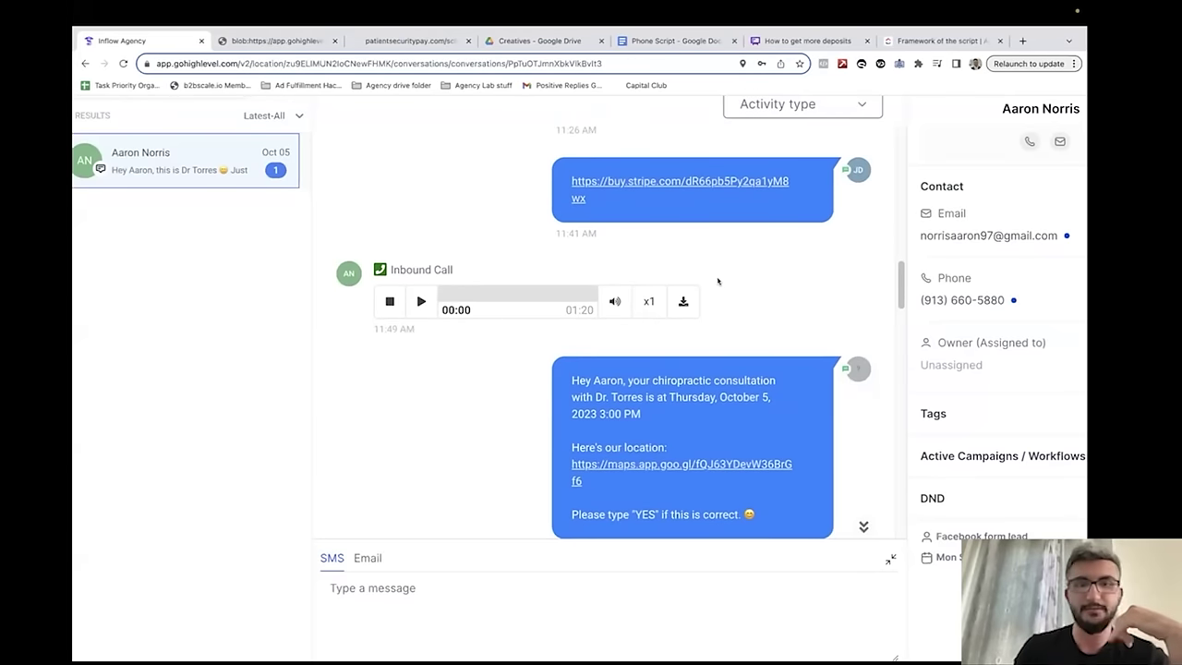
{"action": "scroll", "coordinate": [718, 280], "scroll_direction": "down", "scroll_amount": 3}
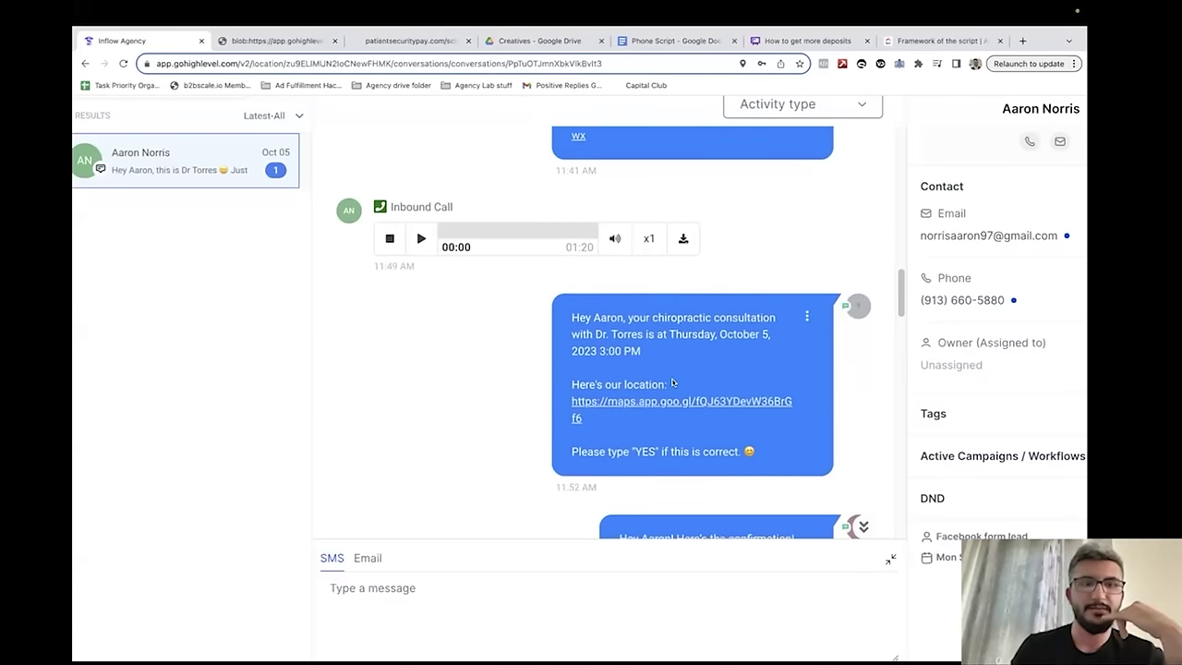
{"action": "scroll", "coordinate": [661, 466], "scroll_direction": "down", "scroll_amount": 2}
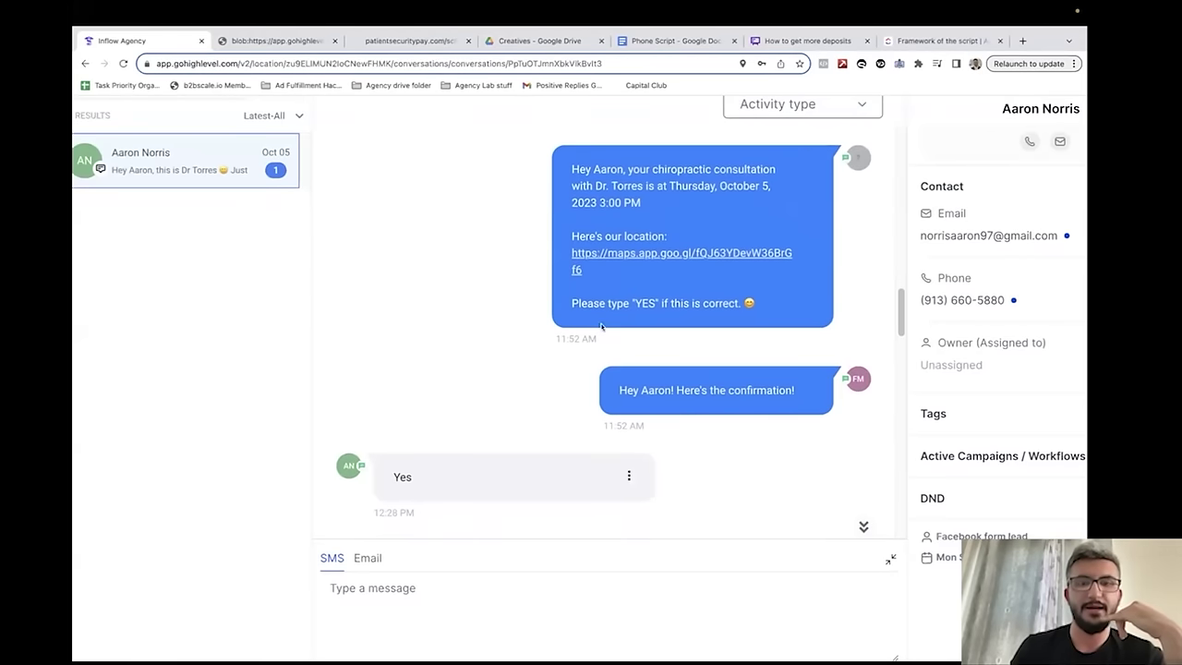
{"action": "scroll", "coordinate": [572, 434], "scroll_direction": "down", "scroll_amount": 1}
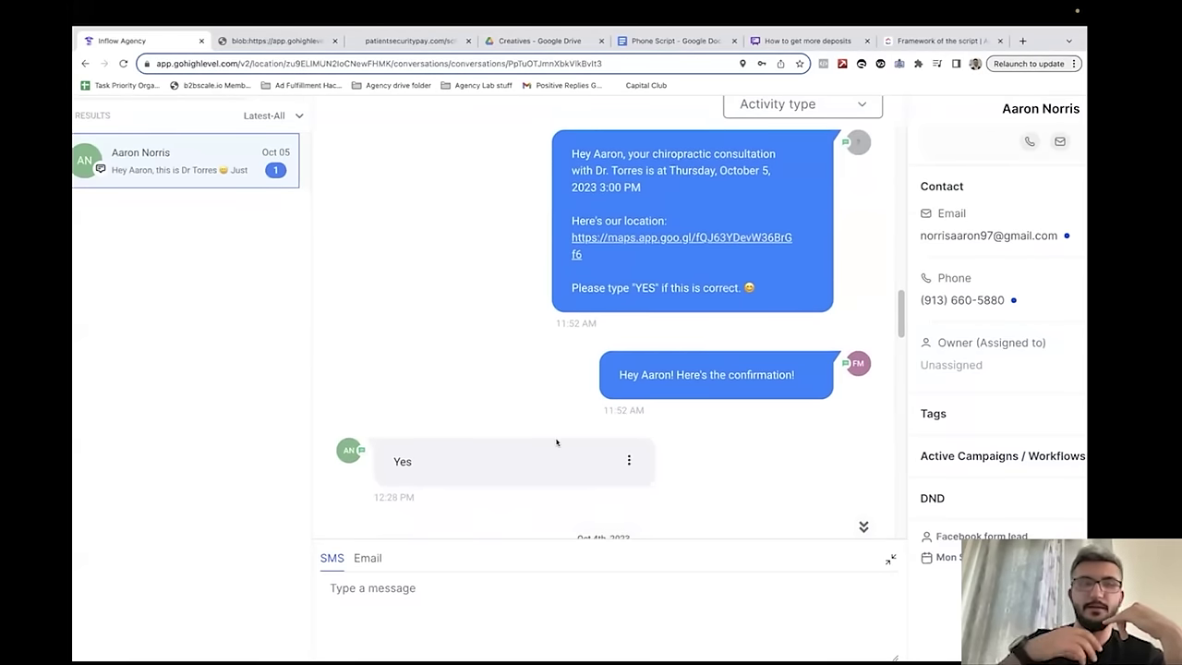
{"action": "scroll", "coordinate": [806, 454], "scroll_direction": "down", "scroll_amount": 4}
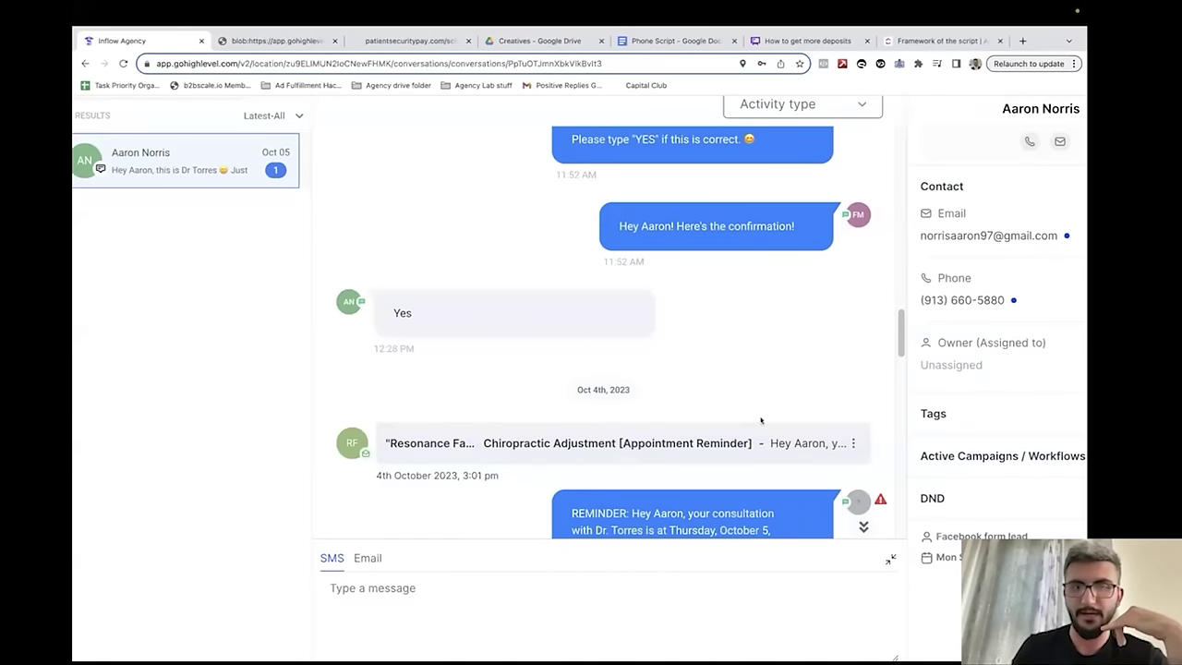
{"action": "scroll", "coordinate": [428, 389], "scroll_direction": "up", "scroll_amount": 2}
{"action": "left_click_drag", "start_coordinate": [418, 401], "coordinate": [389, 399]}
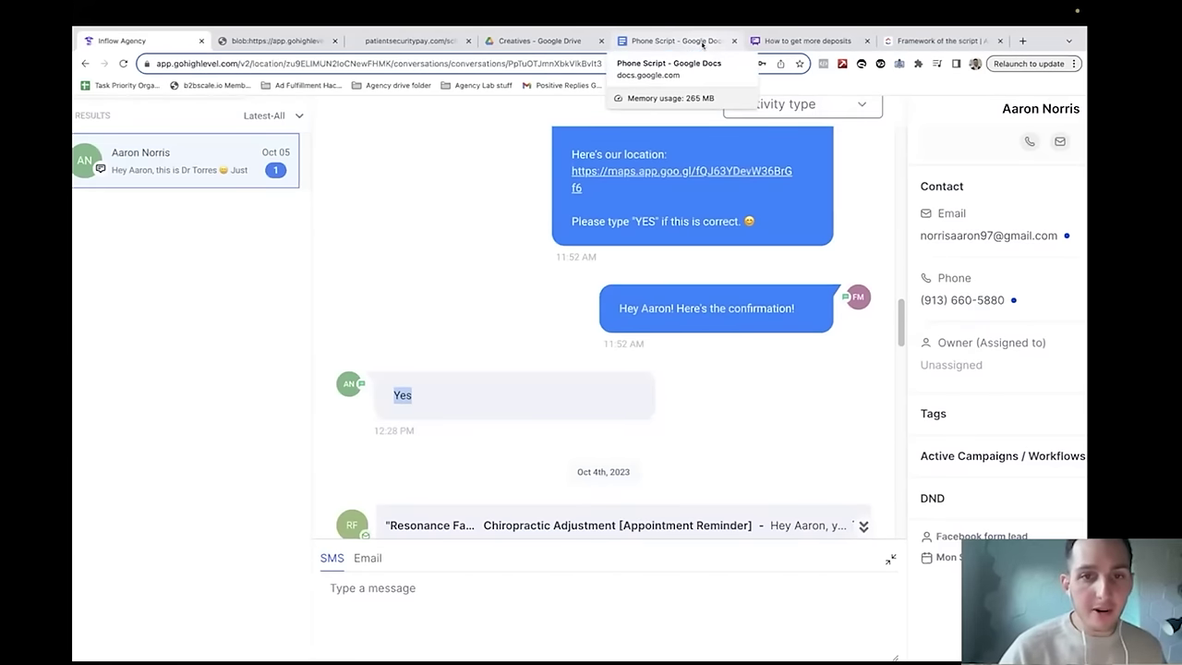
Step: Bring up the Phone Script Google Doc at its opening call lines
{"action": "left_click", "coordinate": [702, 43]}
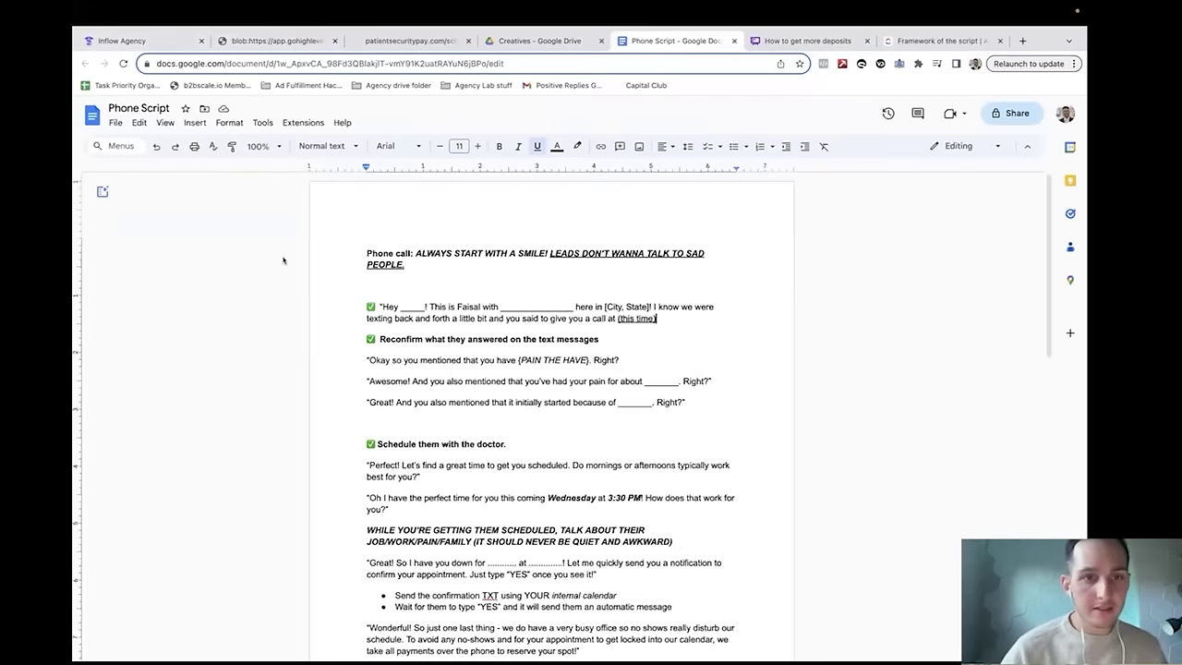
{"action": "scroll", "coordinate": [419, 301], "scroll_direction": "down", "scroll_amount": 1}
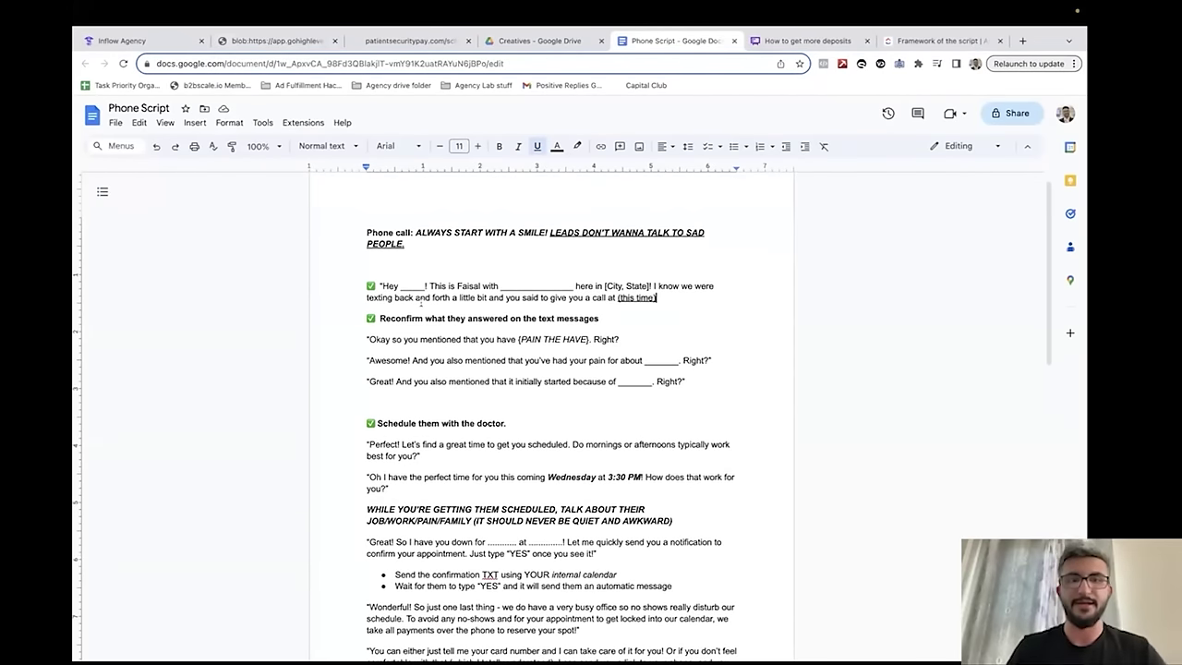
{"action": "scroll", "coordinate": [420, 301], "scroll_direction": "up", "scroll_amount": 5}
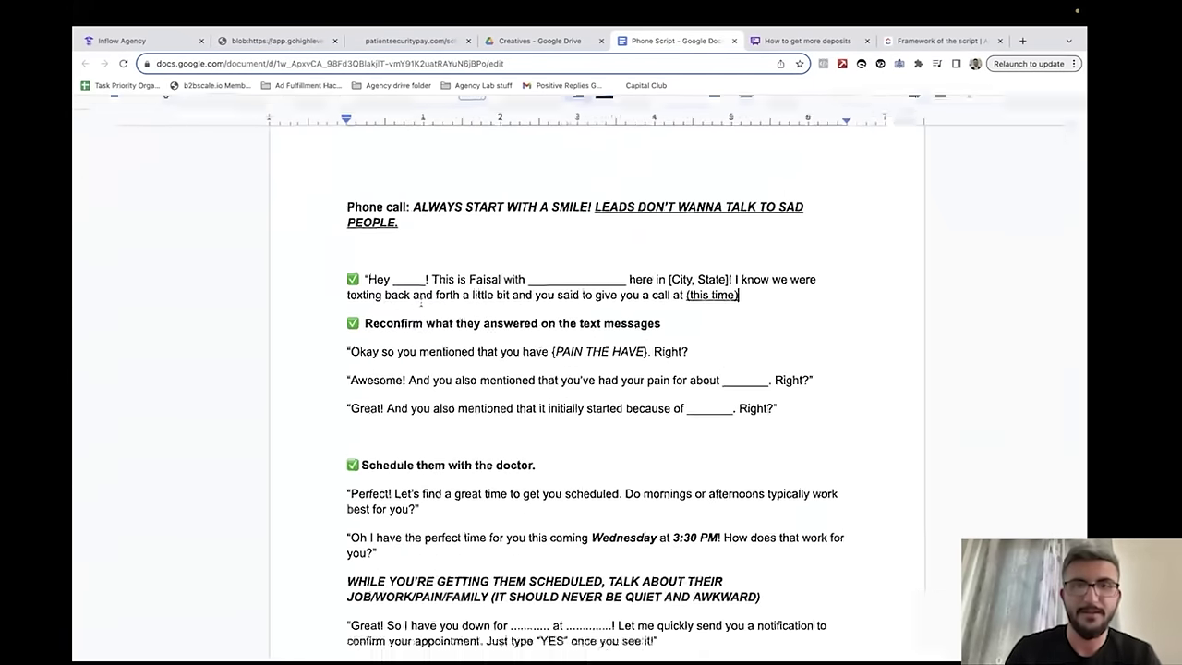
{"action": "scroll", "coordinate": [420, 301], "scroll_direction": "up", "scroll_amount": 4}
Step: Type '- F– The Script' after 'SAD PEOPLE.' in the Phone call heading
{"action": "left_click", "coordinate": [418, 188]}
{"action": "type", "text": "-"}
{"action": "scroll", "coordinate": [410, 227], "scroll_direction": "right", "scroll_amount": 2}
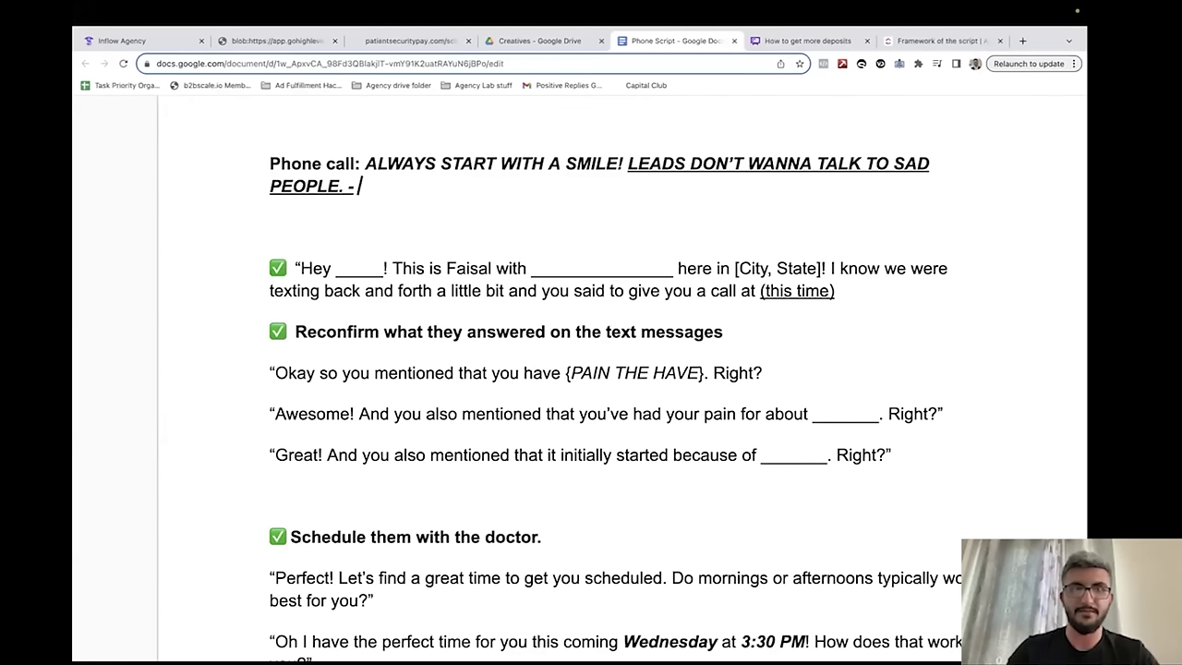
{"action": "type", "text": "FTS"}
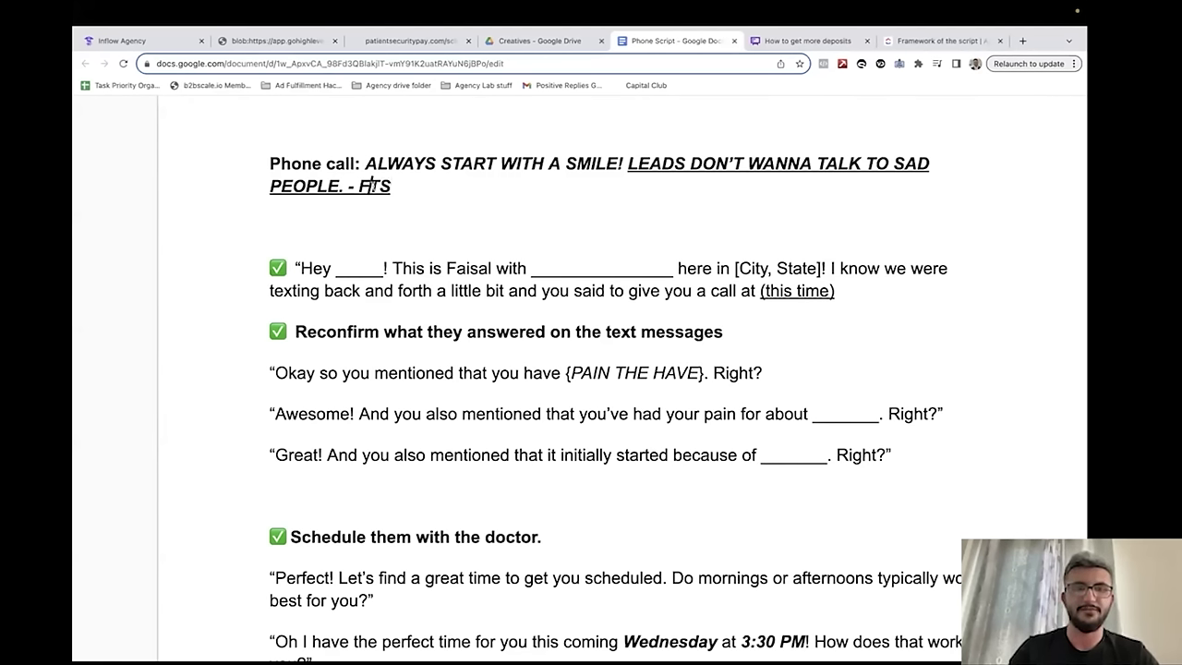
{"action": "left_click", "coordinate": [372, 185]}
{"action": "type", "text": "–"}
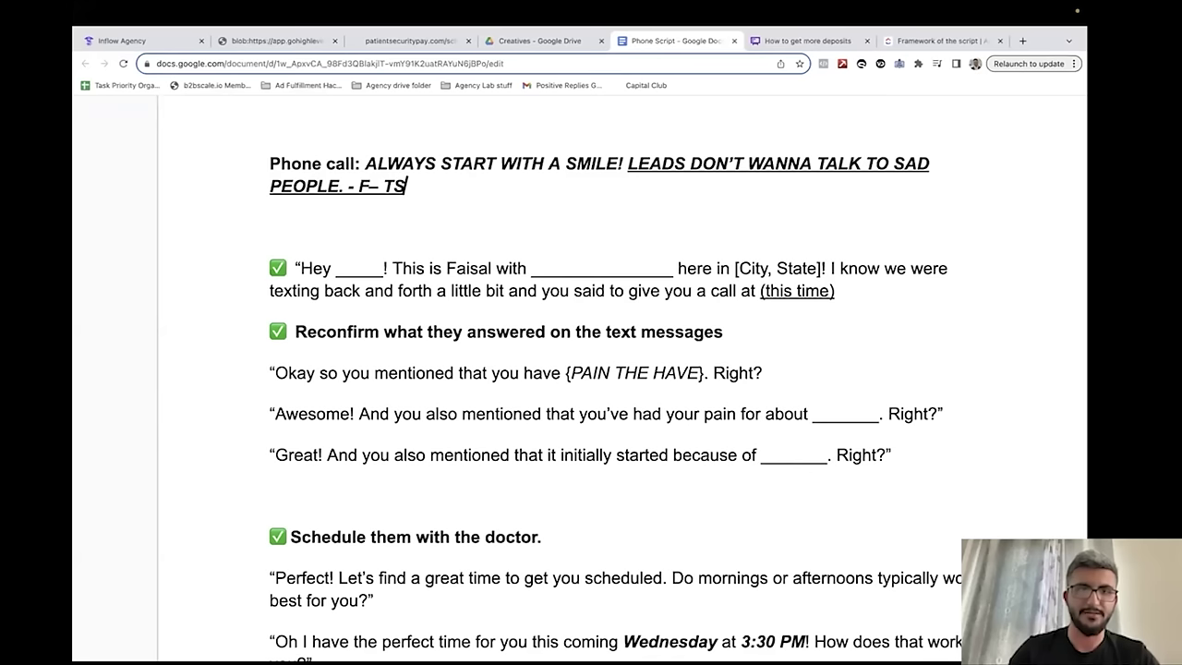
{"action": "key", "text": "Right"}
{"action": "type", "text": "he S"}
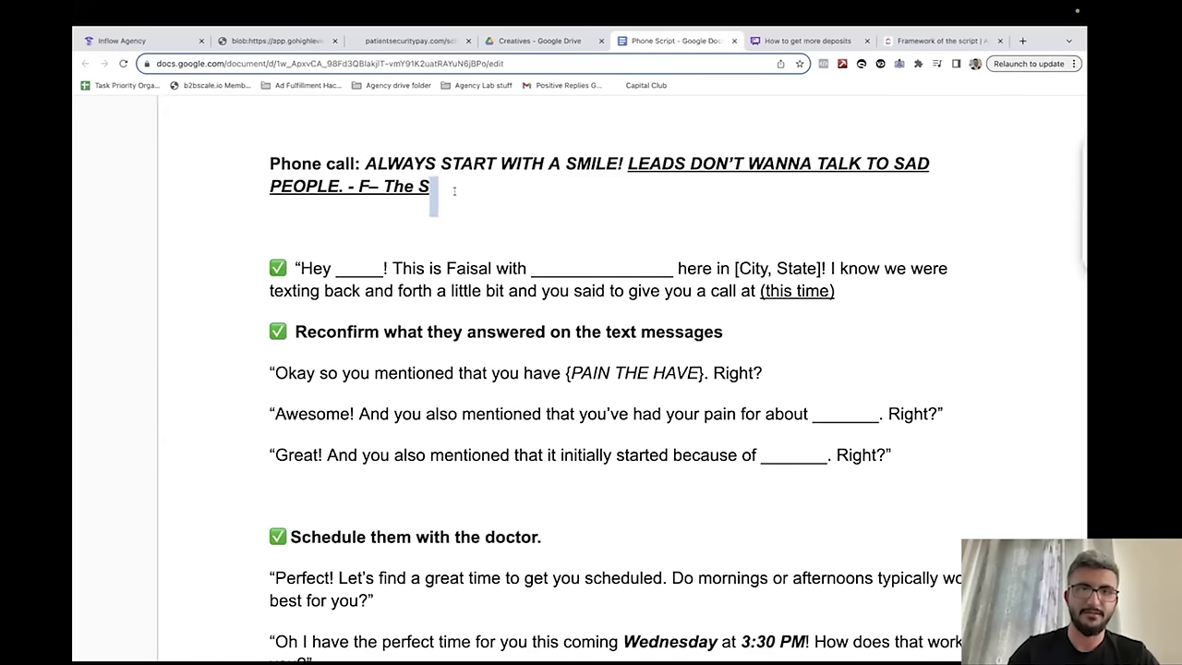
{"action": "type", "text": "crcipt."}
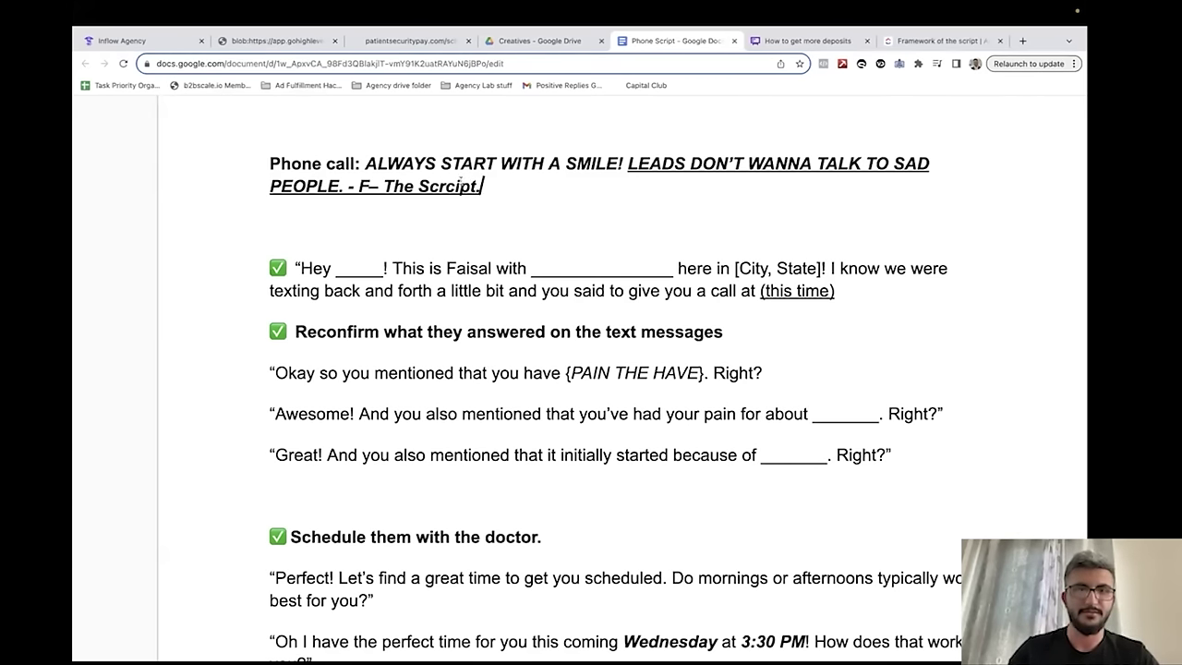
Step: Correct the misspelling to 'Script' from spelling suggestions and end the heading with a period
{"action": "right_click", "coordinate": [463, 186]}
{"action": "left_click", "coordinate": [507, 249]}
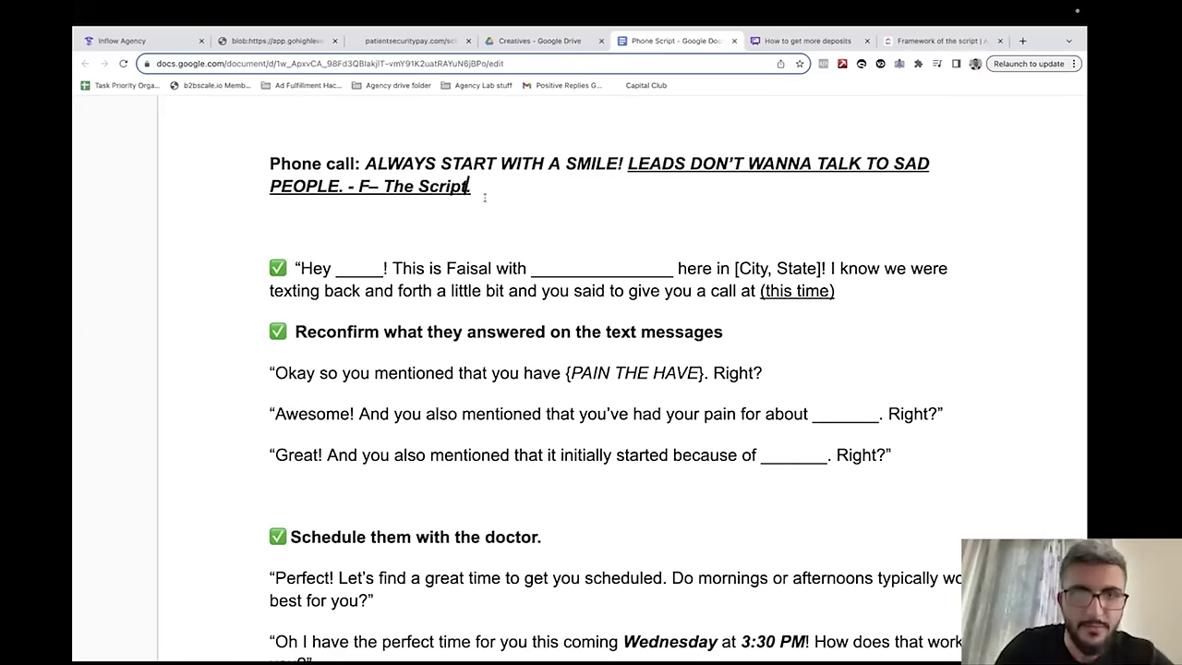
{"action": "type", "text": "."}
{"action": "left_click_drag", "start_coordinate": [478, 186], "coordinate": [358, 187]}
{"action": "left_click", "coordinate": [394, 291]}
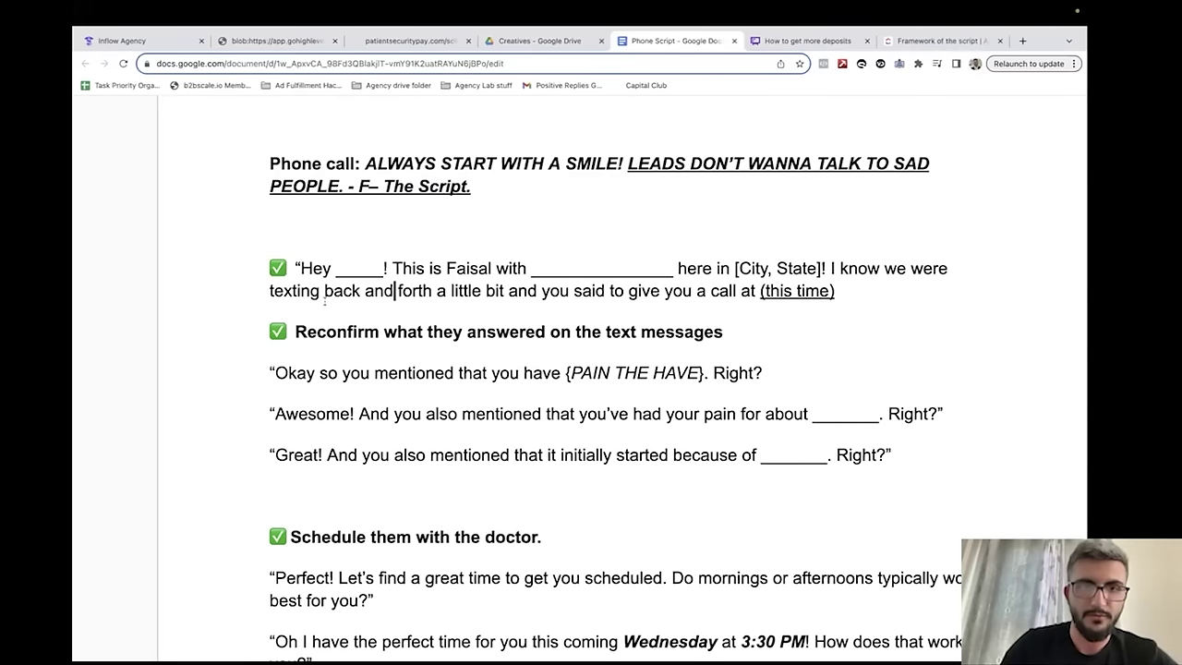
Step: Review the script down to the post-call thank-you messages that remove buyer's remorse
{"action": "scroll", "coordinate": [332, 300], "scroll_direction": "down", "scroll_amount": 10}
{"action": "scroll", "coordinate": [325, 305], "scroll_direction": "down", "scroll_amount": 7}
{"action": "scroll", "coordinate": [325, 300], "scroll_direction": "down", "scroll_amount": 1}
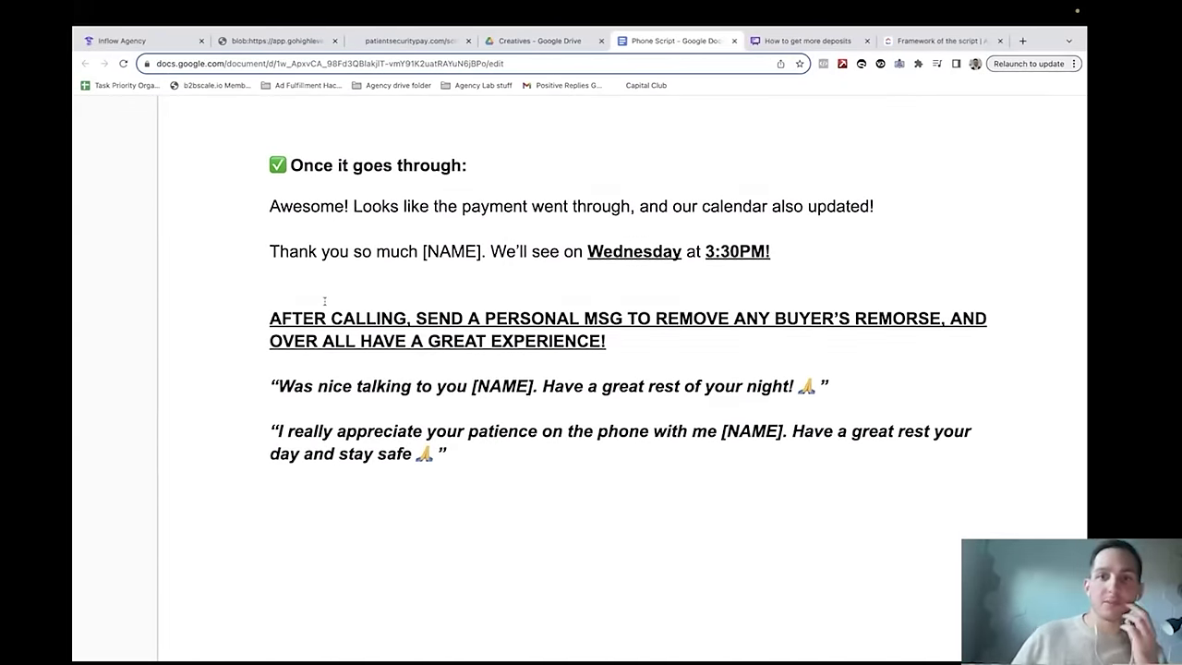
{"action": "scroll", "coordinate": [324, 300], "scroll_direction": "up", "scroll_amount": 15}
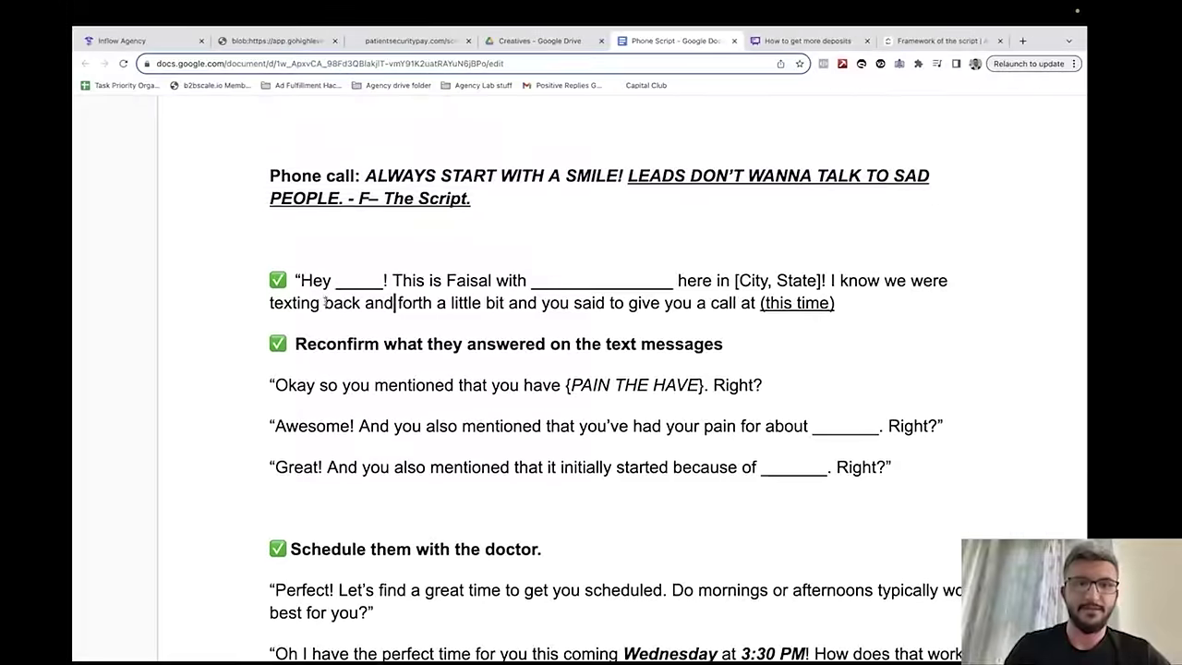
{"action": "scroll", "coordinate": [325, 303], "scroll_direction": "down", "scroll_amount": 1}
{"action": "left_click_drag", "start_coordinate": [473, 170], "coordinate": [358, 172]}
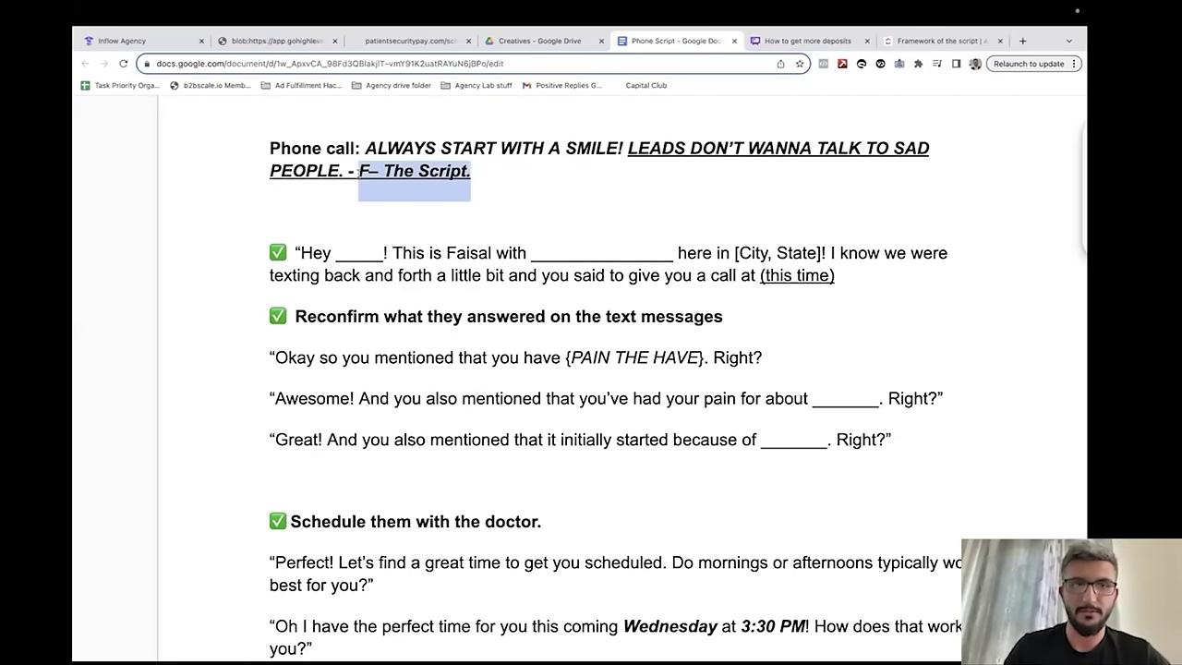
{"action": "left_click", "coordinate": [960, 41]}
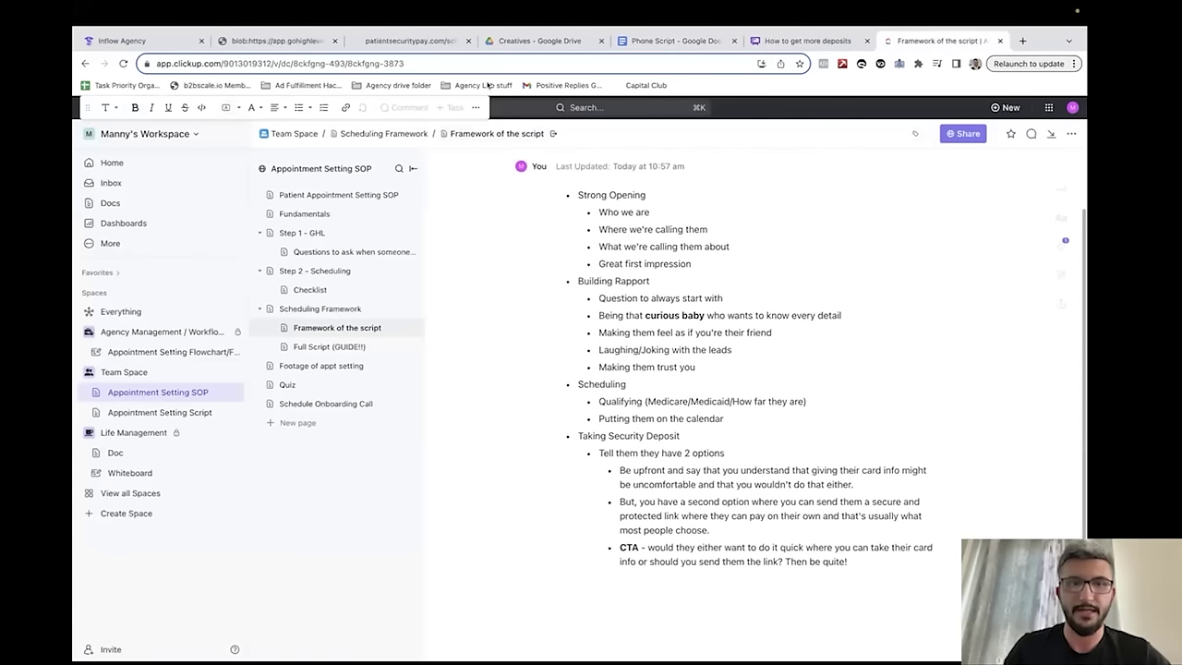
Step: Glance at the Phone Script doc, then return to ClickUp's Framework of the script page
{"action": "left_click", "coordinate": [698, 40]}
{"action": "scroll", "coordinate": [586, 422], "scroll_direction": "down", "scroll_amount": 15}
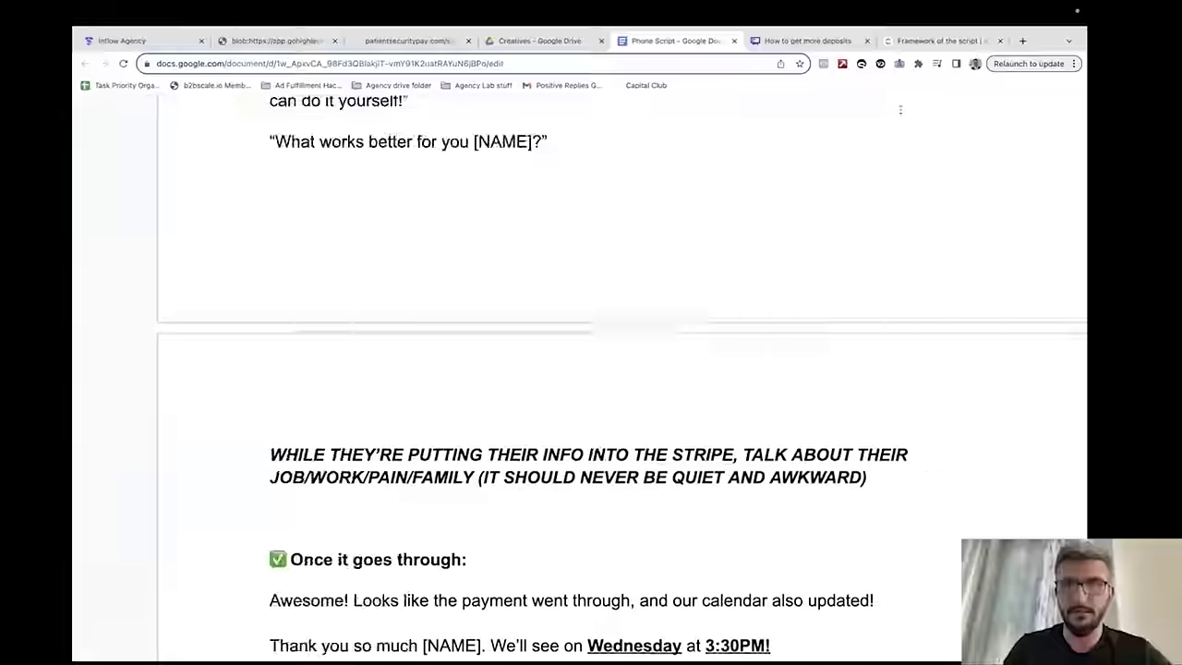
{"action": "scroll", "coordinate": [804, 201], "scroll_direction": "up", "scroll_amount": 11}
{"action": "left_click", "coordinate": [942, 41]}
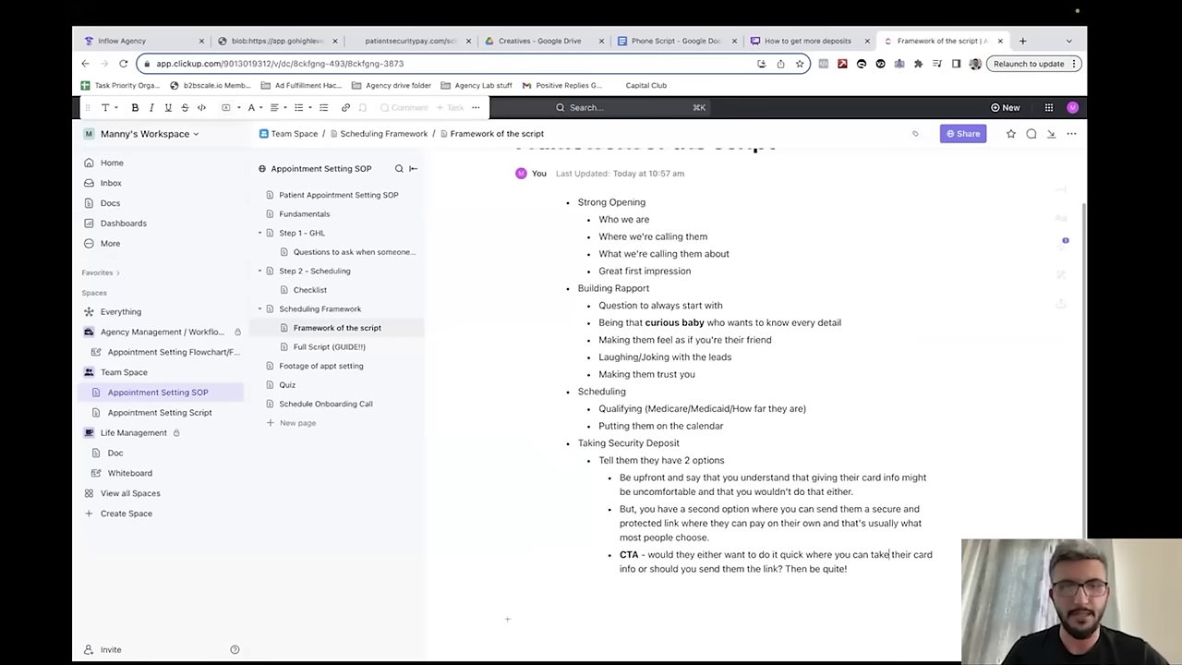
Step: Highlight the phrase 'curious baby' in the framework, zoom out, and return to the Phone Script's scheduling lines
{"action": "mouse_move", "coordinate": [508, 662]}
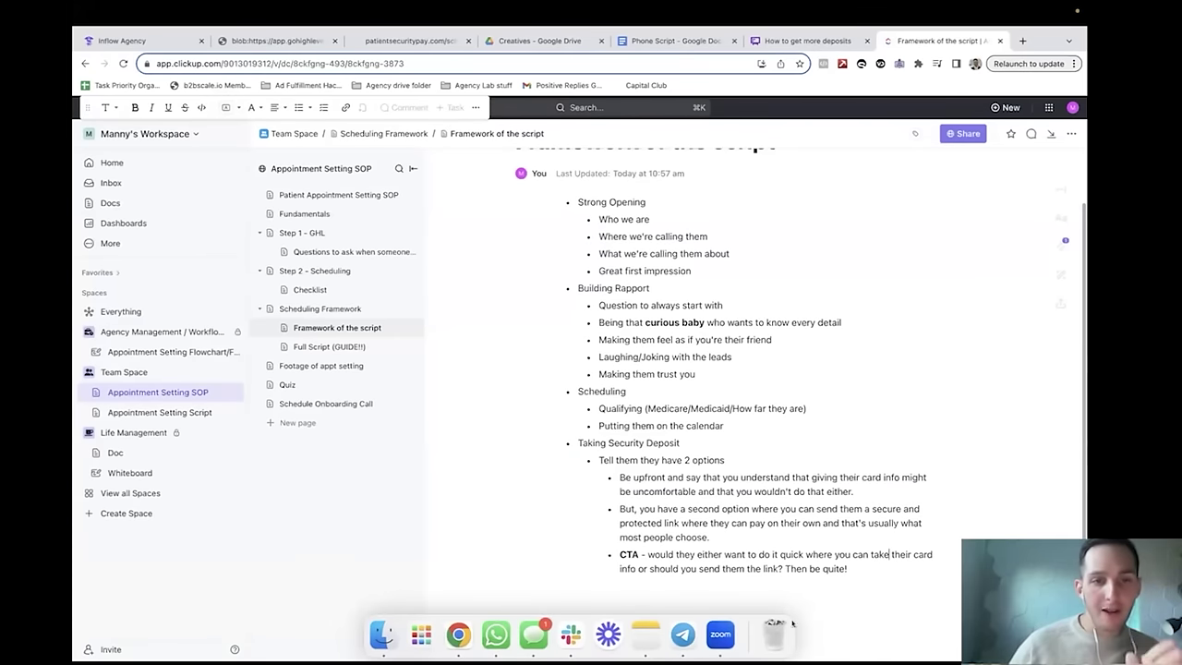
{"action": "scroll", "coordinate": [712, 379], "scroll_direction": "up", "scroll_amount": 1}
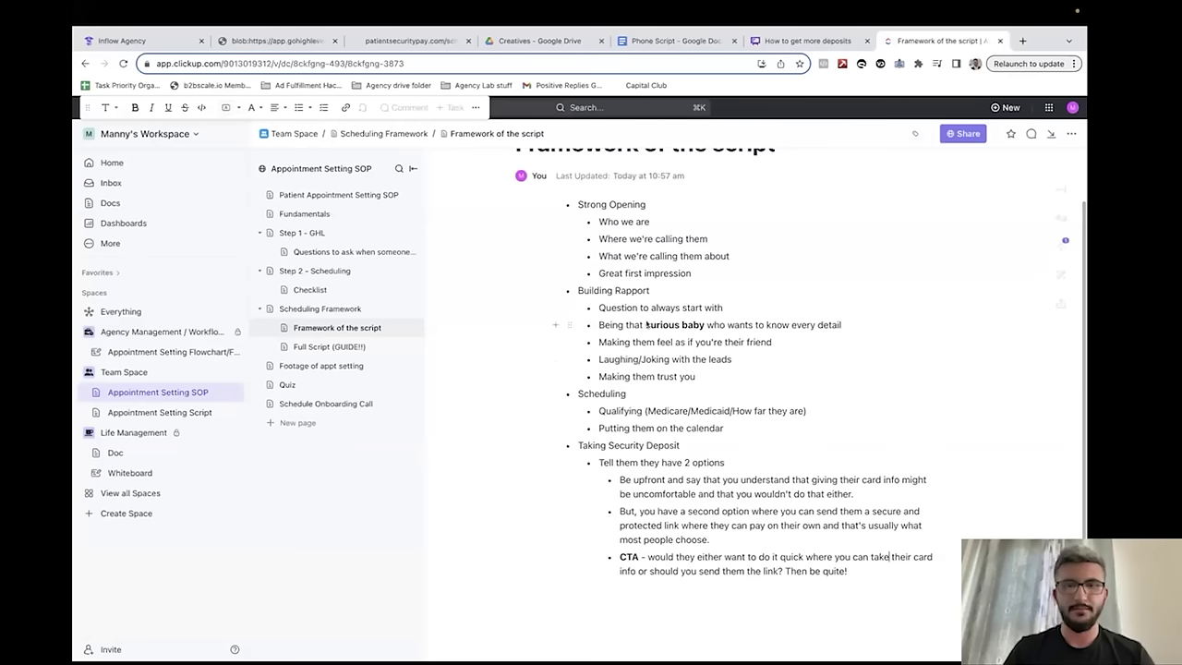
{"action": "left_click_drag", "start_coordinate": [645, 325], "coordinate": [713, 325]}
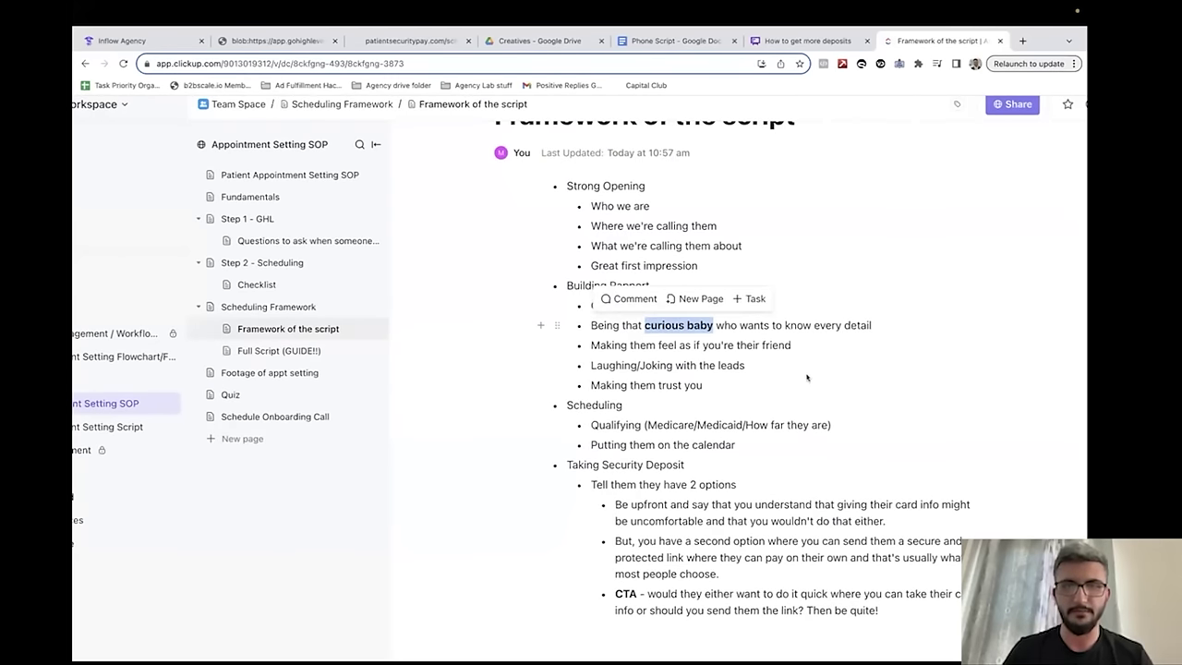
{"action": "left_click", "coordinate": [669, 366]}
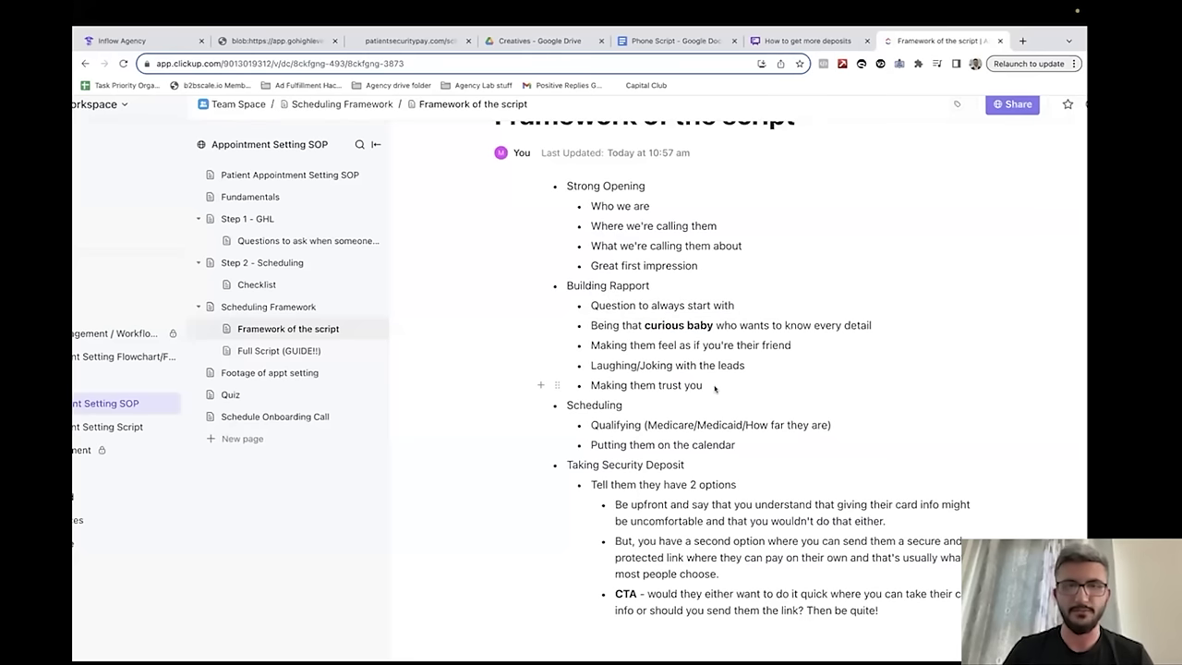
{"action": "key", "text": "ctrl+minus"}
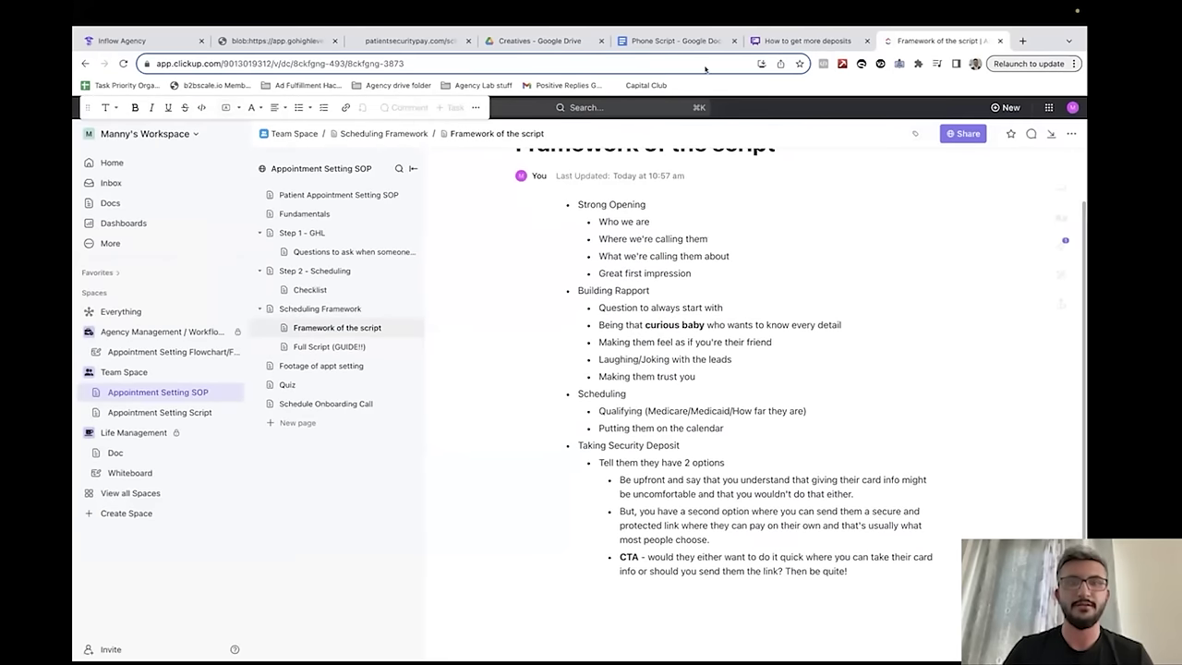
{"action": "left_click", "coordinate": [673, 40]}
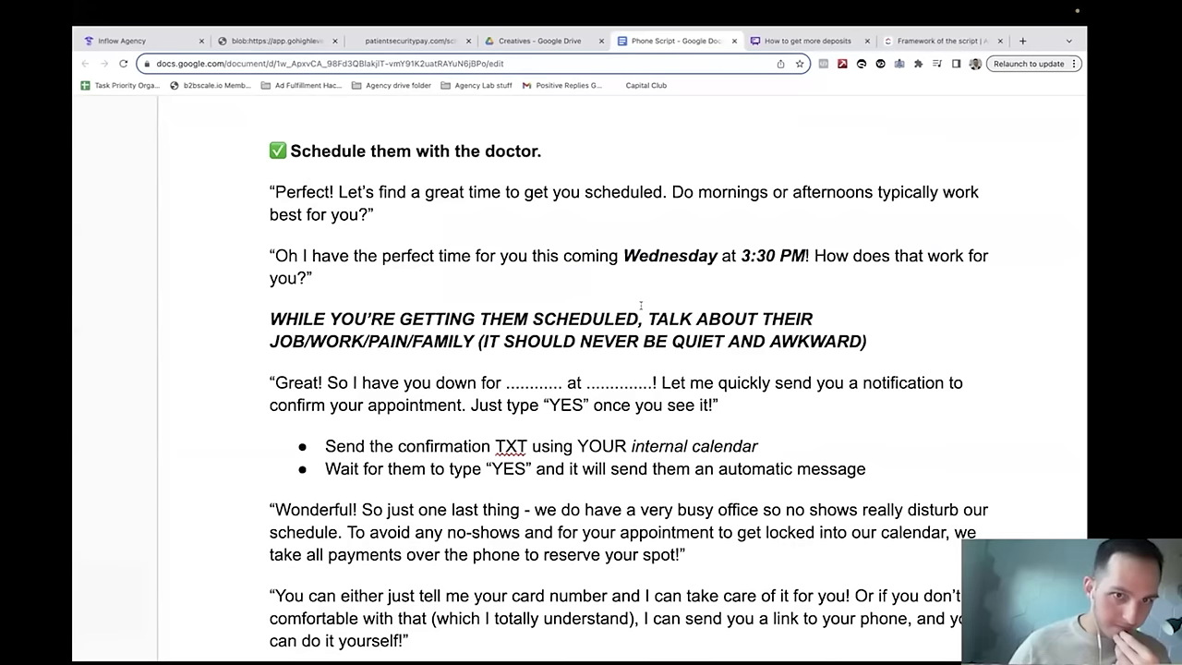
Step: Scroll the Phone Script, then return to ClickUp's outline of opening, rapport, scheduling and deposit
{"action": "scroll", "coordinate": [640, 305], "scroll_direction": "down", "scroll_amount": 1}
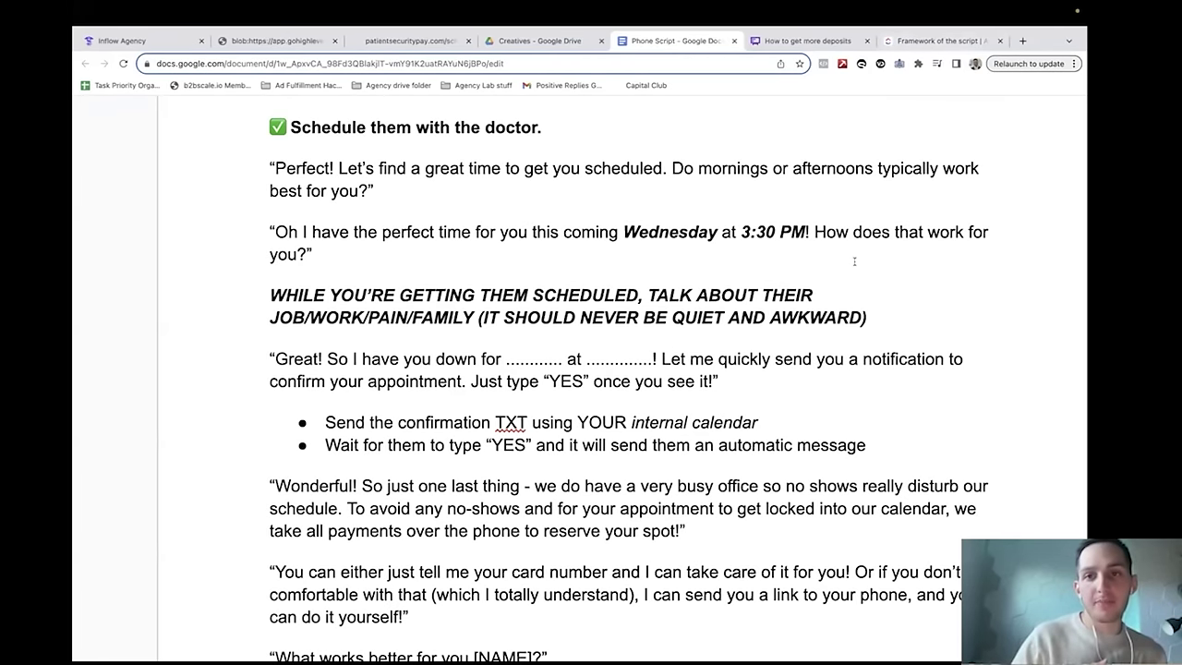
{"action": "scroll", "coordinate": [854, 261], "scroll_direction": "down", "scroll_amount": 3}
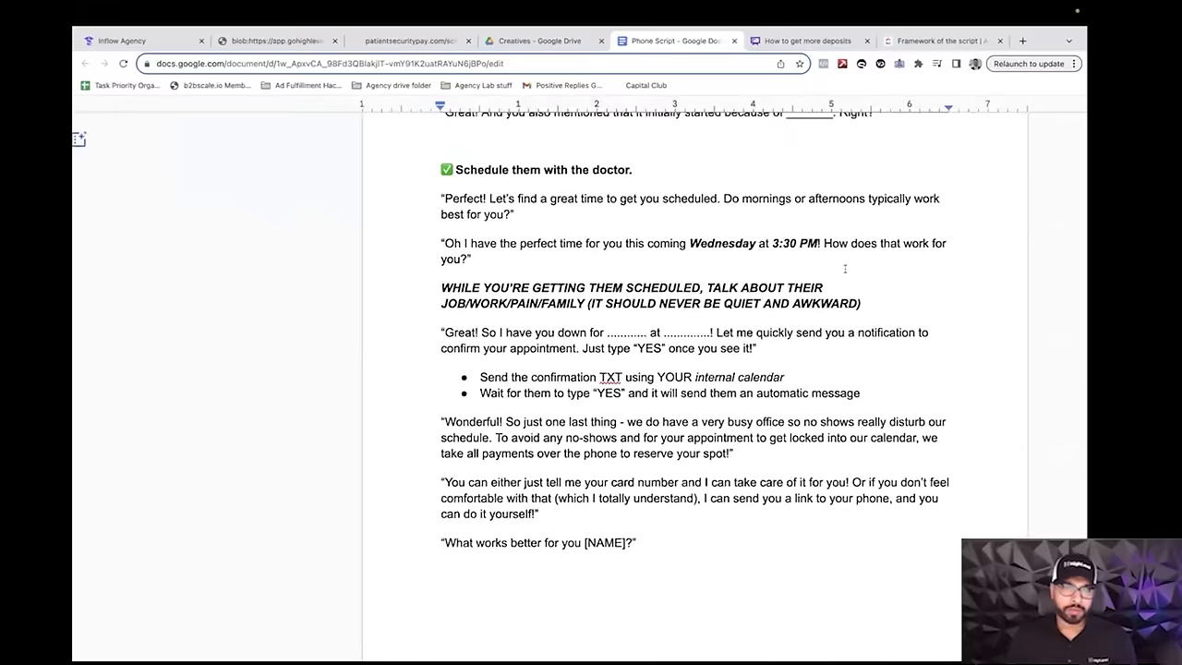
{"action": "scroll", "coordinate": [844, 269], "scroll_direction": "down", "scroll_amount": 3}
{"action": "scroll", "coordinate": [763, 188], "scroll_direction": "up", "scroll_amount": 10}
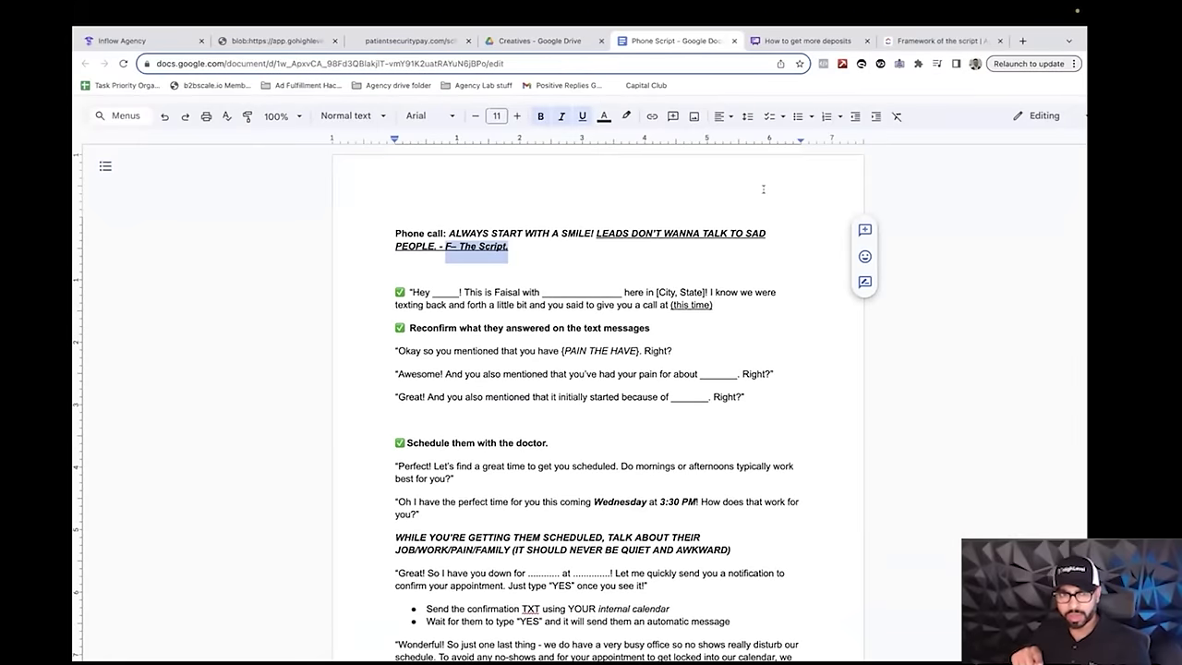
{"action": "left_click", "coordinate": [901, 40]}
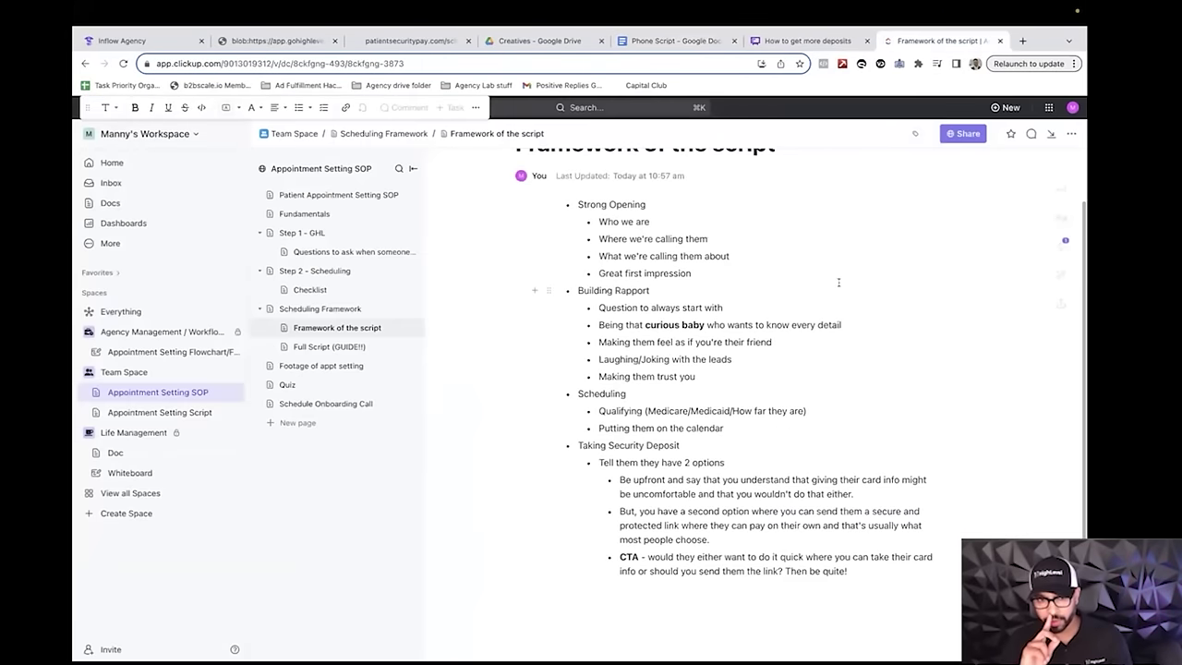
Step: Scroll the script outline, then bring up the $47 General Chiropractic Online Payment Form
{"action": "scroll", "coordinate": [761, 317], "scroll_direction": "up", "scroll_amount": 3}
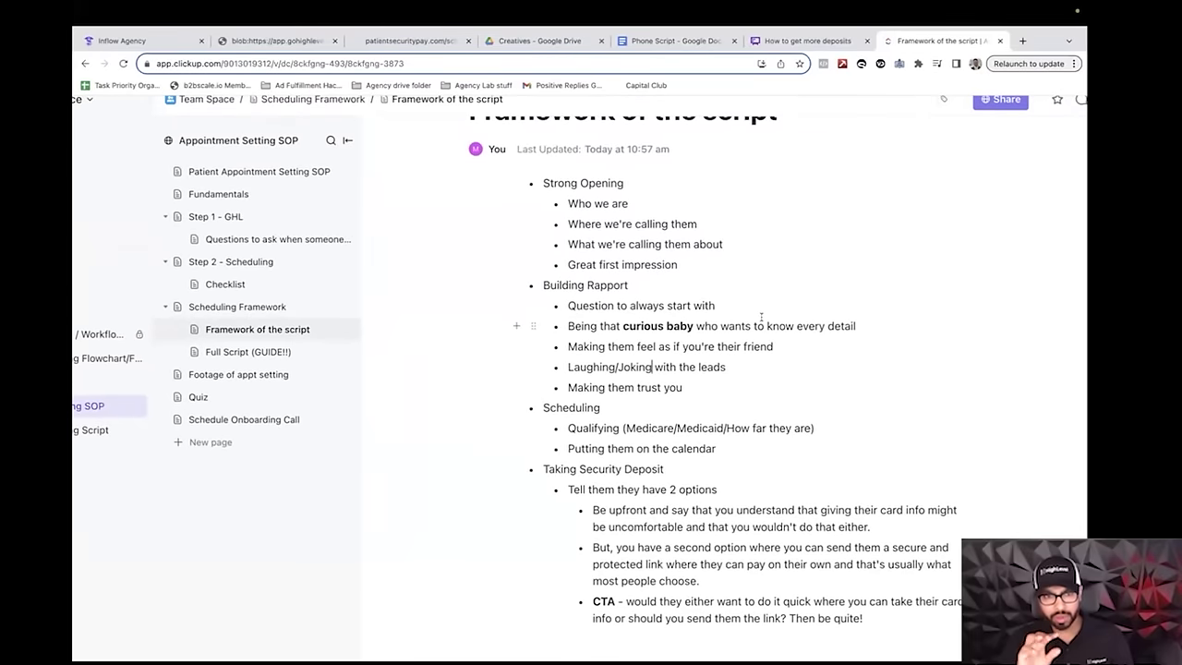
{"action": "scroll", "coordinate": [748, 314], "scroll_direction": "down", "scroll_amount": 1}
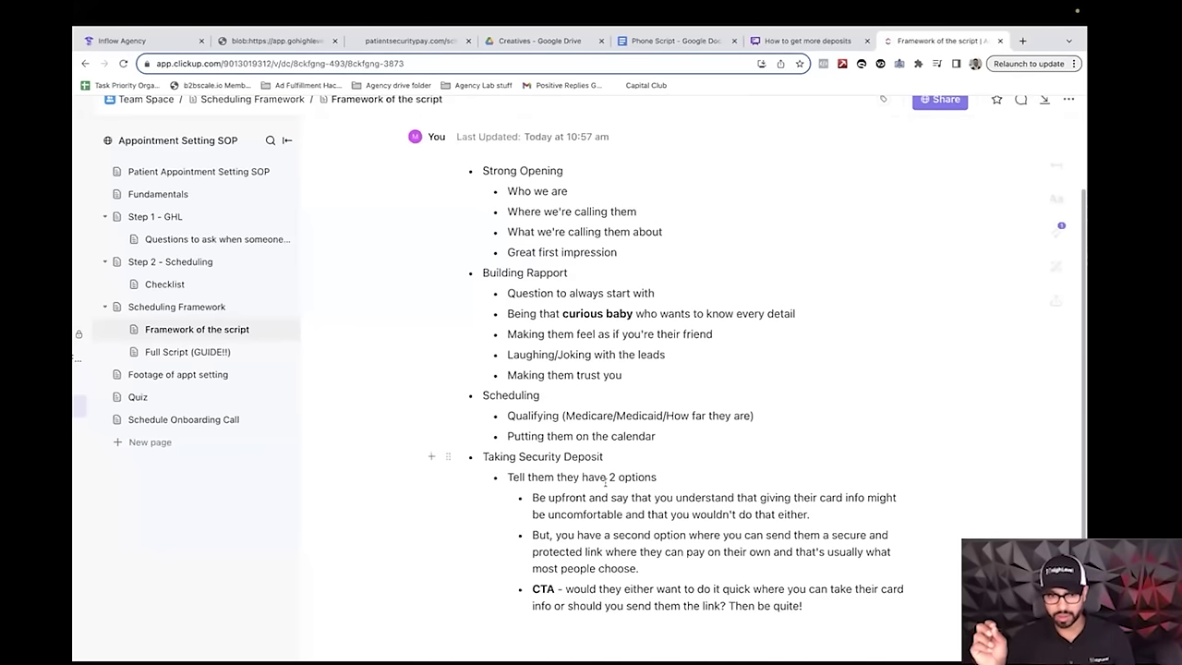
{"action": "scroll", "coordinate": [478, 372], "scroll_direction": "down", "scroll_amount": 1}
{"action": "scroll", "coordinate": [476, 351], "scroll_direction": "up", "scroll_amount": 1}
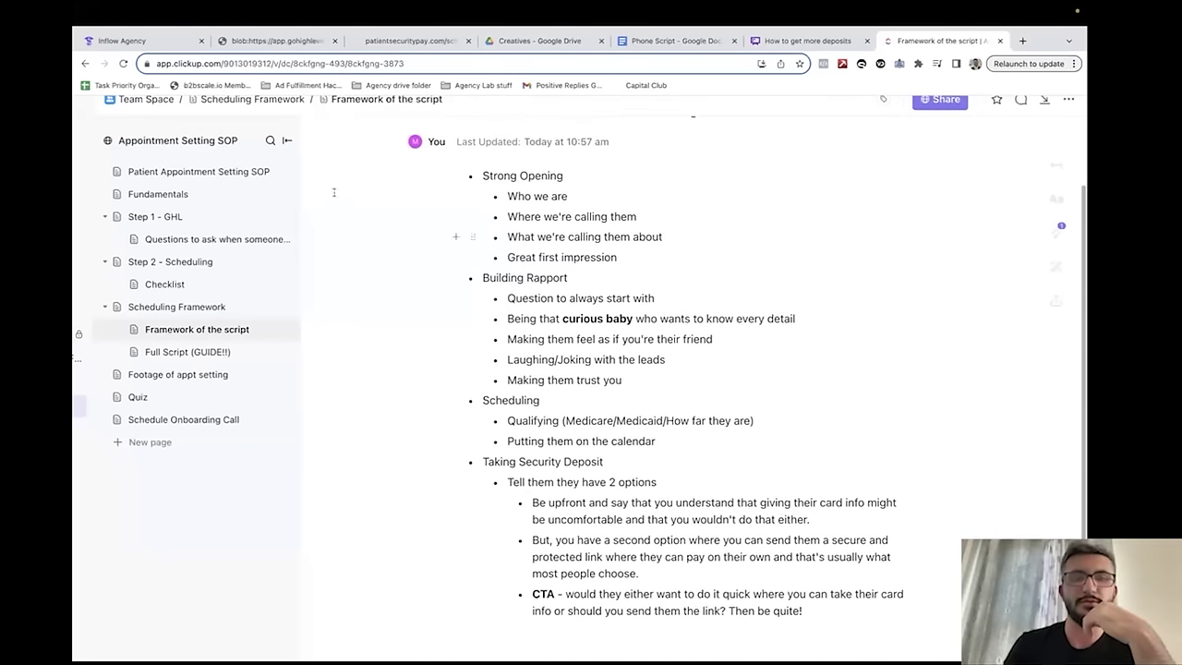
{"action": "left_click", "coordinate": [420, 41]}
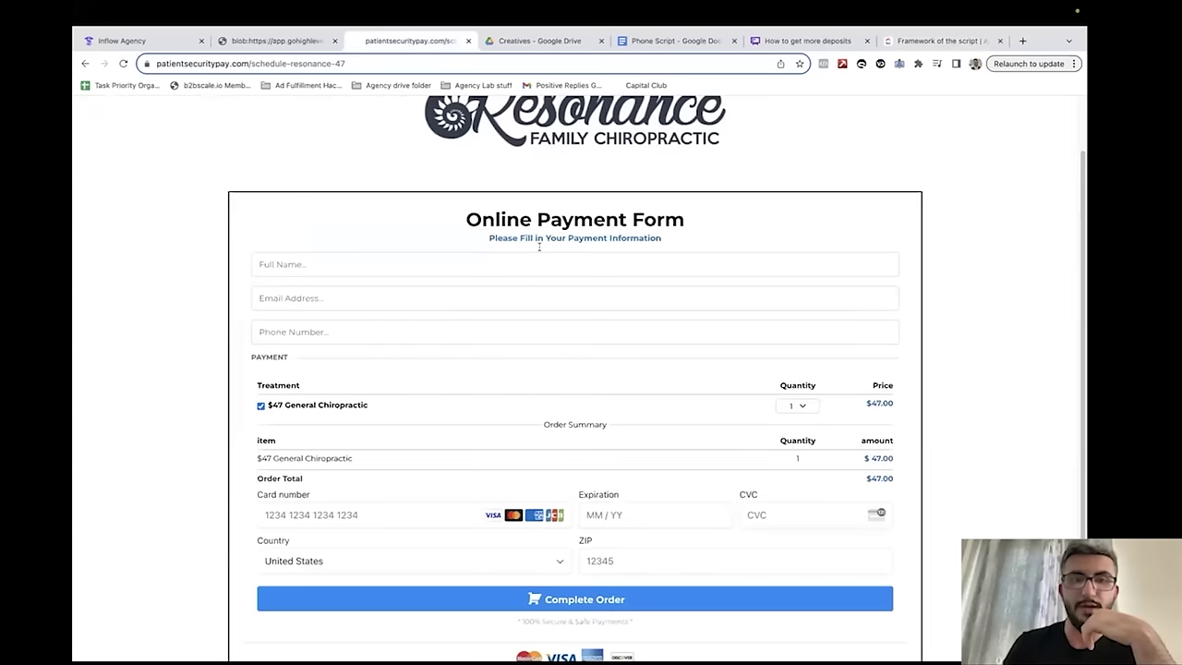
Step: Review the $47.00 Resonance payment form and point out the Card number field
{"action": "scroll", "coordinate": [541, 268], "scroll_direction": "up", "scroll_amount": 1}
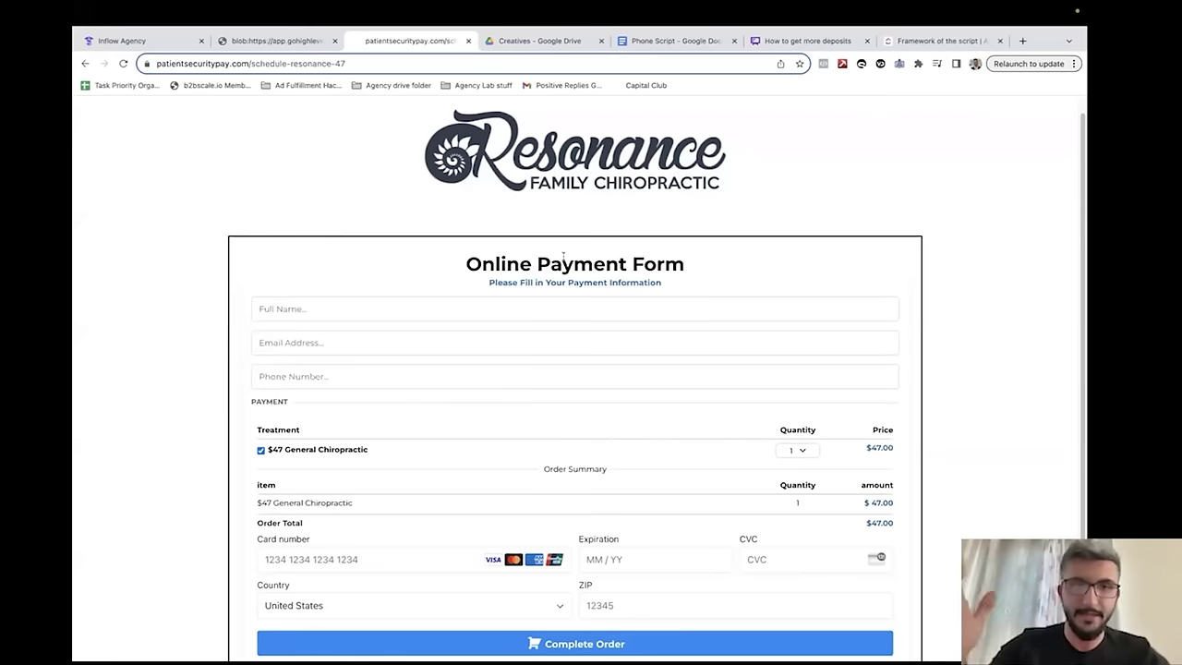
{"action": "scroll", "coordinate": [413, 276], "scroll_direction": "down", "scroll_amount": 1}
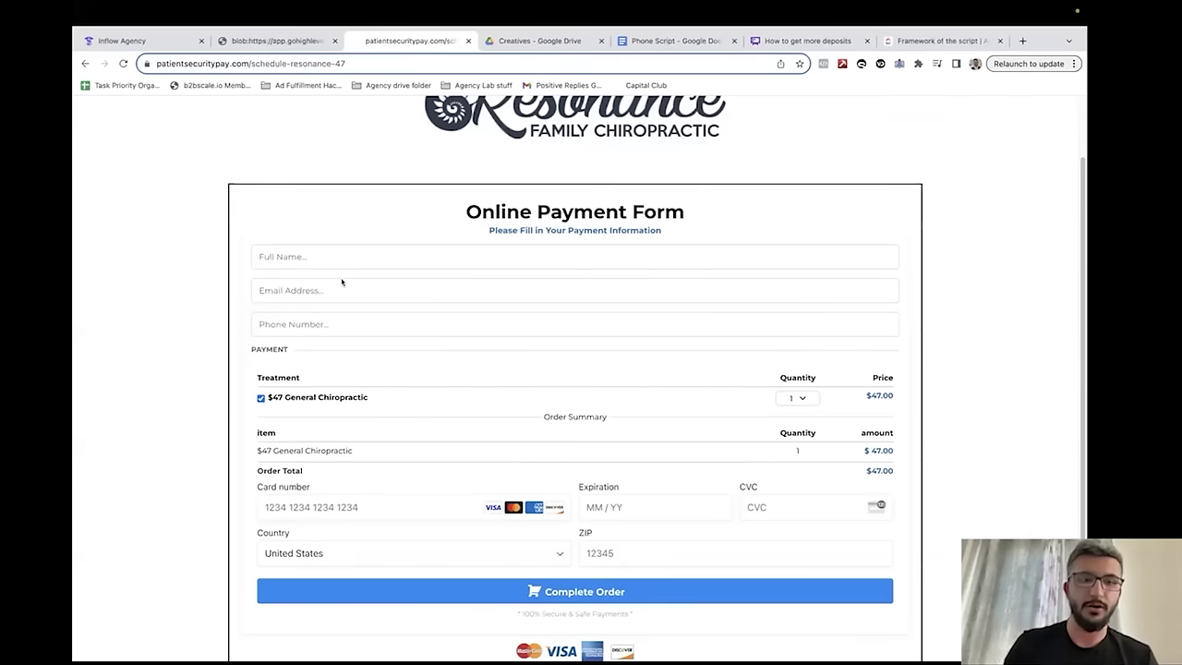
{"action": "left_click", "coordinate": [365, 510]}
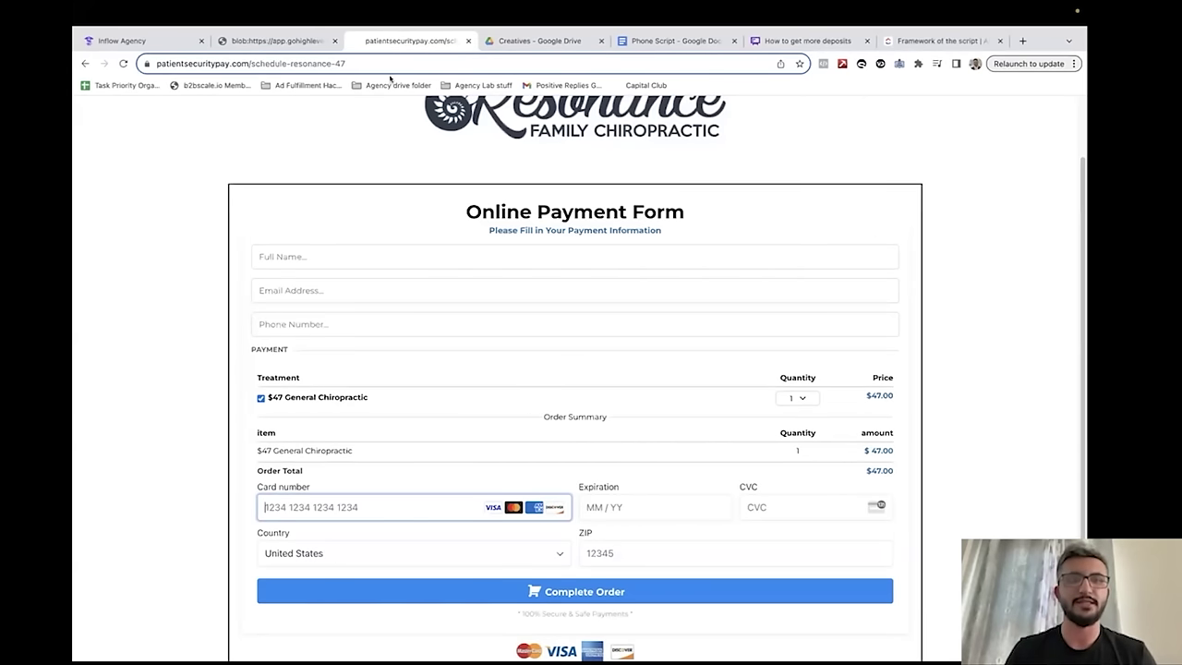
{"action": "scroll", "coordinate": [430, 163], "scroll_direction": "up", "scroll_amount": 2}
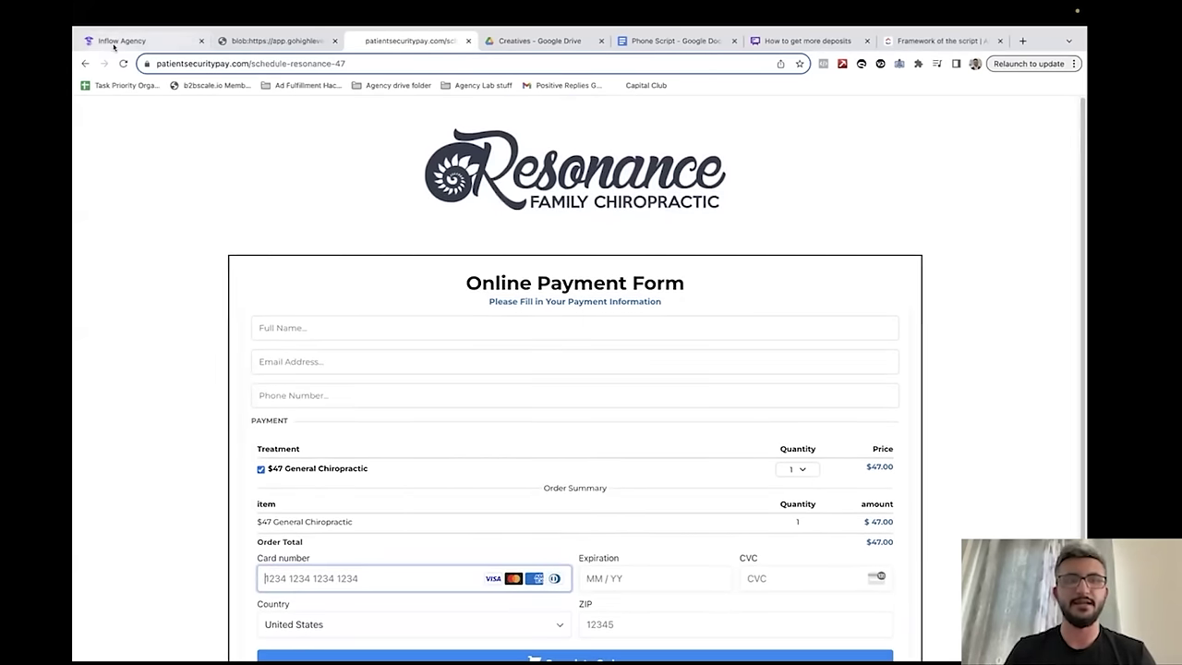
{"action": "left_click", "coordinate": [122, 40]}
{"action": "scroll", "coordinate": [677, 214], "scroll_direction": "up", "scroll_amount": 5}
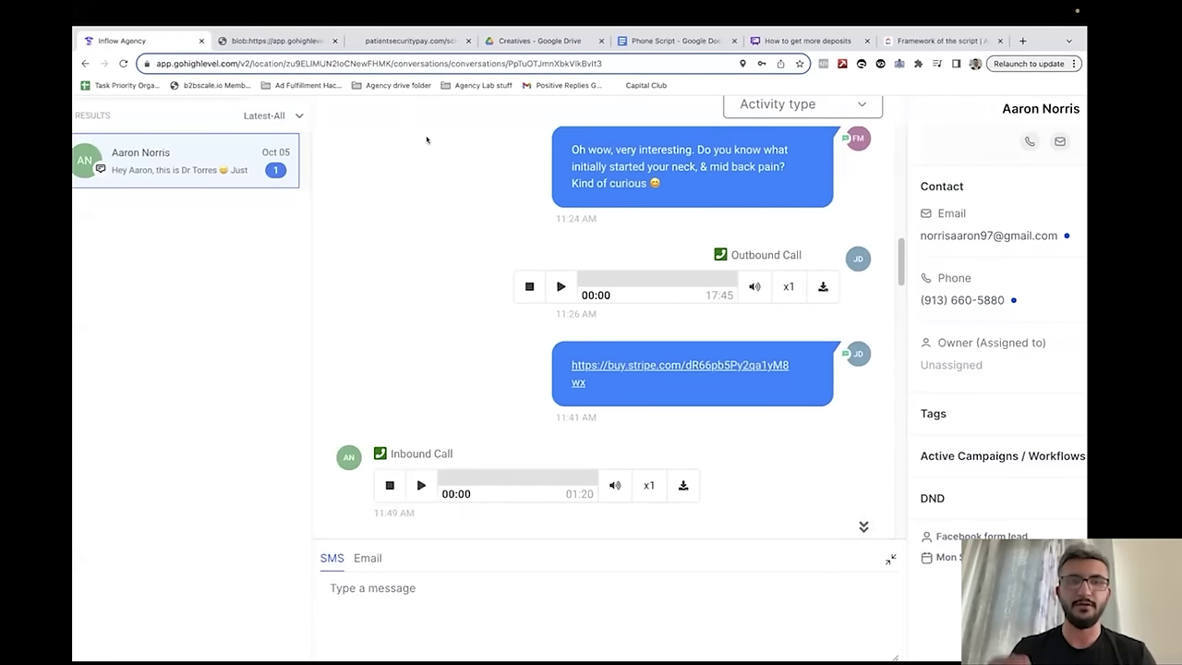
{"action": "left_click", "coordinate": [400, 41]}
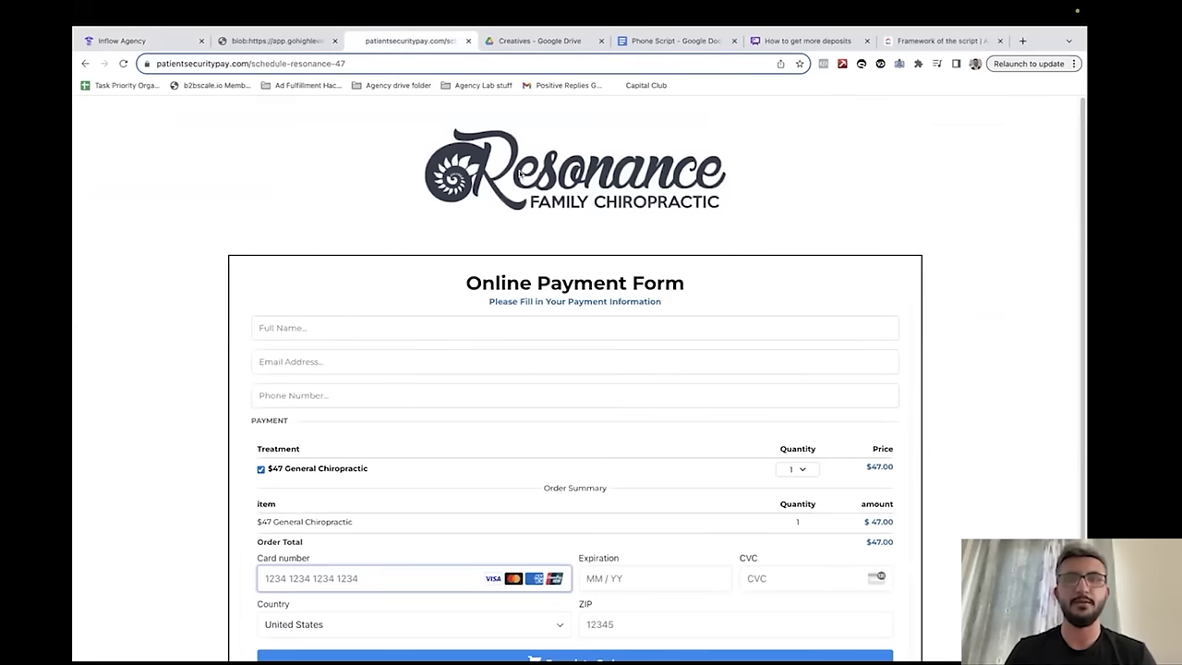
Step: Return to ClickUp's Framework of the script and highlight the five Building Rapport points
{"action": "scroll", "coordinate": [480, 220], "scroll_direction": "down", "scroll_amount": 2}
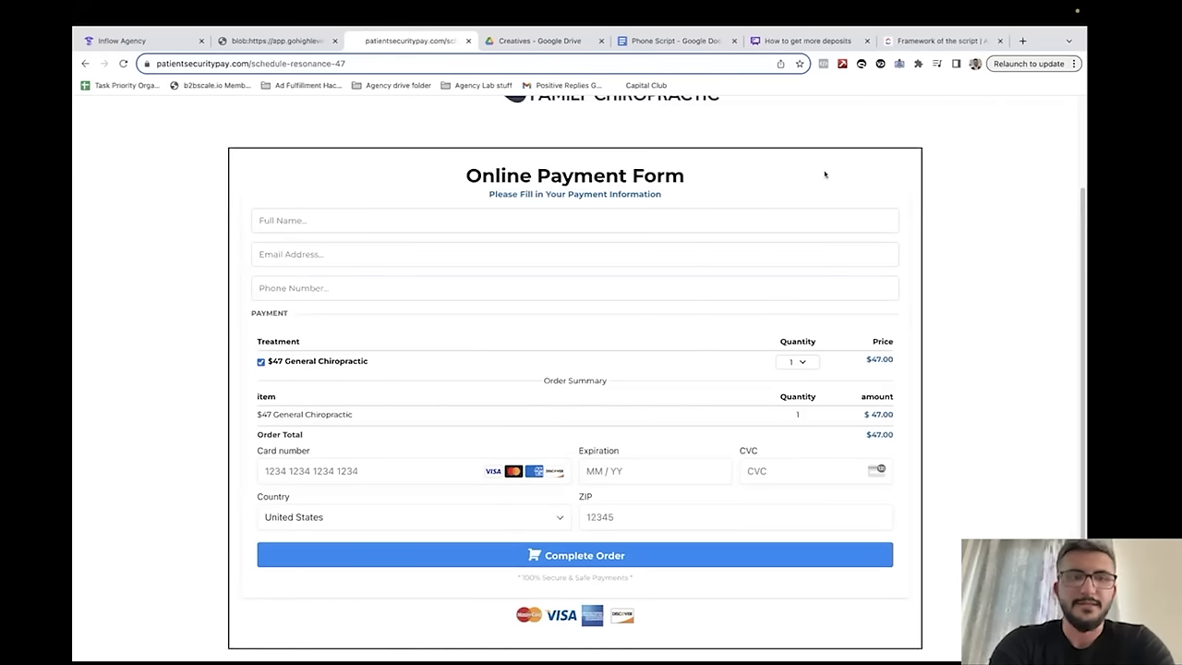
{"action": "scroll", "coordinate": [825, 175], "scroll_direction": "up", "scroll_amount": 2}
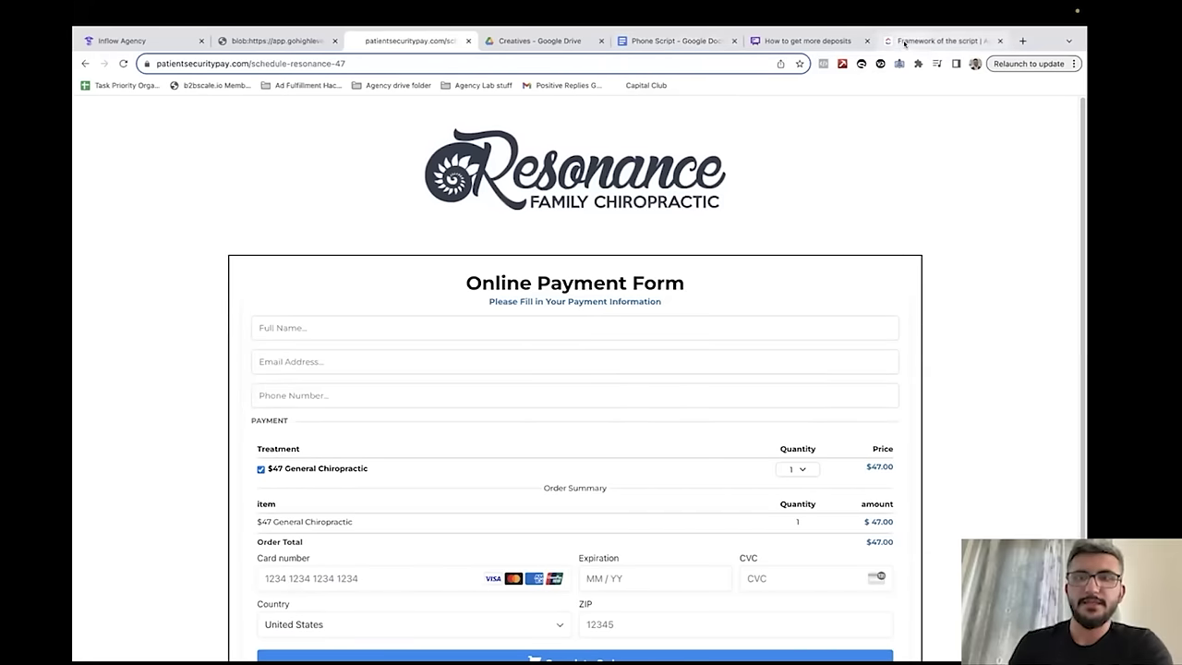
{"action": "left_click", "coordinate": [937, 40]}
{"action": "mouse_move", "coordinate": [623, 379]}
{"action": "left_mouse_down"}
{"action": "mouse_move", "coordinate": [481, 288]}
{"action": "mouse_move", "coordinate": [480, 276]}
{"action": "mouse_move", "coordinate": [666, 360]}
{"action": "mouse_move", "coordinate": [625, 379]}
{"action": "mouse_move", "coordinate": [457, 277]}
{"action": "mouse_move", "coordinate": [596, 338]}
{"action": "mouse_move", "coordinate": [627, 380]}
{"action": "left_mouse_up"}
{"action": "left_click", "coordinate": [481, 275]}
{"action": "left_click", "coordinate": [625, 380]}
{"action": "left_click", "coordinate": [479, 277]}
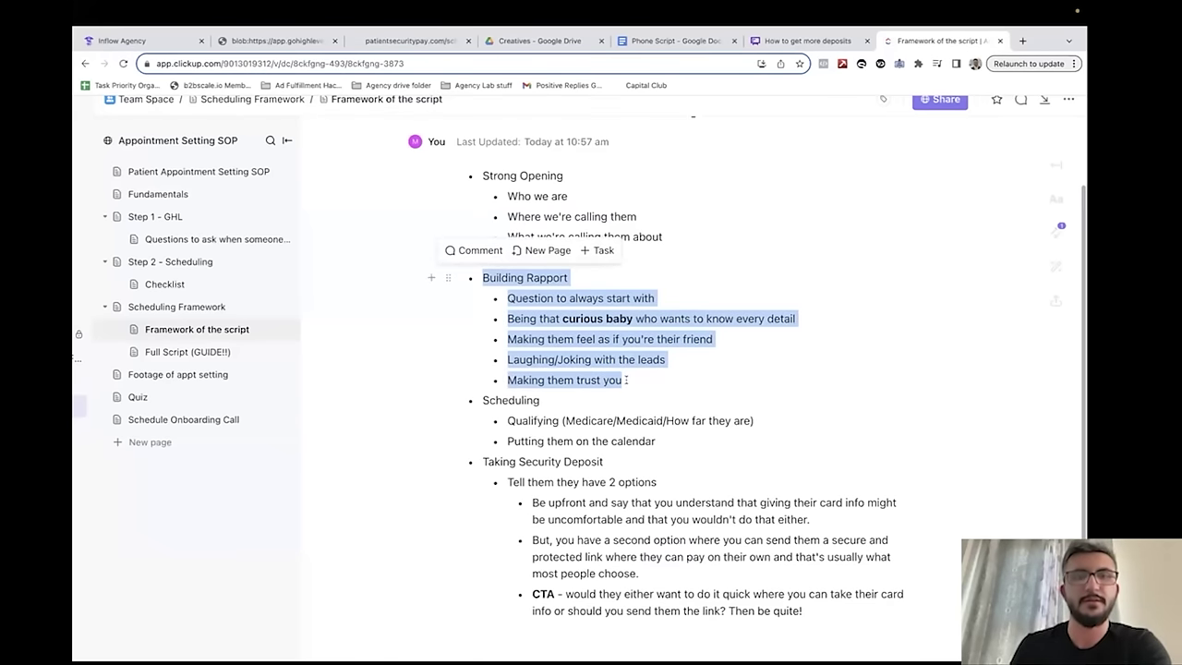
{"action": "left_click", "coordinate": [627, 380]}
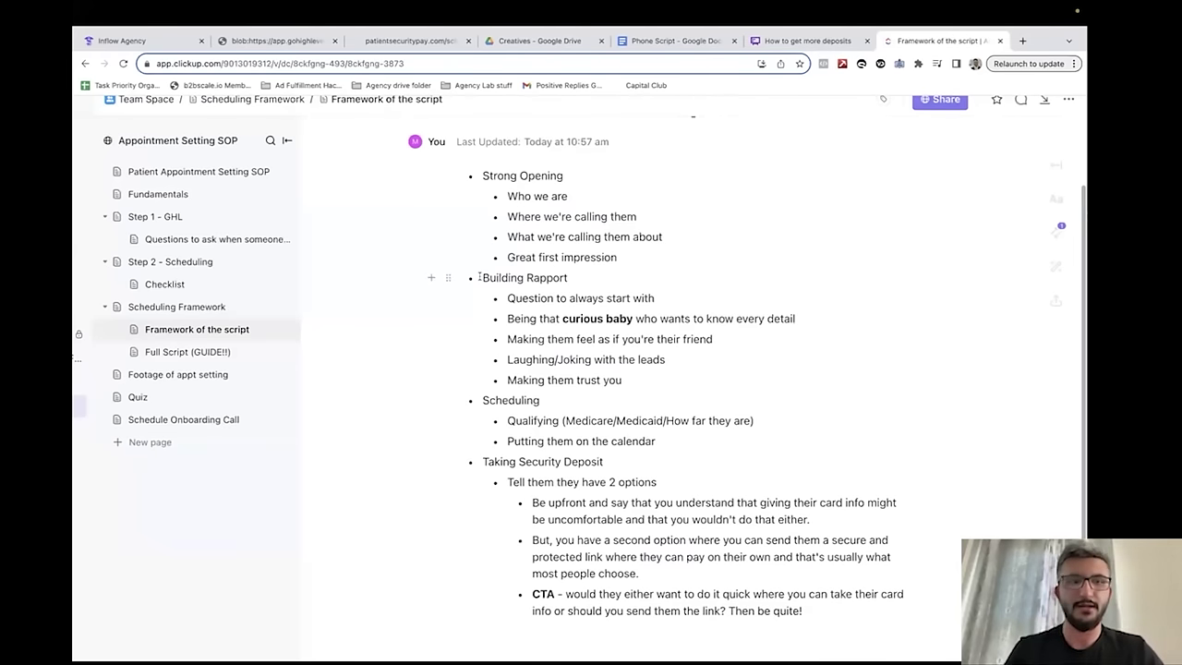
{"action": "left_click_drag", "start_coordinate": [622, 380], "coordinate": [479, 277]}
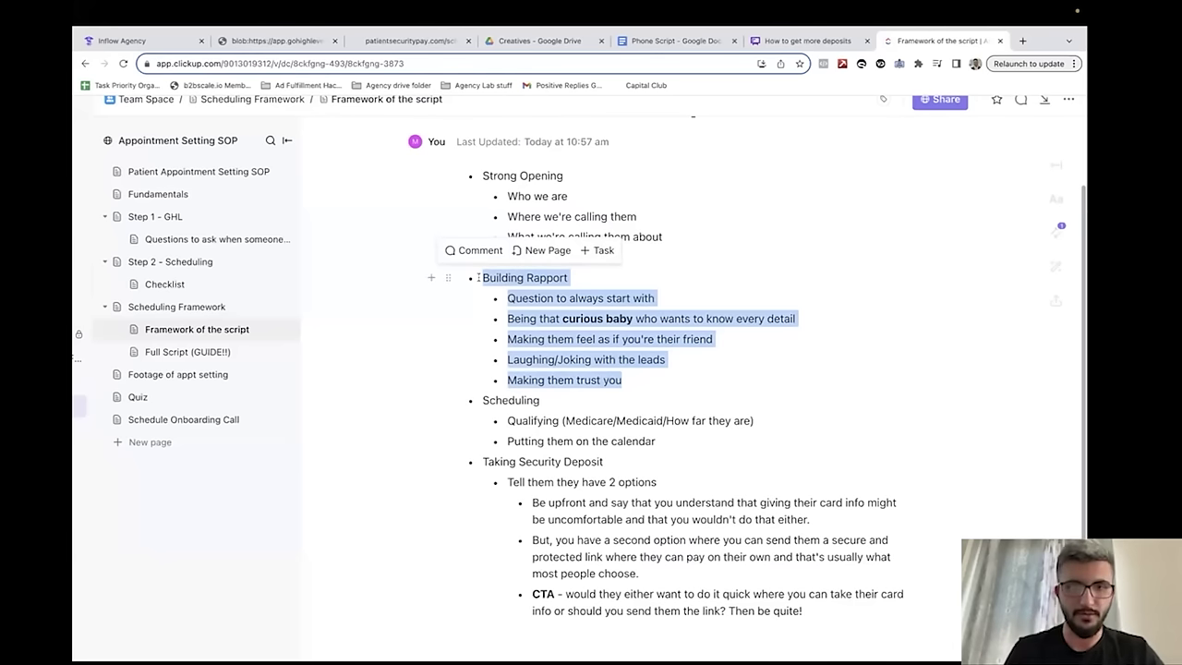
{"action": "left_click", "coordinate": [477, 277]}
{"action": "mouse_move", "coordinate": [480, 277]}
{"action": "left_mouse_down"}
{"action": "mouse_move", "coordinate": [619, 380]}
{"action": "mouse_move", "coordinate": [481, 276]}
{"action": "left_mouse_up"}
{"action": "left_click", "coordinate": [621, 380]}
{"action": "left_click", "coordinate": [547, 351]}
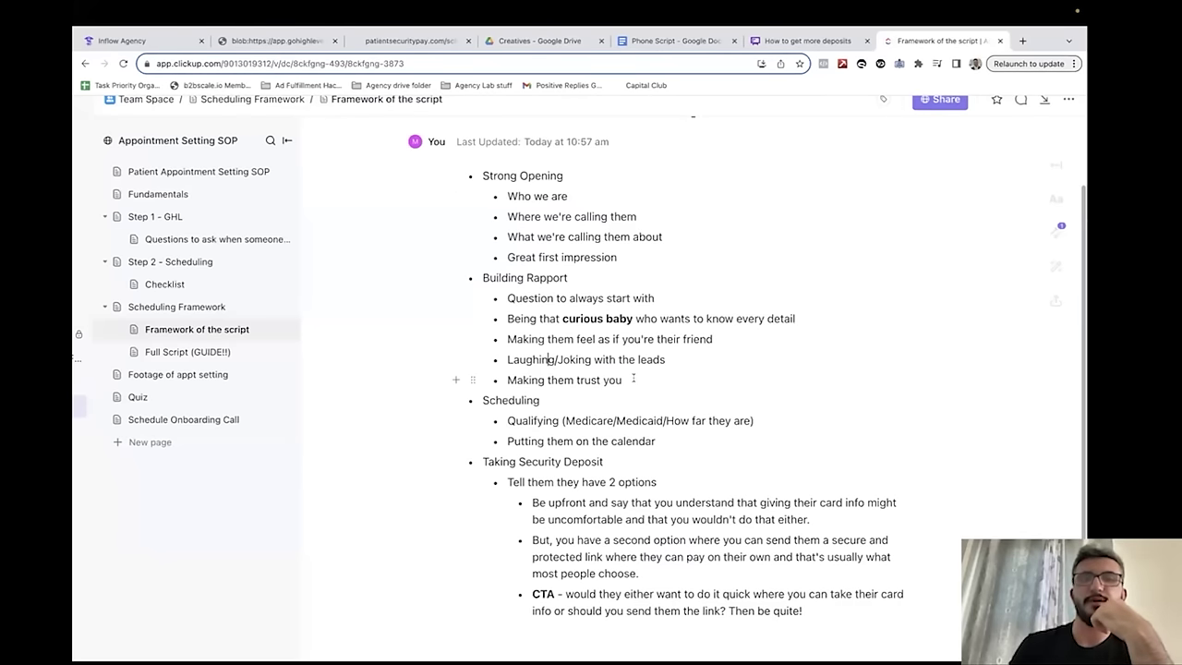
Step: Highlight the Building Rapport bullets in ClickUp through 'Making them trust you'
{"action": "left_click_drag", "start_coordinate": [633, 378], "coordinate": [482, 276]}
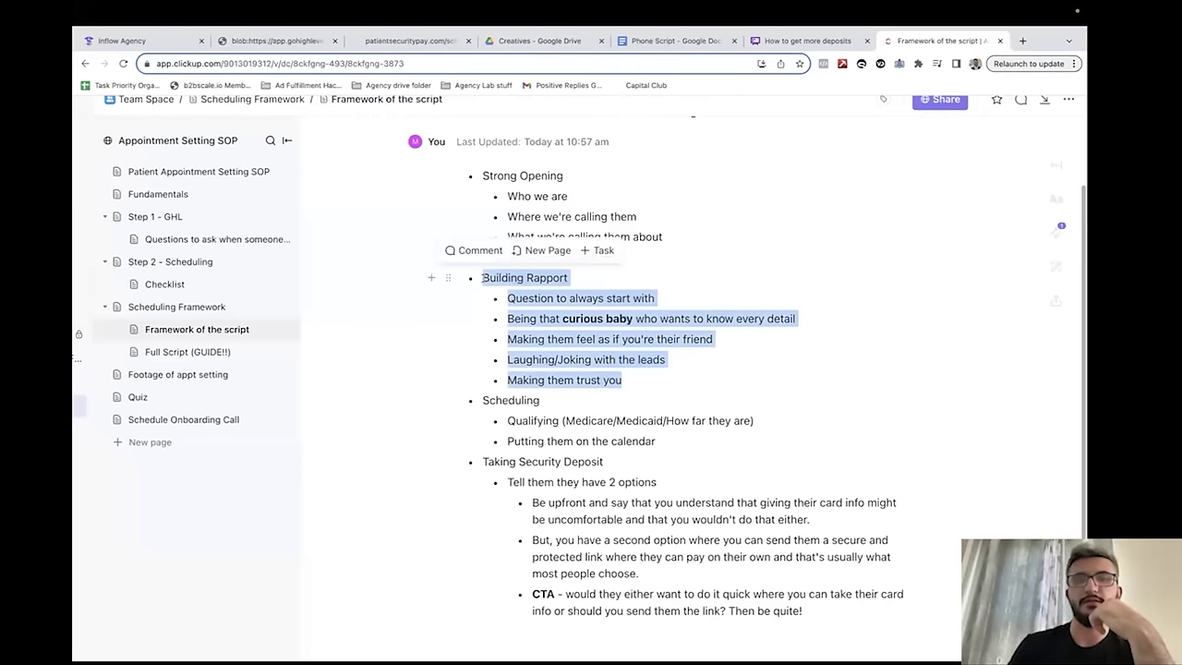
{"action": "left_click", "coordinate": [482, 277]}
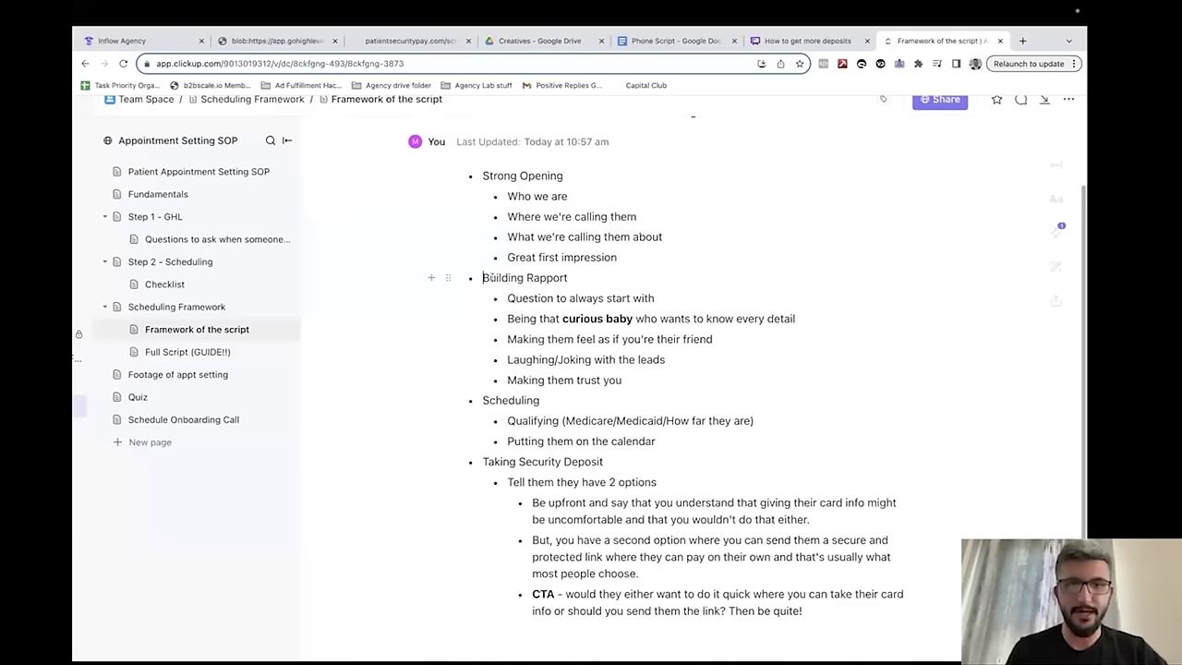
{"action": "mouse_move", "coordinate": [480, 277]}
{"action": "left_mouse_down"}
{"action": "mouse_move", "coordinate": [614, 361]}
{"action": "mouse_move", "coordinate": [626, 384]}
{"action": "mouse_move", "coordinate": [506, 318]}
{"action": "mouse_move", "coordinate": [473, 277]}
{"action": "left_mouse_up"}
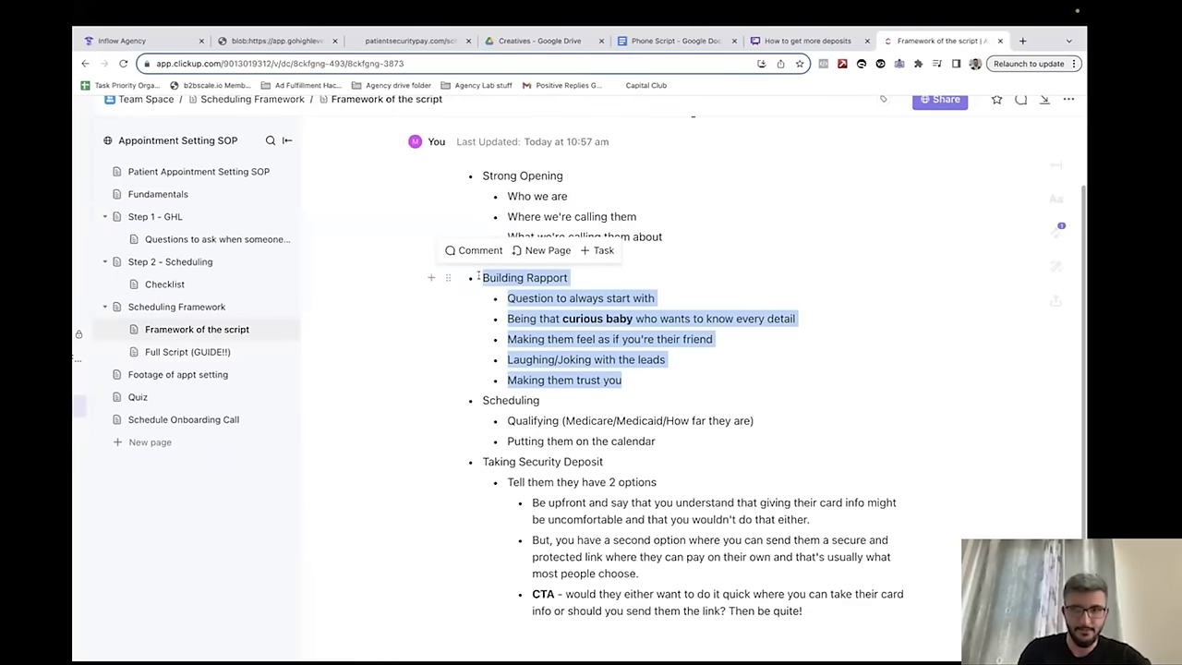
{"action": "left_click_drag", "start_coordinate": [478, 276], "coordinate": [634, 380]}
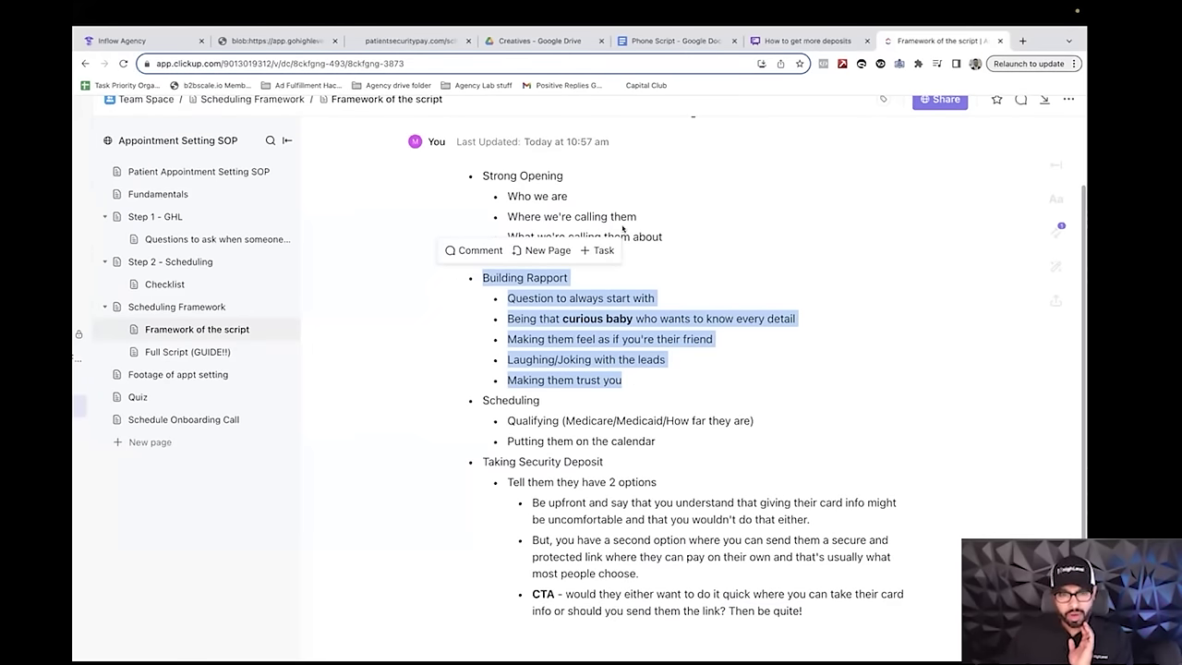
Step: Clear the selection and return to the 'Phone Script - Google Docs' document
{"action": "left_click", "coordinate": [693, 399]}
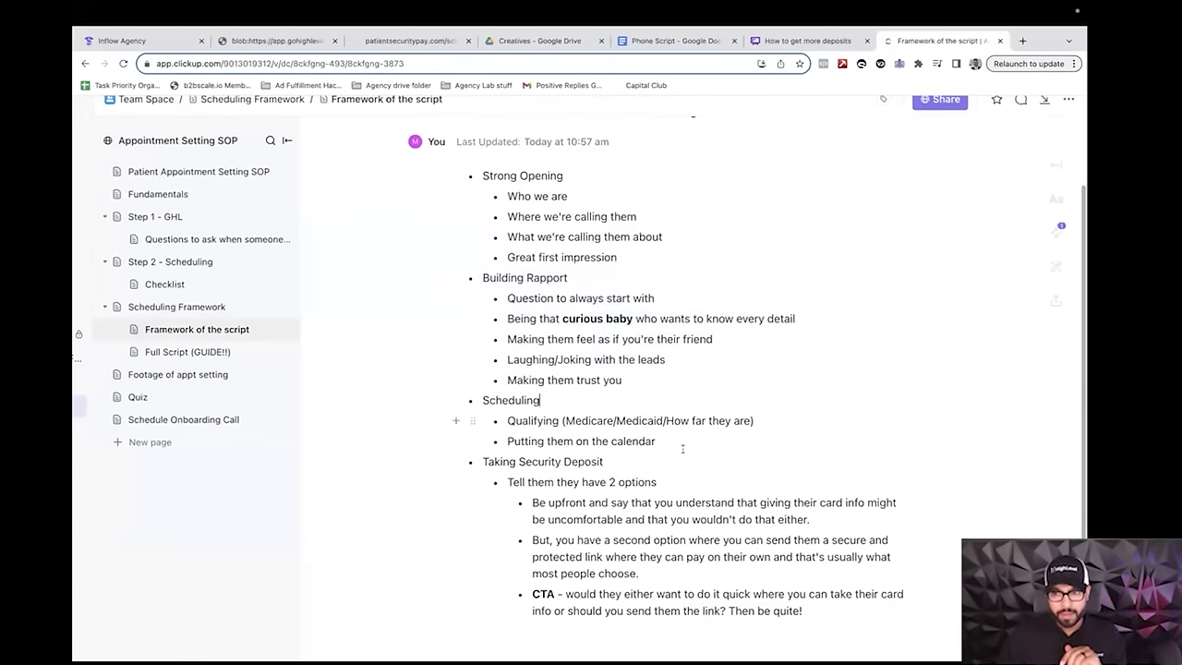
{"action": "scroll", "coordinate": [739, 480], "scroll_direction": "down", "scroll_amount": 1}
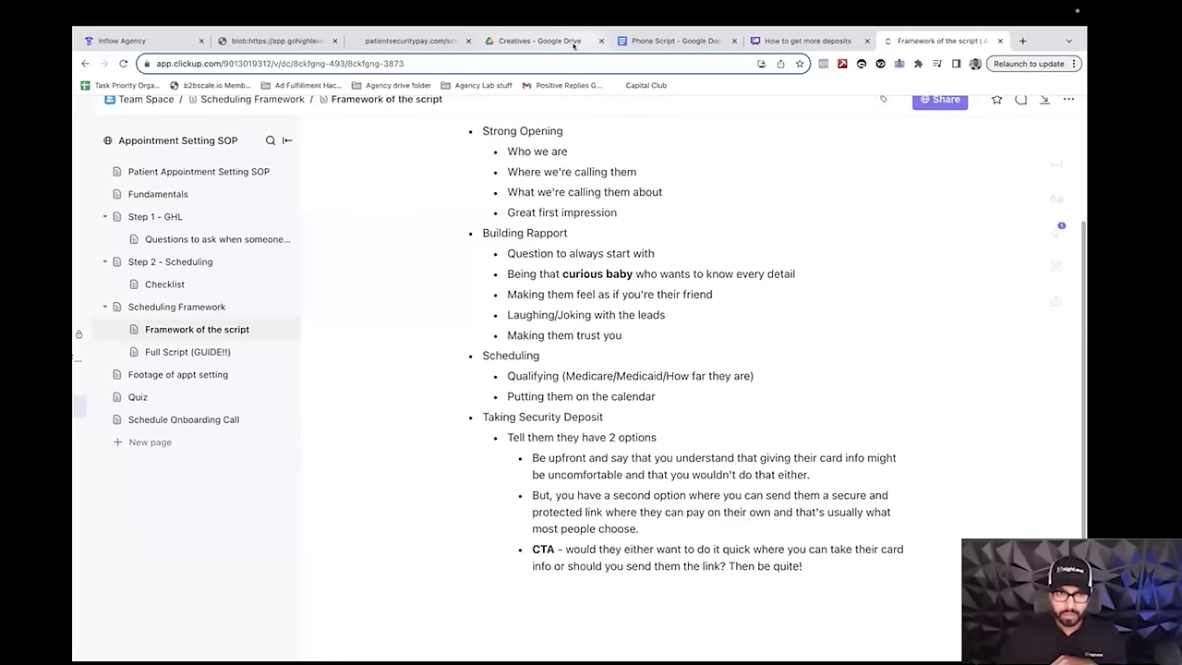
{"action": "left_click", "coordinate": [658, 40]}
{"action": "scroll", "coordinate": [541, 388], "scroll_direction": "down", "scroll_amount": 4}
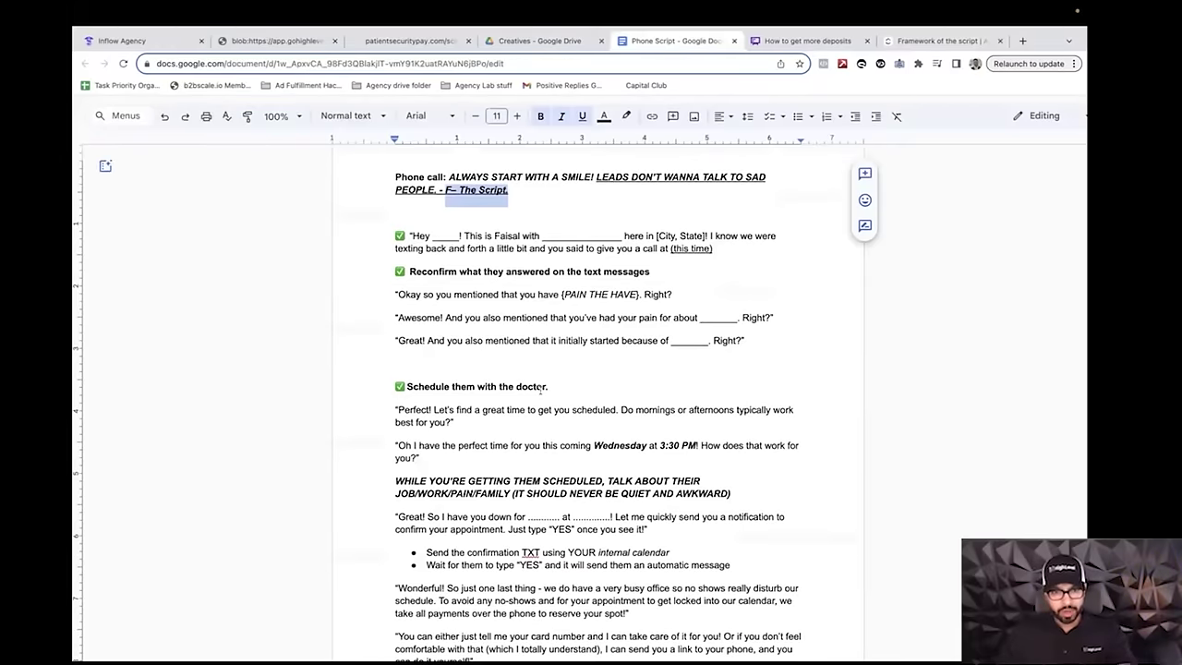
Step: Point out the [City, State] placeholder in the opening line, then zoom the page out
{"action": "scroll", "coordinate": [540, 390], "scroll_direction": "down", "scroll_amount": 8}
{"action": "scroll", "coordinate": [540, 390], "scroll_direction": "up", "scroll_amount": 10}
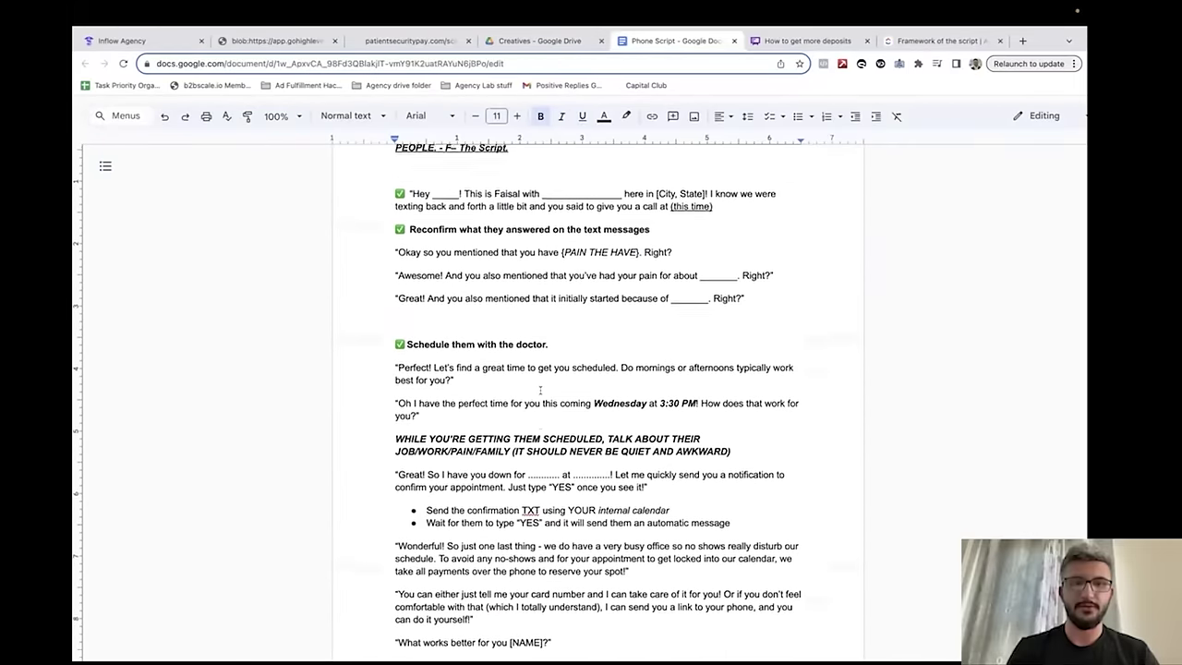
{"action": "scroll", "coordinate": [540, 390], "scroll_direction": "up", "scroll_amount": 5}
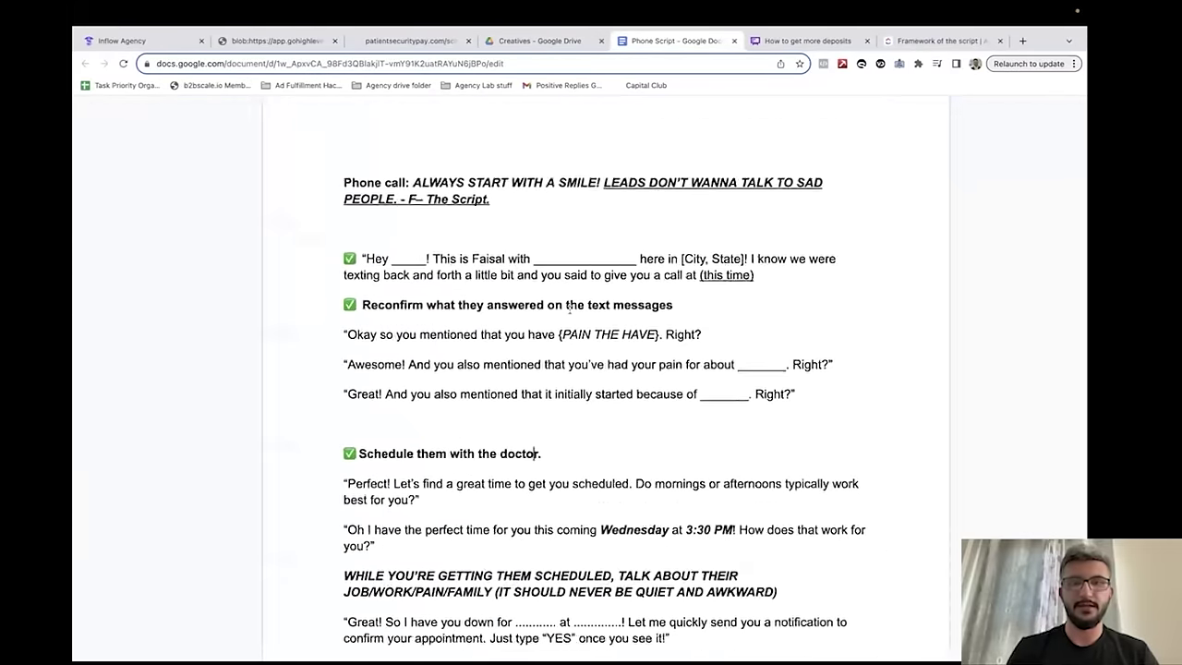
{"action": "scroll", "coordinate": [569, 312], "scroll_direction": "up", "scroll_amount": 4}
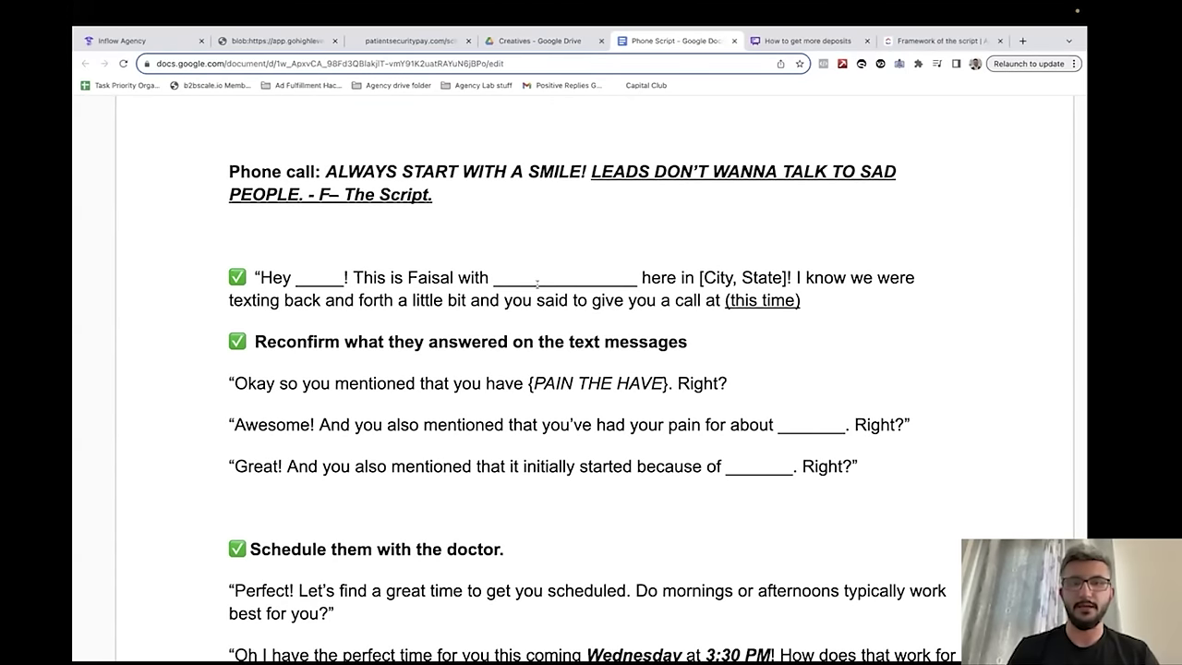
{"action": "left_click_drag", "start_coordinate": [490, 276], "coordinate": [787, 277]}
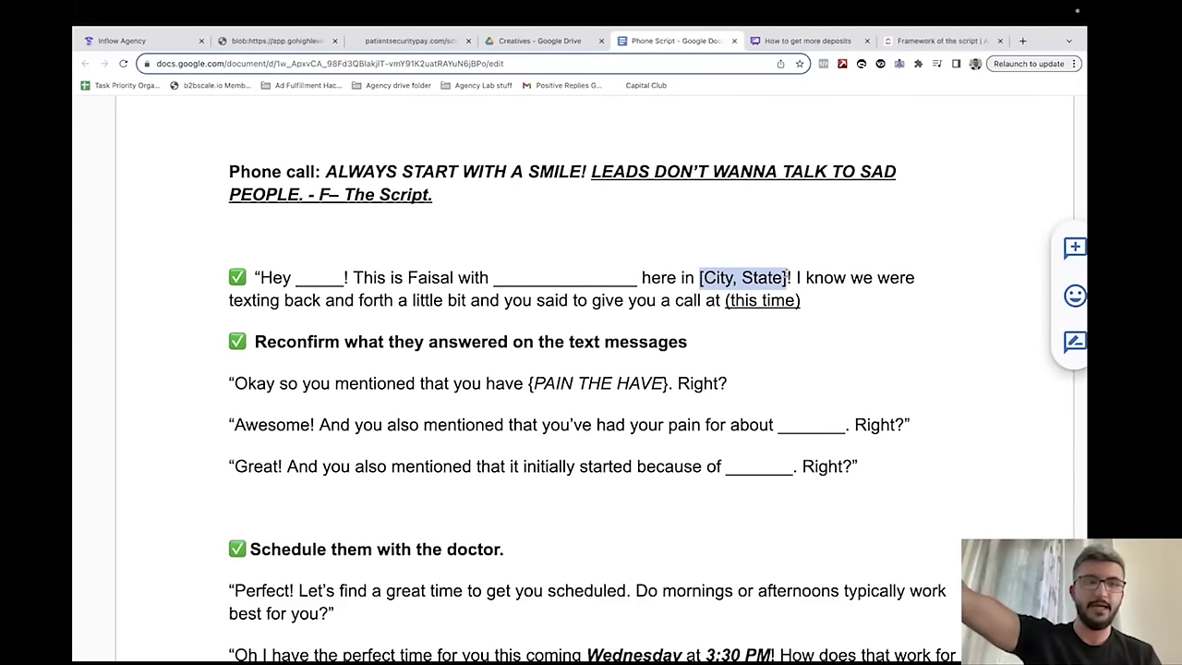
{"action": "scroll", "coordinate": [757, 342], "scroll_direction": "down", "scroll_amount": 10}
{"action": "scroll", "coordinate": [757, 343], "scroll_direction": "down", "scroll_amount": 5}
{"action": "scroll", "coordinate": [757, 342], "scroll_direction": "up", "scroll_amount": 20}
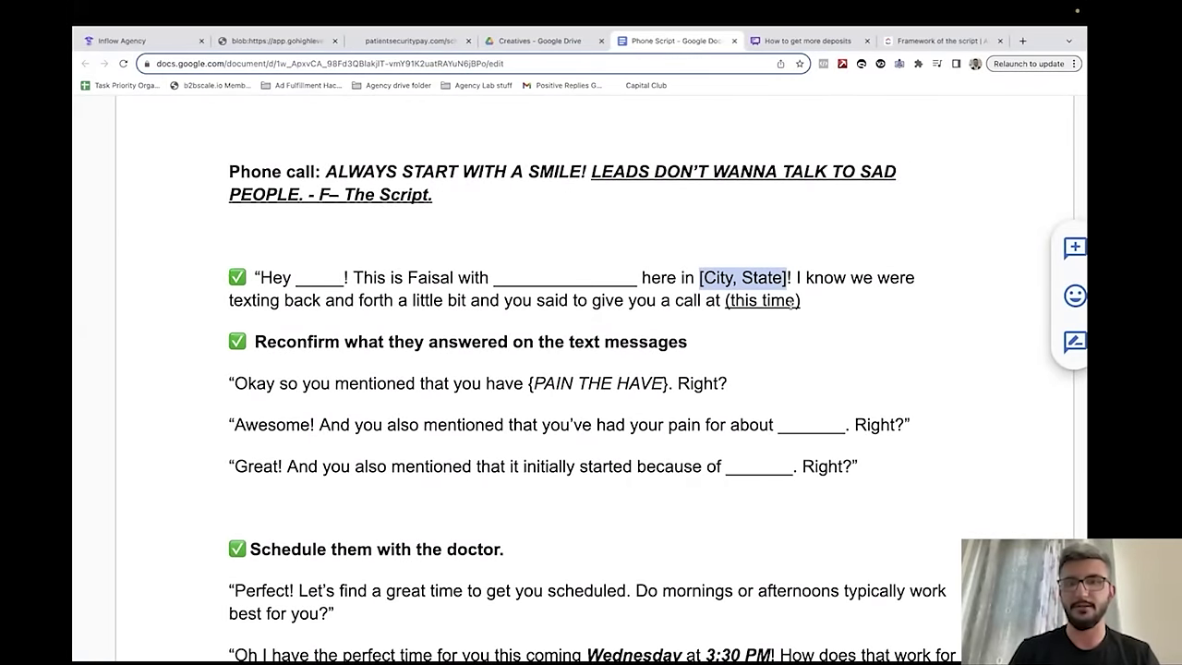
{"action": "left_click", "coordinate": [803, 277]}
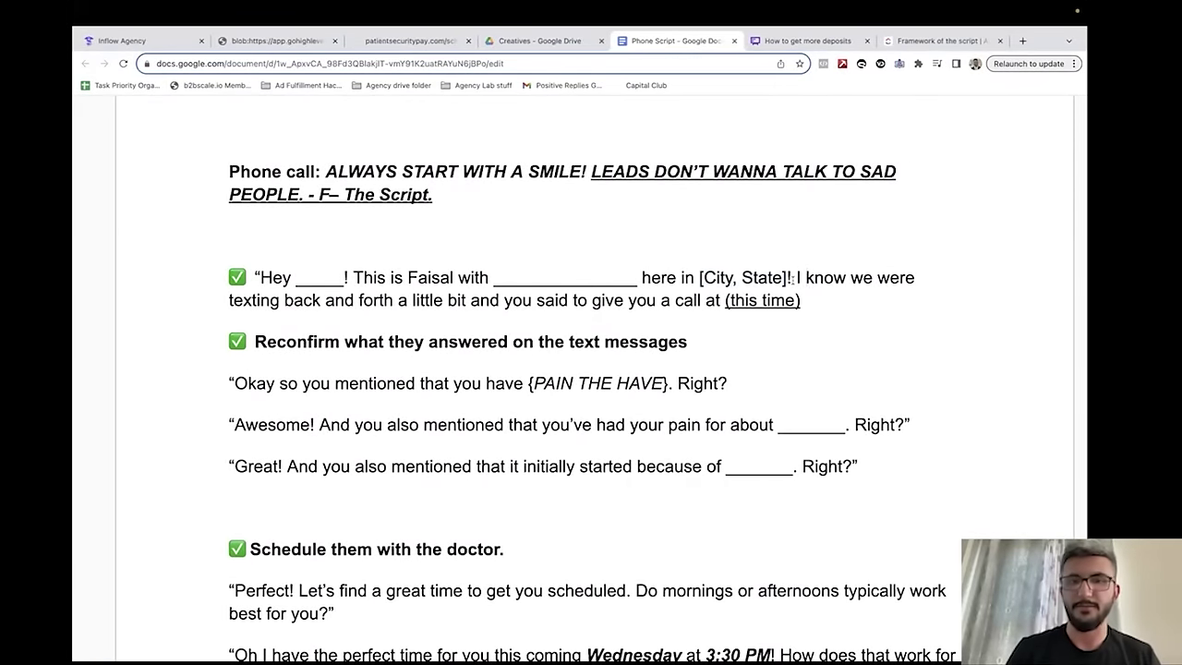
{"action": "key", "text": "ctrl+minus"}
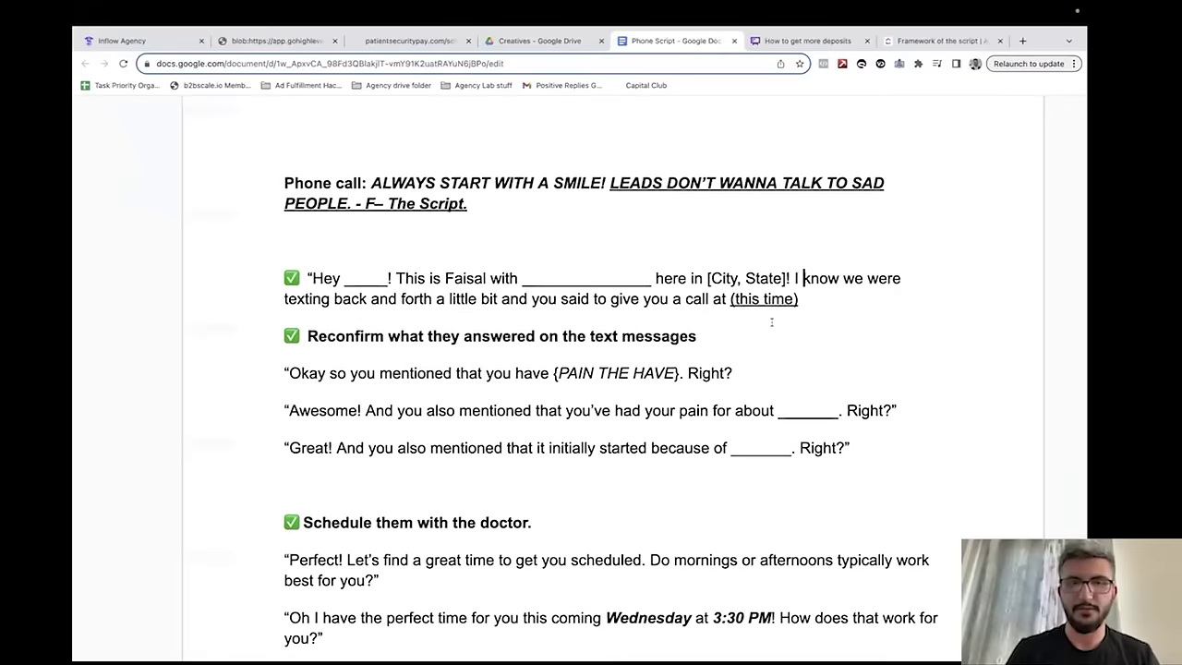
Step: Highlight the texting-back-and-forth sentence, 'give you a call at (this time)', and the pain-reconfirmation line
{"action": "scroll", "coordinate": [587, 244], "scroll_direction": "down", "scroll_amount": 3}
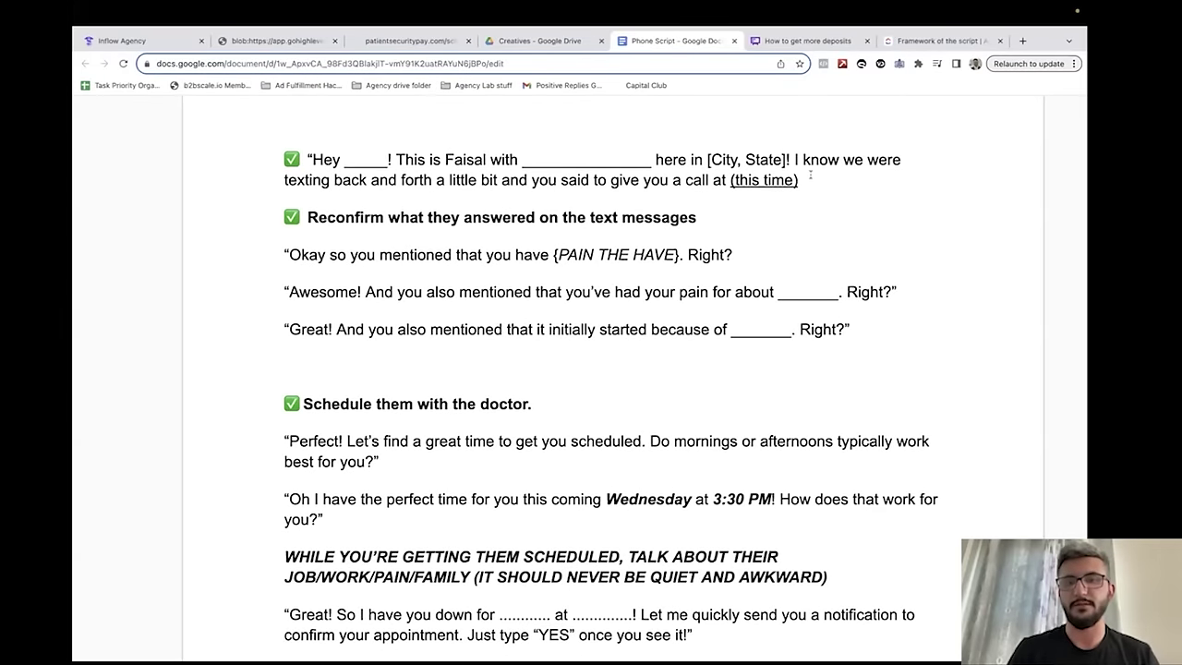
{"action": "left_click_drag", "start_coordinate": [799, 194], "coordinate": [793, 155]}
{"action": "left_click", "coordinate": [608, 255]}
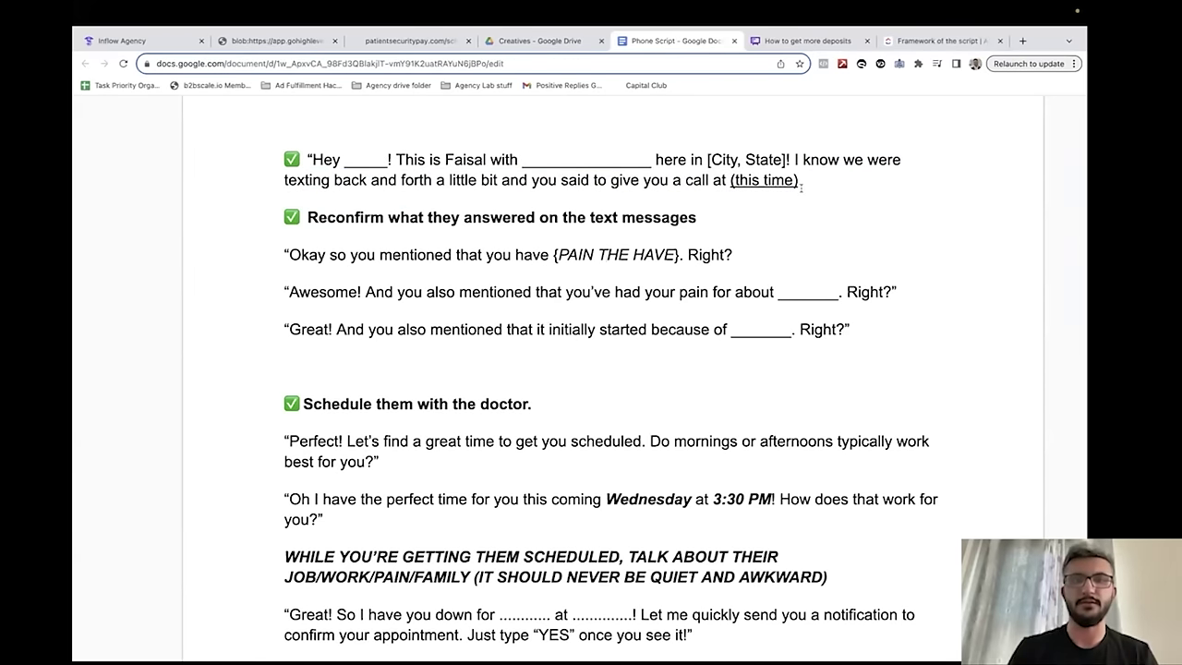
{"action": "left_click_drag", "start_coordinate": [799, 180], "coordinate": [609, 180]}
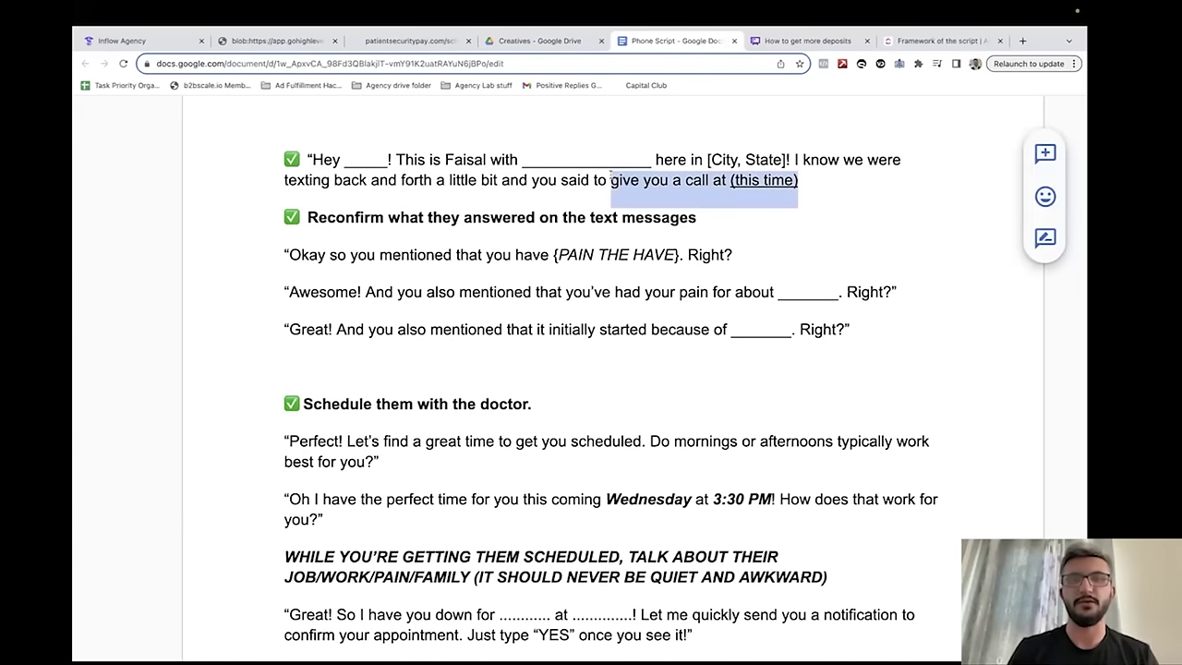
{"action": "left_click_drag", "start_coordinate": [748, 259], "coordinate": [275, 260]}
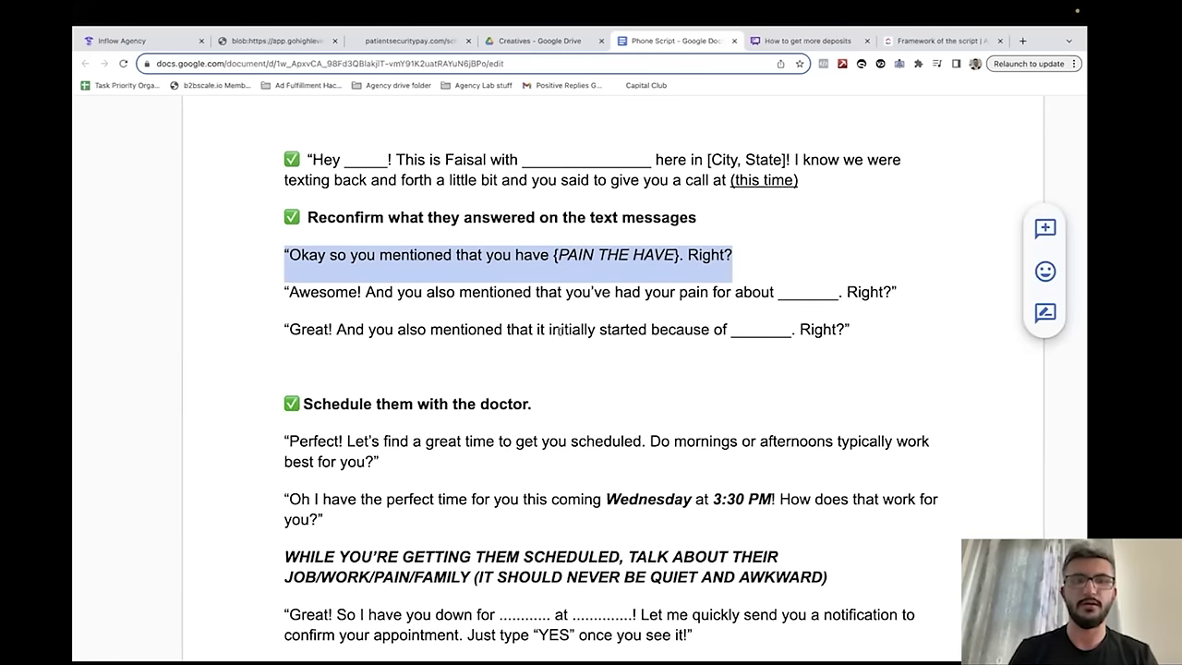
{"action": "left_click", "coordinate": [387, 329]}
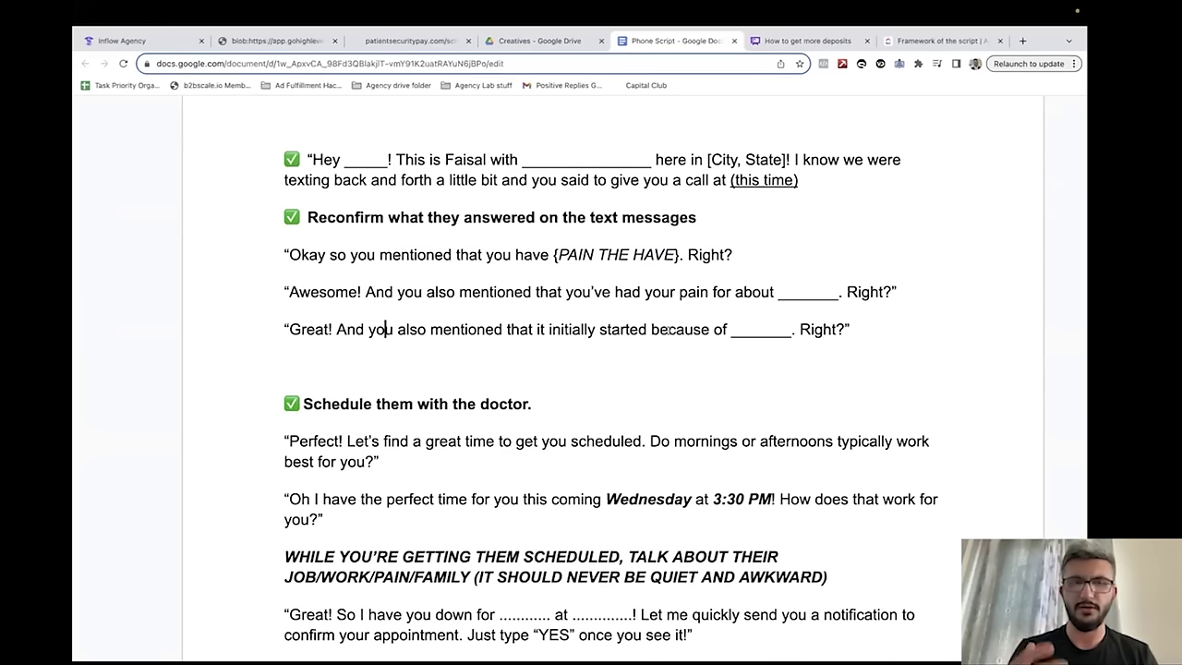
Step: Highlight the mornings-or-afternoons question, the reconfirm section and 'F– The Script.' heading, then zoom out further
{"action": "scroll", "coordinate": [711, 453], "scroll_direction": "down", "scroll_amount": 1}
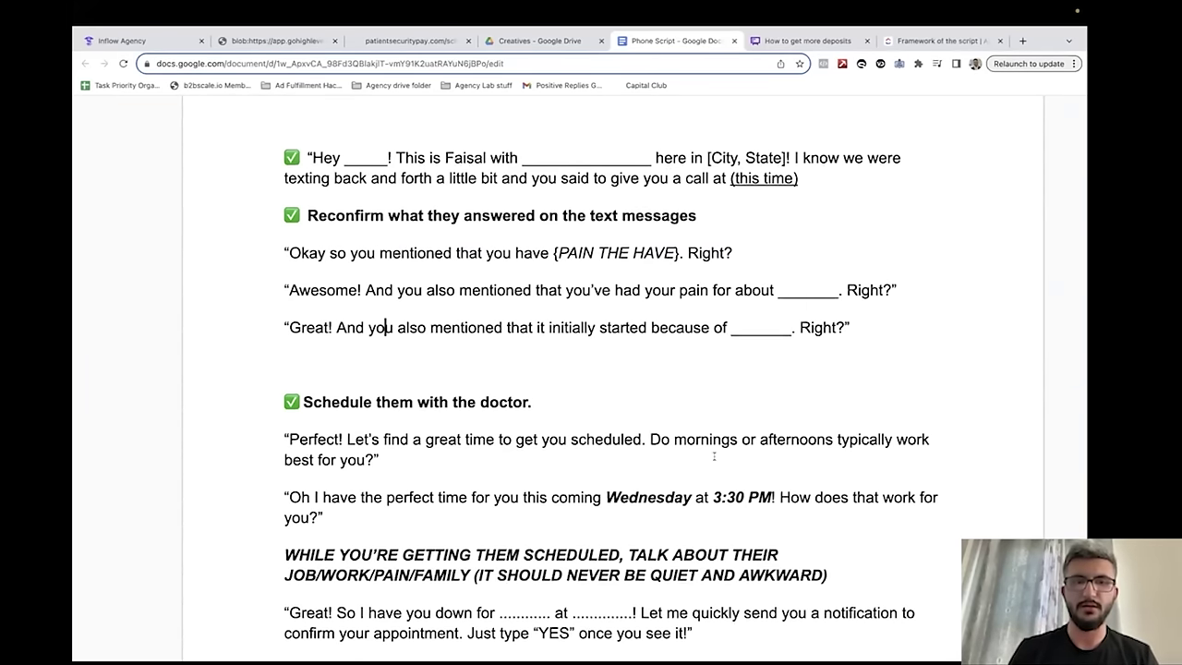
{"action": "triple_click", "coordinate": [378, 404]}
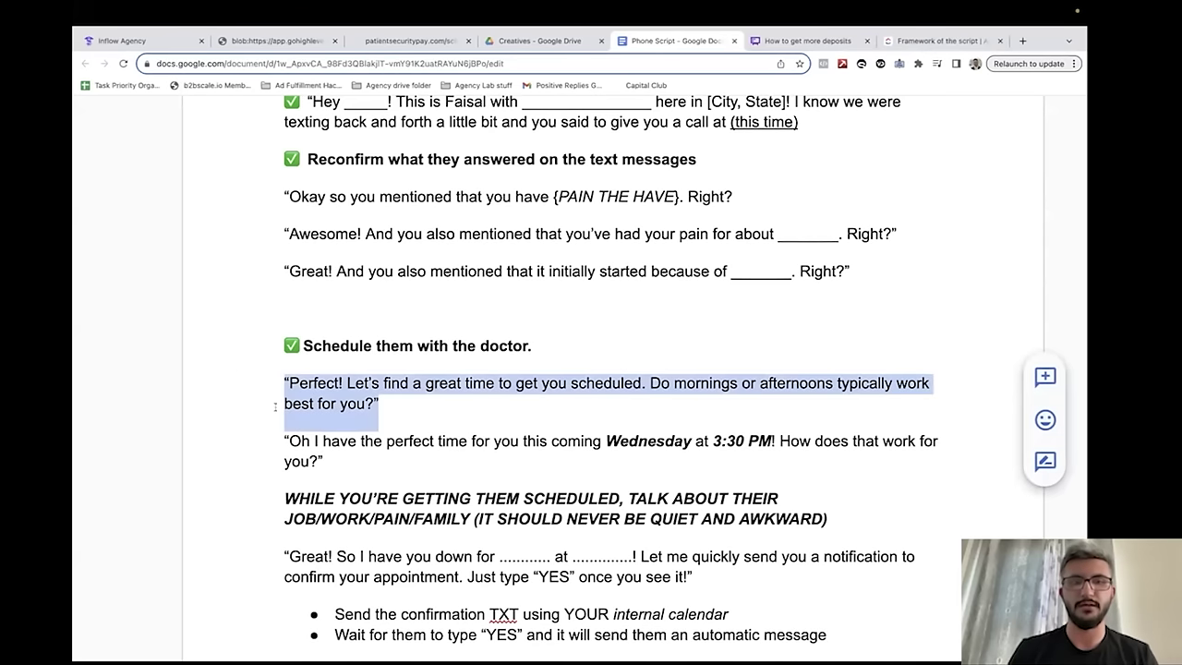
{"action": "left_click_drag", "start_coordinate": [284, 158], "coordinate": [261, 152]}
{"action": "scroll", "coordinate": [315, 300], "scroll_direction": "up", "scroll_amount": 3}
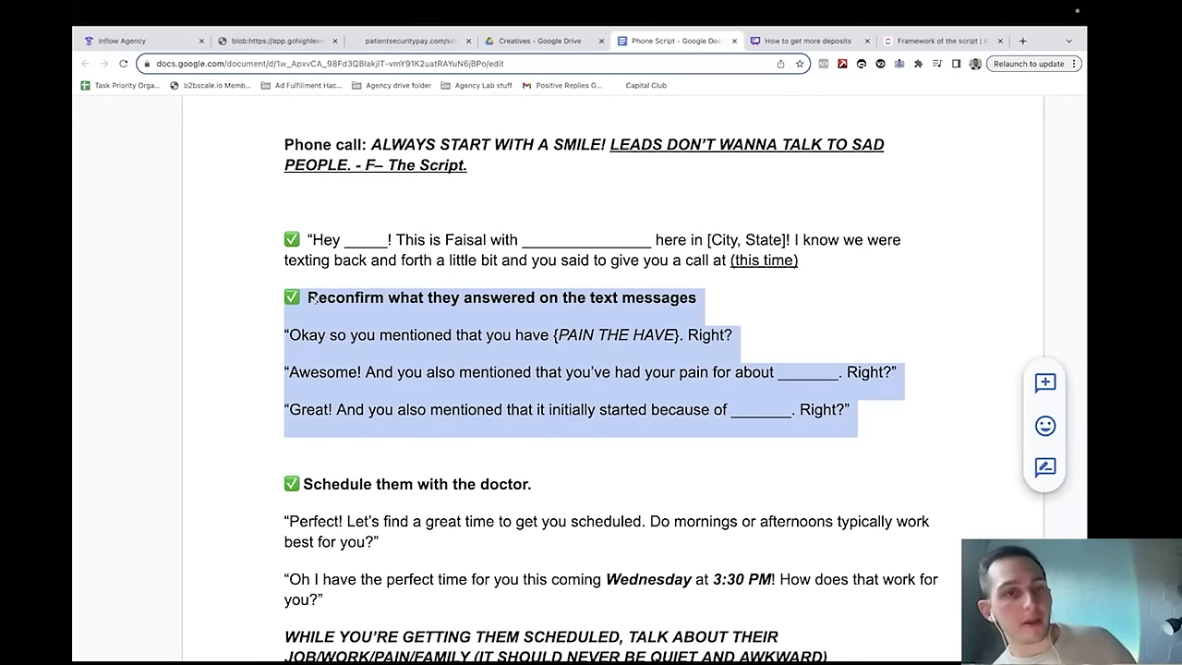
{"action": "left_click_drag", "start_coordinate": [479, 167], "coordinate": [365, 164]}
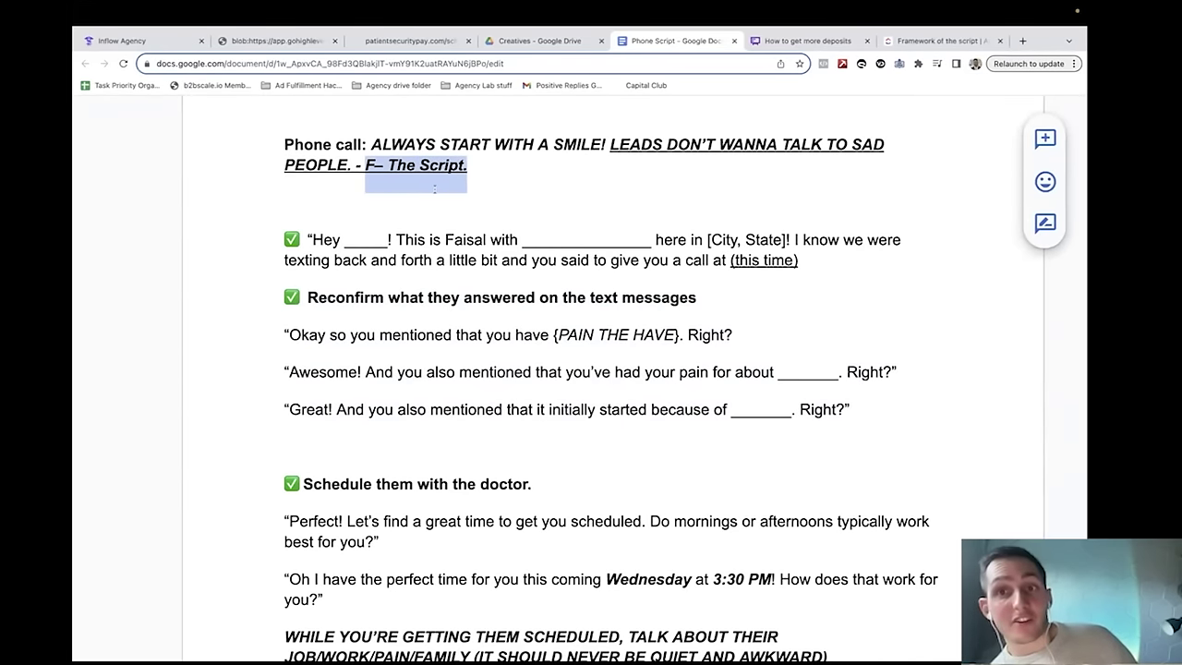
{"action": "key", "text": "ctrl+minus"}
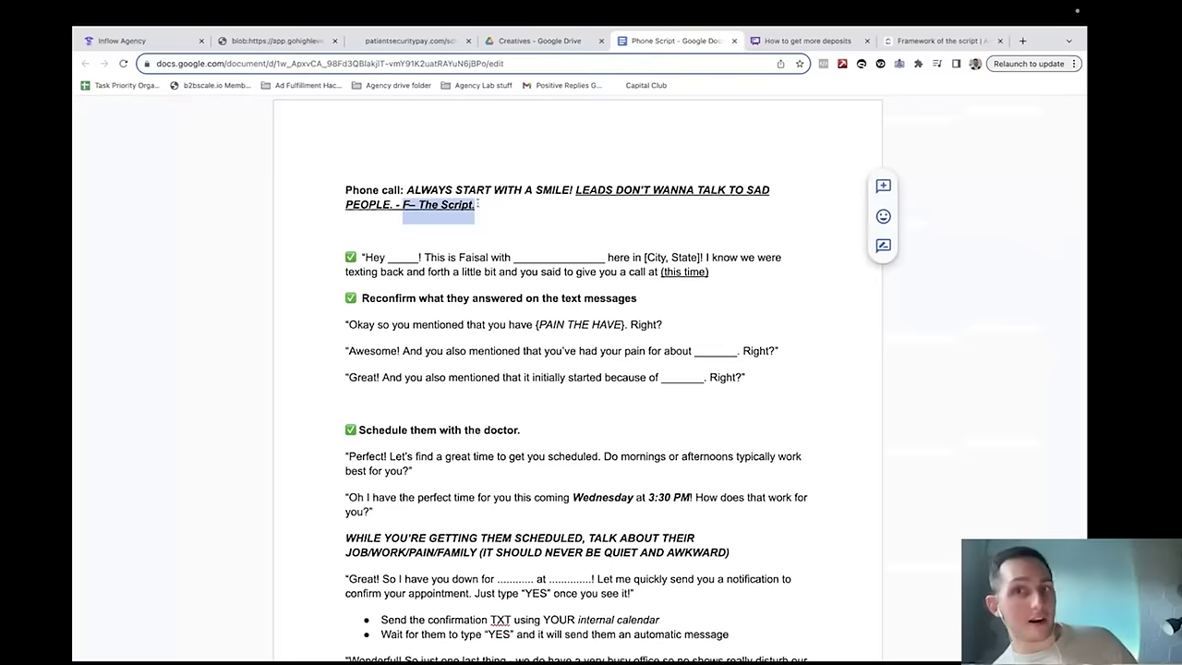
{"action": "key", "text": "ctrl+plus"}
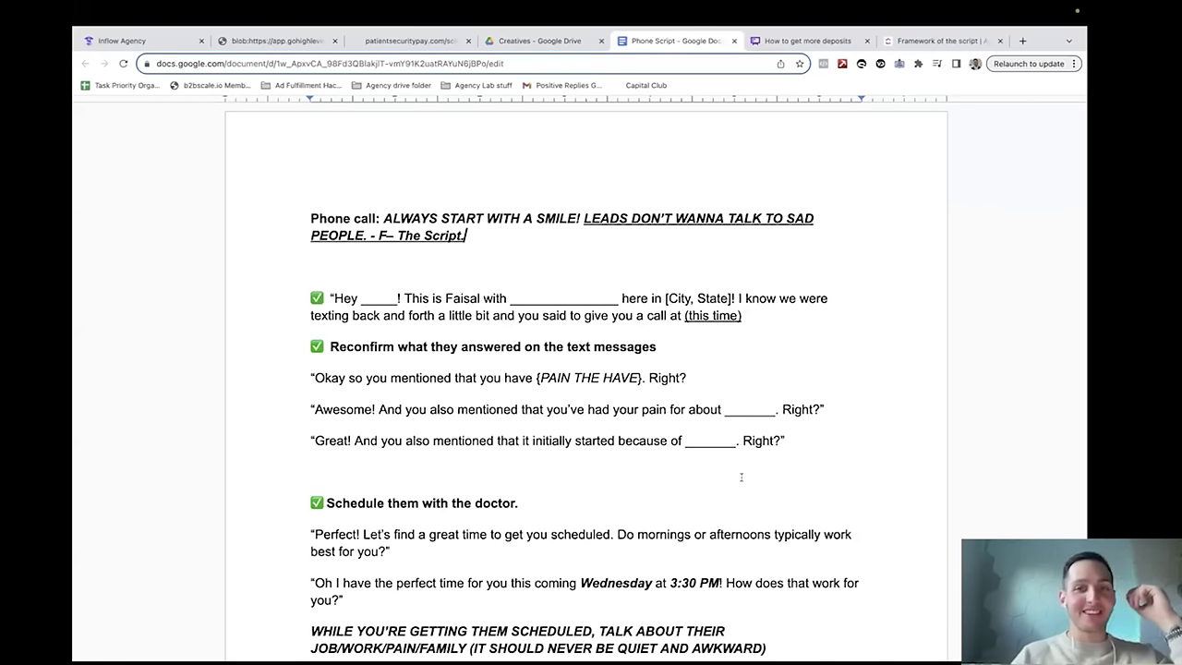
Step: Highlight the scheduling section of the script
{"action": "scroll", "coordinate": [681, 477], "scroll_direction": "down", "scroll_amount": 2}
{"action": "left_click_drag", "start_coordinate": [311, 262], "coordinate": [369, 378]}
{"action": "scroll", "coordinate": [378, 432], "scroll_direction": "down", "scroll_amount": 1}
{"action": "scroll", "coordinate": [378, 431], "scroll_direction": "down", "scroll_amount": 2}
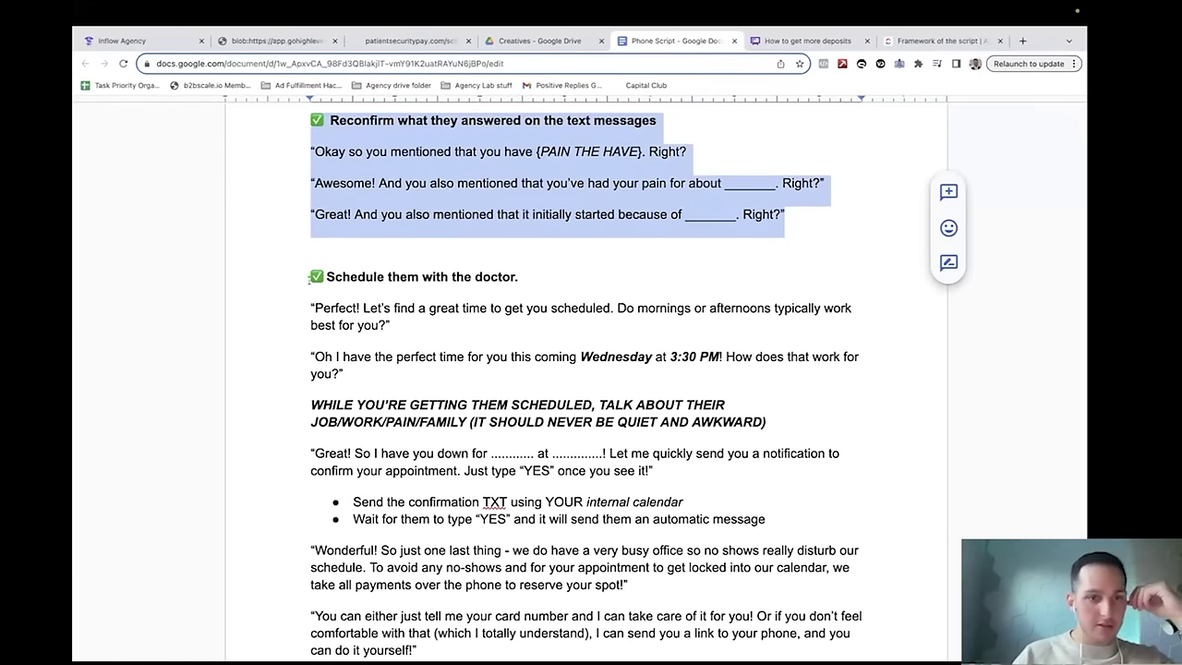
{"action": "left_click_drag", "start_coordinate": [311, 277], "coordinate": [701, 433]}
{"action": "scroll", "coordinate": [525, 447], "scroll_direction": "down", "scroll_amount": 2}
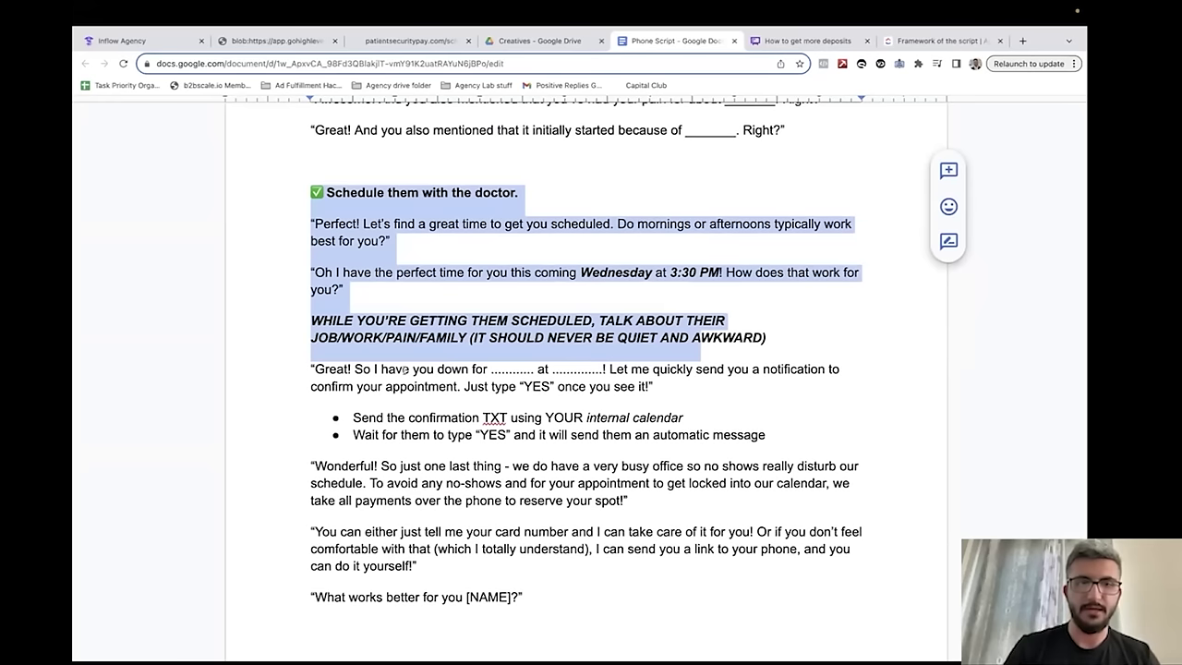
{"action": "left_click", "coordinate": [406, 371]}
Step: Point out the reply-YES line and the two confirmation text steps
{"action": "left_click_drag", "start_coordinate": [653, 386], "coordinate": [459, 387]}
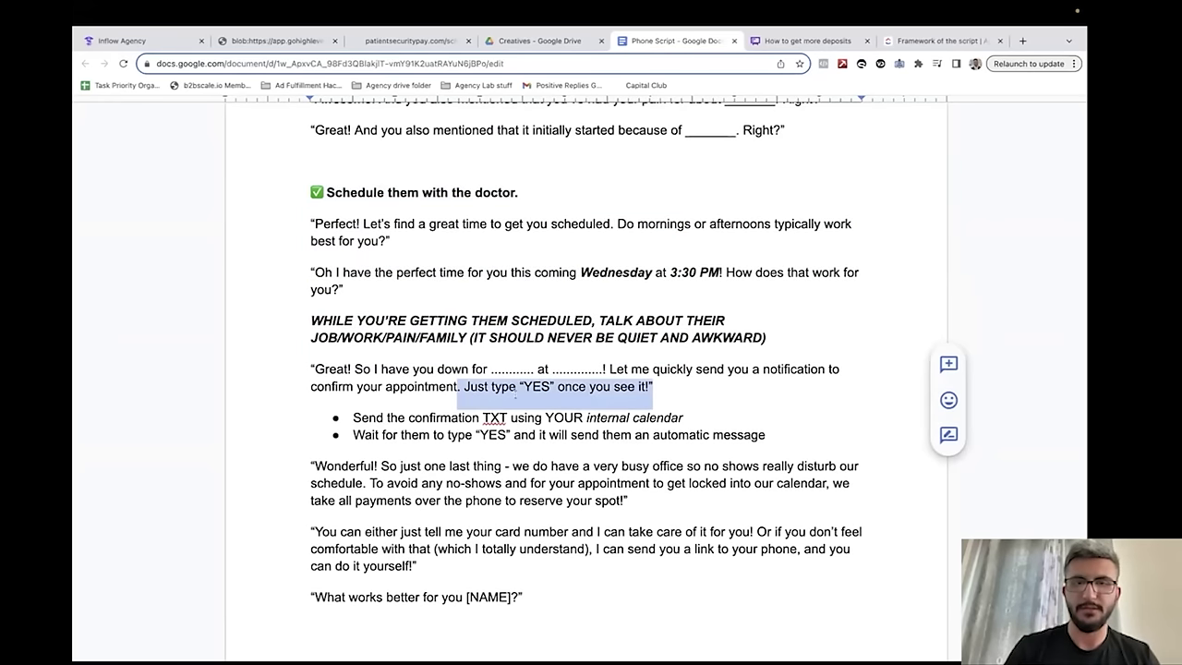
{"action": "left_click", "coordinate": [602, 434]}
{"action": "left_click_drag", "start_coordinate": [769, 436], "coordinate": [317, 394]}
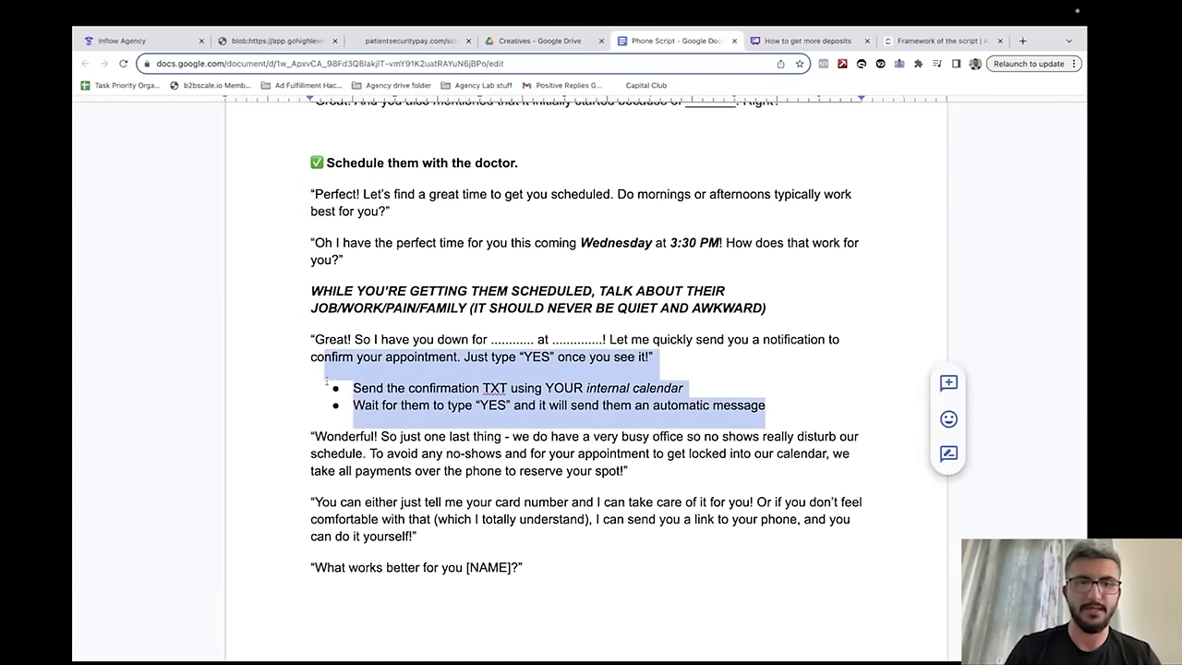
{"action": "scroll", "coordinate": [317, 393], "scroll_direction": "down", "scroll_amount": 3}
{"action": "left_click", "coordinate": [312, 312]}
Step: Highlight the busy-office and no-shows reasoning for taking payment upfront
{"action": "left_click_drag", "start_coordinate": [512, 313], "coordinate": [859, 314]}
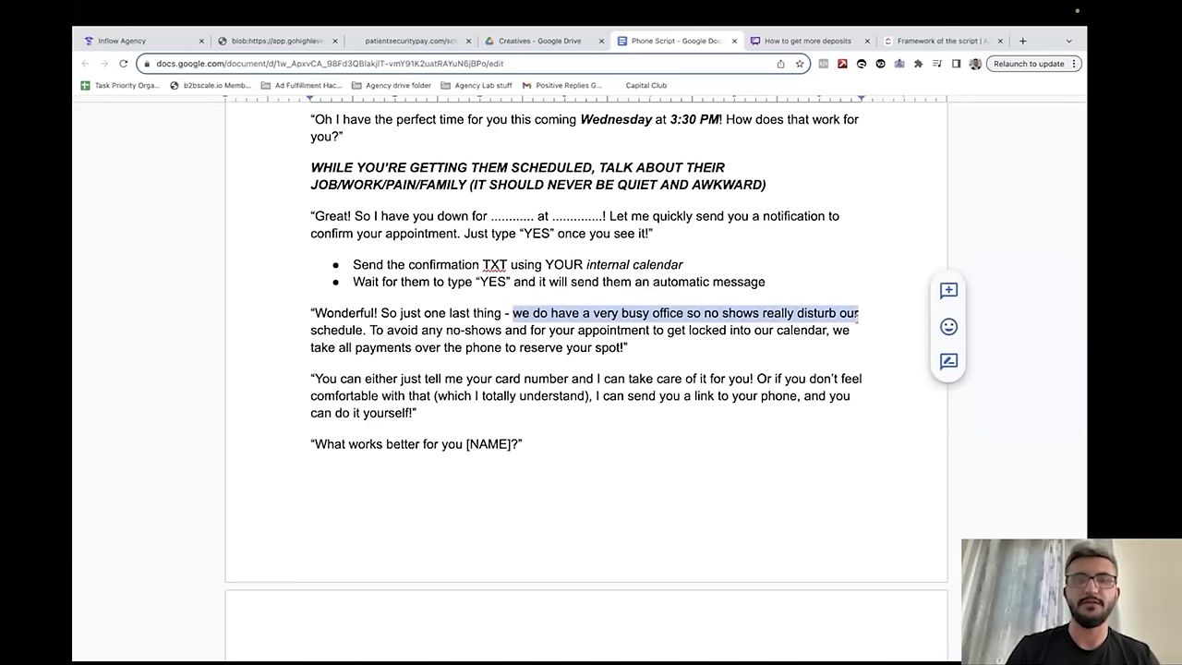
{"action": "left_click", "coordinate": [512, 313]}
{"action": "left_click_drag", "start_coordinate": [512, 312], "coordinate": [707, 395]}
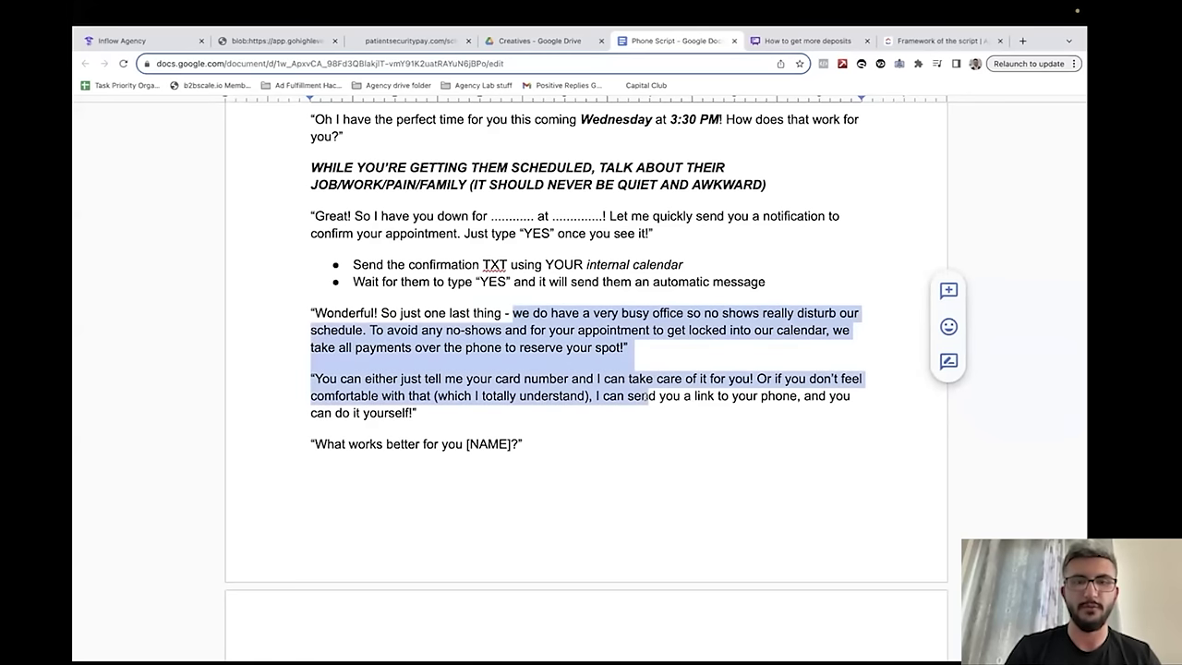
{"action": "left_click_drag", "start_coordinate": [653, 423], "coordinate": [653, 429]}
{"action": "left_click_drag", "start_coordinate": [513, 313], "coordinate": [851, 330]}
{"action": "left_click", "coordinate": [809, 354]}
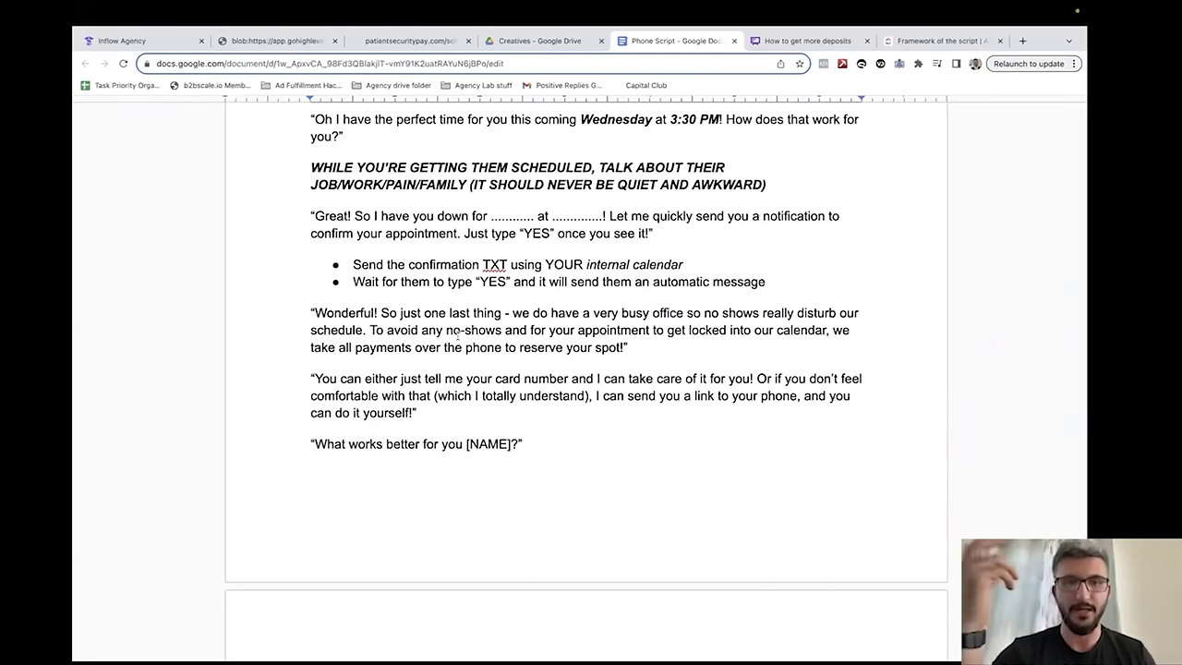
Step: Highlight the phone-payment, card-number and payment-link options and the 'What works better for you [NAME]?' question
{"action": "left_click_drag", "start_coordinate": [312, 379], "coordinate": [373, 349]}
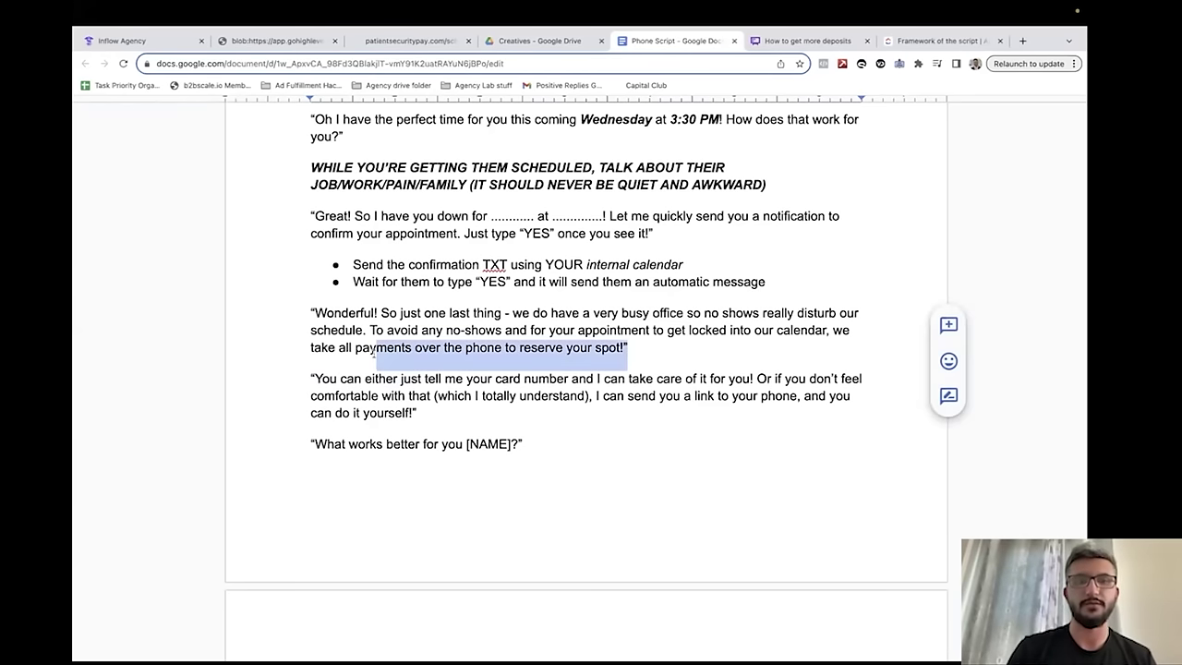
{"action": "left_click", "coordinate": [377, 378]}
{"action": "left_click_drag", "start_coordinate": [312, 379], "coordinate": [616, 397]}
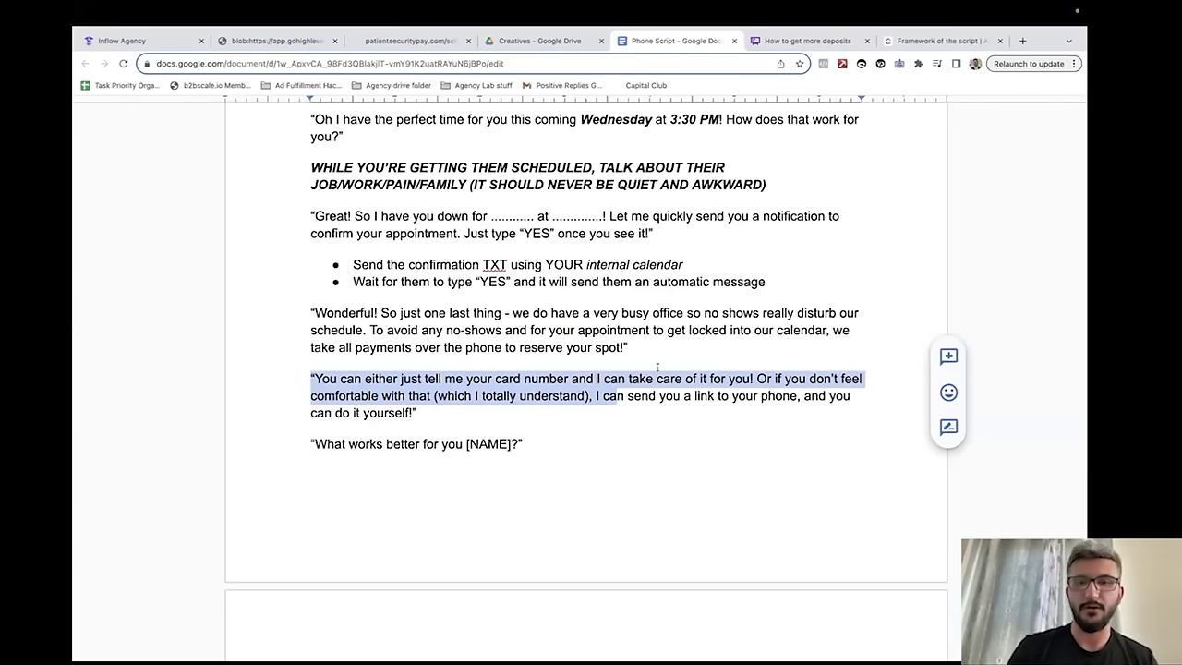
{"action": "left_click", "coordinate": [657, 367]}
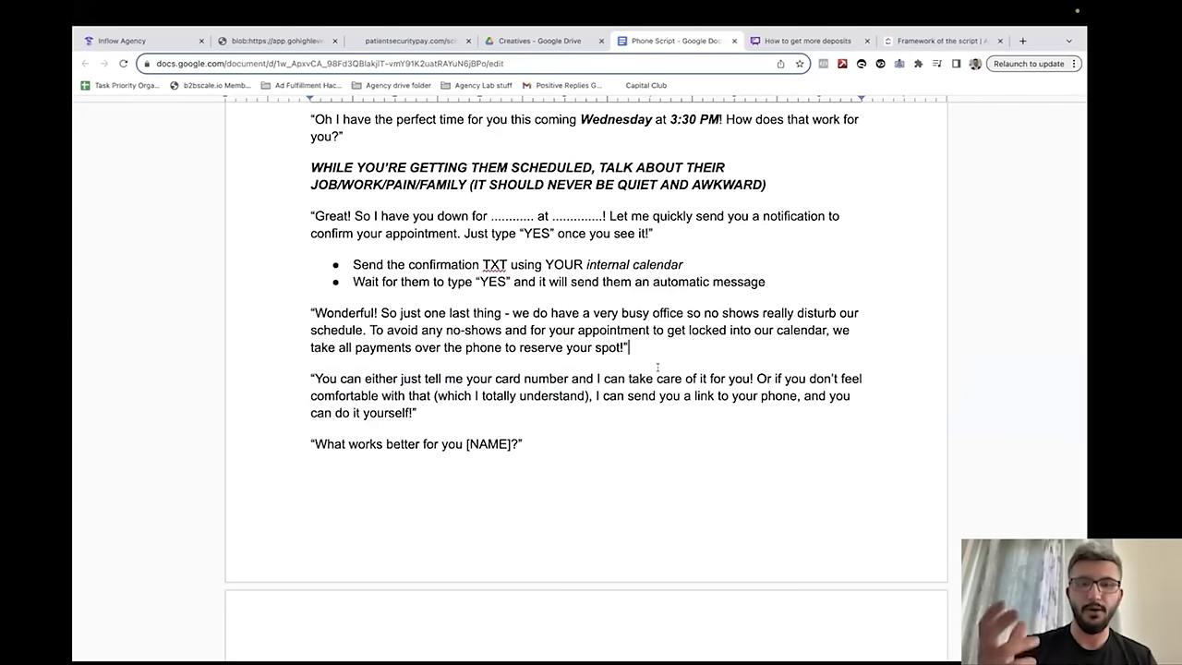
{"action": "left_click_drag", "start_coordinate": [592, 396], "coordinate": [436, 396]}
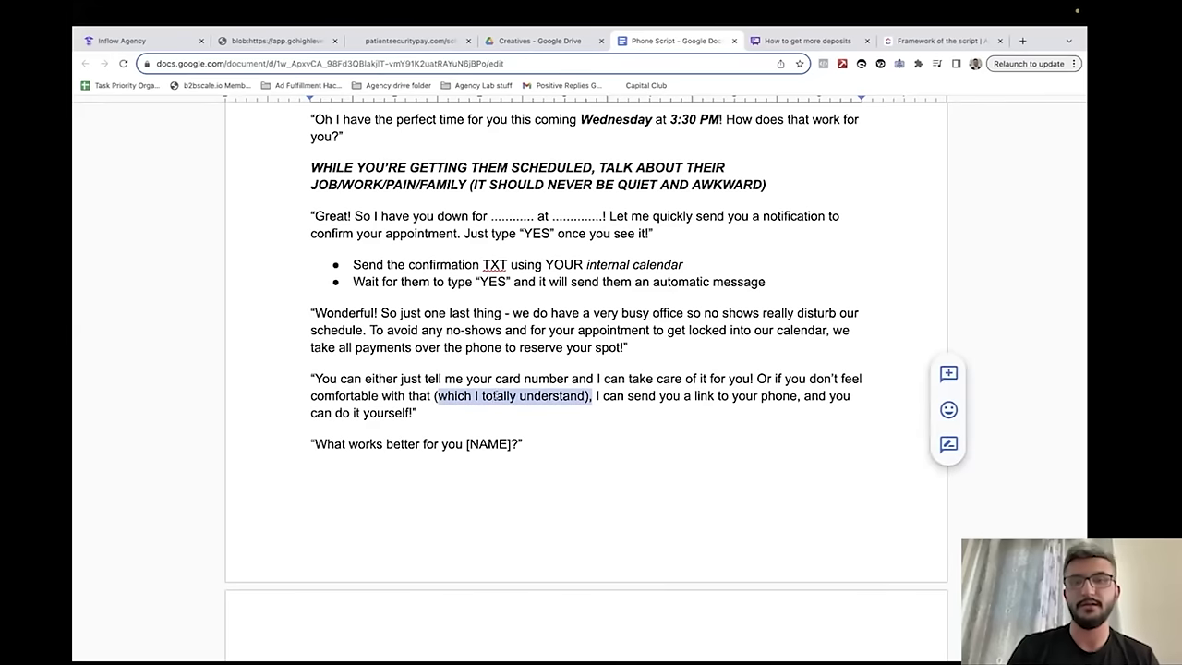
{"action": "left_click_drag", "start_coordinate": [619, 407], "coordinate": [615, 397]}
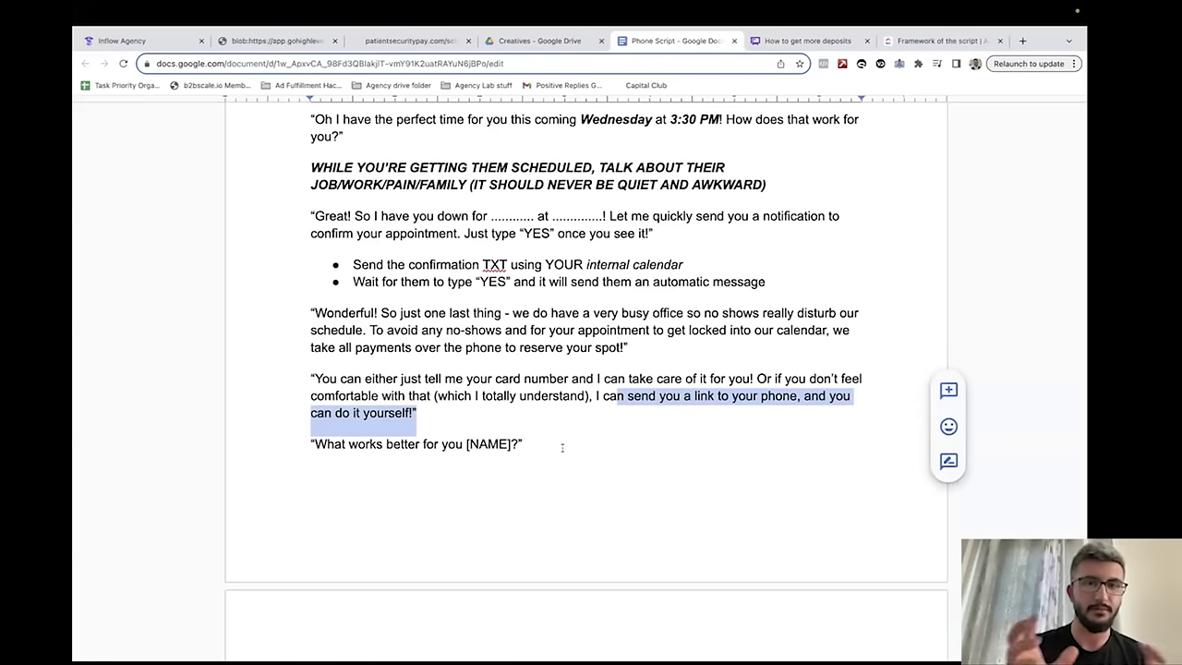
{"action": "left_click_drag", "start_coordinate": [563, 447], "coordinate": [277, 448]}
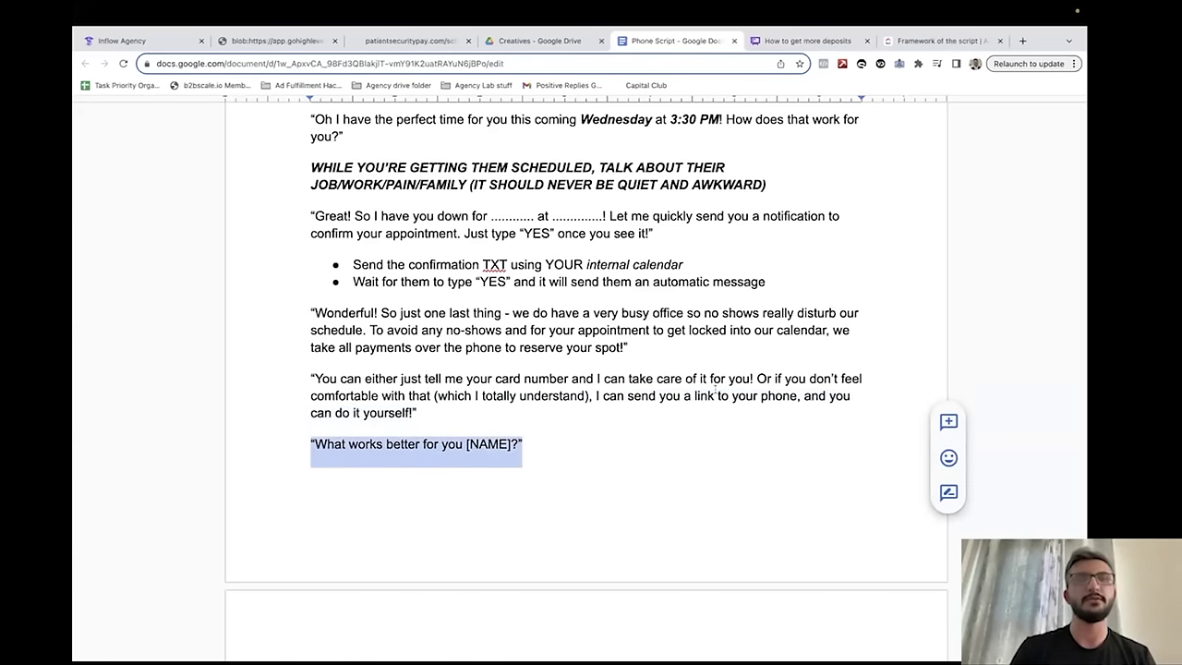
{"action": "left_click", "coordinate": [417, 422]}
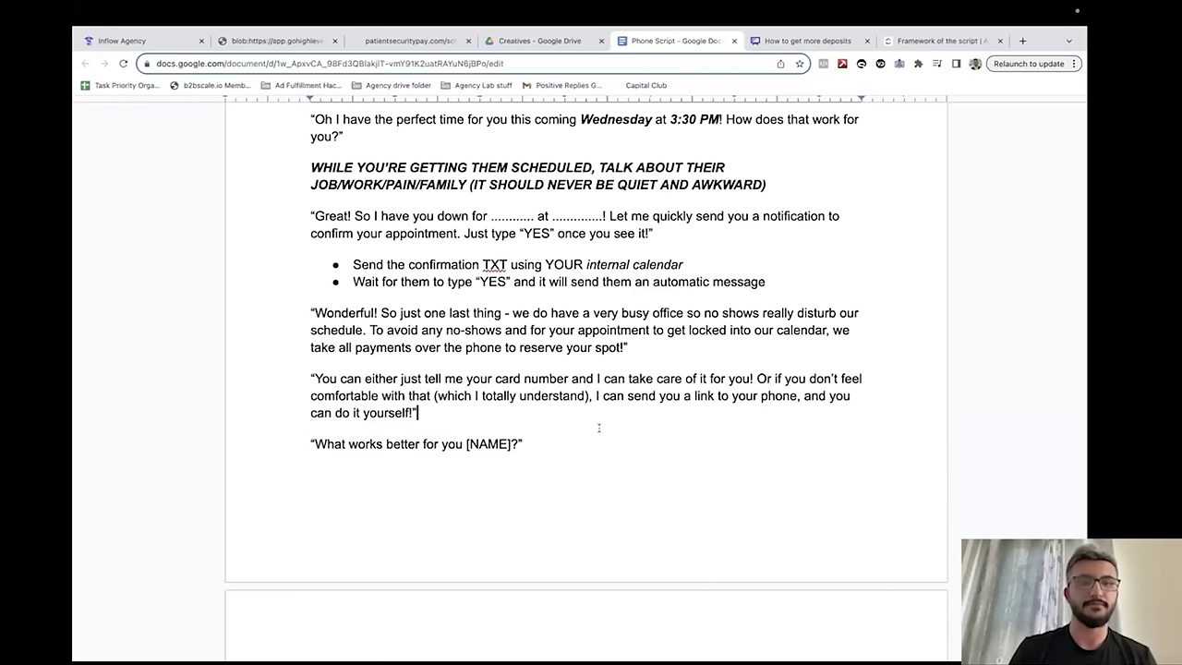
{"action": "scroll", "coordinate": [599, 430], "scroll_direction": "down", "scroll_amount": 5}
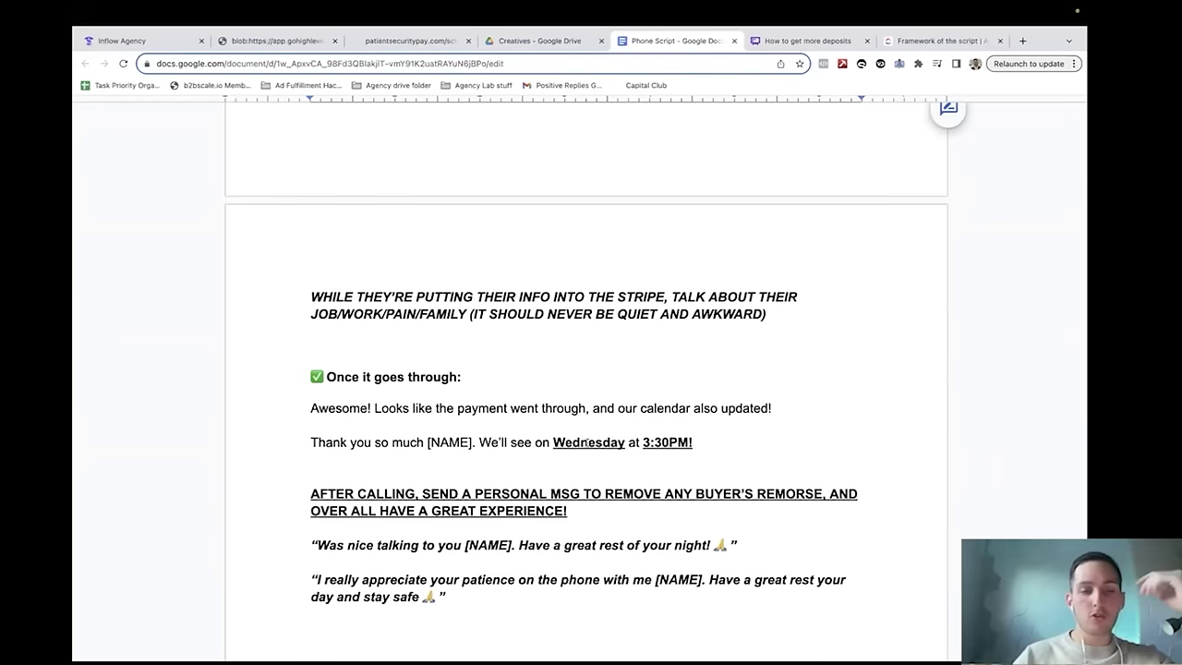
Step: Scroll to and highlight the 'Once it goes through' payment-confirmed section
{"action": "scroll", "coordinate": [587, 442], "scroll_direction": "up", "scroll_amount": 4}
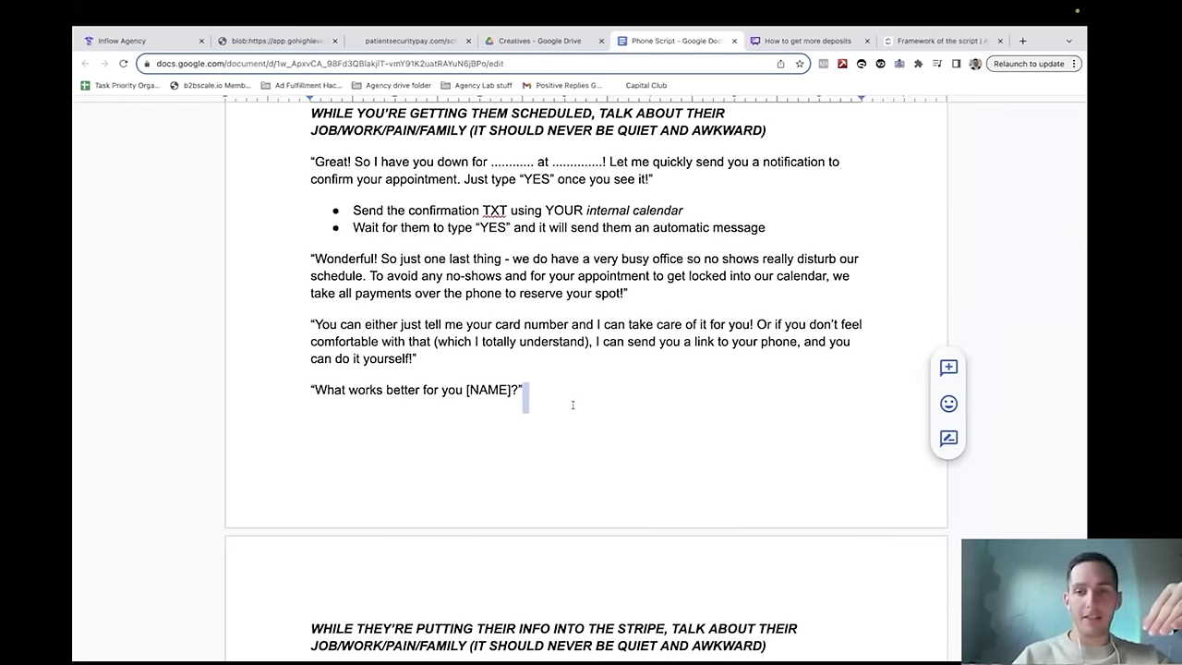
{"action": "scroll", "coordinate": [554, 448], "scroll_direction": "down", "scroll_amount": 1}
{"action": "scroll", "coordinate": [549, 450], "scroll_direction": "down", "scroll_amount": 3}
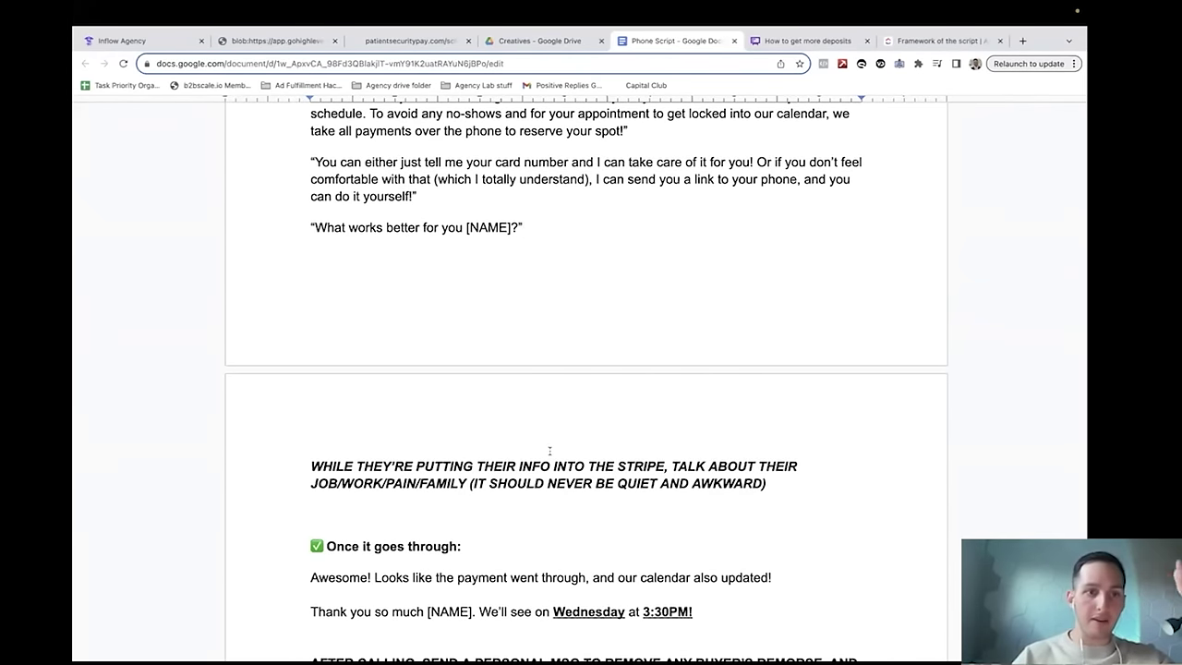
{"action": "scroll", "coordinate": [549, 451], "scroll_direction": "down", "scroll_amount": 4}
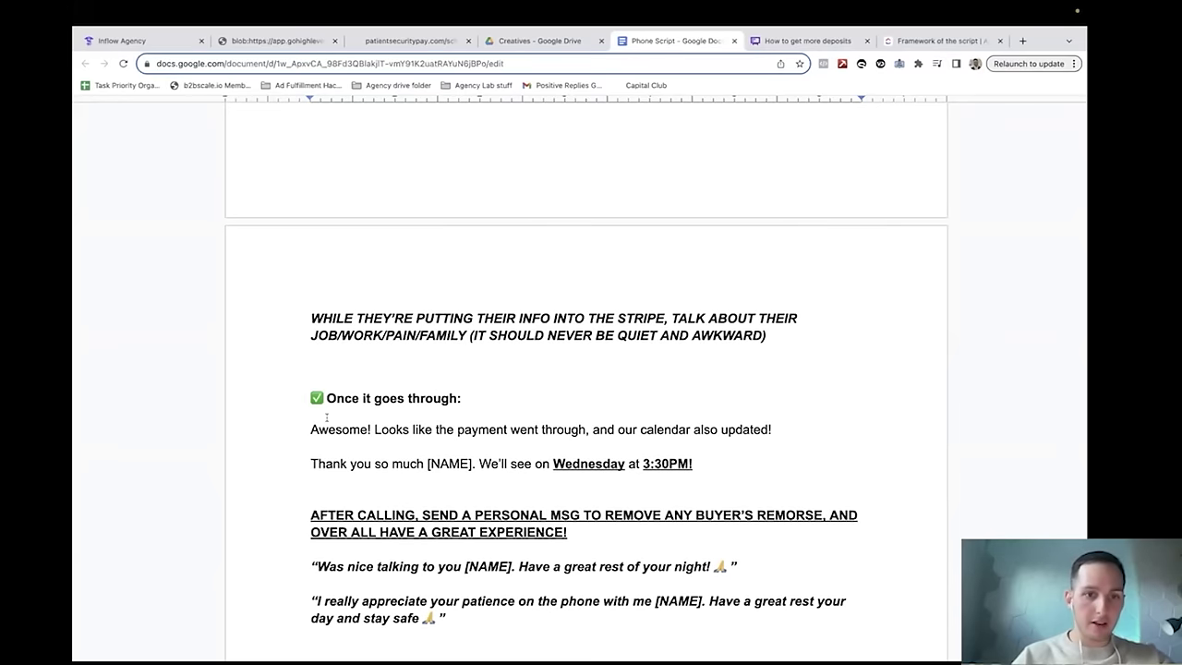
{"action": "left_click_drag", "start_coordinate": [303, 396], "coordinate": [745, 468]}
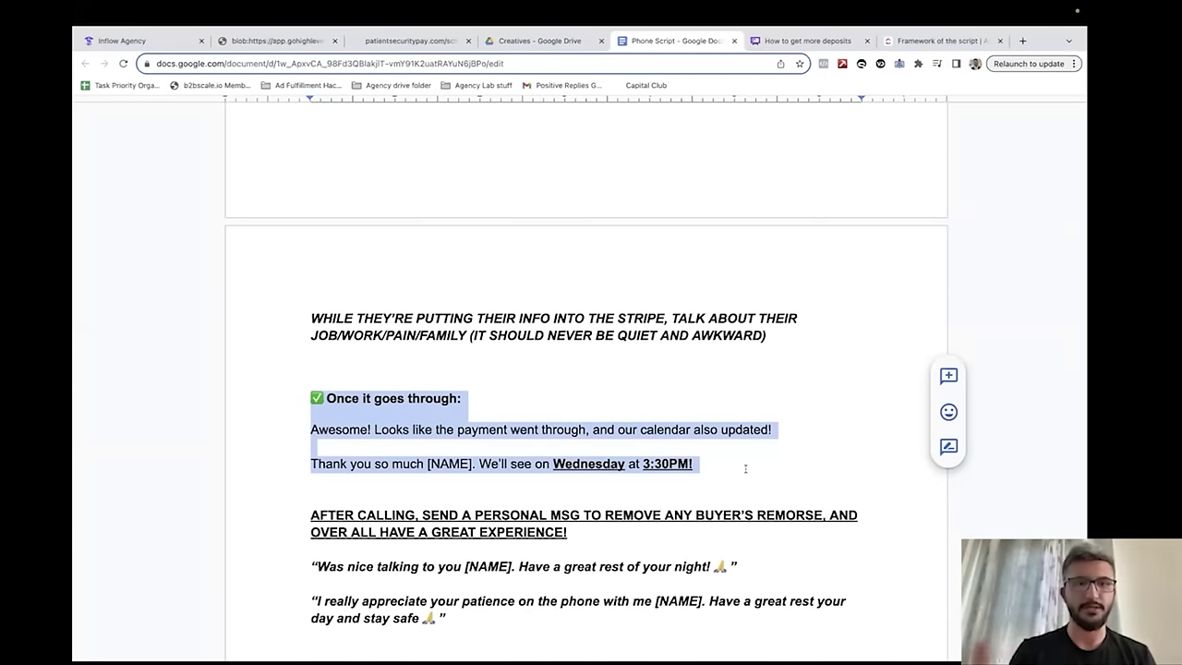
{"action": "left_click", "coordinate": [715, 463]}
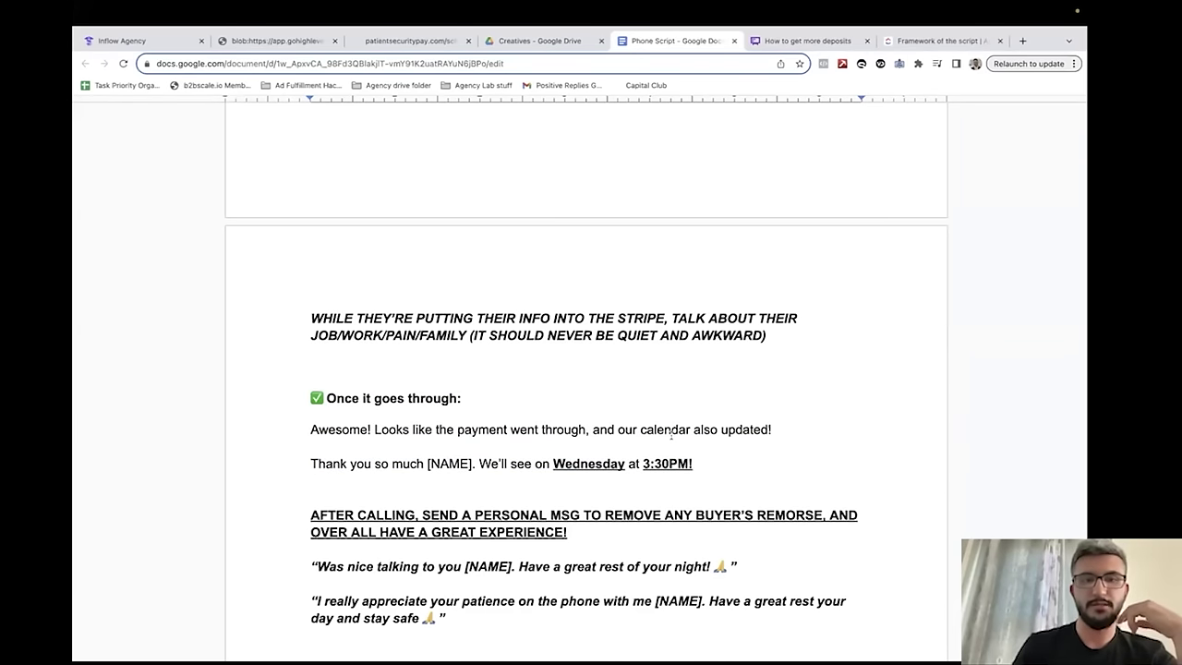
Step: Highlight the 'Awesome!' payment-went-through line ending with the Wednesday 3:30PM thanks
{"action": "left_click", "coordinate": [313, 430]}
{"action": "left_click_drag", "start_coordinate": [311, 429], "coordinate": [790, 429]}
{"action": "left_click_drag", "start_coordinate": [735, 458], "coordinate": [722, 467]}
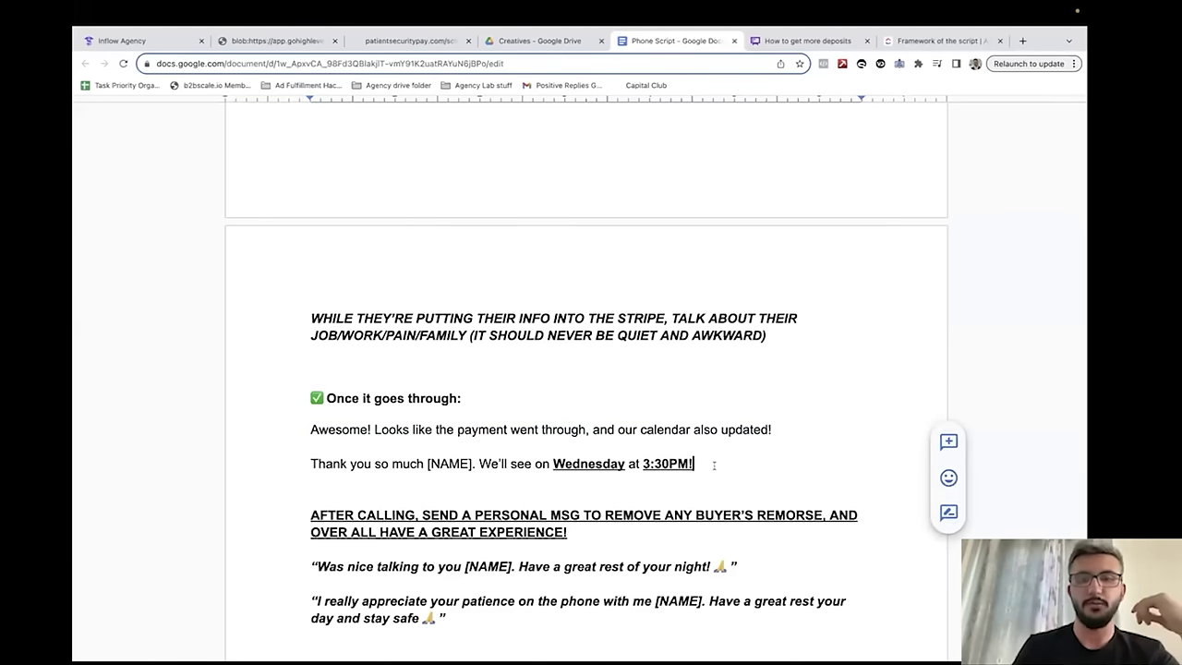
{"action": "left_click", "coordinate": [713, 464]}
Step: Highlight the first follow-up text, its prayer-hands emoji and 'Have a great rest of your night'
{"action": "scroll", "coordinate": [714, 464], "scroll_direction": "down", "scroll_amount": 1}
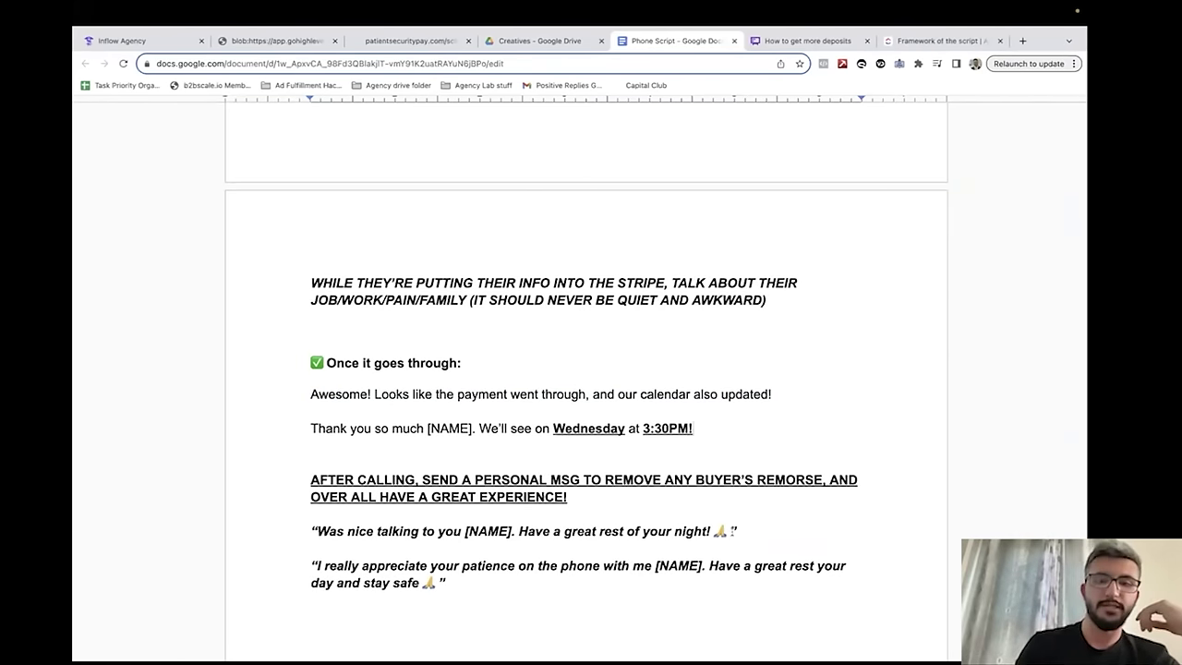
{"action": "left_click_drag", "start_coordinate": [732, 532], "coordinate": [715, 531]}
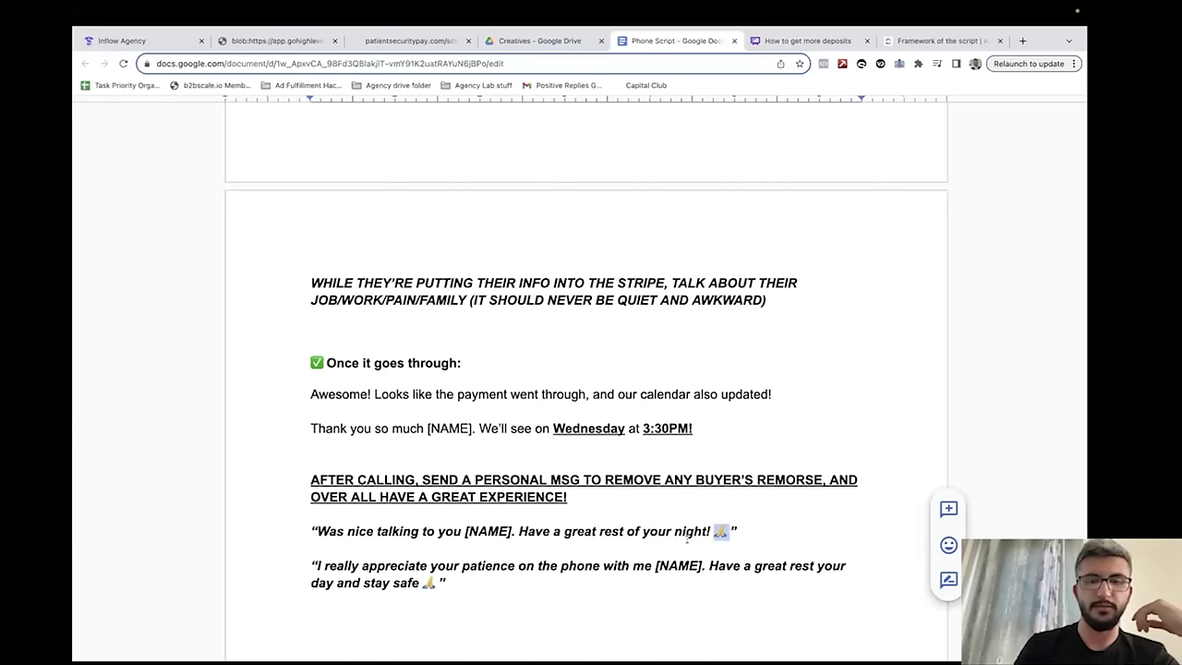
{"action": "left_click", "coordinate": [740, 531]}
{"action": "left_click_drag", "start_coordinate": [729, 531], "coordinate": [317, 530]}
{"action": "left_click", "coordinate": [577, 532]}
{"action": "left_click_drag", "start_coordinate": [528, 532], "coordinate": [729, 532]}
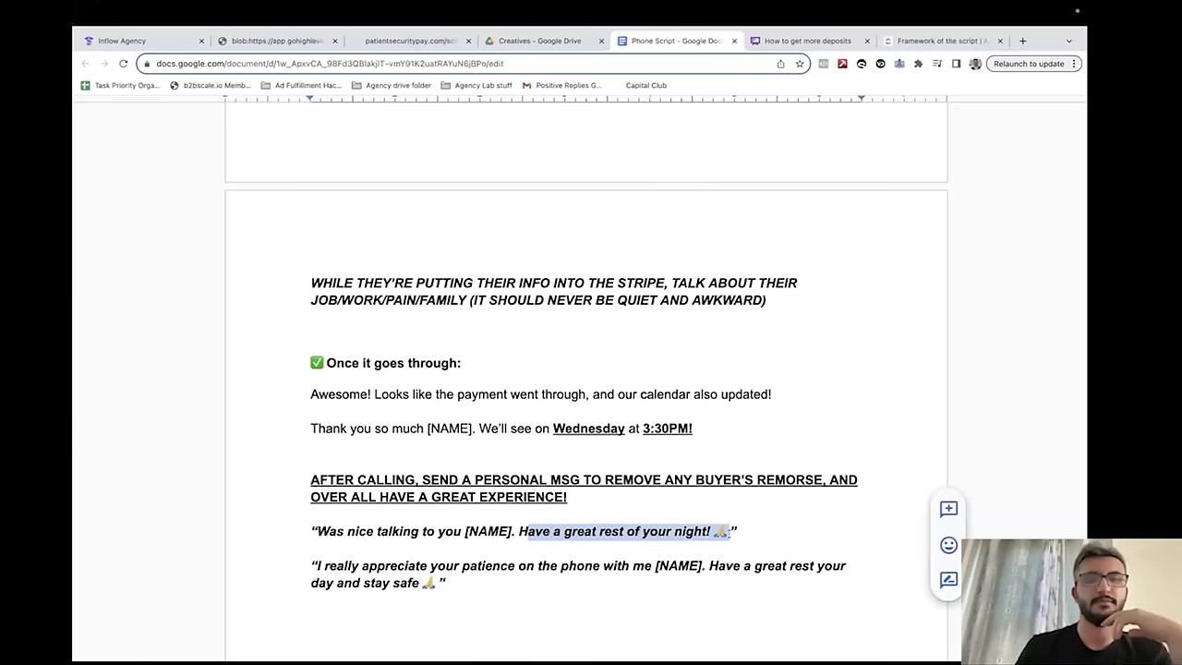
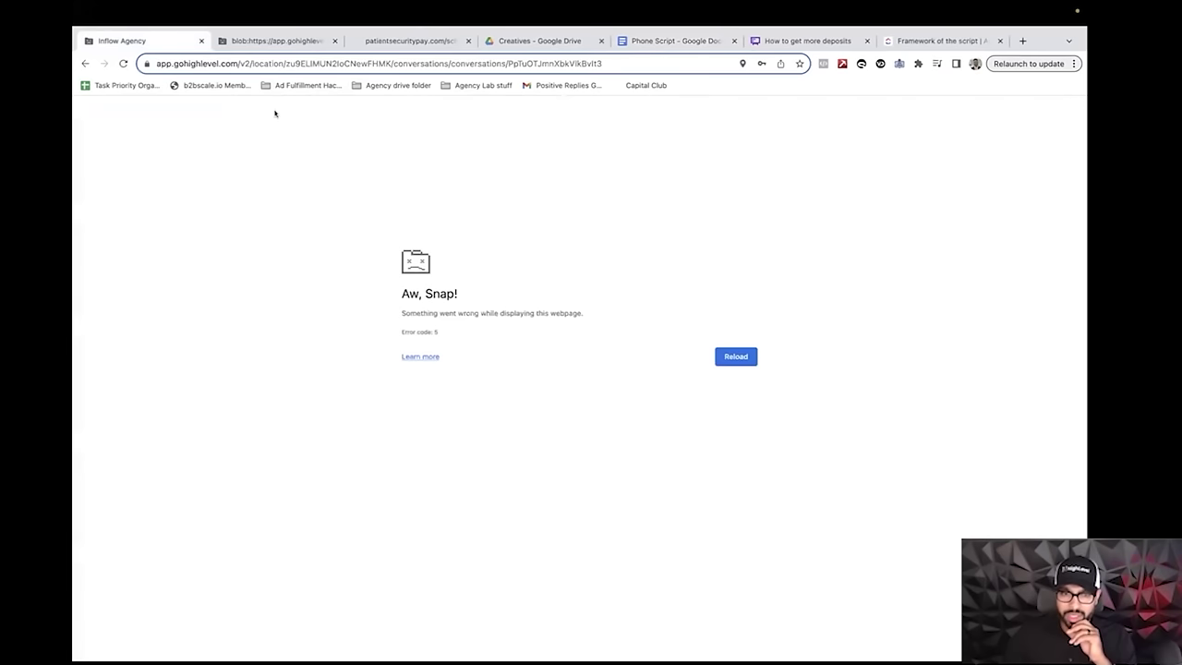
Step: Reload the Aw, Snap! page so the GoHighLevel Conversations unread inbox shows again
{"action": "left_click", "coordinate": [724, 357]}
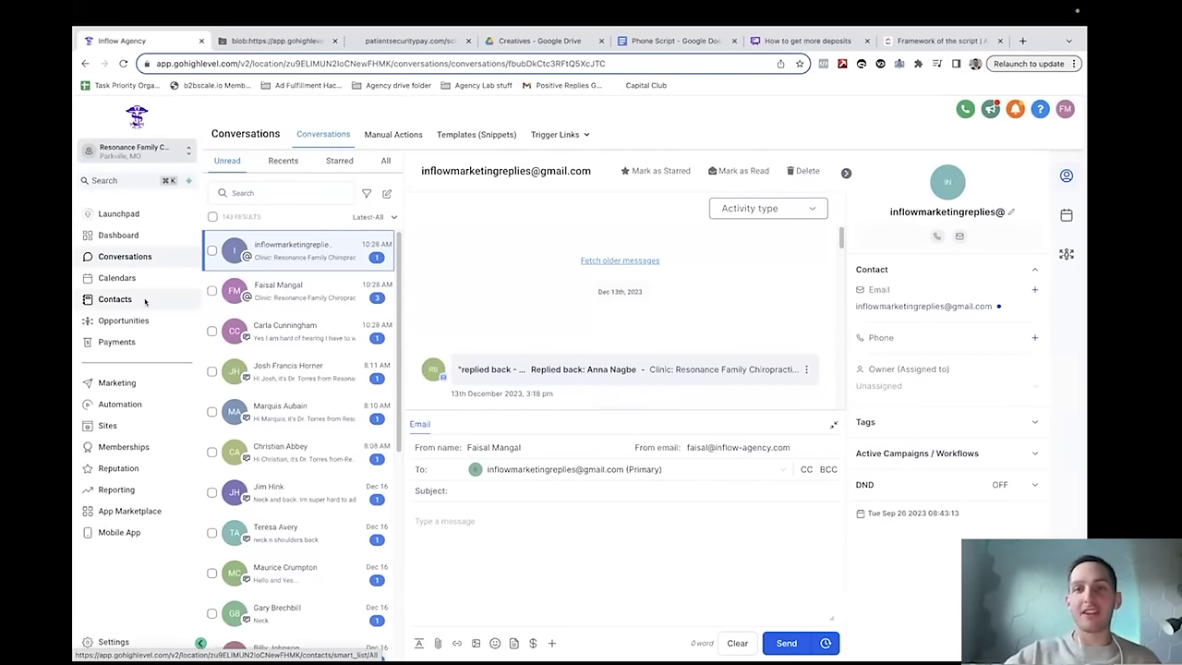
Step: Look through the 1 Chiro - New Lead - (New Funnel) workflow's steps from Automation, then return to the list
{"action": "left_click", "coordinate": [105, 405]}
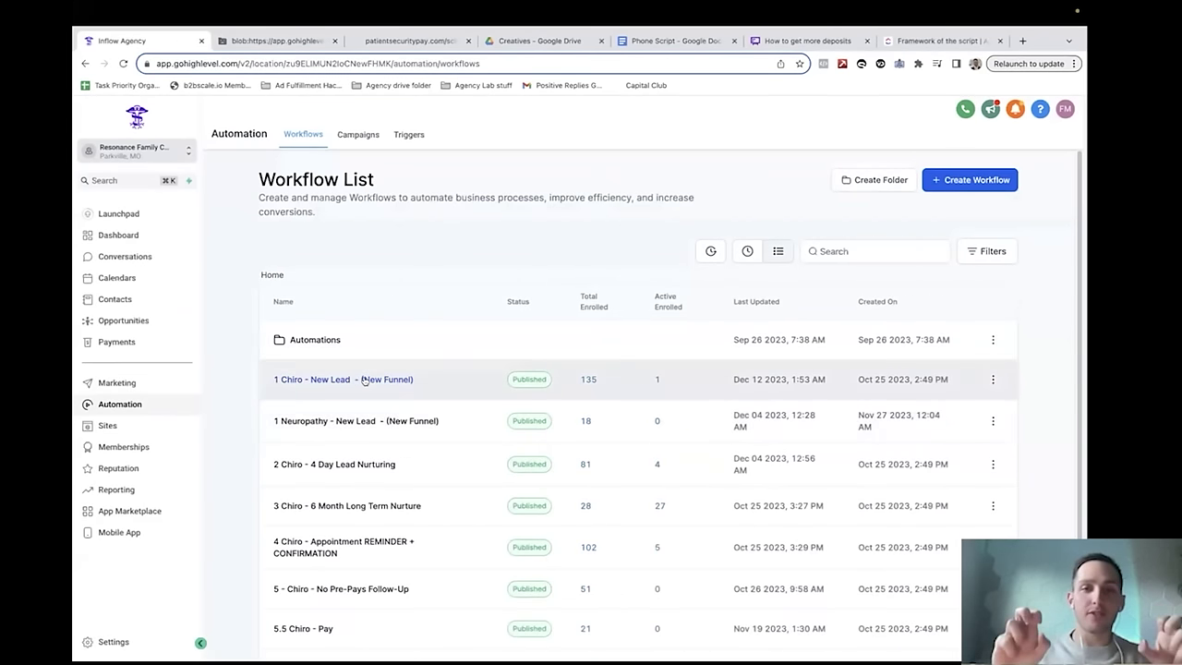
{"action": "left_click", "coordinate": [363, 380]}
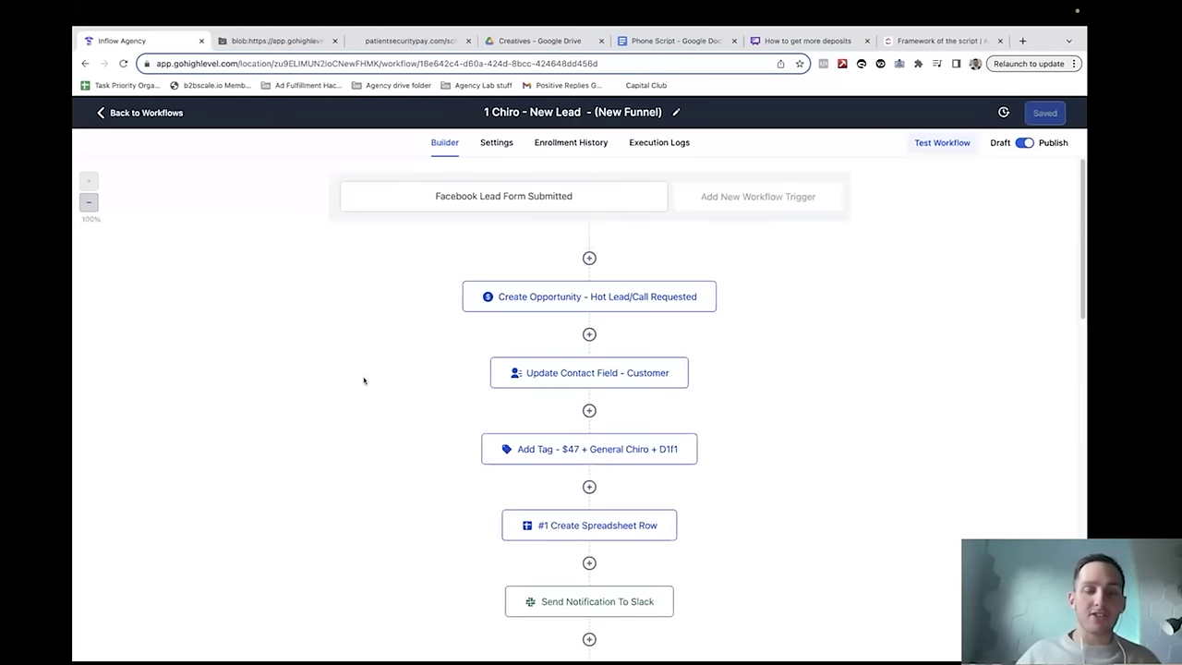
{"action": "scroll", "coordinate": [364, 379], "scroll_direction": "down", "scroll_amount": 10}
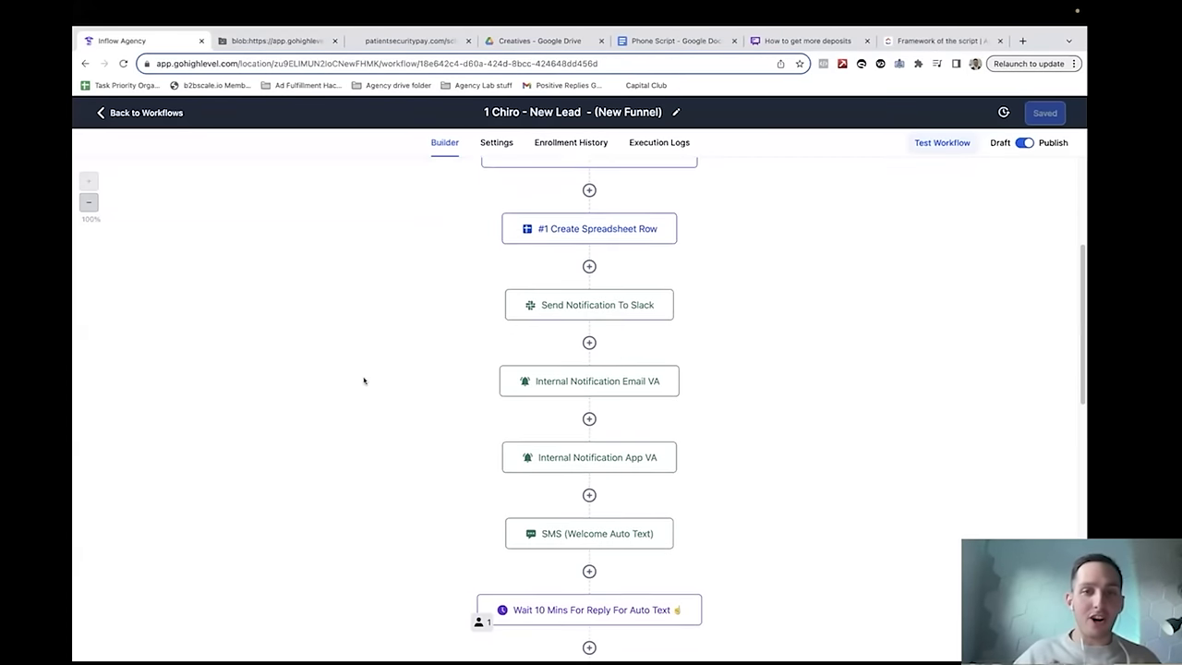
{"action": "scroll", "coordinate": [364, 379], "scroll_direction": "down", "scroll_amount": 3}
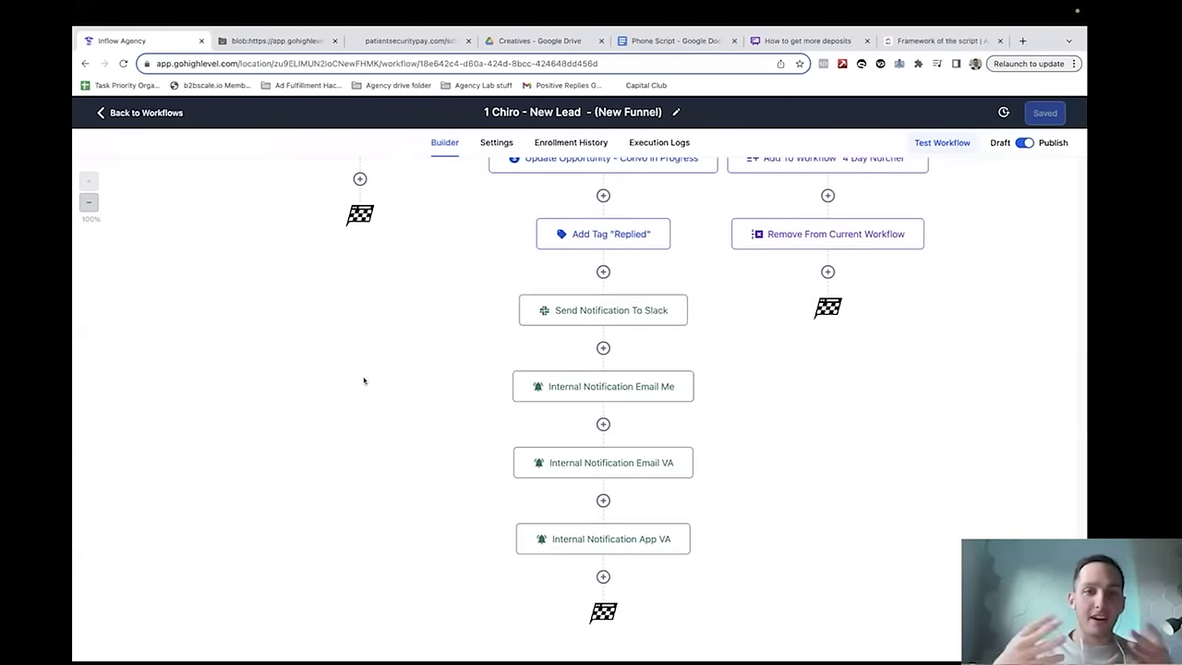
{"action": "scroll", "coordinate": [364, 380], "scroll_direction": "up", "scroll_amount": 15}
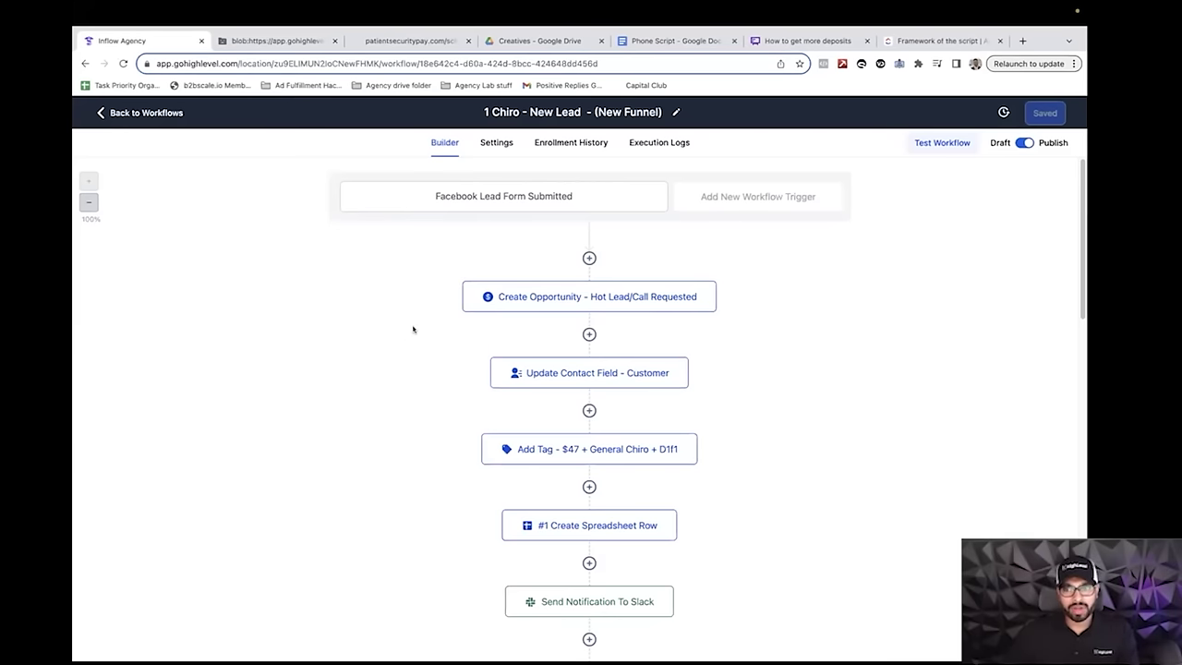
{"action": "left_click", "coordinate": [159, 114]}
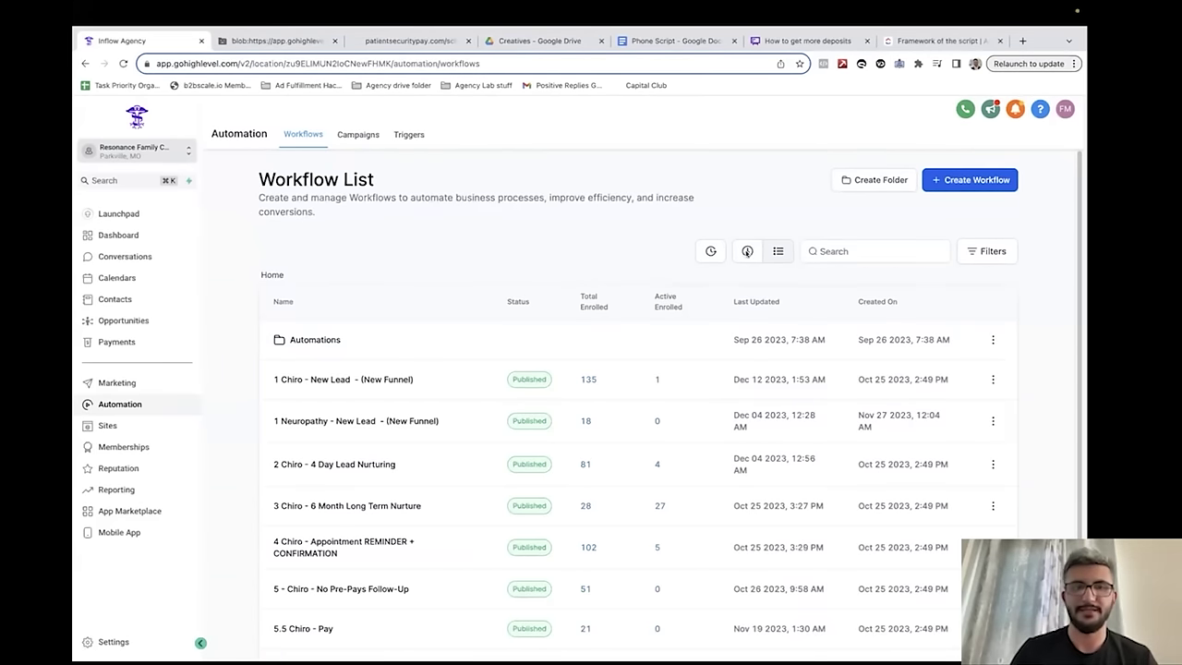
Step: Browse the sub-account list and close it without switching accounts
{"action": "left_click", "coordinate": [142, 157]}
{"action": "scroll", "coordinate": [353, 317], "scroll_direction": "down", "scroll_amount": 5}
{"action": "scroll", "coordinate": [354, 317], "scroll_direction": "down", "scroll_amount": 3}
{"action": "scroll", "coordinate": [354, 316], "scroll_direction": "up", "scroll_amount": 10}
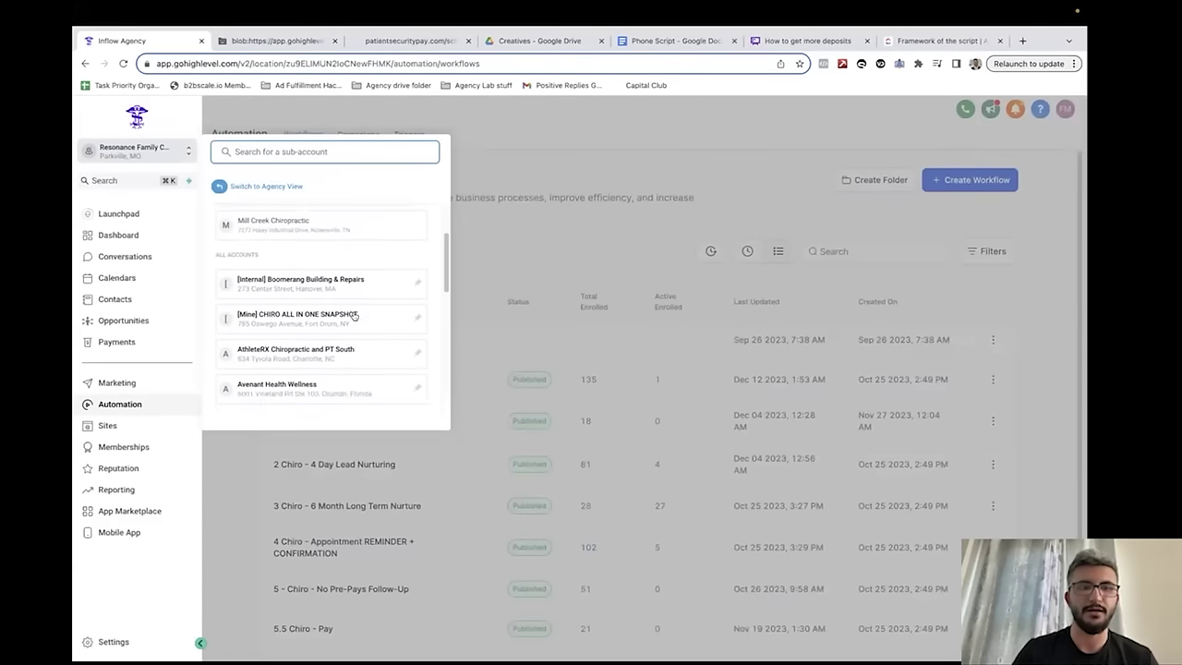
{"action": "left_click", "coordinate": [537, 241]}
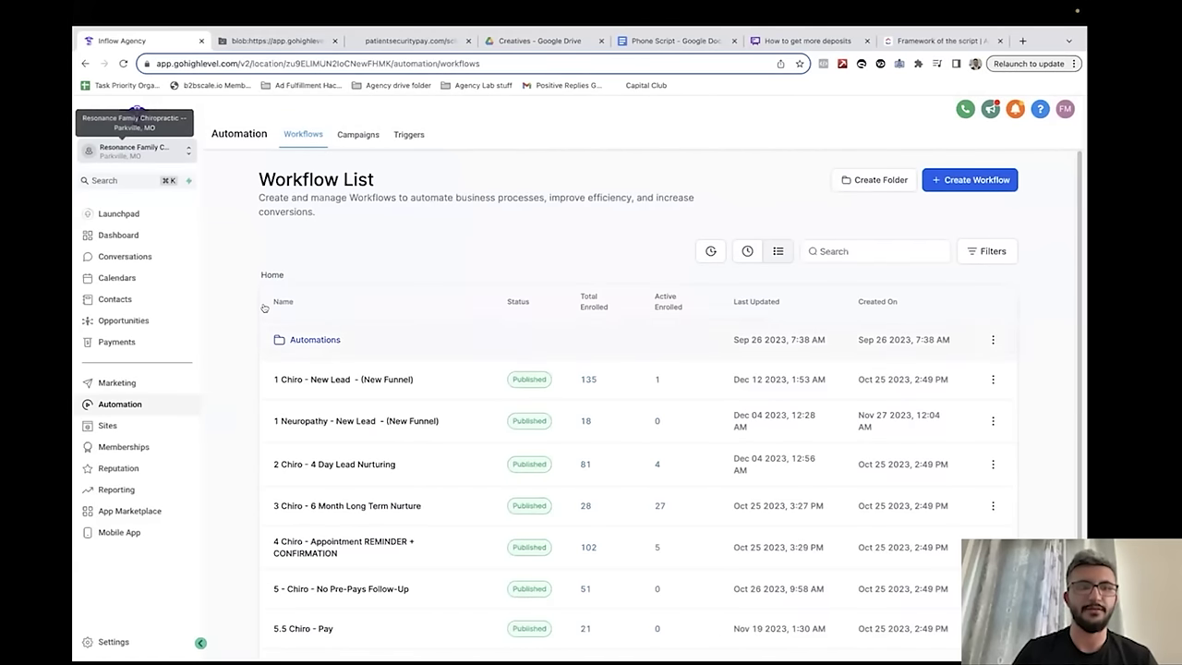
Step: Read two lead SMS threads in Conversations, then bring up the booking calendar
{"action": "left_click", "coordinate": [185, 257]}
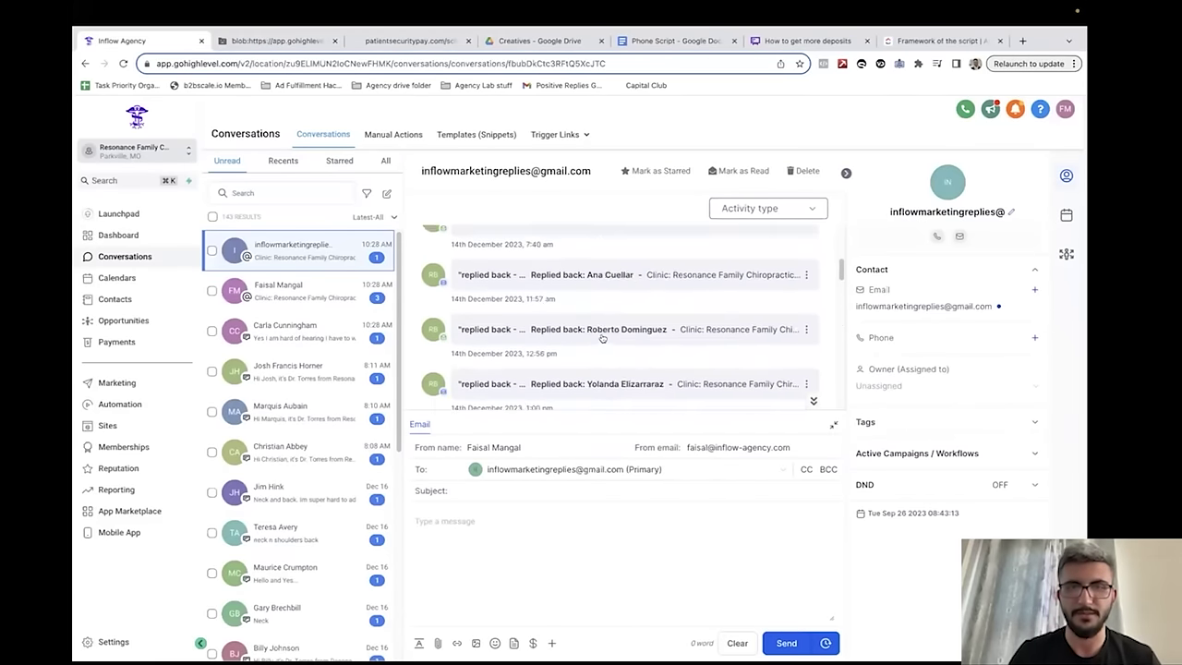
{"action": "left_click", "coordinate": [307, 347]}
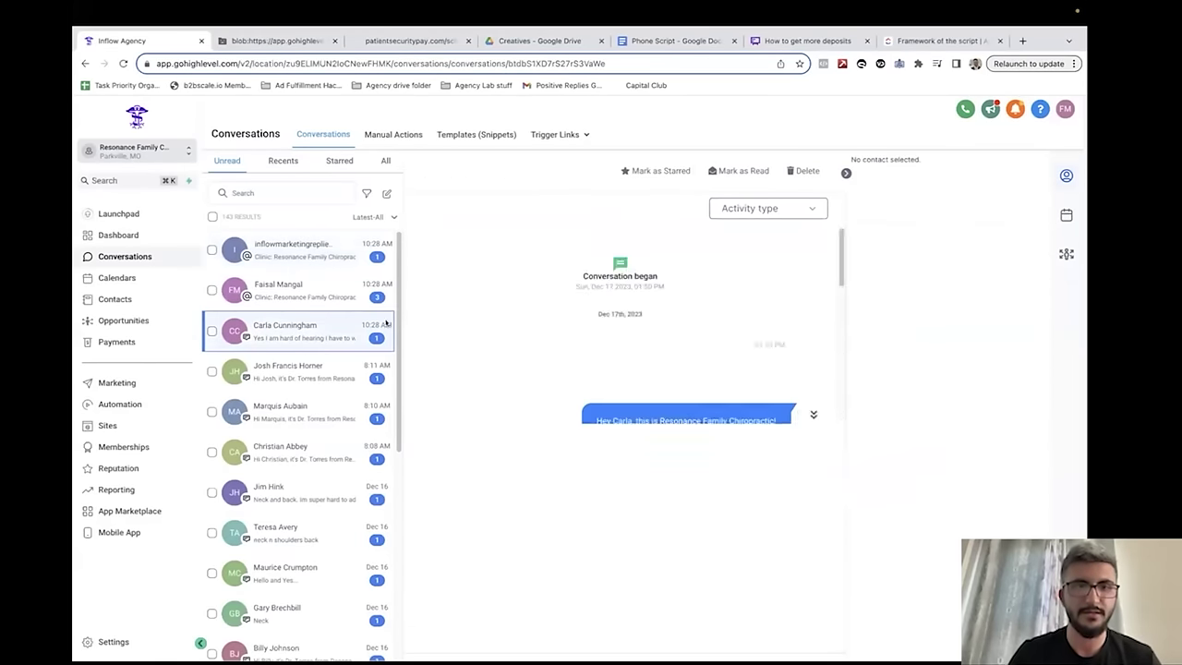
{"action": "scroll", "coordinate": [568, 389], "scroll_direction": "up", "scroll_amount": 3}
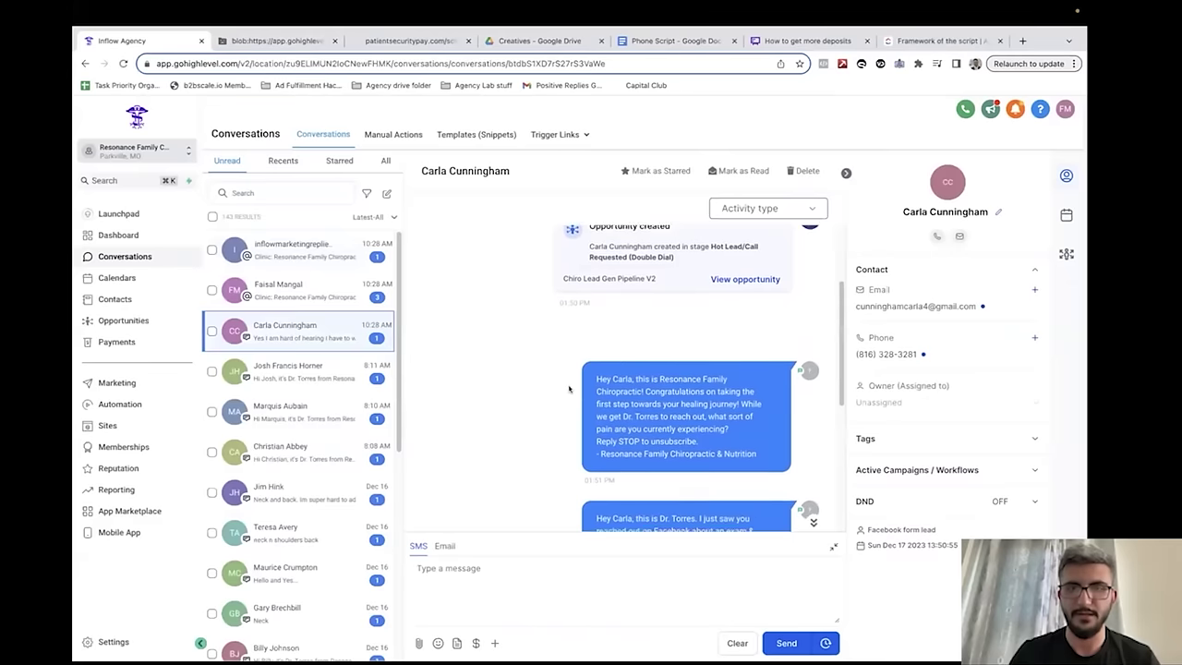
{"action": "left_click", "coordinate": [279, 377]}
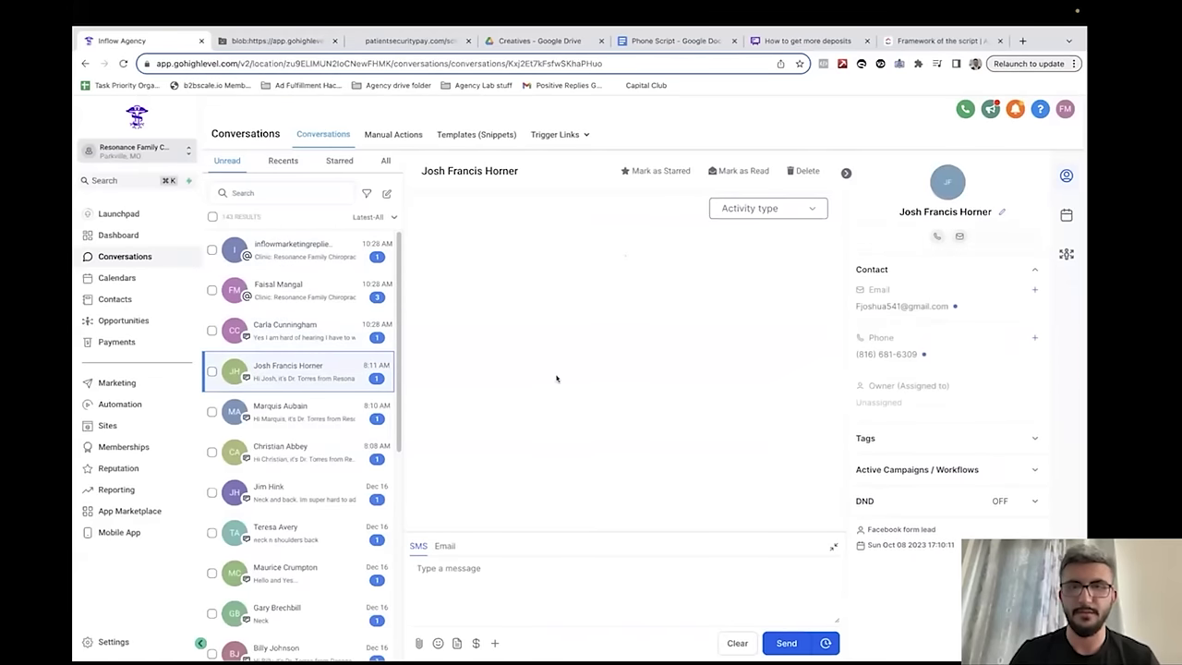
{"action": "left_click", "coordinate": [117, 277]}
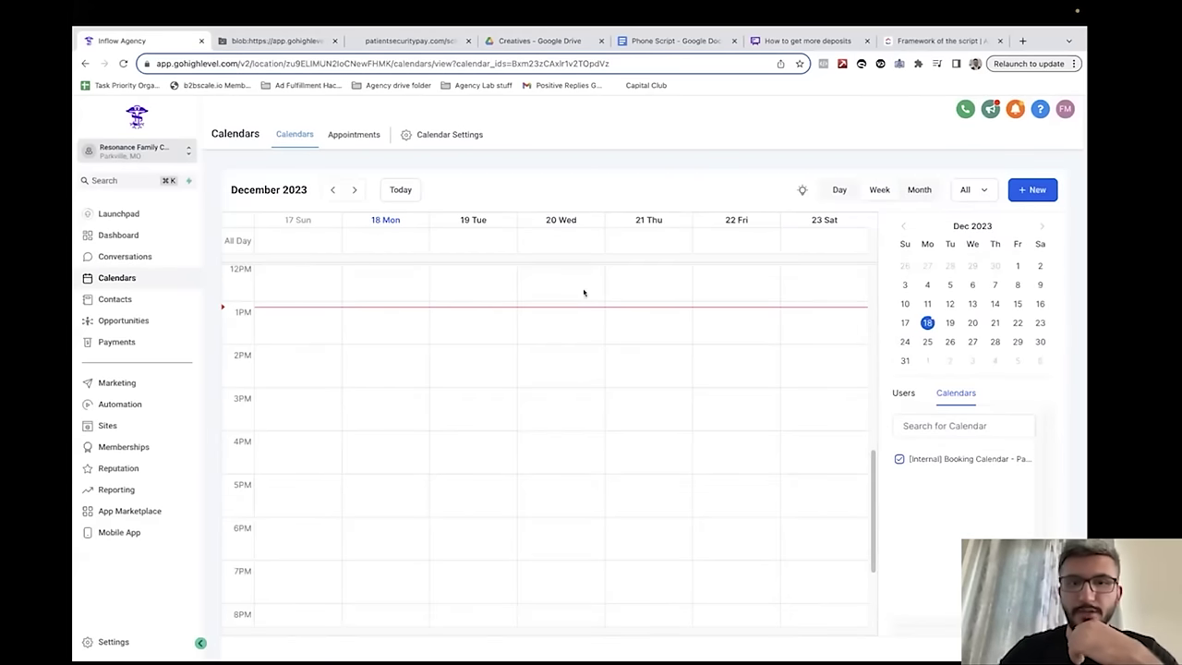
Step: Check the earlier November 2023 week, the booked appointments list and Calendar Settings
{"action": "left_click", "coordinate": [326, 192]}
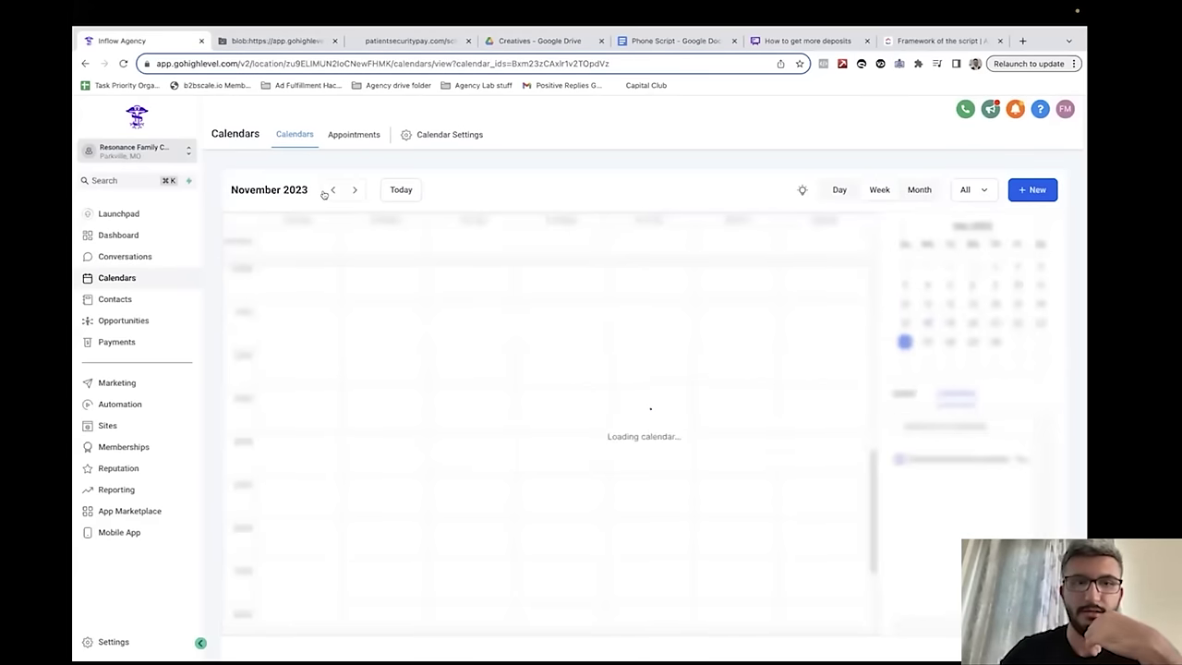
{"action": "scroll", "coordinate": [498, 416], "scroll_direction": "down", "scroll_amount": 3}
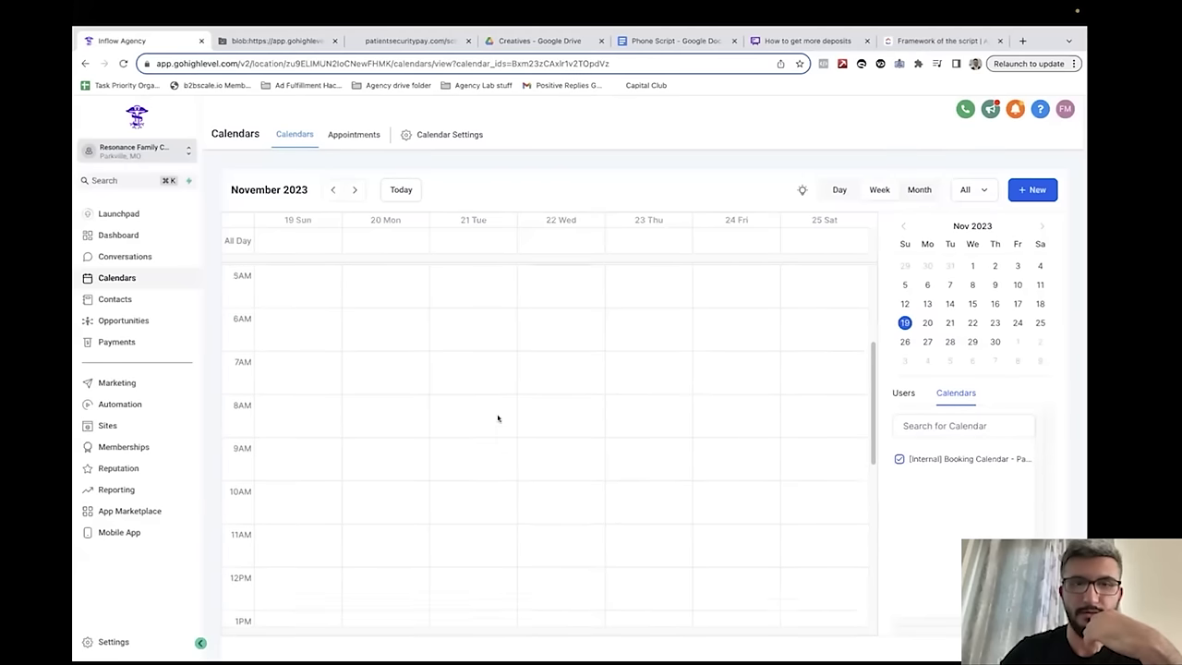
{"action": "left_click", "coordinate": [346, 134]}
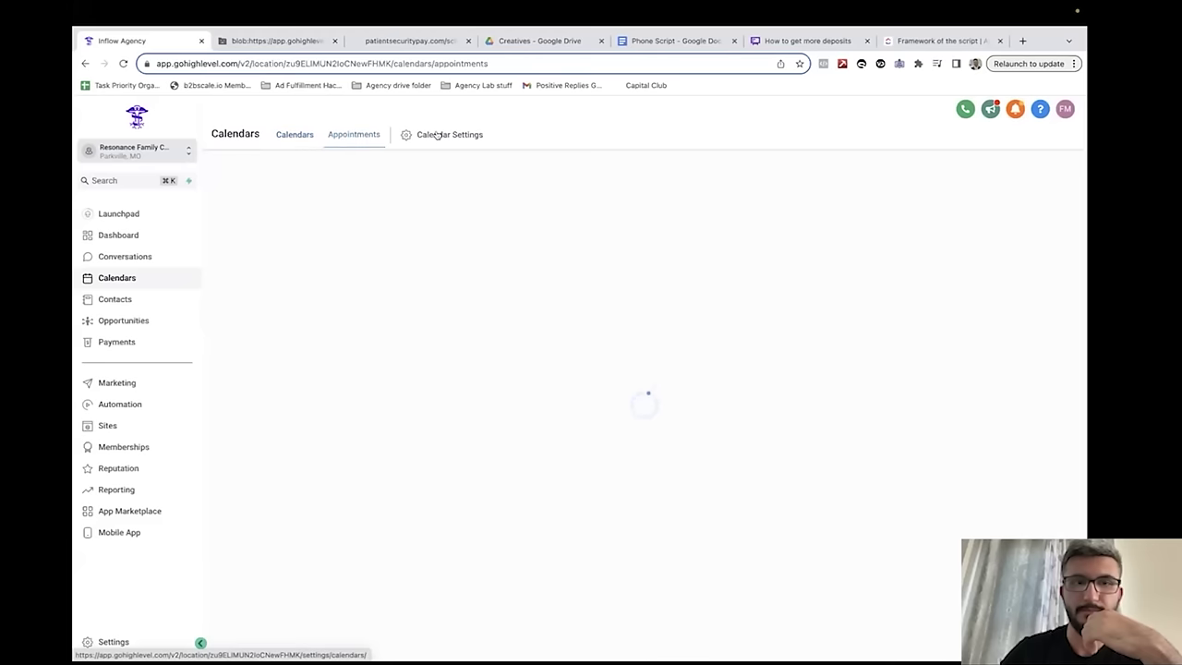
{"action": "left_click", "coordinate": [437, 135]}
{"action": "left_click", "coordinate": [103, 212]}
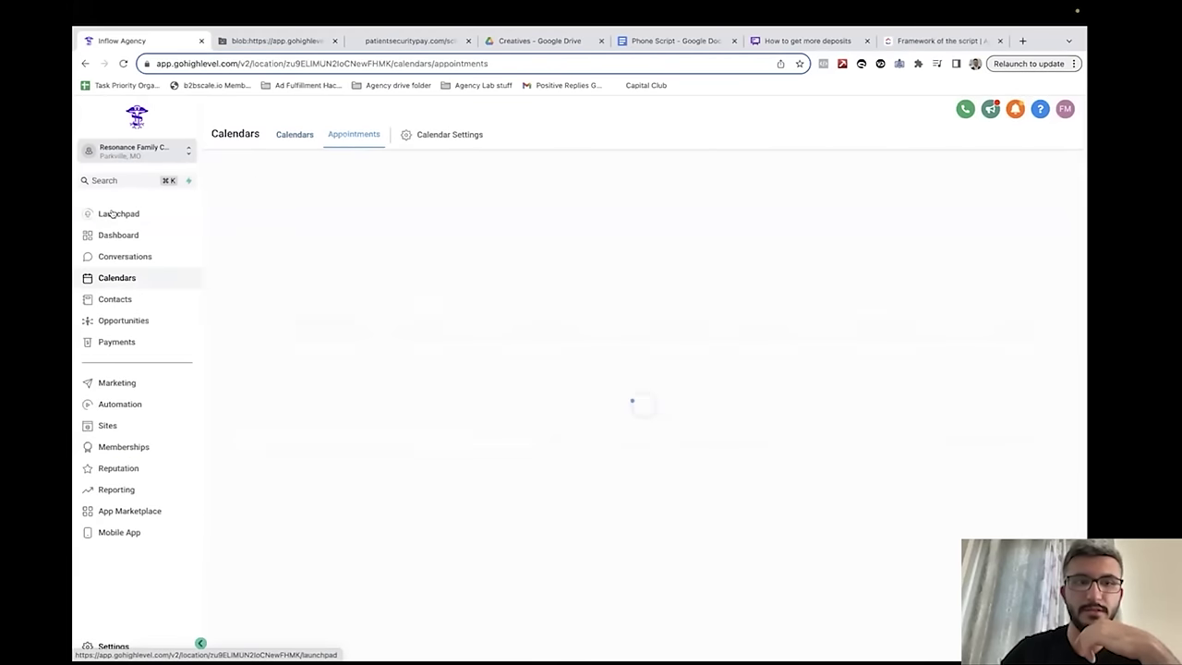
Step: Scroll across the Chiro Lead Gen Pipeline V2 opportunities board, then return to the workflow list
{"action": "left_click", "coordinate": [149, 320]}
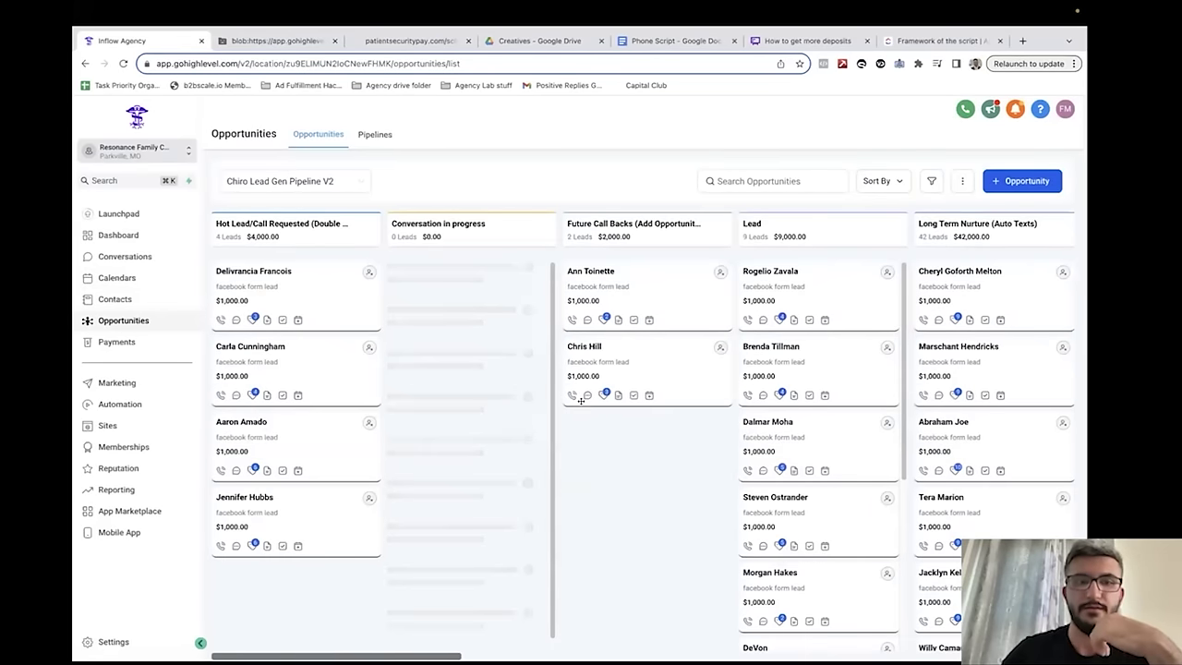
{"action": "scroll", "coordinate": [579, 400], "scroll_direction": "right", "scroll_amount": 10}
{"action": "scroll", "coordinate": [578, 400], "scroll_direction": "right", "scroll_amount": 10}
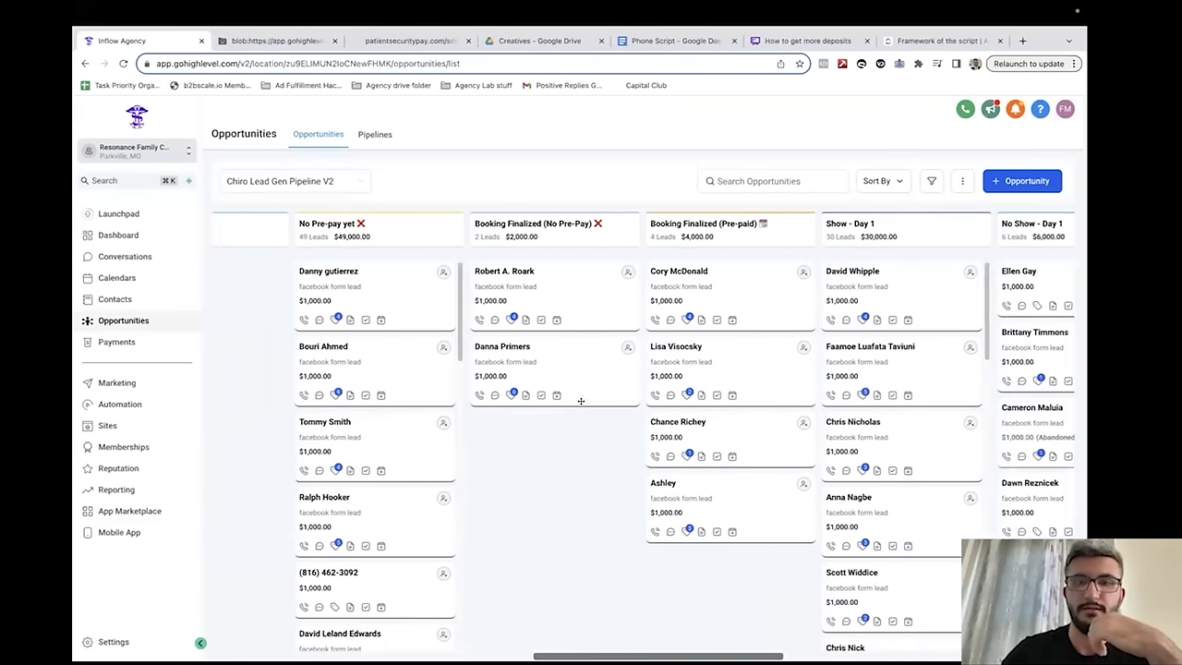
{"action": "scroll", "coordinate": [580, 403], "scroll_direction": "right", "scroll_amount": 4}
{"action": "scroll", "coordinate": [578, 401], "scroll_direction": "left", "scroll_amount": 15}
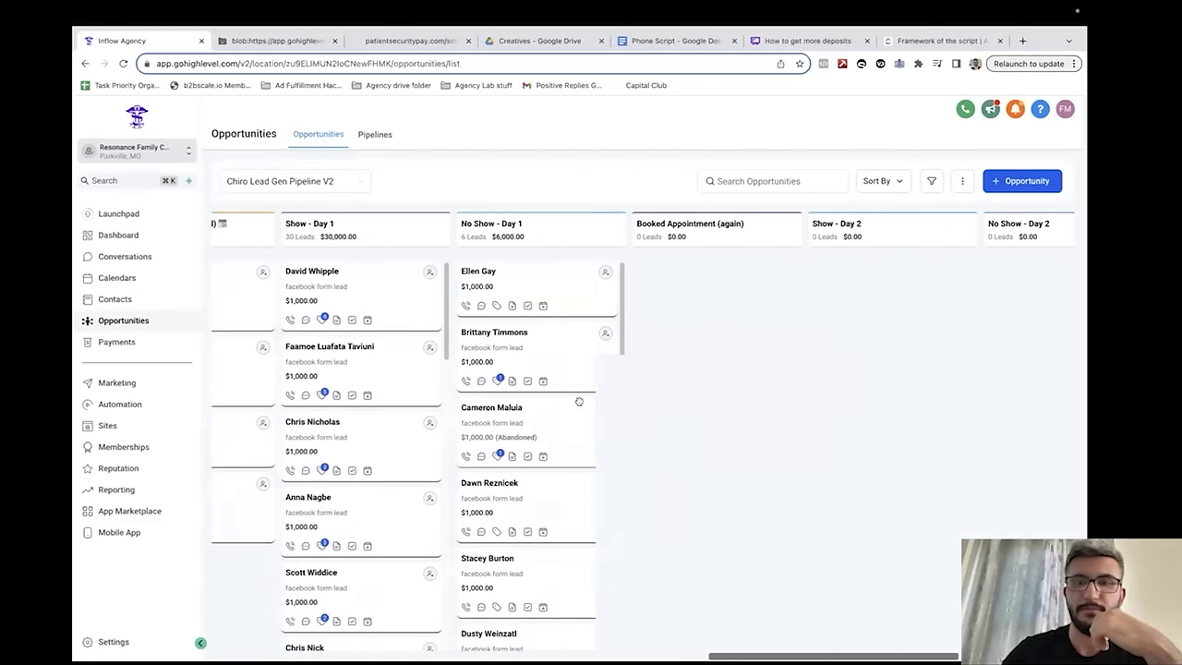
{"action": "scroll", "coordinate": [581, 401], "scroll_direction": "left", "scroll_amount": 7}
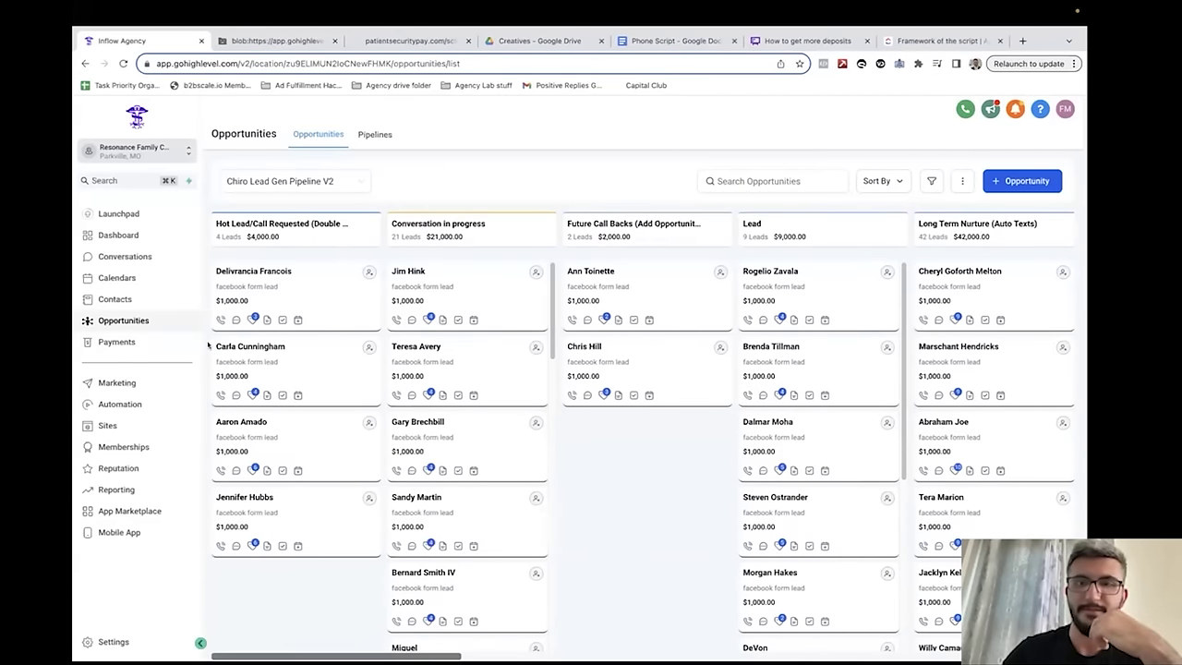
{"action": "left_click", "coordinate": [122, 408]}
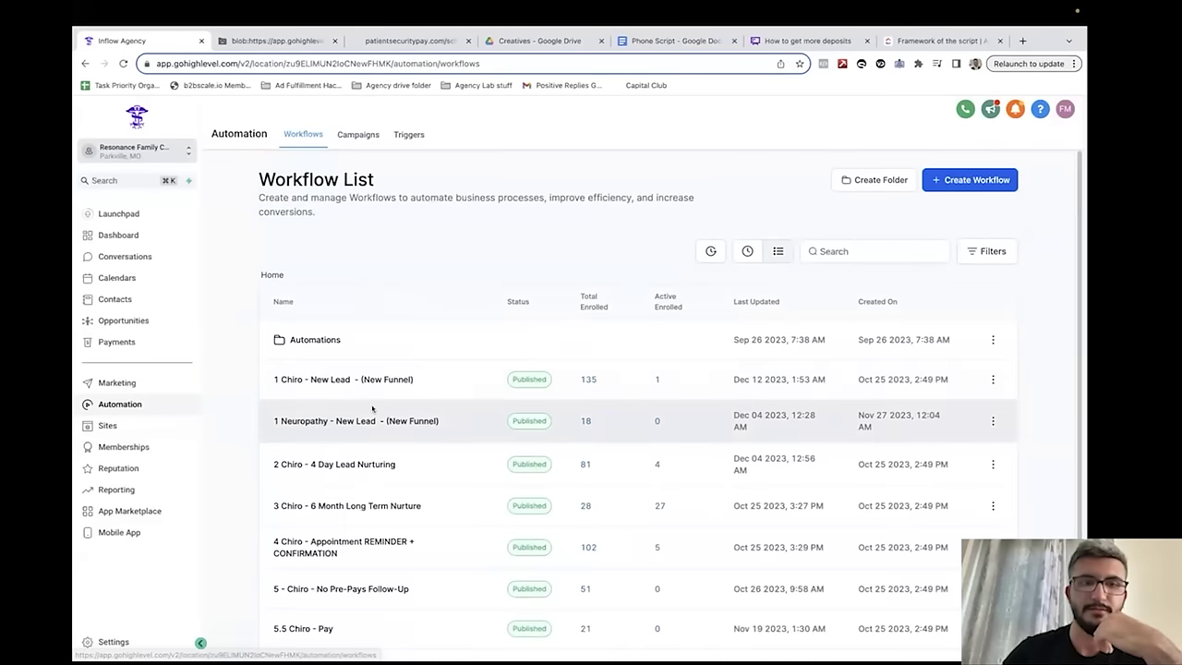
Step: Open the 5 - Chiro - No Pre-Pays Follow-Up workflow, scroll through its steps, and go back
{"action": "scroll", "coordinate": [372, 408], "scroll_direction": "down", "scroll_amount": 1}
{"action": "scroll", "coordinate": [372, 409], "scroll_direction": "down", "scroll_amount": 3}
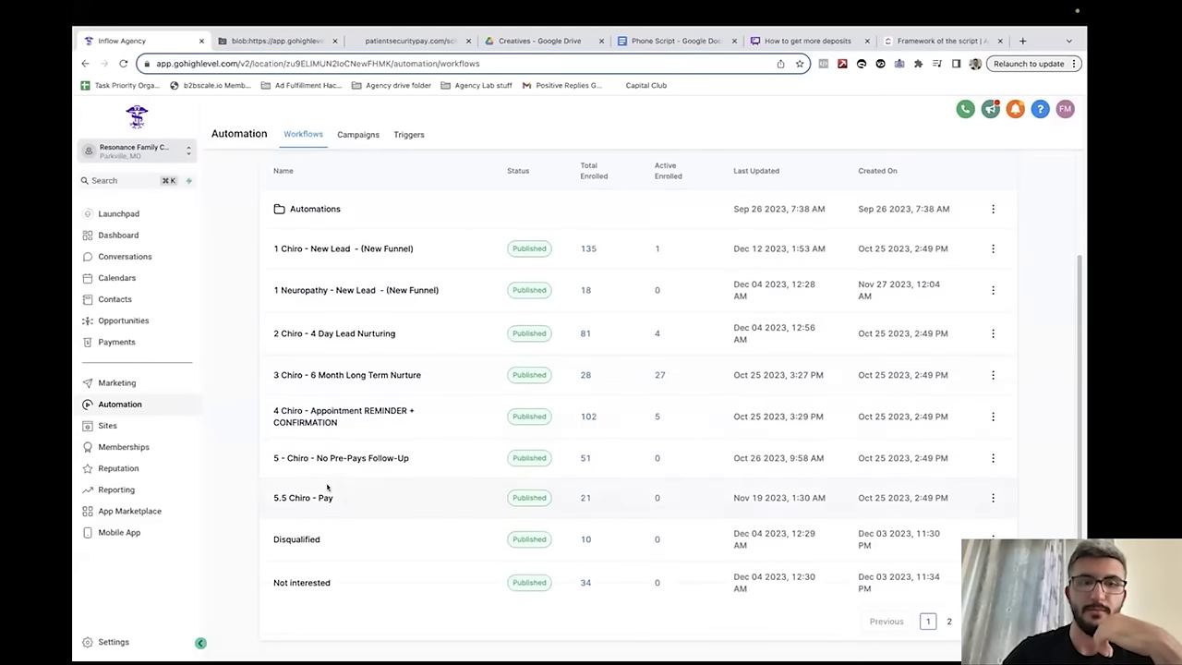
{"action": "left_click", "coordinate": [335, 458]}
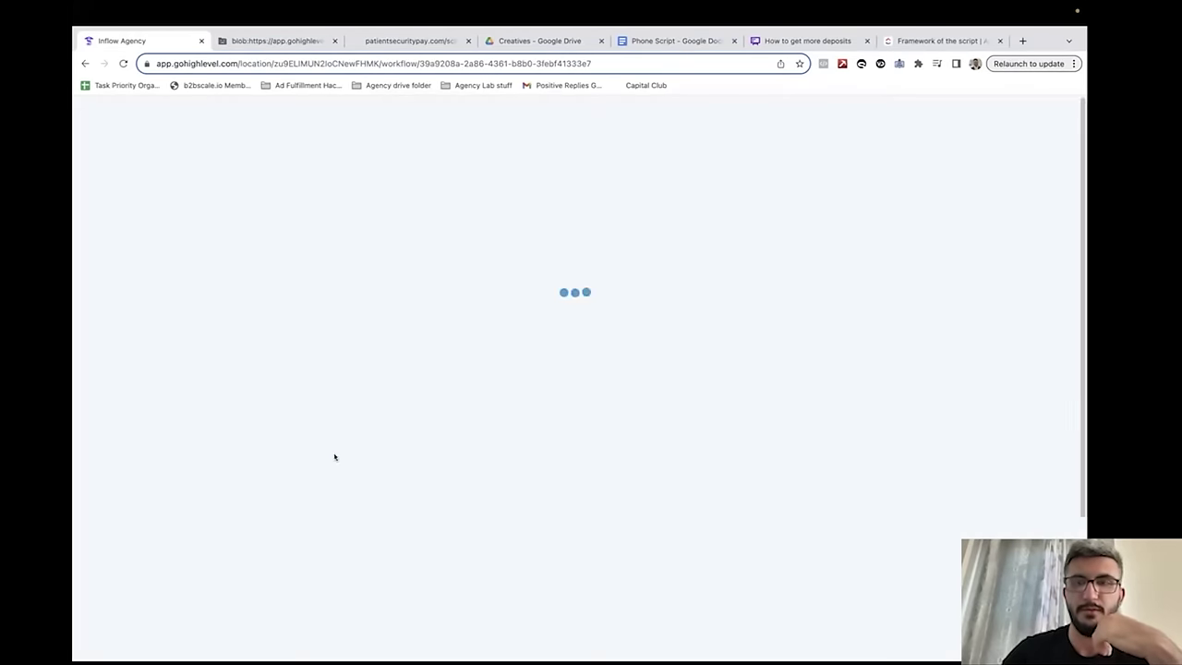
{"action": "scroll", "coordinate": [601, 351], "scroll_direction": "down", "scroll_amount": 3}
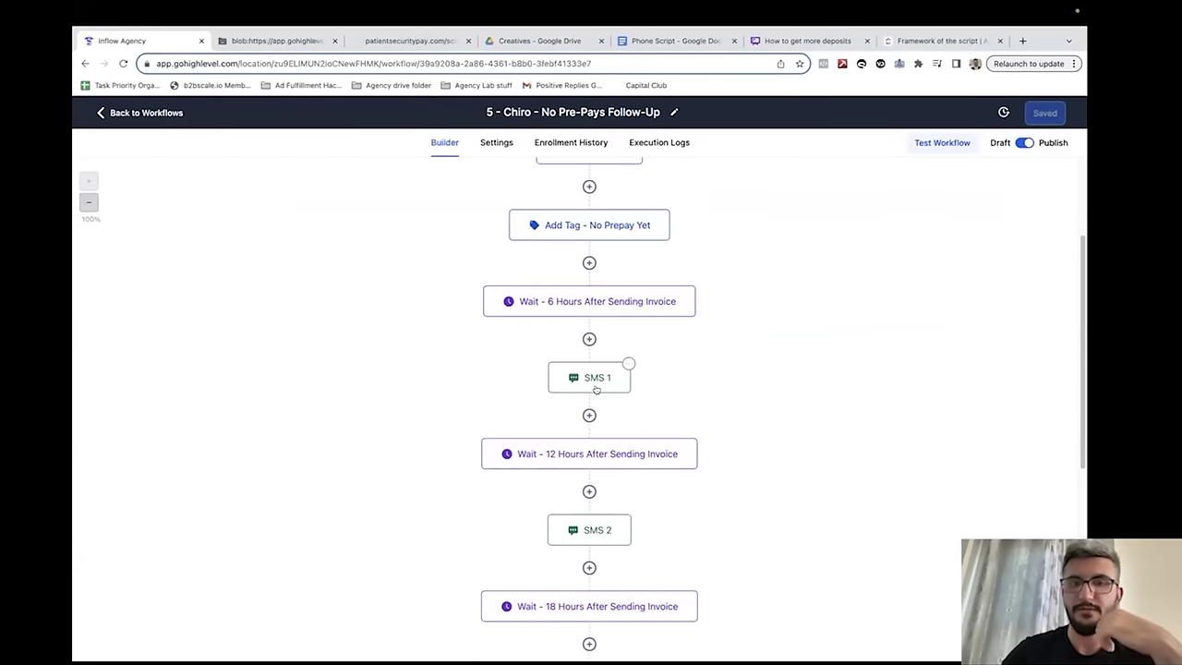
{"action": "scroll", "coordinate": [595, 383], "scroll_direction": "down", "scroll_amount": 5}
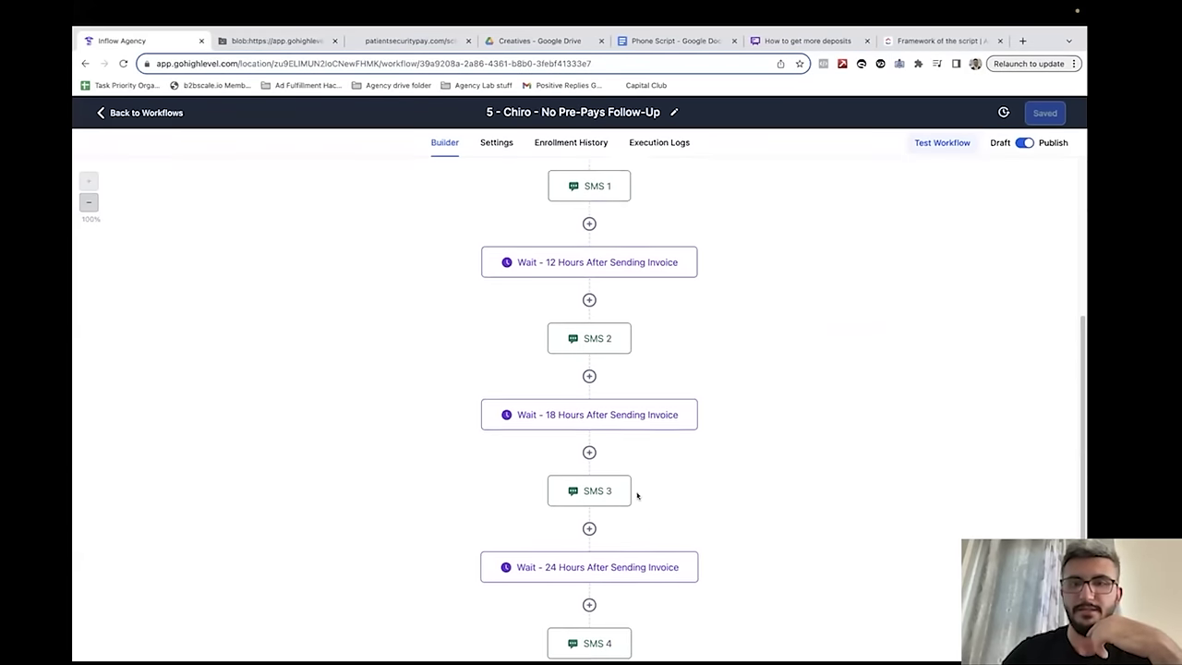
{"action": "scroll", "coordinate": [637, 497], "scroll_direction": "down", "scroll_amount": 5}
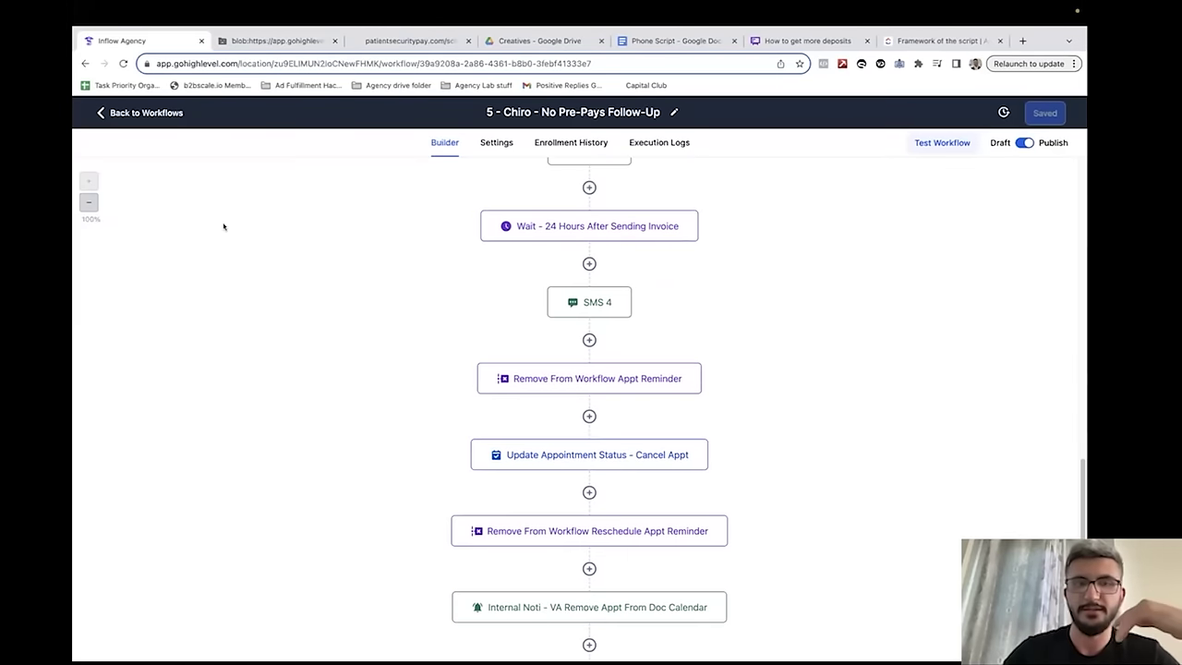
{"action": "left_click", "coordinate": [157, 114]}
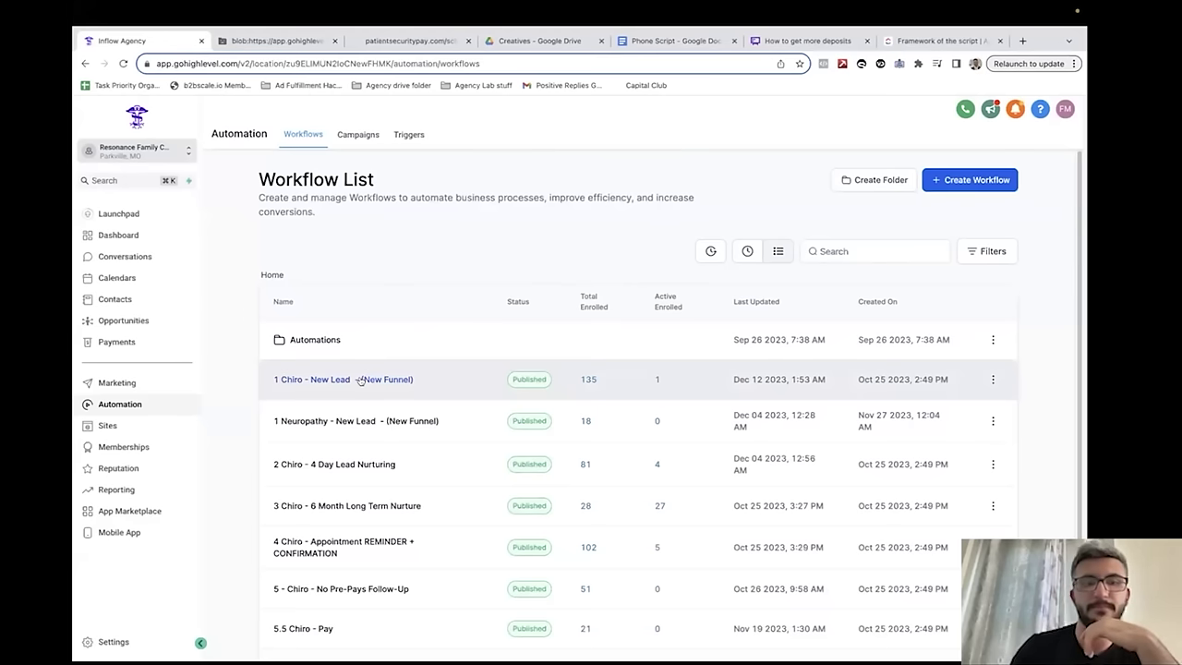
Step: Open the 1 Chiro - New Lead workflow and inspect its Create Opportunity and Add Tag steps
{"action": "left_click", "coordinate": [360, 380]}
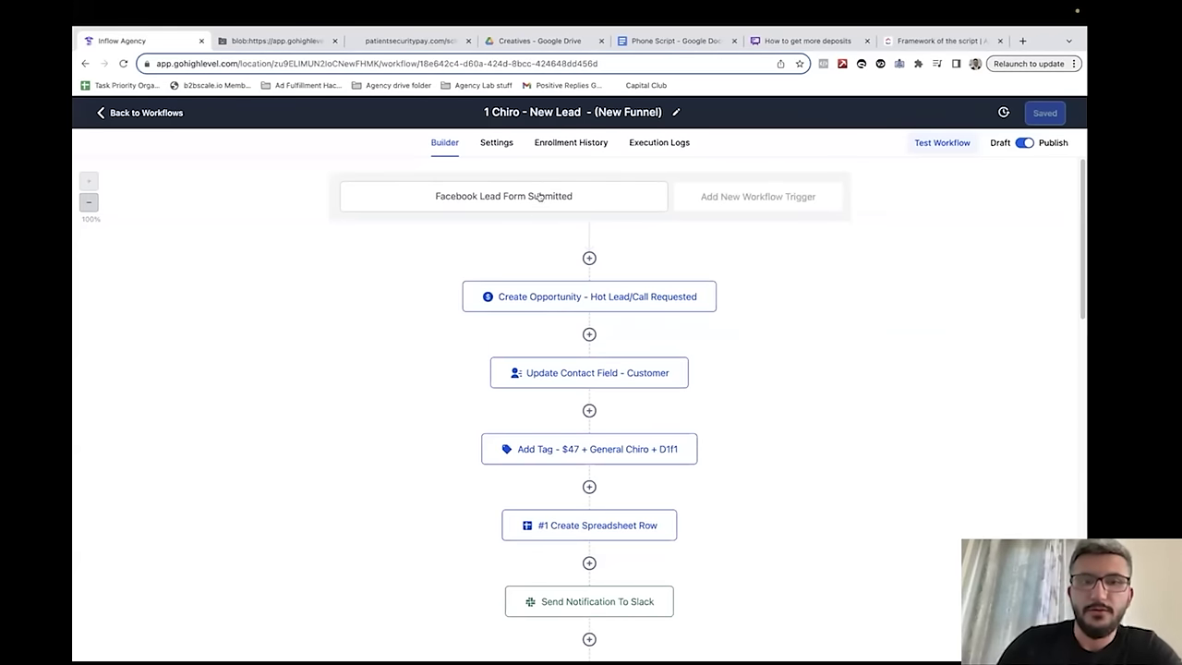
{"action": "left_click", "coordinate": [581, 295]}
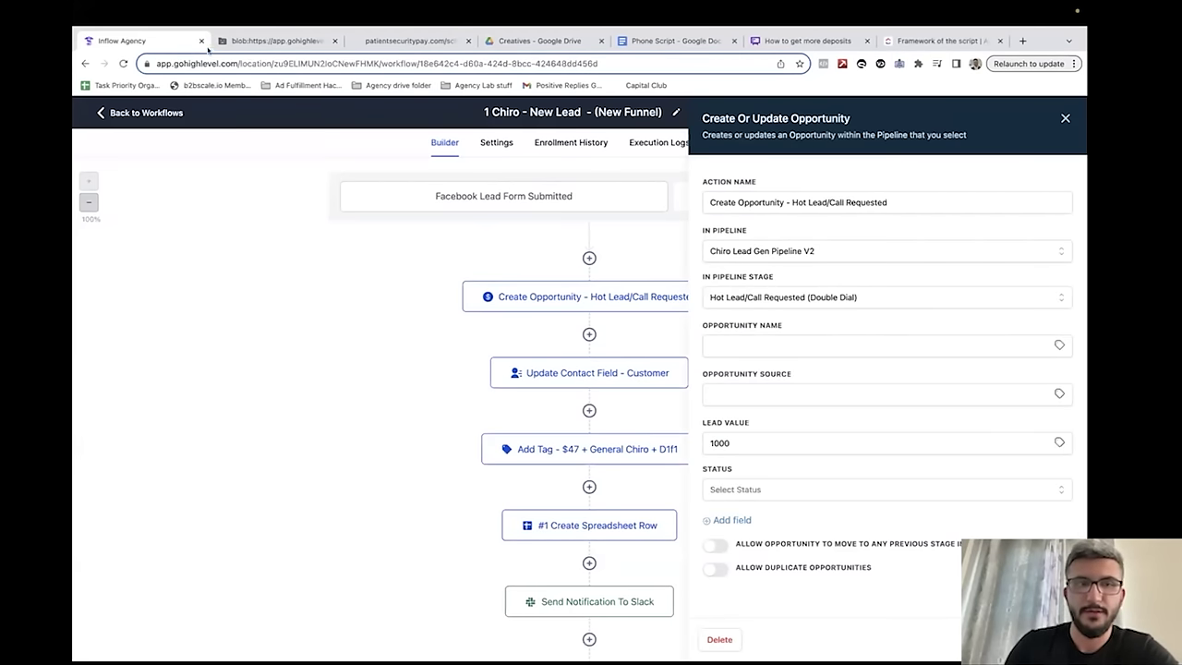
{"action": "left_click", "coordinate": [1064, 117]}
{"action": "scroll", "coordinate": [710, 396], "scroll_direction": "down", "scroll_amount": 2}
{"action": "left_click", "coordinate": [617, 372]}
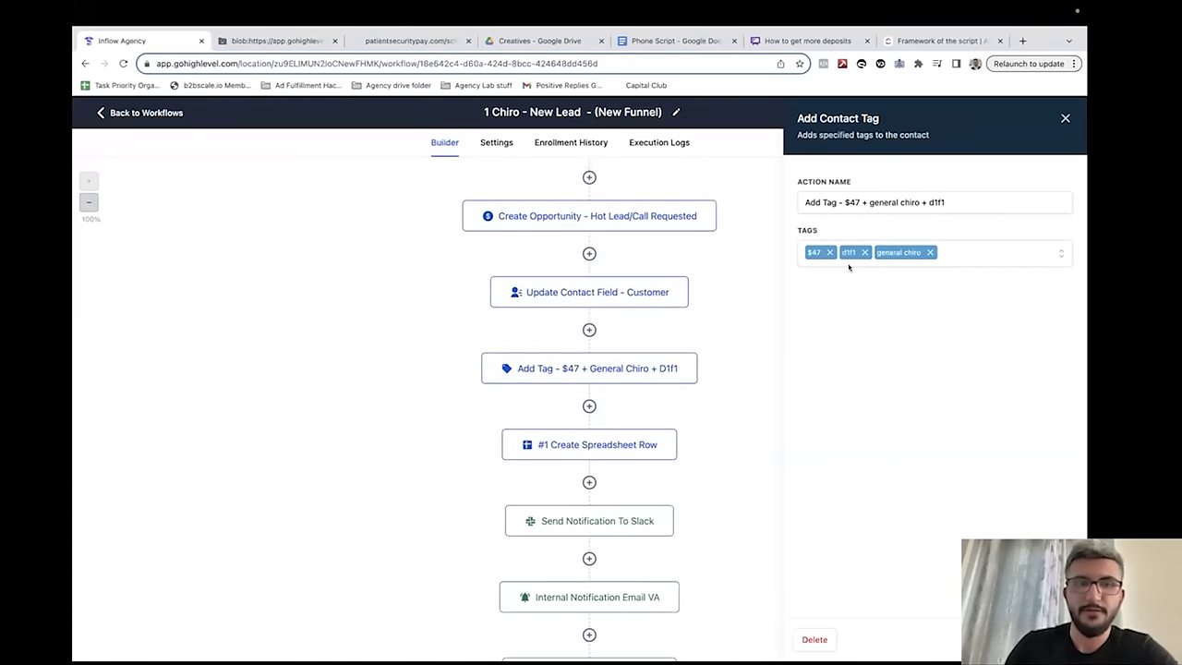
{"action": "scroll", "coordinate": [848, 266], "scroll_direction": "up", "scroll_amount": 10}
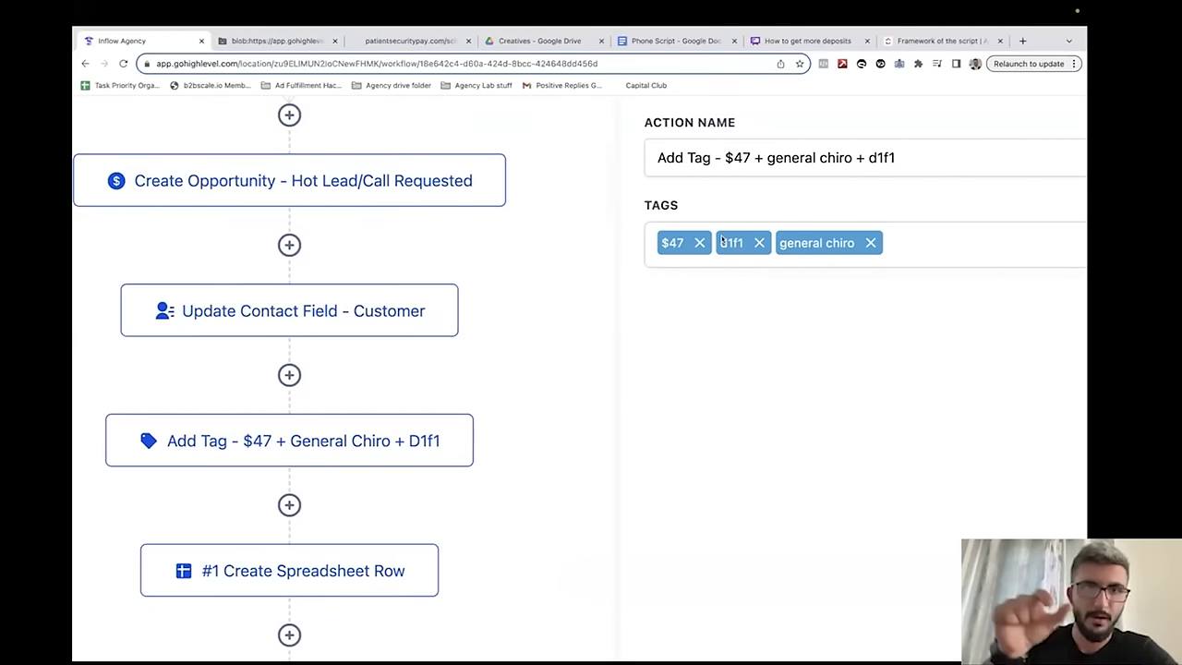
{"action": "scroll", "coordinate": [721, 240], "scroll_direction": "down", "scroll_amount": 10}
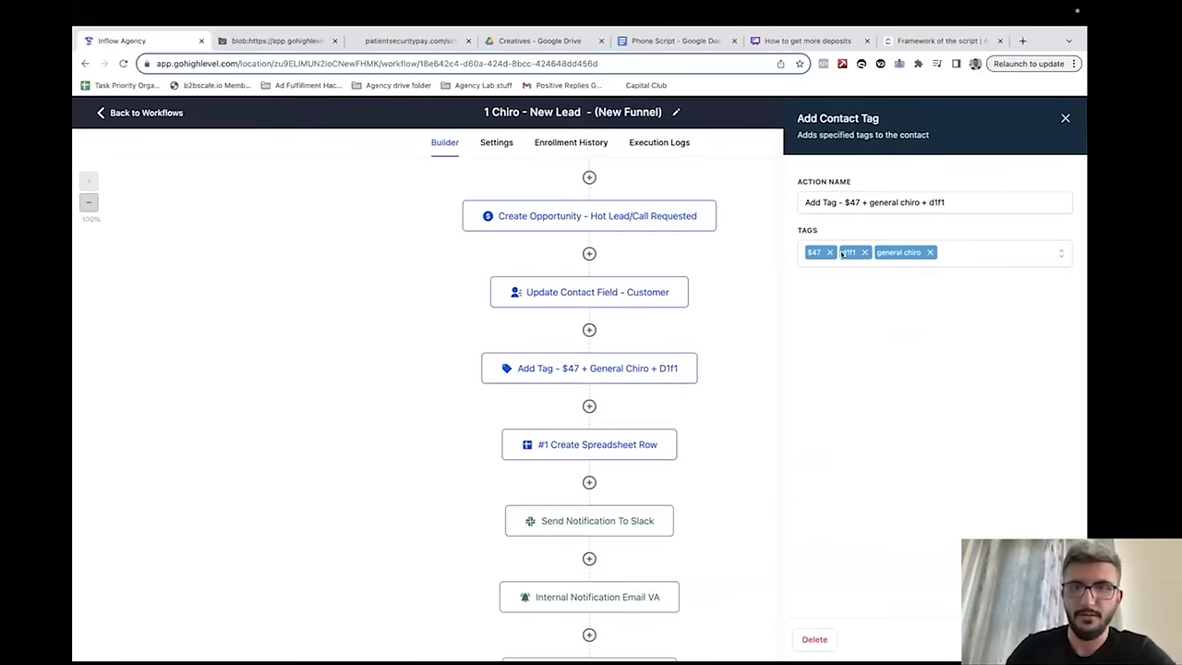
{"action": "left_click", "coordinate": [1065, 119]}
{"action": "scroll", "coordinate": [749, 361], "scroll_direction": "down", "scroll_amount": 2}
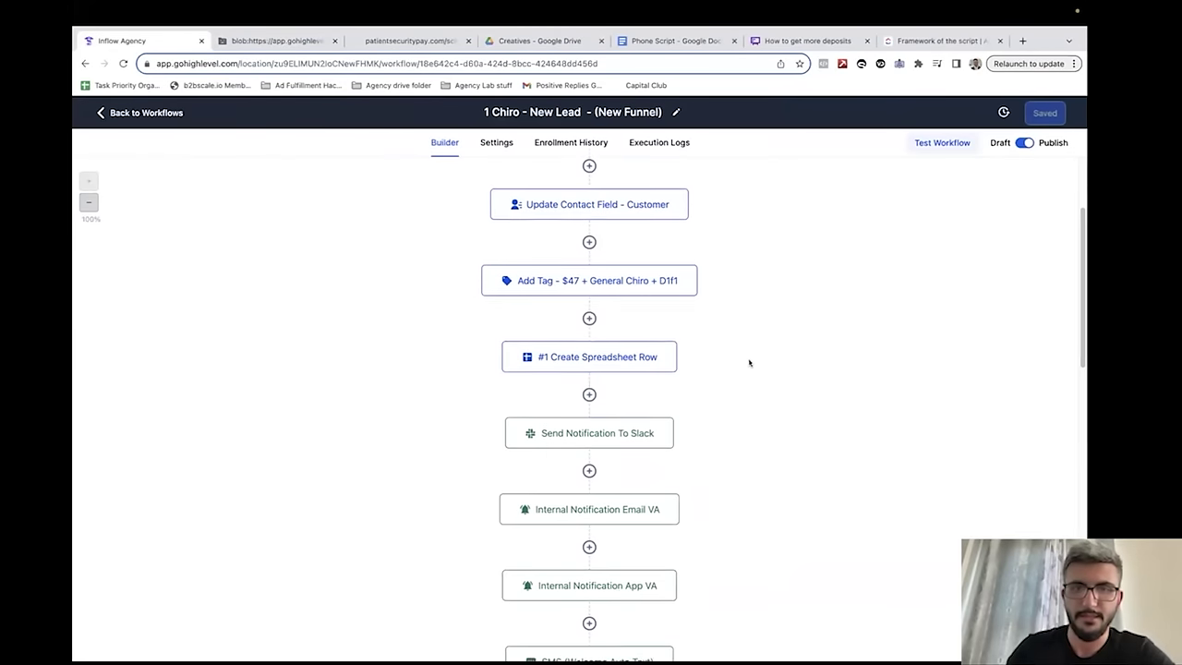
Step: Review the Create Spreadsheet Row (Google Sheets) step's settings, then close them
{"action": "left_click", "coordinate": [640, 351]}
{"action": "scroll", "coordinate": [914, 360], "scroll_direction": "down", "scroll_amount": 5}
{"action": "scroll", "coordinate": [908, 245], "scroll_direction": "up", "scroll_amount": 2}
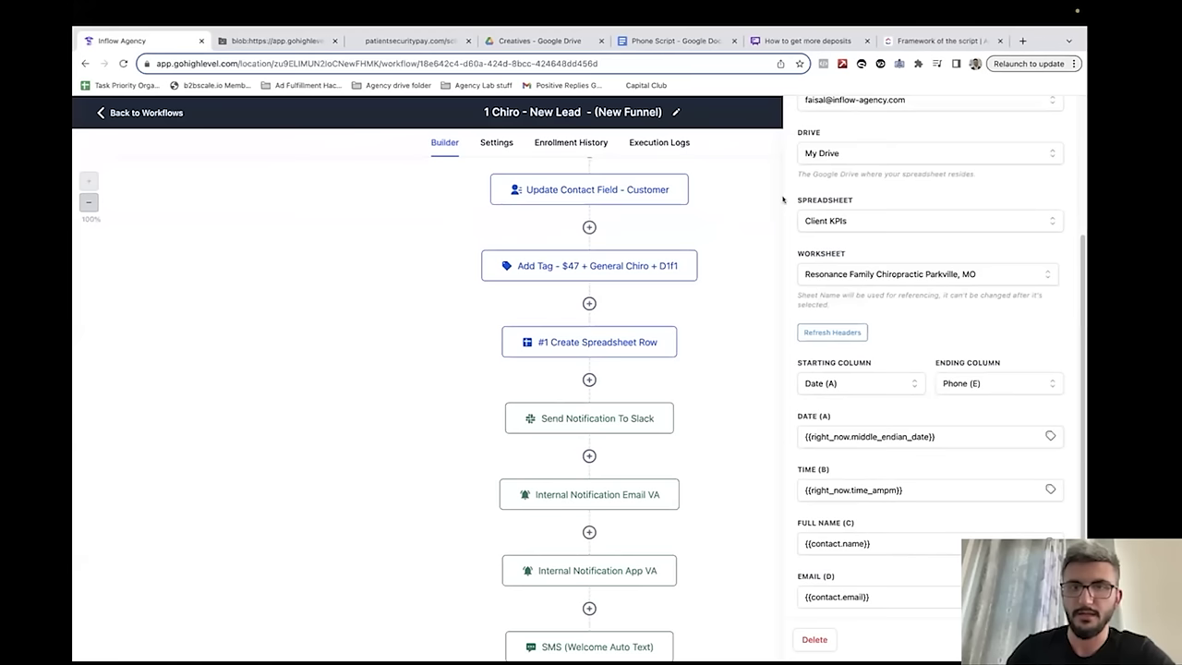
{"action": "scroll", "coordinate": [1061, 142], "scroll_direction": "up", "scroll_amount": 2}
{"action": "left_click", "coordinate": [1058, 118]}
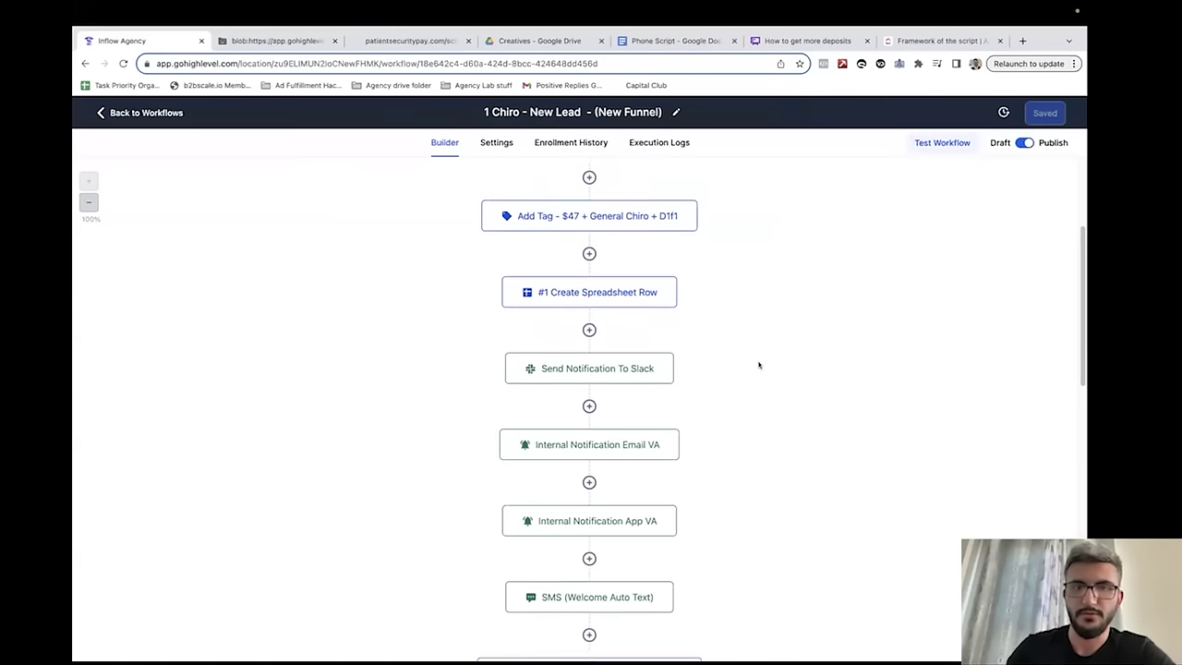
{"action": "scroll", "coordinate": [748, 361], "scroll_direction": "down", "scroll_amount": 1}
{"action": "scroll", "coordinate": [627, 382], "scroll_direction": "down", "scroll_amount": 1}
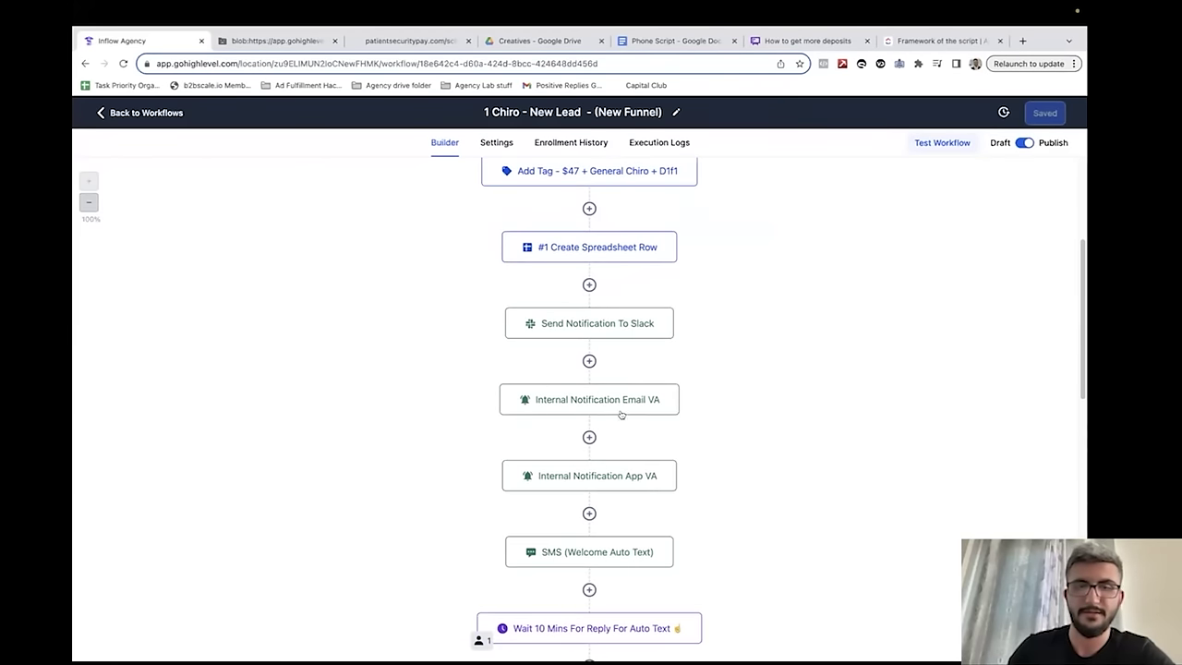
{"action": "left_click", "coordinate": [615, 258]}
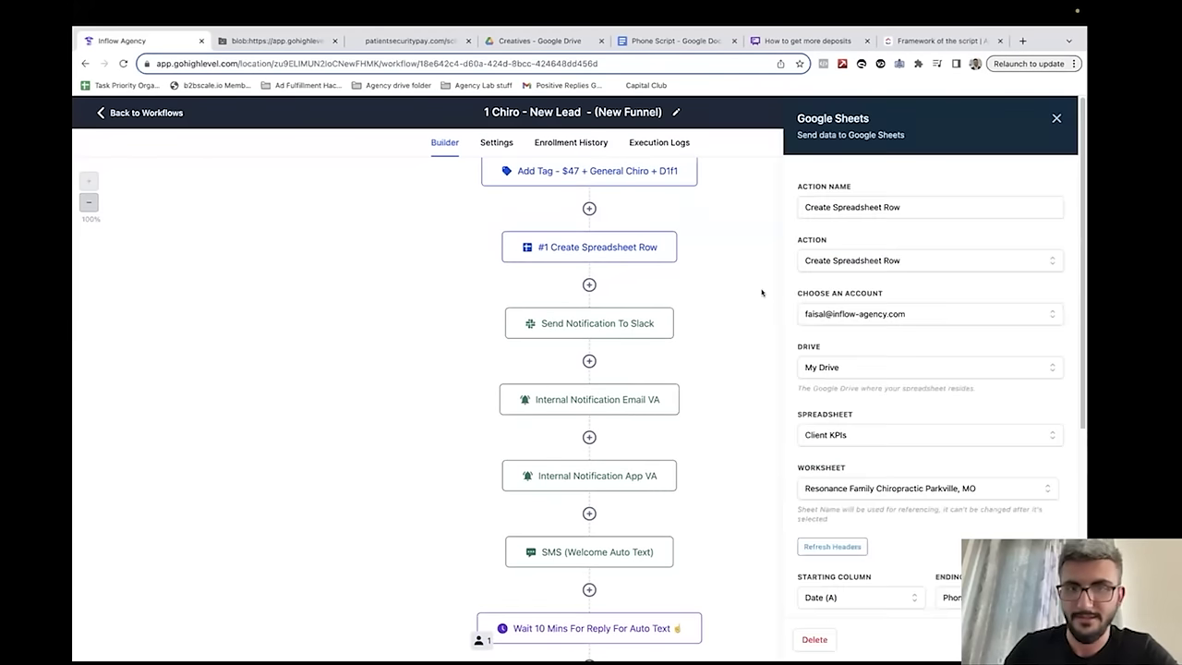
{"action": "left_click", "coordinate": [1056, 117]}
{"action": "scroll", "coordinate": [631, 372], "scroll_direction": "down", "scroll_amount": 1}
Step: Review the Internal Notification Email VA, Slack notification and Internal Notification App VA steps
{"action": "left_click", "coordinate": [631, 371]}
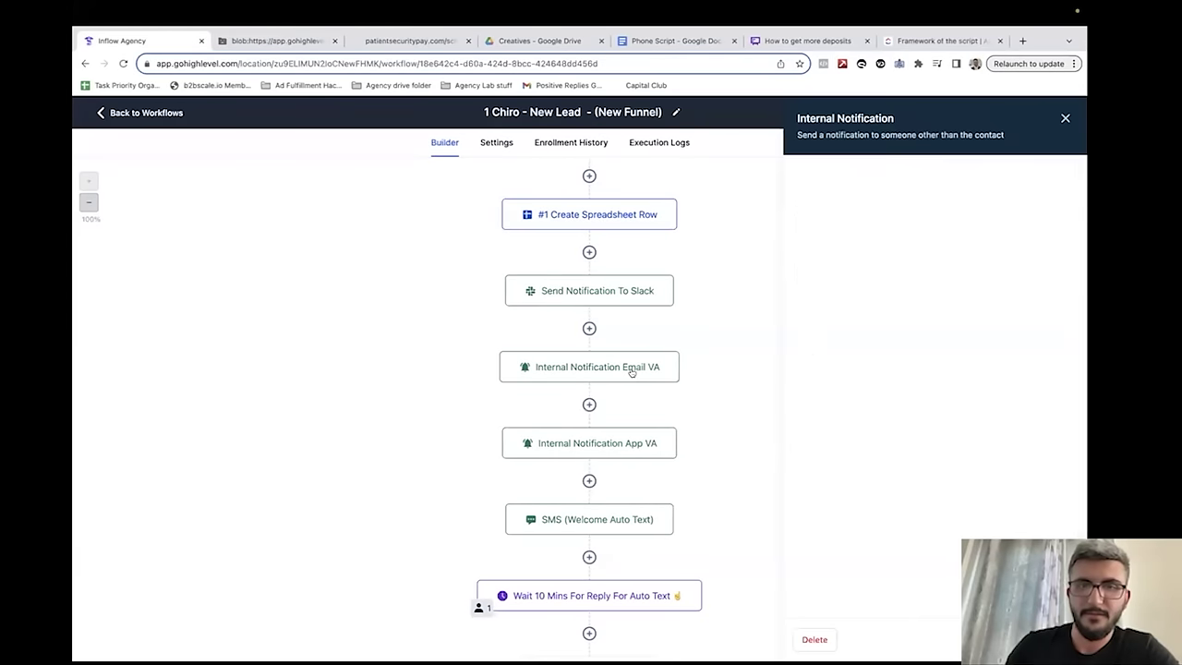
{"action": "scroll", "coordinate": [869, 410], "scroll_direction": "down", "scroll_amount": 3}
{"action": "scroll", "coordinate": [863, 420], "scroll_direction": "down", "scroll_amount": 1}
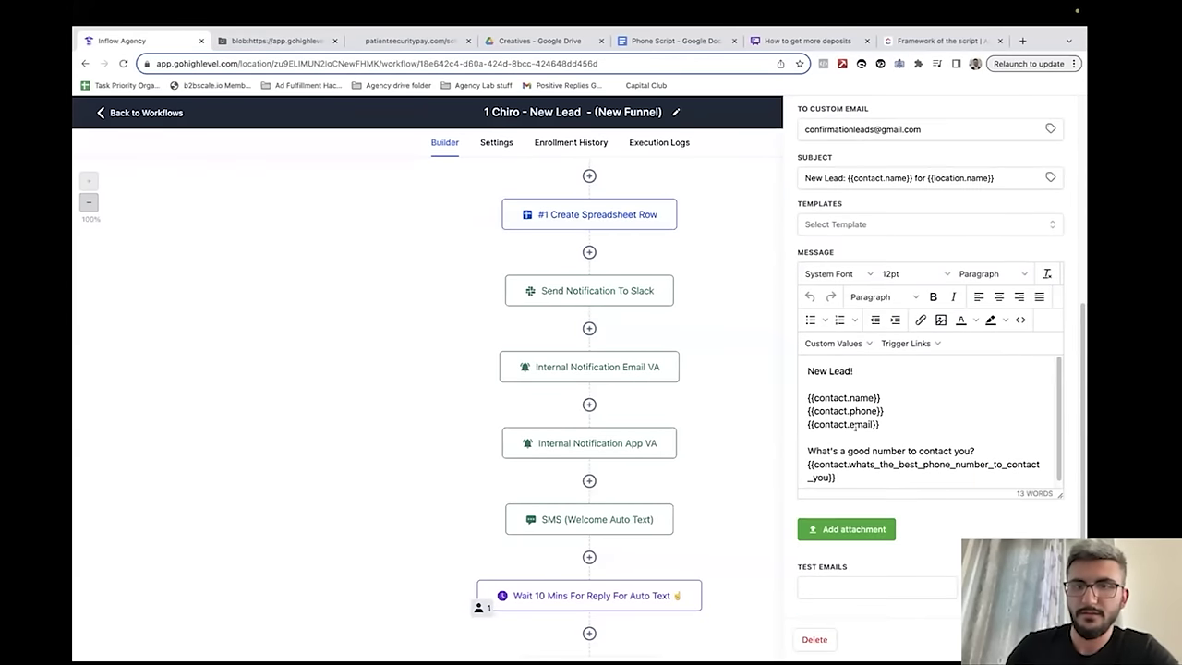
{"action": "scroll", "coordinate": [829, 418], "scroll_direction": "down", "scroll_amount": 1}
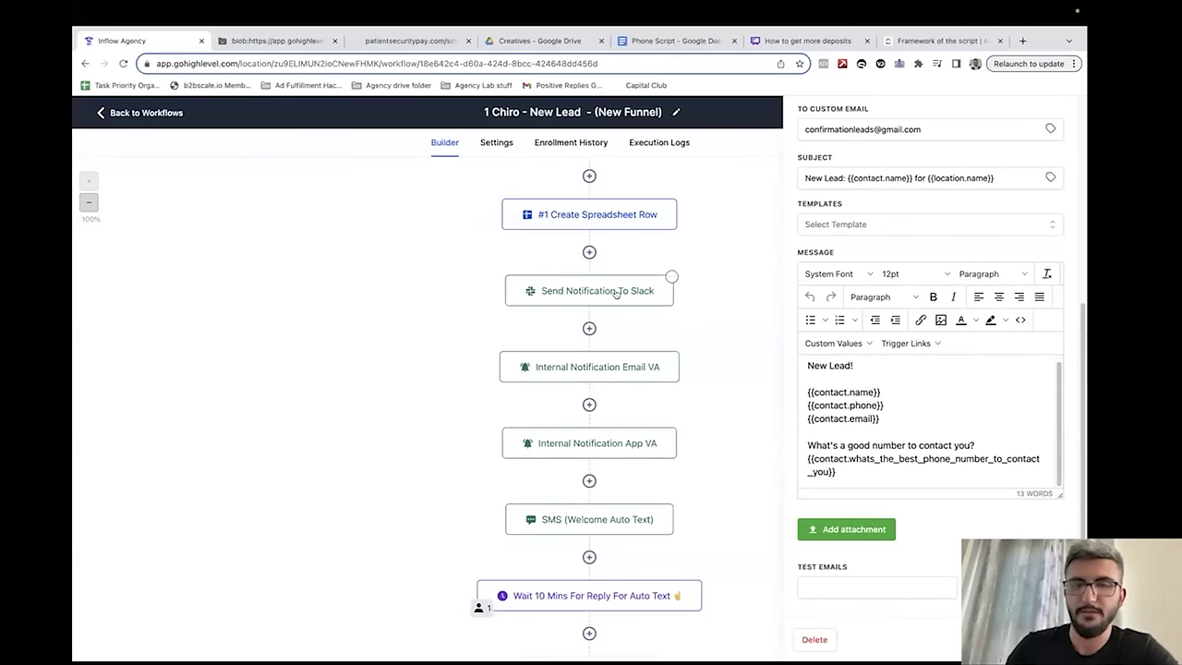
{"action": "left_click", "coordinate": [616, 293]}
{"action": "scroll", "coordinate": [894, 450], "scroll_direction": "down", "scroll_amount": 3}
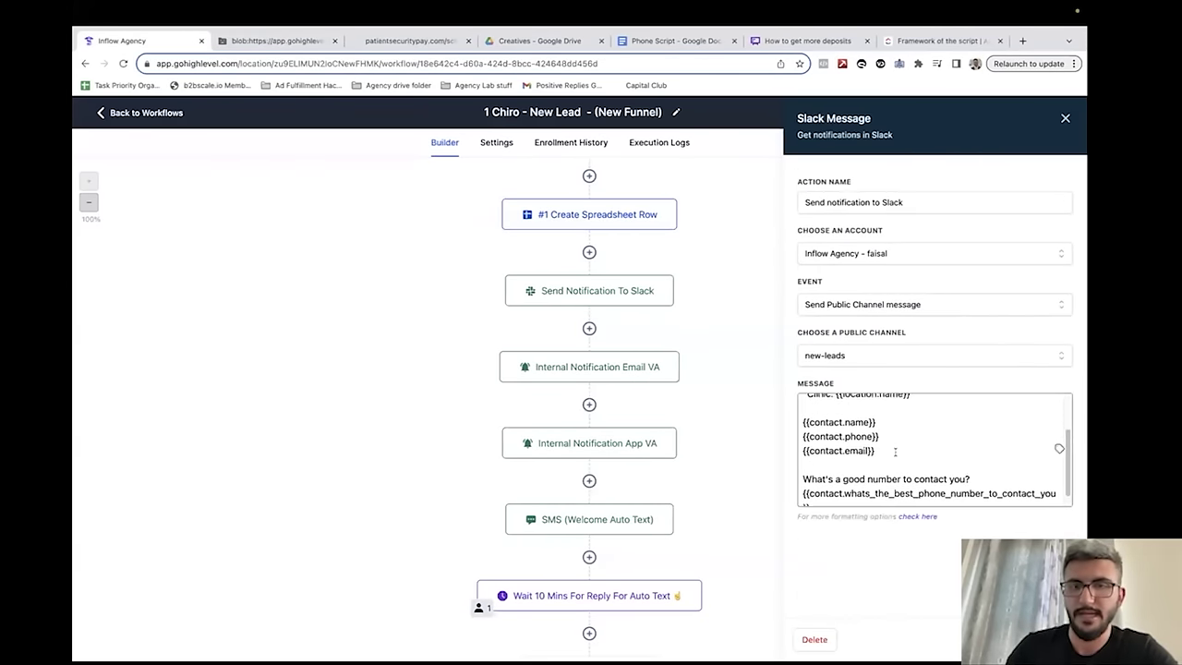
{"action": "left_click", "coordinate": [631, 372]}
{"action": "scroll", "coordinate": [846, 445], "scroll_direction": "down", "scroll_amount": 3}
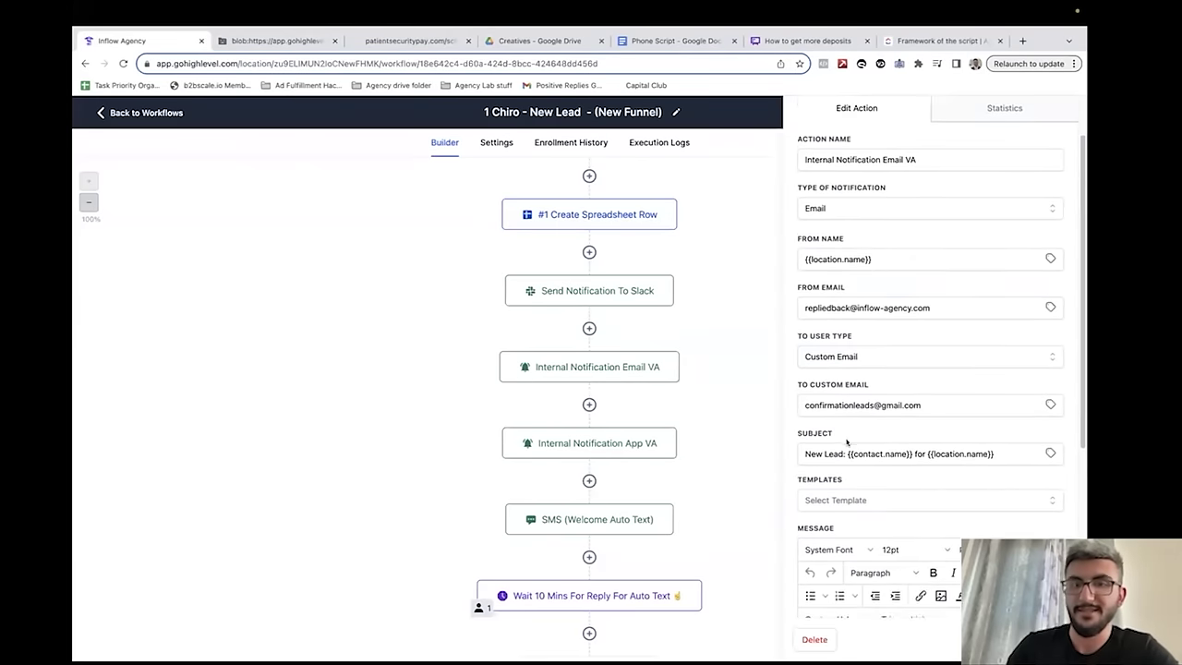
{"action": "left_click", "coordinate": [643, 444]}
Step: Check the welcome auto-text SMS and the 10-minute reply wait step
{"action": "scroll", "coordinate": [895, 456], "scroll_direction": "down", "scroll_amount": 1}
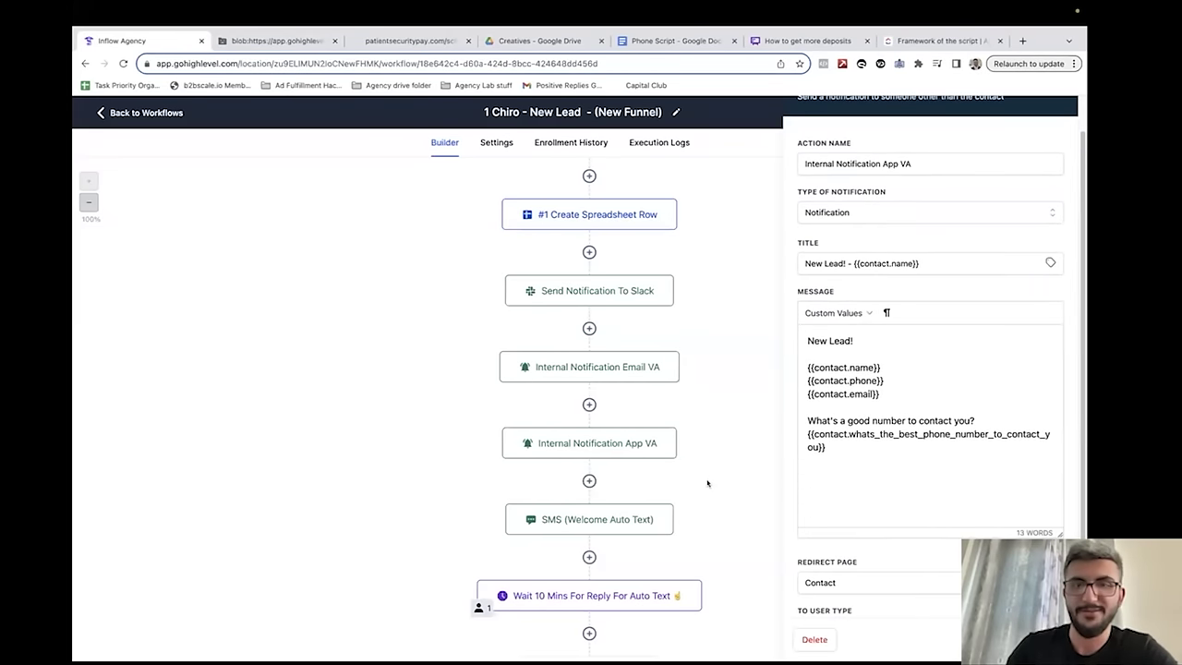
{"action": "left_click", "coordinate": [613, 524]}
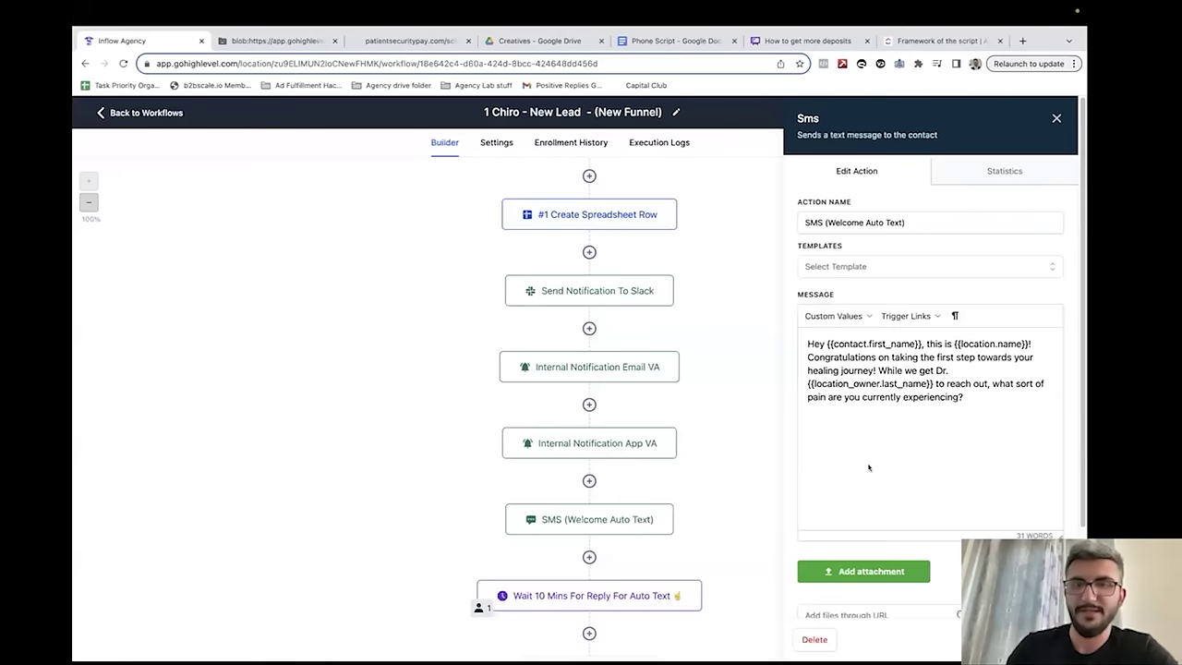
{"action": "scroll", "coordinate": [688, 454], "scroll_direction": "down", "scroll_amount": 3}
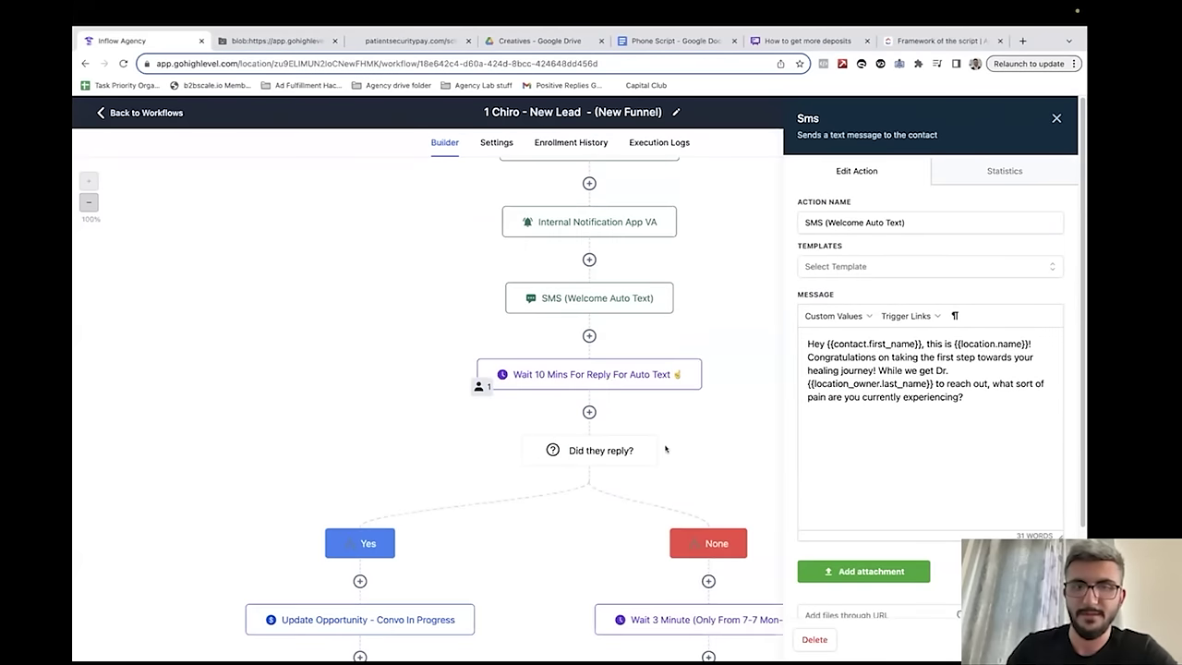
{"action": "left_click", "coordinate": [612, 379]}
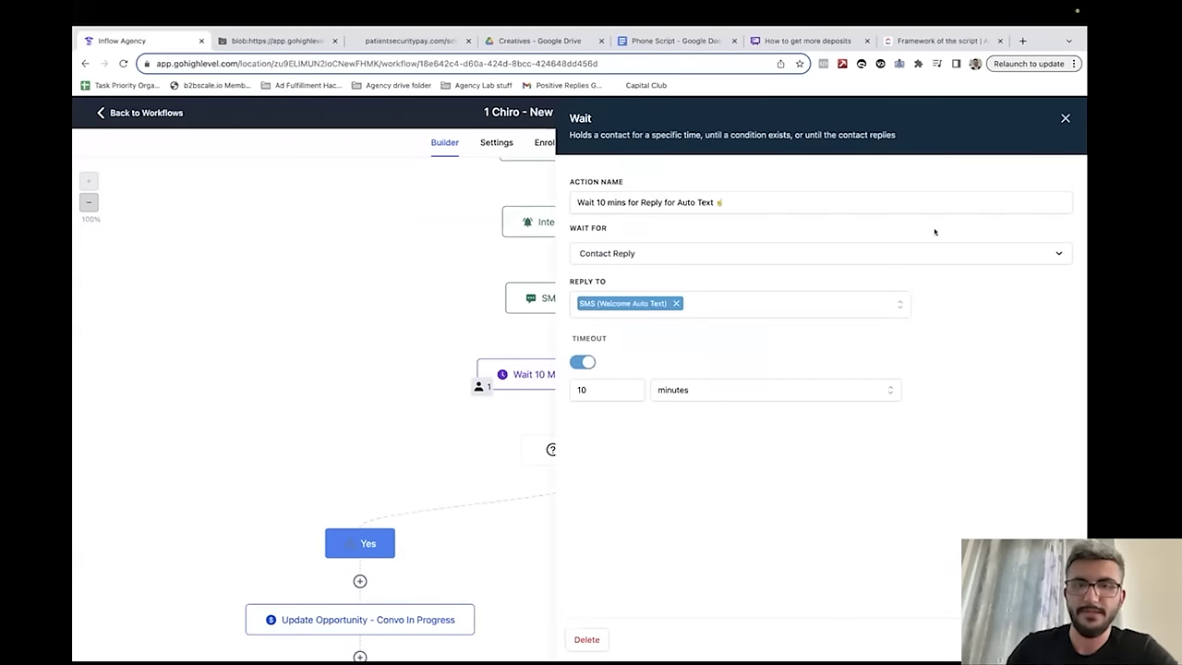
{"action": "left_click", "coordinate": [1067, 118]}
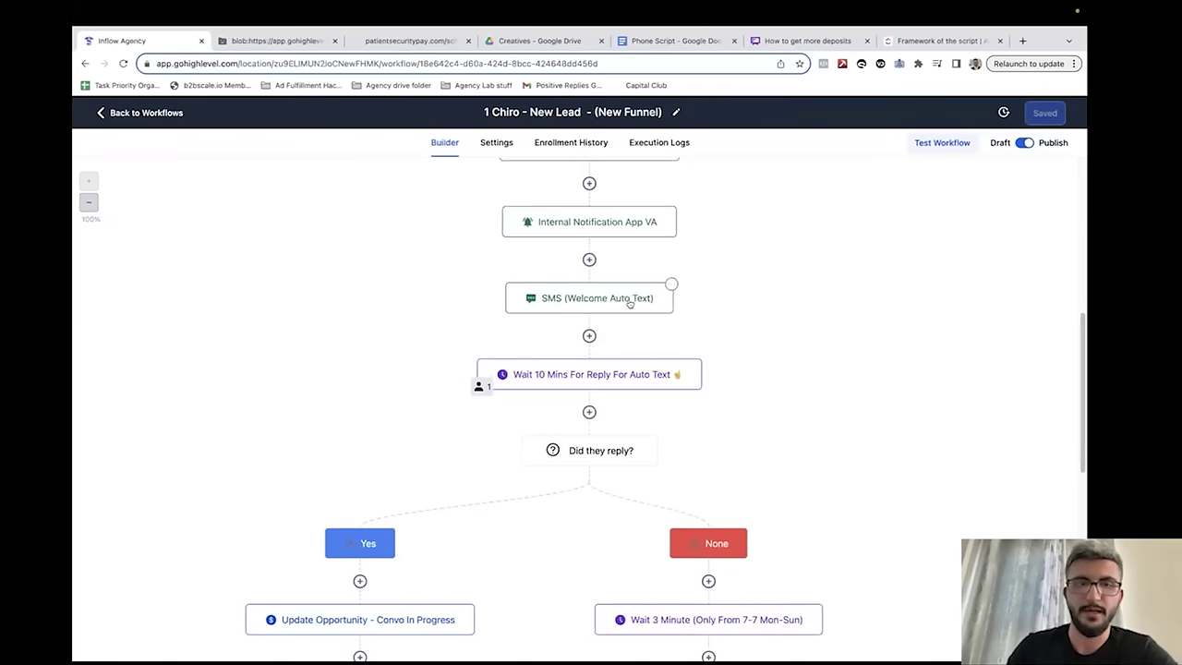
{"action": "scroll", "coordinate": [600, 333], "scroll_direction": "down", "scroll_amount": 2}
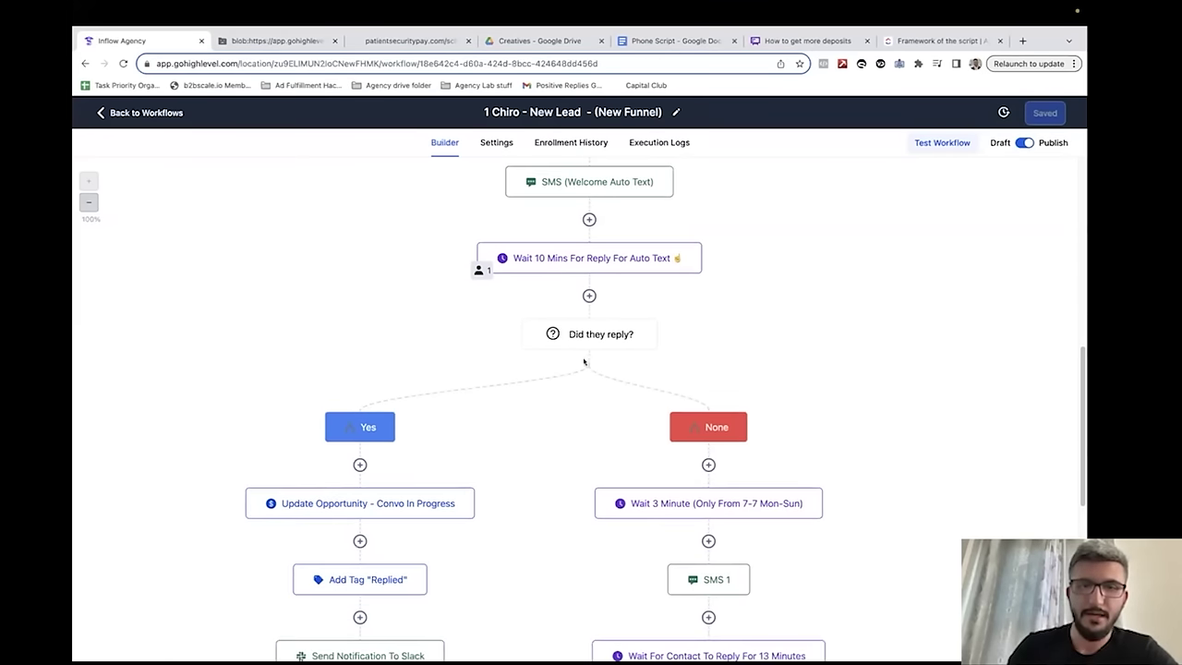
{"action": "scroll", "coordinate": [588, 350], "scroll_direction": "down", "scroll_amount": 1}
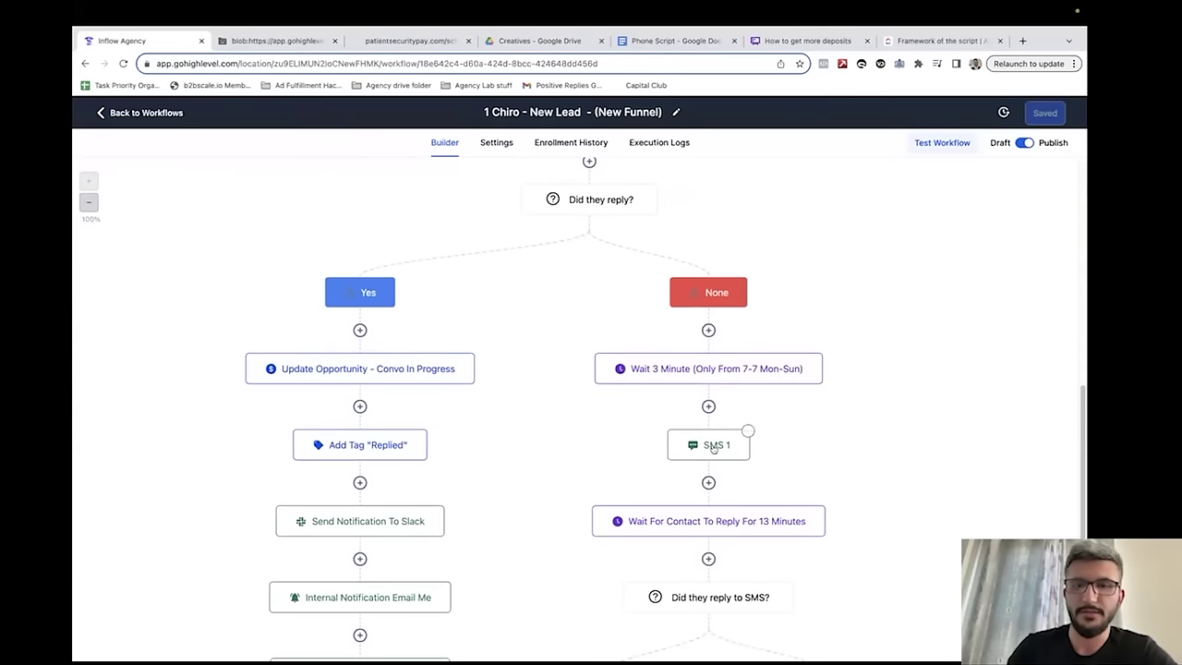
Step: Read the SMS 1 message offering the $47 exam and adjustment voucher, highlighting its question
{"action": "left_click", "coordinate": [714, 442]}
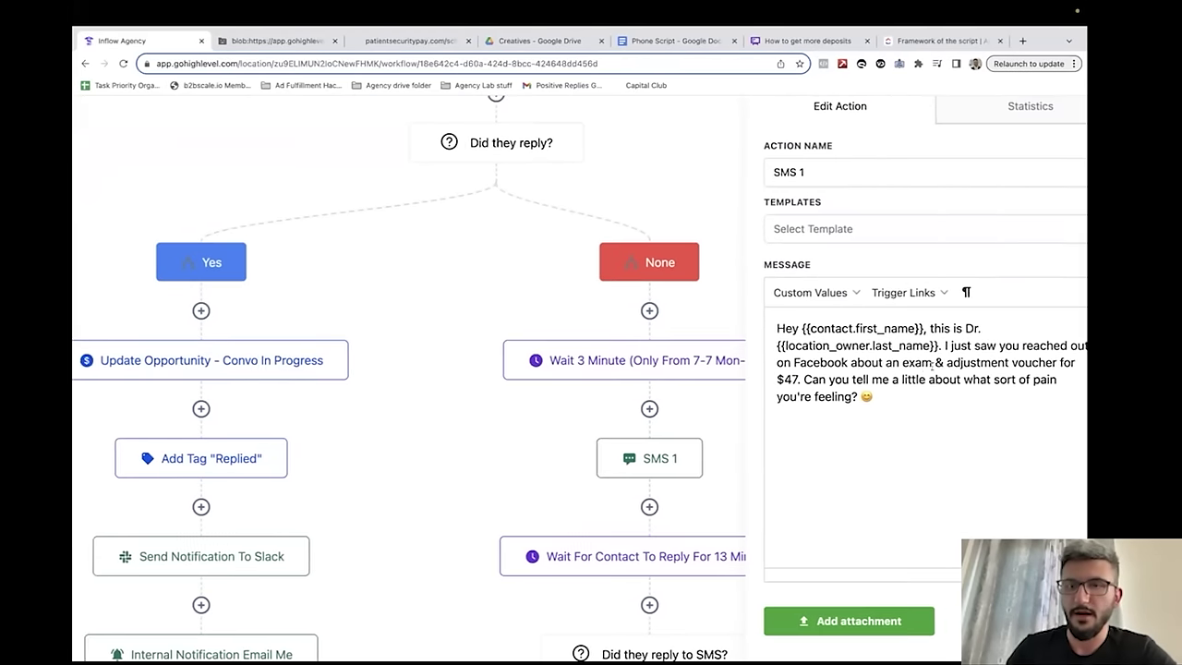
{"action": "left_click_drag", "start_coordinate": [895, 346], "coordinate": [734, 381]}
{"action": "left_click", "coordinate": [845, 408]}
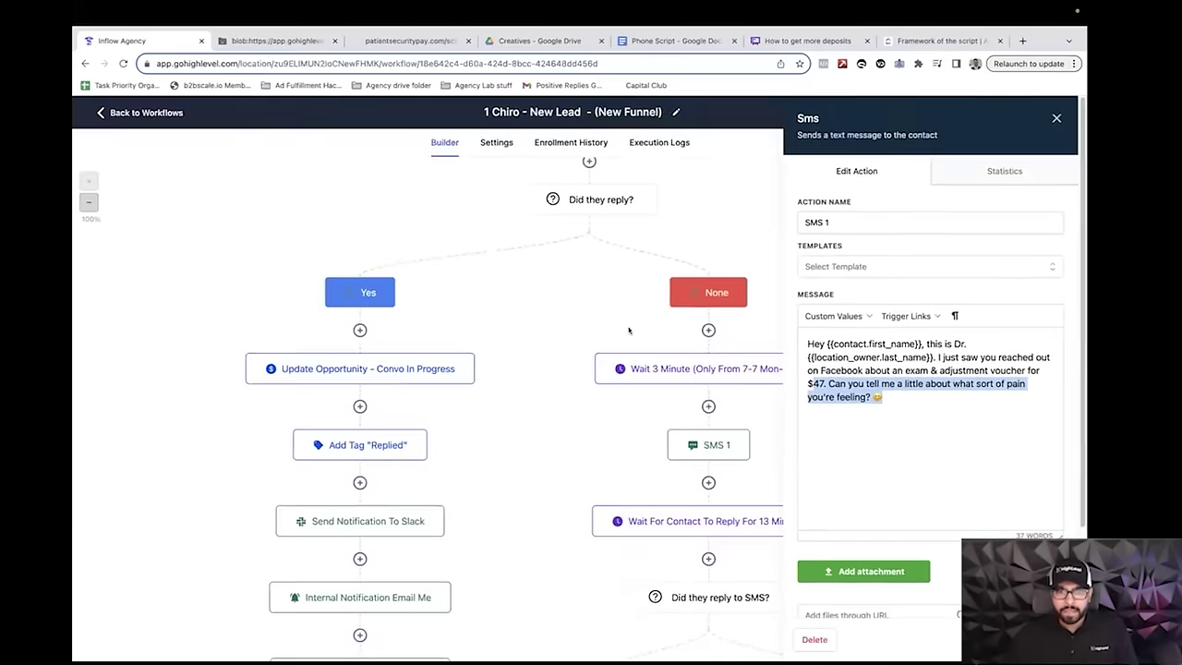
{"action": "scroll", "coordinate": [407, 415], "scroll_direction": "down", "scroll_amount": 1}
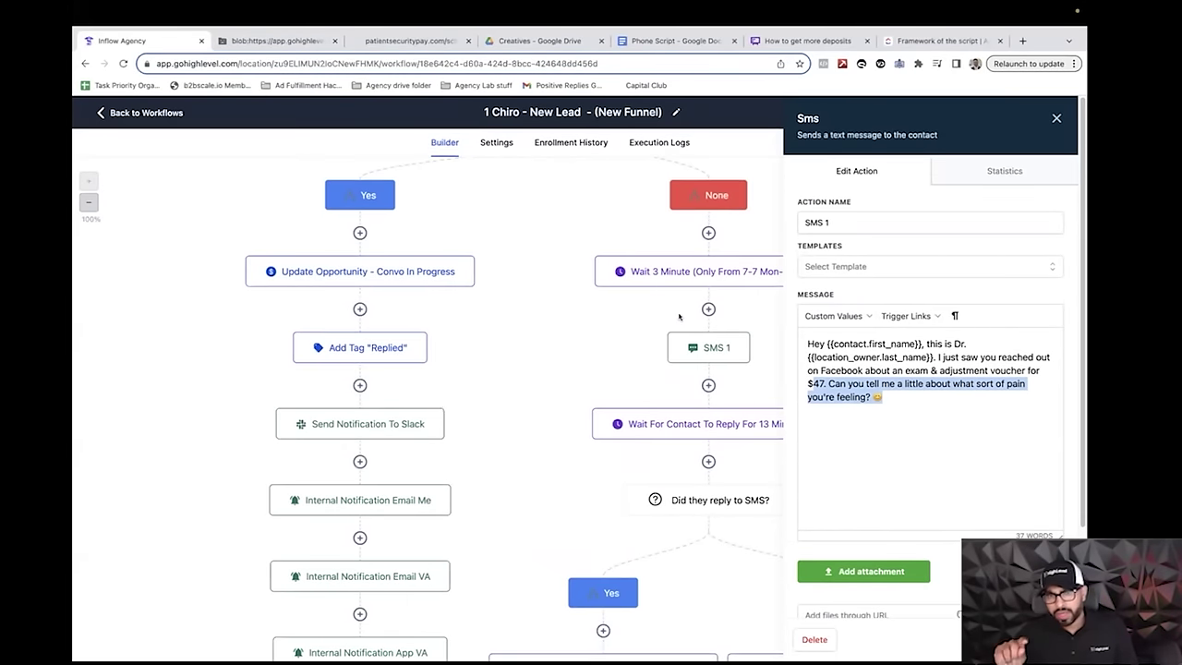
{"action": "scroll", "coordinate": [443, 410], "scroll_direction": "up", "scroll_amount": 1}
{"action": "left_click", "coordinate": [1056, 118]}
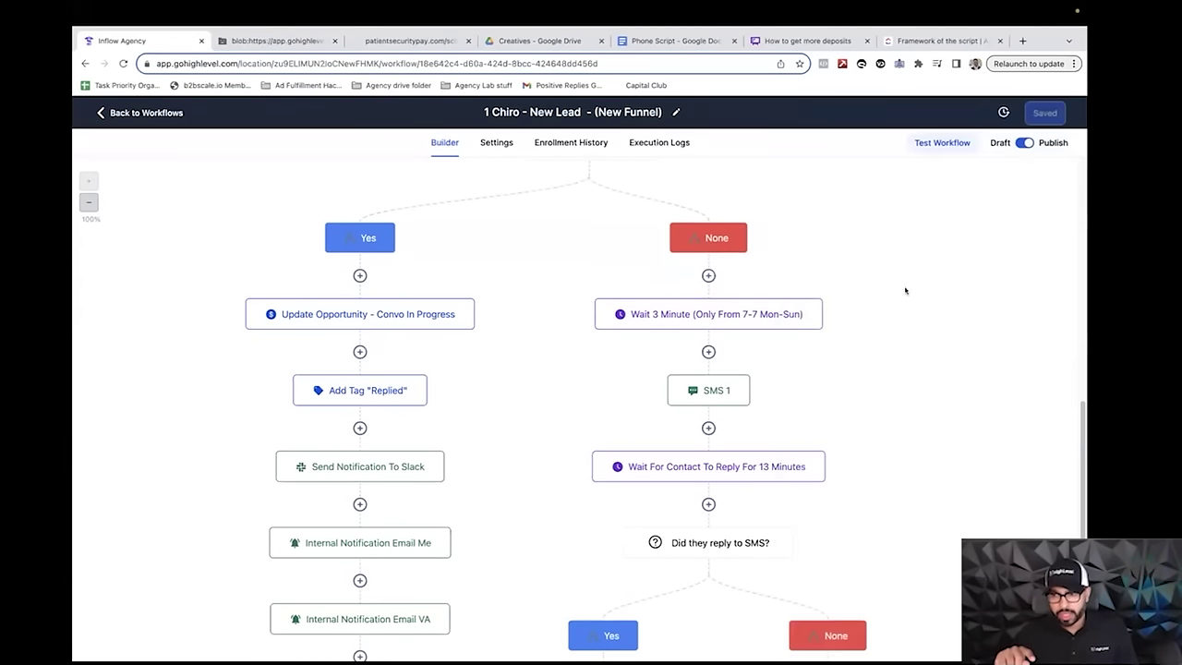
{"action": "scroll", "coordinate": [904, 291], "scroll_direction": "up", "scroll_amount": 1}
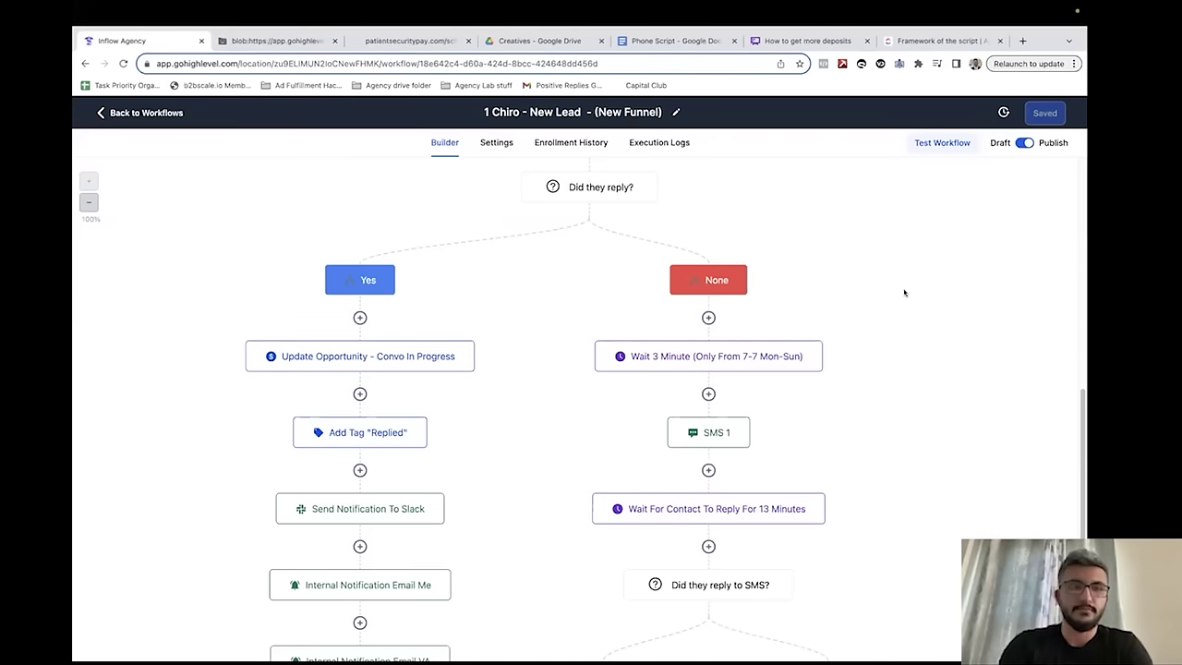
{"action": "scroll", "coordinate": [766, 303], "scroll_direction": "down", "scroll_amount": 2}
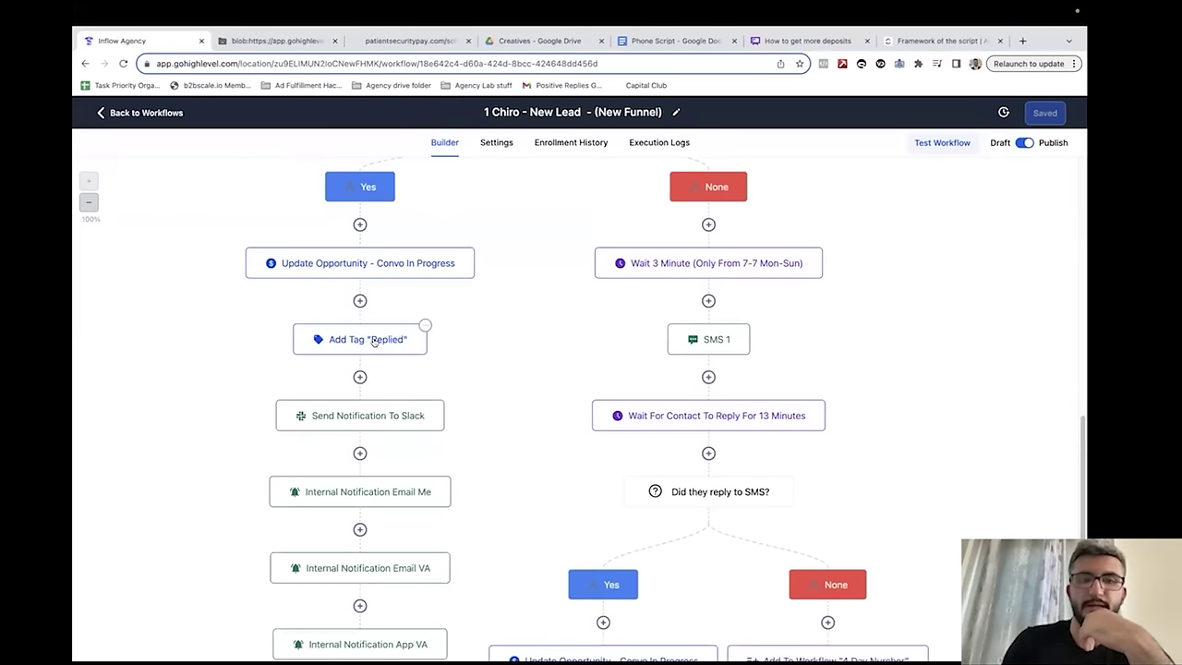
{"action": "scroll", "coordinate": [374, 342], "scroll_direction": "down", "scroll_amount": 1}
{"action": "scroll", "coordinate": [370, 365], "scroll_direction": "down", "scroll_amount": 1}
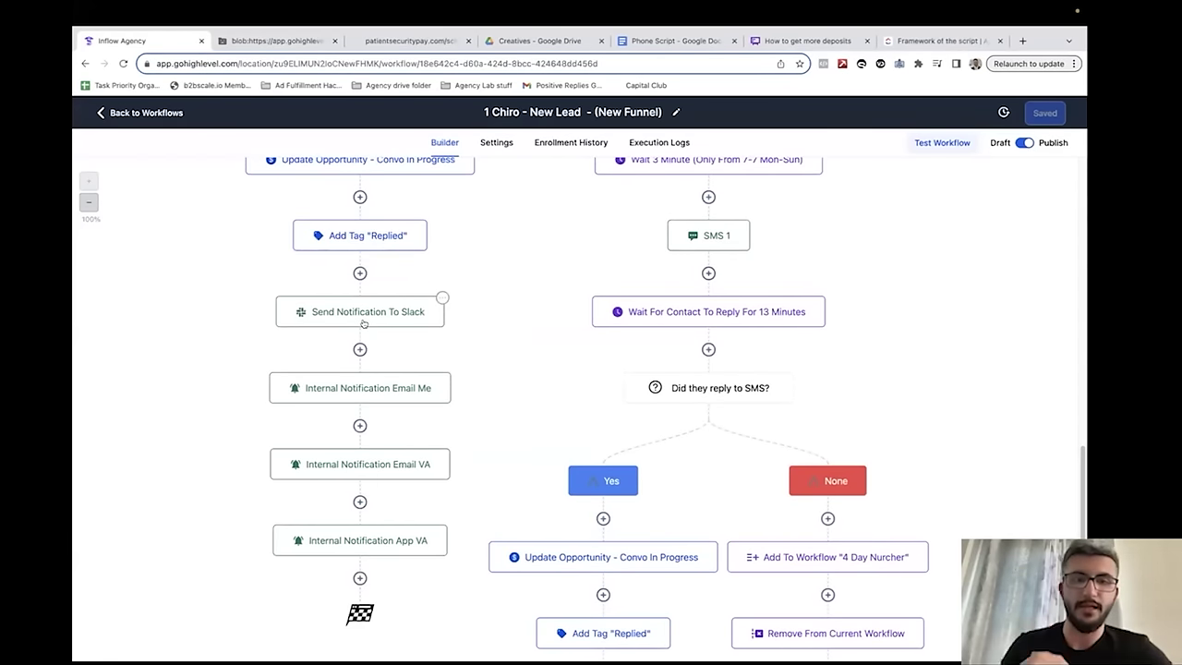
{"action": "scroll", "coordinate": [364, 323], "scroll_direction": "down", "scroll_amount": 3}
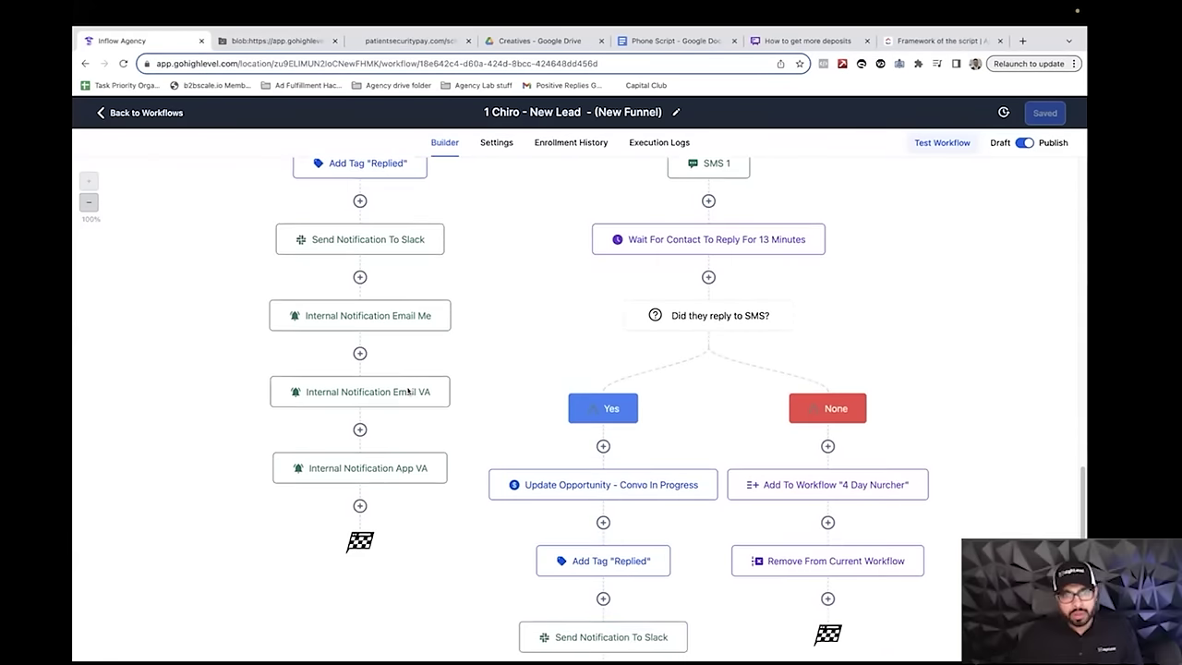
{"action": "scroll", "coordinate": [544, 358], "scroll_direction": "up", "scroll_amount": 2}
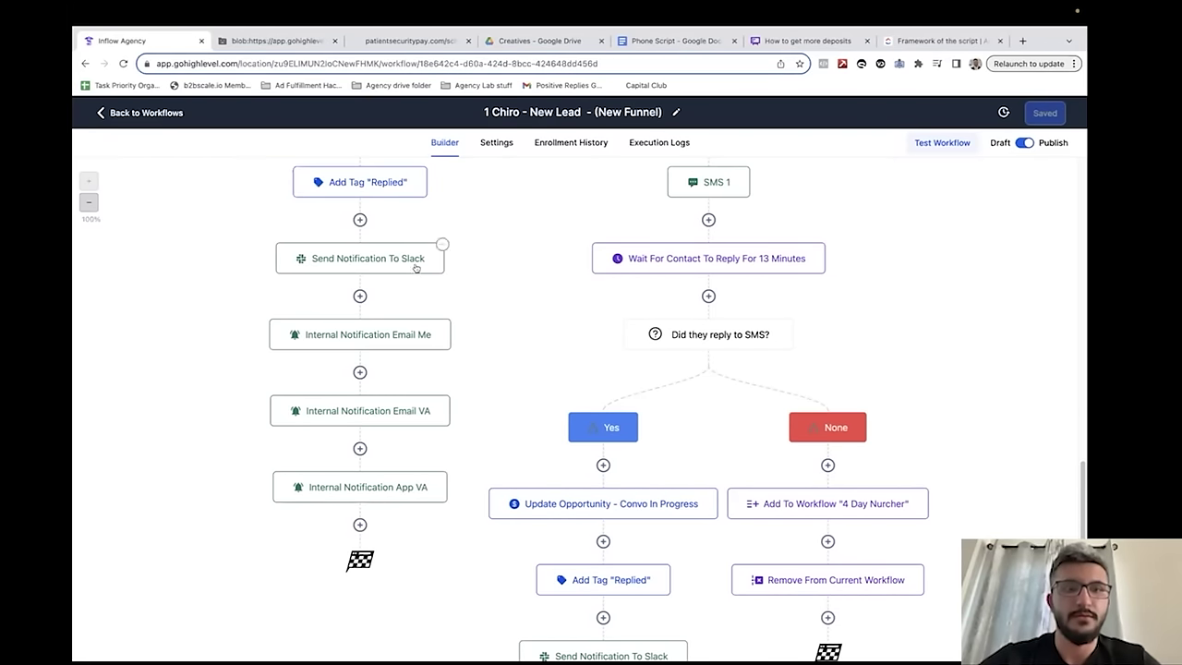
{"action": "scroll", "coordinate": [422, 272], "scroll_direction": "down", "scroll_amount": 3}
{"action": "scroll", "coordinate": [517, 464], "scroll_direction": "down", "scroll_amount": 1}
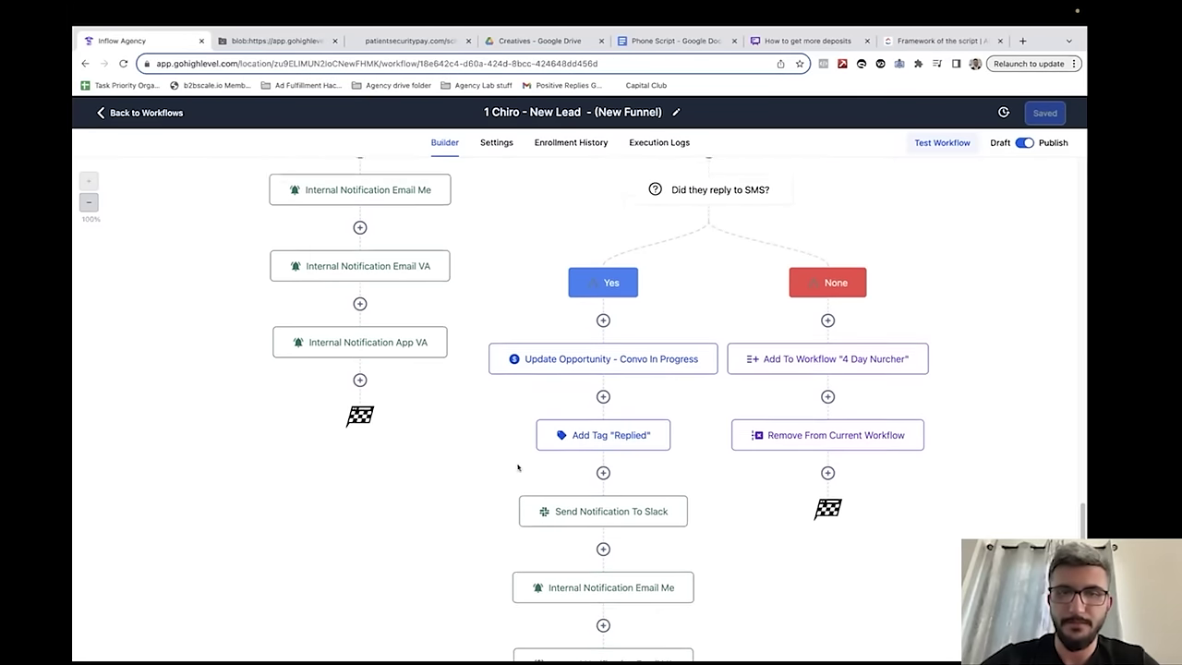
{"action": "scroll", "coordinate": [569, 404], "scroll_direction": "up", "scroll_amount": 7}
{"action": "scroll", "coordinate": [568, 405], "scroll_direction": "down", "scroll_amount": 10}
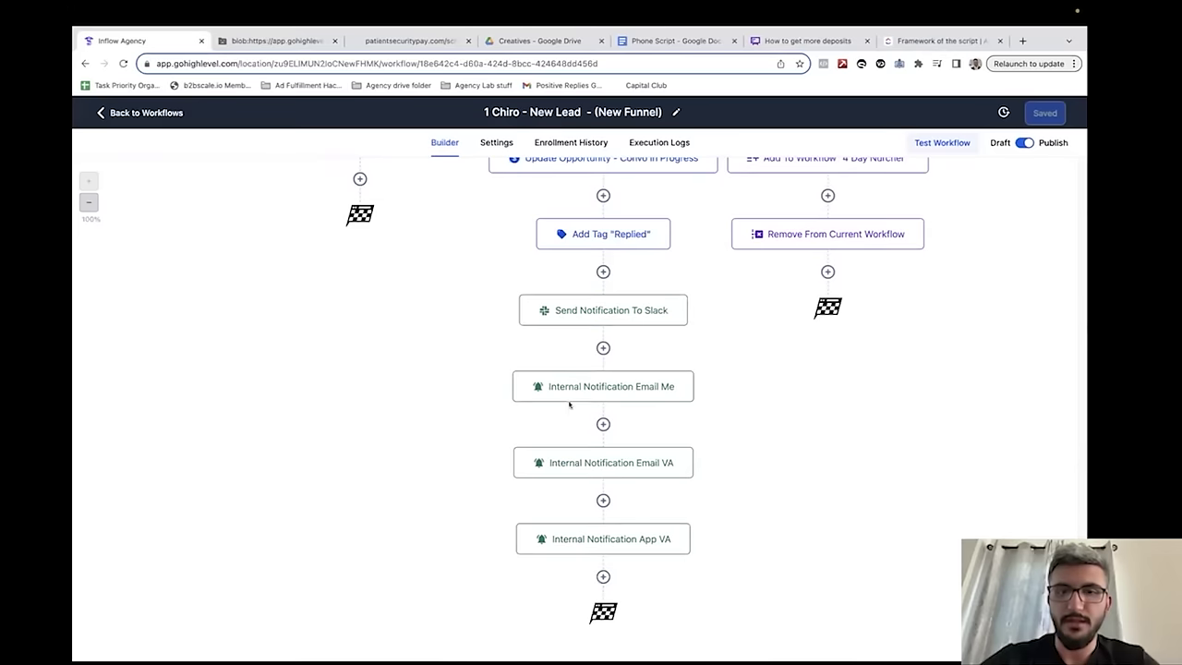
{"action": "scroll", "coordinate": [588, 389], "scroll_direction": "up", "scroll_amount": 1}
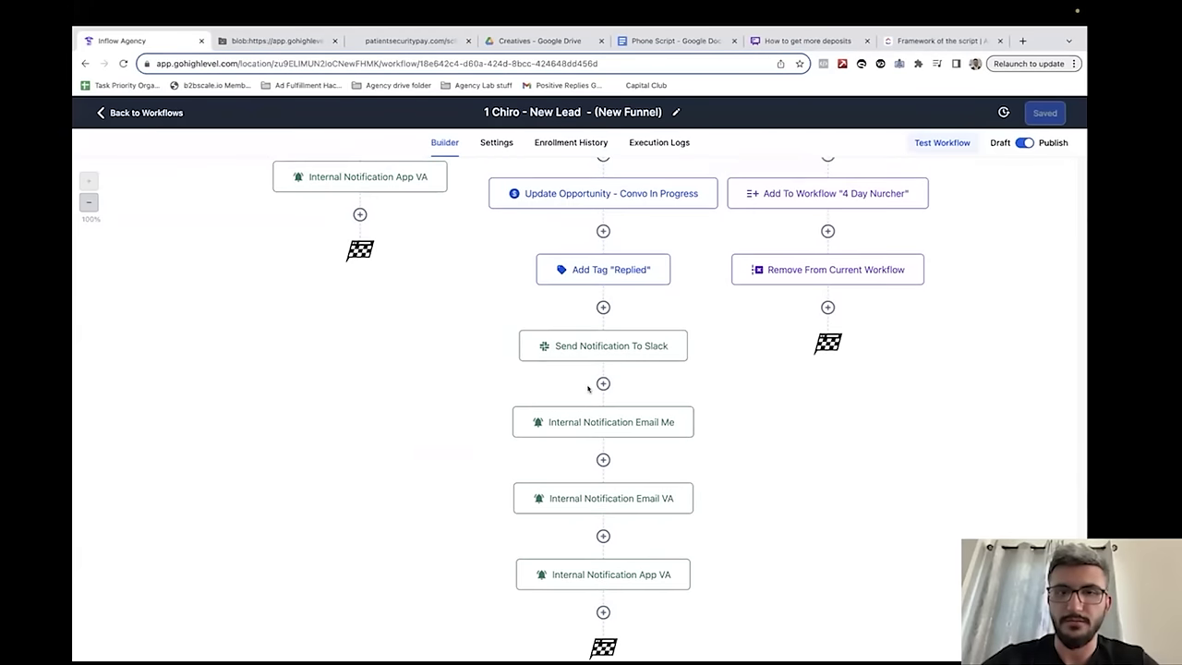
{"action": "scroll", "coordinate": [588, 389], "scroll_direction": "up", "scroll_amount": 1}
{"action": "scroll", "coordinate": [475, 299], "scroll_direction": "up", "scroll_amount": 1}
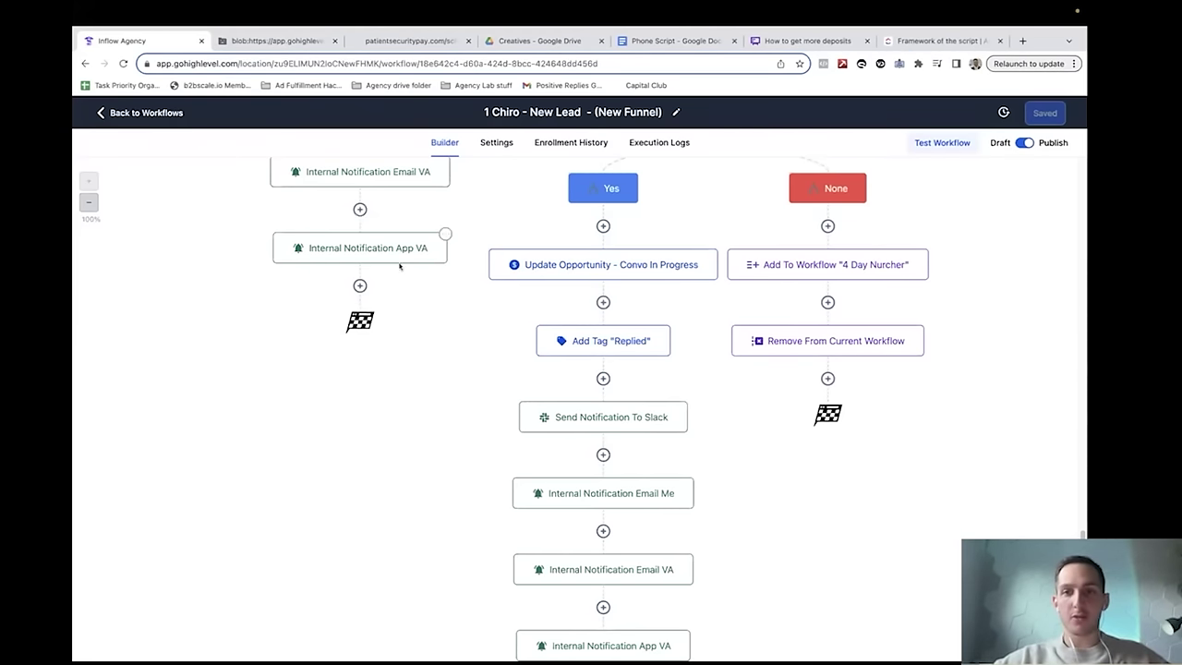
{"action": "scroll", "coordinate": [399, 266], "scroll_direction": "up", "scroll_amount": 3}
{"action": "scroll", "coordinate": [398, 266], "scroll_direction": "up", "scroll_amount": 2}
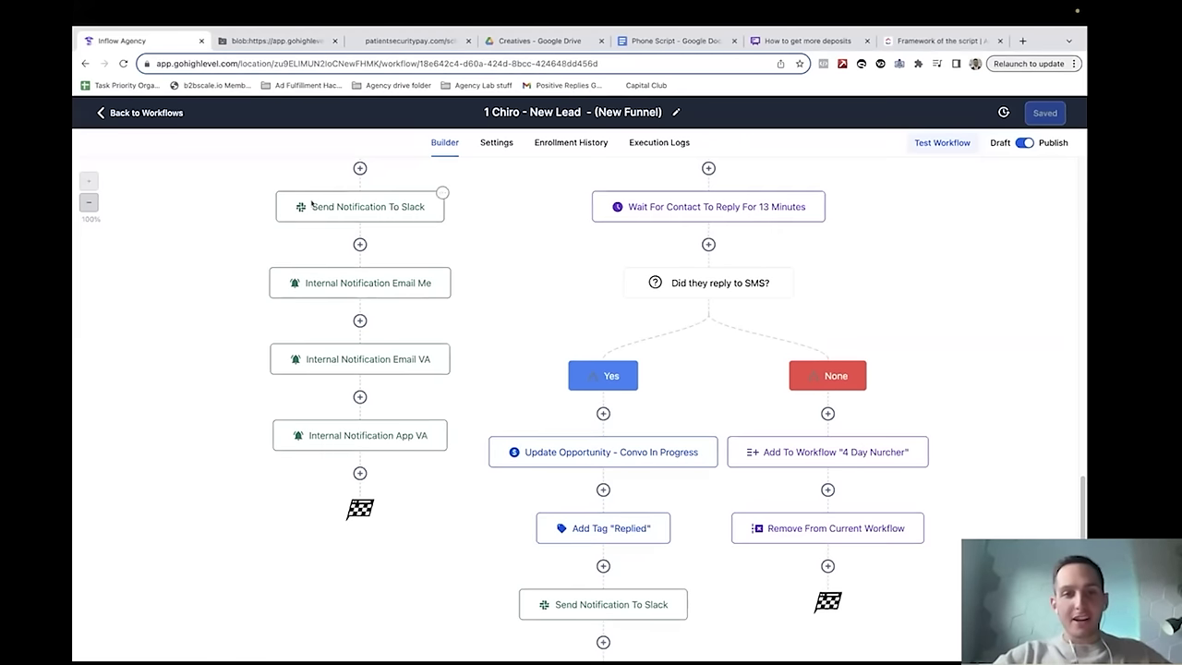
{"action": "scroll", "coordinate": [364, 243], "scroll_direction": "up", "scroll_amount": 1}
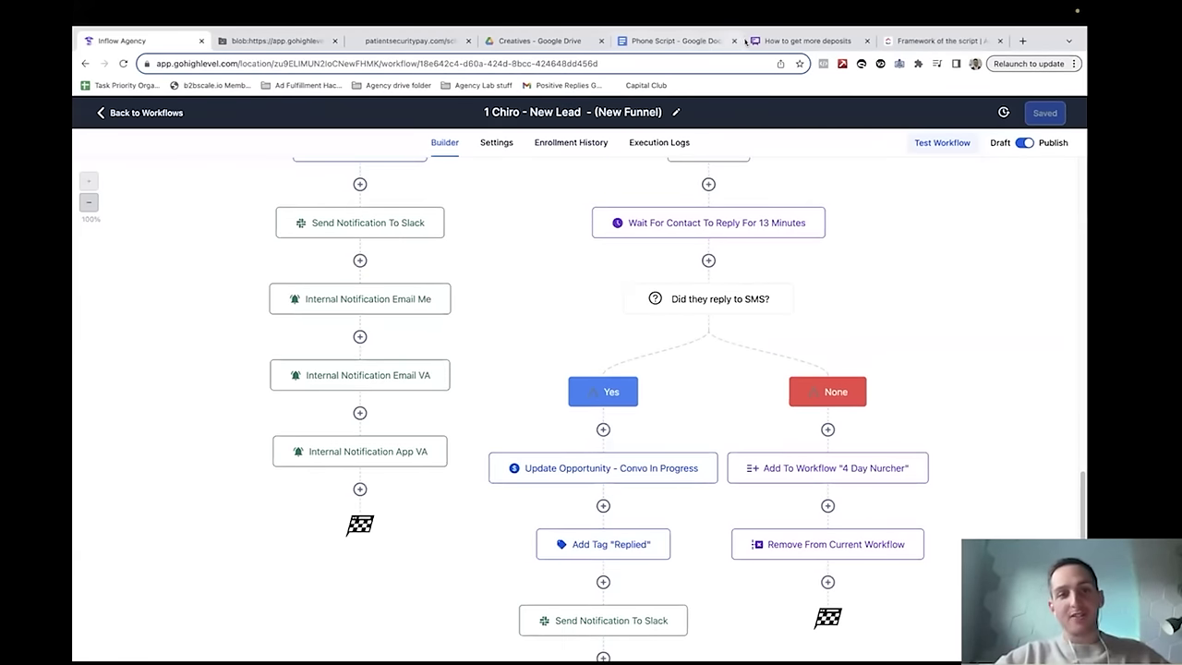
{"action": "left_click", "coordinate": [697, 42]}
{"action": "scroll", "coordinate": [481, 282], "scroll_direction": "up", "scroll_amount": 10}
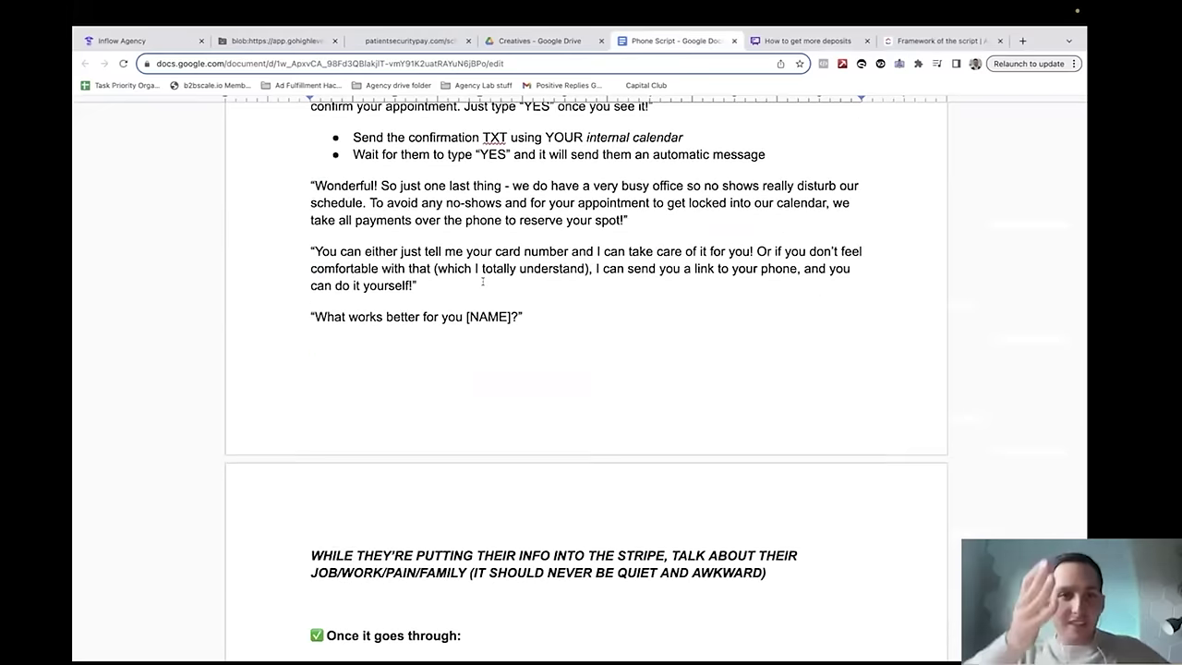
{"action": "scroll", "coordinate": [557, 223], "scroll_direction": "up", "scroll_amount": 3}
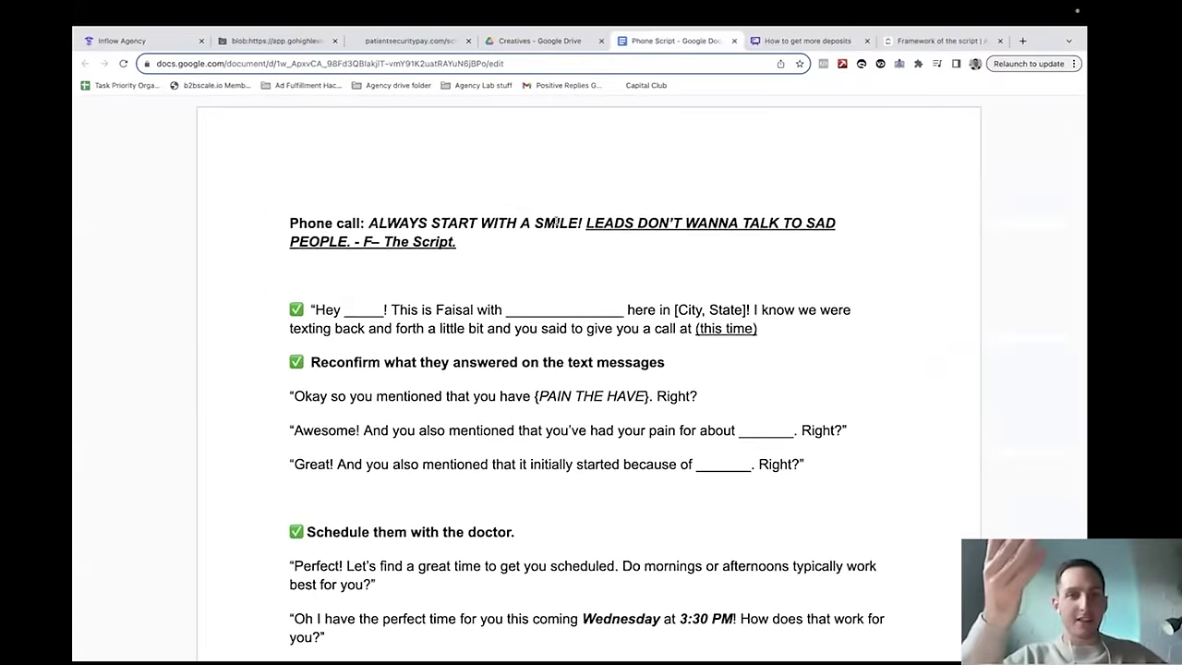
{"action": "left_click", "coordinate": [606, 228], "text": "shift"}
{"action": "left_click", "coordinate": [606, 227]}
{"action": "left_click_drag", "start_coordinate": [607, 227], "coordinate": [457, 257]}
{"action": "left_click", "coordinate": [462, 256]}
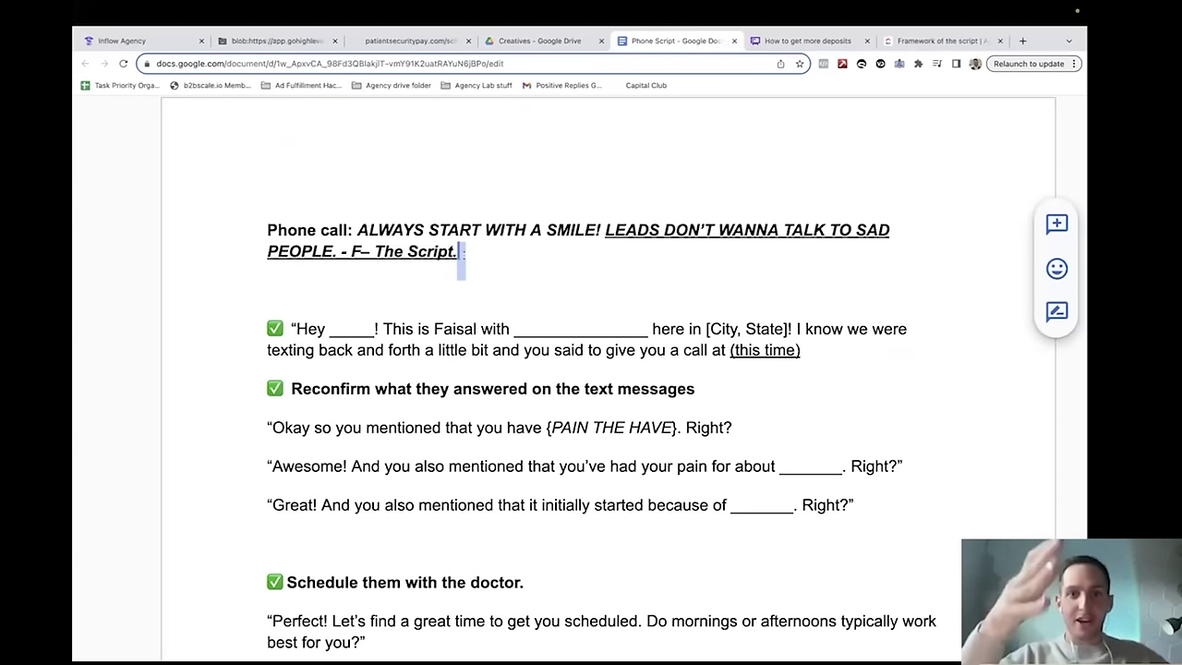
{"action": "left_click", "coordinate": [464, 300]}
{"action": "scroll", "coordinate": [464, 311], "scroll_direction": "down", "scroll_amount": 1}
{"action": "key", "text": "ctrl+minus"}
{"action": "key", "text": "ctrl+minus"}
{"action": "key", "text": "ctrl+minus"}
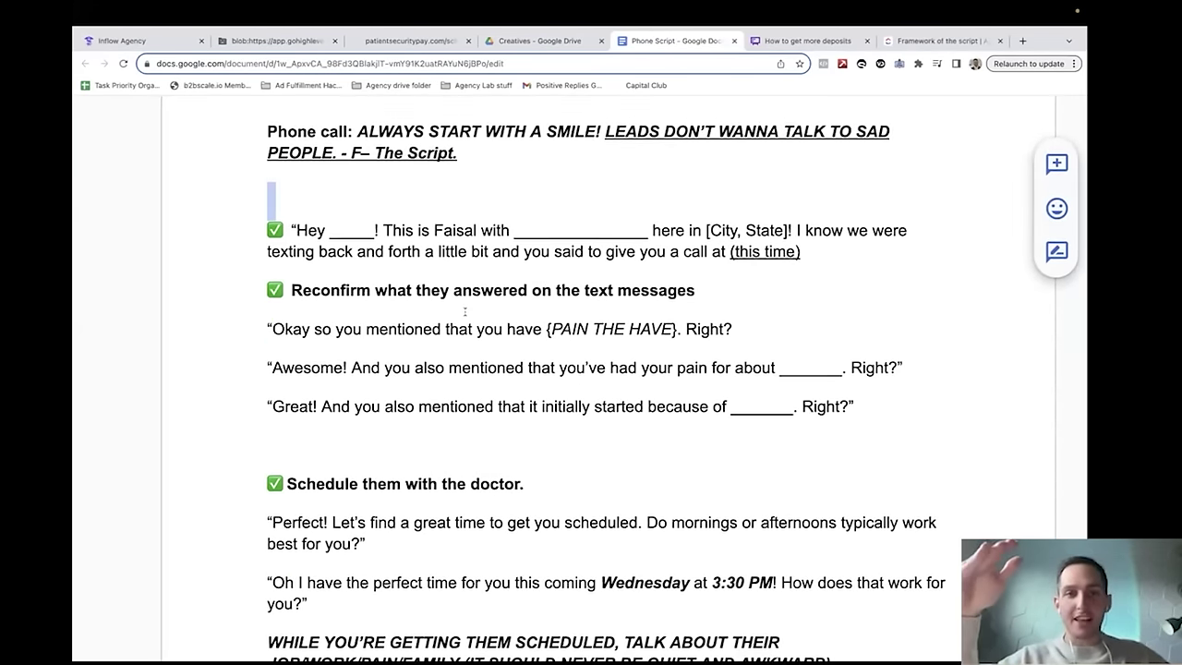
Step: Scroll back to the top of the 1 Chiro - New Lead builder and exit to the workflow list
{"action": "left_click", "coordinate": [171, 42]}
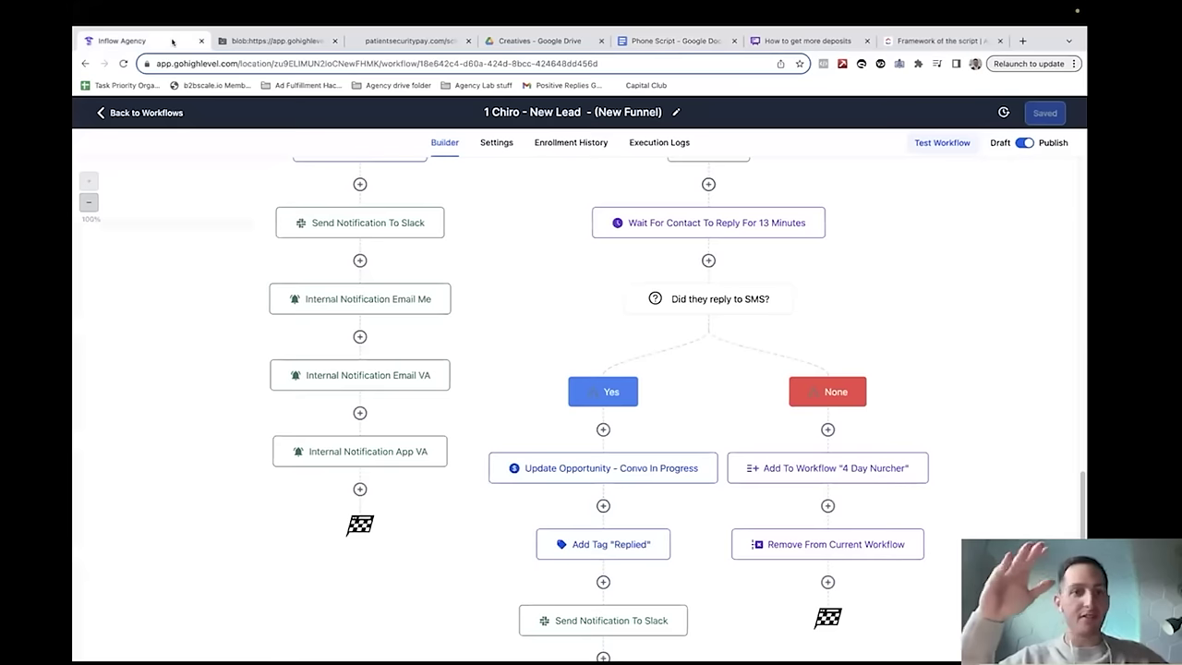
{"action": "scroll", "coordinate": [538, 292], "scroll_direction": "up", "scroll_amount": 1}
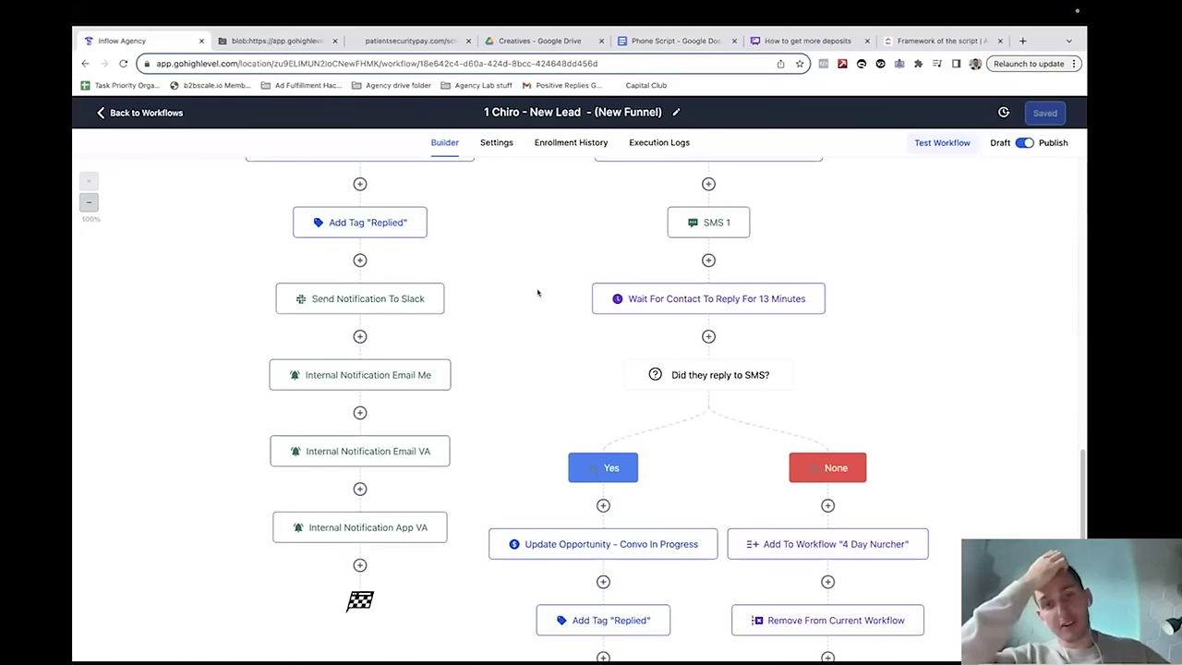
{"action": "scroll", "coordinate": [537, 292], "scroll_direction": "up", "scroll_amount": 10}
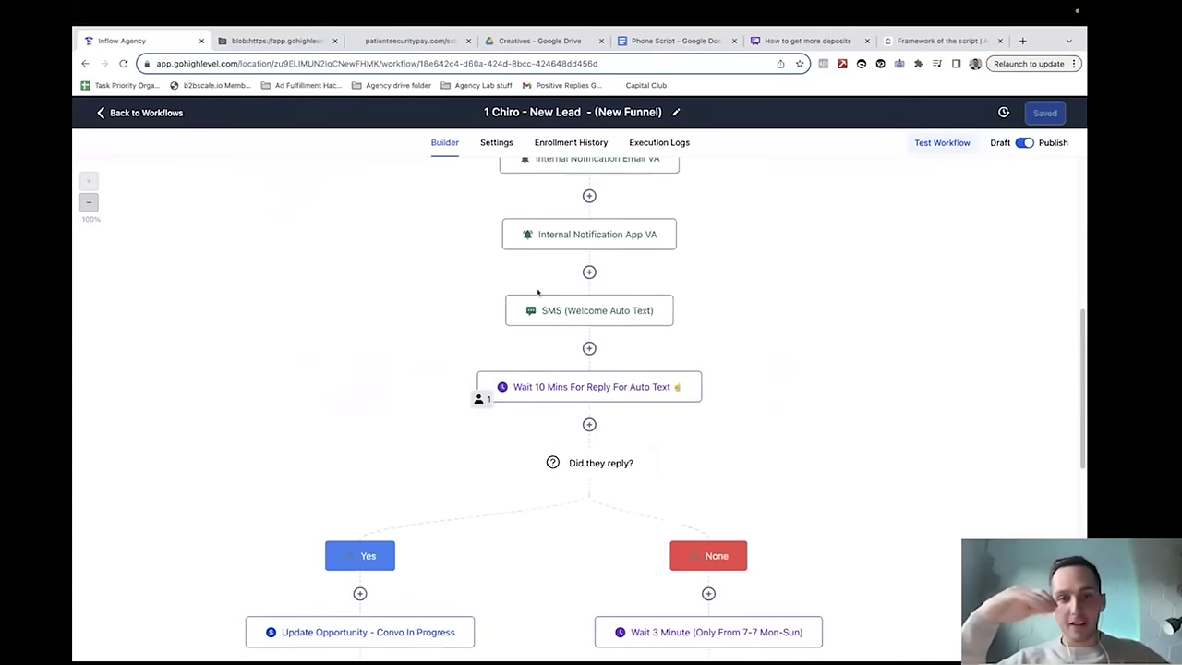
{"action": "scroll", "coordinate": [538, 292], "scroll_direction": "up", "scroll_amount": 1}
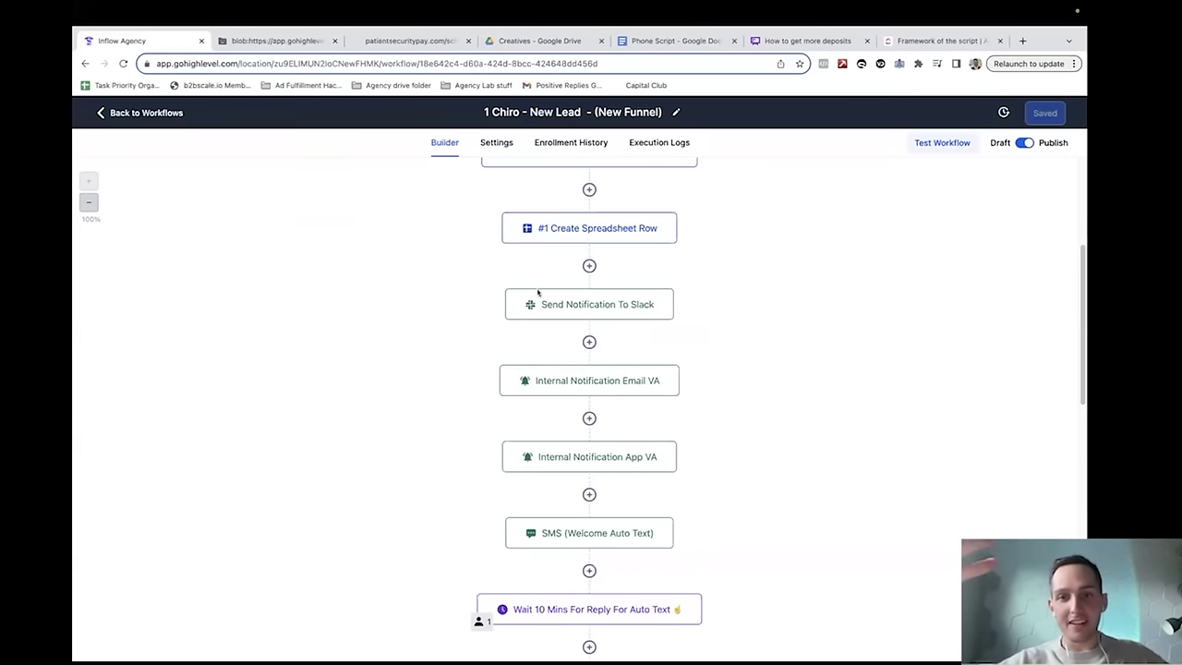
{"action": "scroll", "coordinate": [510, 313], "scroll_direction": "up", "scroll_amount": 5}
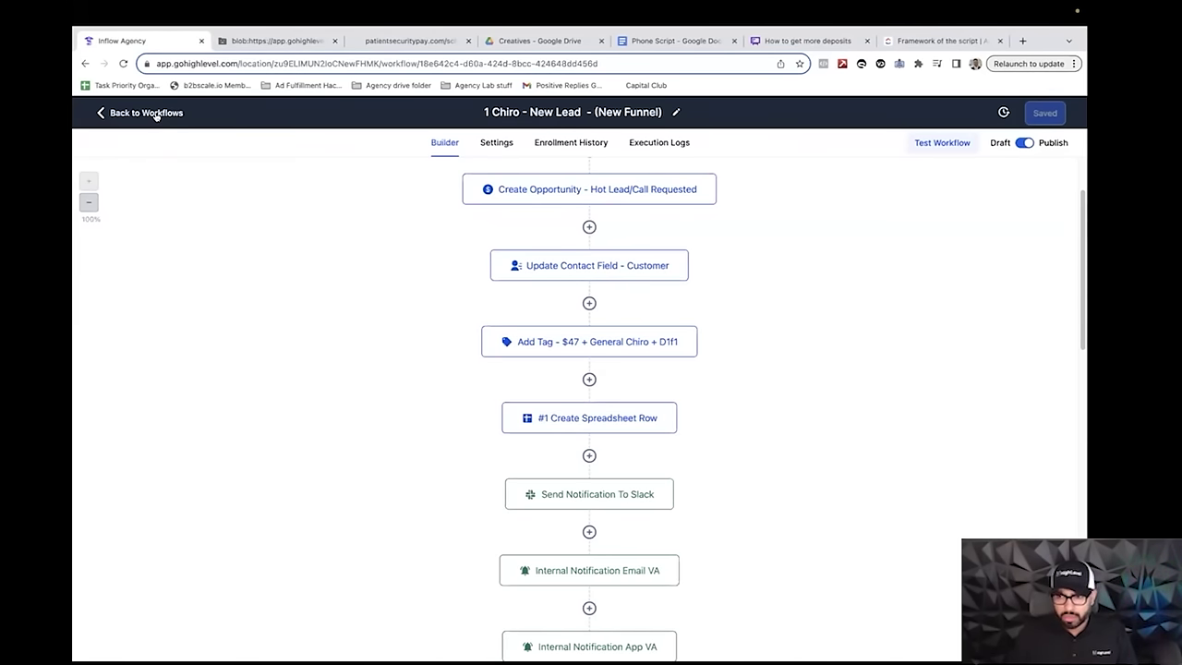
{"action": "left_click", "coordinate": [148, 113]}
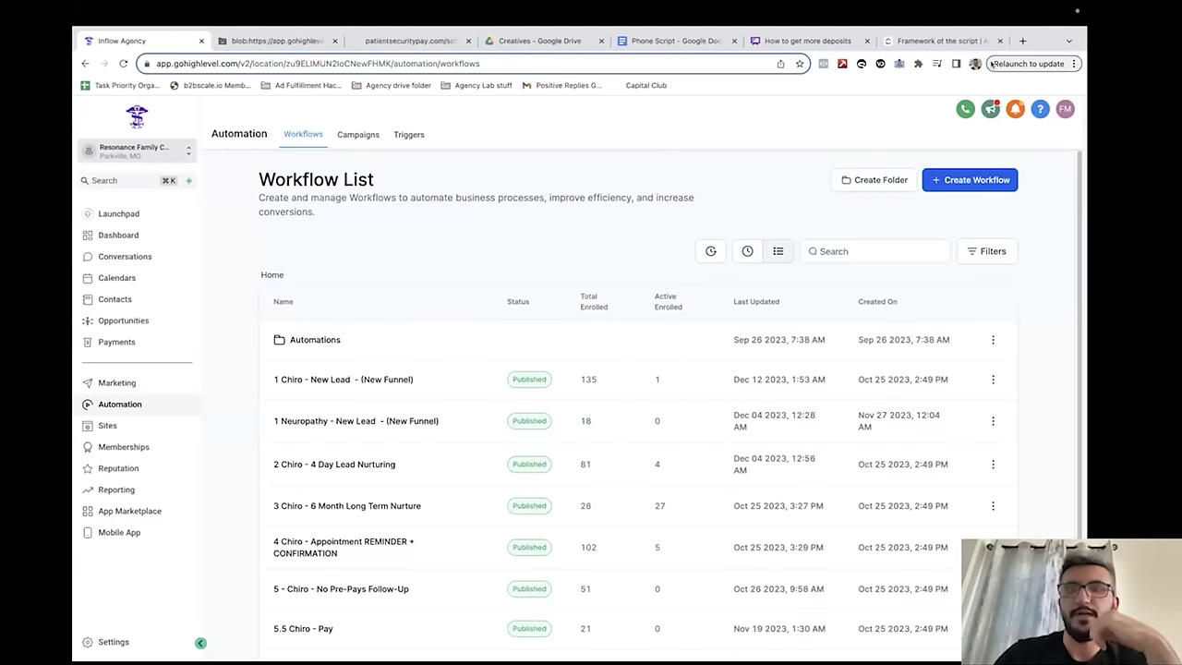
Step: Load drive.google.com's My Drive in a new Chrome tab from the 'dri' suggestion
{"action": "left_click", "coordinate": [1022, 41]}
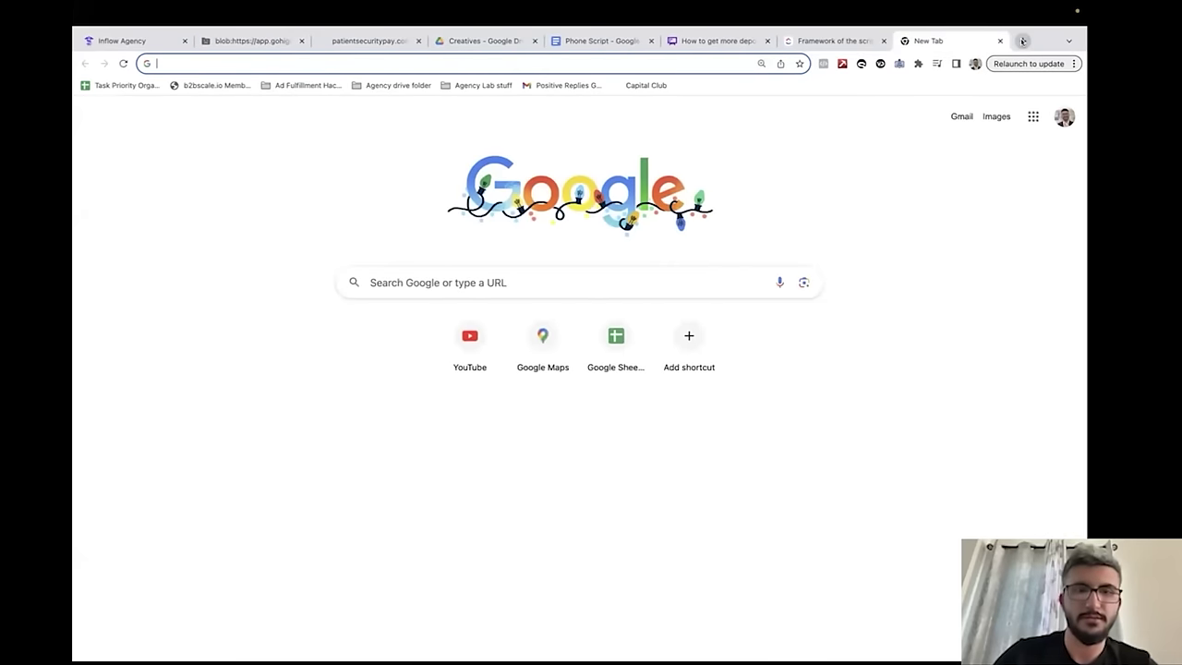
{"action": "type", "text": "drive.google.com/drive/my-drive"}
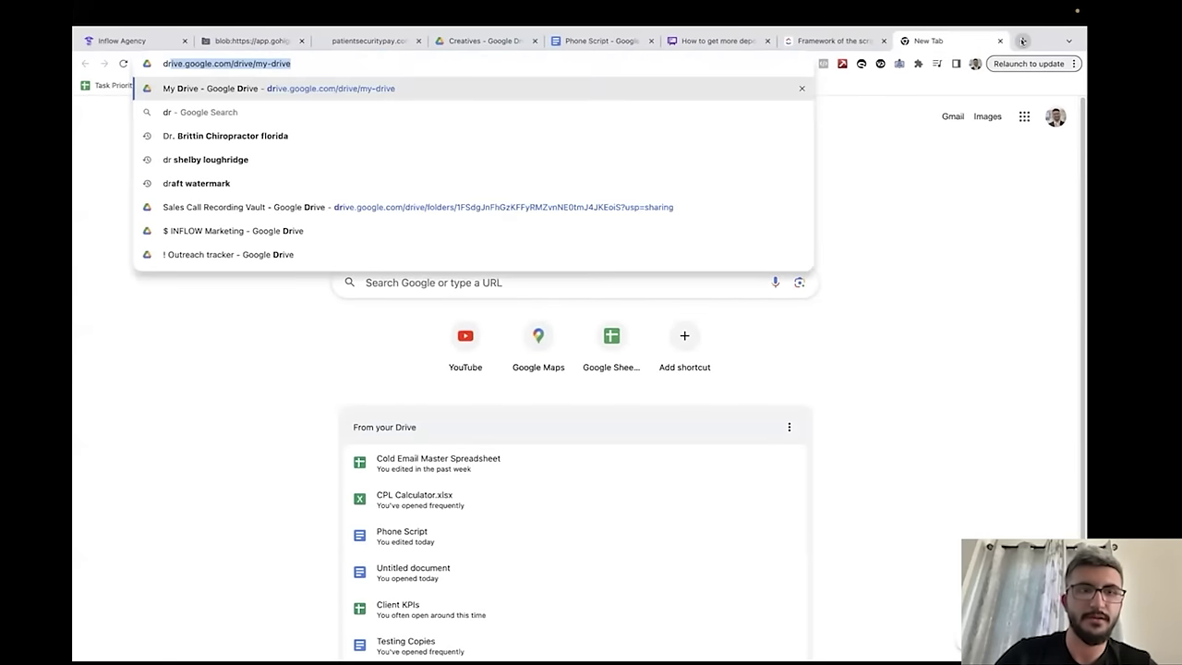
{"action": "key", "text": "Return"}
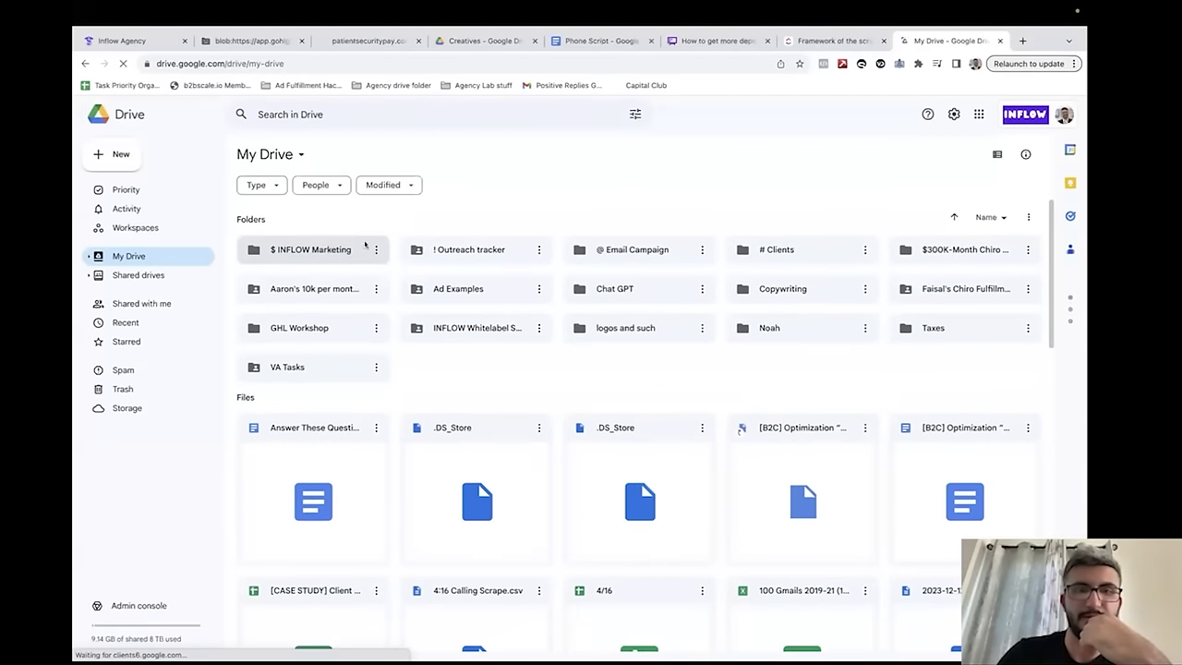
Step: Go into $ INFLOW Marketing > DEMOs and open the 12/2/23 INFLOW demo recording
{"action": "left_click", "coordinate": [339, 248]}
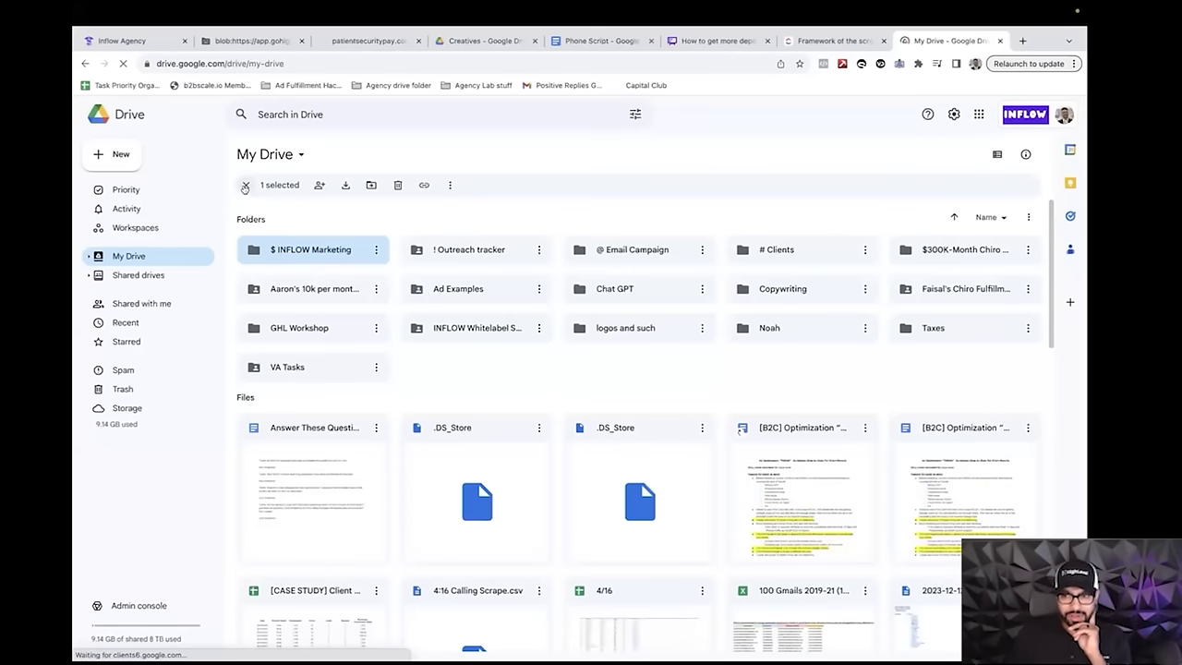
{"action": "double_click", "coordinate": [287, 249]}
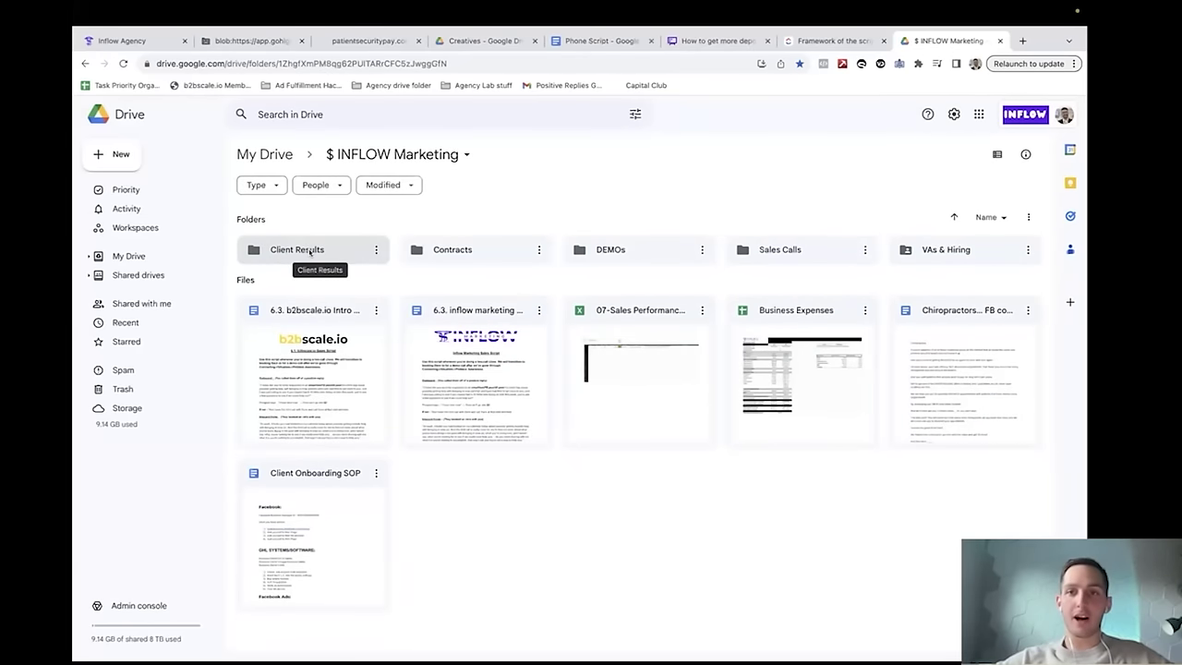
{"action": "double_click", "coordinate": [602, 252]}
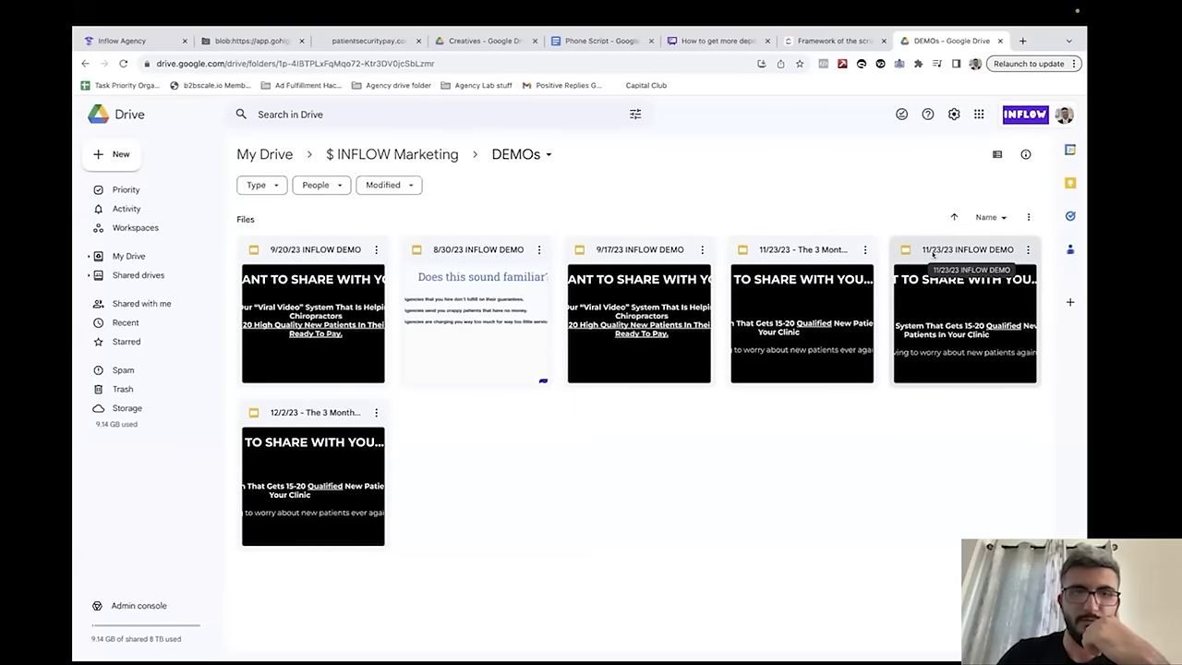
{"action": "double_click", "coordinate": [282, 420]}
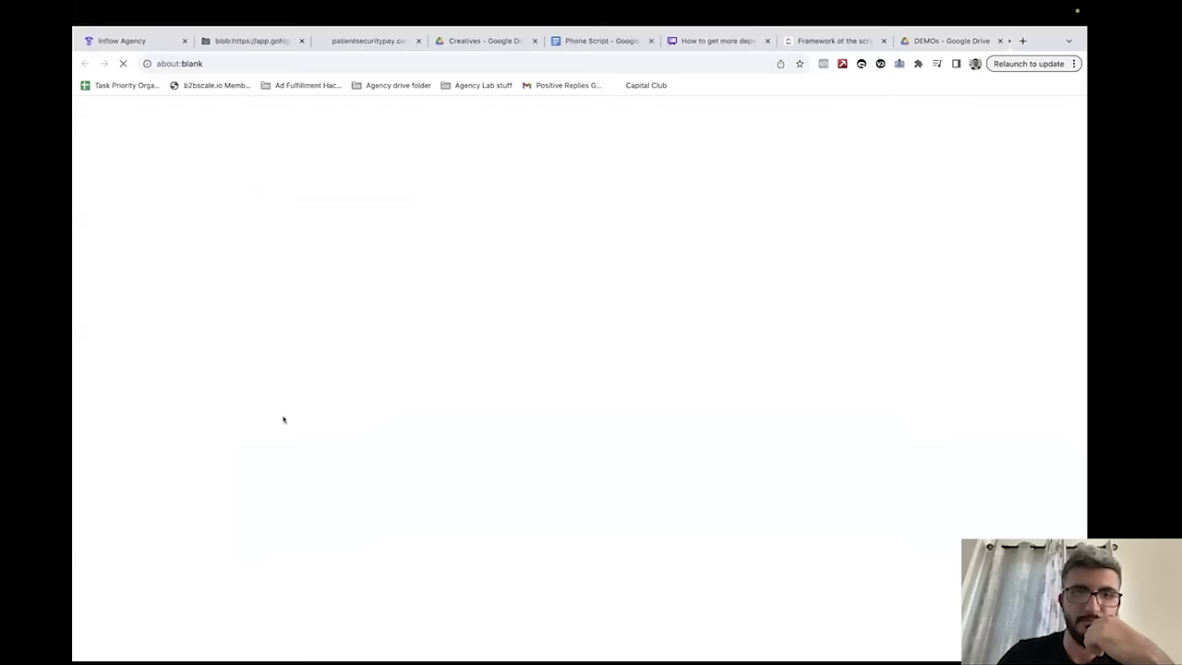
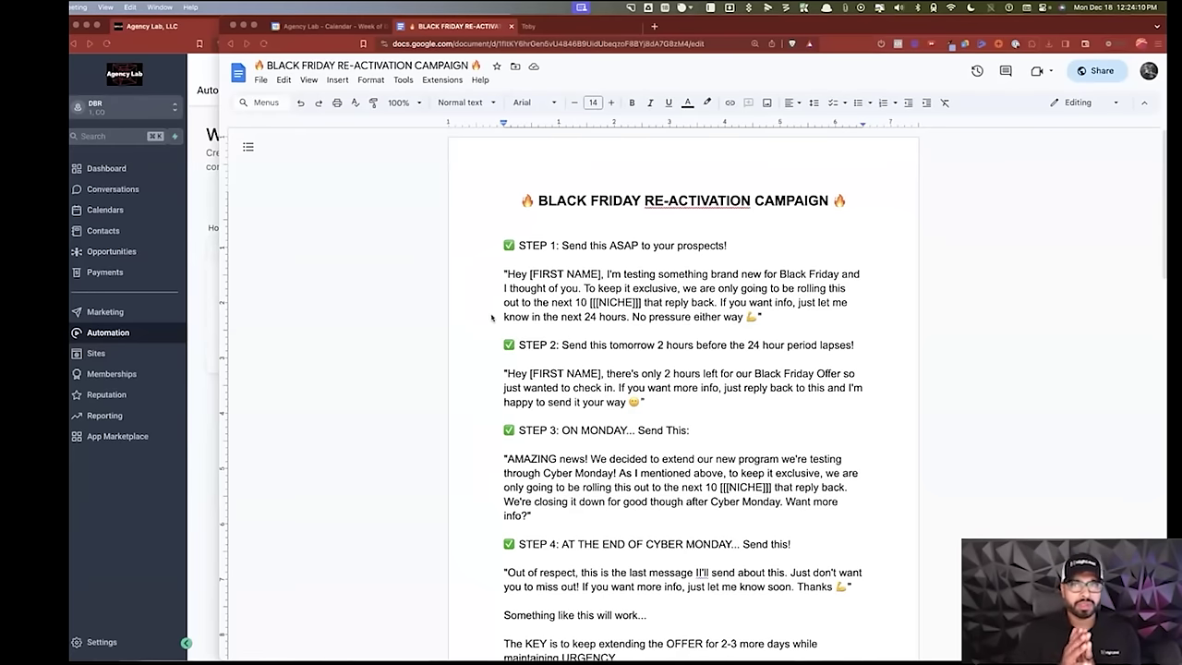
Step: Bring the Black Friday Re-Activation Campaign Google Doc in front of Agency Lab
{"action": "left_click", "coordinate": [424, 355]}
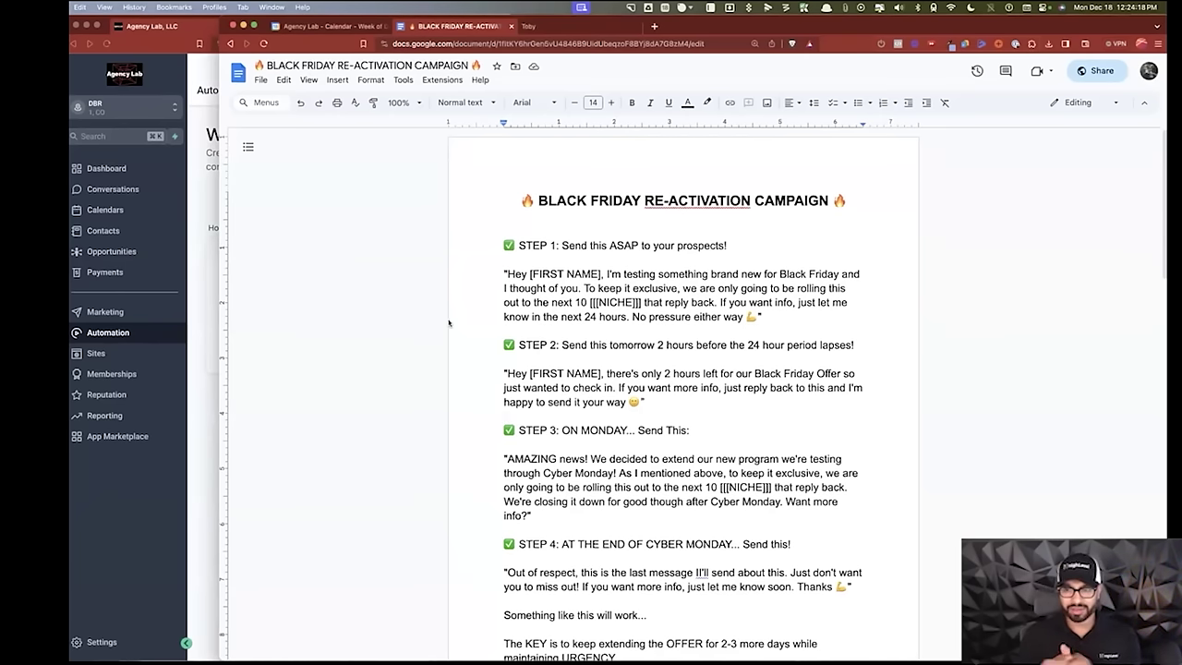
Step: Zoom the campaign script to 150% and frame STEP 1 at the [[[NICHE]]] placeholder
{"action": "scroll", "coordinate": [388, 292], "scroll_direction": "up", "scroll_amount": 1}
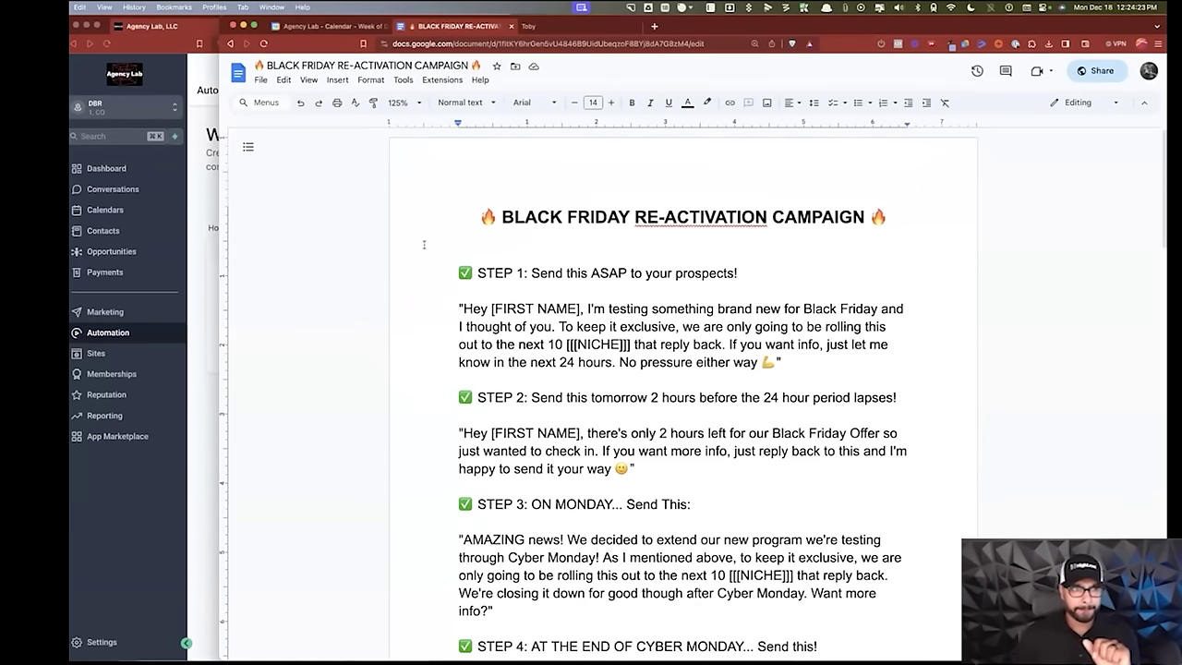
{"action": "scroll", "coordinate": [368, 266], "scroll_direction": "up", "scroll_amount": 1}
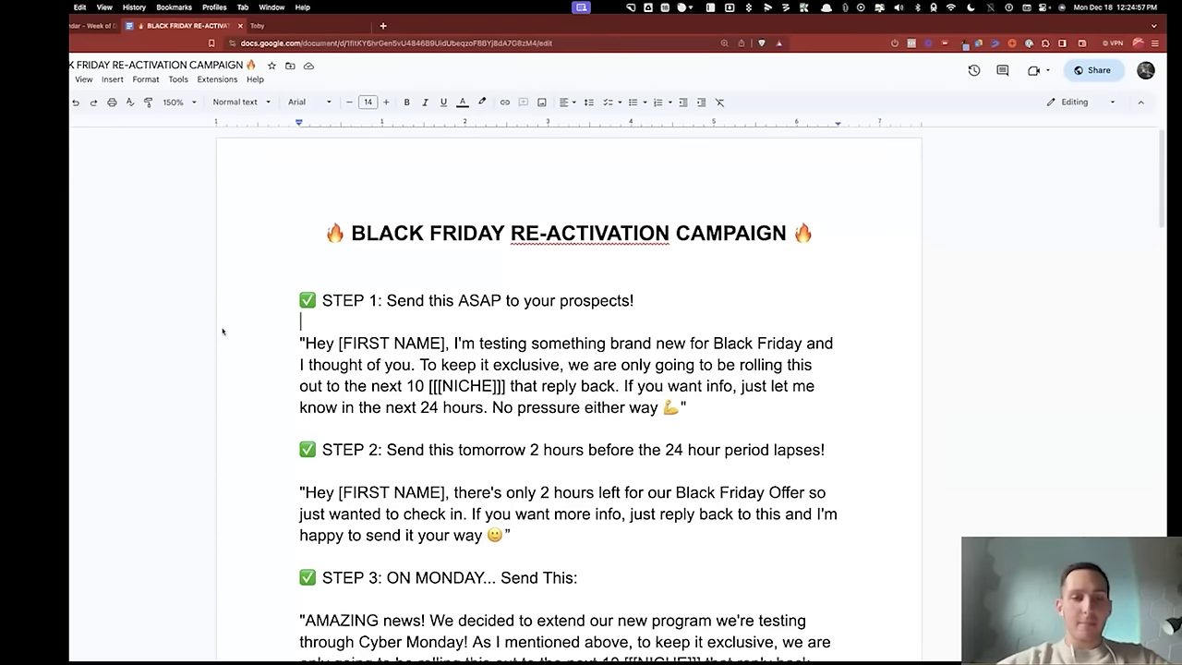
{"action": "scroll", "coordinate": [247, 303], "scroll_direction": "down", "scroll_amount": 1}
{"action": "scroll", "coordinate": [247, 303], "scroll_direction": "down", "scroll_amount": 1}
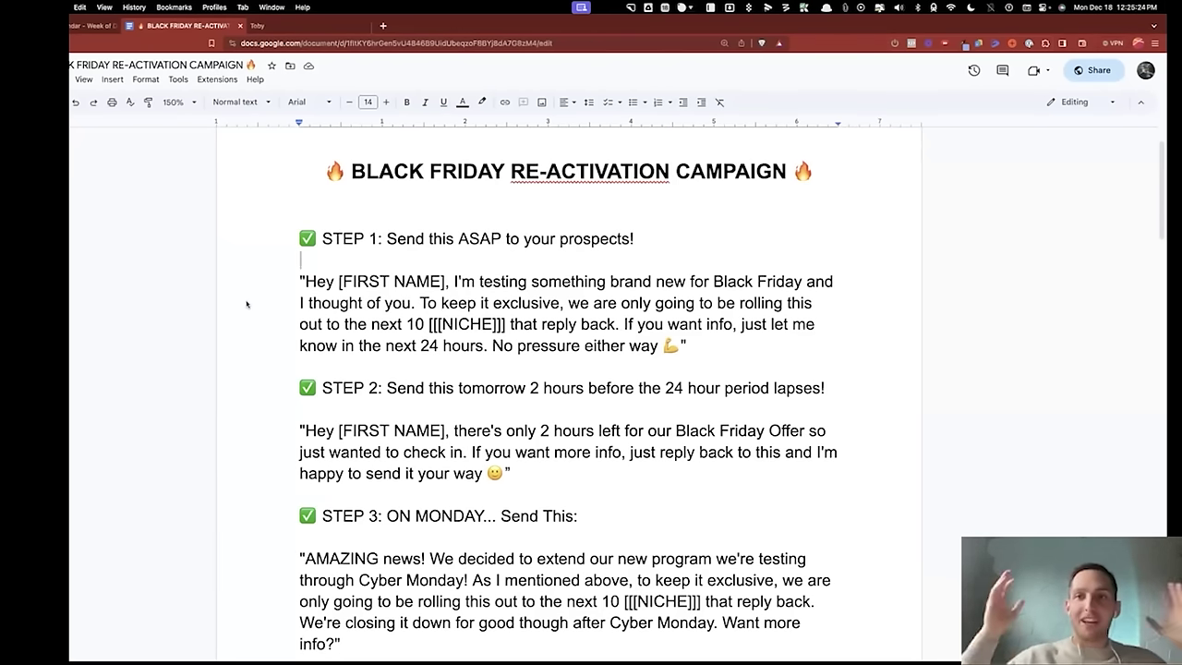
{"action": "left_click", "coordinate": [428, 324]}
{"action": "left_click_drag", "start_coordinate": [429, 324], "coordinate": [505, 324]}
{"action": "left_click_drag", "start_coordinate": [711, 281], "coordinate": [792, 269]}
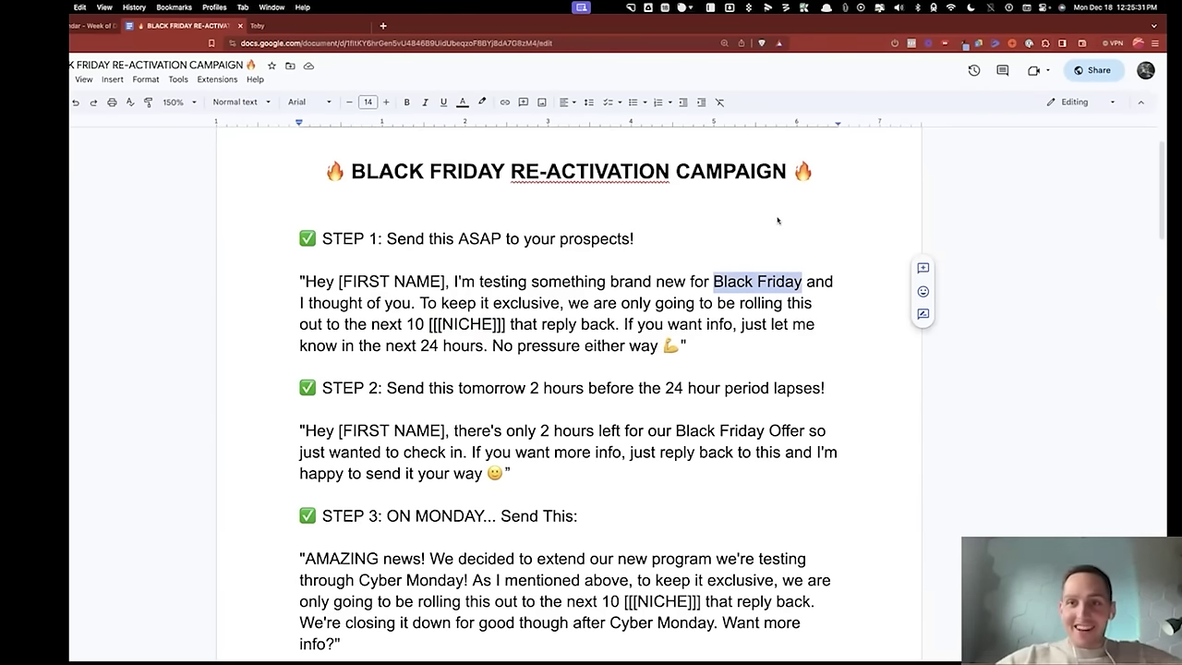
{"action": "type", "text": "2024"}
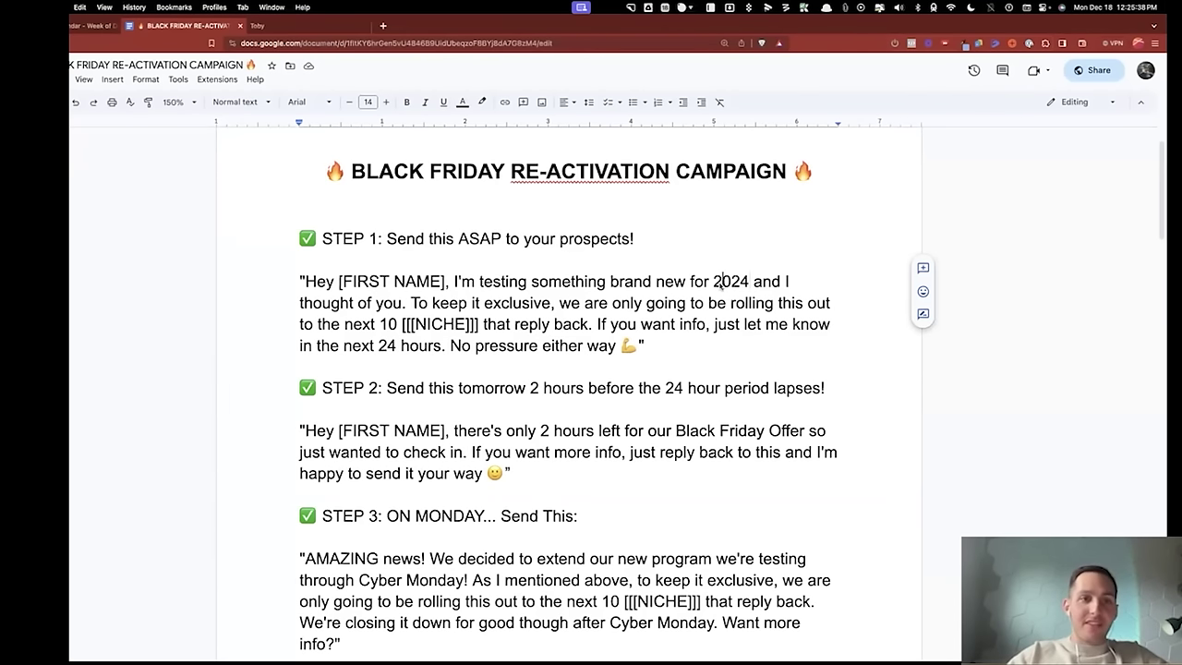
{"action": "key", "text": "ctrl+z"}
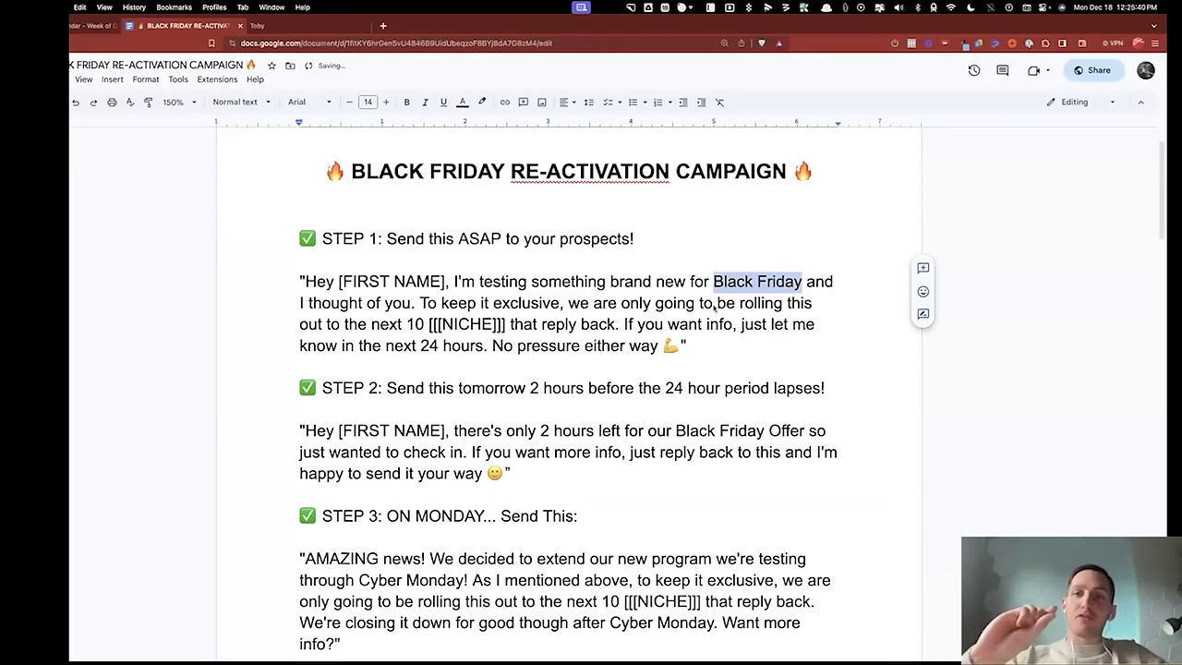
{"action": "left_click", "coordinate": [743, 344]}
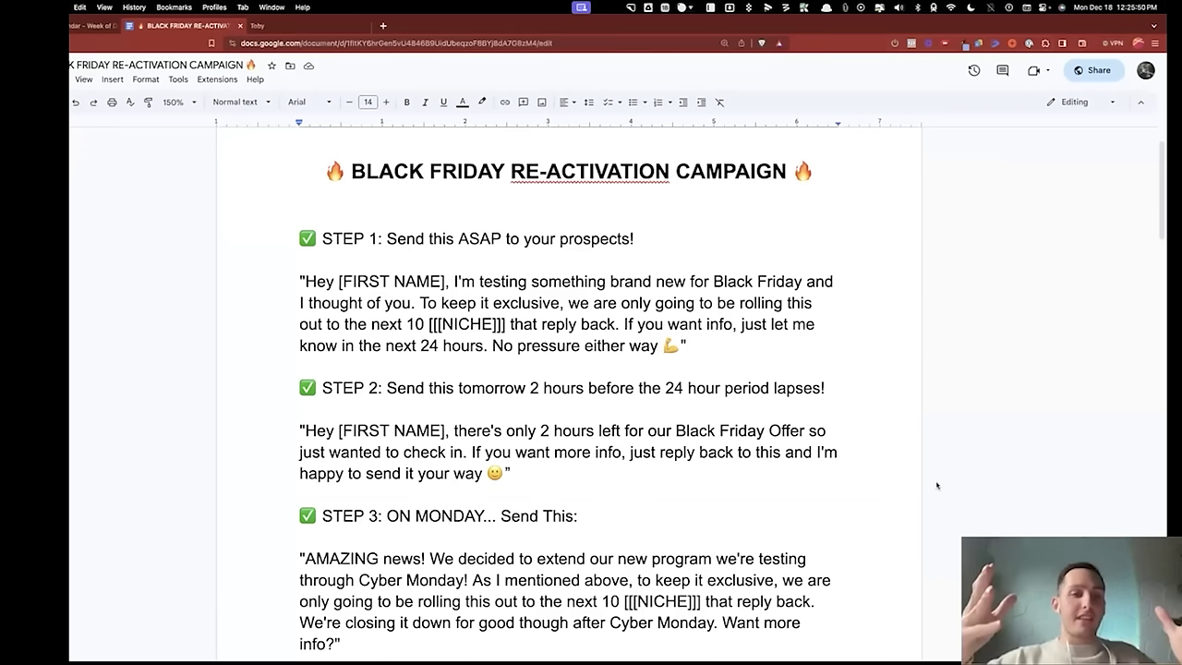
{"action": "left_click_drag", "start_coordinate": [371, 324], "coordinate": [523, 325]}
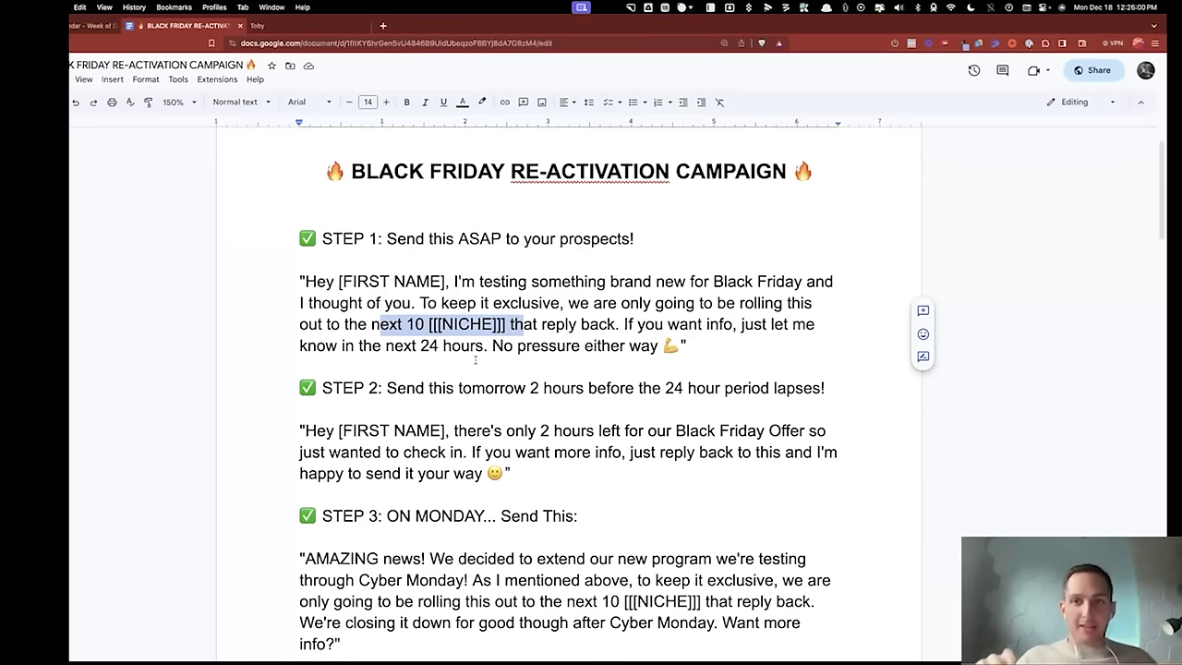
{"action": "left_click", "coordinate": [475, 360]}
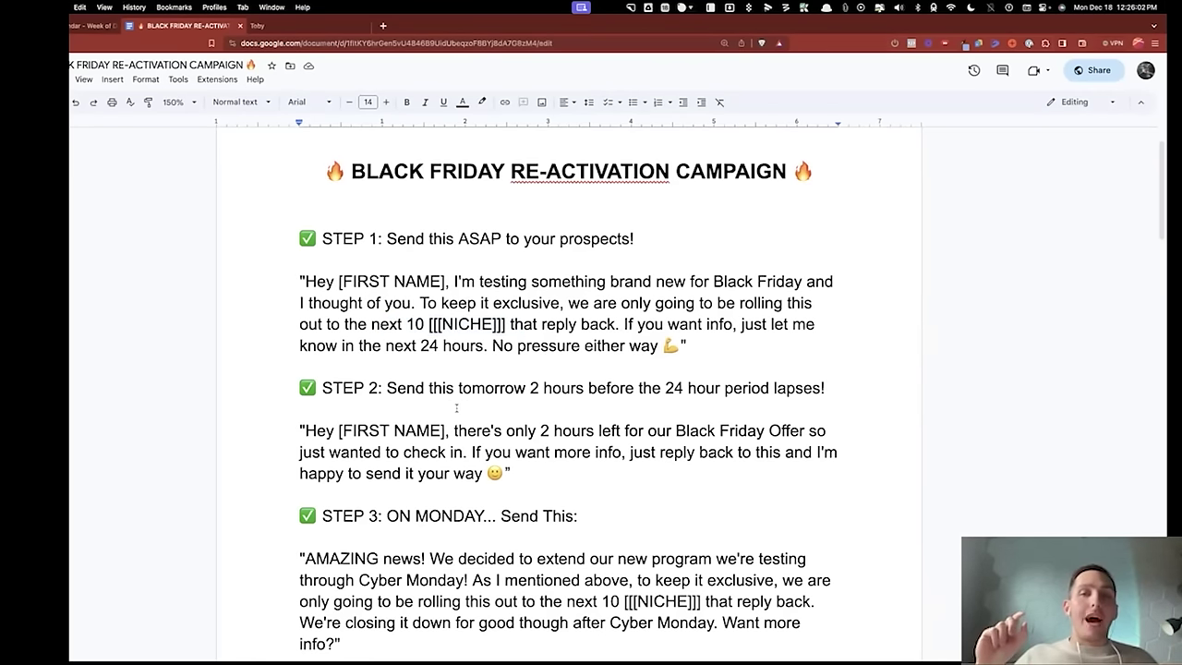
{"action": "scroll", "coordinate": [456, 408], "scroll_direction": "down", "scroll_amount": 1}
{"action": "scroll", "coordinate": [456, 408], "scroll_direction": "down", "scroll_amount": 2}
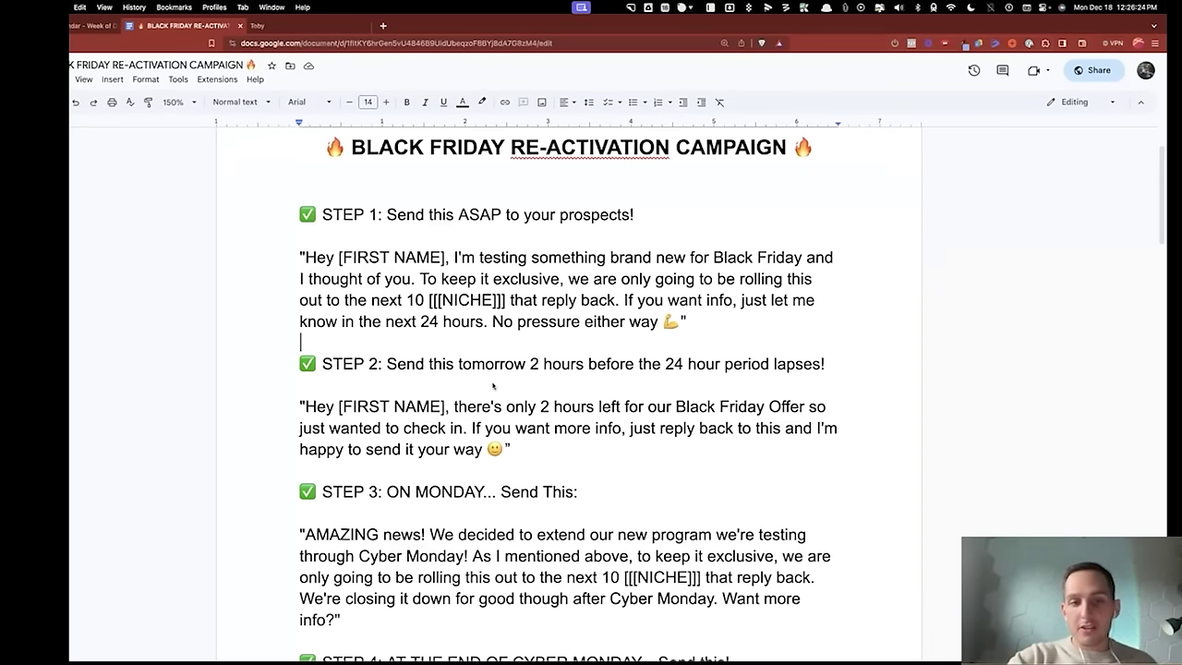
{"action": "left_click_drag", "start_coordinate": [710, 257], "coordinate": [815, 259]}
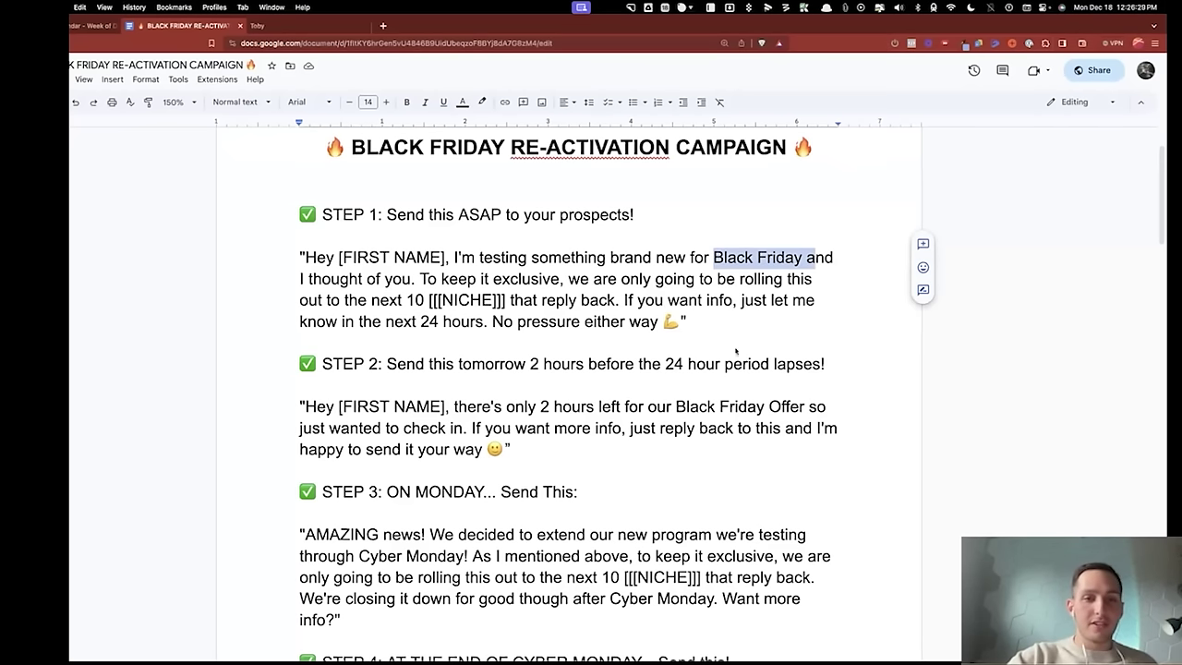
{"action": "left_click_drag", "start_coordinate": [714, 259], "coordinate": [802, 258]}
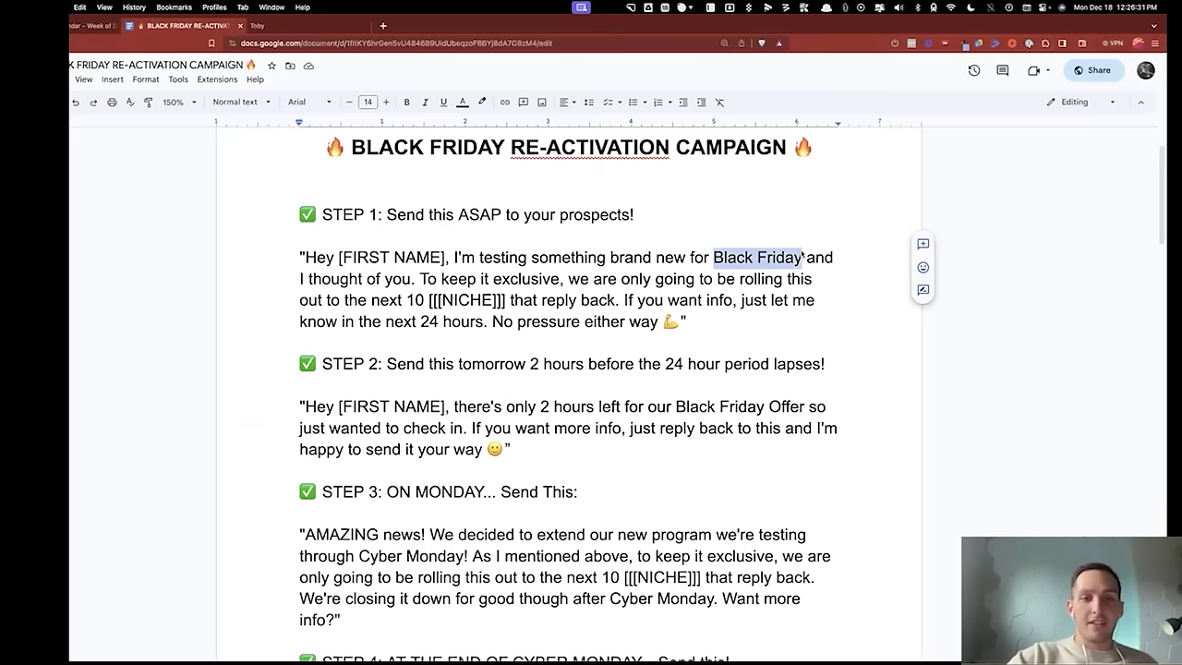
{"action": "type", "text": "New Years"}
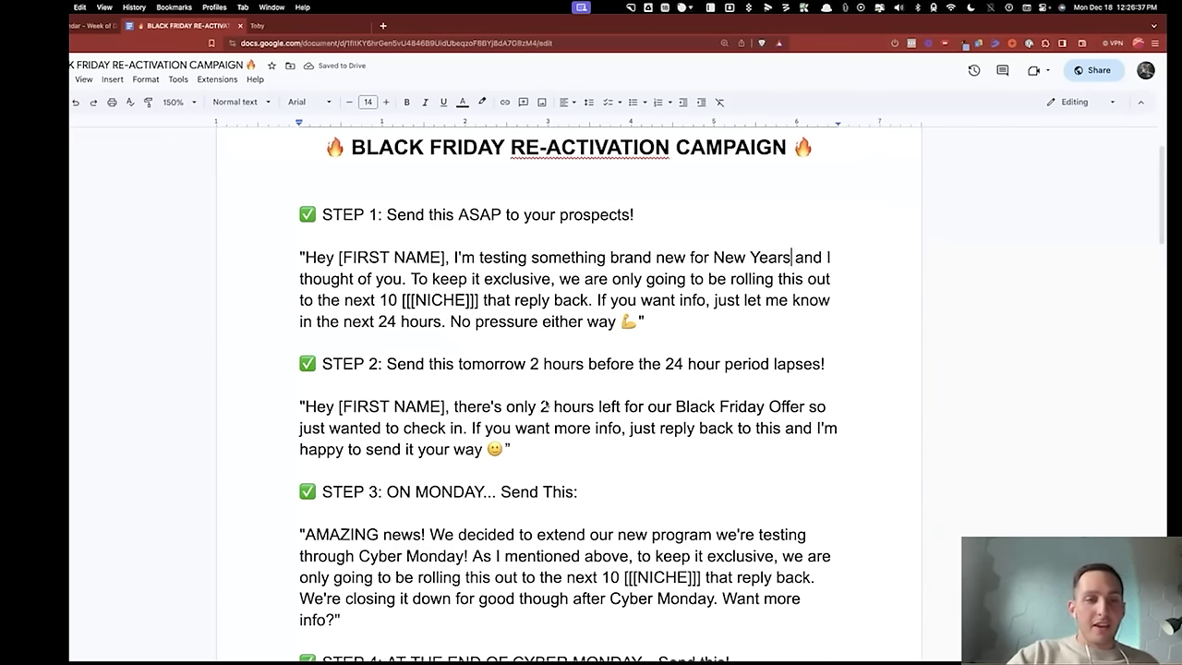
{"action": "key", "text": "super+z"}
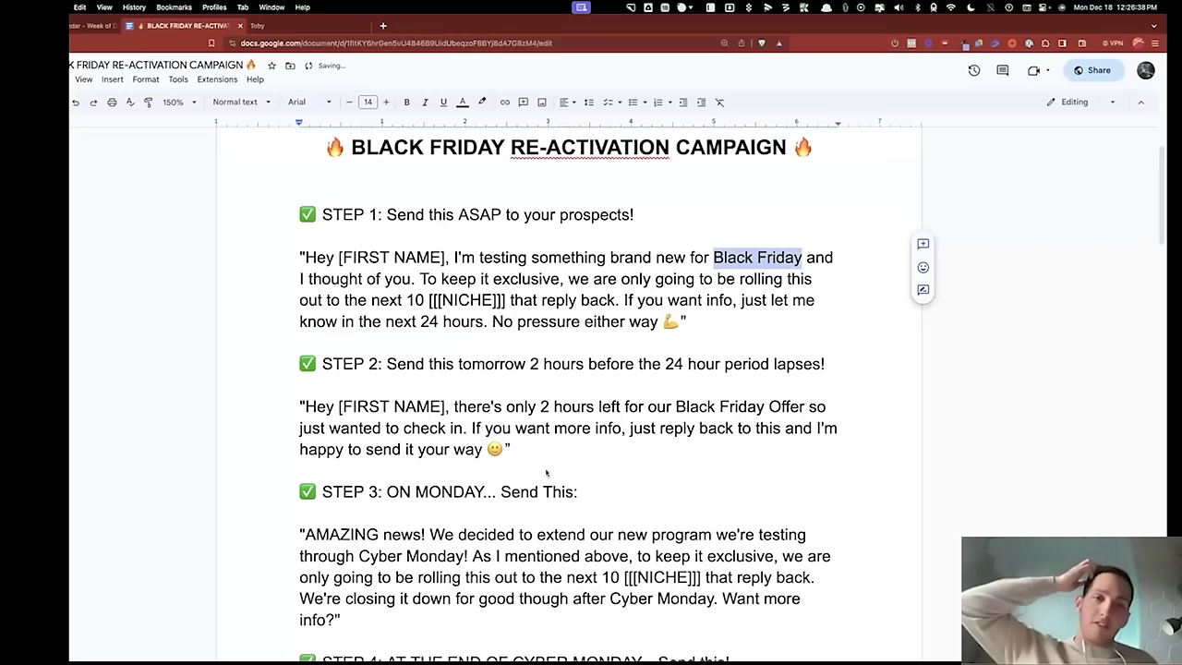
{"action": "scroll", "coordinate": [546, 472], "scroll_direction": "down", "scroll_amount": 2}
{"action": "scroll", "coordinate": [546, 475], "scroll_direction": "up", "scroll_amount": 1}
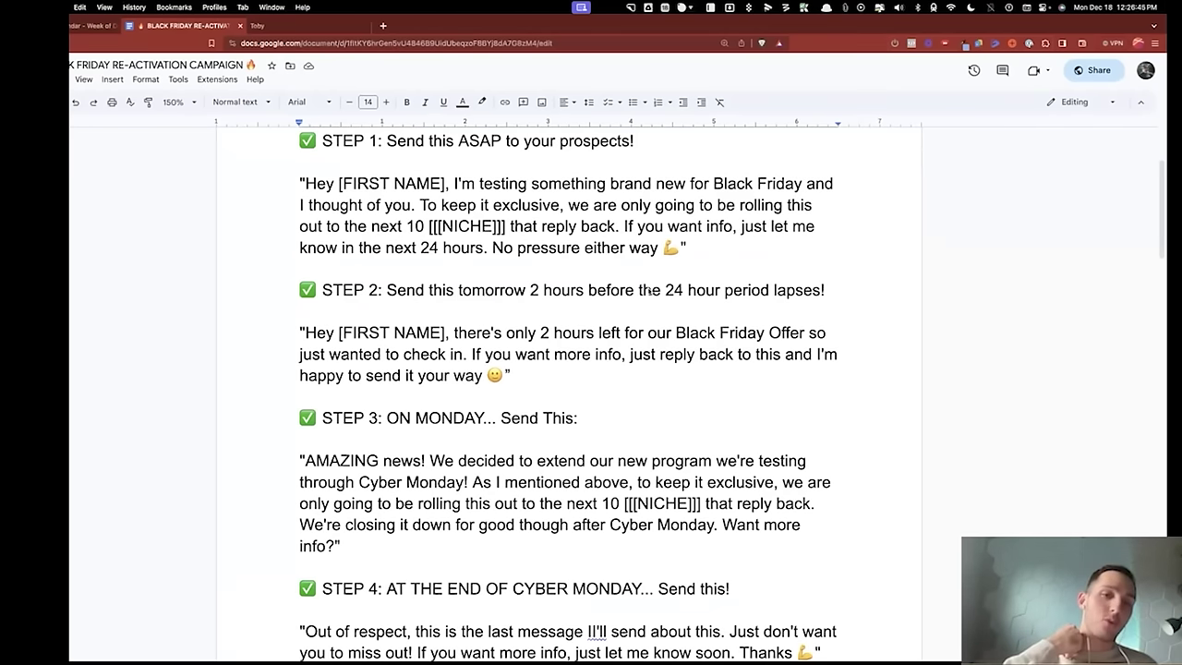
{"action": "left_click_drag", "start_coordinate": [486, 290], "coordinate": [781, 292]}
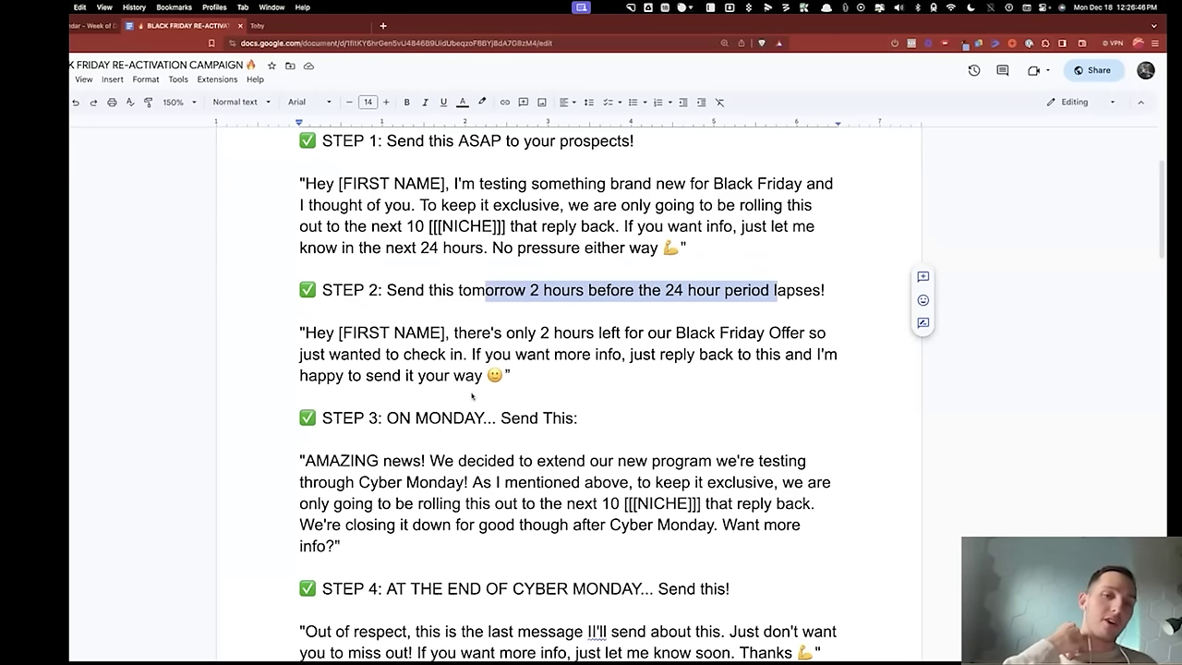
{"action": "left_click", "coordinate": [471, 397]}
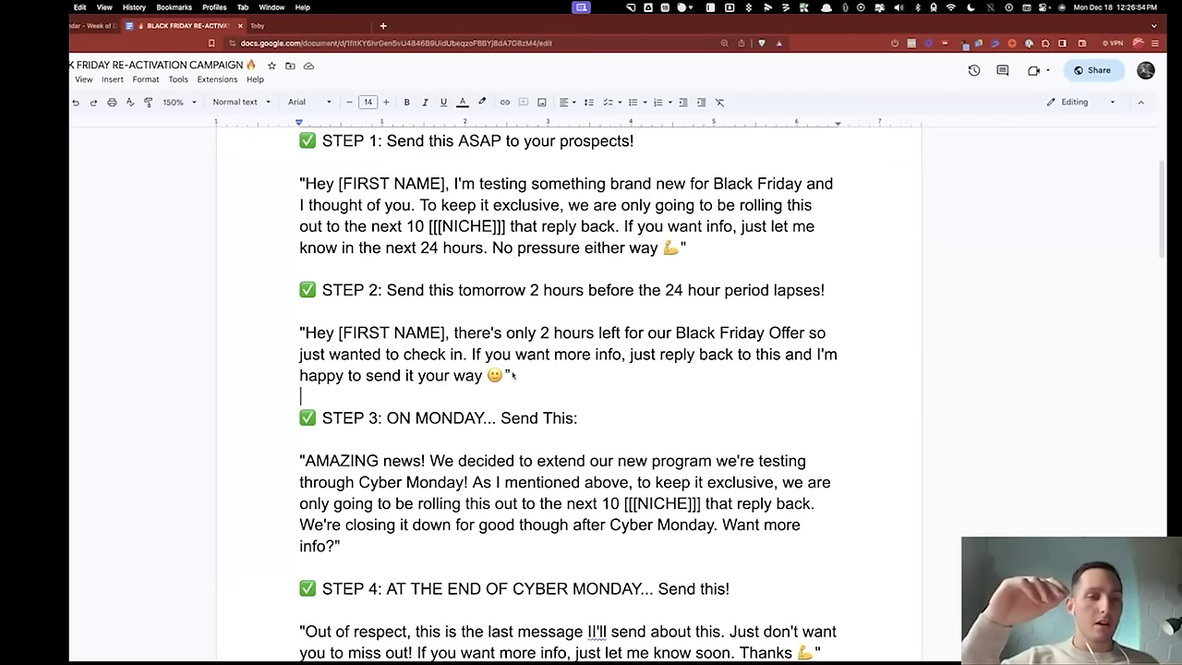
{"action": "scroll", "coordinate": [514, 375], "scroll_direction": "down", "scroll_amount": 3}
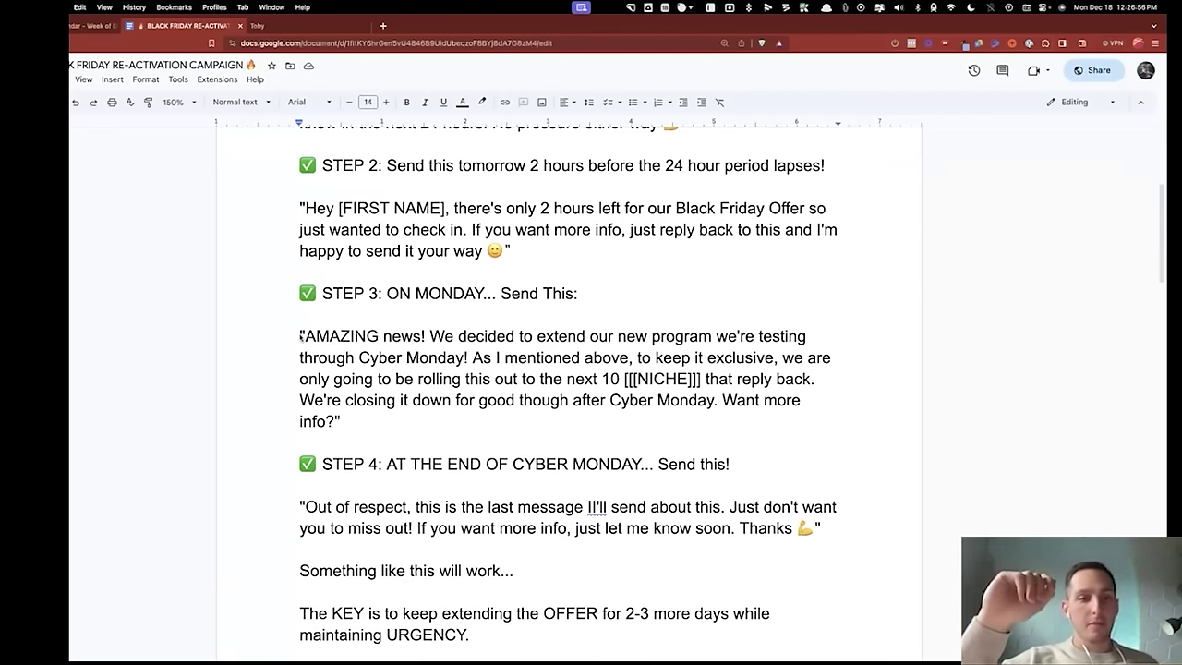
{"action": "left_click_drag", "start_coordinate": [301, 336], "coordinate": [381, 427]}
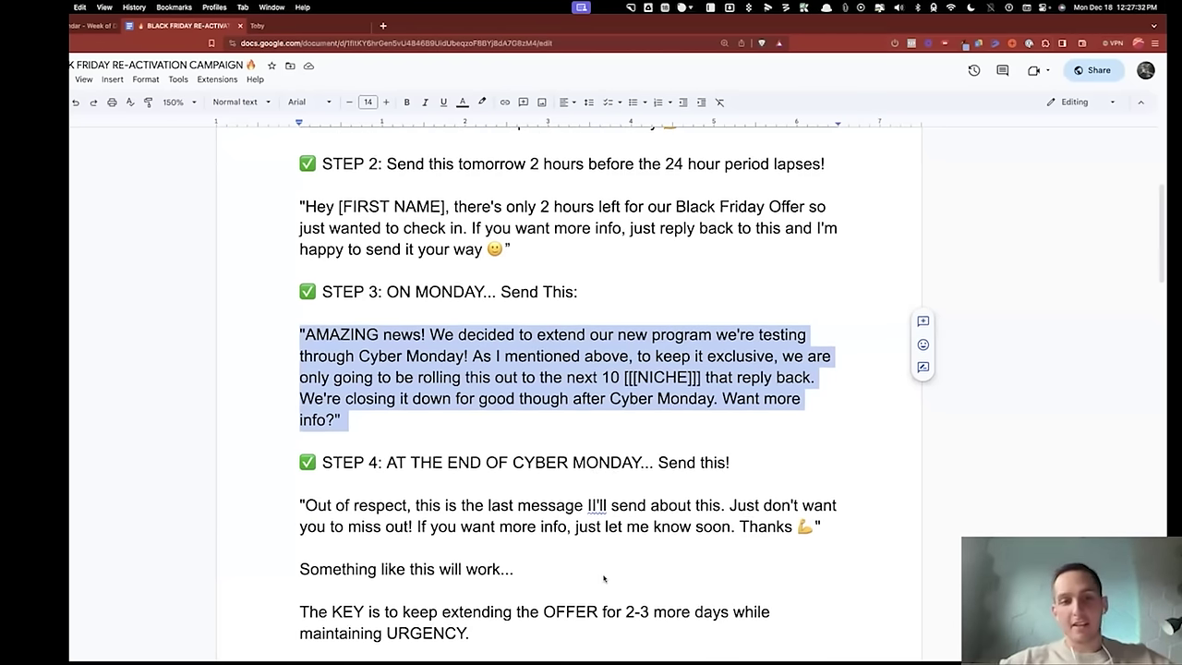
Step: Correct the misspelled I'll in the STEP 4 message and scroll to the Database Reactivation Campaign section
{"action": "scroll", "coordinate": [601, 575], "scroll_direction": "down", "scroll_amount": 3}
{"action": "left_click", "coordinate": [591, 317]}
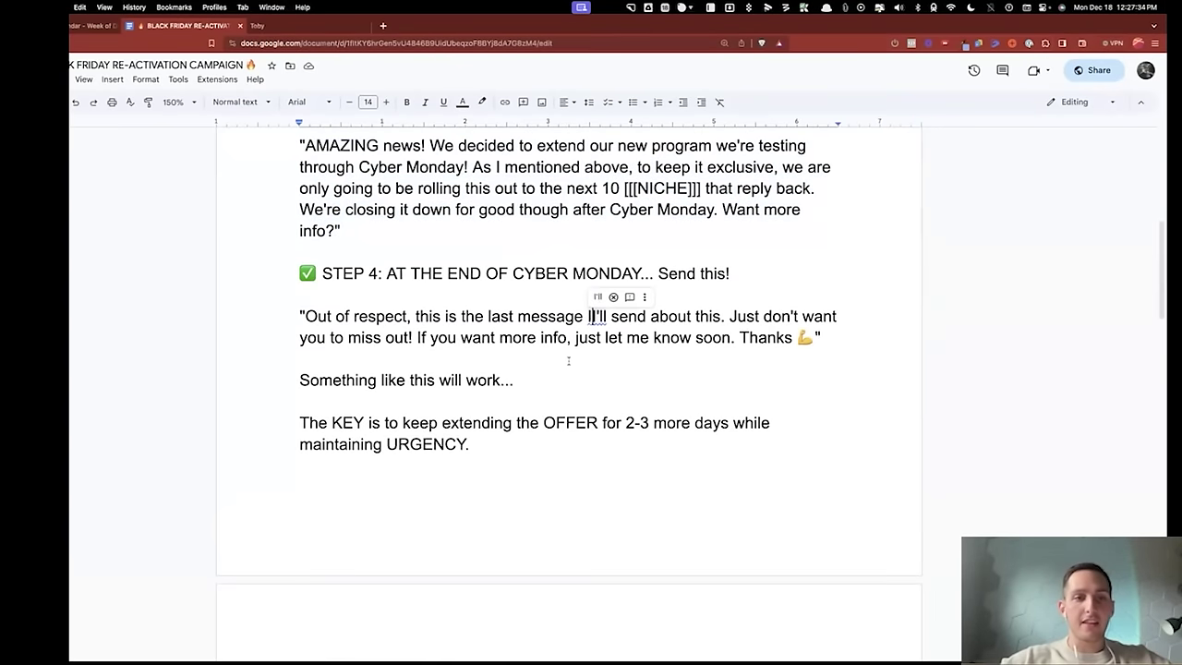
{"action": "left_click", "coordinate": [544, 378]}
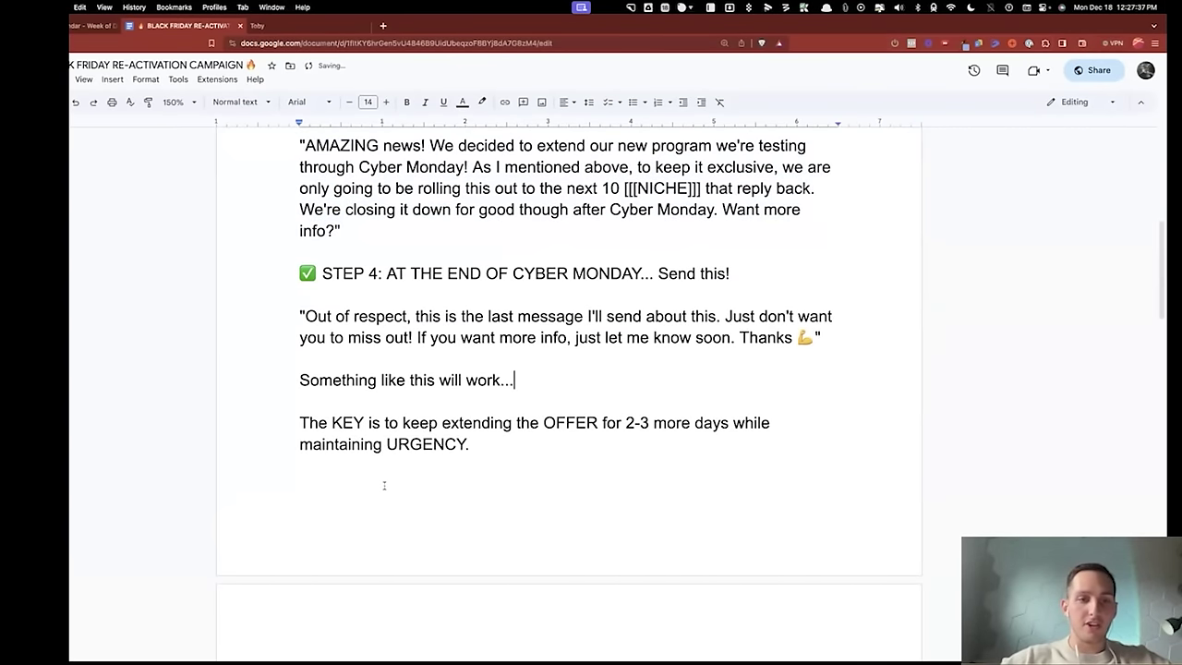
{"action": "scroll", "coordinate": [383, 487], "scroll_direction": "down", "scroll_amount": 1}
{"action": "scroll", "coordinate": [385, 490], "scroll_direction": "up", "scroll_amount": 1}
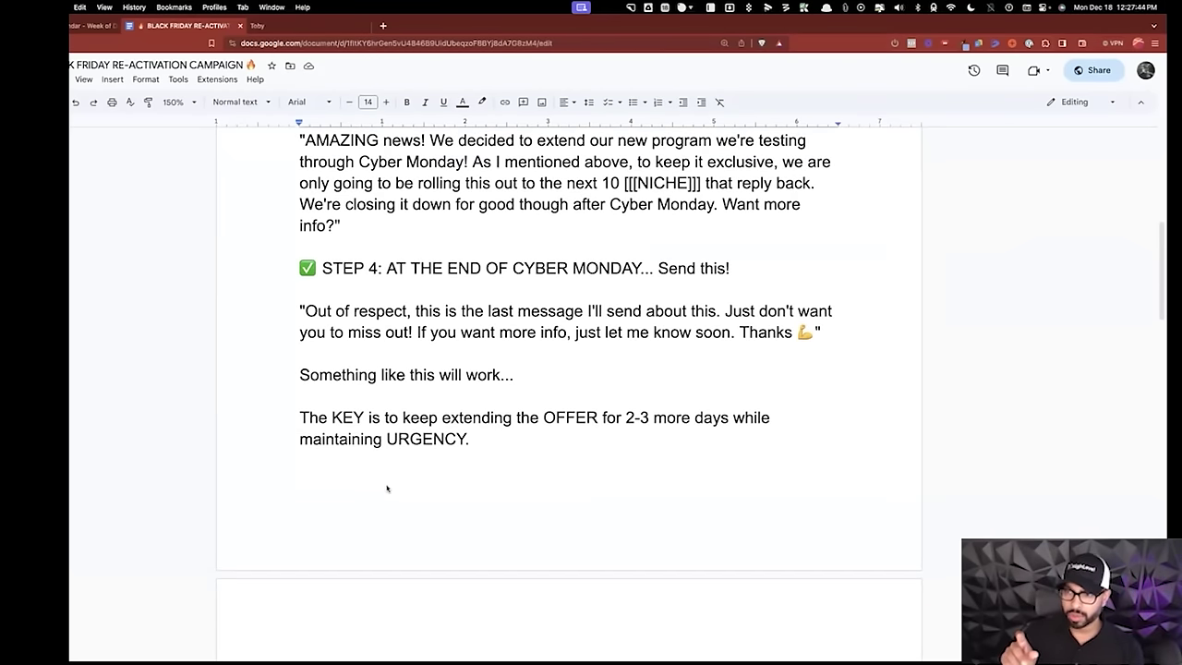
{"action": "scroll", "coordinate": [387, 489], "scroll_direction": "down", "scroll_amount": 3}
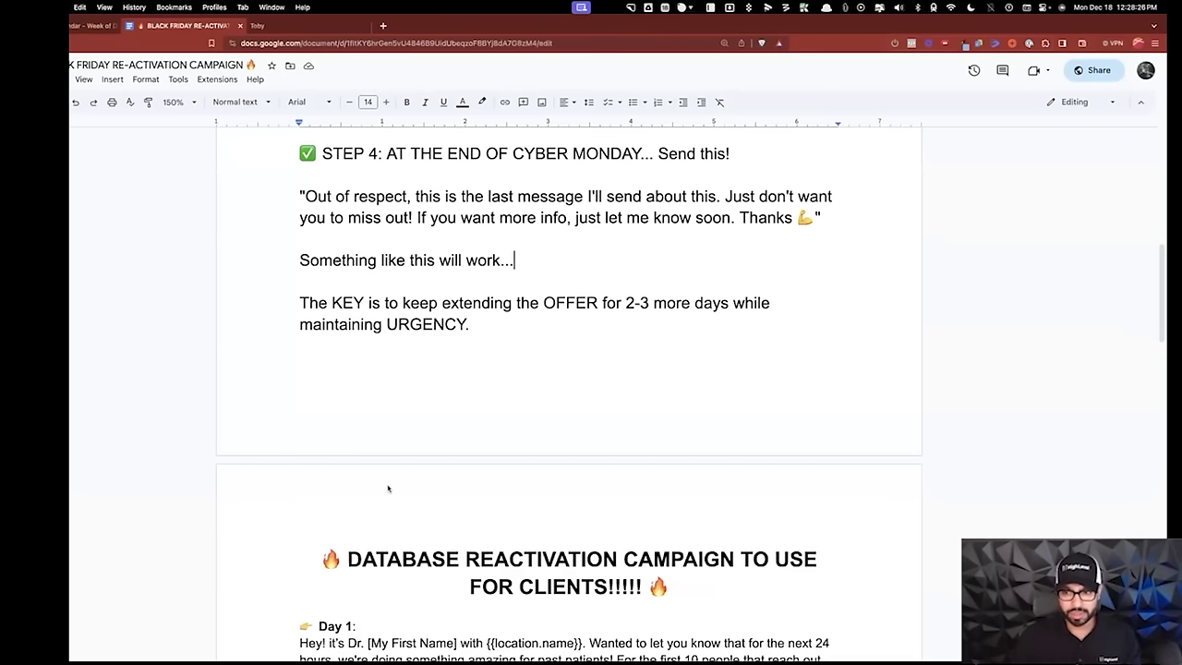
Step: Scroll through the Day 1–4 campaign texts, then return to Agency Lab's Workflow List
{"action": "scroll", "coordinate": [402, 462], "scroll_direction": "down", "scroll_amount": 1}
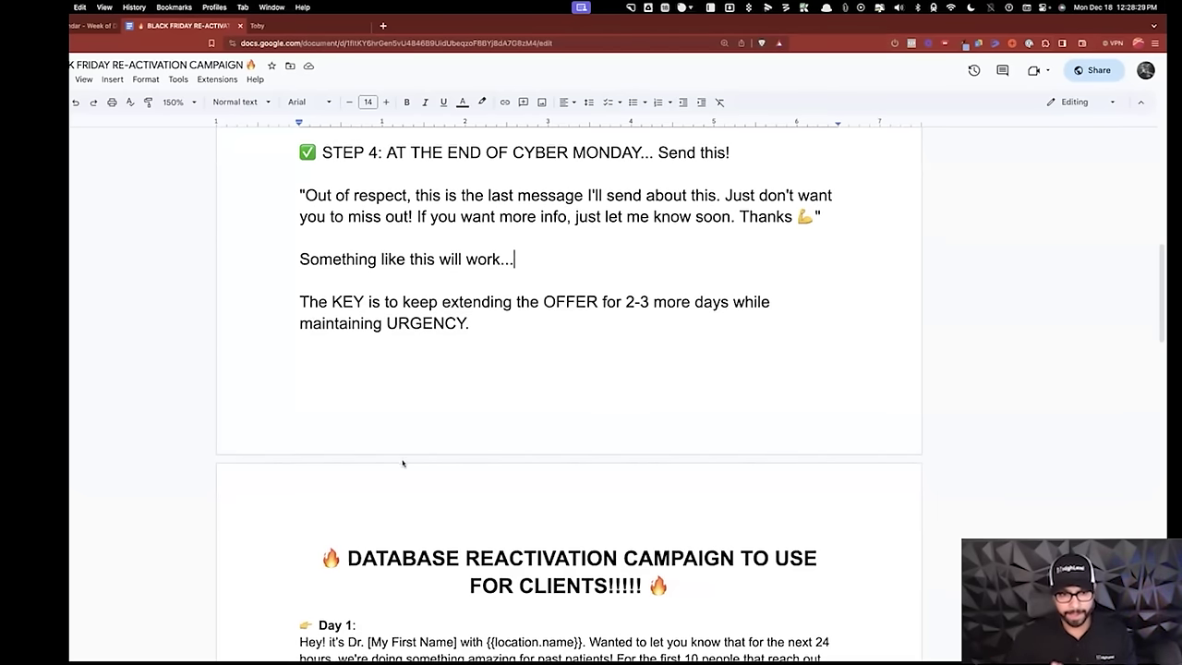
{"action": "scroll", "coordinate": [402, 462], "scroll_direction": "down", "scroll_amount": 3}
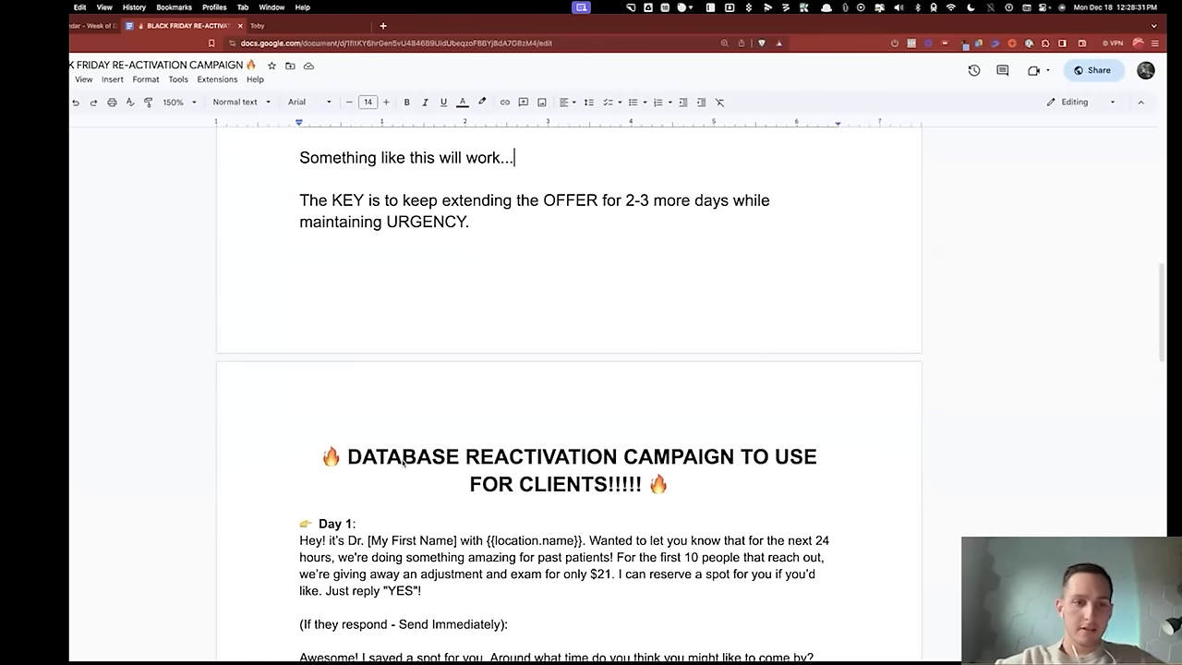
{"action": "scroll", "coordinate": [403, 463], "scroll_direction": "down", "scroll_amount": 5}
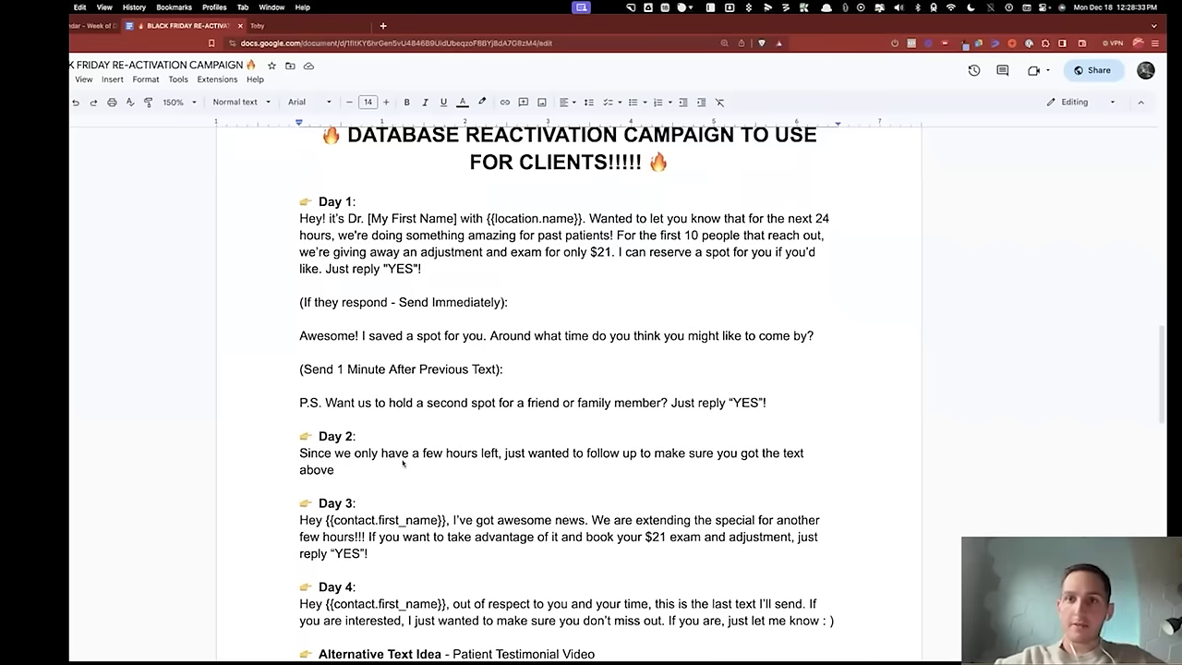
{"action": "scroll", "coordinate": [402, 464], "scroll_direction": "up", "scroll_amount": 1}
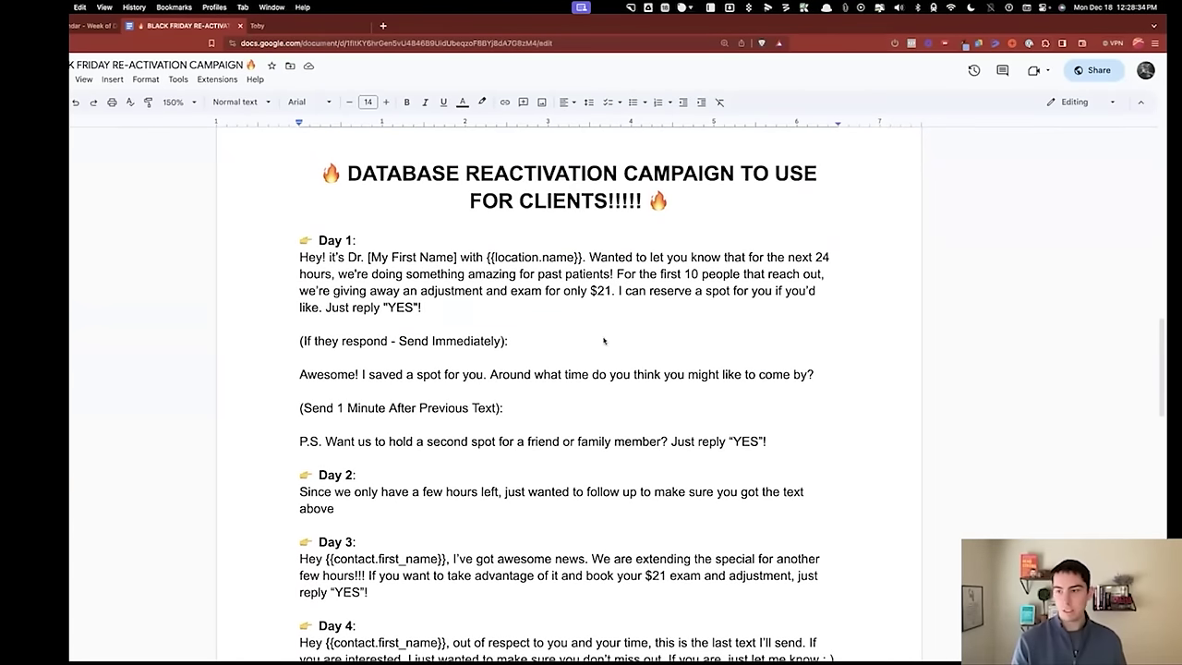
{"action": "scroll", "coordinate": [452, 360], "scroll_direction": "down", "scroll_amount": 3}
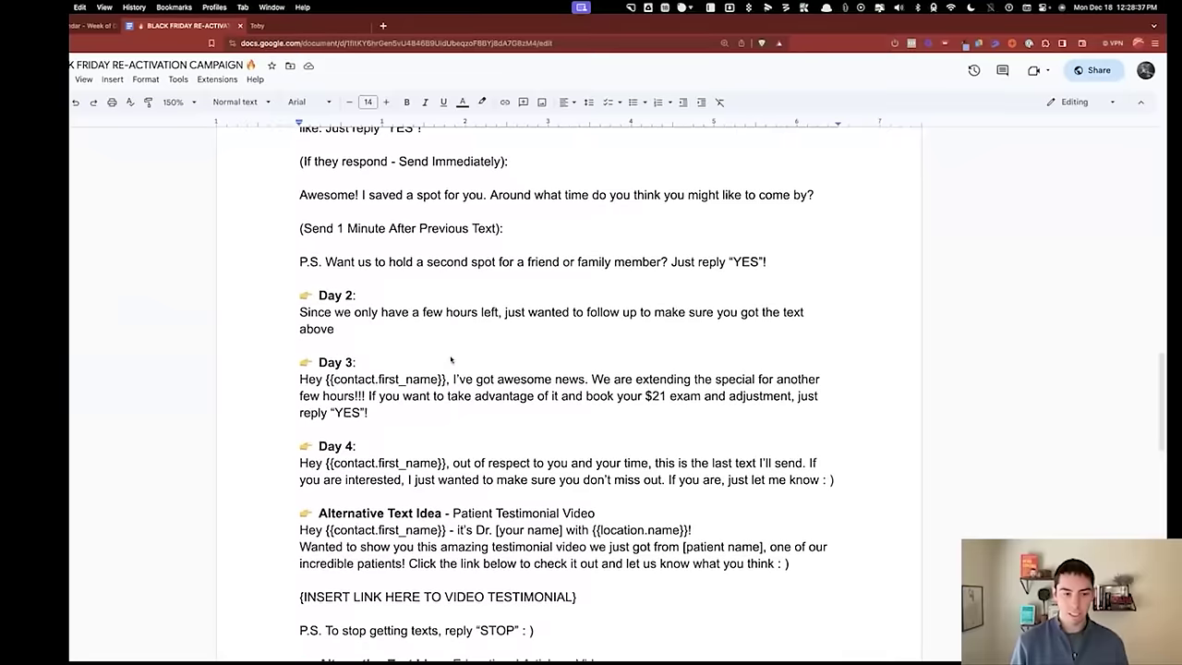
{"action": "scroll", "coordinate": [452, 360], "scroll_direction": "up", "scroll_amount": 5}
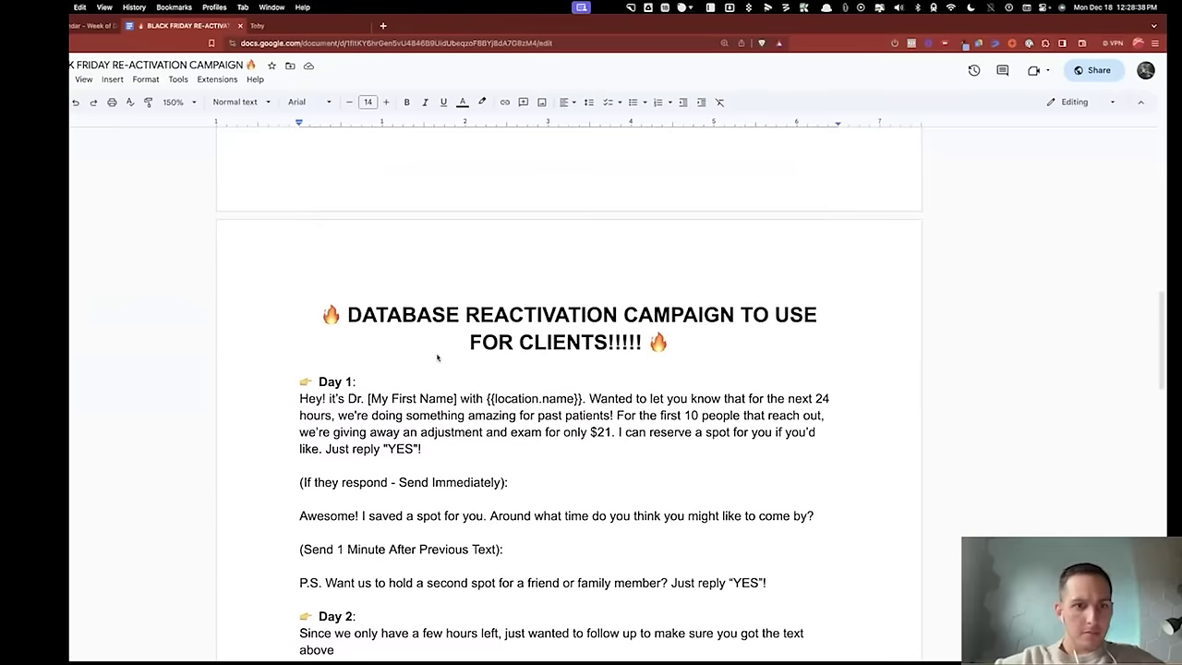
{"action": "scroll", "coordinate": [452, 365], "scroll_direction": "down", "scroll_amount": 2}
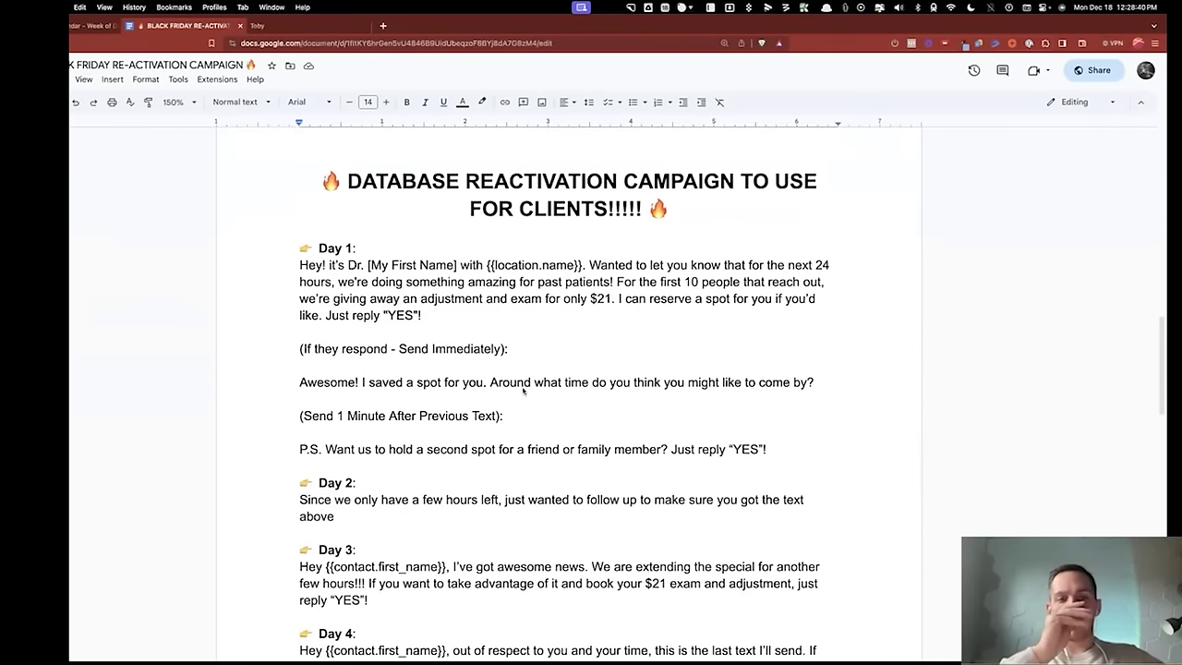
{"action": "scroll", "coordinate": [523, 392], "scroll_direction": "up", "scroll_amount": 10}
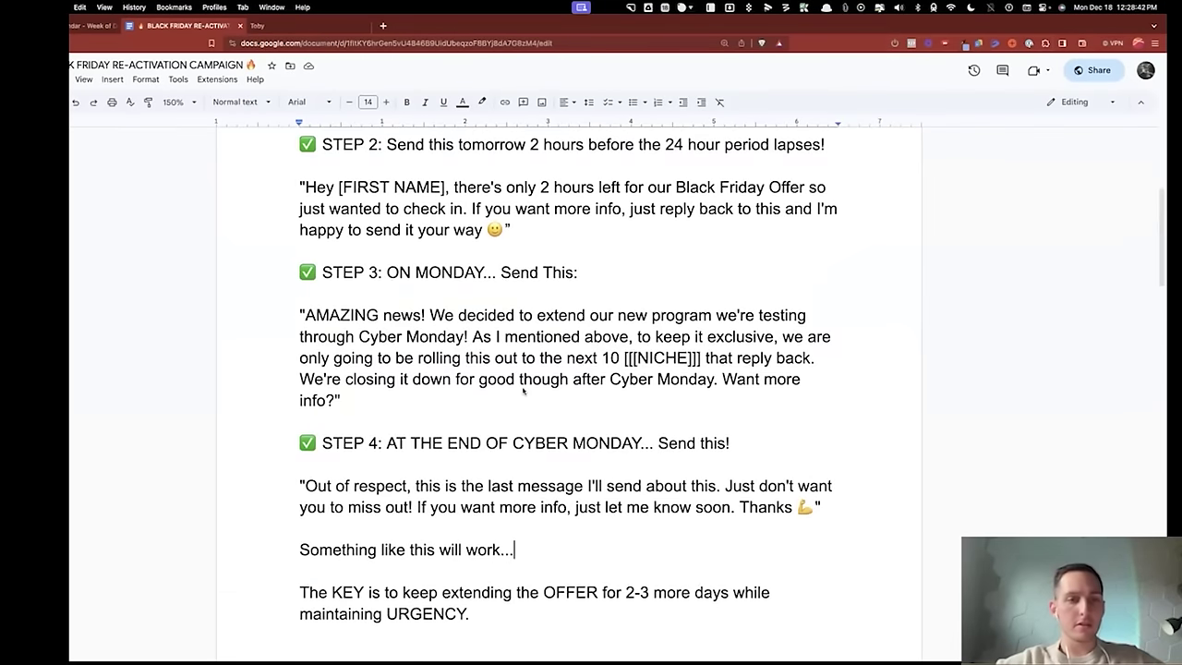
{"action": "scroll", "coordinate": [531, 478], "scroll_direction": "down", "scroll_amount": 3}
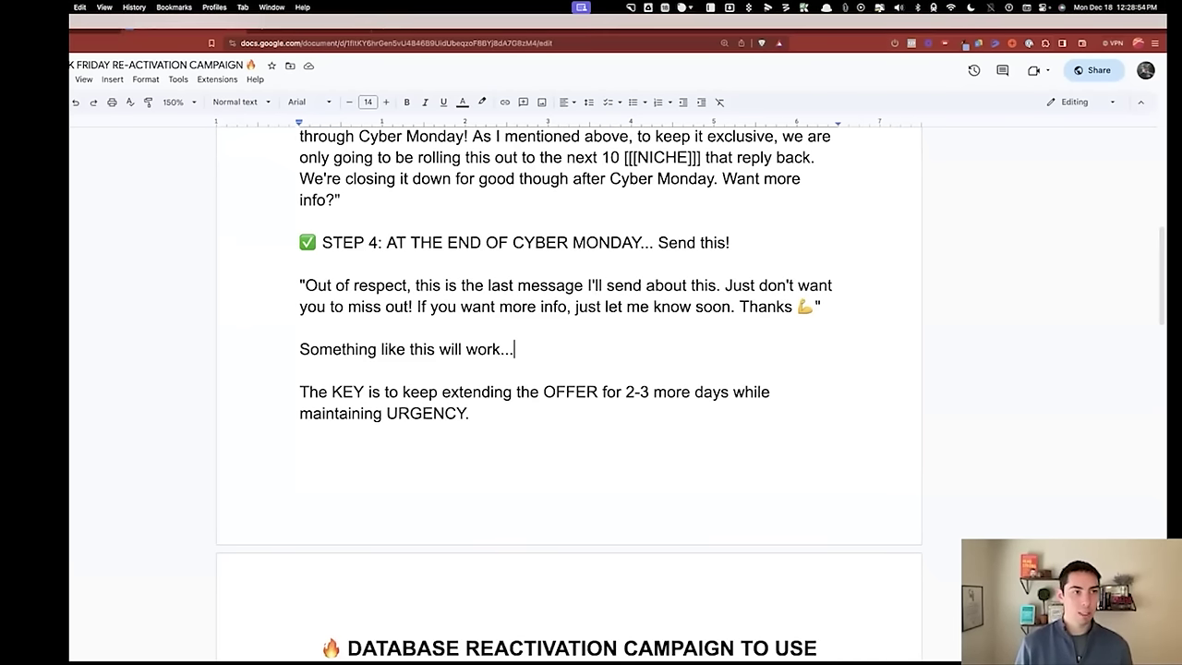
{"action": "left_click", "coordinate": [199, 427]}
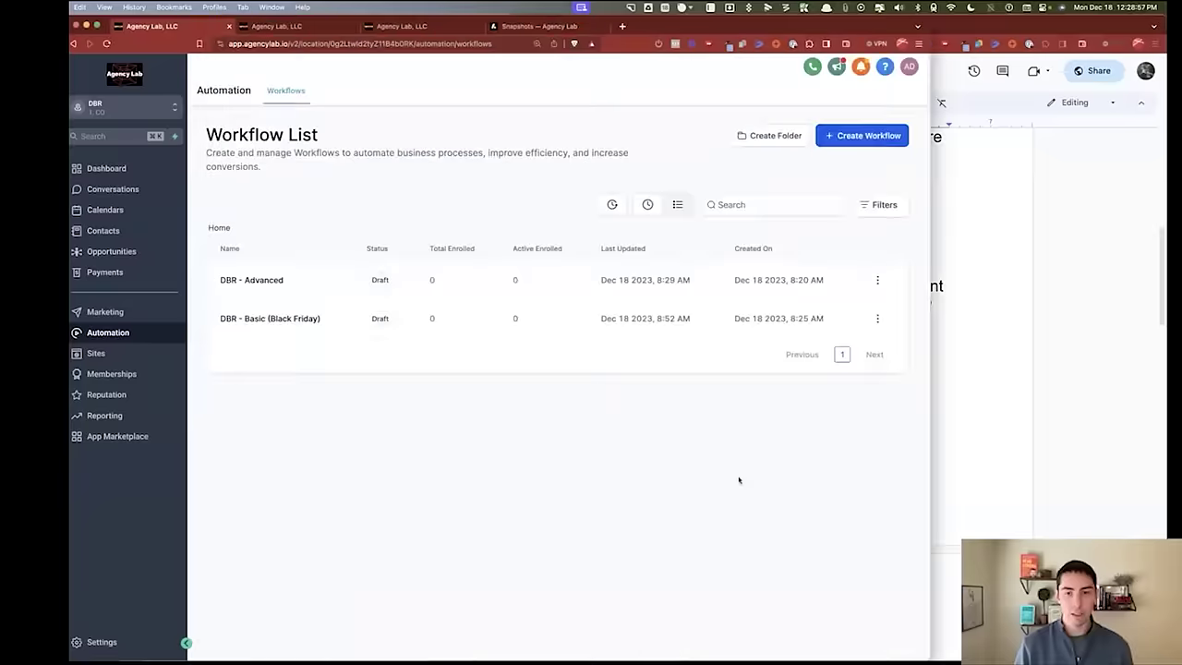
{"action": "left_click_drag", "start_coordinate": [931, 417], "coordinate": [974, 419]}
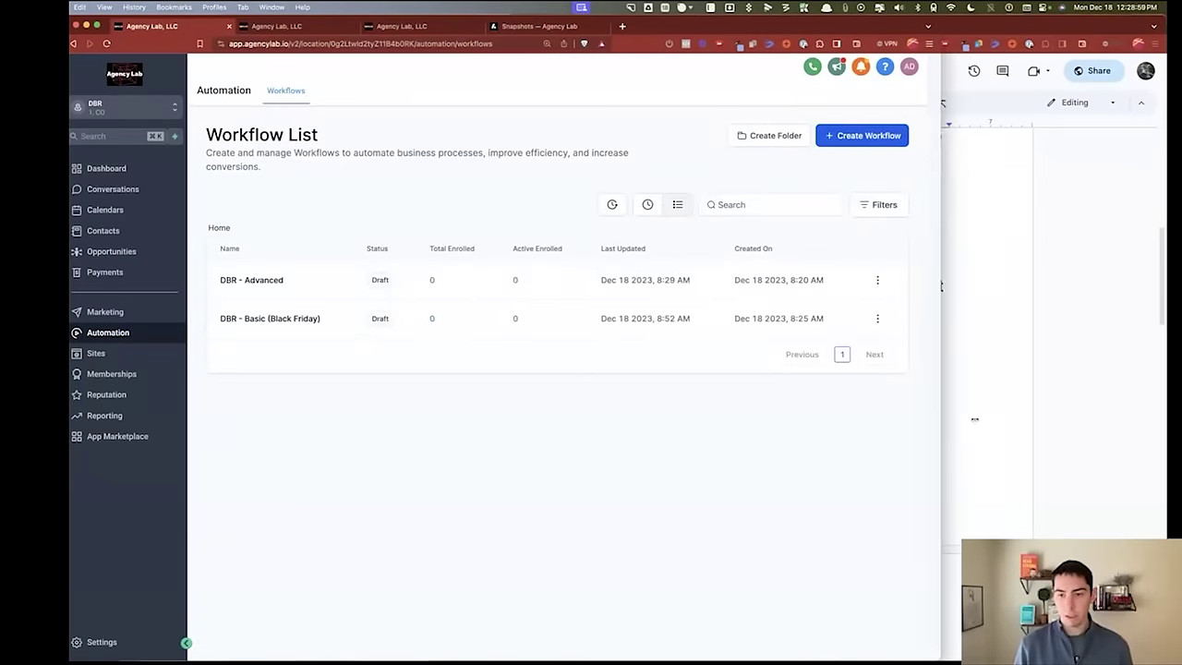
{"action": "left_click_drag", "start_coordinate": [739, 30], "coordinate": [669, 29]}
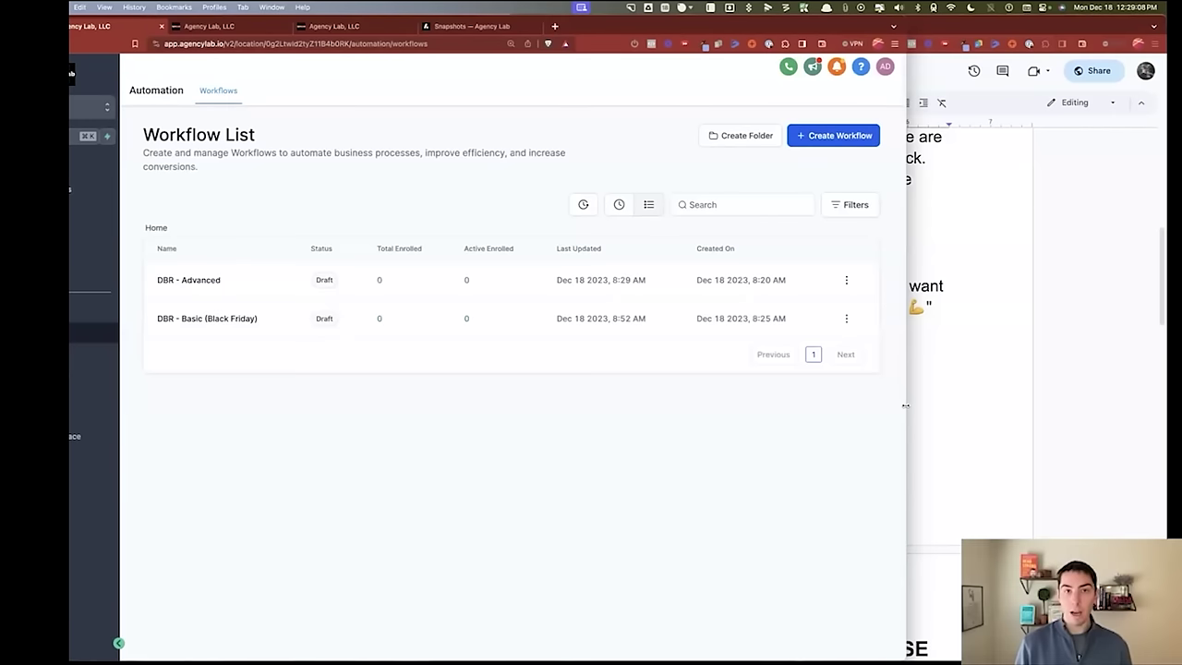
{"action": "left_click", "coordinate": [196, 280]}
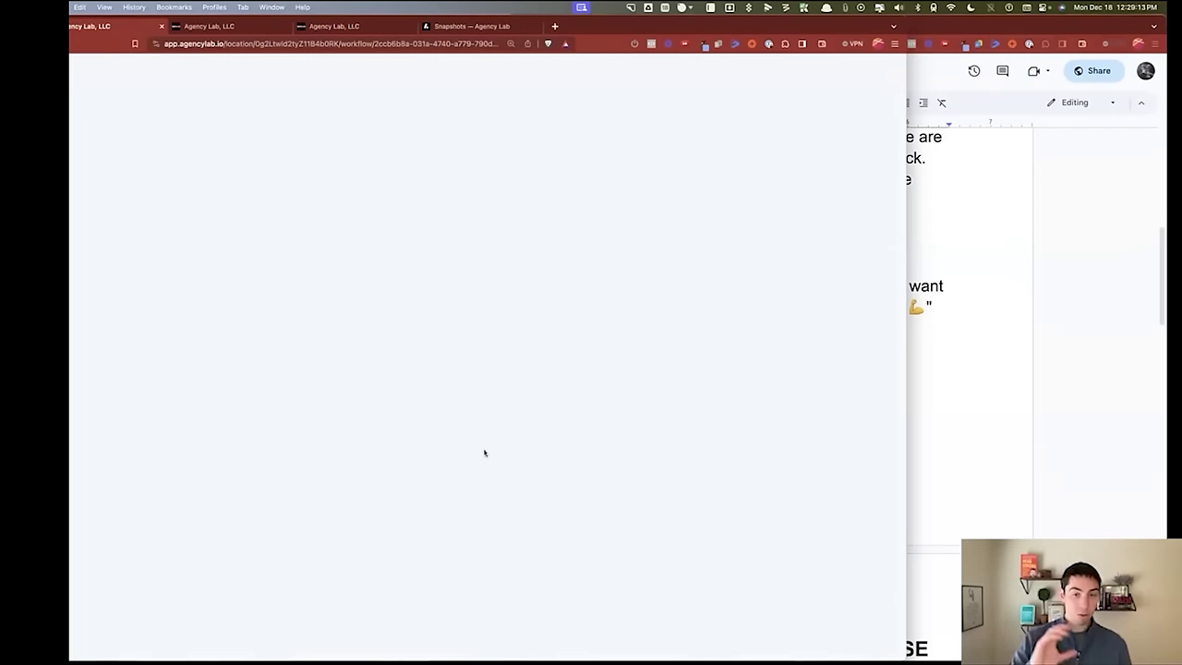
{"action": "left_click_drag", "start_coordinate": [905, 341], "coordinate": [1097, 341]}
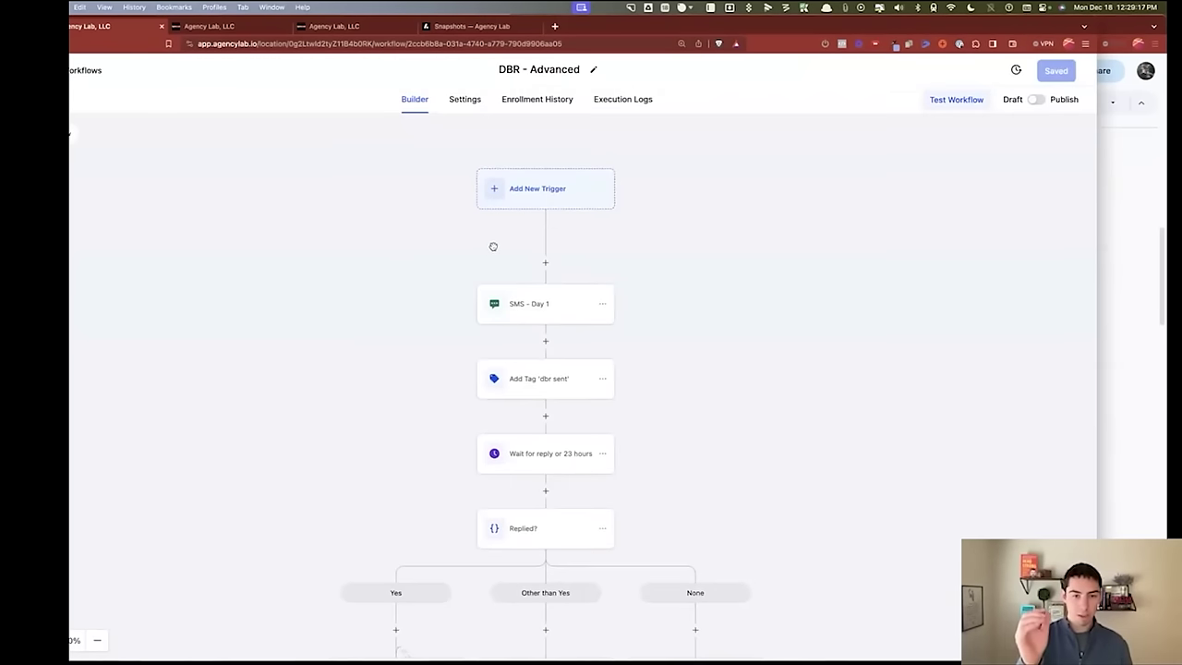
{"action": "scroll", "coordinate": [502, 323], "scroll_direction": "down", "scroll_amount": 5}
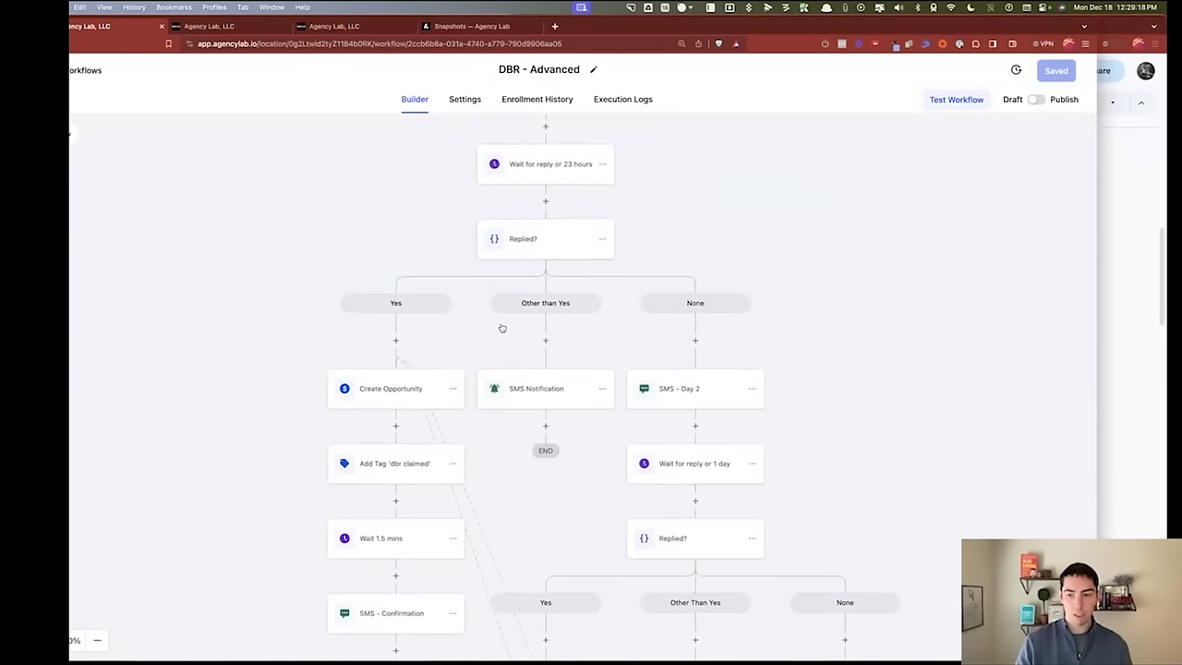
{"action": "scroll", "coordinate": [501, 323], "scroll_direction": "up", "scroll_amount": 4}
{"action": "scroll", "coordinate": [501, 323], "scroll_direction": "up", "scroll_amount": 1}
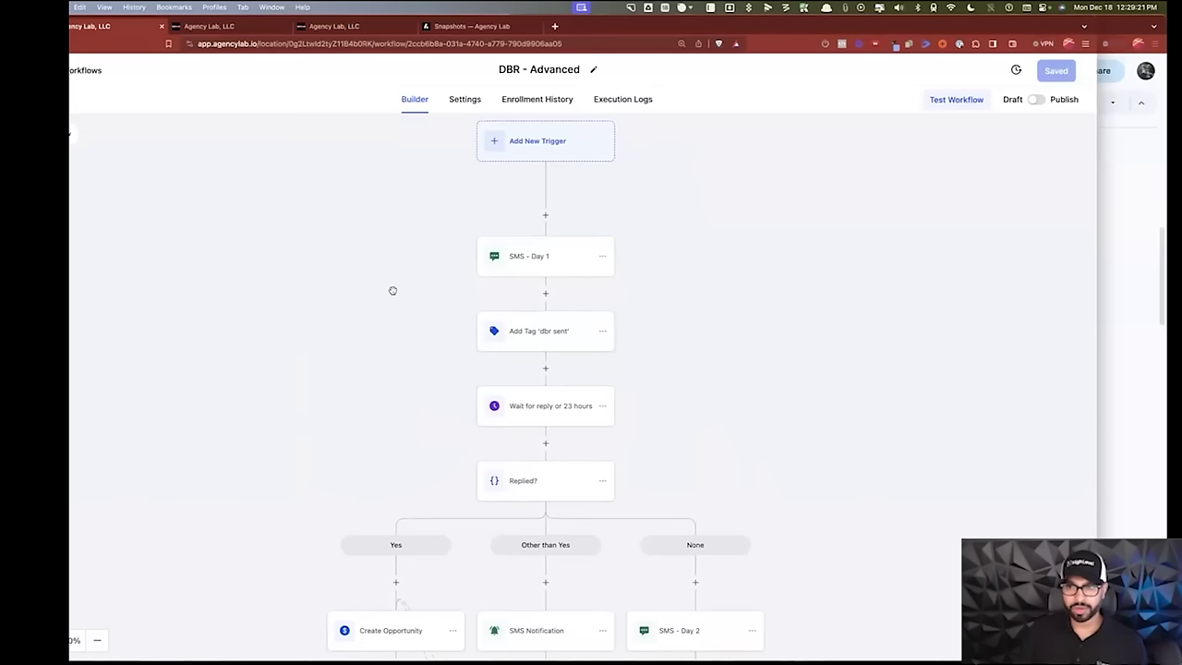
{"action": "left_click", "coordinate": [78, 71]}
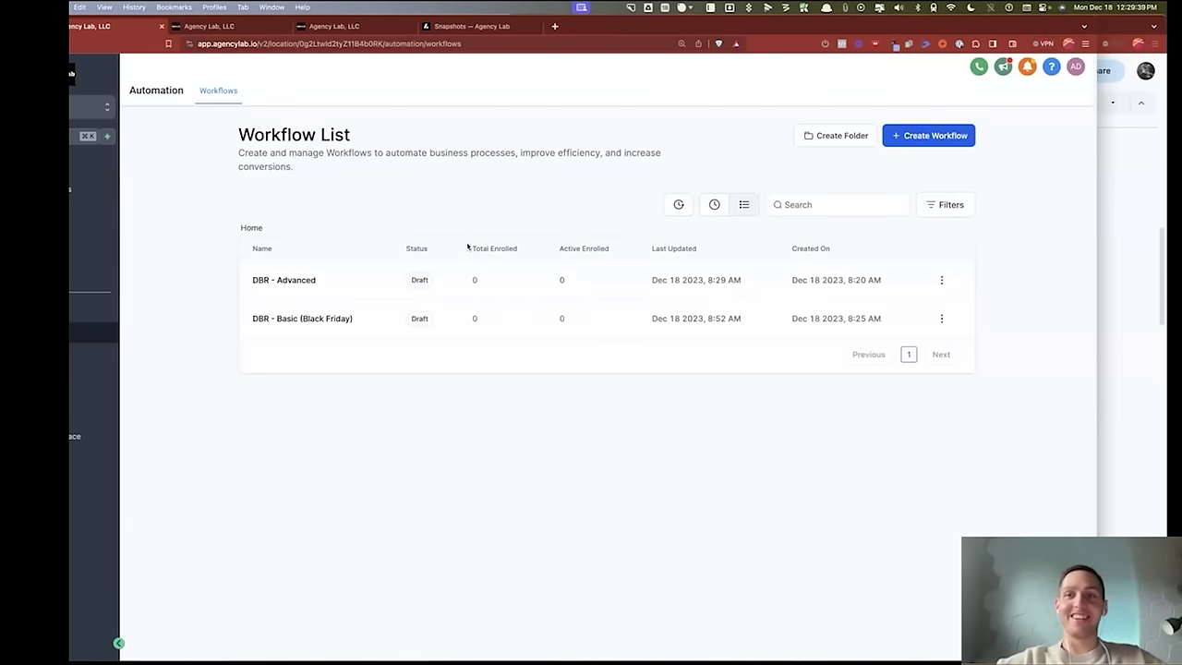
{"action": "key", "text": "super+equal"}
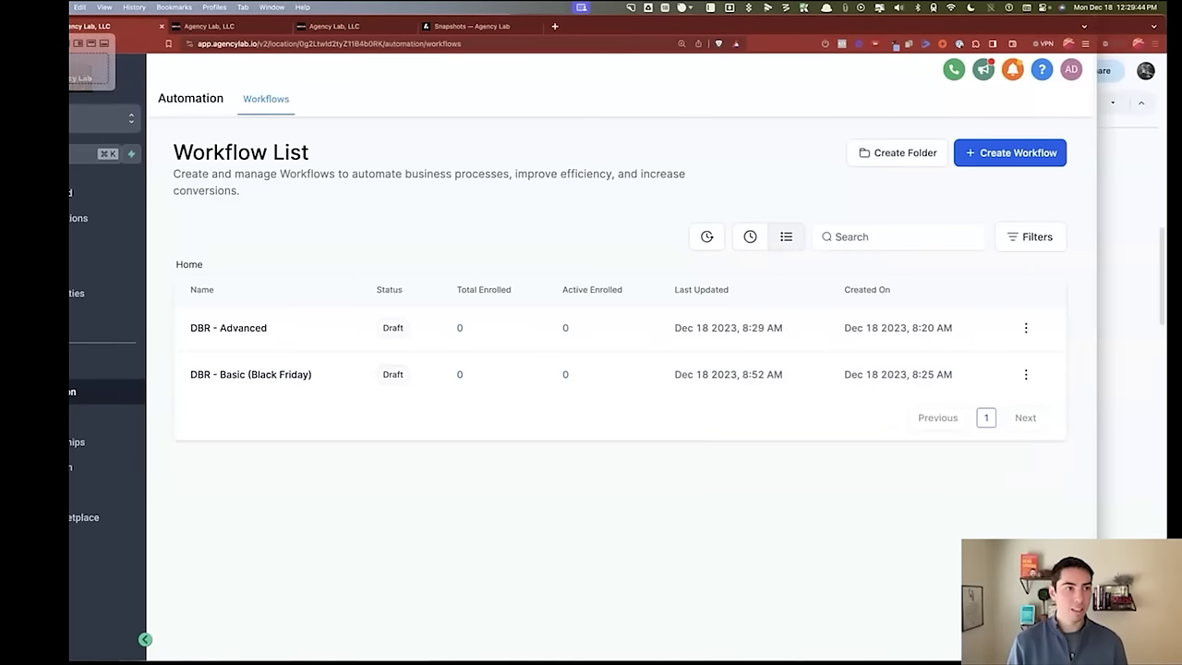
{"action": "key", "text": "super+Tab"}
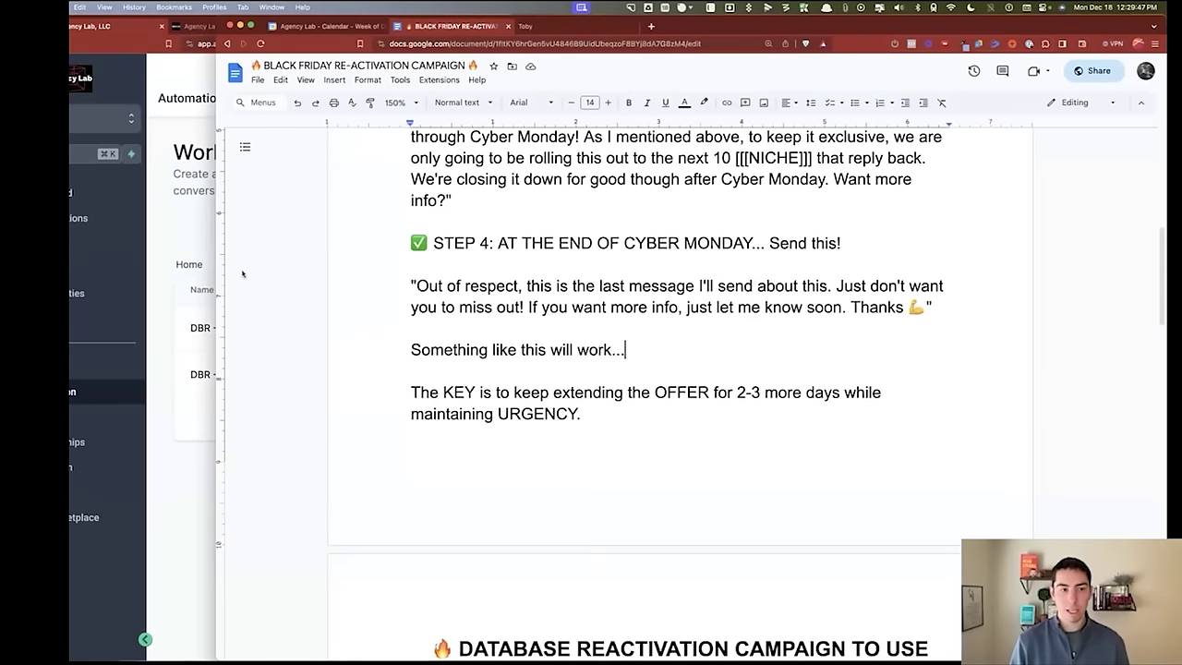
{"action": "left_click_drag", "start_coordinate": [213, 268], "coordinate": [513, 277]}
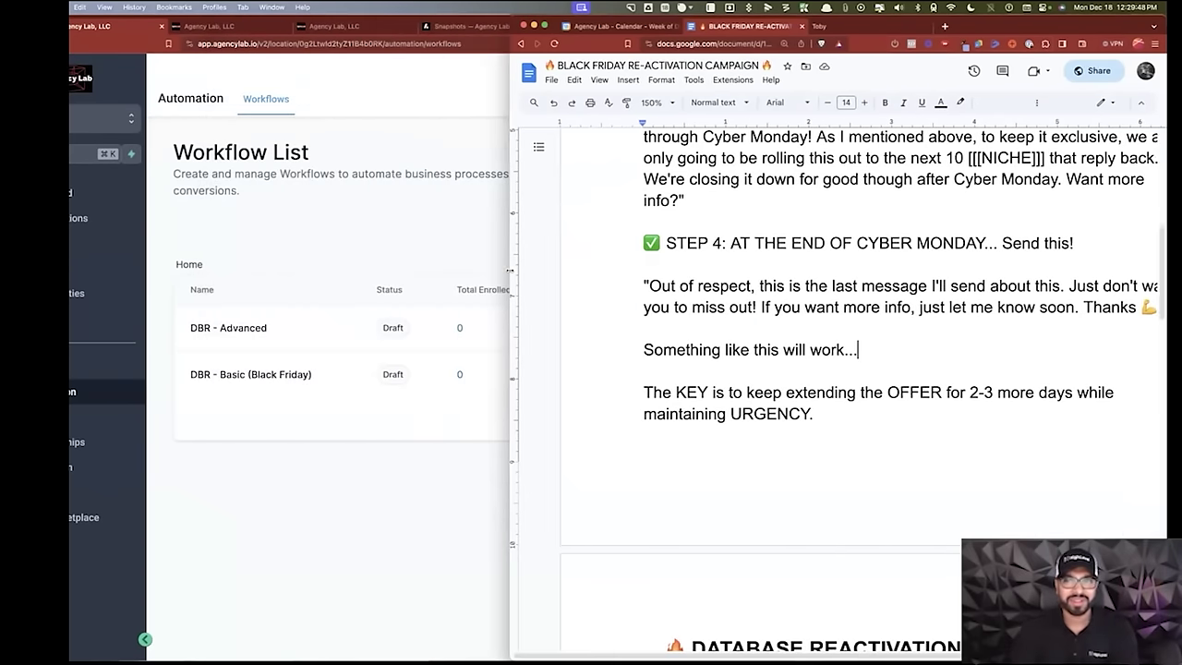
{"action": "left_click", "coordinate": [416, 509]}
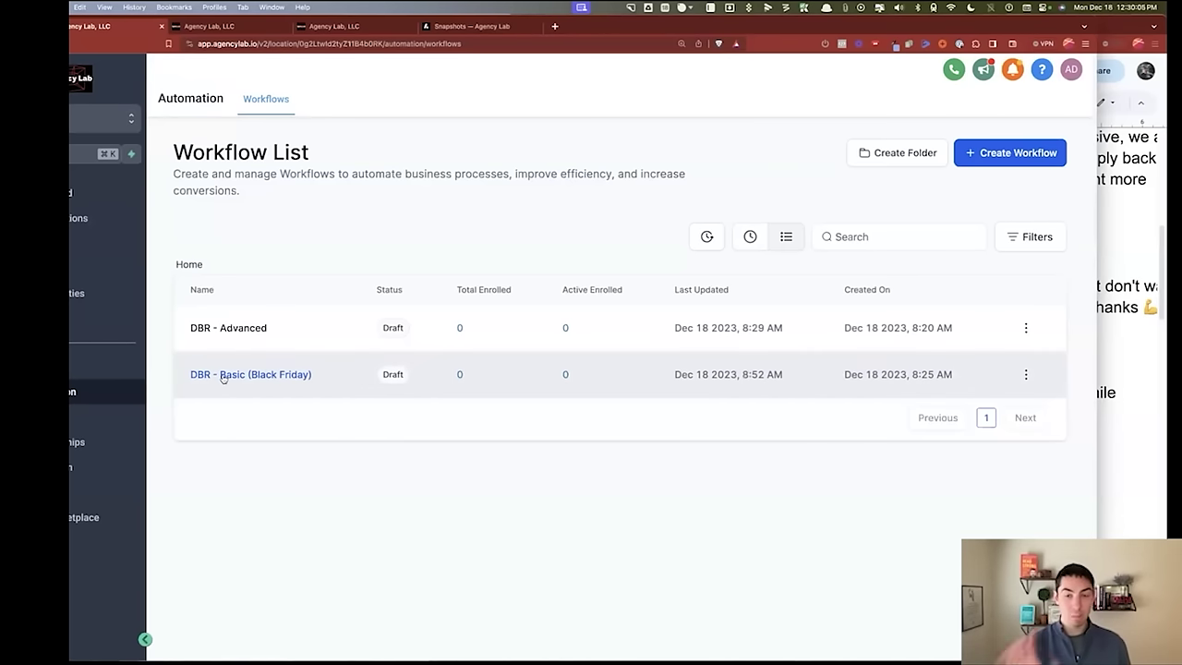
{"action": "left_click", "coordinate": [222, 376]}
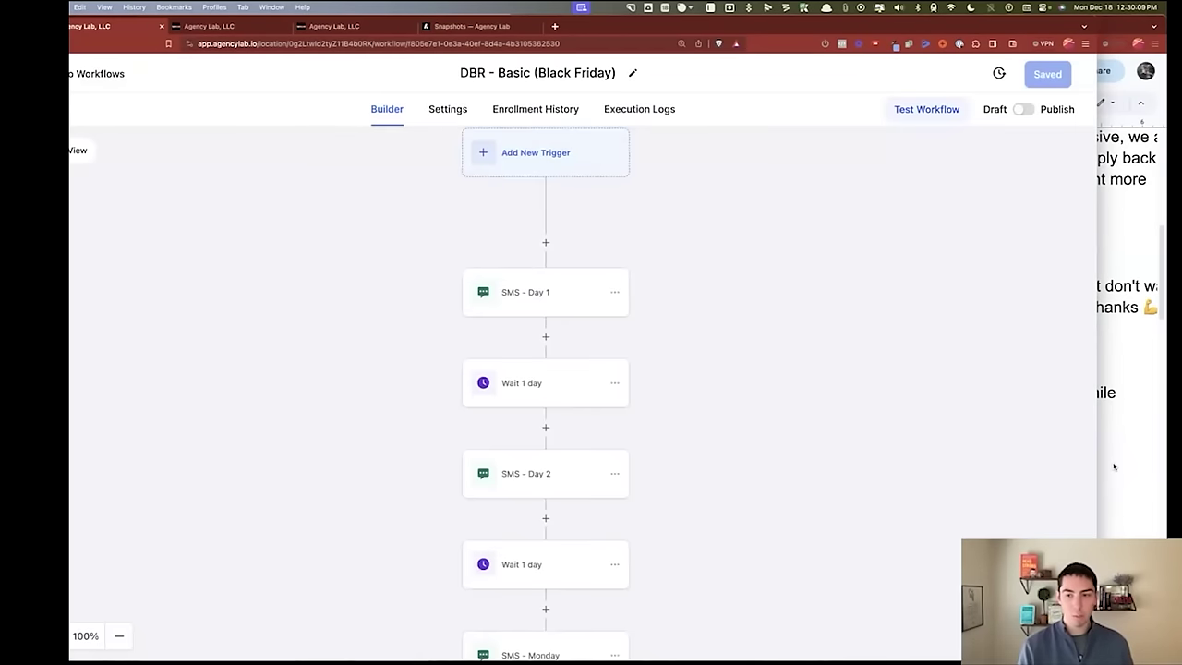
{"action": "left_click", "coordinate": [1113, 466]}
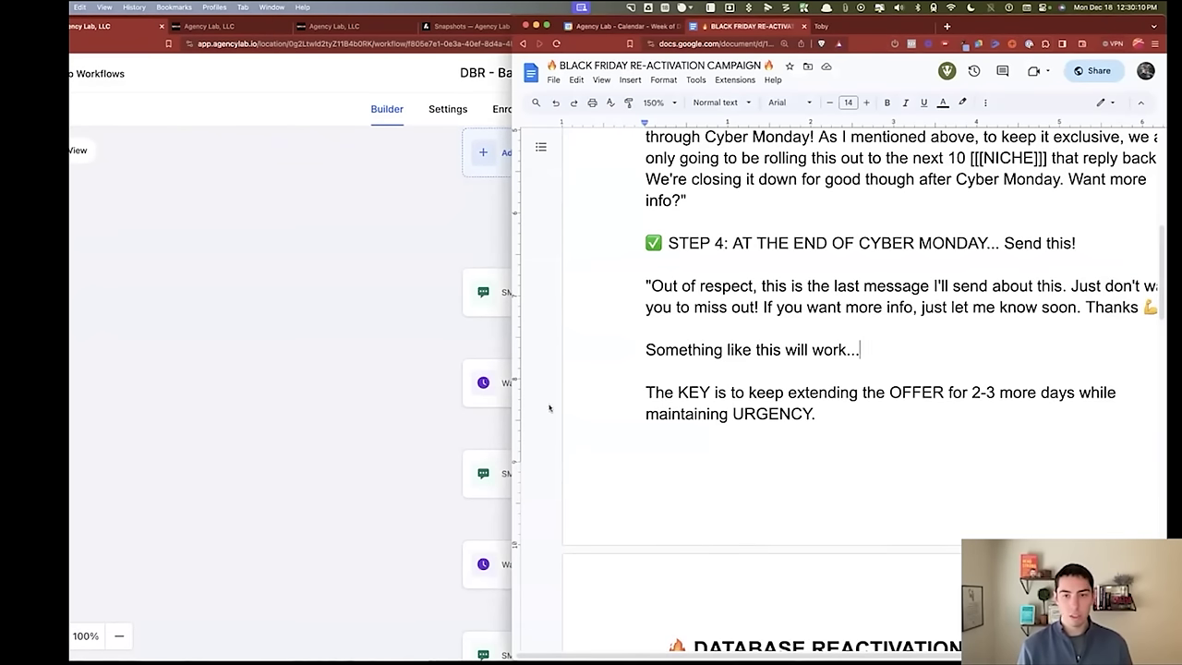
{"action": "scroll", "coordinate": [554, 406], "scroll_direction": "up", "scroll_amount": 10}
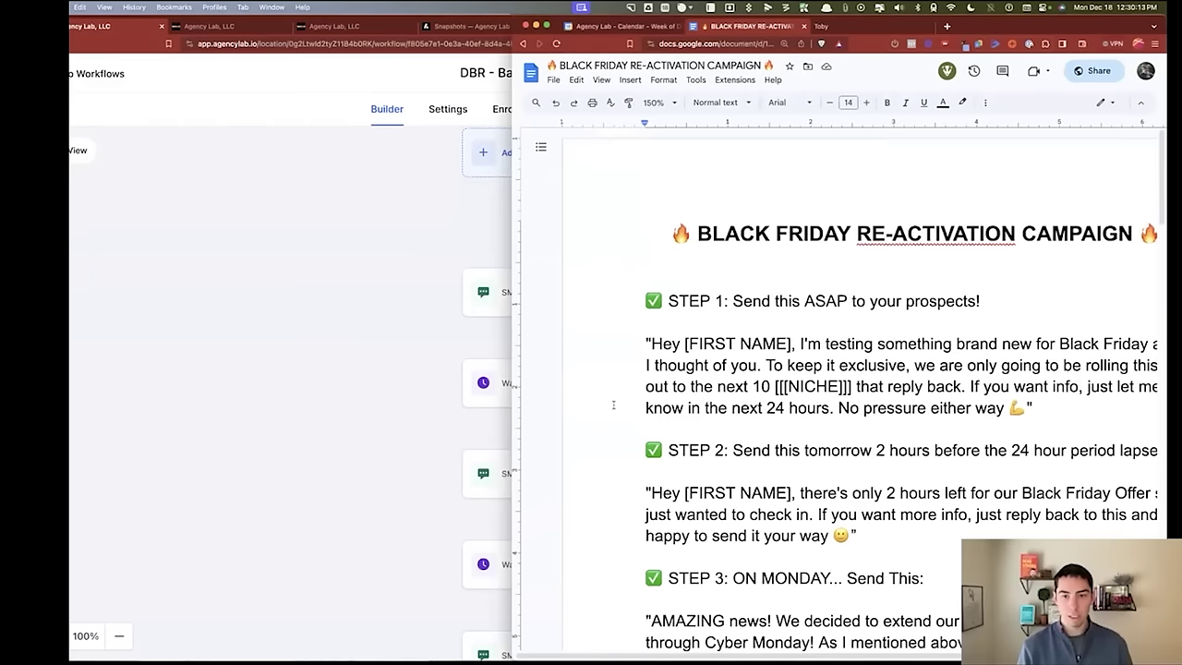
{"action": "left_click", "coordinate": [328, 380]}
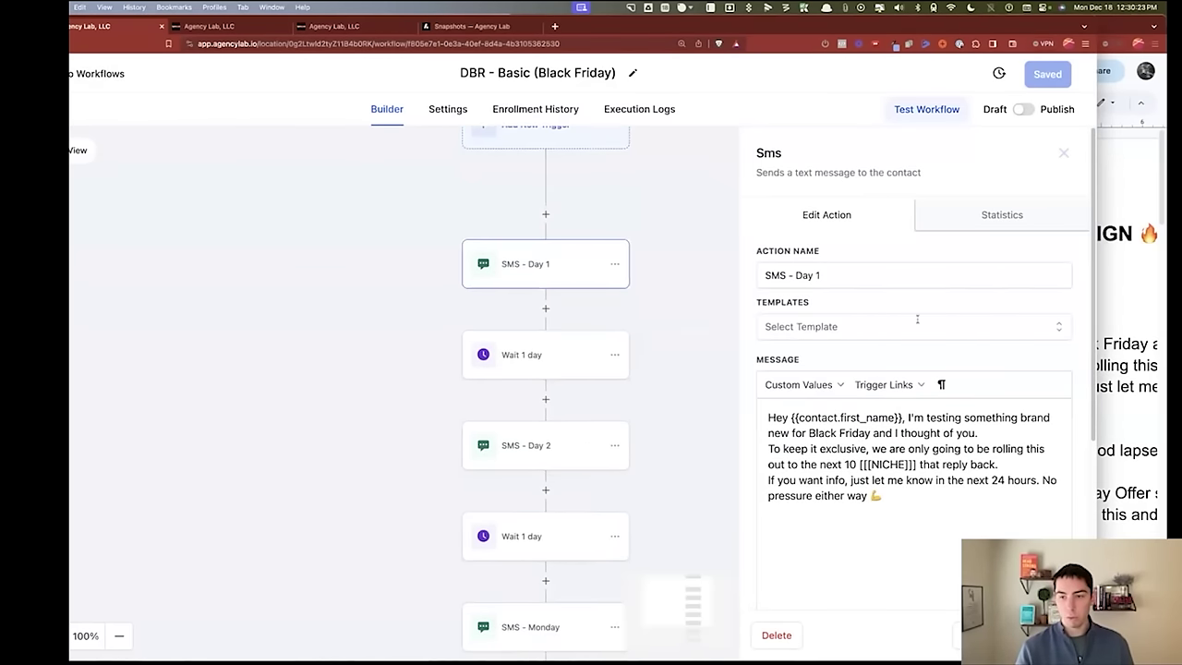
{"action": "key", "text": "super+grave"}
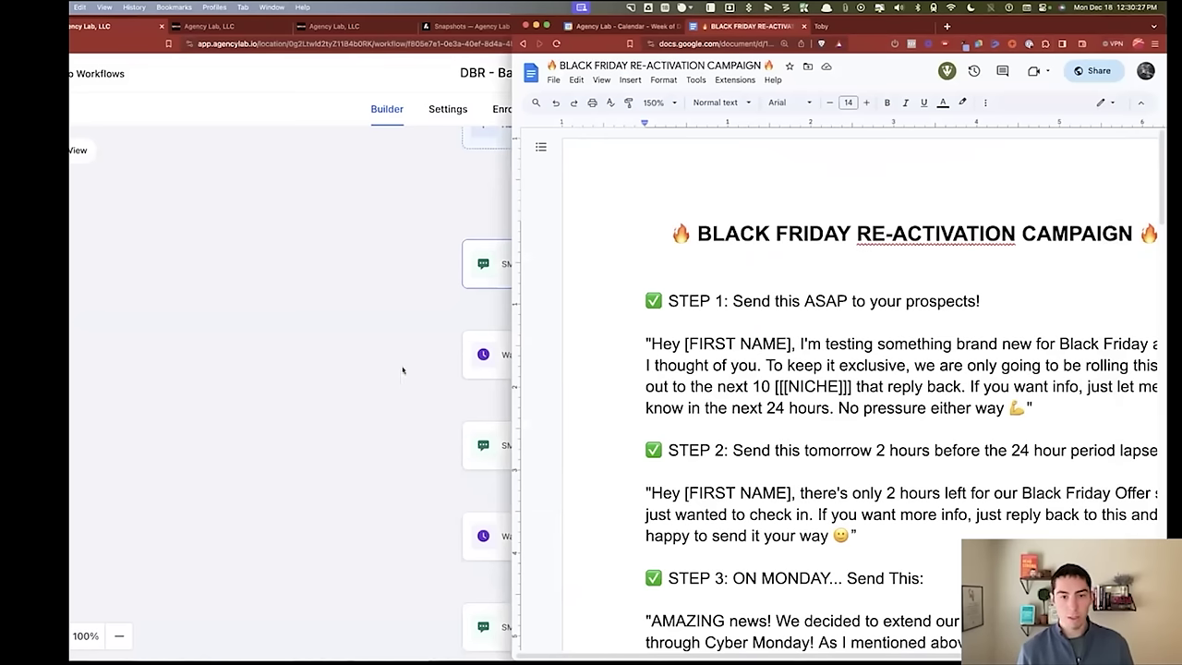
{"action": "key", "text": "super+grave"}
{"action": "left_click", "coordinate": [551, 369]}
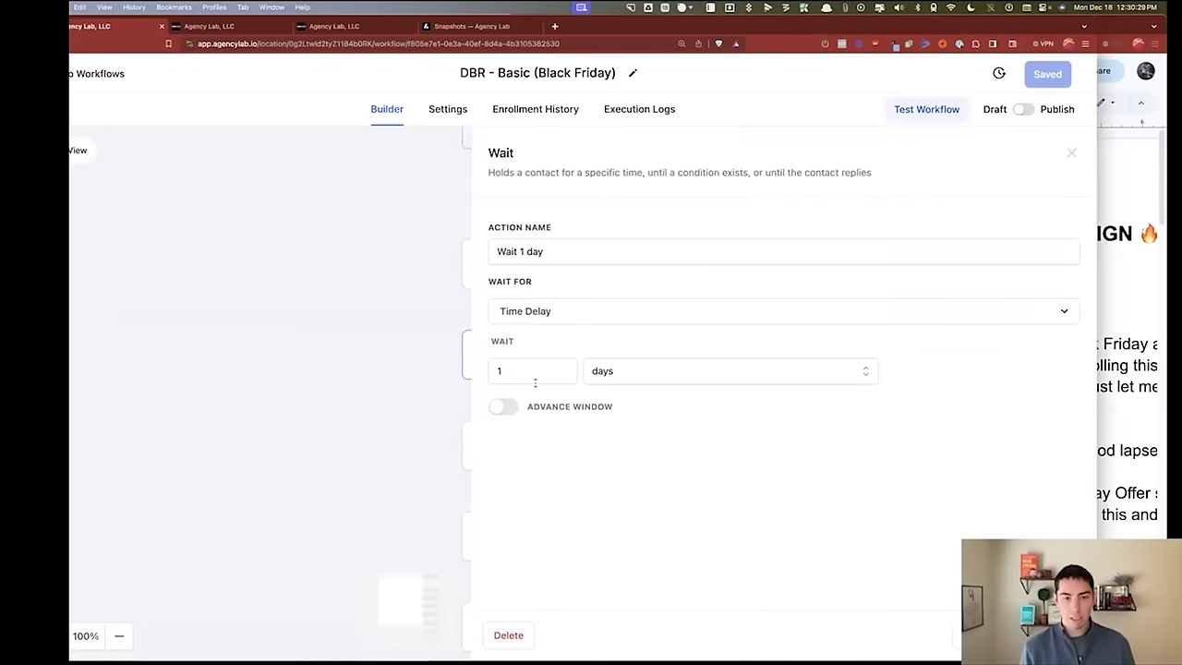
{"action": "left_click", "coordinate": [554, 373]}
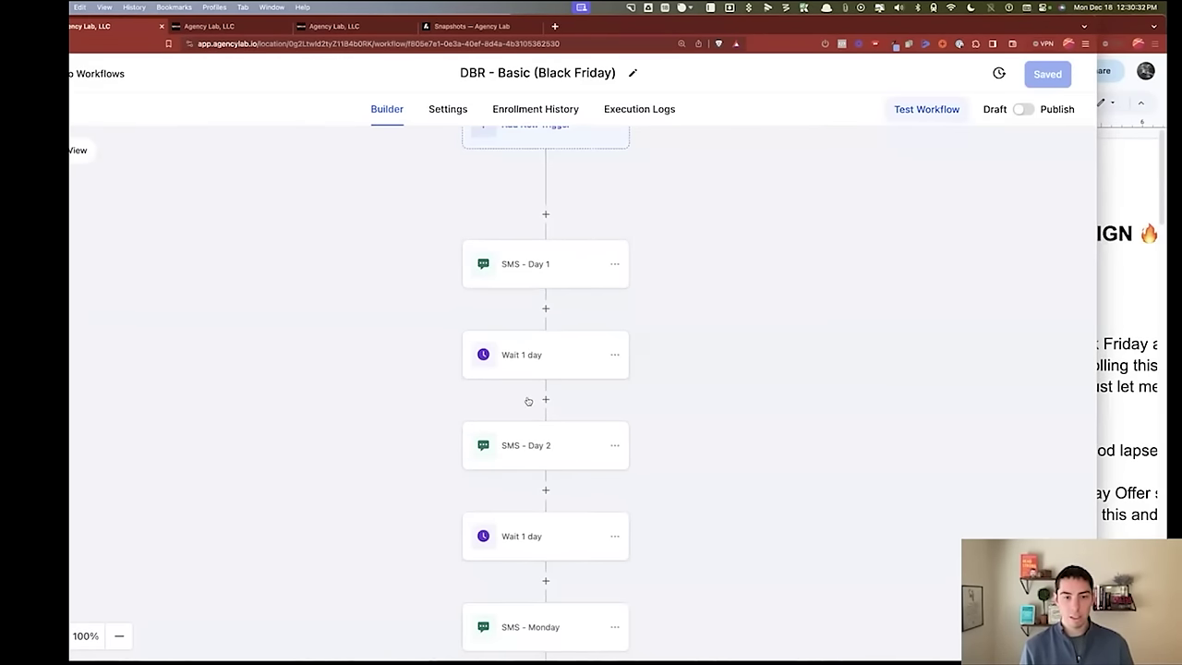
{"action": "scroll", "coordinate": [544, 388], "scroll_direction": "down", "scroll_amount": 2}
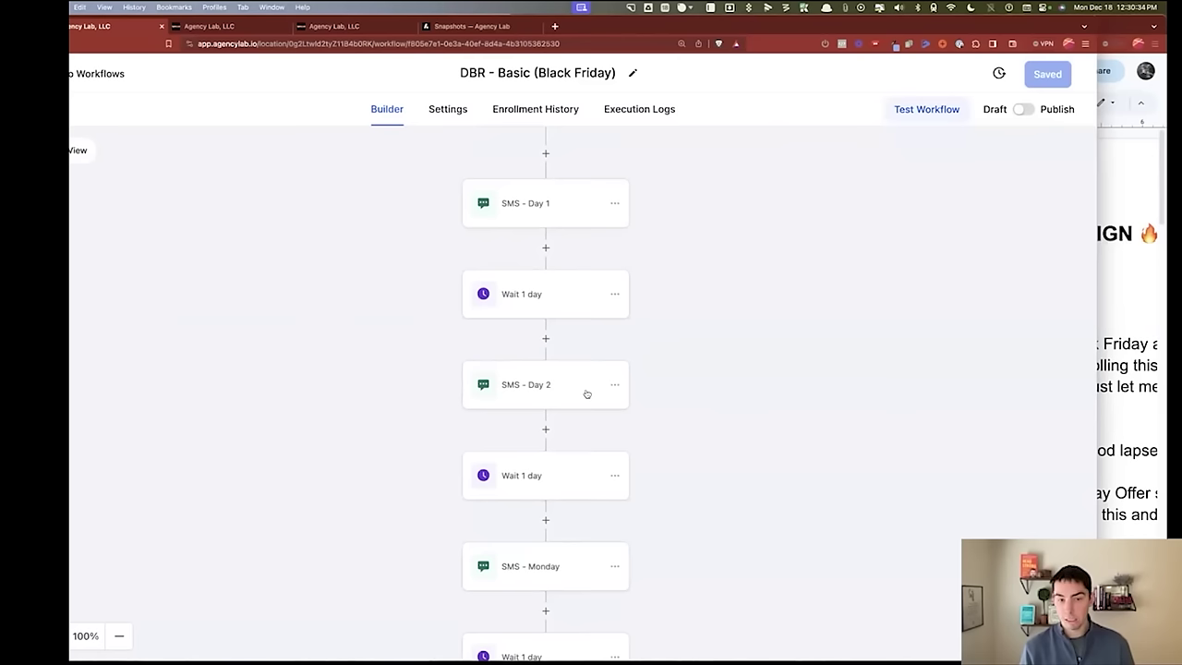
{"action": "scroll", "coordinate": [586, 395], "scroll_direction": "down", "scroll_amount": 2}
{"action": "scroll", "coordinate": [557, 391], "scroll_direction": "down", "scroll_amount": 2}
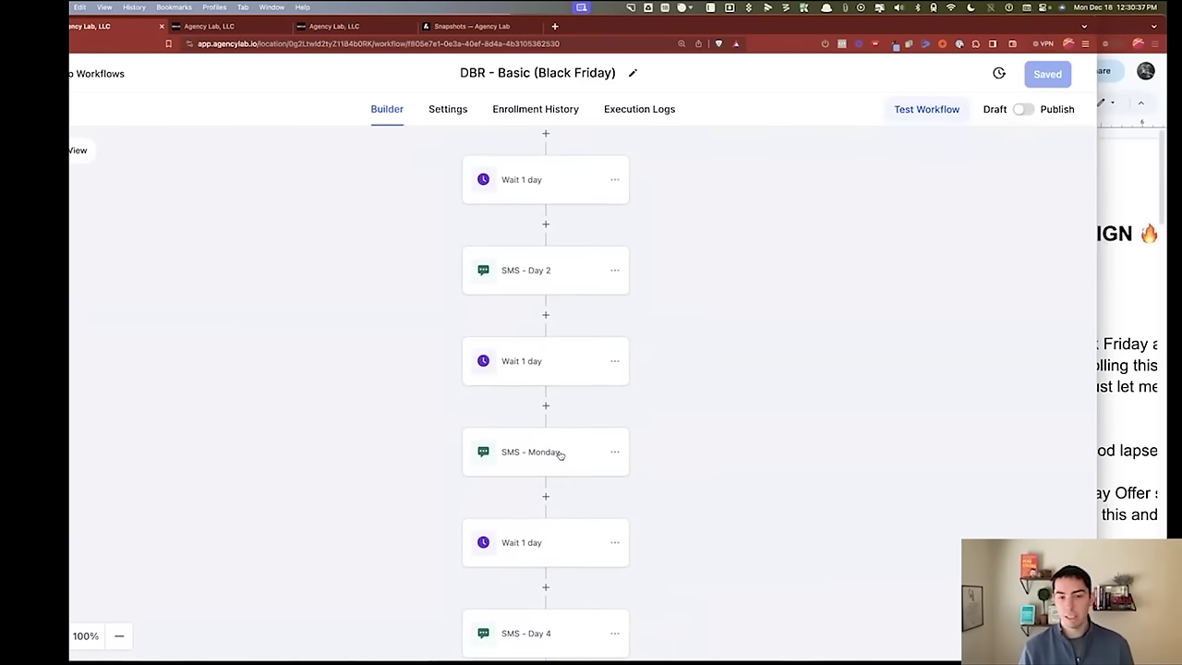
{"action": "scroll", "coordinate": [551, 417], "scroll_direction": "down", "scroll_amount": 2}
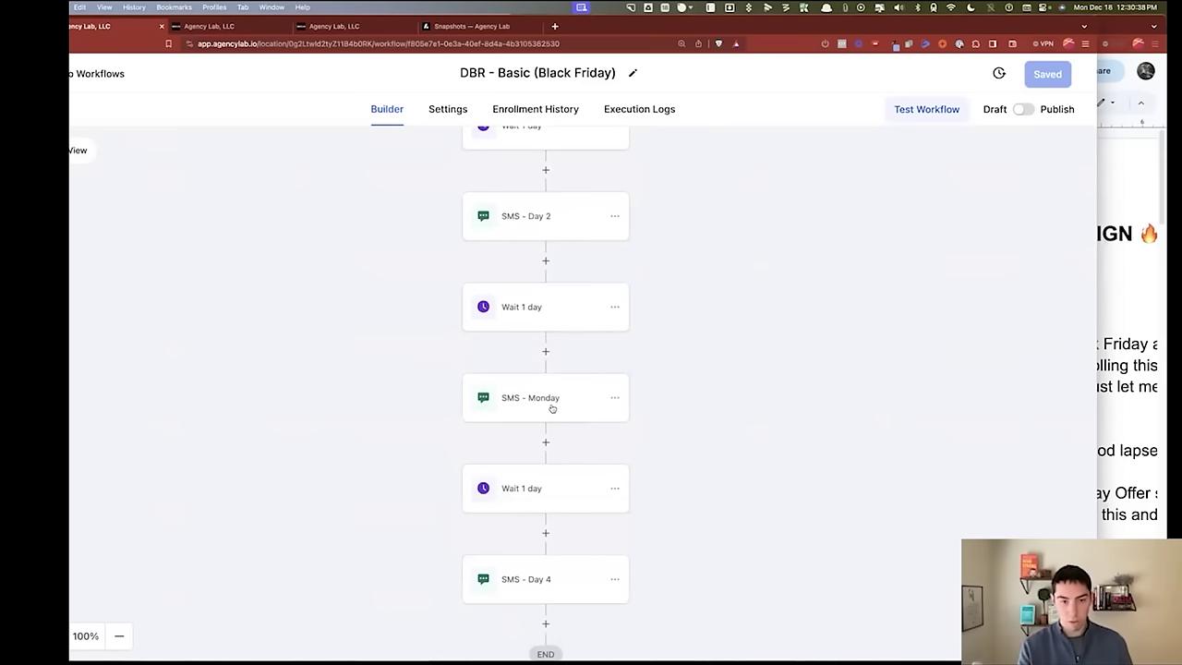
{"action": "scroll", "coordinate": [549, 417], "scroll_direction": "down", "scroll_amount": 1}
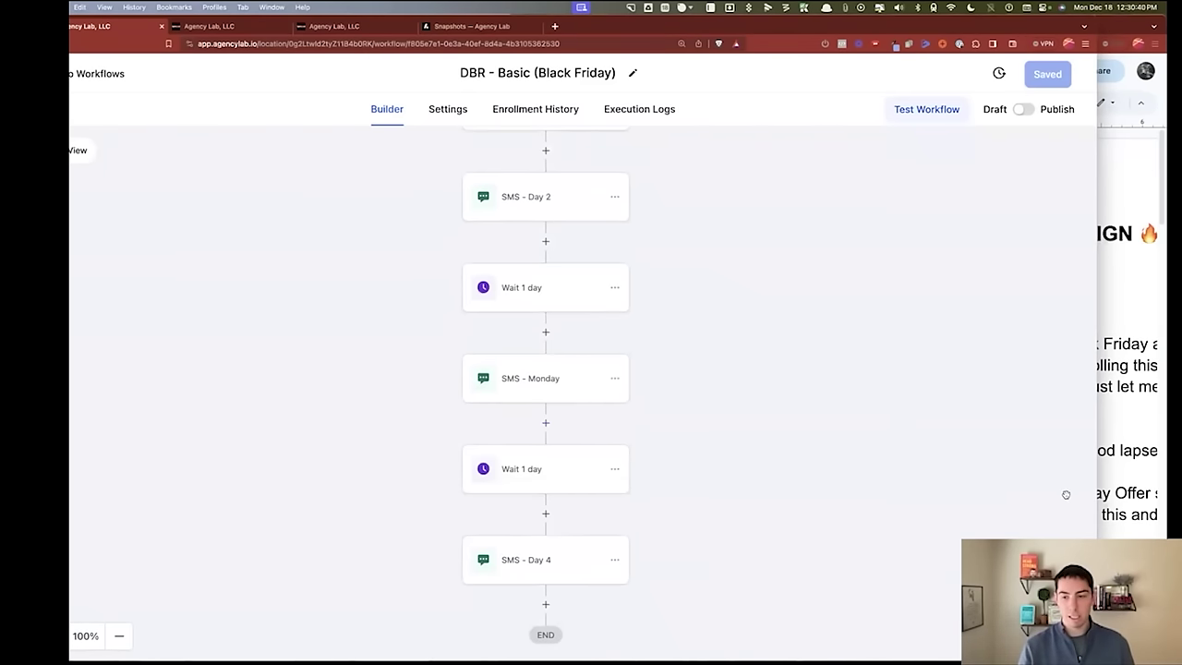
{"action": "scroll", "coordinate": [1077, 496], "scroll_direction": "down", "scroll_amount": 2}
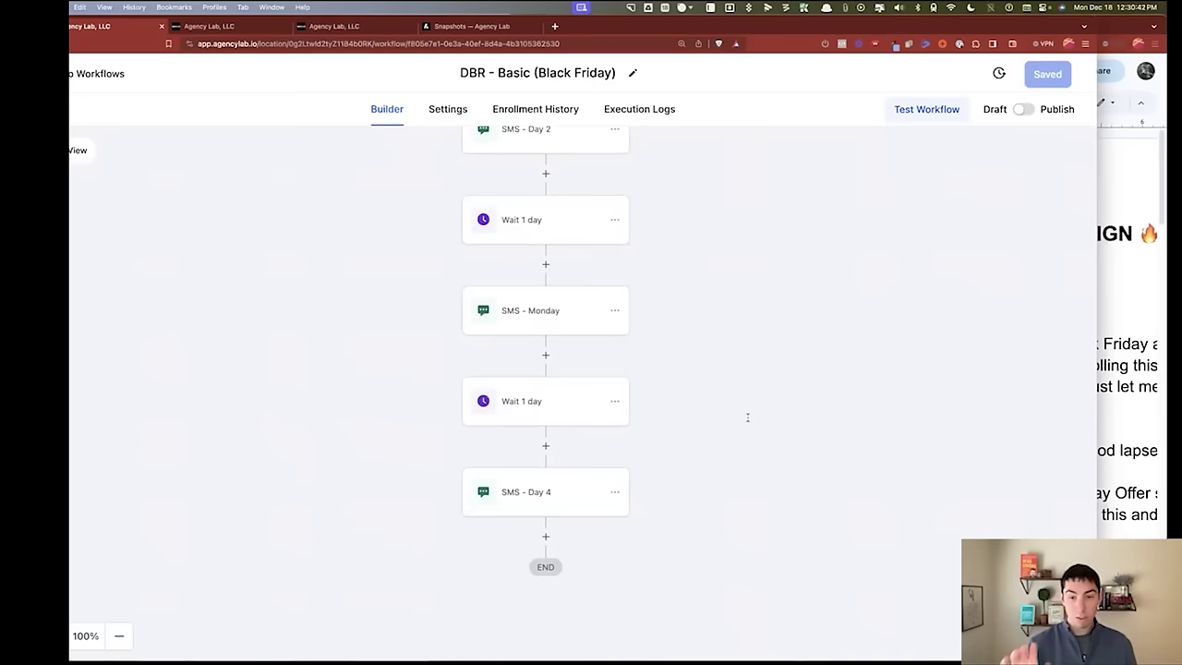
{"action": "key", "text": "super+grave"}
{"action": "scroll", "coordinate": [747, 417], "scroll_direction": "down", "scroll_amount": 5}
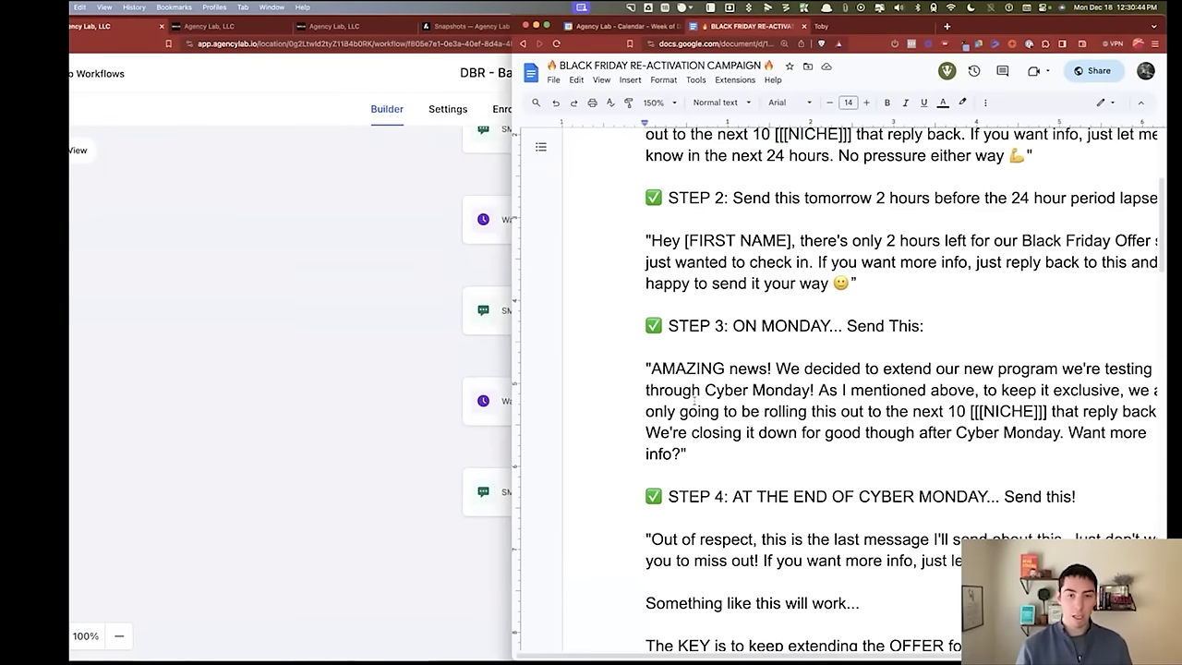
{"action": "key", "text": "super+grave"}
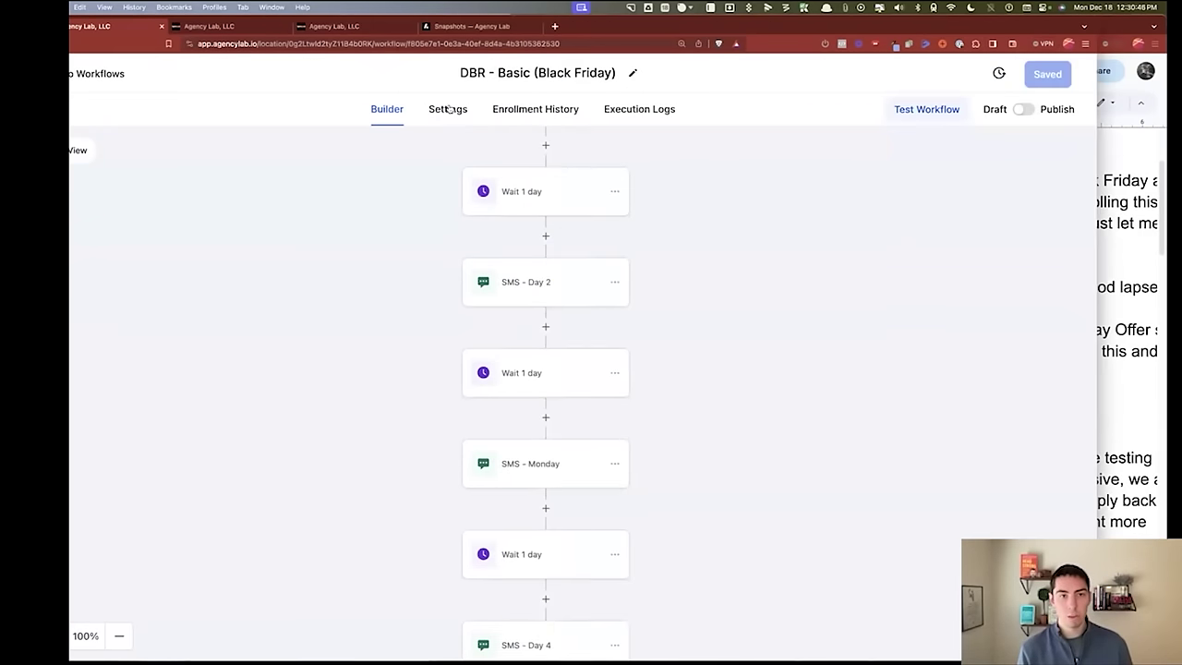
Step: Enable Stop on response in the DBR - Basic (Black Friday) settings and save the workflow
{"action": "left_click", "coordinate": [450, 109]}
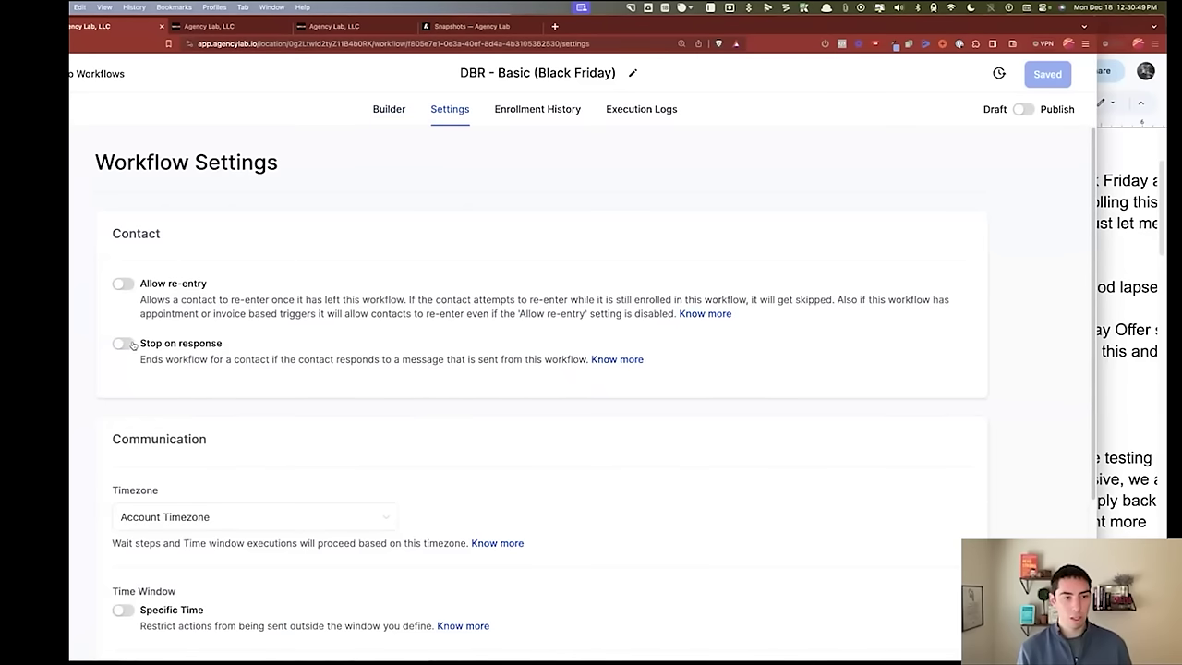
{"action": "left_click", "coordinate": [122, 344]}
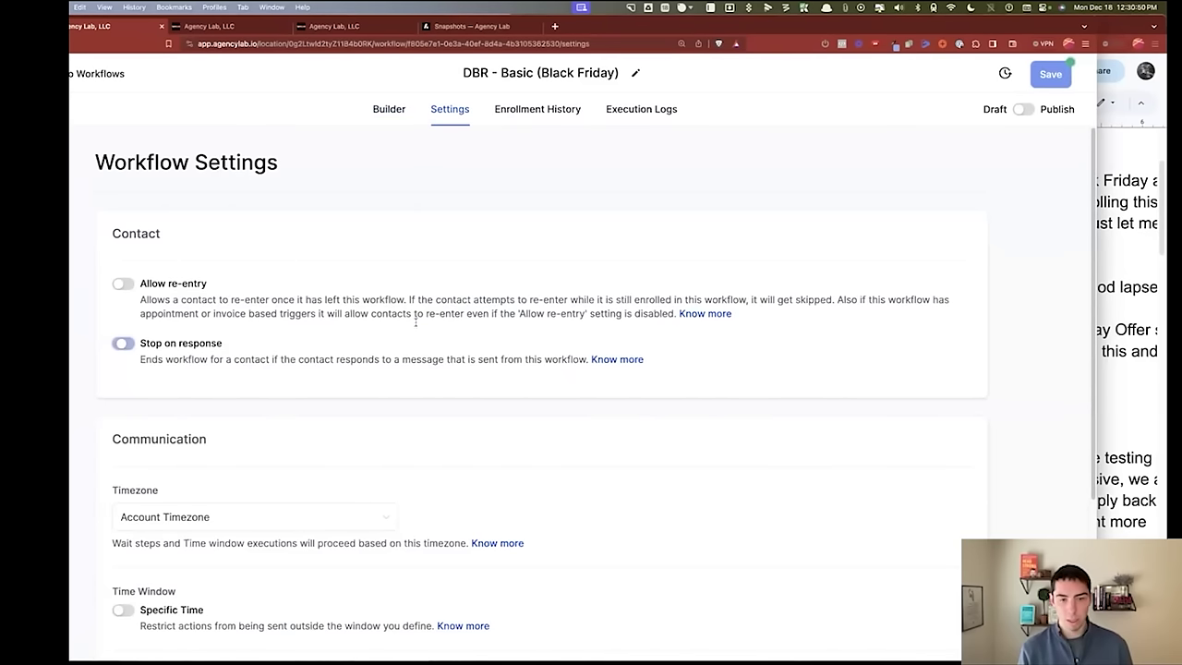
{"action": "left_click", "coordinate": [1052, 75]}
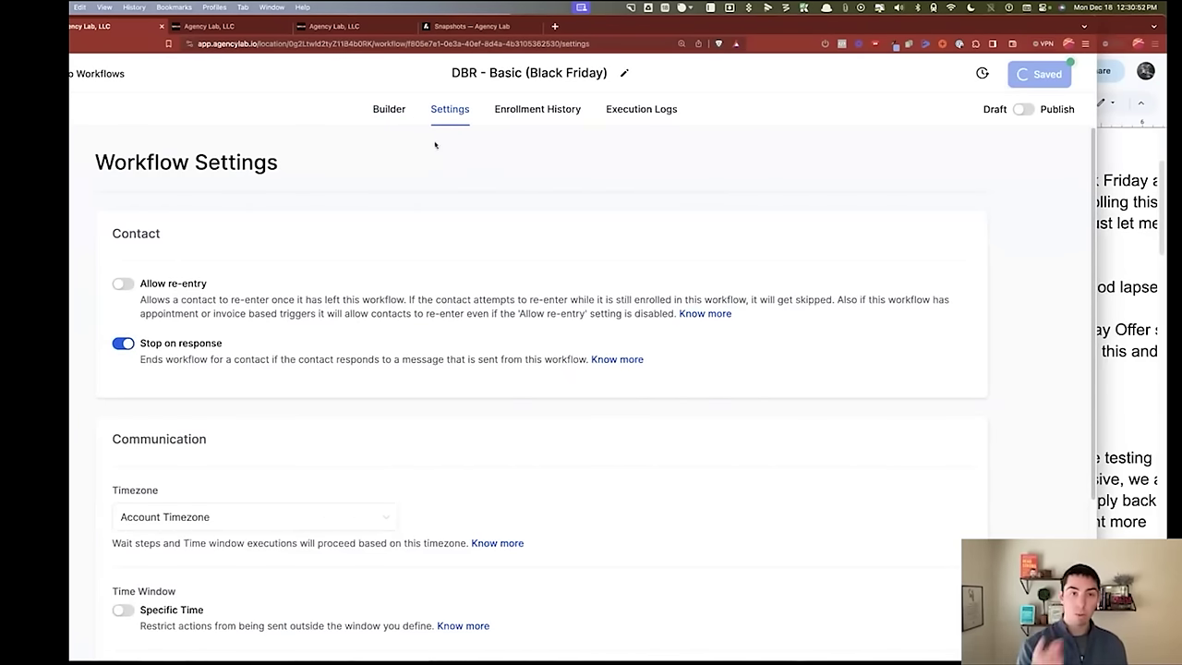
{"action": "left_click", "coordinate": [397, 118]}
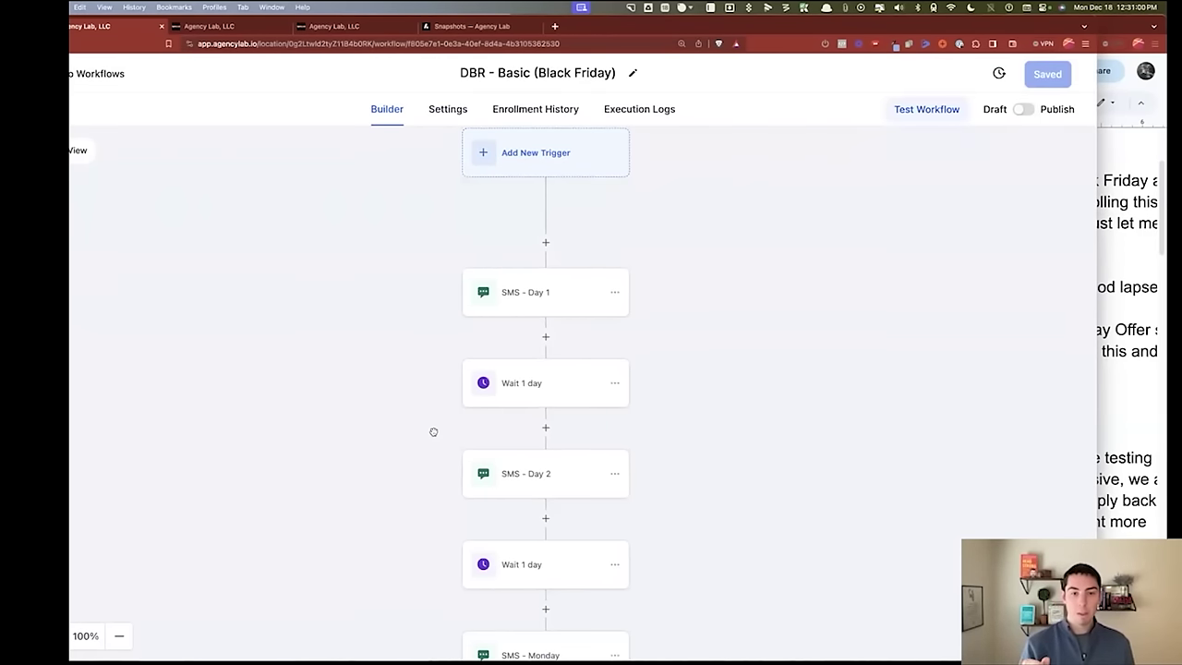
Step: Use the ← Workflows link to return from the builder to the Workflow List
{"action": "scroll", "coordinate": [433, 431], "scroll_direction": "down", "scroll_amount": 2}
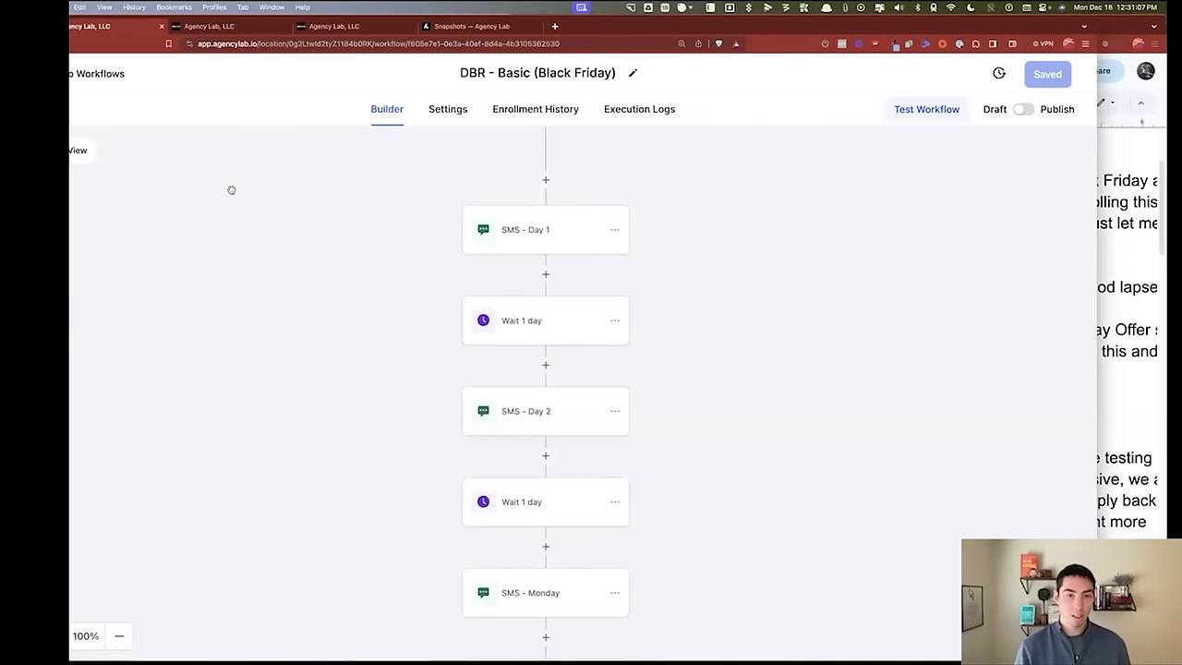
{"action": "left_click", "coordinate": [83, 76]}
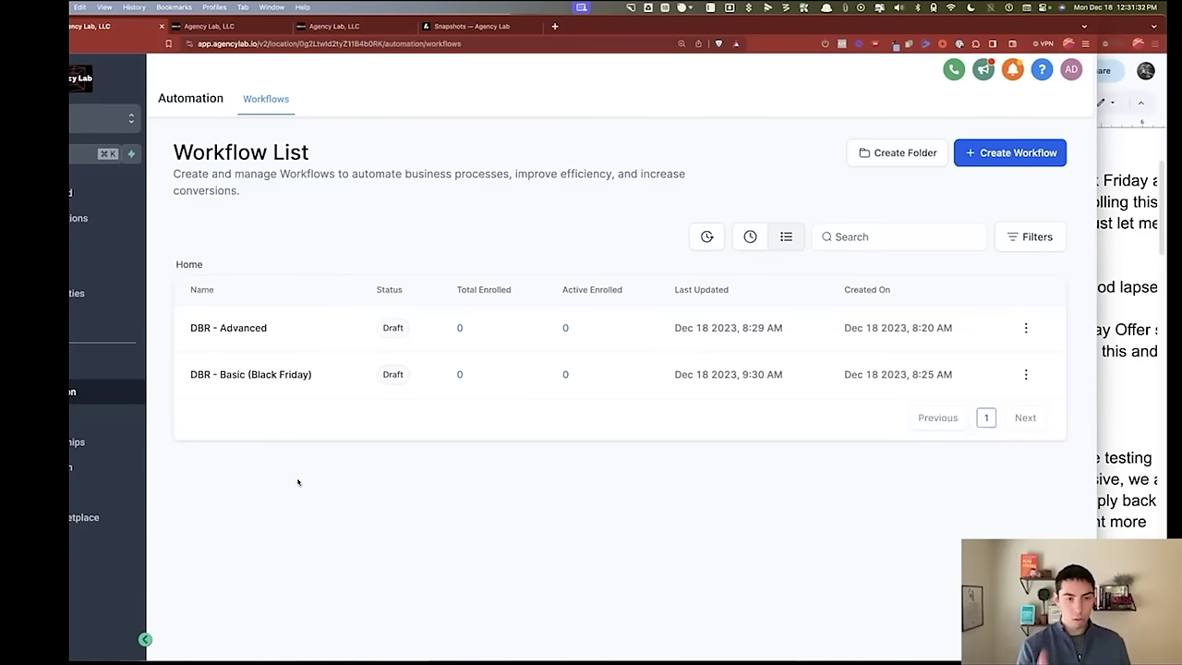
{"action": "left_click", "coordinate": [111, 617]}
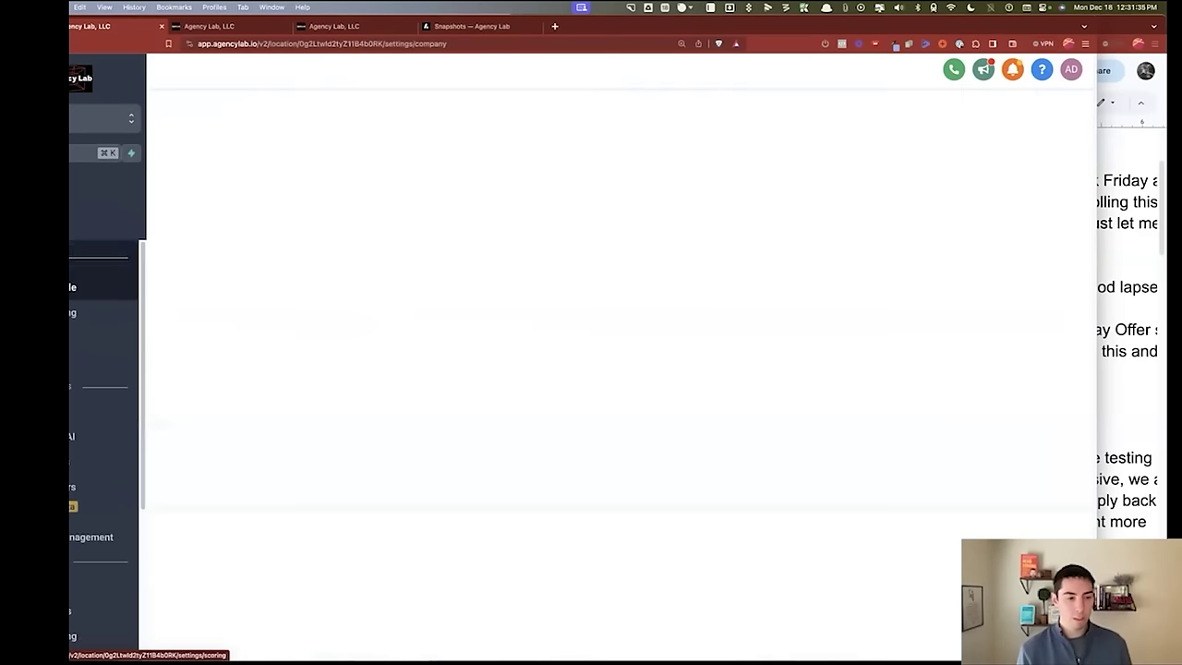
{"action": "scroll", "coordinate": [103, 453], "scroll_direction": "down", "scroll_amount": 5}
{"action": "left_click", "coordinate": [102, 592]}
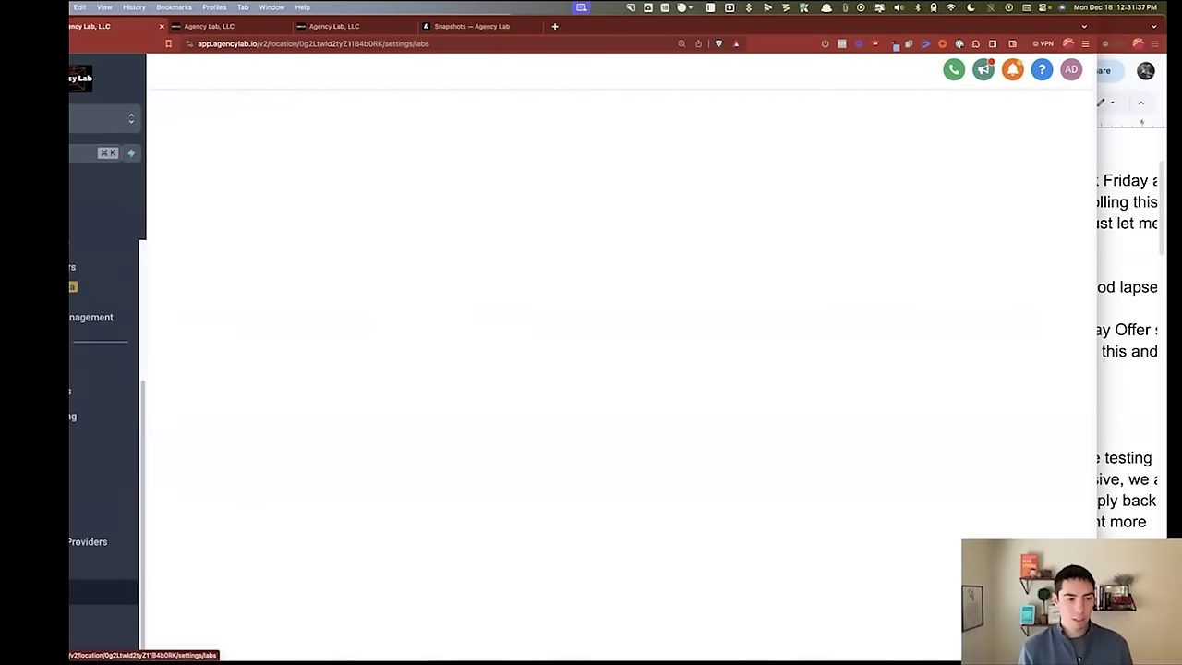
{"action": "scroll", "coordinate": [454, 519], "scroll_direction": "down", "scroll_amount": 5}
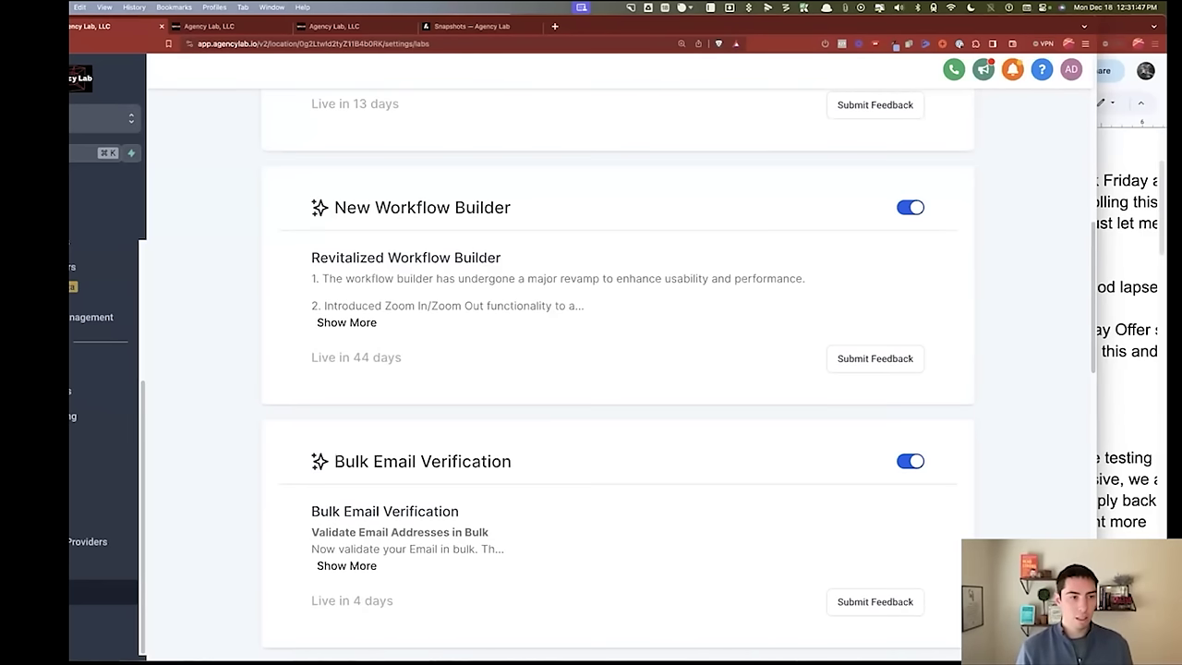
{"action": "key", "text": "super+bracketleft"}
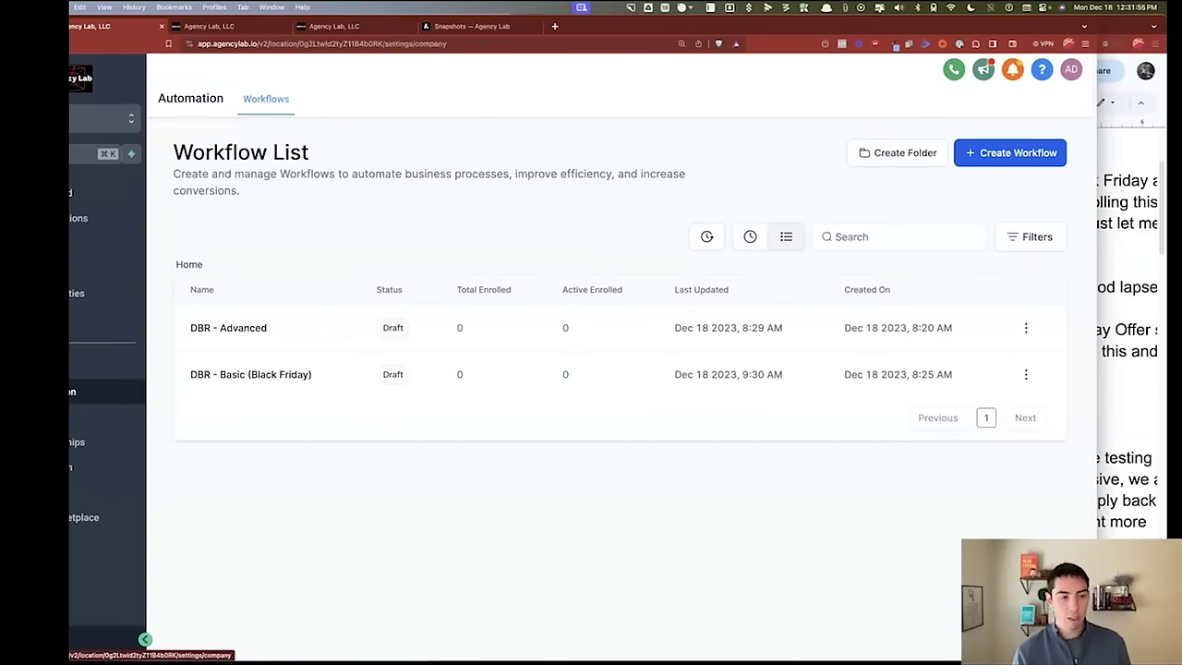
{"action": "left_click", "coordinate": [83, 540]}
{"action": "left_click", "coordinate": [101, 592]}
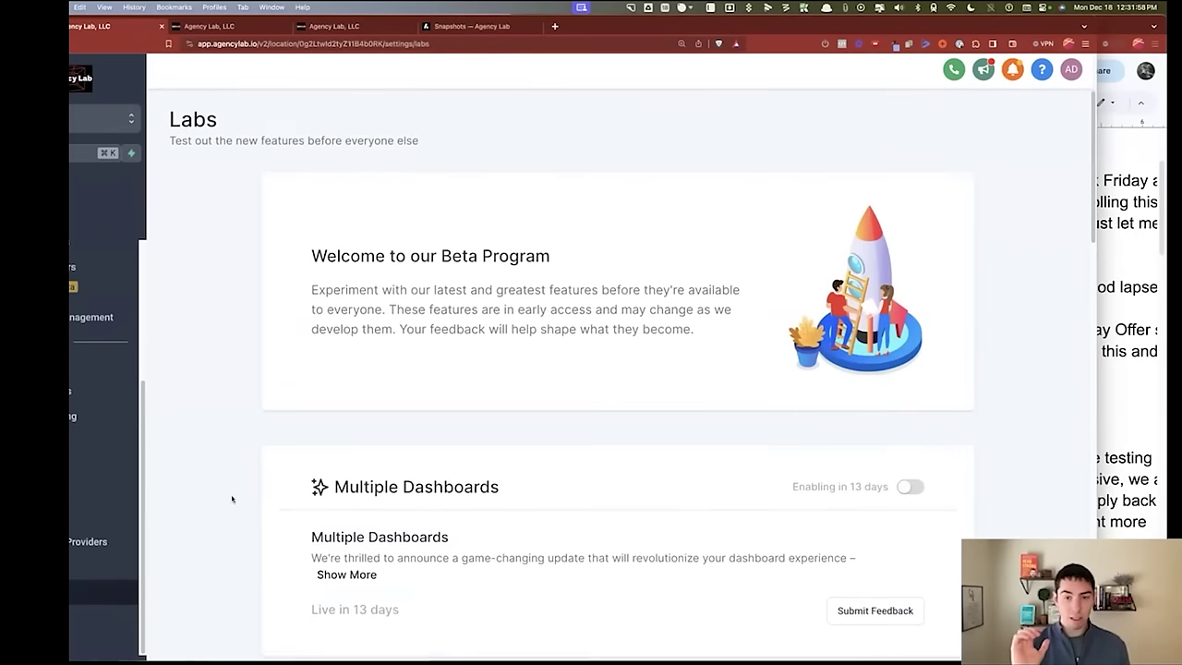
{"action": "scroll", "coordinate": [231, 499], "scroll_direction": "down", "scroll_amount": 4}
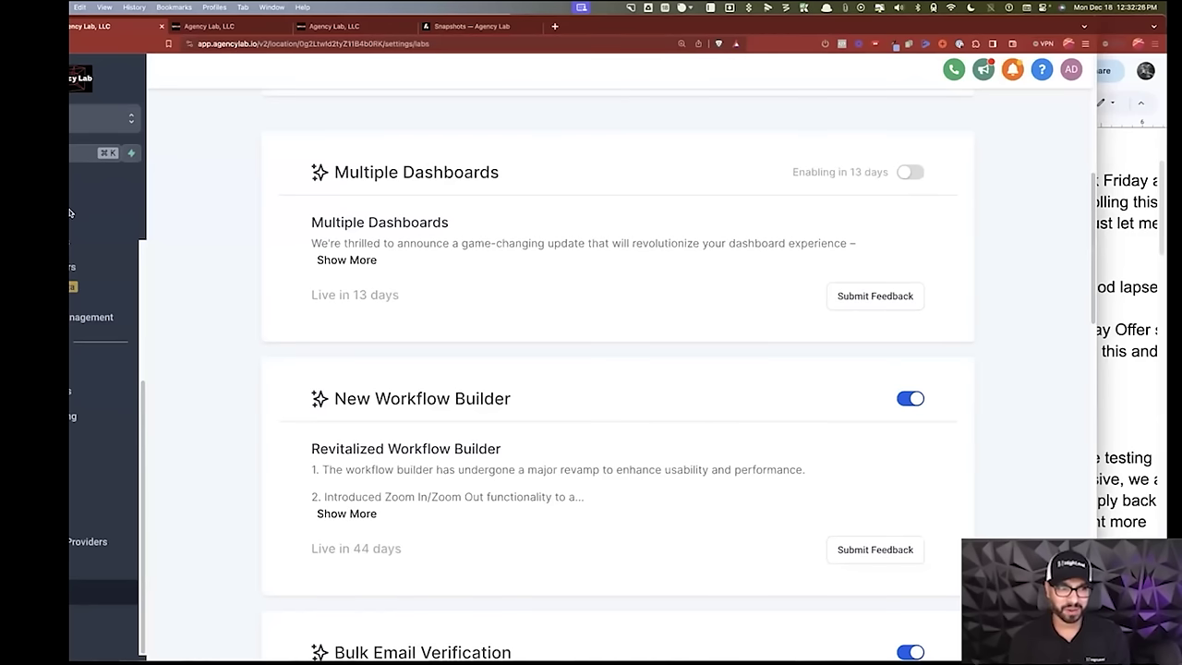
{"action": "key", "text": "super+bracketleft"}
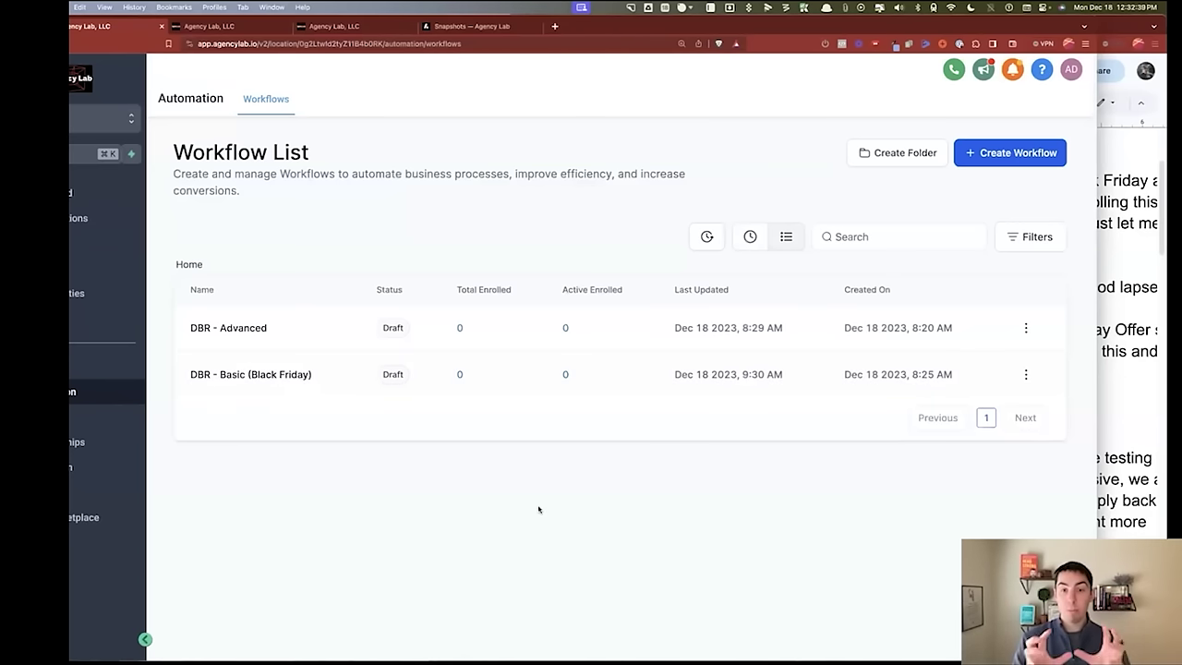
Step: Create a new workflow using the Start from scratch option
{"action": "left_click", "coordinate": [1011, 163]}
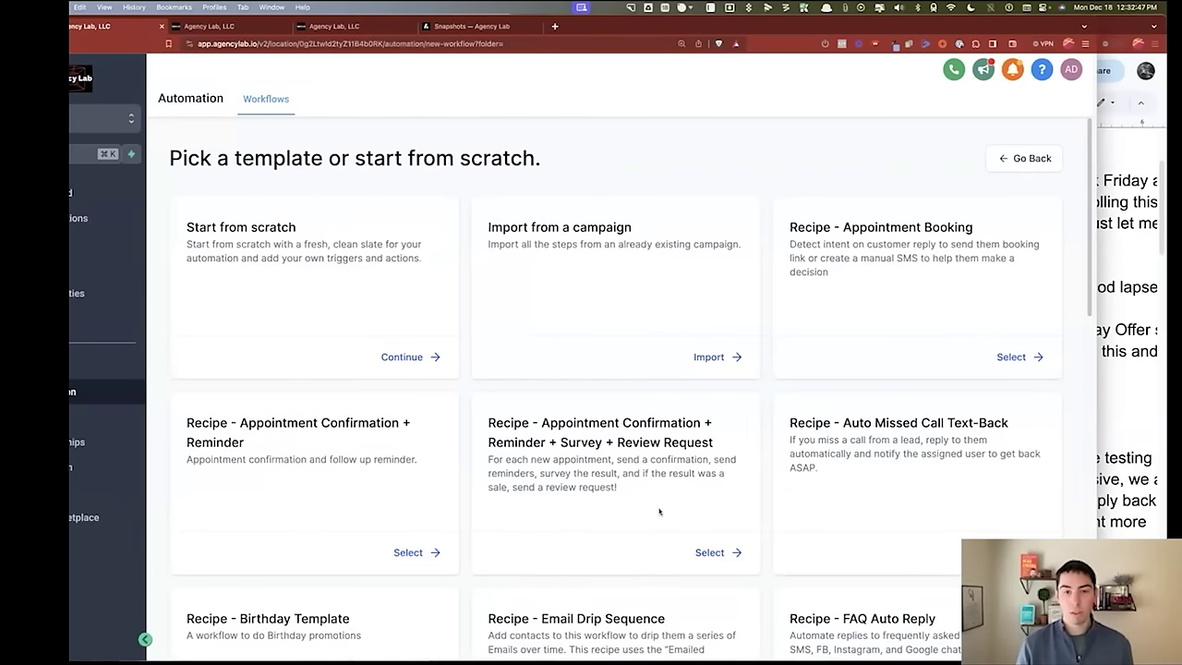
{"action": "scroll", "coordinate": [659, 511], "scroll_direction": "down", "scroll_amount": 10}
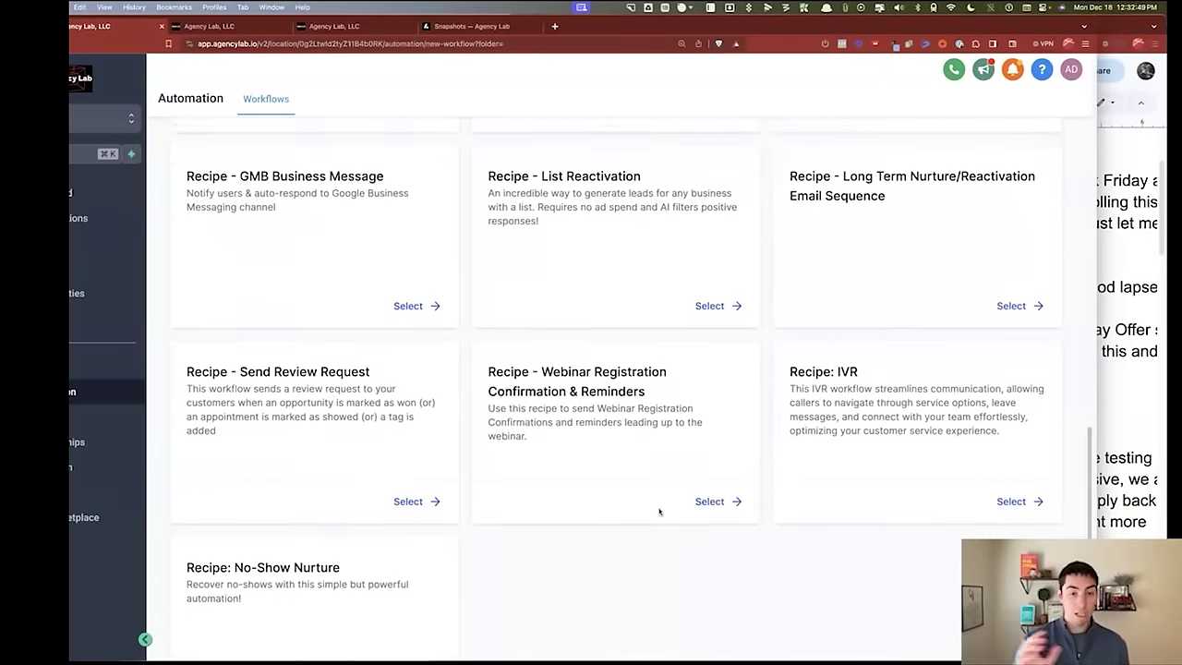
{"action": "scroll", "coordinate": [659, 510], "scroll_direction": "up", "scroll_amount": 10}
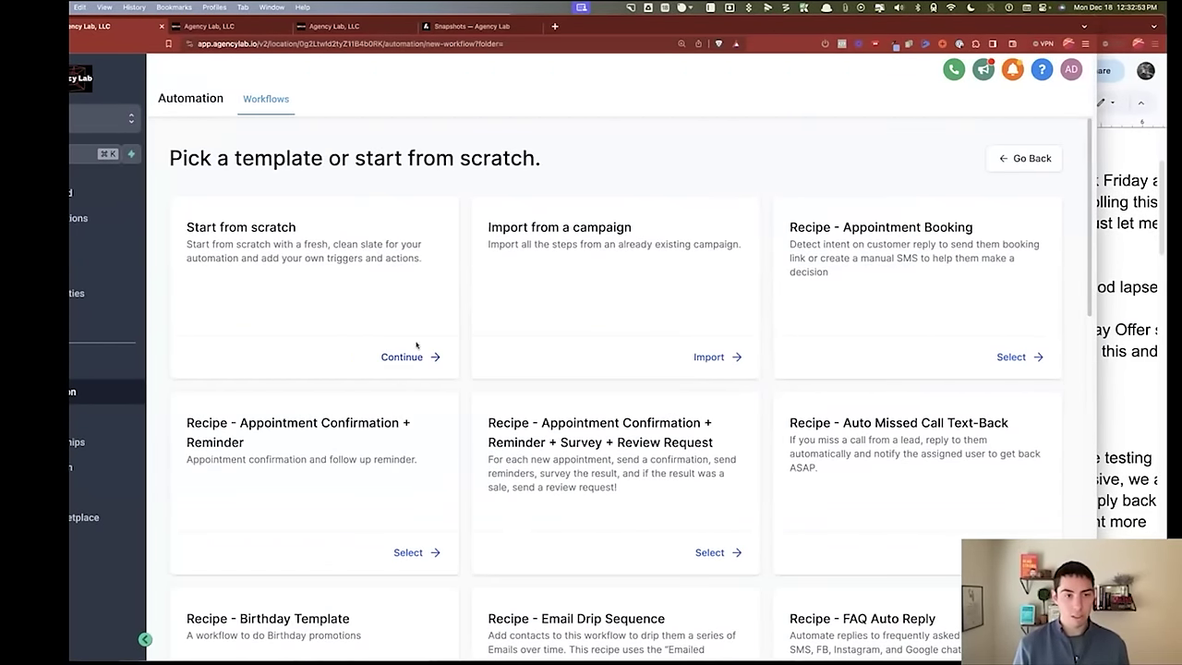
{"action": "left_click", "coordinate": [416, 357]}
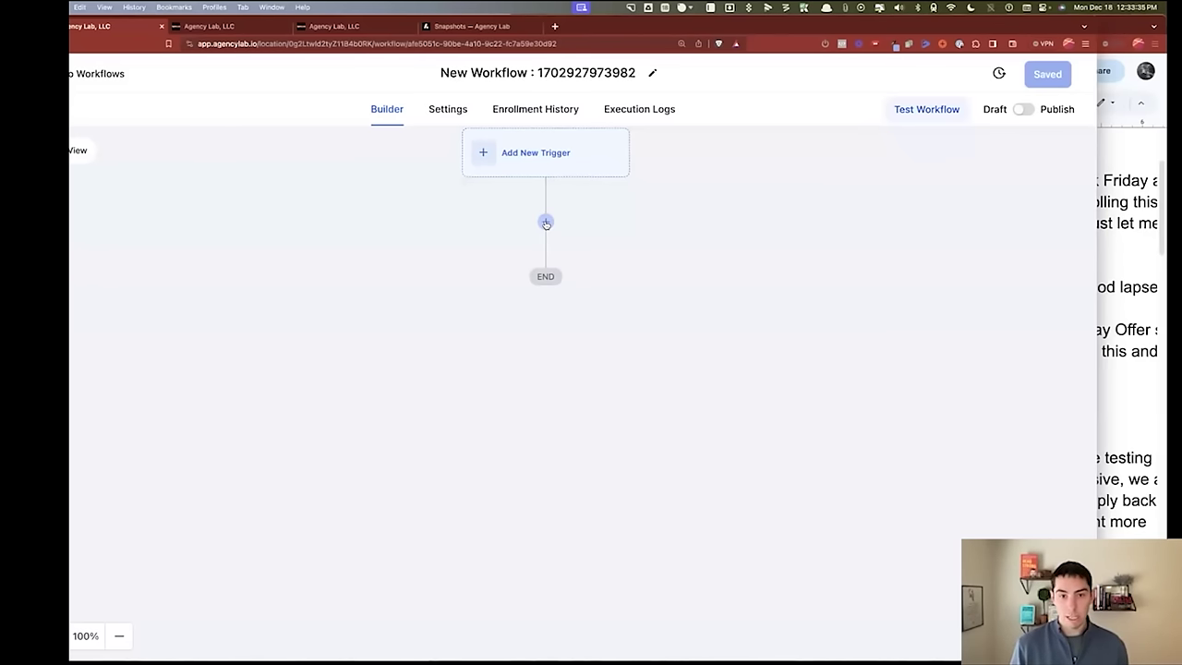
Step: Add an SMS action as the new workflow's first step
{"action": "left_click", "coordinate": [546, 223]}
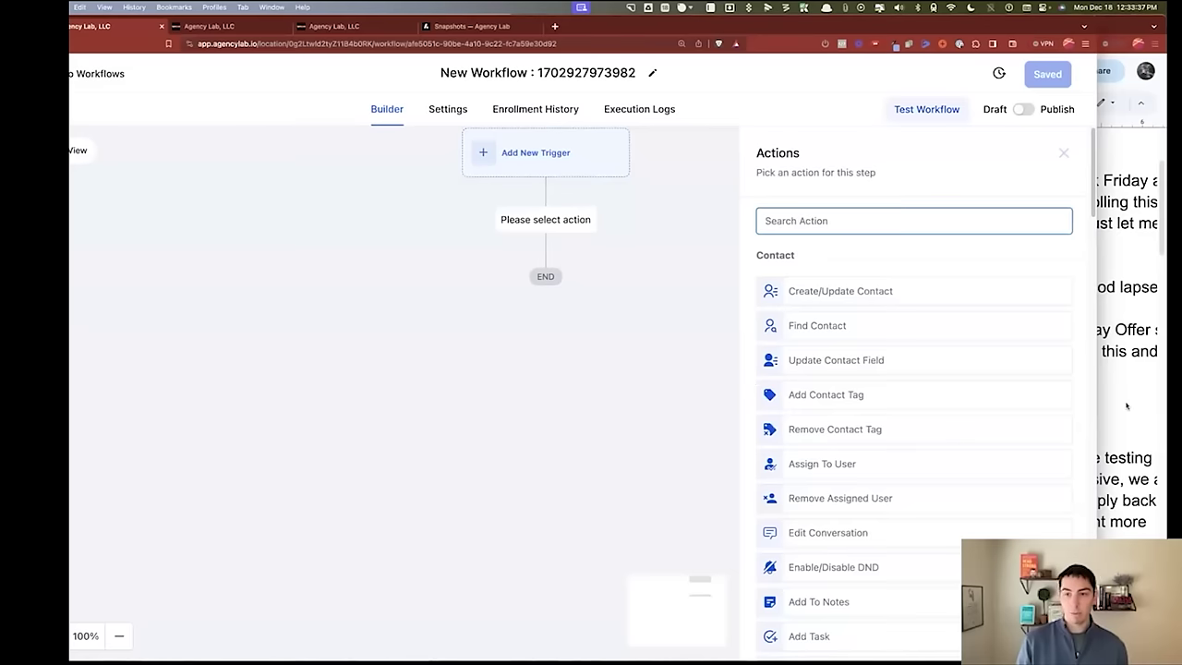
{"action": "key", "text": "super+grave"}
{"action": "scroll", "coordinate": [840, 278], "scroll_direction": "up", "scroll_amount": 2}
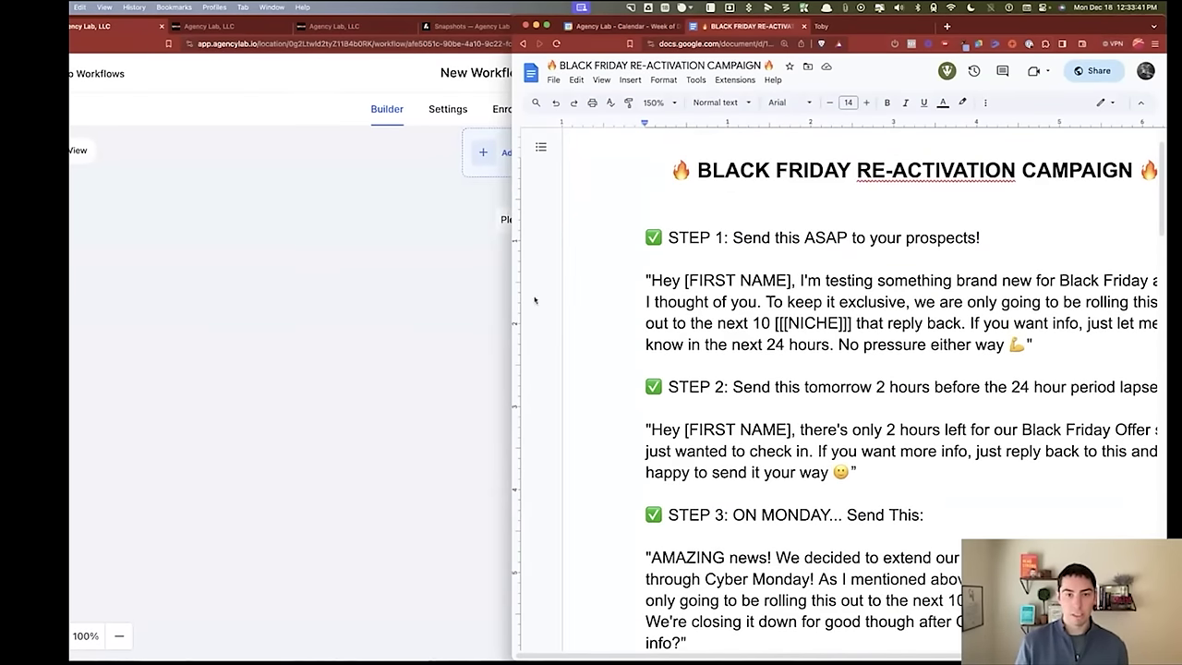
{"action": "key", "text": "super+grave"}
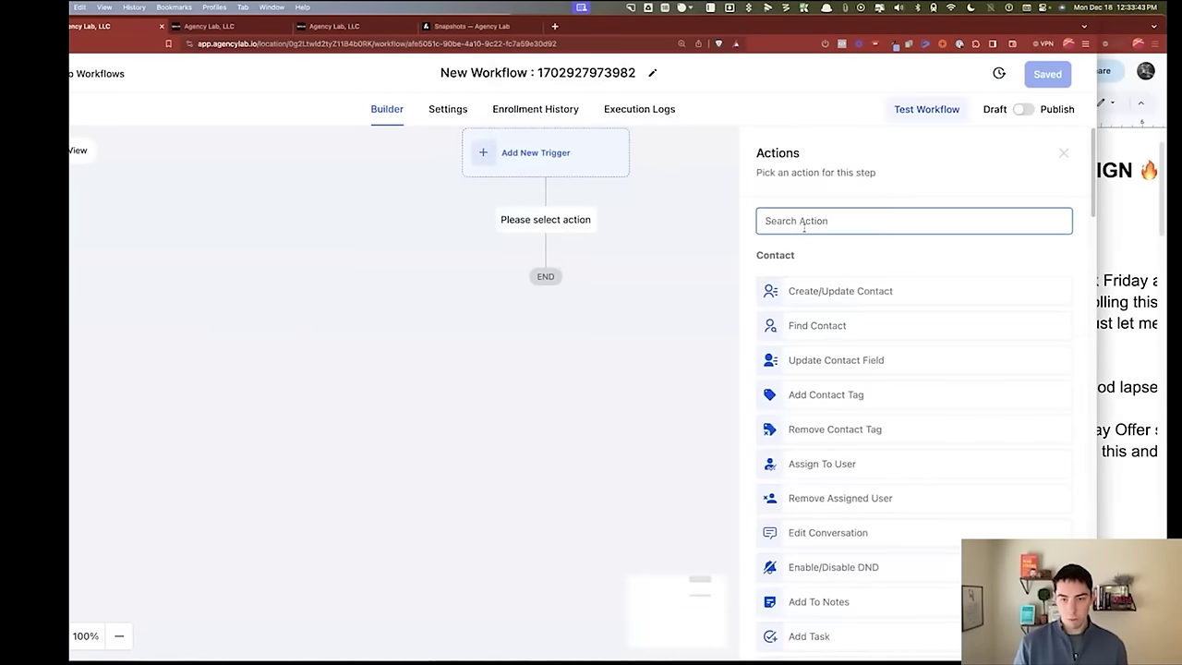
{"action": "scroll", "coordinate": [821, 319], "scroll_direction": "down", "scroll_amount": 6}
{"action": "scroll", "coordinate": [819, 300], "scroll_direction": "up", "scroll_amount": 1}
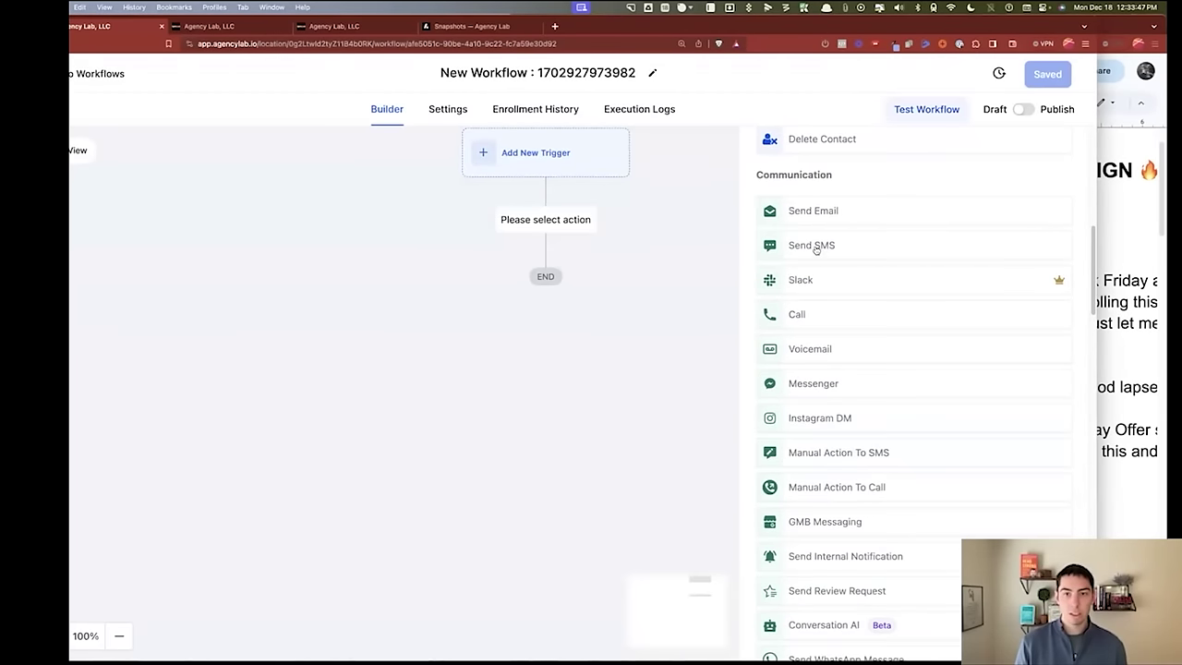
{"action": "left_click", "coordinate": [799, 251]}
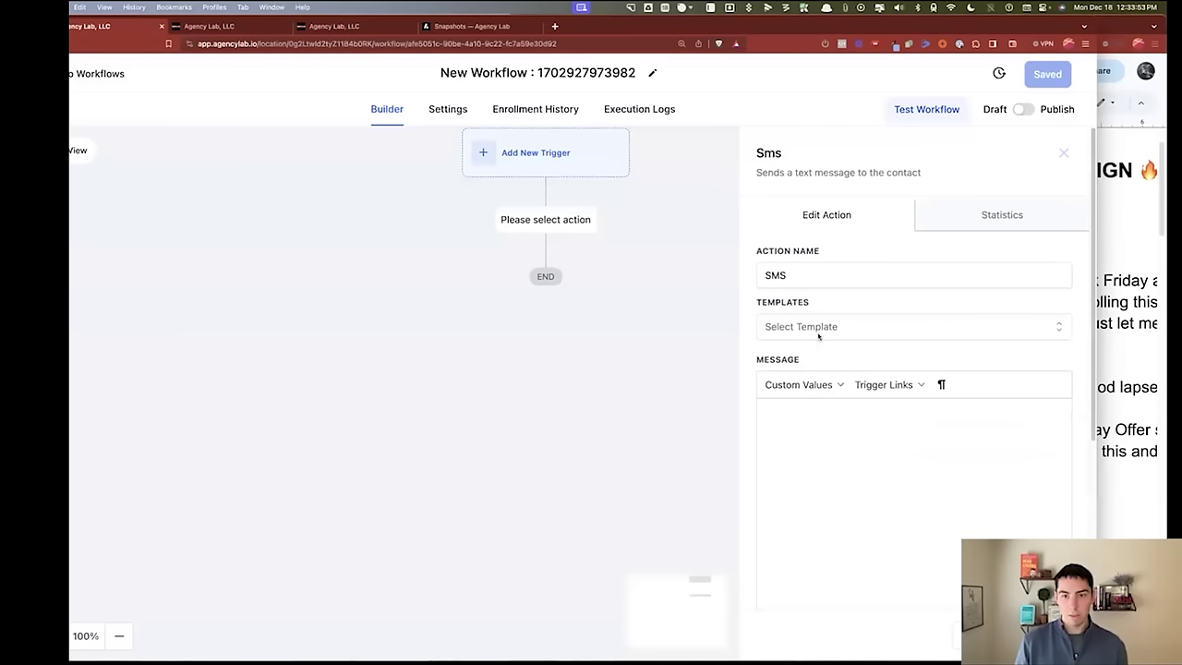
Step: Name the SMS action 'SMS - Day 1' and bring the campaign doc forward
{"action": "left_click", "coordinate": [825, 444]}
{"action": "left_click", "coordinate": [801, 275]}
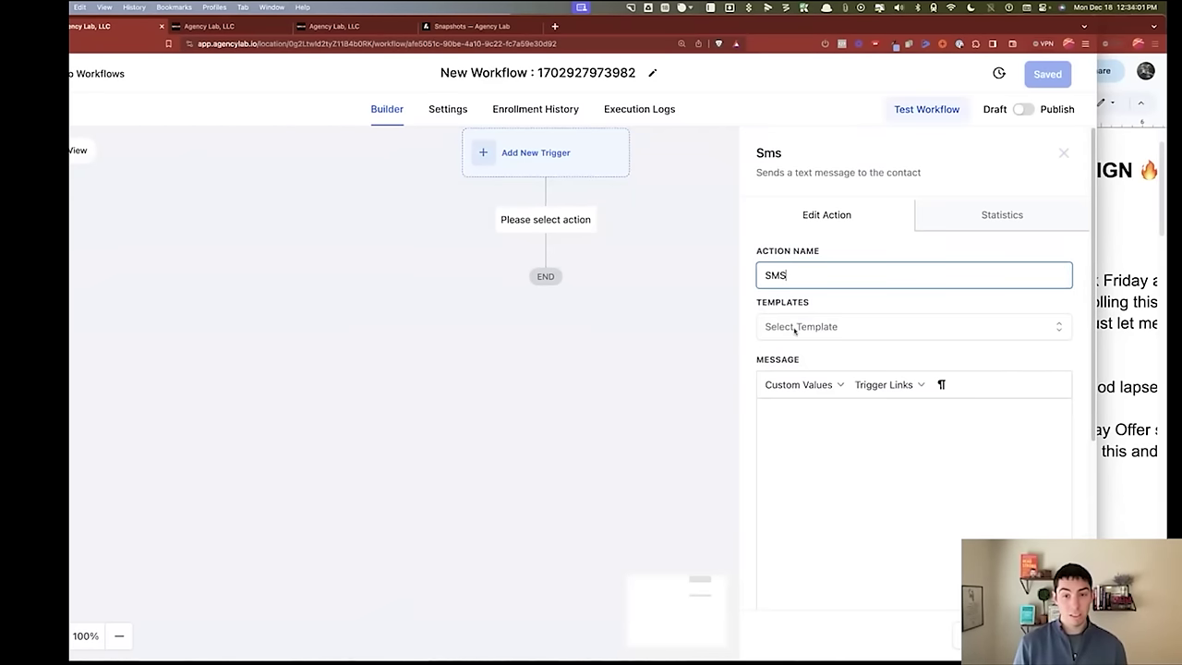
{"action": "type", "text": "- Day "}
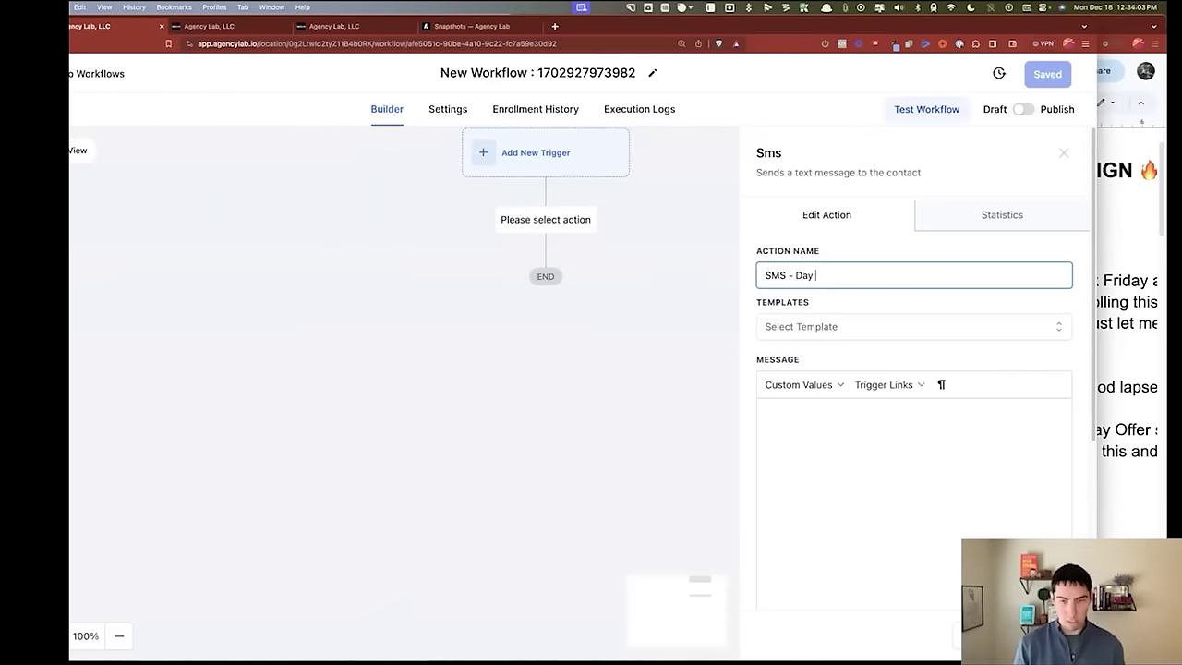
{"action": "type", "text": "1"}
{"action": "left_click", "coordinate": [826, 423]}
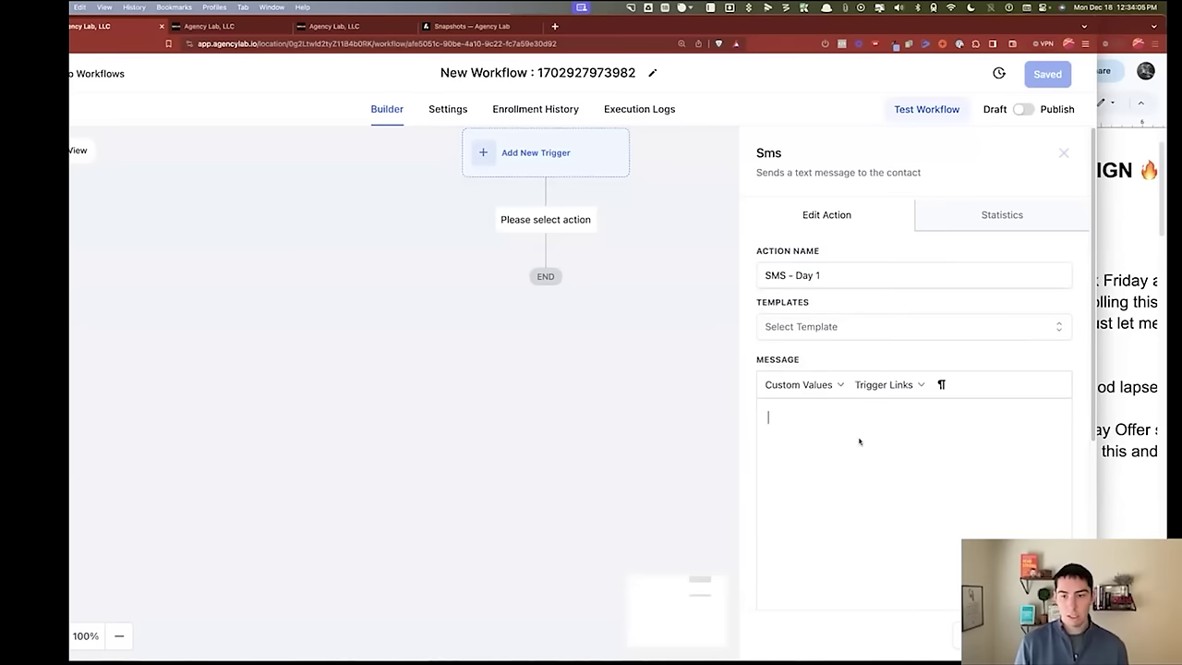
{"action": "left_click", "coordinate": [1112, 452]}
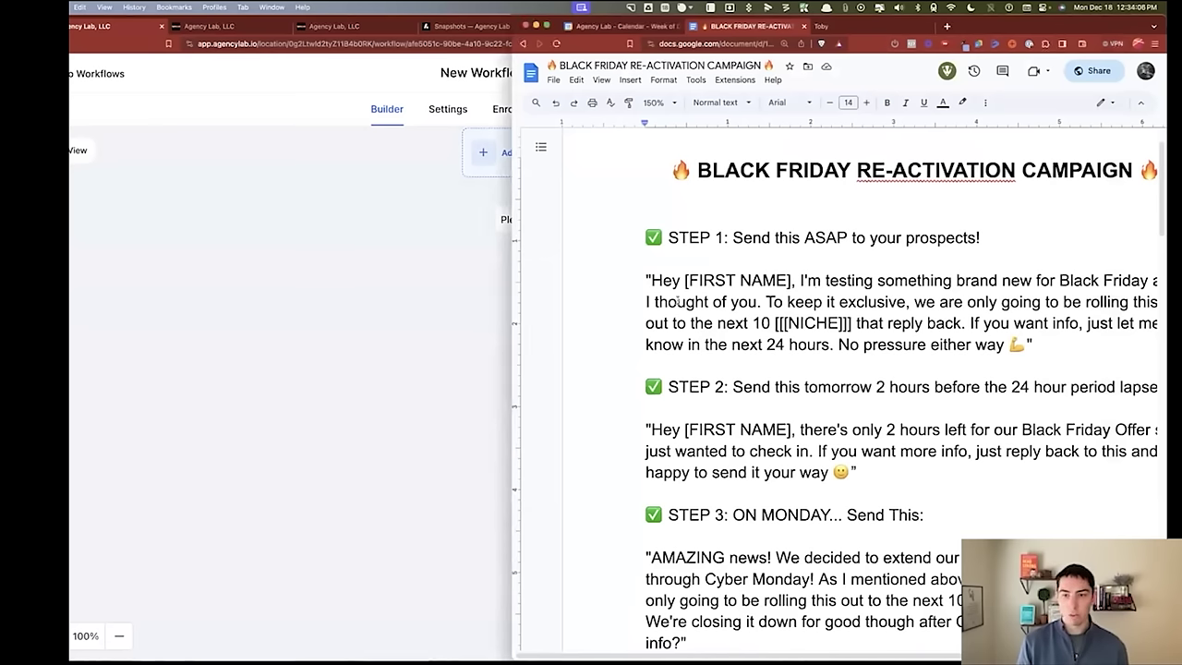
Step: Copy the Step 1 campaign message from the doc and paste it into the SMS body
{"action": "left_click_drag", "start_coordinate": [651, 279], "coordinate": [1027, 345]}
{"action": "key", "text": "super+c"}
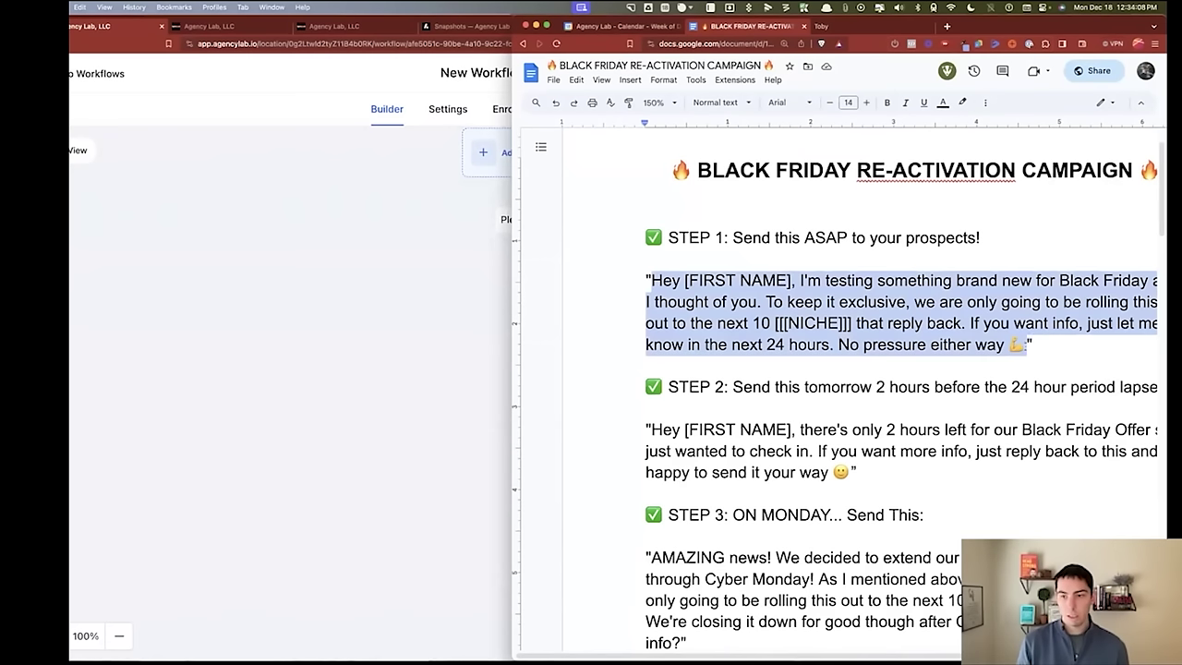
{"action": "left_click", "coordinate": [452, 394]}
{"action": "left_click", "coordinate": [825, 446]}
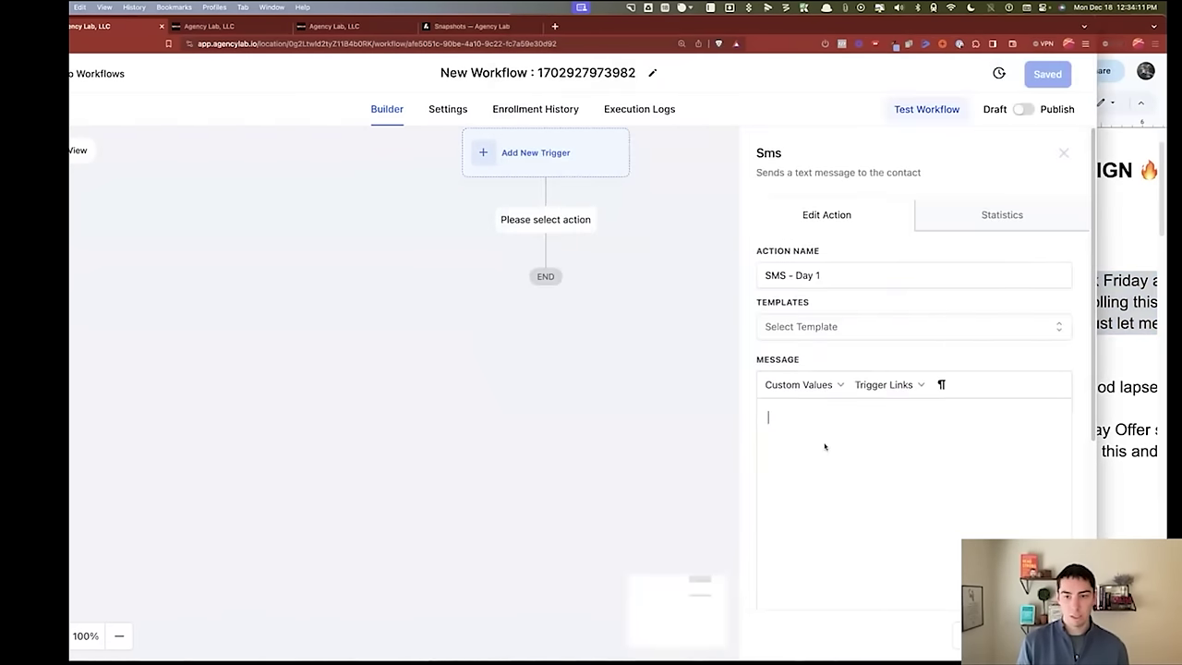
{"action": "key", "text": "super+v"}
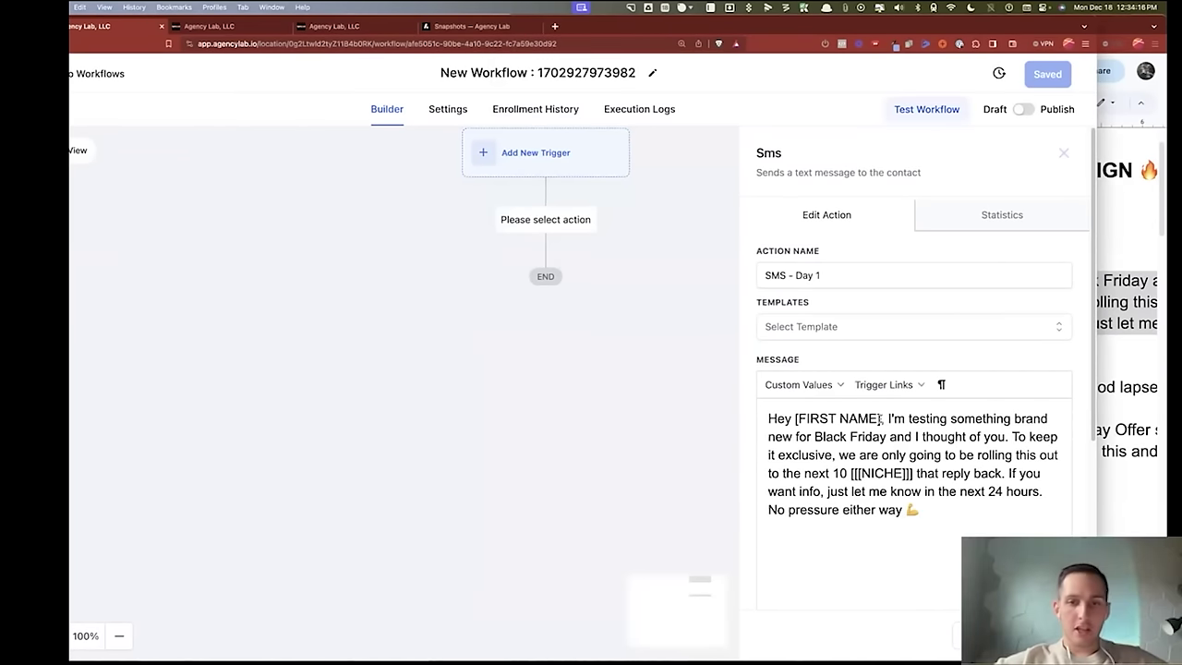
Step: Replace the [FIRST NAME] placeholder with the Contact > First Name custom value
{"action": "left_click_drag", "start_coordinate": [880, 418], "coordinate": [795, 420]}
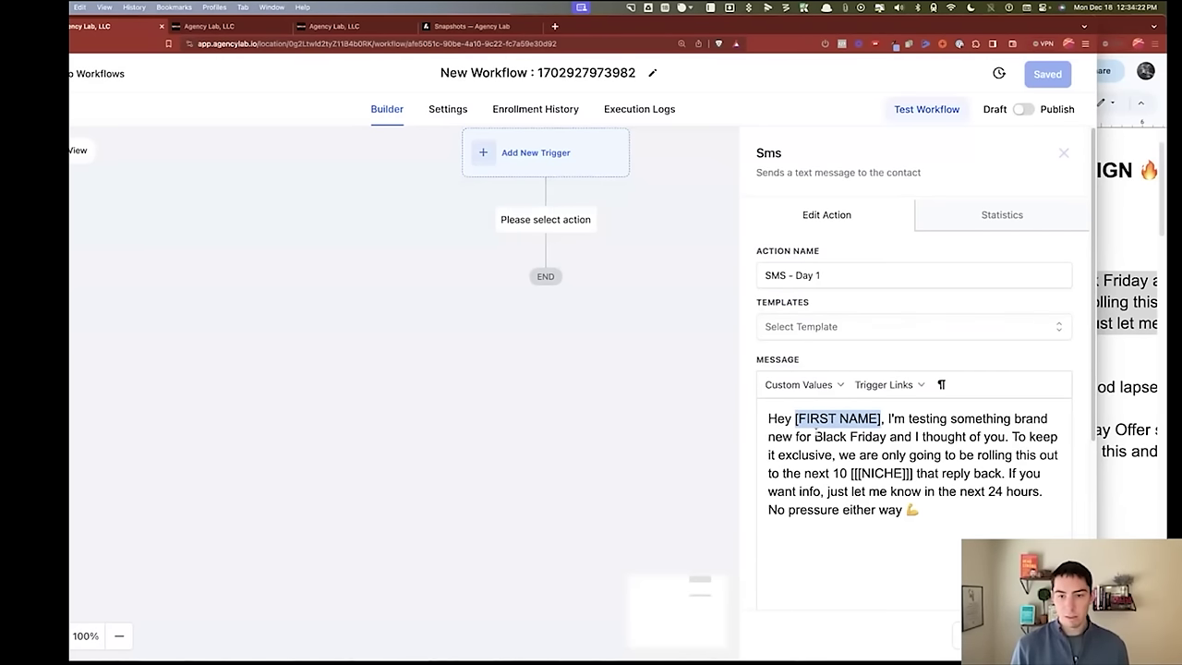
{"action": "left_click", "coordinate": [814, 436]}
{"action": "left_click_drag", "start_coordinate": [795, 418], "coordinate": [881, 421]}
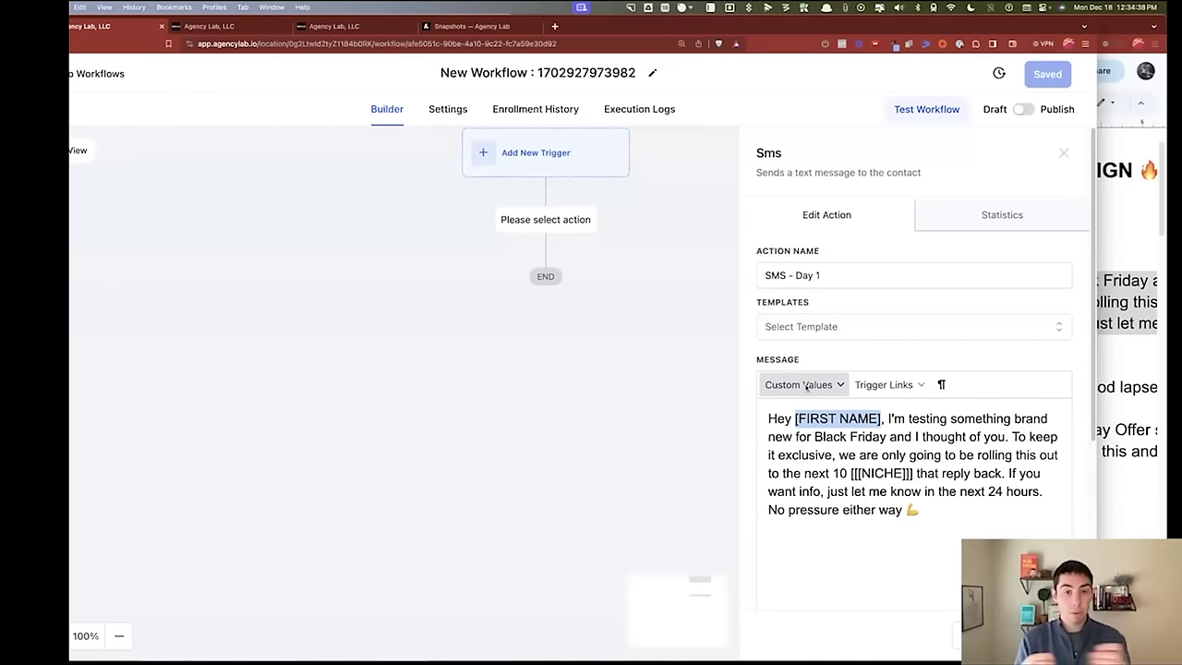
{"action": "left_click", "coordinate": [803, 385]}
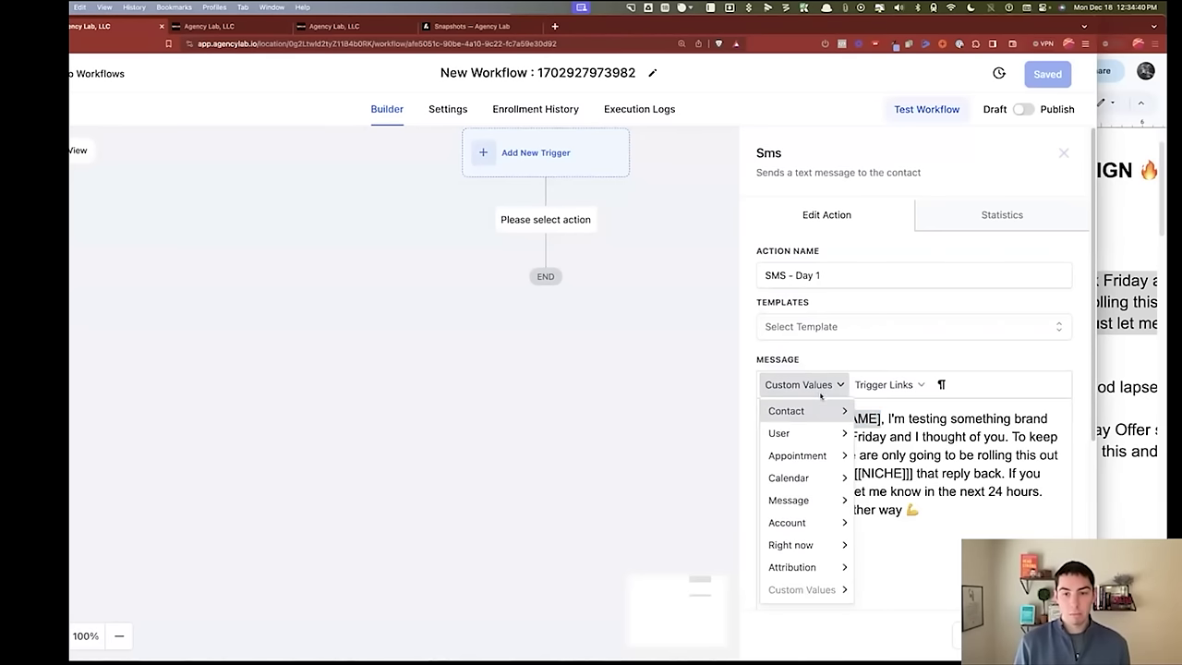
{"action": "mouse_move", "coordinate": [786, 412]}
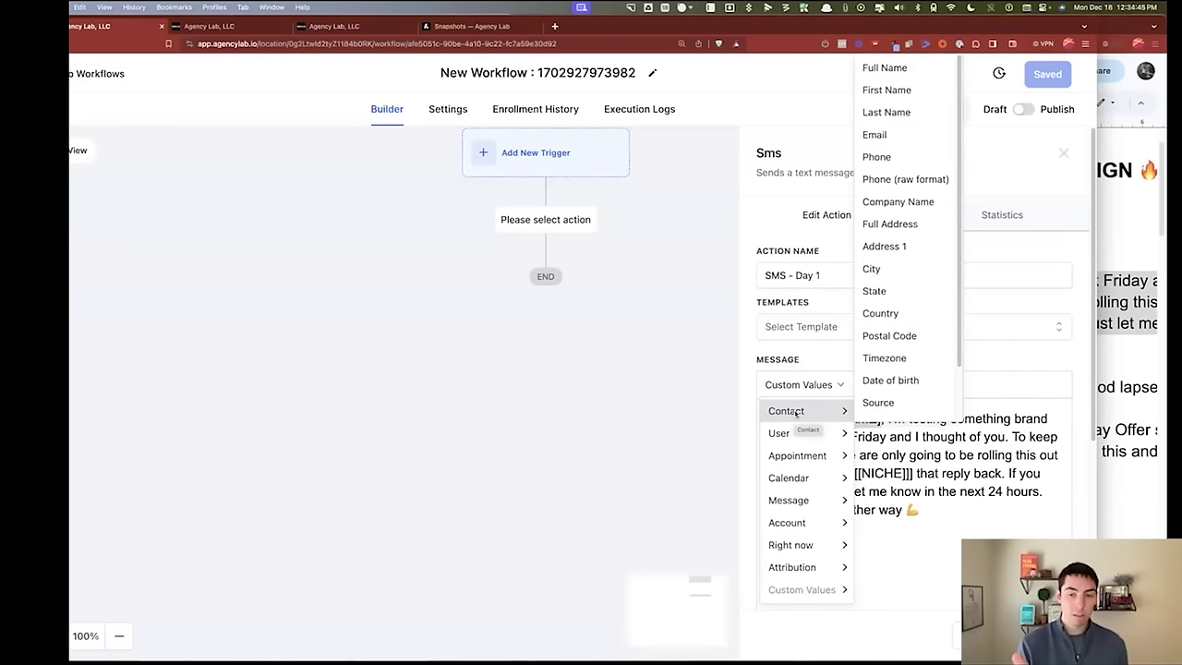
{"action": "left_click", "coordinate": [883, 90]}
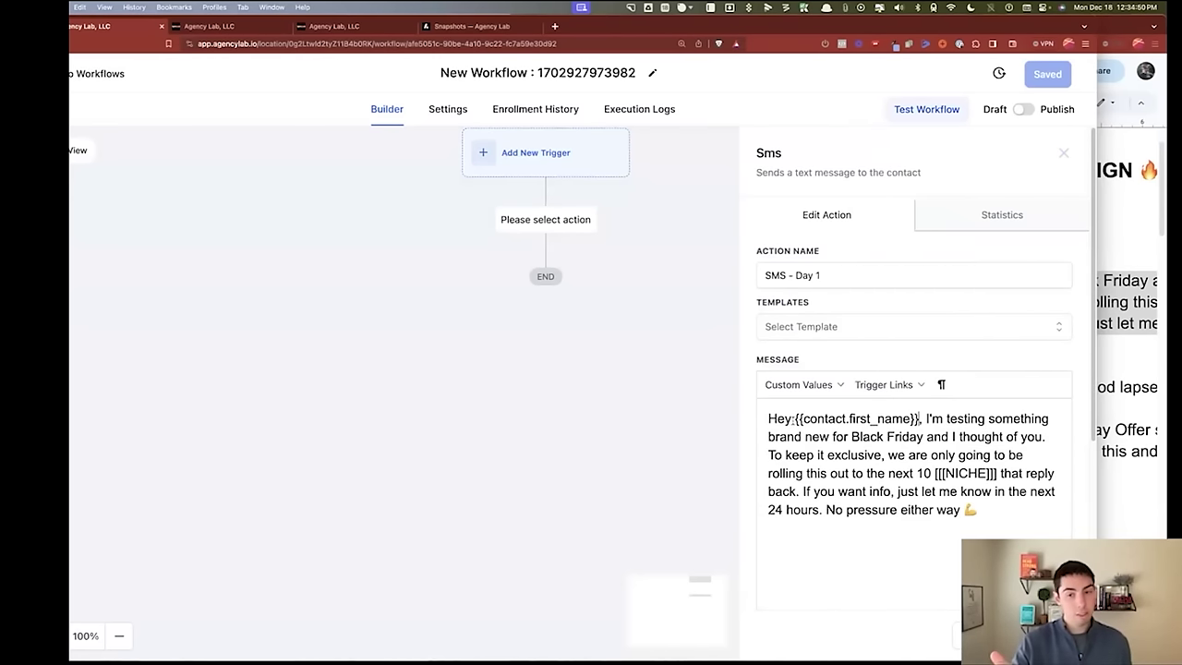
Step: Change 'Black Friday' to 'New Years' and [[[NICHE]]] to 'patients', then save the step
{"action": "left_click_drag", "start_coordinate": [795, 418], "coordinate": [920, 418]}
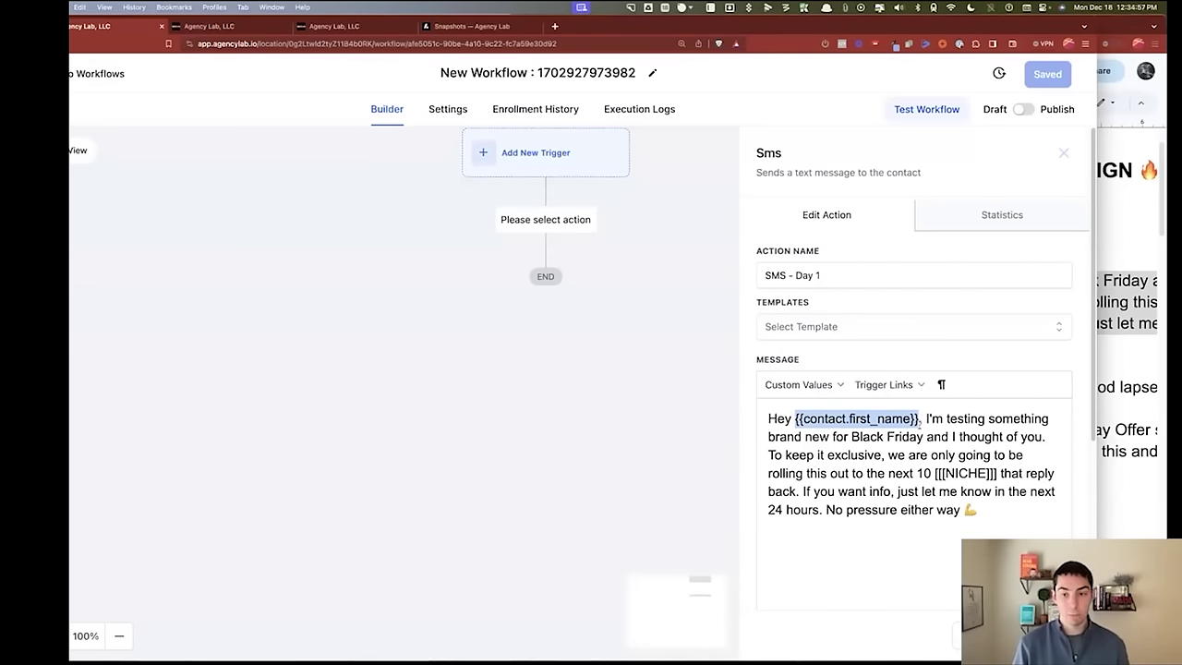
{"action": "left_click", "coordinate": [921, 472]}
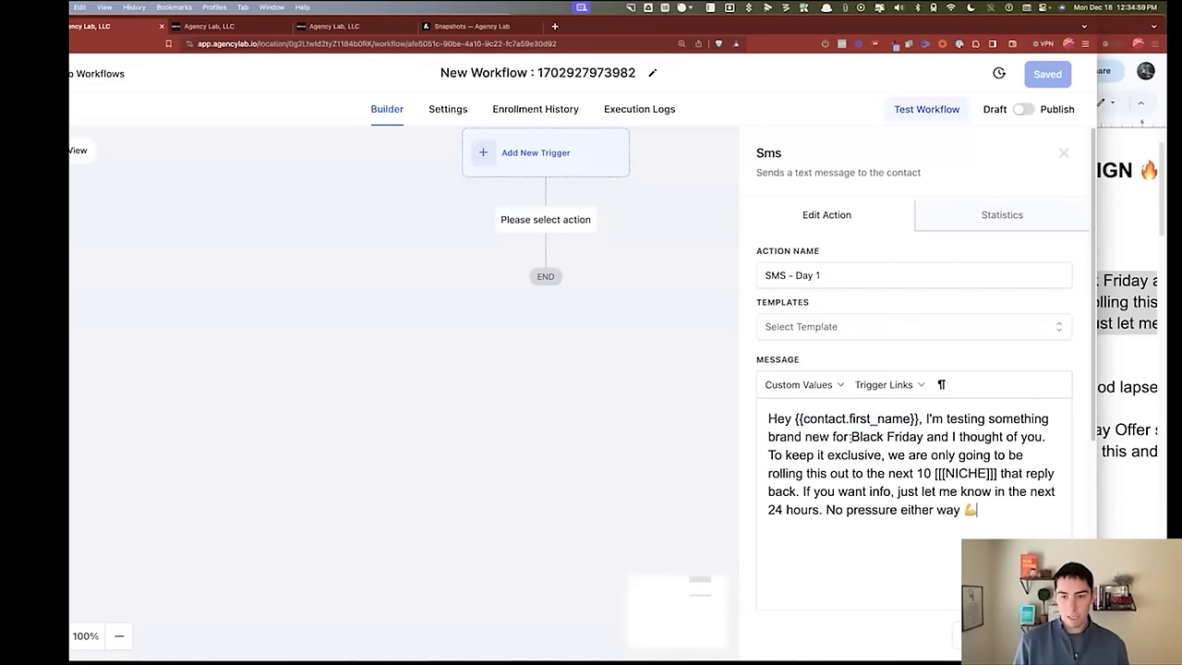
{"action": "left_click_drag", "start_coordinate": [851, 437], "coordinate": [924, 438]}
{"action": "type", "text": "New Years"}
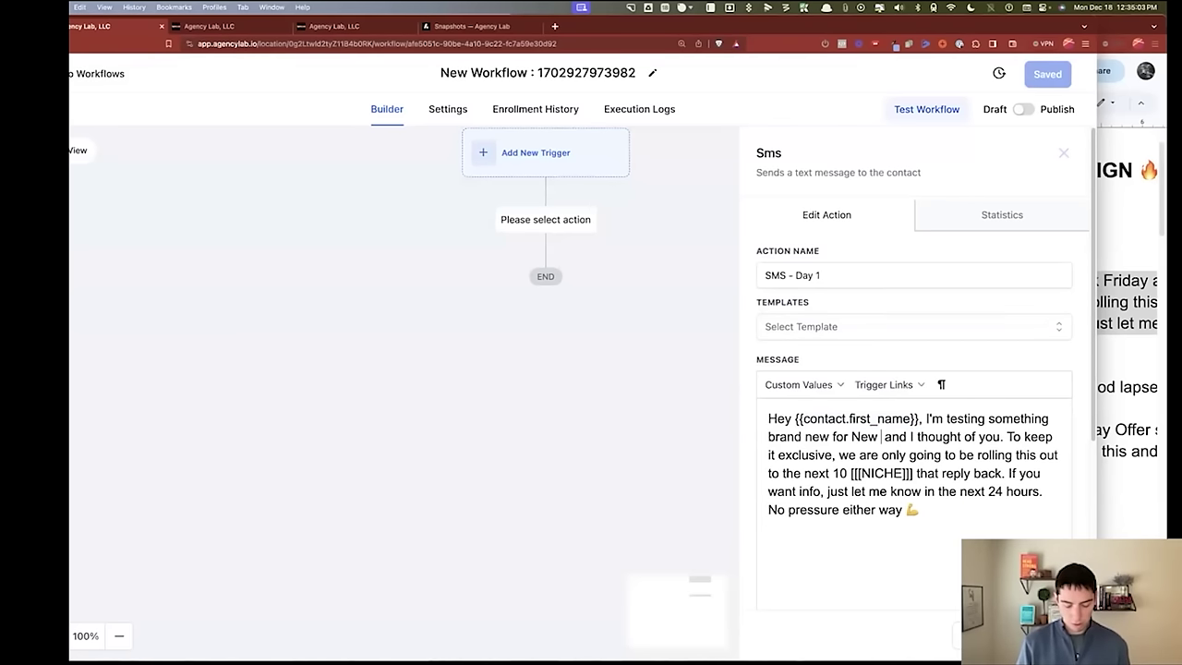
{"action": "key", "text": "super+Down"}
{"action": "left_click_drag", "start_coordinate": [897, 473], "coordinate": [958, 472]}
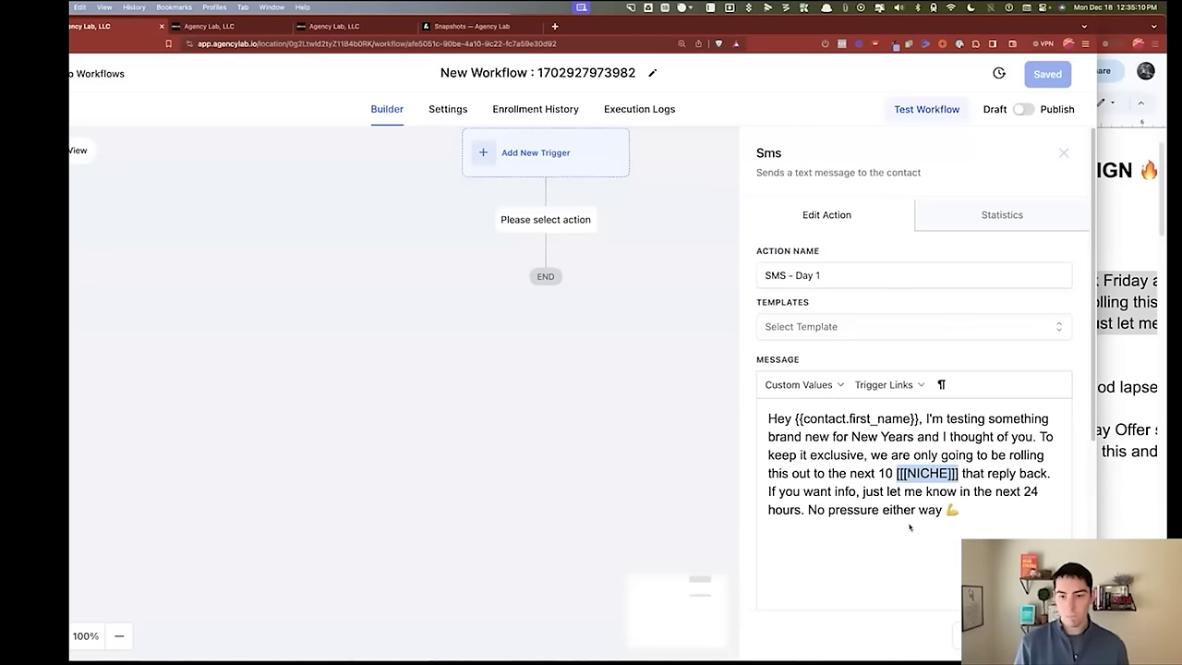
{"action": "type", "text": "patients"}
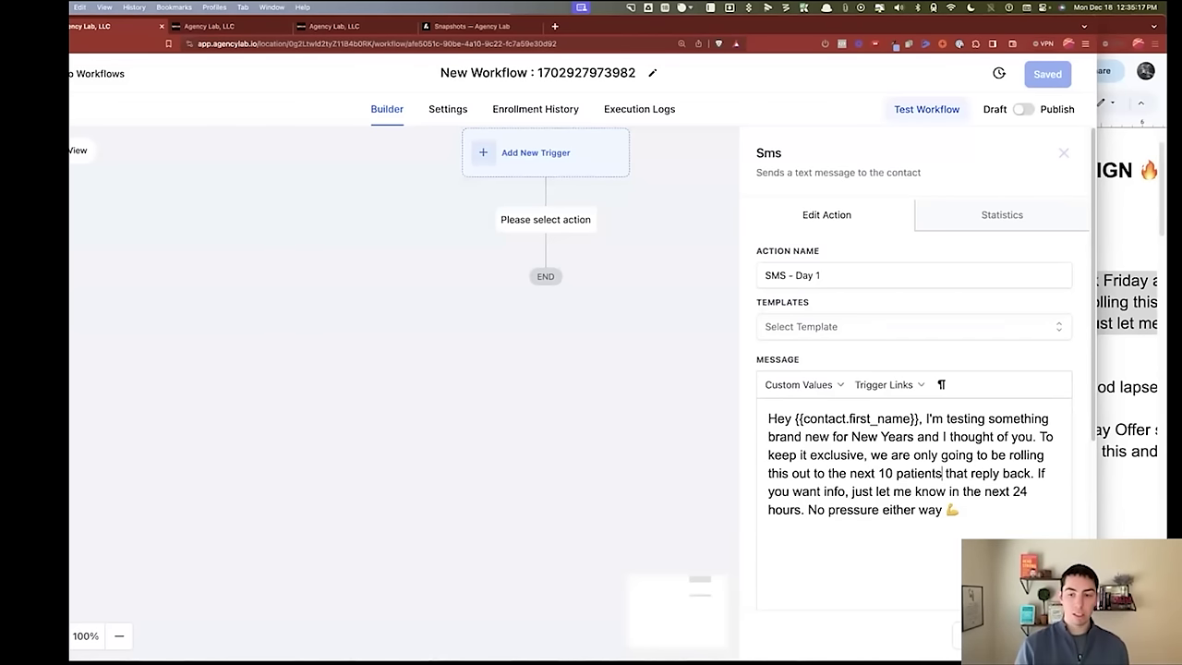
{"action": "key", "text": "Escape"}
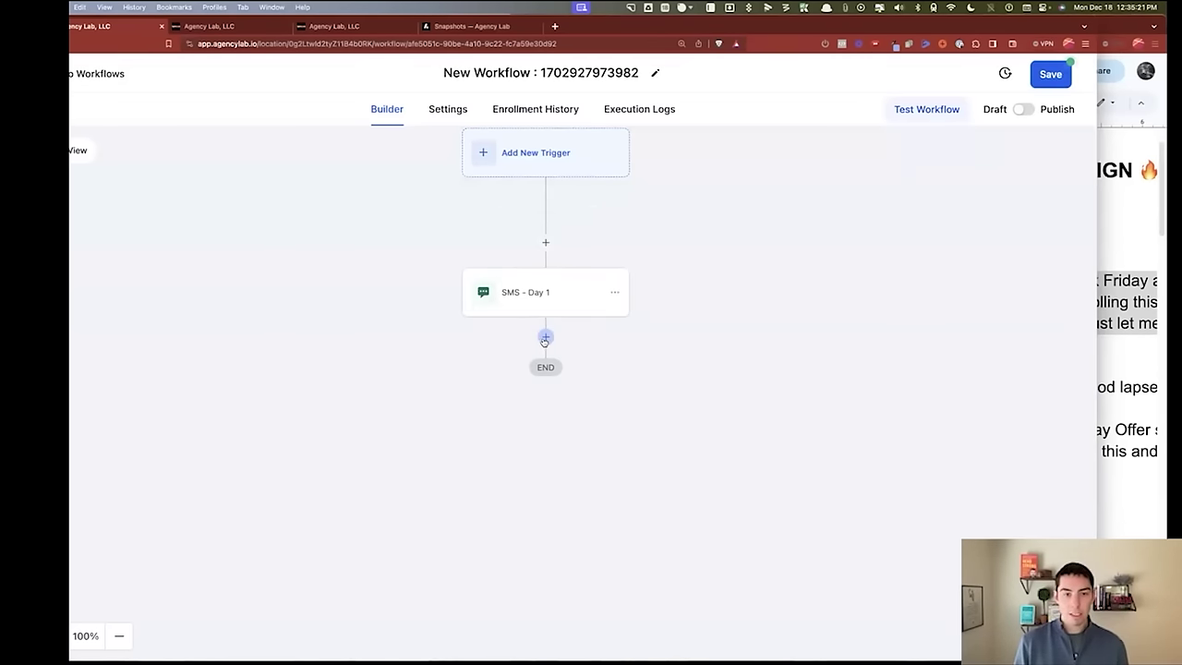
Step: Add an Add Contact Tag action below SMS - Day 1 applying the dbr sent tag
{"action": "left_click", "coordinate": [545, 338]}
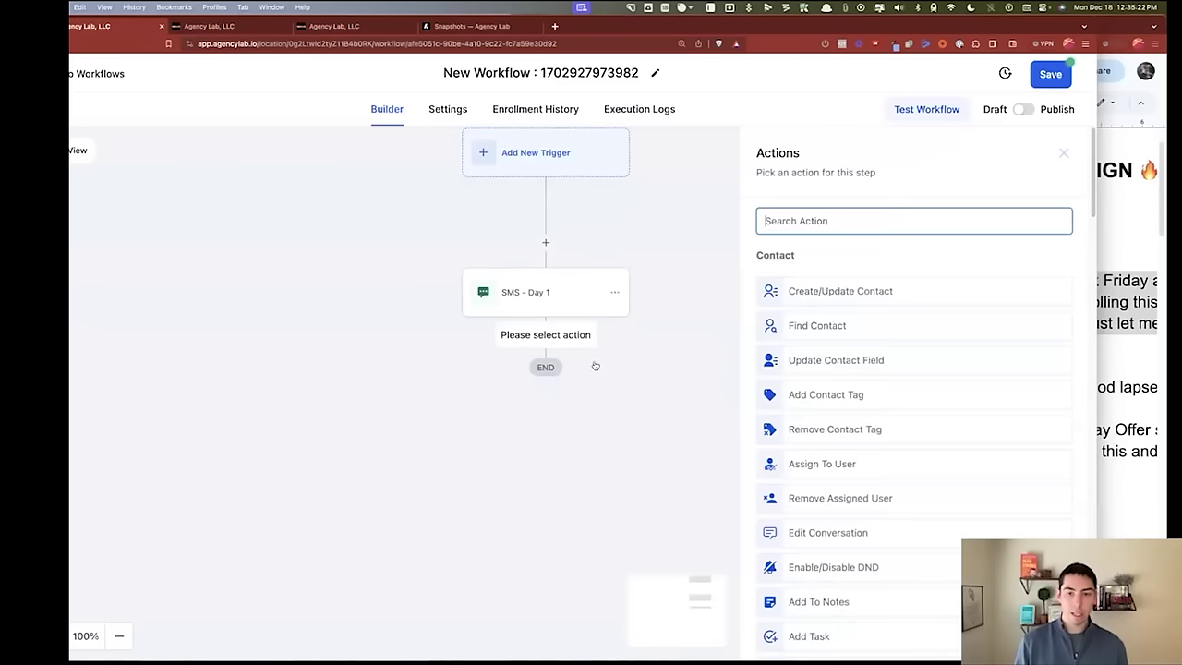
{"action": "left_click", "coordinate": [826, 394]}
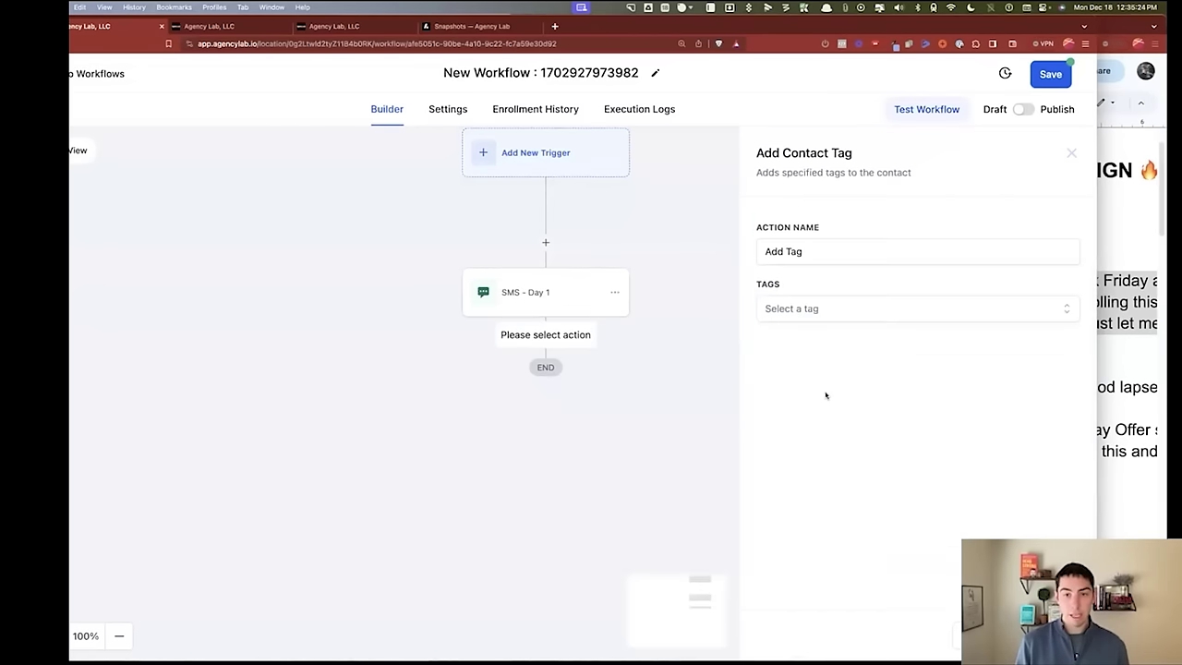
{"action": "left_click", "coordinate": [819, 310]}
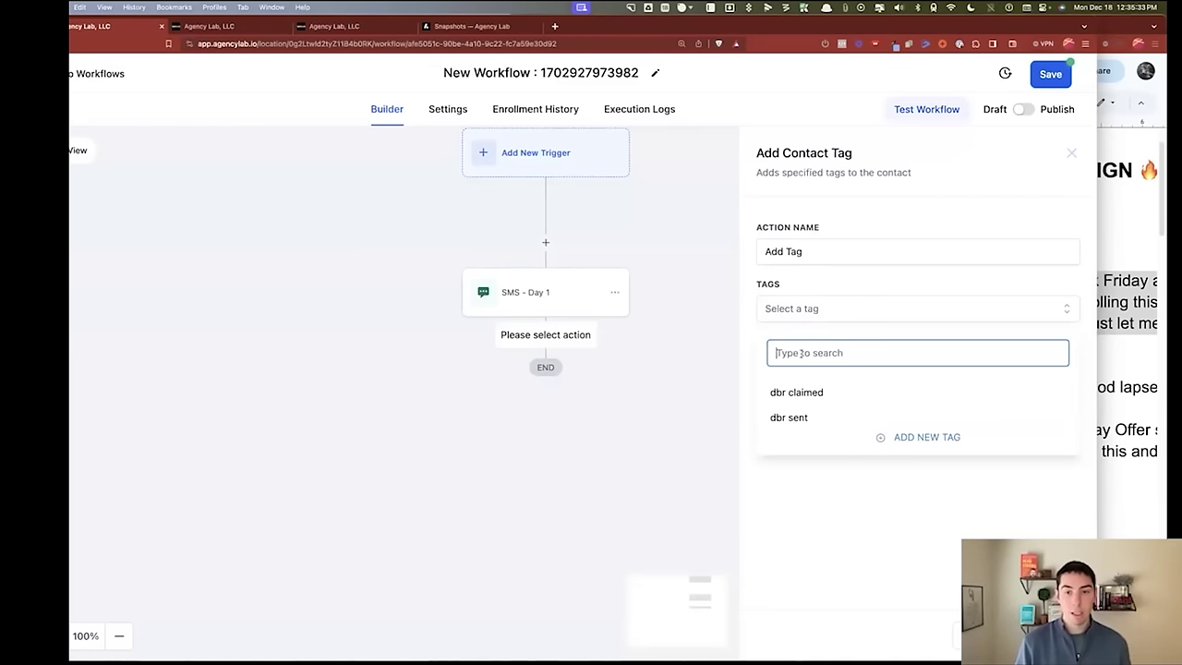
{"action": "left_click", "coordinate": [787, 422]}
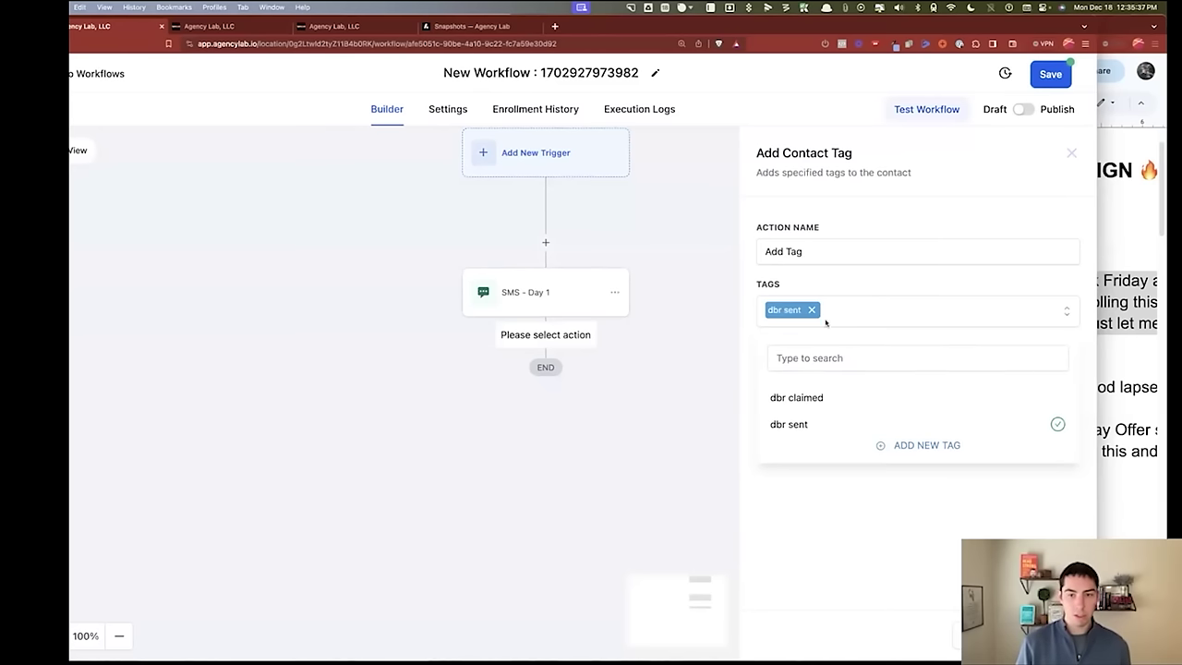
Step: Rename the tag action to Add Tag 'dbr sent' and save it
{"action": "left_click", "coordinate": [829, 251]}
{"action": "type", "text": "'d"}
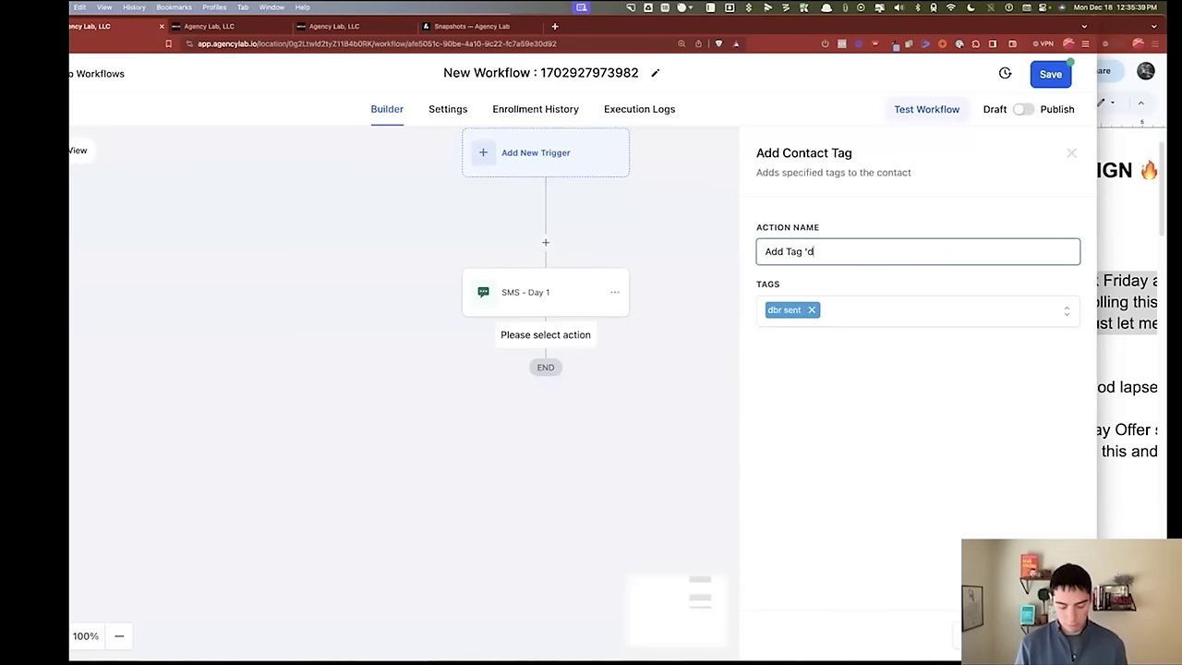
{"action": "type", "text": "br sent'"}
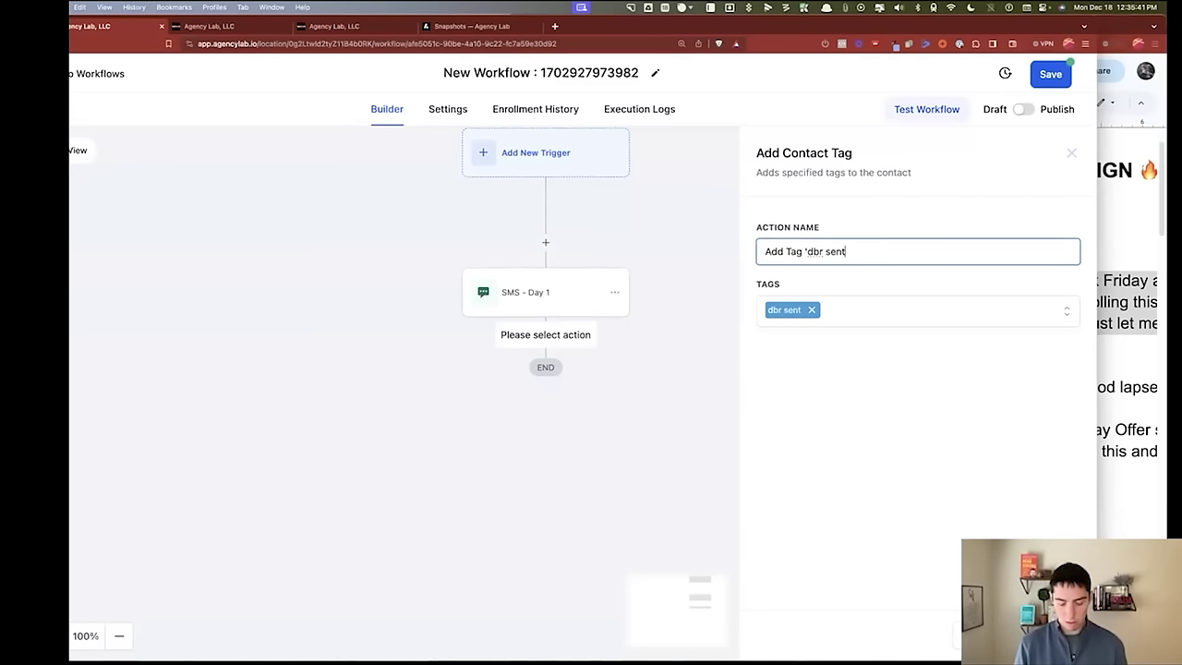
{"action": "left_click", "coordinate": [852, 435]}
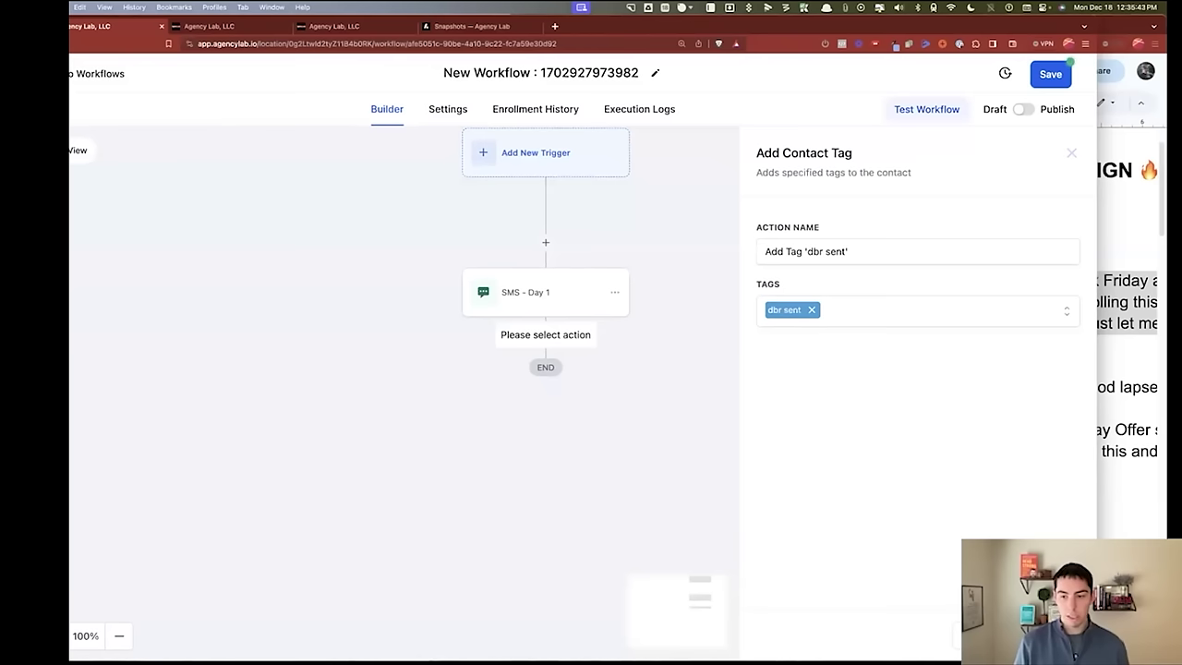
{"action": "left_click", "coordinate": [1043, 637]}
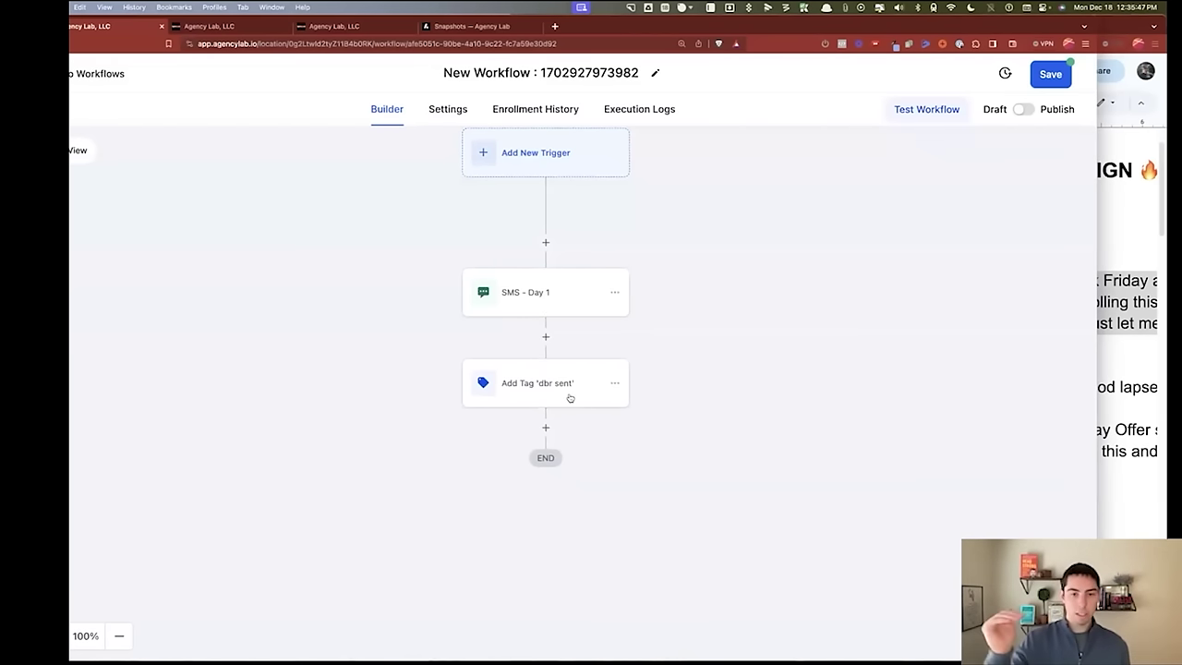
{"action": "scroll", "coordinate": [568, 393], "scroll_direction": "down", "scroll_amount": 1}
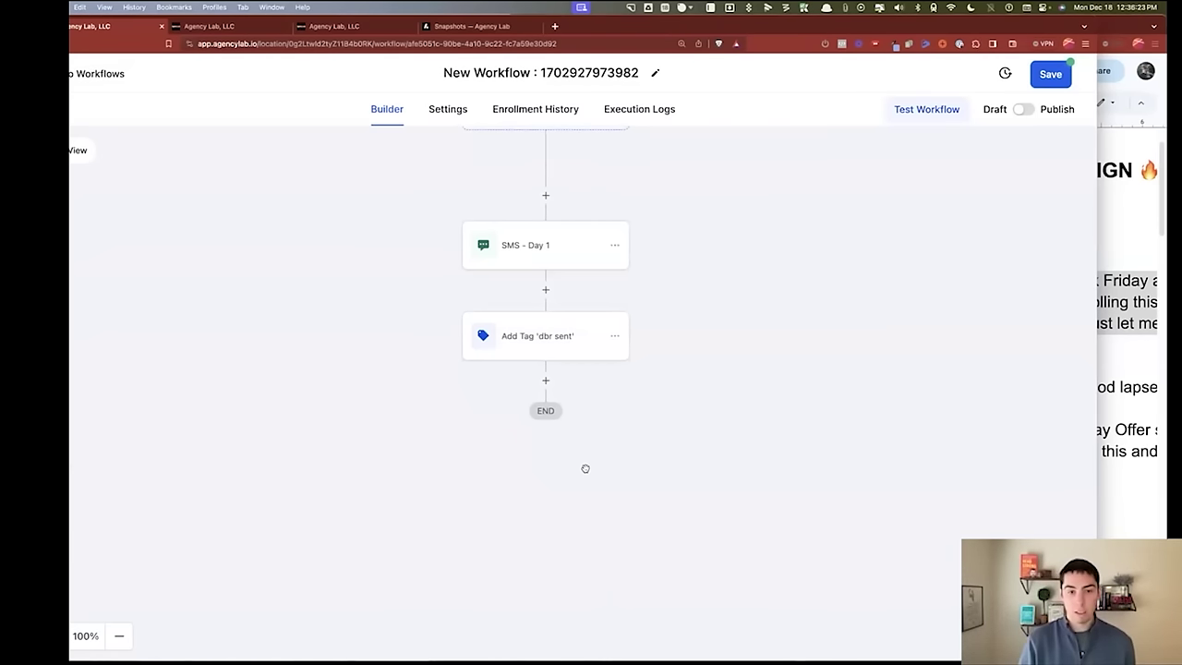
{"action": "scroll", "coordinate": [576, 451], "scroll_direction": "up", "scroll_amount": 2}
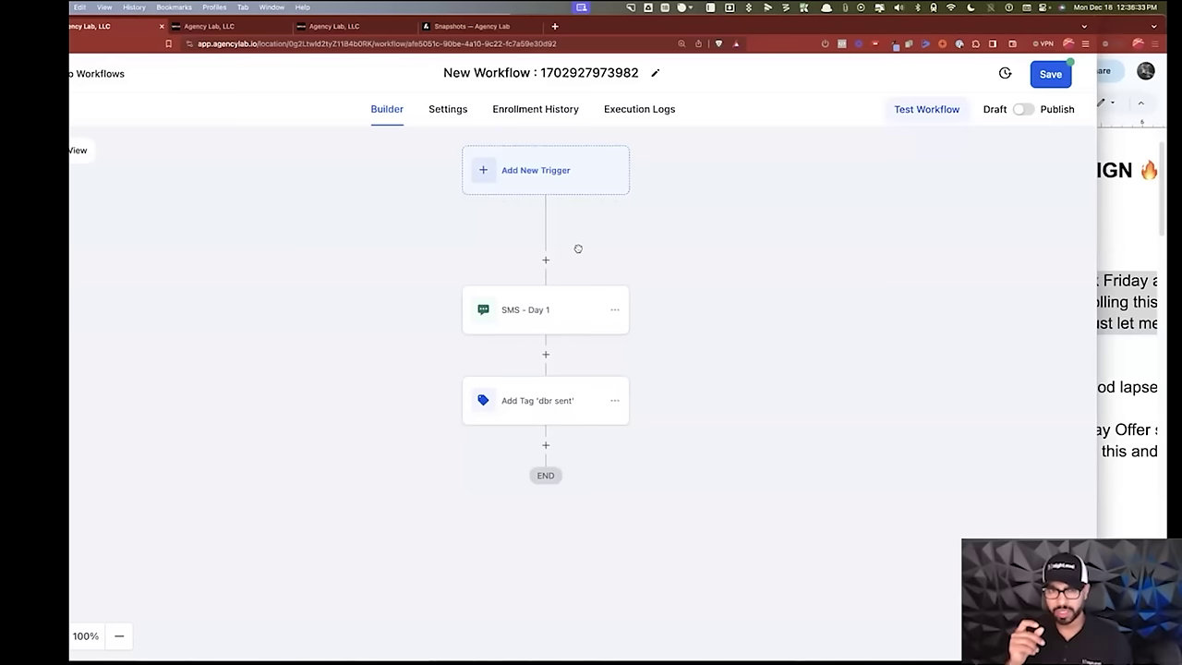
{"action": "scroll", "coordinate": [578, 250], "scroll_direction": "down", "scroll_amount": 2}
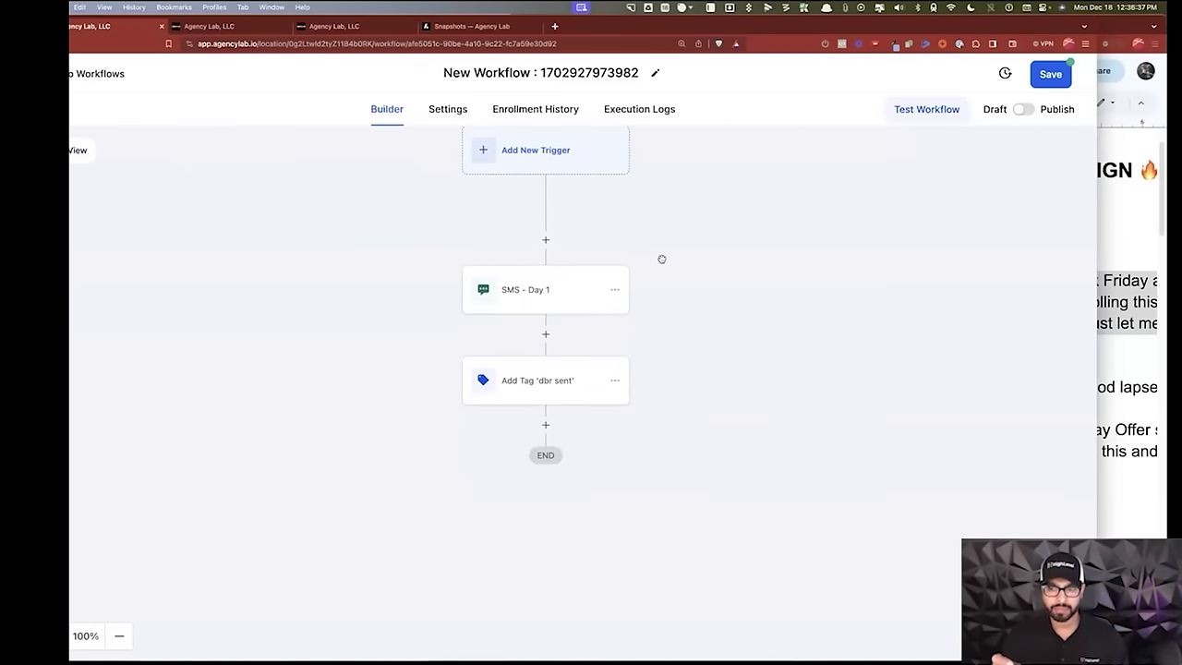
{"action": "scroll", "coordinate": [680, 289], "scroll_direction": "down", "scroll_amount": 3}
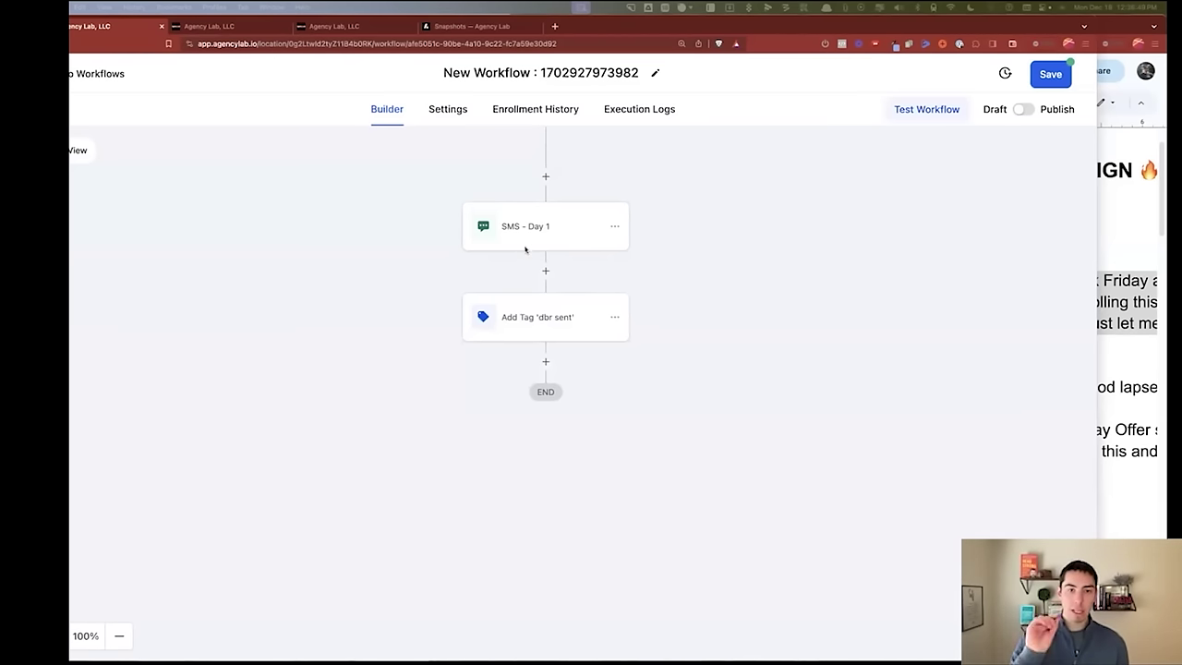
Step: Add a new step after the 'dbr sent' tag and check the script's reply-within-24-hours line
{"action": "left_click", "coordinate": [546, 361]}
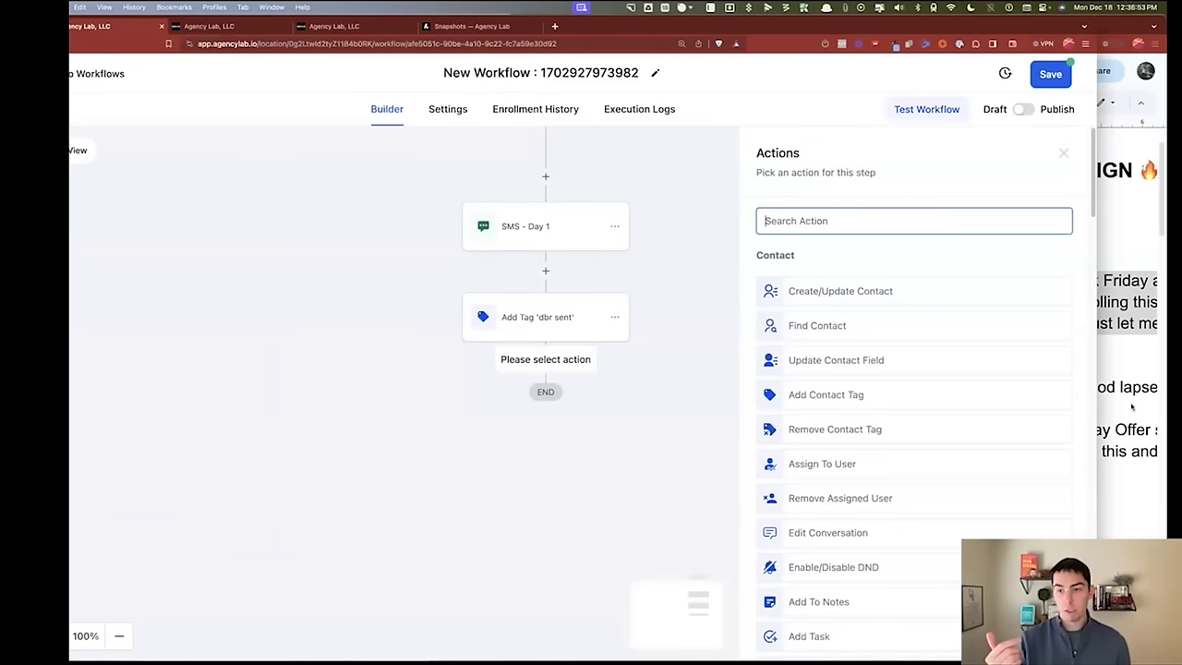
{"action": "key", "text": "super+grave"}
{"action": "left_click", "coordinate": [798, 345]}
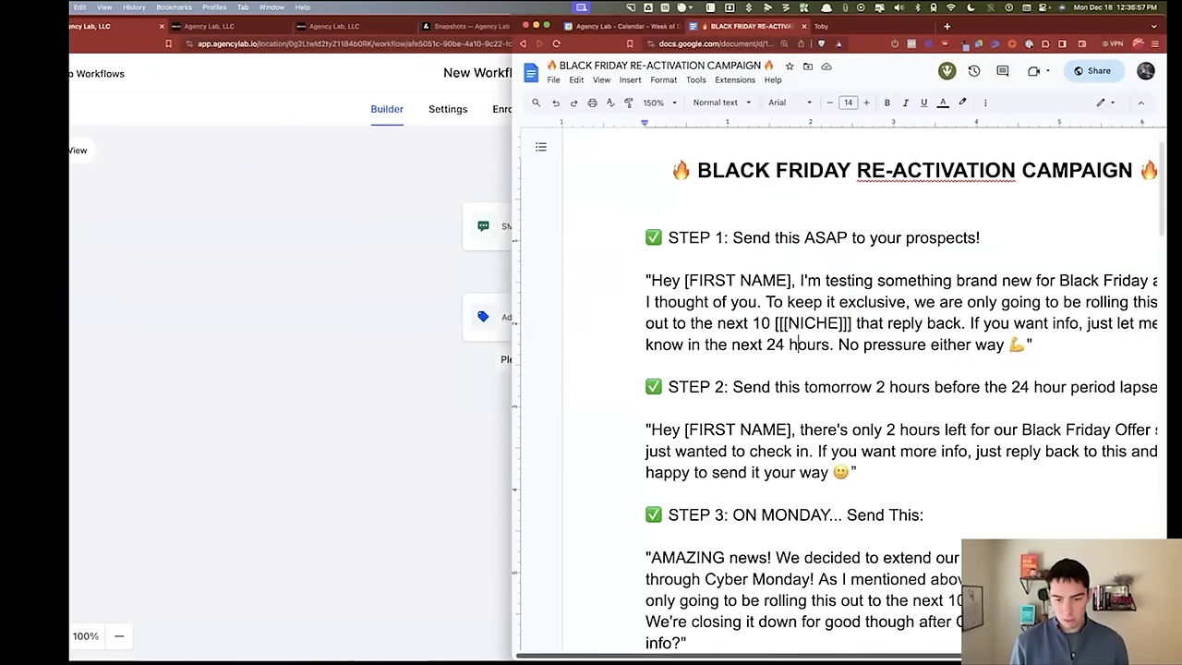
{"action": "scroll", "coordinate": [632, 346], "scroll_direction": "right", "scroll_amount": 2}
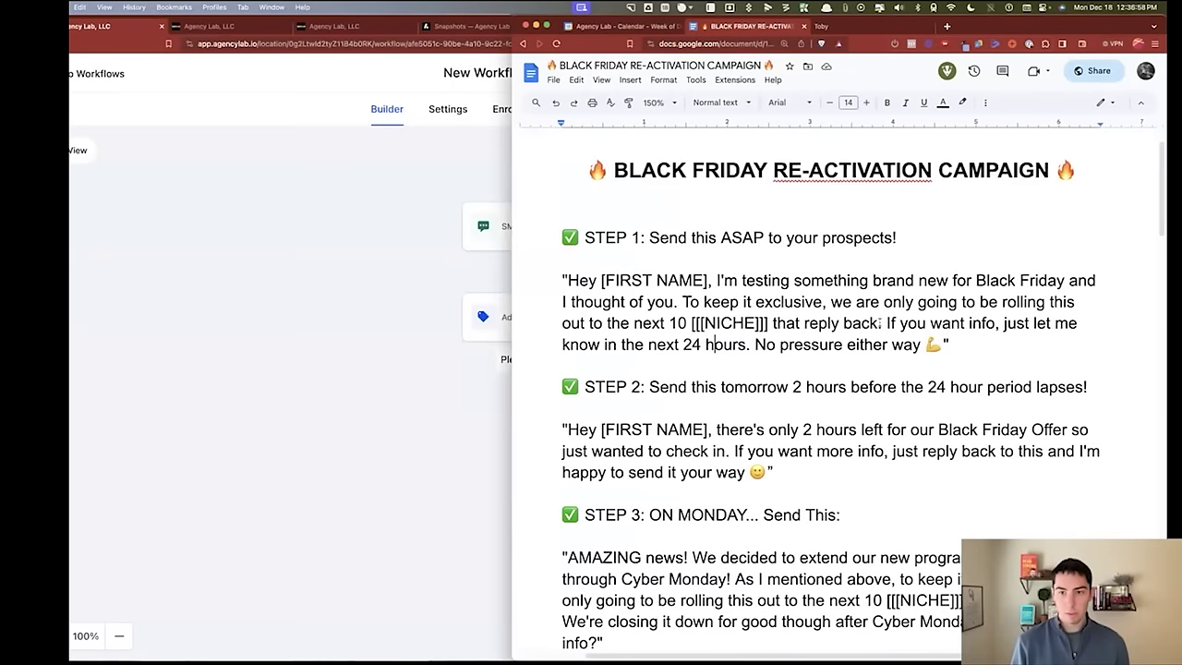
{"action": "left_click_drag", "start_coordinate": [885, 322], "coordinate": [722, 344]}
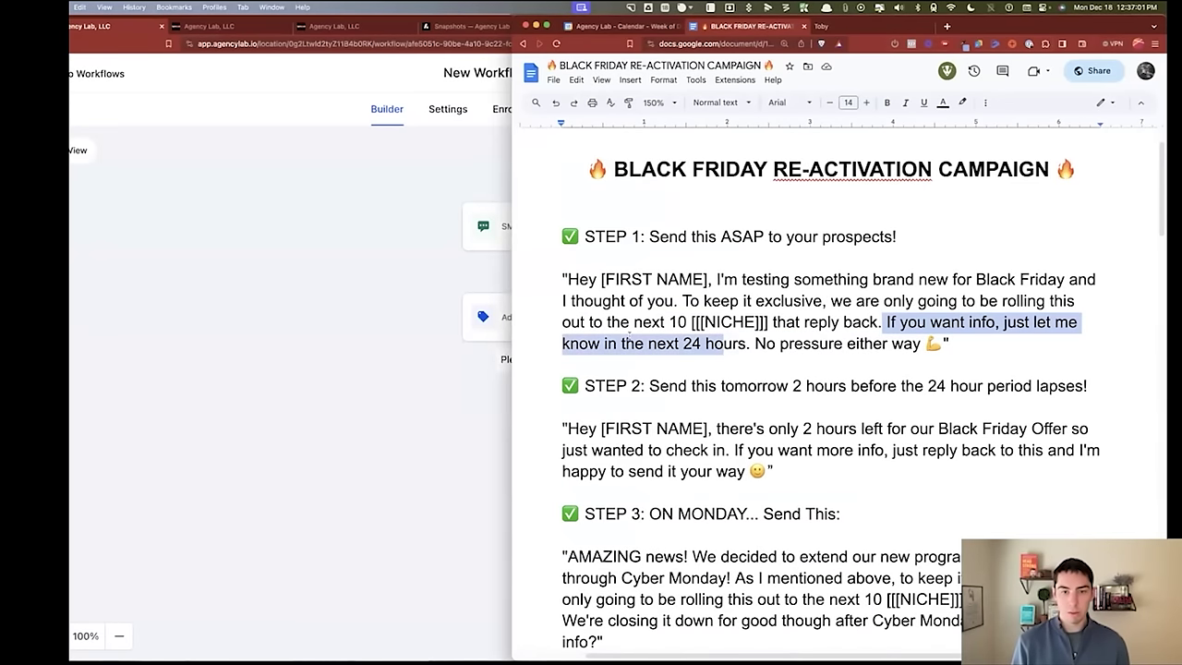
Step: Choose Wait from the Internal Tools actions for the new step
{"action": "left_click", "coordinate": [504, 360]}
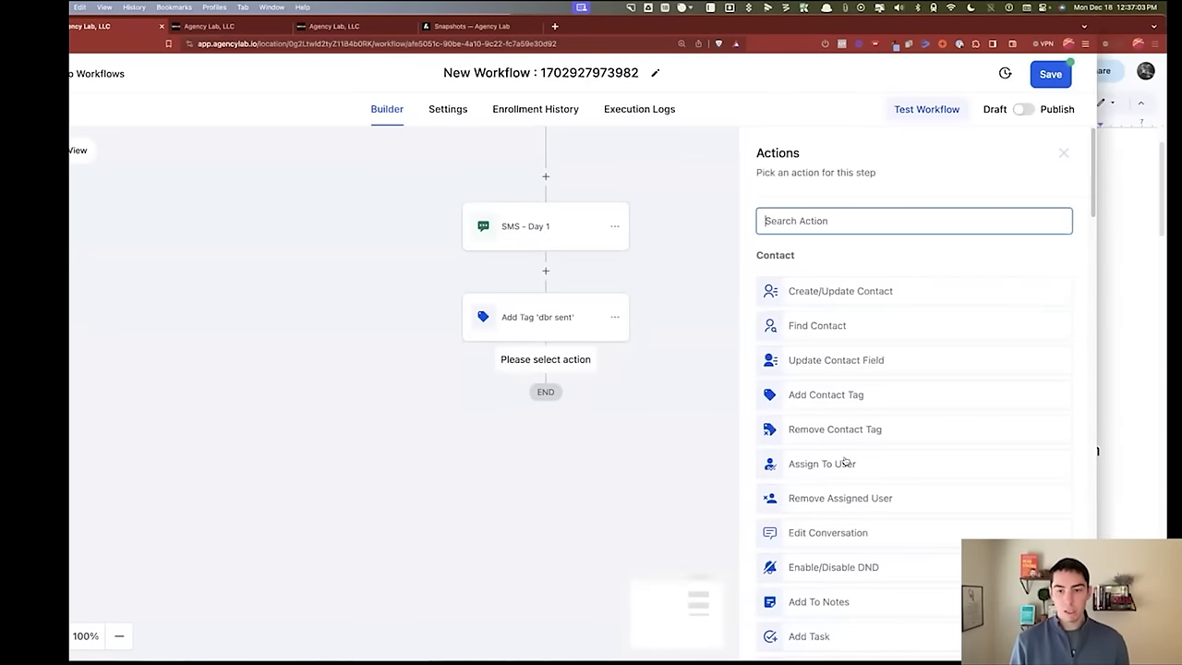
{"action": "scroll", "coordinate": [820, 430], "scroll_direction": "down", "scroll_amount": 5}
{"action": "scroll", "coordinate": [820, 430], "scroll_direction": "down", "scroll_amount": 8}
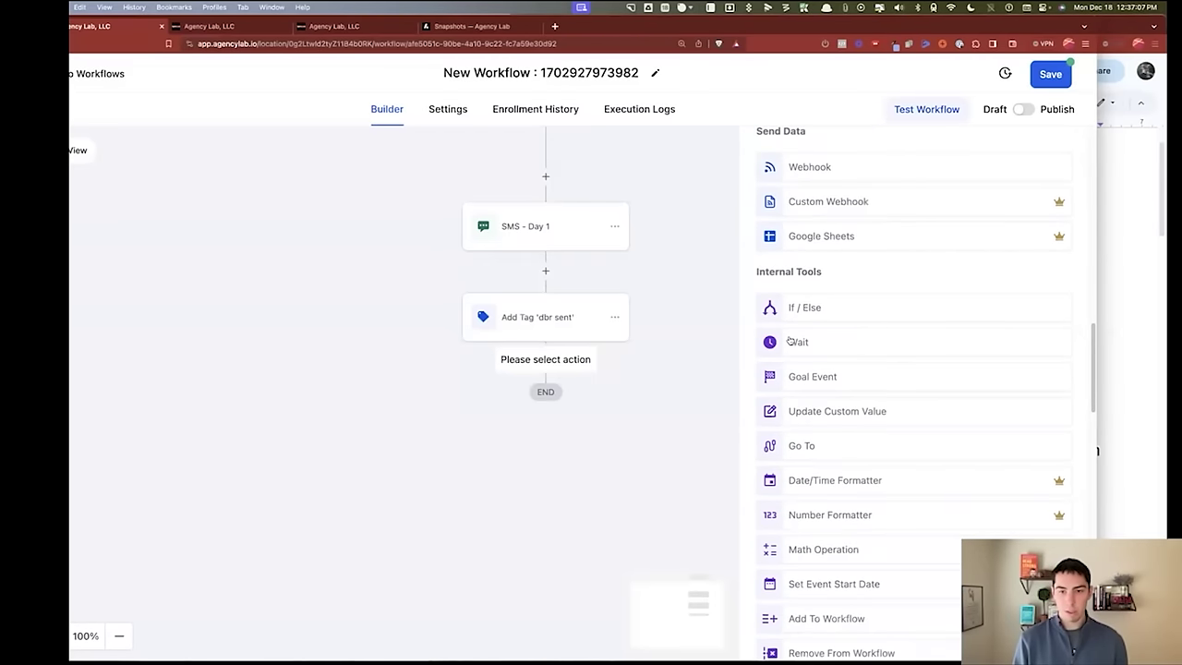
{"action": "left_click", "coordinate": [792, 342]}
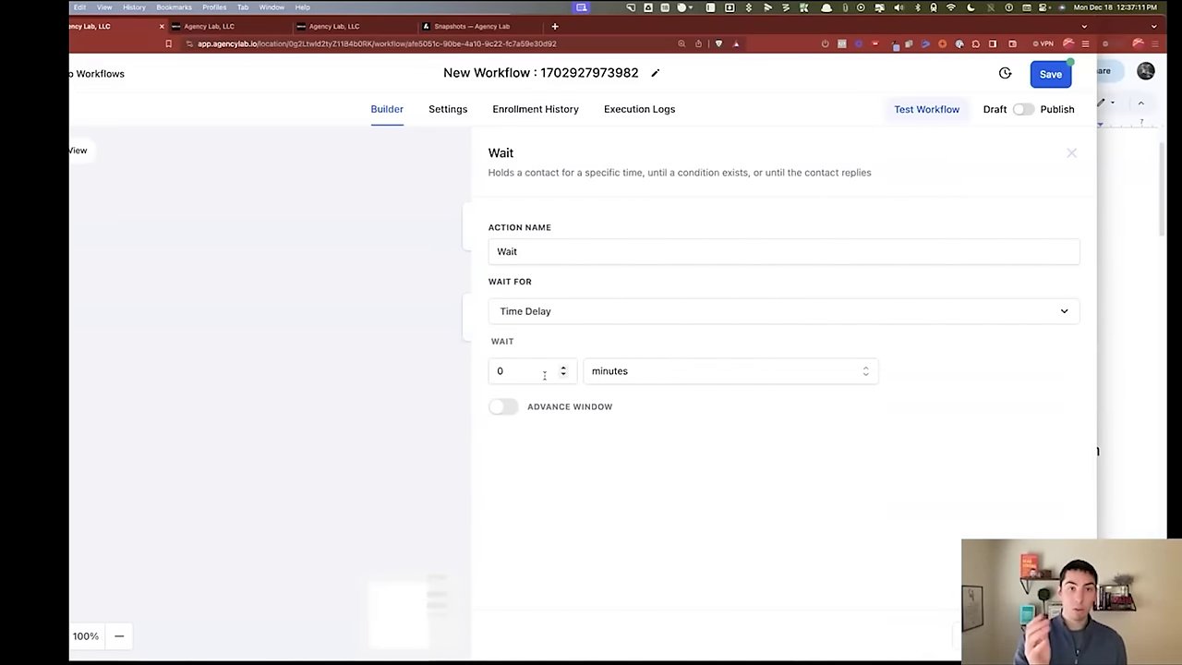
Step: Set Wait For to Contact Reply, awaiting replies to the SMS - Day 1 message
{"action": "left_click", "coordinate": [563, 311]}
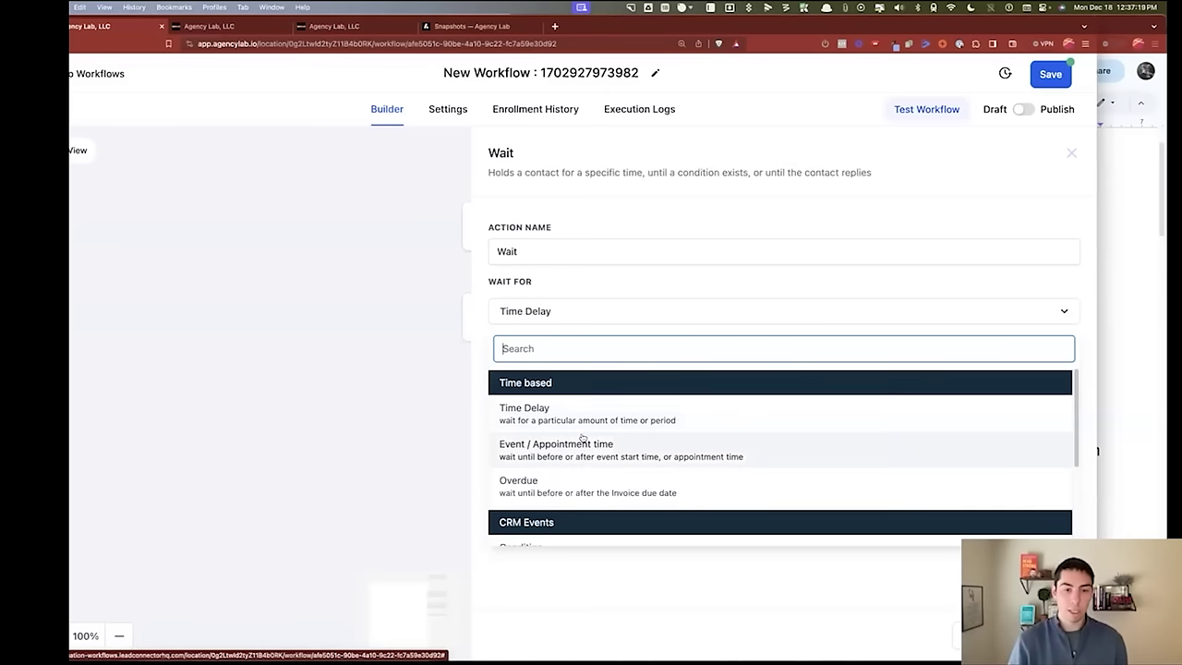
{"action": "scroll", "coordinate": [572, 406], "scroll_direction": "down", "scroll_amount": 2}
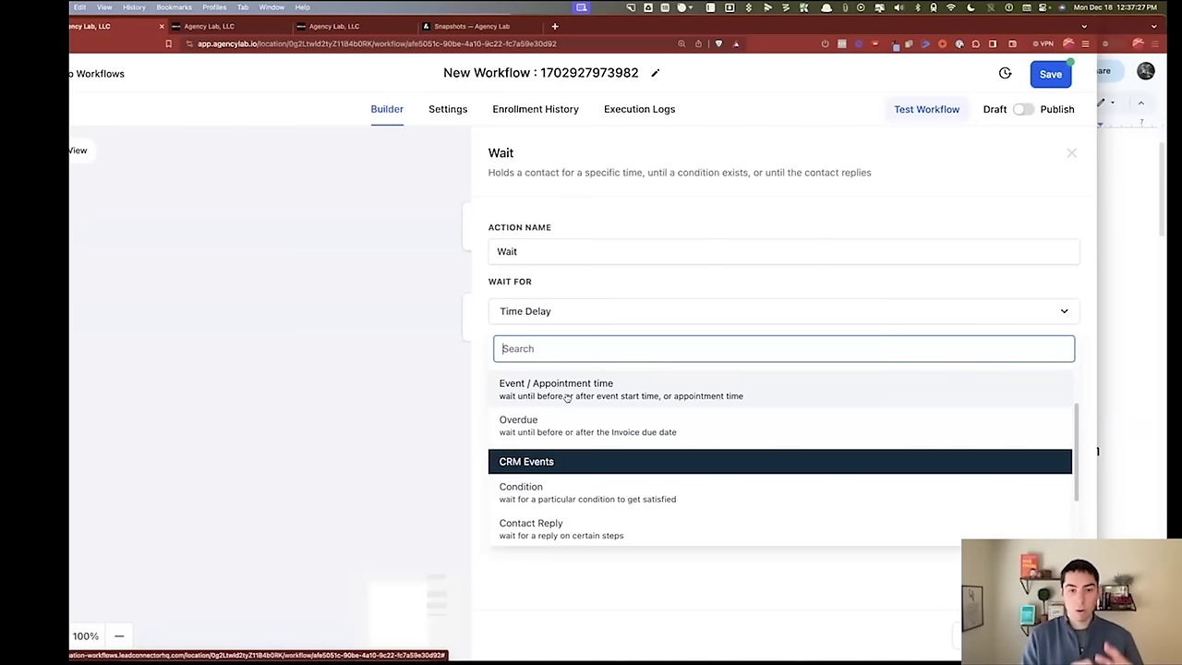
{"action": "scroll", "coordinate": [580, 456], "scroll_direction": "down", "scroll_amount": 2}
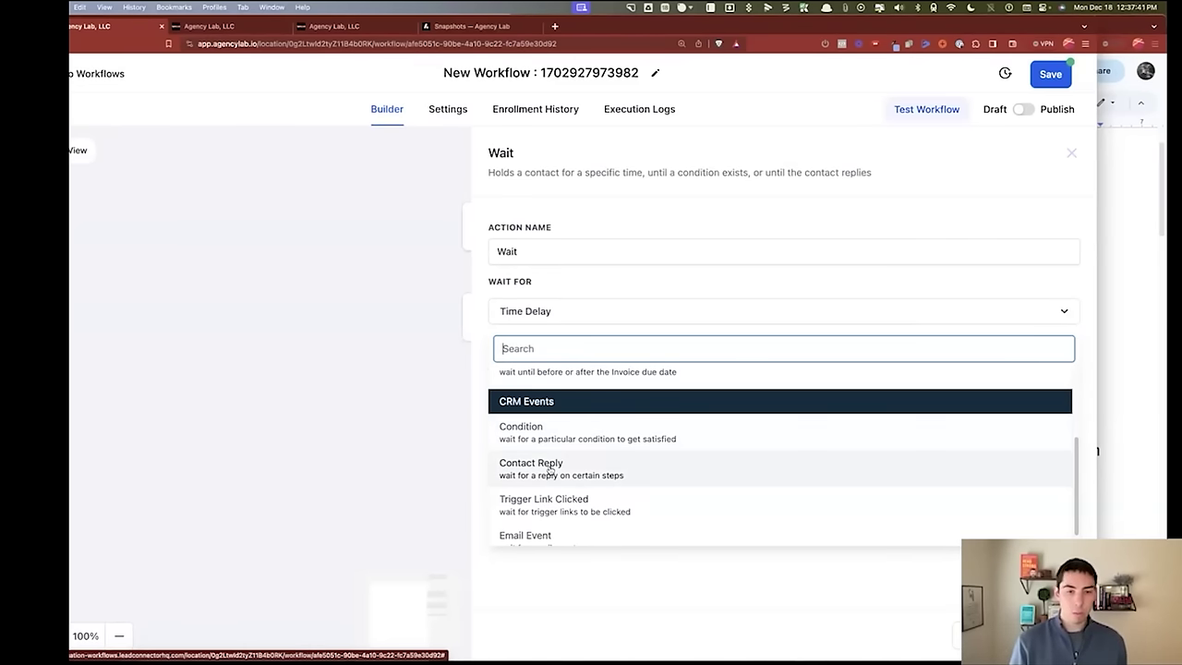
{"action": "left_click", "coordinate": [549, 471]}
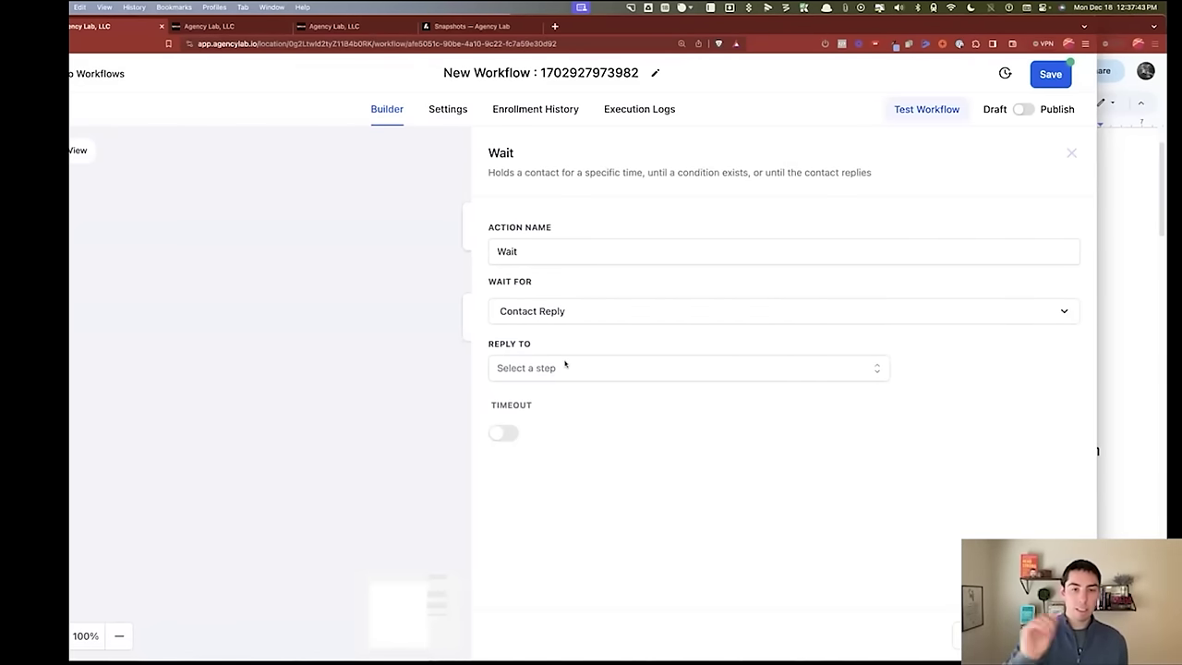
{"action": "left_click", "coordinate": [556, 372]}
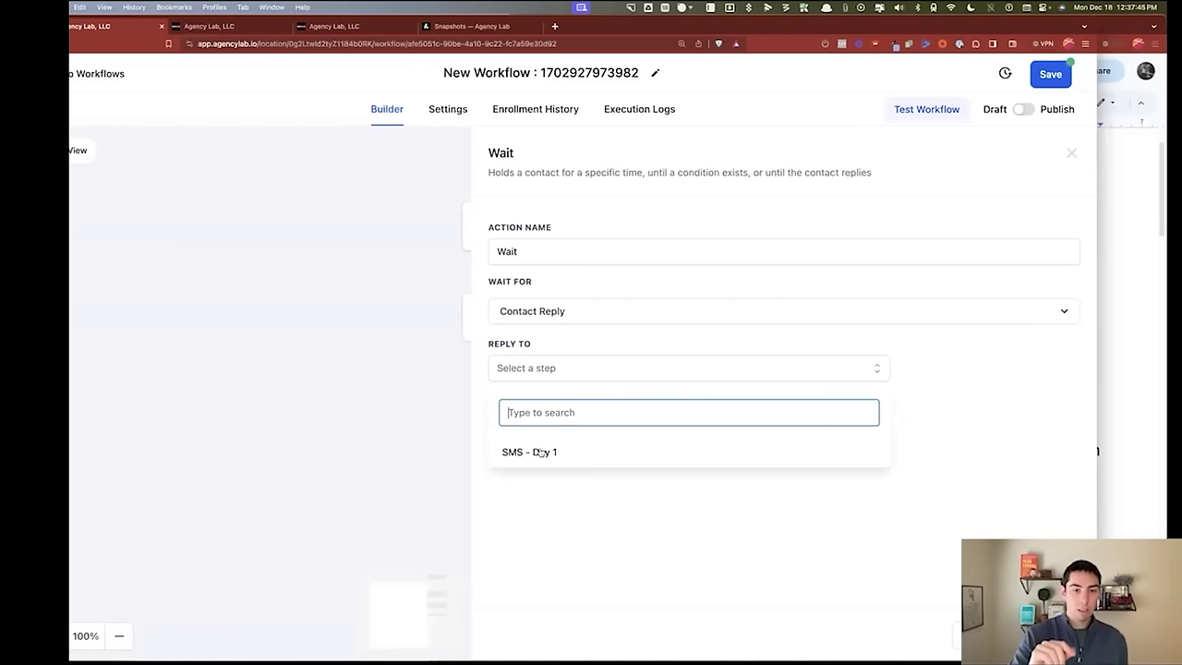
{"action": "left_click", "coordinate": [538, 454]}
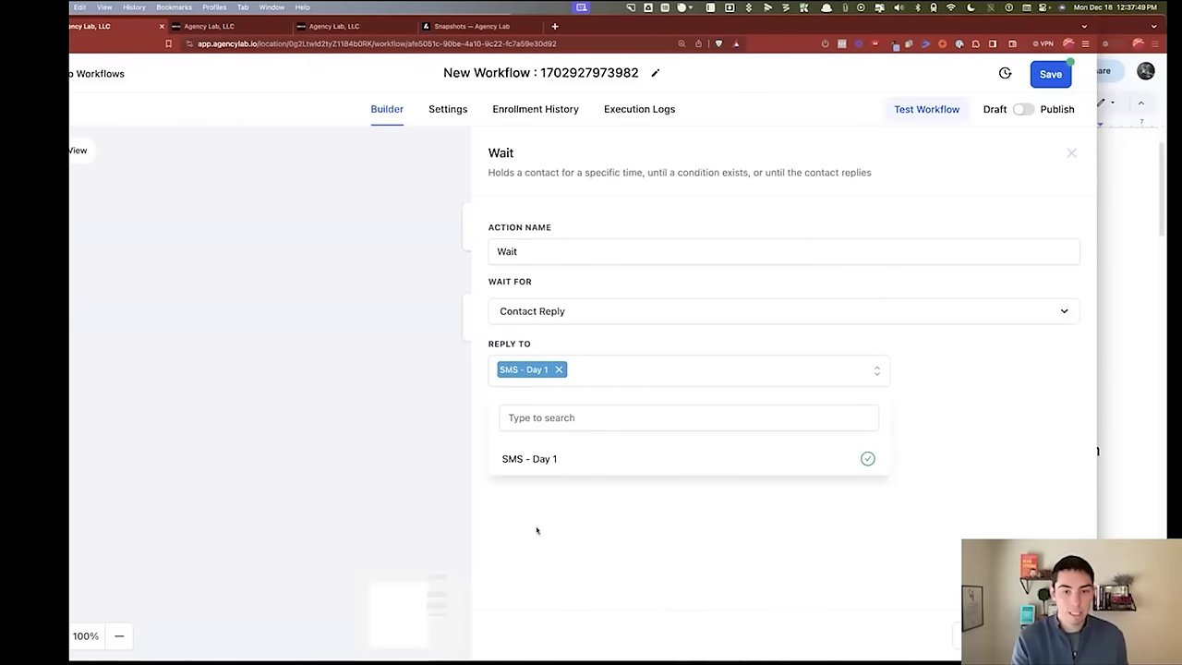
{"action": "left_click", "coordinate": [544, 481]}
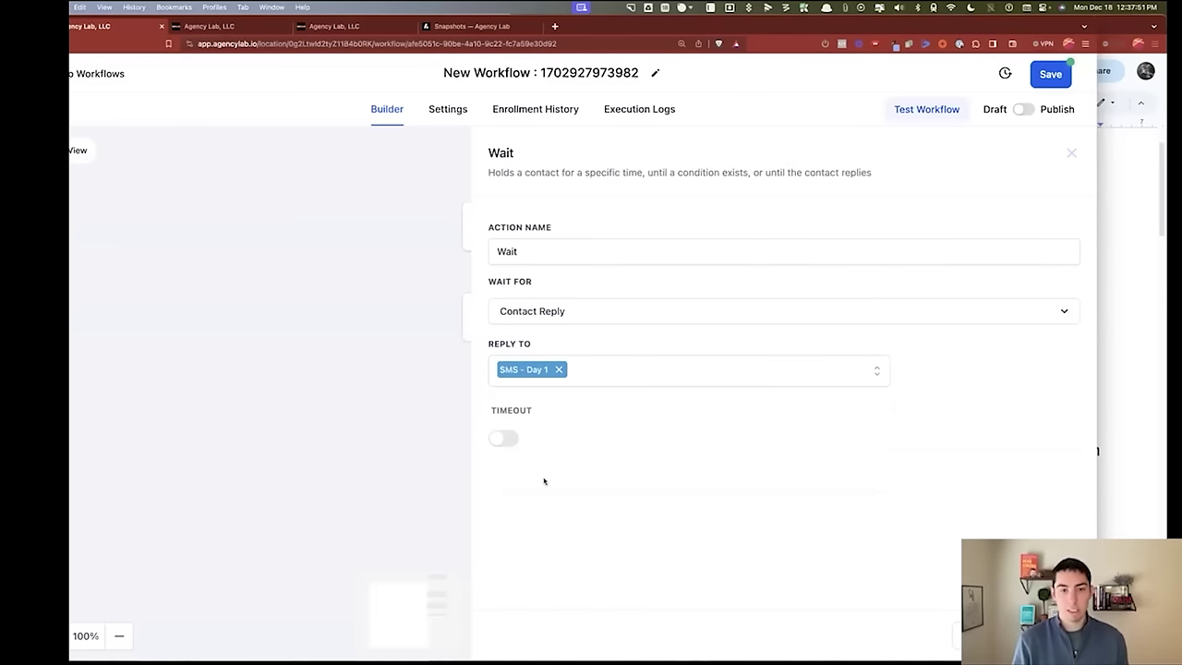
{"action": "left_click", "coordinate": [543, 253]}
Step: Rename the Wait step to 'Wait for reply or 22 hours'
{"action": "type", "text": "for replies"}
{"action": "key", "text": "BackSpace"}
{"action": "key", "text": "BackSpace"}
{"action": "key", "text": "BackSpace"}
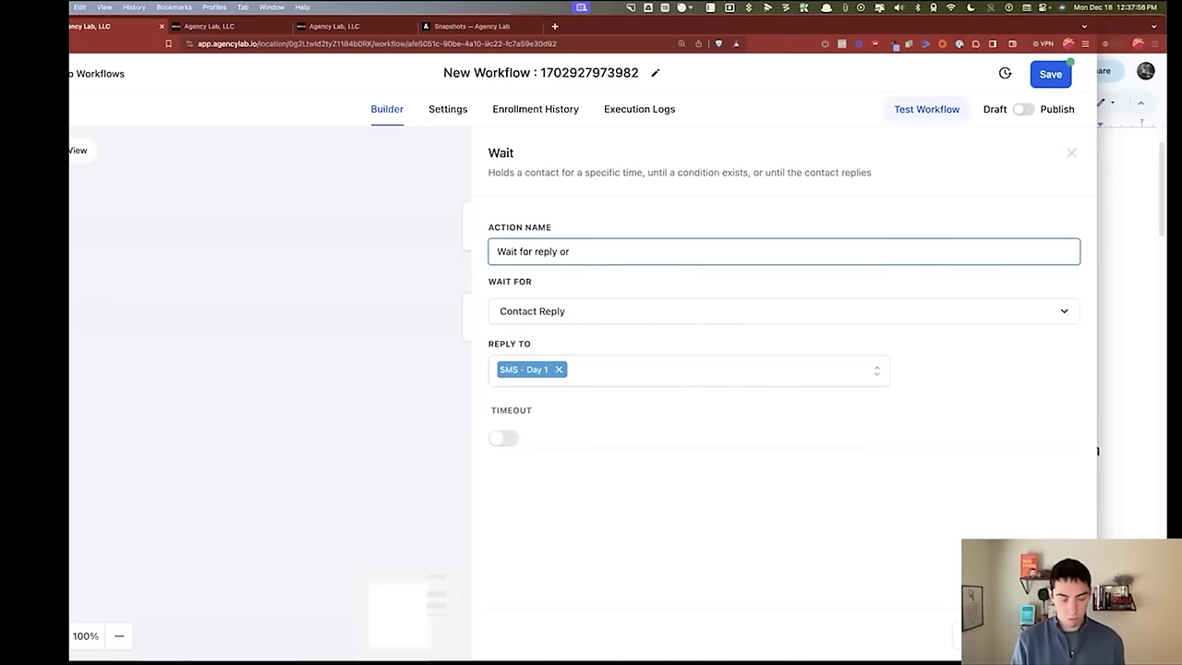
{"action": "type", "text": "y or 22 hours"}
{"action": "left_click", "coordinate": [560, 411]}
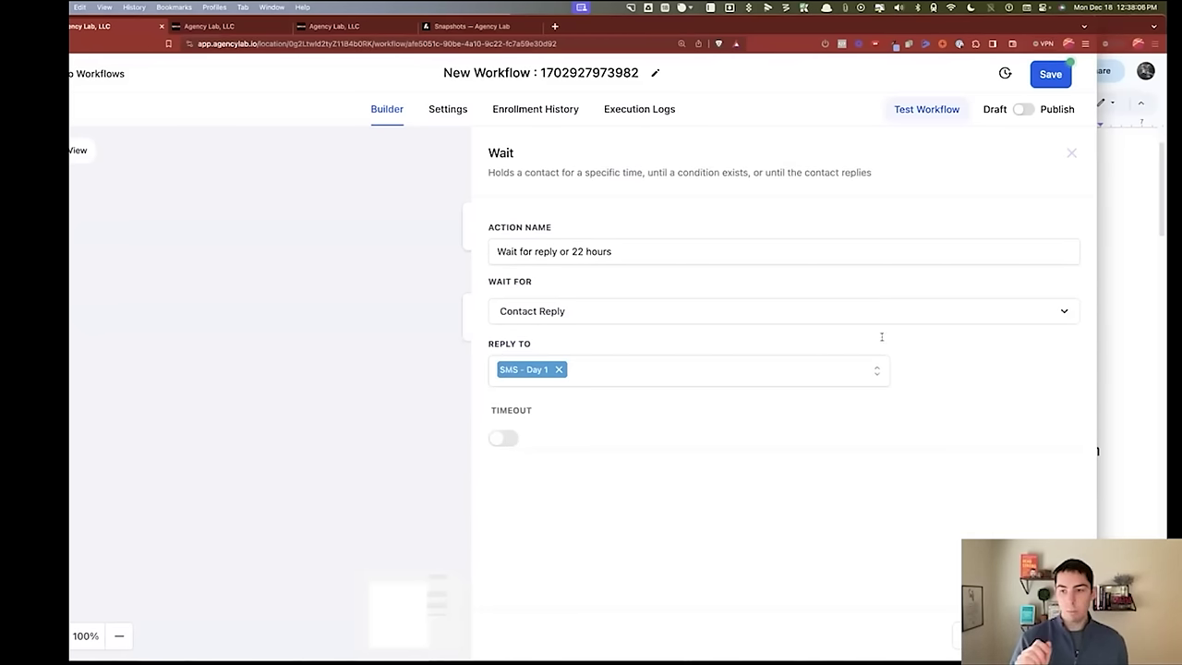
Step: After checking the script's timing, switch on the timeout and set it to 22 hours
{"action": "key", "text": "super+Tab"}
{"action": "left_click", "coordinate": [561, 406]}
{"action": "left_click_drag", "start_coordinate": [778, 386], "coordinate": [968, 386]}
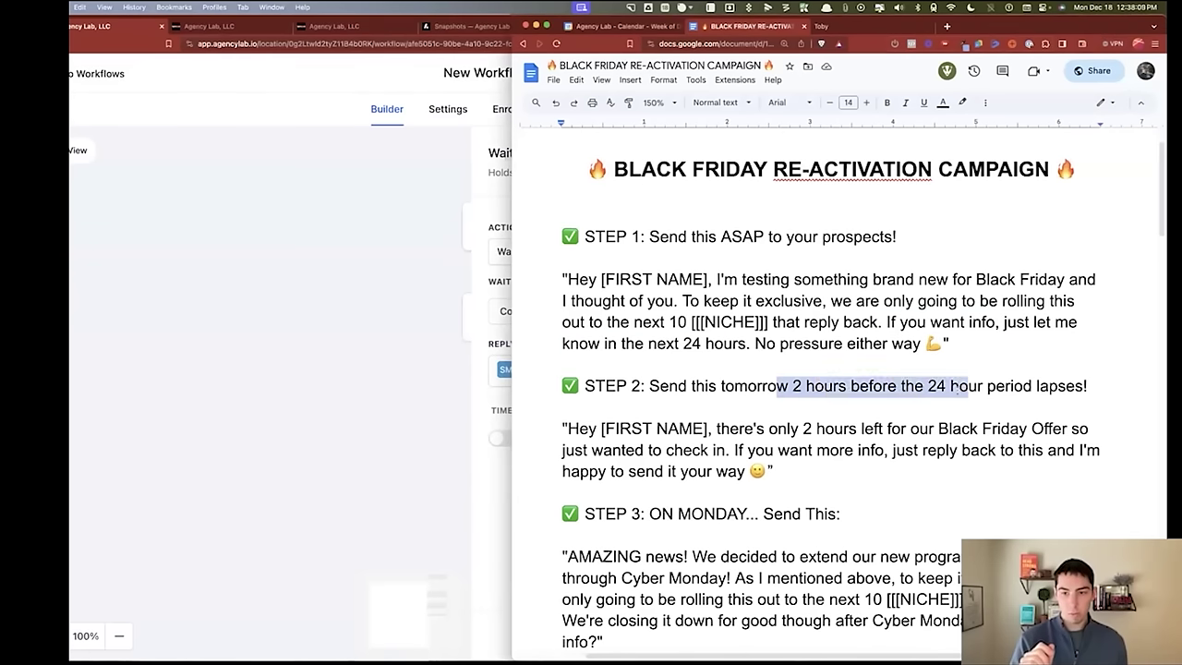
{"action": "left_click", "coordinate": [485, 478]}
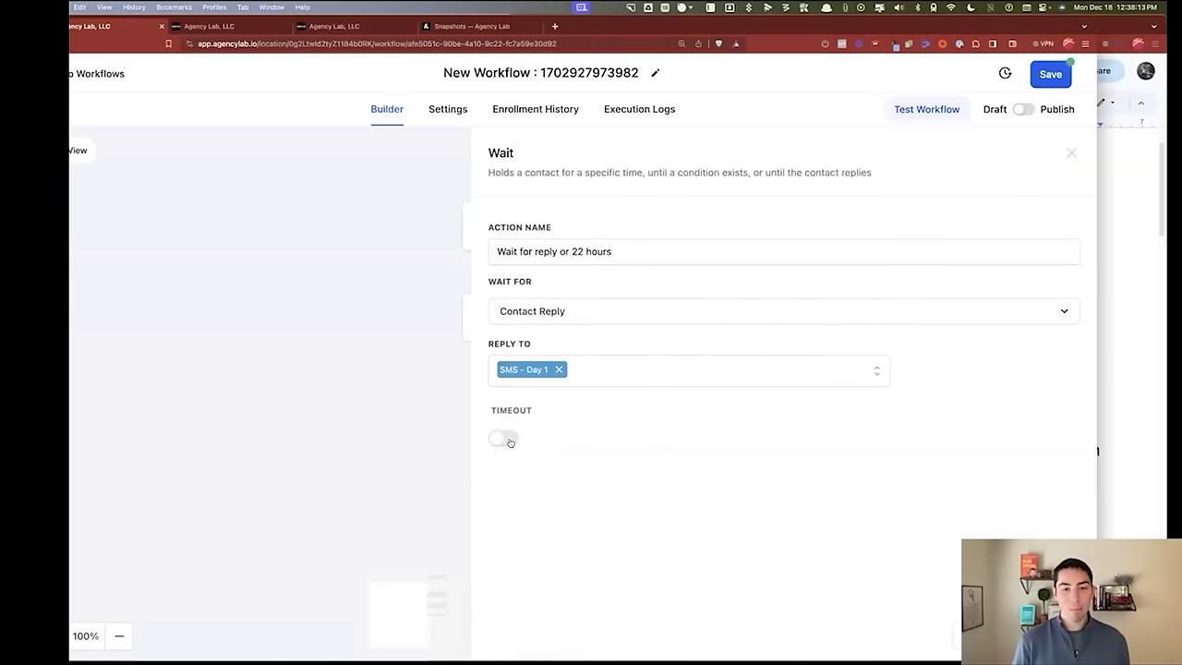
{"action": "left_click", "coordinate": [509, 441]}
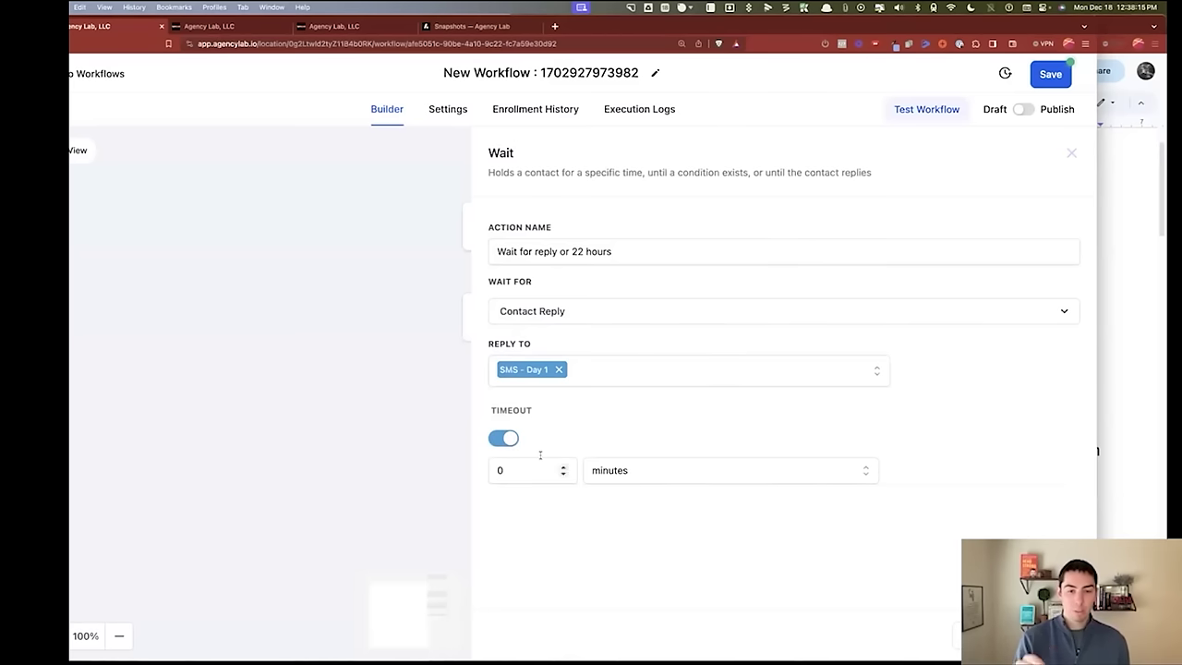
{"action": "left_click", "coordinate": [525, 472]}
{"action": "type", "text": "22"}
{"action": "left_click", "coordinate": [624, 470]}
{"action": "left_click", "coordinate": [603, 527]}
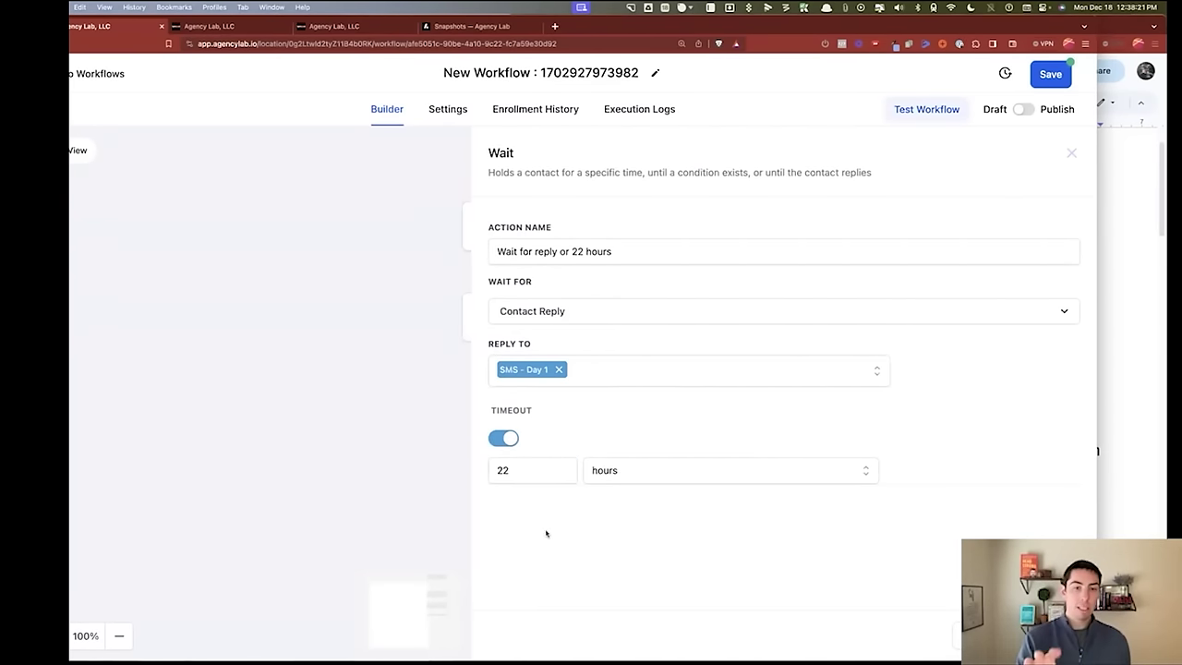
{"action": "scroll", "coordinate": [421, 430], "scroll_direction": "up", "scroll_amount": 5}
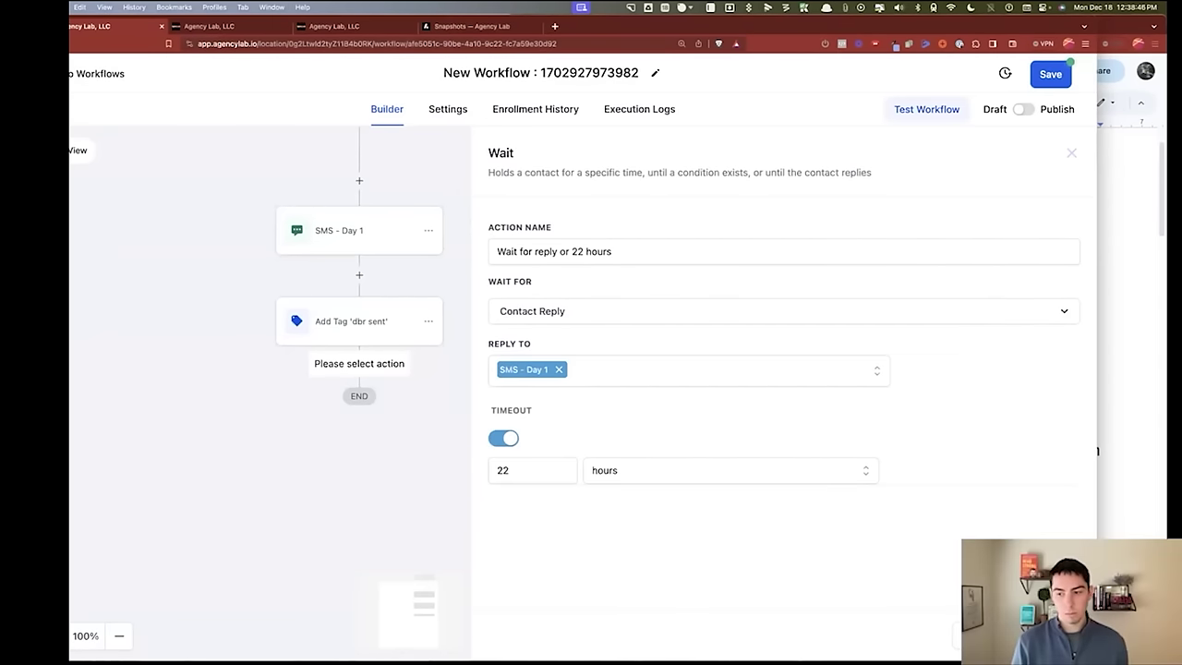
Step: Save the Wait step to the workflow, then reopen it to verify and close it
{"action": "left_click", "coordinate": [1043, 641]}
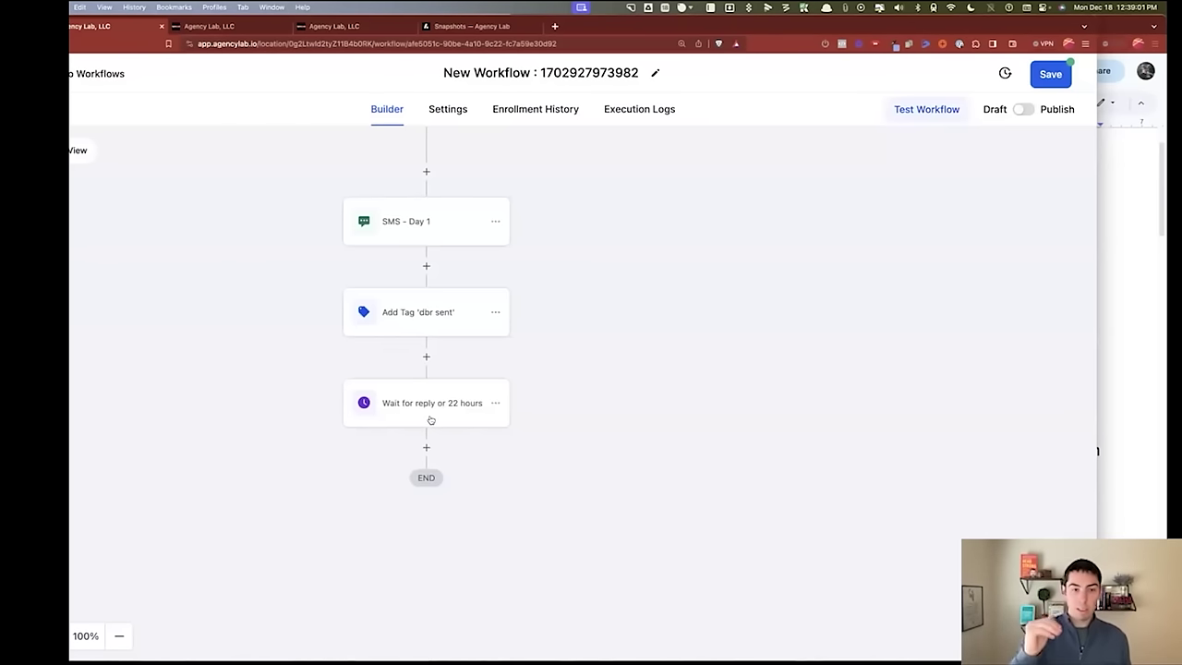
{"action": "left_click", "coordinate": [456, 411]}
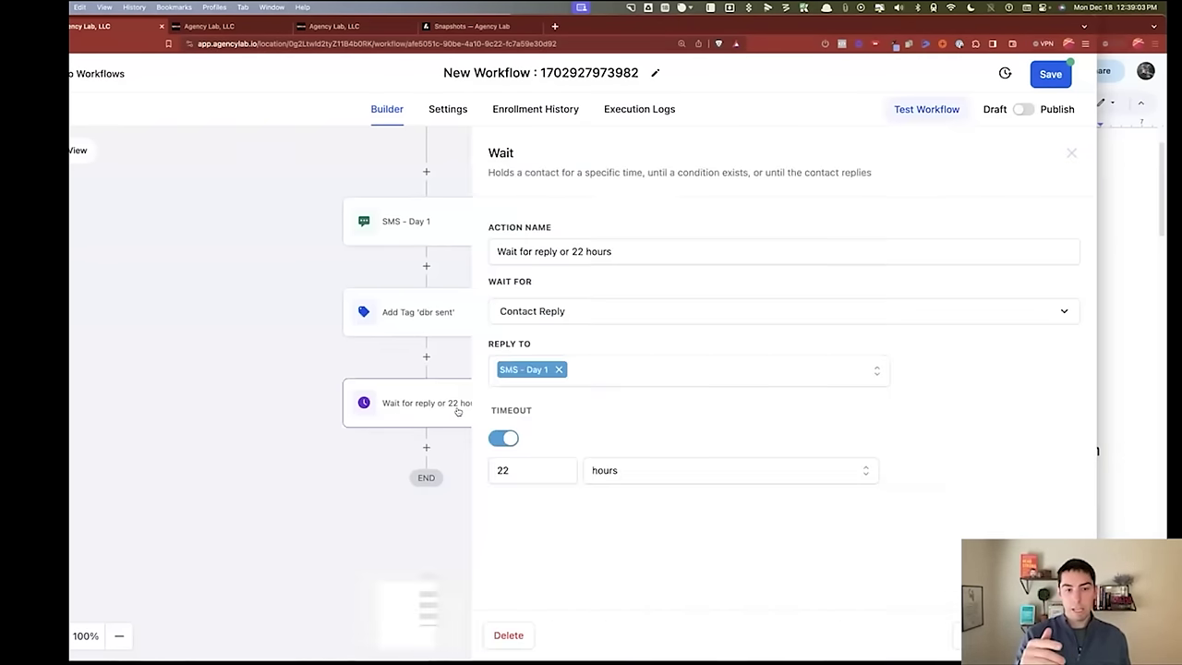
{"action": "left_click", "coordinate": [974, 635]}
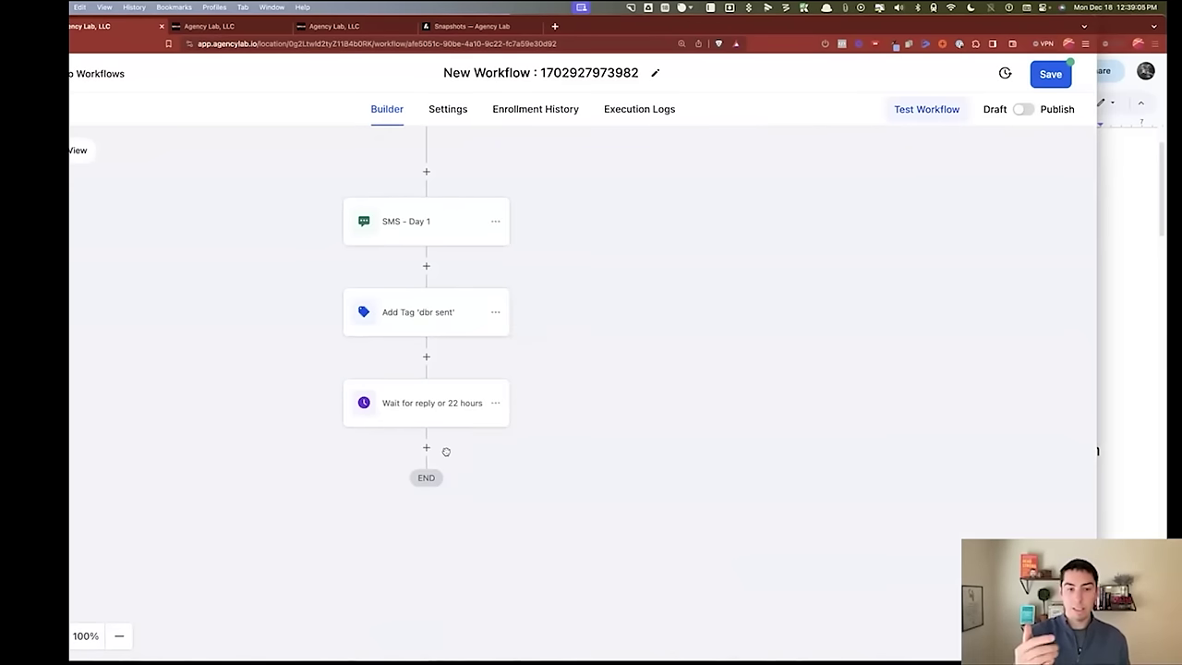
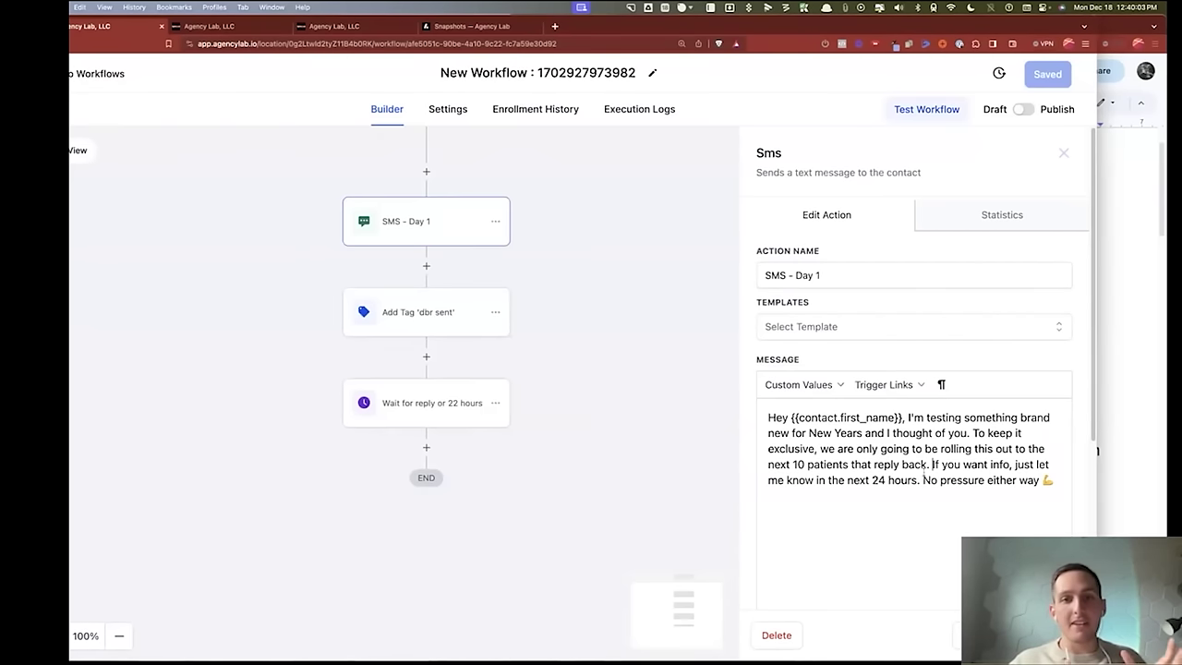
Step: Move 'If you want info' to its own line and insert "reply 'Yes' to" before 'let me know'
{"action": "left_click", "coordinate": [932, 464]}
{"action": "key", "text": "Return"}
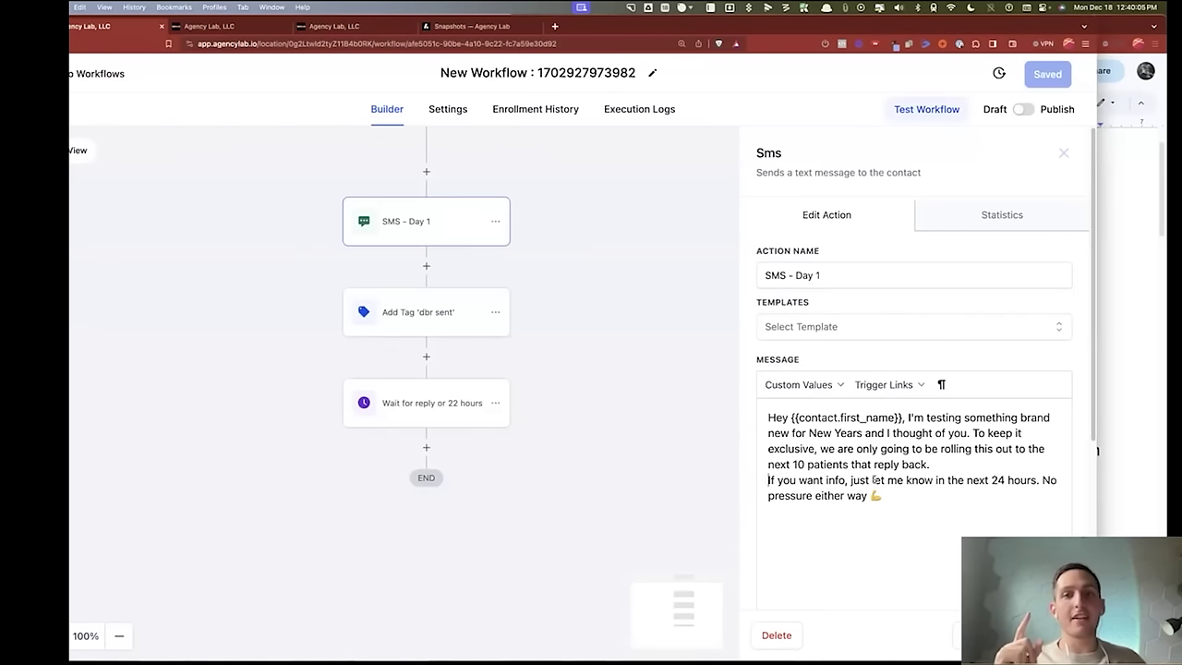
{"action": "left_click", "coordinate": [872, 479]}
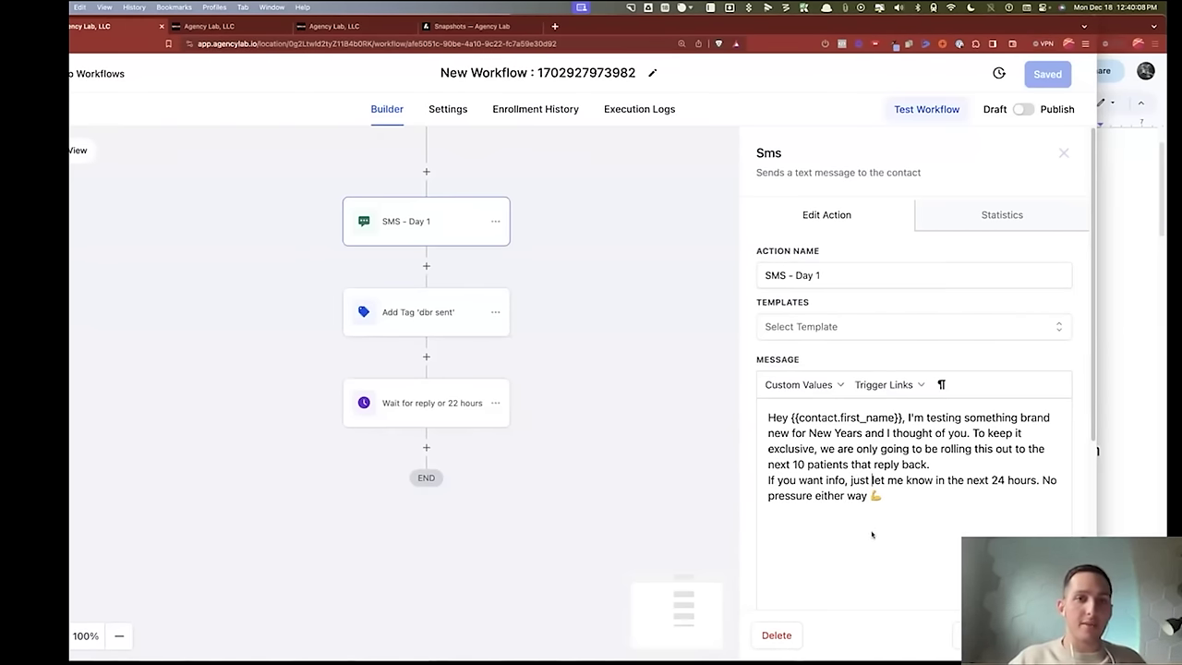
{"action": "type", "text": "reply"}
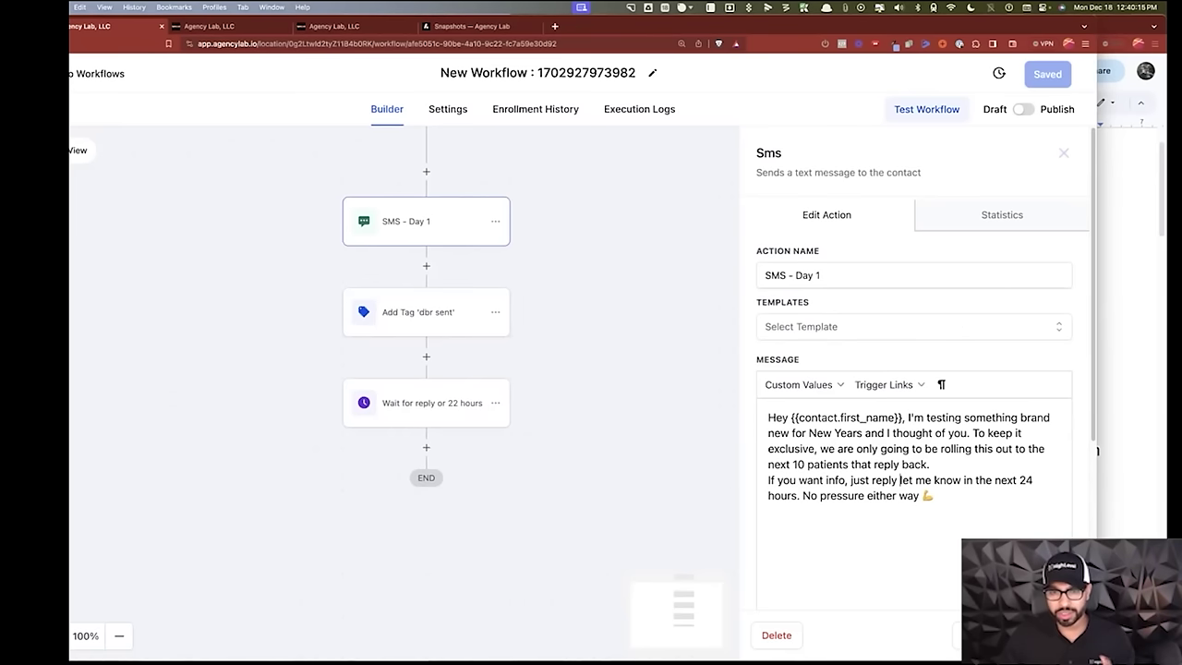
{"action": "type", "text": "'Yes"}
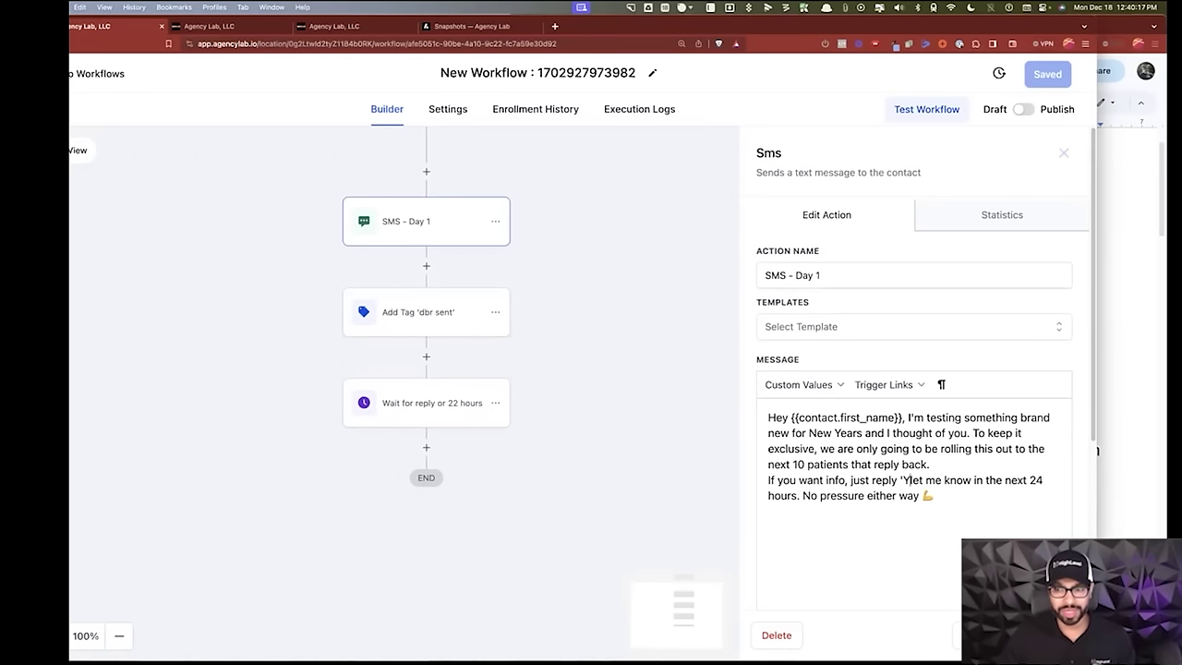
{"action": "type", "text": "'"}
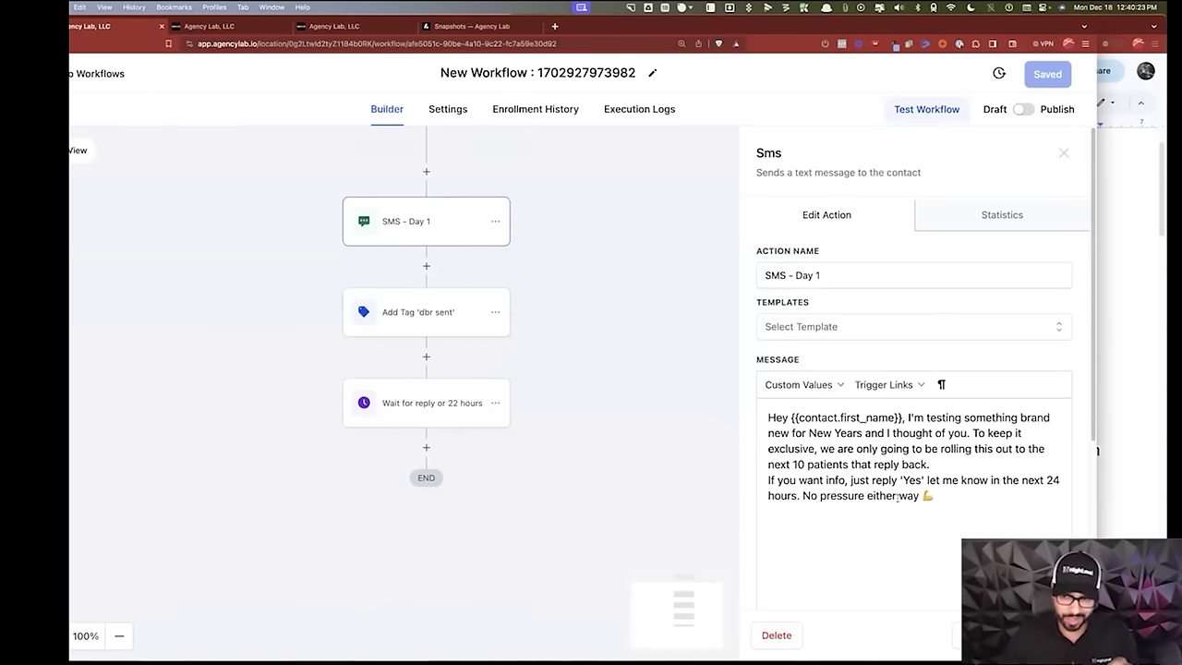
{"action": "type", "text": "to"}
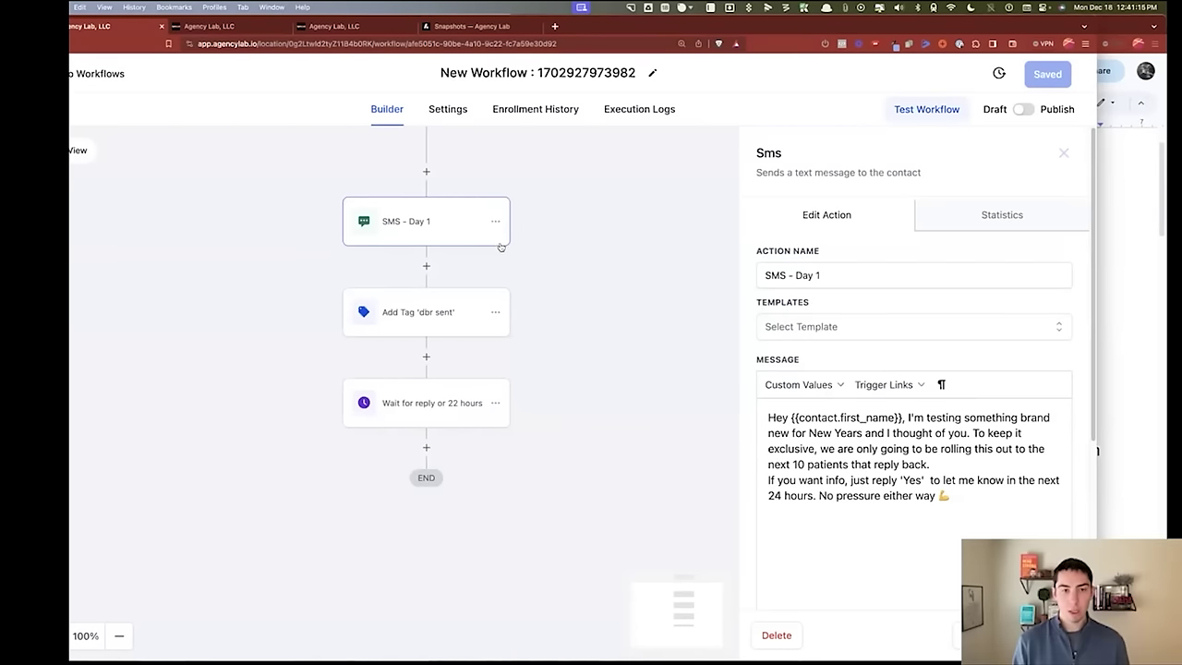
{"action": "left_click", "coordinate": [920, 480]}
{"action": "key", "text": "BackSpace"}
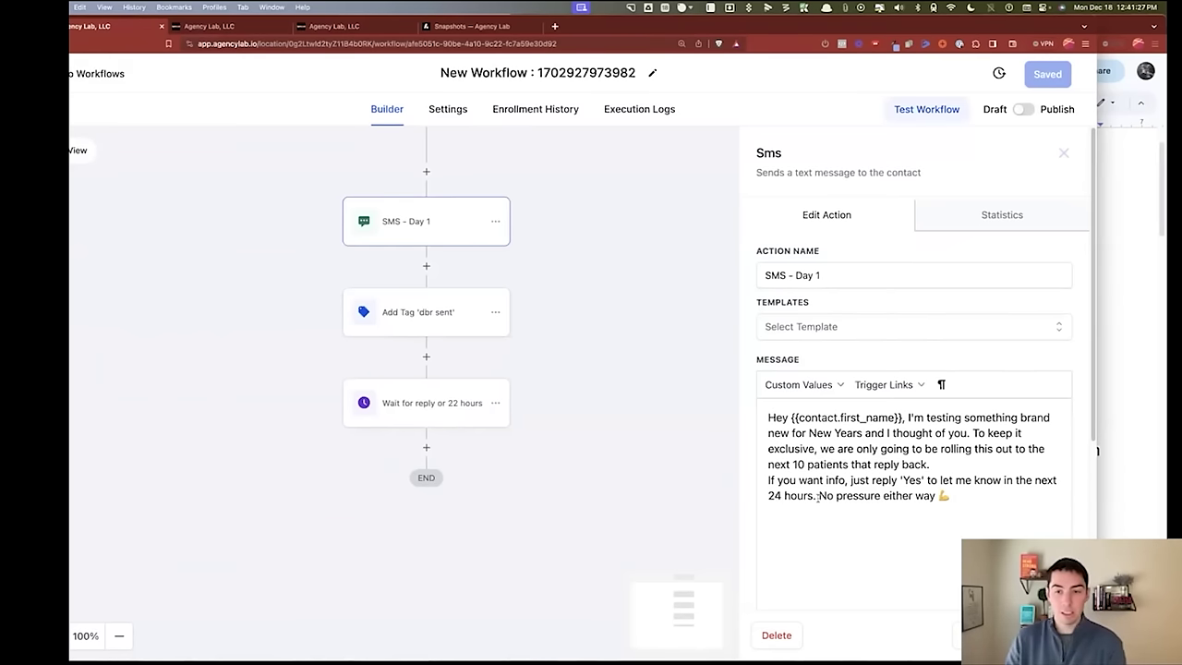
{"action": "key", "text": "Left"}
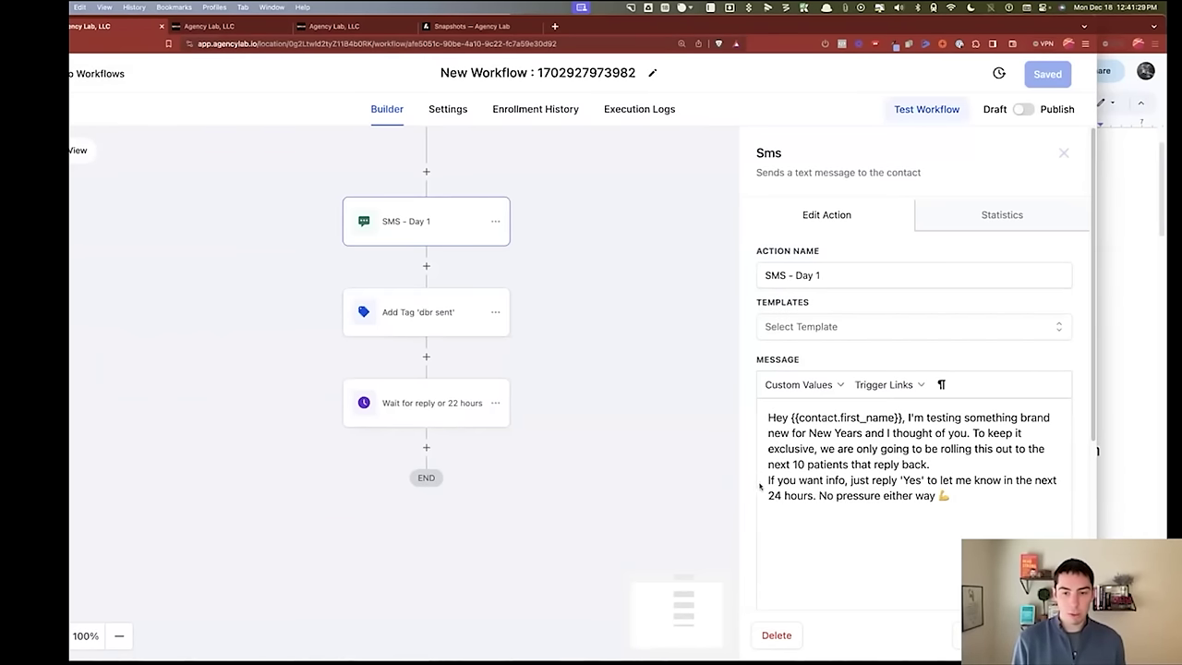
{"action": "left_click_drag", "start_coordinate": [767, 480], "coordinate": [954, 480]}
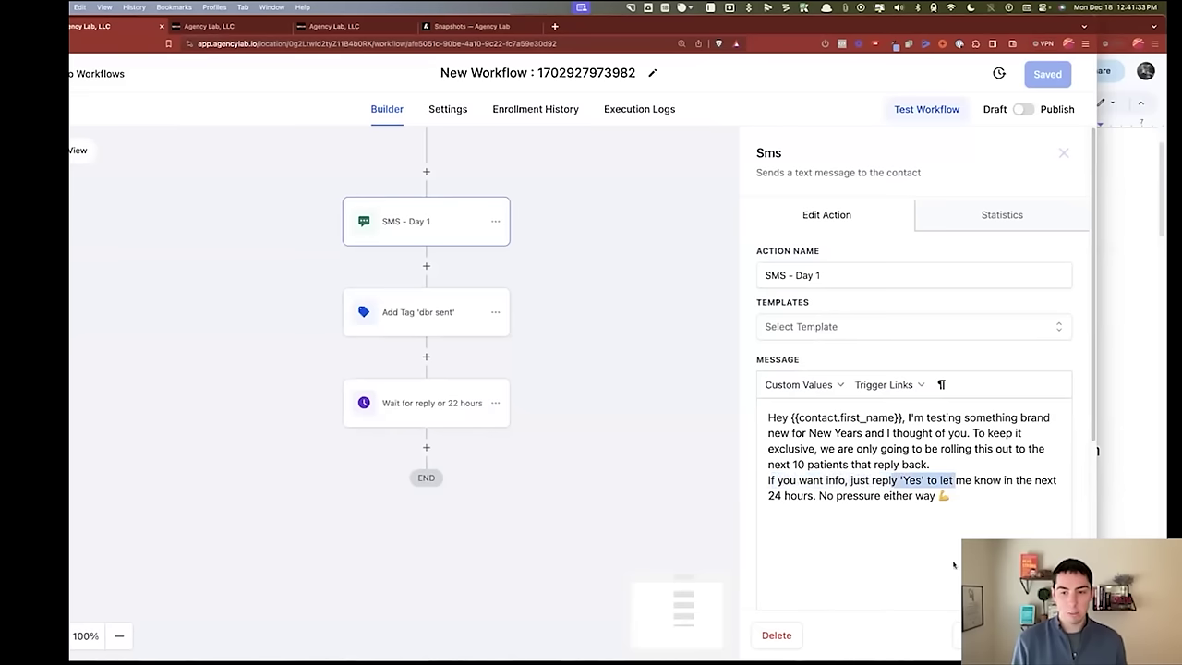
{"action": "left_click", "coordinate": [601, 338]}
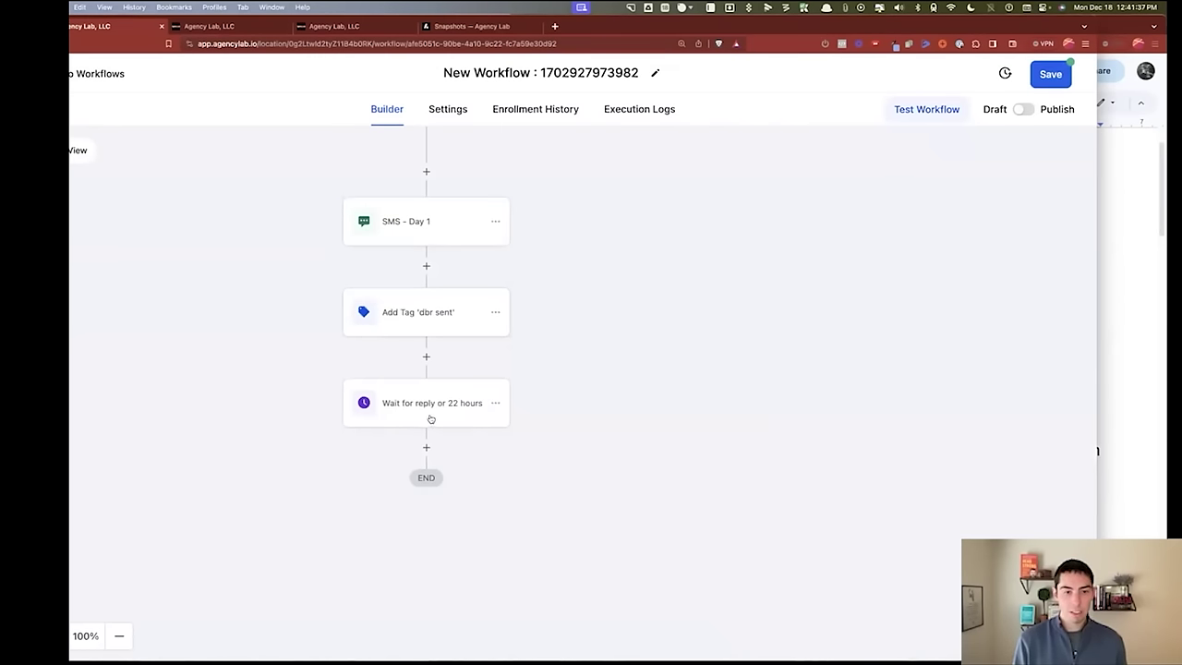
Step: Add a new step after the 22-hour wait and scroll the action list to Internal Tools
{"action": "scroll", "coordinate": [429, 416], "scroll_direction": "down", "scroll_amount": 1}
{"action": "scroll", "coordinate": [429, 417], "scroll_direction": "down", "scroll_amount": 1}
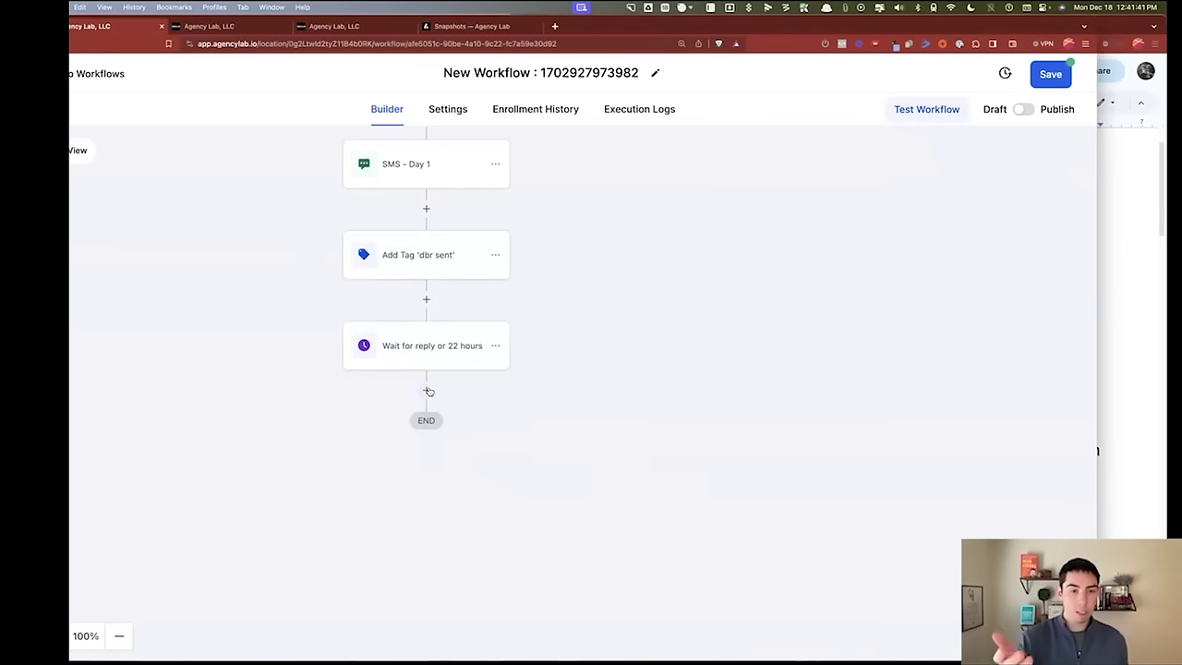
{"action": "left_click", "coordinate": [427, 389]}
{"action": "scroll", "coordinate": [828, 490], "scroll_direction": "down", "scroll_amount": 6}
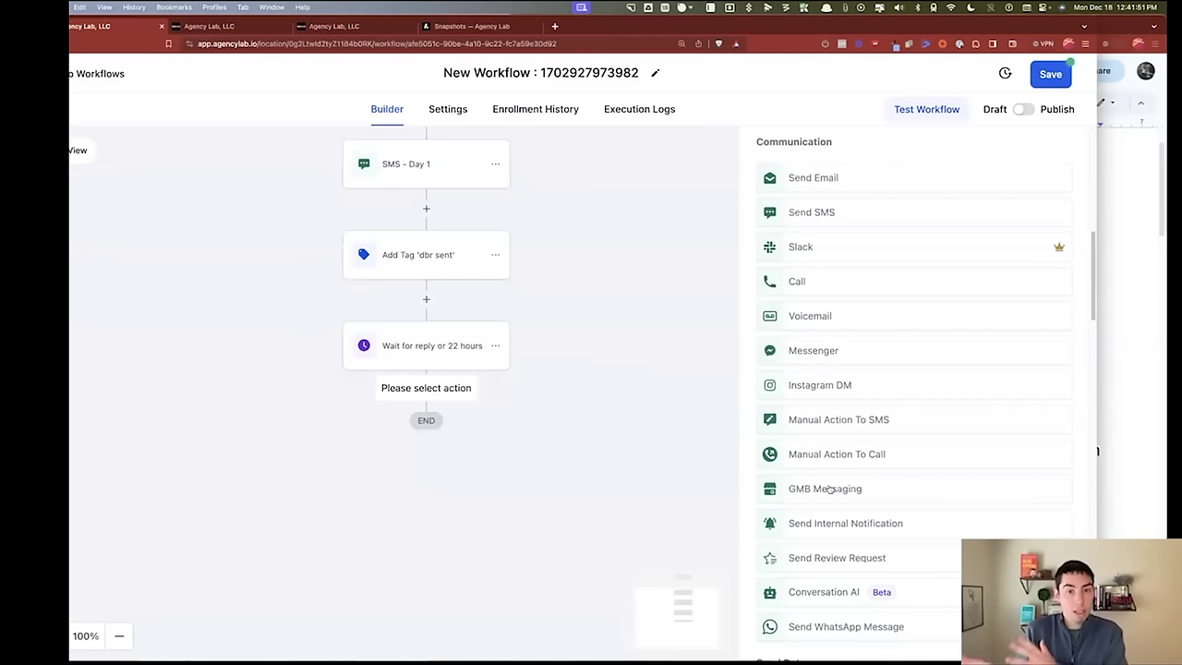
{"action": "scroll", "coordinate": [817, 485], "scroll_direction": "down", "scroll_amount": 5}
{"action": "scroll", "coordinate": [814, 483], "scroll_direction": "down", "scroll_amount": 3}
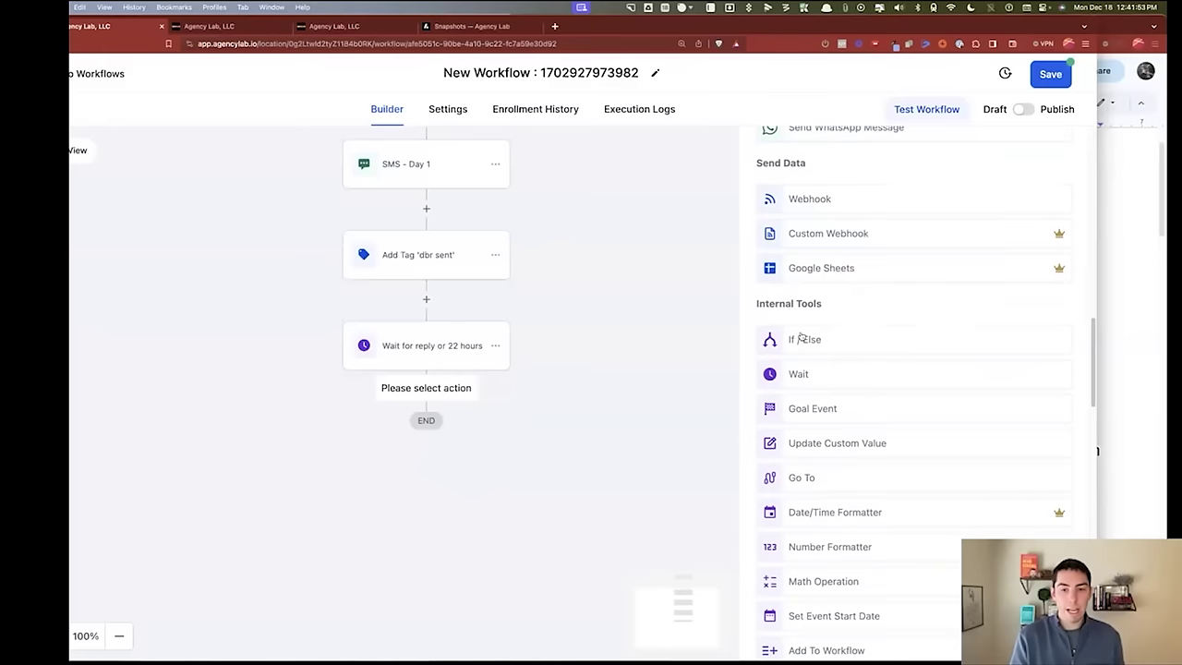
Step: Add an If / Else step named 'Replied?' with its first branch named 'Yes'
{"action": "left_click", "coordinate": [803, 342]}
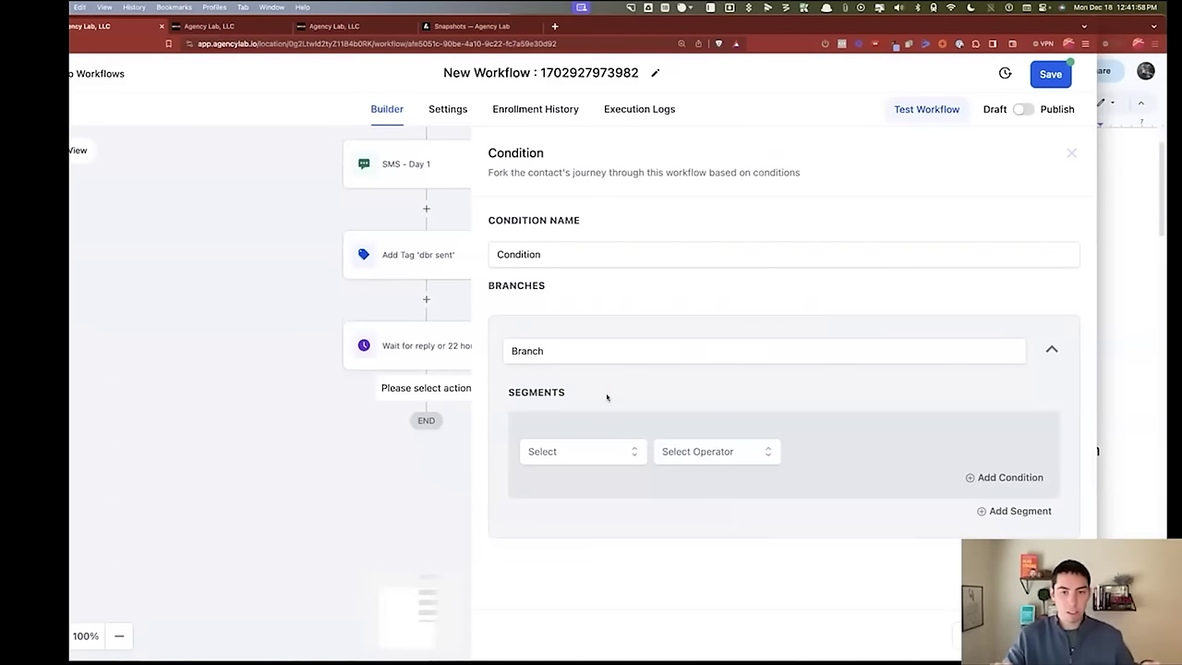
{"action": "double_click", "coordinate": [513, 255]}
{"action": "type", "text": "Replied?"}
{"action": "double_click", "coordinate": [549, 347]}
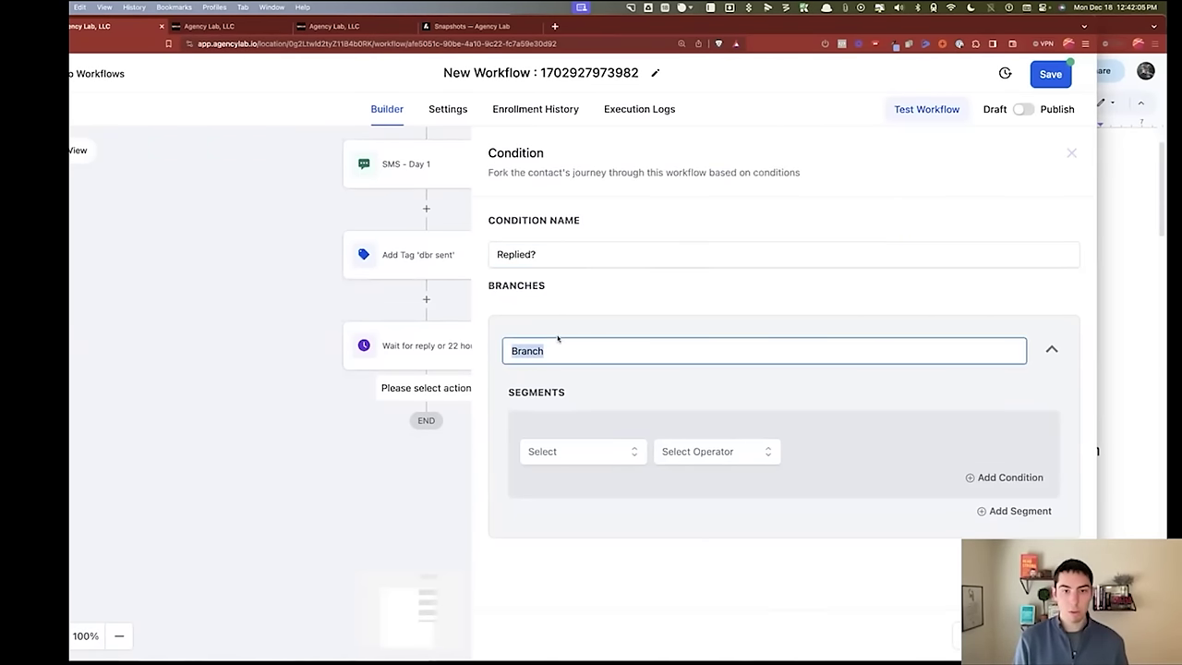
{"action": "type", "text": "Yes"}
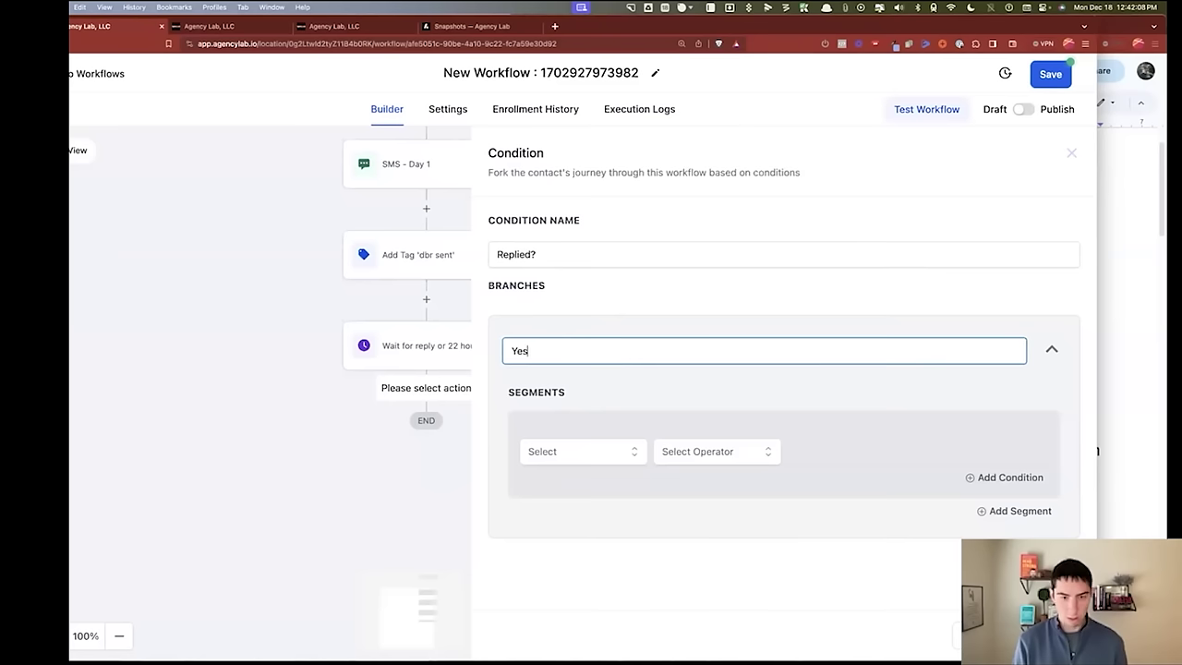
Step: Set the Yes branch rule to Contact Reply > Replied message Is 'Yes'
{"action": "left_click", "coordinate": [604, 452]}
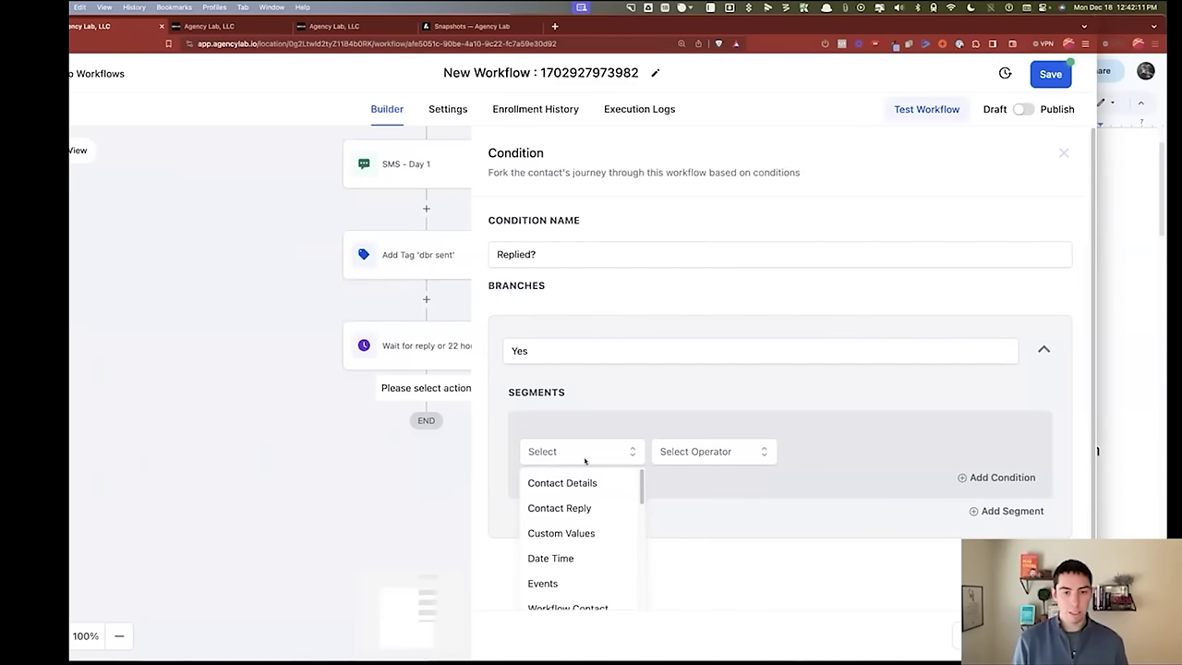
{"action": "left_click", "coordinate": [578, 508]}
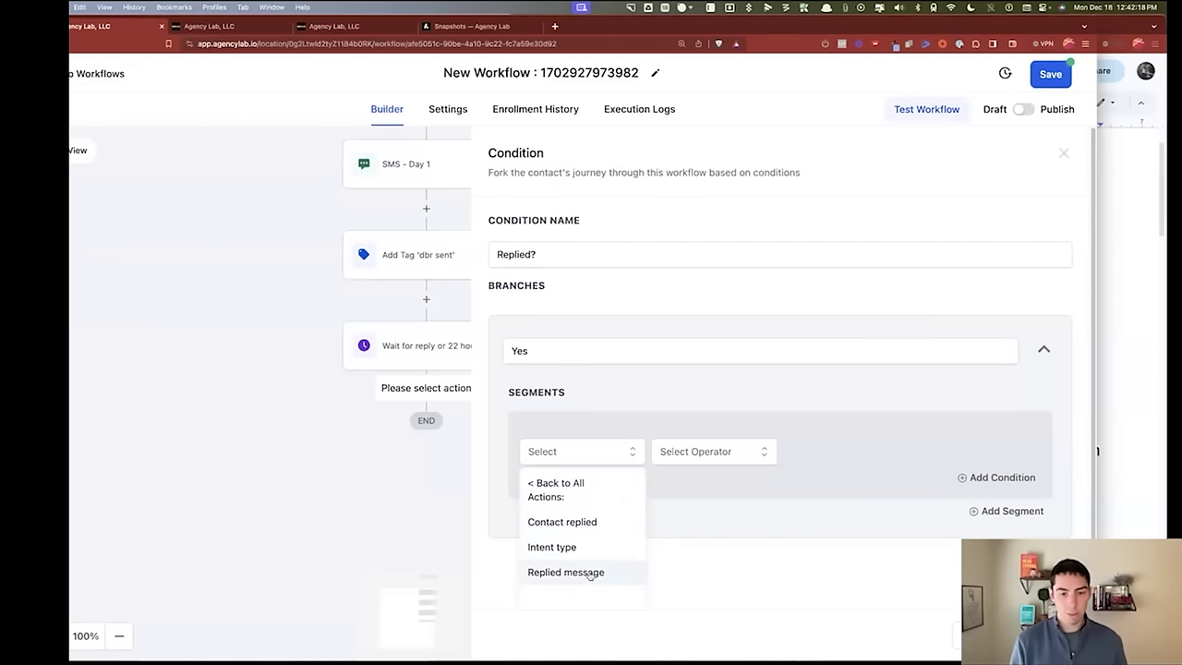
{"action": "left_click", "coordinate": [559, 574]}
{"action": "left_click", "coordinate": [703, 453]}
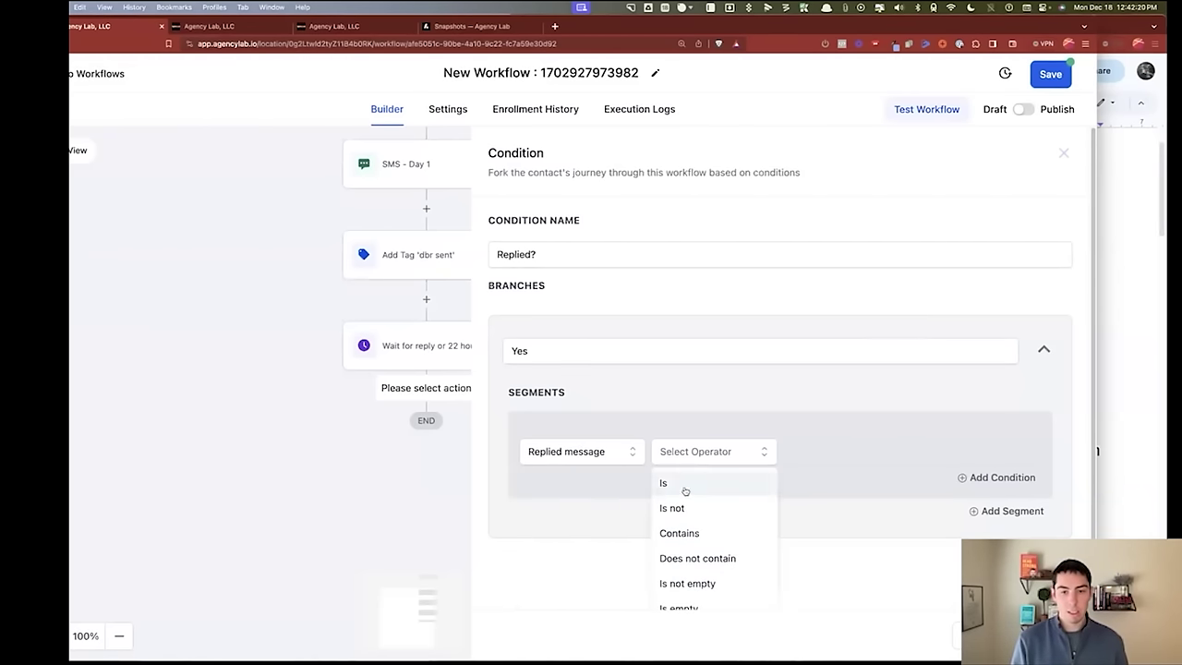
{"action": "left_click", "coordinate": [681, 486]}
{"action": "type", "text": "Yes"}
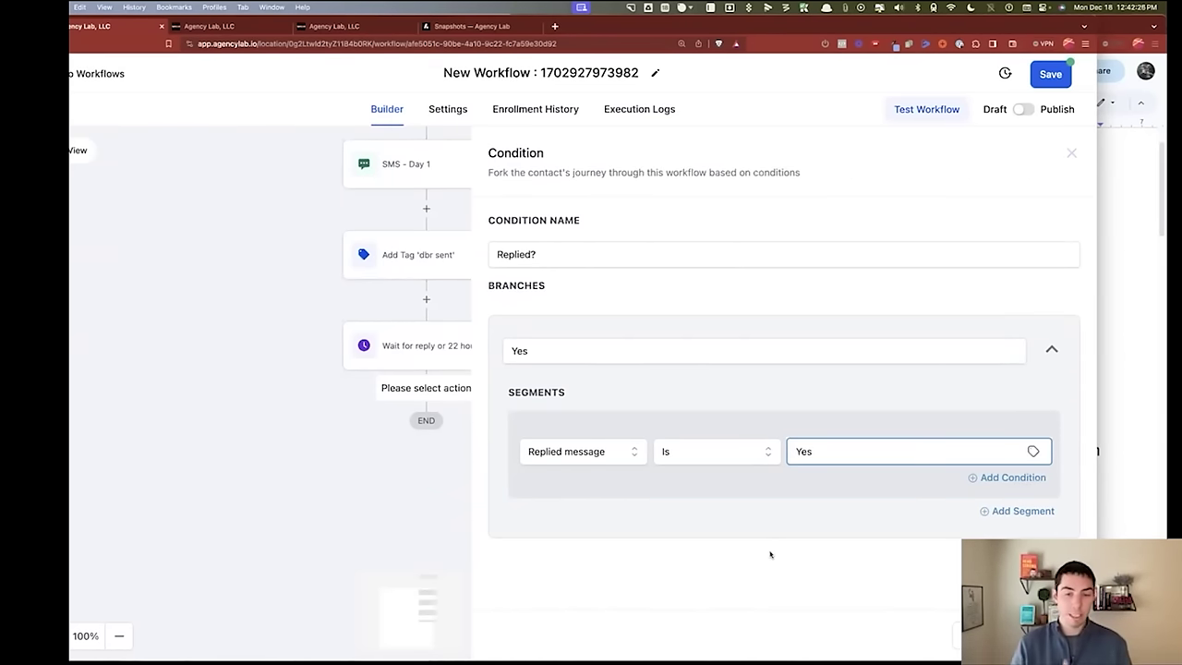
Step: Add a second OR rule to the Yes branch: Replied message Is 'Sure'
{"action": "left_click", "coordinate": [993, 478]}
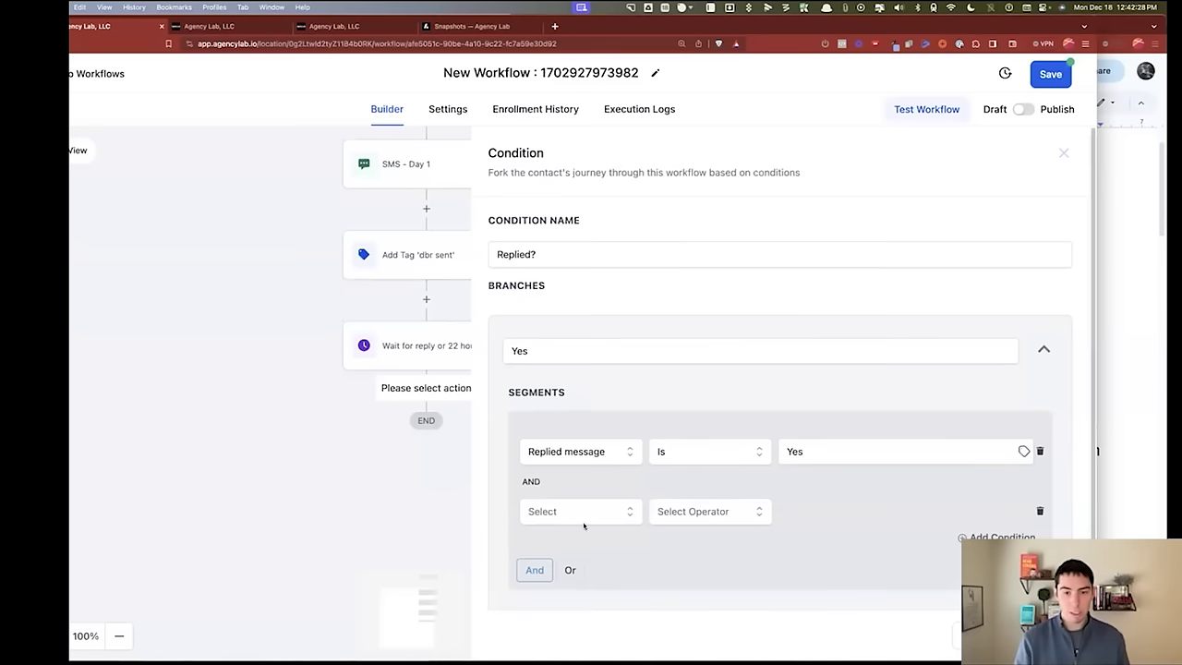
{"action": "left_click", "coordinate": [569, 570]}
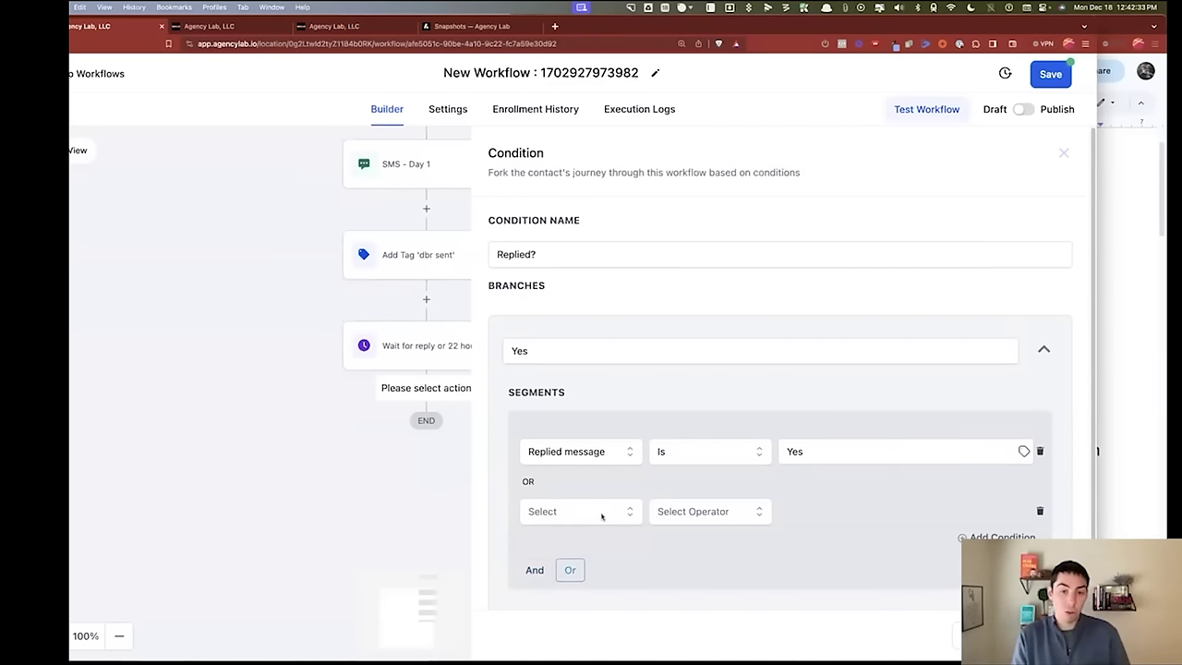
{"action": "left_click", "coordinate": [601, 512]}
{"action": "left_click", "coordinate": [545, 567]}
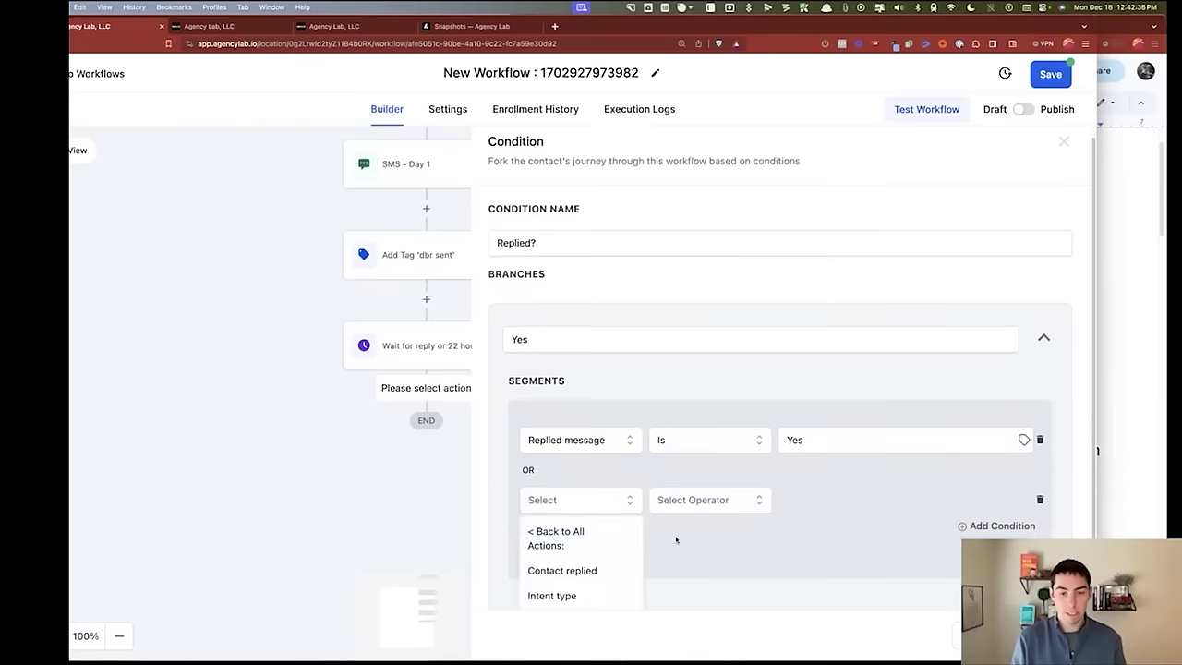
{"action": "left_click", "coordinate": [558, 546]}
{"action": "left_click", "coordinate": [662, 461]}
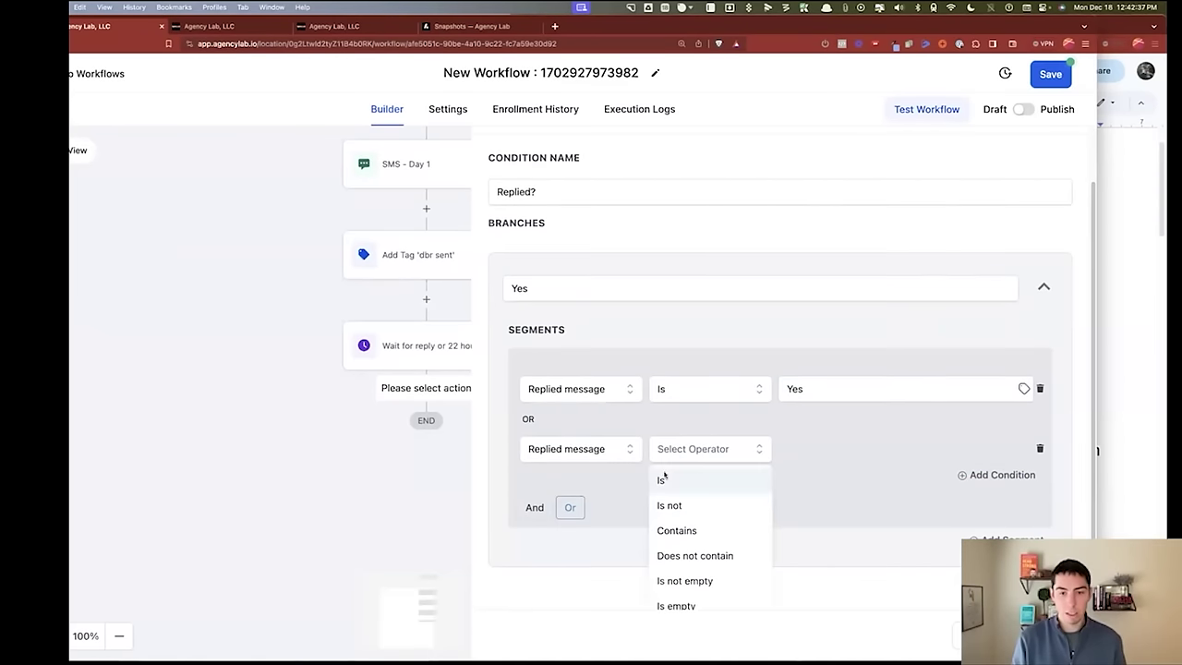
{"action": "left_click", "coordinate": [661, 475]}
{"action": "left_click", "coordinate": [802, 448]}
{"action": "type", "text": "Sure"}
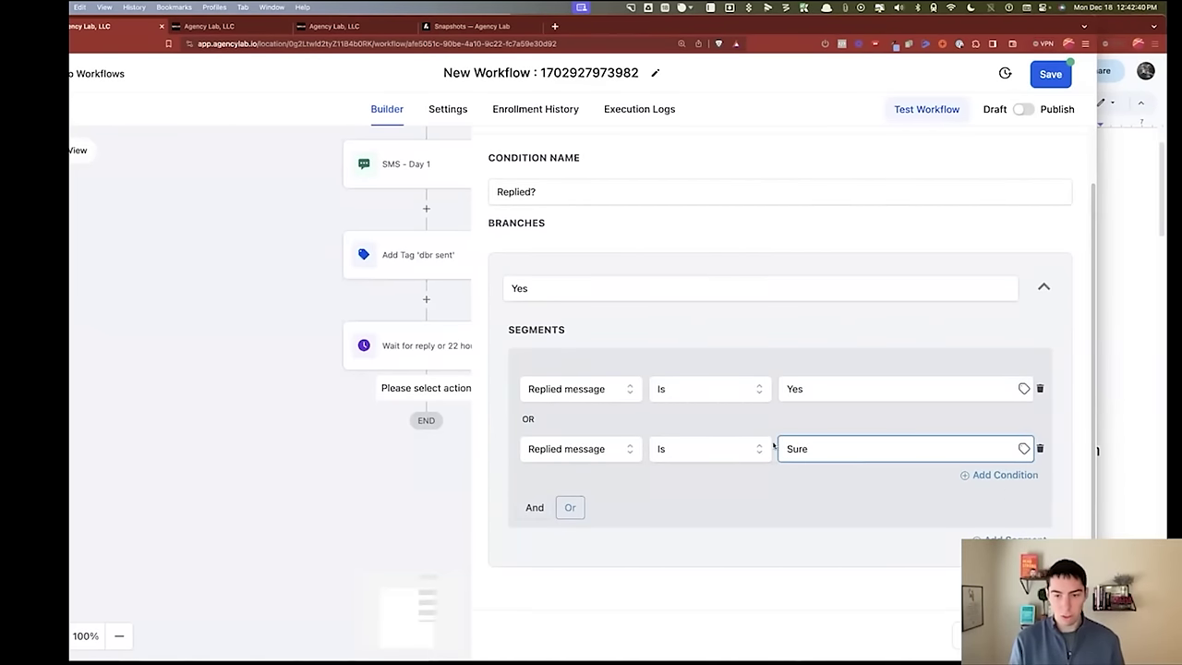
Step: Add a third, still empty condition row to the Yes branch
{"action": "left_click", "coordinate": [992, 475]}
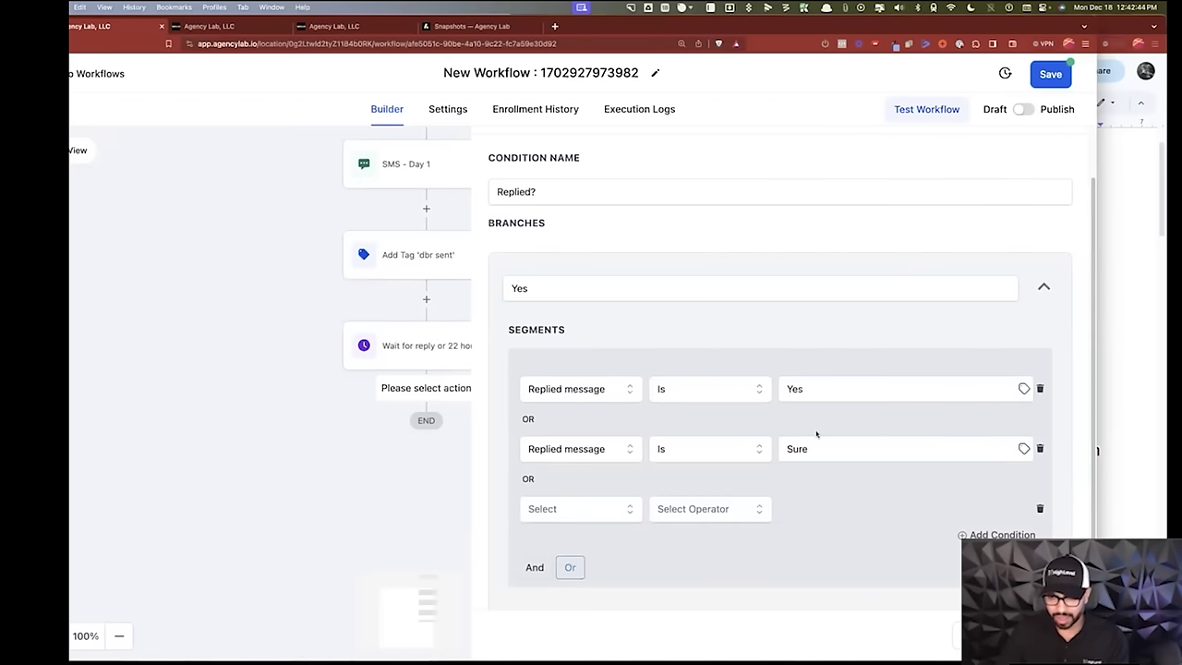
{"action": "double_click", "coordinate": [795, 391]}
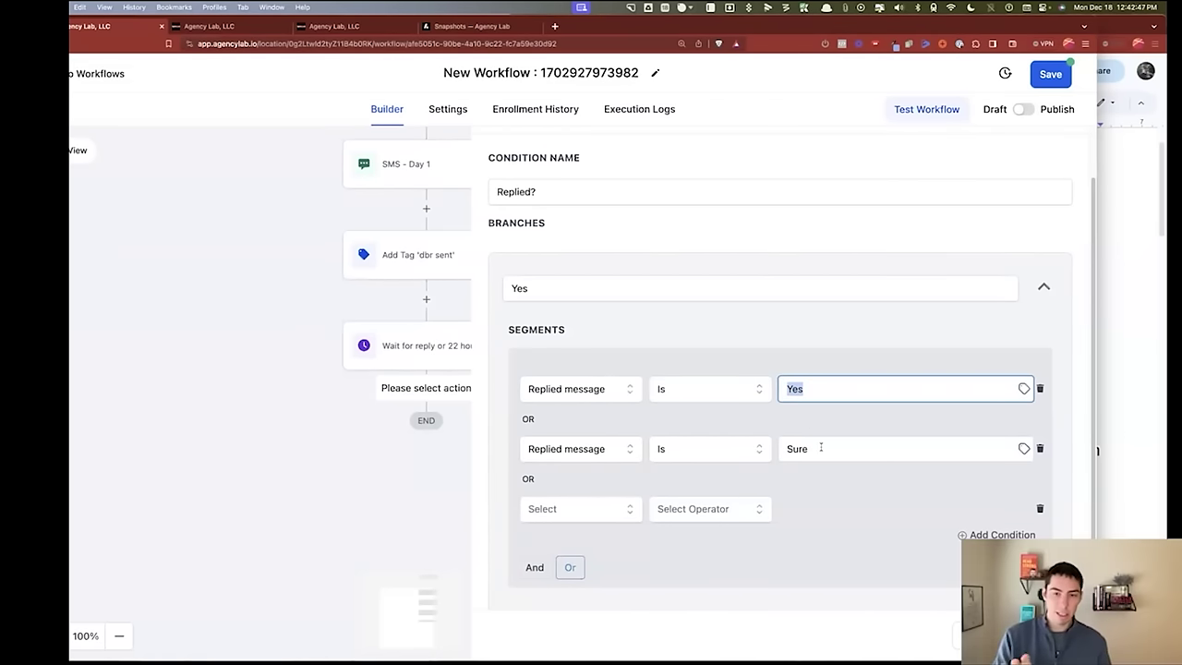
{"action": "left_click", "coordinate": [816, 452]}
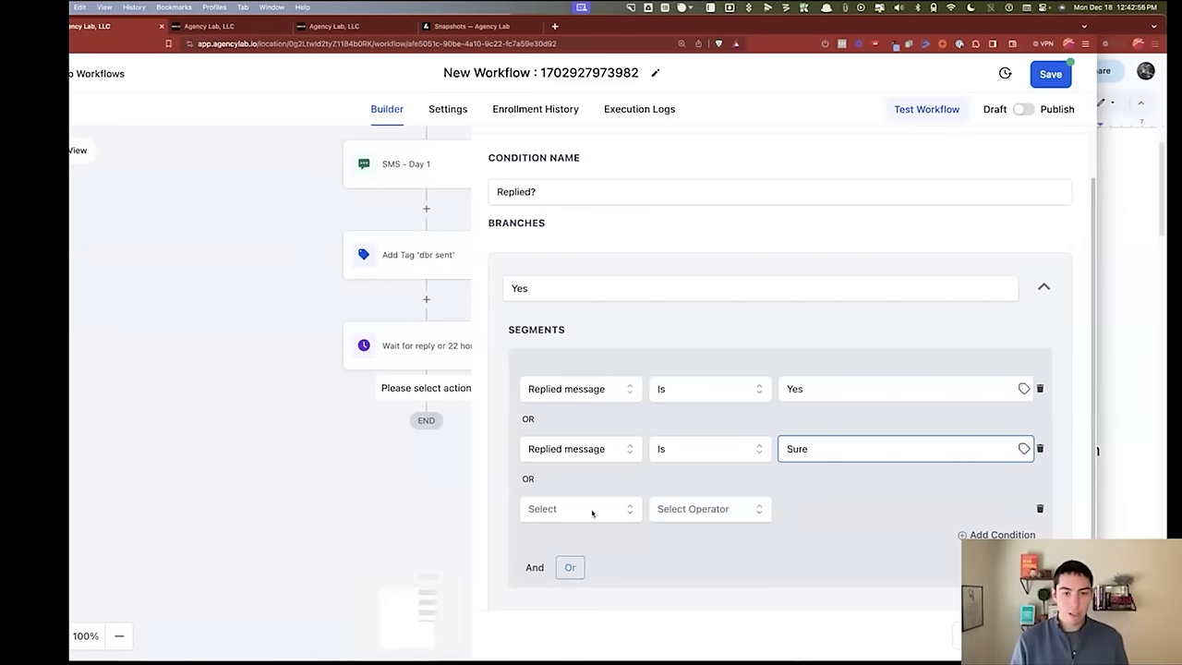
{"action": "left_click", "coordinate": [716, 448]}
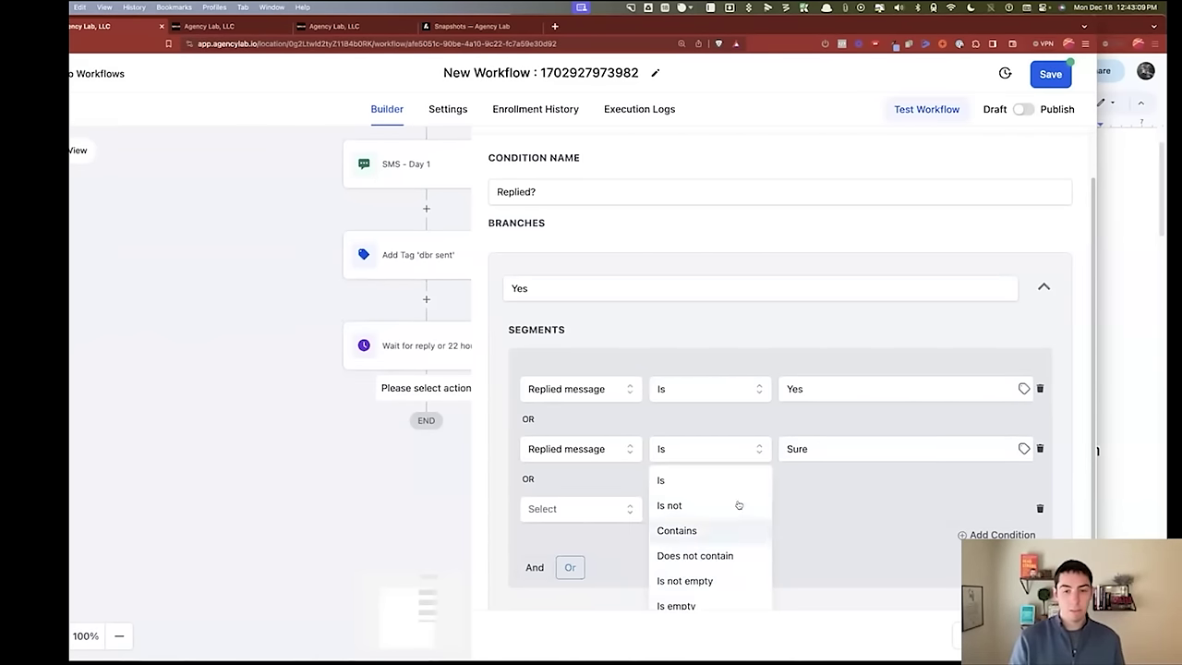
{"action": "left_click", "coordinate": [800, 478]}
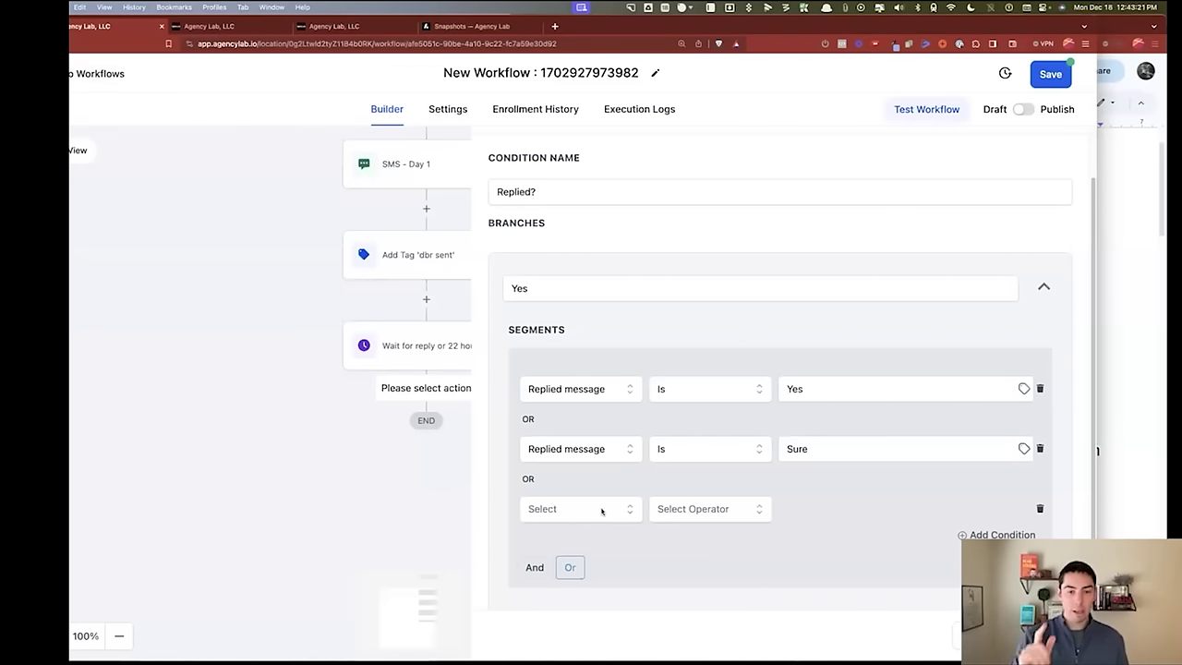
Step: Set the third rule to Contact Reply > Replied message Is 'Yea'
{"action": "left_click", "coordinate": [601, 511]}
{"action": "scroll", "coordinate": [596, 544], "scroll_direction": "down", "scroll_amount": 3}
{"action": "scroll", "coordinate": [596, 545], "scroll_direction": "up", "scroll_amount": 3}
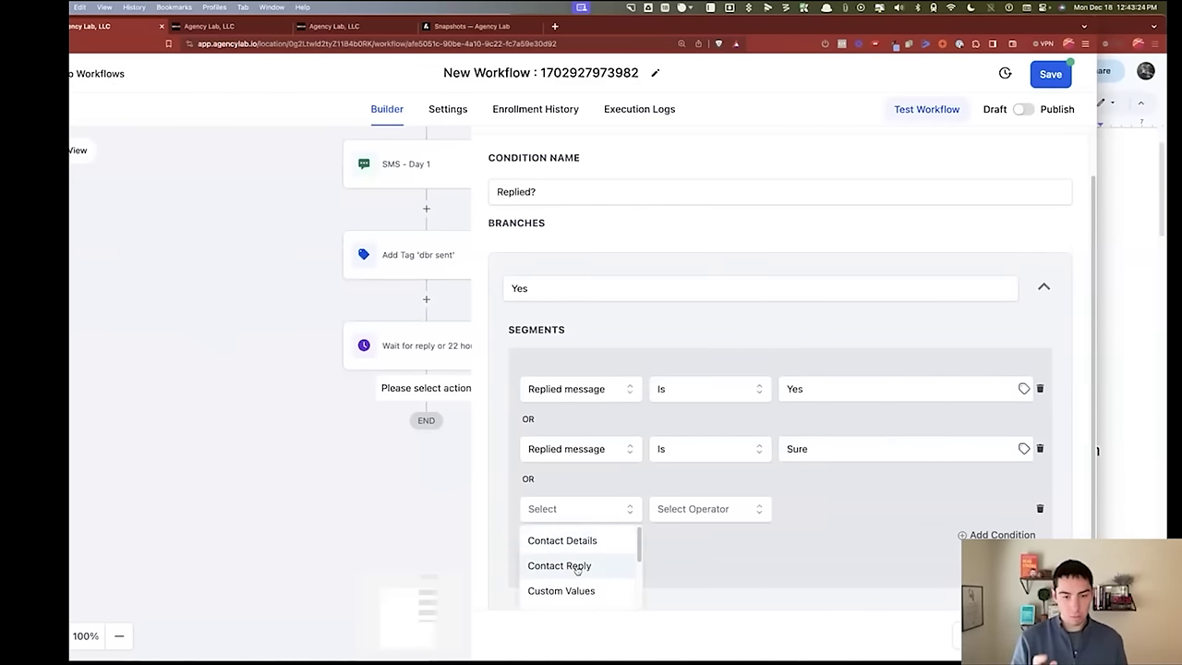
{"action": "left_click", "coordinate": [577, 566]}
{"action": "scroll", "coordinate": [576, 563], "scroll_direction": "down", "scroll_amount": 2}
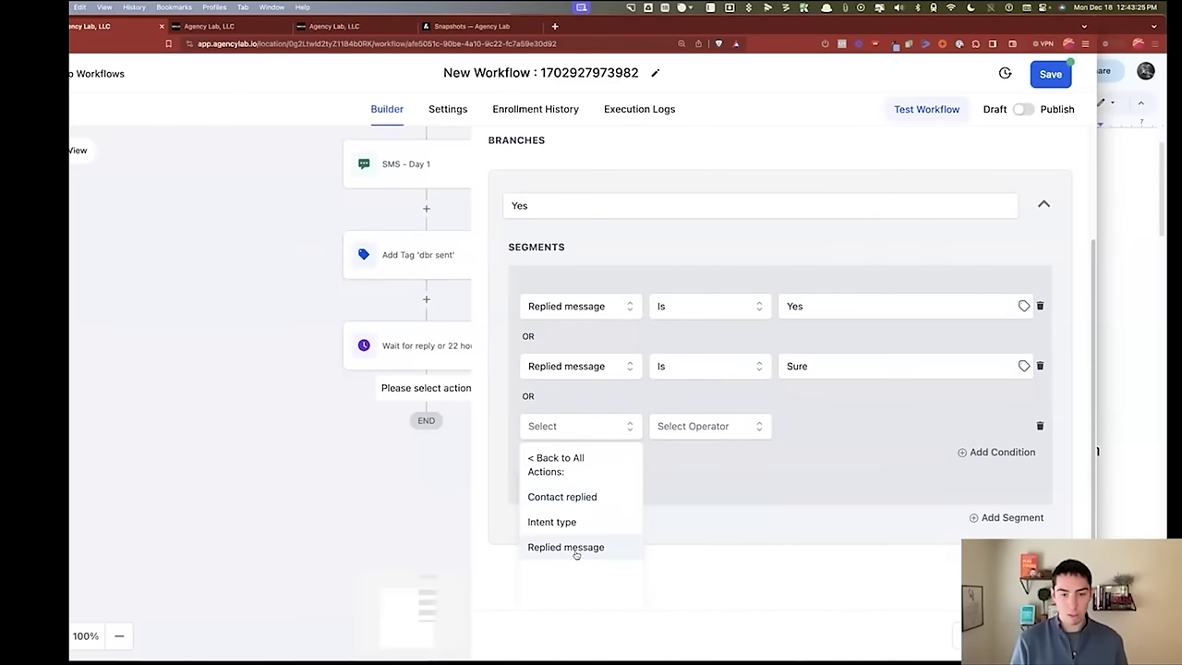
{"action": "left_click", "coordinate": [573, 548]}
{"action": "left_click", "coordinate": [697, 451]}
{"action": "left_click", "coordinate": [675, 481]}
{"action": "left_click", "coordinate": [802, 445]}
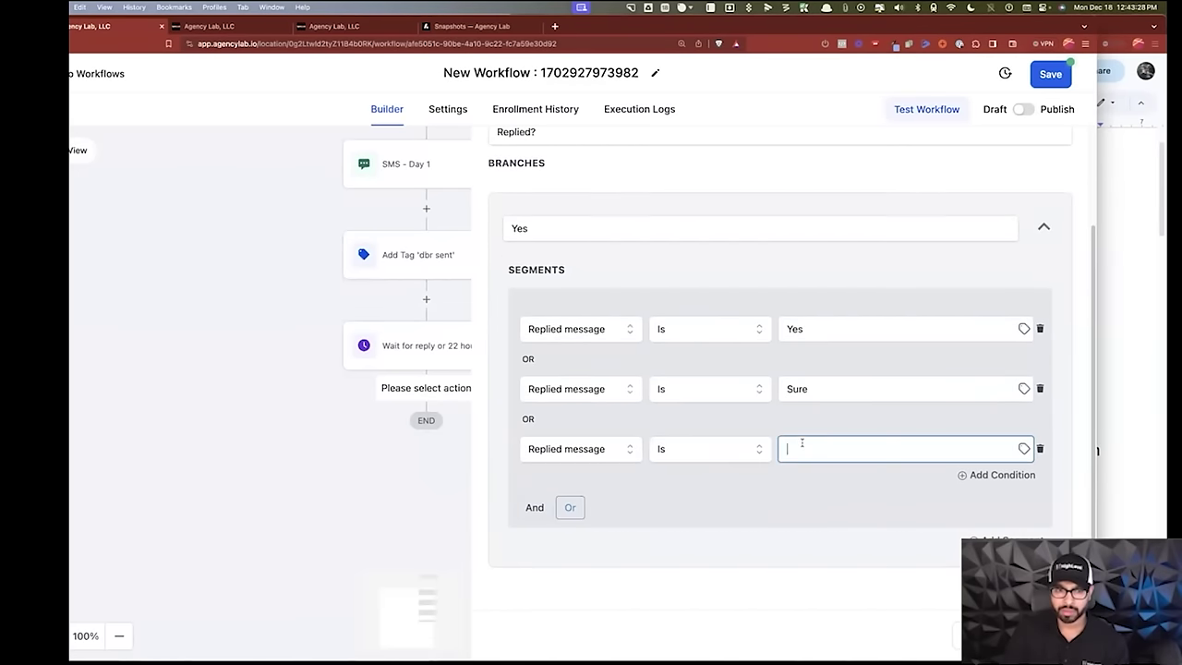
{"action": "type", "text": "Yea"}
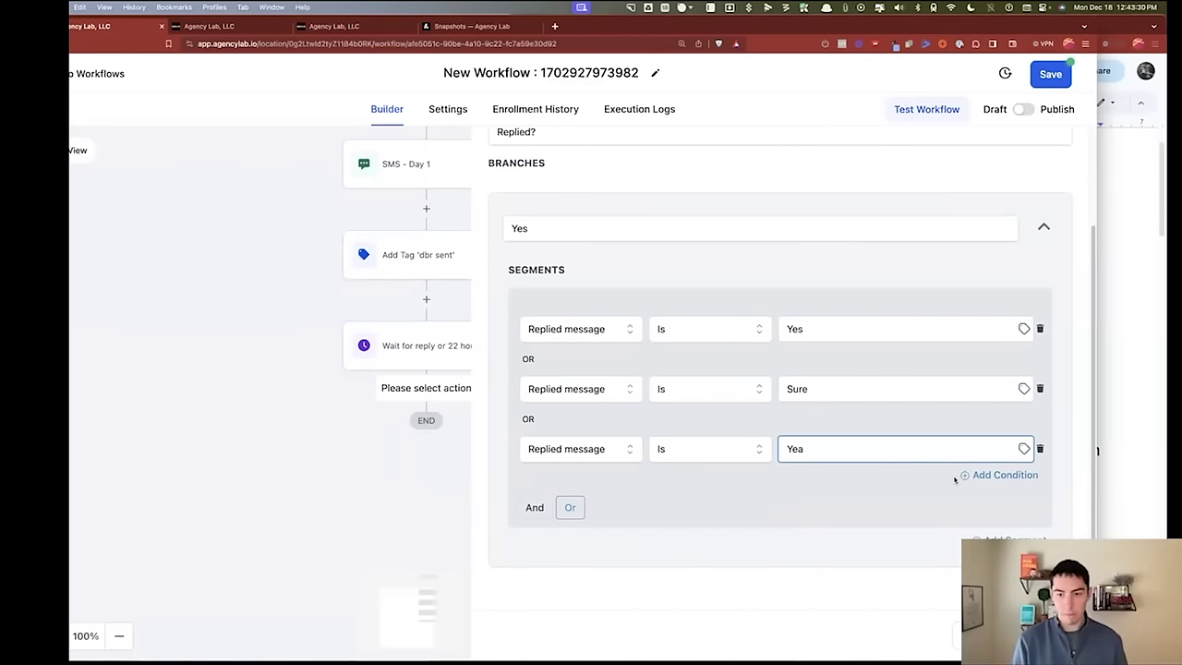
Step: Add a fourth OR rule: Contact Reply > Intent type Is Positive/Yes
{"action": "left_click", "coordinate": [999, 475]}
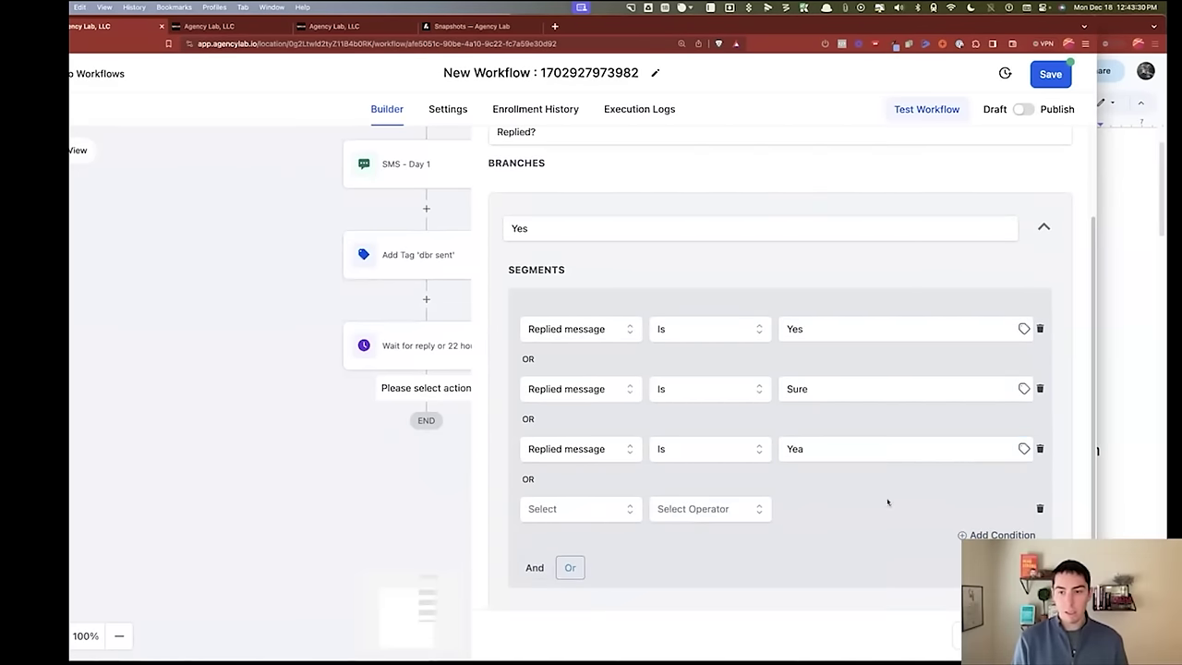
{"action": "left_click", "coordinate": [589, 510]}
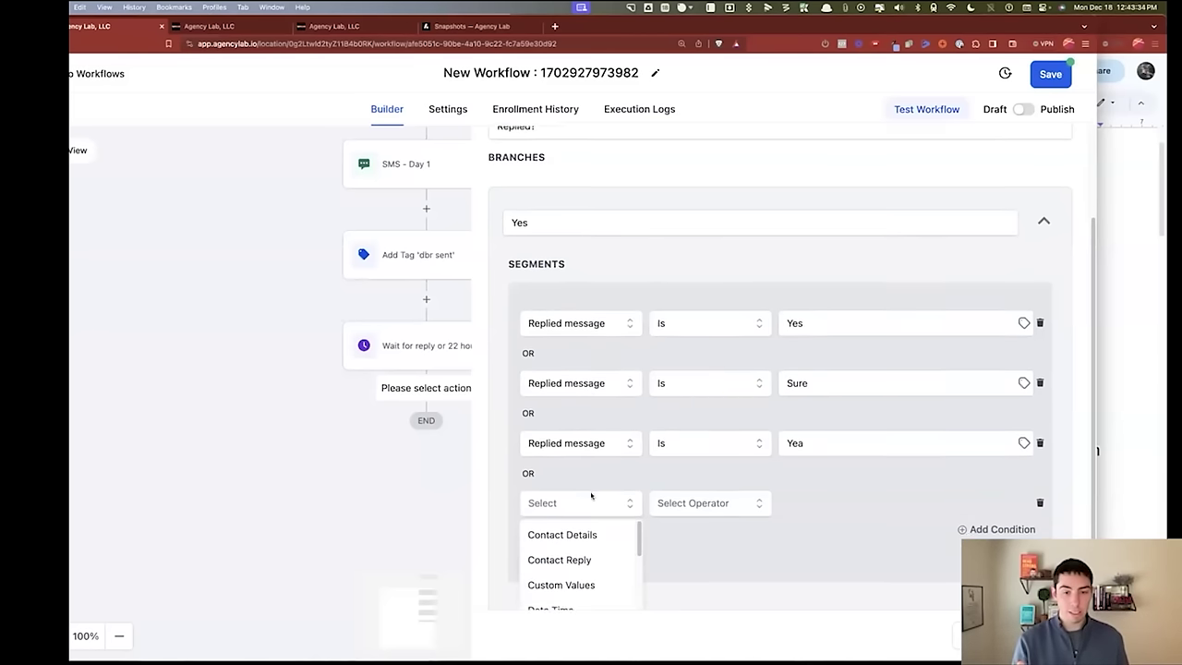
{"action": "left_click", "coordinate": [573, 522]}
{"action": "scroll", "coordinate": [579, 523], "scroll_direction": "down", "scroll_amount": 1}
{"action": "left_click", "coordinate": [567, 522]}
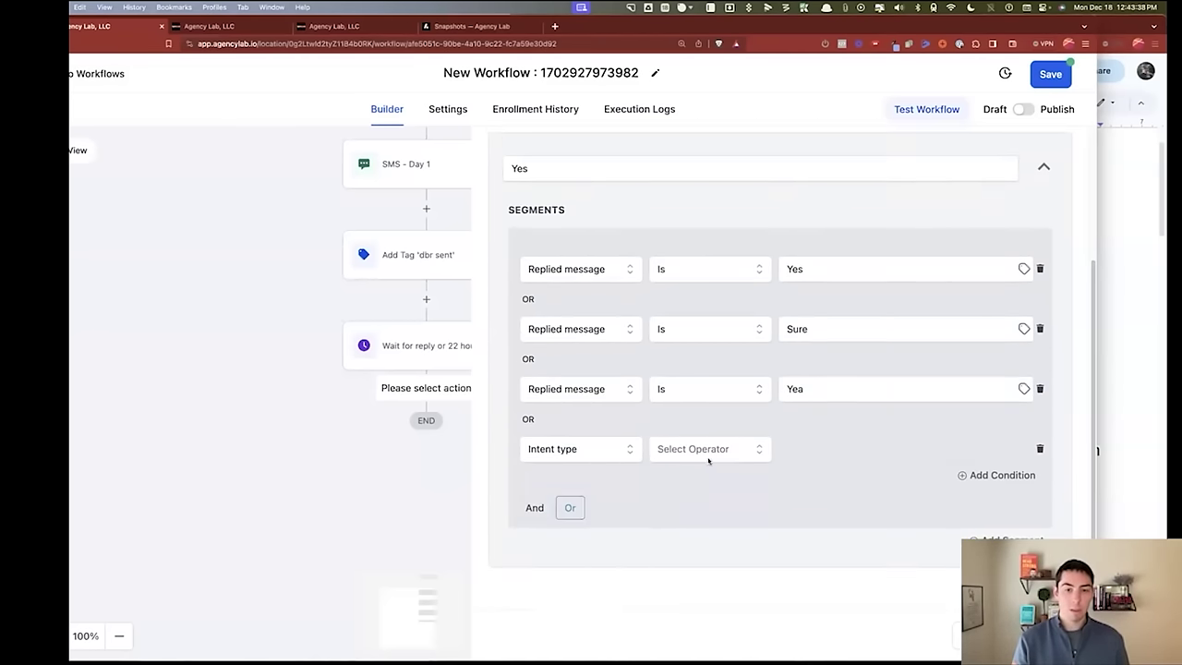
{"action": "left_click", "coordinate": [703, 457]}
{"action": "left_click", "coordinate": [684, 479]}
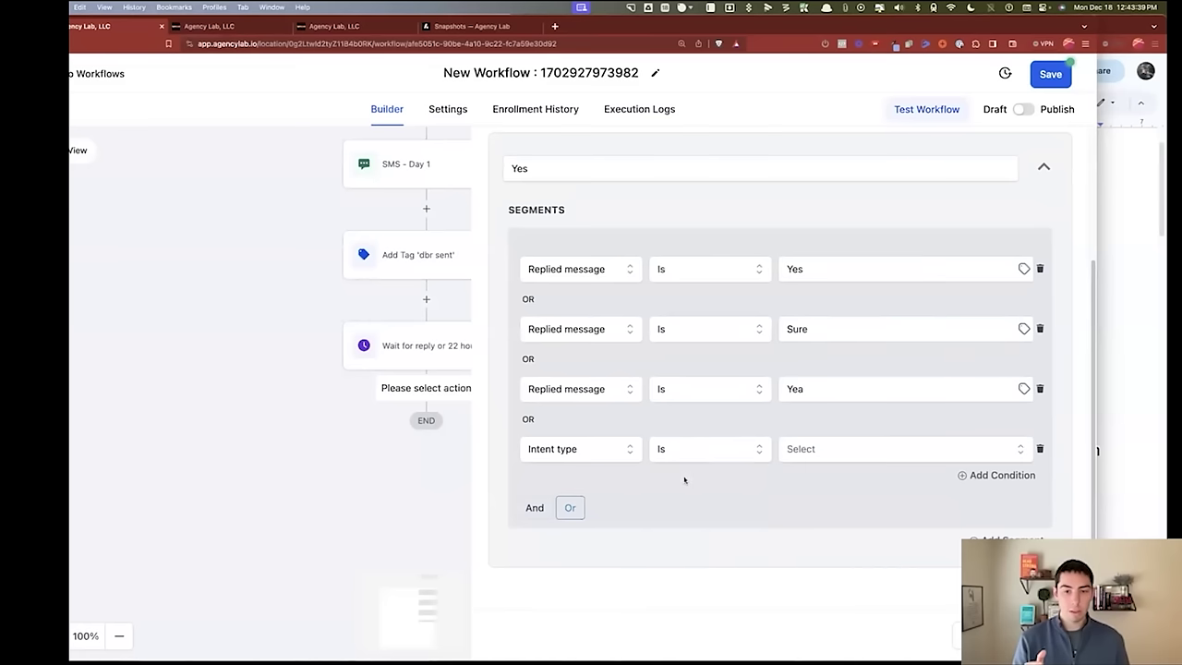
{"action": "left_click", "coordinate": [814, 449]}
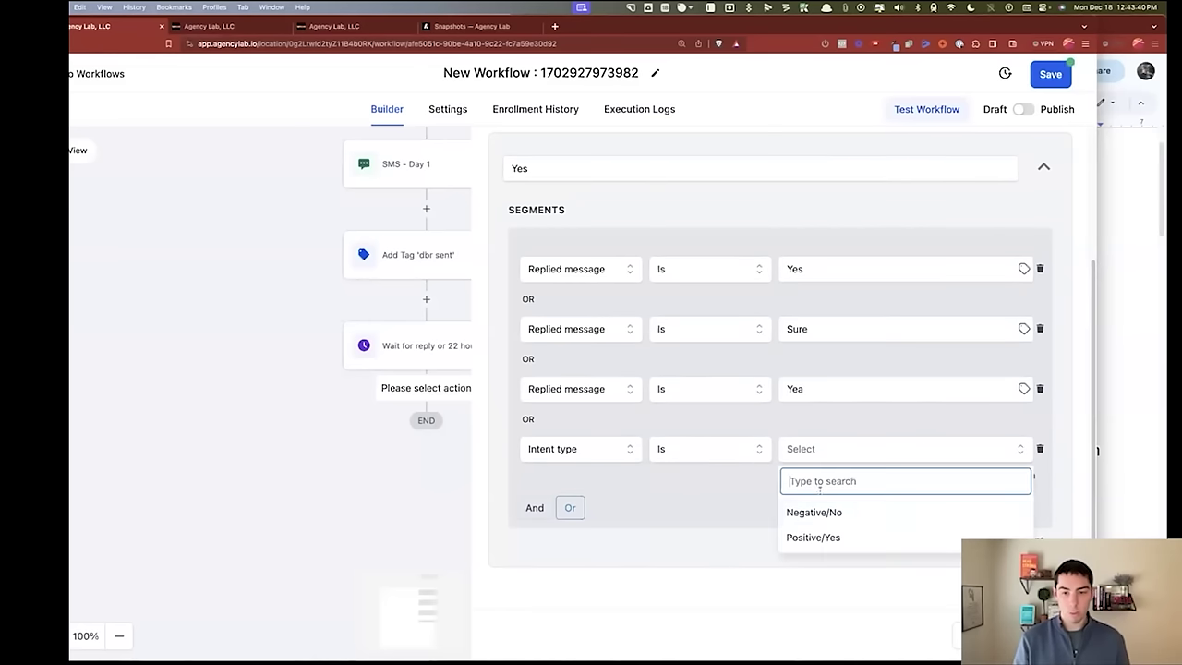
{"action": "left_click", "coordinate": [809, 537]}
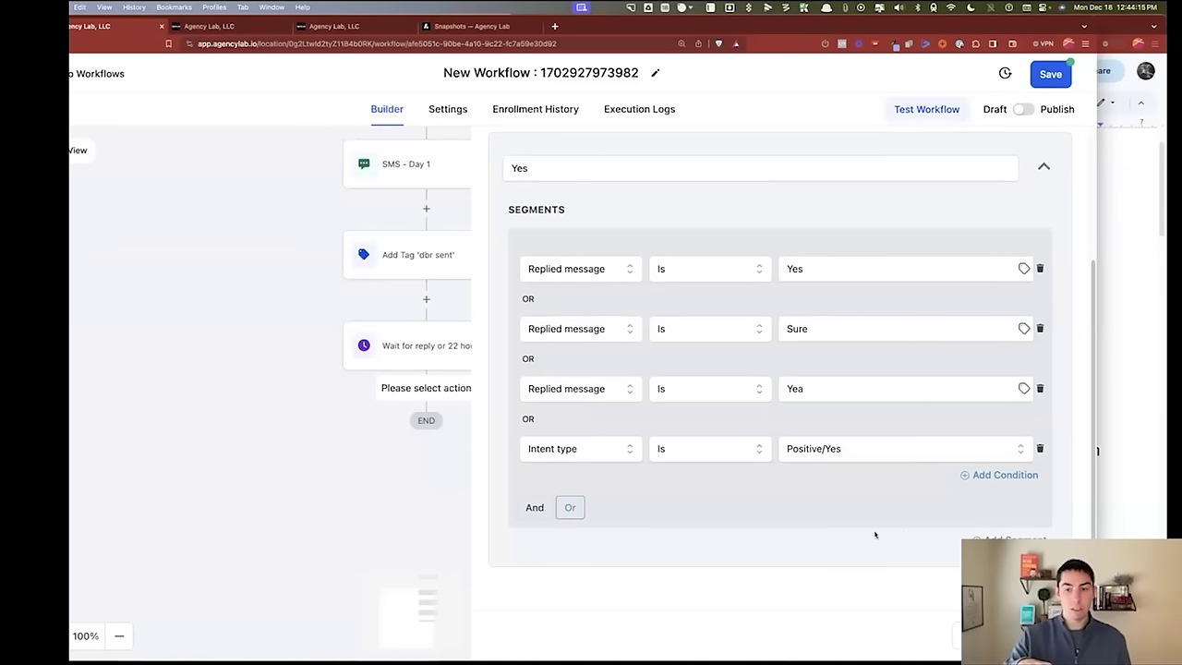
{"action": "left_click", "coordinate": [359, 504]}
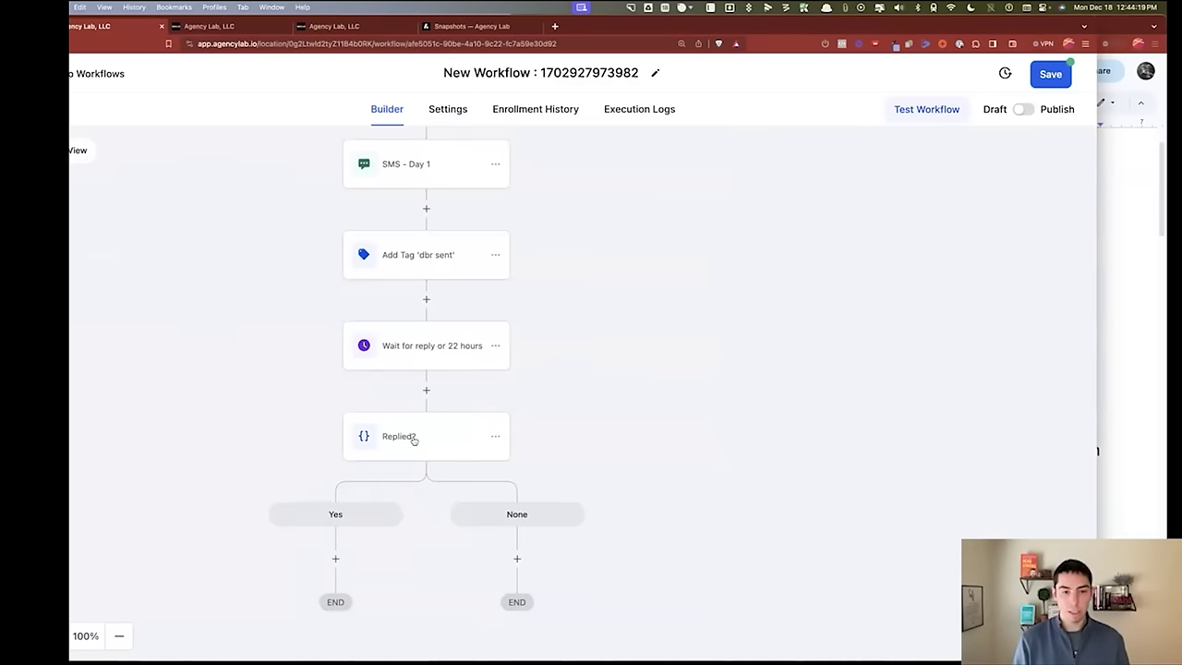
{"action": "scroll", "coordinate": [497, 452], "scroll_direction": "down", "scroll_amount": 4}
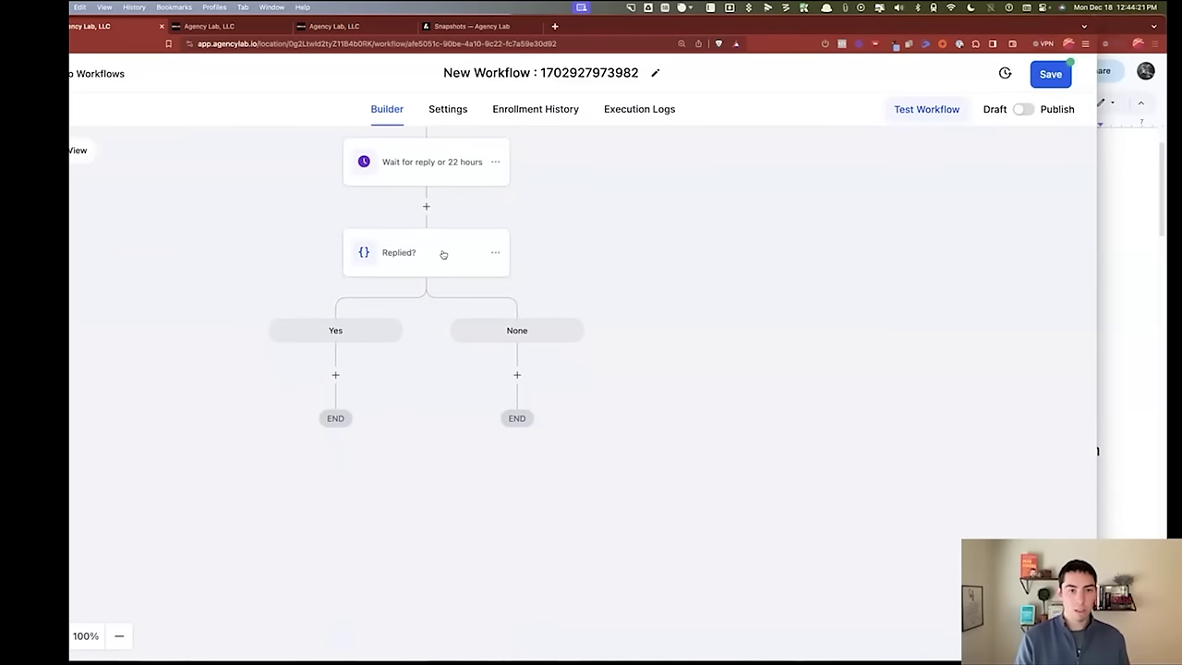
{"action": "left_click", "coordinate": [441, 253]}
{"action": "scroll", "coordinate": [828, 477], "scroll_direction": "down", "scroll_amount": 3}
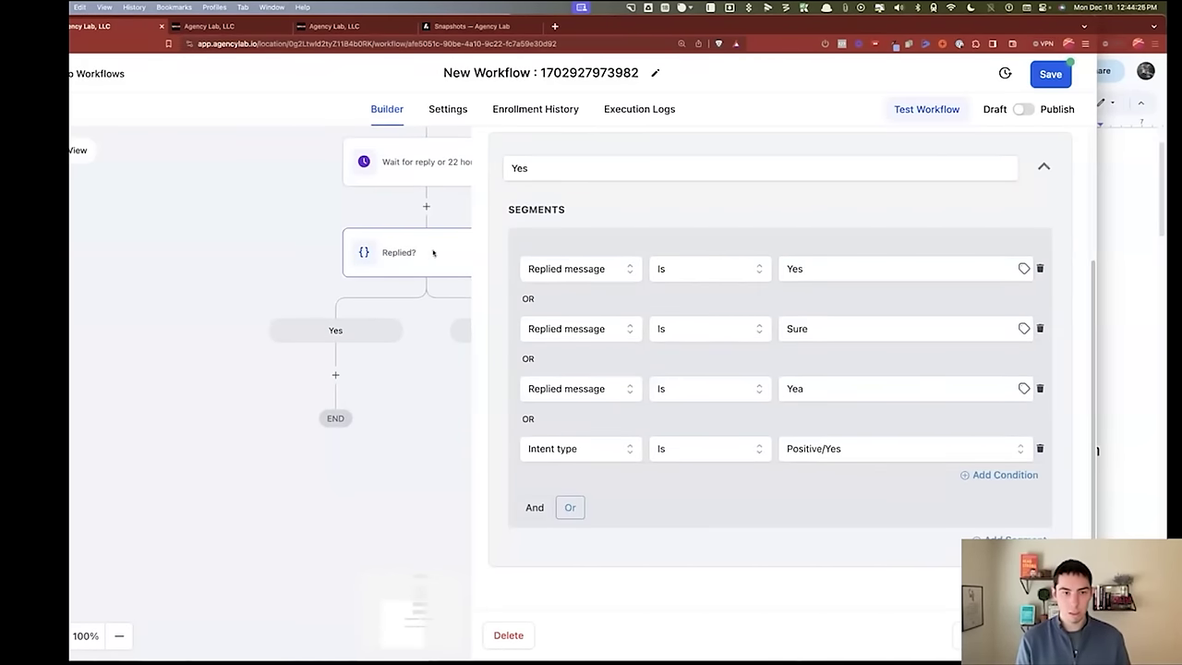
{"action": "scroll", "coordinate": [678, 496], "scroll_direction": "down", "scroll_amount": 3}
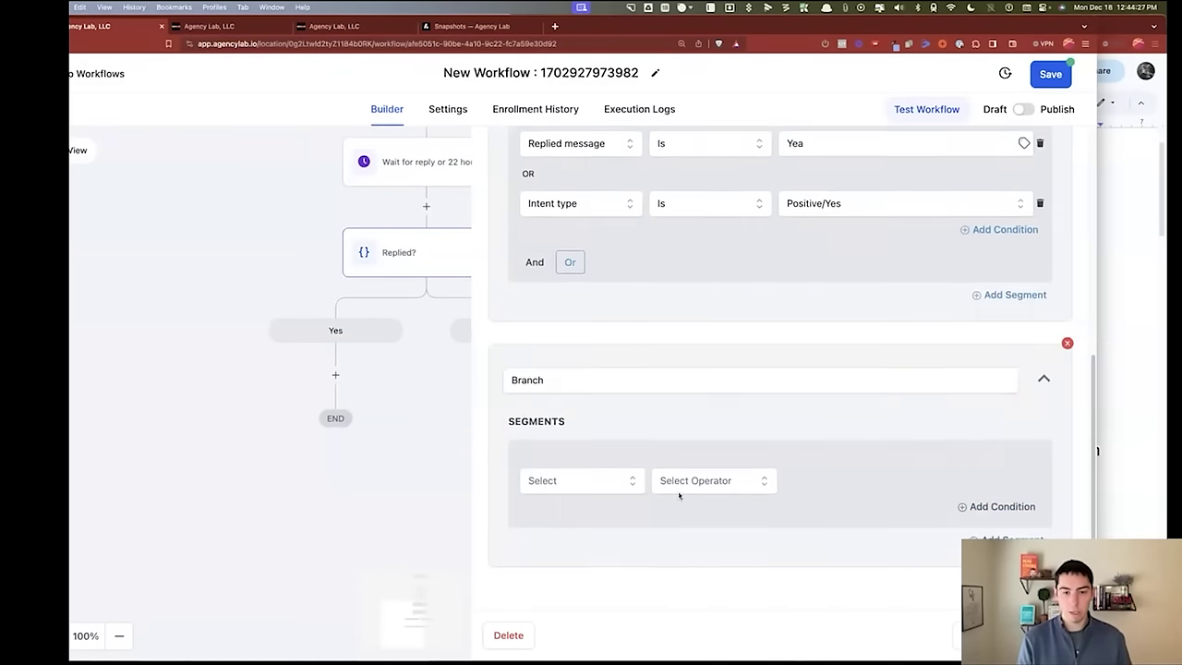
Step: Name the second branch 'Other than Yes' with rule Intent type Is not Positive/Yes
{"action": "double_click", "coordinate": [540, 380]}
{"action": "type", "text": "Othe"}
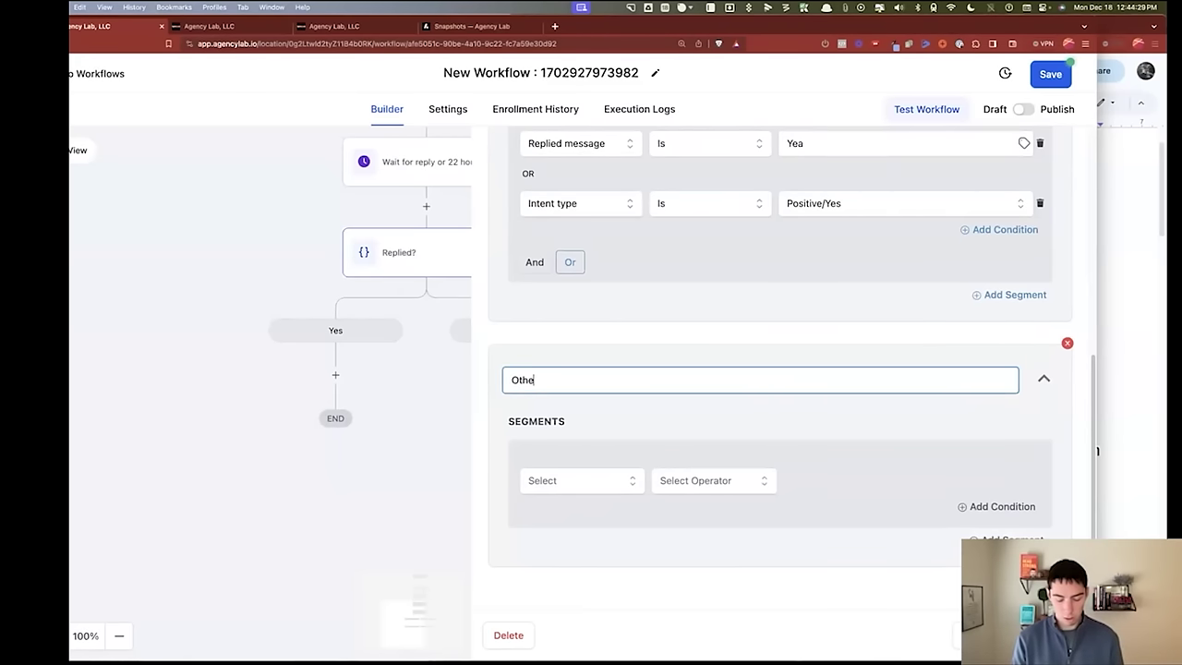
{"action": "type", "text": "r than Yes"}
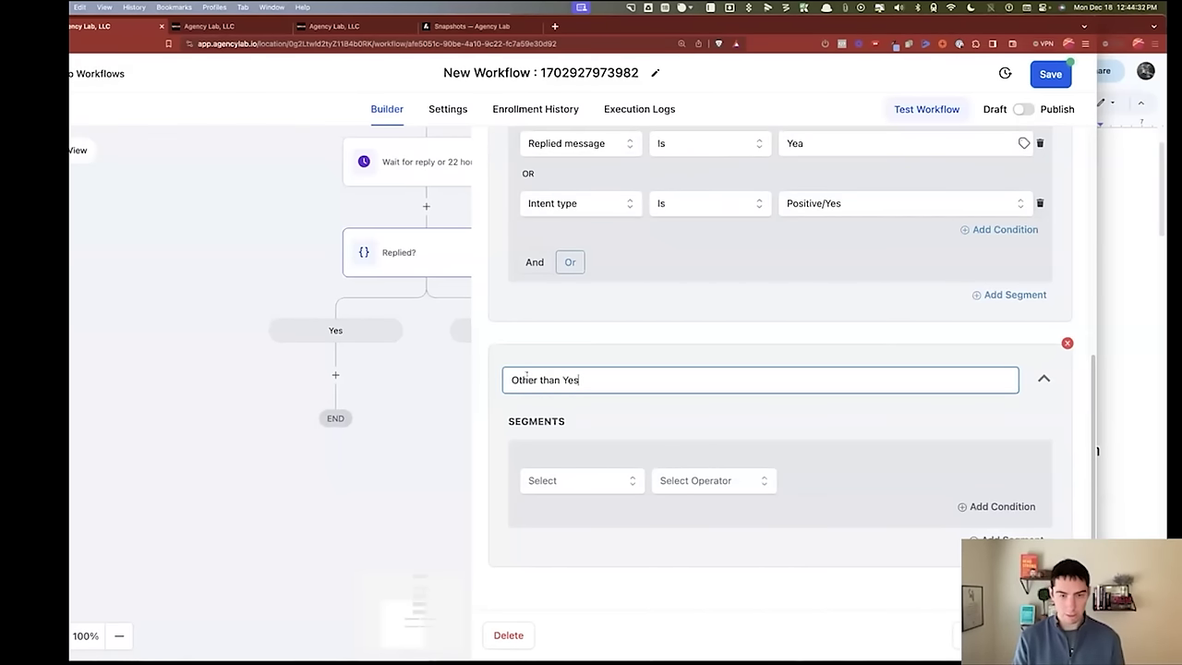
{"action": "left_click", "coordinate": [599, 489]}
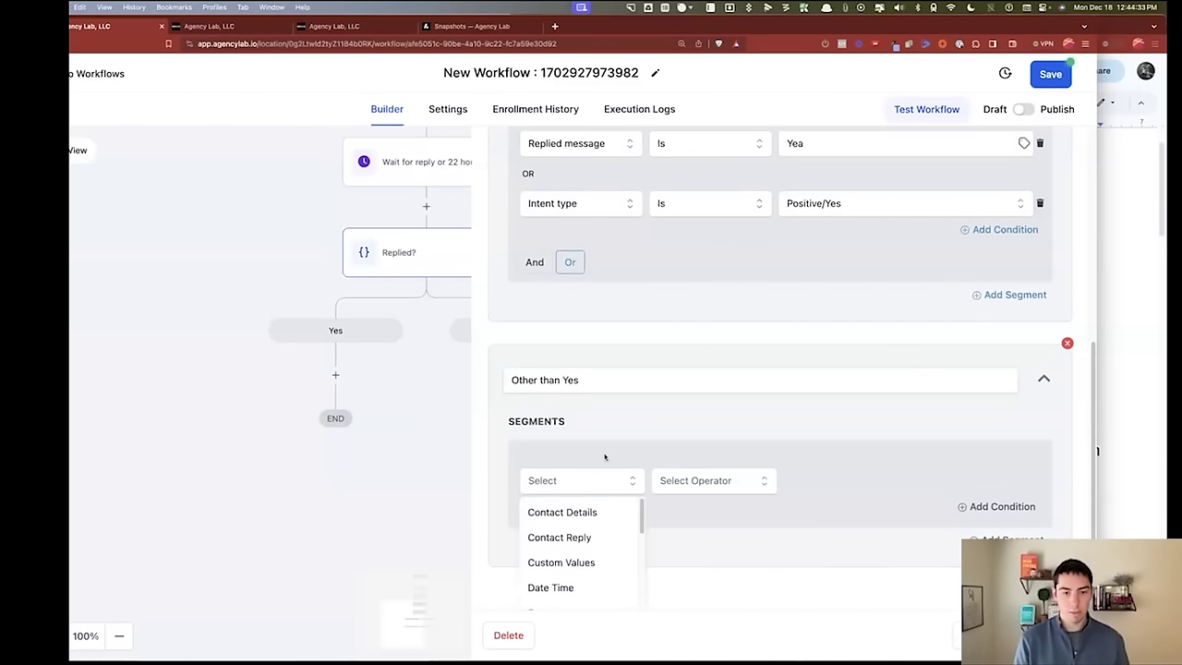
{"action": "left_click", "coordinate": [561, 481]}
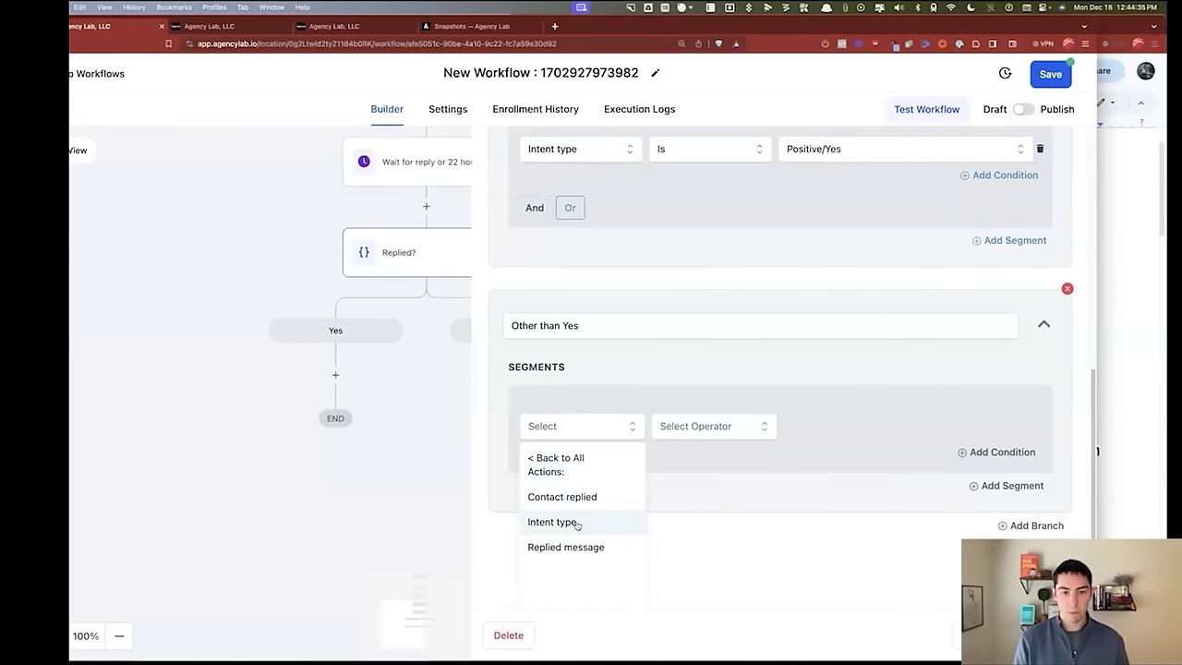
{"action": "left_click", "coordinate": [576, 523]}
{"action": "left_click", "coordinate": [705, 480]}
{"action": "left_click", "coordinate": [706, 538]}
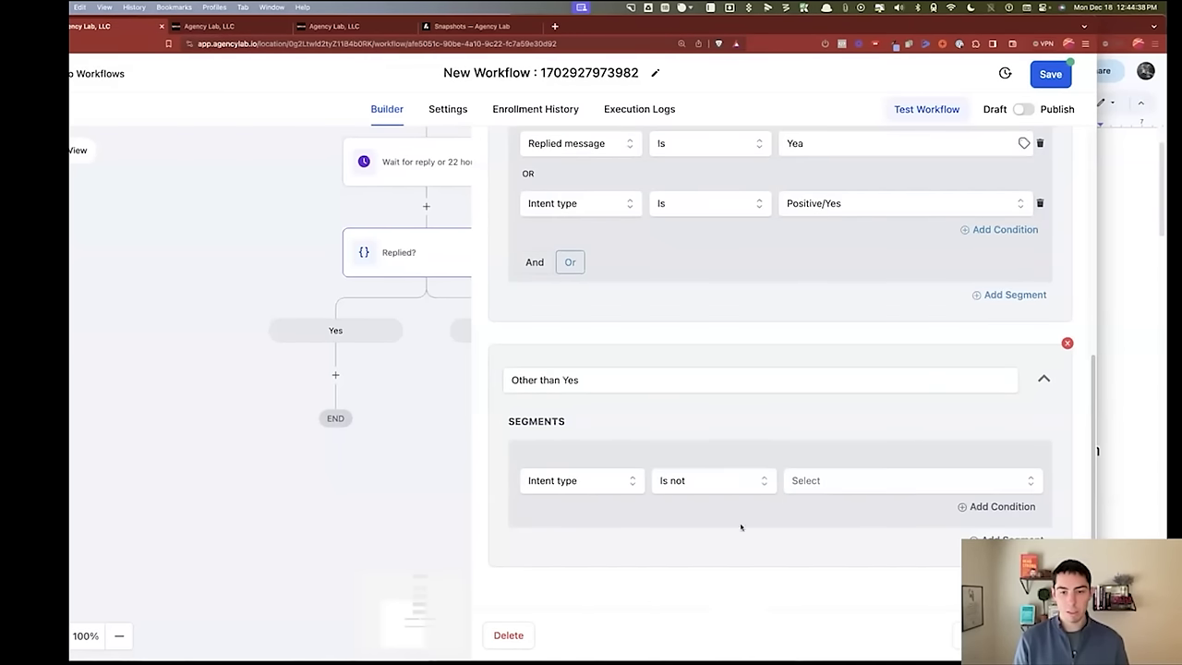
{"action": "left_click", "coordinate": [817, 490]}
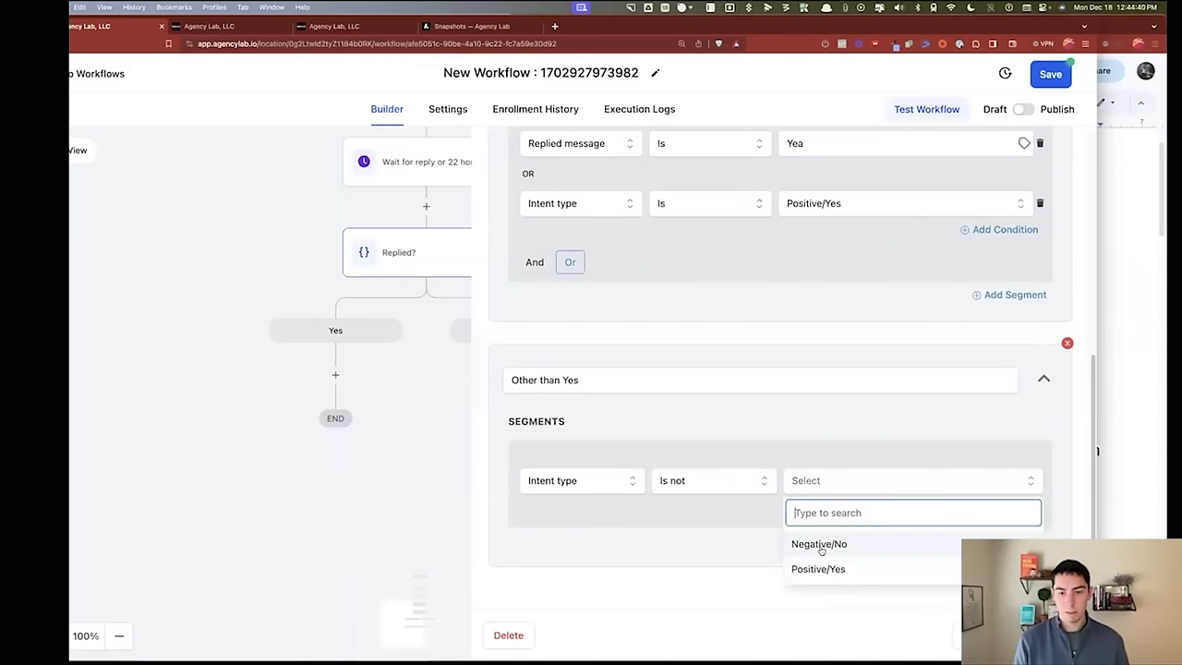
{"action": "left_click", "coordinate": [820, 569]}
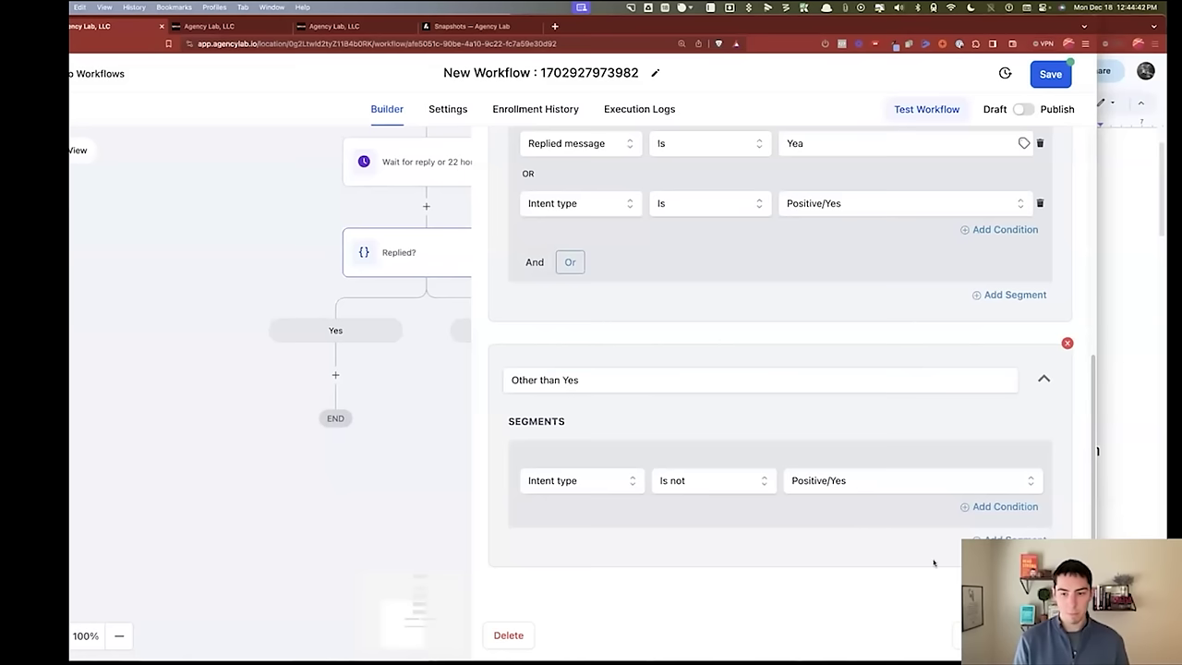
{"action": "left_click", "coordinate": [1015, 635]}
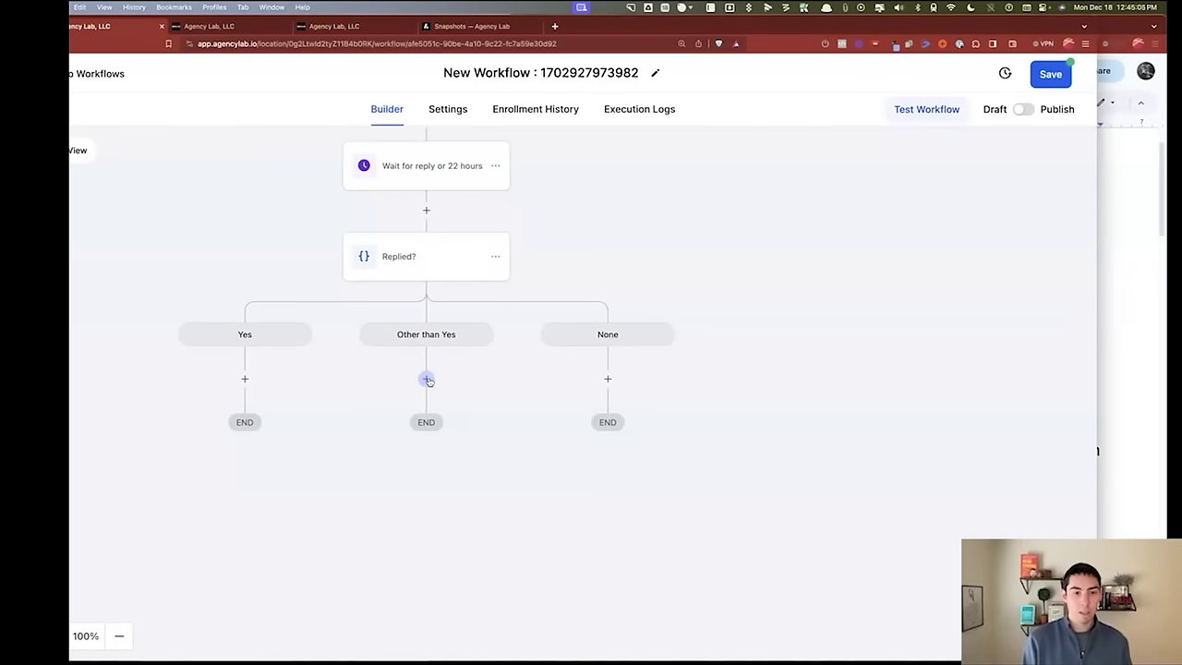
Step: Add an Internal Notification action under Other than Yes, renamed 'SMS Notification' with type SMS
{"action": "left_click", "coordinate": [426, 378]}
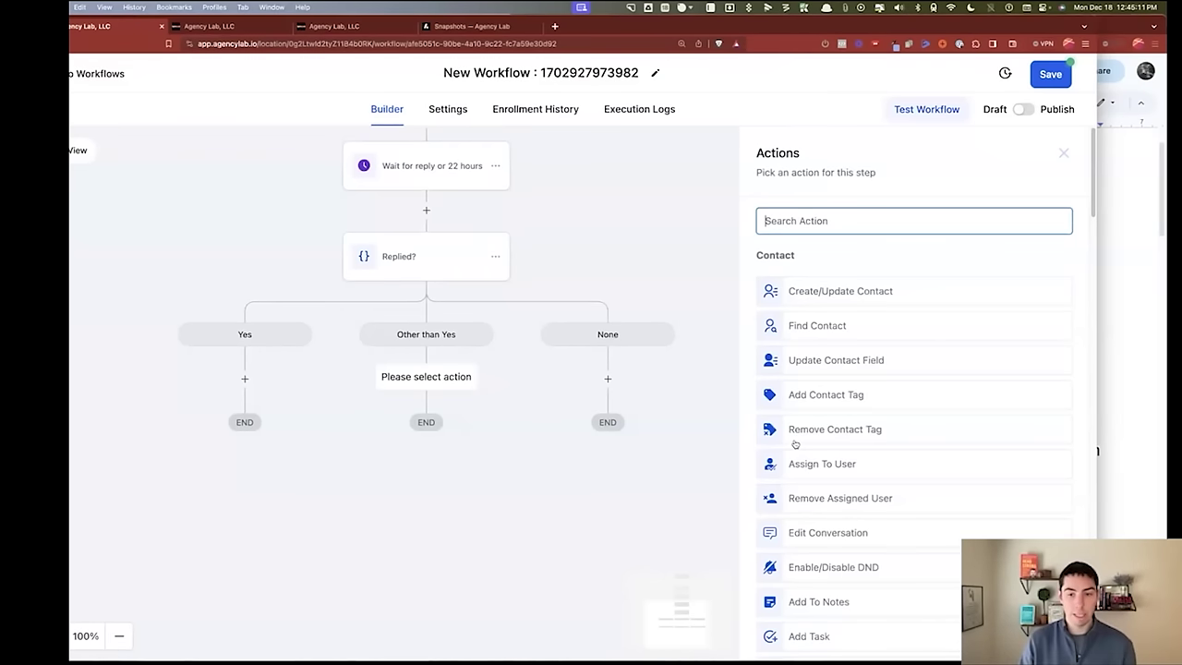
{"action": "scroll", "coordinate": [876, 448], "scroll_direction": "down", "scroll_amount": 5}
{"action": "scroll", "coordinate": [836, 351], "scroll_direction": "down", "scroll_amount": 4}
{"action": "scroll", "coordinate": [821, 441], "scroll_direction": "down", "scroll_amount": 3}
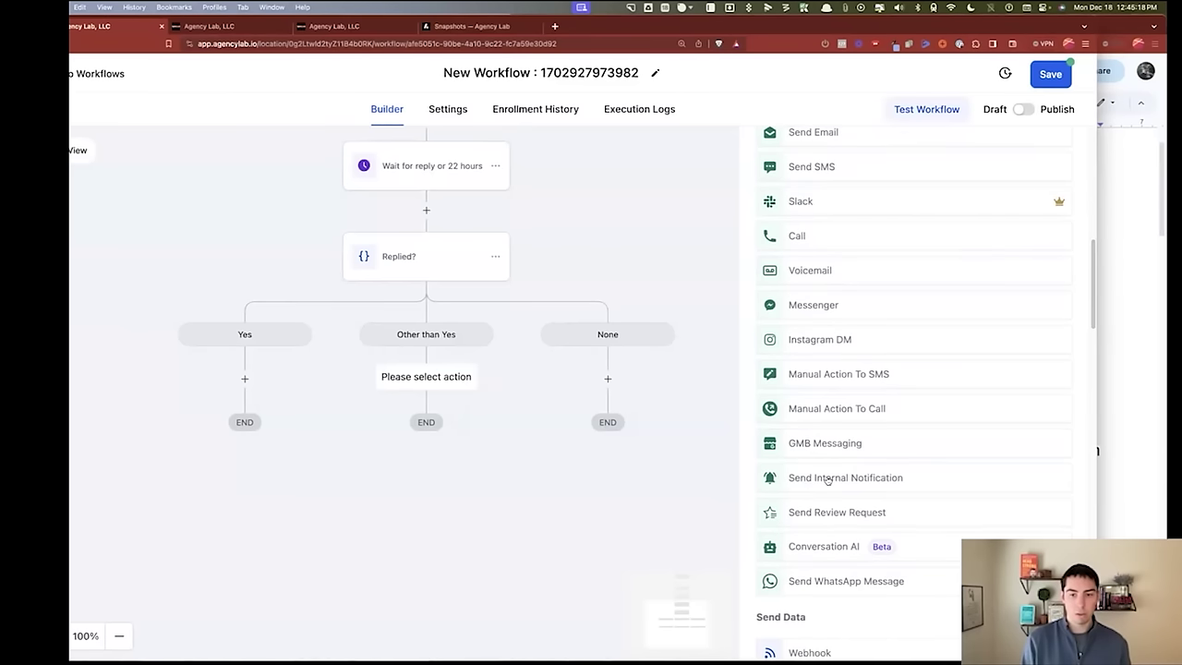
{"action": "left_click", "coordinate": [827, 479]}
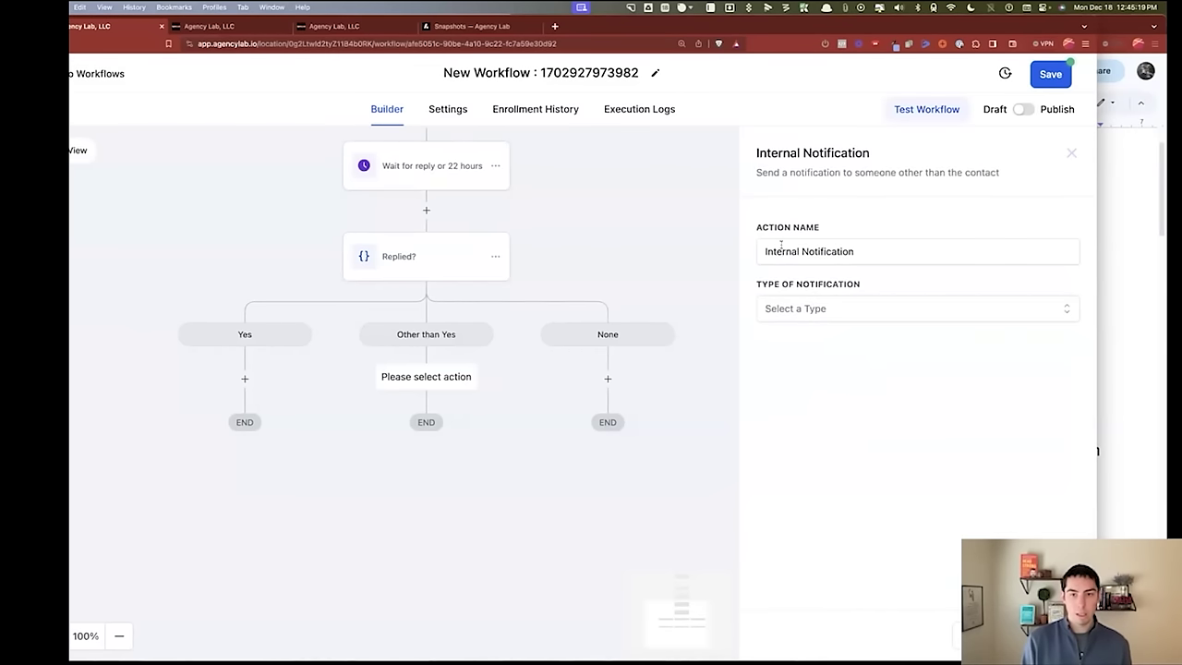
{"action": "double_click", "coordinate": [781, 250]}
{"action": "type", "text": "SMS"}
{"action": "left_click", "coordinate": [799, 311]}
{"action": "left_click", "coordinate": [796, 393]}
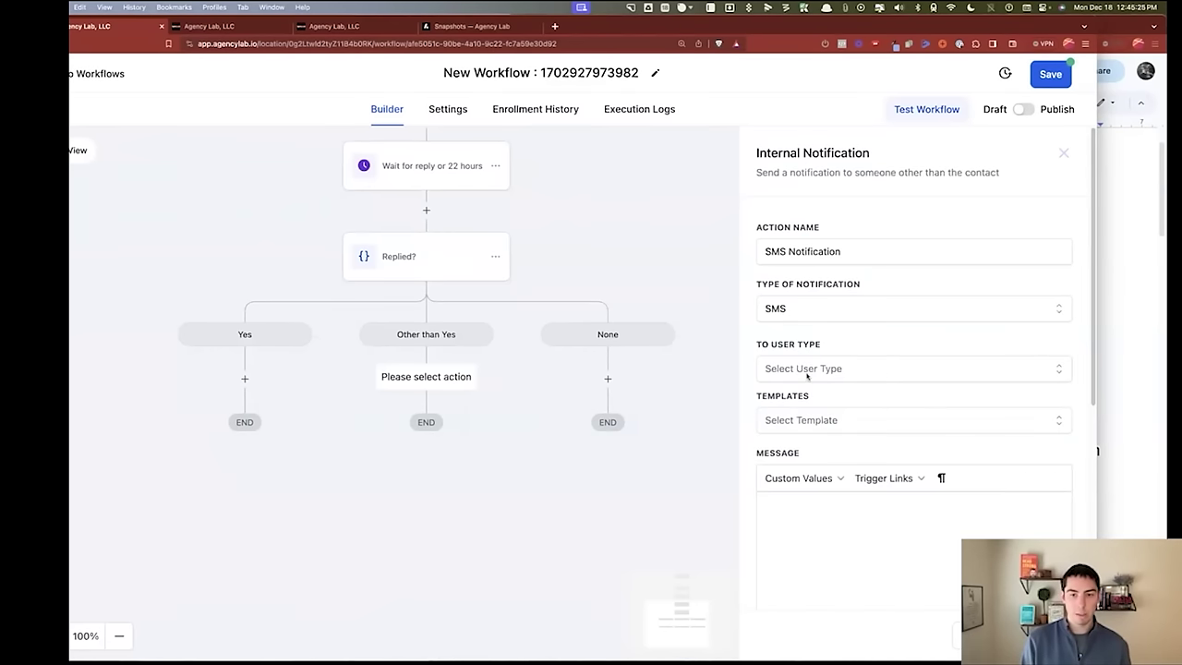
Step: Send it to All Users with the {{contact.name}} message and quoted {{message.body}}, then save
{"action": "scroll", "coordinate": [835, 375], "scroll_direction": "down", "scroll_amount": 2}
{"action": "left_click", "coordinate": [805, 292]}
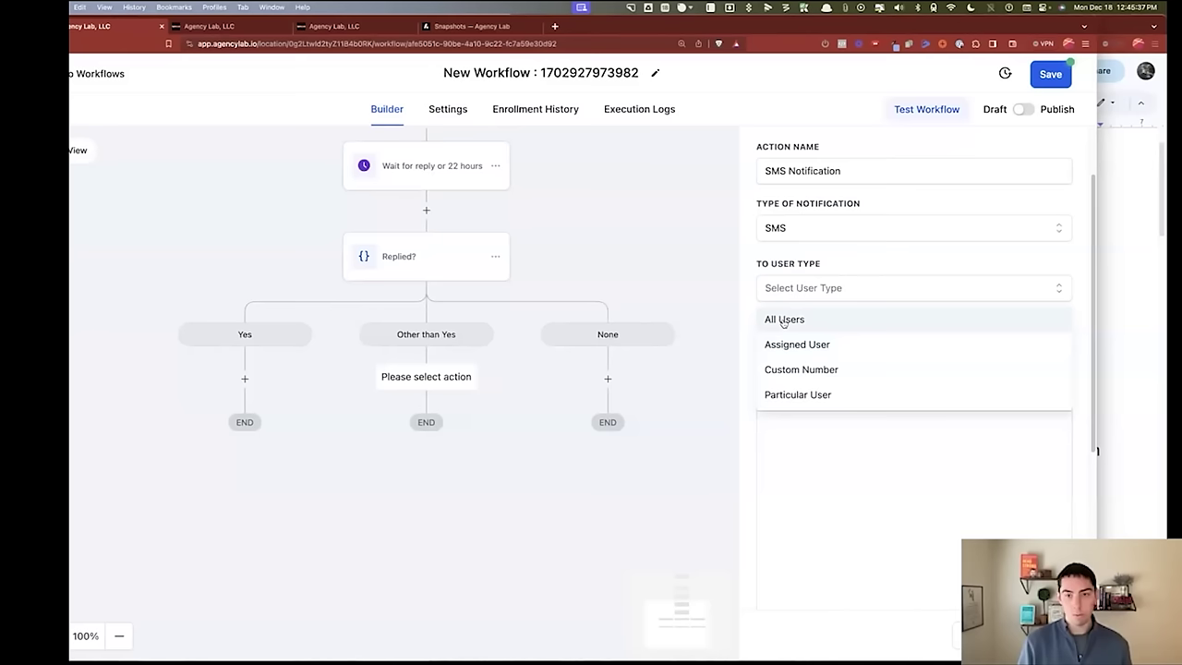
{"action": "left_click", "coordinate": [783, 319]}
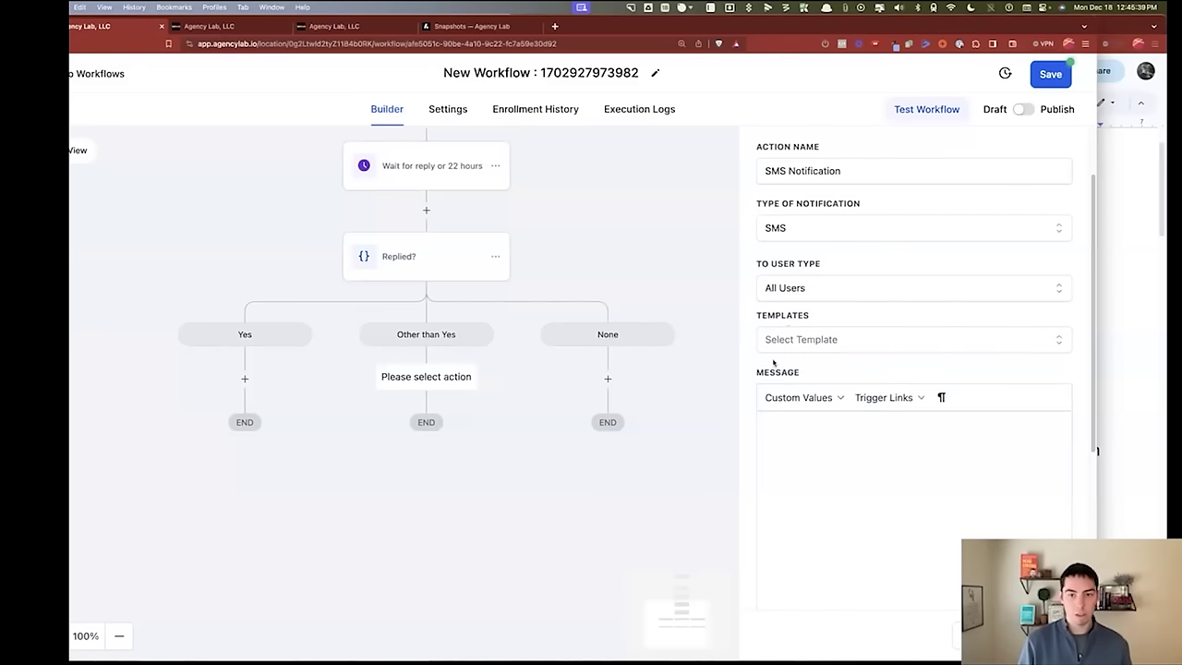
{"action": "left_click", "coordinate": [802, 431]}
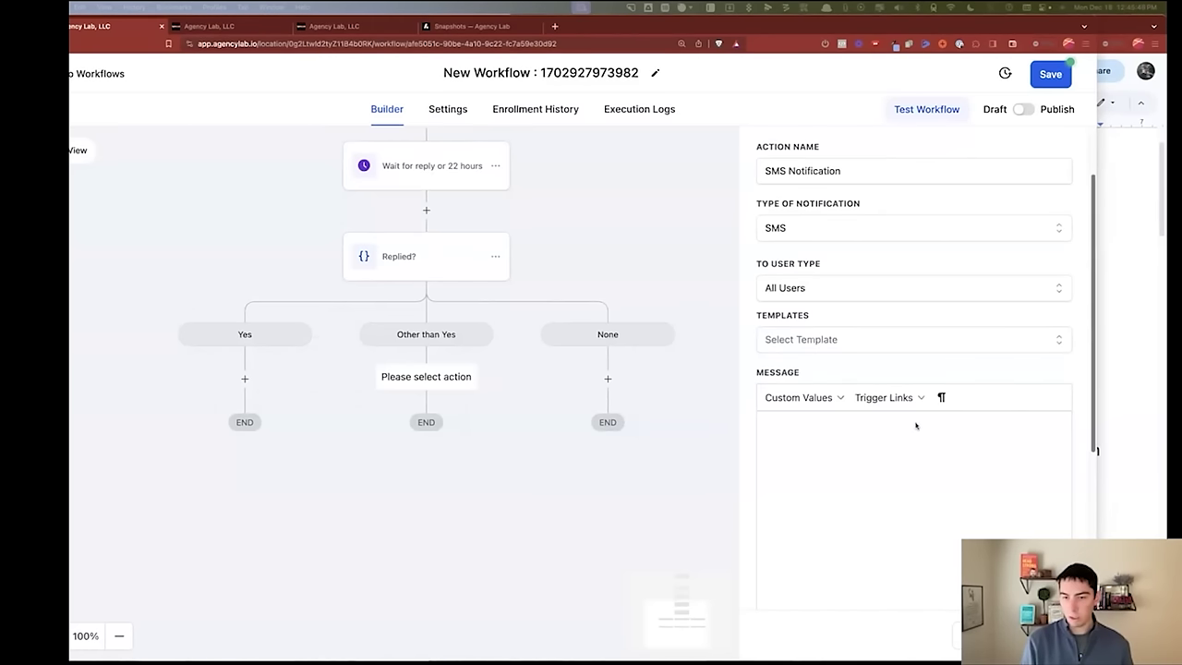
{"action": "type", "text": "{{contact.name}} replied with the following message: {{message.body}}"}
{"action": "left_click_drag", "start_coordinate": [767, 430], "coordinate": [853, 431]}
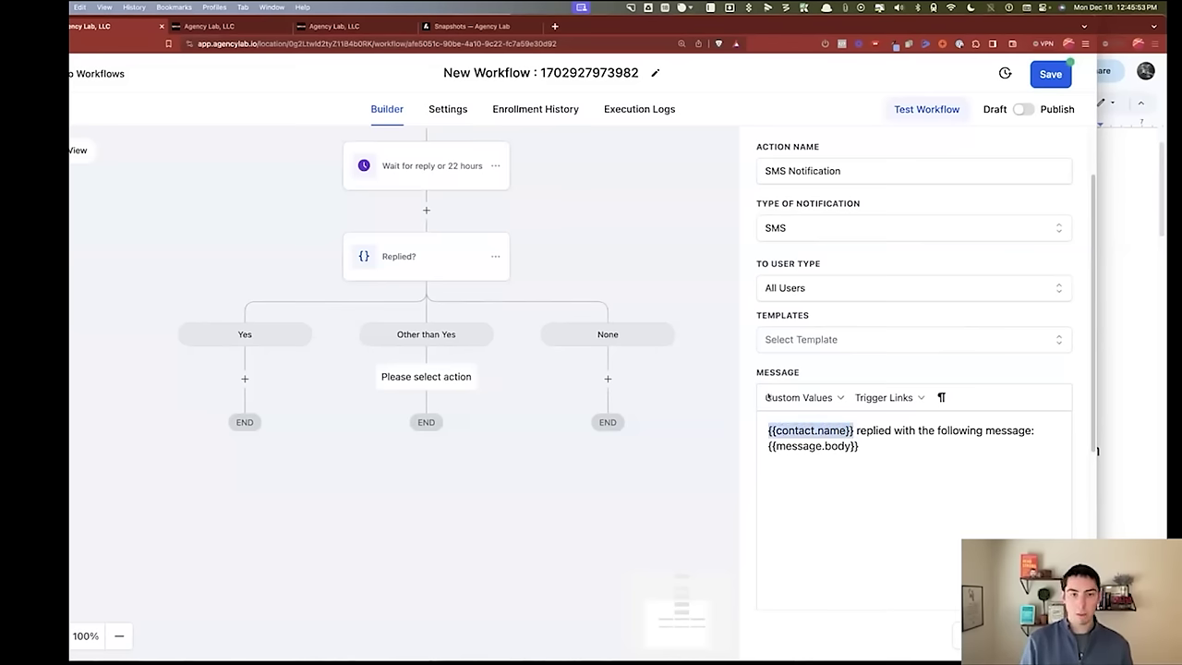
{"action": "left_click", "coordinate": [768, 447]}
{"action": "type", "text": "\""}
{"action": "left_click", "coordinate": [873, 446]}
{"action": "type", "text": "\""}
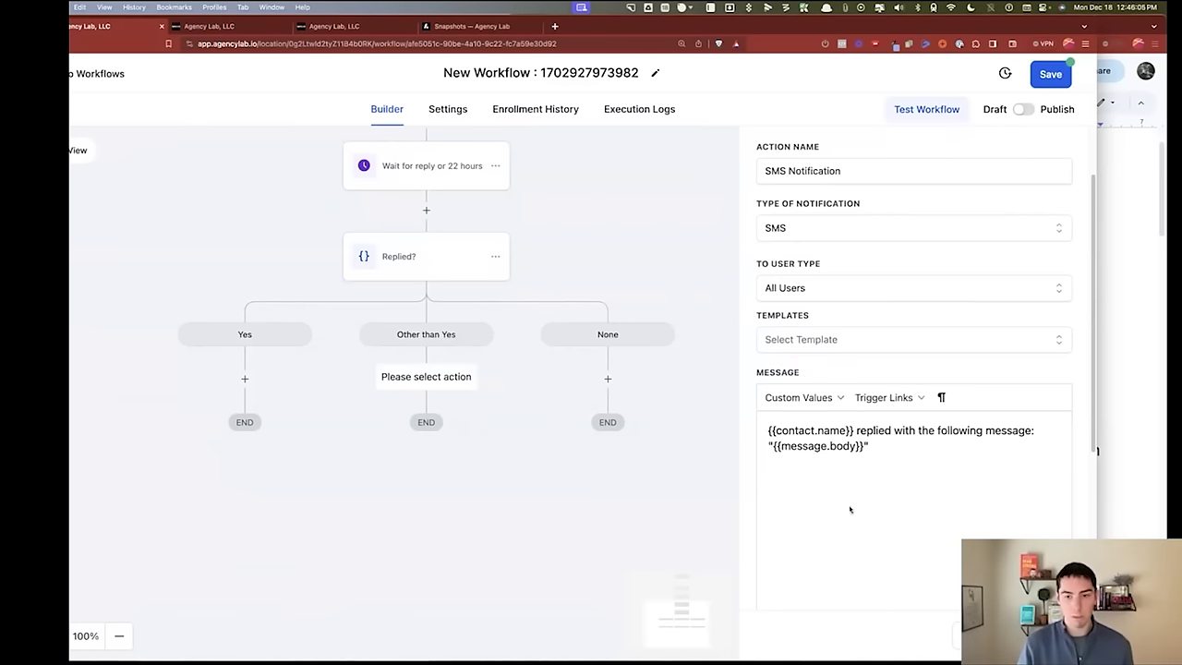
{"action": "left_click", "coordinate": [440, 379]}
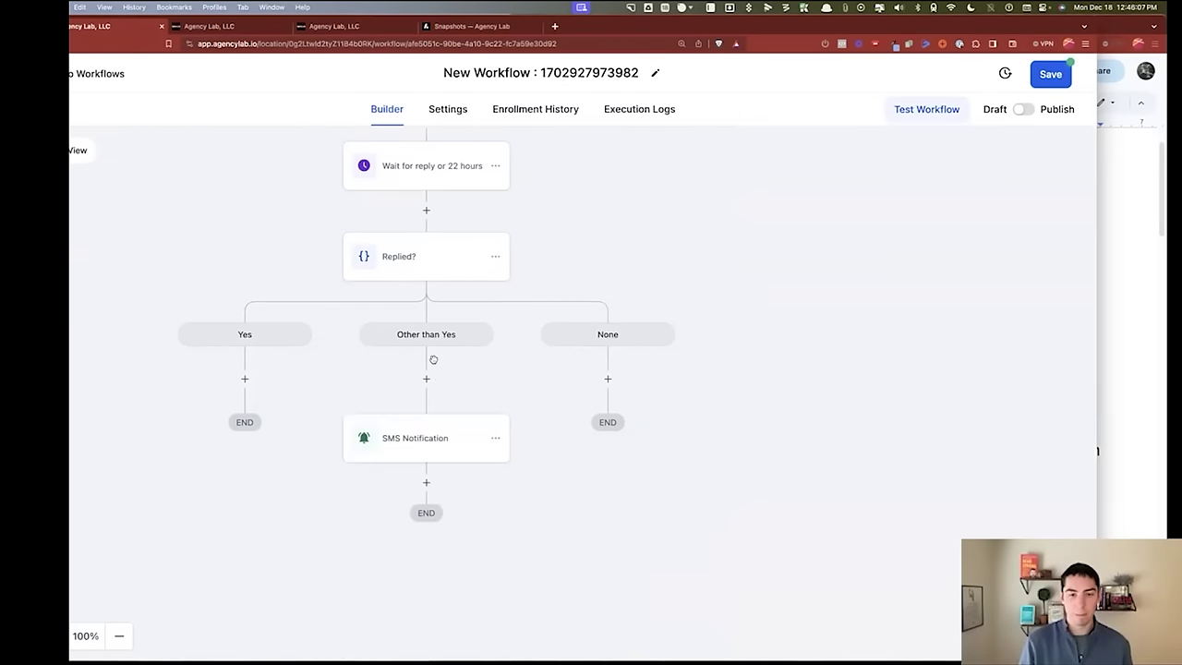
{"action": "scroll", "coordinate": [221, 356], "scroll_direction": "down", "scroll_amount": 1}
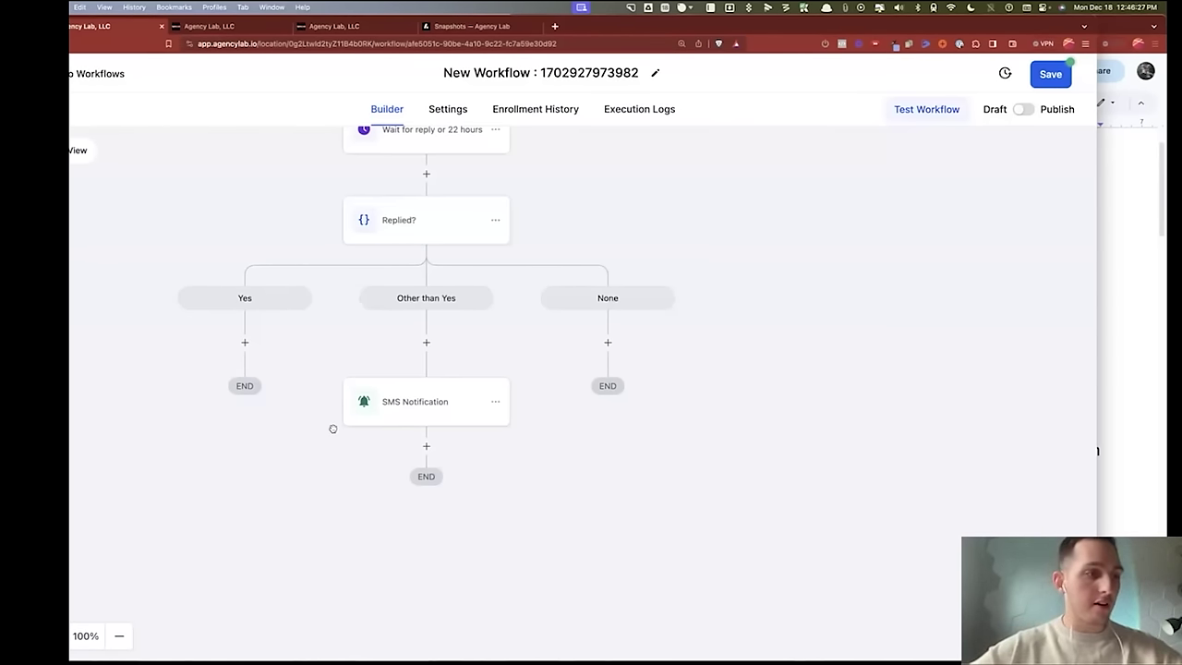
{"action": "scroll", "coordinate": [306, 443], "scroll_direction": "down", "scroll_amount": 1}
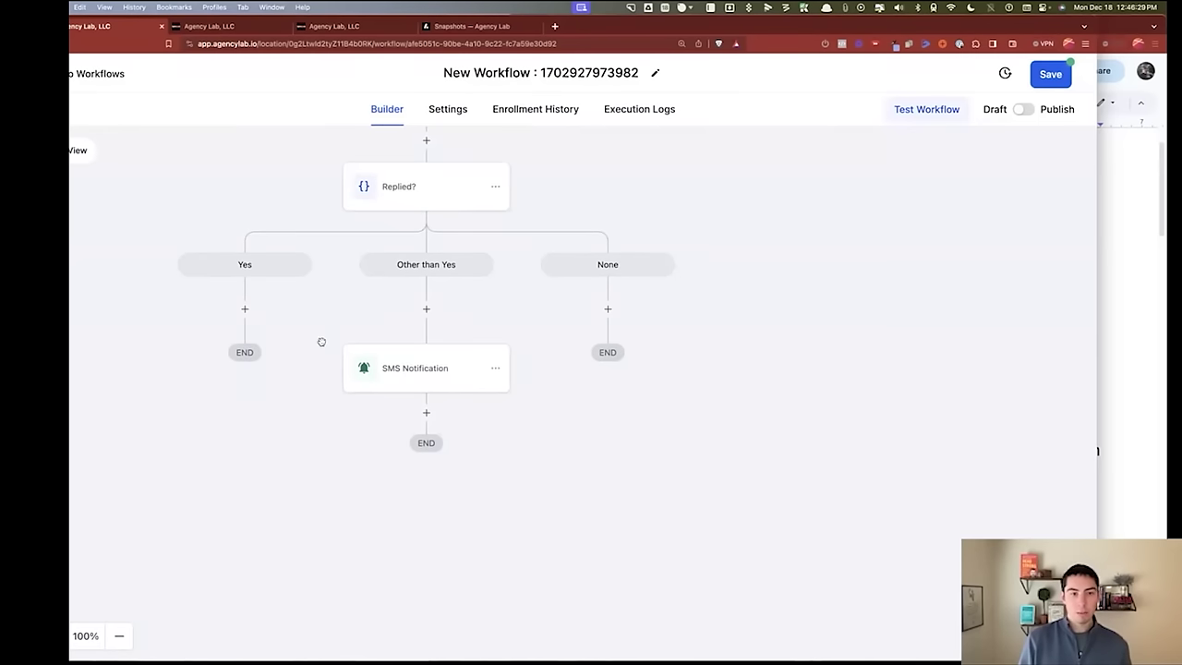
Step: Add a Create/Update Opportunity action under Yes, renamed 'Create Opportunity'
{"action": "left_click", "coordinate": [245, 308]}
{"action": "scroll", "coordinate": [849, 430], "scroll_direction": "down", "scroll_amount": 7}
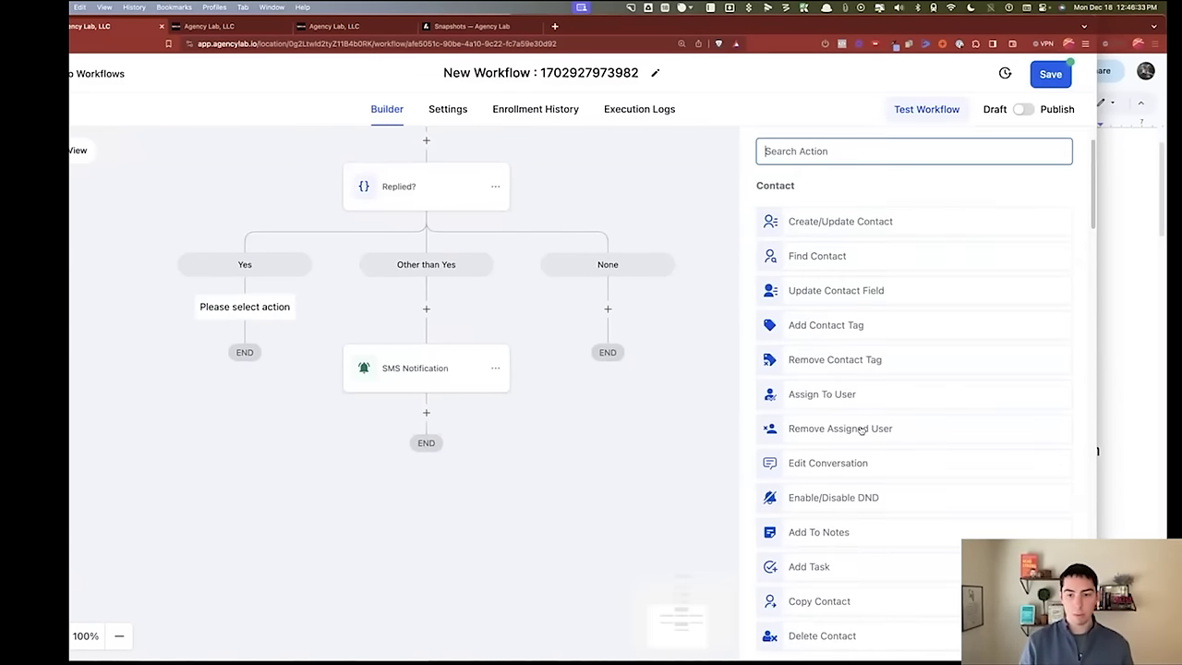
{"action": "scroll", "coordinate": [844, 434], "scroll_direction": "down", "scroll_amount": 10}
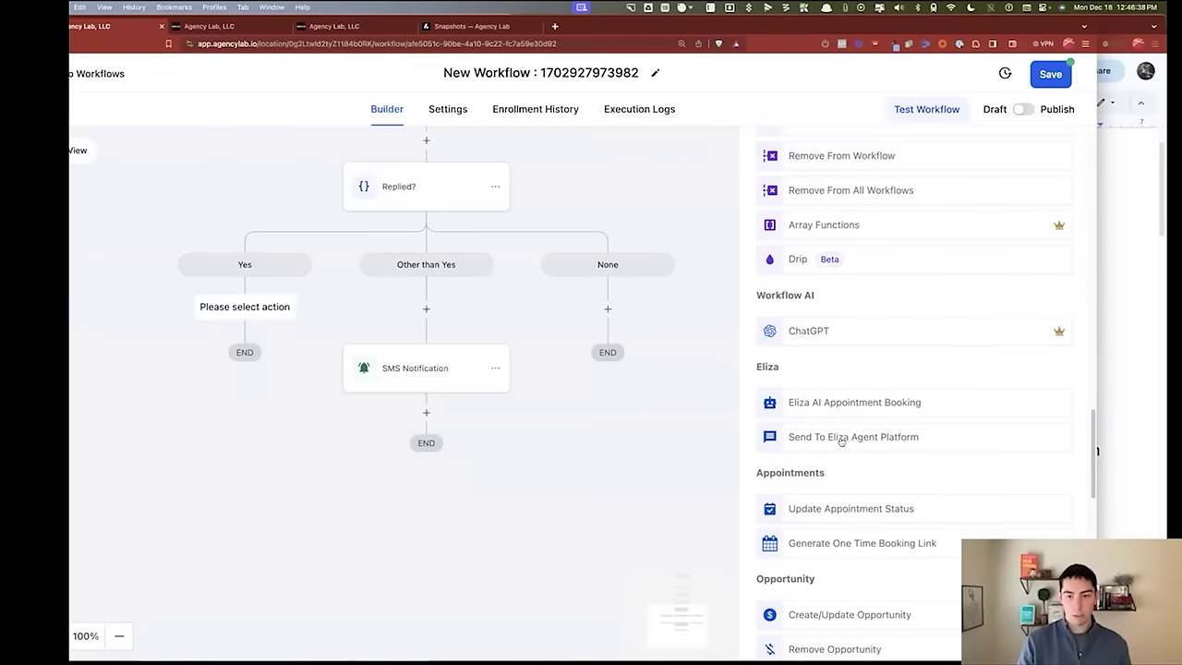
{"action": "scroll", "coordinate": [838, 438], "scroll_direction": "down", "scroll_amount": 3}
{"action": "left_click", "coordinate": [814, 480]}
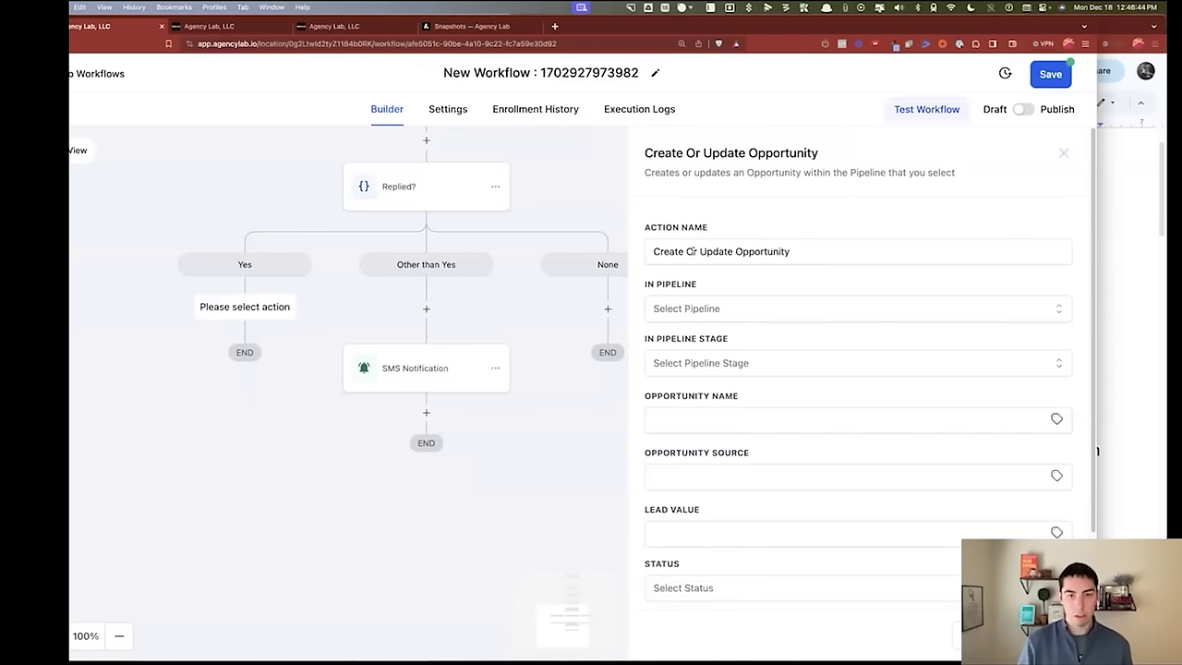
{"action": "left_click_drag", "start_coordinate": [684, 250], "coordinate": [730, 251]}
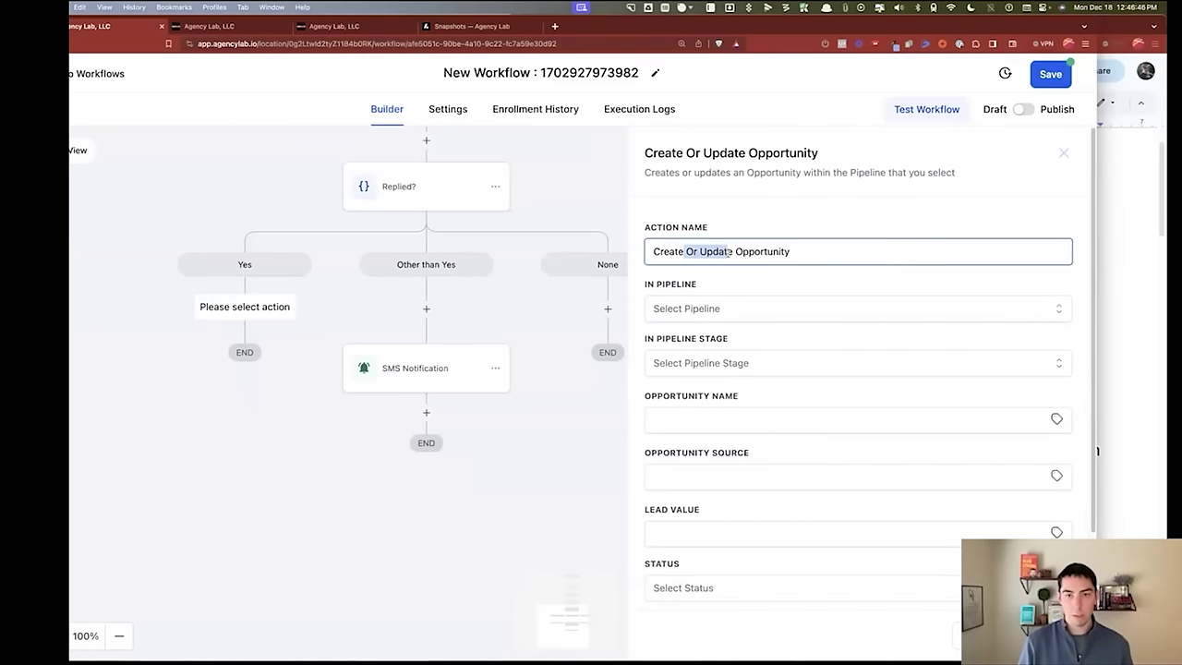
{"action": "key", "text": "BackSpace"}
Step: Set the opportunity's pipeline to DBR and its stage to Positive Reply
{"action": "left_click", "coordinate": [672, 308]}
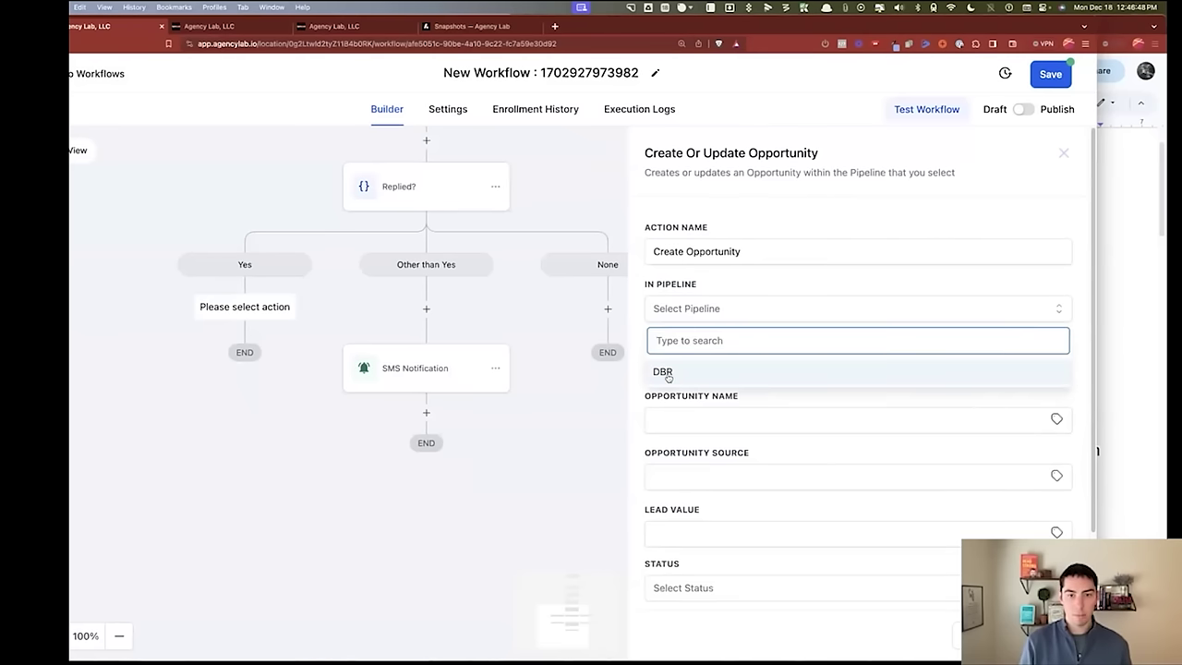
{"action": "left_click", "coordinate": [663, 371]}
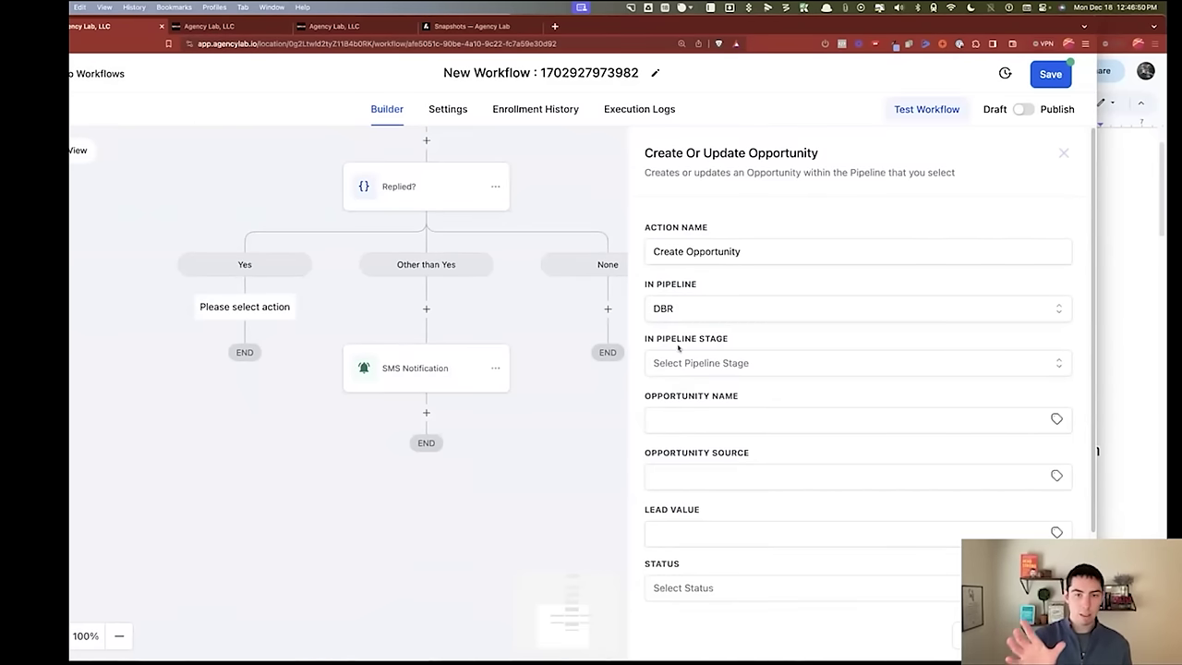
{"action": "left_click", "coordinate": [687, 370]}
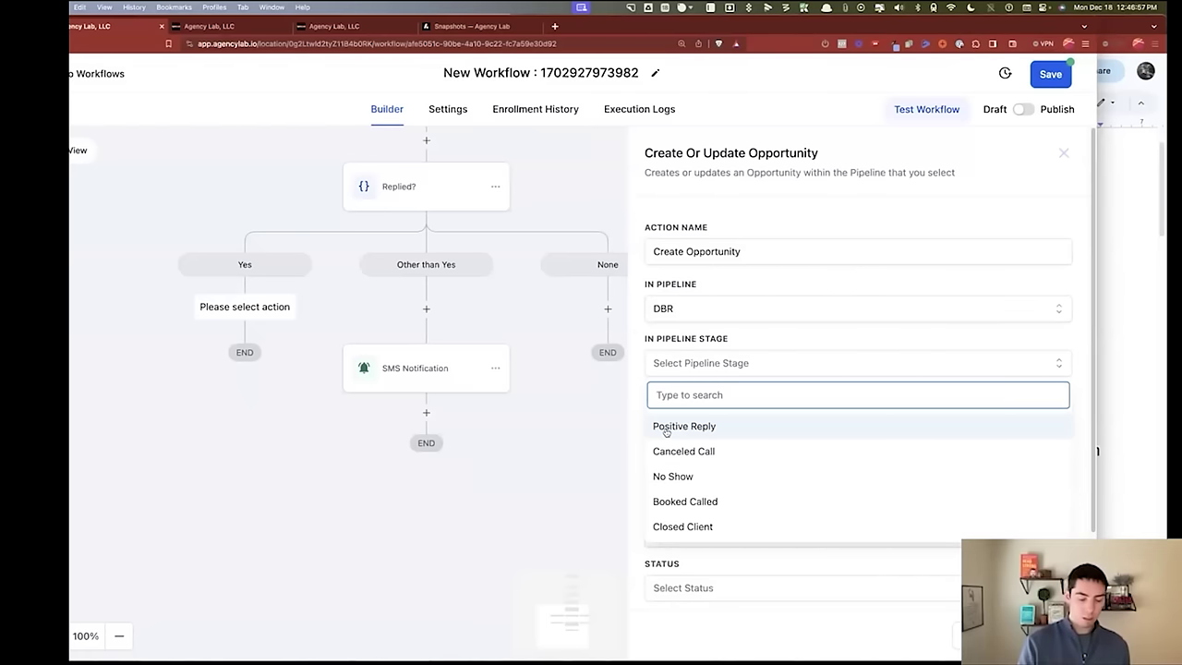
{"action": "left_click", "coordinate": [665, 431]}
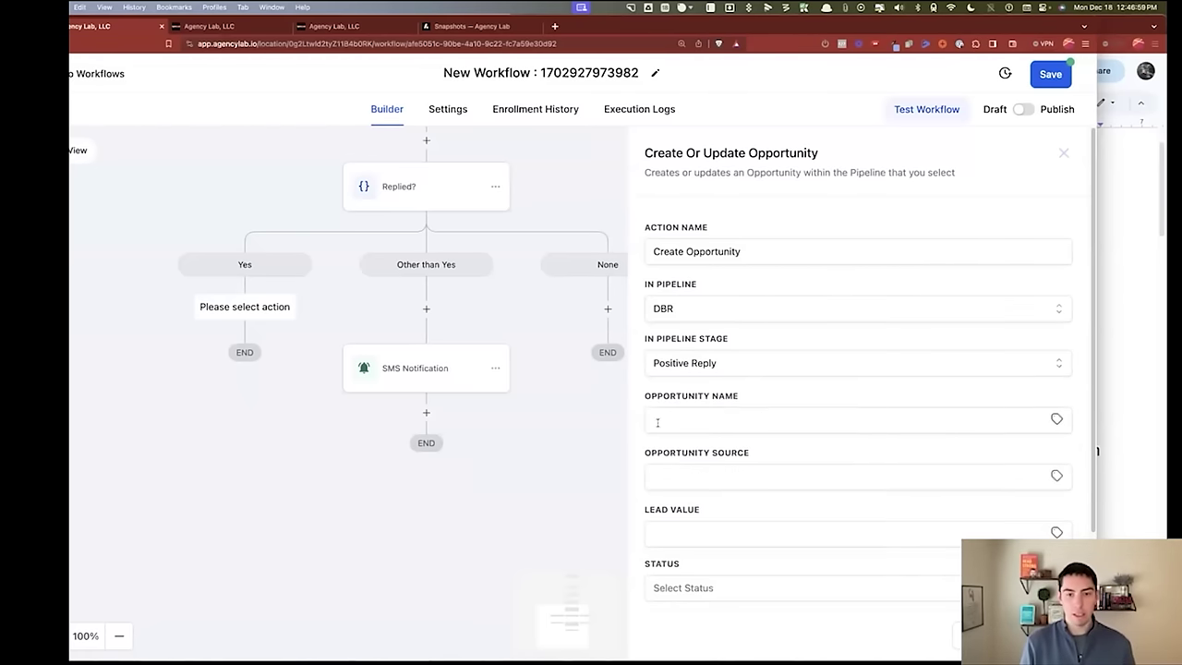
{"action": "left_click", "coordinate": [438, 26]}
Step: Leave the workflow for Opportunities > Pipelines and start a new pipeline
{"action": "left_click", "coordinate": [352, 28]}
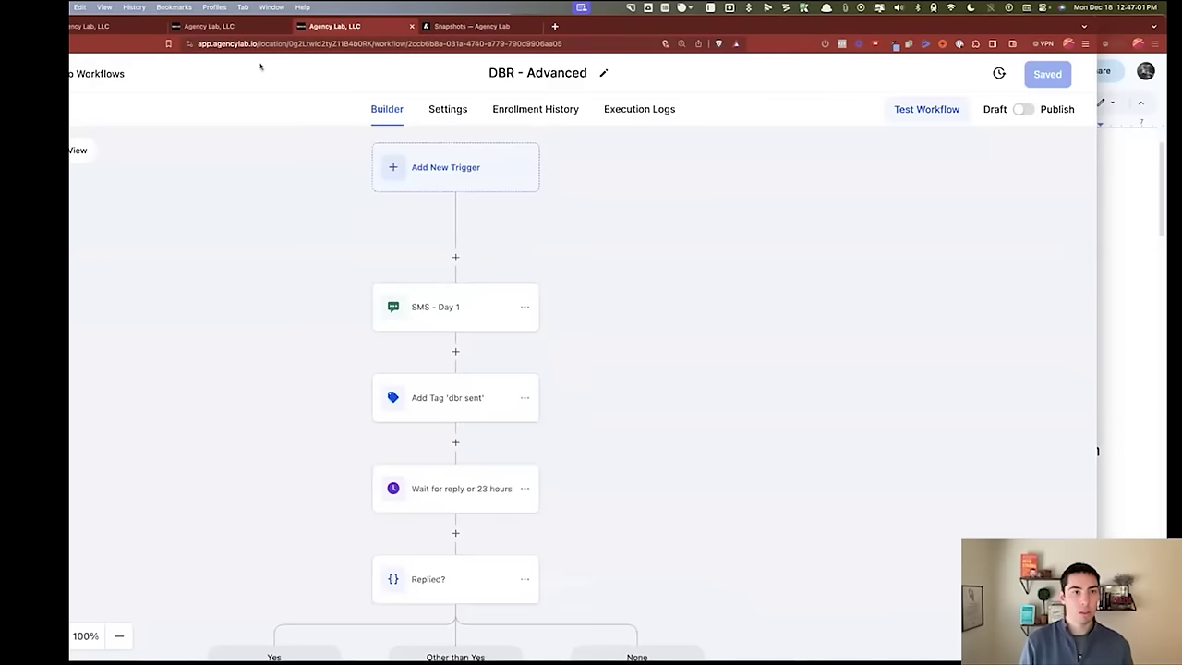
{"action": "left_click", "coordinate": [82, 74]}
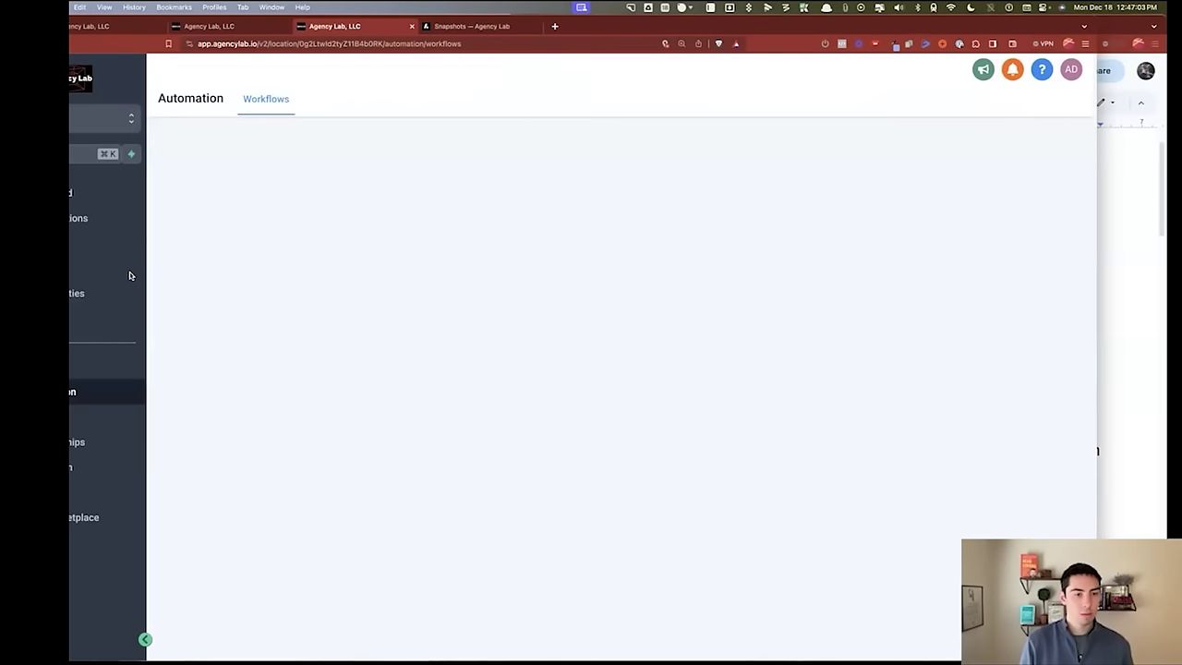
{"action": "left_click", "coordinate": [78, 294]}
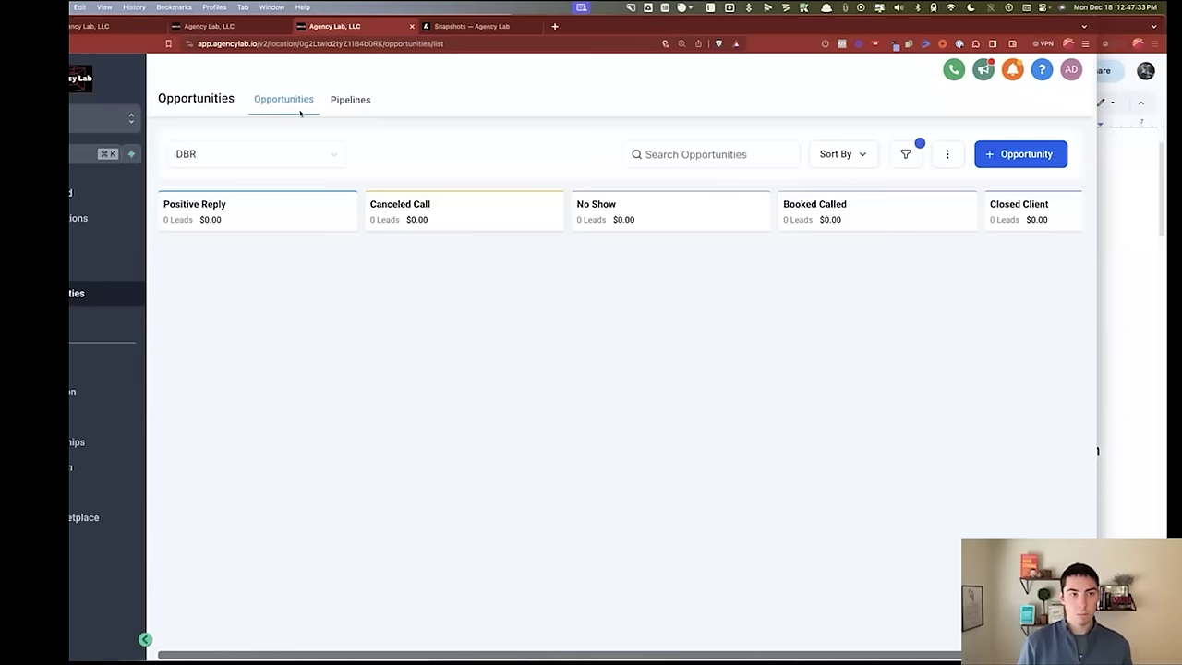
{"action": "left_click", "coordinate": [357, 102]}
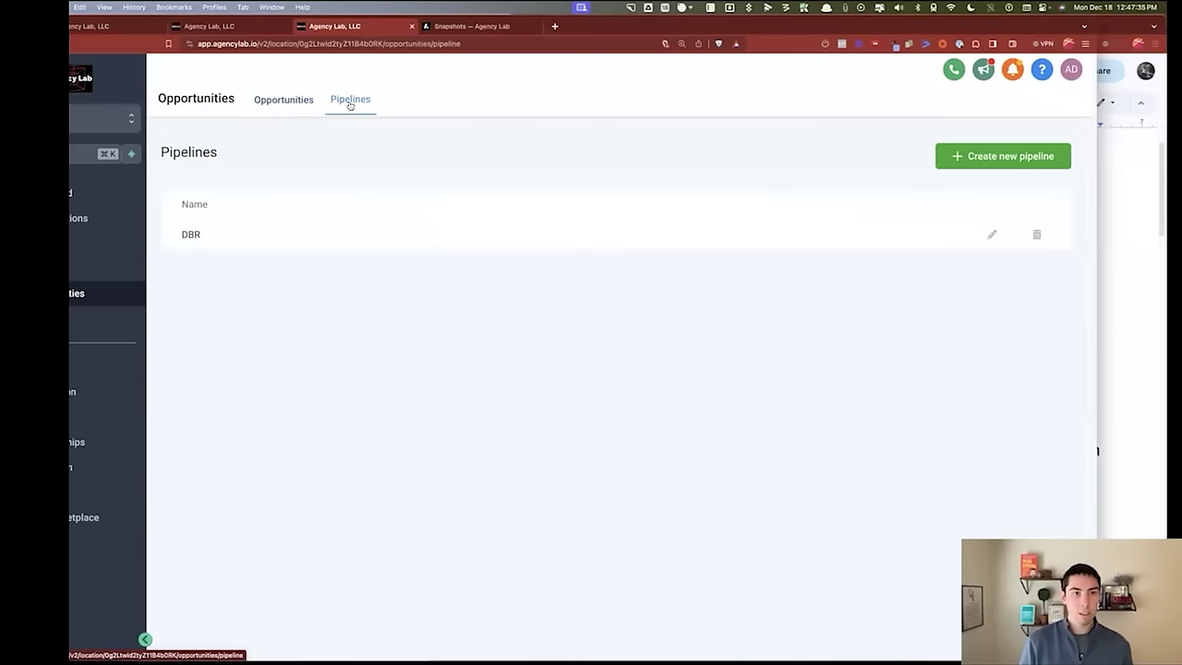
{"action": "left_click", "coordinate": [1009, 163]}
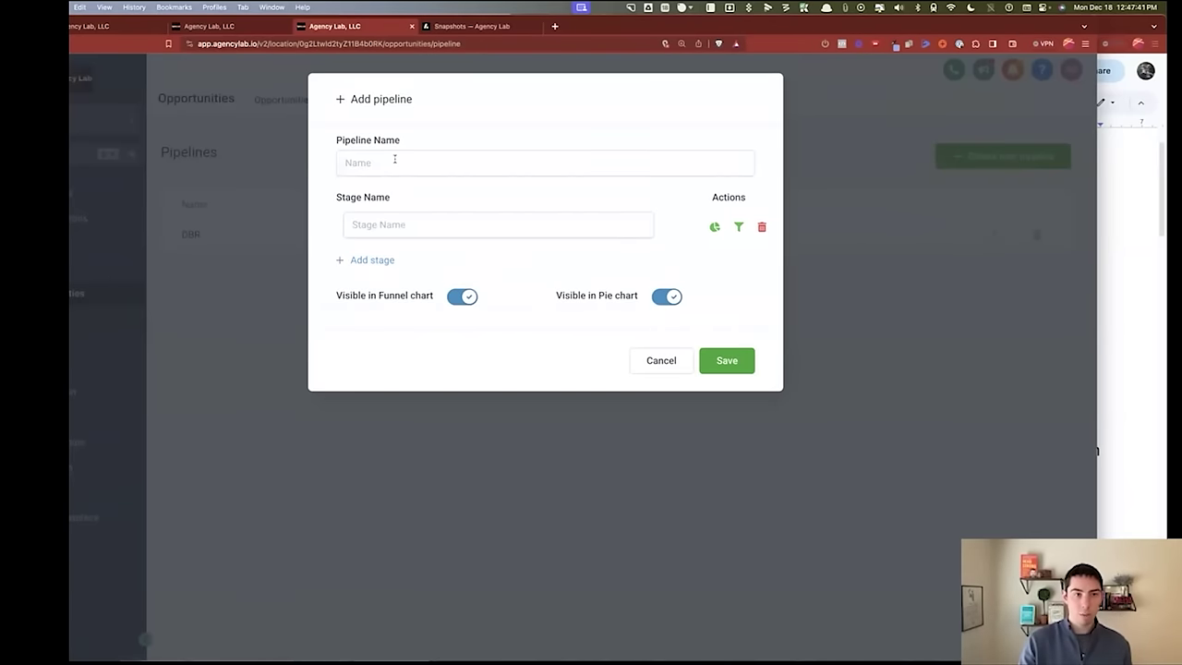
Step: Name the pipeline 'Leads' and enter stages New Lead, Replied and Booked Call
{"action": "left_click", "coordinate": [358, 158]}
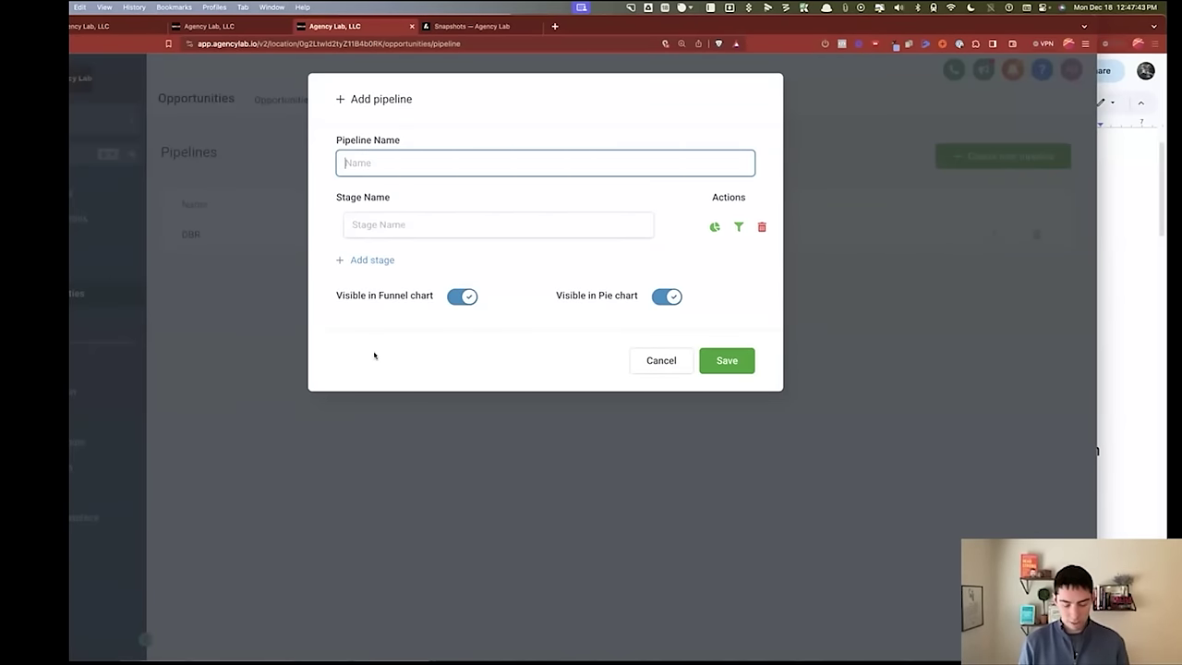
{"action": "type", "text": "Custom"}
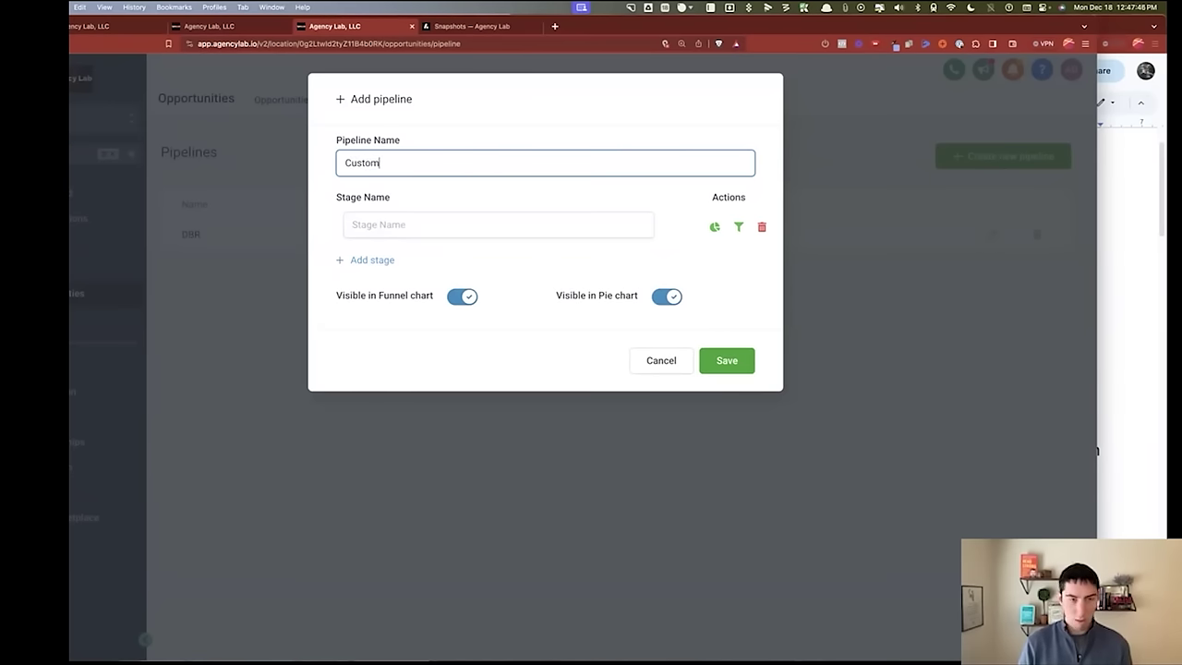
{"action": "key", "text": "BackSpace"}
{"action": "key", "text": "BackSpace"}
{"action": "key", "text": "BackSpace"}
{"action": "key", "text": "BackSpace"}
{"action": "key", "text": "BackSpace"}
{"action": "key", "text": "BackSpace"}
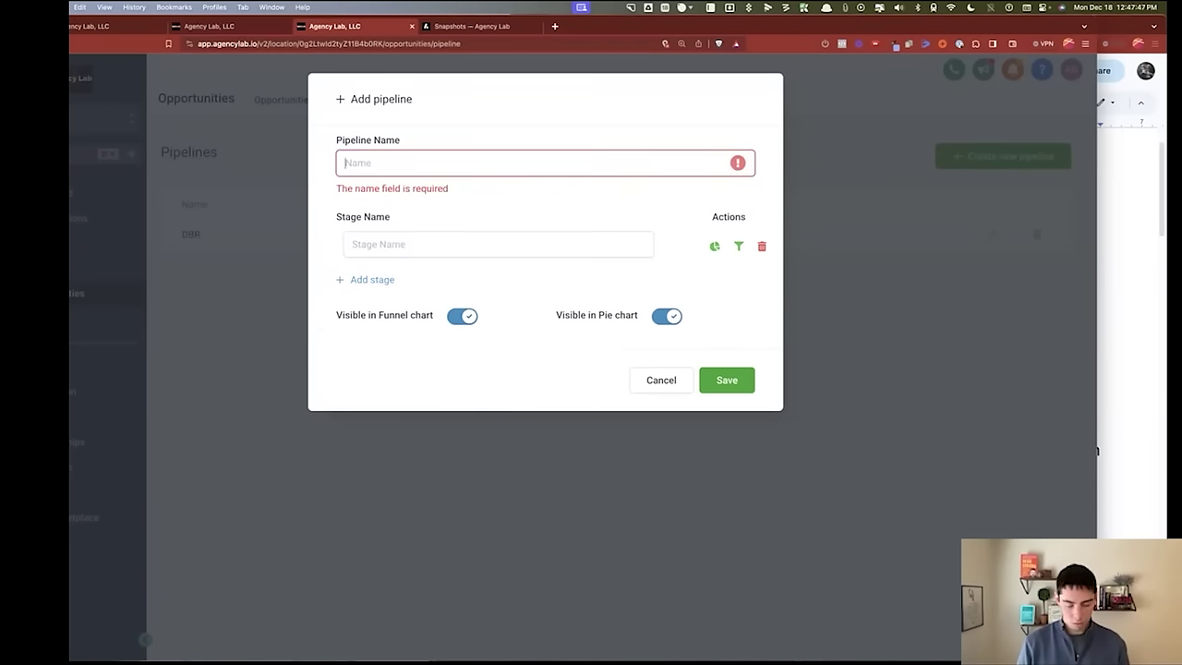
{"action": "type", "text": "Leads"}
{"action": "left_click", "coordinate": [376, 227]}
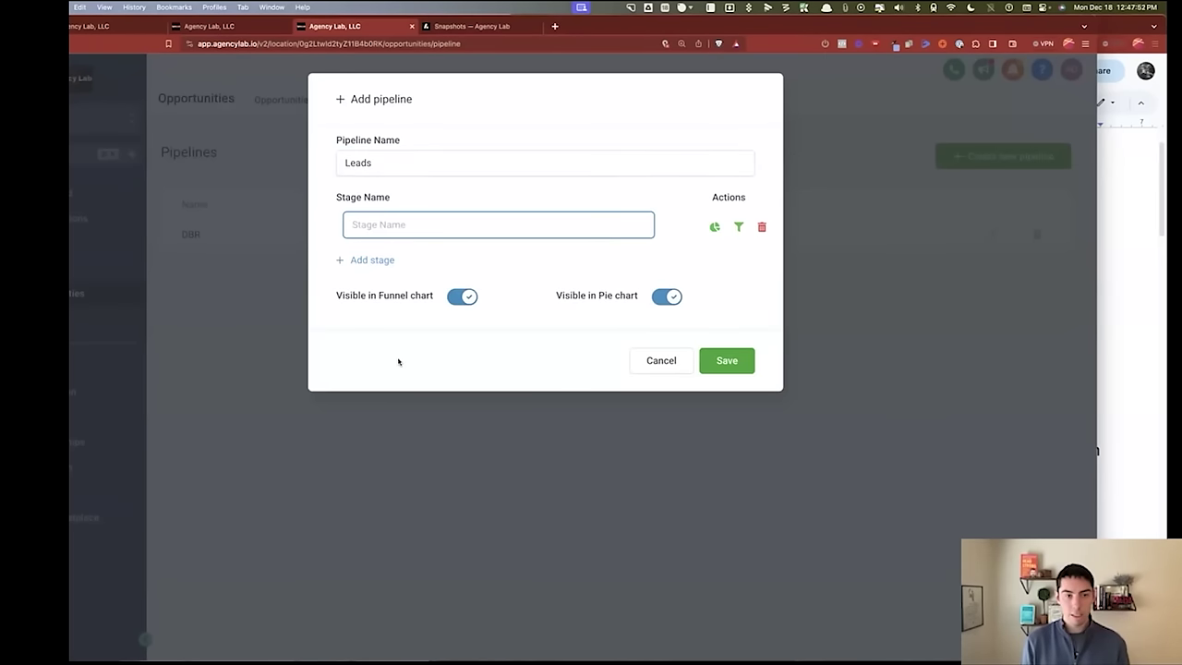
{"action": "type", "text": "Ne"}
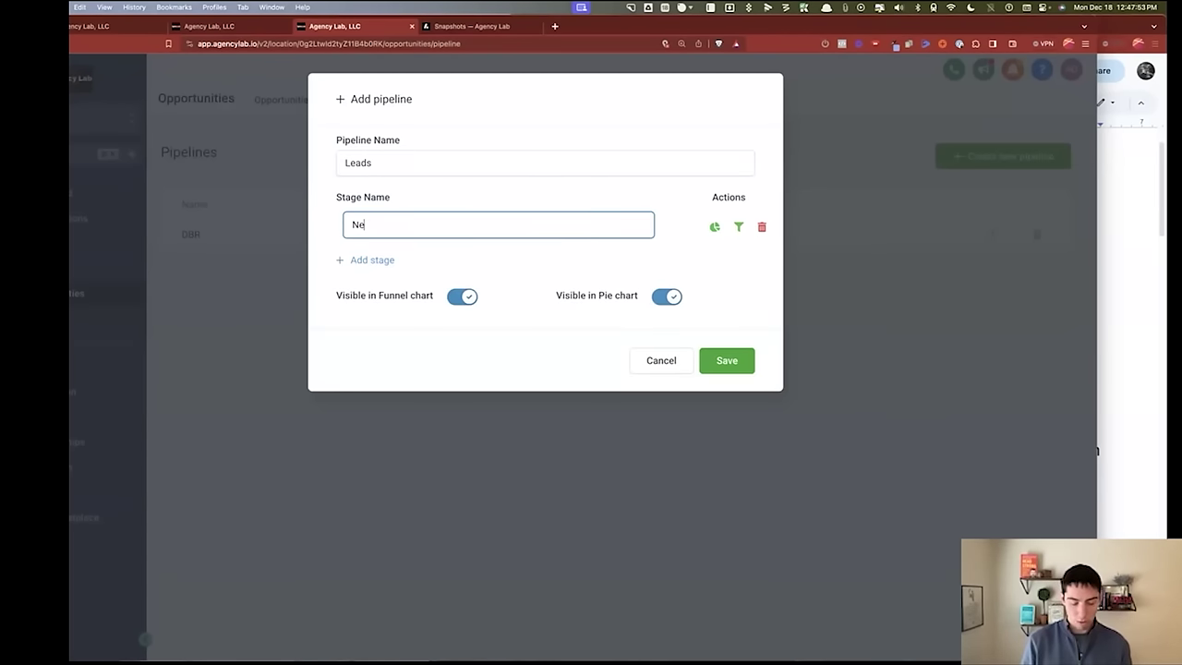
{"action": "type", "text": "w Kead"}
{"action": "left_click", "coordinate": [376, 260]}
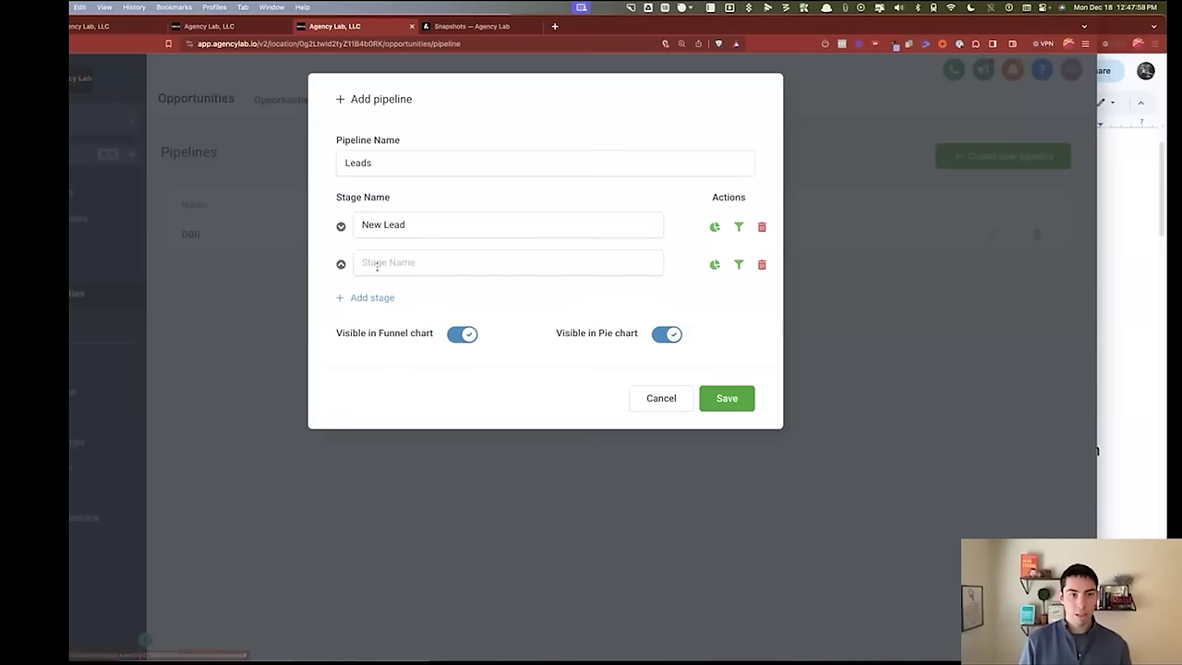
{"action": "type", "text": "Replied"}
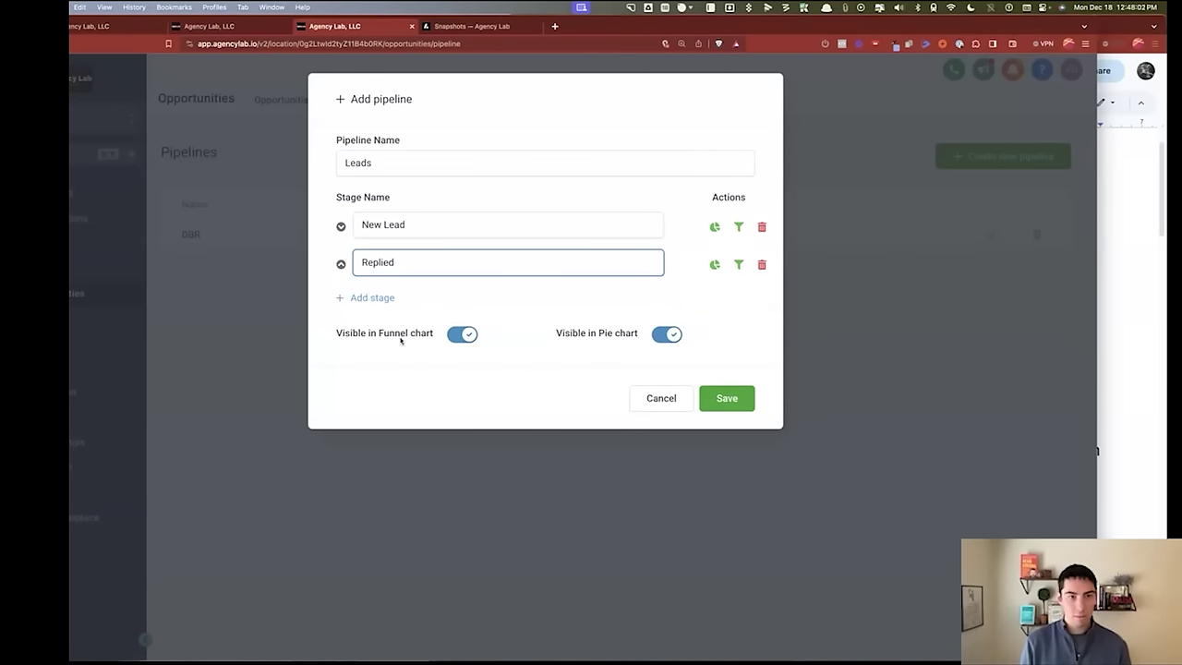
{"action": "left_click", "coordinate": [379, 297]}
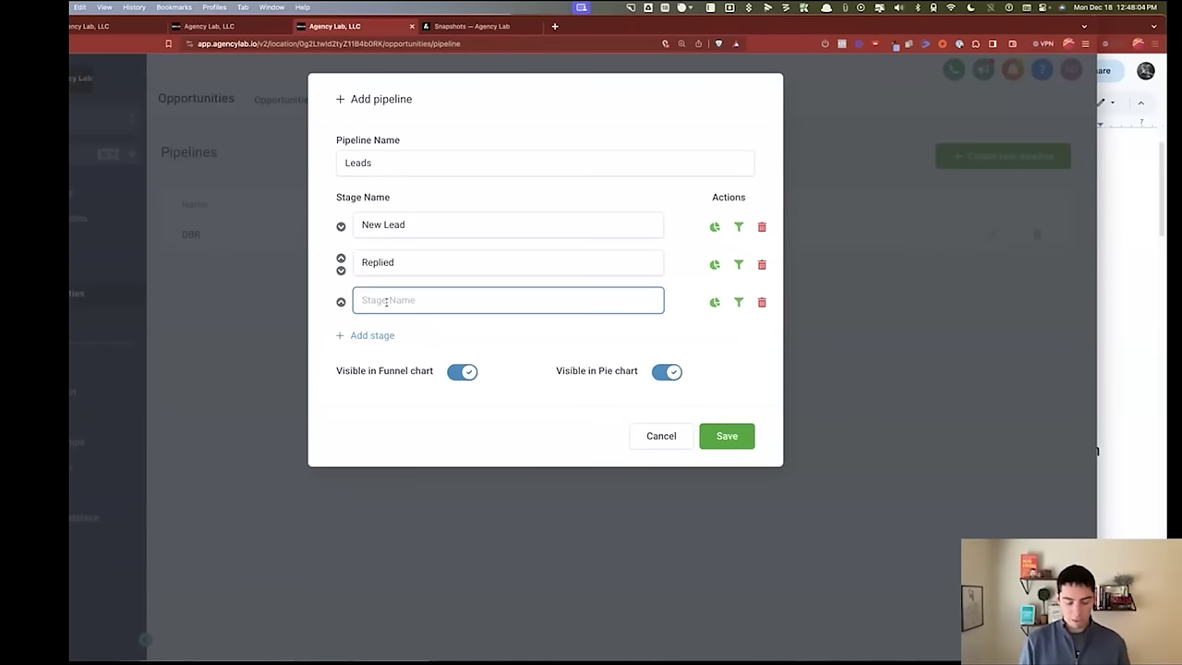
{"action": "type", "text": "Booked Call"}
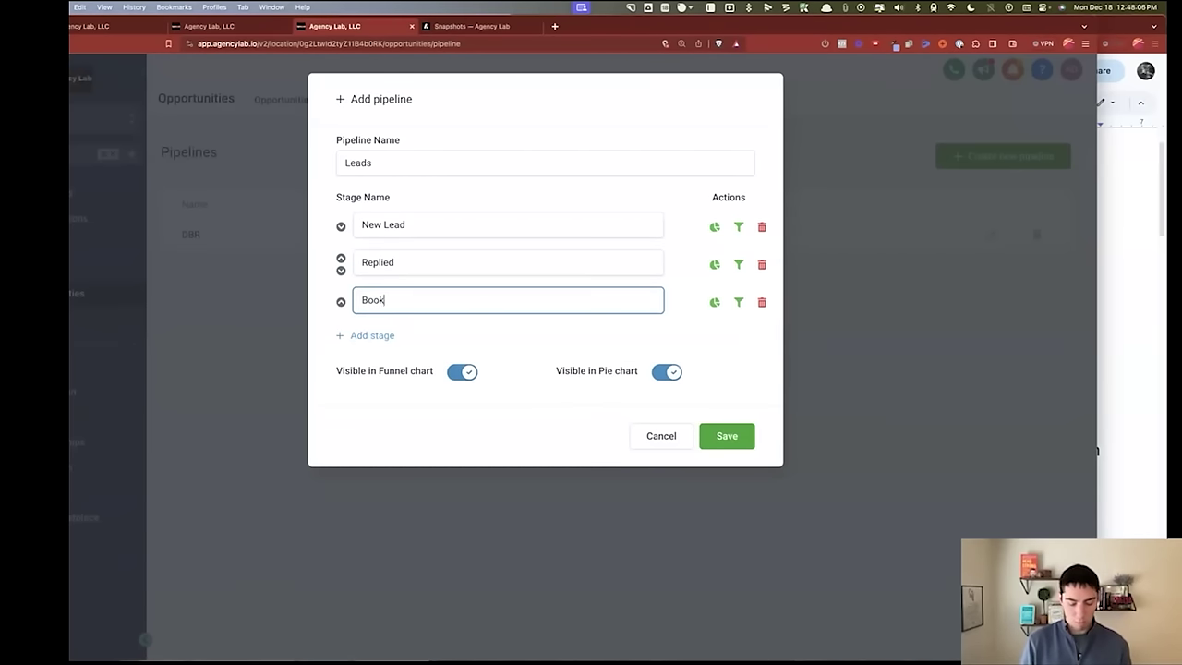
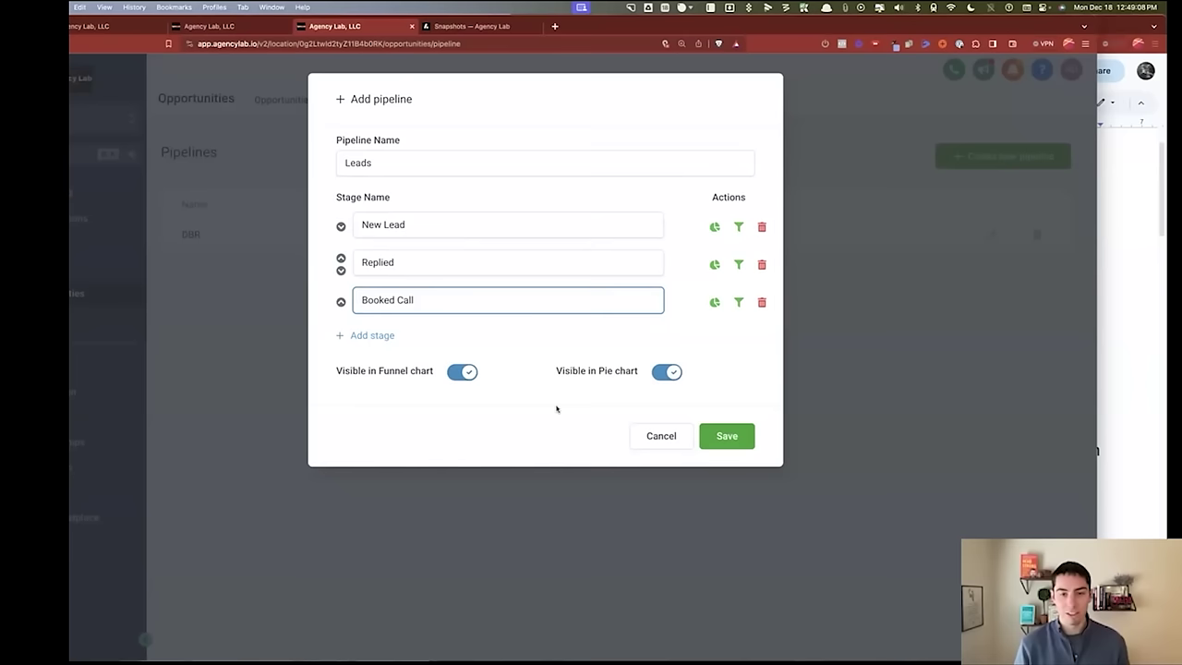
Step: Save the Leads pipeline with New Lead, Replied and Booked Call stages, then return to the Create Opportunity panel
{"action": "left_click", "coordinate": [729, 438]}
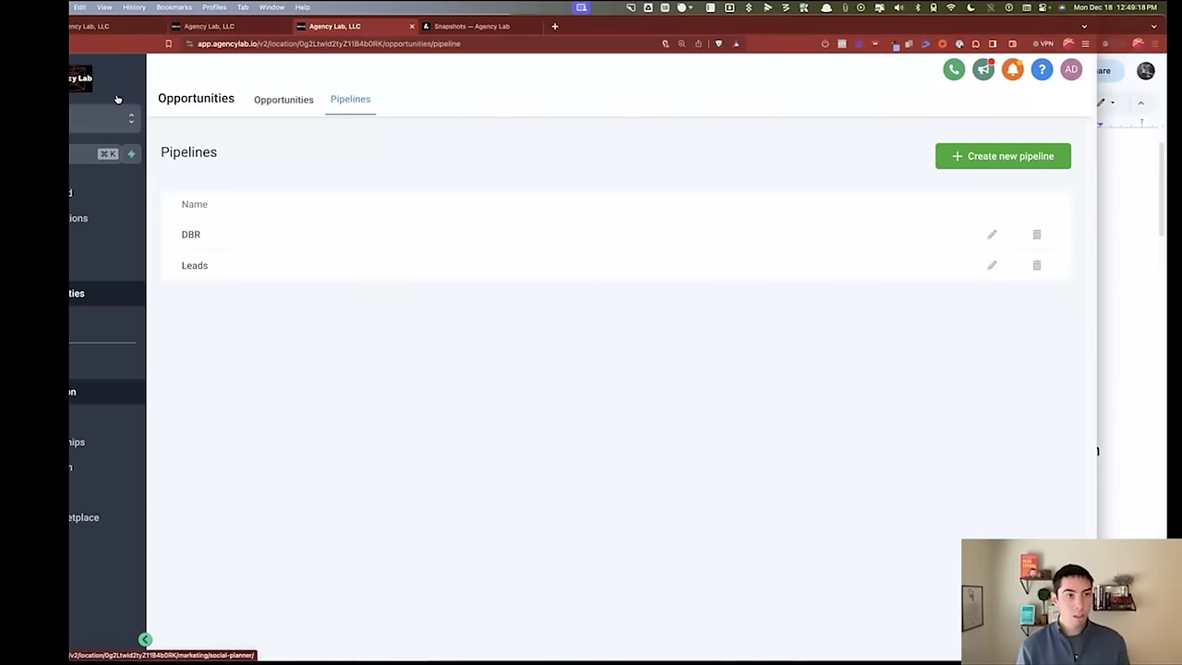
{"action": "left_click", "coordinate": [122, 28]}
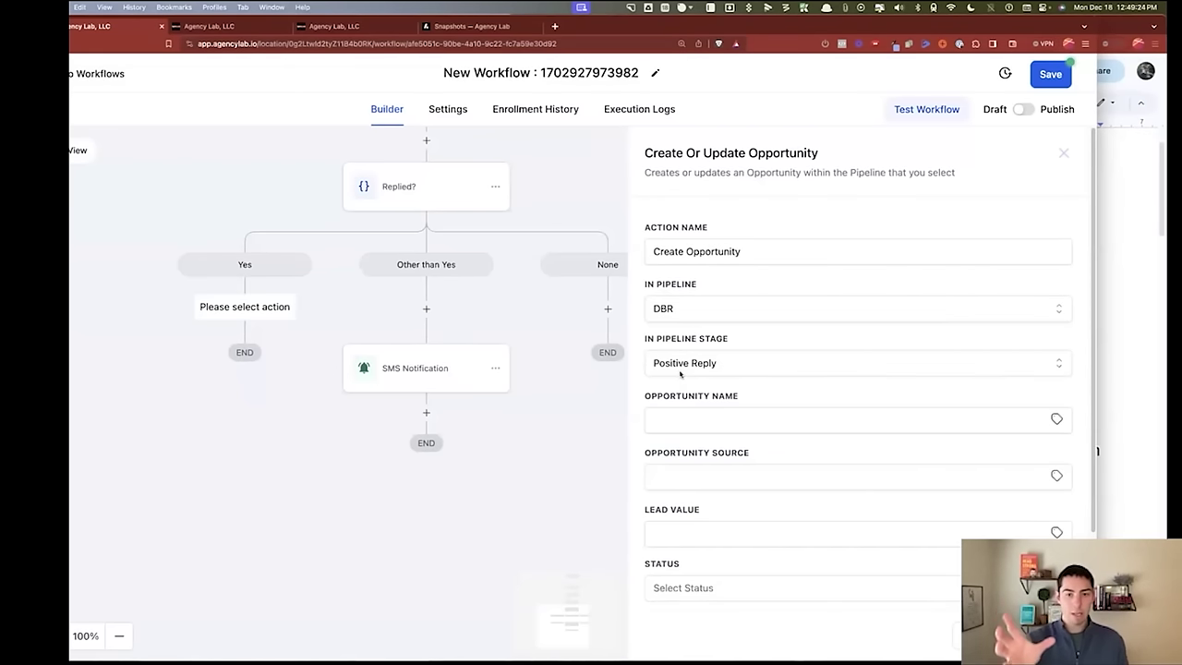
Step: Name opportunities with the Contact > Full Name custom value, set source to DBR, and save the step
{"action": "left_click", "coordinate": [681, 421]}
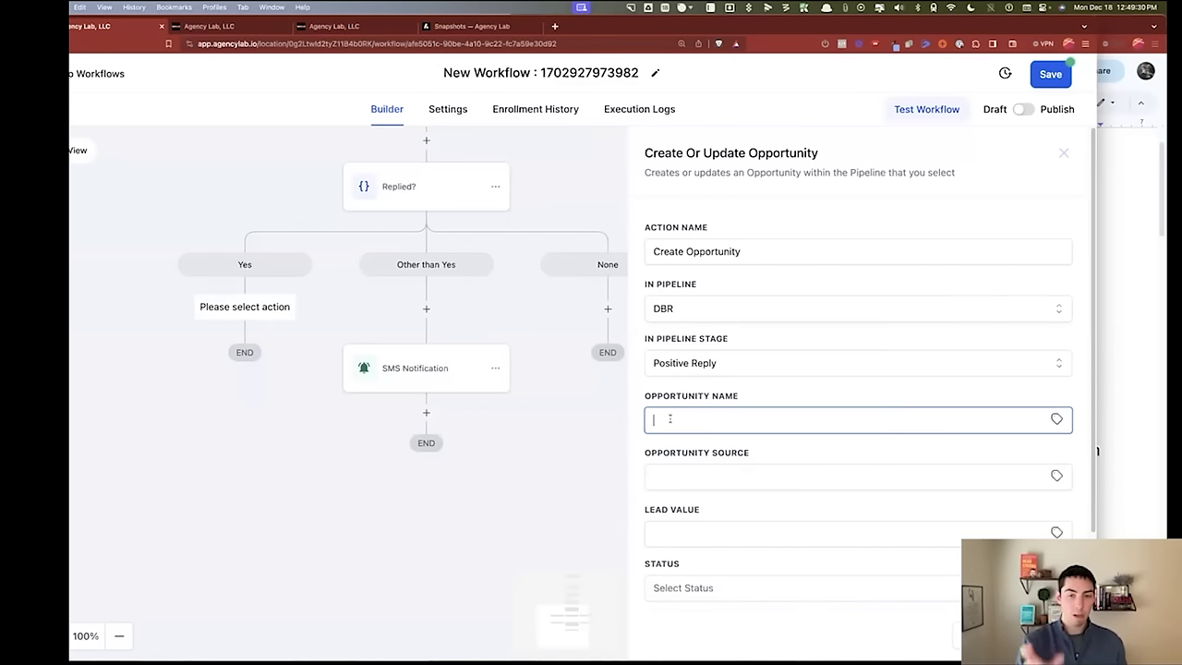
{"action": "left_click", "coordinate": [1056, 418]}
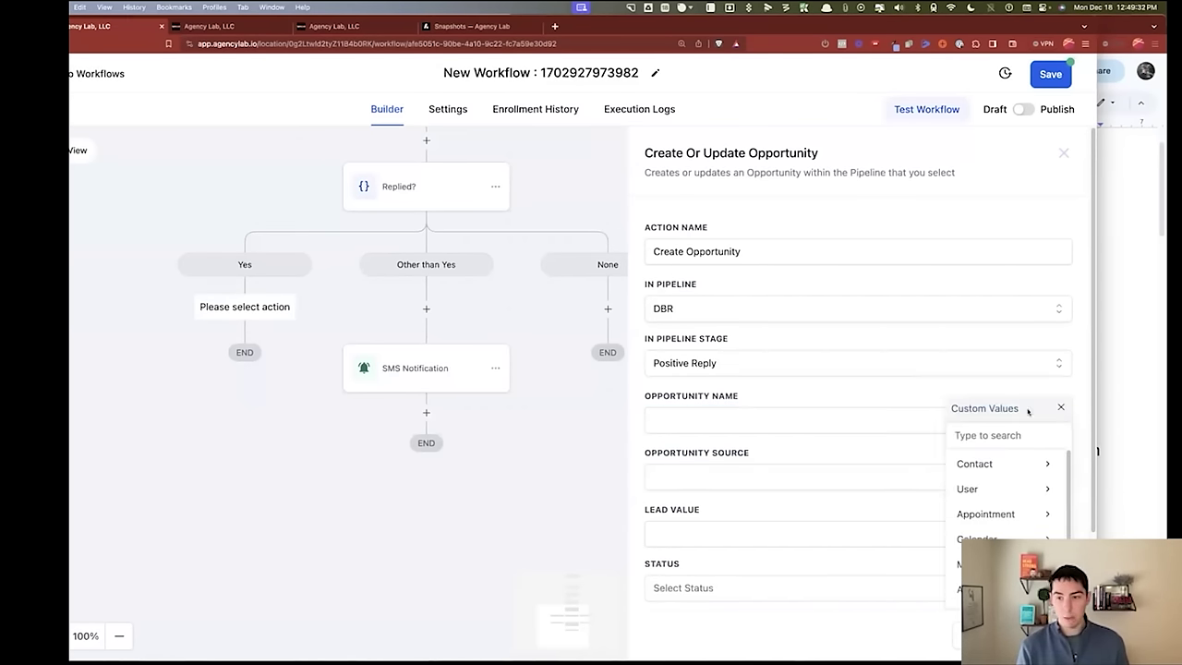
{"action": "left_click", "coordinate": [977, 466]}
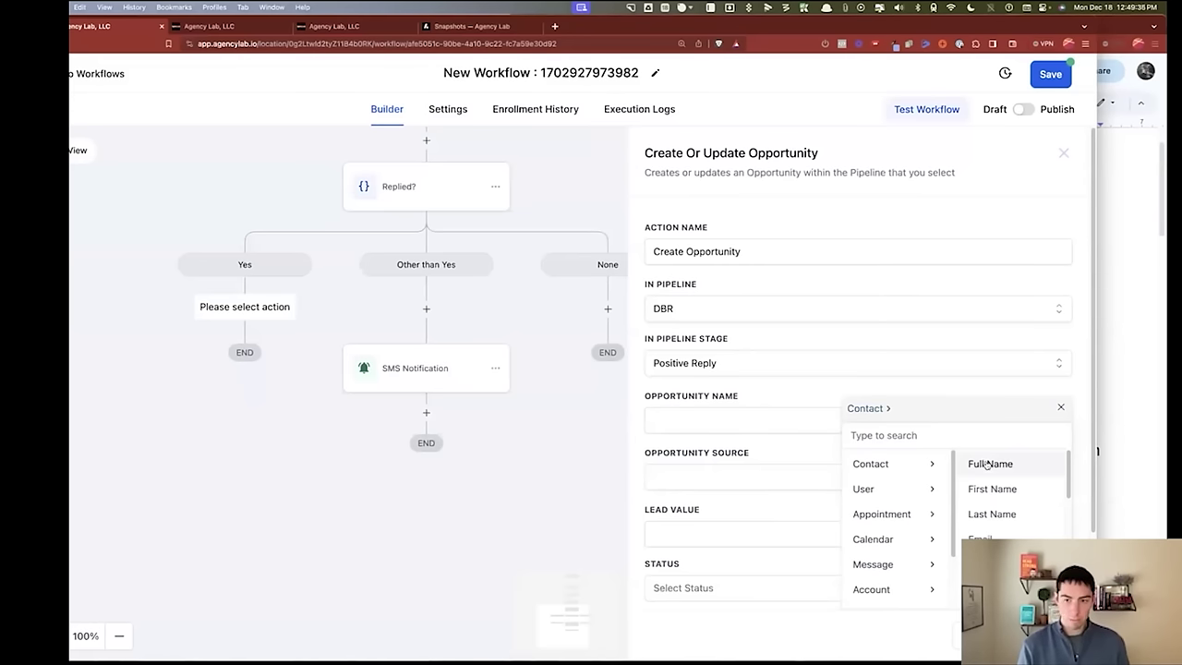
{"action": "left_click", "coordinate": [987, 464]}
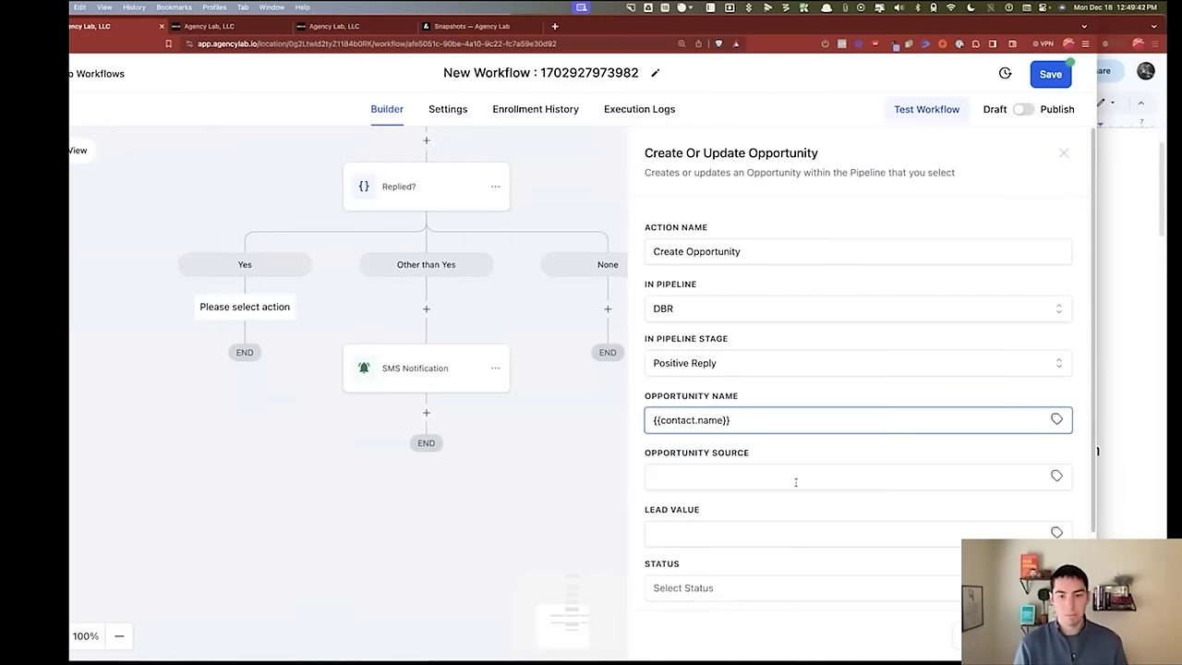
{"action": "scroll", "coordinate": [795, 481], "scroll_direction": "down", "scroll_amount": 2}
{"action": "left_click", "coordinate": [683, 399]}
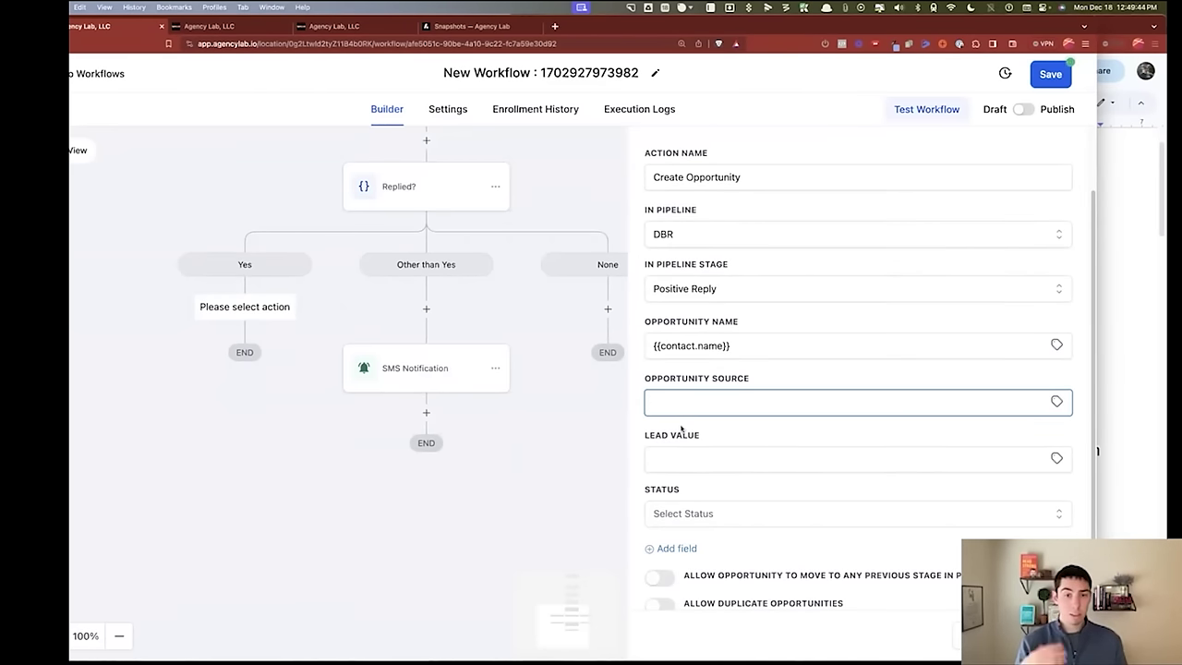
{"action": "type", "text": "DBR"}
{"action": "scroll", "coordinate": [764, 433], "scroll_direction": "down", "scroll_amount": 1}
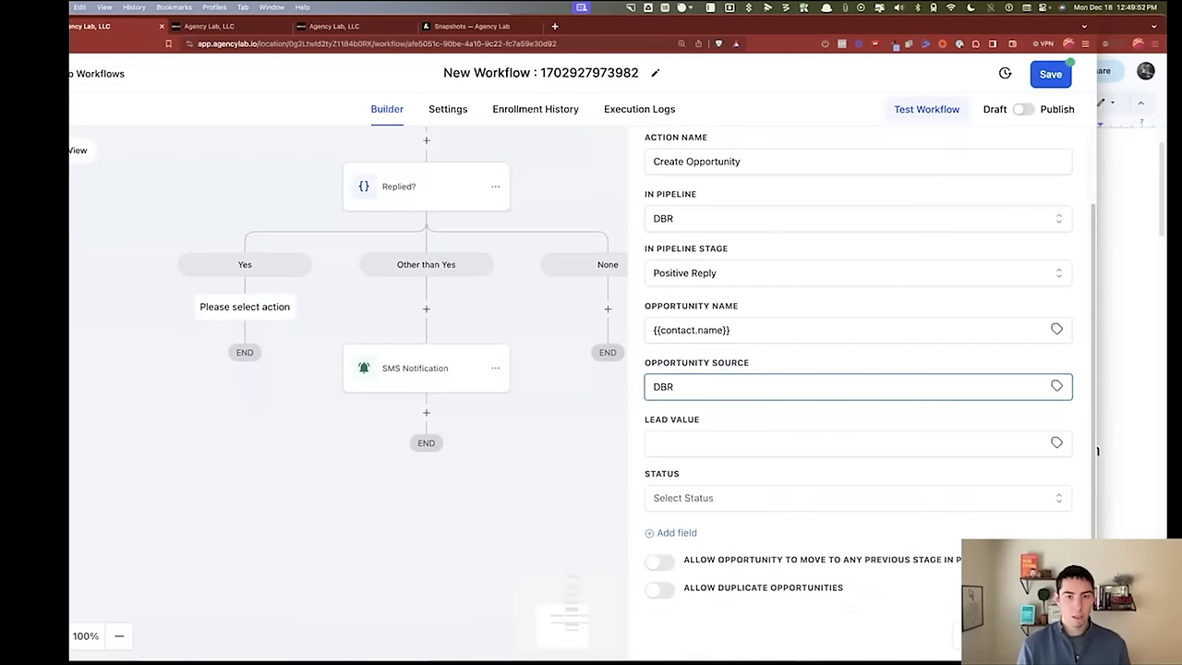
{"action": "left_click", "coordinate": [1025, 637]}
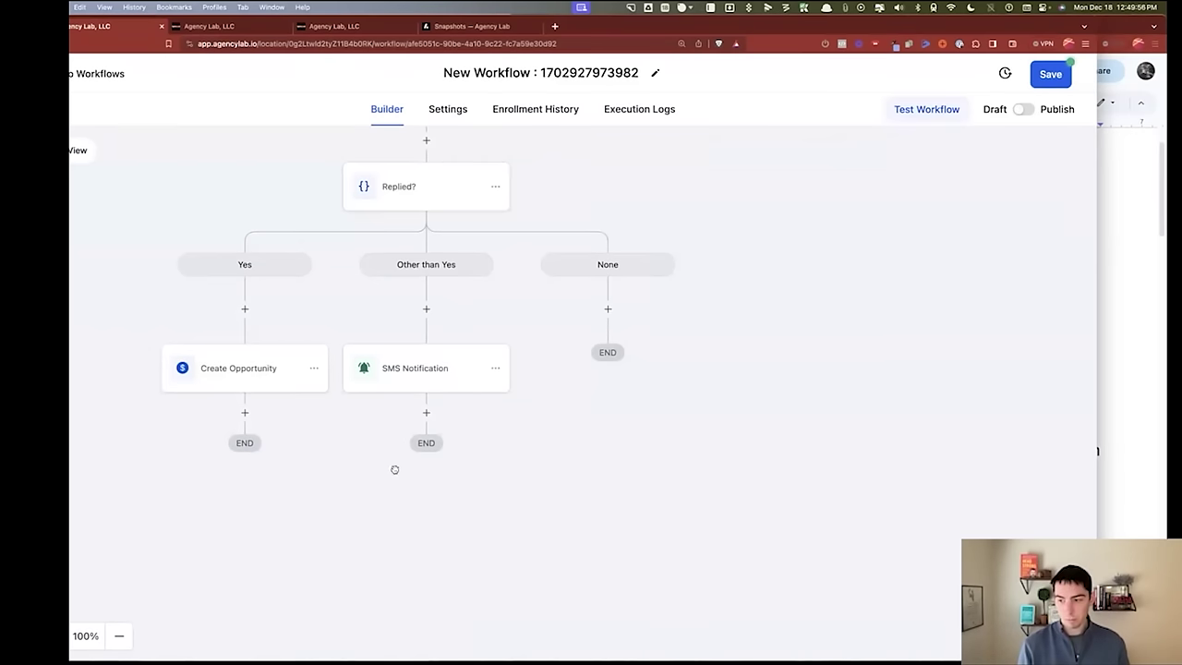
{"action": "scroll", "coordinate": [277, 370], "scroll_direction": "down", "scroll_amount": 2}
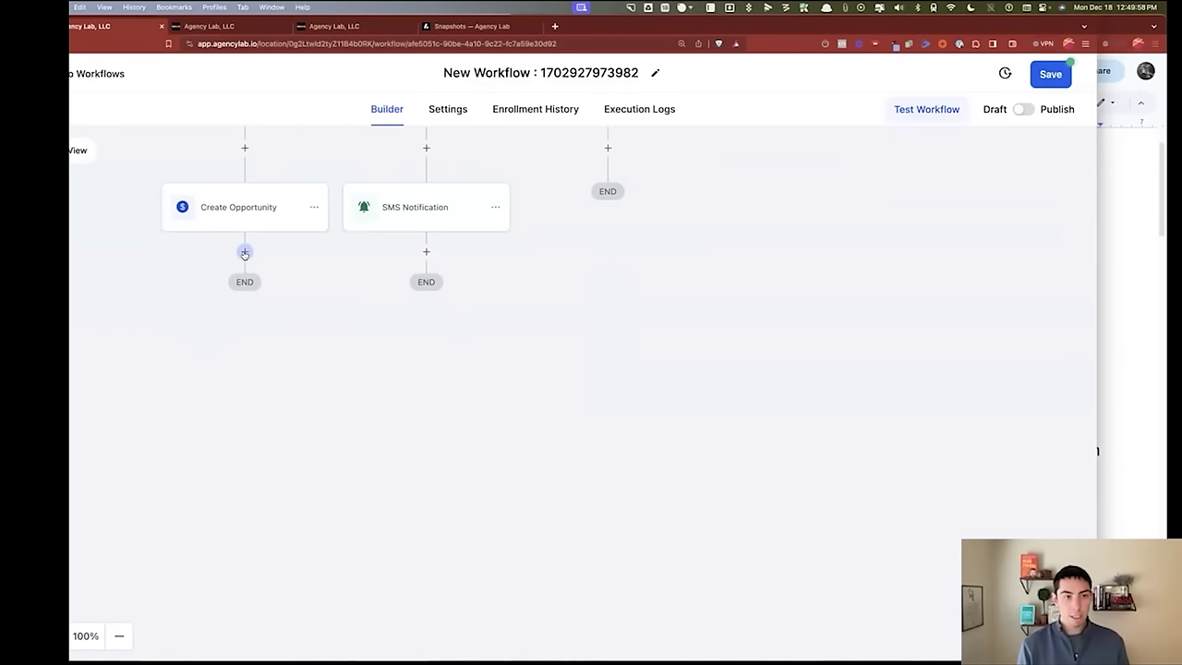
Step: Add an Add Contact Tag step applying the 'dbr claimed' tag after Create Opportunity
{"action": "left_click", "coordinate": [244, 253]}
{"action": "left_click", "coordinate": [822, 396]}
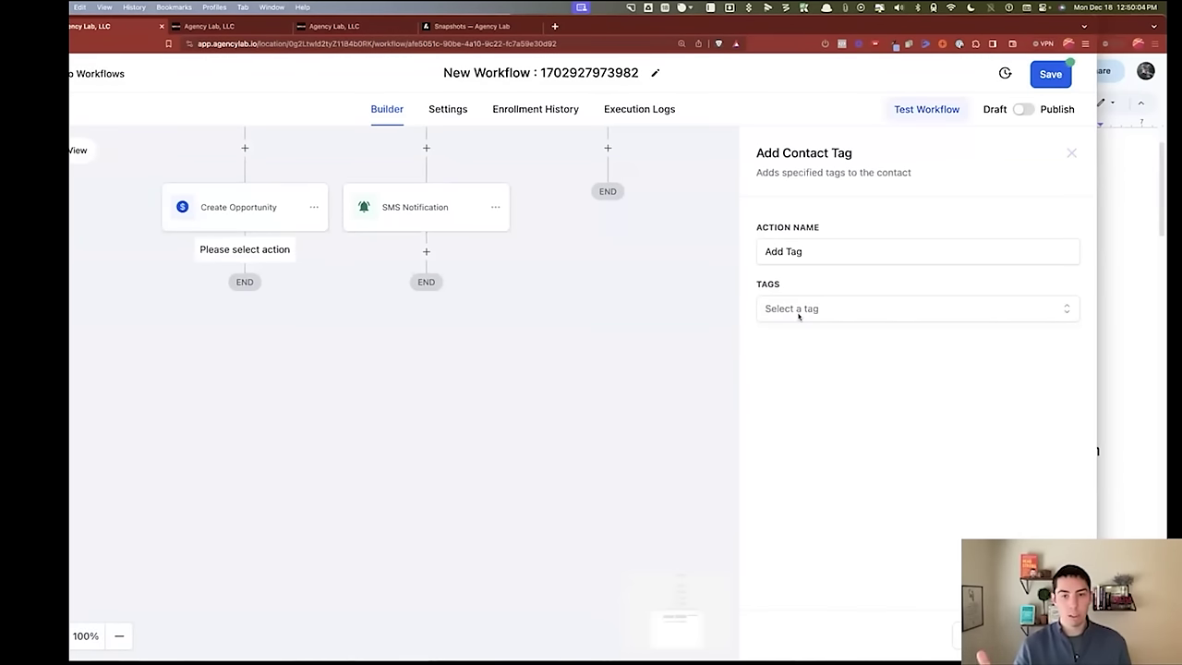
{"action": "left_click", "coordinate": [798, 312]}
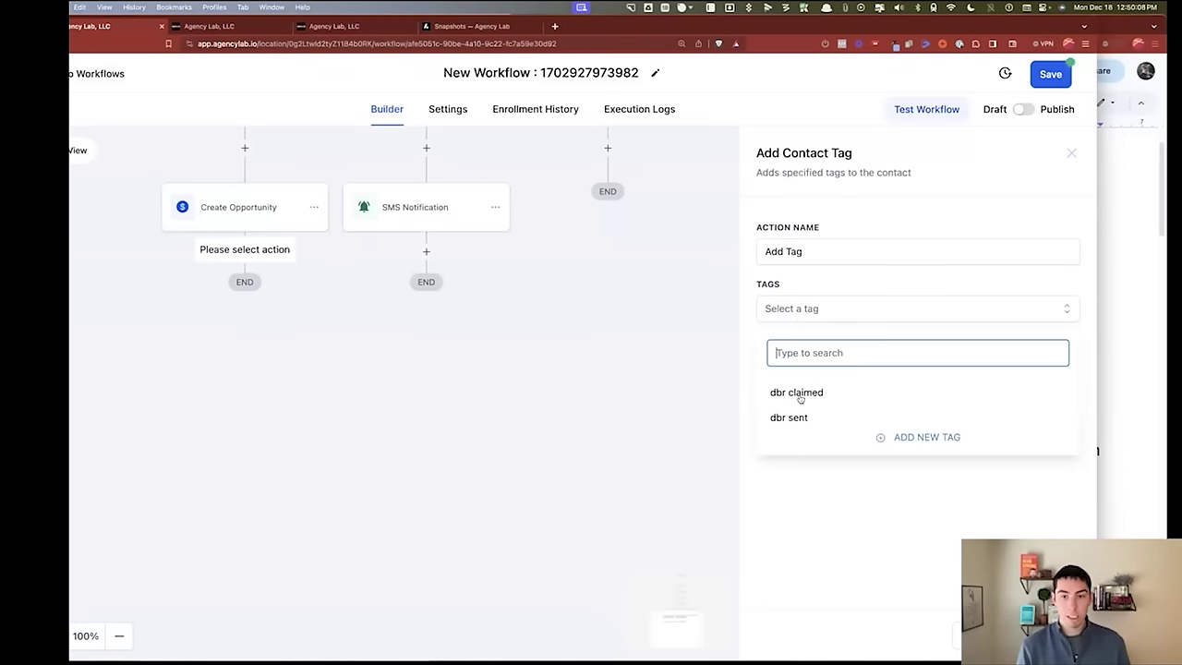
{"action": "left_click", "coordinate": [760, 399]}
{"action": "scroll", "coordinate": [314, 401], "scroll_direction": "up", "scroll_amount": 2}
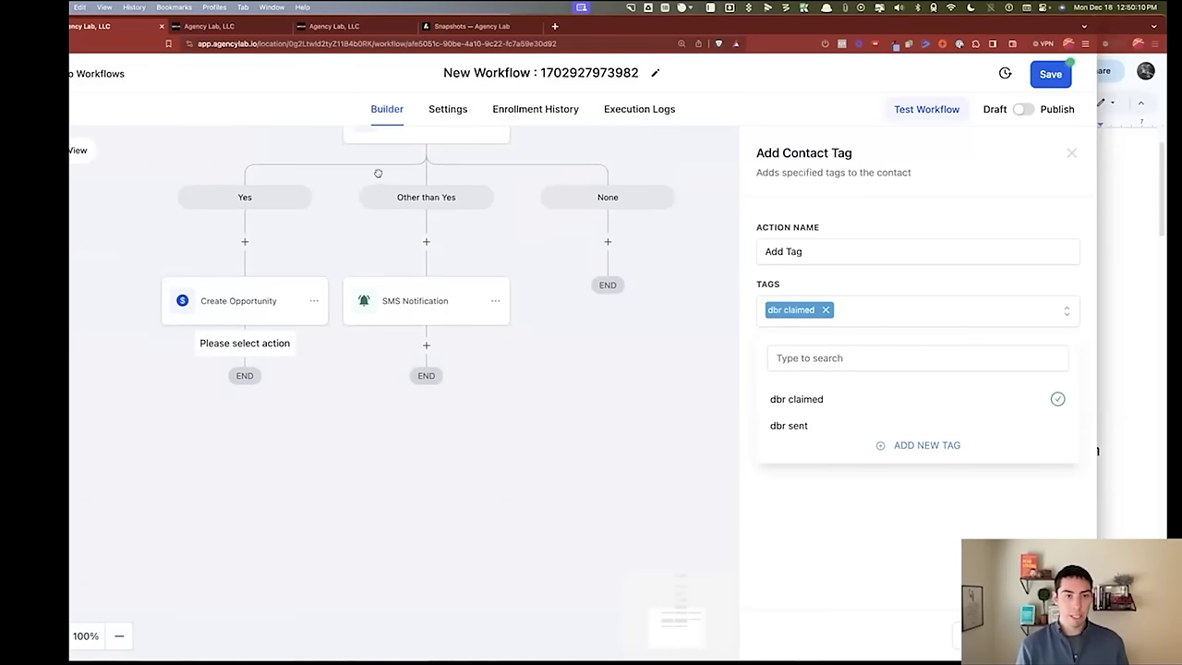
{"action": "left_click", "coordinate": [832, 251]}
{"action": "left_click", "coordinate": [1048, 635]}
{"action": "scroll", "coordinate": [311, 446], "scroll_direction": "down", "scroll_amount": 1}
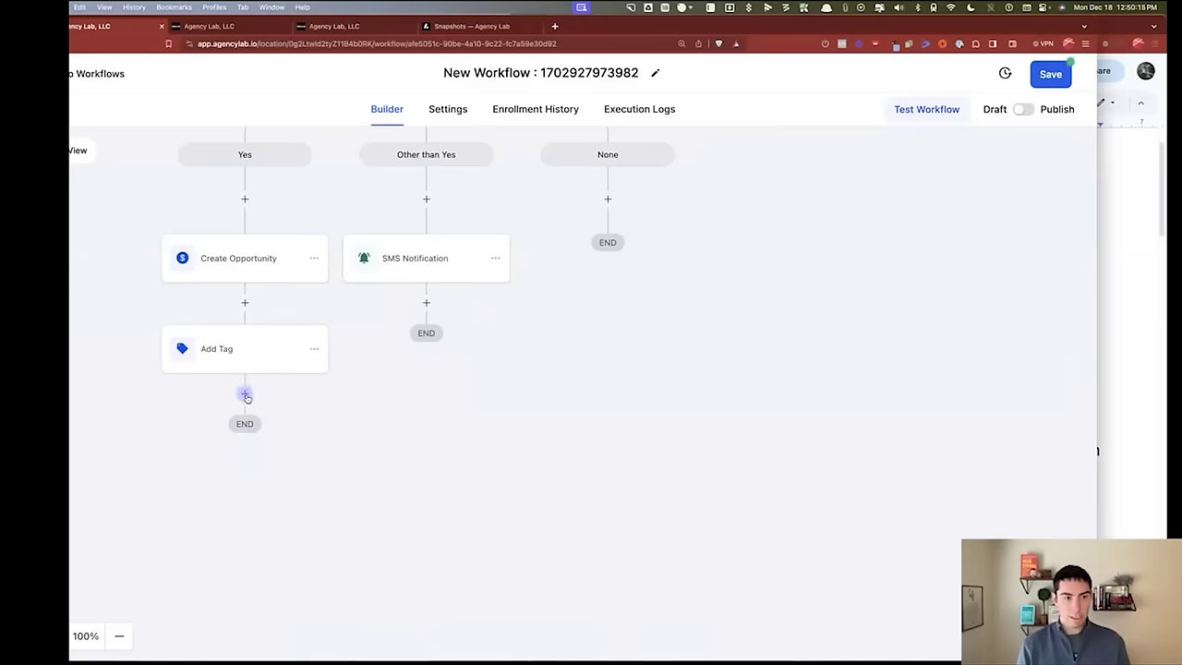
{"action": "left_click", "coordinate": [1113, 402]}
Step: Select the Step 1 message paragraph in the campaign Google Doc, then return to the workflow
{"action": "left_click", "coordinate": [675, 342]}
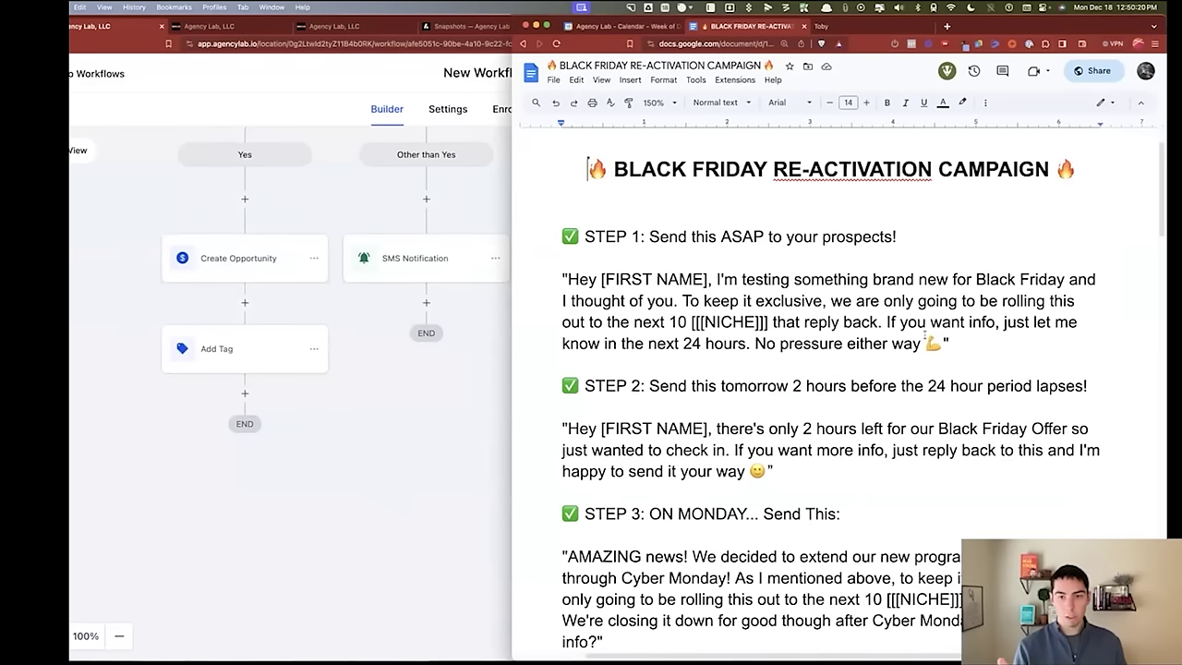
{"action": "left_click_drag", "start_coordinate": [949, 344], "coordinate": [568, 280]}
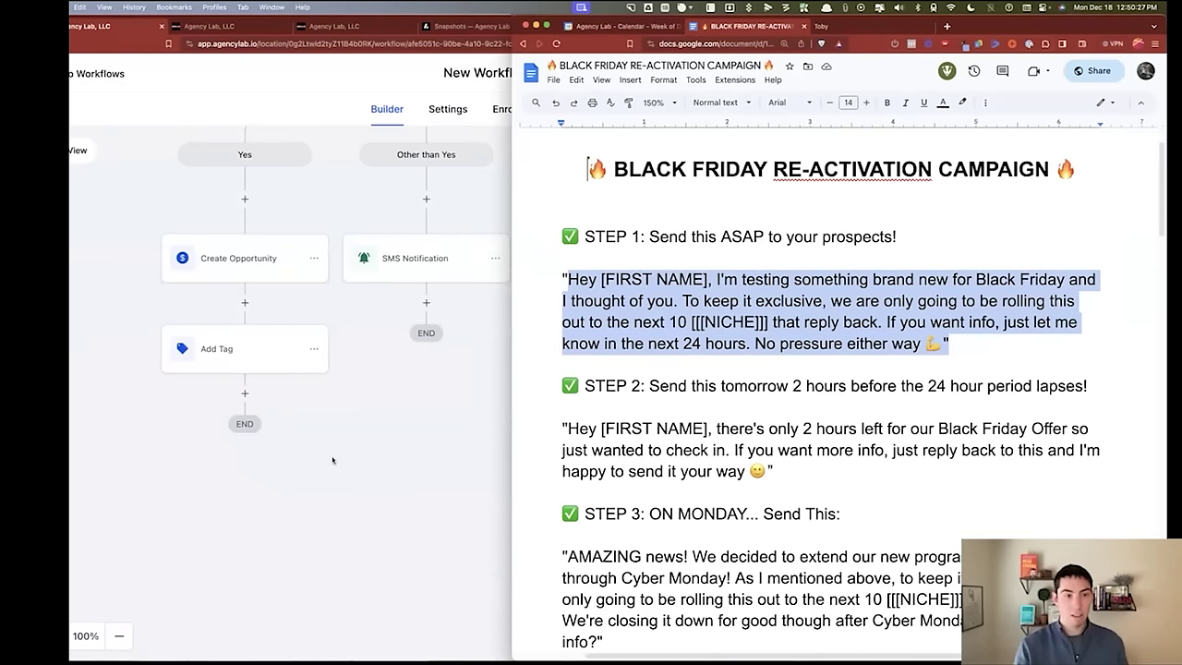
{"action": "left_click", "coordinate": [272, 397]}
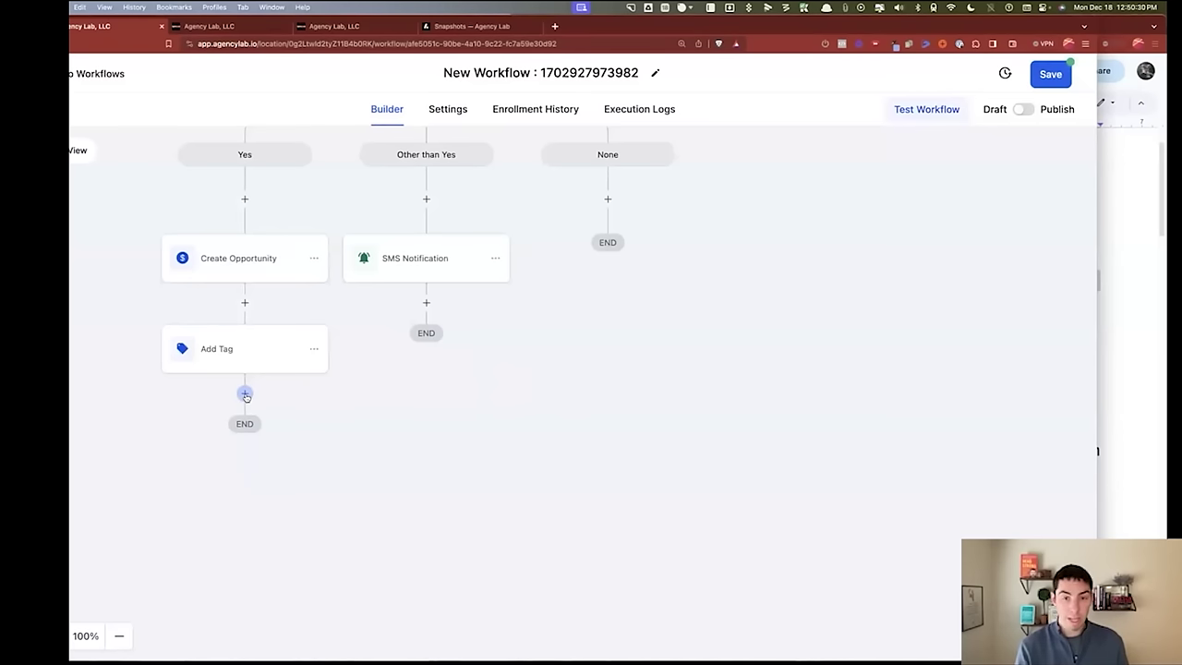
Step: Add a 1.5-minute Wait step named 'Wait 1.5 mins' after the Add Tag step
{"action": "left_click", "coordinate": [245, 395]}
{"action": "scroll", "coordinate": [866, 466], "scroll_direction": "down", "scroll_amount": 5}
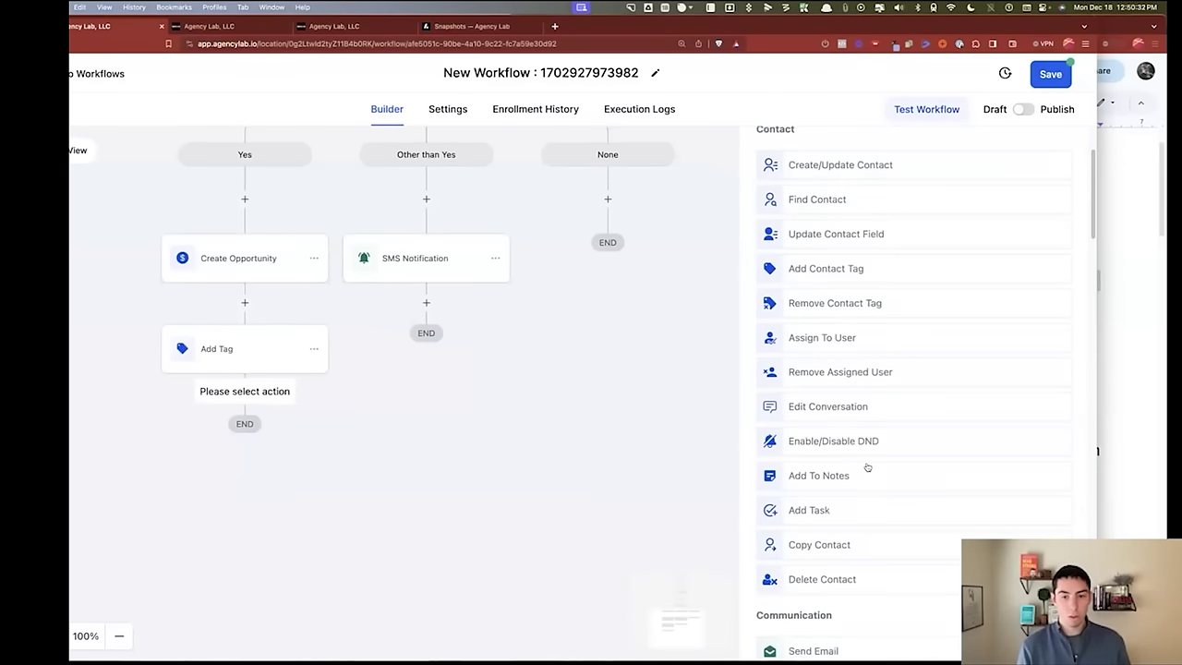
{"action": "scroll", "coordinate": [866, 466], "scroll_direction": "down", "scroll_amount": 2}
{"action": "scroll", "coordinate": [477, 417], "scroll_direction": "up", "scroll_amount": 4}
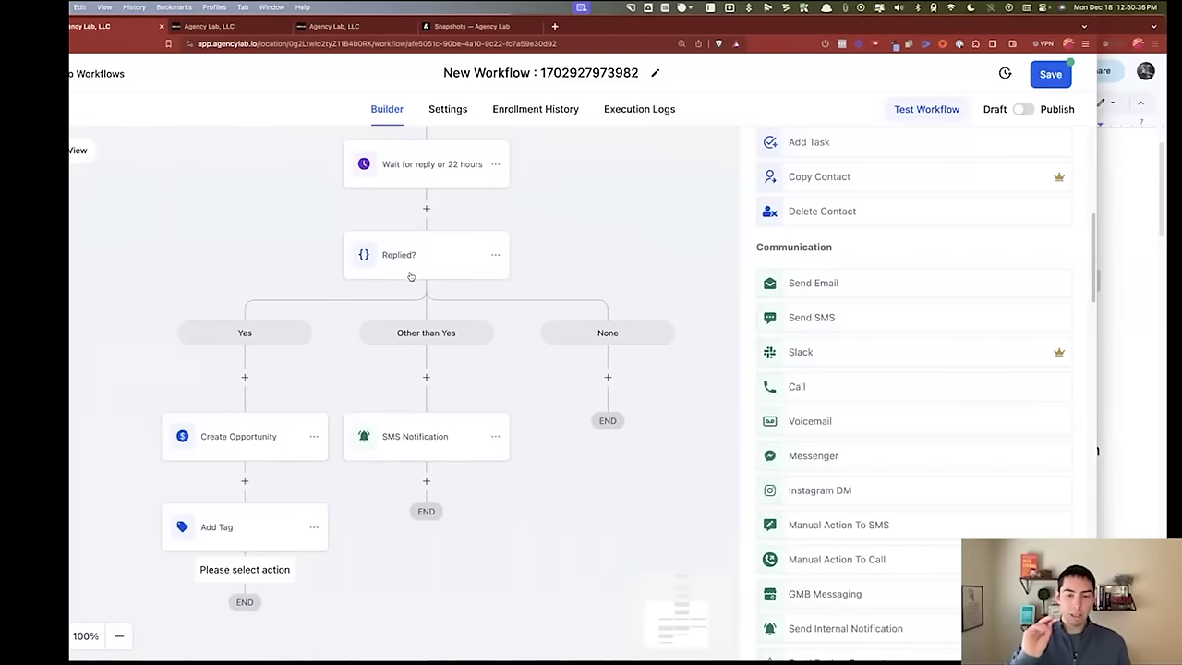
{"action": "scroll", "coordinate": [799, 472], "scroll_direction": "down", "scroll_amount": 6}
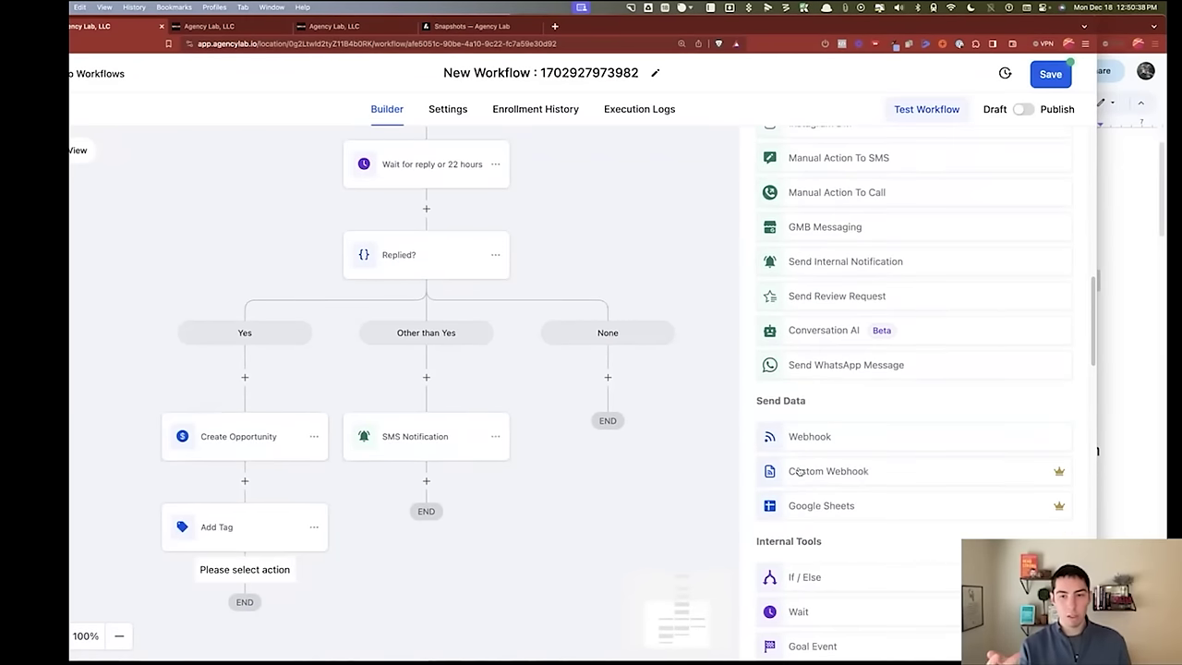
{"action": "left_click", "coordinate": [798, 435]}
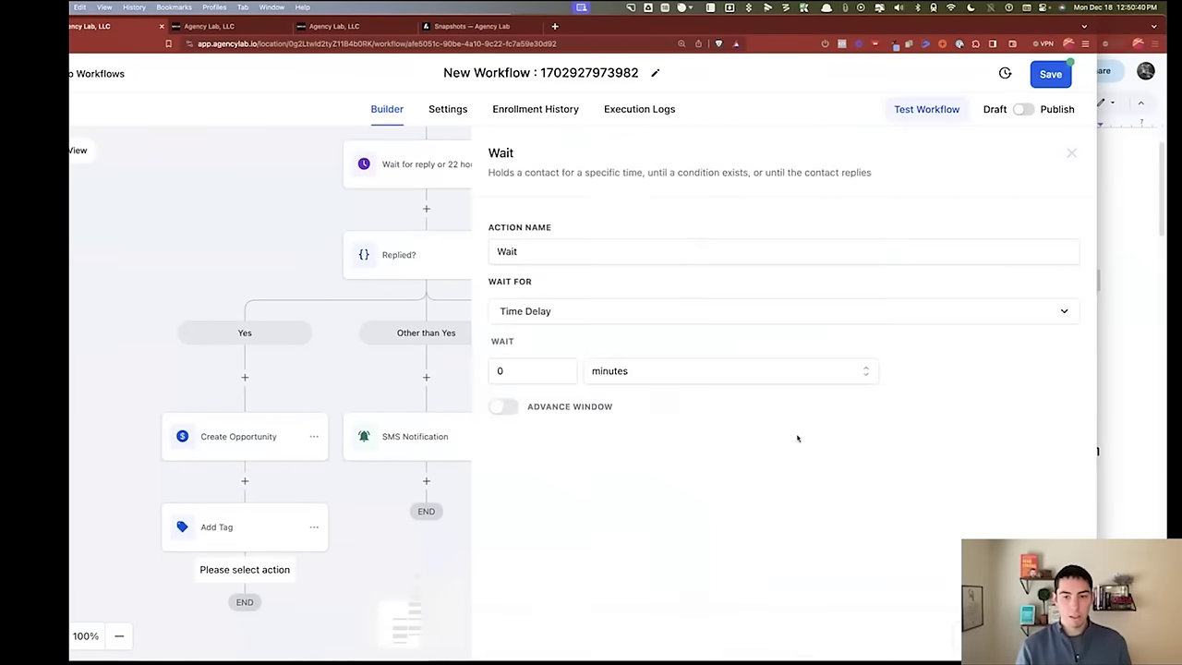
{"action": "left_click", "coordinate": [546, 369]}
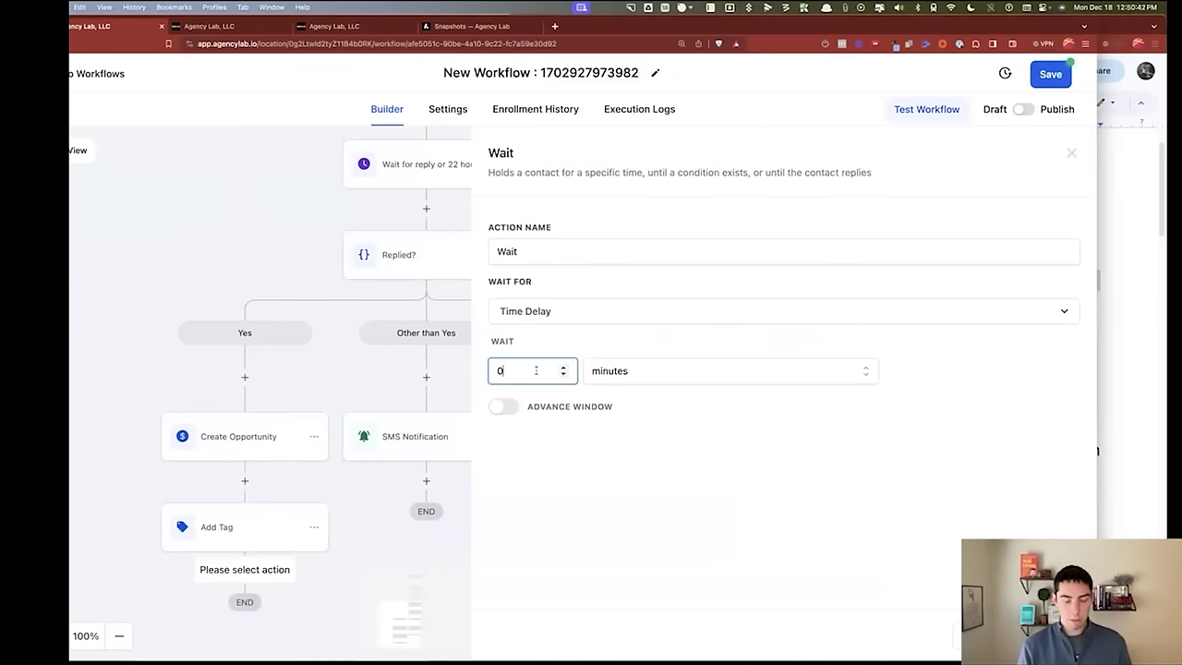
{"action": "key", "text": "BackSpace"}
{"action": "type", "text": "1.5"}
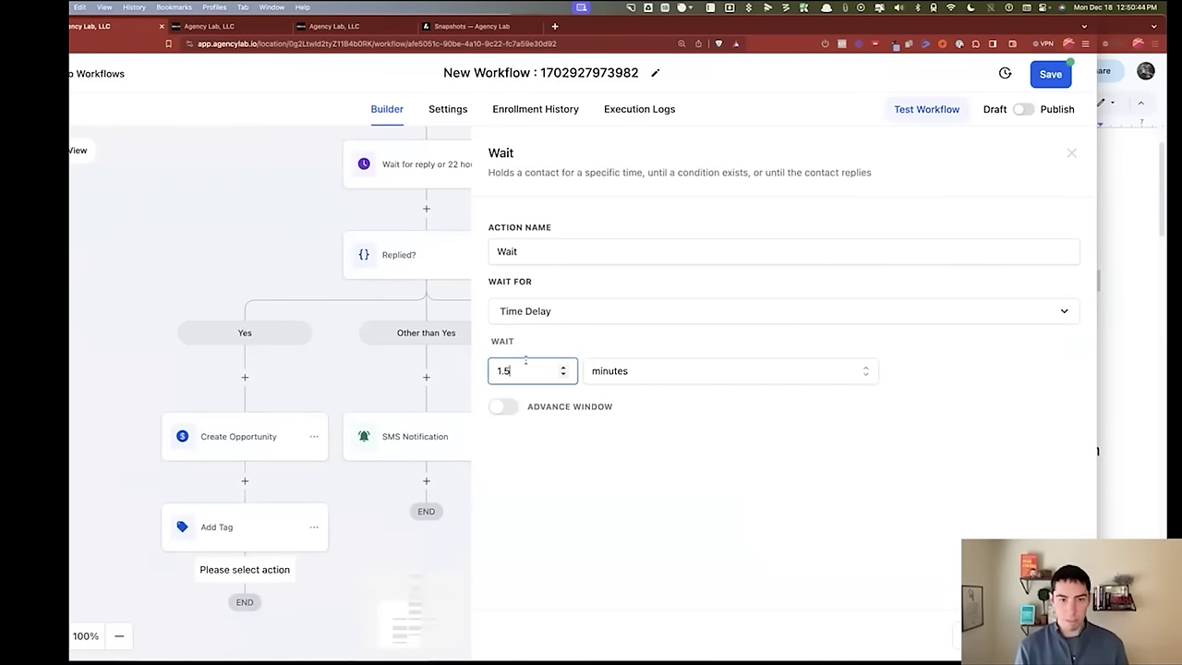
{"action": "left_click", "coordinate": [519, 251]}
{"action": "type", "text": "1.5 "}
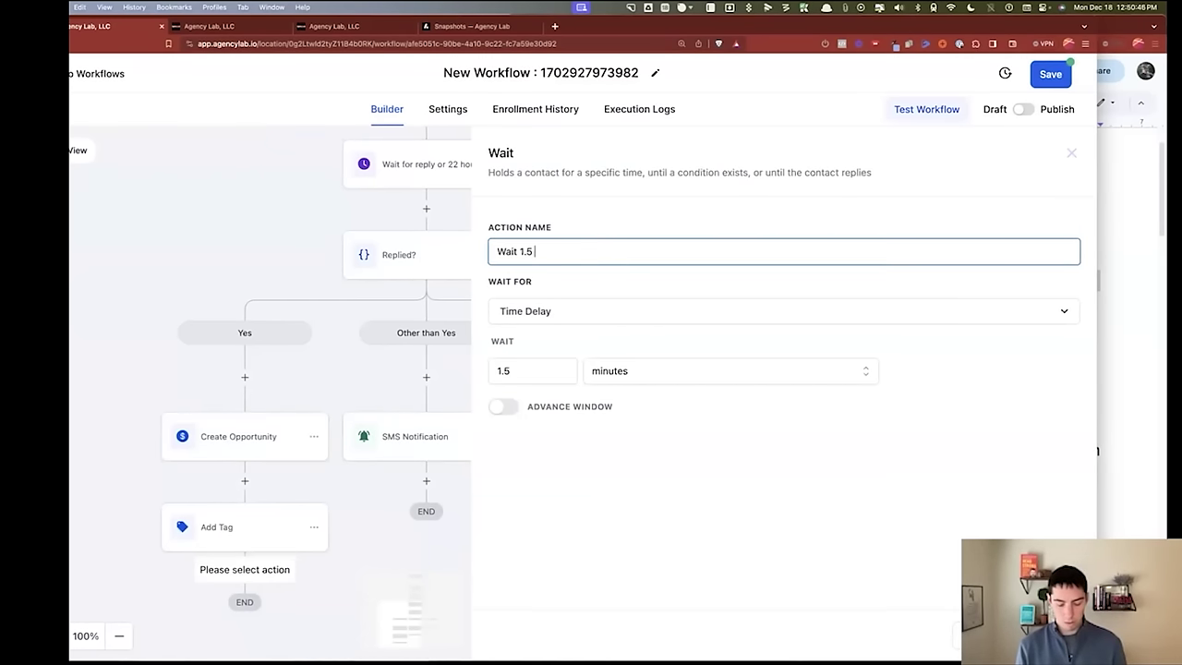
{"action": "type", "text": "mins"}
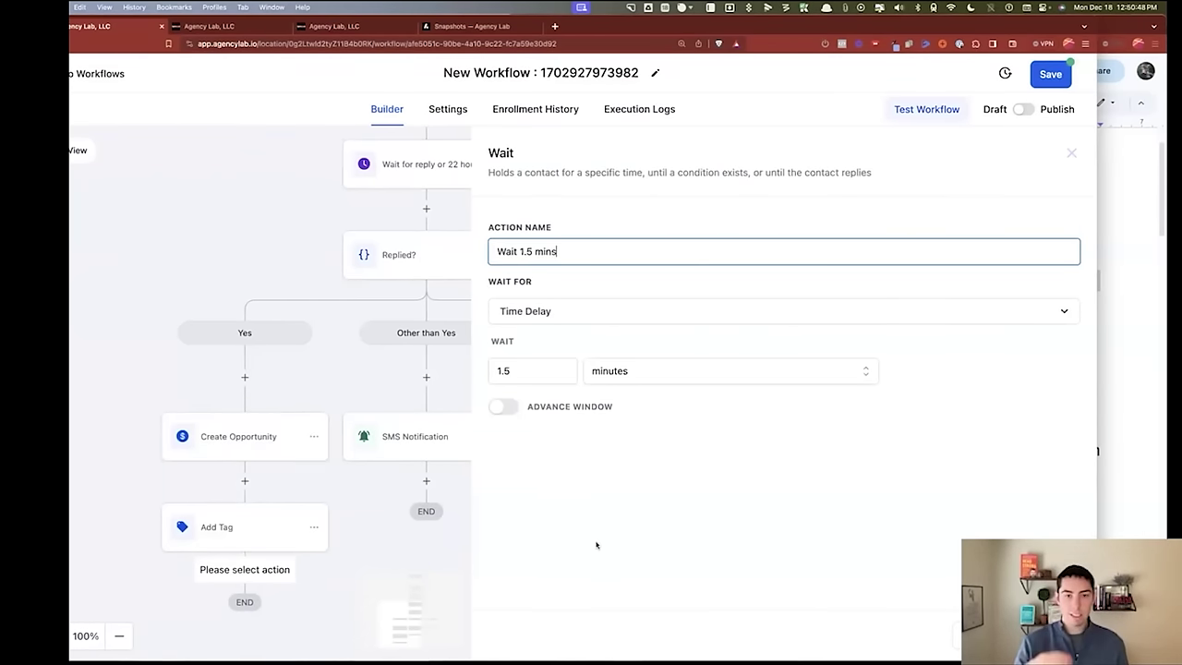
{"action": "key", "text": "Return"}
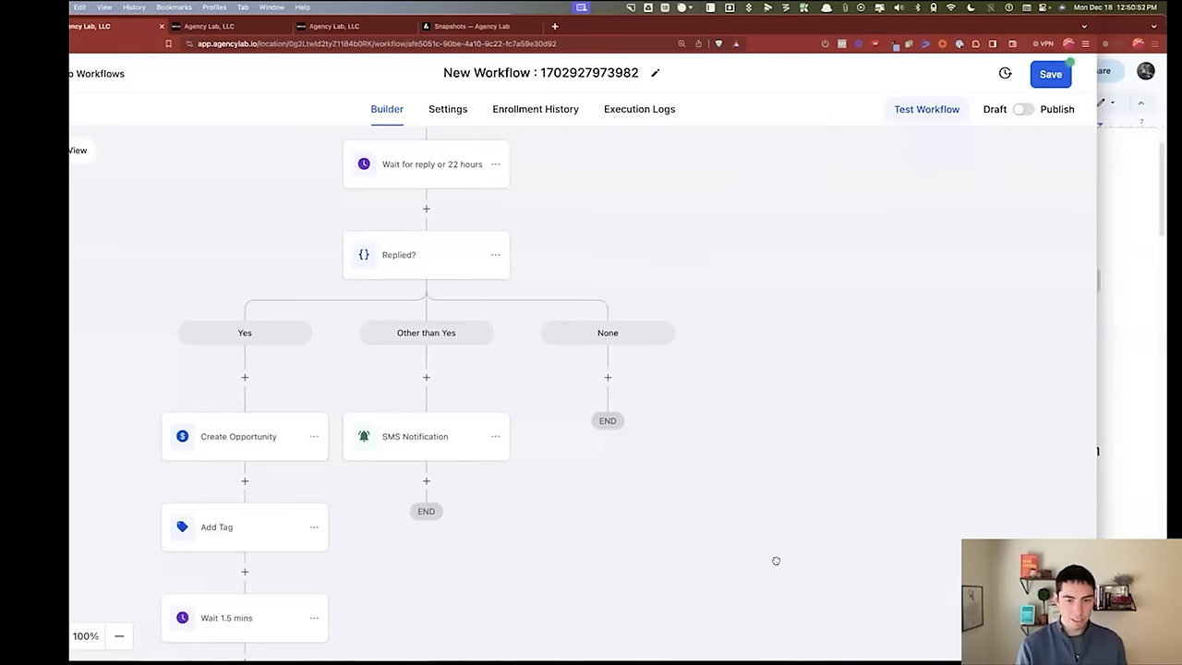
Step: Add an SMS step with the pasted reply message, named 'SMS - Confirmation', after Wait 1.5 mins
{"action": "scroll", "coordinate": [338, 551], "scroll_direction": "down", "scroll_amount": 3}
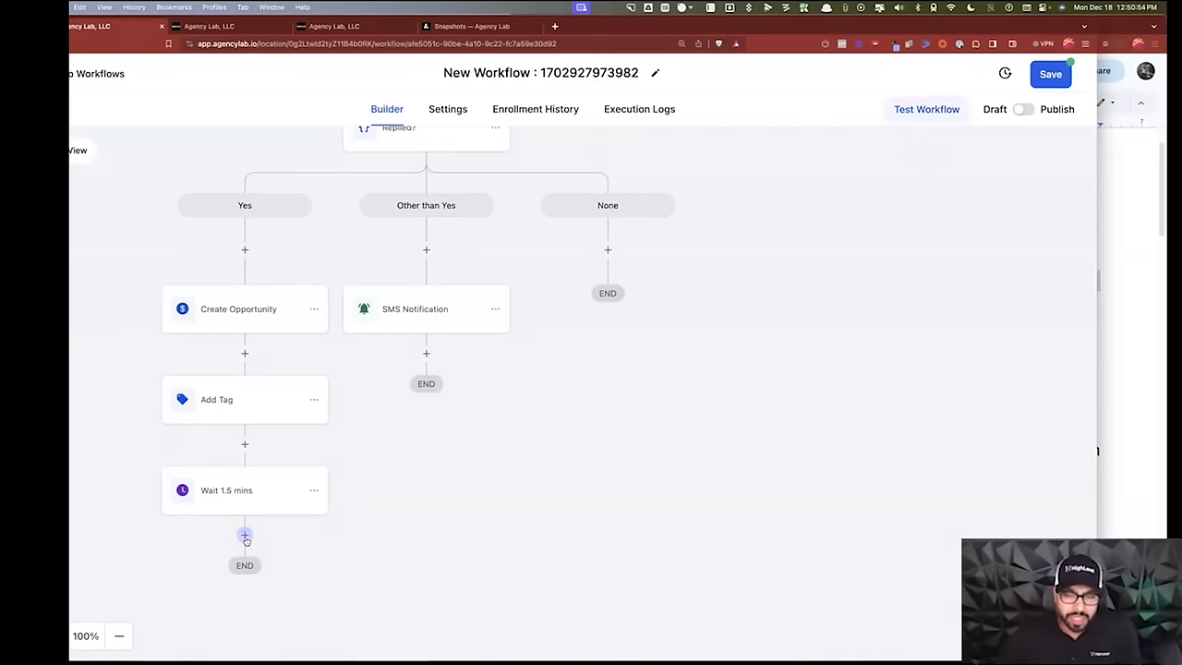
{"action": "left_click", "coordinate": [245, 536]}
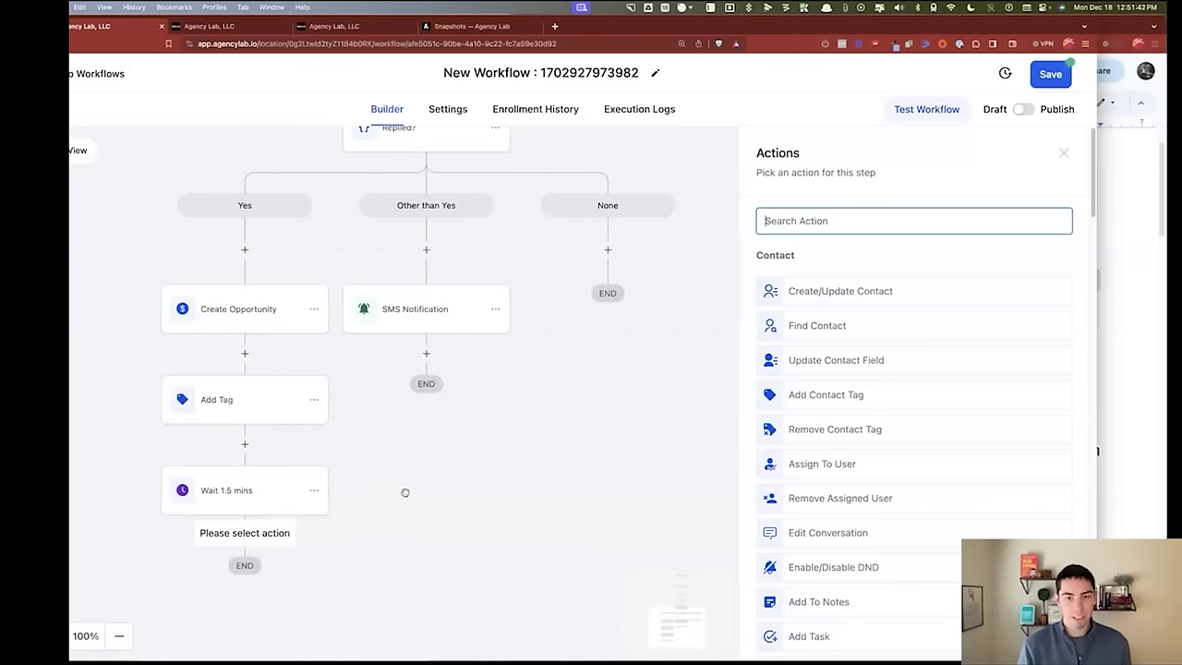
{"action": "scroll", "coordinate": [804, 524], "scroll_direction": "down", "scroll_amount": 5}
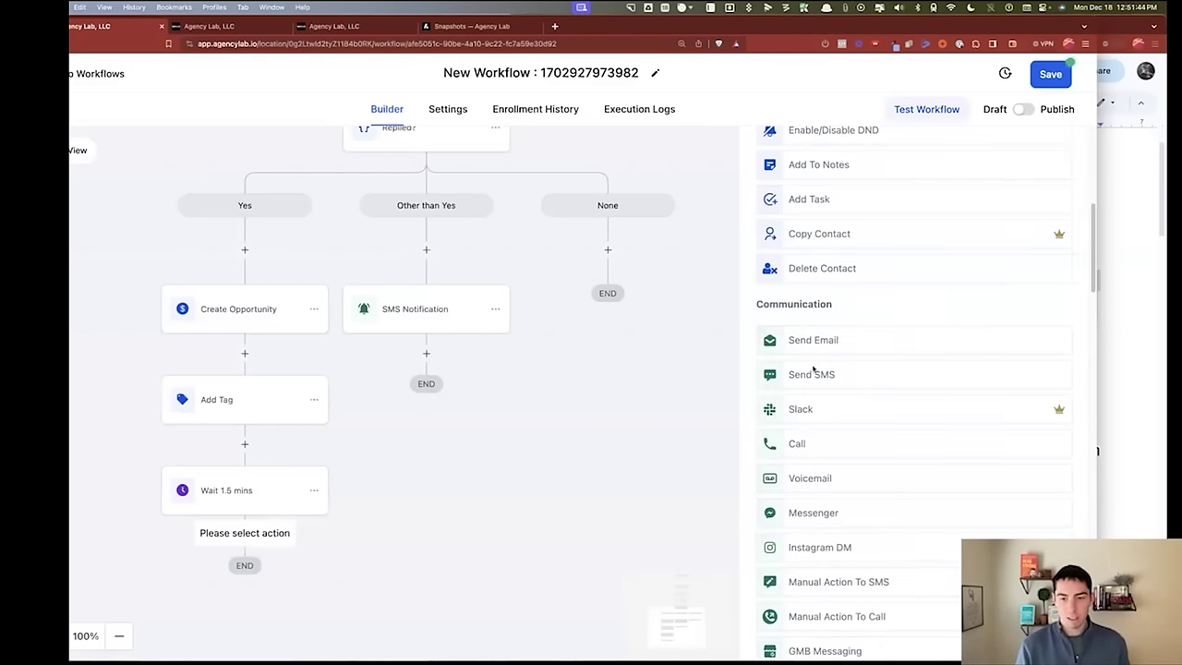
{"action": "left_click", "coordinate": [801, 376]}
{"action": "left_click", "coordinate": [794, 390]}
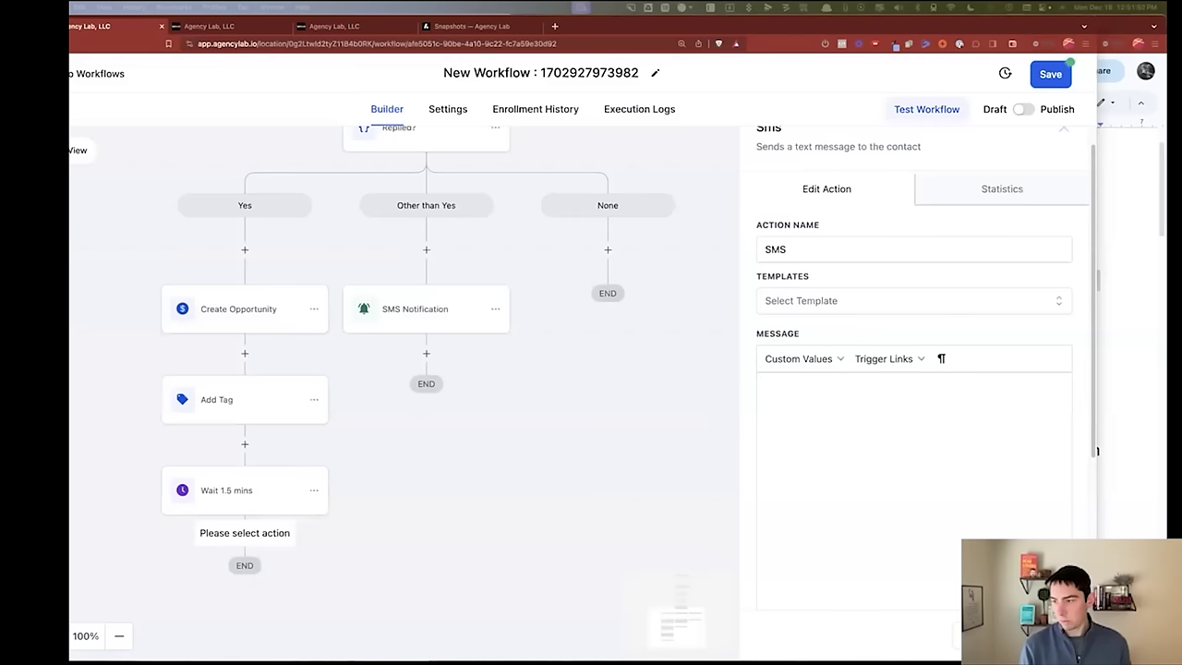
{"action": "type", "text": "Awesome! I saved a spot for you. Around what time do you think you might like to come by?"}
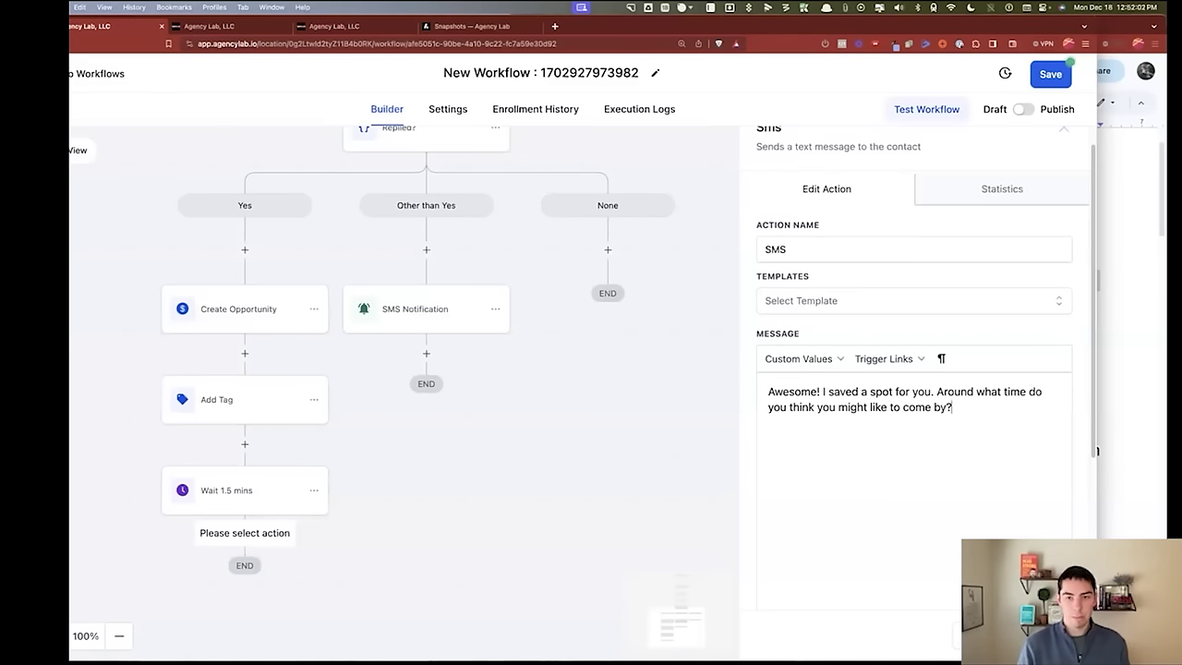
{"action": "left_click", "coordinate": [768, 242]}
{"action": "type", "text": "- Co"}
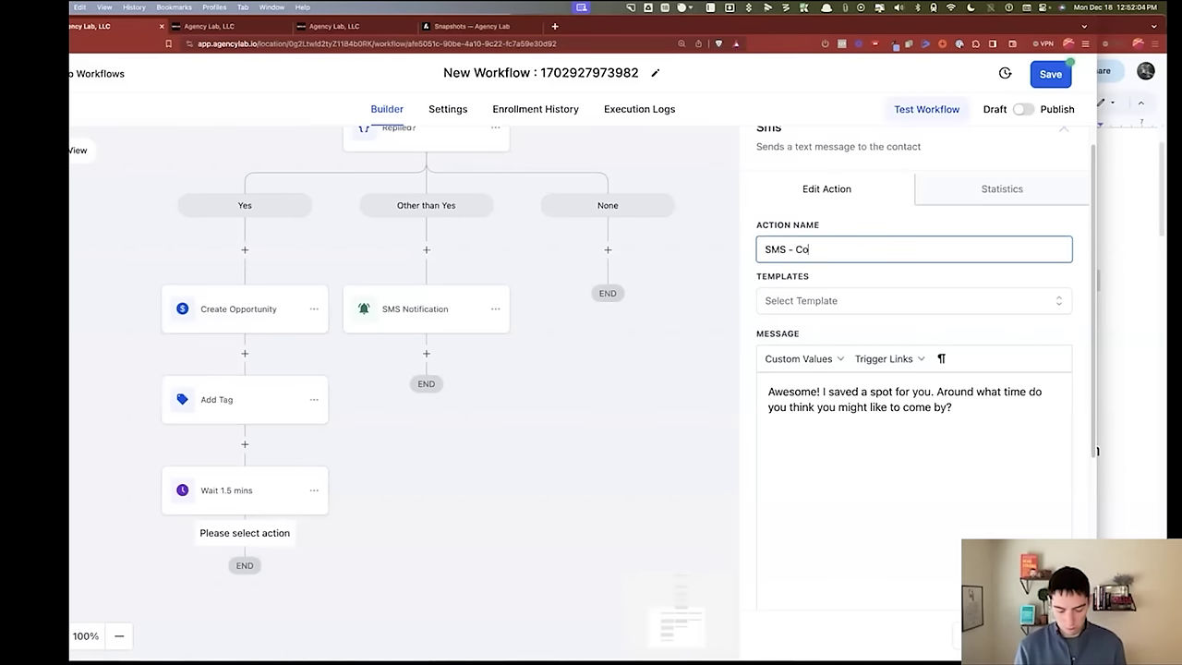
{"action": "type", "text": "nfirmation"}
{"action": "left_click", "coordinate": [1024, 639]}
{"action": "scroll", "coordinate": [369, 480], "scroll_direction": "down", "scroll_amount": 2}
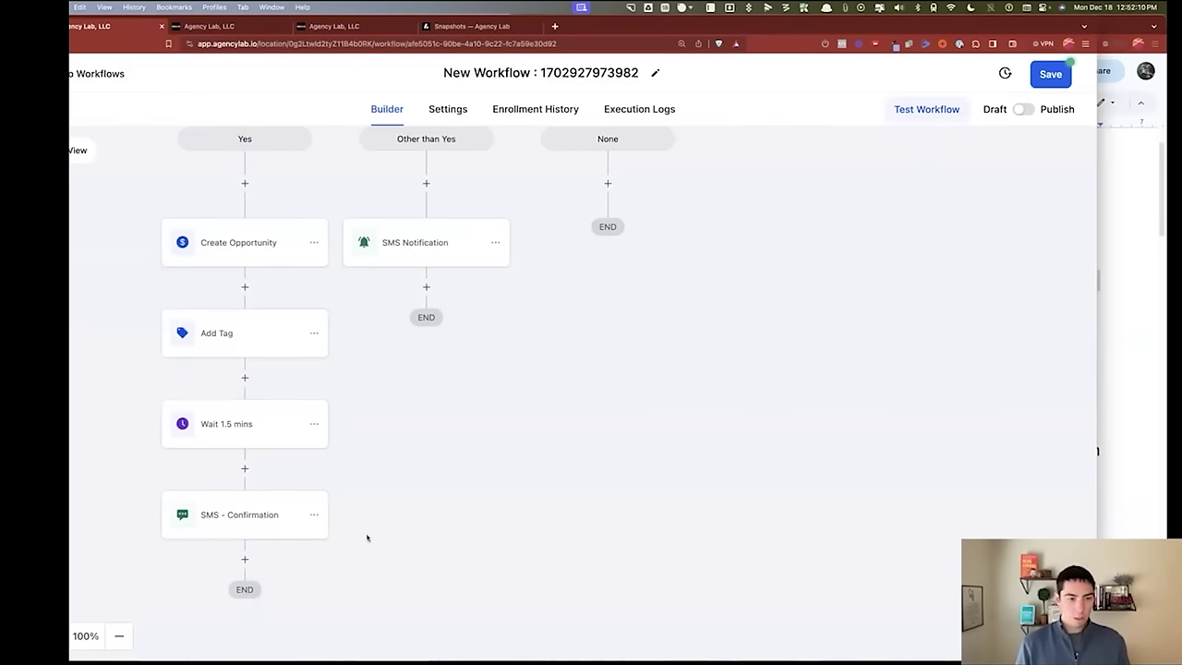
{"action": "scroll", "coordinate": [314, 489], "scroll_direction": "down", "scroll_amount": 2}
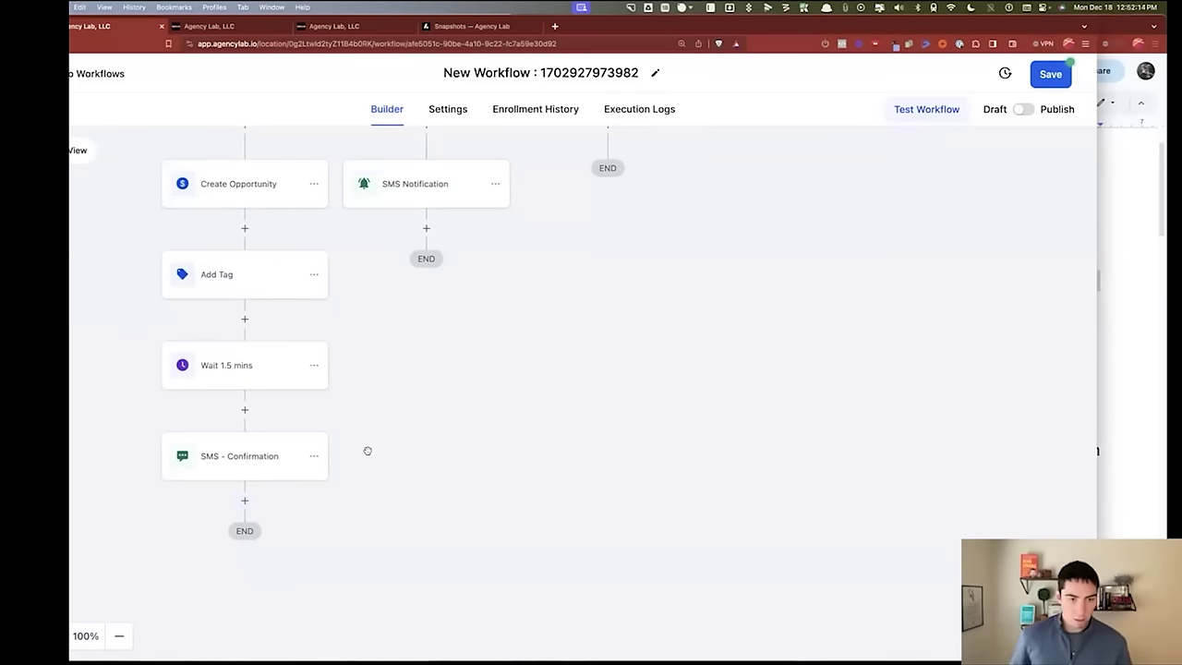
Step: Check the campaign script, then save the workflow with its Yes, Other than Yes and None branches
{"action": "scroll", "coordinate": [381, 458], "scroll_direction": "up", "scroll_amount": 1}
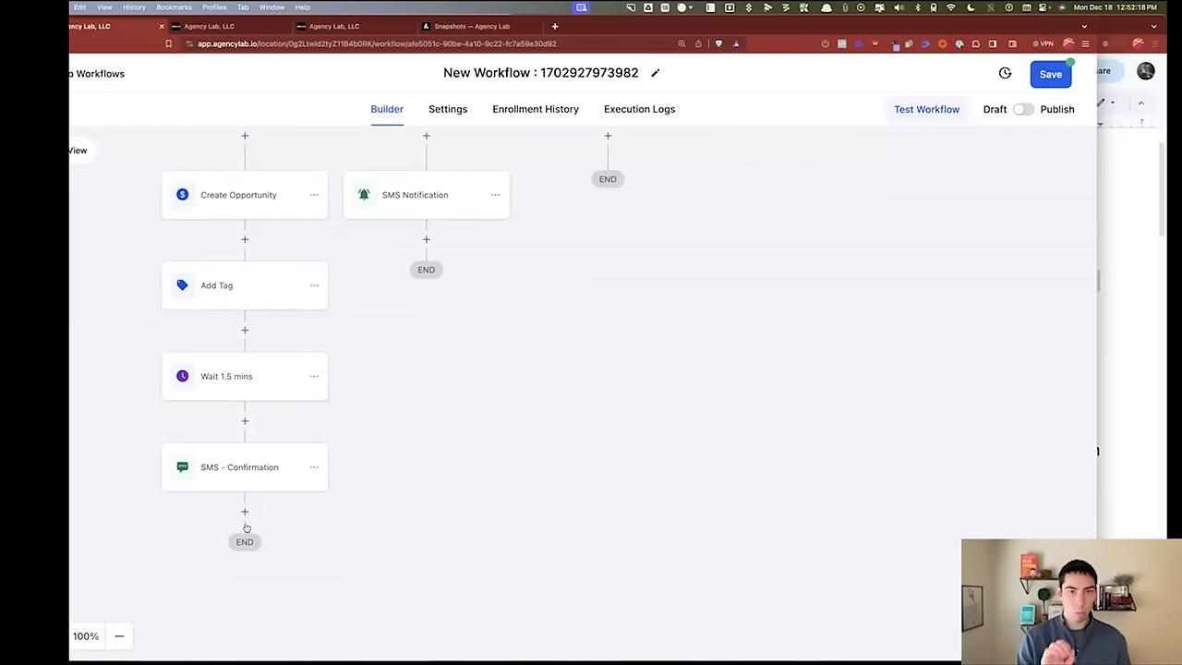
{"action": "scroll", "coordinate": [246, 524], "scroll_direction": "down", "scroll_amount": 3}
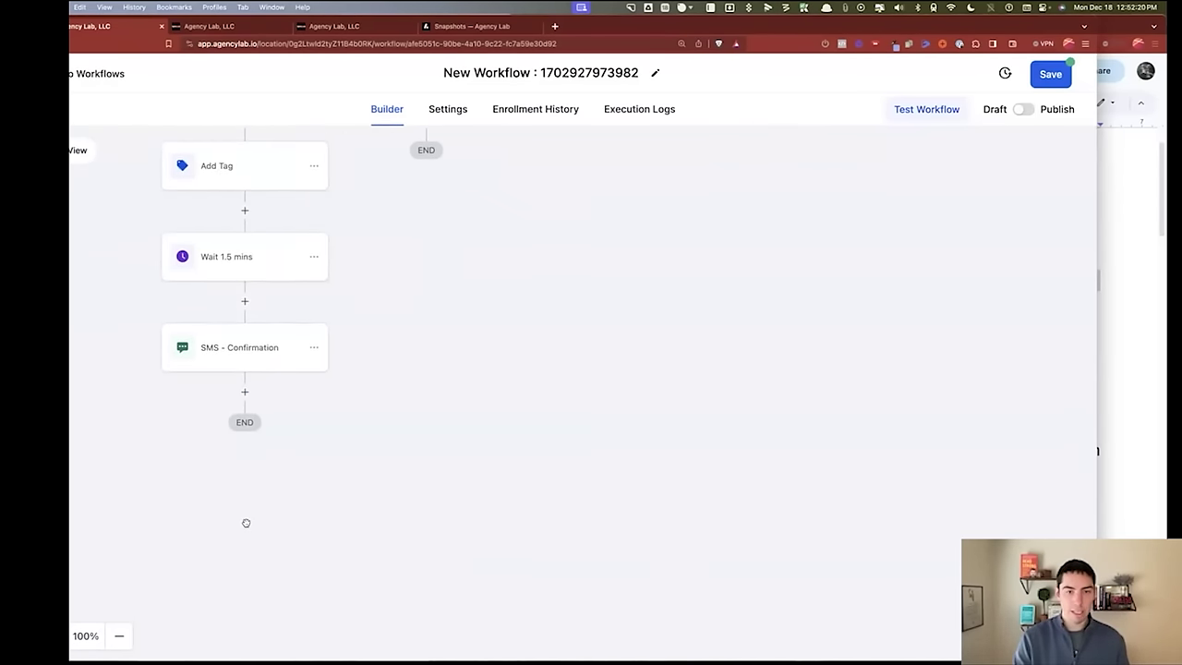
{"action": "scroll", "coordinate": [245, 526], "scroll_direction": "up", "scroll_amount": 5}
{"action": "scroll", "coordinate": [327, 446], "scroll_direction": "up", "scroll_amount": 3}
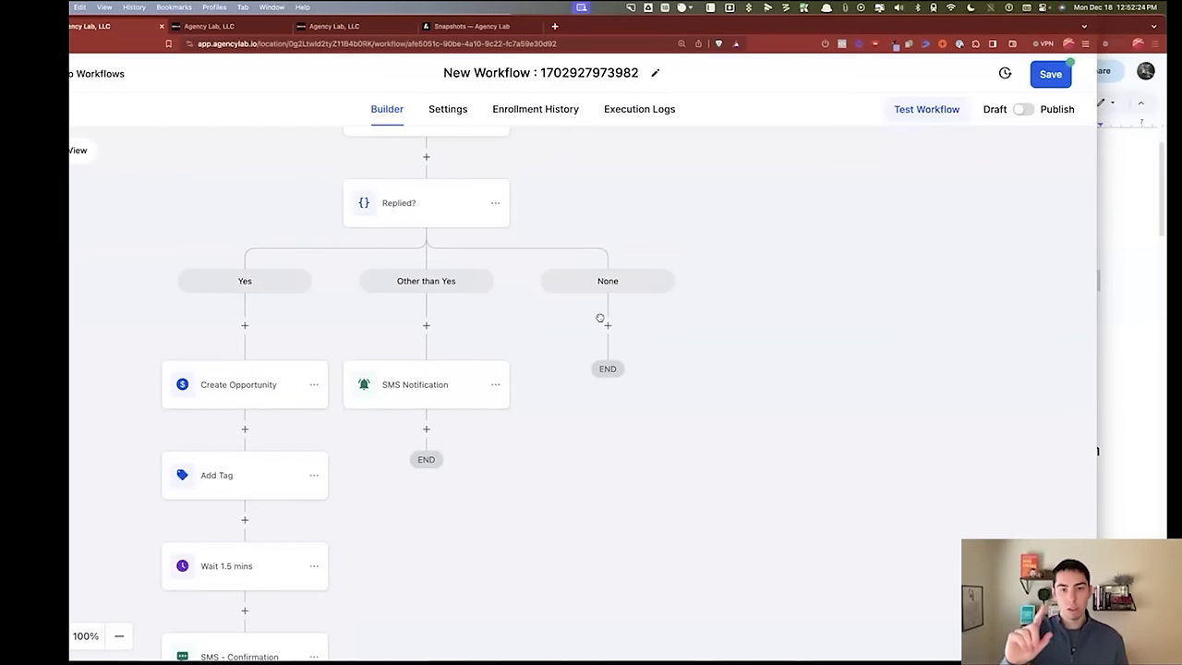
{"action": "left_click", "coordinate": [1131, 430]}
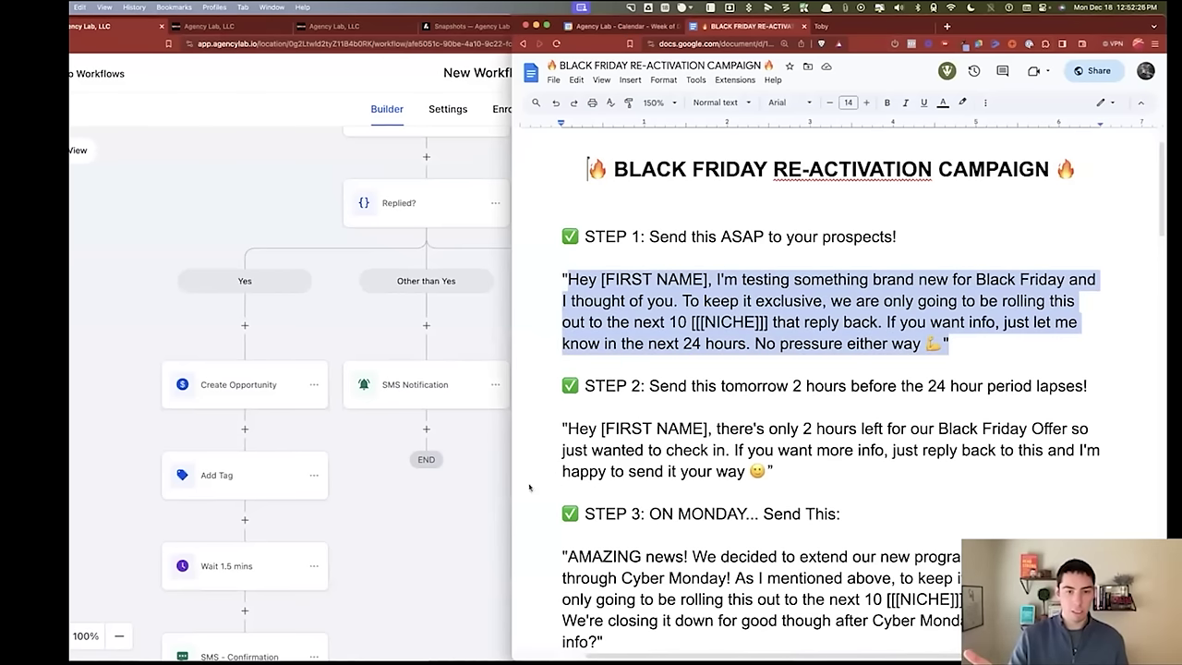
{"action": "left_click", "coordinate": [491, 512]}
{"action": "left_click", "coordinate": [1052, 78]}
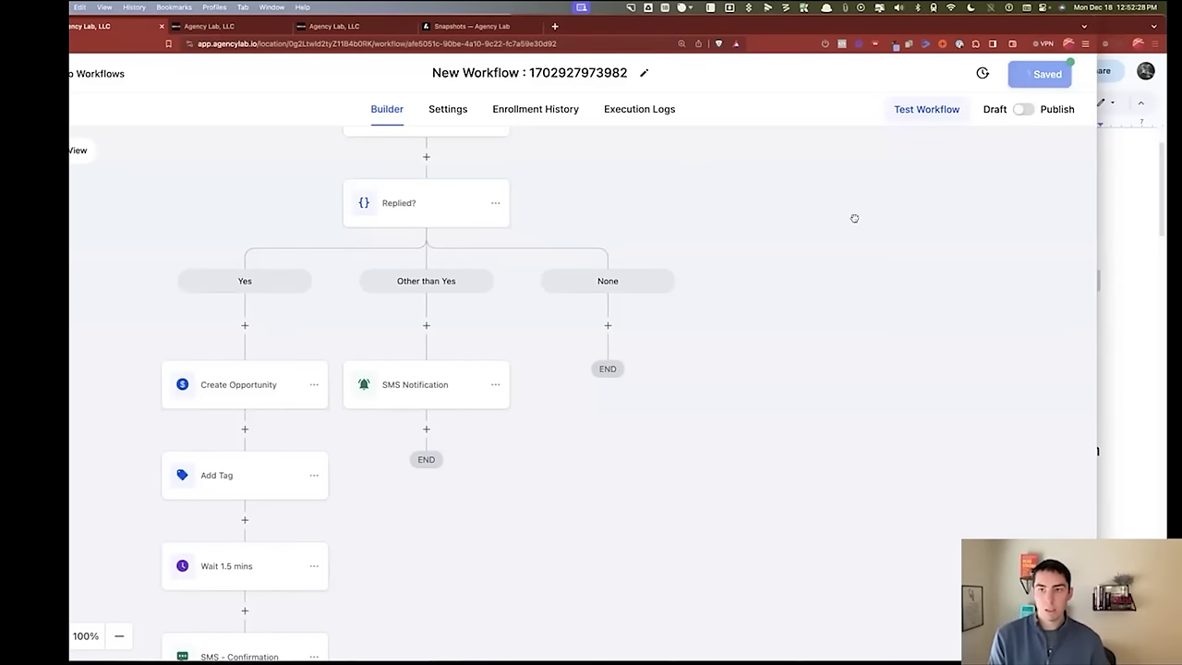
{"action": "scroll", "coordinate": [480, 240], "scroll_direction": "up", "scroll_amount": 2}
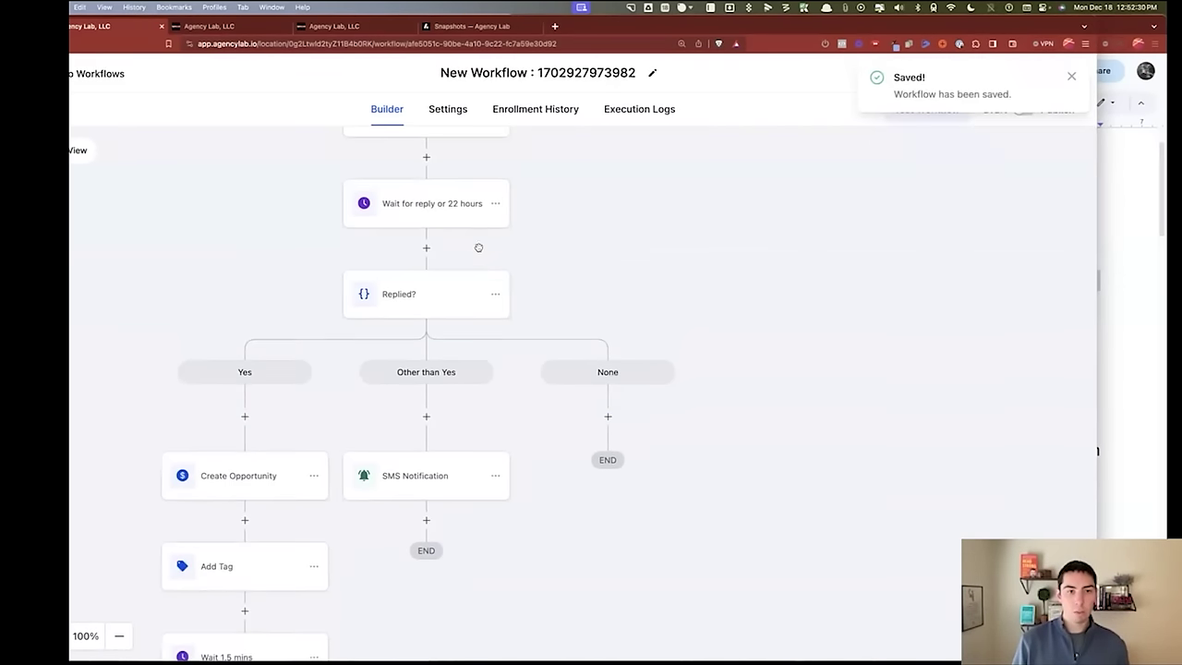
{"action": "scroll", "coordinate": [433, 253], "scroll_direction": "up", "scroll_amount": 2}
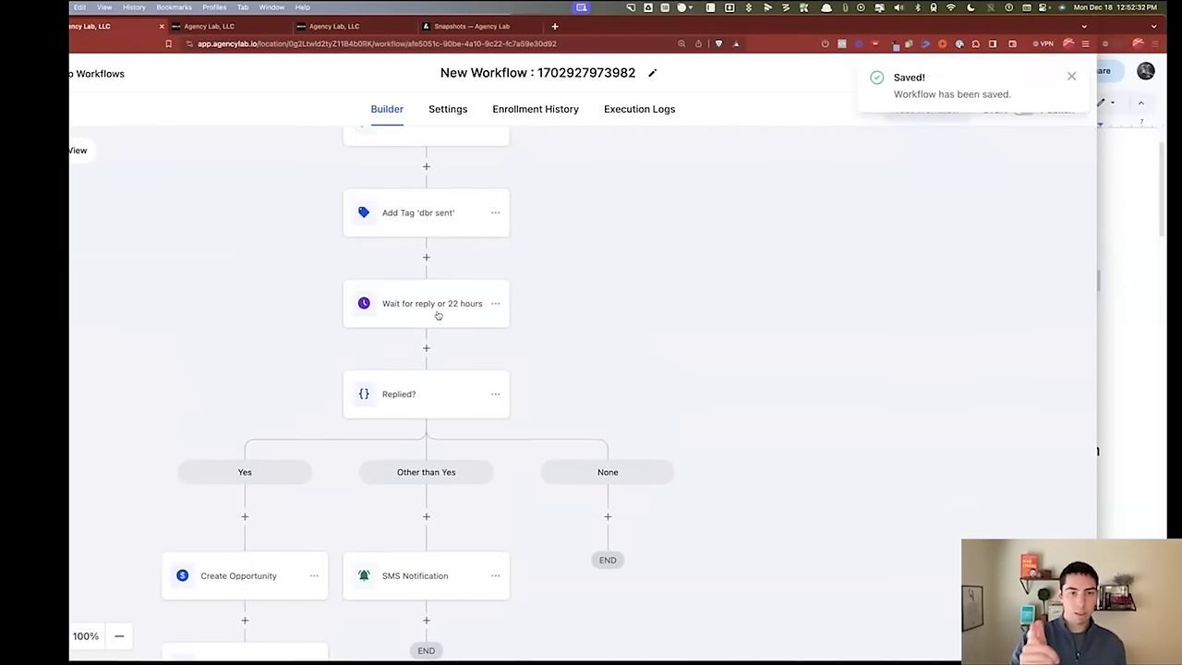
{"action": "scroll", "coordinate": [454, 406], "scroll_direction": "down", "scroll_amount": 2}
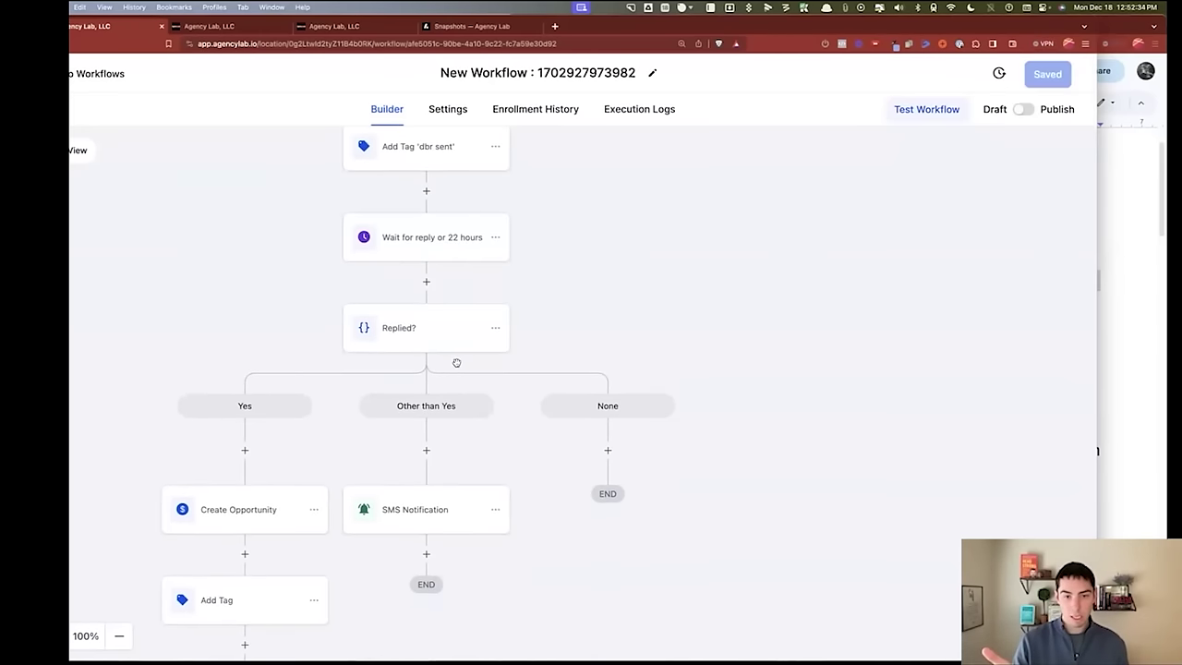
{"action": "scroll", "coordinate": [554, 365], "scroll_direction": "down", "scroll_amount": 2}
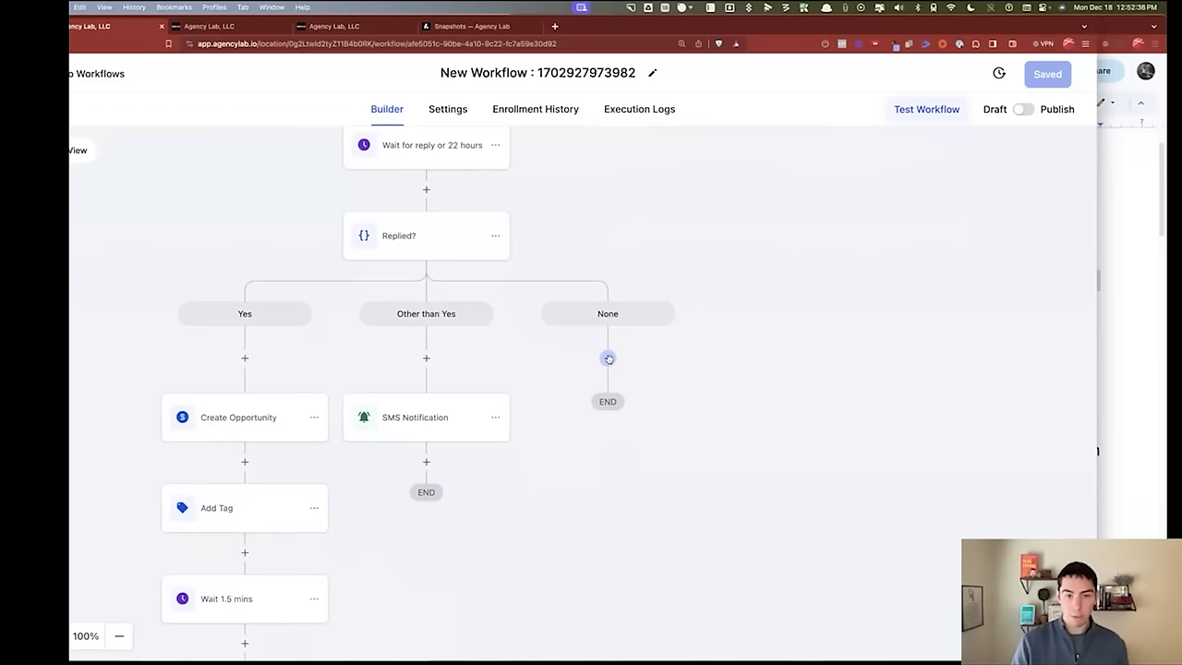
Step: Add a Send SMS step on the None branch containing the copied STEP 2 message
{"action": "left_click", "coordinate": [608, 358]}
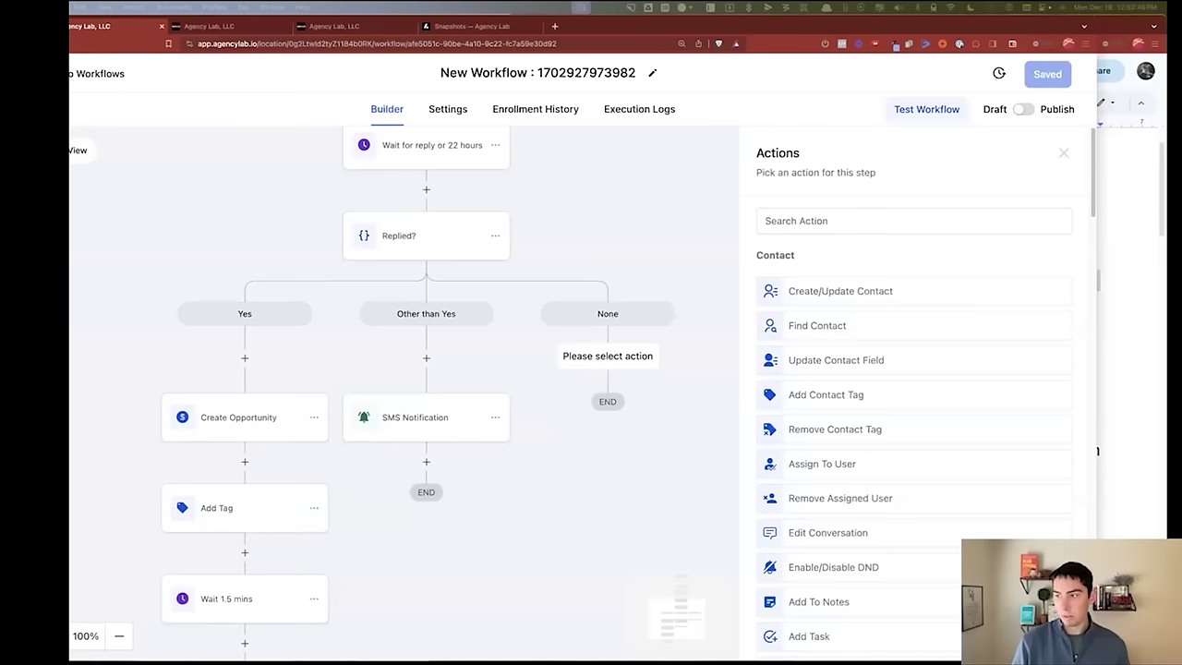
{"action": "scroll", "coordinate": [822, 314], "scroll_direction": "down", "scroll_amount": 5}
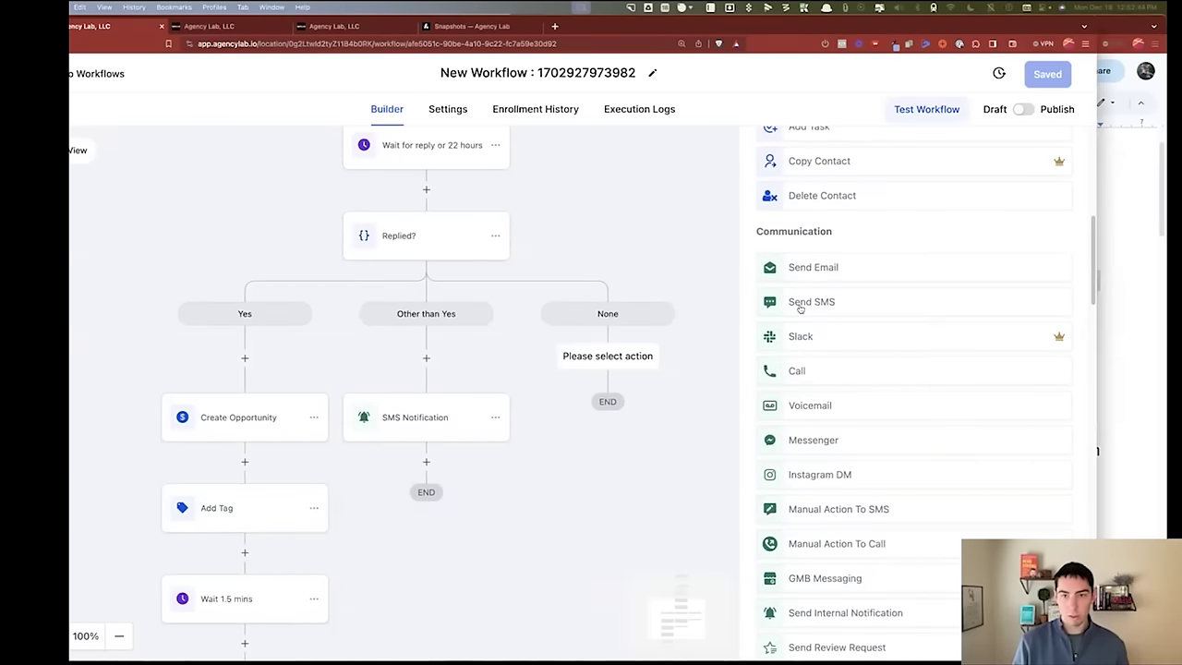
{"action": "left_click", "coordinate": [802, 305]}
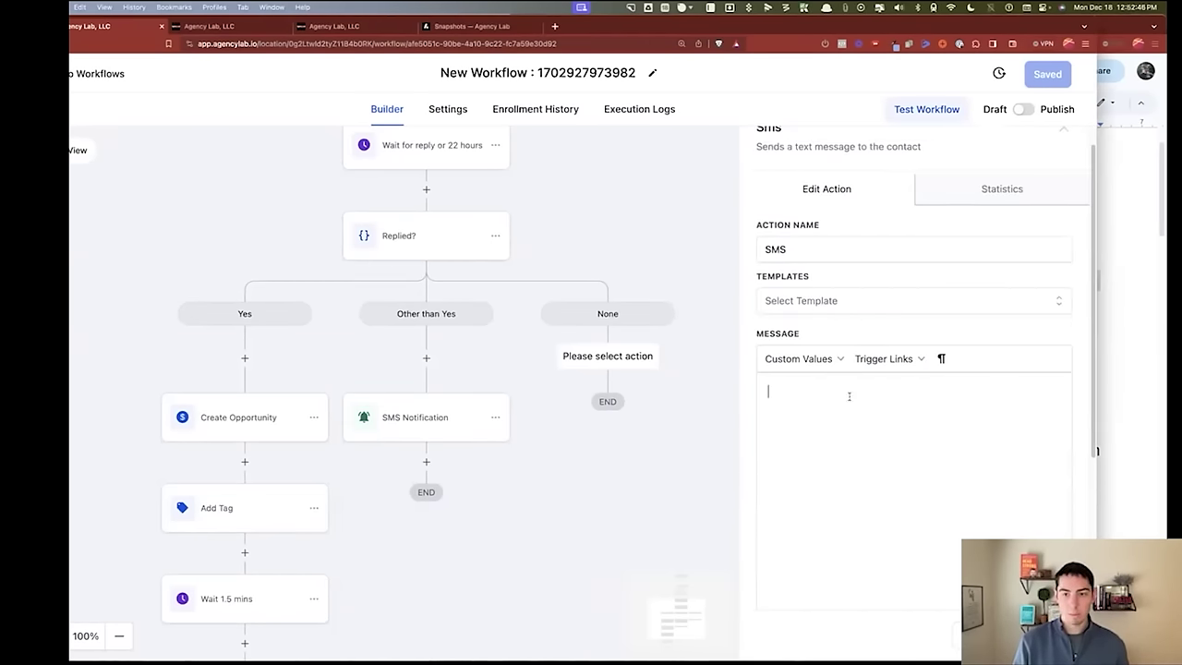
{"action": "key", "text": "super+Tab"}
{"action": "left_click", "coordinate": [719, 428]}
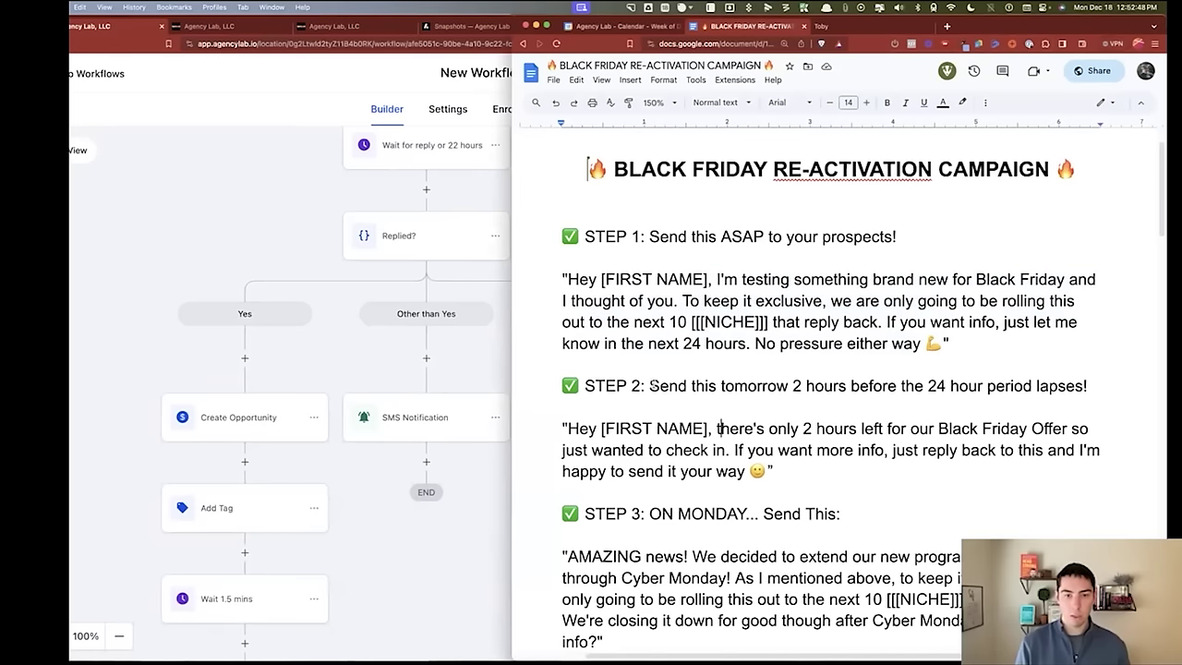
{"action": "key", "text": "super+Left"}
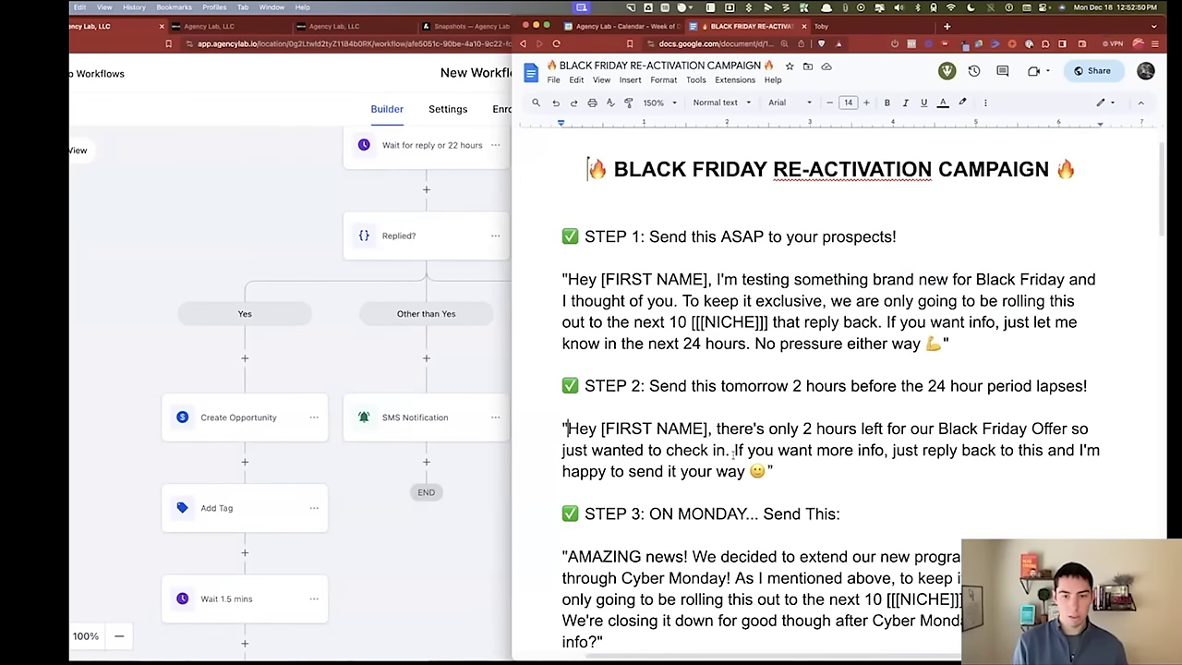
{"action": "key", "text": "alt+shift+Down"}
{"action": "key", "text": "super+c"}
{"action": "key", "text": "super+Tab"}
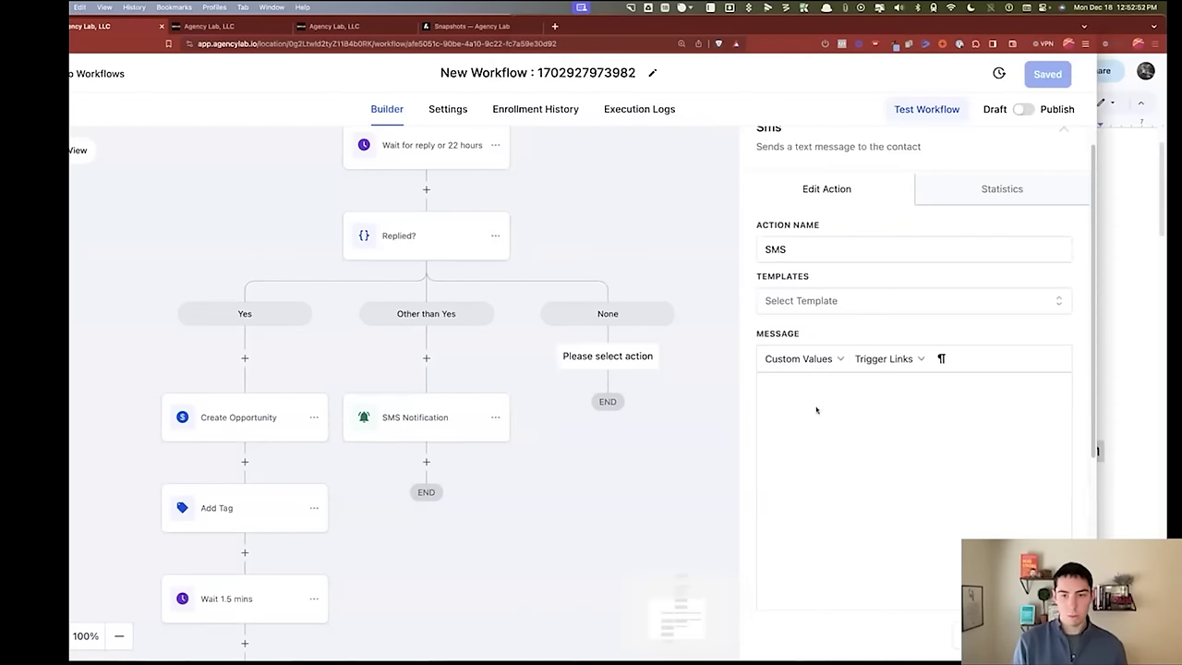
{"action": "left_click", "coordinate": [816, 410]}
{"action": "key", "text": "super+v"}
Step: Replace the FIRST NAME placeholder with the contact's First Name field, reword to New Years Offer, and save
{"action": "left_click_drag", "start_coordinate": [881, 393], "coordinate": [807, 393]}
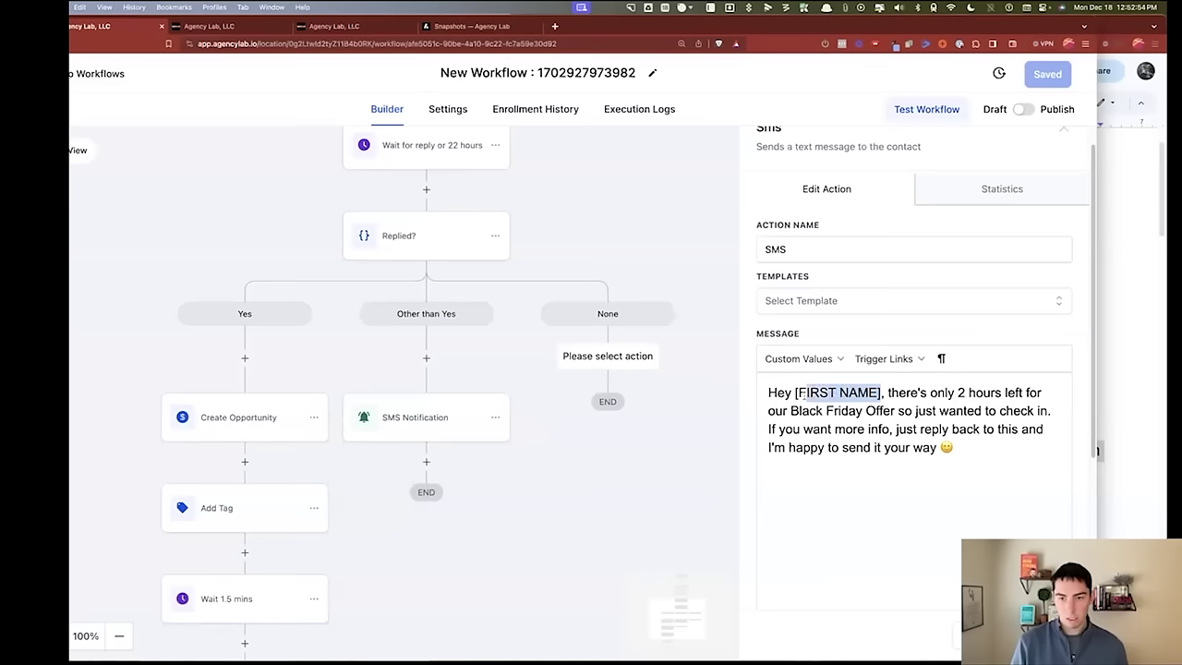
{"action": "left_click", "coordinate": [799, 358]}
{"action": "mouse_move", "coordinate": [802, 409]}
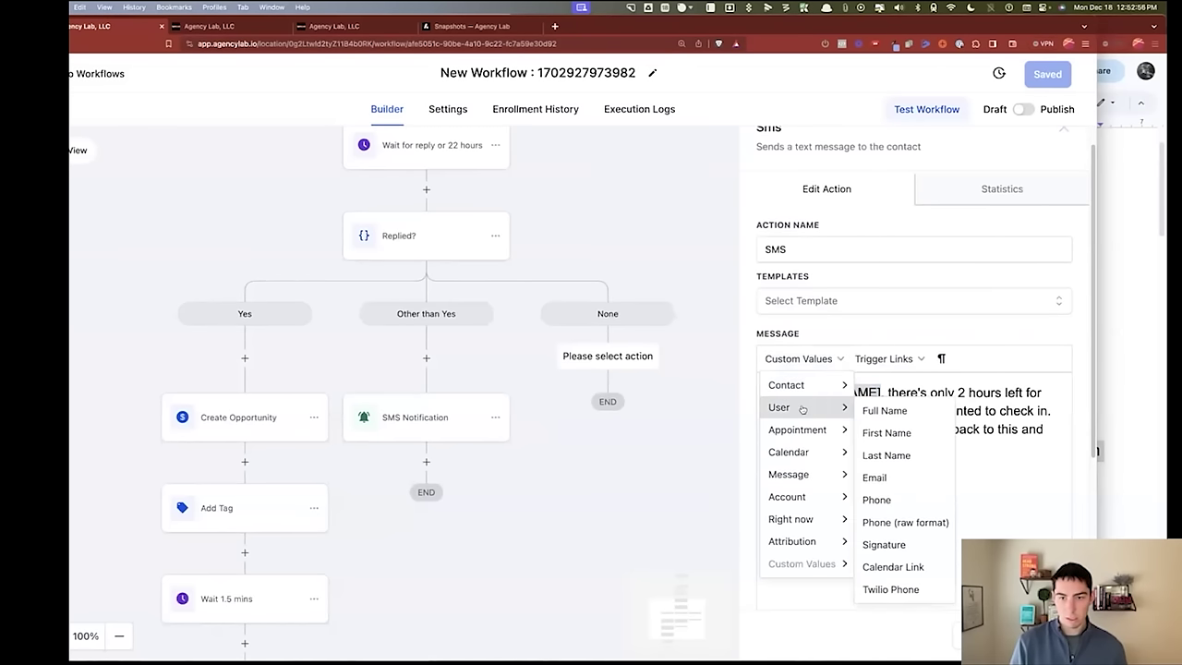
{"action": "mouse_move", "coordinate": [798, 387]}
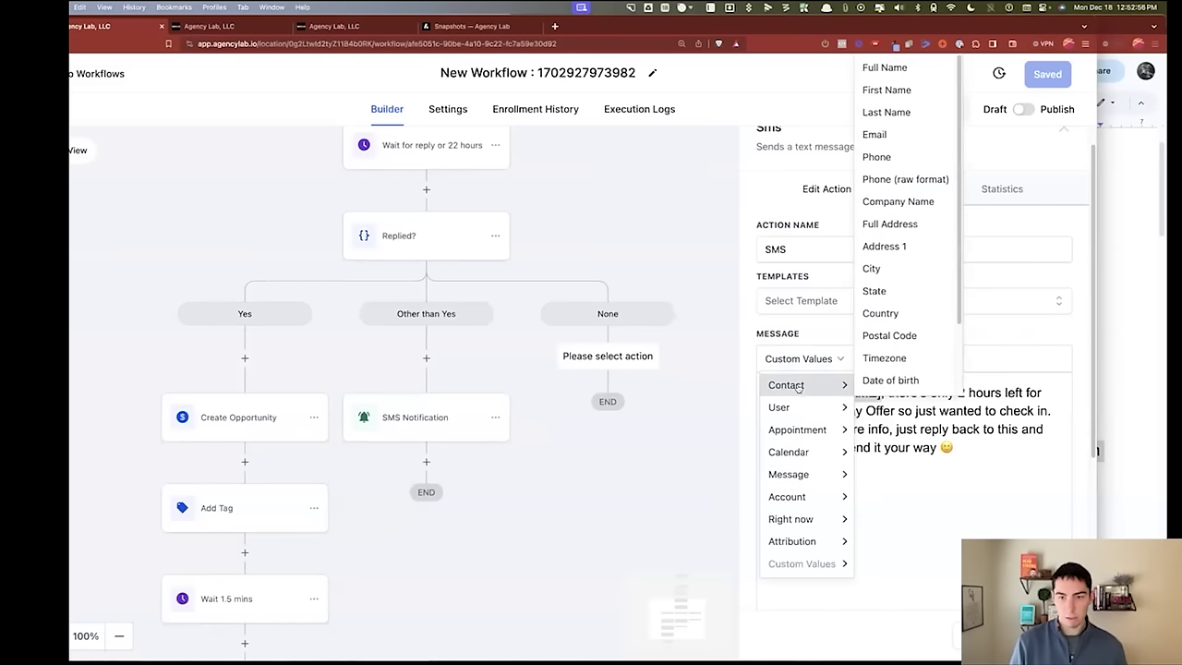
{"action": "left_click", "coordinate": [888, 90]}
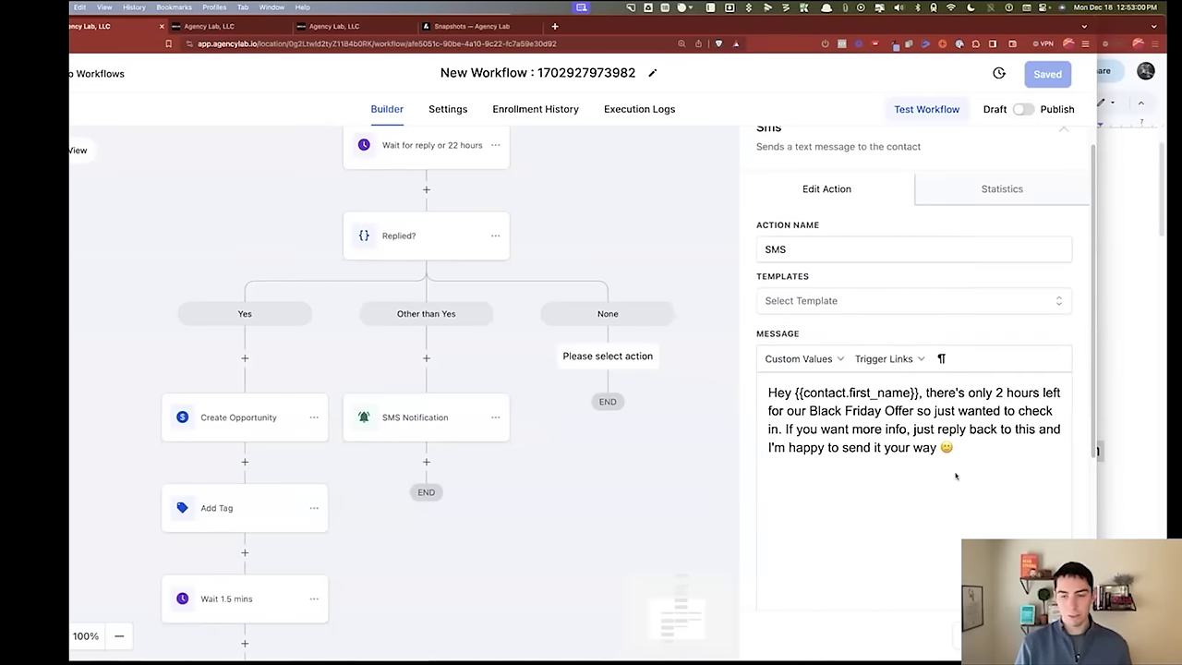
{"action": "left_click_drag", "start_coordinate": [882, 410], "coordinate": [809, 410]}
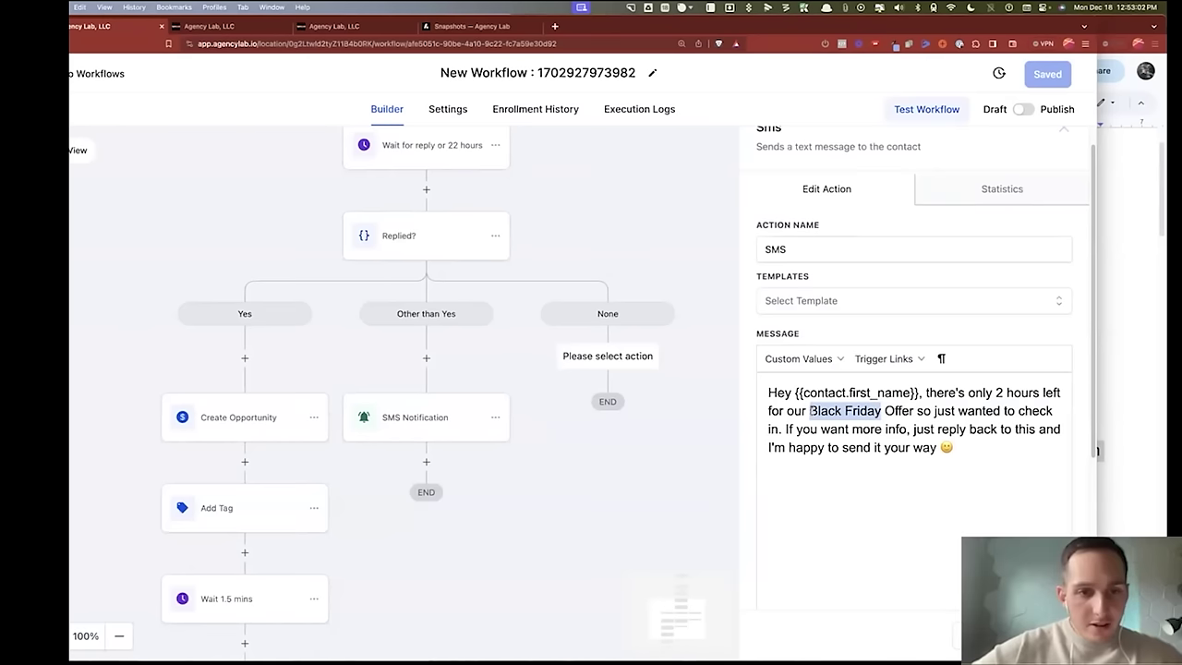
{"action": "type", "text": "New Yea"}
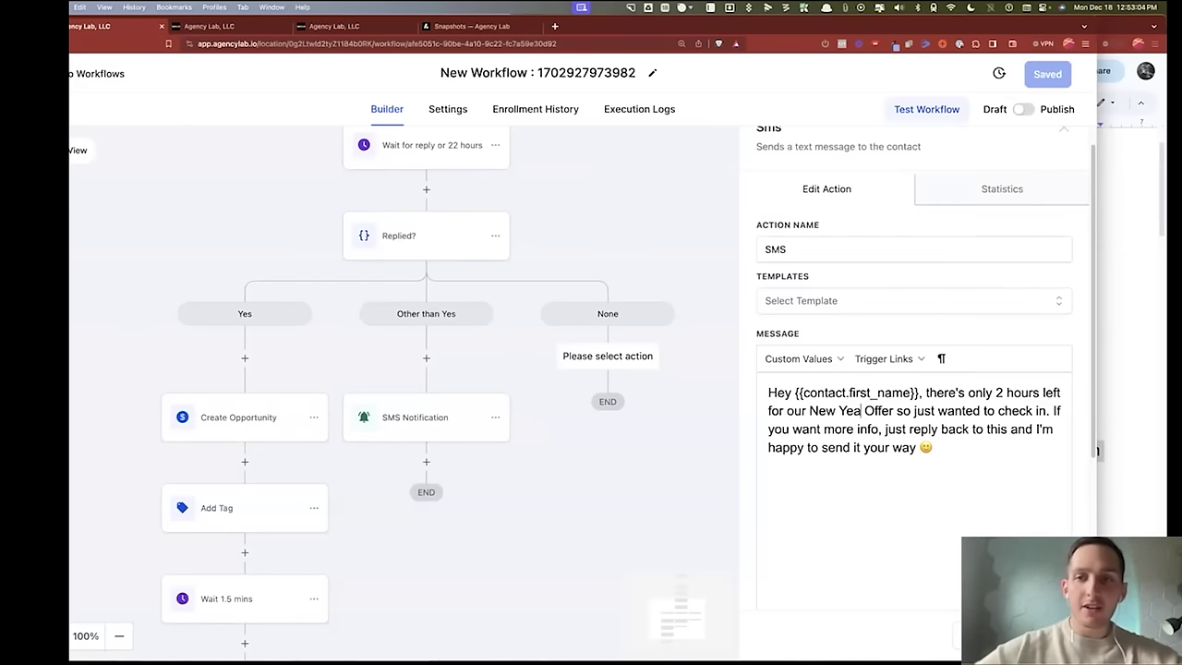
{"action": "type", "text": "rs'"}
{"action": "key", "text": "BackSpace"}
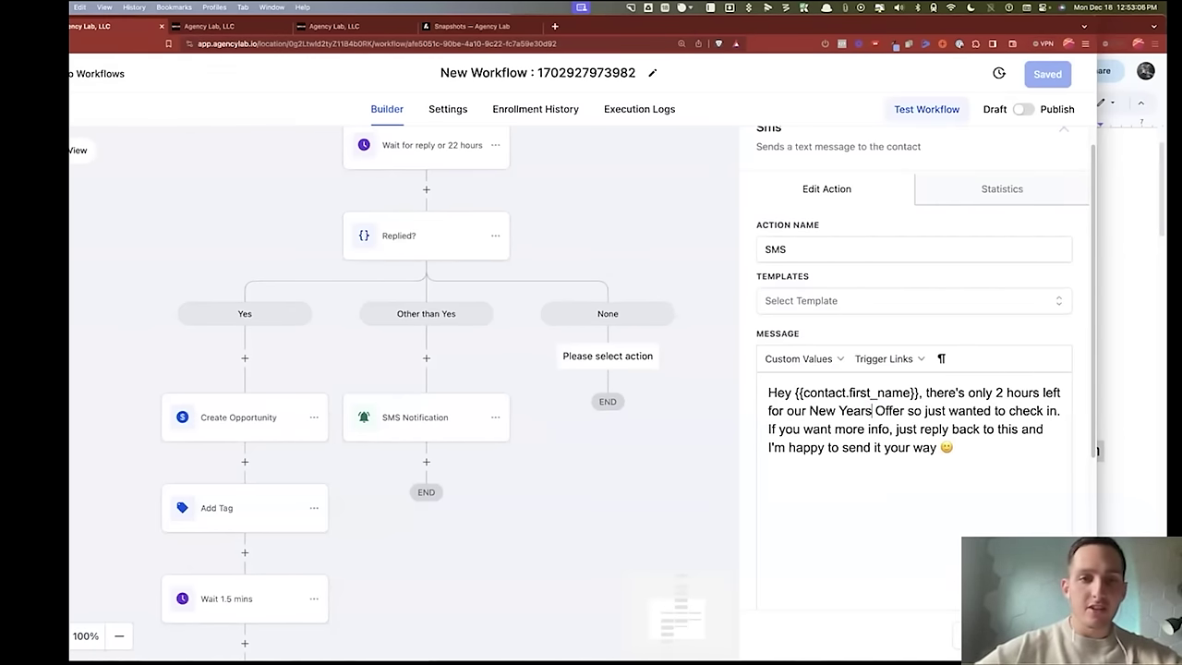
{"action": "left_click", "coordinate": [913, 548]}
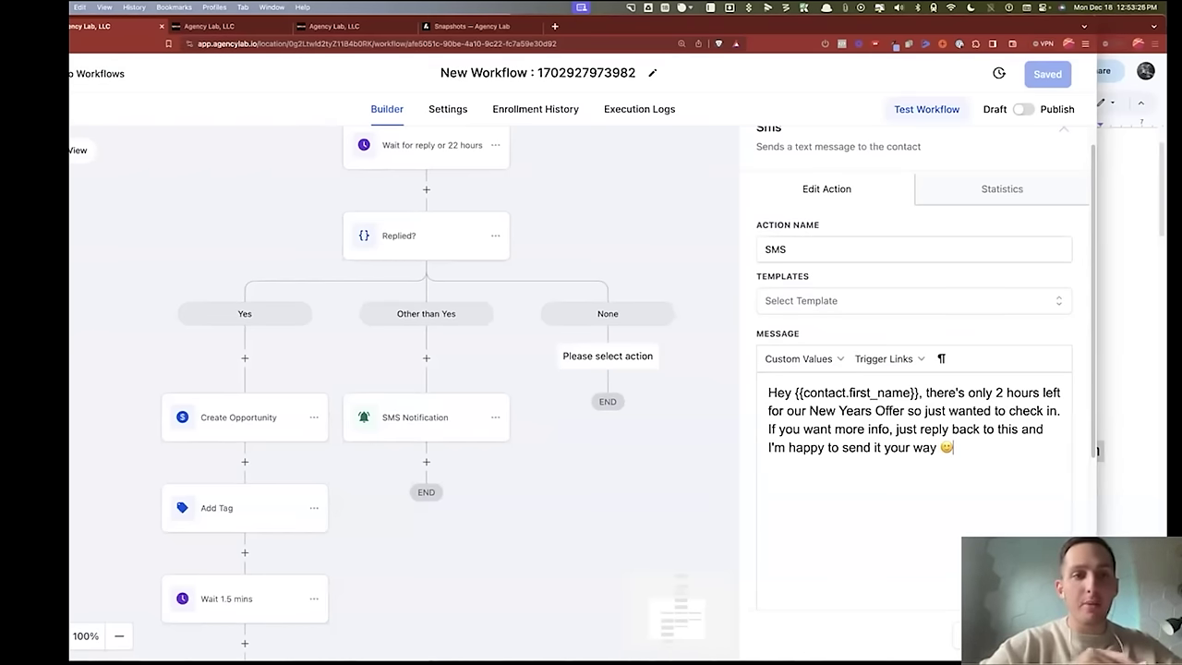
{"action": "left_click", "coordinate": [1024, 646]}
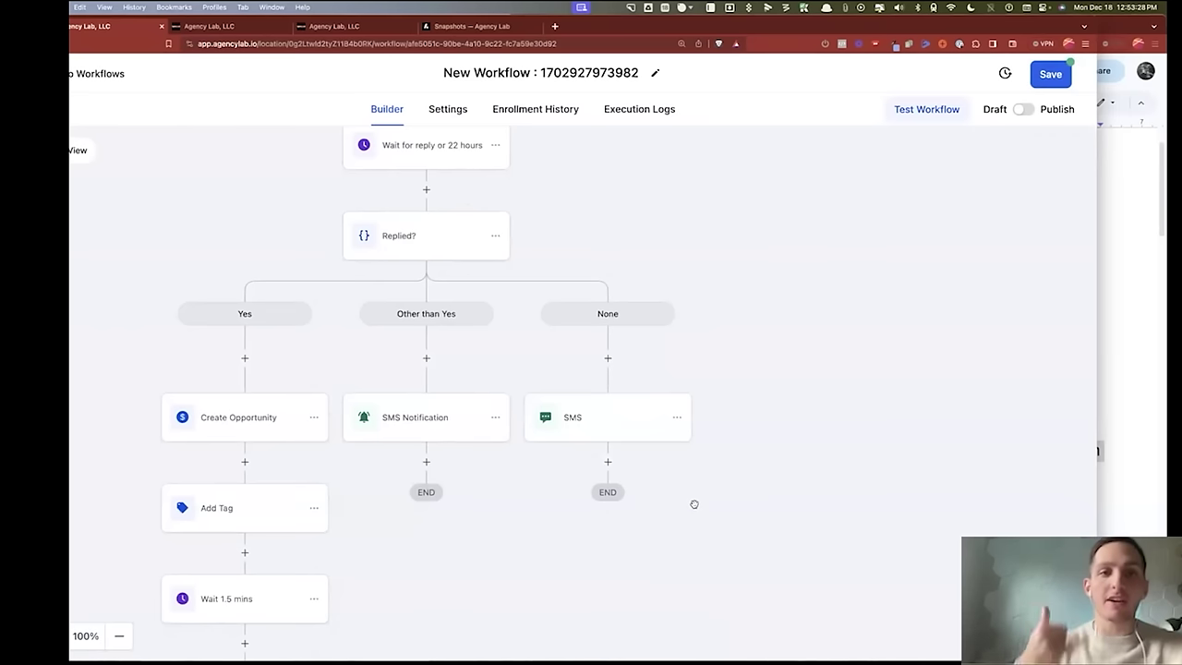
Step: Rename the step to 'SMS - Day 2' and open the DBR - Basic (Black Friday) workflow
{"action": "left_click", "coordinate": [632, 434]}
{"action": "left_click", "coordinate": [808, 275]}
{"action": "type", "text": "- day 2"}
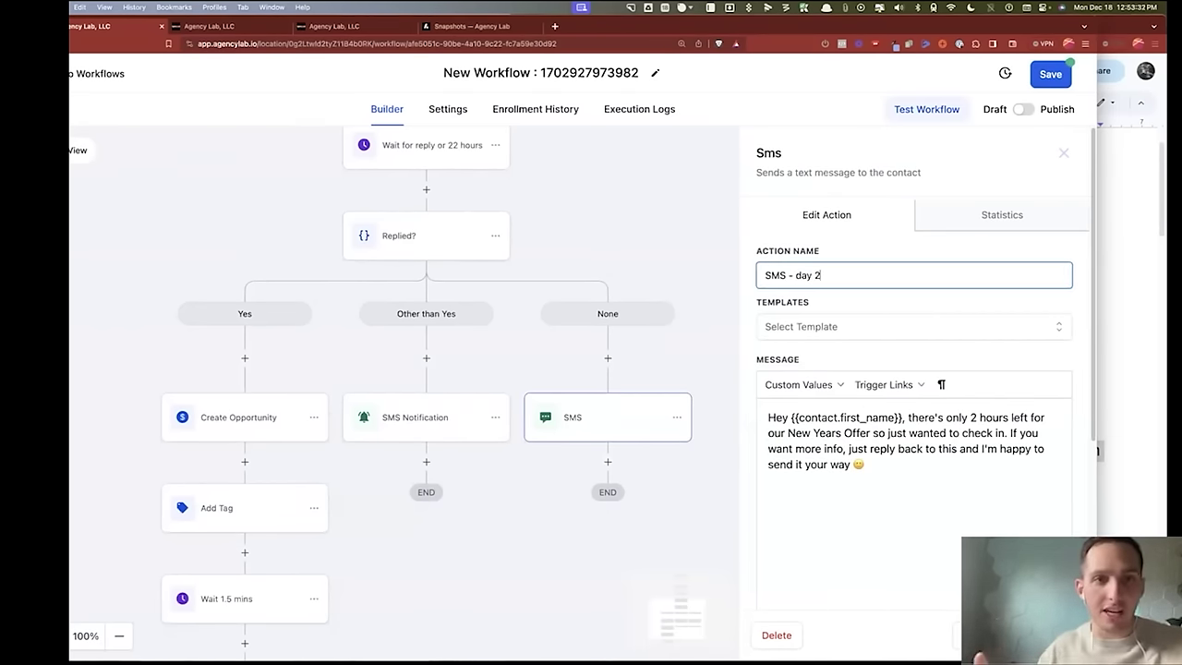
{"action": "left_click", "coordinate": [800, 275]}
{"action": "key", "text": "BackSpace"}
{"action": "type", "text": "D"}
{"action": "key", "text": "Escape"}
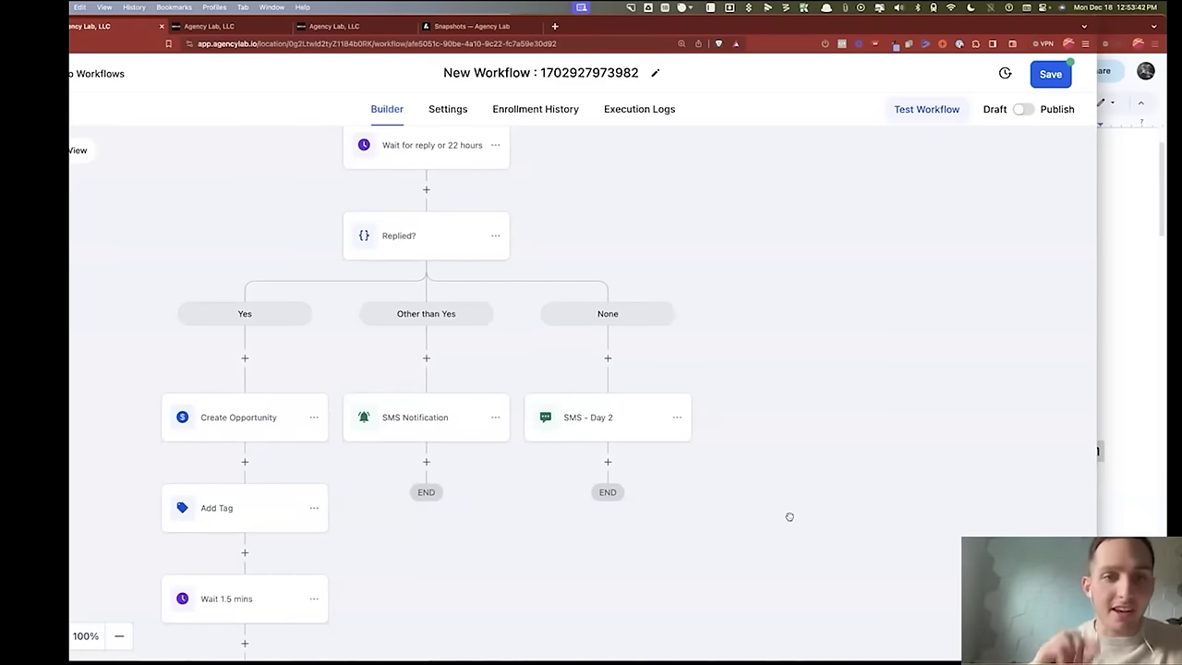
{"action": "left_click", "coordinate": [230, 27]}
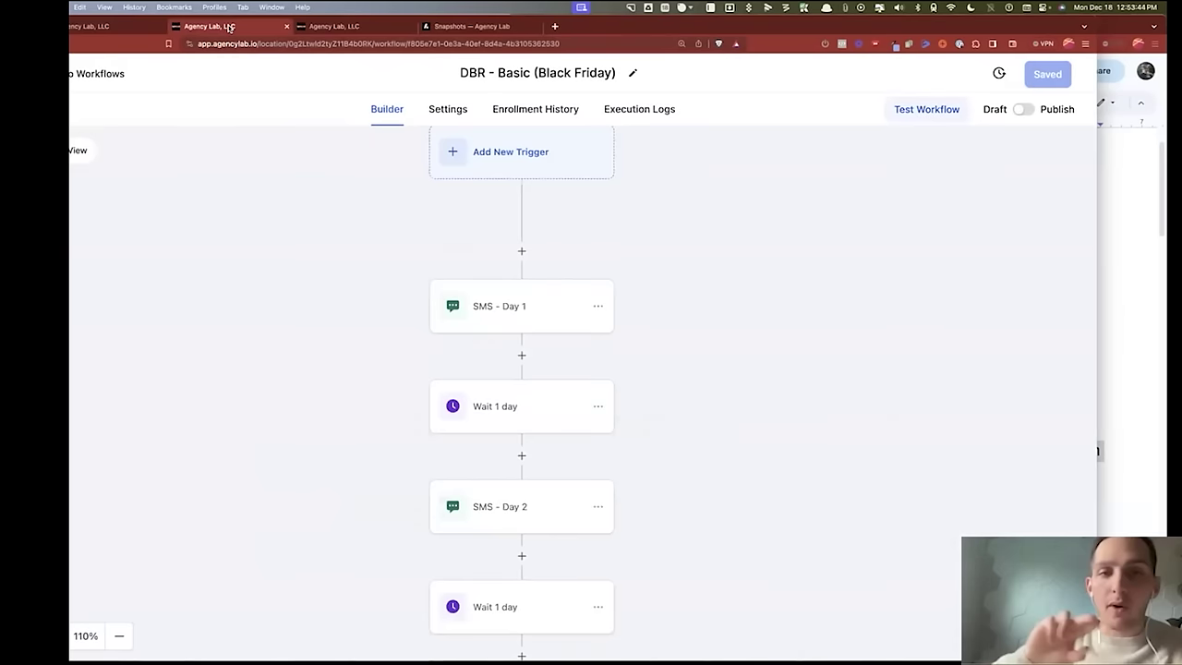
{"action": "scroll", "coordinate": [591, 325], "scroll_direction": "down", "scroll_amount": 5}
{"action": "scroll", "coordinate": [592, 326], "scroll_direction": "up", "scroll_amount": 5}
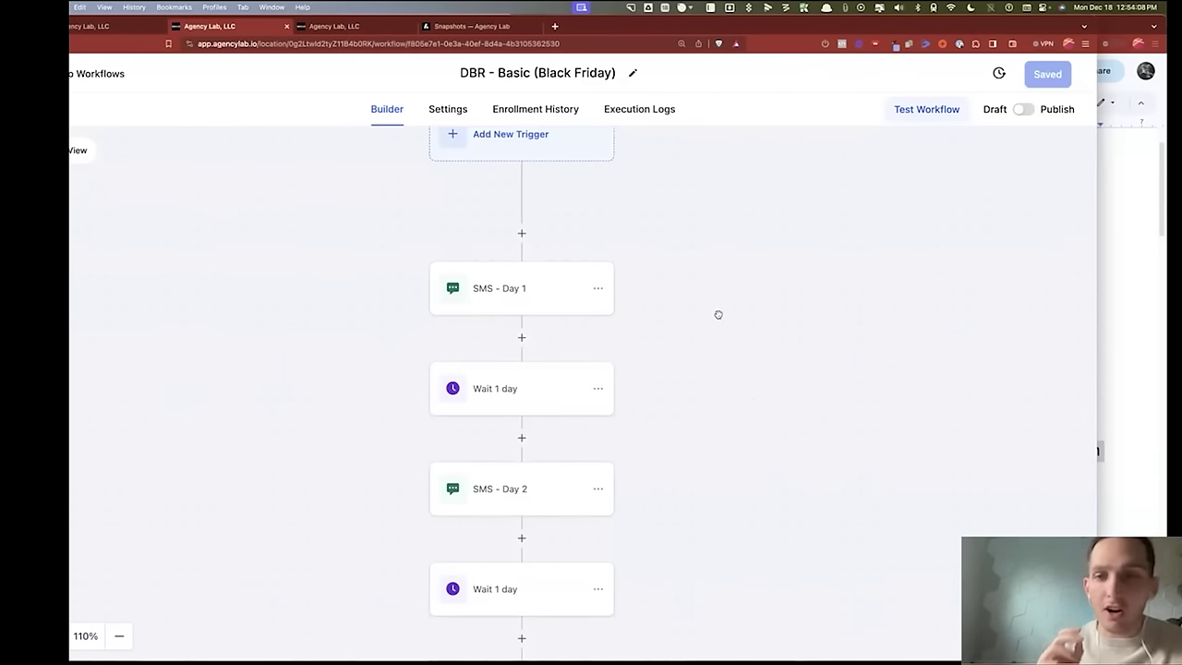
{"action": "left_click", "coordinate": [93, 25]}
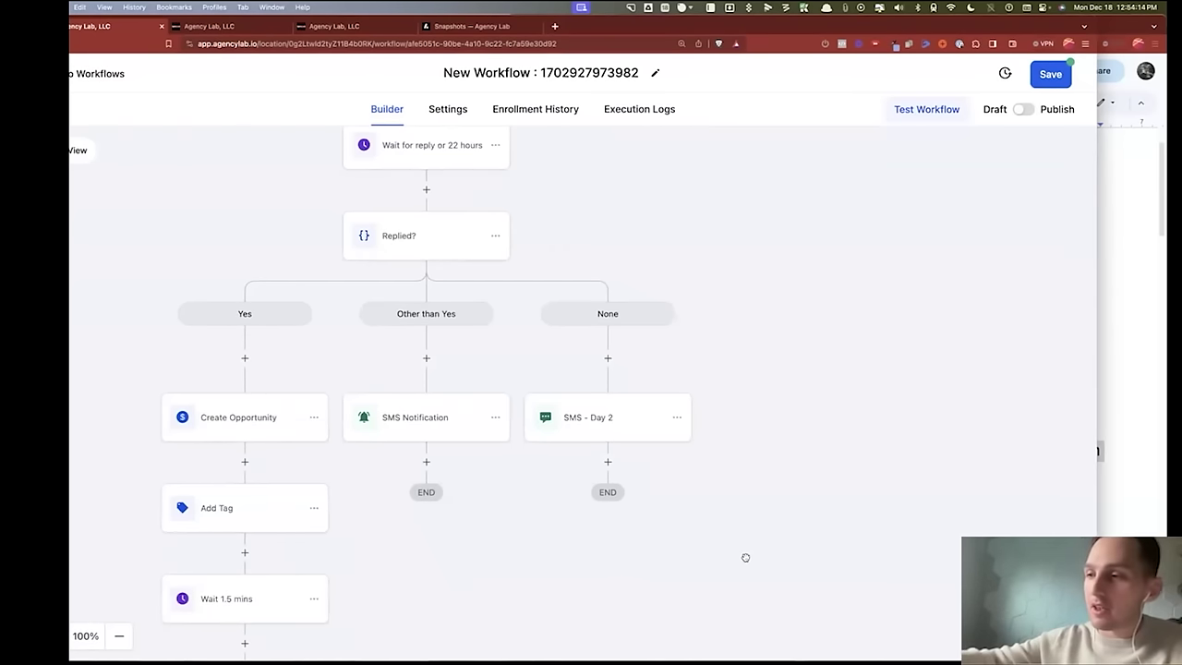
{"action": "scroll", "coordinate": [753, 526], "scroll_direction": "up", "scroll_amount": 3}
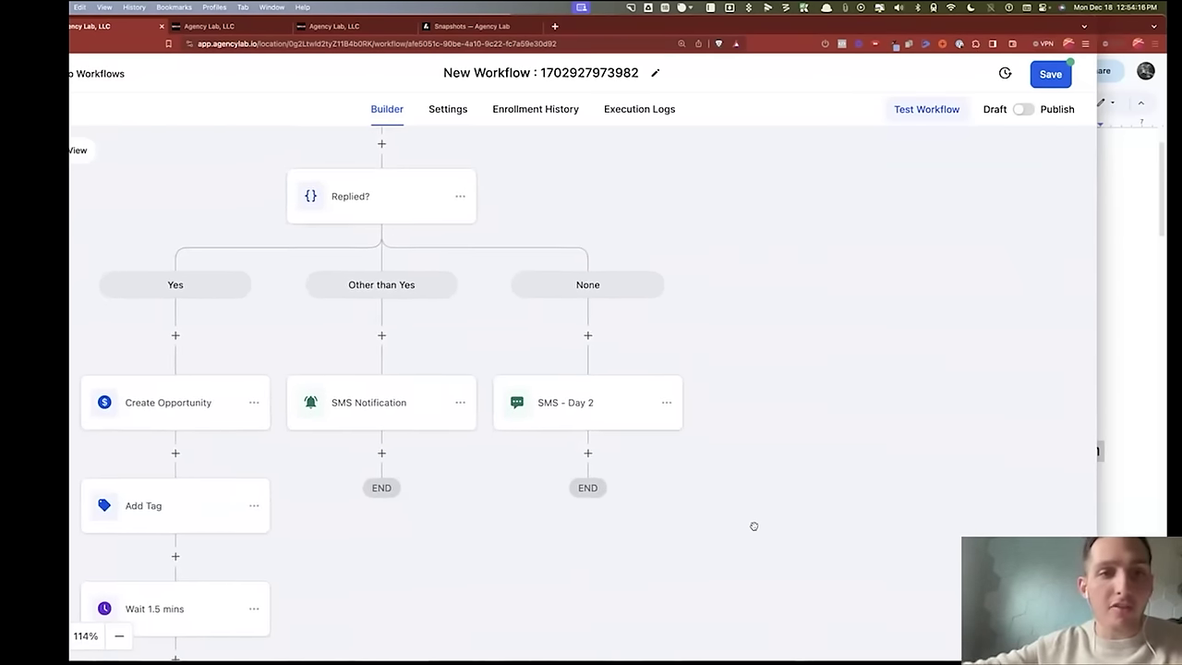
{"action": "scroll", "coordinate": [744, 518], "scroll_direction": "down", "scroll_amount": 1}
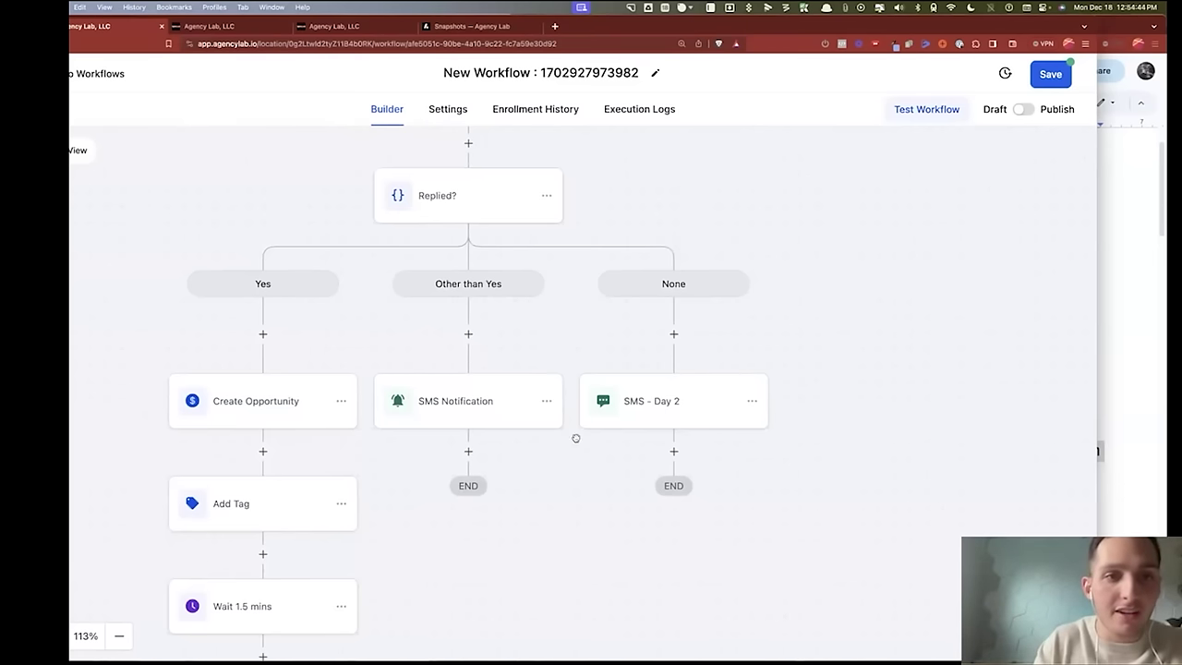
Step: Rename the Other than Yes branch's notification step to 'SMS Notification to Client'
{"action": "left_click", "coordinate": [488, 420]}
{"action": "left_click", "coordinate": [842, 246]}
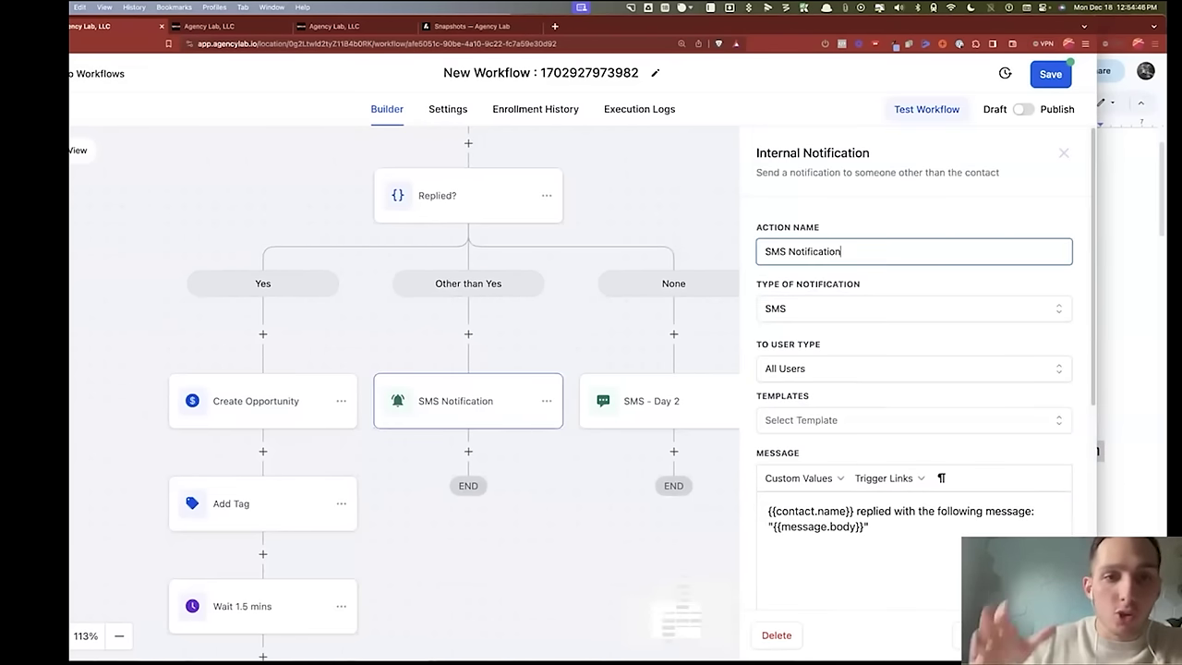
{"action": "type", "text": "to Client"}
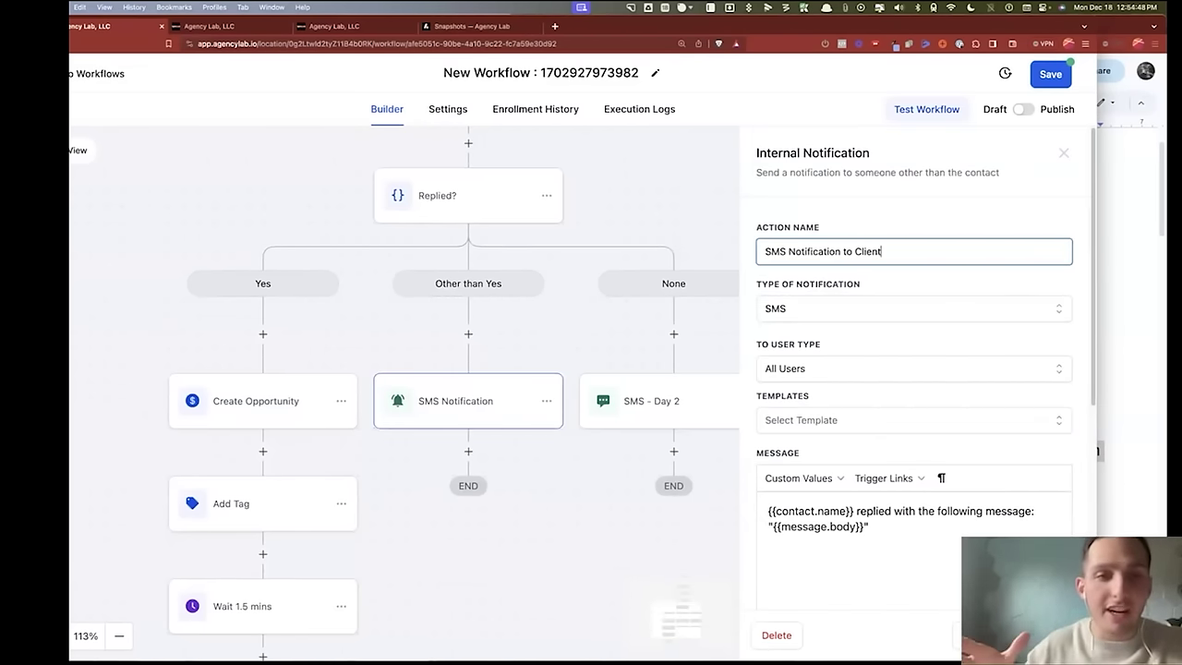
{"action": "left_click", "coordinate": [1039, 635]}
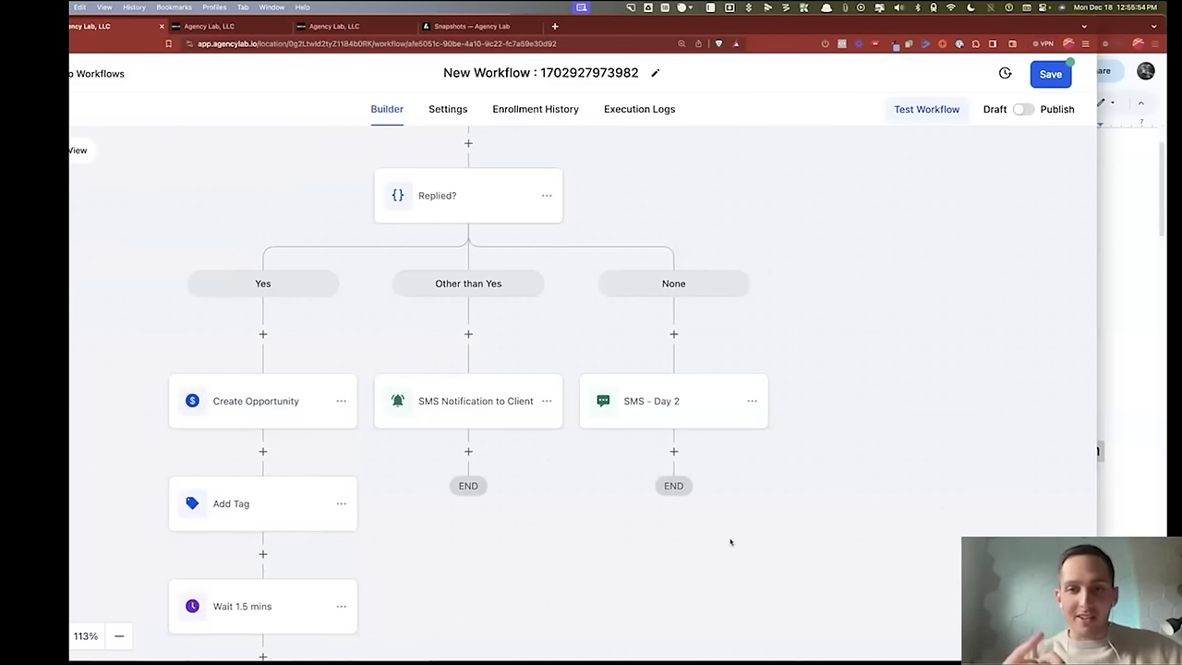
Step: Save the workflow with Cmd+S, then scroll the canvas to check the wait and Replied? branches
{"action": "scroll", "coordinate": [776, 489], "scroll_direction": "down", "scroll_amount": 1}
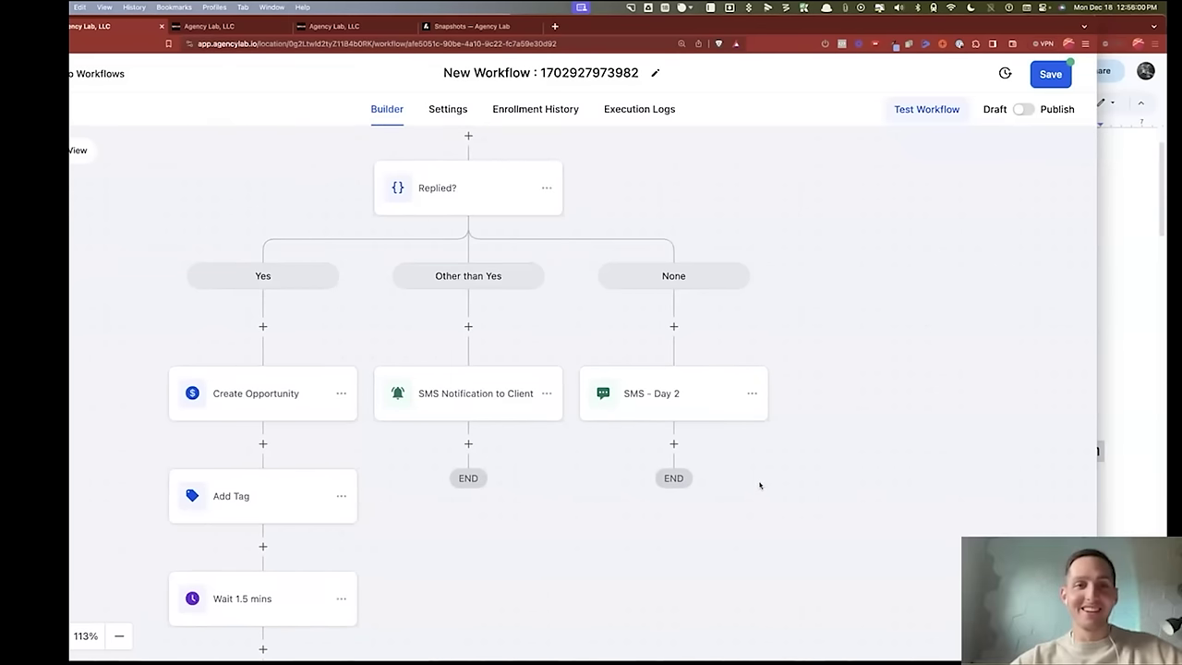
{"action": "scroll", "coordinate": [760, 485], "scroll_direction": "down", "scroll_amount": 1}
{"action": "scroll", "coordinate": [760, 486], "scroll_direction": "down", "scroll_amount": 2}
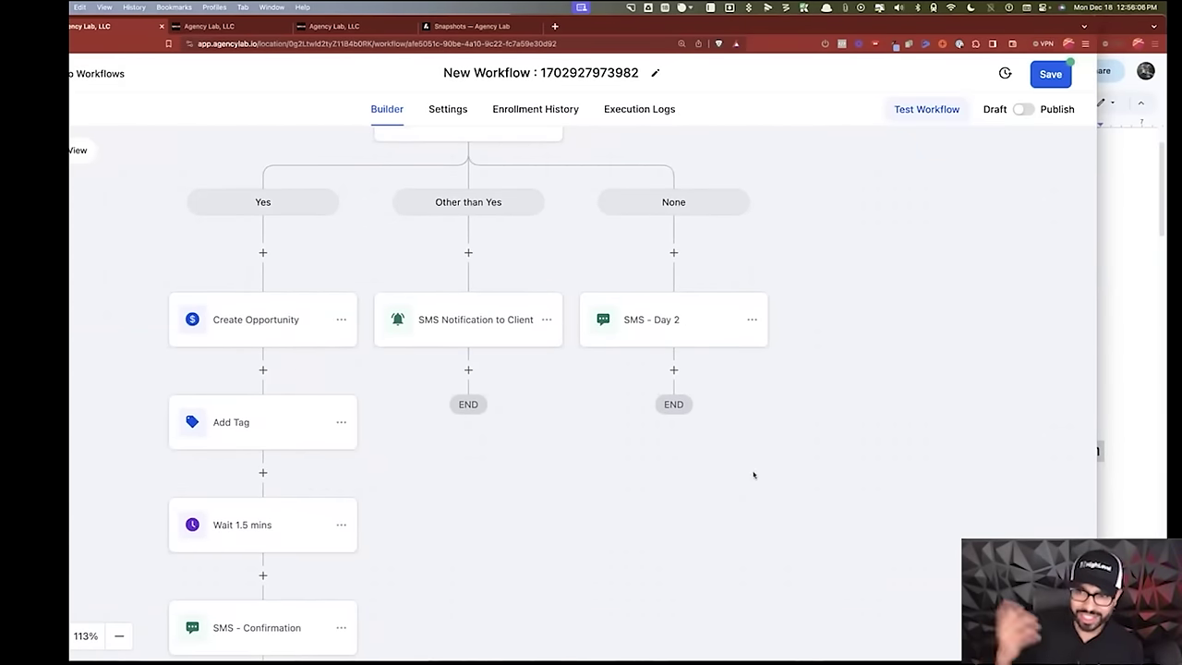
{"action": "key", "text": "super+s"}
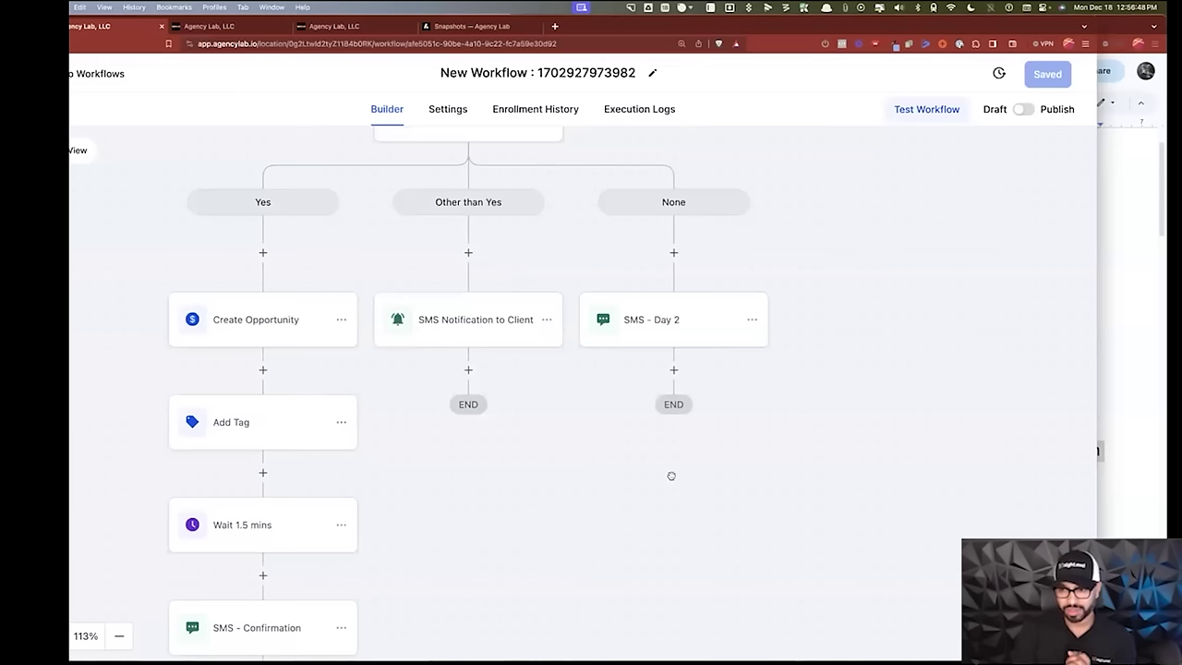
{"action": "scroll", "coordinate": [671, 476], "scroll_direction": "up", "scroll_amount": 5}
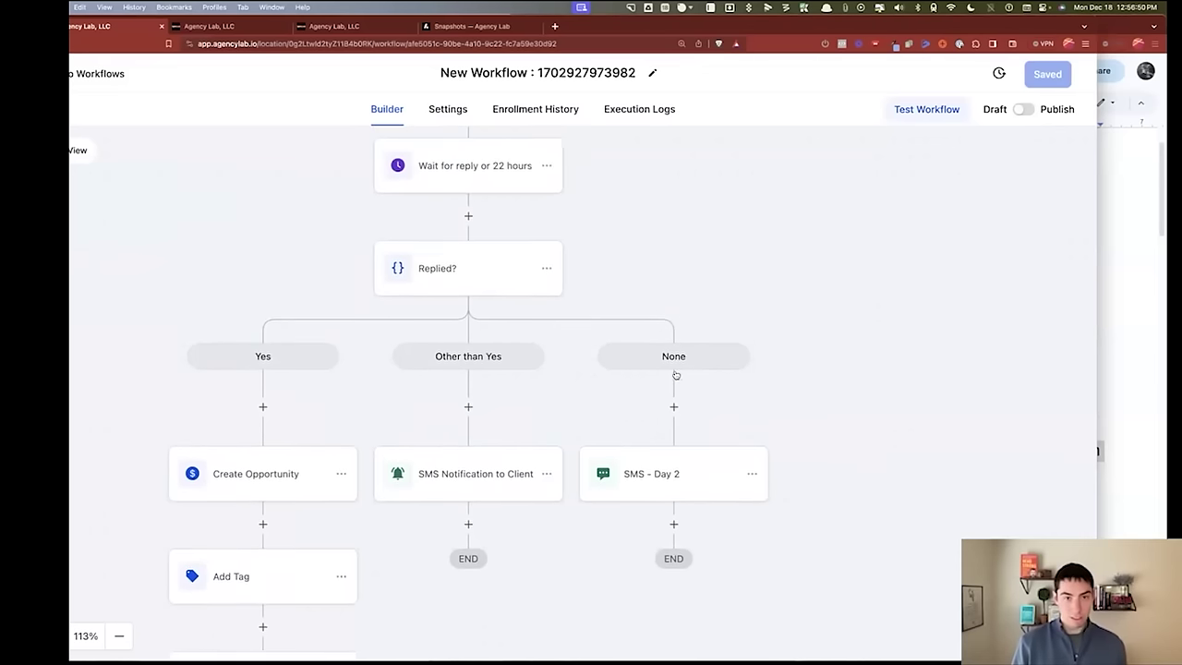
{"action": "scroll", "coordinate": [675, 374], "scroll_direction": "up", "scroll_amount": 5}
{"action": "scroll", "coordinate": [622, 366], "scroll_direction": "down", "scroll_amount": 6}
{"action": "scroll", "coordinate": [622, 370], "scroll_direction": "down", "scroll_amount": 2}
{"action": "scroll", "coordinate": [632, 401], "scroll_direction": "up", "scroll_amount": 1}
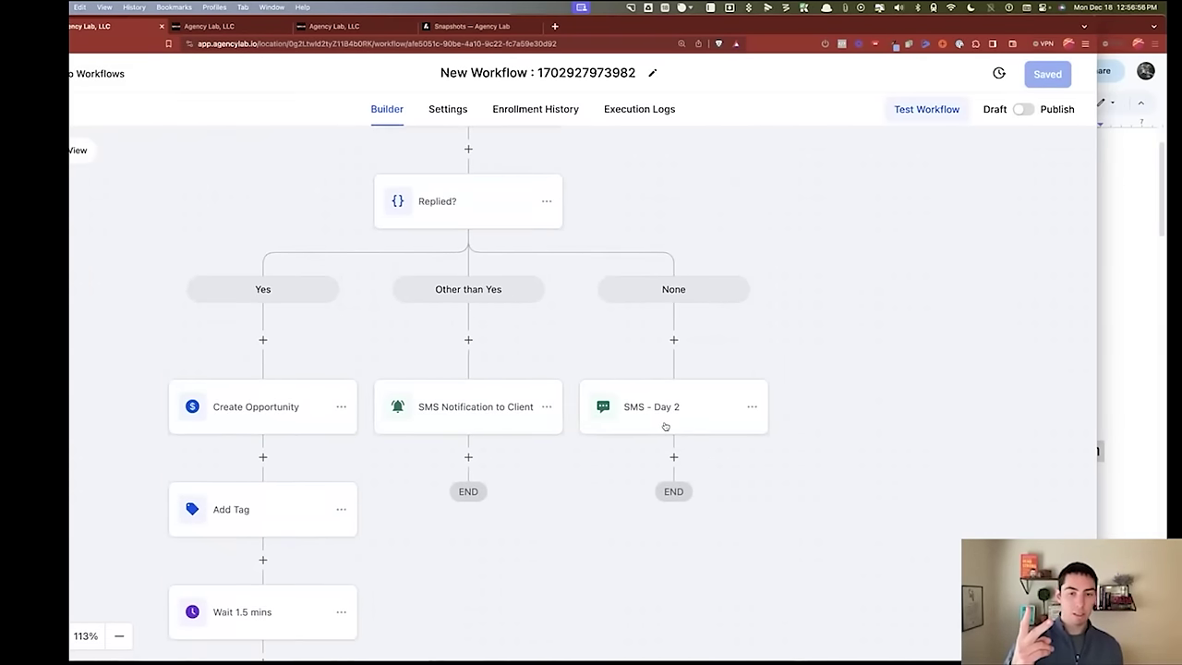
{"action": "scroll", "coordinate": [659, 443], "scroll_direction": "up", "scroll_amount": 4}
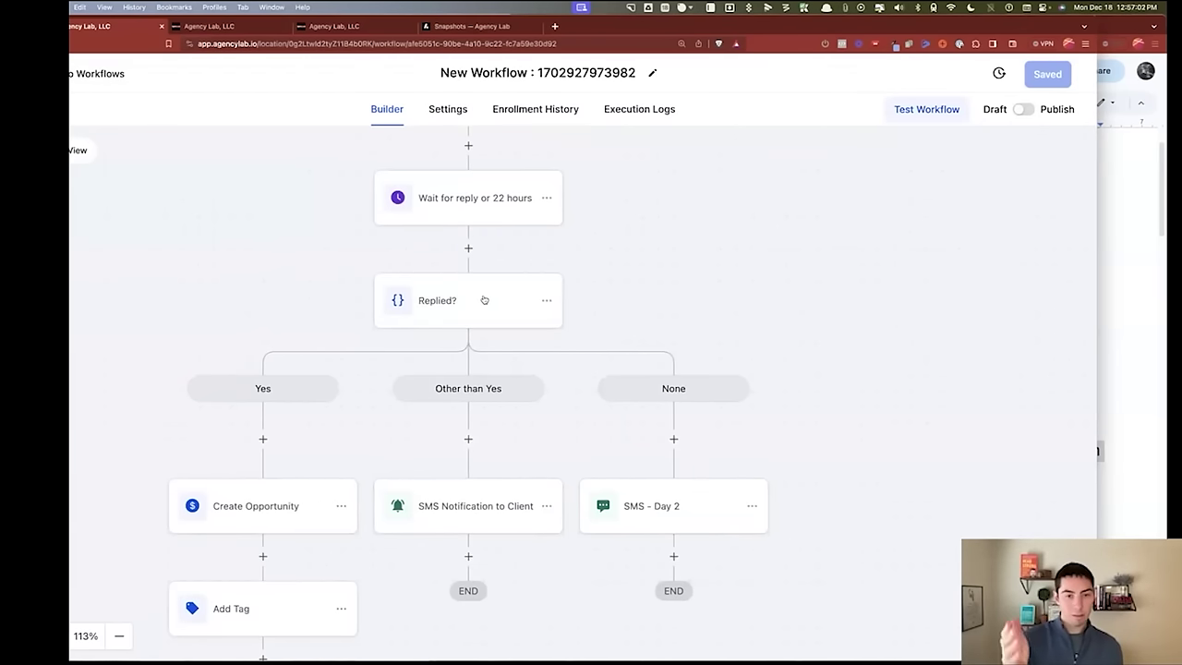
{"action": "scroll", "coordinate": [528, 450], "scroll_direction": "down", "scroll_amount": 3}
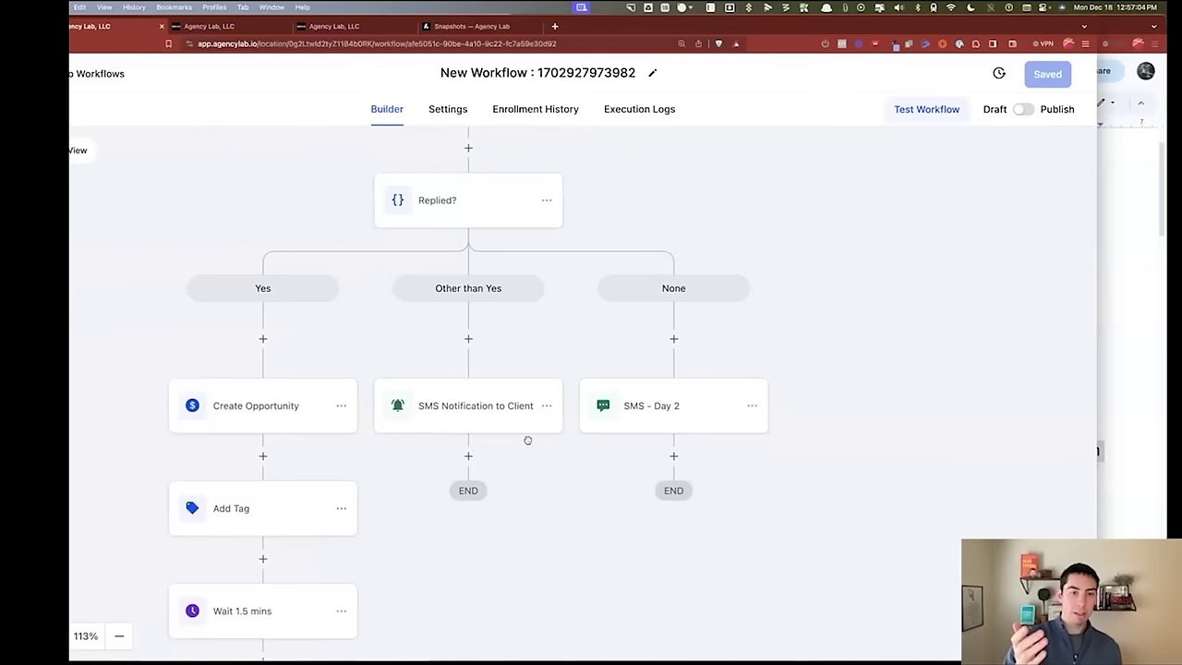
Step: Copy all actions from the Wait for reply step and paste them below SMS - Day 2
{"action": "left_click", "coordinate": [546, 202]}
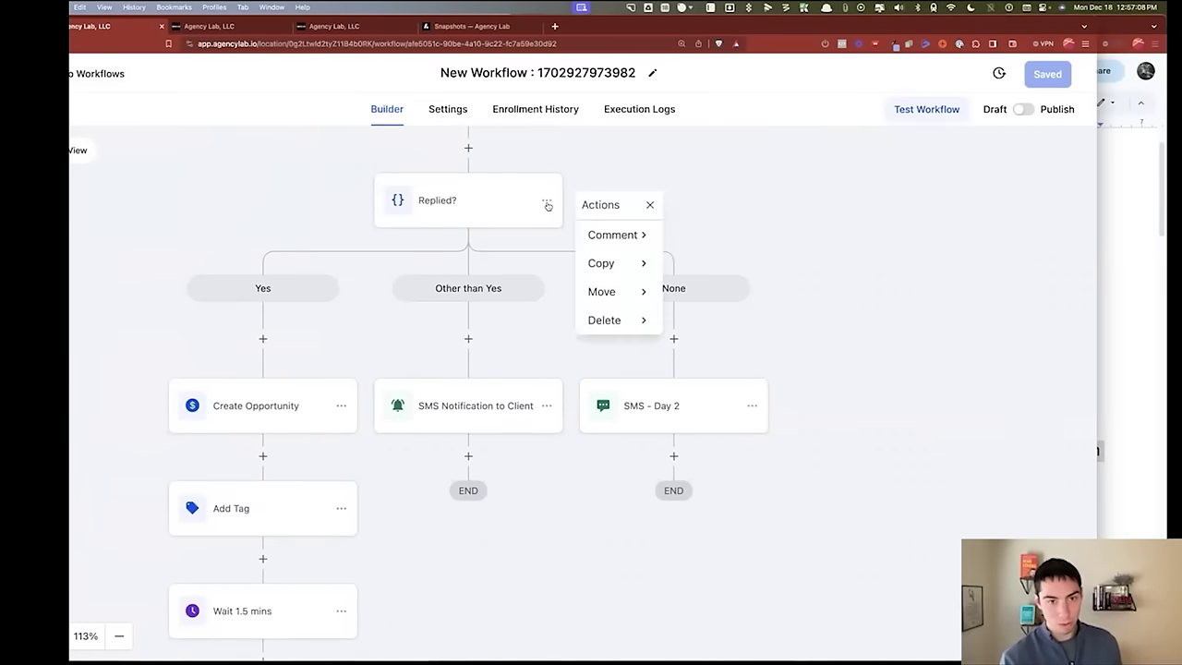
{"action": "scroll", "coordinate": [543, 214], "scroll_direction": "up", "scroll_amount": 3}
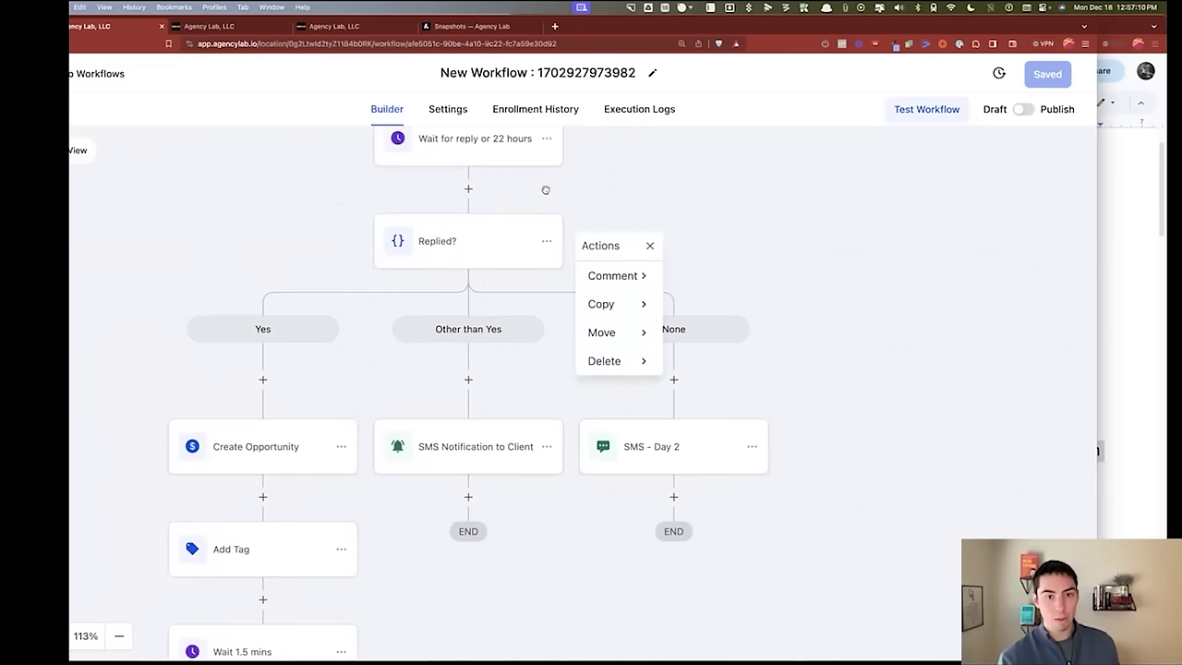
{"action": "left_click", "coordinate": [544, 203]}
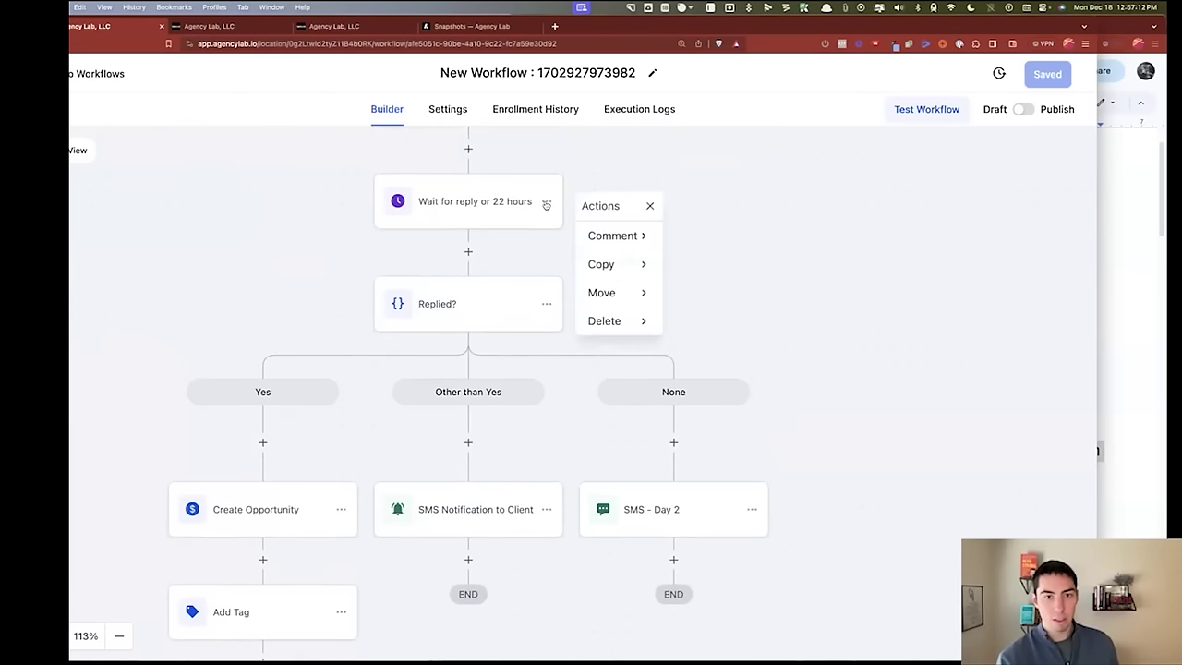
{"action": "left_click", "coordinate": [602, 264]}
{"action": "left_click", "coordinate": [732, 265]}
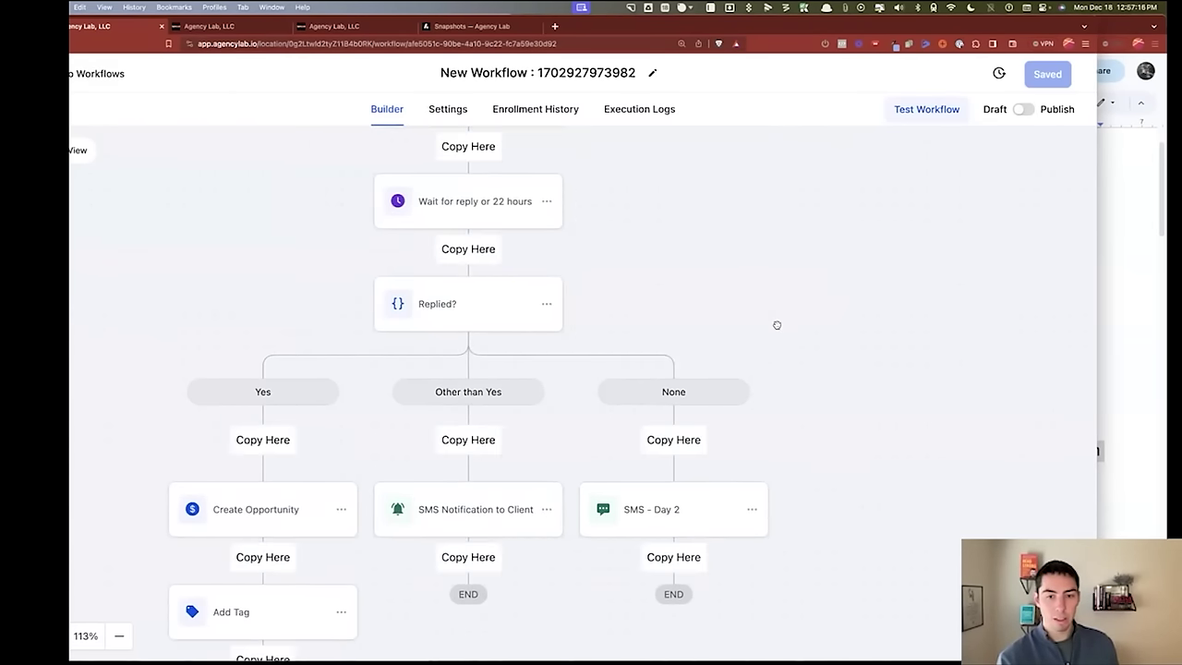
{"action": "scroll", "coordinate": [774, 322], "scroll_direction": "down", "scroll_amount": 5}
{"action": "left_click", "coordinate": [684, 371]}
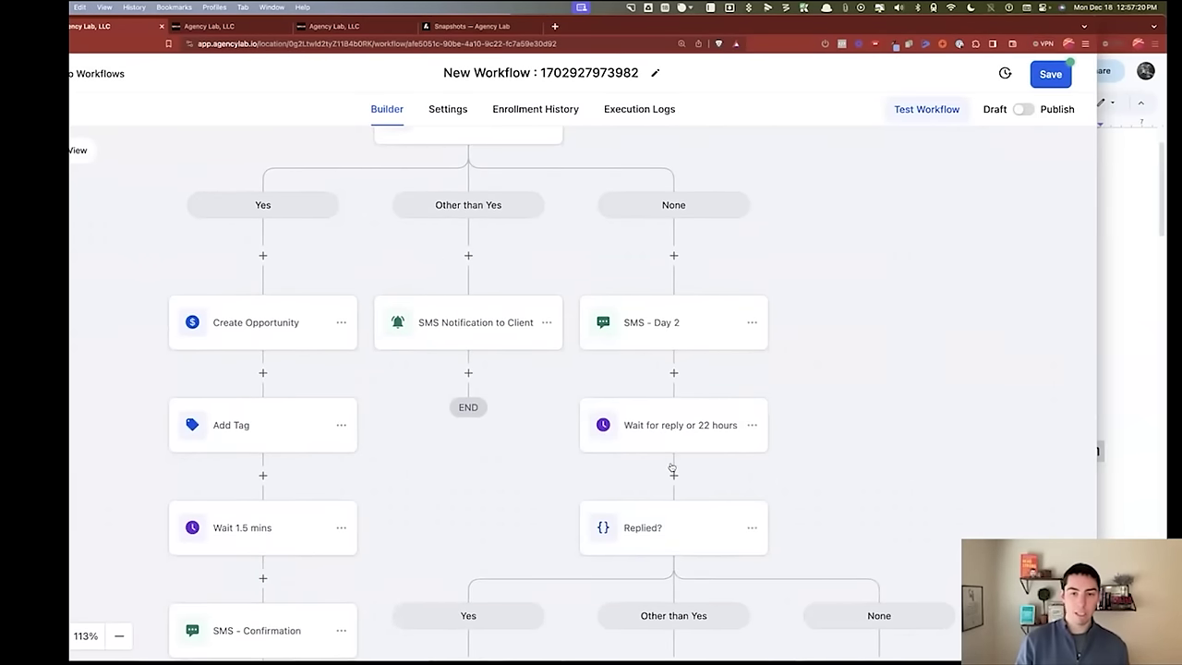
Step: Review the copied wait step's settings and its move options
{"action": "scroll", "coordinate": [710, 472], "scroll_direction": "down", "scroll_amount": 3}
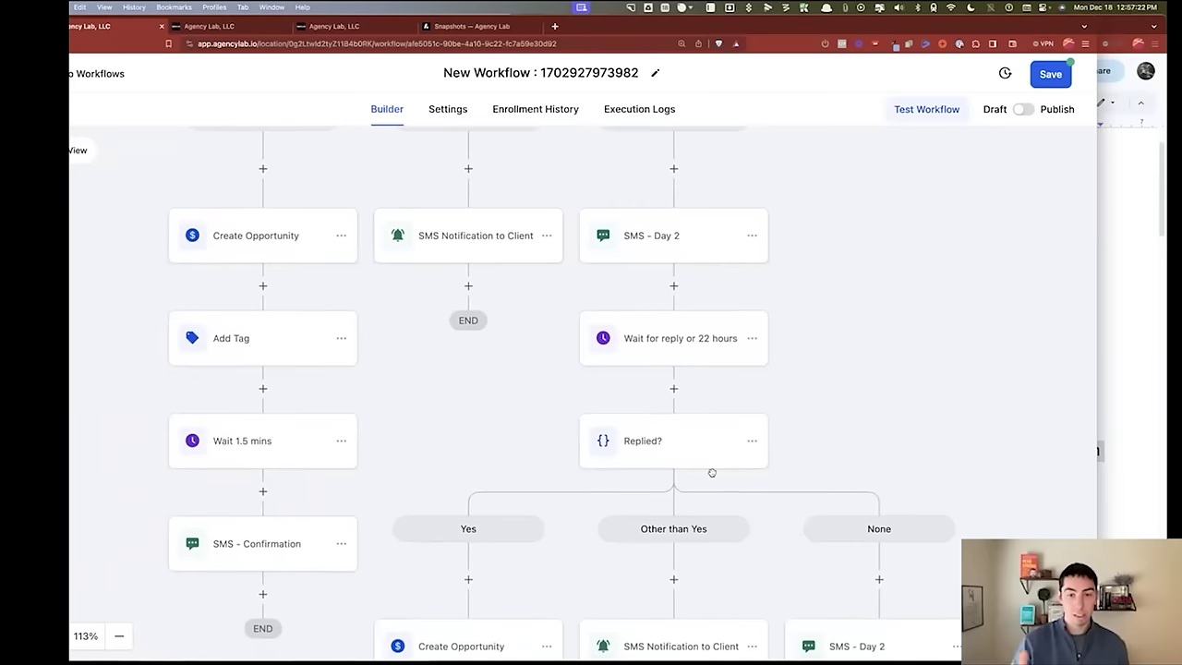
{"action": "left_click", "coordinate": [699, 334]}
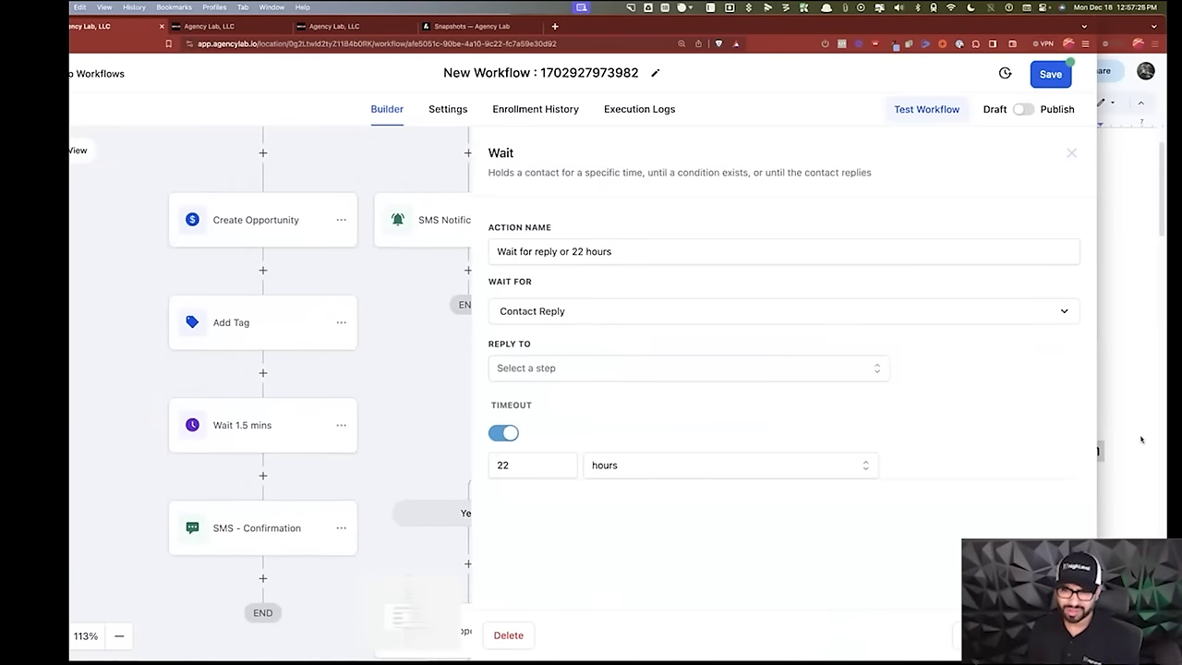
{"action": "left_click", "coordinate": [955, 633]}
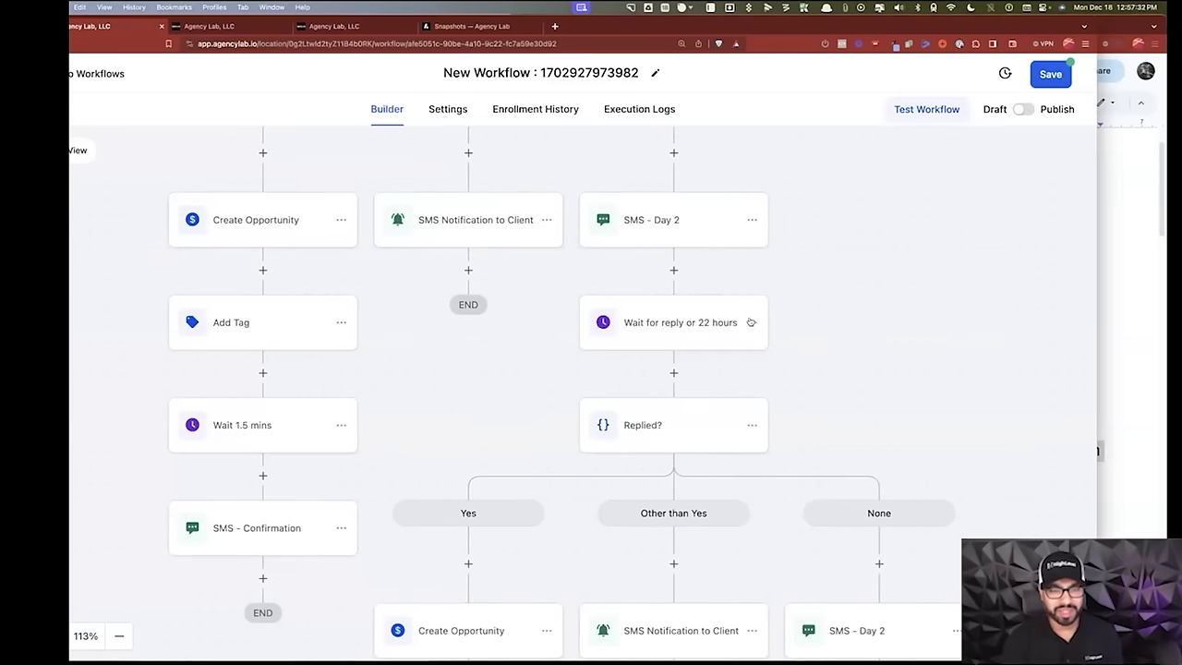
{"action": "left_click", "coordinate": [752, 322]}
{"action": "mouse_move", "coordinate": [833, 386]}
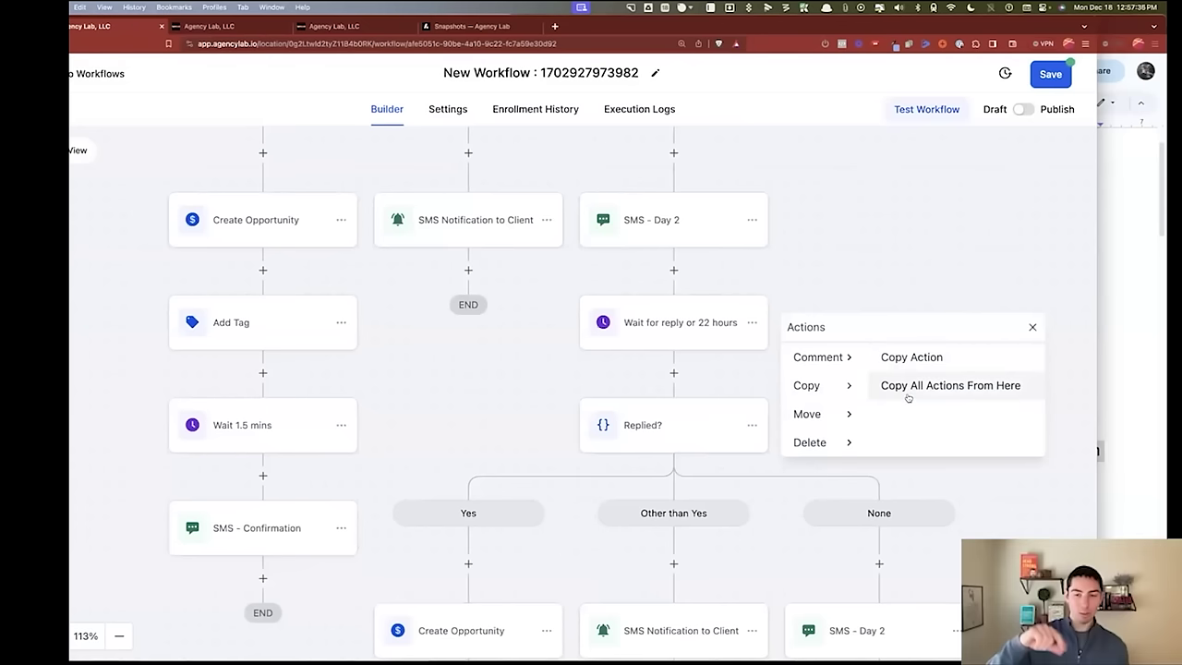
{"action": "left_click", "coordinate": [808, 416]}
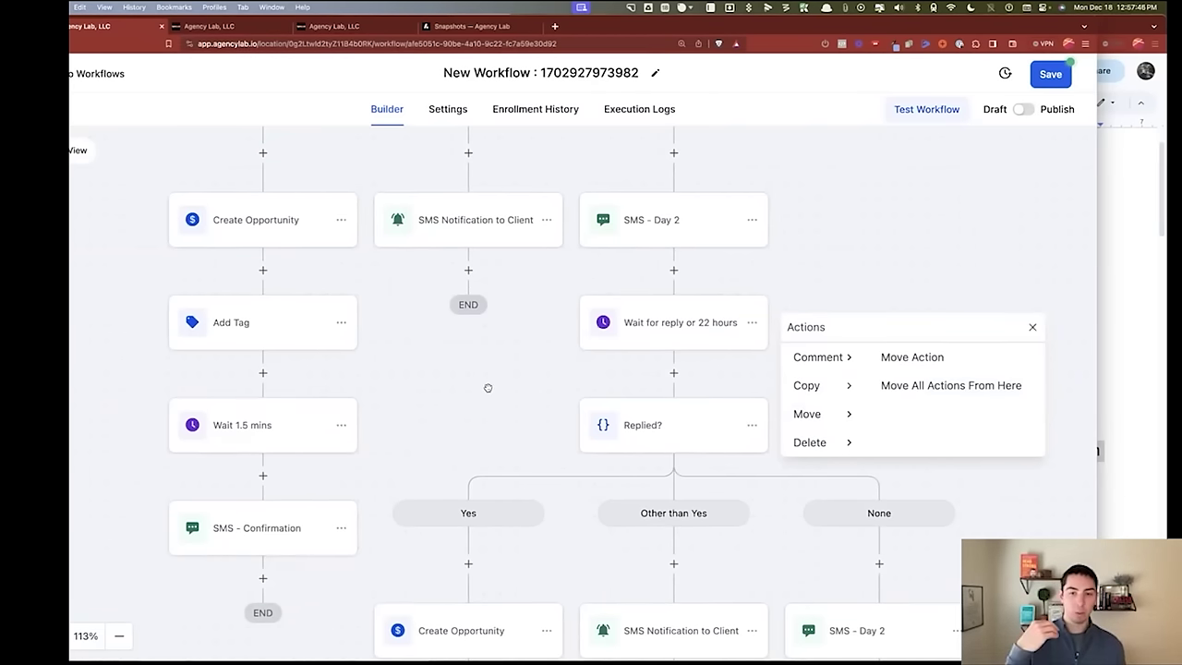
Step: Dismiss the step options and browse the action list without adding anything
{"action": "left_click", "coordinate": [738, 377]}
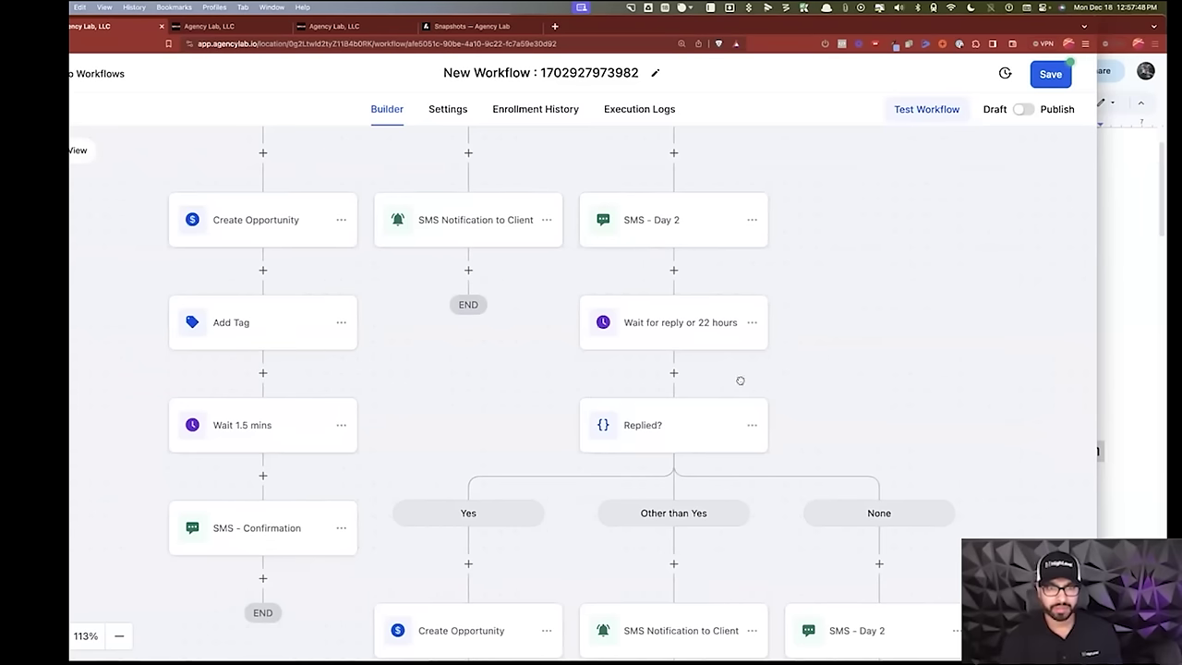
{"action": "scroll", "coordinate": [850, 419], "scroll_direction": "down", "scroll_amount": 1}
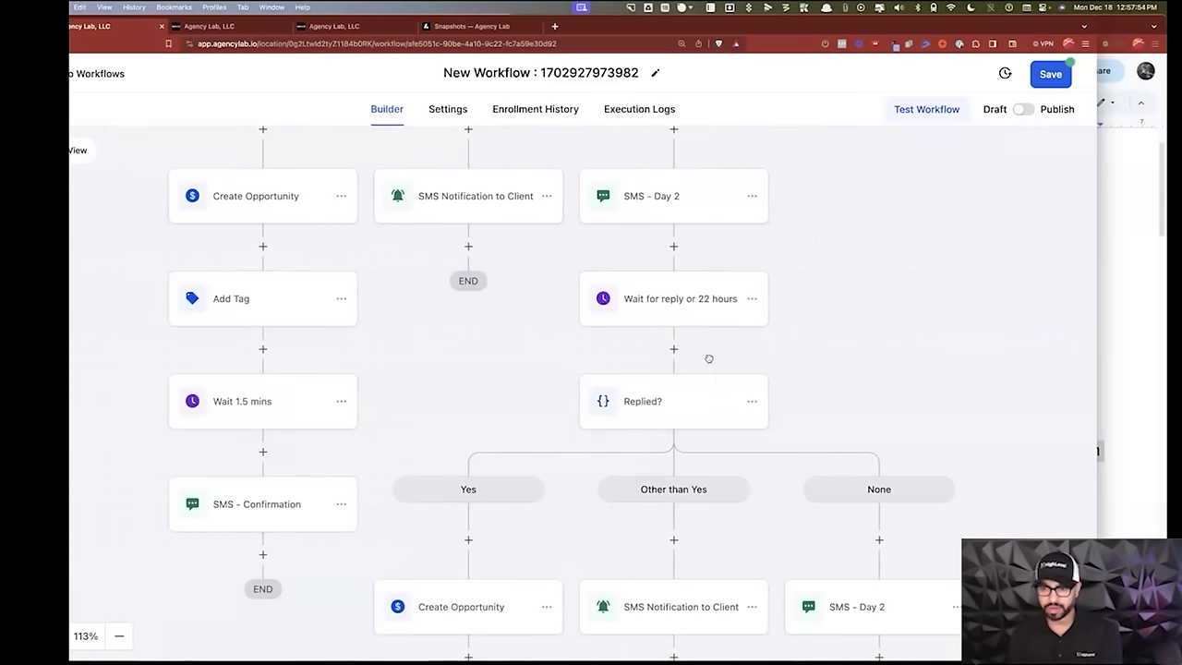
{"action": "left_click", "coordinate": [673, 348]}
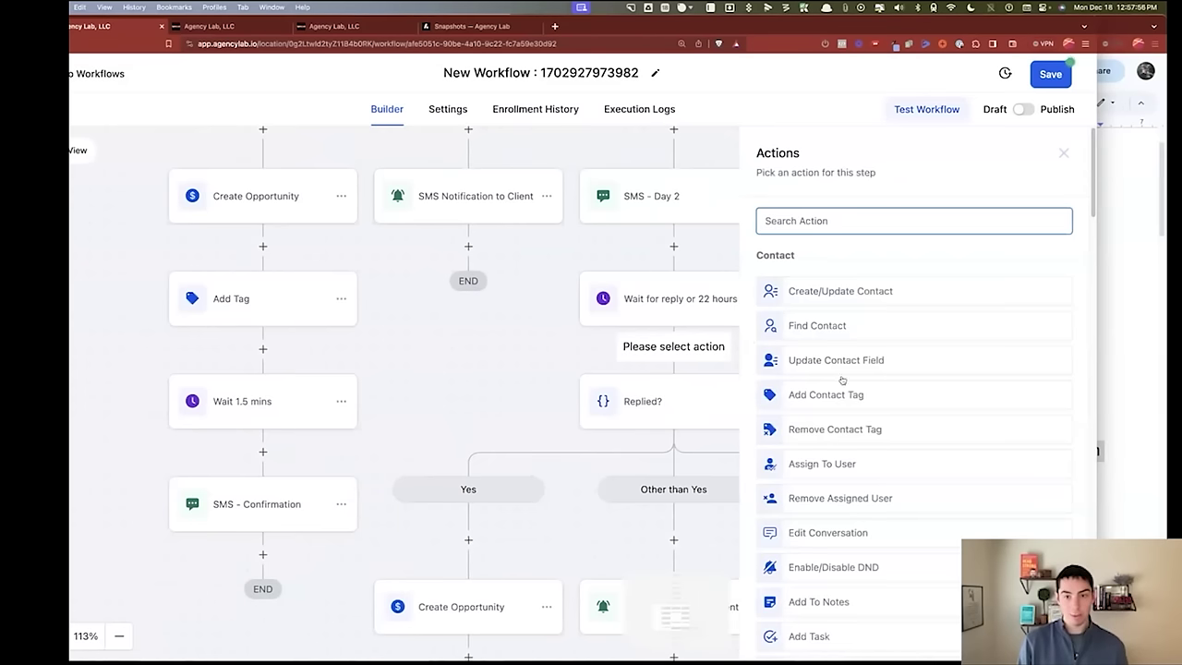
{"action": "scroll", "coordinate": [842, 434], "scroll_direction": "down", "scroll_amount": 5}
{"action": "scroll", "coordinate": [843, 440], "scroll_direction": "down", "scroll_amount": 5}
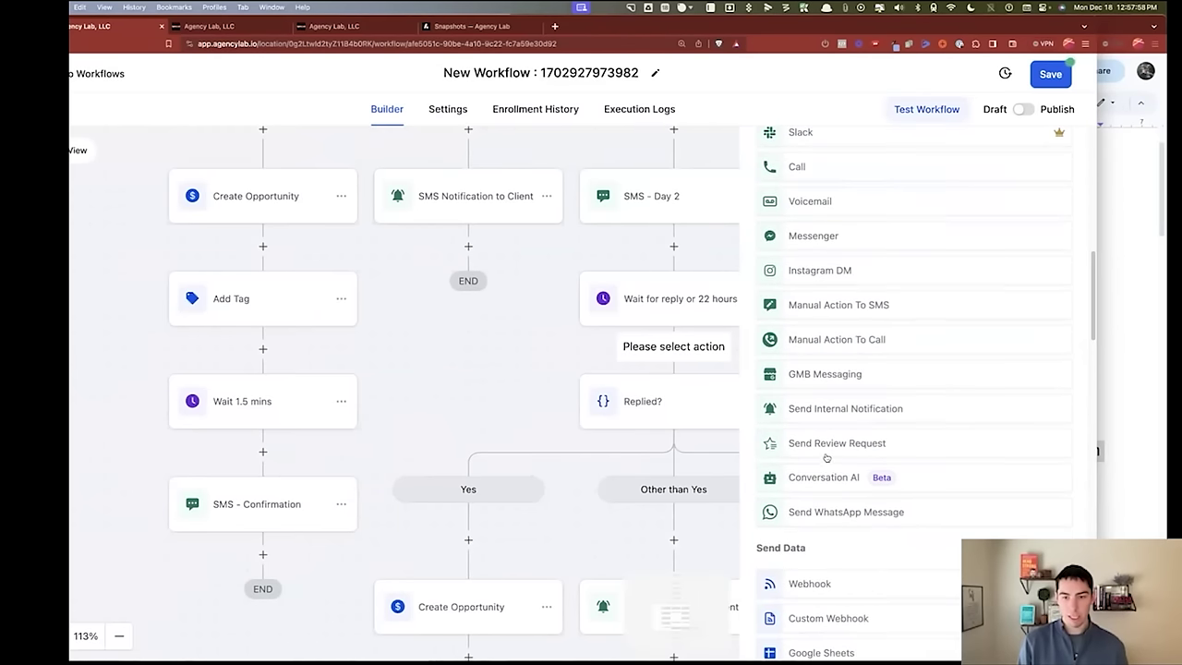
{"action": "scroll", "coordinate": [822, 430], "scroll_direction": "down", "scroll_amount": 8}
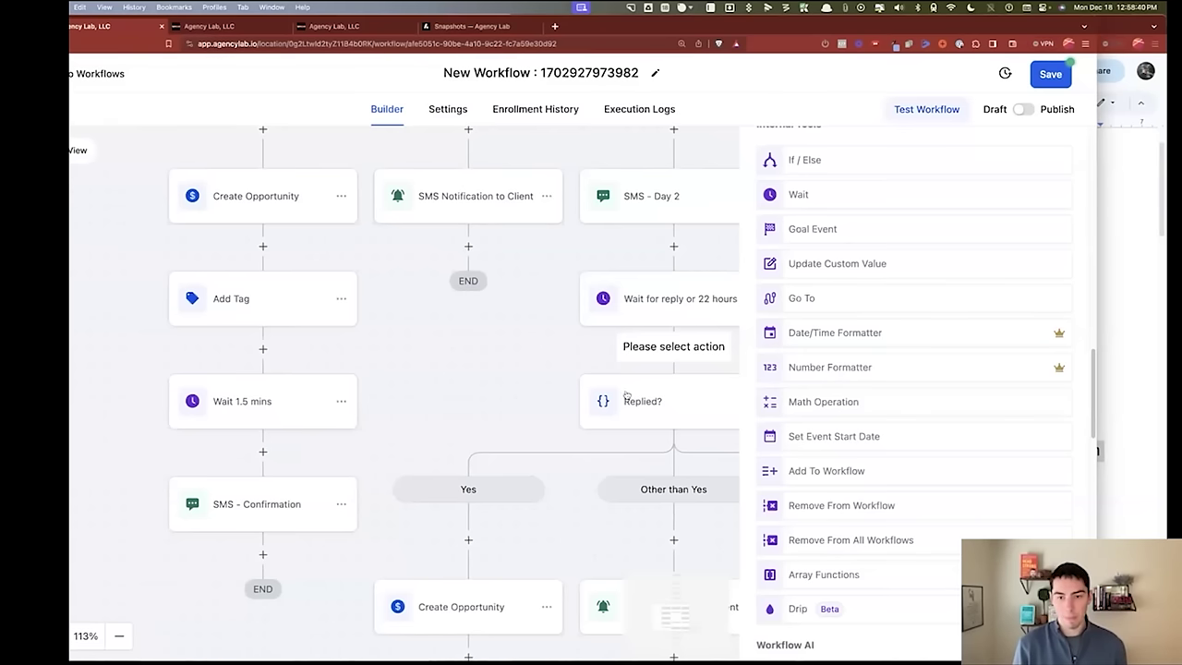
{"action": "left_click", "coordinate": [545, 329]}
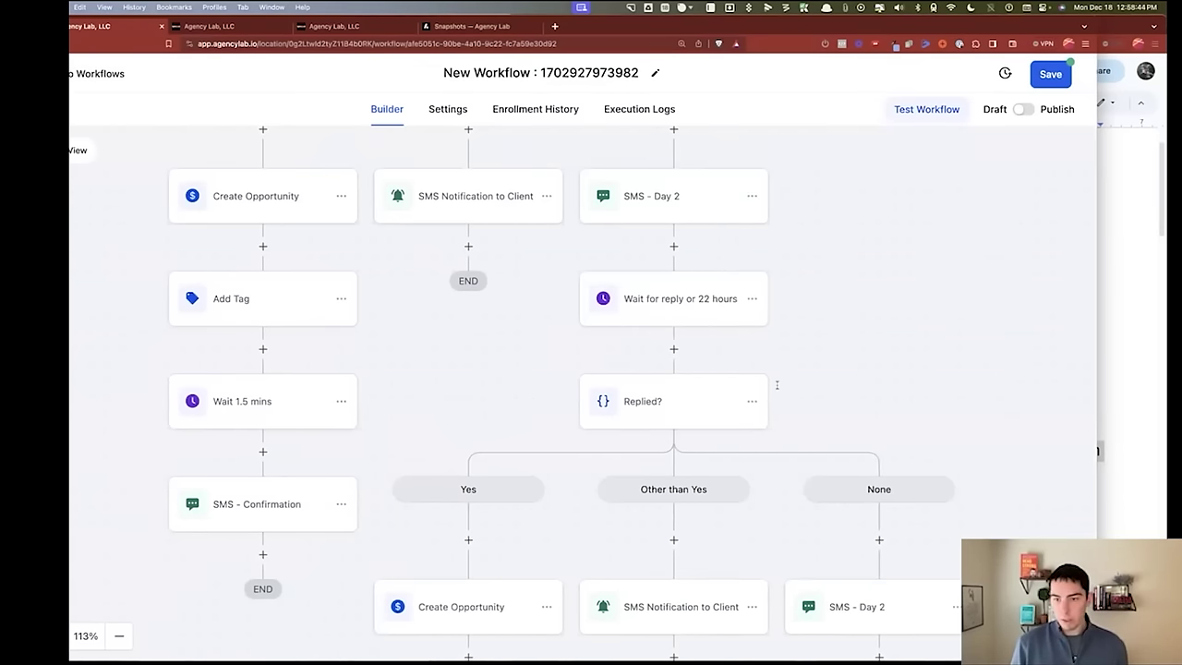
Step: Glance at the Black Friday campaign document, then return to the workflow builder
{"action": "key", "text": "super+Tab"}
{"action": "scroll", "coordinate": [720, 369], "scroll_direction": "down", "scroll_amount": 5}
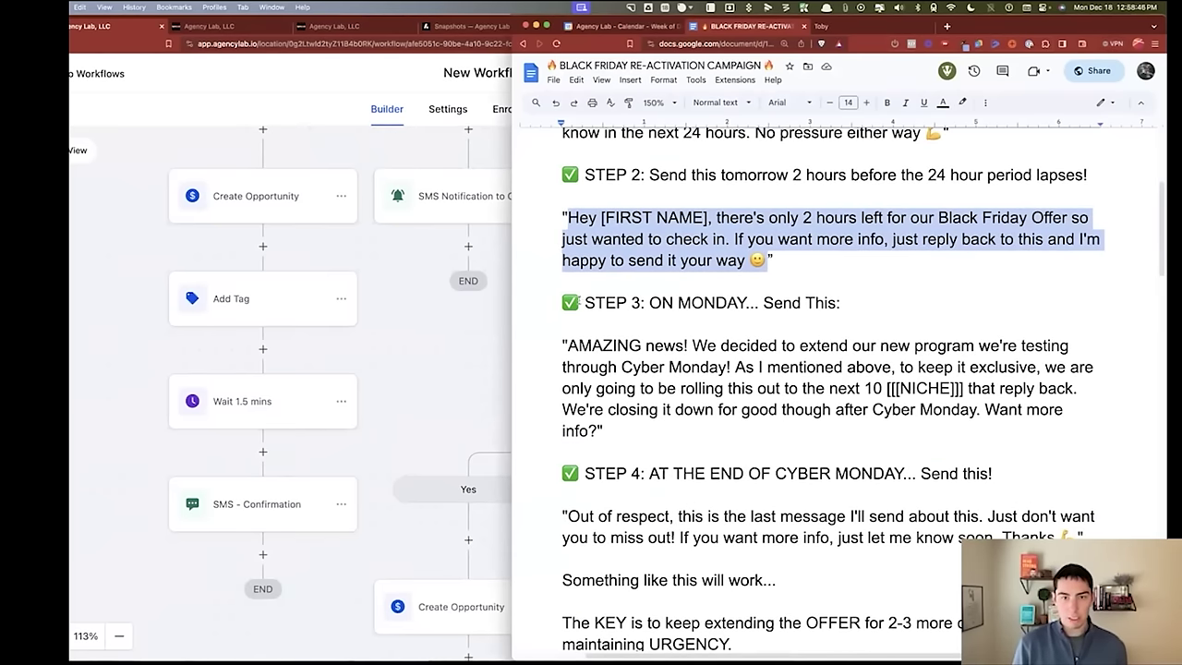
{"action": "left_click", "coordinate": [663, 346]}
{"action": "key", "text": "super+Tab"}
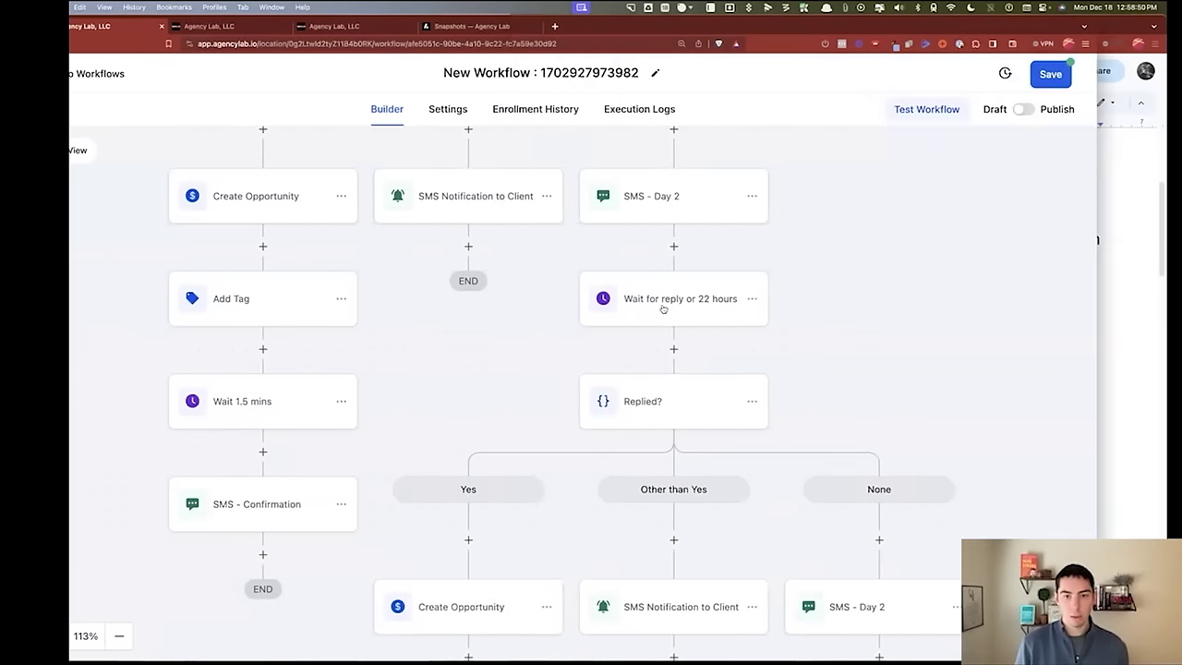
Step: Make the copied wait step listen for replies to SMS - Day 2 with a 3-day timeout
{"action": "left_click", "coordinate": [662, 304]}
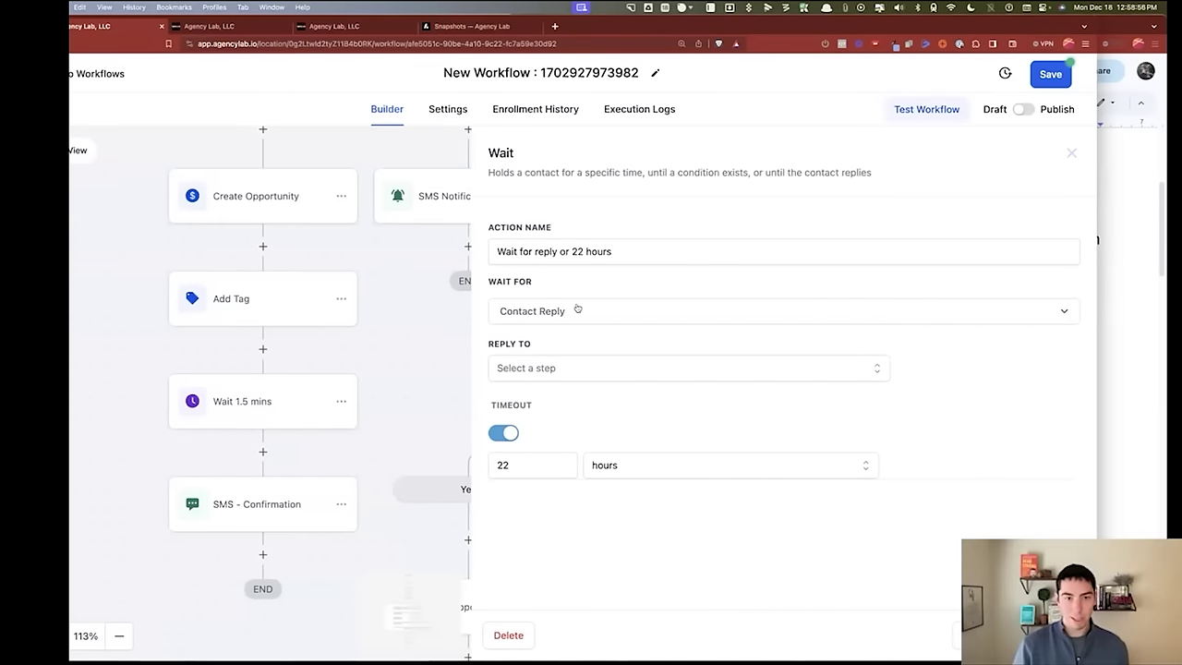
{"action": "left_click", "coordinate": [521, 368]}
{"action": "left_click", "coordinate": [532, 451]}
{"action": "left_click", "coordinate": [583, 509]}
{"action": "left_click", "coordinate": [600, 471]}
{"action": "left_click", "coordinate": [602, 500]}
{"action": "left_click", "coordinate": [504, 470]}
{"action": "double_click", "coordinate": [504, 470]}
{"action": "type", "text": "3"}
{"action": "left_click", "coordinate": [581, 436]}
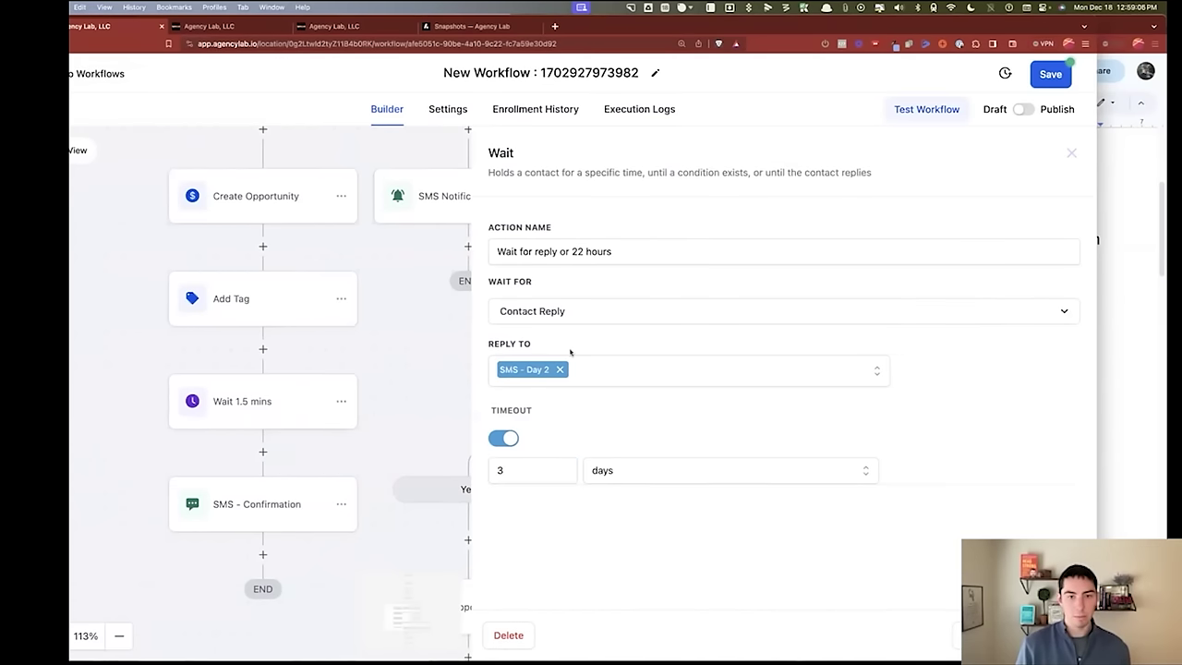
Step: Rename the step 'Wait for reply or 3 days' and close its settings
{"action": "left_click_drag", "start_coordinate": [571, 250], "coordinate": [649, 246]}
{"action": "type", "text": "3"}
{"action": "left_click", "coordinate": [628, 542]}
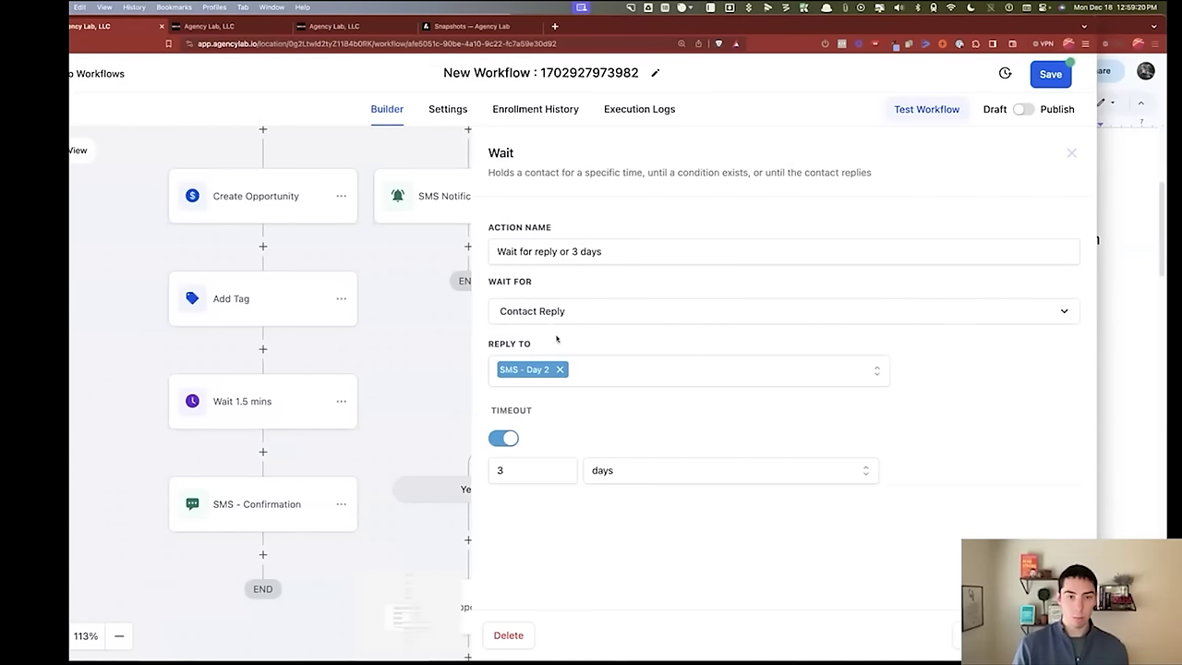
{"action": "left_click", "coordinate": [591, 378]}
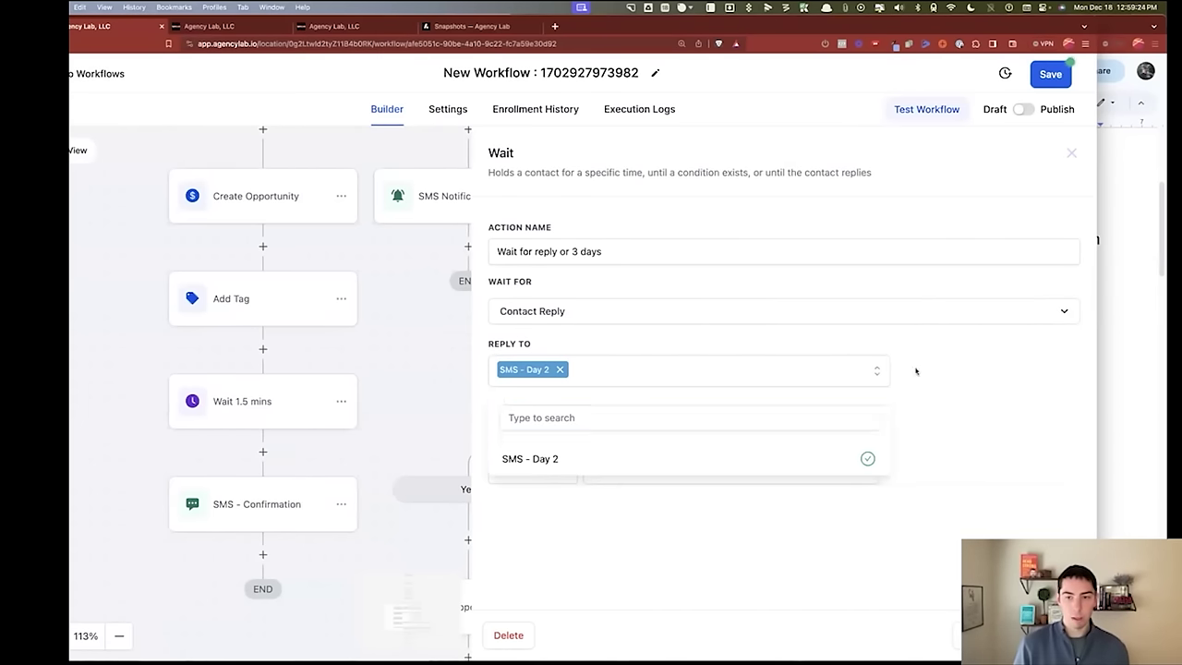
{"action": "left_click", "coordinate": [621, 384]}
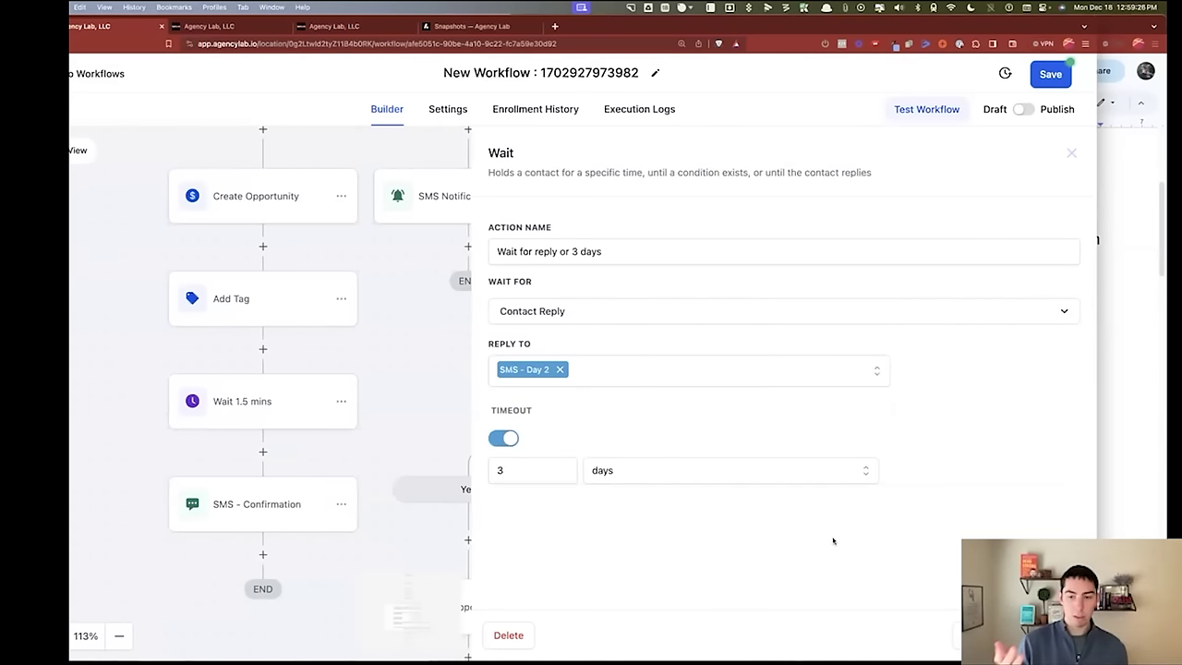
{"action": "left_click", "coordinate": [1016, 635]}
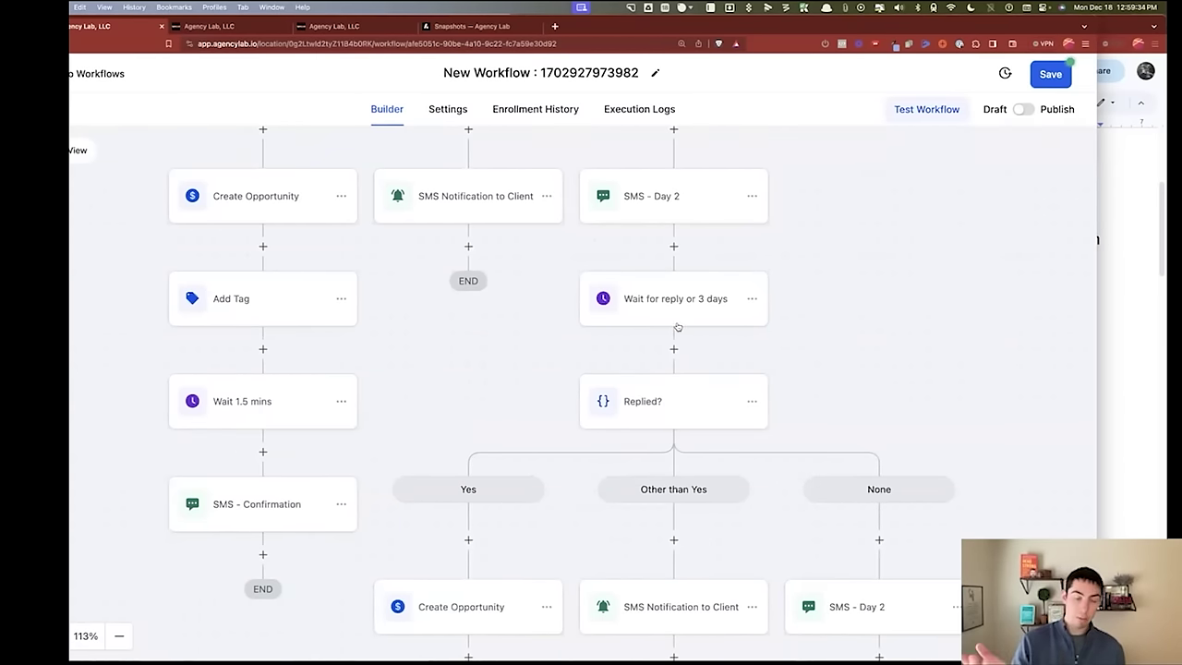
{"action": "left_click", "coordinate": [678, 413]}
{"action": "scroll", "coordinate": [747, 388], "scroll_direction": "down", "scroll_amount": 10}
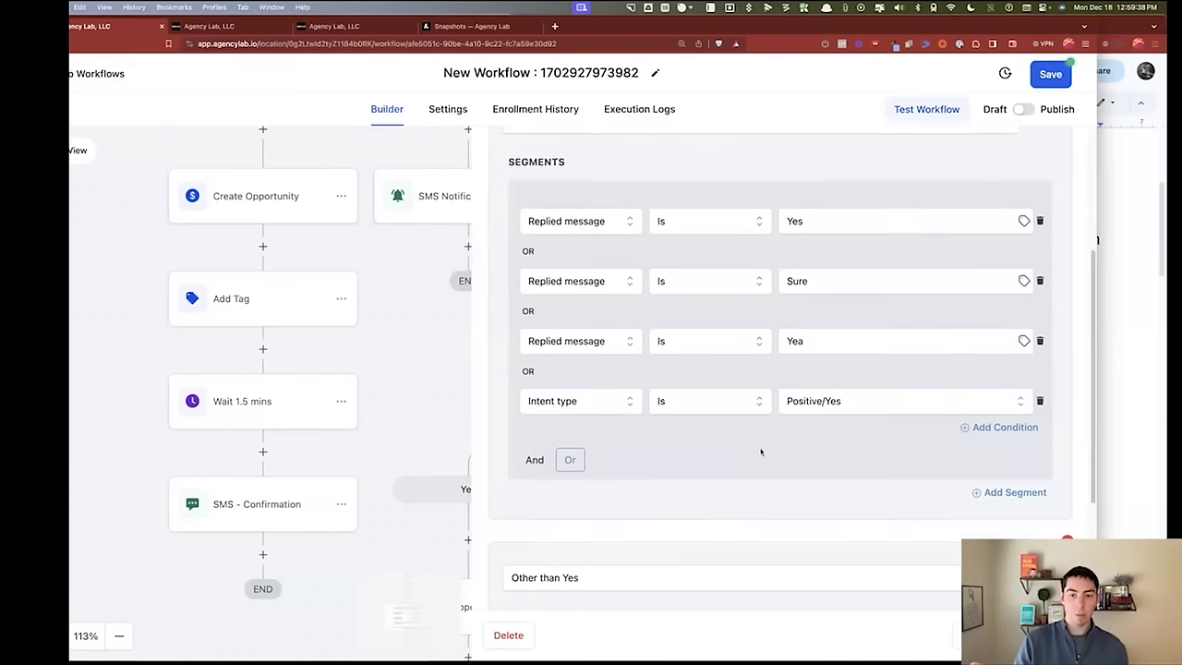
{"action": "scroll", "coordinate": [744, 388], "scroll_direction": "up", "scroll_amount": 5}
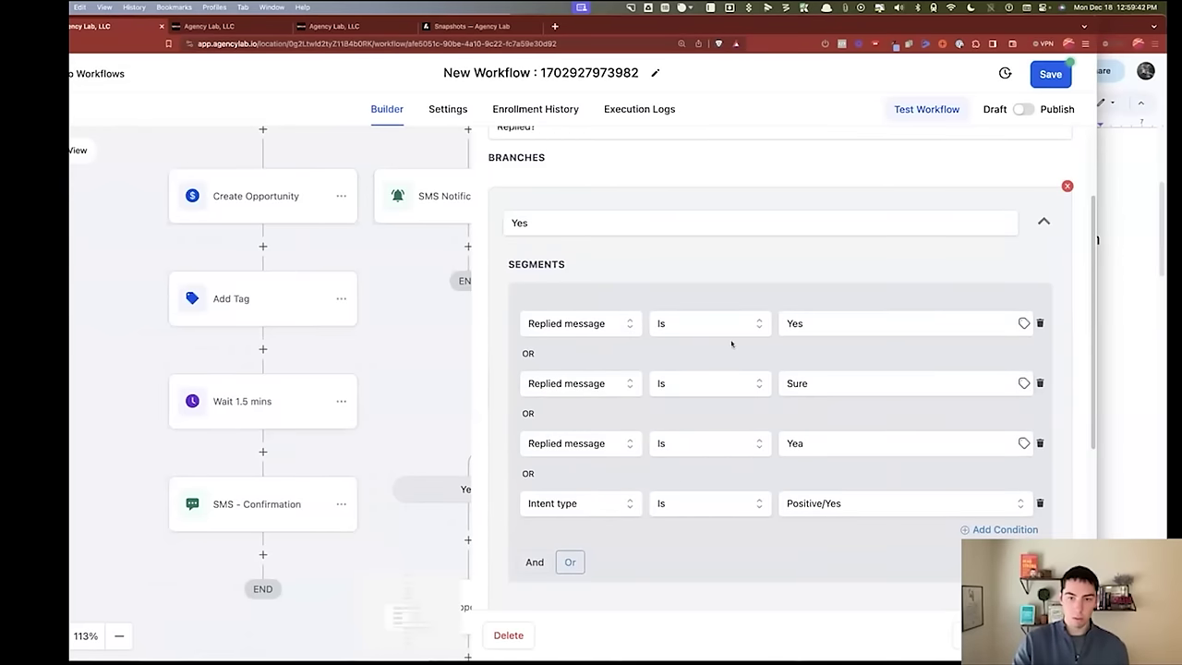
{"action": "scroll", "coordinate": [751, 498], "scroll_direction": "down", "scroll_amount": 4}
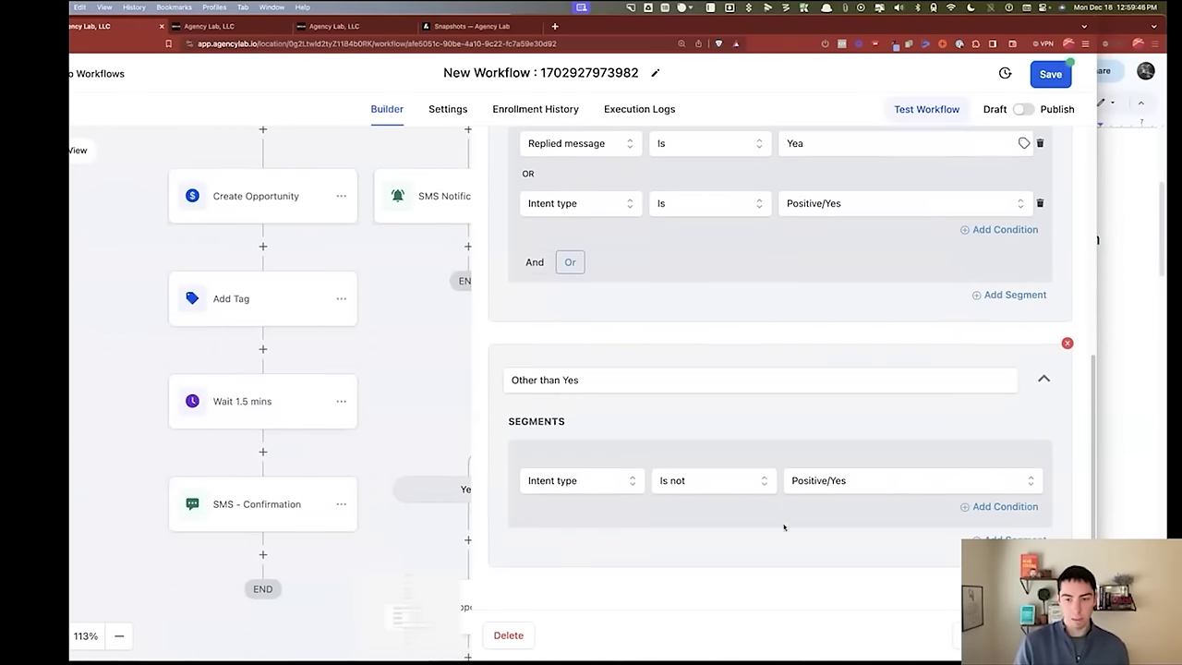
{"action": "key", "text": "Escape"}
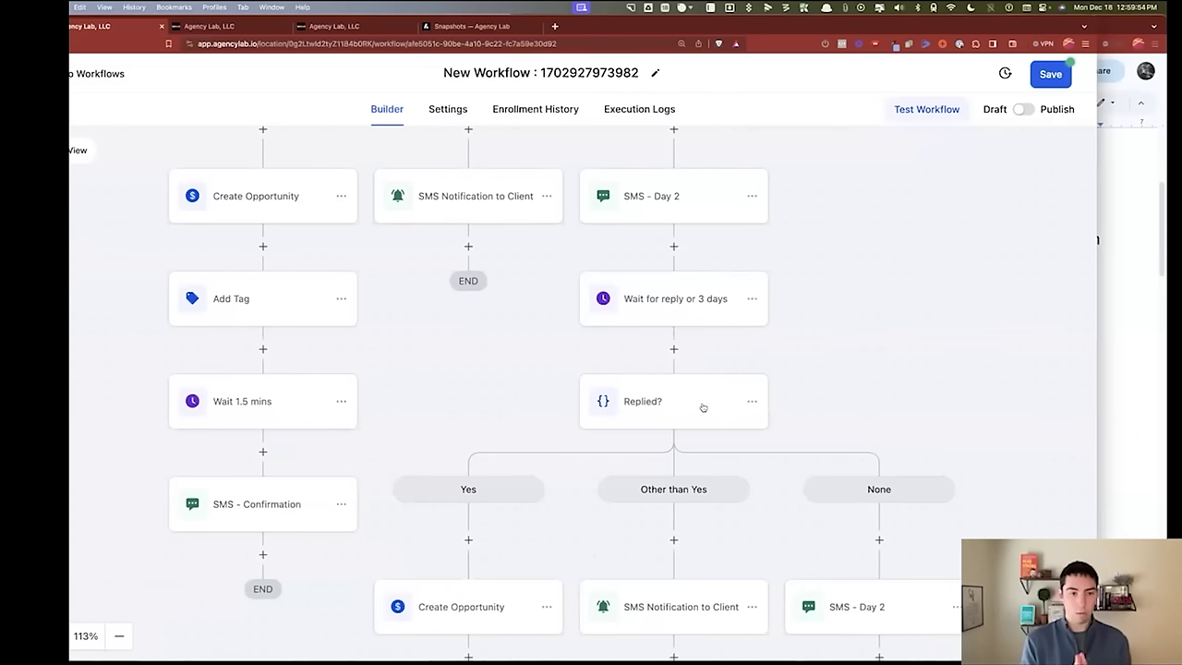
Step: Rename the None branch's SMS - Day 2 message to 'SMS - Day 3'
{"action": "scroll", "coordinate": [680, 404], "scroll_direction": "down", "scroll_amount": 3}
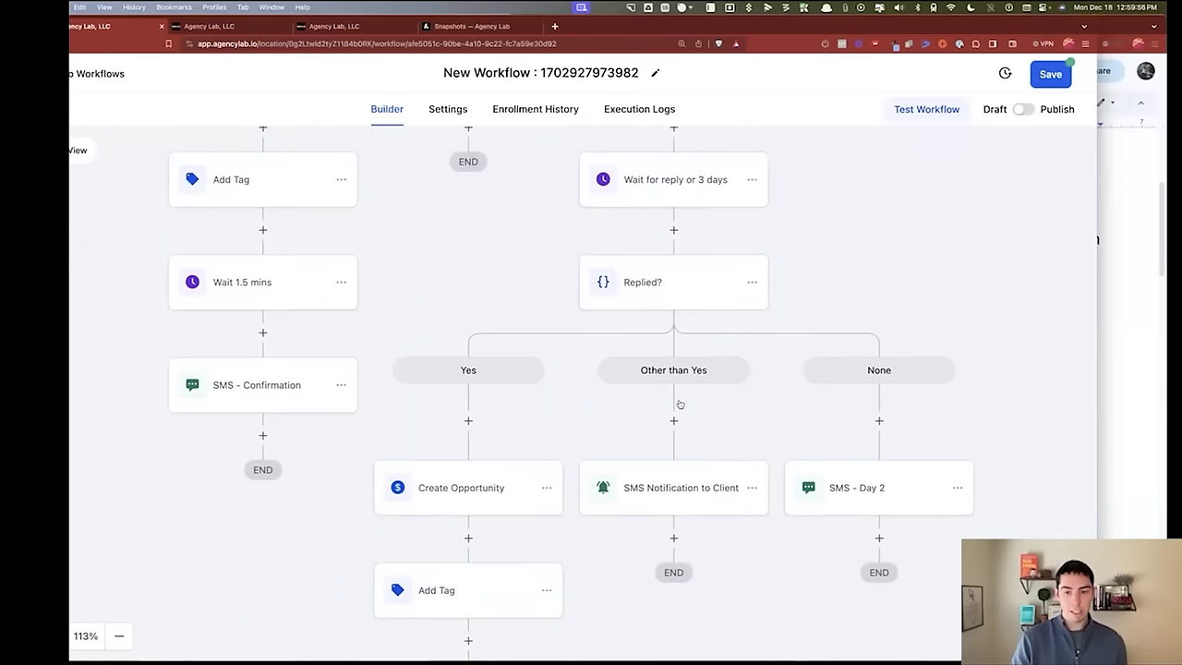
{"action": "scroll", "coordinate": [784, 415], "scroll_direction": "down", "scroll_amount": 1}
{"action": "left_click", "coordinate": [868, 435]}
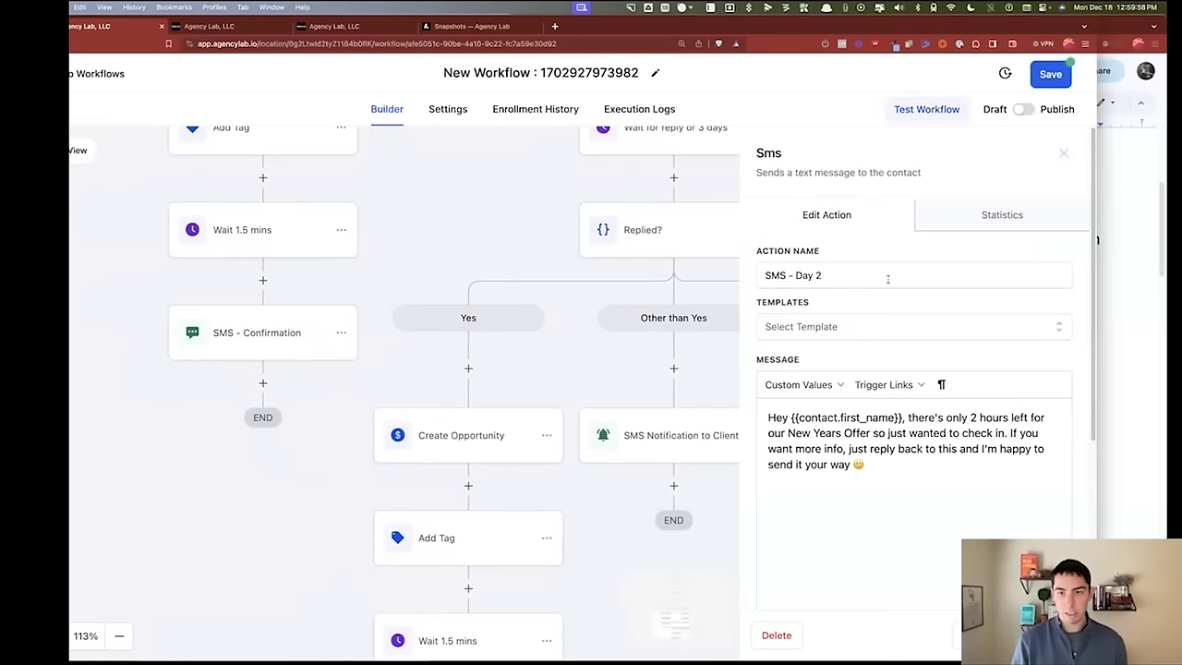
{"action": "left_click", "coordinate": [834, 277]}
{"action": "key", "text": "BackSpace"}
{"action": "type", "text": "3"}
{"action": "left_click", "coordinate": [1006, 635]}
Step: Copy all actions from 'Wait for reply or 3 days' and paste them below SMS - Day 3
{"action": "scroll", "coordinate": [706, 300], "scroll_direction": "up", "scroll_amount": 4}
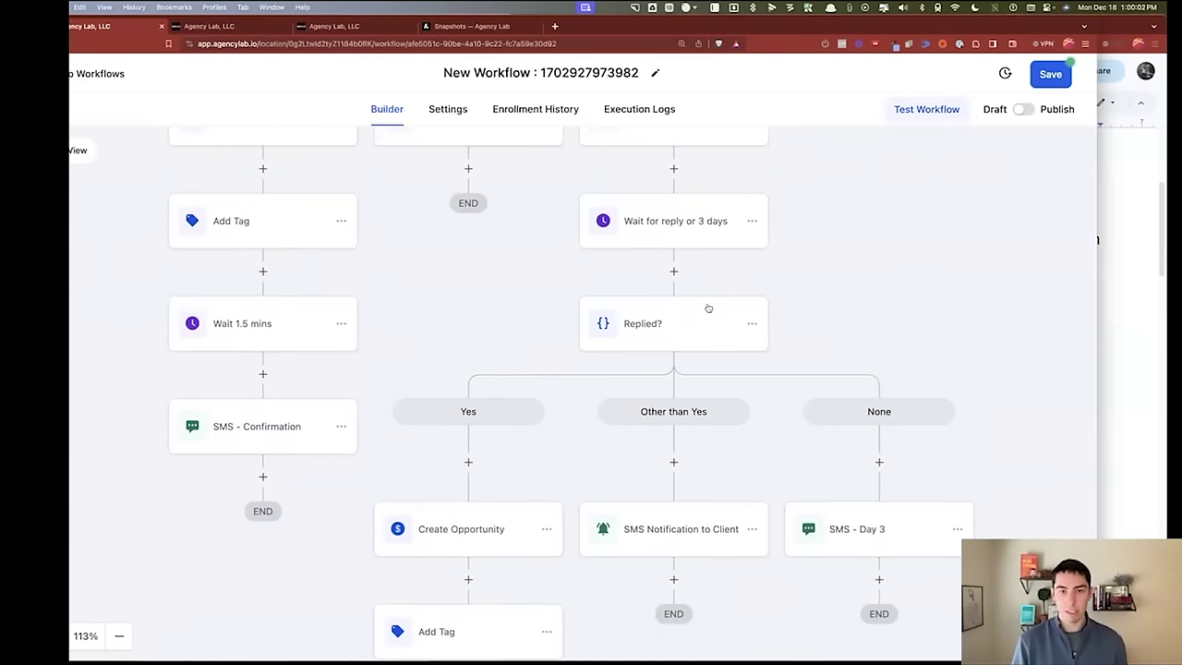
{"action": "left_click", "coordinate": [752, 337]}
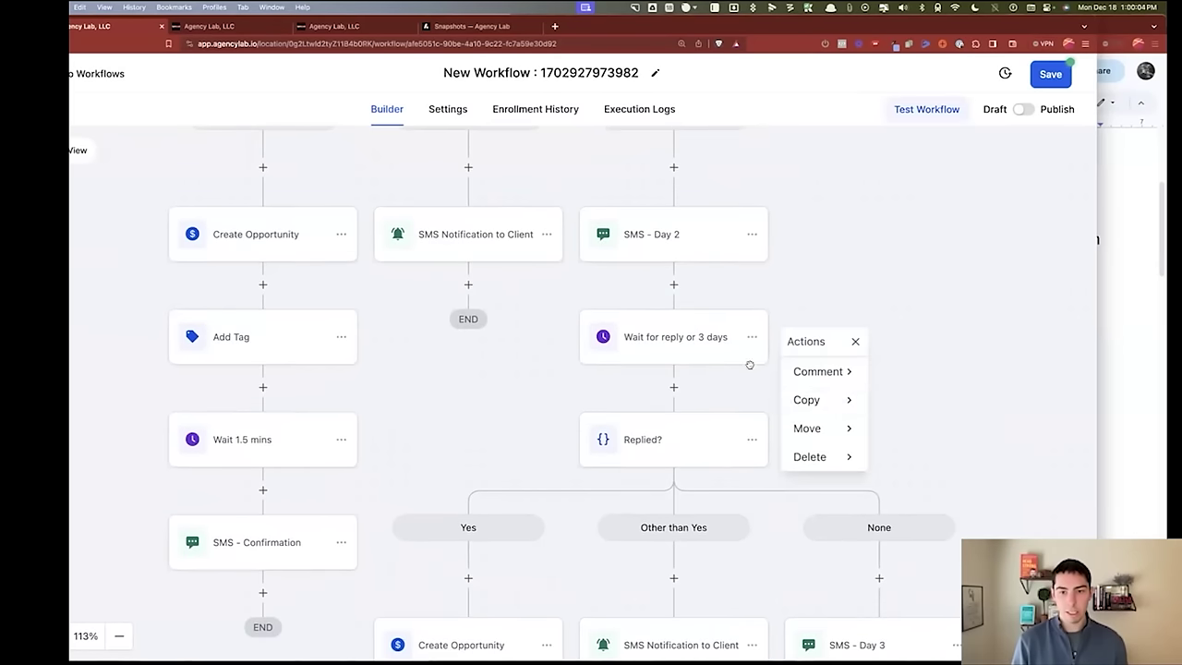
{"action": "left_click", "coordinate": [818, 399]}
{"action": "left_click", "coordinate": [923, 400]}
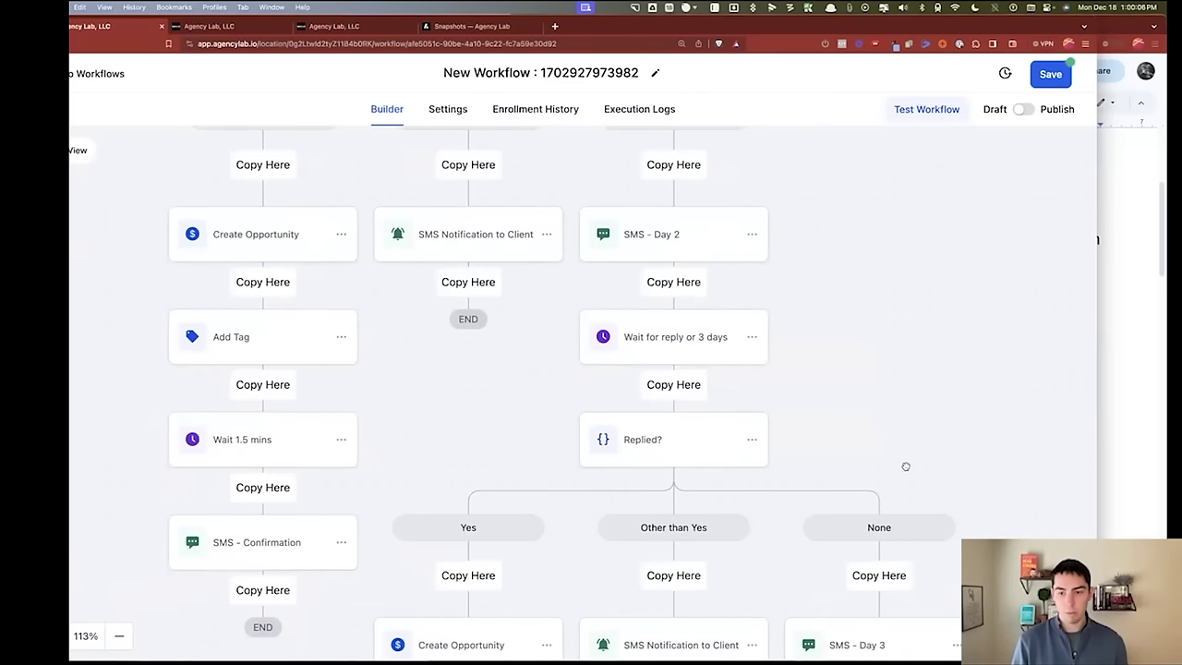
{"action": "scroll", "coordinate": [905, 466], "scroll_direction": "down", "scroll_amount": 4}
{"action": "left_click", "coordinate": [884, 481]}
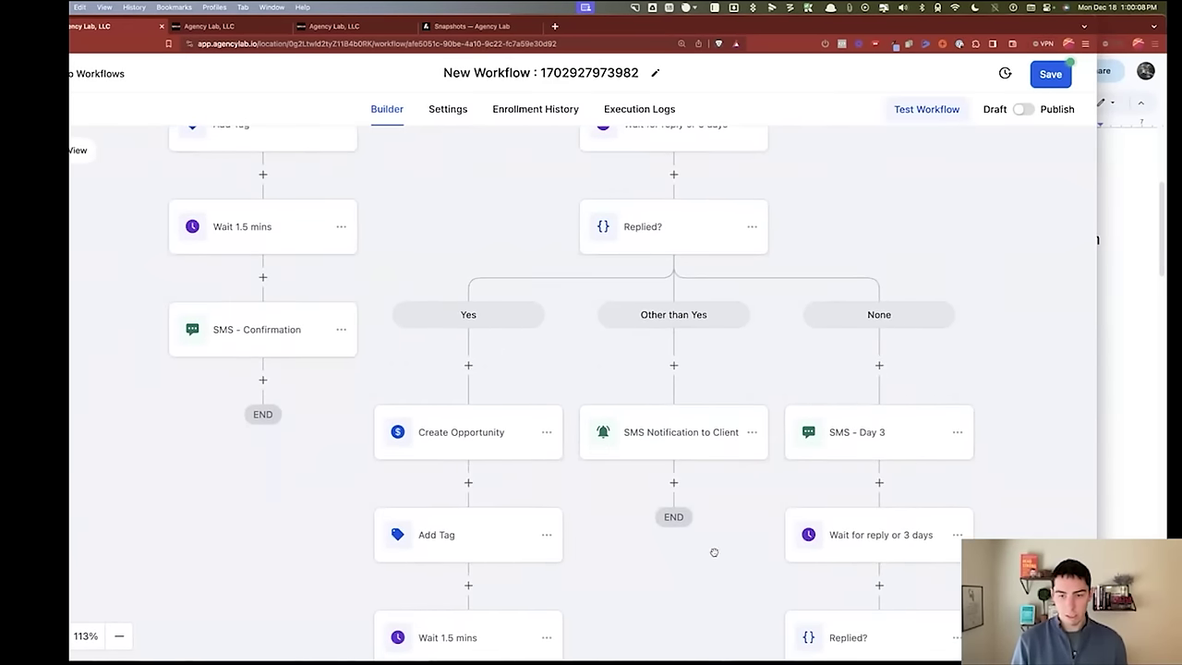
{"action": "scroll", "coordinate": [692, 561], "scroll_direction": "down", "scroll_amount": 10}
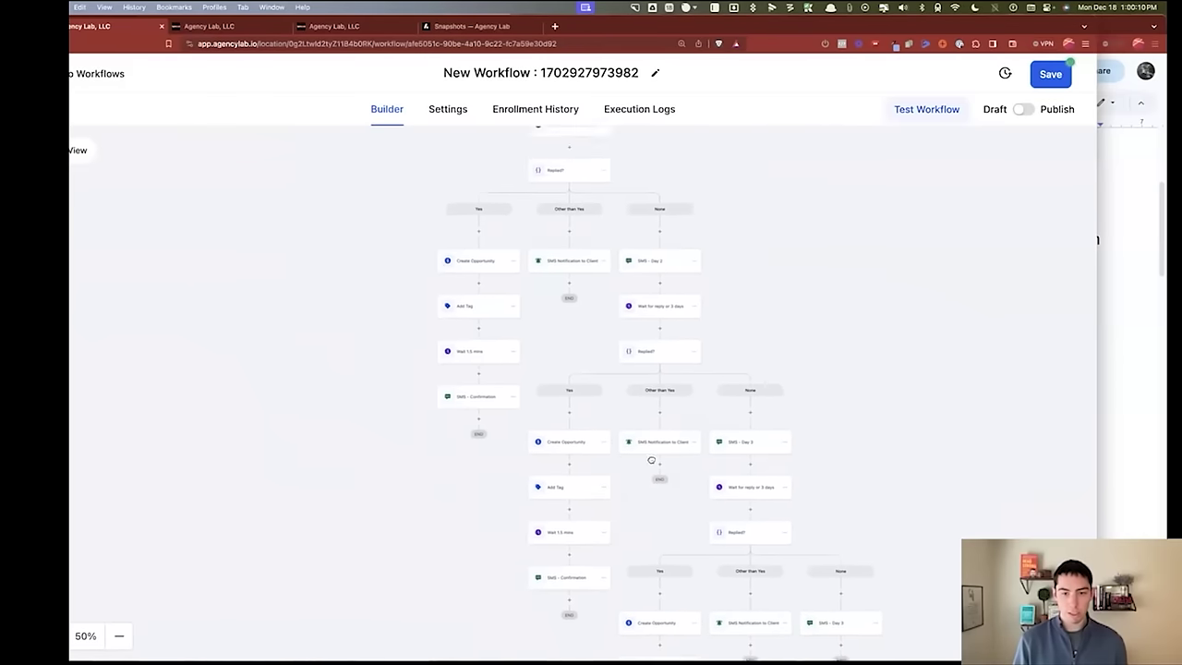
{"action": "scroll", "coordinate": [660, 414], "scroll_direction": "down", "scroll_amount": 4}
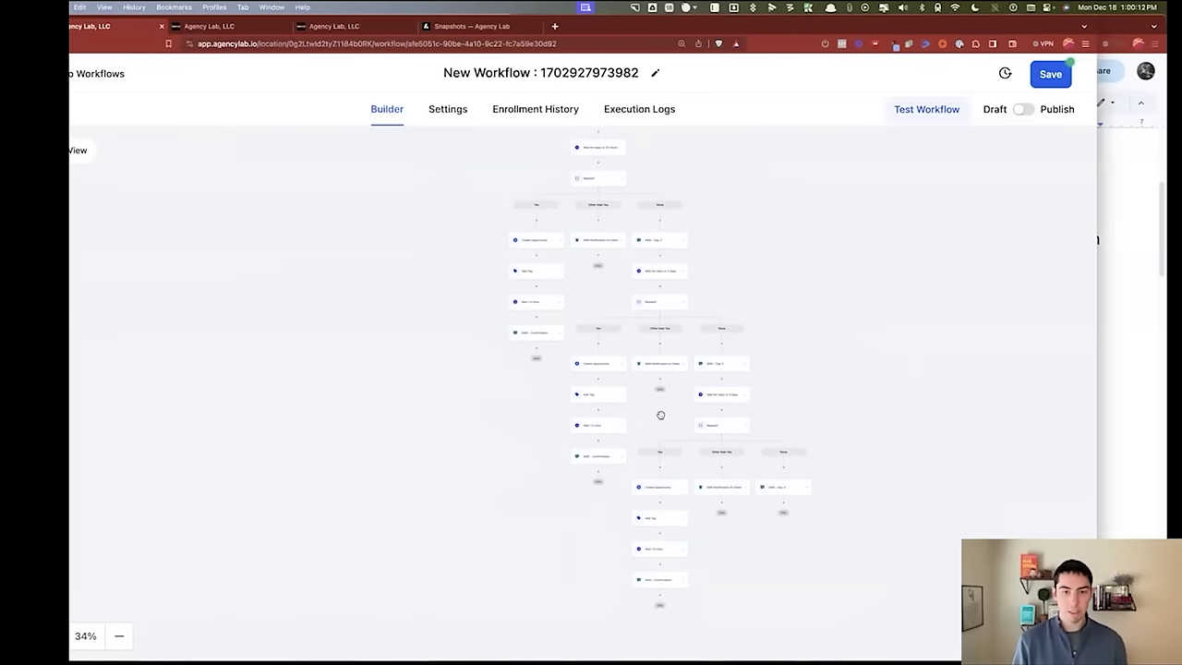
{"action": "scroll", "coordinate": [660, 414], "scroll_direction": "up", "scroll_amount": 15}
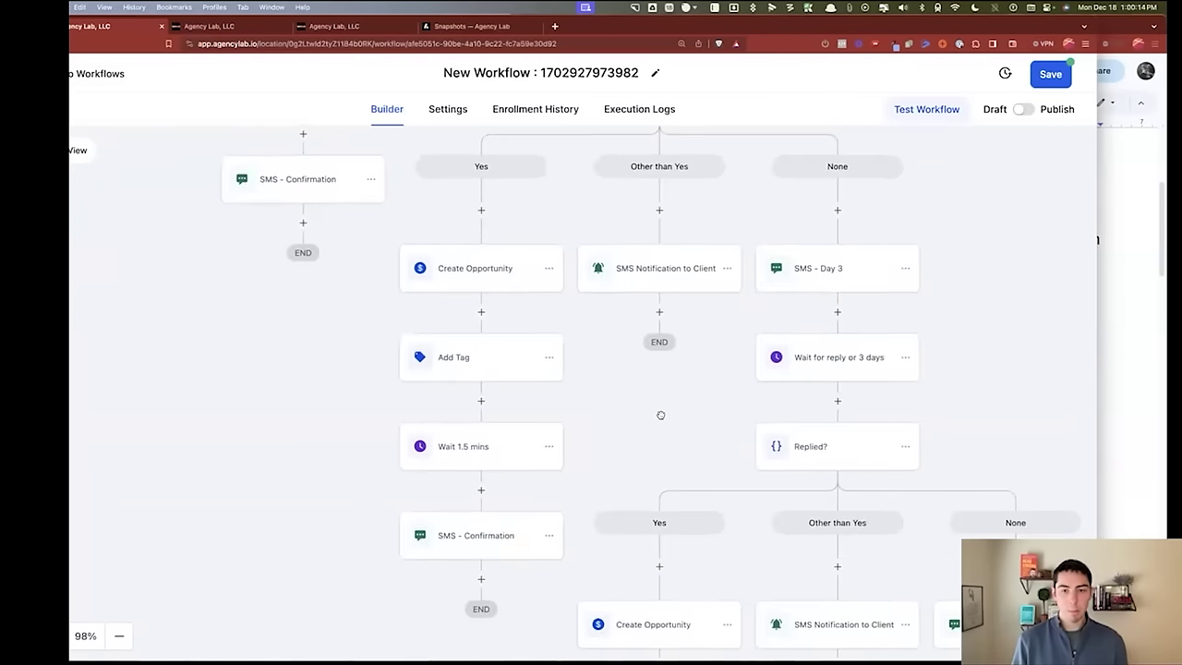
{"action": "scroll", "coordinate": [590, 343], "scroll_direction": "down", "scroll_amount": 5}
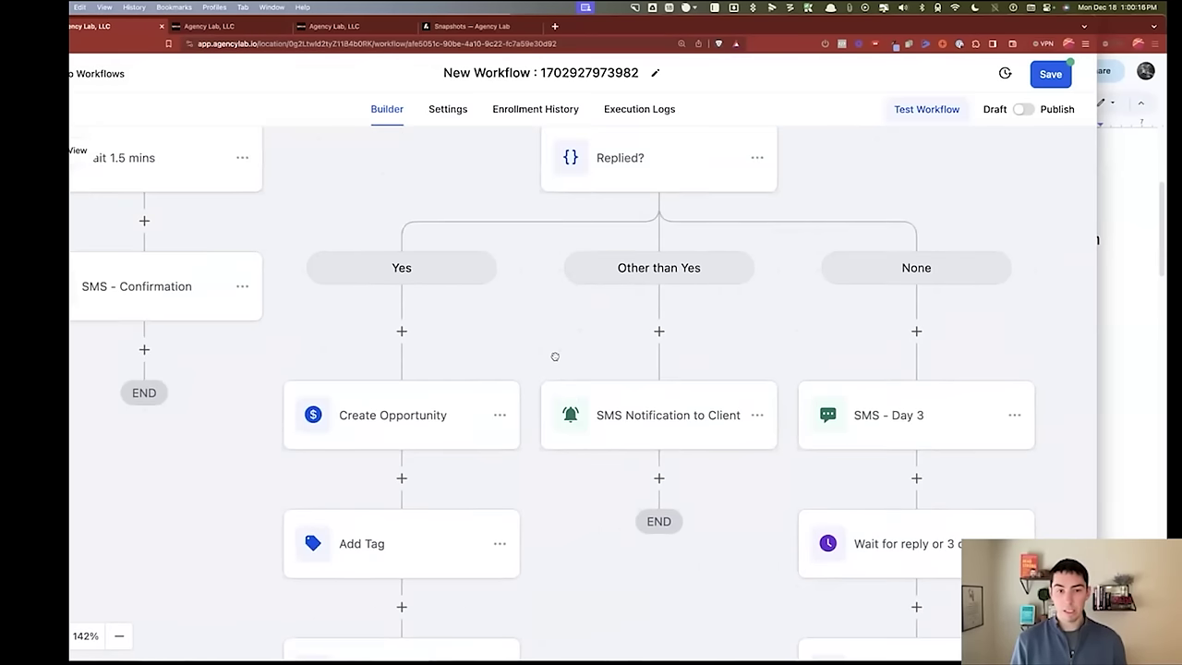
{"action": "scroll", "coordinate": [551, 353], "scroll_direction": "down", "scroll_amount": 3}
{"action": "left_click_drag", "start_coordinate": [649, 298], "coordinate": [636, 359]}
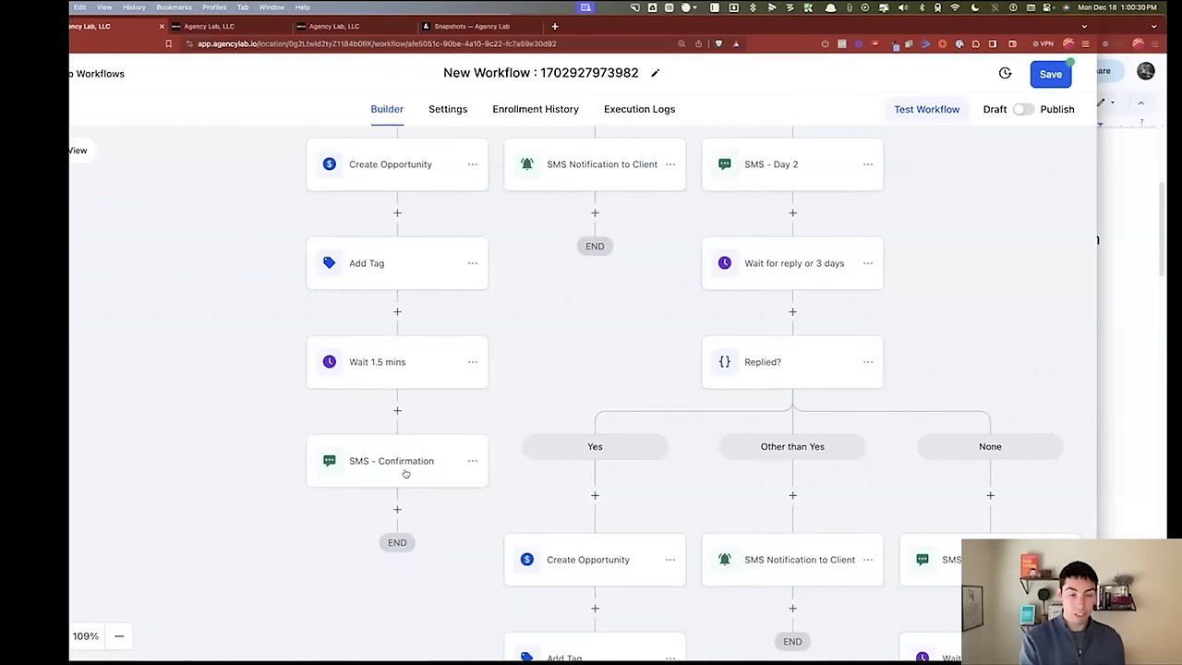
{"action": "left_click", "coordinate": [404, 472]}
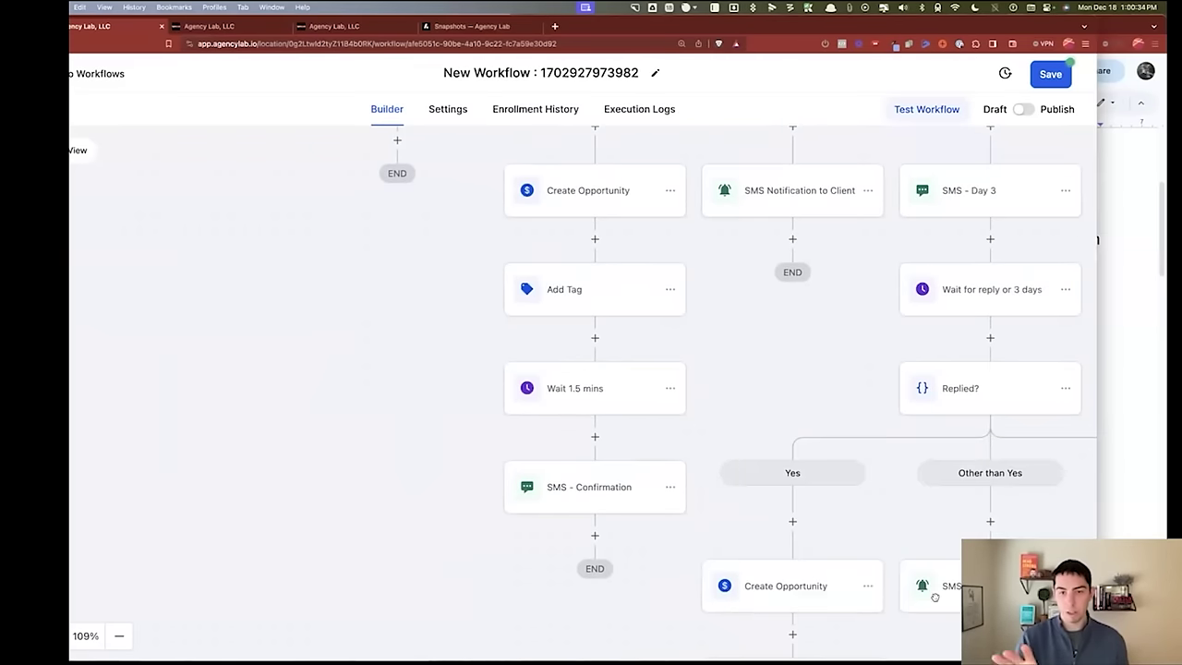
{"action": "scroll", "coordinate": [765, 391], "scroll_direction": "down", "scroll_amount": 5}
{"action": "scroll", "coordinate": [751, 378], "scroll_direction": "right", "scroll_amount": 3}
{"action": "scroll", "coordinate": [719, 328], "scroll_direction": "up", "scroll_amount": 4}
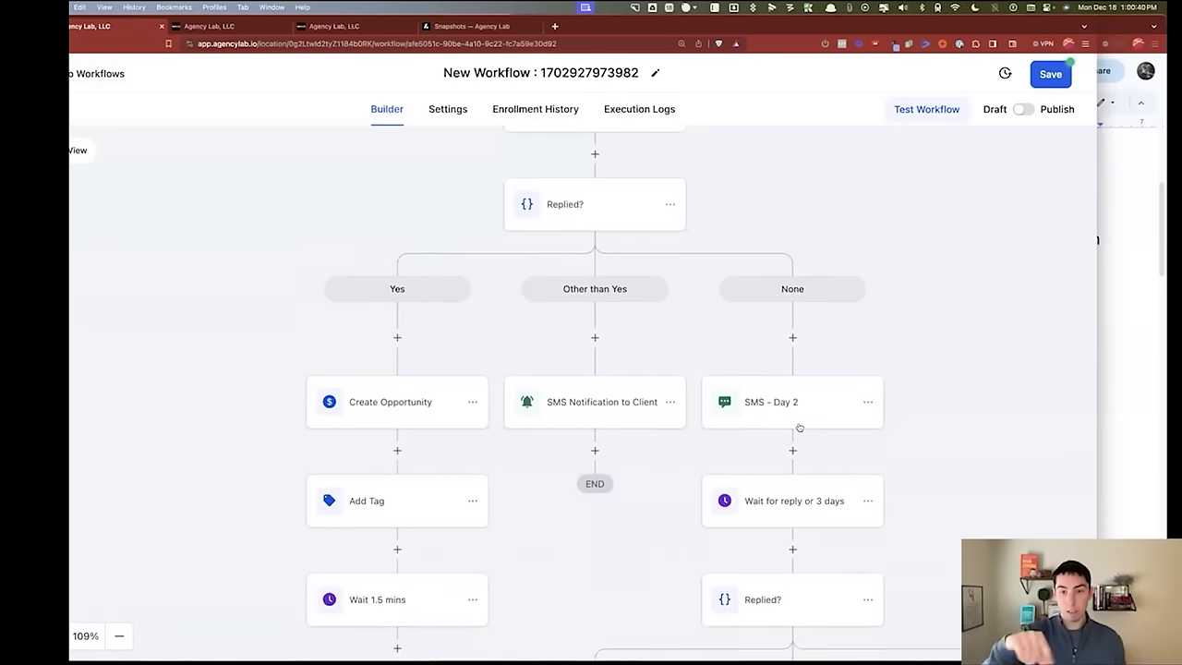
{"action": "scroll", "coordinate": [794, 334], "scroll_direction": "down", "scroll_amount": 5}
{"action": "scroll", "coordinate": [795, 357], "scroll_direction": "down", "scroll_amount": 2}
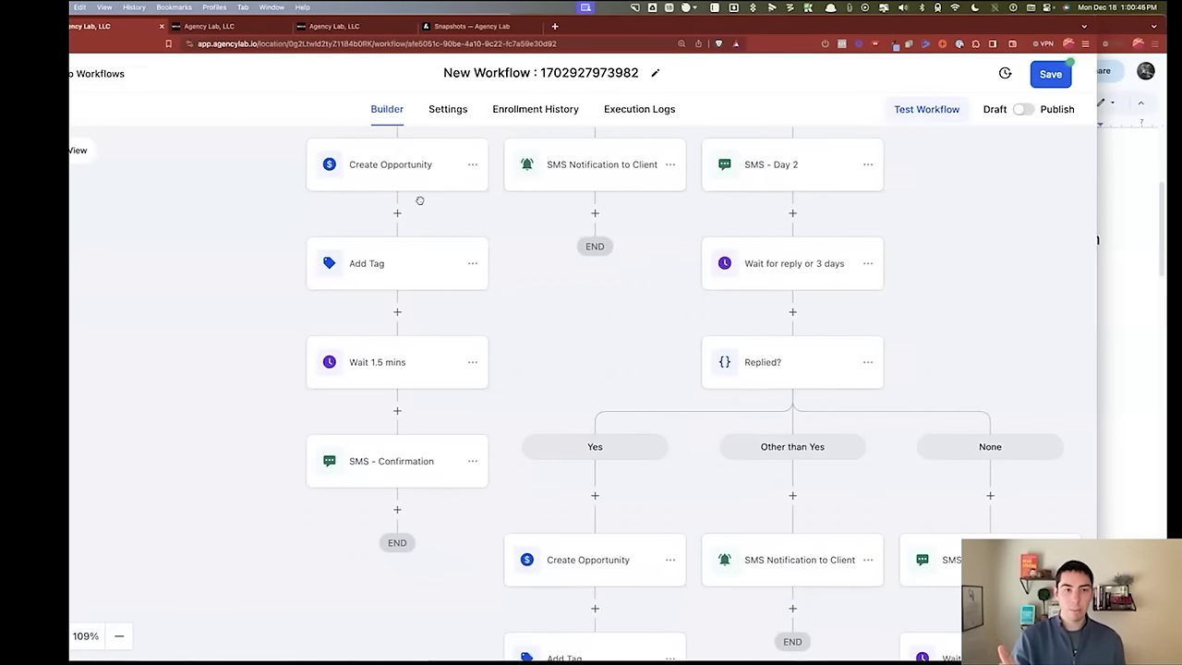
{"action": "scroll", "coordinate": [602, 455], "scroll_direction": "down", "scroll_amount": 3}
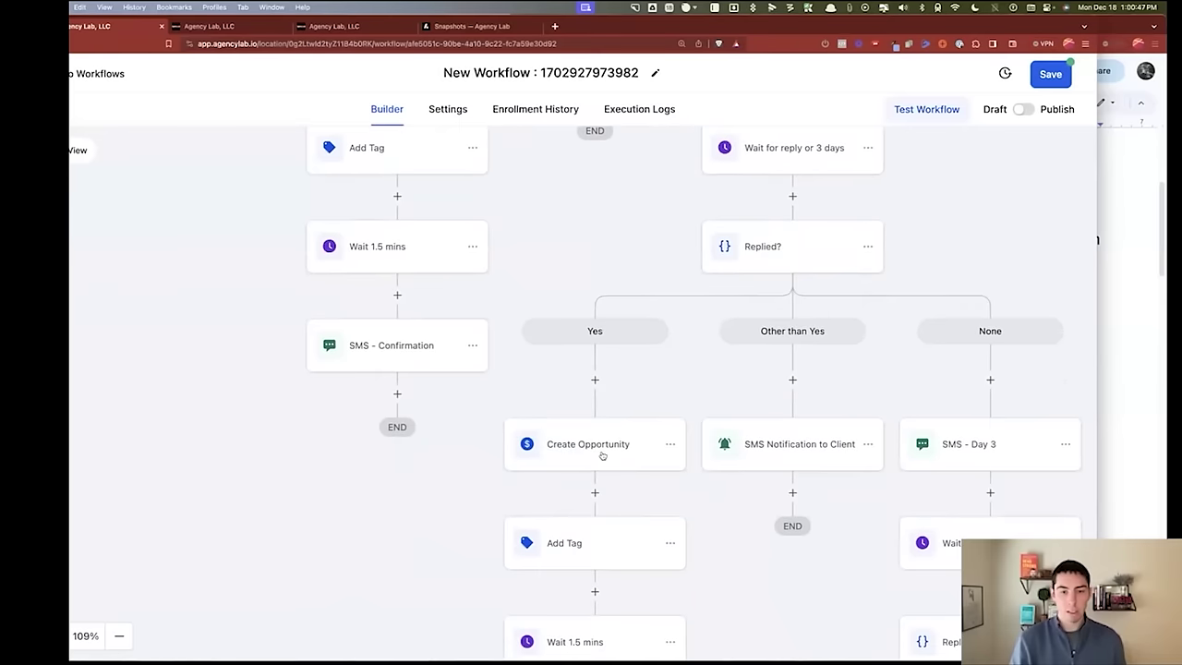
Step: Delete the Yes branch's Create Opportunity and all steps after it
{"action": "left_click", "coordinate": [670, 445]}
{"action": "left_click", "coordinate": [739, 560]}
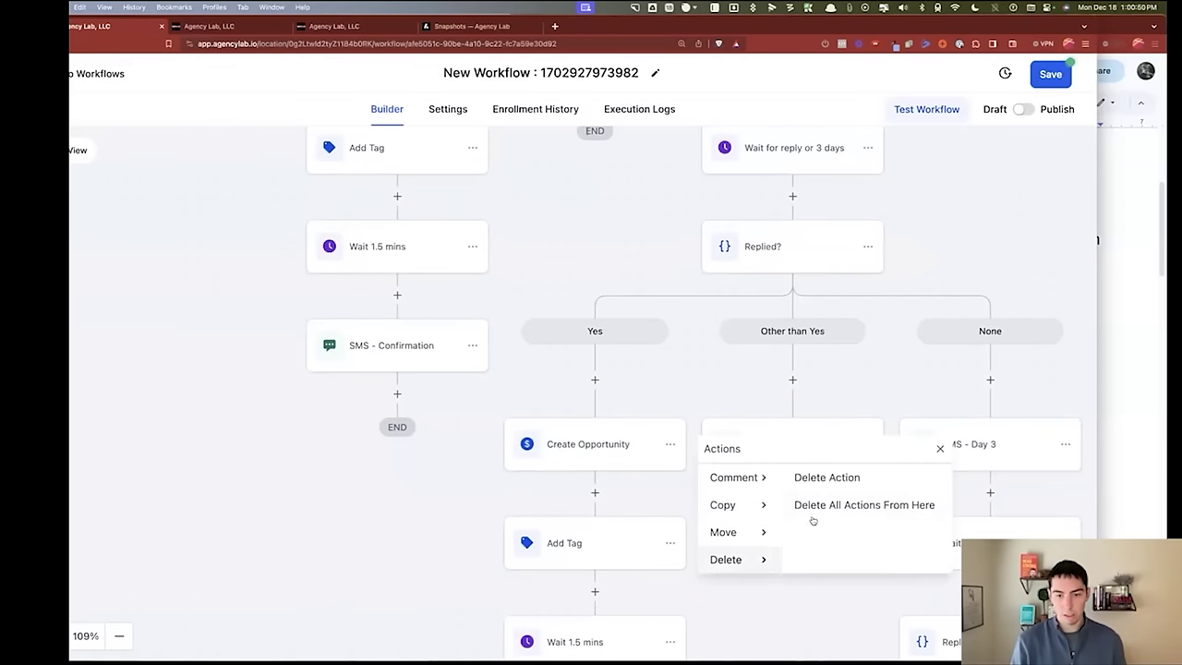
{"action": "left_click", "coordinate": [819, 507]}
{"action": "left_click", "coordinate": [693, 416]}
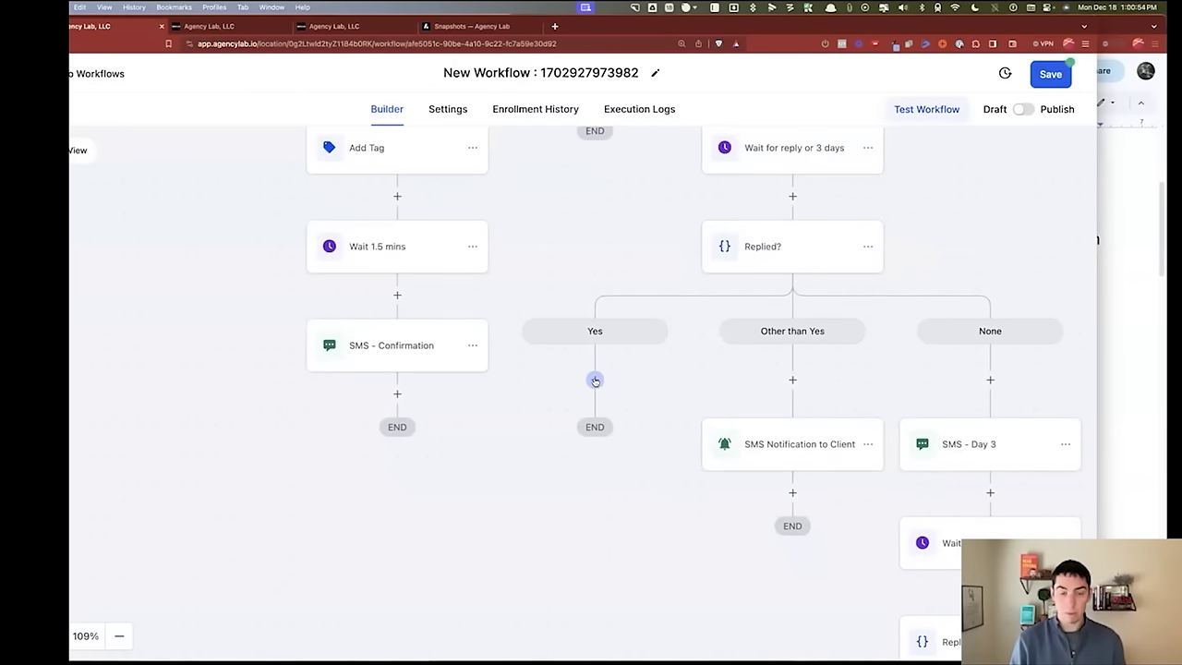
Step: Add a Go To step to the Yes branch that jumps back to Create Opportunity
{"action": "left_click", "coordinate": [596, 380]}
{"action": "scroll", "coordinate": [820, 434], "scroll_direction": "down", "scroll_amount": 6}
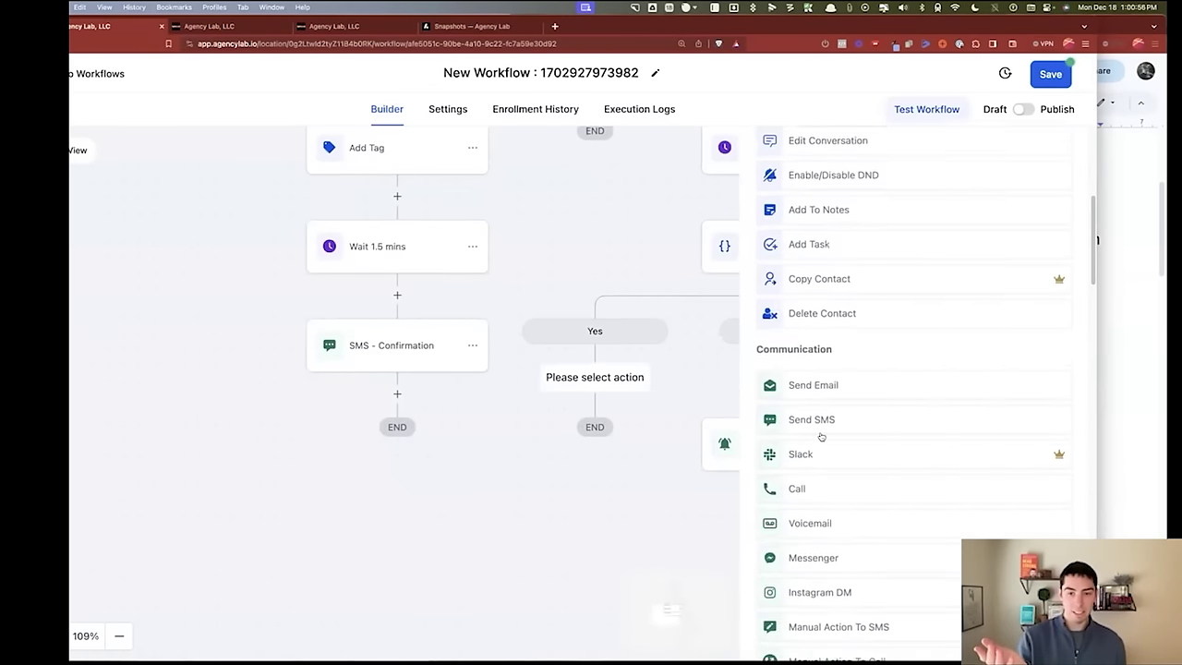
{"action": "scroll", "coordinate": [819, 436], "scroll_direction": "down", "scroll_amount": 8}
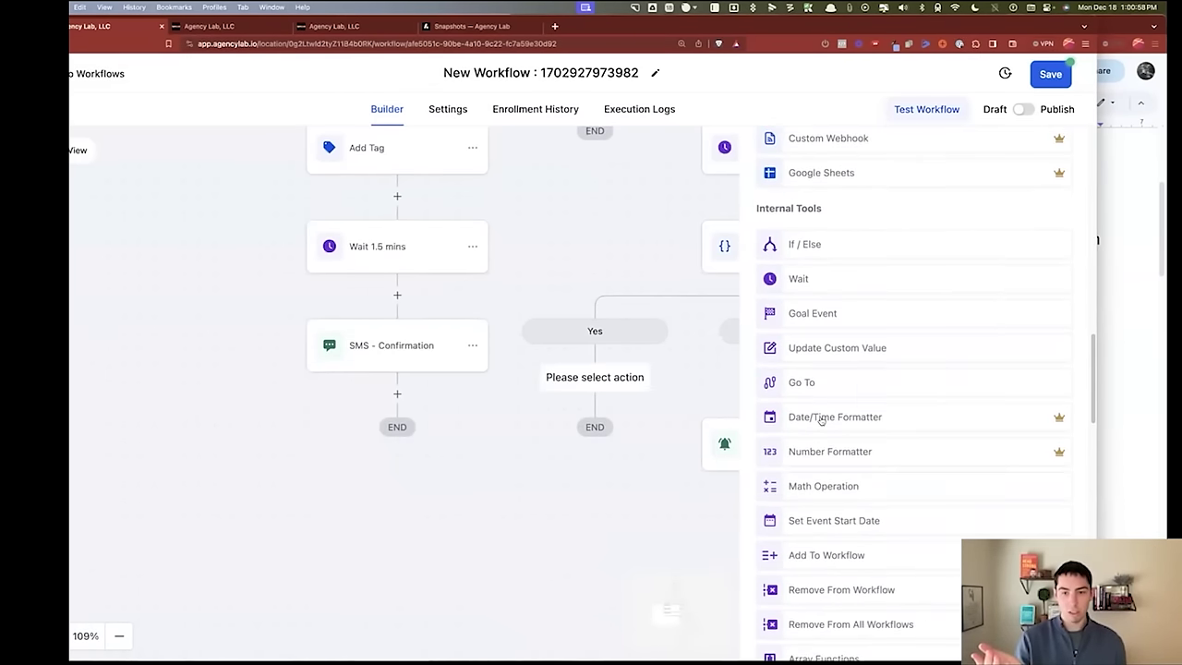
{"action": "left_click", "coordinate": [801, 382]}
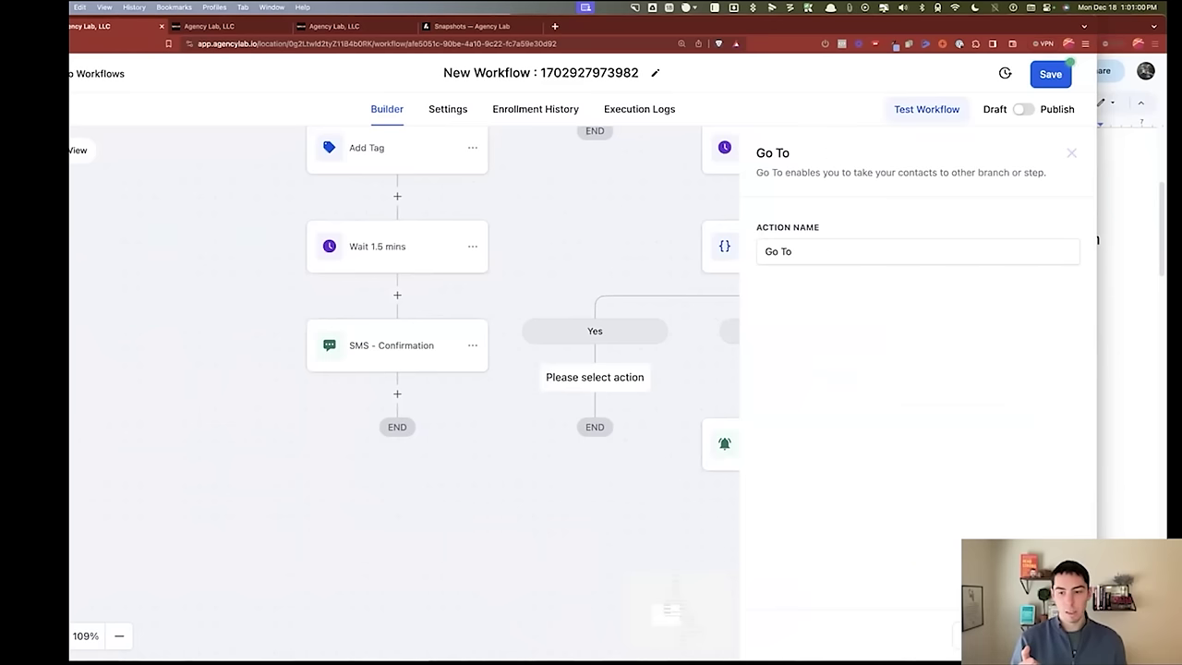
{"action": "scroll", "coordinate": [434, 369], "scroll_direction": "up", "scroll_amount": 5}
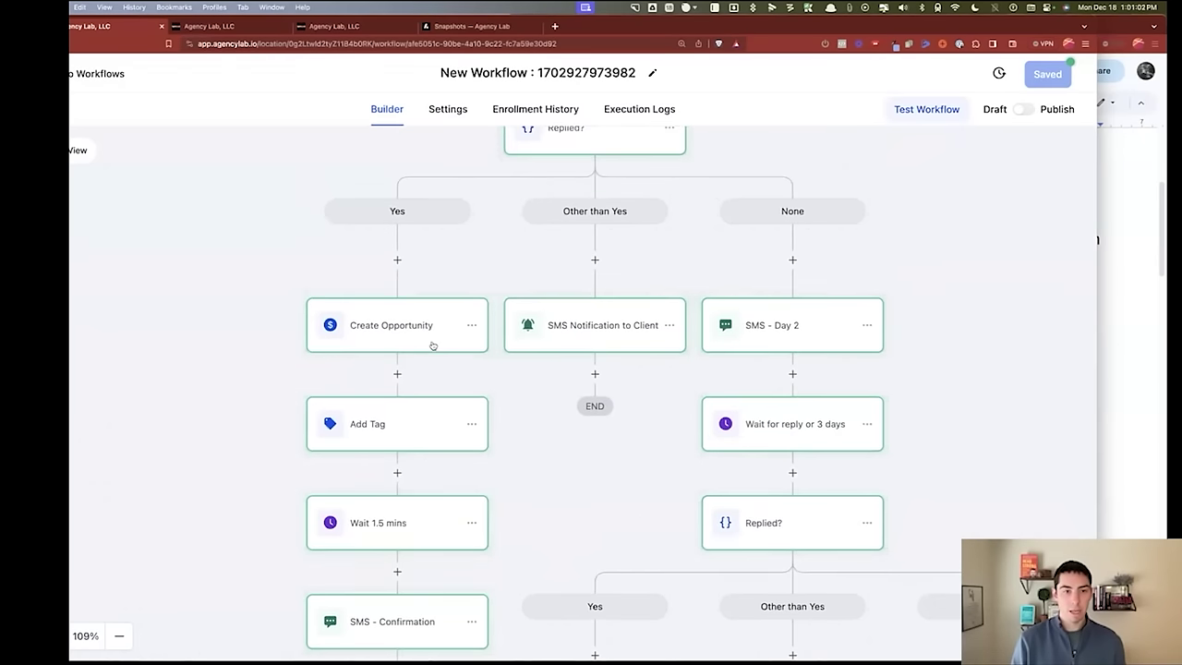
{"action": "left_click", "coordinate": [405, 330]}
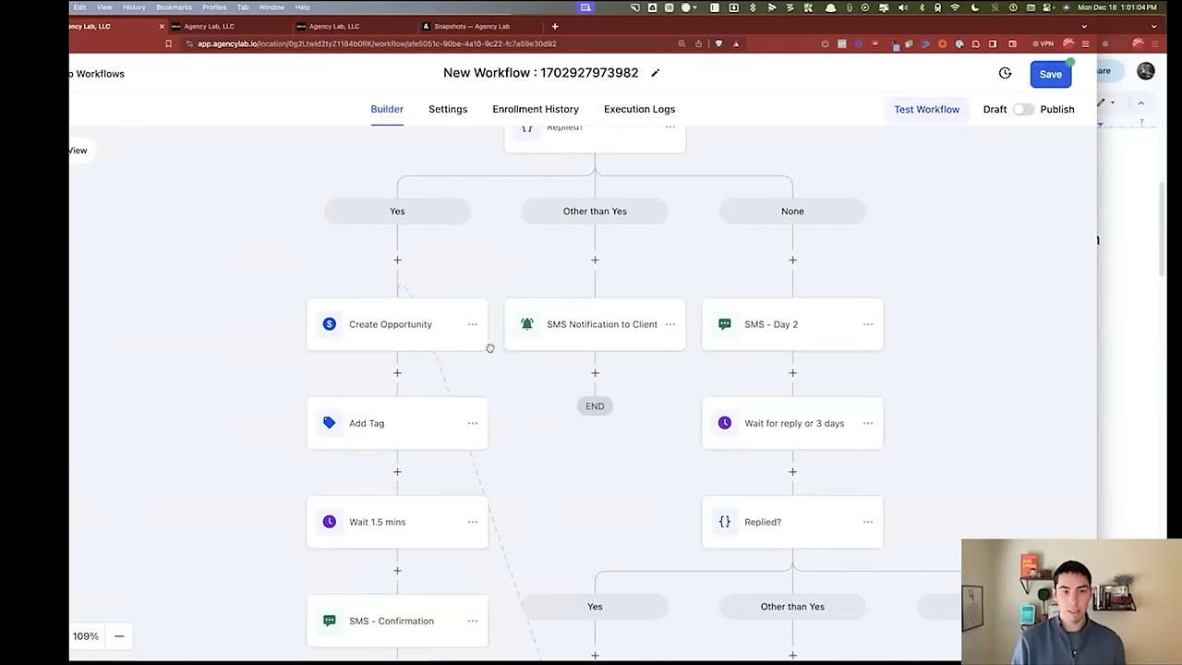
{"action": "scroll", "coordinate": [542, 383], "scroll_direction": "down", "scroll_amount": 5}
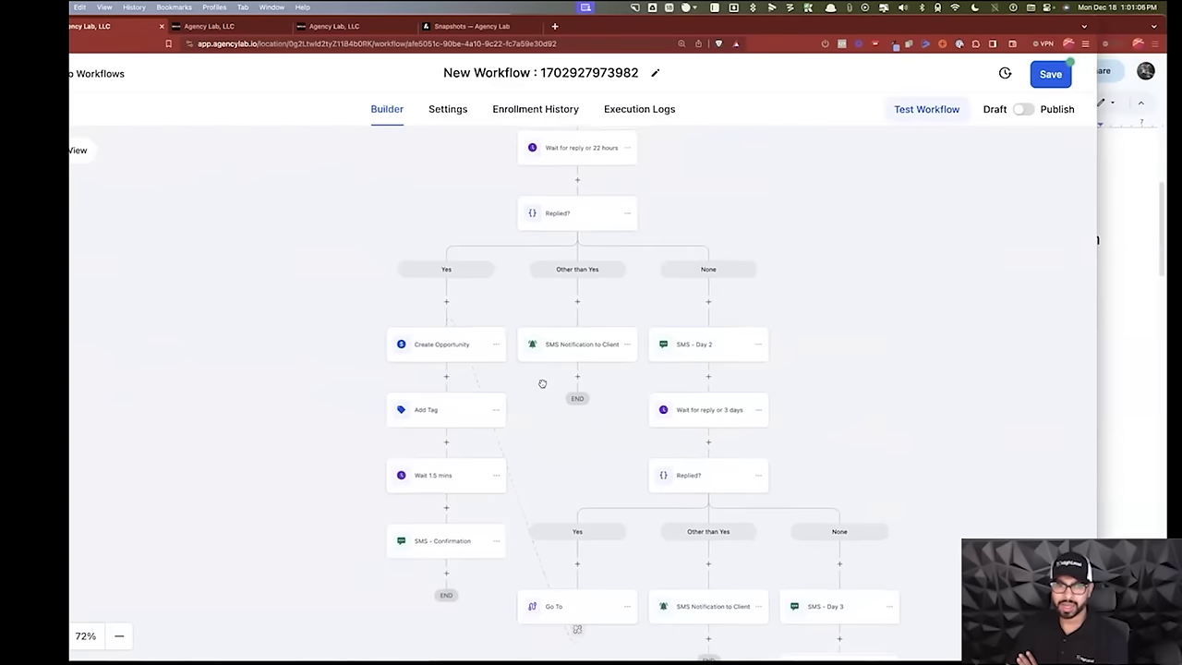
{"action": "scroll", "coordinate": [550, 410], "scroll_direction": "down", "scroll_amount": 2}
{"action": "scroll", "coordinate": [537, 399], "scroll_direction": "up", "scroll_amount": 2}
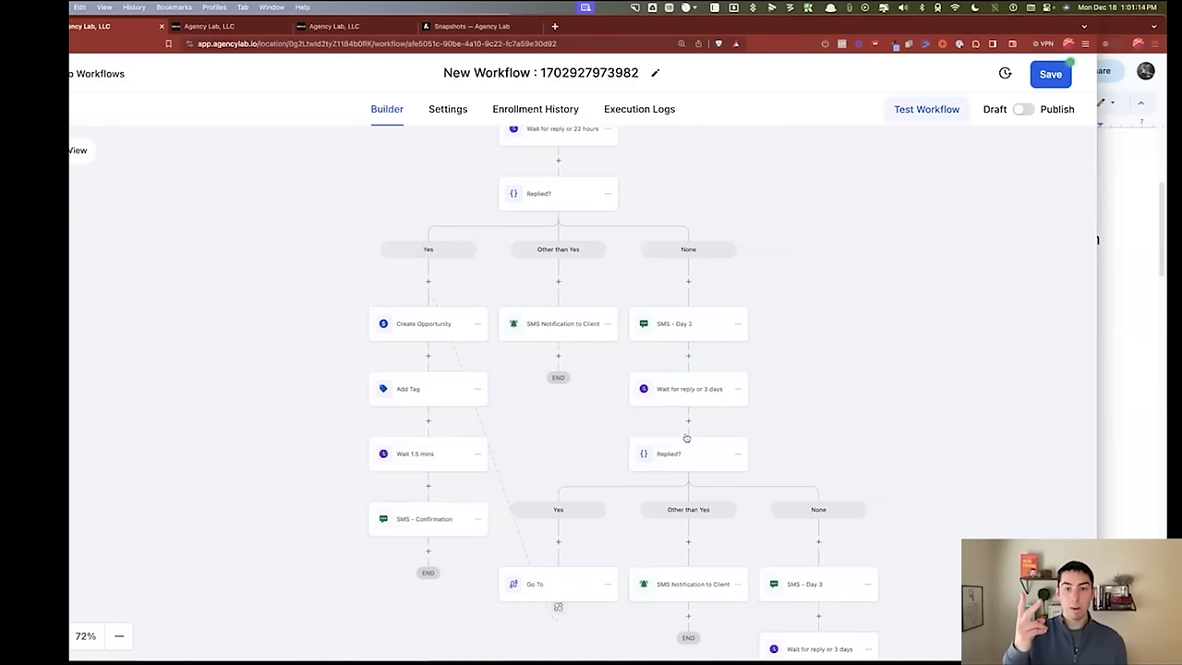
{"action": "scroll", "coordinate": [680, 453], "scroll_direction": "down", "scroll_amount": 3}
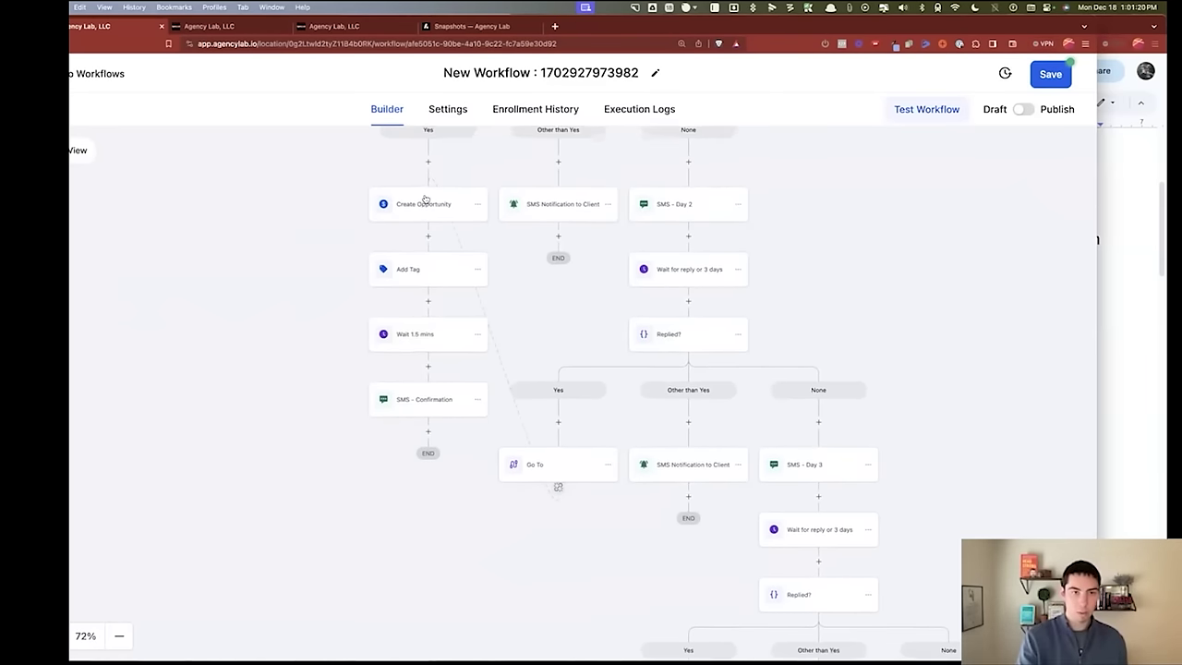
{"action": "scroll", "coordinate": [424, 198], "scroll_direction": "up", "scroll_amount": 1}
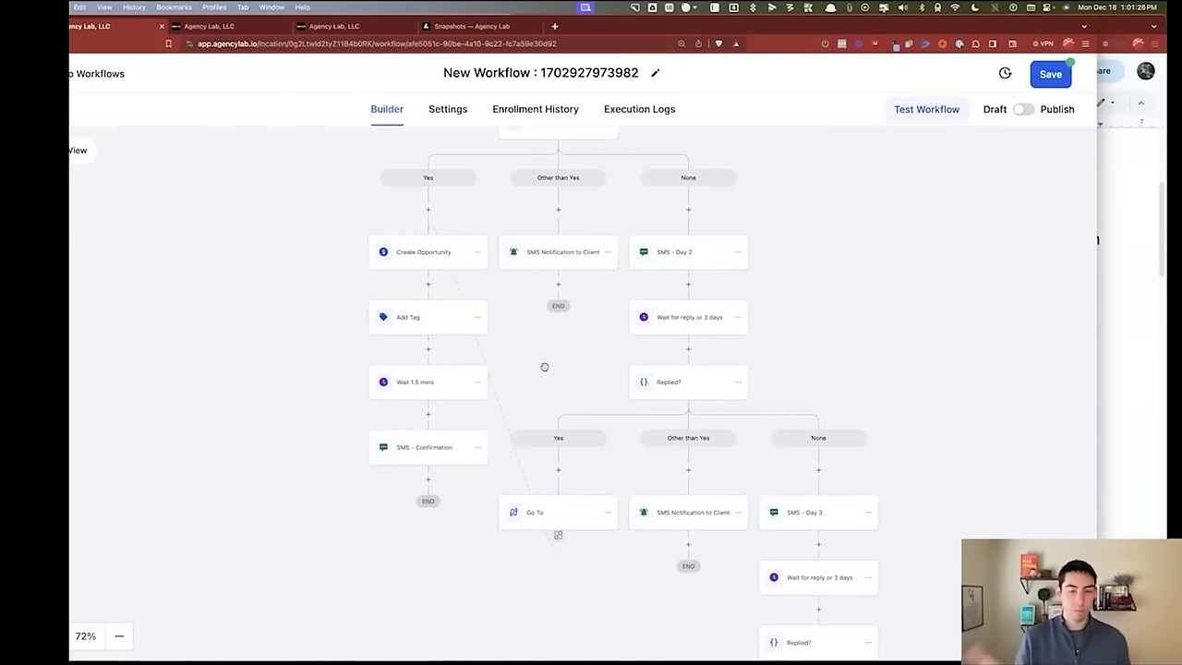
Step: Delete the lower Create Opportunity and every action after it
{"action": "scroll", "coordinate": [545, 365], "scroll_direction": "down", "scroll_amount": 5}
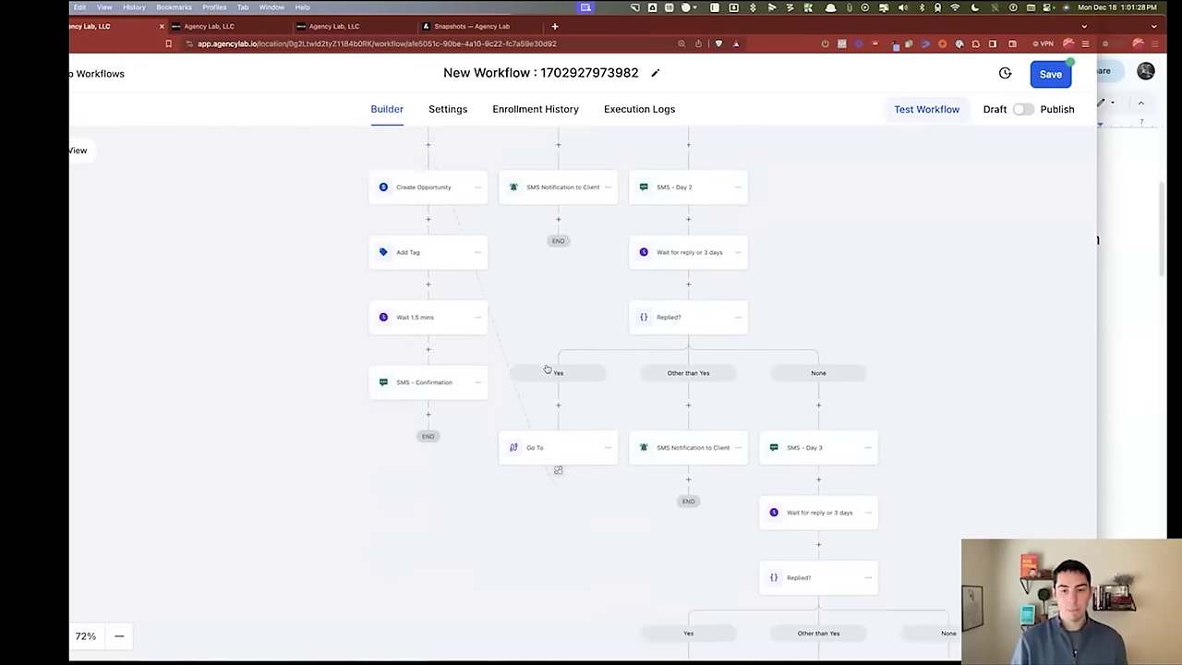
{"action": "scroll", "coordinate": [803, 366], "scroll_direction": "down", "scroll_amount": 3}
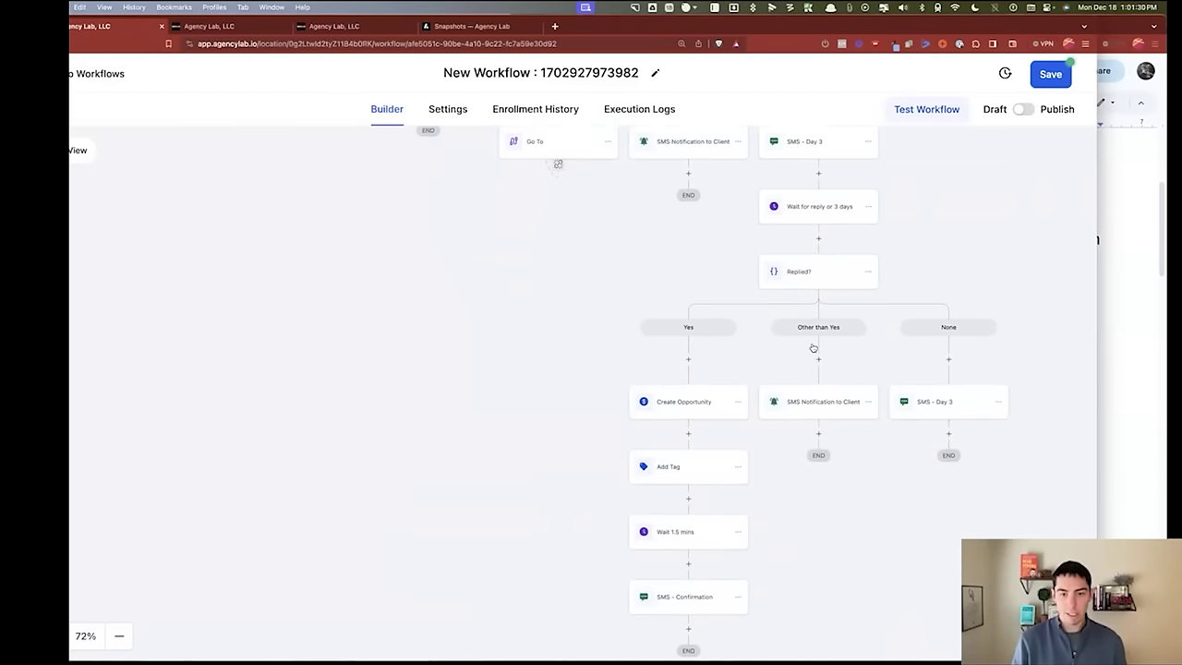
{"action": "left_click", "coordinate": [738, 367]}
{"action": "mouse_move", "coordinate": [784, 444]}
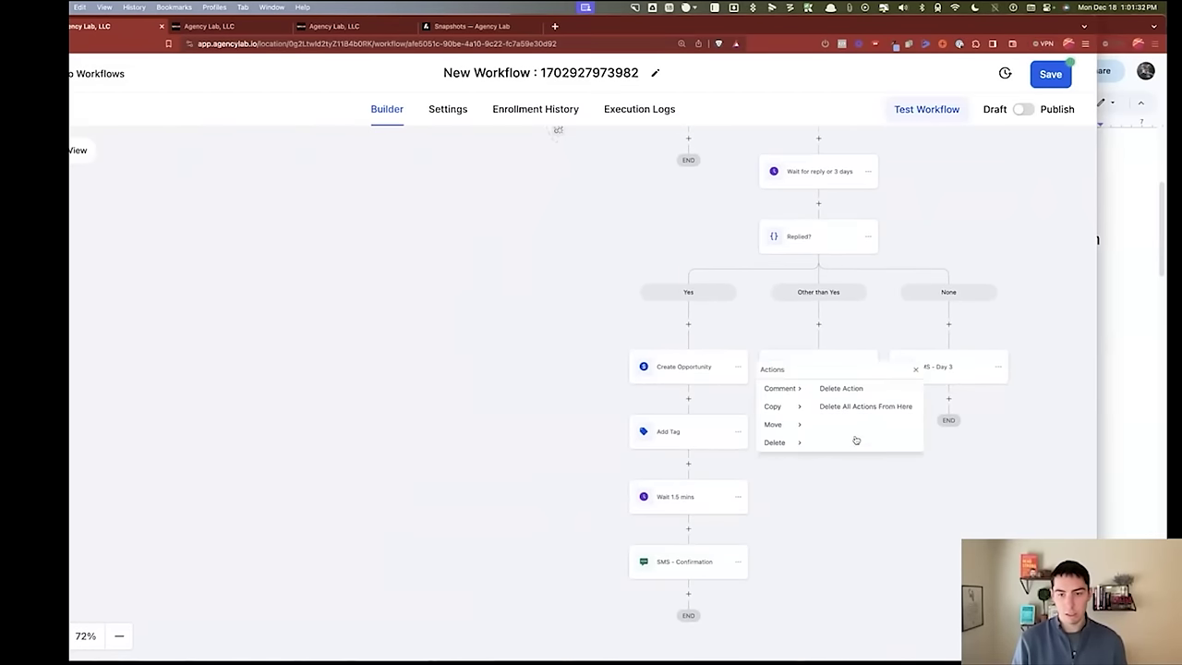
{"action": "left_click", "coordinate": [839, 408]}
{"action": "left_click", "coordinate": [694, 416]}
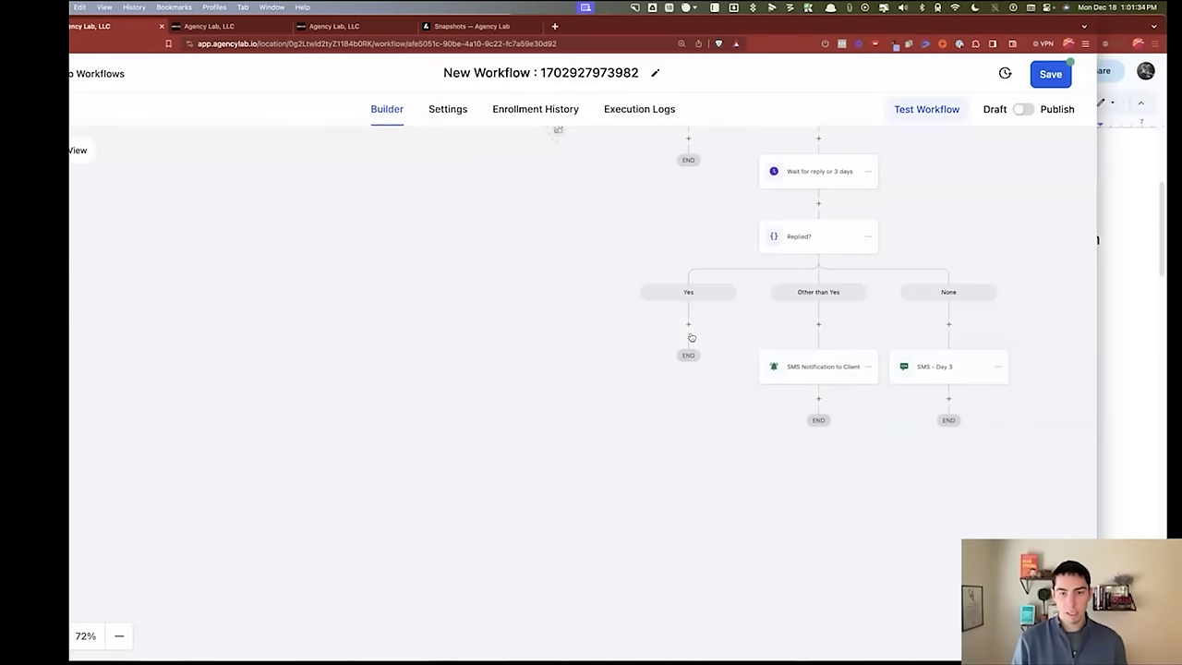
Step: Add a Go To step to the emptied Yes branch and save its settings
{"action": "left_click", "coordinate": [688, 322]}
{"action": "scroll", "coordinate": [790, 377], "scroll_direction": "down", "scroll_amount": 15}
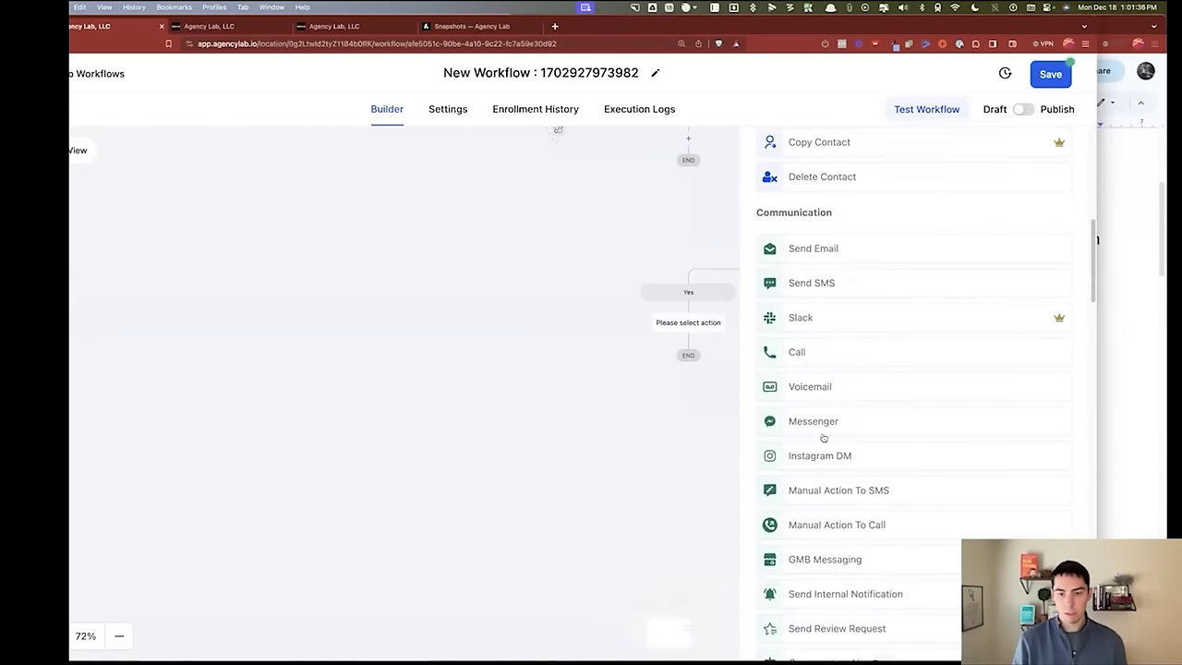
{"action": "left_click", "coordinate": [798, 445]}
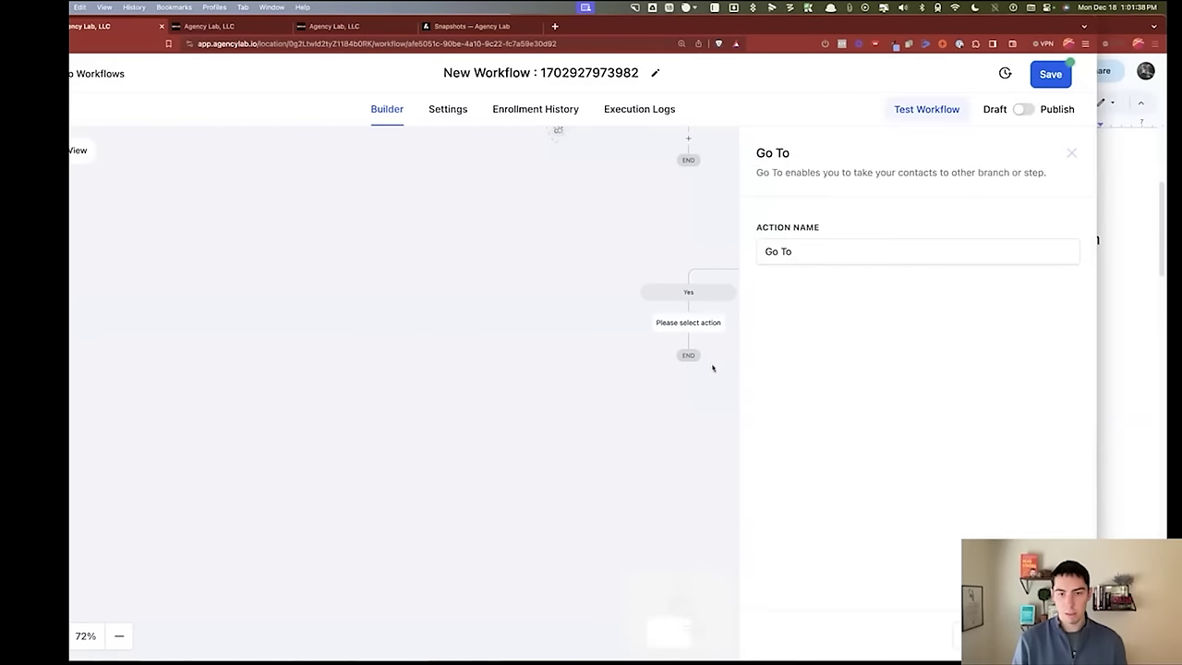
{"action": "left_click", "coordinate": [1043, 637]}
{"action": "scroll", "coordinate": [498, 305], "scroll_direction": "up", "scroll_amount": 5}
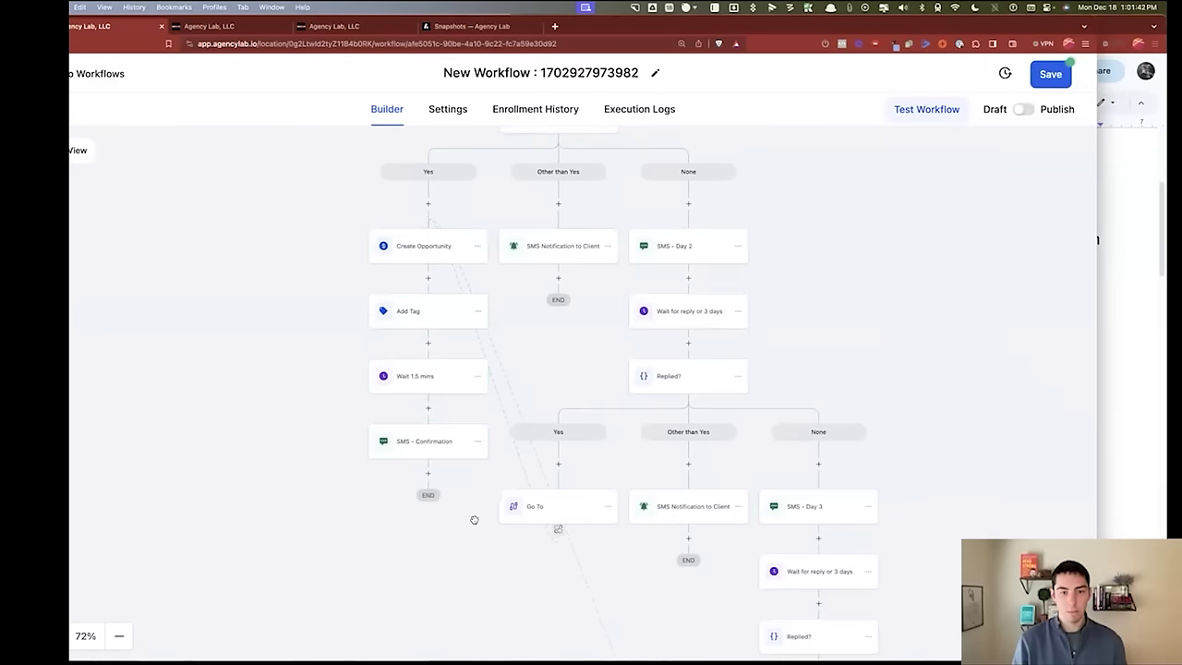
{"action": "scroll", "coordinate": [474, 520], "scroll_direction": "down", "scroll_amount": 5}
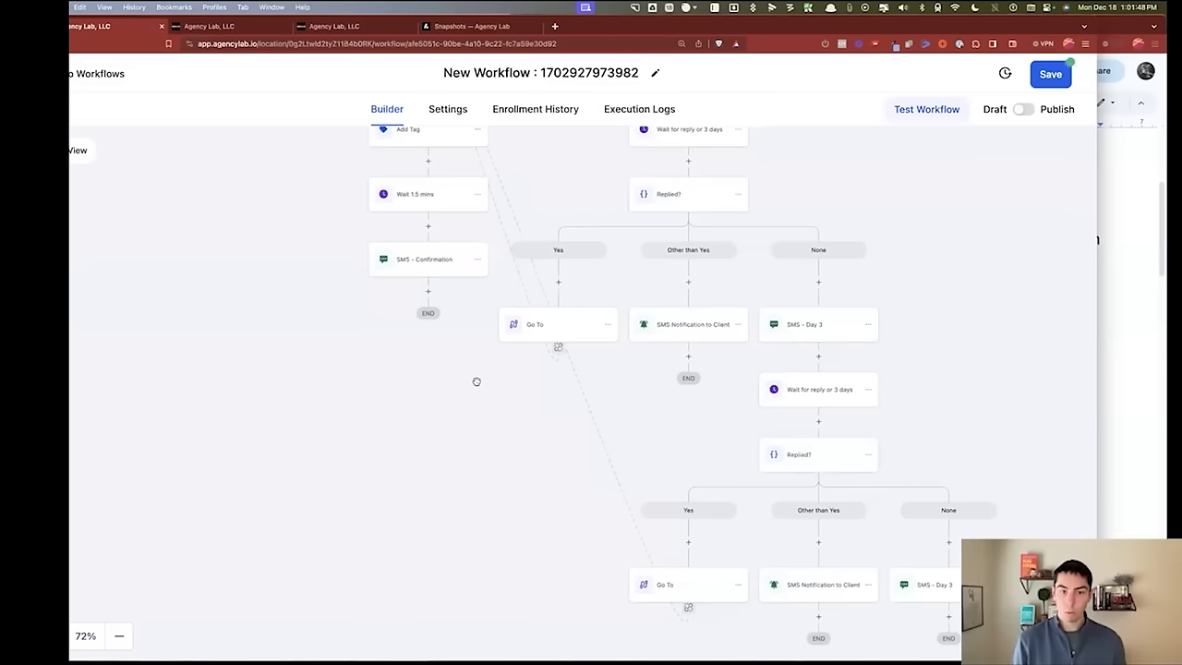
{"action": "scroll", "coordinate": [462, 369], "scroll_direction": "up", "scroll_amount": 3}
{"action": "left_click", "coordinate": [436, 359]}
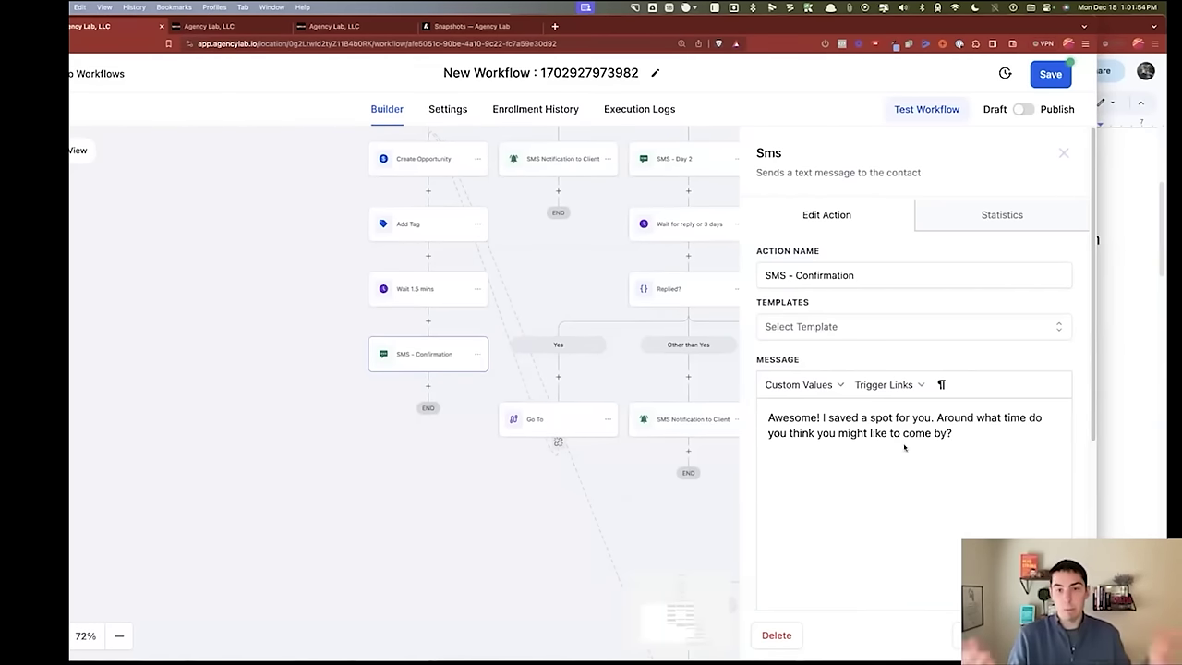
{"action": "left_click", "coordinate": [733, 452]}
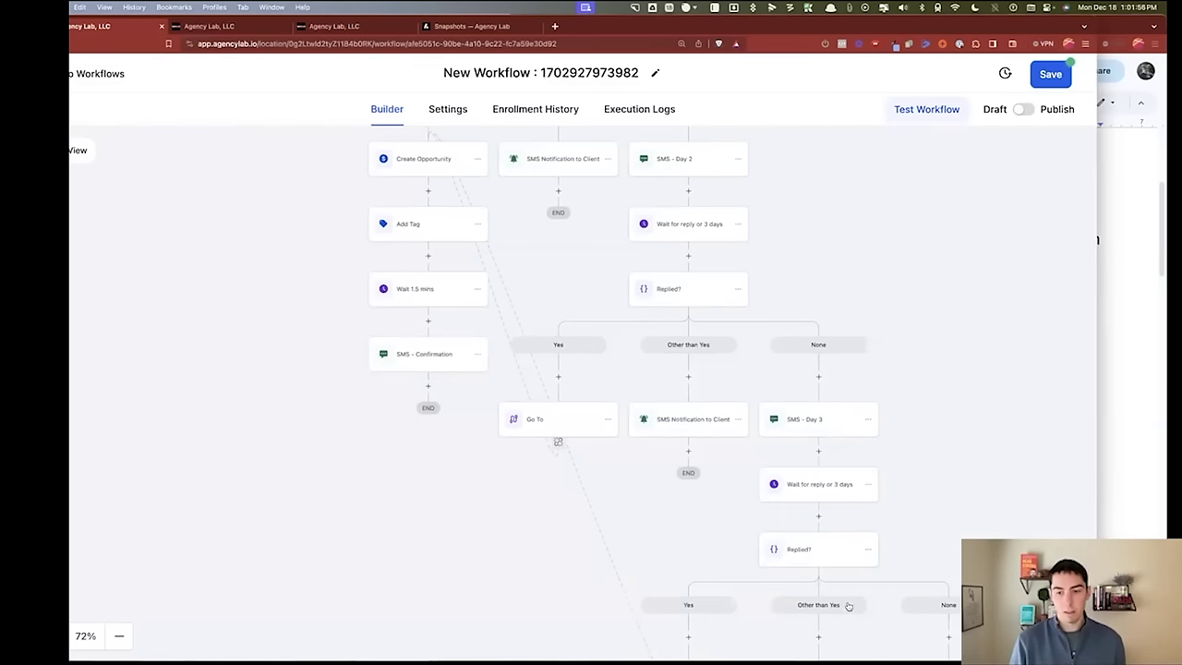
{"action": "scroll", "coordinate": [622, 501], "scroll_direction": "down", "scroll_amount": 3}
{"action": "scroll", "coordinate": [622, 501], "scroll_direction": "down", "scroll_amount": 4}
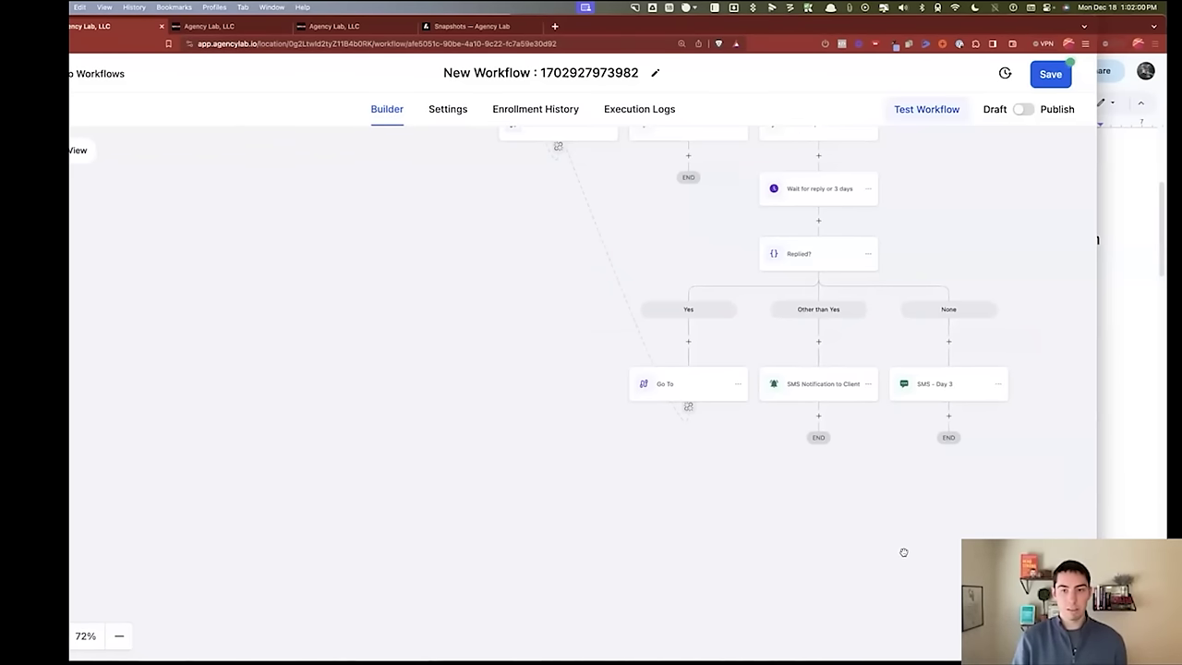
{"action": "scroll", "coordinate": [494, 455], "scroll_direction": "up", "scroll_amount": 1}
{"action": "scroll", "coordinate": [495, 457], "scroll_direction": "up", "scroll_amount": 7}
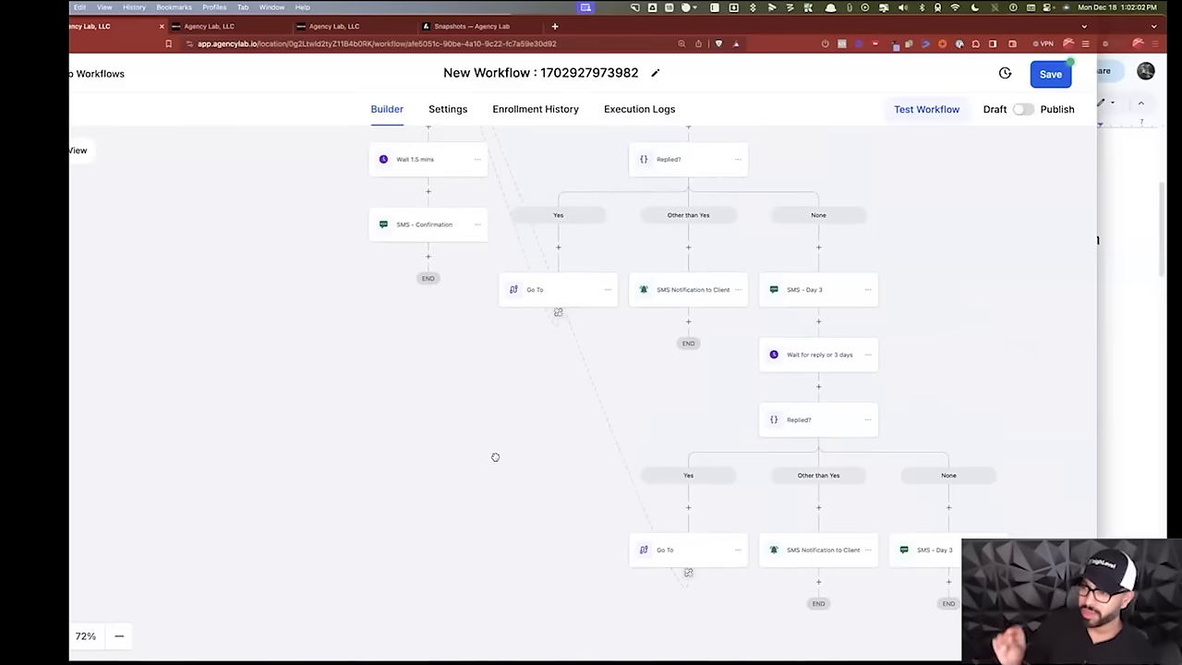
{"action": "scroll", "coordinate": [495, 457], "scroll_direction": "up", "scroll_amount": 4}
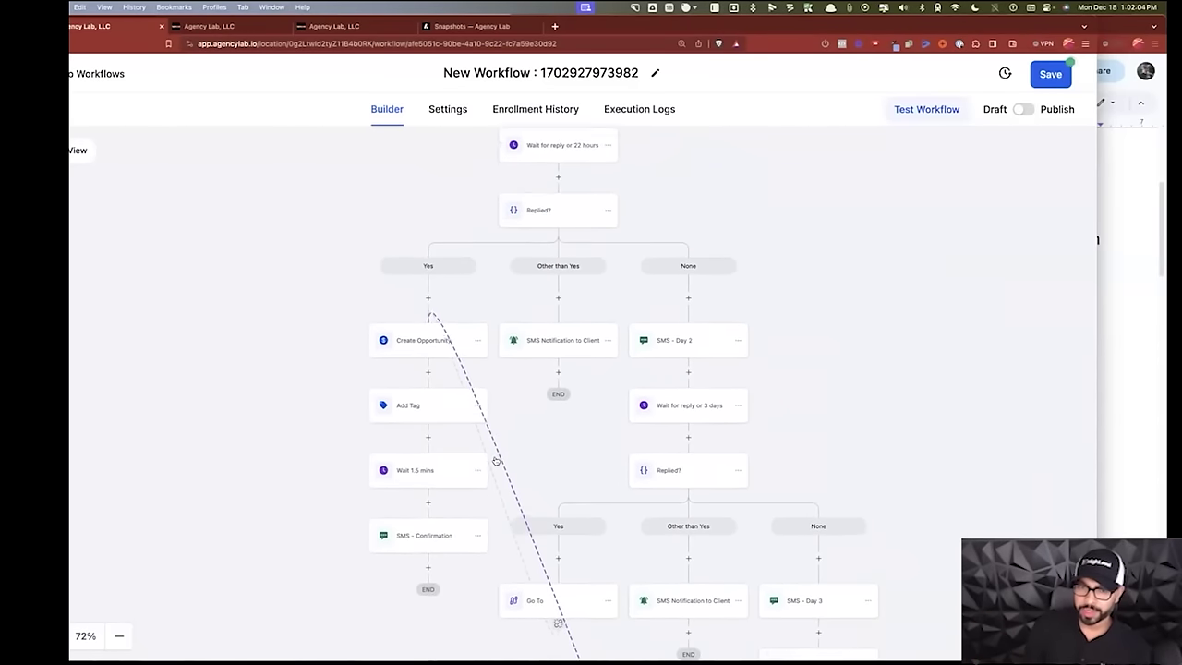
{"action": "left_click", "coordinate": [530, 71]}
{"action": "type", "text": "DBR"}
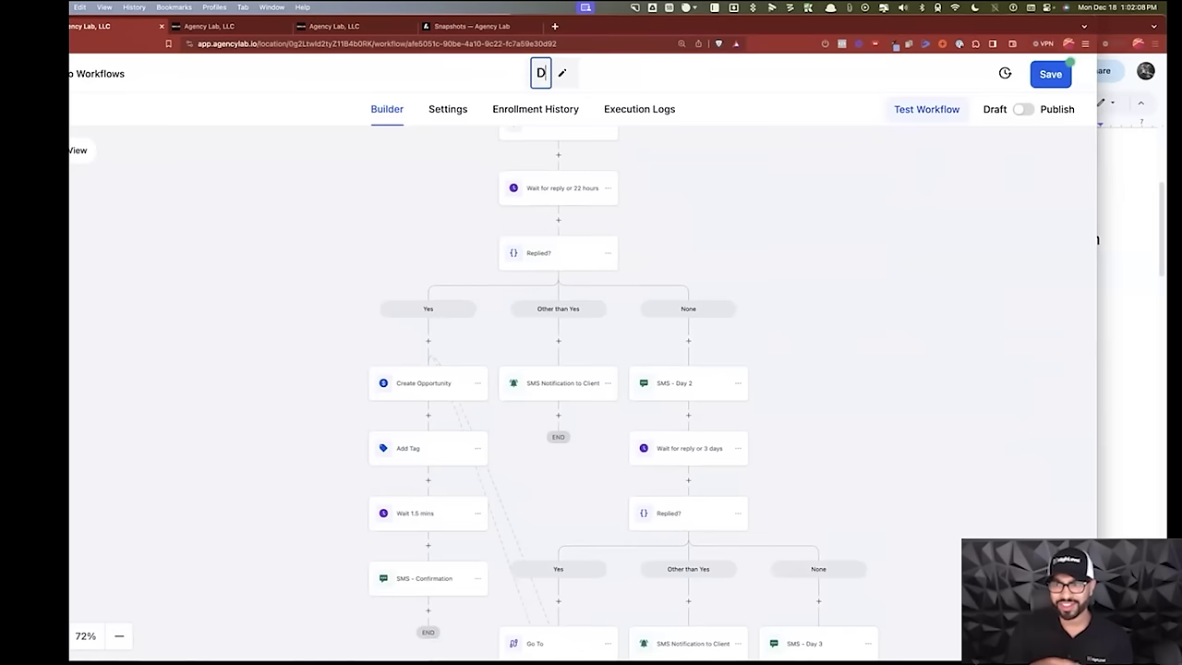
{"action": "left_click", "coordinate": [383, 248]}
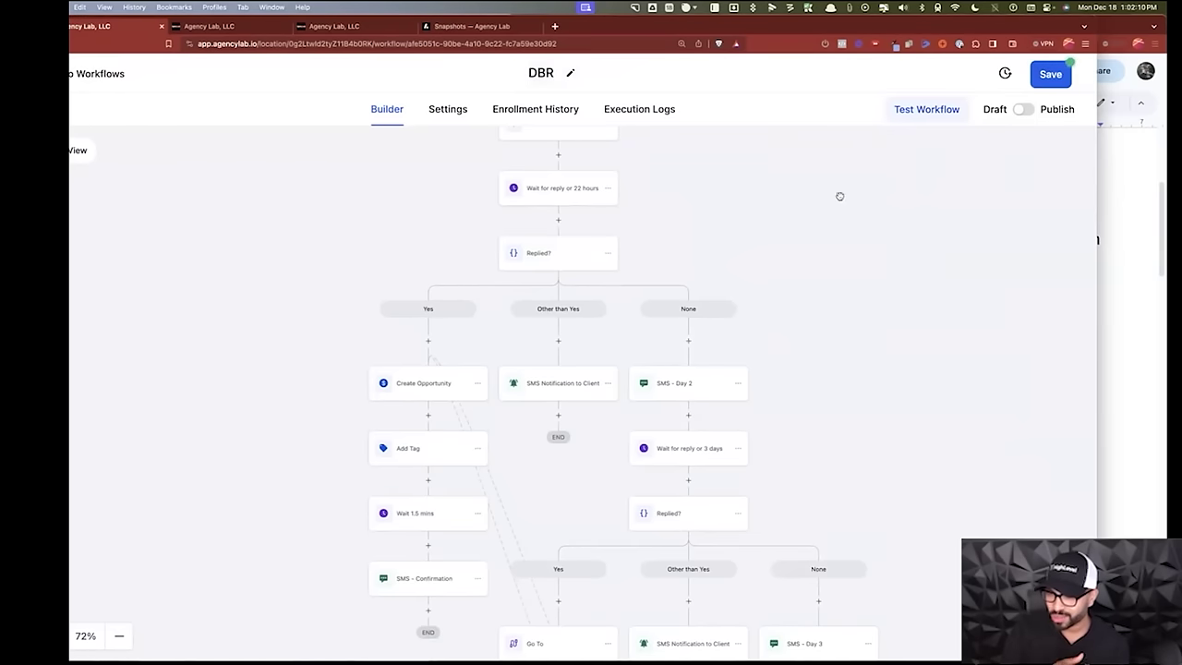
{"action": "left_click", "coordinate": [1048, 79]}
{"action": "scroll", "coordinate": [783, 393], "scroll_direction": "up", "scroll_amount": 4}
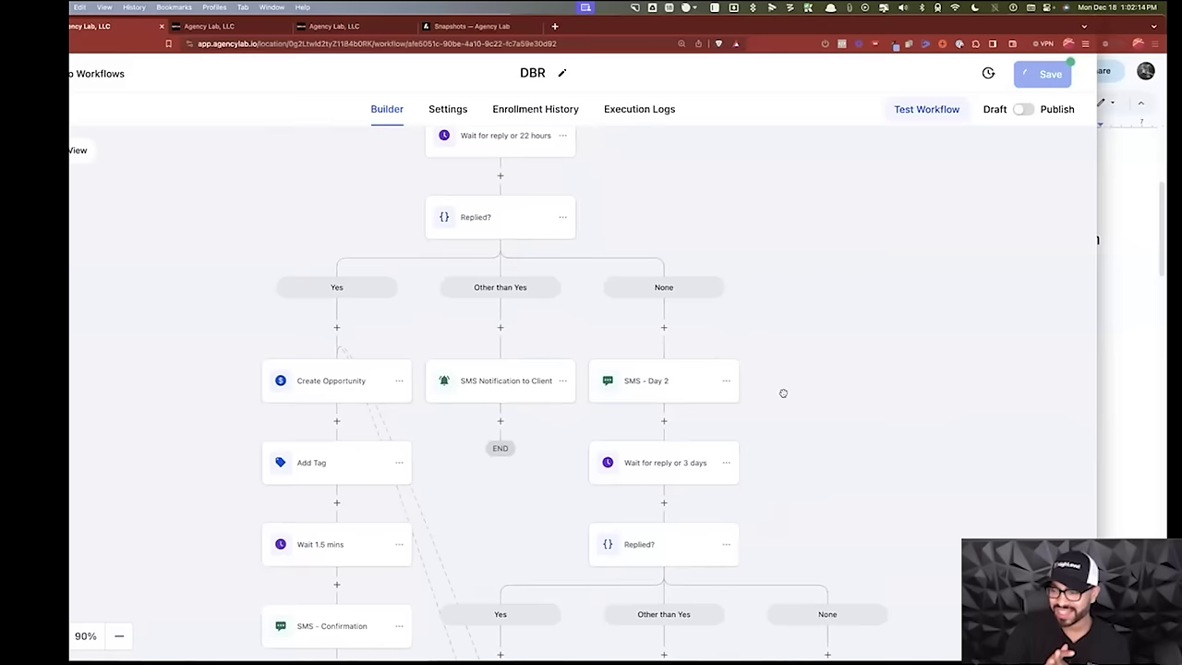
{"action": "scroll", "coordinate": [627, 314], "scroll_direction": "left", "scroll_amount": 2}
{"action": "scroll", "coordinate": [698, 319], "scroll_direction": "left", "scroll_amount": 1}
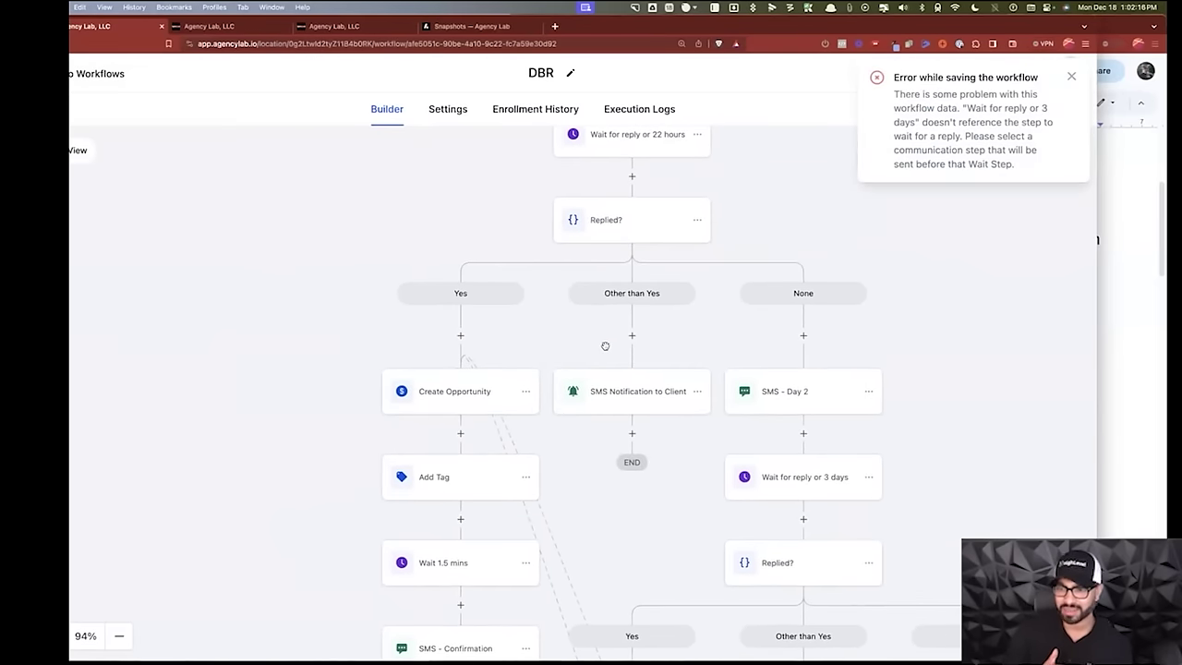
{"action": "scroll", "coordinate": [821, 254], "scroll_direction": "down", "scroll_amount": 3}
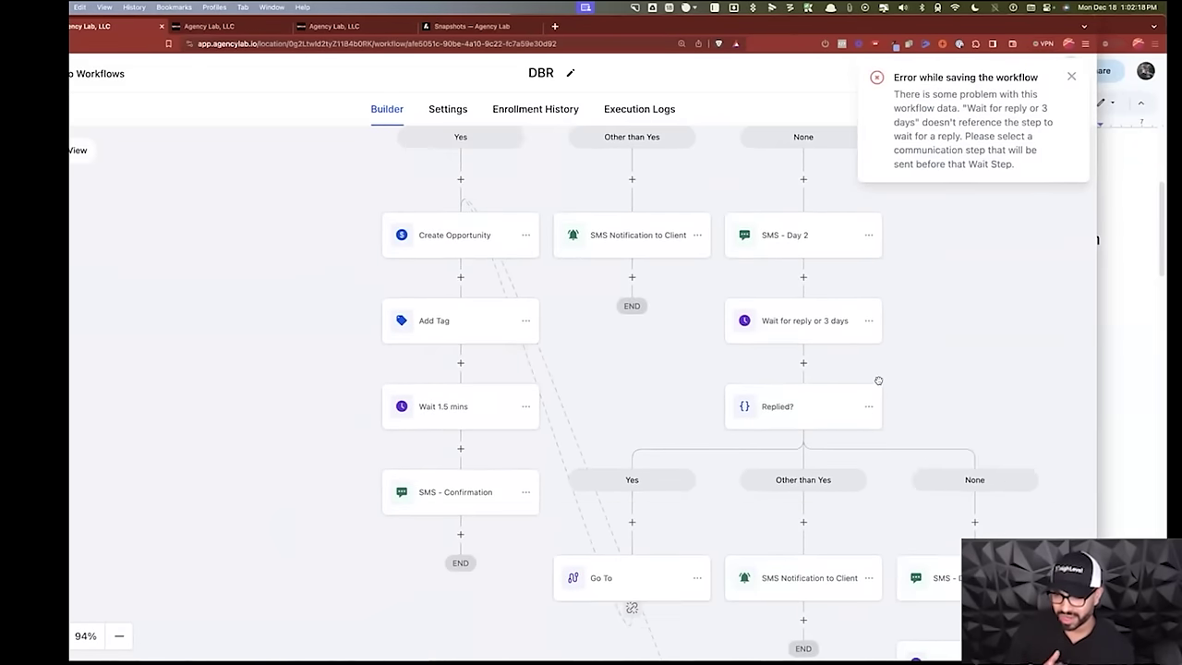
{"action": "scroll", "coordinate": [836, 435], "scroll_direction": "down", "scroll_amount": 4}
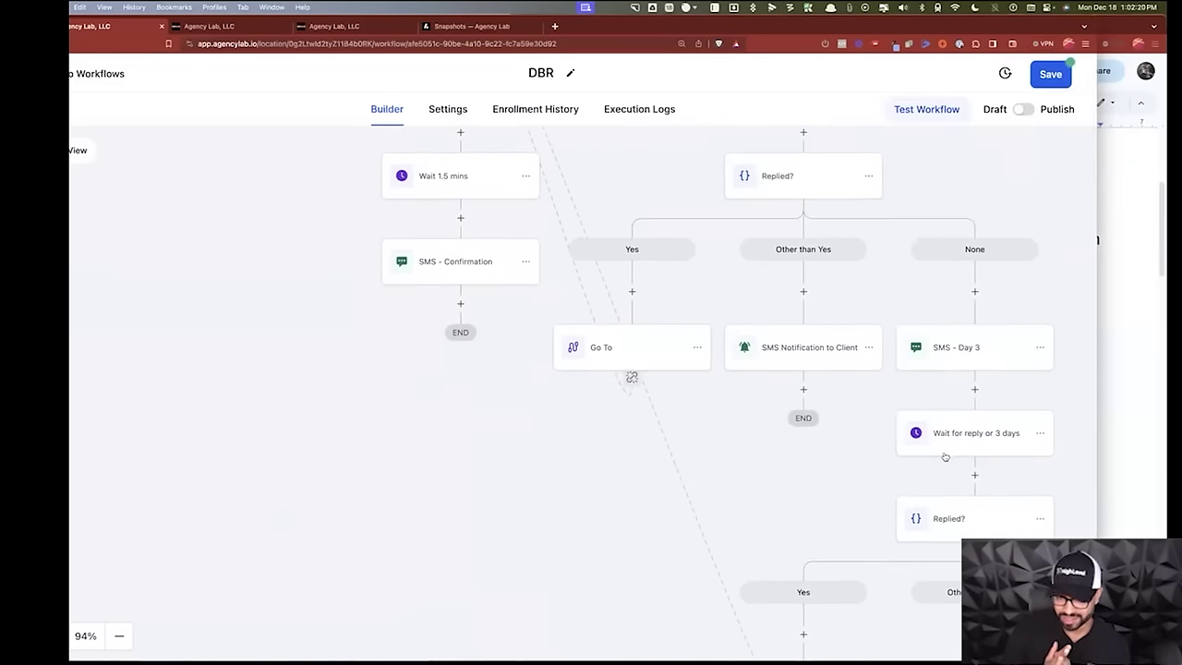
Step: Set the Day 3 wait step's Reply To to SMS - Day 3 and save the DBR workflow
{"action": "left_click", "coordinate": [960, 440]}
{"action": "left_click", "coordinate": [534, 368]}
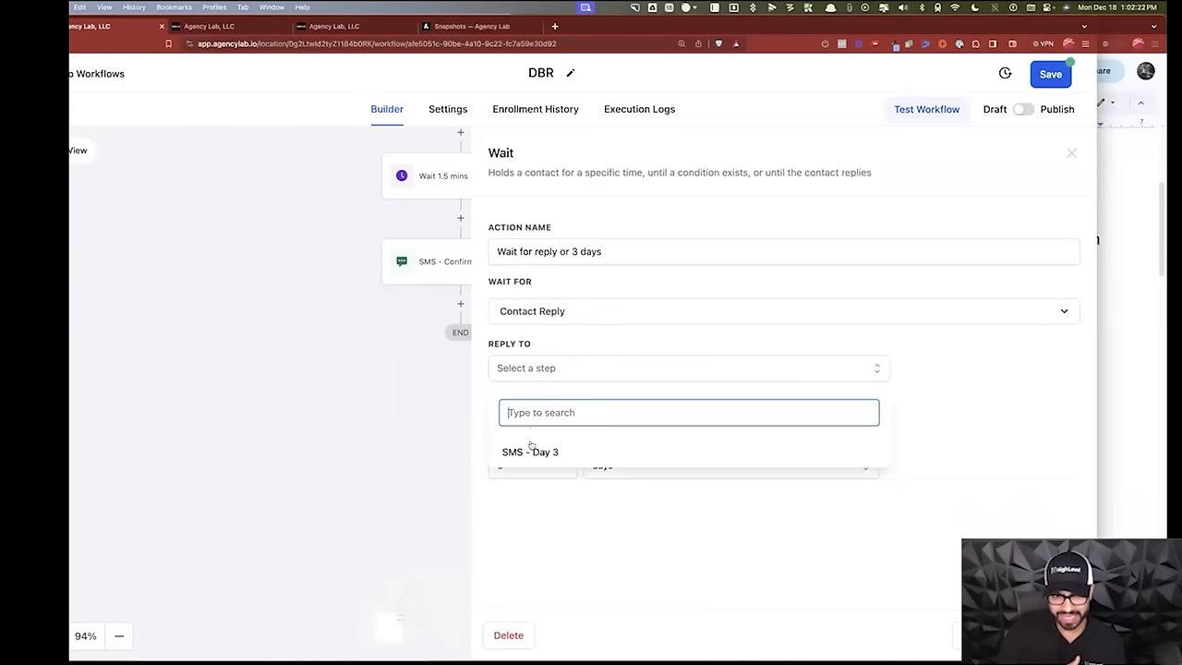
{"action": "left_click", "coordinate": [527, 451]}
{"action": "key", "text": "Escape"}
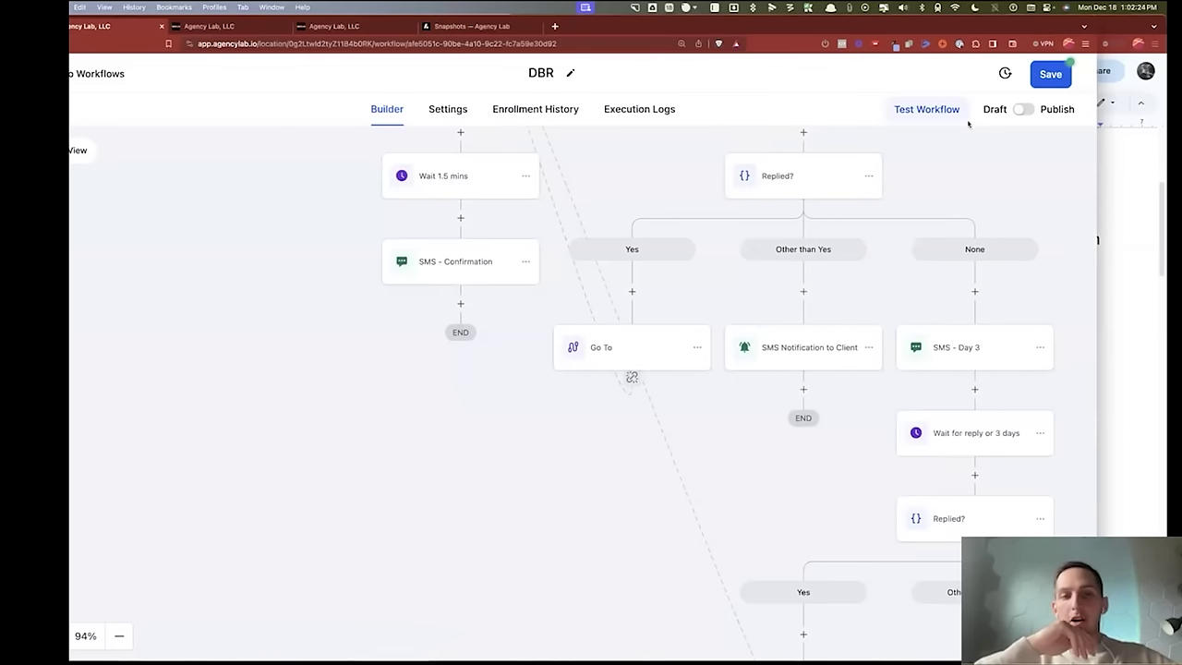
{"action": "left_click", "coordinate": [1050, 73]}
{"action": "scroll", "coordinate": [641, 349], "scroll_direction": "up", "scroll_amount": 4}
{"action": "scroll", "coordinate": [641, 349], "scroll_direction": "up", "scroll_amount": 2}
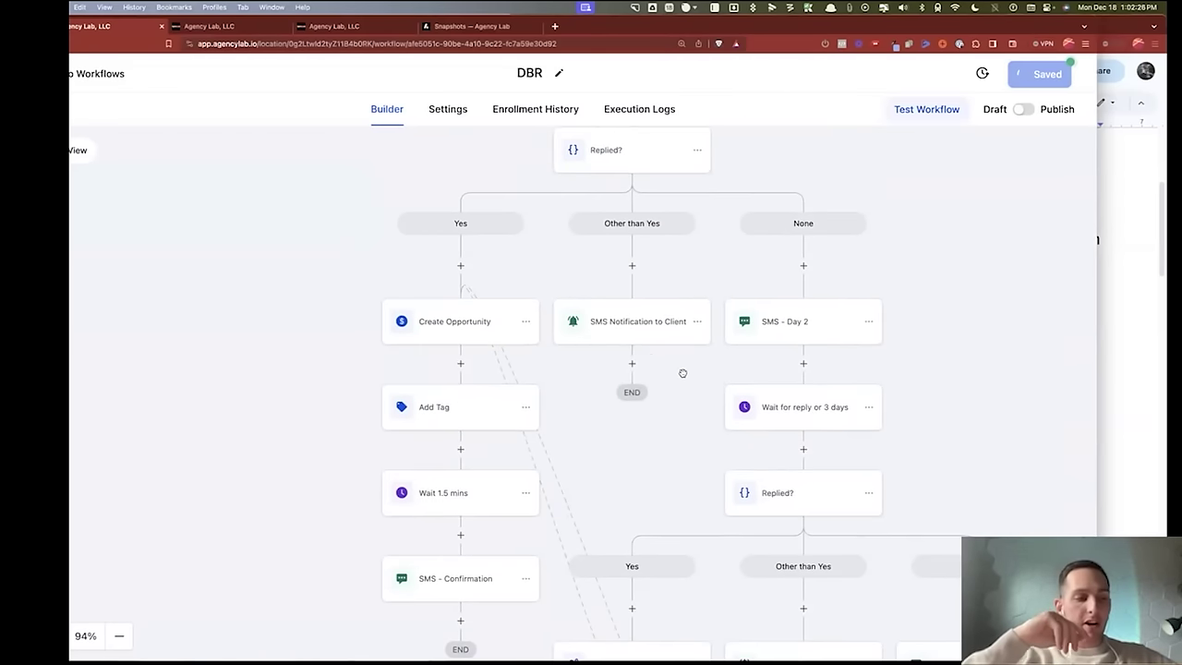
{"action": "scroll", "coordinate": [680, 372], "scroll_direction": "right", "scroll_amount": 2}
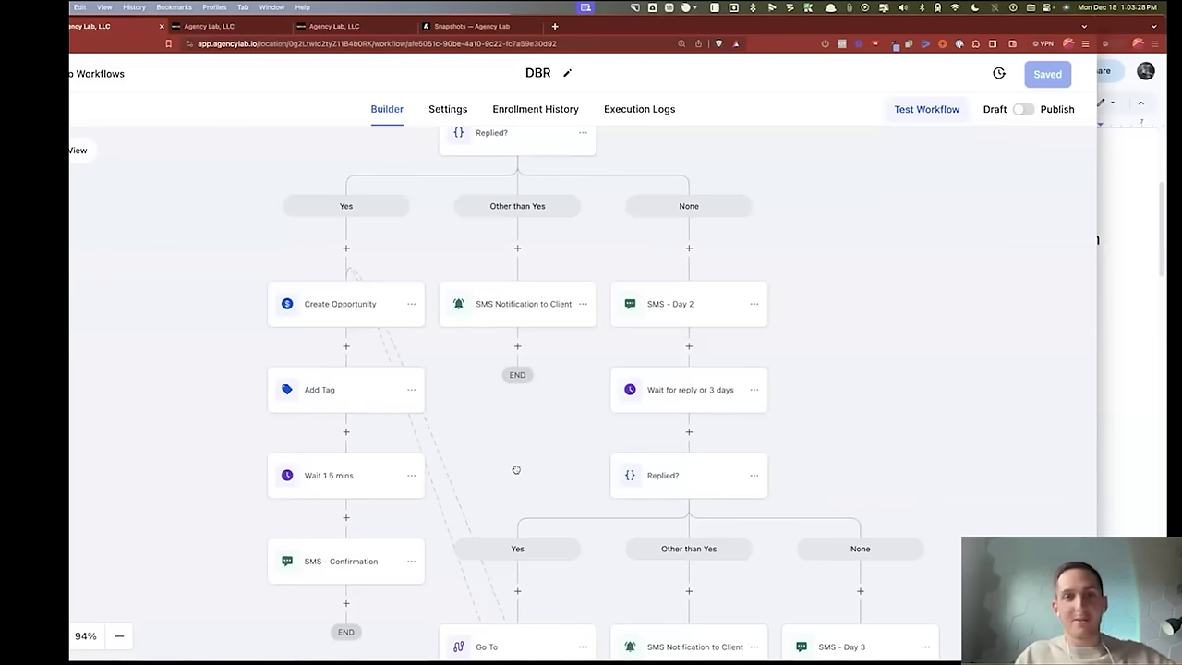
{"action": "scroll", "coordinate": [554, 466], "scroll_direction": "down", "scroll_amount": 5}
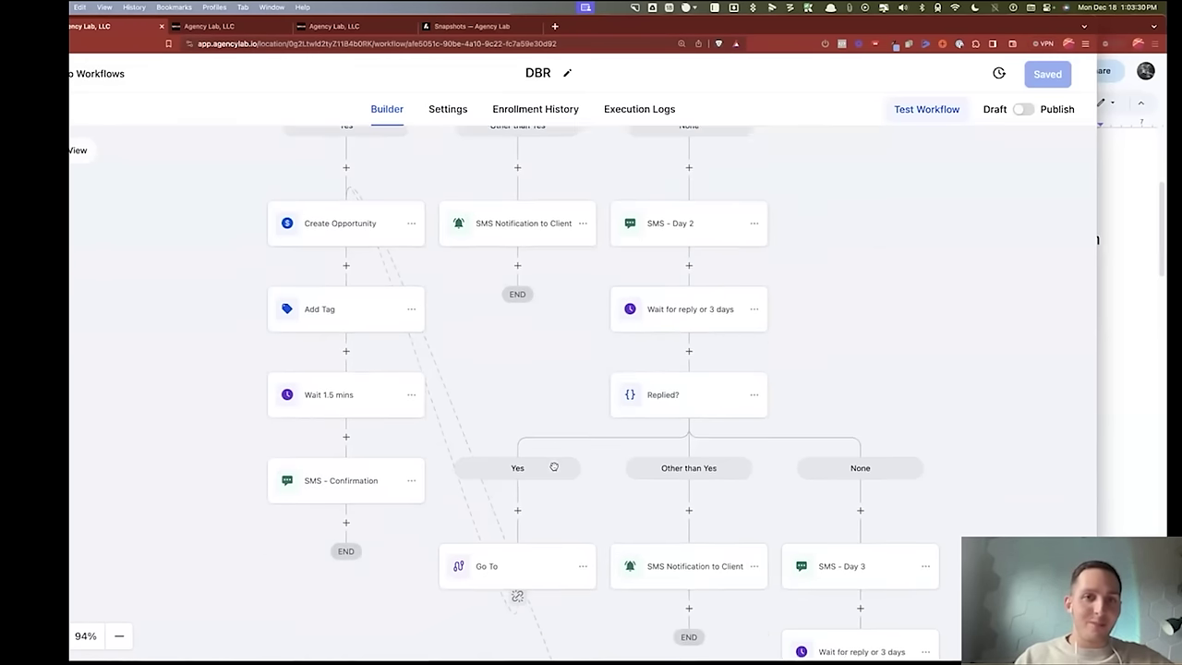
{"action": "scroll", "coordinate": [659, 578], "scroll_direction": "down", "scroll_amount": 1}
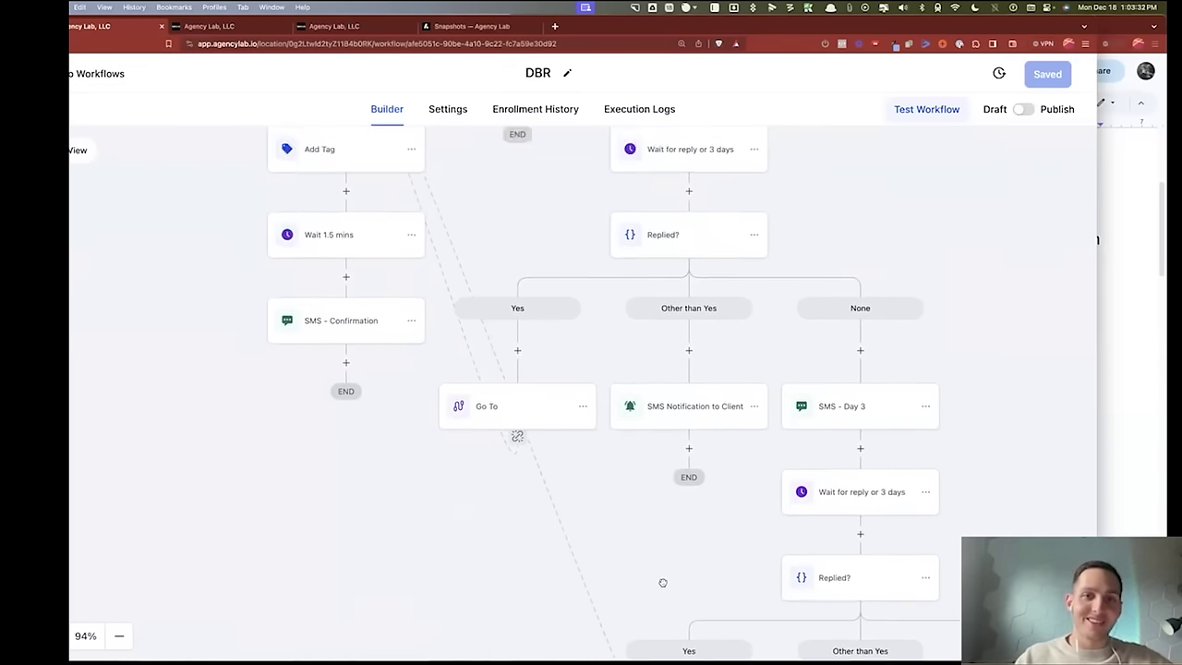
{"action": "scroll", "coordinate": [659, 578], "scroll_direction": "up", "scroll_amount": 6}
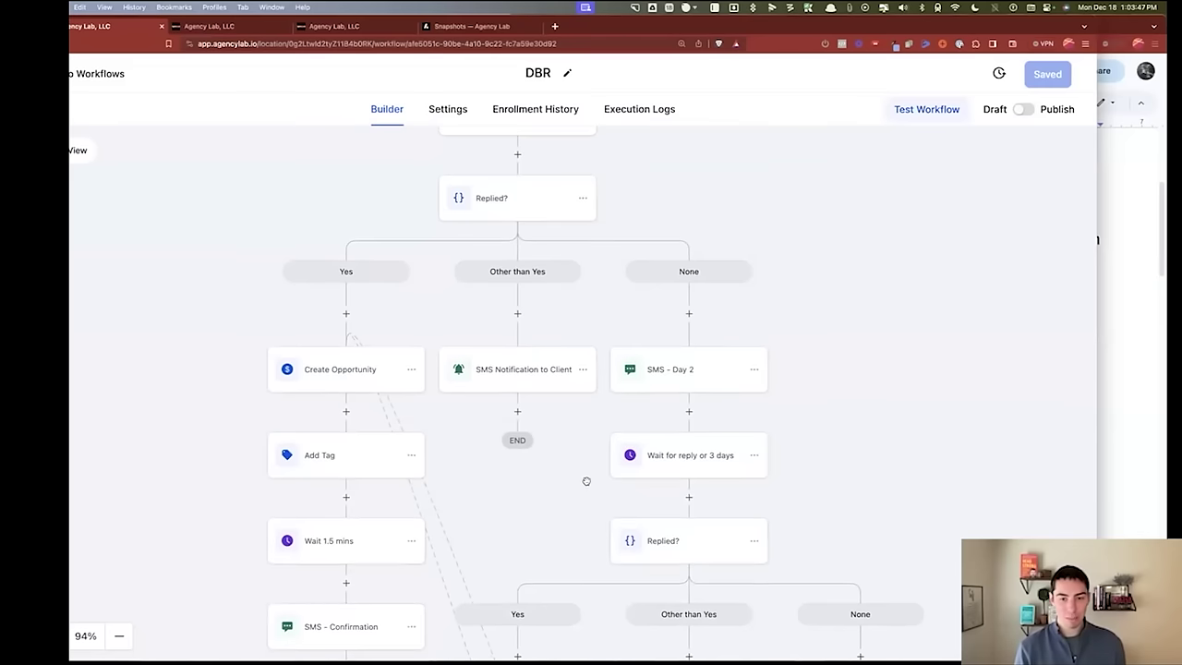
{"action": "scroll", "coordinate": [582, 490], "scroll_direction": "down", "scroll_amount": 1}
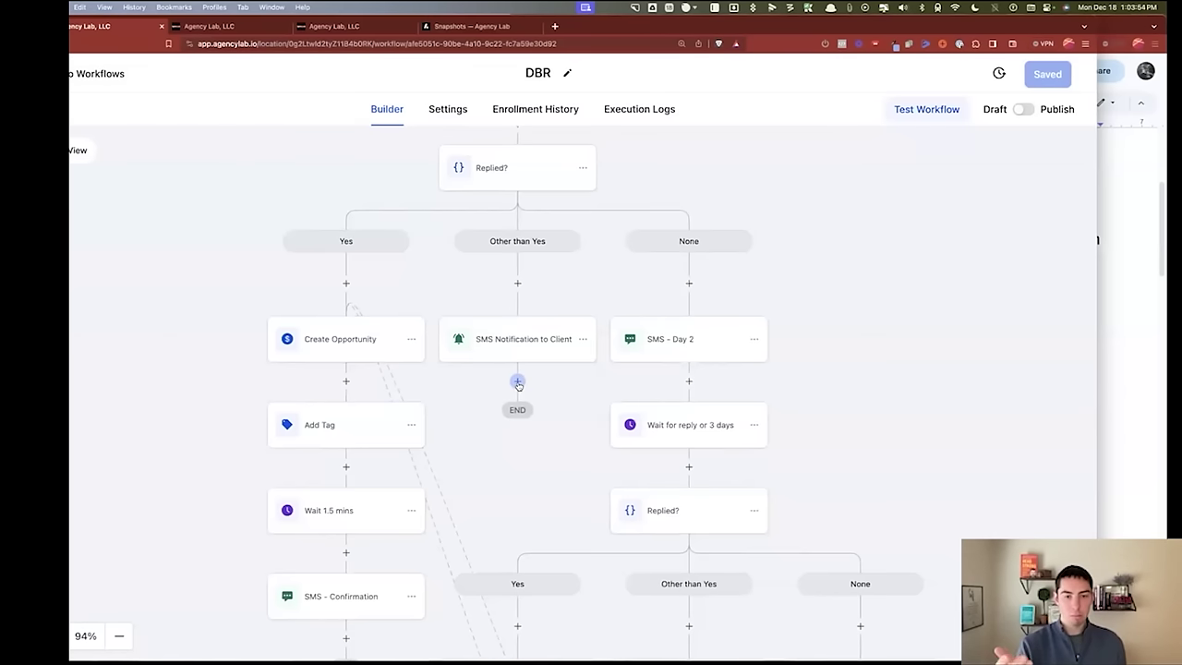
{"action": "left_click", "coordinate": [518, 383]}
{"action": "left_click", "coordinate": [350, 342]}
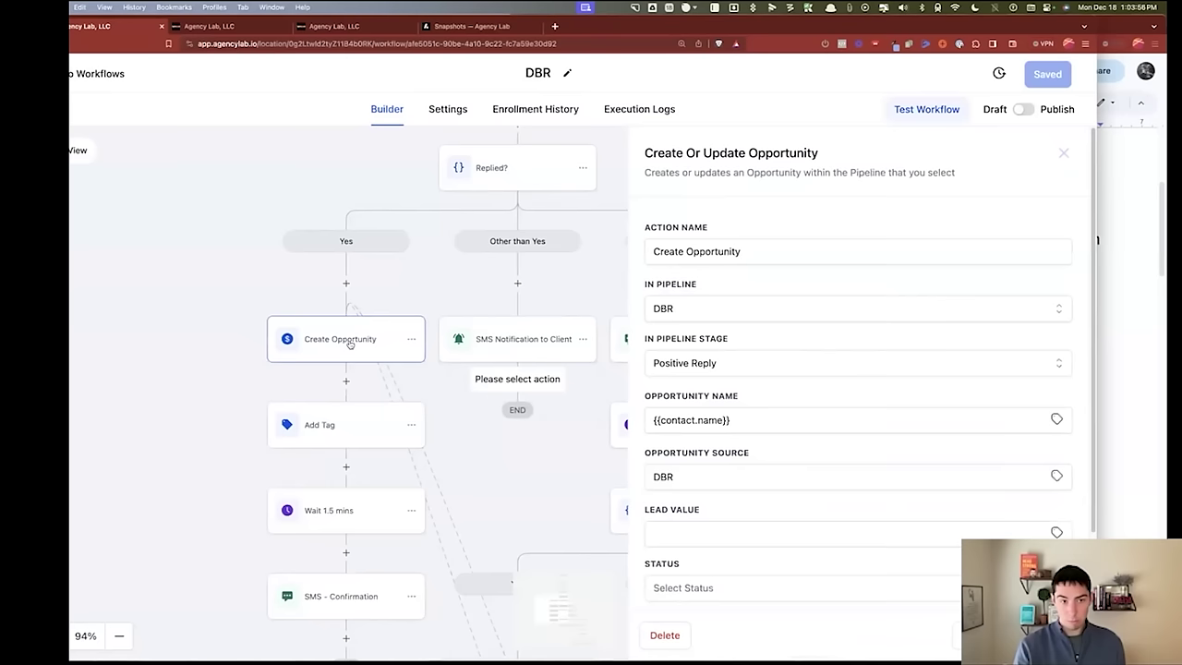
{"action": "left_click", "coordinate": [720, 367]}
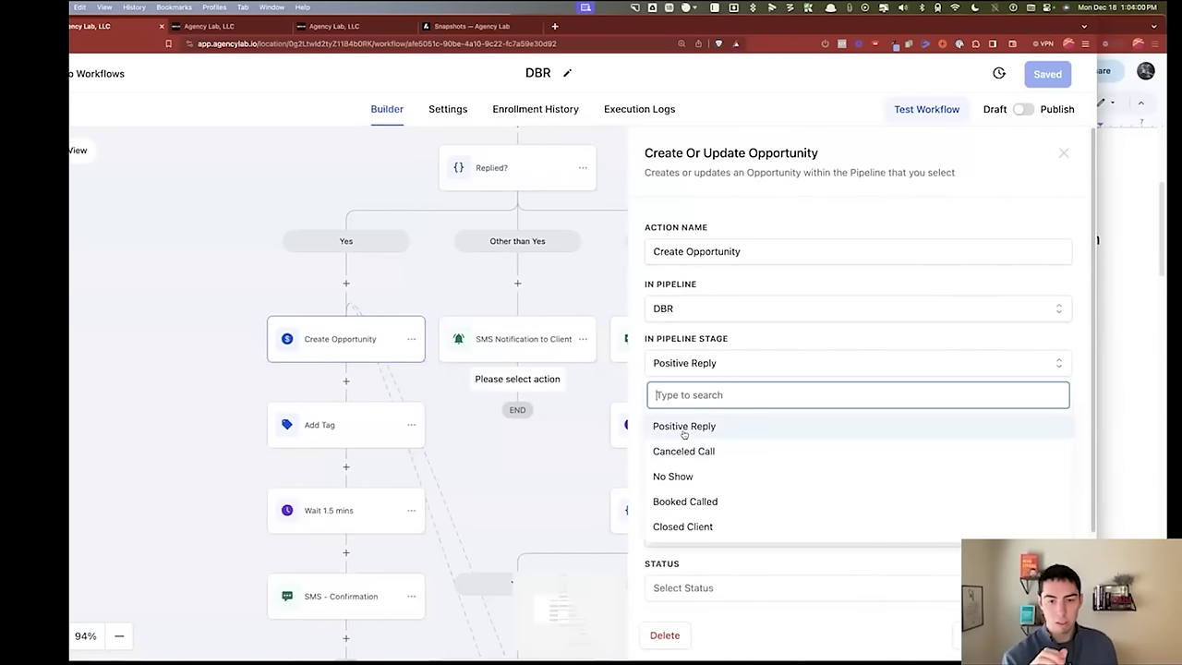
{"action": "left_click", "coordinate": [958, 624]}
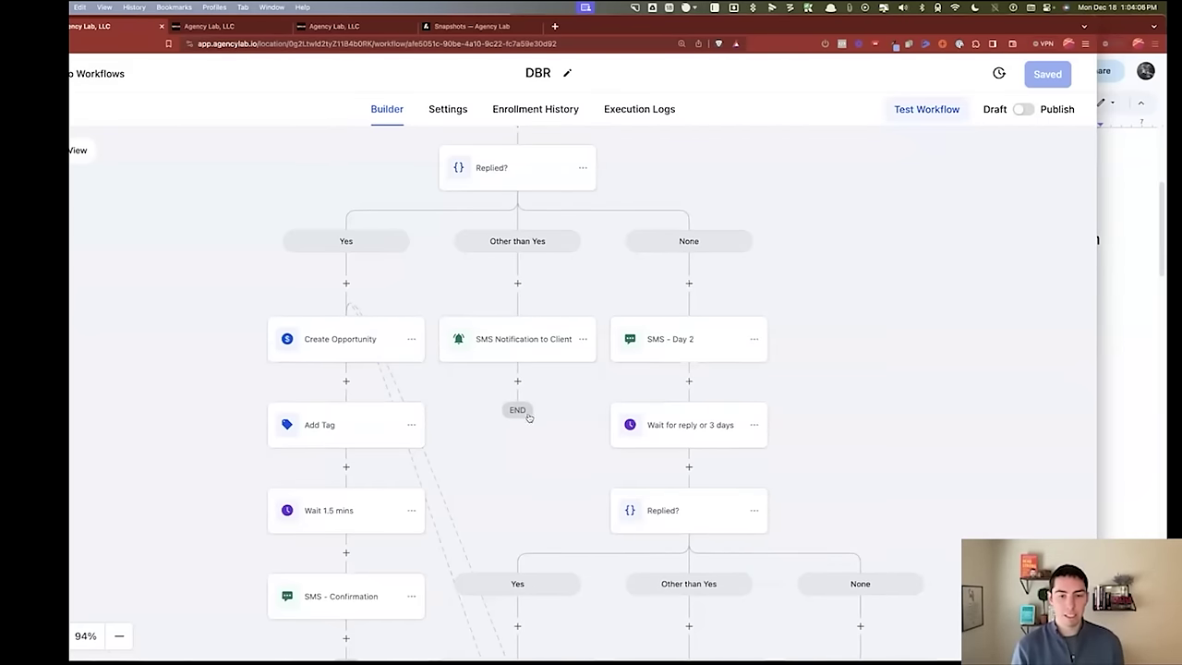
{"action": "scroll", "coordinate": [566, 475], "scroll_direction": "down", "scroll_amount": 5}
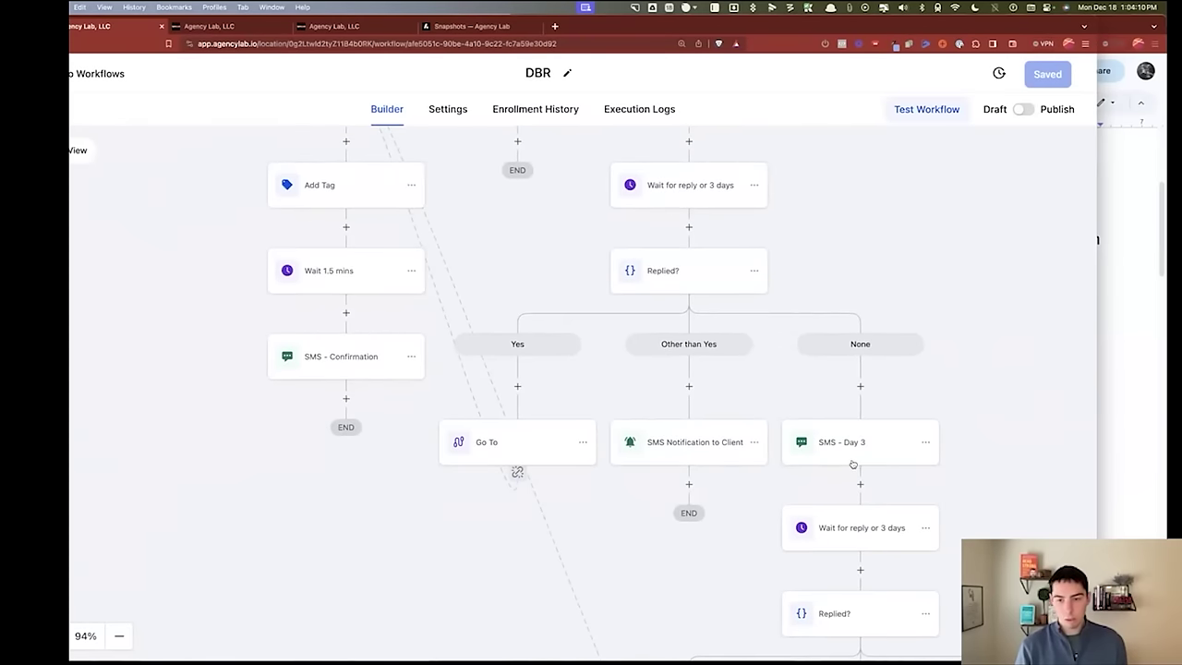
{"action": "scroll", "coordinate": [858, 457], "scroll_direction": "down", "scroll_amount": 6}
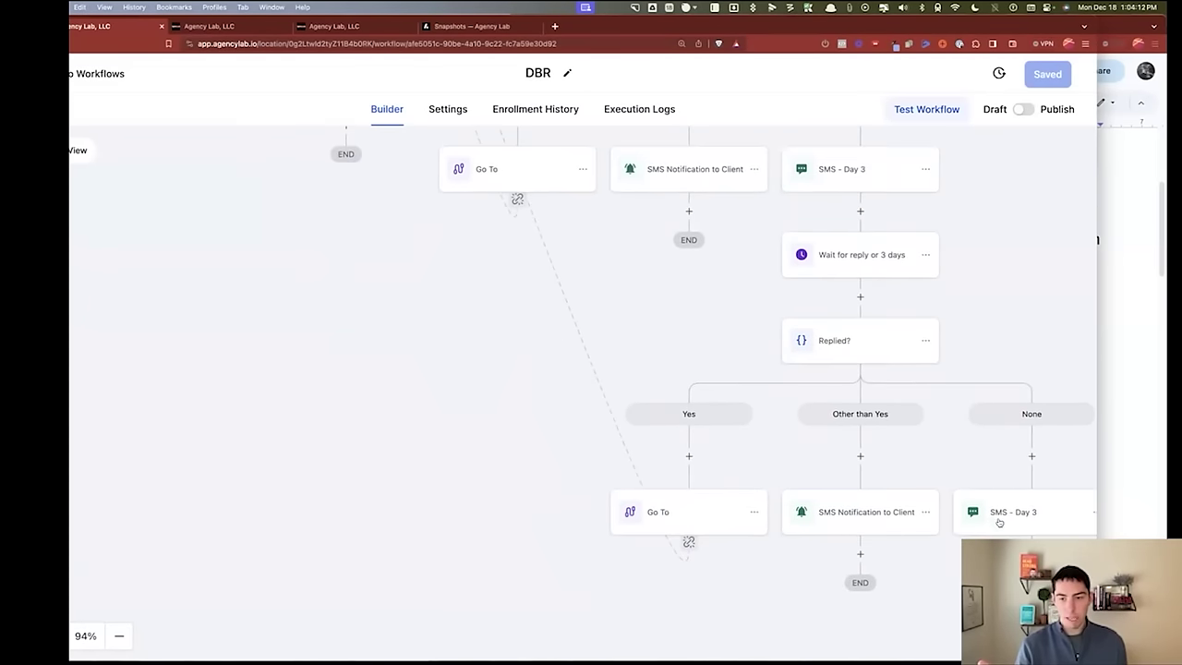
{"action": "left_click", "coordinate": [1006, 512]}
{"action": "key", "text": "super+grave"}
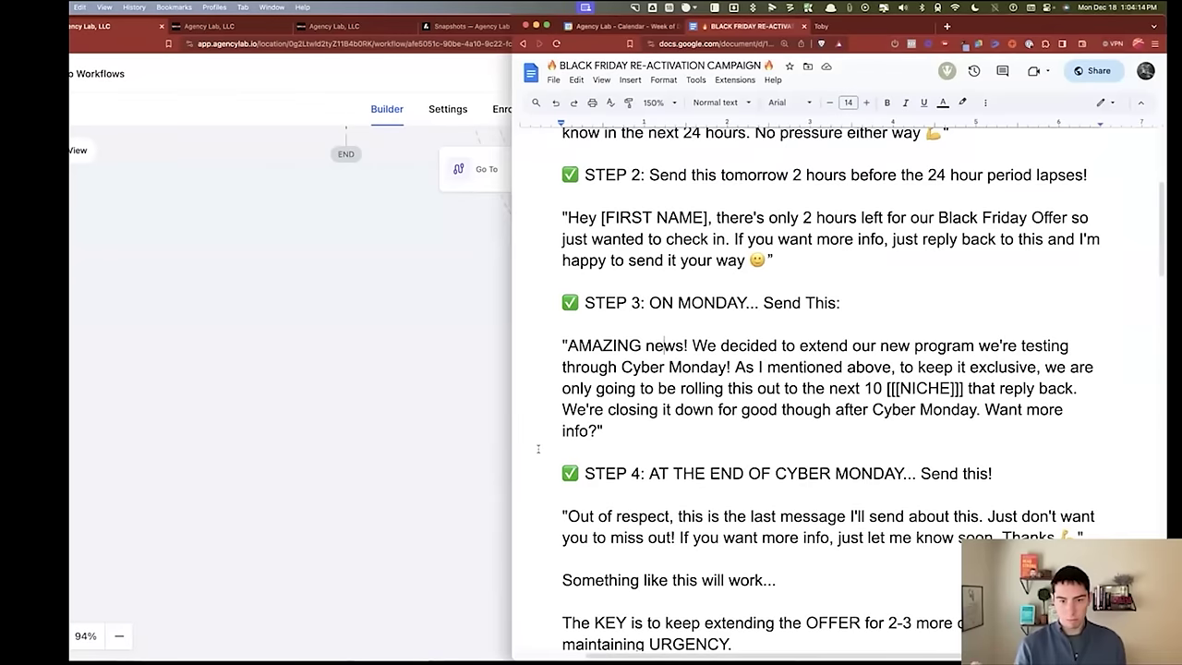
{"action": "left_click", "coordinate": [443, 474]}
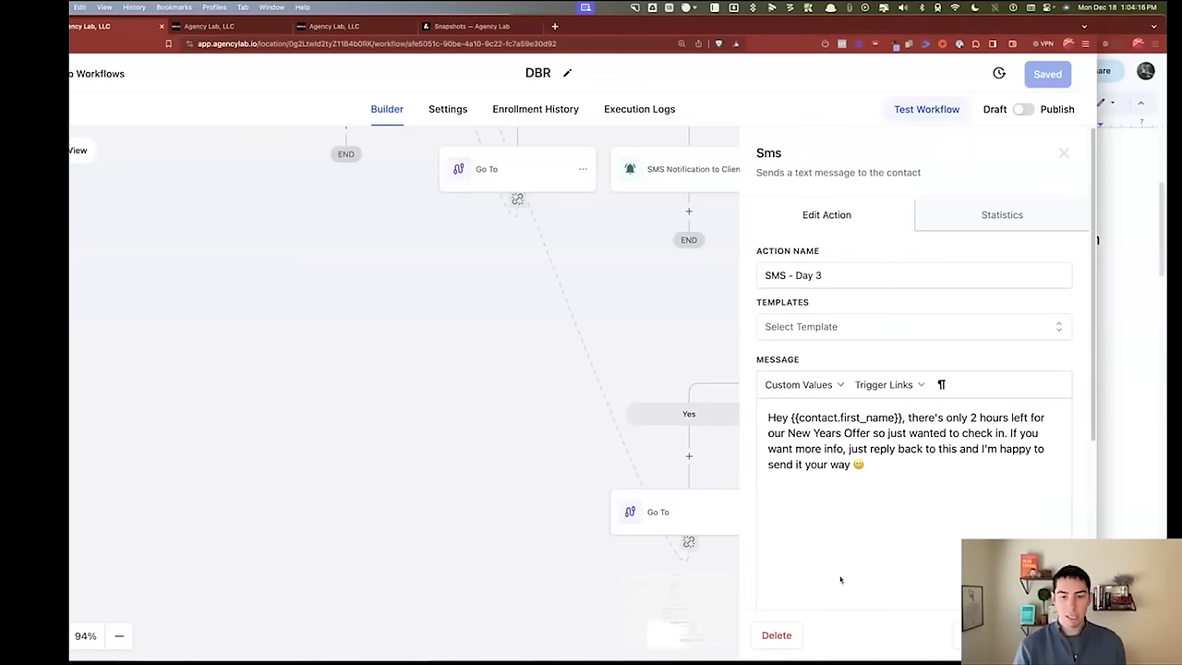
{"action": "left_click", "coordinate": [591, 452]}
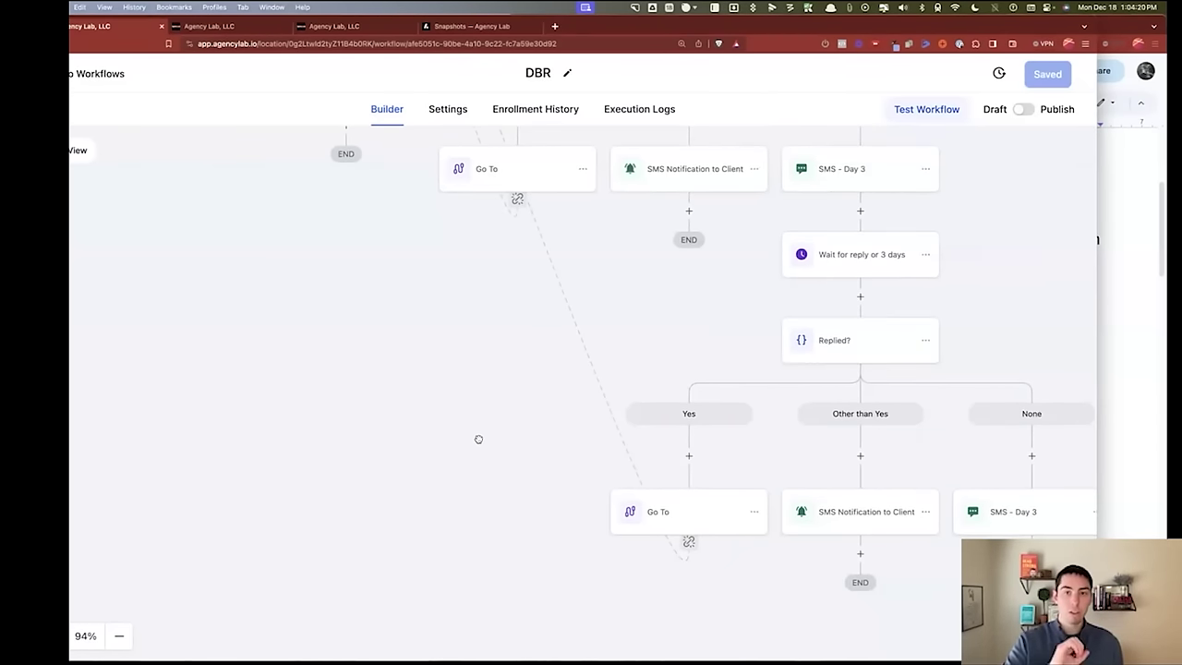
{"action": "scroll", "coordinate": [479, 462], "scroll_direction": "up", "scroll_amount": 10}
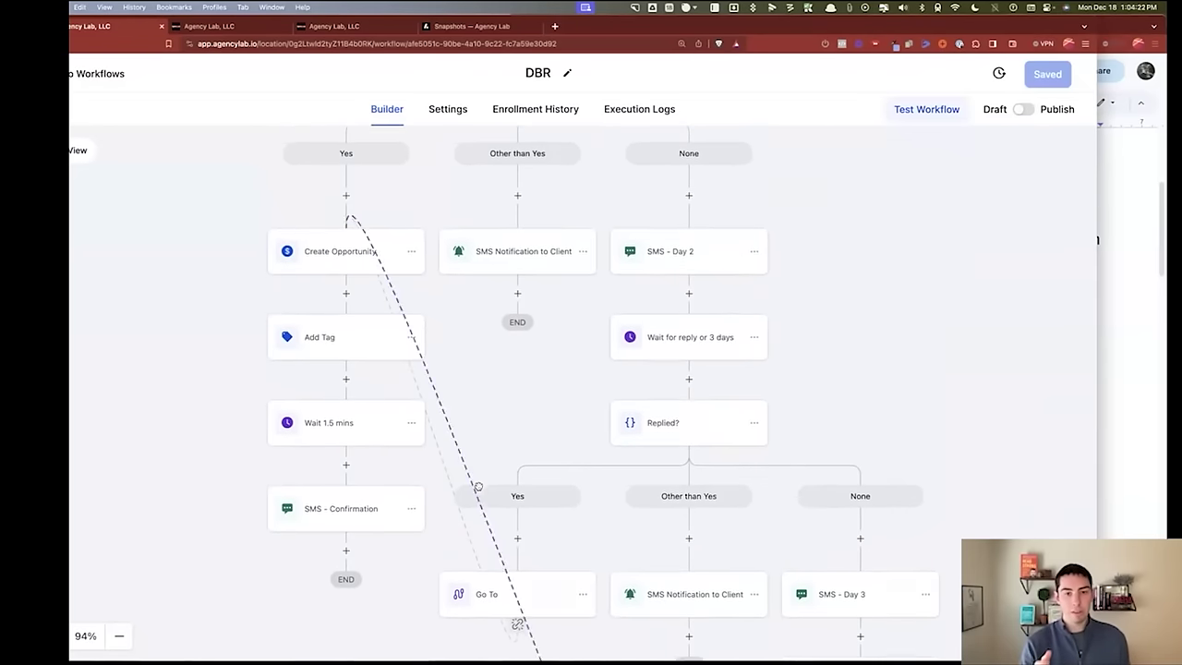
{"action": "scroll", "coordinate": [478, 485], "scroll_direction": "up", "scroll_amount": 5}
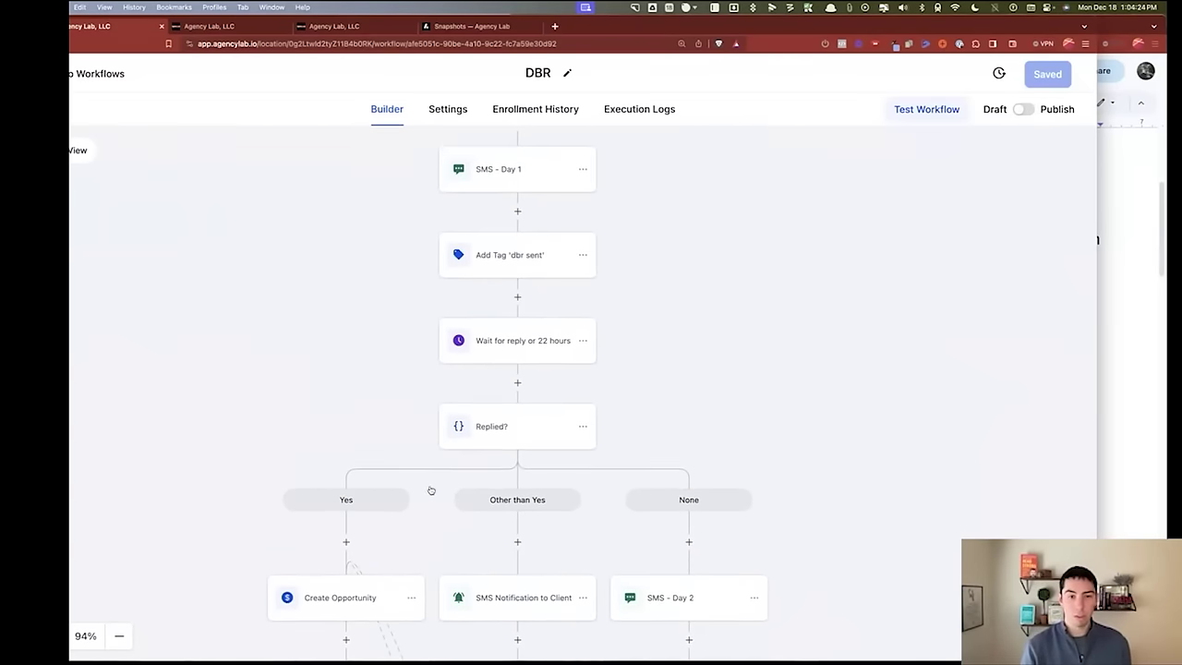
{"action": "scroll", "coordinate": [394, 446], "scroll_direction": "up", "scroll_amount": 2}
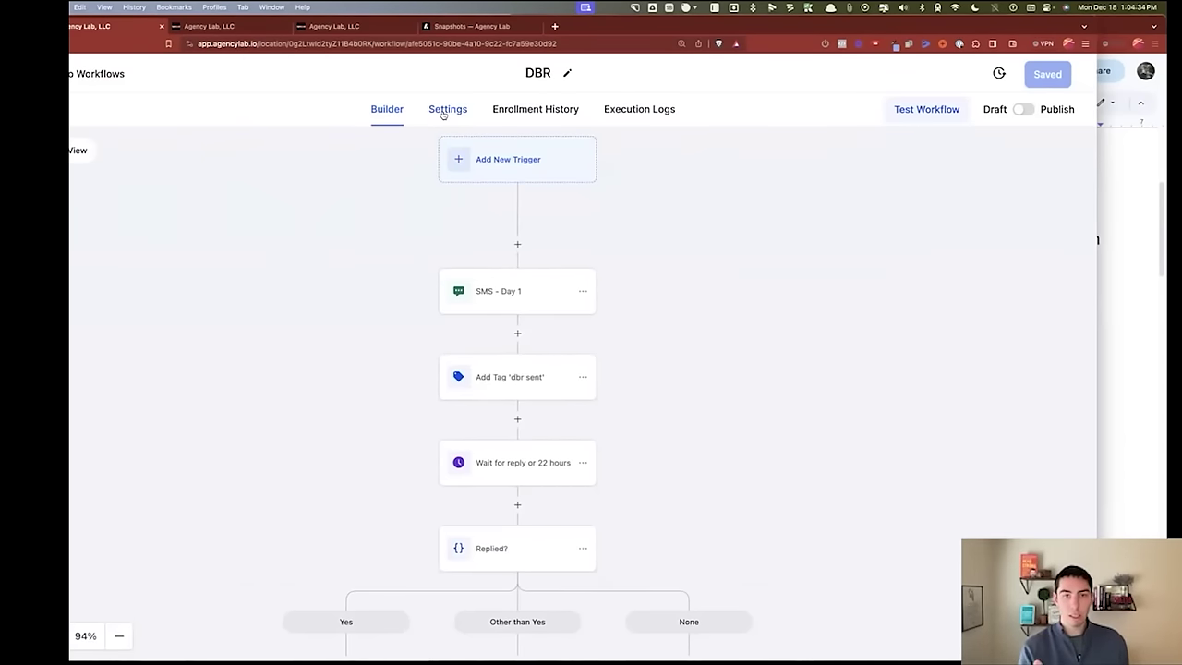
Step: Show the Settings tab with Stop on response highlighted and the page zoomed in
{"action": "left_click", "coordinate": [445, 111]}
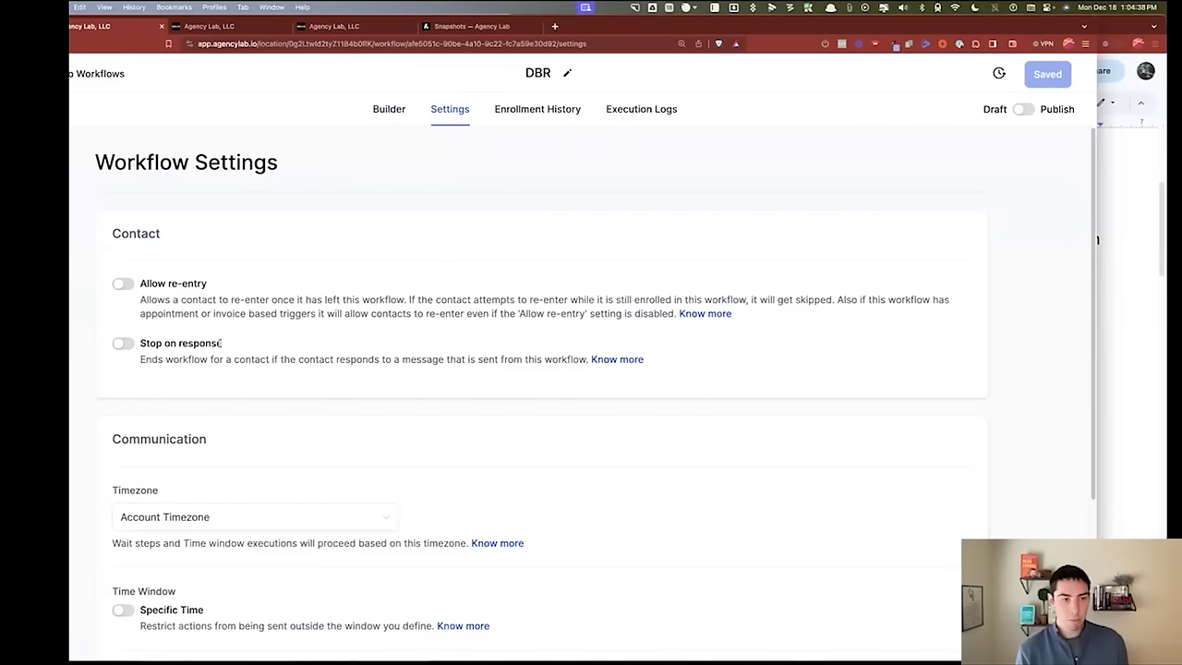
{"action": "left_click_drag", "start_coordinate": [219, 343], "coordinate": [141, 343]}
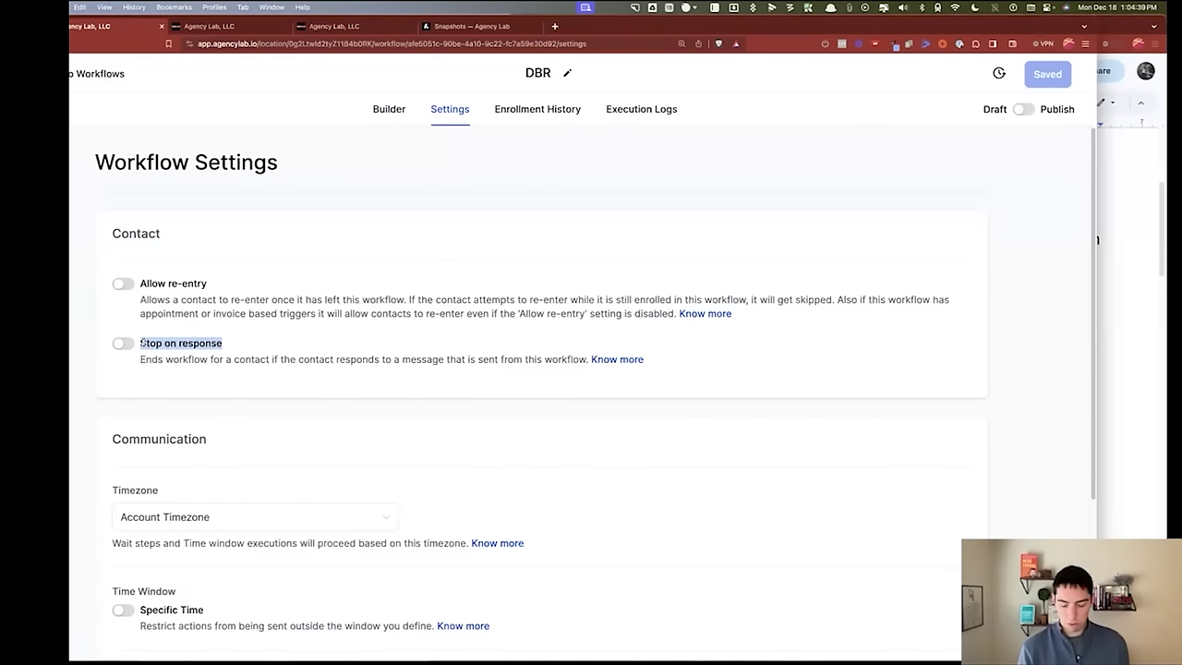
{"action": "key", "text": "super+equal"}
{"action": "key", "text": "super+equal"}
{"action": "left_click", "coordinate": [123, 399]}
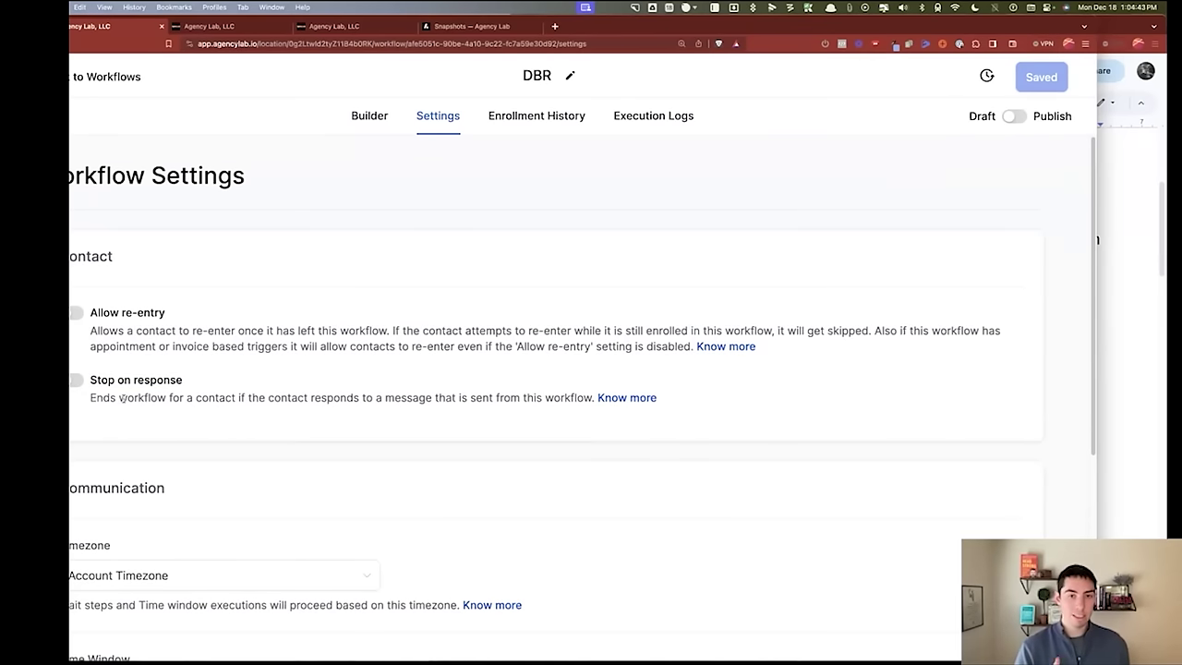
{"action": "triple_click", "coordinate": [189, 385]}
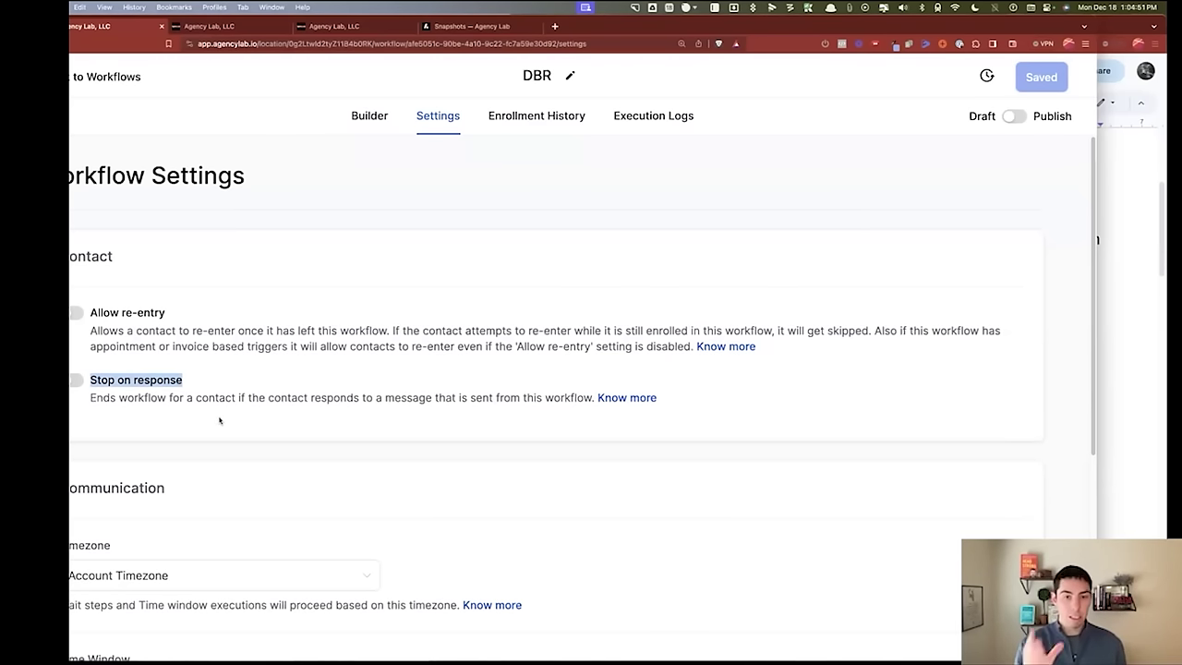
Step: Go back to the builder and view the SMS - Day 2 message without changes
{"action": "left_click", "coordinate": [365, 127]}
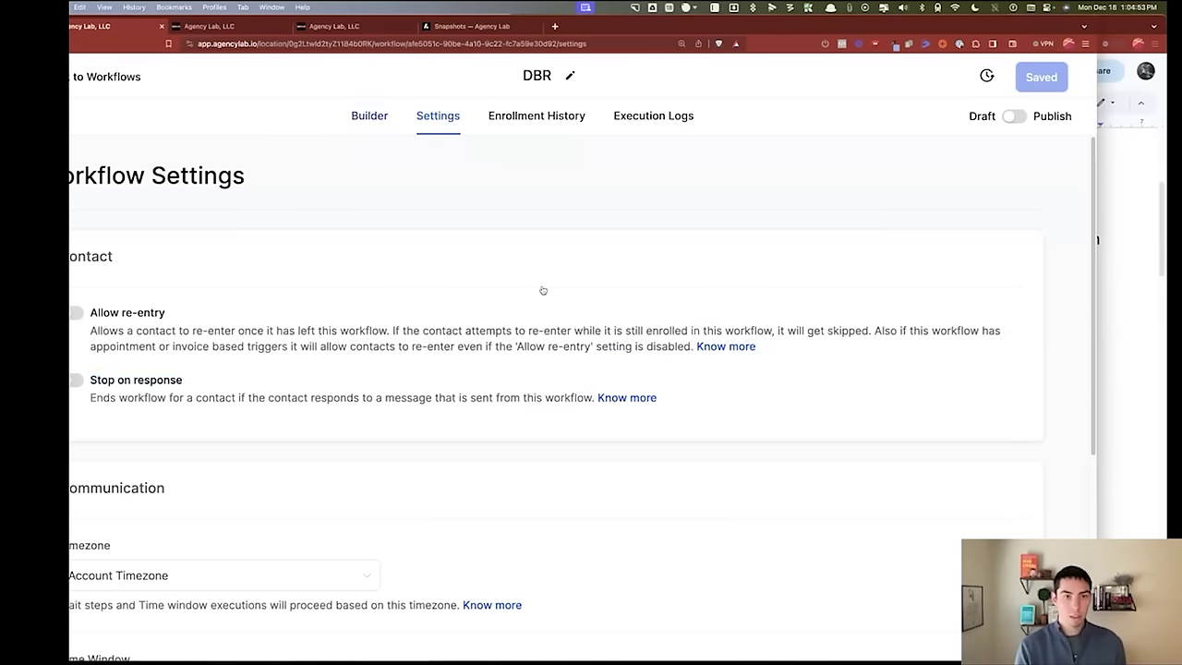
{"action": "scroll", "coordinate": [564, 493], "scroll_direction": "down", "scroll_amount": 5}
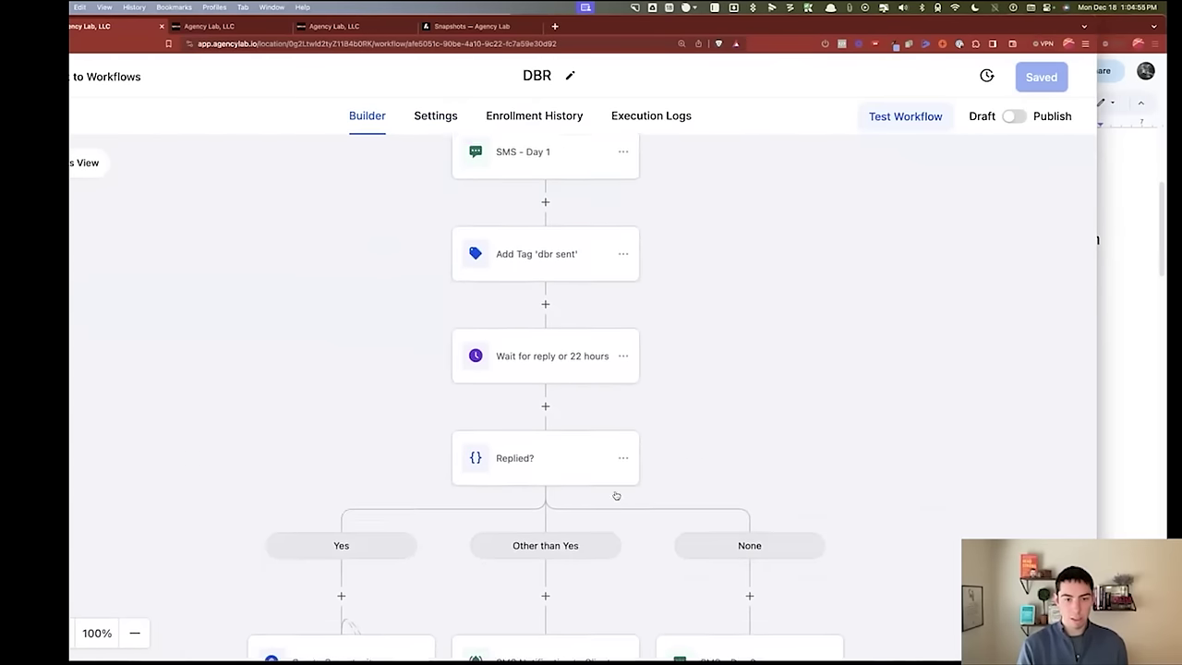
{"action": "left_click", "coordinate": [669, 482]}
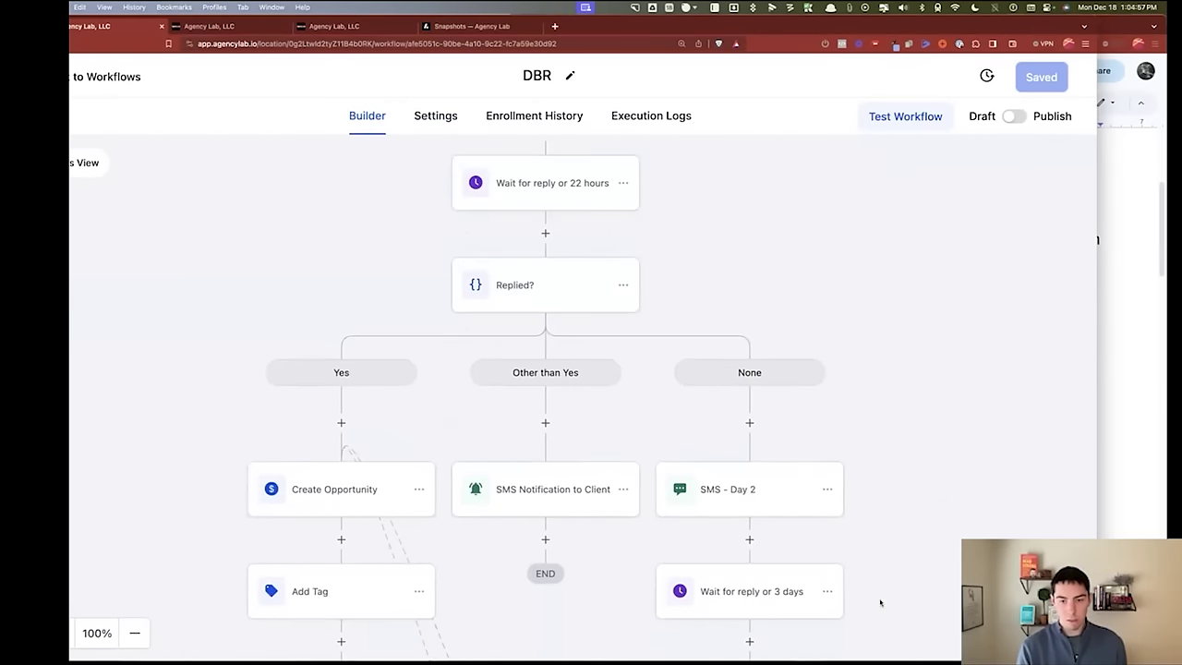
{"action": "left_click", "coordinate": [949, 634]}
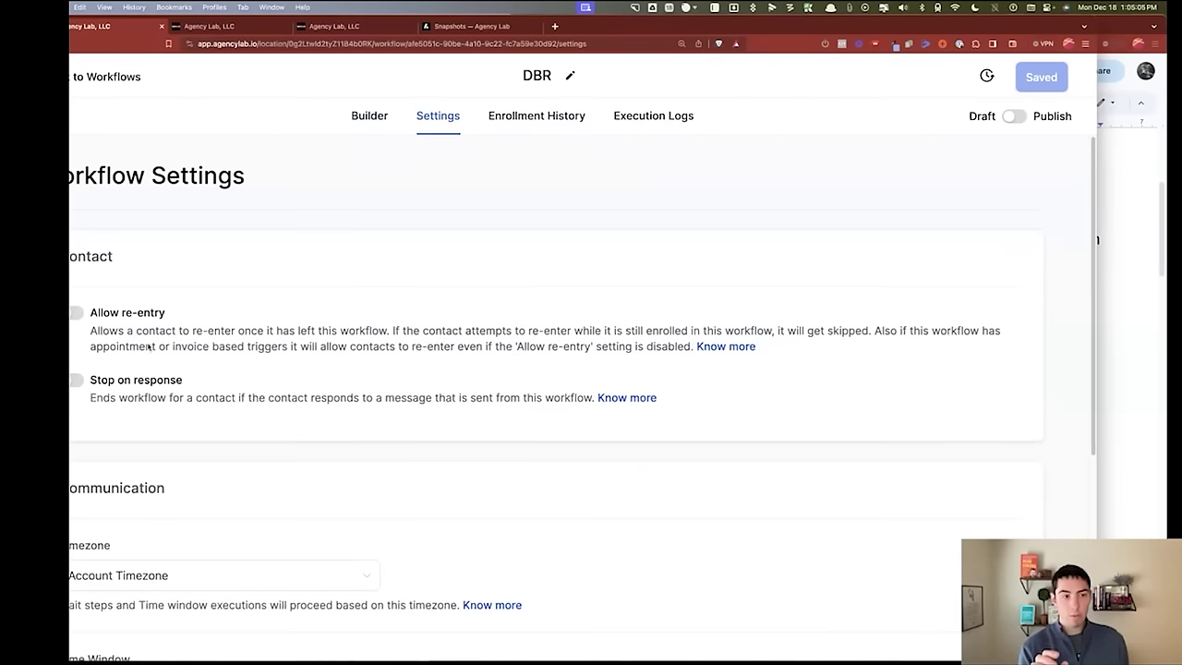
Step: Scroll through the DBR - Basic (Black Friday) workflow in the second browser tab
{"action": "left_click", "coordinate": [231, 27]}
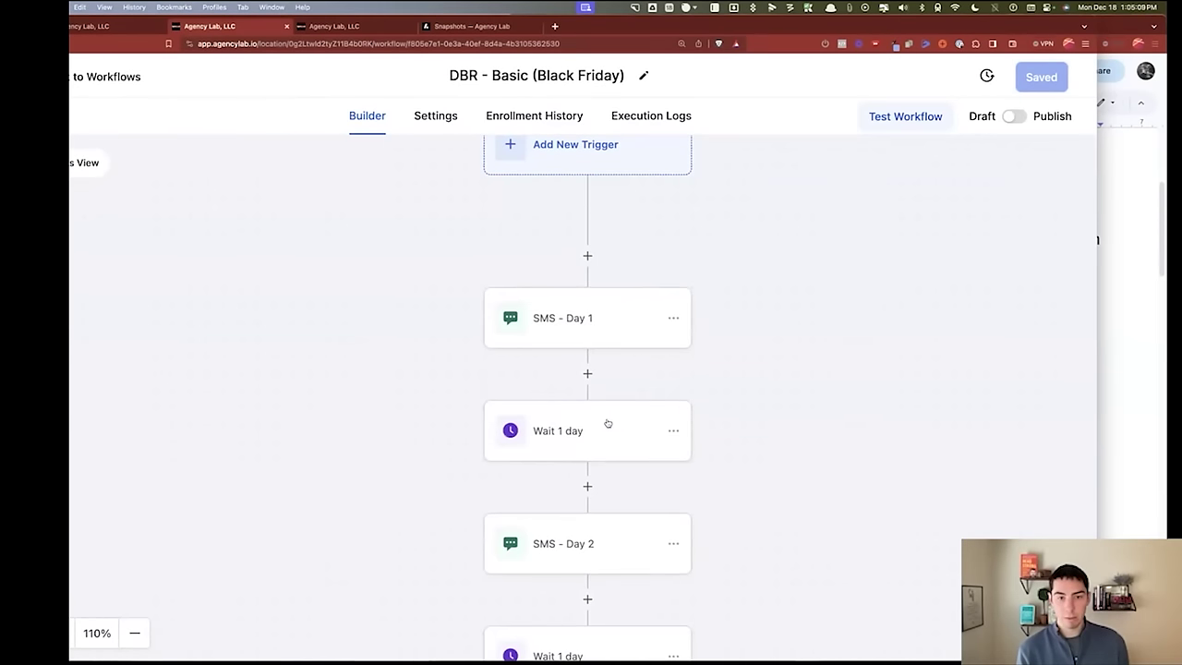
{"action": "scroll", "coordinate": [606, 419], "scroll_direction": "down", "scroll_amount": 5}
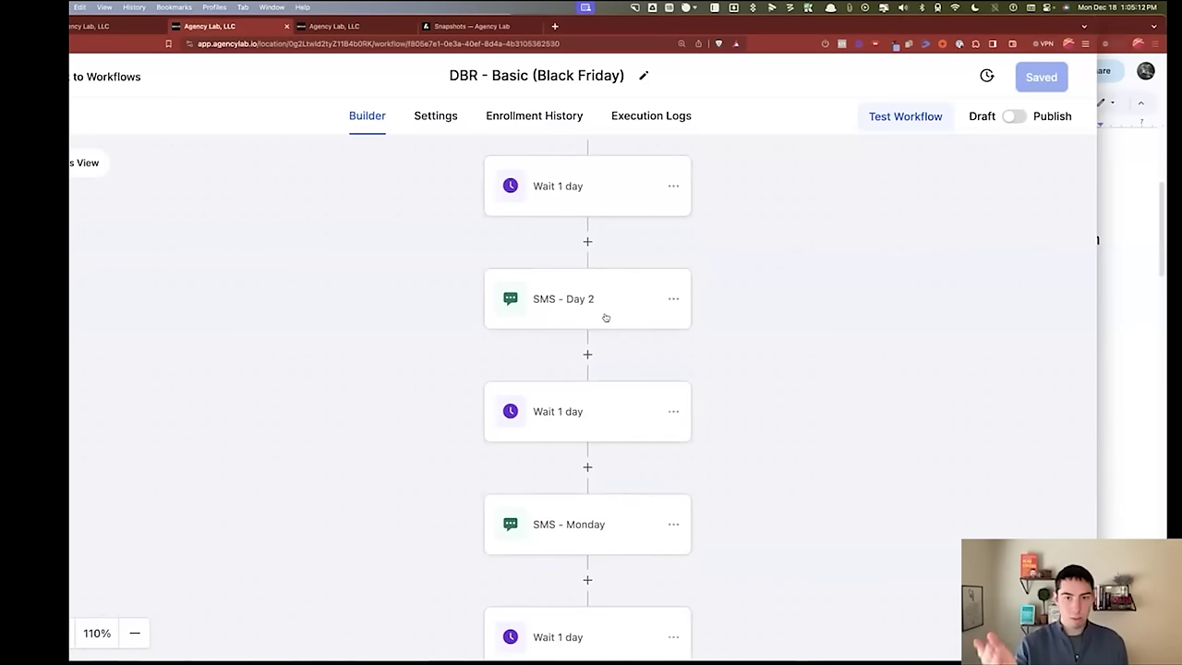
{"action": "scroll", "coordinate": [622, 462], "scroll_direction": "down", "scroll_amount": 1}
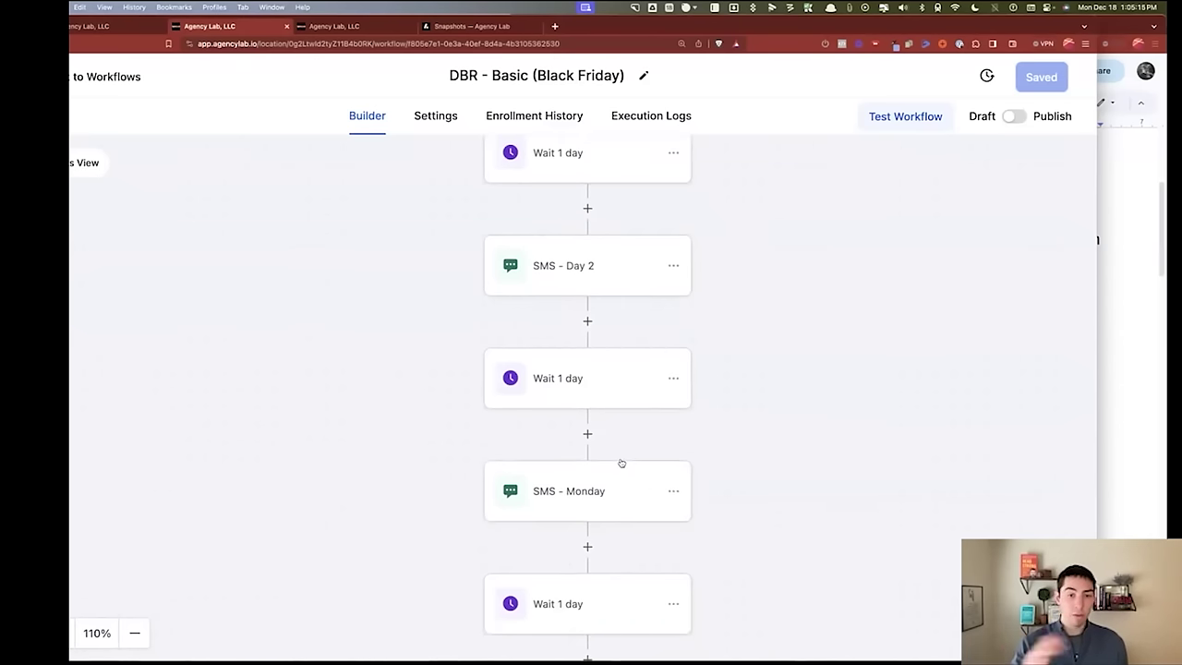
{"action": "scroll", "coordinate": [621, 462], "scroll_direction": "down", "scroll_amount": 2}
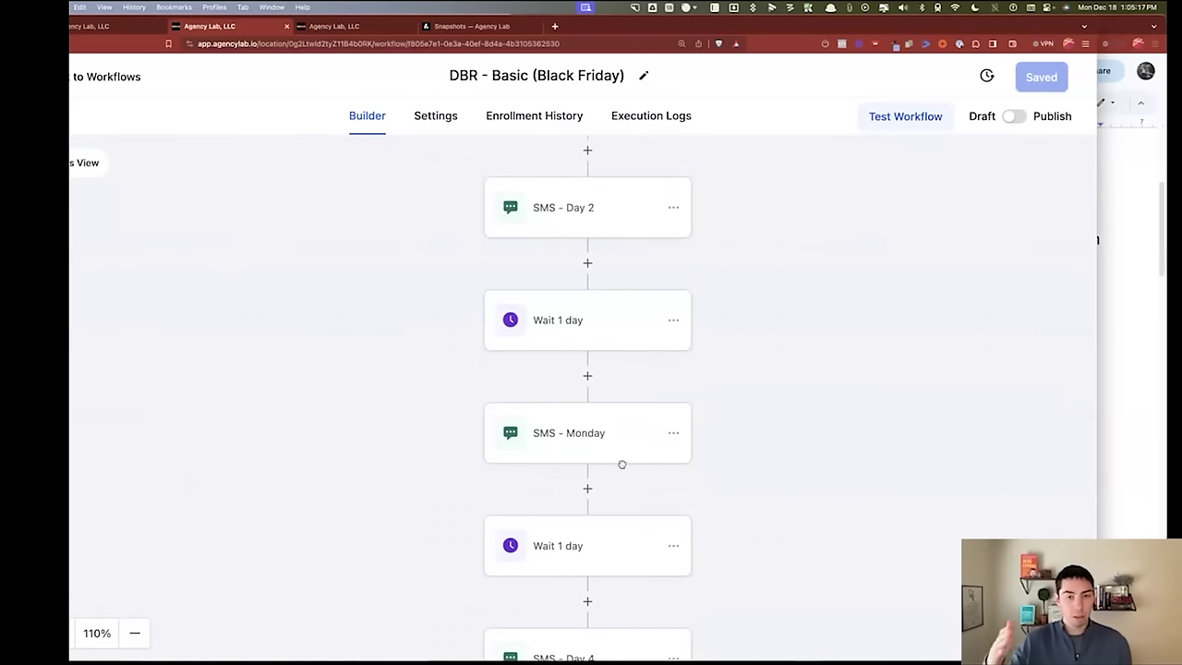
Step: Return to the DBR workflow's Builder flowchart in the first tab
{"action": "left_click", "coordinate": [123, 26]}
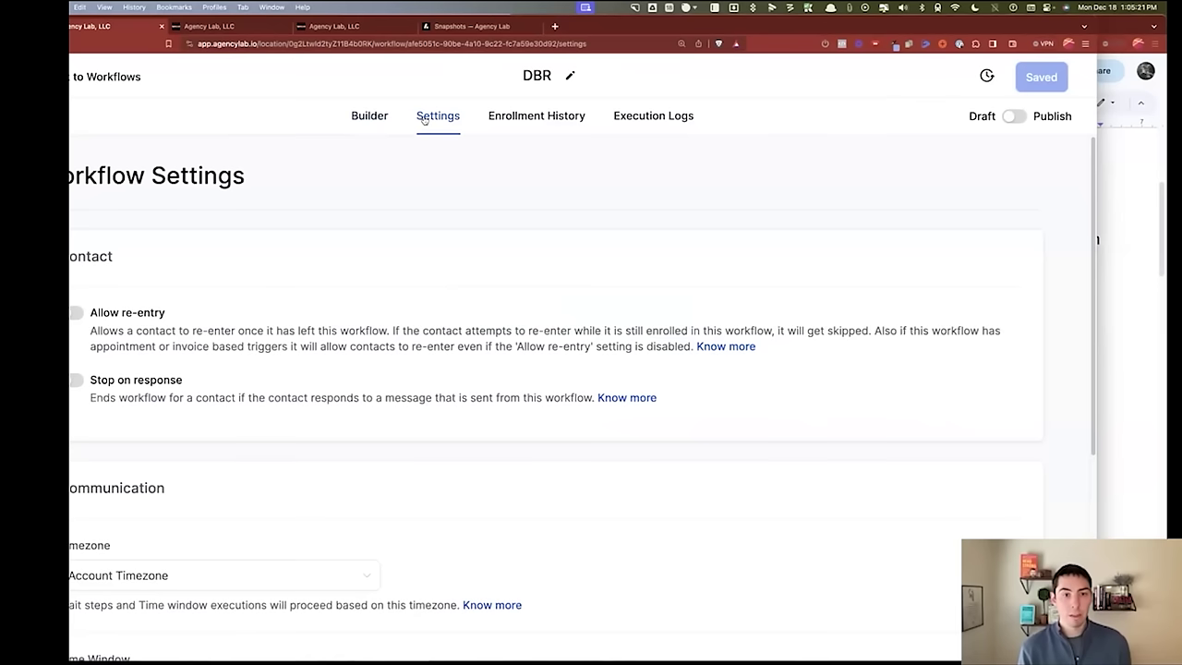
{"action": "left_click", "coordinate": [370, 118]}
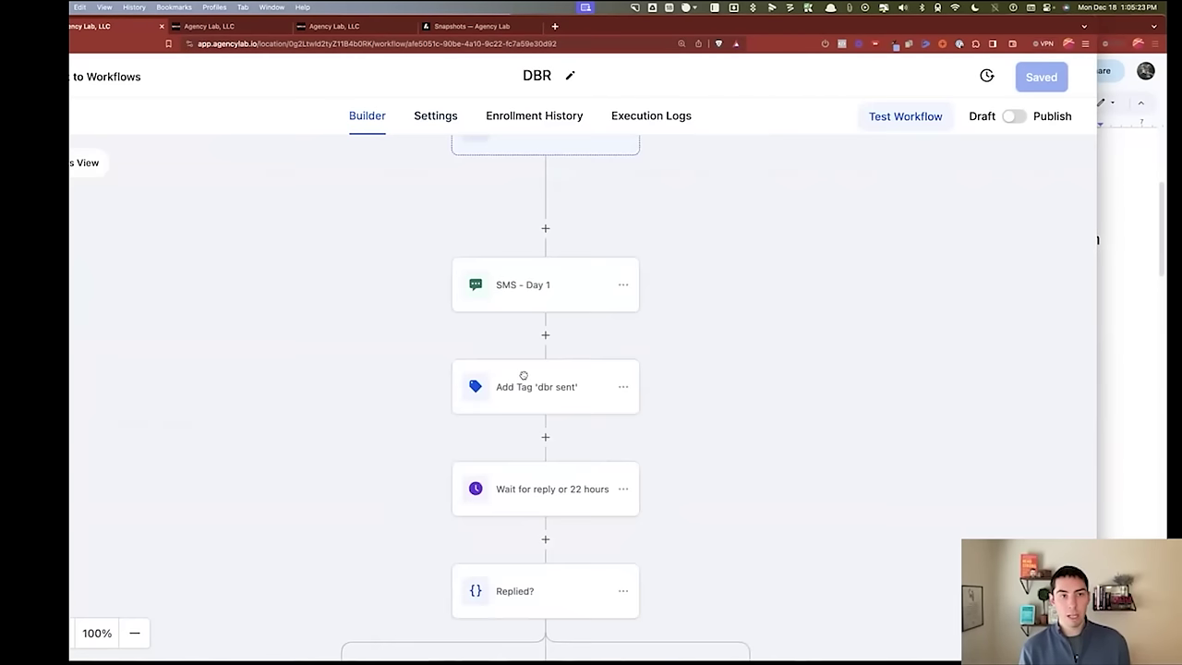
{"action": "scroll", "coordinate": [523, 375], "scroll_direction": "down", "scroll_amount": 3}
Step: Inspect the 'Wait for reply or 22 hours' step, then view the DBR workflow's Settings
{"action": "left_click", "coordinate": [589, 357]}
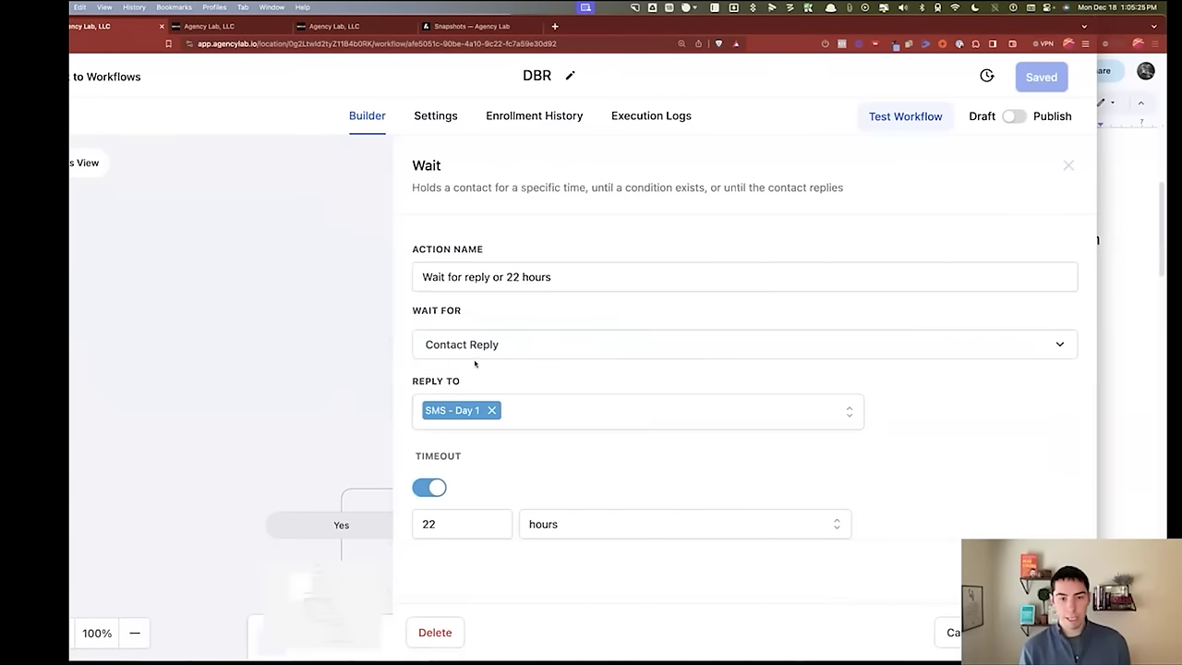
{"action": "left_click", "coordinate": [442, 123]}
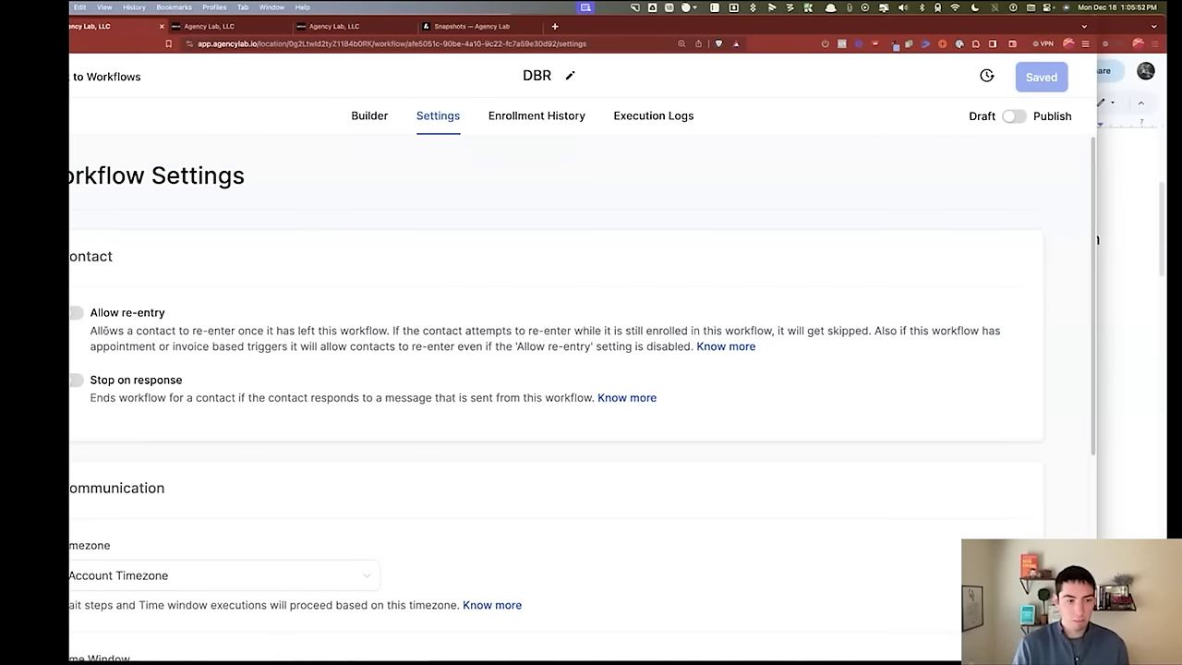
Step: Turn on Mark as read, save the DBR workflow settings, and go back to the Builder
{"action": "scroll", "coordinate": [371, 399], "scroll_direction": "down", "scroll_amount": 5}
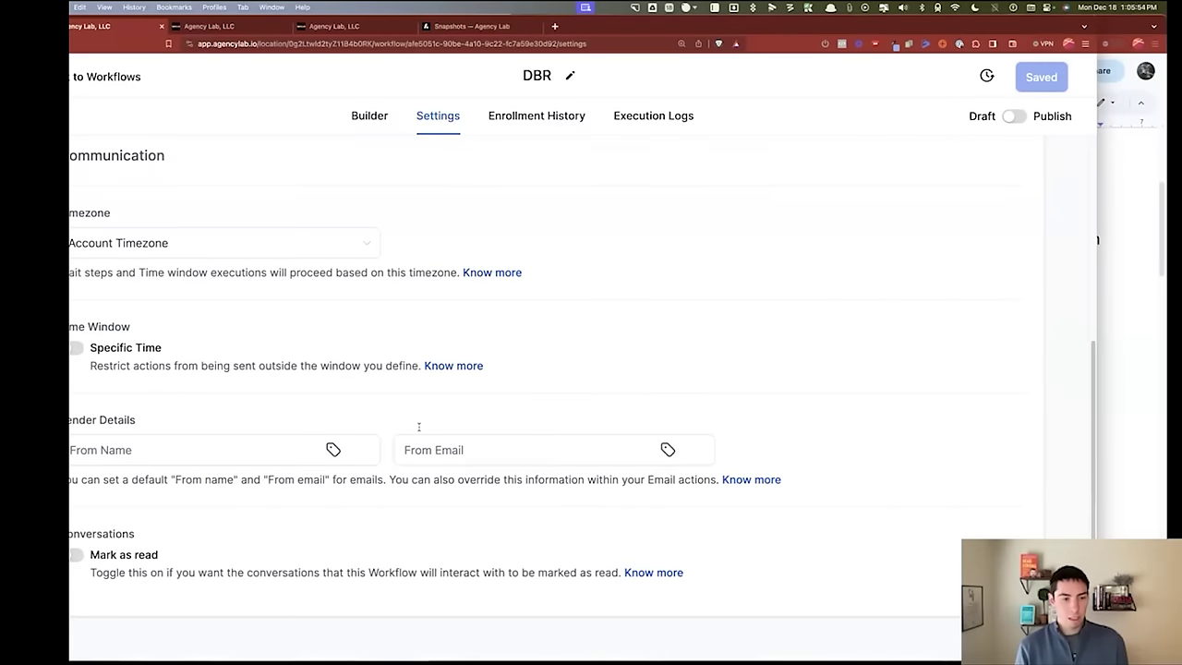
{"action": "left_click", "coordinate": [77, 555]}
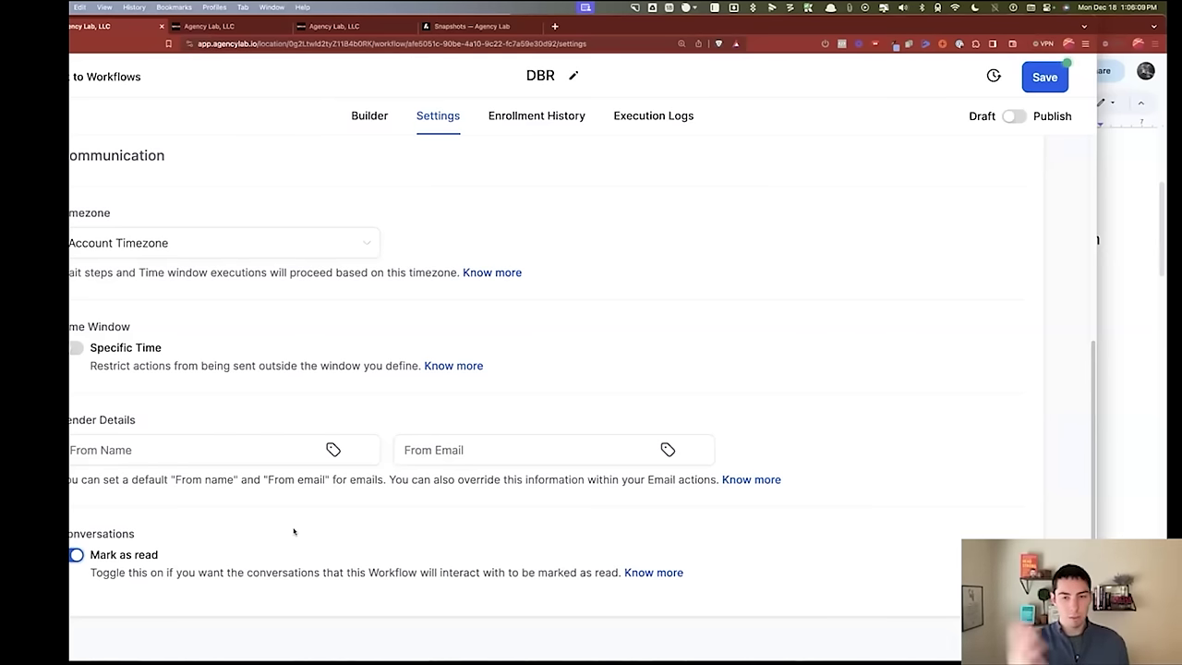
{"action": "left_click", "coordinate": [1035, 83]}
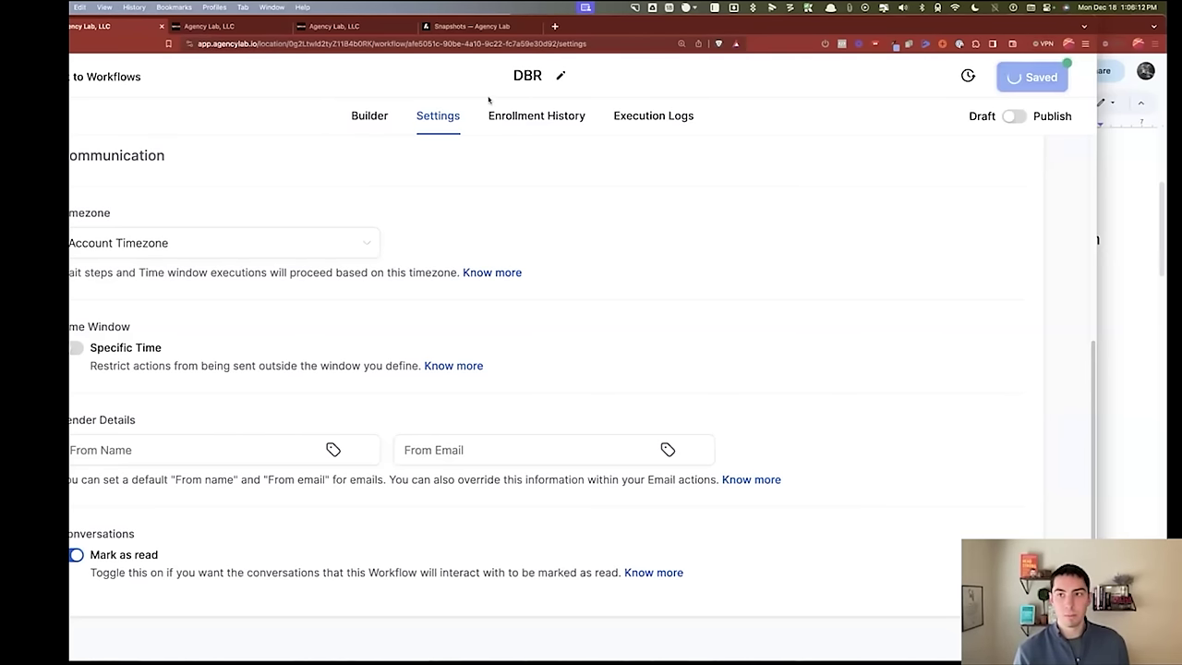
{"action": "left_click", "coordinate": [371, 116]}
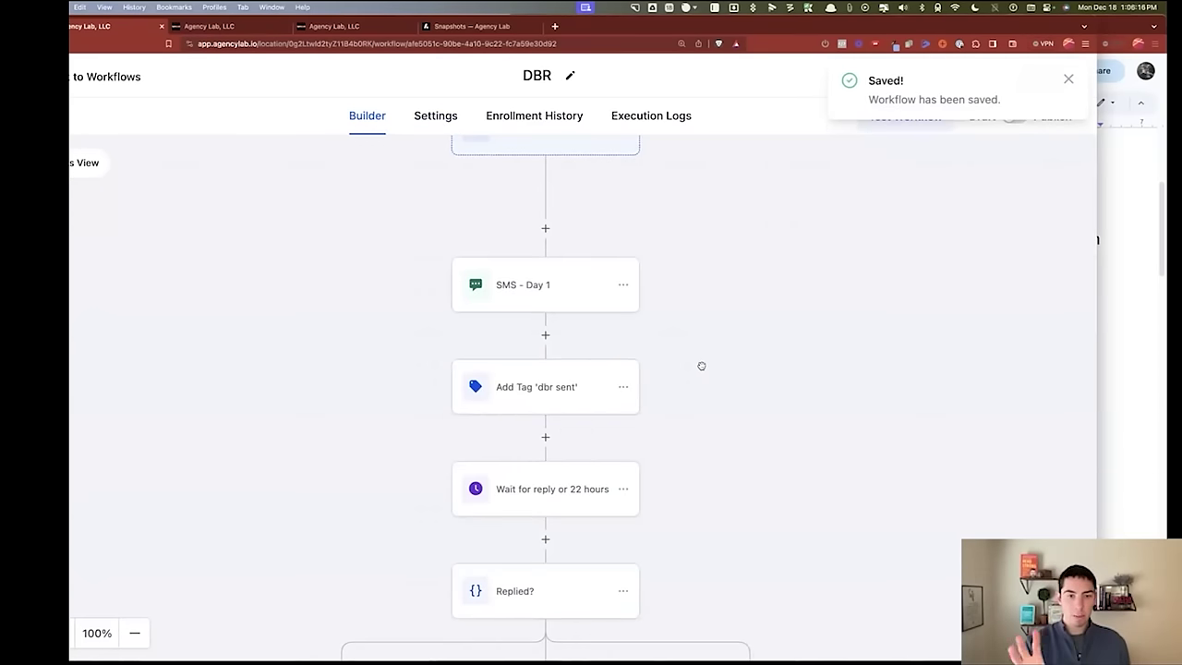
{"action": "scroll", "coordinate": [702, 369], "scroll_direction": "down", "scroll_amount": 5}
{"action": "scroll", "coordinate": [702, 368], "scroll_direction": "up", "scroll_amount": 2}
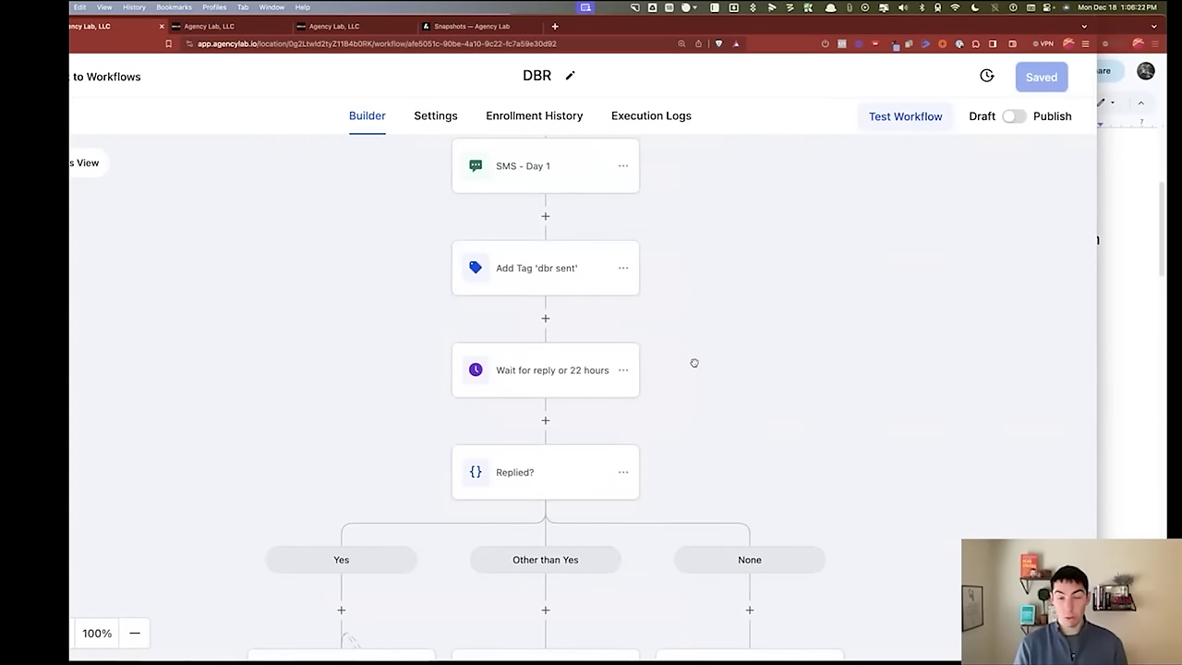
{"action": "scroll", "coordinate": [694, 386], "scroll_direction": "down", "scroll_amount": 5}
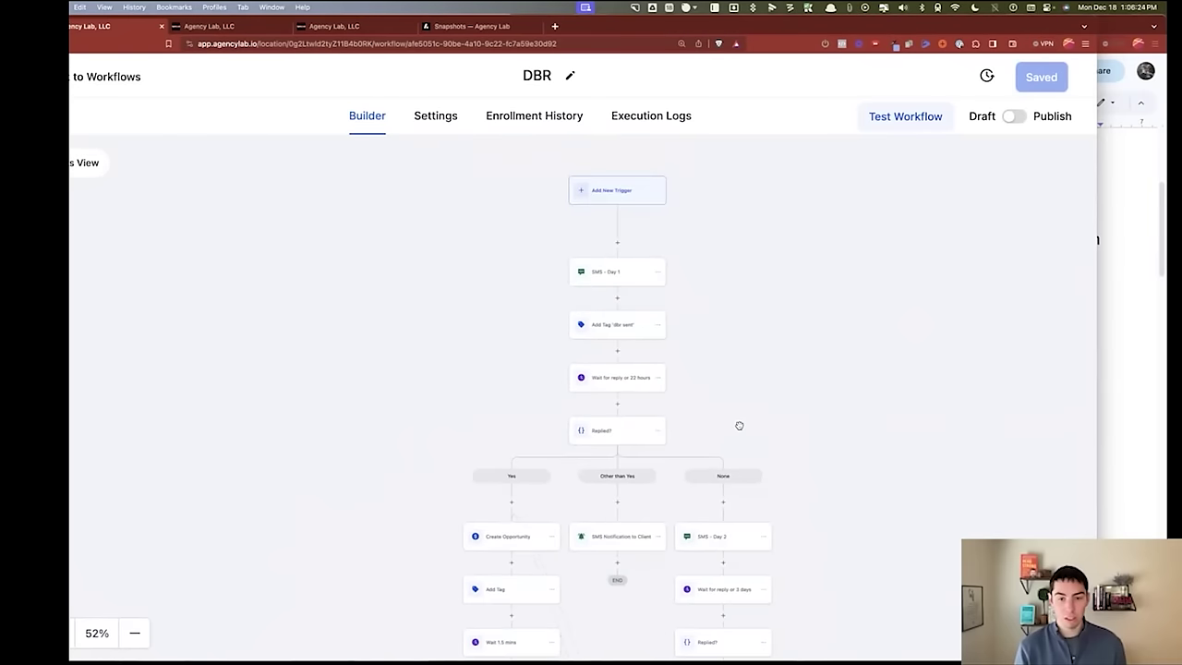
{"action": "left_click_drag", "start_coordinate": [738, 426], "coordinate": [649, 253]}
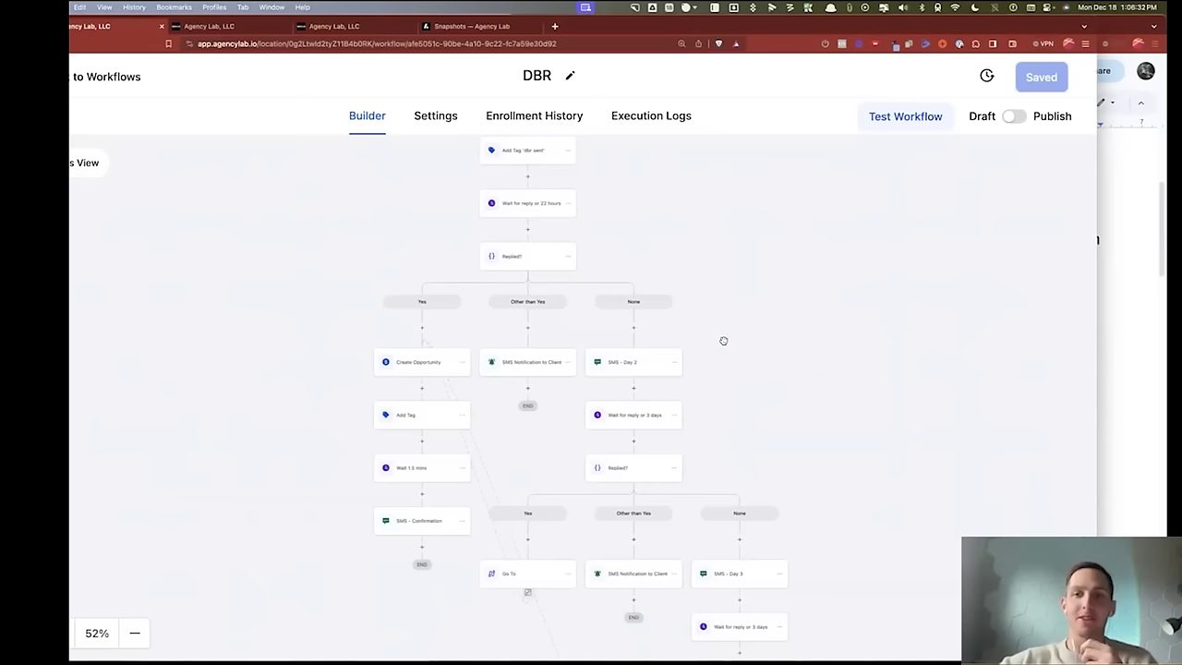
{"action": "scroll", "coordinate": [723, 340], "scroll_direction": "up", "scroll_amount": 5}
{"action": "scroll", "coordinate": [722, 340], "scroll_direction": "down", "scroll_amount": 1}
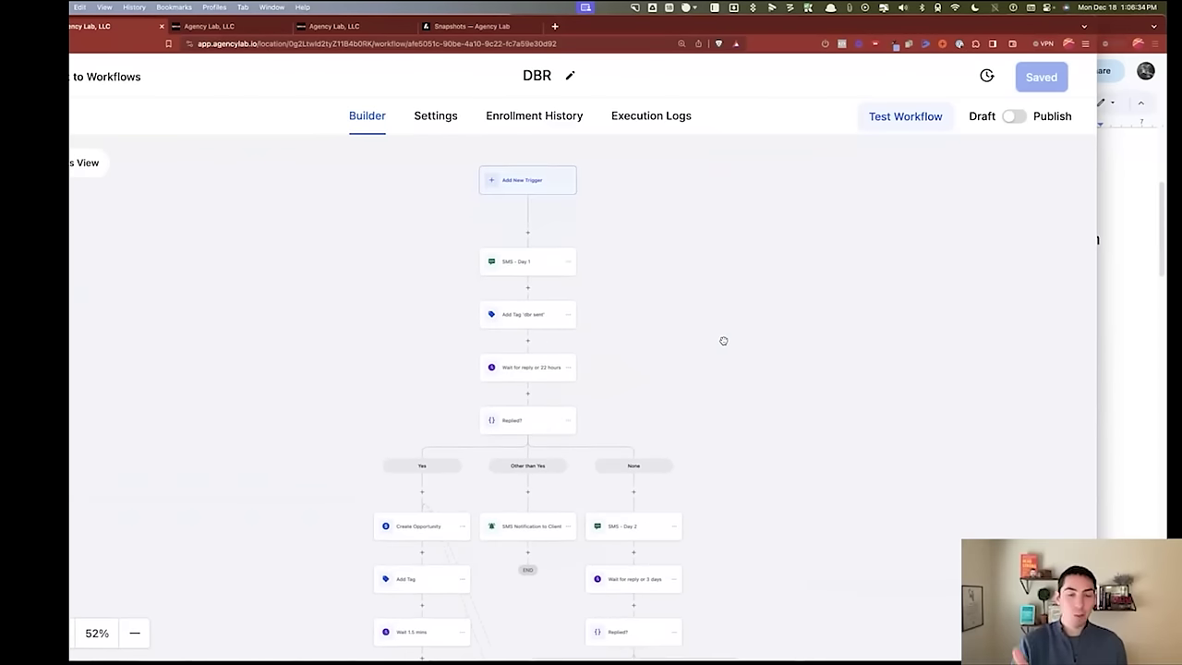
{"action": "scroll", "coordinate": [652, 319], "scroll_direction": "up", "scroll_amount": 5}
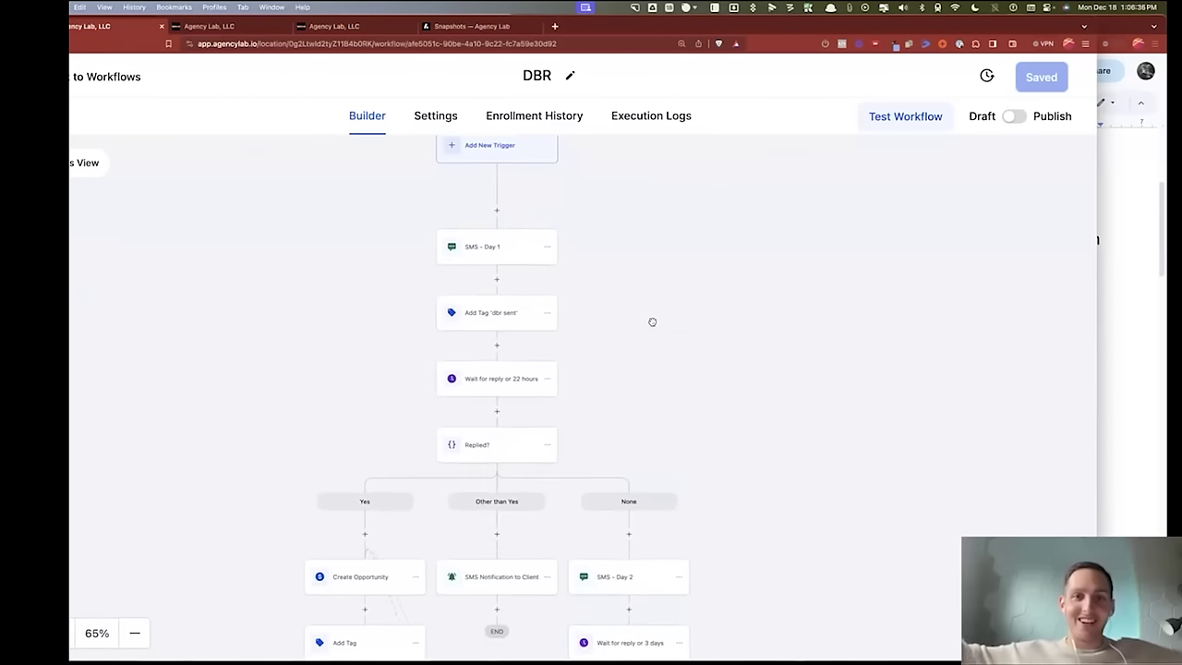
{"action": "scroll", "coordinate": [652, 321], "scroll_direction": "up", "scroll_amount": 3}
{"action": "left_click_drag", "start_coordinate": [610, 335], "coordinate": [747, 378]}
{"action": "scroll", "coordinate": [673, 350], "scroll_direction": "up", "scroll_amount": 3}
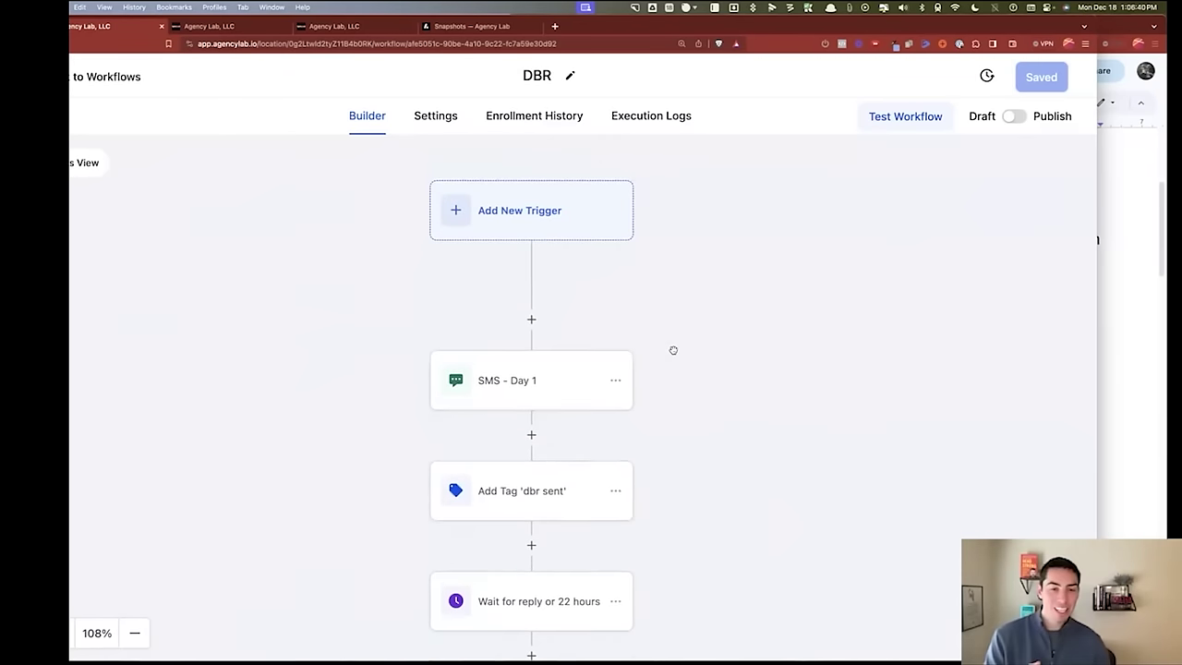
{"action": "scroll", "coordinate": [673, 350], "scroll_direction": "down", "scroll_amount": 1}
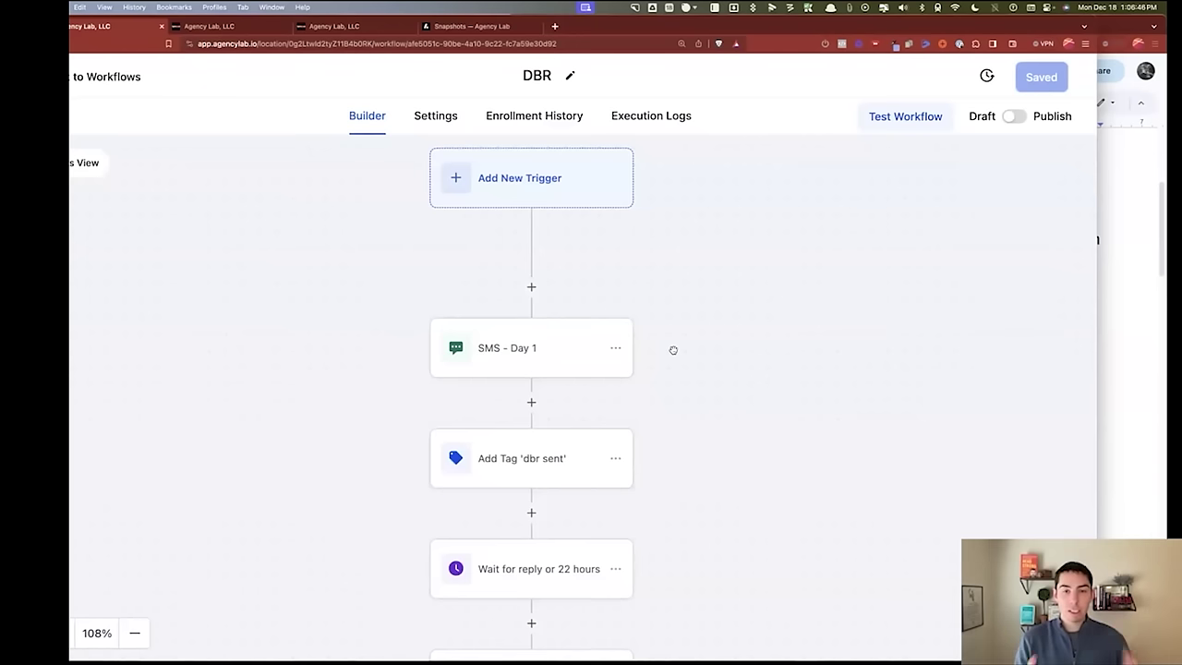
{"action": "left_click", "coordinate": [525, 184]}
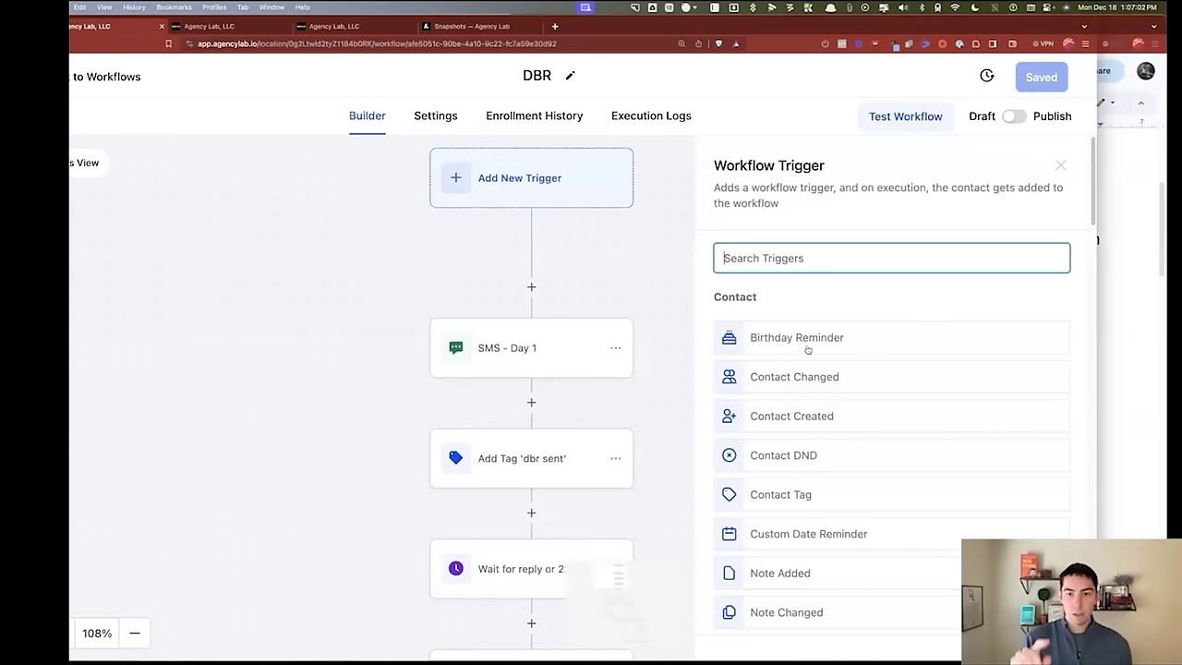
{"action": "scroll", "coordinate": [803, 350], "scroll_direction": "down", "scroll_amount": 2}
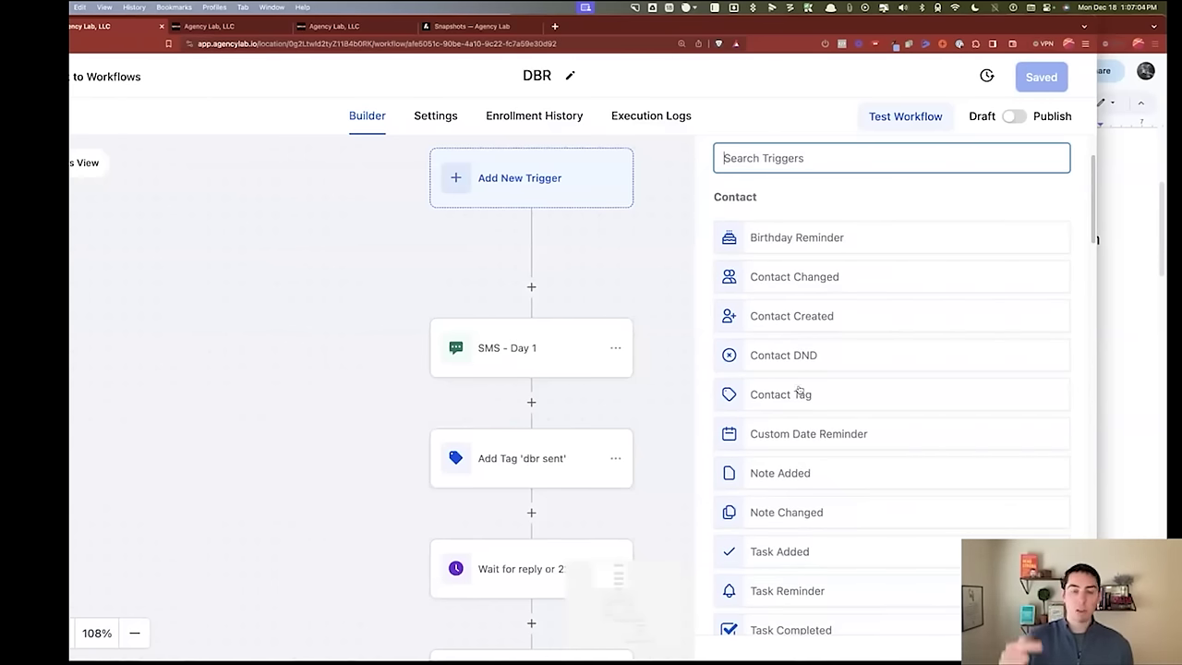
{"action": "scroll", "coordinate": [799, 379], "scroll_direction": "down", "scroll_amount": 3}
{"action": "scroll", "coordinate": [803, 392], "scroll_direction": "down", "scroll_amount": 3}
{"action": "scroll", "coordinate": [805, 396], "scroll_direction": "up", "scroll_amount": 4}
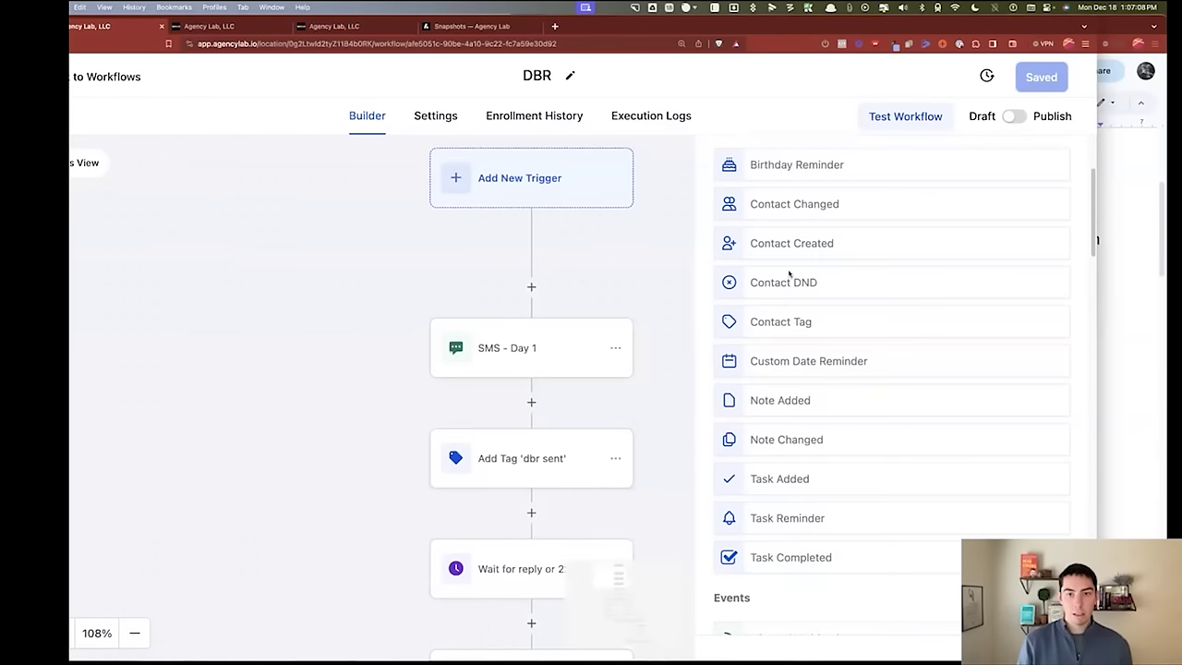
{"action": "left_click", "coordinate": [780, 325]}
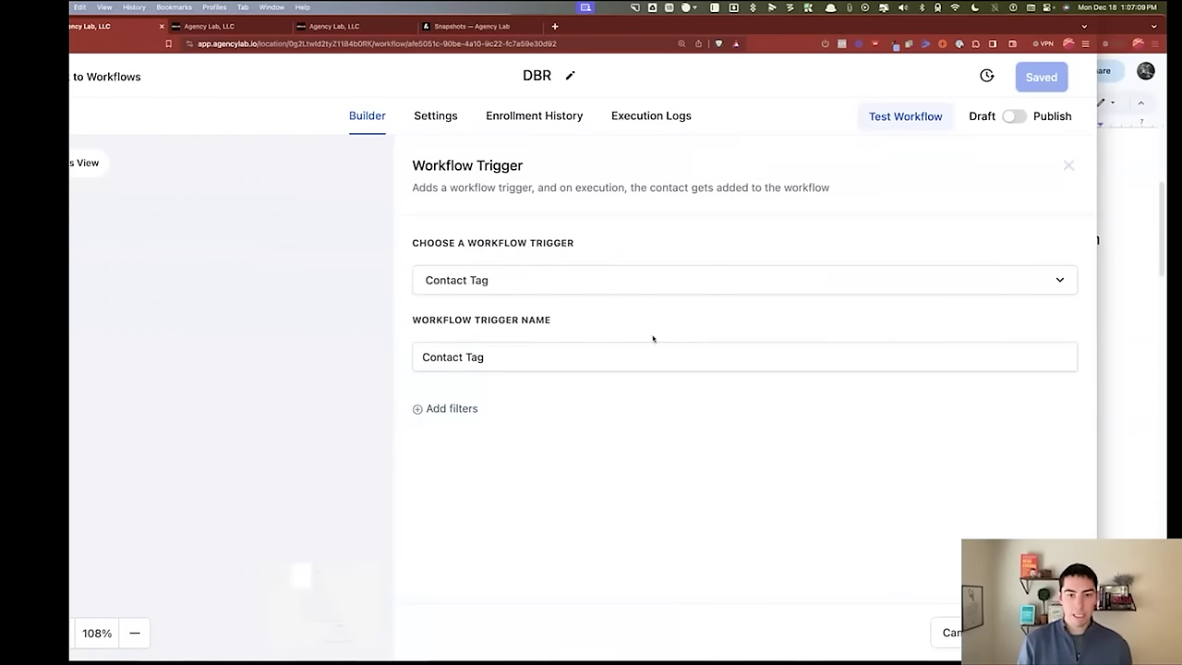
{"action": "left_click", "coordinate": [455, 409]}
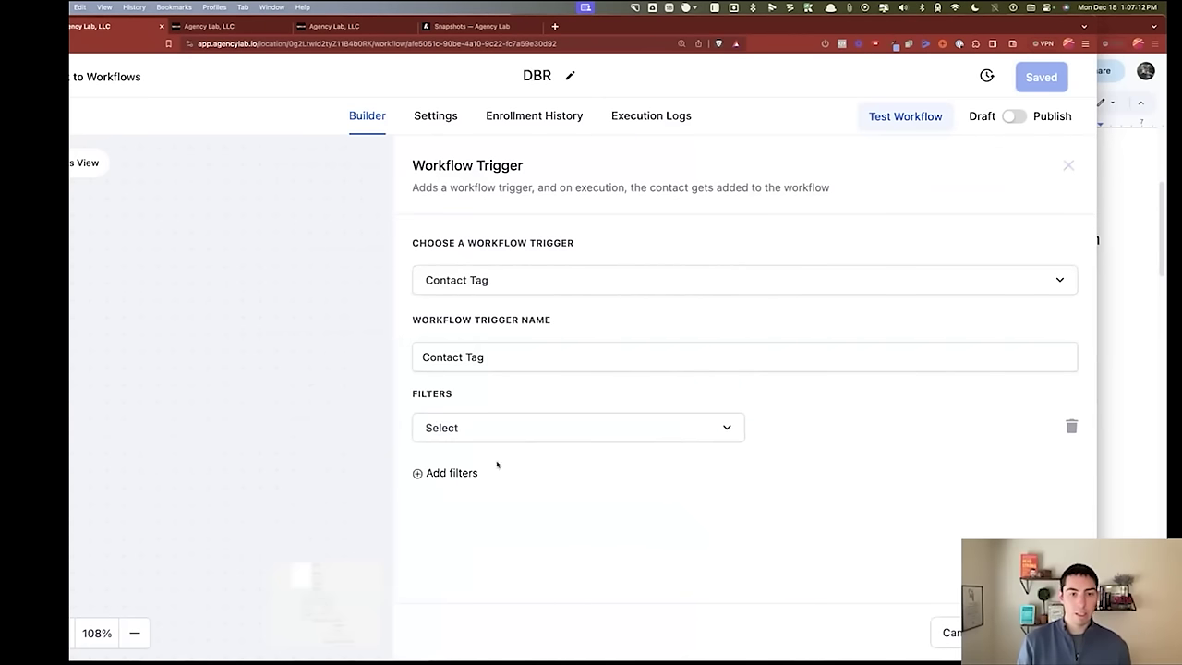
{"action": "left_click", "coordinate": [504, 431]}
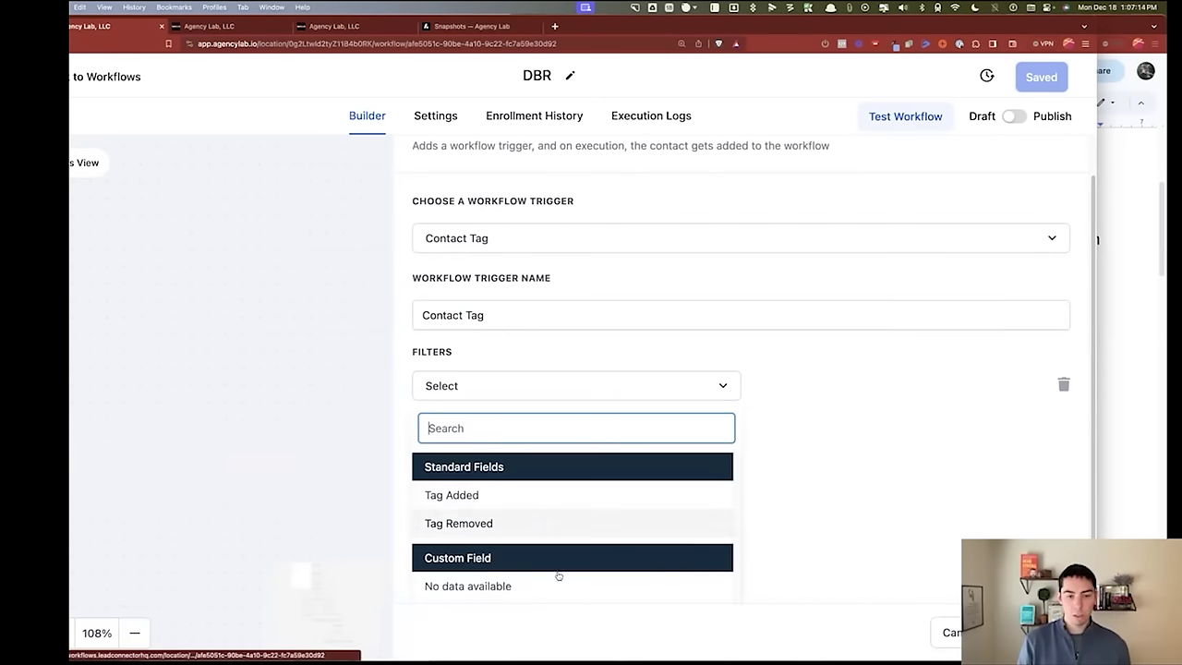
{"action": "key", "text": "Escape"}
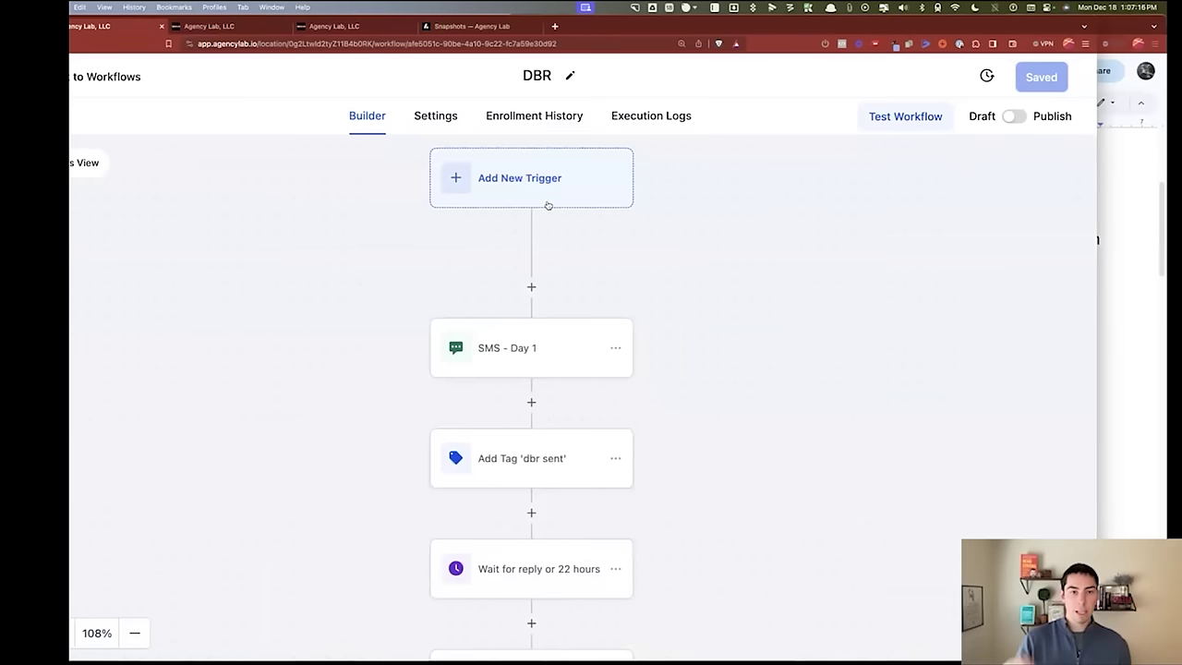
{"action": "left_click", "coordinate": [546, 201]}
{"action": "scroll", "coordinate": [760, 338], "scroll_direction": "down", "scroll_amount": 10}
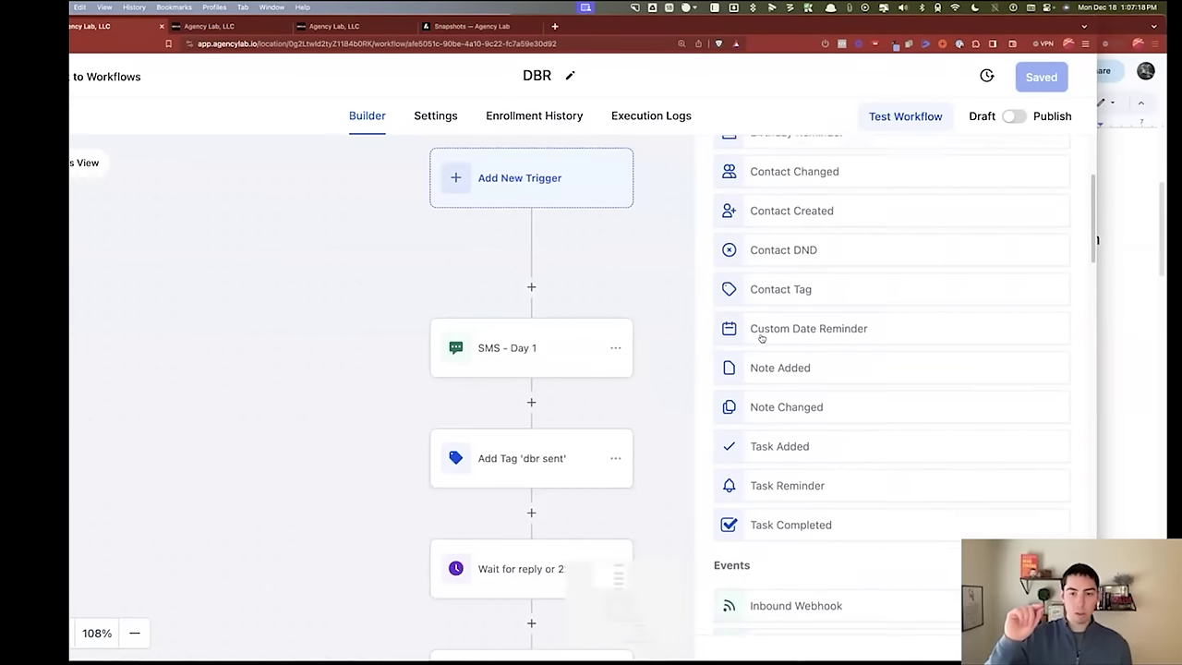
{"action": "scroll", "coordinate": [759, 338], "scroll_direction": "down", "scroll_amount": 10}
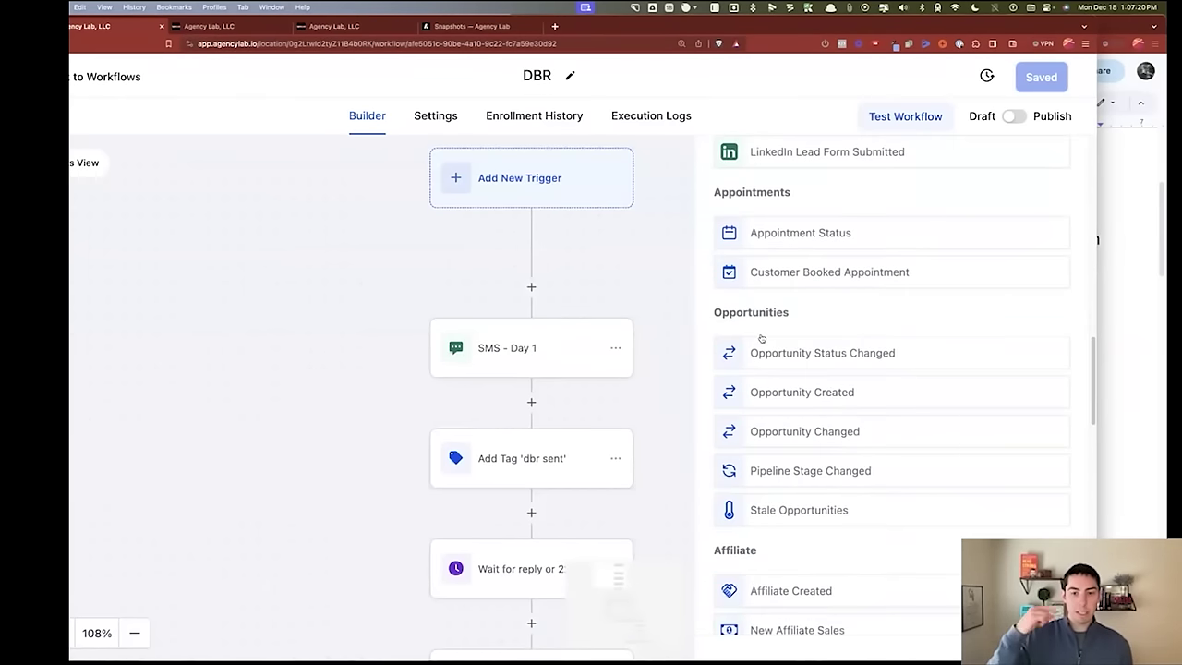
{"action": "scroll", "coordinate": [761, 337], "scroll_direction": "down", "scroll_amount": 5}
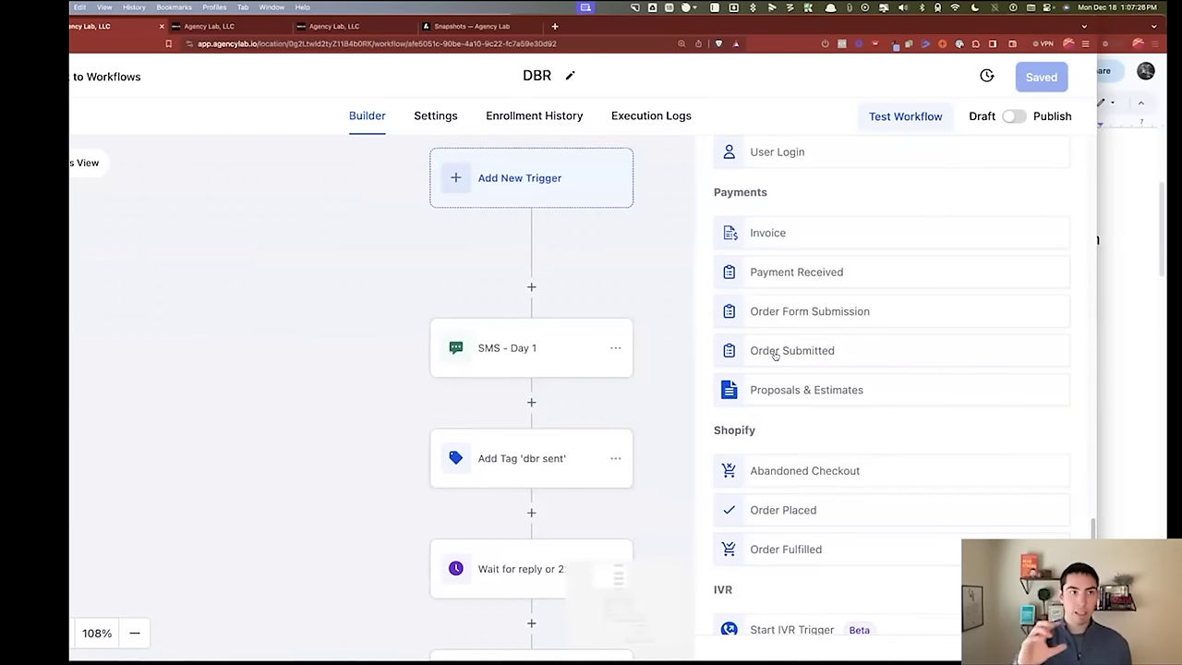
{"action": "scroll", "coordinate": [774, 360], "scroll_direction": "down", "scroll_amount": 2}
{"action": "scroll", "coordinate": [775, 332], "scroll_direction": "up", "scroll_amount": 8}
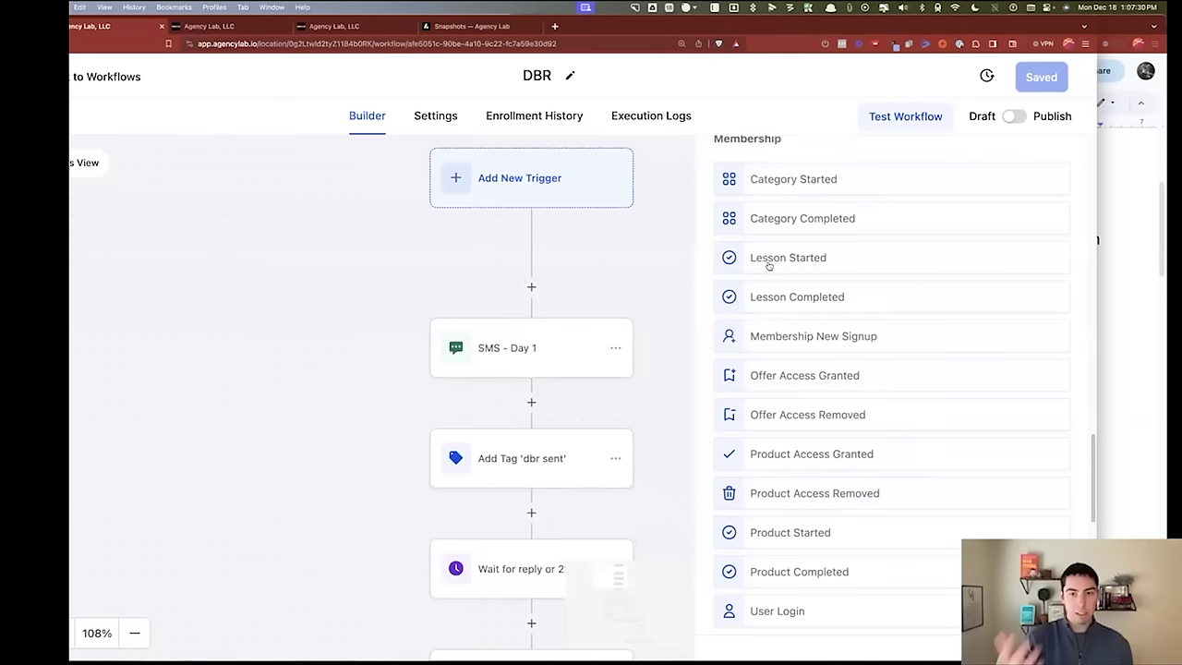
{"action": "scroll", "coordinate": [770, 265], "scroll_direction": "up", "scroll_amount": 1}
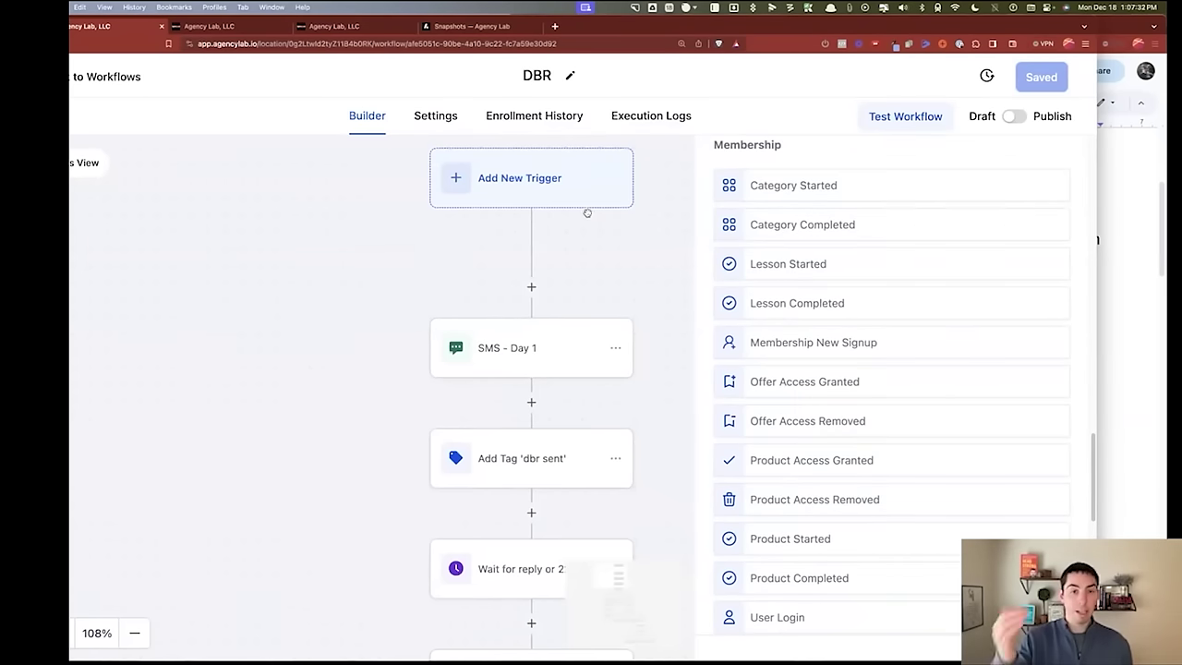
{"action": "left_click", "coordinate": [621, 265]}
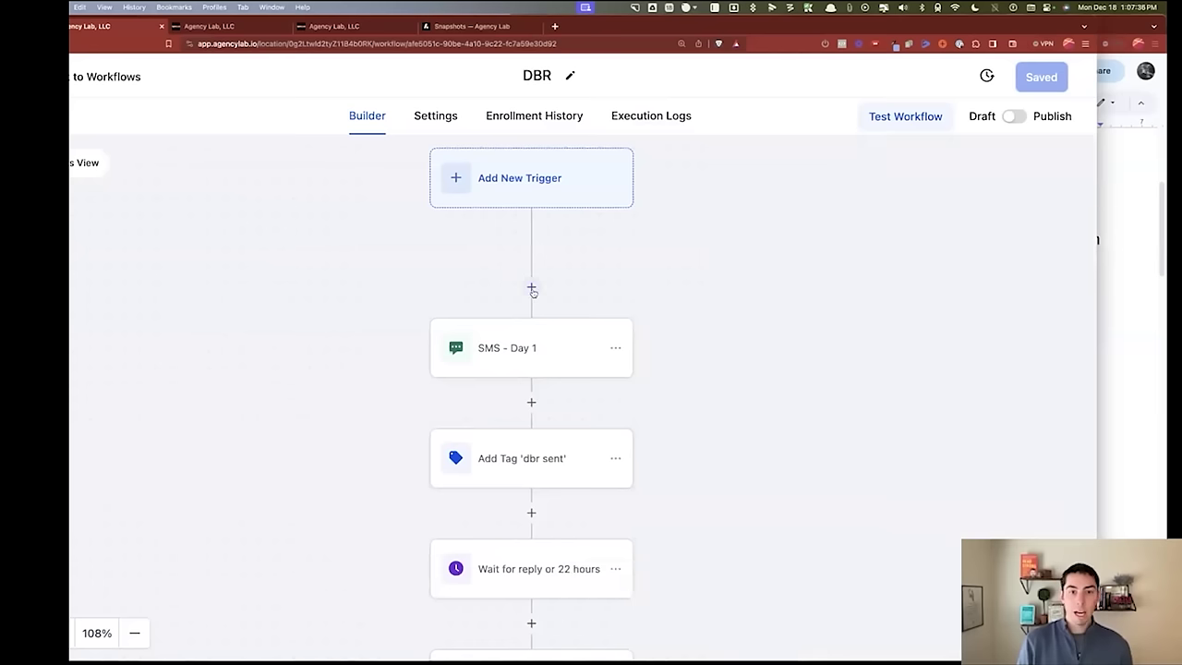
{"action": "left_click", "coordinate": [533, 288]}
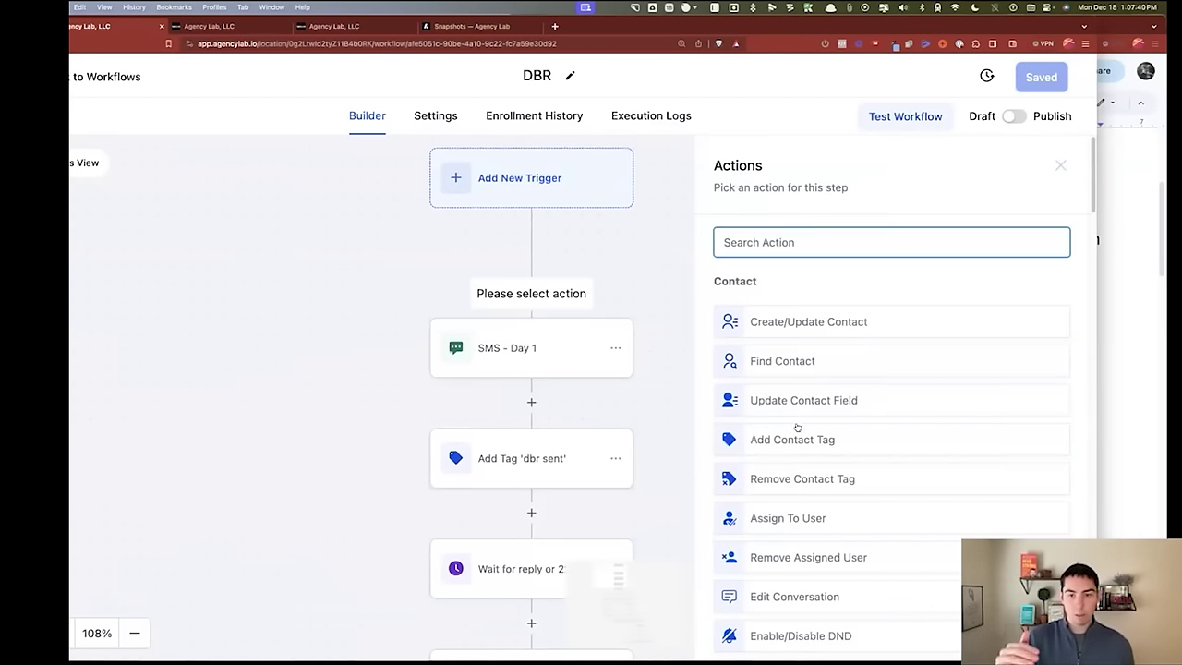
{"action": "scroll", "coordinate": [808, 477], "scroll_direction": "down", "scroll_amount": 5}
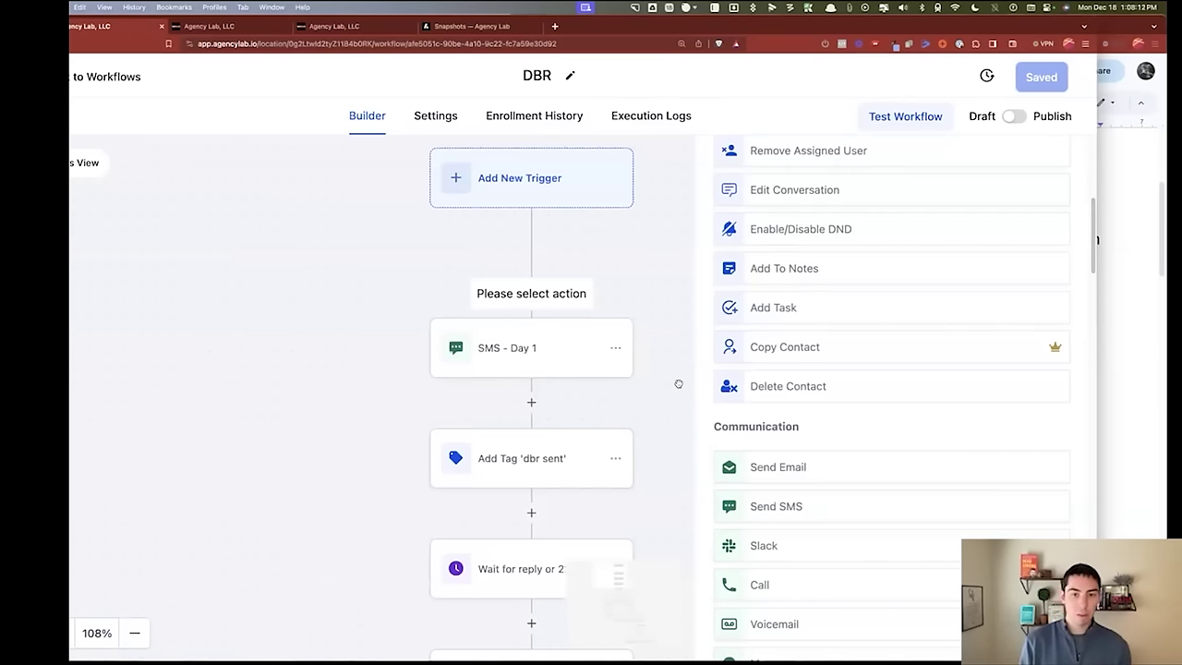
{"action": "left_click", "coordinate": [672, 388]}
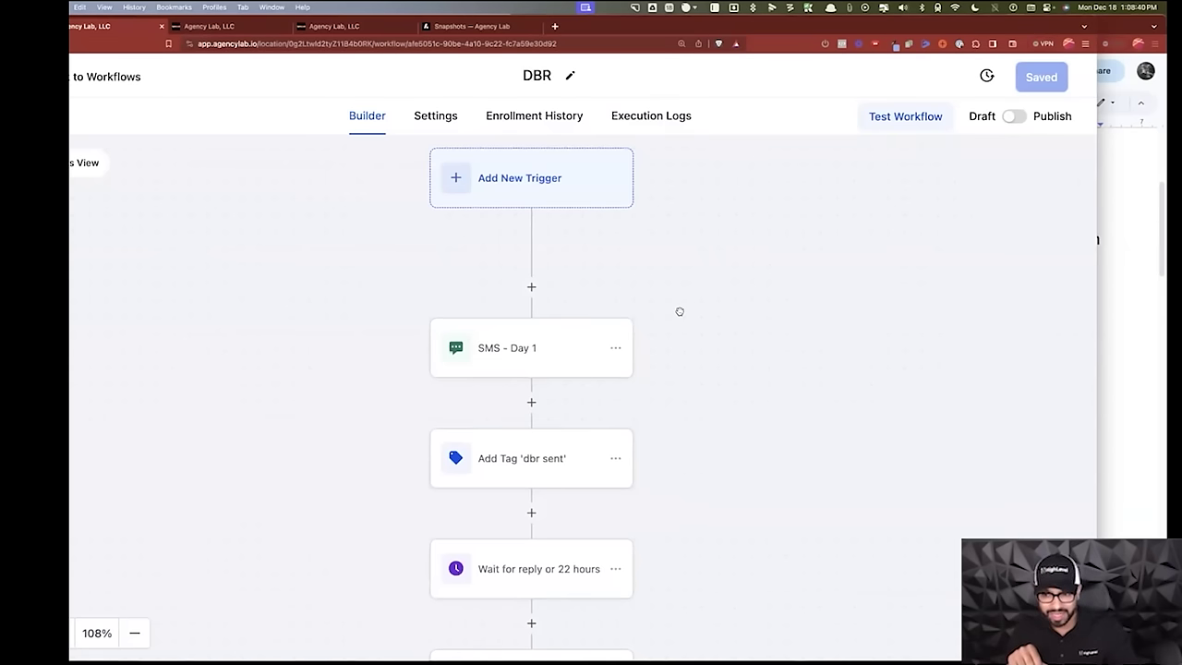
{"action": "scroll", "coordinate": [667, 335], "scroll_direction": "down", "scroll_amount": 5}
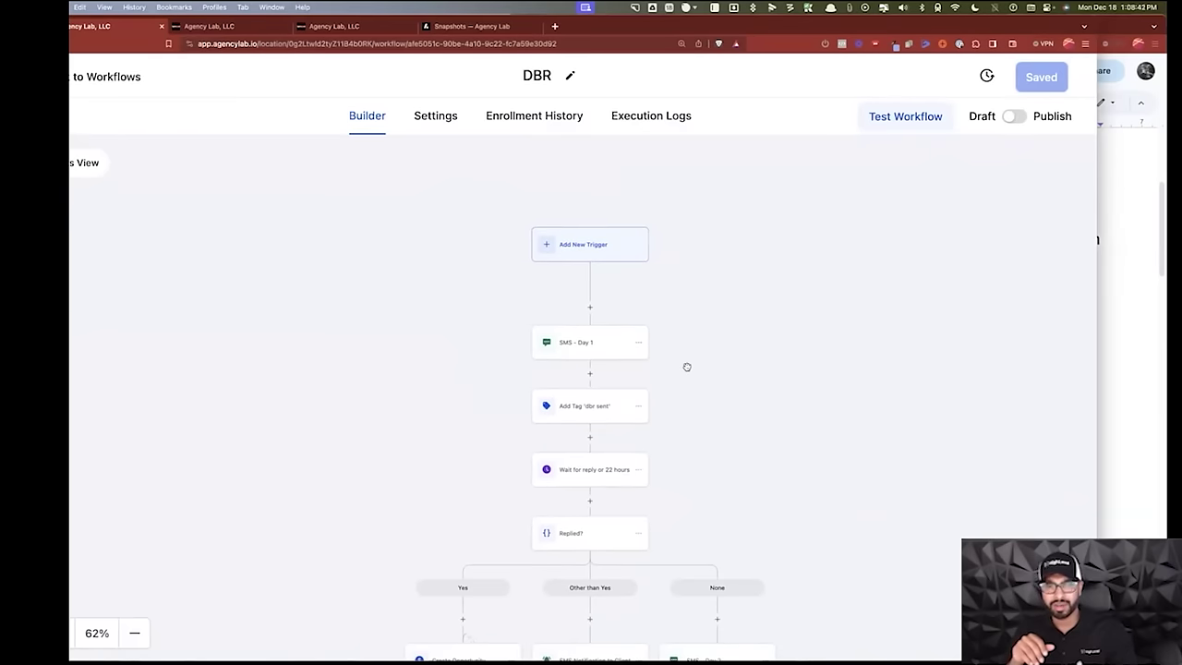
{"action": "left_click_drag", "start_coordinate": [683, 341], "coordinate": [669, 287]}
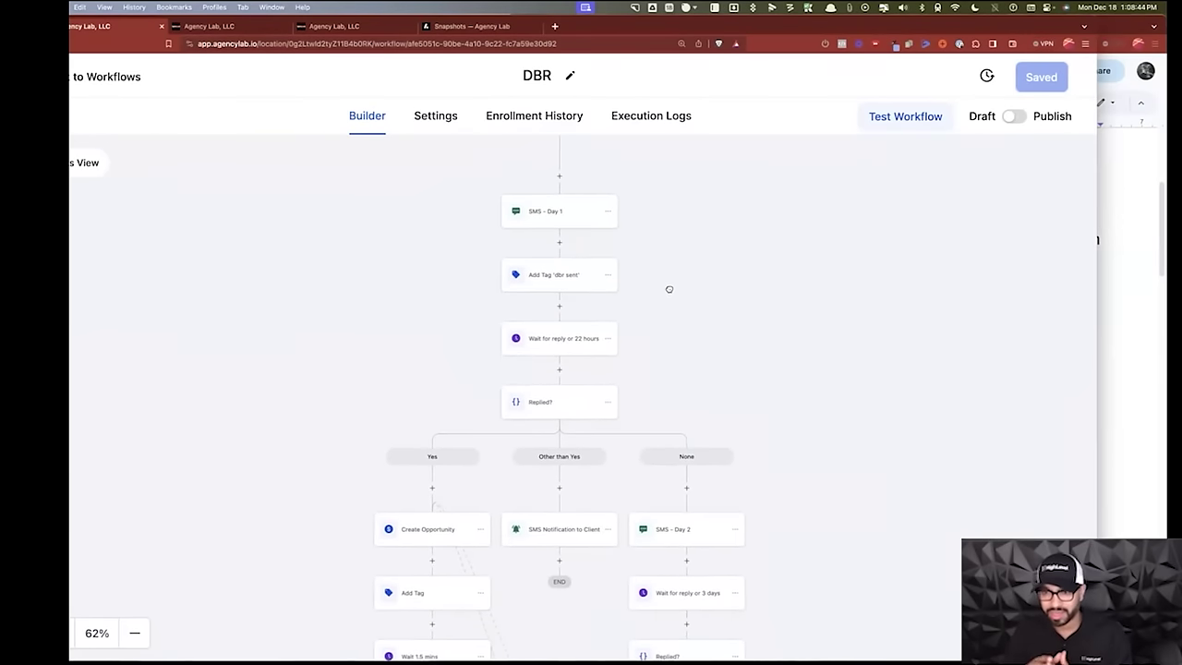
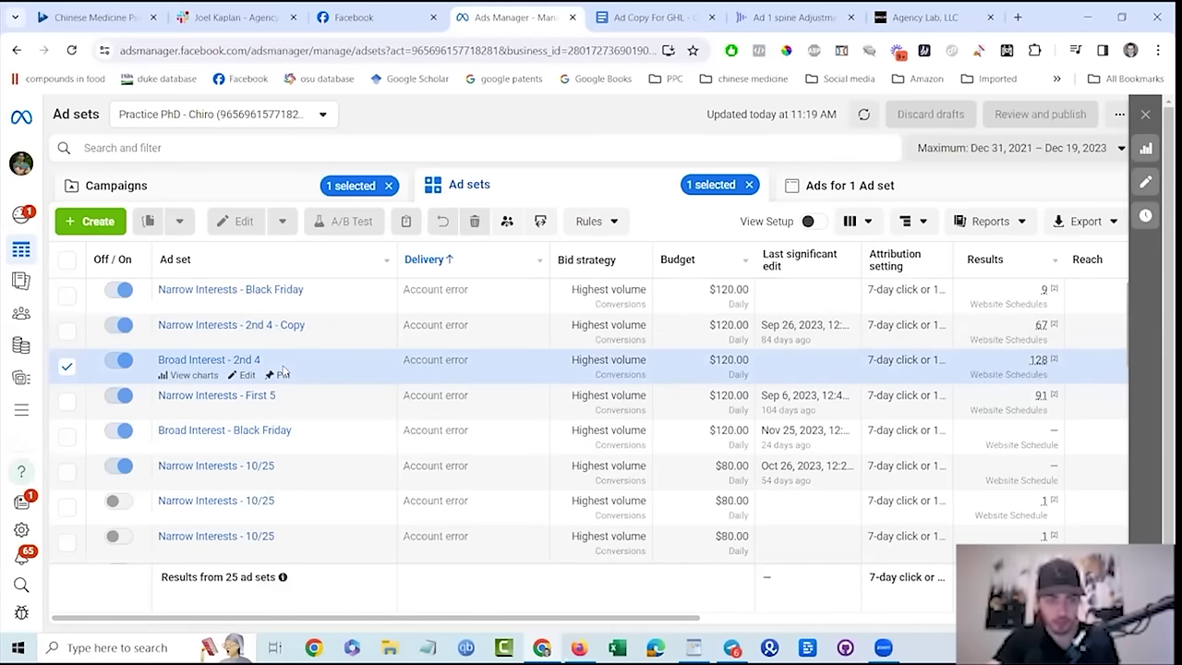
Step: Open the Narrow Interests - First 5 ad set's editor and review its dynamic creative and $120.00 daily budget
{"action": "left_click", "coordinate": [82, 404]}
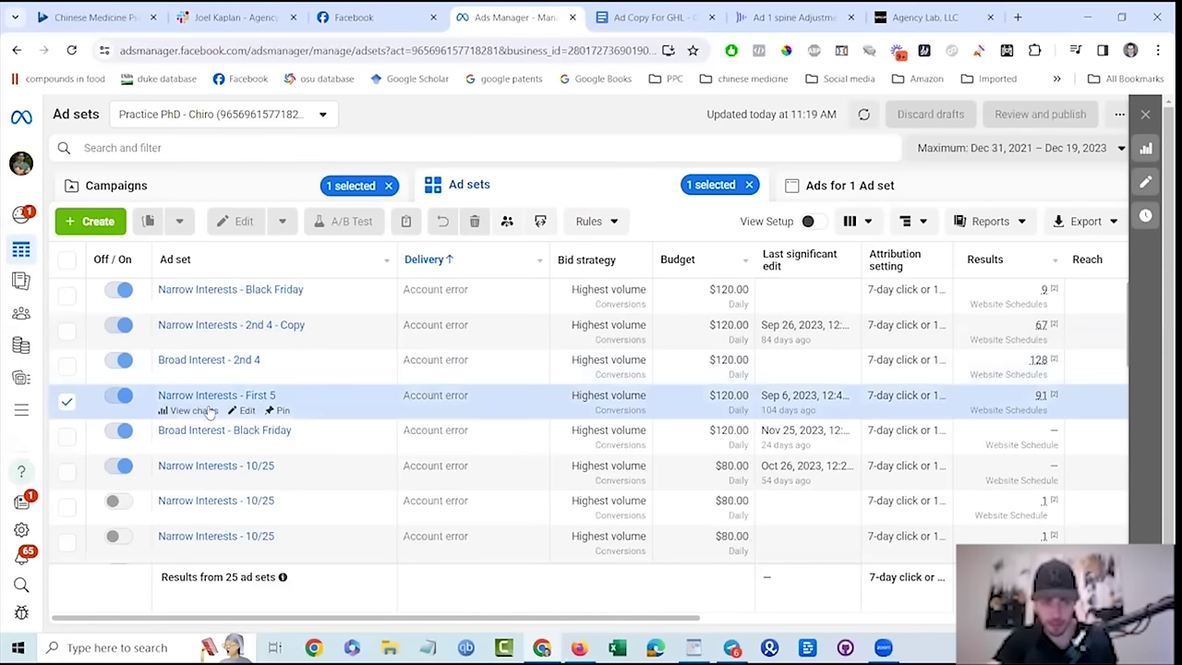
{"action": "left_click", "coordinate": [246, 413]}
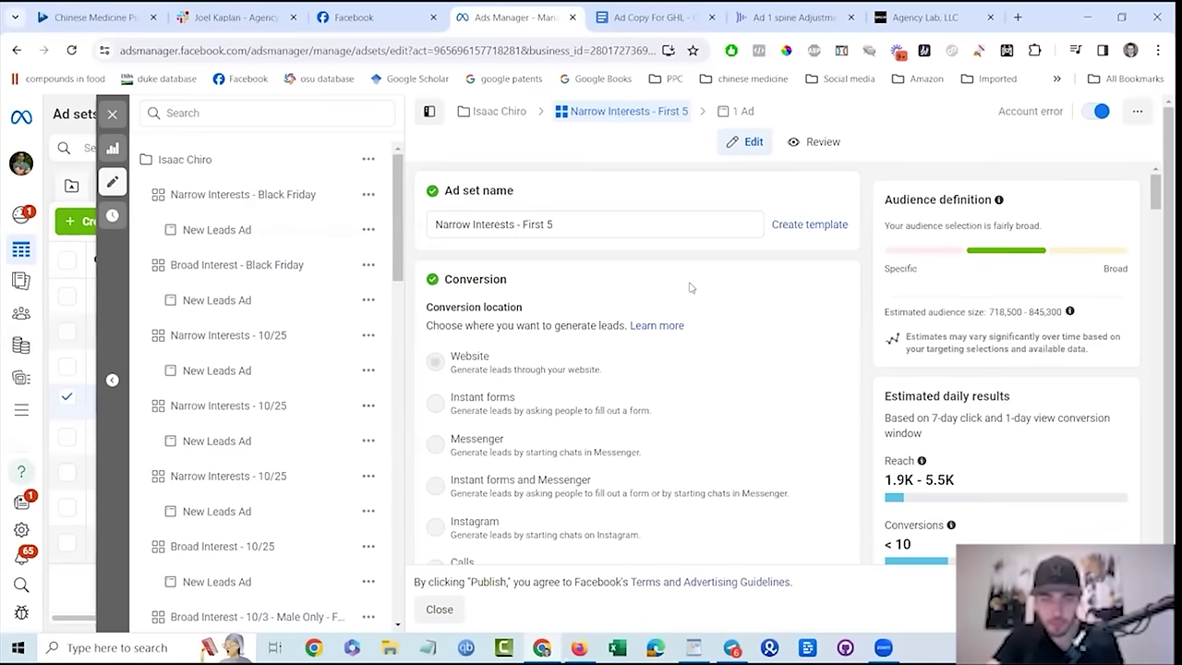
{"action": "scroll", "coordinate": [690, 287], "scroll_direction": "down", "scroll_amount": 10}
{"action": "scroll", "coordinate": [689, 287], "scroll_direction": "down", "scroll_amount": 2}
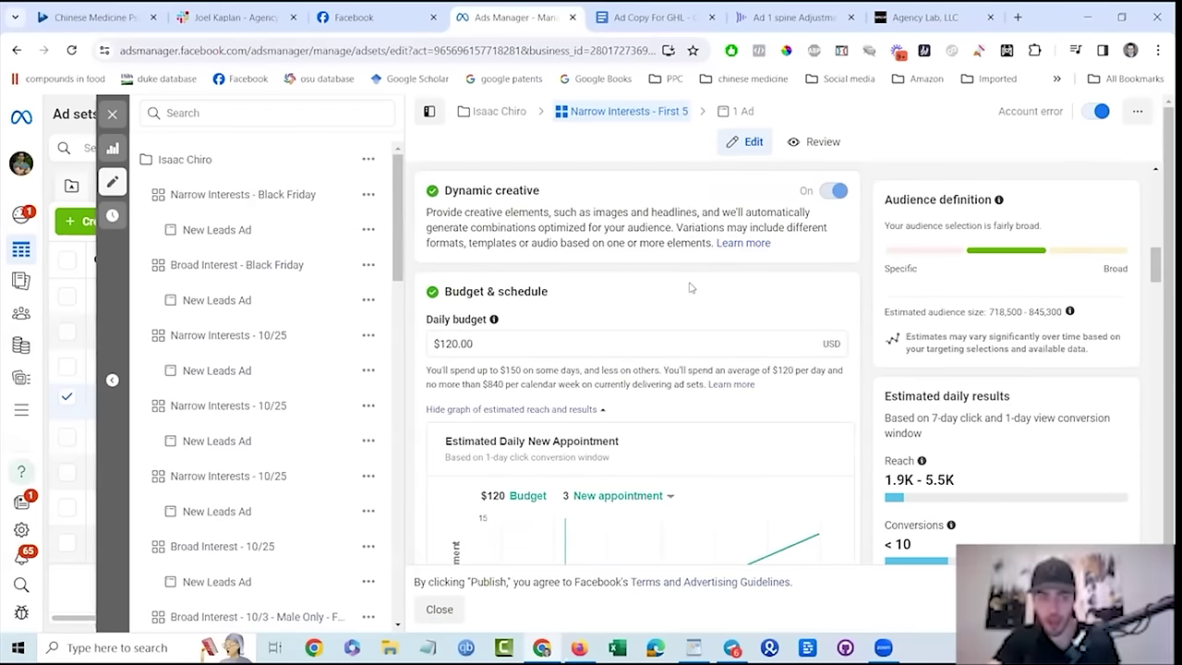
{"action": "scroll", "coordinate": [690, 287], "scroll_direction": "up", "scroll_amount": 1}
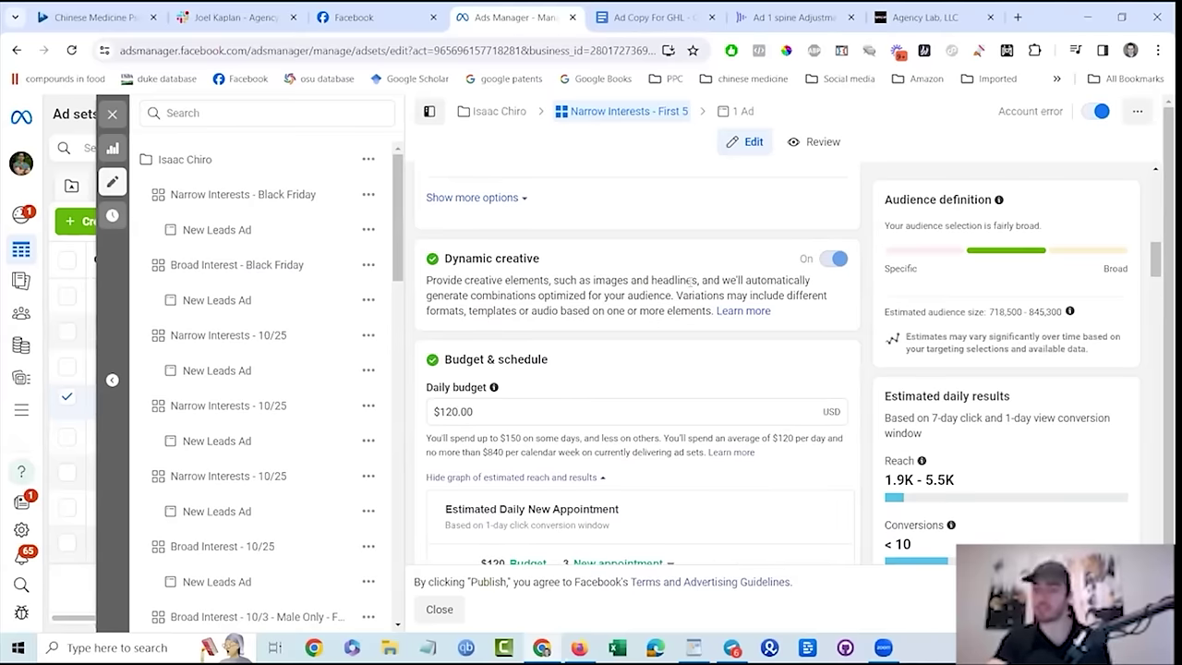
{"action": "scroll", "coordinate": [690, 285], "scroll_direction": "up", "scroll_amount": 1}
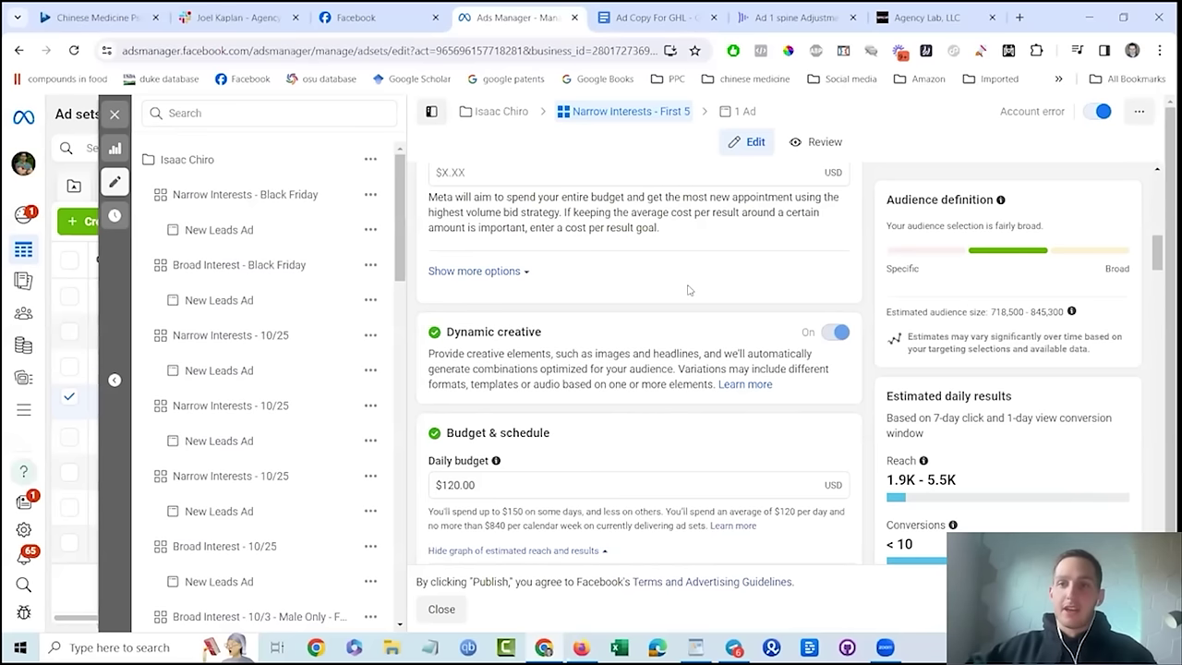
Step: Close the ad set editor and return through Campaigns to the 25-row ad sets list
{"action": "scroll", "coordinate": [719, 289], "scroll_direction": "up", "scroll_amount": 1}
{"action": "scroll", "coordinate": [719, 289], "scroll_direction": "up", "scroll_amount": 3}
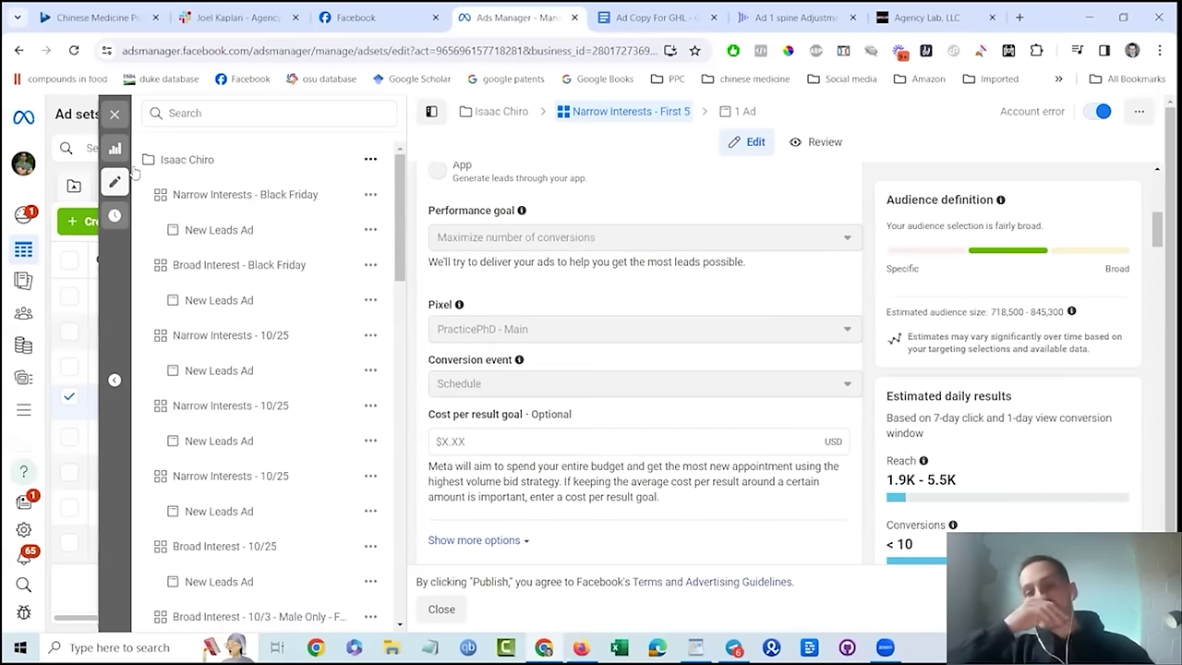
{"action": "left_click", "coordinate": [114, 114]}
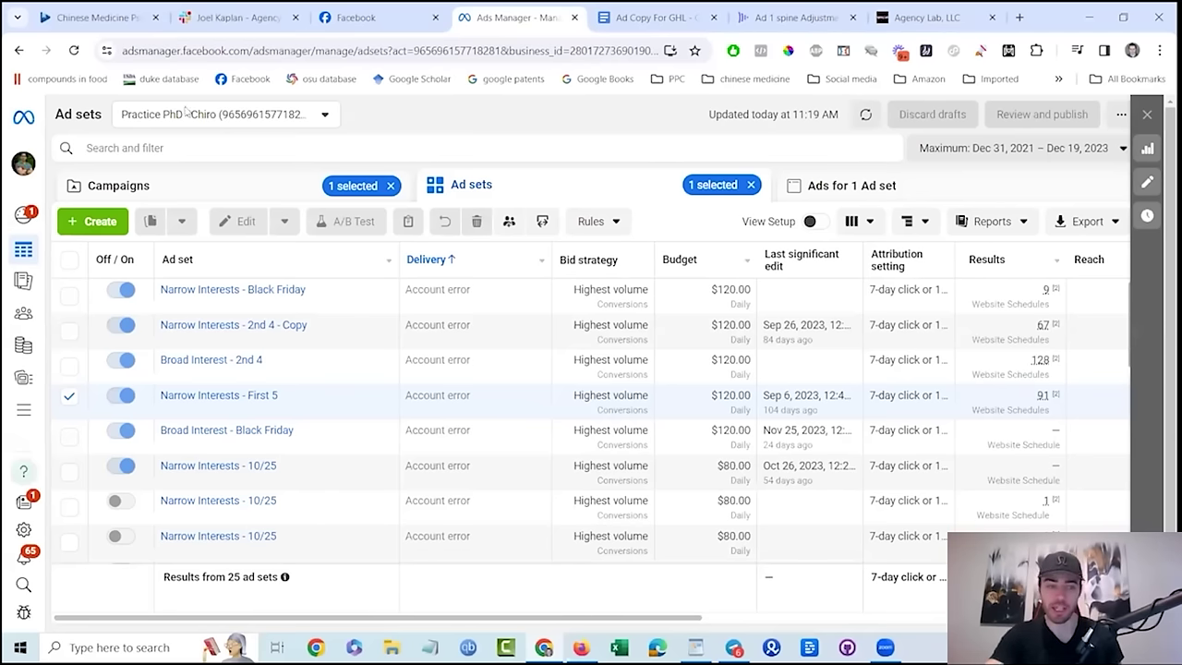
{"action": "left_click", "coordinate": [258, 188]}
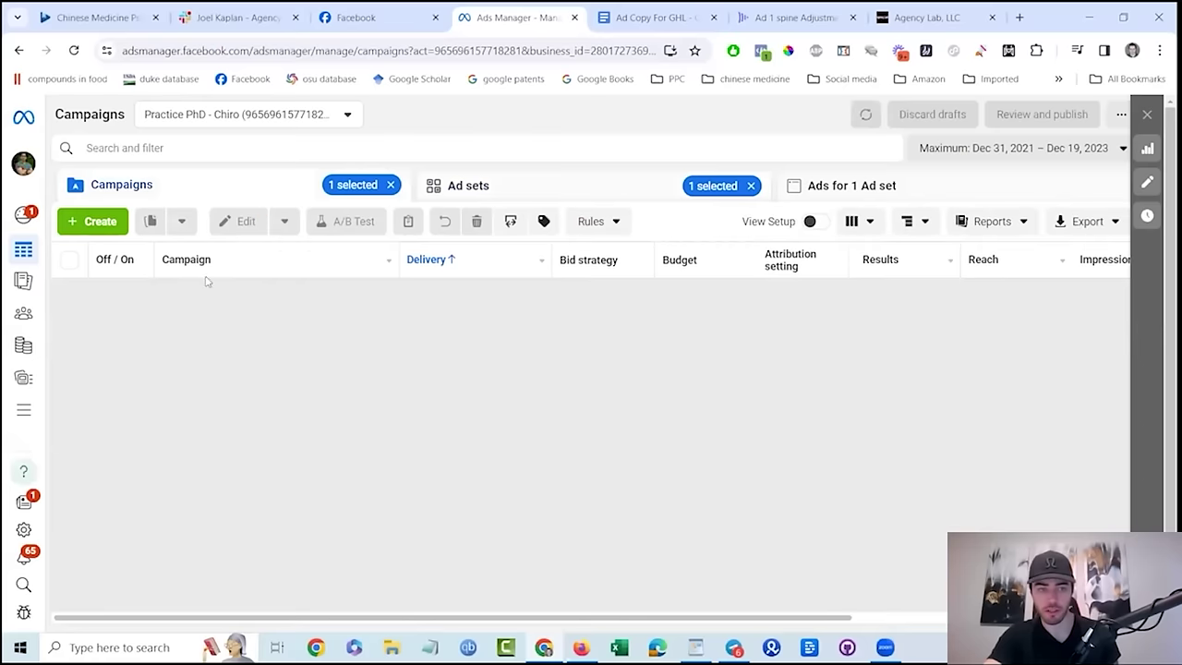
{"action": "left_click", "coordinate": [505, 185]}
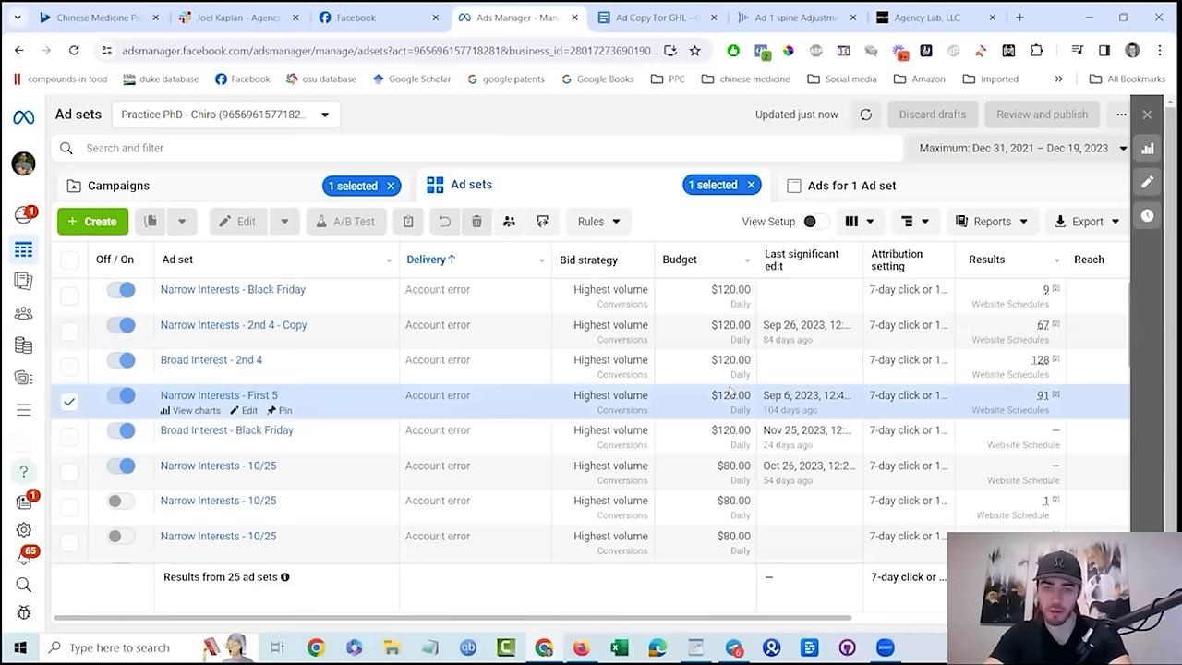
Step: Reopen the Narrow Interests - First 5 editor and highlight the Dynamic creative description
{"action": "left_click", "coordinate": [251, 409]}
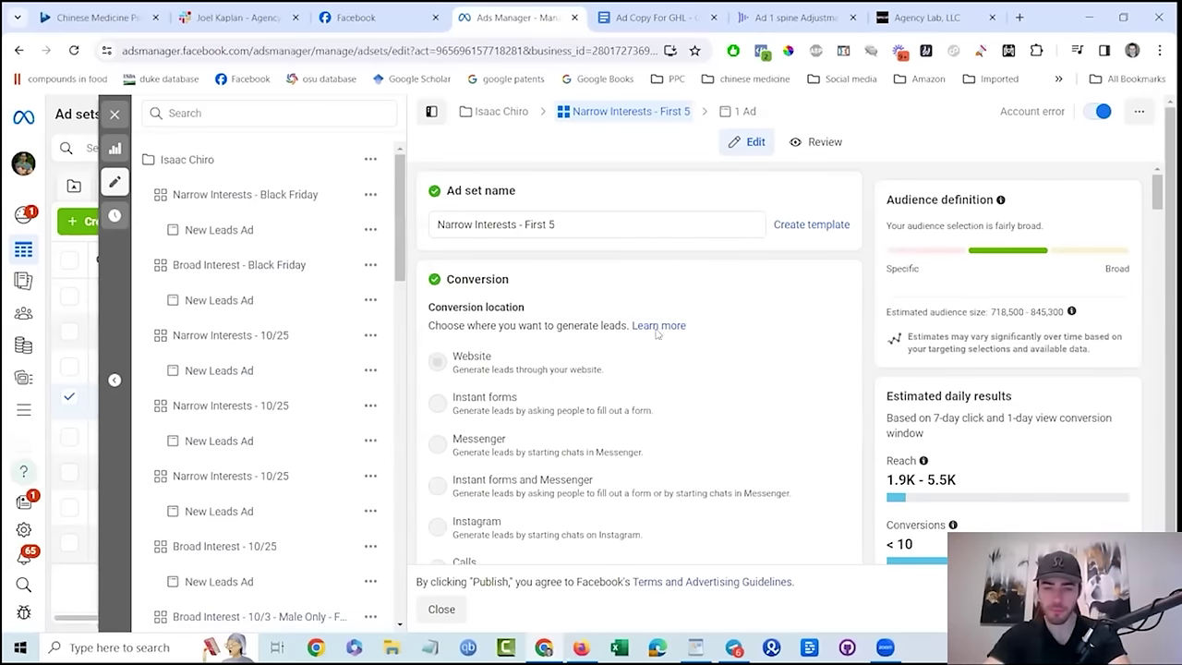
{"action": "scroll", "coordinate": [682, 325], "scroll_direction": "down", "scroll_amount": 2}
{"action": "scroll", "coordinate": [681, 325], "scroll_direction": "down", "scroll_amount": 10}
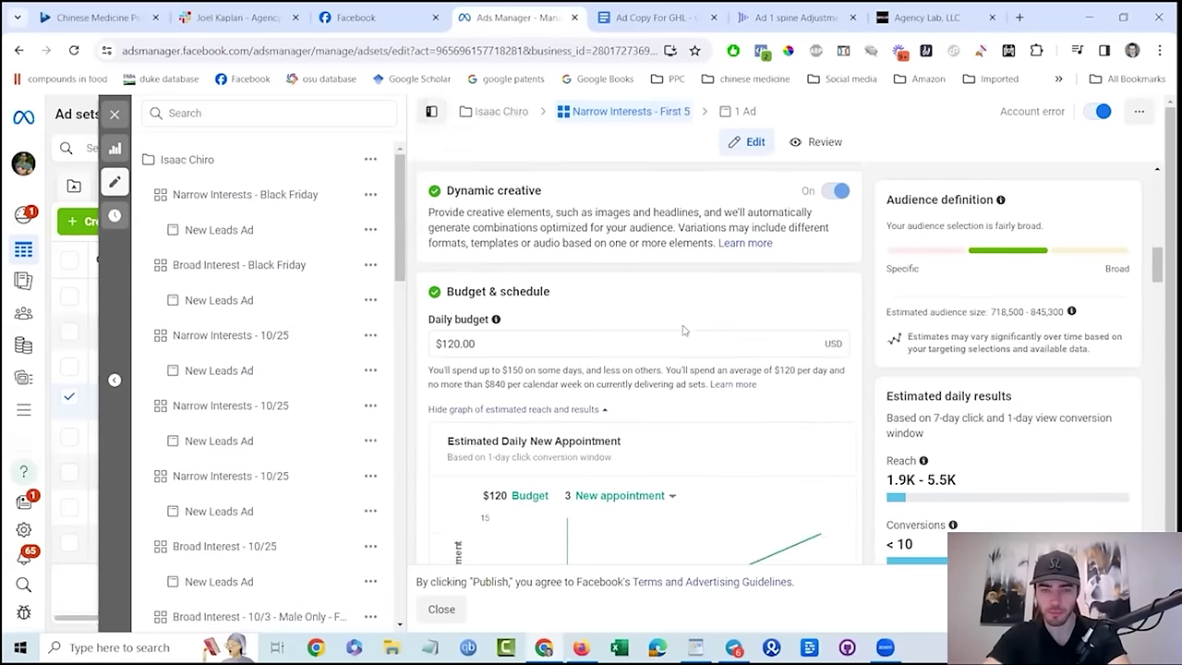
{"action": "left_click_drag", "start_coordinate": [683, 330], "coordinate": [497, 294]}
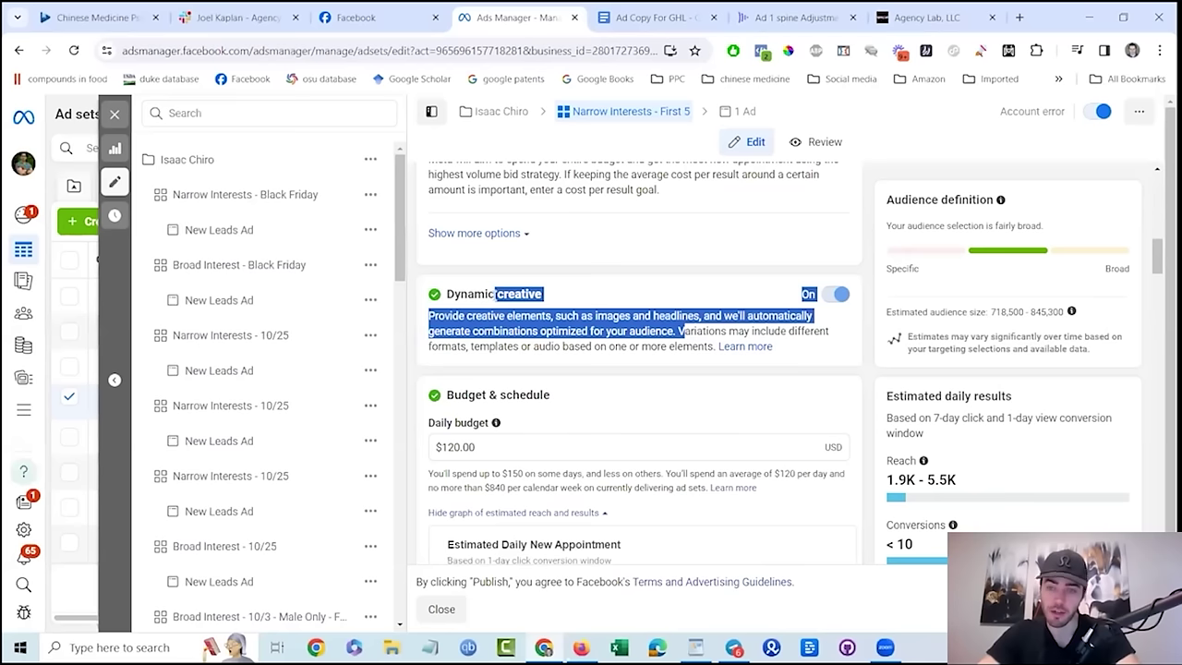
Step: Clear the highlight and scroll to the Dynamic creative and $120.00 daily budget sections
{"action": "left_click", "coordinate": [552, 315]}
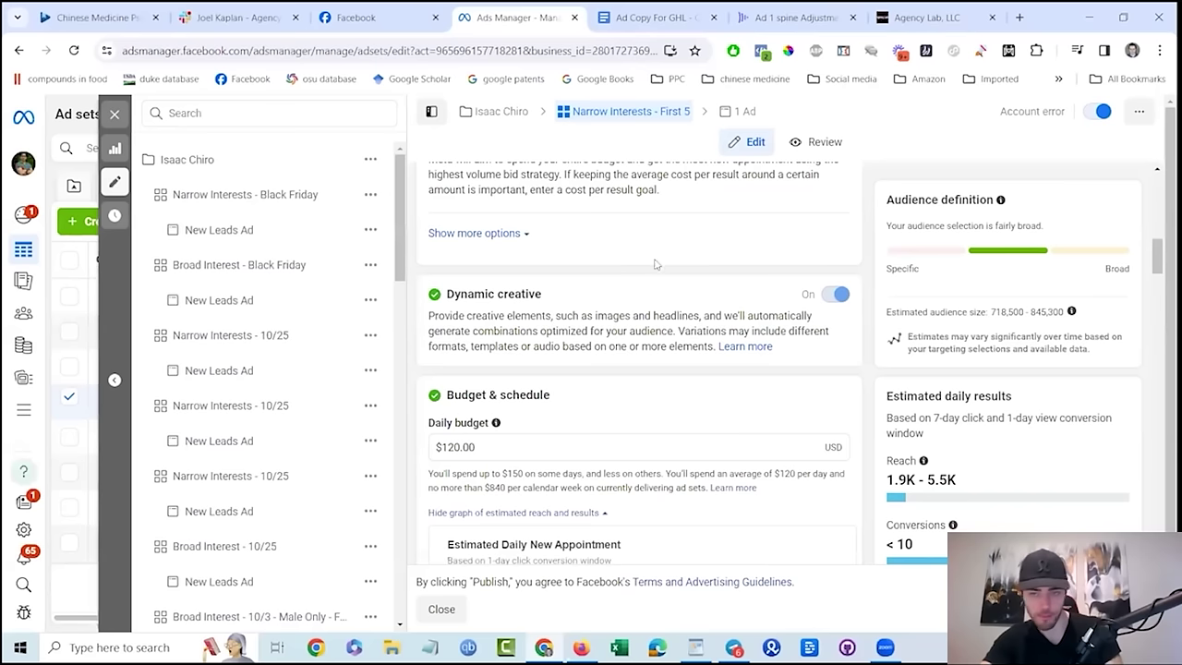
{"action": "scroll", "coordinate": [683, 316], "scroll_direction": "down", "scroll_amount": 1}
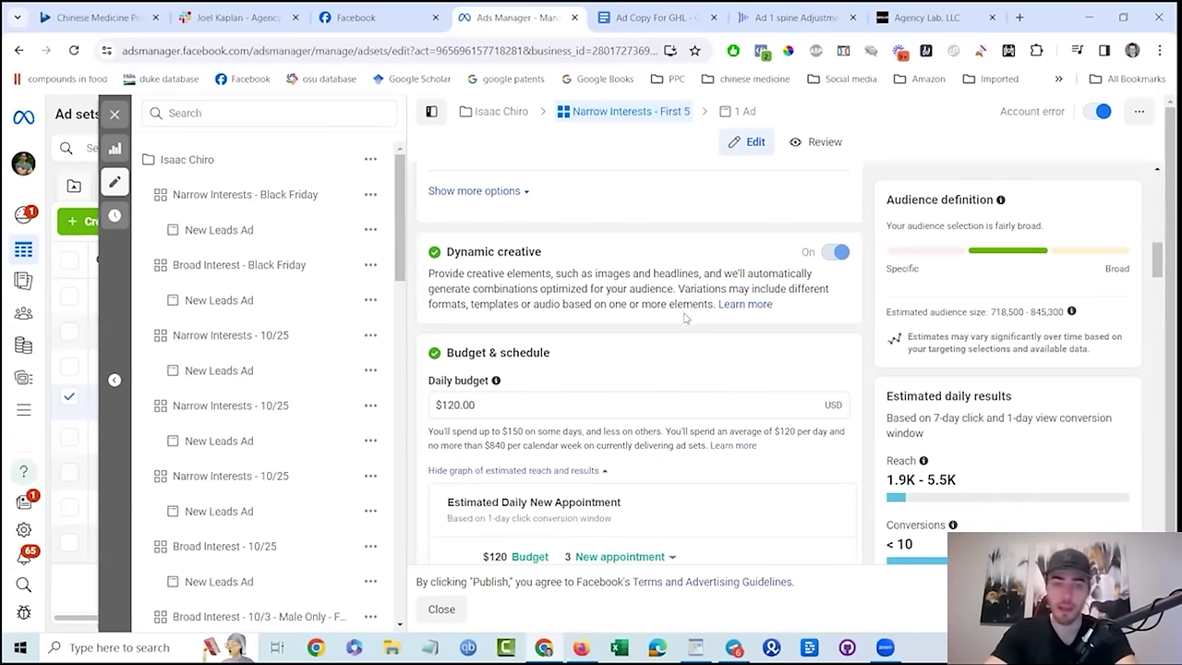
{"action": "left_click_drag", "start_coordinate": [487, 405], "coordinate": [440, 404]}
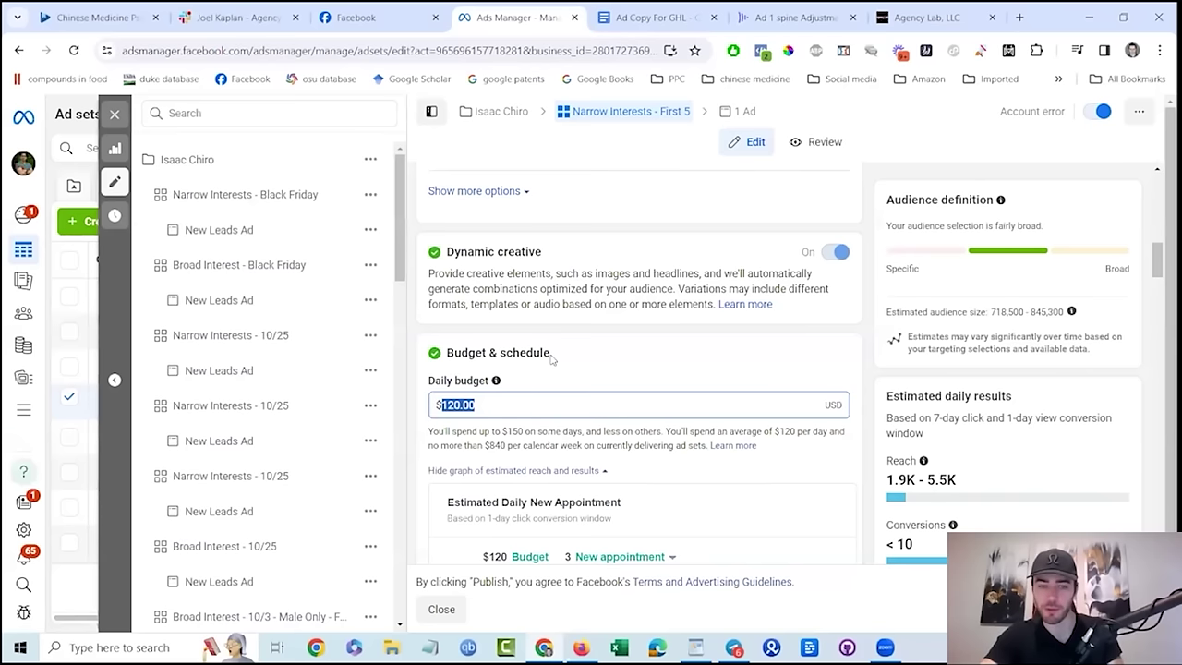
Step: Point out the Schedule section and its Sep 6, 2023 start date
{"action": "double_click", "coordinate": [503, 352]}
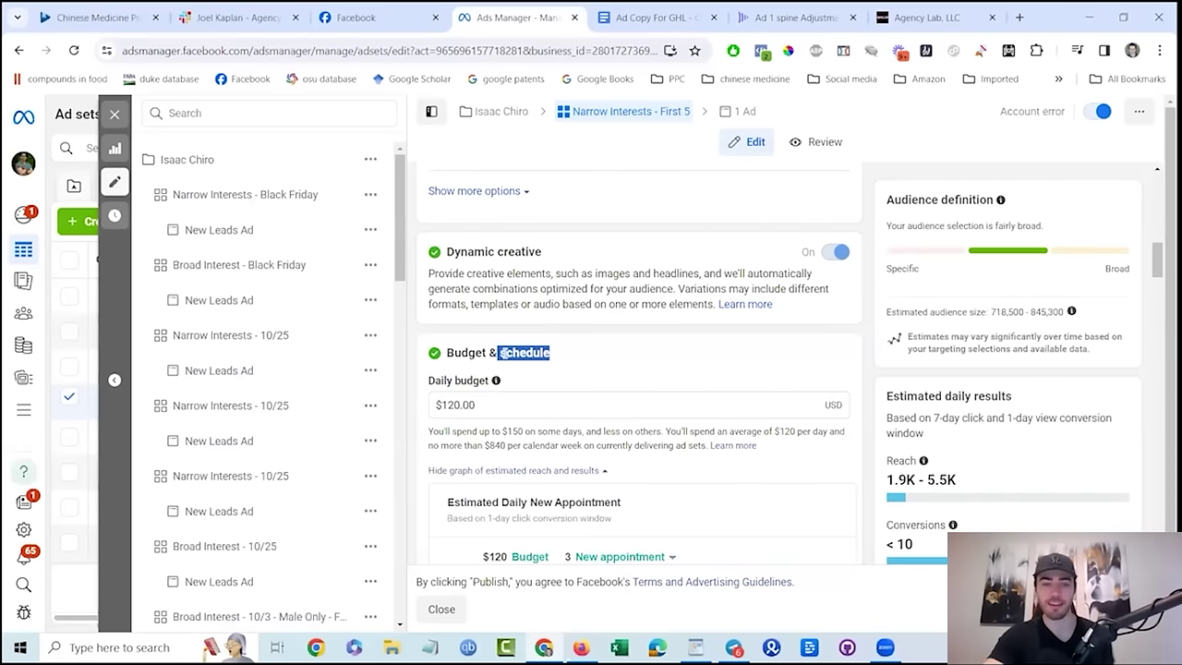
{"action": "scroll", "coordinate": [504, 352], "scroll_direction": "down", "scroll_amount": 5}
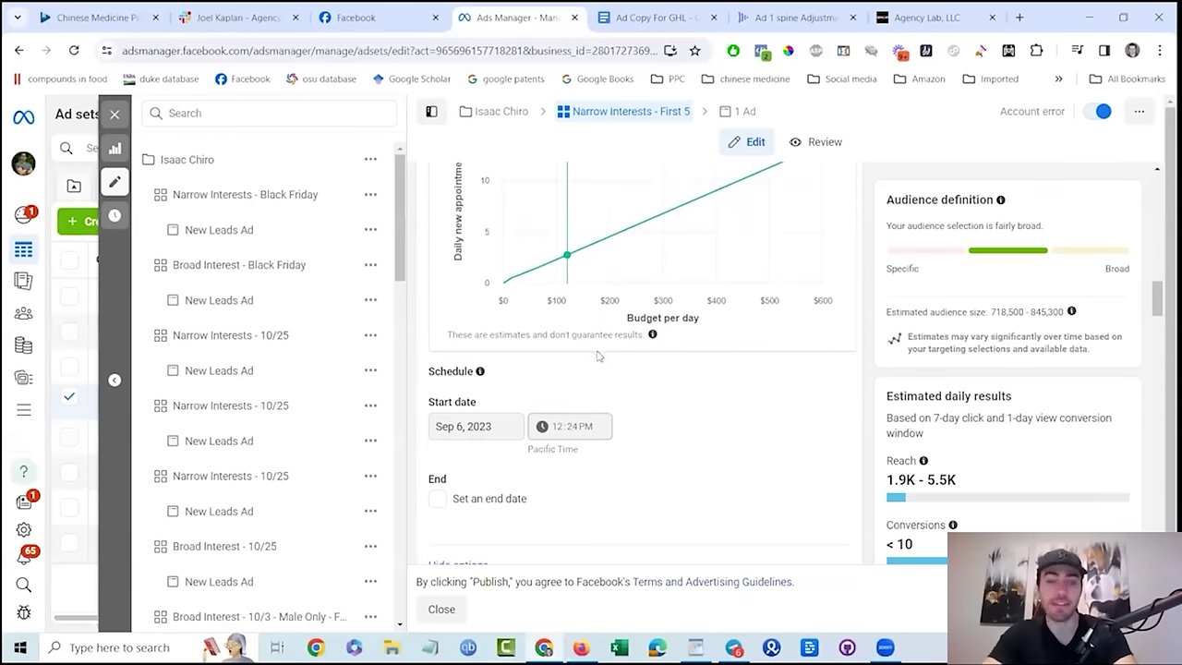
{"action": "scroll", "coordinate": [598, 355], "scroll_direction": "down", "scroll_amount": 2}
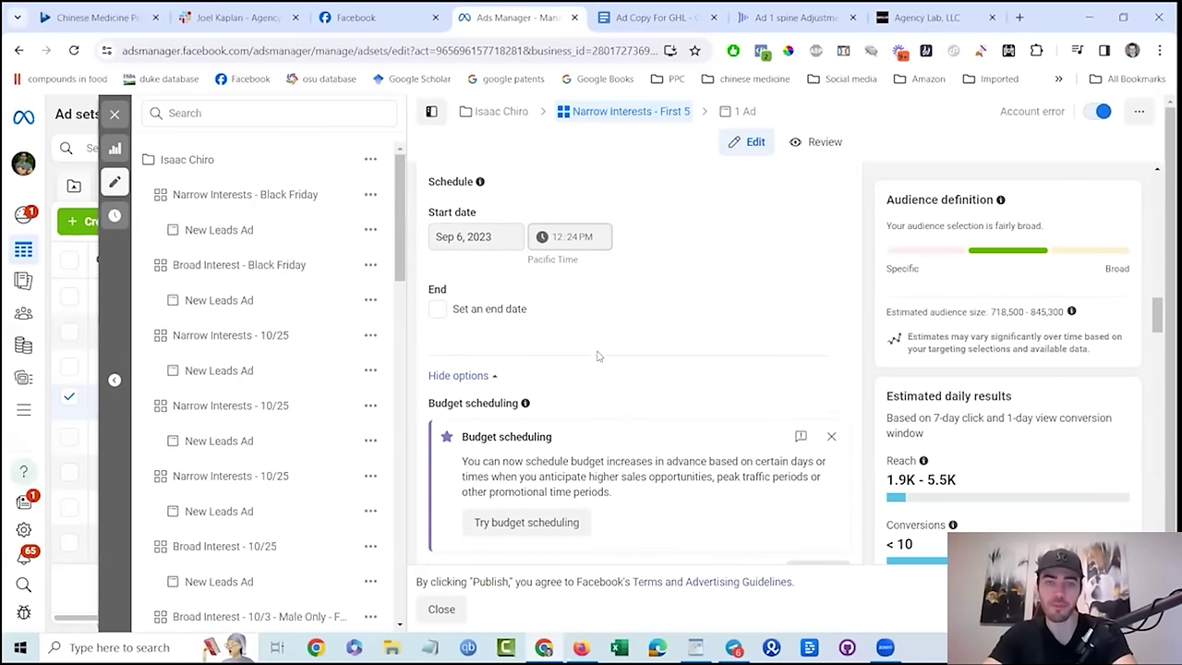
{"action": "left_click_drag", "start_coordinate": [430, 213], "coordinate": [428, 246]}
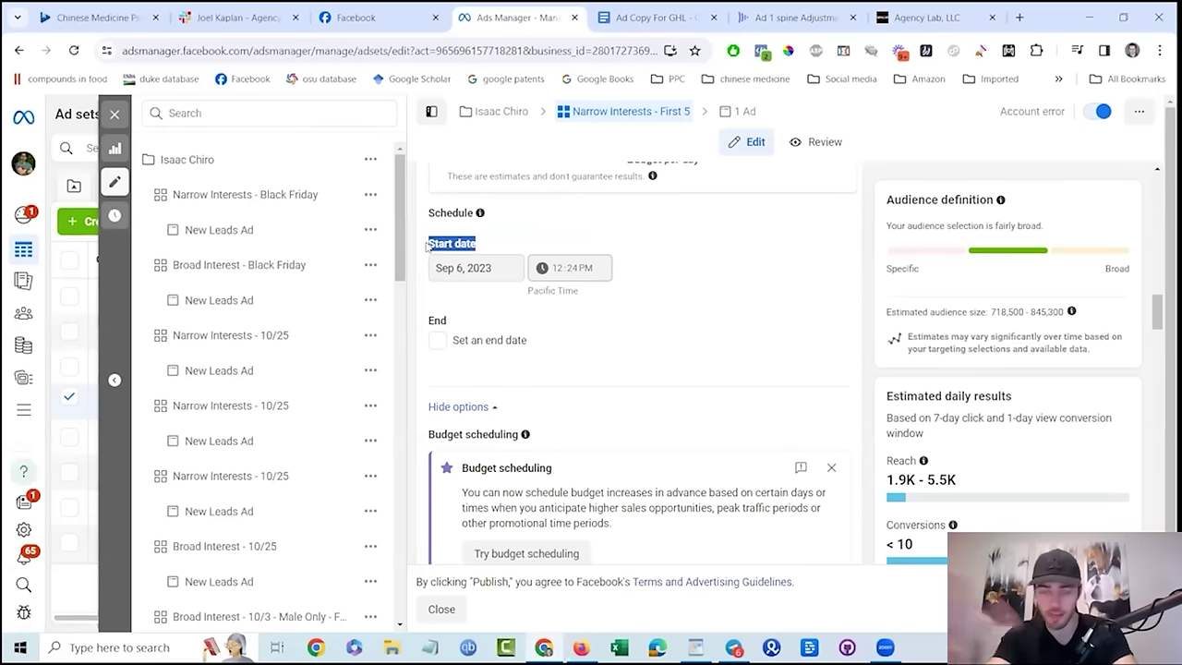
Step: Dismiss the Budget scheduling promotion card and scroll down to Ad scheduling
{"action": "scroll", "coordinate": [631, 349], "scroll_direction": "down", "scroll_amount": 2}
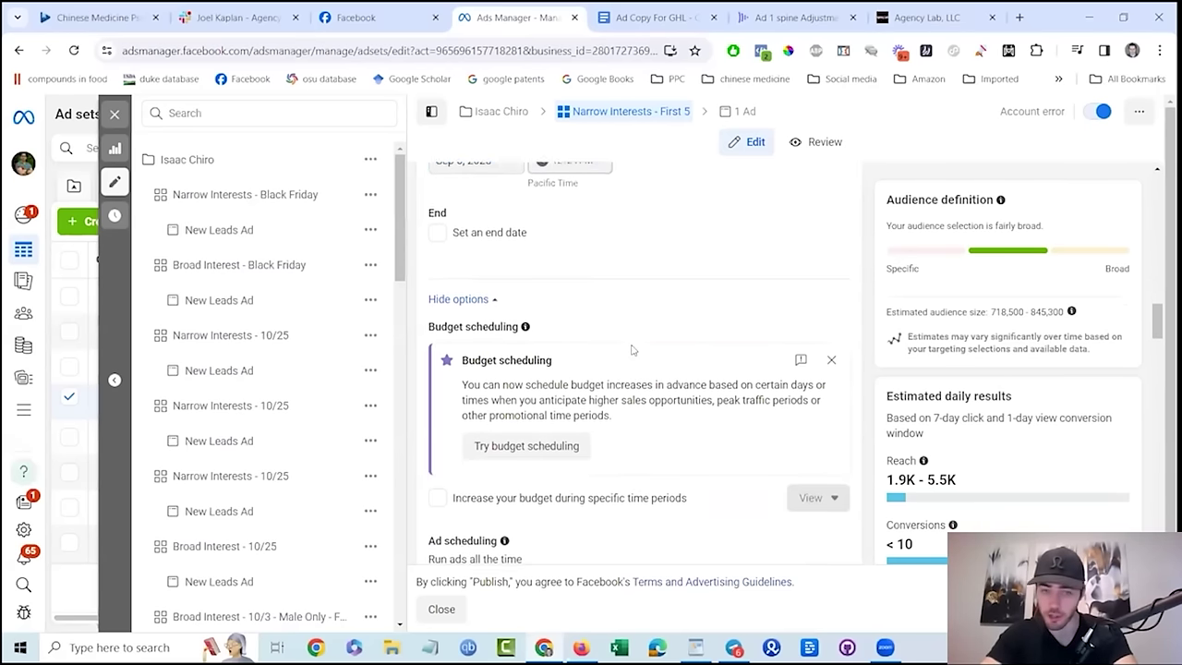
{"action": "left_click", "coordinate": [835, 312]}
{"action": "scroll", "coordinate": [831, 351], "scroll_direction": "down", "scroll_amount": 2}
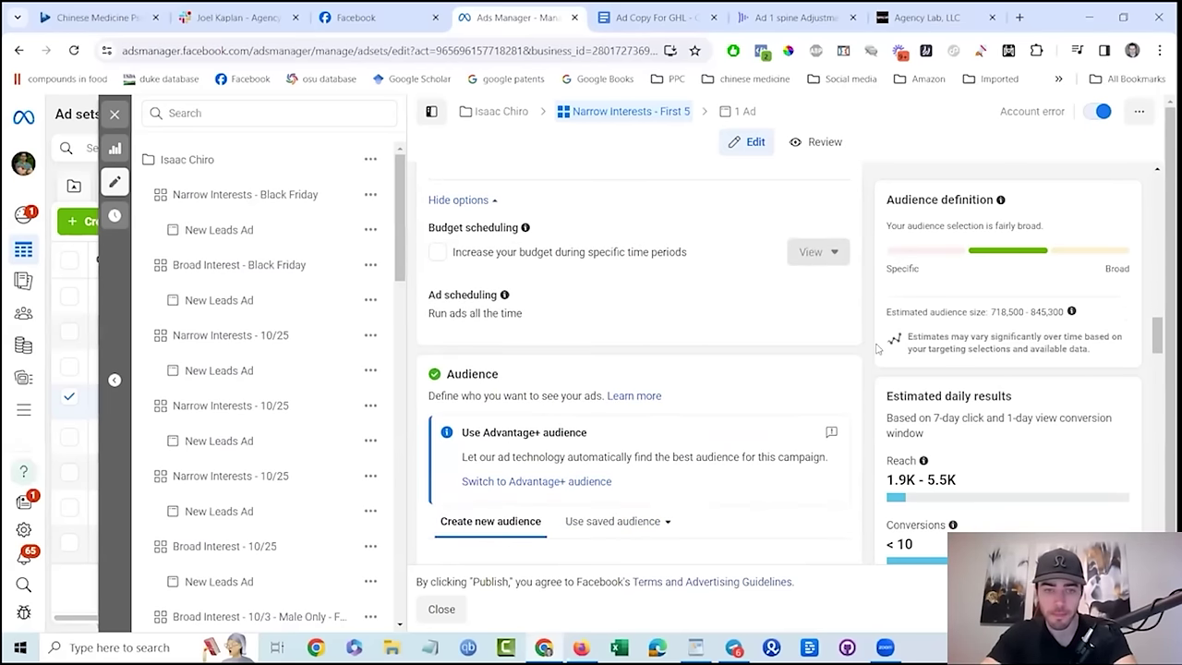
Step: Scroll to Audience and highlight the Canada and United States locations
{"action": "left_click_drag", "start_coordinate": [522, 238], "coordinate": [428, 222]}
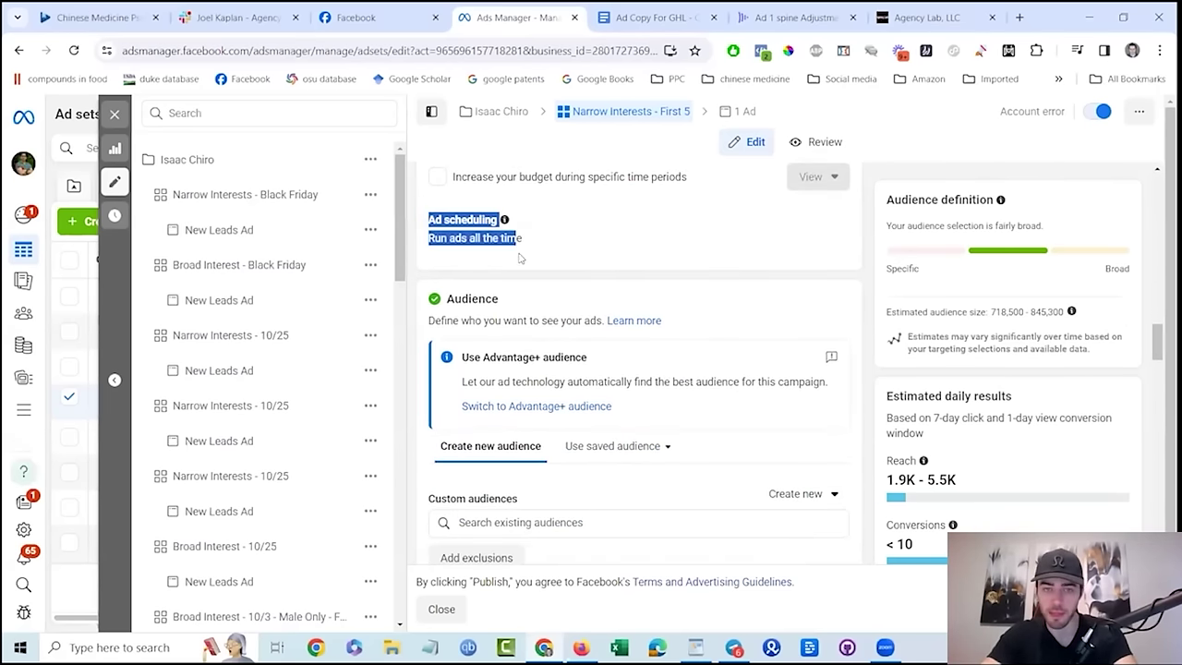
{"action": "scroll", "coordinate": [519, 249], "scroll_direction": "up", "scroll_amount": 1}
{"action": "scroll", "coordinate": [527, 259], "scroll_direction": "down", "scroll_amount": 3}
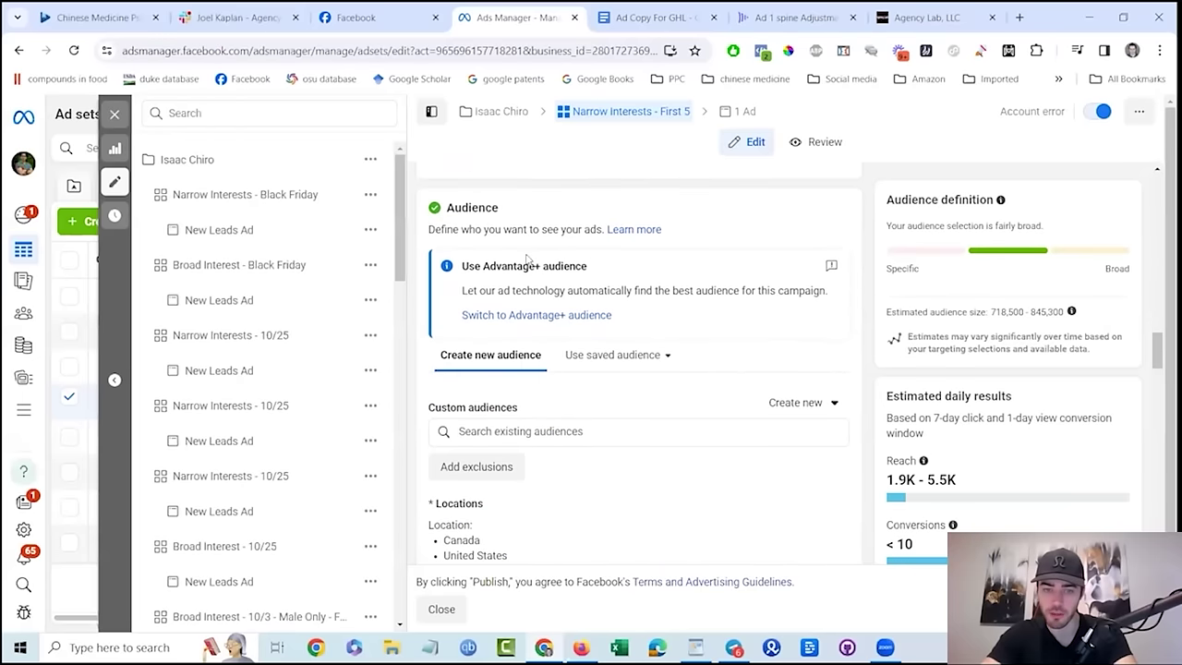
{"action": "scroll", "coordinate": [528, 259], "scroll_direction": "down", "scroll_amount": 2}
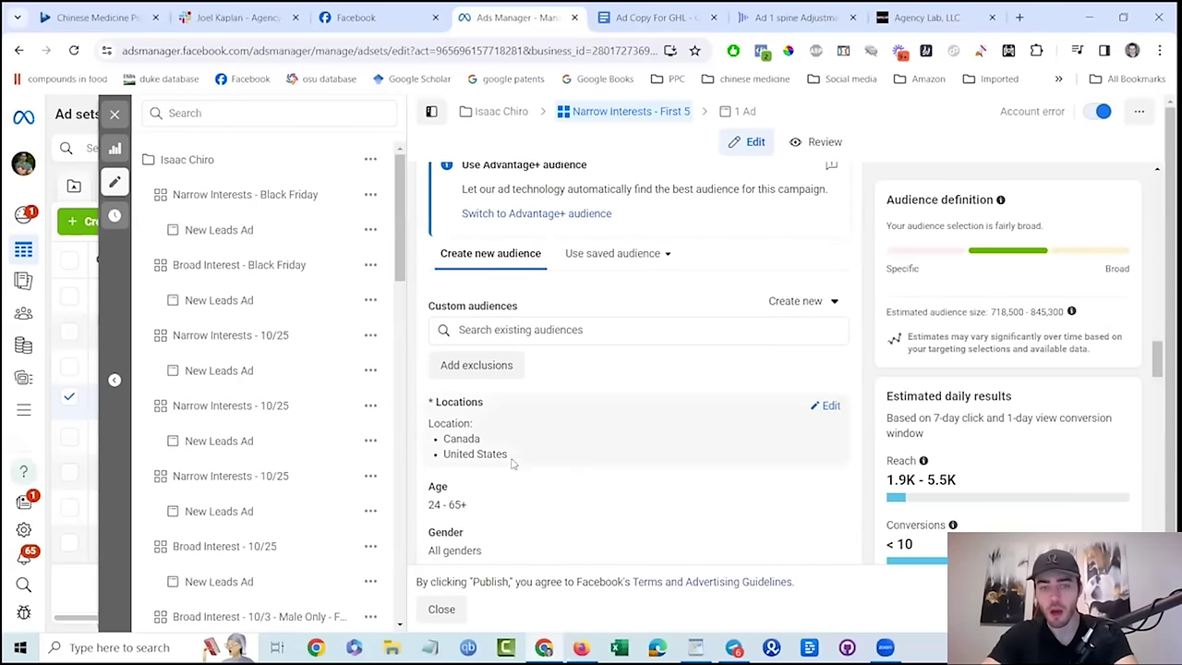
{"action": "left_click_drag", "start_coordinate": [509, 461], "coordinate": [428, 424]}
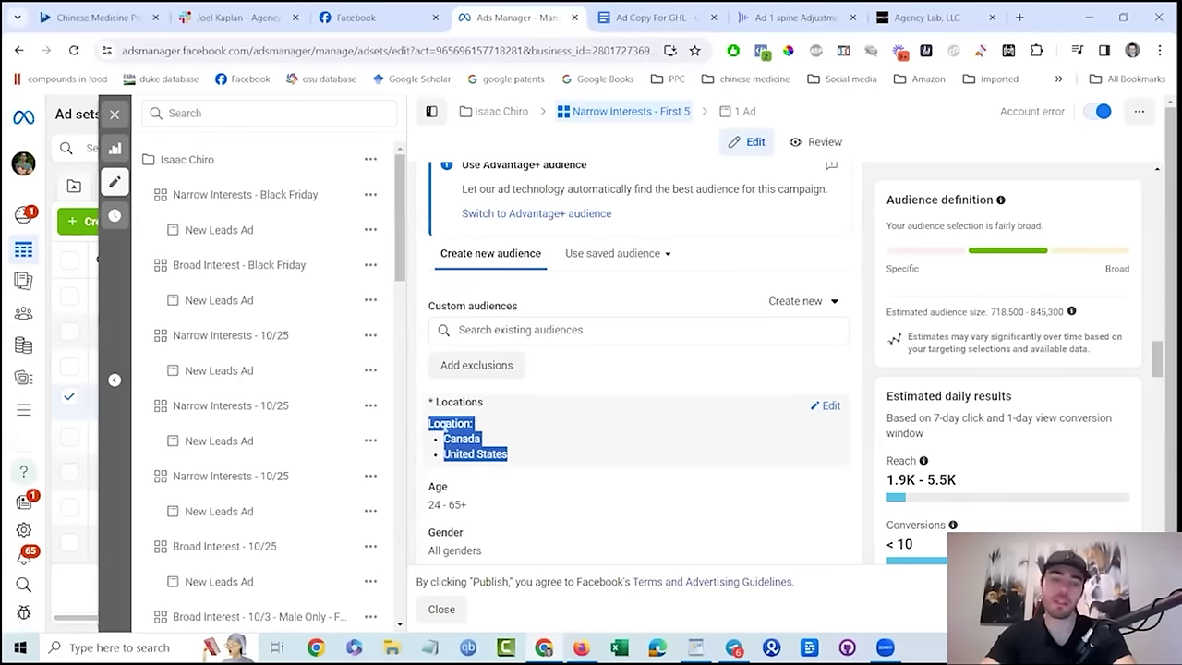
{"action": "left_click", "coordinate": [444, 425]}
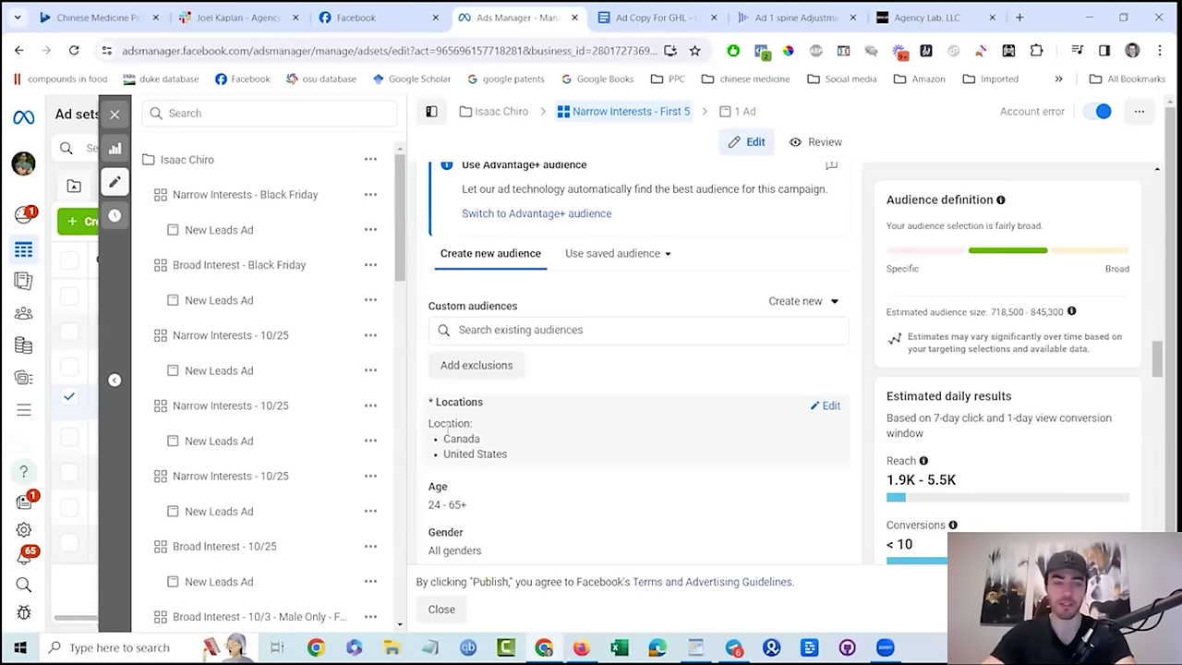
{"action": "scroll", "coordinate": [462, 448], "scroll_direction": "down", "scroll_amount": 1}
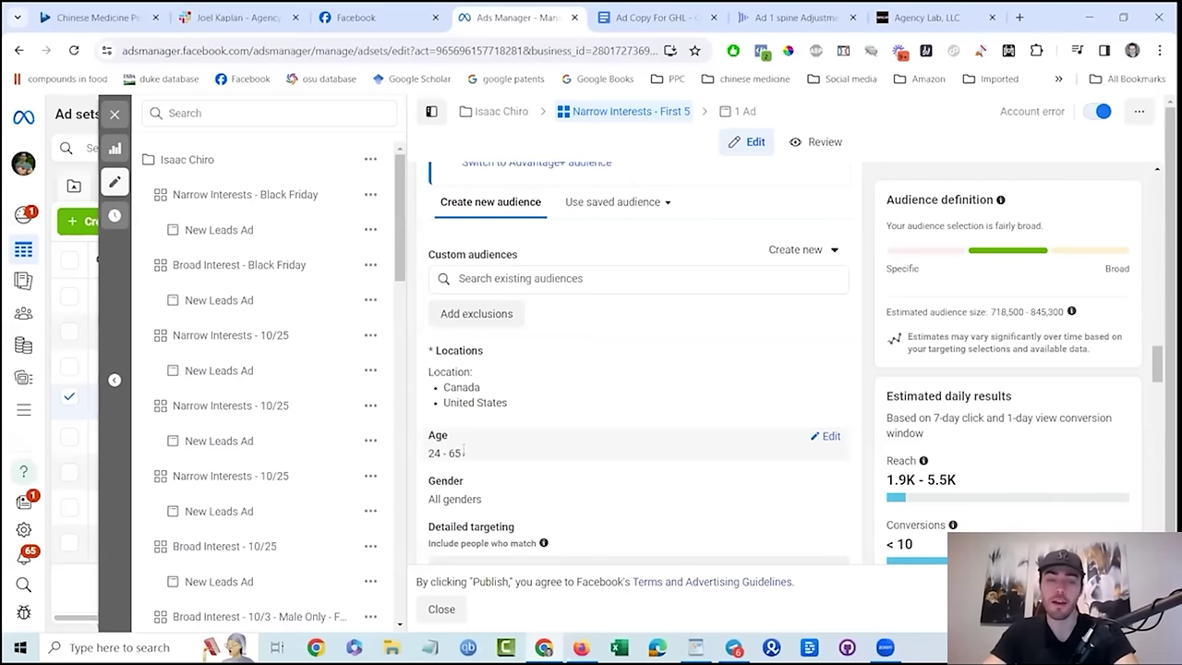
Step: Highlight the 24 - 65+ age range and its 65+ limit, then reach the chiropractic targeting
{"action": "scroll", "coordinate": [462, 450], "scroll_direction": "down", "scroll_amount": 1}
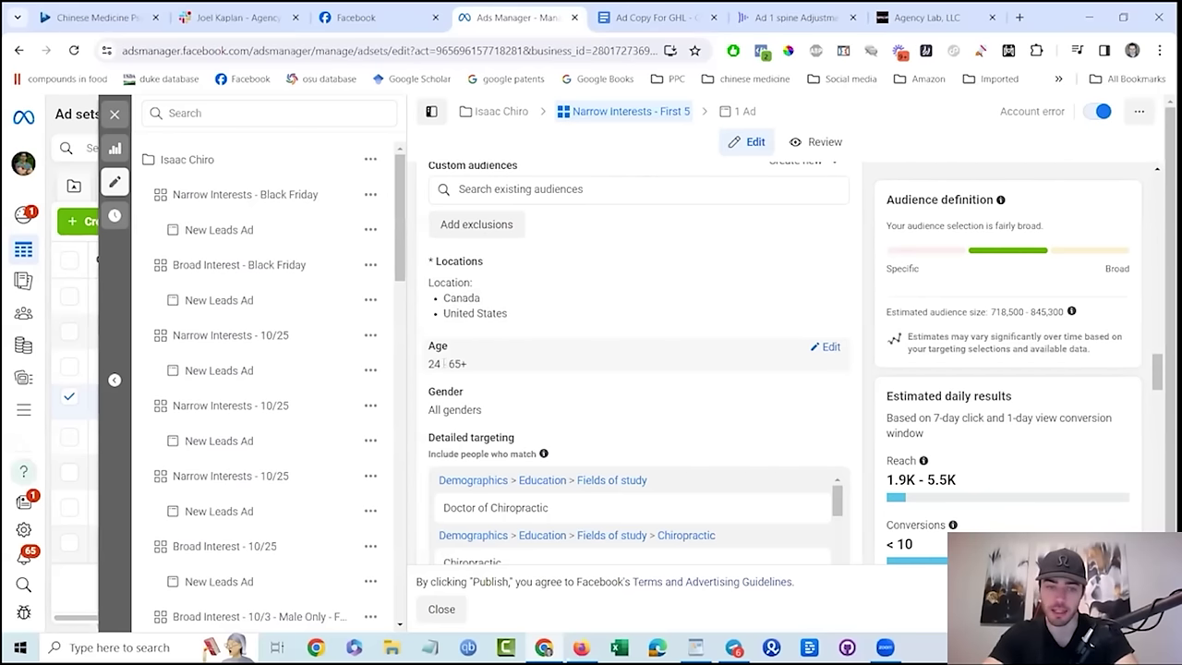
{"action": "mouse_move", "coordinate": [437, 364]}
{"action": "left_mouse_down"}
{"action": "mouse_move", "coordinate": [459, 364]}
{"action": "mouse_move", "coordinate": [443, 364]}
{"action": "left_mouse_up"}
{"action": "left_click", "coordinate": [451, 364]}
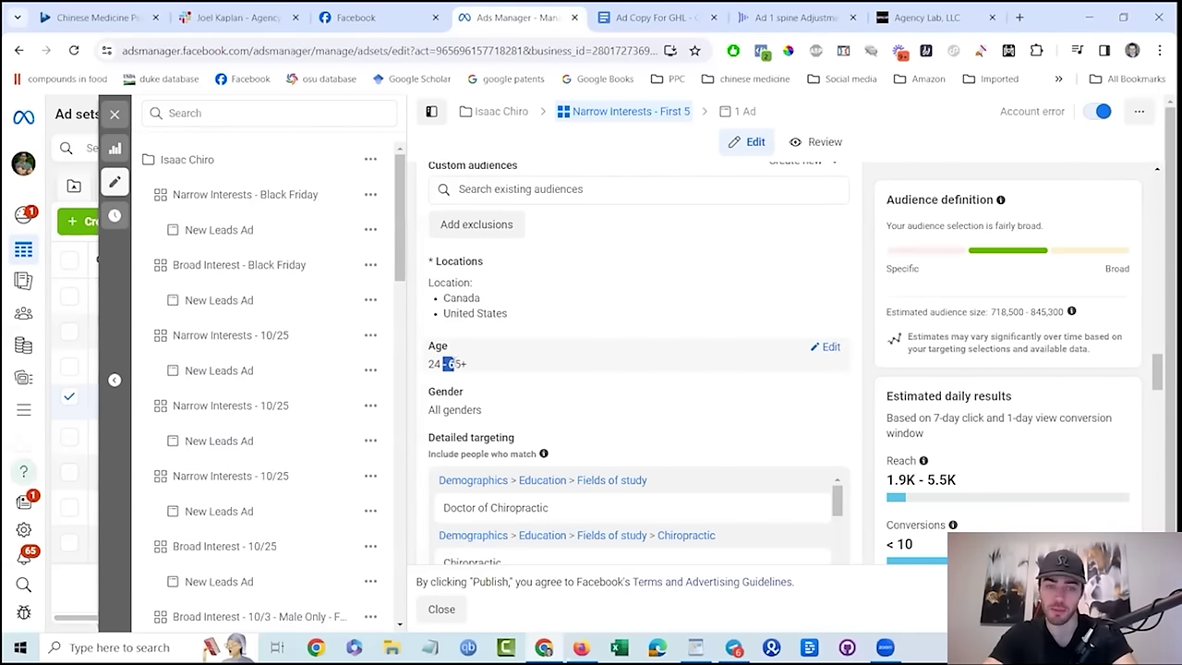
{"action": "left_click", "coordinate": [453, 364]}
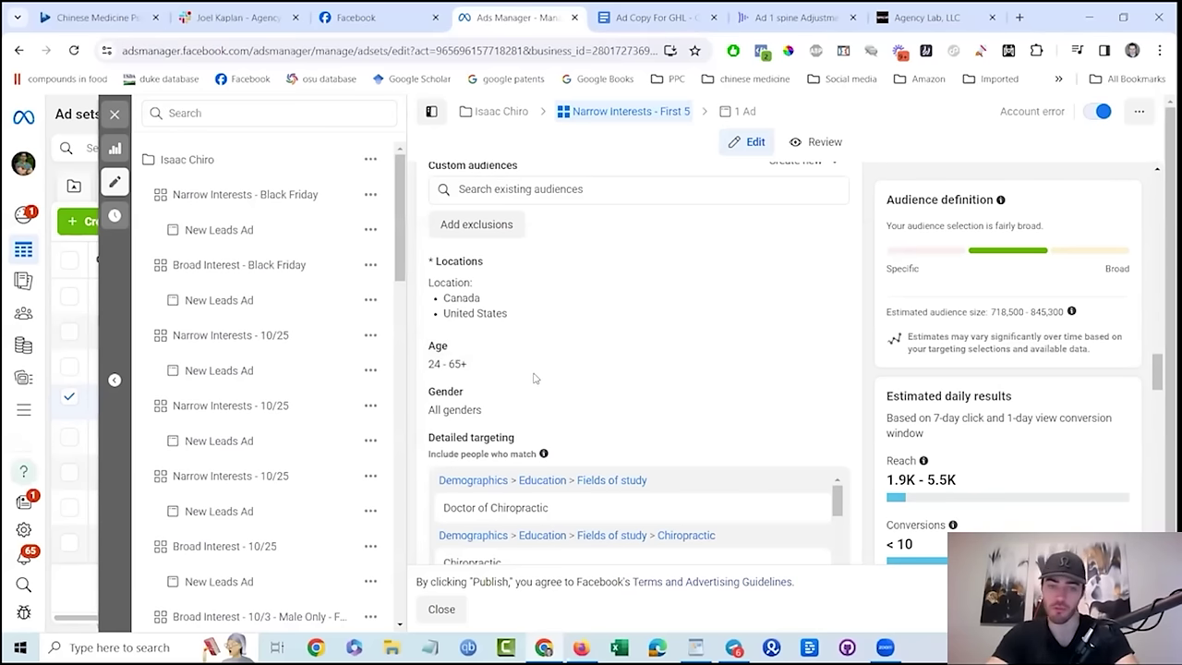
{"action": "scroll", "coordinate": [533, 375], "scroll_direction": "down", "scroll_amount": 1}
{"action": "left_click_drag", "start_coordinate": [428, 310], "coordinate": [479, 322]}
{"action": "left_click", "coordinate": [479, 322]}
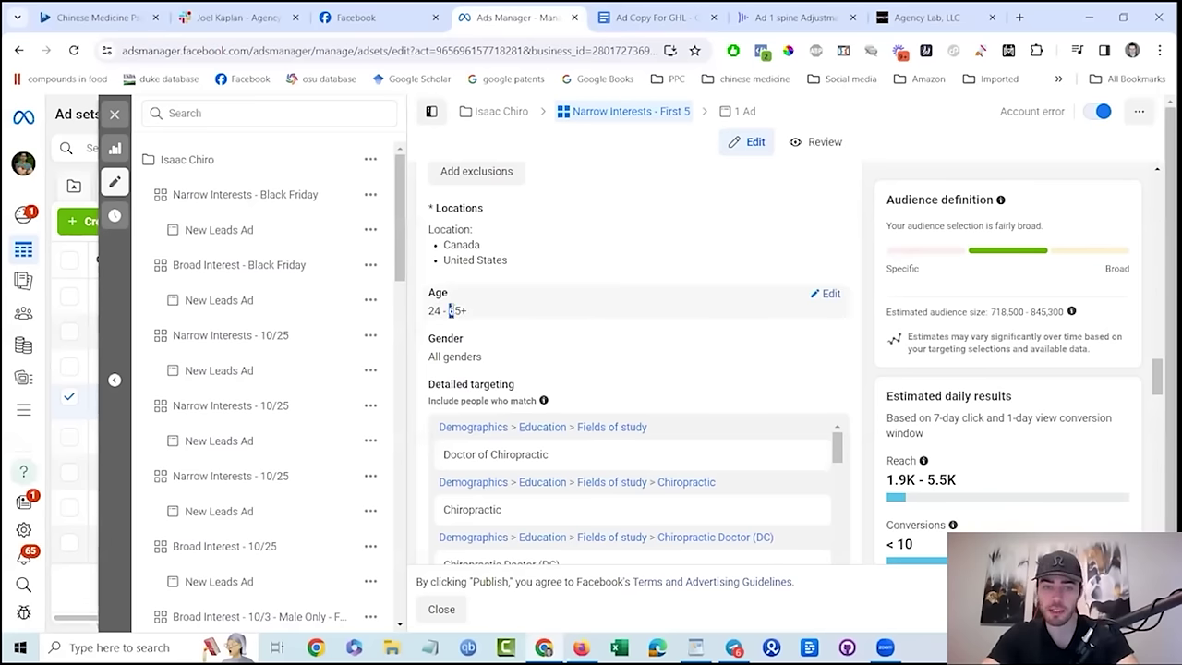
{"action": "double_click", "coordinate": [452, 312]}
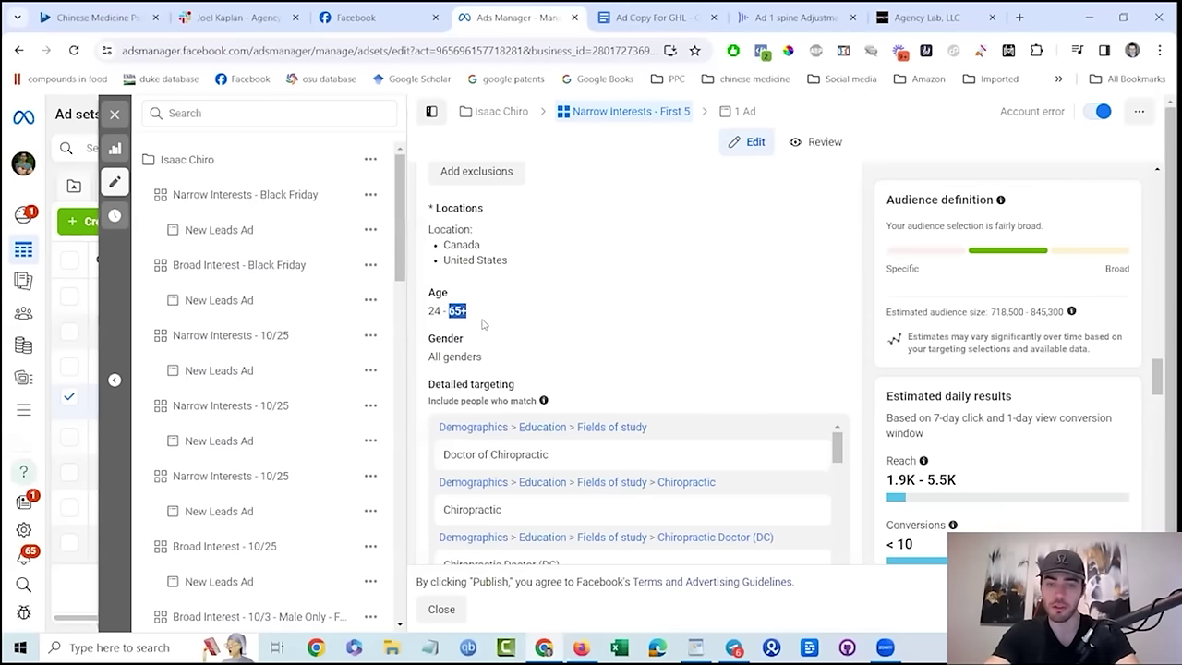
{"action": "scroll", "coordinate": [481, 324], "scroll_direction": "down", "scroll_amount": 1}
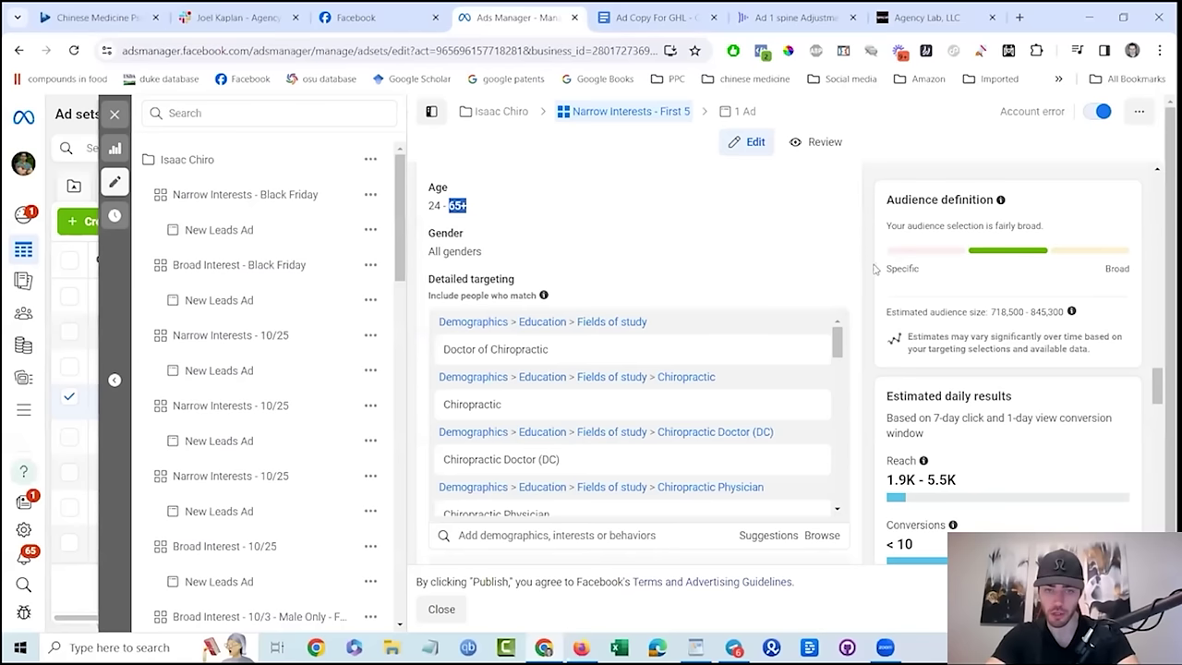
Step: Scroll to the Advantage detailed targeting notice and highlight the Narrow Interests ad set name
{"action": "scroll", "coordinate": [872, 269], "scroll_direction": "down", "scroll_amount": 1}
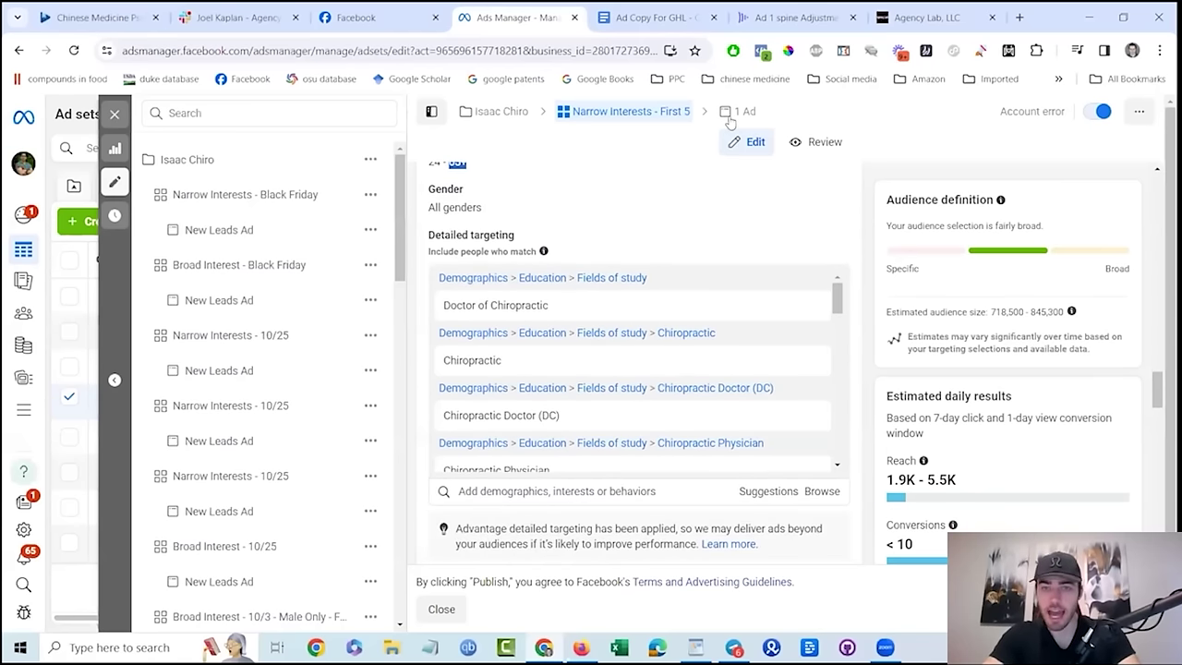
{"action": "left_click_drag", "start_coordinate": [651, 110], "coordinate": [573, 112]}
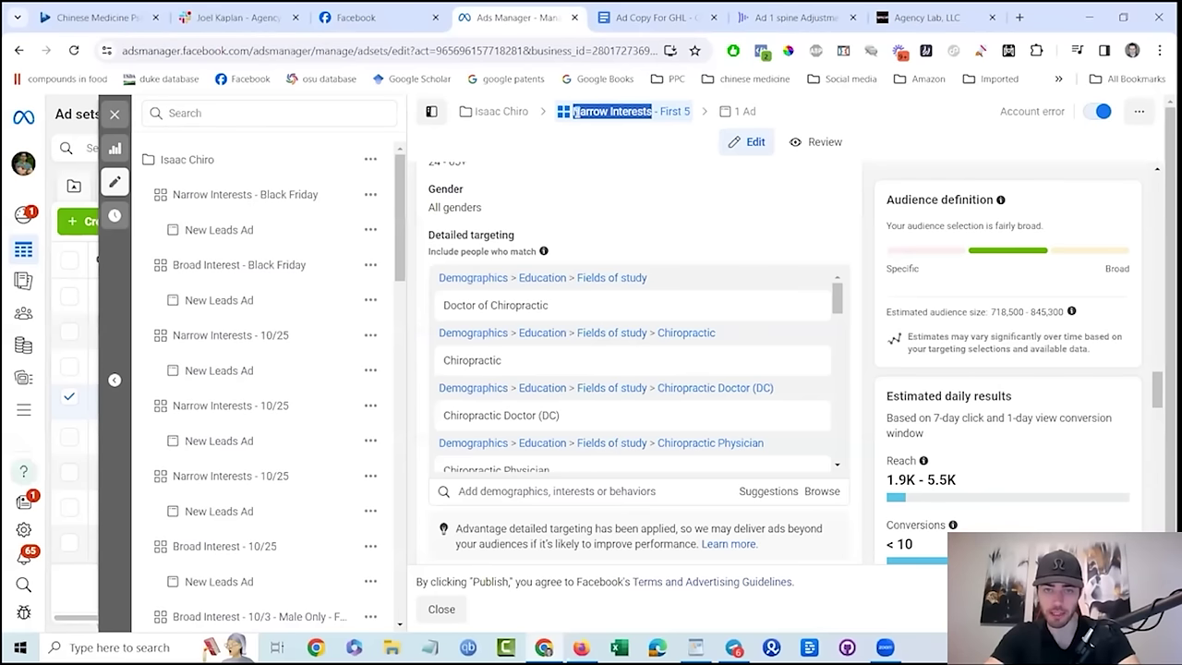
{"action": "left_click", "coordinate": [622, 205]}
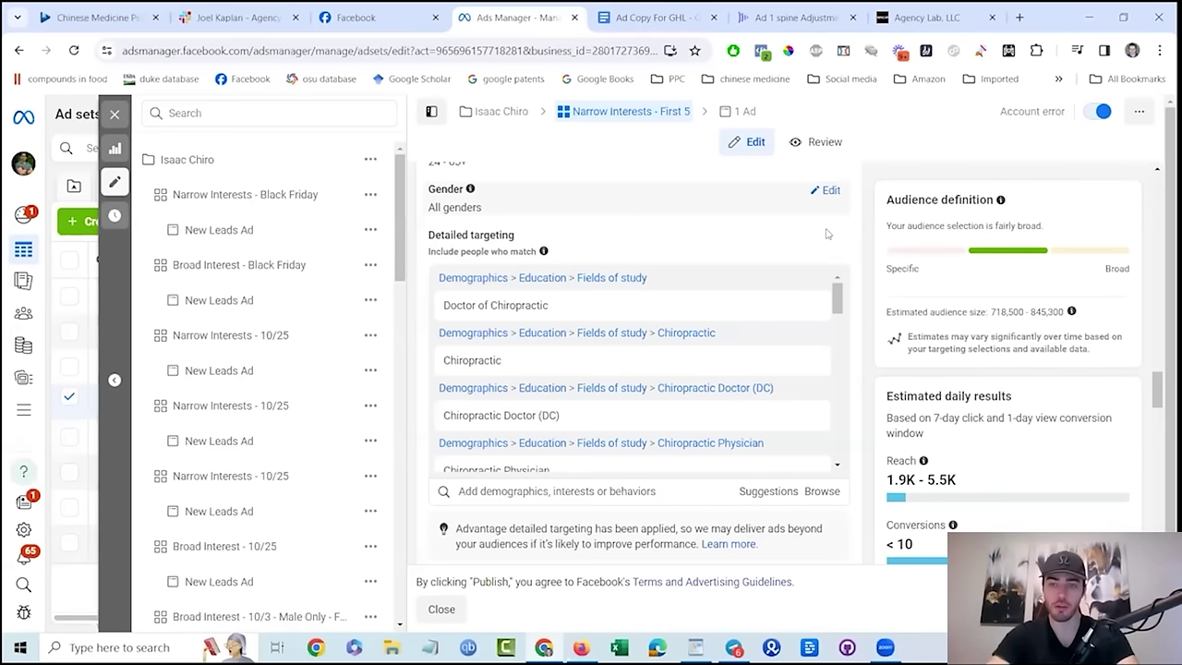
{"action": "left_click_drag", "start_coordinate": [990, 312], "coordinate": [1062, 325]}
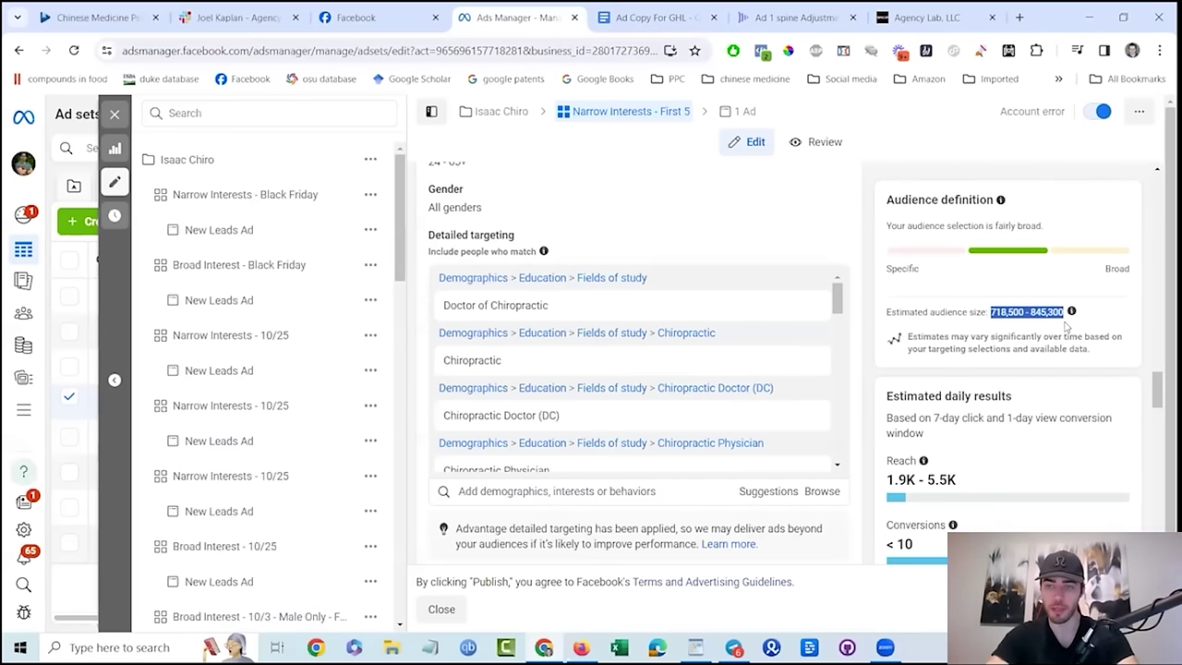
{"action": "left_click", "coordinate": [1009, 312]}
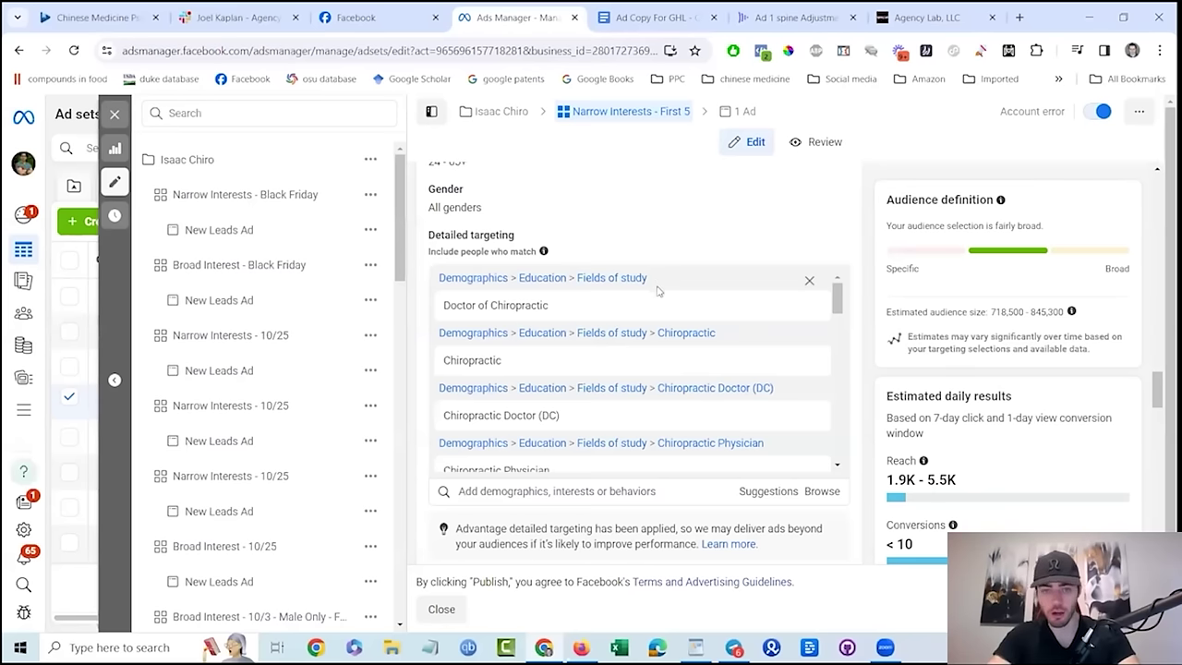
{"action": "scroll", "coordinate": [658, 288], "scroll_direction": "down", "scroll_amount": 1}
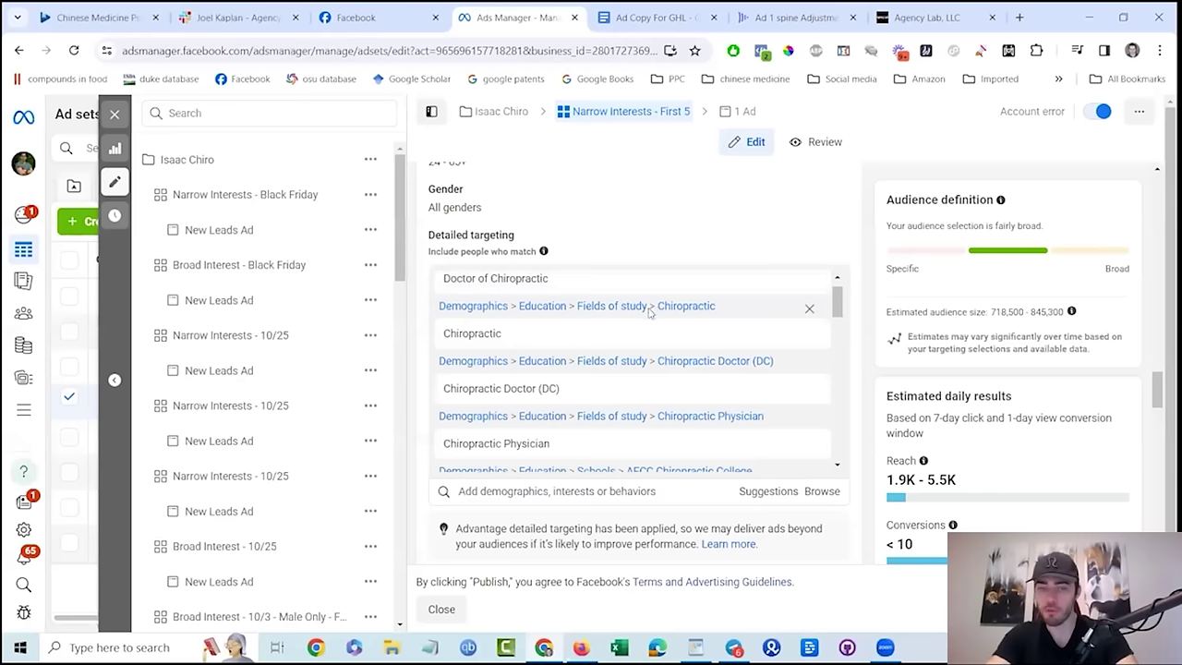
{"action": "left_click_drag", "start_coordinate": [656, 306], "coordinate": [580, 314]}
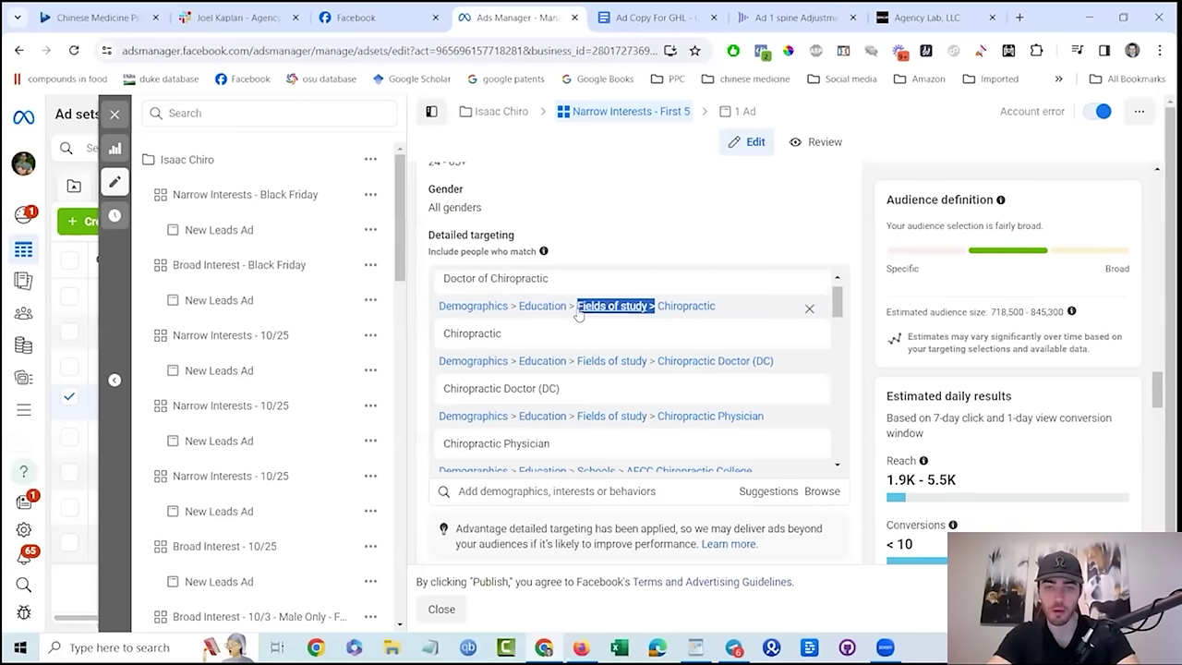
{"action": "left_click", "coordinate": [521, 234]}
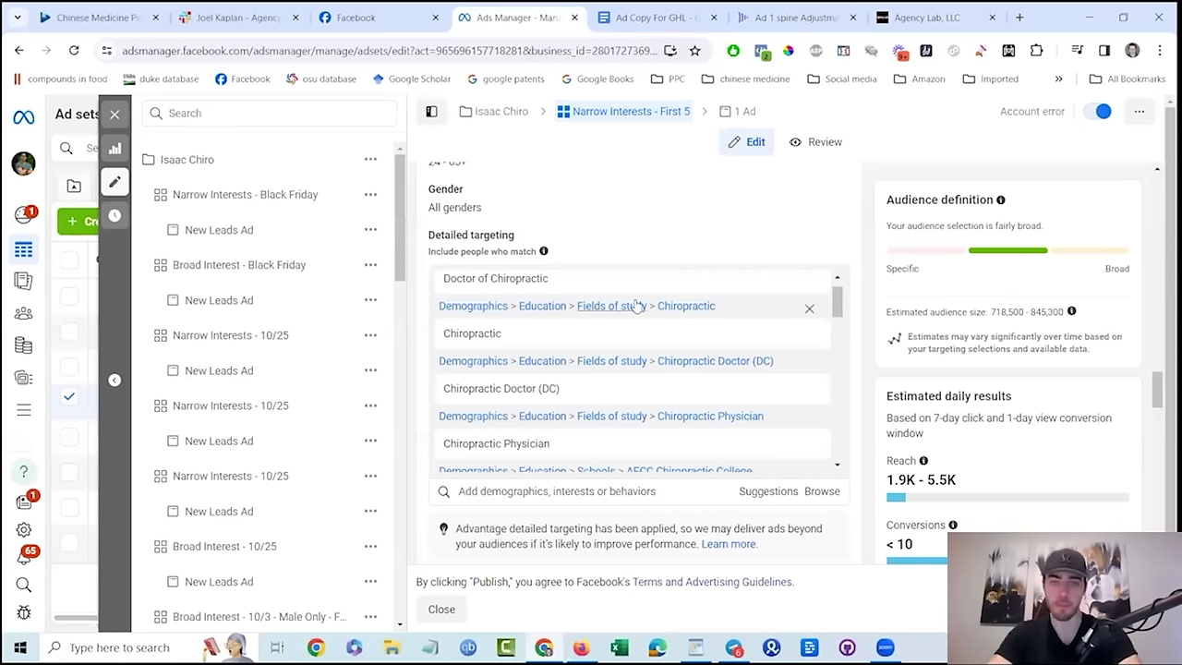
{"action": "scroll", "coordinate": [635, 305], "scroll_direction": "up", "scroll_amount": 1}
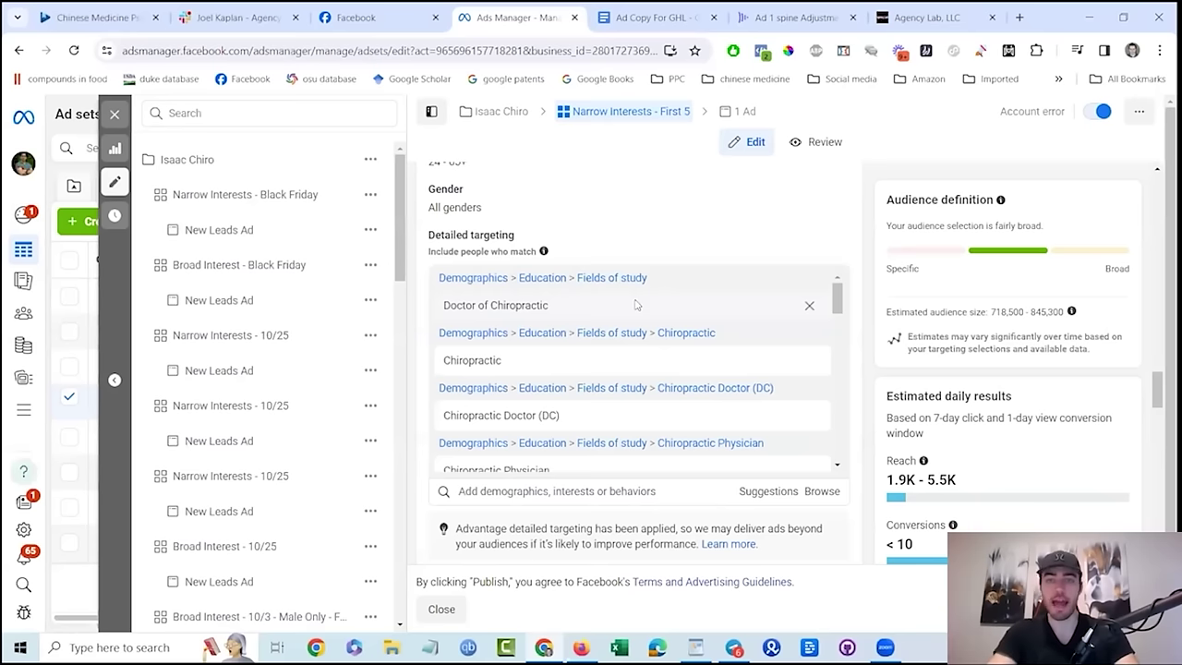
Step: Highlight the estimated audience size of 718,500 - 845,300
{"action": "left_click_drag", "start_coordinate": [991, 315], "coordinate": [1063, 316]}
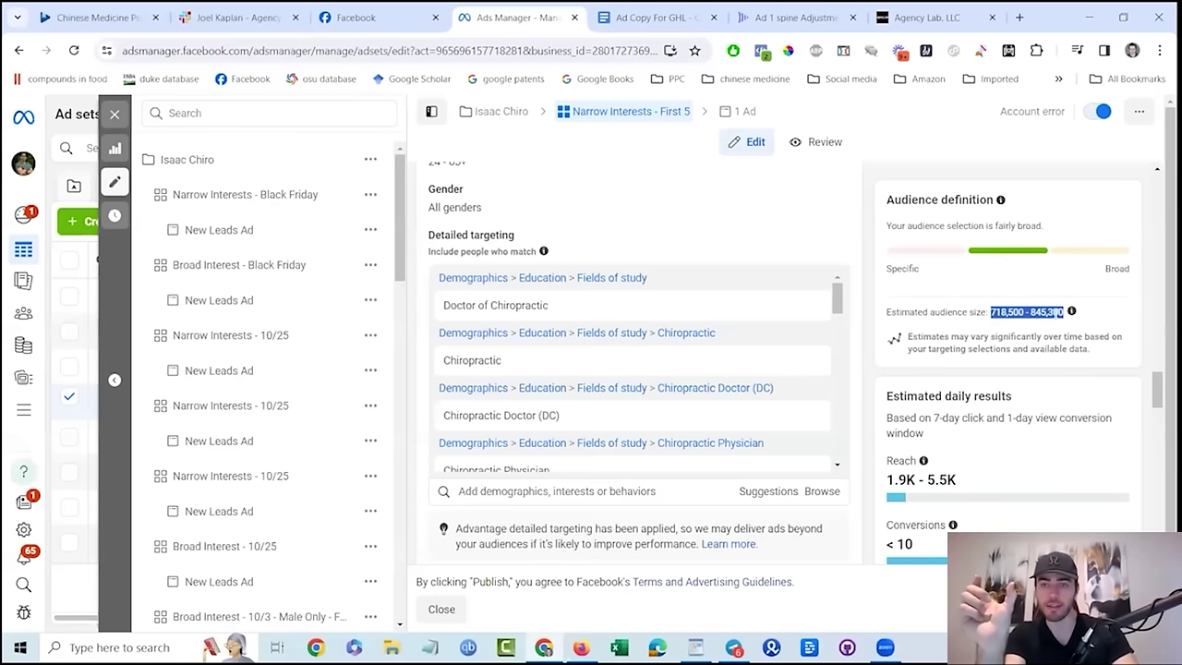
{"action": "left_click", "coordinate": [992, 317]}
{"action": "left_click_drag", "start_coordinate": [992, 317], "coordinate": [1064, 314]}
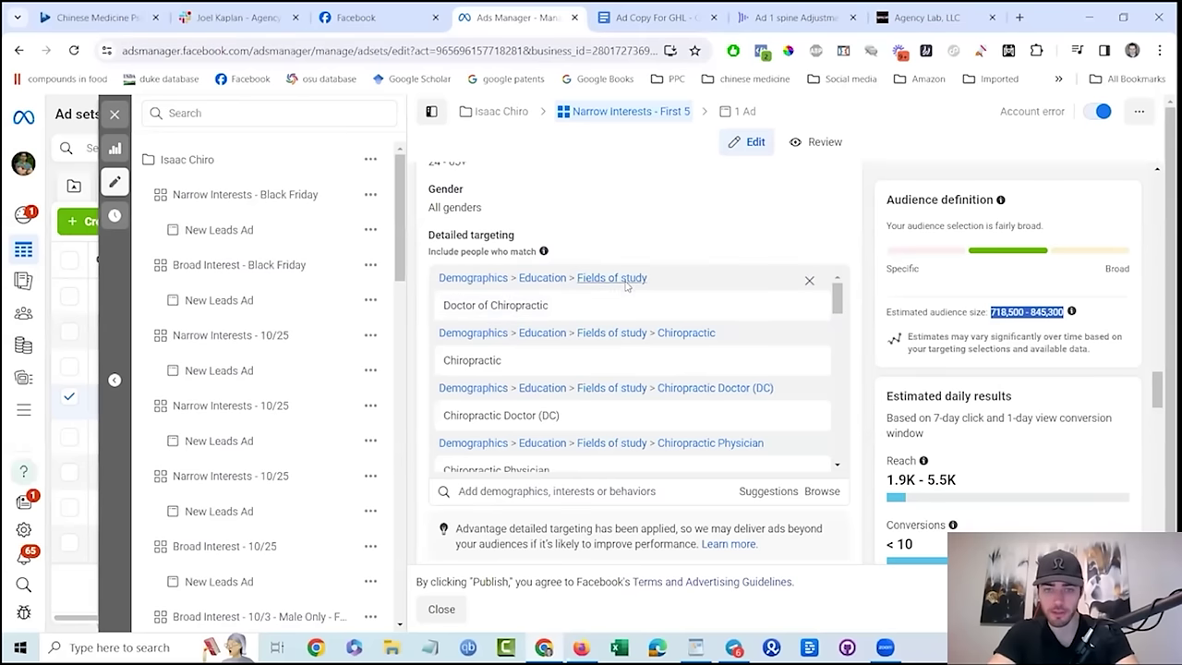
Step: Scroll to the Schools entries and highlight AECC Chiropractic College
{"action": "scroll", "coordinate": [626, 295], "scroll_direction": "down", "scroll_amount": 1}
{"action": "scroll", "coordinate": [623, 393], "scroll_direction": "down", "scroll_amount": 1}
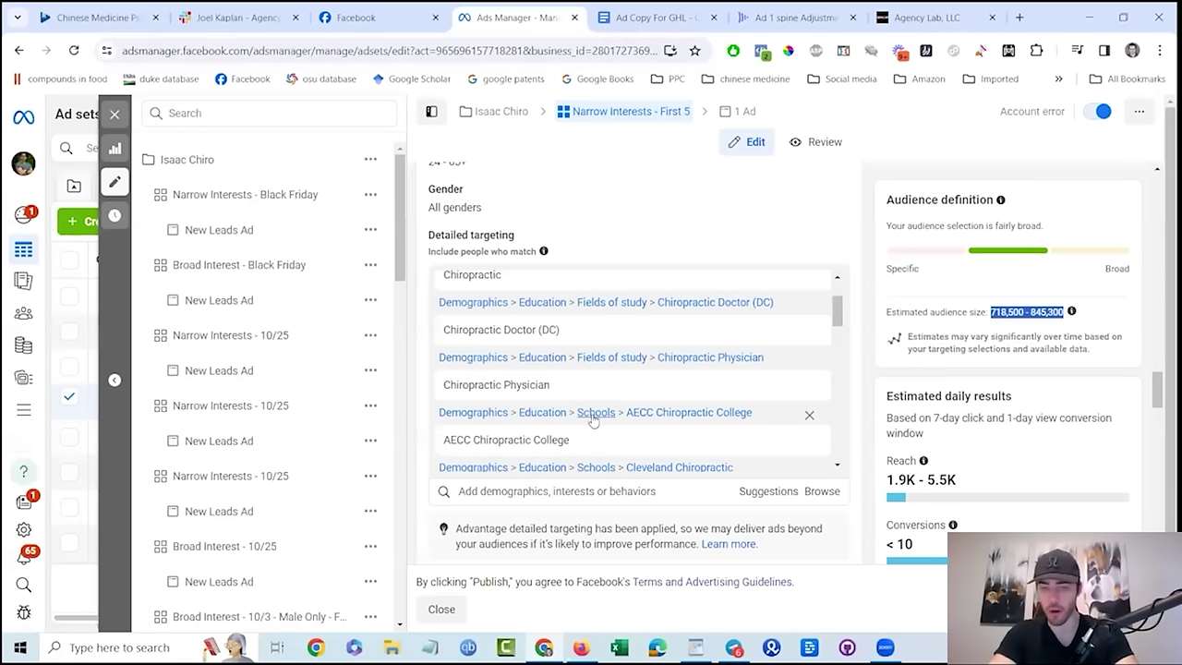
{"action": "mouse_move", "coordinate": [583, 445]}
{"action": "left_click_drag", "start_coordinate": [559, 449], "coordinate": [444, 445]}
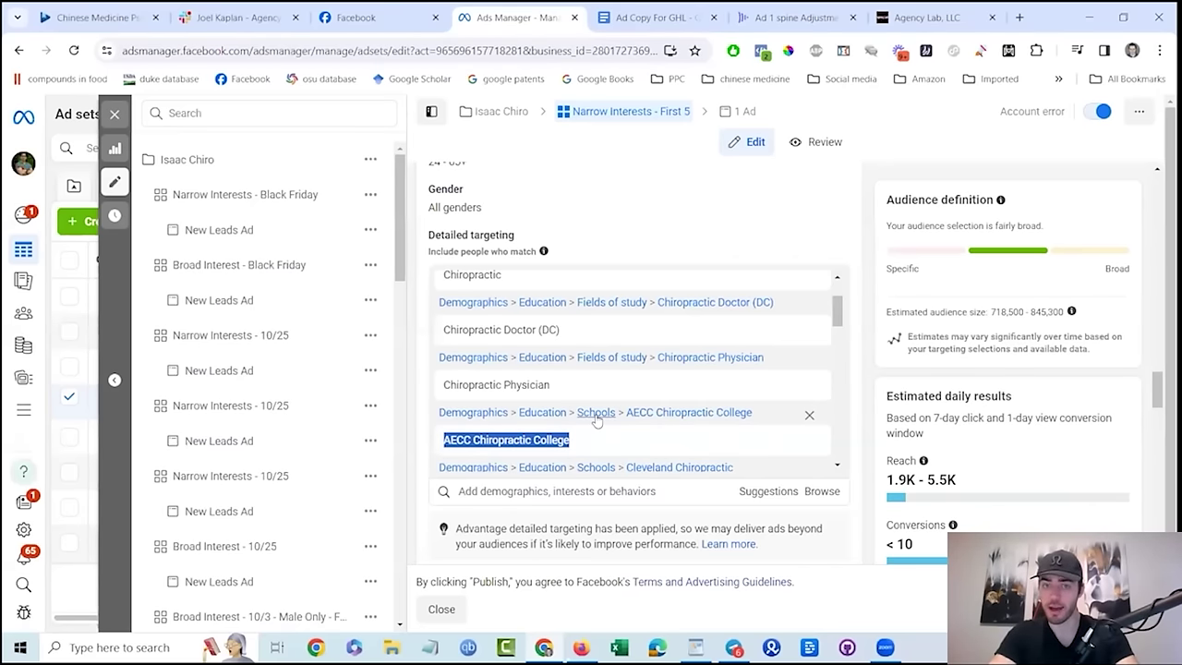
{"action": "mouse_move", "coordinate": [588, 440]}
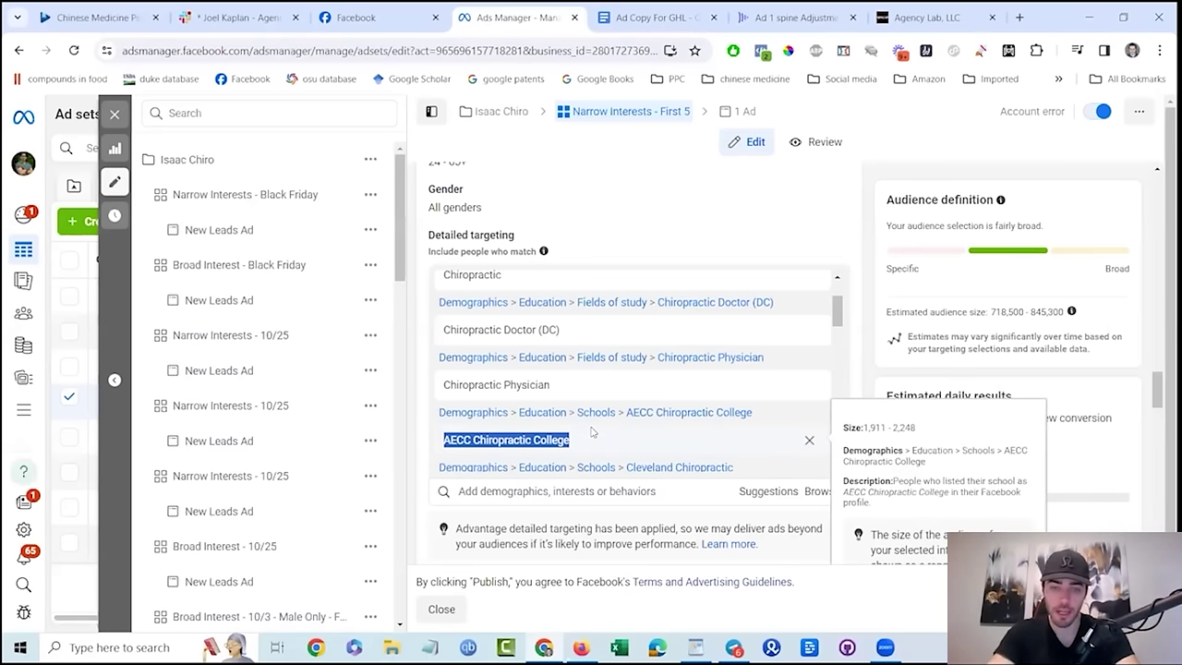
{"action": "left_click", "coordinate": [592, 433]}
{"action": "scroll", "coordinate": [595, 418], "scroll_direction": "down", "scroll_amount": 1}
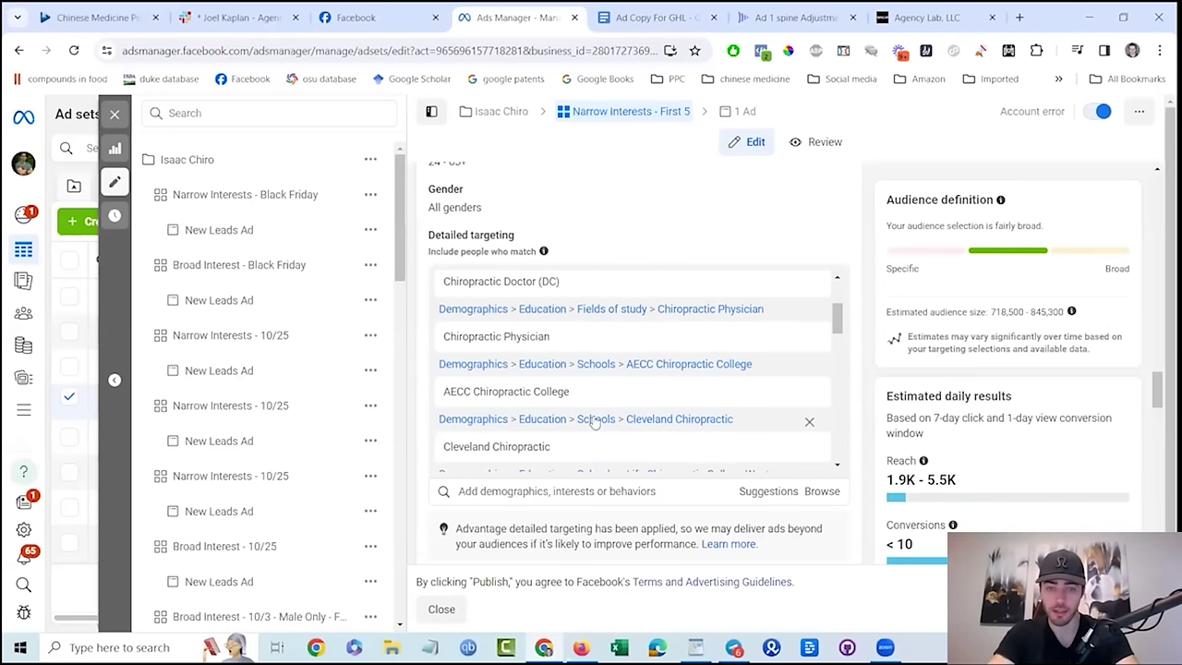
Step: Scroll to Work > Employers and highlight the Doctor of Chiropractic employer entry
{"action": "scroll", "coordinate": [598, 417], "scroll_direction": "down", "scroll_amount": 1}
{"action": "scroll", "coordinate": [600, 416], "scroll_direction": "down", "scroll_amount": 4}
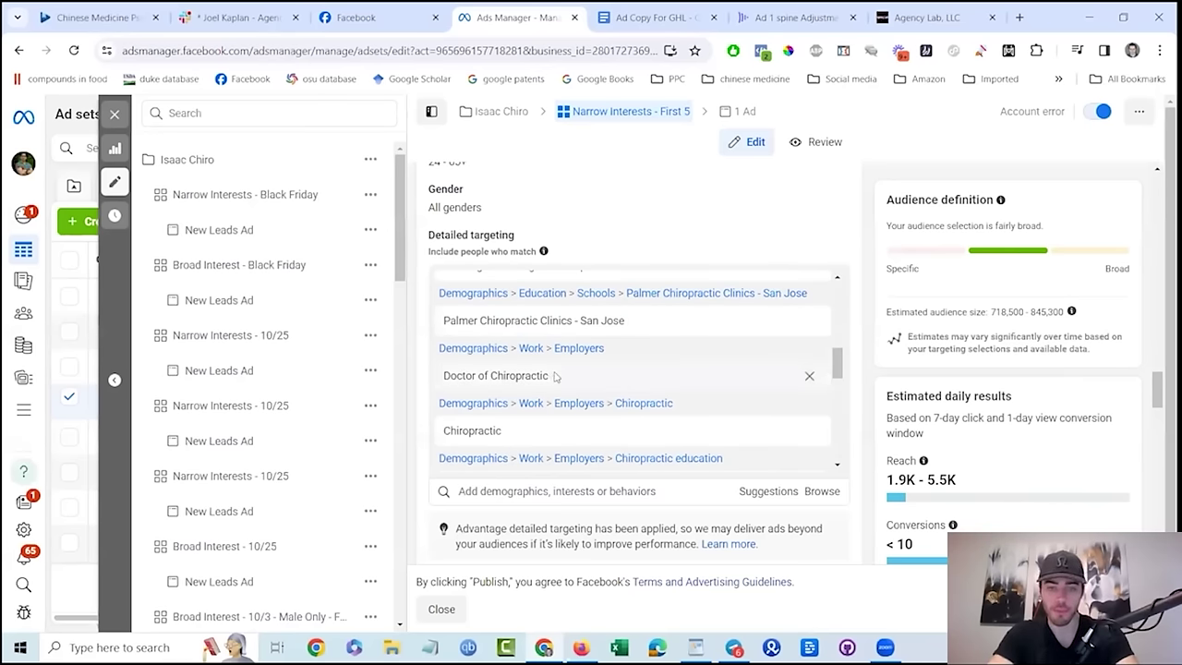
{"action": "left_click_drag", "start_coordinate": [551, 376], "coordinate": [444, 376]}
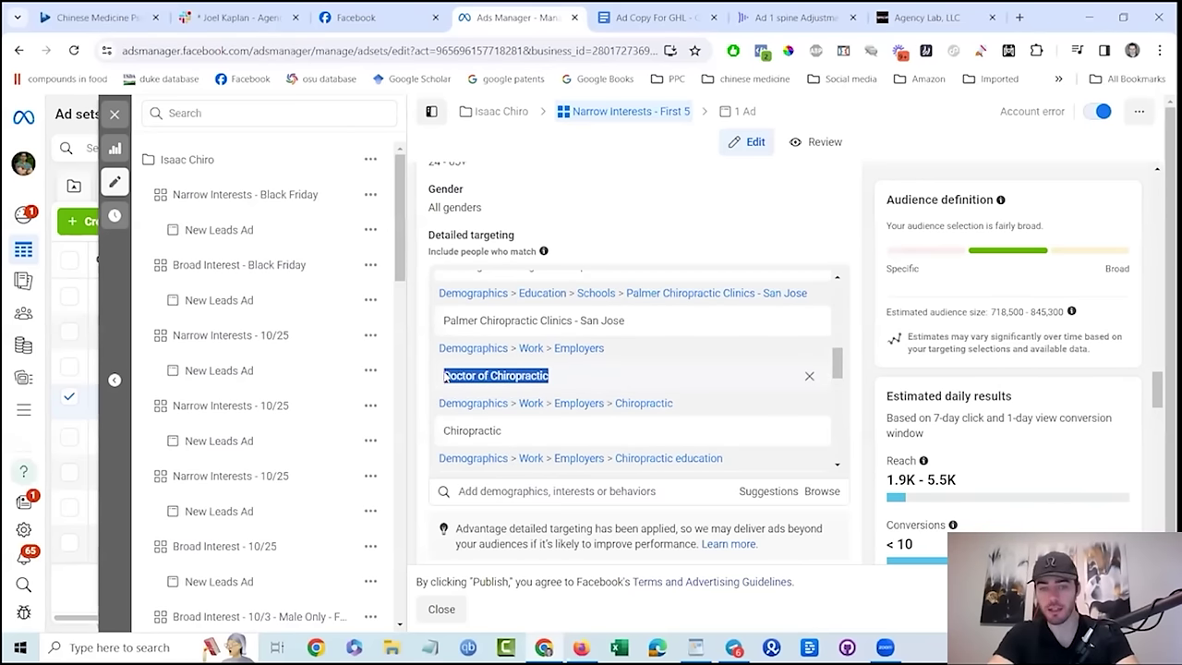
{"action": "left_click", "coordinate": [567, 352]}
{"action": "double_click", "coordinate": [566, 352]}
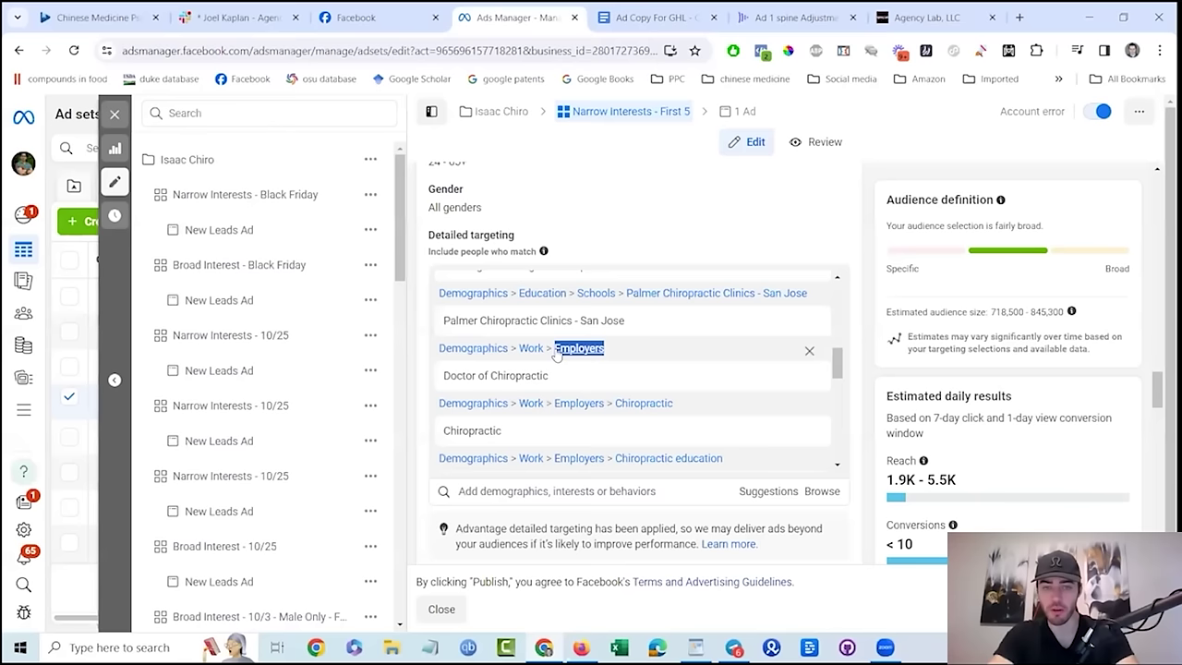
{"action": "left_click_drag", "start_coordinate": [548, 377], "coordinate": [445, 378]}
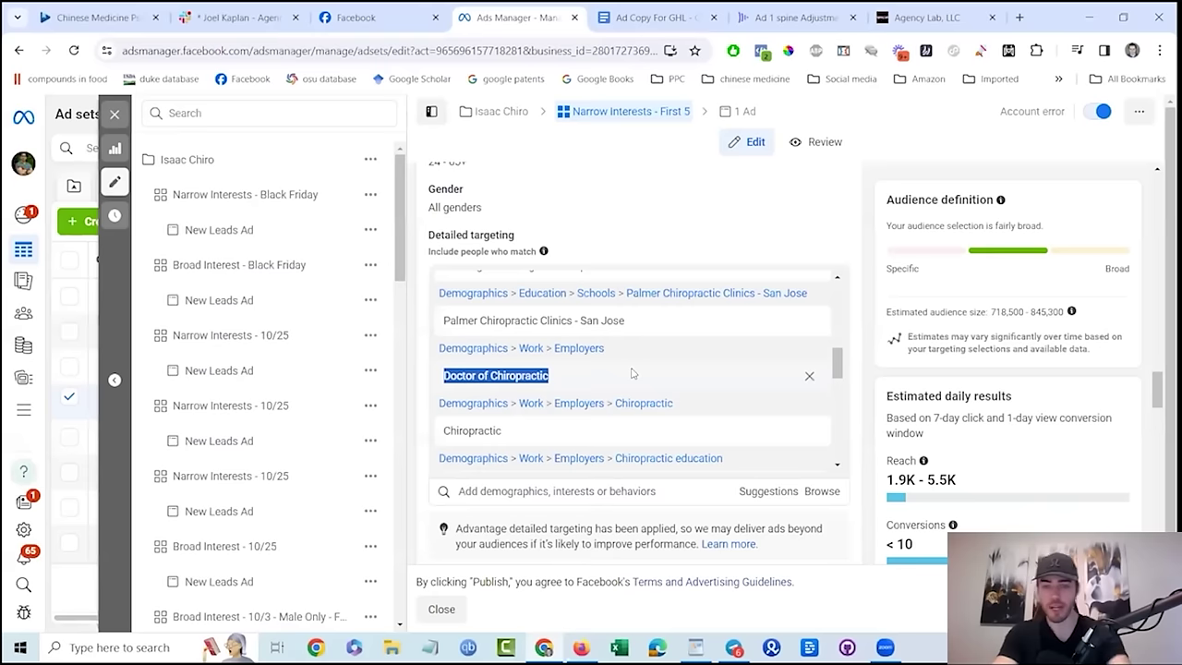
Step: Scroll detailed targeting to employers Chiropractic education, Chiropractic Physician and job title Doctor of Chiropractic
{"action": "scroll", "coordinate": [631, 373], "scroll_direction": "down", "scroll_amount": 1}
{"action": "scroll", "coordinate": [631, 373], "scroll_direction": "down", "scroll_amount": 5}
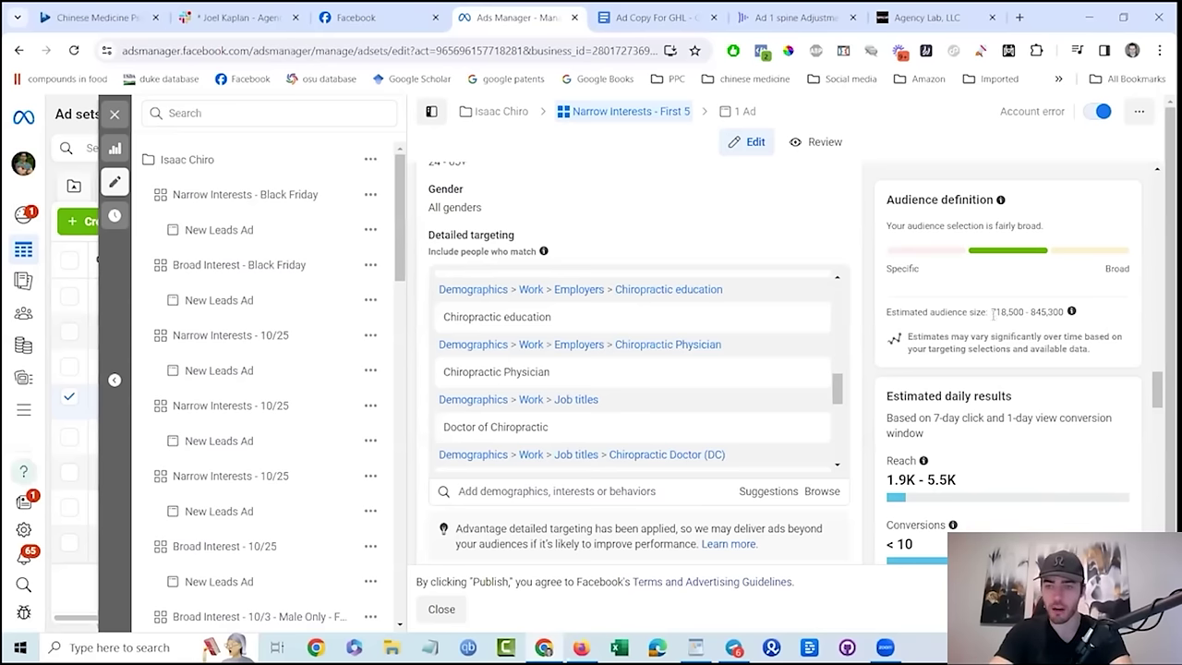
{"action": "left_click_drag", "start_coordinate": [991, 312], "coordinate": [1063, 314]}
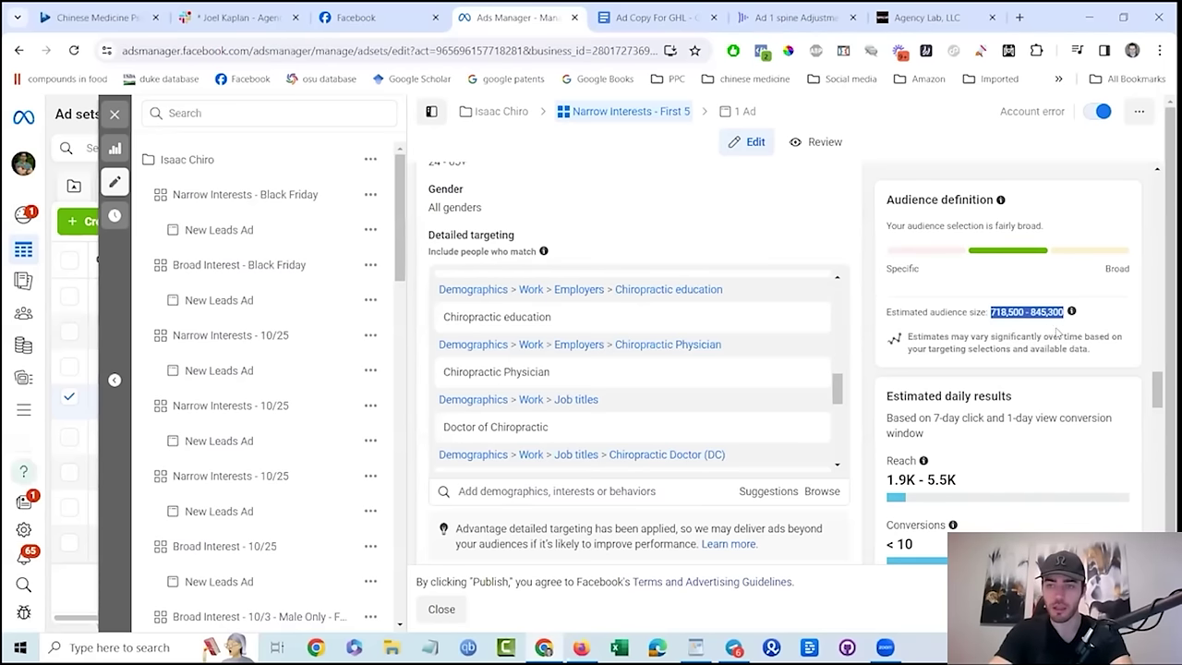
{"action": "left_click", "coordinate": [1049, 330]}
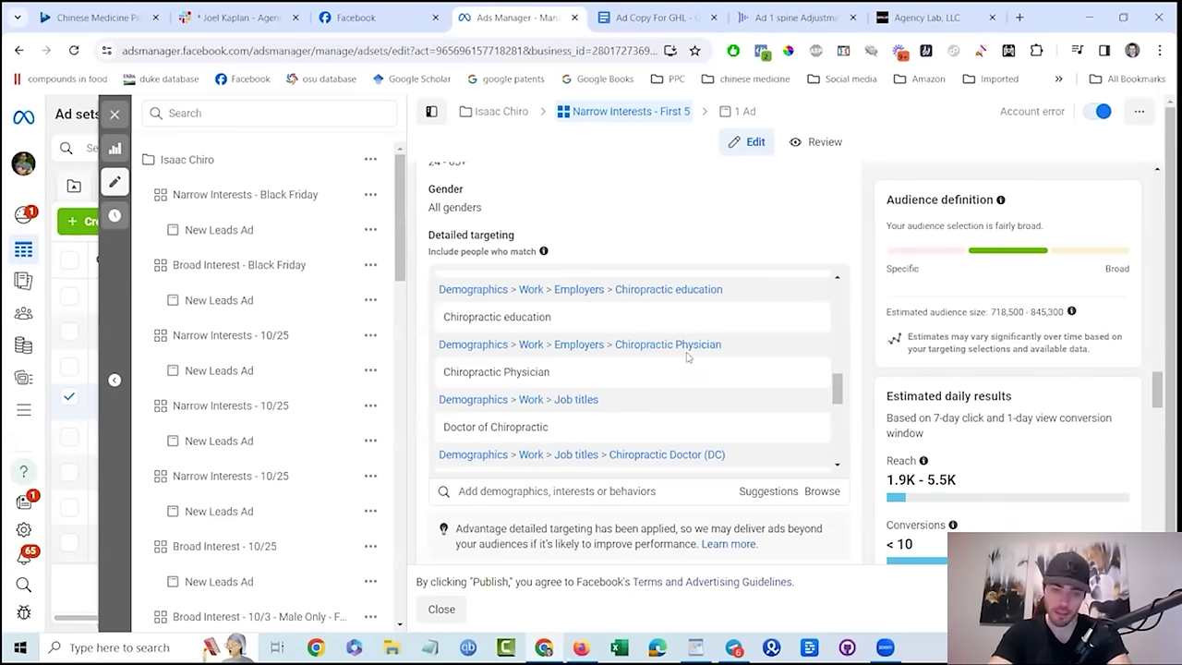
Step: Review the targeting list through Chiropractor/Owner to the Northwestern, Parker and Western States university interests
{"action": "scroll", "coordinate": [686, 357], "scroll_direction": "down", "scroll_amount": 3}
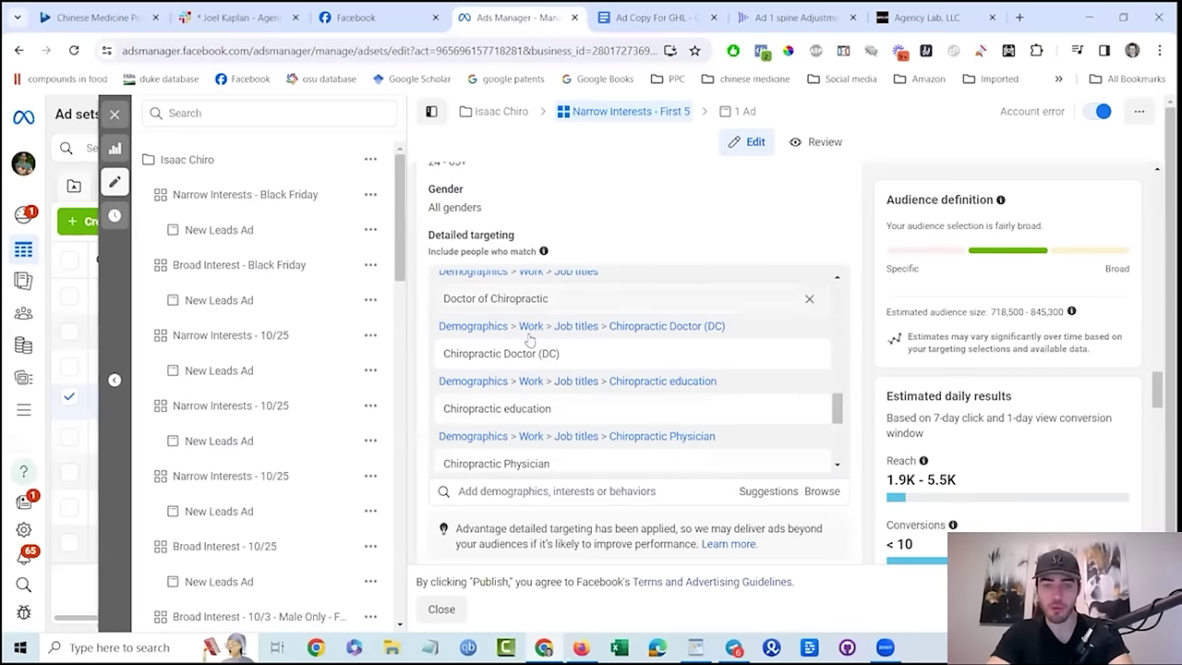
{"action": "scroll", "coordinate": [625, 340], "scroll_direction": "down", "scroll_amount": 2}
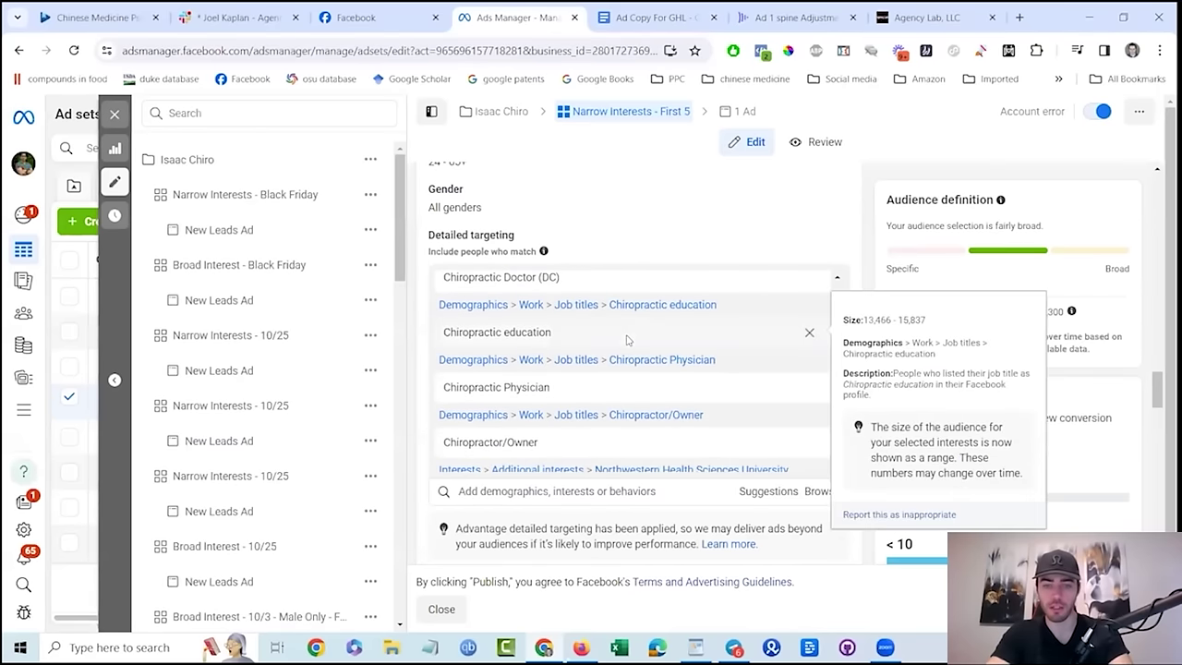
{"action": "scroll", "coordinate": [617, 386], "scroll_direction": "down", "scroll_amount": 1}
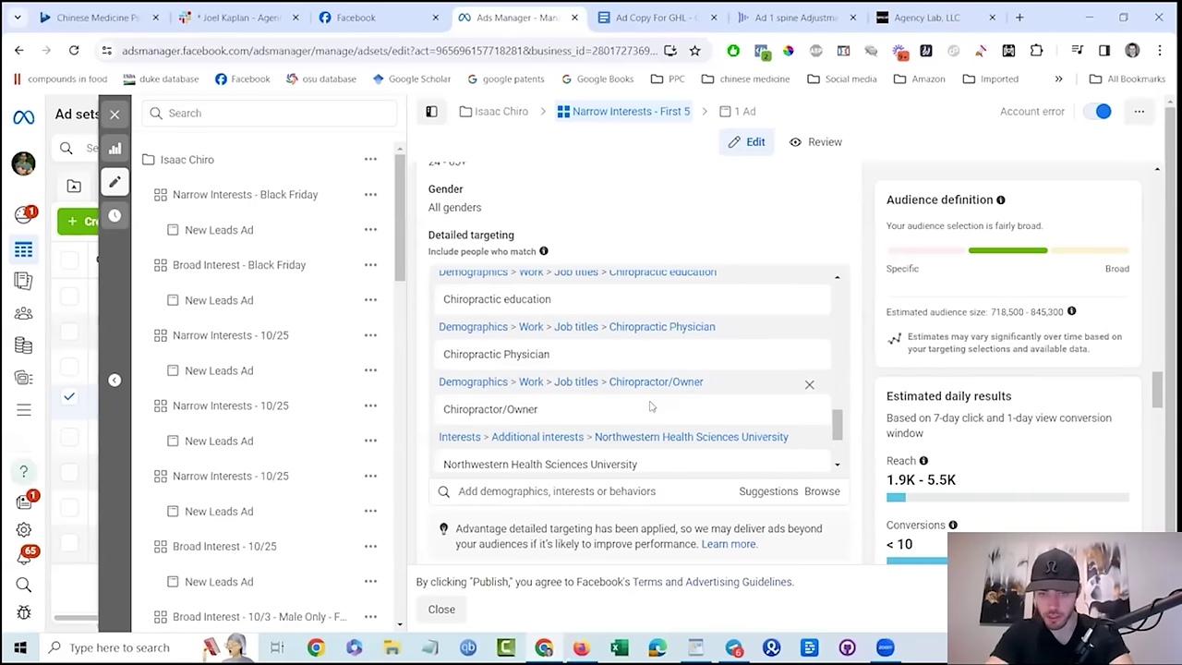
{"action": "mouse_move", "coordinate": [648, 411]}
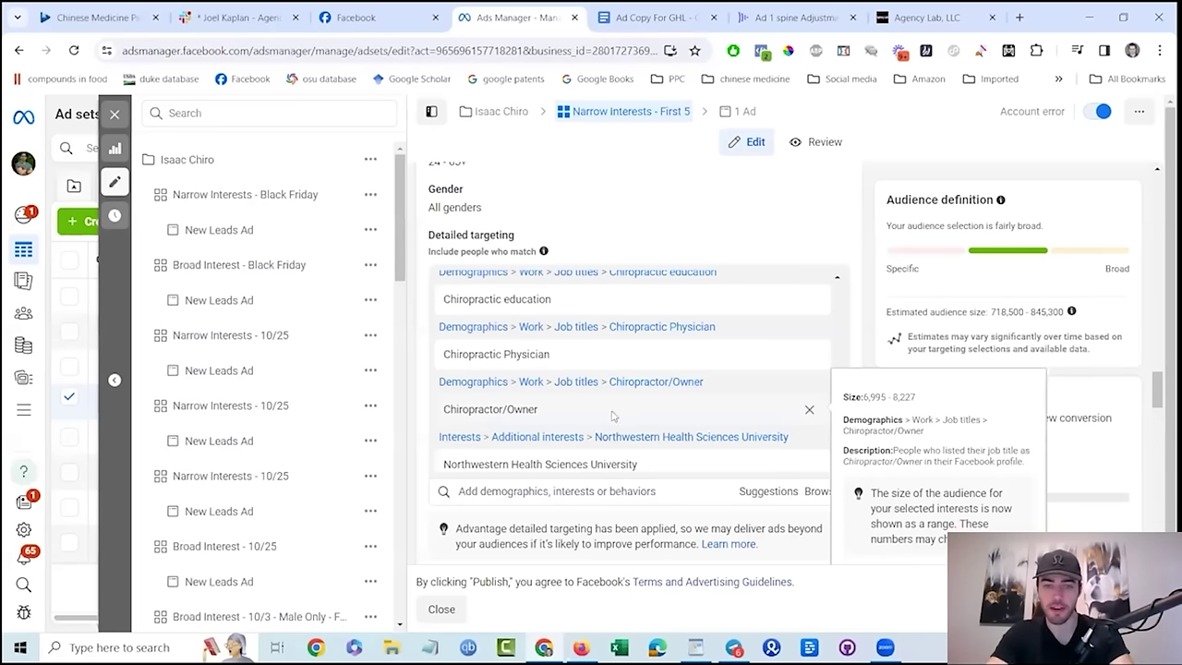
{"action": "scroll", "coordinate": [594, 400], "scroll_direction": "down", "scroll_amount": 1}
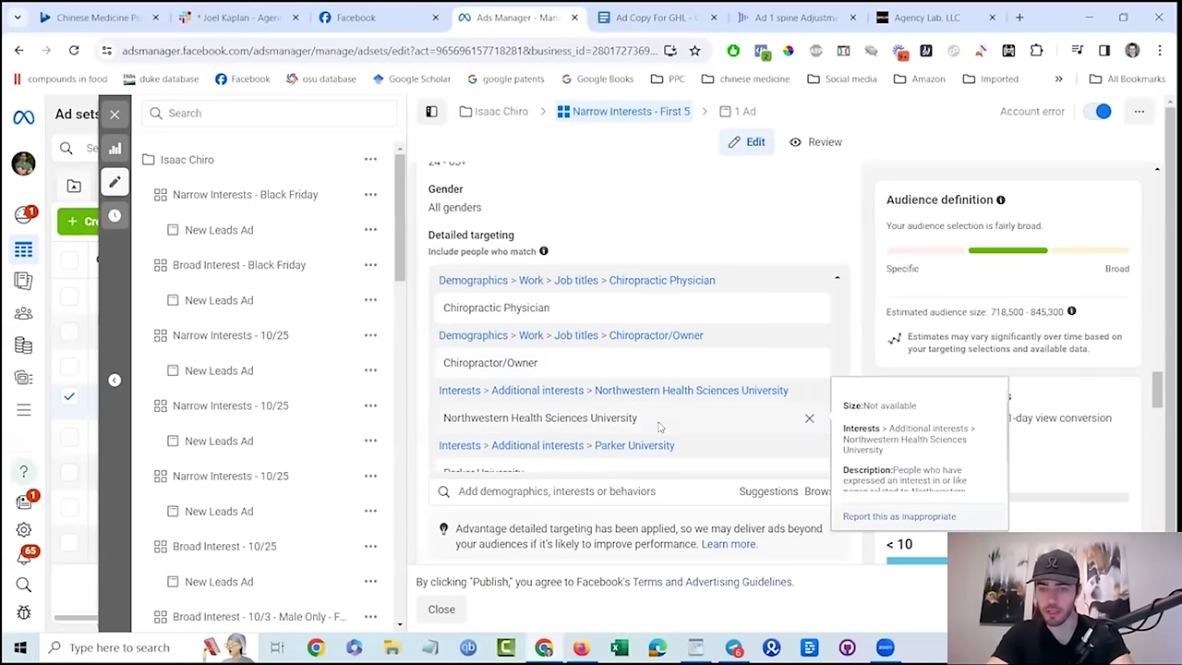
{"action": "scroll", "coordinate": [657, 424], "scroll_direction": "down", "scroll_amount": 1}
{"action": "scroll", "coordinate": [641, 441], "scroll_direction": "down", "scroll_amount": 1}
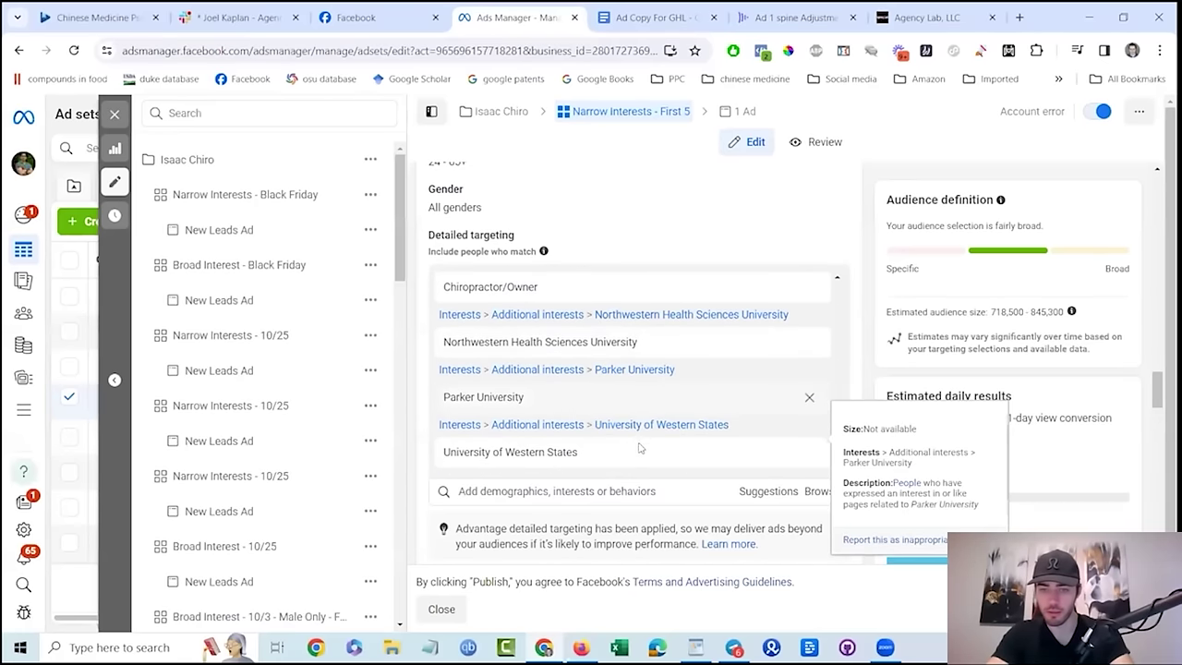
{"action": "scroll", "coordinate": [641, 438], "scroll_direction": "down", "scroll_amount": 1}
{"action": "scroll", "coordinate": [641, 433], "scroll_direction": "up", "scroll_amount": 2}
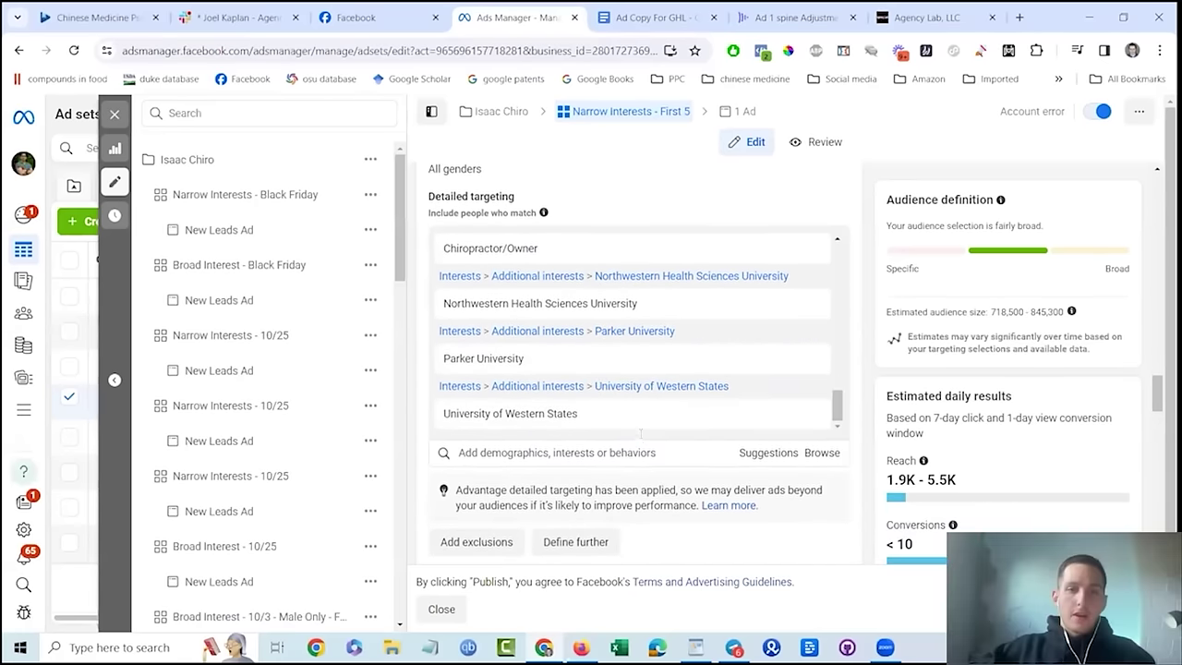
{"action": "mouse_move", "coordinate": [688, 374]}
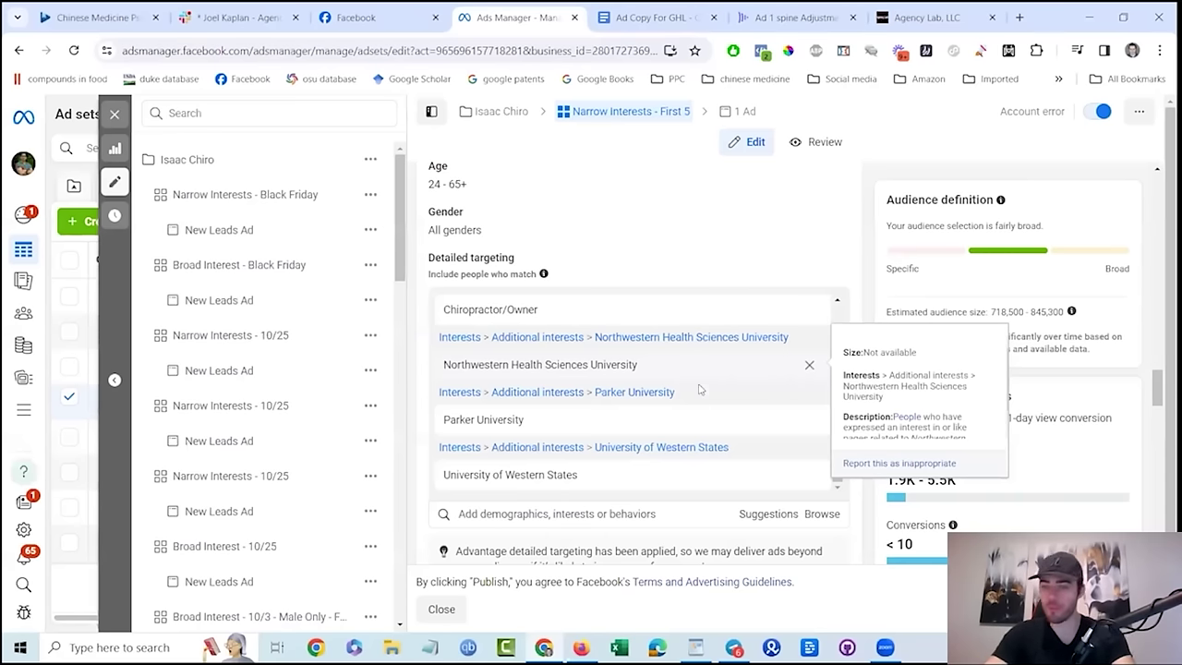
{"action": "mouse_move", "coordinate": [707, 370]}
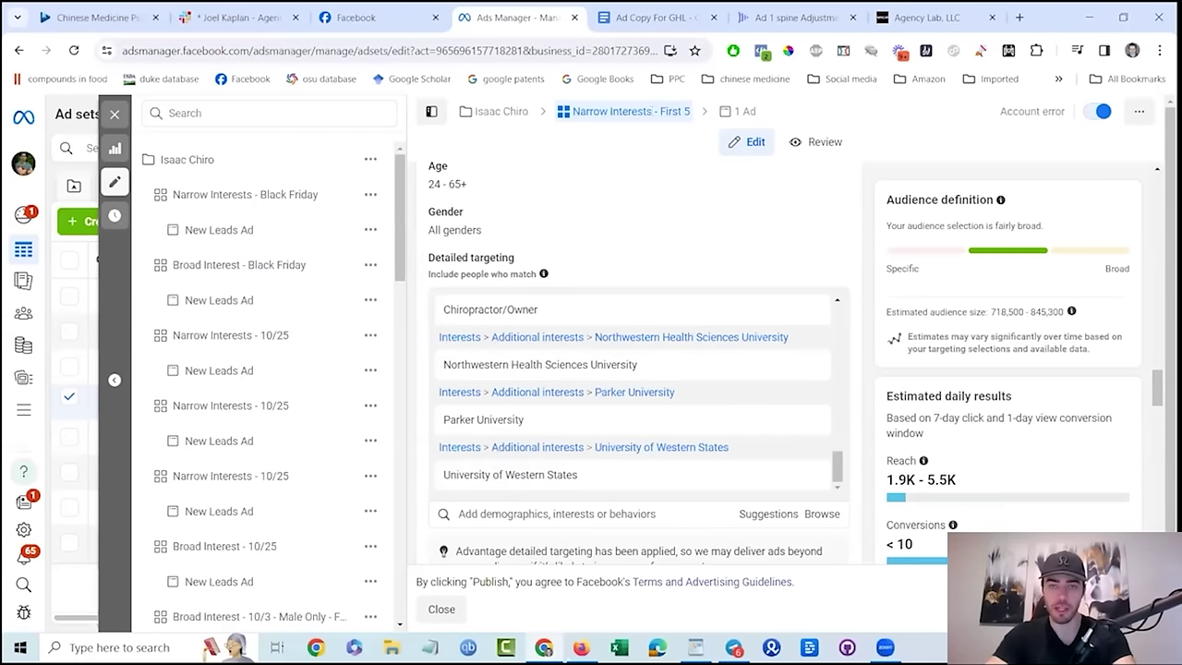
{"action": "left_click_drag", "start_coordinate": [653, 111], "coordinate": [572, 112]}
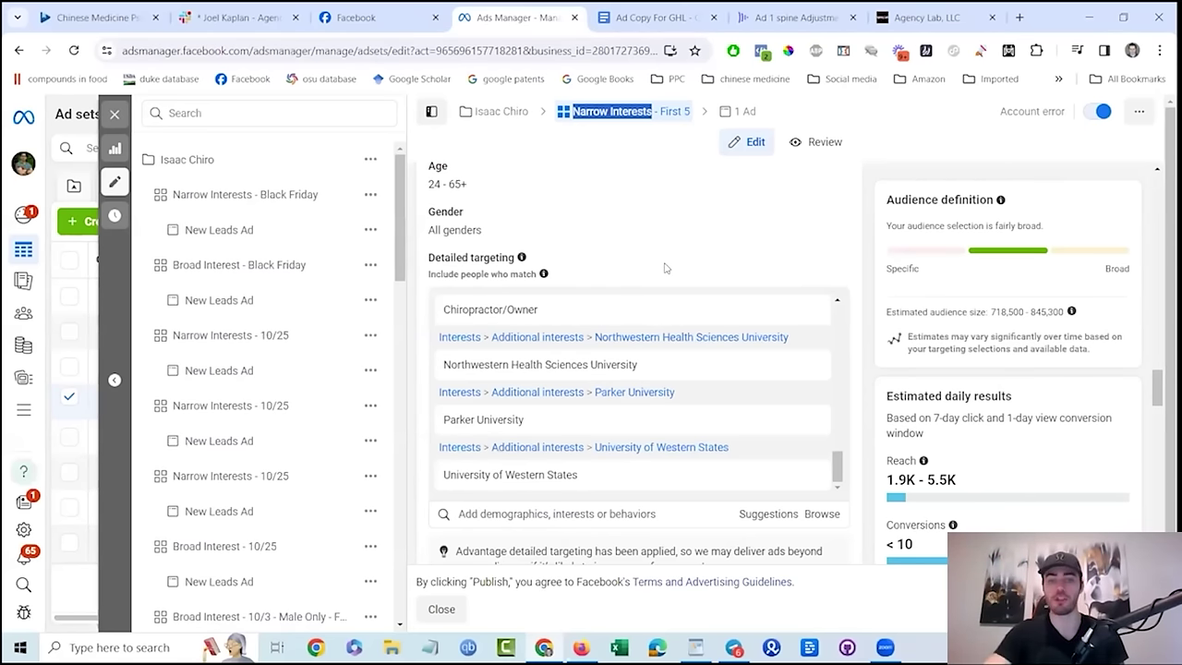
{"action": "mouse_move", "coordinate": [552, 426]}
{"action": "left_click_drag", "start_coordinate": [545, 426], "coordinate": [439, 421]}
{"action": "left_click_drag", "start_coordinate": [644, 365], "coordinate": [444, 366]}
{"action": "left_click_drag", "start_coordinate": [578, 474], "coordinate": [443, 475]}
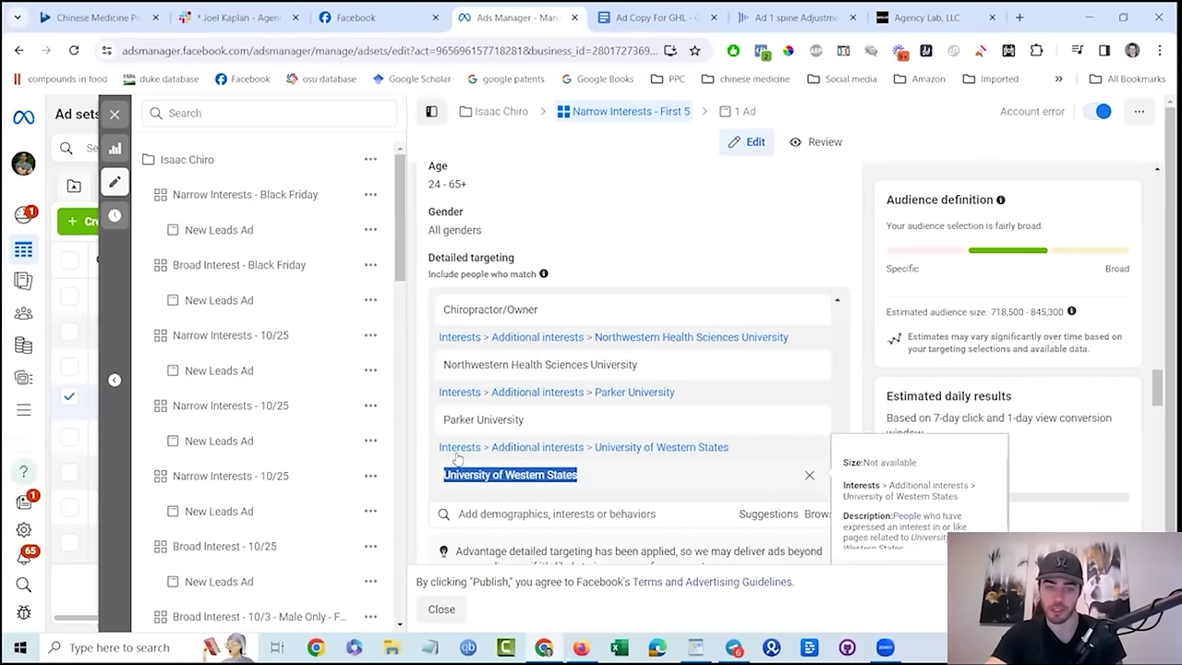
{"action": "left_click", "coordinate": [865, 302]}
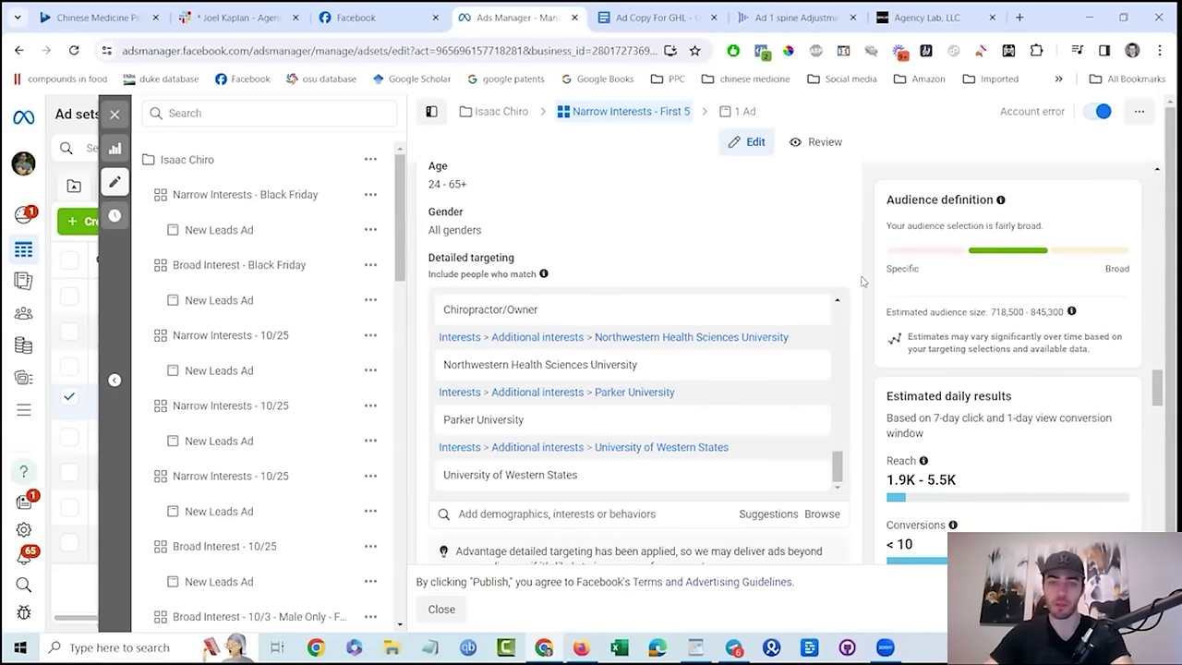
{"action": "mouse_move", "coordinate": [803, 415]}
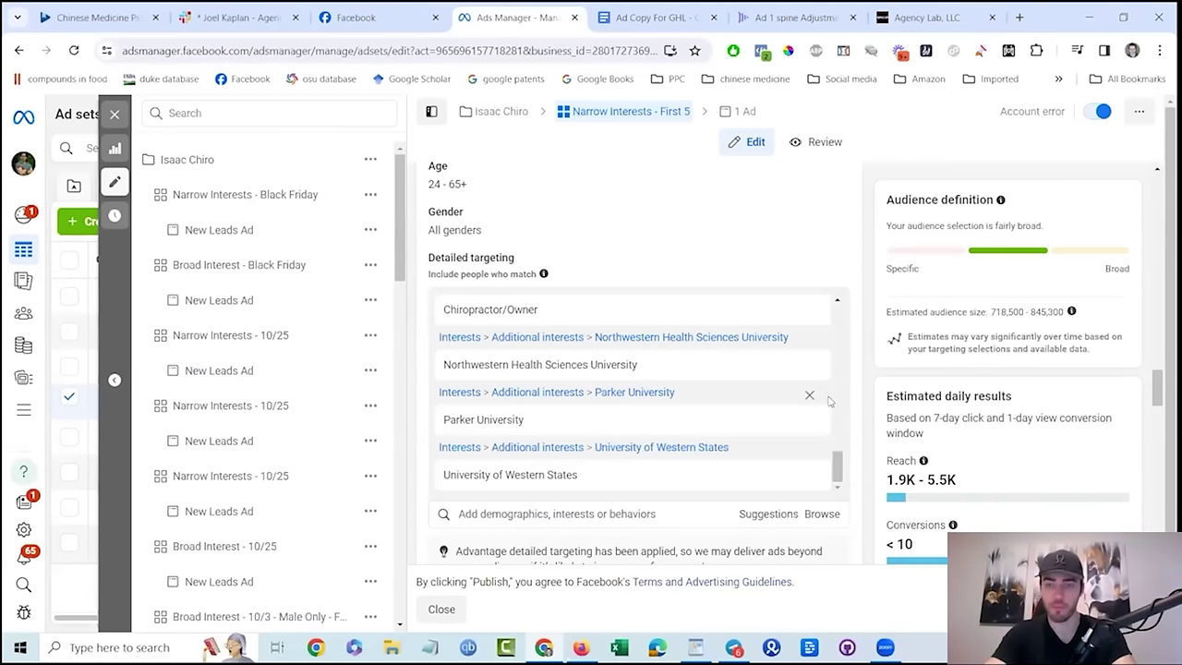
{"action": "scroll", "coordinate": [868, 351], "scroll_direction": "down", "scroll_amount": 1}
{"action": "scroll", "coordinate": [867, 351], "scroll_direction": "down", "scroll_amount": 1}
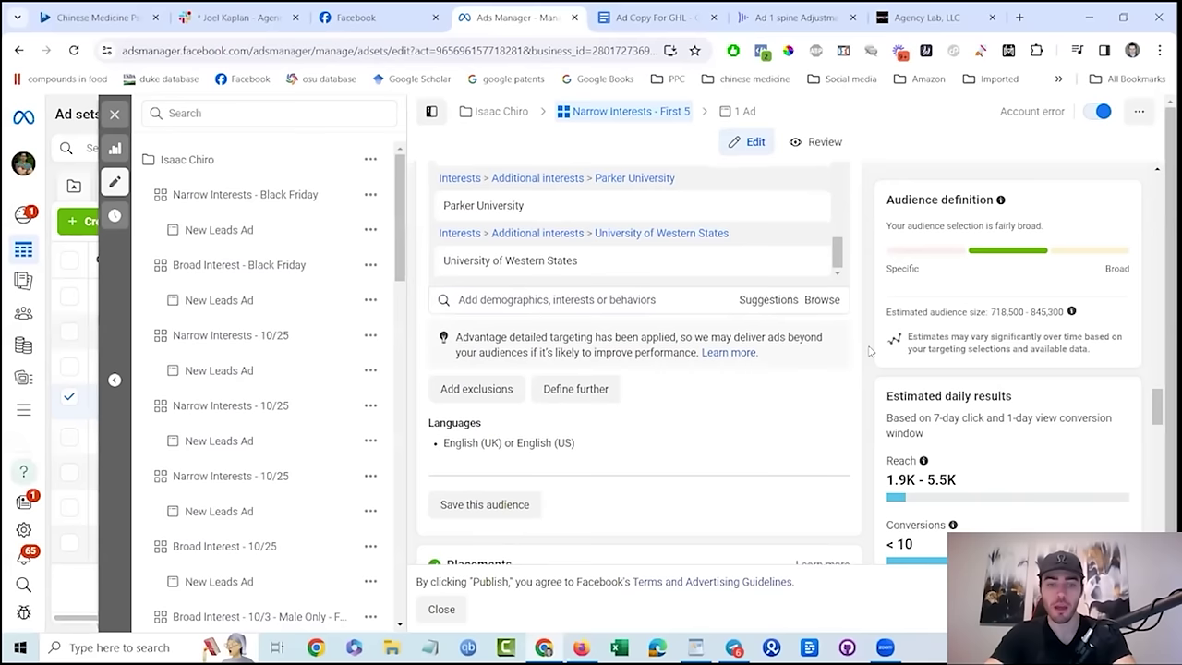
{"action": "scroll", "coordinate": [868, 351], "scroll_direction": "down", "scroll_amount": 2}
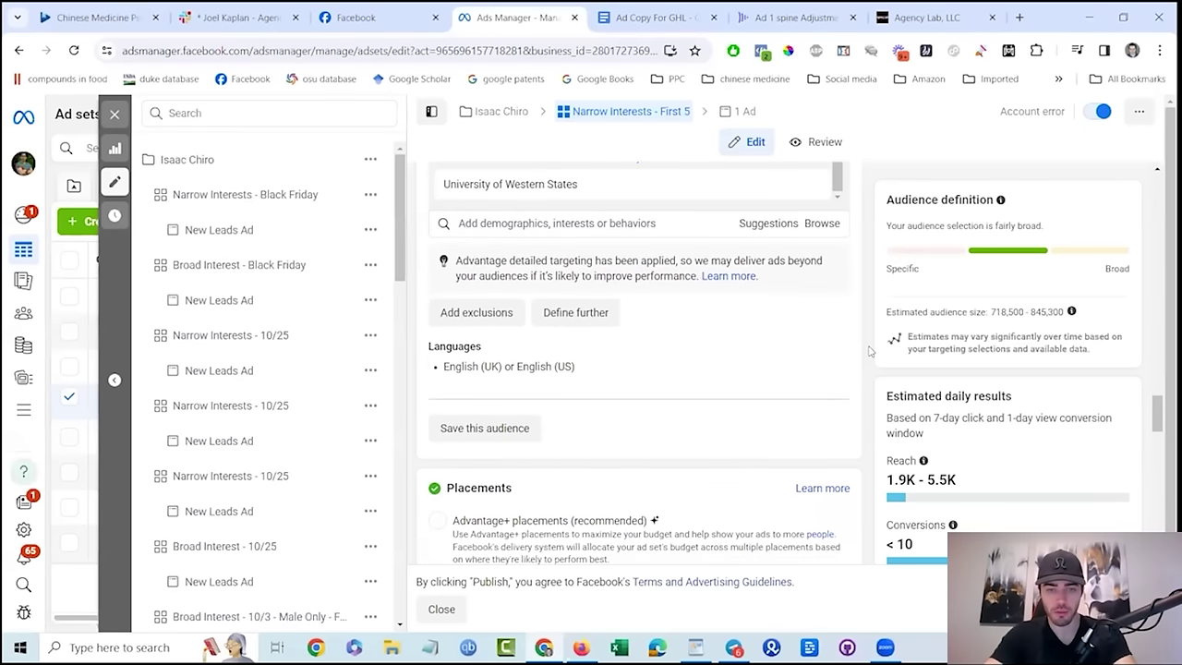
{"action": "scroll", "coordinate": [868, 350], "scroll_direction": "down", "scroll_amount": 3}
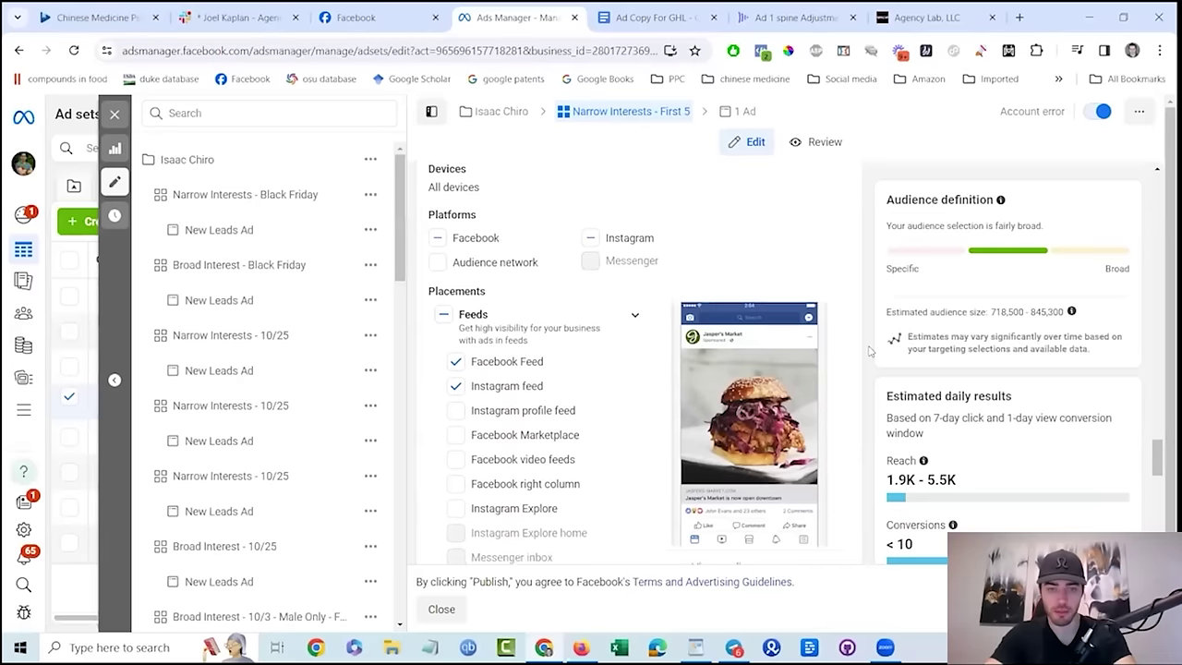
{"action": "scroll", "coordinate": [868, 351], "scroll_direction": "up", "scroll_amount": 1}
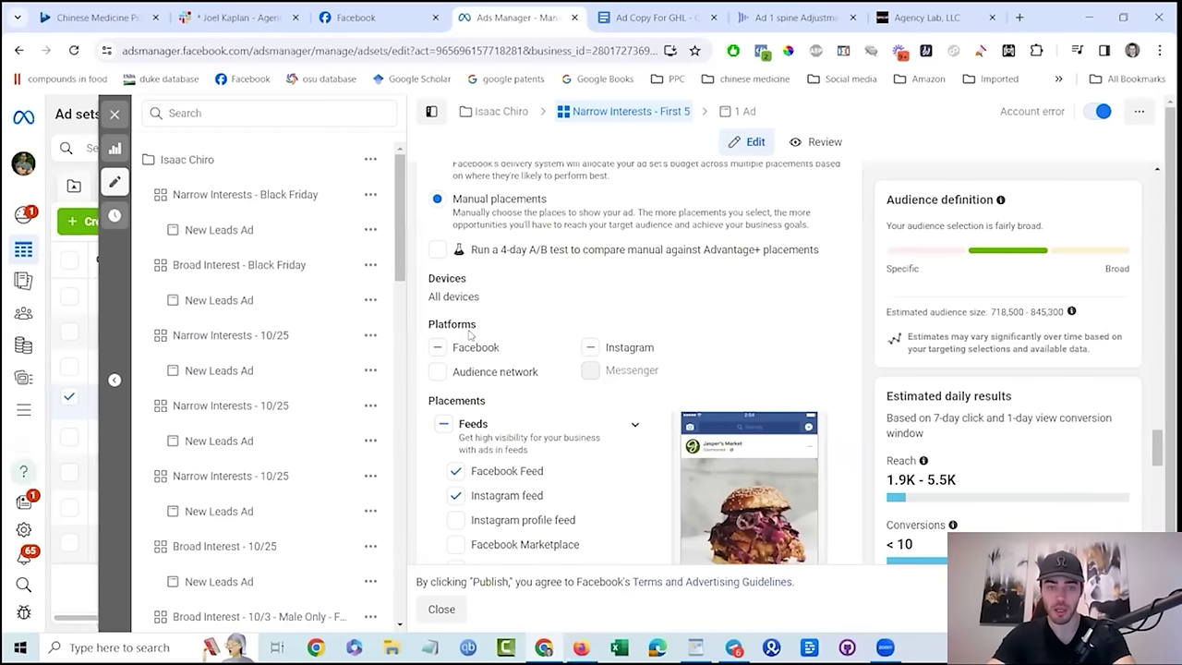
{"action": "scroll", "coordinate": [553, 332], "scroll_direction": "down", "scroll_amount": 1}
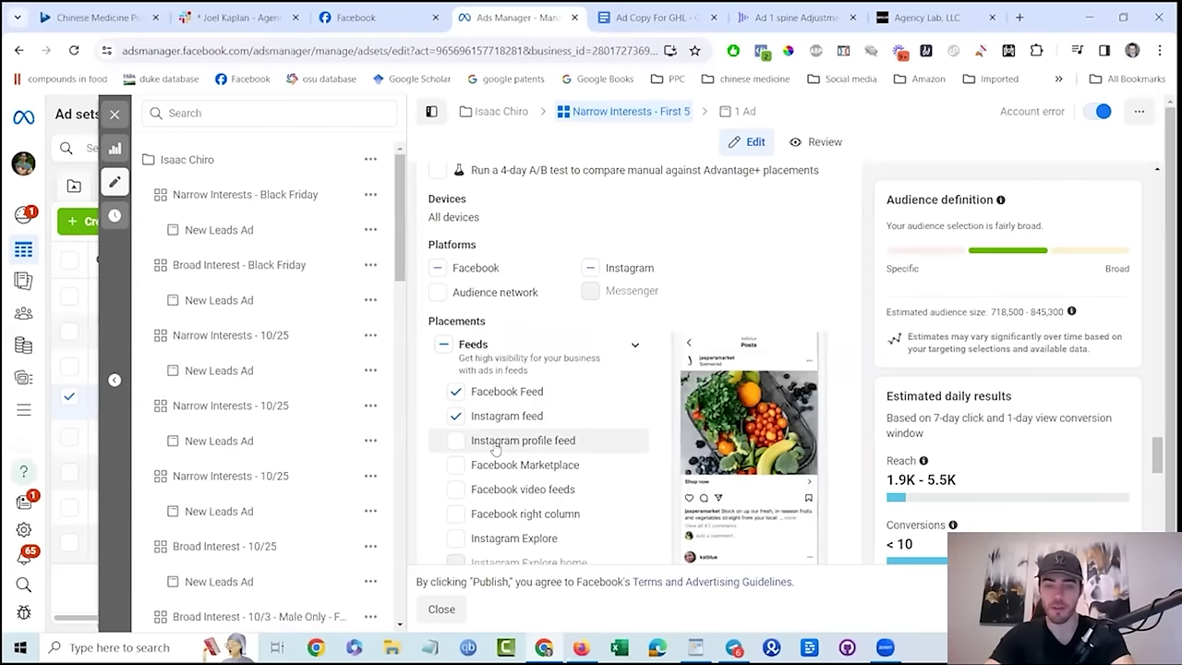
{"action": "left_click", "coordinate": [455, 415]}
{"action": "left_click", "coordinate": [455, 415]}
{"action": "left_click", "coordinate": [455, 415]}
{"action": "left_click", "coordinate": [455, 415]}
{"action": "left_click", "coordinate": [455, 416]}
{"action": "left_click", "coordinate": [455, 415]}
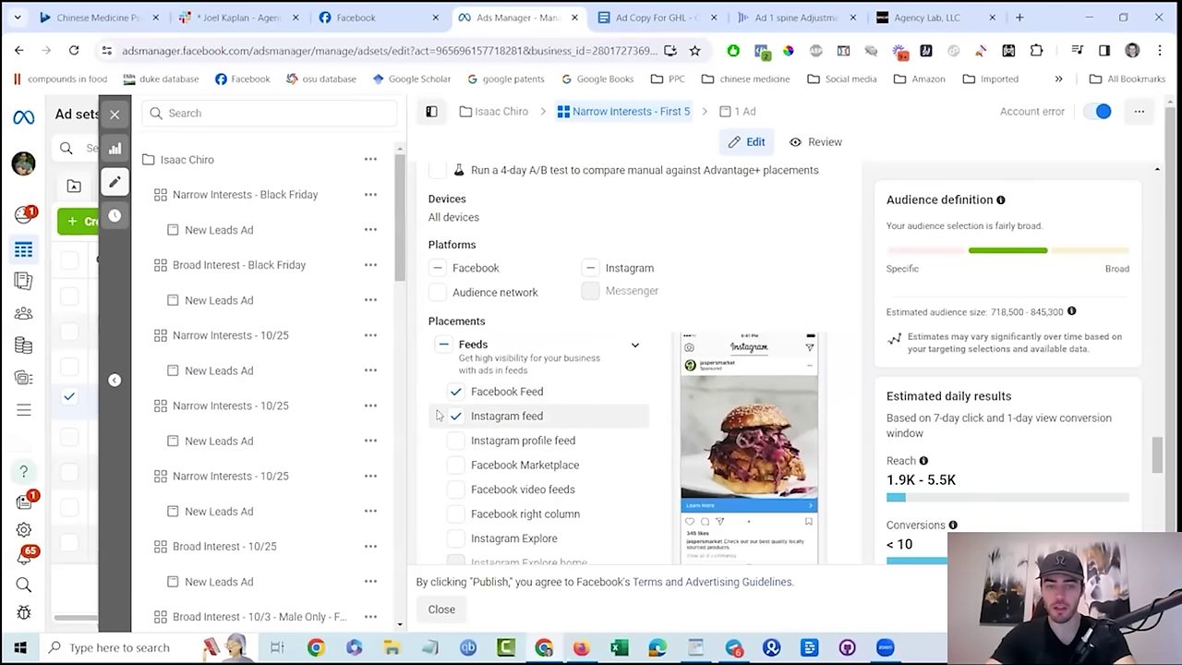
{"action": "scroll", "coordinate": [438, 415], "scroll_direction": "down", "scroll_amount": 4}
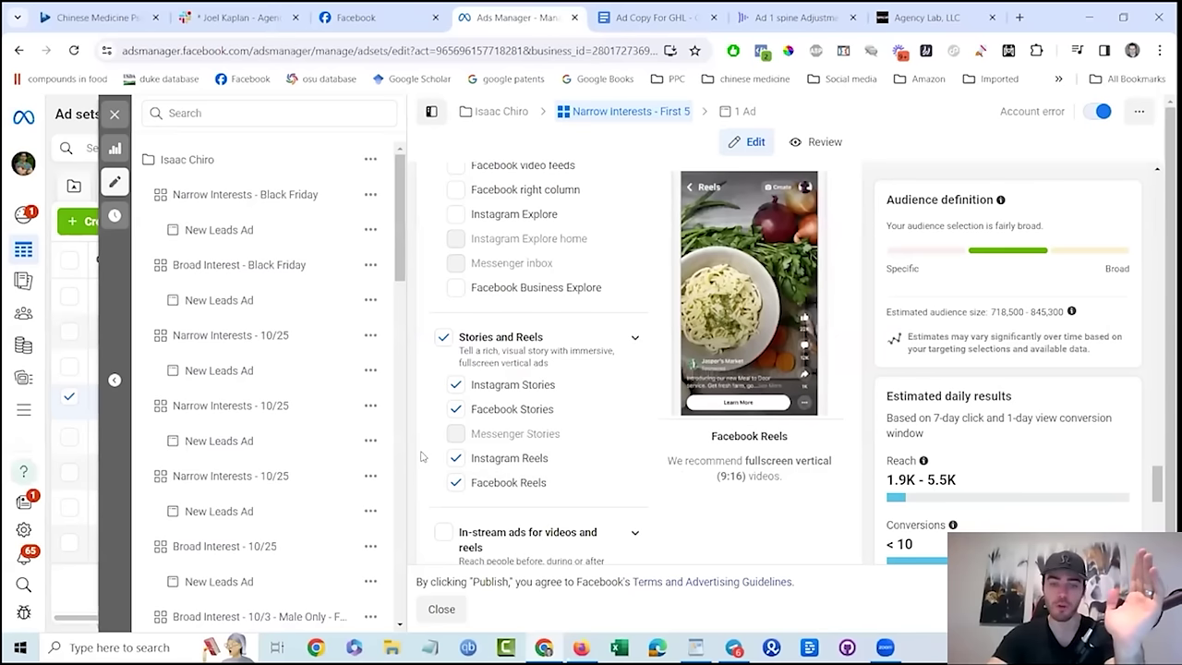
{"action": "scroll", "coordinate": [424, 448], "scroll_direction": "down", "scroll_amount": 2}
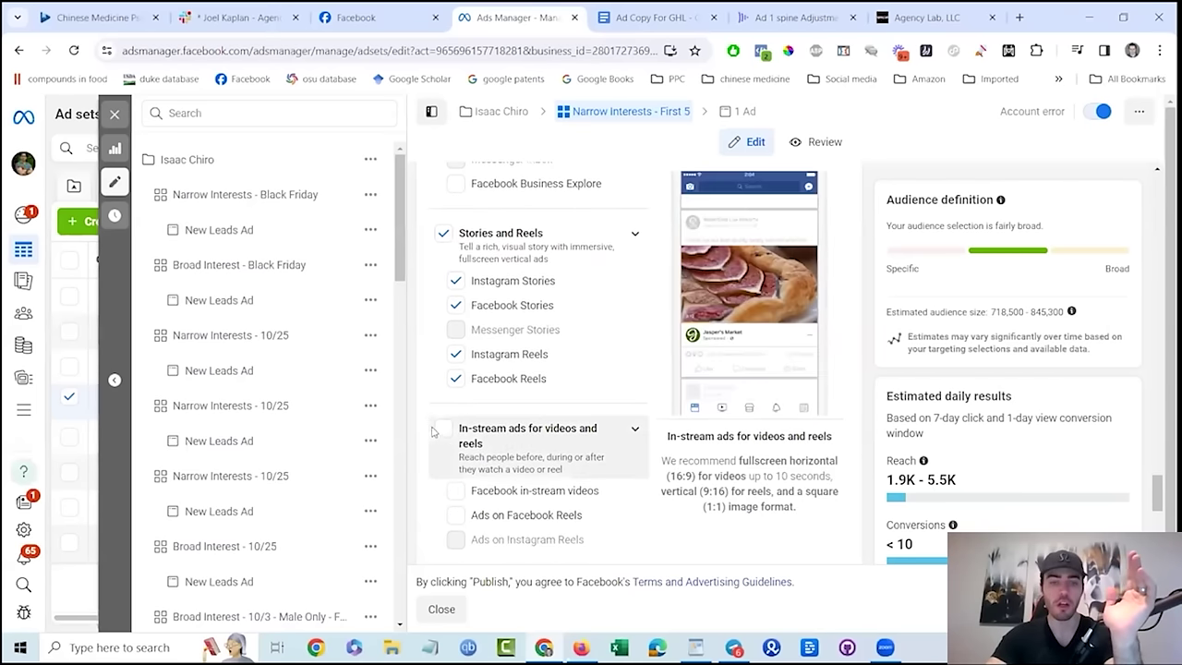
Step: Toggle the In-stream ads placement on and off, then discard the unpublished draft
{"action": "left_click", "coordinate": [444, 429]}
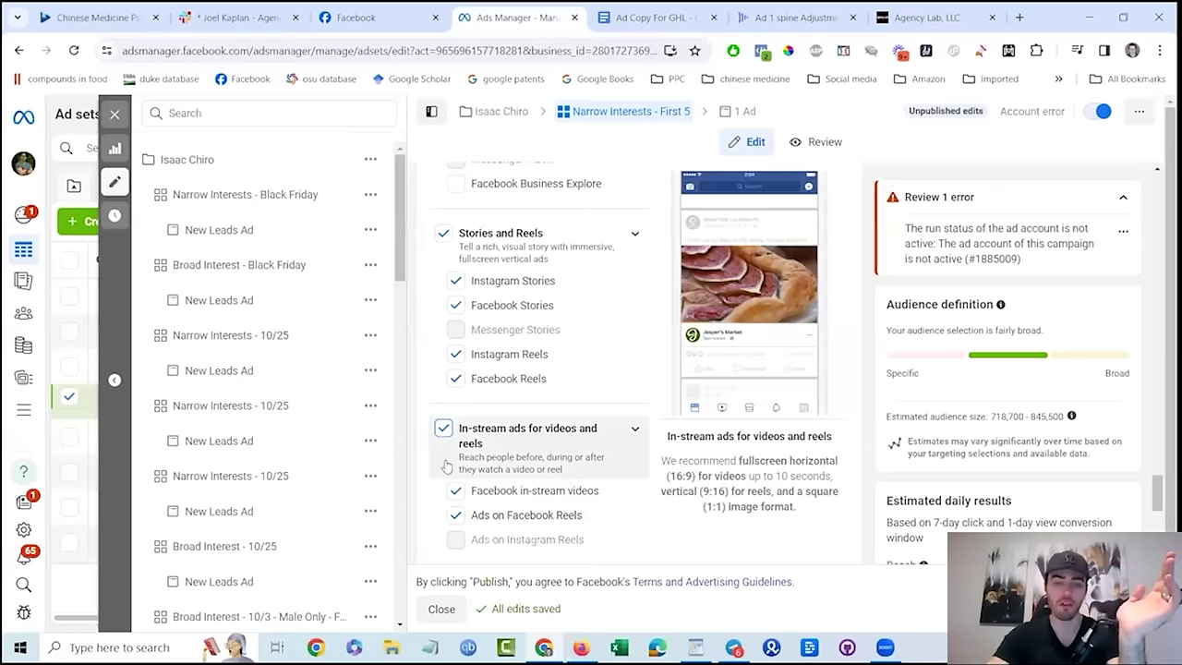
{"action": "left_click", "coordinate": [444, 428]}
{"action": "left_click", "coordinate": [444, 428]}
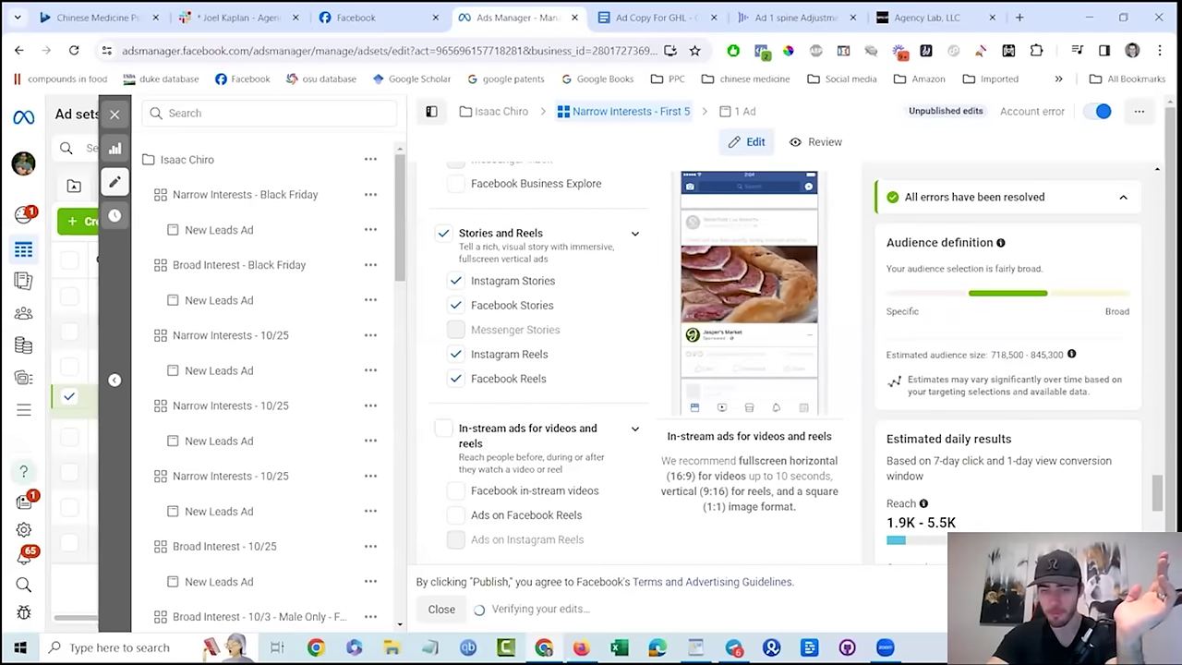
{"action": "key", "text": "Escape"}
{"action": "left_click", "coordinate": [712, 314]}
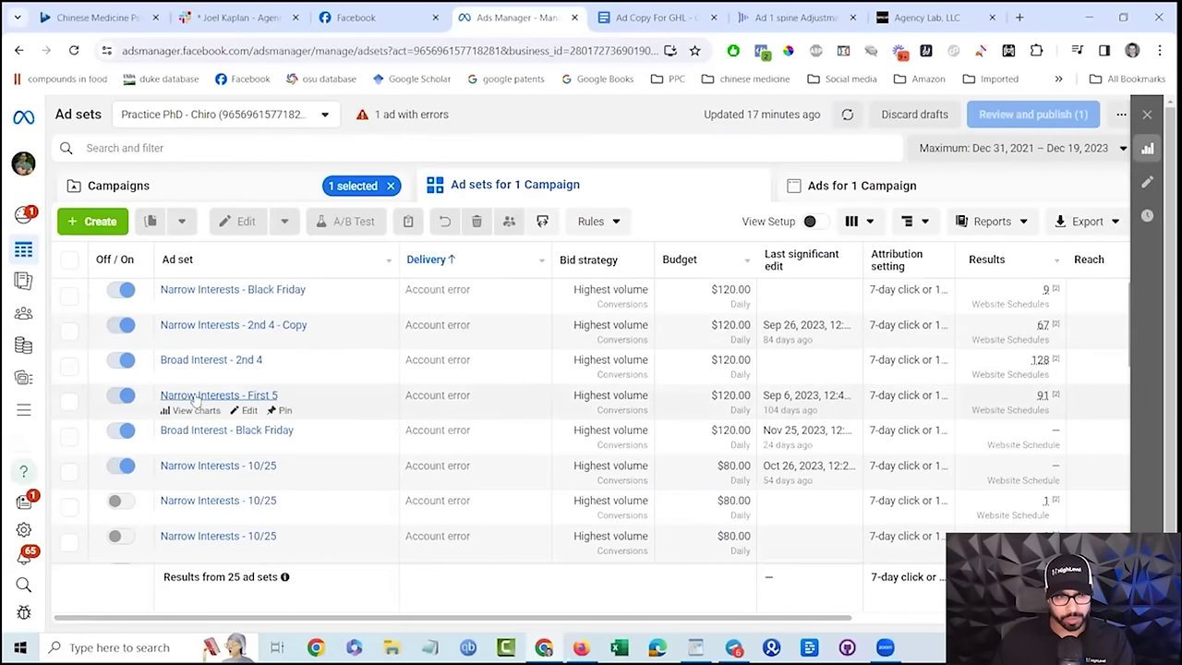
Step: Reopen Narrow Interests - First 5 and check its Facebook Feed and Instagram feed placements
{"action": "left_click", "coordinate": [250, 412]}
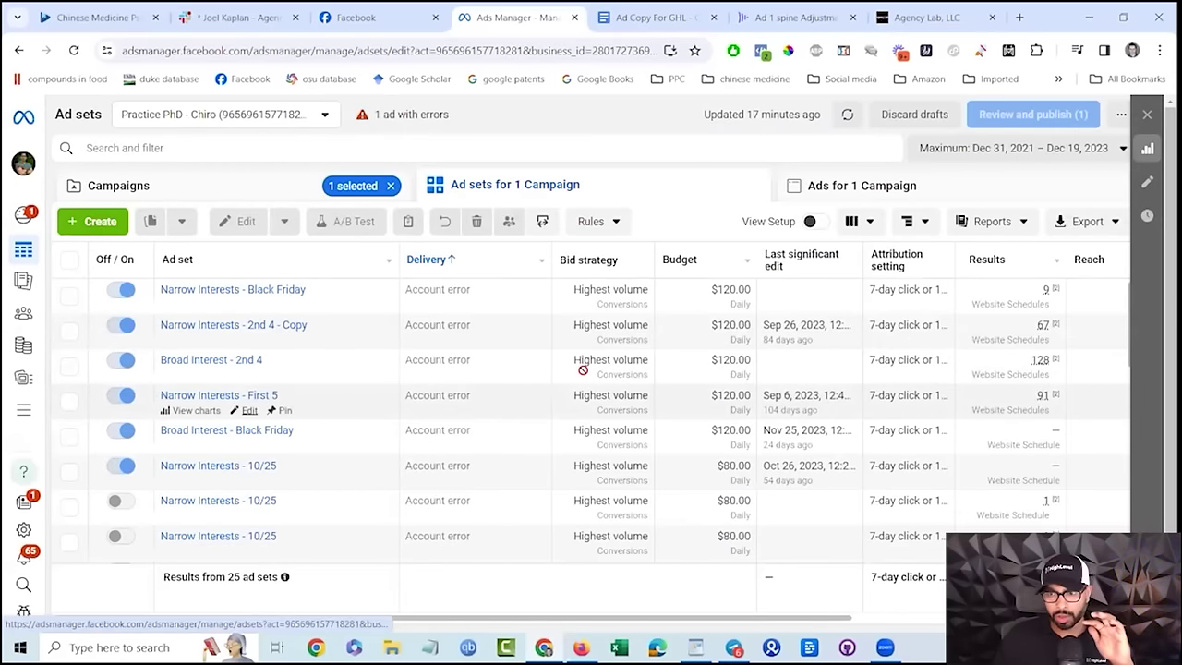
{"action": "scroll", "coordinate": [583, 374], "scroll_direction": "down", "scroll_amount": 15}
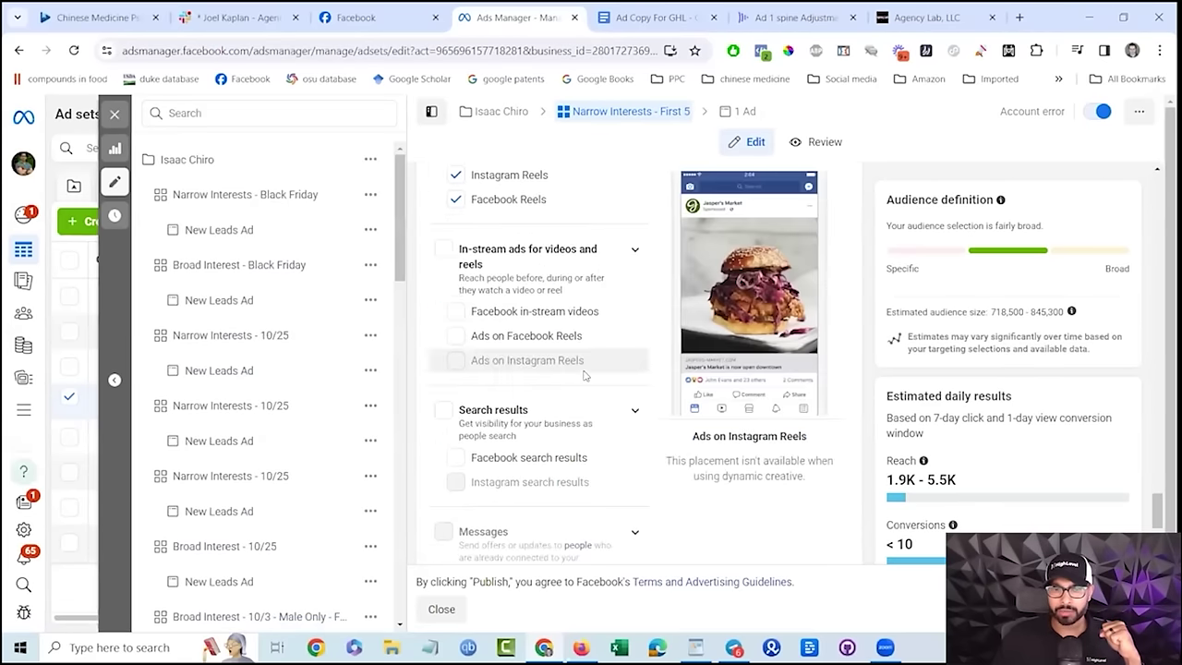
{"action": "scroll", "coordinate": [586, 375], "scroll_direction": "up", "scroll_amount": 2}
{"action": "scroll", "coordinate": [651, 341], "scroll_direction": "up", "scroll_amount": 2}
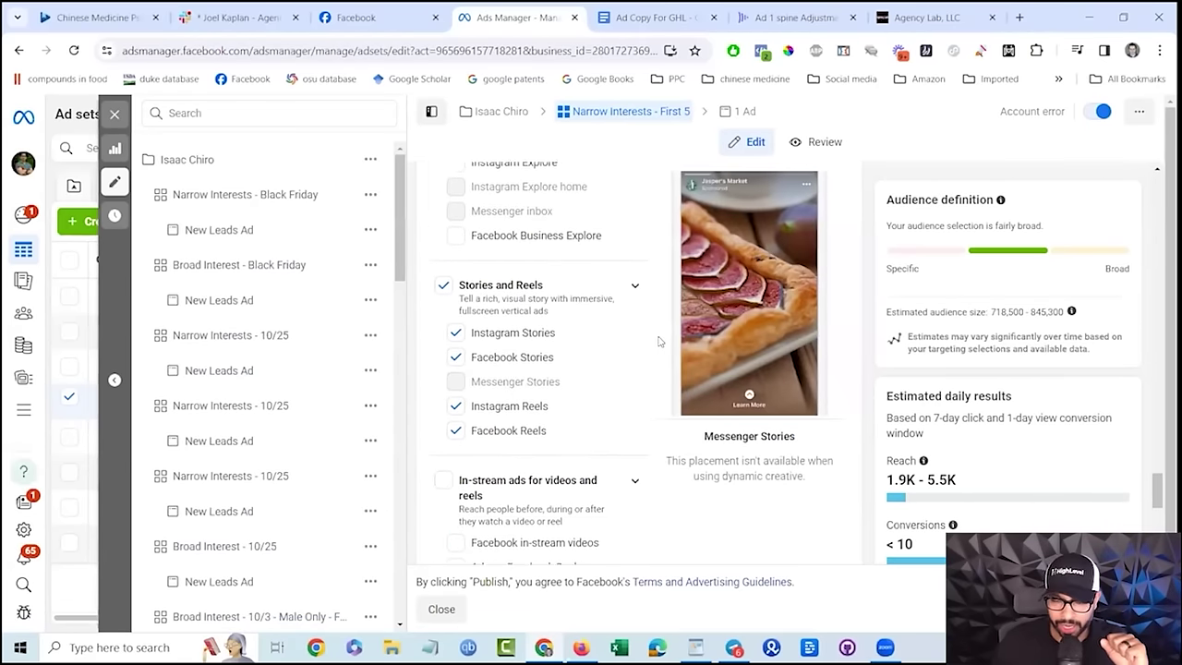
{"action": "scroll", "coordinate": [659, 342], "scroll_direction": "up", "scroll_amount": 2}
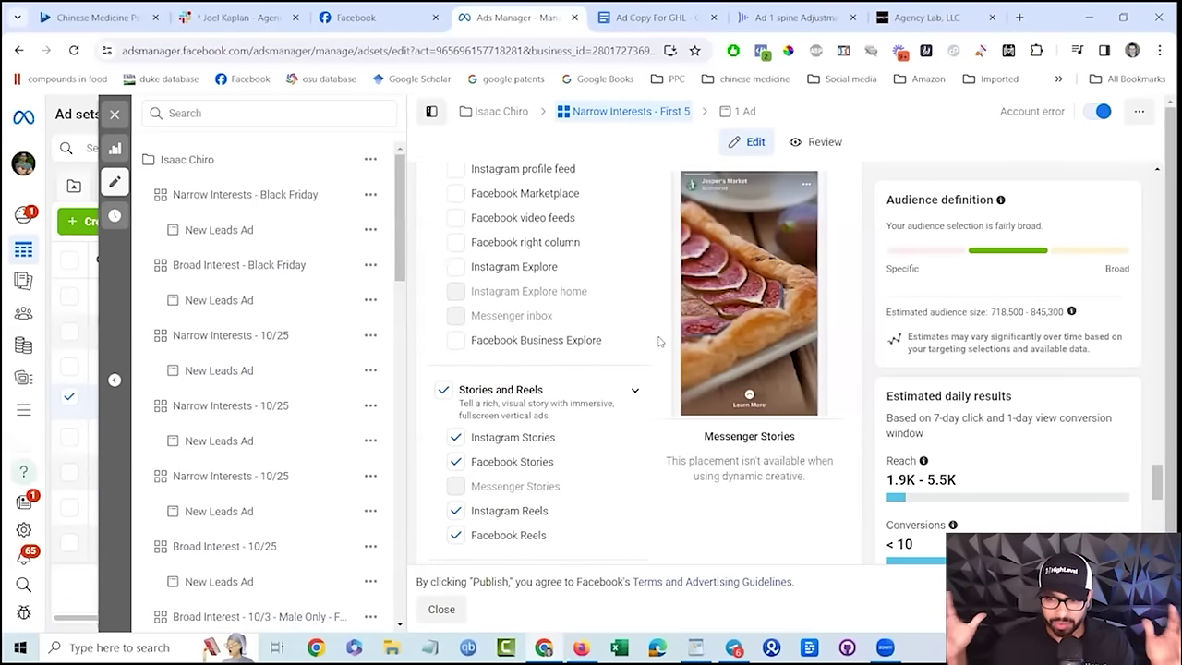
{"action": "scroll", "coordinate": [658, 341], "scroll_direction": "up", "scroll_amount": 1}
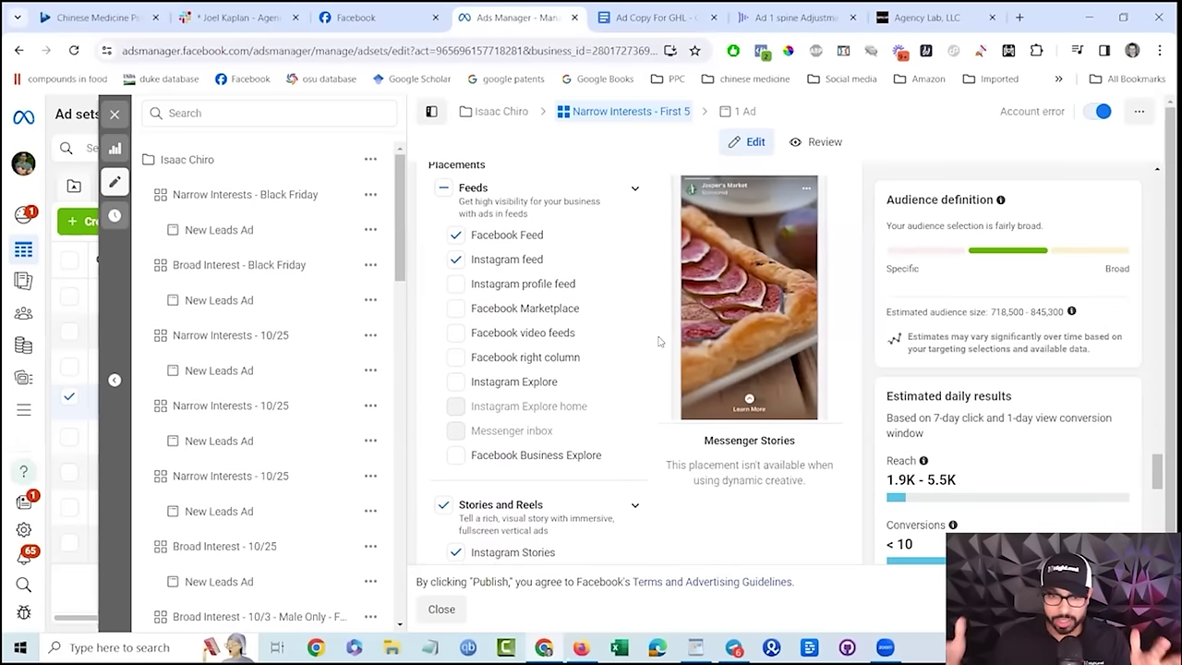
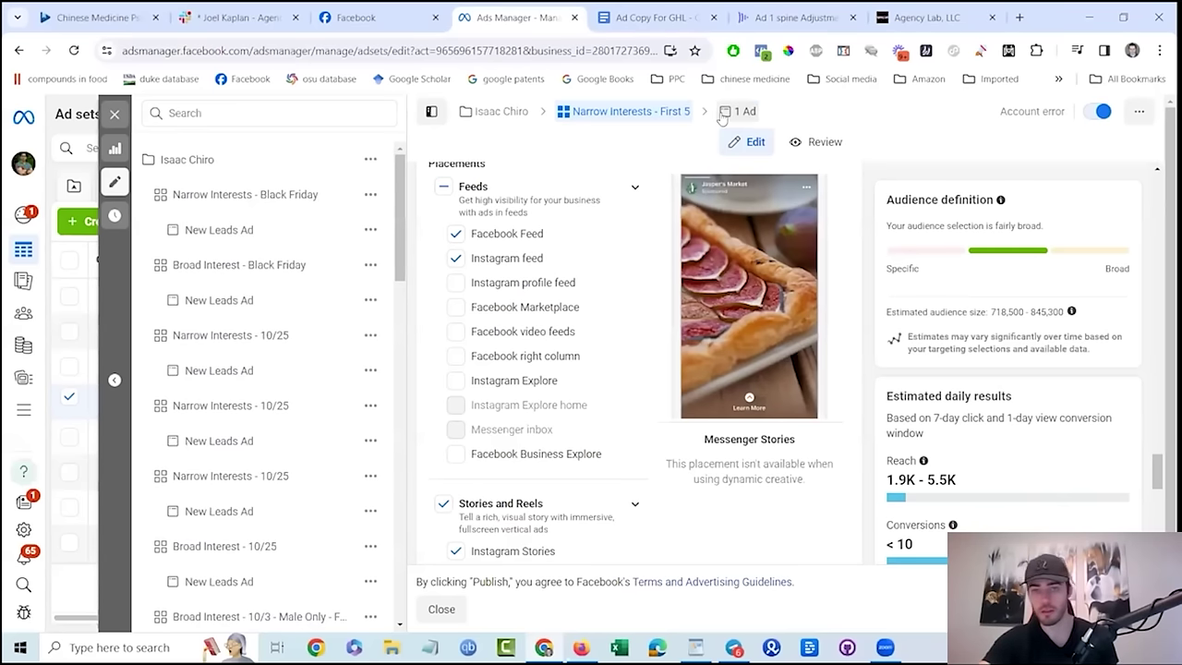
Step: Review the ad set's English (UK) / English (US) languages line by selecting it
{"action": "scroll", "coordinate": [552, 247], "scroll_direction": "up", "scroll_amount": 6}
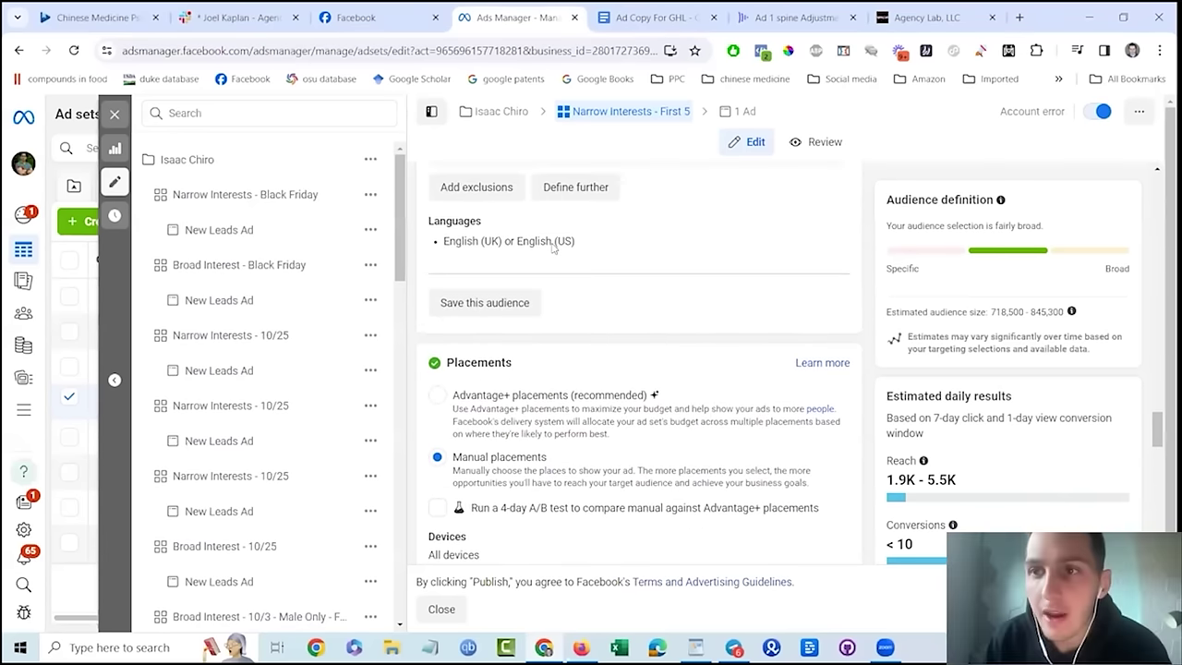
{"action": "scroll", "coordinate": [554, 244], "scroll_direction": "up", "scroll_amount": 1}
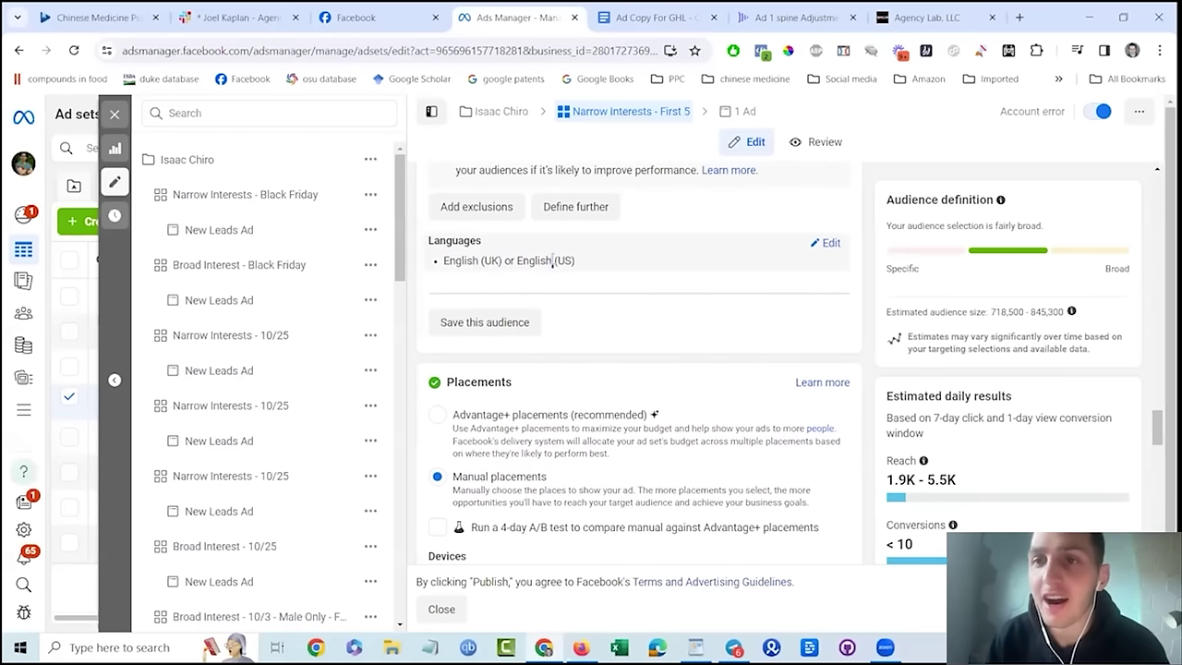
{"action": "triple_click", "coordinate": [552, 260]}
{"action": "left_click", "coordinate": [552, 260]}
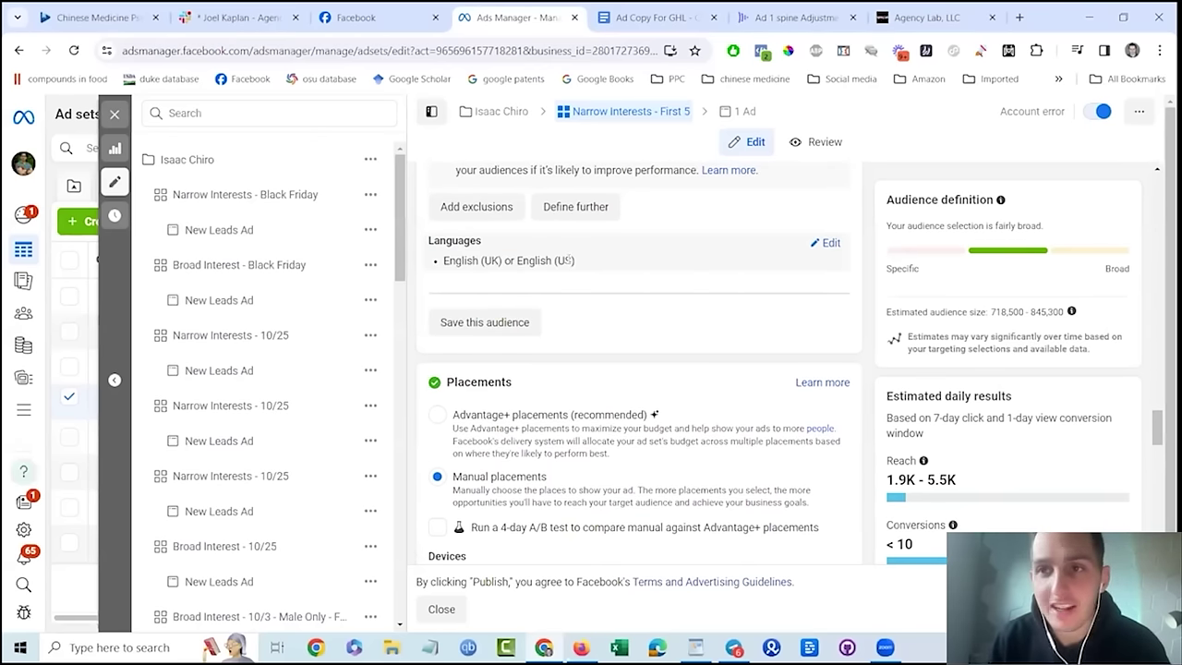
{"action": "triple_click", "coordinate": [568, 261]}
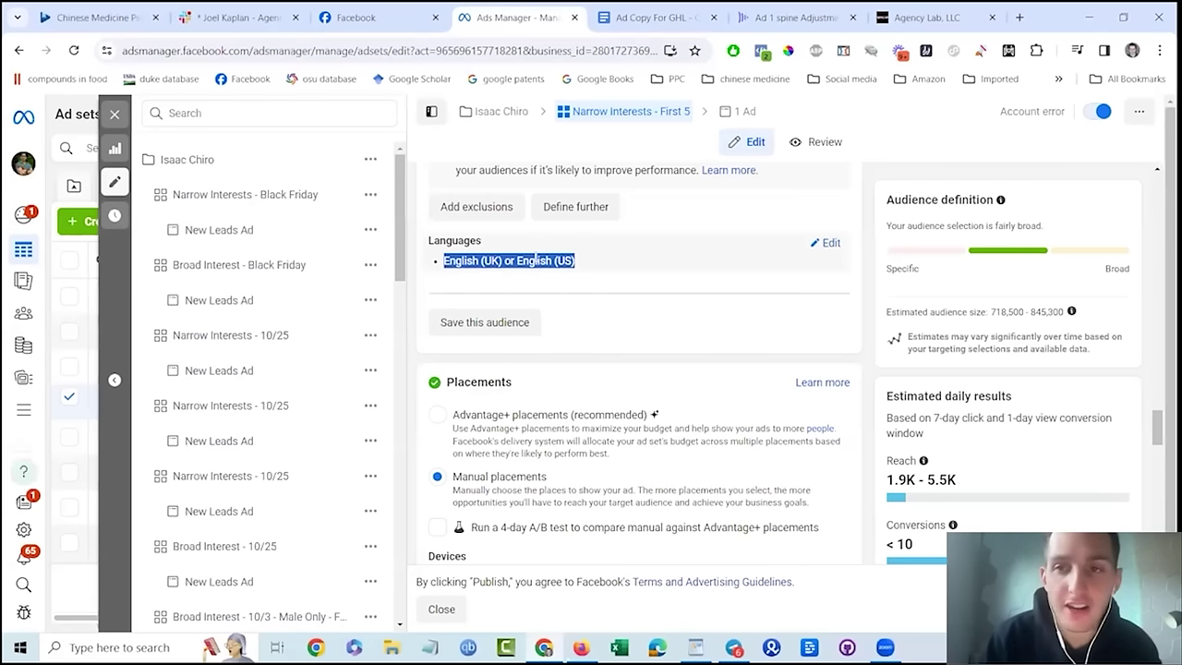
{"action": "double_click", "coordinate": [534, 260]}
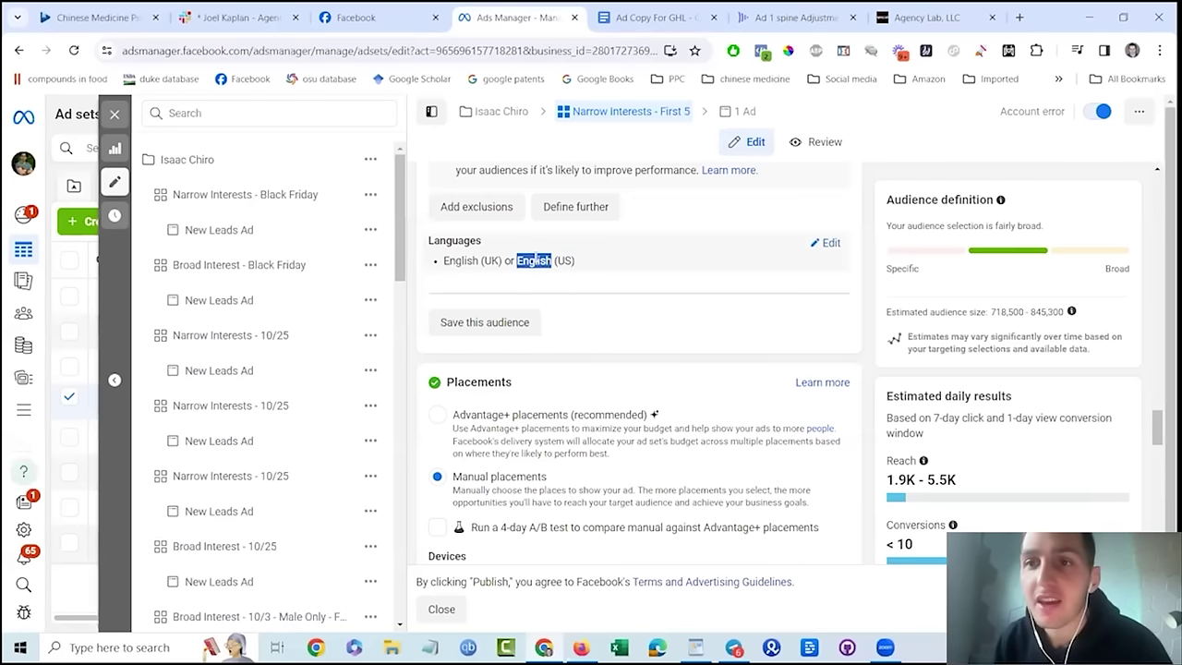
{"action": "left_click", "coordinate": [504, 260]}
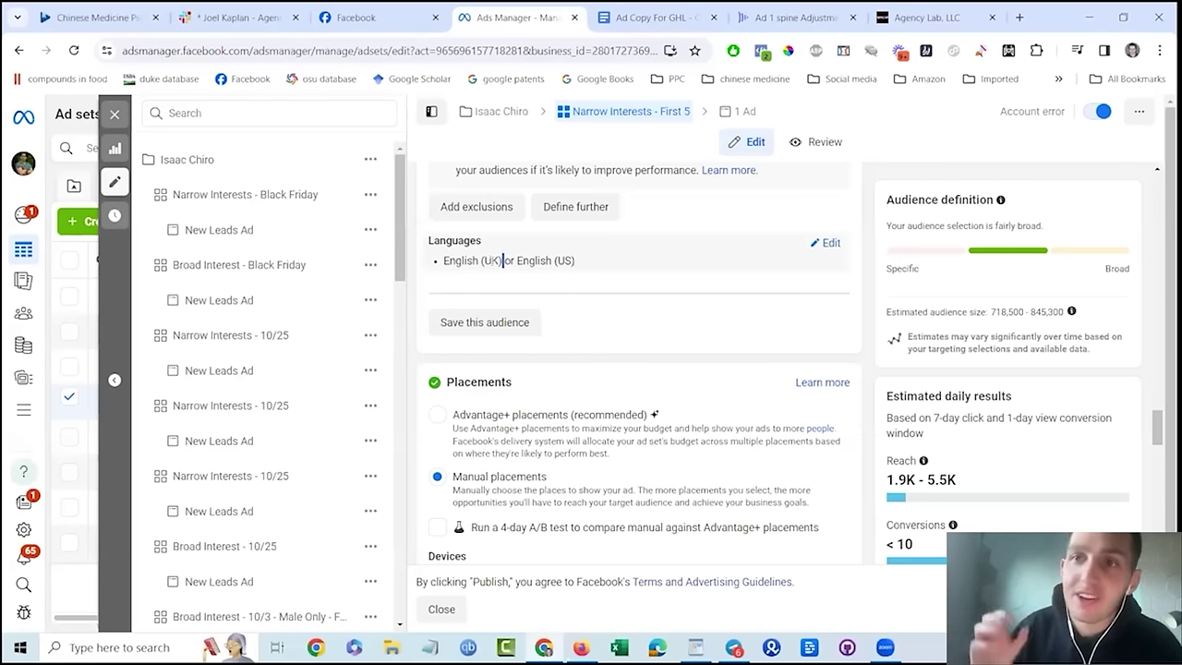
{"action": "triple_click", "coordinate": [489, 260]}
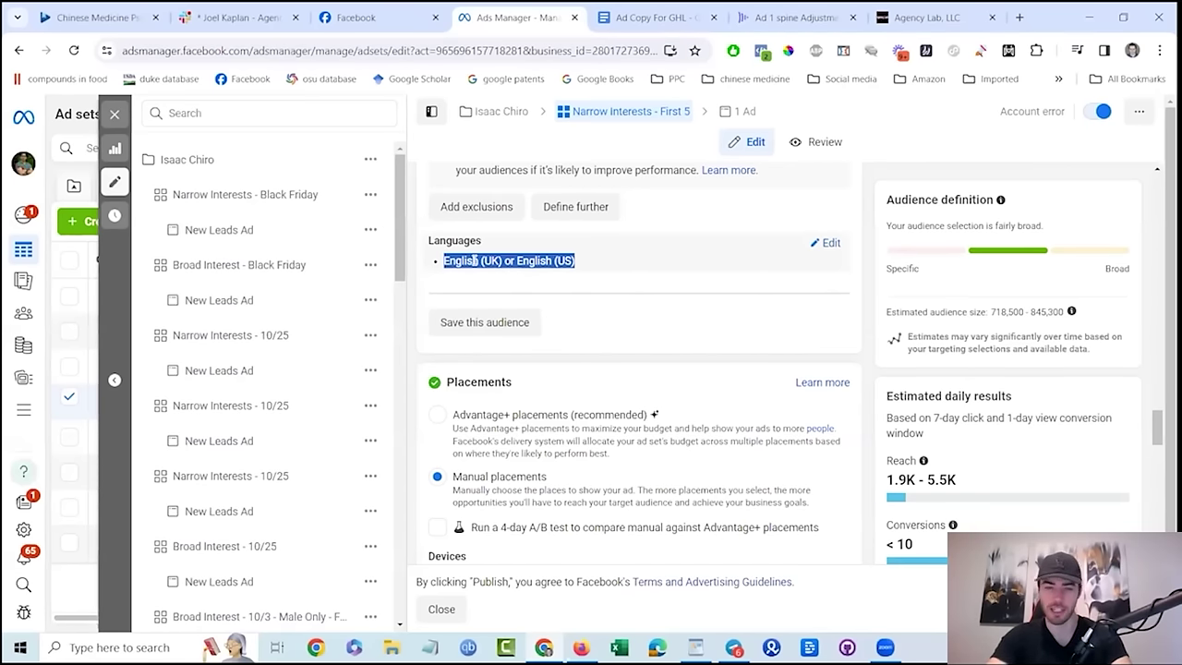
{"action": "left_click", "coordinate": [674, 293]}
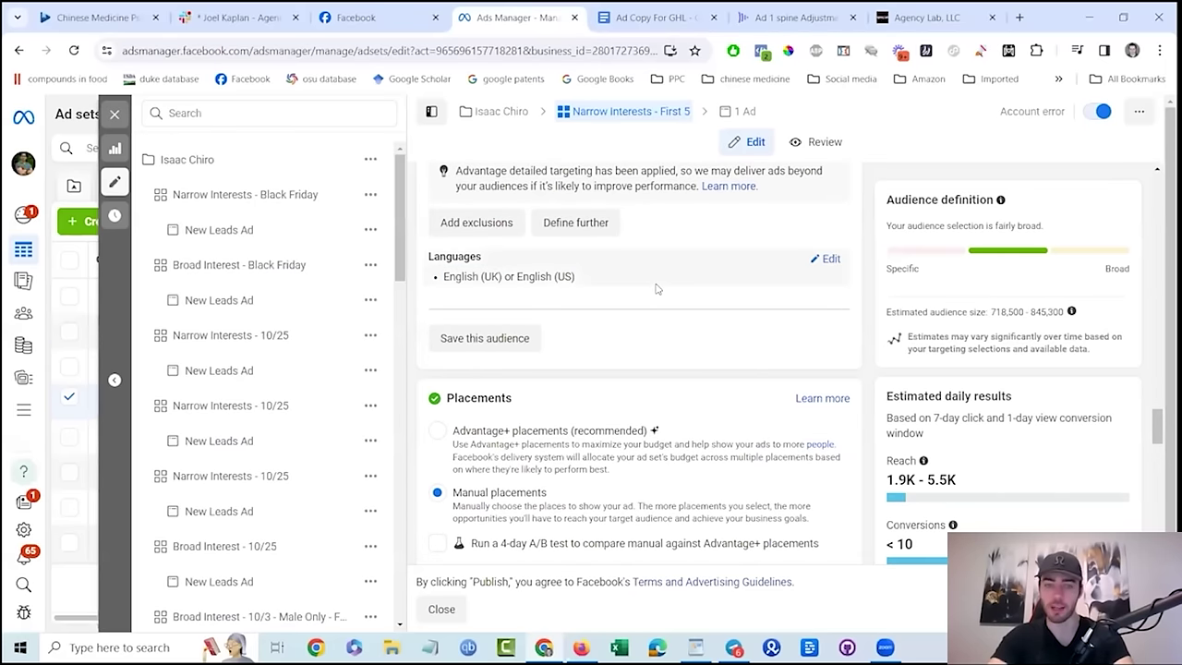
Step: Scroll up past Detailed targeting and close the Narrow Interests - First 5 ad set editor
{"action": "scroll", "coordinate": [655, 289], "scroll_direction": "up", "scroll_amount": 2}
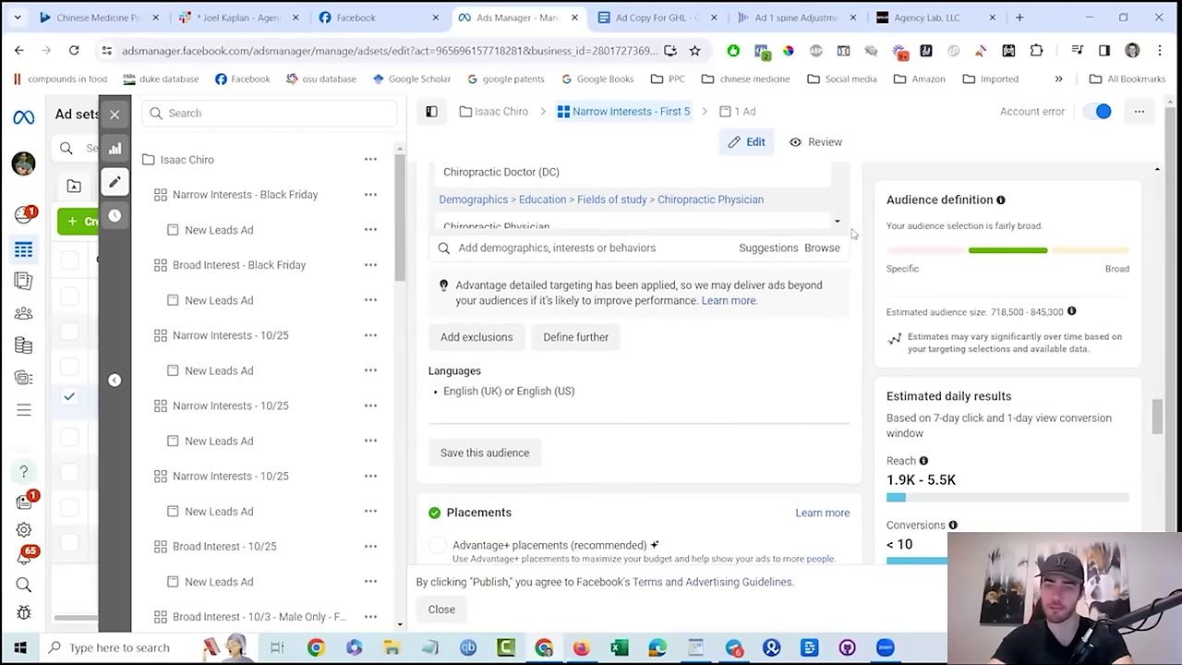
{"action": "scroll", "coordinate": [851, 234], "scroll_direction": "up", "scroll_amount": 2}
{"action": "scroll", "coordinate": [842, 217], "scroll_direction": "up", "scroll_amount": 2}
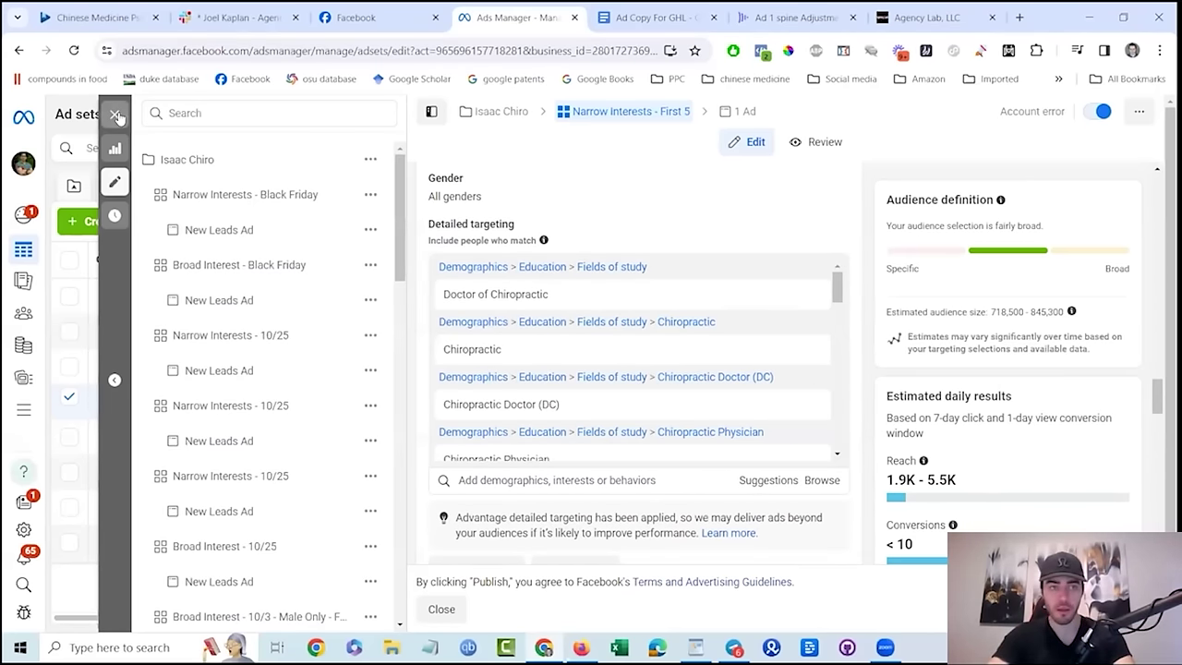
{"action": "key", "text": "Escape"}
{"action": "mouse_move", "coordinate": [245, 377]}
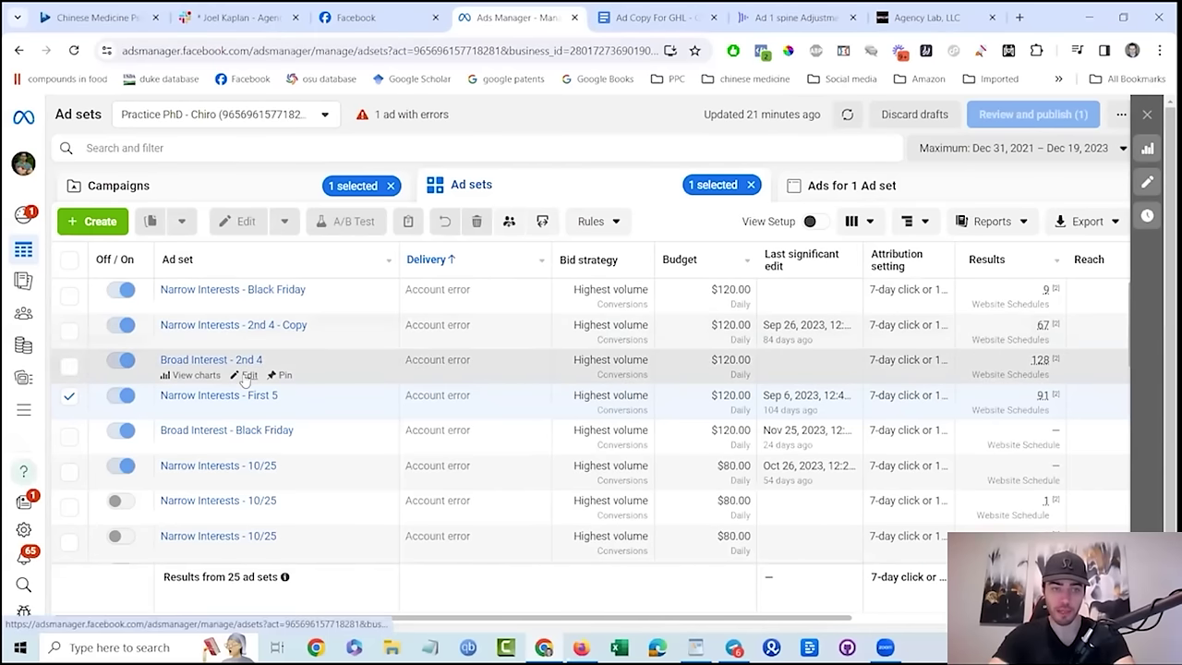
{"action": "left_click", "coordinate": [247, 376]}
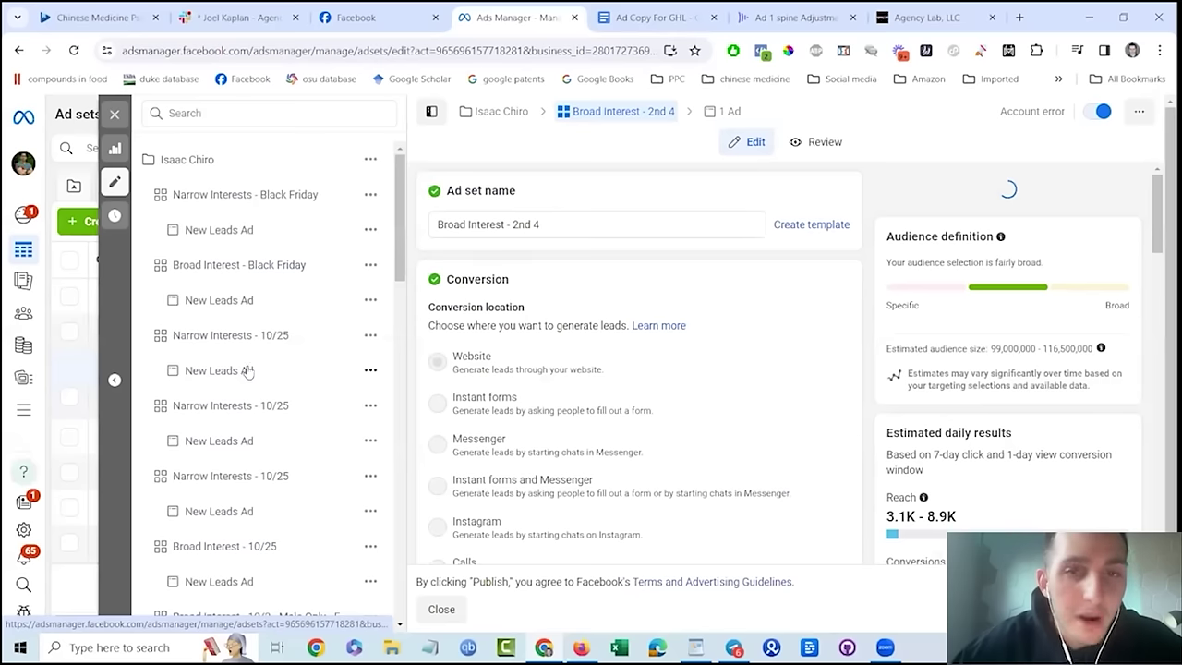
{"action": "scroll", "coordinate": [877, 281], "scroll_direction": "down", "scroll_amount": 10}
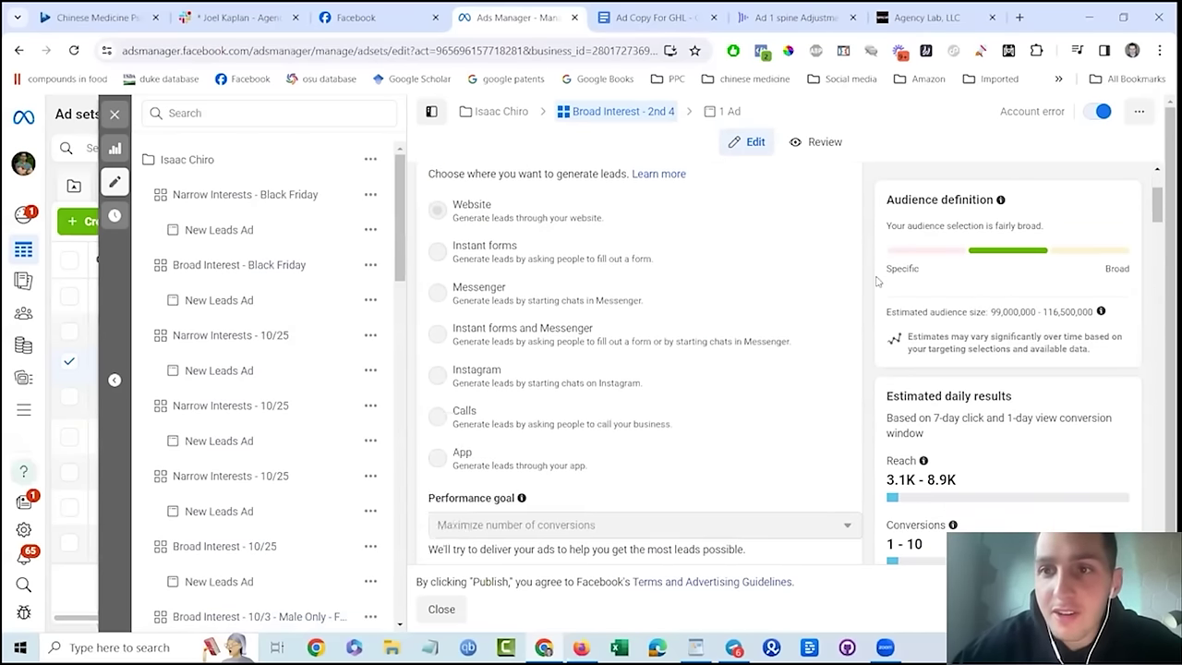
{"action": "scroll", "coordinate": [877, 281], "scroll_direction": "down", "scroll_amount": 10}
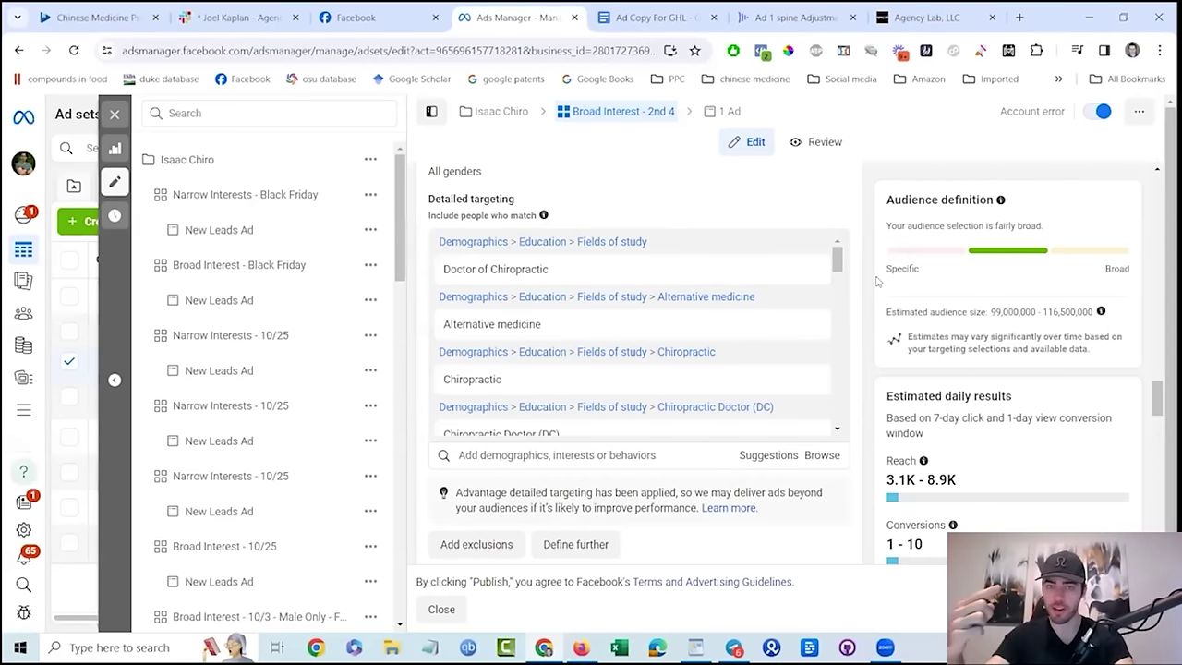
{"action": "mouse_move", "coordinate": [732, 328]}
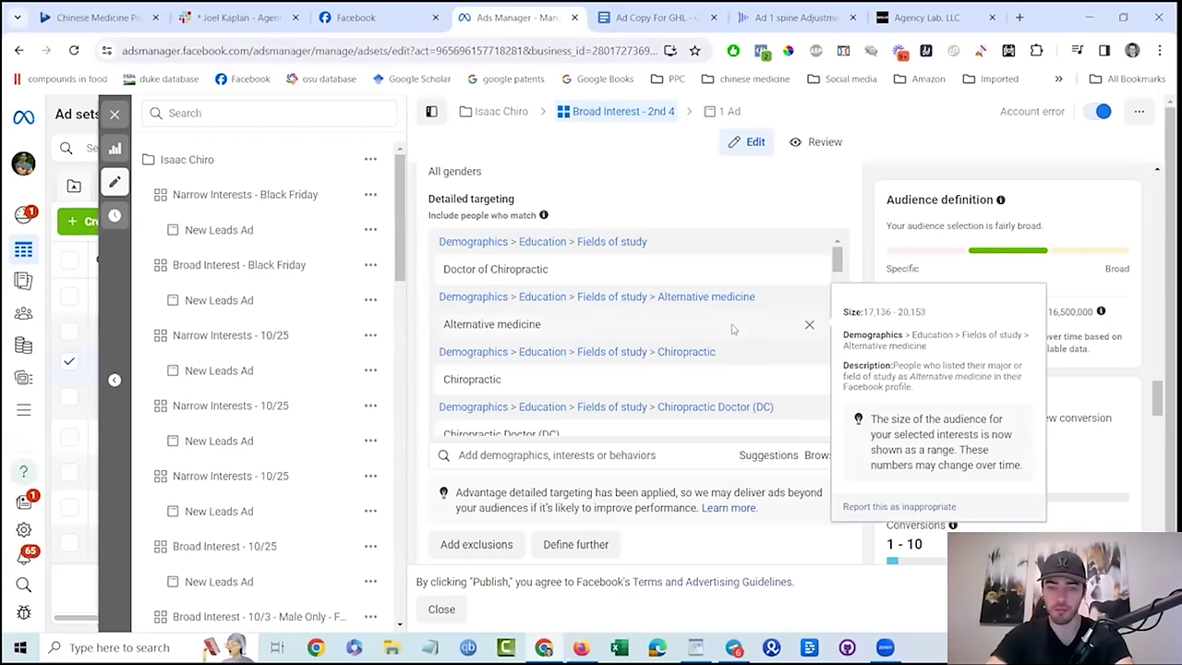
{"action": "scroll", "coordinate": [733, 329], "scroll_direction": "down", "scroll_amount": 3}
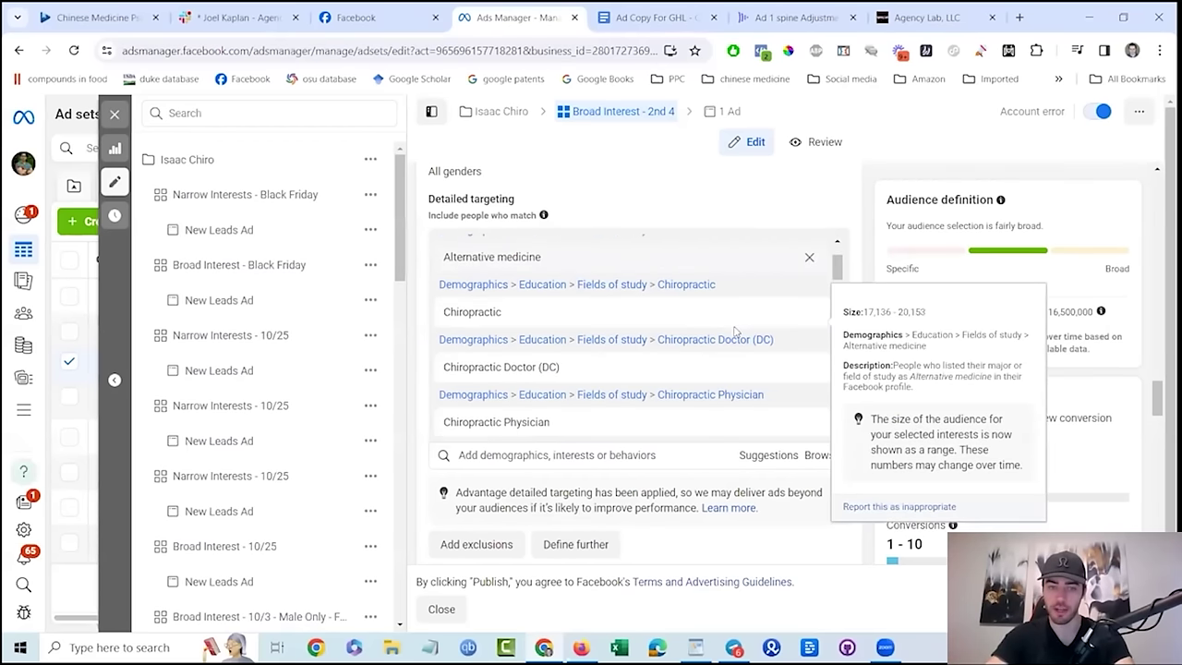
{"action": "scroll", "coordinate": [733, 329], "scroll_direction": "down", "scroll_amount": 5}
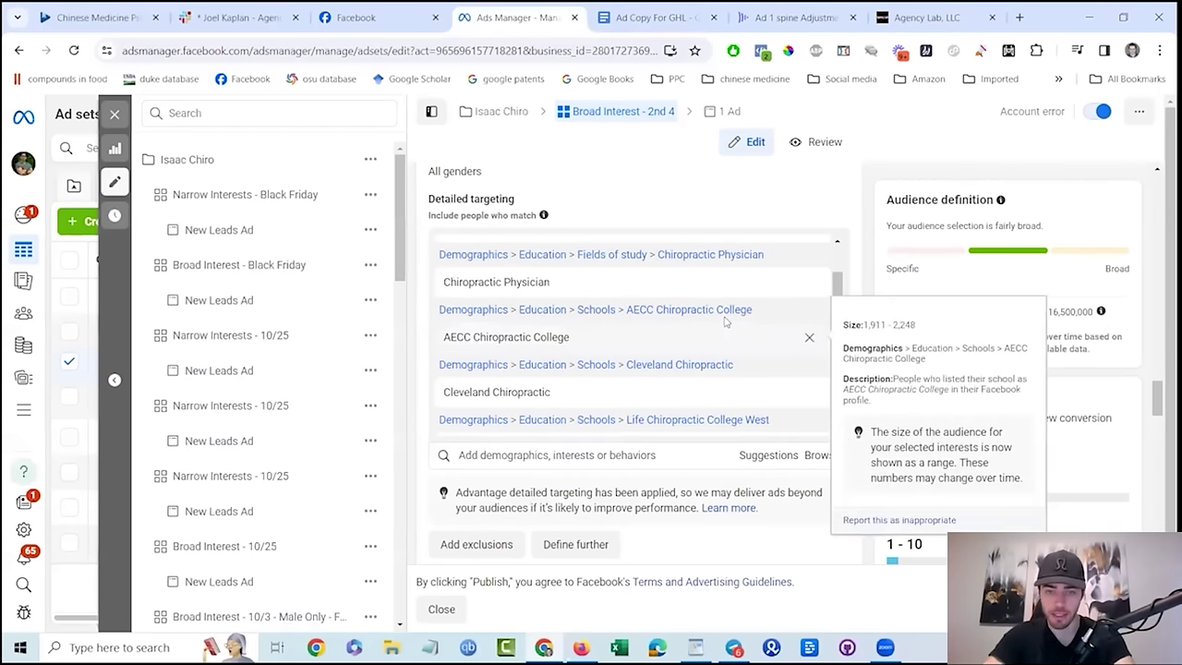
{"action": "scroll", "coordinate": [725, 321], "scroll_direction": "down", "scroll_amount": 8}
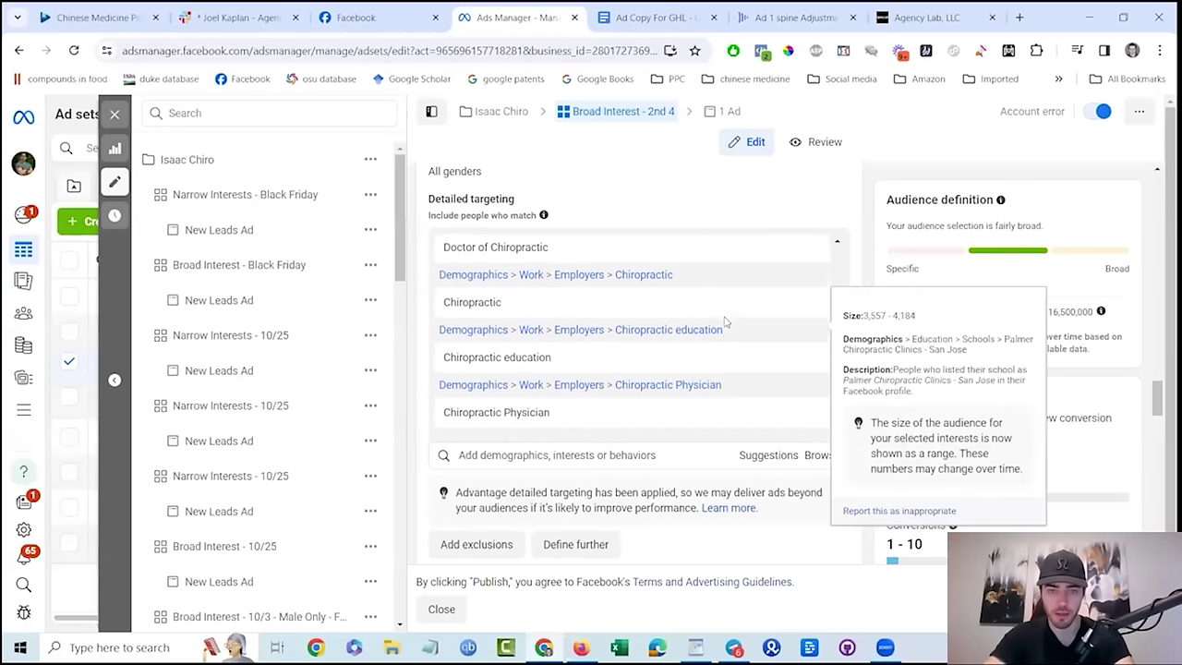
{"action": "scroll", "coordinate": [725, 321], "scroll_direction": "down", "scroll_amount": 7}
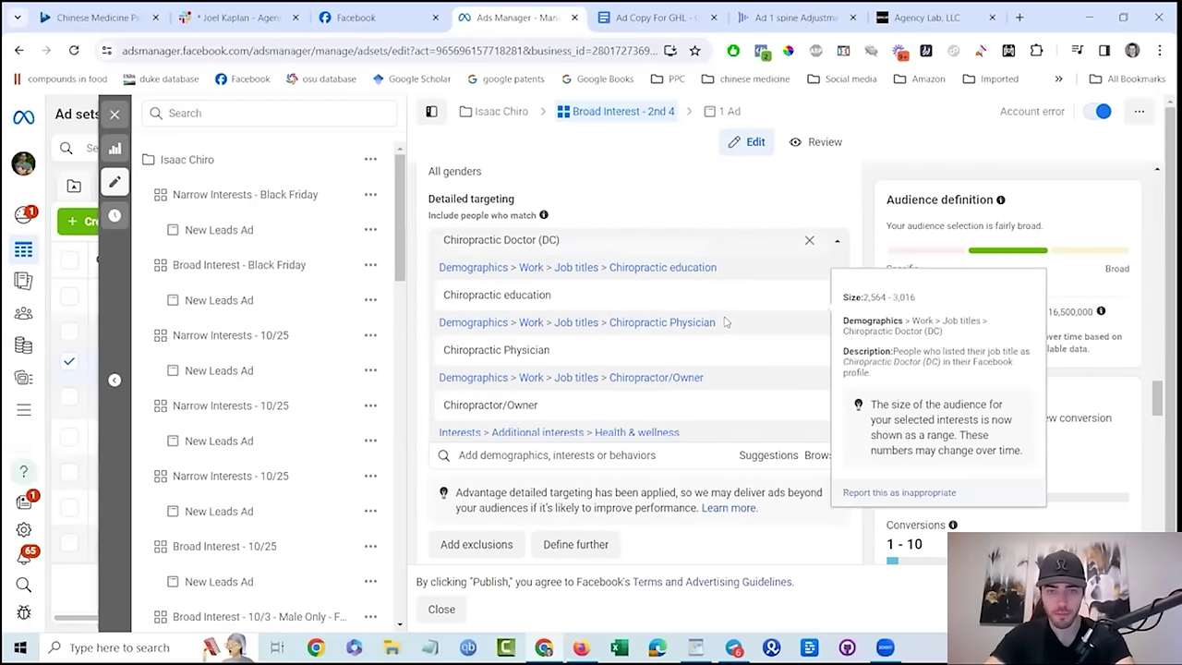
{"action": "scroll", "coordinate": [724, 322], "scroll_direction": "down", "scroll_amount": 2}
{"action": "left_click_drag", "start_coordinate": [544, 335], "coordinate": [442, 334]}
{"action": "left_click_drag", "start_coordinate": [558, 387], "coordinate": [444, 388]}
{"action": "scroll", "coordinate": [447, 386], "scroll_direction": "down", "scroll_amount": 3}
{"action": "scroll", "coordinate": [444, 381], "scroll_direction": "down", "scroll_amount": 3}
{"action": "scroll", "coordinate": [444, 381], "scroll_direction": "down", "scroll_amount": 1}
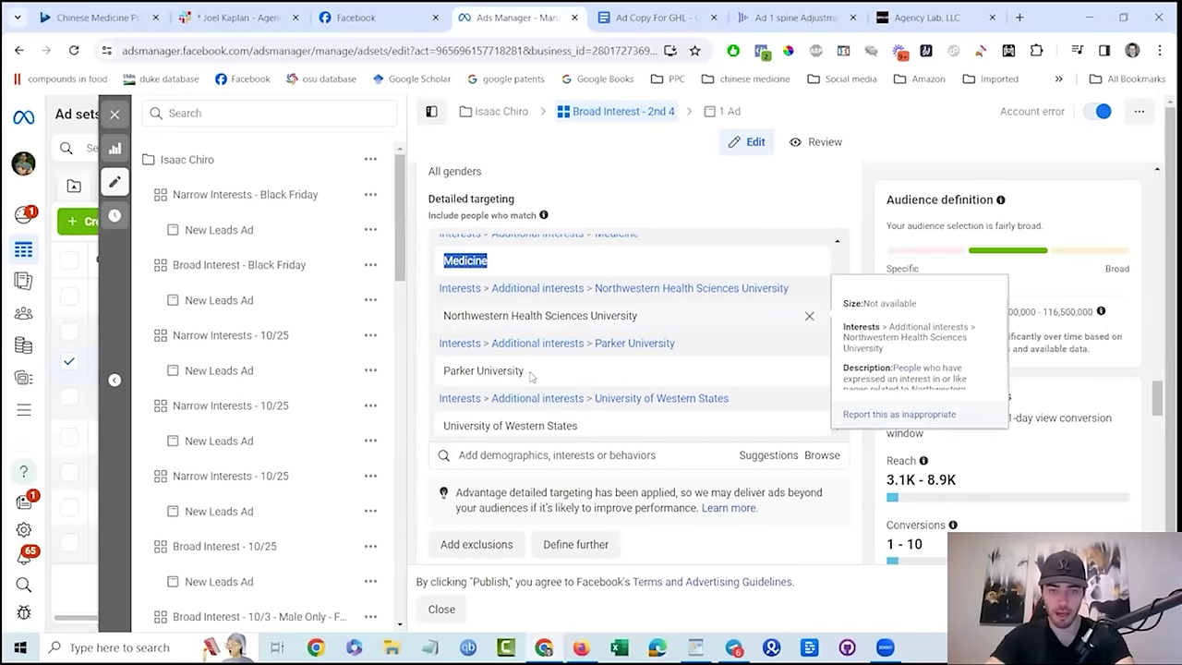
{"action": "scroll", "coordinate": [567, 399], "scroll_direction": "up", "scroll_amount": 2}
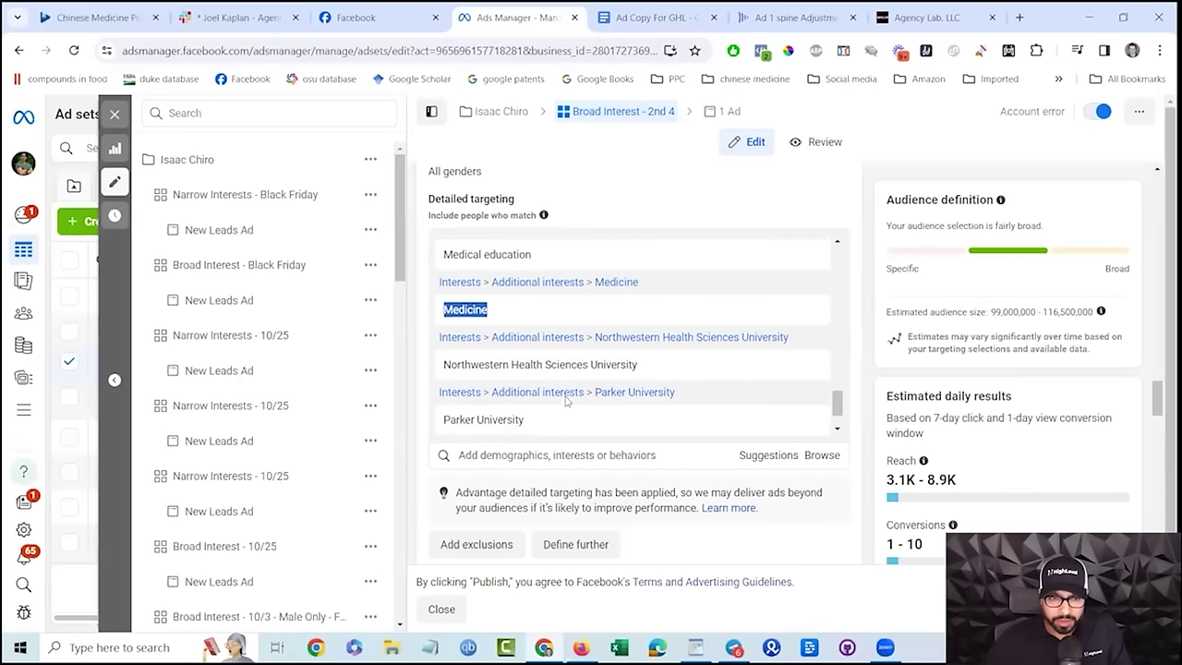
{"action": "left_click", "coordinate": [870, 305]}
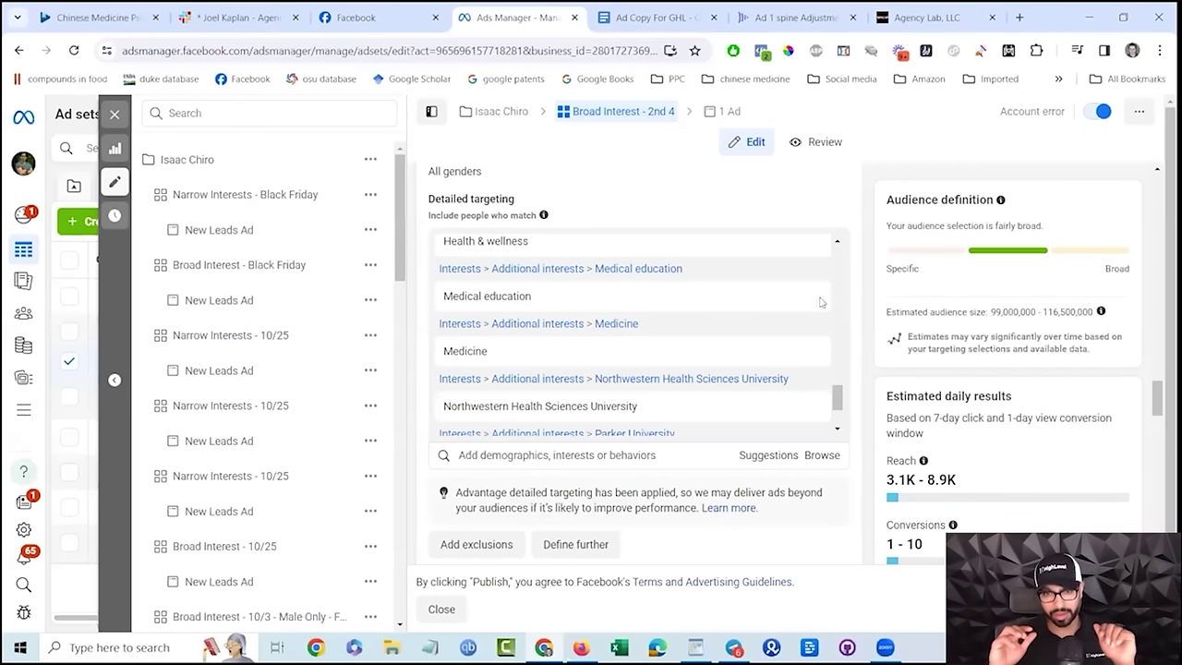
{"action": "mouse_move", "coordinate": [671, 259]}
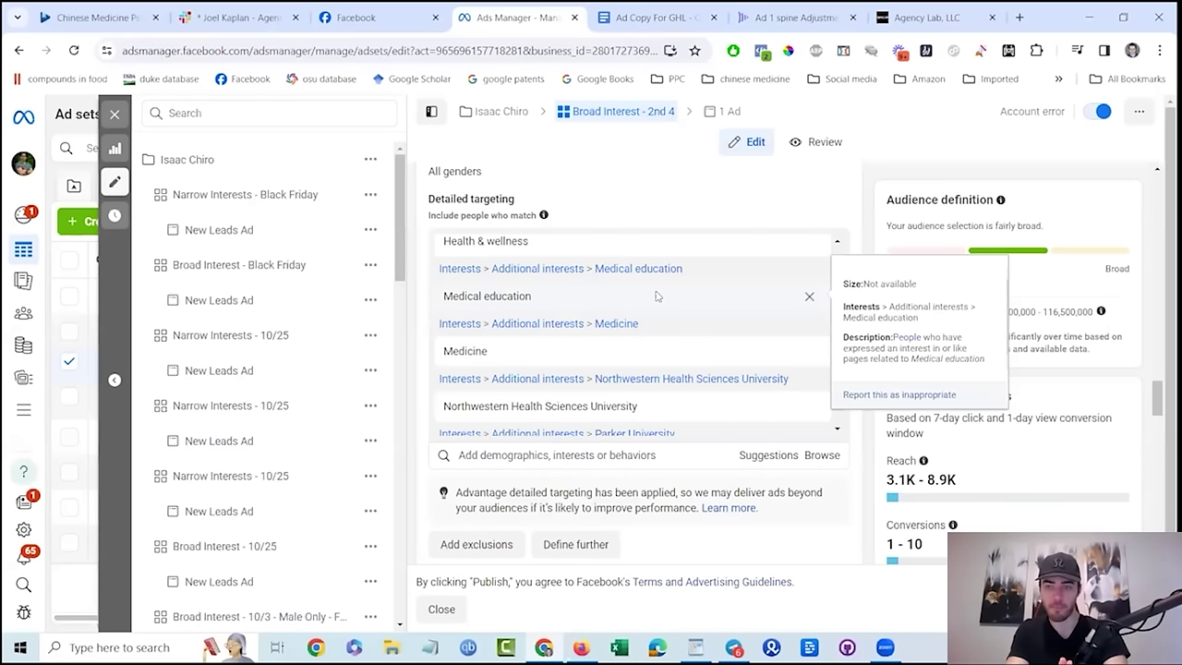
Step: Close the editor, check Broad Interest - 2nd 4's Results and Reach, then reopen it
{"action": "left_click", "coordinate": [112, 114]}
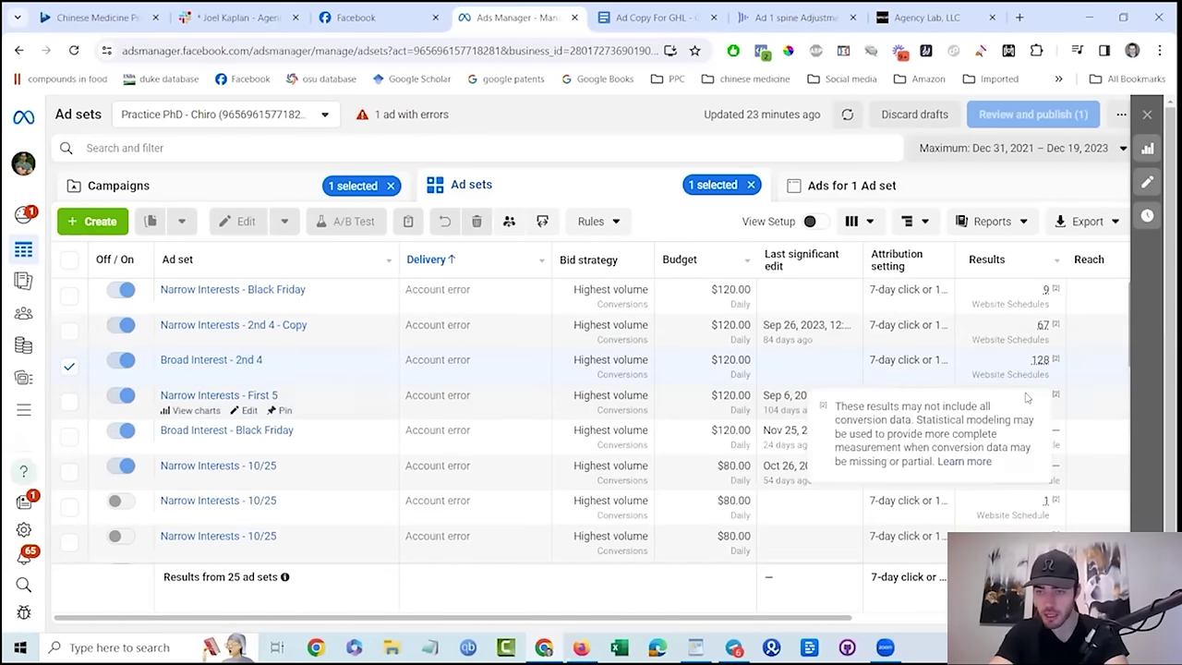
{"action": "scroll", "coordinate": [1060, 302], "scroll_direction": "right", "scroll_amount": 5}
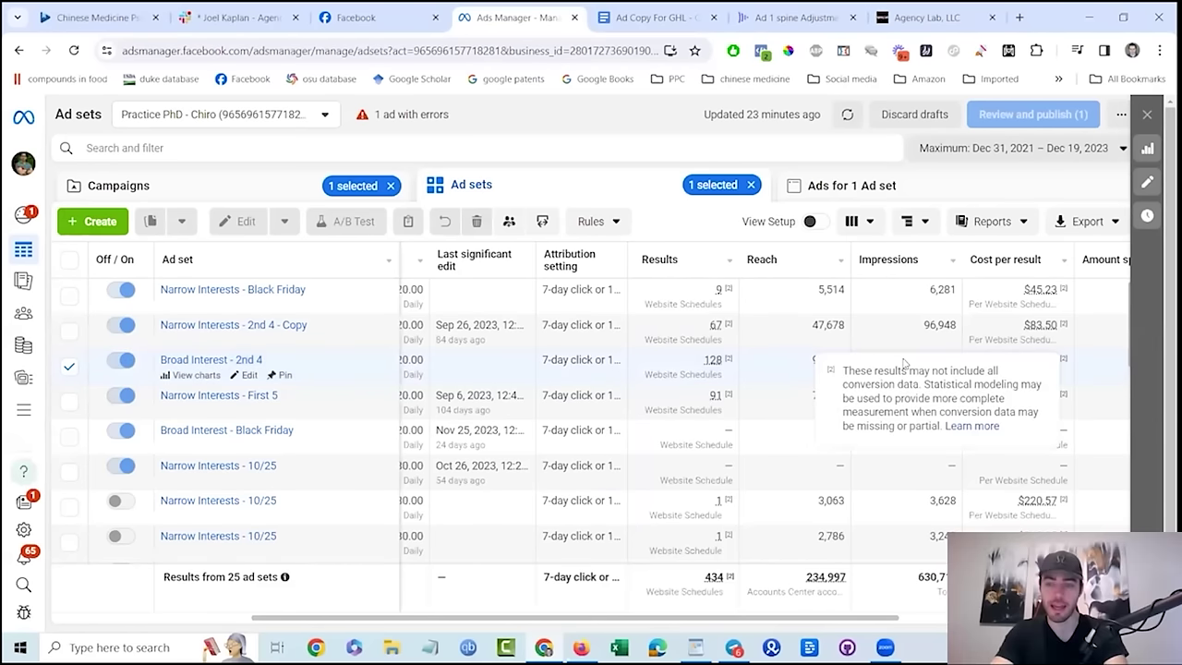
{"action": "left_click", "coordinate": [248, 374]}
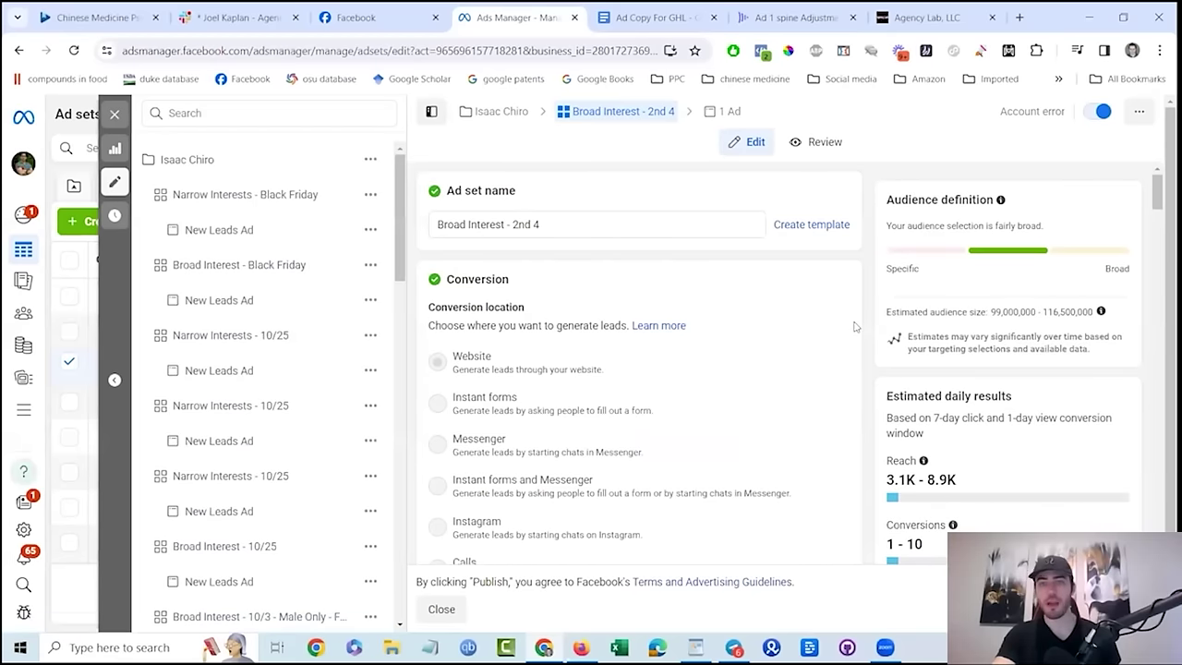
Step: Scroll the Broad Interest - 2nd 4 editor down to Location, Age, Gender and Detailed targeting
{"action": "scroll", "coordinate": [854, 326], "scroll_direction": "down", "scroll_amount": 10}
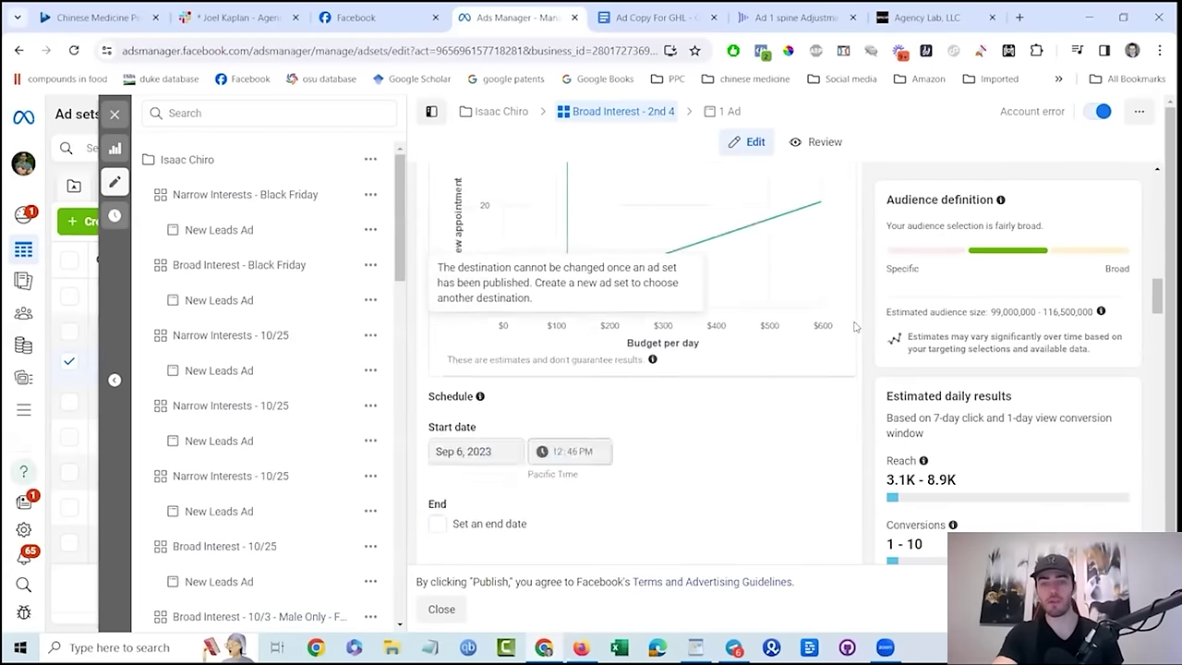
{"action": "scroll", "coordinate": [854, 326], "scroll_direction": "down", "scroll_amount": 5}
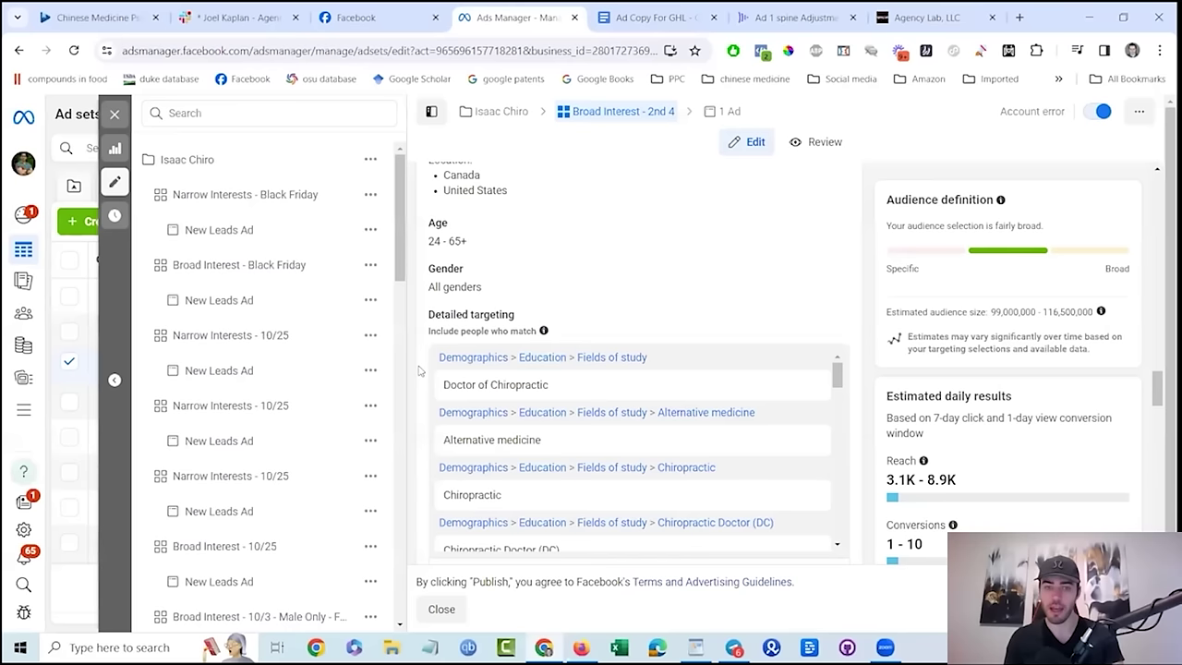
{"action": "scroll", "coordinate": [420, 370], "scroll_direction": "down", "scroll_amount": 3}
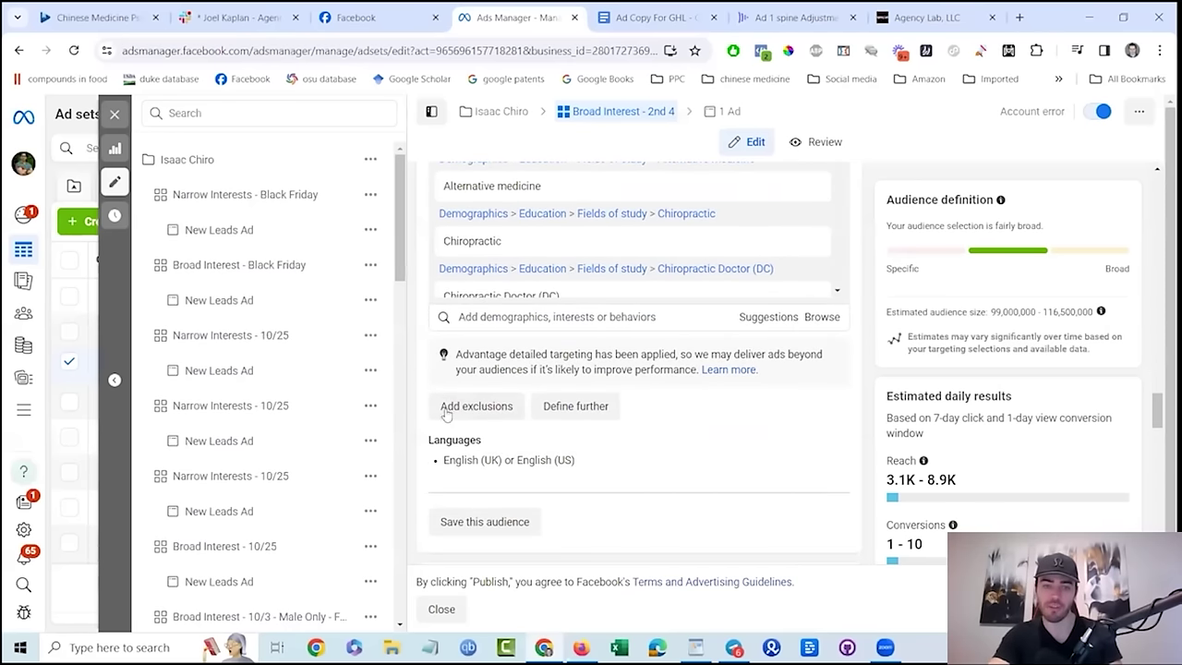
{"action": "mouse_move", "coordinate": [488, 440]}
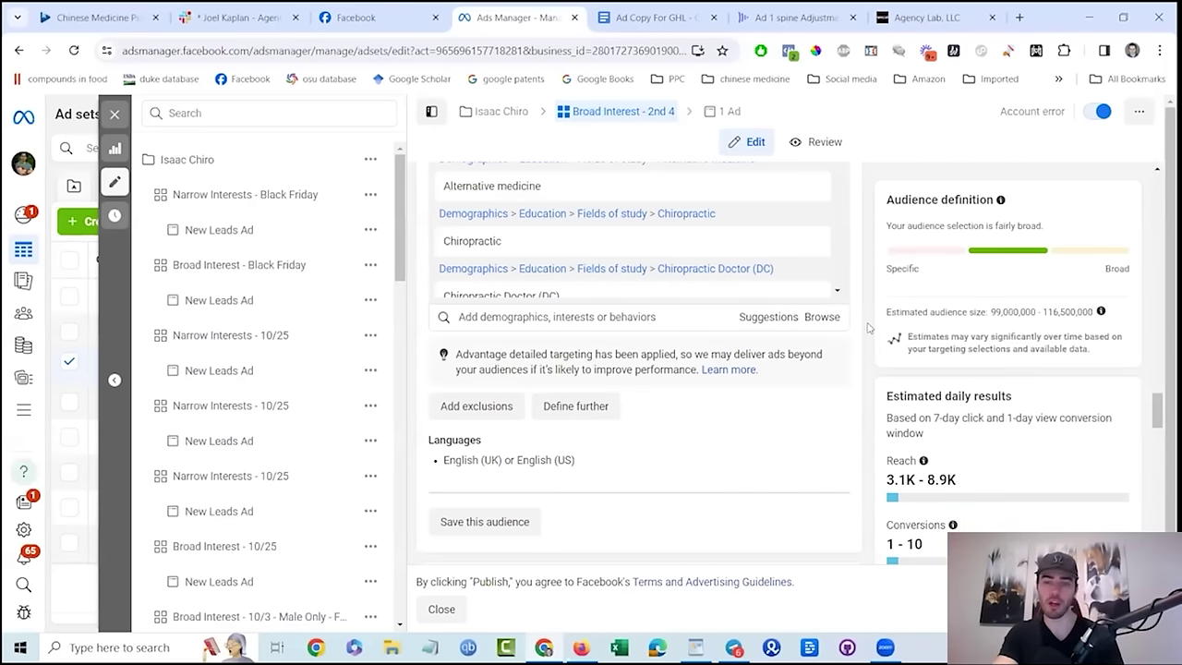
{"action": "scroll", "coordinate": [821, 324], "scroll_direction": "up", "scroll_amount": 2}
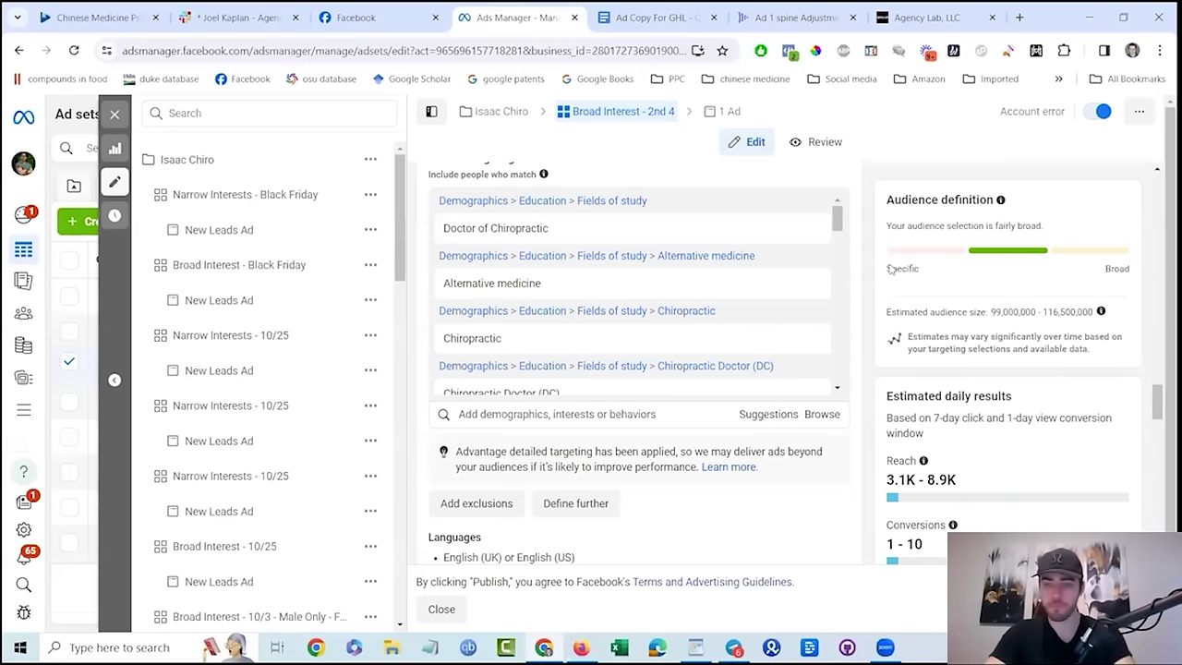
{"action": "left_click", "coordinate": [637, 12]}
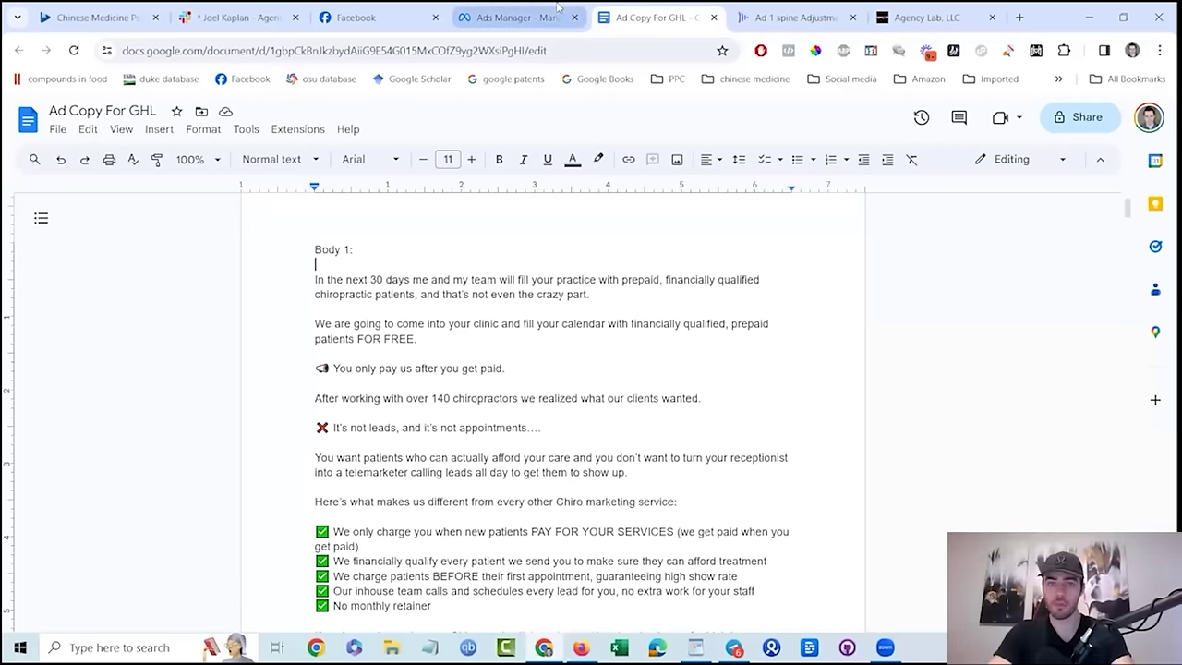
{"action": "left_click", "coordinate": [517, 17]}
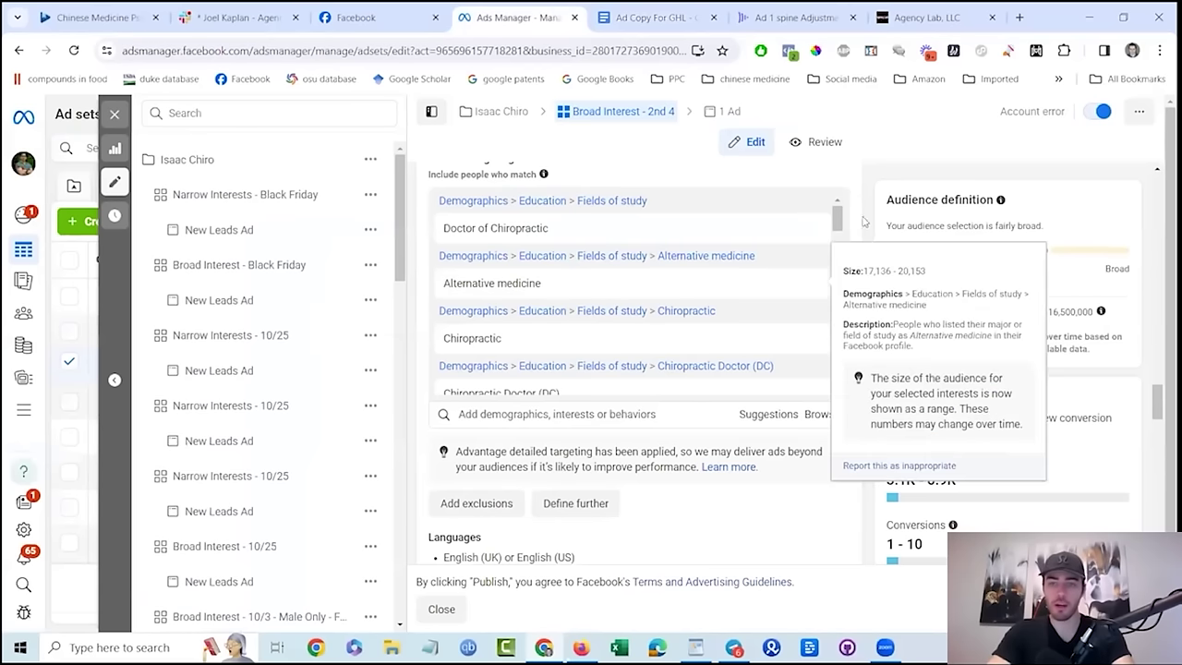
{"action": "scroll", "coordinate": [863, 291], "scroll_direction": "up", "scroll_amount": 15}
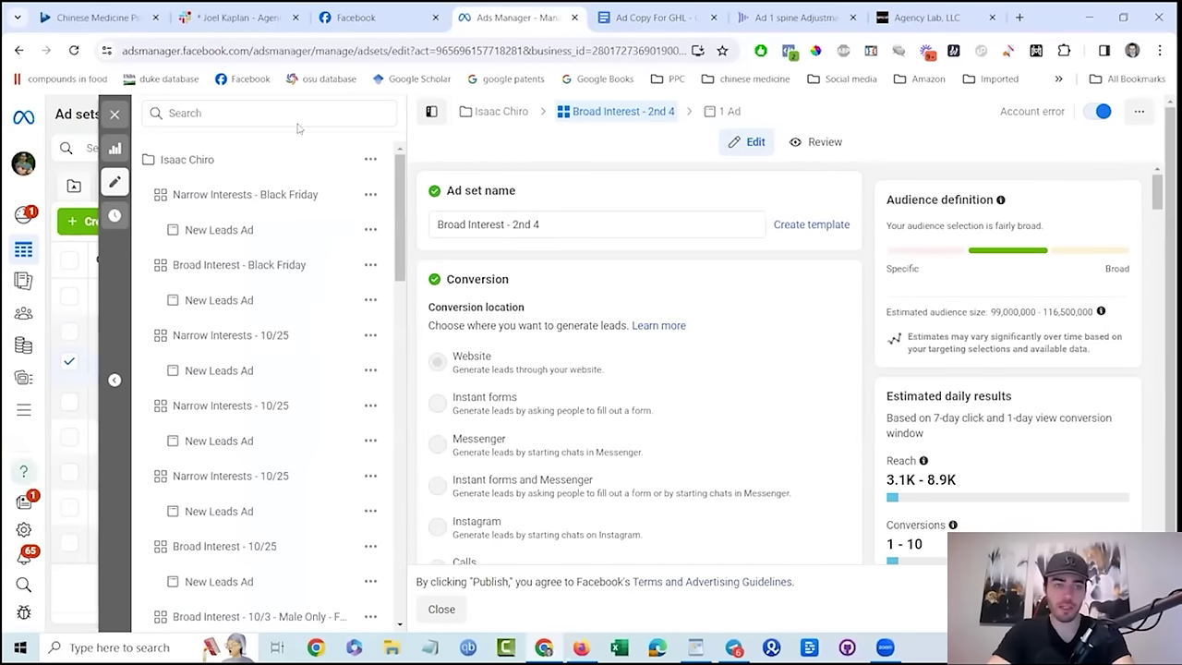
{"action": "left_click", "coordinate": [114, 113]}
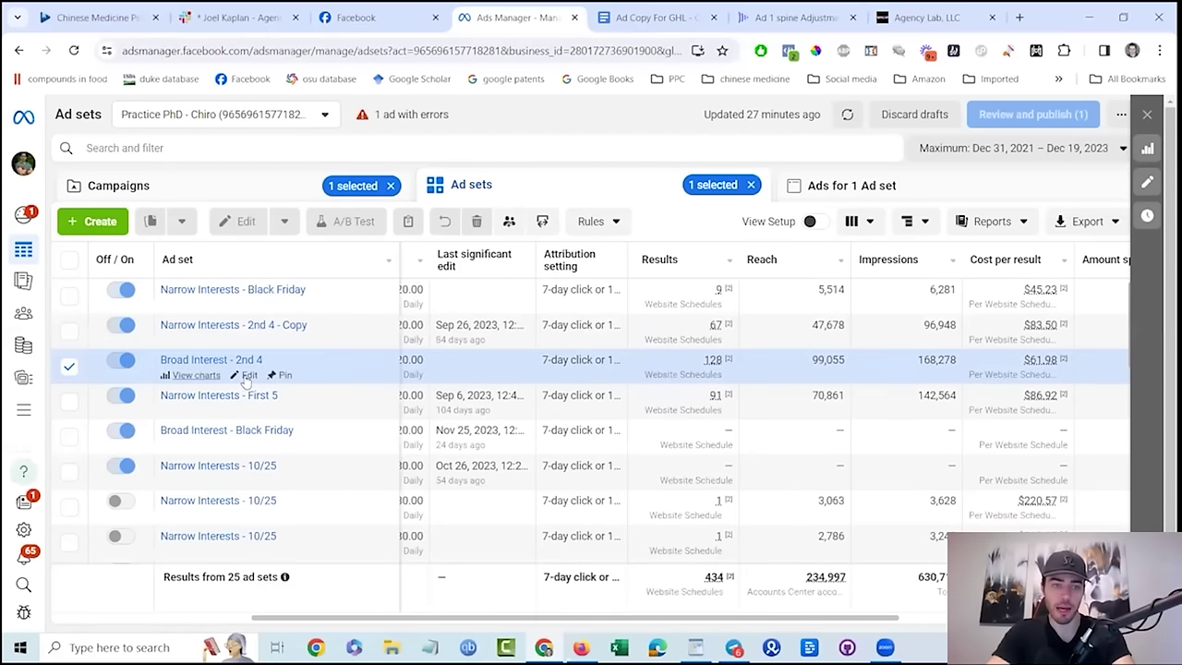
{"action": "left_click", "coordinate": [247, 374]}
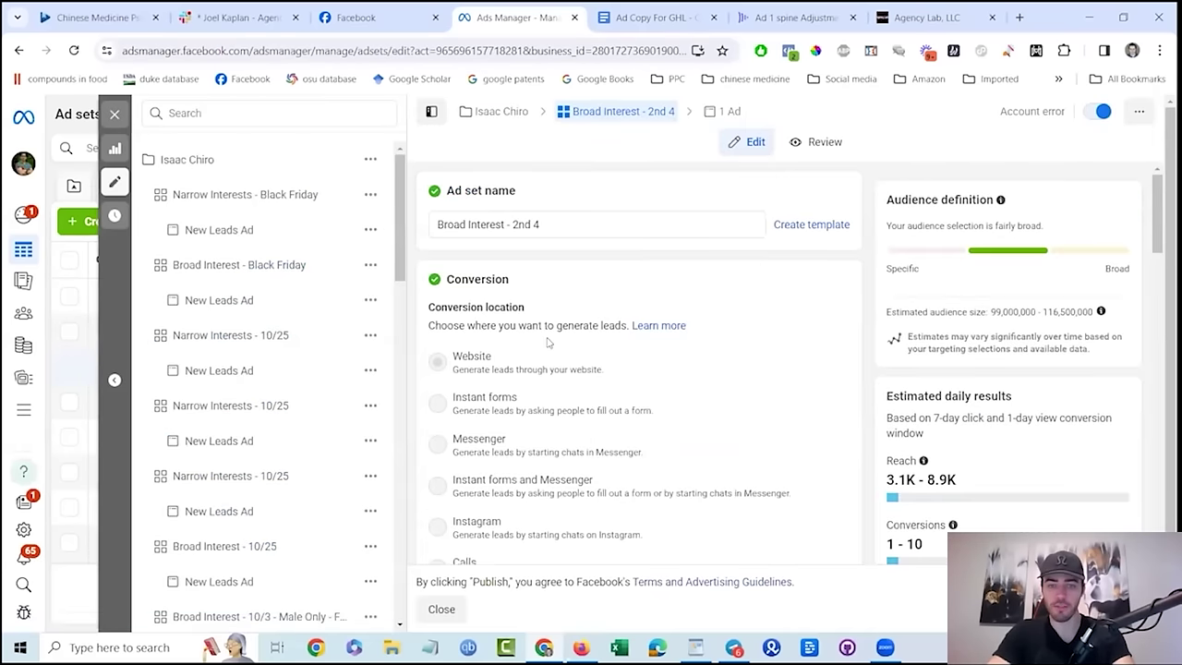
{"action": "scroll", "coordinate": [752, 267], "scroll_direction": "down", "scroll_amount": 3}
{"action": "scroll", "coordinate": [750, 263], "scroll_direction": "down", "scroll_amount": 2}
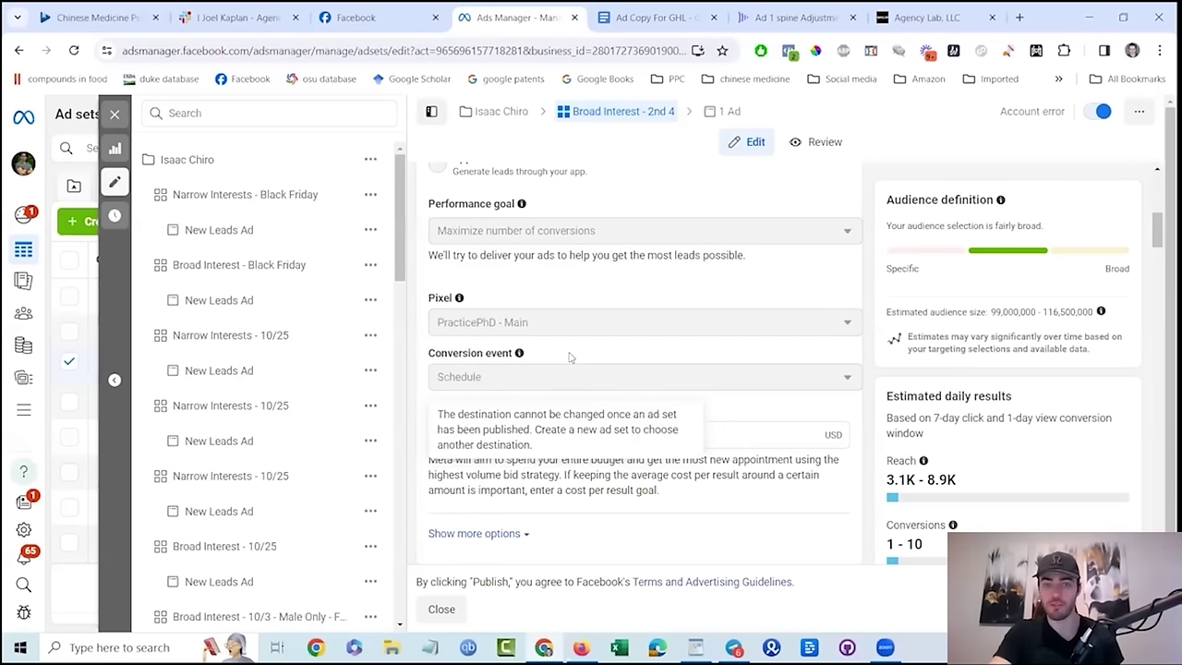
{"action": "scroll", "coordinate": [569, 358], "scroll_direction": "down", "scroll_amount": 10}
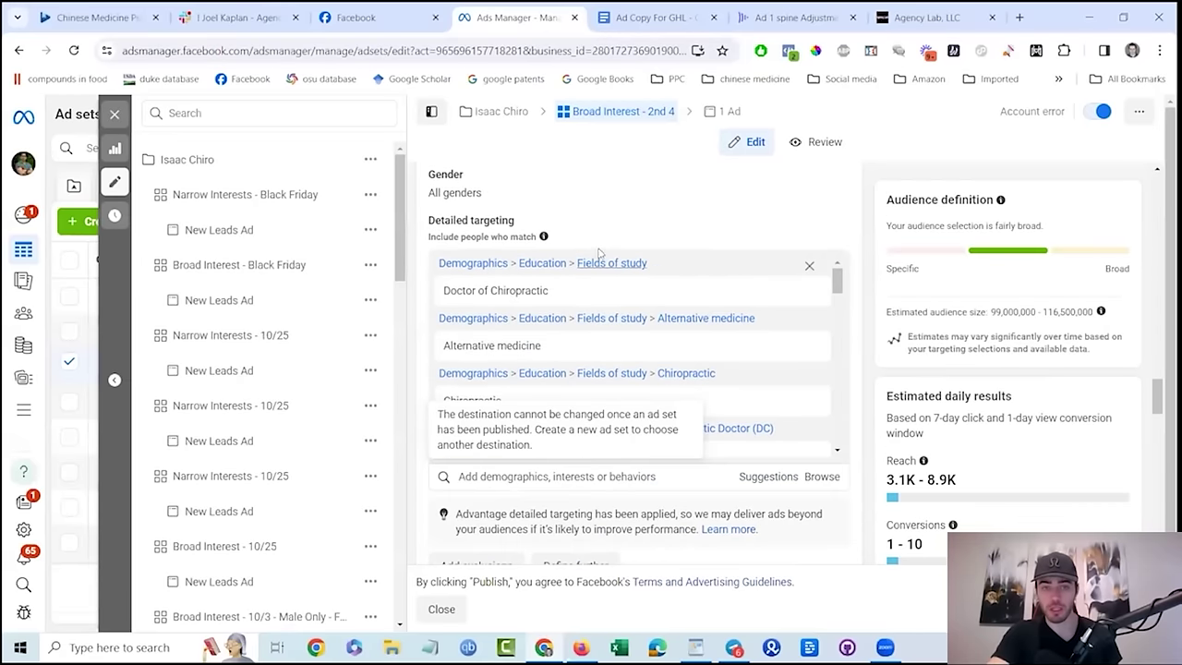
{"action": "scroll", "coordinate": [573, 351], "scroll_direction": "down", "scroll_amount": 5}
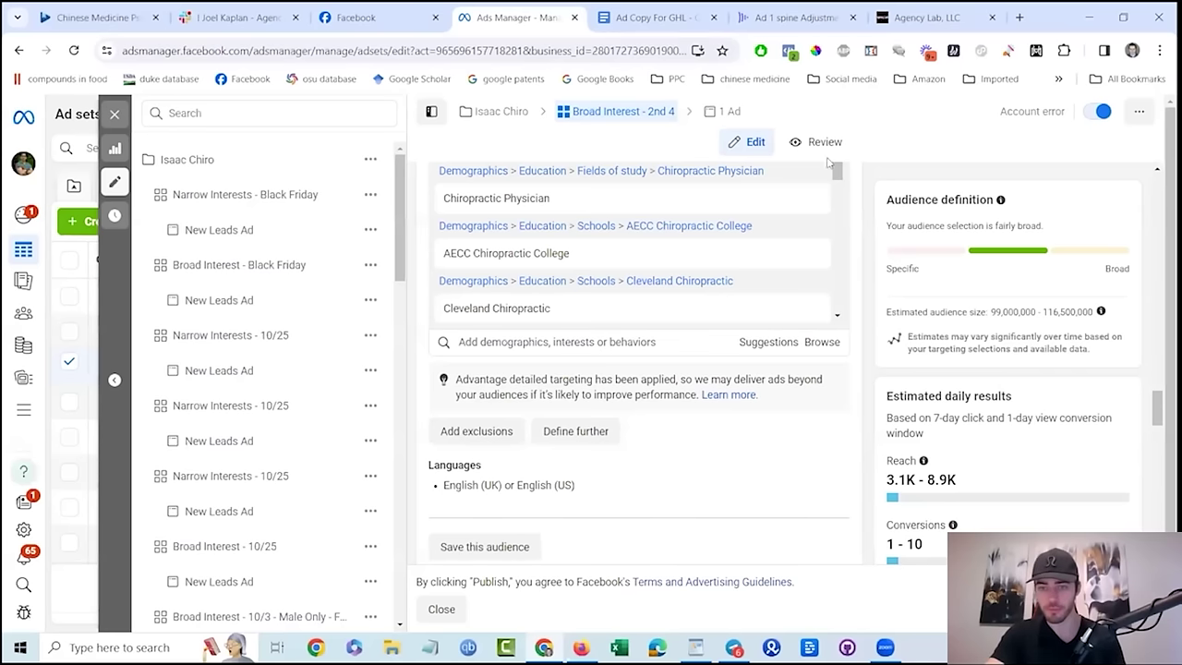
Step: Glance at the Ad Copy For GHL doc, then close the Broad Interest - 2nd 4 editor
{"action": "left_click", "coordinate": [689, 7]}
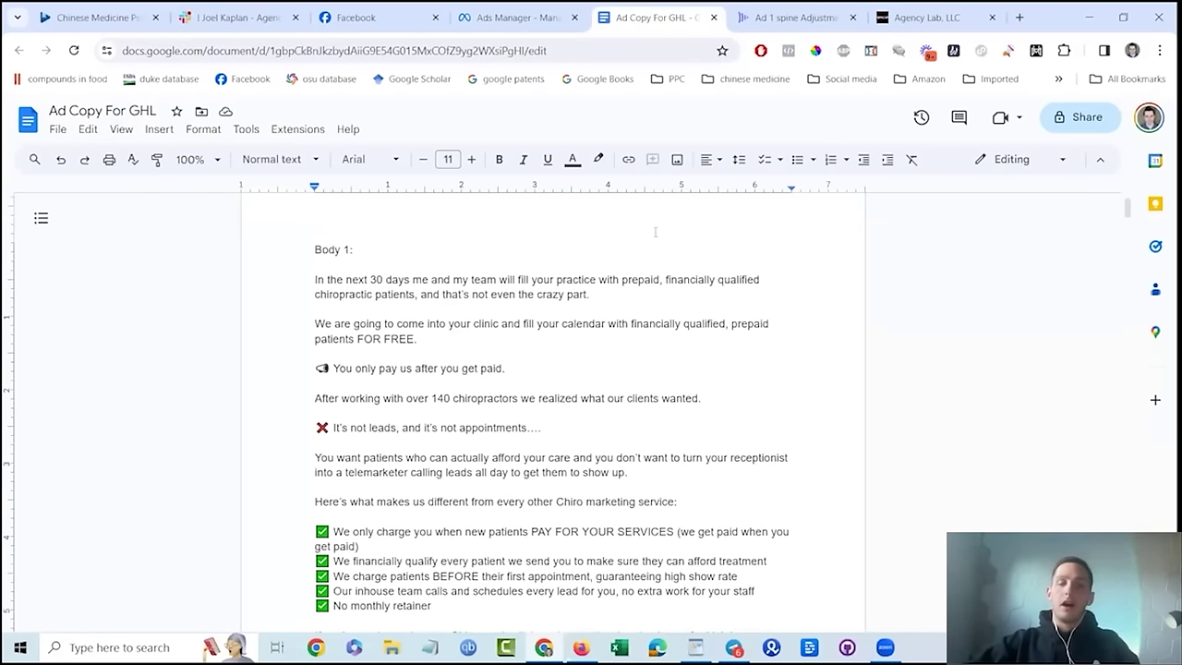
{"action": "left_click", "coordinate": [519, 16]}
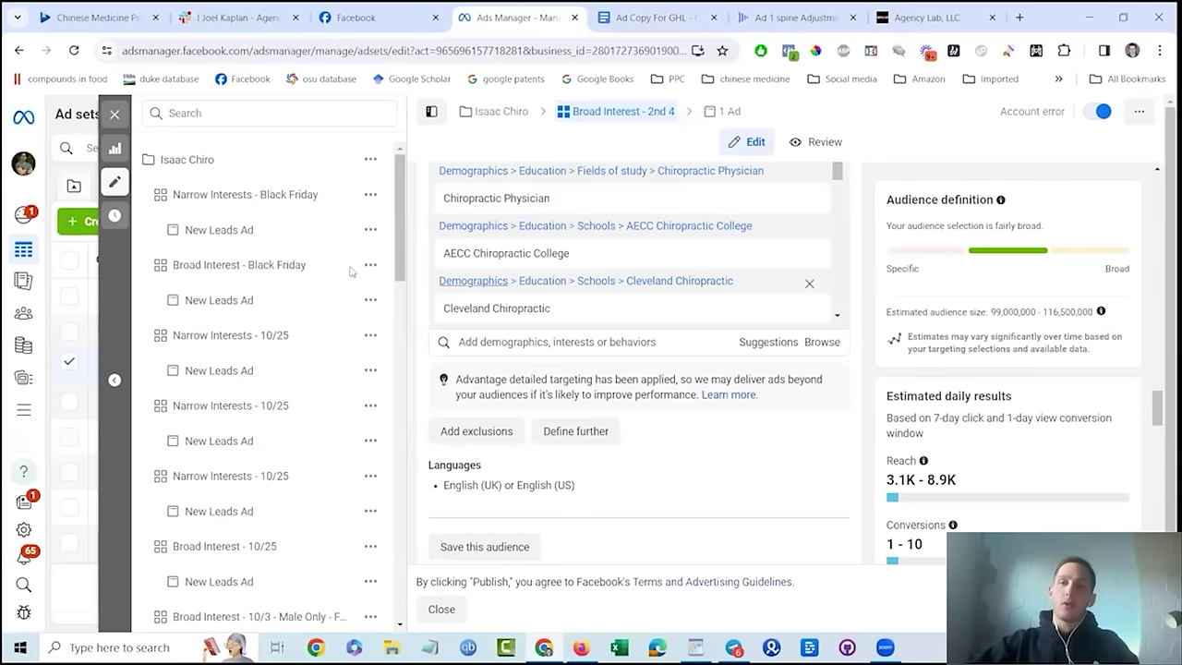
{"action": "left_click", "coordinate": [114, 114]}
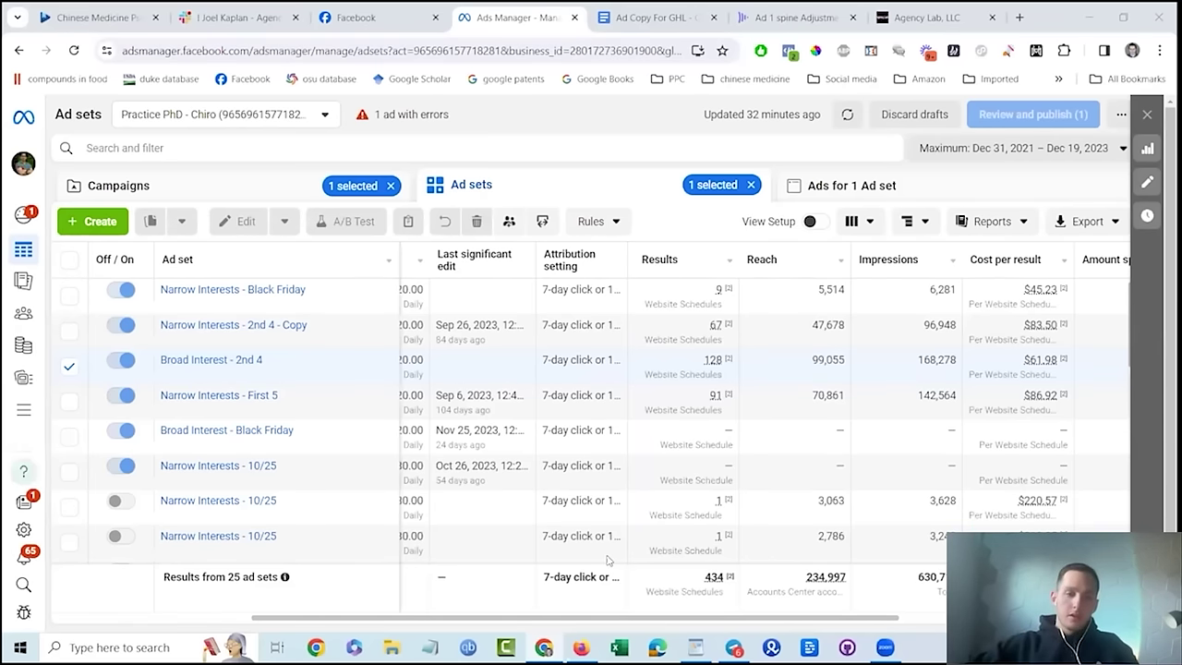
Step: Switch to the Ad Copy For GHL document and scroll to the Body 1 heading
{"action": "left_click", "coordinate": [658, 13]}
{"action": "scroll", "coordinate": [474, 296], "scroll_direction": "down", "scroll_amount": 3}
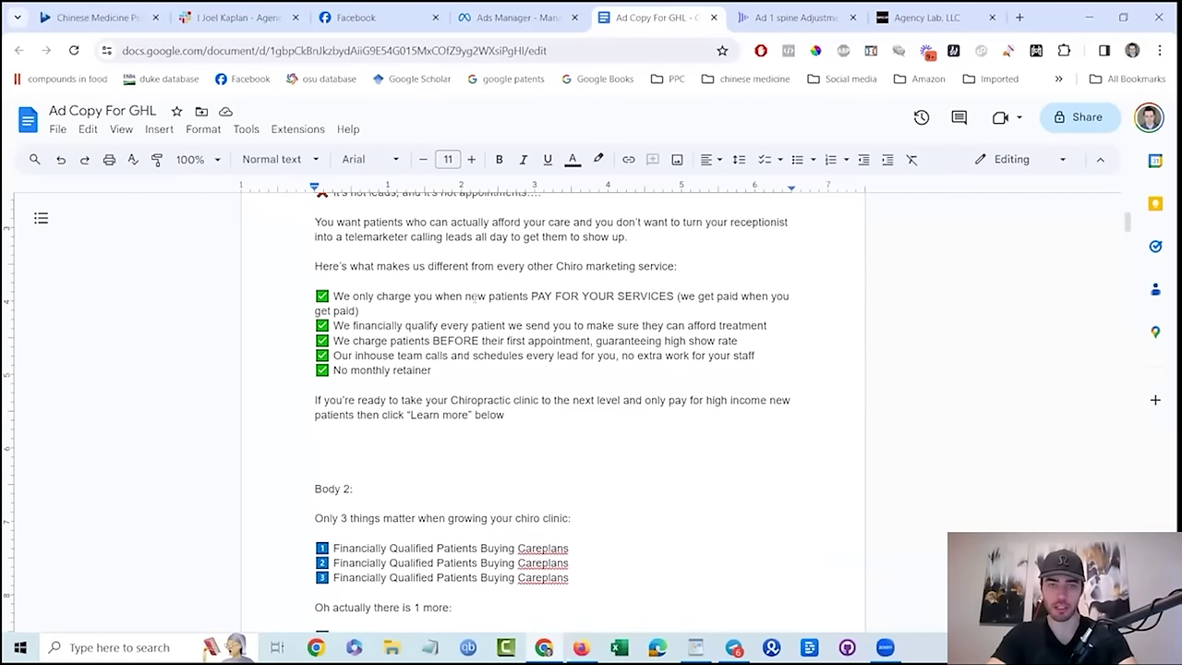
{"action": "scroll", "coordinate": [473, 295], "scroll_direction": "down", "scroll_amount": 3}
{"action": "scroll", "coordinate": [472, 301], "scroll_direction": "up", "scroll_amount": 4}
{"action": "scroll", "coordinate": [476, 301], "scroll_direction": "up", "scroll_amount": 1}
{"action": "scroll", "coordinate": [475, 329], "scroll_direction": "down", "scroll_amount": 1}
{"action": "scroll", "coordinate": [476, 328], "scroll_direction": "up", "scroll_amount": 1}
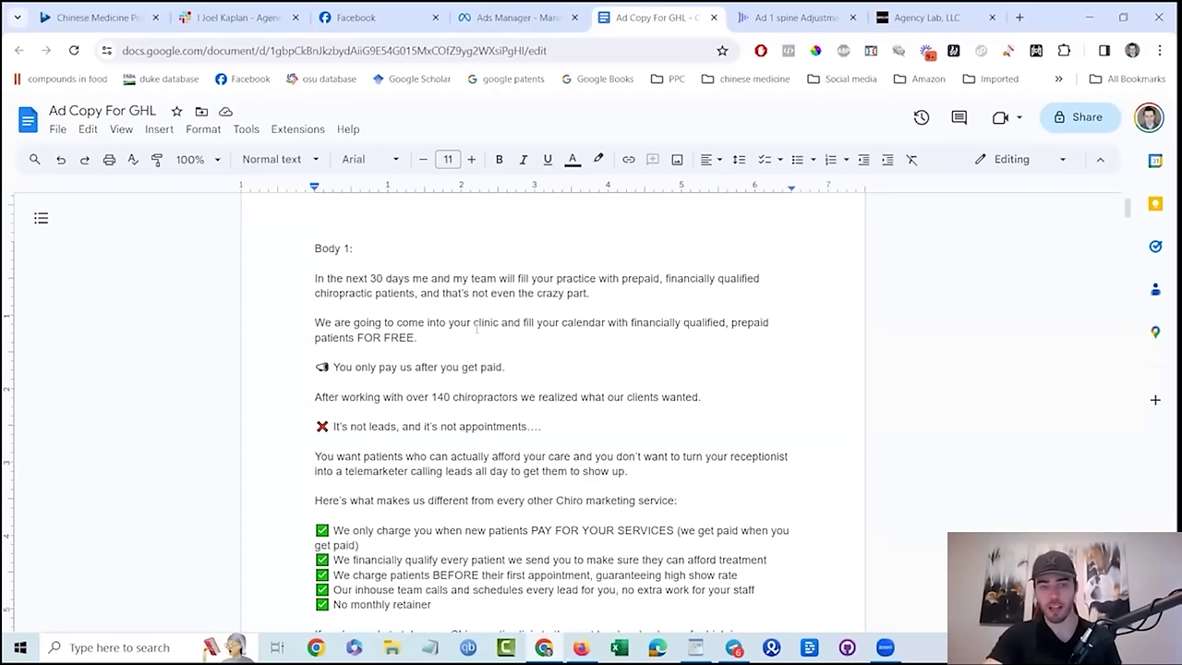
{"action": "scroll", "coordinate": [503, 397], "scroll_direction": "down", "scroll_amount": 2}
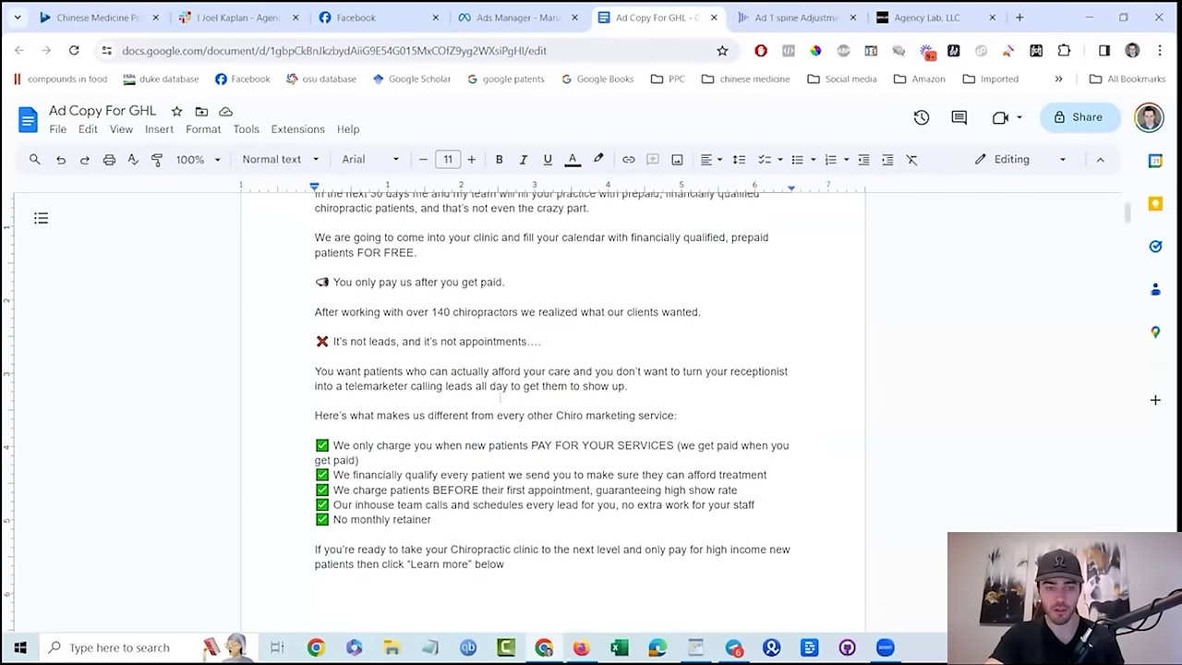
{"action": "scroll", "coordinate": [494, 403], "scroll_direction": "up", "scroll_amount": 1}
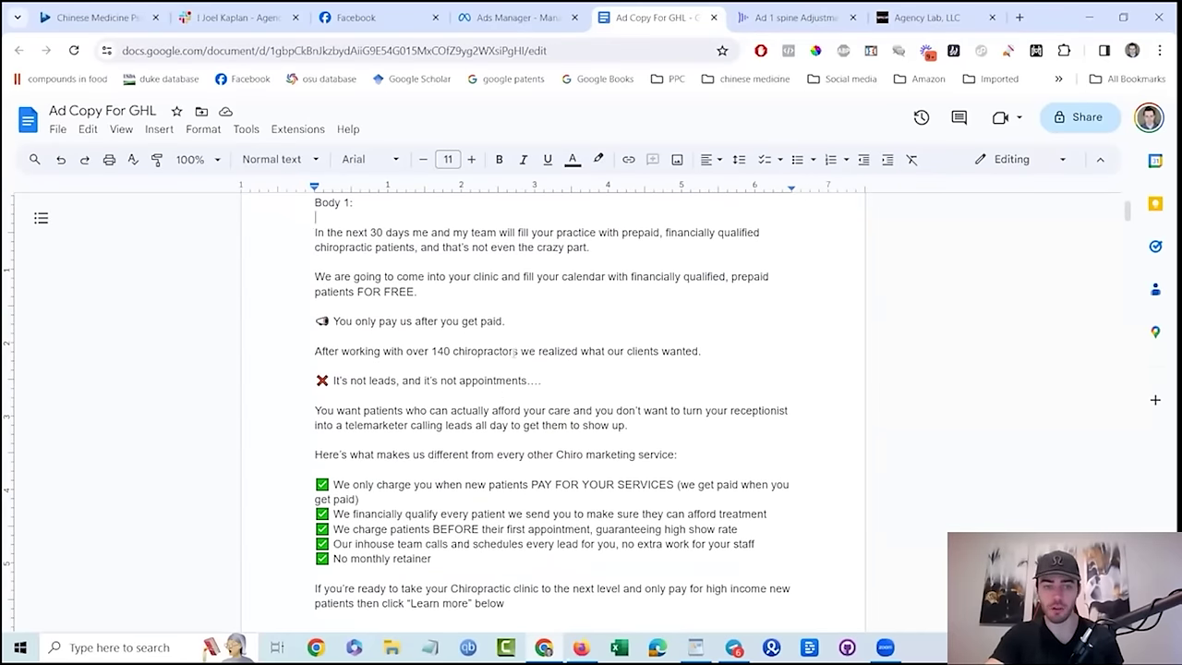
Step: Highlight Body 1's key phrases: patients who can afford care, filling the practice, FOR FREE
{"action": "left_click_drag", "start_coordinate": [543, 380], "coordinate": [536, 440]}
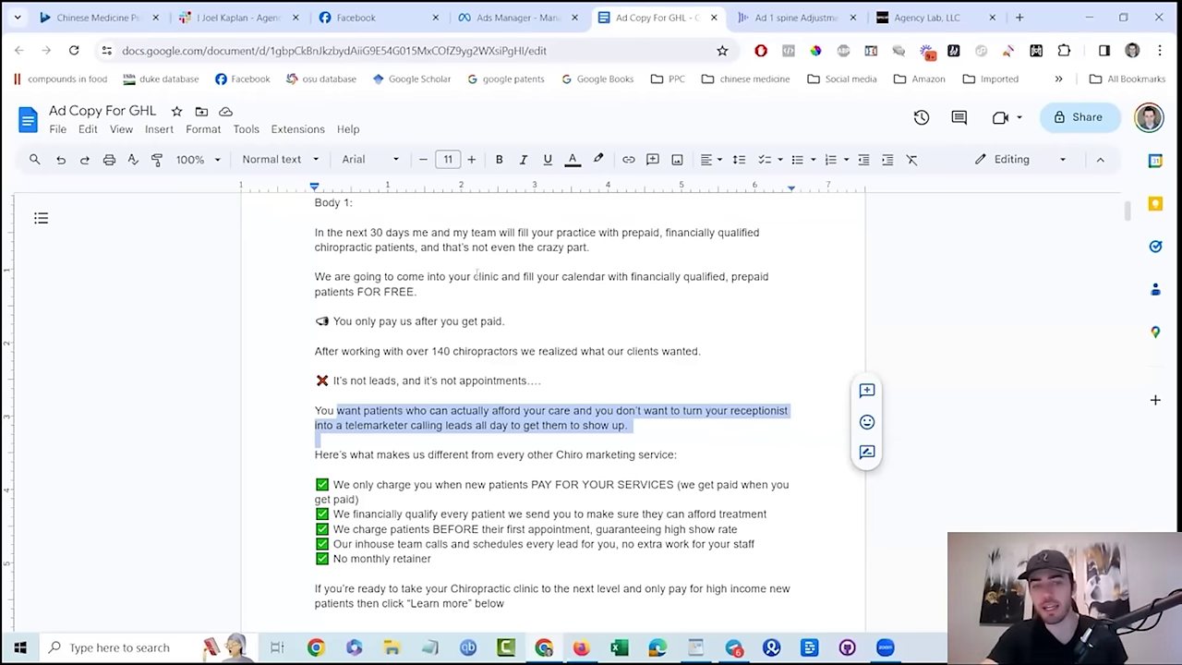
{"action": "left_click_drag", "start_coordinate": [467, 292], "coordinate": [310, 236]}
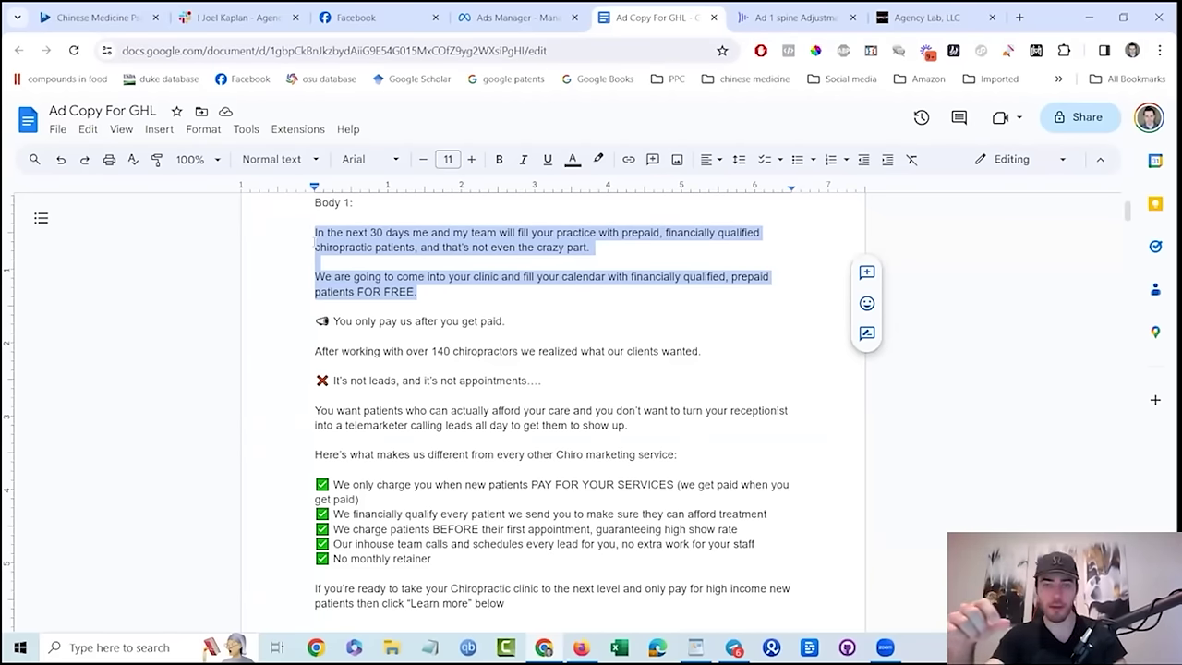
{"action": "left_click", "coordinate": [366, 247]}
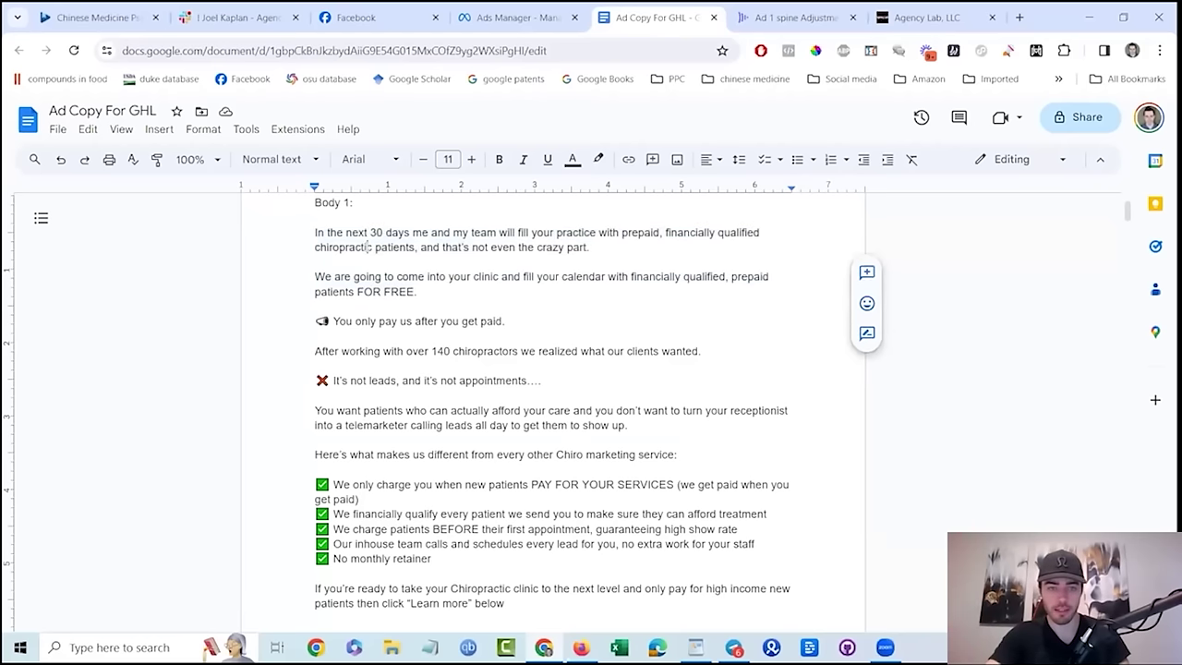
{"action": "left_click_drag", "start_coordinate": [591, 248], "coordinate": [506, 233]}
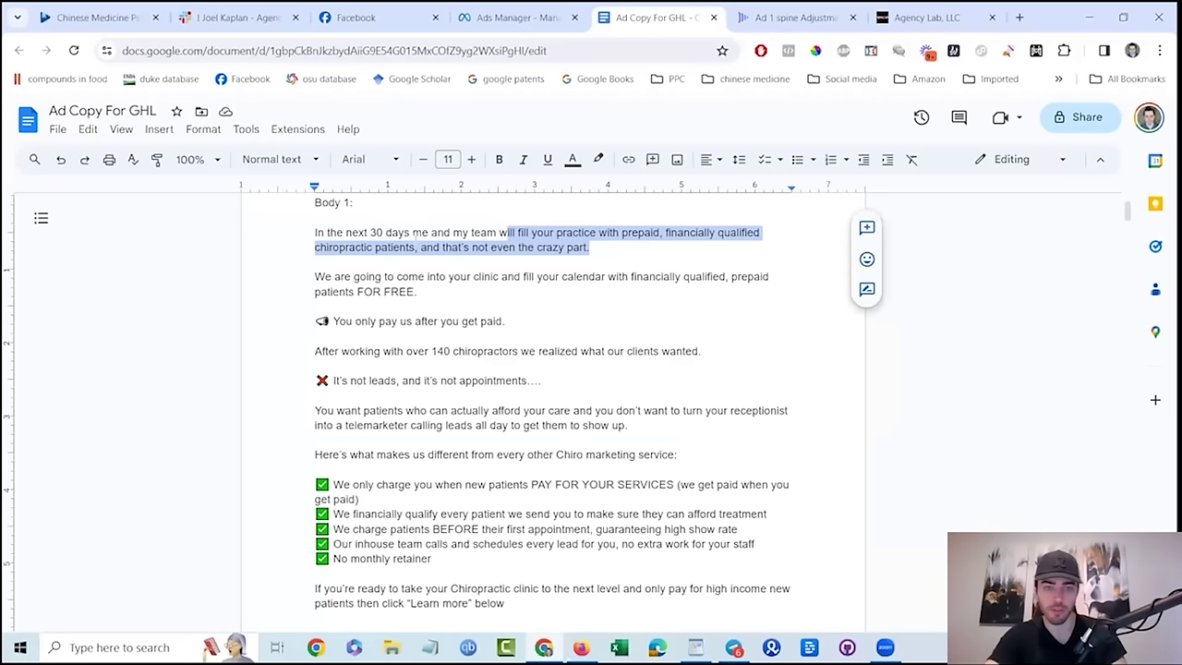
{"action": "left_click_drag", "start_coordinate": [422, 248], "coordinate": [618, 247]}
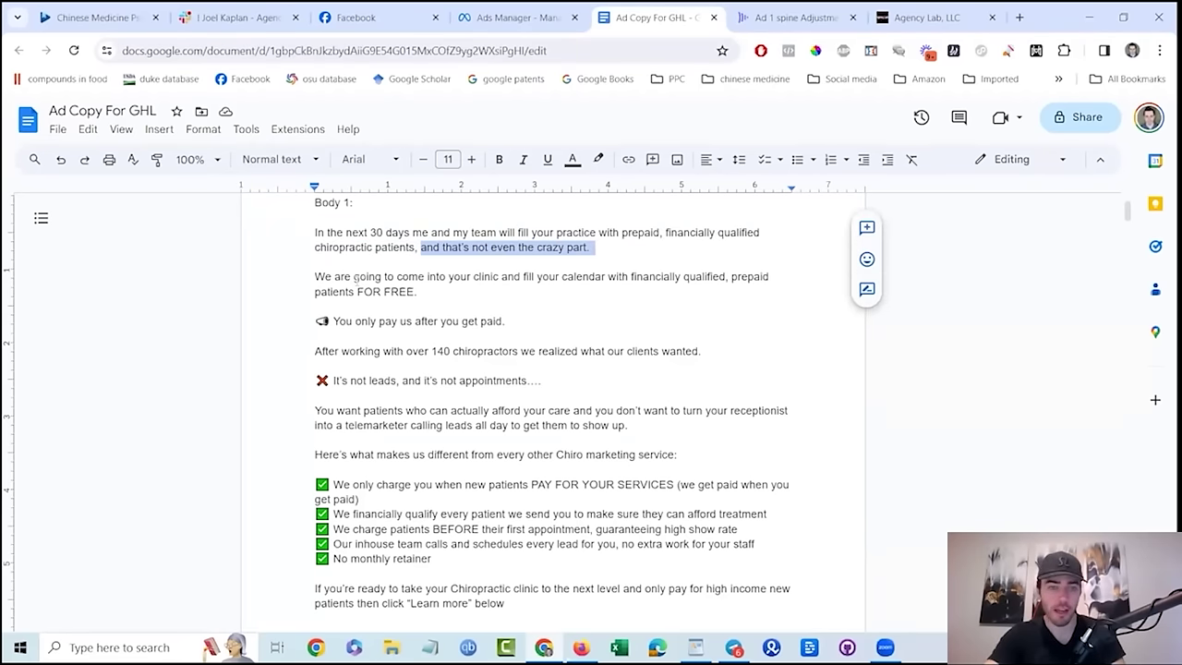
{"action": "left_click_drag", "start_coordinate": [357, 292], "coordinate": [446, 298]}
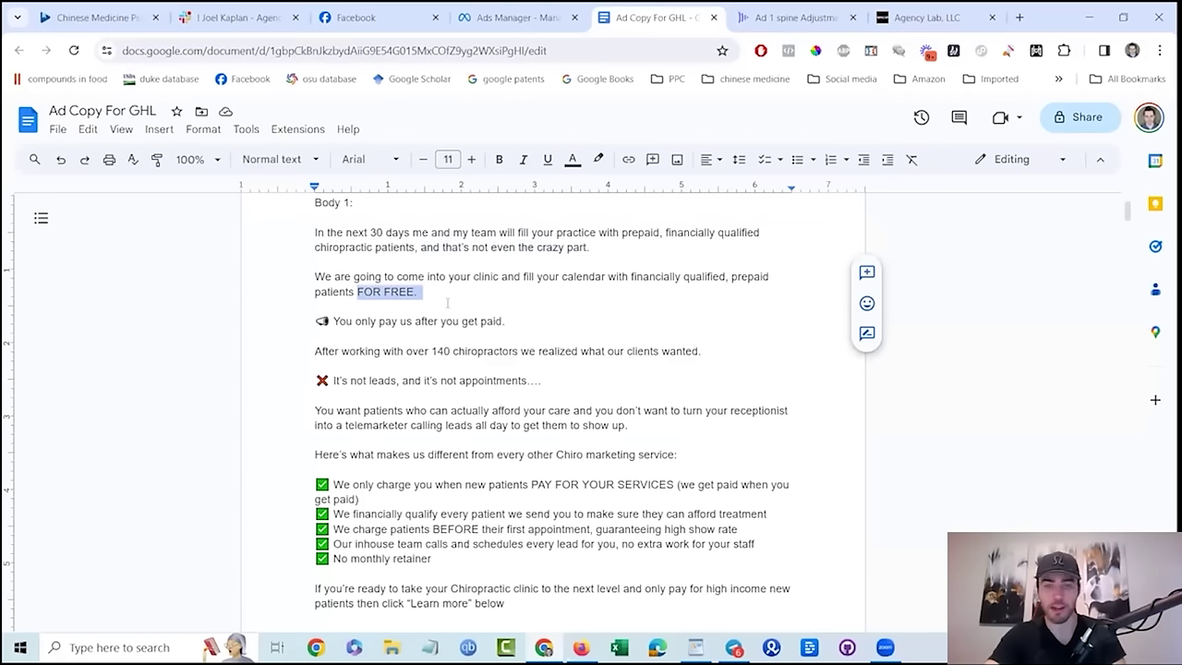
{"action": "left_click", "coordinate": [447, 302]}
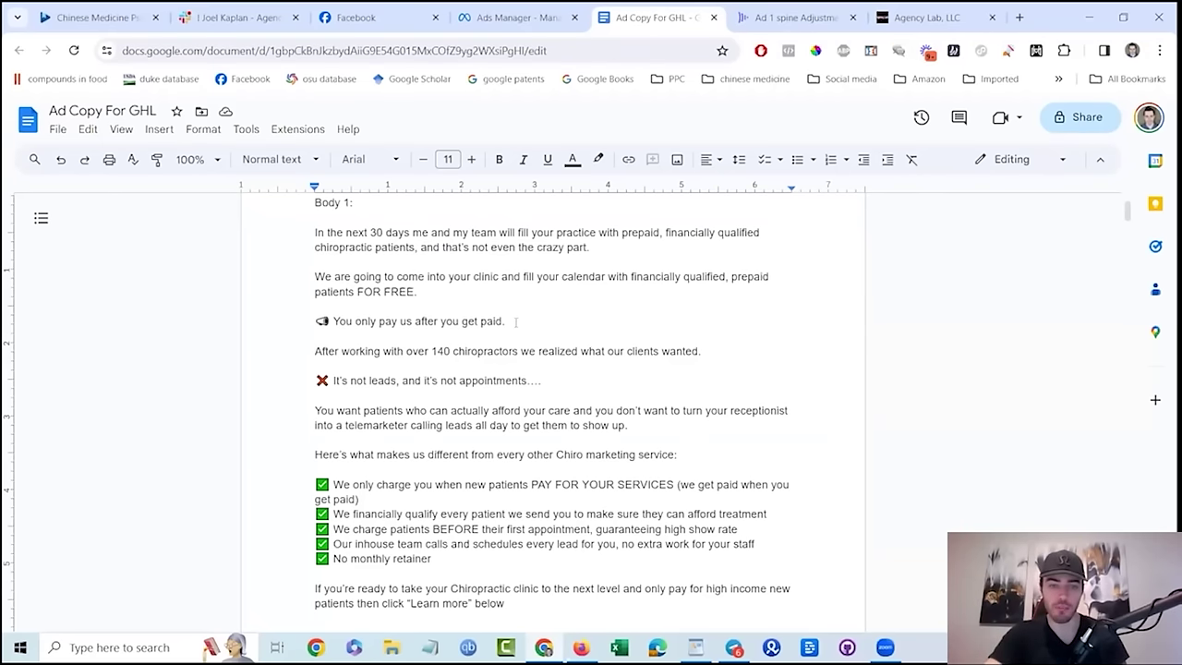
Step: Highlight the next body's what-makes-us-different checklist and its three ❌ problem lines
{"action": "scroll", "coordinate": [513, 323], "scroll_direction": "down", "scroll_amount": 1}
{"action": "scroll", "coordinate": [508, 331], "scroll_direction": "down", "scroll_amount": 2}
{"action": "scroll", "coordinate": [509, 328], "scroll_direction": "up", "scroll_amount": 1}
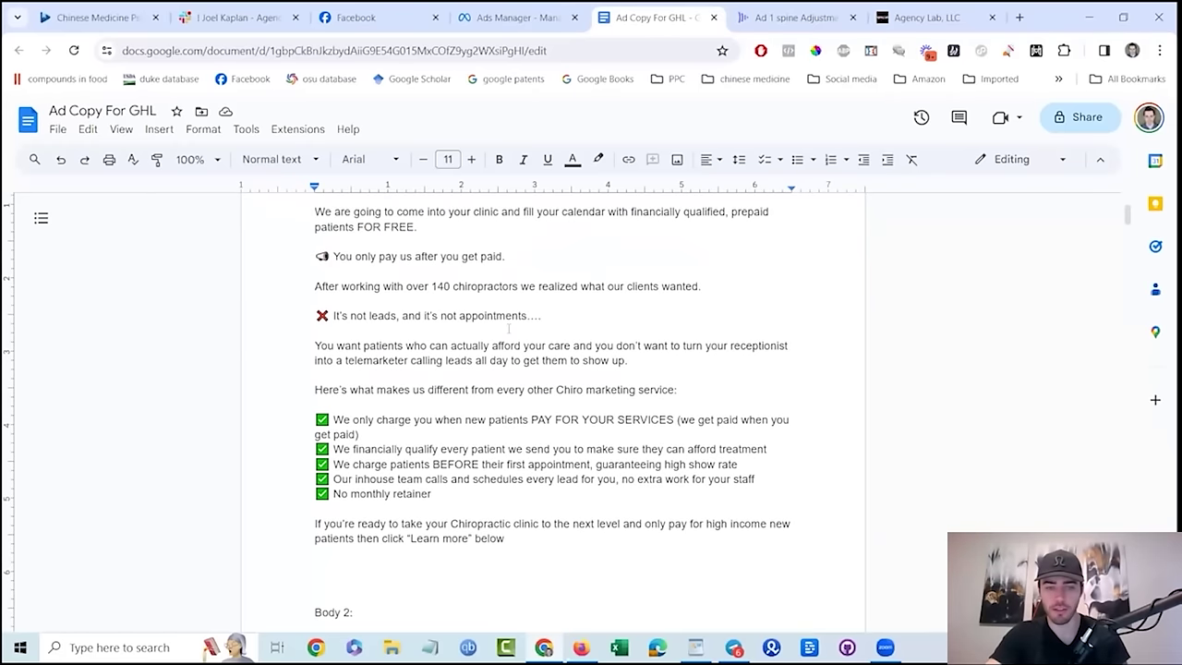
{"action": "left_click_drag", "start_coordinate": [459, 495], "coordinate": [318, 421]}
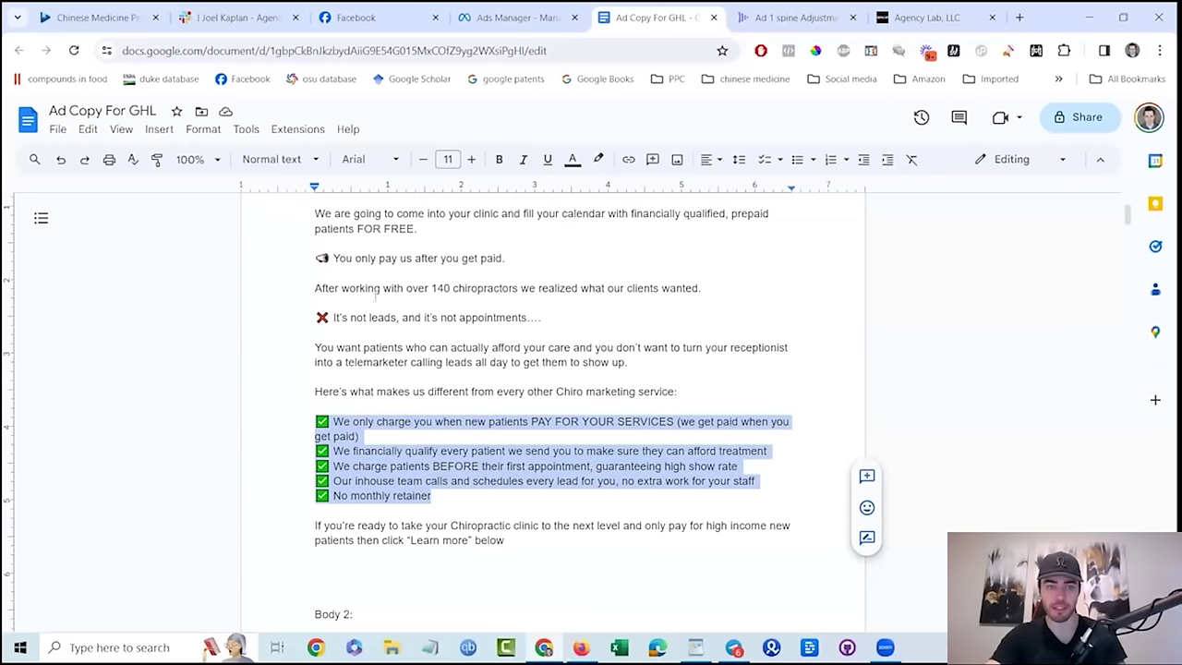
{"action": "scroll", "coordinate": [316, 314], "scroll_direction": "down", "scroll_amount": 5}
{"action": "left_click_drag", "start_coordinate": [306, 337], "coordinate": [632, 369]}
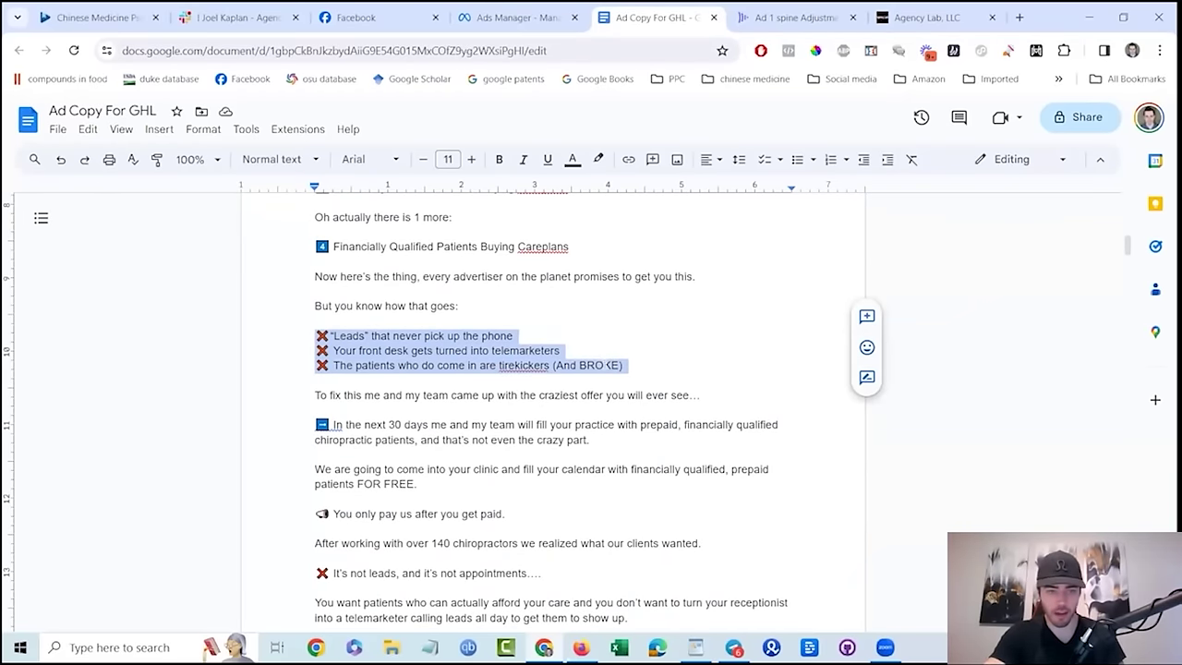
Step: Clear the highlights, check the telemarketers bullet, and scroll back up toward Body 2
{"action": "left_click", "coordinate": [598, 366]}
{"action": "left_click_drag", "start_coordinate": [560, 352], "coordinate": [335, 350]}
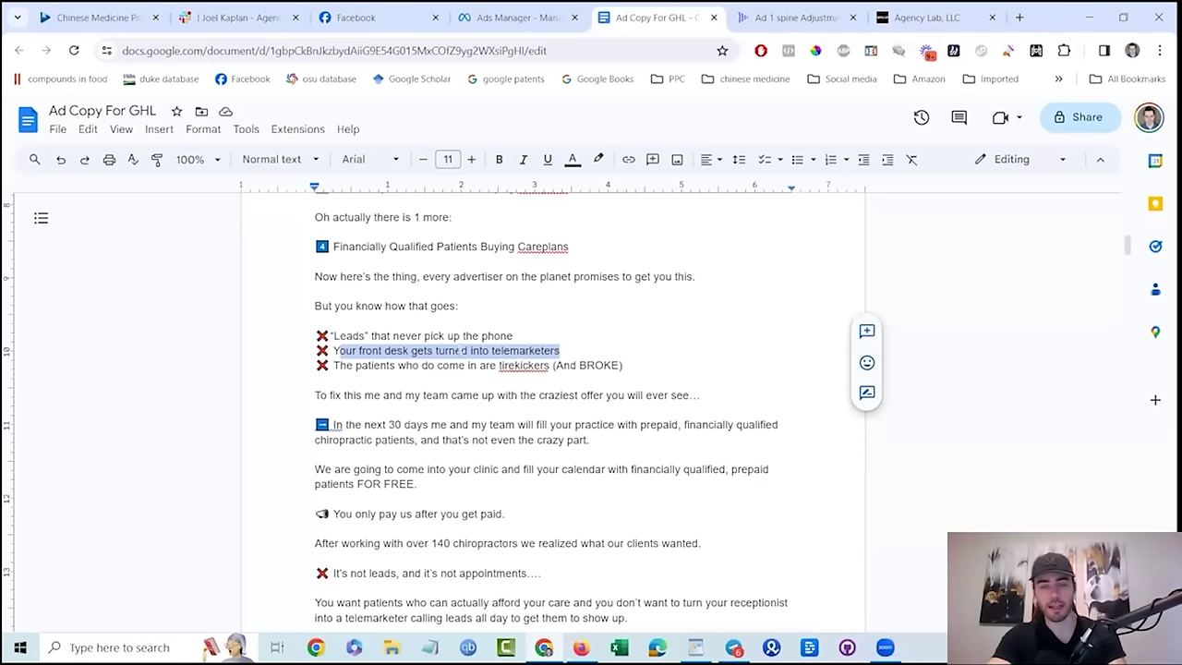
{"action": "left_click", "coordinate": [574, 306]}
{"action": "scroll", "coordinate": [574, 305], "scroll_direction": "up", "scroll_amount": 3}
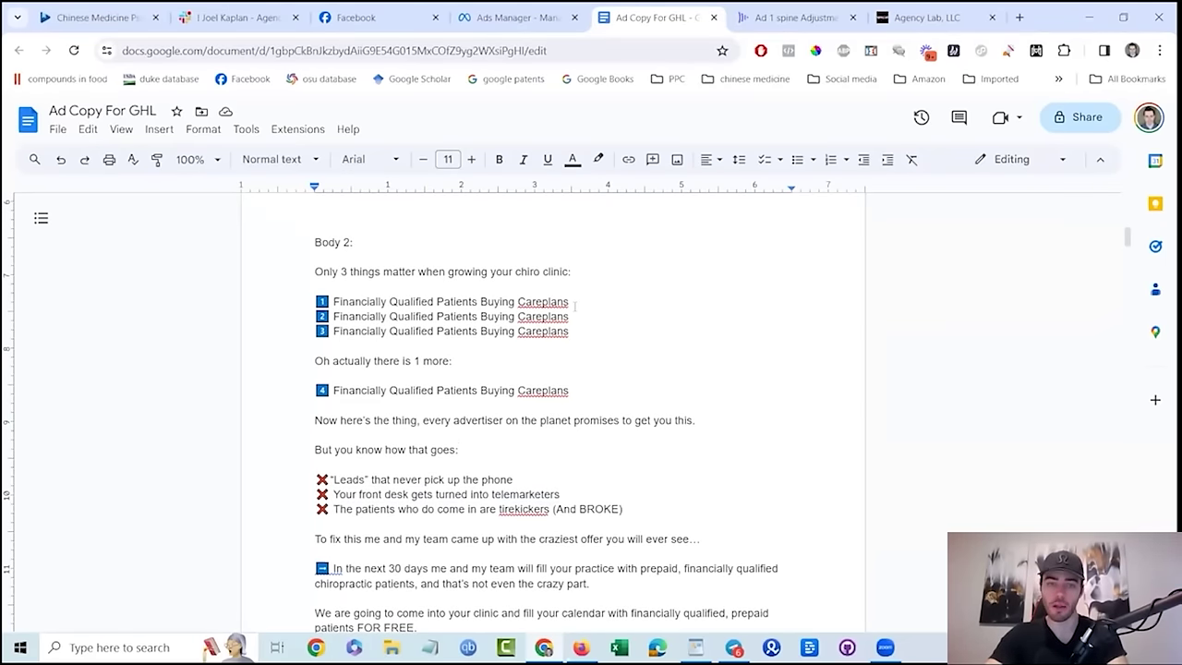
Step: Scroll through Body 1 from its opening line down to the Learn more call to action
{"action": "scroll", "coordinate": [574, 306], "scroll_direction": "up", "scroll_amount": 6}
{"action": "scroll", "coordinate": [574, 306], "scroll_direction": "up", "scroll_amount": 2}
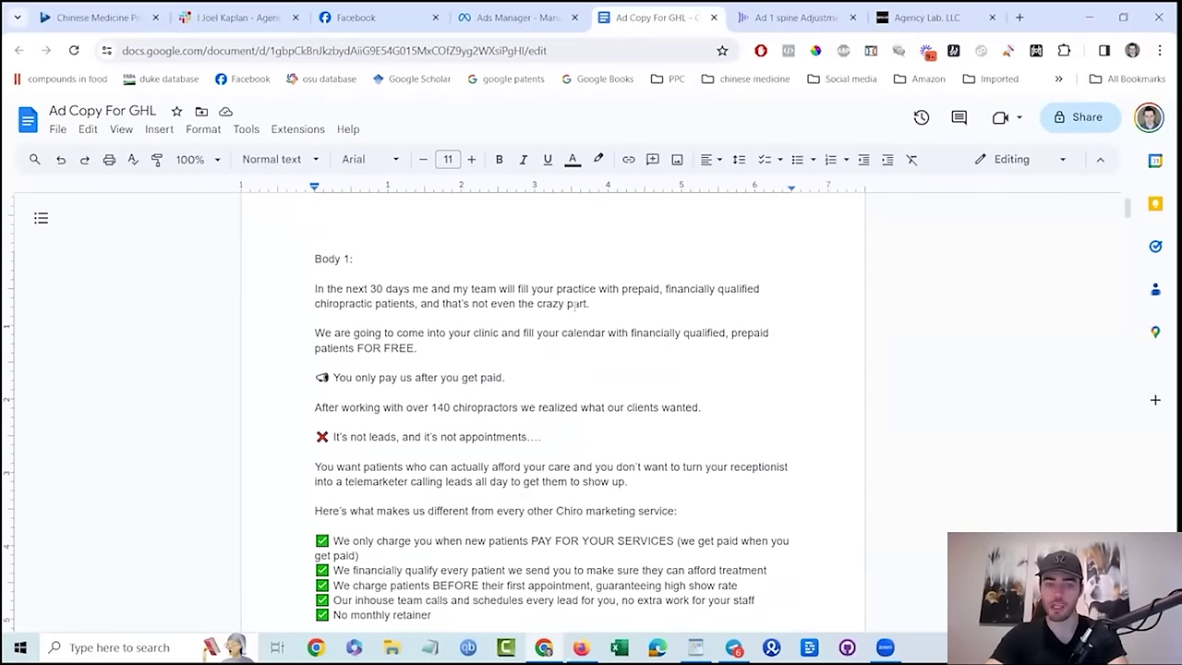
{"action": "scroll", "coordinate": [574, 306], "scroll_direction": "down", "scroll_amount": 1}
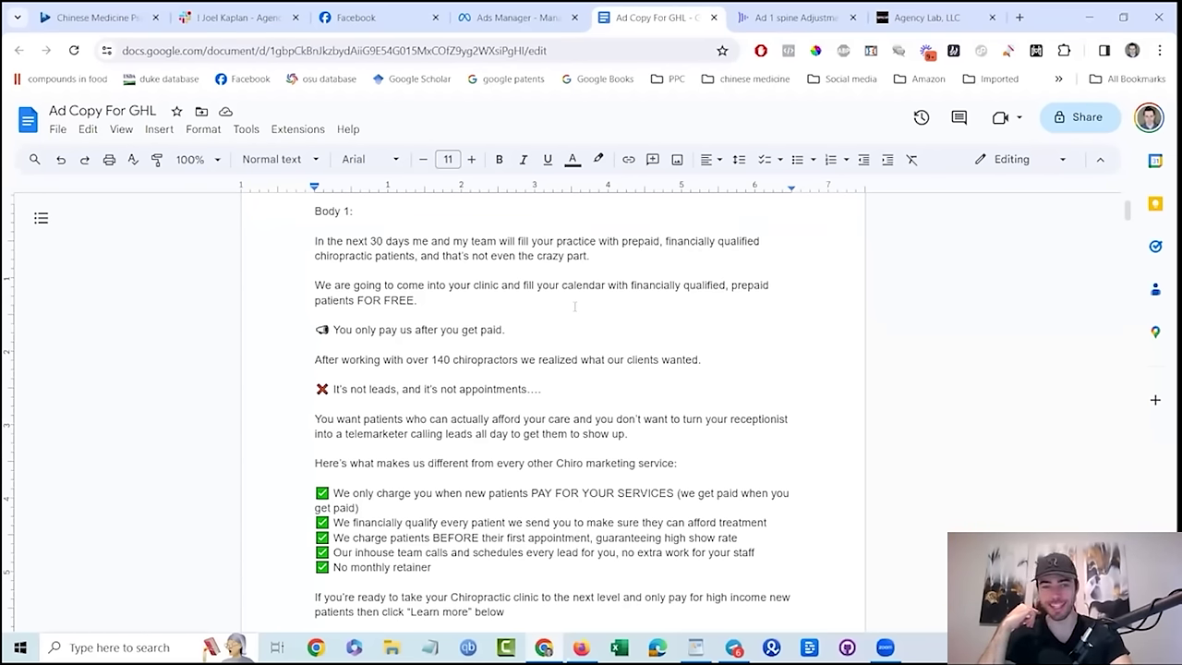
{"action": "scroll", "coordinate": [575, 306], "scroll_direction": "up", "scroll_amount": 1}
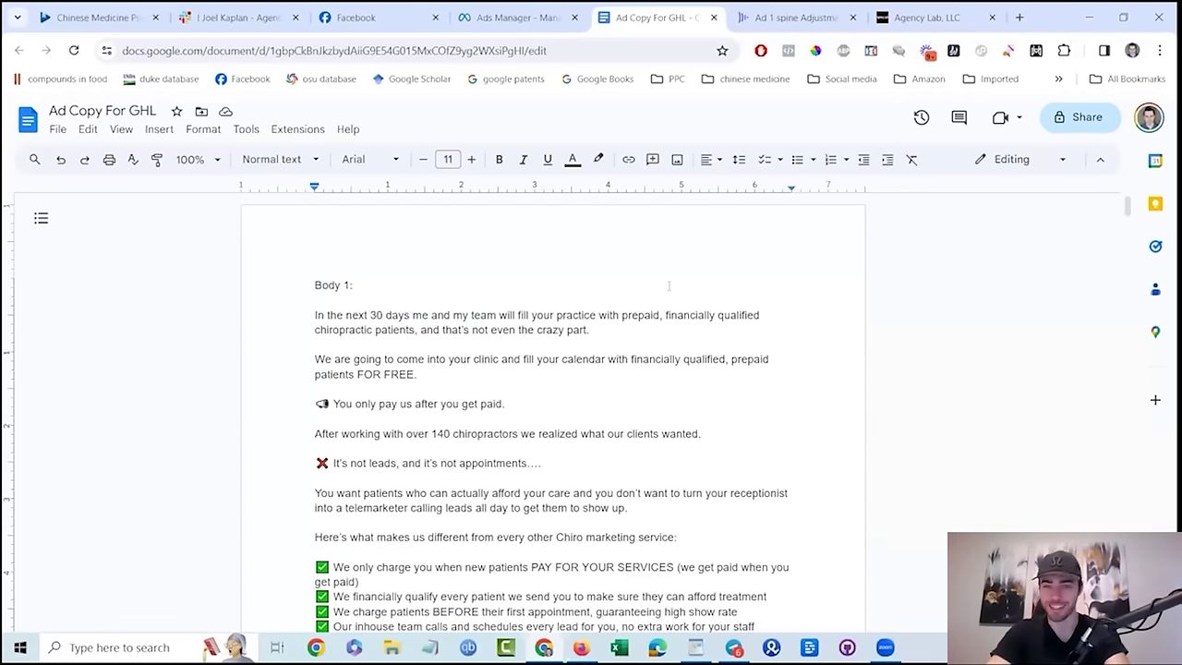
{"action": "scroll", "coordinate": [730, 295], "scroll_direction": "down", "scroll_amount": 20}
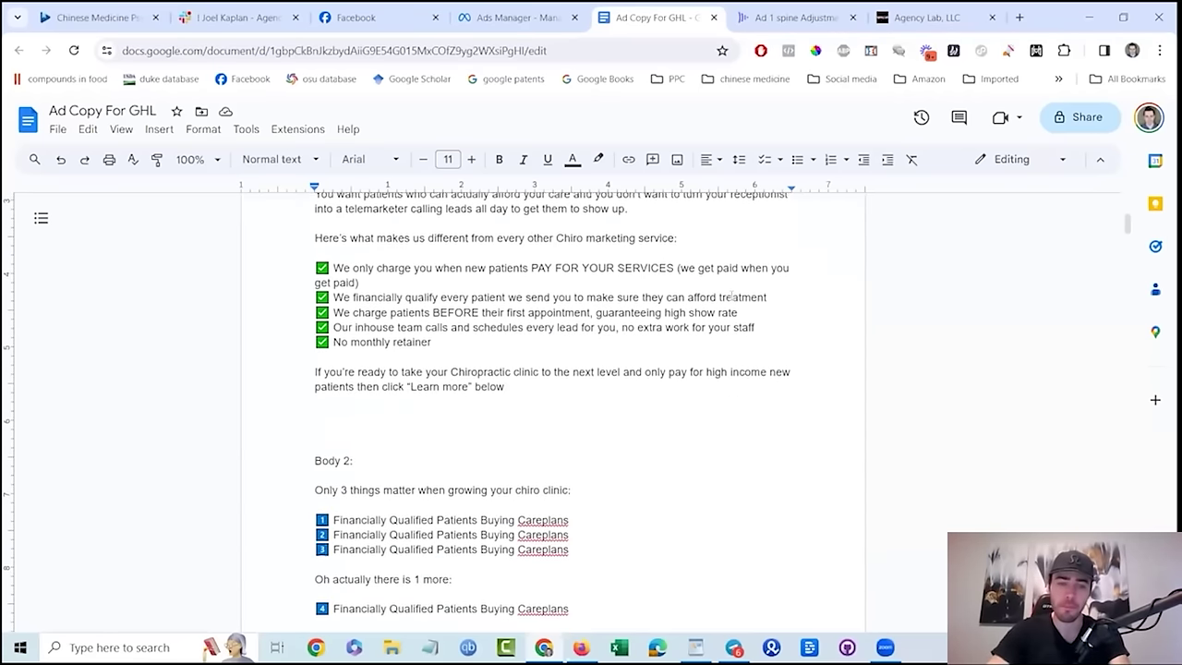
Step: Select and review each headline, from 'Get Chiro Patients With 0 Upfront $' to the last
{"action": "scroll", "coordinate": [730, 295], "scroll_direction": "down", "scroll_amount": 1}
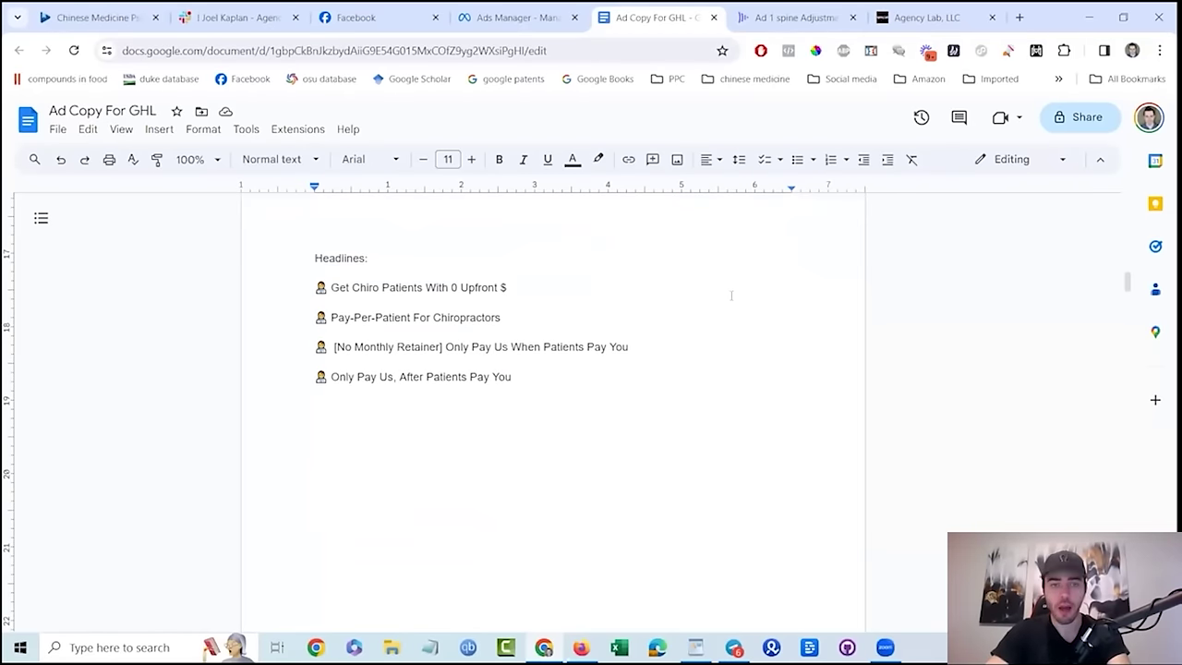
{"action": "left_click_drag", "start_coordinate": [510, 376], "coordinate": [317, 286]}
{"action": "left_click", "coordinate": [401, 286]}
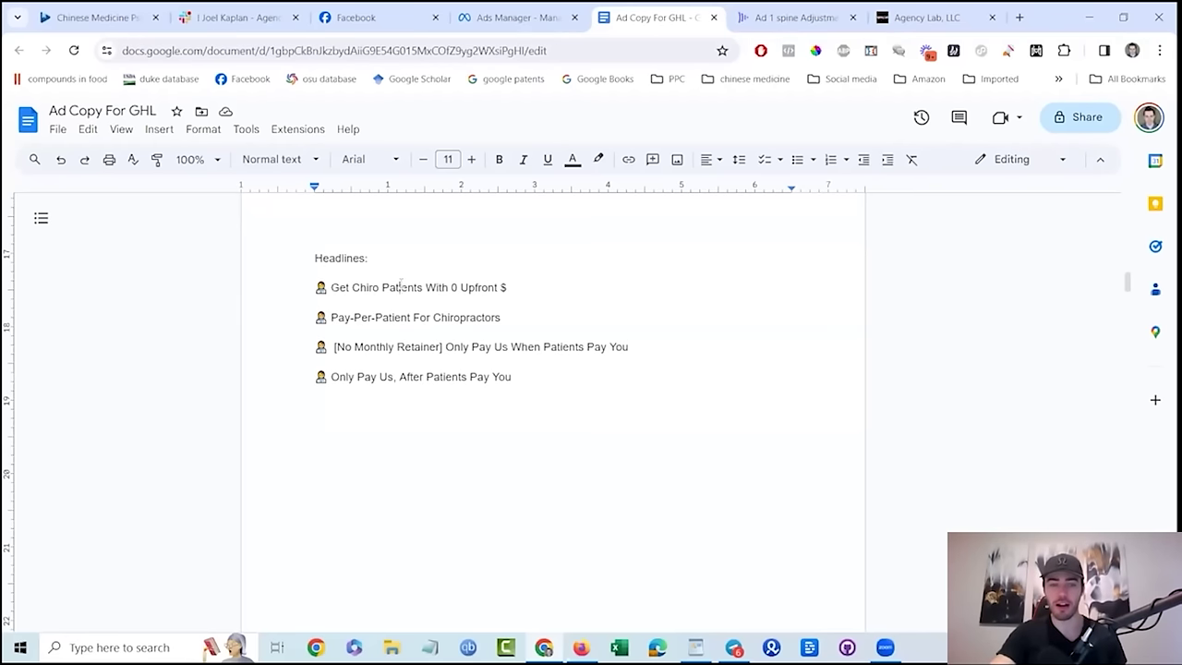
{"action": "triple_click", "coordinate": [331, 287]}
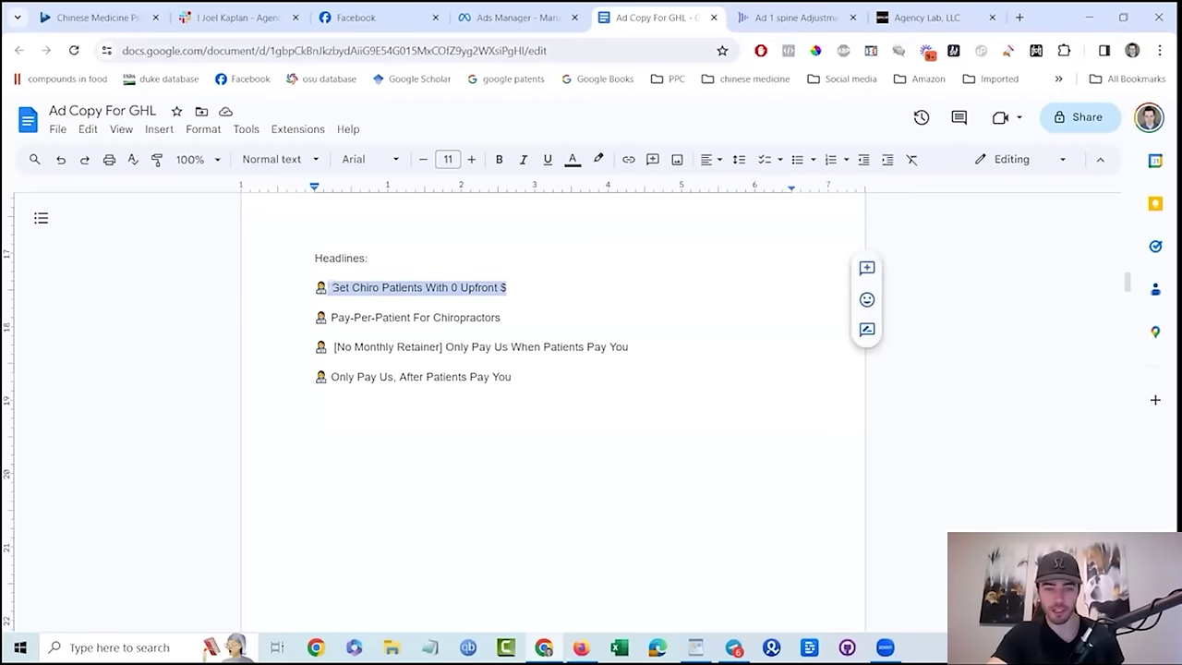
{"action": "left_click_drag", "start_coordinate": [504, 320], "coordinate": [419, 321]}
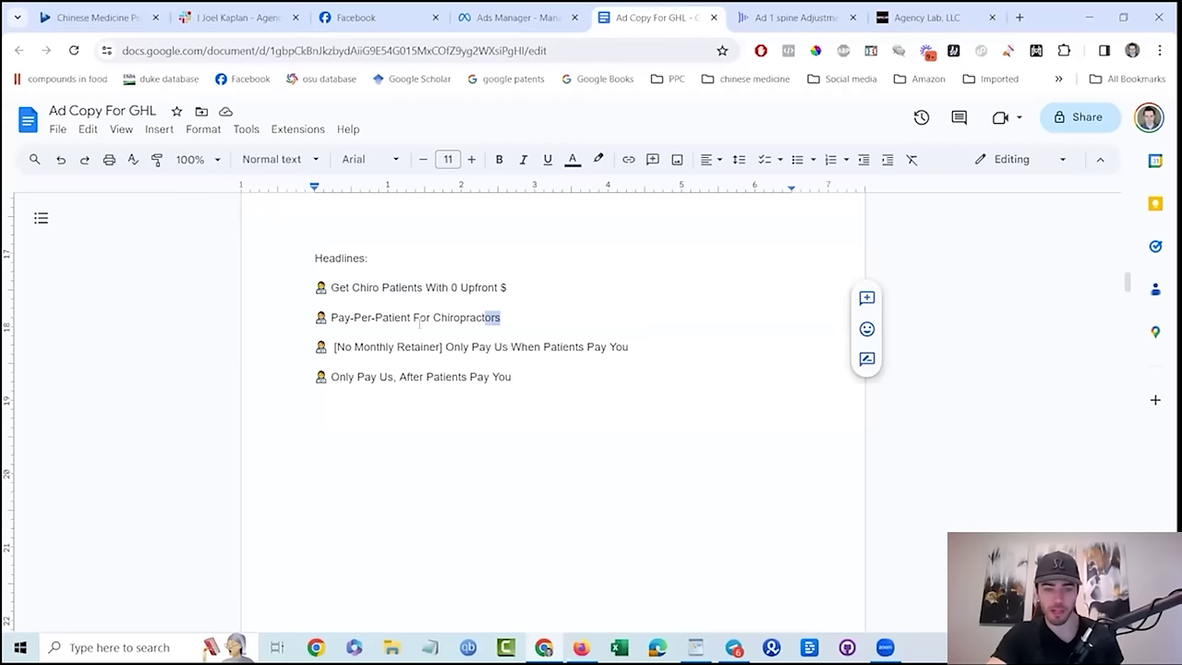
{"action": "left_click_drag", "start_coordinate": [511, 377], "coordinate": [335, 377]}
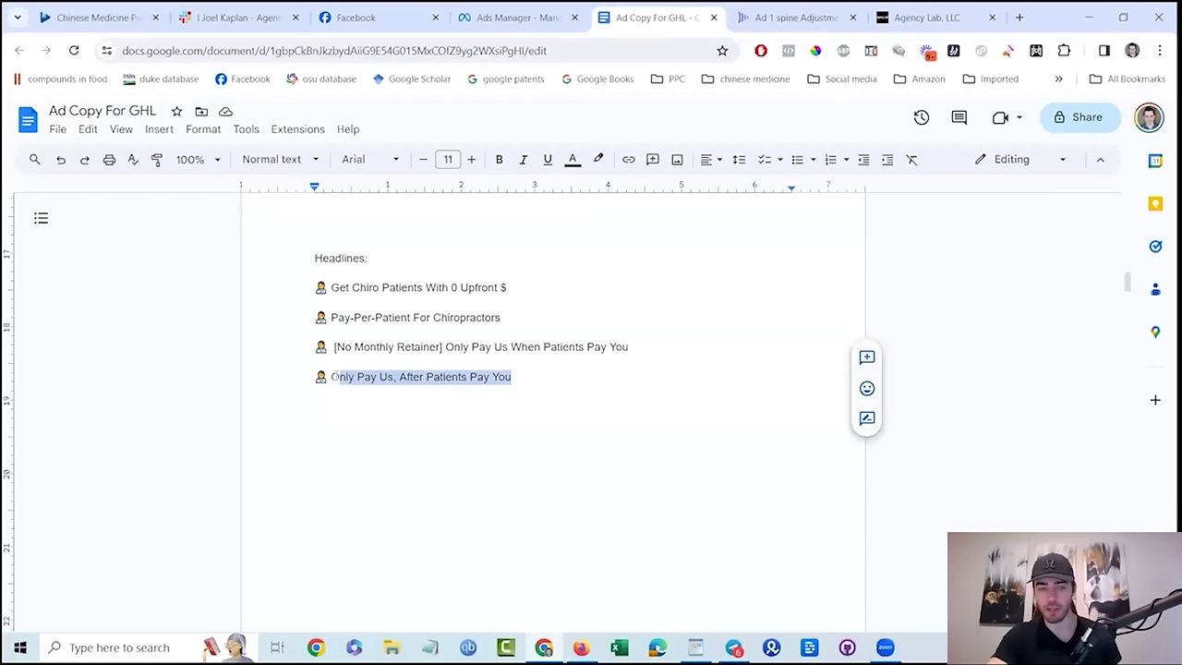
{"action": "left_click", "coordinate": [385, 347]}
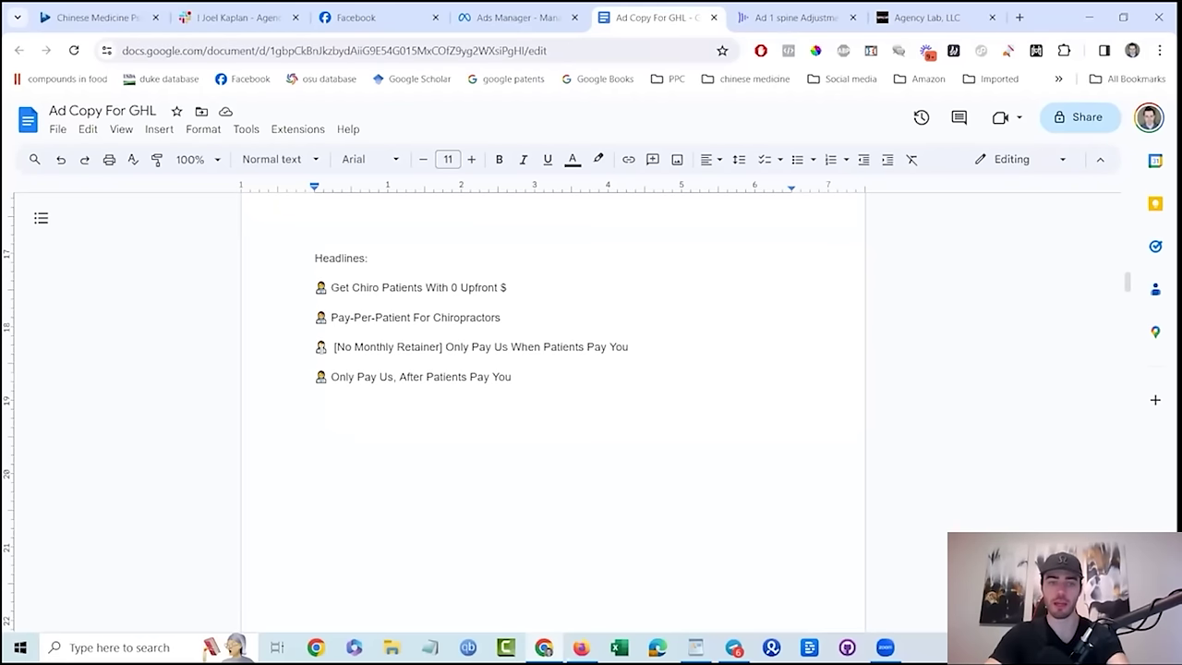
{"action": "scroll", "coordinate": [586, 360], "scroll_direction": "up", "scroll_amount": 15}
{"action": "scroll", "coordinate": [586, 360], "scroll_direction": "up", "scroll_amount": 4}
{"action": "scroll", "coordinate": [586, 360], "scroll_direction": "down", "scroll_amount": 18}
{"action": "scroll", "coordinate": [586, 360], "scroll_direction": "down", "scroll_amount": 5}
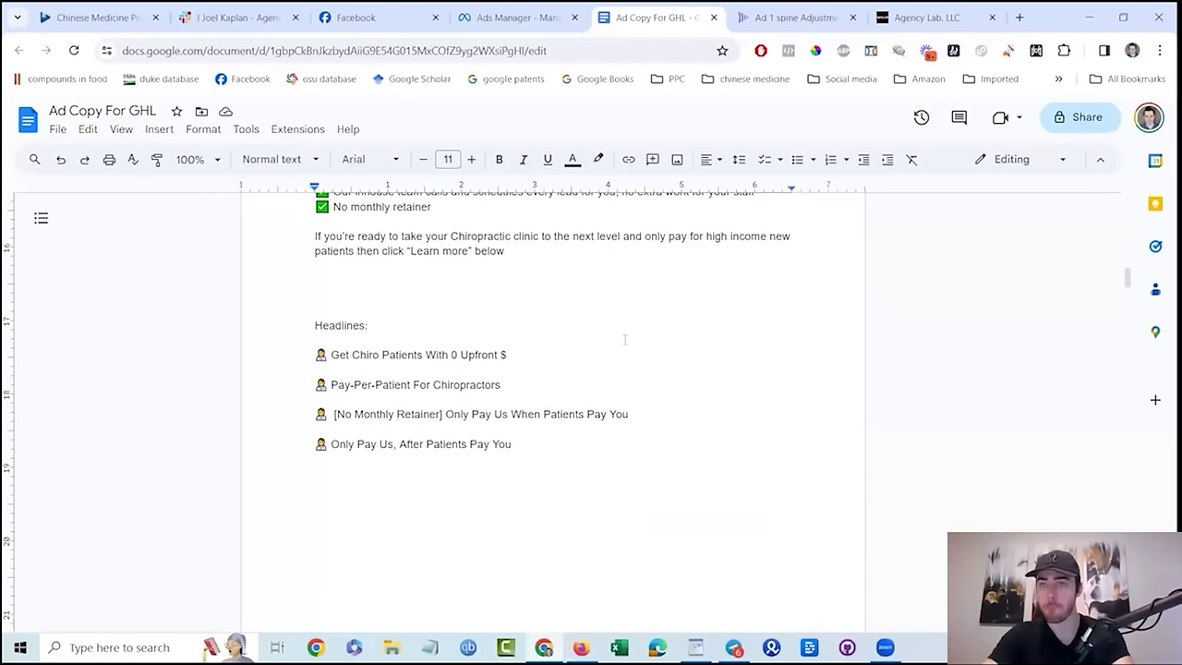
Step: Play Ad 1 spine Adjustment.mp4 in Frame.io and pause at 00:02 on 'STOP ADJUSTING'
{"action": "left_click", "coordinate": [751, 7]}
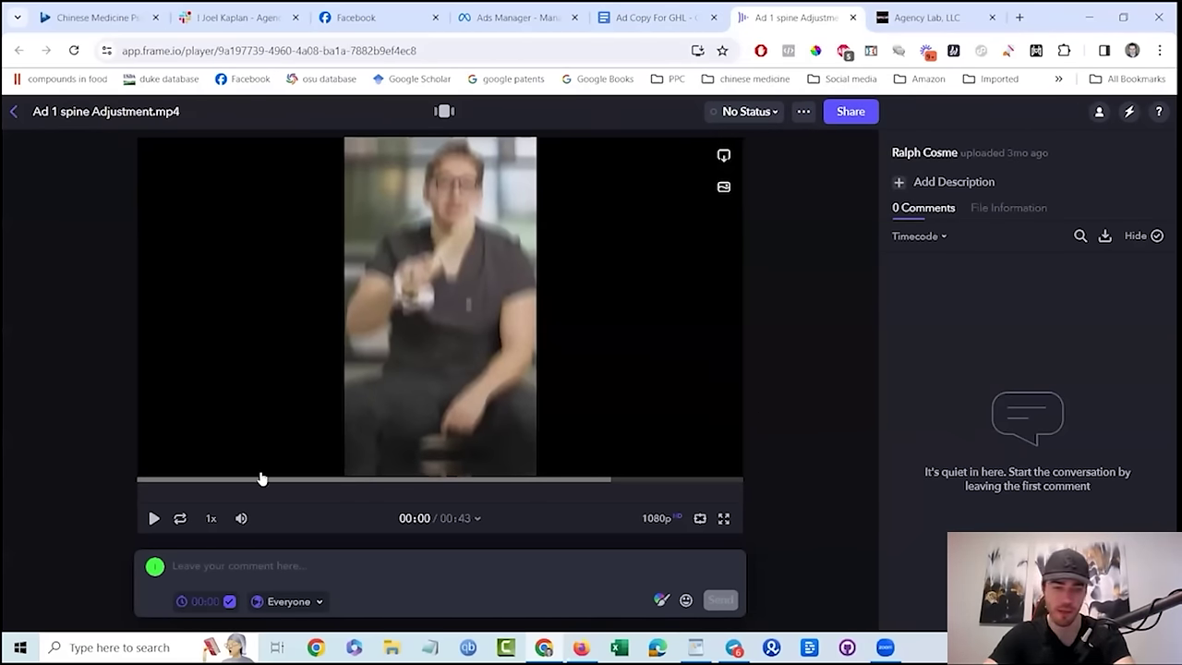
{"action": "left_click", "coordinate": [154, 520]}
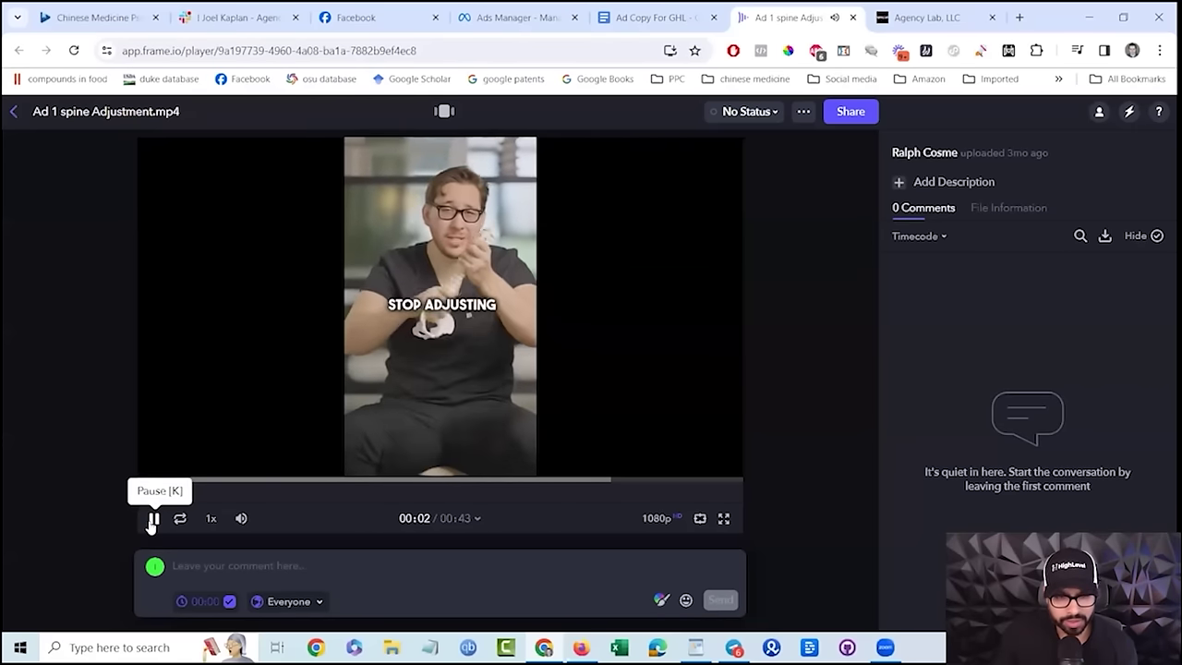
{"action": "left_click", "coordinate": [153, 520]}
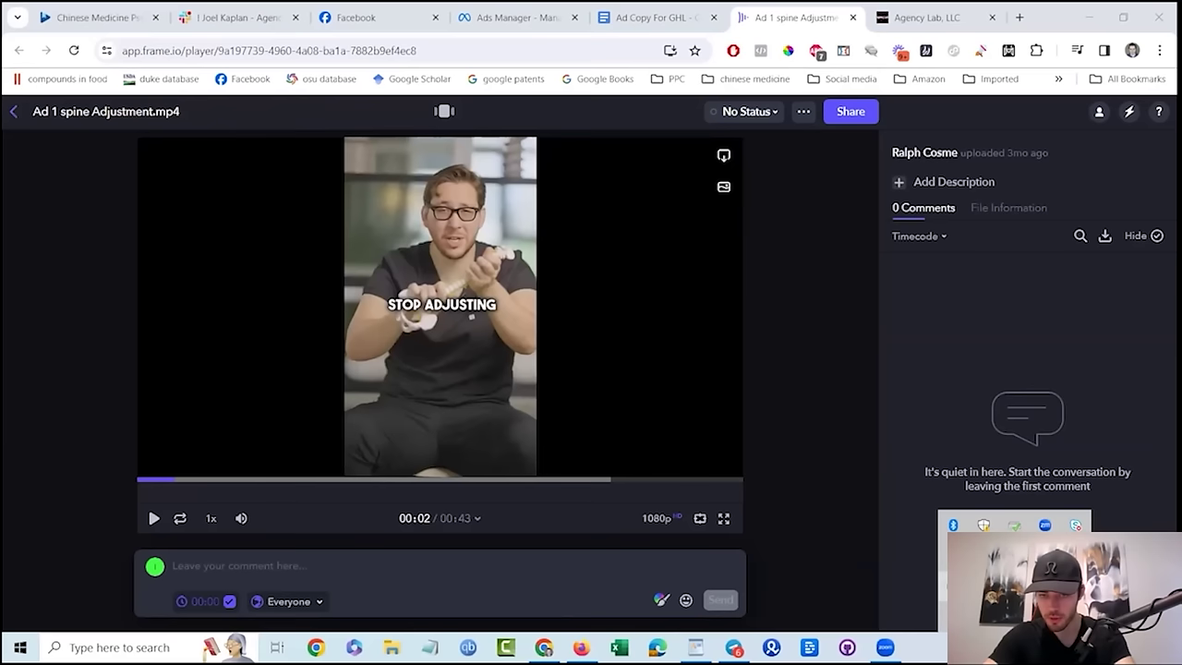
{"action": "mouse_move", "coordinate": [243, 518]}
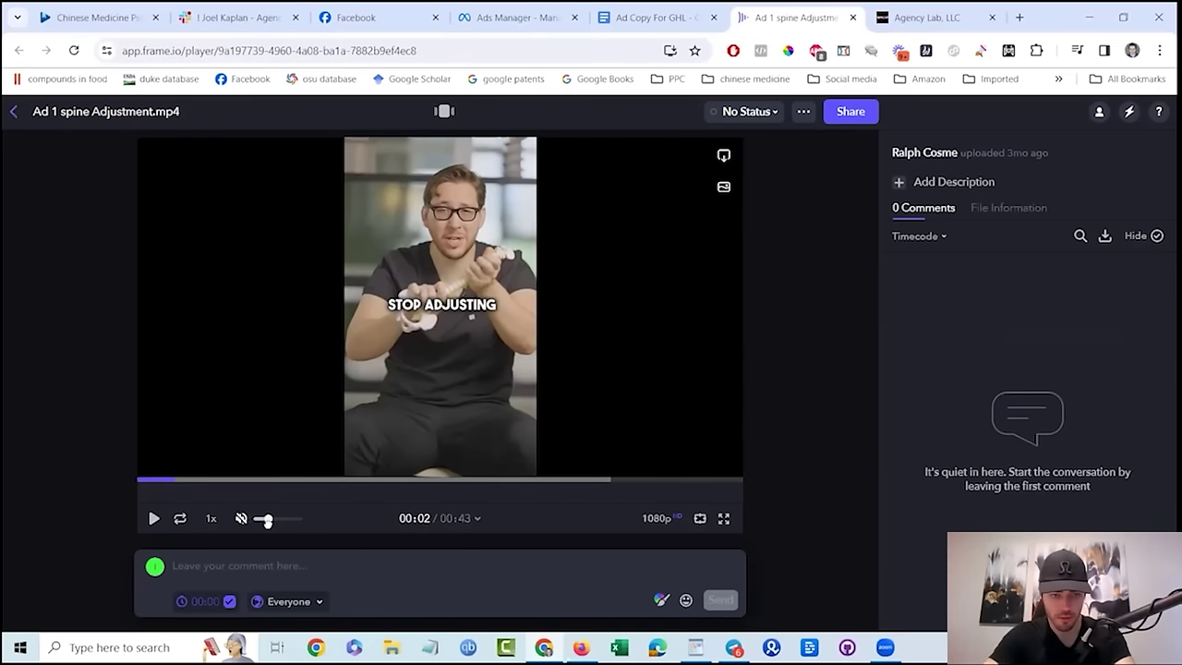
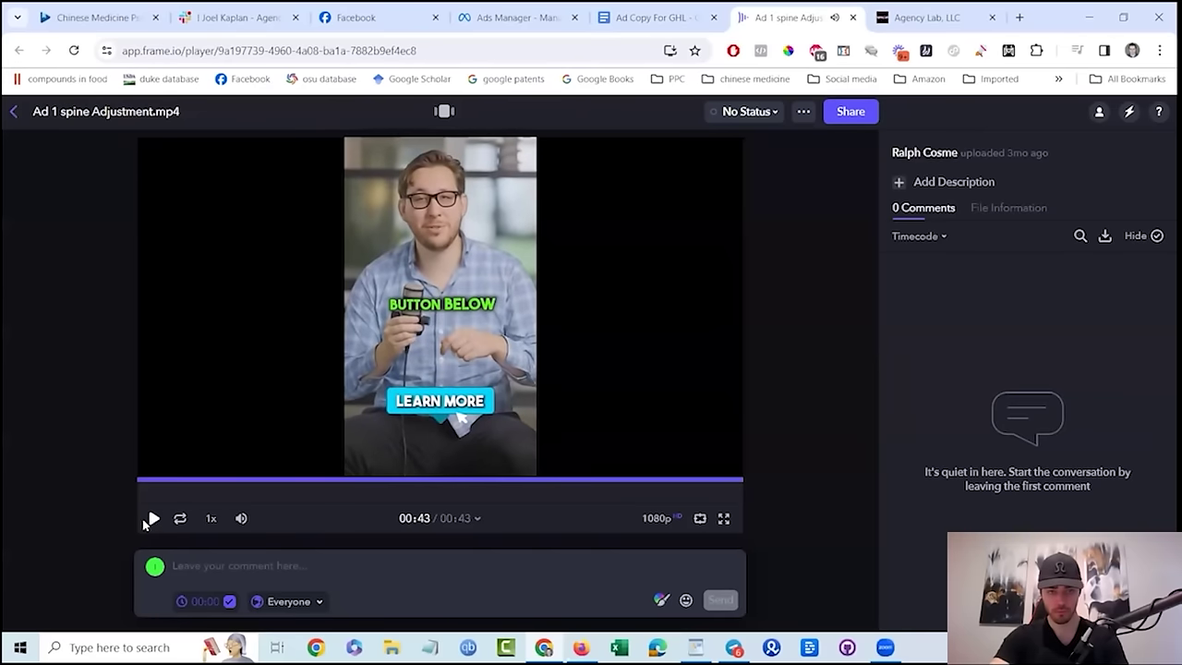
Step: Rewind the spine adjustment ad video to its start, then bring up the Ad Copy For GHL document
{"action": "left_click", "coordinate": [140, 480]}
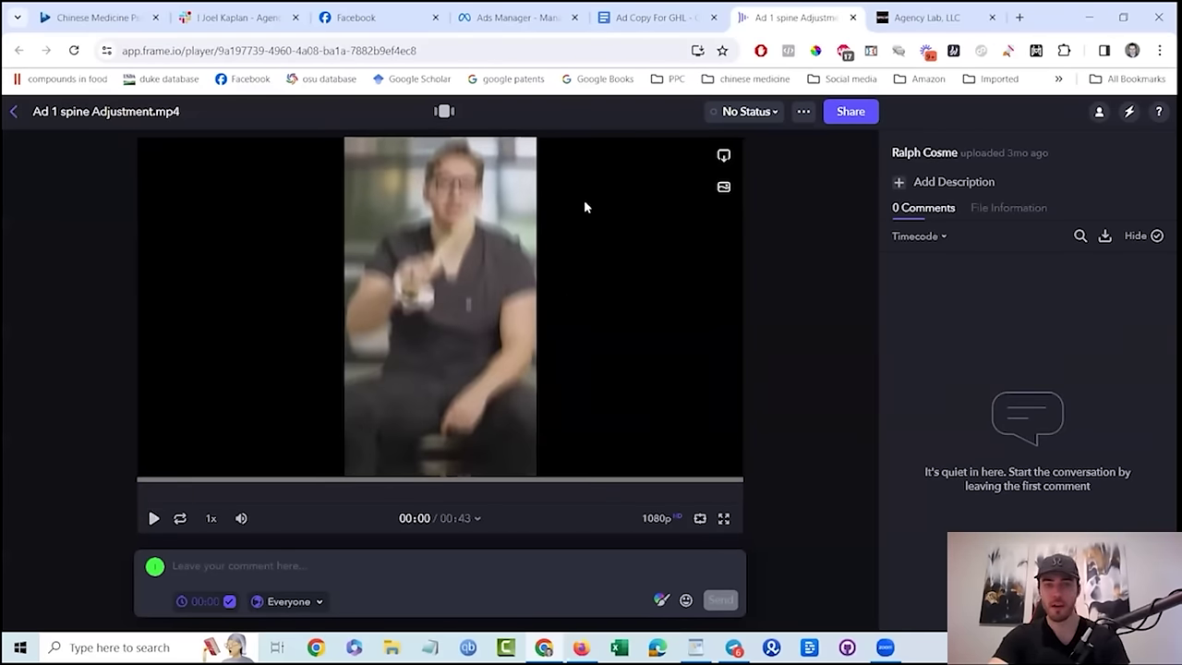
{"action": "left_click", "coordinate": [684, 12]}
{"action": "scroll", "coordinate": [545, 253], "scroll_direction": "up", "scroll_amount": 5}
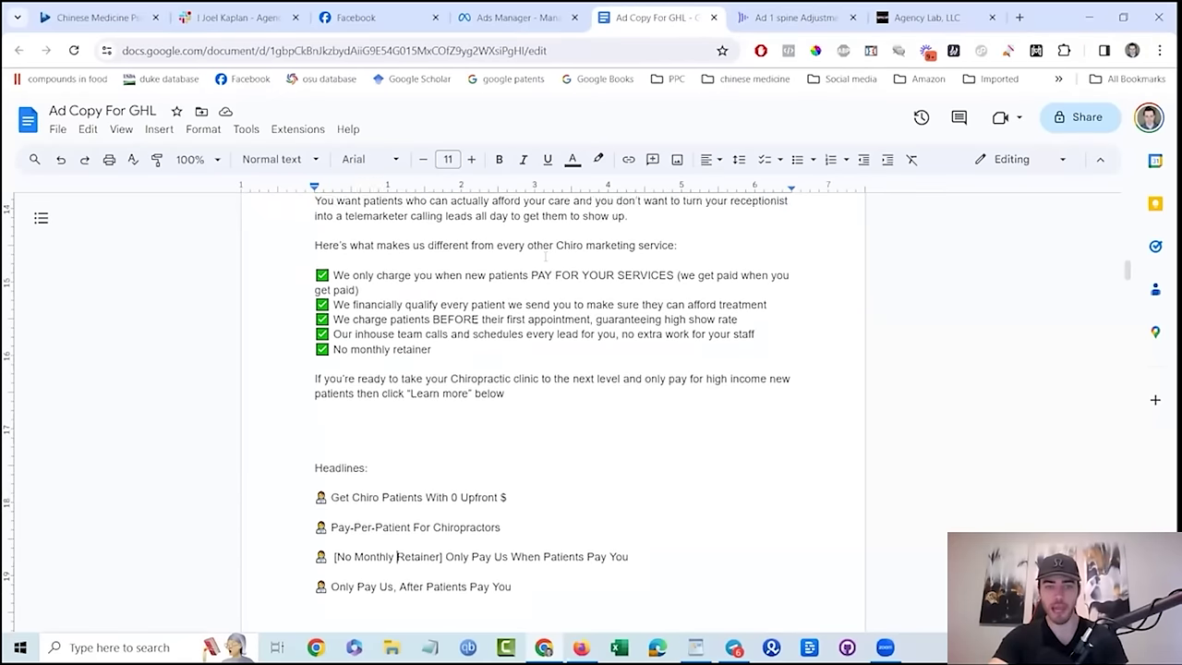
Step: Review the ad copy around Body 1, then return to the Ad 1 spine Adjustment video
{"action": "scroll", "coordinate": [545, 255], "scroll_direction": "up", "scroll_amount": 8}
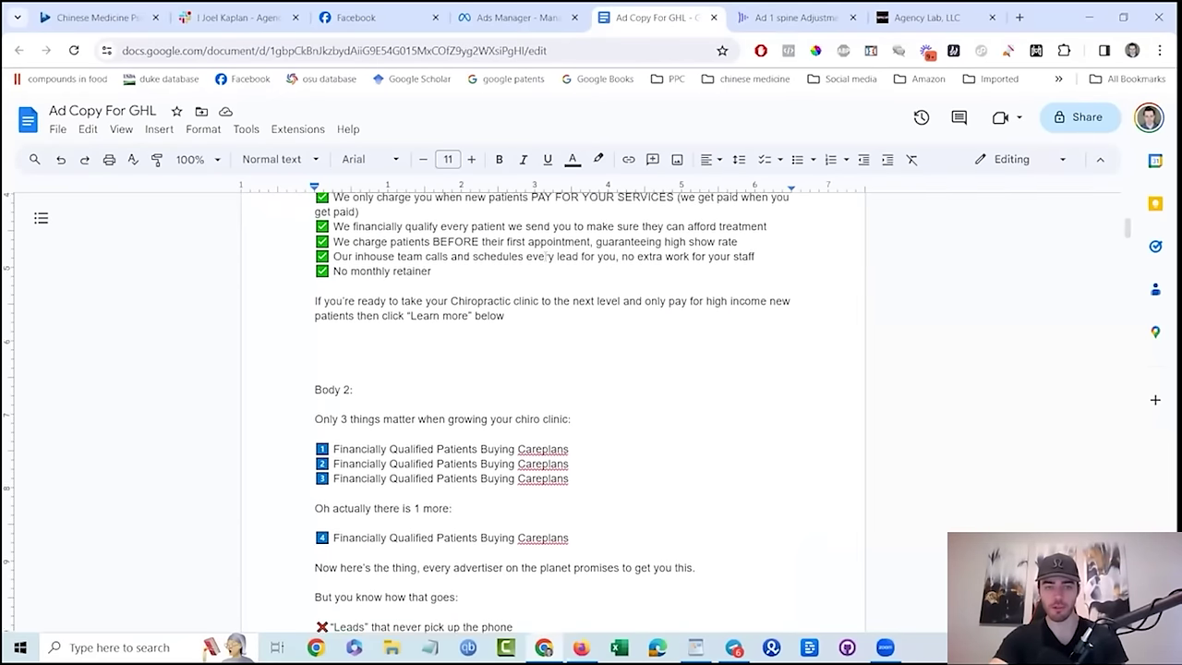
{"action": "scroll", "coordinate": [545, 256], "scroll_direction": "down", "scroll_amount": 1}
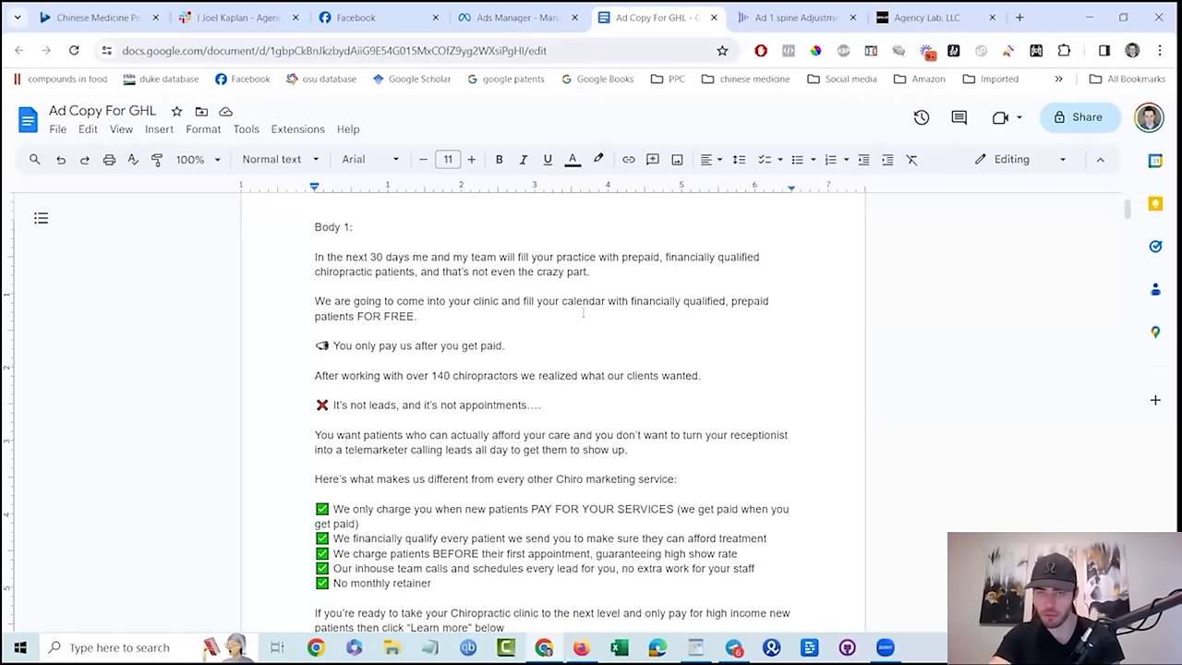
{"action": "left_click", "coordinate": [842, 9]}
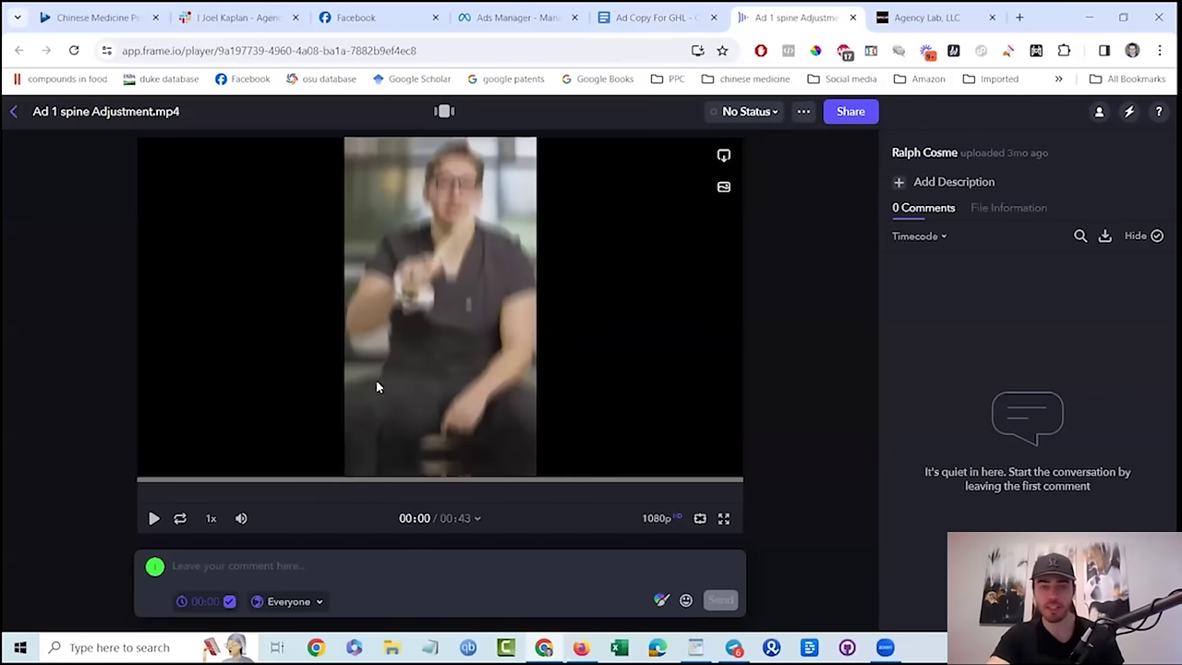
{"action": "left_click", "coordinate": [238, 521]}
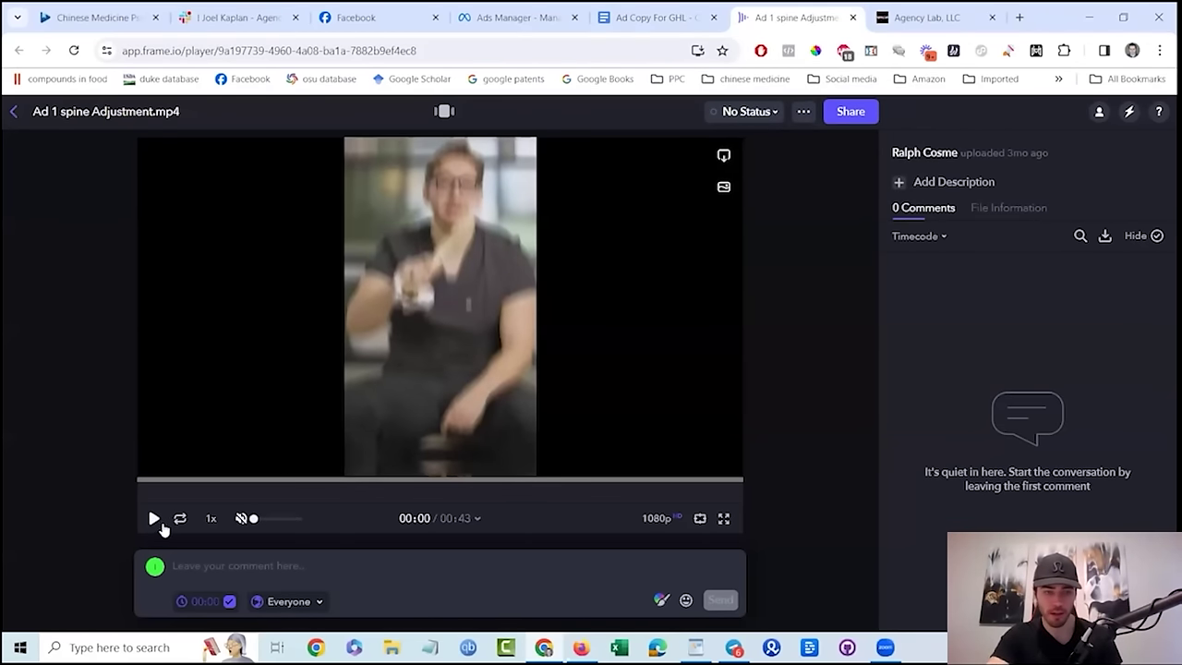
{"action": "left_click", "coordinate": [153, 519]}
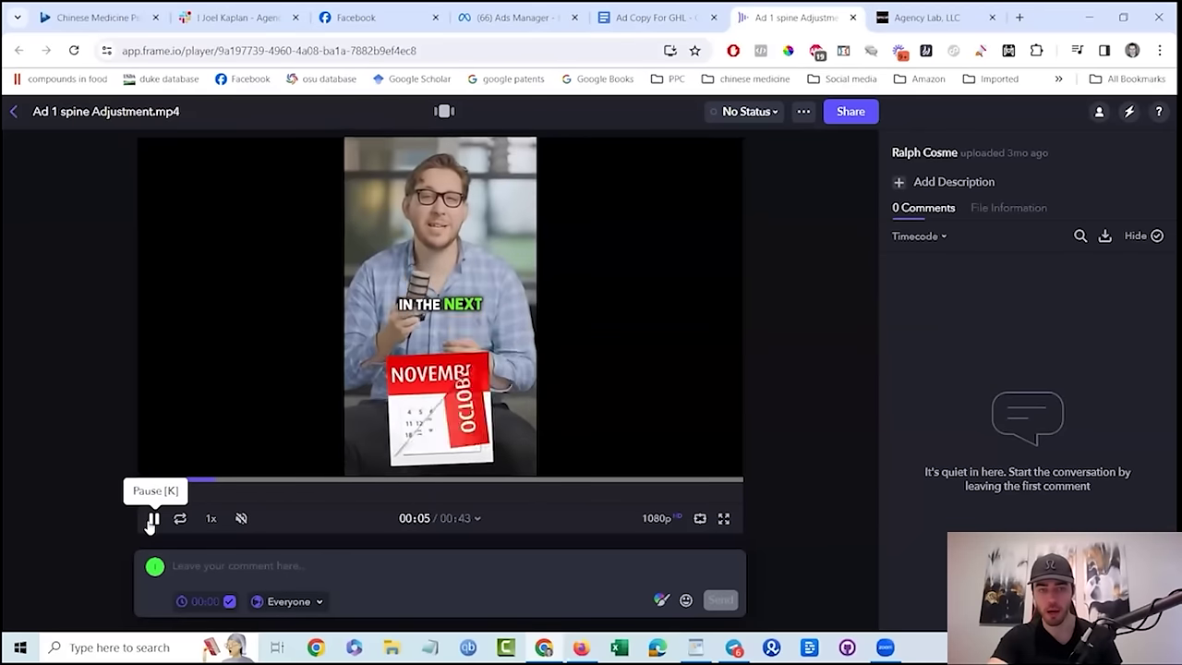
{"action": "left_click", "coordinate": [153, 519]}
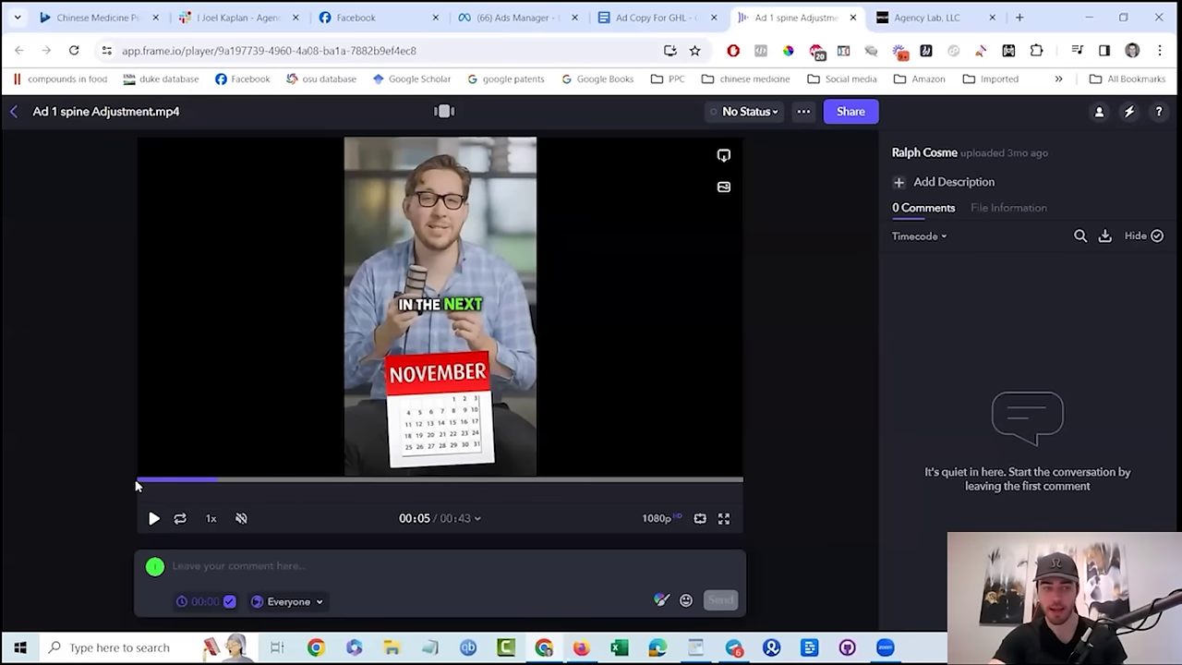
{"action": "left_click", "coordinate": [139, 480]}
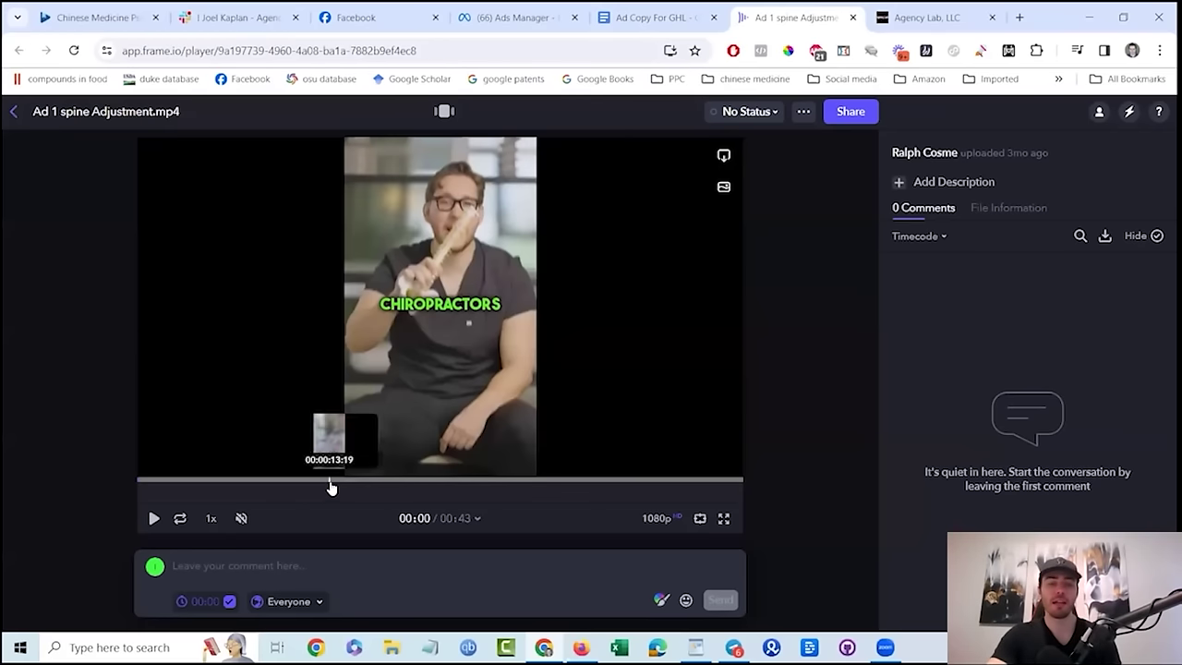
Step: Skim the ad video at 00:13, 00:22, 00:27 and 00:35, then go to the Ads Manager ad sets
{"action": "left_click", "coordinate": [330, 480]}
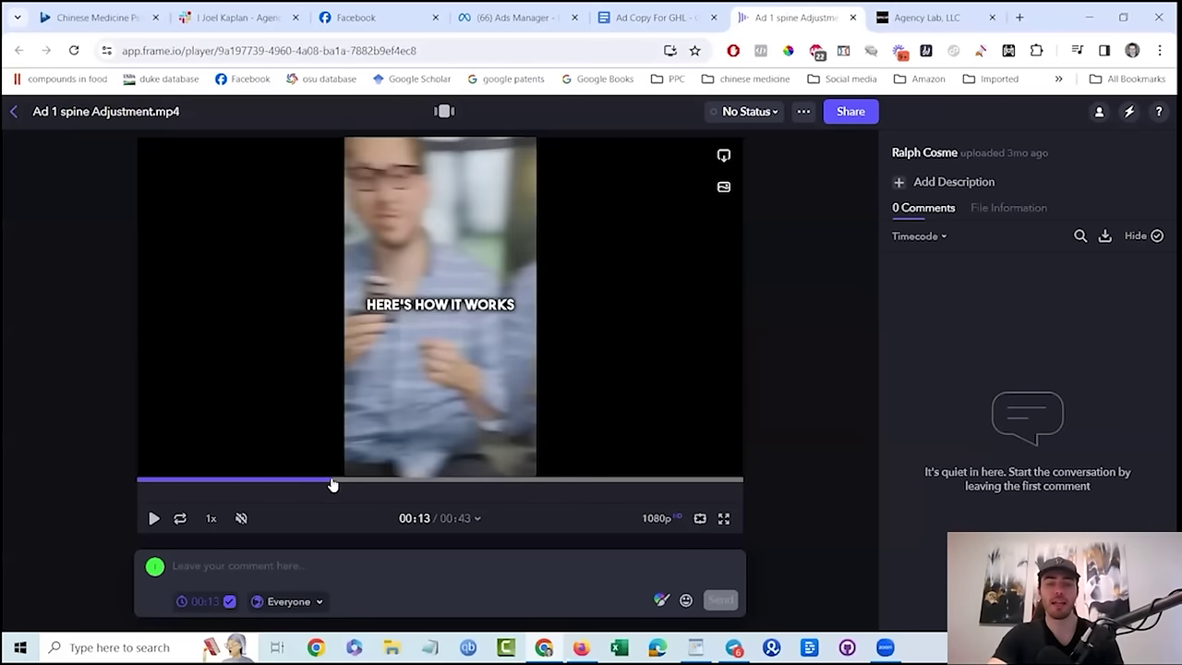
{"action": "left_click", "coordinate": [443, 480]}
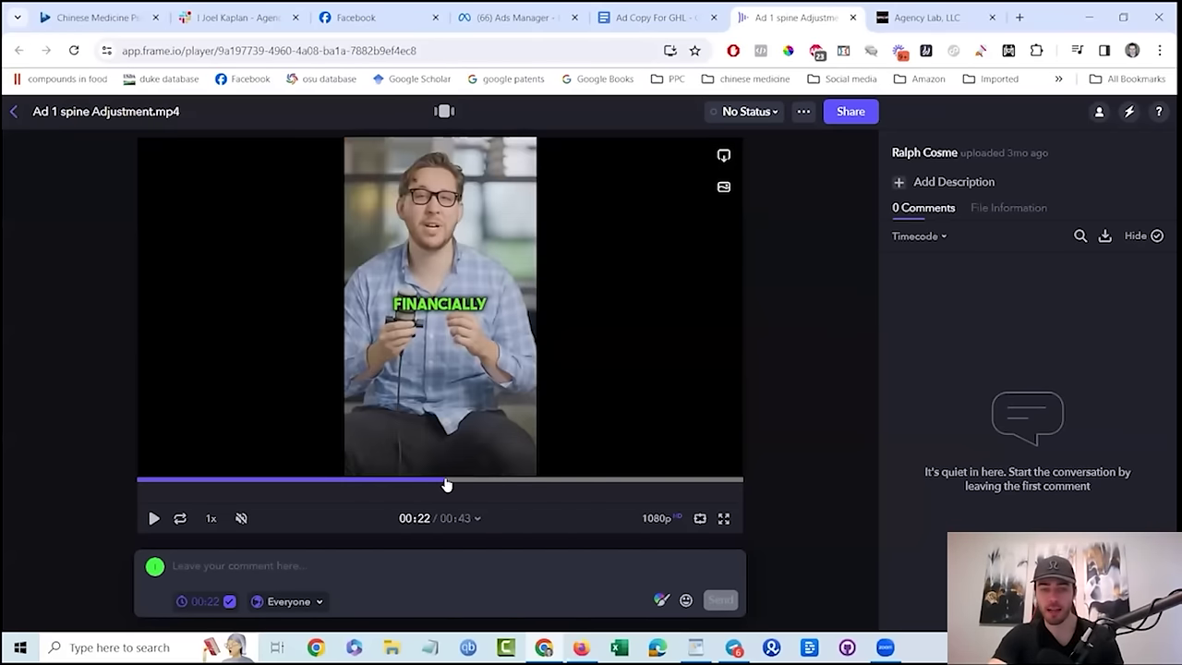
{"action": "left_click", "coordinate": [520, 481]}
{"action": "left_click", "coordinate": [628, 480]}
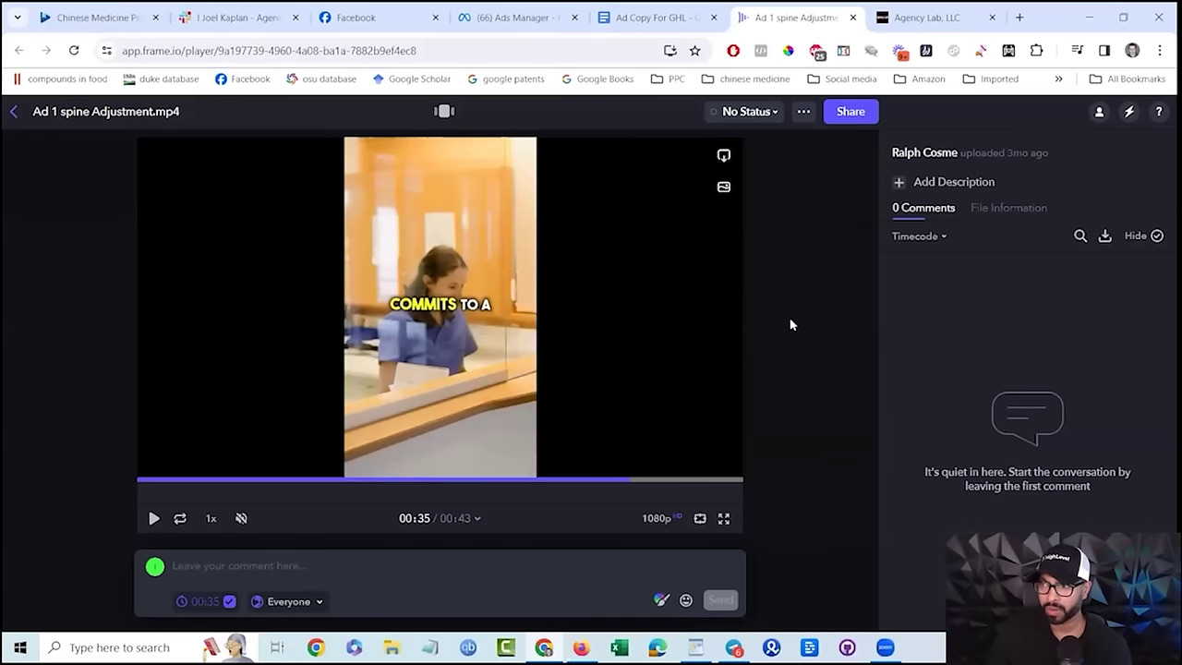
{"action": "left_click", "coordinate": [570, 10]}
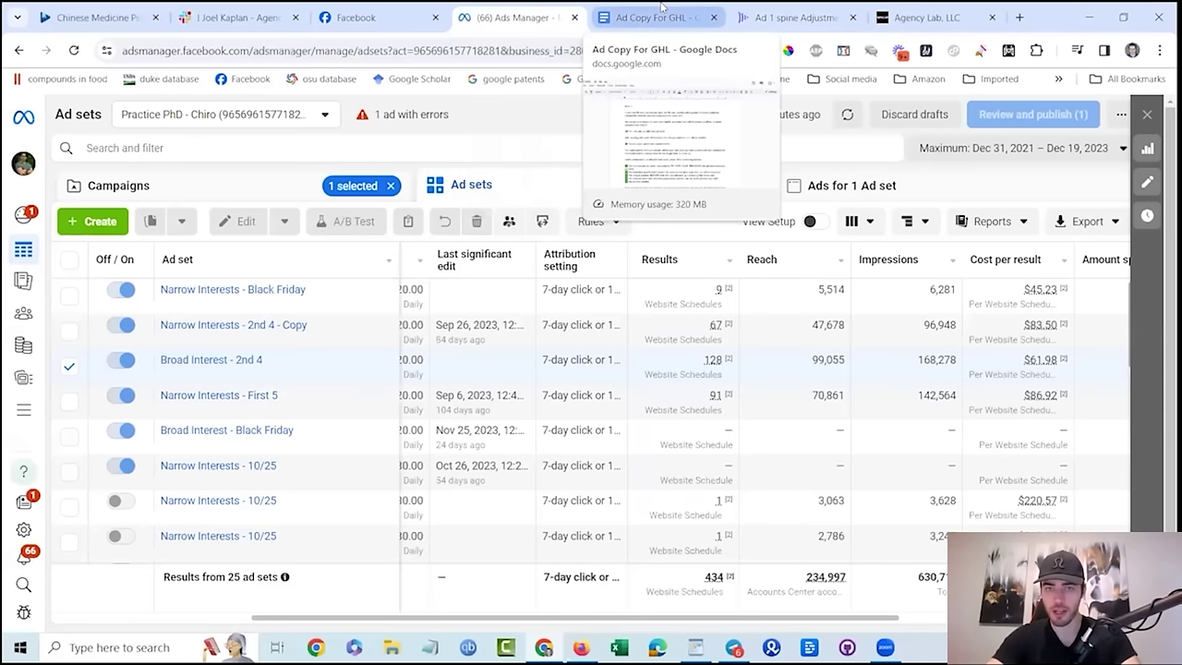
Step: Pass through the ad copy doc and the Frame.io video to reach the Agency Lab funnels list
{"action": "left_click", "coordinate": [661, 9]}
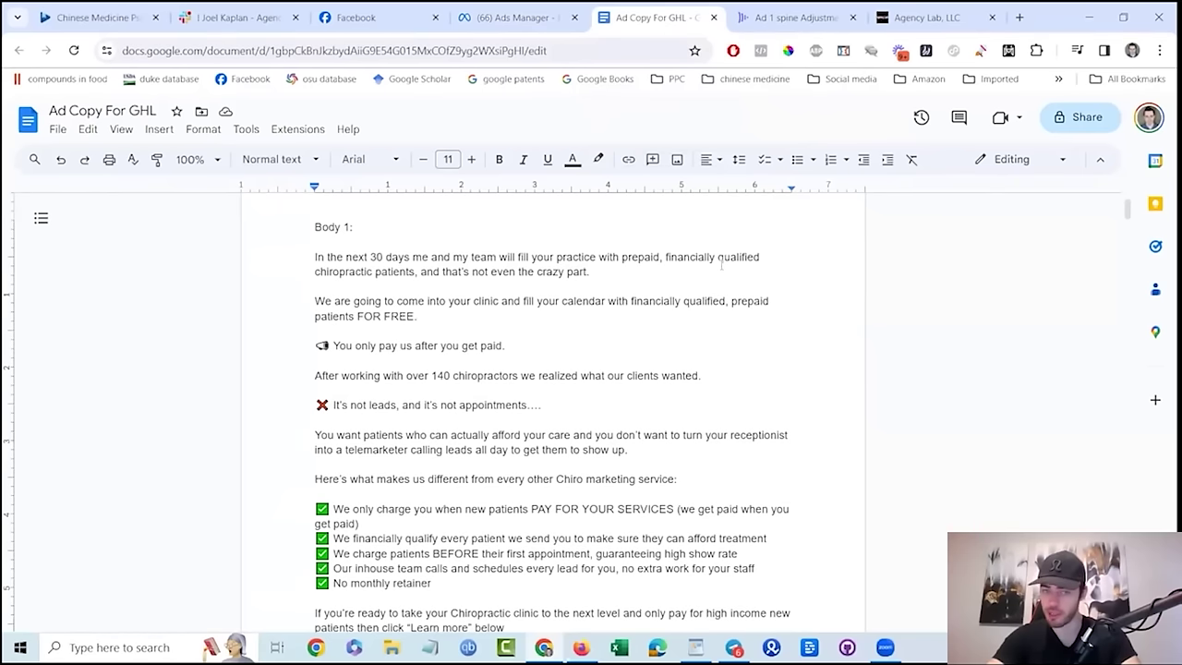
{"action": "left_click", "coordinate": [786, 17]}
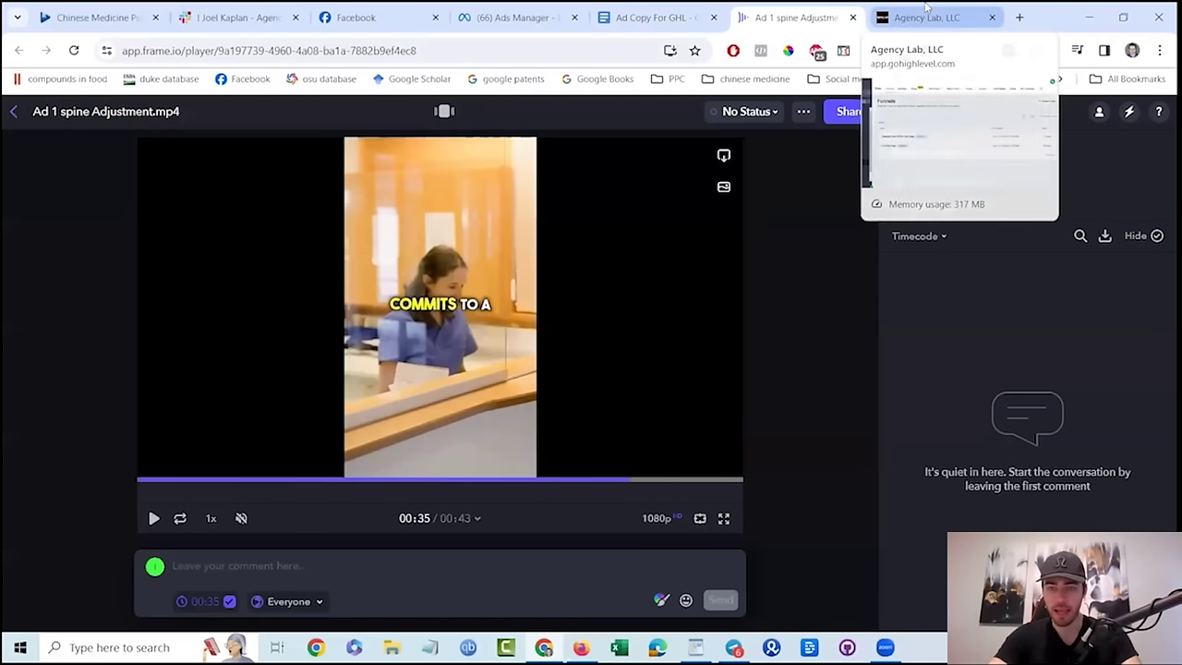
{"action": "left_click", "coordinate": [926, 13]}
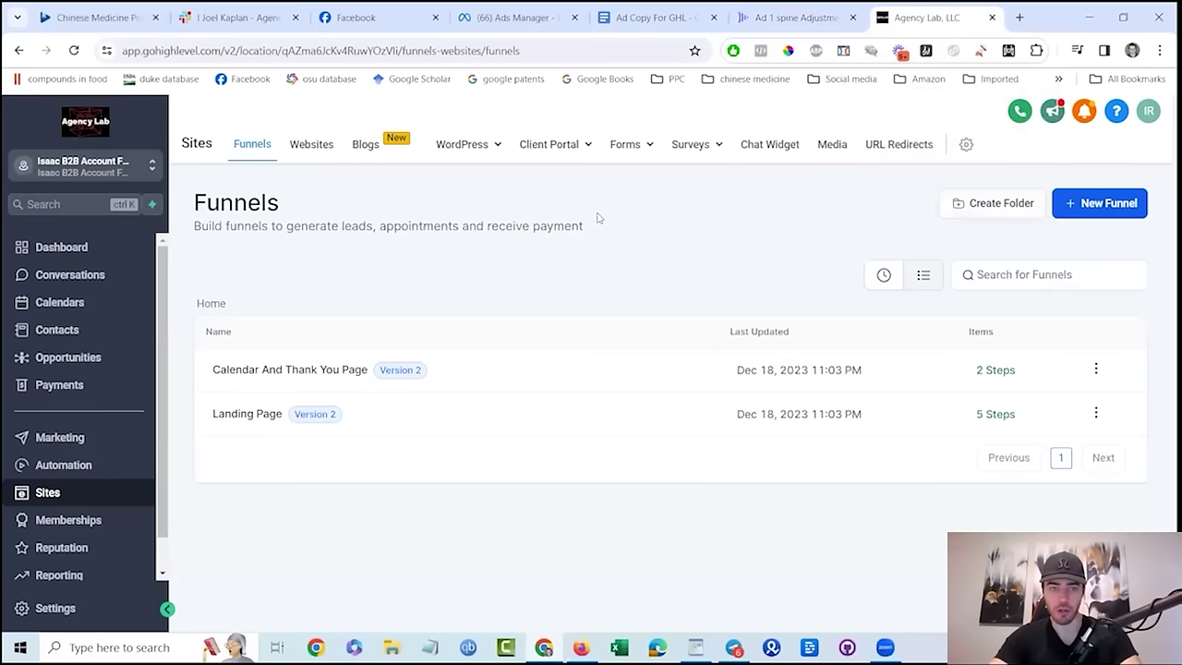
Step: Open the Landing Page funnel, check its page address, and show the landingpage step's Edit options
{"action": "left_click", "coordinate": [267, 416]}
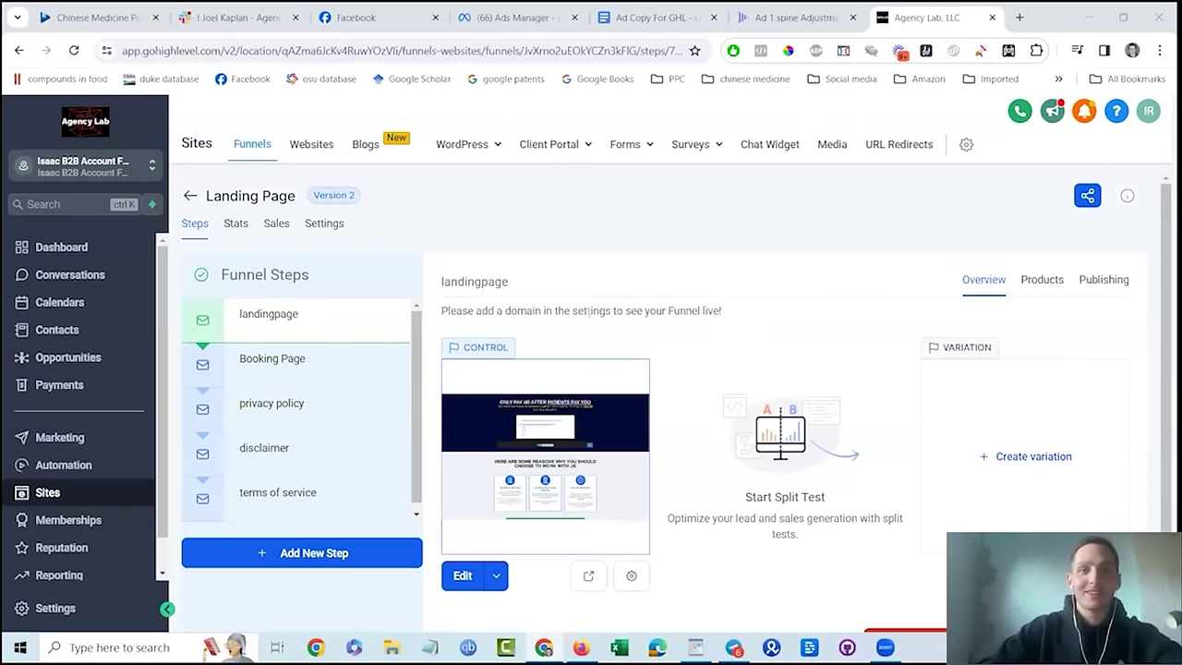
{"action": "left_click_drag", "start_coordinate": [177, 50], "coordinate": [247, 52]}
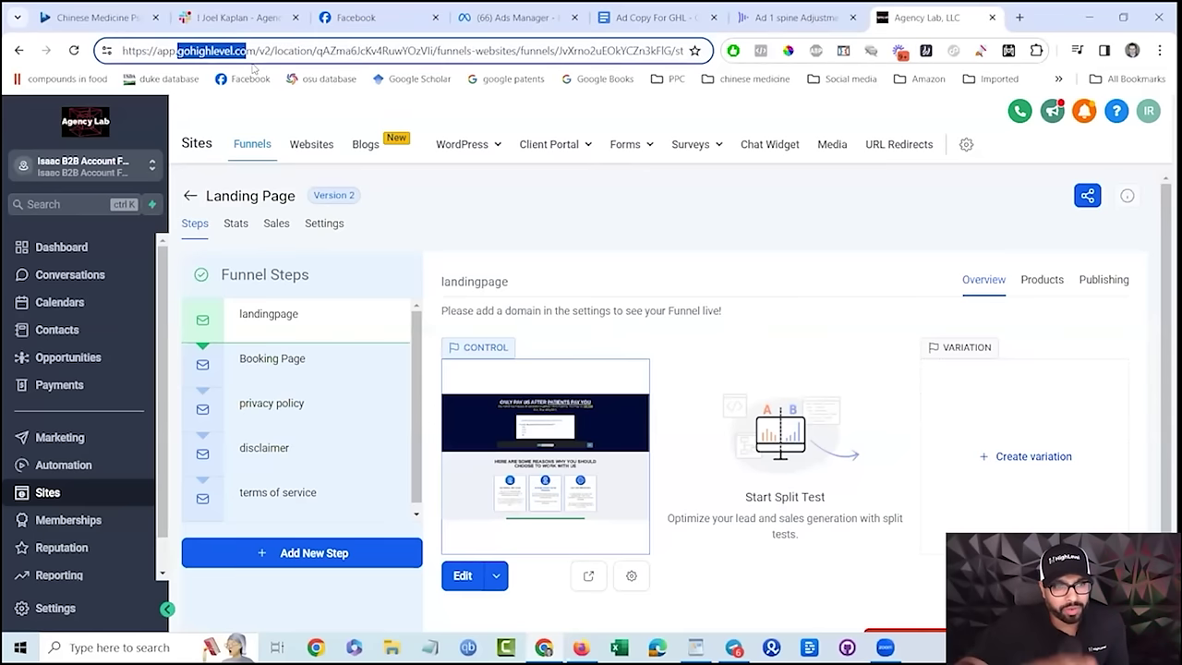
{"action": "left_click", "coordinate": [510, 279]}
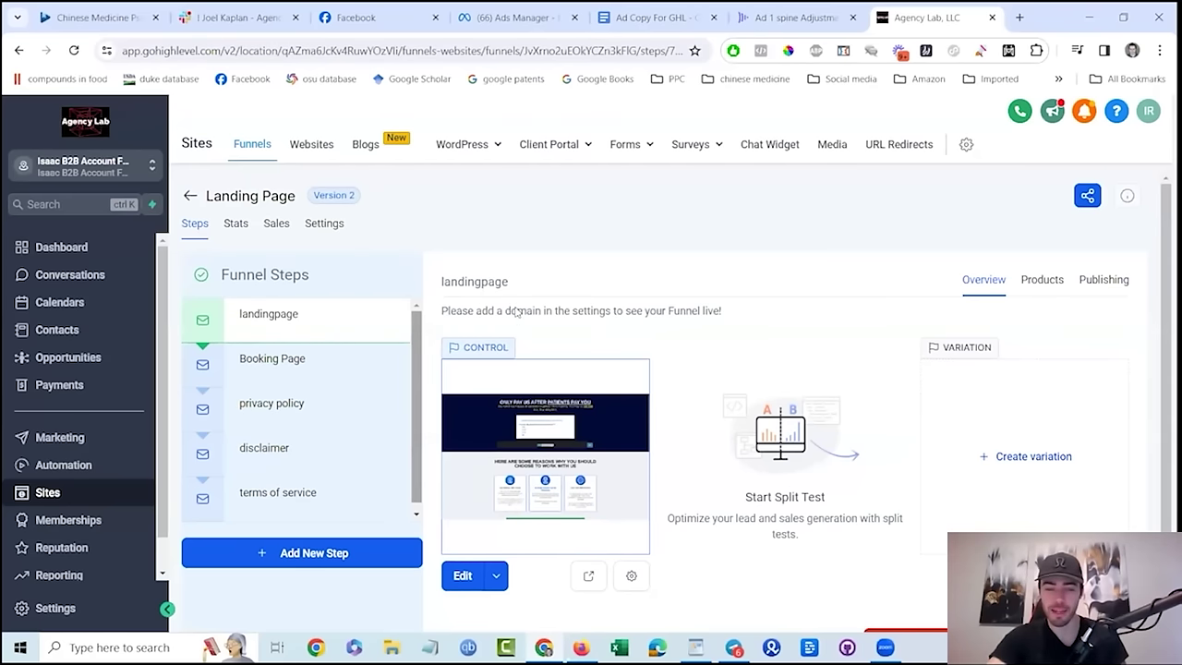
{"action": "left_click", "coordinate": [497, 575]}
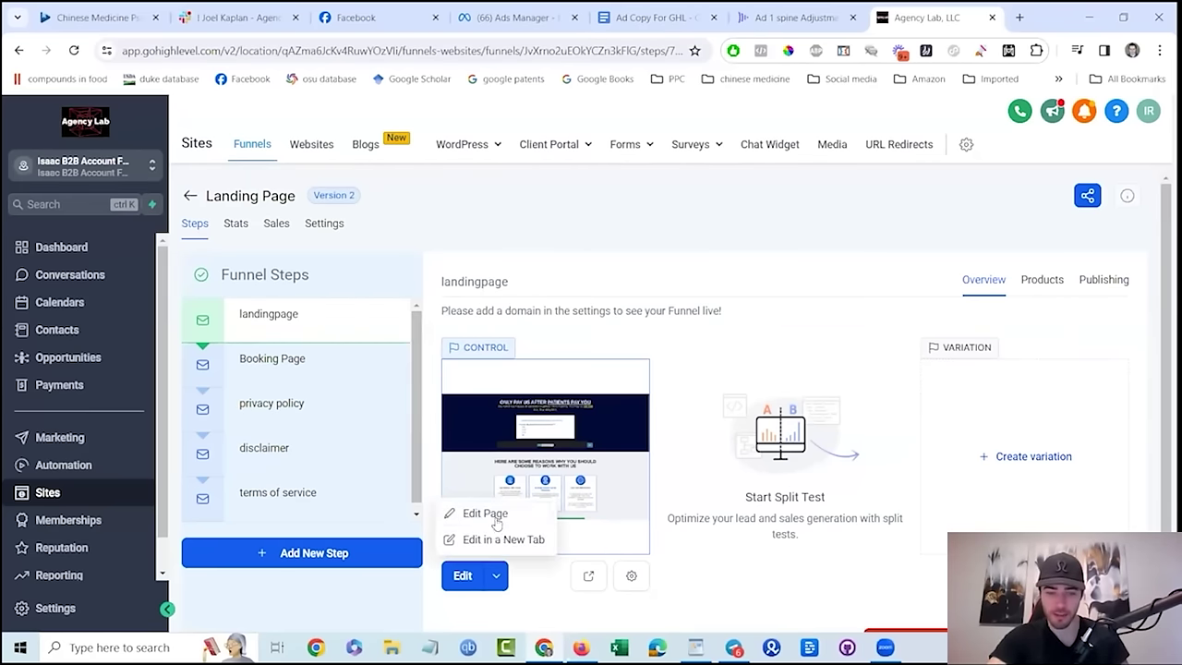
Step: Edit the landingpage step and select the sub-headline under 'ONLY PAY US AFTER PATIENTS PAY YOU'
{"action": "left_click", "coordinate": [499, 513]}
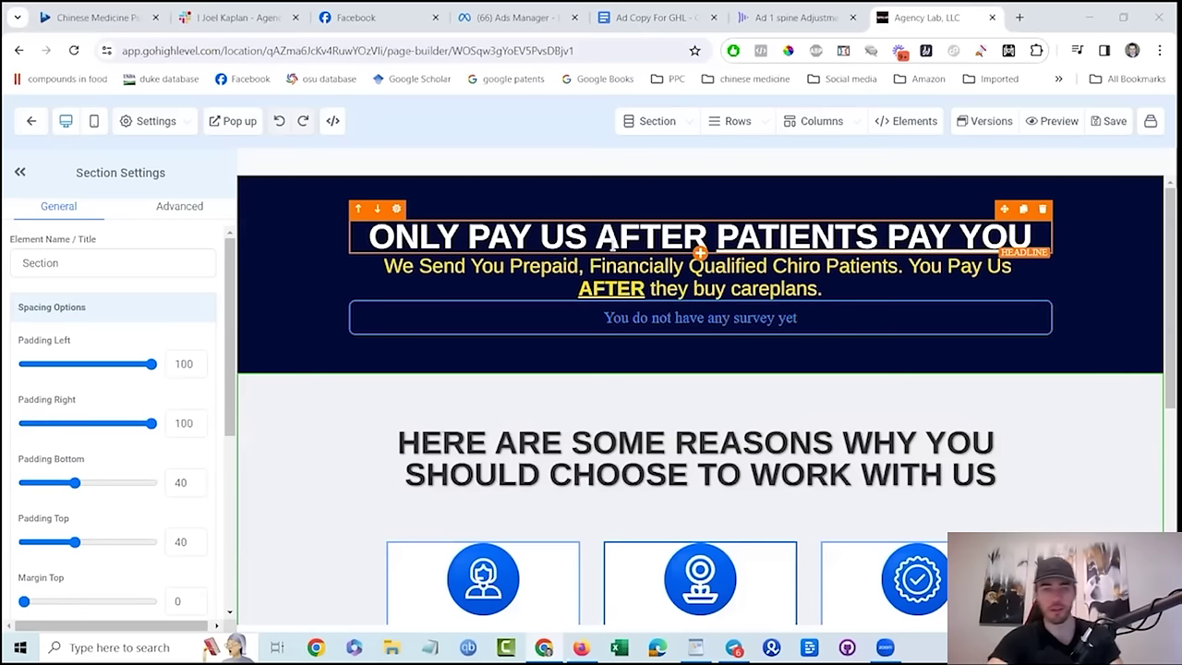
{"action": "left_click", "coordinate": [423, 263]}
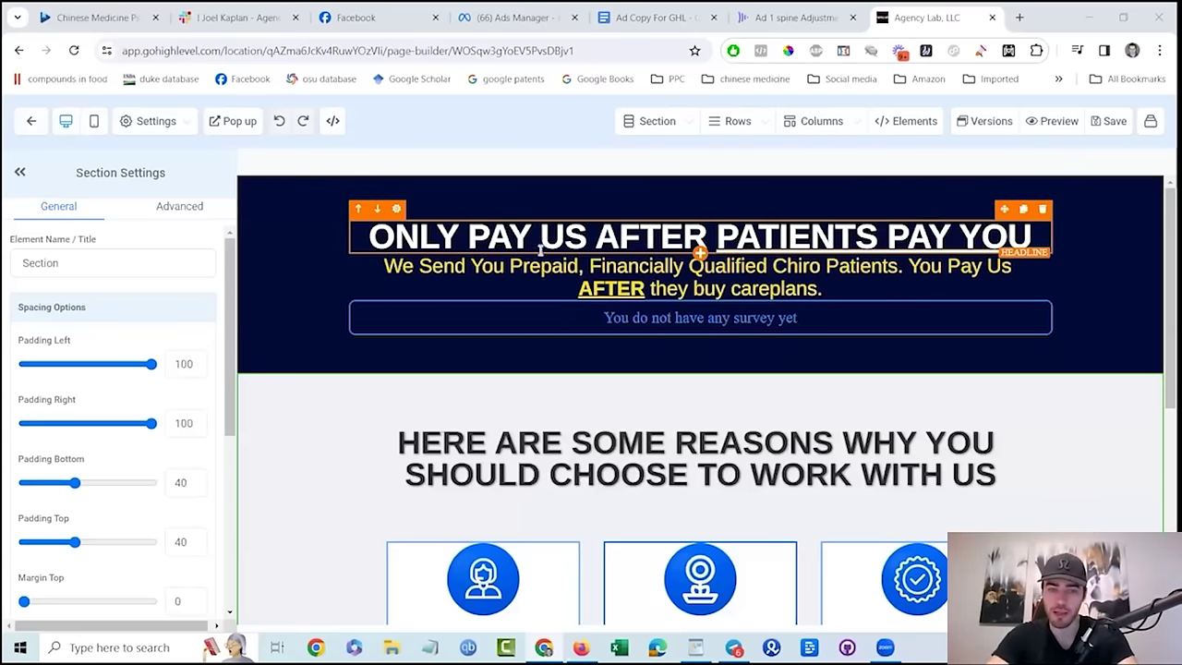
{"action": "left_click_drag", "start_coordinate": [429, 231], "coordinate": [987, 267]}
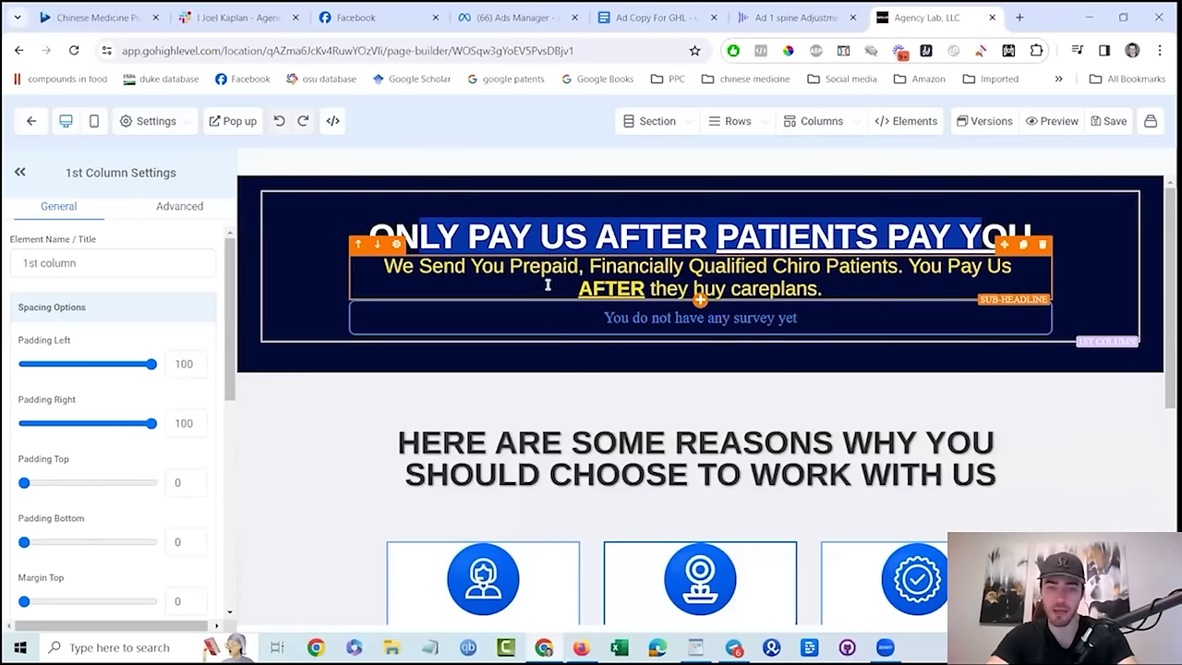
{"action": "left_click_drag", "start_coordinate": [383, 267], "coordinate": [825, 258]}
{"action": "left_click", "coordinate": [826, 266]}
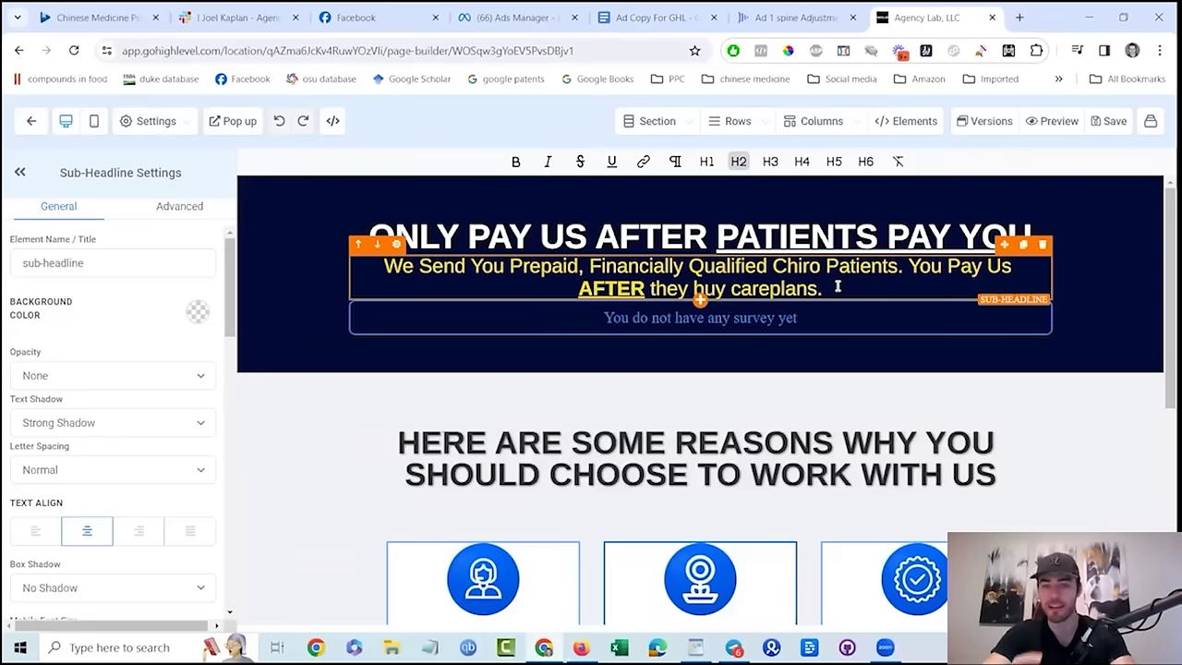
{"action": "left_click_drag", "start_coordinate": [837, 288], "coordinate": [818, 277]}
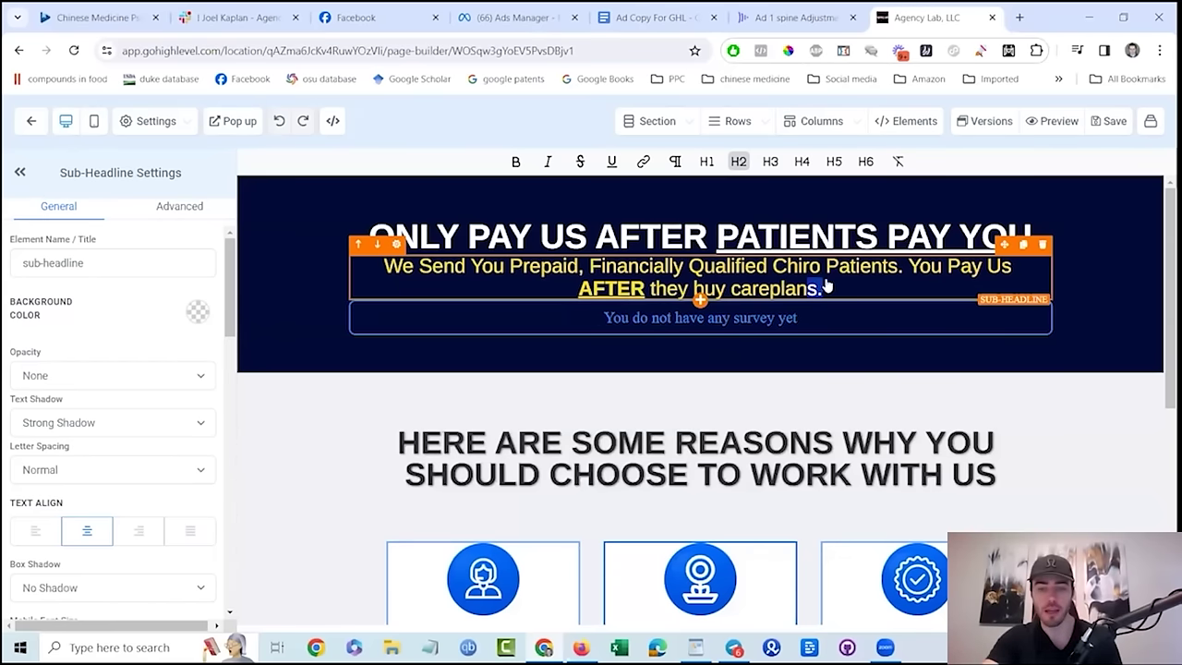
{"action": "scroll", "coordinate": [729, 295], "scroll_direction": "down", "scroll_amount": 3}
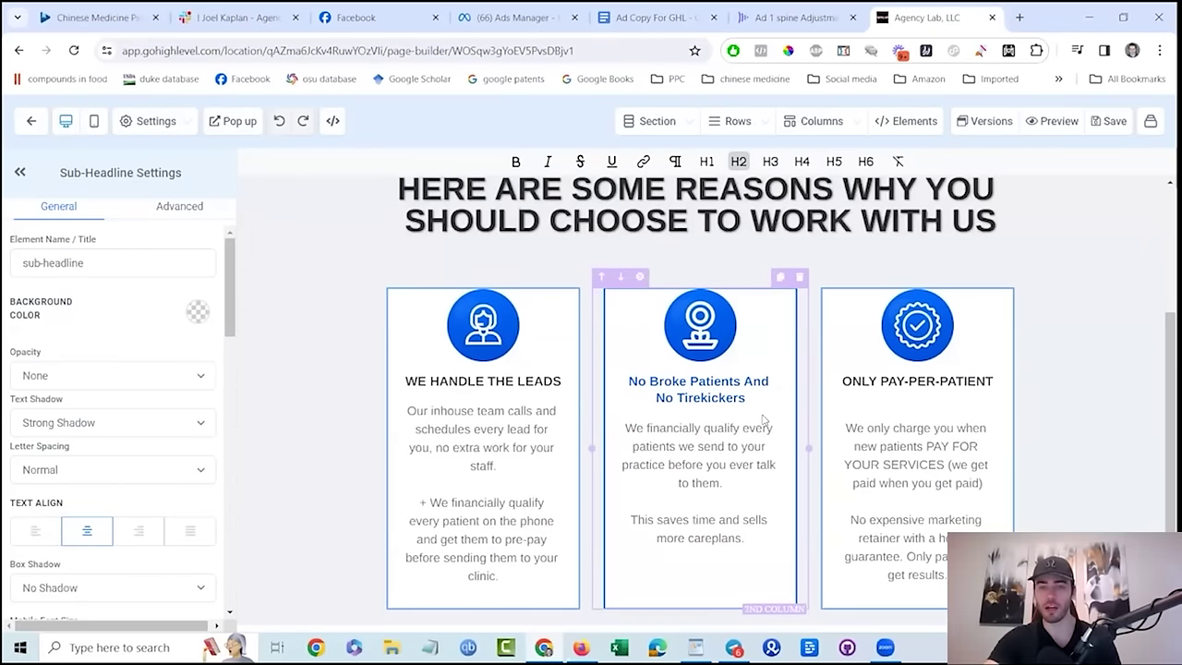
{"action": "scroll", "coordinate": [763, 420], "scroll_direction": "up", "scroll_amount": 1}
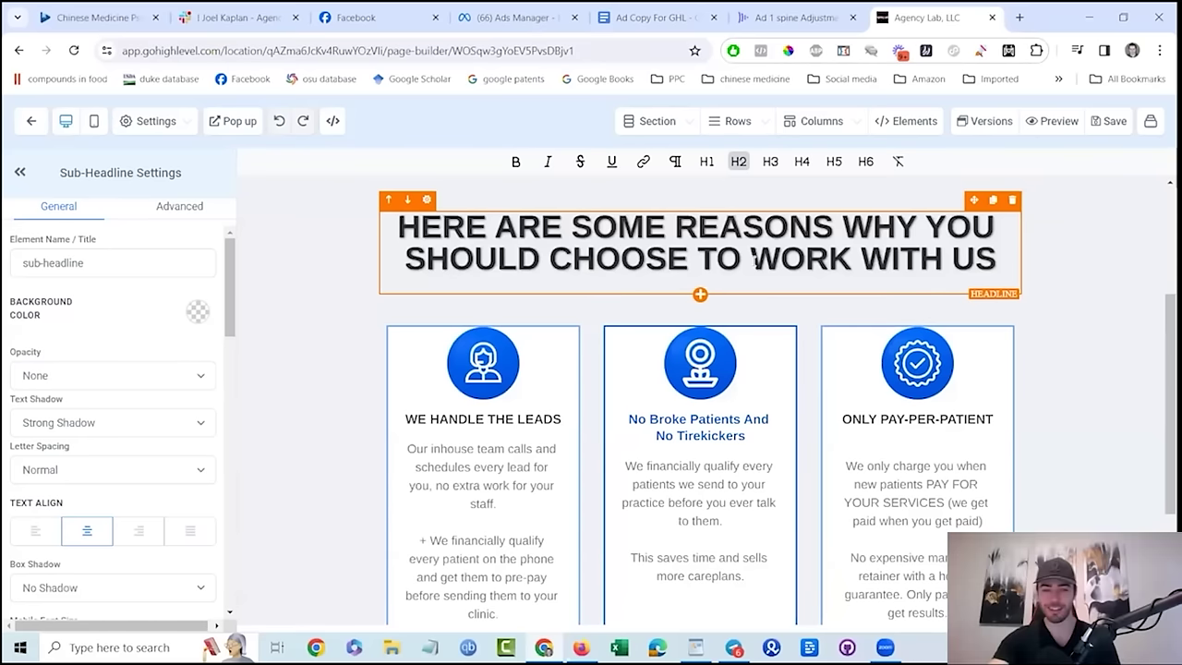
{"action": "scroll", "coordinate": [753, 260], "scroll_direction": "up", "scroll_amount": 2}
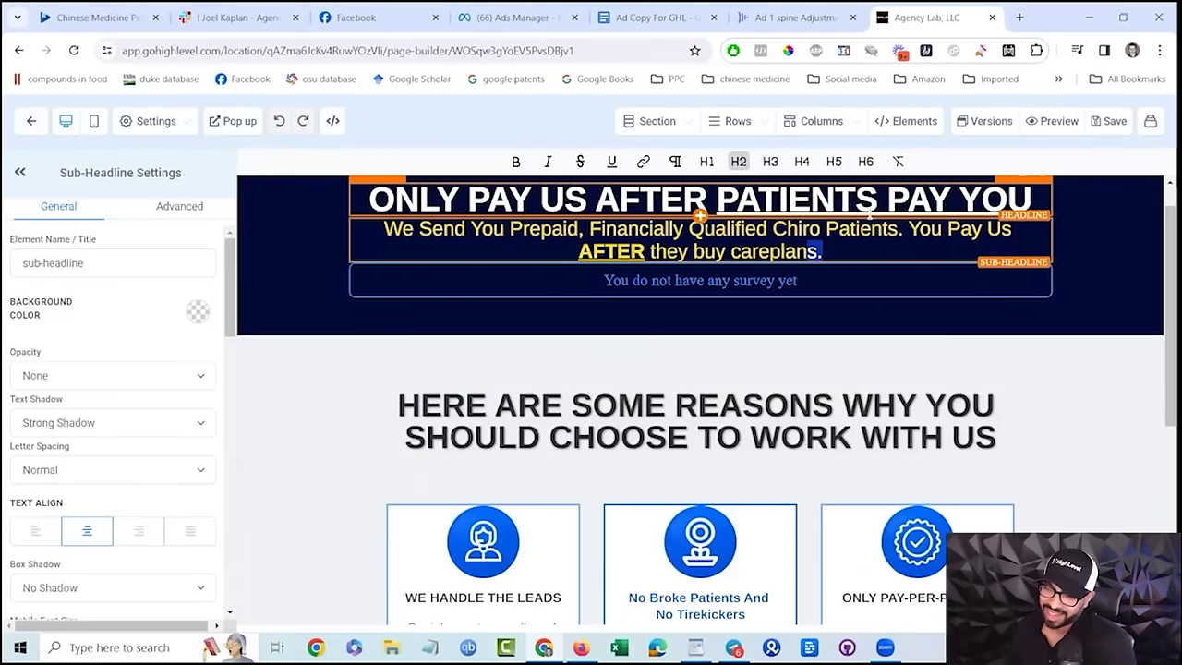
{"action": "scroll", "coordinate": [859, 404], "scroll_direction": "down", "scroll_amount": 1}
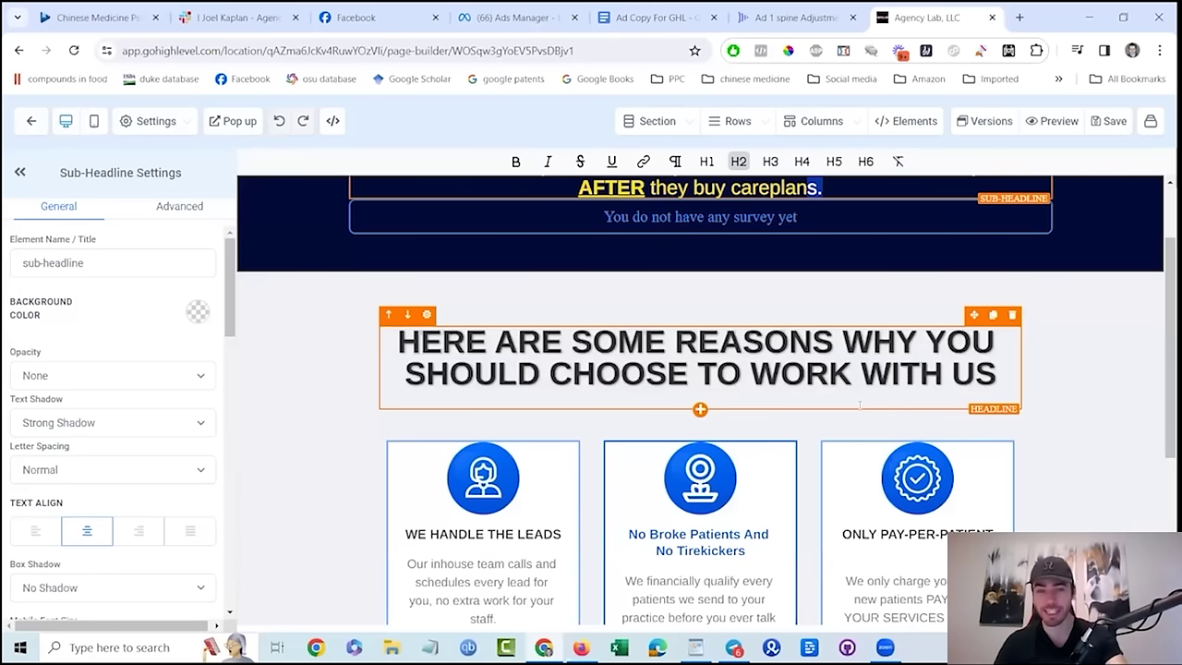
{"action": "scroll", "coordinate": [859, 404], "scroll_direction": "up", "scroll_amount": 1}
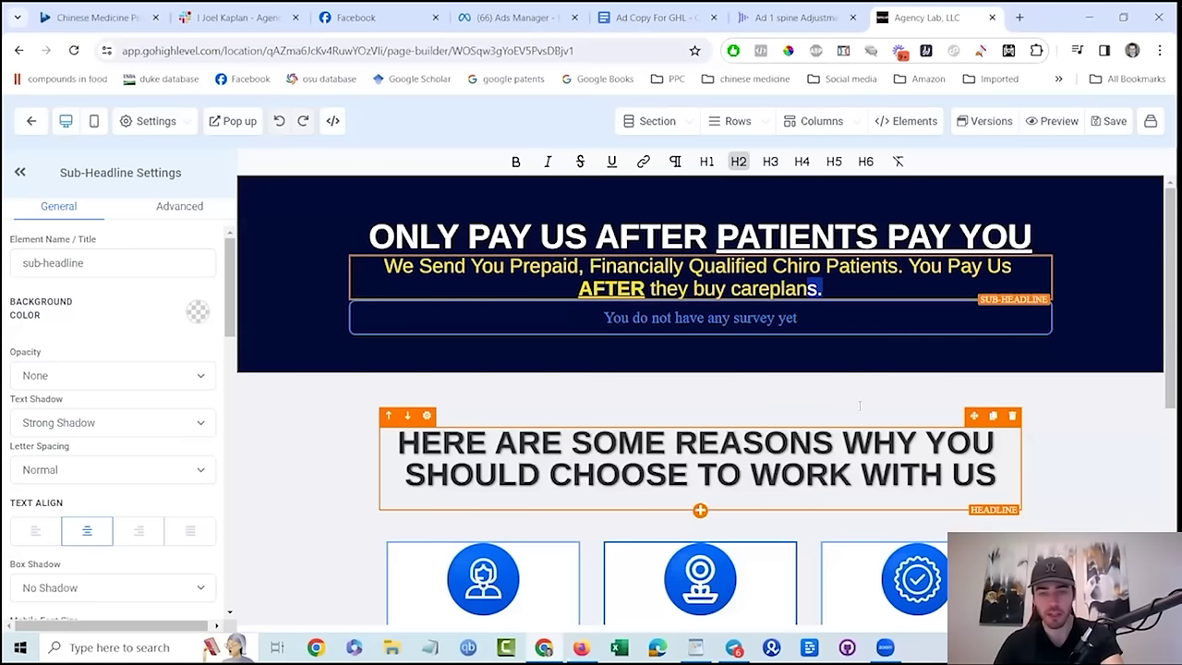
{"action": "scroll", "coordinate": [860, 405], "scroll_direction": "down", "scroll_amount": 3}
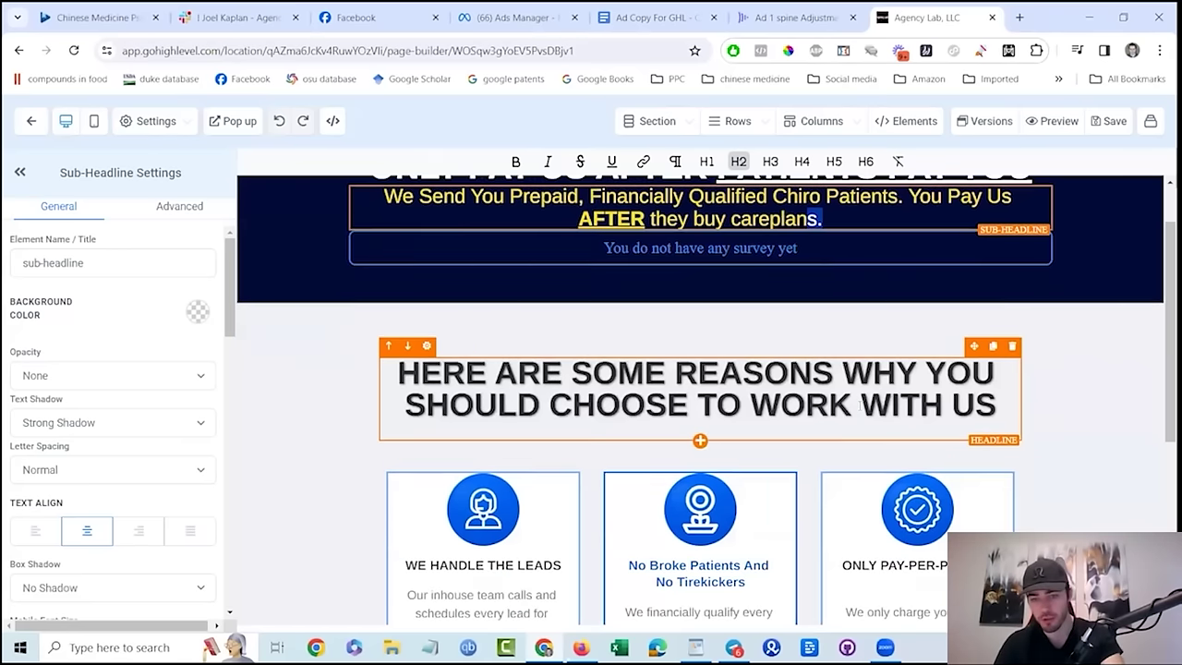
{"action": "scroll", "coordinate": [859, 405], "scroll_direction": "up", "scroll_amount": 3}
{"action": "scroll", "coordinate": [859, 405], "scroll_direction": "up", "scroll_amount": 1}
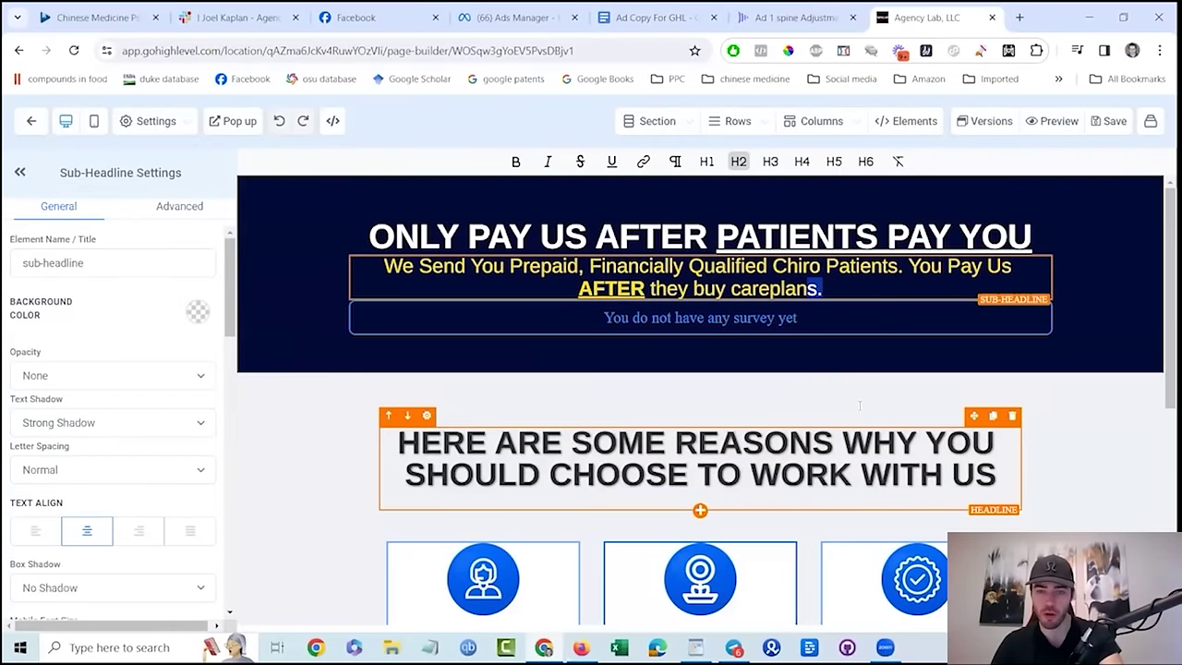
{"action": "scroll", "coordinate": [859, 405], "scroll_direction": "down", "scroll_amount": 3}
{"action": "scroll", "coordinate": [859, 404], "scroll_direction": "up", "scroll_amount": 3}
{"action": "scroll", "coordinate": [859, 405], "scroll_direction": "down", "scroll_amount": 5}
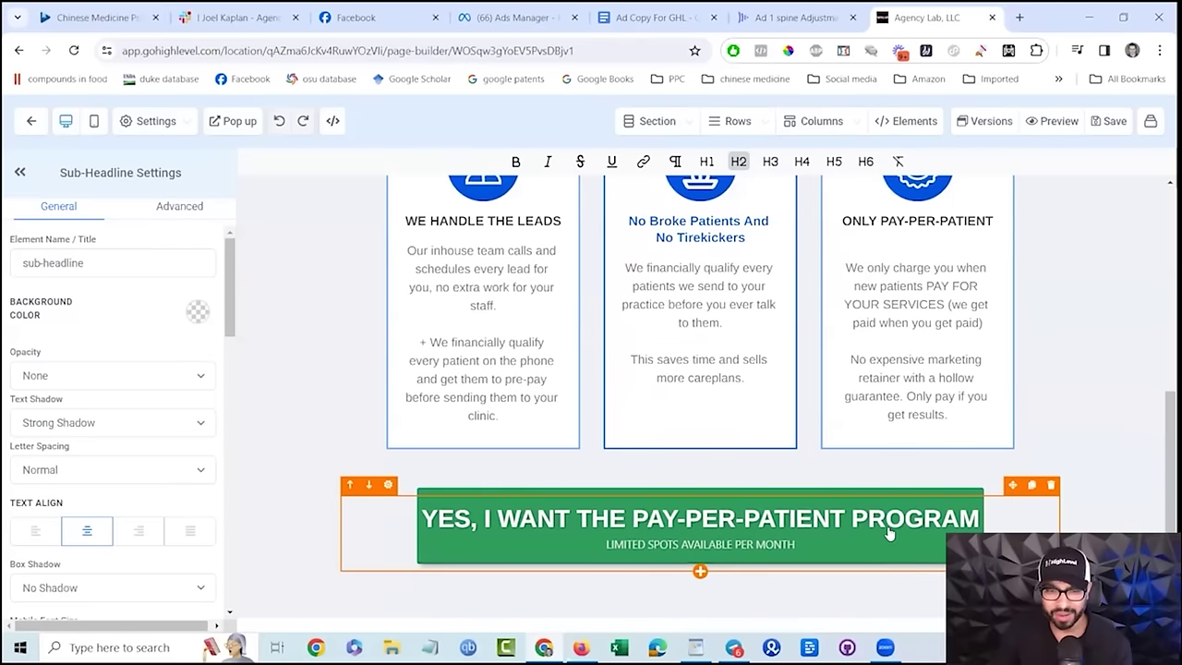
{"action": "scroll", "coordinate": [888, 534], "scroll_direction": "up", "scroll_amount": 3}
{"action": "scroll", "coordinate": [888, 534], "scroll_direction": "up", "scroll_amount": 1}
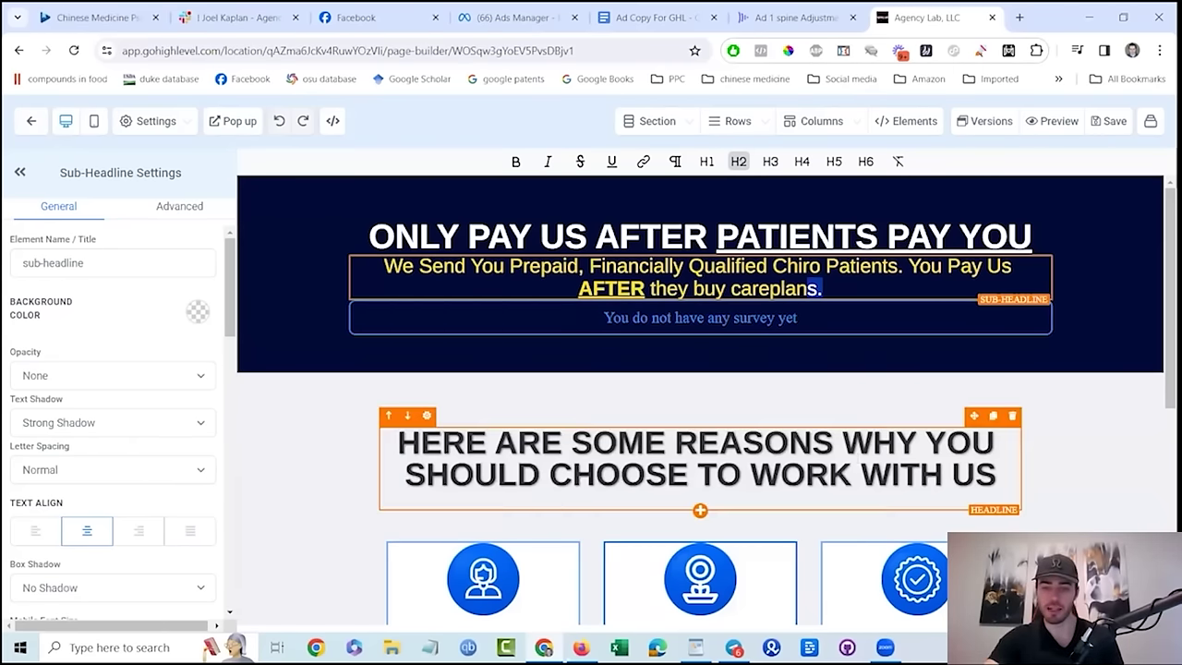
{"action": "scroll", "coordinate": [923, 434], "scroll_direction": "down", "scroll_amount": 4}
{"action": "scroll", "coordinate": [1042, 453], "scroll_direction": "up", "scroll_amount": 2}
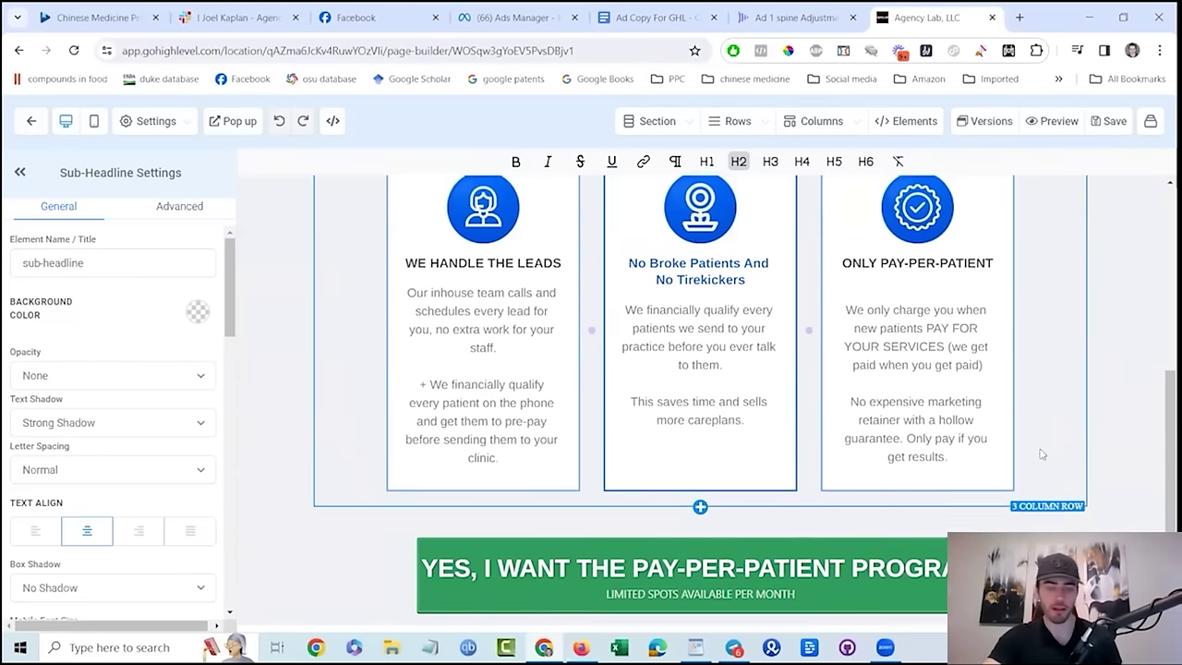
{"action": "scroll", "coordinate": [1041, 453], "scroll_direction": "up", "scroll_amount": 1}
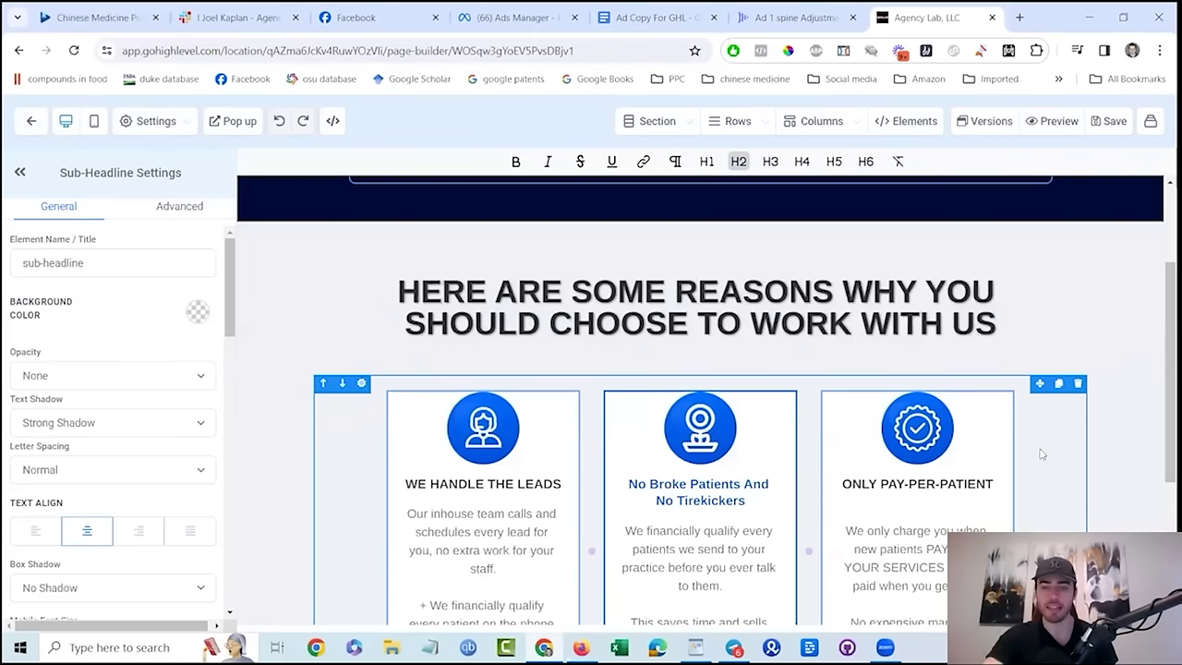
{"action": "scroll", "coordinate": [1041, 454], "scroll_direction": "up", "scroll_amount": 2}
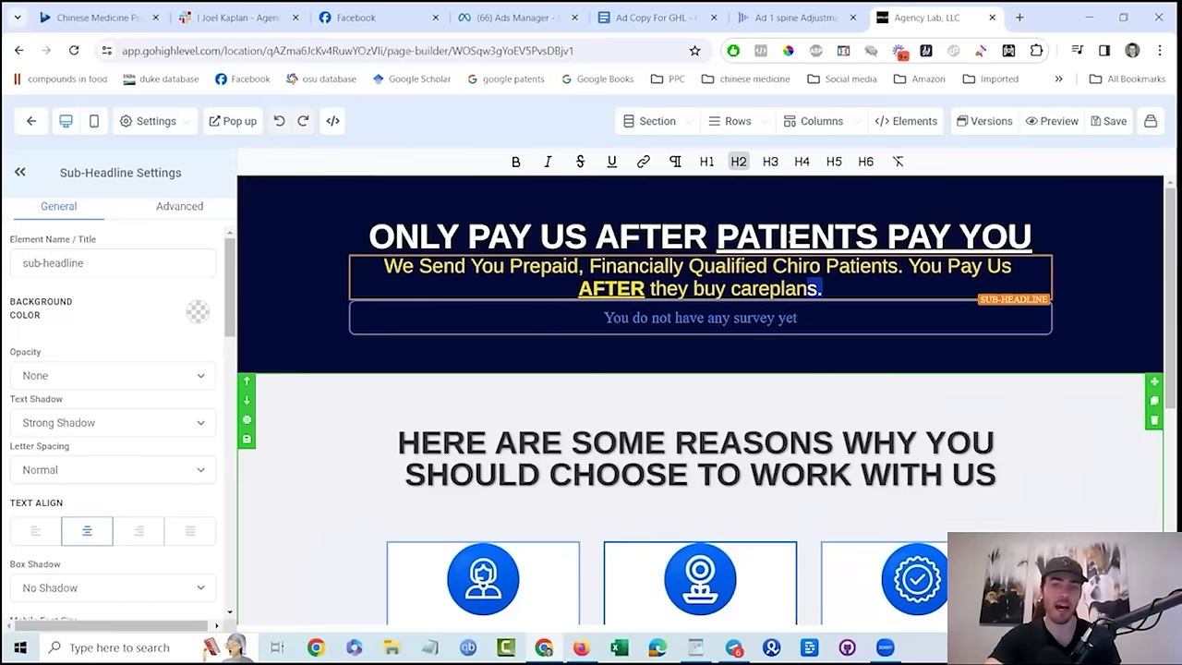
{"action": "left_click", "coordinate": [768, 266]}
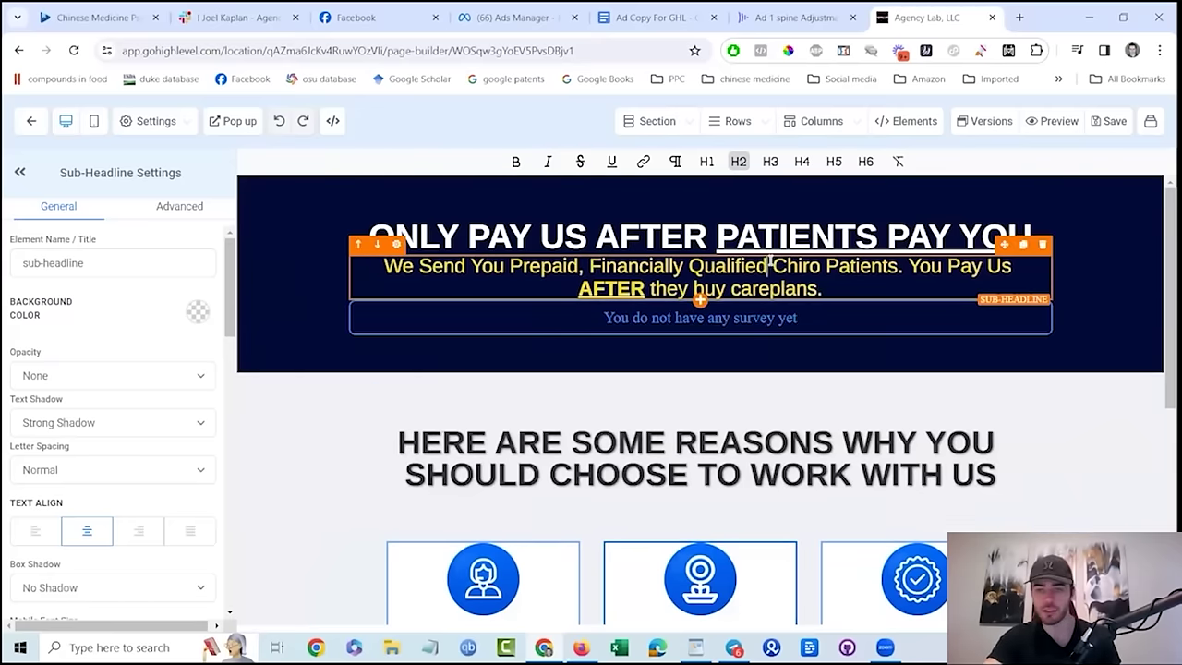
{"action": "scroll", "coordinate": [768, 266], "scroll_direction": "down", "scroll_amount": 3}
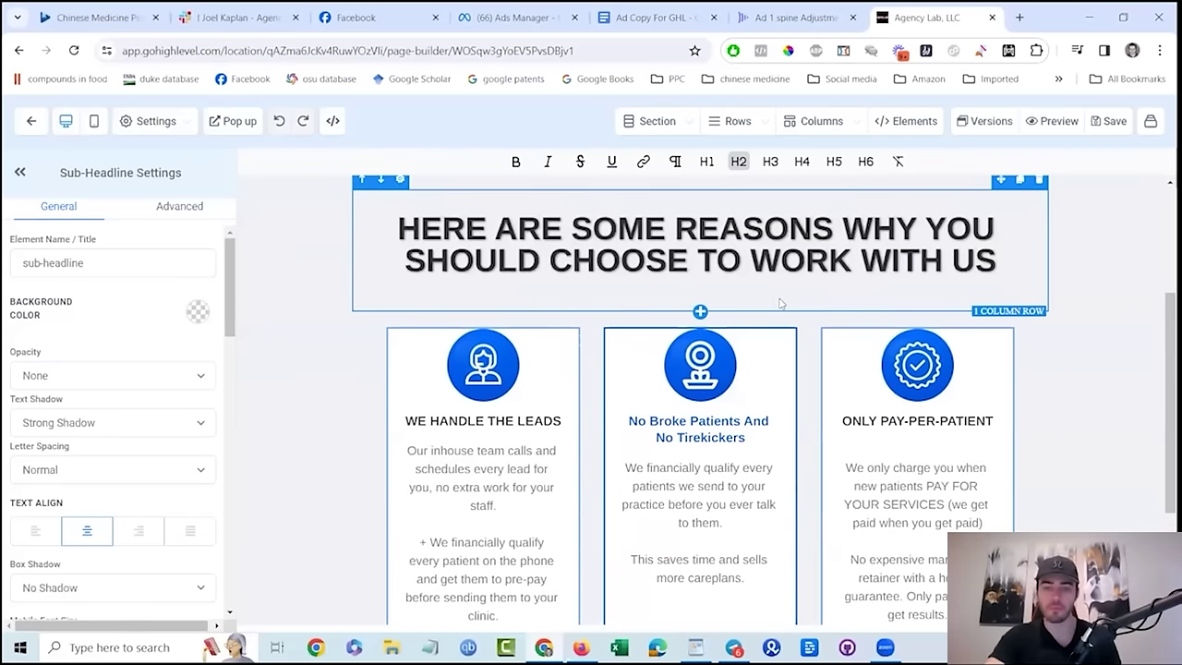
{"action": "scroll", "coordinate": [529, 443], "scroll_direction": "down", "scroll_amount": 1}
{"action": "scroll", "coordinate": [529, 443], "scroll_direction": "down", "scroll_amount": 1}
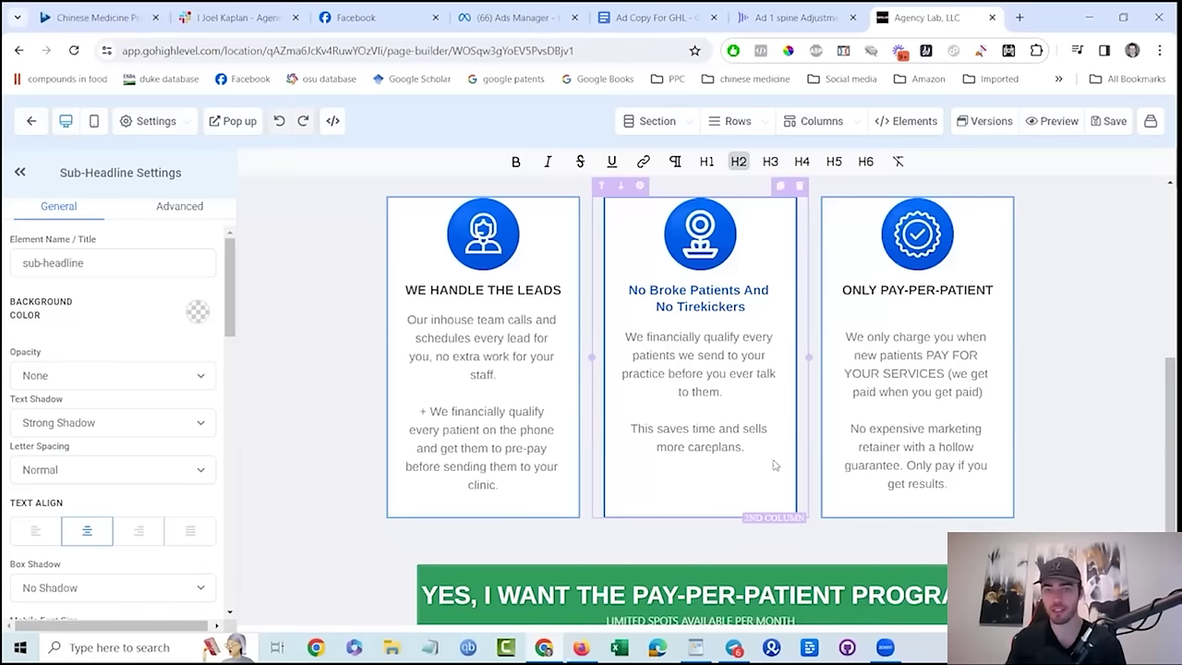
{"action": "scroll", "coordinate": [1057, 414], "scroll_direction": "up", "scroll_amount": 4}
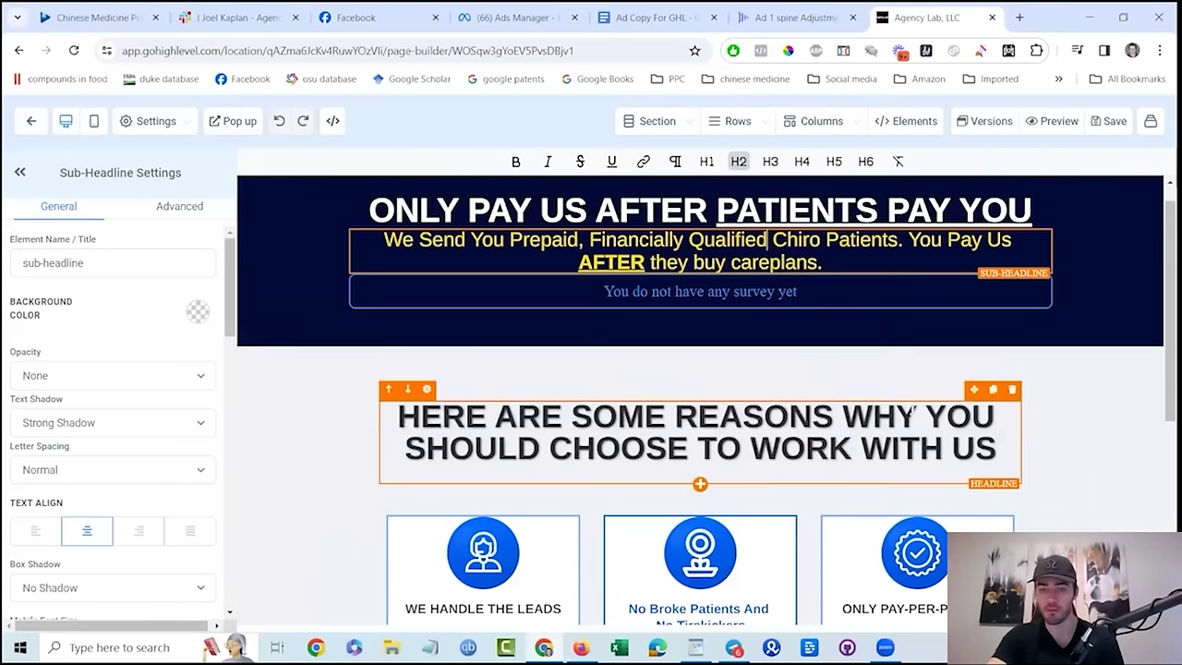
{"action": "scroll", "coordinate": [912, 410], "scroll_direction": "down", "scroll_amount": 4}
{"action": "scroll", "coordinate": [1059, 372], "scroll_direction": "up", "scroll_amount": 1}
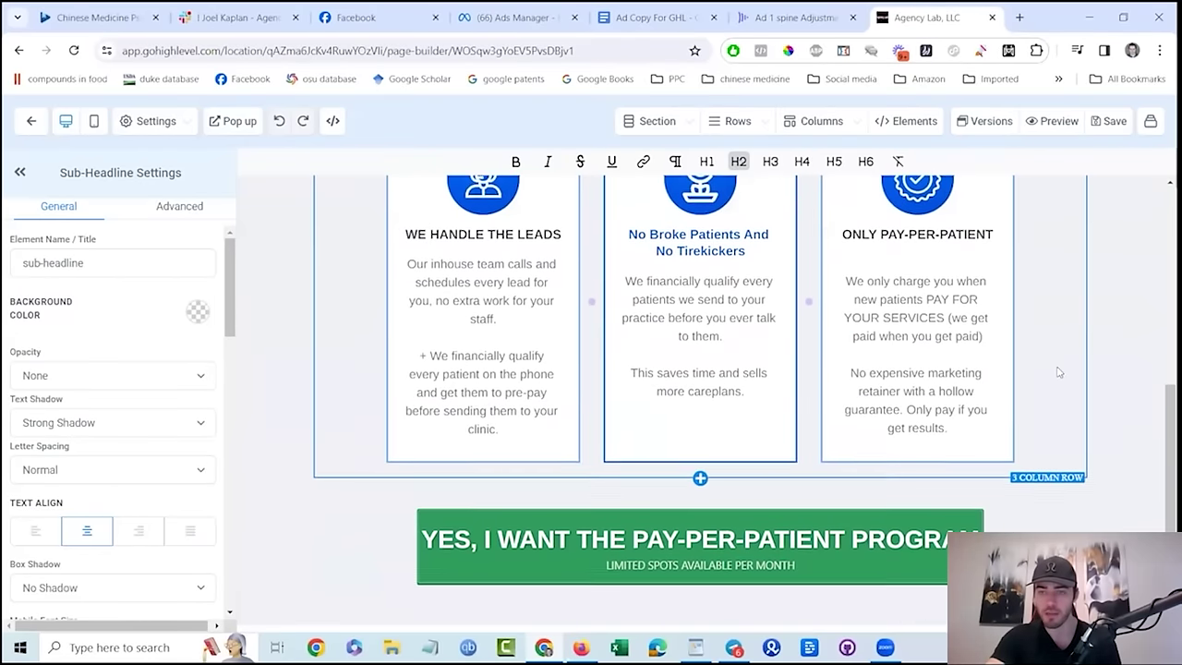
{"action": "scroll", "coordinate": [1058, 372], "scroll_direction": "up", "scroll_amount": 1}
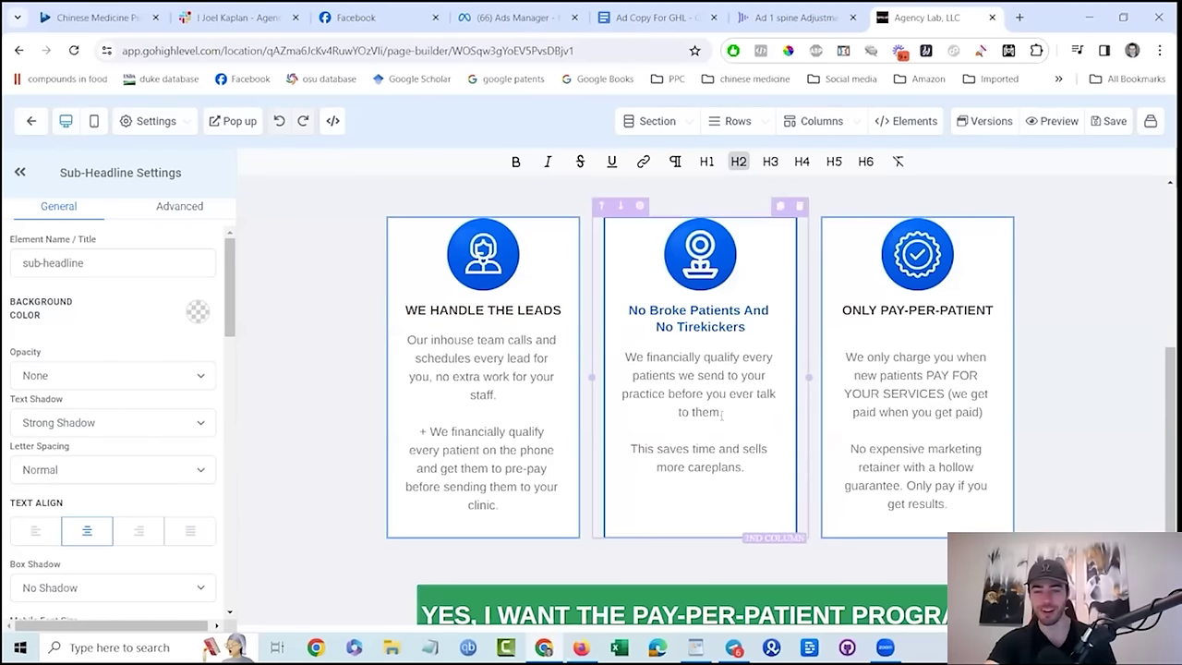
{"action": "left_click_drag", "start_coordinate": [474, 311], "coordinate": [521, 310]}
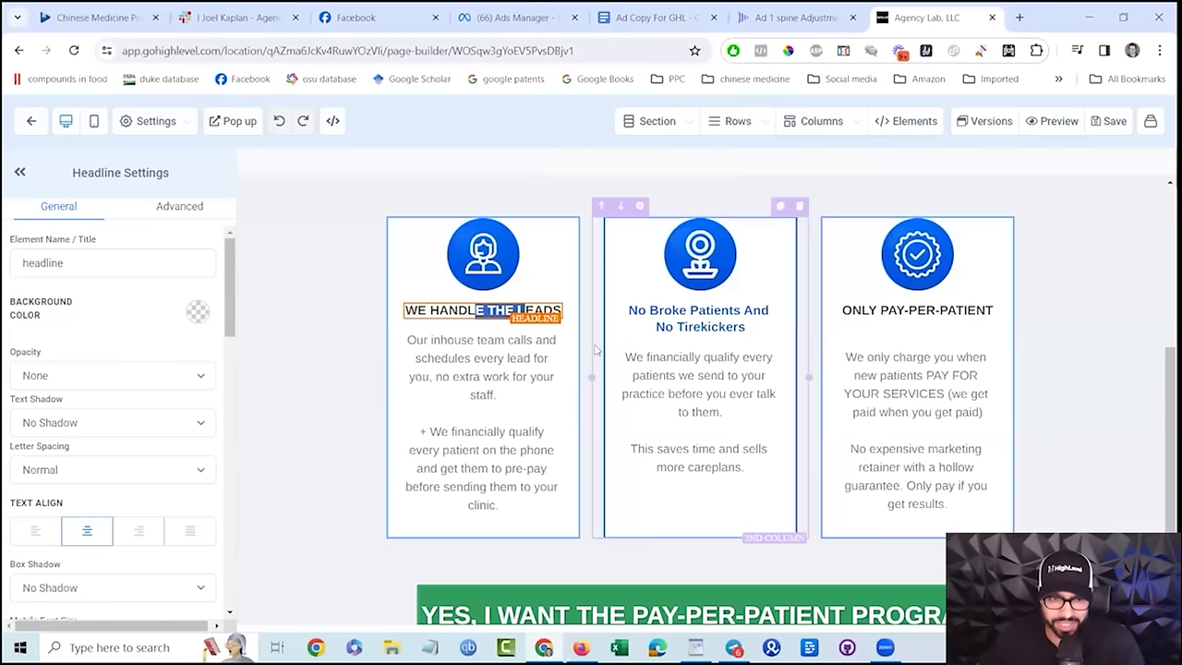
{"action": "left_click", "coordinate": [674, 369]}
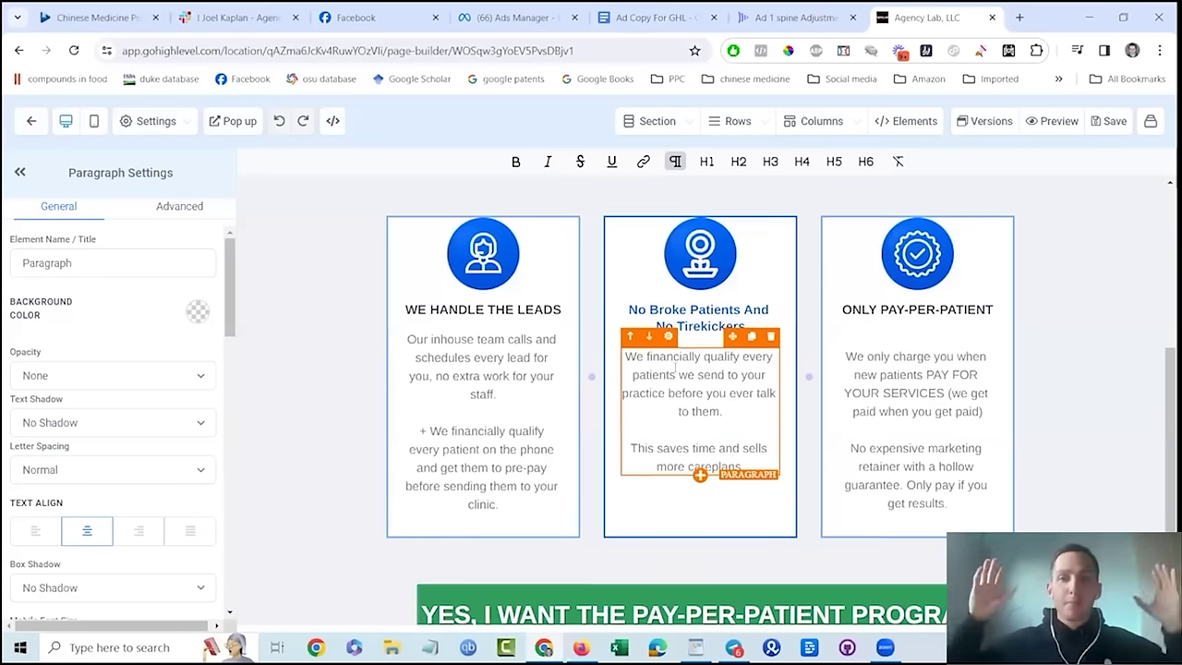
{"action": "scroll", "coordinate": [675, 366], "scroll_direction": "down", "scroll_amount": 1}
{"action": "left_click", "coordinate": [458, 527]}
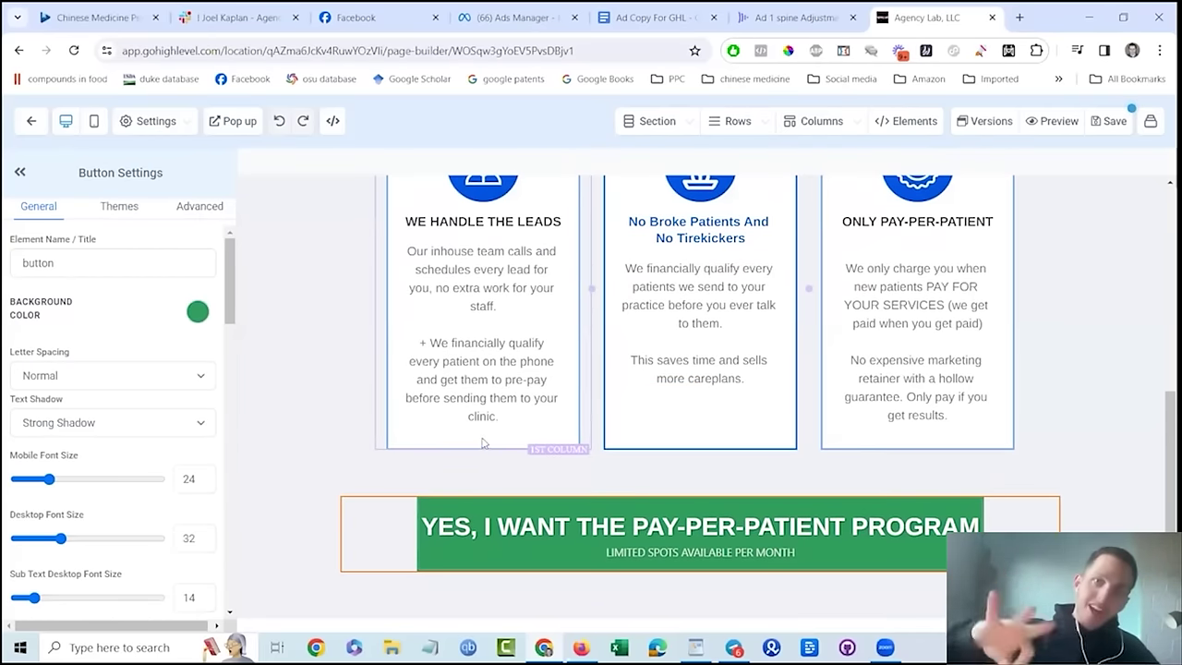
{"action": "scroll", "coordinate": [212, 424], "scroll_direction": "down", "scroll_amount": 7}
{"action": "scroll", "coordinate": [211, 424], "scroll_direction": "up", "scroll_amount": 3}
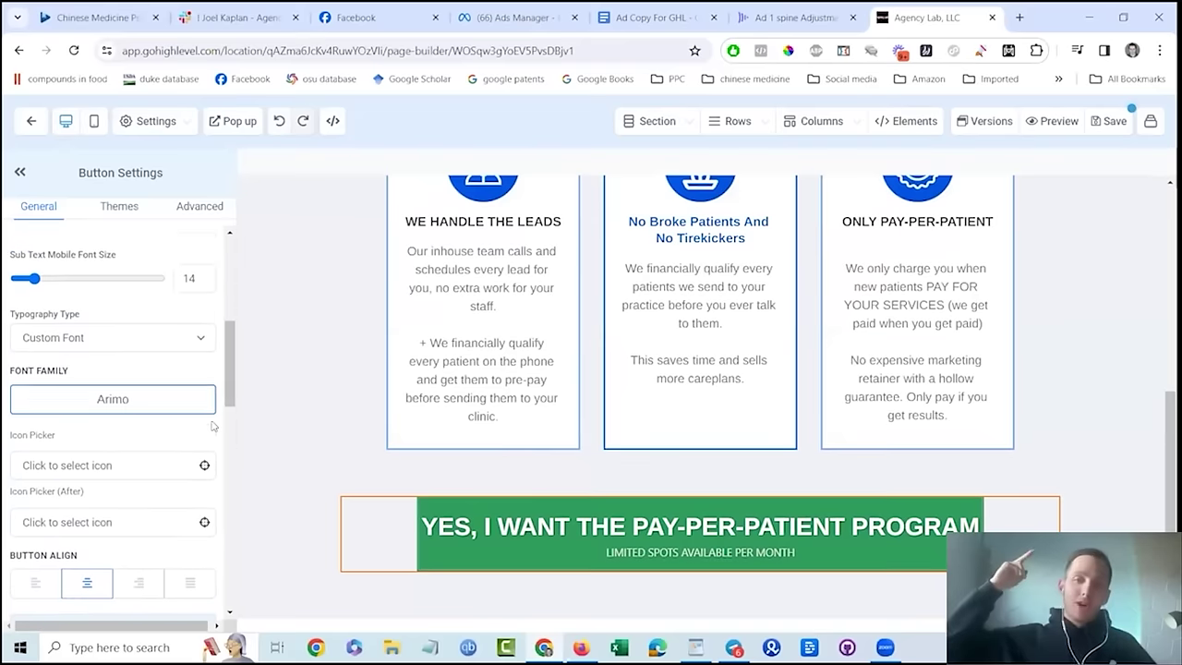
{"action": "left_click", "coordinate": [332, 416]}
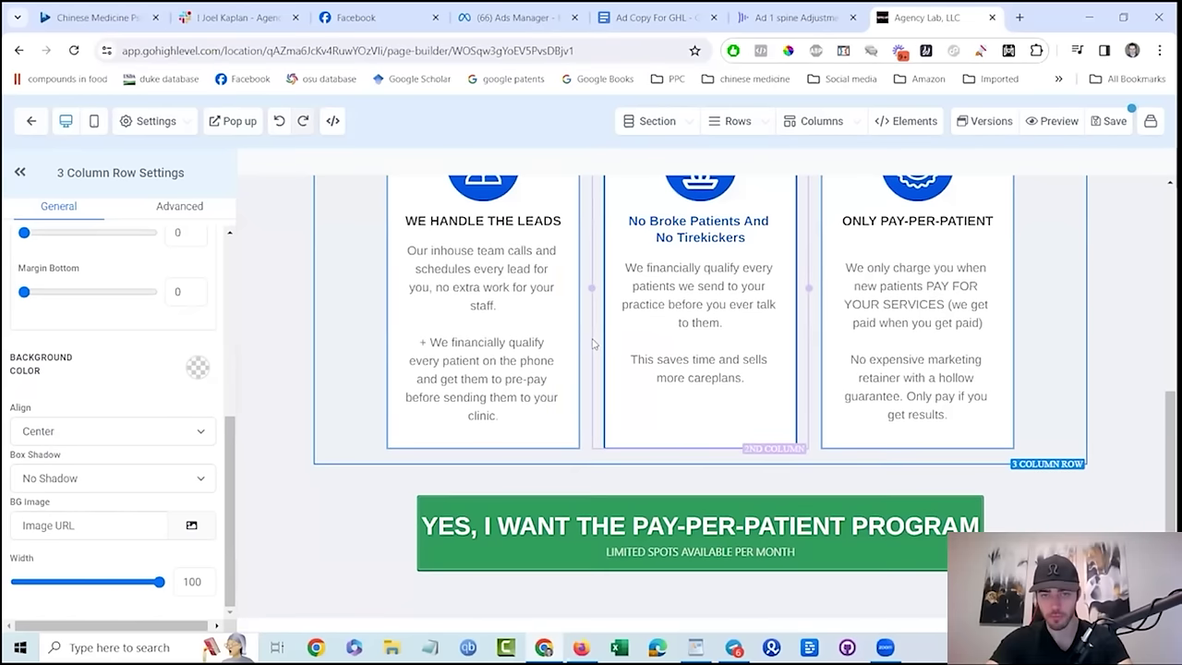
{"action": "scroll", "coordinate": [594, 344], "scroll_direction": "up", "scroll_amount": 4}
{"action": "scroll", "coordinate": [646, 416], "scroll_direction": "down", "scroll_amount": 4}
{"action": "scroll", "coordinate": [830, 321], "scroll_direction": "up", "scroll_amount": 4}
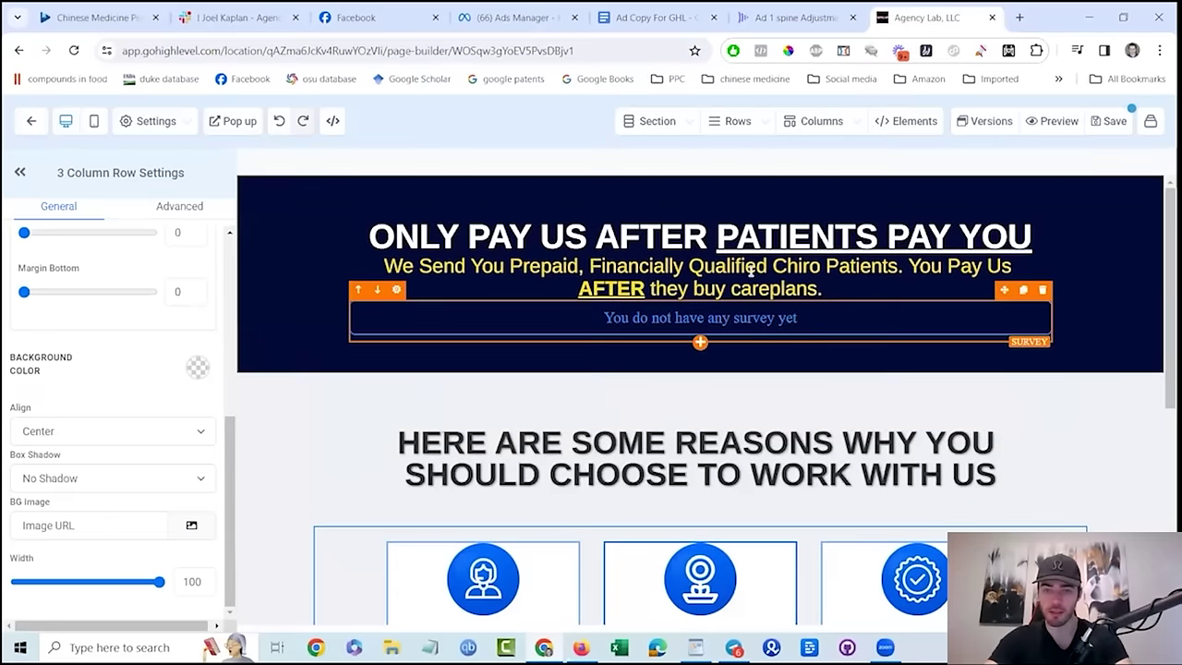
{"action": "scroll", "coordinate": [791, 314], "scroll_direction": "down", "scroll_amount": 5}
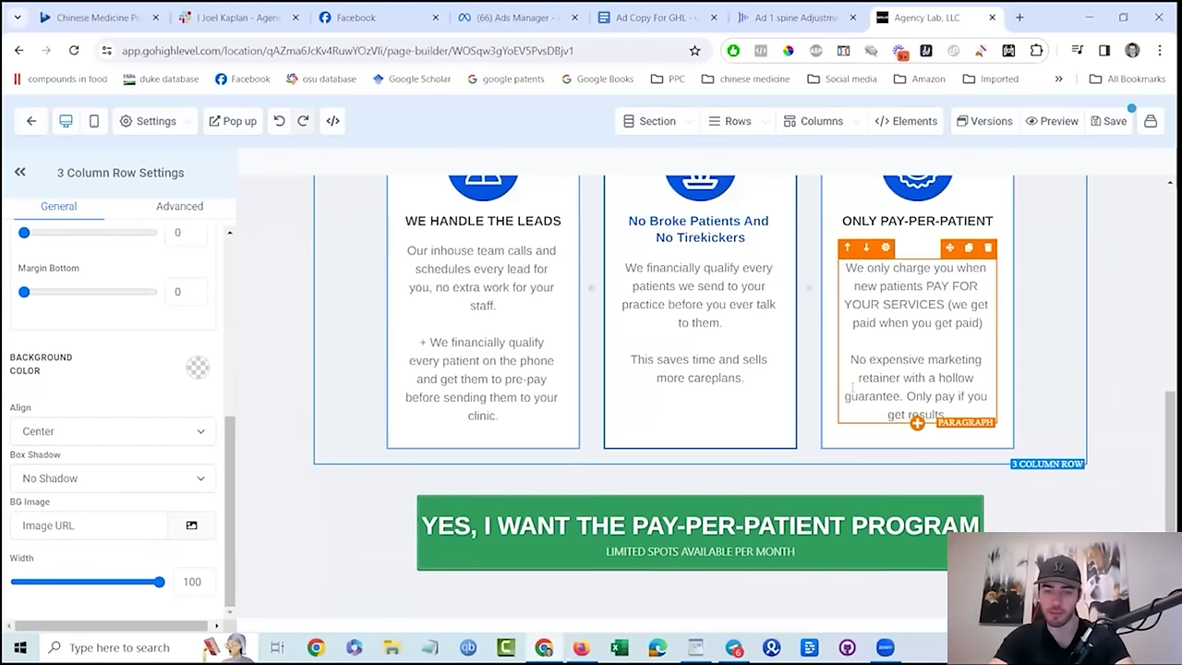
{"action": "scroll", "coordinate": [849, 391], "scroll_direction": "up", "scroll_amount": 5}
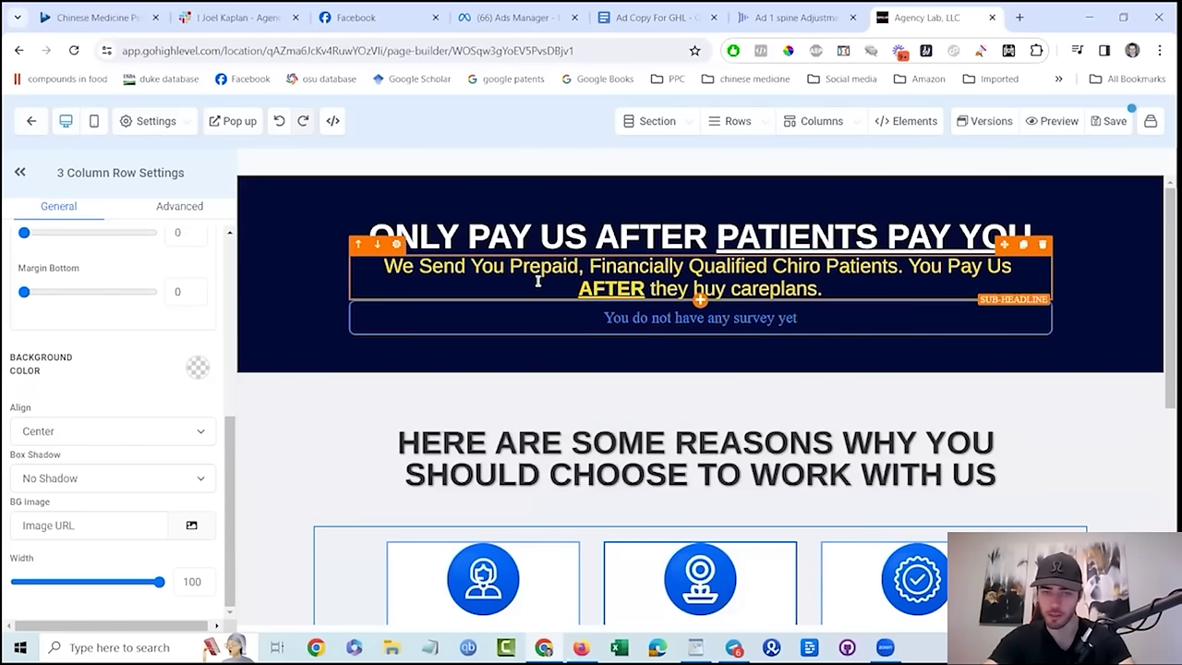
Step: Leave the page builder without saving and open the Calendar And Thank You Page funnel
{"action": "left_click", "coordinate": [35, 124]}
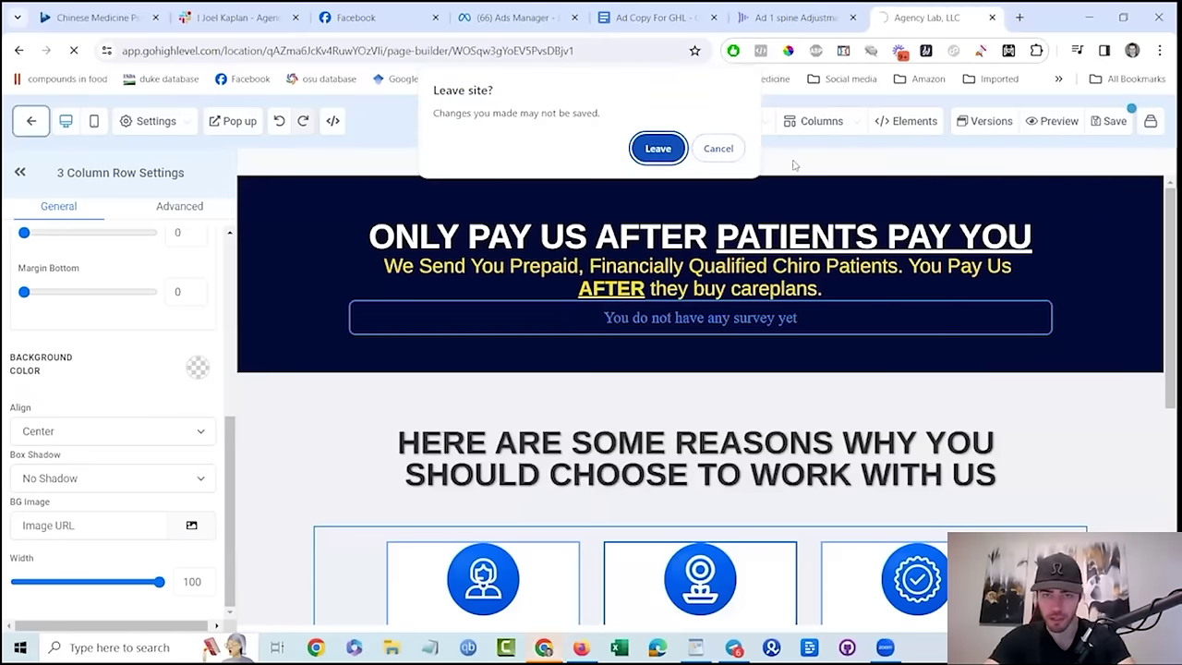
{"action": "key", "text": "Return"}
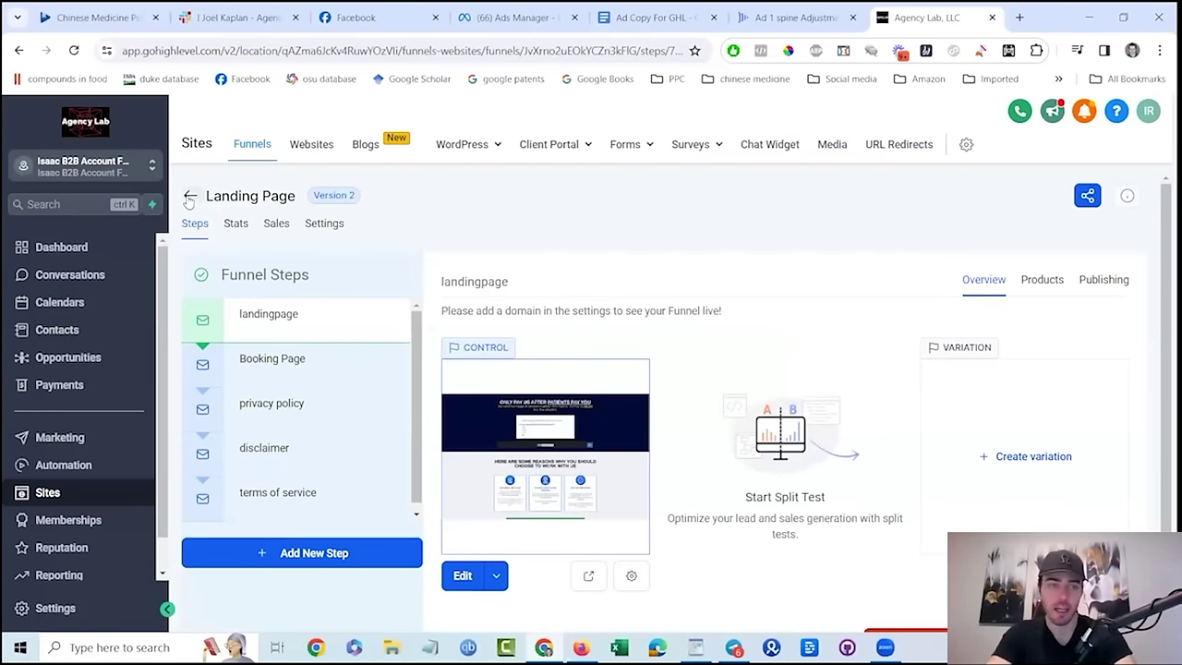
{"action": "left_click", "coordinate": [190, 196]}
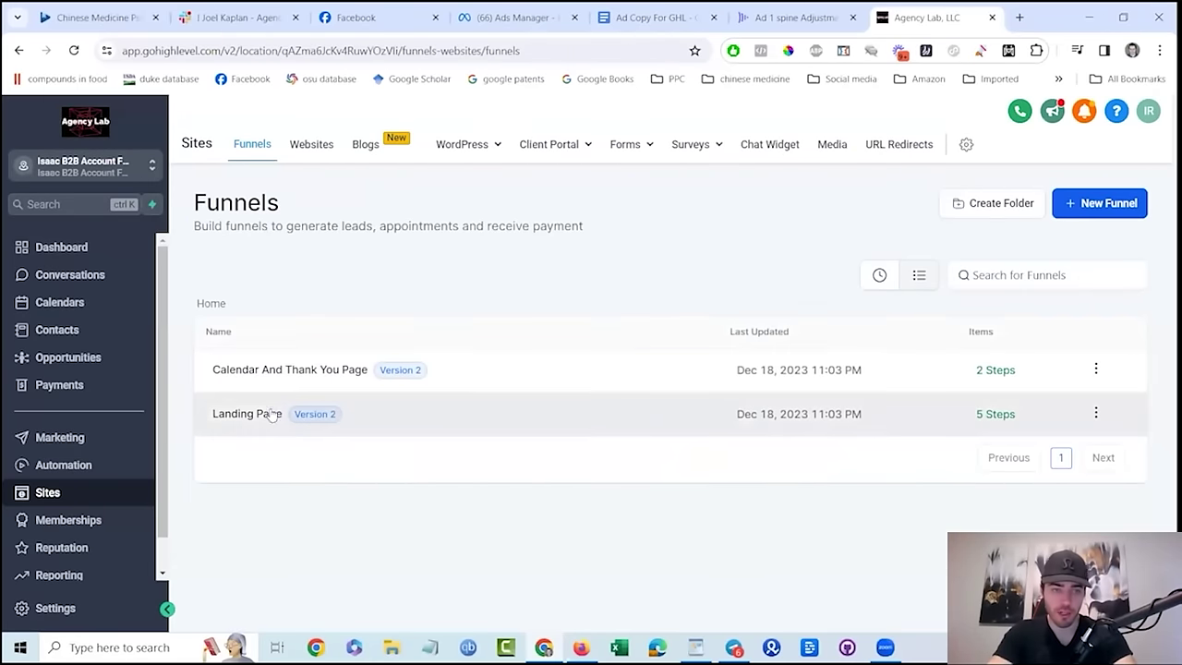
{"action": "left_click", "coordinate": [290, 370]}
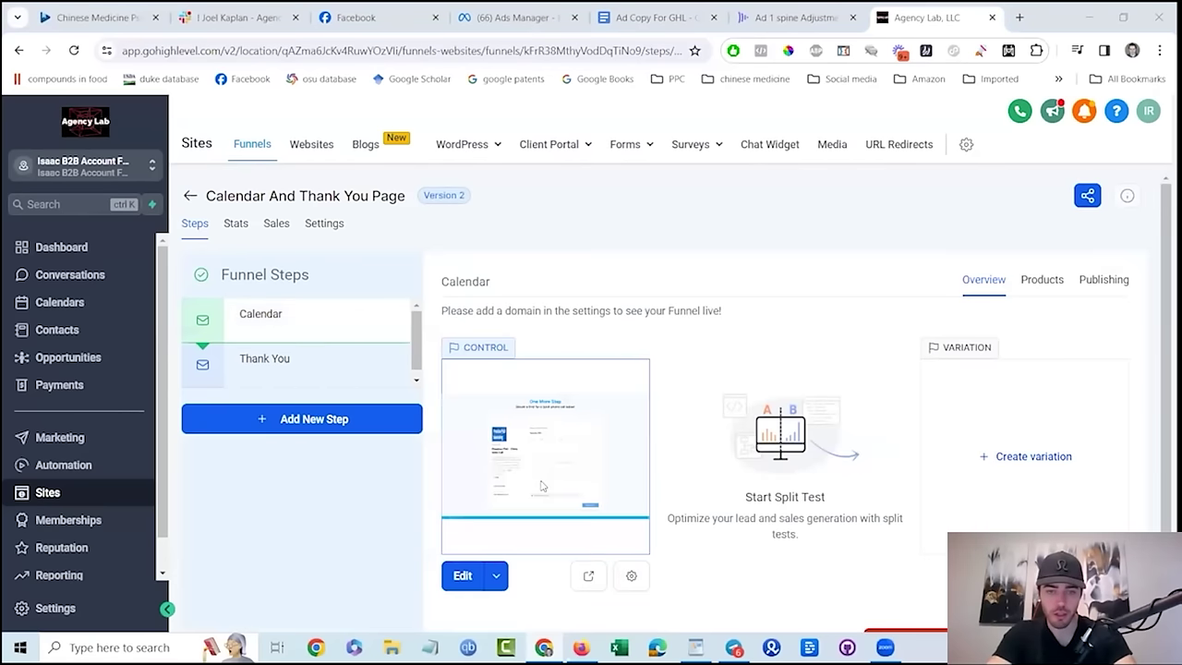
Step: Open the Calendar step's page in a new editor tab and scroll through it
{"action": "left_click", "coordinate": [499, 575]}
{"action": "left_click", "coordinate": [519, 543]}
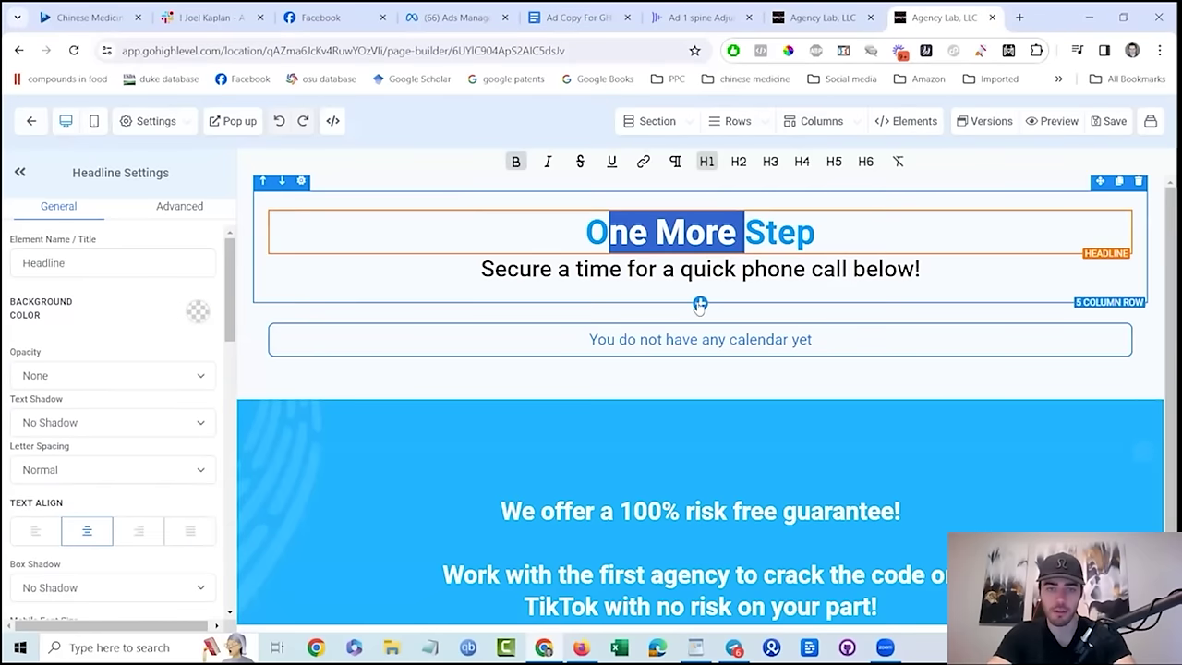
{"action": "scroll", "coordinate": [671, 324], "scroll_direction": "down", "scroll_amount": 1}
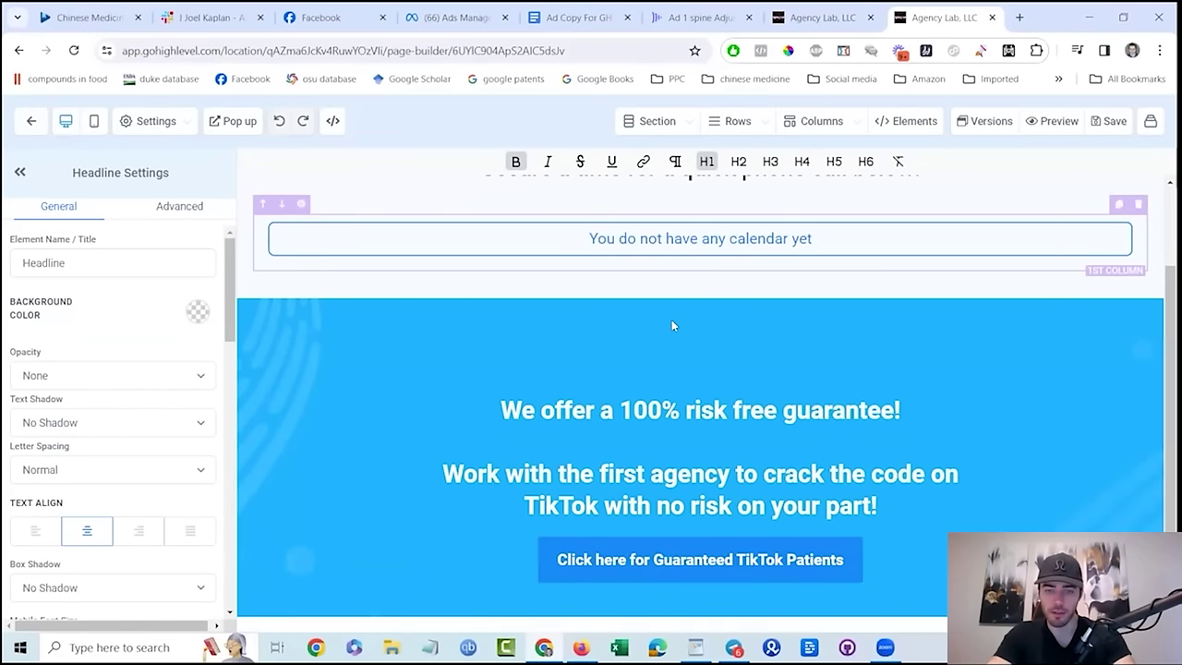
{"action": "scroll", "coordinate": [671, 325], "scroll_direction": "up", "scroll_amount": 1}
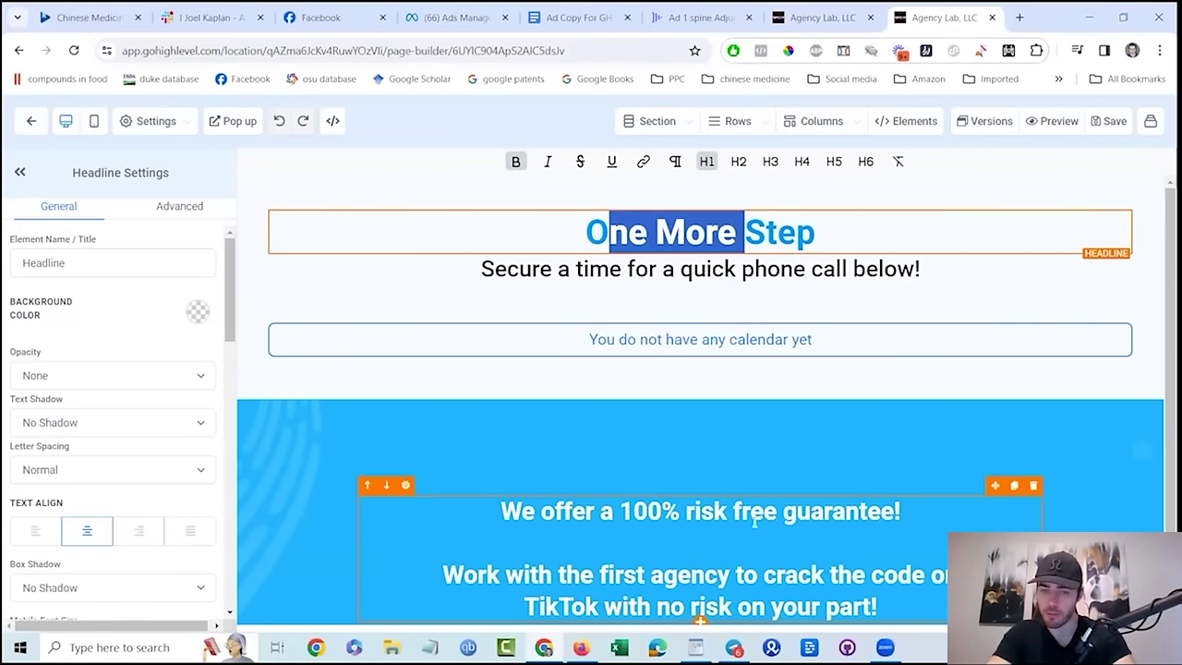
{"action": "scroll", "coordinate": [756, 521], "scroll_direction": "down", "scroll_amount": 1}
{"action": "scroll", "coordinate": [775, 489], "scroll_direction": "up", "scroll_amount": 1}
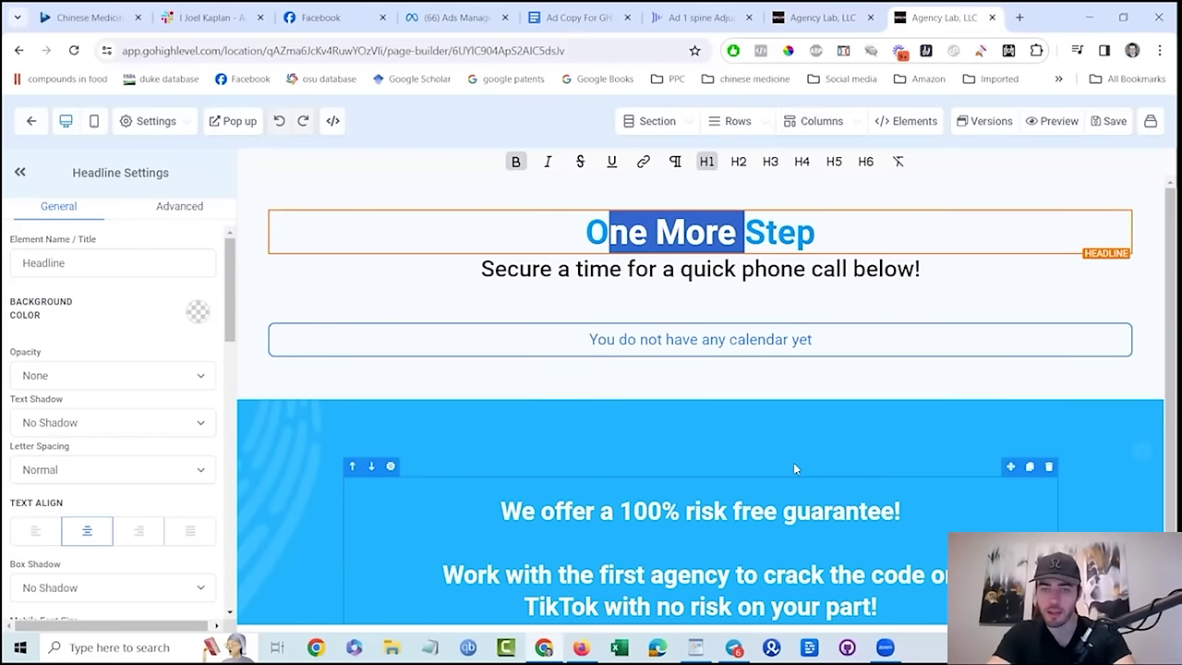
Step: Inspect the One More Step headline, sub-headline and calendar element, then return to the funnel
{"action": "double_click", "coordinate": [784, 236]}
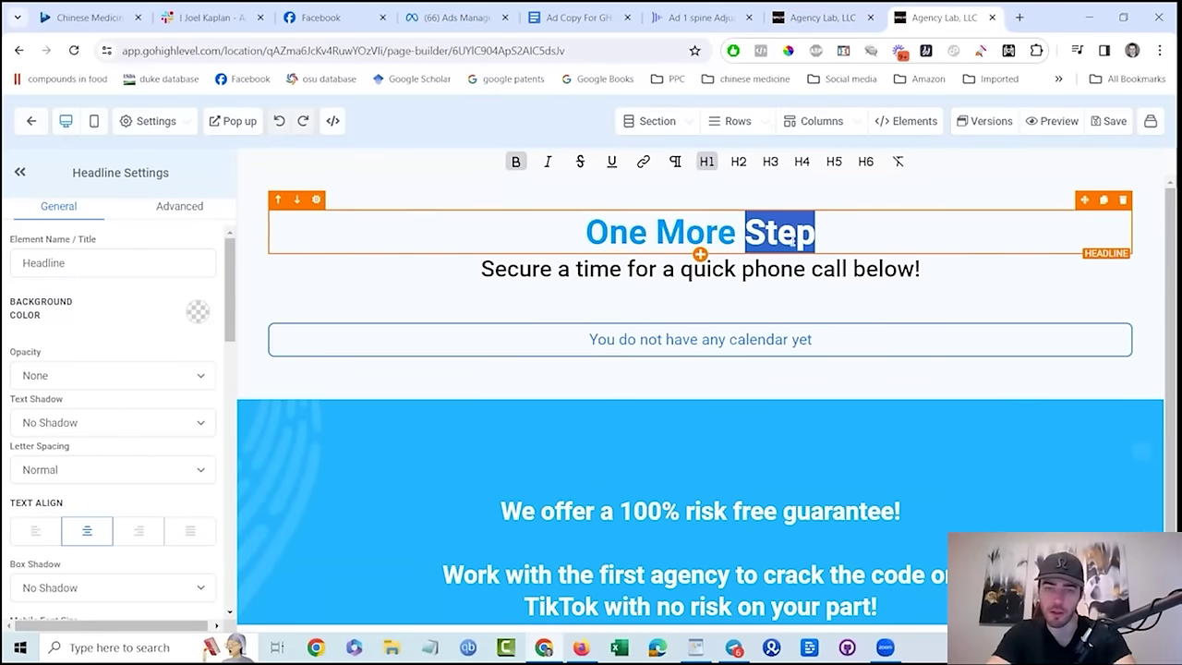
{"action": "left_click", "coordinate": [790, 239]}
{"action": "left_click_drag", "start_coordinate": [816, 235], "coordinate": [575, 211]}
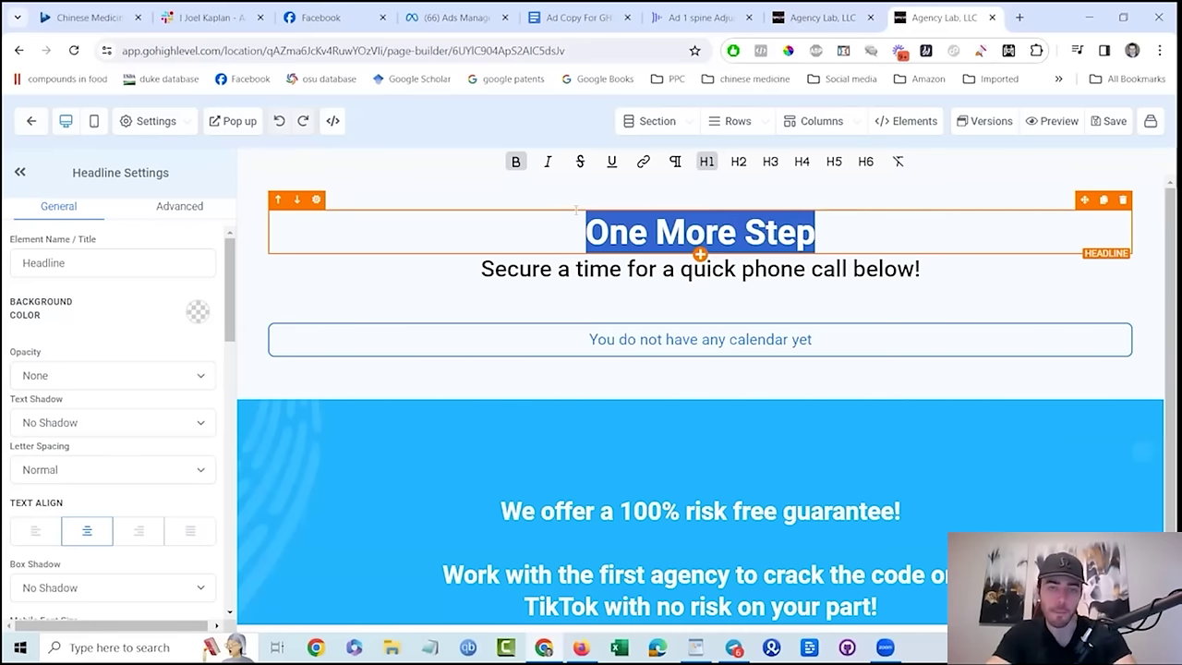
{"action": "left_click", "coordinate": [614, 273]}
{"action": "left_click", "coordinate": [652, 331]}
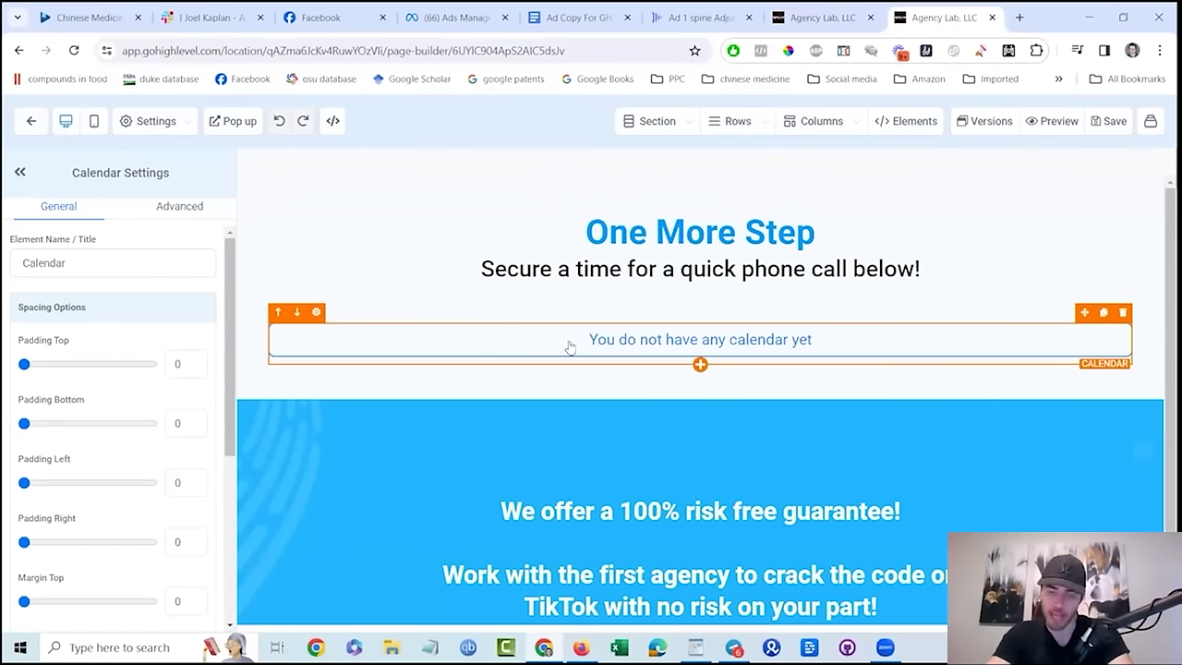
{"action": "left_click", "coordinate": [31, 121]}
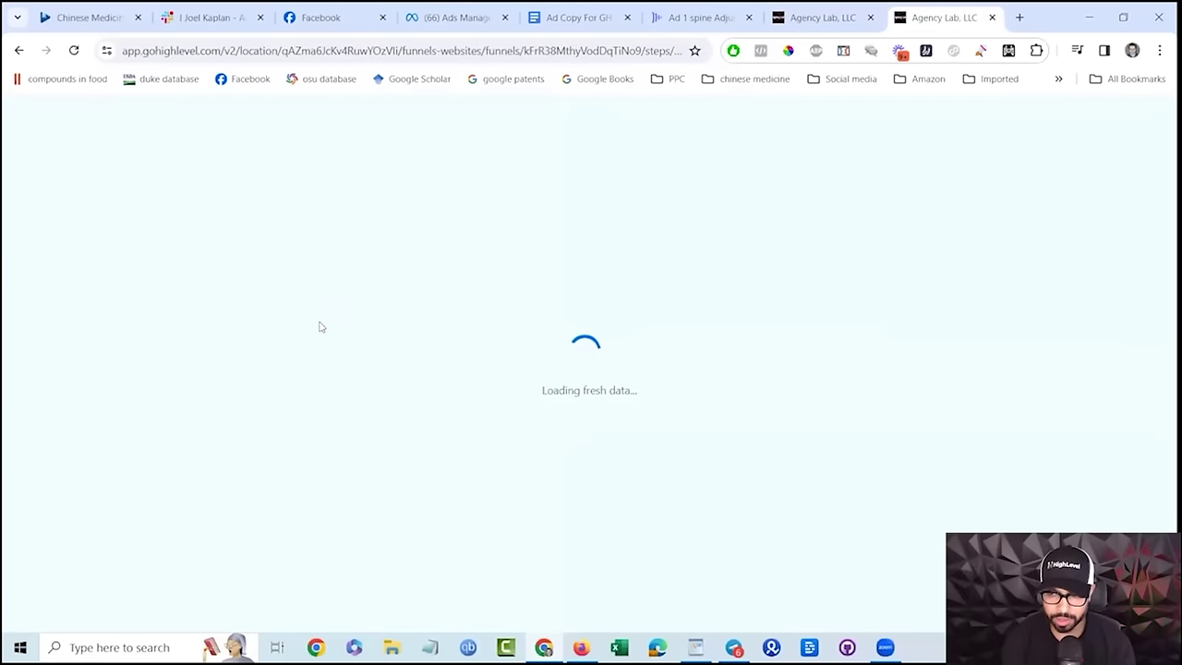
Step: Select the Thank You step in the Funnel Steps list to view its overview
{"action": "left_click", "coordinate": [299, 365]}
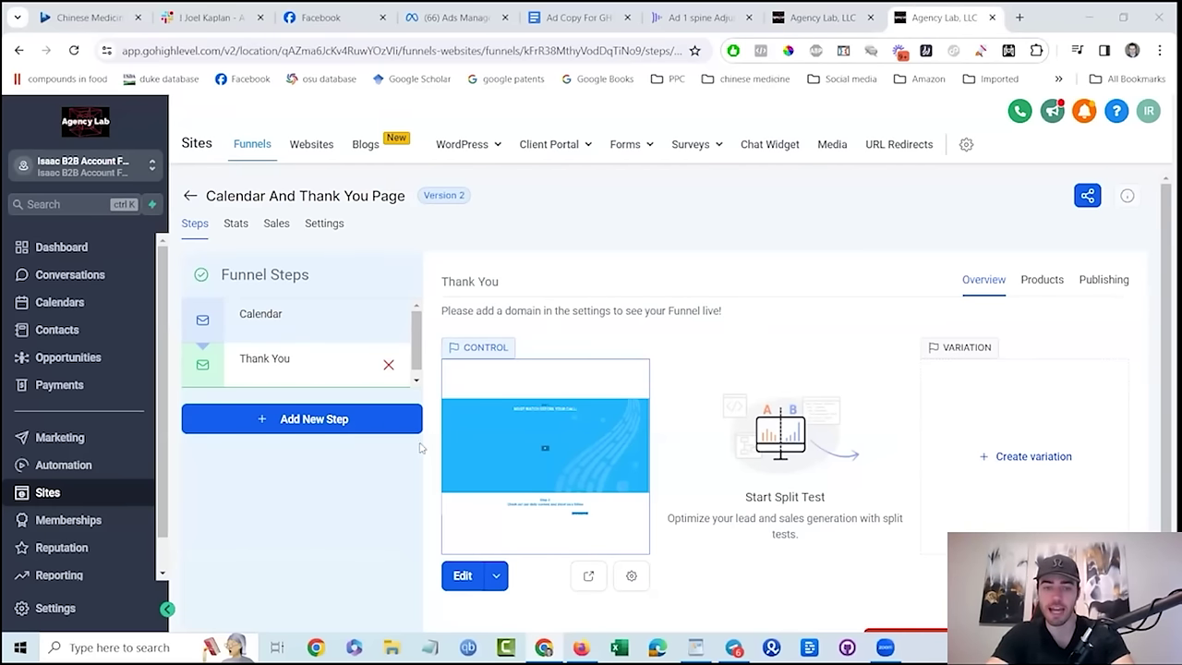
Step: Choose Edit in a New Tab for the Thank You step's page
{"action": "left_click", "coordinate": [496, 575]}
{"action": "left_click", "coordinate": [515, 550]}
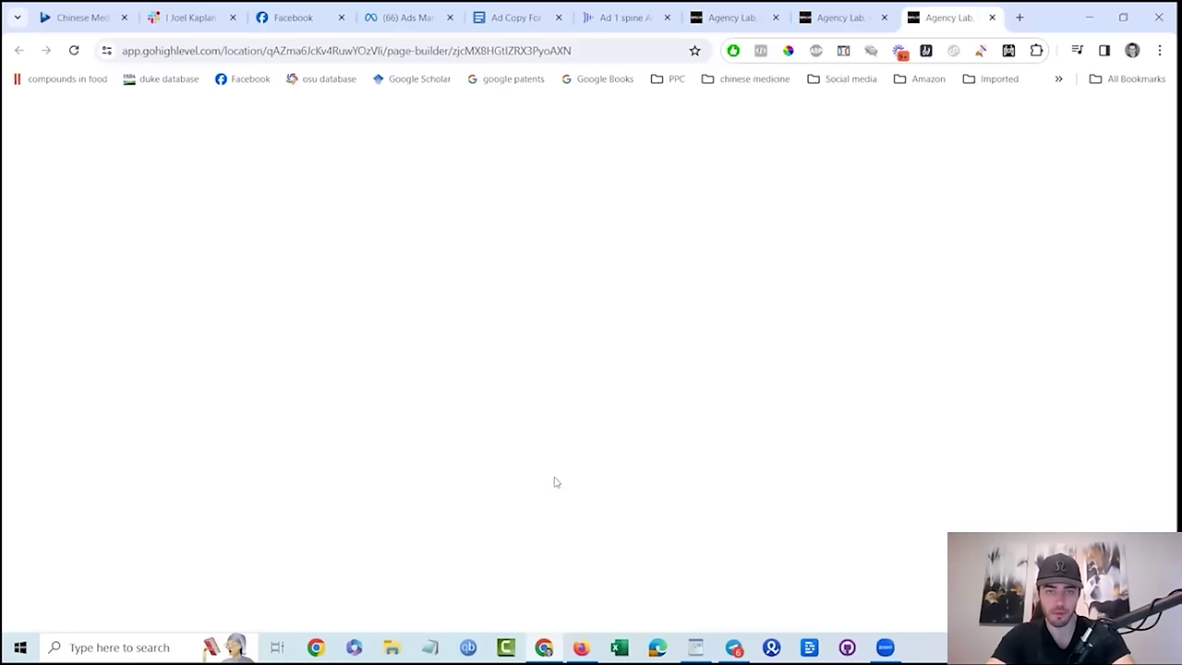
{"action": "scroll", "coordinate": [444, 342], "scroll_direction": "down", "scroll_amount": 9}
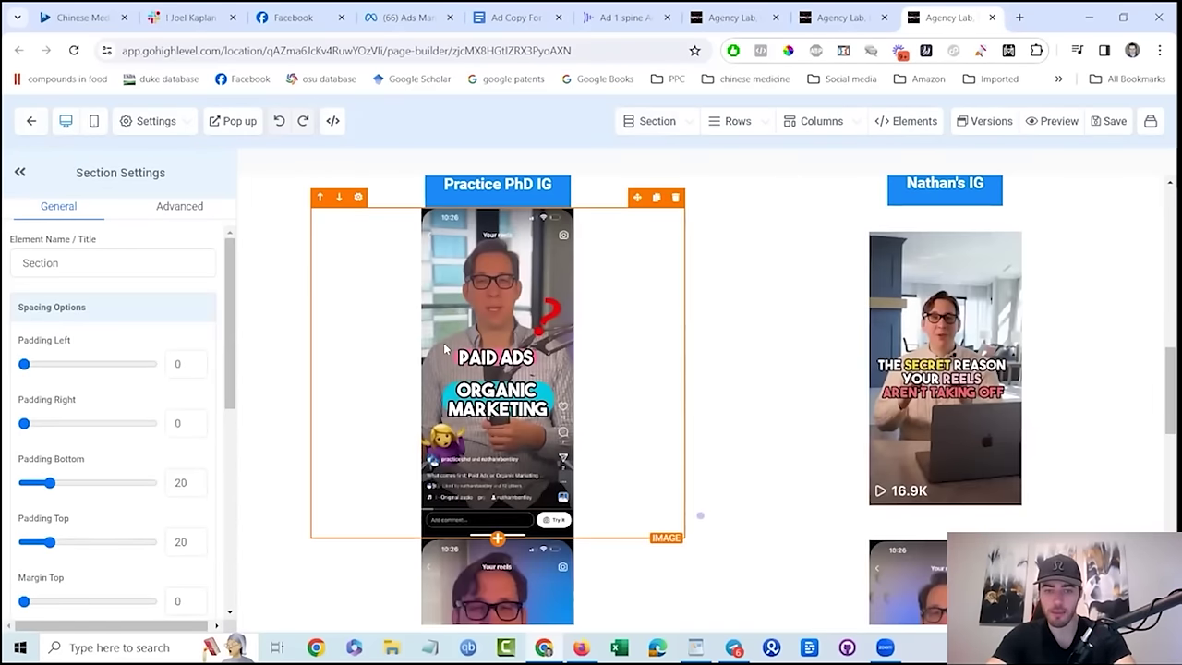
{"action": "scroll", "coordinate": [397, 340], "scroll_direction": "up", "scroll_amount": 3}
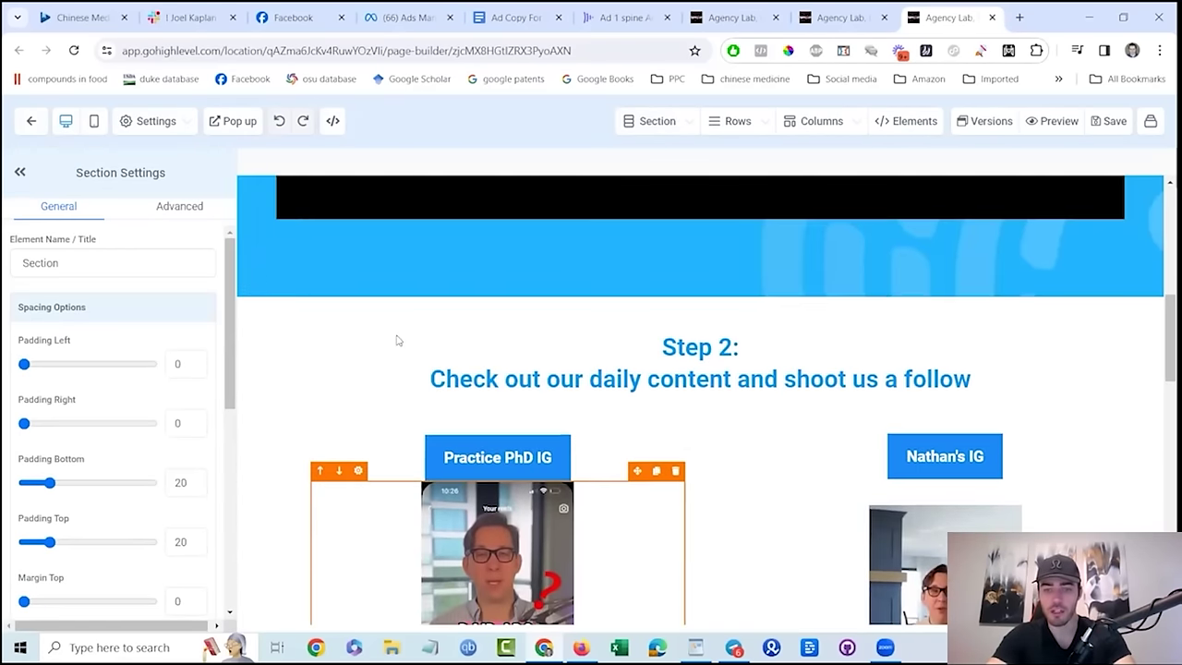
{"action": "scroll", "coordinate": [397, 341], "scroll_direction": "up", "scroll_amount": 3}
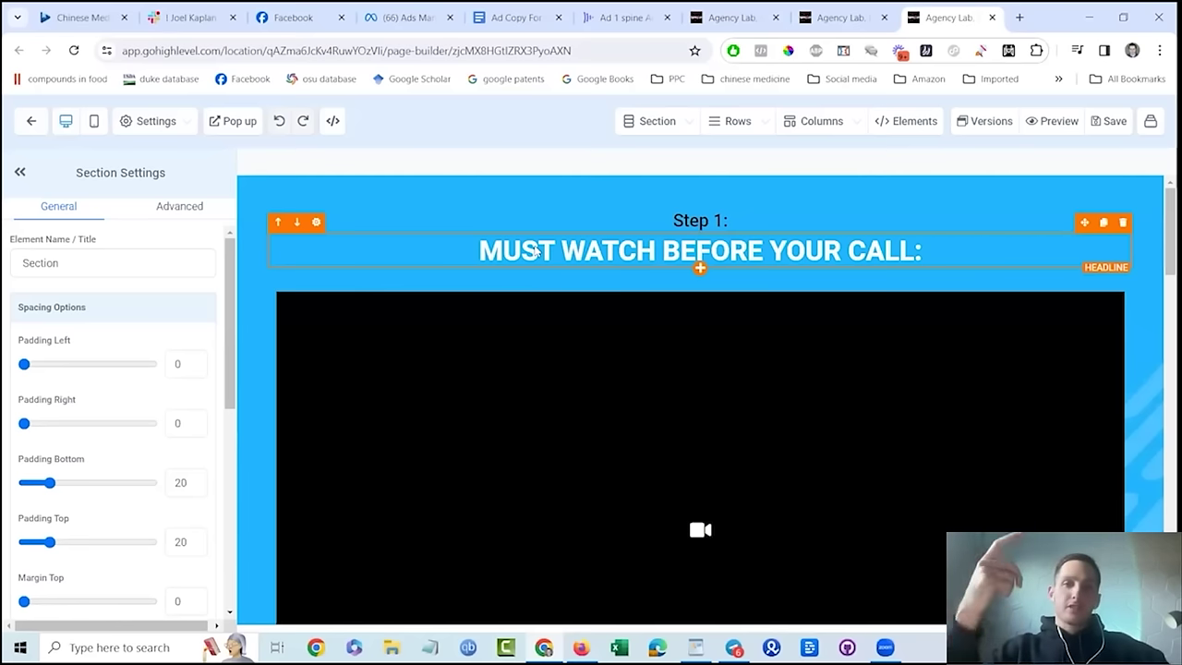
{"action": "scroll", "coordinate": [545, 327], "scroll_direction": "down", "scroll_amount": 10}
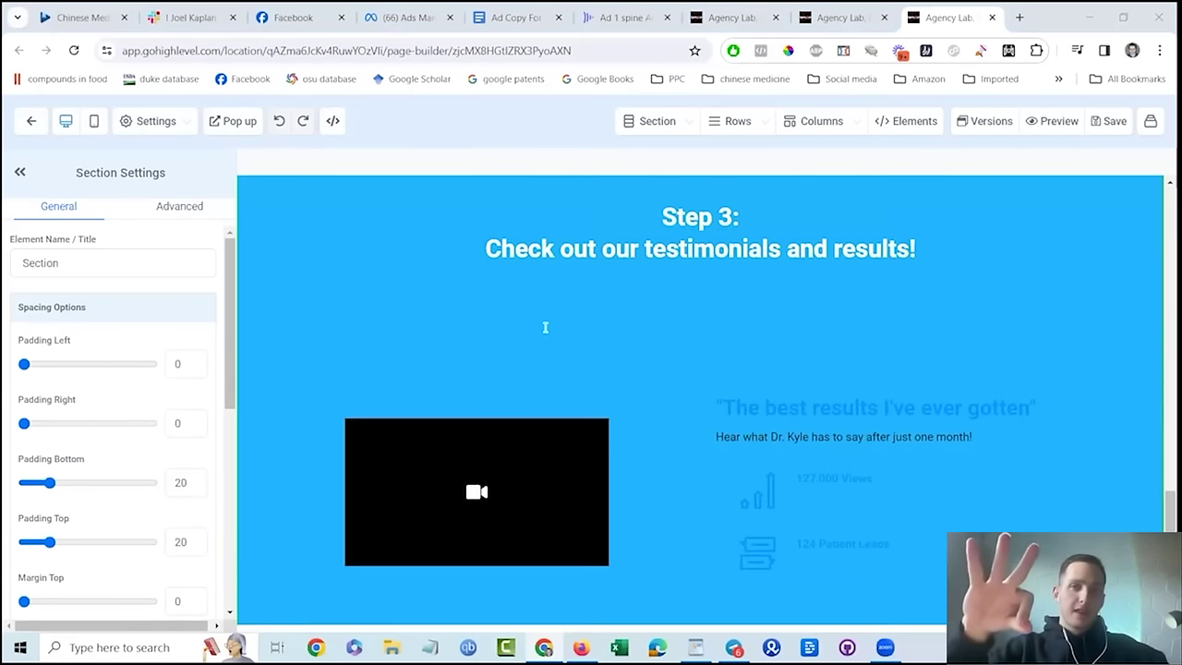
{"action": "scroll", "coordinate": [612, 256], "scroll_direction": "down", "scroll_amount": 2}
{"action": "scroll", "coordinate": [611, 255], "scroll_direction": "up", "scroll_amount": 6}
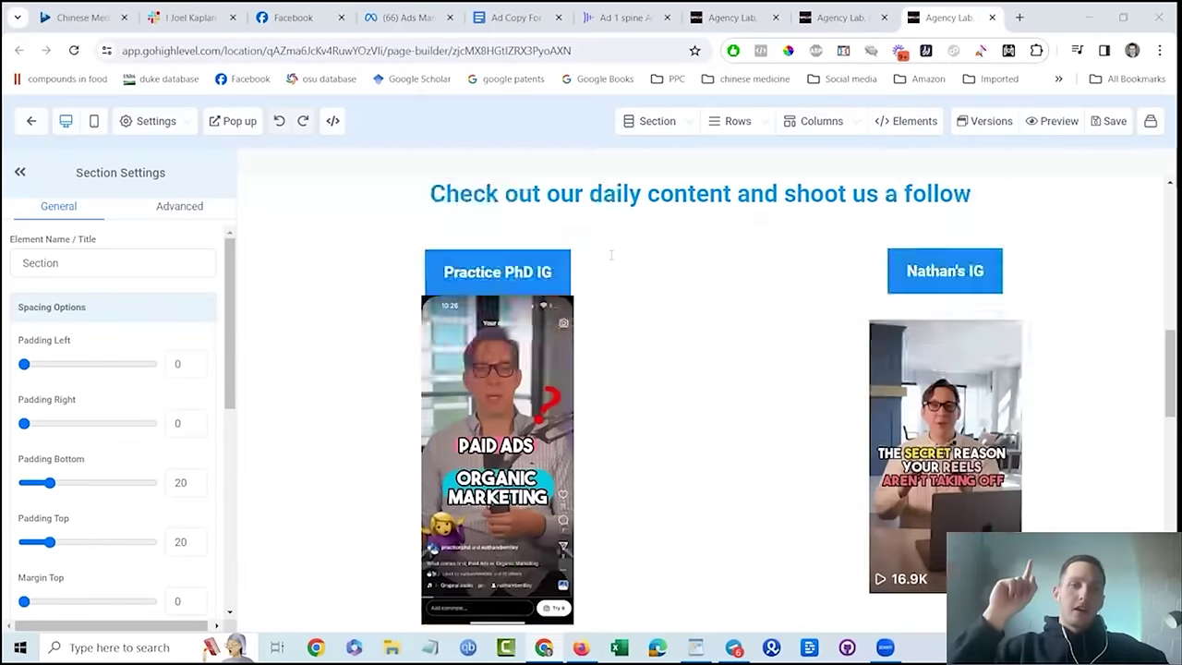
{"action": "scroll", "coordinate": [611, 254], "scroll_direction": "up", "scroll_amount": 8}
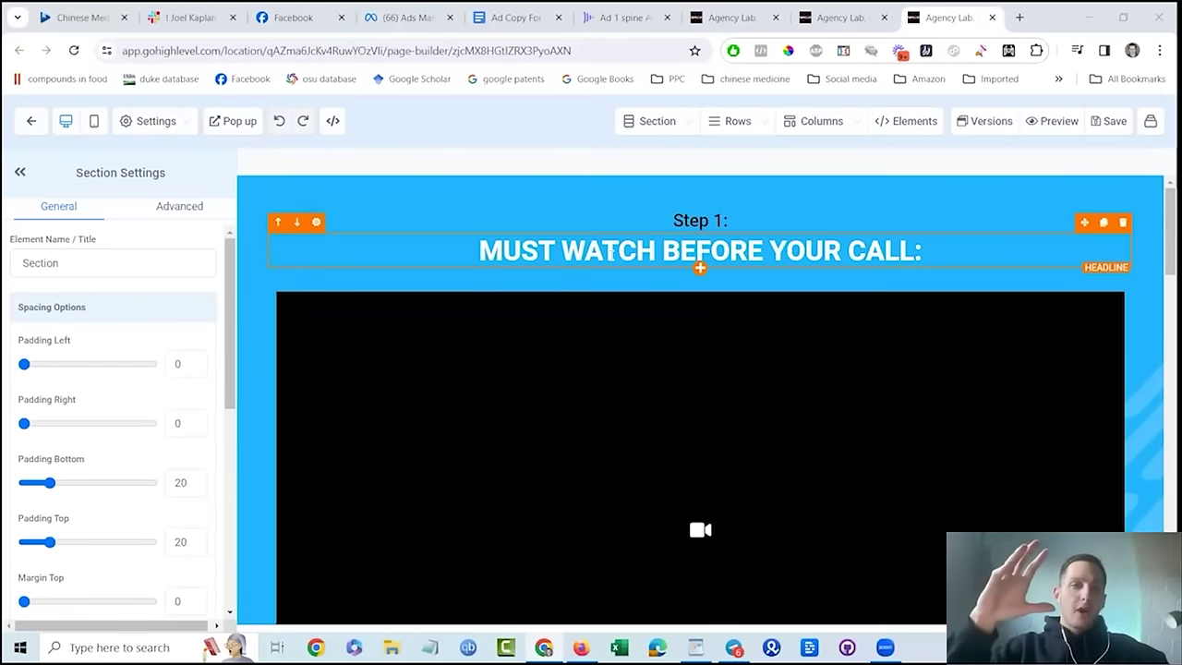
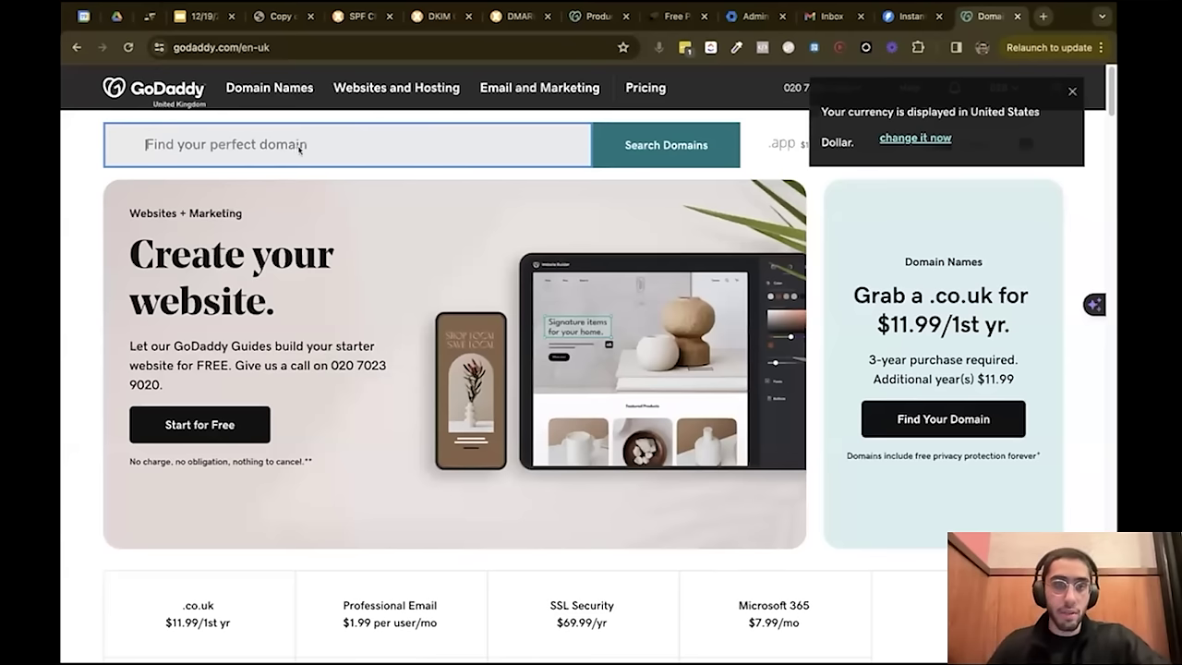
Step: Try b2bscale name variants in GoDaddy's search, settling on pro-b2bscale.com, then return to Admin
{"action": "left_click", "coordinate": [239, 143]}
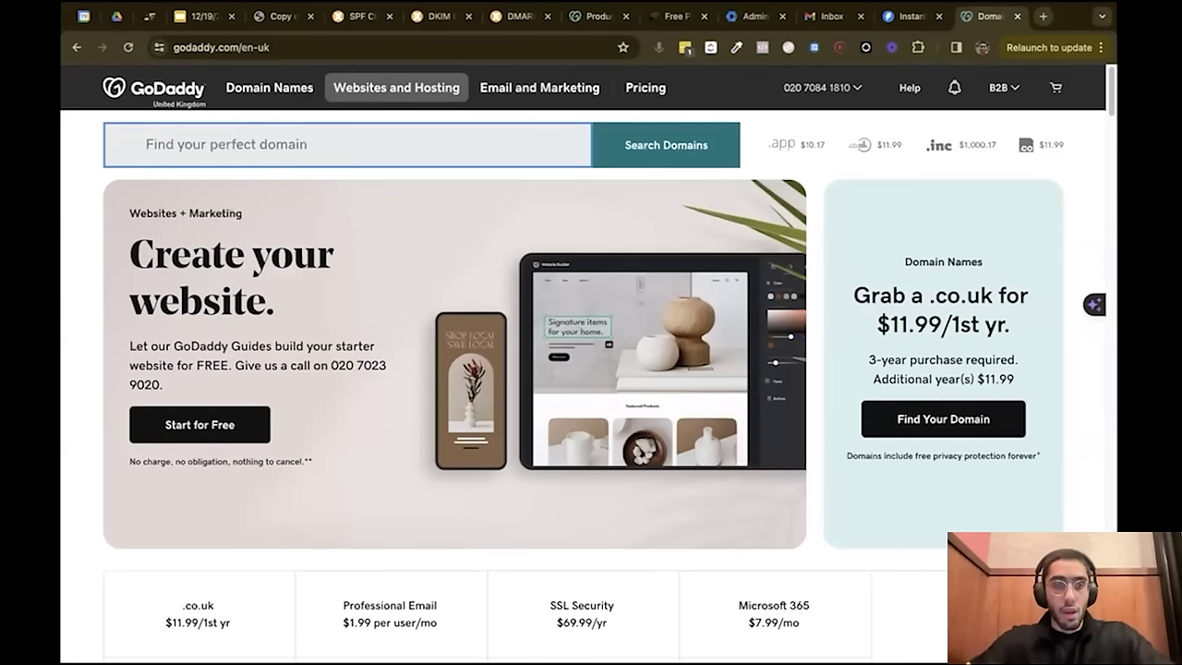
{"action": "type", "text": "b2bcsale"}
{"action": "key", "text": "BackSpace"}
{"action": "type", "text": "scale.com"}
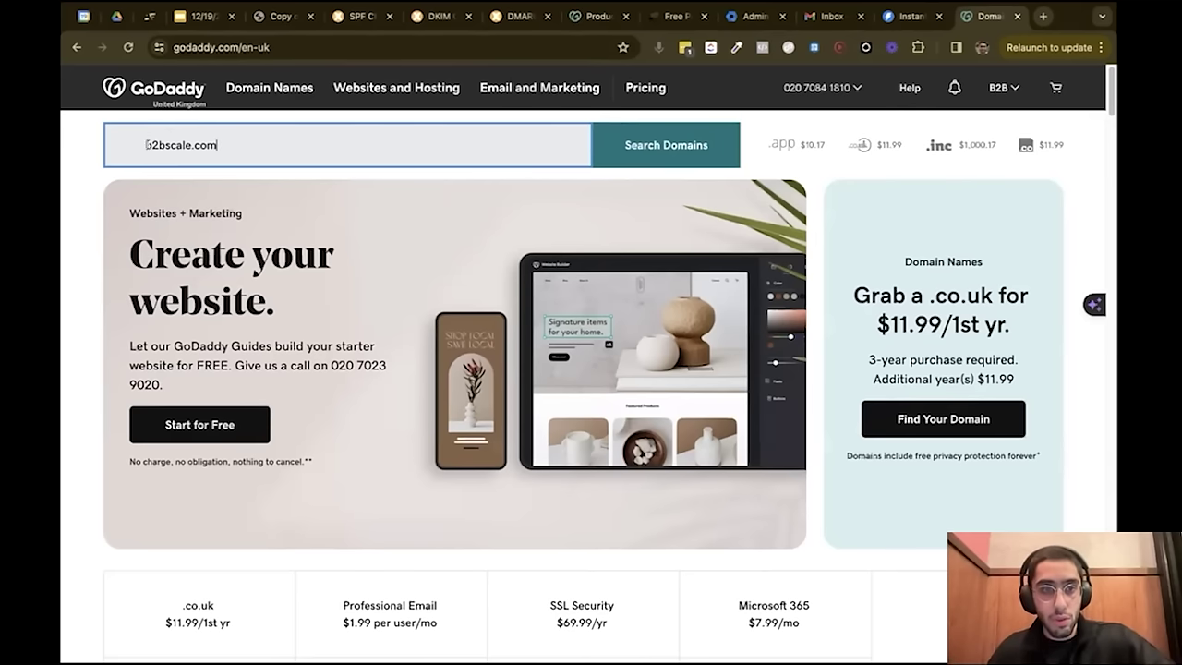
{"action": "type", "text": "the"}
{"action": "key", "text": "BackSpace"}
{"action": "key", "text": "BackSpace"}
{"action": "key", "text": "BackSpace"}
{"action": "type", "text": "pro"}
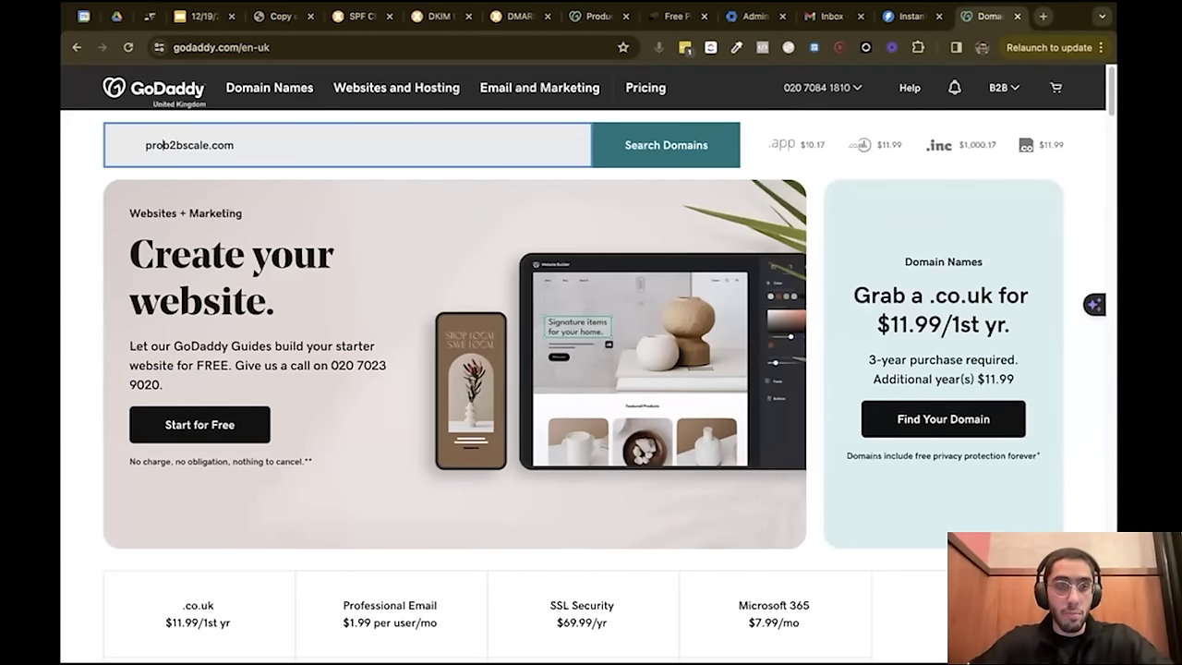
{"action": "key", "text": "BackSpace"}
{"action": "key", "text": "BackSpace"}
{"action": "key", "text": "BackSpace"}
{"action": "type", "text": "your"}
{"action": "key", "text": "BackSpace"}
{"action": "key", "text": "BackSpace"}
{"action": "key", "text": "BackSpace"}
{"action": "key", "text": "BackSpace"}
{"action": "type", "text": "the-"}
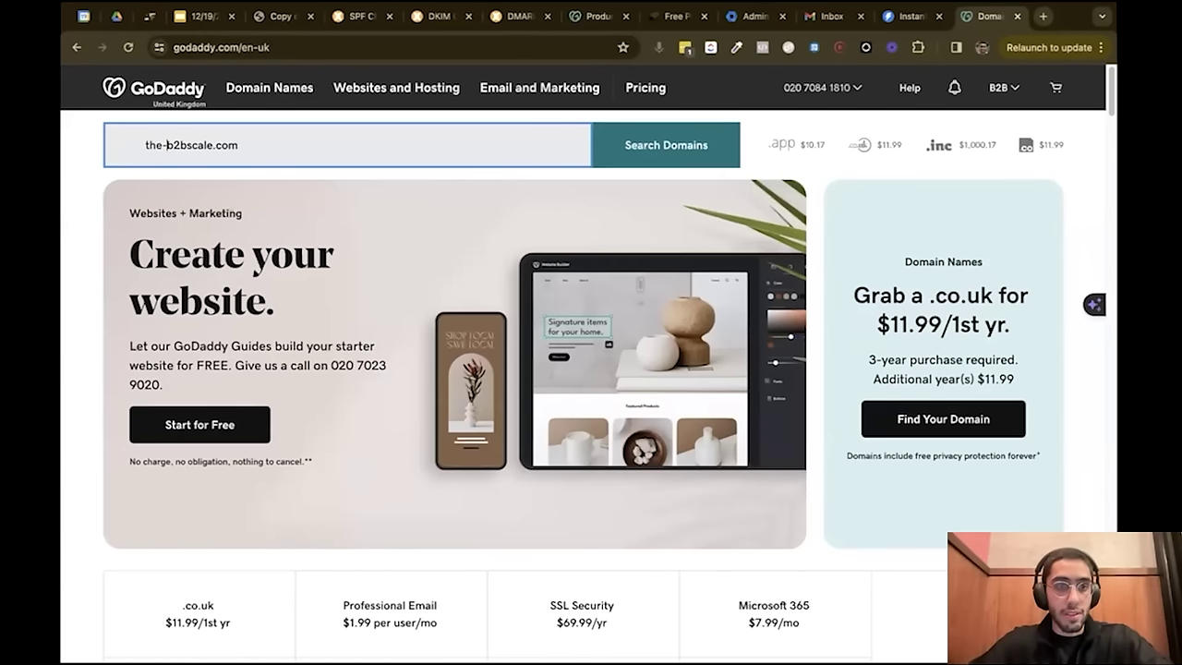
{"action": "key", "text": "BackSpace"}
{"action": "key", "text": "BackSpace"}
{"action": "key", "text": "BackSpace"}
{"action": "key", "text": "BackSpace"}
{"action": "type", "text": "pro-"}
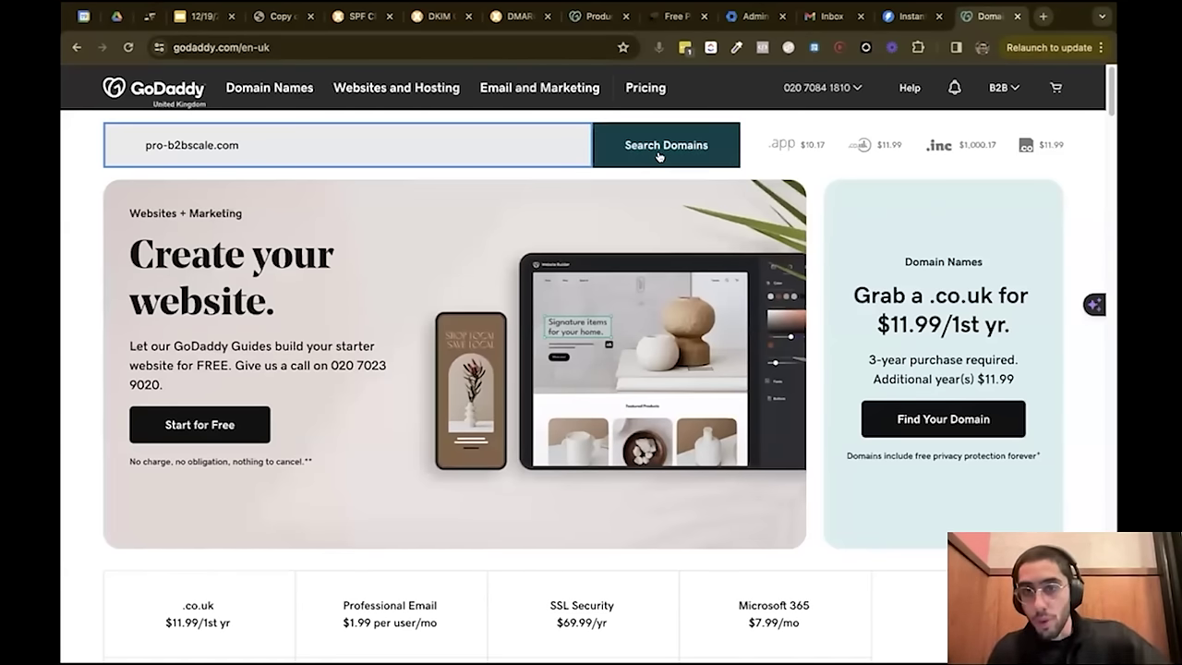
{"action": "left_click", "coordinate": [733, 23]}
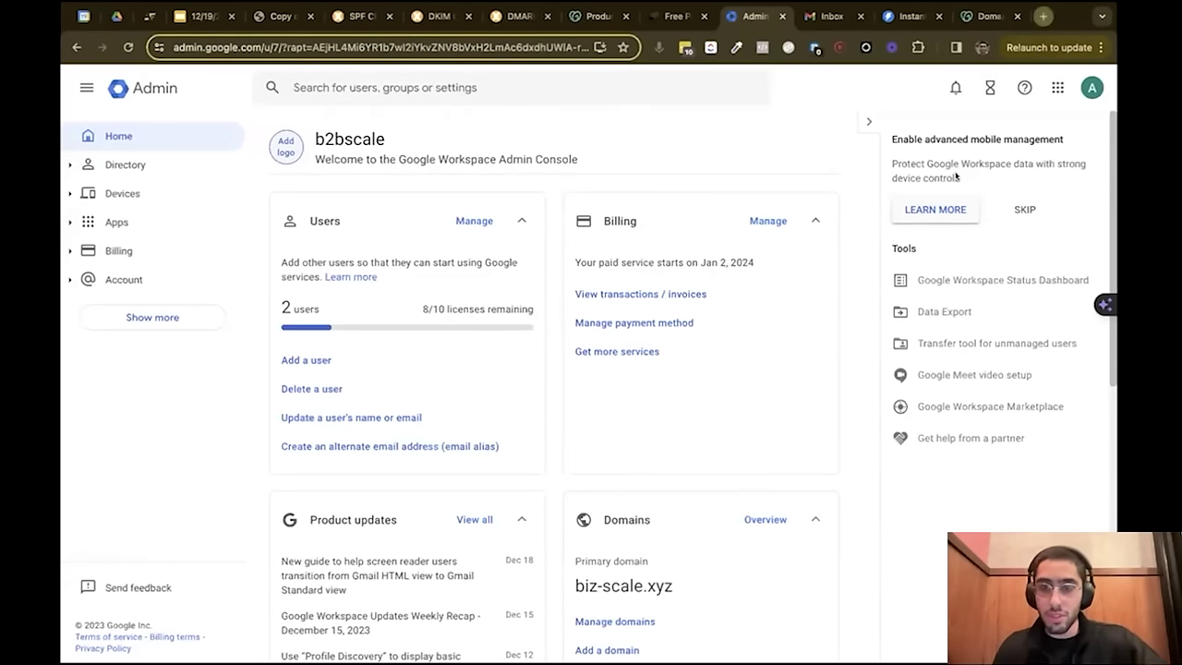
Step: Search 'google workspace' in a new tab and begin the Workspace business signup
{"action": "left_click", "coordinate": [1041, 17]}
{"action": "type", "text": "google workspace"}
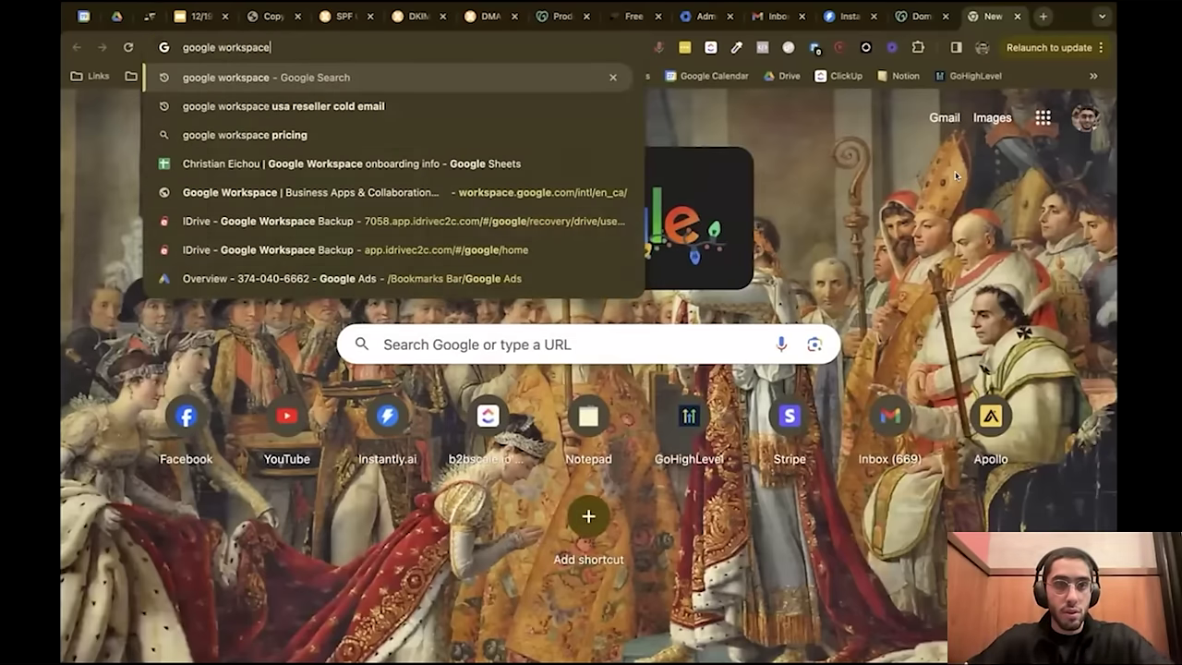
{"action": "key", "text": "Return"}
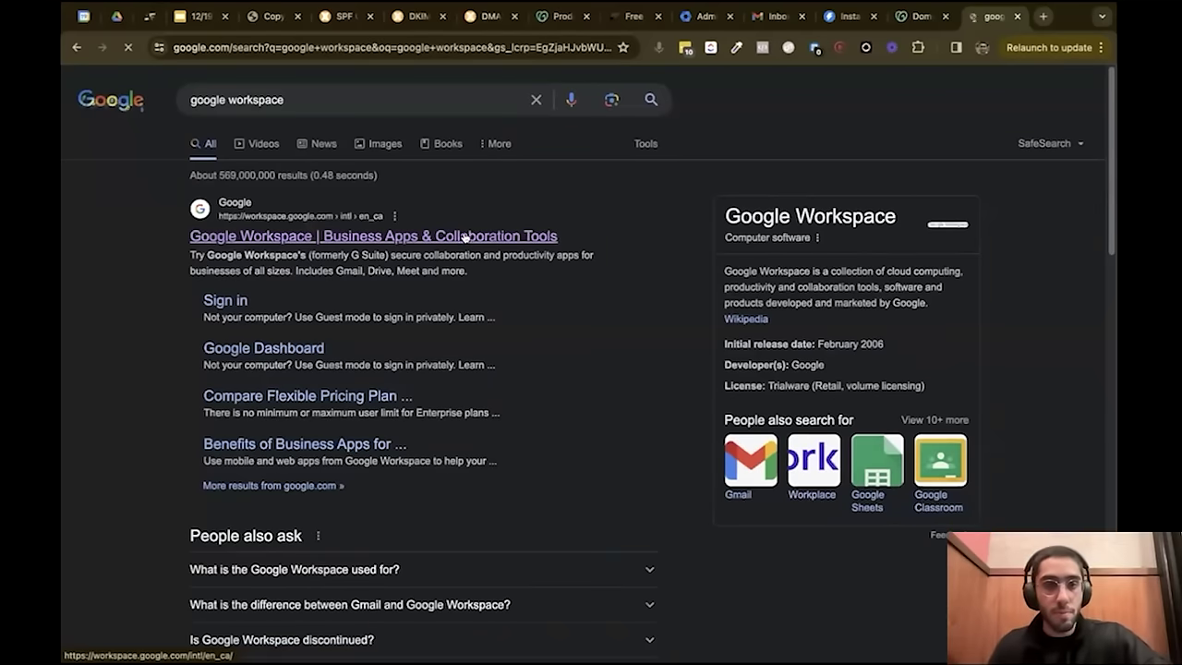
{"action": "left_click", "coordinate": [462, 236]}
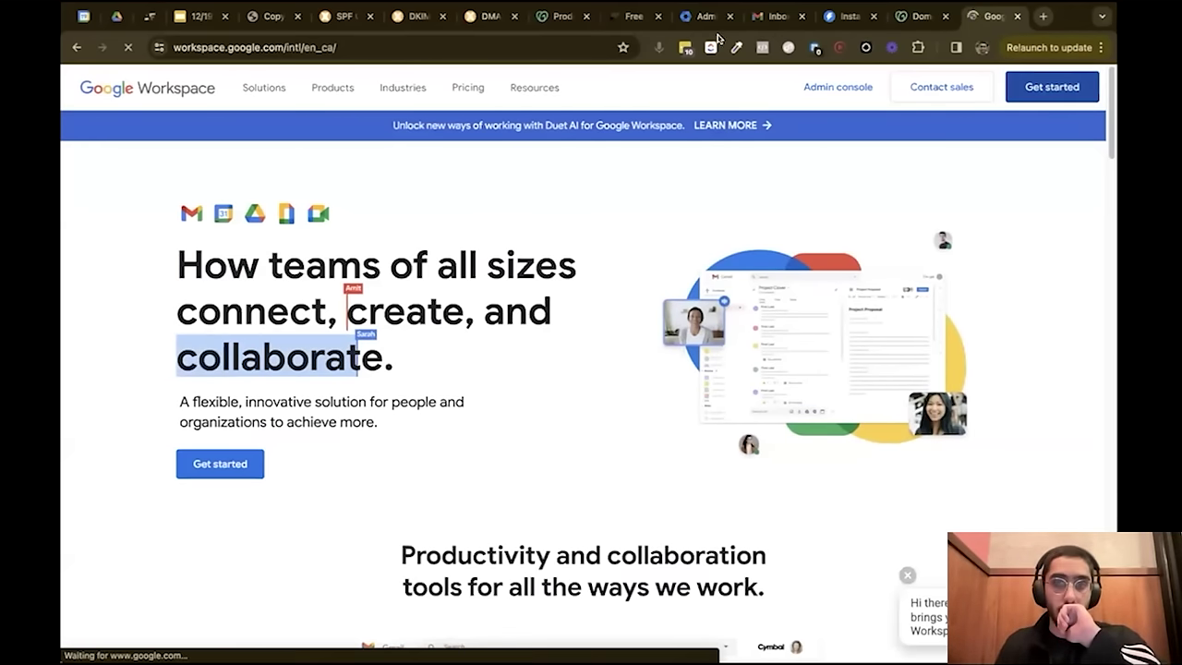
{"action": "left_click", "coordinate": [1050, 90]}
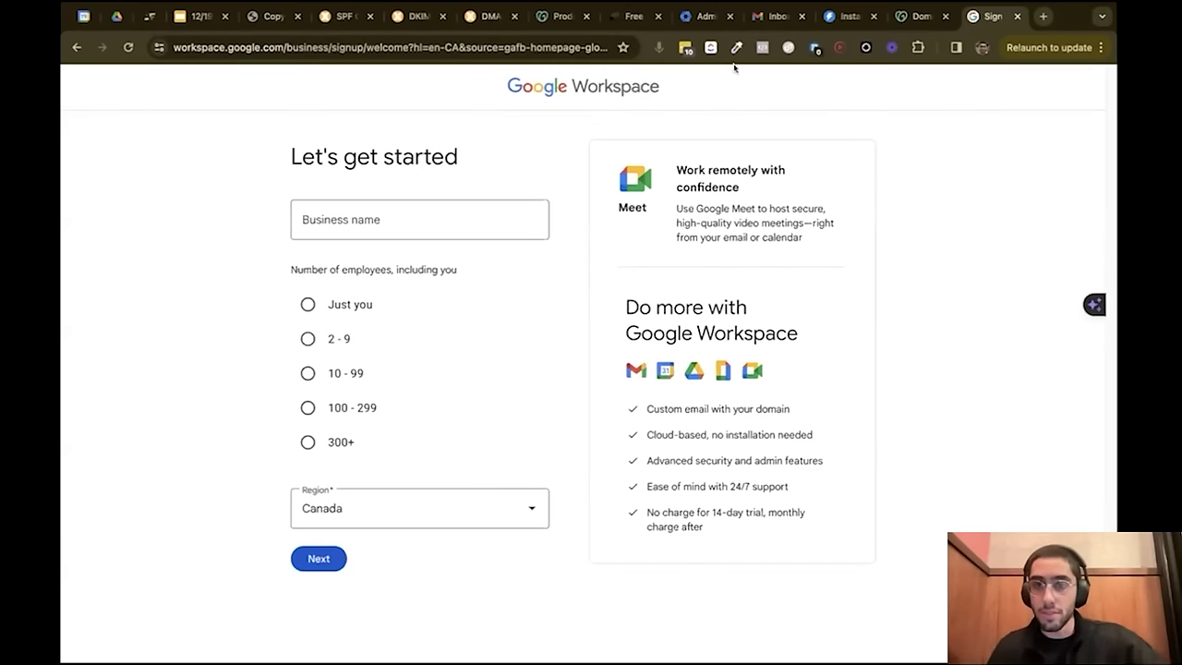
Step: Open the Domains overview, re-verify with the saved password, and open Manage domains
{"action": "left_click", "coordinate": [704, 16]}
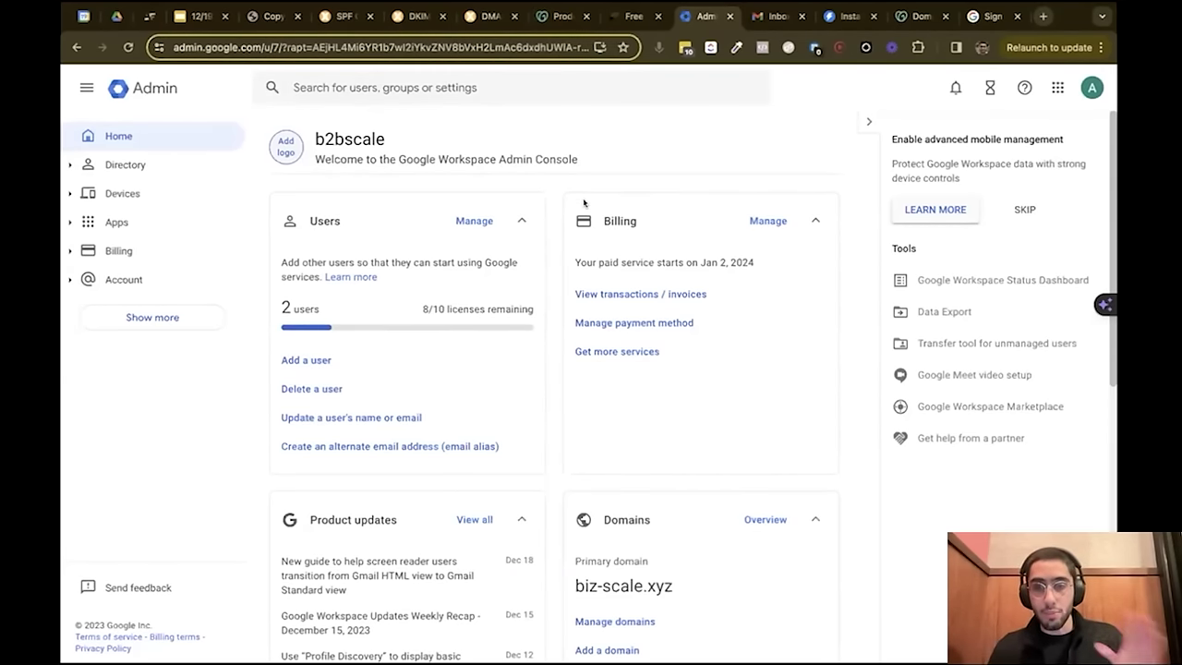
{"action": "scroll", "coordinate": [563, 231], "scroll_direction": "down", "scroll_amount": 5}
{"action": "scroll", "coordinate": [757, 235], "scroll_direction": "up", "scroll_amount": 1}
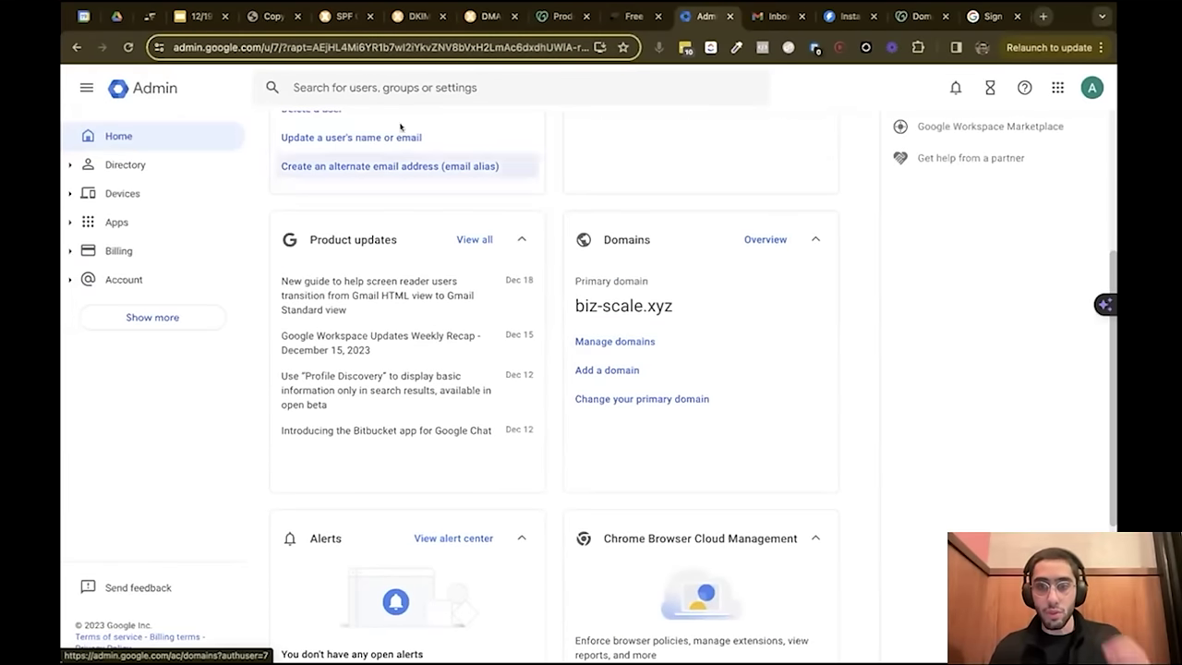
{"action": "left_click", "coordinate": [761, 242]}
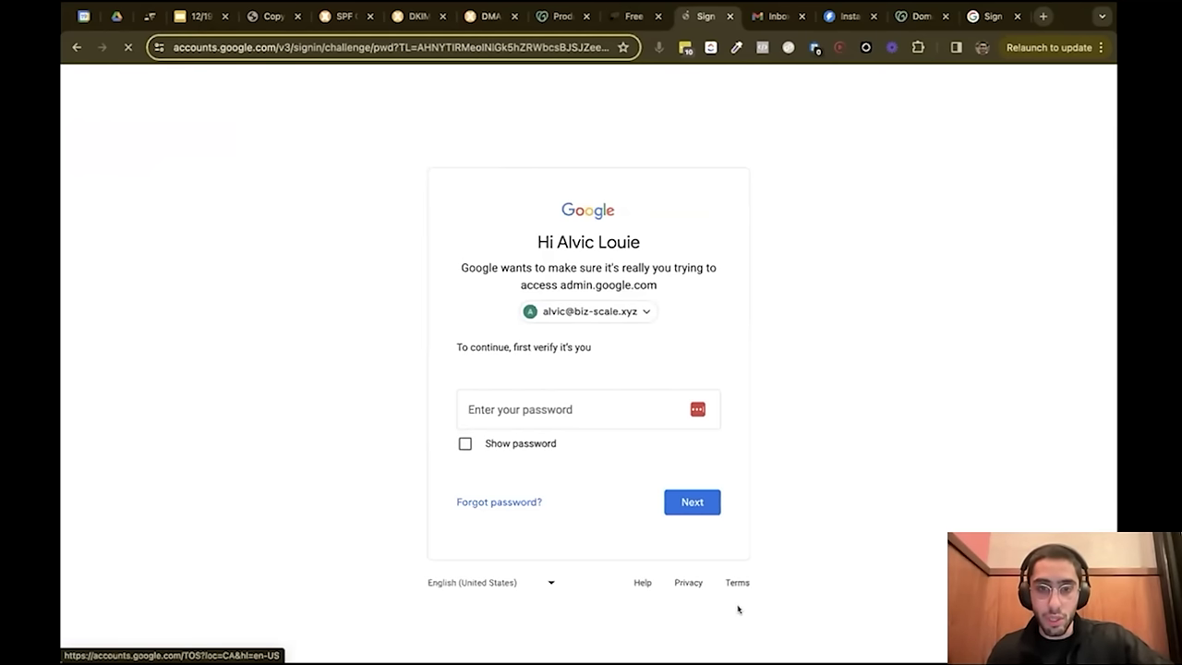
{"action": "left_click", "coordinate": [691, 501]}
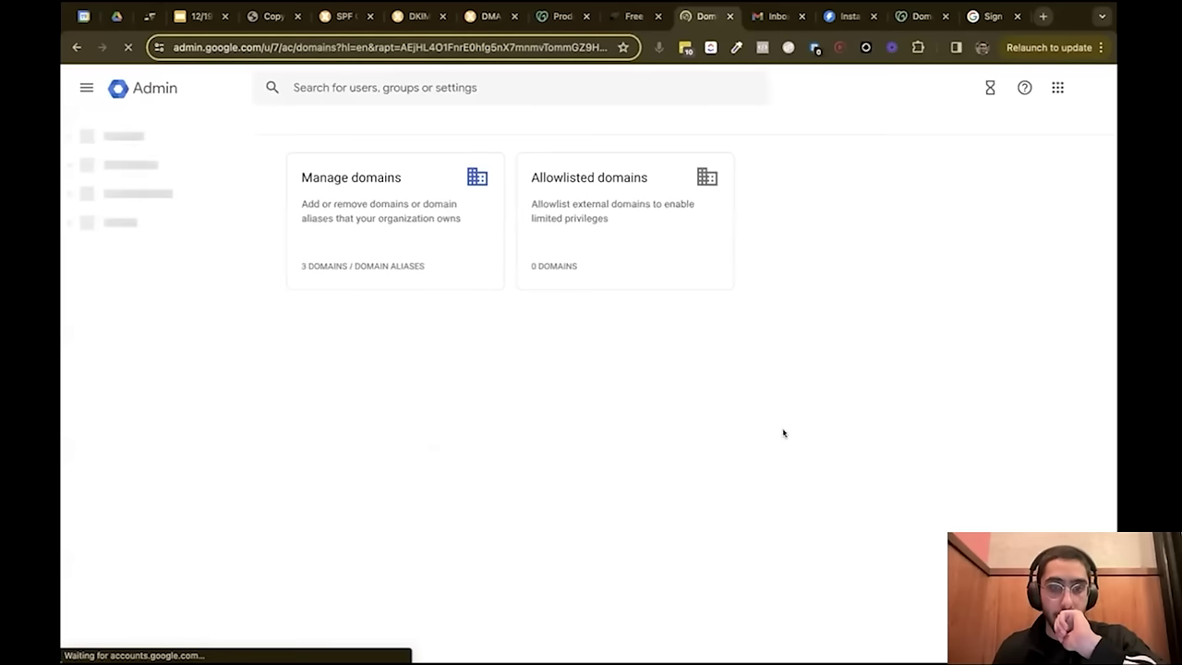
{"action": "left_click", "coordinate": [1082, 95]}
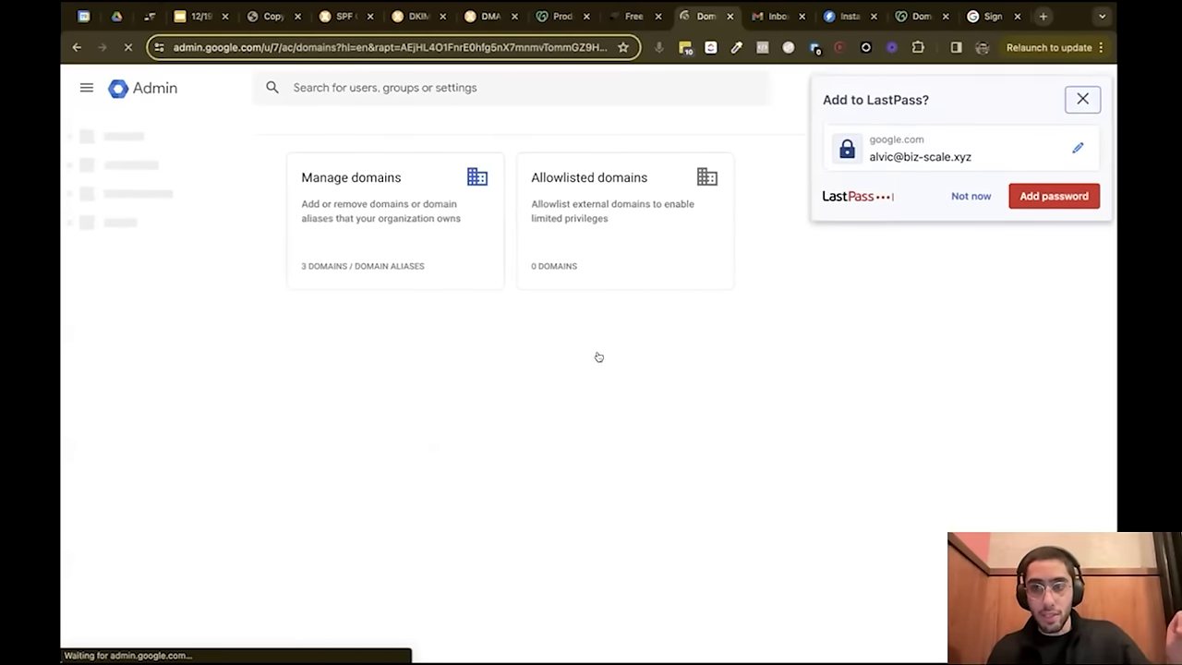
{"action": "left_click", "coordinate": [403, 198]}
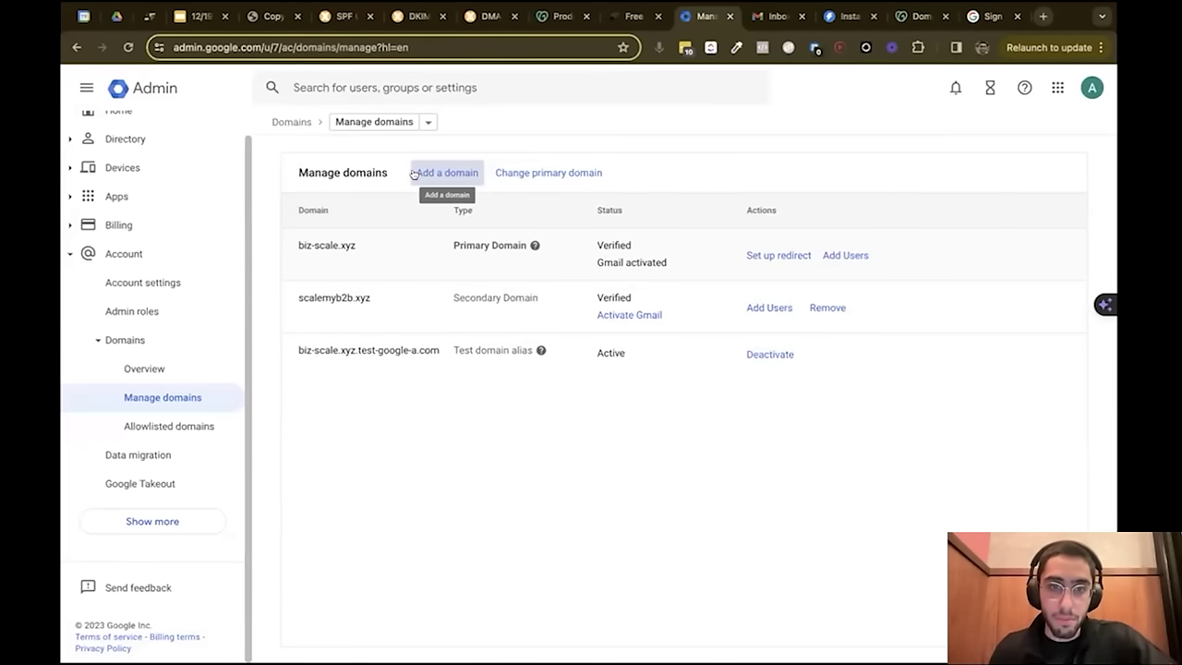
Step: Add growth-b2b.xyz, copied from the set-up spreadsheet, as a domain and start verification
{"action": "left_click", "coordinate": [441, 175]}
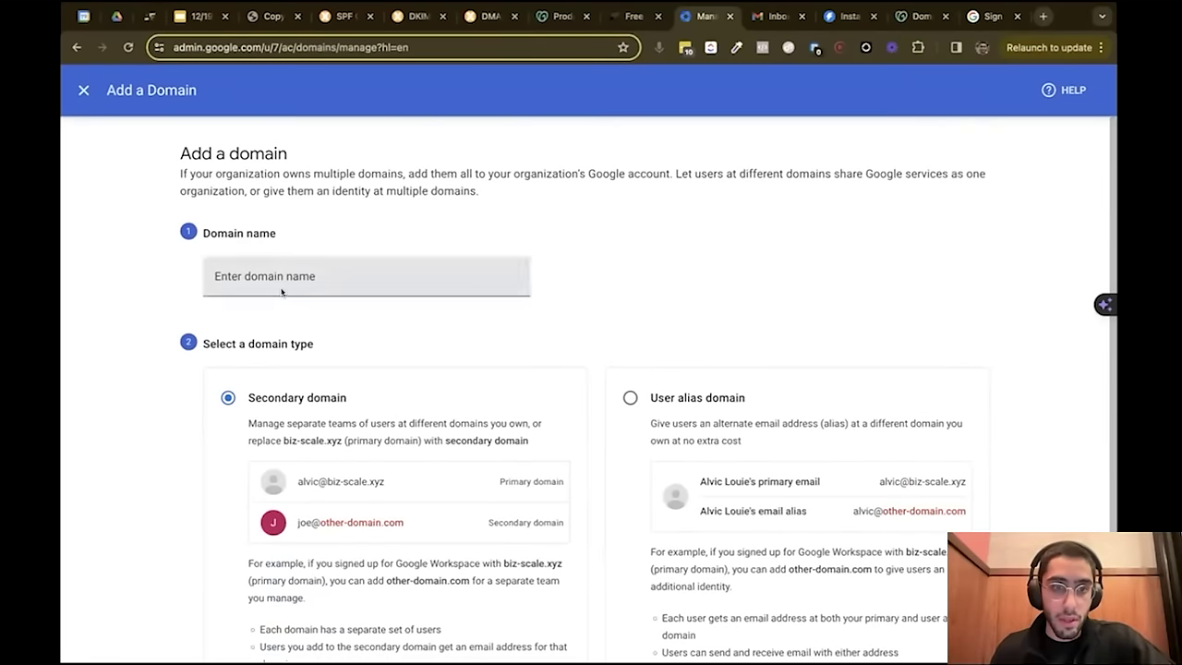
{"action": "left_click", "coordinate": [273, 19]}
{"action": "left_click", "coordinate": [404, 343]}
{"action": "key", "text": "ctrl+c"}
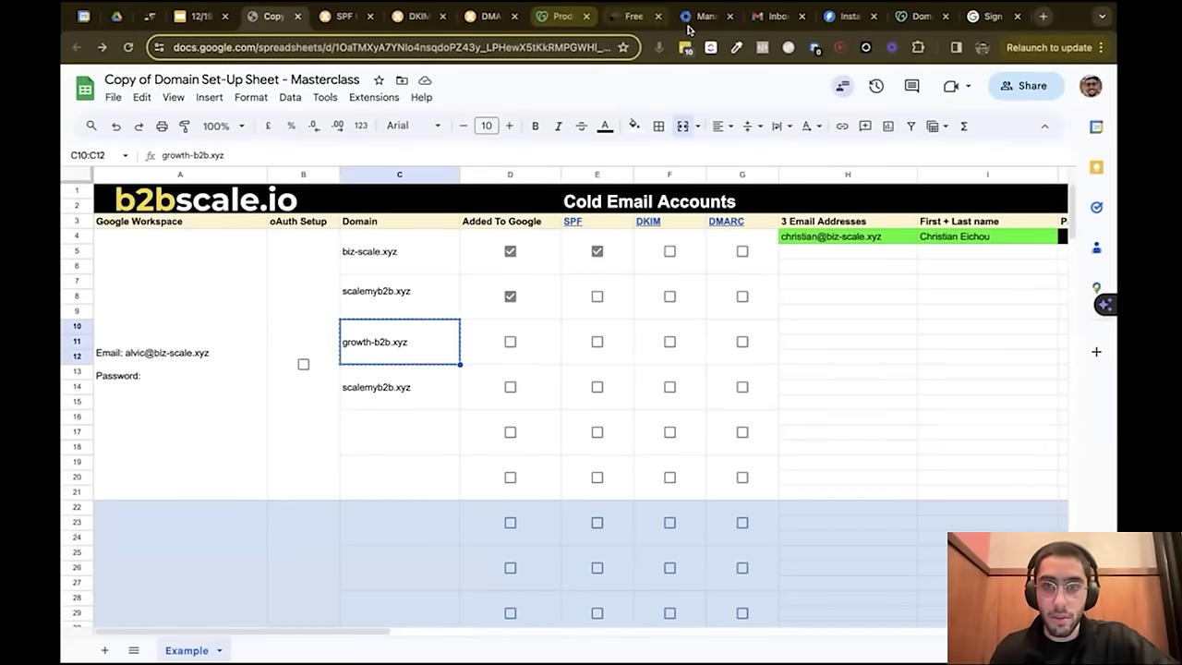
{"action": "left_click", "coordinate": [704, 16]}
{"action": "left_click", "coordinate": [373, 266]}
{"action": "key", "text": "ctrl+v"}
{"action": "scroll", "coordinate": [615, 242], "scroll_direction": "down", "scroll_amount": 3}
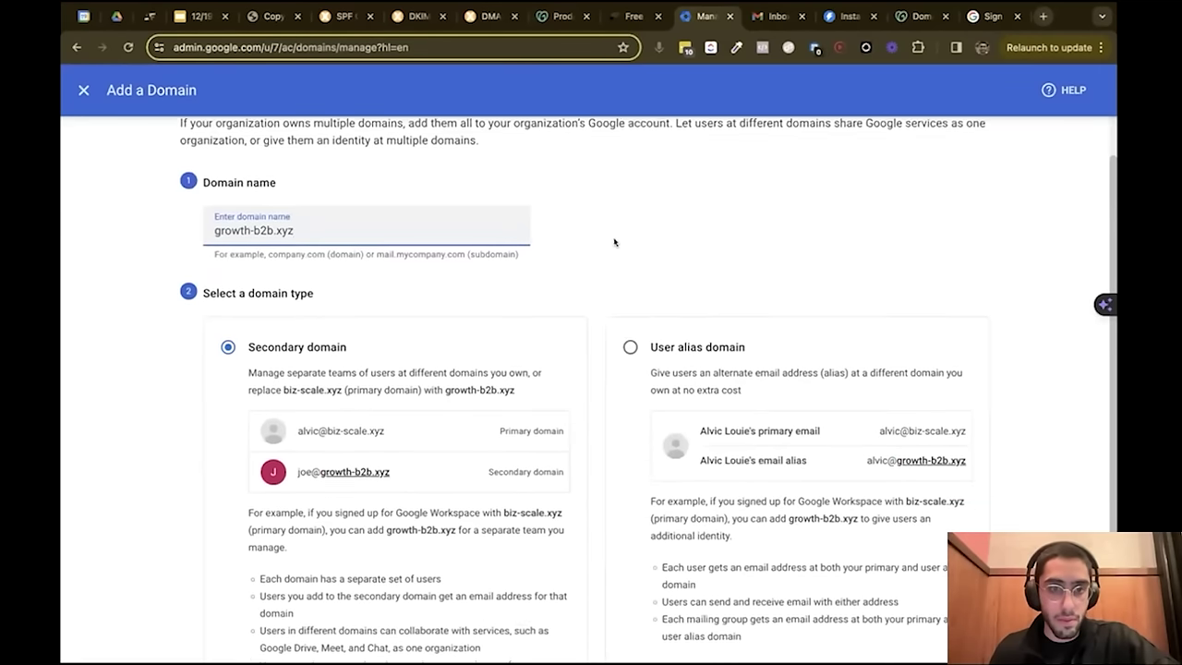
{"action": "left_click", "coordinate": [822, 625]}
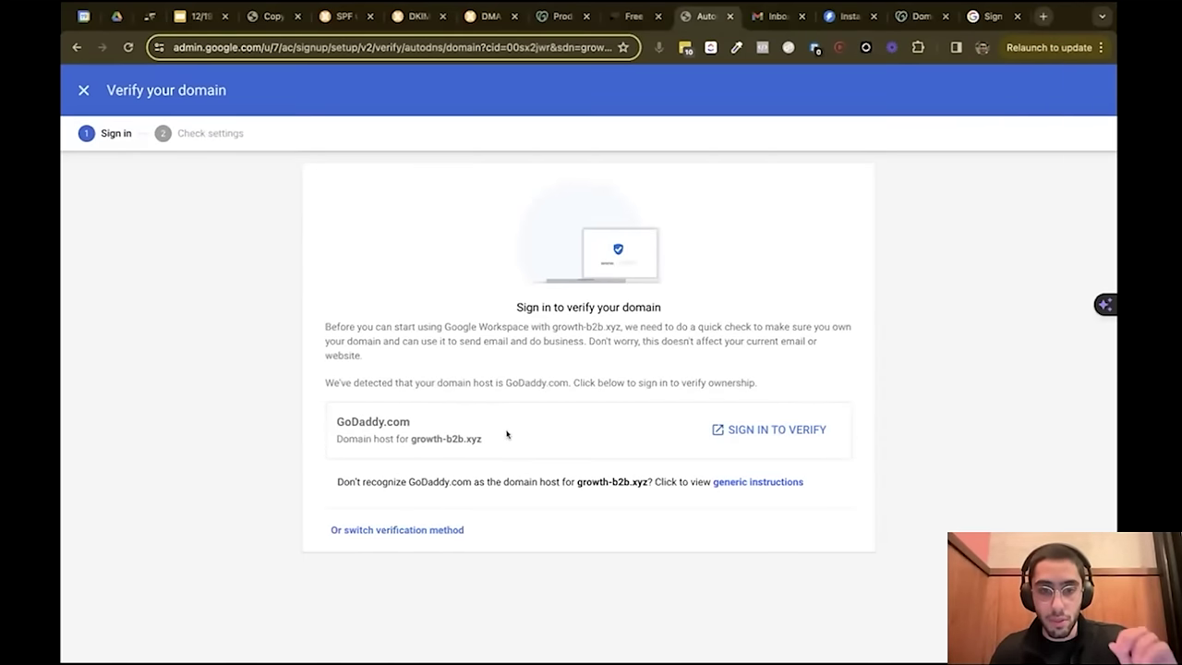
Step: Verify growth-b2b.xyz through GoDaddy, authorizing domain verification and Gmail setup
{"action": "left_click", "coordinate": [764, 430]}
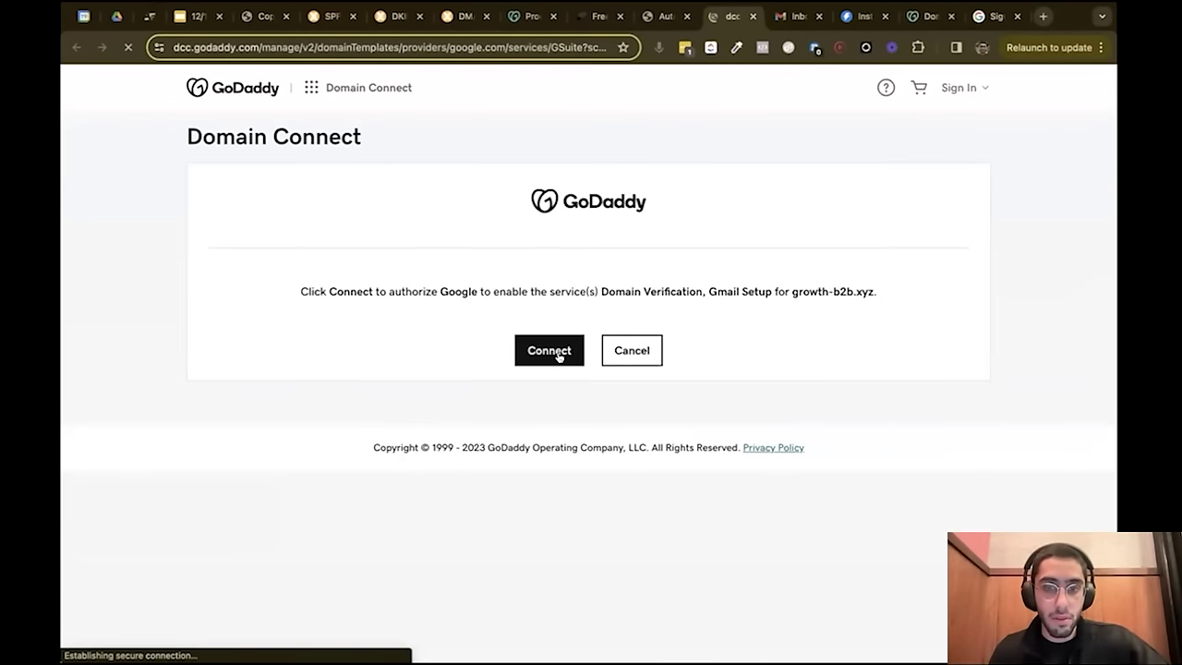
{"action": "left_click", "coordinate": [559, 355]}
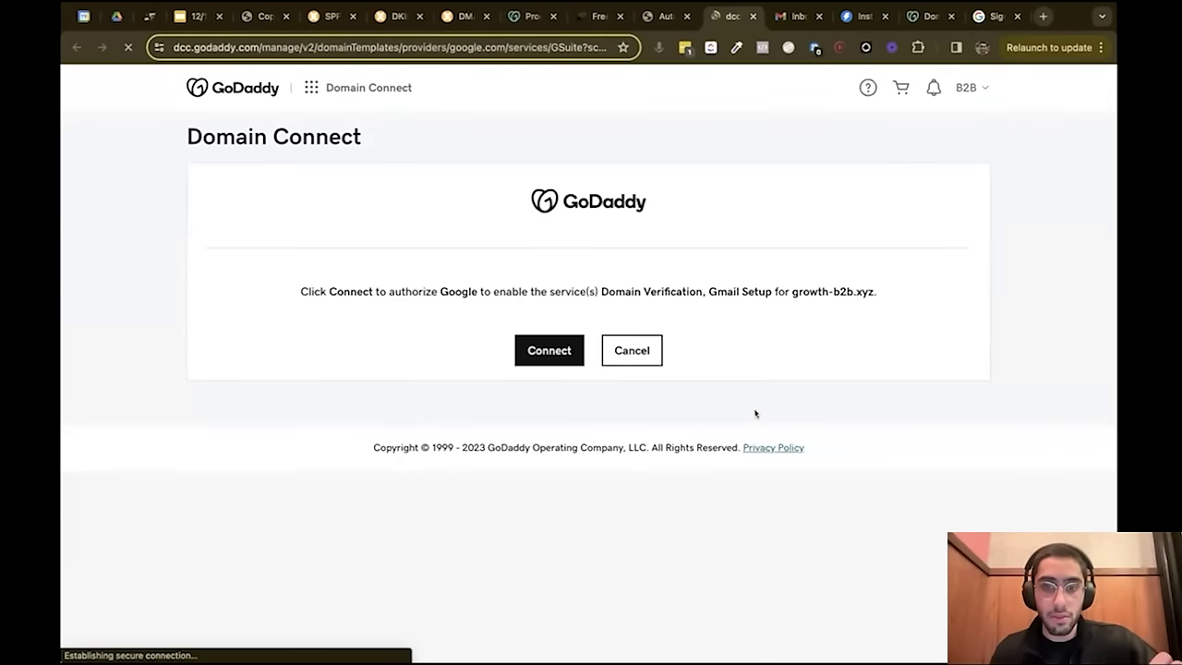
{"action": "left_click", "coordinate": [531, 358]}
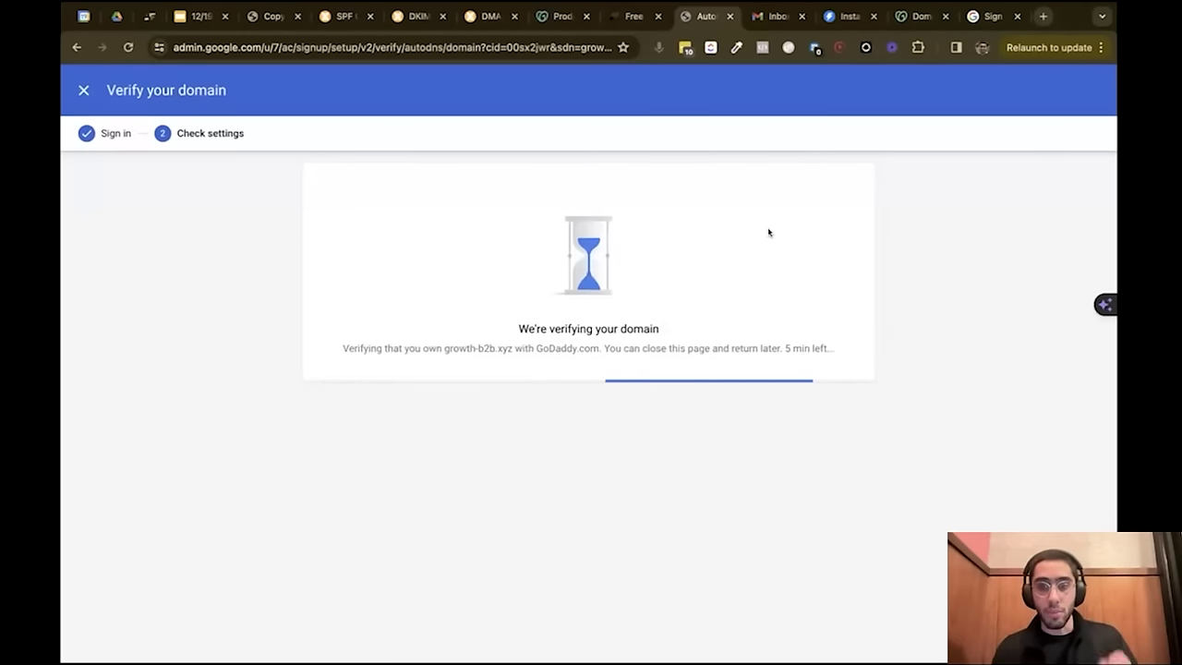
Step: Highlight the domain name, then close the verification progress page
{"action": "double_click", "coordinate": [504, 348]}
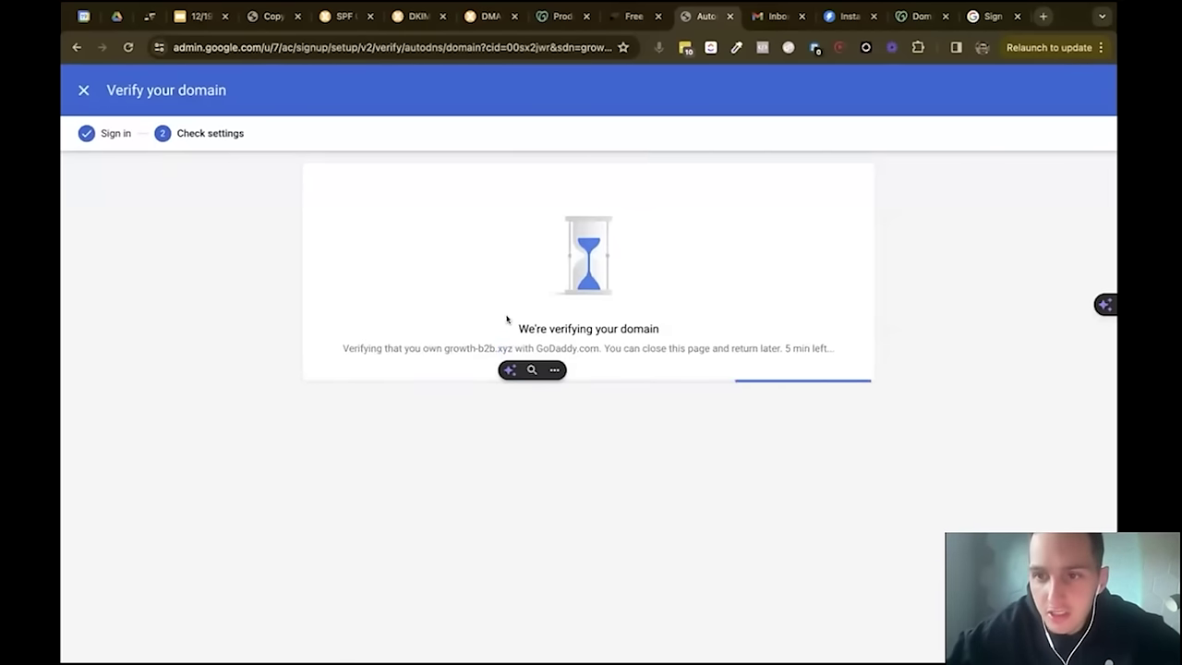
{"action": "left_click", "coordinate": [507, 319]}
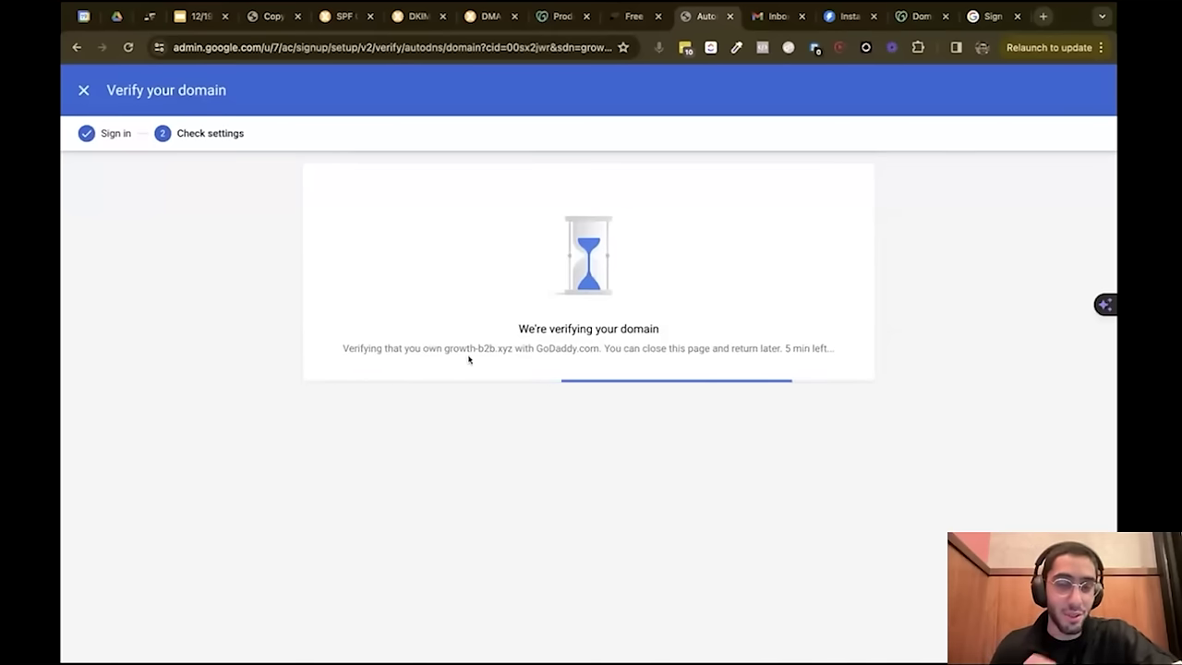
{"action": "left_click", "coordinate": [84, 90]}
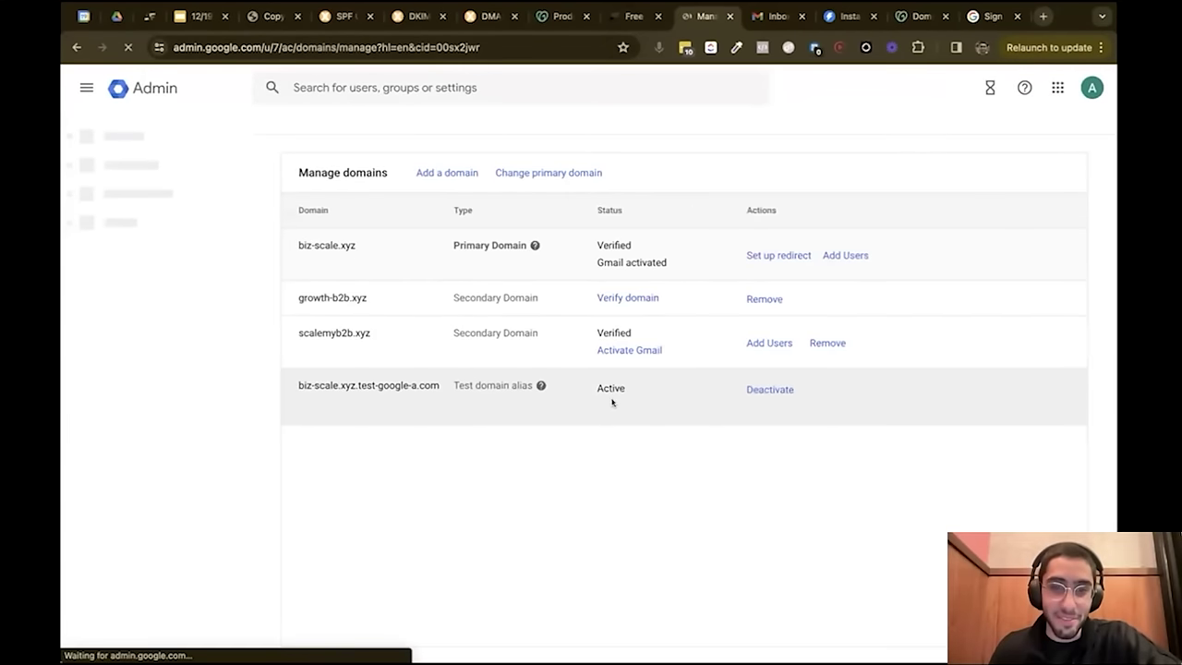
Step: Retry growth-b2b.xyz verification and point out scalemyb2b.xyz's Verified status
{"action": "left_click", "coordinate": [621, 301]}
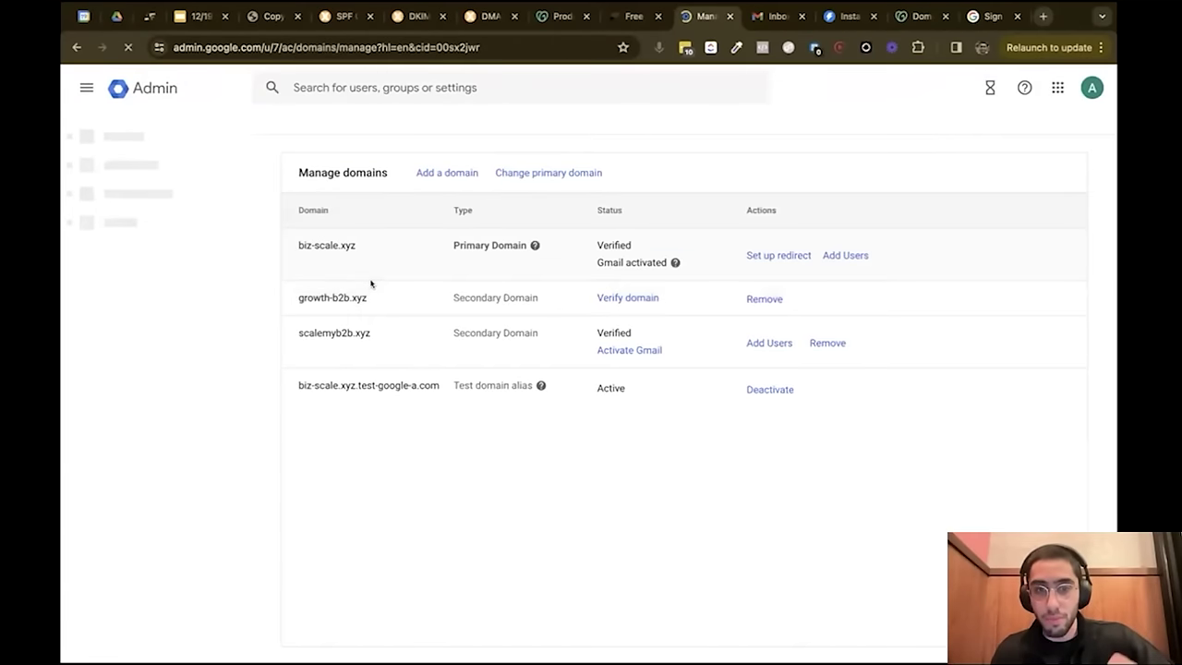
{"action": "left_click_drag", "start_coordinate": [338, 297], "coordinate": [686, 285]}
{"action": "left_click", "coordinate": [681, 292]}
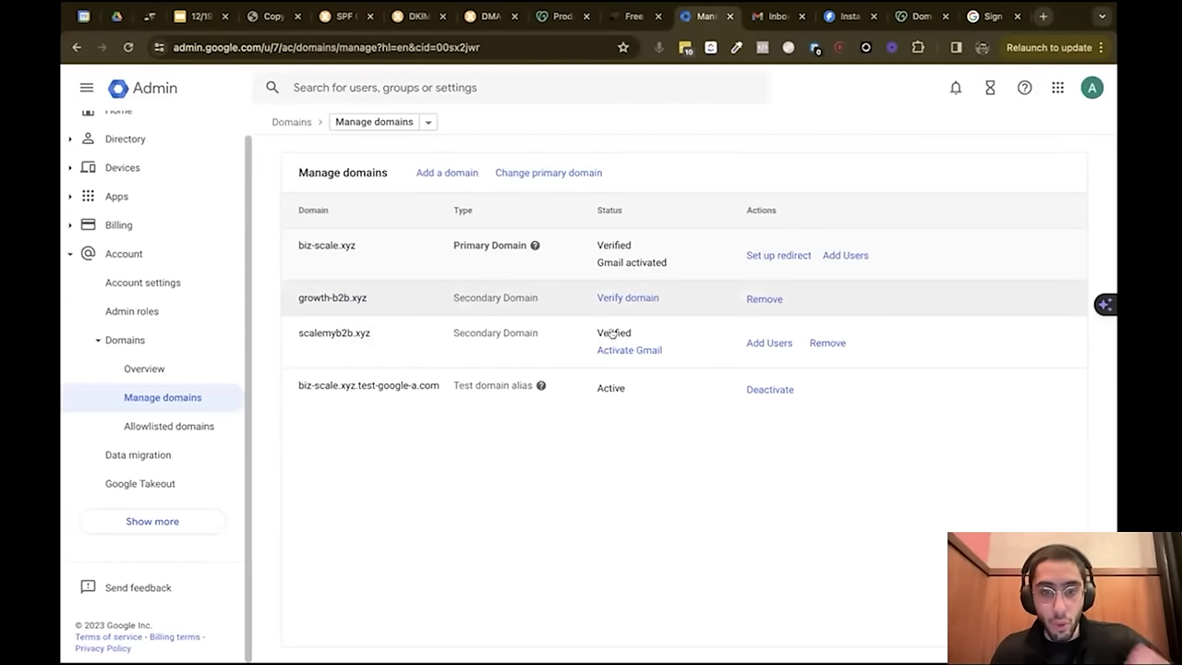
{"action": "left_click_drag", "start_coordinate": [377, 334], "coordinate": [633, 324]}
{"action": "double_click", "coordinate": [605, 332]}
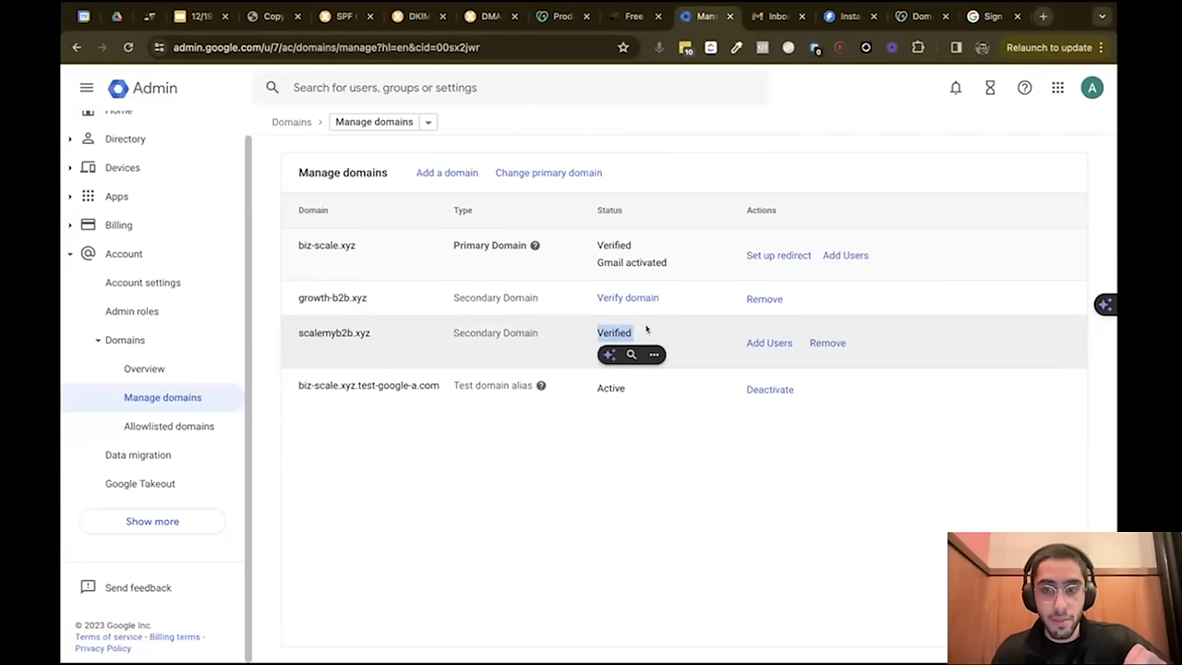
{"action": "left_click", "coordinate": [693, 369]}
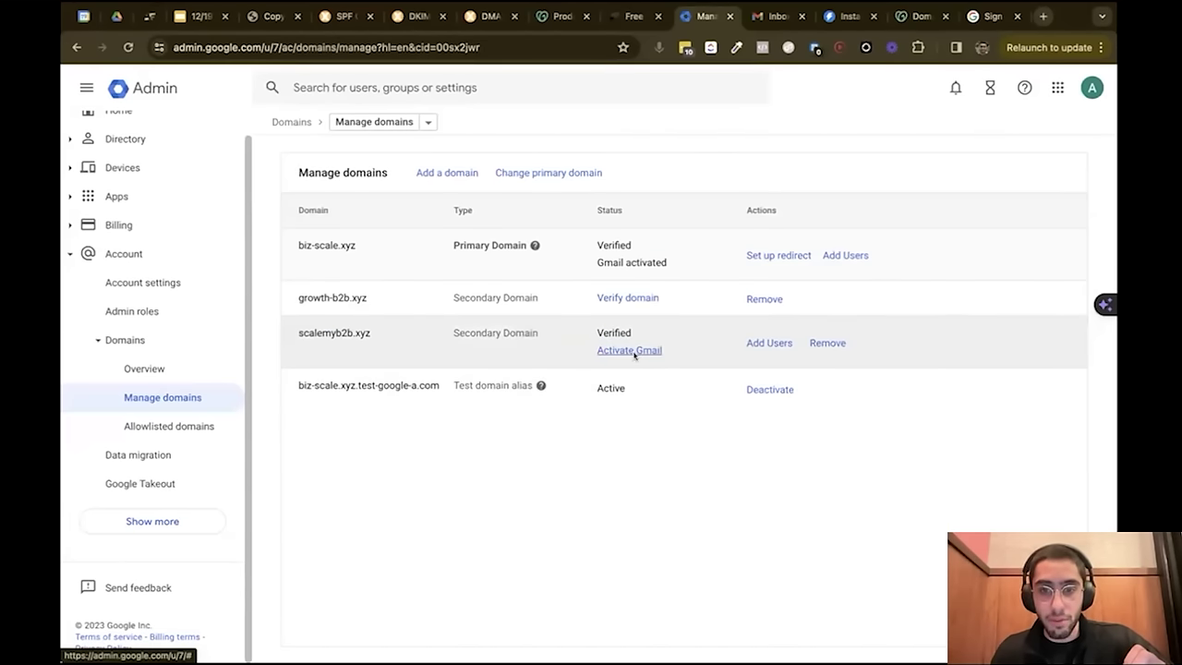
Step: Activate Gmail for scalemyb2b.xyz using the MX record method, then close the progress page
{"action": "left_click", "coordinate": [635, 352]}
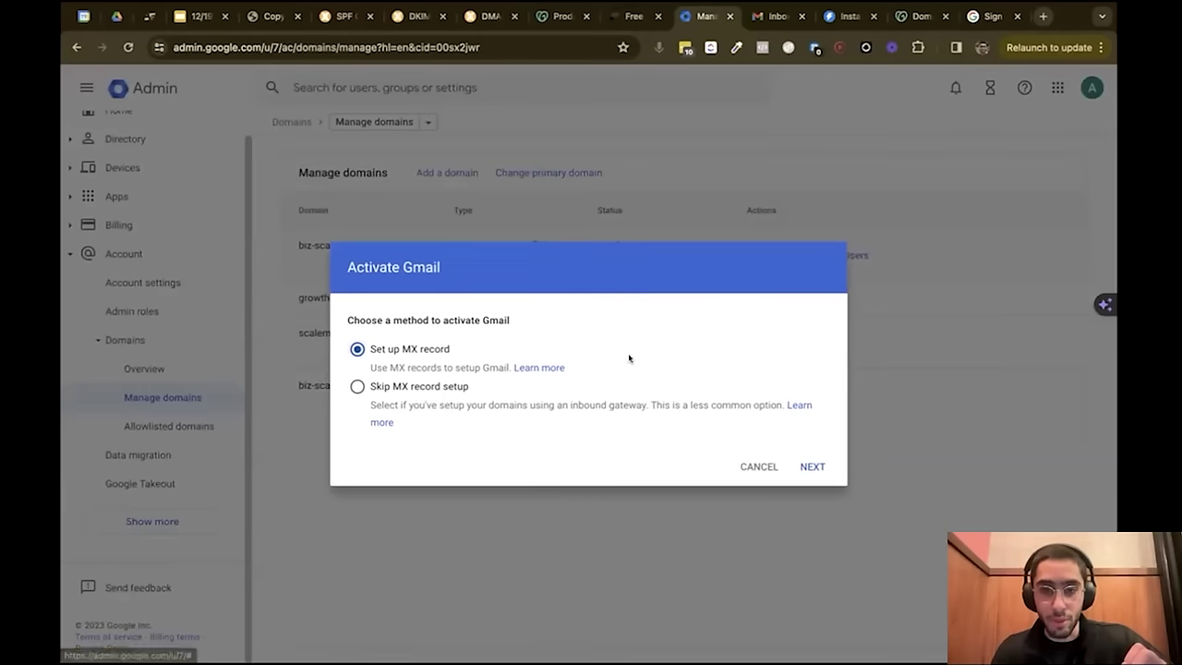
{"action": "left_click", "coordinate": [811, 467]}
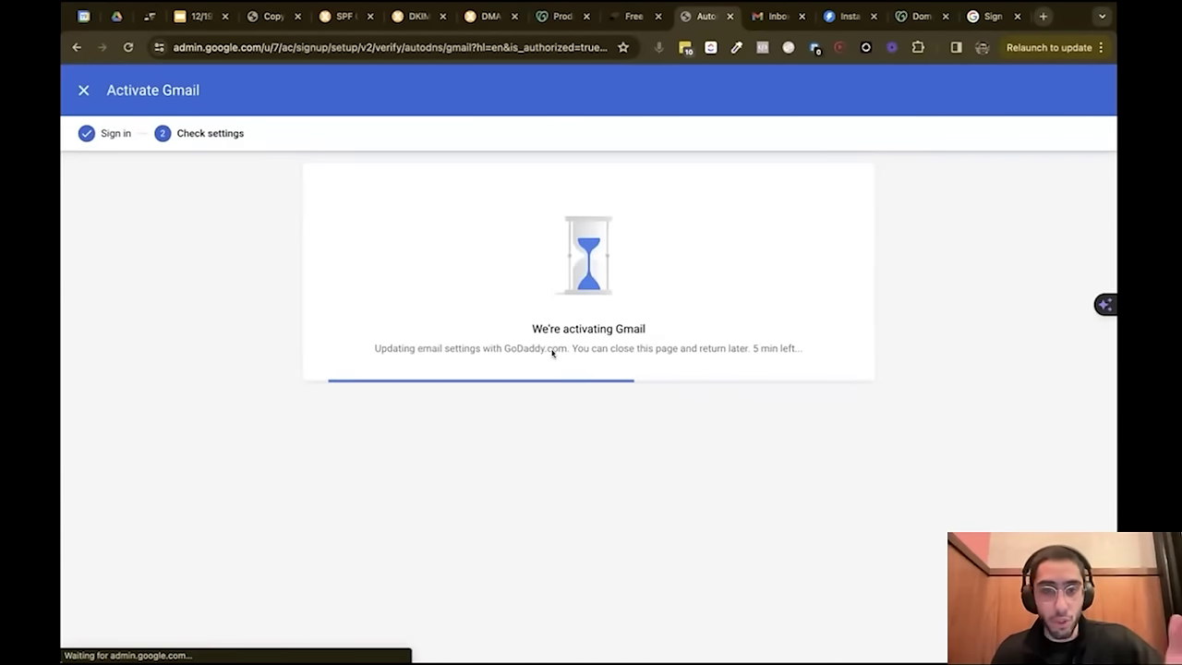
{"action": "left_click_drag", "start_coordinate": [567, 348], "coordinate": [493, 348]}
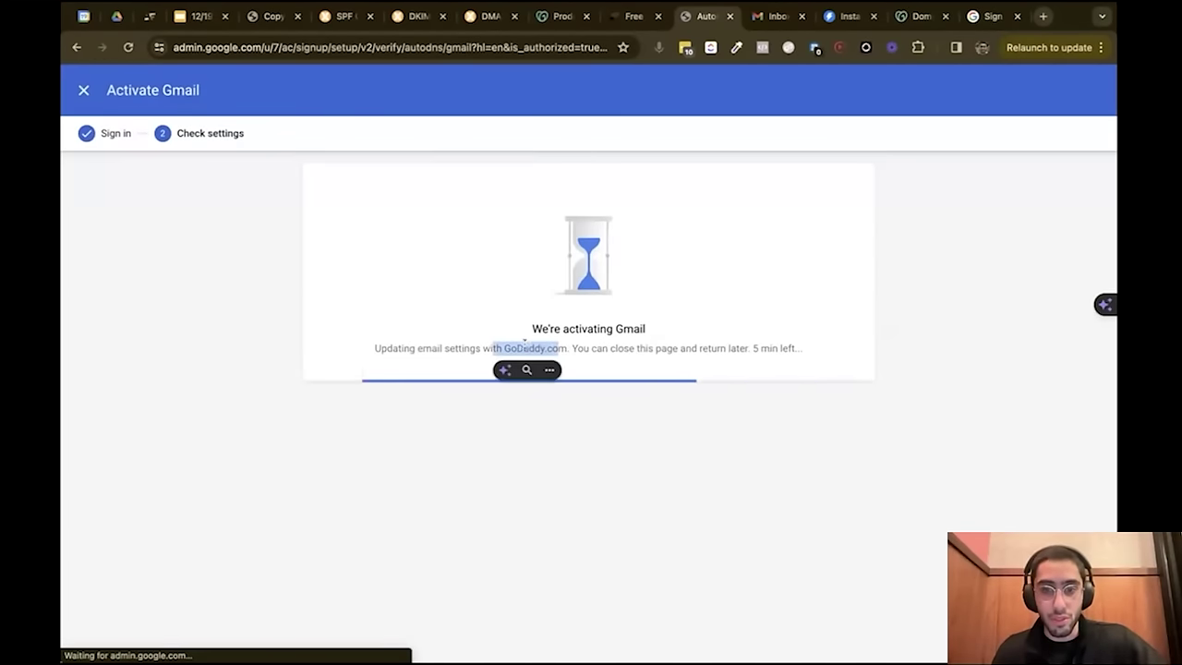
{"action": "left_click", "coordinate": [84, 89]}
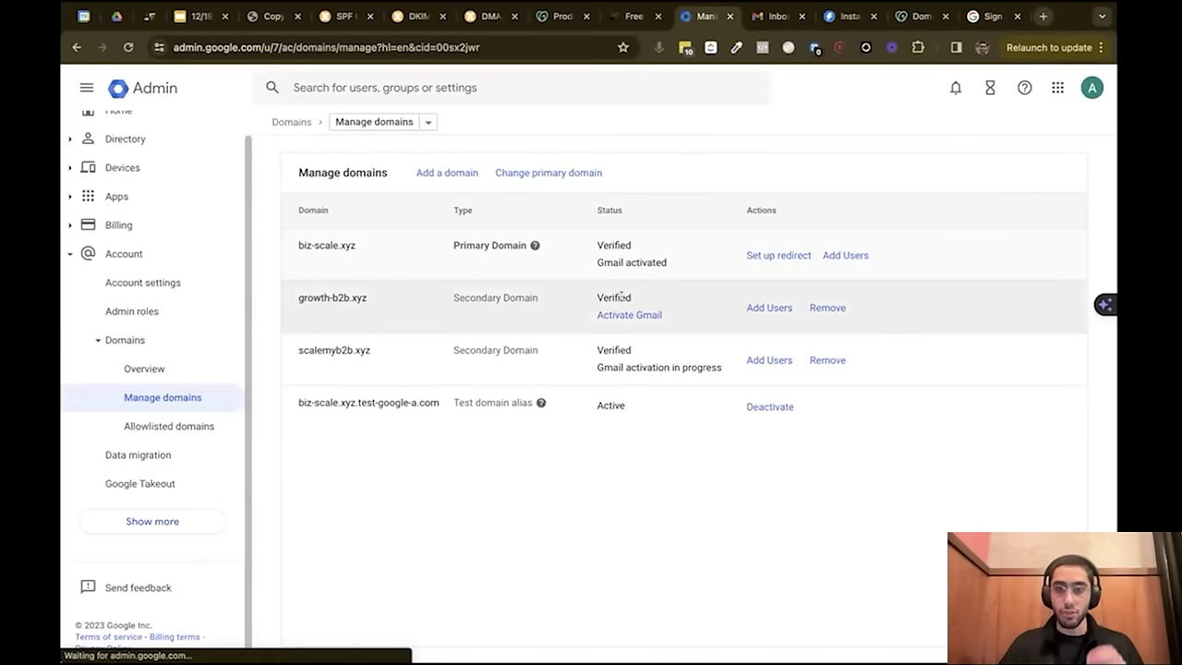
Step: Highlight Gmail activation statuses for scalemyb2b.xyz and biz-scale.xyz, then switch to the slides
{"action": "left_click_drag", "start_coordinate": [604, 366], "coordinate": [722, 368]}
{"action": "left_click", "coordinate": [648, 456]}
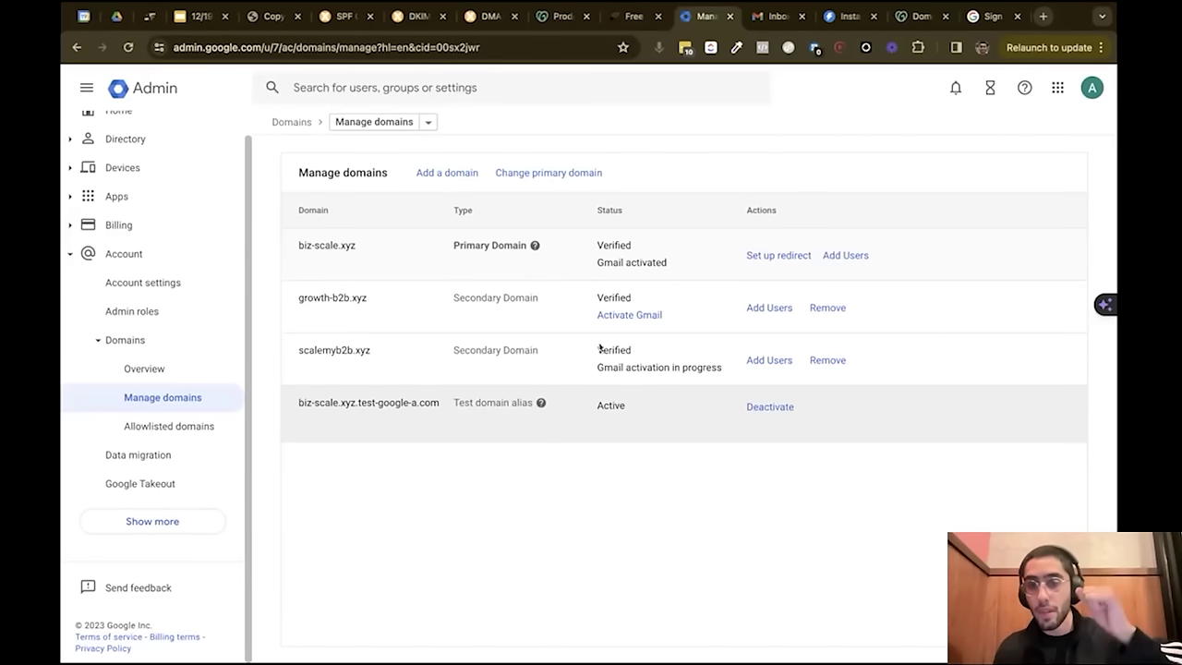
{"action": "left_click_drag", "start_coordinate": [617, 367], "coordinate": [704, 367]}
{"action": "left_click_drag", "start_coordinate": [685, 266], "coordinate": [593, 239]}
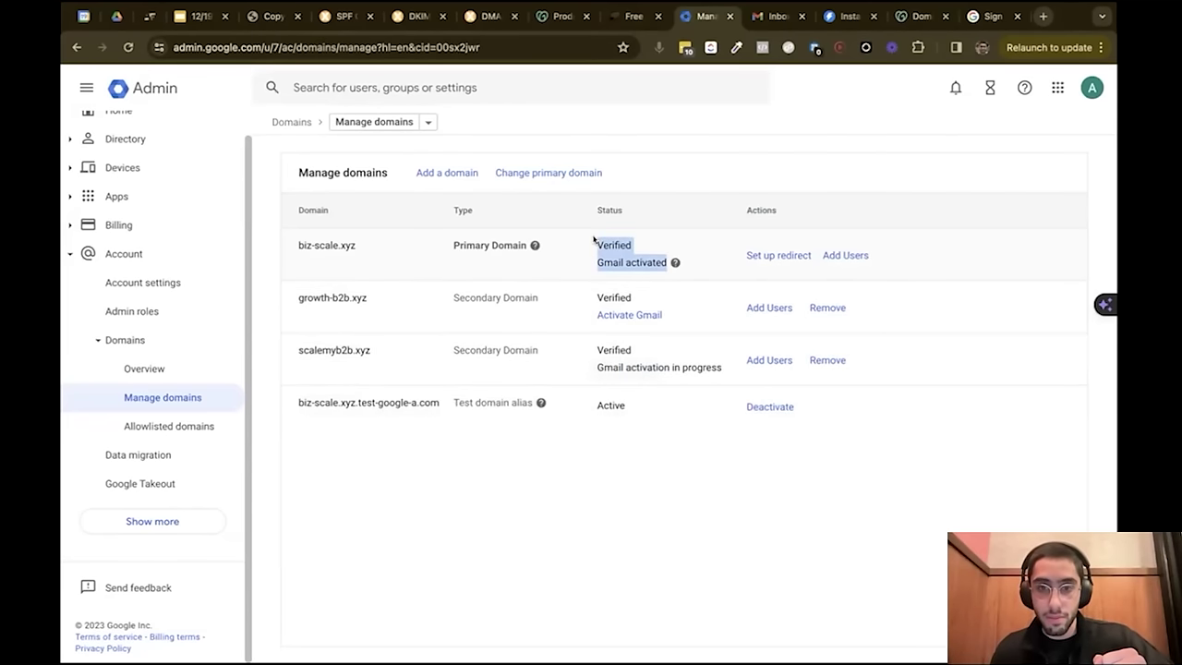
{"action": "left_click", "coordinate": [619, 247]}
{"action": "left_click_drag", "start_coordinate": [666, 262], "coordinate": [620, 262]}
{"action": "left_click", "coordinate": [197, 14]}
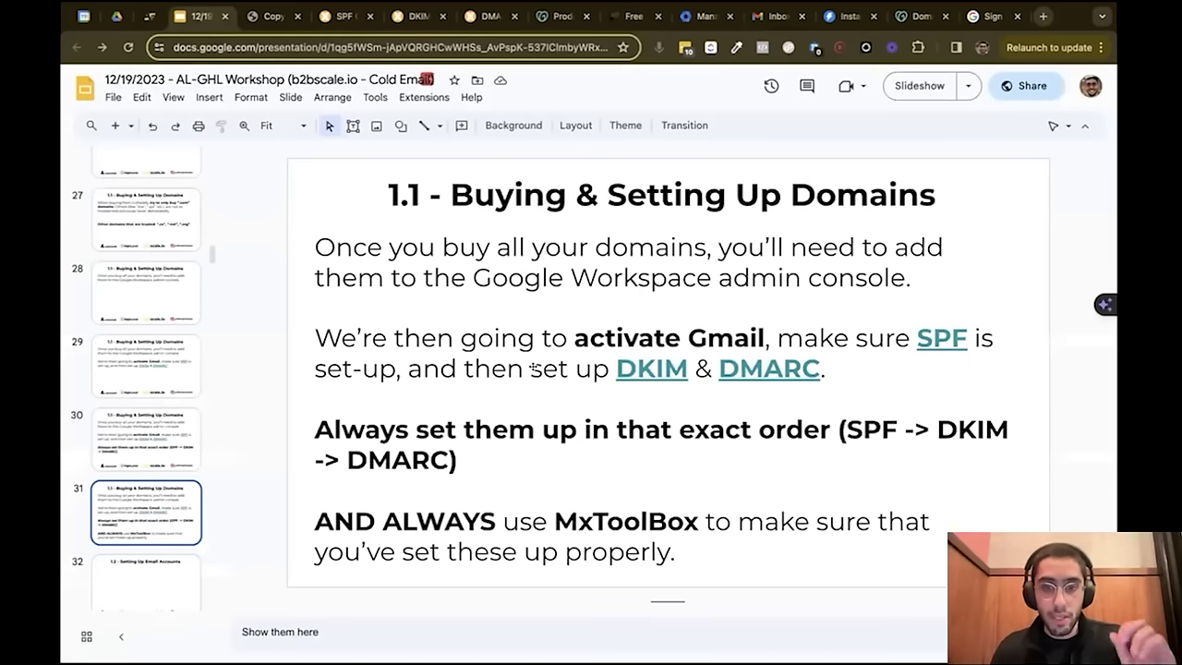
Step: Point out slide 31's activate-Gmail and SPF steps, then return to Manage domains
{"action": "left_click", "coordinate": [542, 338]}
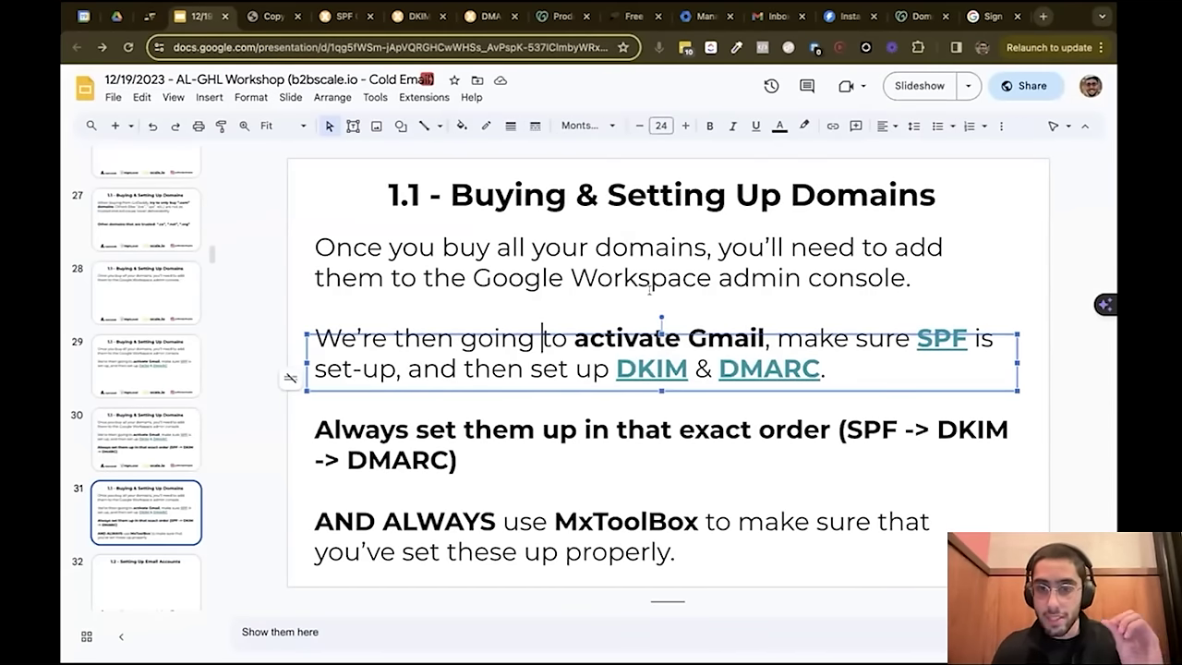
{"action": "left_click_drag", "start_coordinate": [574, 338], "coordinate": [765, 338]}
{"action": "left_click", "coordinate": [886, 338]}
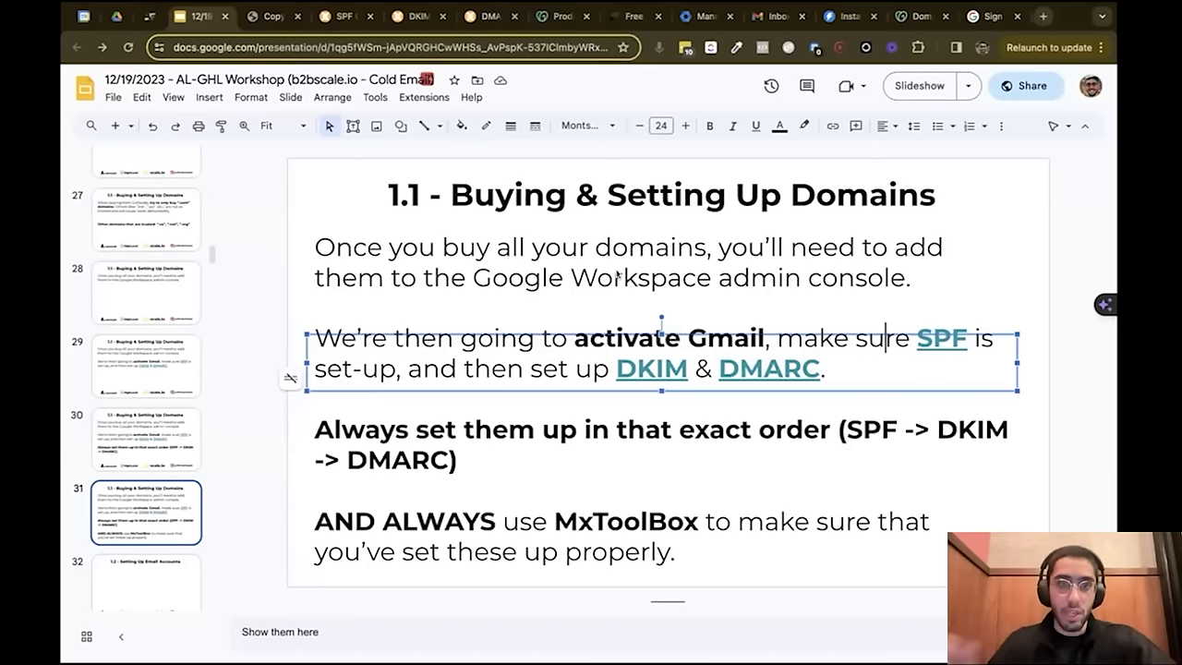
{"action": "left_click", "coordinate": [706, 16]}
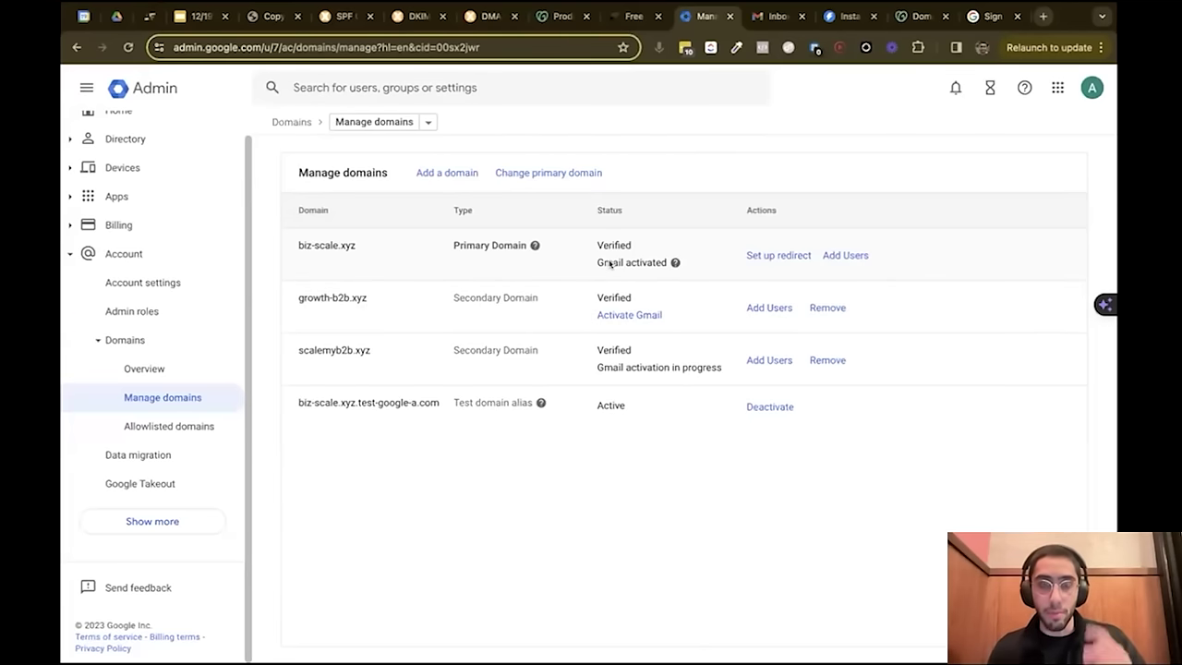
Step: Search the MxToolbox SPF check in a new tab, open SPF Record Check, then return to Admin
{"action": "left_click", "coordinate": [342, 16]}
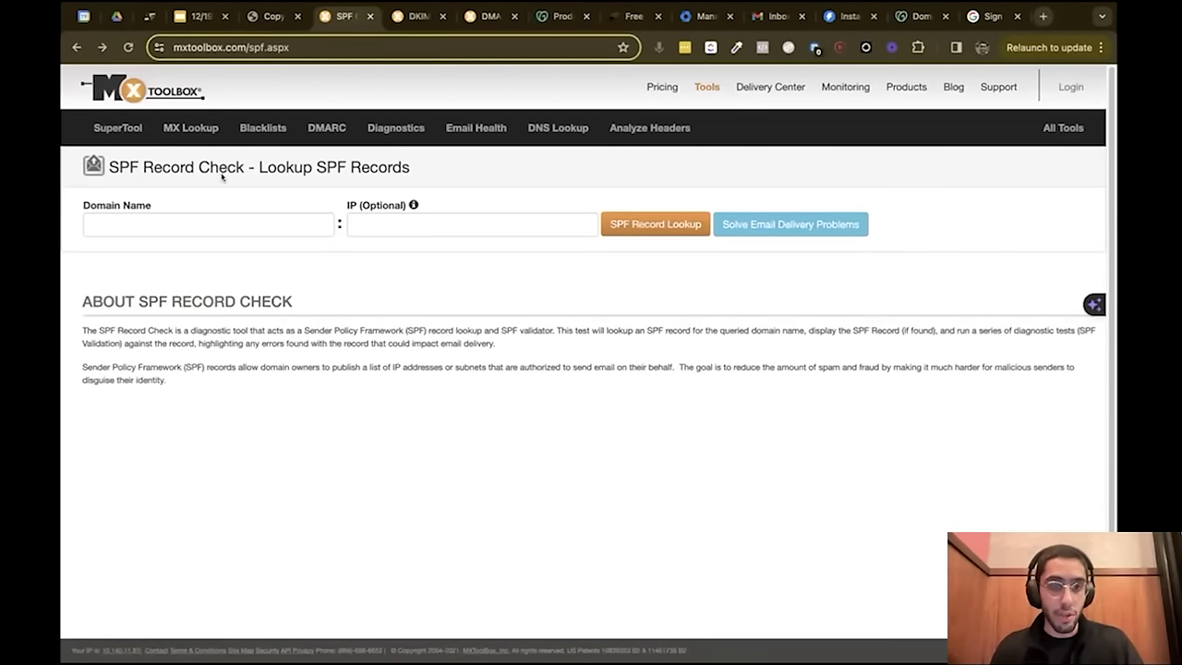
{"action": "left_click", "coordinate": [1041, 17]}
{"action": "type", "text": "mxtto"}
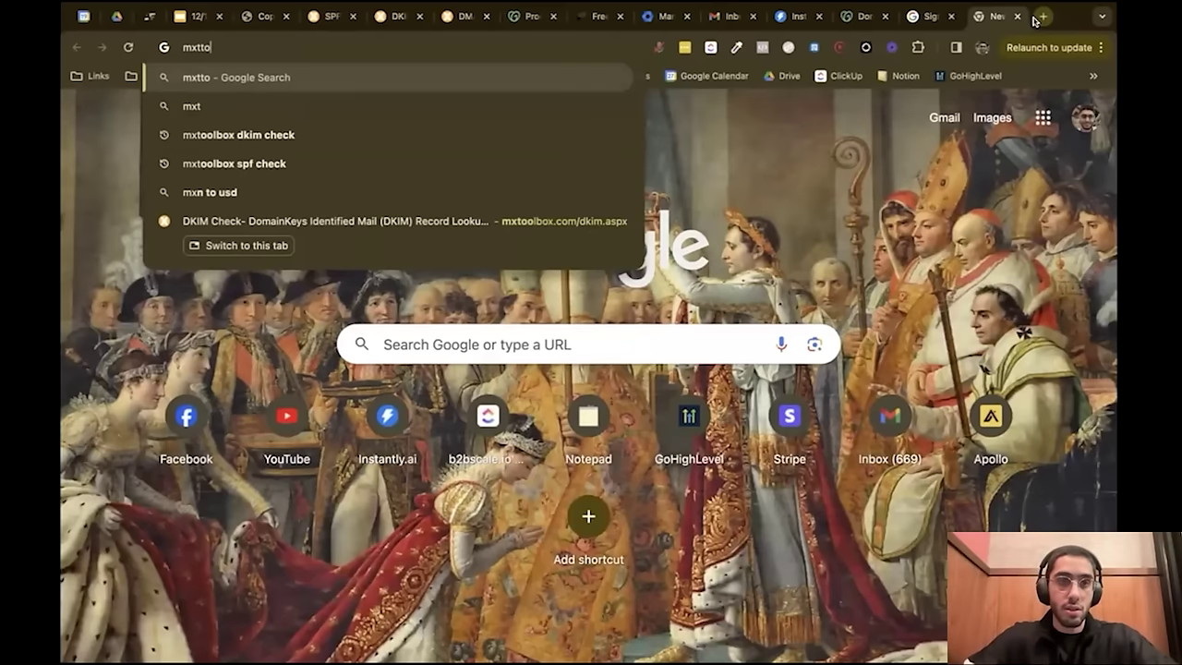
{"action": "type", "text": "olbox spf check"}
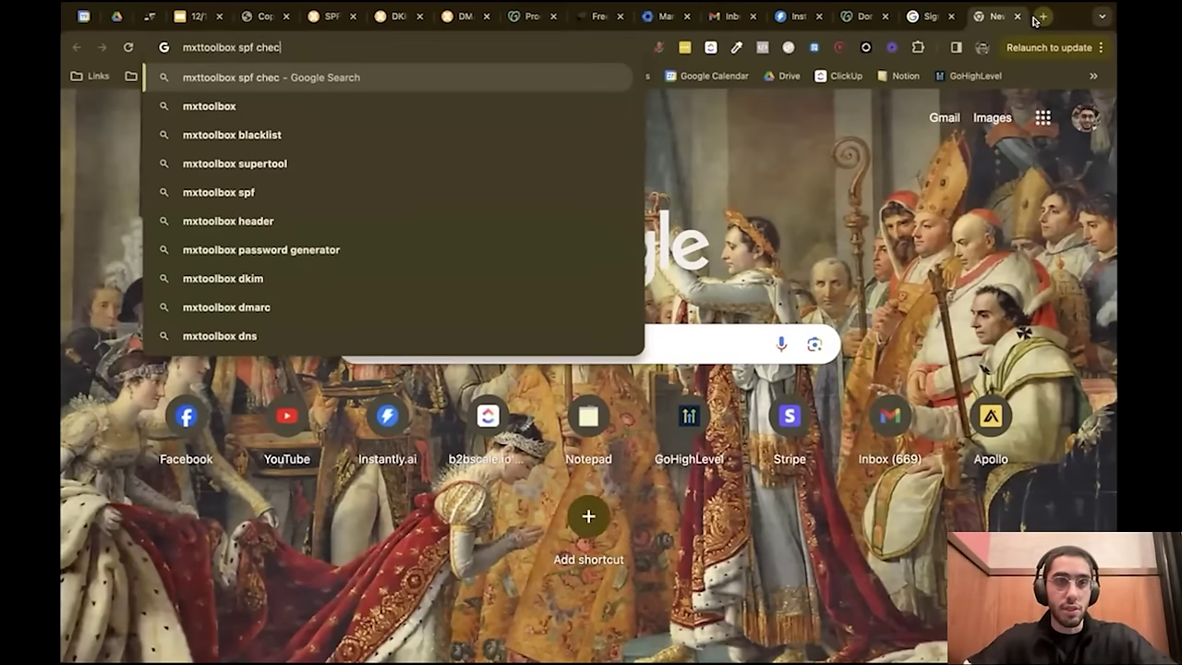
{"action": "key", "text": "Return"}
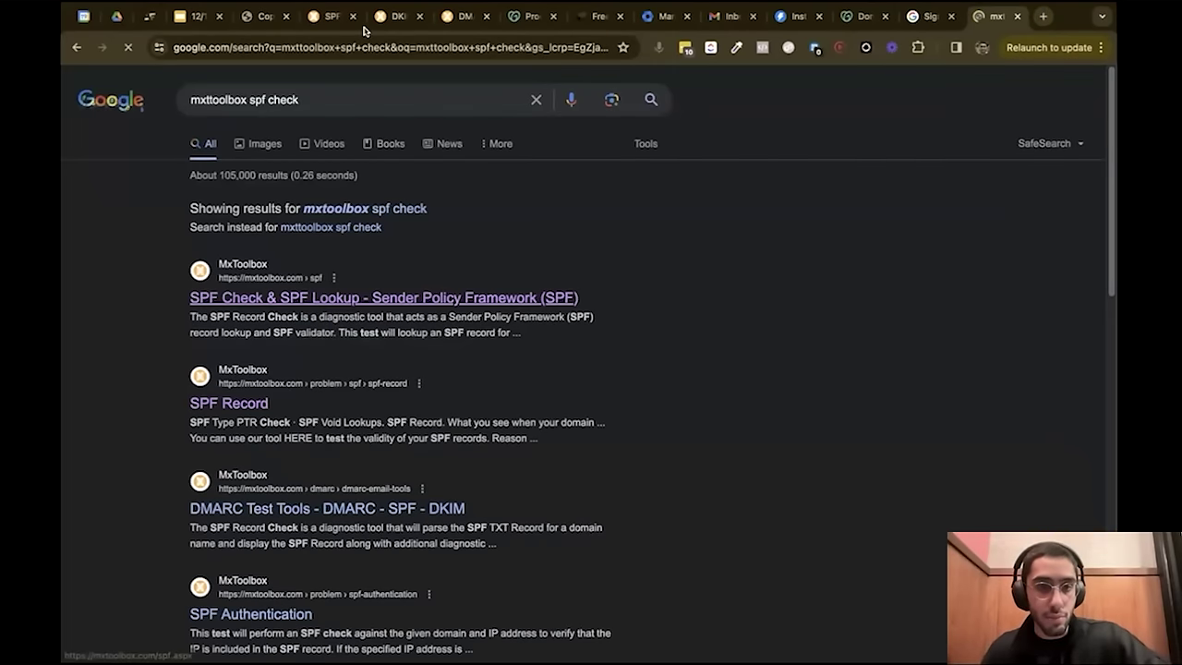
{"action": "left_click", "coordinate": [327, 19]}
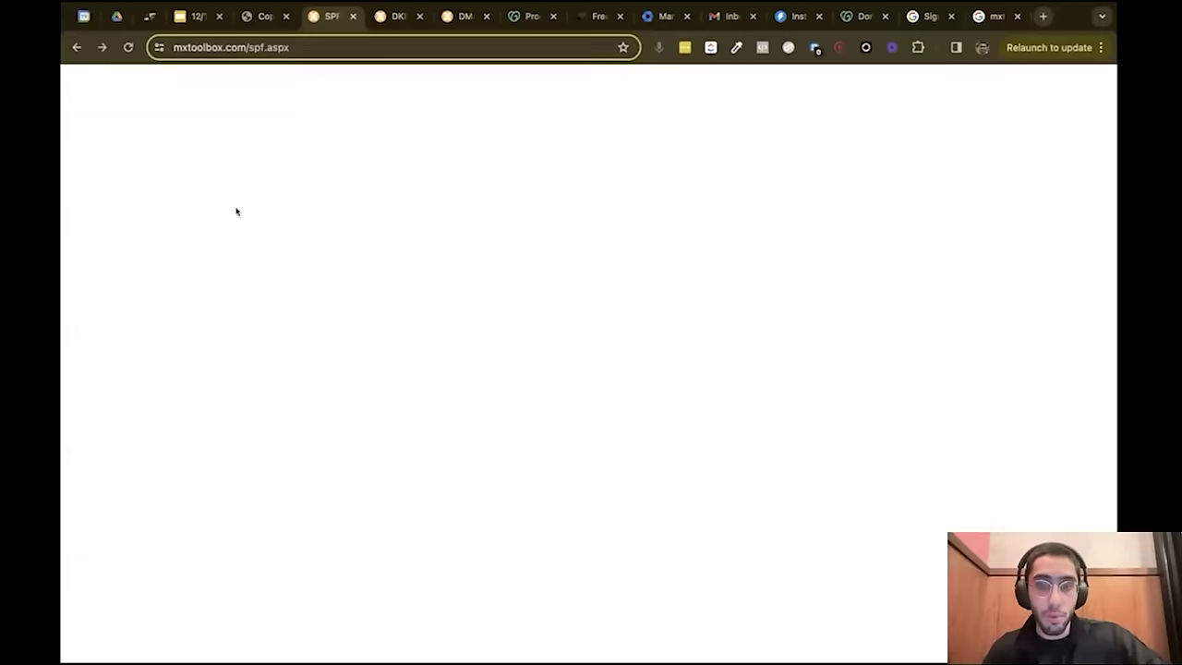
{"action": "left_click", "coordinate": [210, 222]}
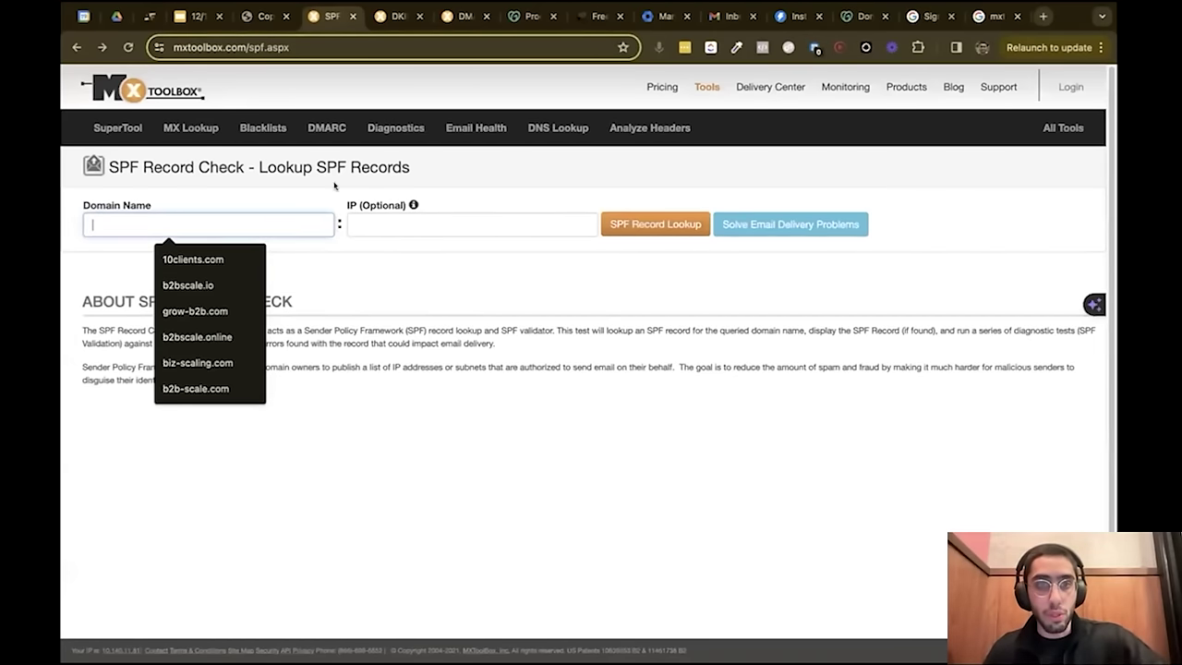
{"action": "left_click", "coordinate": [667, 19]}
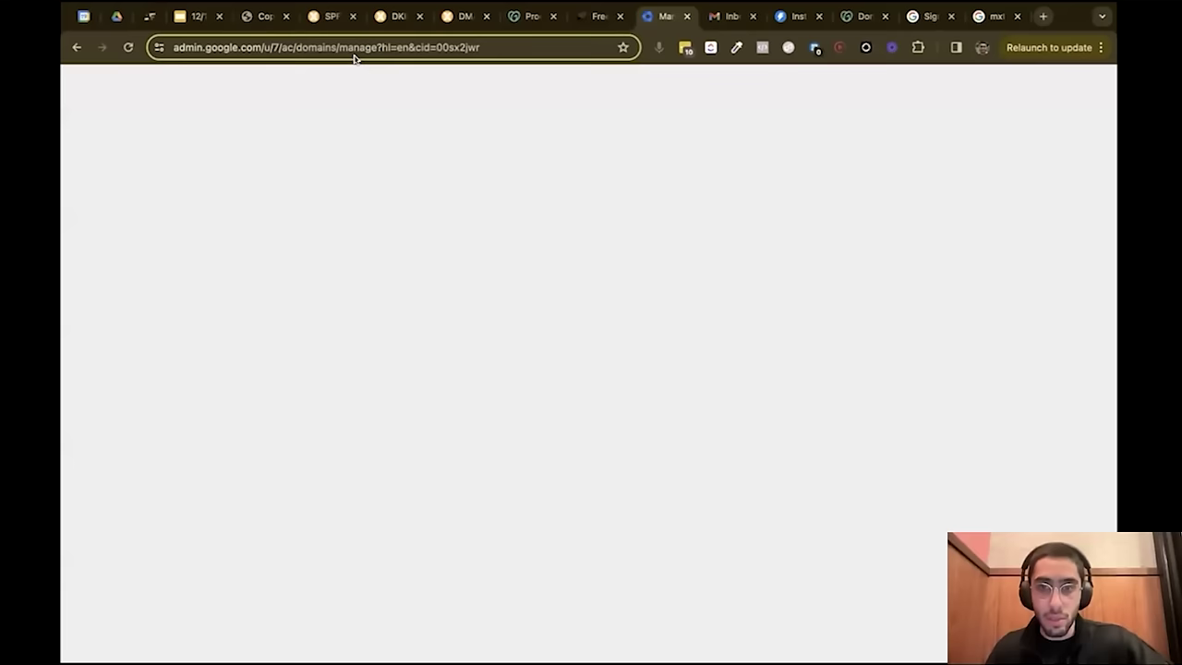
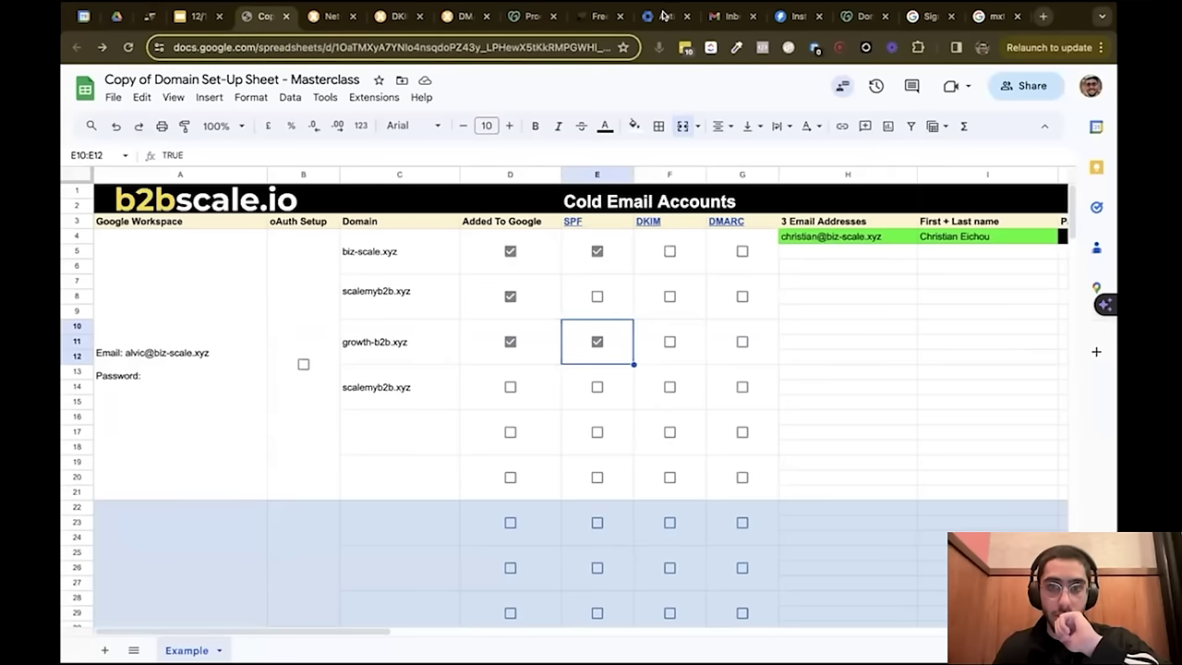
Step: Generate a new 2048-bit DKIM record in Gmail's Authenticate email settings
{"action": "left_click", "coordinate": [665, 16]}
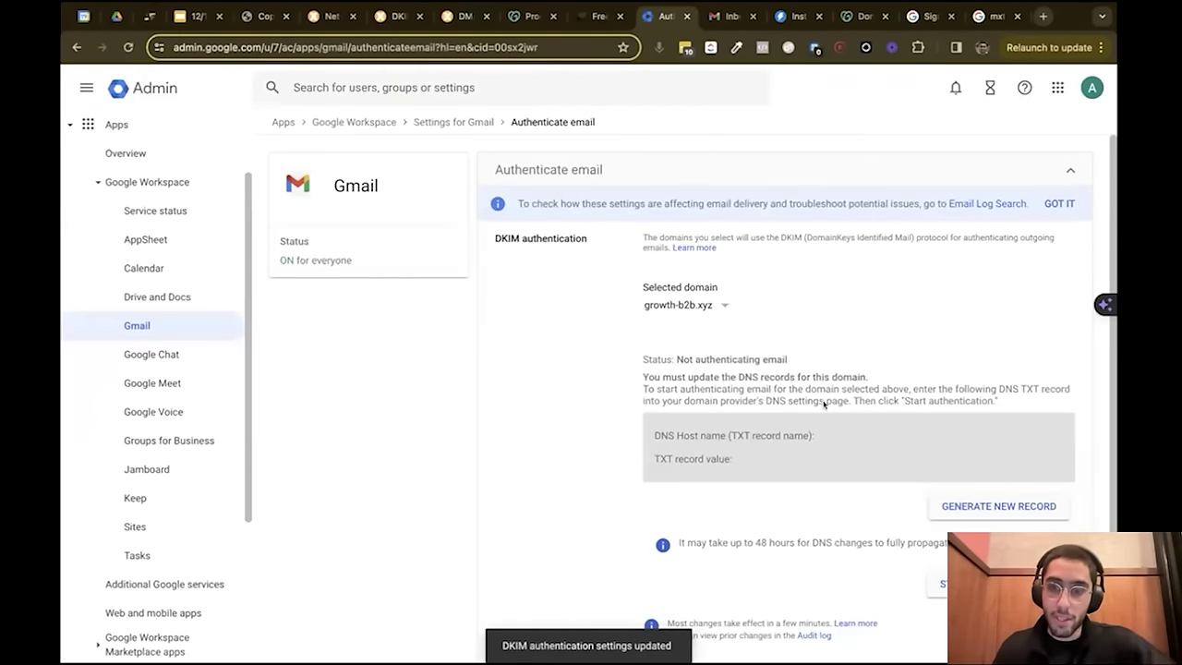
{"action": "scroll", "coordinate": [823, 404], "scroll_direction": "down", "scroll_amount": 1}
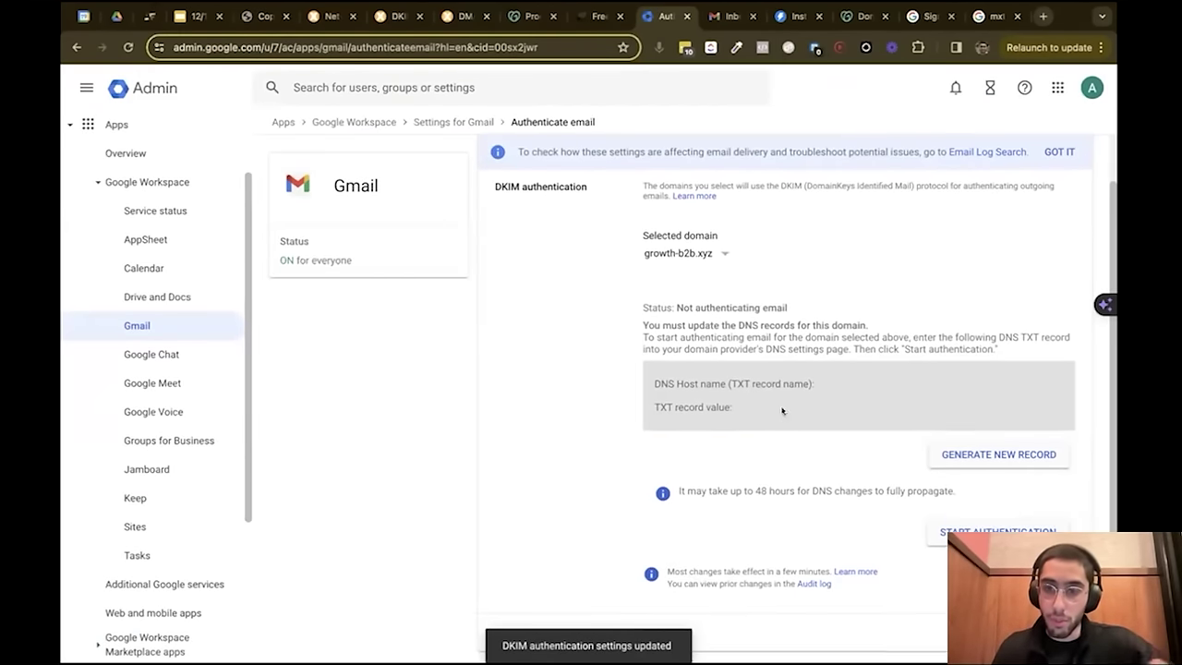
{"action": "left_click", "coordinate": [1001, 445]}
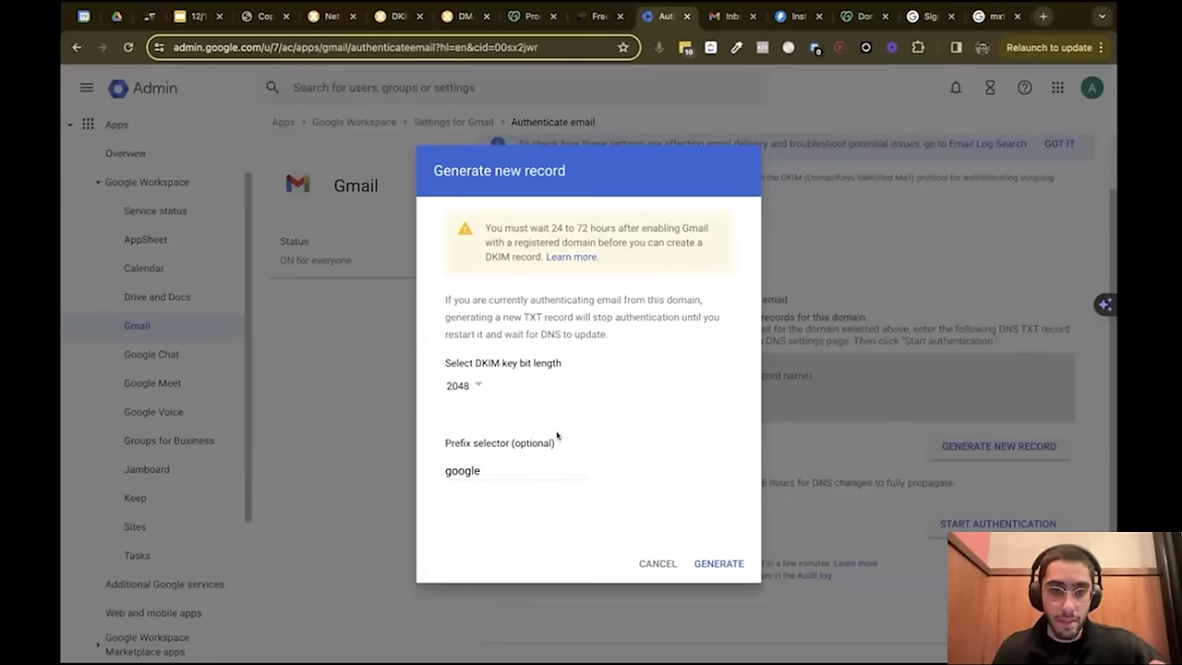
{"action": "left_click", "coordinate": [730, 564]}
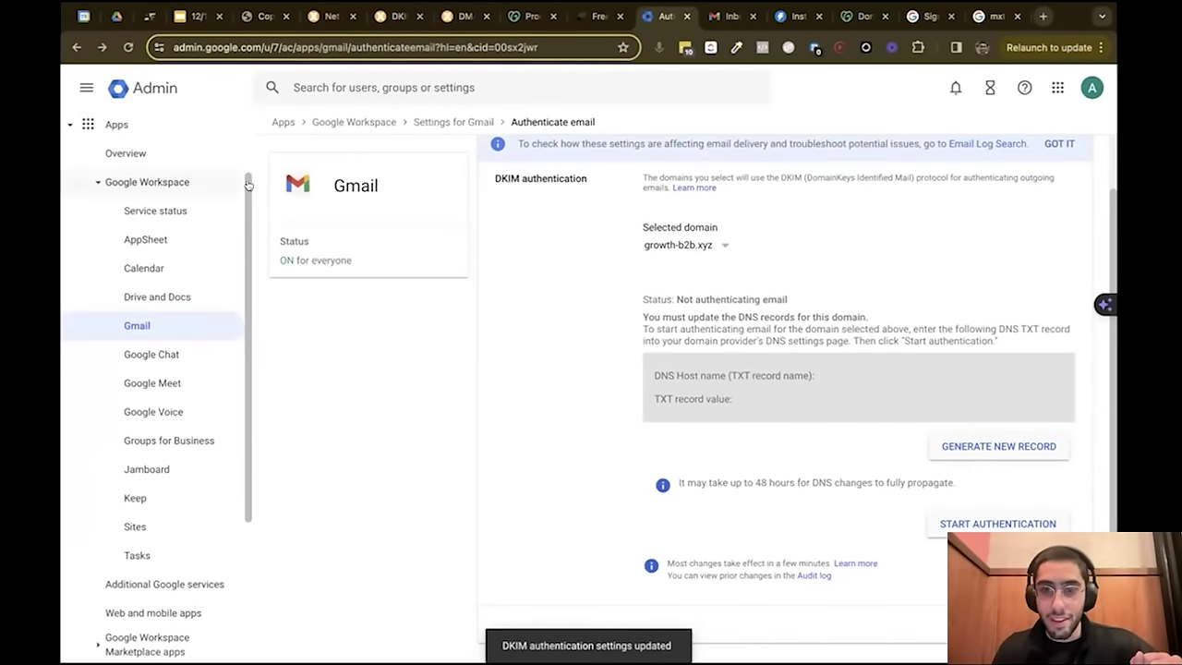
{"action": "key", "text": "super+r"}
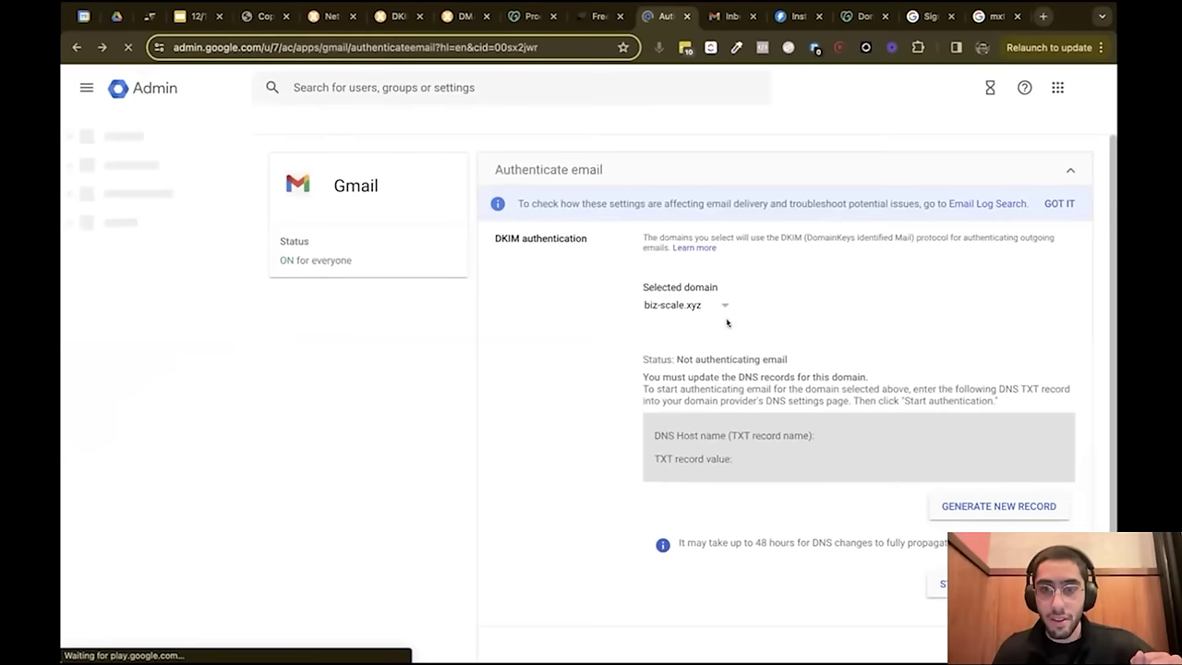
Step: Select growth-b2b.xyz to show its google._domainkey DKIM TXT record, then go to GoDaddy DNS
{"action": "left_click", "coordinate": [690, 308]}
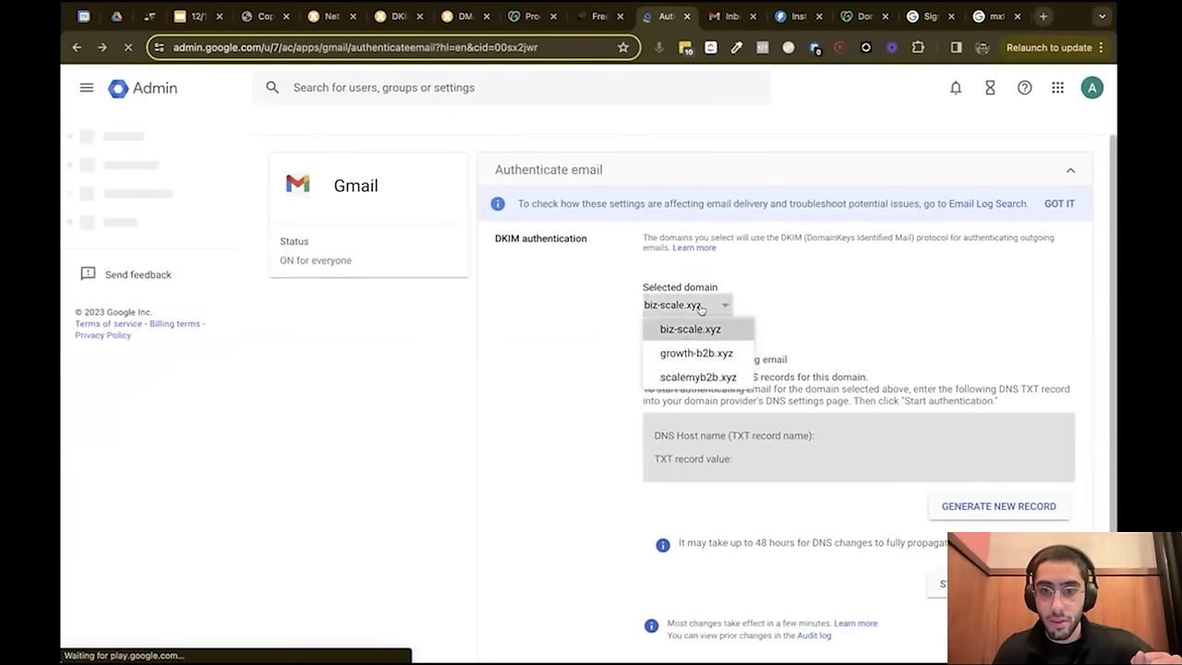
{"action": "left_click", "coordinate": [693, 305]}
{"action": "key", "text": "space"}
{"action": "key", "text": "Down"}
{"action": "key", "text": "Return"}
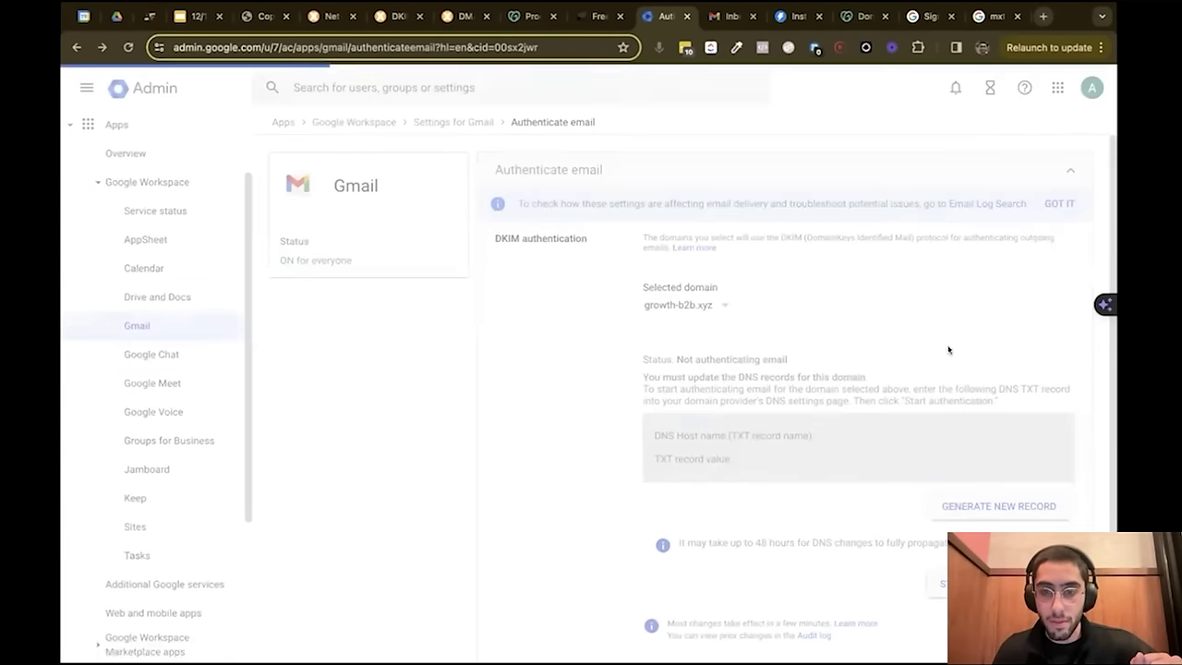
{"action": "scroll", "coordinate": [764, 430], "scroll_direction": "down", "scroll_amount": 3}
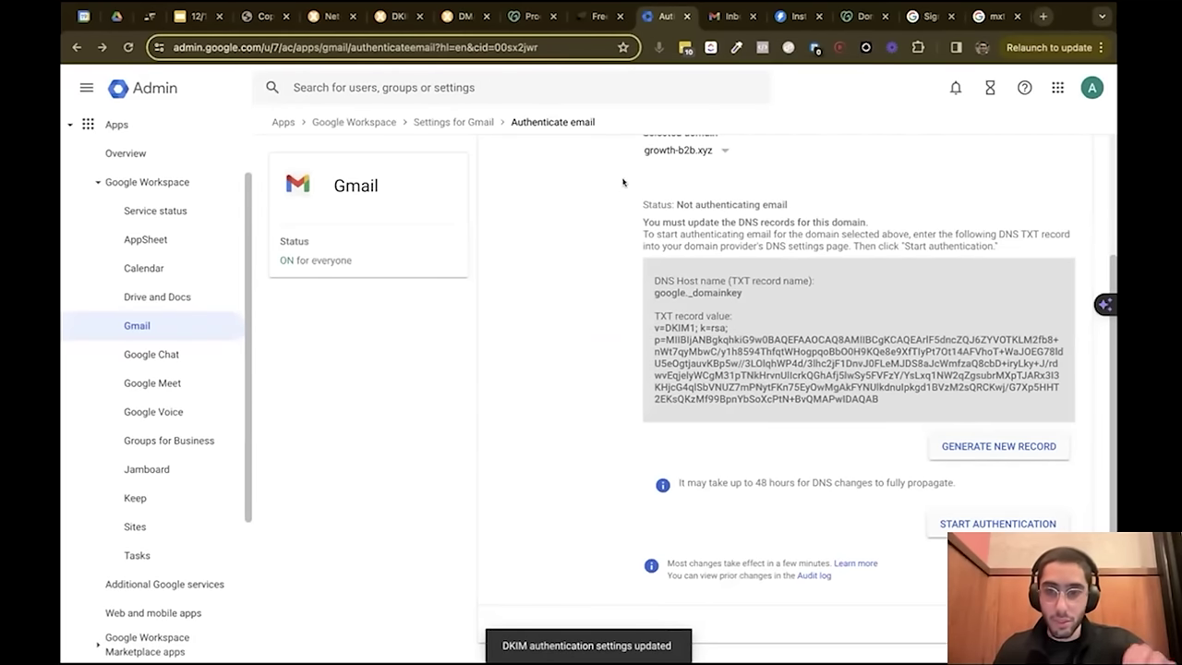
{"action": "scroll", "coordinate": [622, 182], "scroll_direction": "up", "scroll_amount": 1}
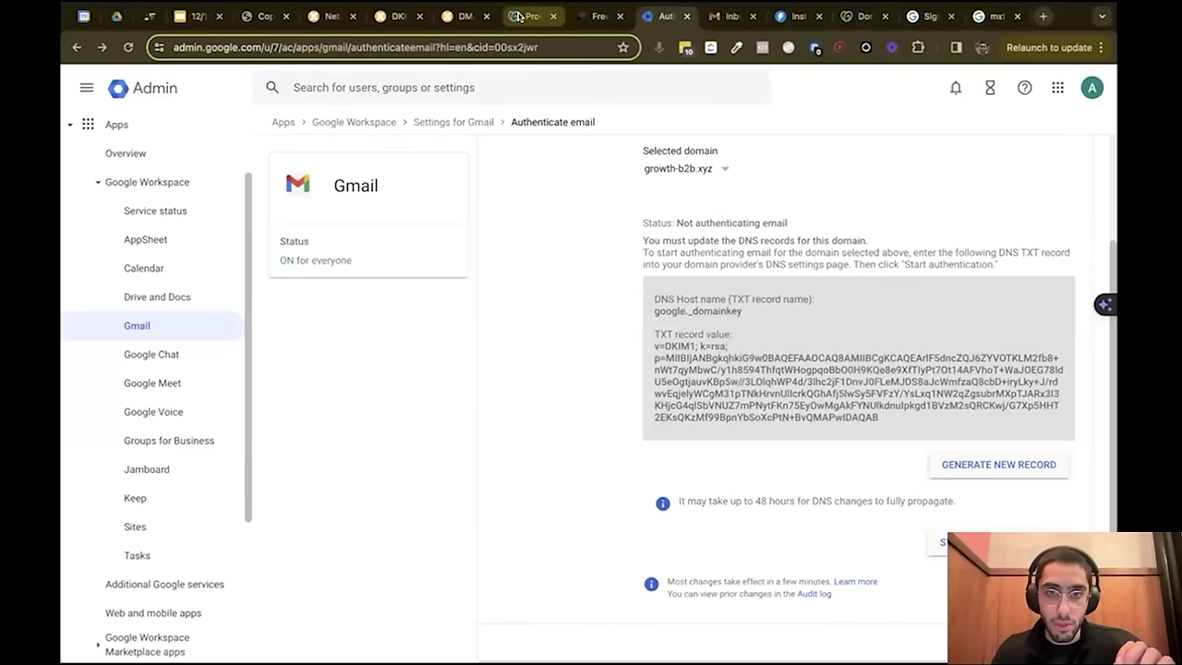
{"action": "left_click", "coordinate": [518, 17]}
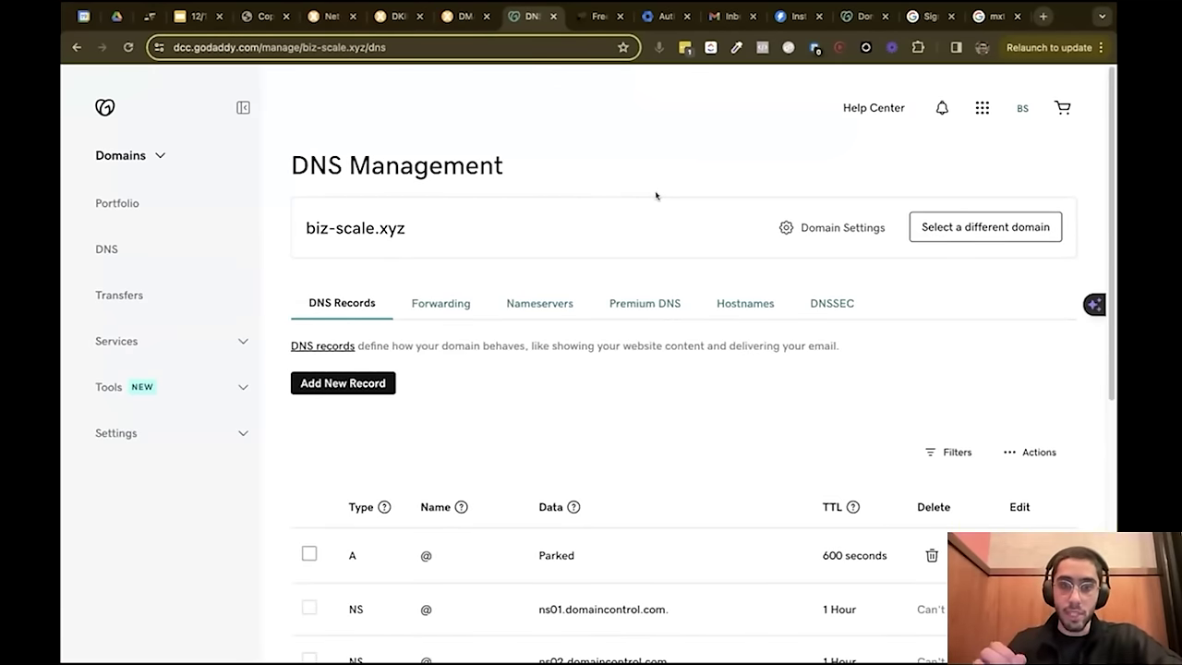
Step: Start a new DNS record for biz-scale.xyz and set its type to TXT
{"action": "scroll", "coordinate": [609, 373], "scroll_direction": "down", "scroll_amount": 5}
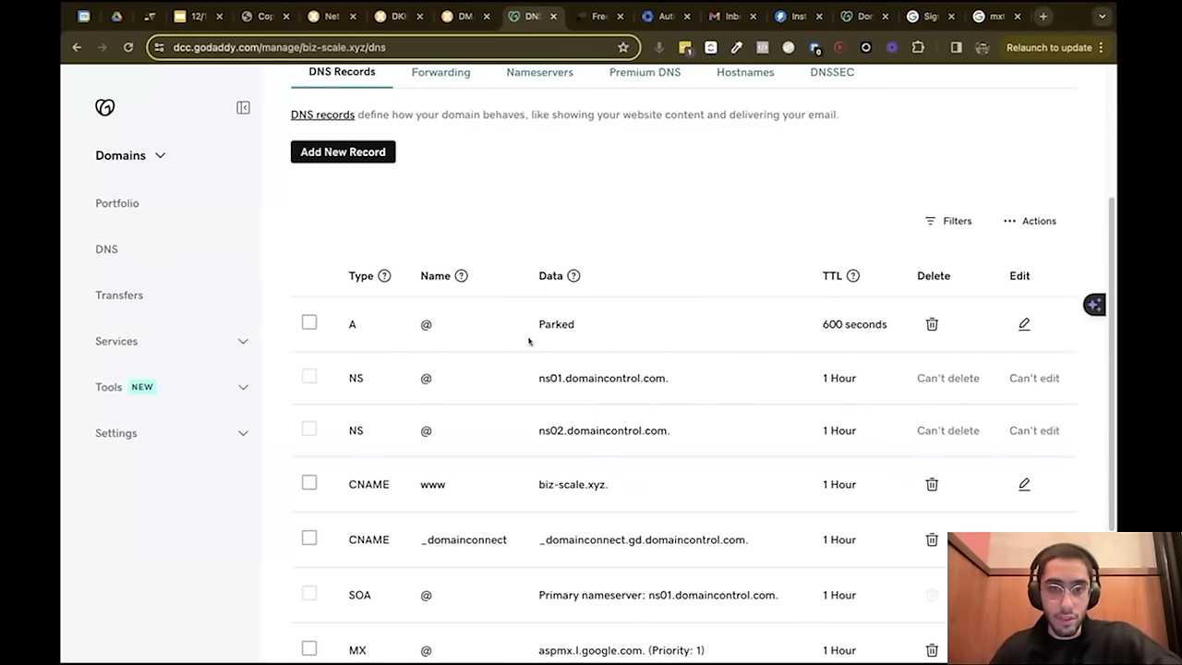
{"action": "scroll", "coordinate": [722, 173], "scroll_direction": "up", "scroll_amount": 1}
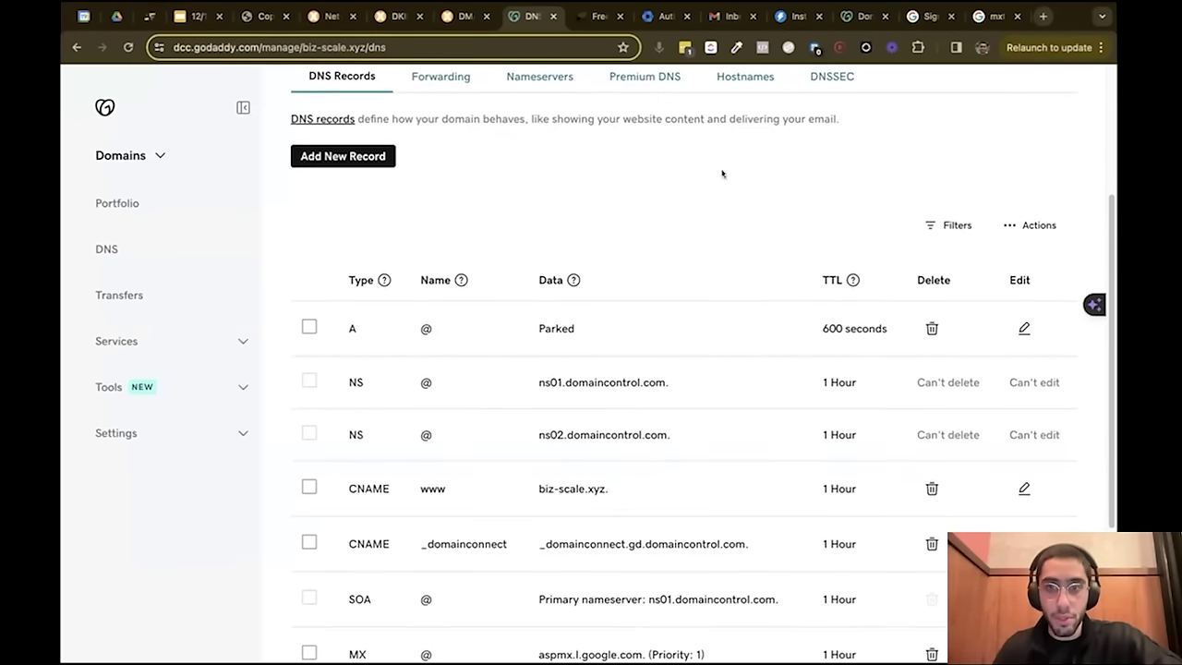
{"action": "left_click", "coordinate": [663, 16]}
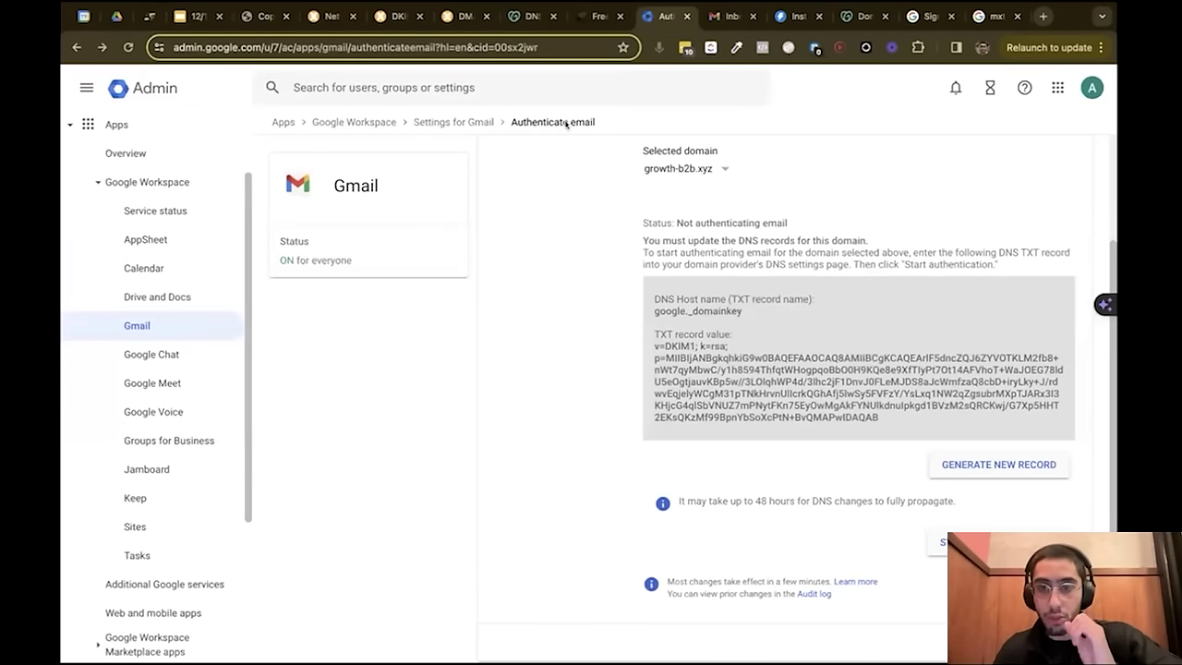
{"action": "left_click", "coordinate": [528, 16]}
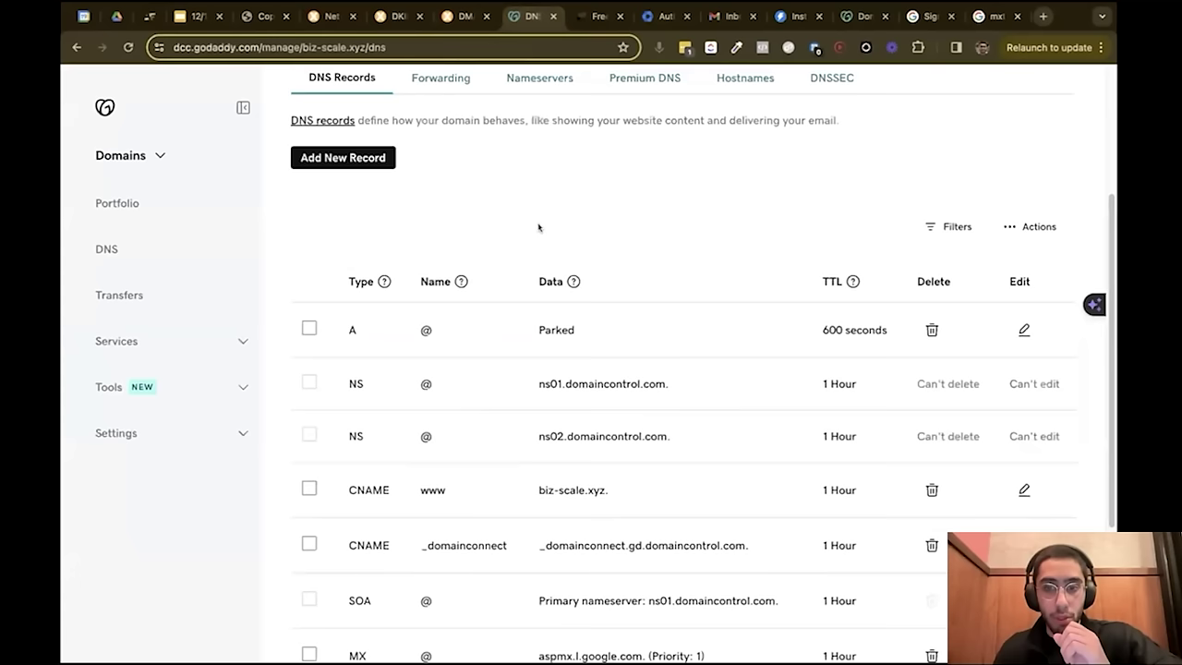
{"action": "left_click", "coordinate": [340, 159]}
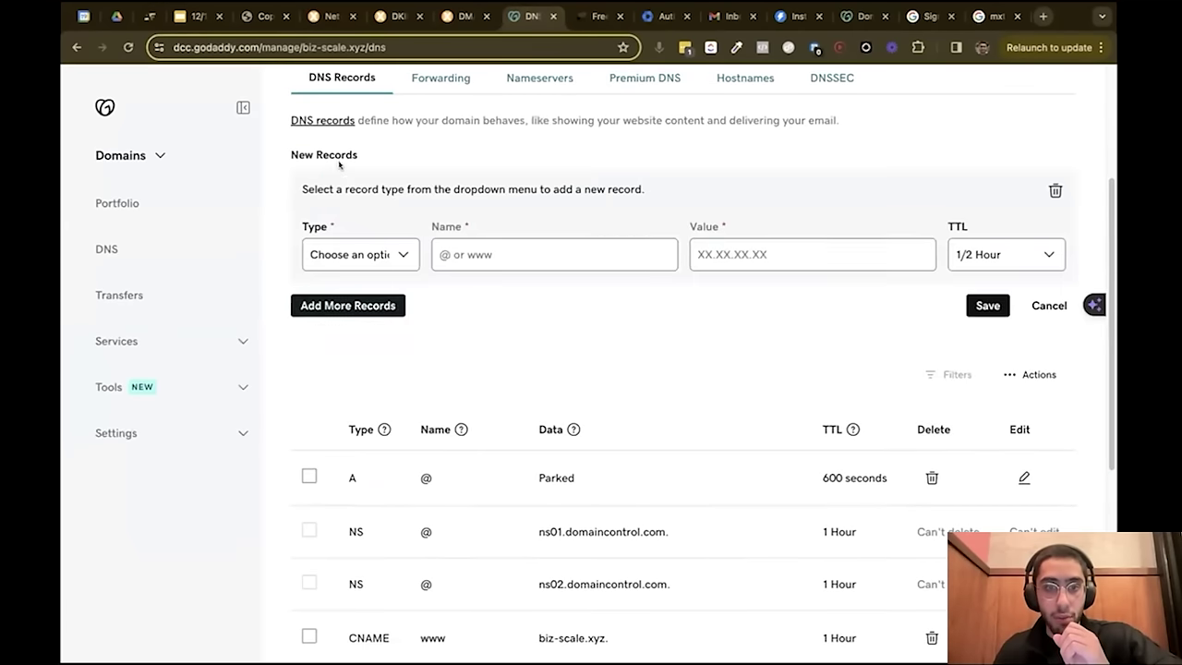
{"action": "left_click", "coordinate": [387, 257]}
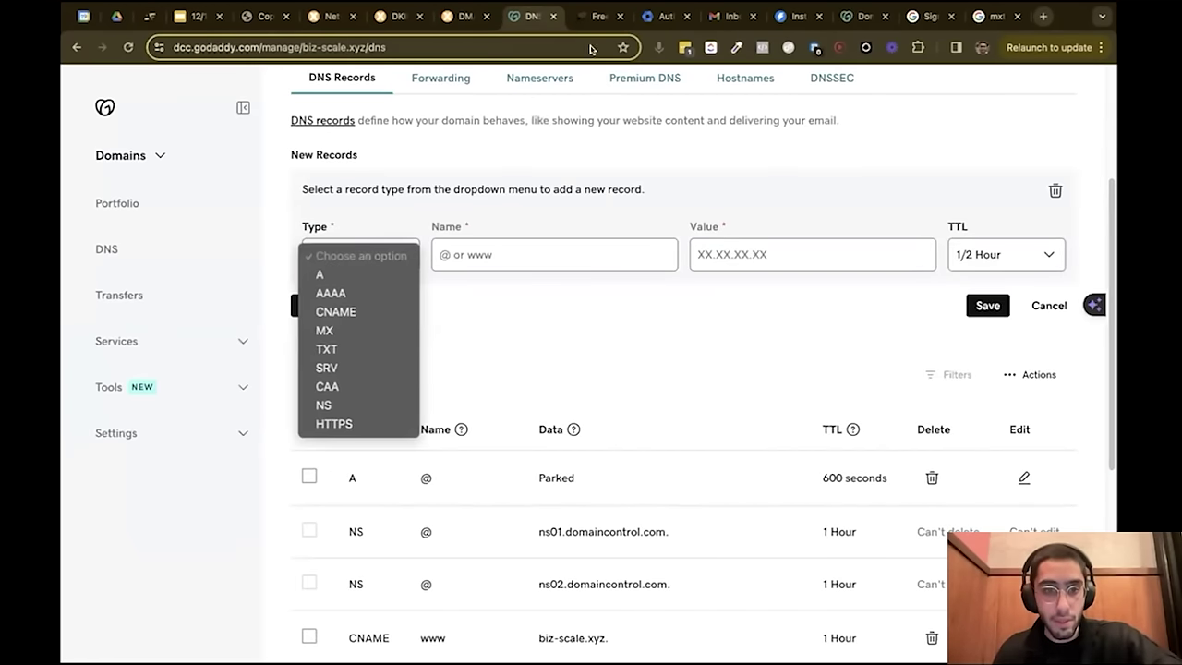
{"action": "left_click", "coordinate": [659, 16]}
{"action": "left_click", "coordinate": [659, 16]}
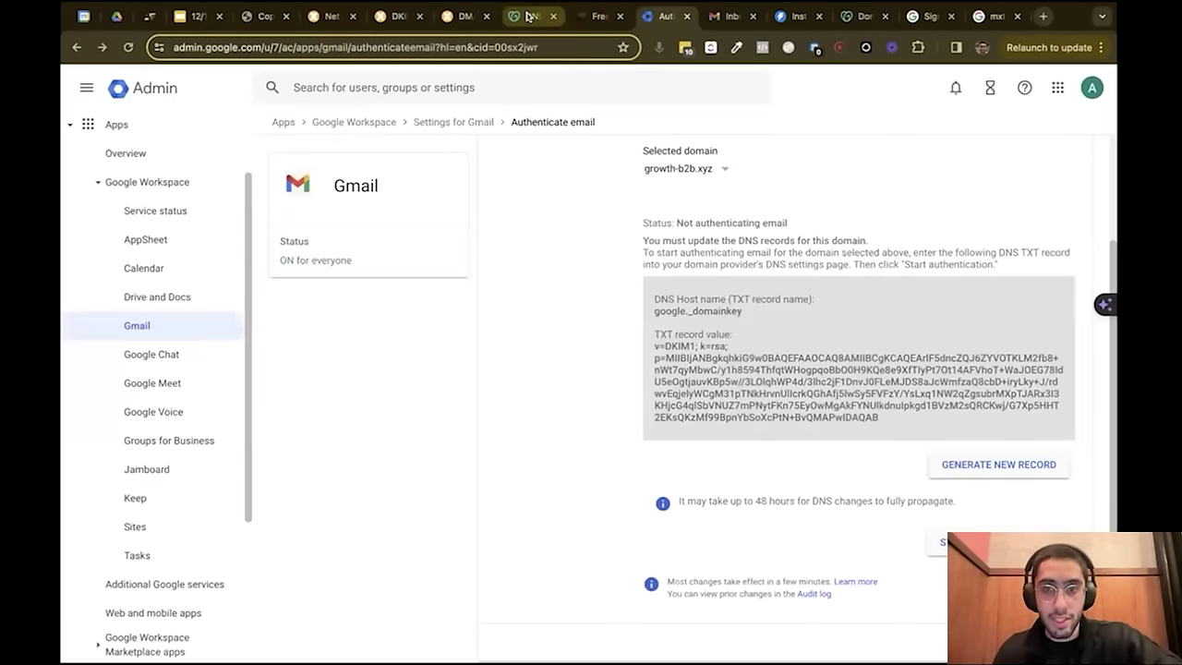
{"action": "left_click", "coordinate": [528, 16]}
{"action": "left_click", "coordinate": [369, 259]}
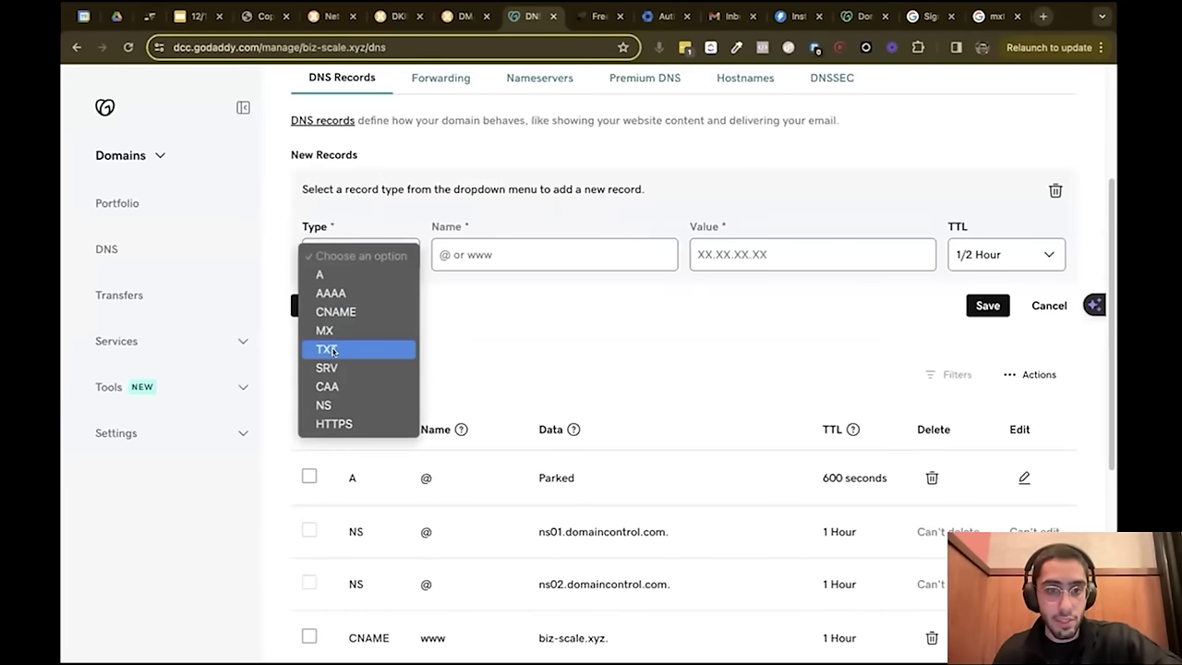
{"action": "left_click", "coordinate": [360, 349]}
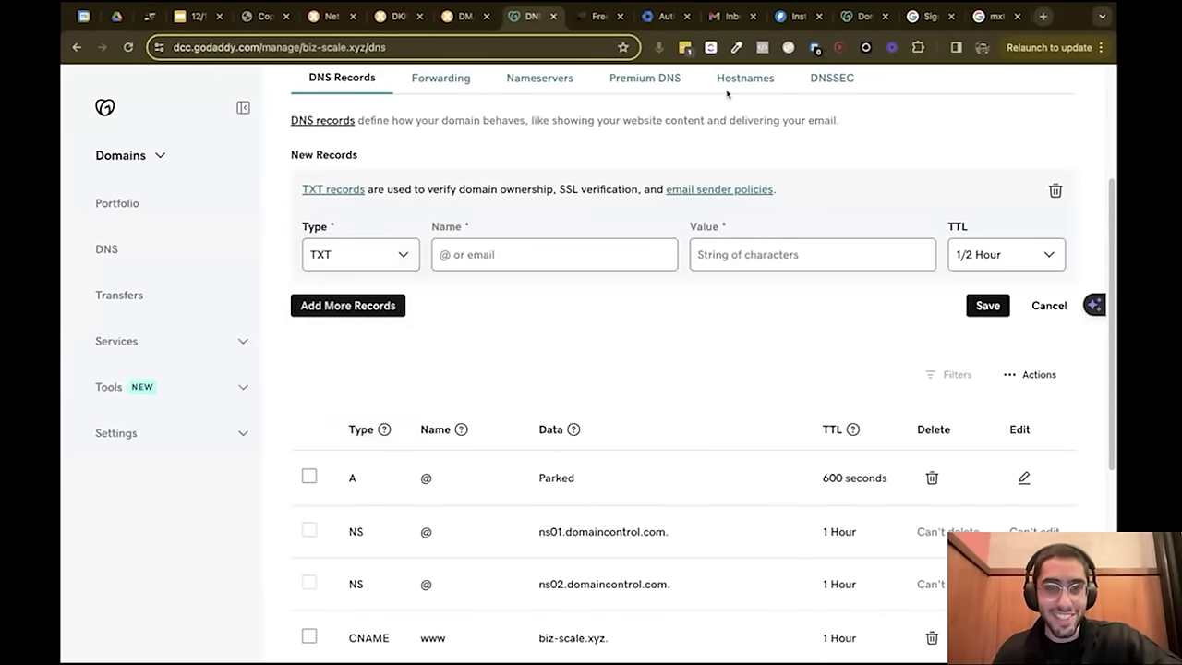
Step: Name the record google._domainkey, copied from the Admin console
{"action": "left_click", "coordinate": [659, 15]}
{"action": "left_click_drag", "start_coordinate": [742, 311], "coordinate": [654, 312]}
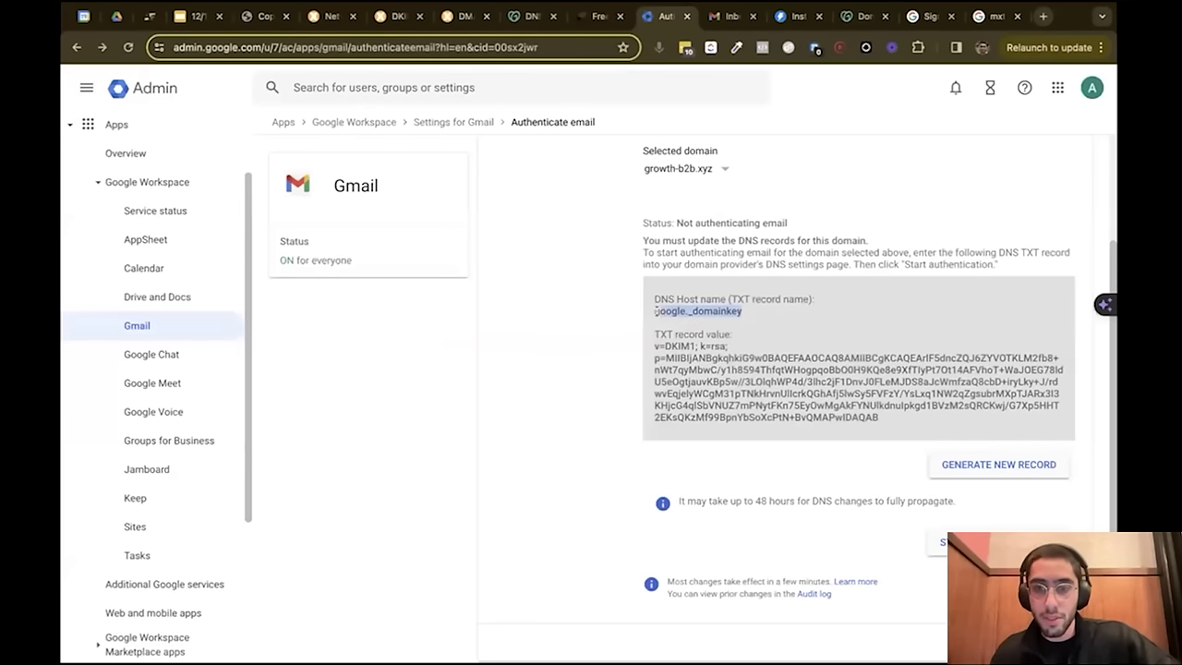
{"action": "key", "text": "ctrl+c"}
{"action": "left_click", "coordinate": [531, 16]}
{"action": "key", "text": "ctrl+v"}
{"action": "key", "text": "Tab"}
Step: Fill the Value field with the copied DKIM string and save the record
{"action": "left_click", "coordinate": [659, 16]}
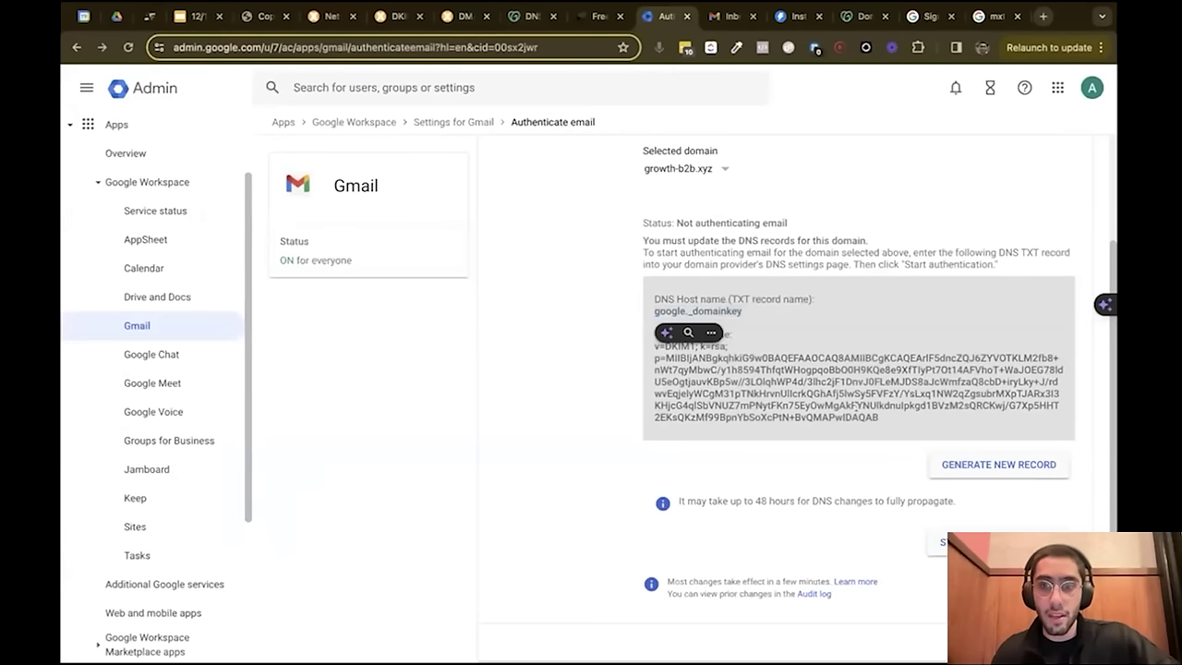
{"action": "left_click_drag", "start_coordinate": [891, 418], "coordinate": [643, 347]}
{"action": "key", "text": "ctrl+c"}
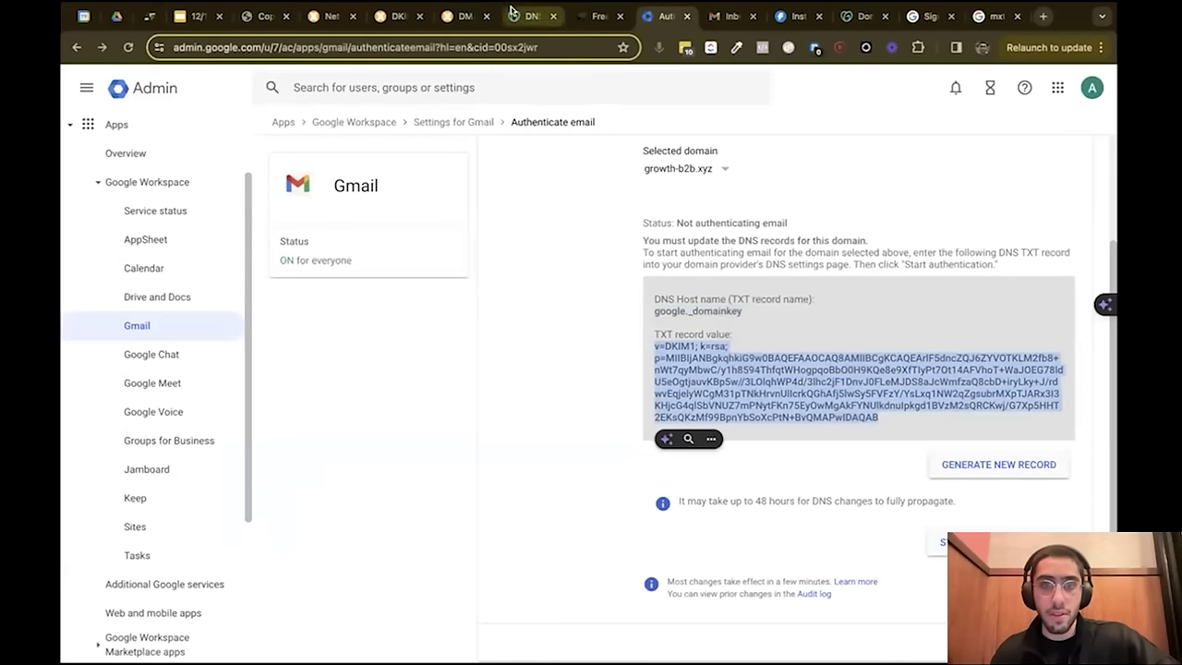
{"action": "left_click", "coordinate": [531, 16]}
{"action": "key", "text": "ctrl+v"}
{"action": "left_click", "coordinate": [707, 322]}
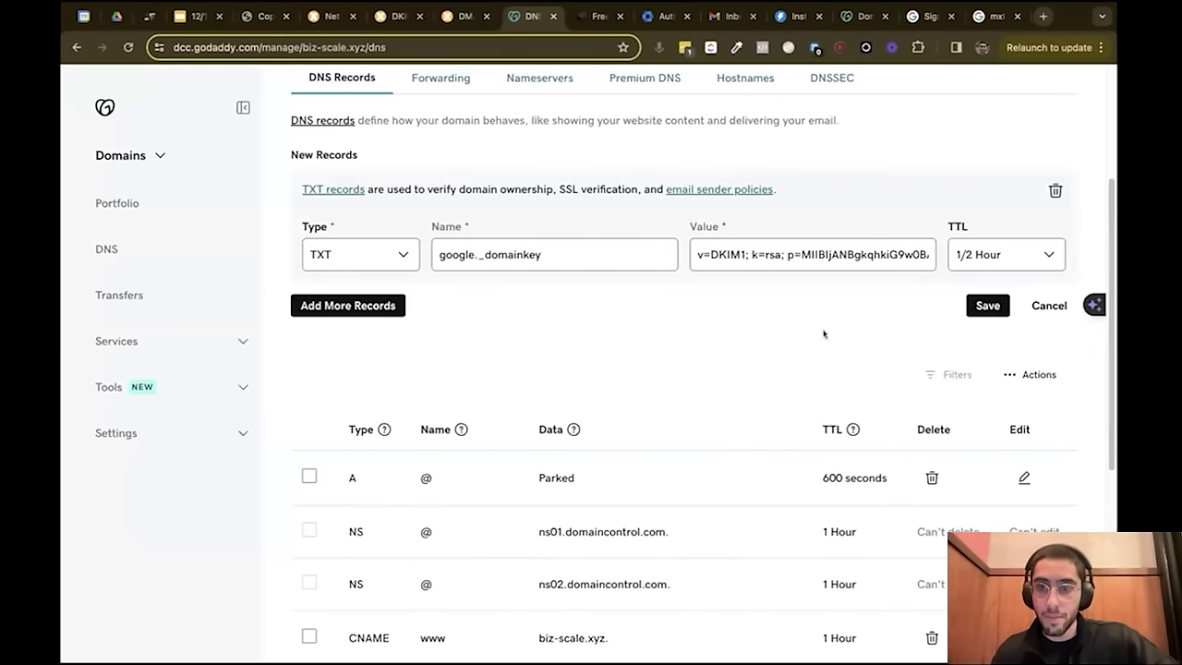
{"action": "left_click", "coordinate": [989, 304]}
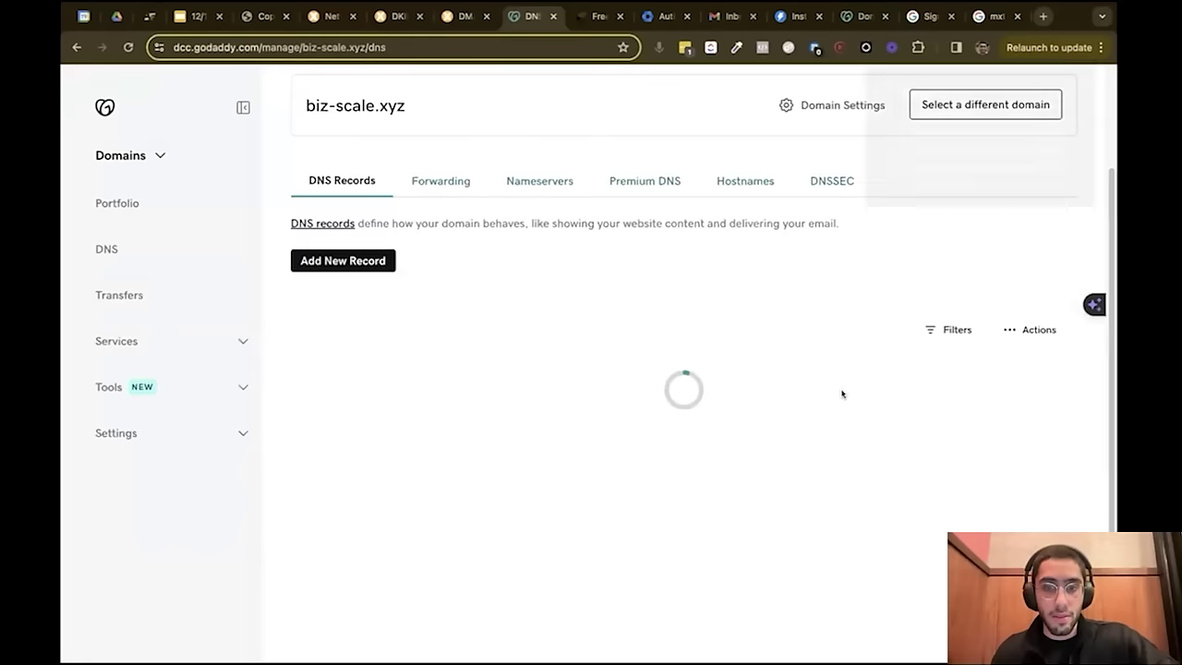
Step: Try starting DKIM authentication several times; Gmail reports the record as not verified
{"action": "left_click", "coordinate": [1076, 92]}
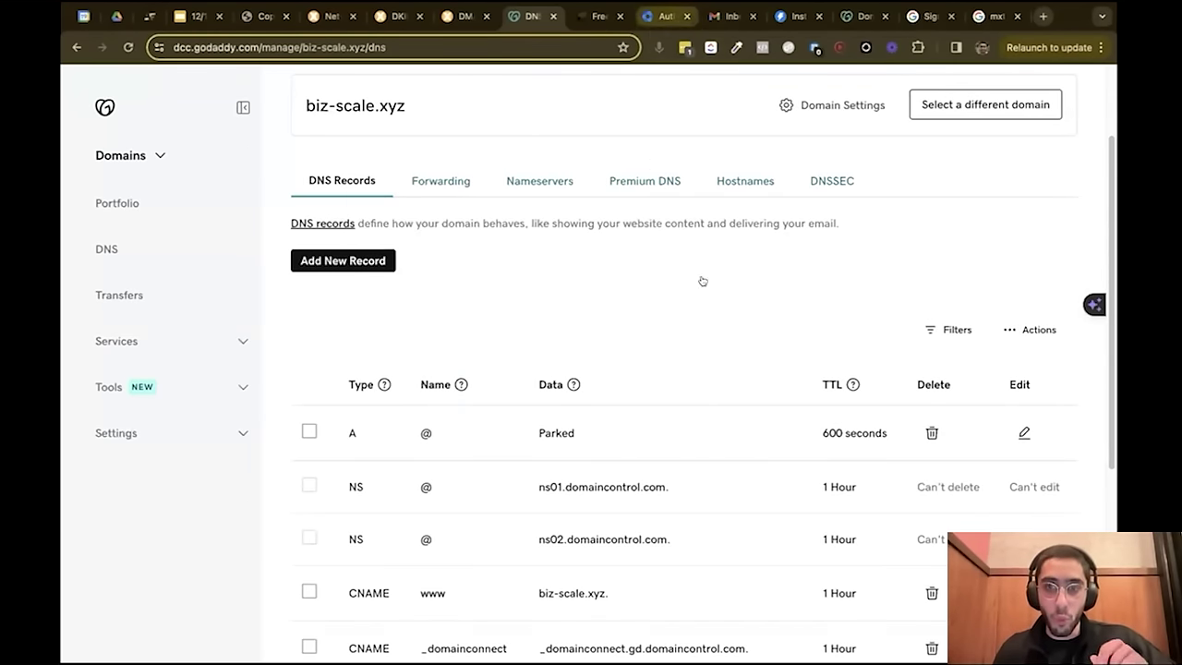
{"action": "left_click", "coordinate": [659, 19]}
{"action": "scroll", "coordinate": [964, 519], "scroll_direction": "down", "scroll_amount": 1}
{"action": "left_click", "coordinate": [964, 523]}
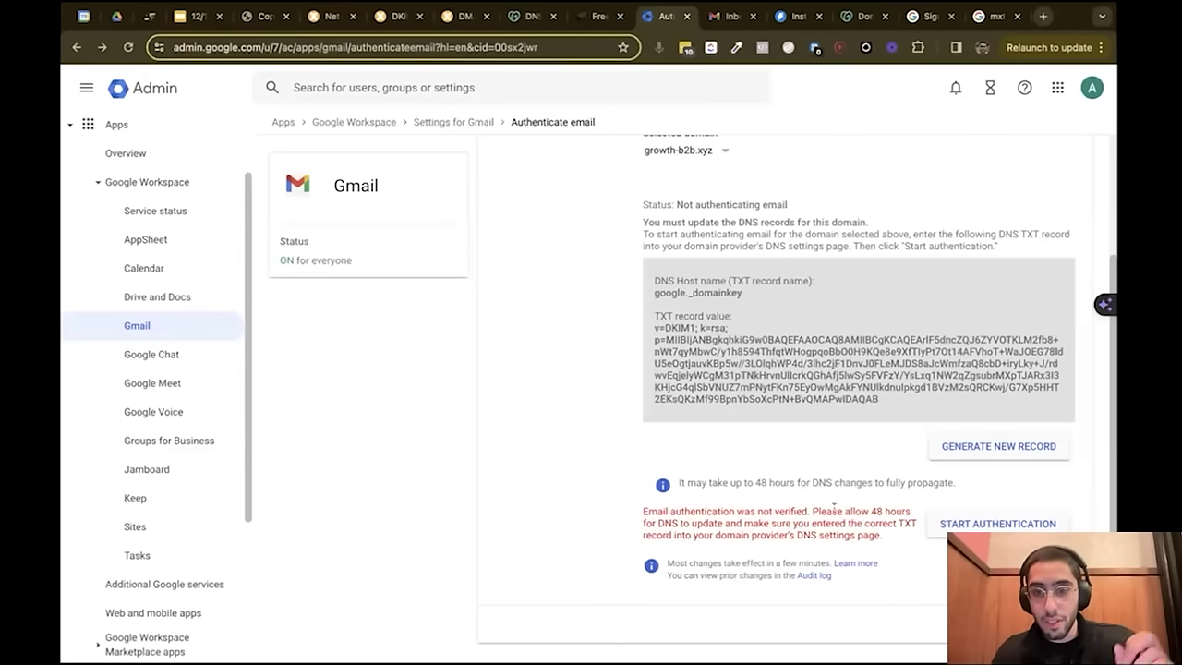
{"action": "left_click_drag", "start_coordinate": [654, 517], "coordinate": [791, 510]}
{"action": "left_click", "coordinate": [791, 510]}
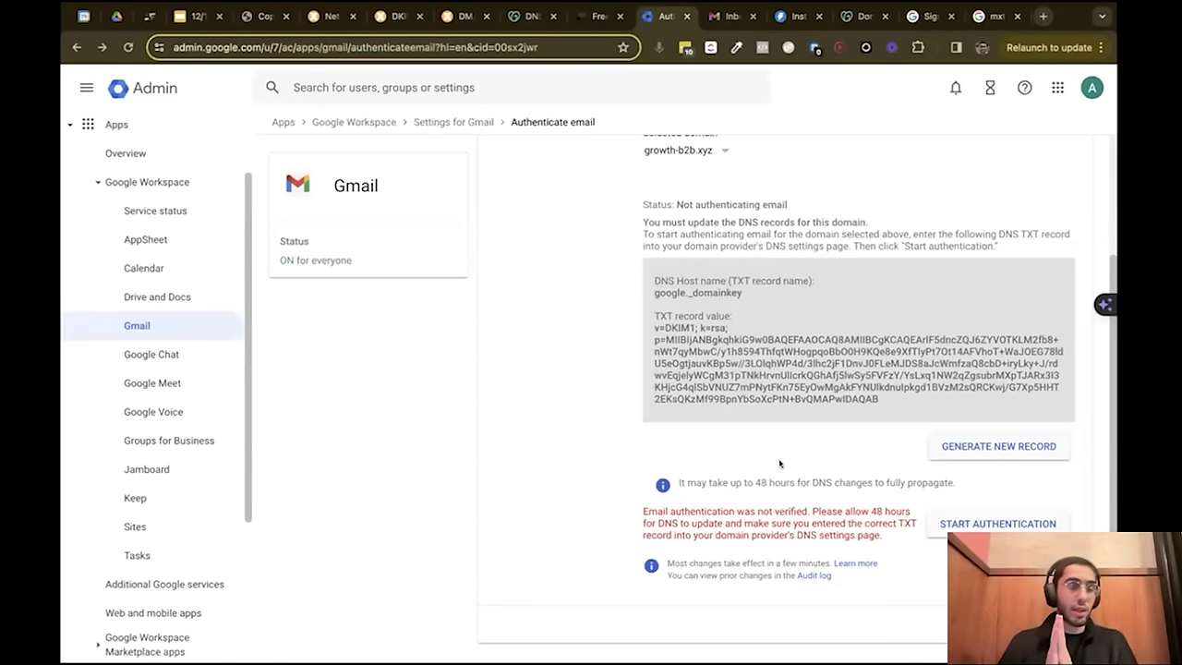
{"action": "left_click", "coordinate": [946, 524]}
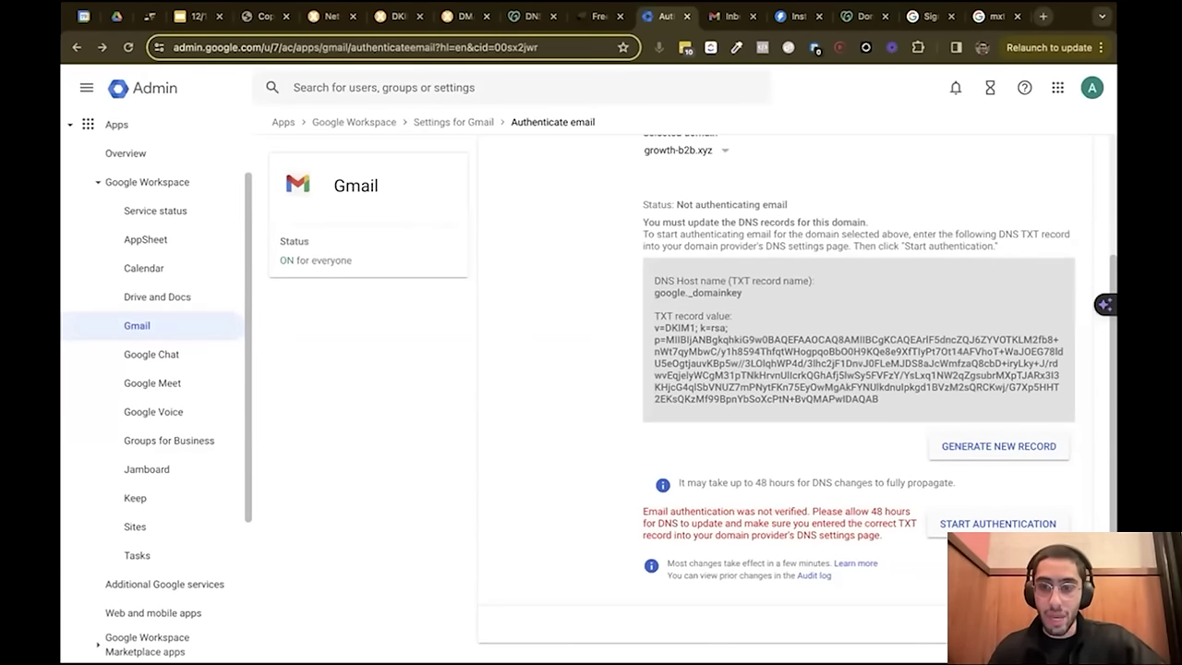
{"action": "left_click", "coordinate": [972, 524]}
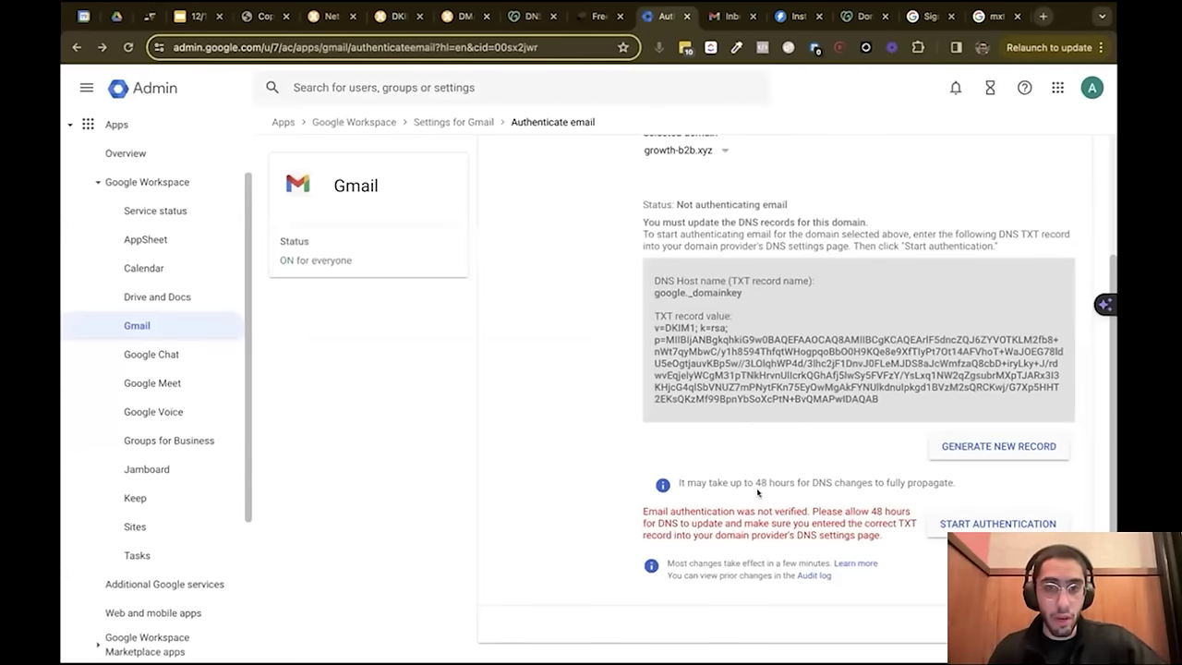
{"action": "scroll", "coordinate": [622, 403], "scroll_direction": "up", "scroll_amount": 2}
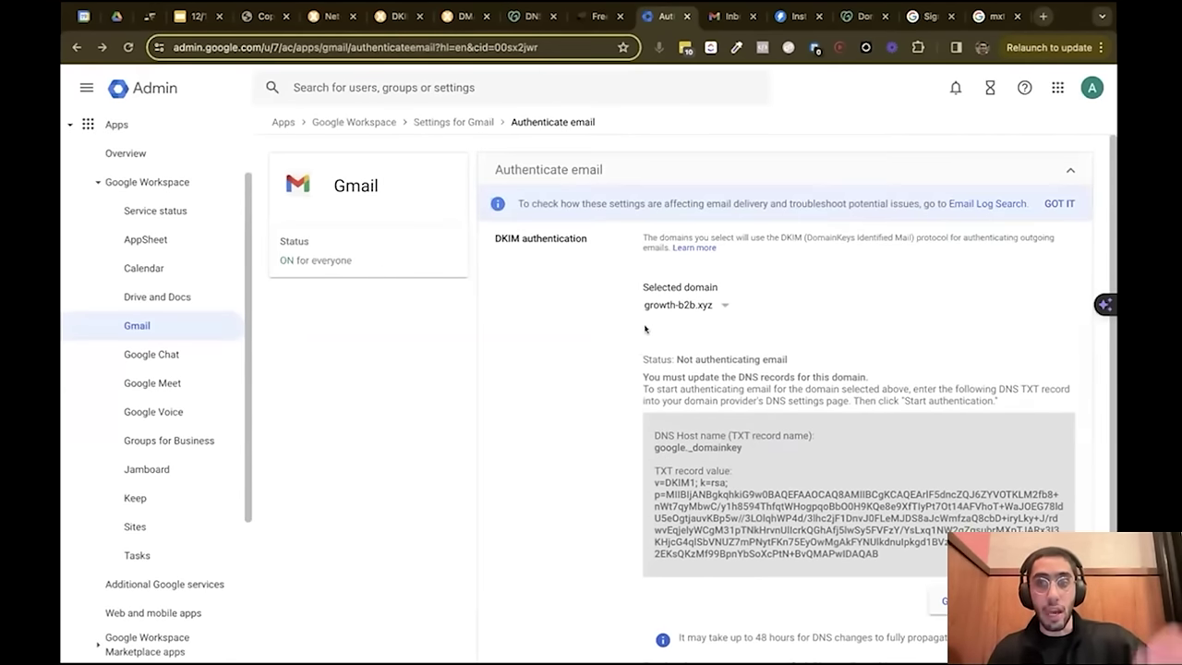
{"action": "left_click_drag", "start_coordinate": [637, 316], "coordinate": [683, 305]}
{"action": "left_click", "coordinate": [398, 137]}
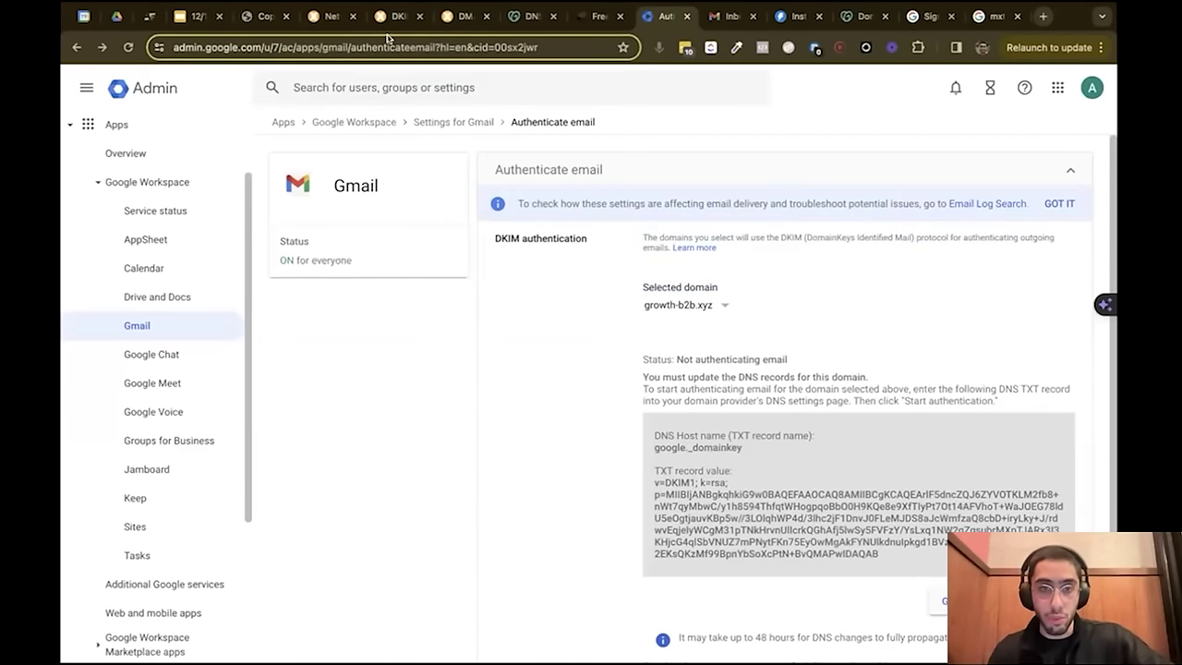
Step: Move from MxToolbox's SPF results for biz-scale.xyz to its DKIM Record Lookup
{"action": "left_click", "coordinate": [330, 16]}
{"action": "triple_click", "coordinate": [113, 185]}
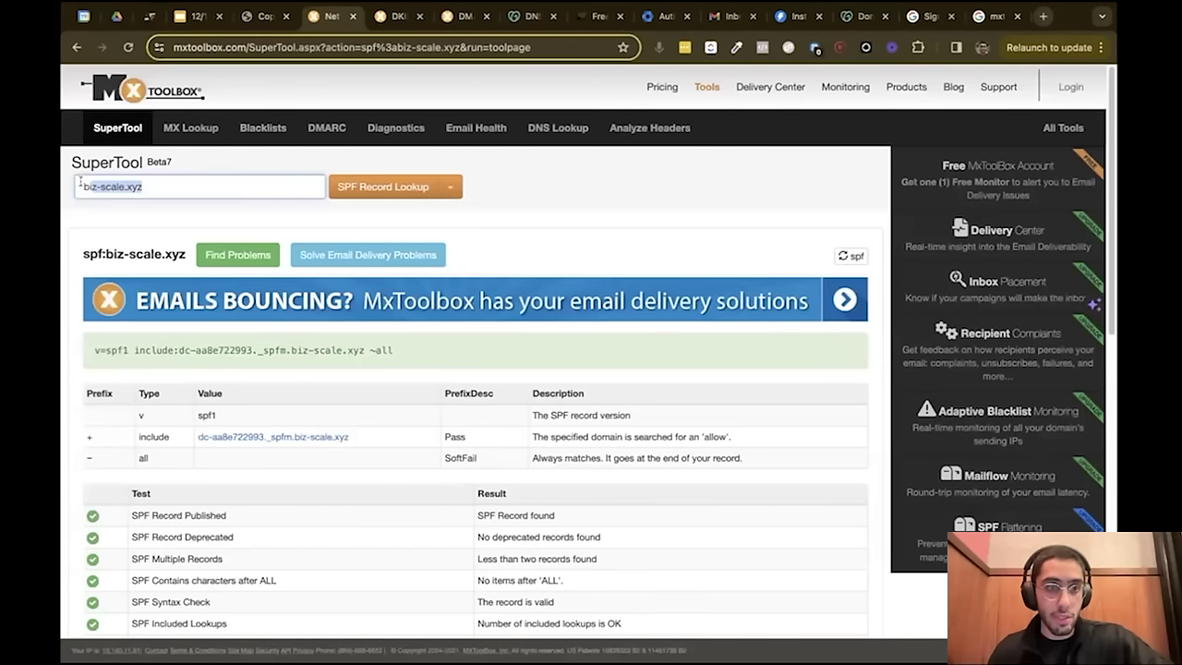
{"action": "left_click", "coordinate": [402, 19]}
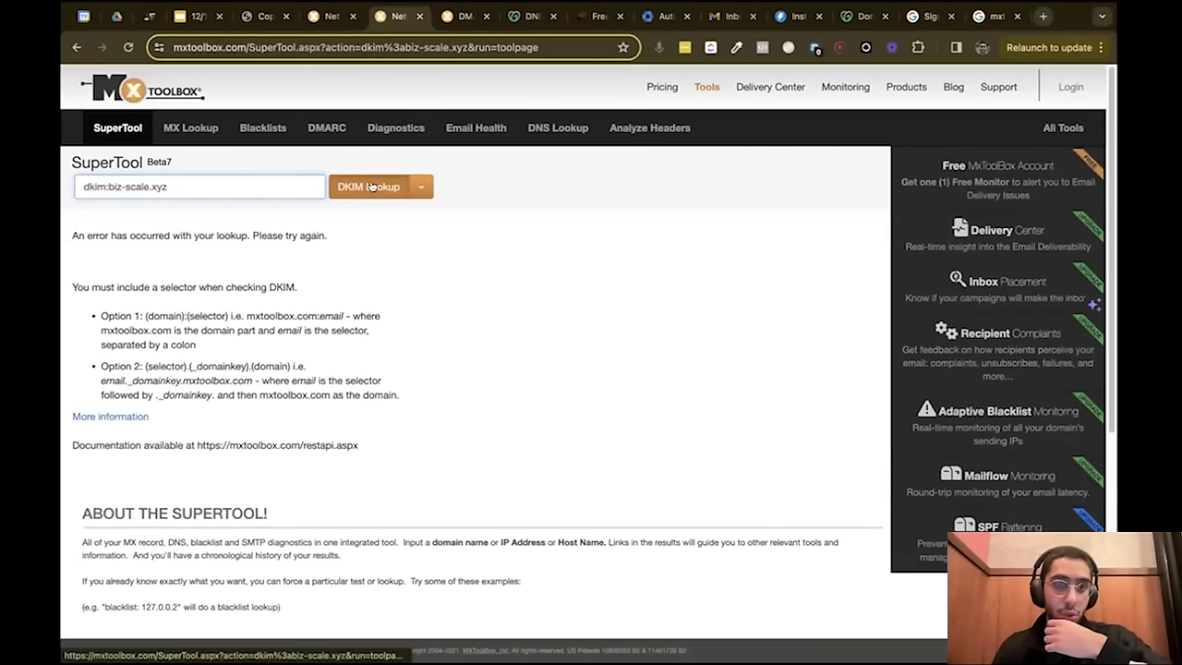
Step: Look up biz-scale.xyz's DKIM with selector google, finding a valid 2048-bit public key
{"action": "left_click", "coordinate": [77, 46]}
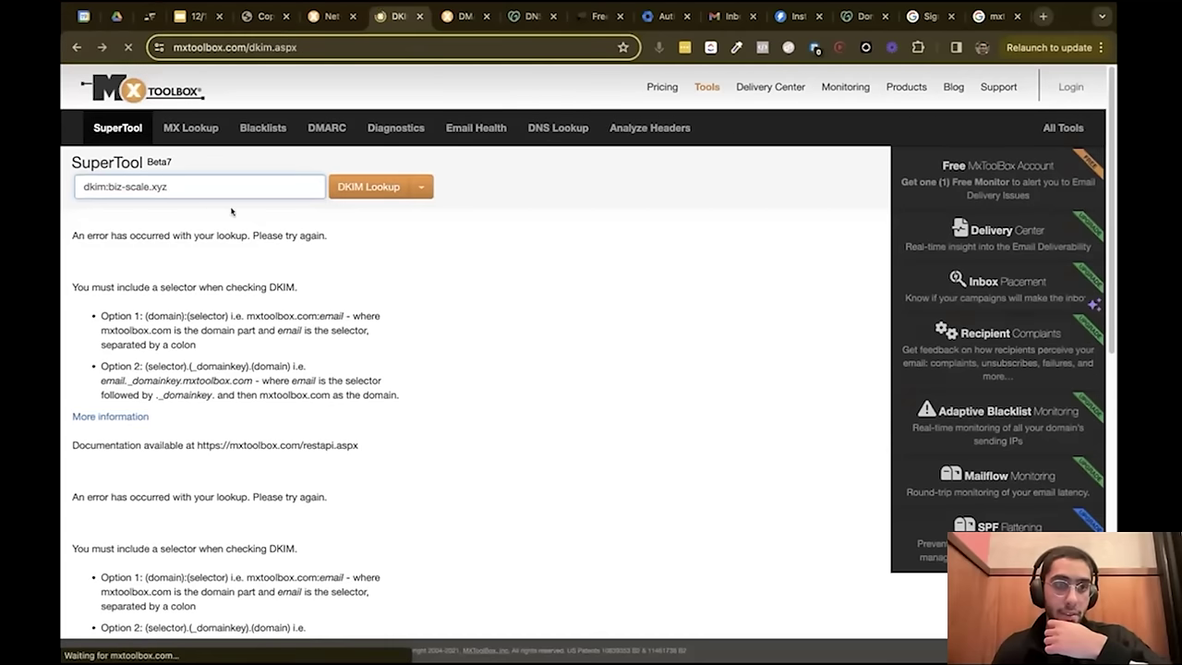
{"action": "key", "text": "Tab"}
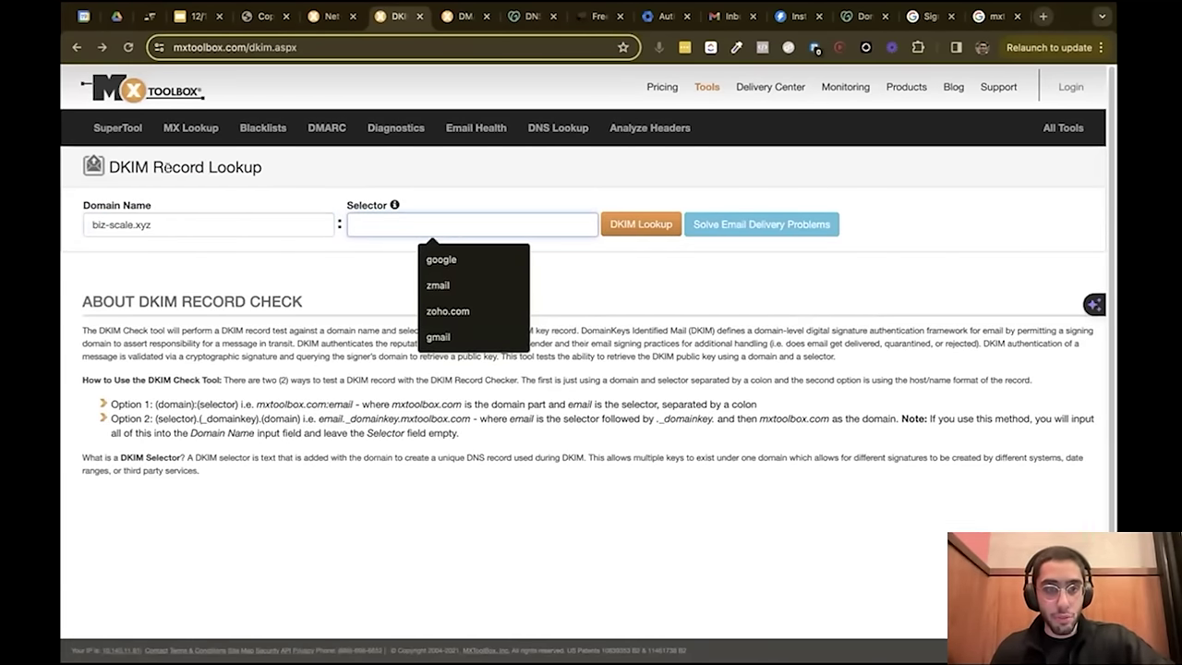
{"action": "left_click", "coordinate": [161, 198]}
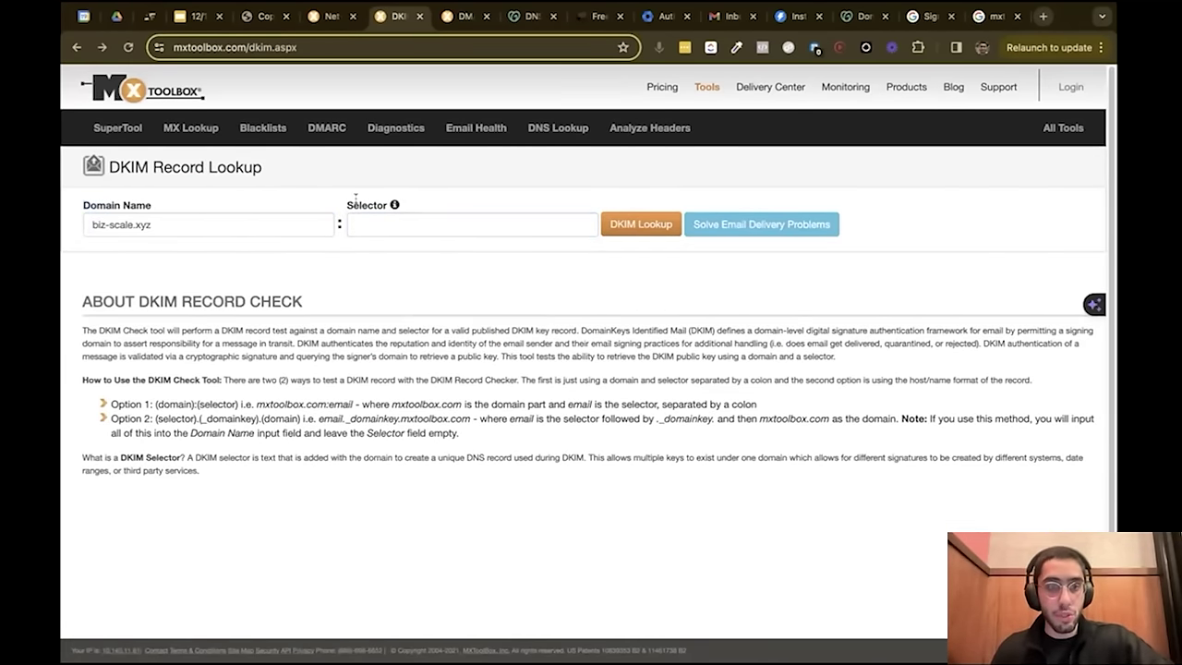
{"action": "left_click", "coordinate": [374, 225]}
{"action": "type", "text": "google"}
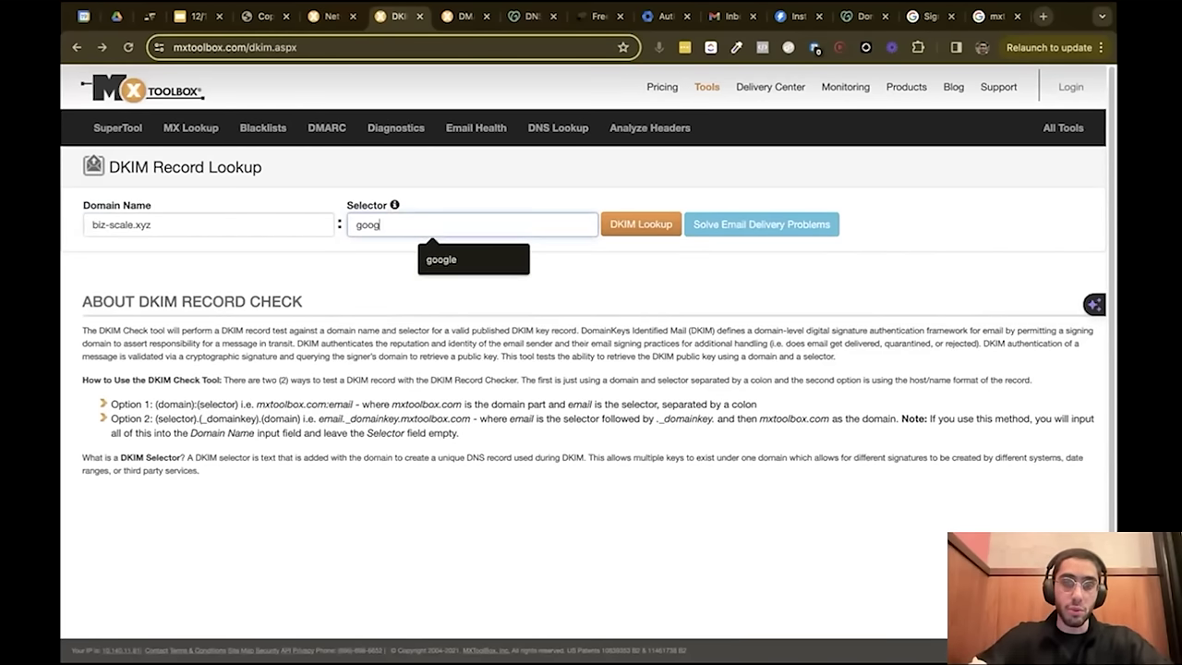
{"action": "left_click", "coordinate": [626, 249]}
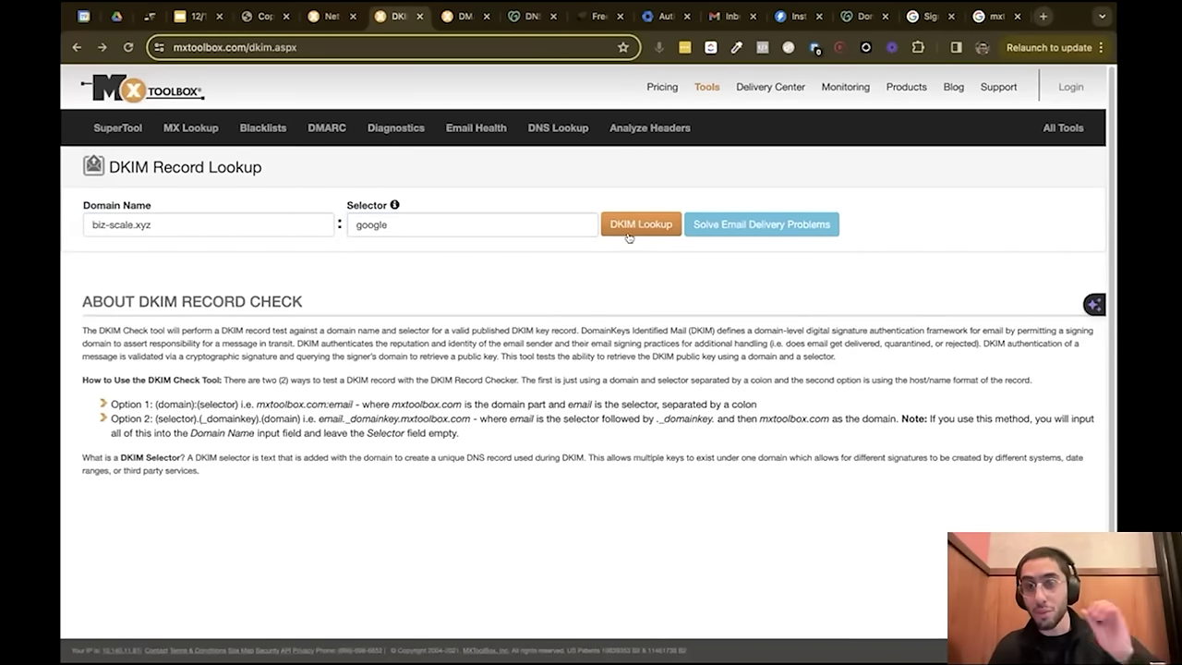
{"action": "left_click", "coordinate": [634, 224]}
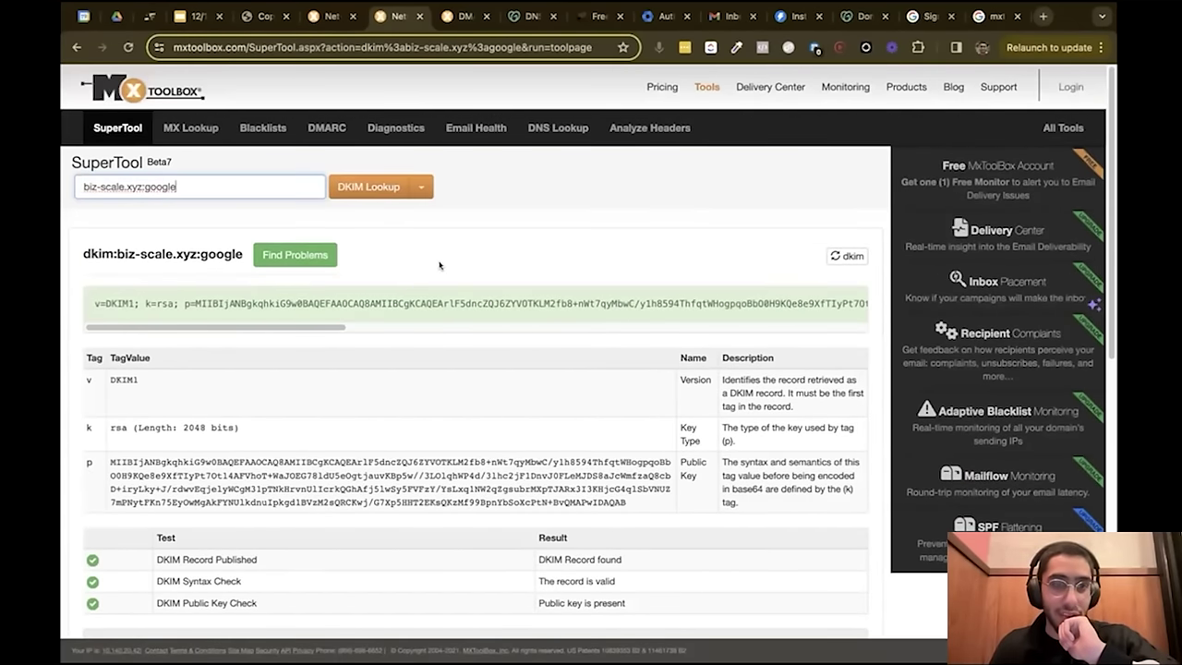
Step: Retry starting DKIM authentication in Gmail; it is still not verified
{"action": "left_click", "coordinate": [664, 16]}
{"action": "scroll", "coordinate": [850, 503], "scroll_direction": "down", "scroll_amount": 3}
{"action": "left_click", "coordinate": [960, 526]}
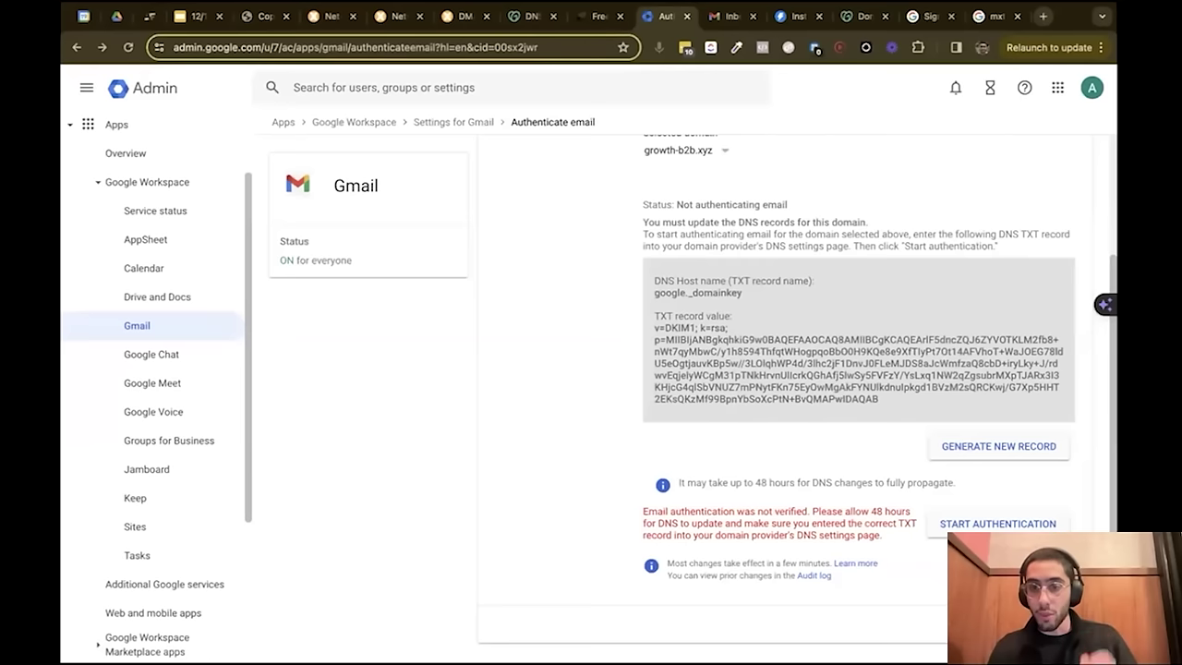
{"action": "left_click", "coordinate": [977, 526]}
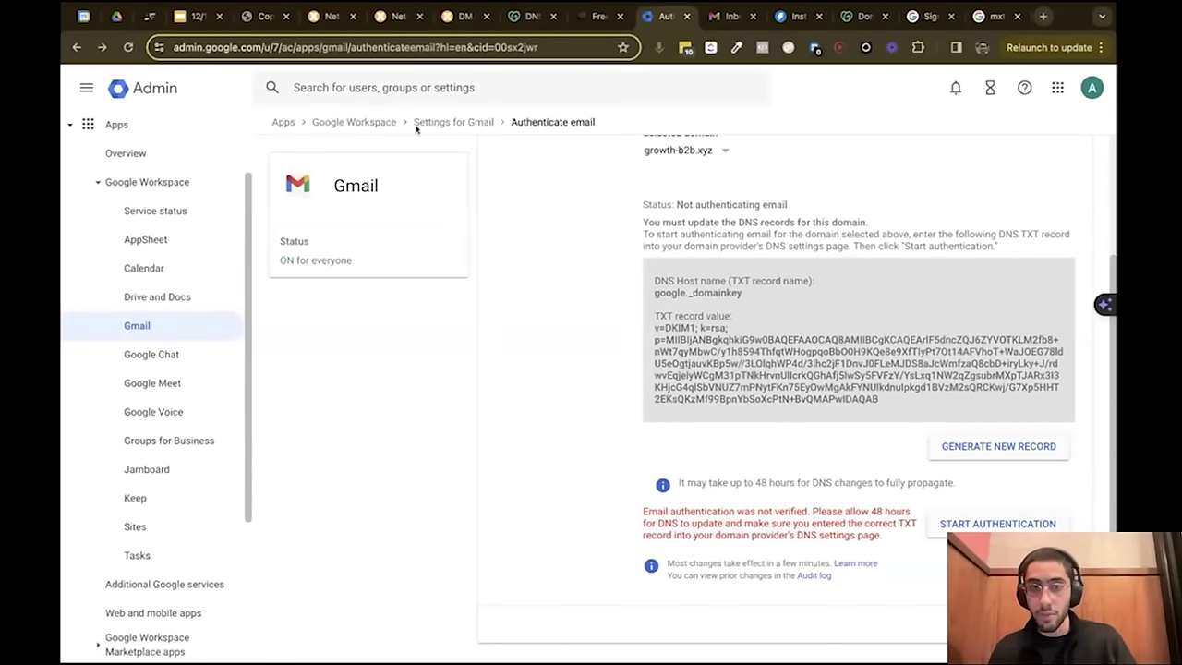
Step: Review the passing MxToolbox DKIM results and recheck the not-verified status in Admin
{"action": "left_click", "coordinate": [392, 16]}
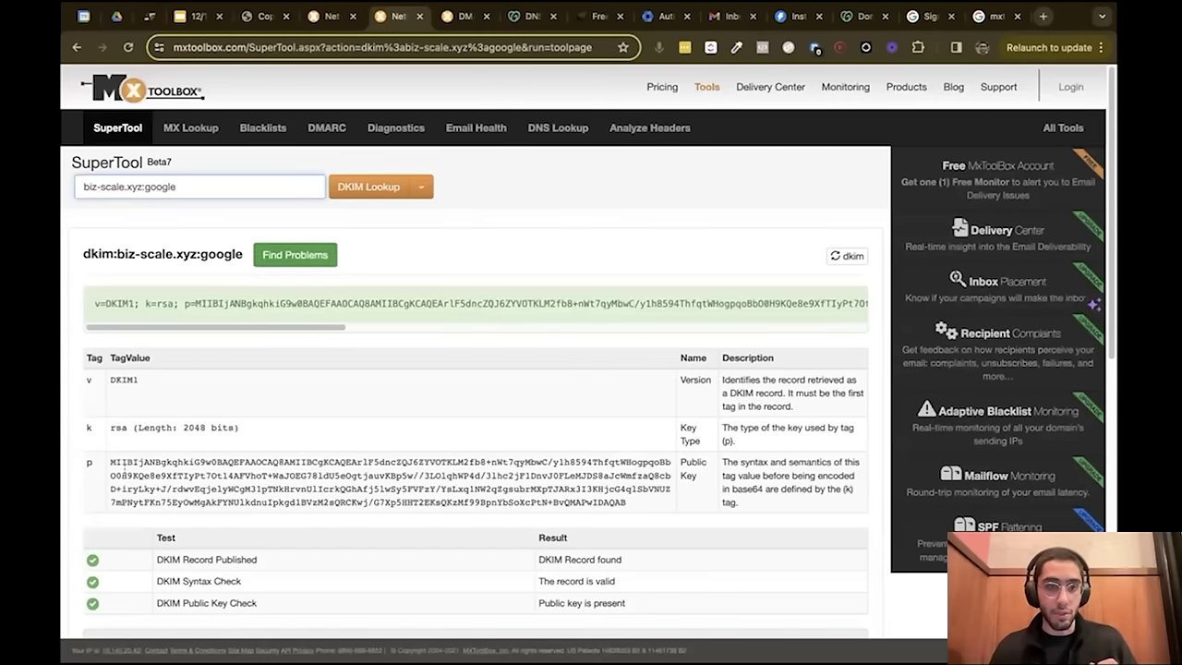
{"action": "scroll", "coordinate": [225, 368], "scroll_direction": "down", "scroll_amount": 3}
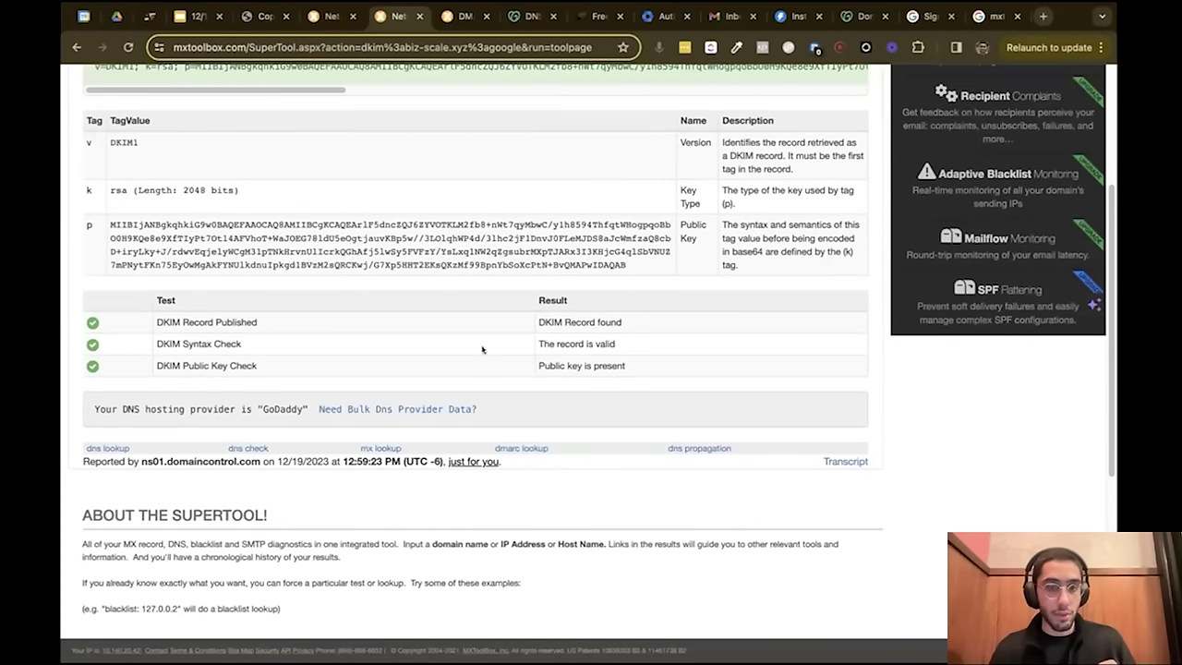
{"action": "scroll", "coordinate": [496, 426], "scroll_direction": "up", "scroll_amount": 3}
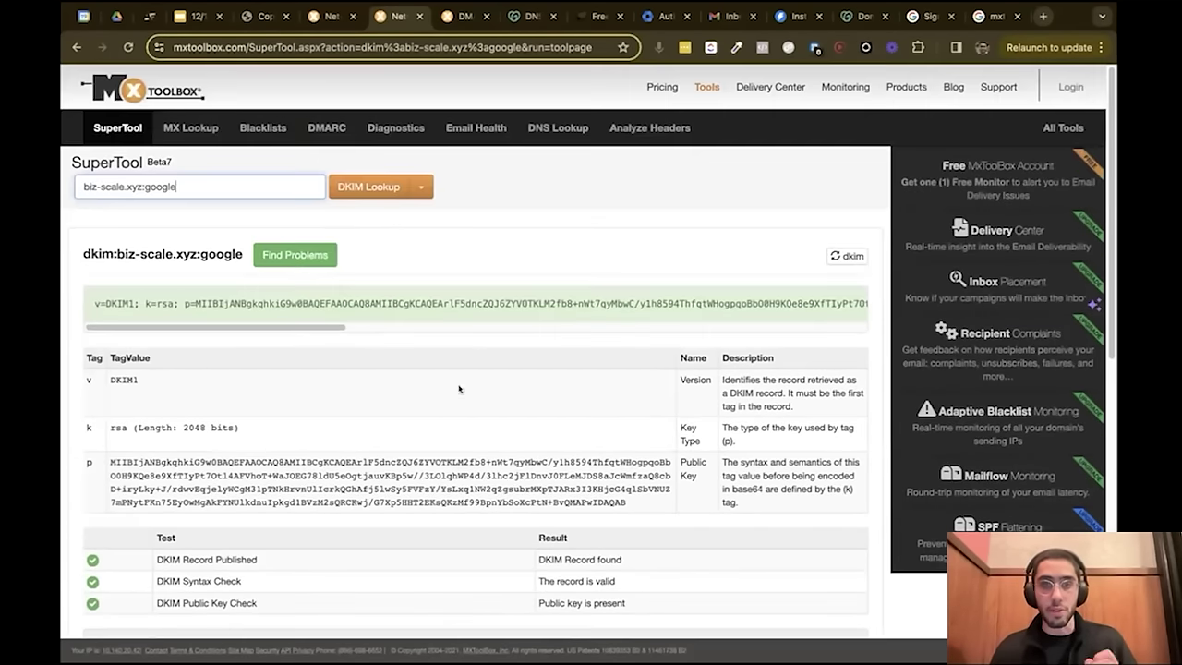
{"action": "left_click", "coordinate": [650, 15]}
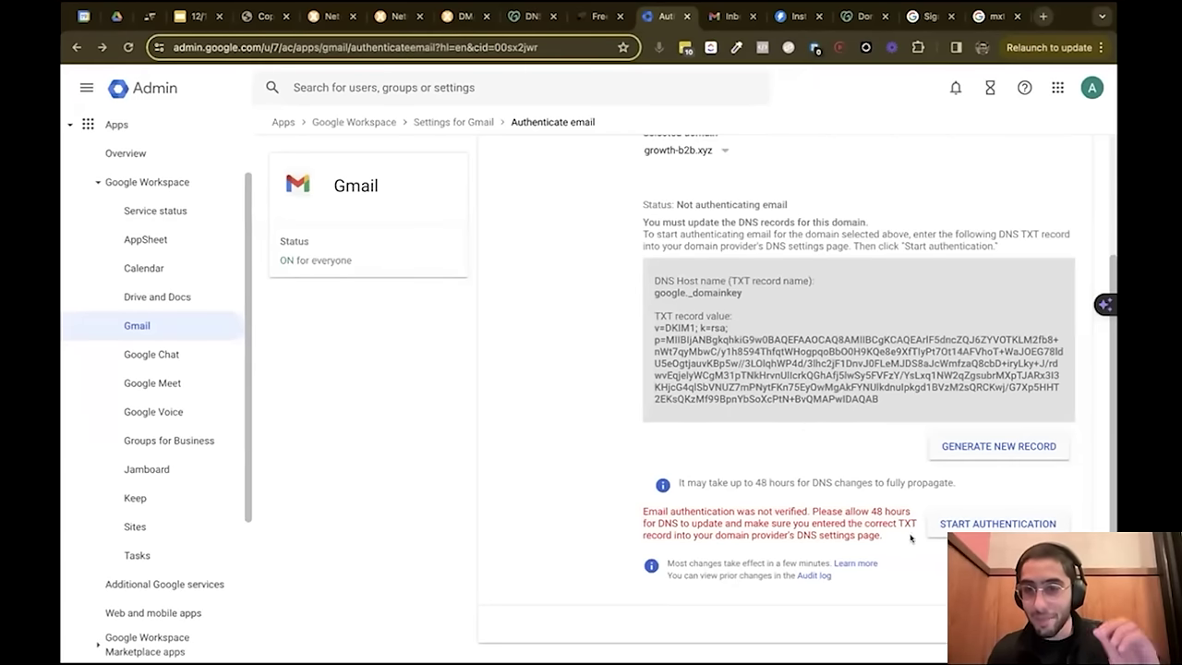
{"action": "triple_click", "coordinate": [780, 522]}
{"action": "left_click", "coordinate": [650, 363]}
{"action": "scroll", "coordinate": [650, 363], "scroll_direction": "up", "scroll_amount": 2}
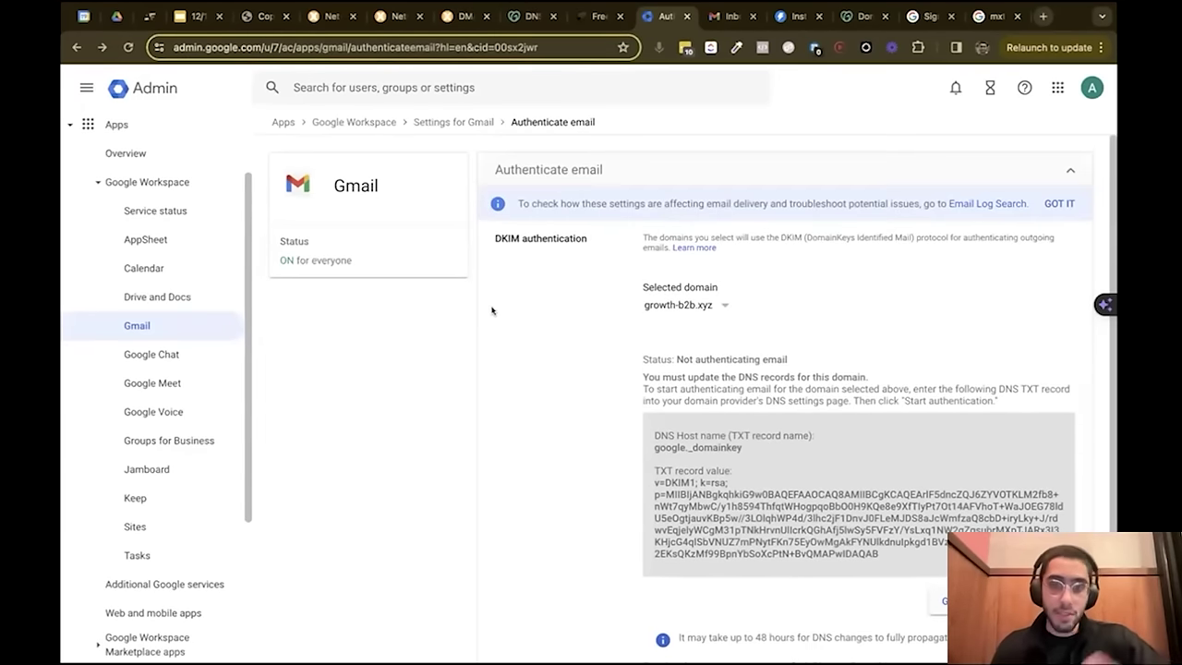
{"action": "left_click", "coordinate": [196, 12]}
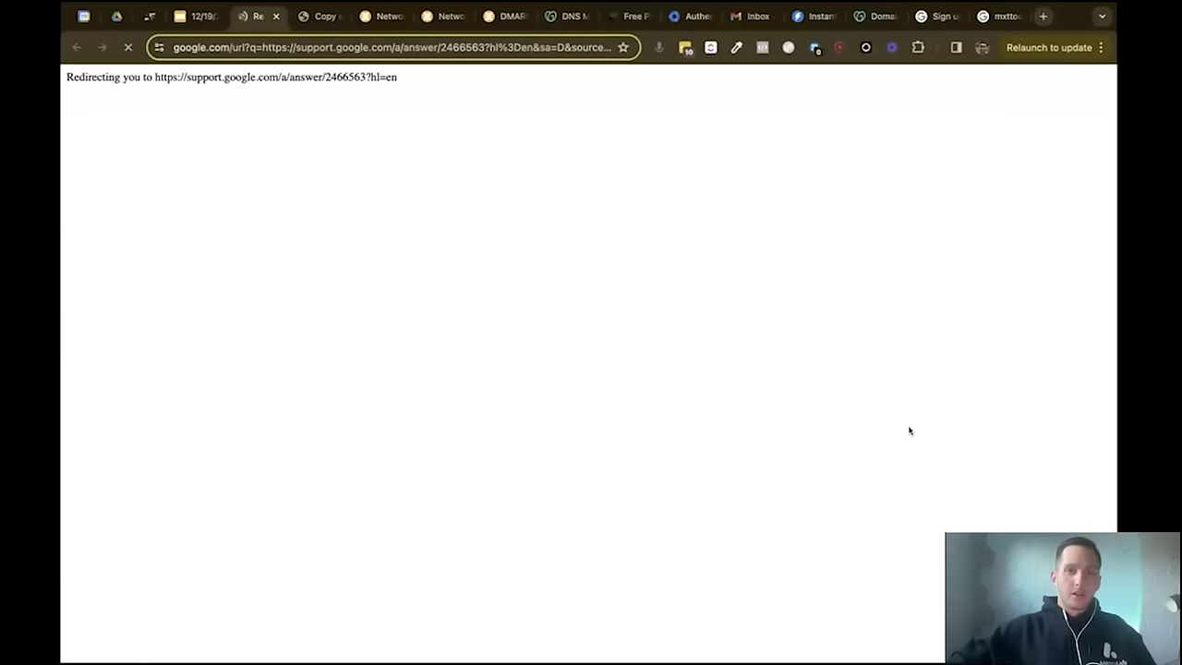
Step: Read the DMARC 'Add or update your record' steps, then return to biz-scale.xyz's GoDaddy records
{"action": "left_click", "coordinate": [559, 15]}
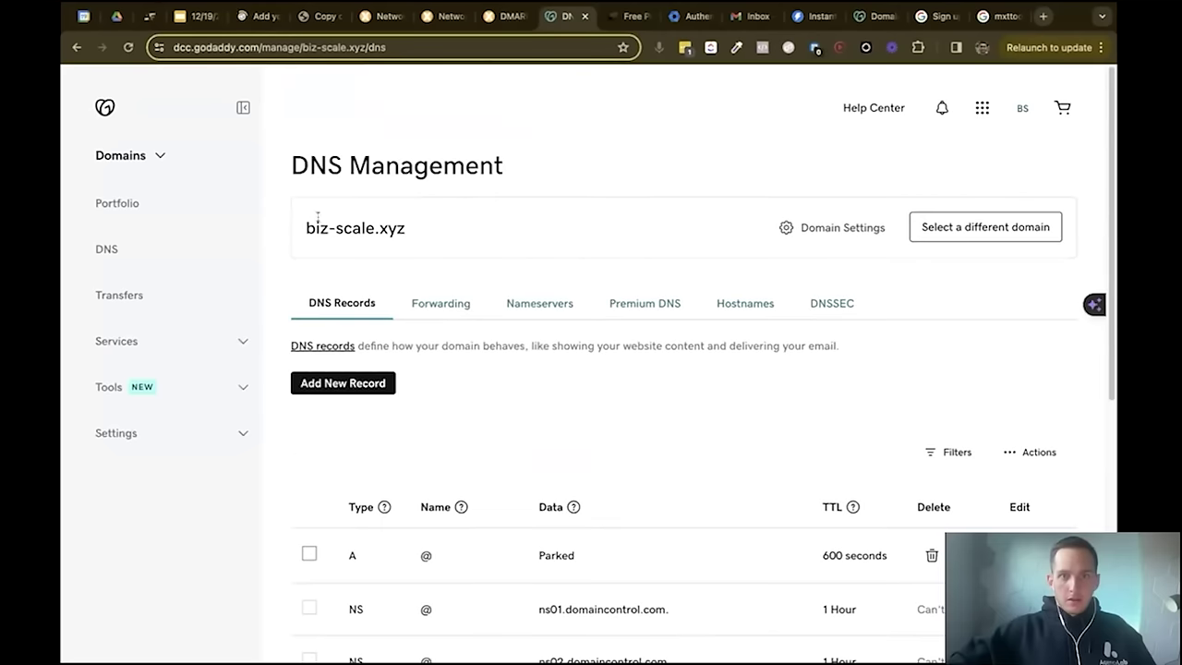
{"action": "left_click", "coordinate": [195, 16]}
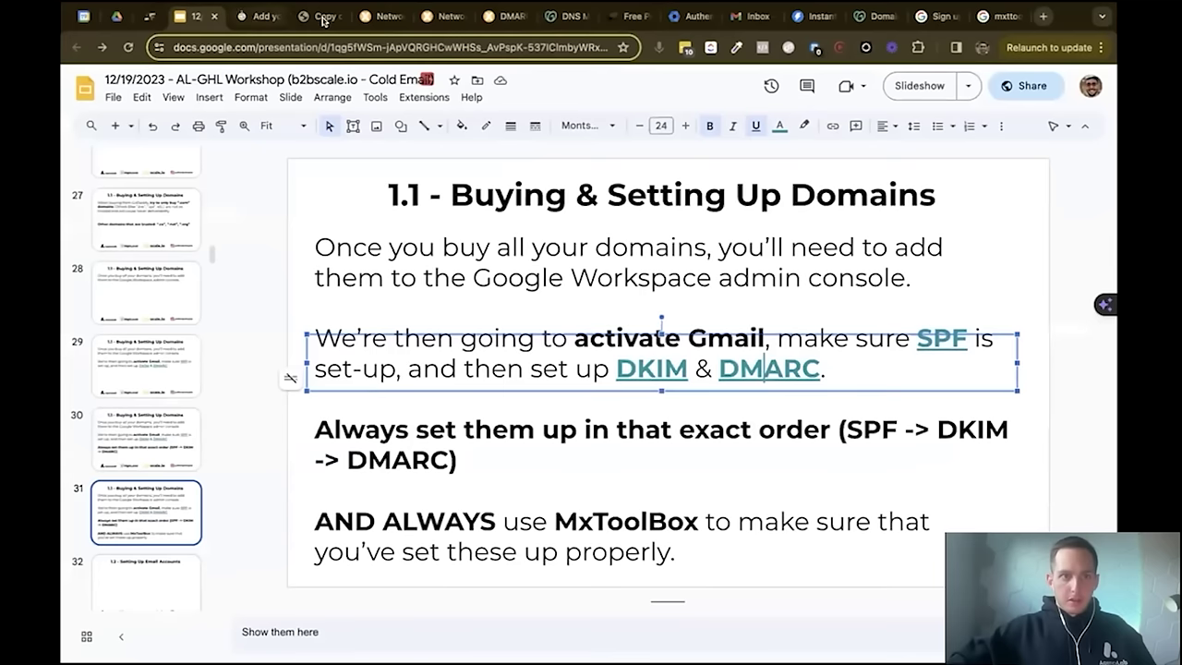
{"action": "key", "text": "ctrl+Tab"}
{"action": "key", "text": "ctrl+Tab"}
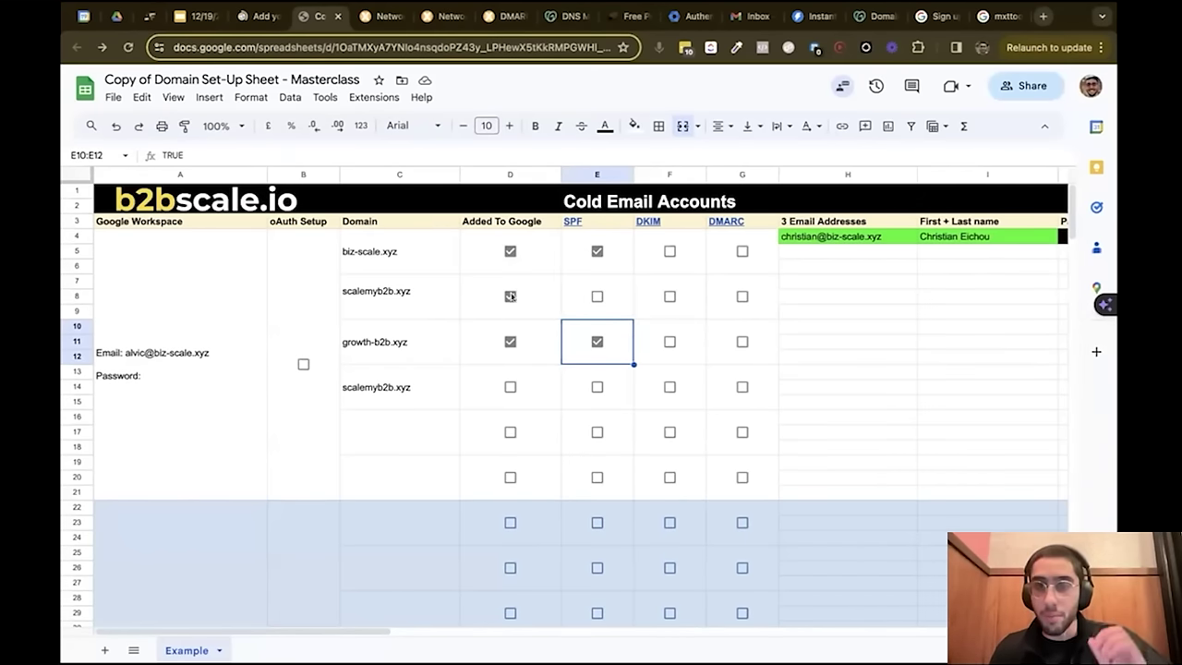
{"action": "left_click", "coordinate": [683, 15]}
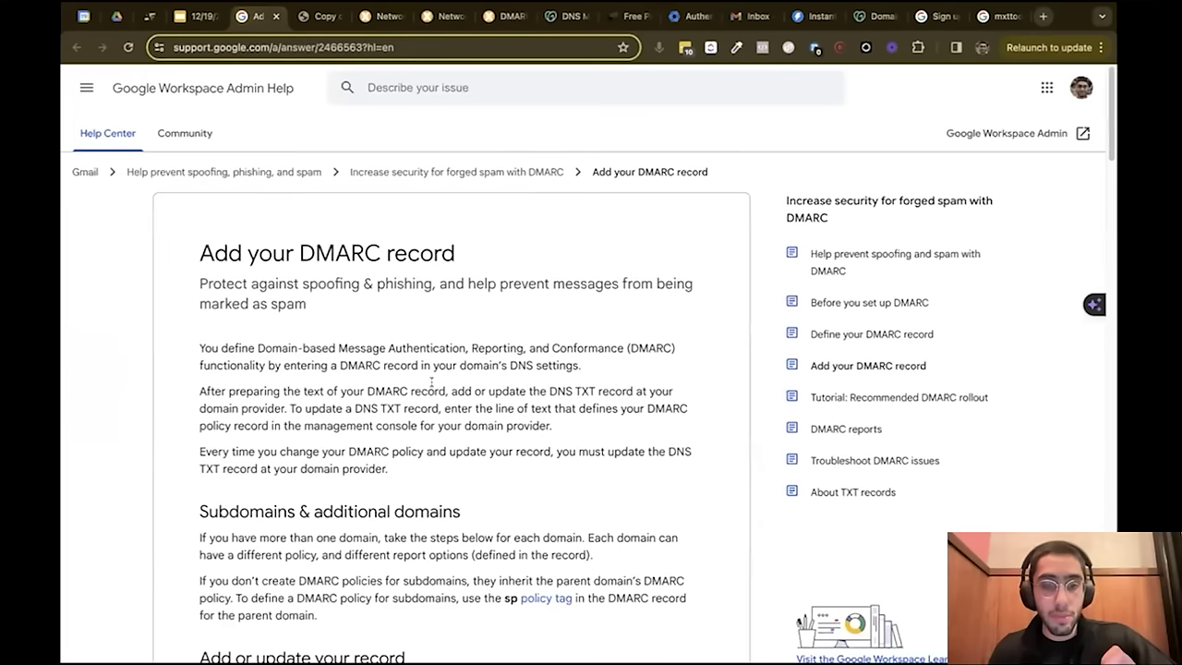
{"action": "scroll", "coordinate": [430, 381], "scroll_direction": "down", "scroll_amount": 5}
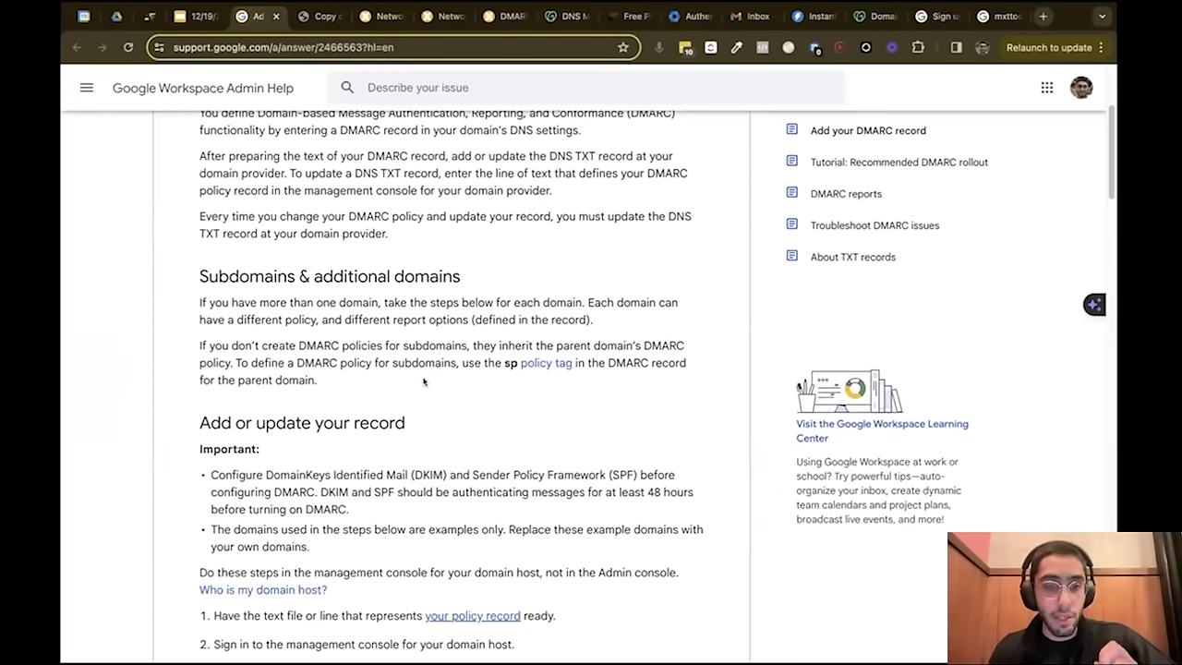
{"action": "scroll", "coordinate": [426, 381], "scroll_direction": "down", "scroll_amount": 1}
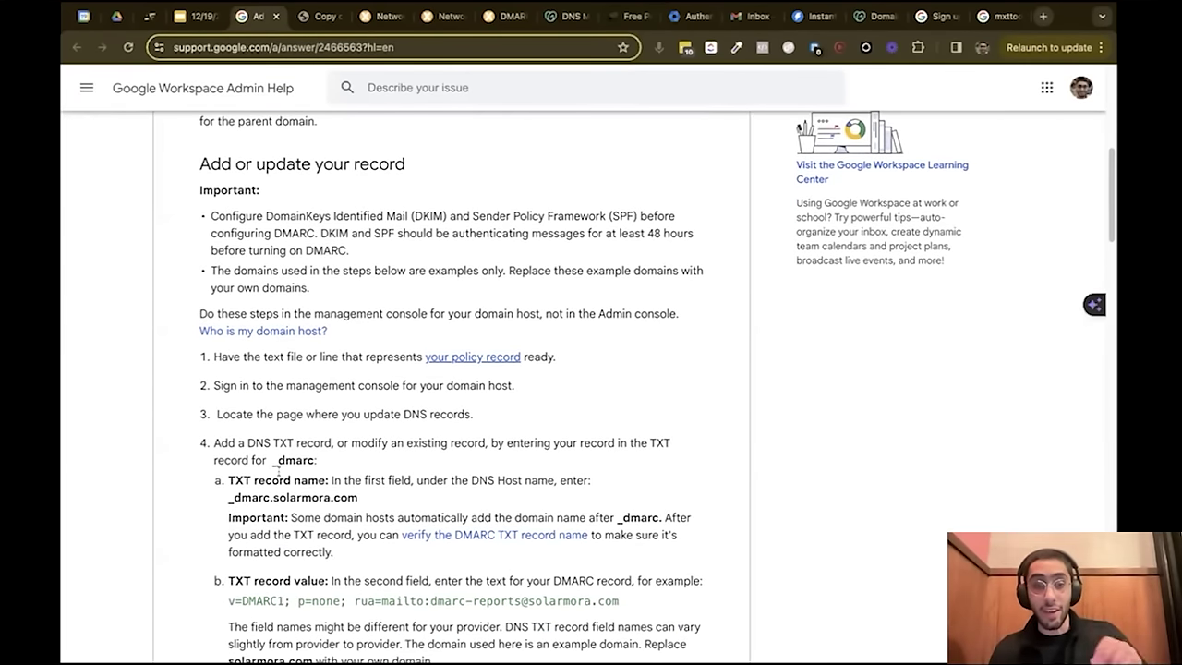
{"action": "left_click", "coordinate": [565, 19]}
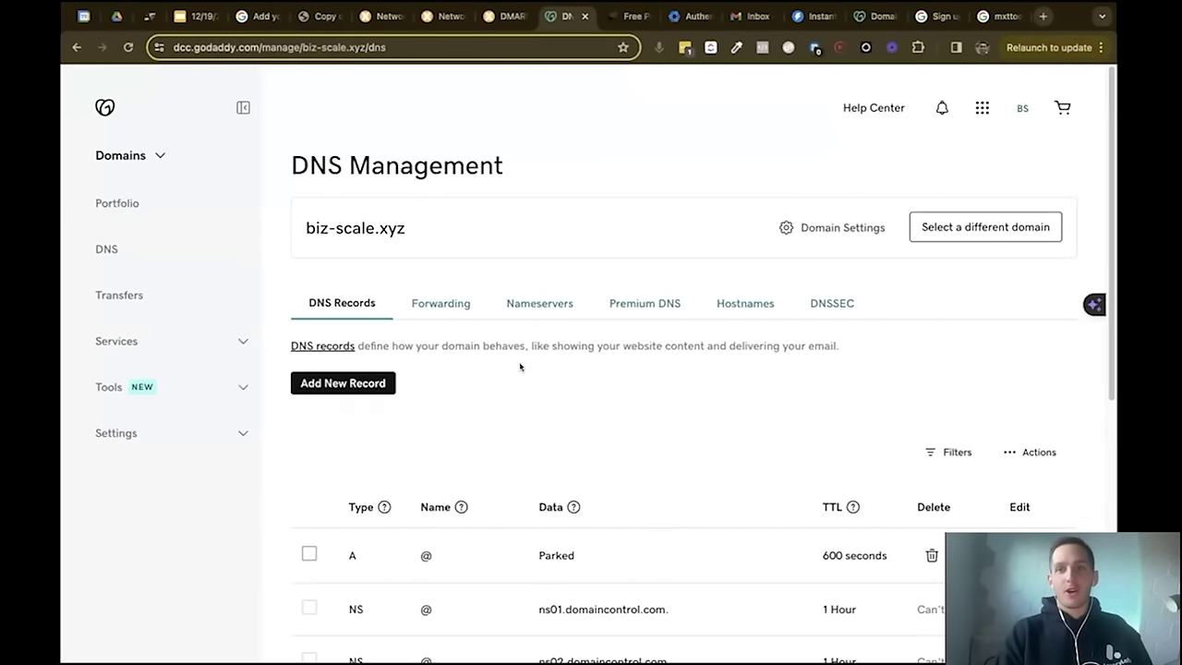
{"action": "scroll", "coordinate": [507, 498], "scroll_direction": "down", "scroll_amount": 2}
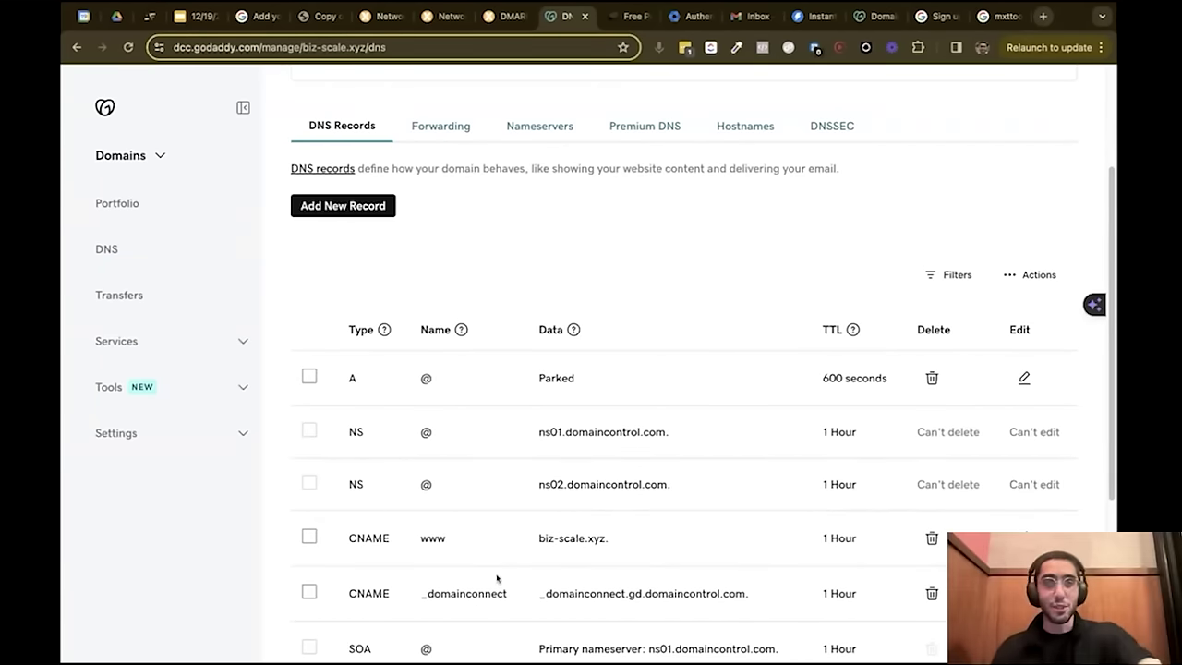
{"action": "scroll", "coordinate": [461, 335], "scroll_direction": "up", "scroll_amount": 1}
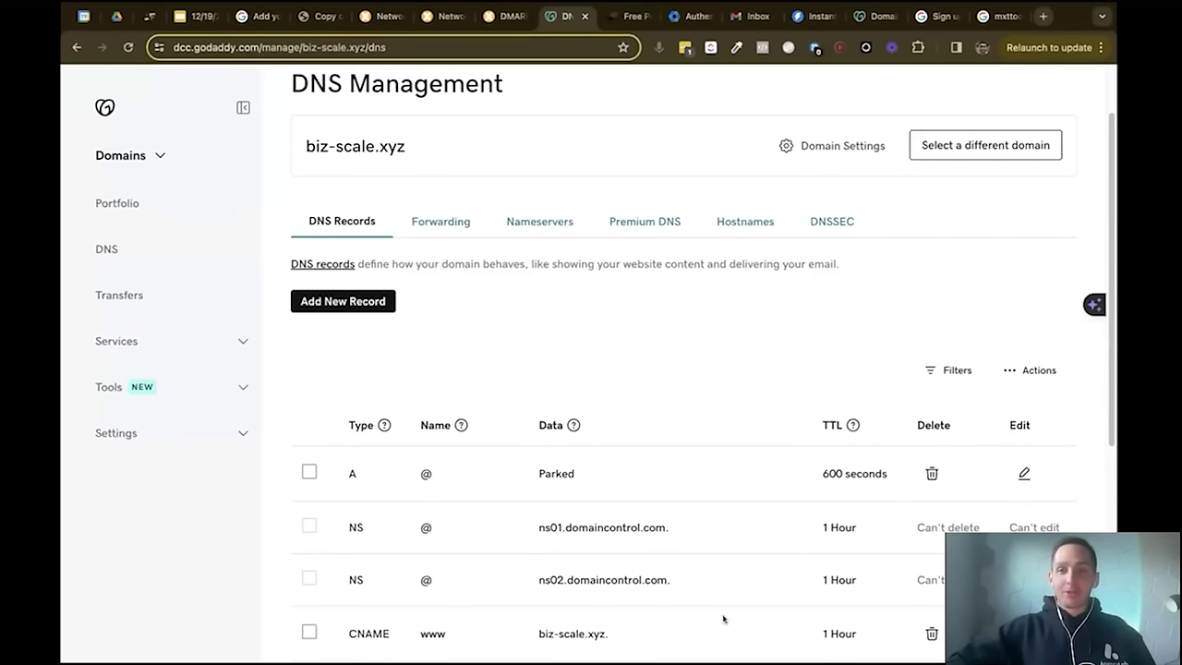
{"action": "scroll", "coordinate": [580, 408], "scroll_direction": "up", "scroll_amount": 1}
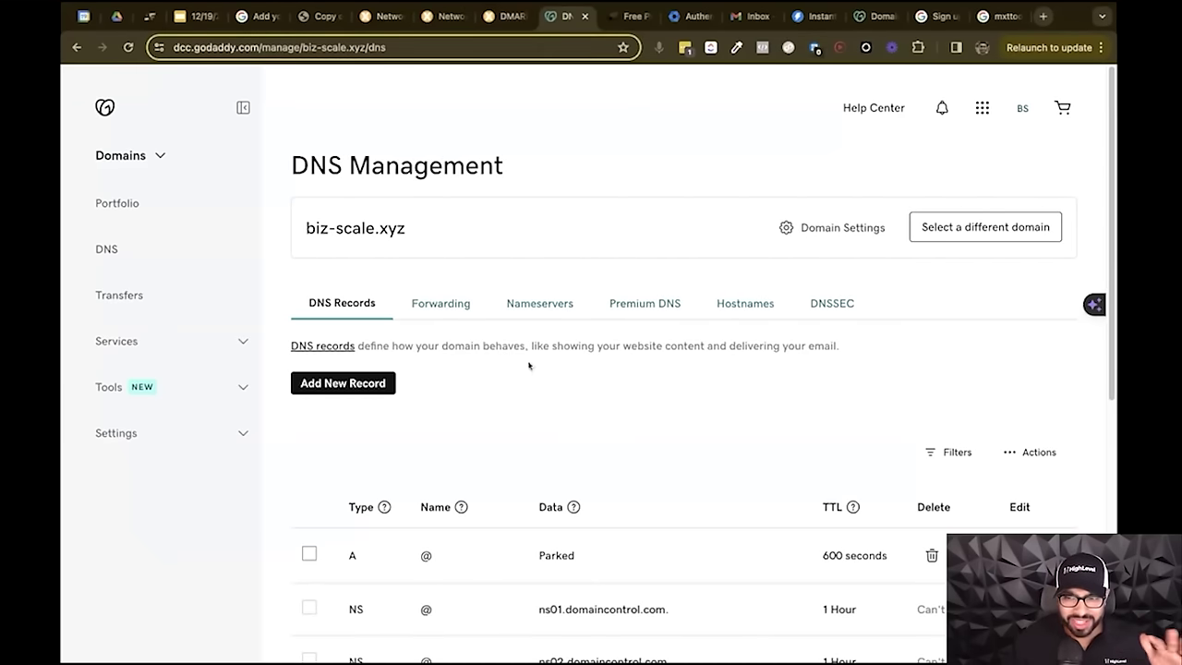
Step: Start a new DNS record, recheck MxToolbox SPF/DKIM results and retry Gmail authentication
{"action": "scroll", "coordinate": [554, 378], "scroll_direction": "down", "scroll_amount": 1}
{"action": "left_click", "coordinate": [342, 287]}
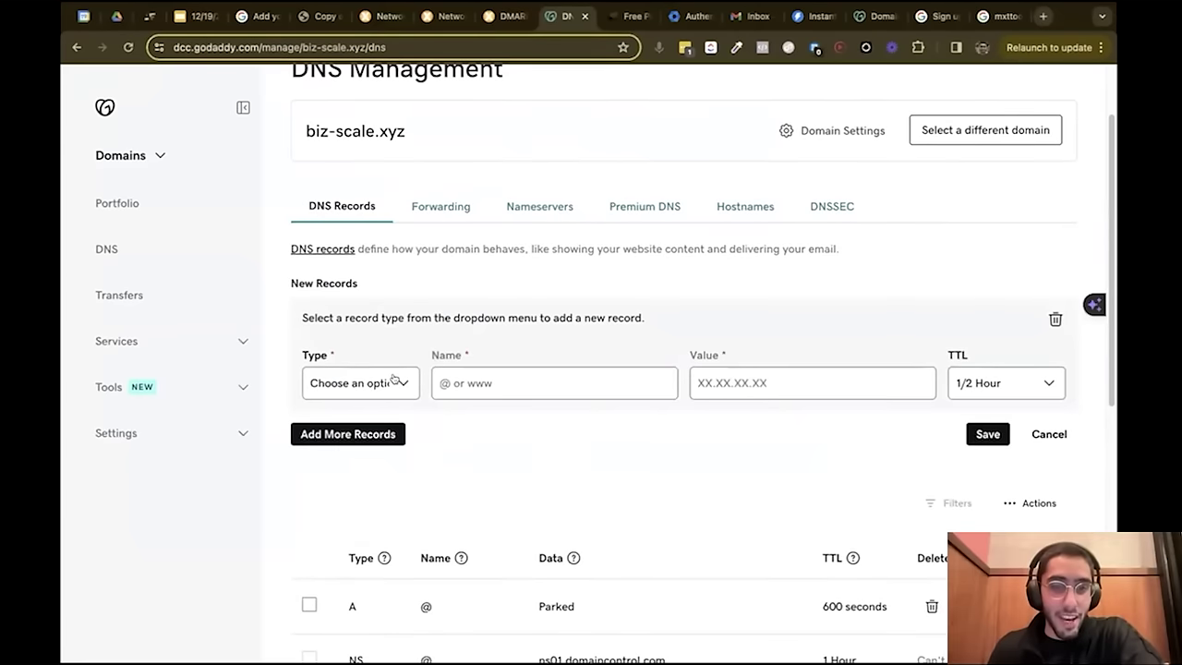
{"action": "left_click", "coordinate": [378, 15]}
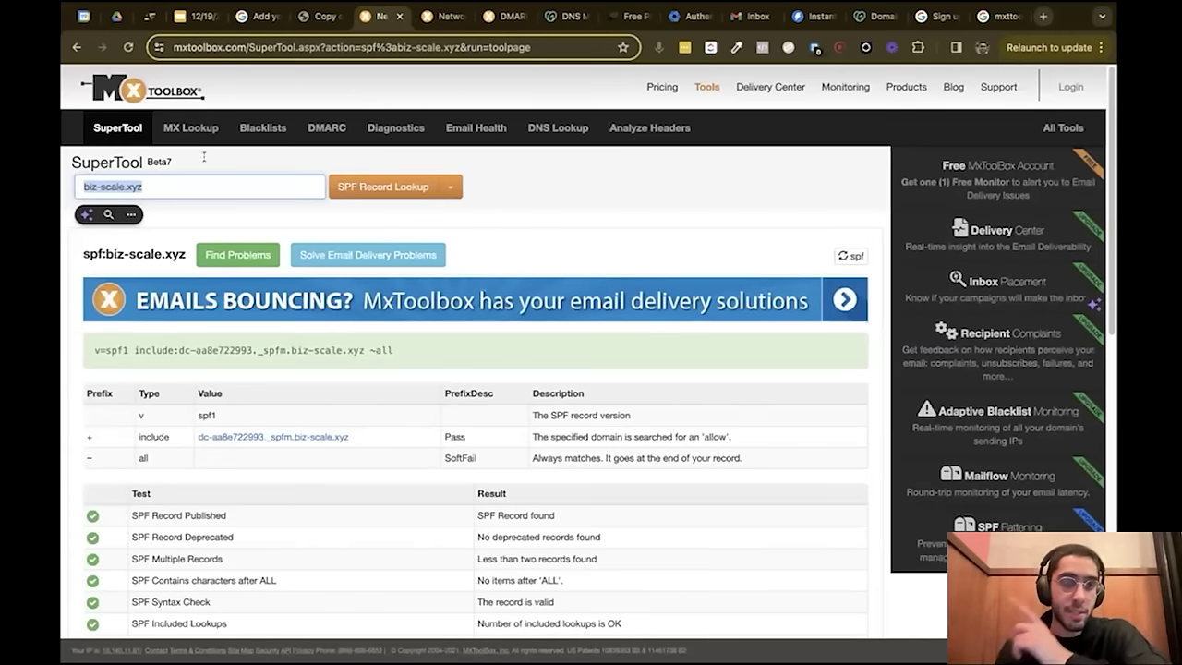
{"action": "left_click", "coordinate": [439, 16]}
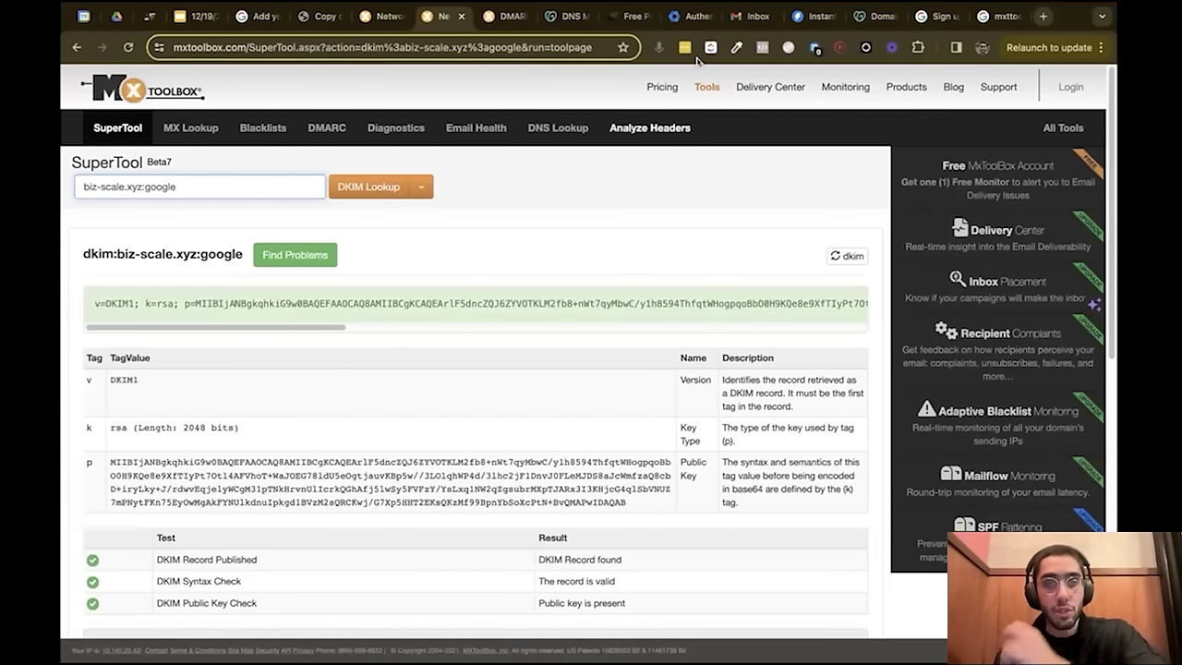
{"action": "left_click", "coordinate": [690, 15]}
{"action": "scroll", "coordinate": [966, 508], "scroll_direction": "down", "scroll_amount": 2}
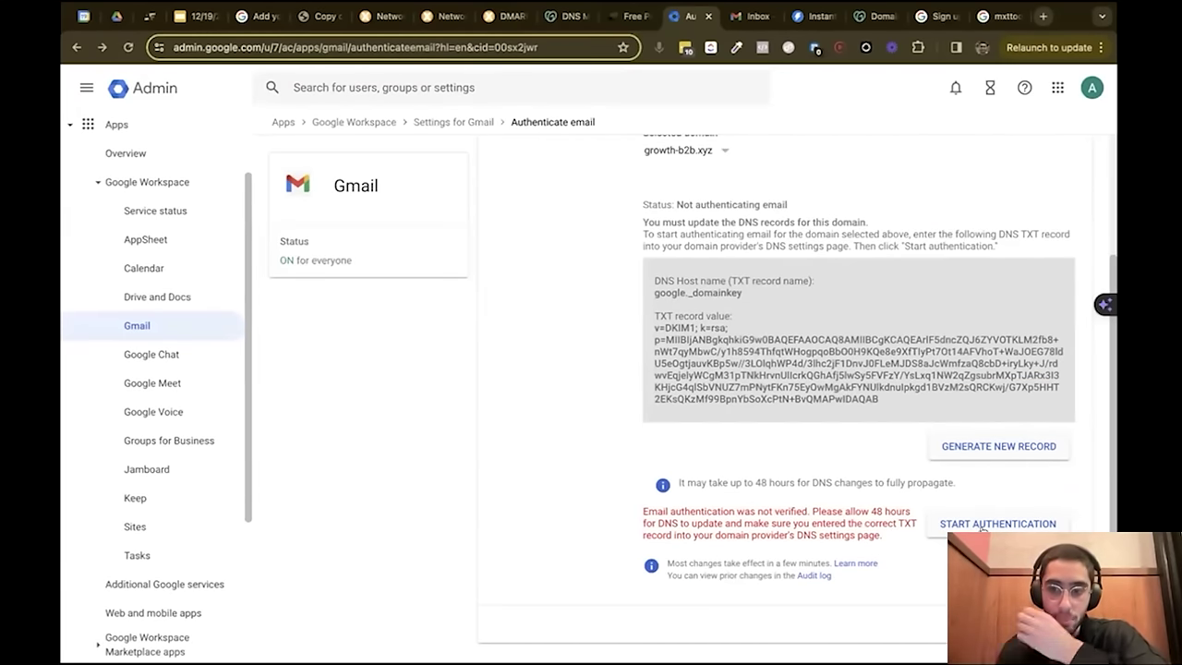
{"action": "left_click", "coordinate": [982, 524]}
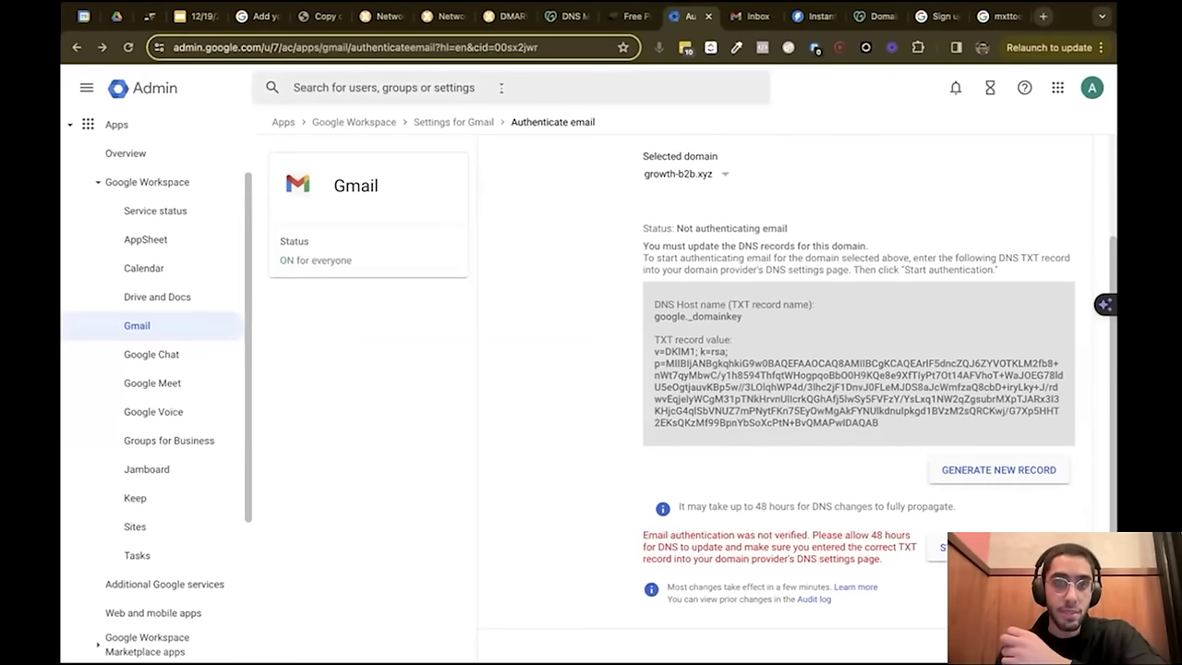
Step: Set the new record's type to TXT and follow the slide's DMARC help link
{"action": "left_click", "coordinate": [565, 17]}
{"action": "left_click", "coordinate": [393, 383]}
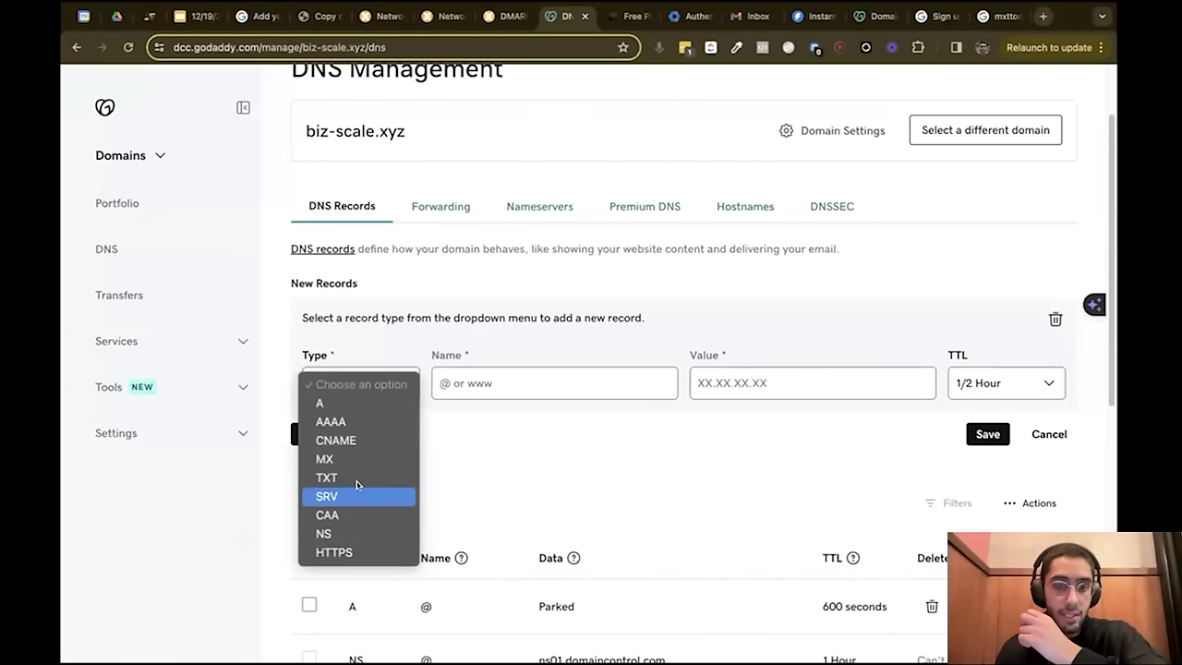
{"action": "left_click", "coordinate": [383, 478]}
{"action": "left_click", "coordinate": [197, 16]}
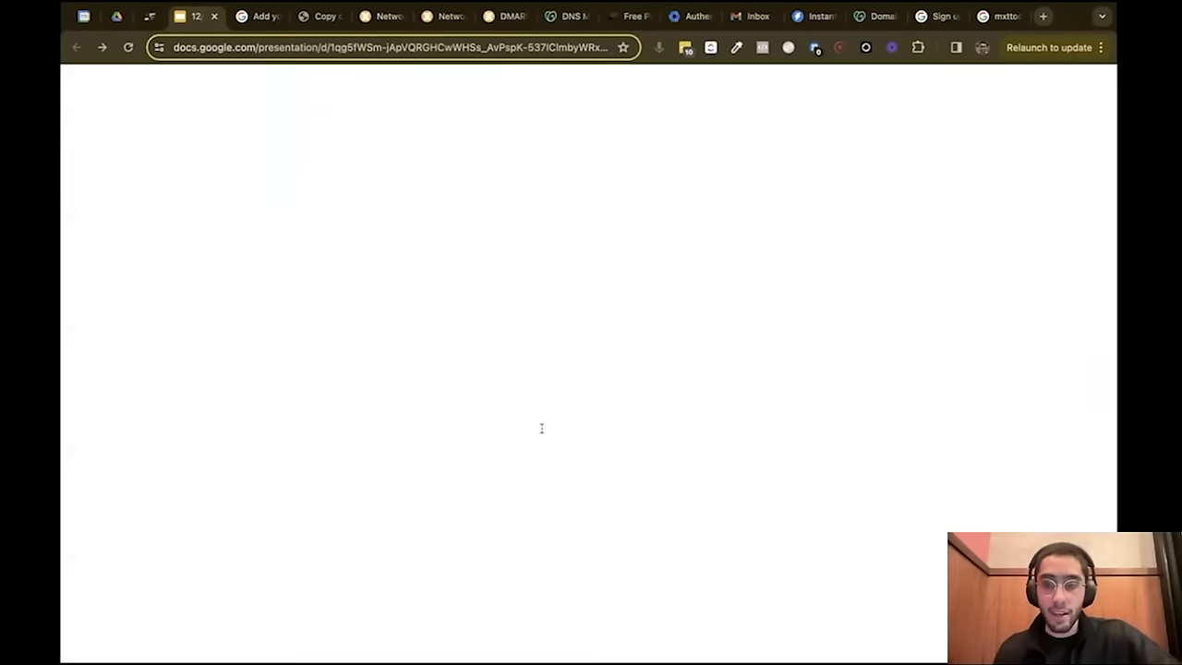
{"action": "left_click", "coordinate": [764, 367]}
{"action": "left_click", "coordinate": [794, 397]}
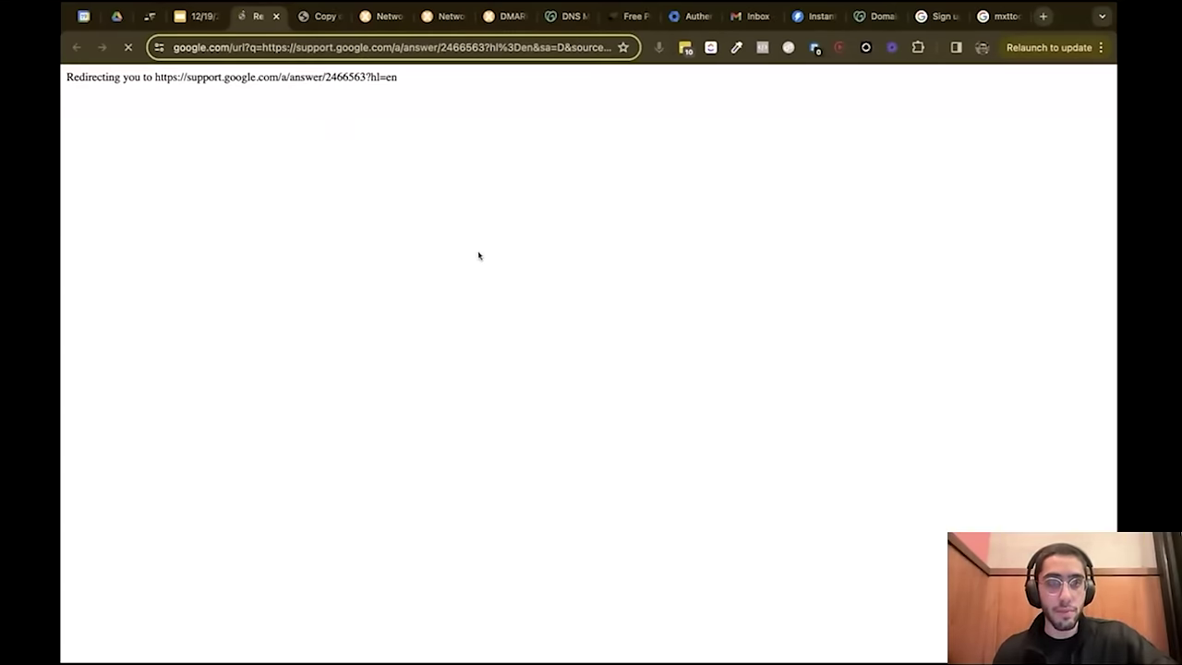
Step: Name the new TXT record _dmarc, taken from the help article
{"action": "scroll", "coordinate": [404, 344], "scroll_direction": "down", "scroll_amount": 6}
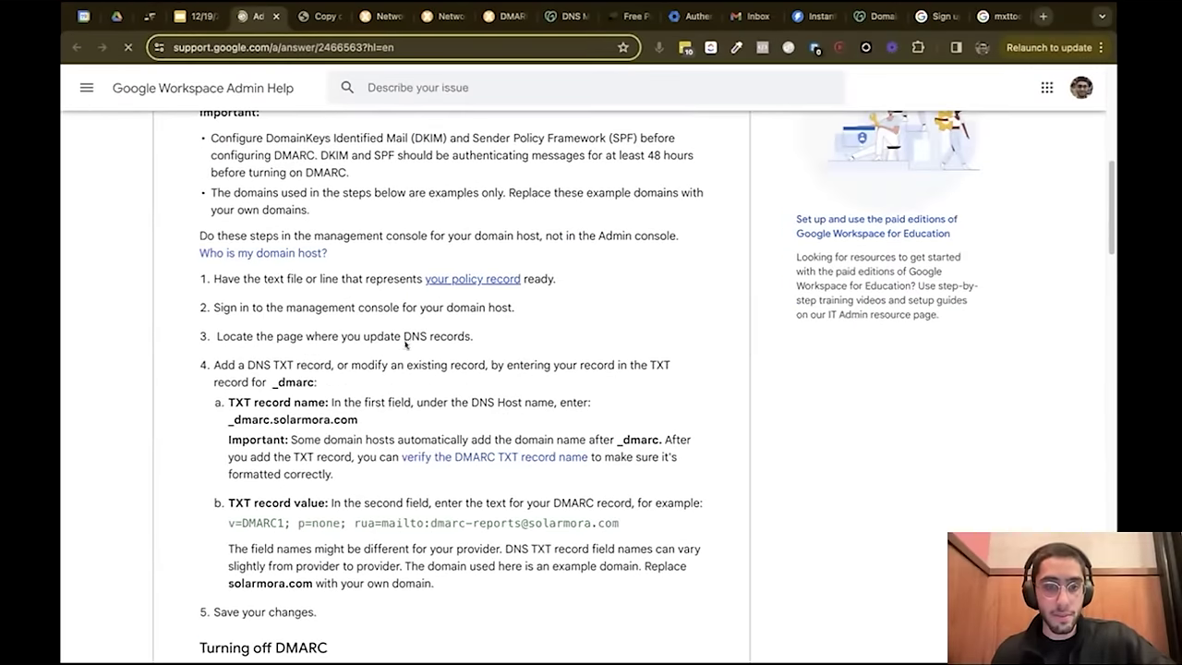
{"action": "scroll", "coordinate": [295, 416], "scroll_direction": "down", "scroll_amount": 2}
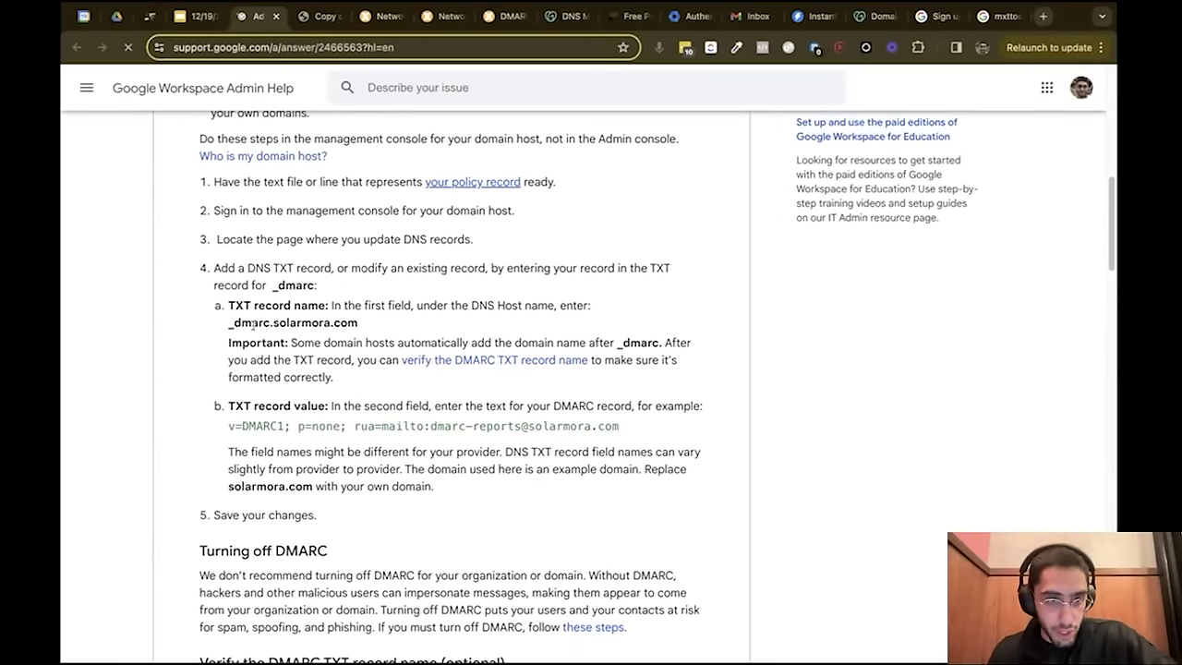
{"action": "left_click_drag", "start_coordinate": [271, 322], "coordinate": [230, 326]}
{"action": "key", "text": "ctrl+c"}
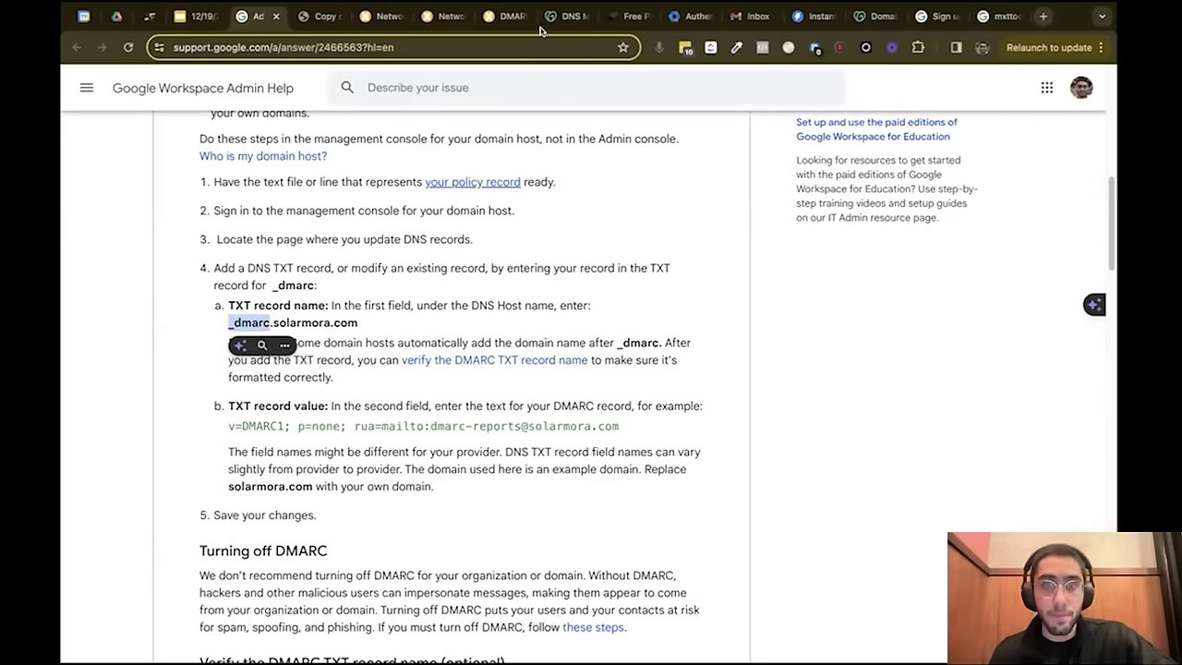
{"action": "left_click", "coordinate": [563, 15]}
{"action": "left_click", "coordinate": [501, 379]}
{"action": "key", "text": "ctrl+v"}
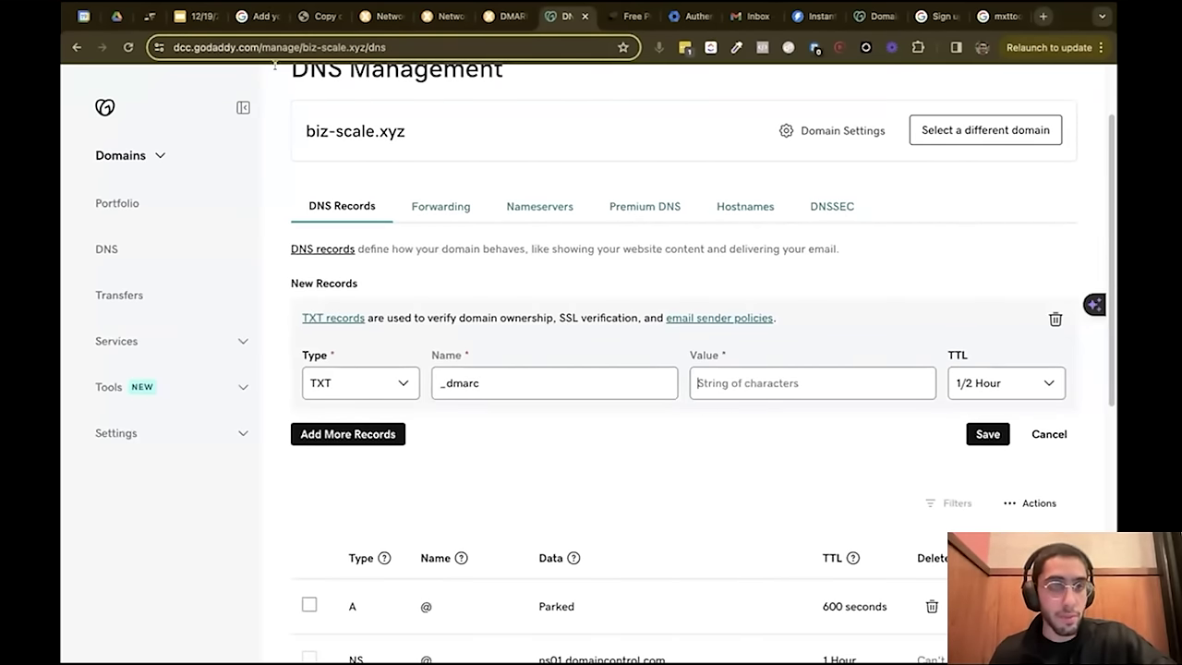
Step: Copy the example v=DMARC1 record line from the help article
{"action": "left_click", "coordinate": [258, 15]}
{"action": "left_click", "coordinate": [231, 426]}
{"action": "left_click_drag", "start_coordinate": [227, 426], "coordinate": [622, 427]}
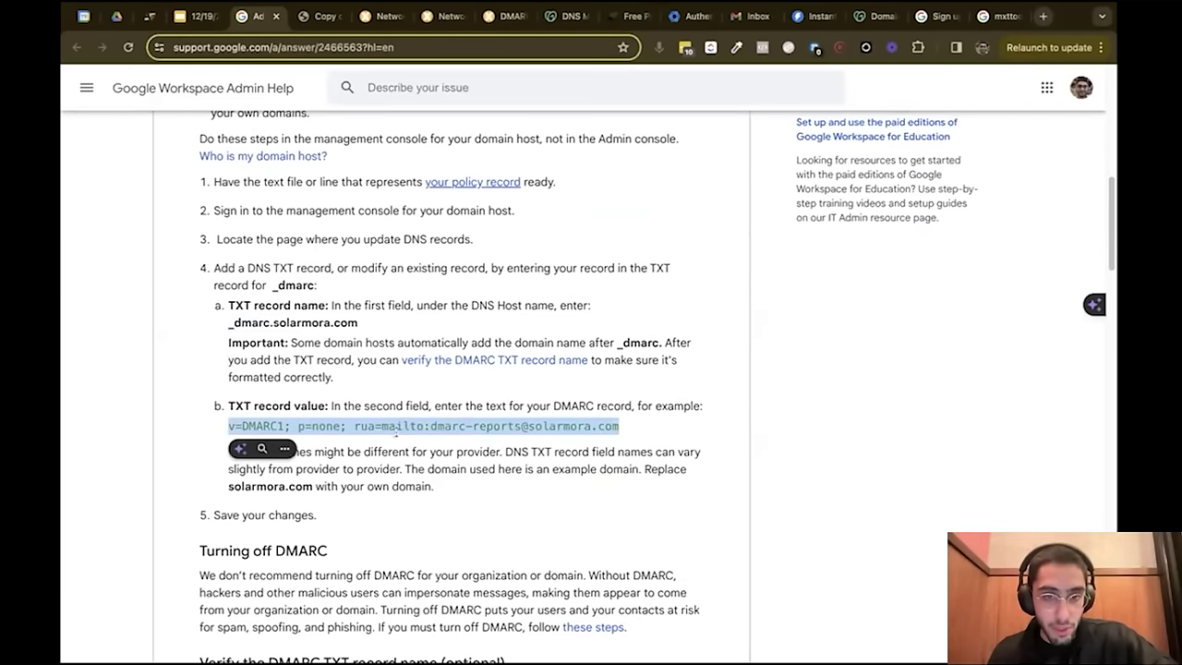
{"action": "left_click", "coordinate": [441, 426]}
{"action": "left_click_drag", "start_coordinate": [427, 424], "coordinate": [227, 426]}
{"action": "key", "text": "super+c"}
{"action": "left_click", "coordinate": [630, 426]}
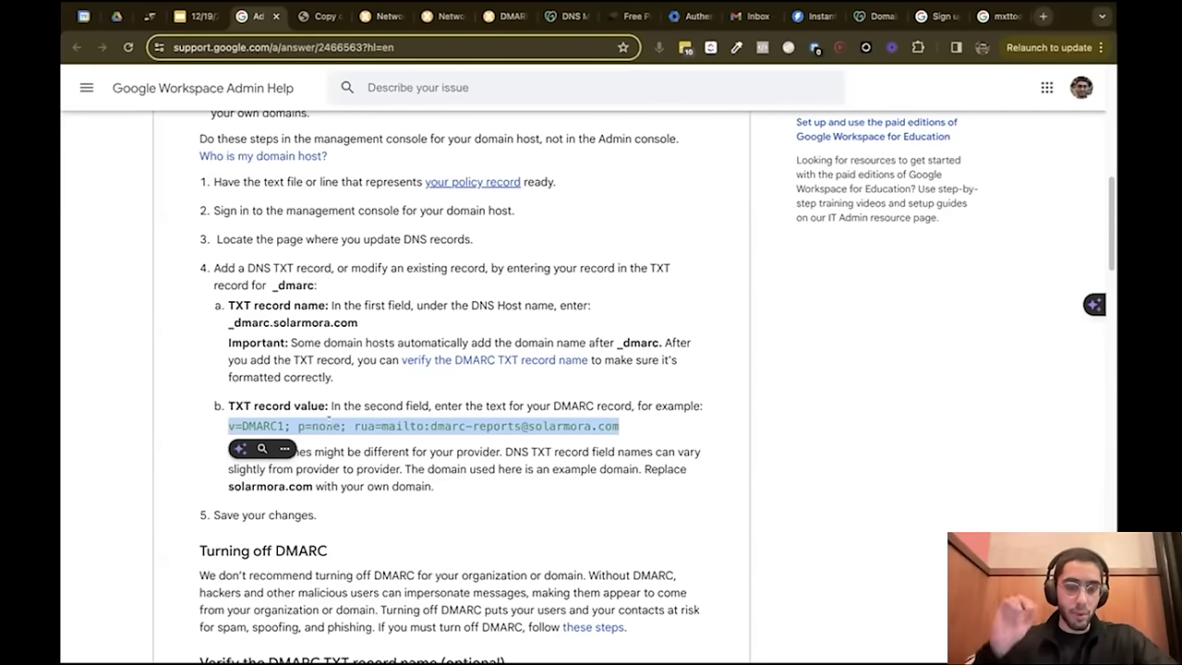
{"action": "left_click", "coordinate": [482, 425]}
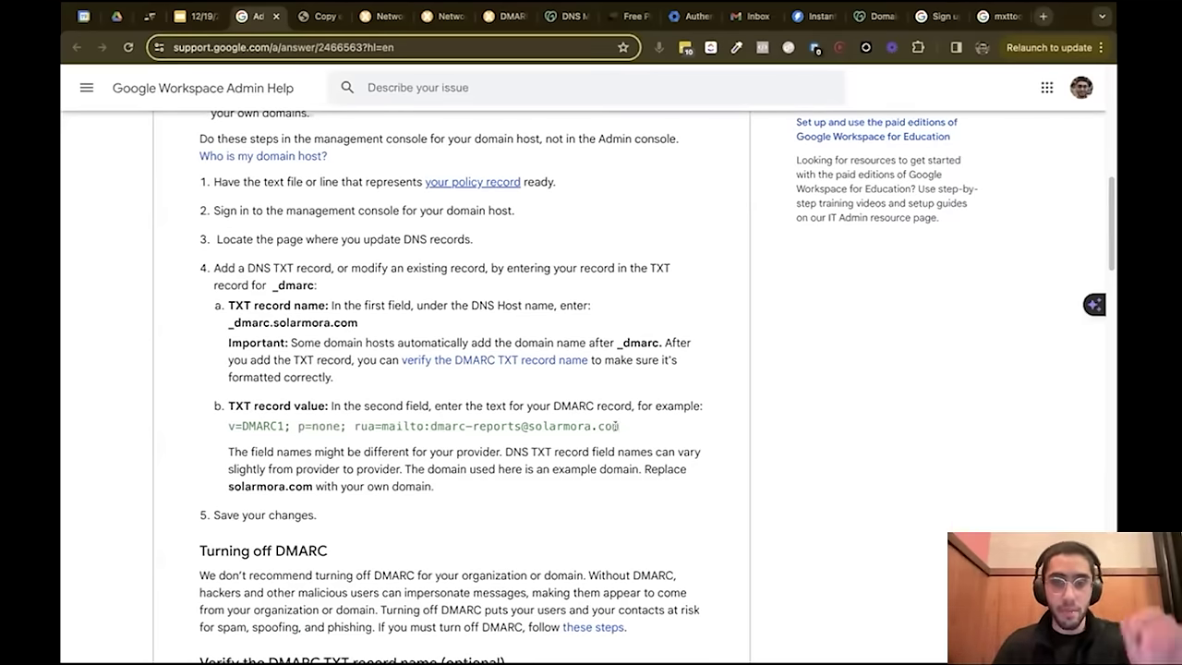
{"action": "left_click_drag", "start_coordinate": [618, 425], "coordinate": [431, 421]}
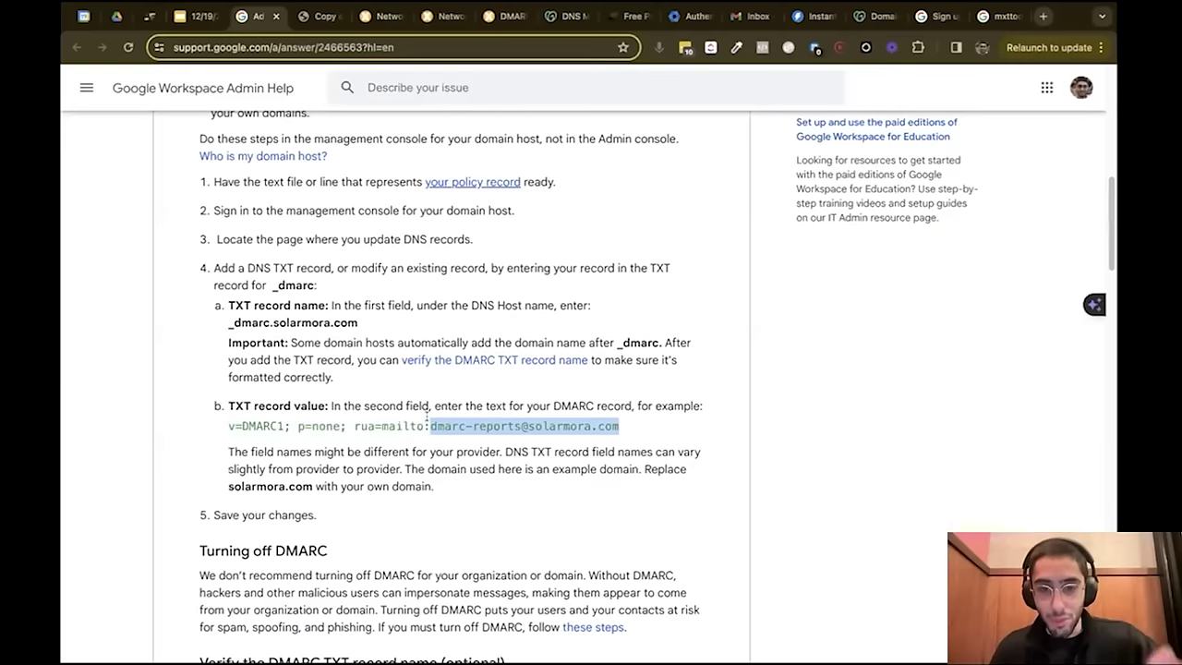
{"action": "left_click_drag", "start_coordinate": [623, 426], "coordinate": [227, 425]}
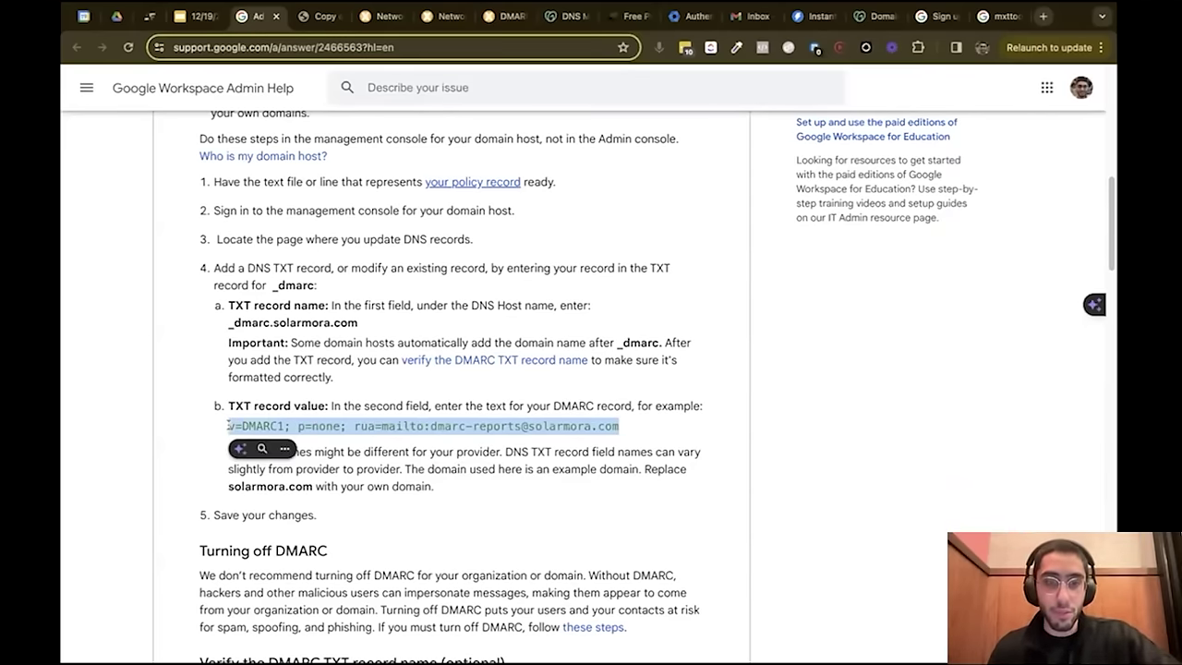
{"action": "left_click", "coordinate": [560, 16]}
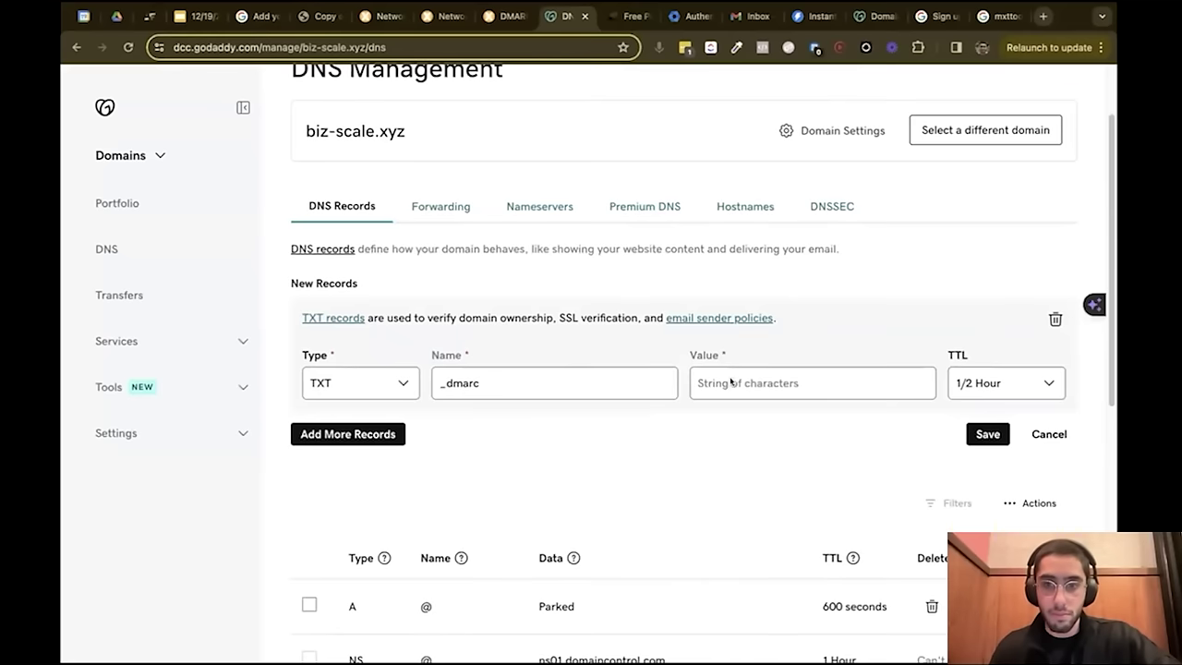
Step: Paste the v=DMARC1 p=none value and replace the sample rua address with the reporting e-mail
{"action": "left_click", "coordinate": [766, 386]}
{"action": "key", "text": "super+v"}
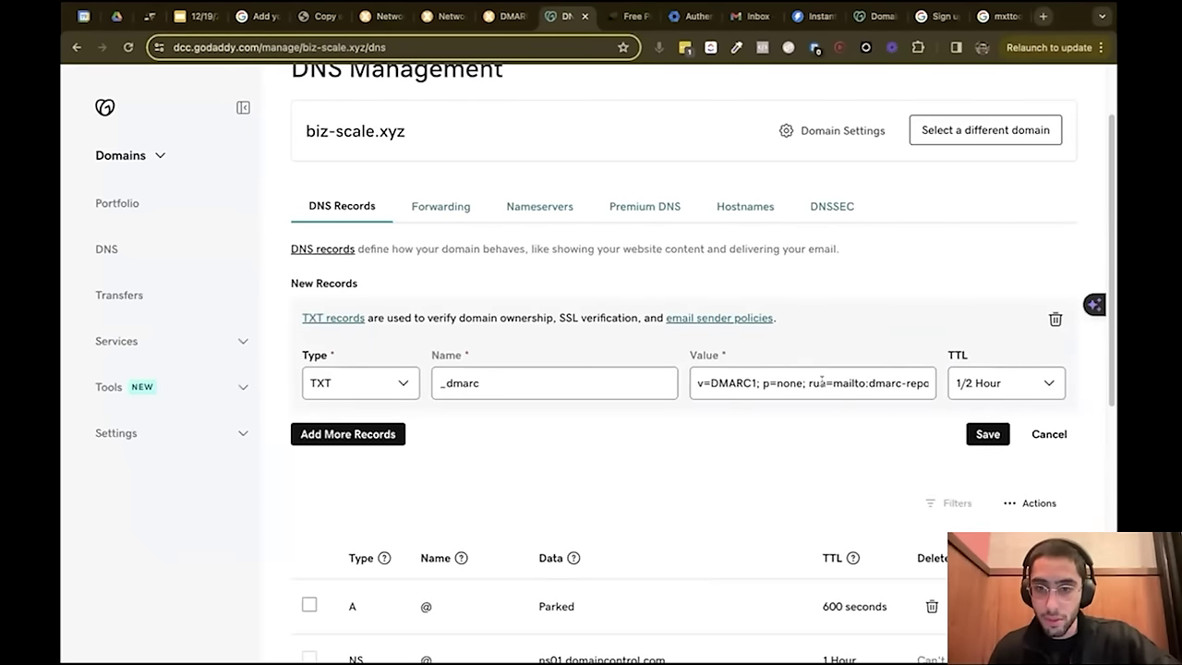
{"action": "left_click_drag", "start_coordinate": [856, 382], "coordinate": [884, 382]}
{"action": "left_click_drag", "start_coordinate": [796, 382], "coordinate": [915, 392]}
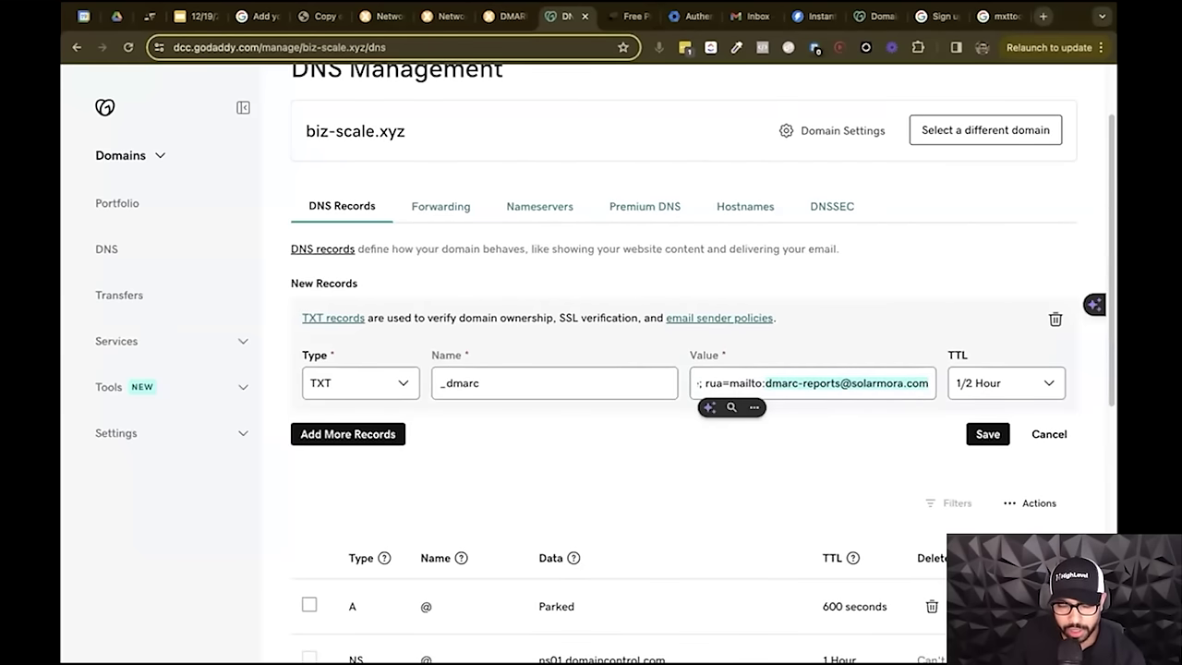
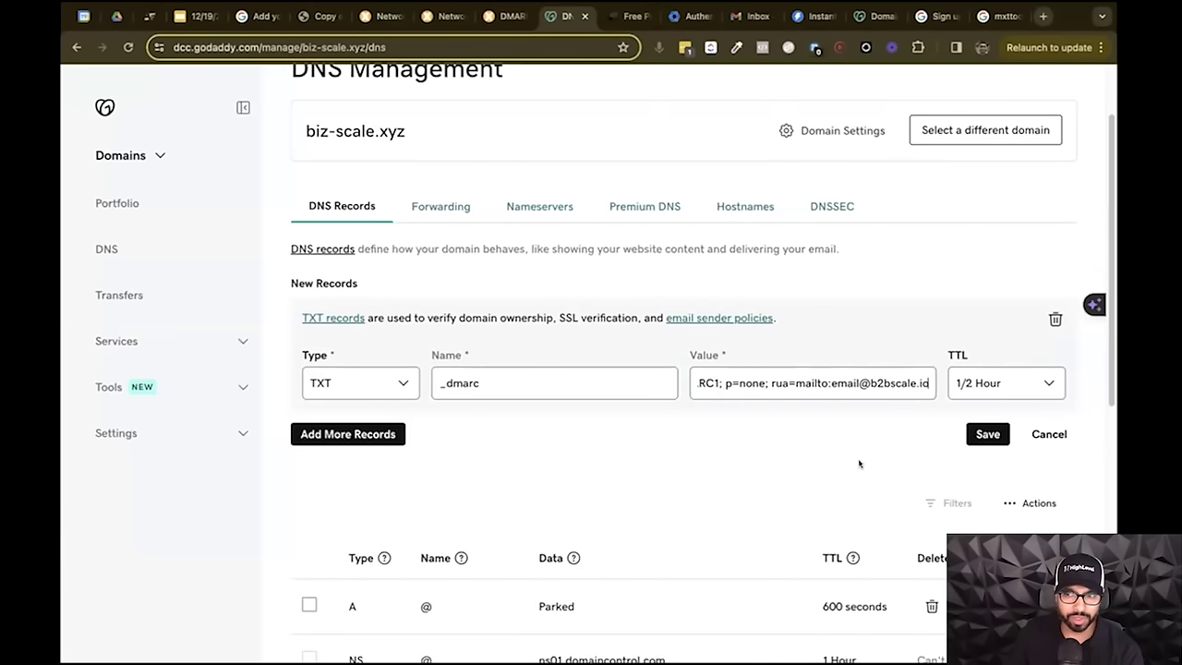
{"action": "left_click_drag", "start_coordinate": [791, 382], "coordinate": [689, 386]}
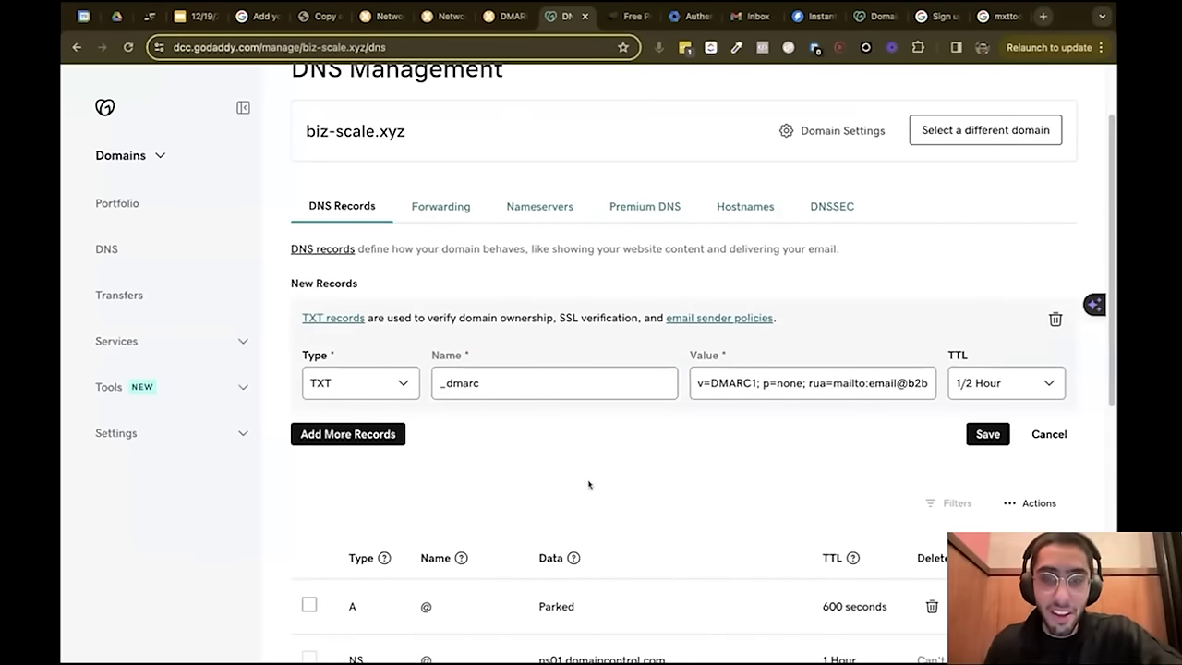
Step: Save the _dmarc TXT record and dismiss the success notice
{"action": "scroll", "coordinate": [729, 414], "scroll_direction": "down", "scroll_amount": 1}
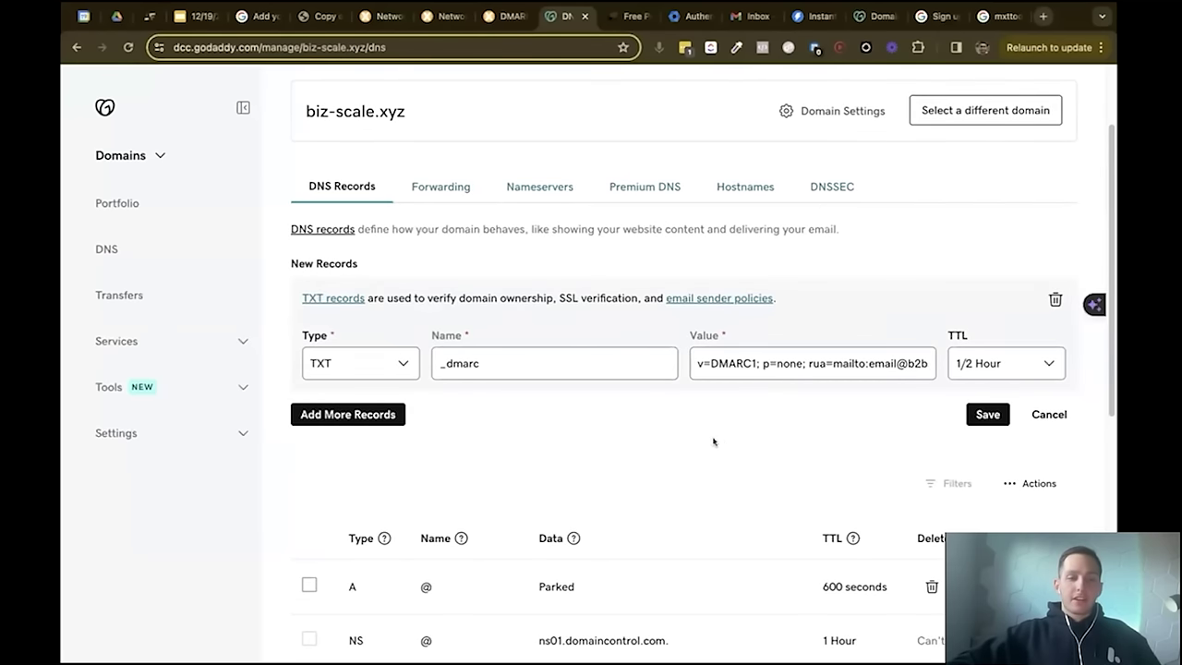
{"action": "left_click", "coordinate": [986, 414]}
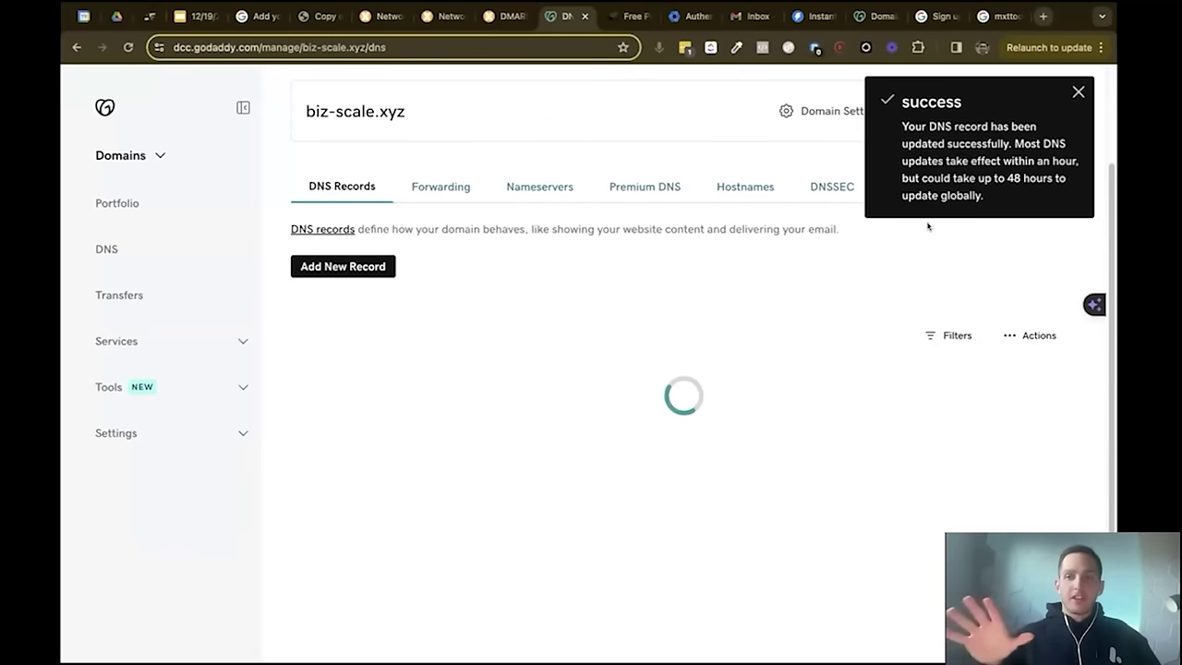
{"action": "left_click", "coordinate": [1076, 92]}
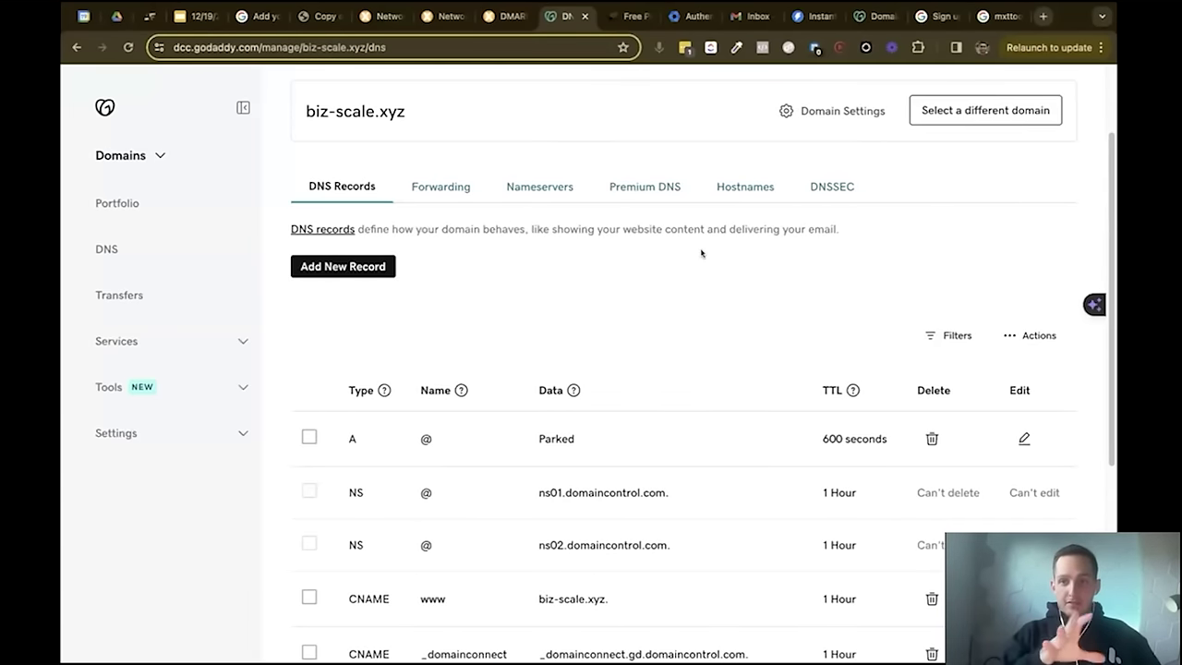
{"action": "scroll", "coordinate": [668, 272], "scroll_direction": "down", "scroll_amount": 1}
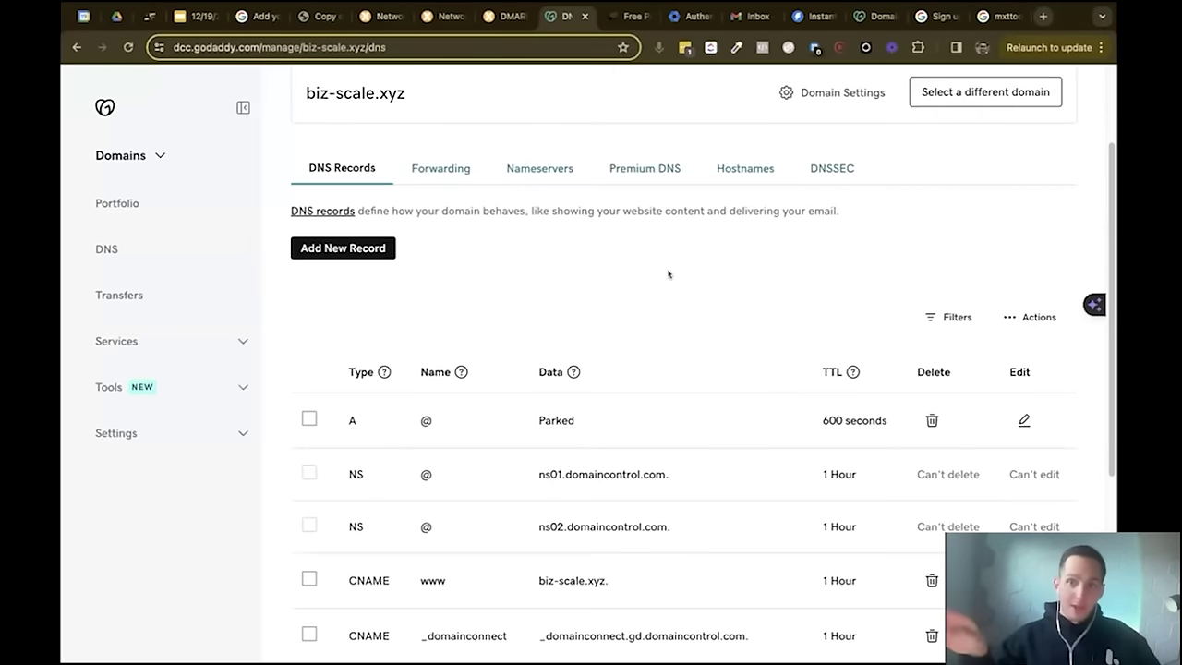
{"action": "scroll", "coordinate": [628, 277], "scroll_direction": "up", "scroll_amount": 2}
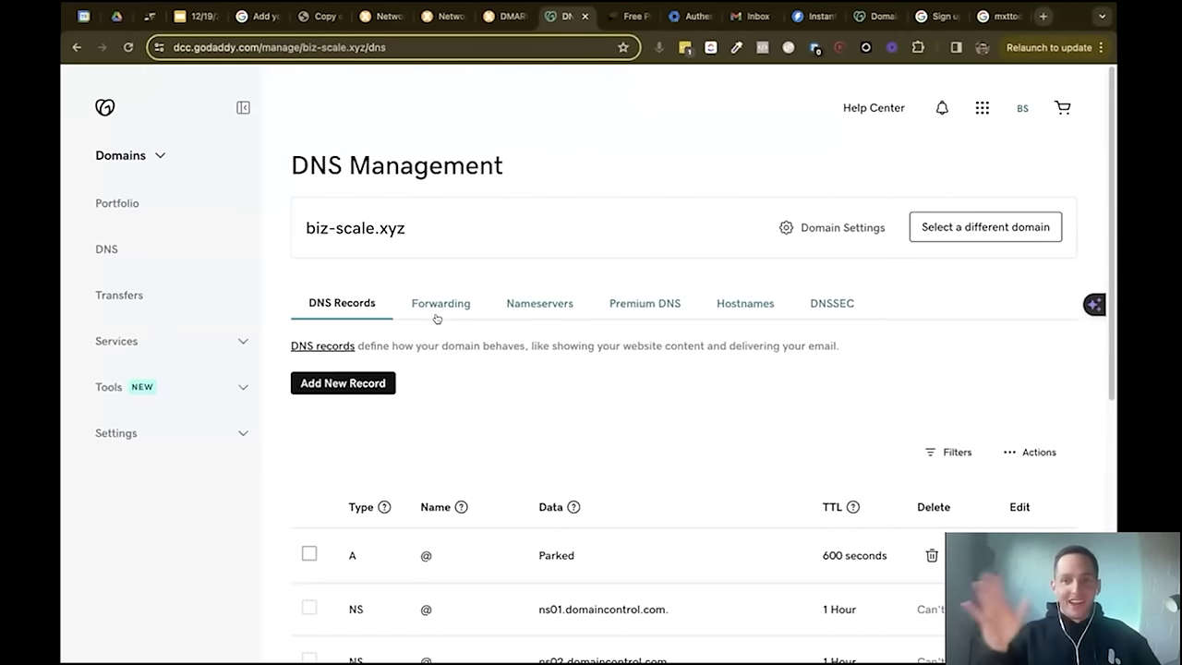
{"action": "left_click", "coordinate": [323, 16]}
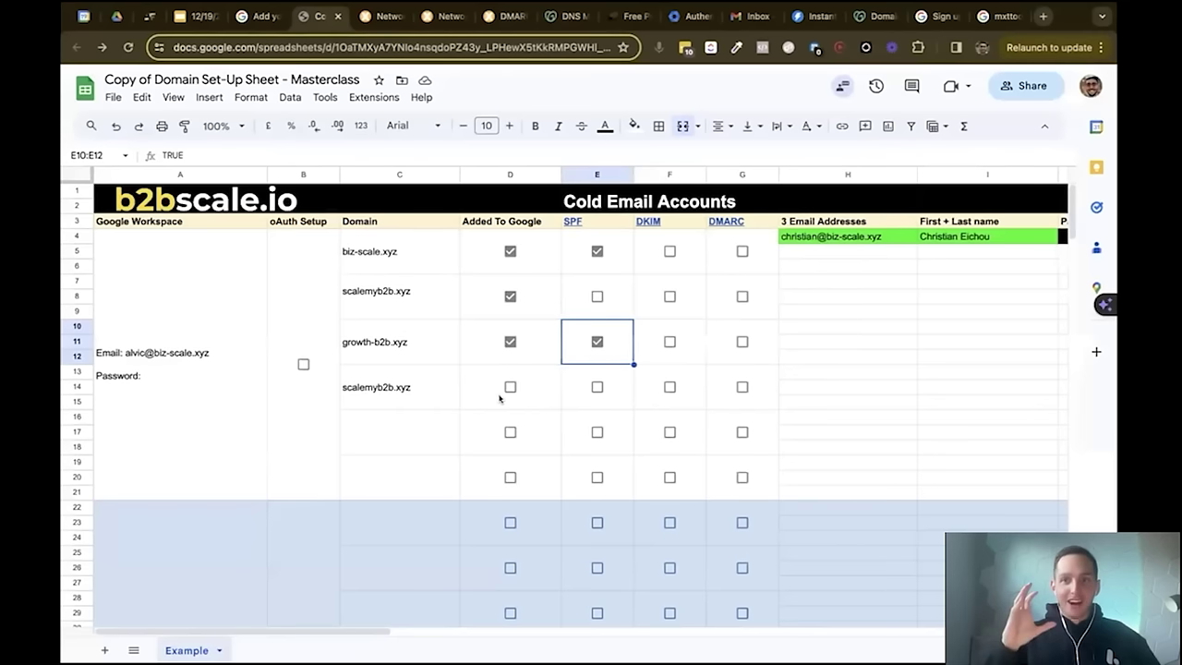
Step: Tick DKIM (F11) and DMARC (G11) for growth-b2b.xyz, then glance back at the GoDaddy records
{"action": "left_click", "coordinate": [669, 342]}
{"action": "left_click", "coordinate": [741, 341]}
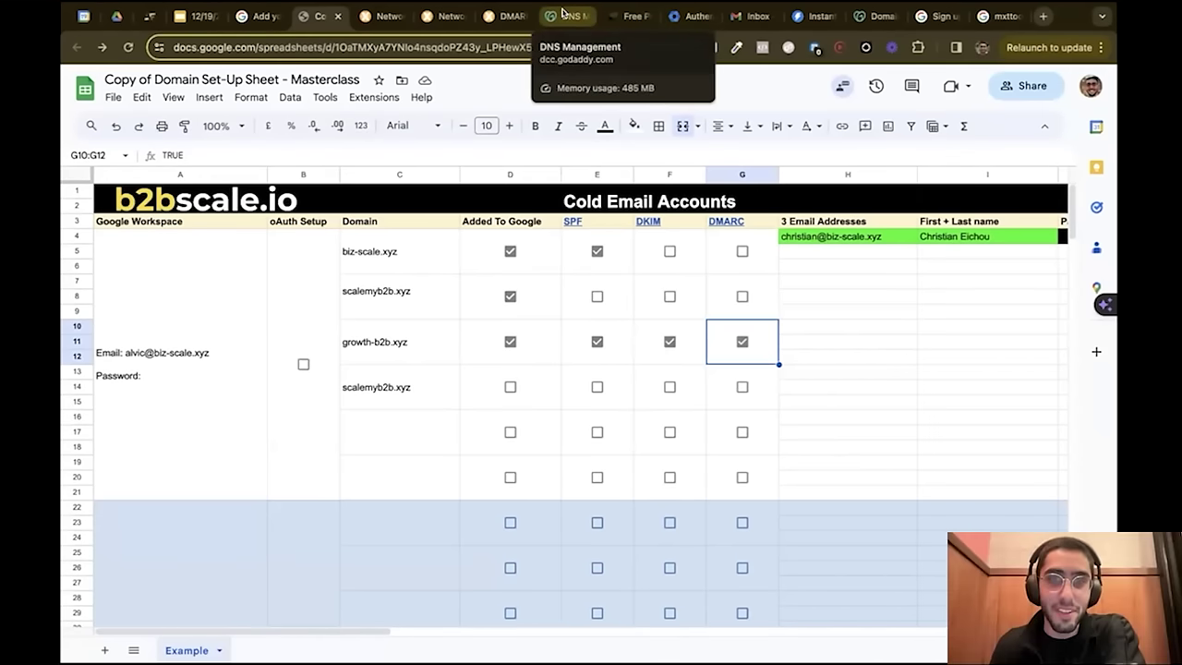
{"action": "left_click", "coordinate": [562, 15]}
{"action": "scroll", "coordinate": [363, 364], "scroll_direction": "down", "scroll_amount": 2}
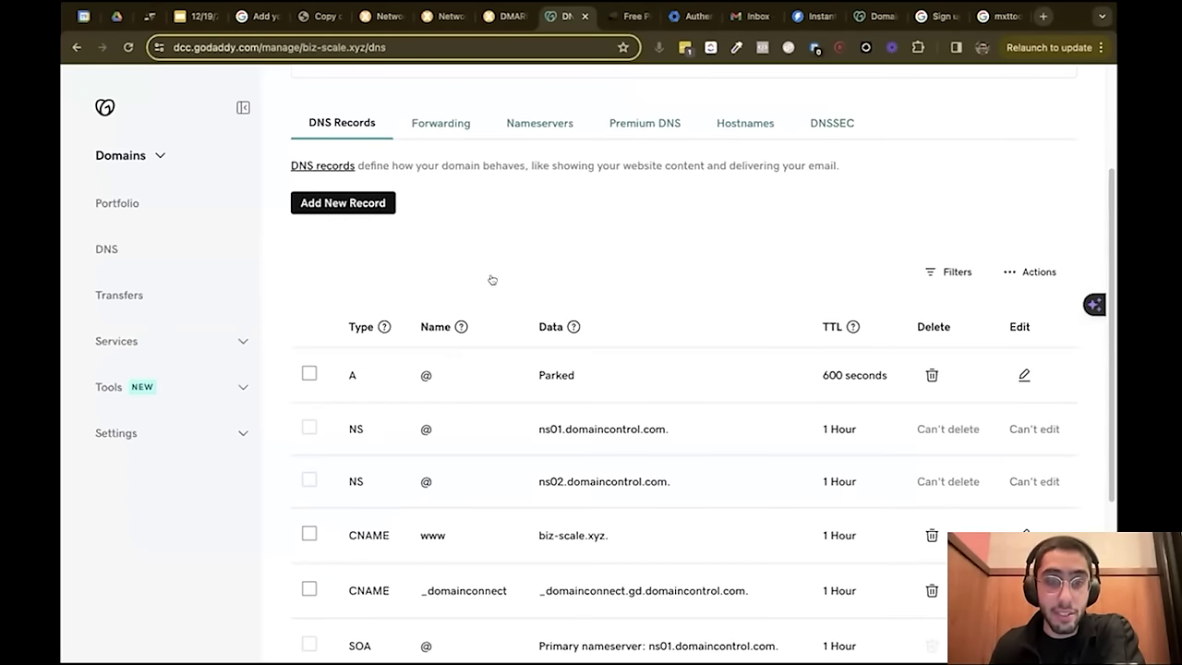
{"action": "scroll", "coordinate": [488, 277], "scroll_direction": "up", "scroll_amount": 2}
{"action": "left_click", "coordinate": [506, 16]}
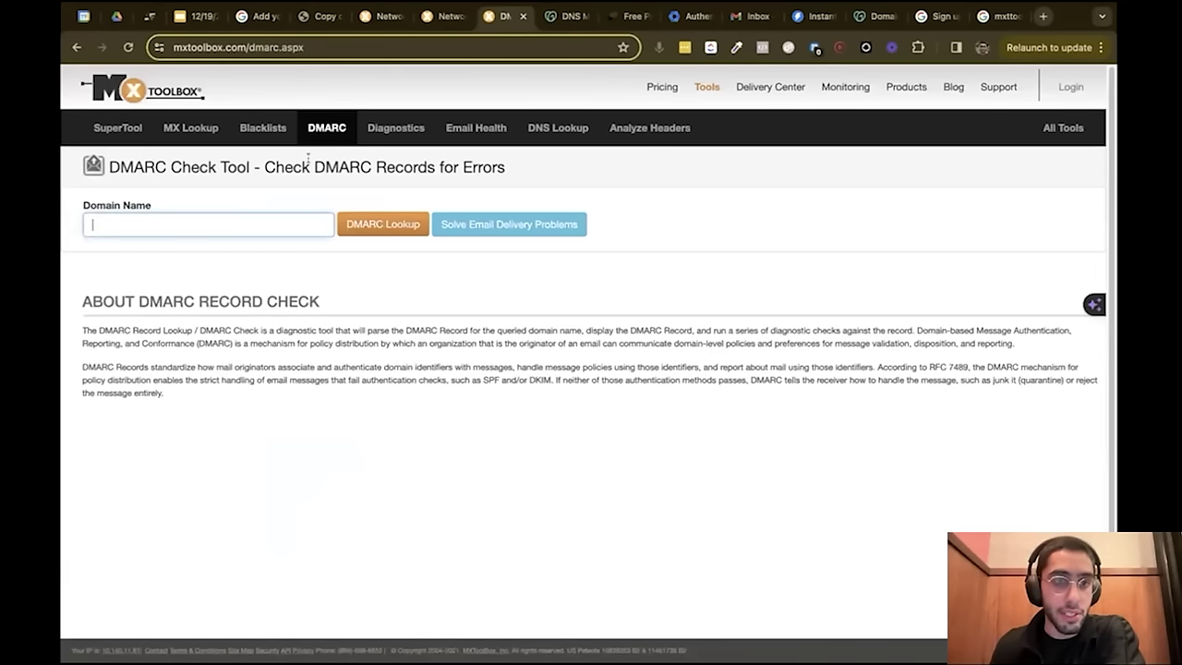
Step: Run an MxToolbox DMARC check on biz-scale.xyz and confirm its p=none record is published and valid
{"action": "left_click", "coordinate": [558, 16]}
{"action": "left_click_drag", "start_coordinate": [412, 228], "coordinate": [300, 229]}
{"action": "key", "text": "ctrl+c"}
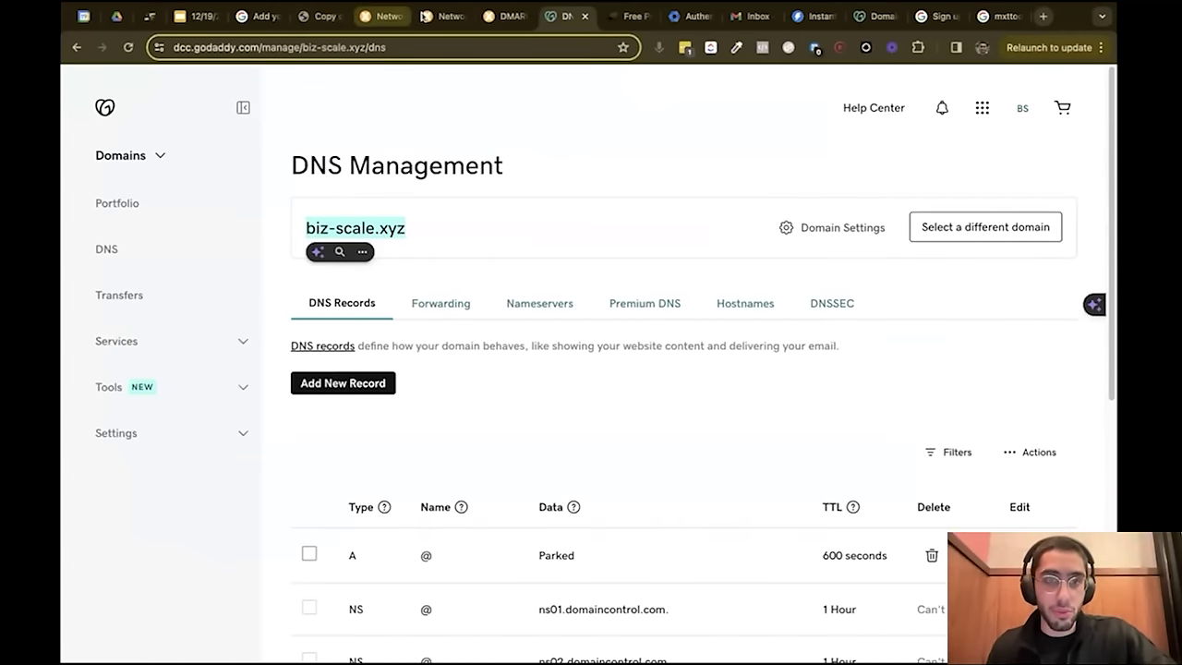
{"action": "left_click", "coordinate": [506, 16]}
{"action": "key", "text": "ctrl+v"}
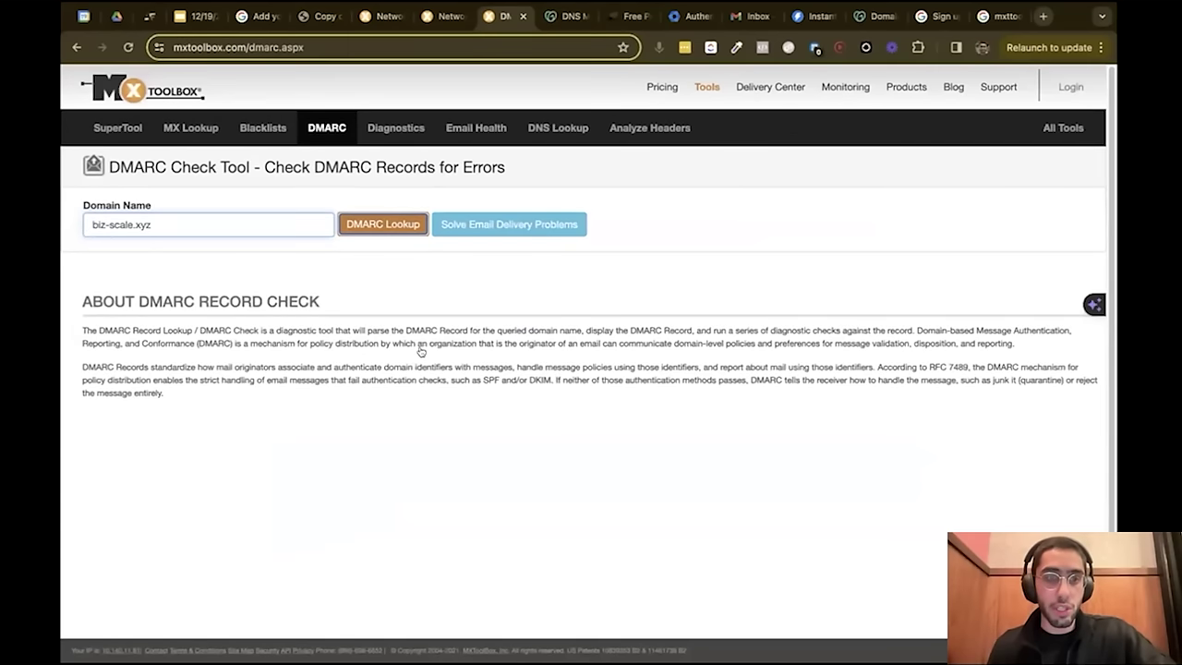
{"action": "key", "text": "Return"}
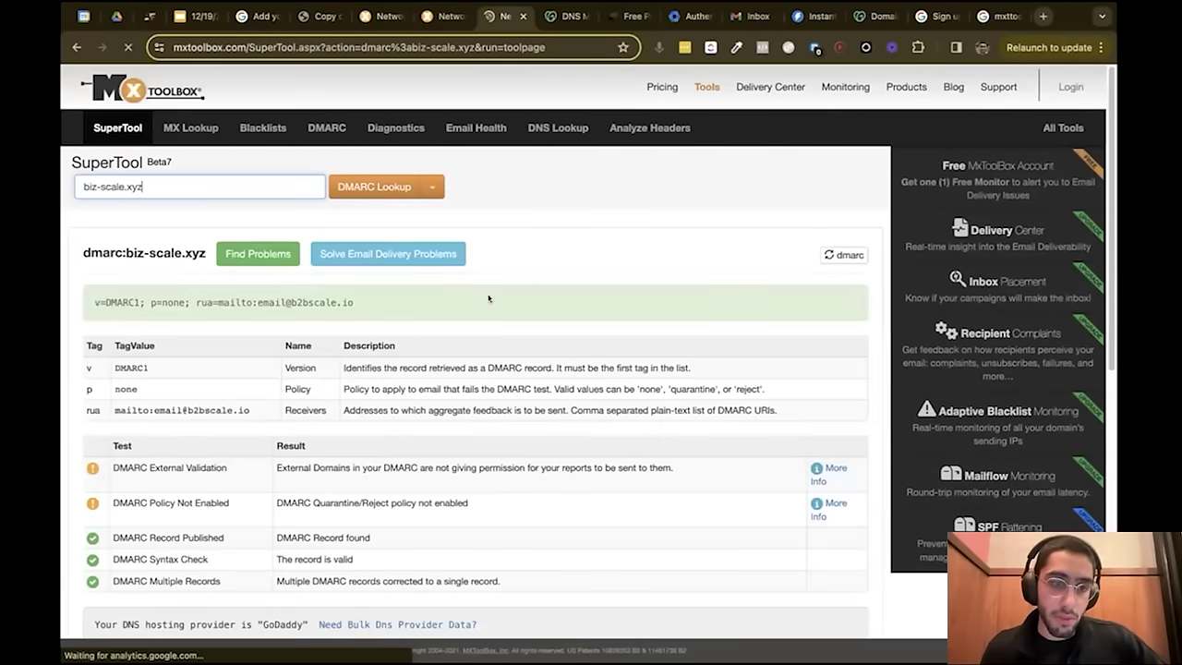
{"action": "scroll", "coordinate": [488, 290], "scroll_direction": "down", "scroll_amount": 1}
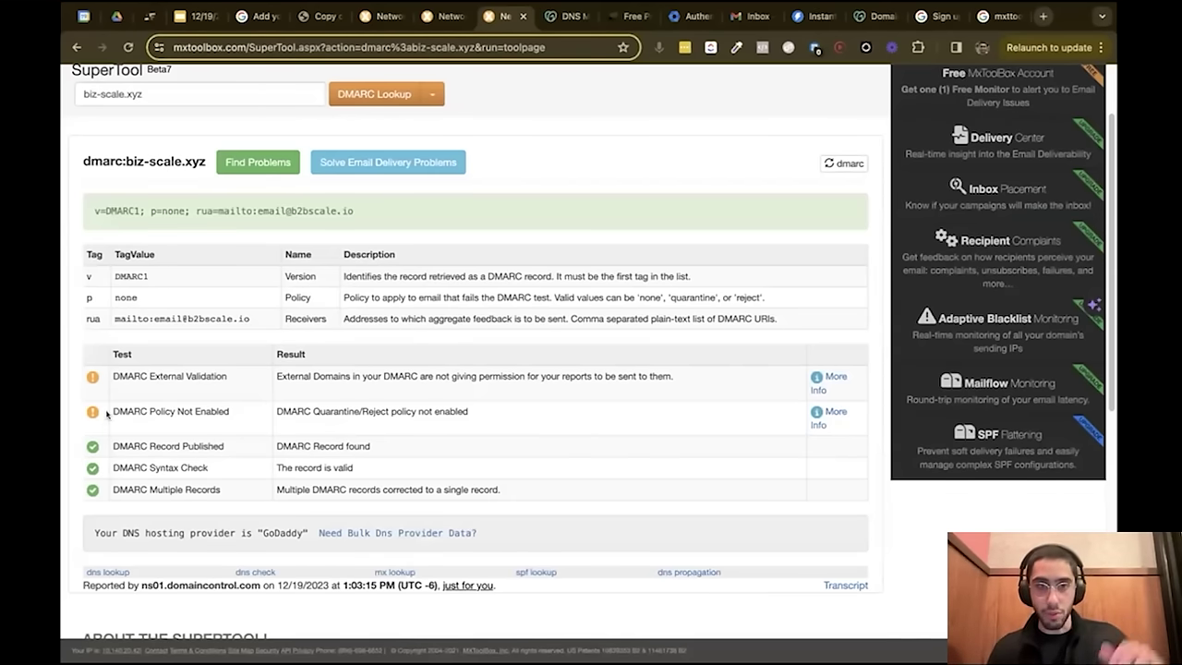
{"action": "scroll", "coordinate": [587, 363], "scroll_direction": "up", "scroll_amount": 2}
{"action": "left_click", "coordinate": [314, 16]}
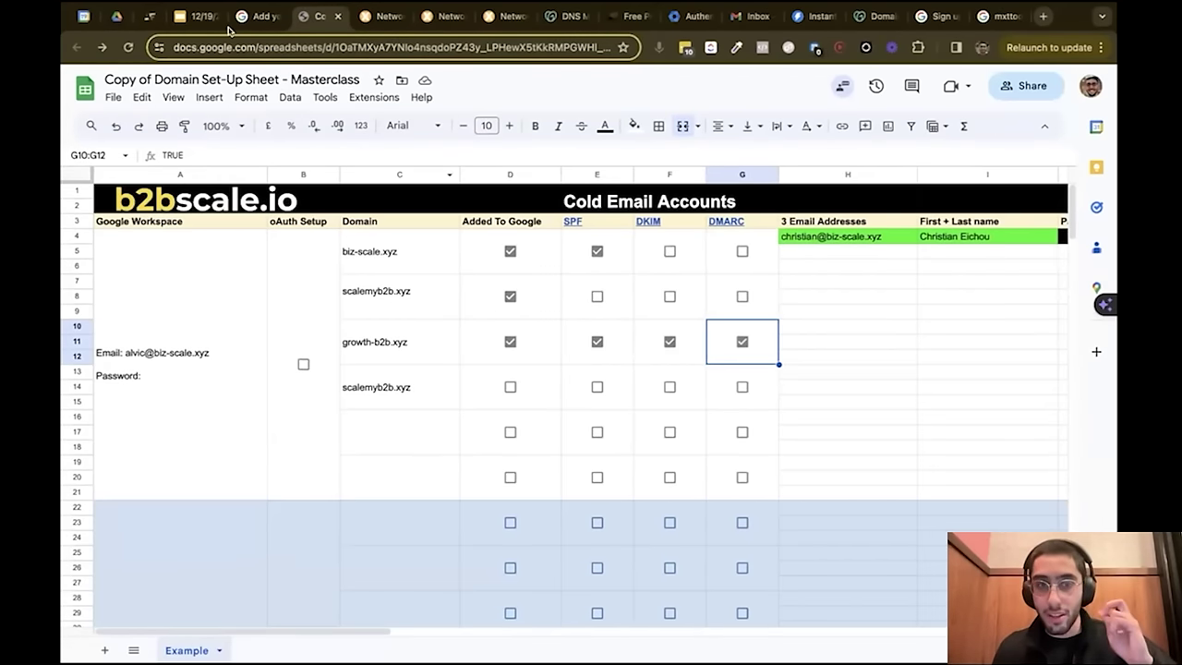
Step: Highlight the deck's MxToolBox reminder, then present full screen and advance to slide 1.2 - Setting Up Email Accounts
{"action": "left_click", "coordinate": [198, 18]}
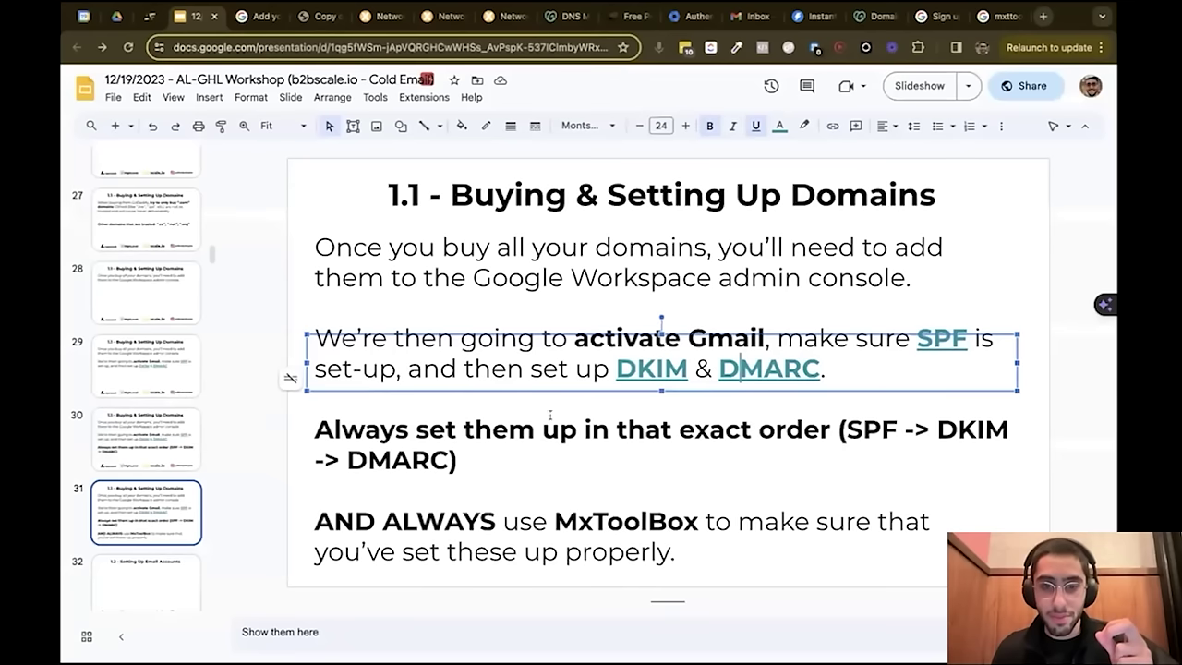
{"action": "left_click", "coordinate": [391, 522]}
{"action": "left_click_drag", "start_coordinate": [397, 522], "coordinate": [699, 522]}
{"action": "left_click", "coordinate": [699, 521]}
{"action": "left_click", "coordinate": [932, 87]}
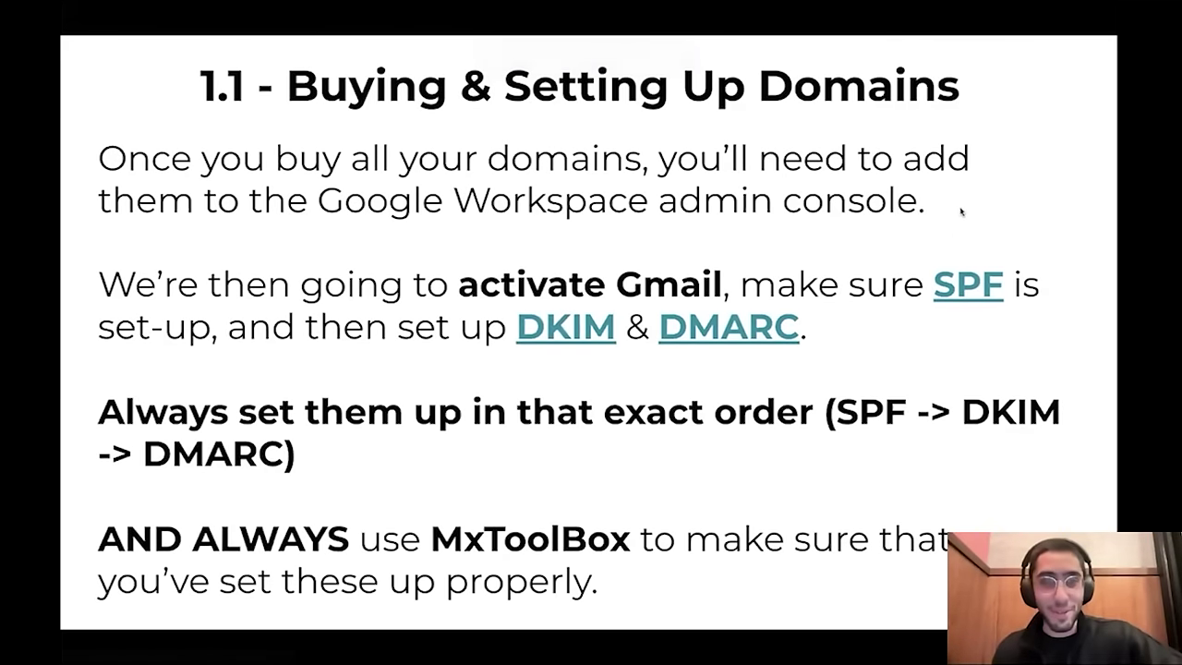
{"action": "key", "text": "Right"}
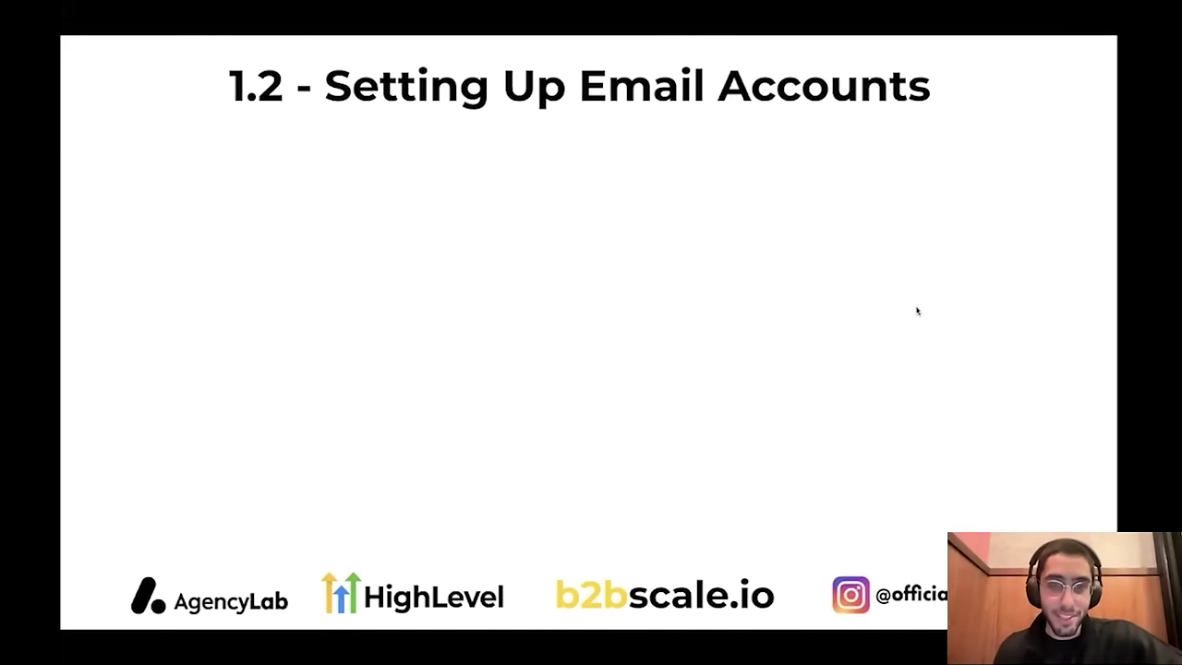
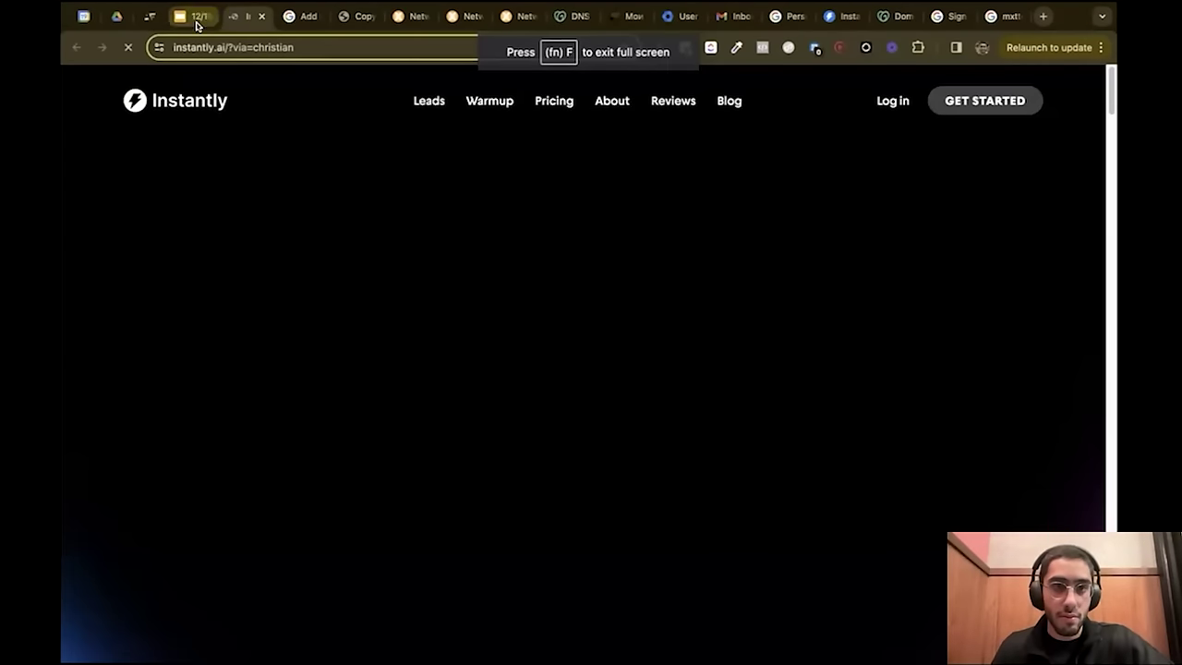
Step: Present the '1.3 - Warming Up Your Accounts' slide through its oAuth setup paragraph, then exit to the editor
{"action": "left_click", "coordinate": [195, 19]}
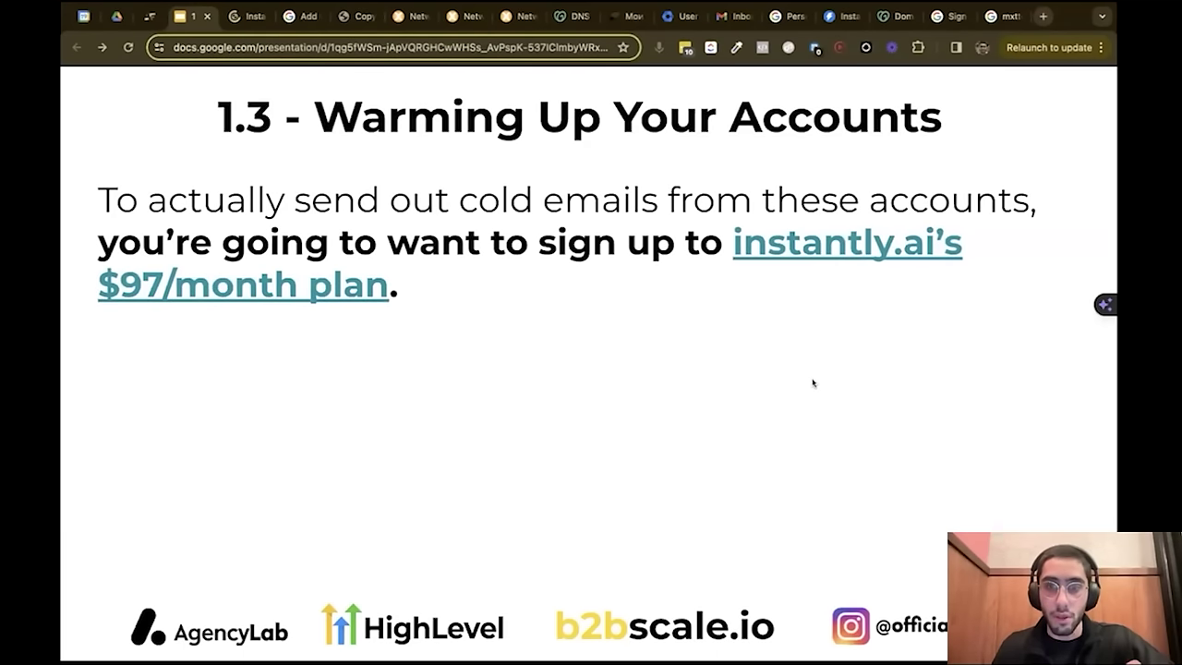
{"action": "key", "text": "ctrl+super+f"}
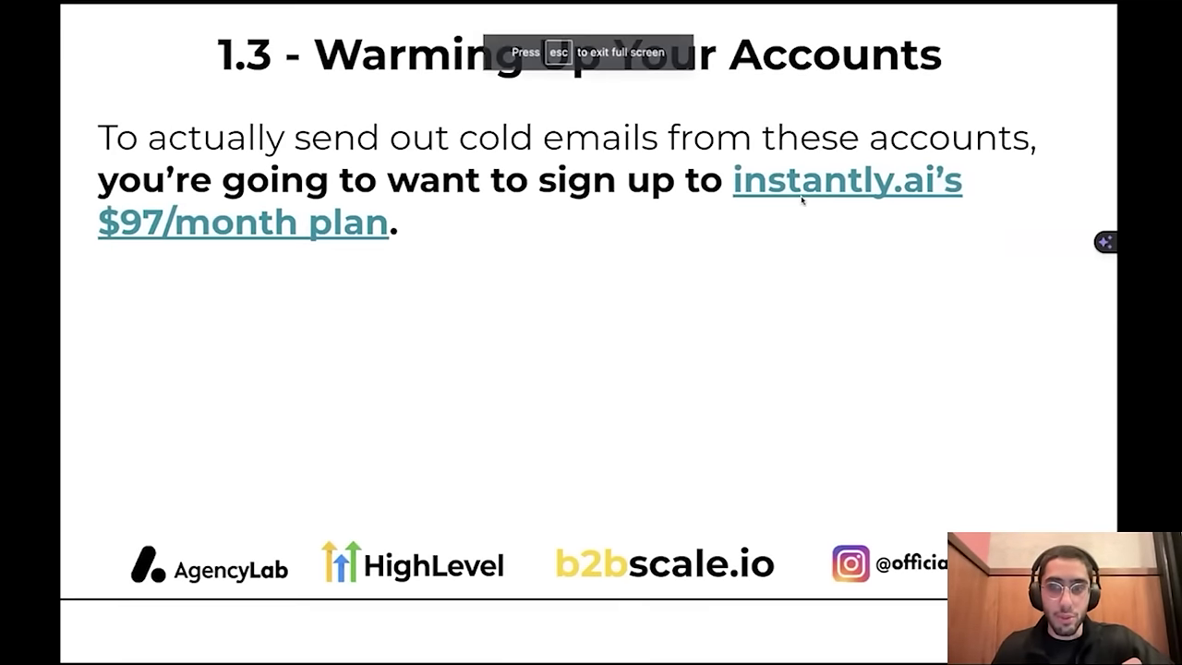
{"action": "key", "text": "Right"}
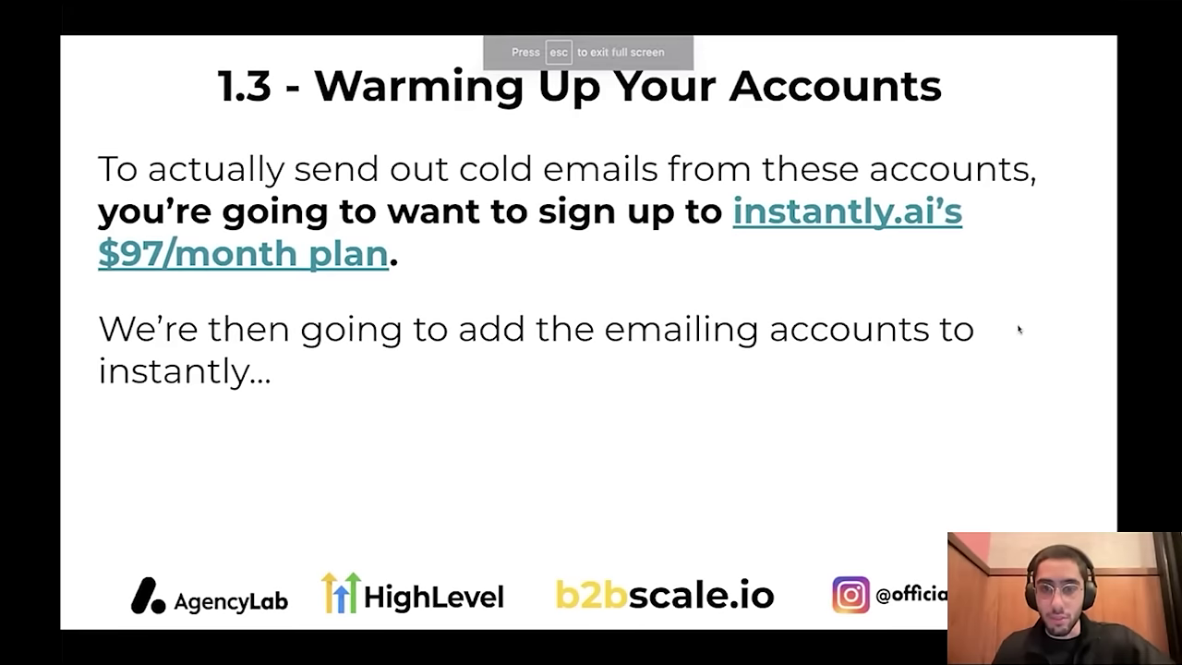
{"action": "left_click", "coordinate": [977, 326]}
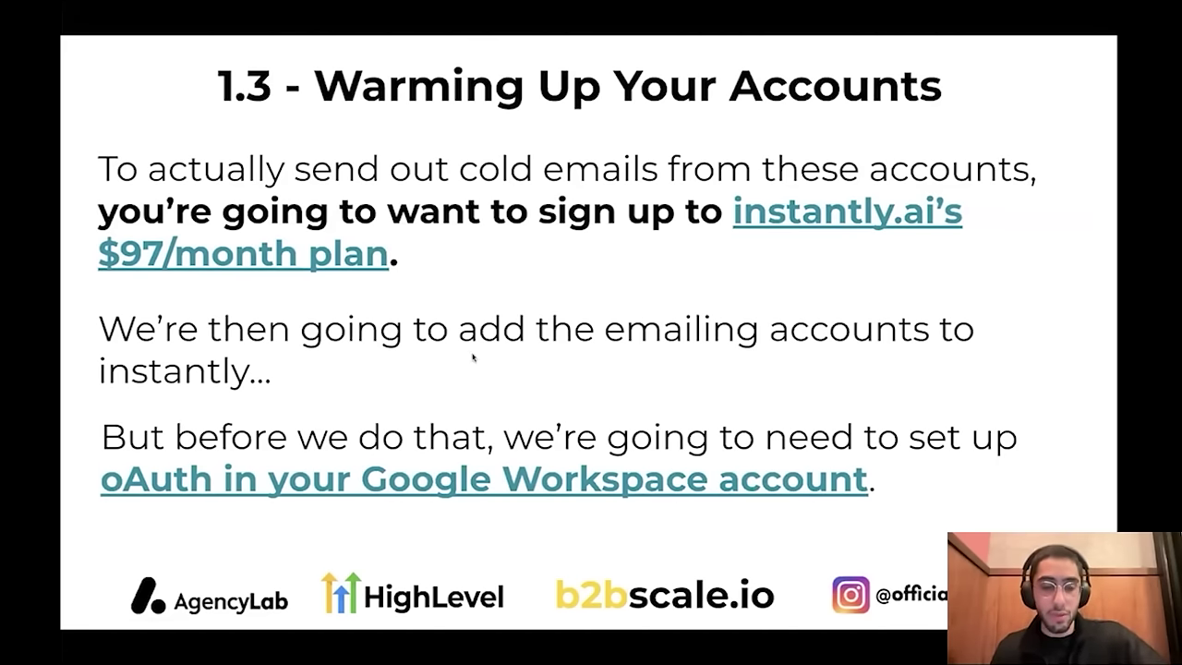
{"action": "key", "text": "Escape"}
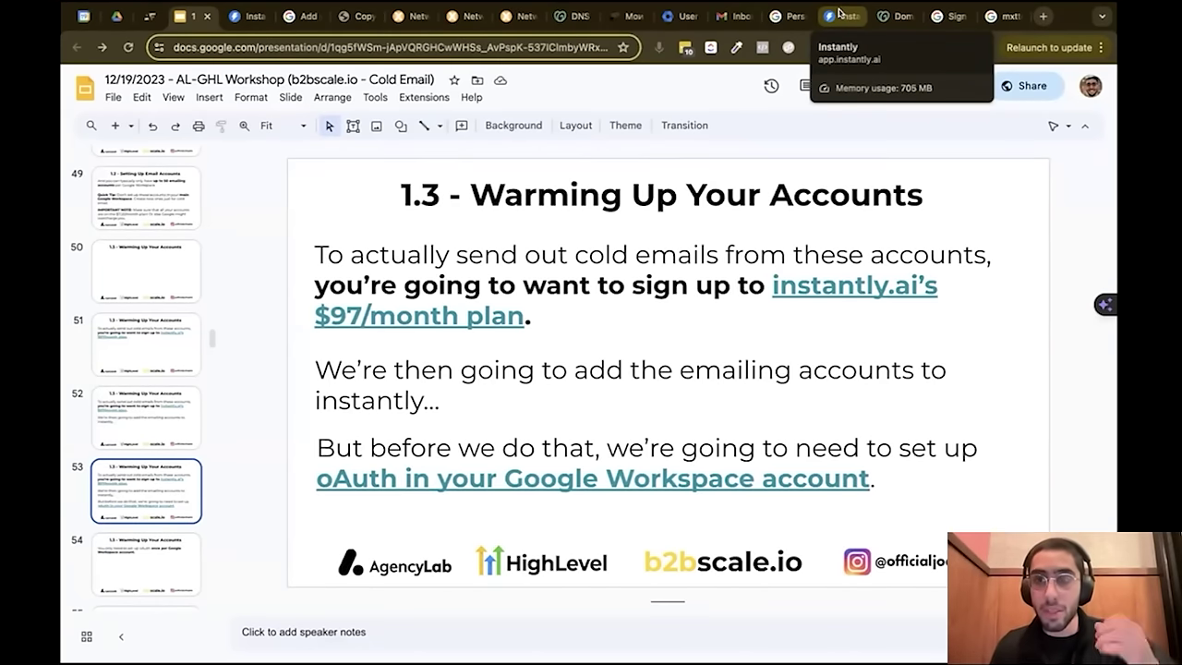
Step: In Email Accounts, add a new Gmail / G-Suite account and confirm IMAP is already enabled
{"action": "left_click", "coordinate": [836, 14]}
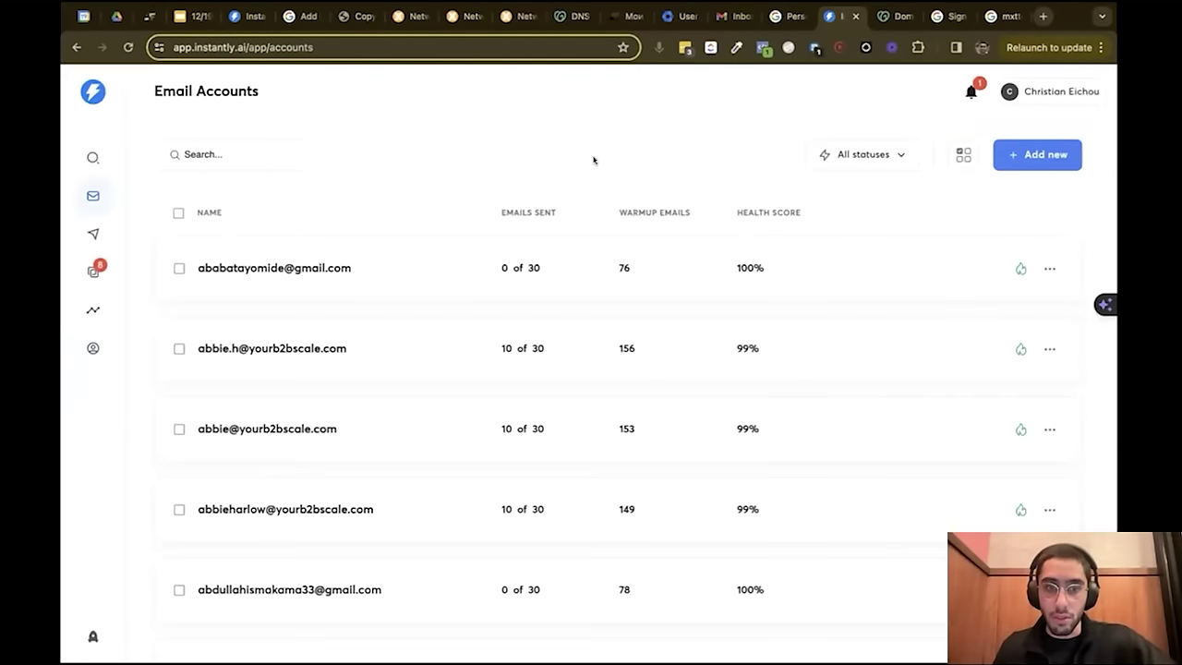
{"action": "left_click", "coordinate": [1014, 154]}
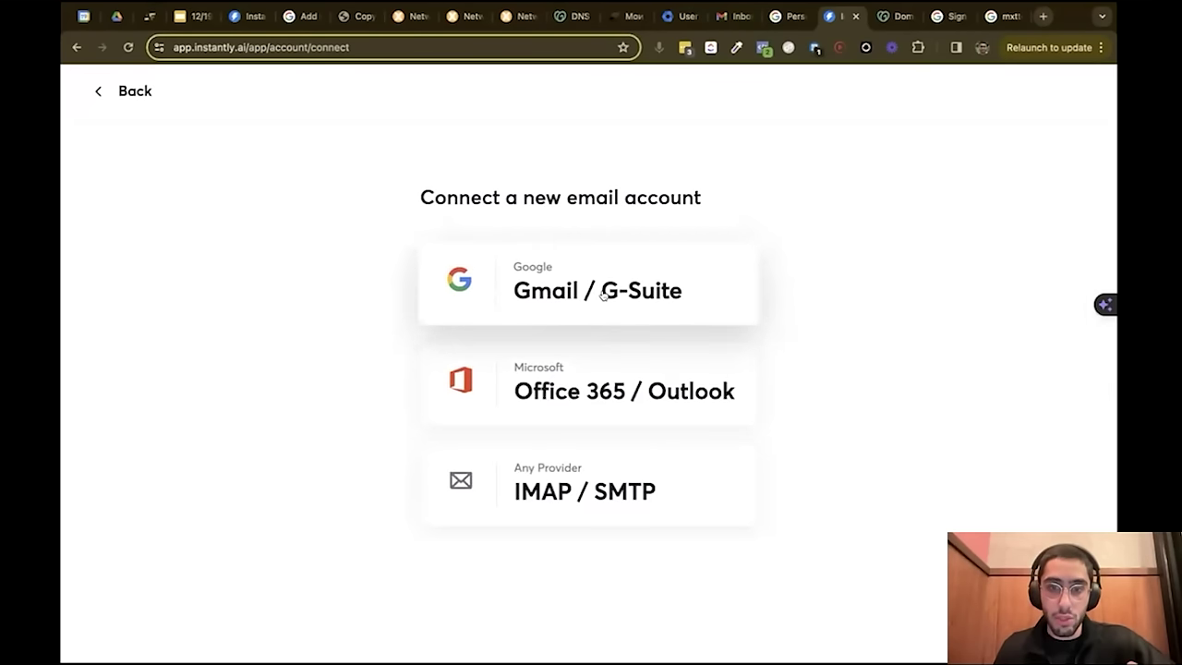
{"action": "left_click", "coordinate": [606, 291]}
{"action": "left_click_drag", "start_coordinate": [528, 267], "coordinate": [674, 295]}
{"action": "left_click", "coordinate": [673, 296]}
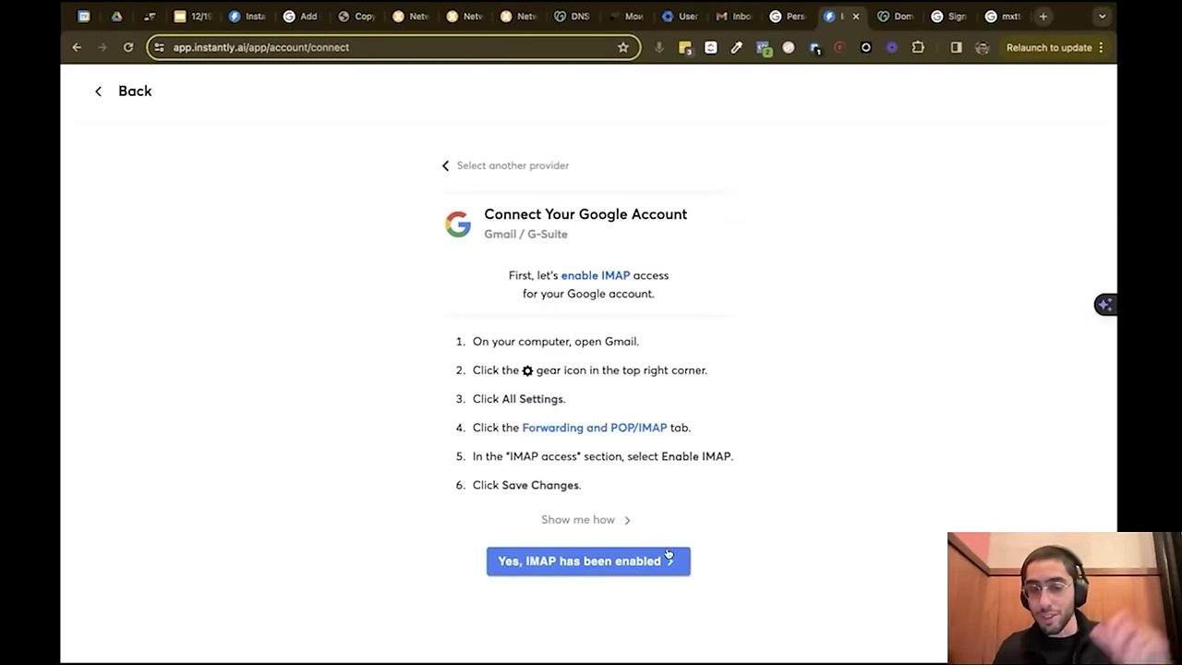
{"action": "left_click", "coordinate": [638, 560]}
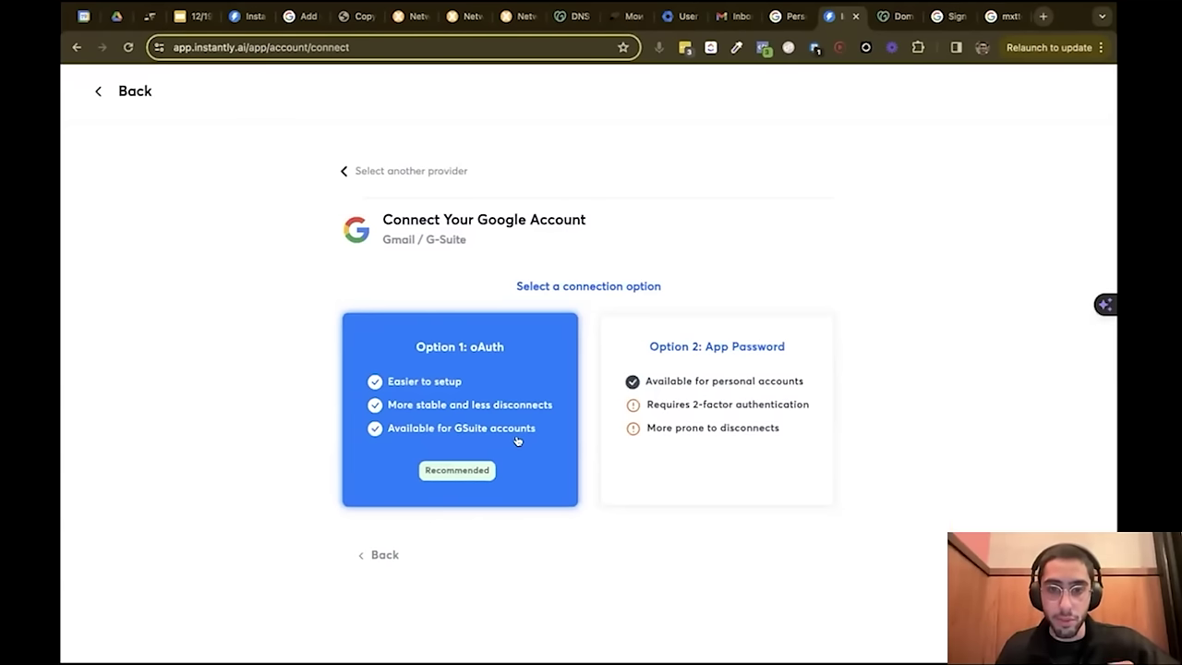
Step: Choose Option 1 oAuth and start the Google login, then return to the presentation
{"action": "left_click", "coordinate": [528, 333]}
{"action": "left_click", "coordinate": [635, 613]}
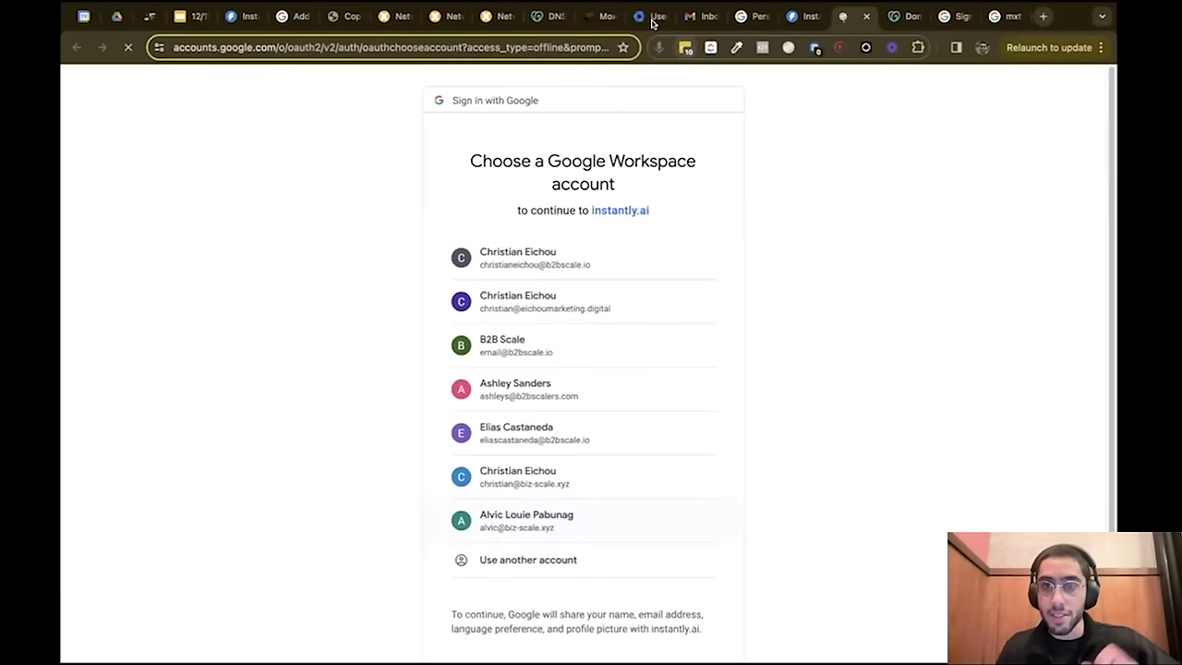
{"action": "left_click", "coordinate": [639, 19]}
{"action": "key", "text": "super+4"}
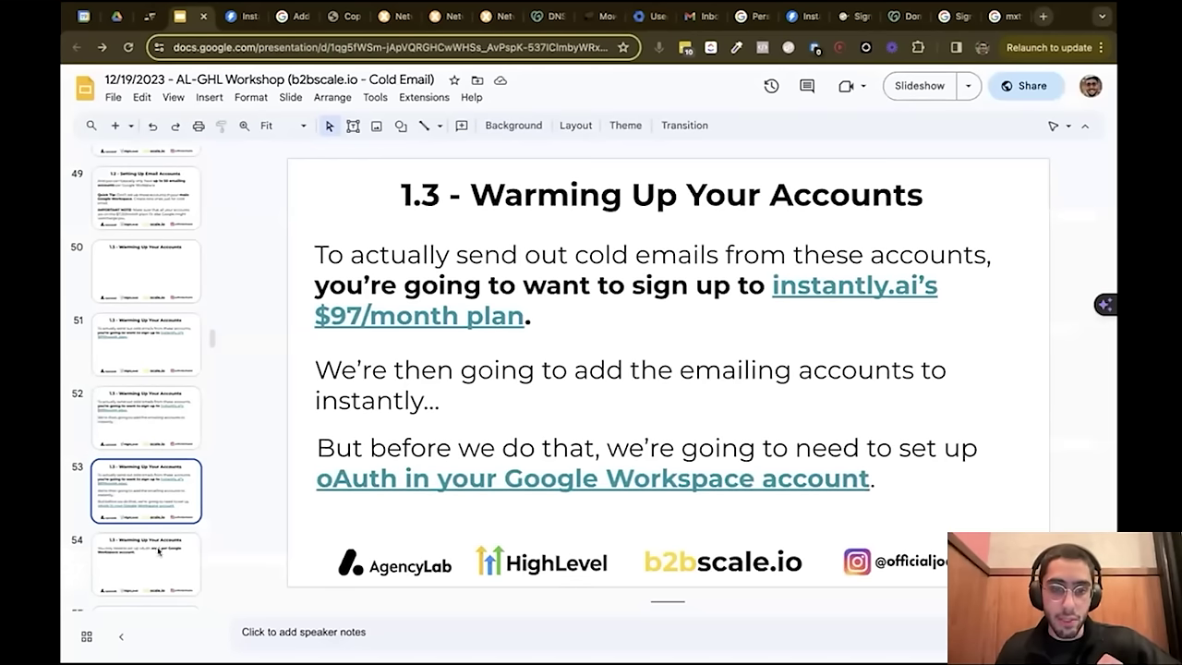
Step: Show slide 54's once-per-Workspace oAuth note, then bring up the Google Admin Users list
{"action": "left_click", "coordinate": [159, 551]}
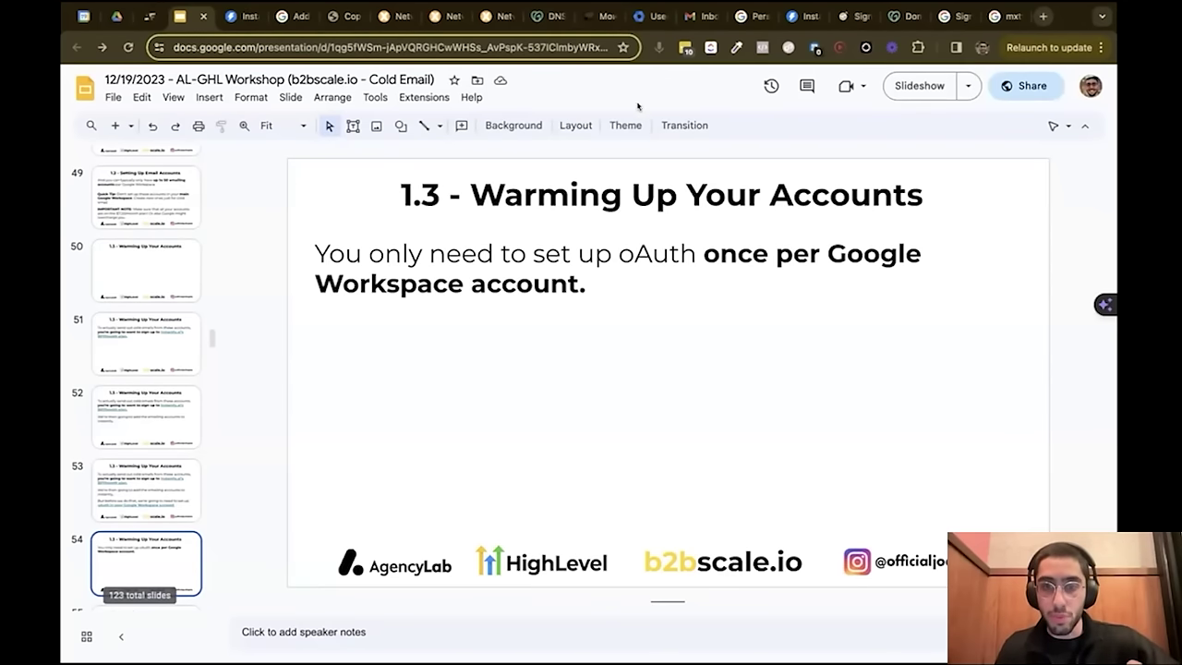
{"action": "left_click", "coordinate": [646, 18]}
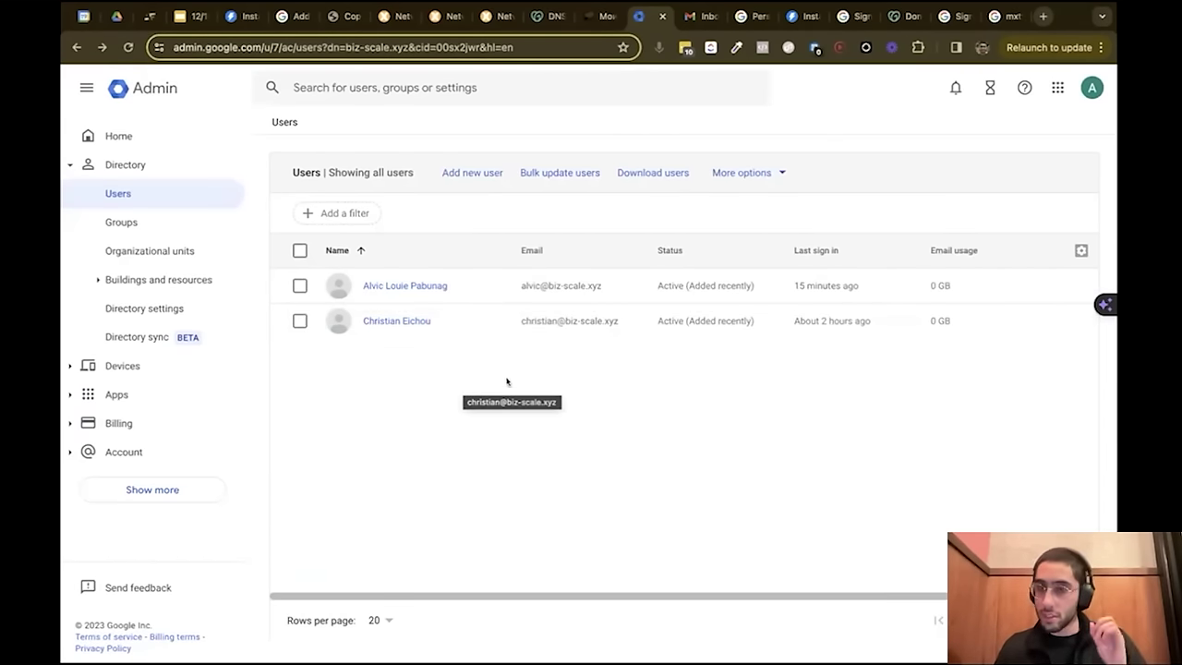
Step: Find and open API Controls in the Google Admin console by searching 'api'
{"action": "left_click", "coordinate": [789, 15]}
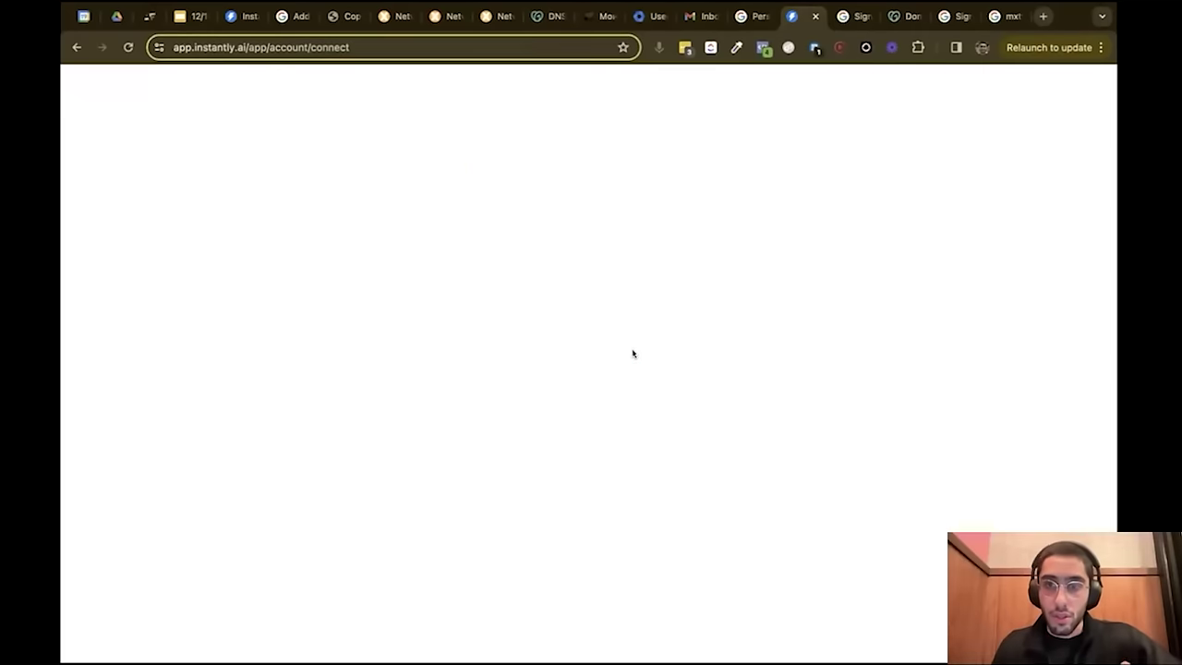
{"action": "left_click", "coordinate": [649, 16]}
{"action": "left_click", "coordinate": [466, 88]}
{"action": "type", "text": "oauth"}
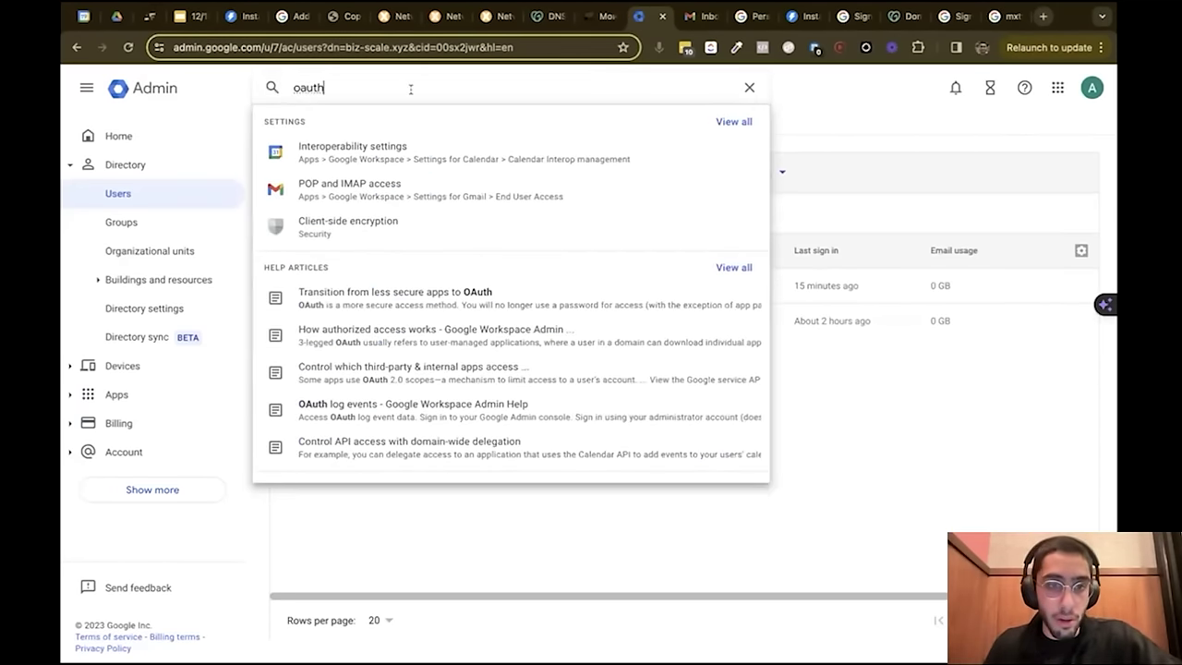
{"action": "key", "text": "ctrl+a"}
{"action": "type", "text": "api"}
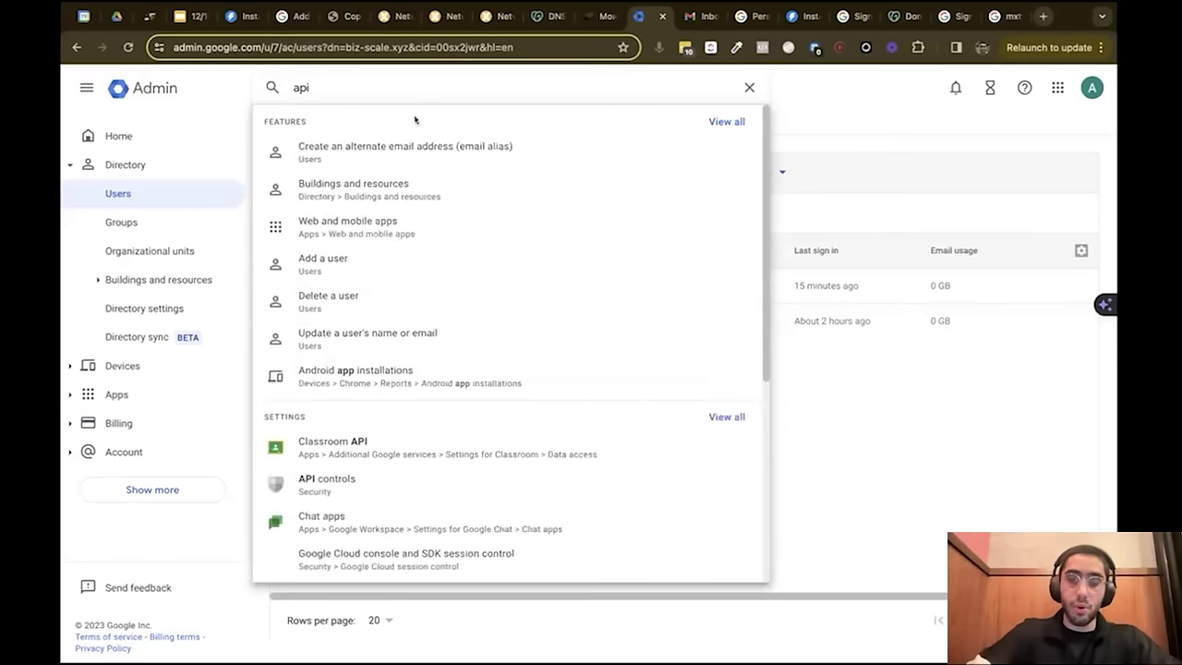
{"action": "left_click", "coordinate": [404, 148]}
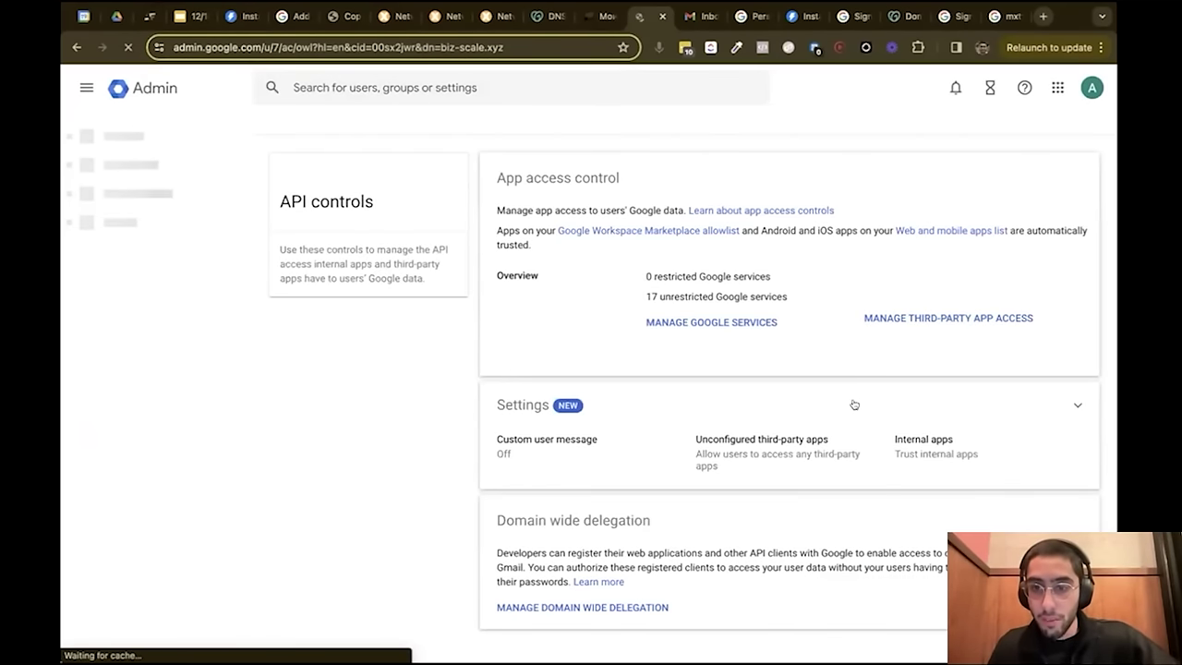
Step: In App Access Control, add an app via OAuth App Name Or Client ID
{"action": "left_click", "coordinate": [957, 318]}
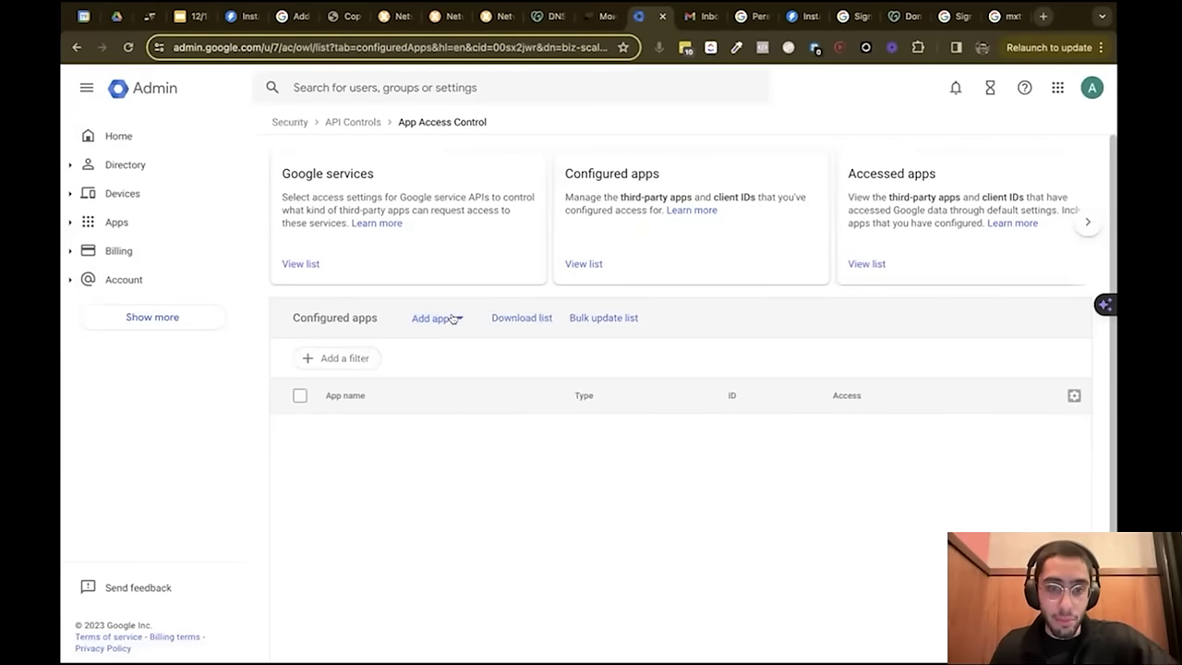
{"action": "left_click", "coordinate": [452, 318]}
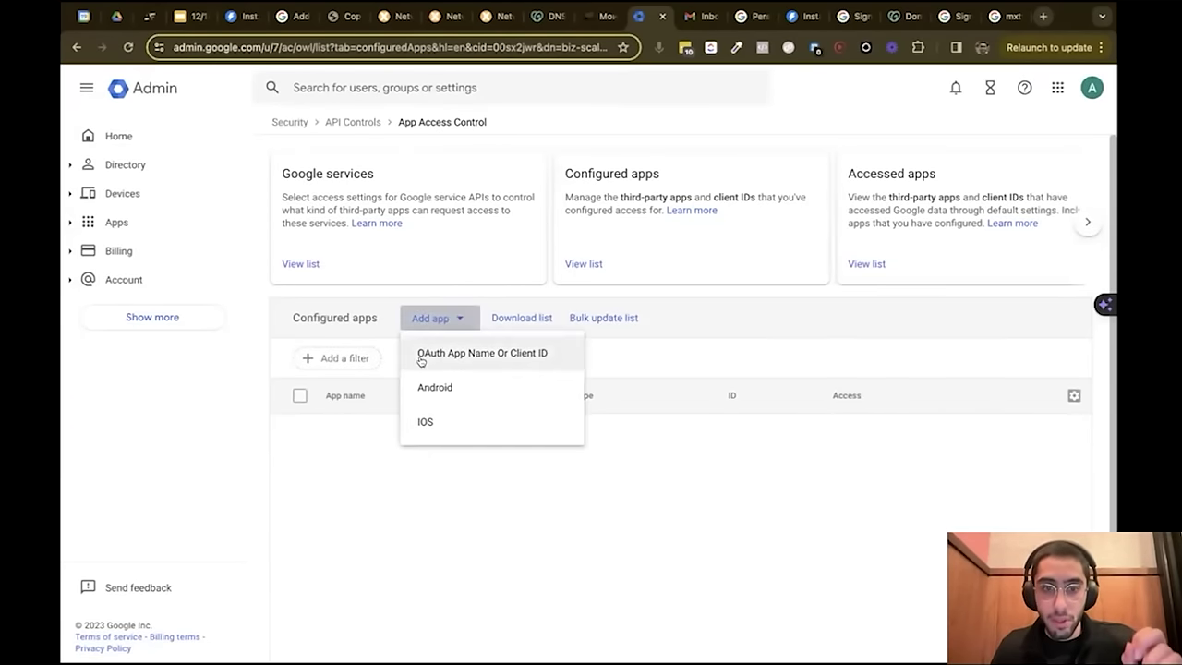
{"action": "left_click", "coordinate": [529, 351]}
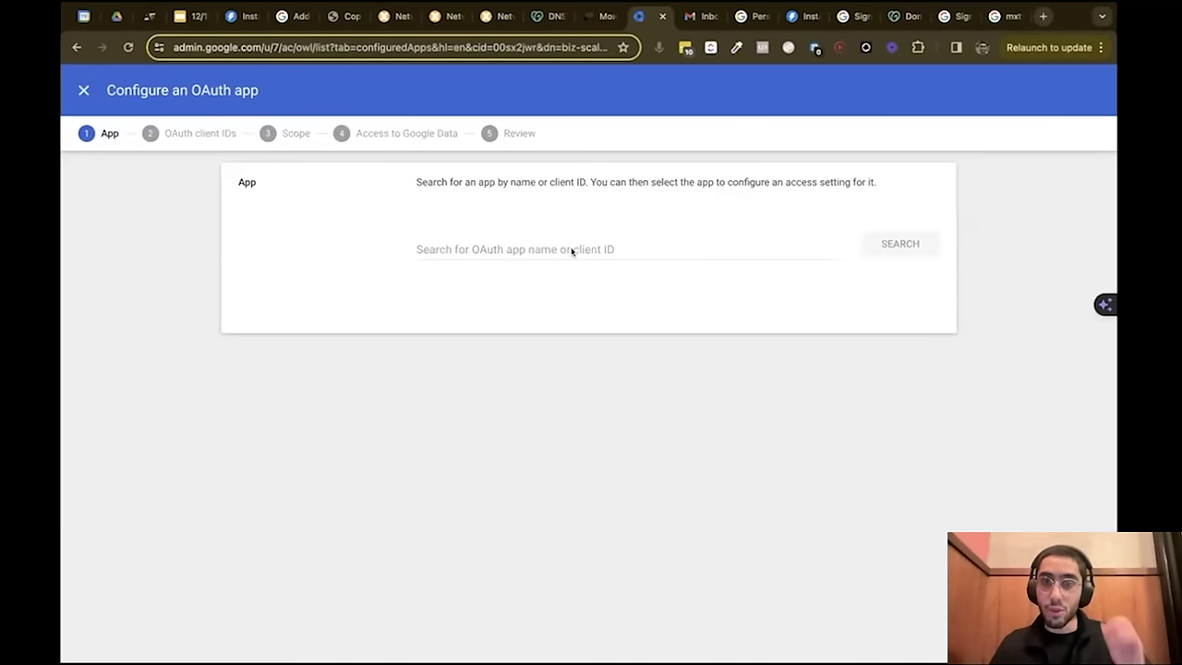
Step: Copy Instantly's Client-ID and search for it in the OAuth app wizard
{"action": "left_click", "coordinate": [794, 16]}
{"action": "left_click", "coordinate": [487, 500]}
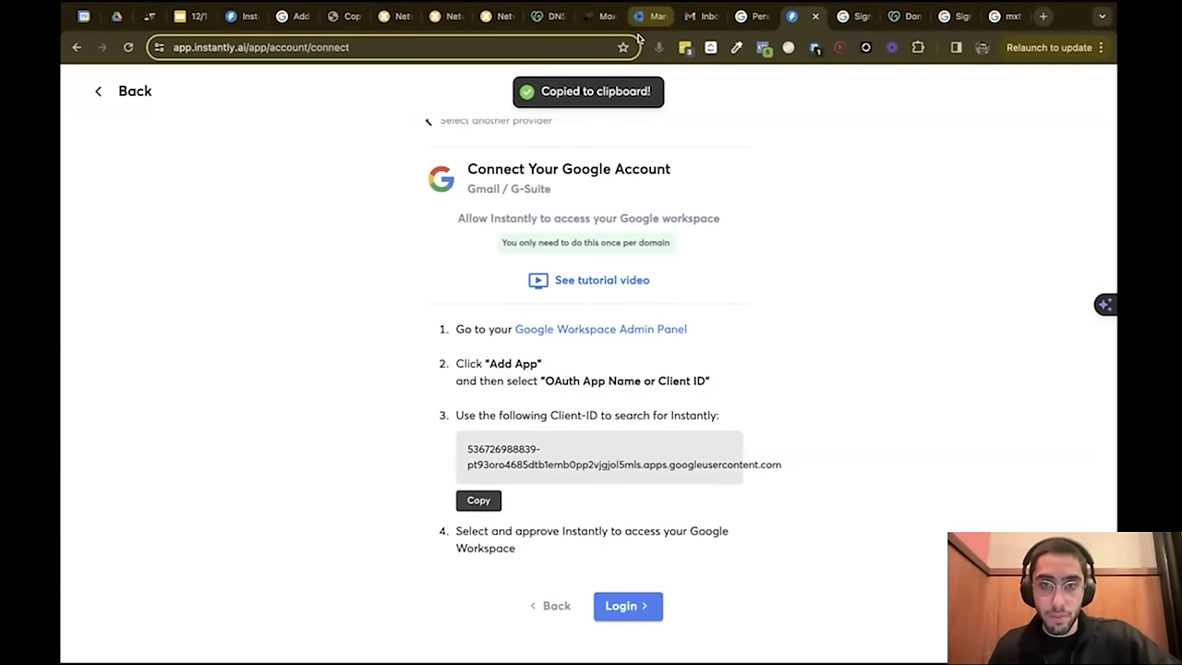
{"action": "left_click", "coordinate": [648, 16]}
{"action": "left_click", "coordinate": [509, 243]}
{"action": "key", "text": "ctrl+v"}
{"action": "left_click", "coordinate": [868, 243]}
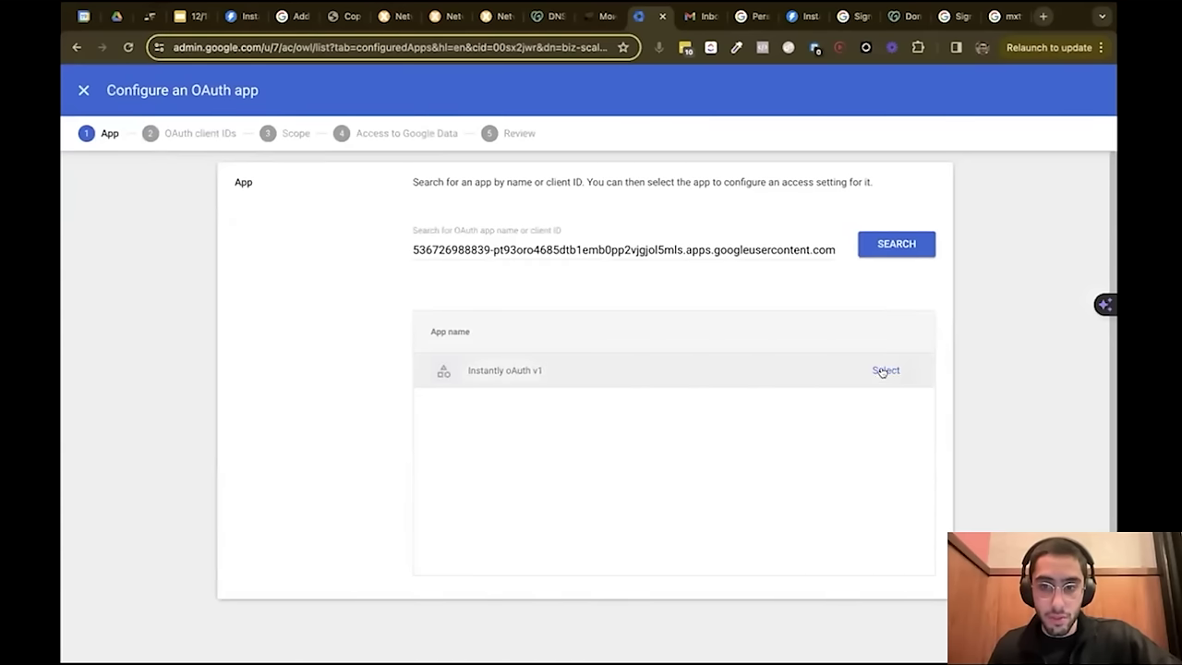
Step: Configure Instantly oAuth v1 with its client ID as Trusted for all users and finish
{"action": "left_click", "coordinate": [883, 370]}
{"action": "left_click", "coordinate": [447, 280]}
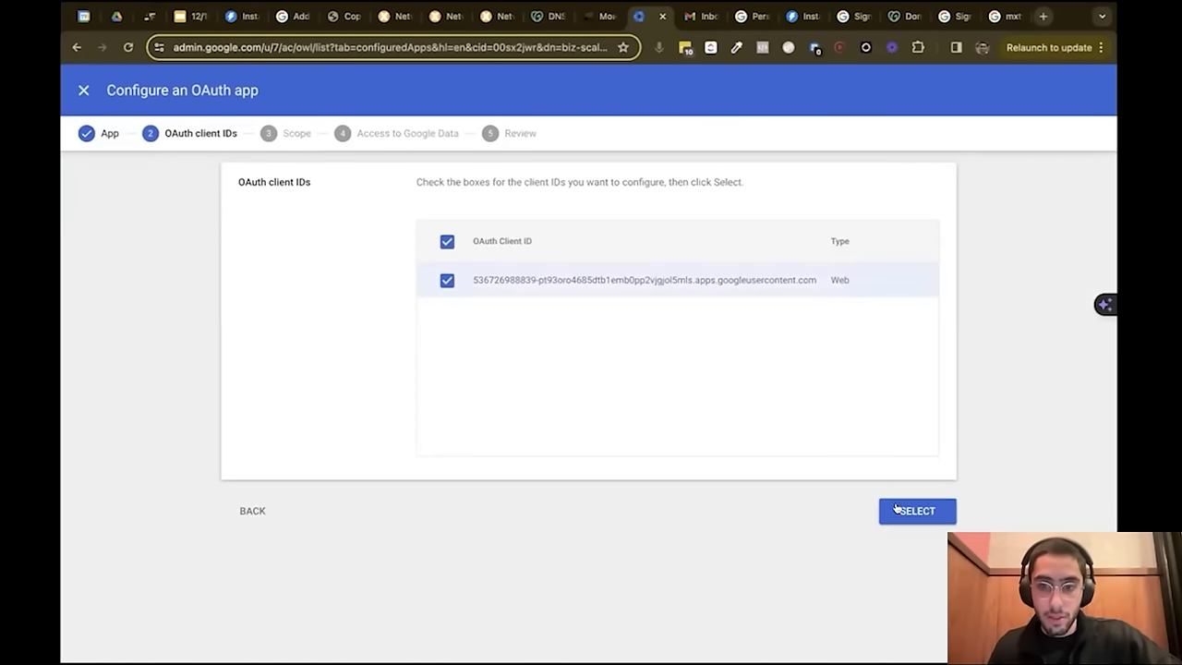
{"action": "left_click", "coordinate": [896, 510]}
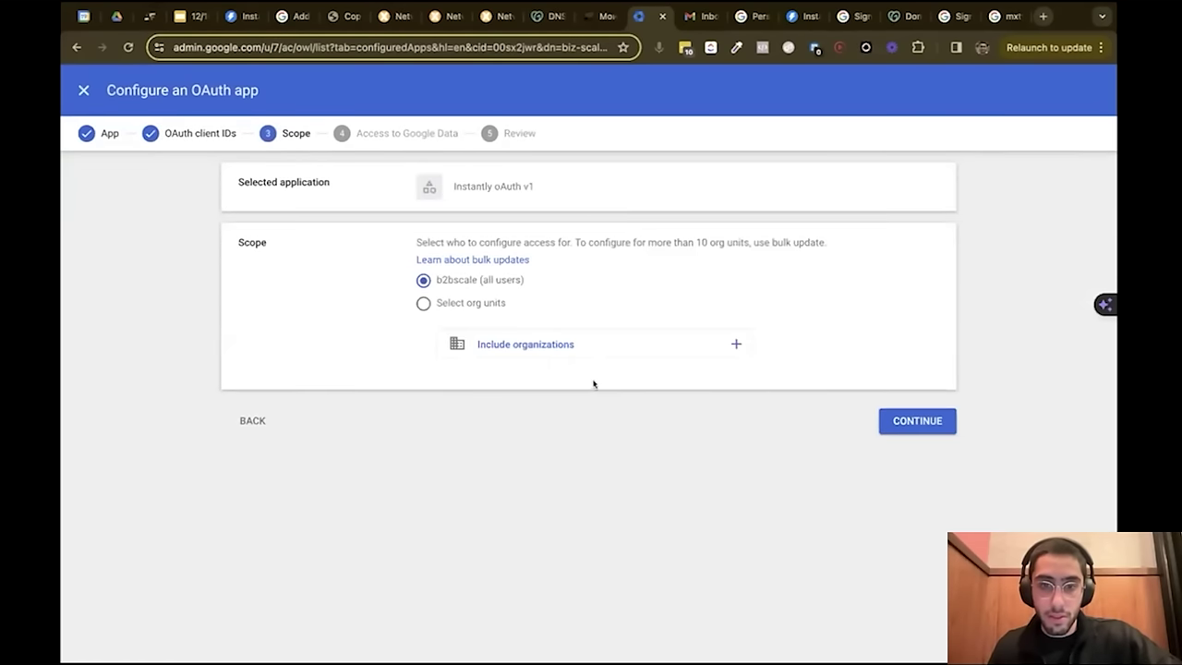
{"action": "left_click", "coordinate": [918, 421]}
{"action": "left_click", "coordinate": [424, 301]}
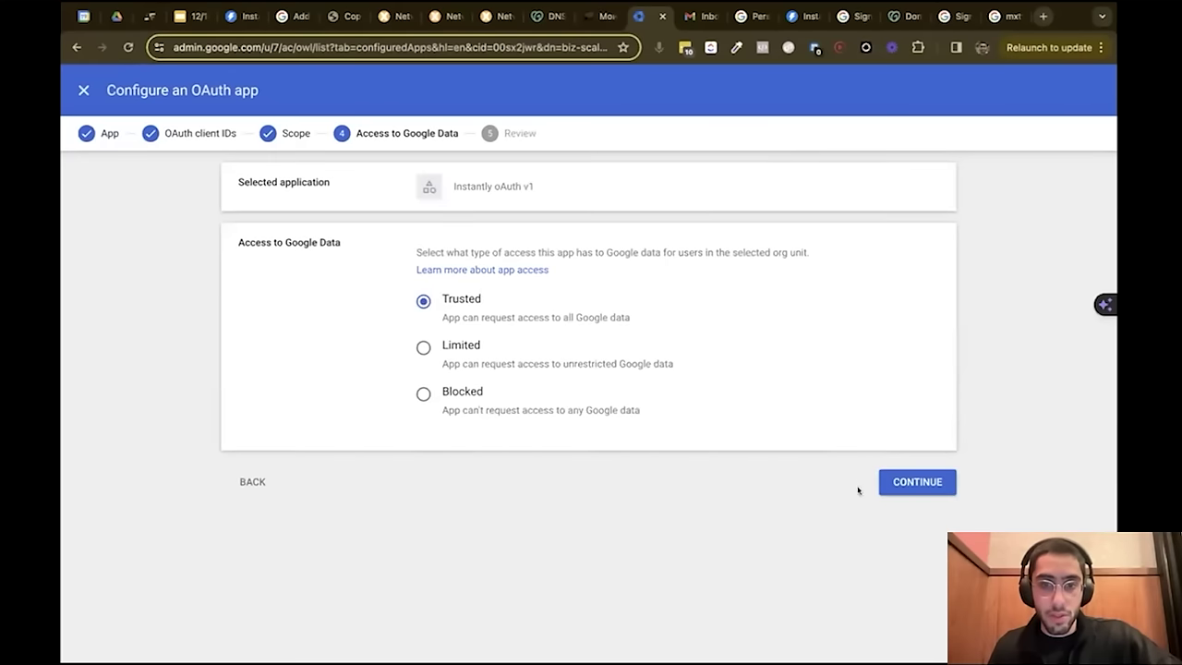
{"action": "left_click", "coordinate": [917, 480]}
{"action": "scroll", "coordinate": [604, 409], "scroll_direction": "down", "scroll_amount": 1}
{"action": "left_click", "coordinate": [916, 642]}
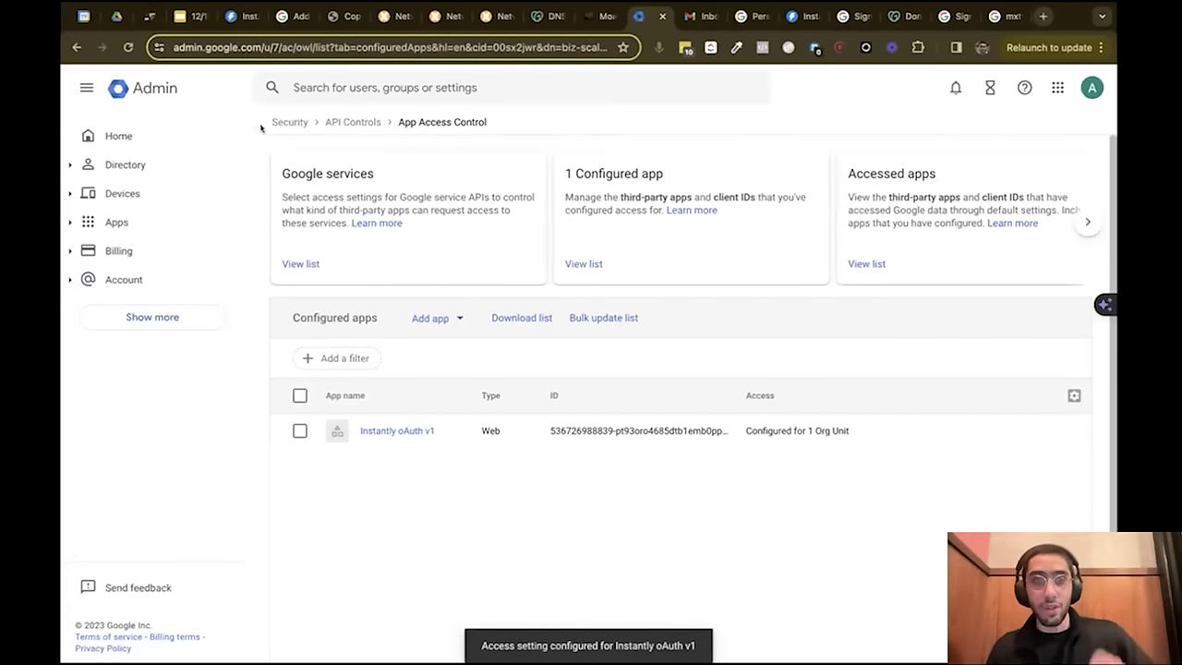
Step: Log in with Google, pick the Workspace mailbox, and allow Instantly access
{"action": "left_click", "coordinate": [791, 17]}
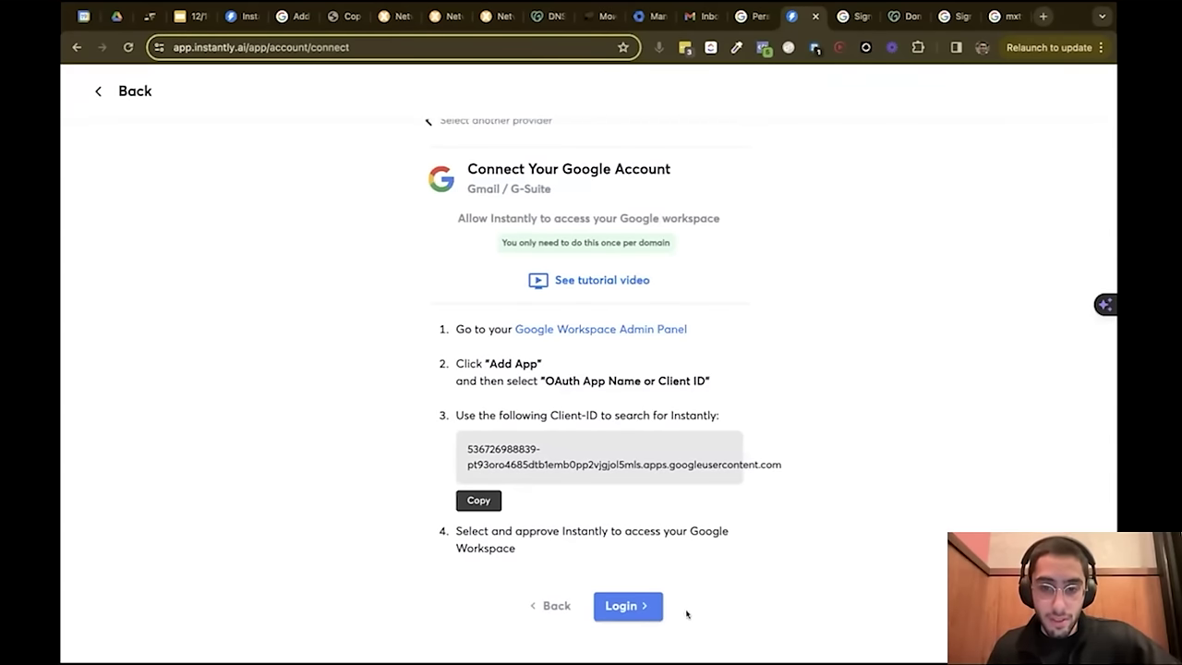
{"action": "left_click", "coordinate": [654, 607]}
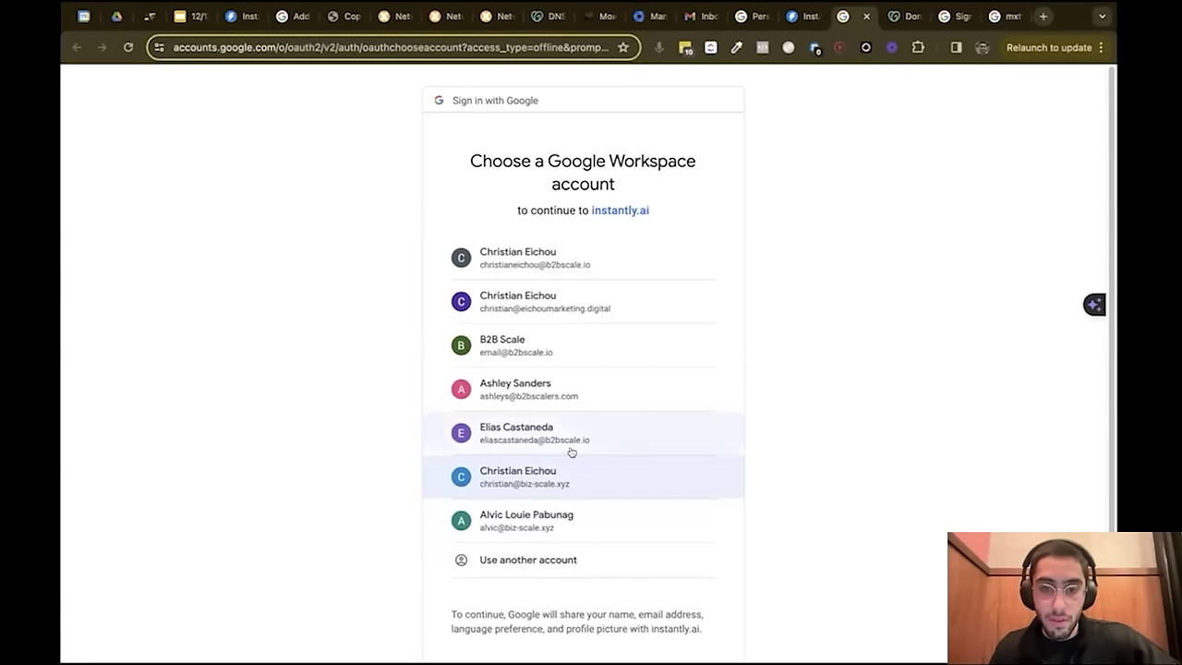
{"action": "left_click", "coordinate": [596, 490]}
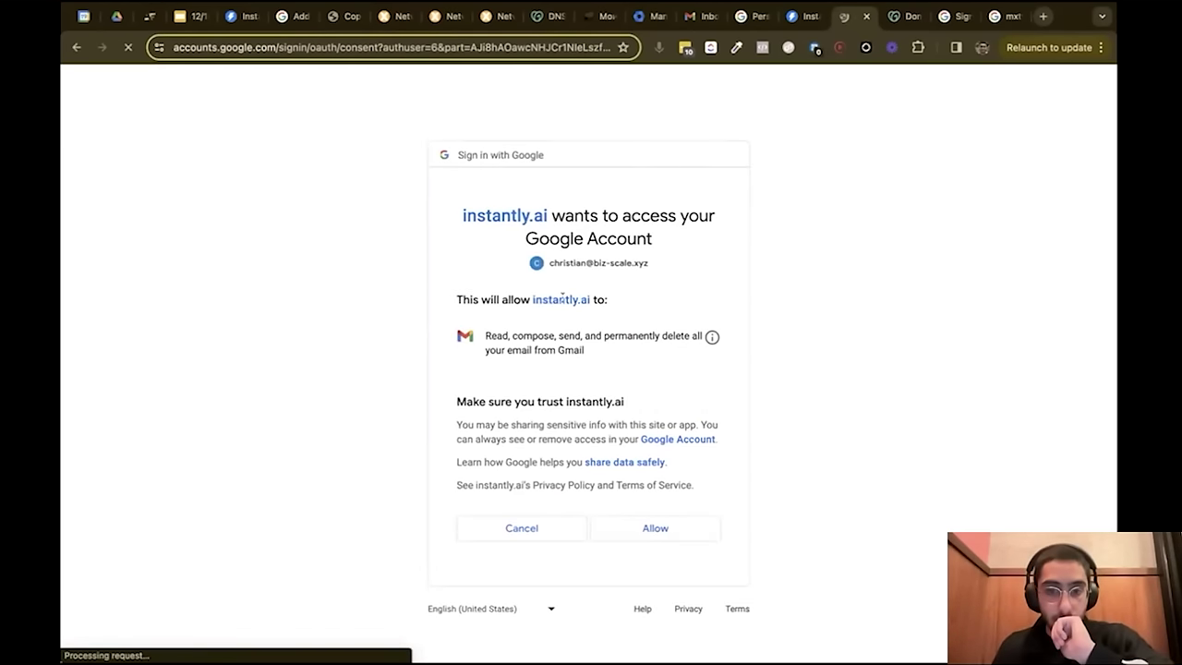
{"action": "left_click", "coordinate": [676, 526]}
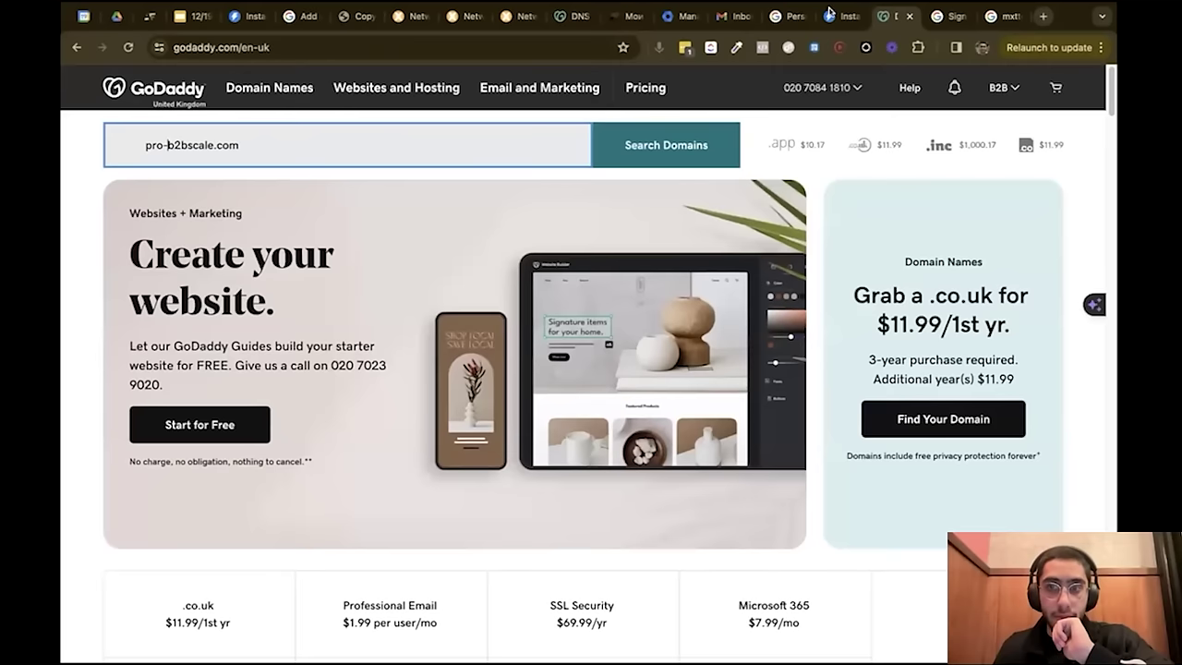
Step: Search the Email Accounts list for the newly connected mailbox, then return to the slide deck
{"action": "left_click", "coordinate": [829, 16]}
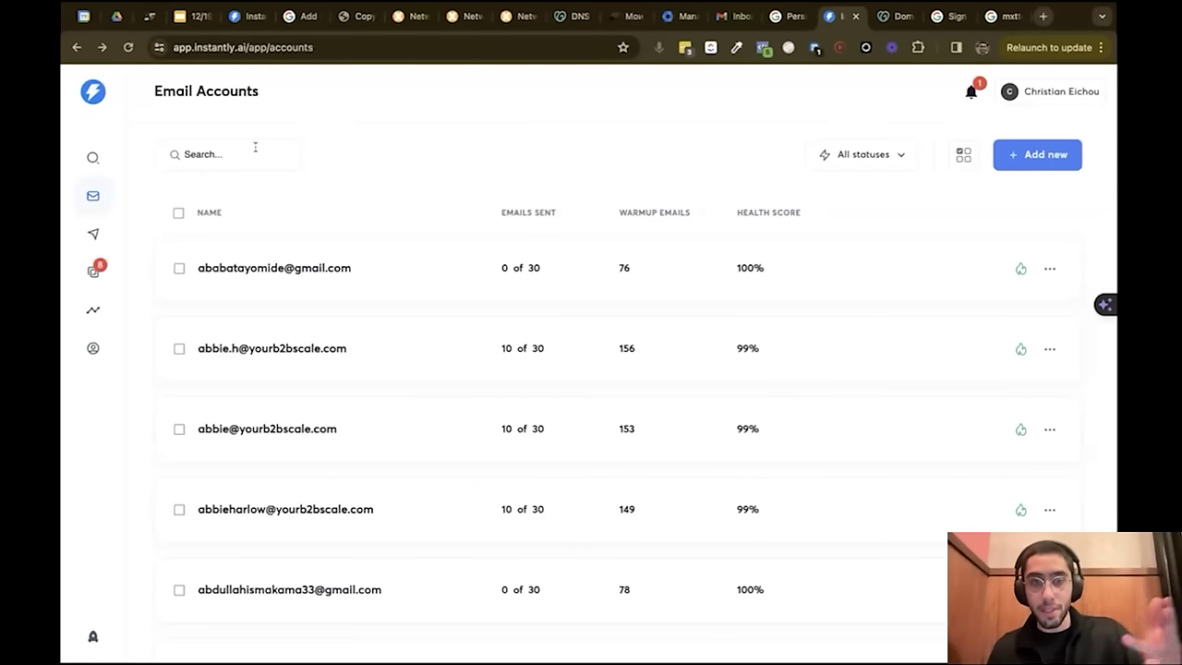
{"action": "left_click", "coordinate": [231, 154]}
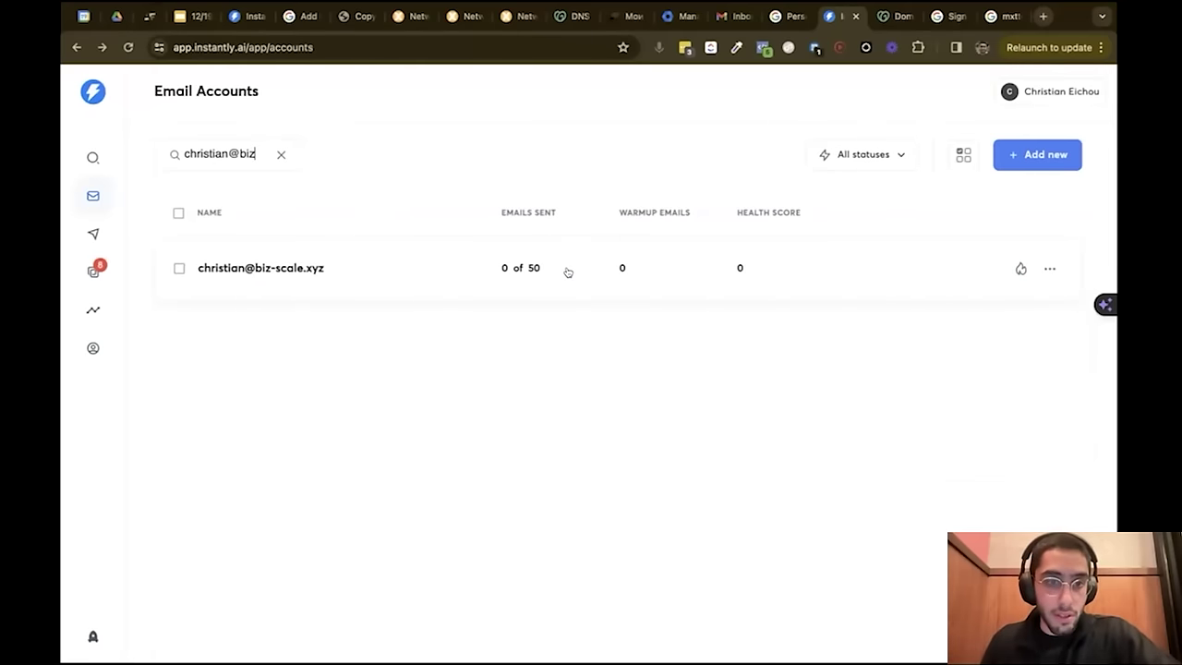
{"action": "left_click", "coordinate": [200, 17]}
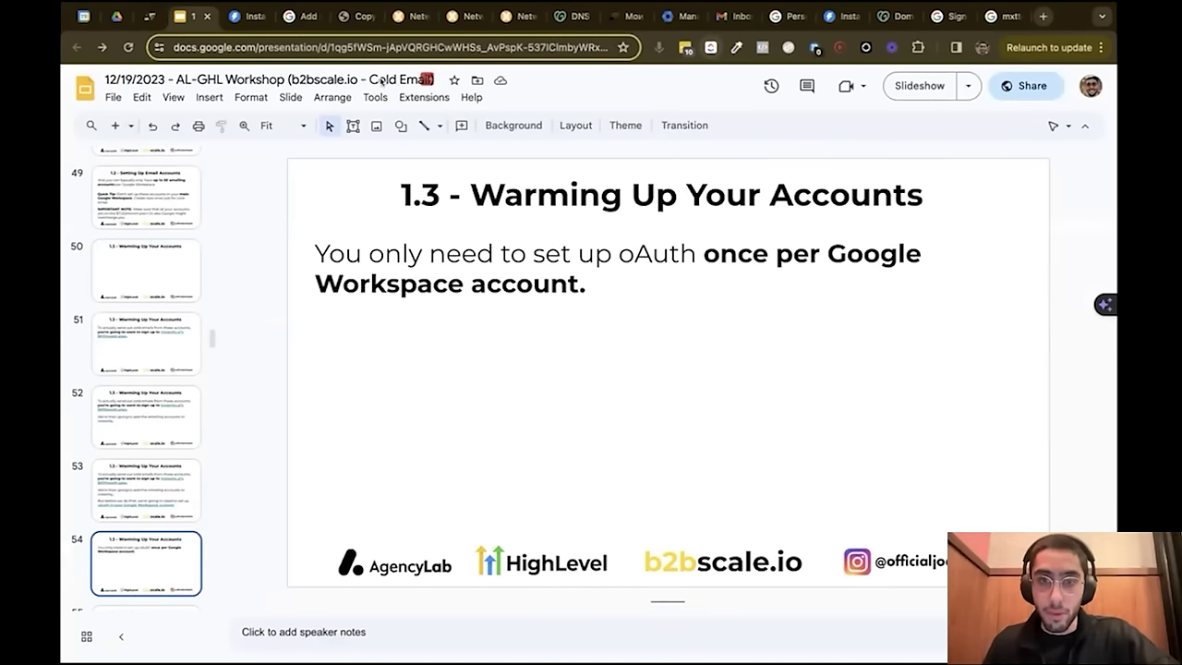
Step: Present slide 54 full screen and reveal its next points about launching the warmup
{"action": "left_click", "coordinate": [918, 86]}
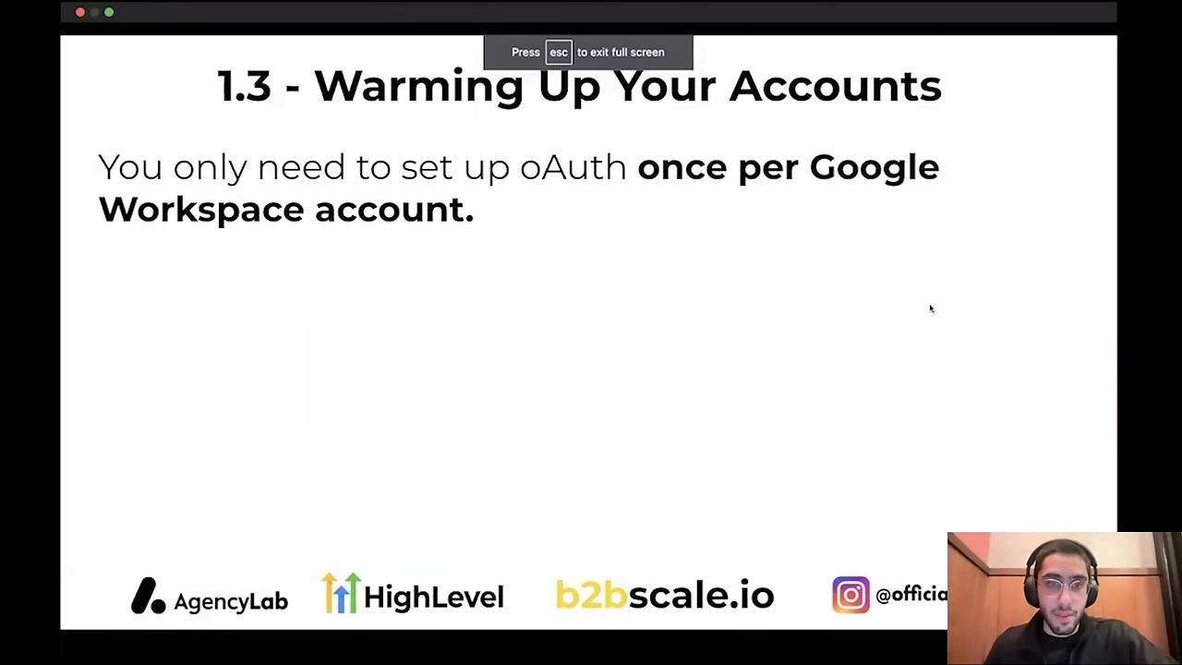
{"action": "key", "text": "Right"}
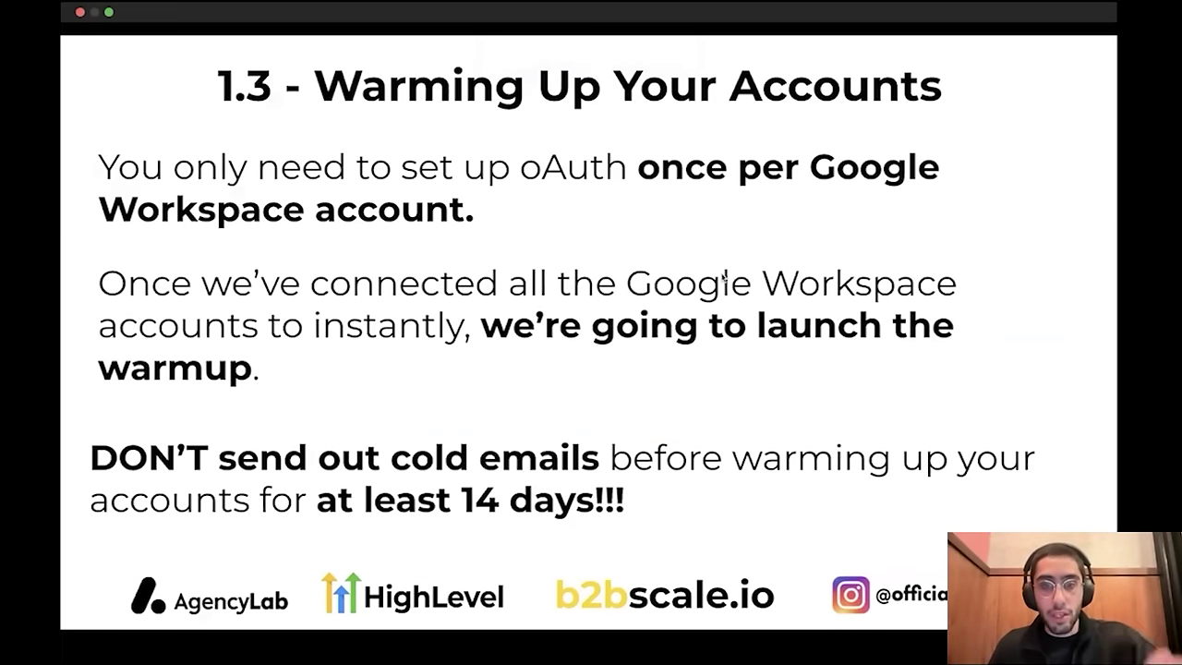
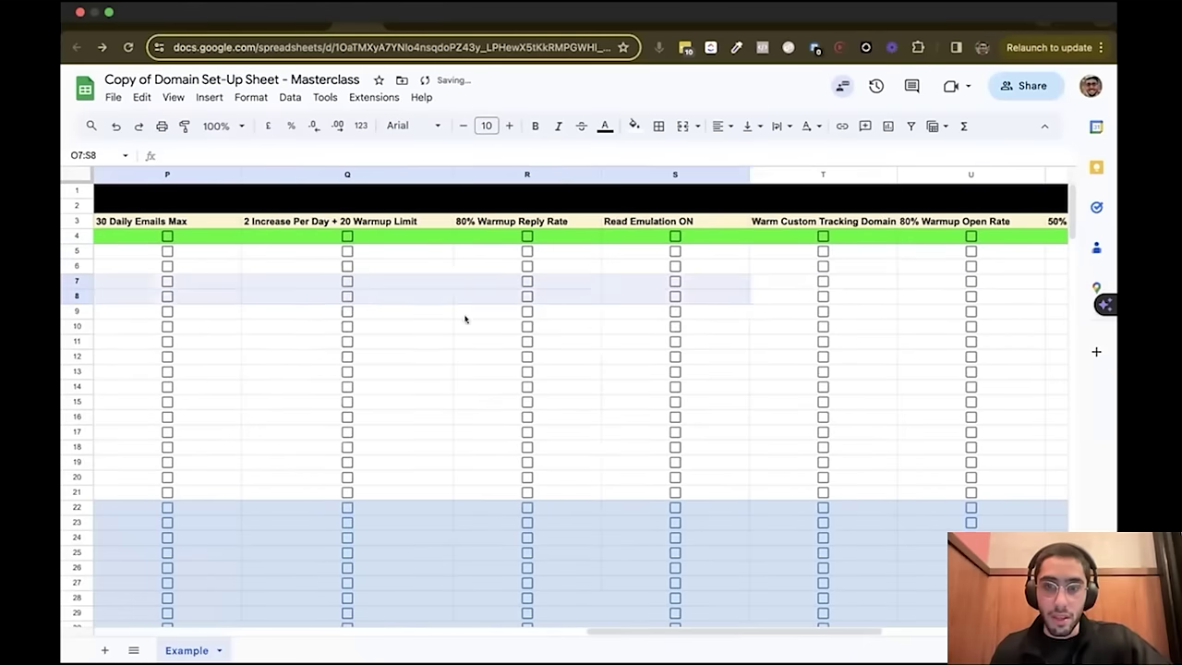
Step: Open the email account's Settings panel on the Instantly email accounts page
{"action": "left_click_drag", "start_coordinate": [632, 633], "coordinate": [606, 633]}
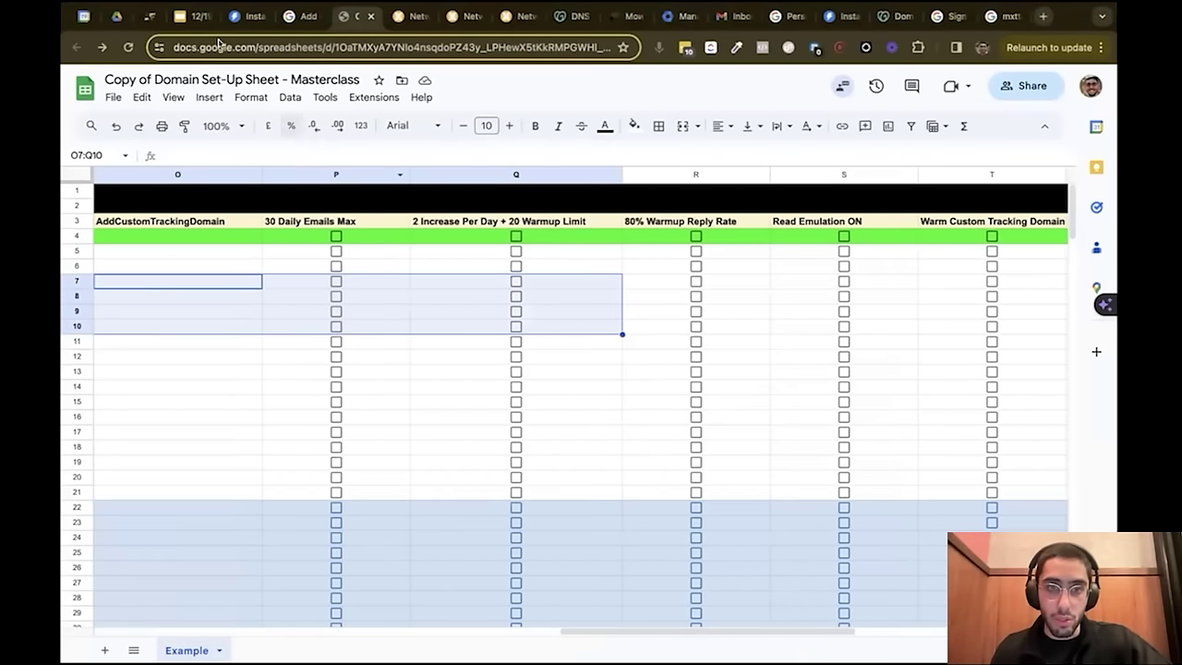
{"action": "left_click", "coordinate": [259, 16]}
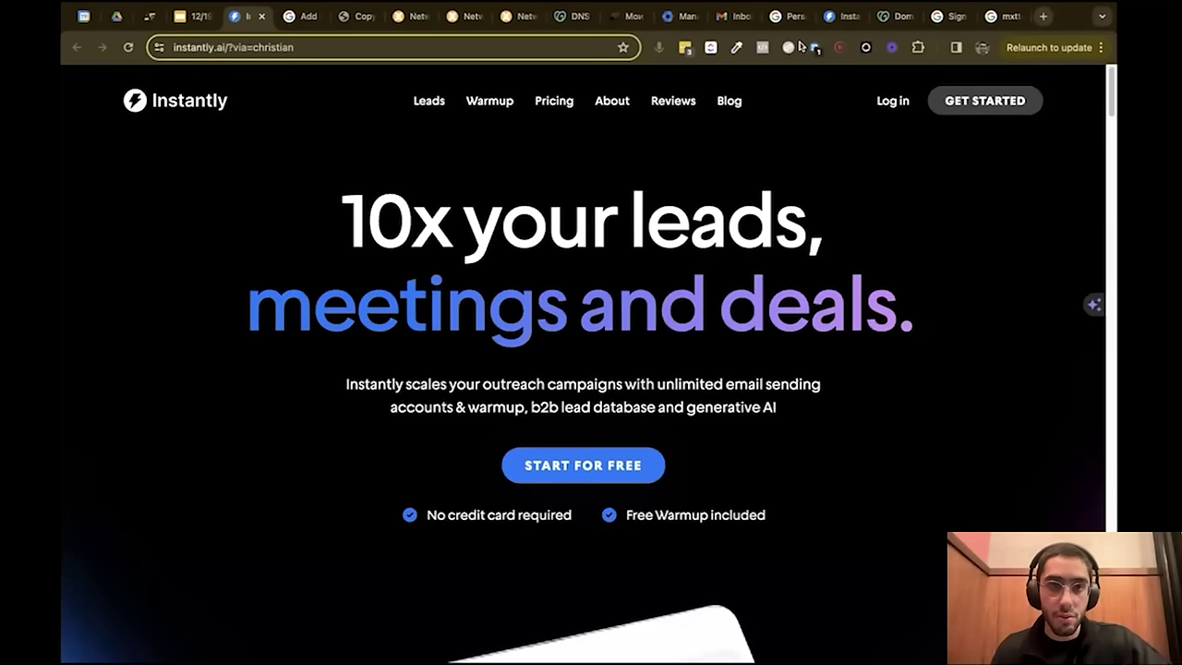
{"action": "left_click", "coordinate": [283, 16]}
{"action": "left_click", "coordinate": [838, 17]}
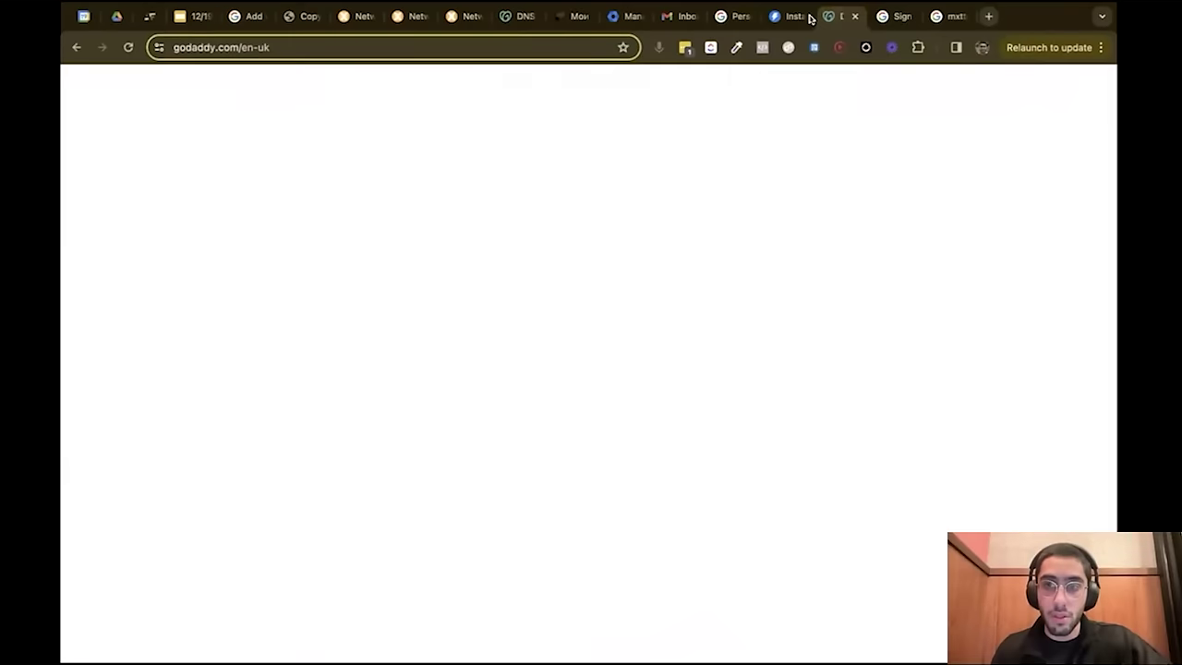
{"action": "left_click", "coordinate": [787, 16]}
{"action": "left_click_drag", "start_coordinate": [547, 19], "coordinate": [305, 16]}
{"action": "left_click", "coordinate": [414, 287]}
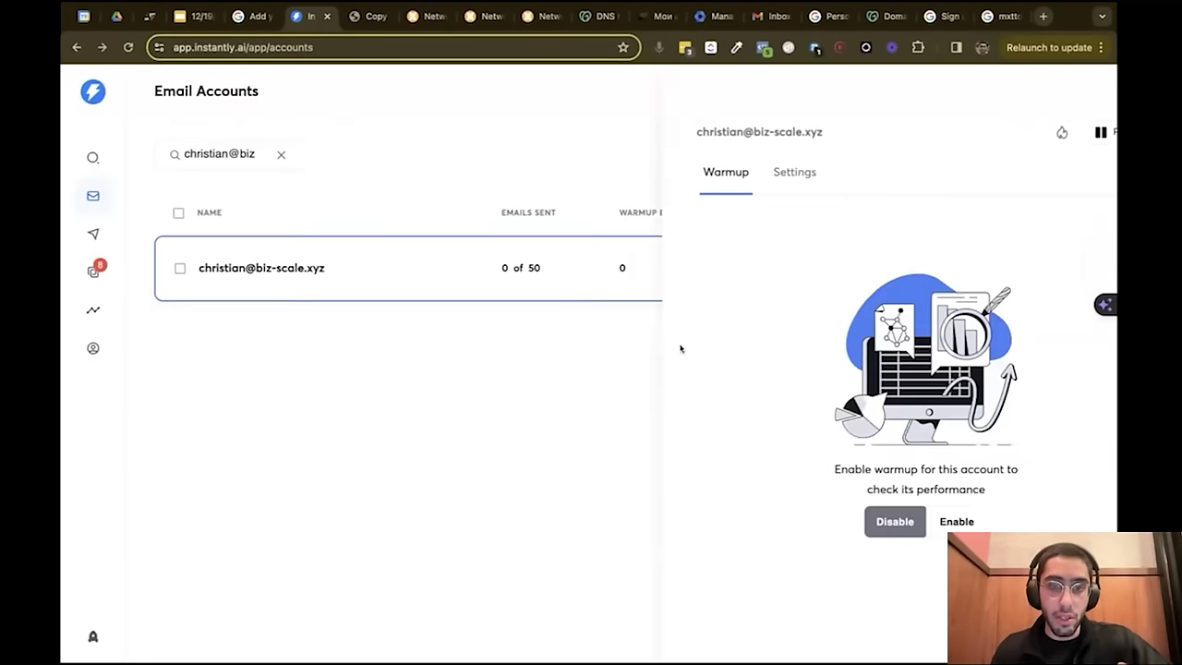
{"action": "left_click", "coordinate": [721, 172]}
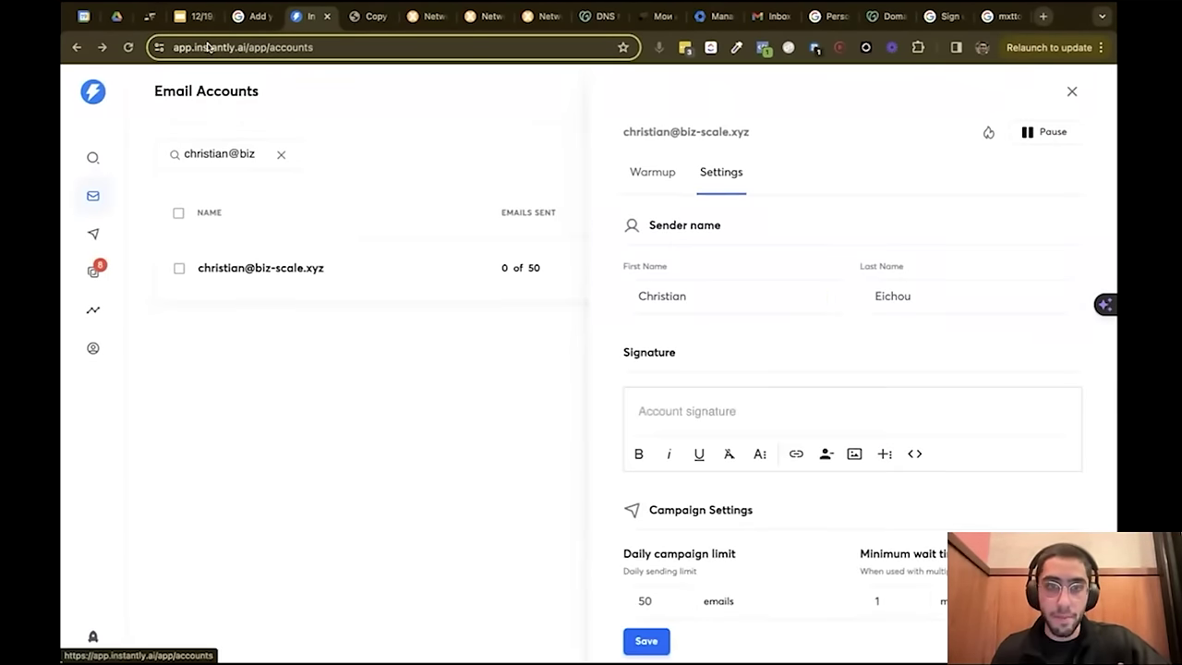
Step: Select the '30 Daily Emails Max' heading in the setup checklist spreadsheet
{"action": "left_click", "coordinate": [365, 16]}
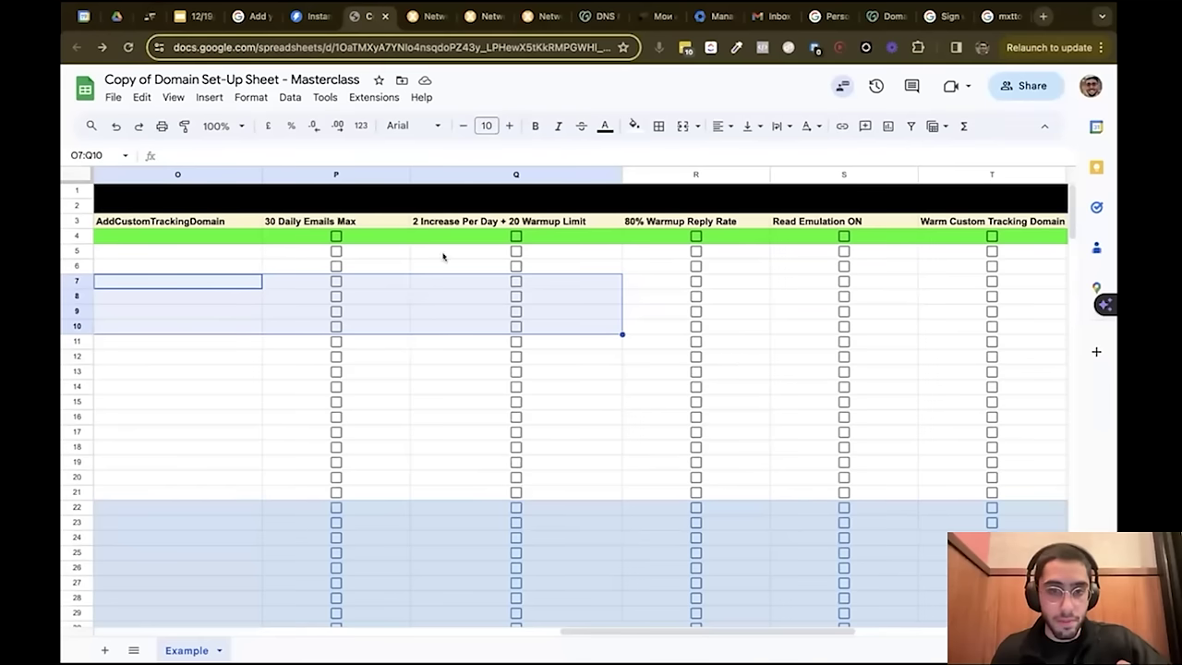
{"action": "left_click", "coordinate": [395, 266]}
{"action": "left_click", "coordinate": [286, 224]}
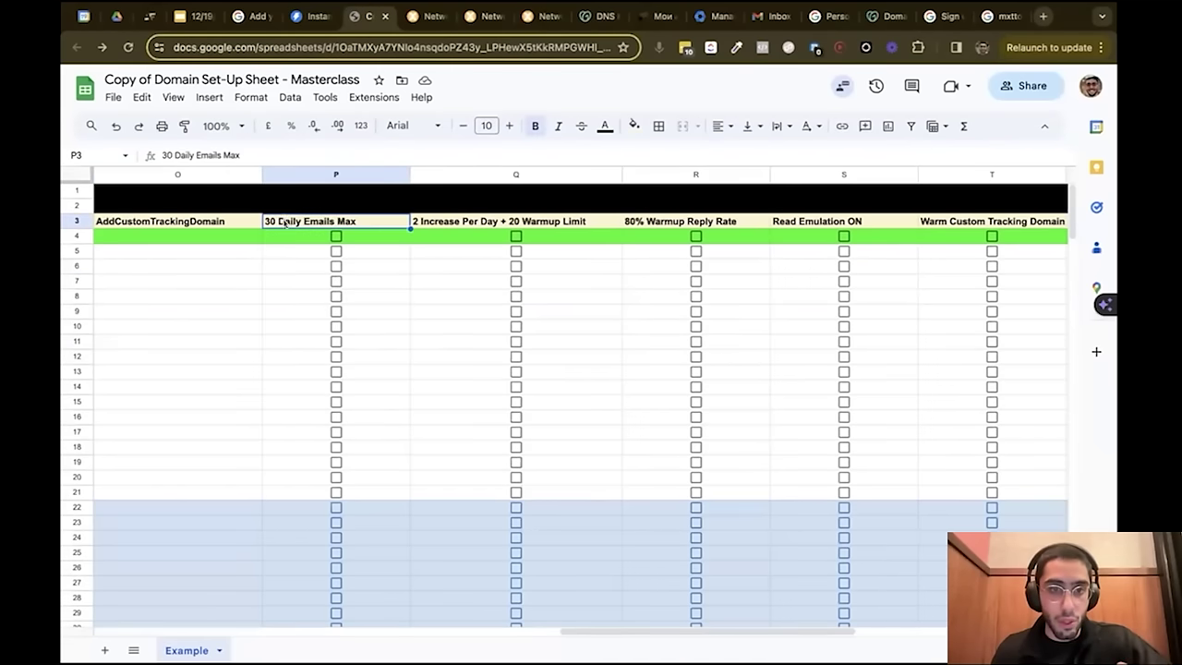
{"action": "left_click", "coordinate": [304, 16]}
Step: Change the daily campaign limit from 50 to 30 and tick off 30 Daily Emails Max
{"action": "scroll", "coordinate": [664, 380], "scroll_direction": "down", "scroll_amount": 5}
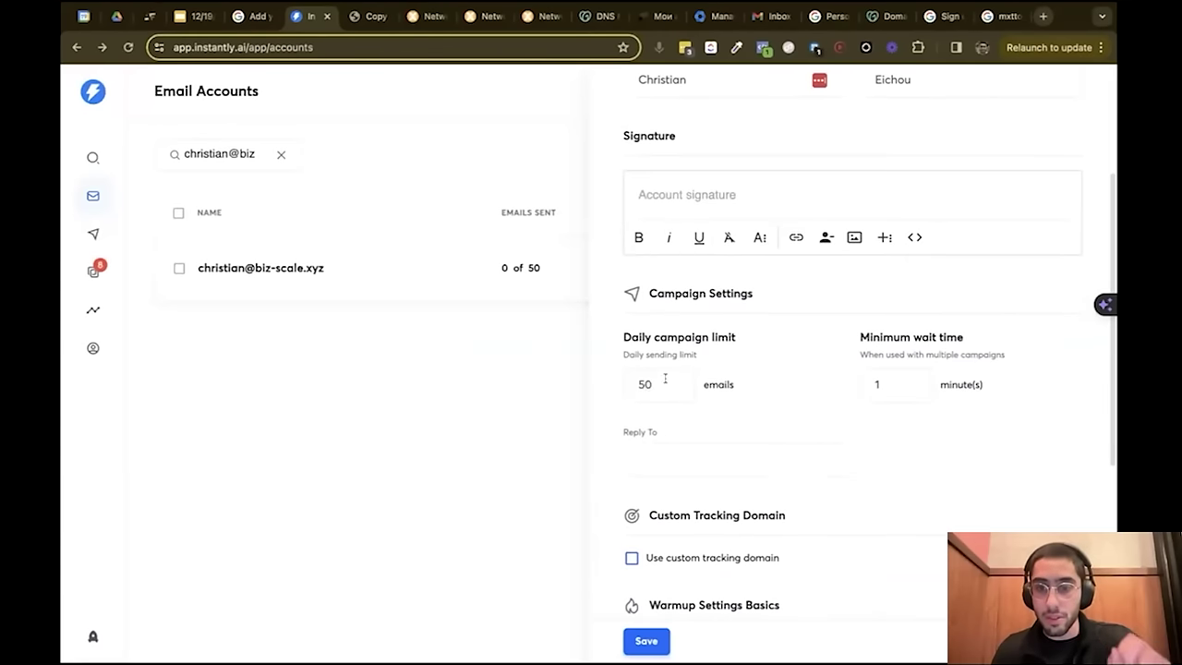
{"action": "double_click", "coordinate": [646, 385]}
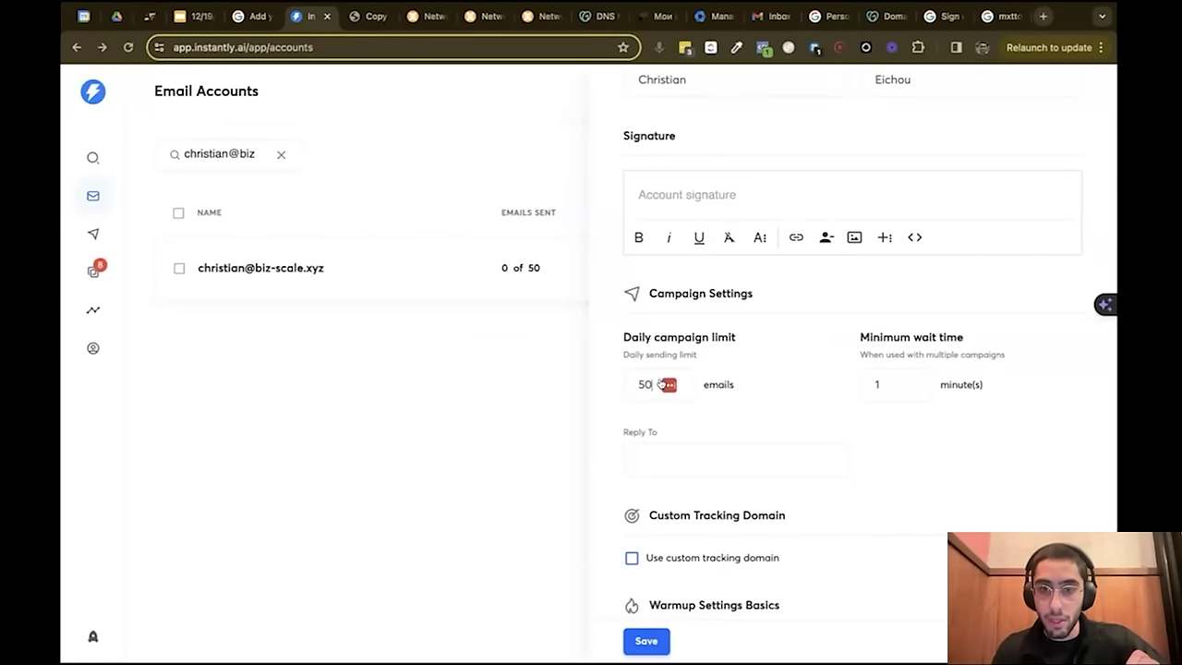
{"action": "type", "text": "30"}
{"action": "left_click", "coordinate": [771, 315]}
{"action": "left_click", "coordinate": [358, 18]}
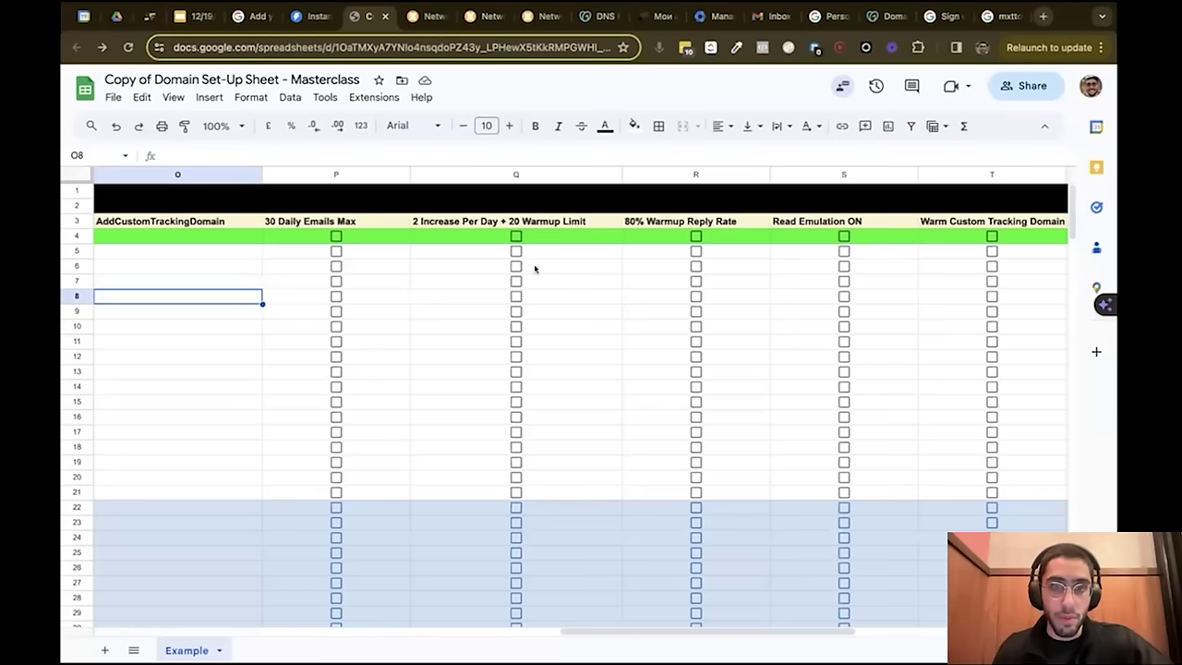
{"action": "left_click", "coordinate": [337, 236]}
{"action": "left_click", "coordinate": [312, 17]}
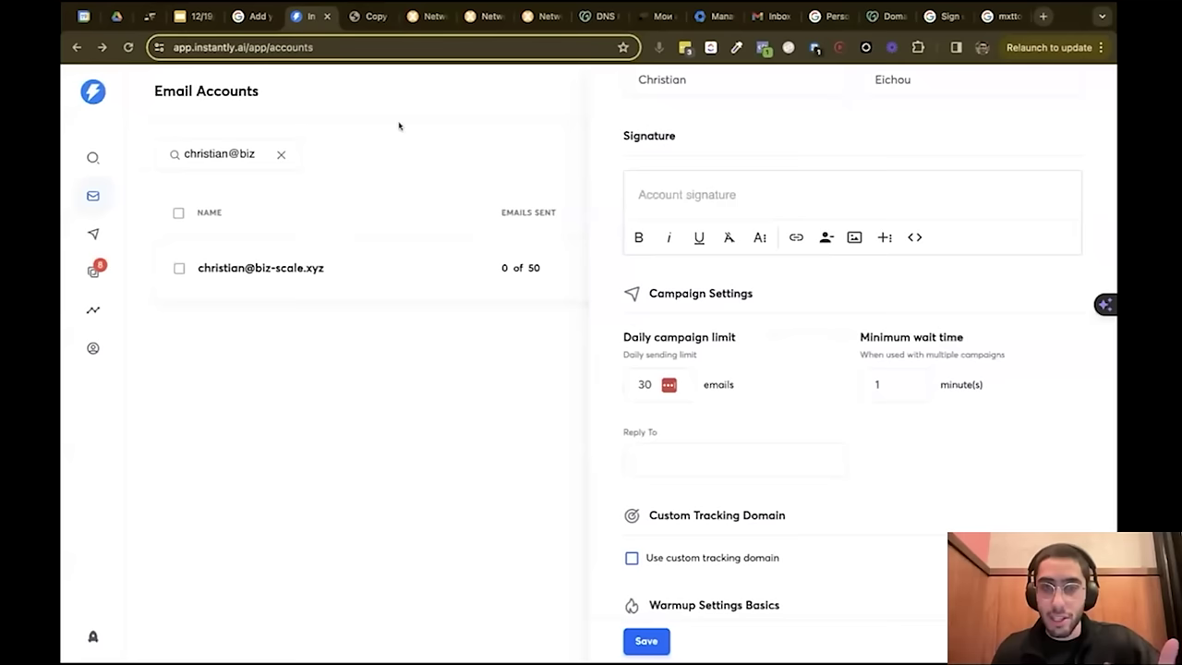
Step: Set the warmup Increase per day from 1 to 2
{"action": "scroll", "coordinate": [800, 316], "scroll_direction": "down", "scroll_amount": 5}
{"action": "scroll", "coordinate": [805, 315], "scroll_direction": "down", "scroll_amount": 2}
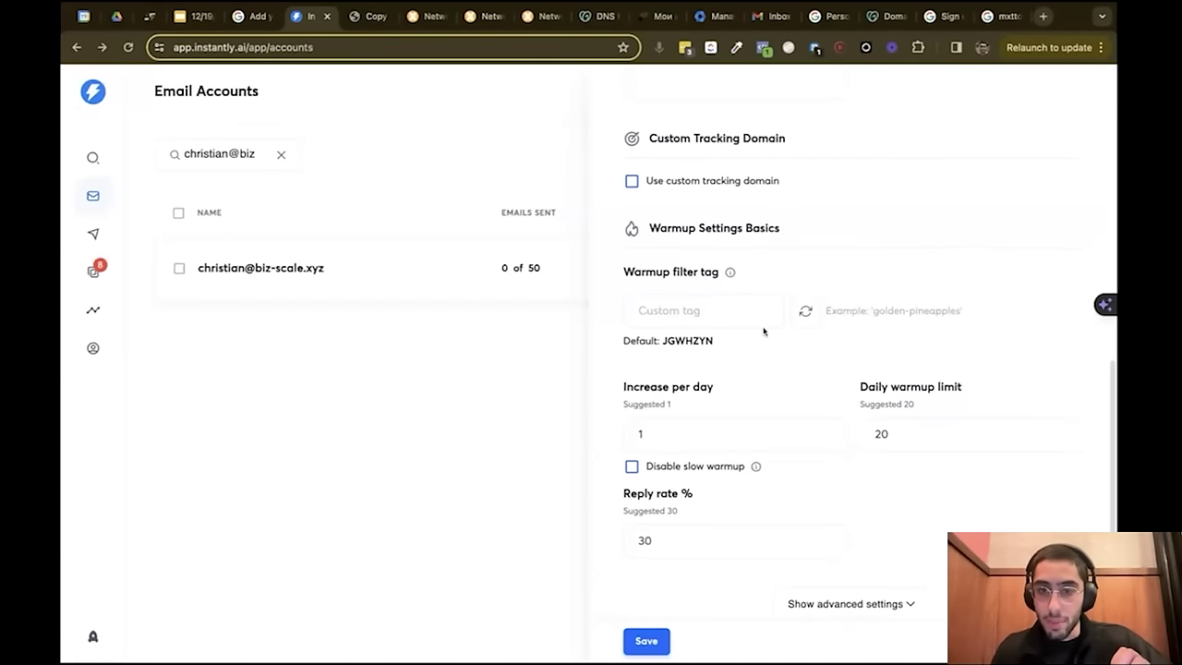
{"action": "scroll", "coordinate": [738, 356], "scroll_direction": "down", "scroll_amount": 1}
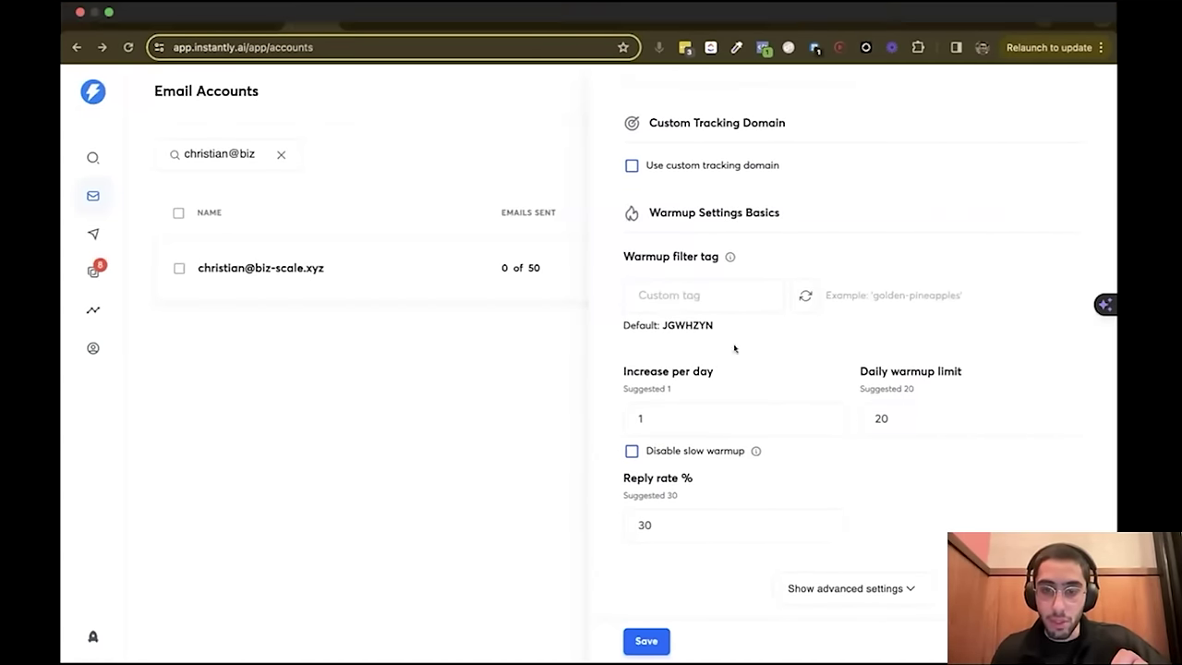
{"action": "left_click", "coordinate": [665, 429]}
{"action": "double_click", "coordinate": [644, 419]}
{"action": "type", "text": "2"}
{"action": "left_click", "coordinate": [826, 357]}
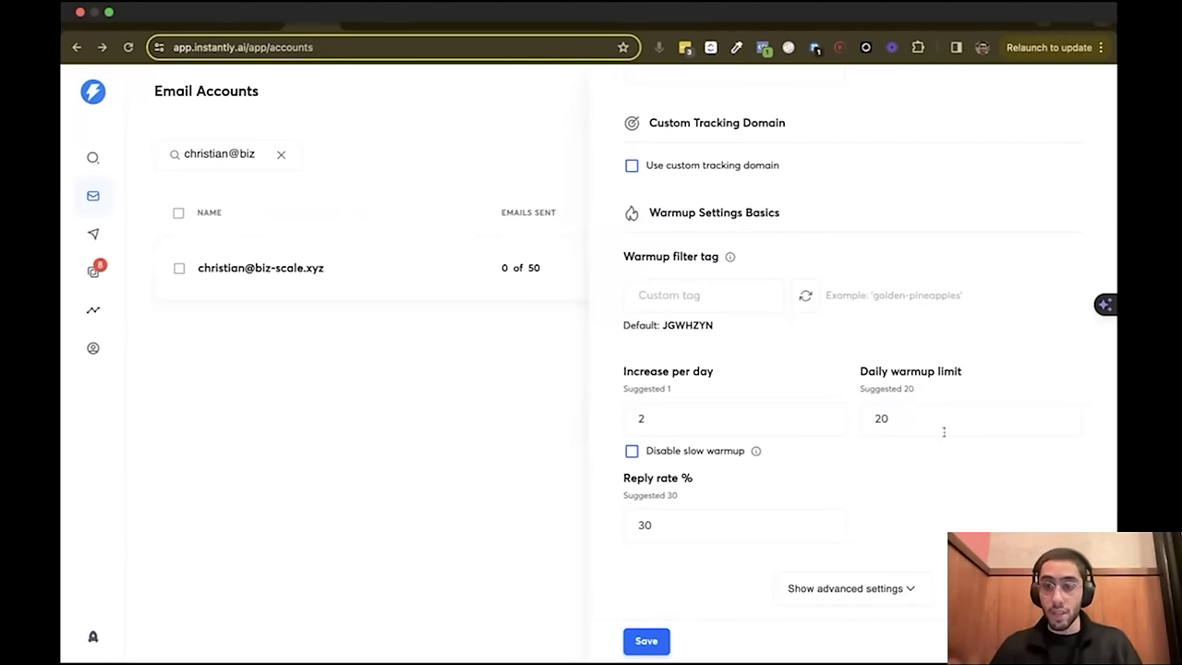
{"action": "left_click_drag", "start_coordinate": [886, 387], "coordinate": [951, 385]}
Step: Raise the warmup reply rate from 30% to 80%, keeping the 20-email daily warmup limit
{"action": "left_click", "coordinate": [926, 369]}
{"action": "left_click", "coordinate": [894, 413]}
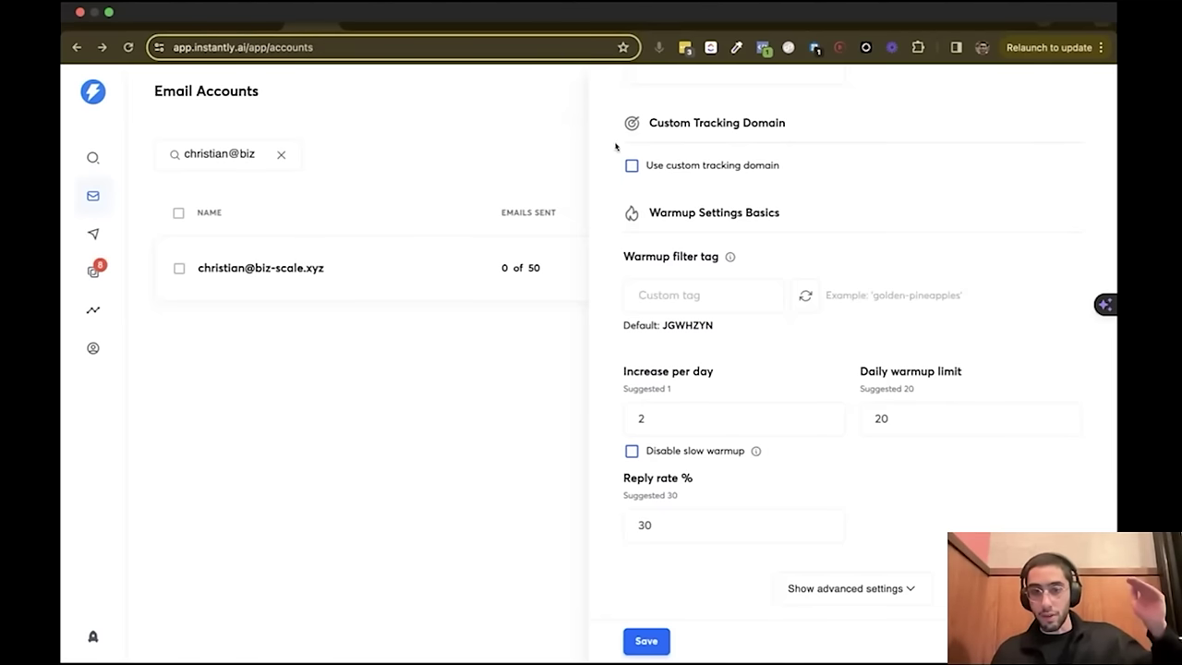
{"action": "double_click", "coordinate": [636, 526]}
{"action": "type", "text": "80"}
{"action": "left_click", "coordinate": [852, 343]}
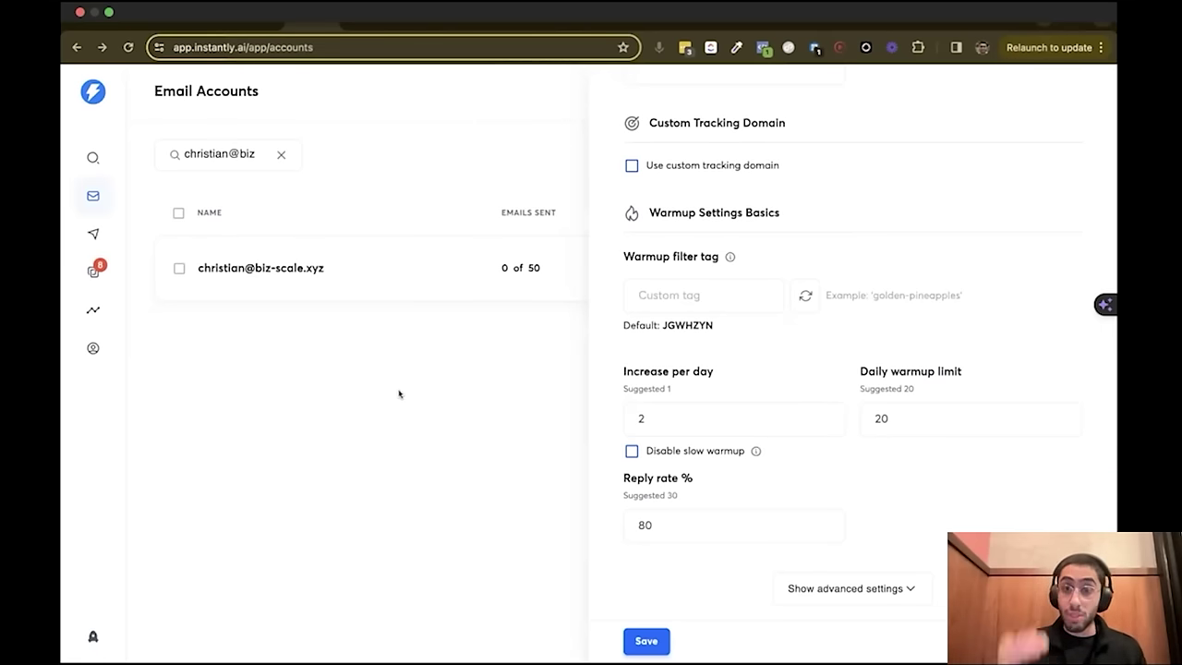
{"action": "left_click", "coordinate": [859, 585]}
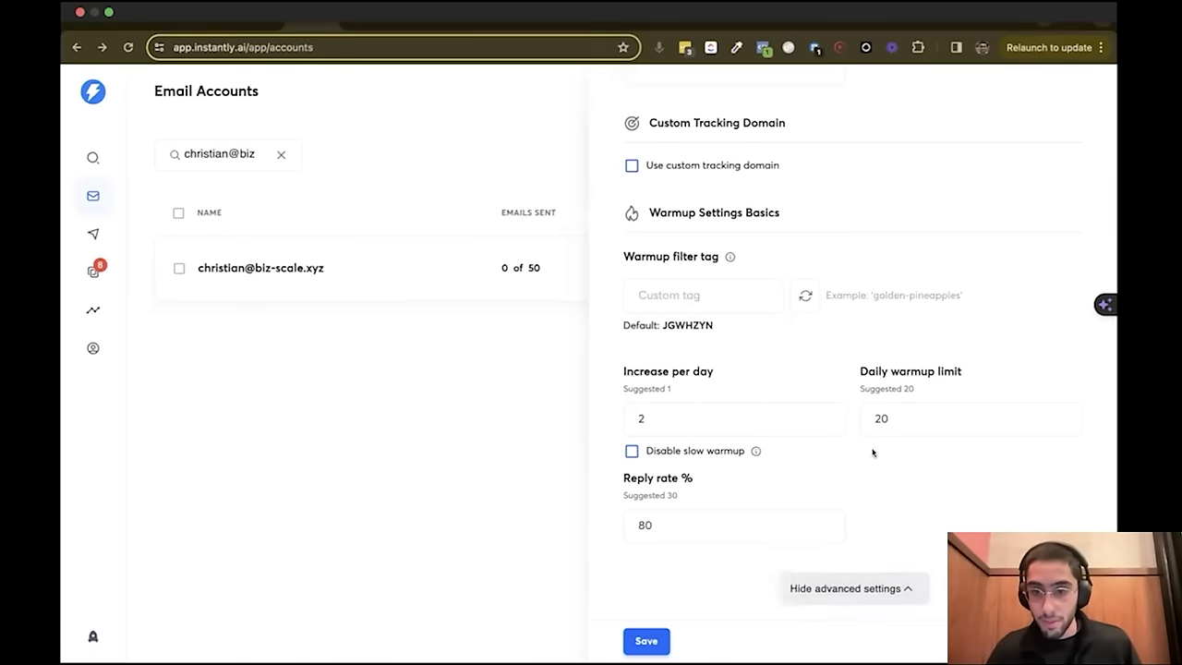
Step: Scroll through the expanded Warmup Settings Advanced section to review its options
{"action": "scroll", "coordinate": [876, 449], "scroll_direction": "down", "scroll_amount": 2}
{"action": "scroll", "coordinate": [876, 449], "scroll_direction": "down", "scroll_amount": 3}
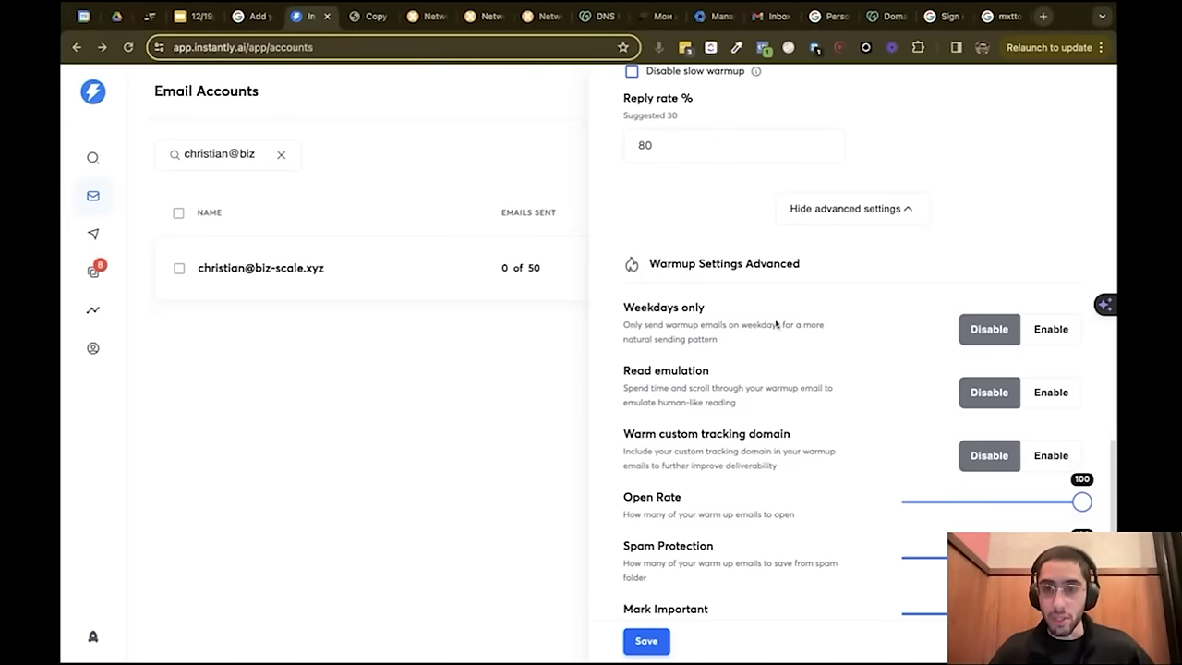
{"action": "scroll", "coordinate": [750, 297], "scroll_direction": "up", "scroll_amount": 5}
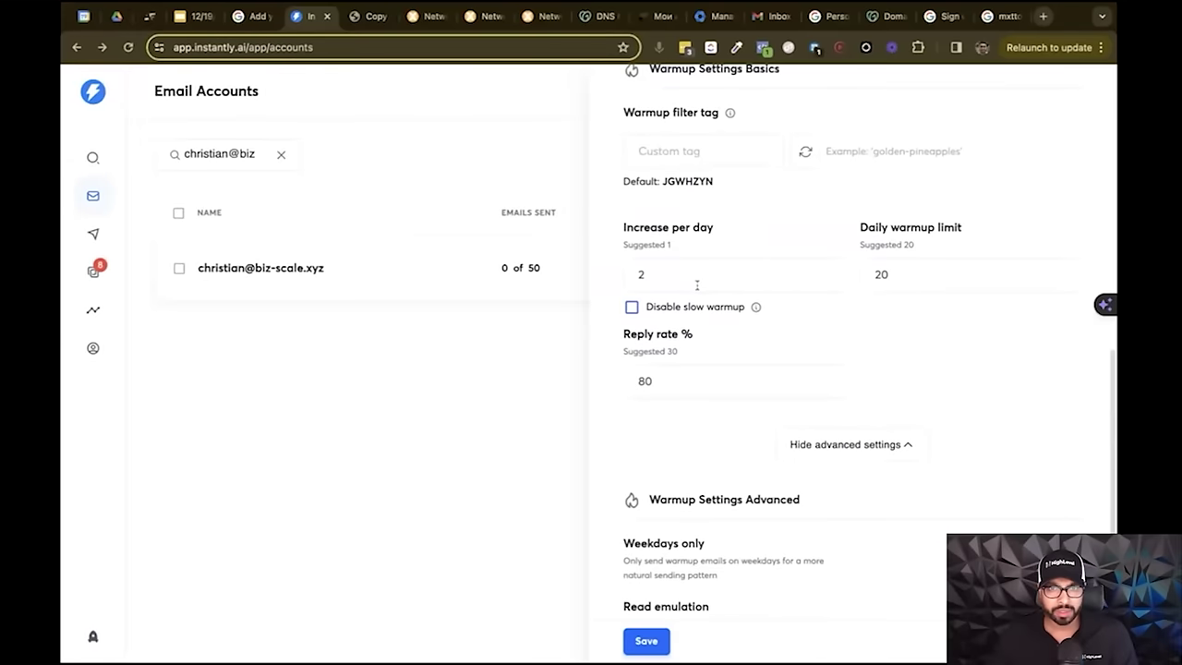
{"action": "scroll", "coordinate": [927, 277], "scroll_direction": "down", "scroll_amount": 3}
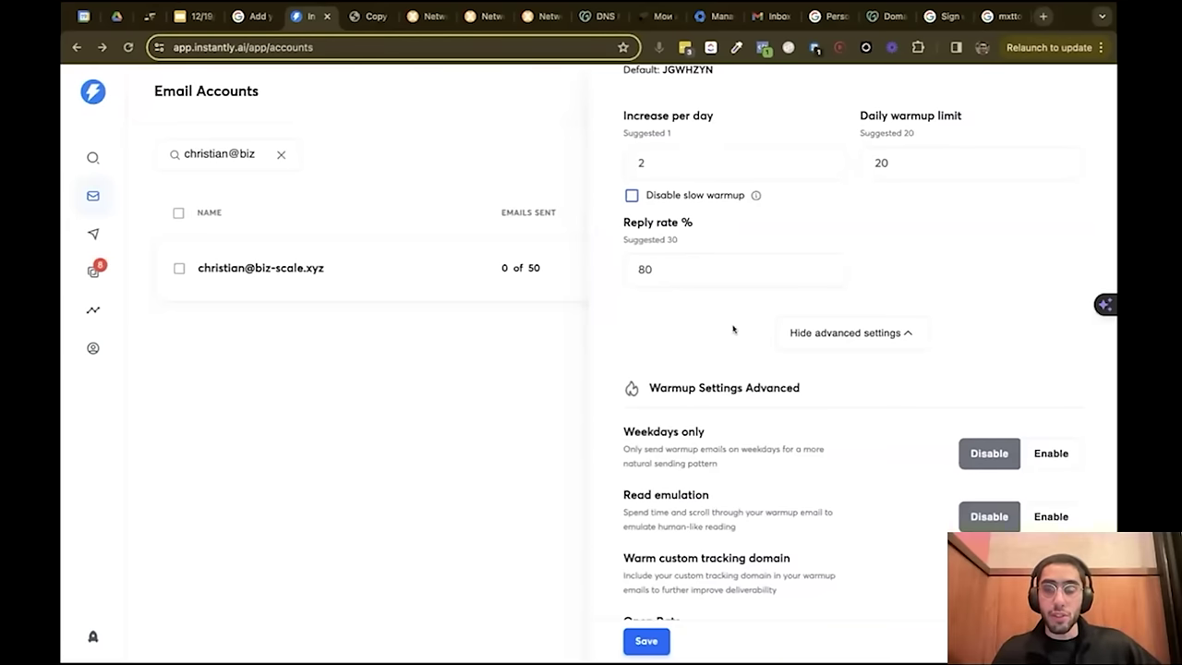
{"action": "scroll", "coordinate": [743, 327], "scroll_direction": "down", "scroll_amount": 3}
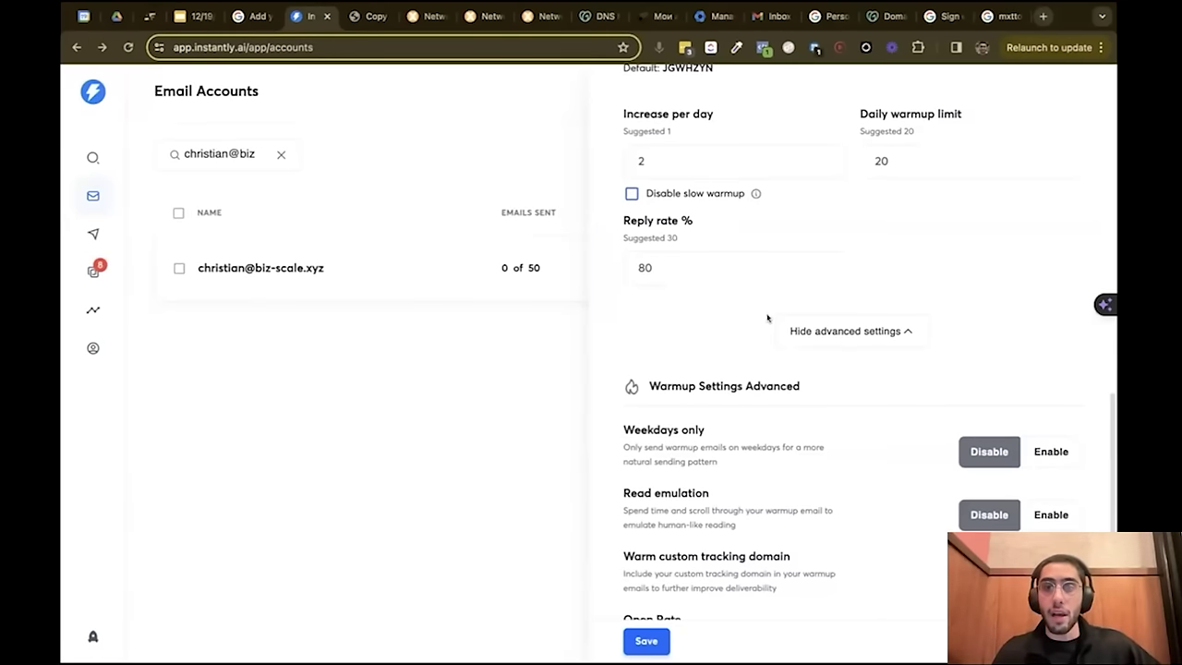
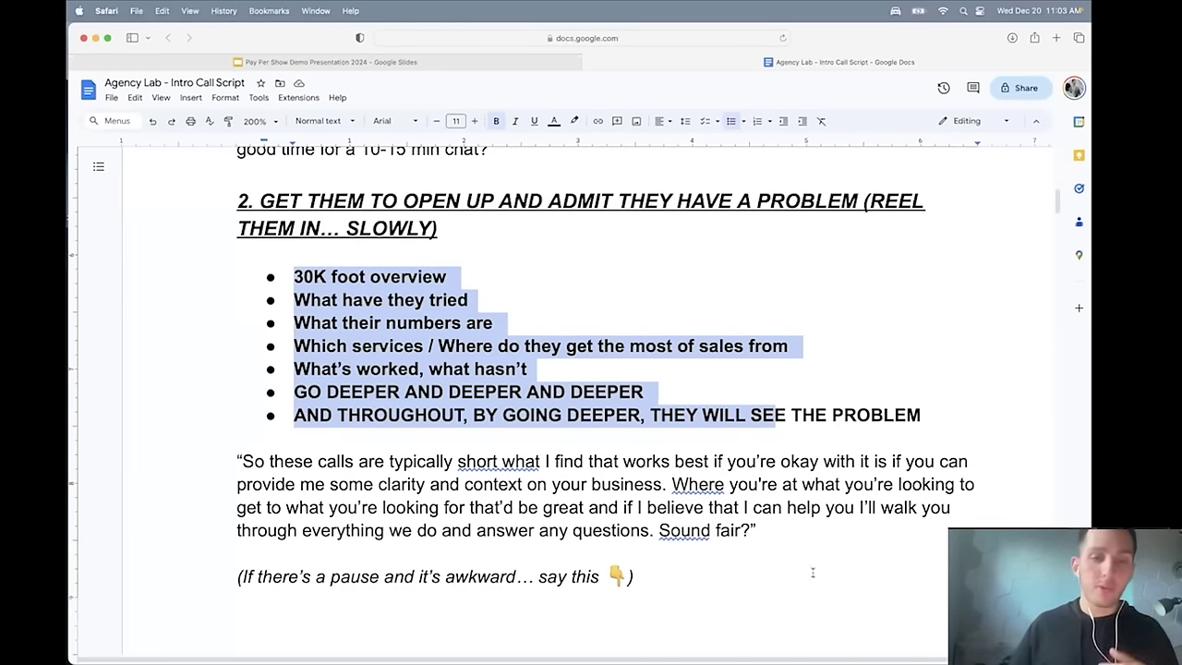
{"action": "scroll", "coordinate": [573, 504], "scroll_direction": "down", "scroll_amount": 1}
{"action": "scroll", "coordinate": [572, 504], "scroll_direction": "down", "scroll_amount": 2}
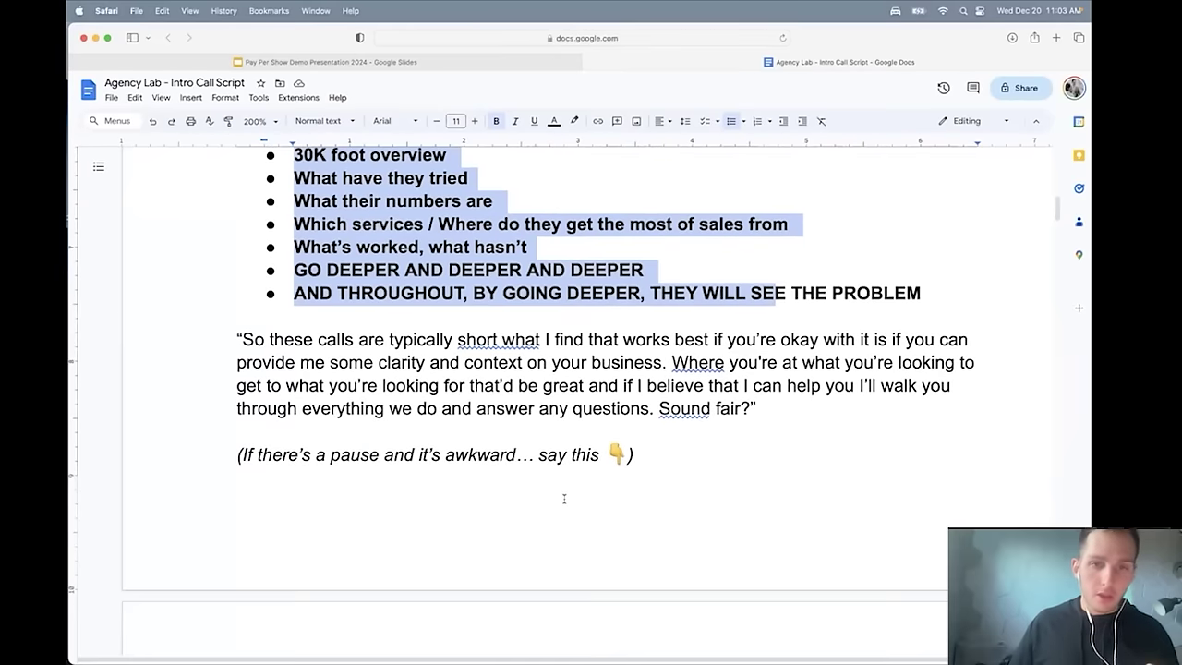
{"action": "scroll", "coordinate": [564, 498], "scroll_direction": "down", "scroll_amount": 2}
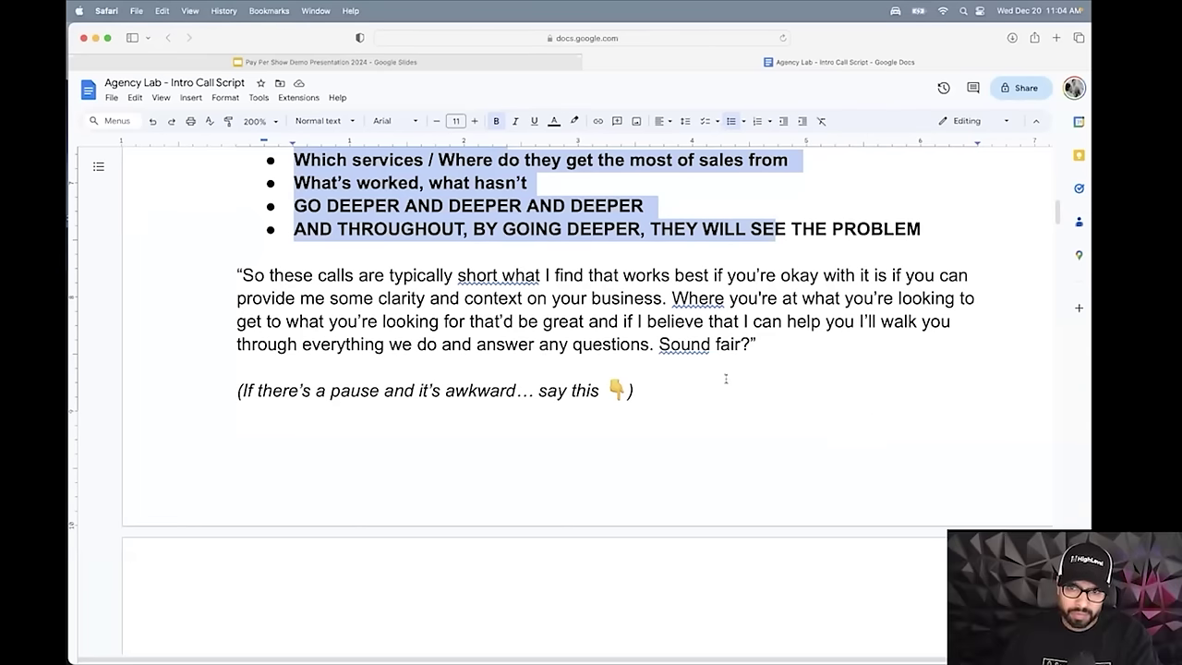
{"action": "scroll", "coordinate": [533, 369], "scroll_direction": "down", "scroll_amount": 2}
{"action": "scroll", "coordinate": [532, 369], "scroll_direction": "down", "scroll_amount": 2}
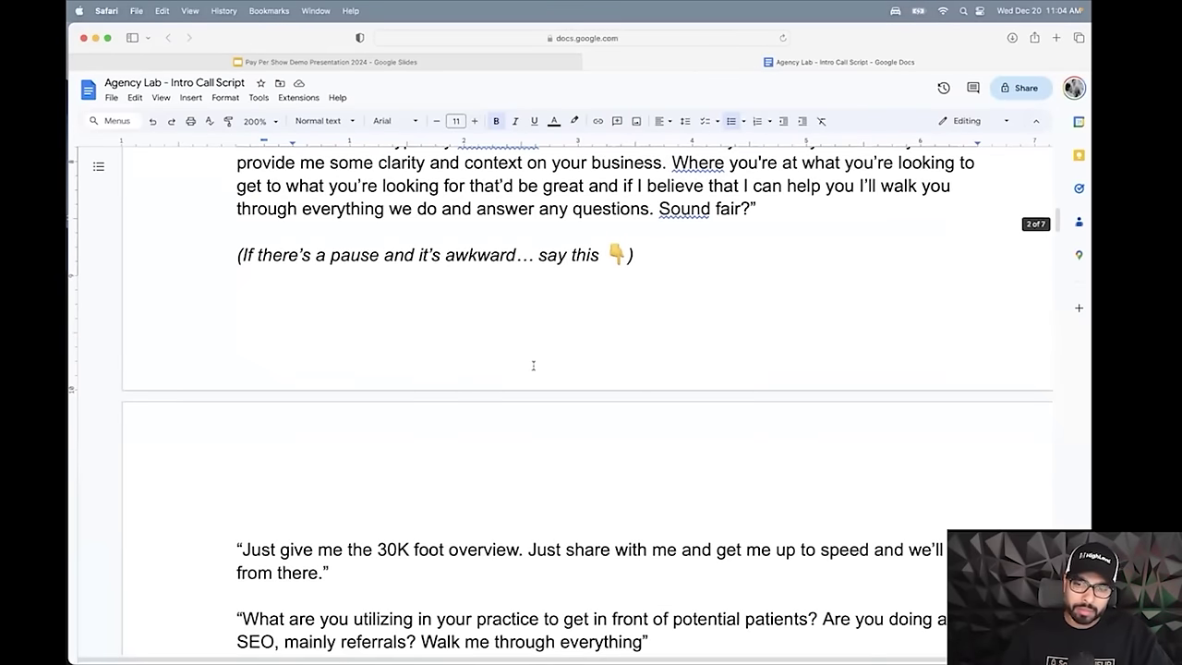
{"action": "scroll", "coordinate": [533, 366], "scroll_direction": "up", "scroll_amount": 2}
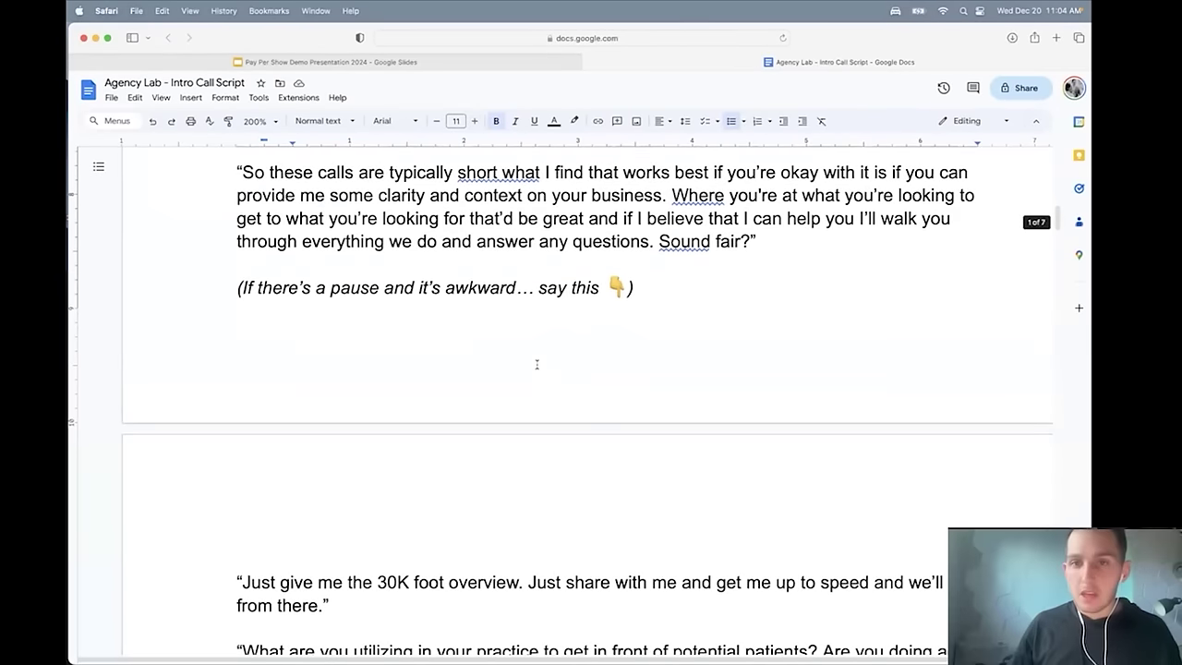
{"action": "scroll", "coordinate": [537, 365], "scroll_direction": "up", "scroll_amount": 1}
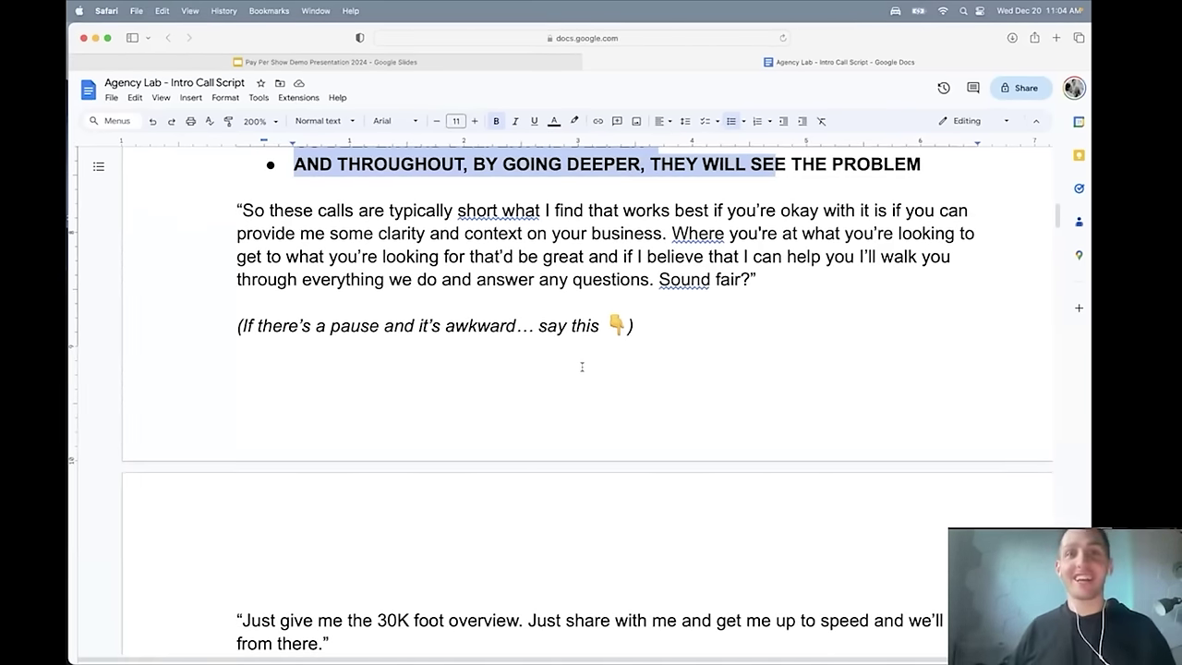
{"action": "scroll", "coordinate": [582, 366], "scroll_direction": "down", "scroll_amount": 2}
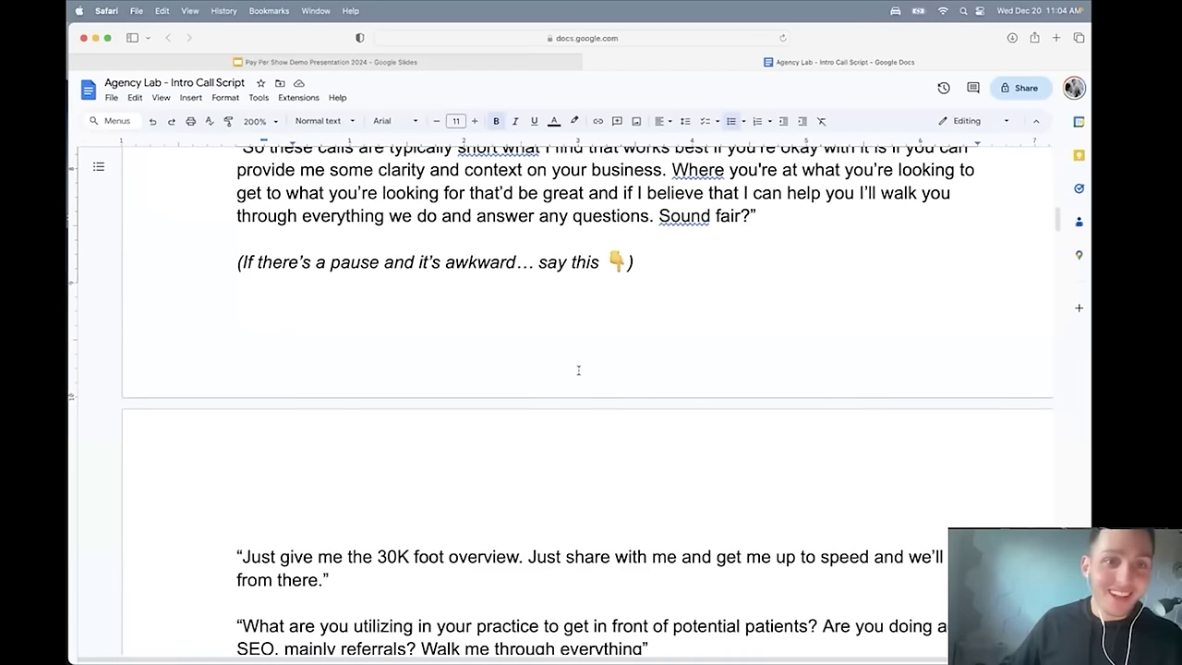
{"action": "scroll", "coordinate": [324, 292], "scroll_direction": "down", "scroll_amount": 1}
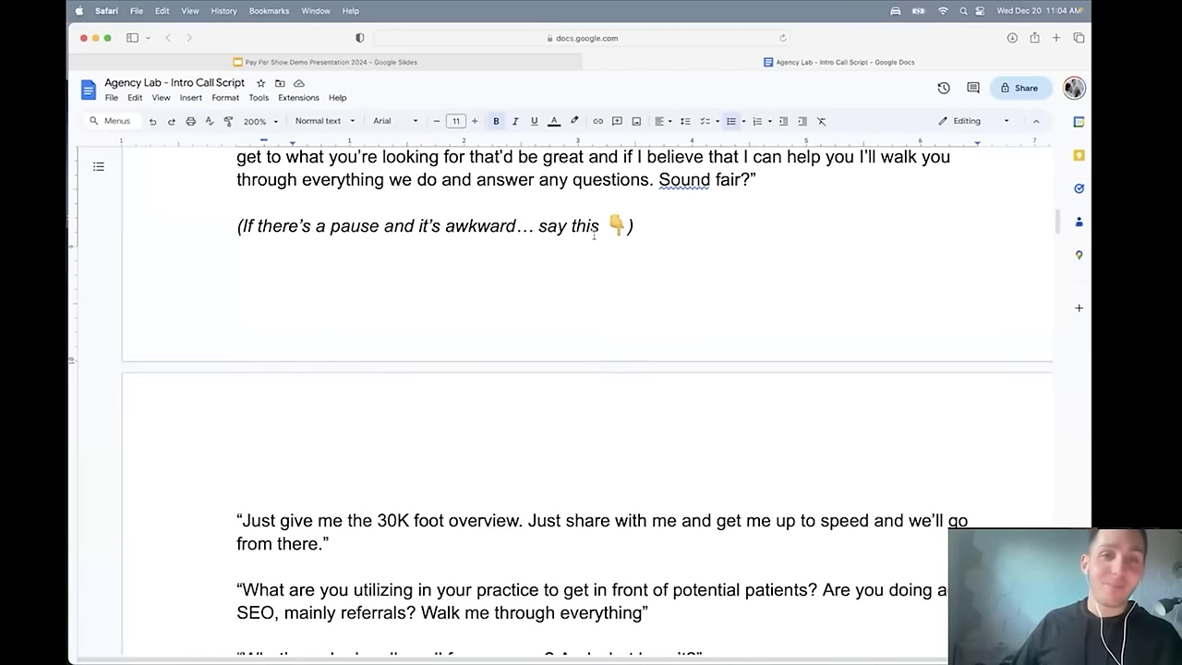
{"action": "scroll", "coordinate": [607, 238], "scroll_direction": "up", "scroll_amount": 2}
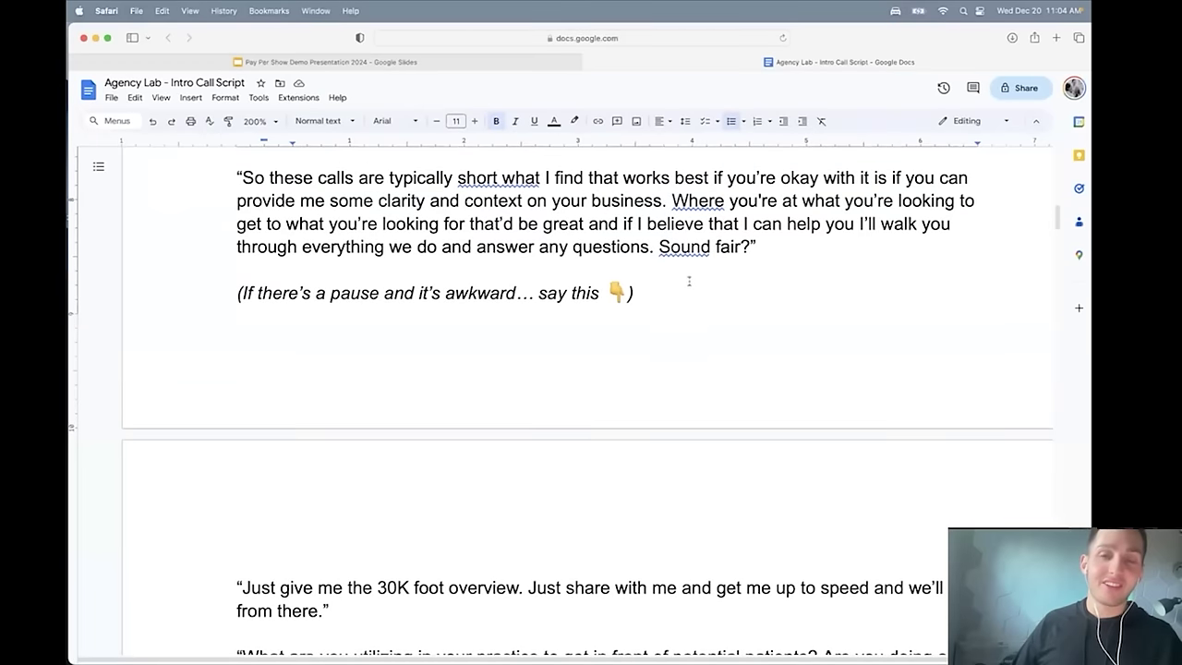
{"action": "scroll", "coordinate": [258, 535], "scroll_direction": "down", "scroll_amount": 3}
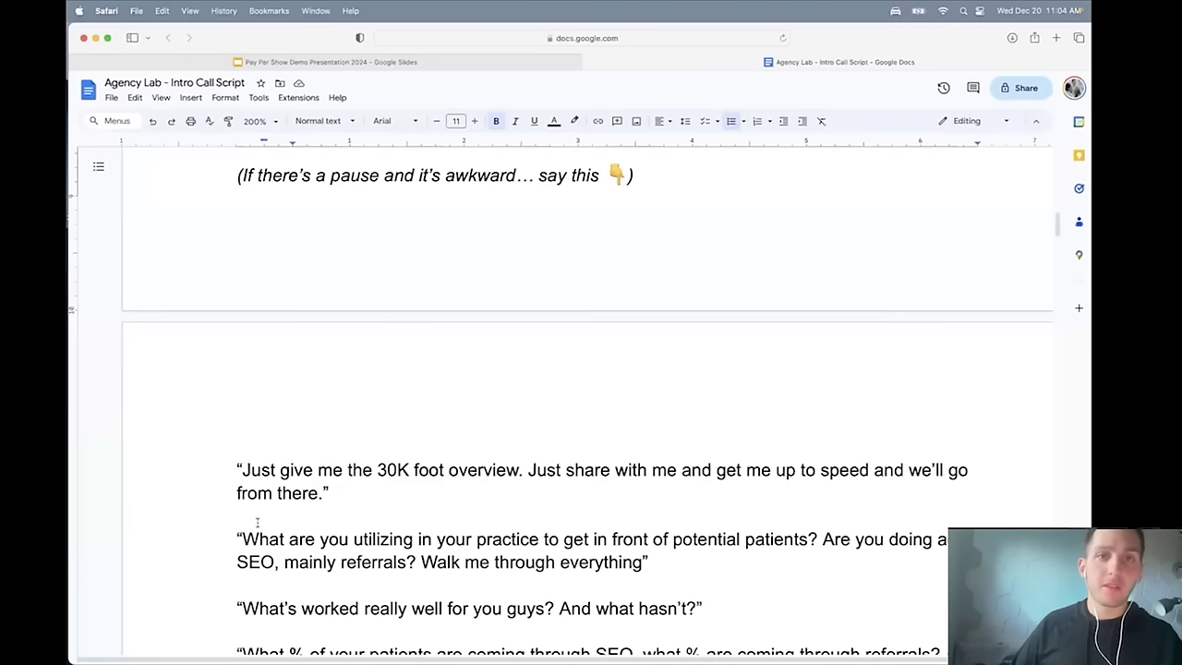
{"action": "scroll", "coordinate": [257, 523], "scroll_direction": "up", "scroll_amount": 2}
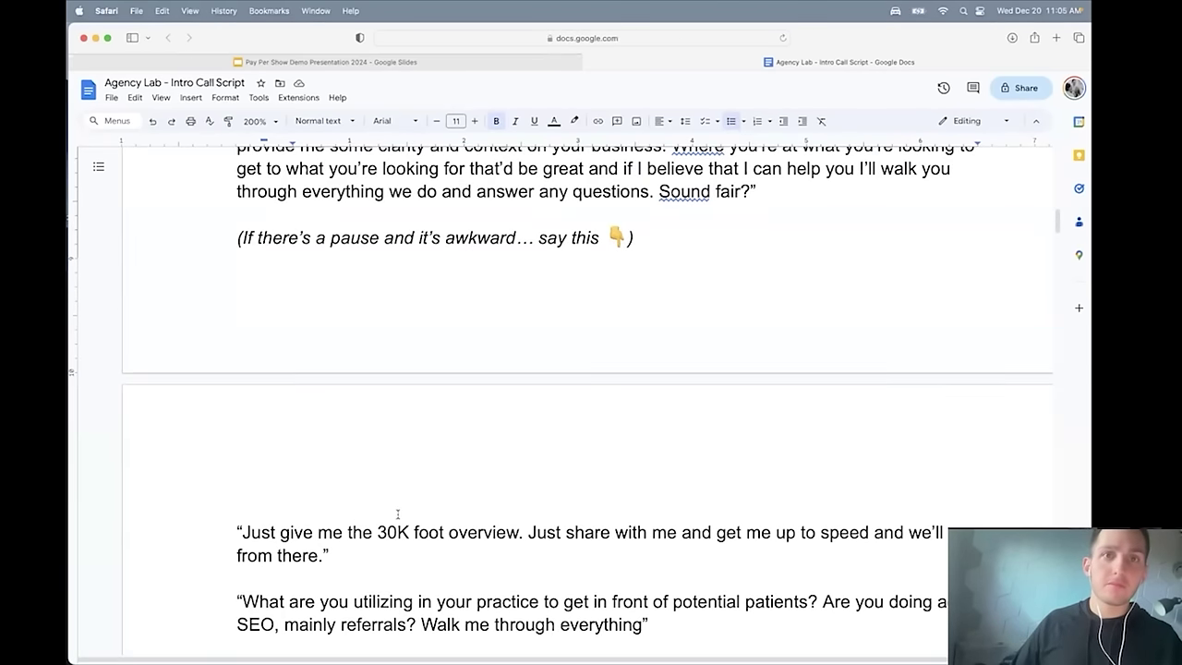
{"action": "scroll", "coordinate": [398, 513], "scroll_direction": "up", "scroll_amount": 5}
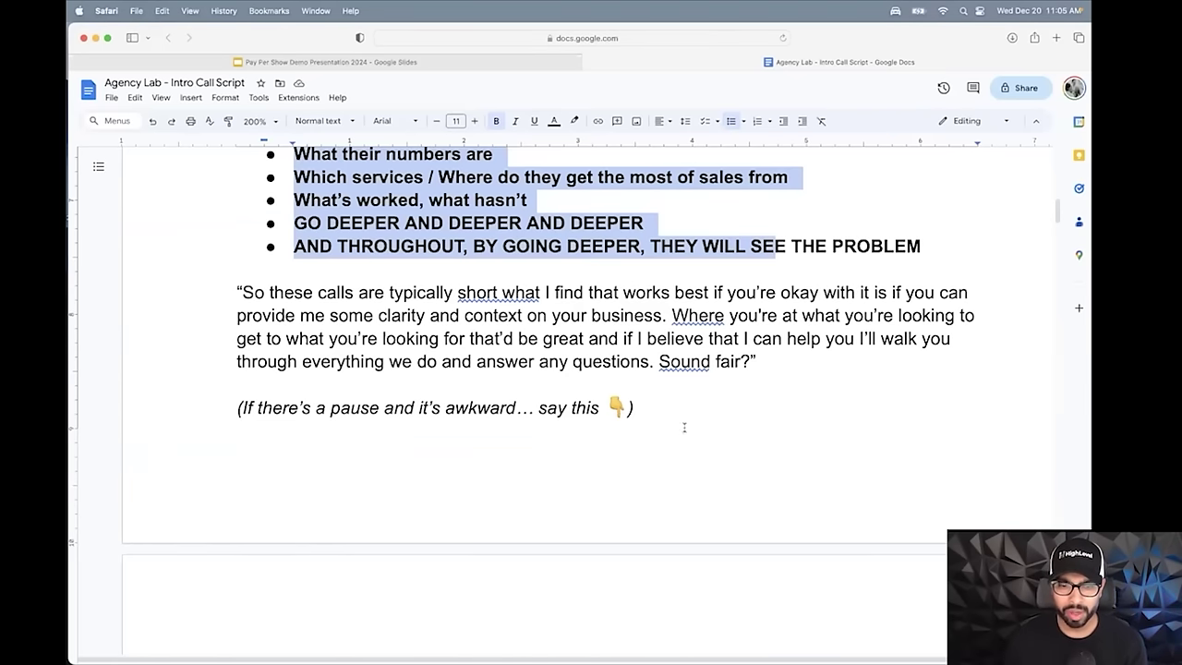
Step: Below 'Sound fair?', add notes 'dental implants main thing' and 'Doing alot of marketing in general'
{"action": "left_click", "coordinate": [786, 362]}
{"action": "key", "text": "Down"}
{"action": "key", "text": "Down"}
{"action": "key", "text": "super+shift+Left"}
{"action": "key", "text": "BackSpace"}
{"action": "type", "text": "dental implants main thing"}
{"action": "key", "text": "super+Return"}
{"action": "type", "text": "Doing"}
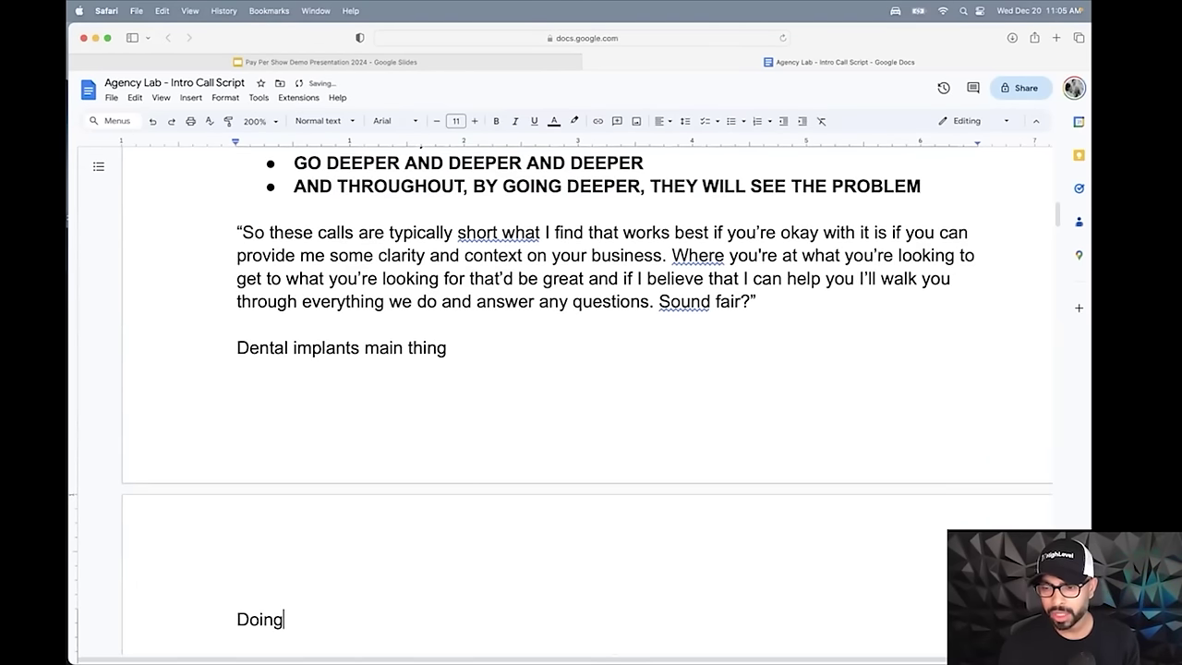
{"action": "key", "text": "shift+Right"}
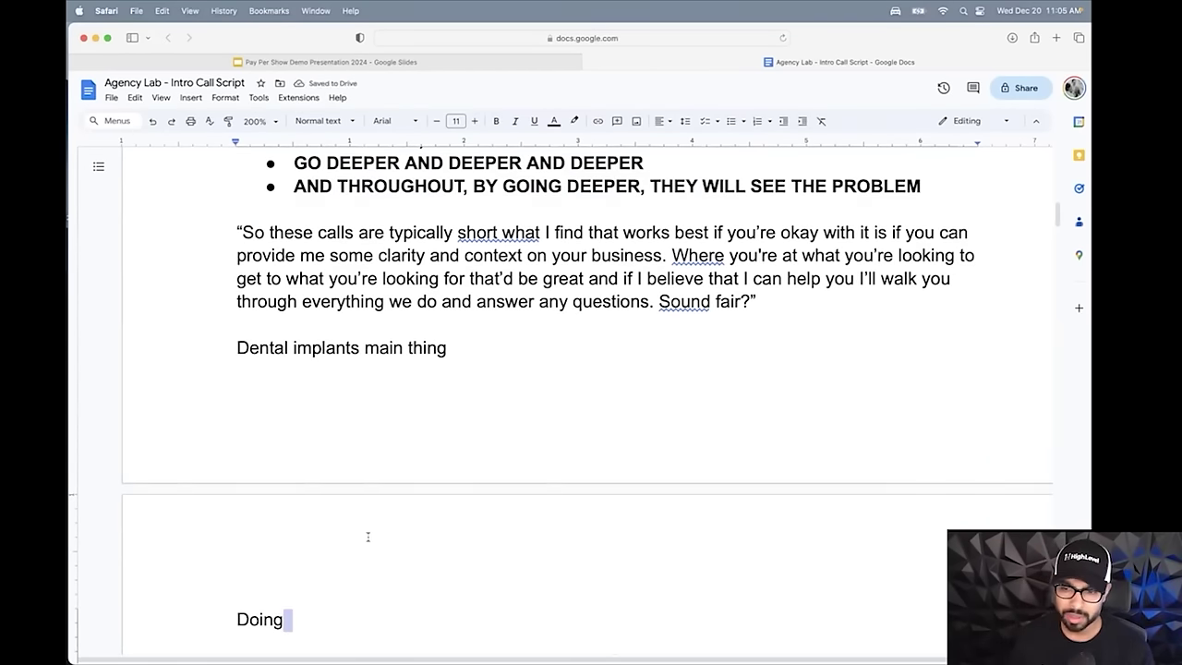
{"action": "scroll", "coordinate": [367, 535], "scroll_direction": "down", "scroll_amount": 3}
{"action": "type", "text": "al"}
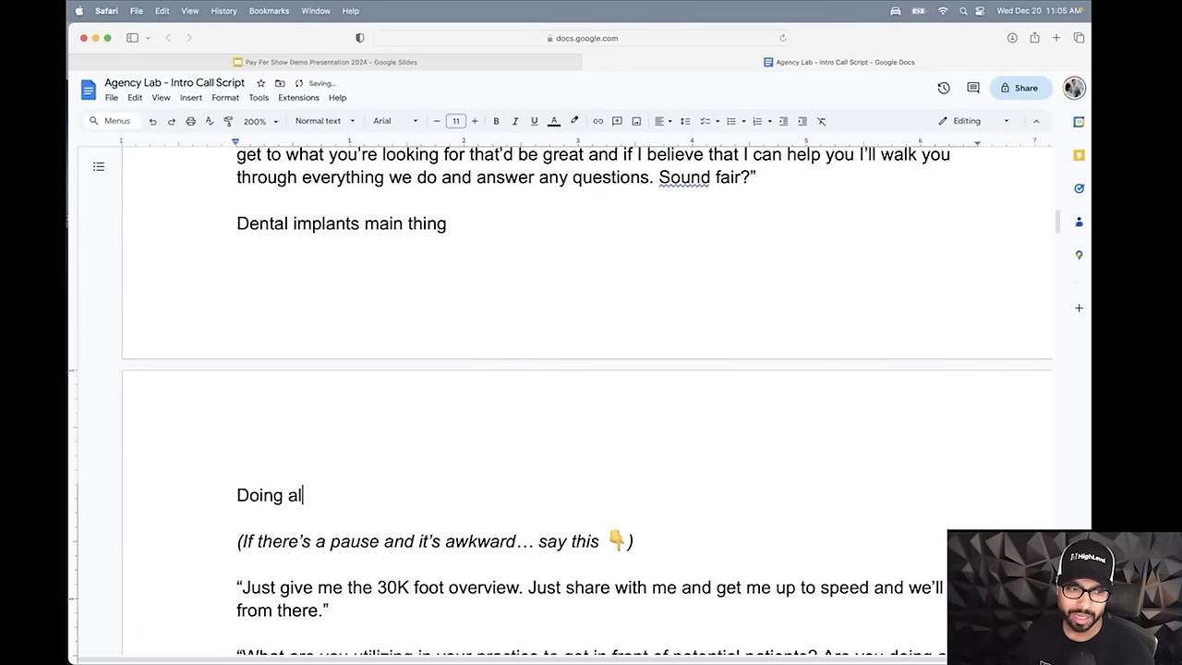
{"action": "type", "text": "ot of marketing in general"}
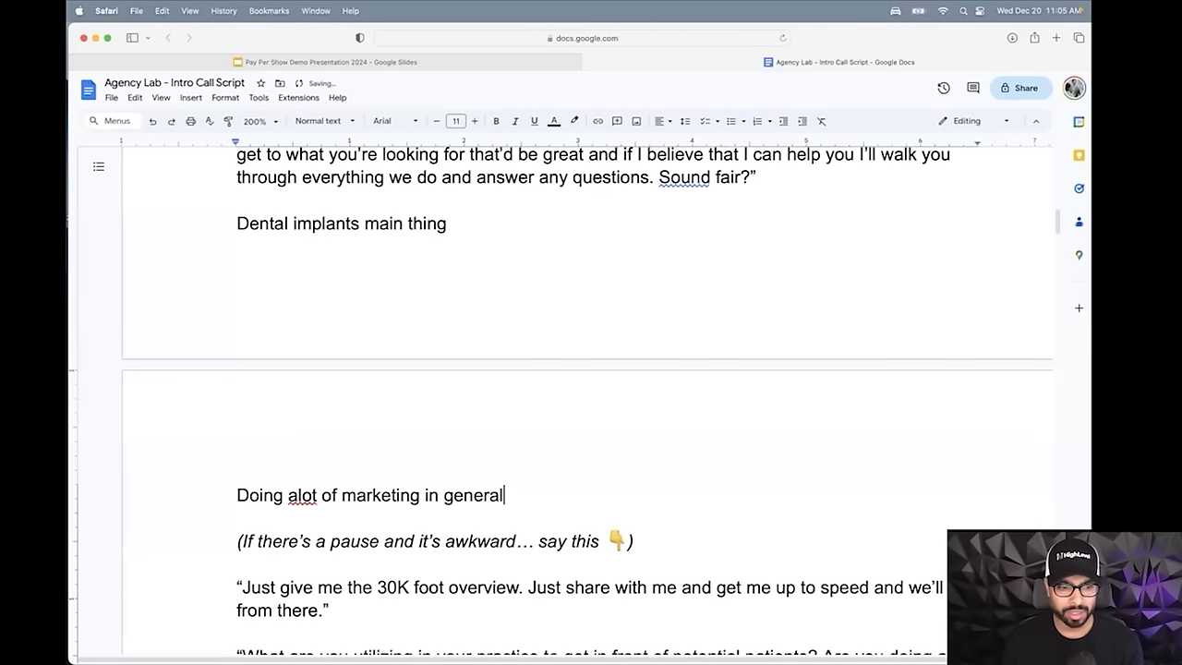
Step: Add notes 'A lot of promisses', 'Associate dentist' and 'Wasted a couple of thousands of dollars on platforms and agencies'
{"action": "key", "text": "Return"}
{"action": "type", "text": "A lot o"}
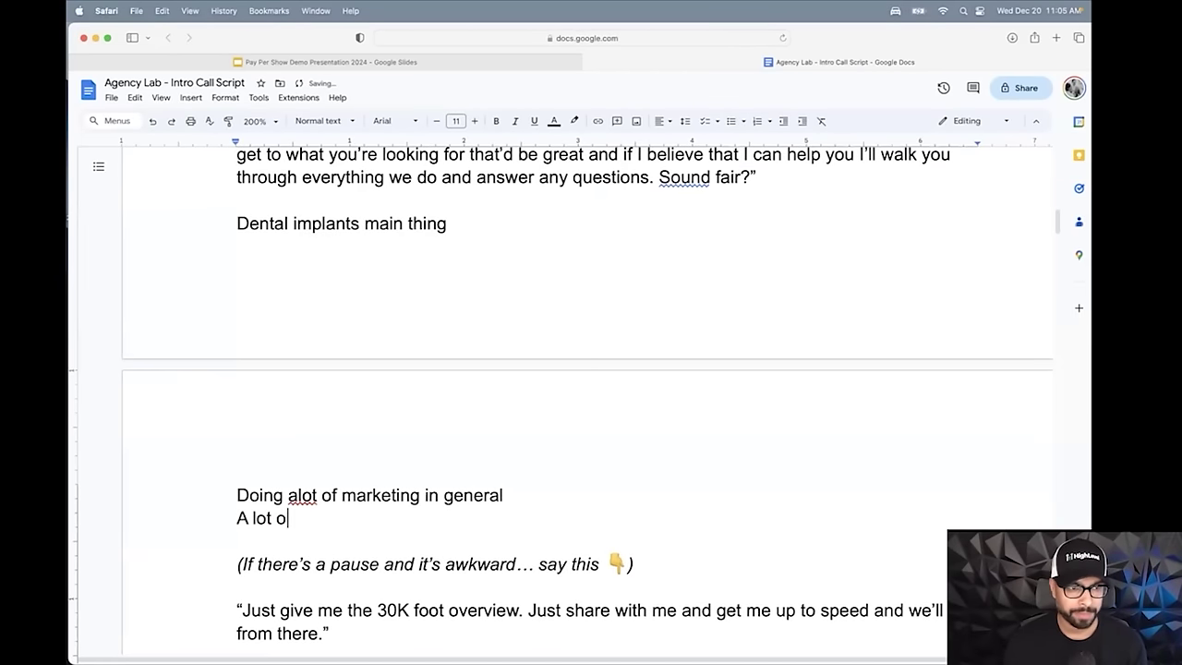
{"action": "type", "text": "f promisses"}
{"action": "key", "text": "Return"}
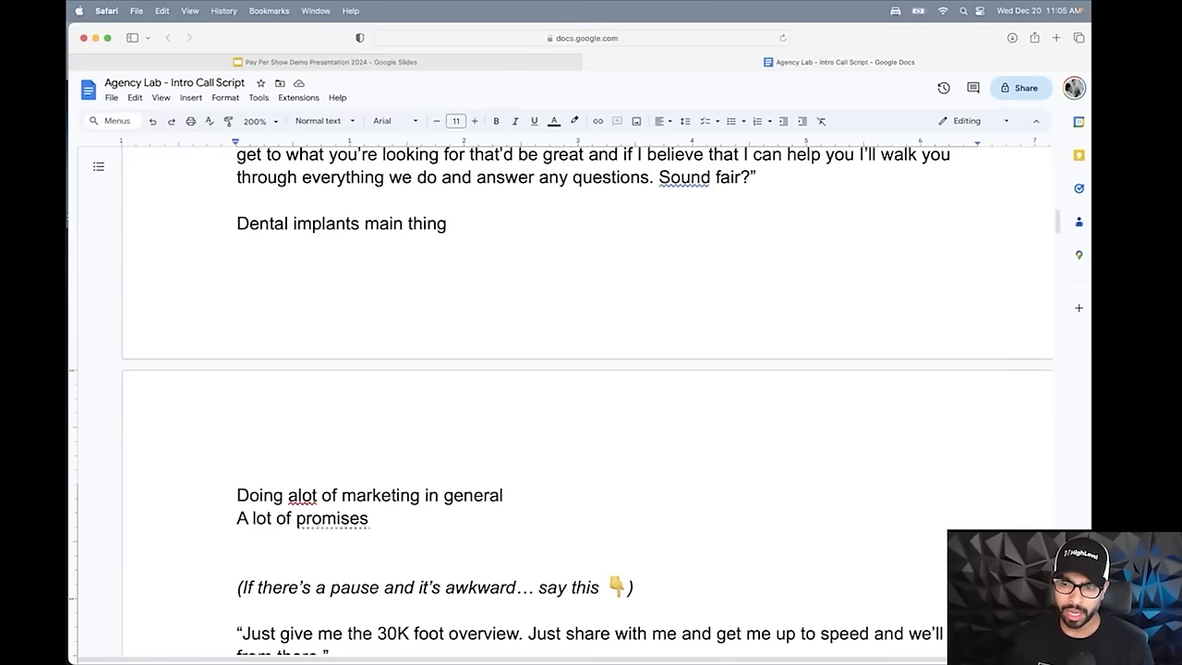
{"action": "type", "text": "As"}
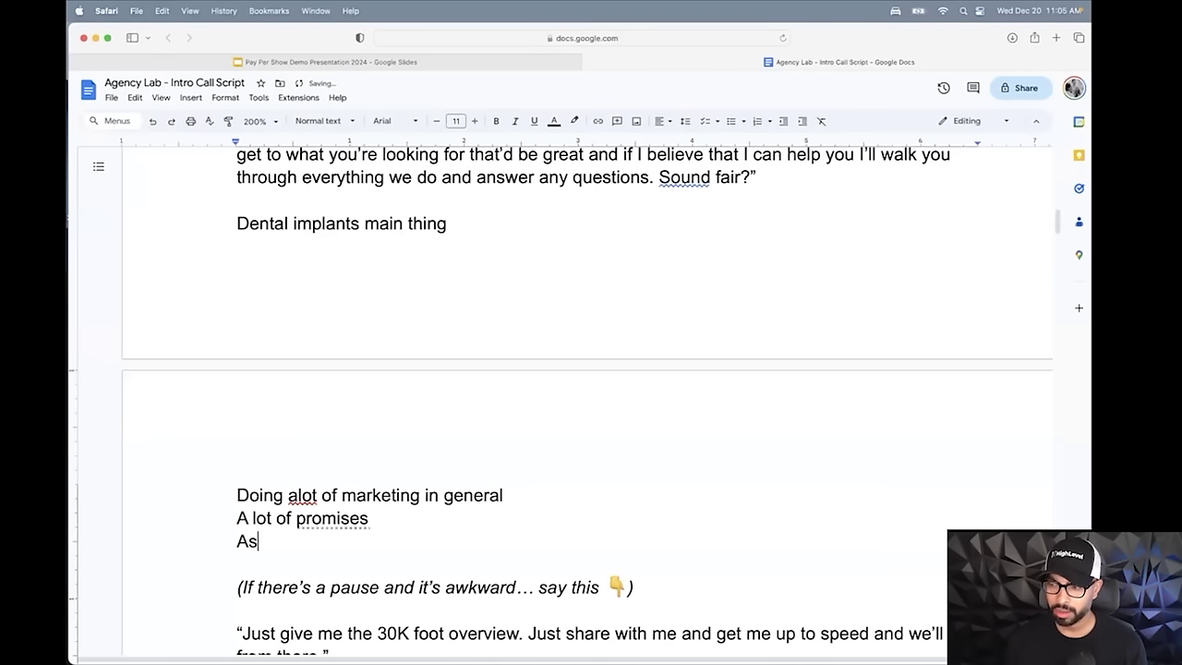
{"action": "type", "text": "sociate dentist"}
{"action": "key", "text": "Return"}
{"action": "type", "text": "Wasted a coyp"}
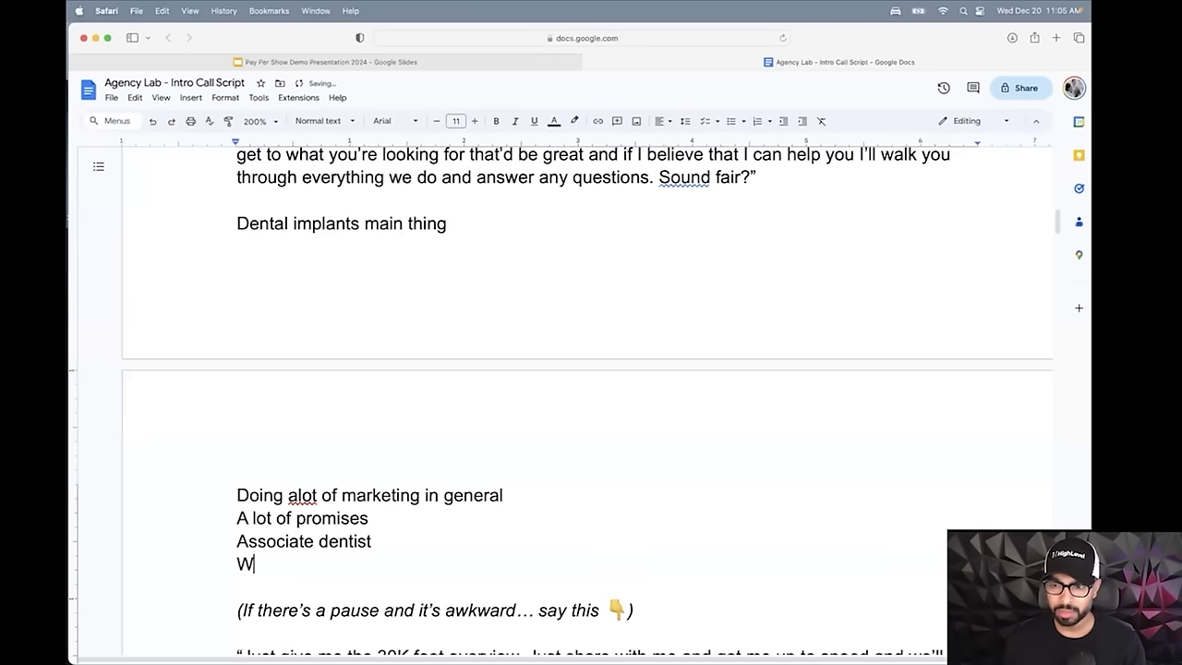
{"action": "key", "text": "BackSpace"}
{"action": "key", "text": "BackSpace"}
{"action": "type", "text": "u"}
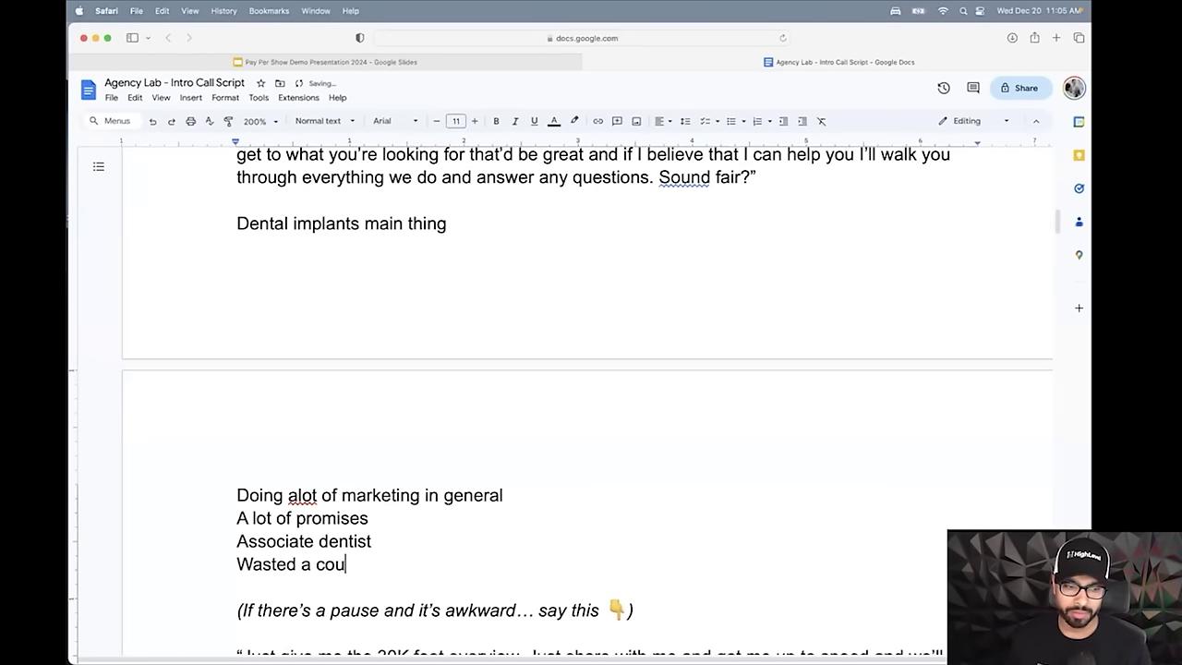
{"action": "type", "text": "ple of thousands of dol"}
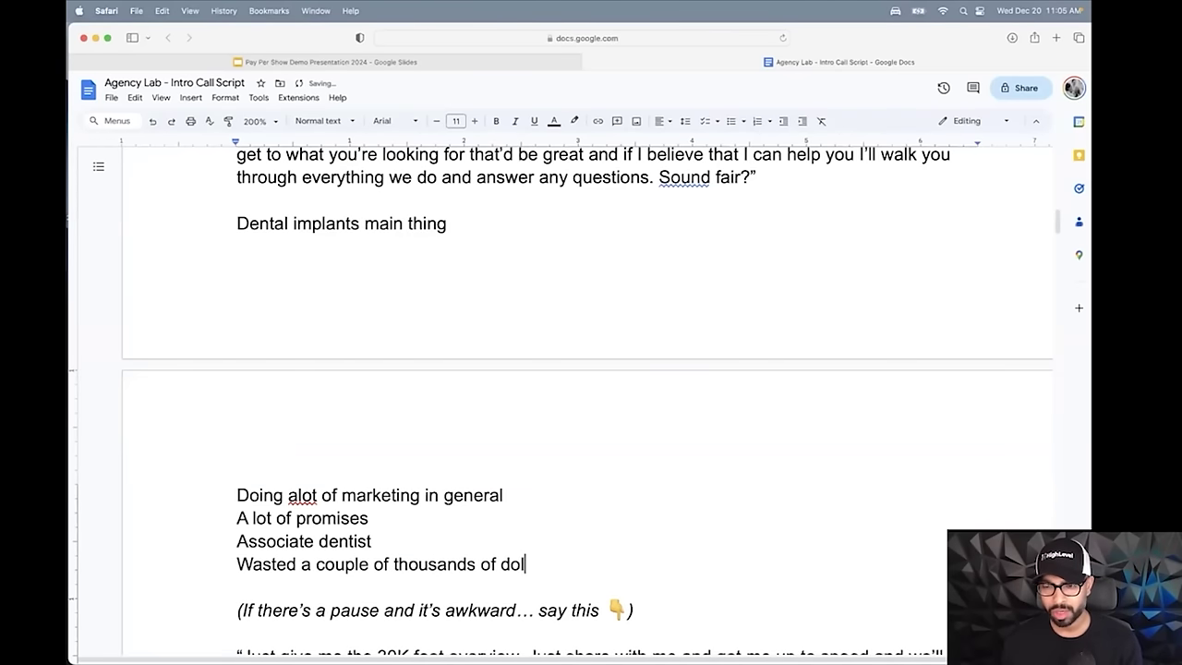
{"action": "type", "text": "lars on platforms and agencies"}
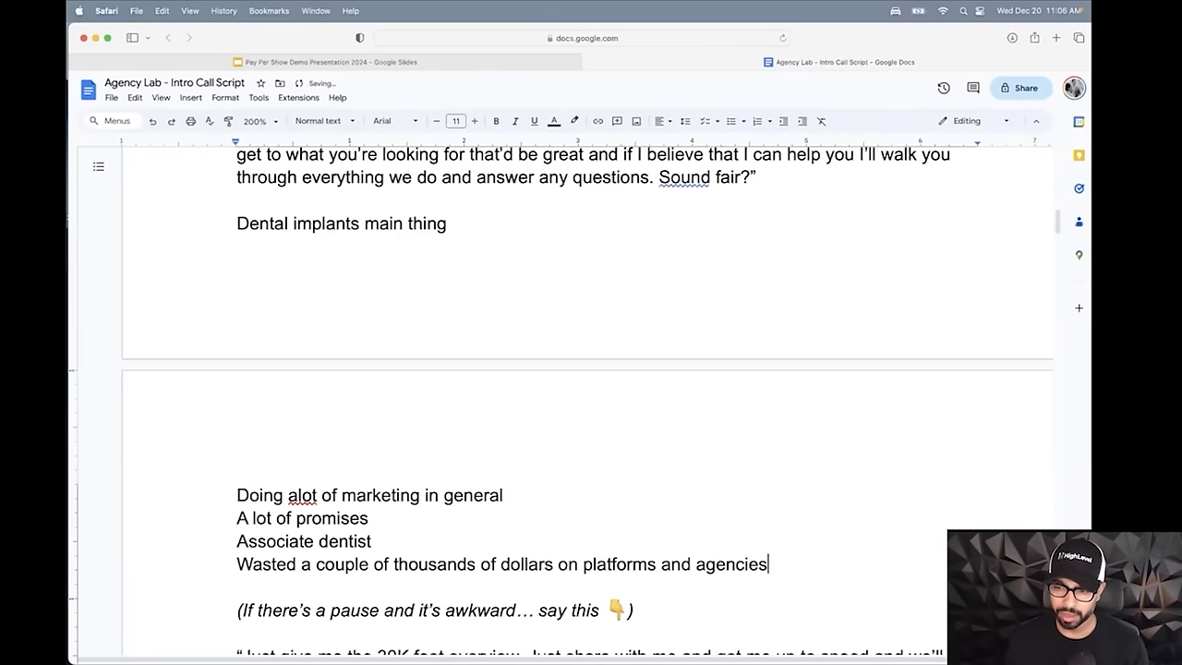
Step: Add notes 'Have gotten the same run around' and 'I get leads but none of them show up'
{"action": "key", "text": "Return"}
{"action": "type", "text": "Have gotten"}
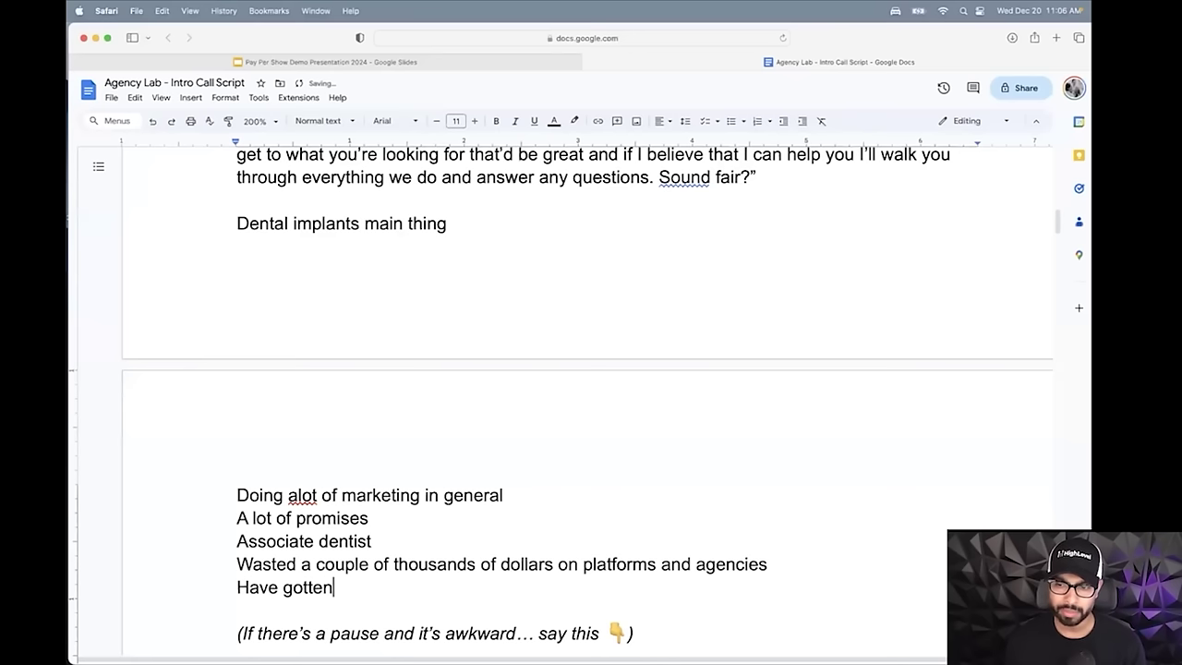
{"action": "type", "text": " the same run around"}
{"action": "key", "text": "Return"}
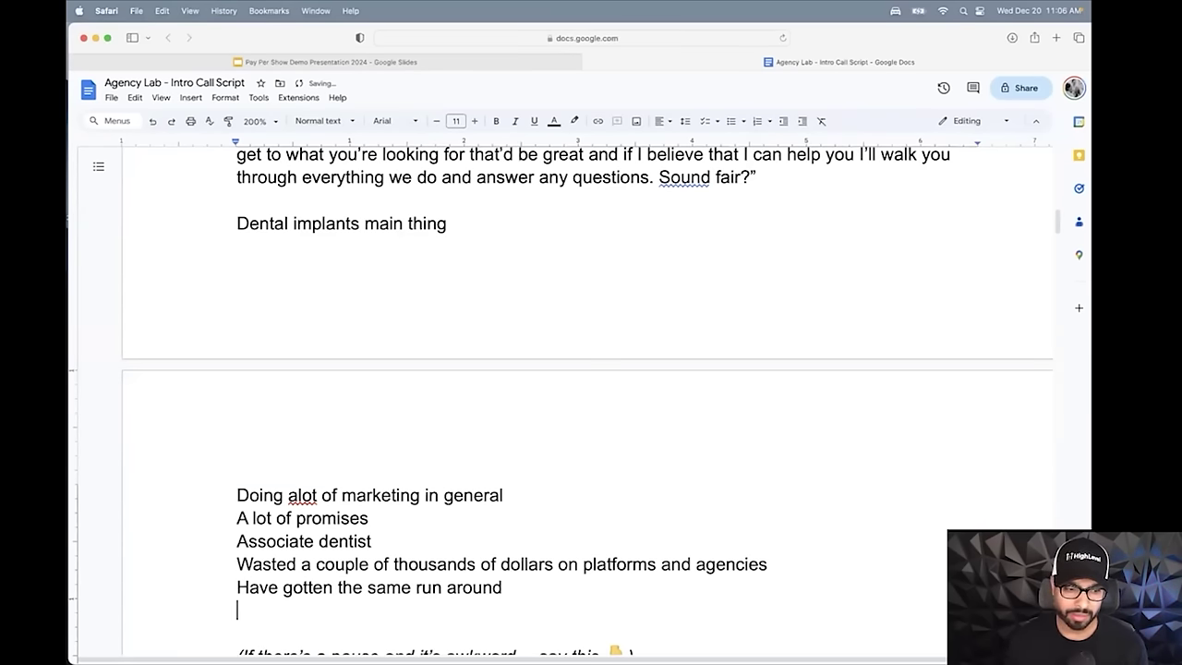
{"action": "type", "text": "I get lea"}
{"action": "key", "text": "shift+Right"}
{"action": "type", "text": "ds but non"}
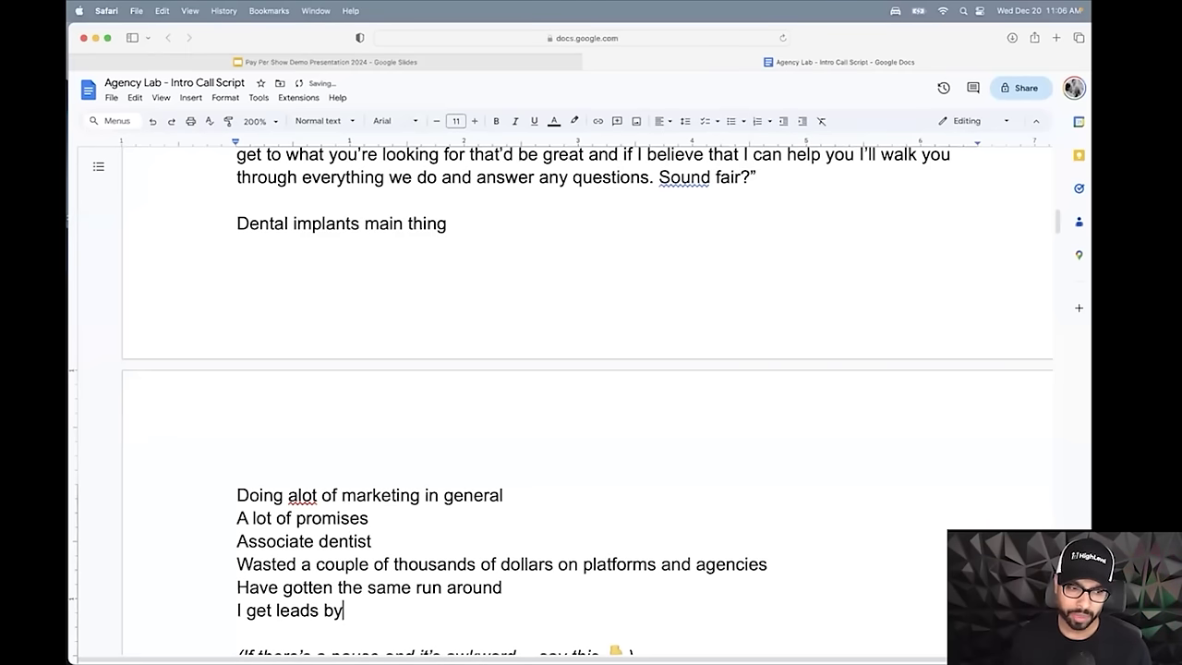
{"action": "type", "text": "e of them show up"}
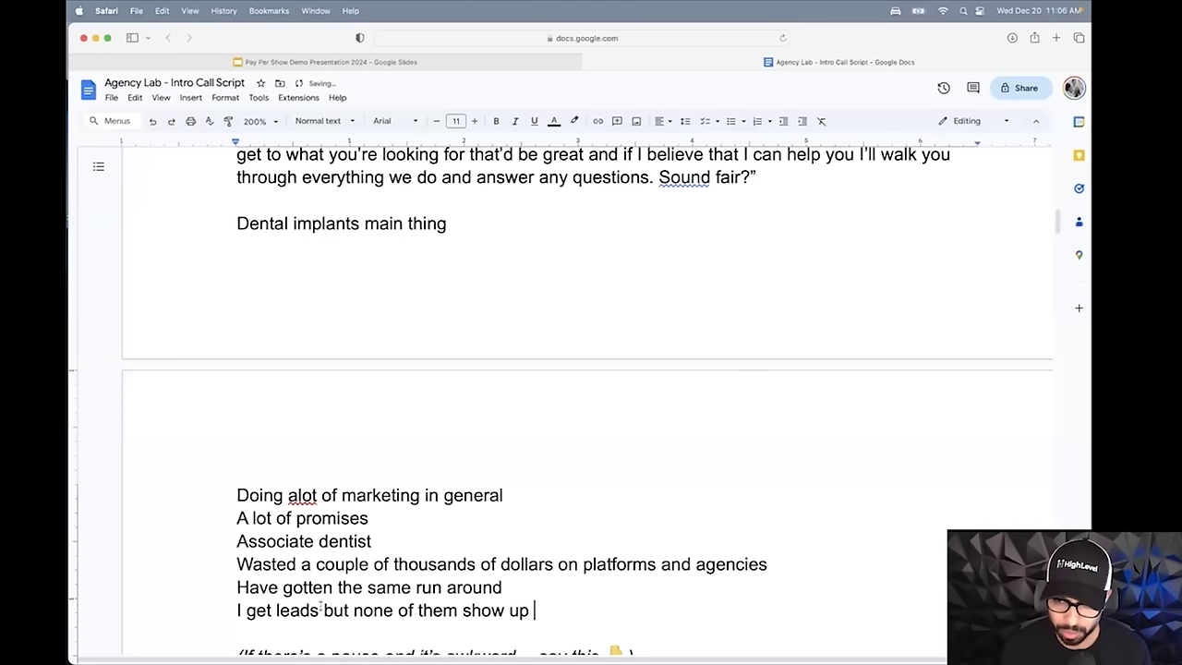
{"action": "scroll", "coordinate": [320, 606], "scroll_direction": "down", "scroll_amount": 3}
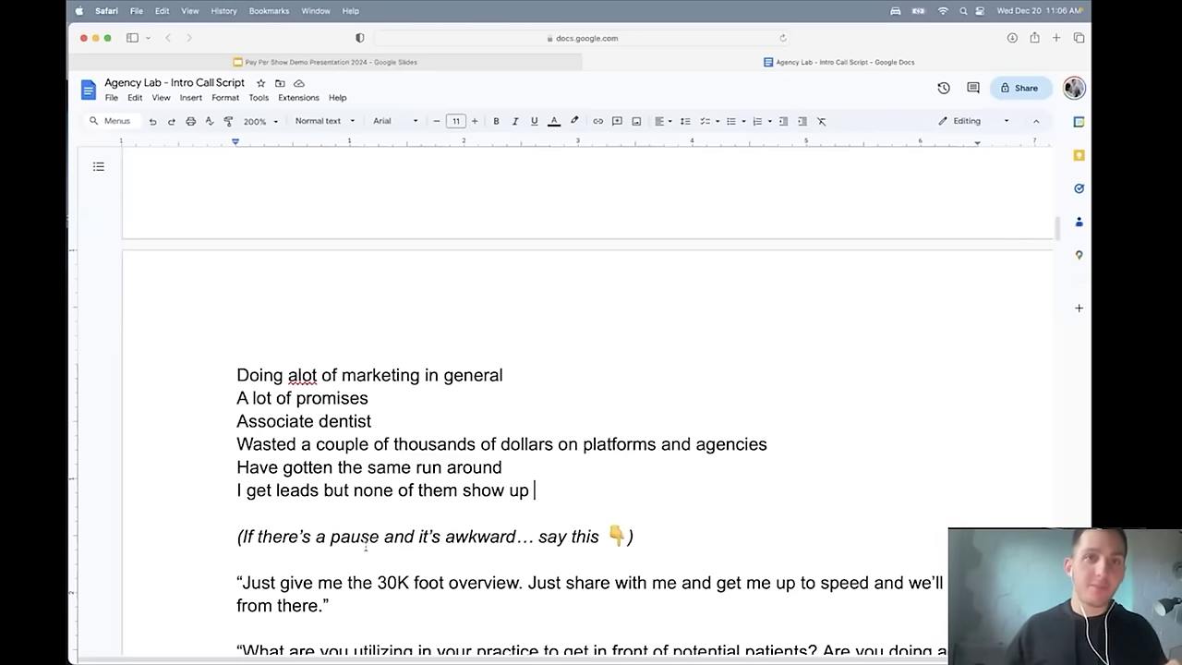
Step: Remove the trailing colon so the line ends exactly 'I get leads but none of them show up'
{"action": "scroll", "coordinate": [333, 513], "scroll_direction": "up", "scroll_amount": 3}
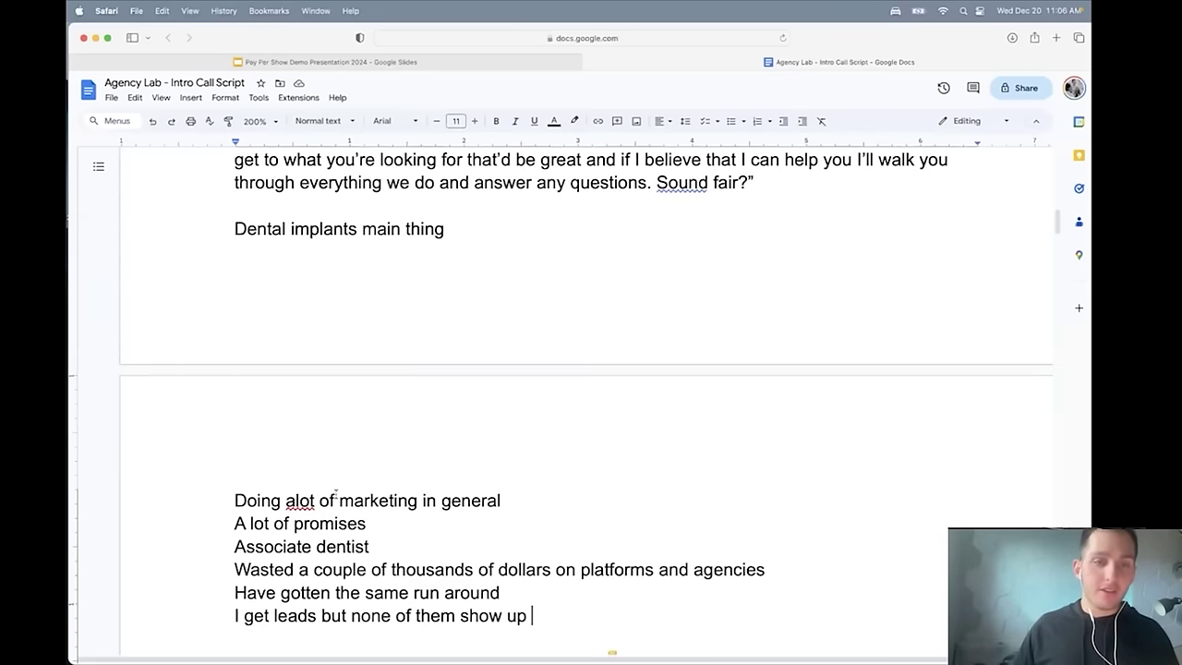
{"action": "scroll", "coordinate": [336, 494], "scroll_direction": "down", "scroll_amount": 3}
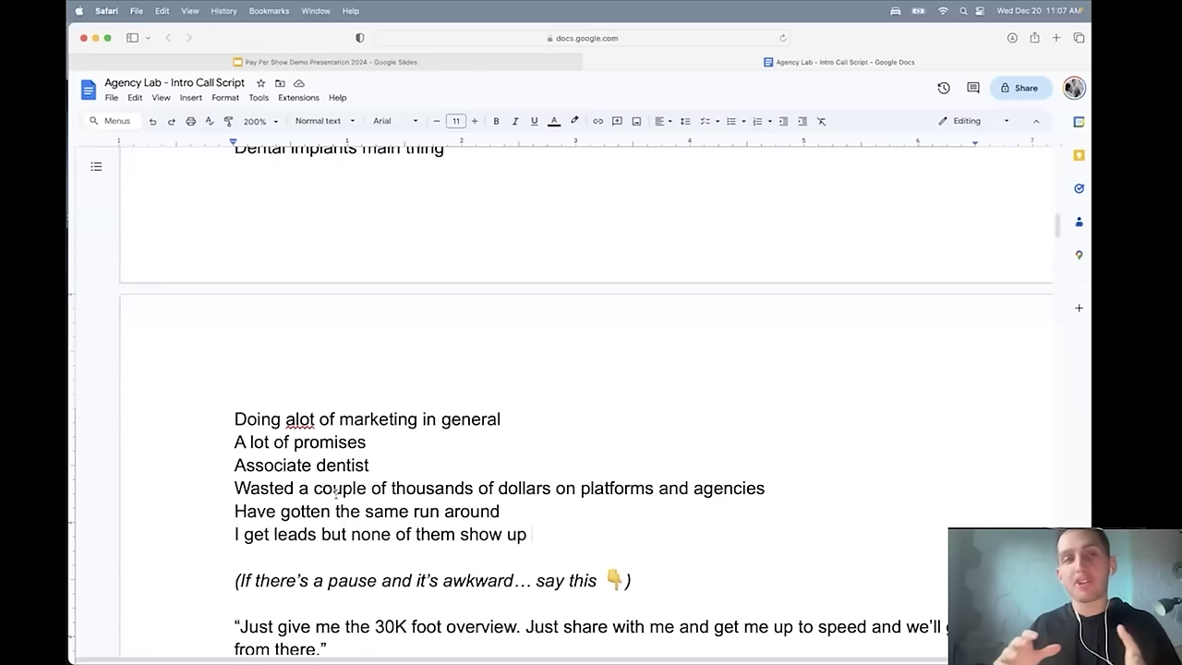
{"action": "left_click", "coordinate": [431, 512]}
{"action": "left_click", "coordinate": [535, 534]}
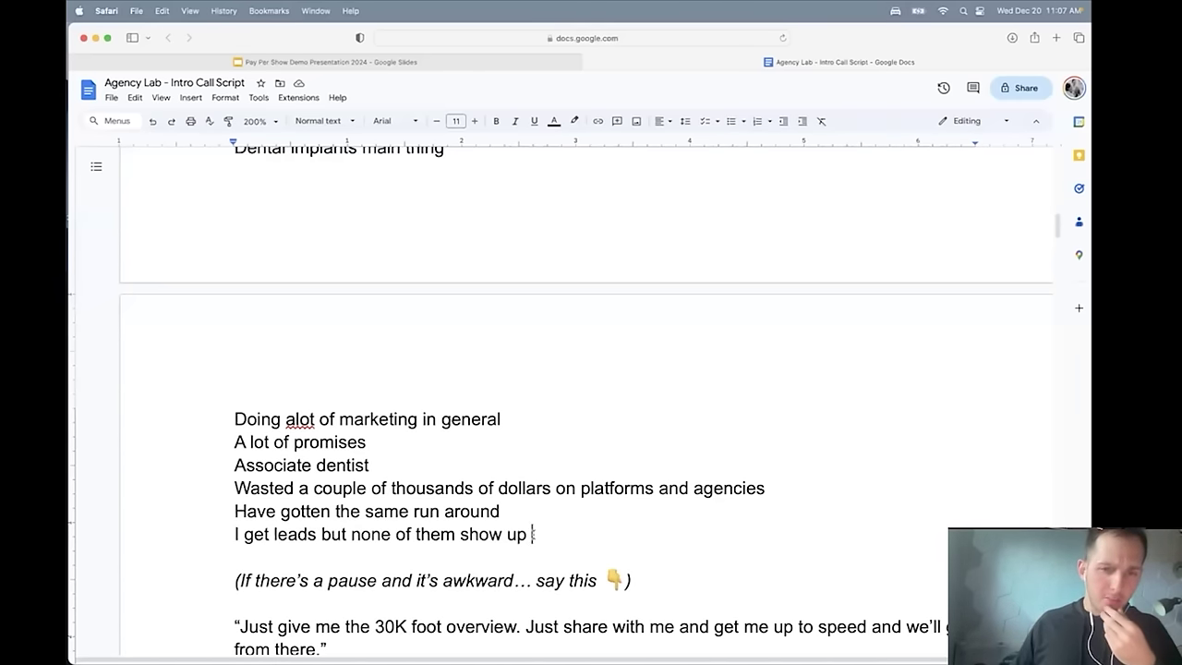
{"action": "key", "text": "BackSpace"}
{"action": "type", "text": ":"}
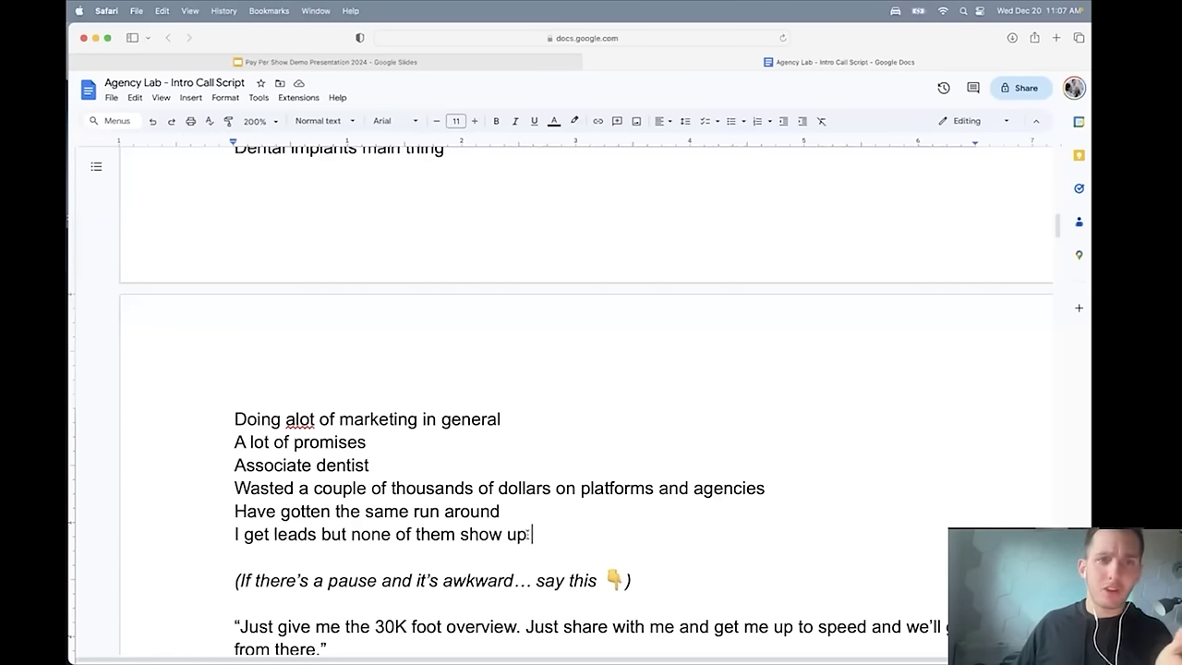
{"action": "key", "text": "BackSpace"}
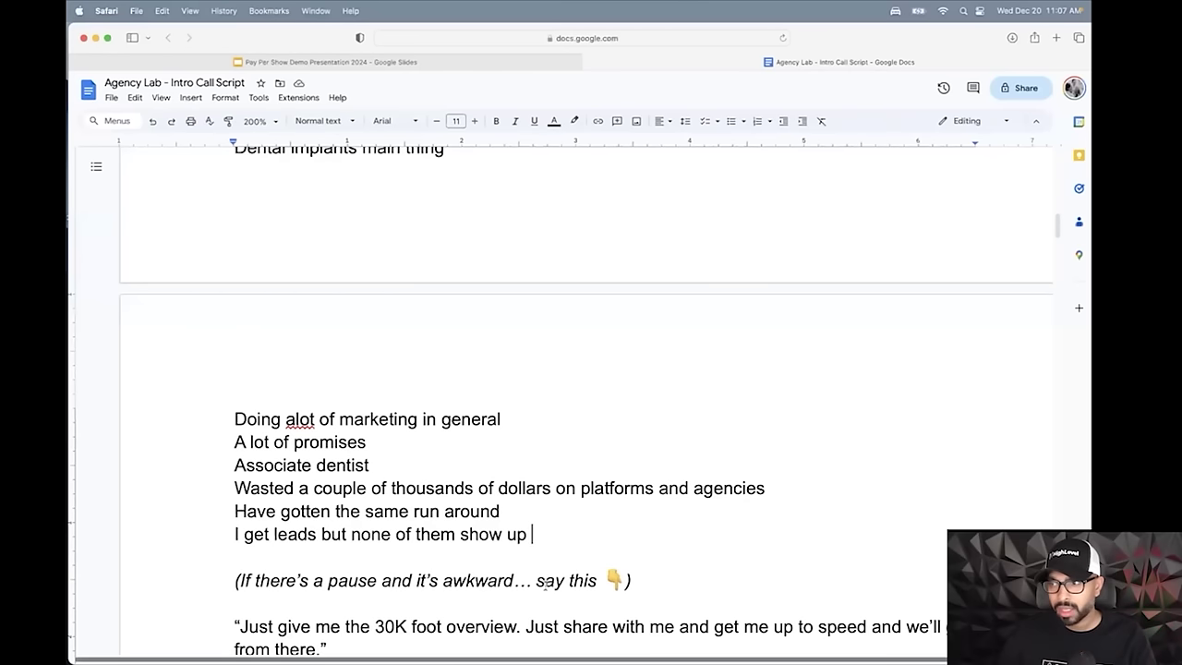
{"action": "scroll", "coordinate": [502, 559], "scroll_direction": "down", "scroll_amount": 1}
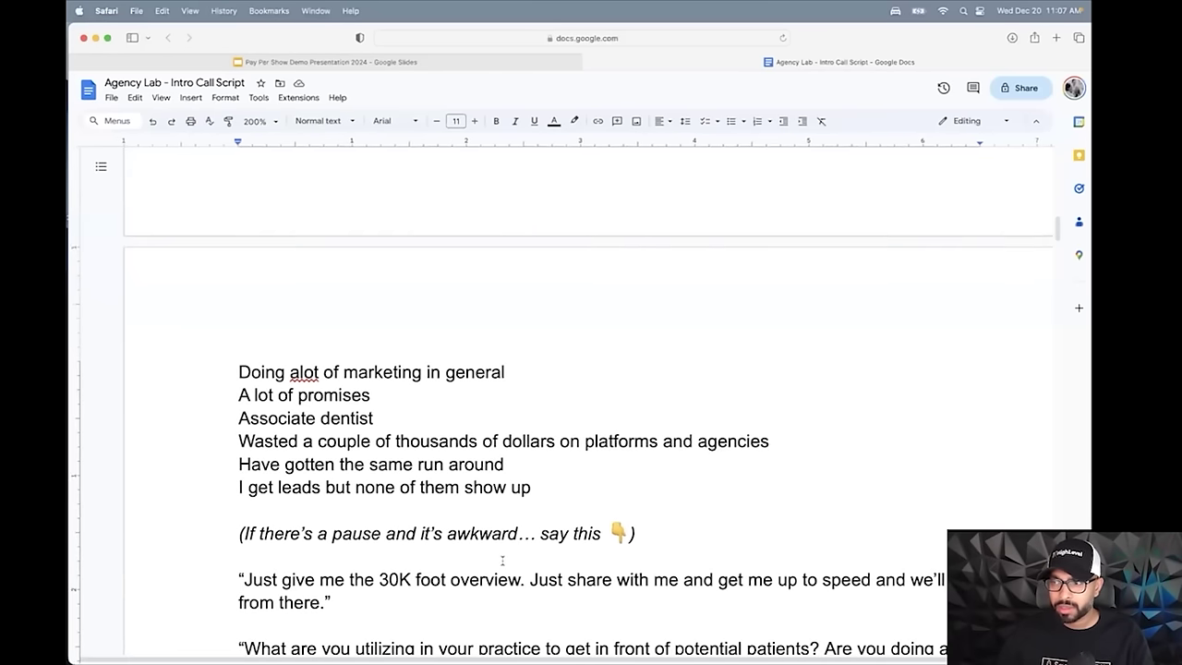
Step: Add notes 'We don't have a lot of automations' and 'Fb ads don't work that well'
{"action": "key", "text": "Return"}
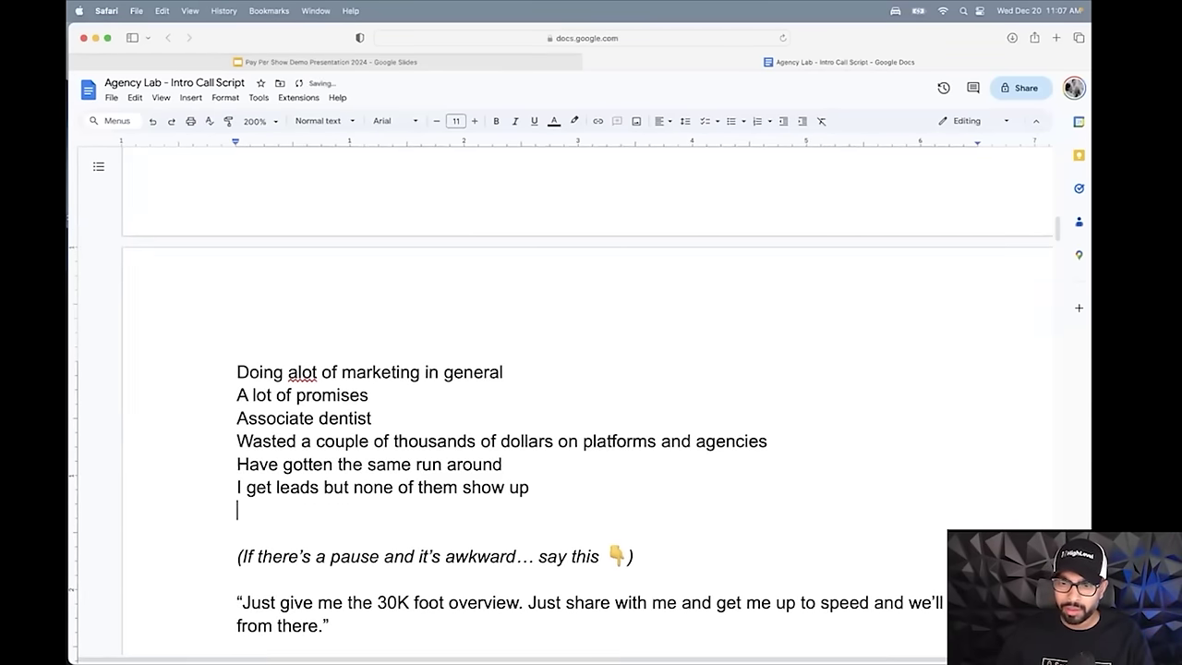
{"action": "type", "text": "We don't hav"}
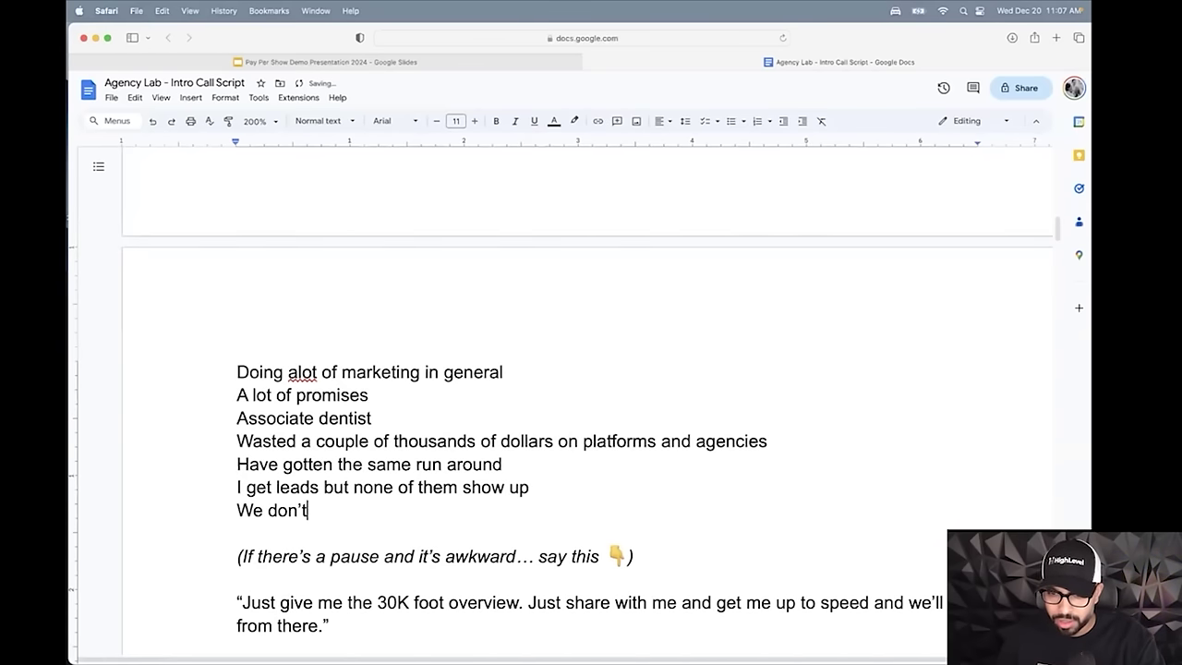
{"action": "type", "text": "e a lot of"}
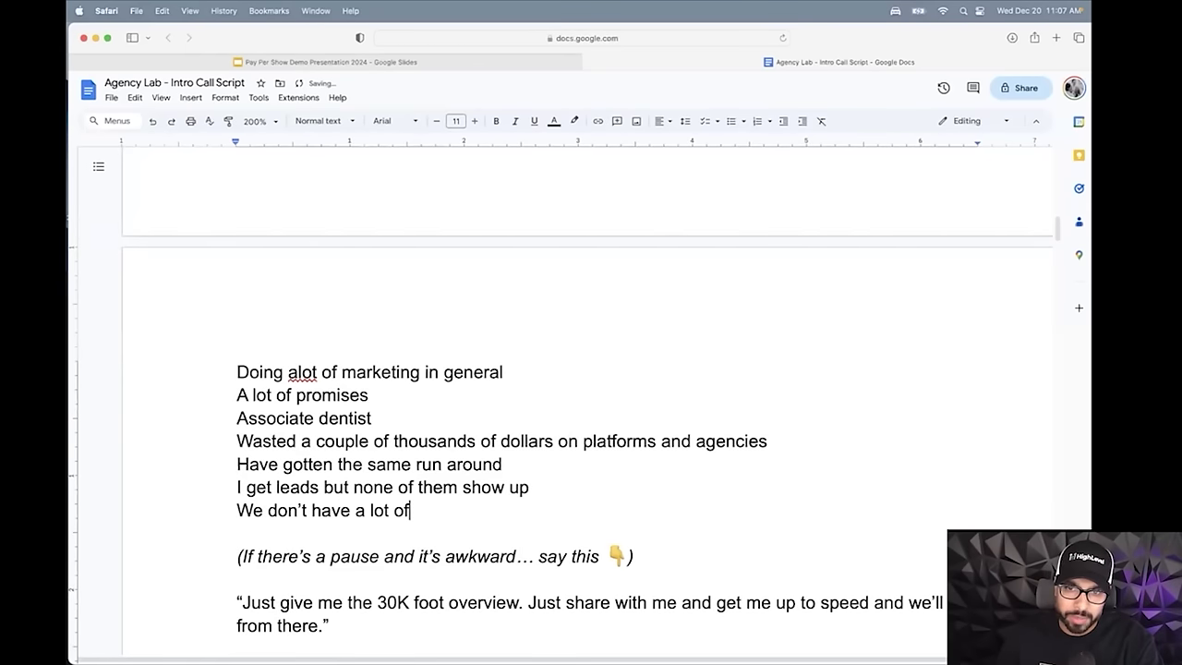
{"action": "type", "text": " automatins"}
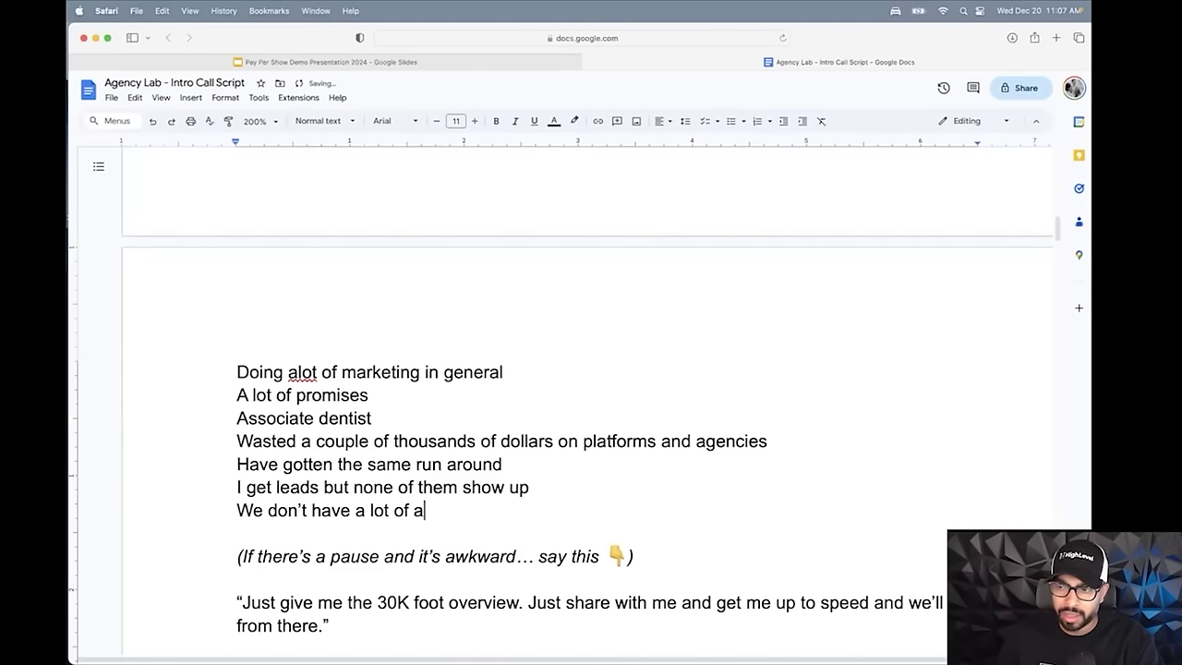
{"action": "key", "text": "BackSpace"}
{"action": "key", "text": "BackSpace"}
{"action": "type", "text": "ons"}
{"action": "key", "text": "Return"}
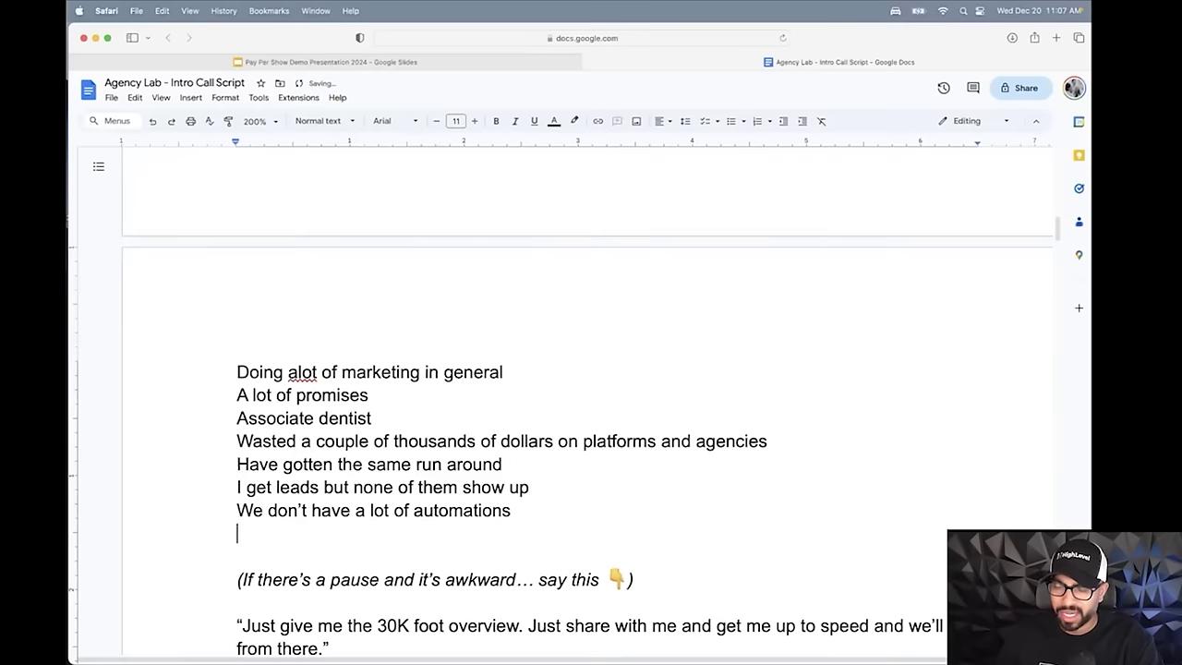
{"action": "type", "text": "Fb ads don"}
{"action": "type", "text": "'t work that well"}
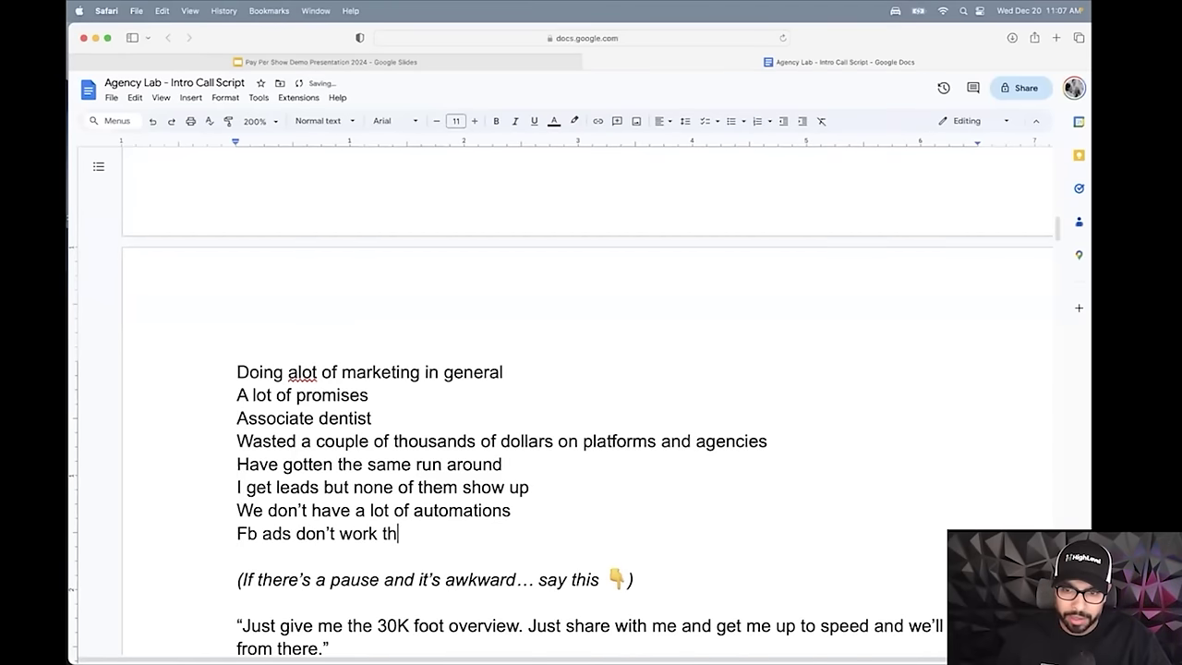
Step: Add notes on poor targeting by marketing guys and not pushing interested people to the final edge
{"action": "key", "text": "Return"}
{"action": "type", "text": "Marke"}
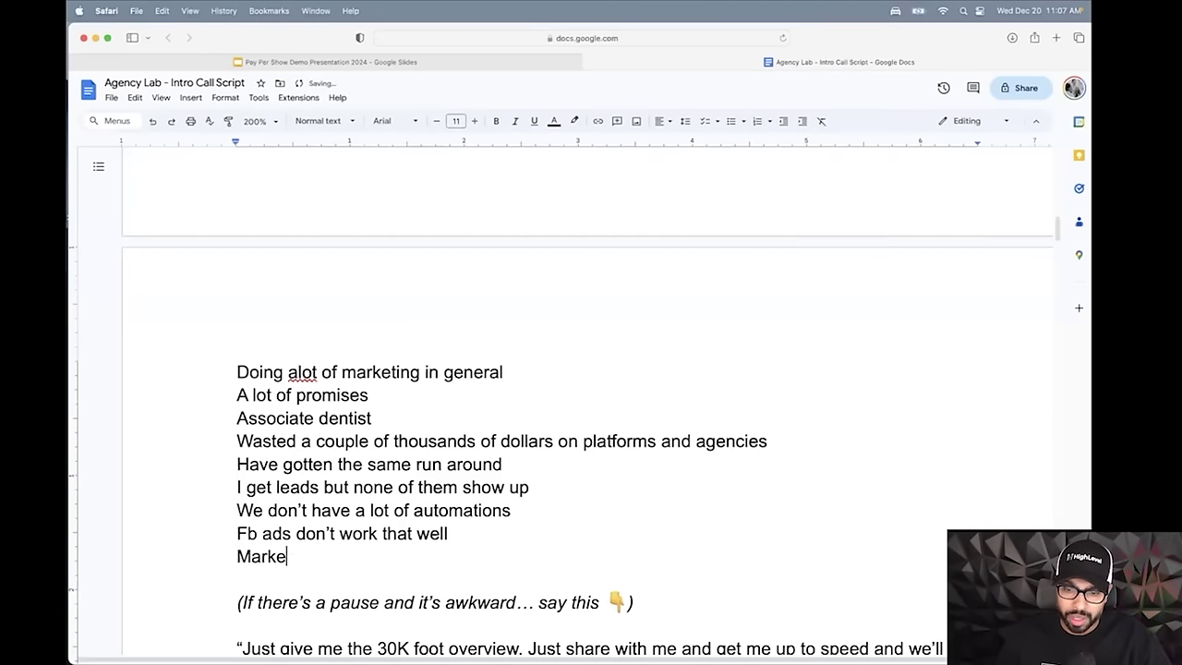
{"action": "type", "text": "ting guys just"}
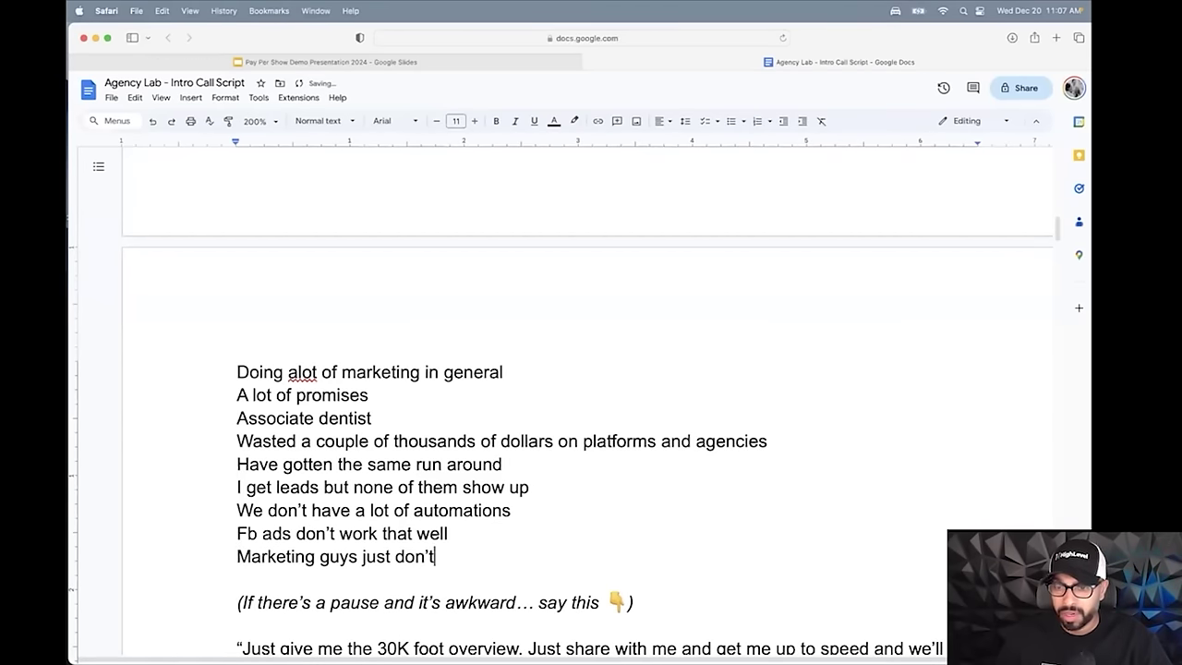
{"action": "type", "text": " don't do a good job with targeting"}
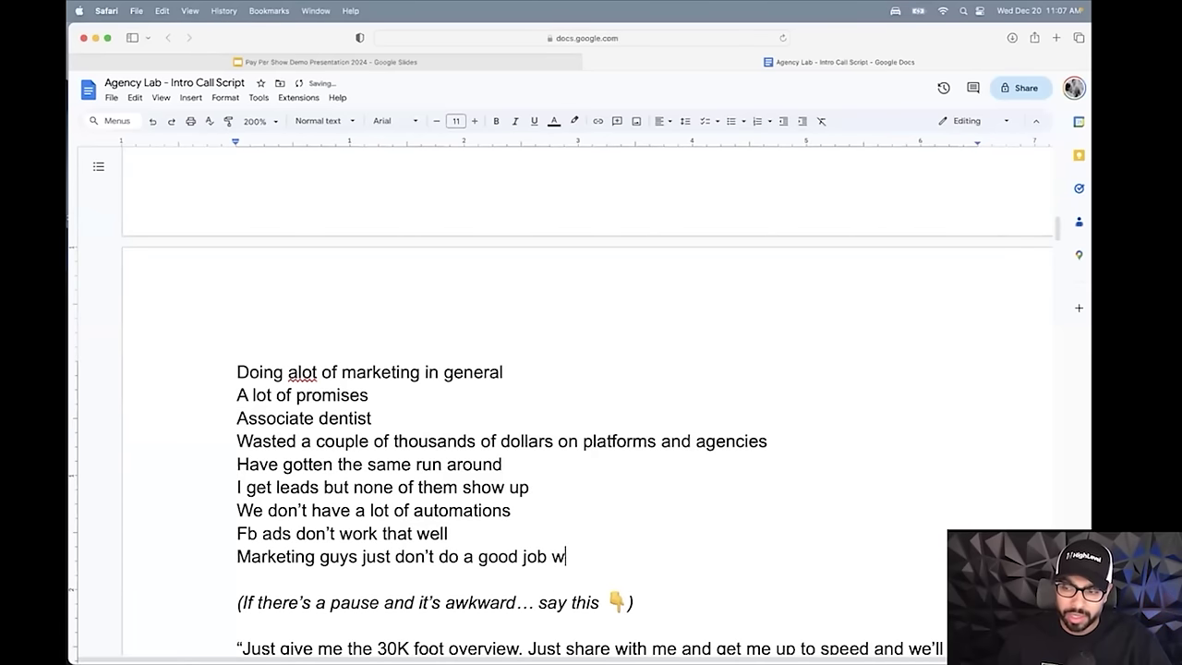
{"action": "key", "text": "Return"}
{"action": "type", "text": "E"}
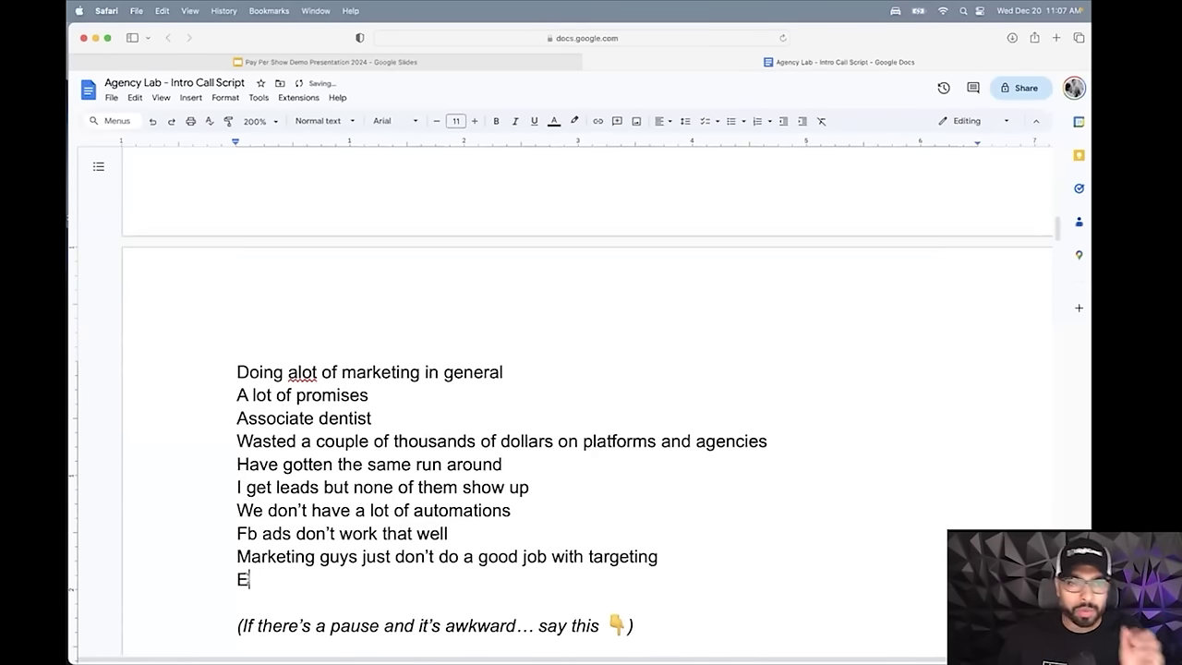
{"action": "key", "text": "BackSpace"}
{"action": "type", "text": "We "}
{"action": "type", "text": "get people in"}
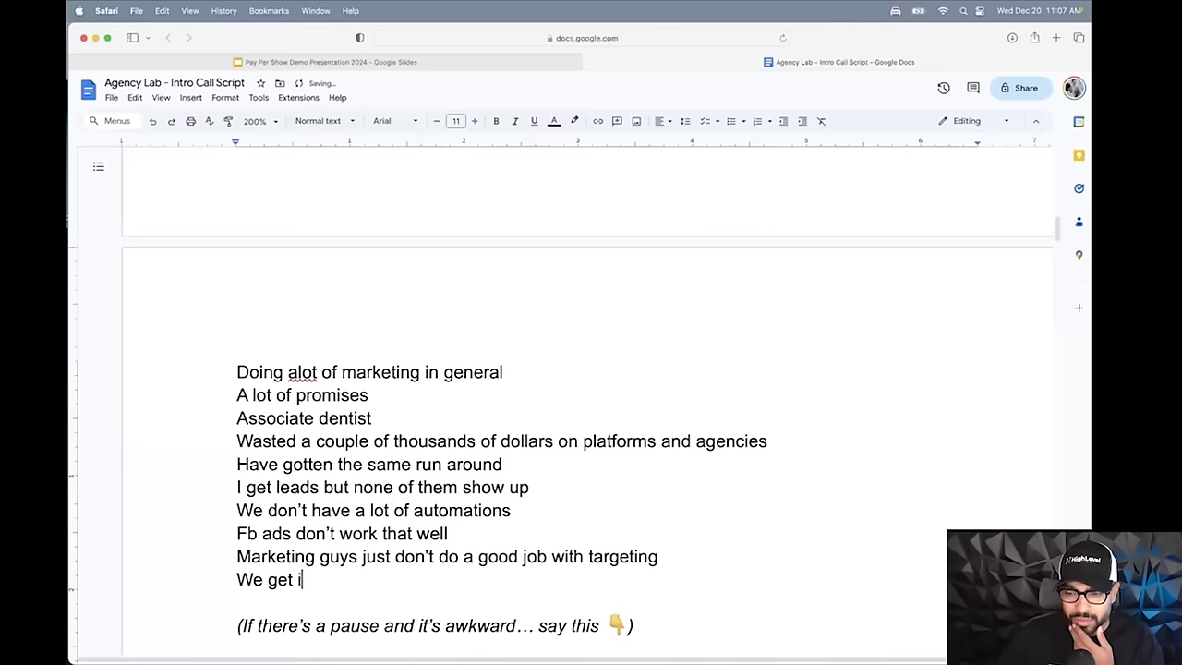
{"action": "type", "text": "ter"}
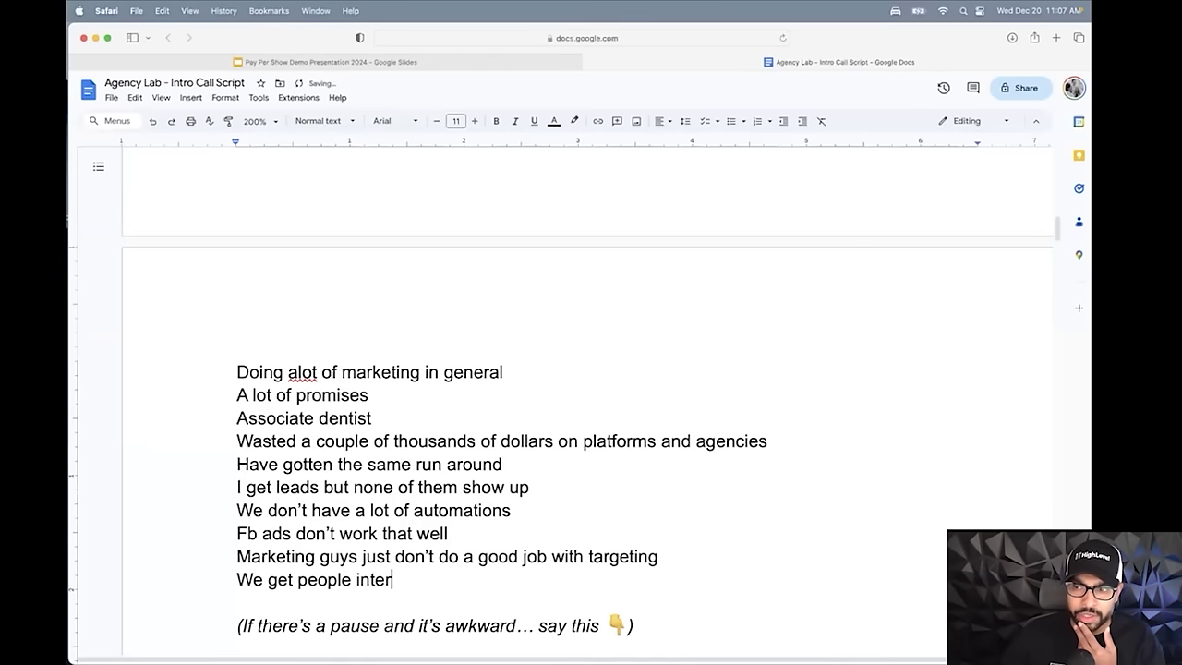
{"action": "type", "text": "ested but we don't push them to the final edge"}
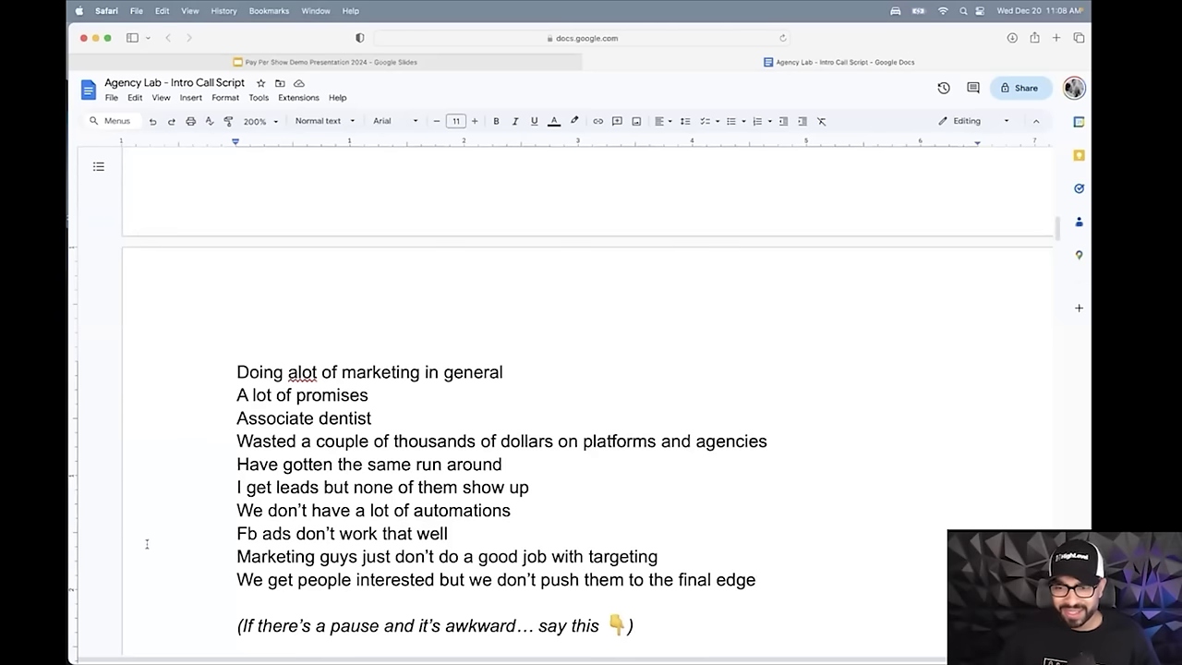
{"action": "scroll", "coordinate": [338, 510], "scroll_direction": "down", "scroll_amount": 3}
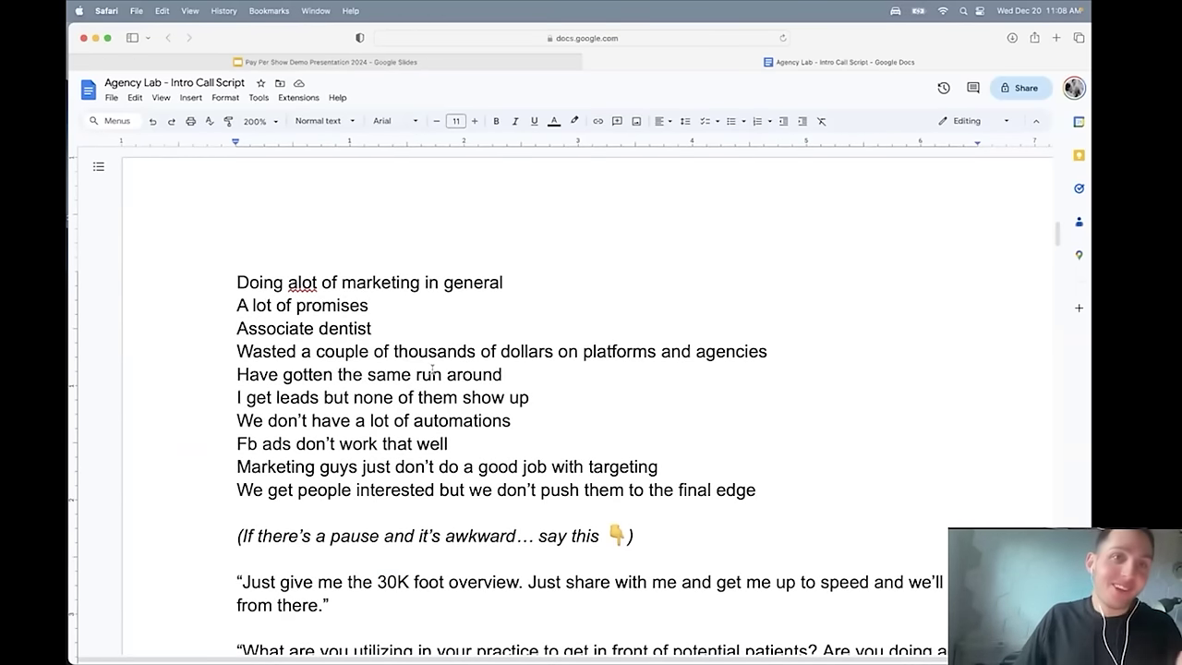
{"action": "scroll", "coordinate": [459, 360], "scroll_direction": "down", "scroll_amount": 2}
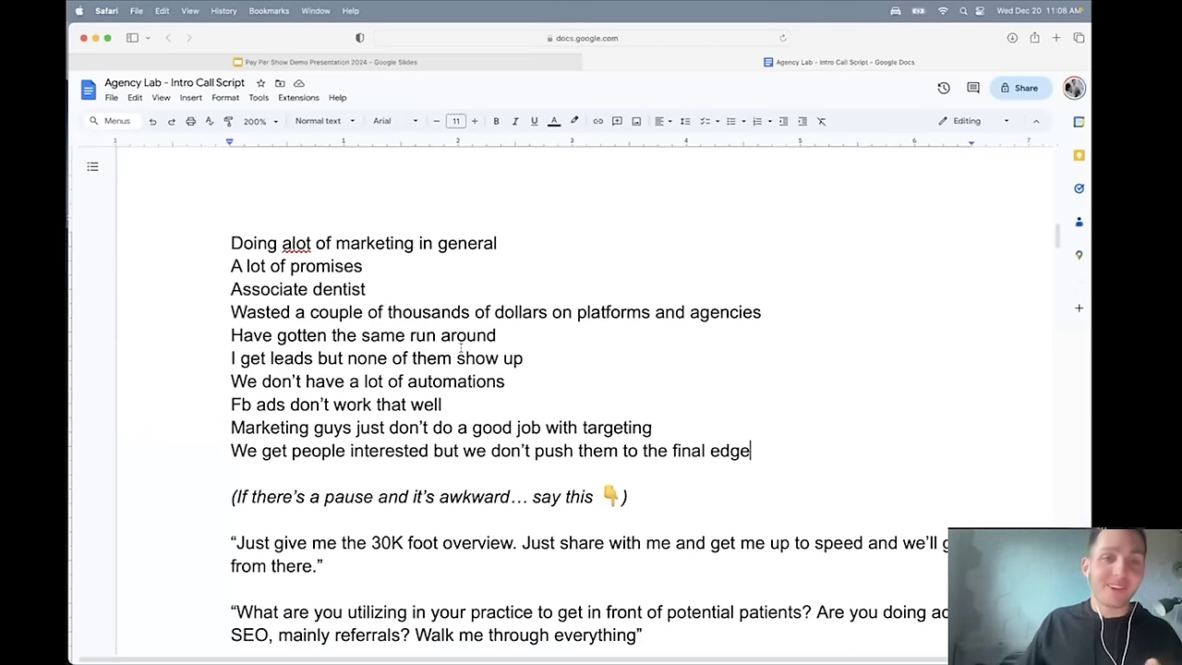
{"action": "scroll", "coordinate": [459, 349], "scroll_direction": "up", "scroll_amount": 5}
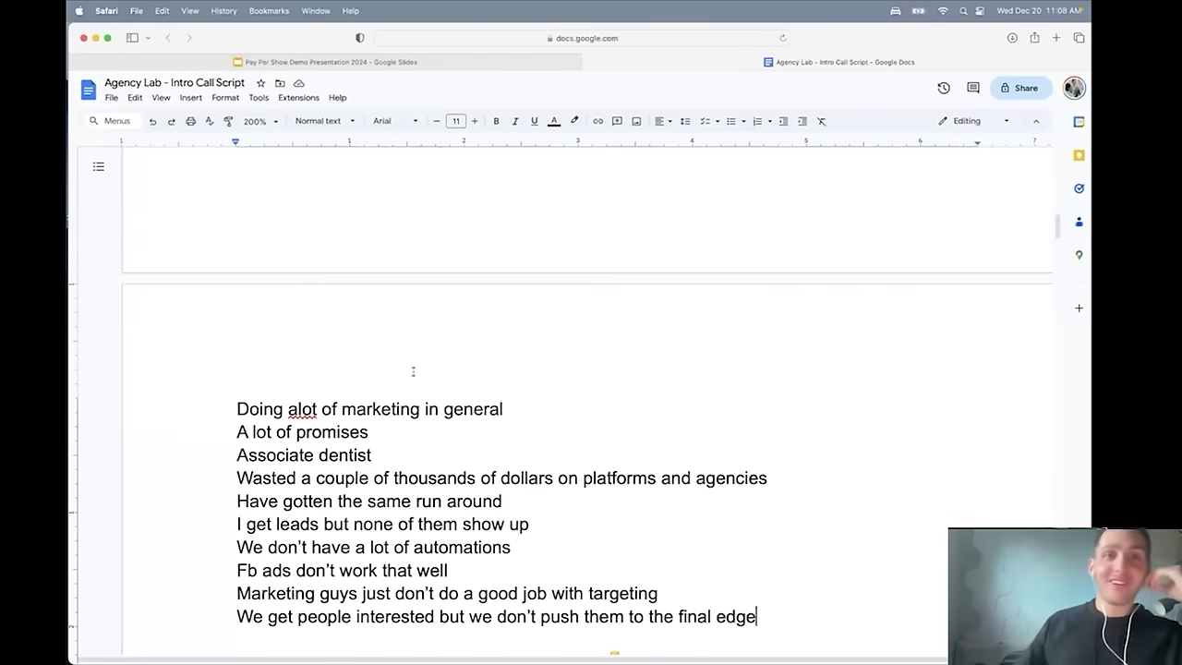
{"action": "scroll", "coordinate": [413, 368], "scroll_direction": "up", "scroll_amount": 1}
{"action": "scroll", "coordinate": [412, 367], "scroll_direction": "down", "scroll_amount": 2}
{"action": "scroll", "coordinate": [764, 470], "scroll_direction": "down", "scroll_amount": 2}
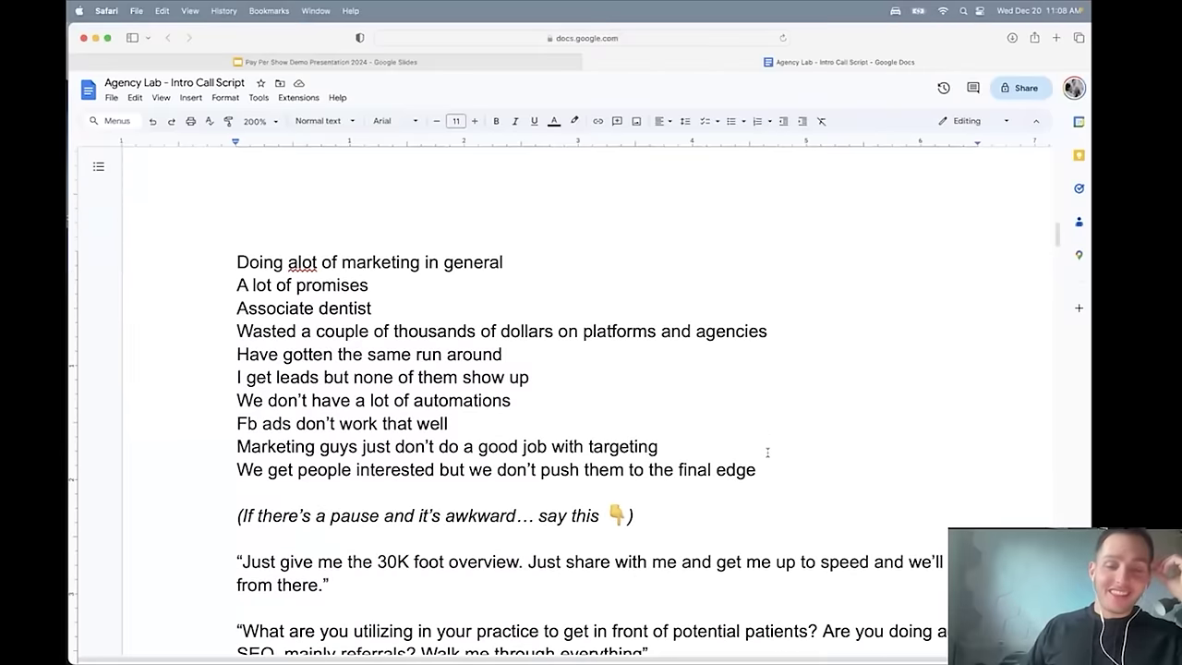
{"action": "scroll", "coordinate": [530, 404], "scroll_direction": "up", "scroll_amount": 12}
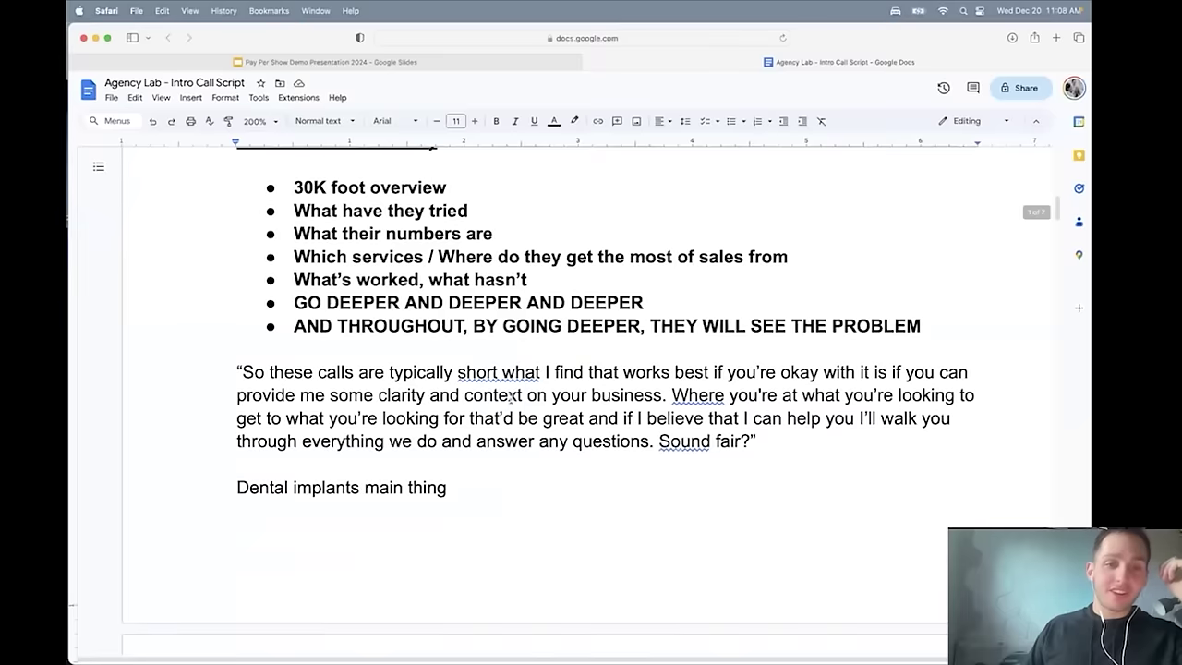
{"action": "left_click_drag", "start_coordinate": [290, 359], "coordinate": [455, 358]}
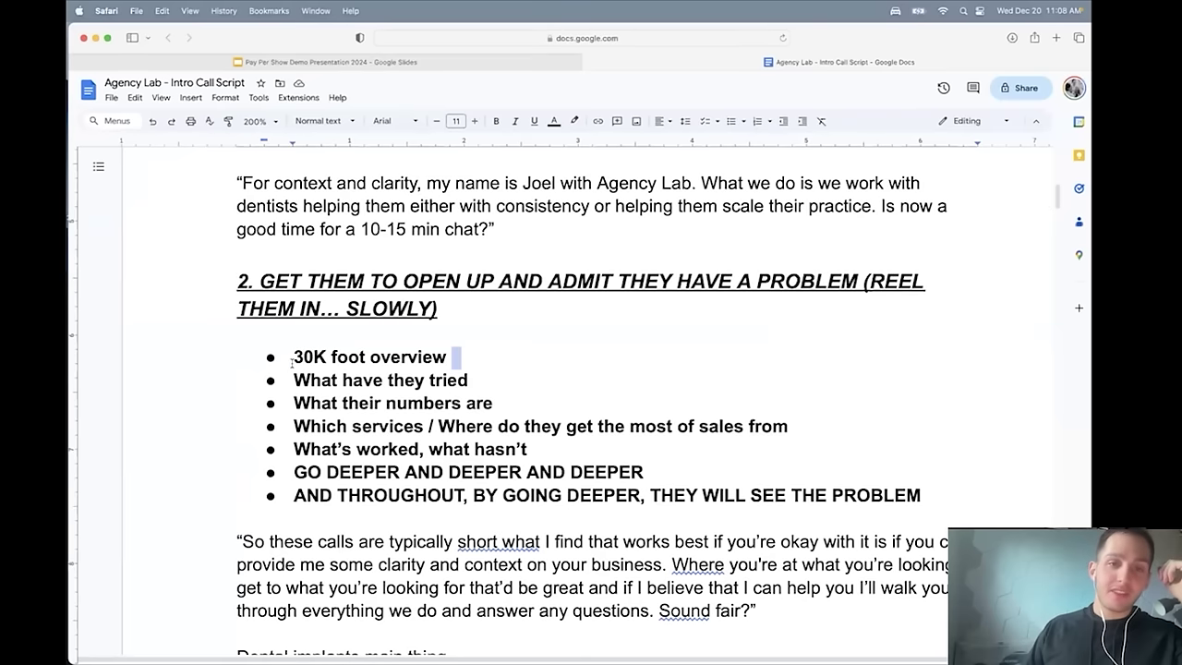
{"action": "scroll", "coordinate": [292, 362], "scroll_direction": "down", "scroll_amount": 2}
{"action": "scroll", "coordinate": [292, 362], "scroll_direction": "down", "scroll_amount": 2}
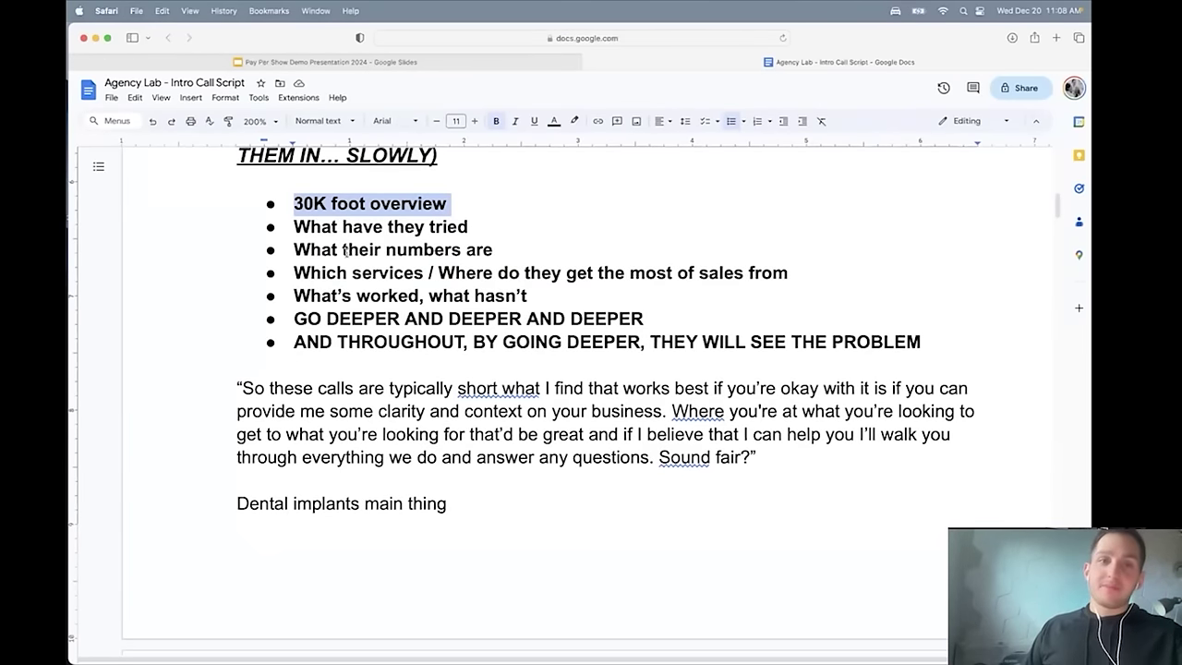
{"action": "scroll", "coordinate": [328, 265], "scroll_direction": "down", "scroll_amount": 10}
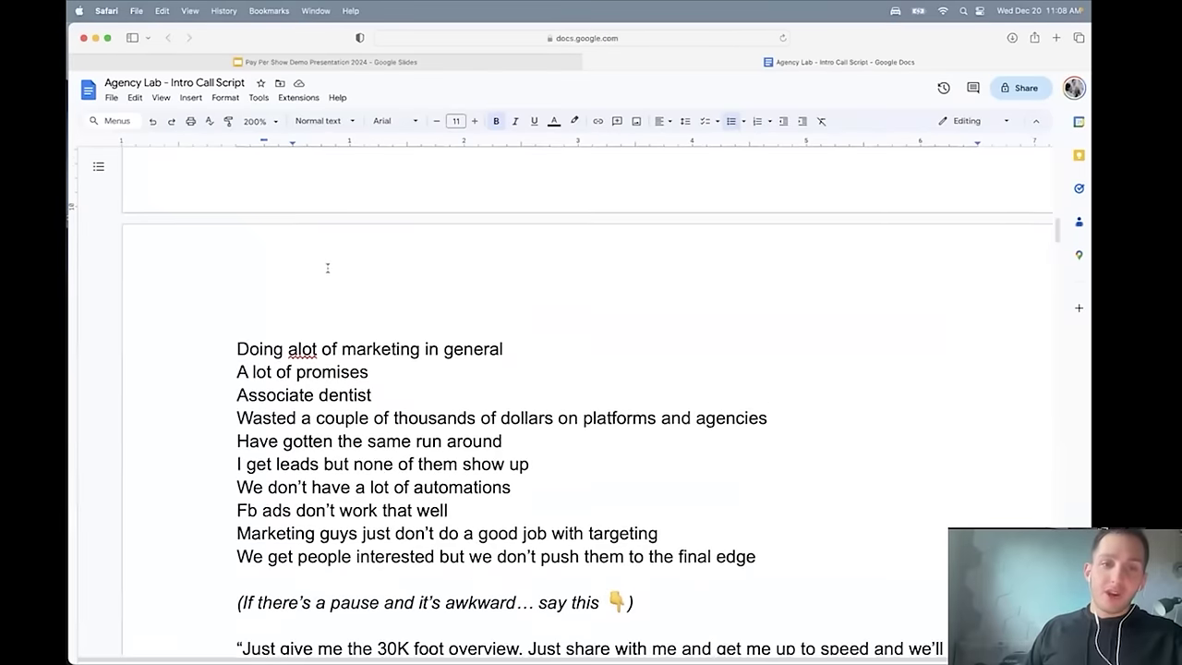
{"action": "scroll", "coordinate": [328, 269], "scroll_direction": "up", "scroll_amount": 1}
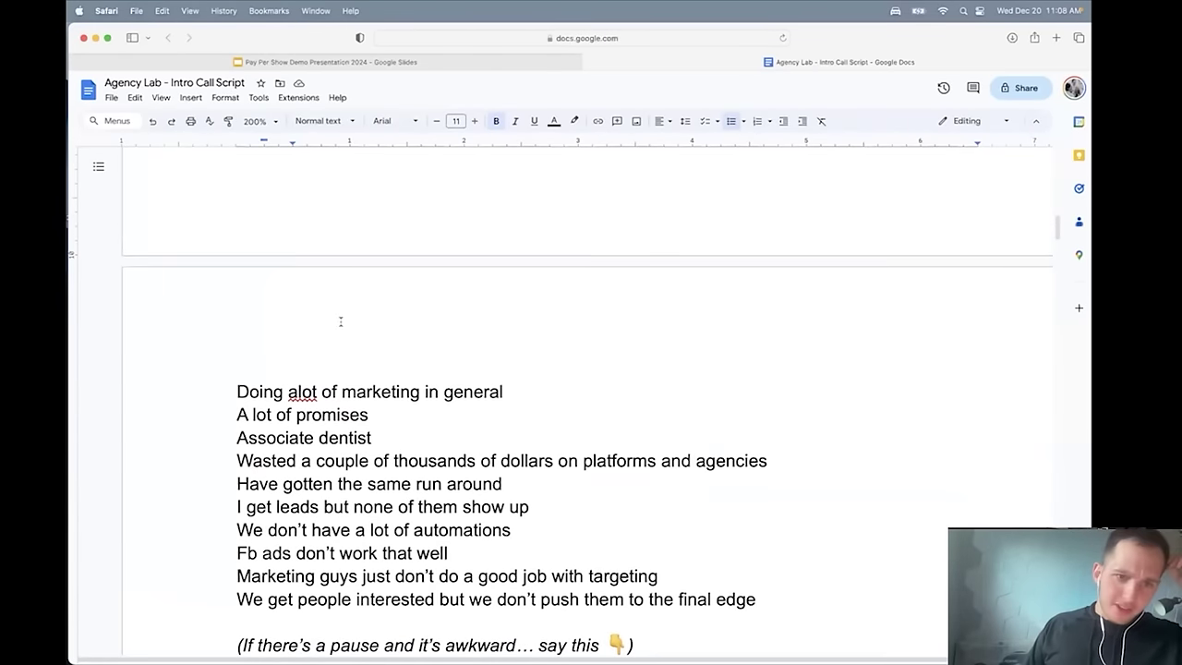
{"action": "scroll", "coordinate": [341, 321], "scroll_direction": "down", "scroll_amount": 2}
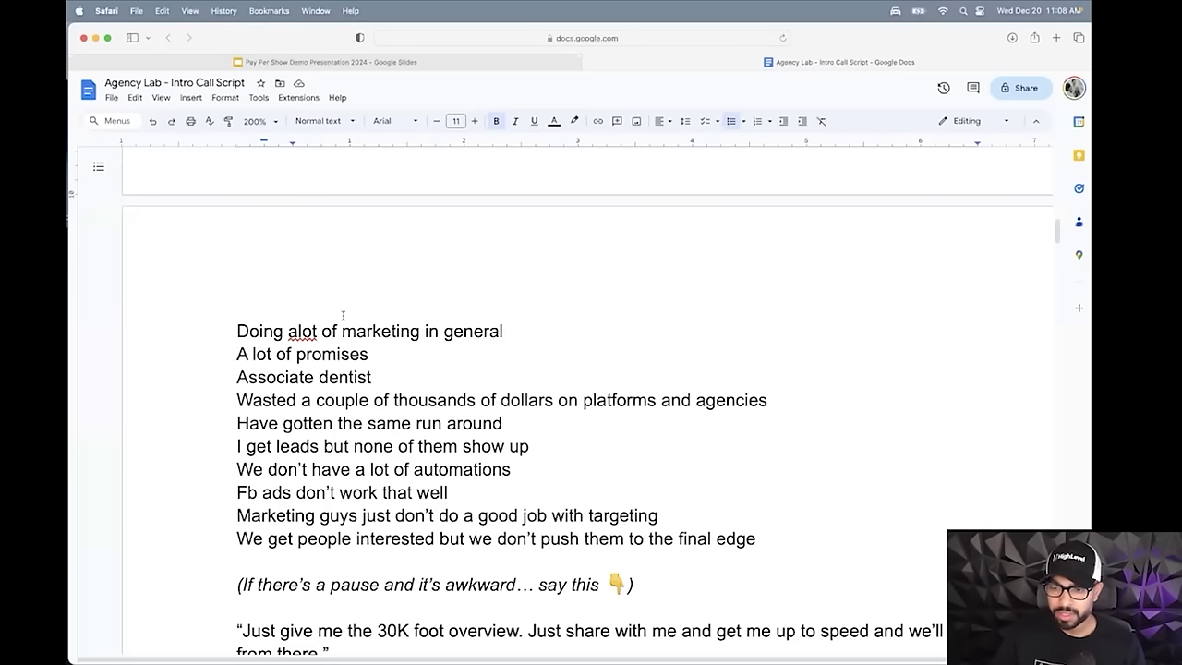
Step: Add lines 'Radio -> working well' and 'Nephew -> Boosting' after the final edge note, leaving an empty line
{"action": "double_click", "coordinate": [756, 524]}
{"action": "left_click", "coordinate": [765, 536]}
{"action": "key", "text": "Return"}
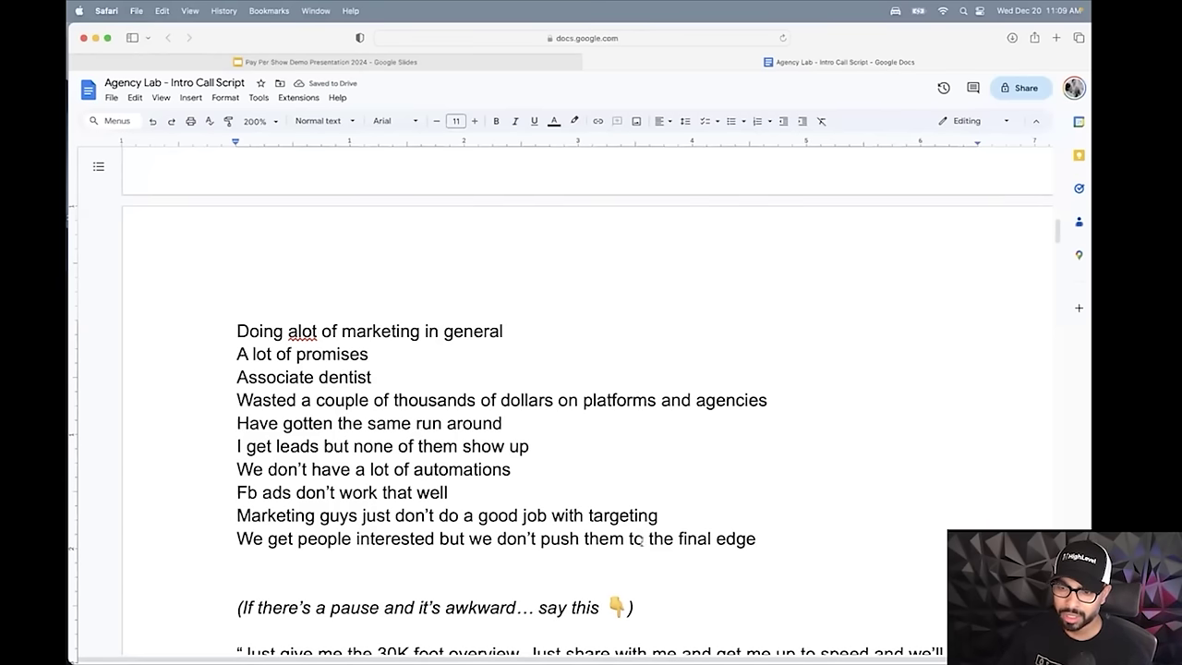
{"action": "double_click", "coordinate": [519, 565]}
{"action": "type", "text": "Radu"}
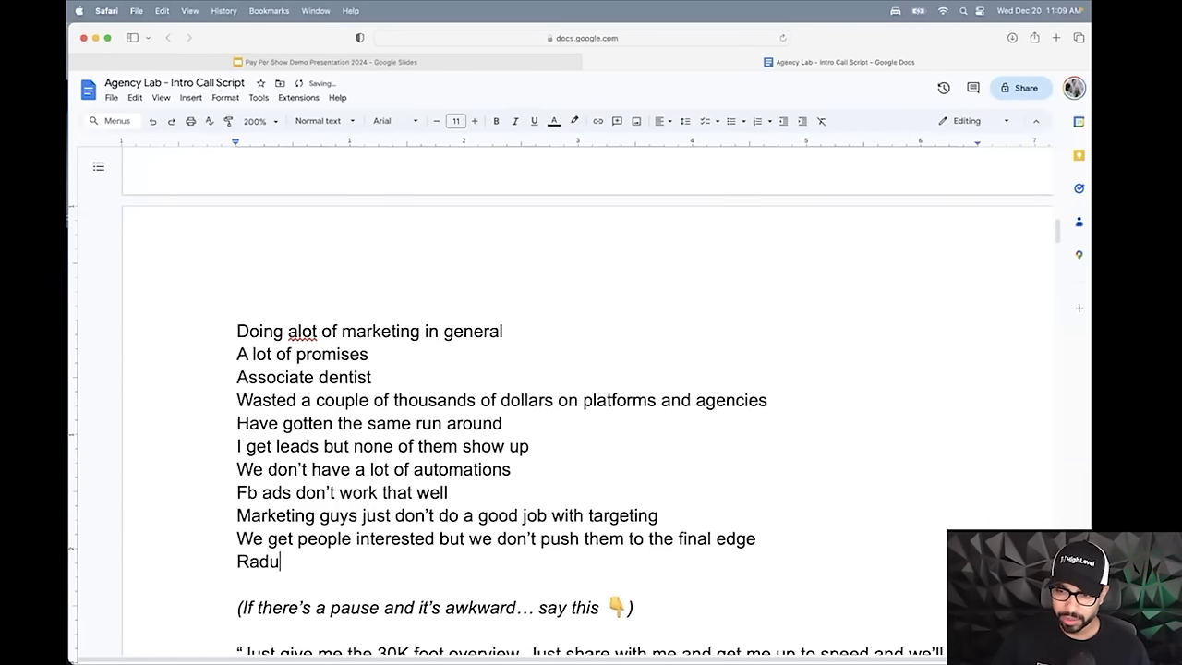
{"action": "key", "text": "BackSpace"}
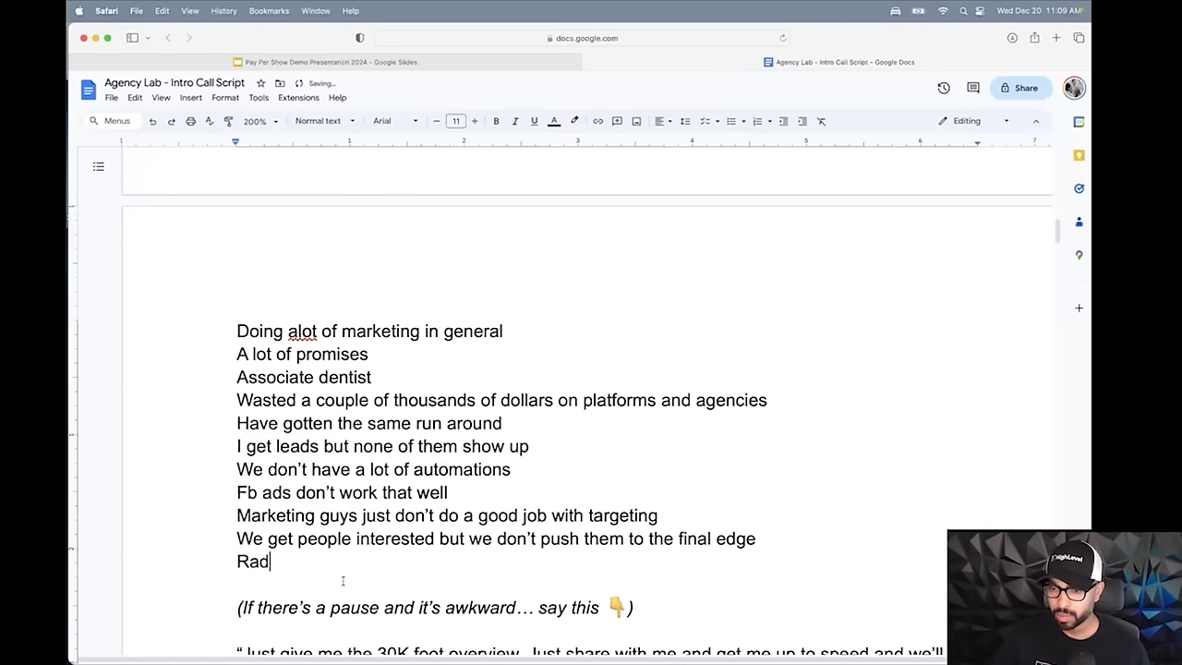
{"action": "type", "text": "io -> wo"}
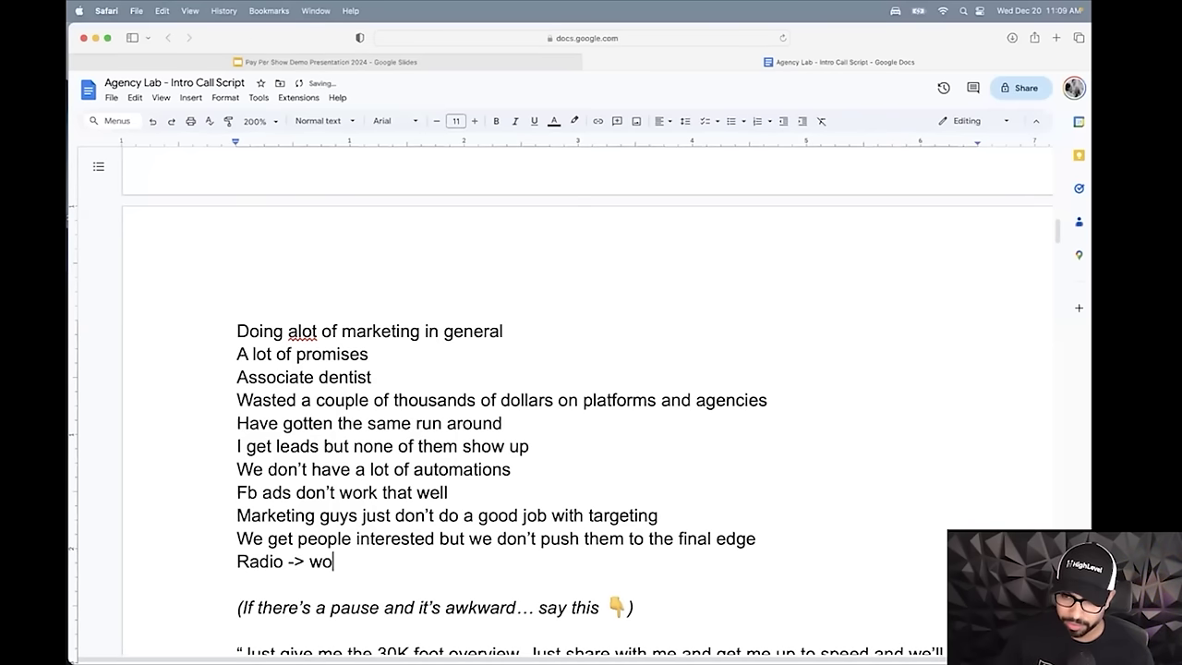
{"action": "type", "text": "rking well"}
{"action": "key", "text": "Return"}
{"action": "type", "text": "Nephew -> "}
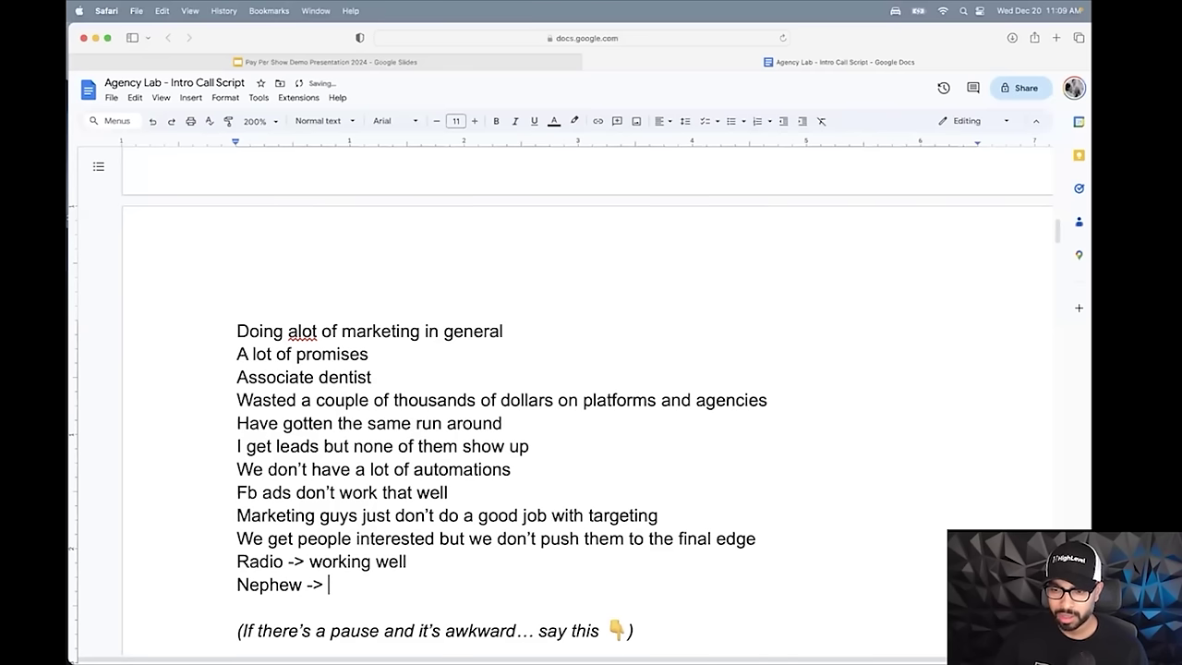
{"action": "type", "text": "Boosting"}
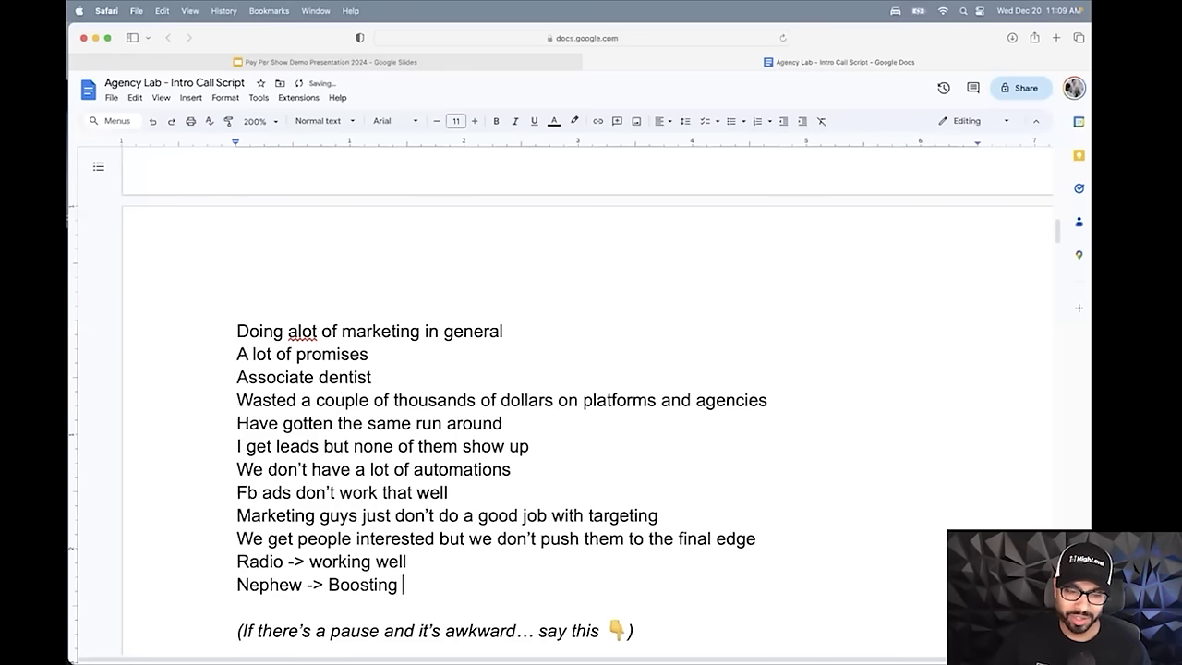
{"action": "key", "text": "Return"}
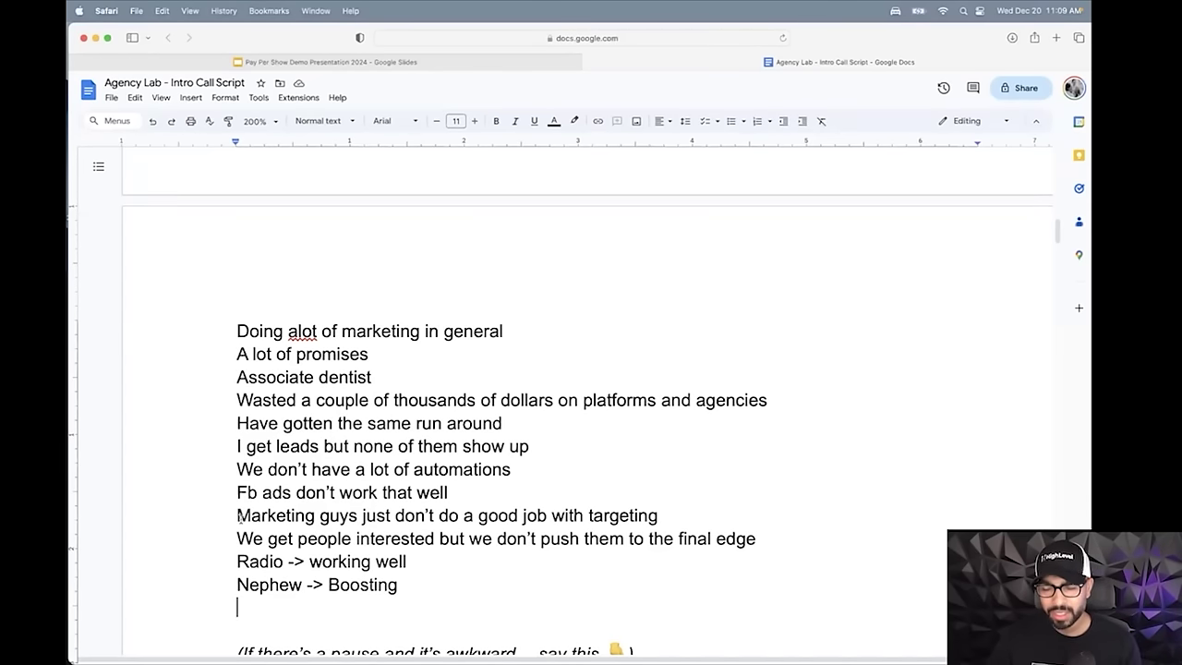
{"action": "scroll", "coordinate": [245, 520], "scroll_direction": "down", "scroll_amount": 2}
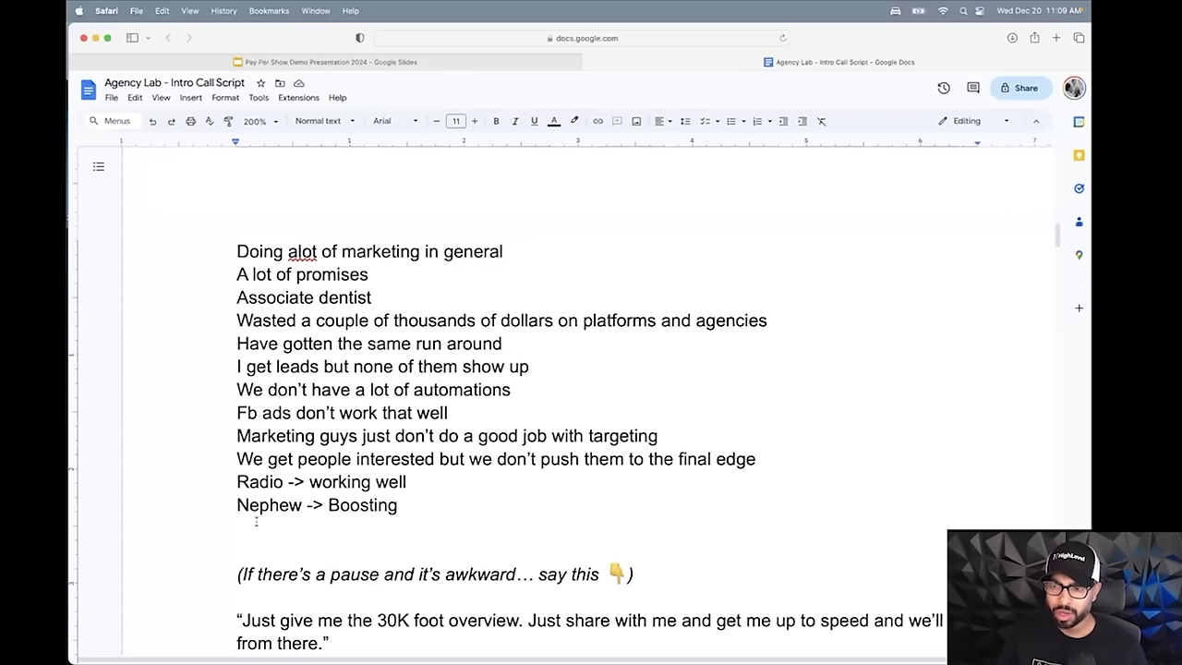
Step: Add notes 'Not a strong website' and 'Referrals / Friends / Family / Reputation', then open an empty line
{"action": "triple_click", "coordinate": [255, 523]}
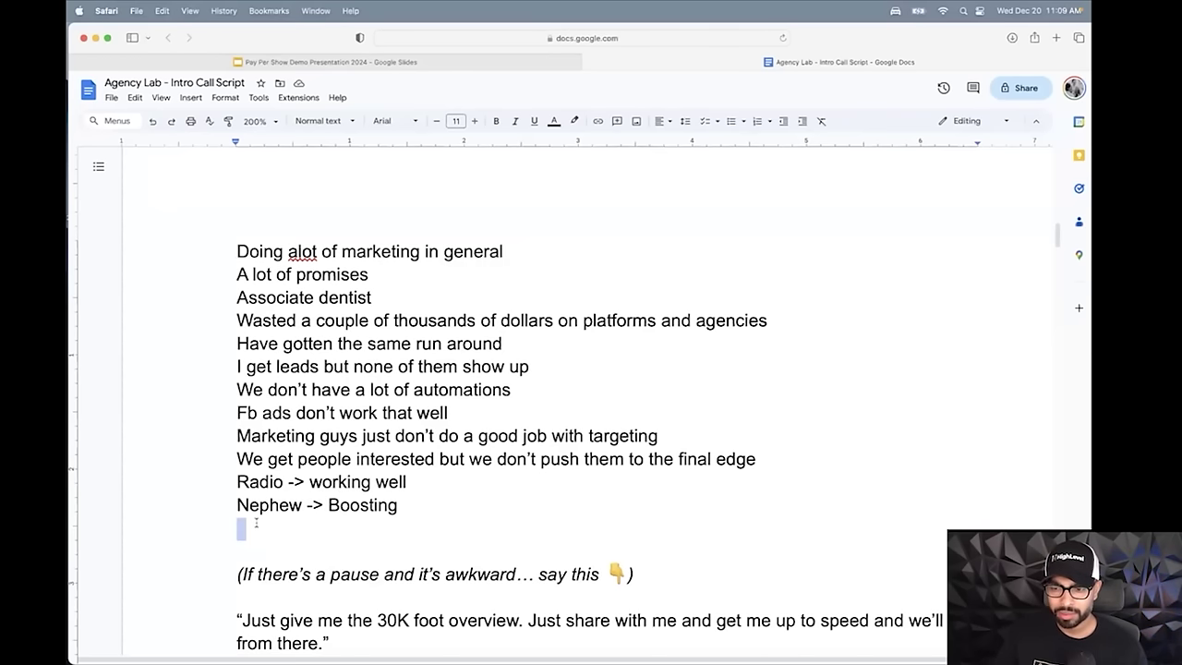
{"action": "type", "text": "N"}
{"action": "key", "text": "BackSpace"}
{"action": "type", "text": "Not a strong web"}
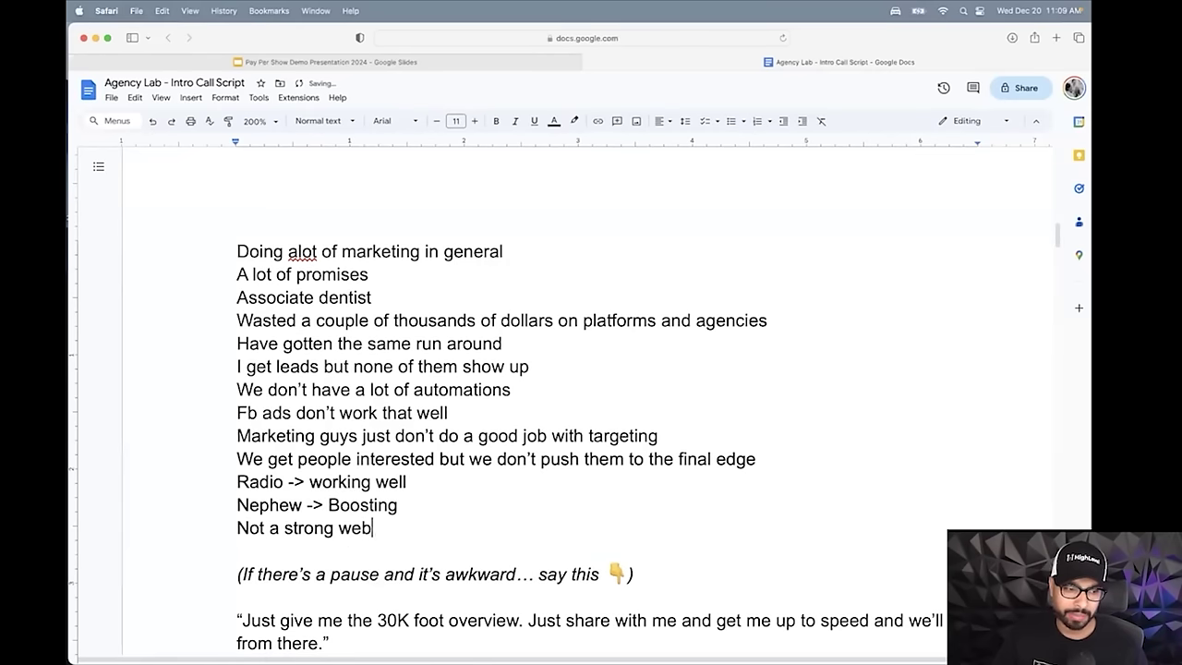
{"action": "type", "text": "site"}
{"action": "key", "text": "Return"}
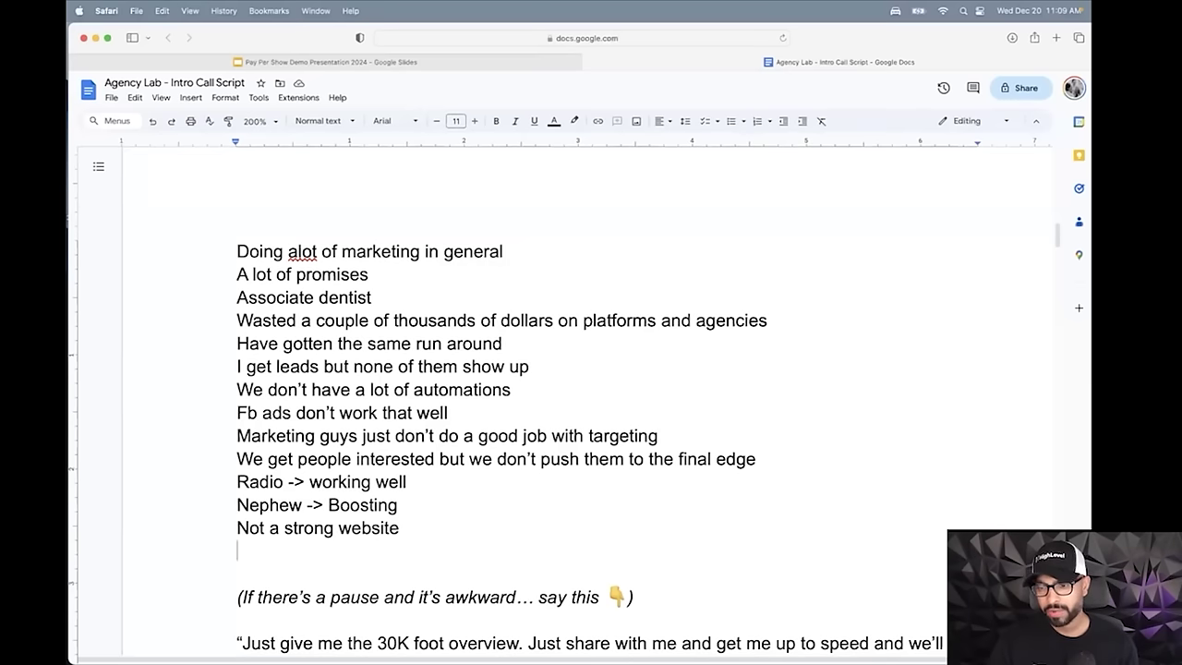
{"action": "type", "text": "Referrals "}
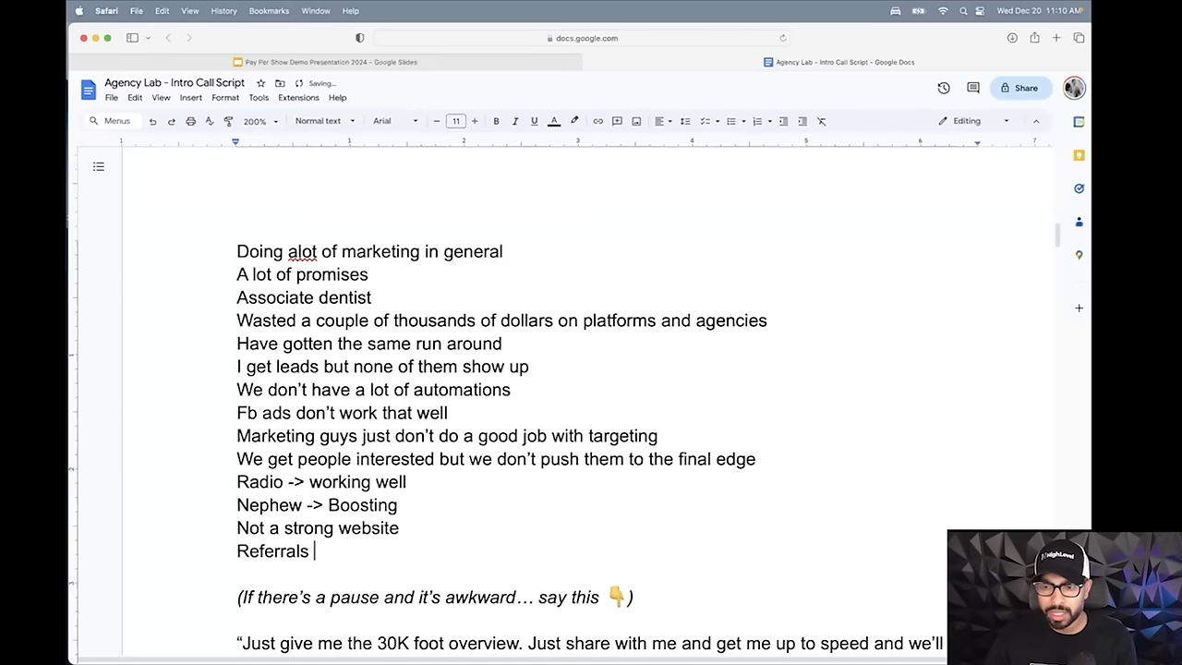
{"action": "type", "text": "/ Friends / Family / Rep"}
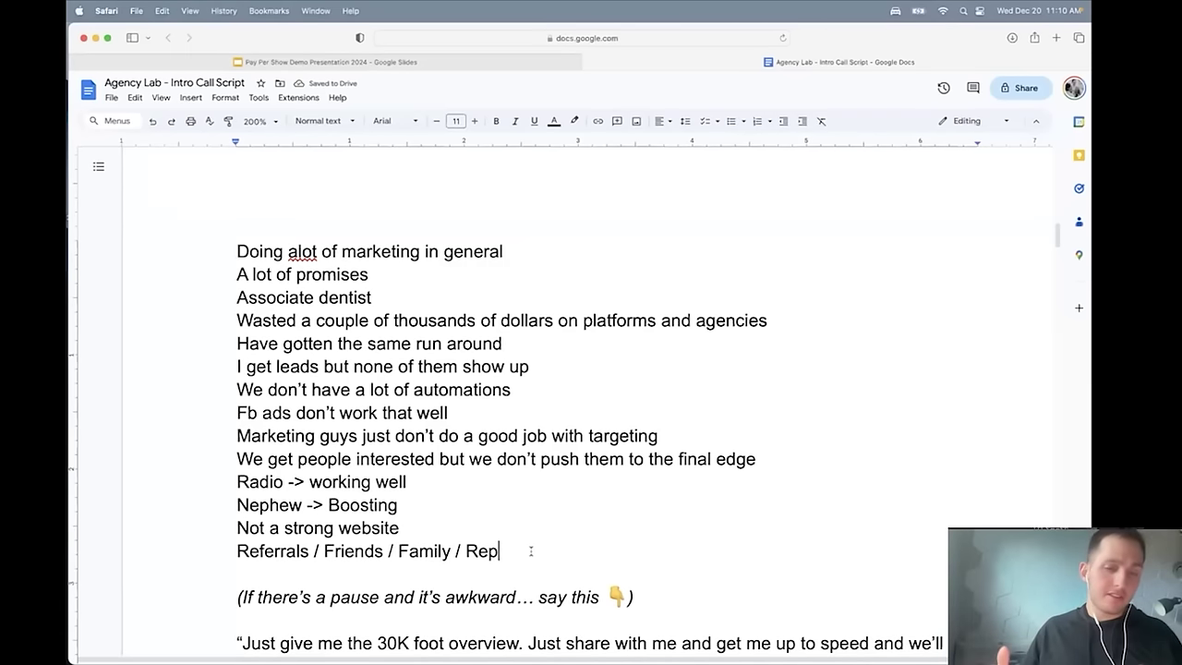
{"action": "type", "text": "utation"}
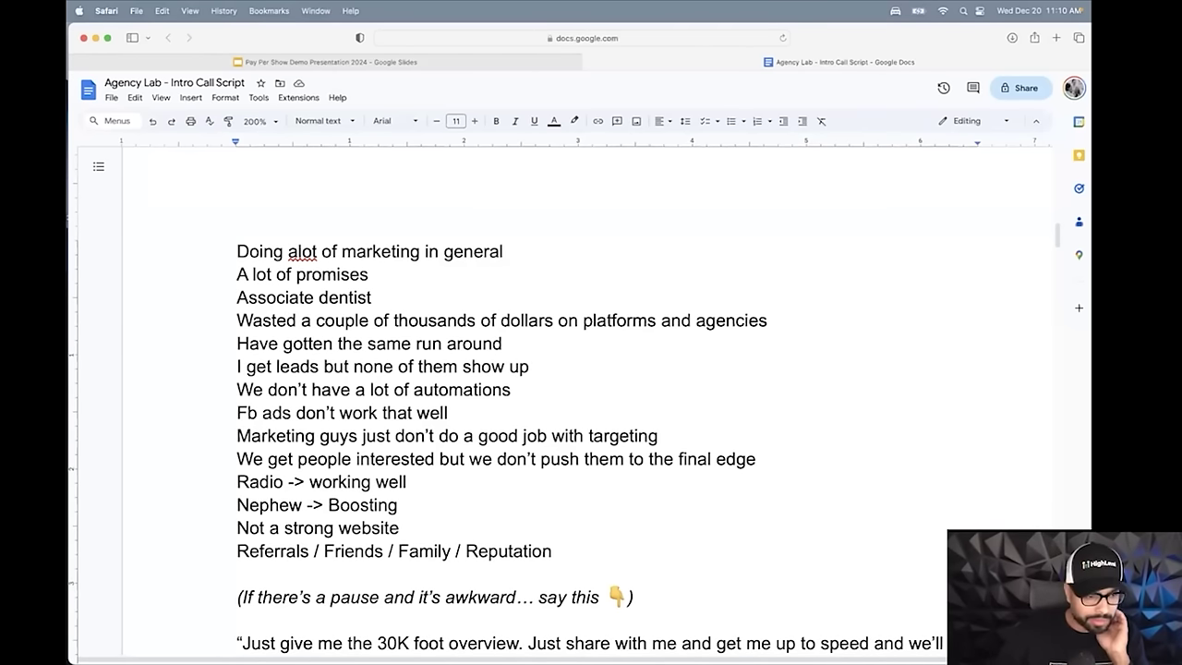
{"action": "key", "text": "BackSpace"}
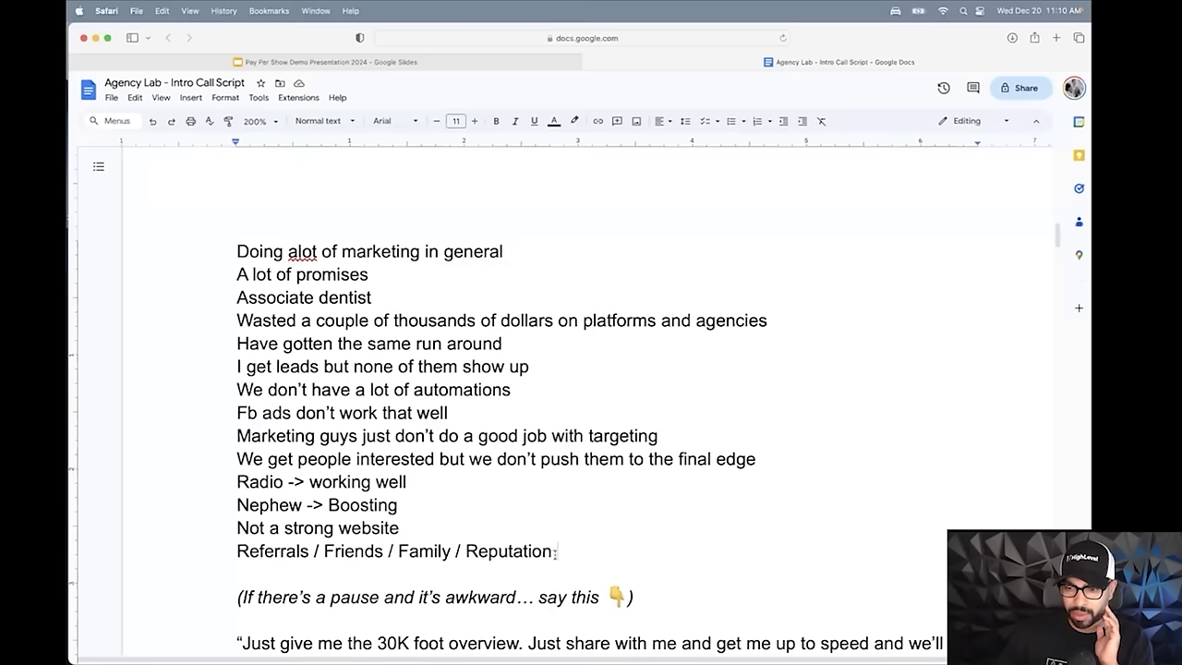
{"action": "key", "text": "Return"}
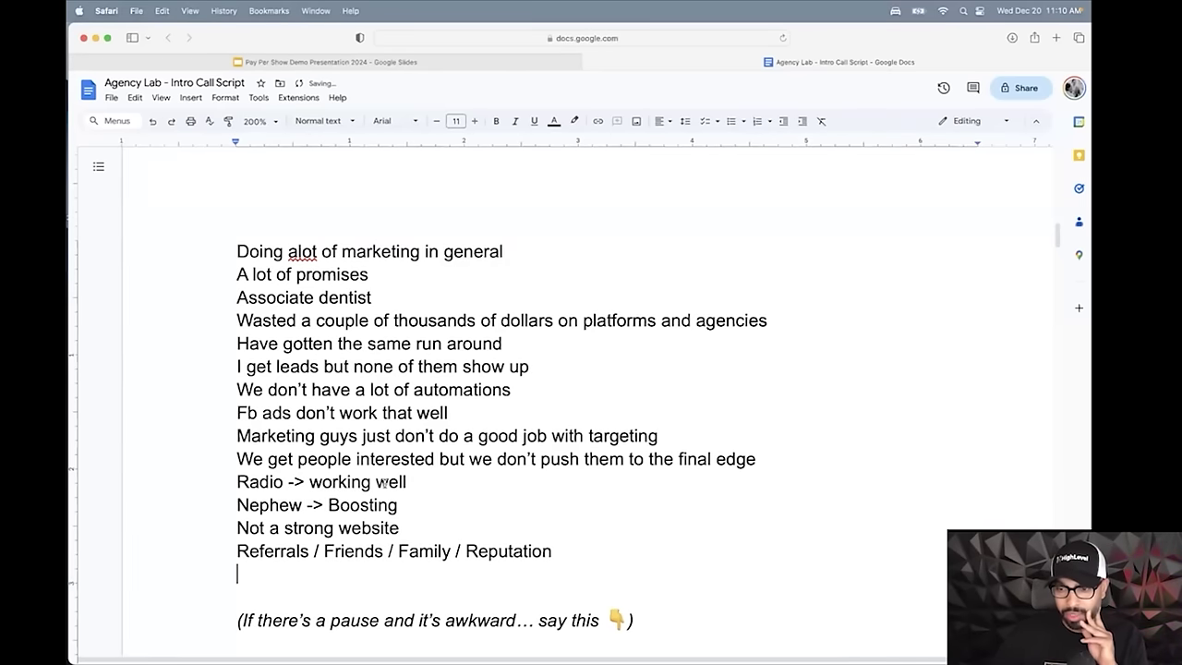
{"action": "scroll", "coordinate": [384, 481], "scroll_direction": "up", "scroll_amount": 5}
{"action": "scroll", "coordinate": [384, 482], "scroll_direction": "up", "scroll_amount": 4}
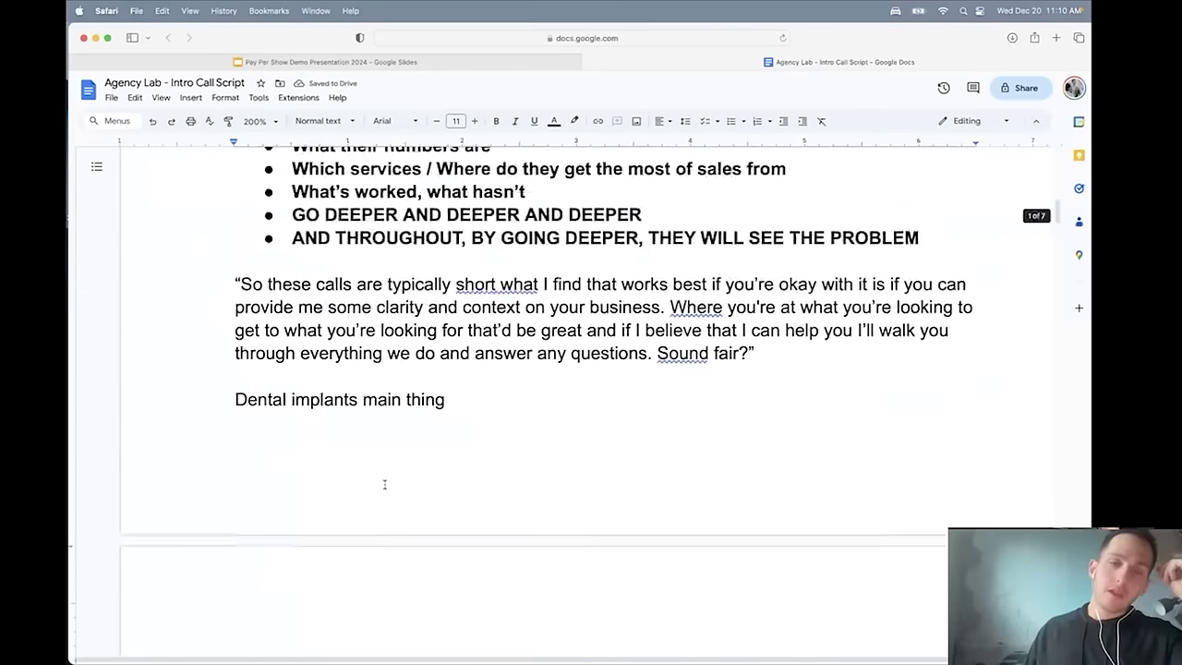
{"action": "scroll", "coordinate": [384, 483], "scroll_direction": "up", "scroll_amount": 2}
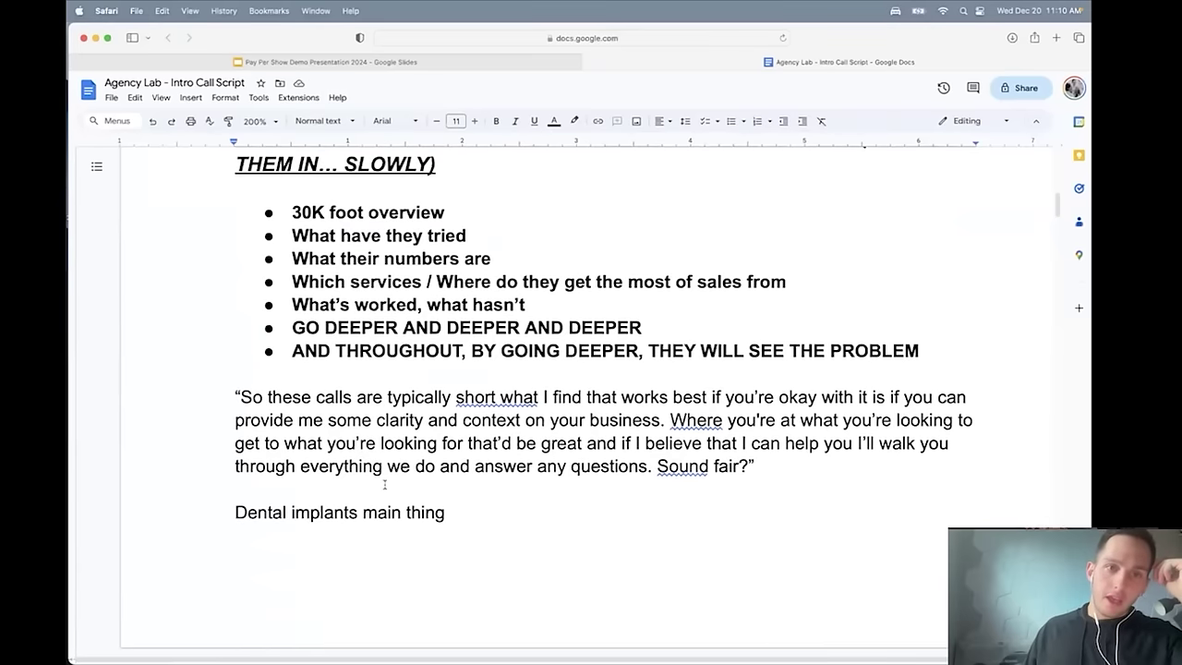
{"action": "scroll", "coordinate": [384, 484], "scroll_direction": "down", "scroll_amount": 3}
{"action": "scroll", "coordinate": [384, 484], "scroll_direction": "up", "scroll_amount": 2}
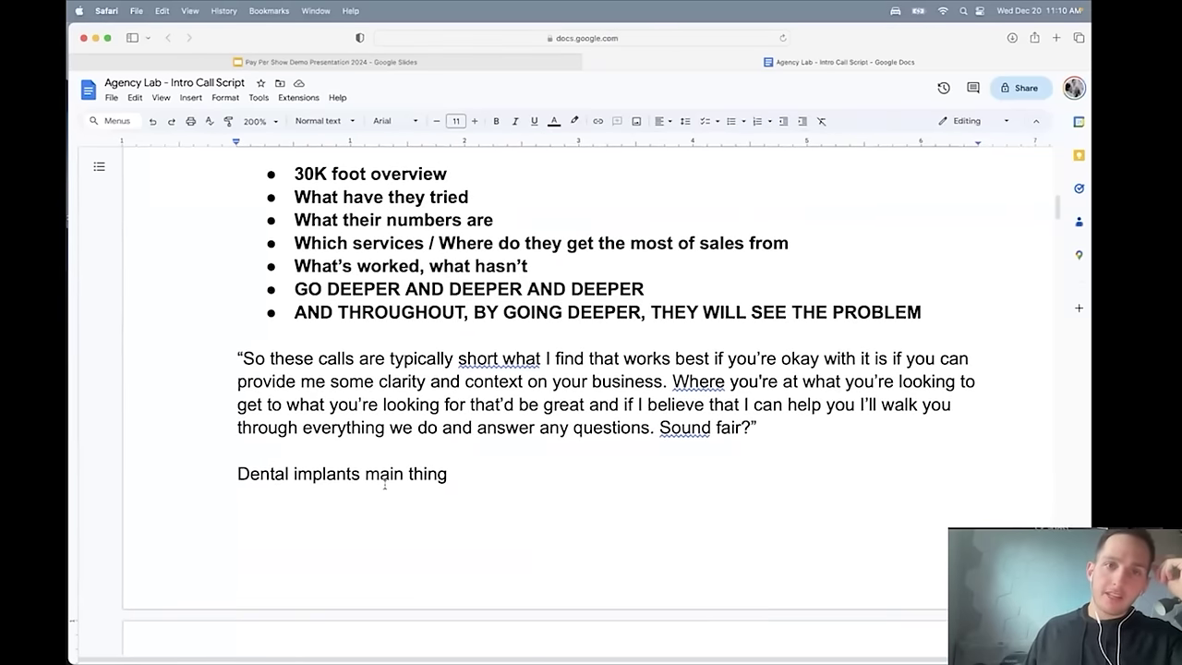
{"action": "scroll", "coordinate": [384, 483], "scroll_direction": "down", "scroll_amount": 3}
{"action": "scroll", "coordinate": [384, 484], "scroll_direction": "down", "scroll_amount": 15}
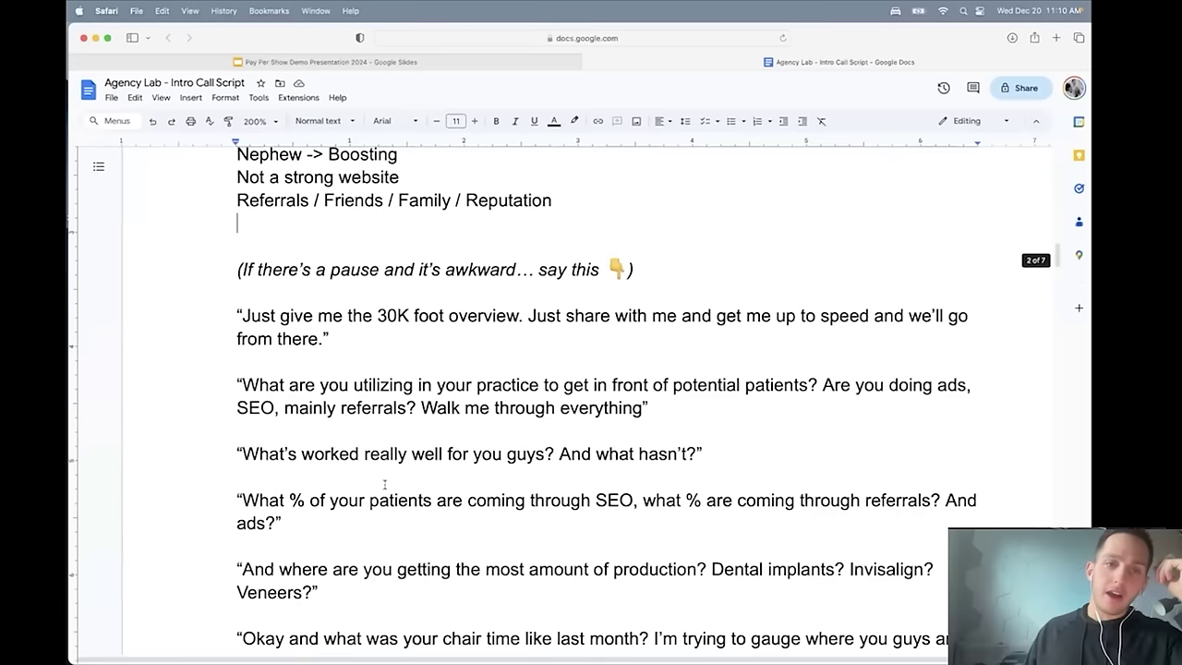
{"action": "scroll", "coordinate": [384, 484], "scroll_direction": "down", "scroll_amount": 2}
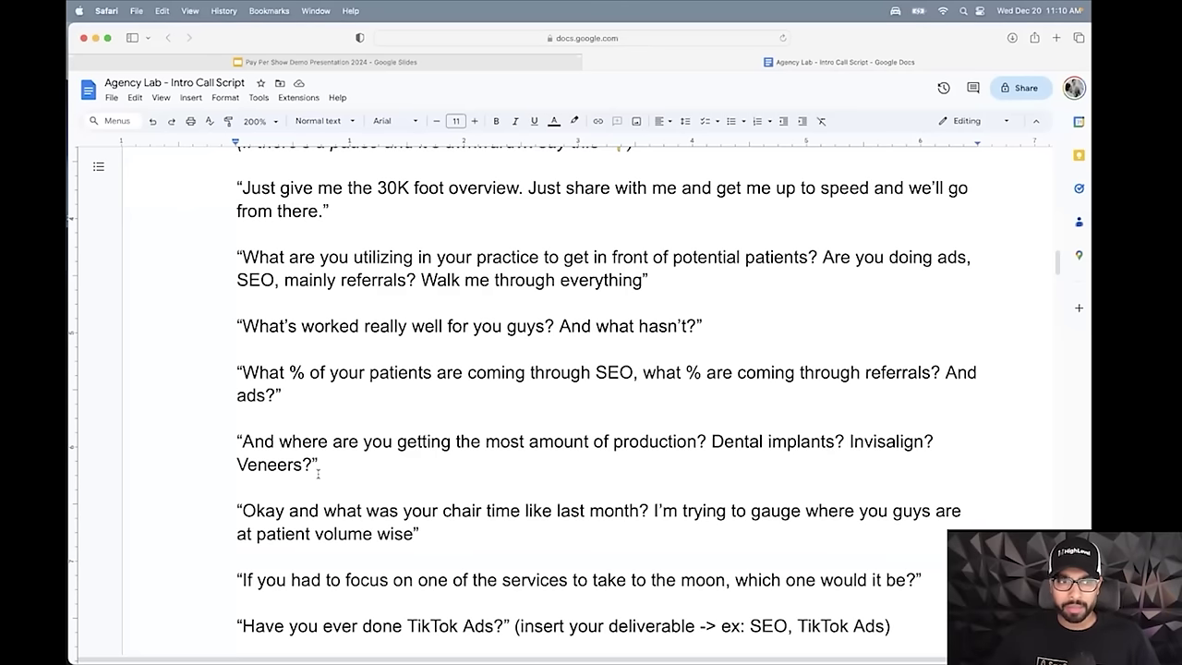
{"action": "scroll", "coordinate": [318, 474], "scroll_direction": "down", "scroll_amount": 2}
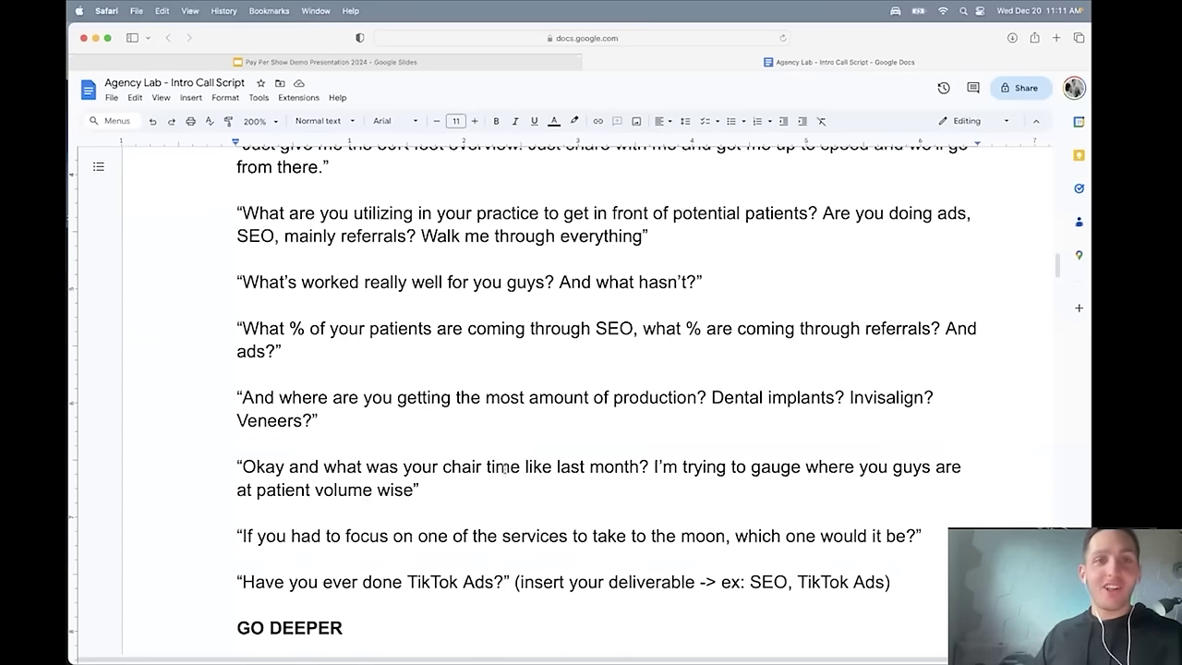
{"action": "scroll", "coordinate": [363, 397], "scroll_direction": "up", "scroll_amount": 10}
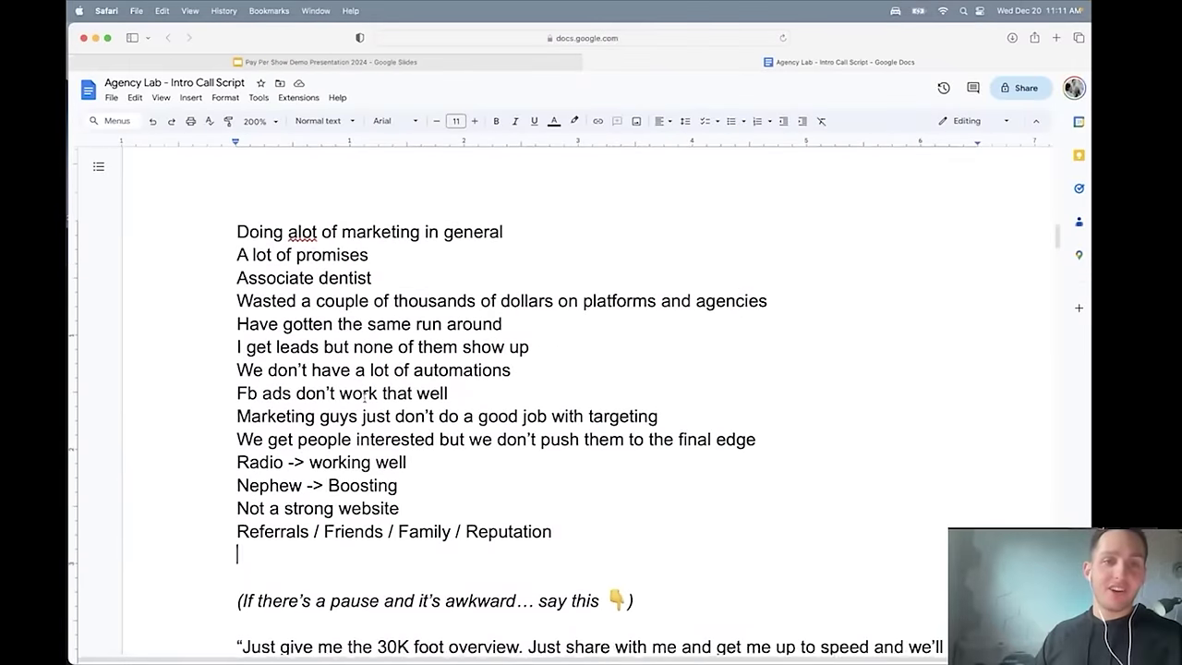
{"action": "scroll", "coordinate": [363, 395], "scroll_direction": "up", "scroll_amount": 10}
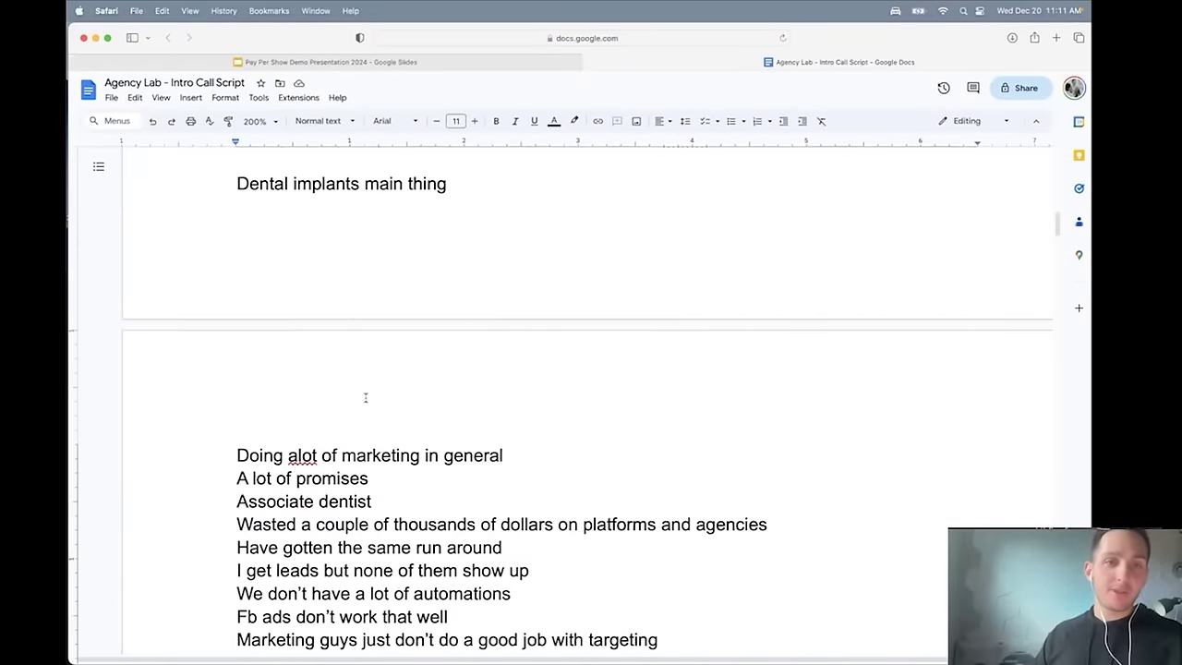
{"action": "scroll", "coordinate": [366, 396], "scroll_direction": "down", "scroll_amount": 10}
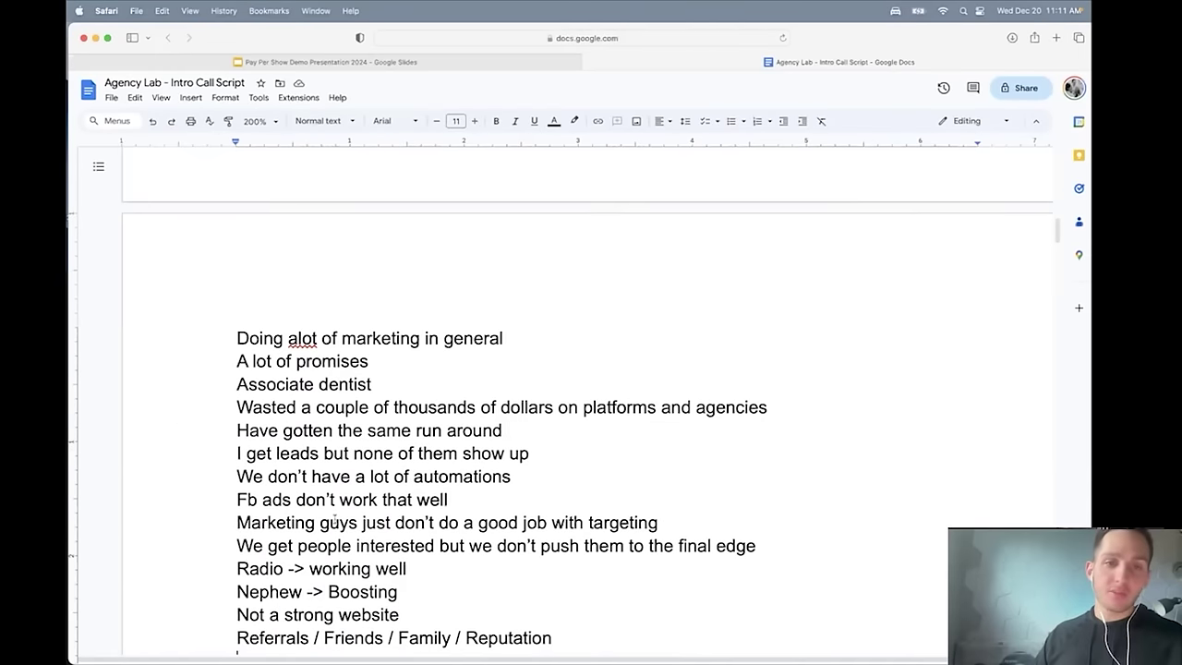
{"action": "scroll", "coordinate": [330, 518], "scroll_direction": "up", "scroll_amount": 3}
{"action": "scroll", "coordinate": [330, 518], "scroll_direction": "up", "scroll_amount": 3}
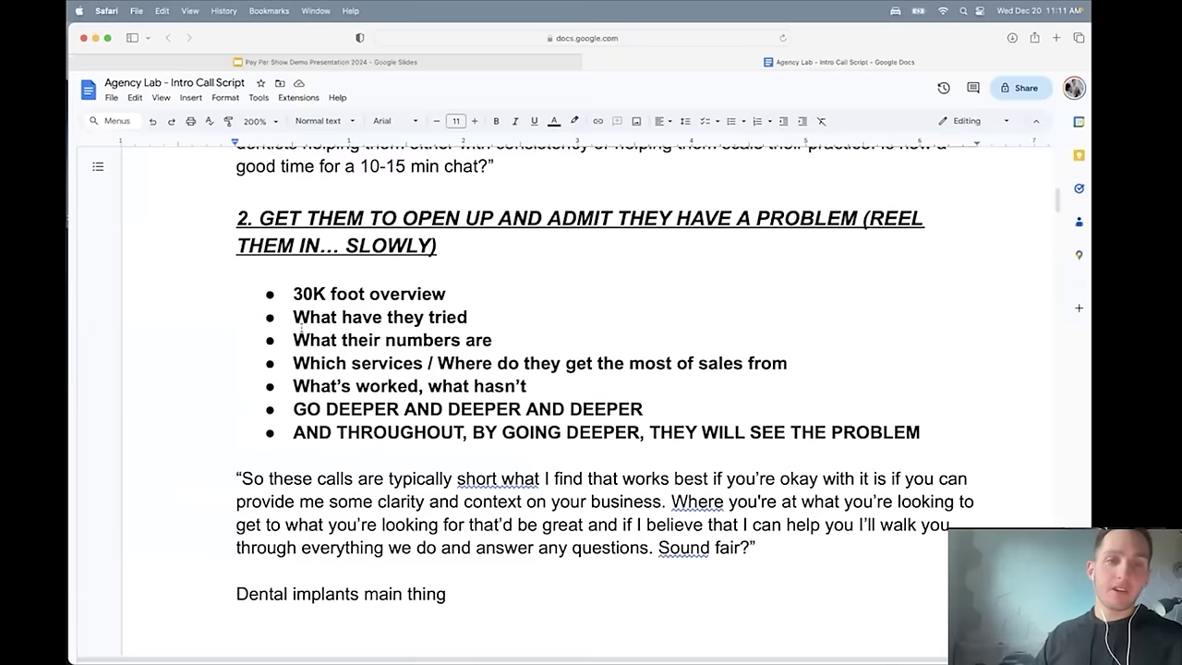
{"action": "left_click_drag", "start_coordinate": [458, 325], "coordinate": [506, 340]}
{"action": "left_click_drag", "start_coordinate": [286, 363], "coordinate": [804, 369]}
{"action": "left_click_drag", "start_coordinate": [545, 385], "coordinate": [324, 450]}
{"action": "scroll", "coordinate": [328, 460], "scroll_direction": "down", "scroll_amount": 3}
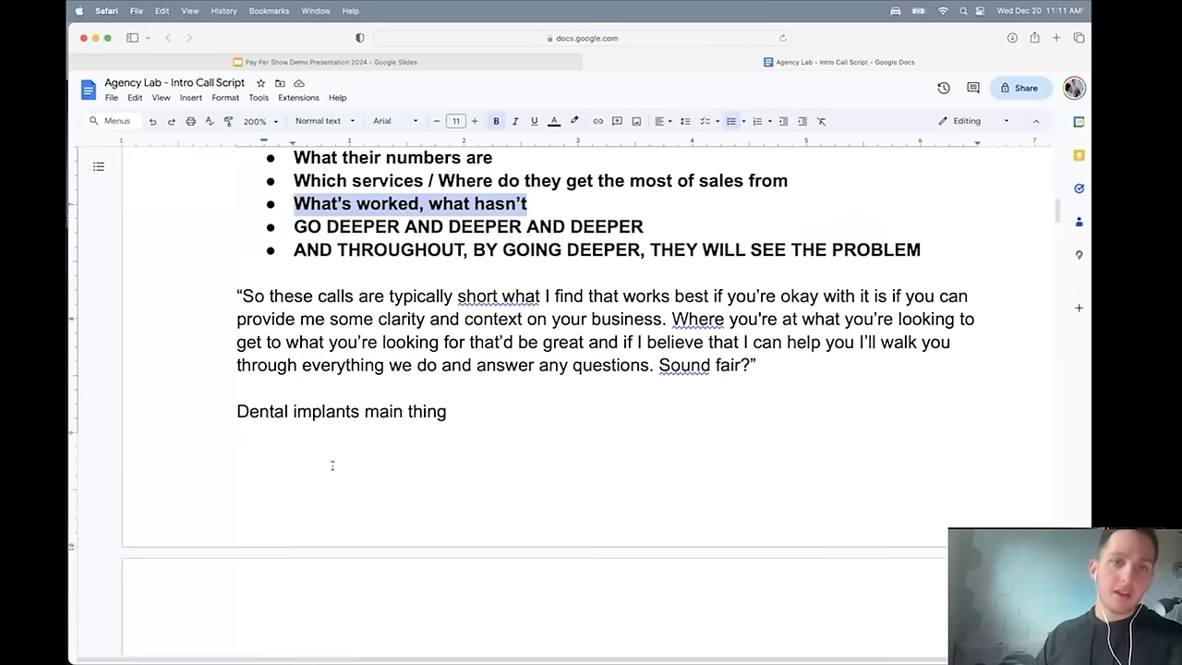
{"action": "scroll", "coordinate": [390, 500], "scroll_direction": "down", "scroll_amount": 20}
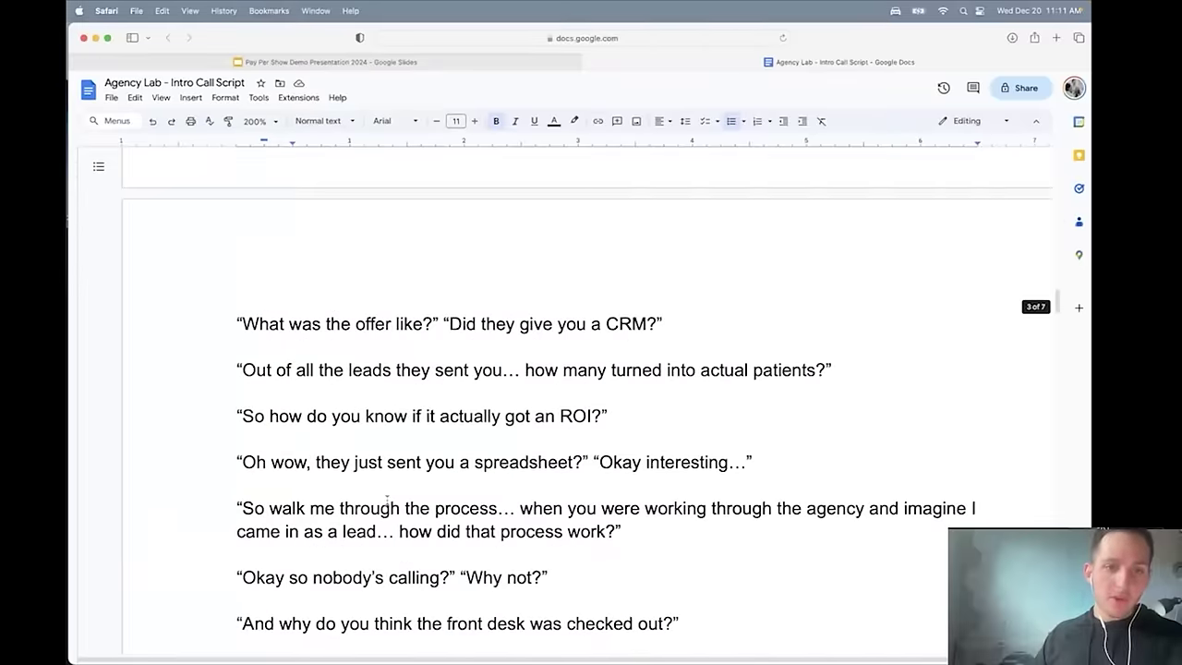
{"action": "scroll", "coordinate": [387, 500], "scroll_direction": "up", "scroll_amount": 10}
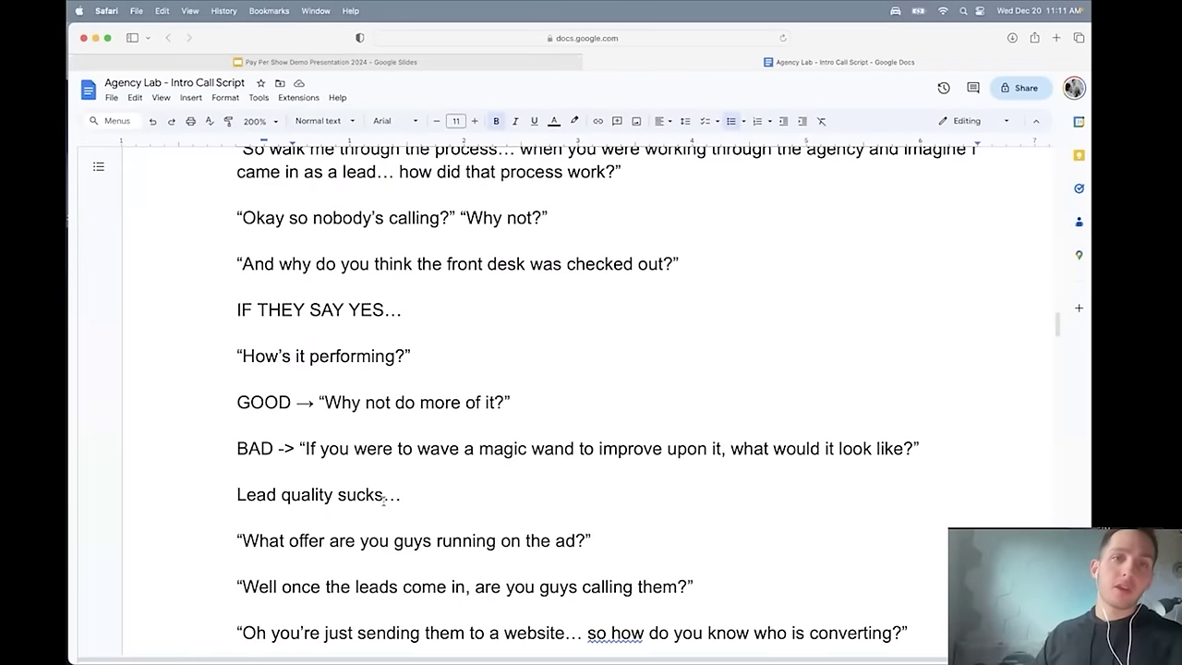
{"action": "scroll", "coordinate": [385, 499], "scroll_direction": "up", "scroll_amount": 3}
{"action": "scroll", "coordinate": [386, 498], "scroll_direction": "up", "scroll_amount": 15}
{"action": "scroll", "coordinate": [386, 499], "scroll_direction": "down", "scroll_amount": 5}
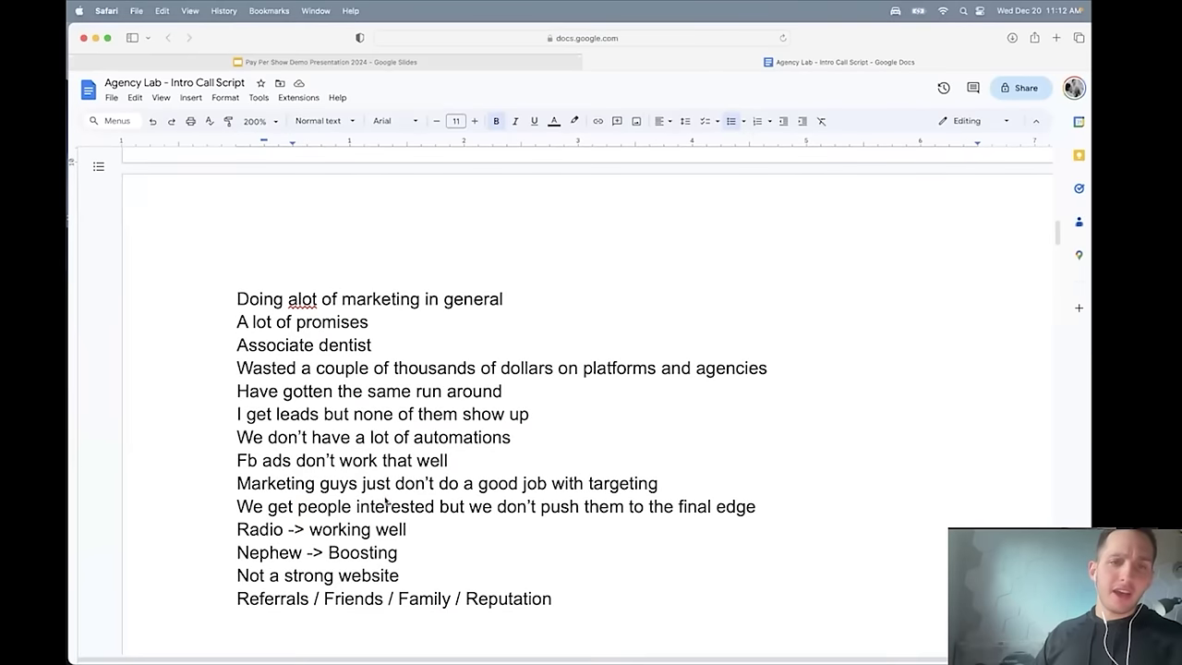
{"action": "scroll", "coordinate": [385, 496], "scroll_direction": "up", "scroll_amount": 2}
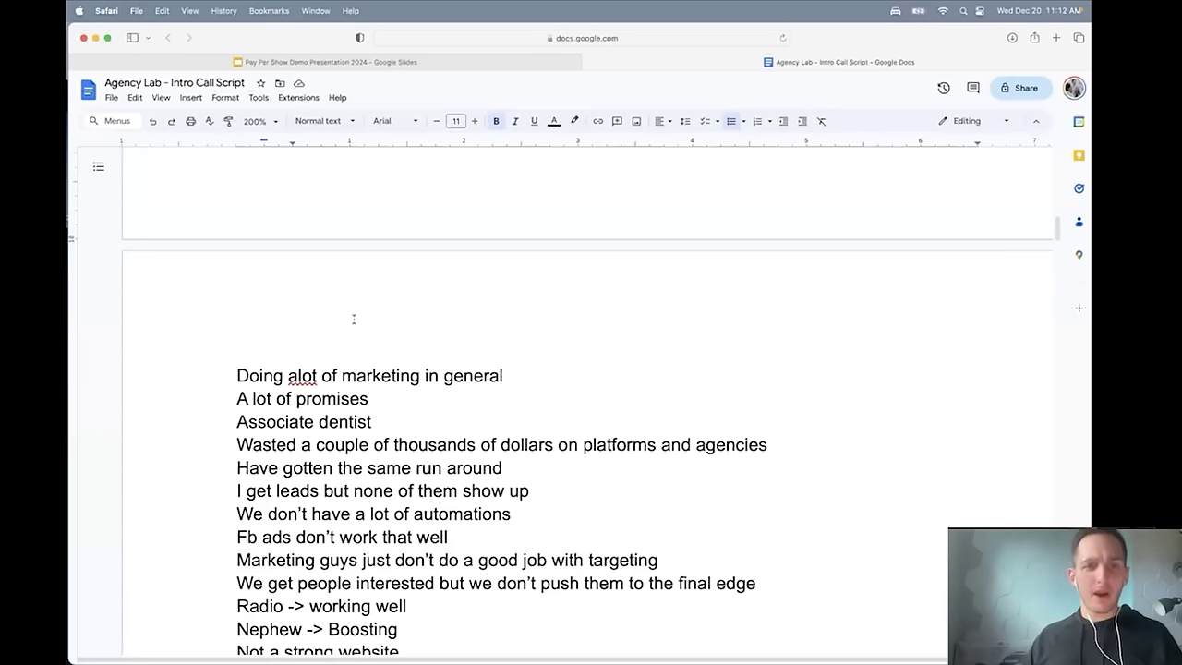
{"action": "scroll", "coordinate": [374, 395], "scroll_direction": "down", "scroll_amount": 5}
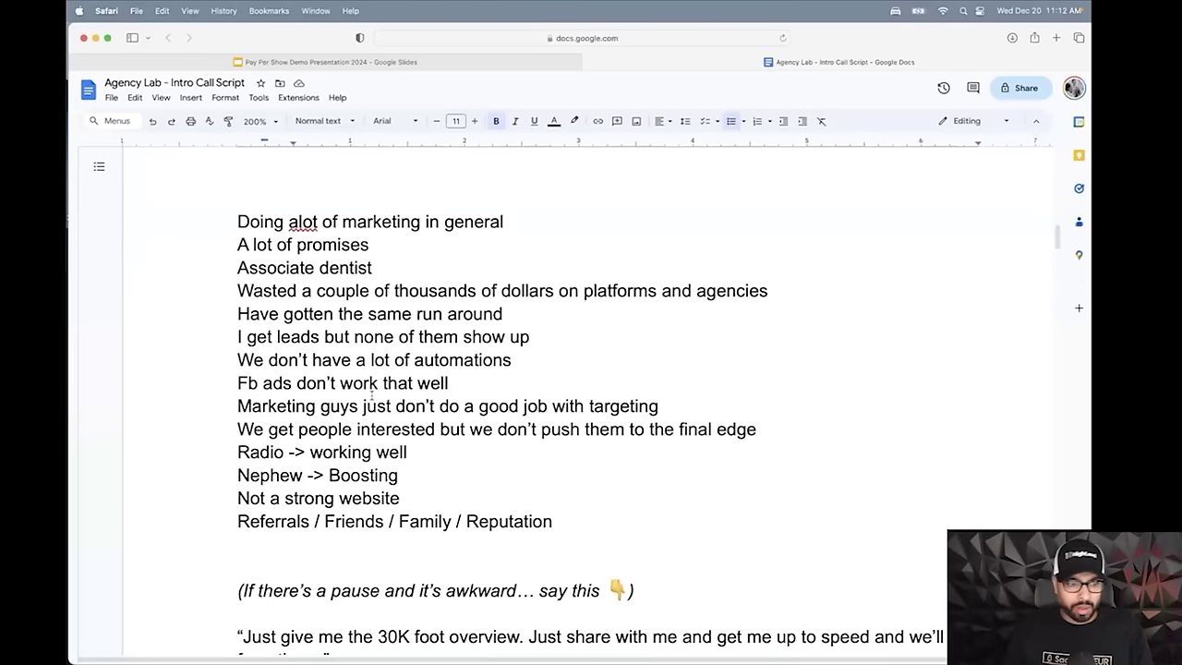
{"action": "scroll", "coordinate": [369, 395], "scroll_direction": "down", "scroll_amount": 5}
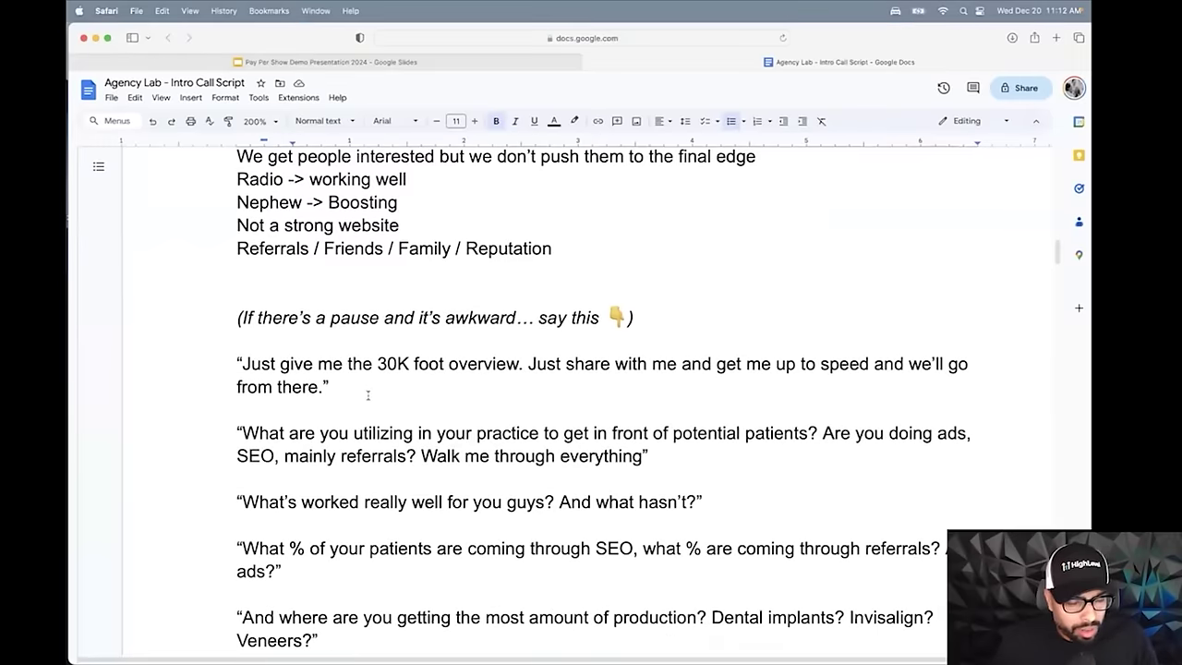
{"action": "scroll", "coordinate": [368, 397], "scroll_direction": "down", "scroll_amount": 12}
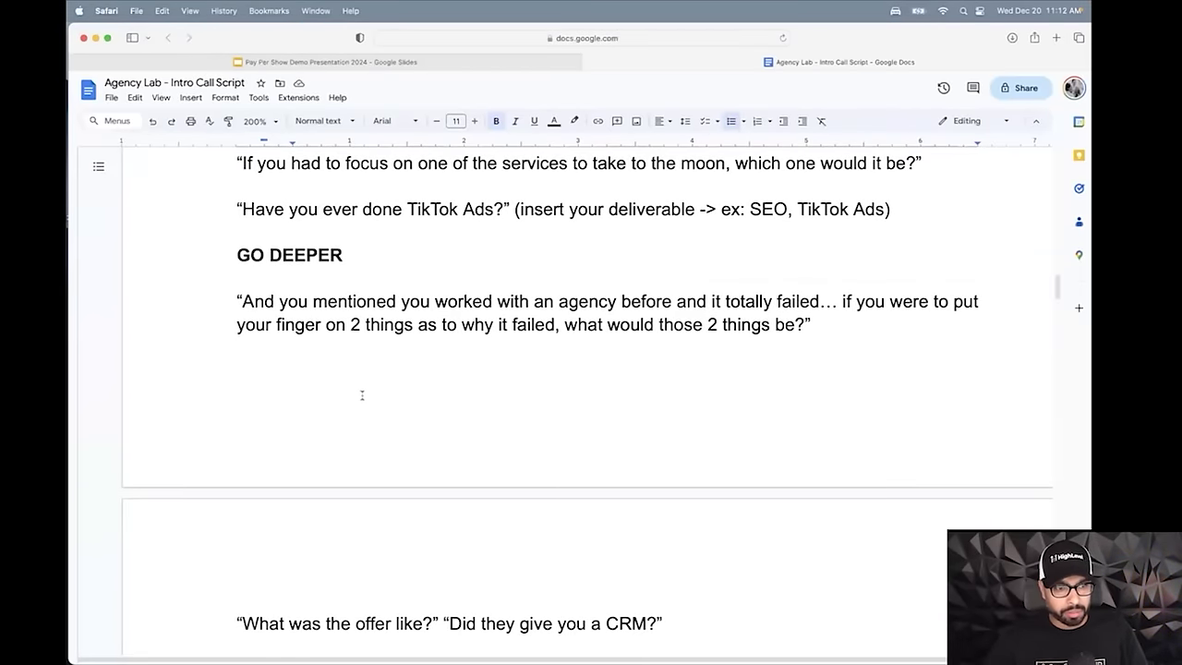
{"action": "scroll", "coordinate": [362, 395], "scroll_direction": "down", "scroll_amount": 2}
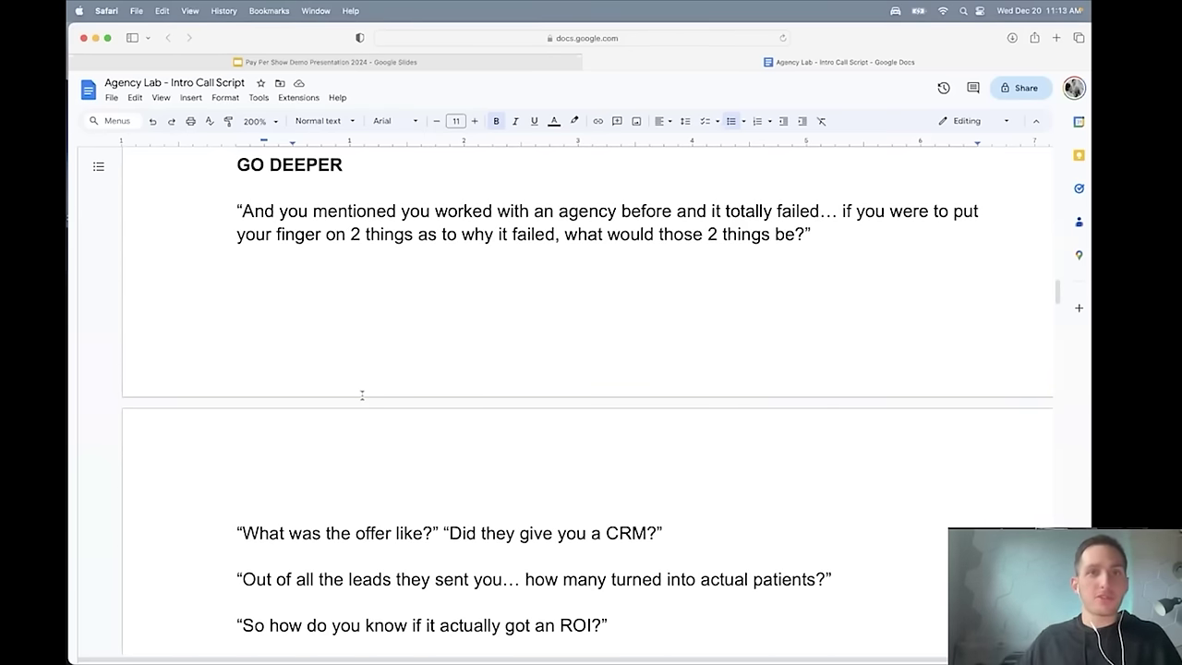
{"action": "scroll", "coordinate": [311, 406], "scroll_direction": "up", "scroll_amount": 15}
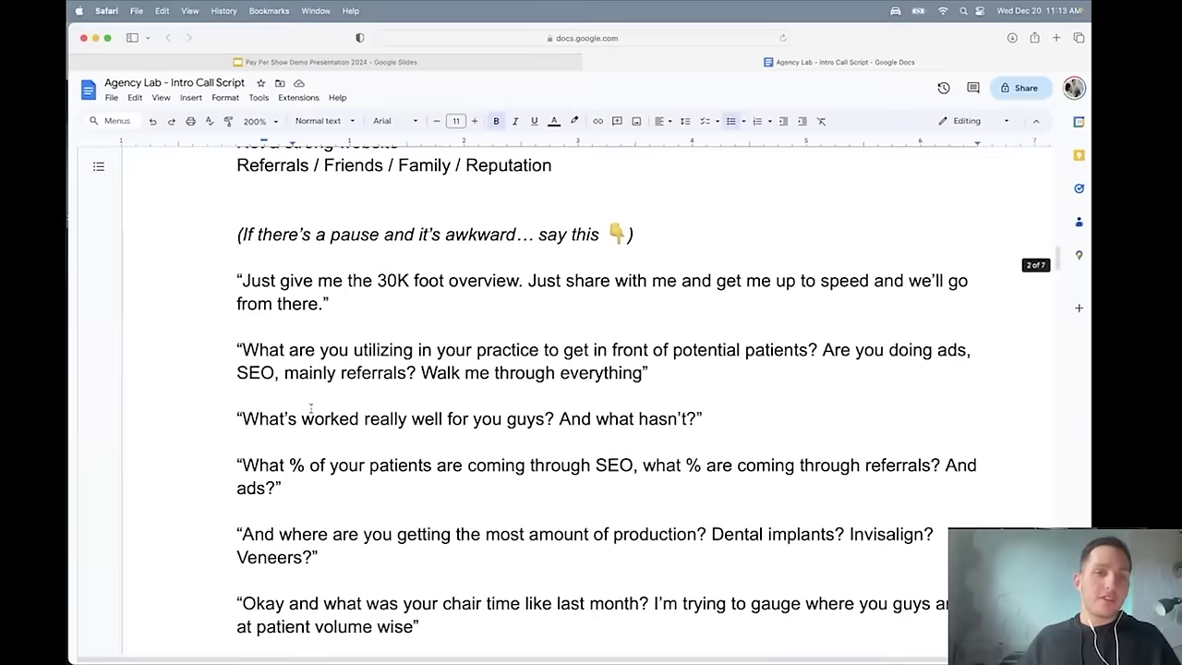
{"action": "scroll", "coordinate": [372, 447], "scroll_direction": "down", "scroll_amount": 1}
{"action": "left_click_drag", "start_coordinate": [292, 364], "coordinate": [528, 434]}
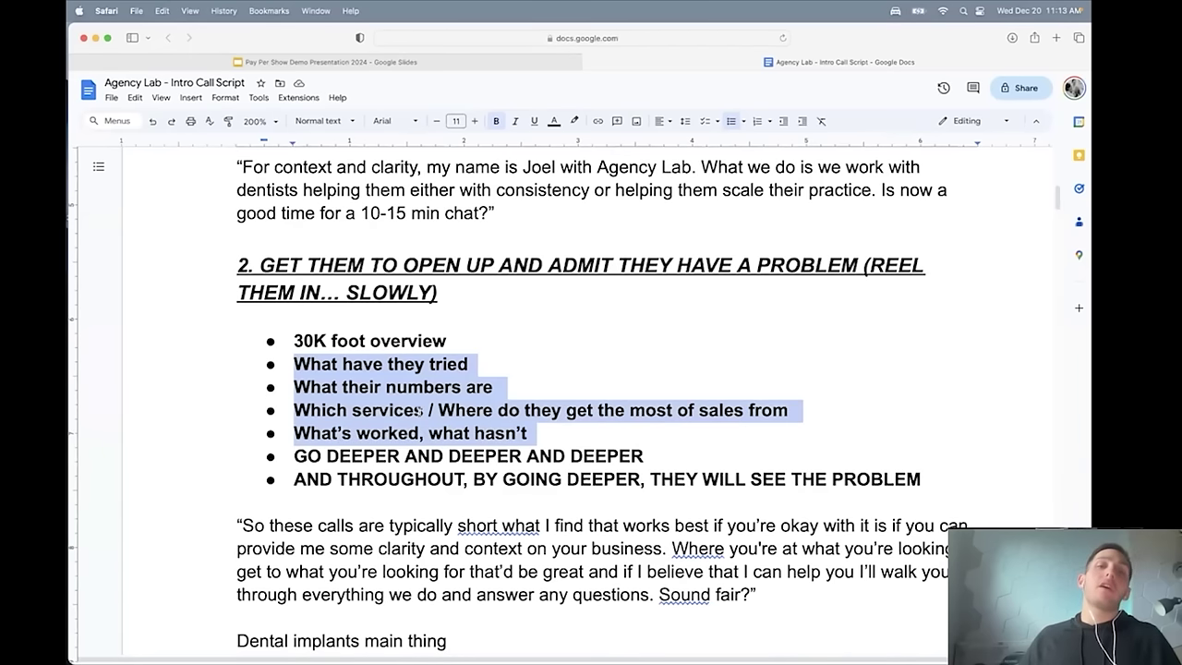
{"action": "left_click", "coordinate": [422, 412]}
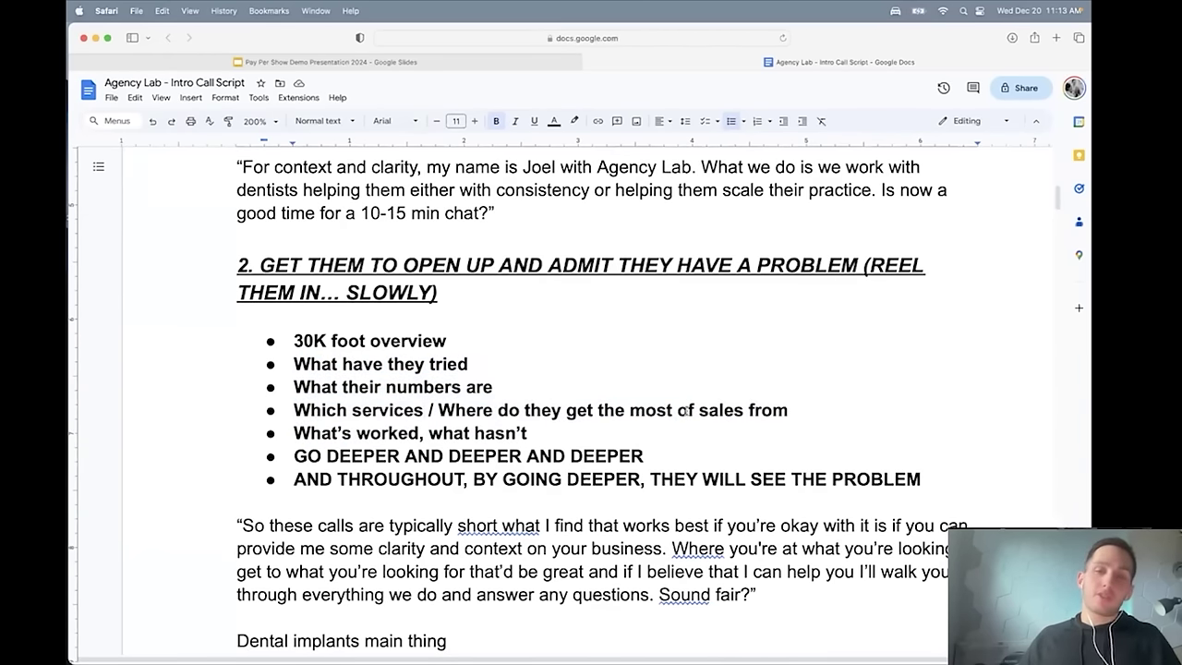
{"action": "scroll", "coordinate": [387, 443], "scroll_direction": "down", "scroll_amount": 20}
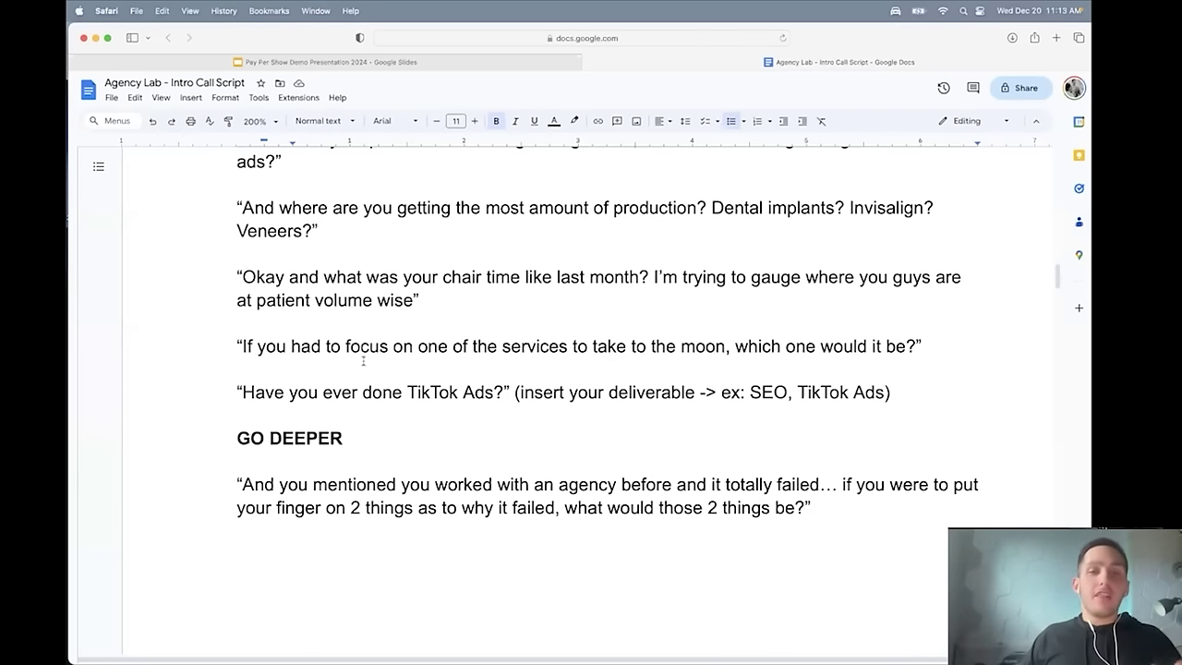
{"action": "scroll", "coordinate": [362, 361], "scroll_direction": "up", "scroll_amount": 5}
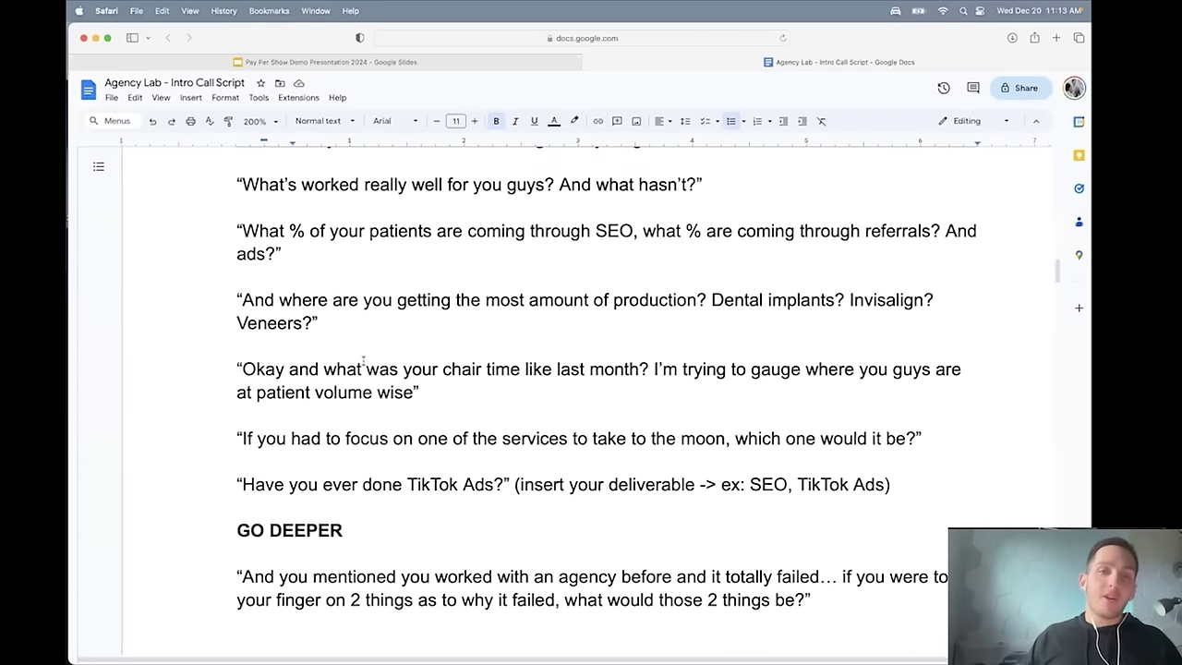
{"action": "scroll", "coordinate": [362, 361], "scroll_direction": "up", "scroll_amount": 4}
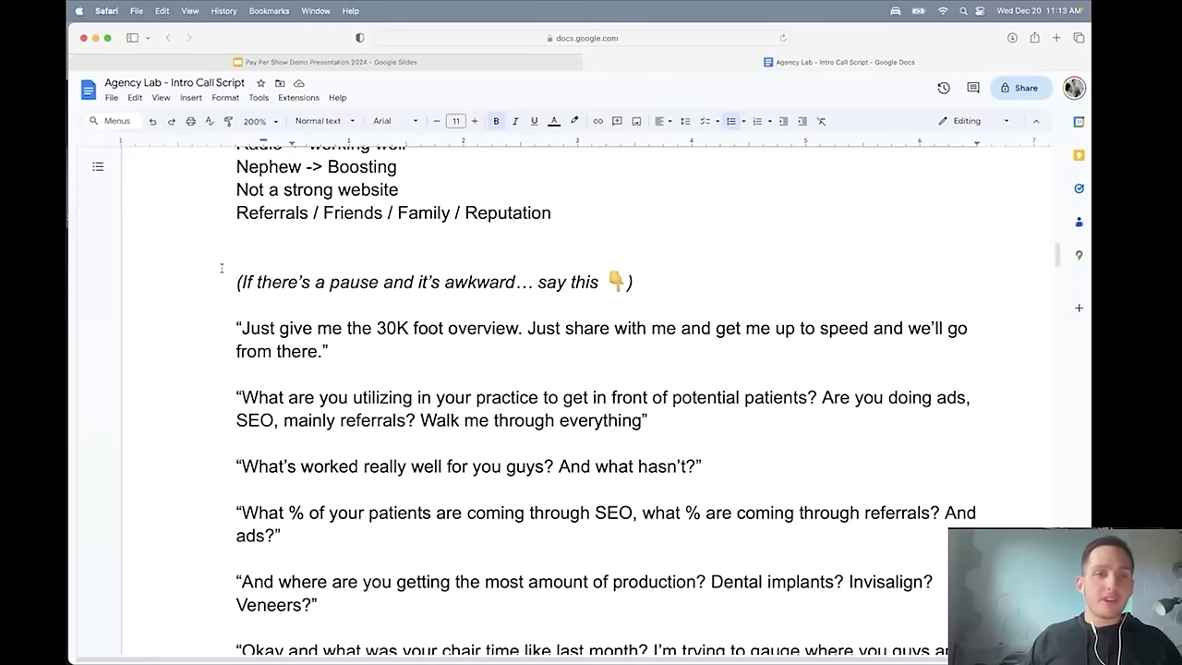
{"action": "left_click", "coordinate": [222, 267]}
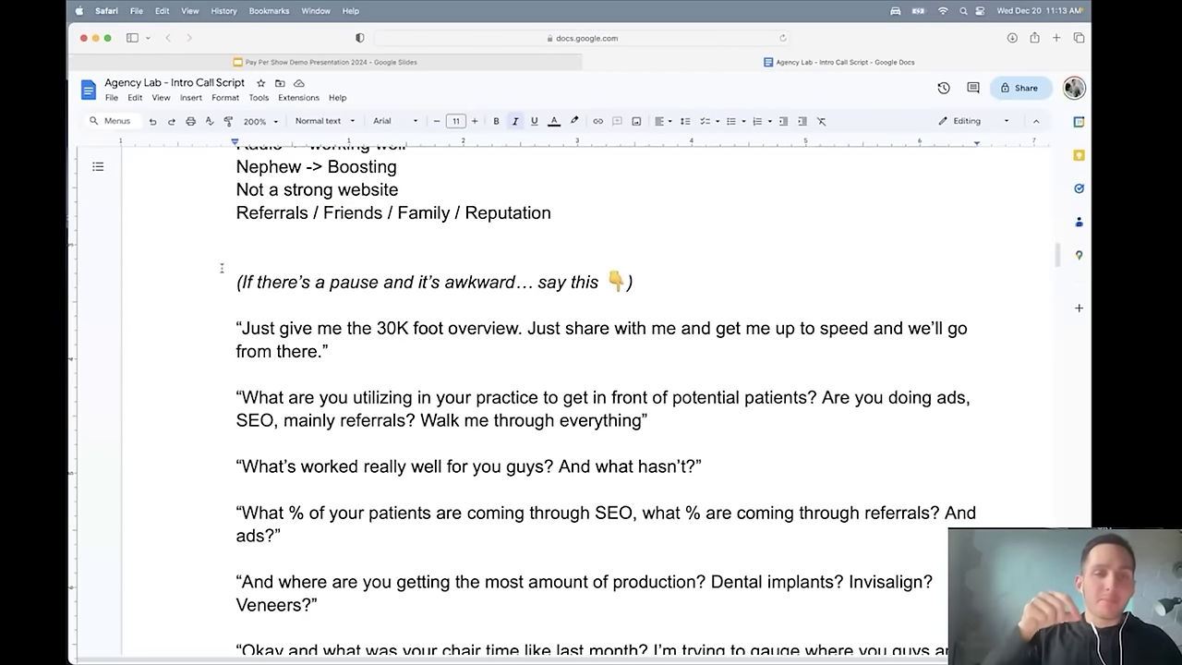
{"action": "scroll", "coordinate": [313, 334], "scroll_direction": "down", "scroll_amount": 14}
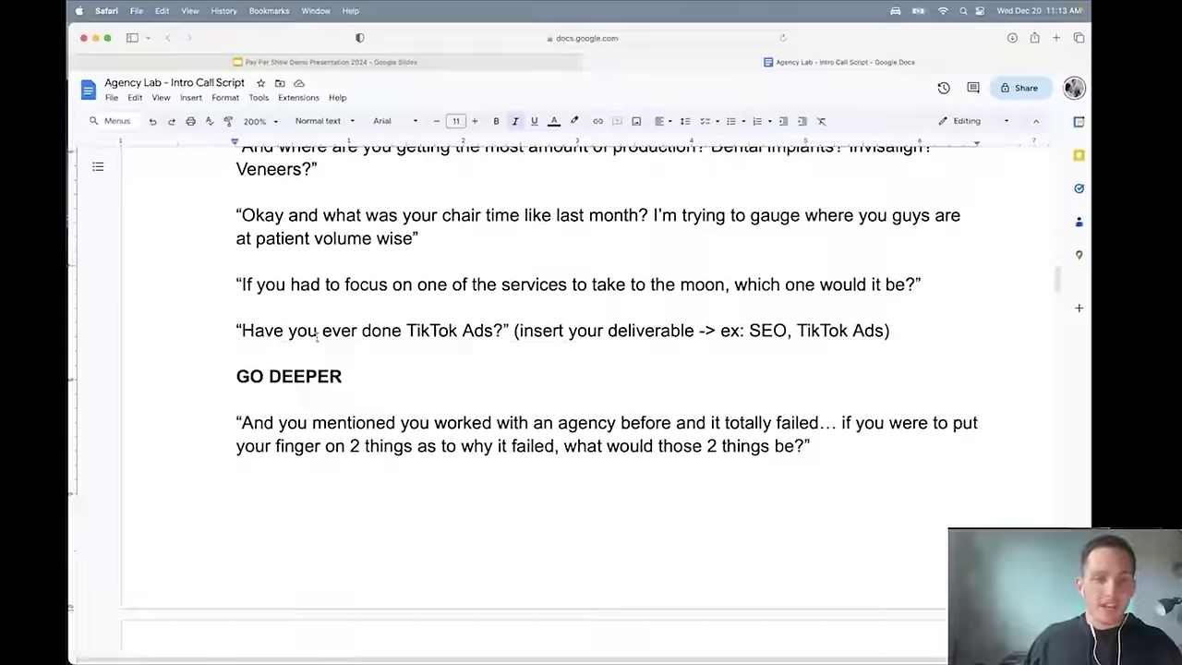
{"action": "scroll", "coordinate": [316, 337], "scroll_direction": "down", "scroll_amount": 3}
{"action": "scroll", "coordinate": [317, 338], "scroll_direction": "up", "scroll_amount": 1}
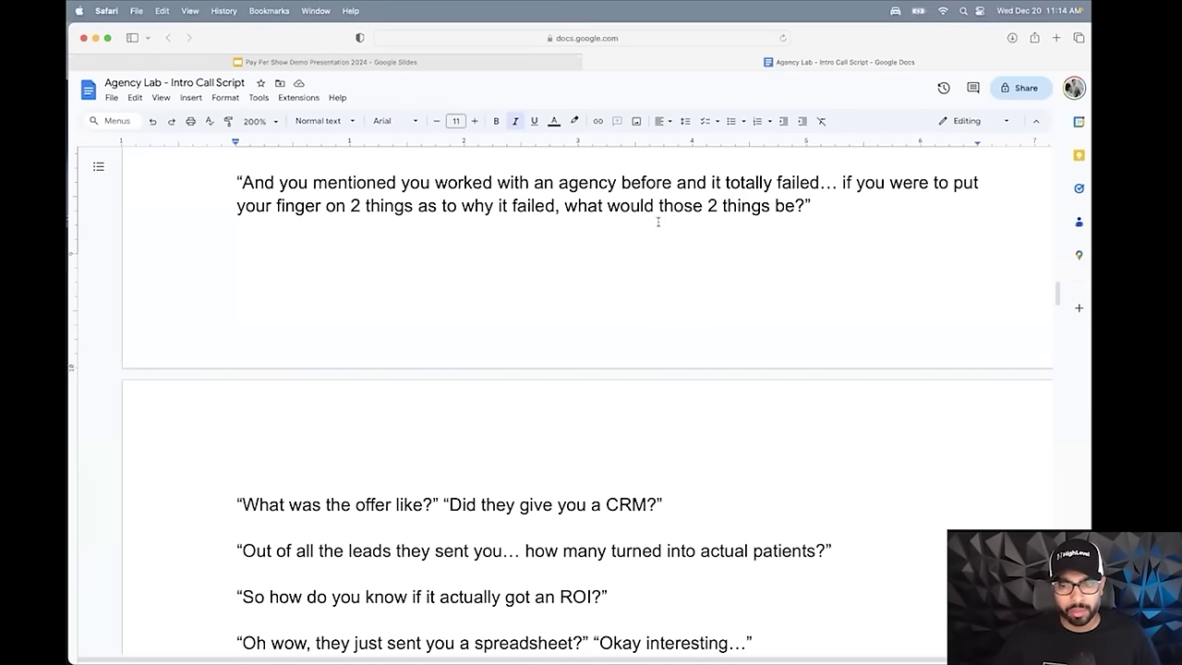
Step: Add 'Luxury practice -> corporate clients in community -> affluent' below the Reputation line, without trailing space
{"action": "scroll", "coordinate": [643, 246], "scroll_direction": "down", "scroll_amount": 10}
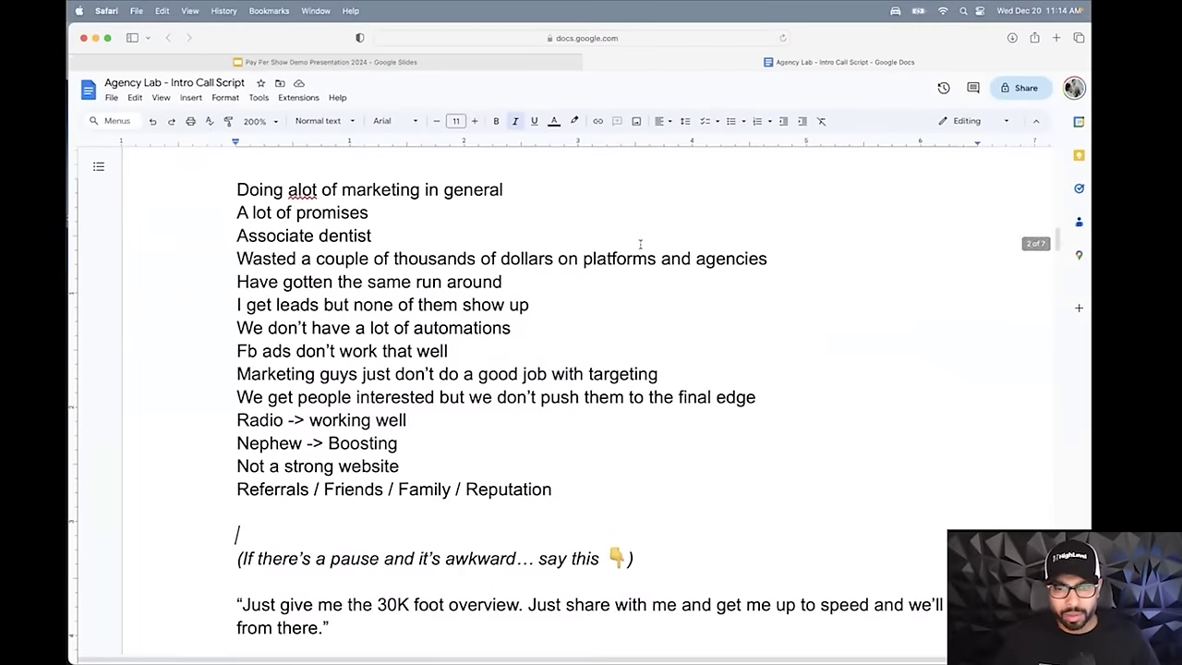
{"action": "left_click", "coordinate": [572, 484]}
{"action": "key", "text": "Return"}
{"action": "type", "text": "L"}
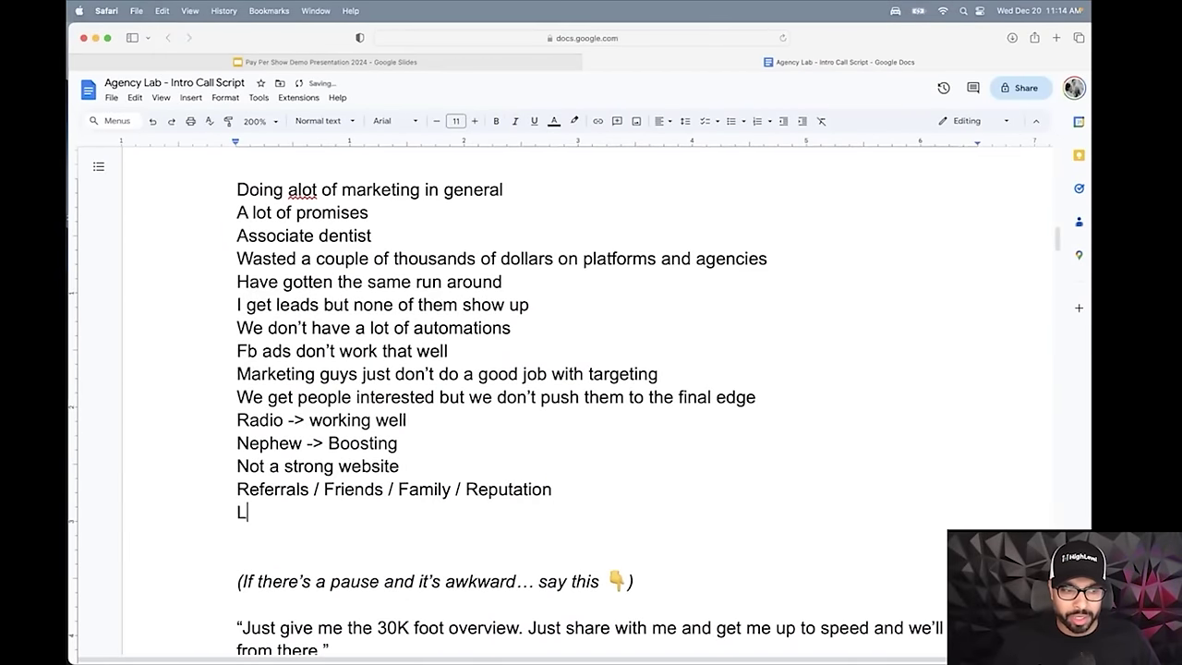
{"action": "type", "text": "uxury "}
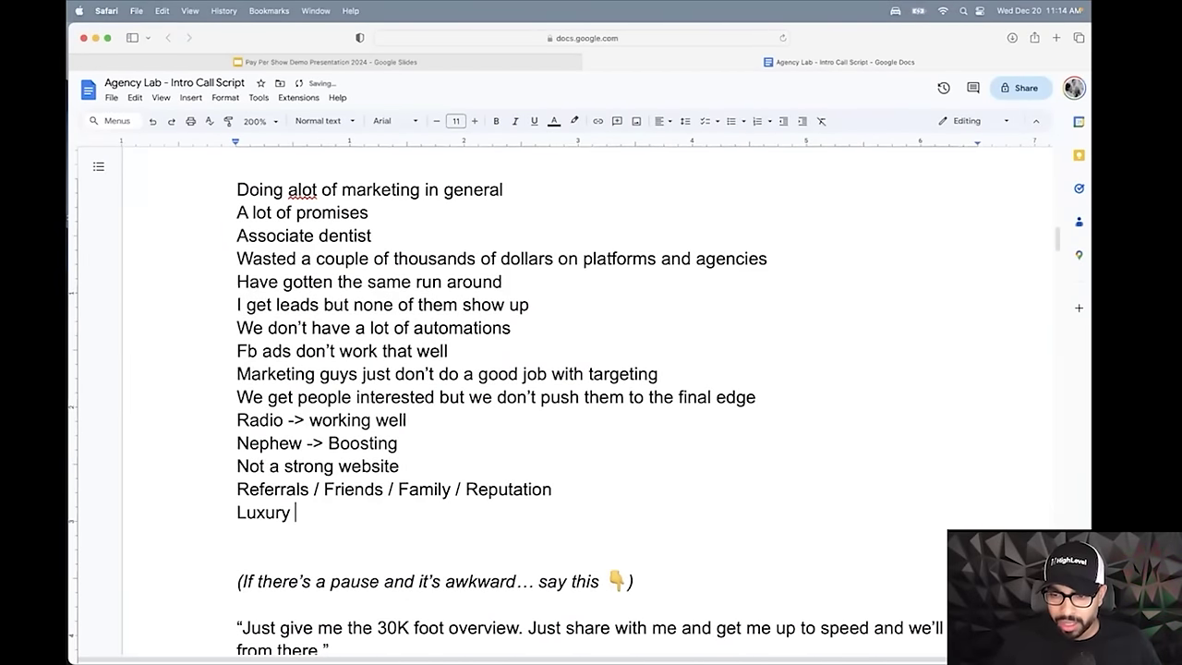
{"action": "type", "text": "practice -> corpro"}
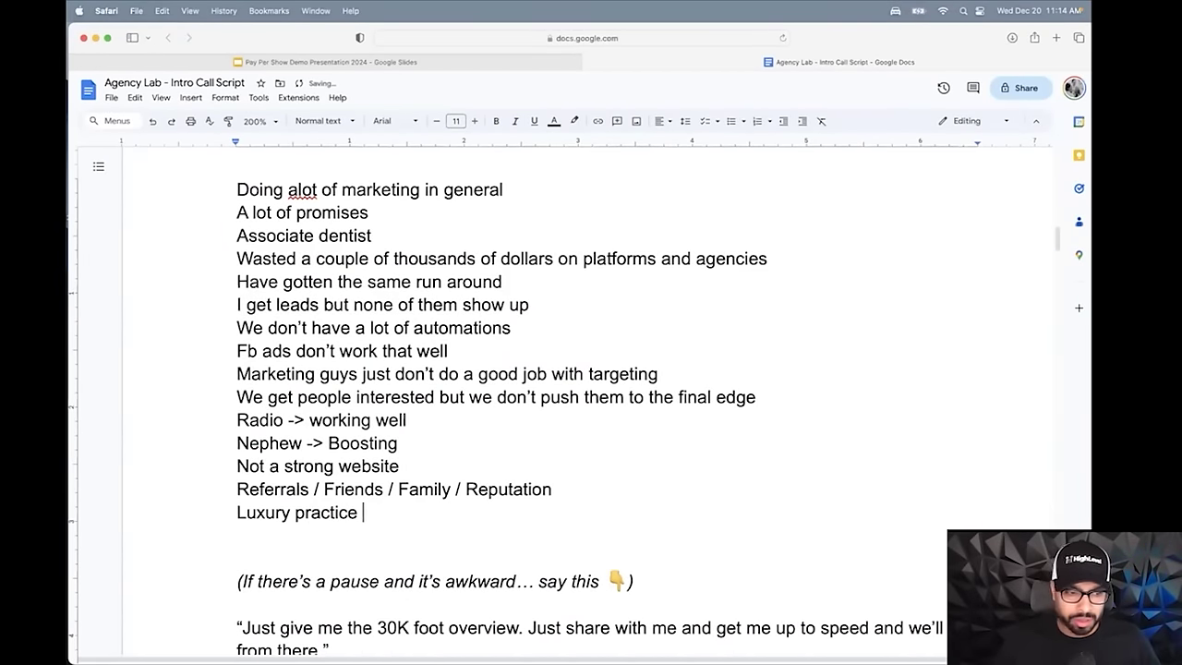
{"action": "key", "text": "BackSpace"}
{"action": "key", "text": "BackSpace"}
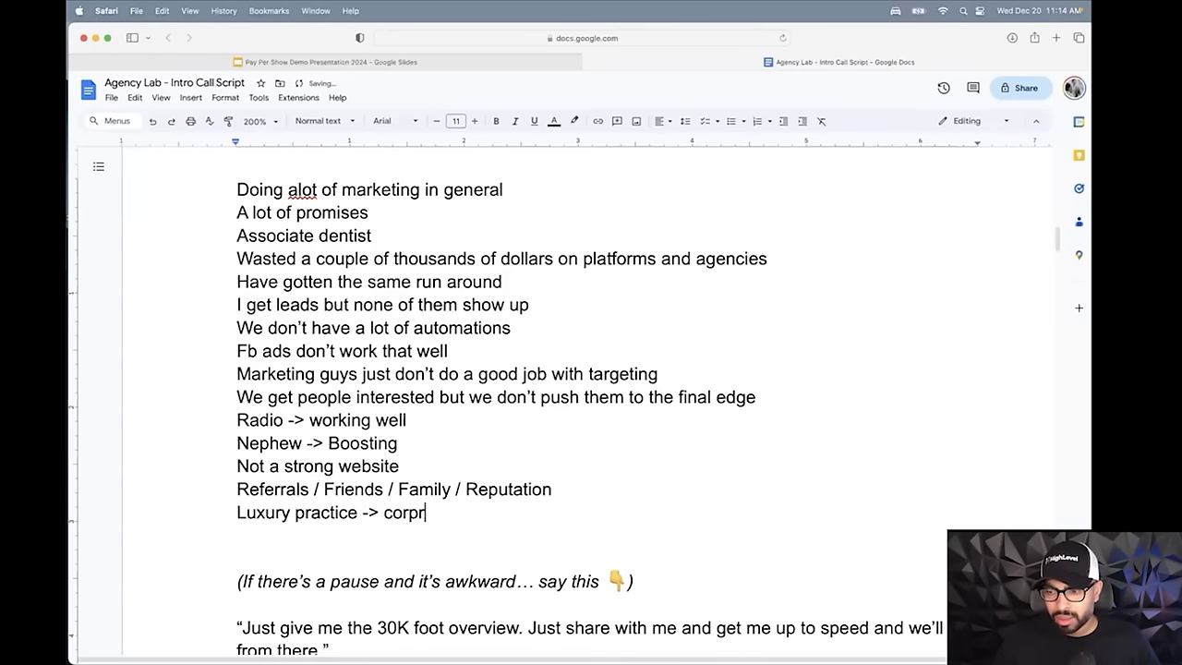
{"action": "type", "text": "ortat"}
{"action": "key", "text": "BackSpace"}
{"action": "key", "text": "BackSpace"}
{"action": "key", "text": "BackSpace"}
{"action": "type", "text": "a"}
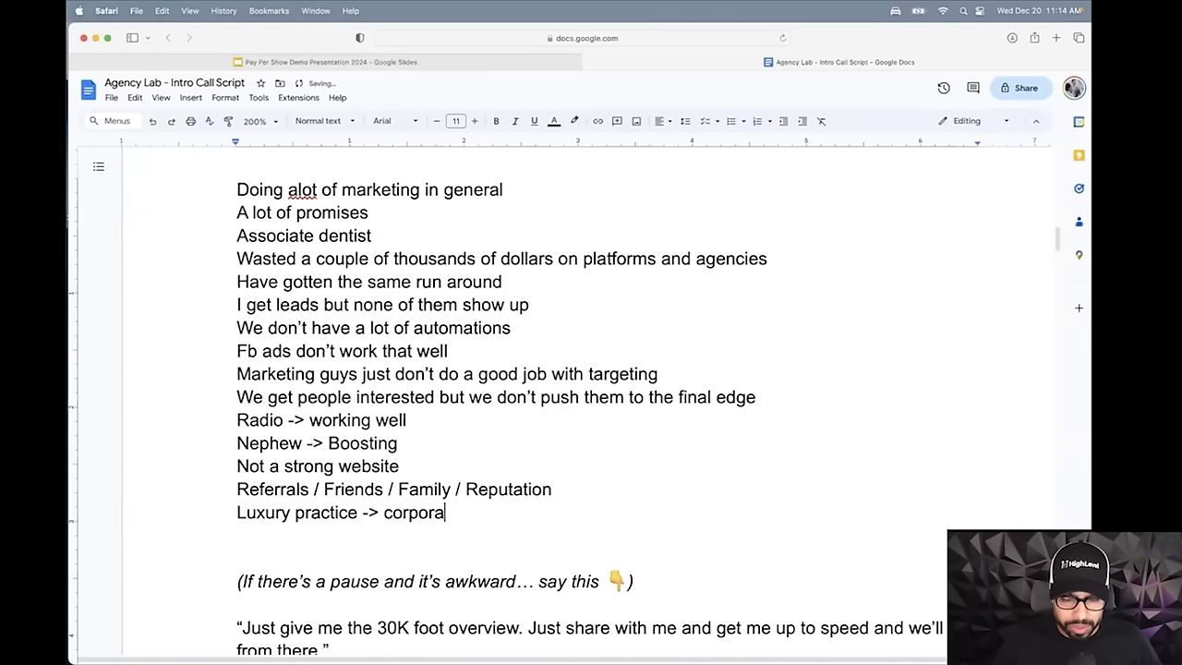
{"action": "type", "text": "te clients in comm"}
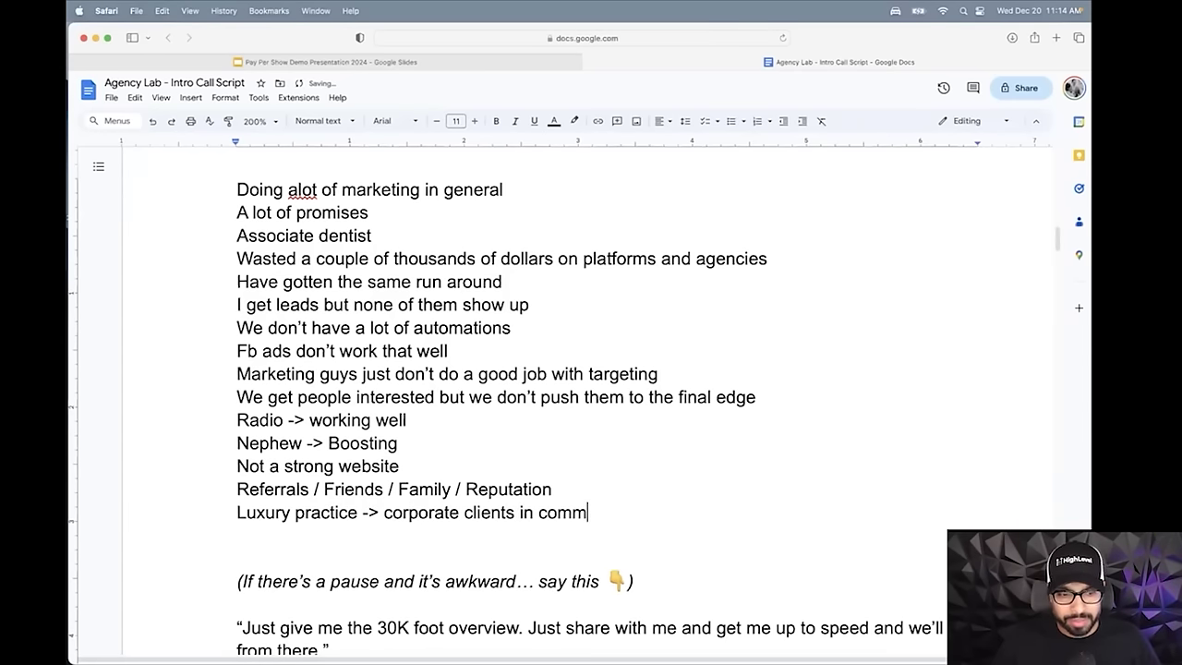
{"action": "type", "text": "unity -> aff"}
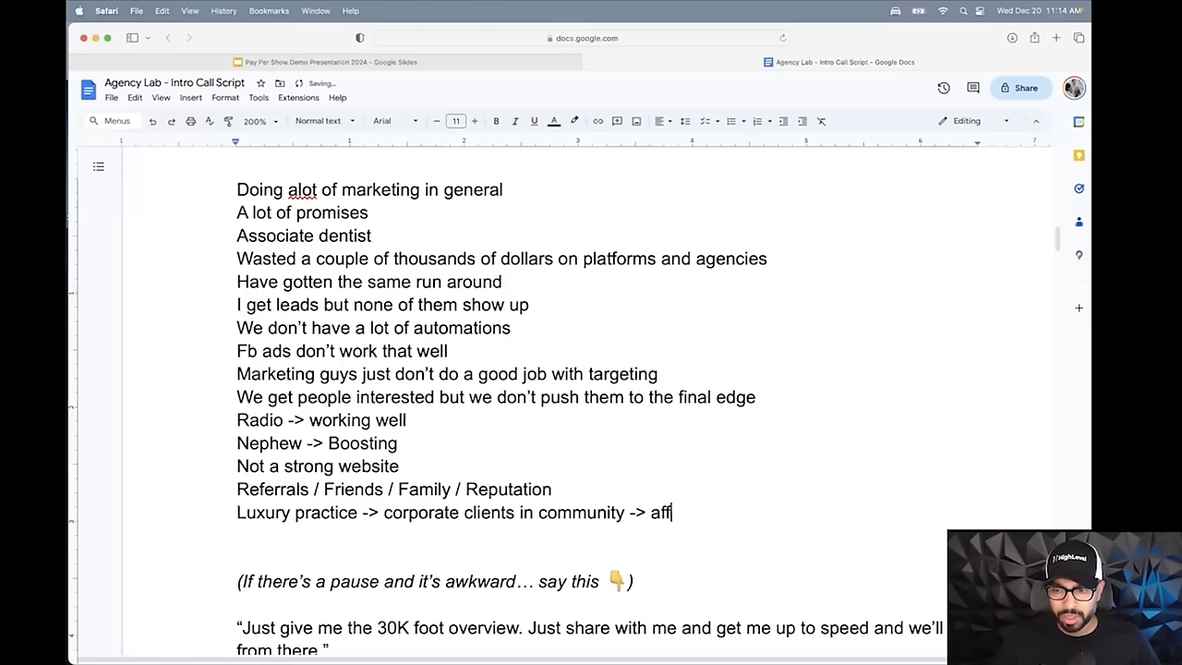
{"action": "type", "text": "luent"}
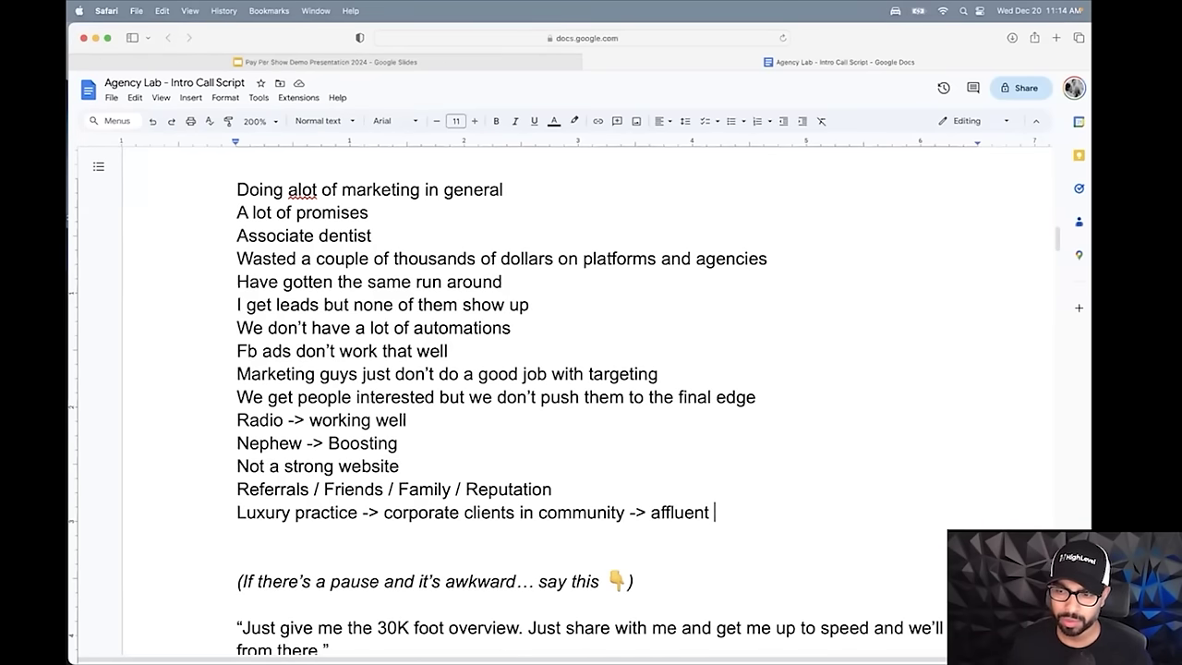
{"action": "left_click_drag", "start_coordinate": [728, 511], "coordinate": [710, 512]}
{"action": "key", "text": "BackSpace"}
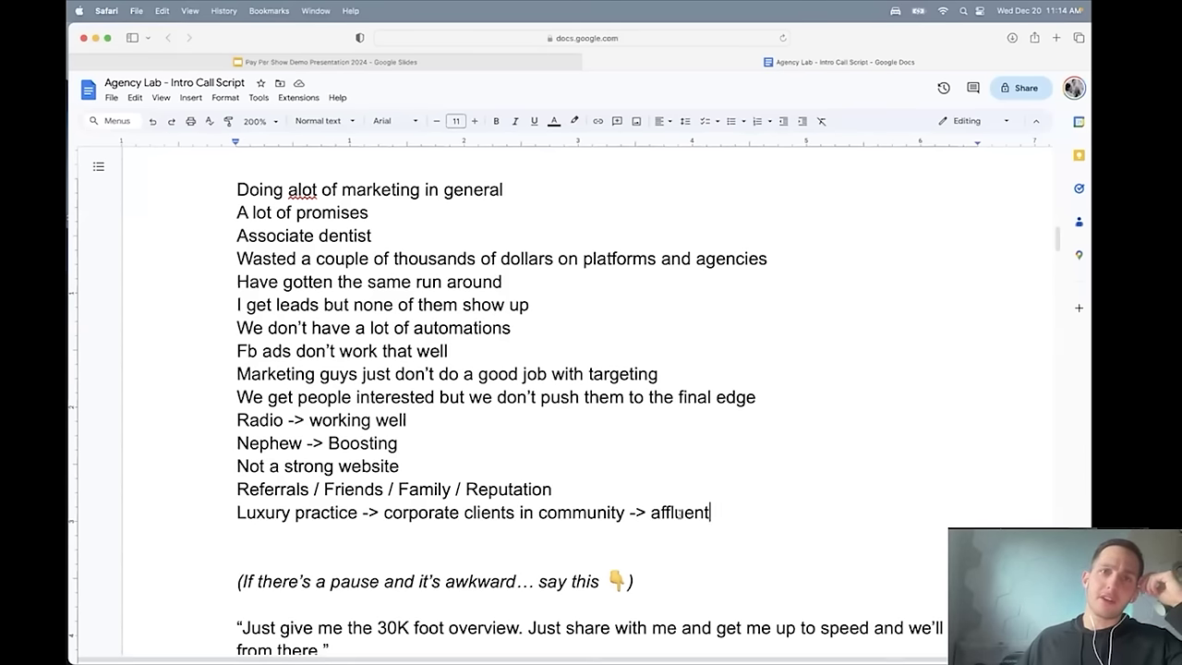
{"action": "scroll", "coordinate": [680, 512], "scroll_direction": "down", "scroll_amount": 1}
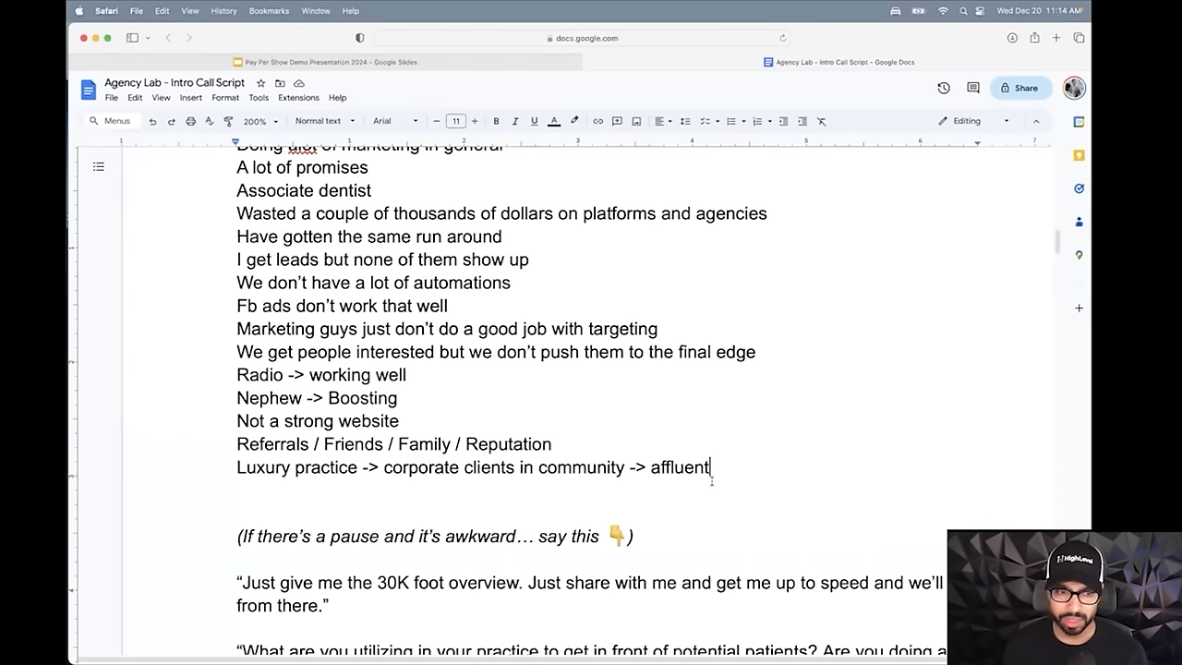
Step: Add the note '60 to 70 leads every single lead and didn't show up' after 'affluent'
{"action": "key", "text": "Return"}
{"action": "type", "text": "60"}
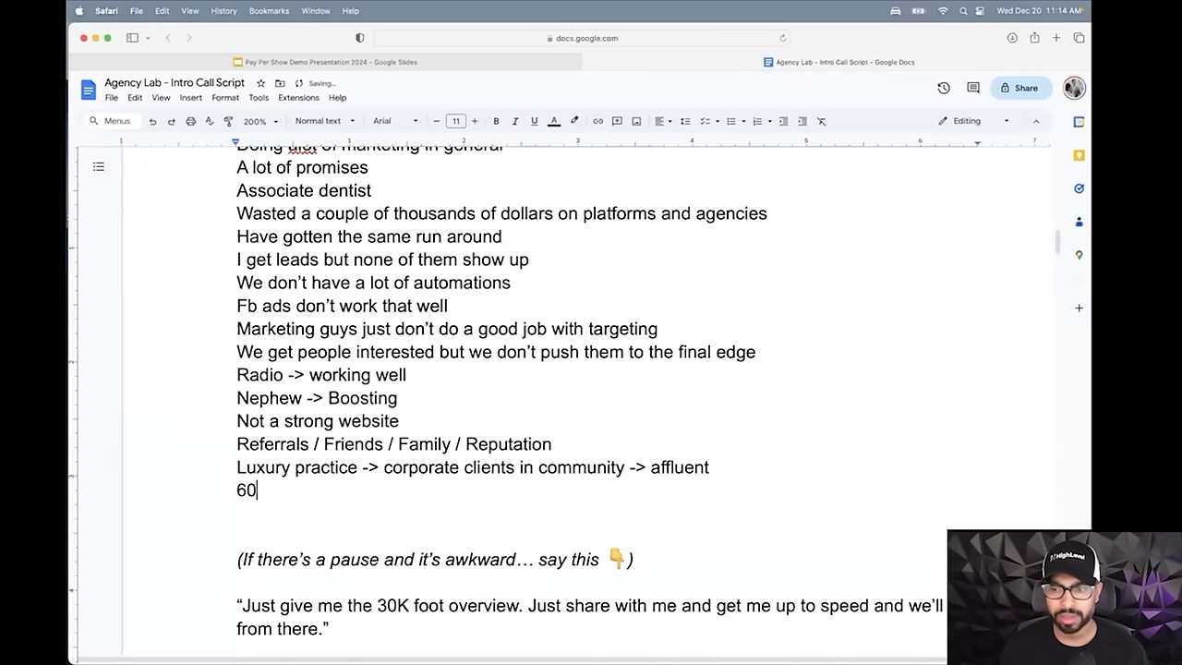
{"action": "type", "text": " to 70 leads"}
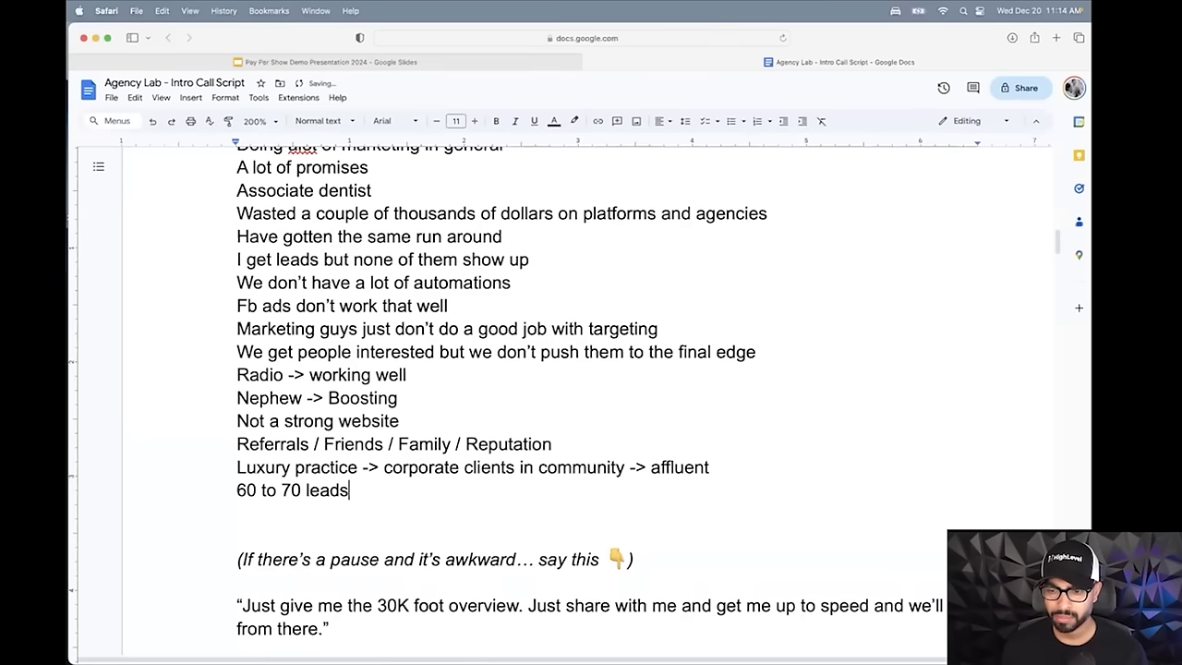
{"action": "type", "text": " every single"}
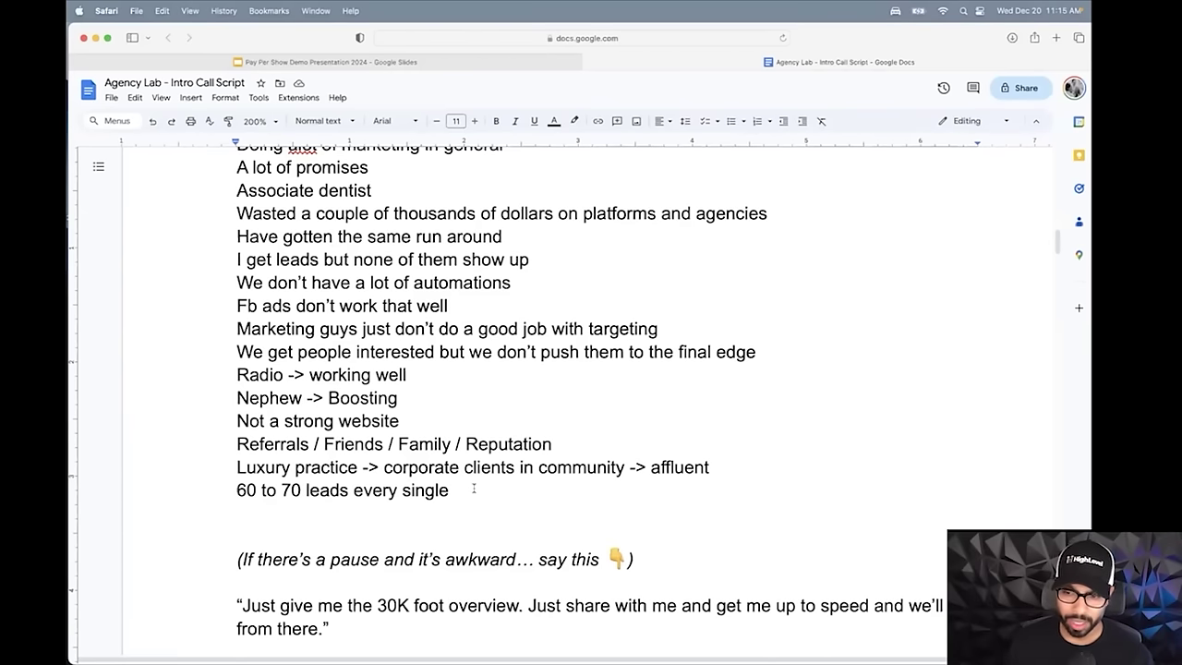
{"action": "scroll", "coordinate": [473, 489], "scroll_direction": "down", "scroll_amount": 1}
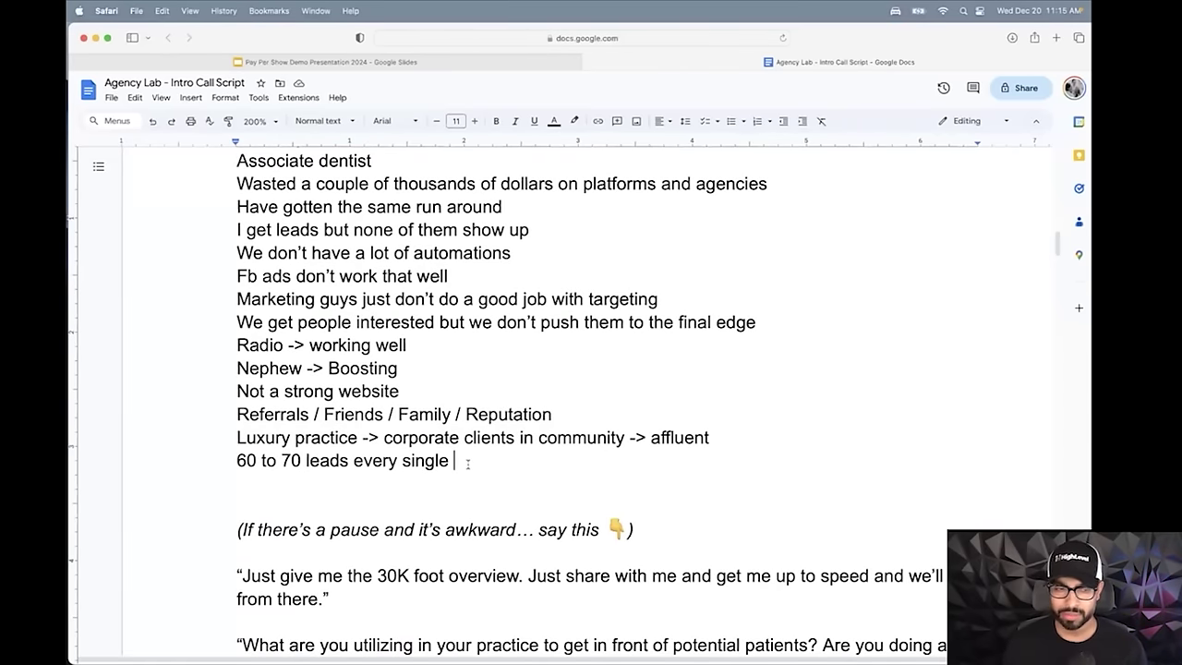
{"action": "type", "text": "lead "}
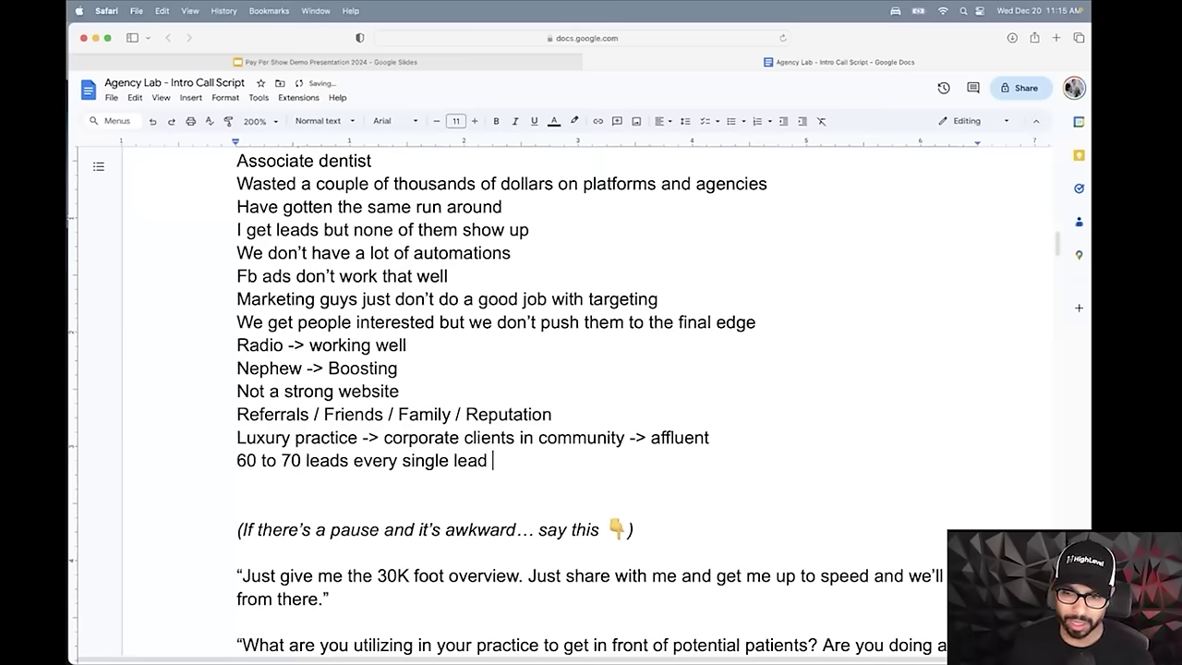
{"action": "type", "text": "and didn't show up"}
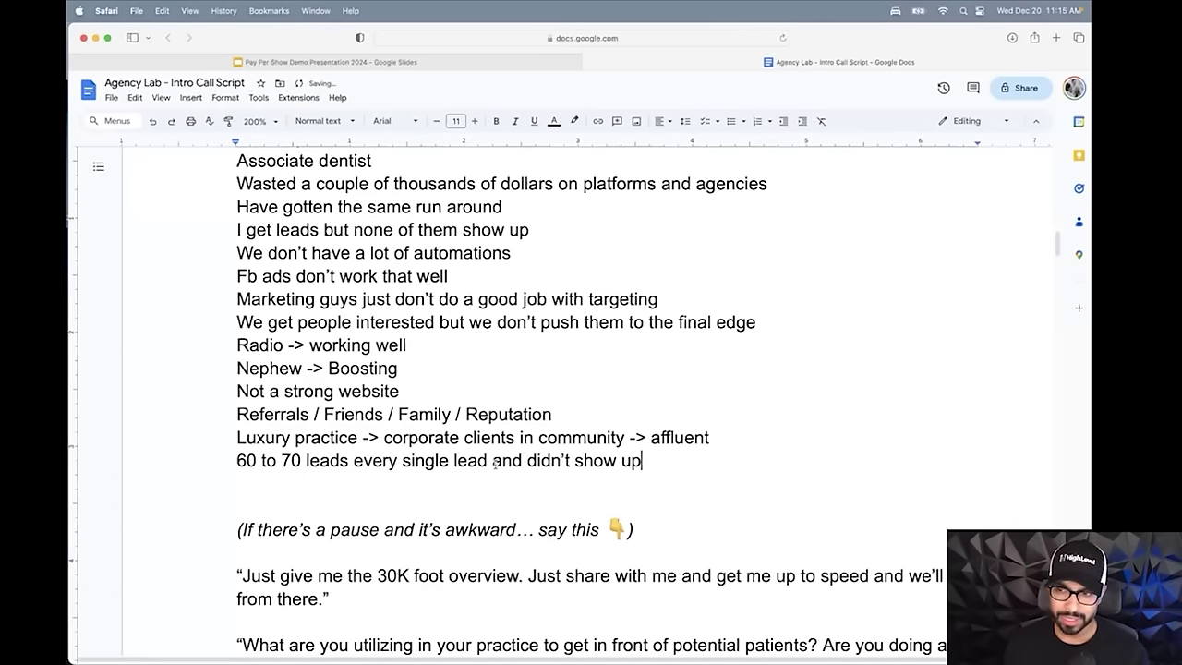
{"action": "scroll", "coordinate": [496, 464], "scroll_direction": "down", "scroll_amount": 10}
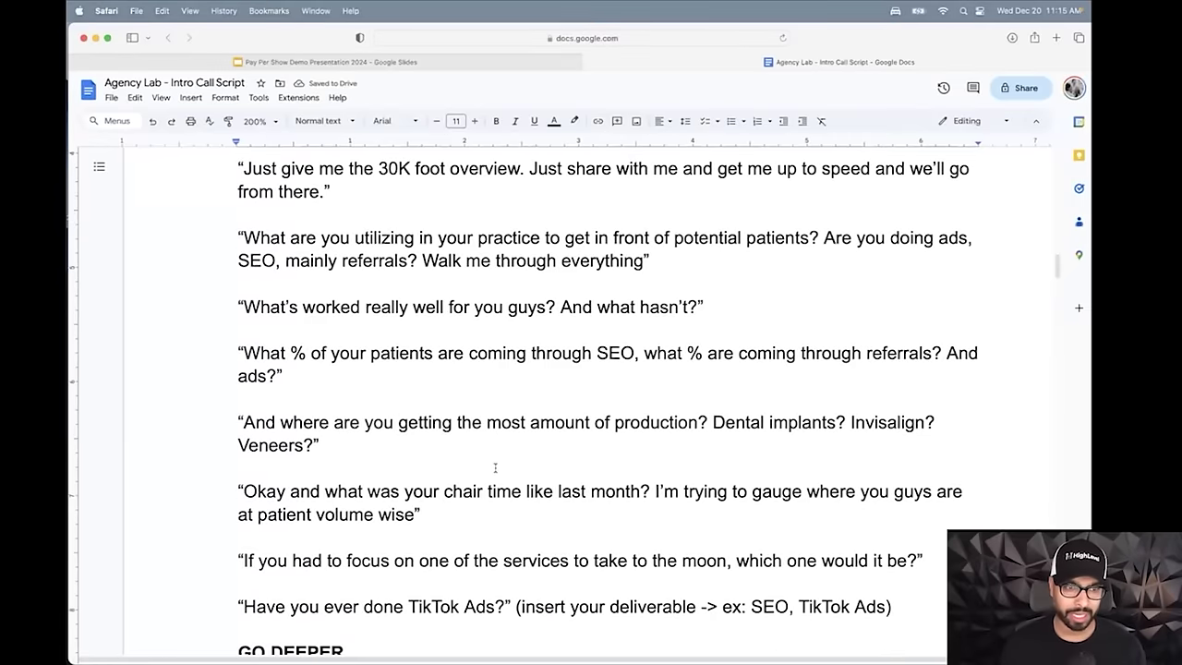
{"action": "scroll", "coordinate": [494, 467], "scroll_direction": "down", "scroll_amount": 2}
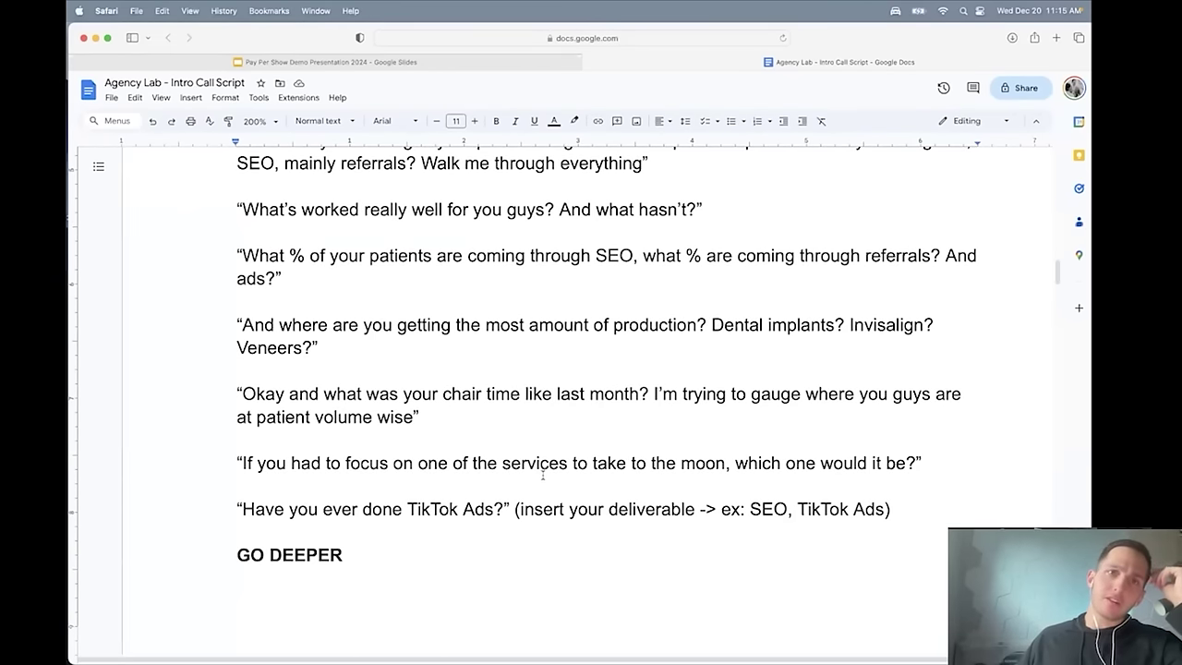
{"action": "scroll", "coordinate": [543, 475], "scroll_direction": "down", "scroll_amount": 3}
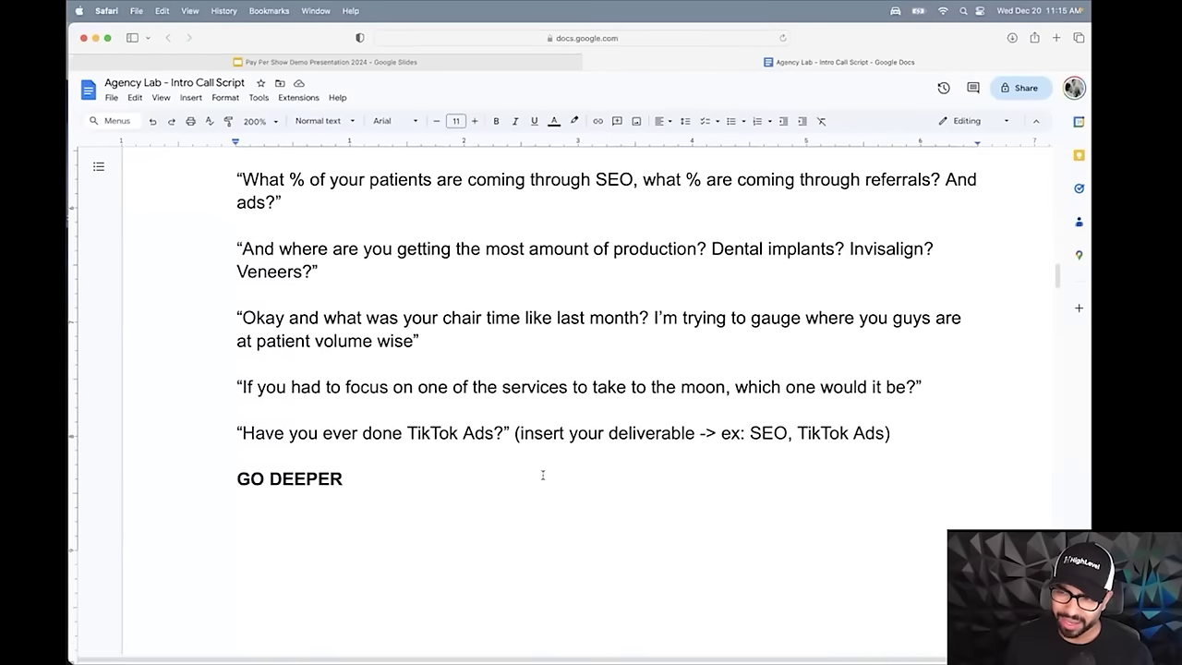
{"action": "scroll", "coordinate": [543, 474], "scroll_direction": "down", "scroll_amount": 4}
{"action": "scroll", "coordinate": [543, 474], "scroll_direction": "down", "scroll_amount": 3}
{"action": "scroll", "coordinate": [543, 474], "scroll_direction": "down", "scroll_amount": 5}
{"action": "scroll", "coordinate": [543, 475], "scroll_direction": "down", "scroll_amount": 3}
{"action": "scroll", "coordinate": [543, 475], "scroll_direction": "down", "scroll_amount": 1}
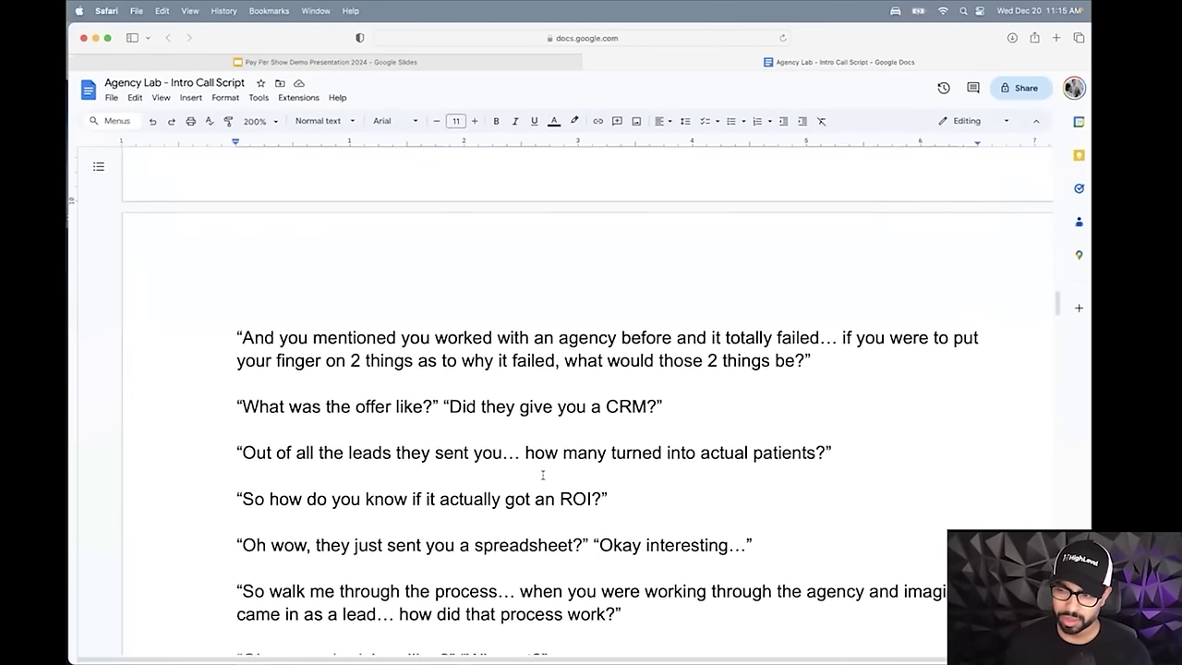
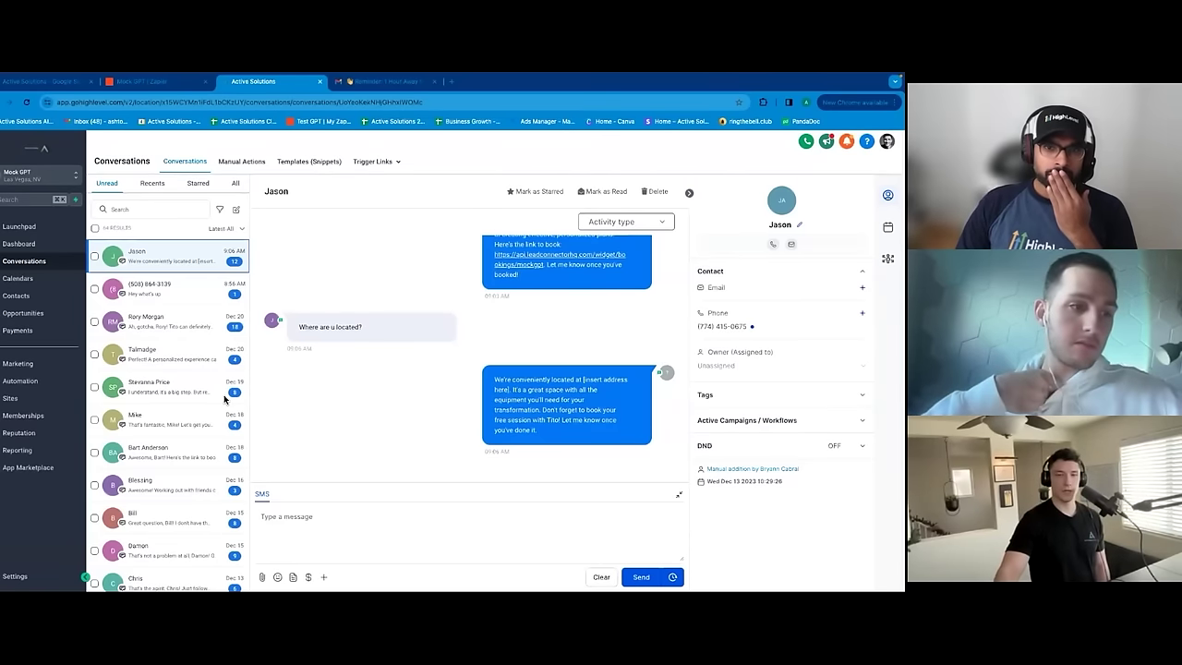
Step: Open the contact's unread SMS thread, where the AI reply offers a complimentary session
{"action": "left_click", "coordinate": [149, 420]}
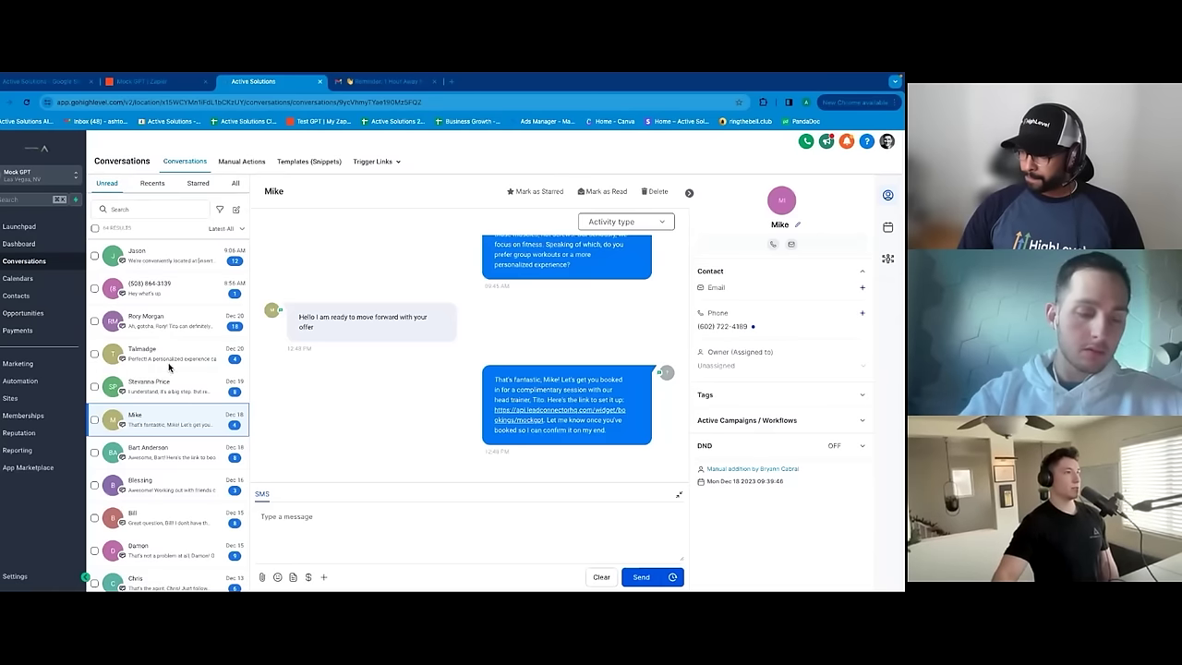
{"action": "scroll", "coordinate": [491, 347], "scroll_direction": "up", "scroll_amount": 5}
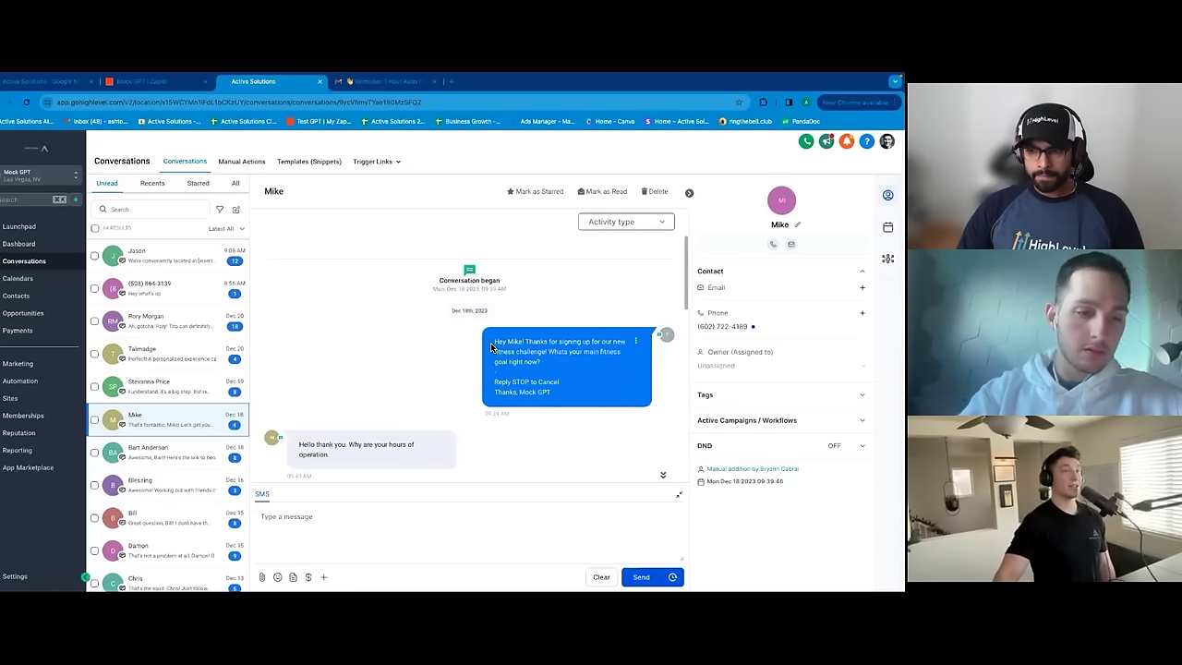
{"action": "scroll", "coordinate": [491, 347], "scroll_direction": "down", "scroll_amount": 1}
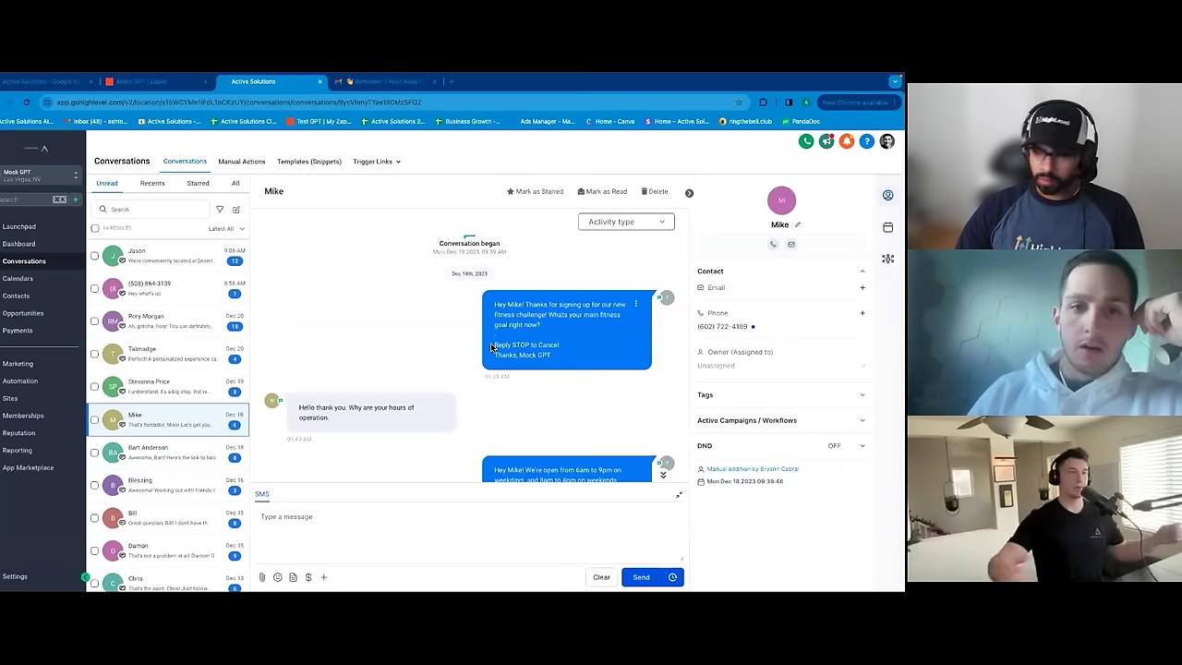
{"action": "scroll", "coordinate": [593, 356], "scroll_direction": "down", "scroll_amount": 1}
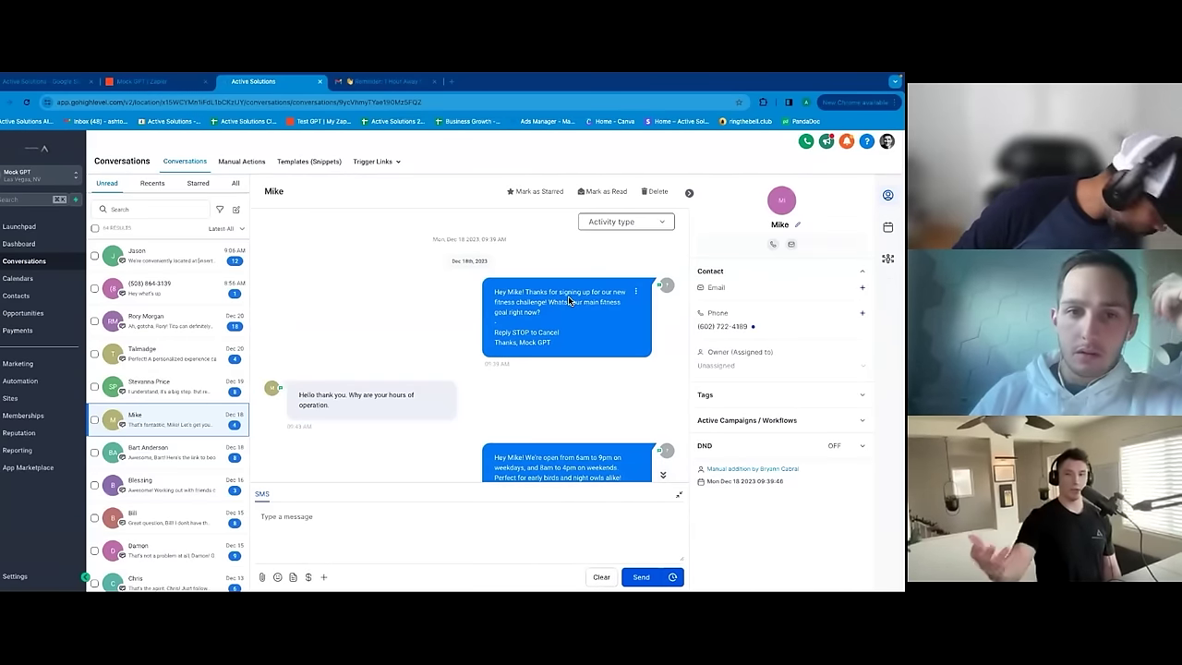
{"action": "scroll", "coordinate": [574, 295], "scroll_direction": "down", "scroll_amount": 2}
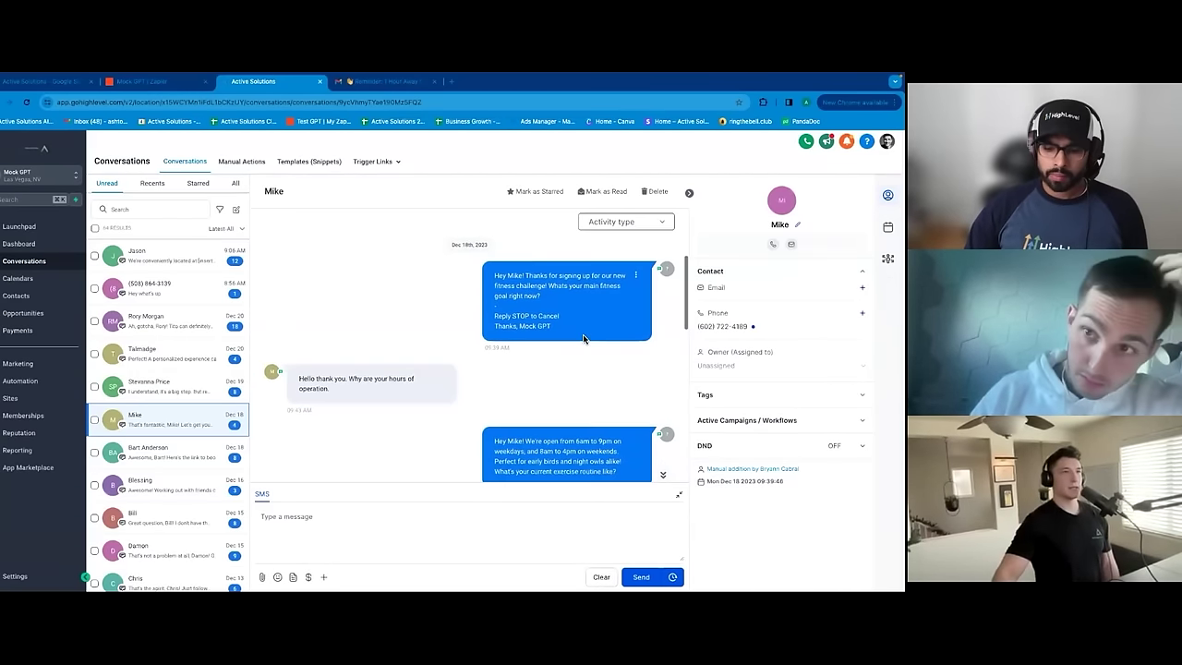
{"action": "scroll", "coordinate": [554, 288], "scroll_direction": "down", "scroll_amount": 3}
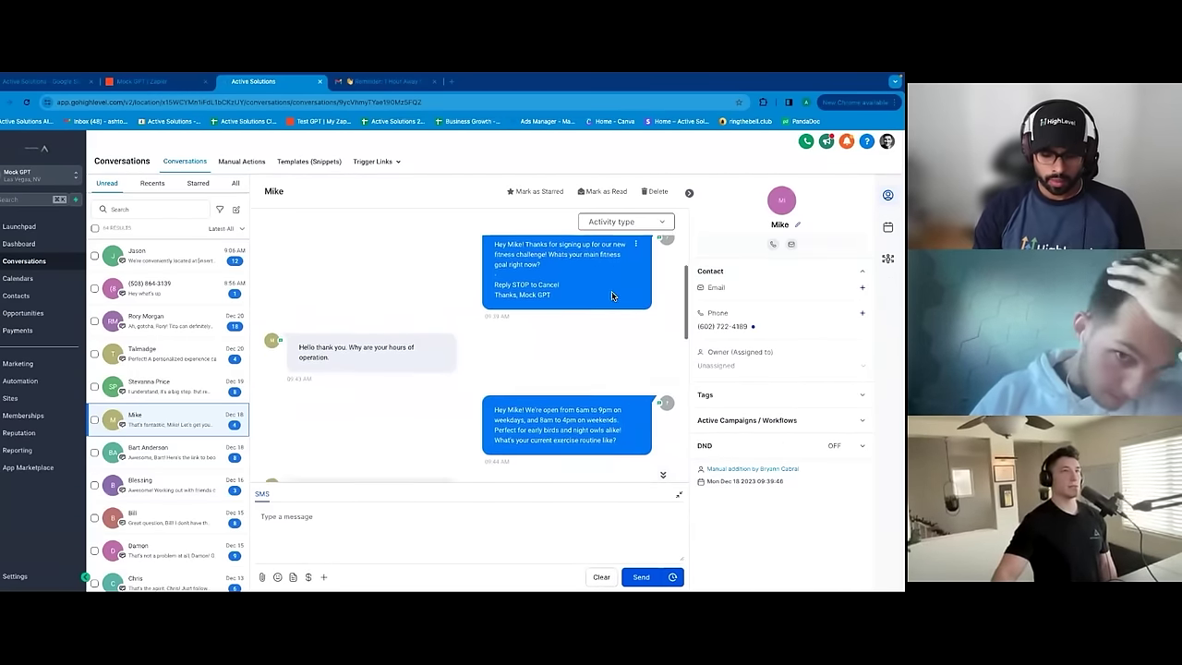
{"action": "scroll", "coordinate": [360, 336], "scroll_direction": "down", "scroll_amount": 2}
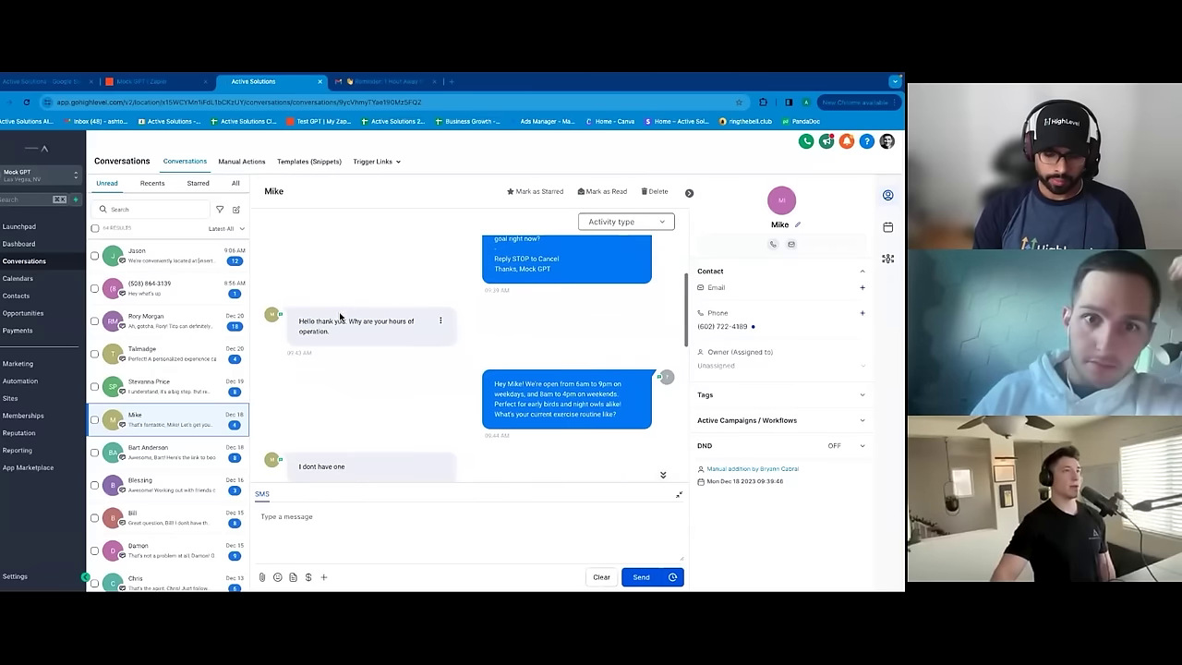
{"action": "scroll", "coordinate": [526, 351], "scroll_direction": "down", "scroll_amount": 5}
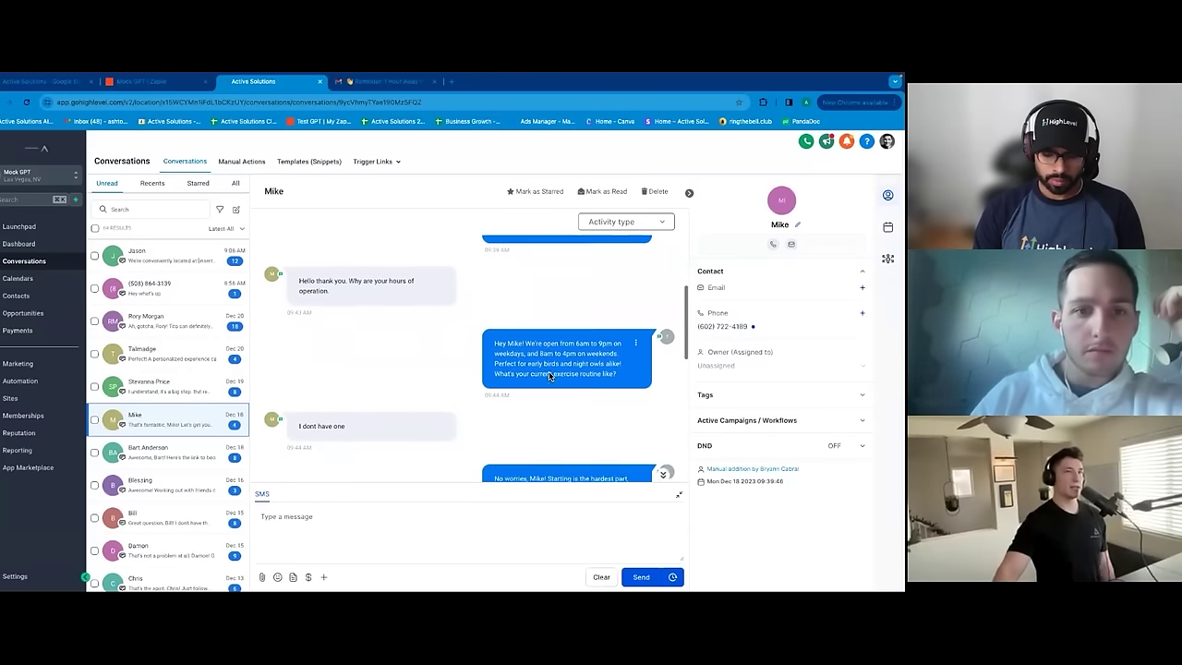
{"action": "scroll", "coordinate": [549, 323], "scroll_direction": "down", "scroll_amount": 3}
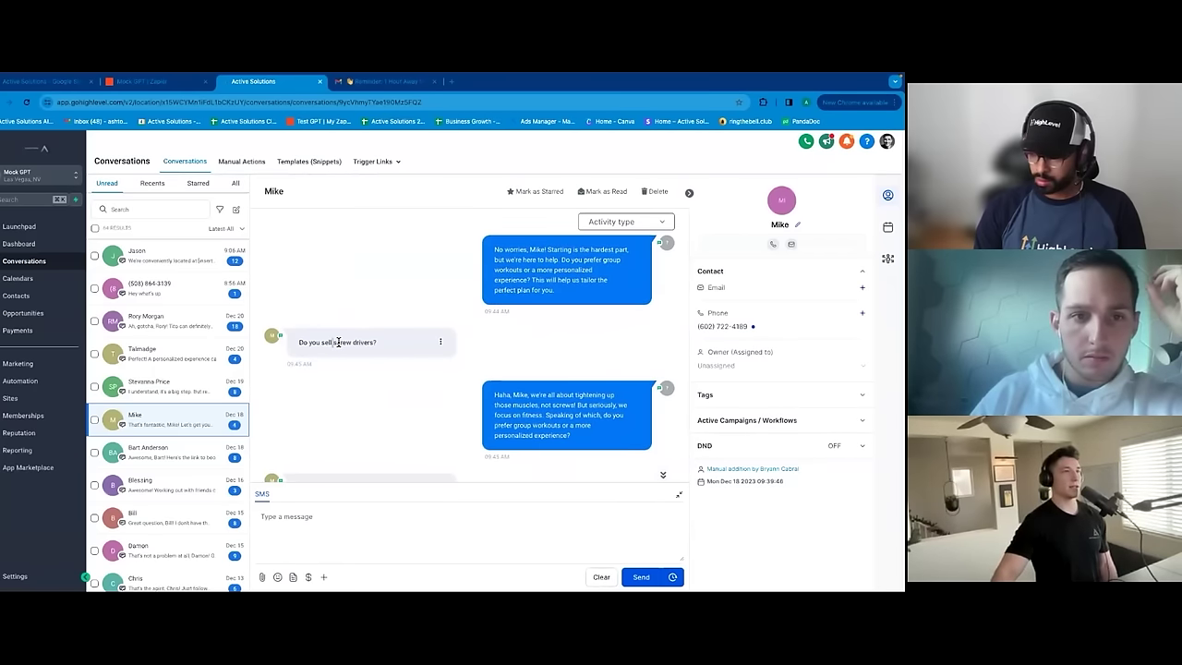
{"action": "triple_click", "coordinate": [338, 343]}
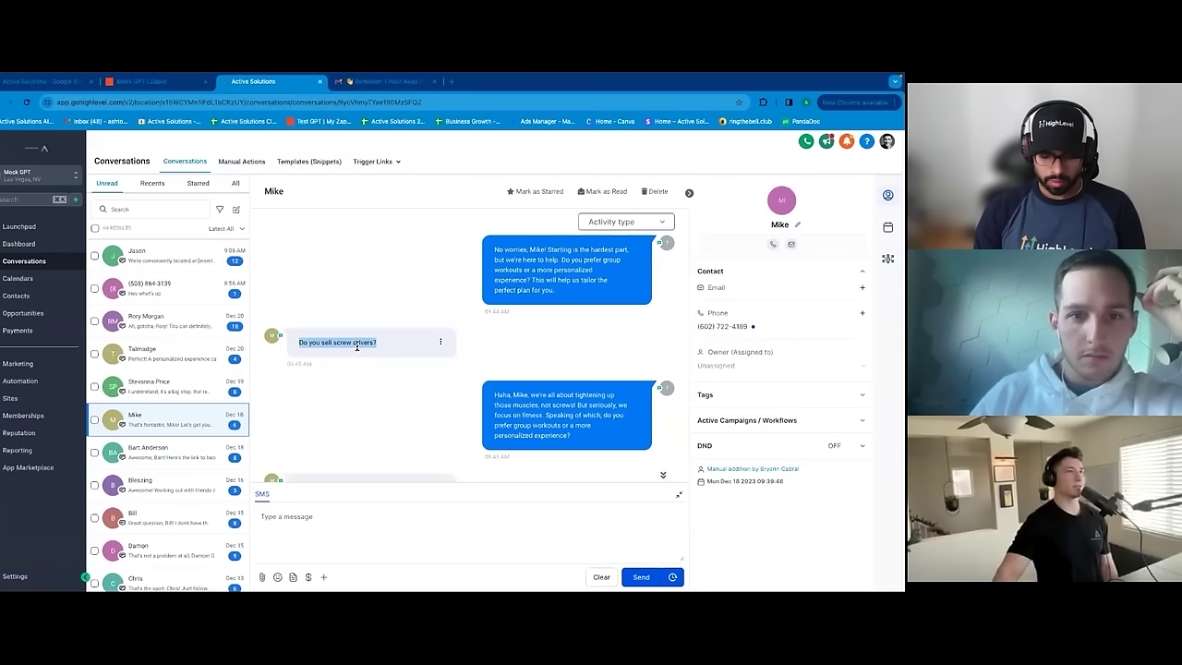
{"action": "left_click", "coordinate": [356, 346]}
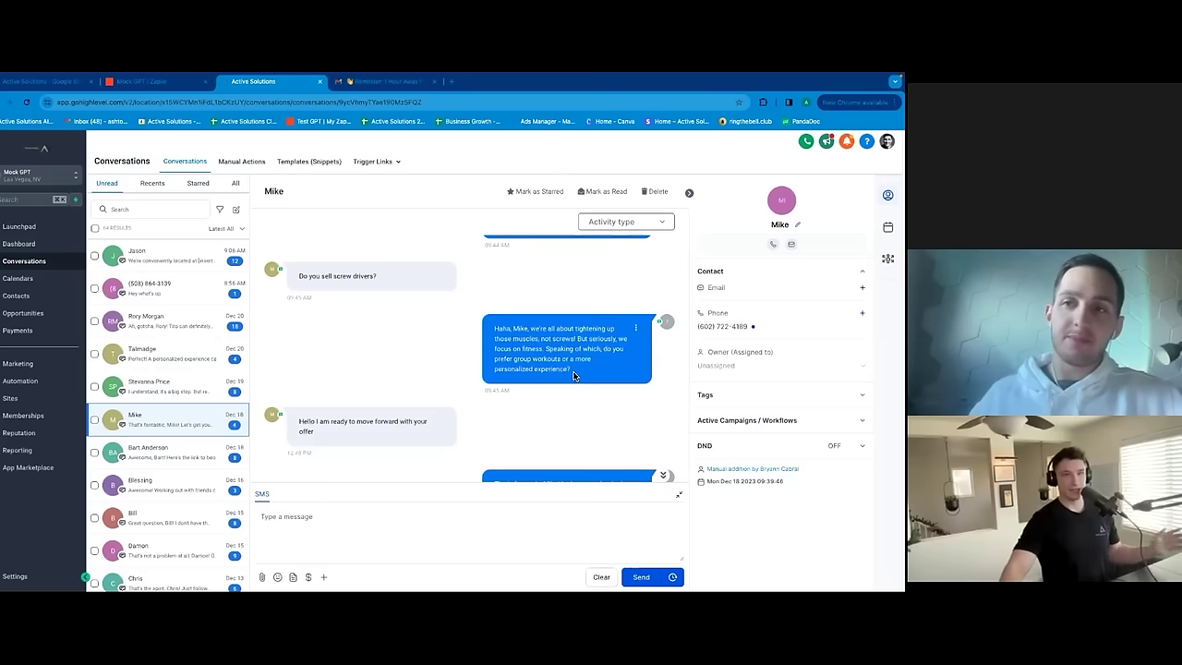
{"action": "scroll", "coordinate": [583, 379], "scroll_direction": "down", "scroll_amount": 1}
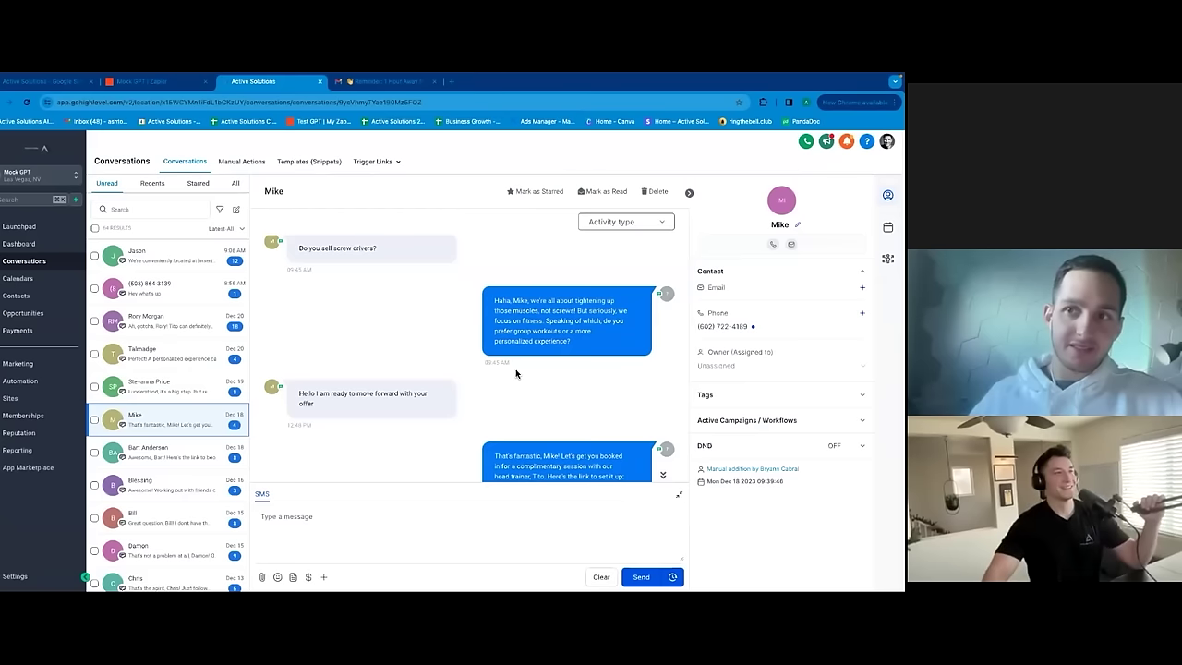
{"action": "scroll", "coordinate": [498, 373], "scroll_direction": "down", "scroll_amount": 1}
{"action": "scroll", "coordinate": [507, 373], "scroll_direction": "down", "scroll_amount": 1}
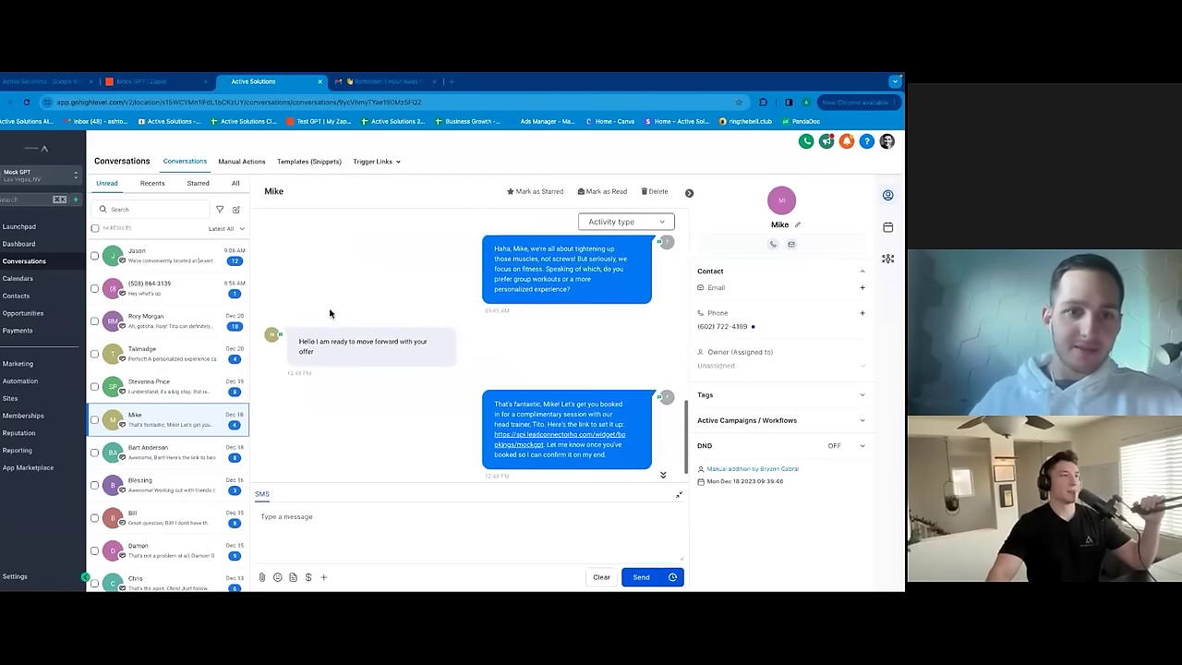
{"action": "scroll", "coordinate": [391, 330], "scroll_direction": "down", "scroll_amount": 1}
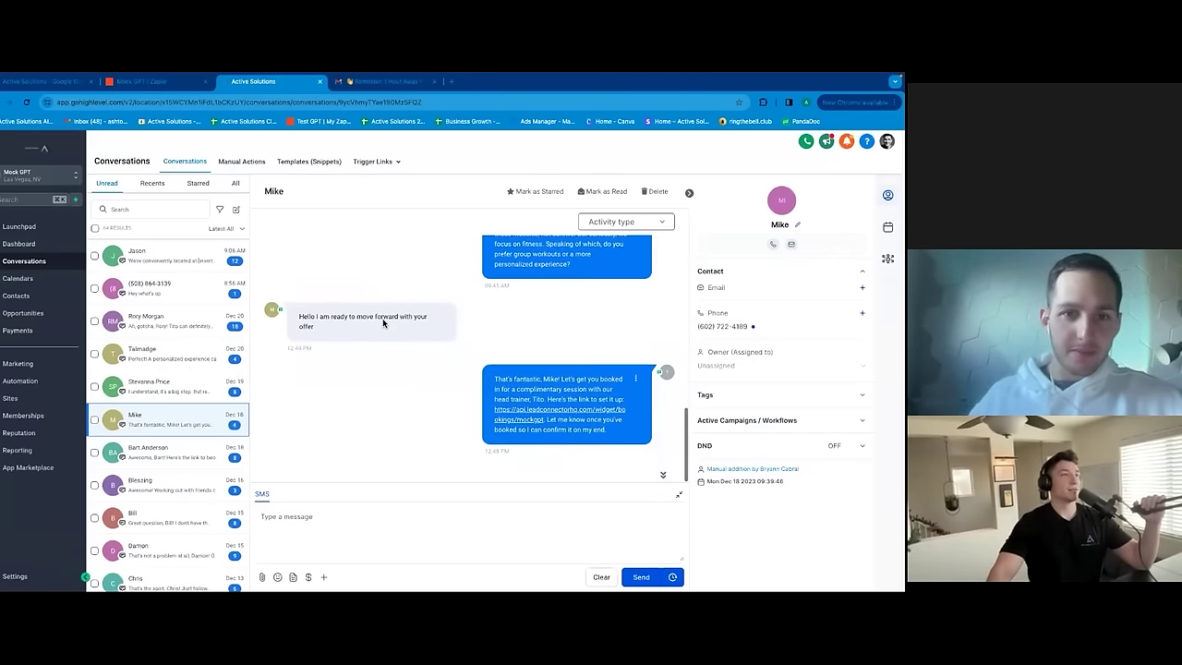
{"action": "triple_click", "coordinate": [385, 316]}
{"action": "scroll", "coordinate": [561, 297], "scroll_direction": "up", "scroll_amount": 2}
{"action": "triple_click", "coordinate": [362, 363]}
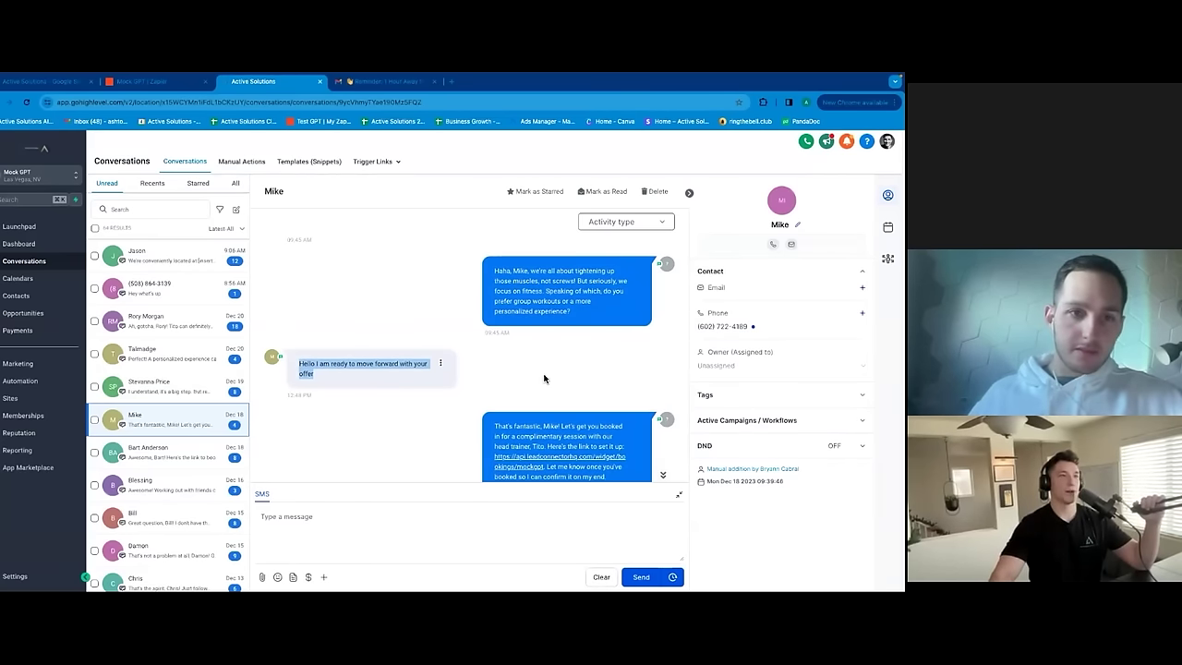
{"action": "scroll", "coordinate": [517, 370], "scroll_direction": "down", "scroll_amount": 2}
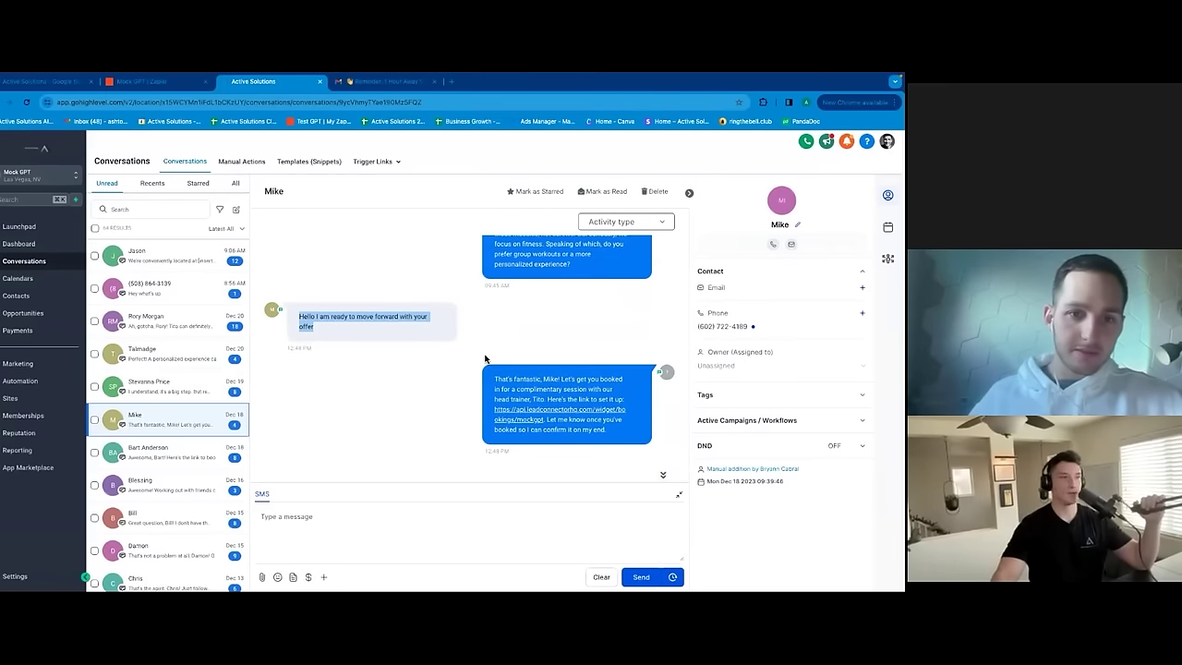
{"action": "scroll", "coordinate": [204, 443], "scroll_direction": "down", "scroll_amount": 1}
{"action": "scroll", "coordinate": [204, 434], "scroll_direction": "down", "scroll_amount": 1}
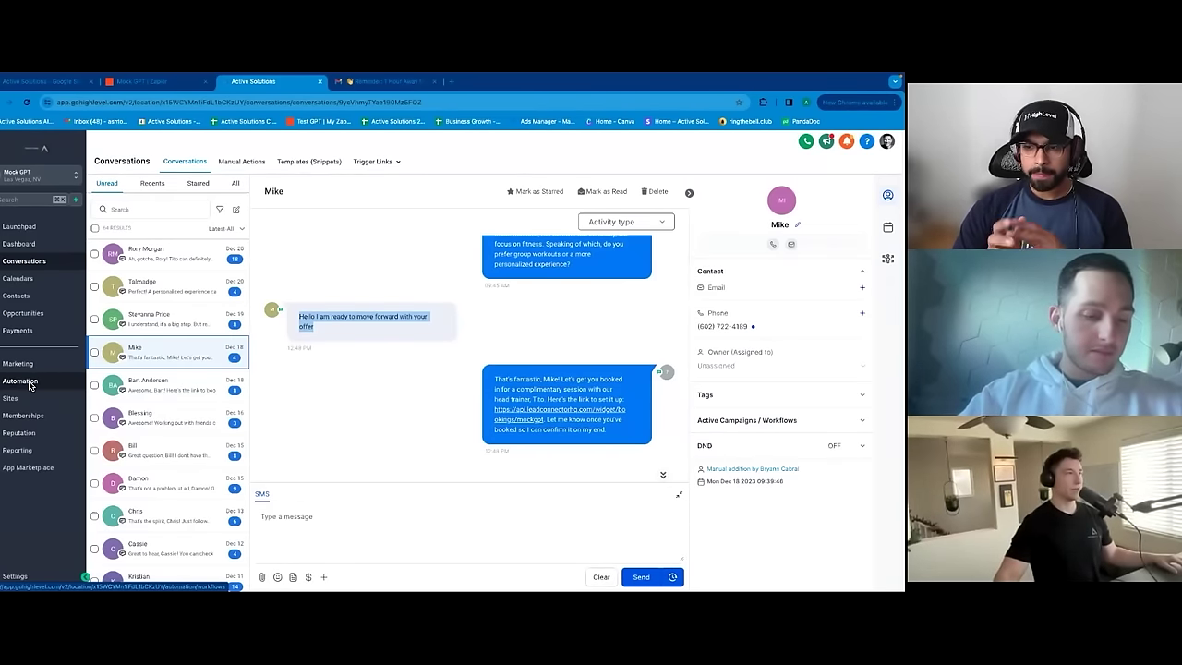
Step: Go to Automation and open the 3. GPT MASTER workflow in the Chat GPT folder
{"action": "left_click", "coordinate": [29, 385]}
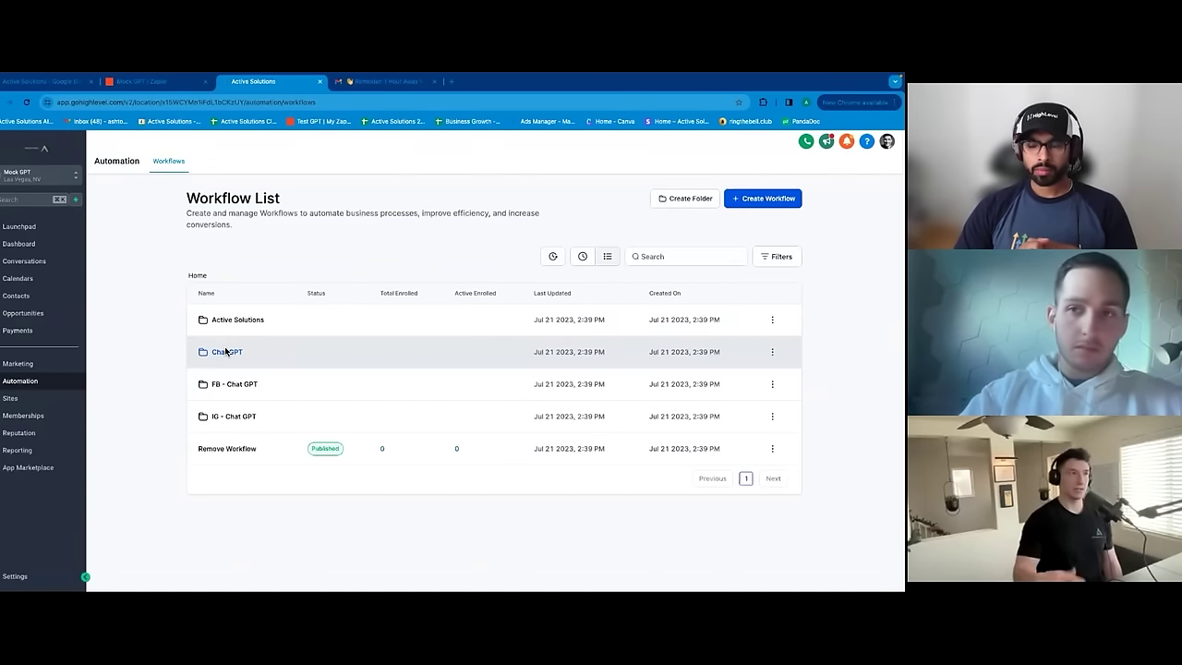
{"action": "left_click", "coordinate": [227, 351]}
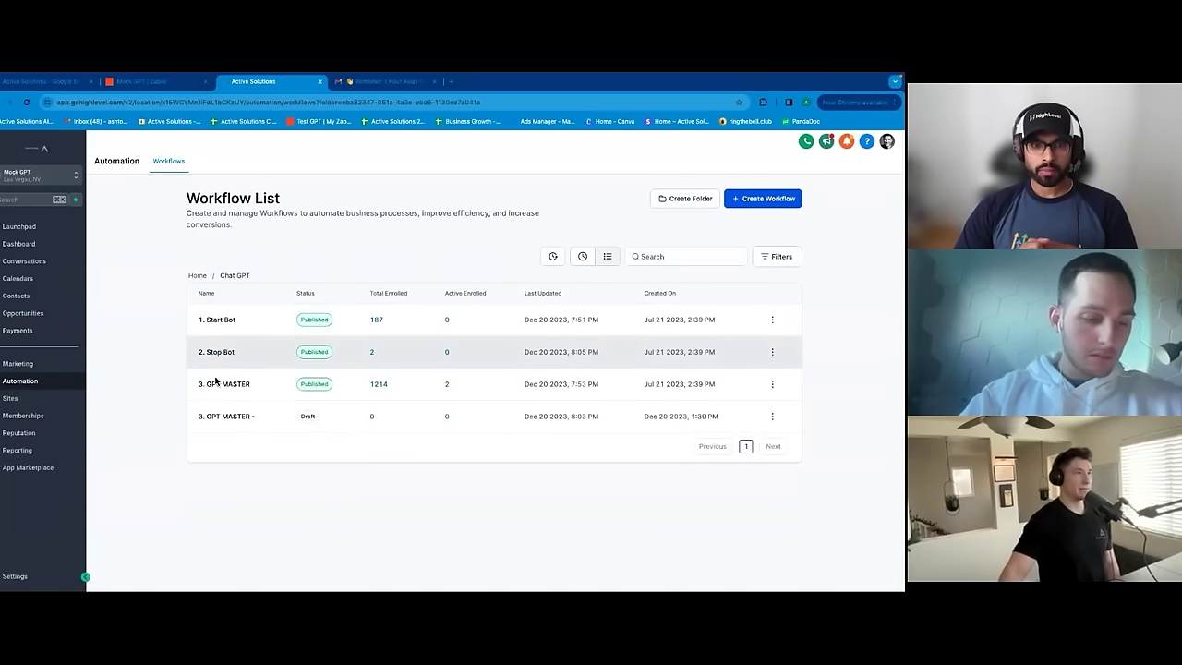
{"action": "left_click", "coordinate": [222, 387]}
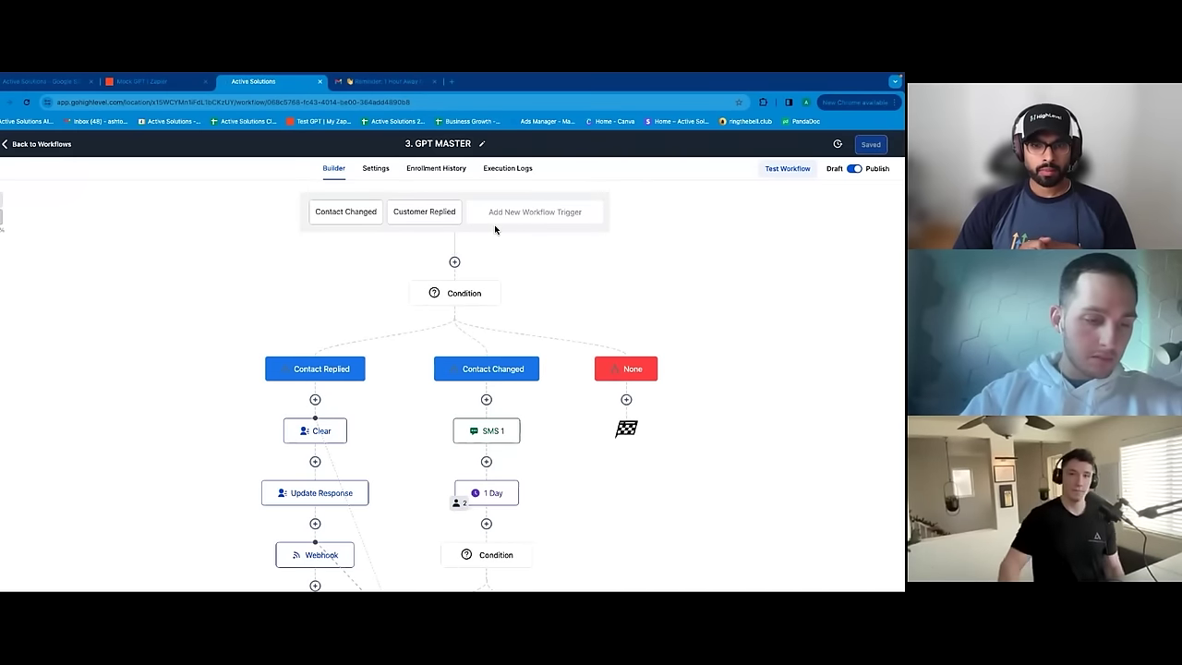
Step: Check the Customer Replied trigger's filters and preview adding an action above the Condition, cancelling both
{"action": "left_click", "coordinate": [424, 218]}
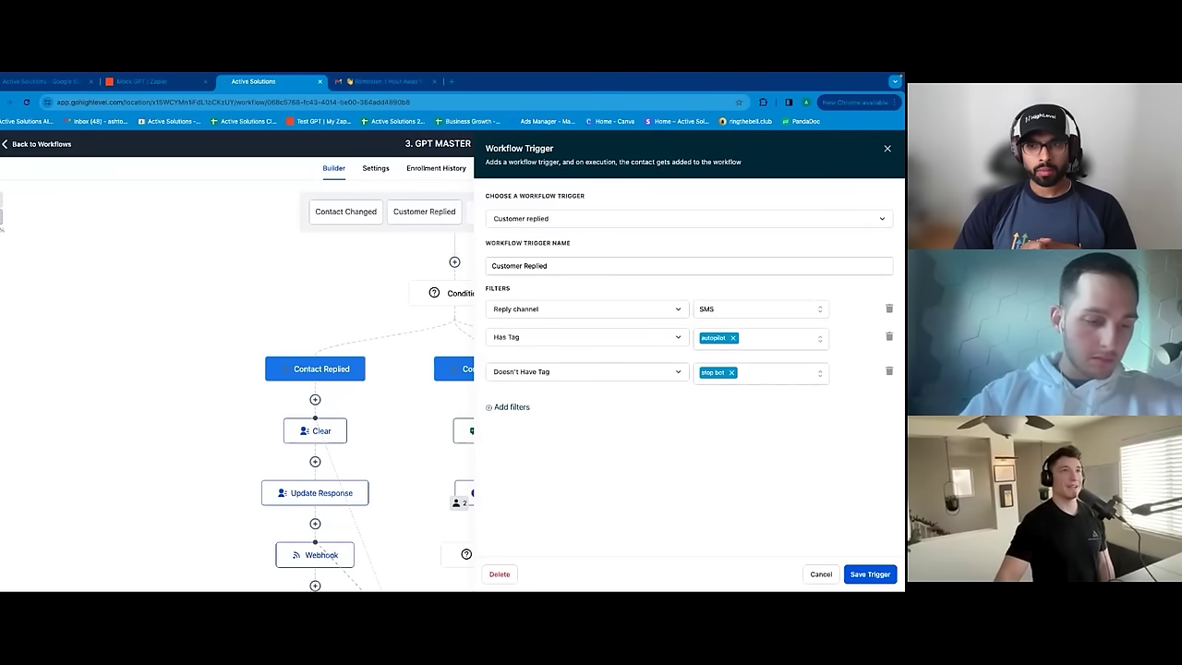
{"action": "left_click", "coordinate": [466, 205]}
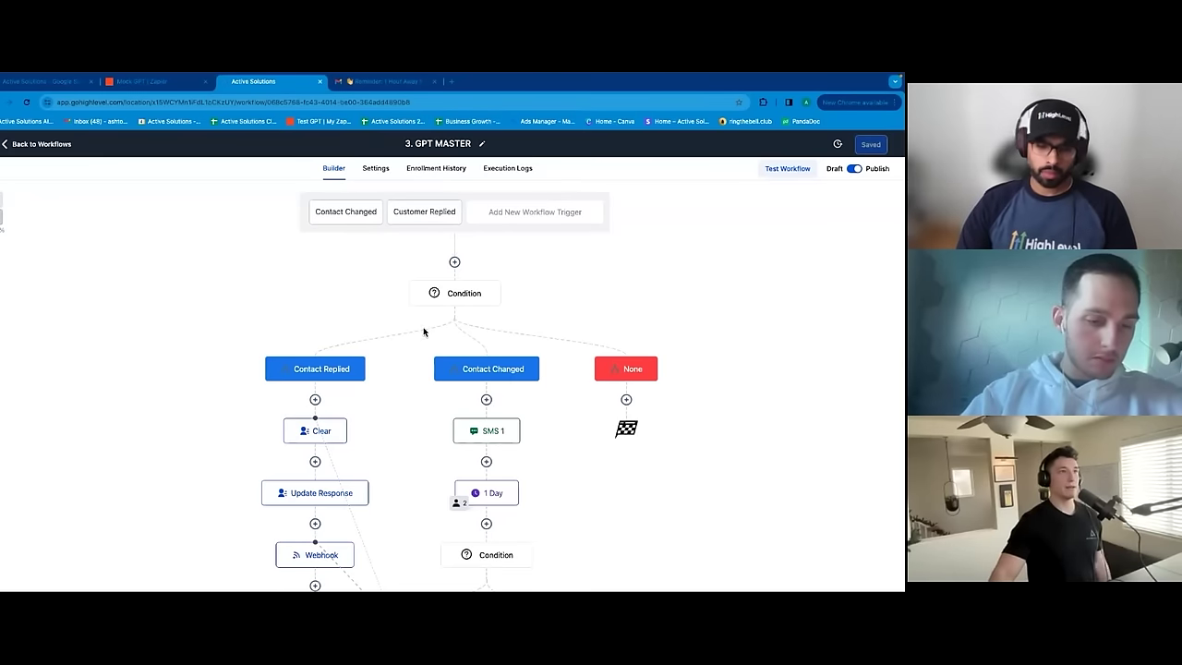
{"action": "scroll", "coordinate": [455, 302], "scroll_direction": "down", "scroll_amount": 1}
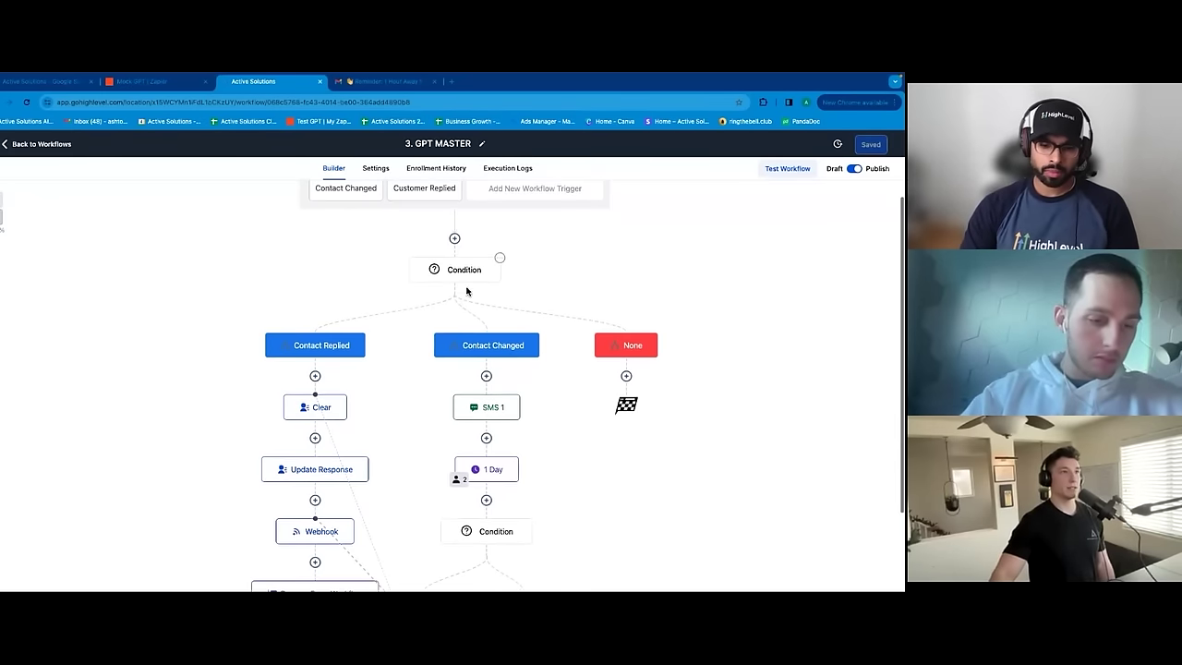
{"action": "left_click", "coordinate": [454, 236]}
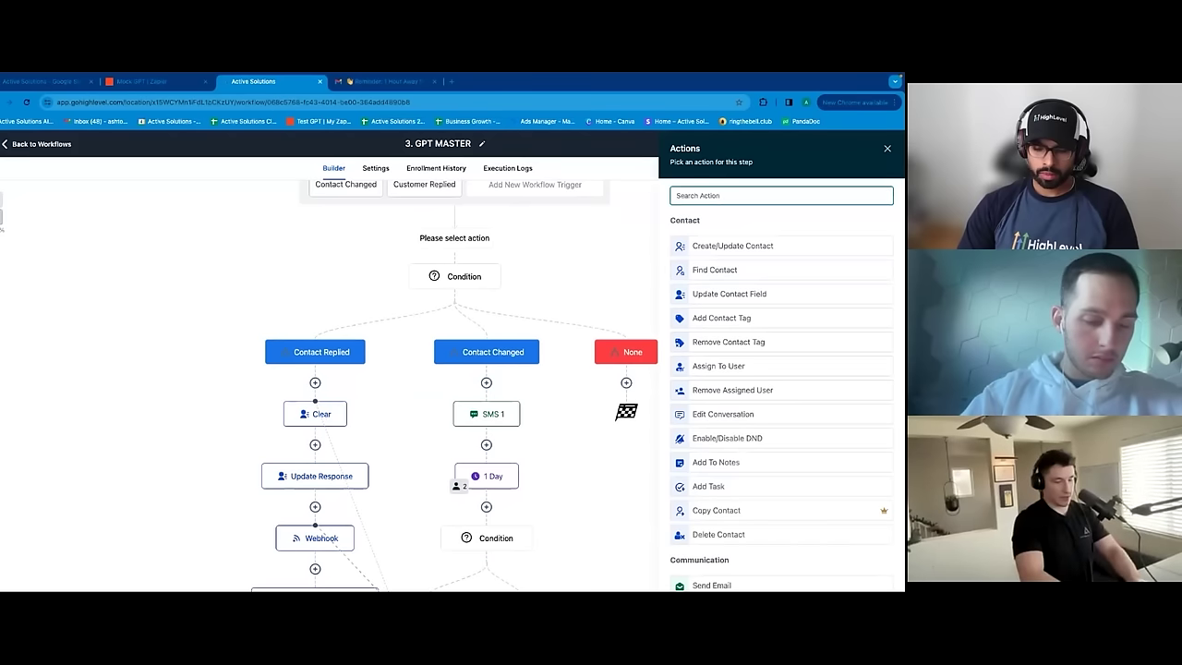
{"action": "type", "text": "if"}
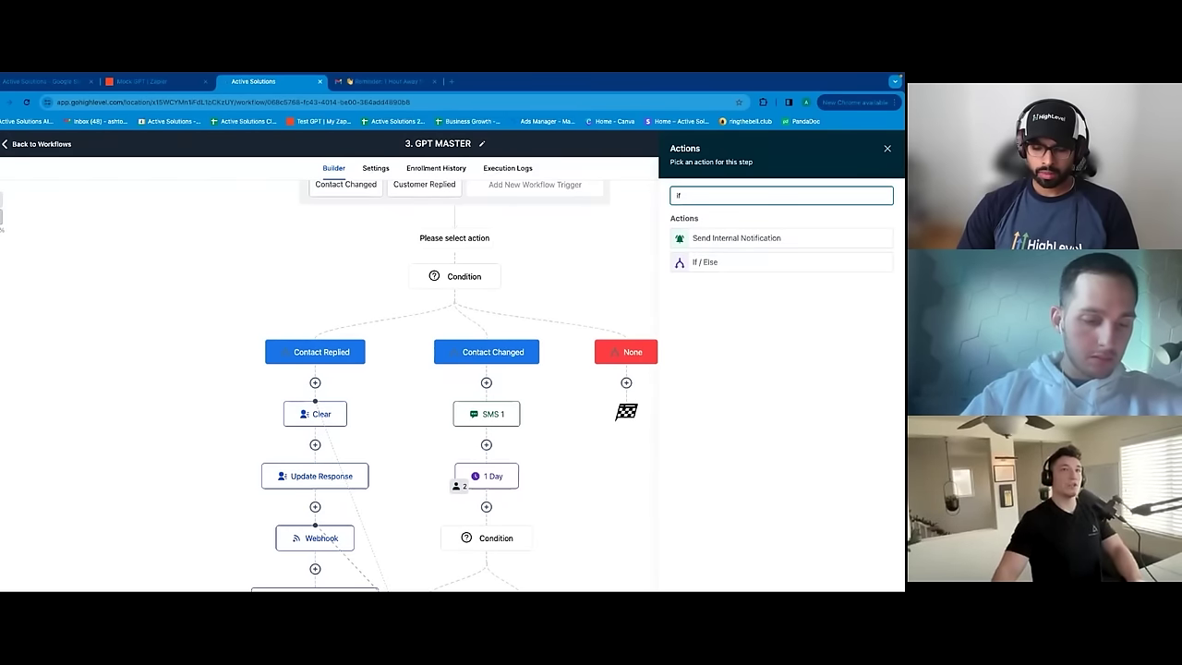
{"action": "left_click", "coordinate": [525, 268]}
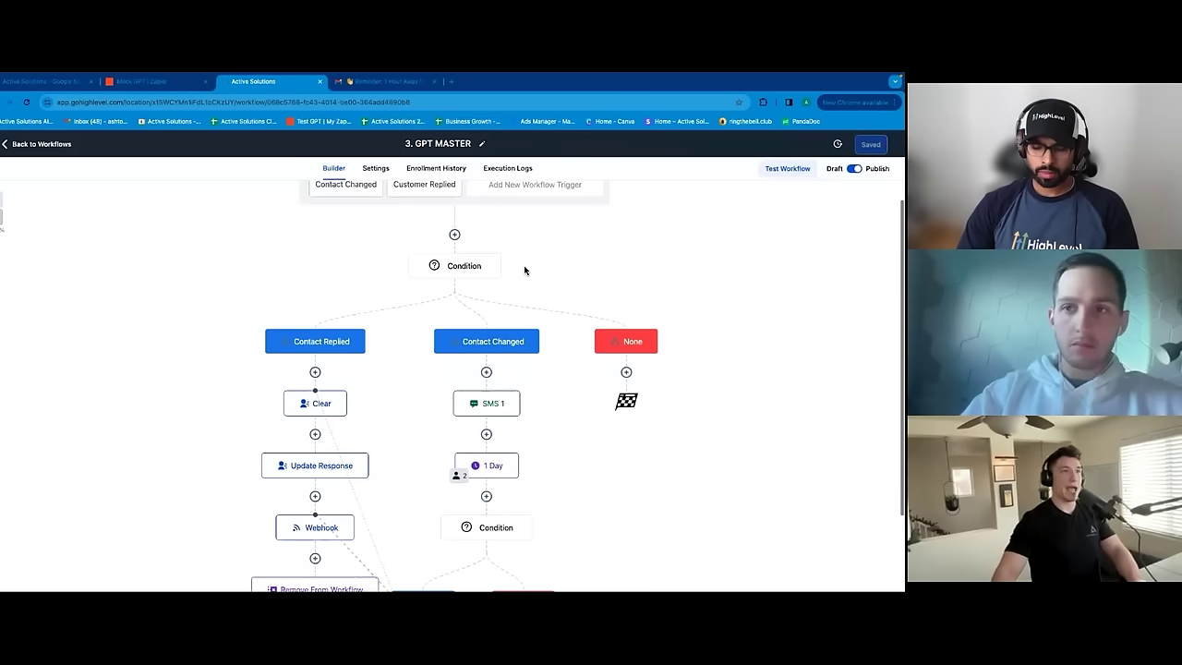
Step: Scroll through the GPT MASTER canvas, then go back to the Chat GPT workflow list
{"action": "scroll", "coordinate": [525, 270], "scroll_direction": "up", "scroll_amount": 1}
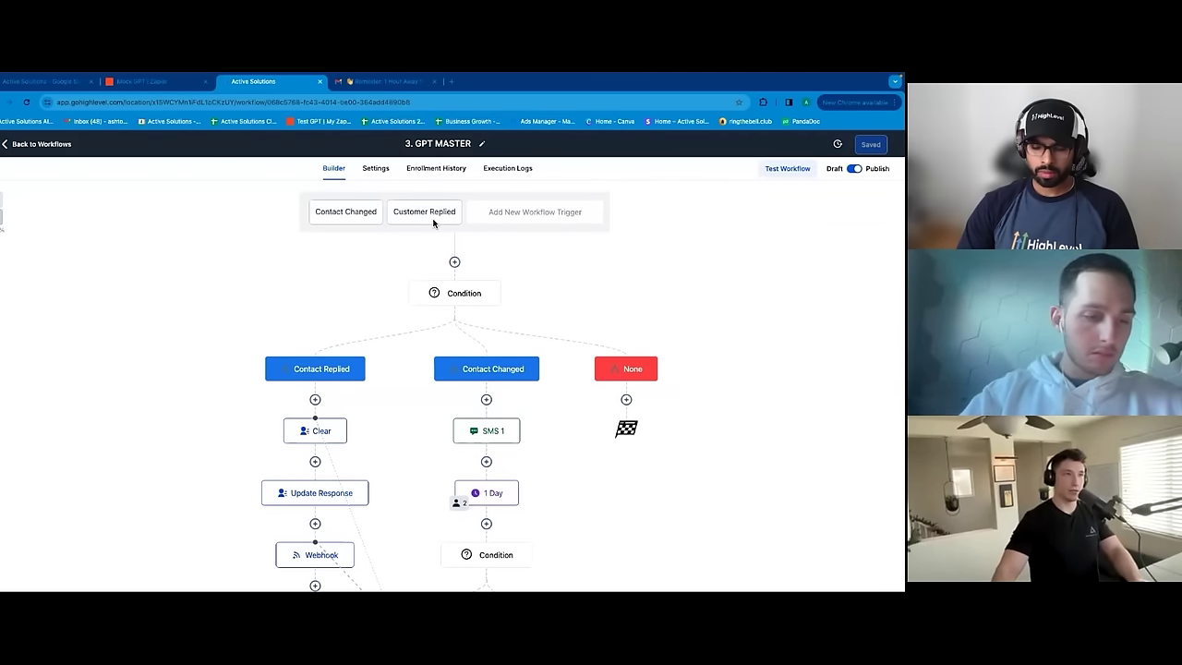
{"action": "scroll", "coordinate": [462, 292], "scroll_direction": "down", "scroll_amount": 1}
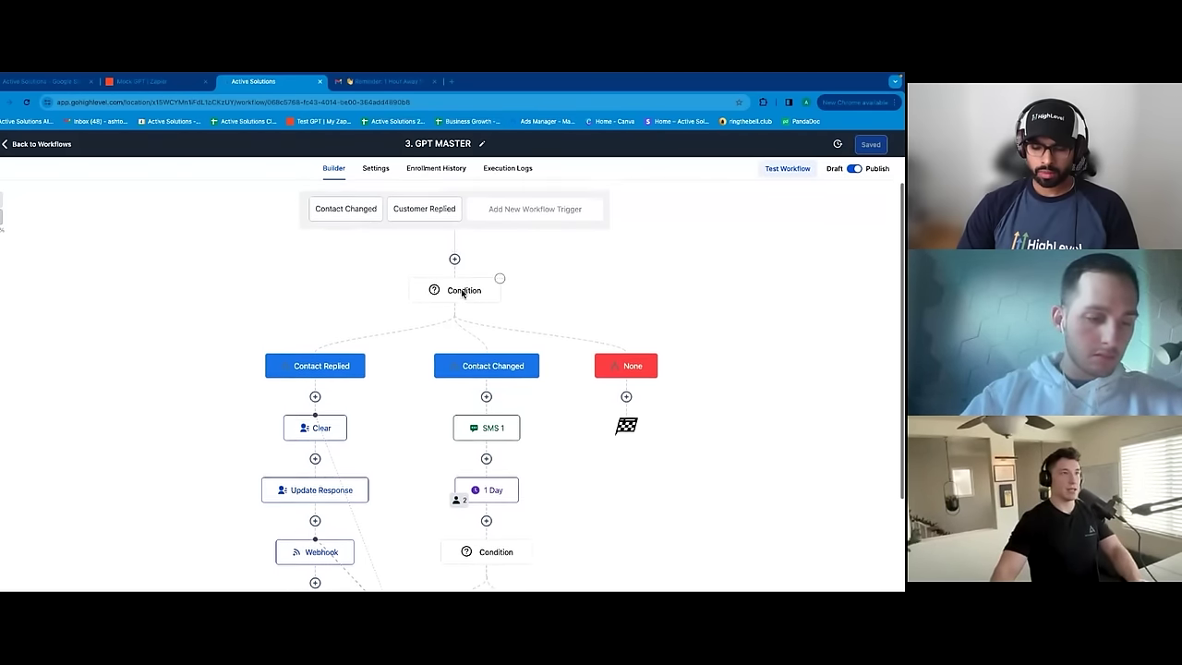
{"action": "scroll", "coordinate": [462, 292], "scroll_direction": "down", "scroll_amount": 1}
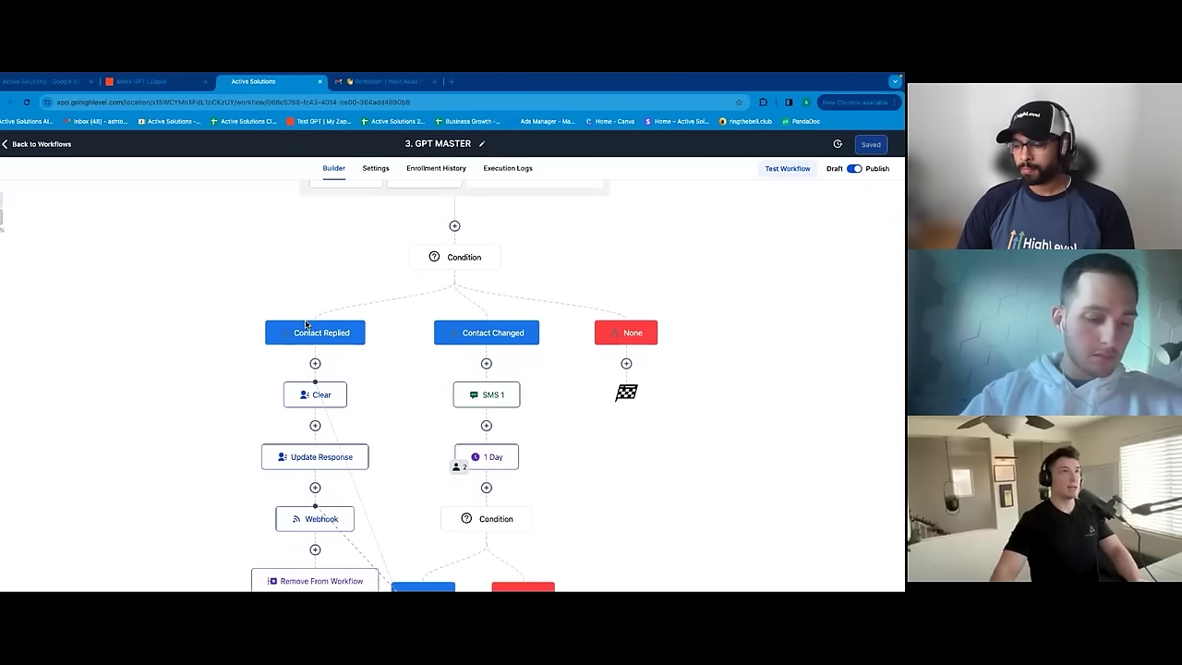
{"action": "scroll", "coordinate": [306, 323], "scroll_direction": "up", "scroll_amount": 1}
{"action": "left_click", "coordinate": [28, 144]}
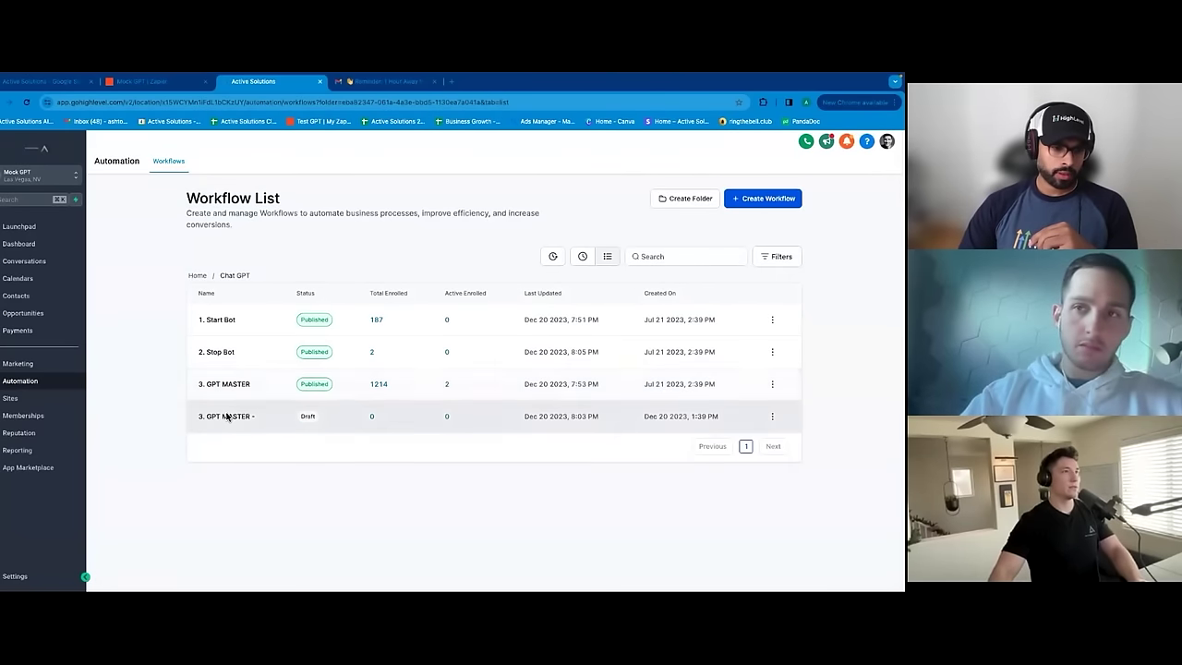
Step: Open the draft '3. GPT MASTER -' and select the Contact Replied webhook's {{custom_values.webhook_url}} URL
{"action": "left_click", "coordinate": [227, 417]}
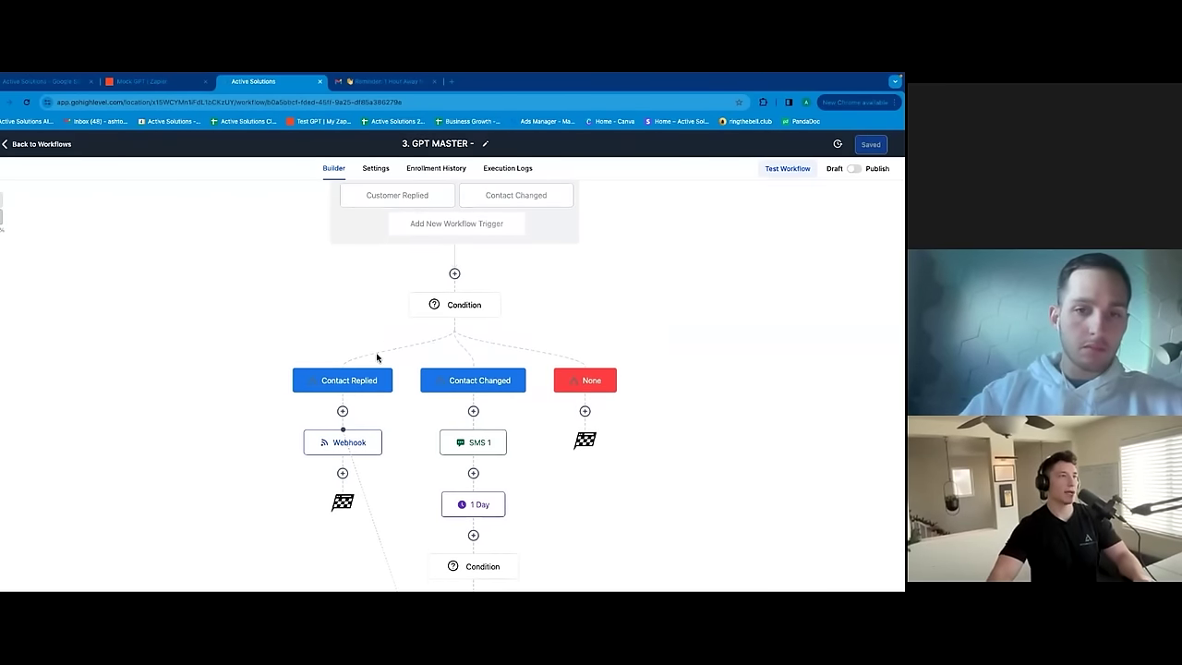
{"action": "scroll", "coordinate": [385, 348], "scroll_direction": "down", "scroll_amount": 1}
{"action": "left_click", "coordinate": [331, 409]}
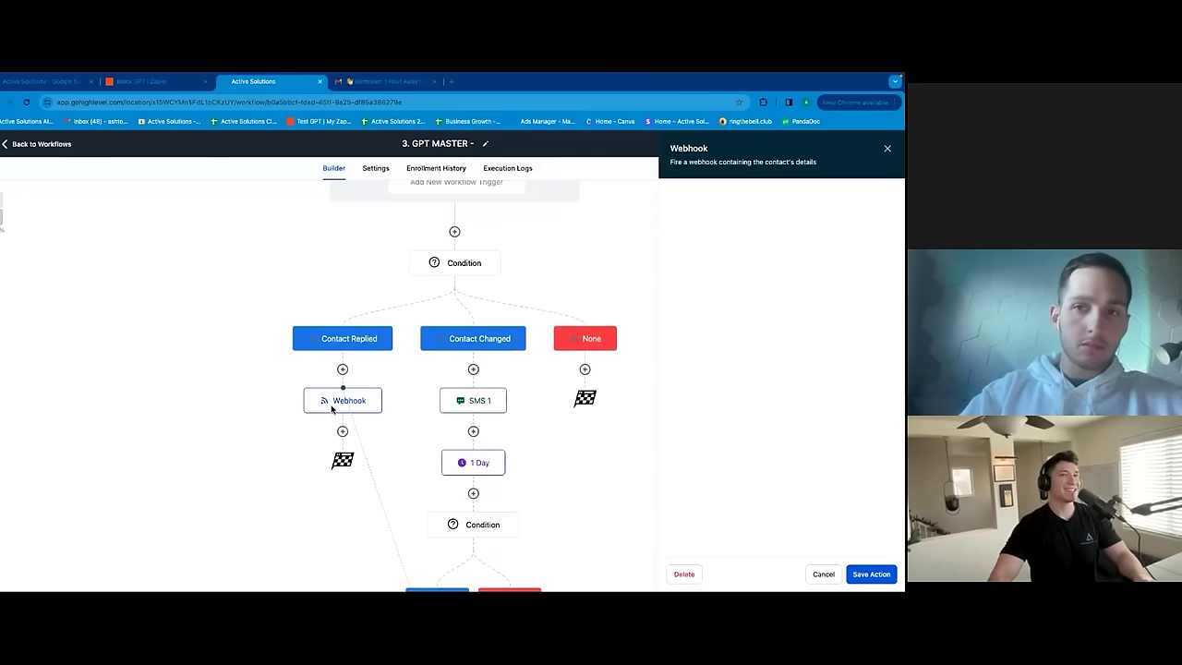
{"action": "left_click", "coordinate": [725, 296]}
{"action": "key", "text": "ctrl+a"}
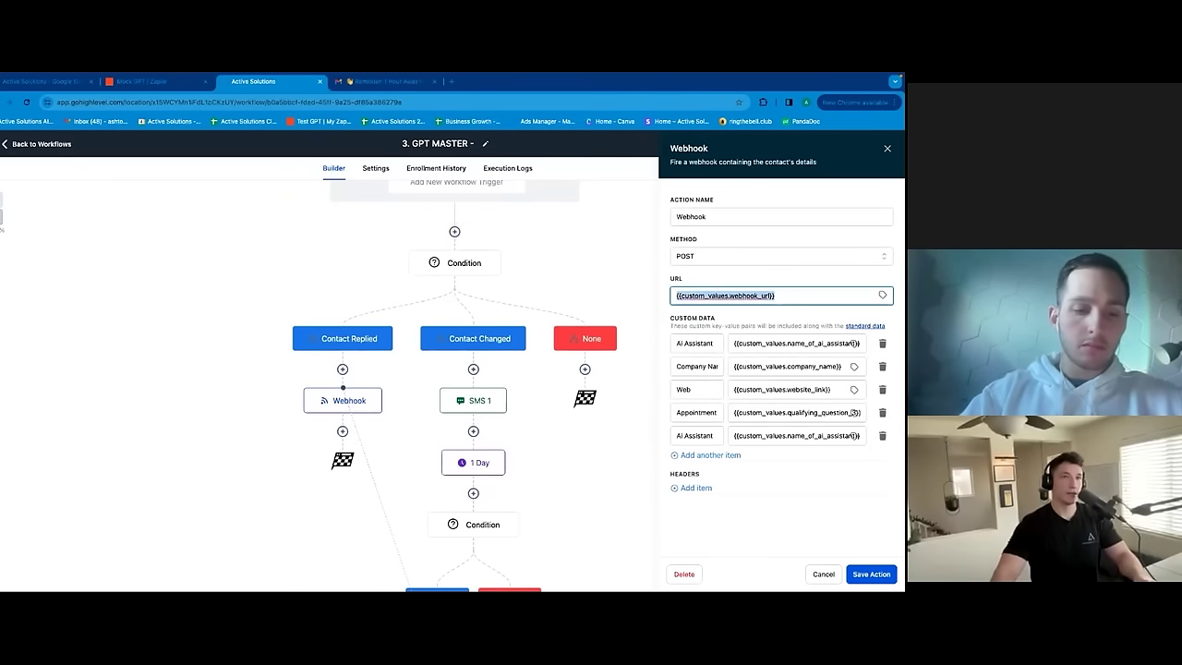
{"action": "left_click", "coordinate": [775, 295]}
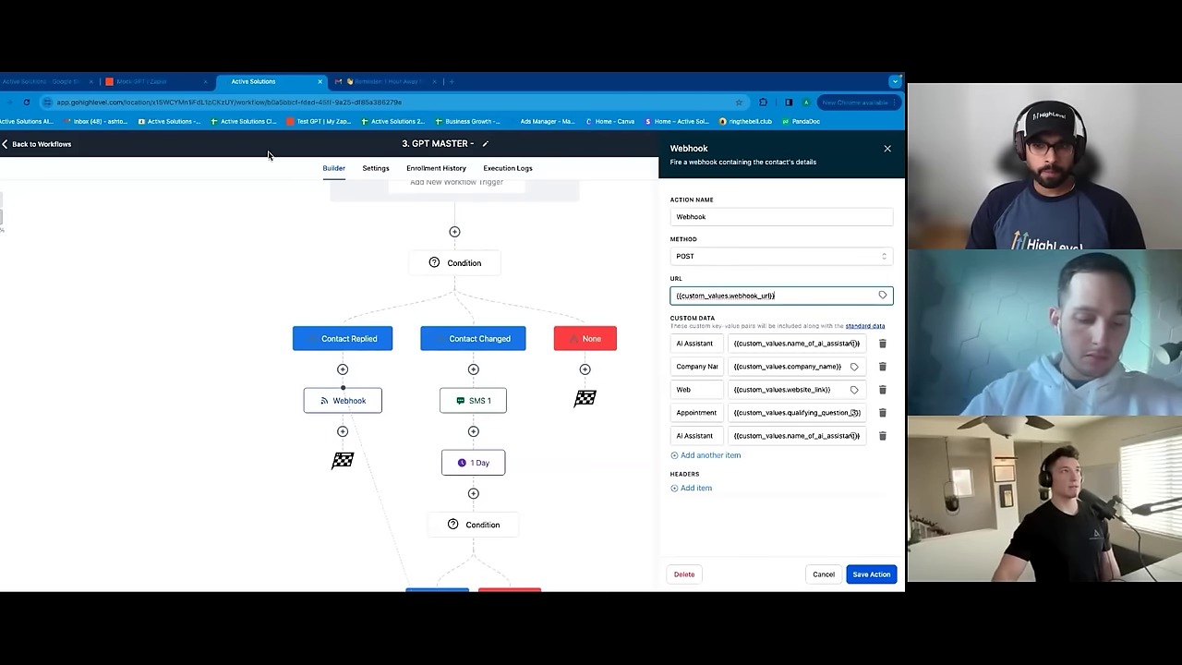
{"action": "left_click", "coordinate": [158, 83]}
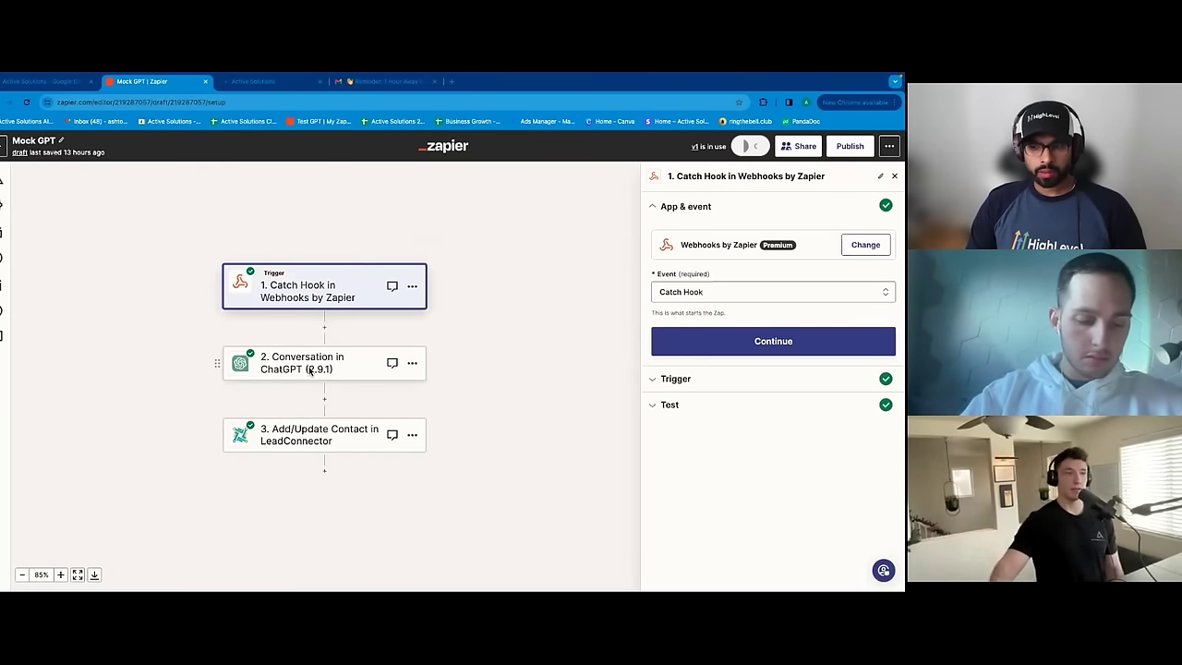
{"action": "left_click", "coordinate": [373, 443]}
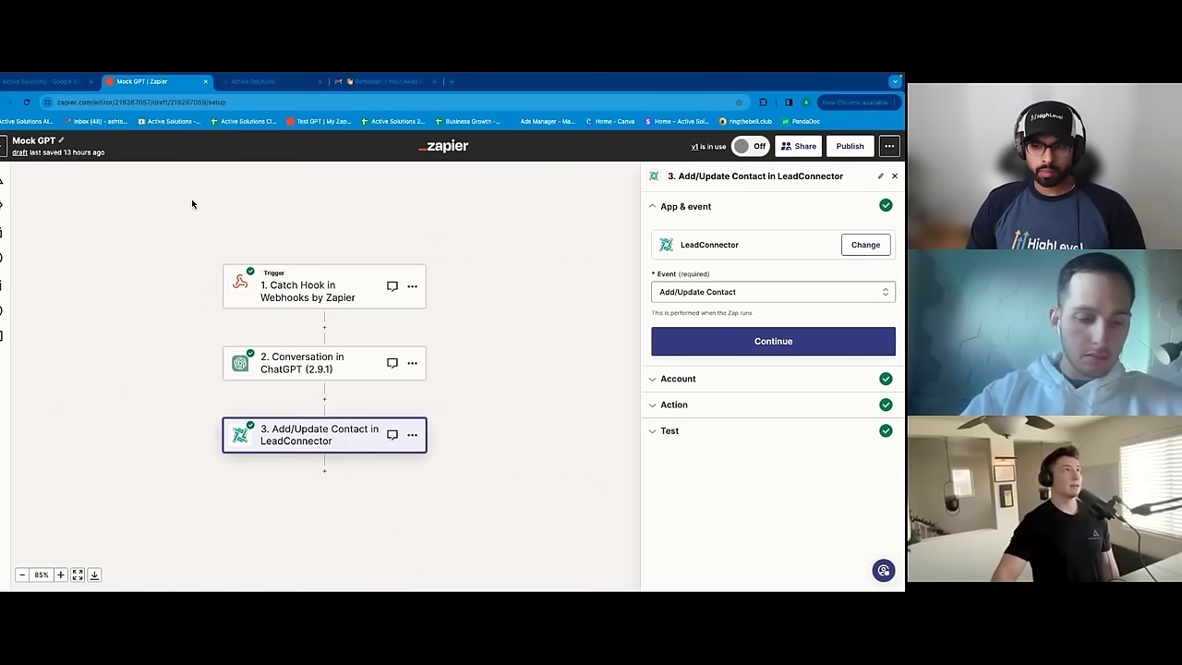
{"action": "left_click", "coordinate": [259, 85]}
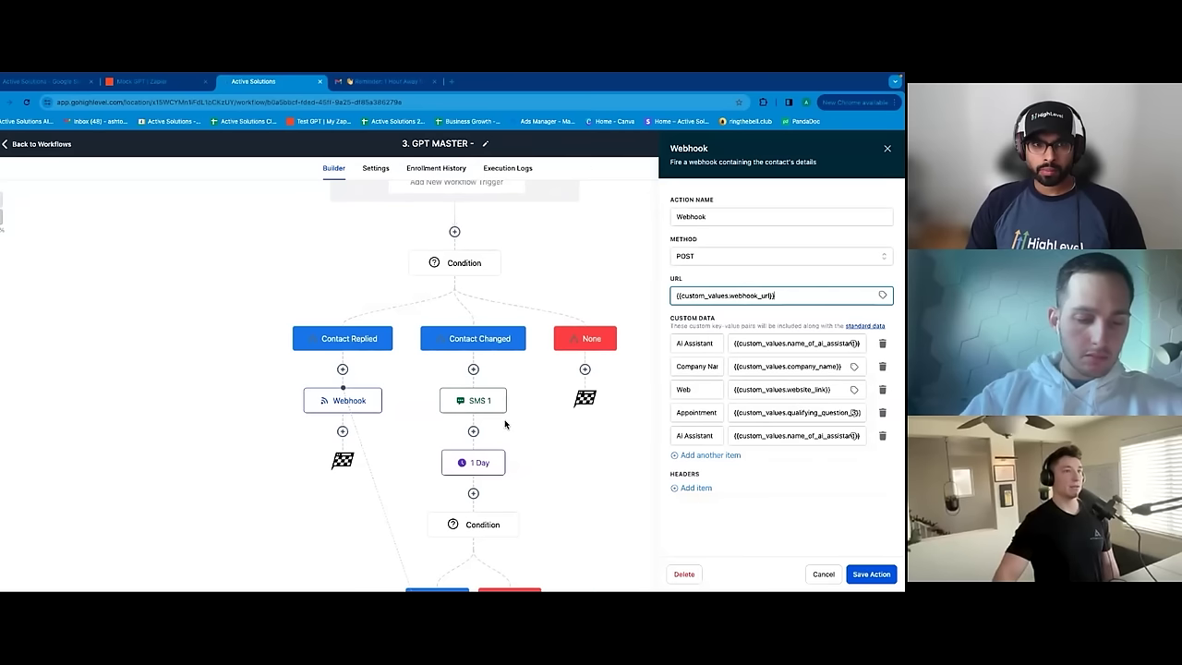
Step: Open SMS 1 and select its {{contact.chat_gpt_response}} message text
{"action": "left_click", "coordinate": [484, 404]}
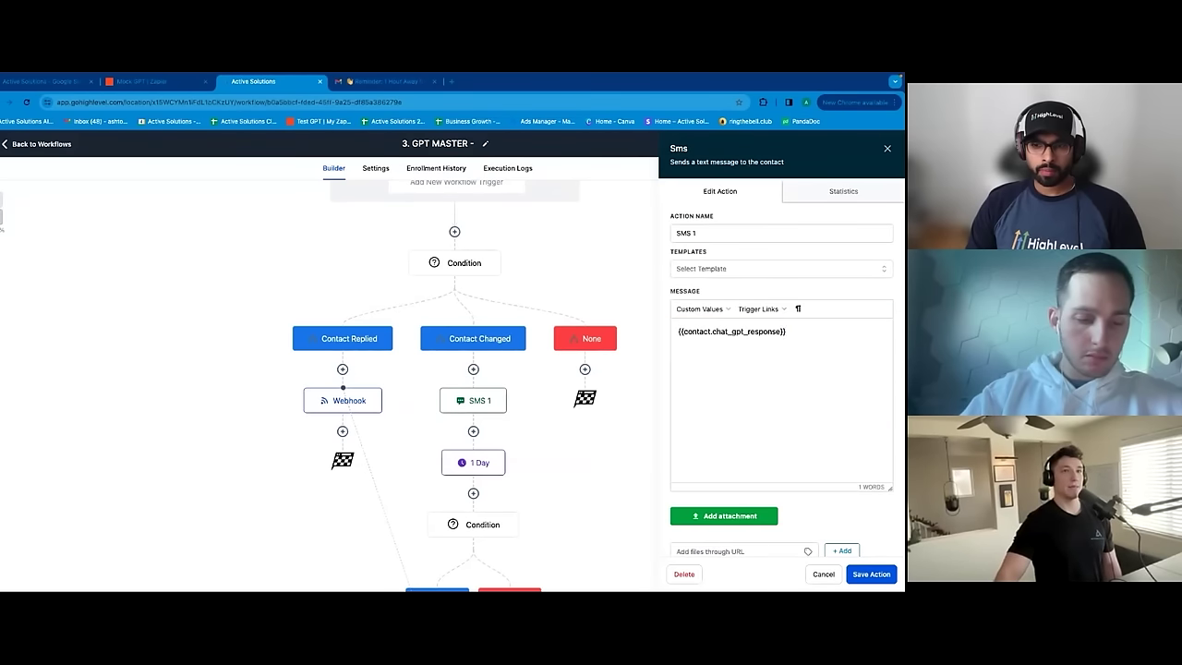
{"action": "key", "text": "ctrl+a"}
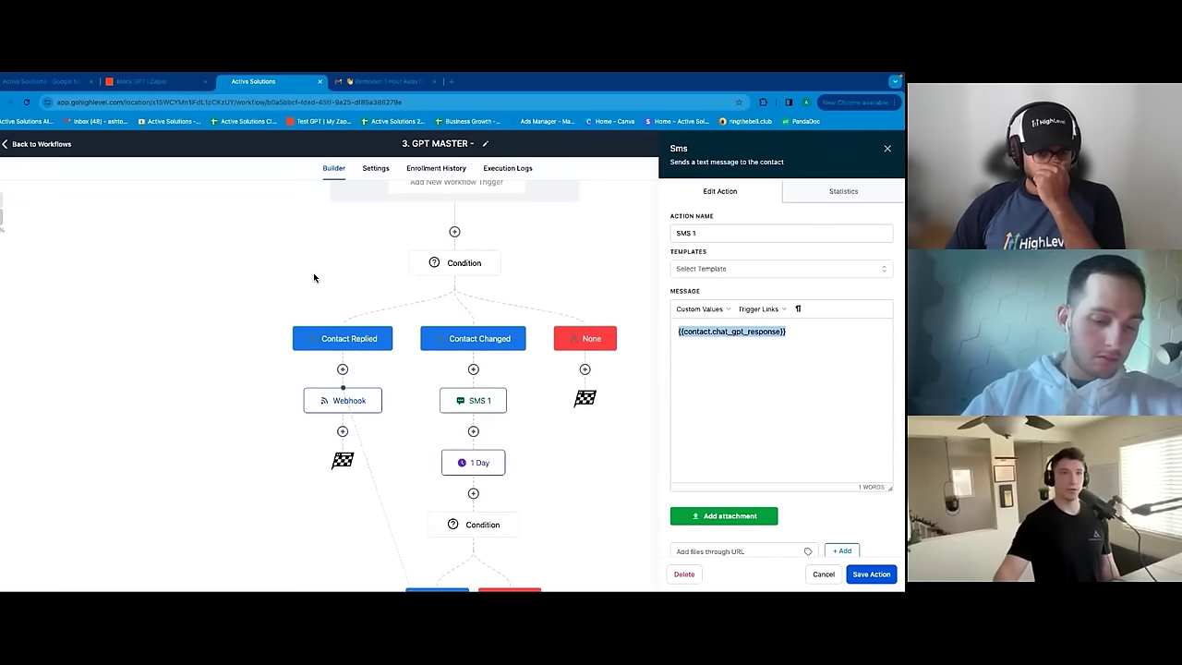
Step: Close the SMS panel, scroll the canvas, and reopen the SMS 1 action's settings
{"action": "left_click", "coordinate": [314, 277]}
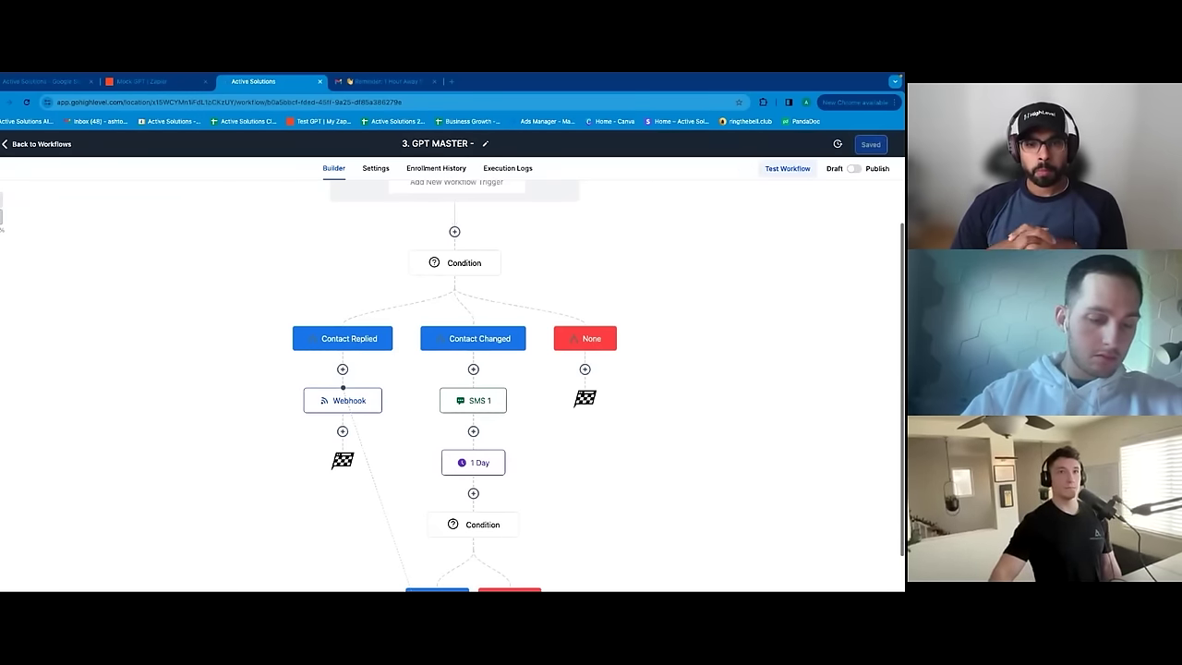
{"action": "scroll", "coordinate": [645, 288], "scroll_direction": "up", "scroll_amount": 2}
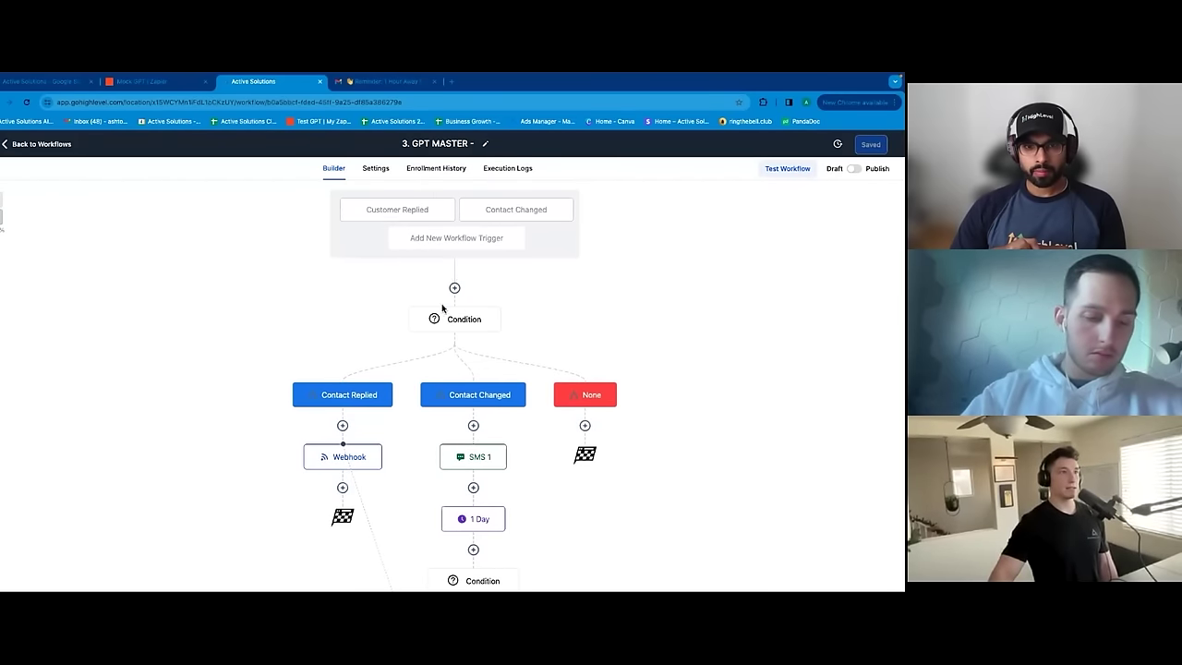
{"action": "scroll", "coordinate": [423, 235], "scroll_direction": "down", "scroll_amount": 1}
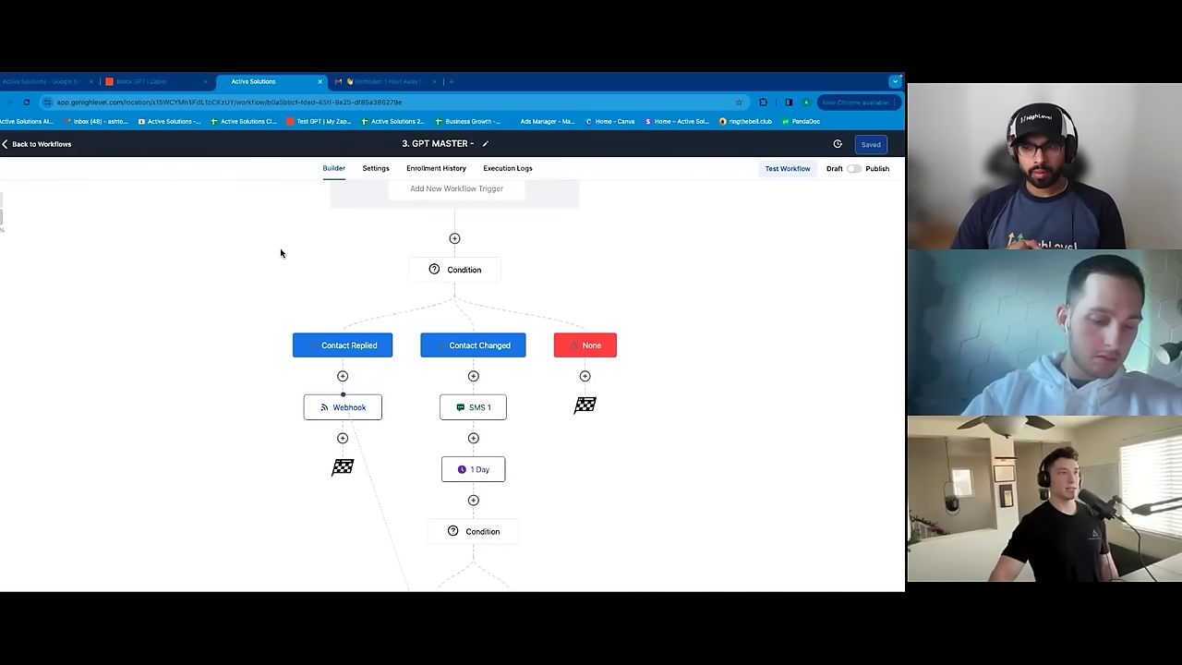
{"action": "left_click", "coordinate": [464, 407]}
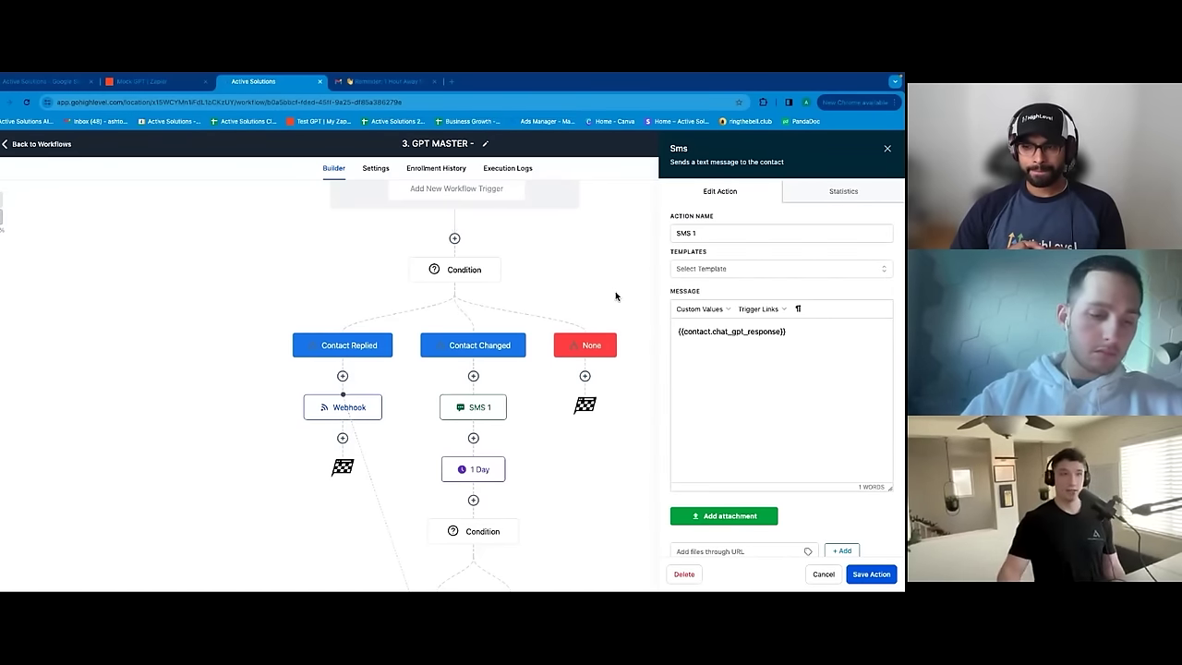
Step: Browse the Actions picker above SMS 1, then cancel without inserting anything
{"action": "left_click", "coordinate": [473, 376]}
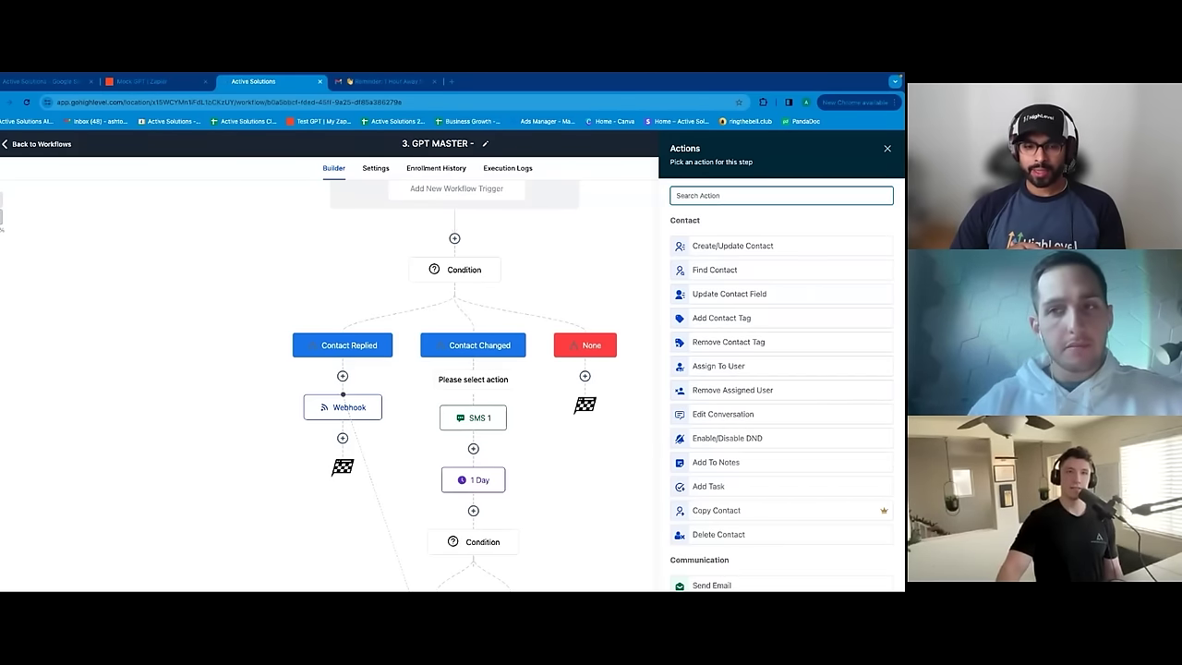
{"action": "key", "text": "Escape"}
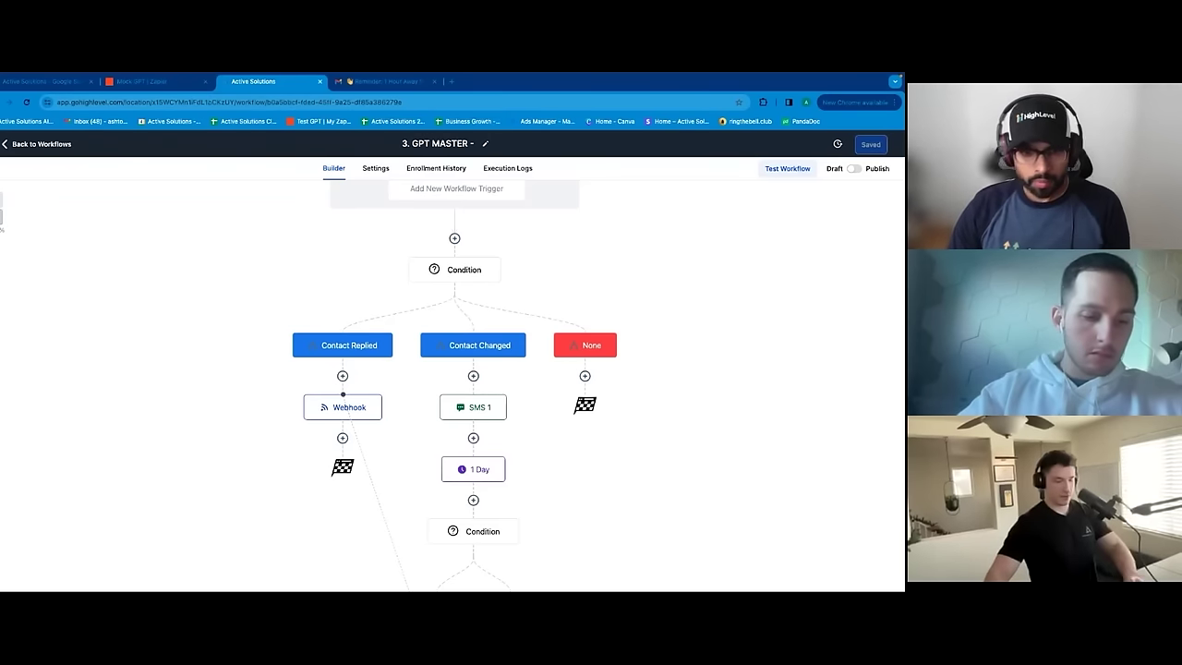
Step: Return to the Chat GPT folder's list showing Start Bot, Stop Bot and both GPT MASTER workflows
{"action": "left_click", "coordinate": [55, 149]}
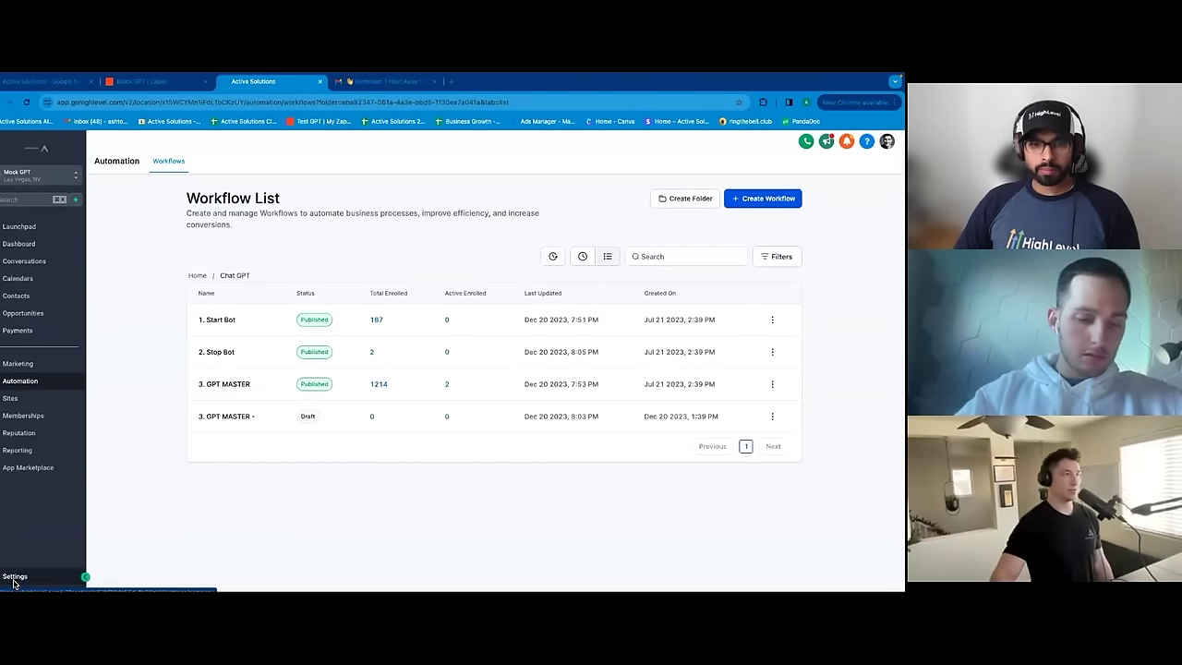
Step: Open the Settings area for the Mock GPT sub-account
{"action": "left_click", "coordinate": [14, 579]}
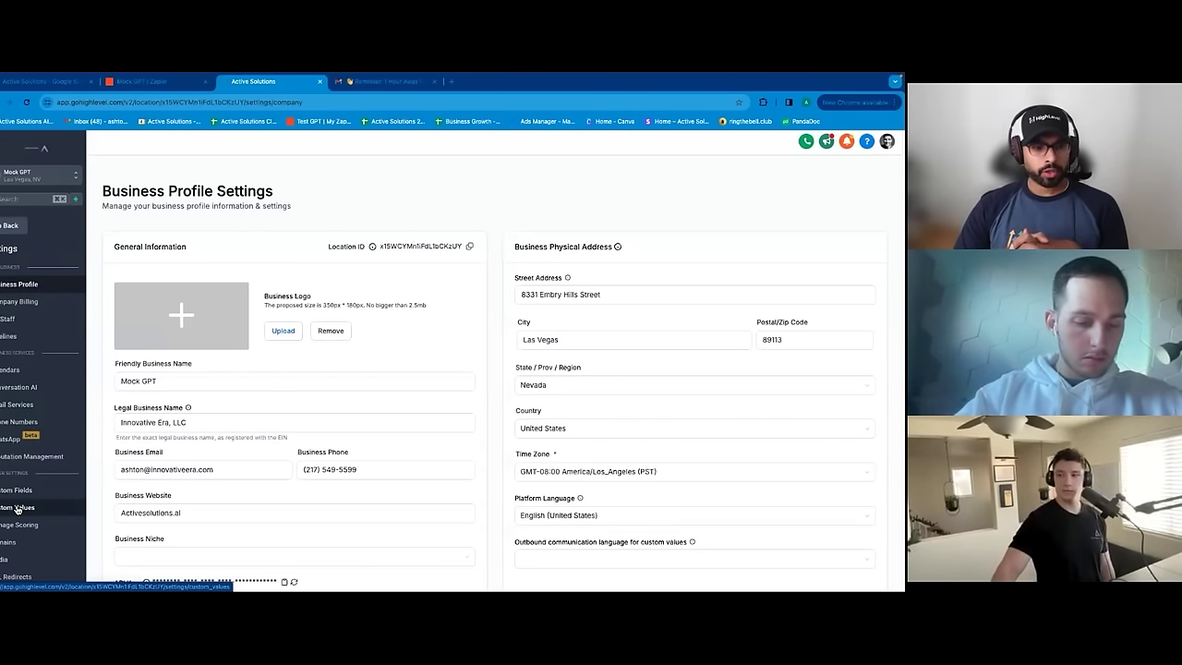
Step: In Custom Values, inspect the Appointment Link key and booking URL, then start a new custom value
{"action": "left_click", "coordinate": [17, 508]}
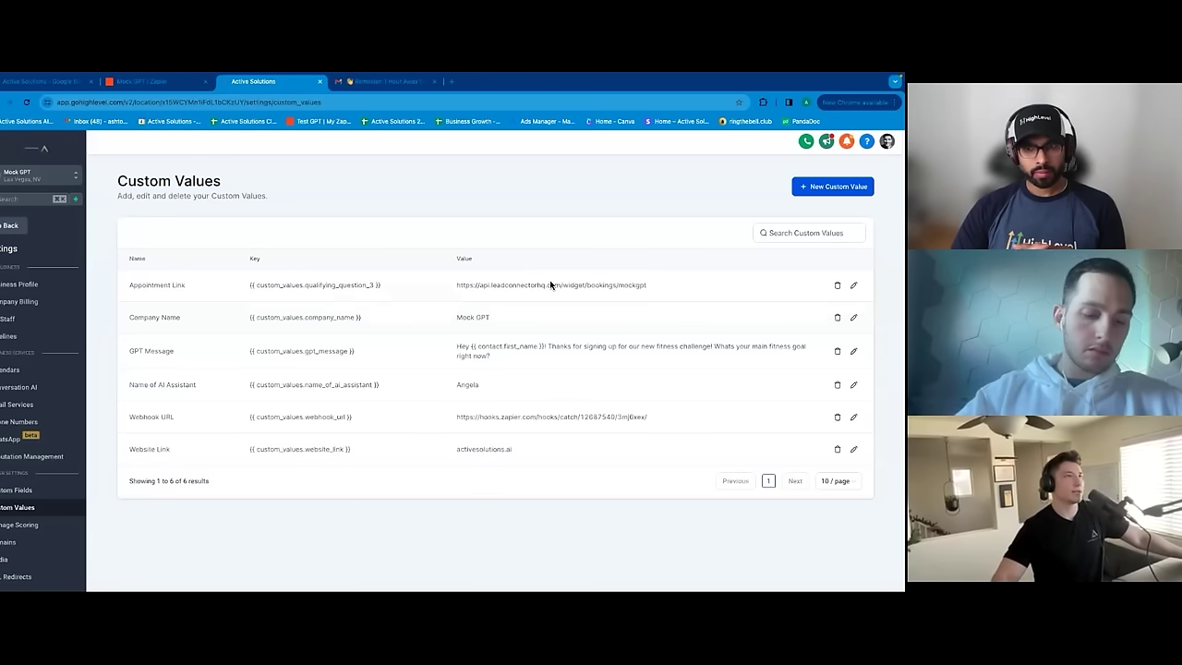
{"action": "triple_click", "coordinate": [301, 286]}
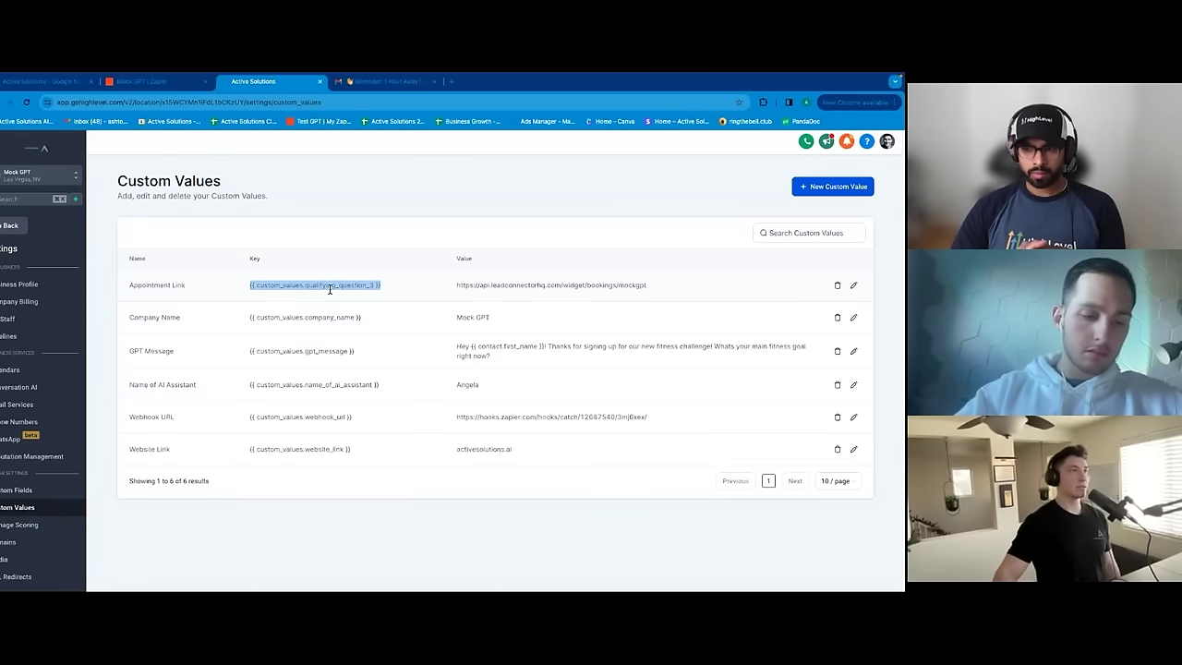
{"action": "triple_click", "coordinate": [328, 287]}
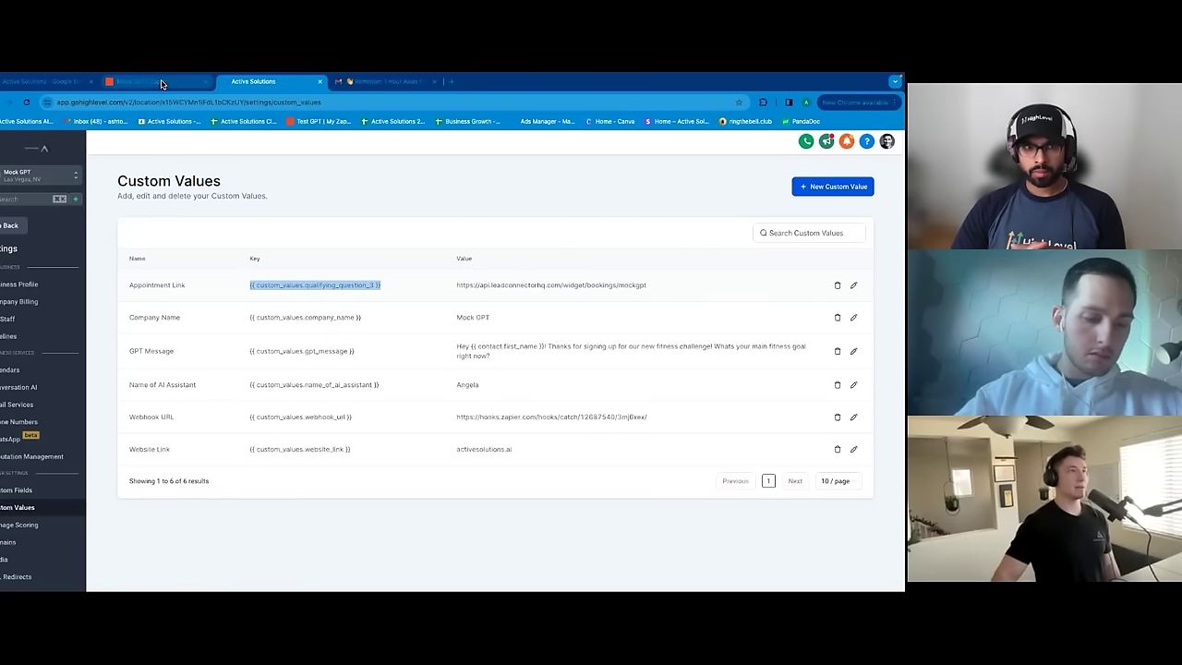
{"action": "left_click", "coordinate": [545, 284]}
{"action": "triple_click", "coordinate": [545, 284]}
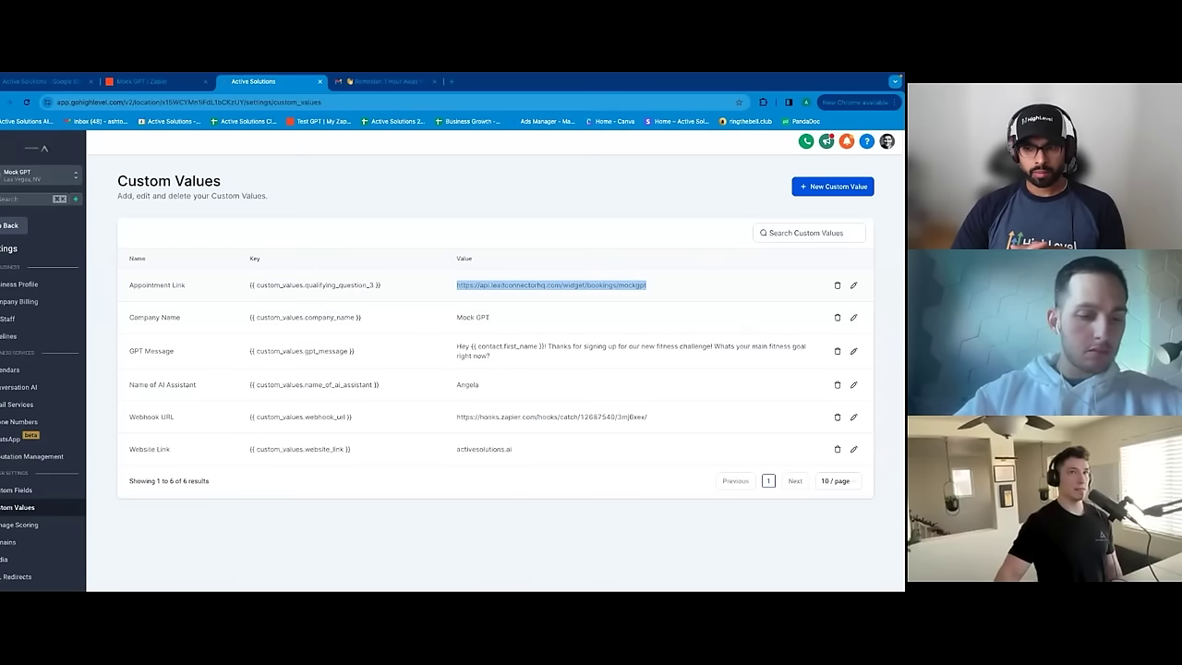
{"action": "left_click", "coordinate": [831, 186]}
{"action": "left_click", "coordinate": [396, 357]}
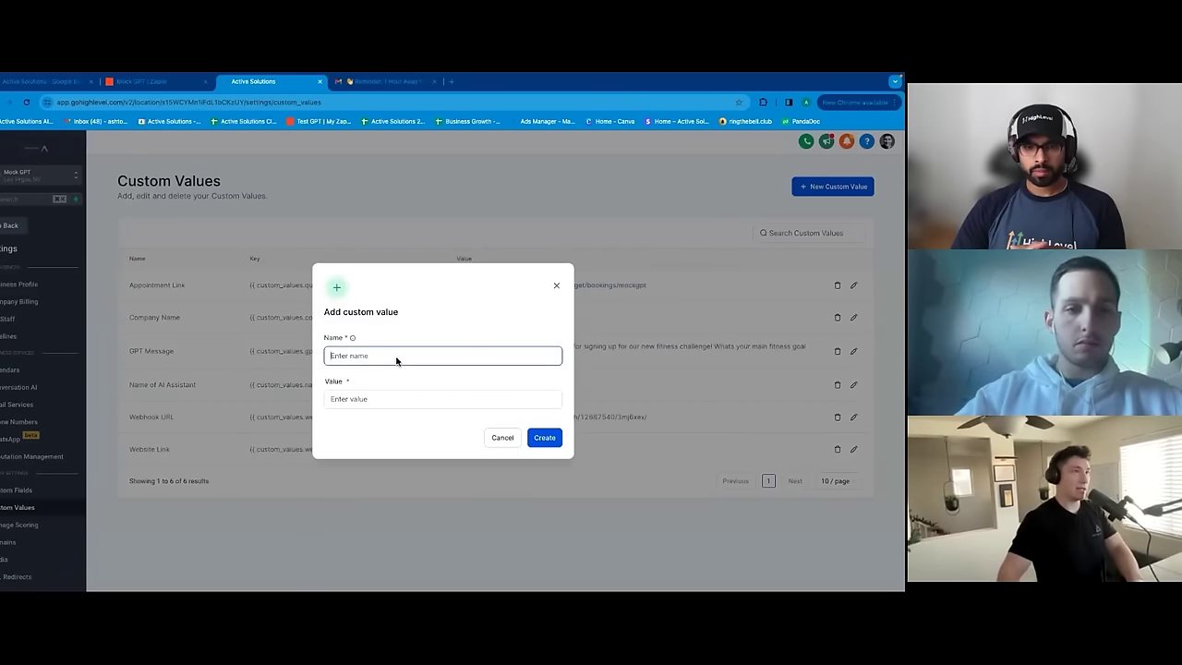
{"action": "left_click", "coordinate": [381, 397]}
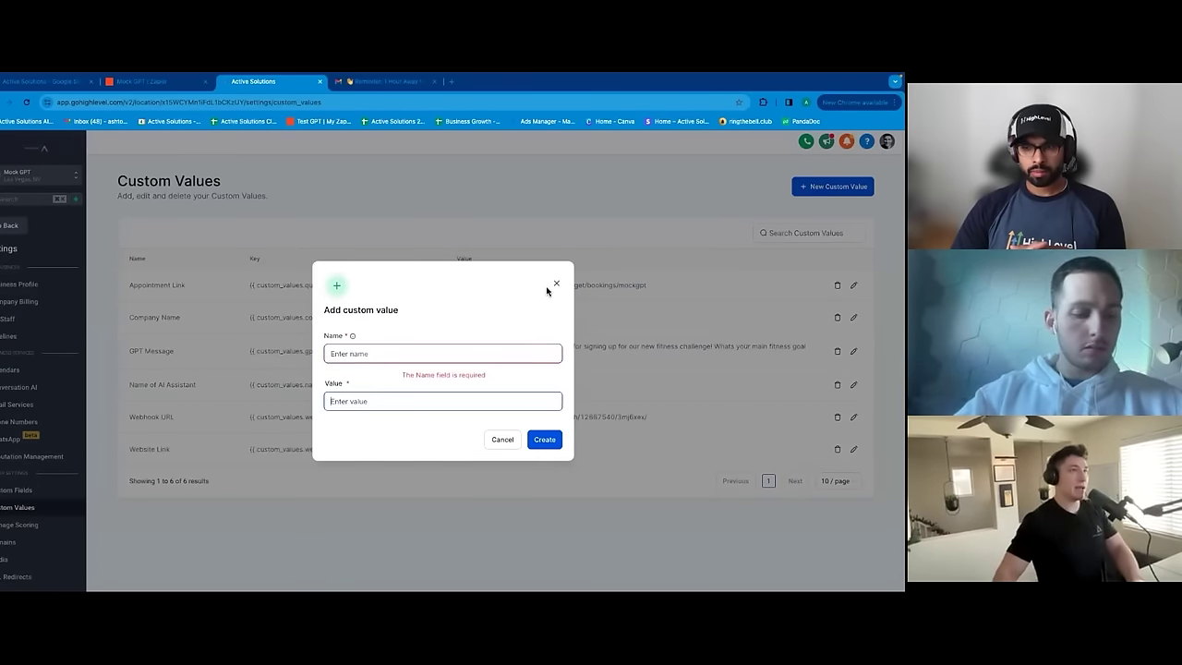
{"action": "left_click", "coordinate": [307, 293]}
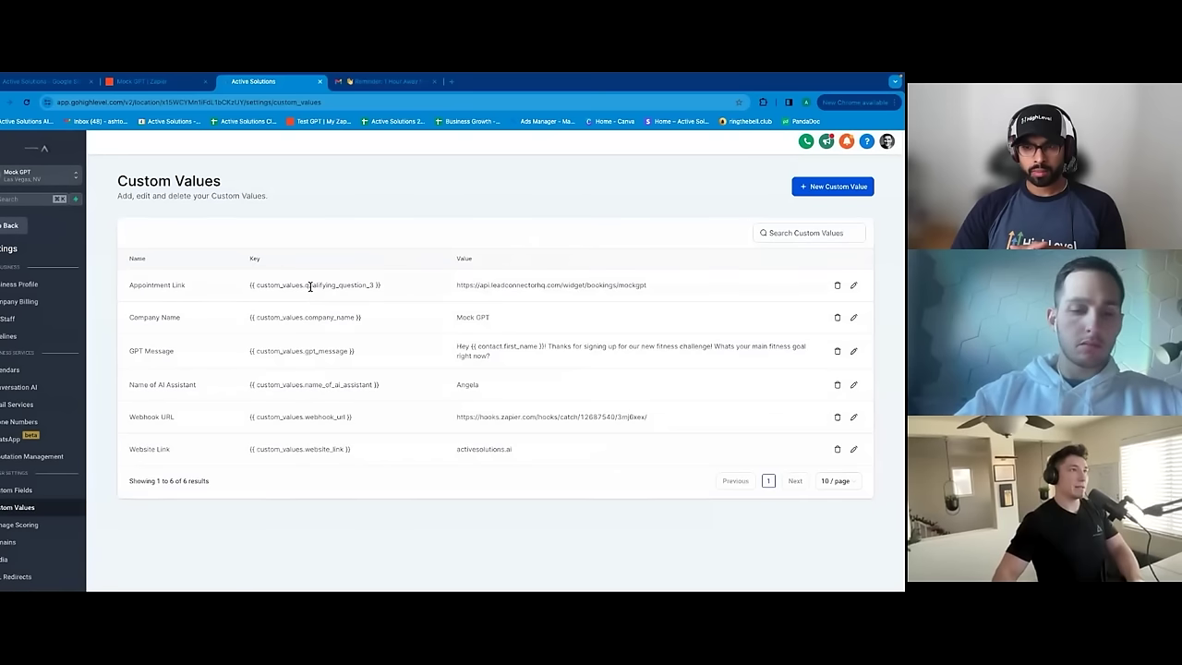
{"action": "triple_click", "coordinate": [310, 286]}
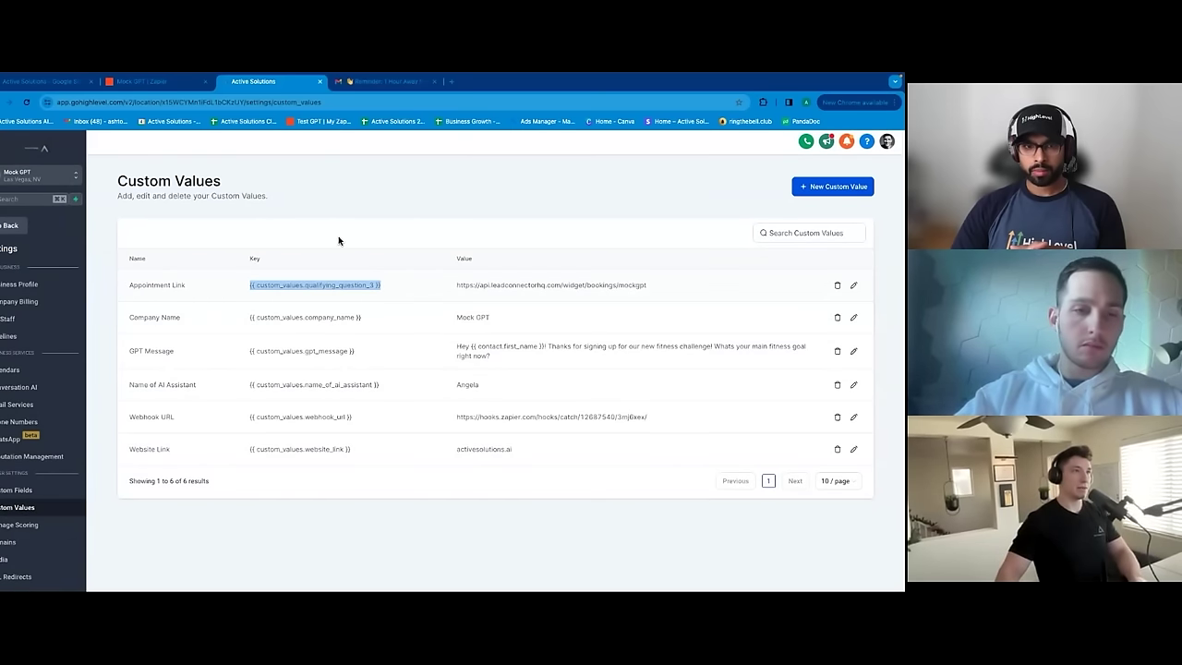
{"action": "triple_click", "coordinate": [498, 286]}
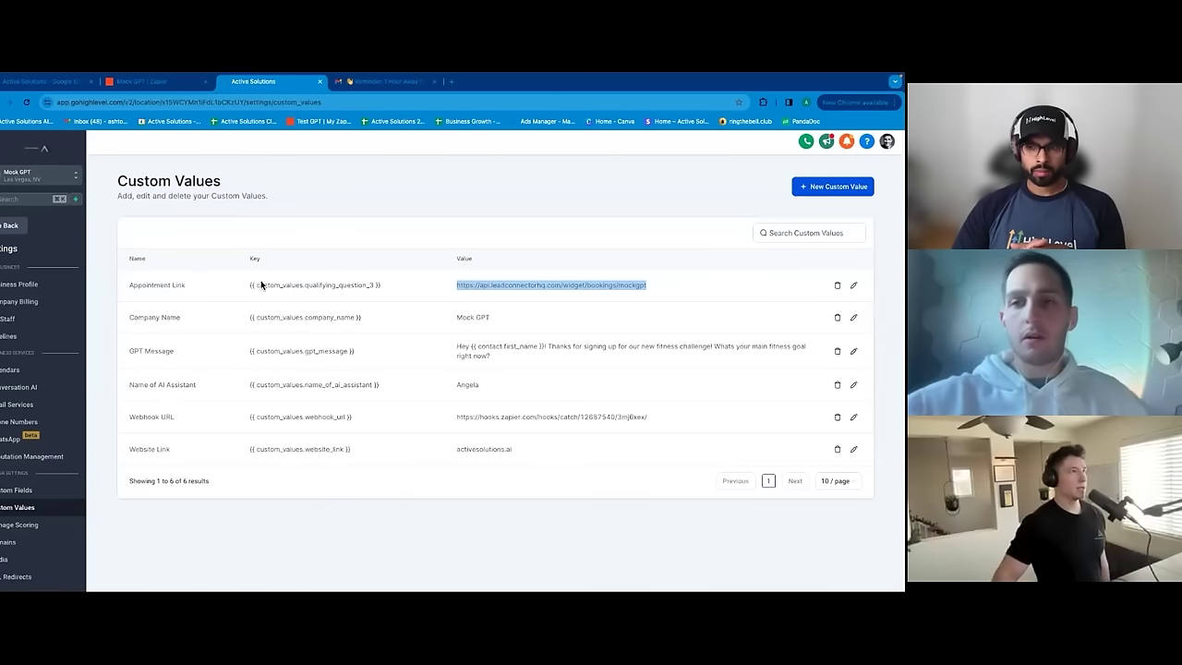
{"action": "triple_click", "coordinate": [172, 284]}
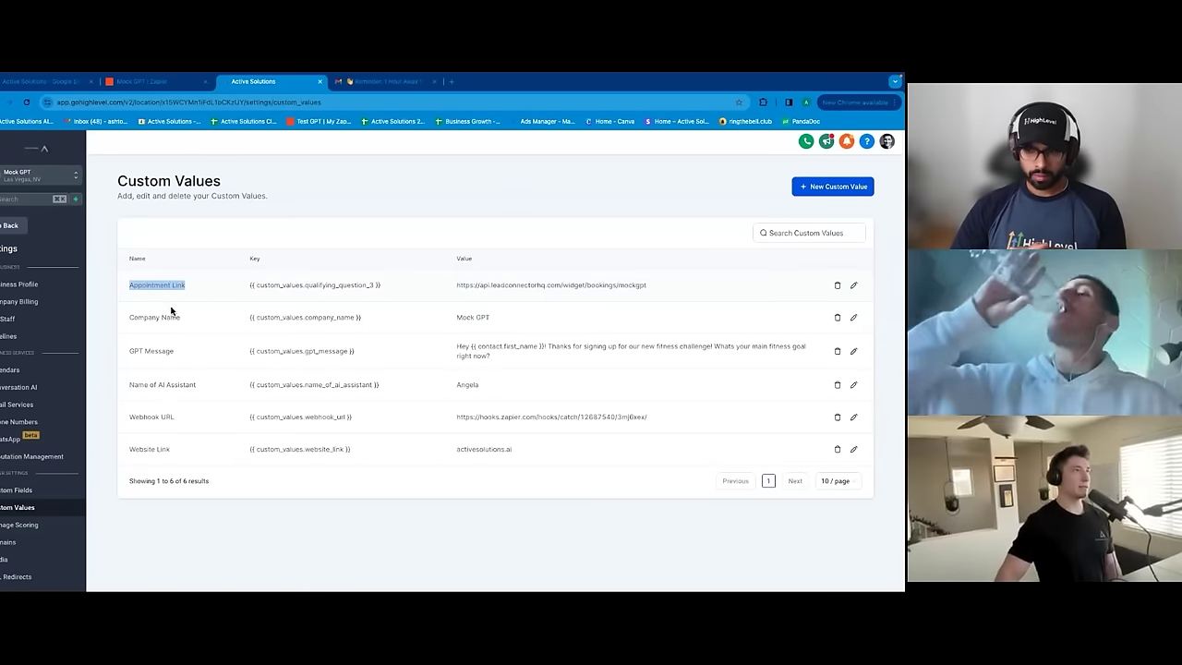
{"action": "triple_click", "coordinate": [167, 317]}
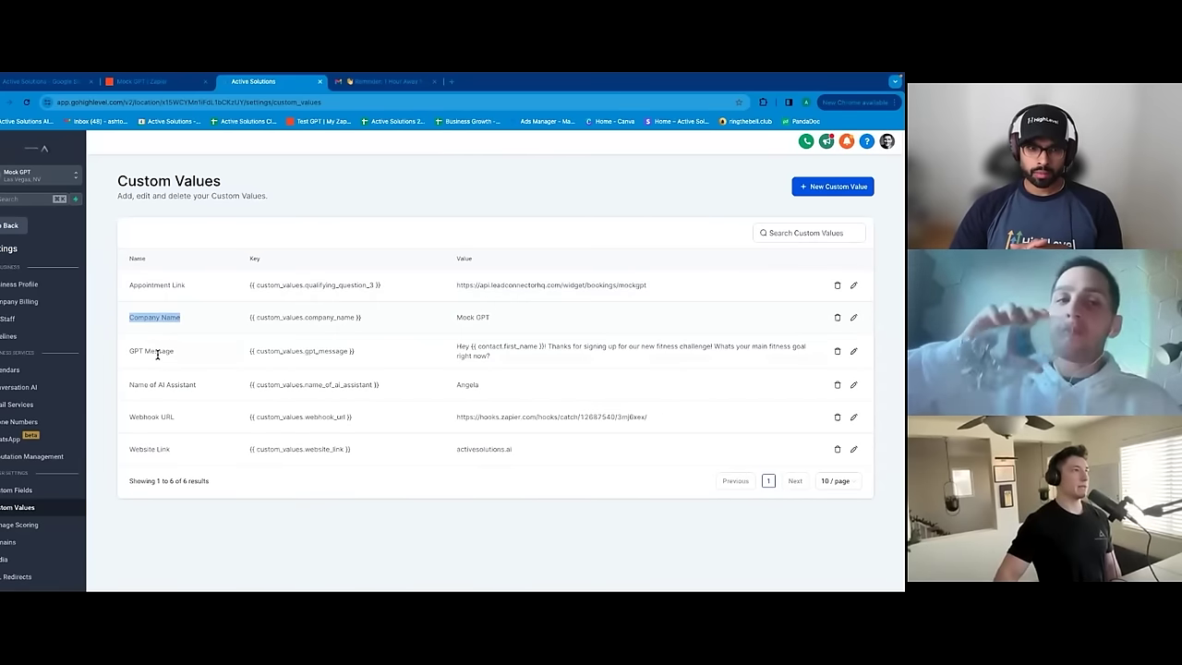
{"action": "triple_click", "coordinate": [157, 352]}
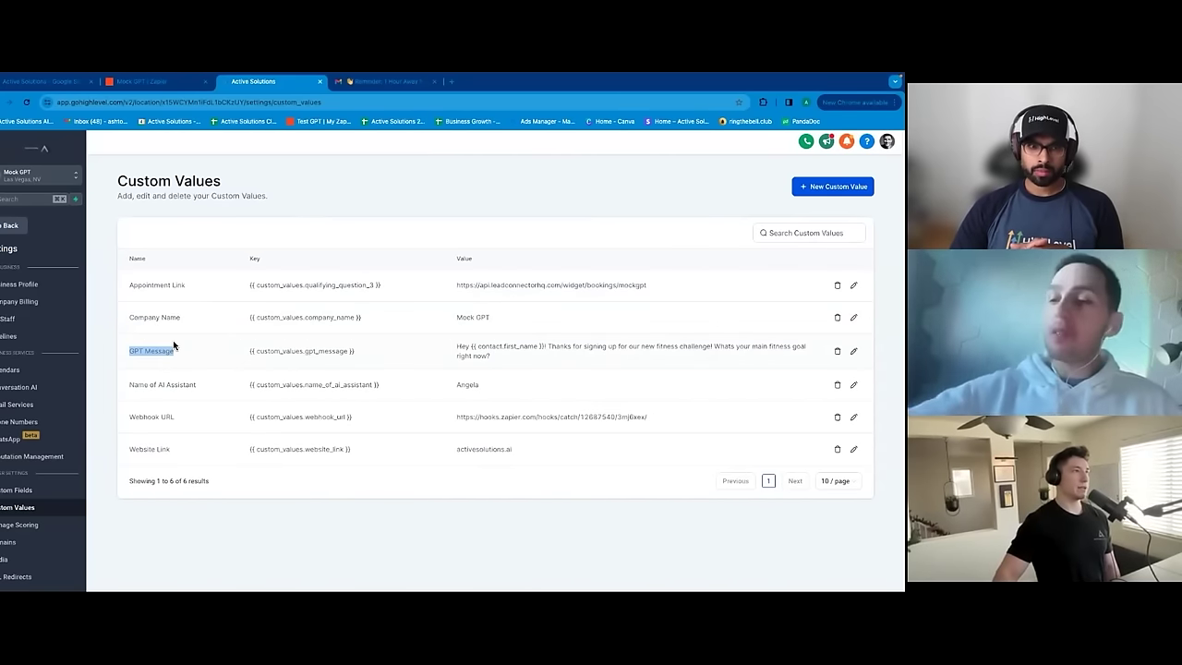
{"action": "triple_click", "coordinate": [493, 362]}
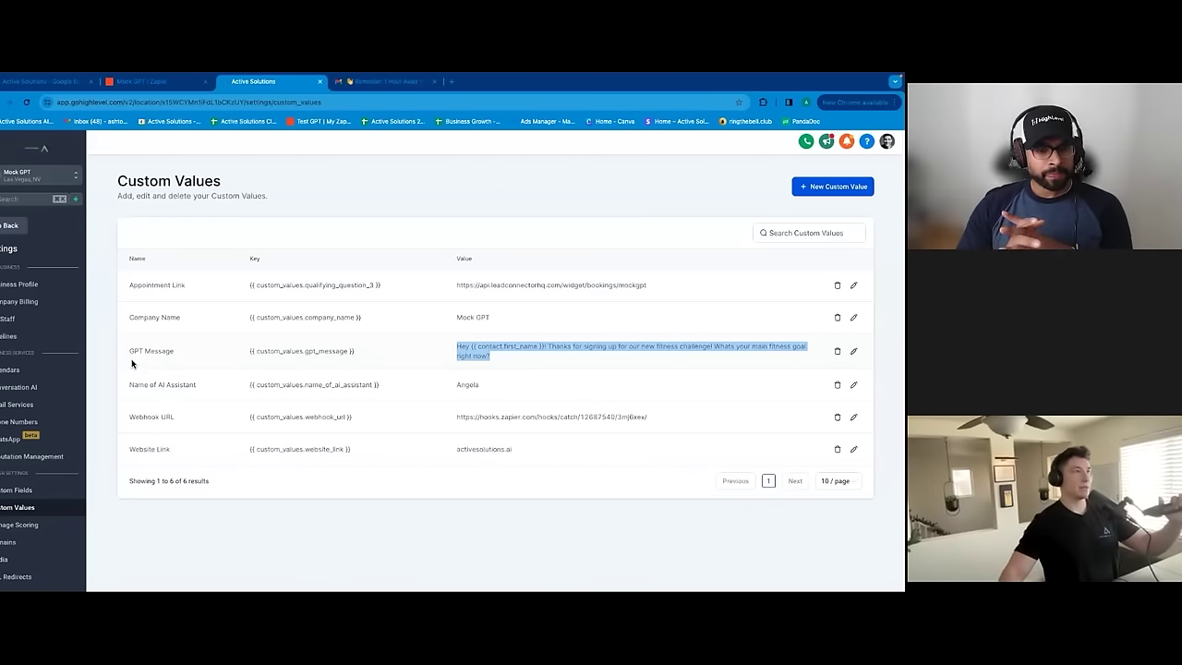
{"action": "double_click", "coordinate": [484, 385]}
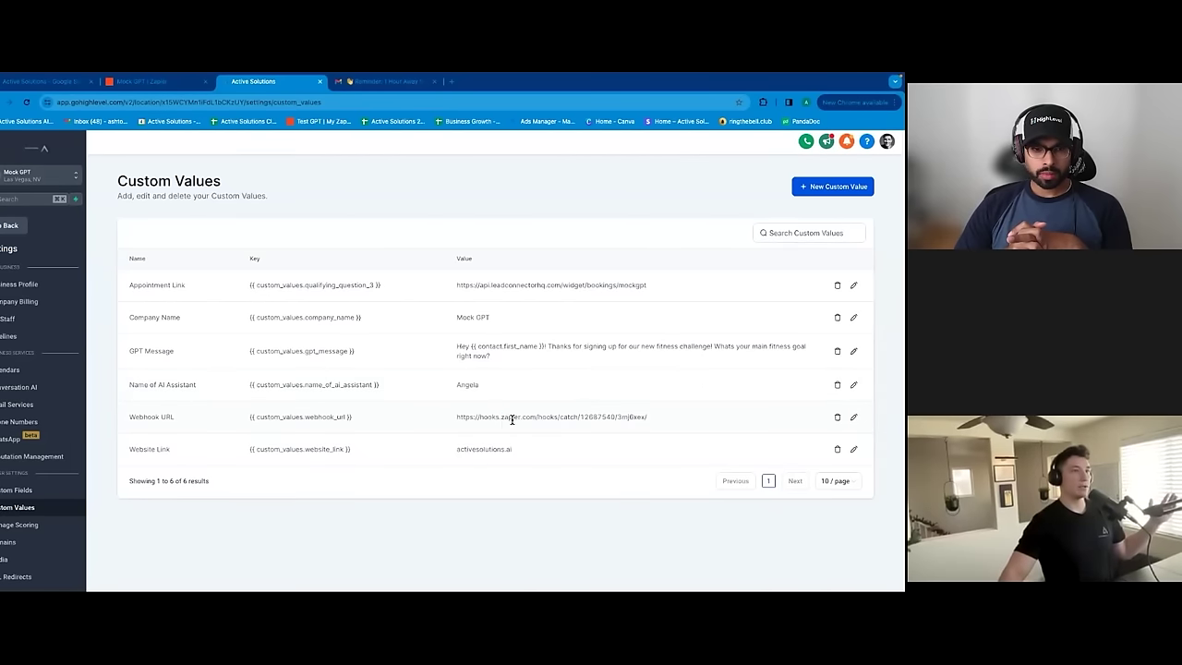
{"action": "triple_click", "coordinate": [511, 416]}
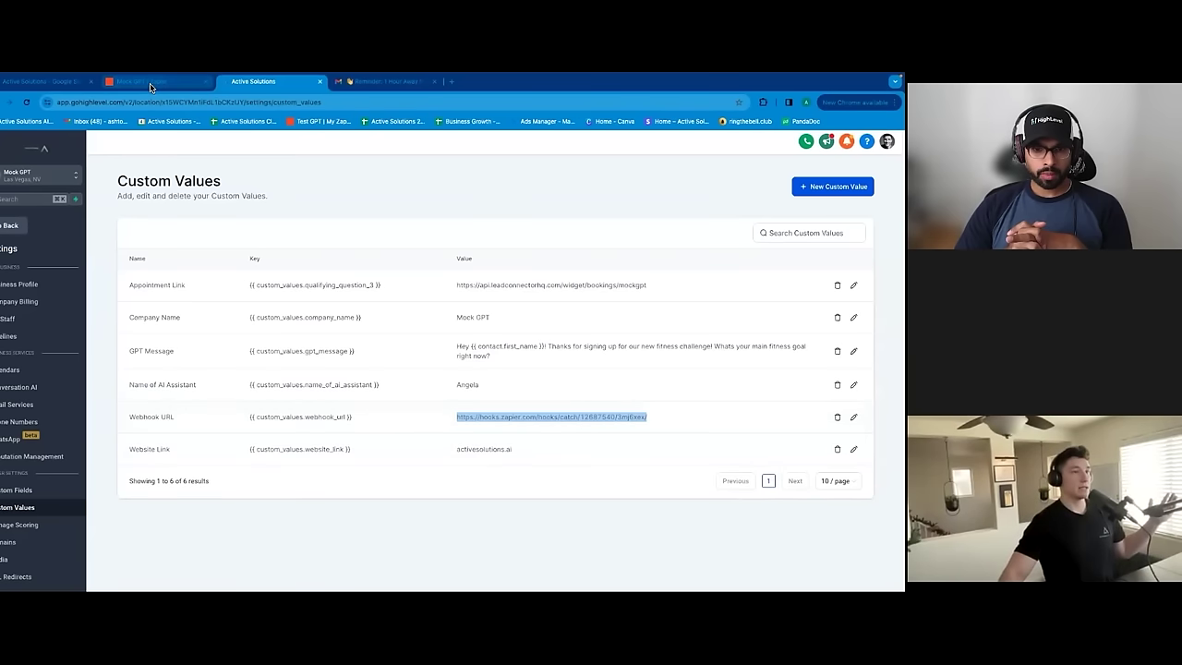
{"action": "double_click", "coordinate": [501, 450]}
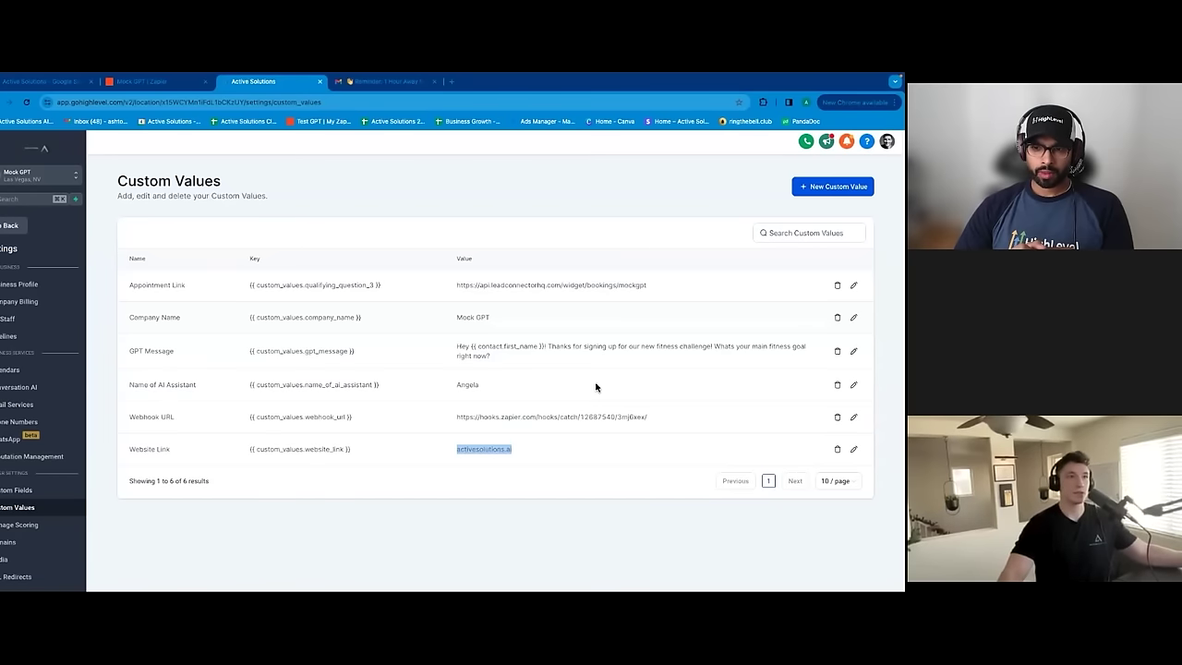
{"action": "left_click", "coordinate": [530, 286]}
{"action": "triple_click", "coordinate": [529, 284]}
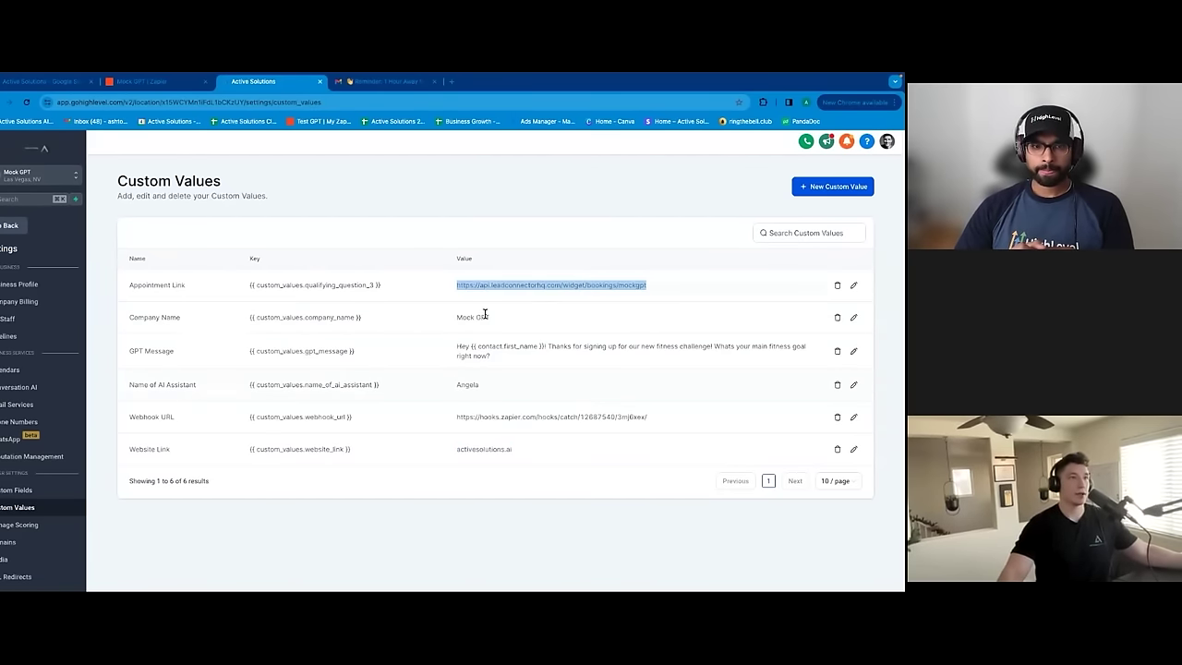
{"action": "triple_click", "coordinate": [480, 317]}
{"action": "triple_click", "coordinate": [490, 450]}
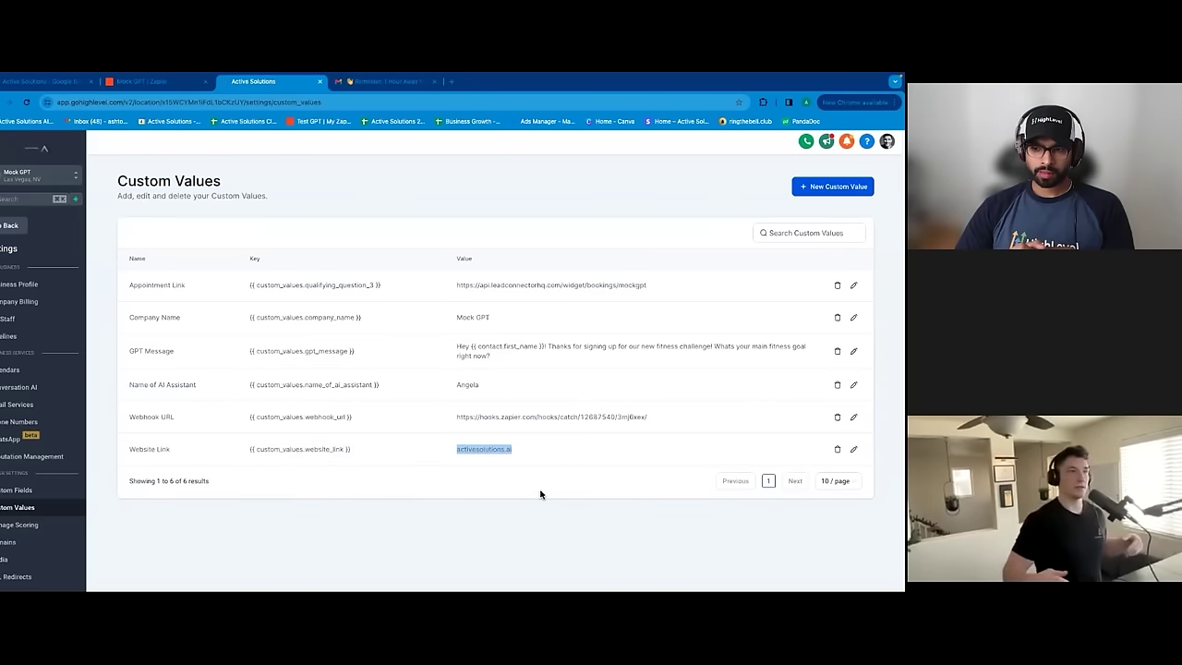
{"action": "double_click", "coordinate": [478, 386]}
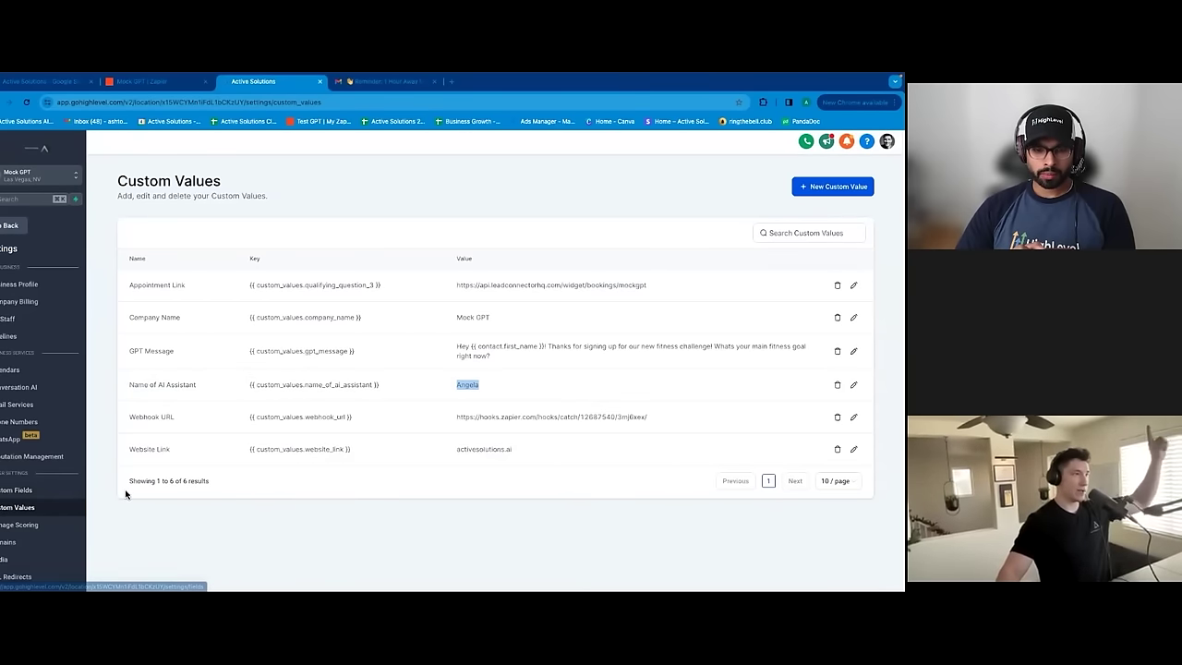
Step: Open Custom Fields and search 'gpt' to list Chat GPT Response and GPT Lead Response
{"action": "left_click", "coordinate": [13, 490]}
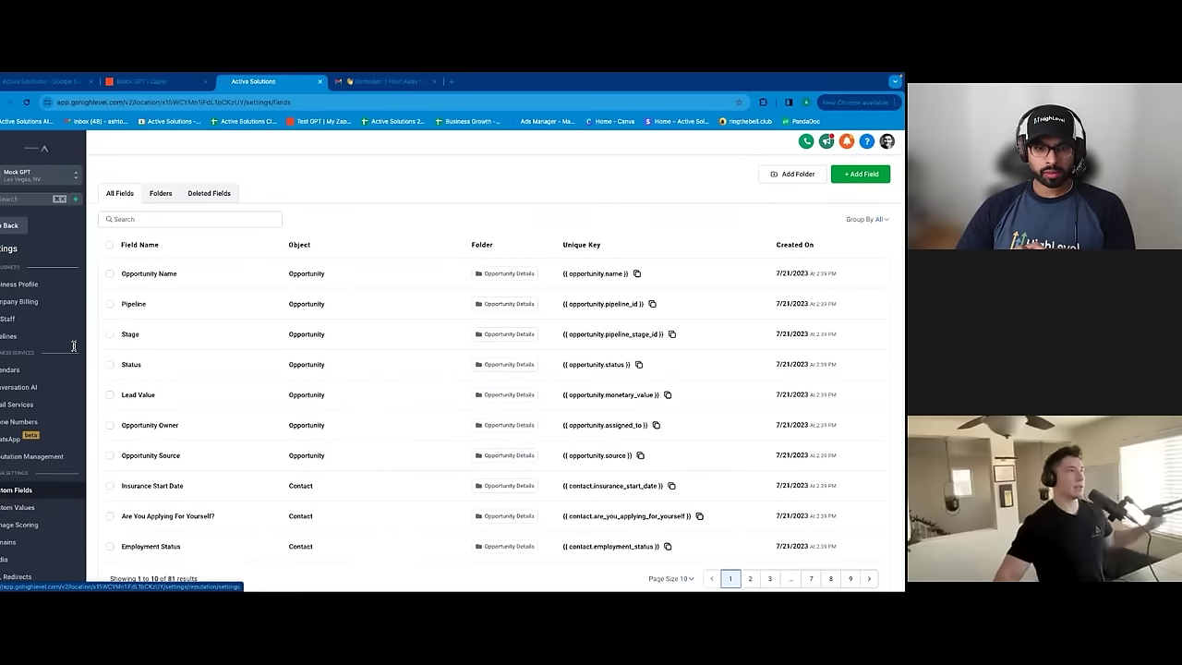
{"action": "left_click", "coordinate": [158, 224]}
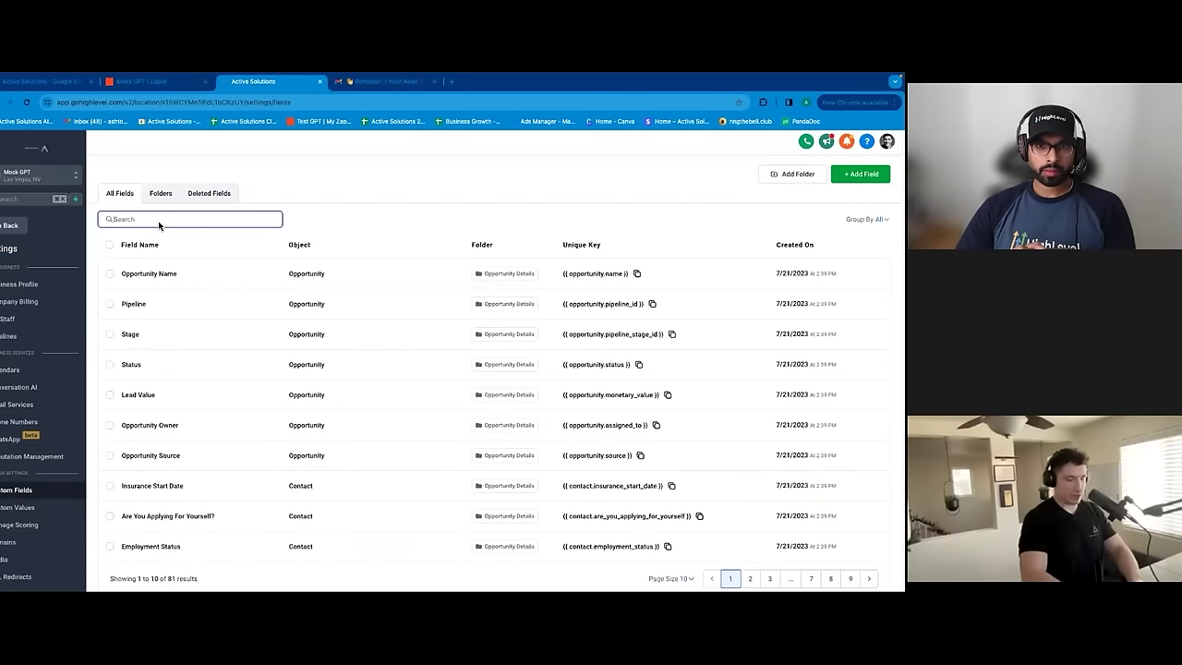
{"action": "type", "text": "gpt"}
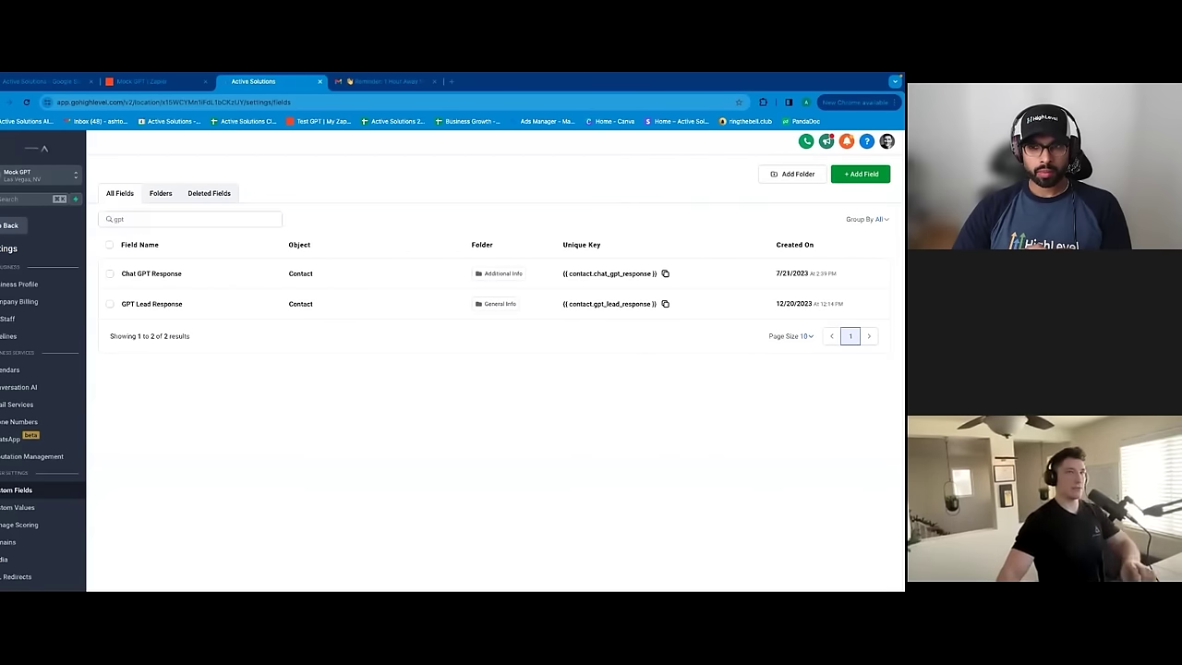
{"action": "left_click", "coordinate": [859, 173]}
{"action": "left_click", "coordinate": [304, 286]}
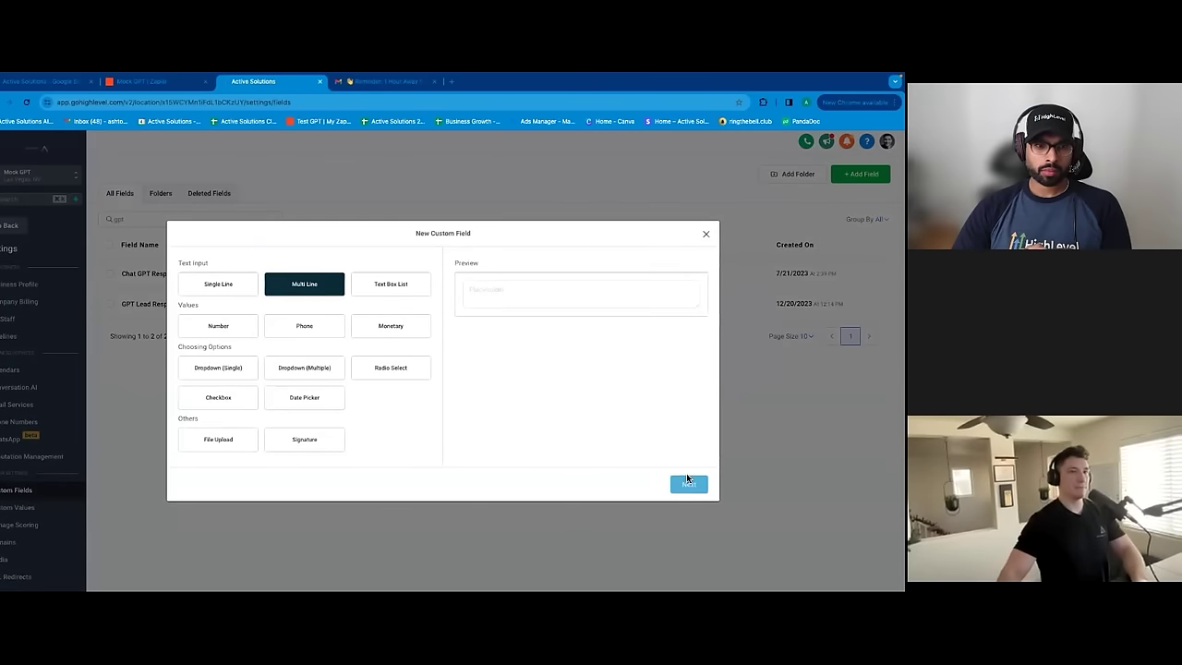
{"action": "key", "text": "Return"}
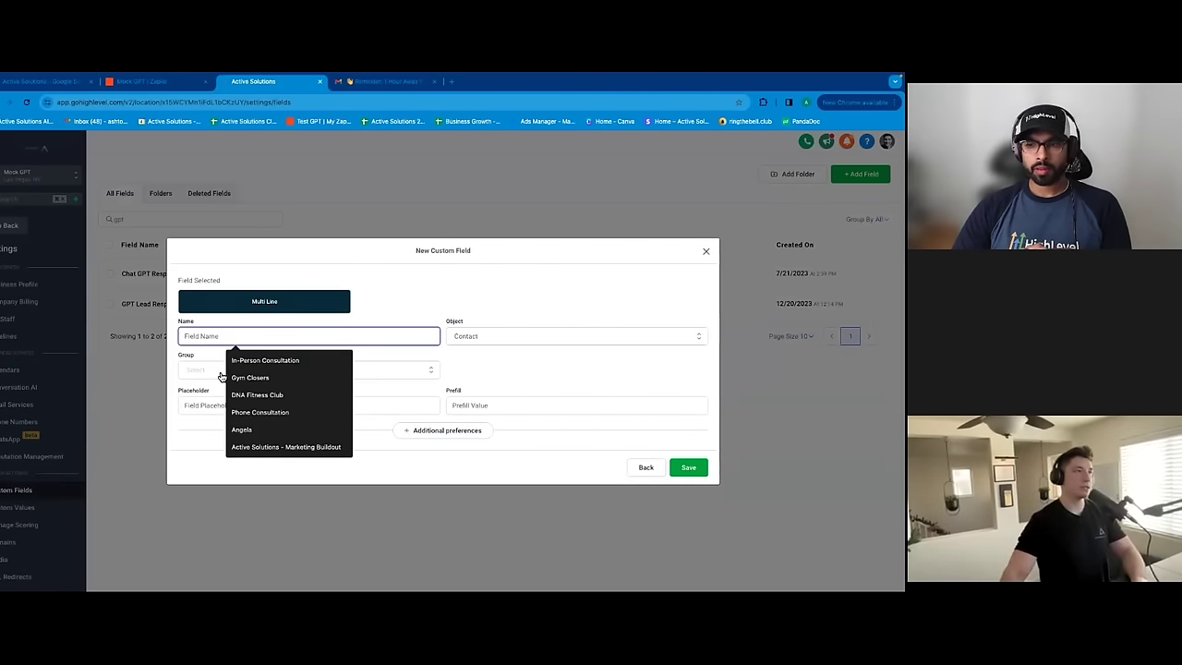
{"action": "left_click", "coordinate": [462, 276]}
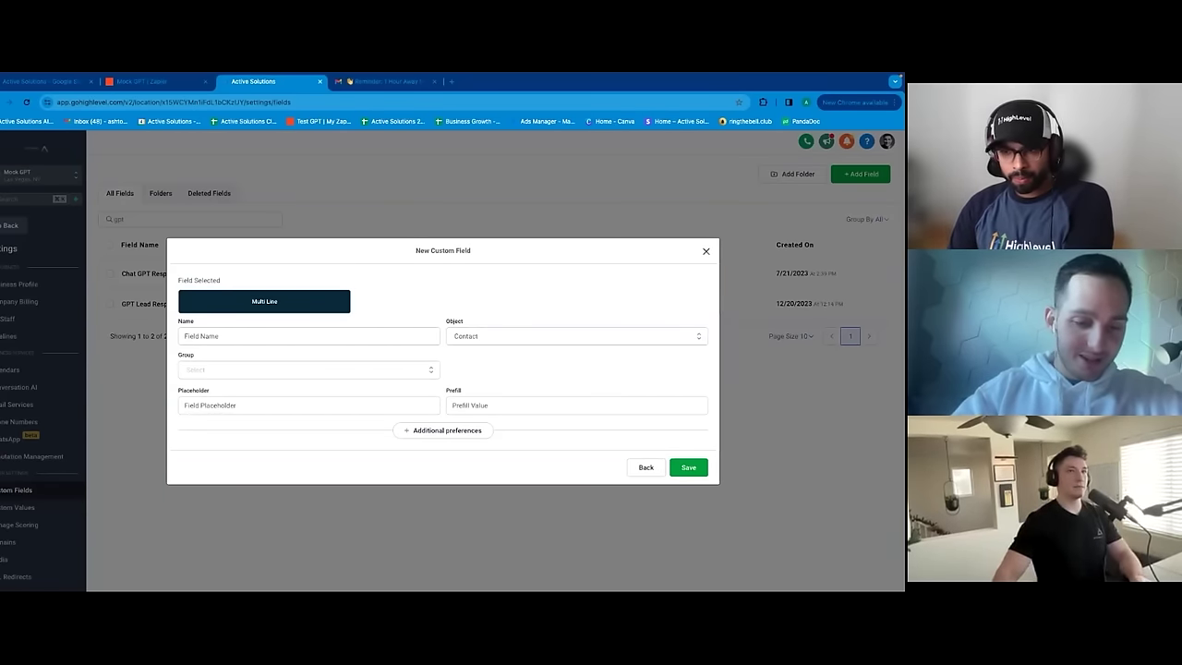
{"action": "key", "text": "Escape"}
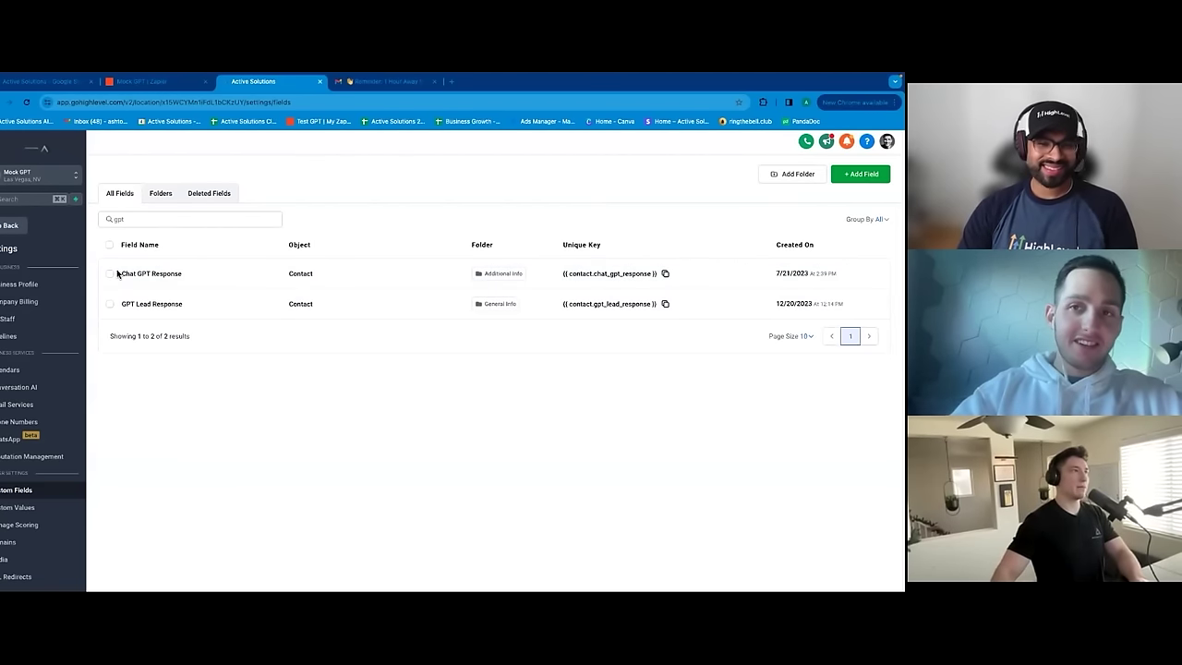
{"action": "left_click", "coordinate": [4, 496]}
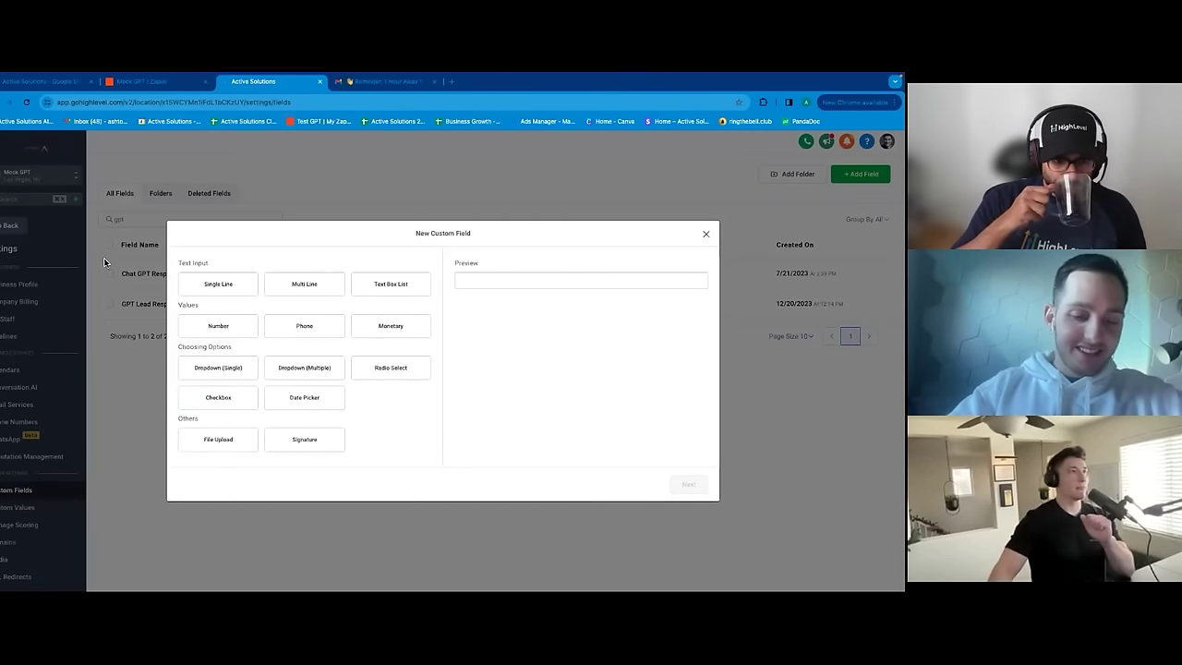
{"action": "left_click", "coordinate": [306, 286]}
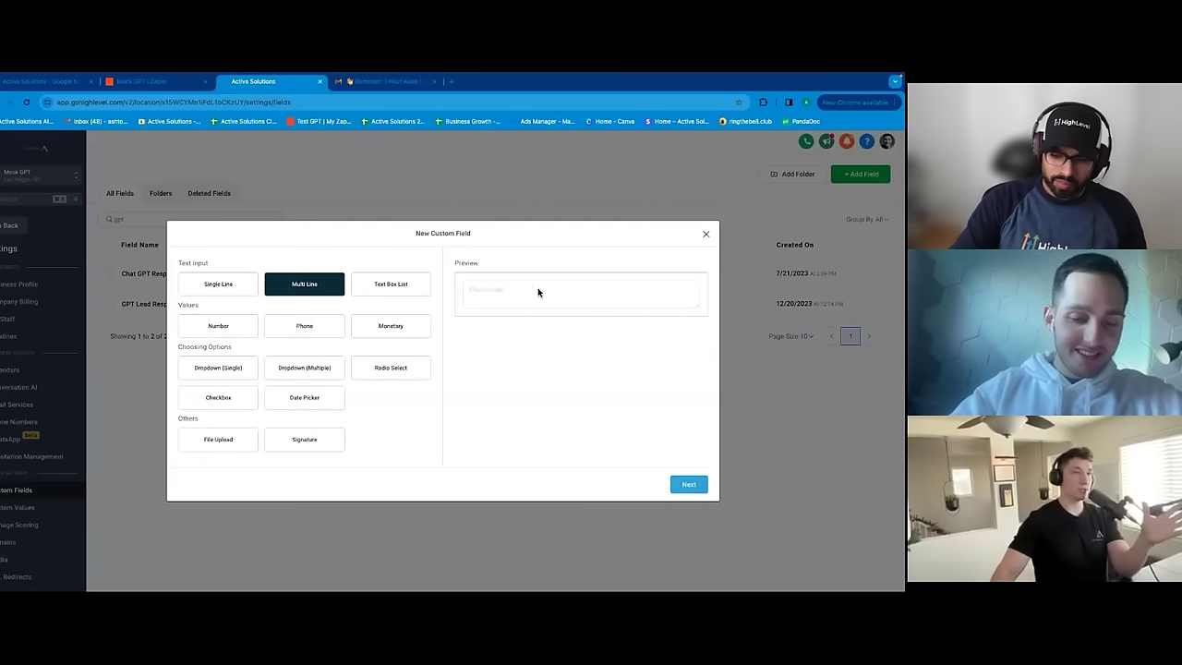
{"action": "left_click", "coordinate": [688, 484]}
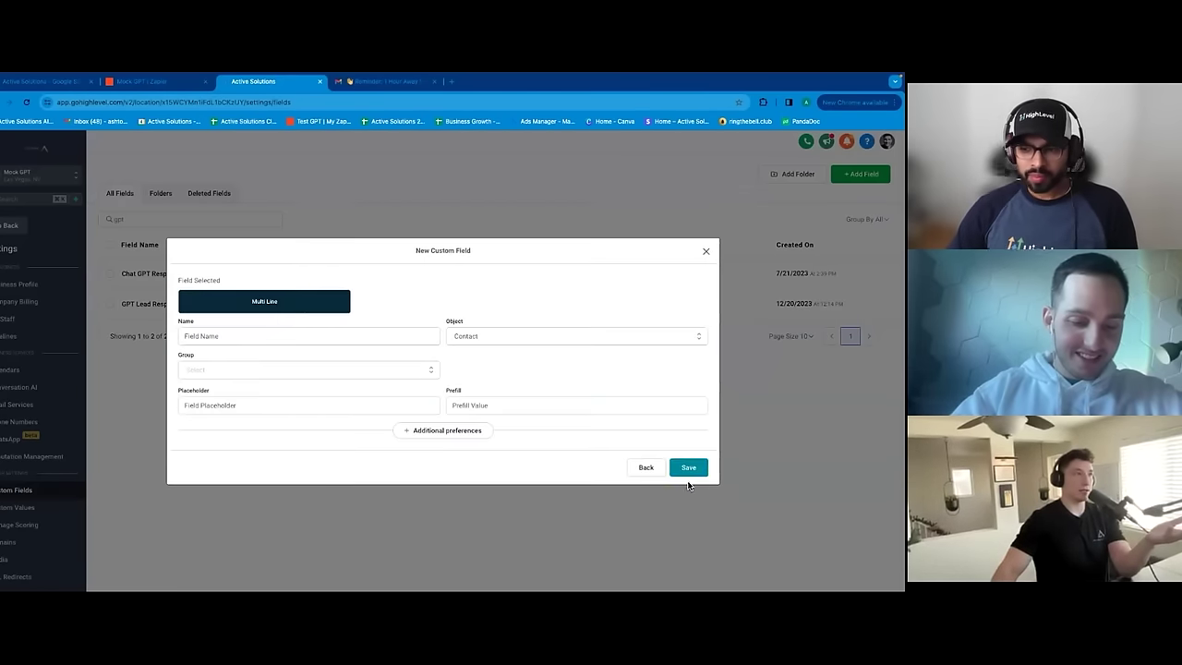
{"action": "left_click", "coordinate": [299, 334]}
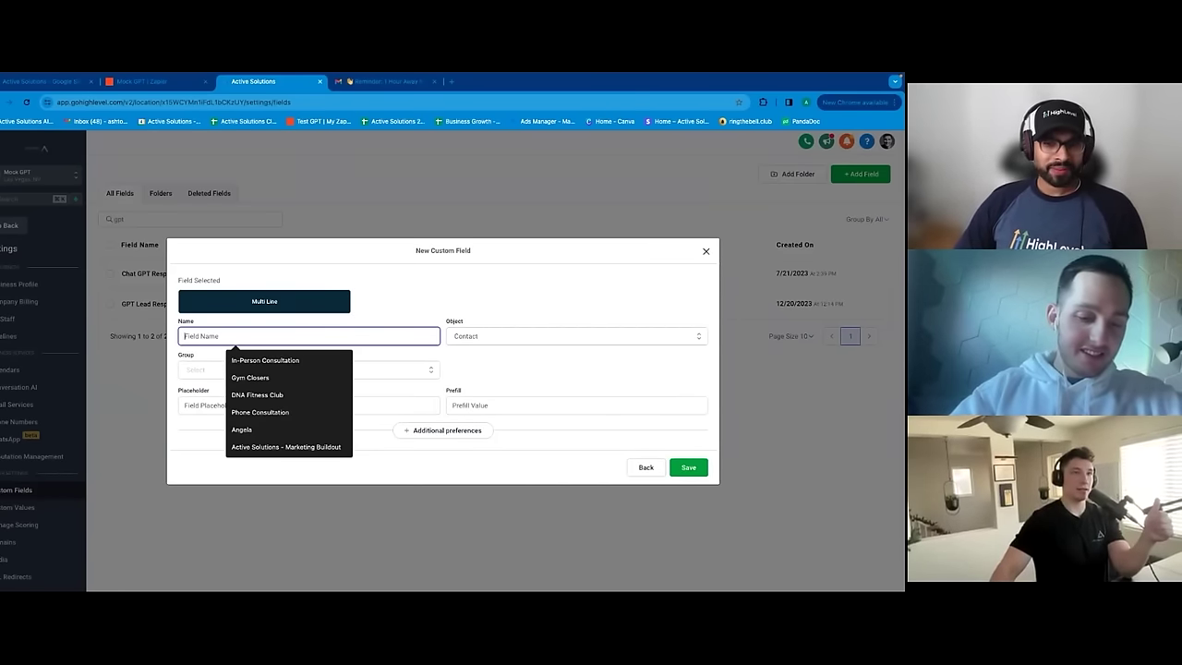
{"action": "key", "text": "Escape"}
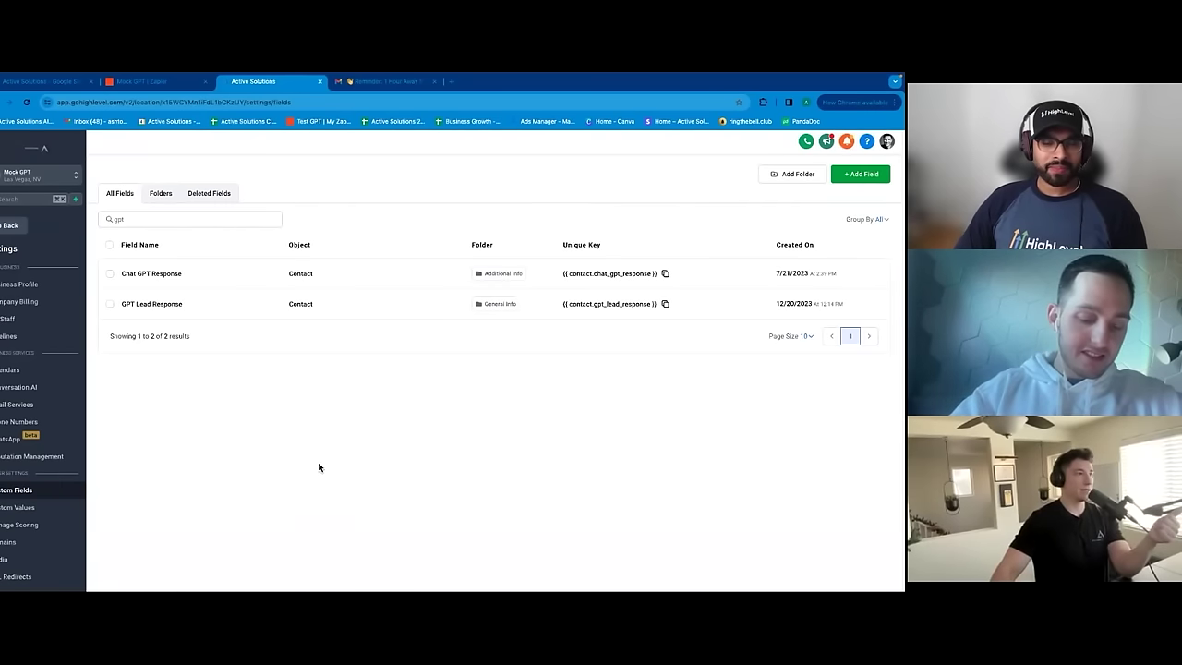
{"action": "scroll", "coordinate": [59, 492], "scroll_direction": "down", "scroll_amount": 2}
{"action": "scroll", "coordinate": [55, 495], "scroll_direction": "down", "scroll_amount": 1}
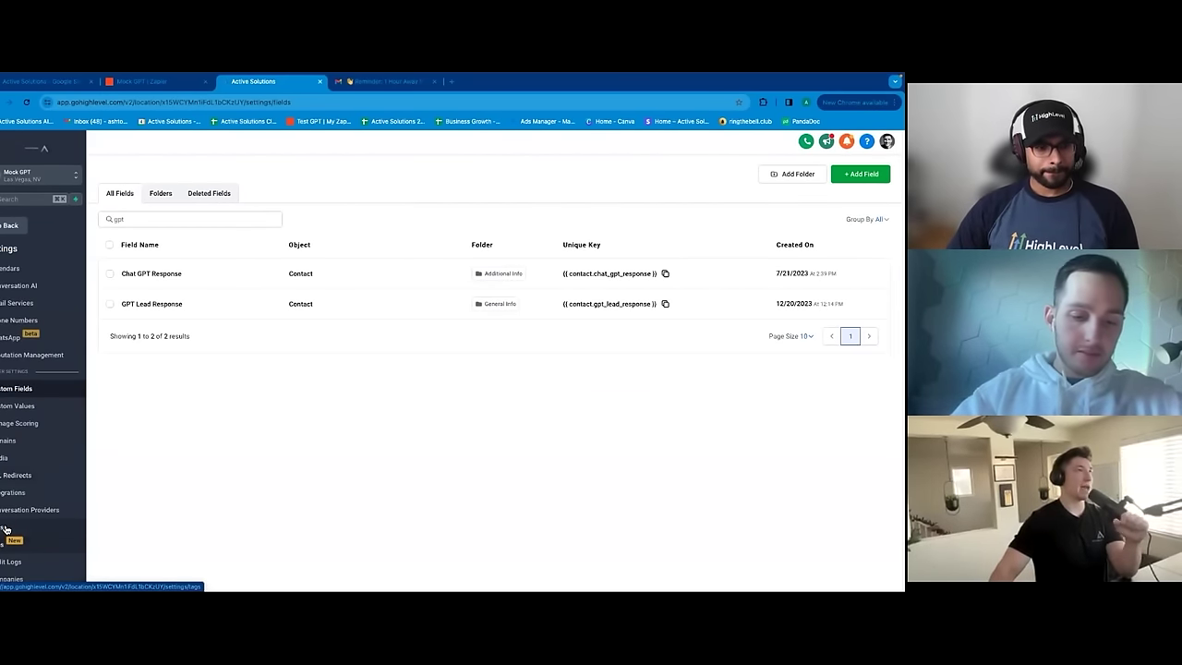
Step: On the Tags page, tick and untick the autopilot and stop bot rows, then select all six tags
{"action": "left_click", "coordinate": [5, 528]}
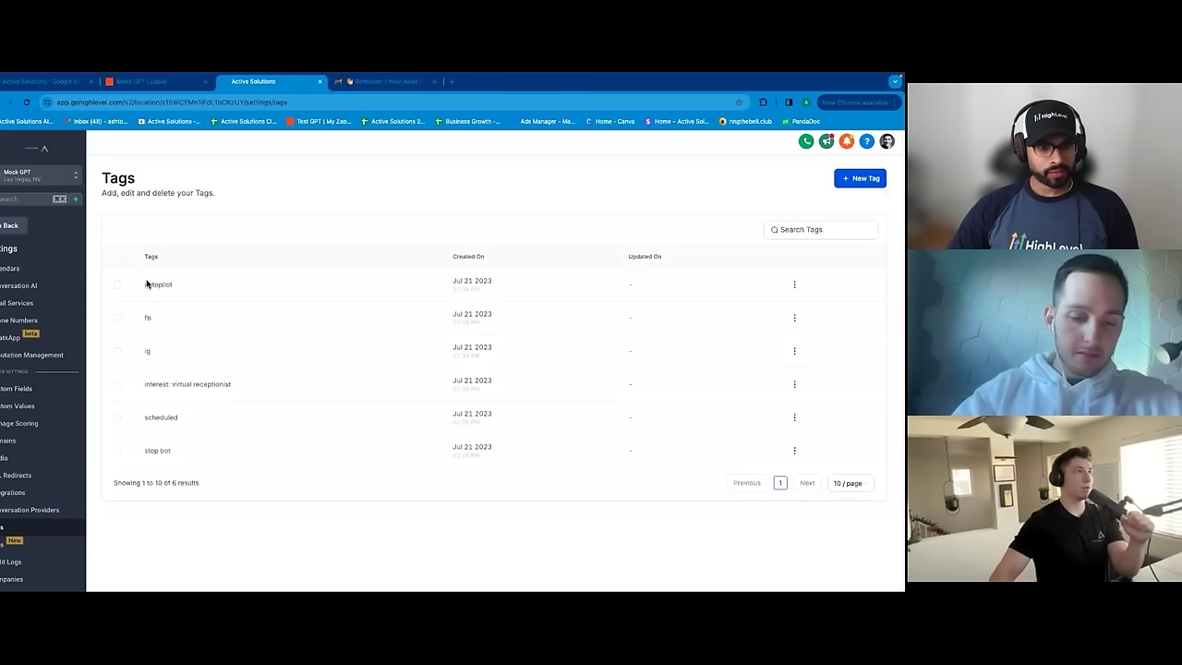
{"action": "left_click", "coordinate": [119, 285]}
{"action": "left_click", "coordinate": [118, 285]}
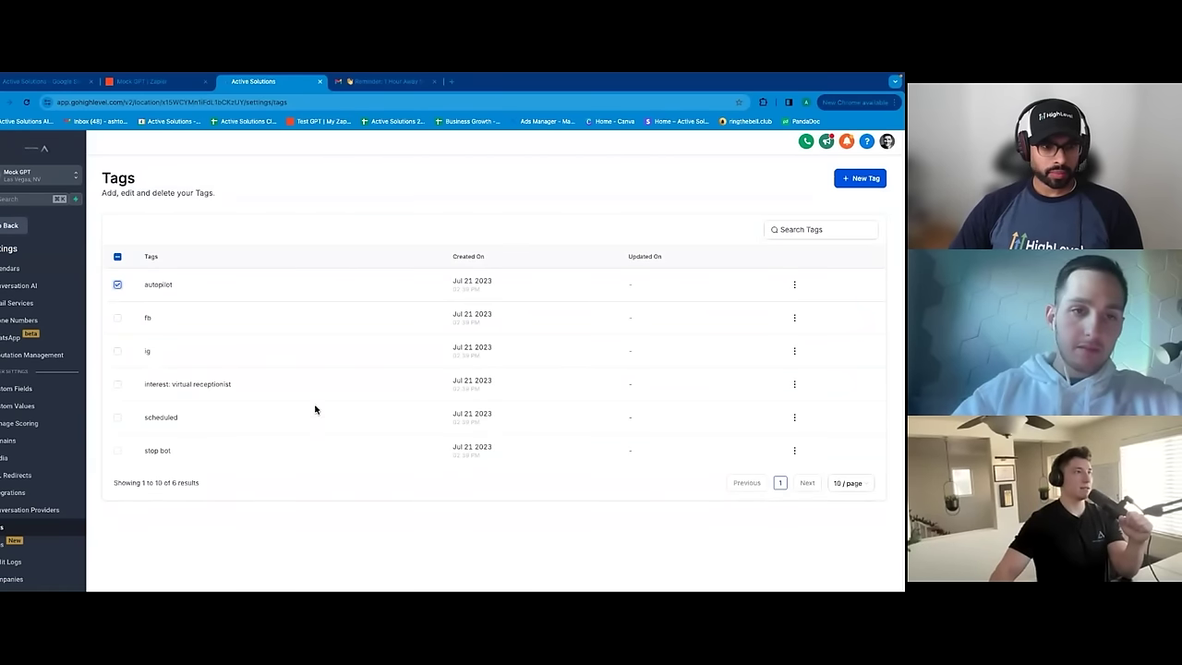
{"action": "left_click", "coordinate": [118, 451]}
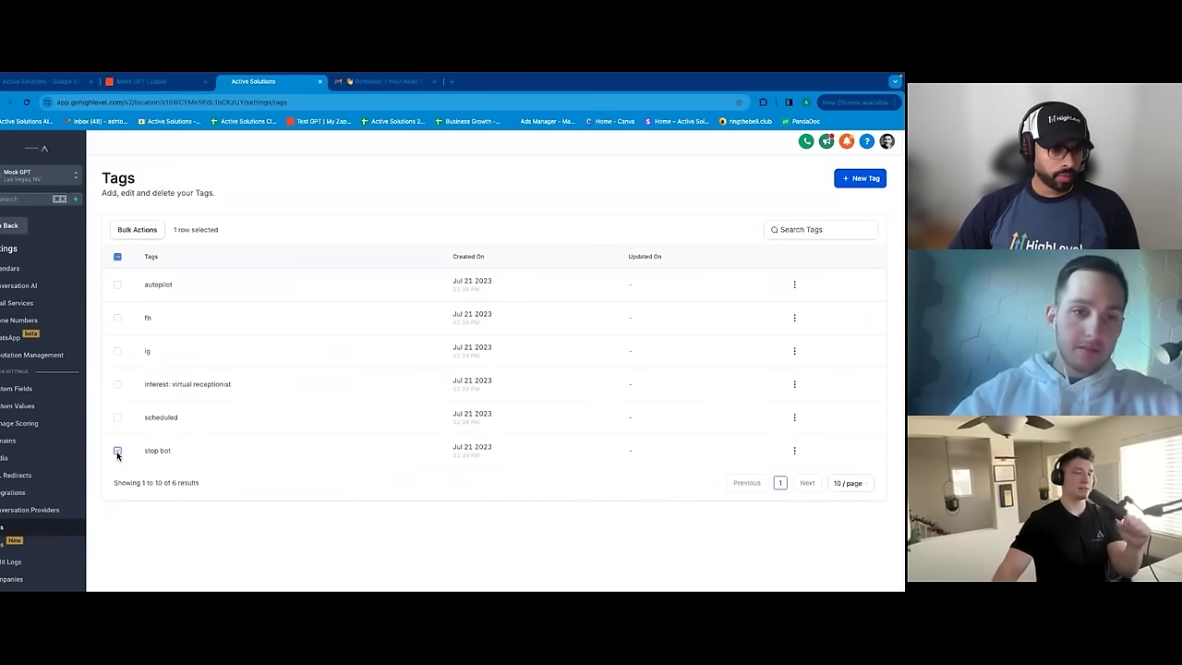
{"action": "left_click", "coordinate": [117, 452]}
{"action": "left_click", "coordinate": [118, 452]}
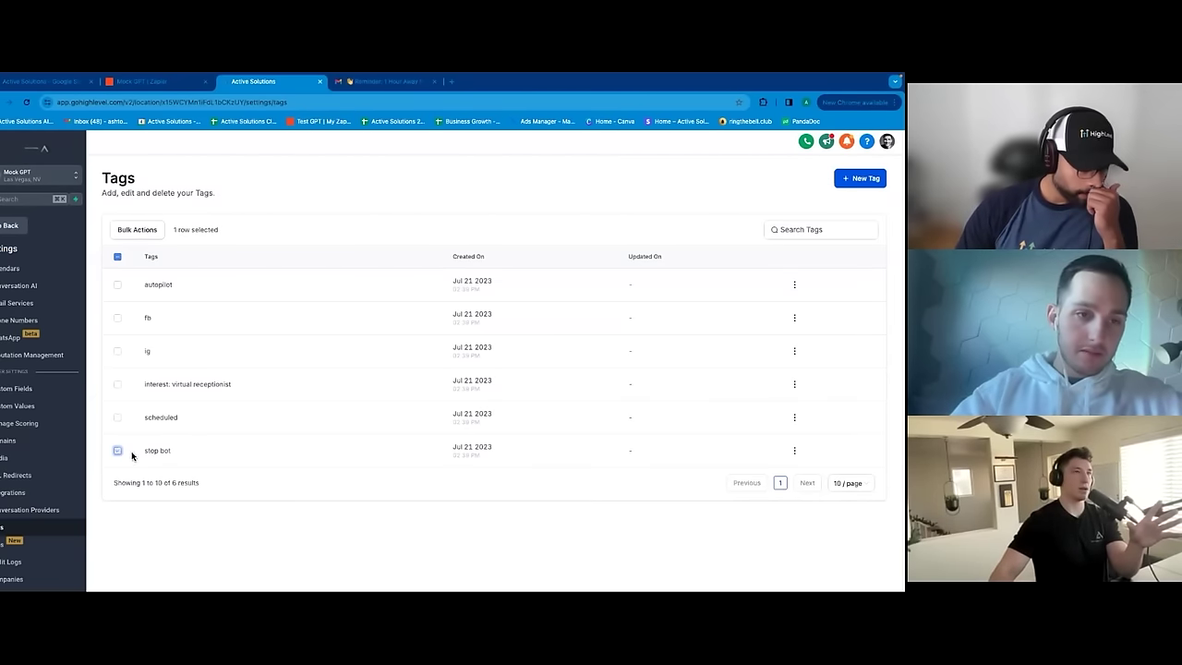
{"action": "left_click", "coordinate": [118, 258]}
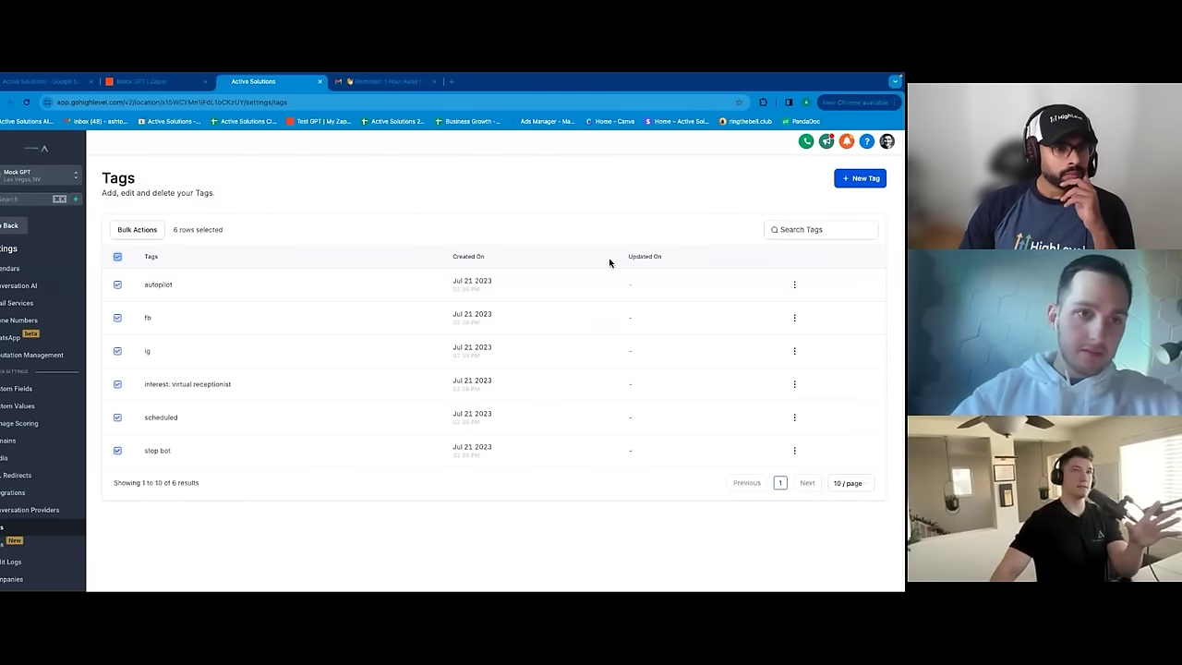
Step: Cancel the new-tag dialog, untick all tags, and return to the workflows list
{"action": "left_click", "coordinate": [859, 178]}
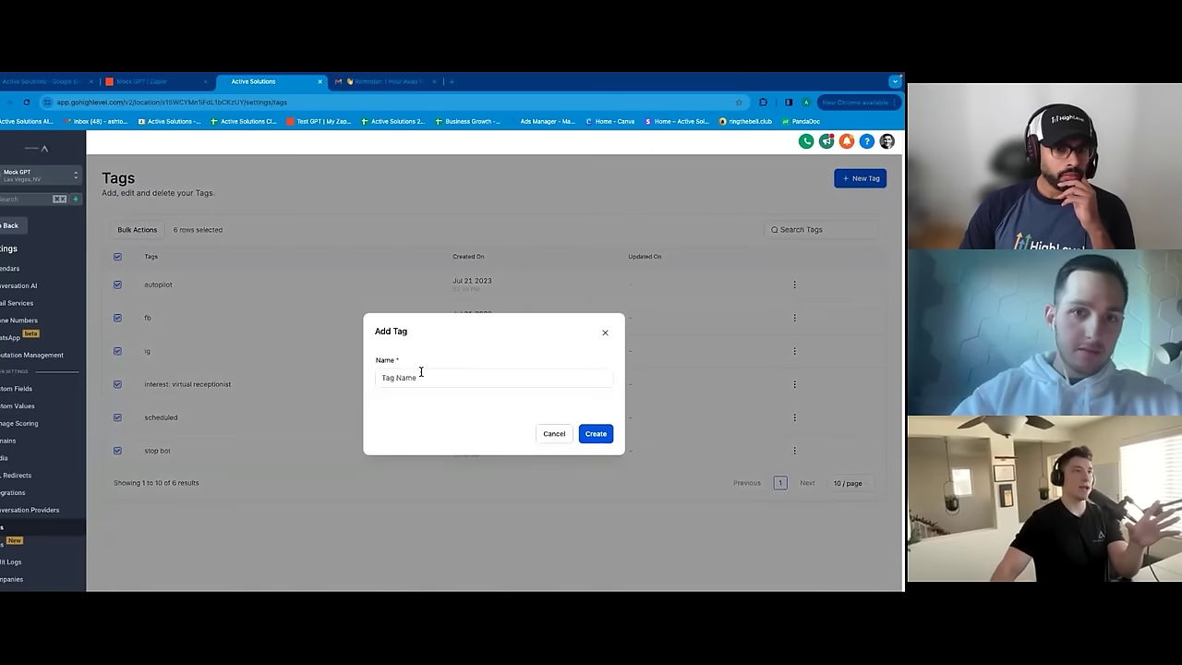
{"action": "left_click", "coordinate": [604, 335]}
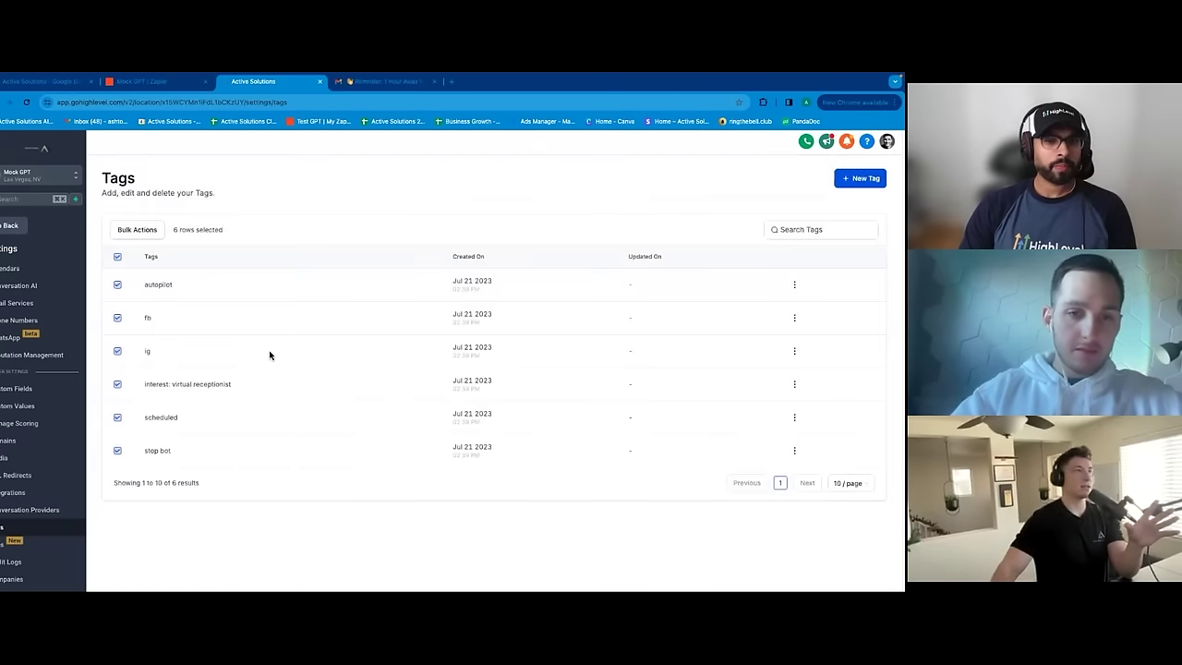
{"action": "left_click", "coordinate": [118, 257]}
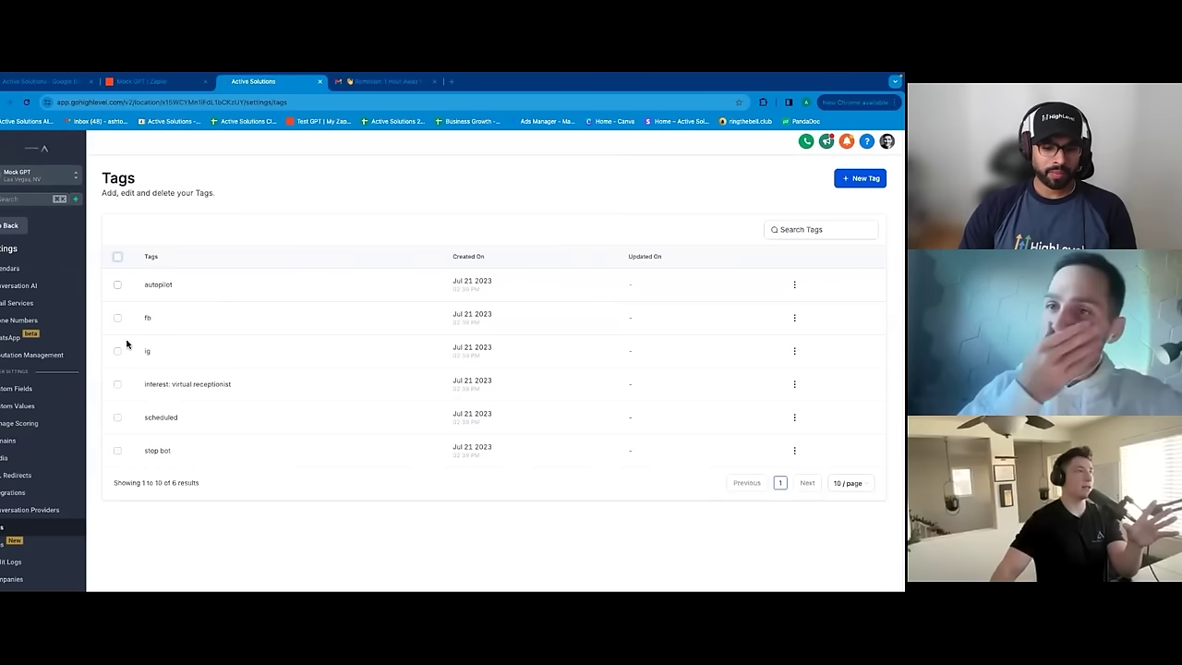
{"action": "left_click", "coordinate": [9, 226]}
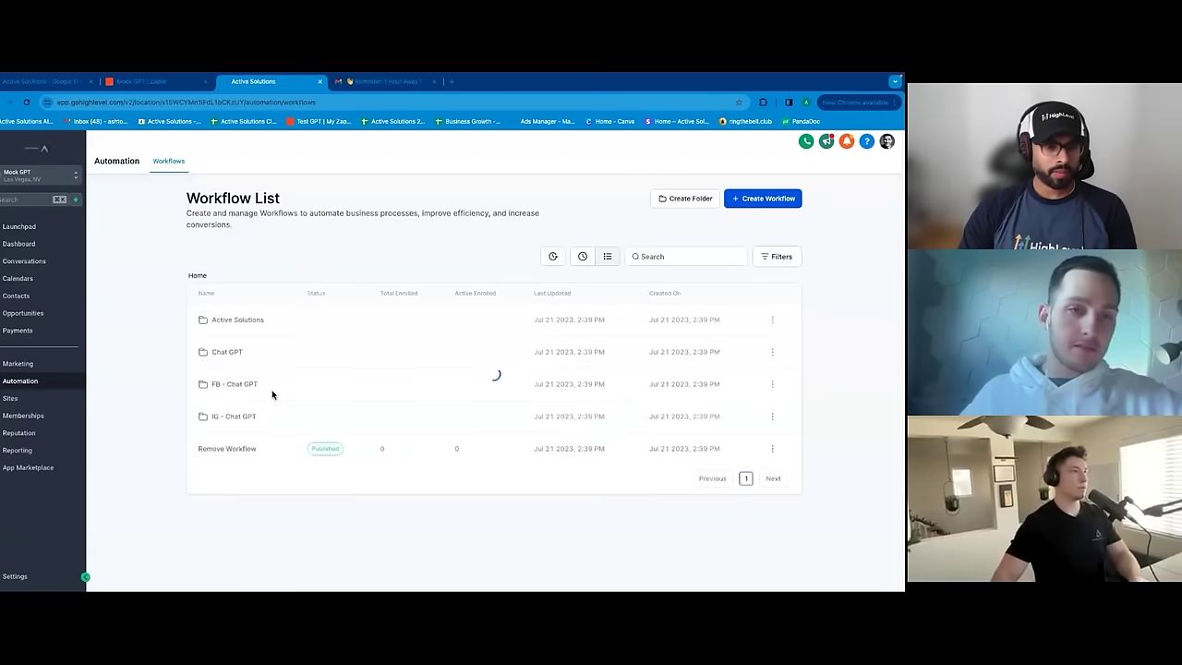
Step: Open the Chat GPT folder and load the 1. Start Bot workflow in the builder
{"action": "left_click", "coordinate": [422, 338]}
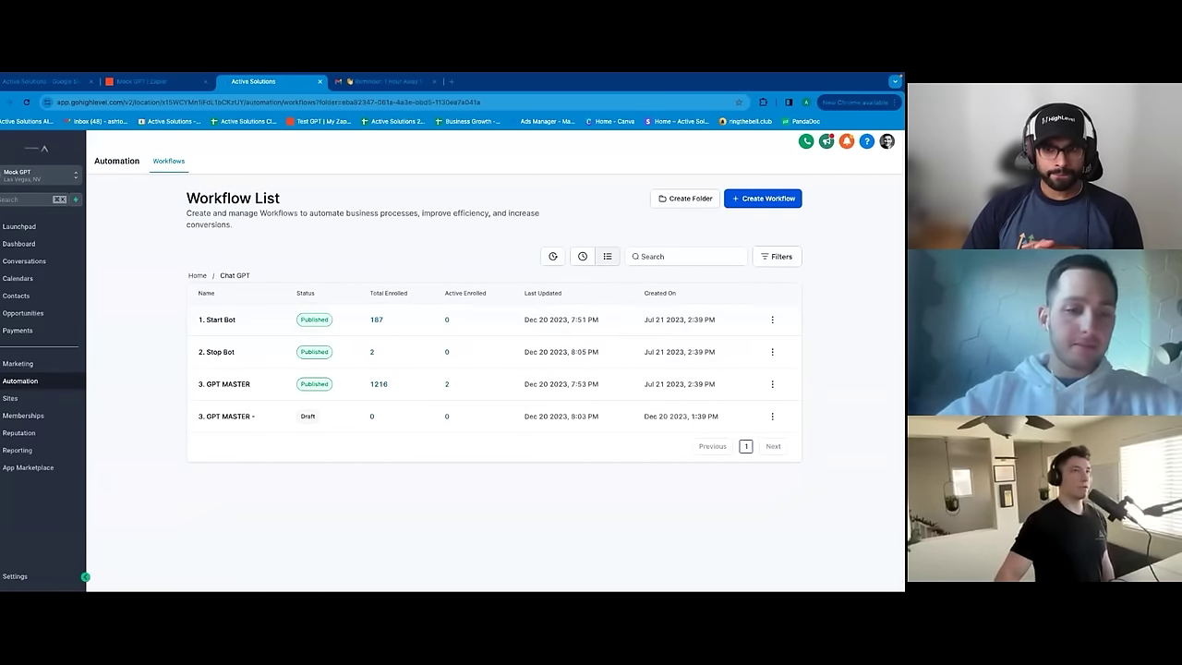
{"action": "left_click", "coordinate": [763, 198]}
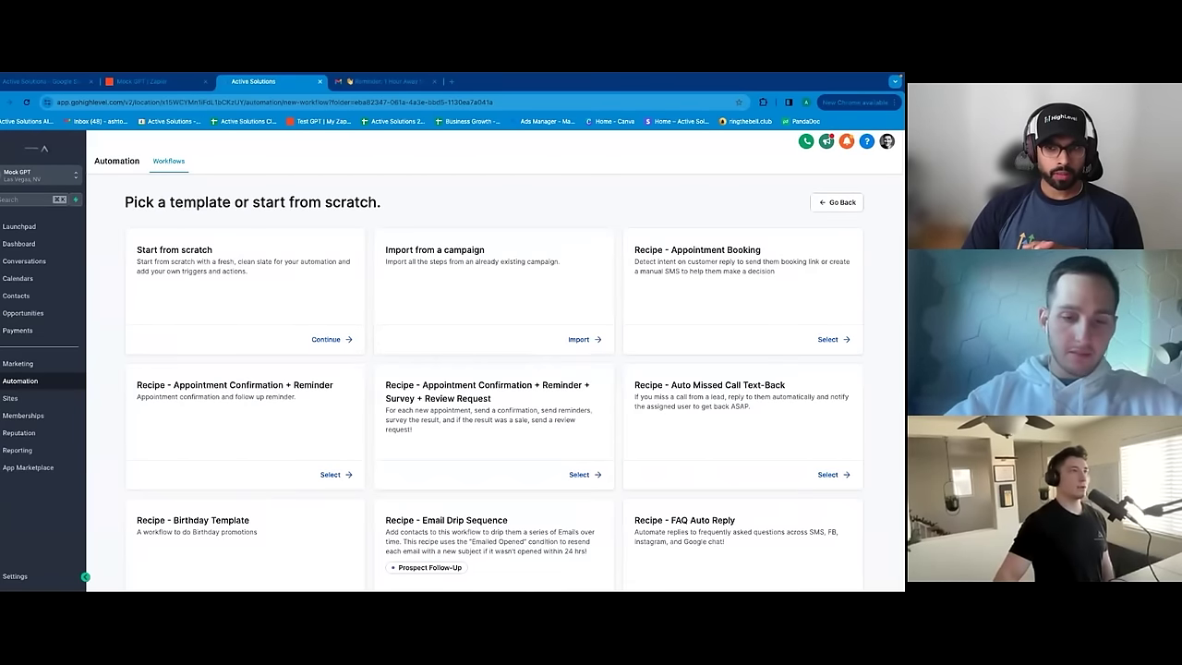
{"action": "left_click", "coordinate": [835, 202]}
{"action": "left_click", "coordinate": [218, 349]}
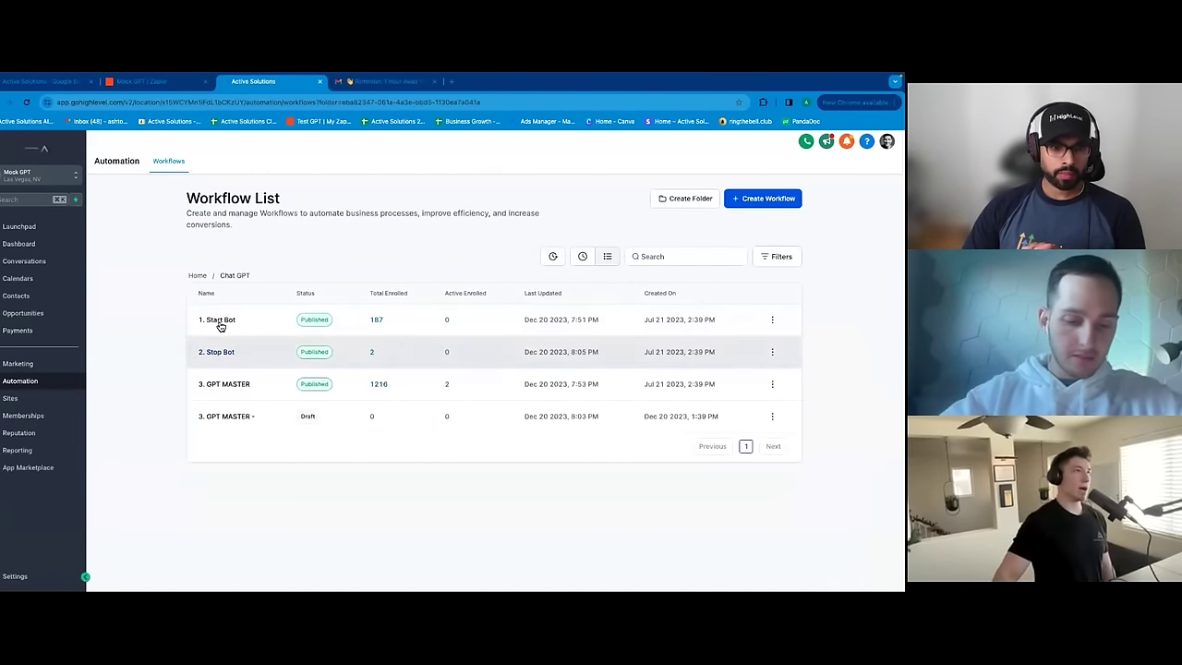
{"action": "left_click", "coordinate": [218, 321]}
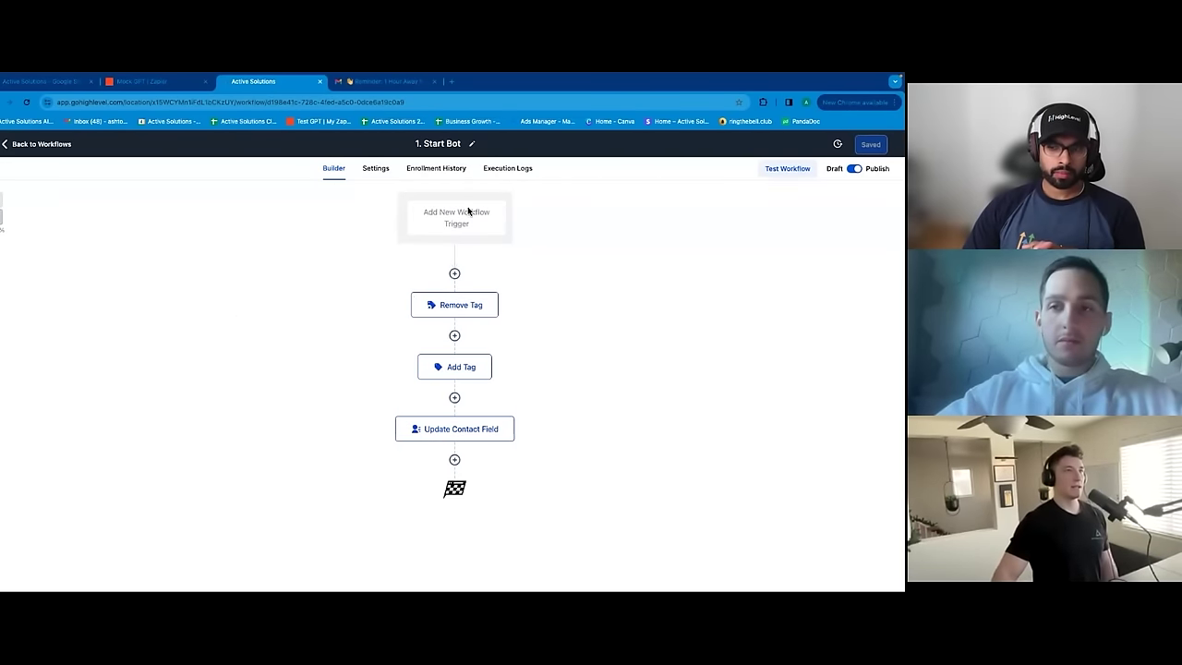
{"action": "left_click", "coordinate": [466, 315]}
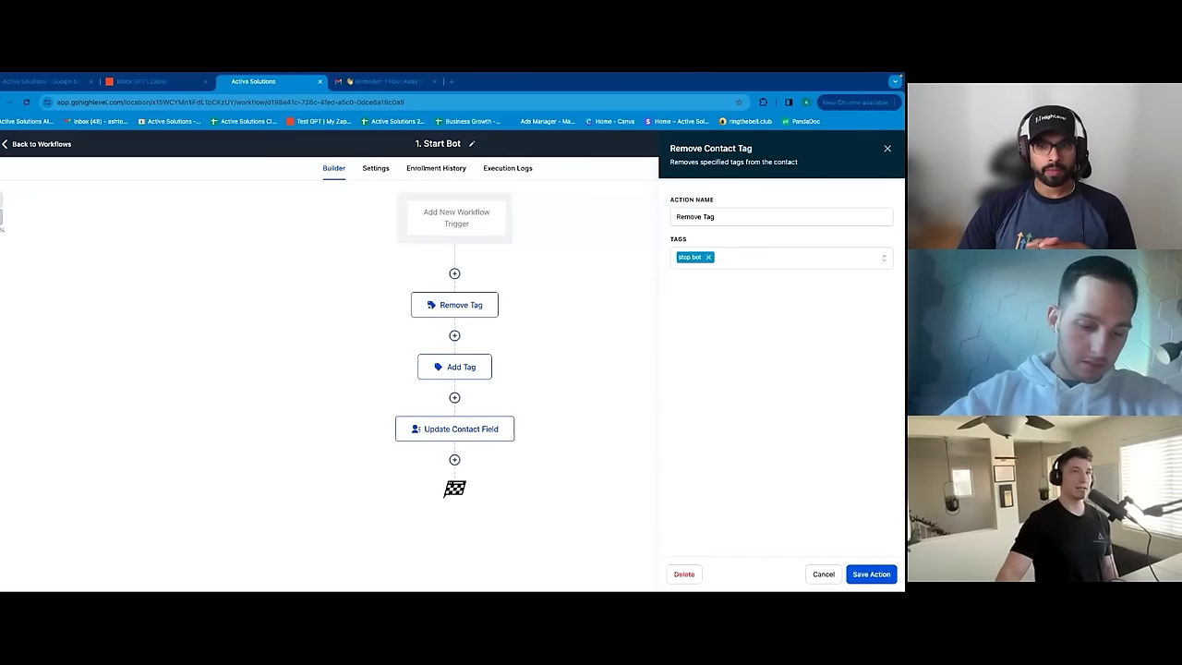
{"action": "left_click", "coordinate": [578, 245]}
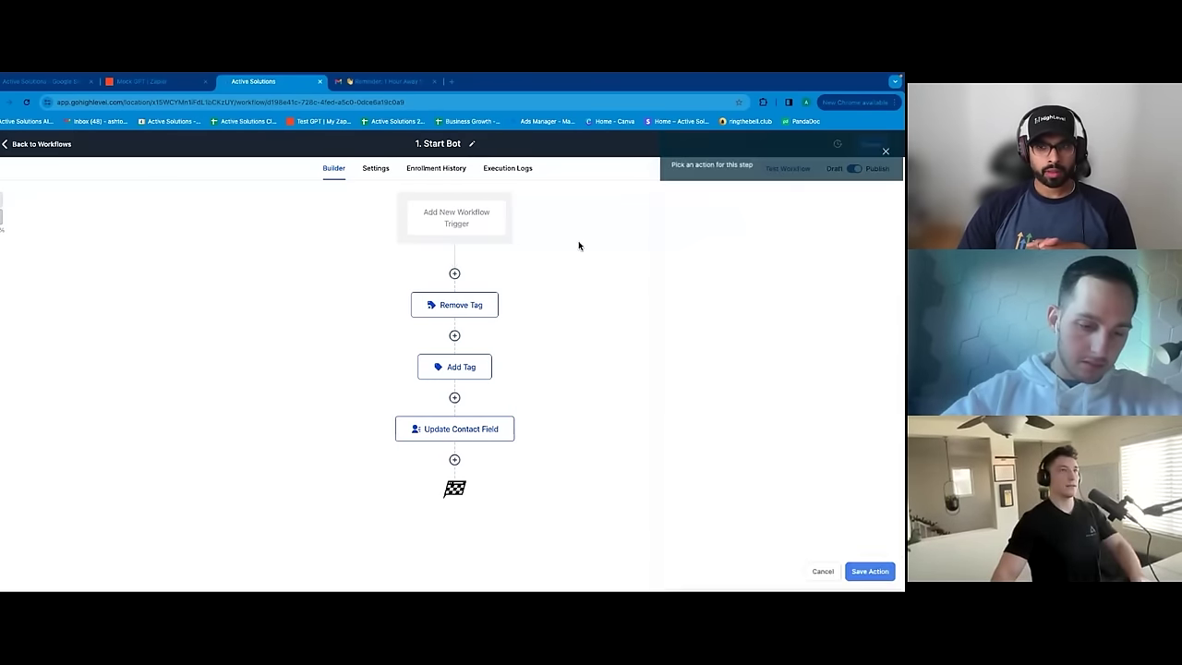
{"action": "left_click", "coordinate": [454, 273]}
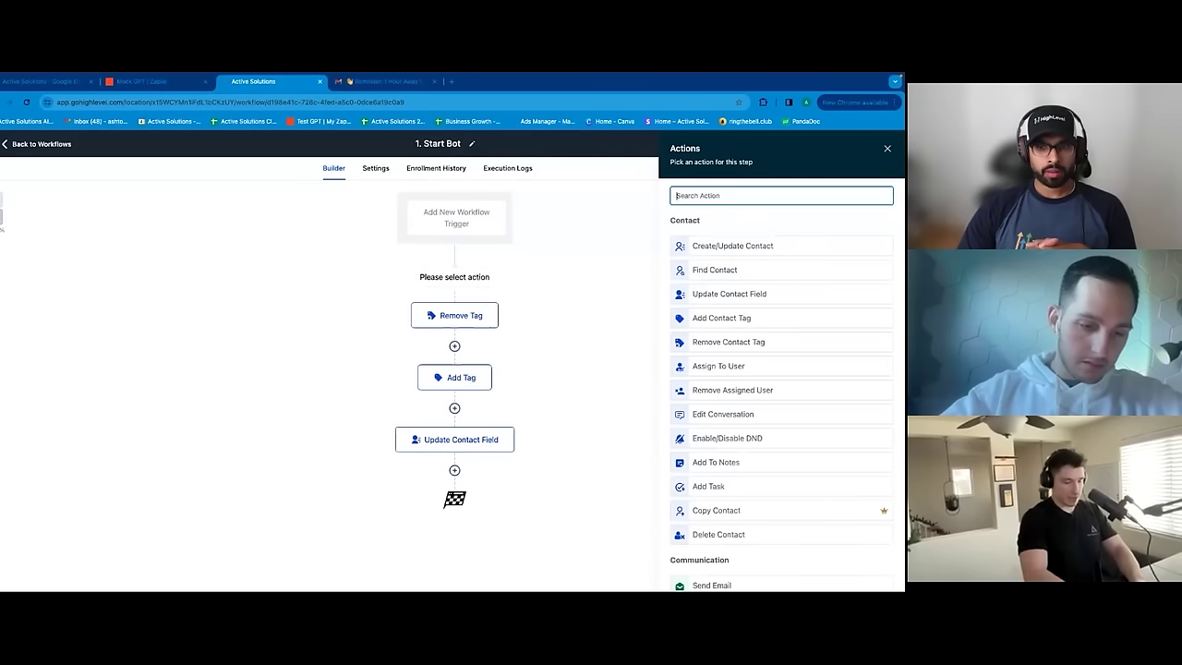
{"action": "type", "text": "remo"}
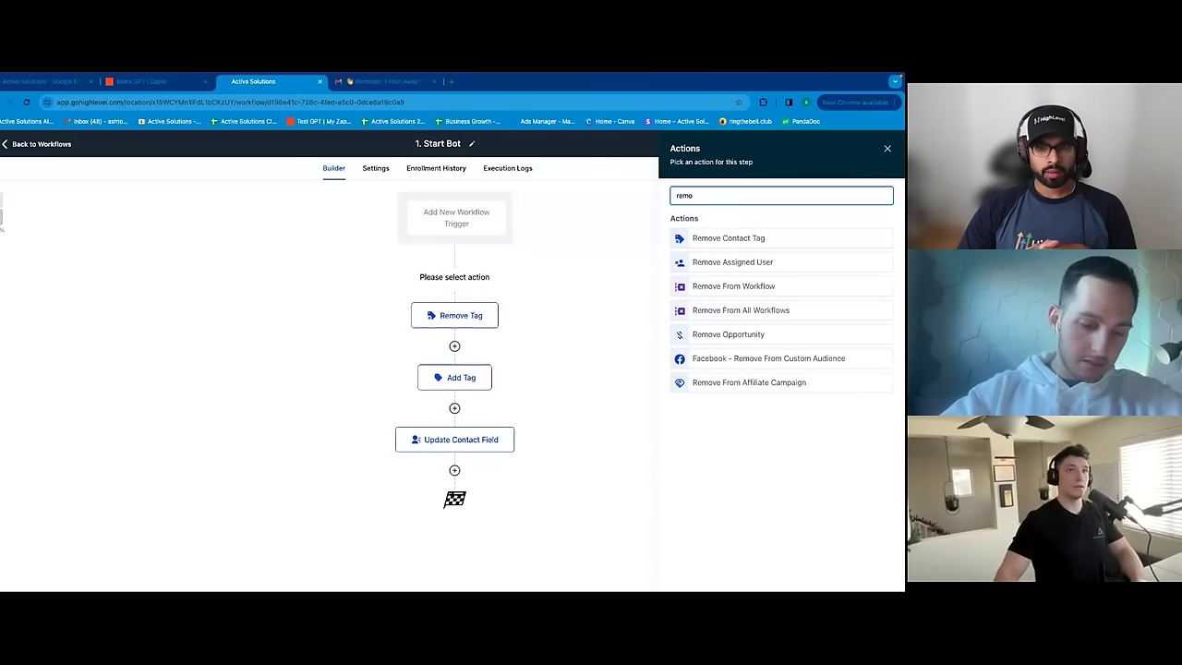
{"action": "left_click", "coordinate": [728, 237]}
{"action": "left_click", "coordinate": [780, 256]}
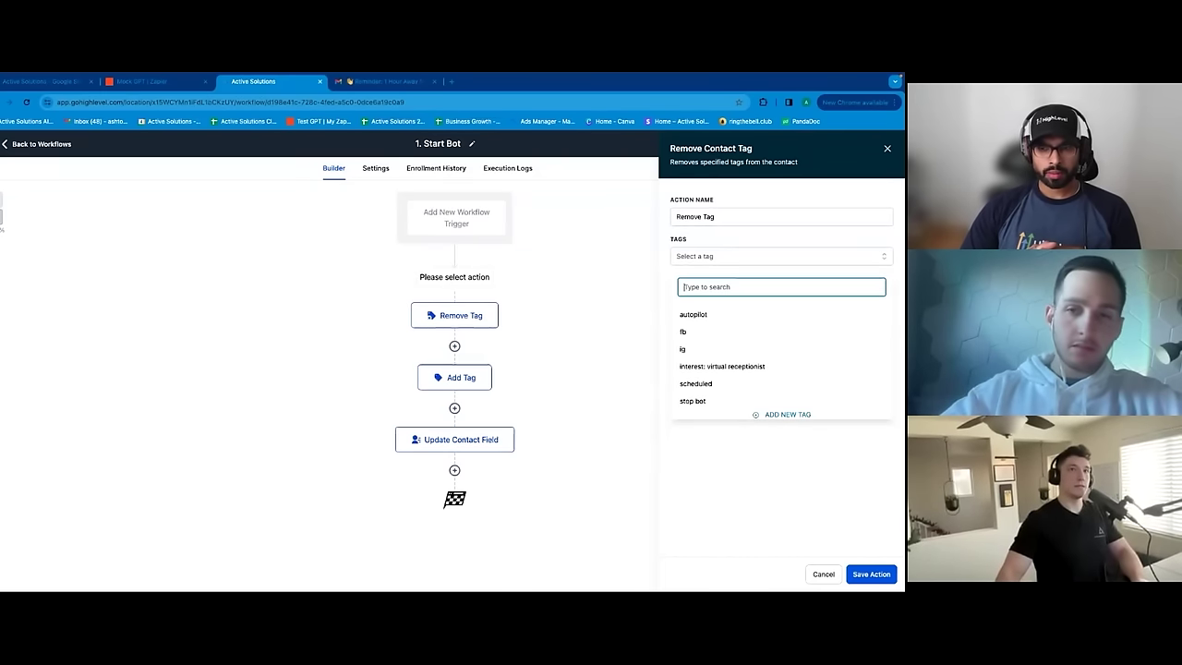
{"action": "left_click", "coordinate": [496, 231]}
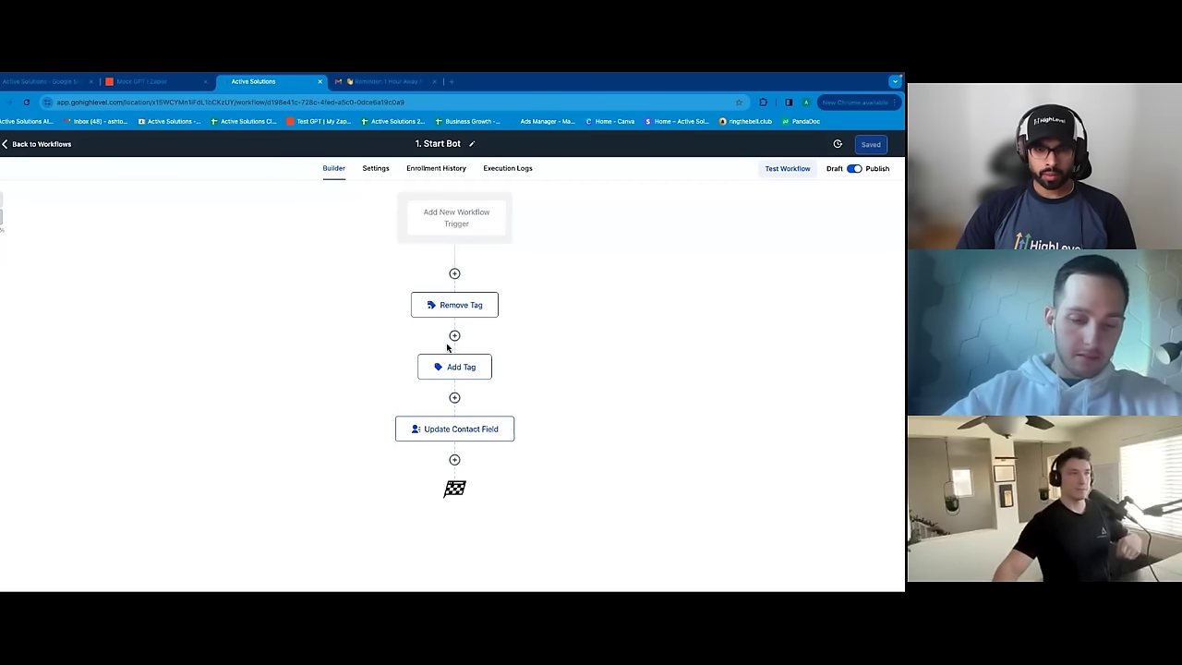
{"action": "left_click", "coordinate": [444, 307]}
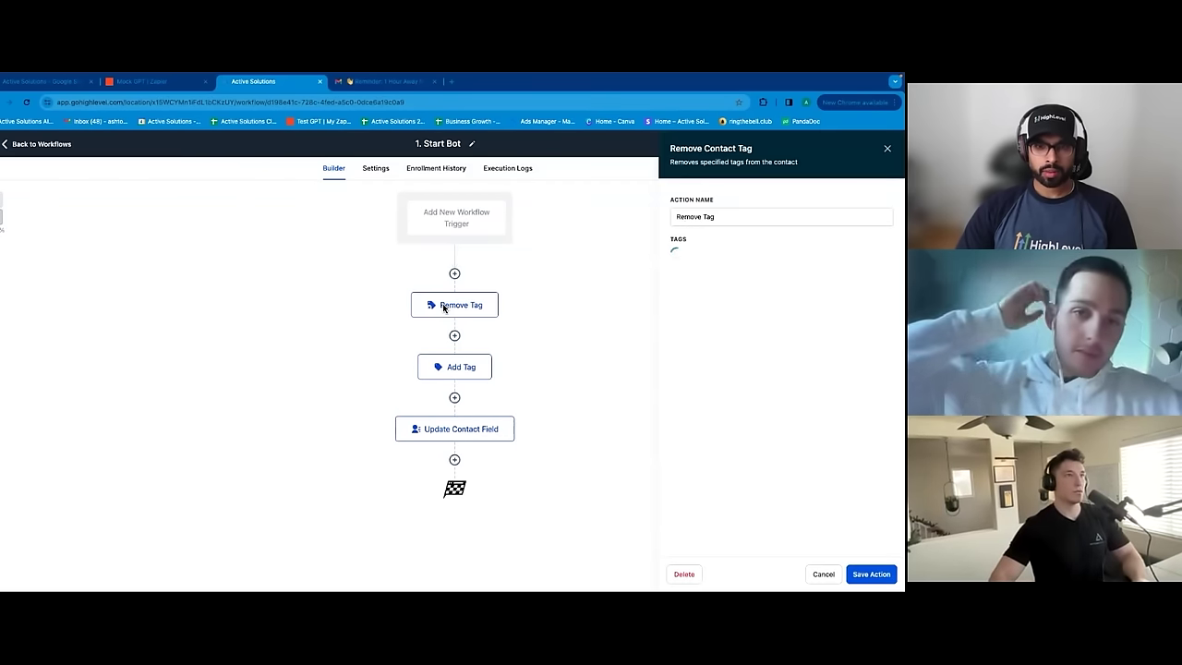
{"action": "left_click", "coordinate": [453, 372]}
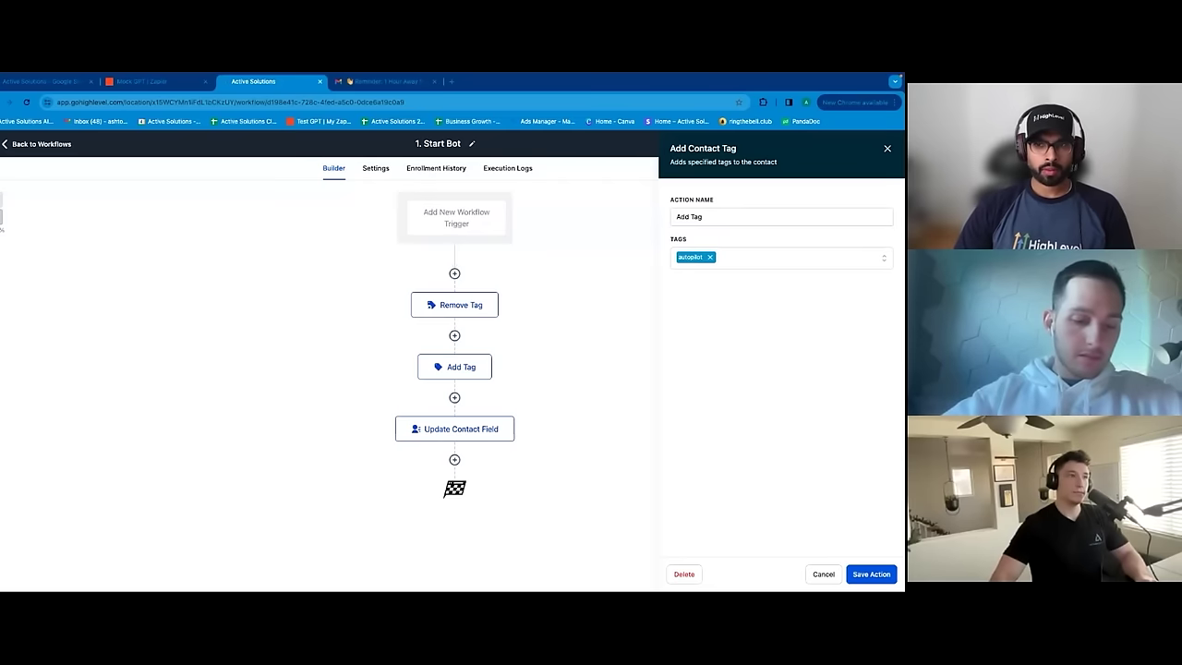
{"action": "left_click", "coordinate": [623, 274]}
{"action": "left_click", "coordinate": [454, 428]}
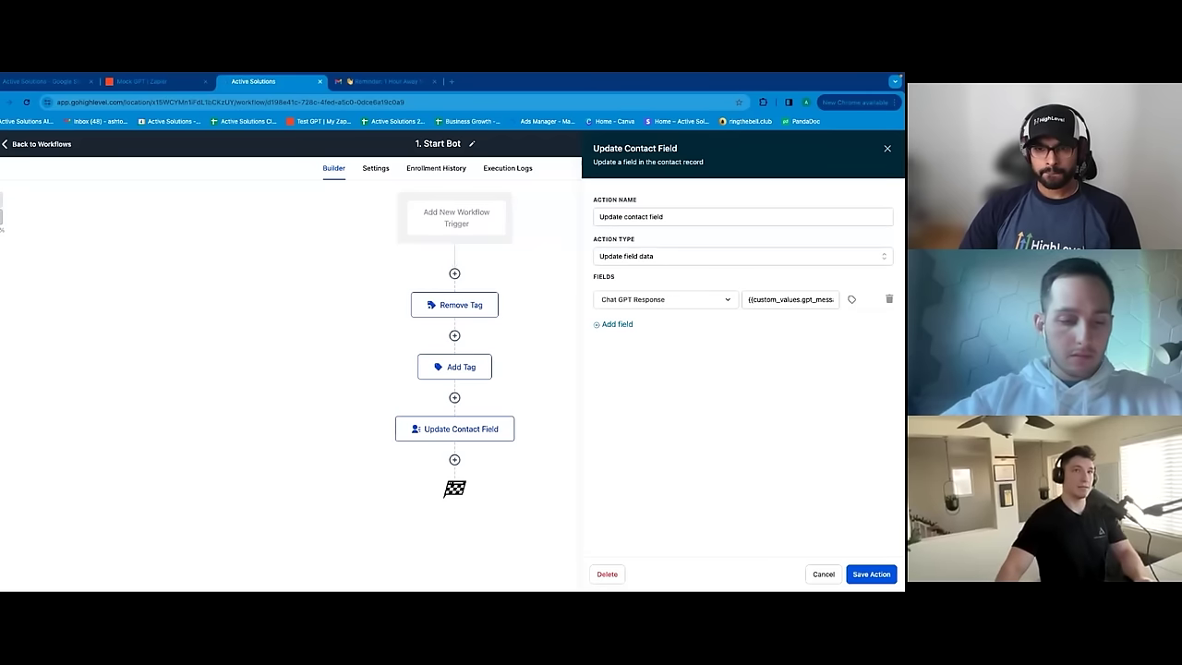
{"action": "left_click", "coordinate": [870, 573]}
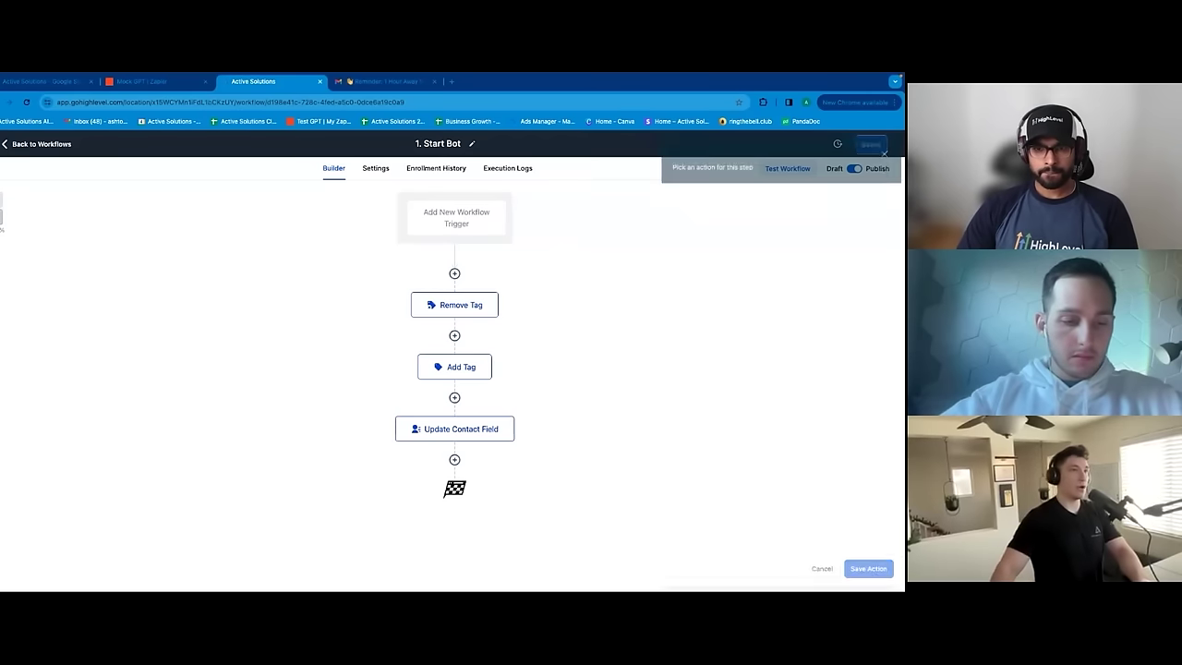
Step: Add an Update Contact Field action after Add Tag targeting the Chat GPT Response field
{"action": "left_click", "coordinate": [454, 398]}
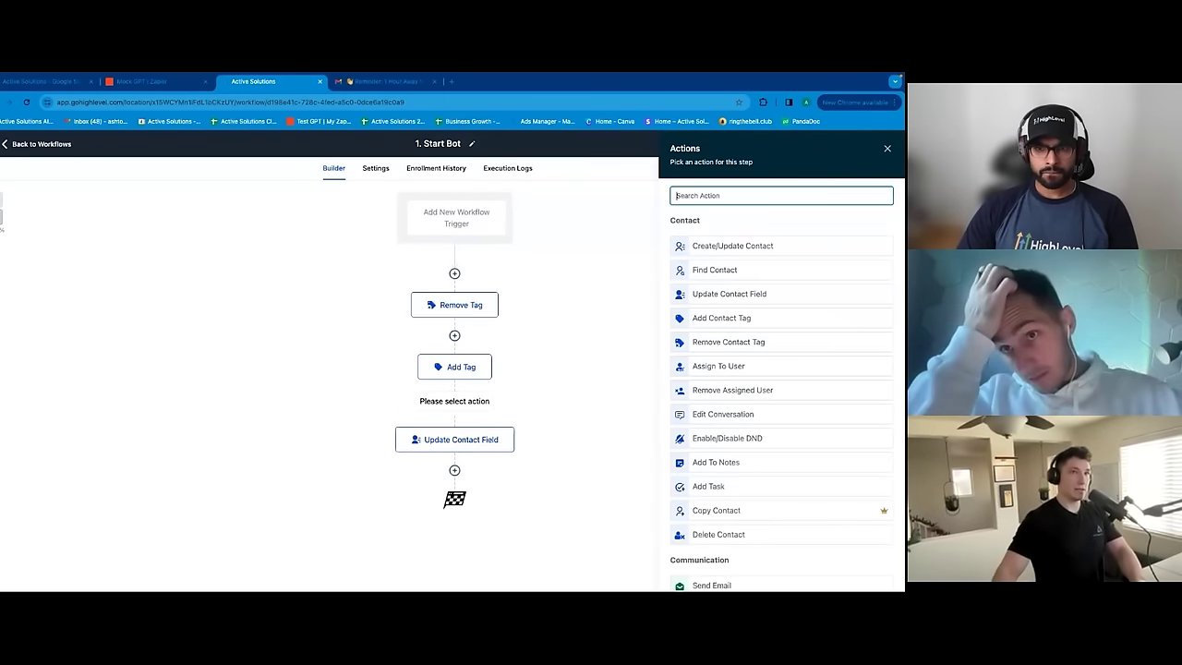
{"action": "left_click", "coordinate": [730, 293]}
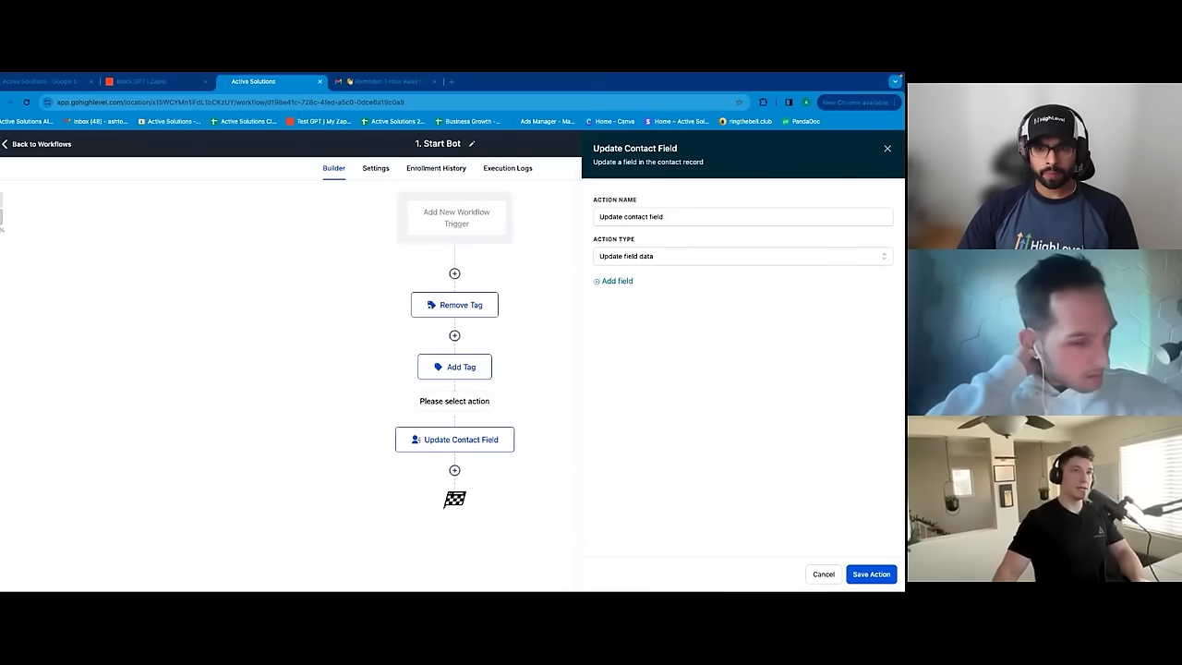
{"action": "left_click", "coordinate": [620, 282]}
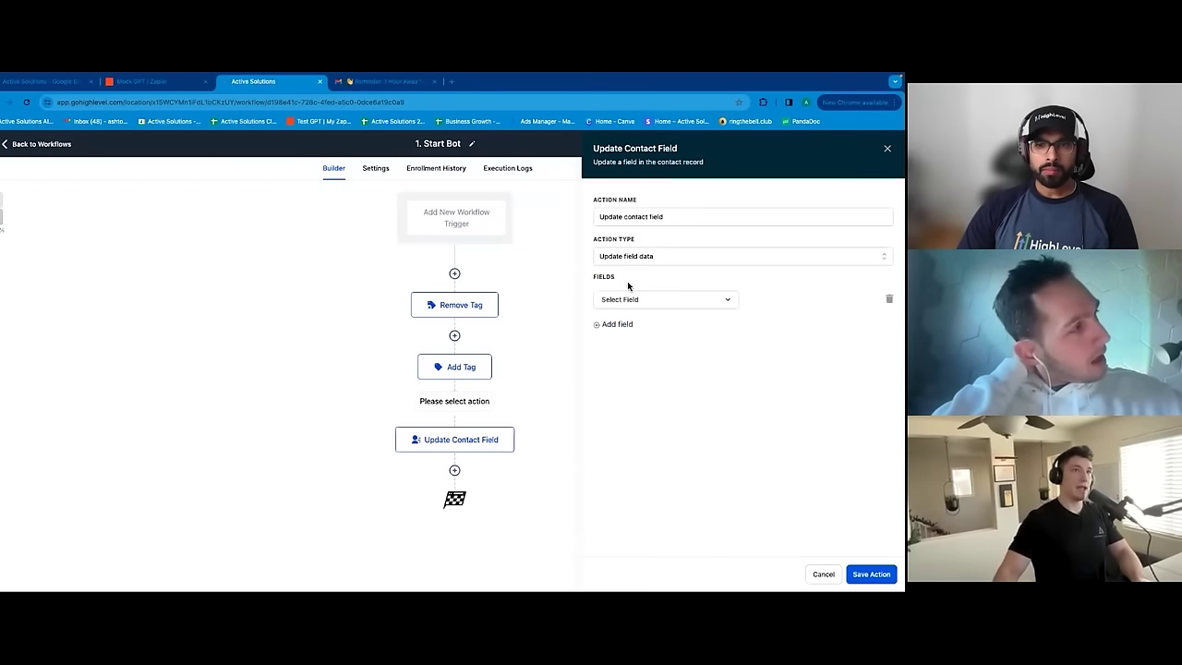
{"action": "left_click", "coordinate": [665, 299]}
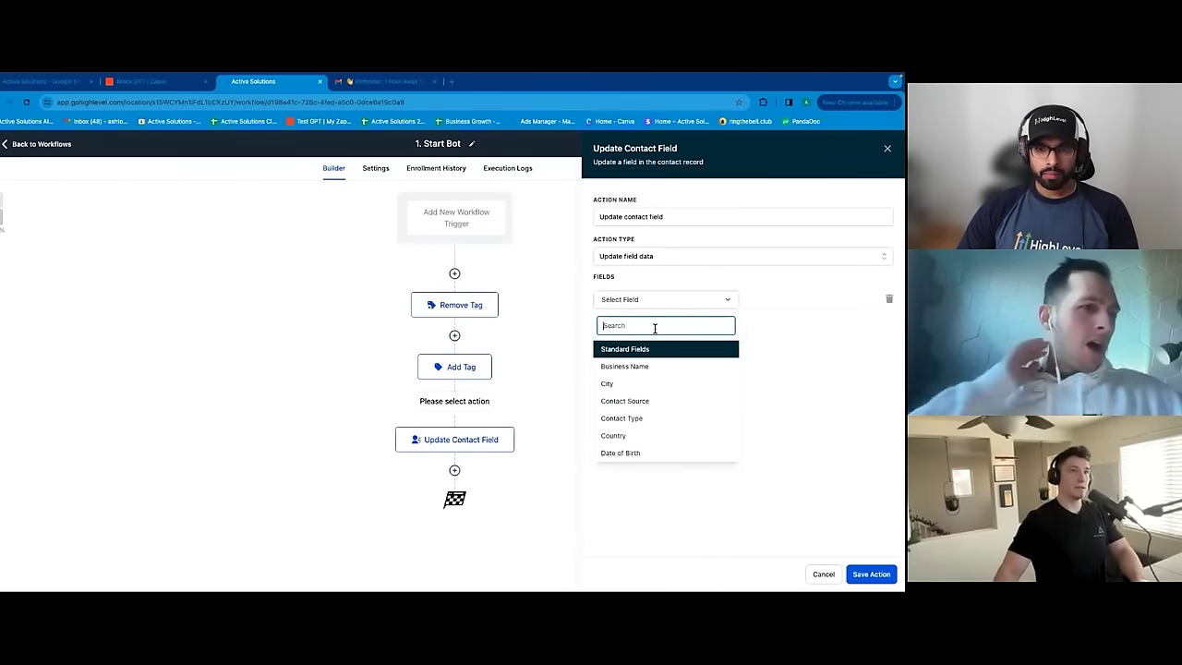
{"action": "scroll", "coordinate": [646, 388], "scroll_direction": "down", "scroll_amount": 10}
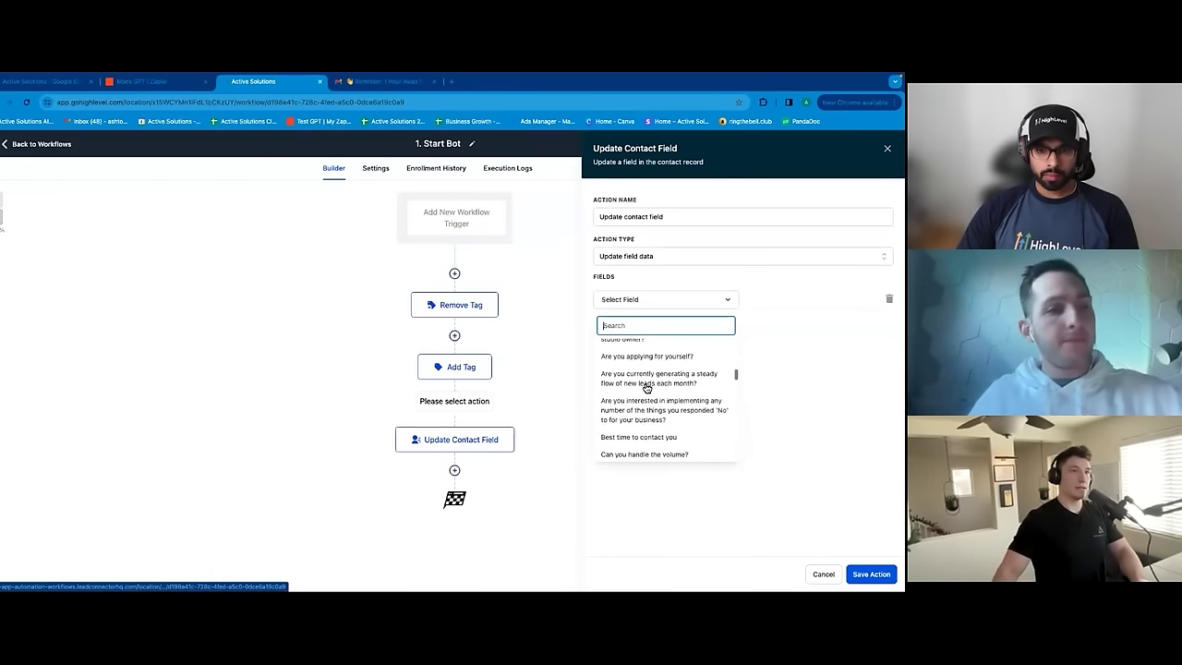
{"action": "scroll", "coordinate": [646, 388], "scroll_direction": "down", "scroll_amount": 12}
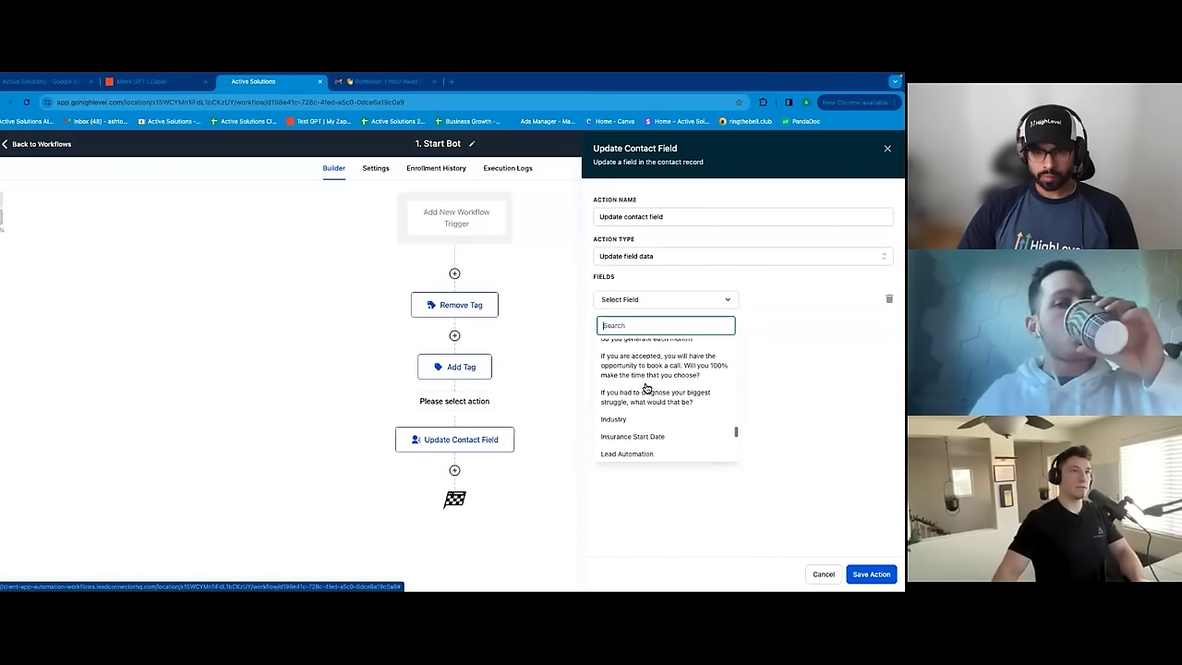
{"action": "scroll", "coordinate": [647, 388], "scroll_direction": "down", "scroll_amount": 2}
{"action": "scroll", "coordinate": [646, 388], "scroll_direction": "up", "scroll_amount": 6}
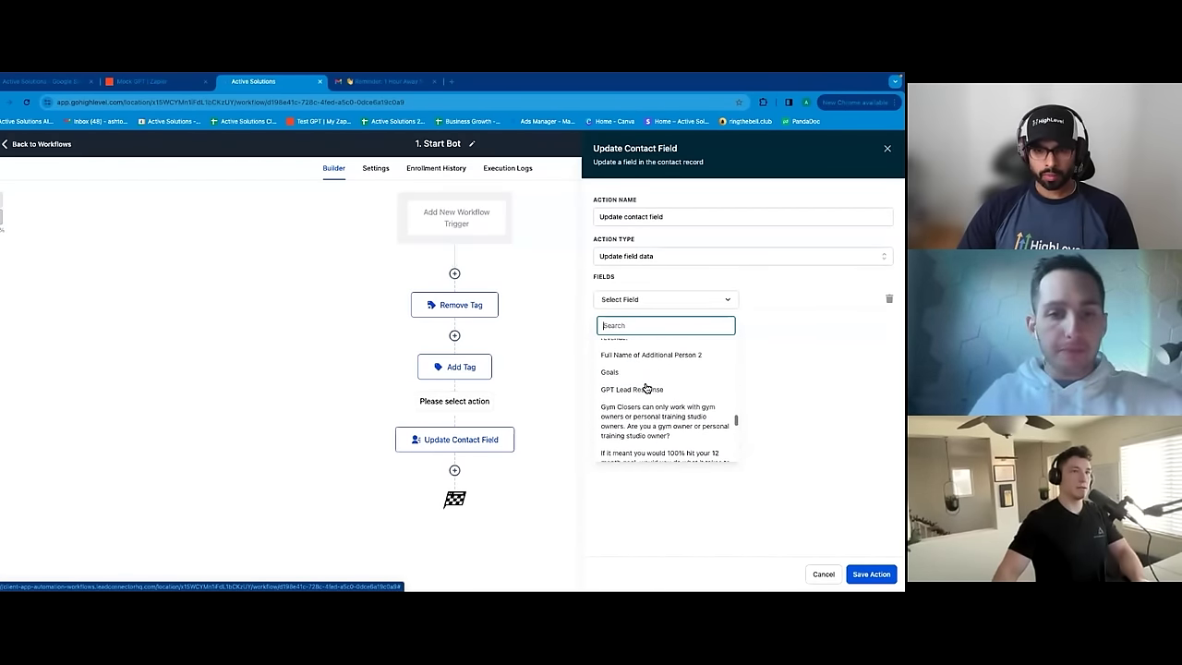
{"action": "scroll", "coordinate": [646, 388], "scroll_direction": "up", "scroll_amount": 6}
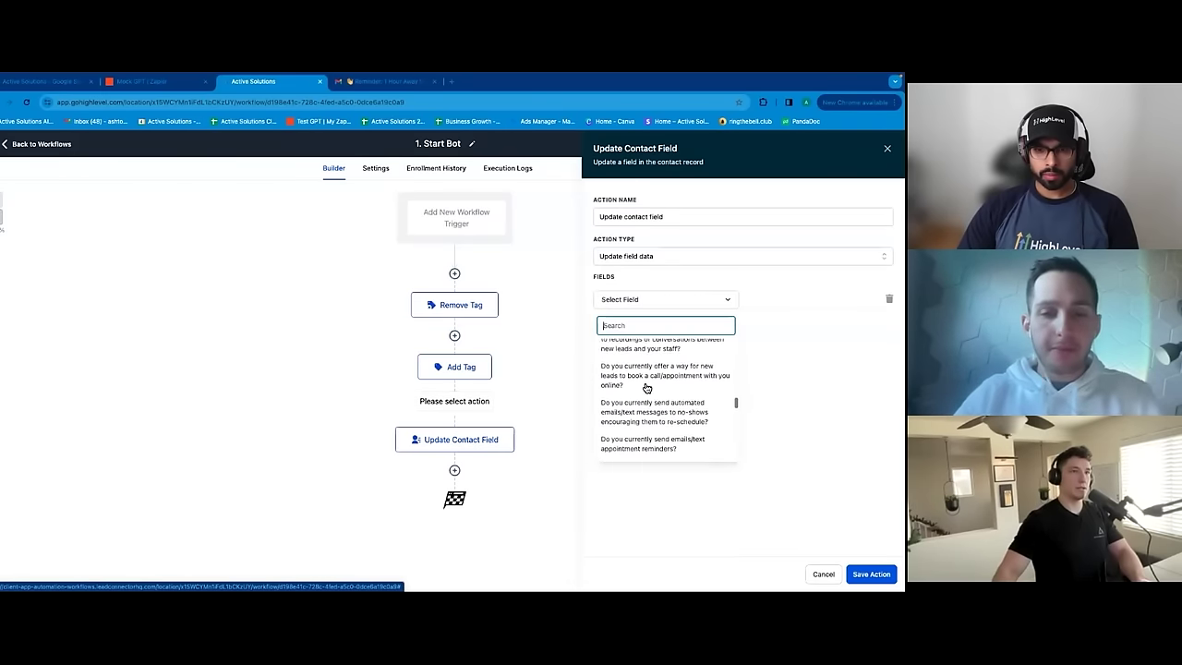
{"action": "scroll", "coordinate": [646, 388], "scroll_direction": "up", "scroll_amount": 5}
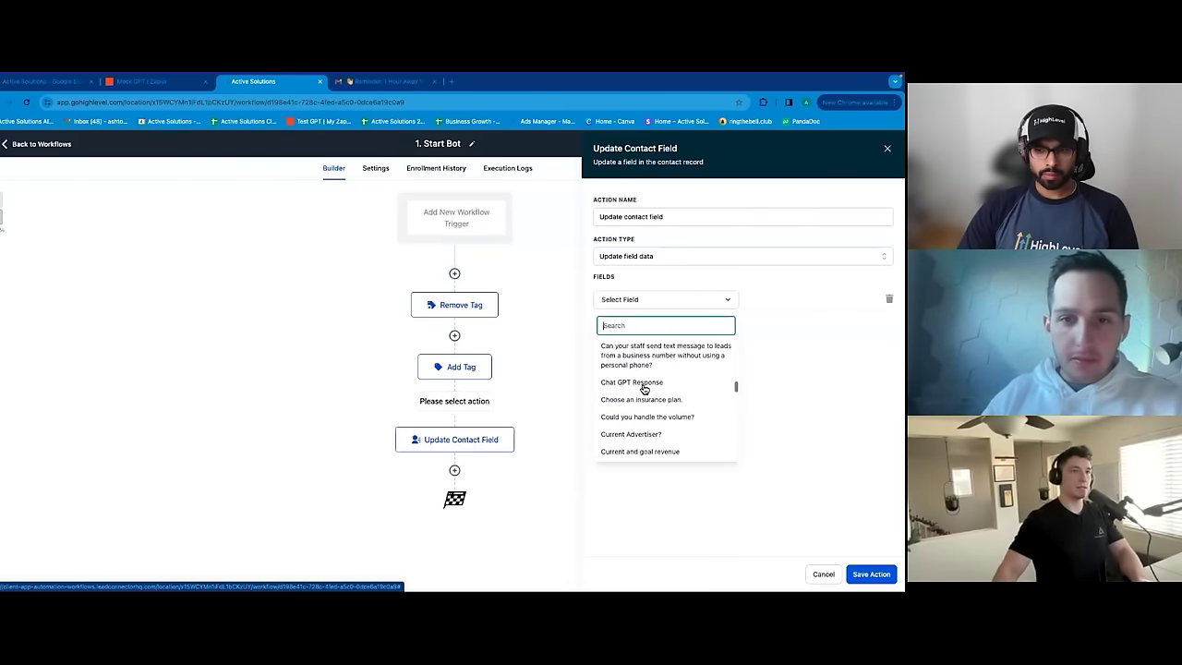
{"action": "left_click", "coordinate": [644, 387]}
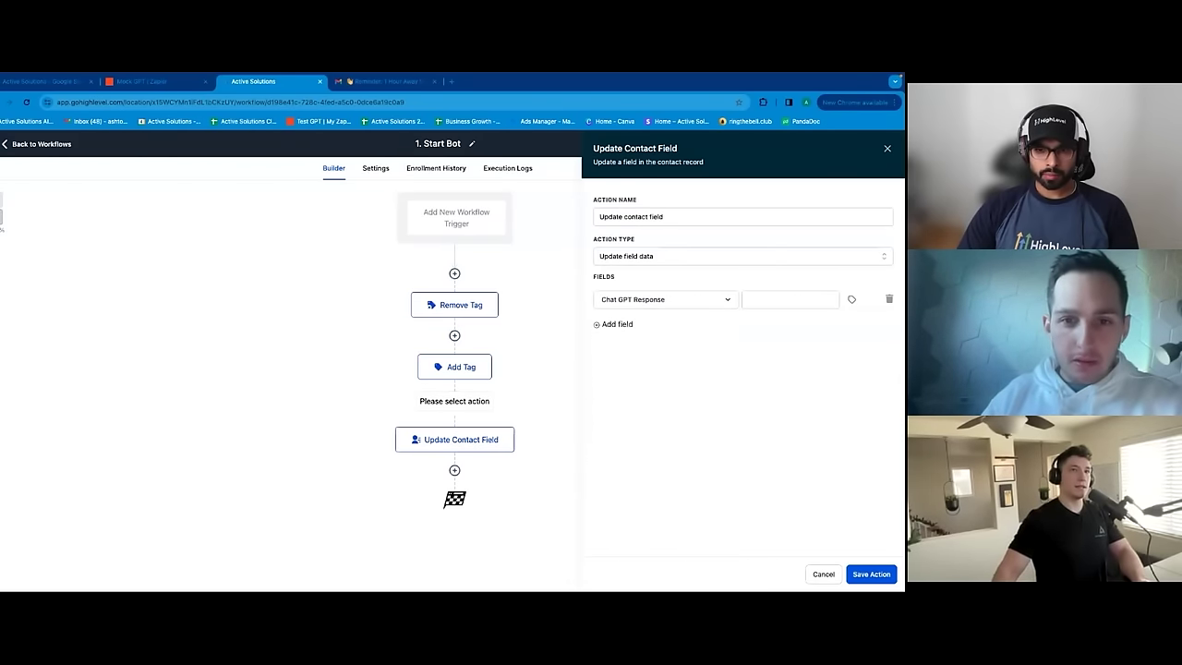
Step: Set Chat GPT Response to the GPT Message custom value and save the action
{"action": "left_click", "coordinate": [790, 299]}
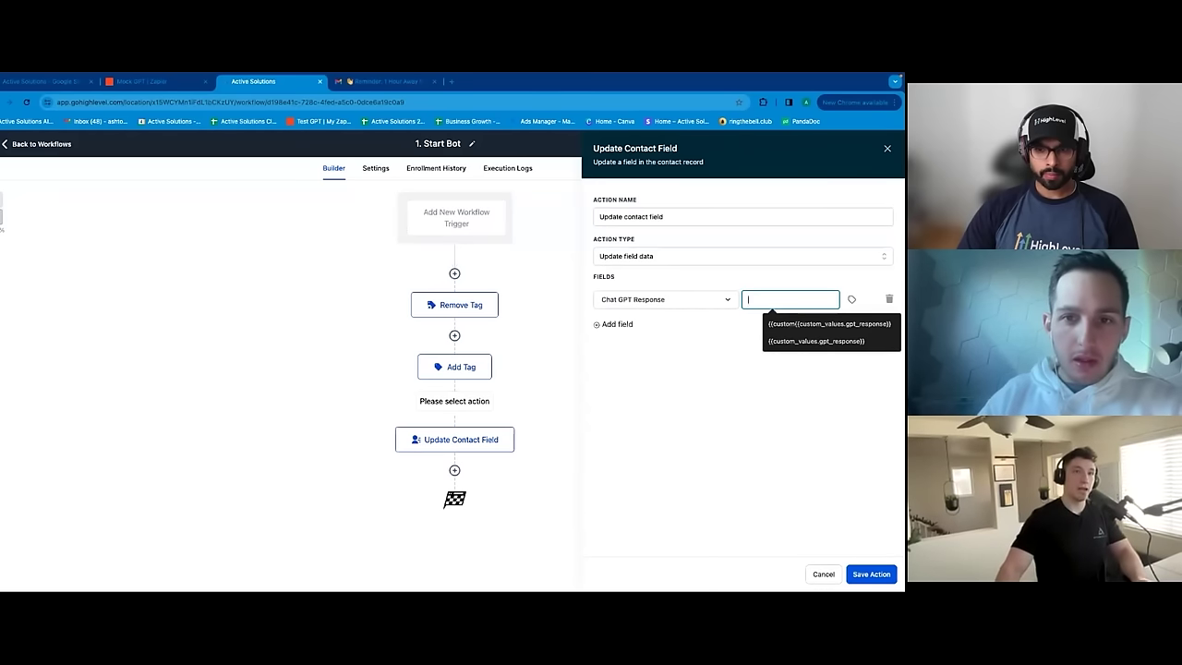
{"action": "key", "text": "Down"}
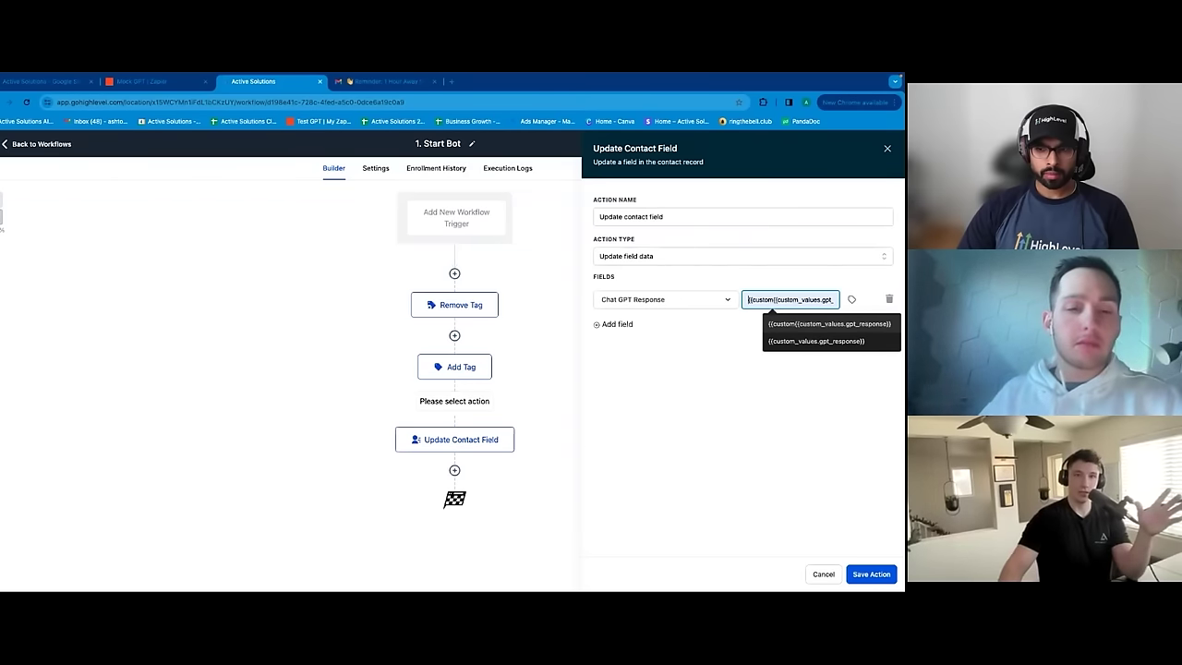
{"action": "key", "text": "ctrl+a"}
{"action": "key", "text": "BackSpace"}
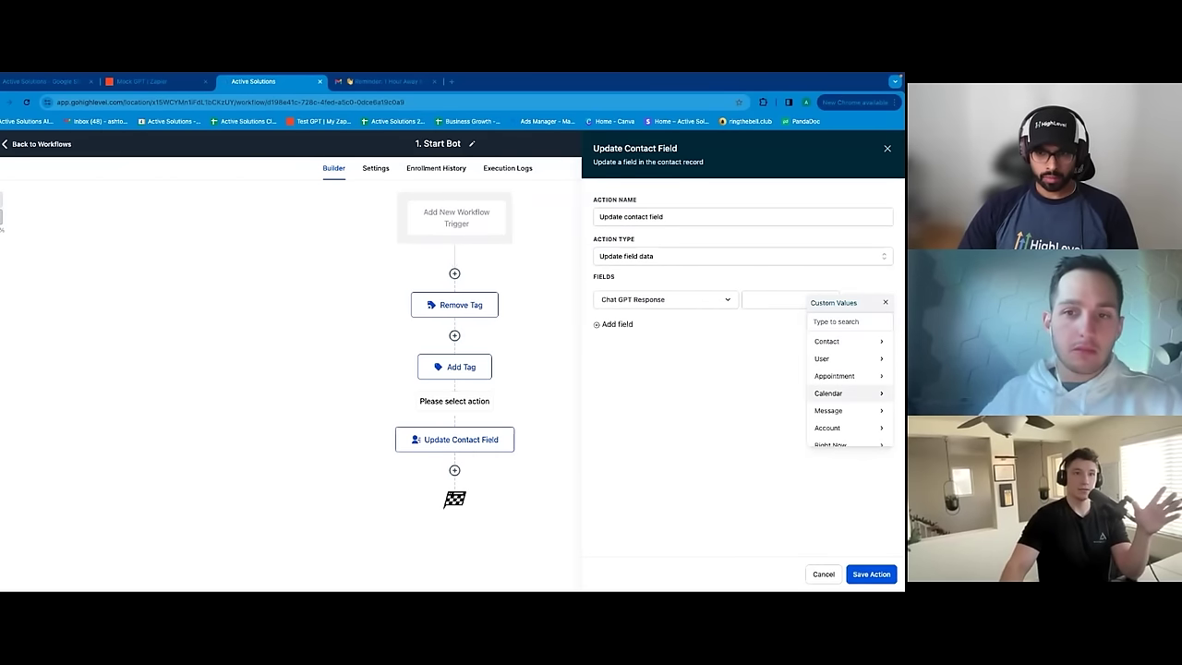
{"action": "scroll", "coordinate": [847, 388], "scroll_direction": "down", "scroll_amount": 2}
{"action": "left_click", "coordinate": [838, 434]}
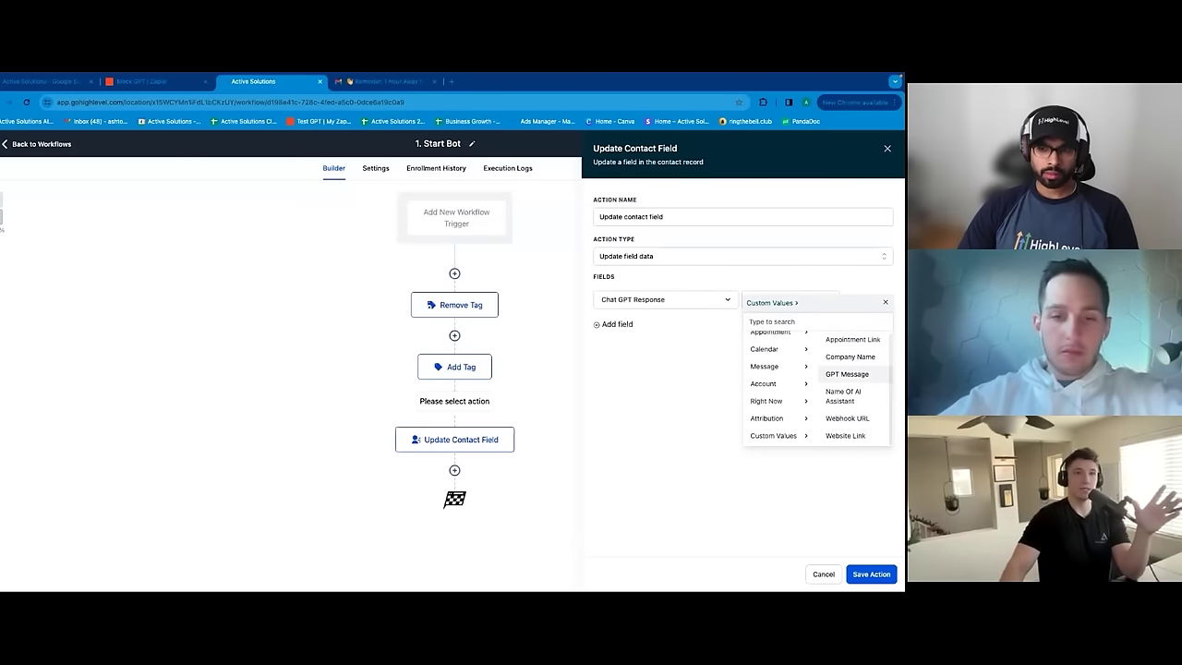
{"action": "left_click", "coordinate": [847, 373]}
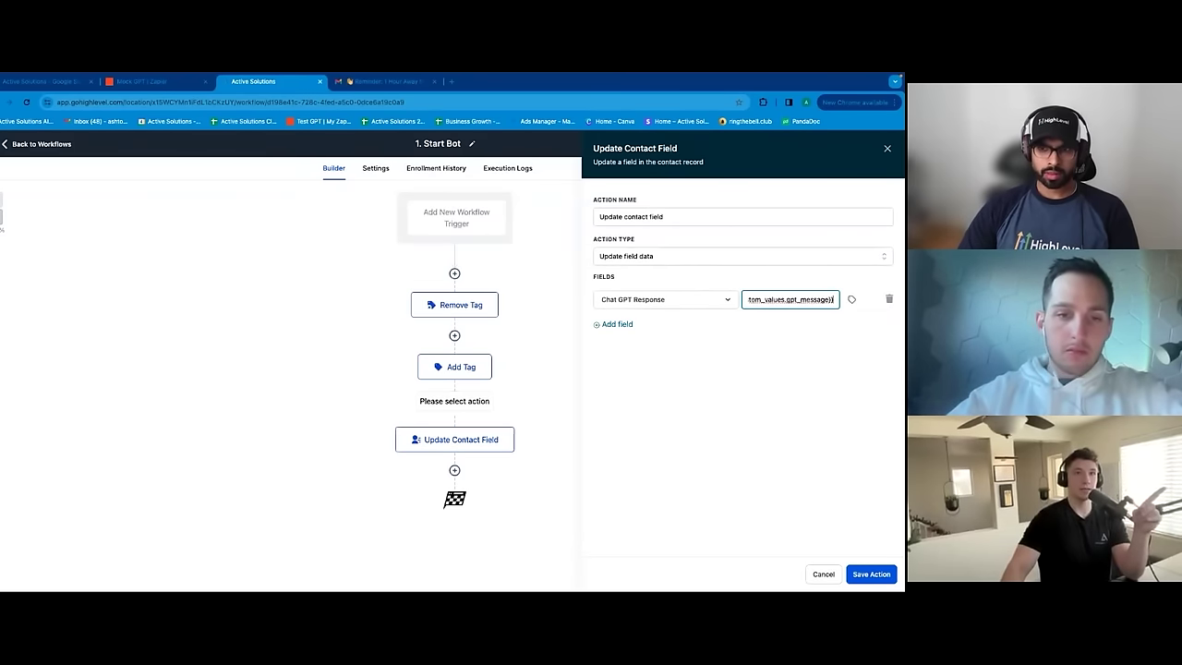
{"action": "left_click", "coordinate": [870, 574]}
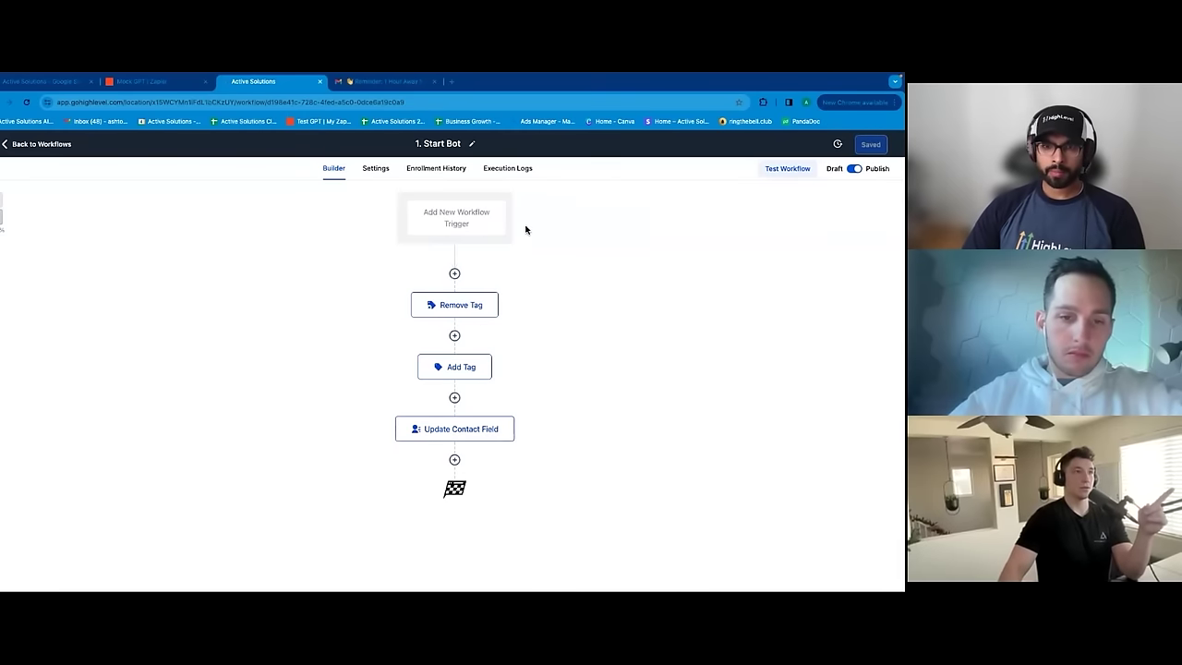
Step: Check the Add Tag and Update Contact Field steps, then go back to the workflow list
{"action": "left_click", "coordinate": [466, 370]}
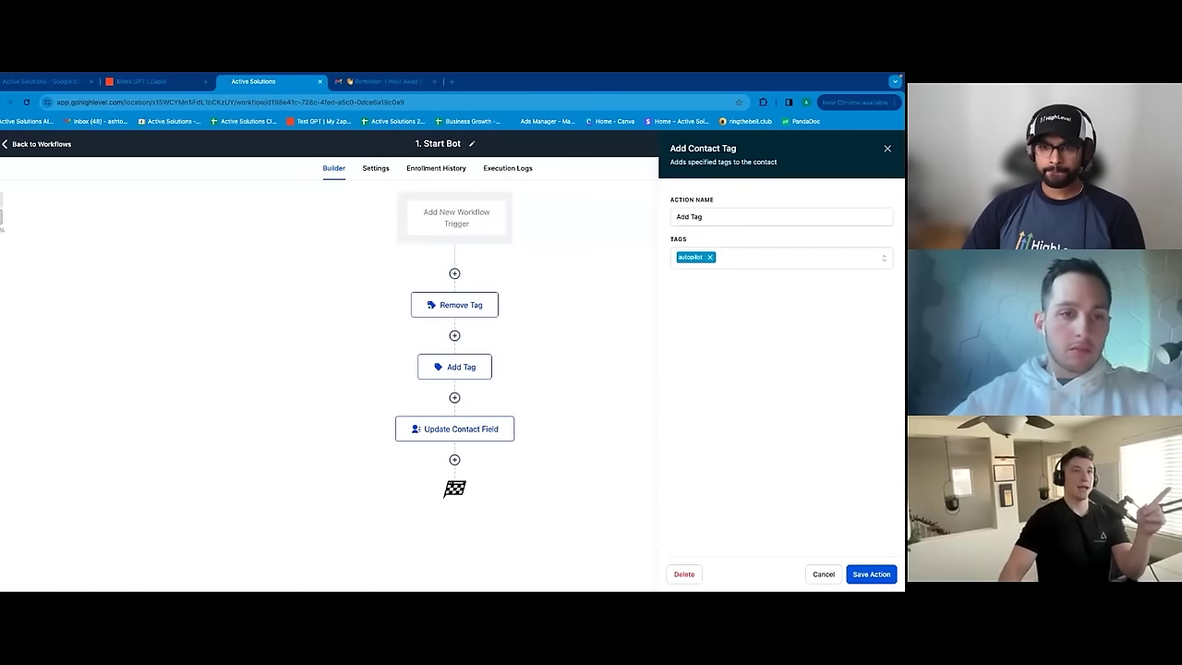
{"action": "left_click", "coordinate": [468, 376]}
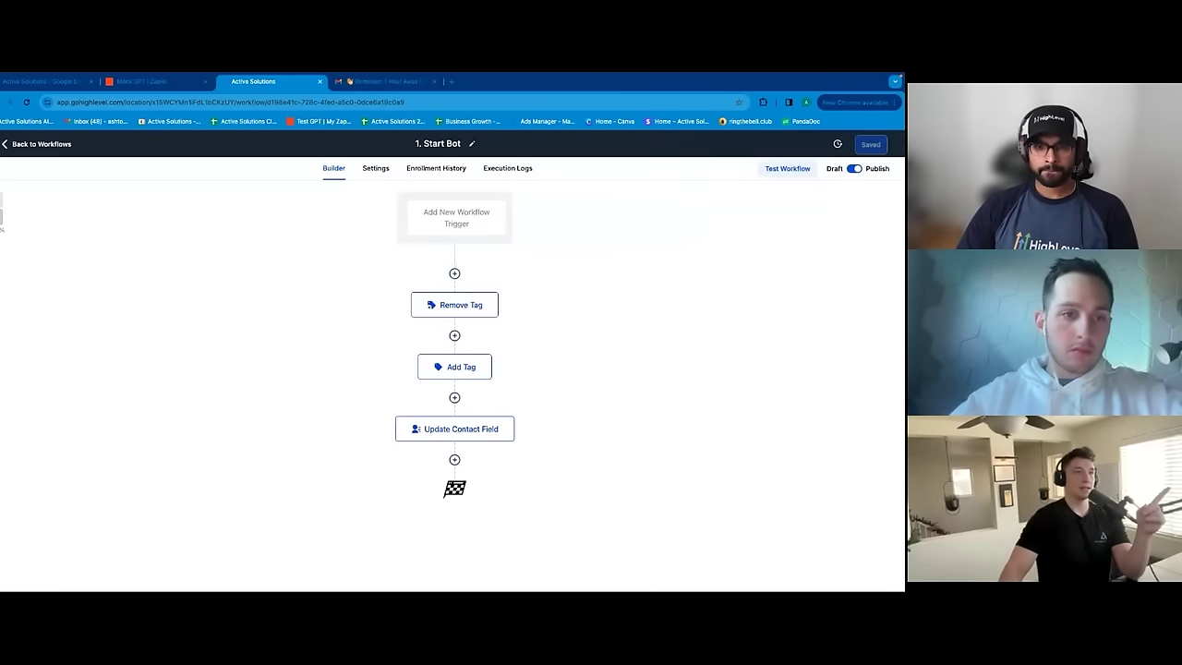
{"action": "left_click", "coordinate": [428, 433]}
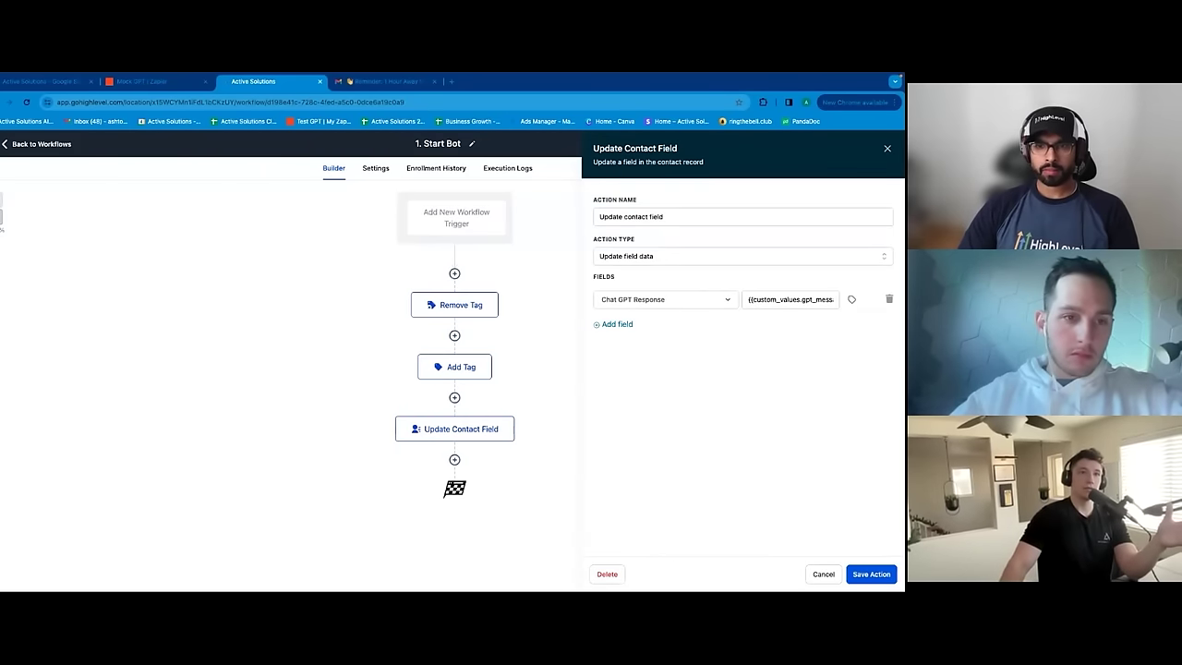
{"action": "triple_click", "coordinate": [790, 299]}
{"action": "left_click", "coordinate": [158, 219]}
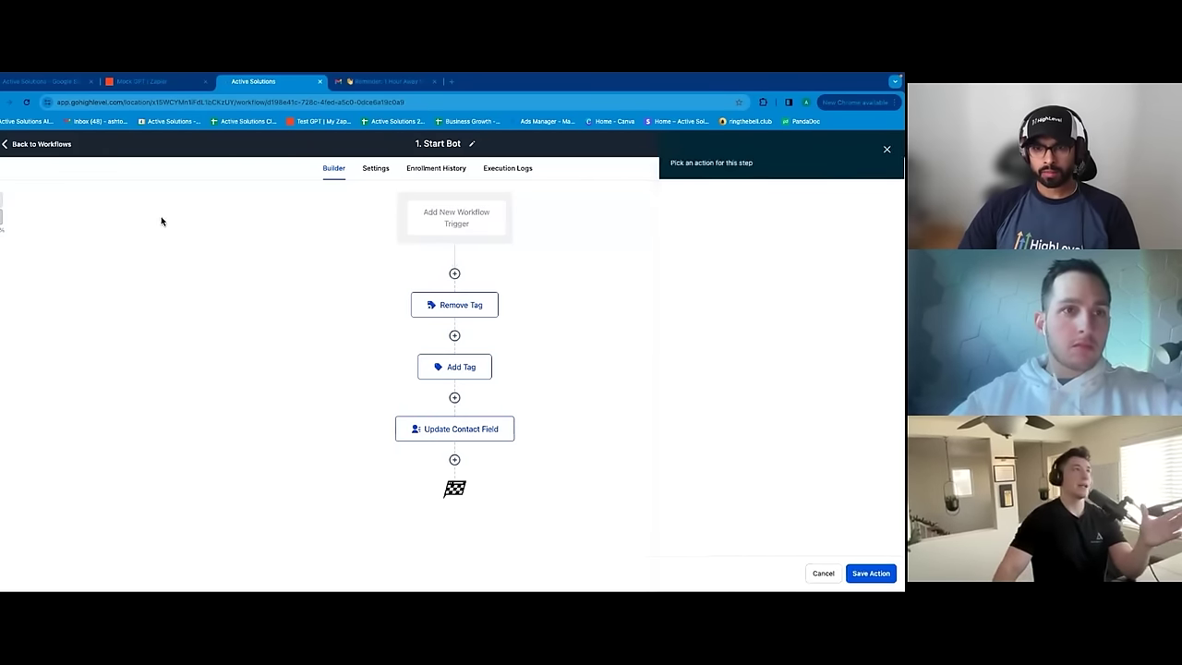
{"action": "left_click", "coordinate": [54, 145]}
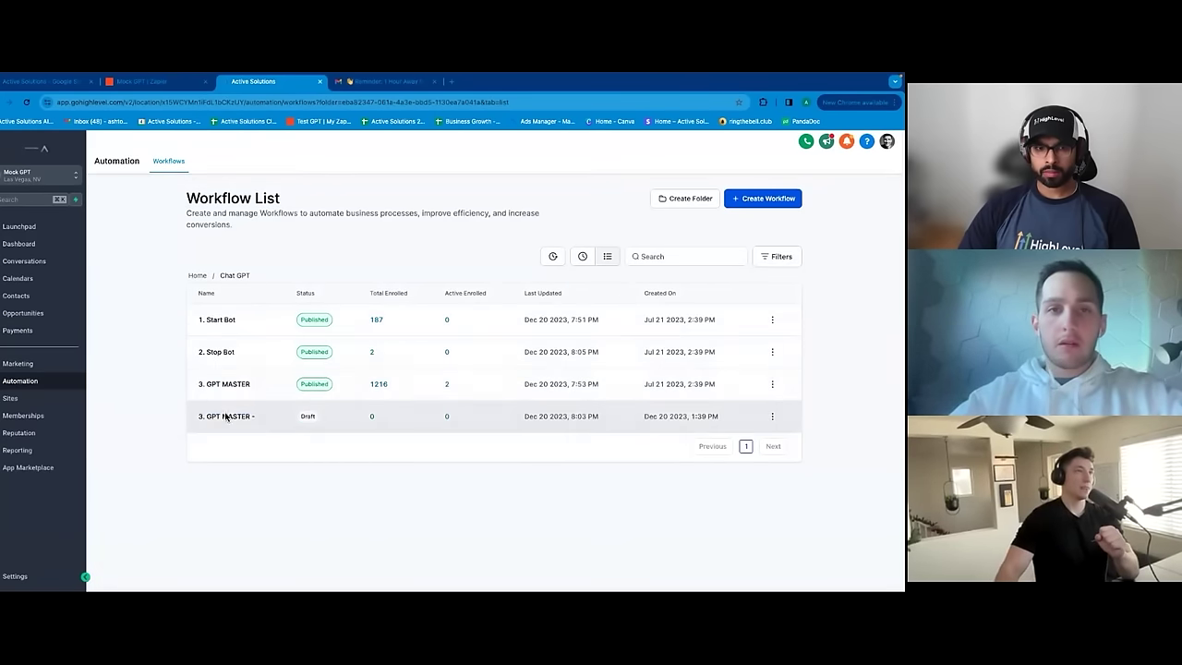
Step: Open the 3. GPT MASTER - draft workflow and add a Contact Changed trigger
{"action": "left_click", "coordinate": [233, 416]}
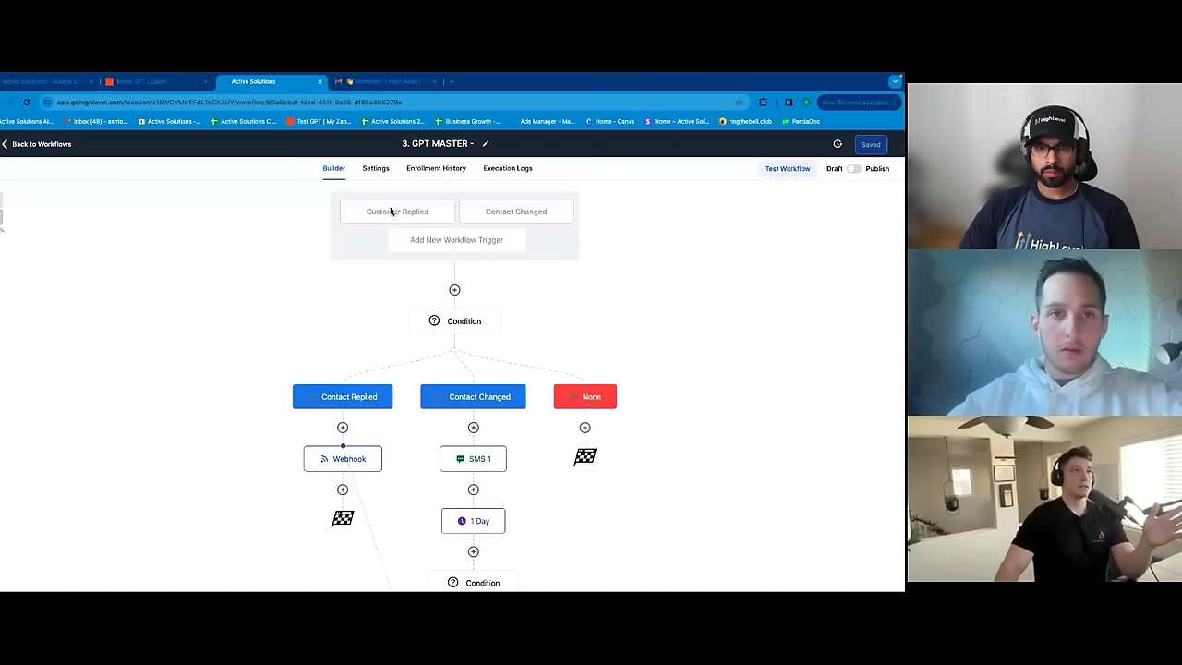
{"action": "left_click", "coordinate": [516, 212]}
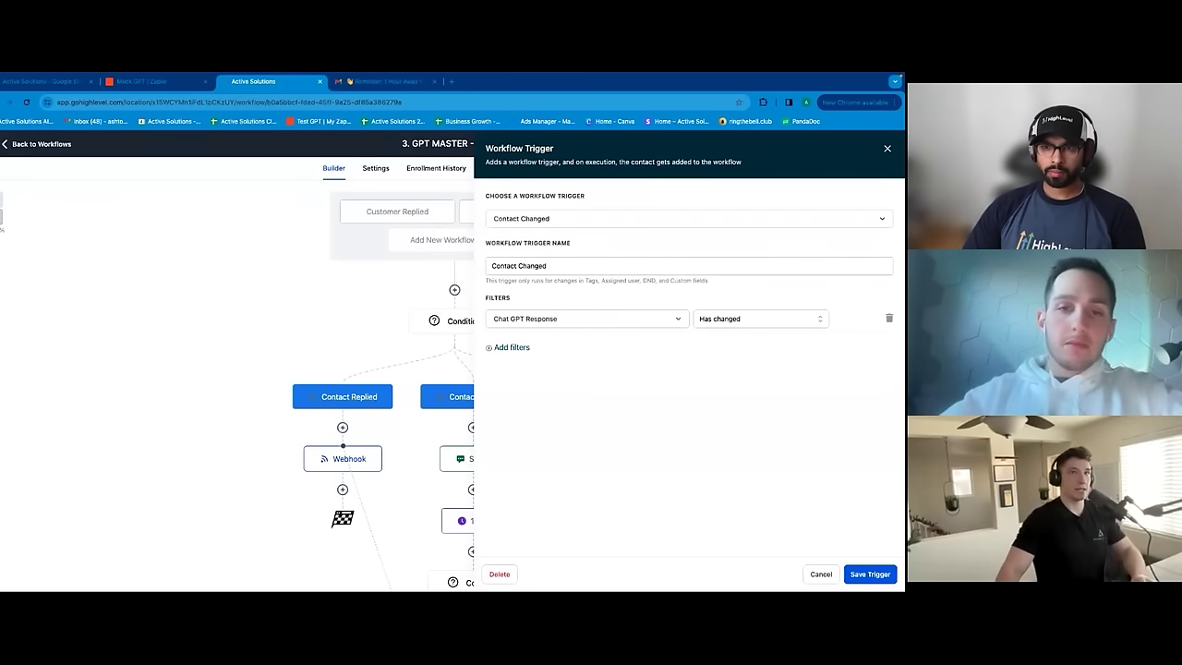
{"action": "left_click", "coordinate": [887, 148]}
{"action": "left_click", "coordinate": [466, 239]}
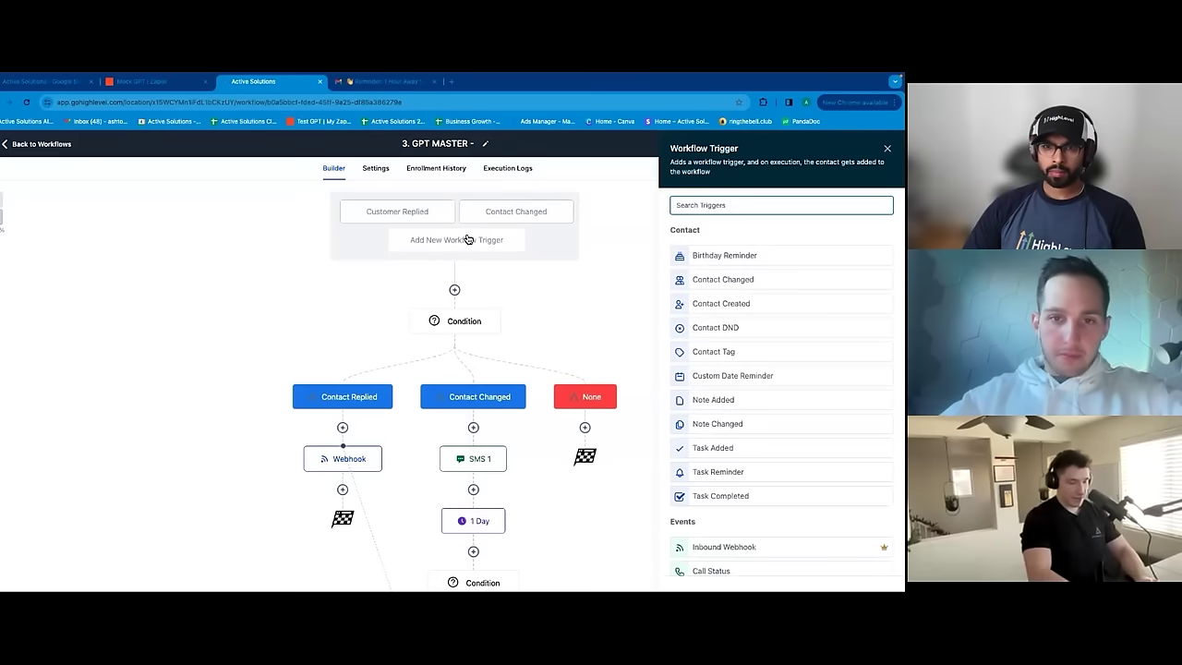
{"action": "type", "text": "c"}
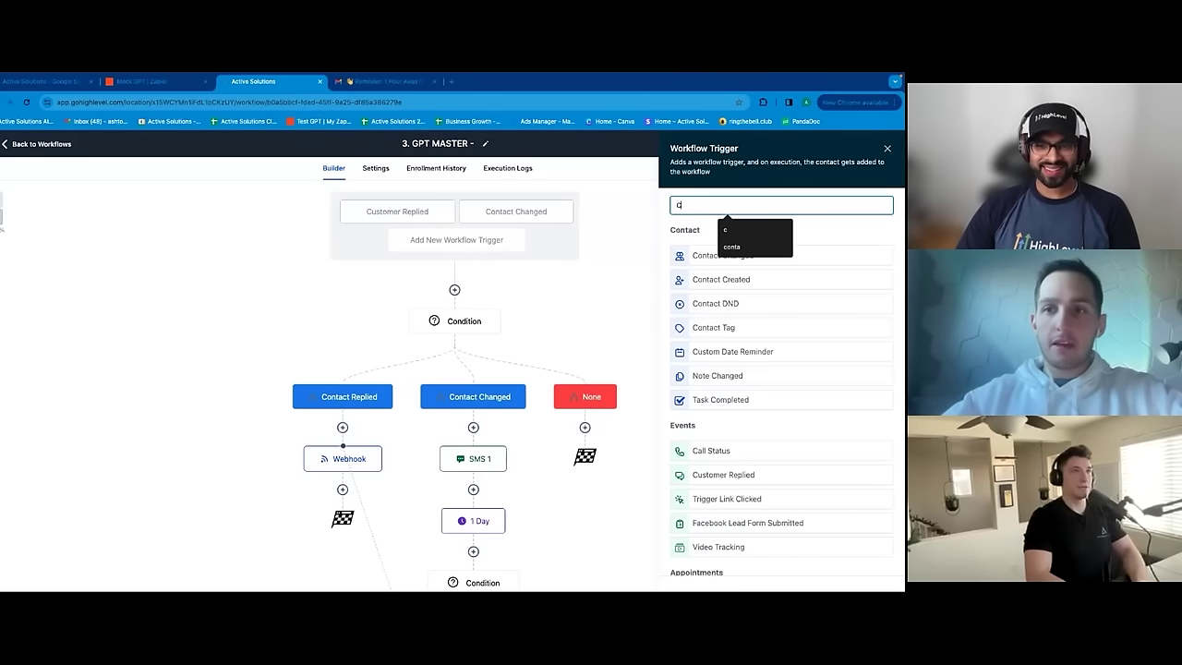
{"action": "type", "text": "on"}
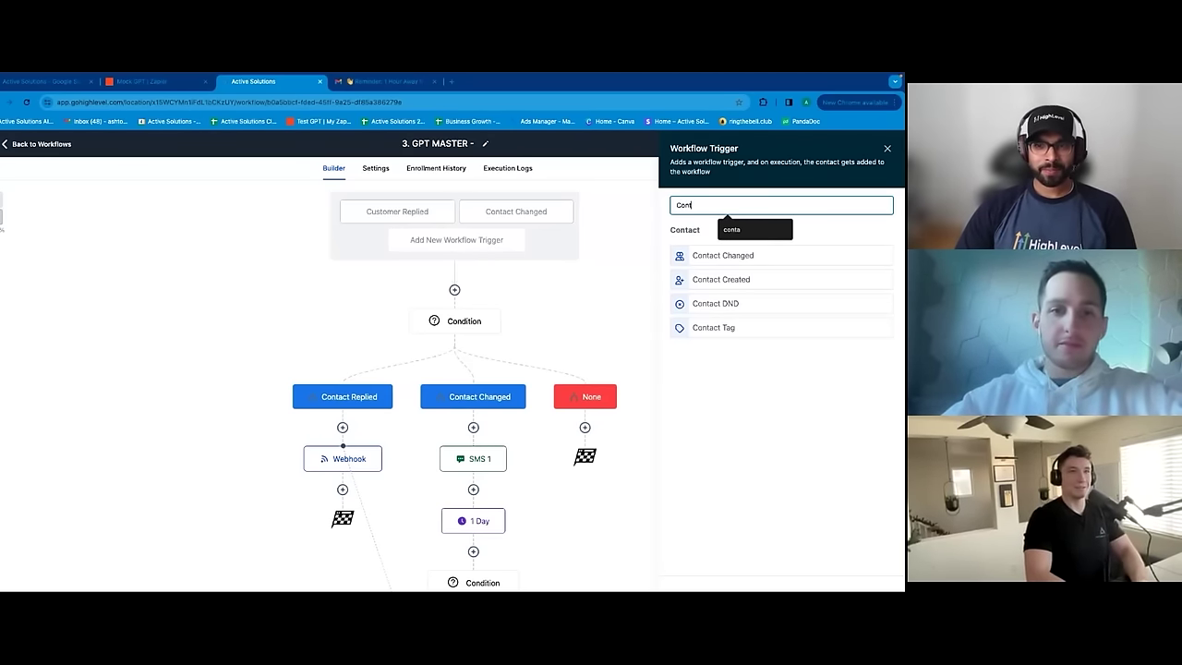
{"action": "key", "text": "Escape"}
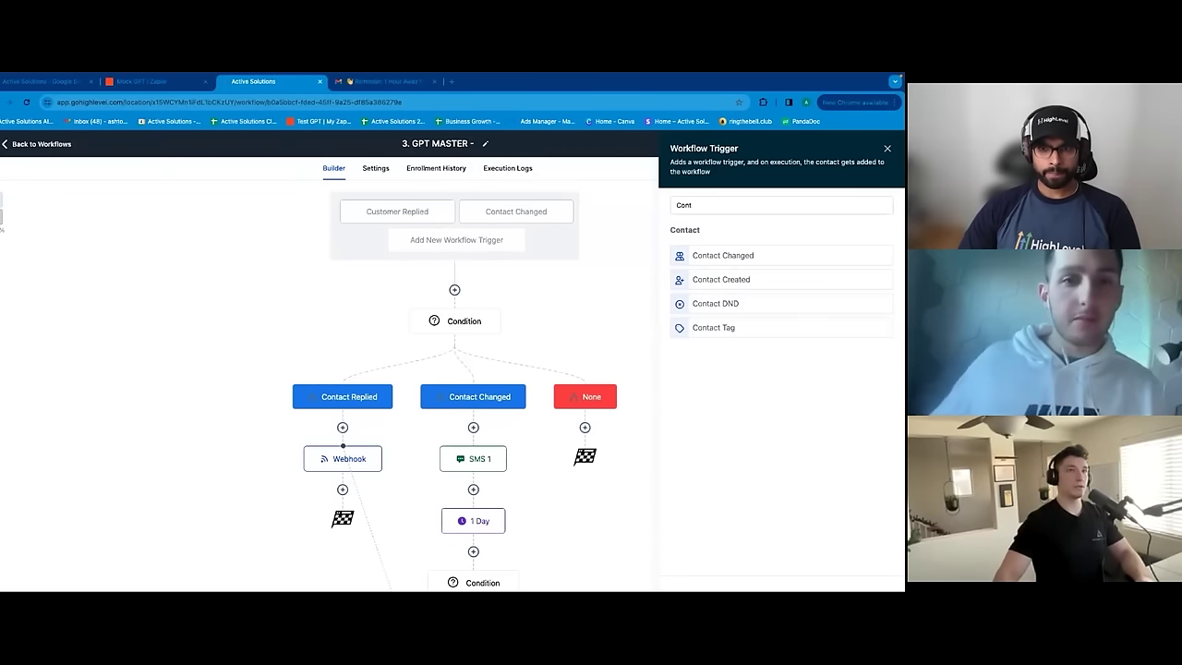
{"action": "left_click", "coordinate": [723, 255]}
Step: Filter the trigger on Chat GPT Response 'Has changed' and save it
{"action": "left_click", "coordinate": [513, 309]}
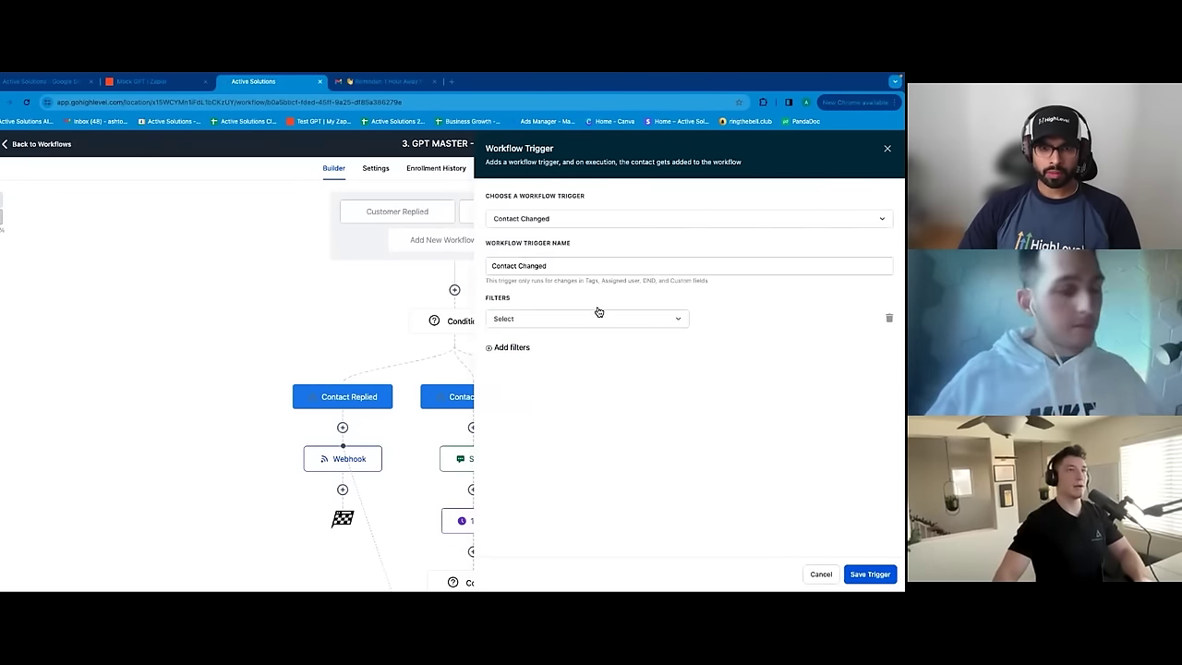
{"action": "left_click", "coordinate": [554, 321]}
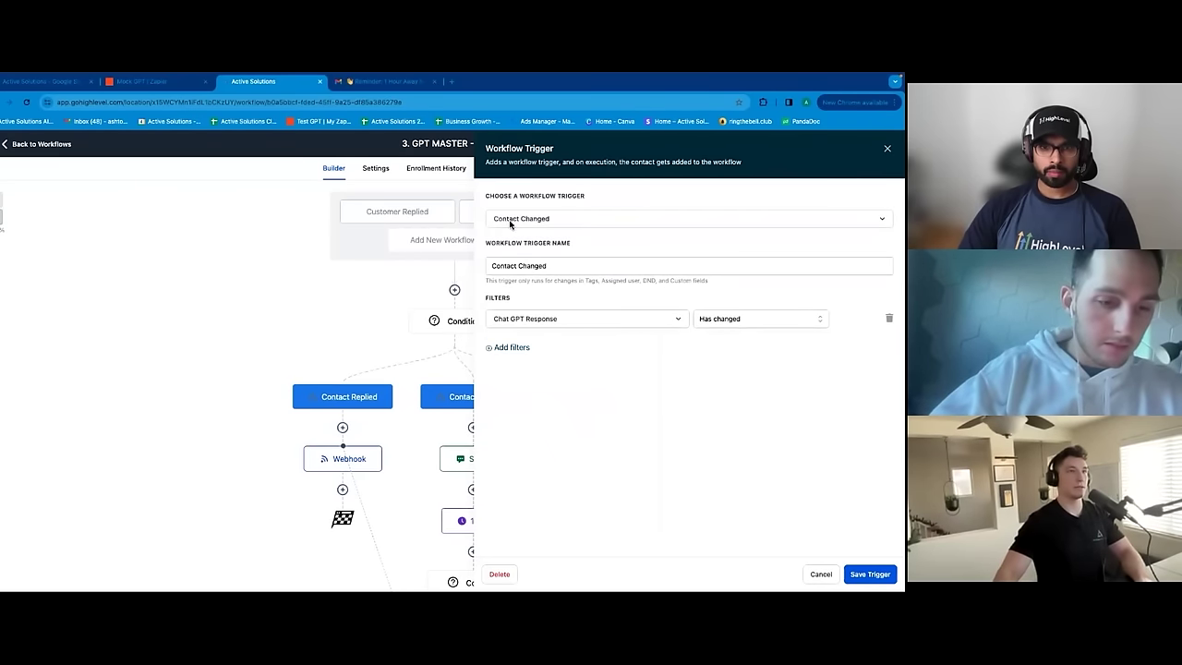
{"action": "left_click", "coordinate": [573, 325]}
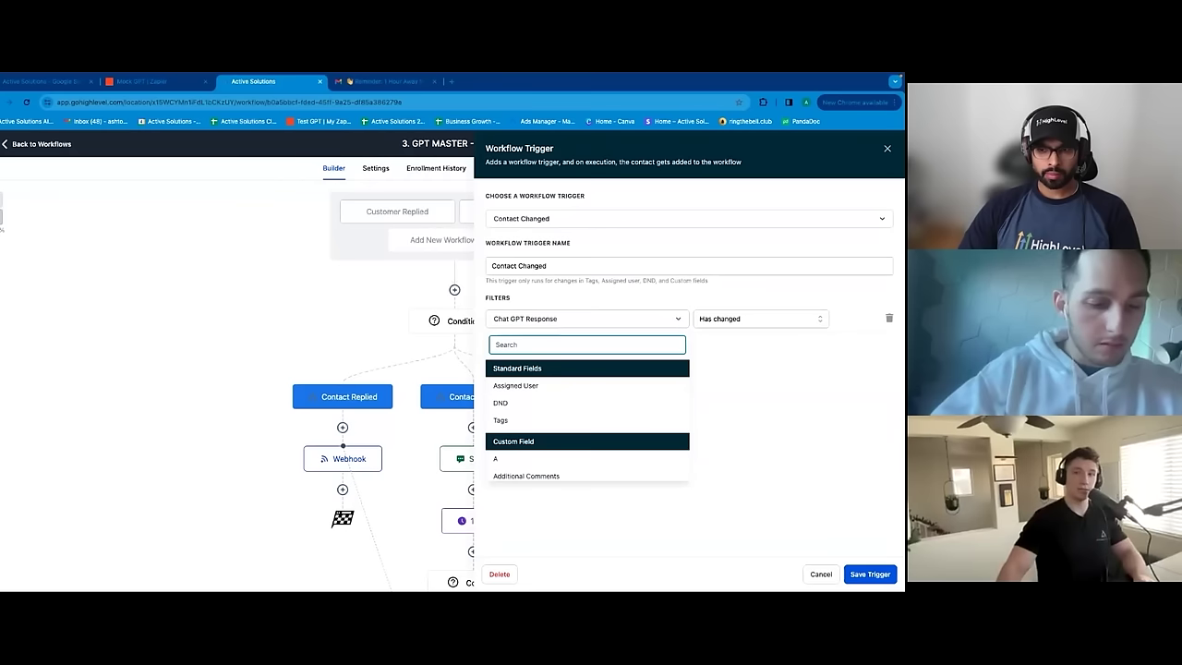
{"action": "scroll", "coordinate": [536, 415], "scroll_direction": "down", "scroll_amount": 2}
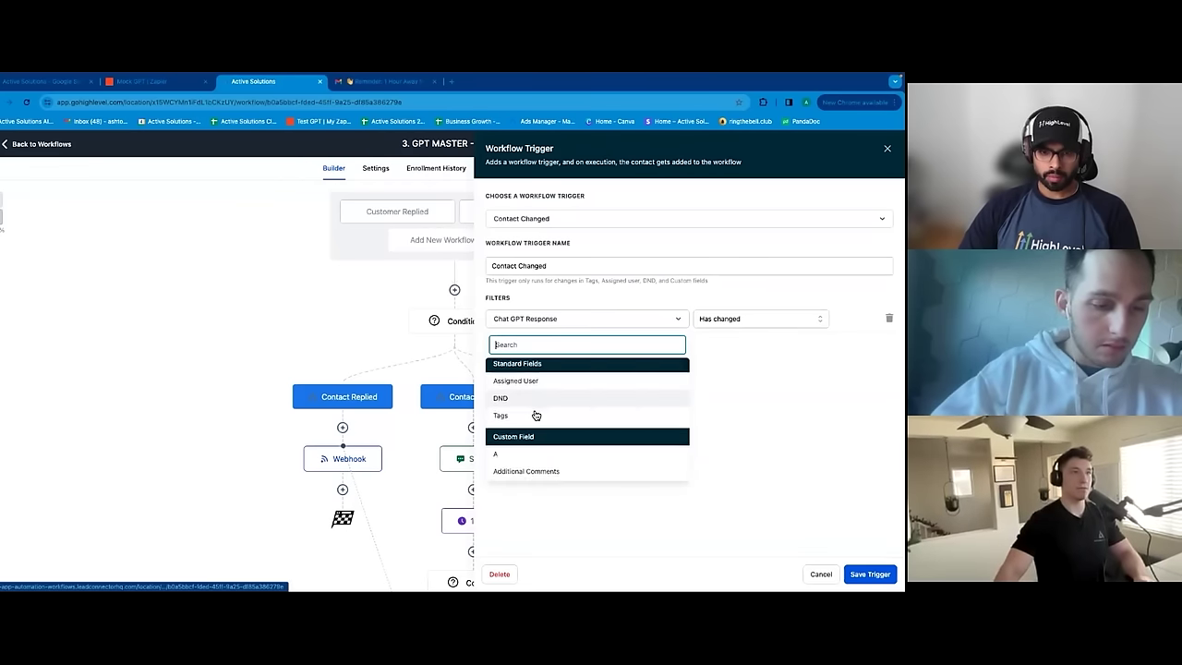
{"action": "scroll", "coordinate": [536, 416], "scroll_direction": "down", "scroll_amount": 5}
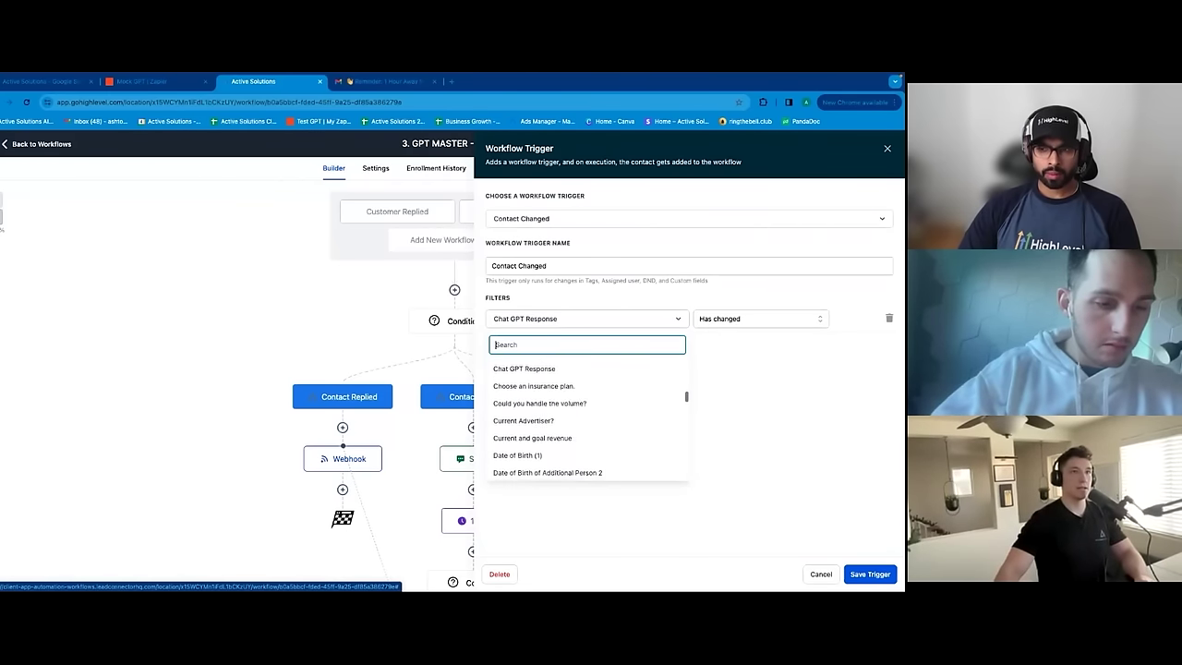
{"action": "scroll", "coordinate": [535, 415], "scroll_direction": "up", "scroll_amount": 5}
{"action": "left_click", "coordinate": [653, 423]}
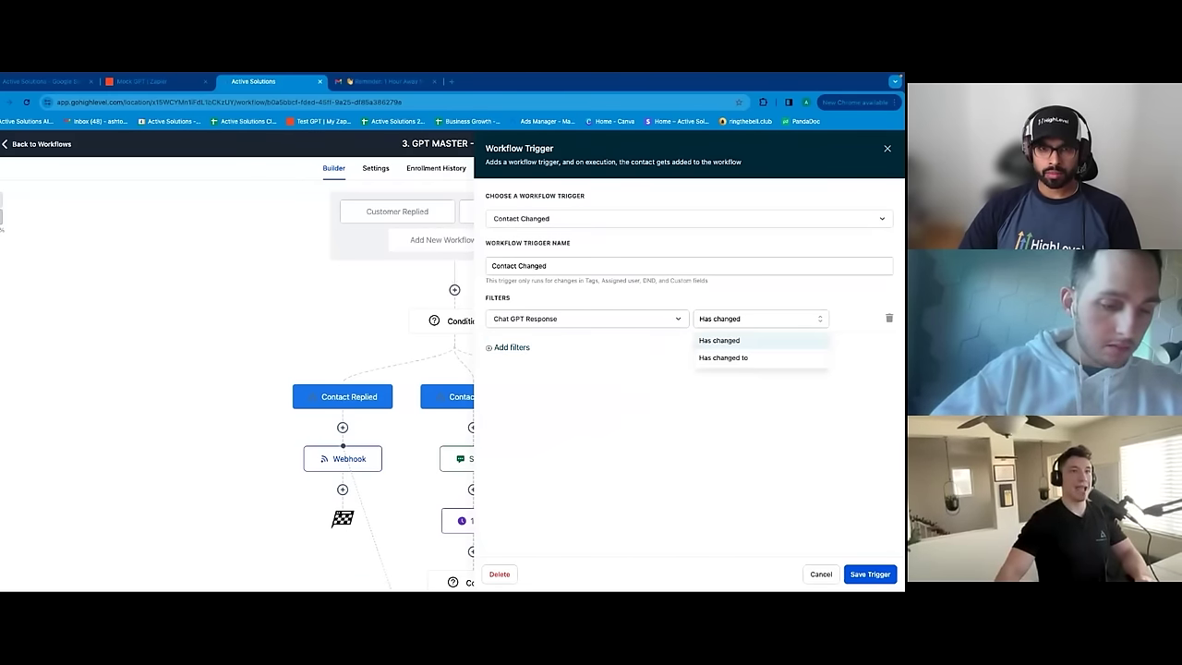
{"action": "left_click", "coordinate": [851, 575]}
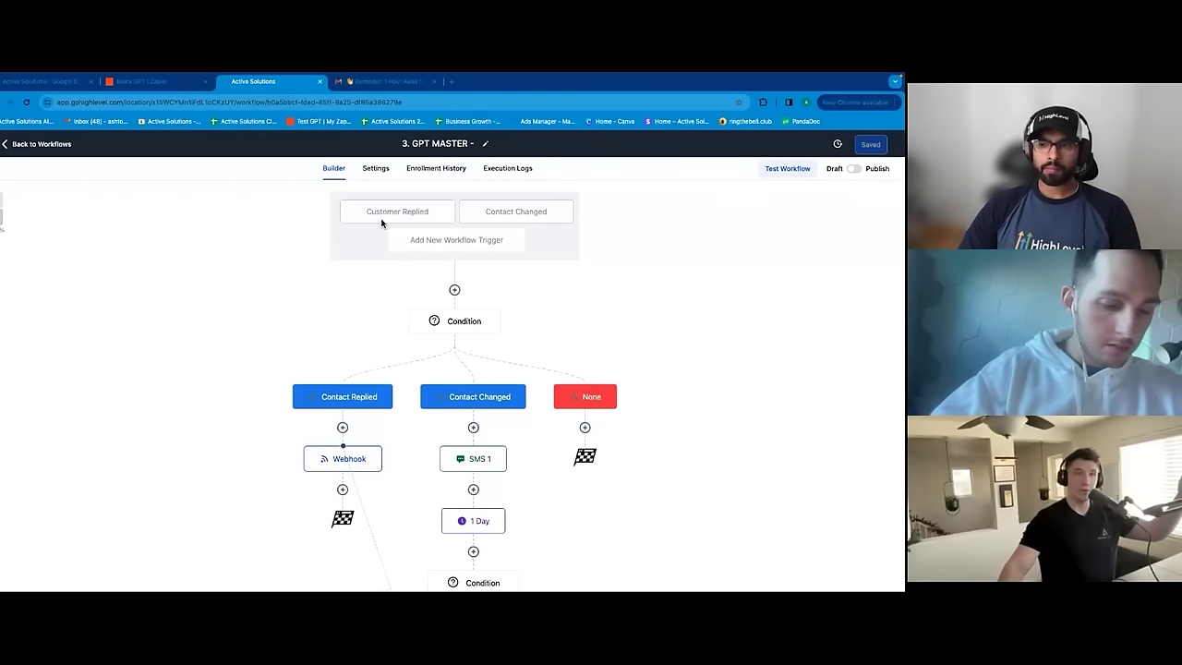
Step: Review the Contact Changed trigger and the Condition step's branches, then close them
{"action": "left_click", "coordinate": [516, 215]}
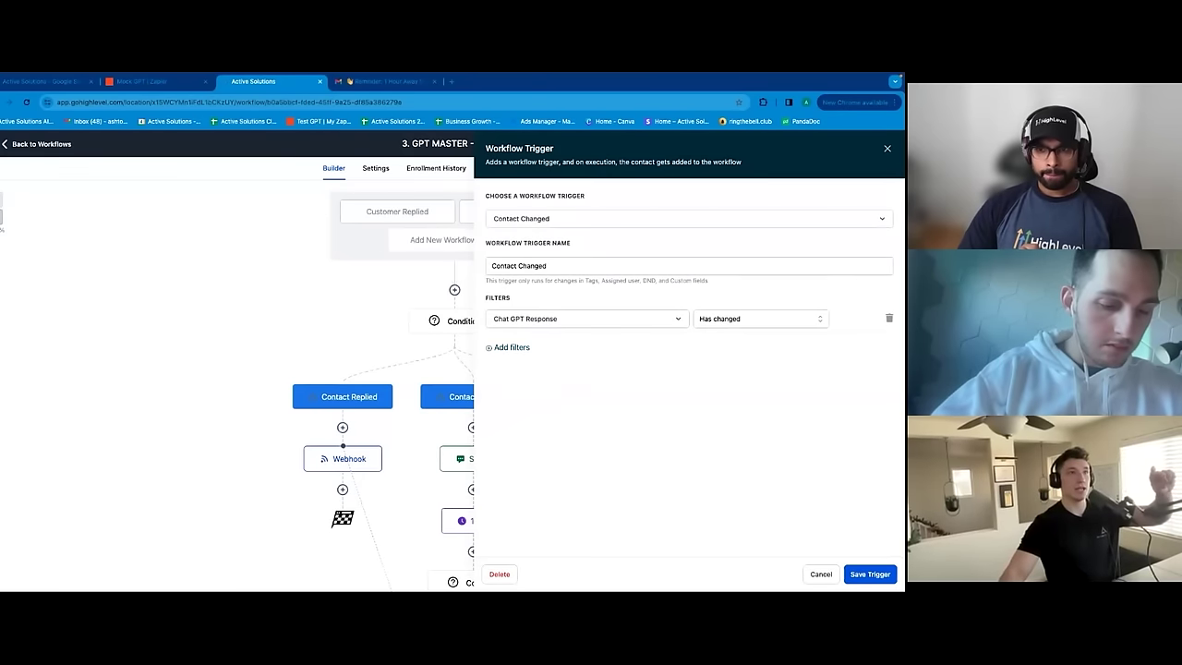
{"action": "left_click", "coordinate": [461, 318]}
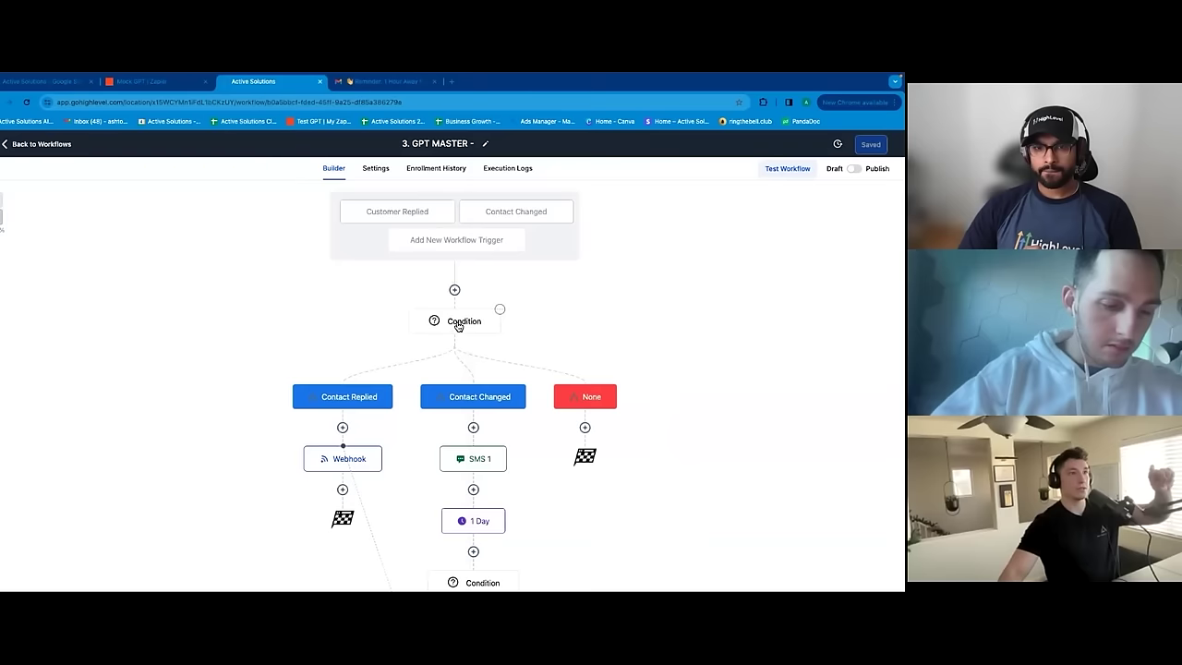
{"action": "left_click", "coordinate": [456, 323]}
{"action": "scroll", "coordinate": [676, 382], "scroll_direction": "down", "scroll_amount": 1}
{"action": "scroll", "coordinate": [676, 382], "scroll_direction": "up", "scroll_amount": 1}
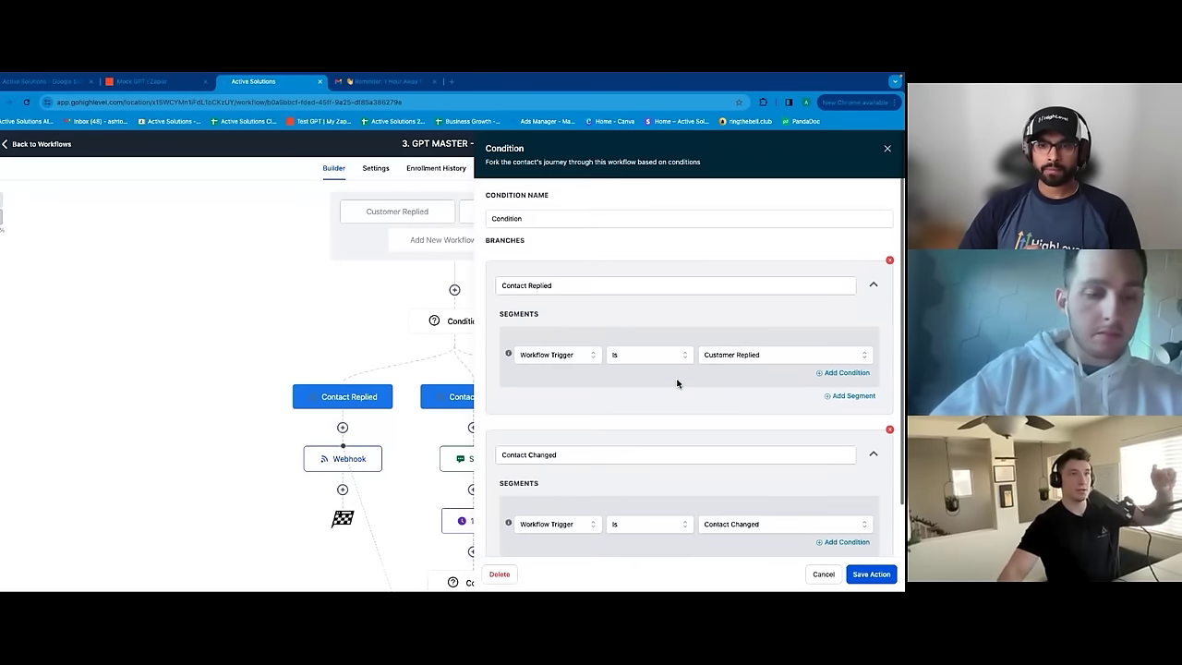
{"action": "key", "text": "Escape"}
Step: Try inserting an If Else step above the Condition, then discard it
{"action": "left_click", "coordinate": [455, 290]}
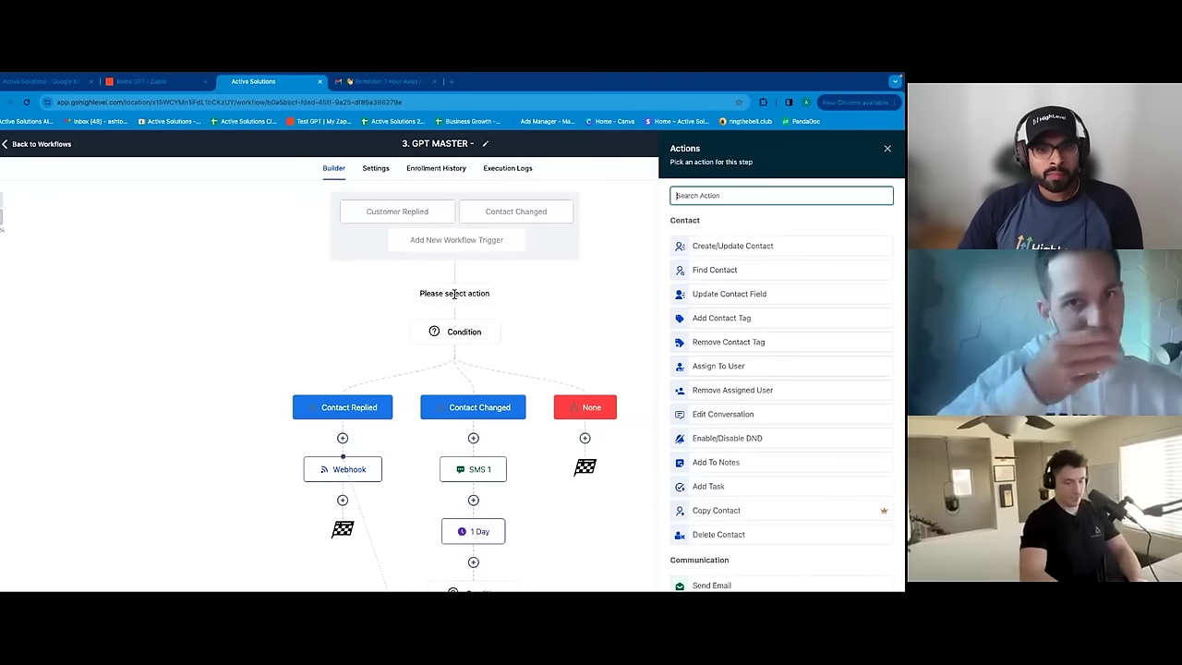
{"action": "type", "text": "if"}
{"action": "left_click", "coordinate": [711, 259]}
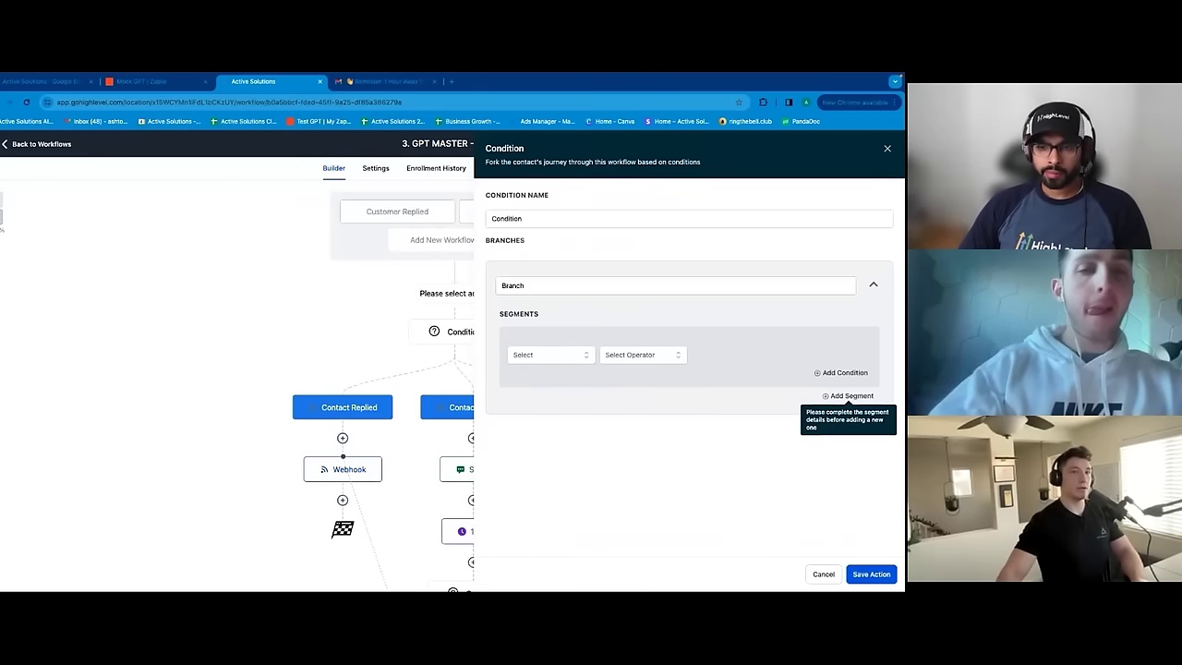
{"action": "mouse_move", "coordinate": [859, 424]}
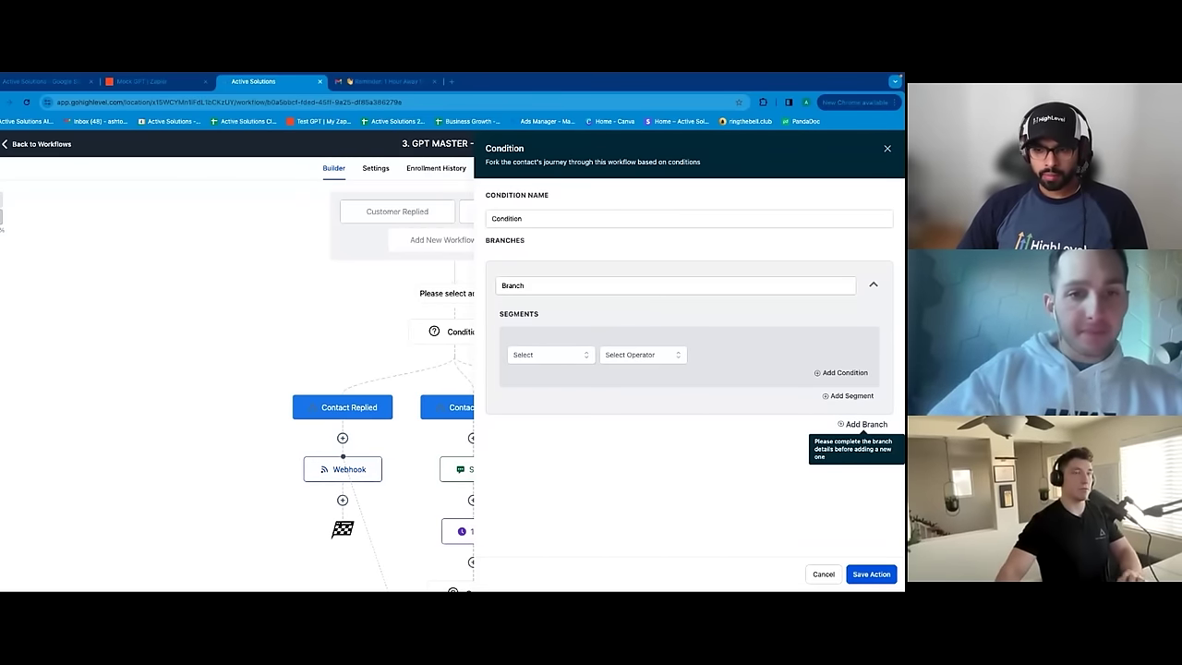
{"action": "key", "text": "Escape"}
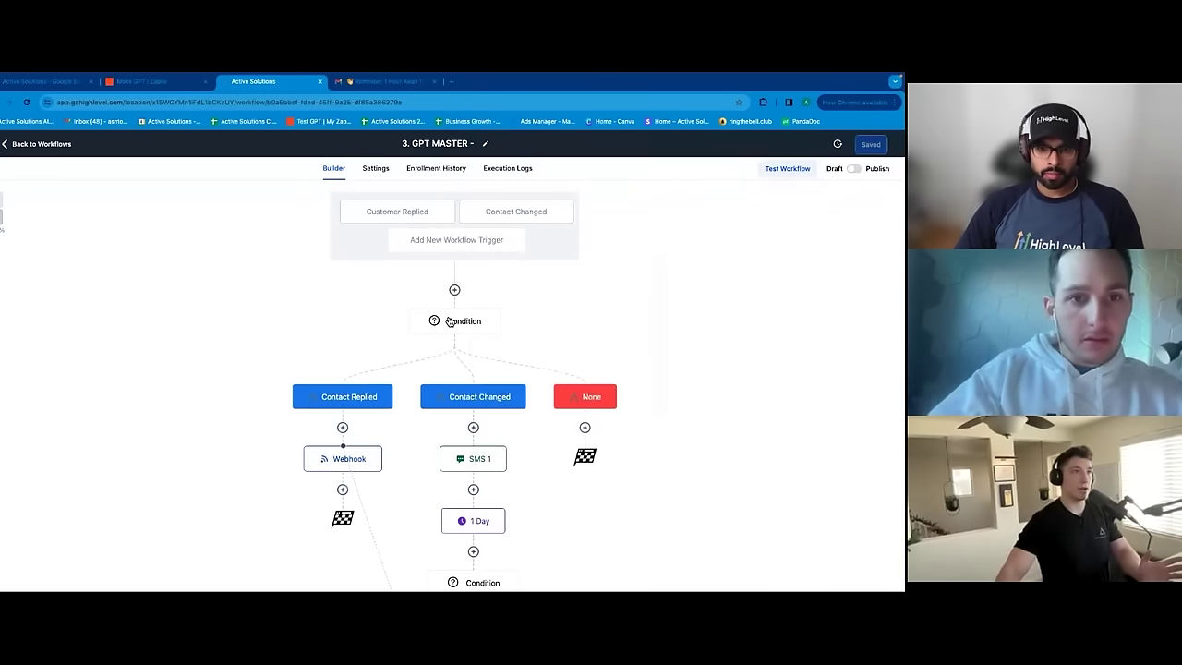
Step: Recheck the Condition's three branches, close the panel, and scroll the canvas
{"action": "left_click", "coordinate": [452, 320]}
{"action": "scroll", "coordinate": [571, 370], "scroll_direction": "down", "scroll_amount": 1}
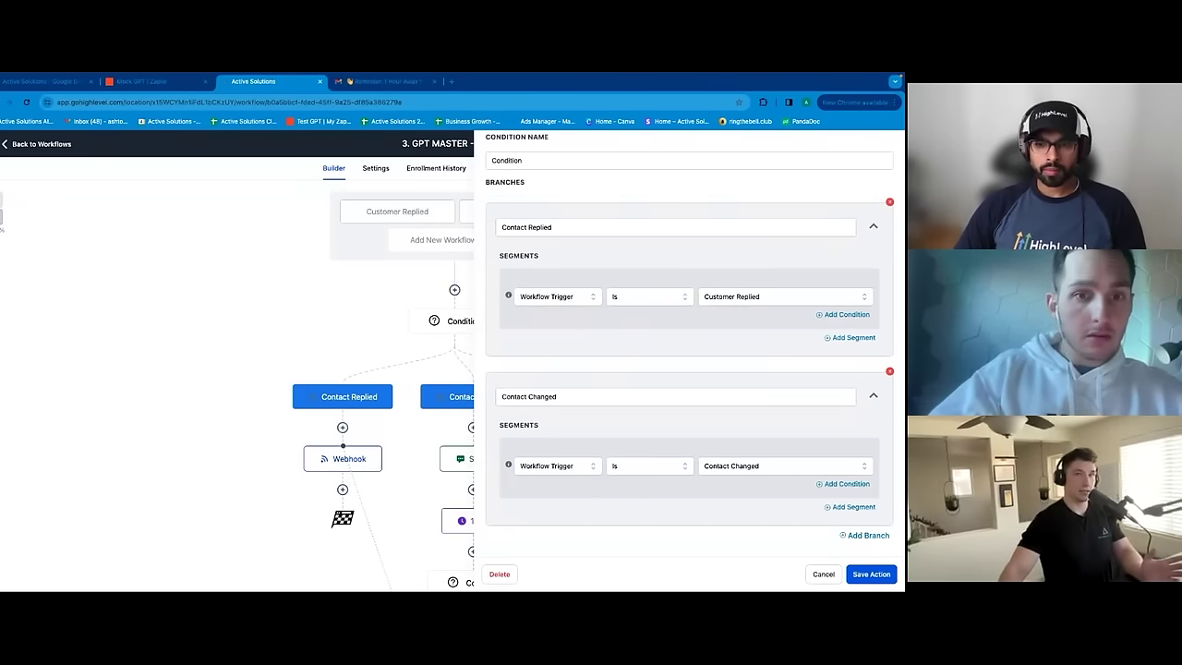
{"action": "scroll", "coordinate": [688, 343], "scroll_direction": "up", "scroll_amount": 1}
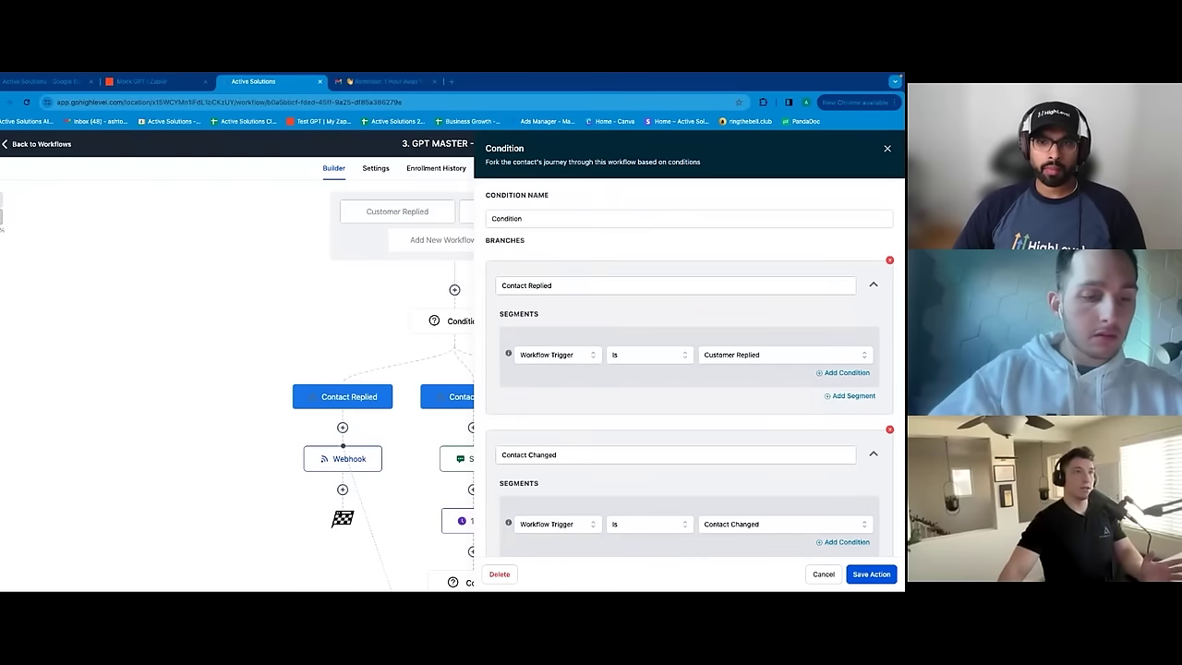
{"action": "key", "text": "Escape"}
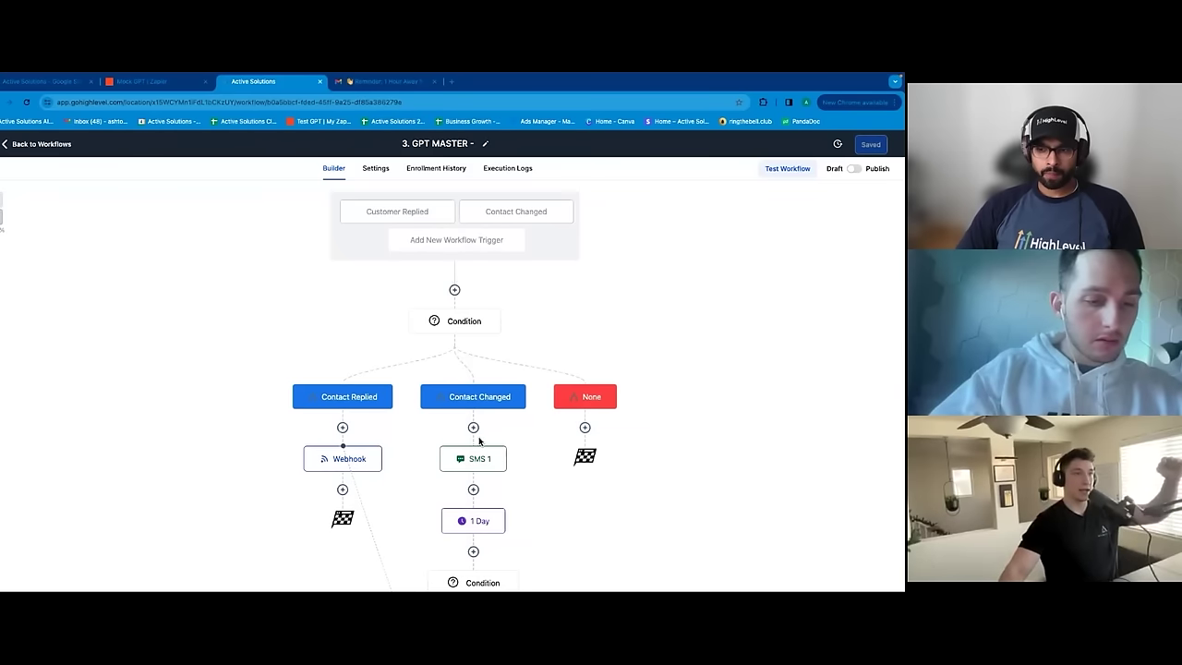
{"action": "scroll", "coordinate": [477, 424], "scroll_direction": "down", "scroll_amount": 1}
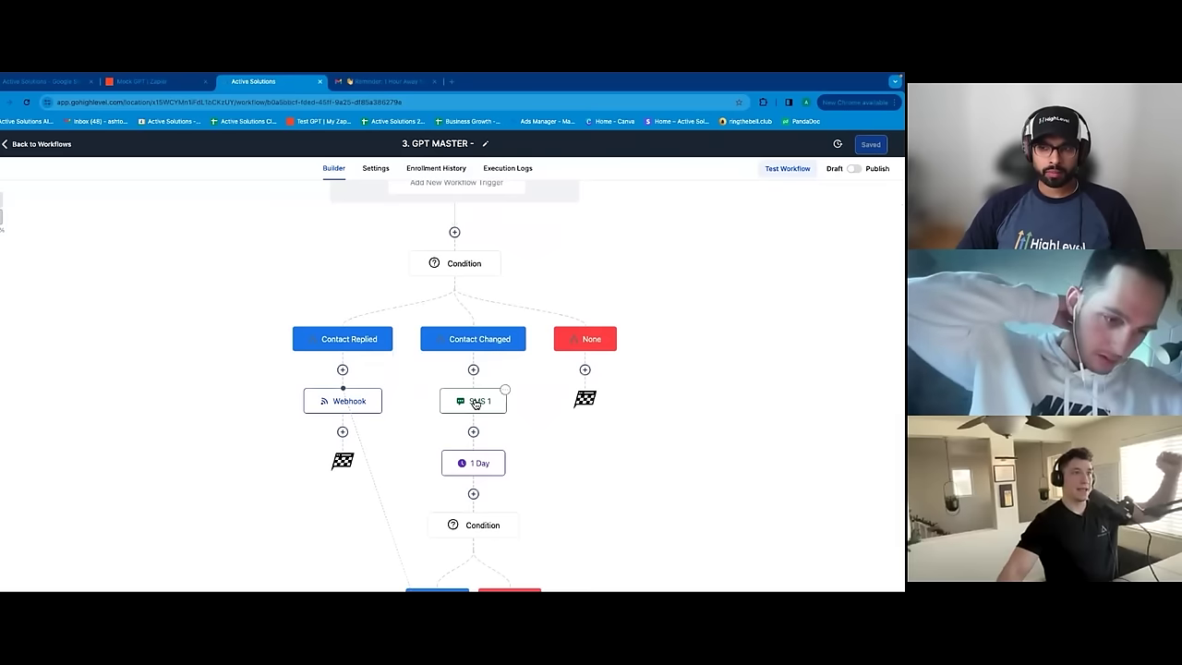
{"action": "left_click", "coordinate": [477, 405]}
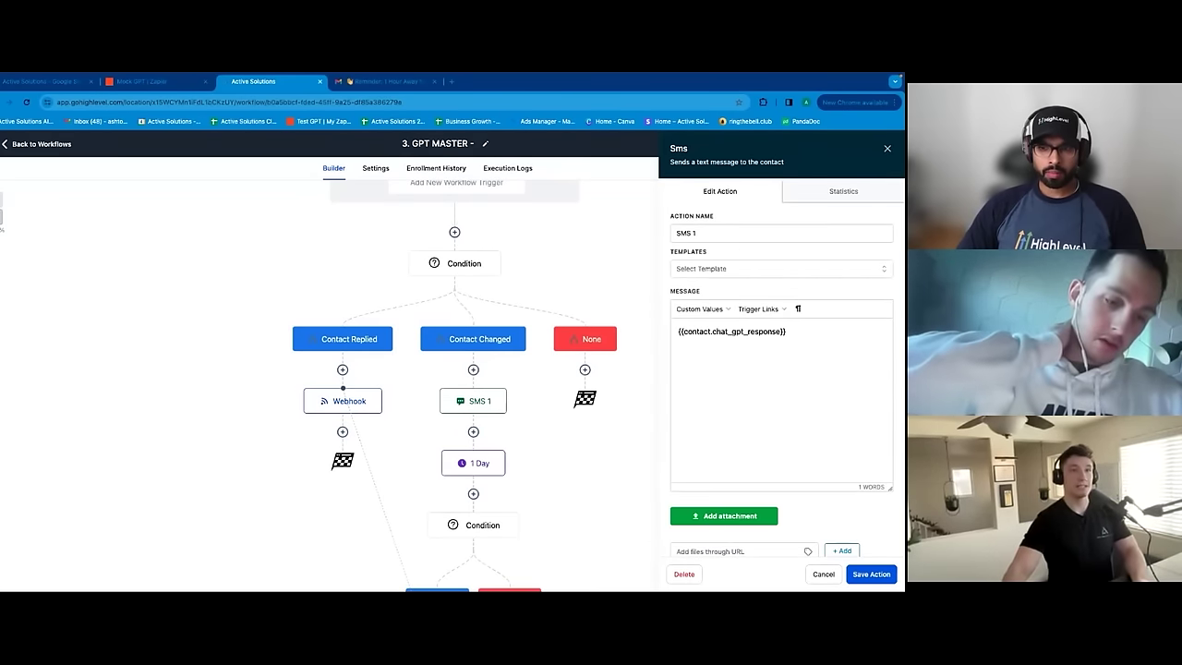
{"action": "left_click", "coordinate": [699, 308]}
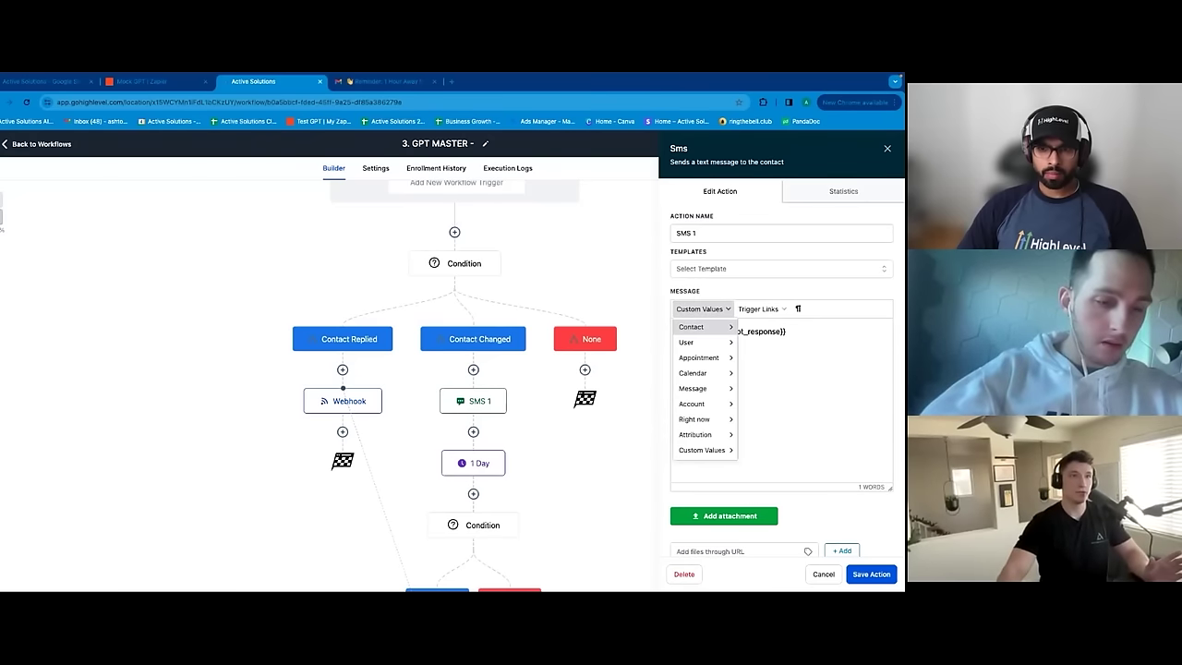
{"action": "mouse_move", "coordinate": [699, 420]}
{"action": "mouse_move", "coordinate": [701, 449]}
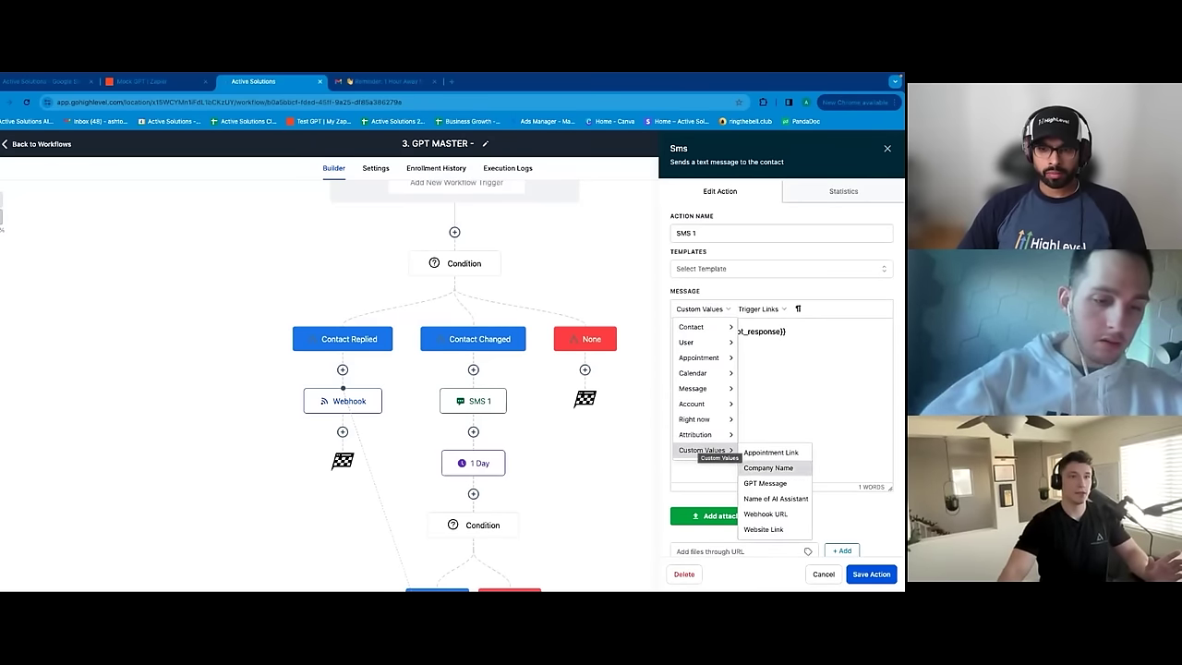
{"action": "mouse_move", "coordinate": [691, 326]}
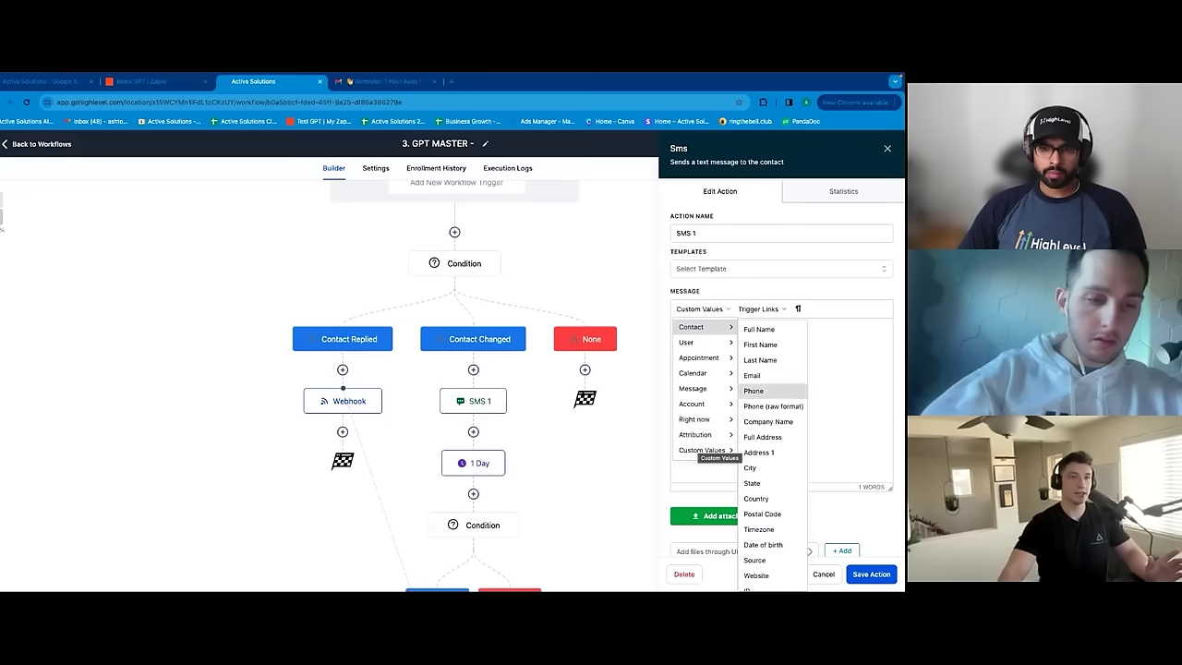
{"action": "scroll", "coordinate": [784, 388], "scroll_direction": "down", "scroll_amount": 1}
{"action": "mouse_move", "coordinate": [771, 581]}
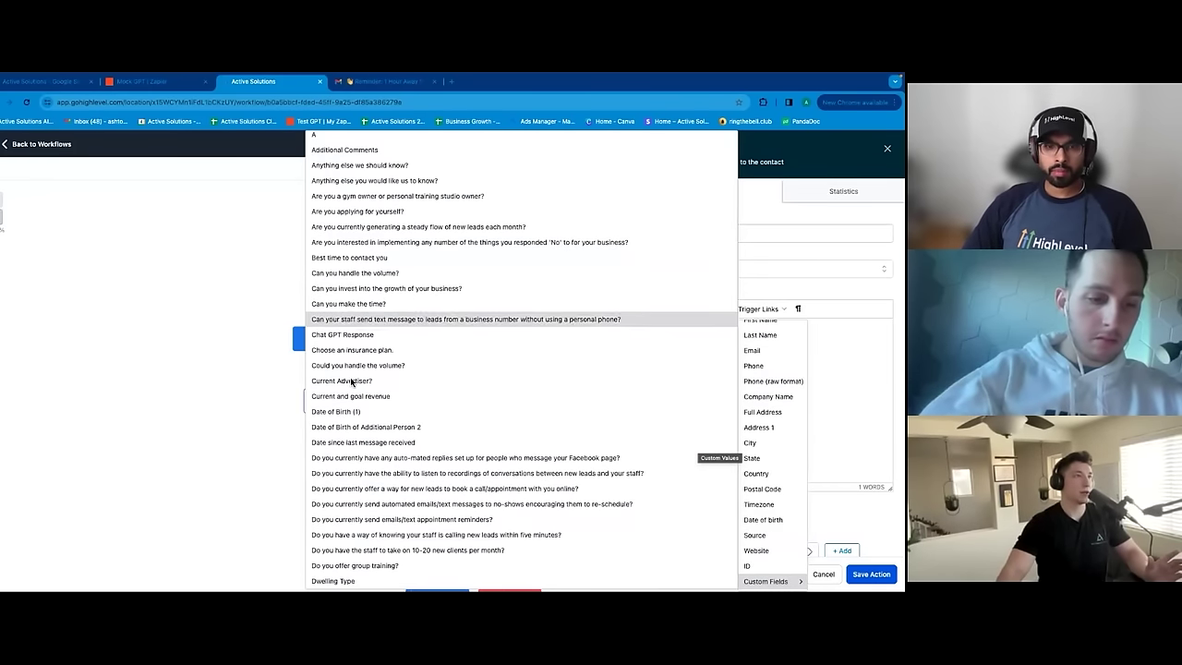
{"action": "scroll", "coordinate": [387, 323], "scroll_direction": "down", "scroll_amount": 1}
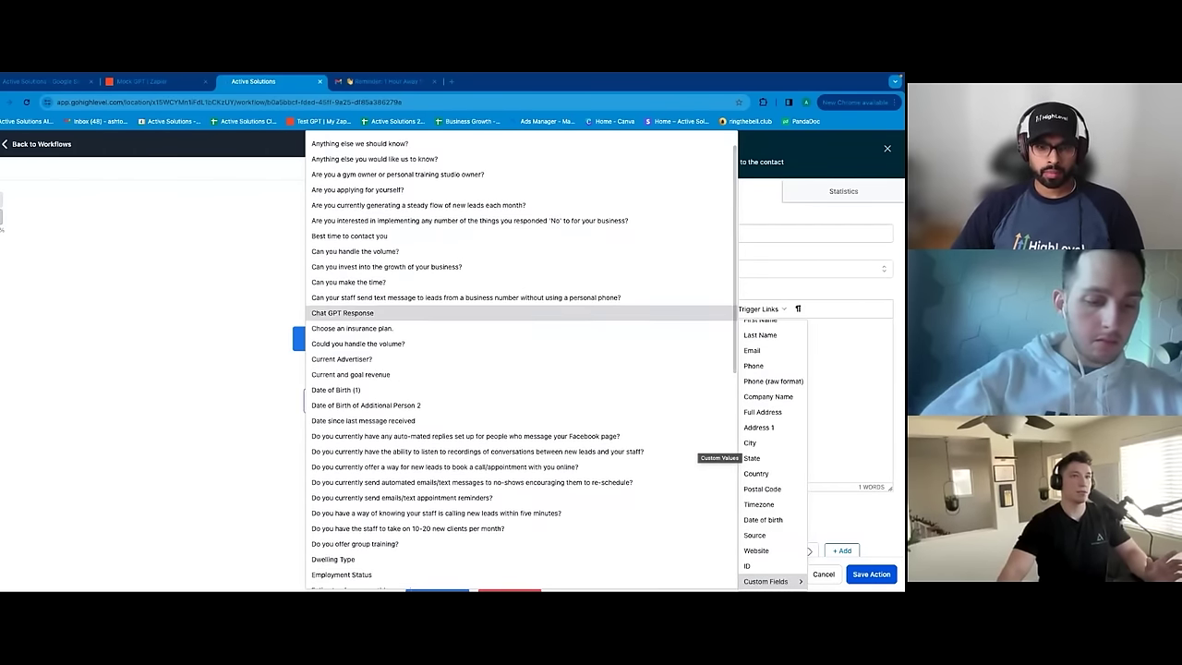
{"action": "left_click", "coordinate": [343, 312]}
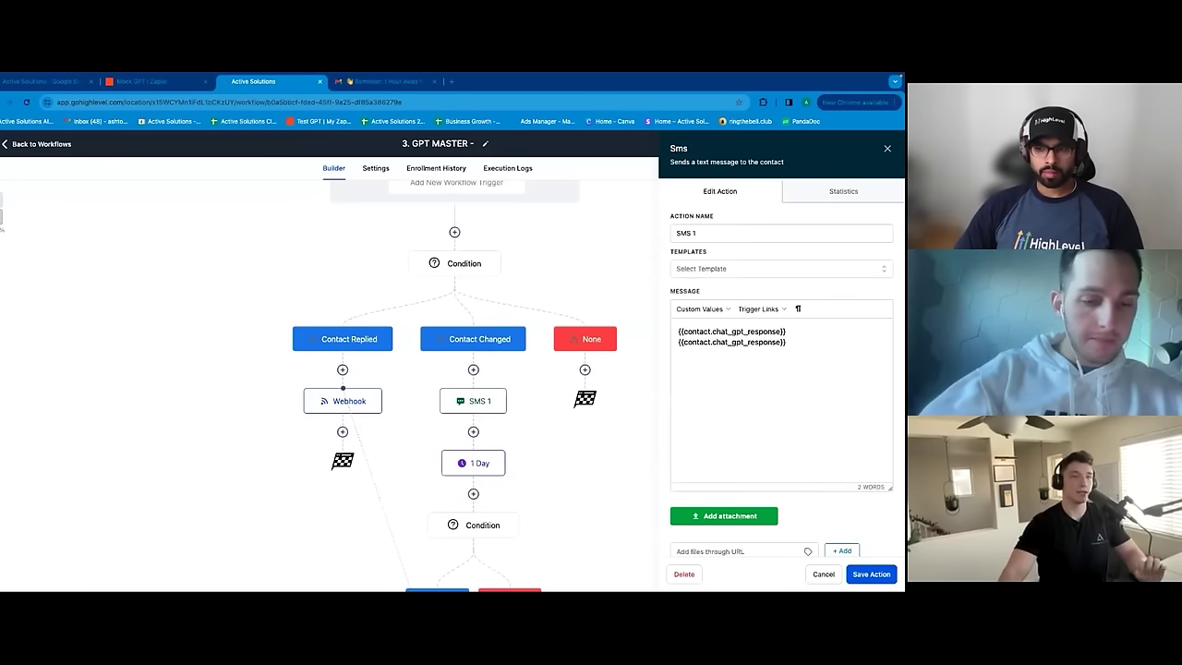
{"action": "key", "text": "shift+Home"}
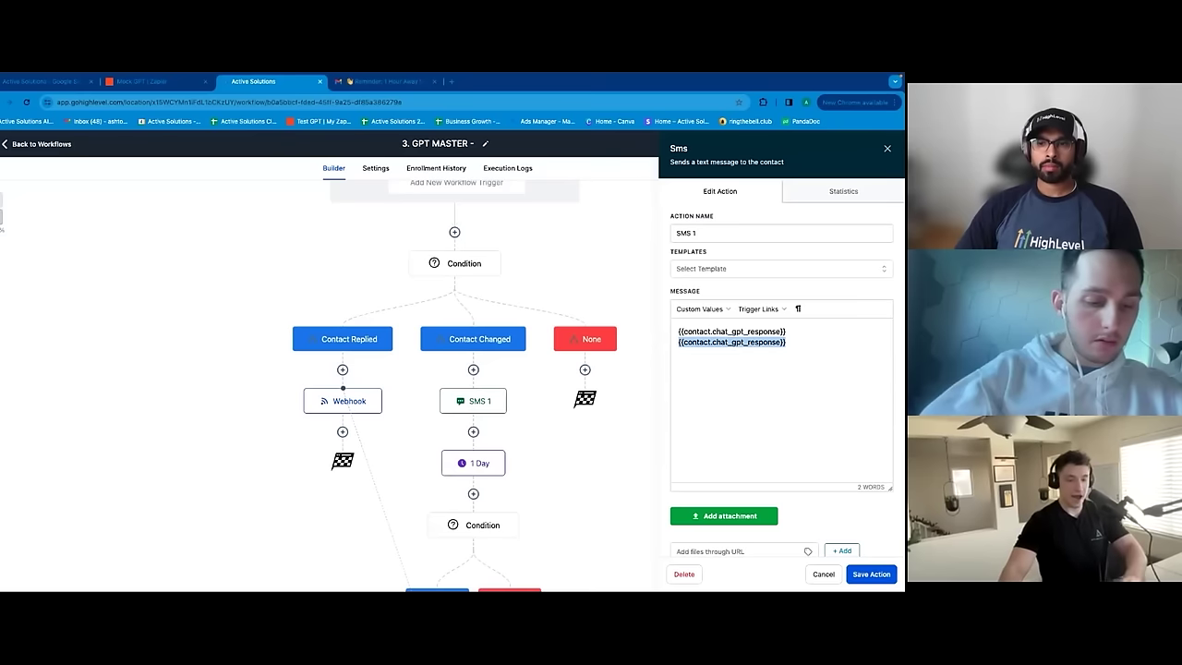
{"action": "key", "text": "BackSpace"}
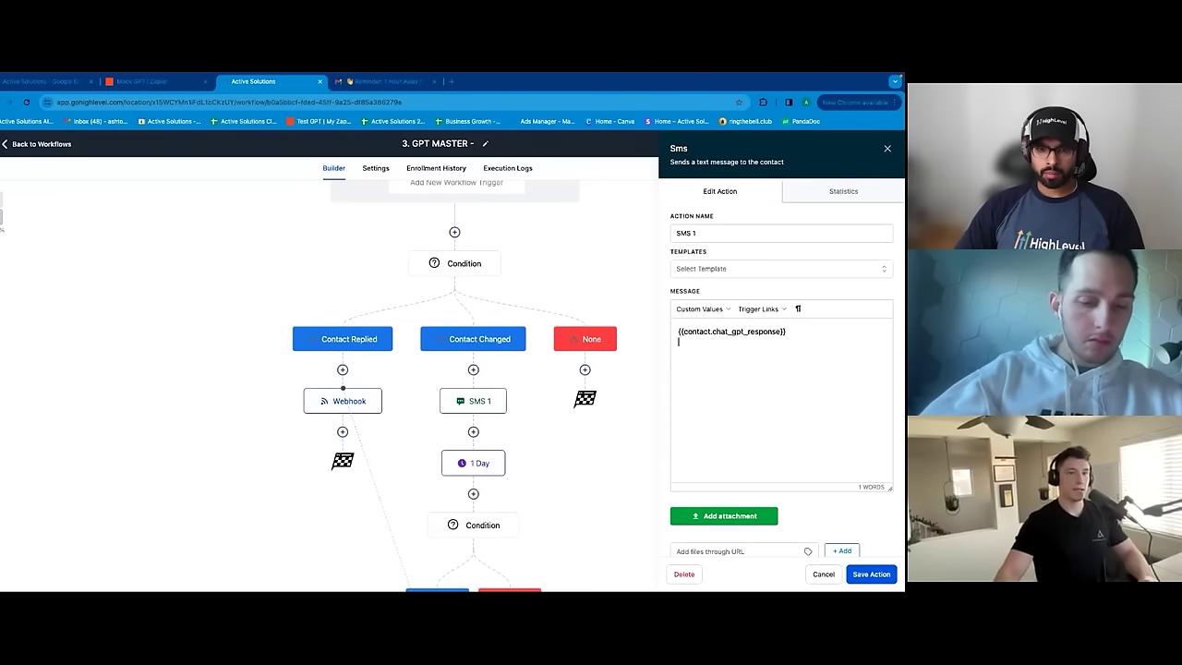
Step: Close the SMS settings and review the Contact Changed trigger's settings
{"action": "key", "text": "Escape"}
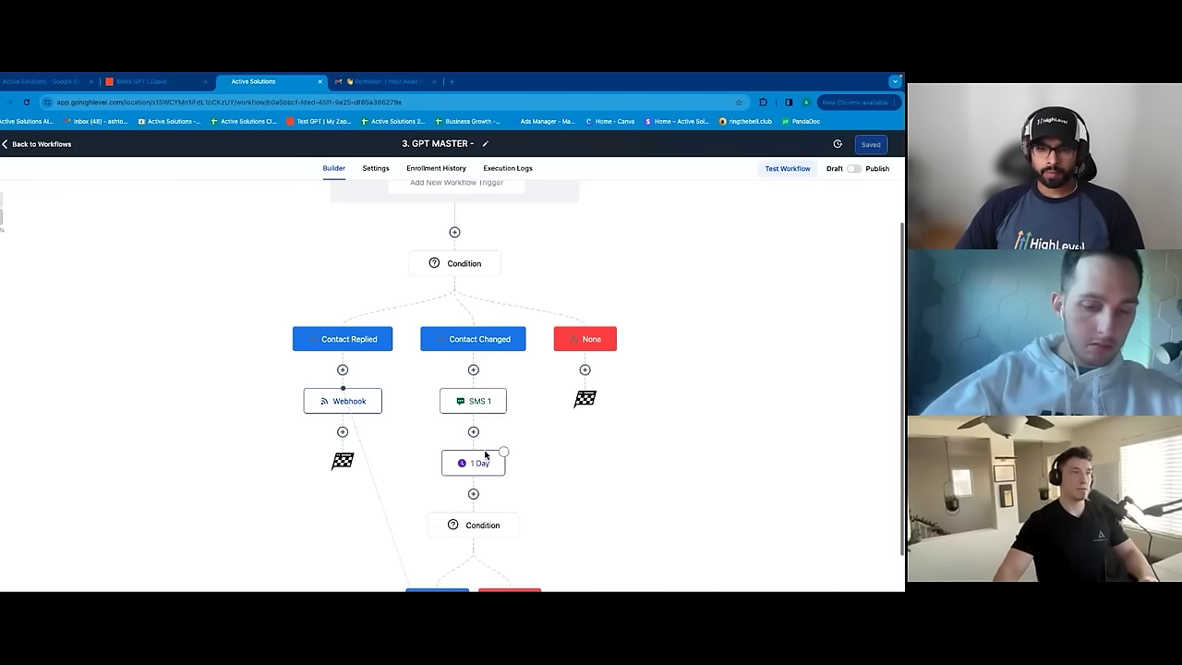
{"action": "scroll", "coordinate": [486, 453], "scroll_direction": "down", "scroll_amount": 1}
{"action": "scroll", "coordinate": [298, 290], "scroll_direction": "up", "scroll_amount": 2}
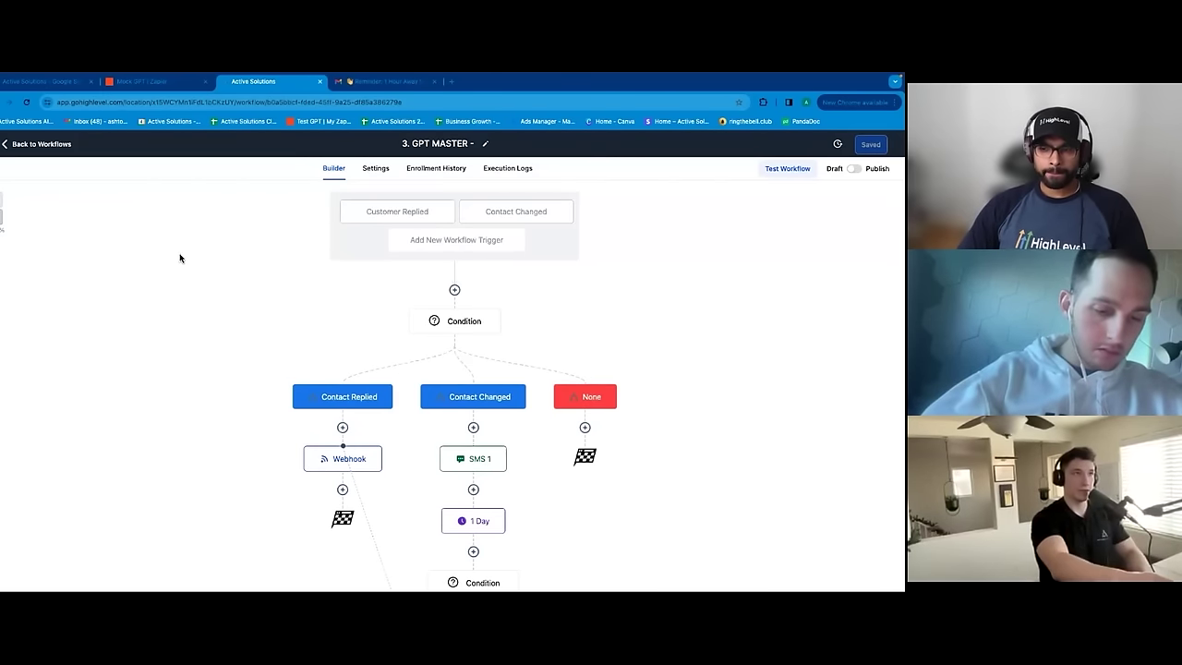
{"action": "left_click", "coordinate": [523, 209]}
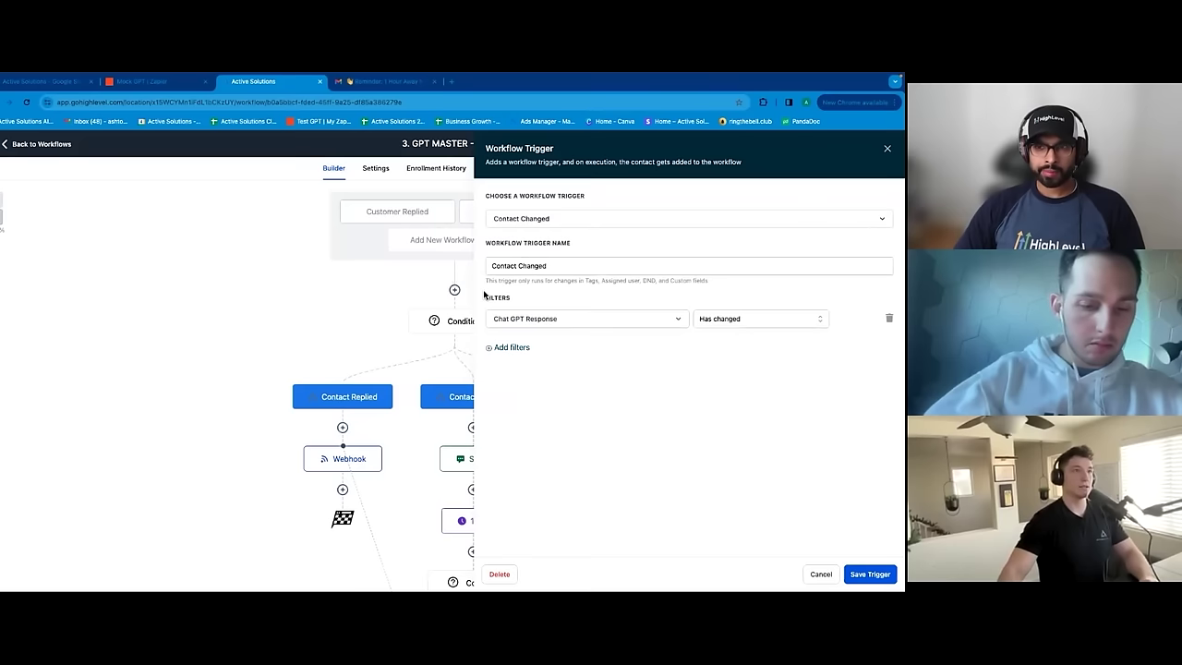
{"action": "left_click", "coordinate": [438, 306]}
{"action": "scroll", "coordinate": [488, 338], "scroll_direction": "down", "scroll_amount": 2}
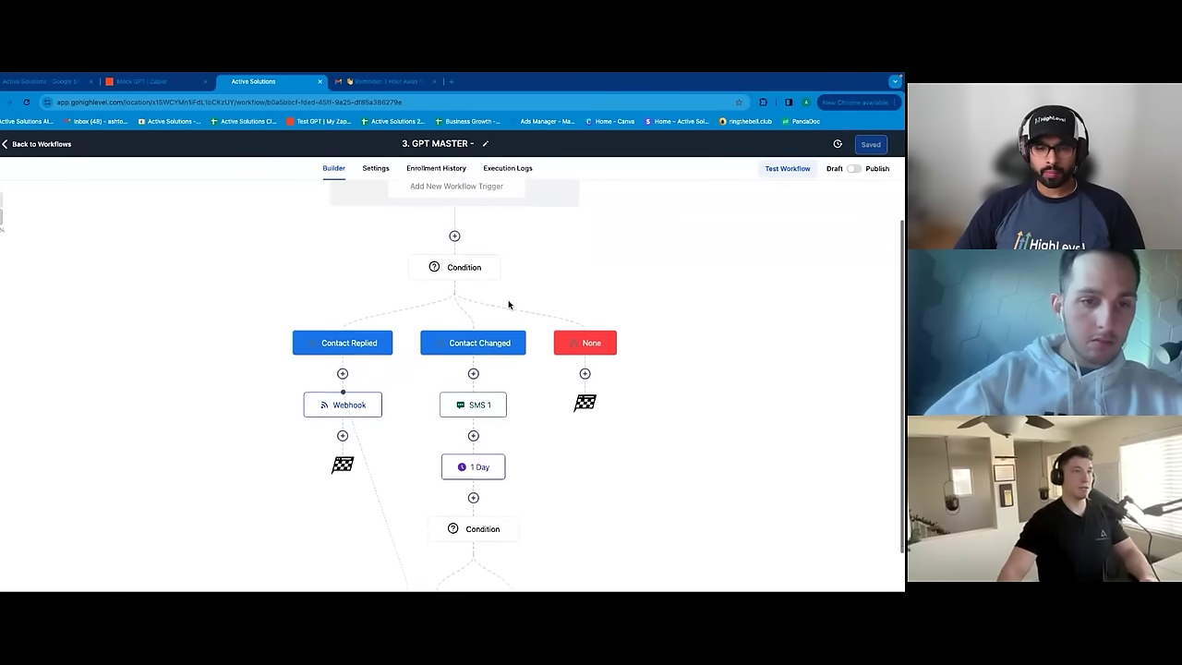
{"action": "scroll", "coordinate": [485, 314], "scroll_direction": "down", "scroll_amount": 2}
Step: Look over the SMS 1 message without changes, then open the 1 Day wait step
{"action": "left_click", "coordinate": [473, 291]}
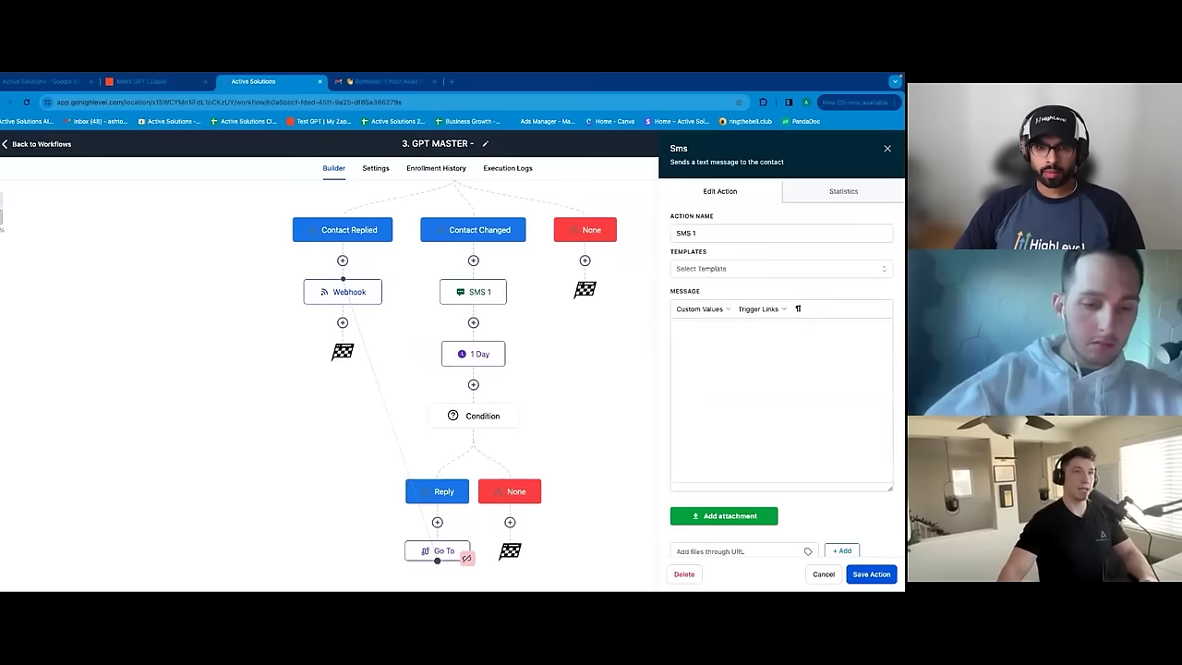
{"action": "key", "text": "ctrl+a"}
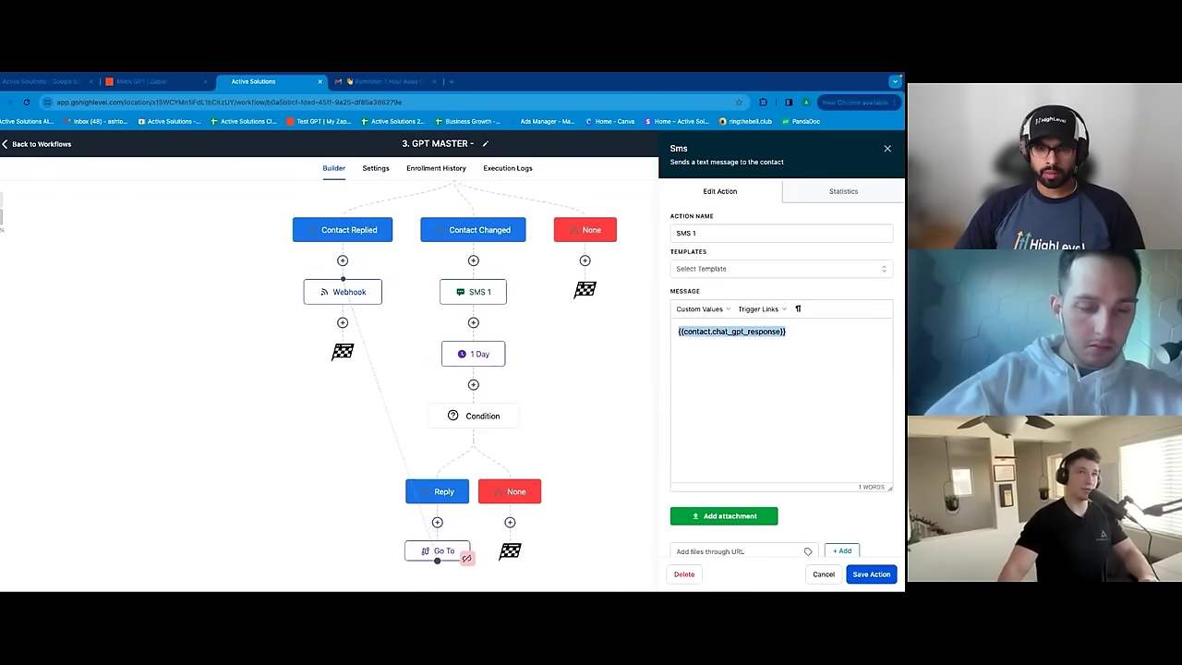
{"action": "left_click", "coordinate": [871, 573]}
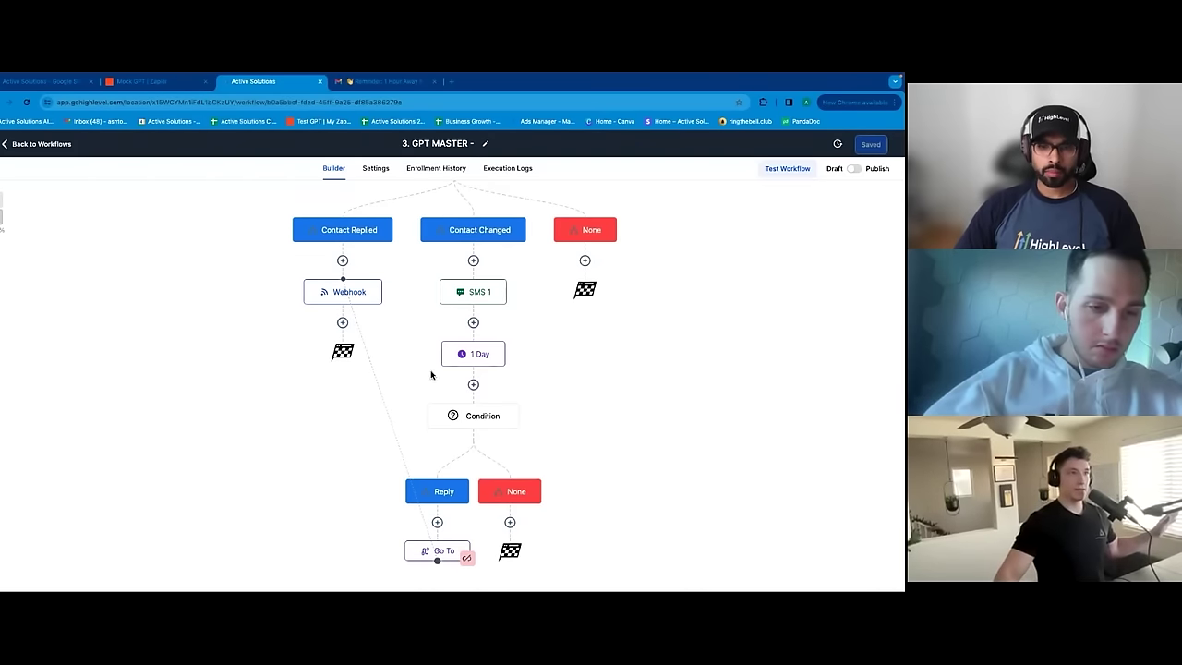
{"action": "left_click", "coordinate": [474, 354]}
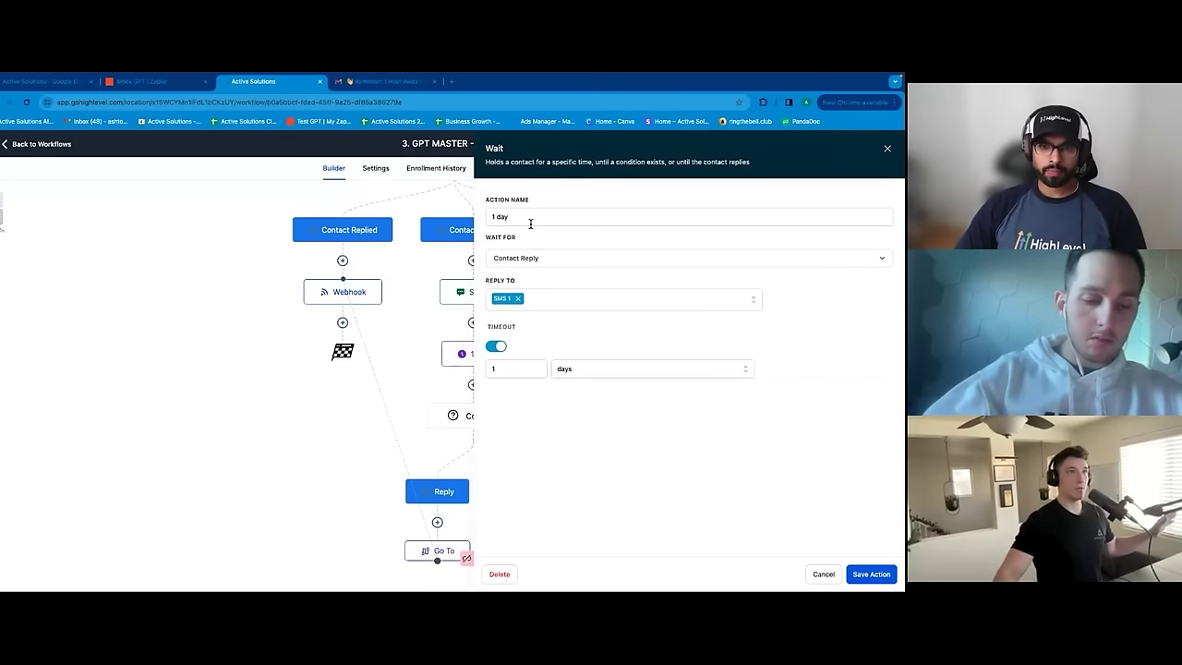
Step: Confirm the Wait step keeps Contact Reply to SMS 1 as its condition, then close it
{"action": "left_click", "coordinate": [822, 573]}
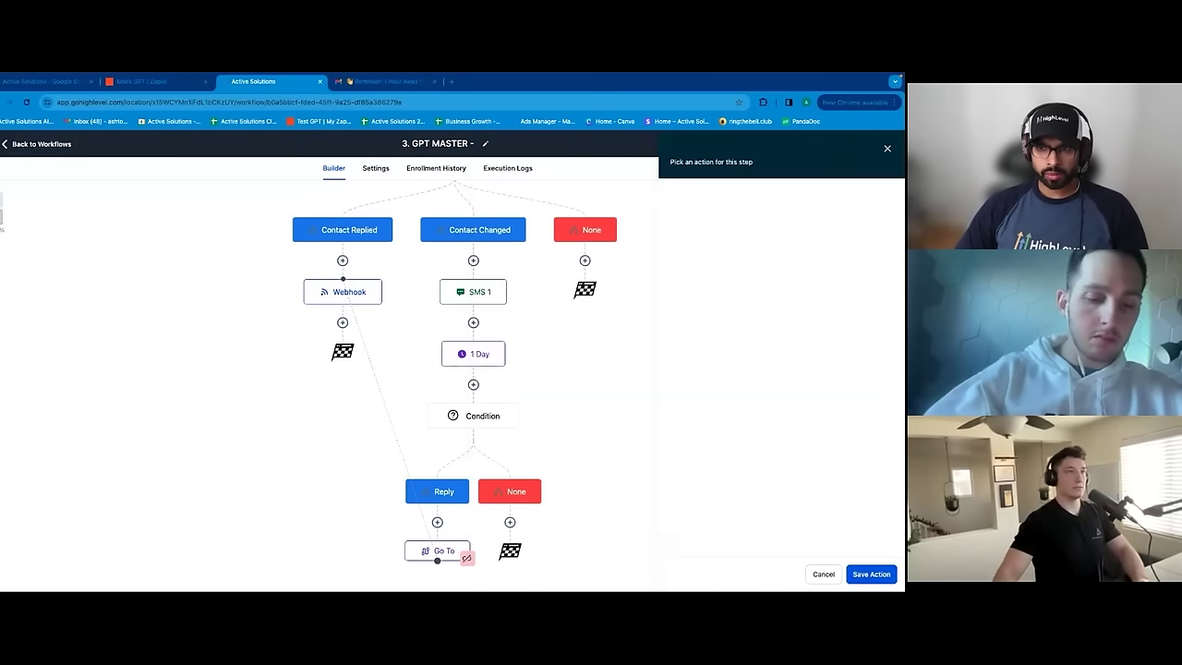
{"action": "left_click", "coordinate": [473, 322]}
{"action": "type", "text": "wa"}
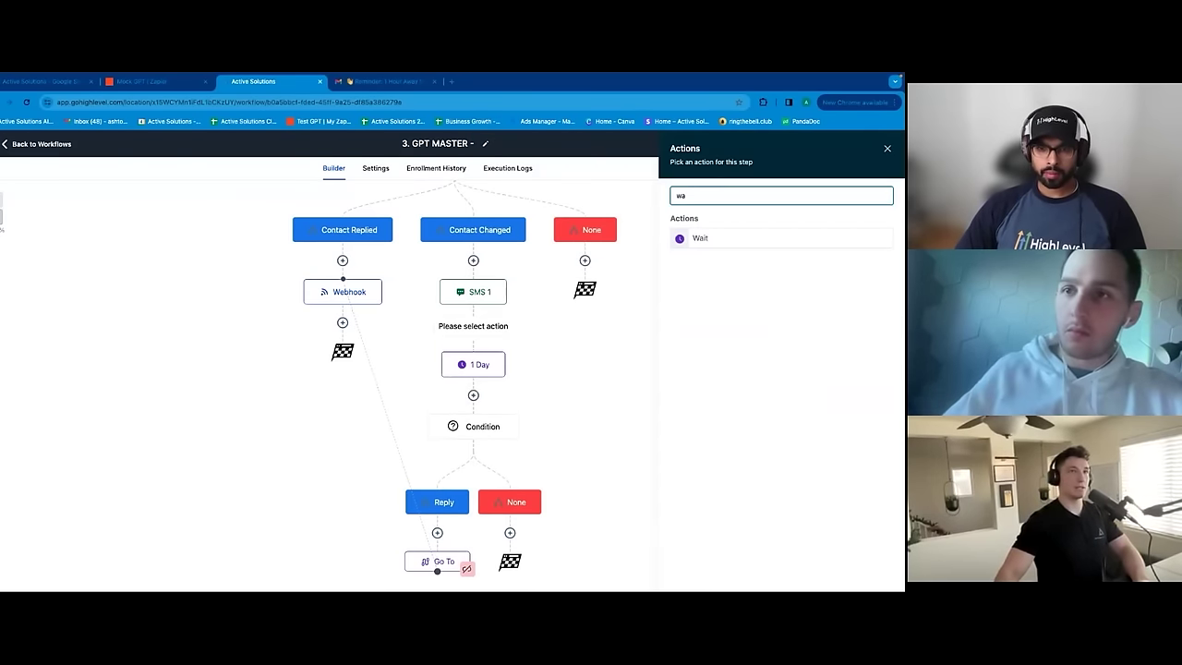
{"action": "left_click", "coordinate": [700, 237]}
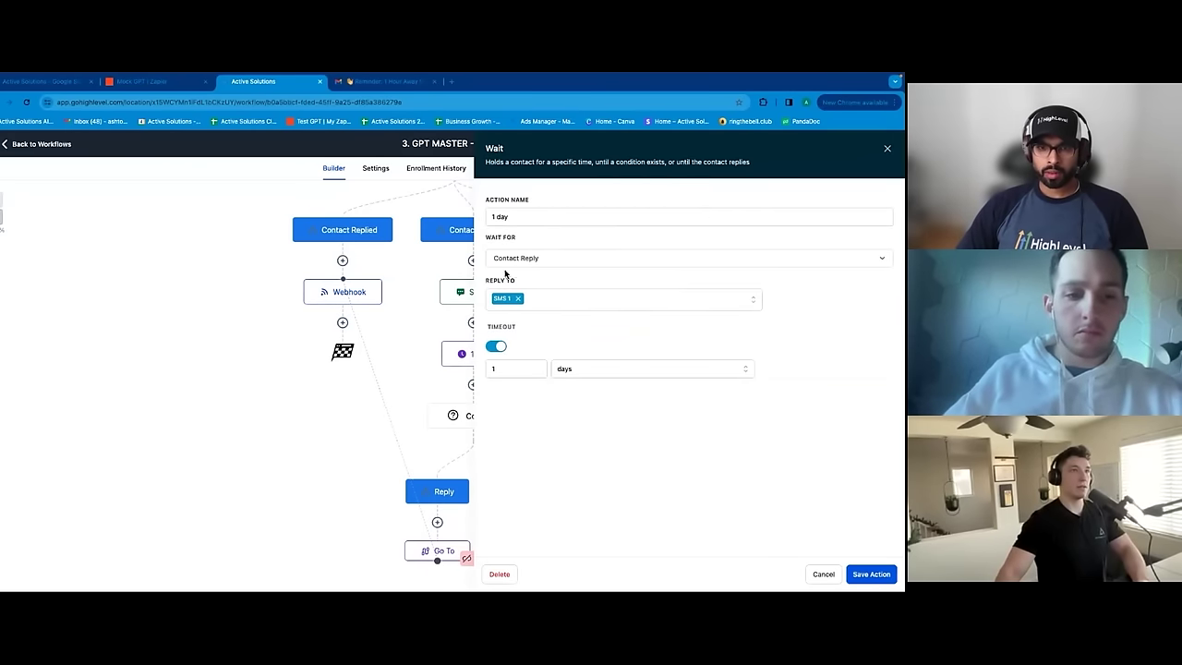
{"action": "left_click", "coordinate": [555, 261]}
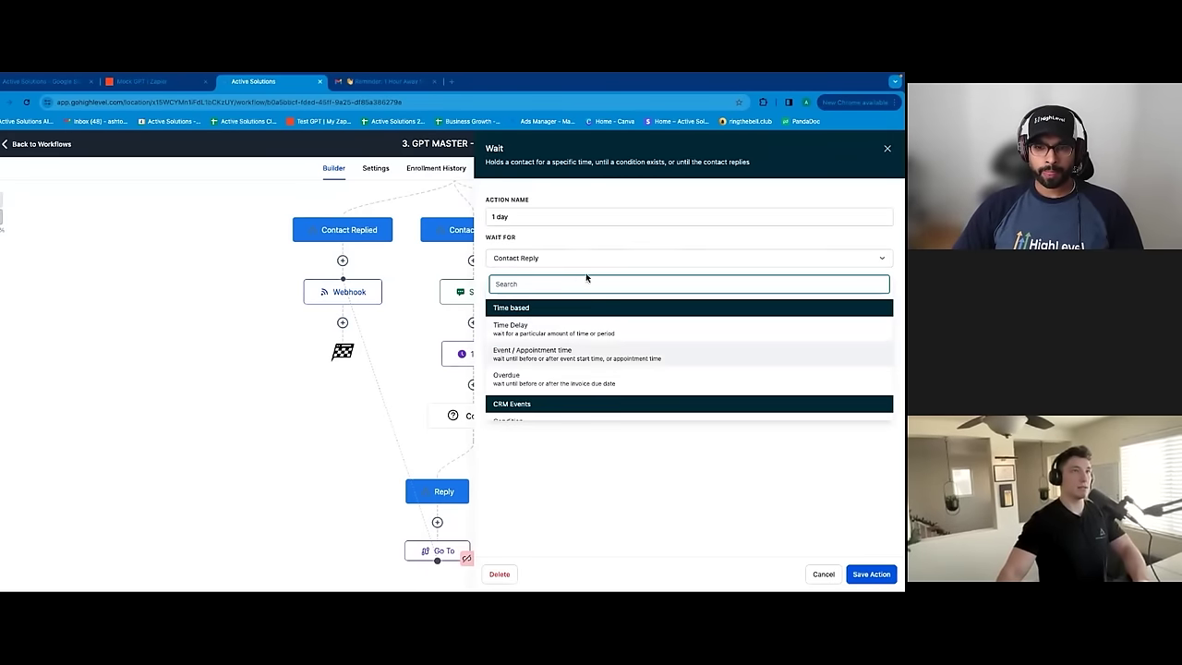
{"action": "left_click", "coordinate": [513, 247]}
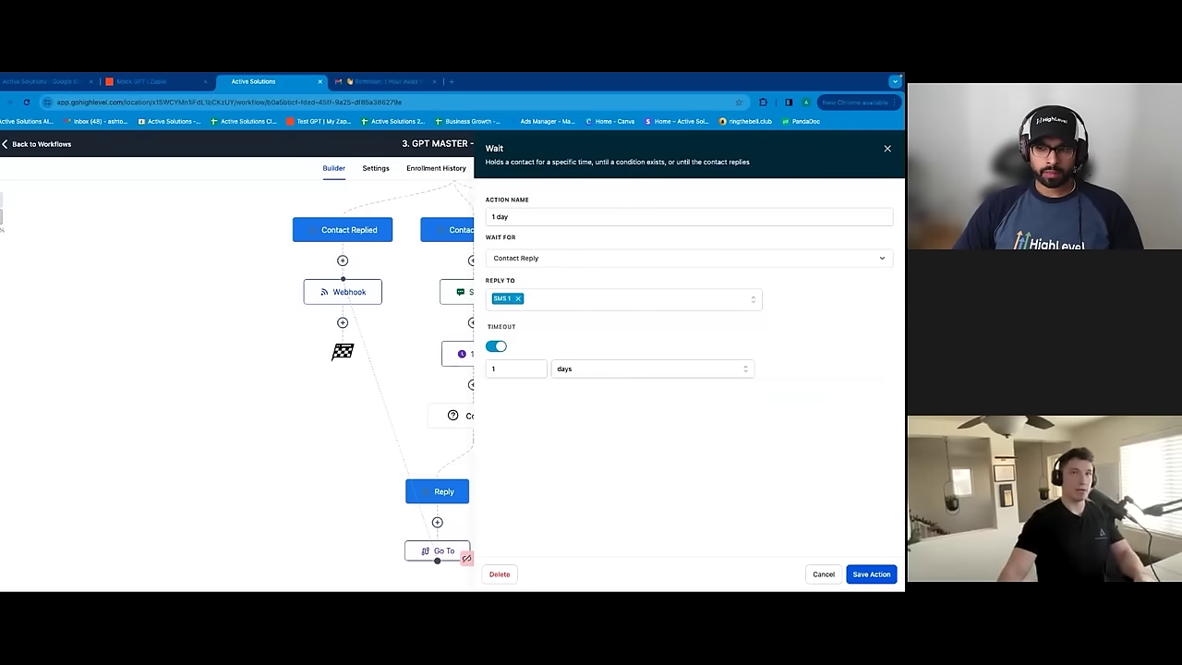
{"action": "left_click", "coordinate": [870, 573]}
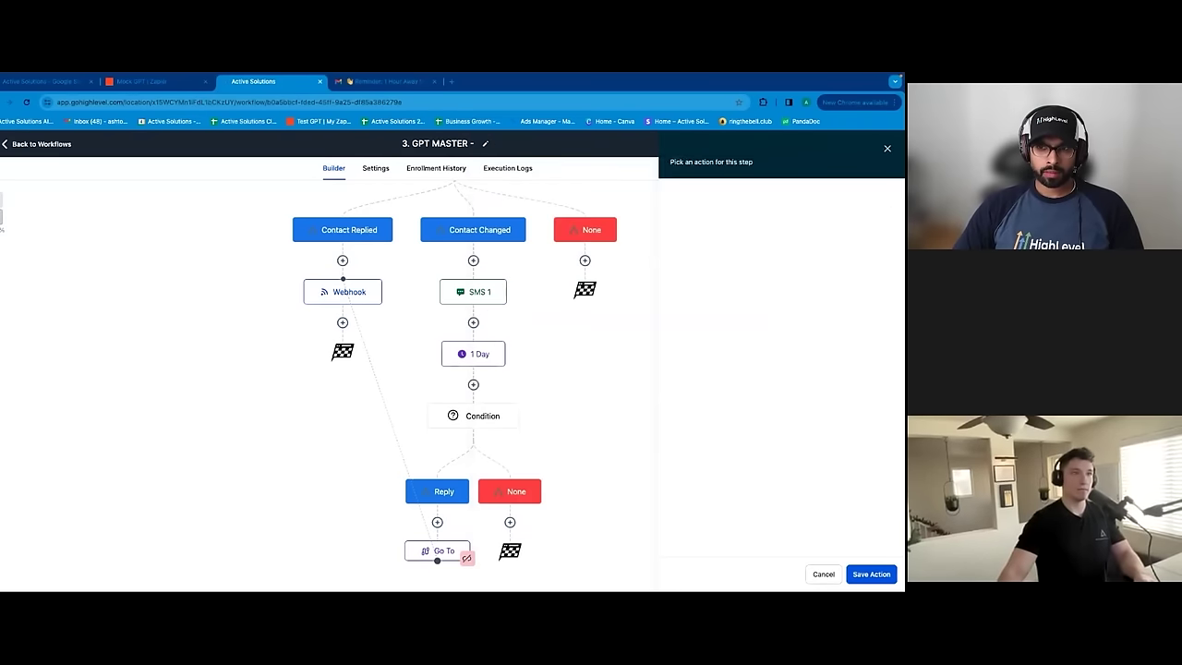
Step: Inspect the post-wait Condition and the Go To step's settings, then close them
{"action": "left_click", "coordinate": [476, 412]}
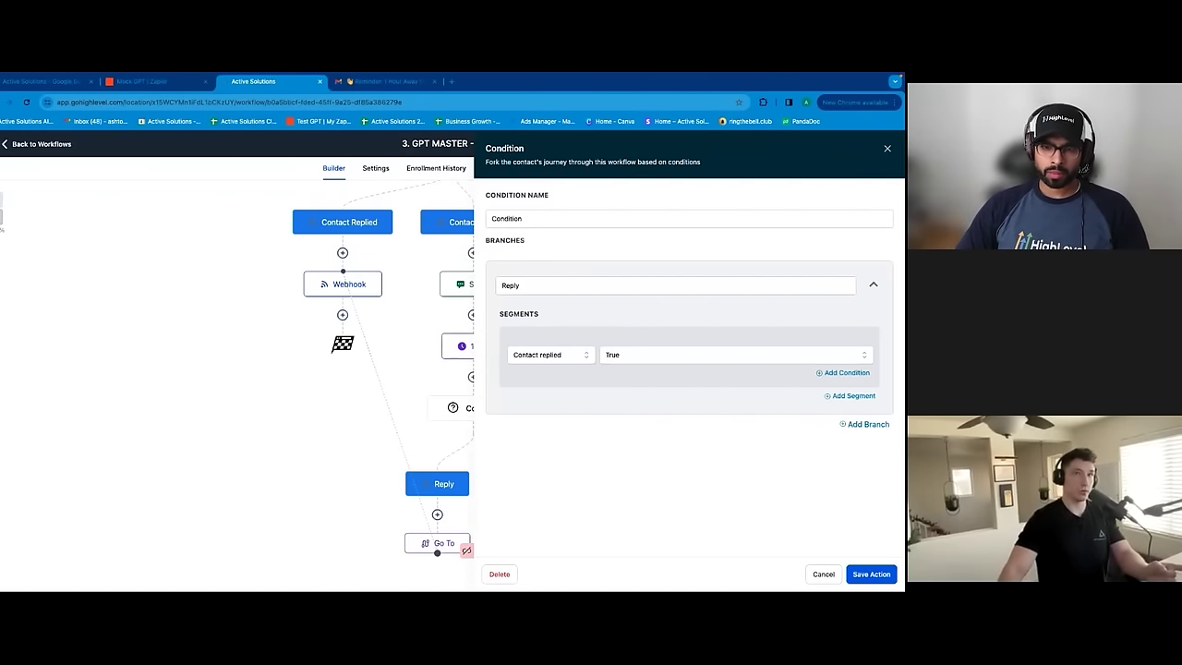
{"action": "left_click", "coordinate": [871, 573]}
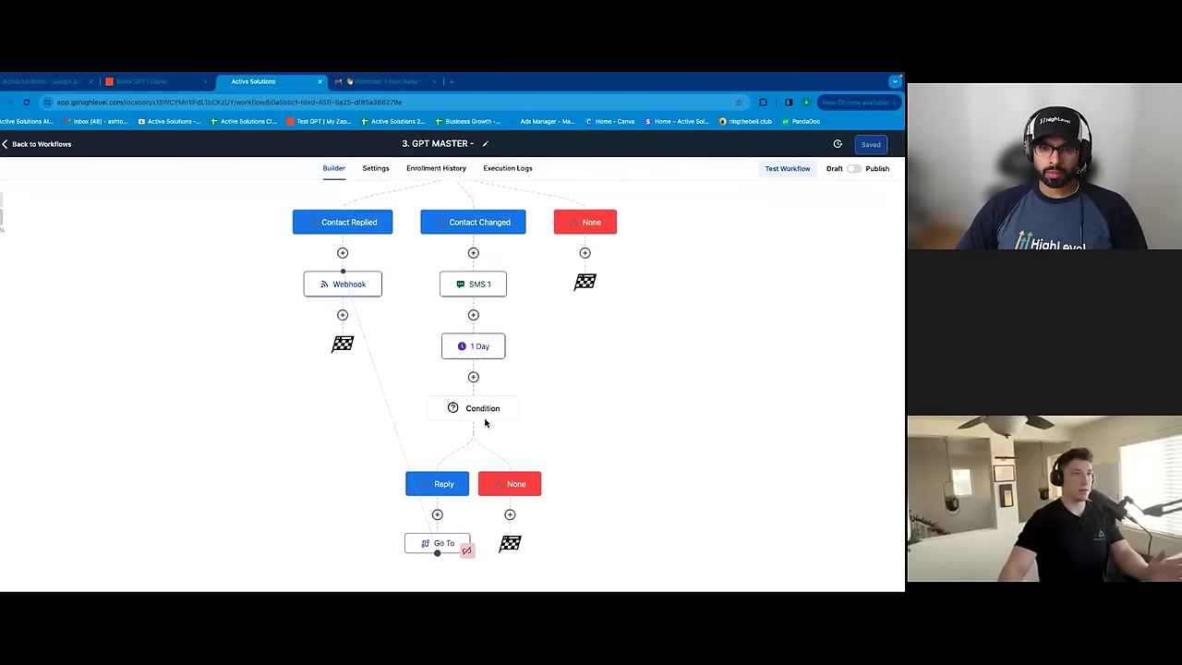
{"action": "right_click", "coordinate": [593, 378]}
{"action": "left_click", "coordinate": [548, 391]}
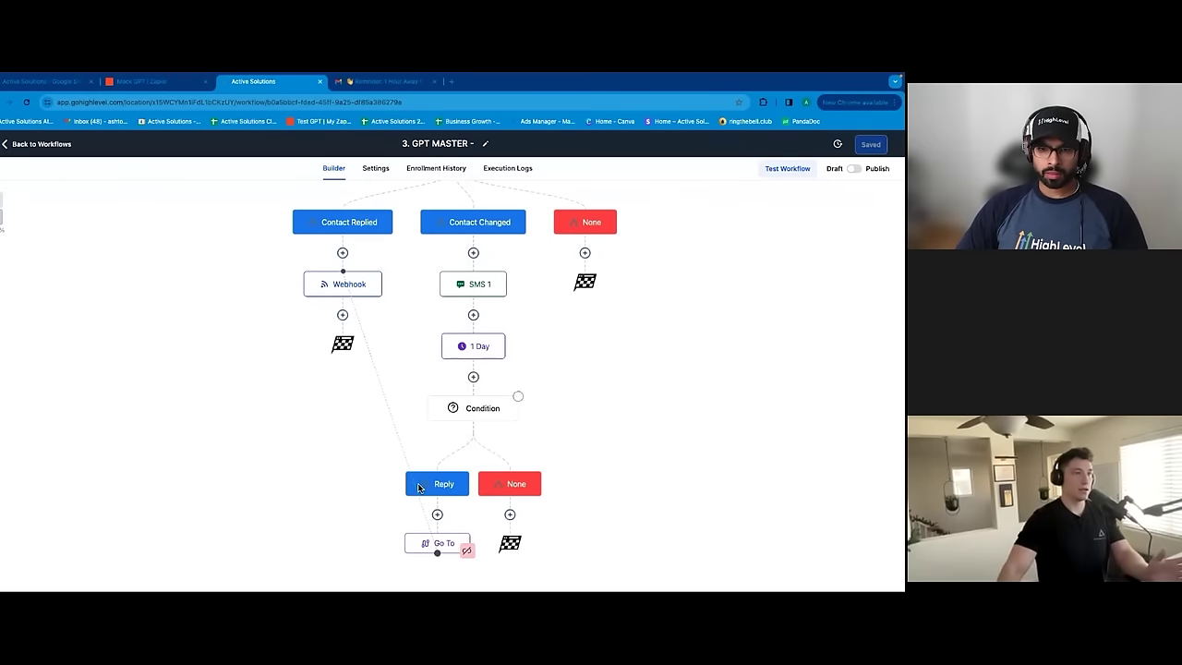
{"action": "left_click", "coordinate": [444, 543]}
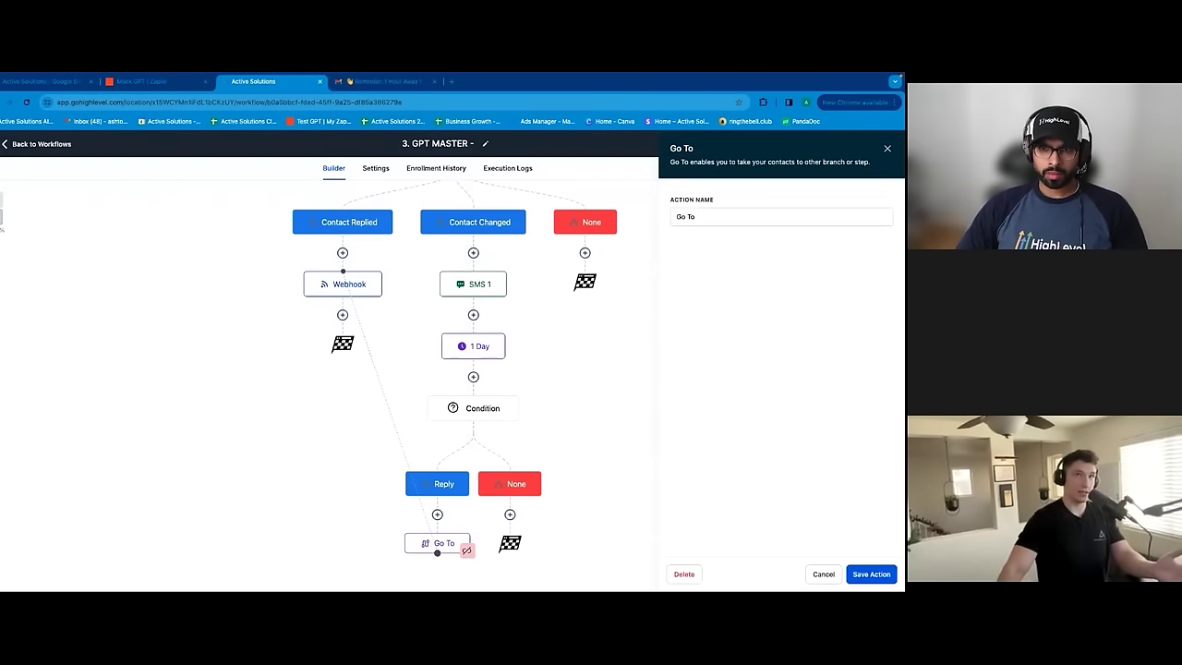
{"action": "key", "text": "Escape"}
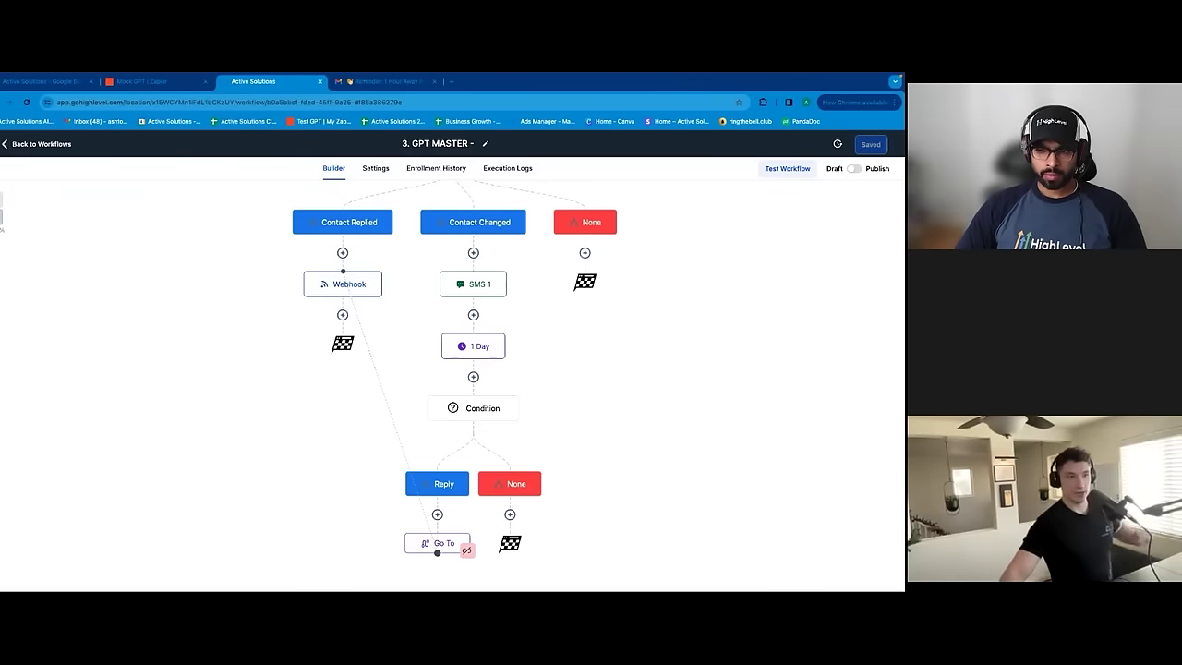
{"action": "left_click", "coordinate": [510, 514]}
{"action": "type", "text": "go"}
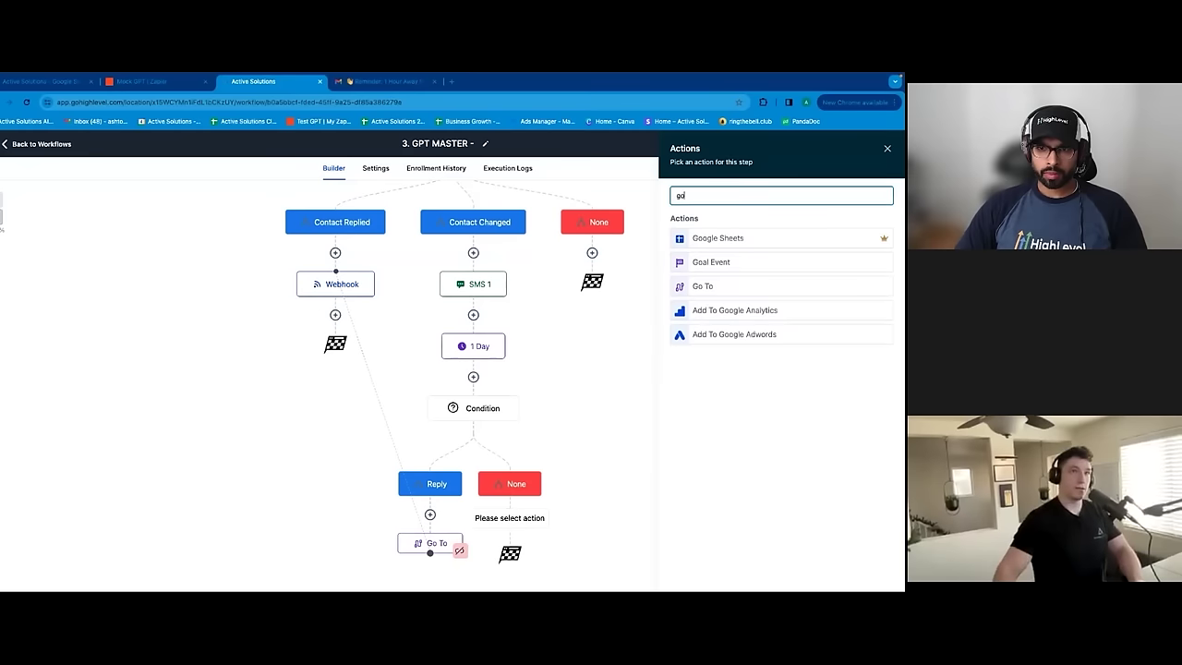
{"action": "left_click", "coordinate": [703, 285]}
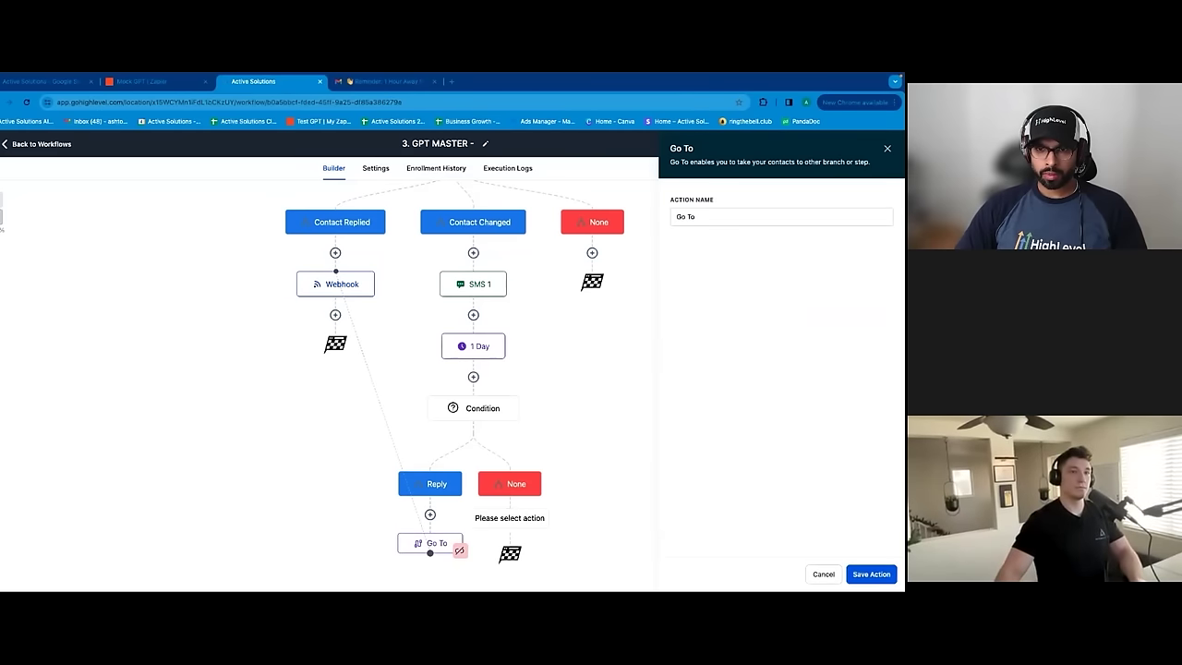
{"action": "mouse_move", "coordinate": [443, 589]}
{"action": "left_click", "coordinate": [871, 573]}
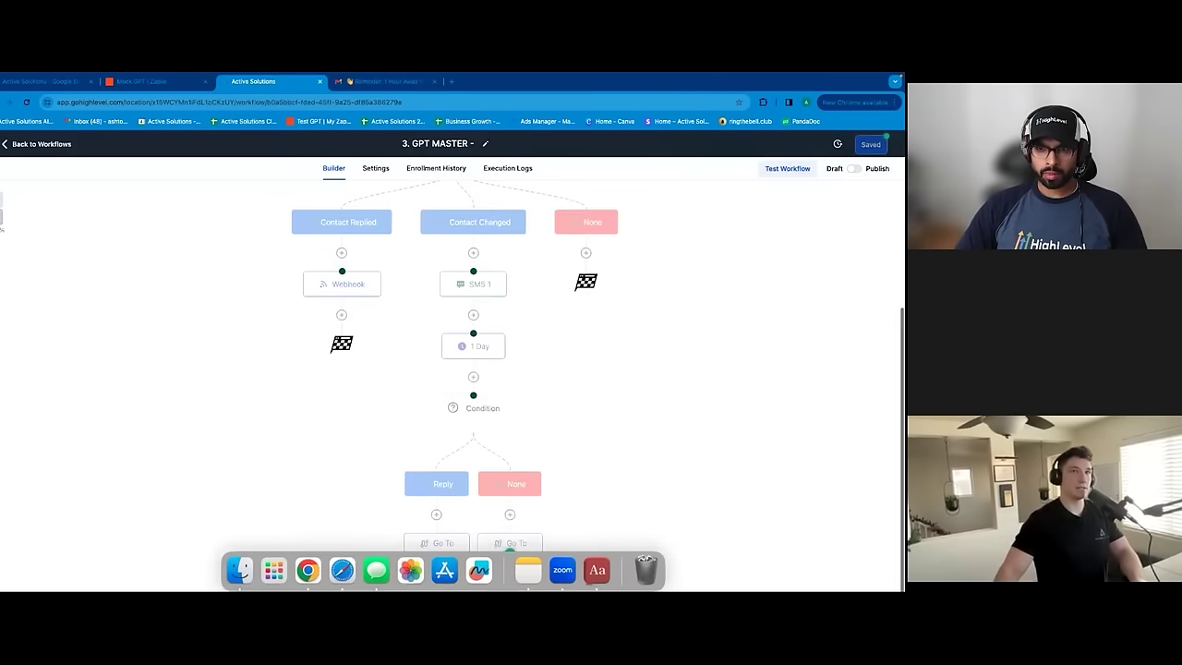
{"action": "scroll", "coordinate": [323, 343], "scroll_direction": "up", "scroll_amount": 1}
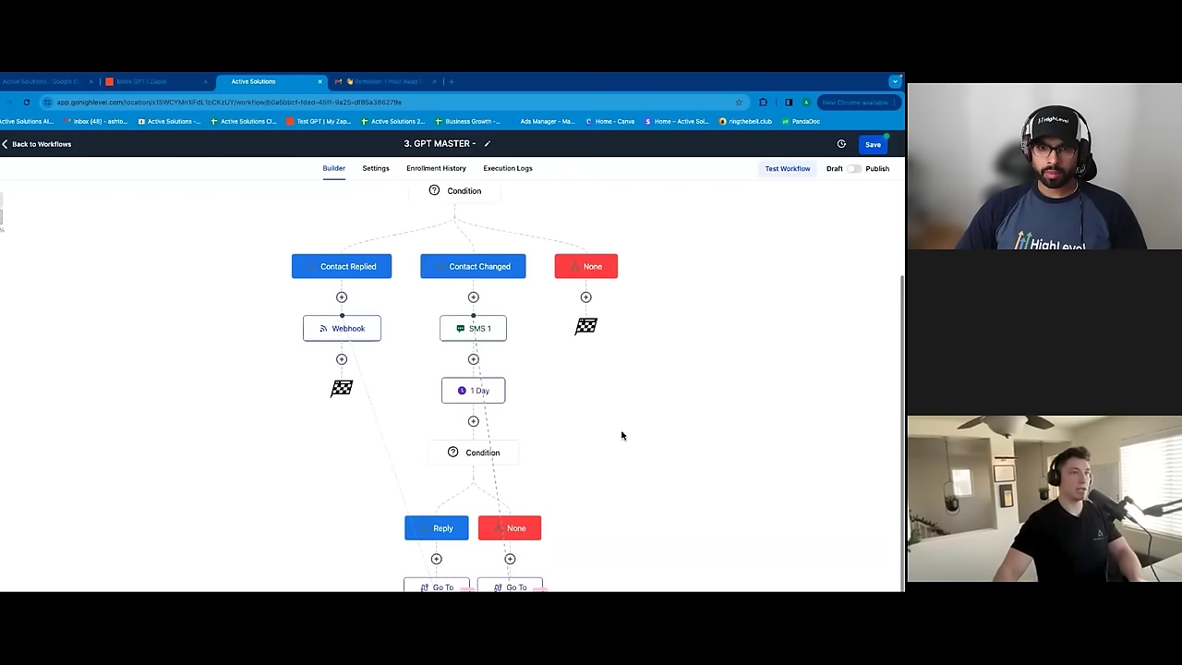
{"action": "scroll", "coordinate": [622, 433], "scroll_direction": "down", "scroll_amount": 1}
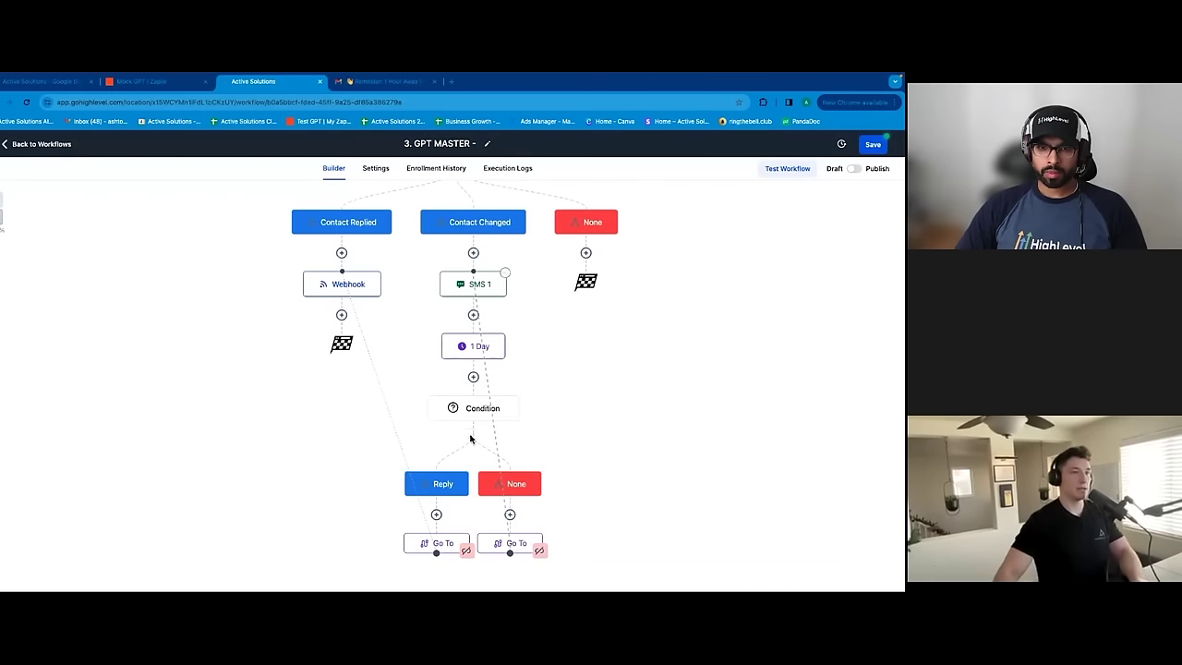
{"action": "left_click", "coordinate": [540, 549]}
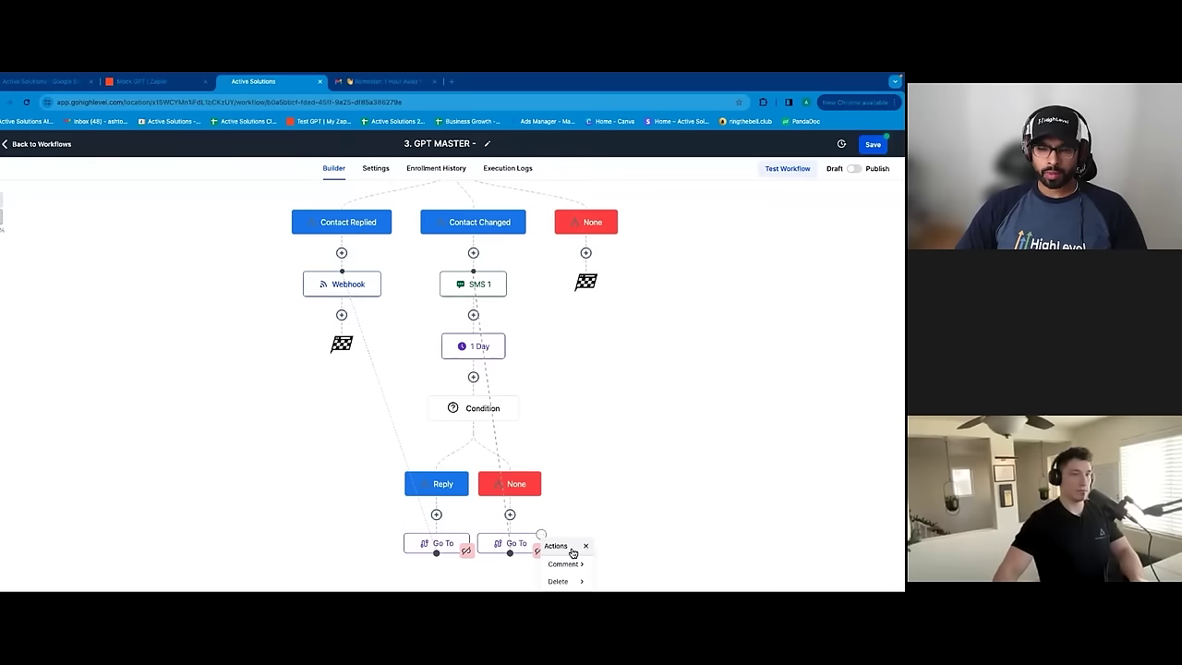
{"action": "mouse_move", "coordinate": [605, 565]}
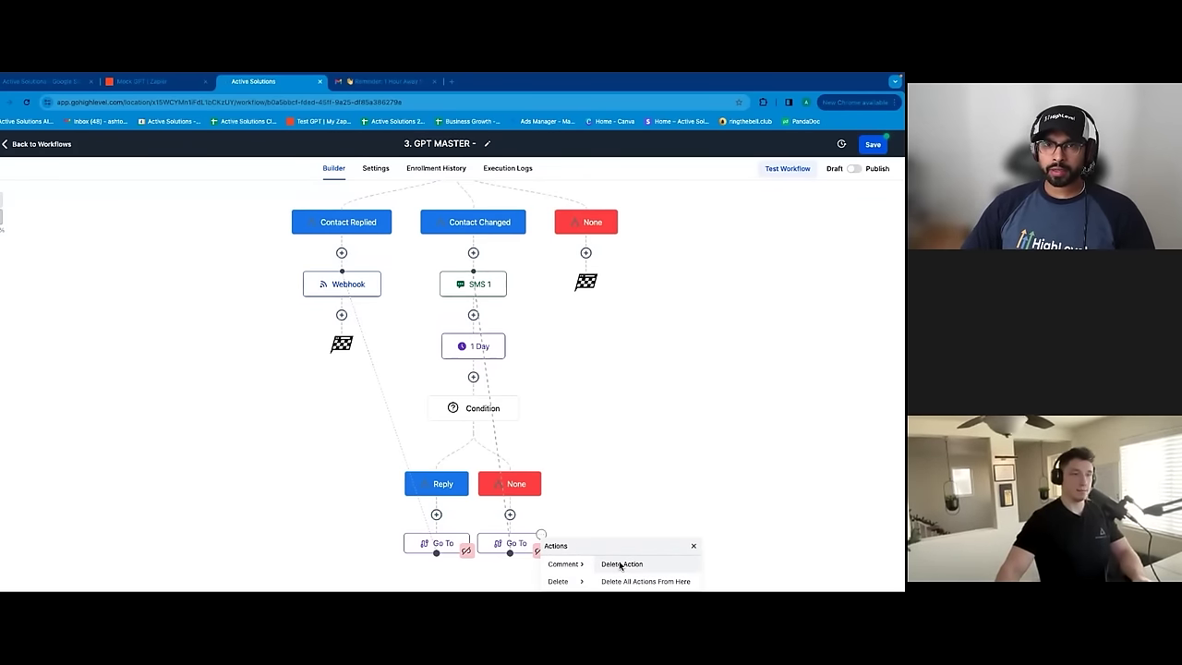
{"action": "left_click", "coordinate": [623, 568]}
{"action": "left_click", "coordinate": [548, 391]}
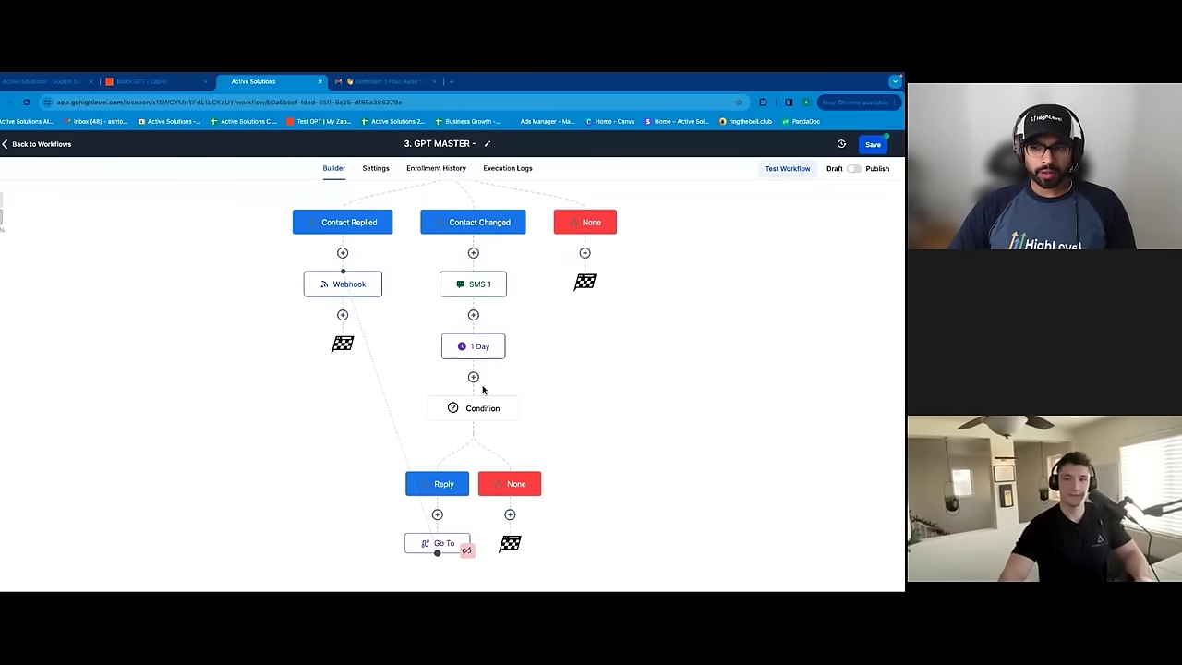
Step: Scroll to the top and open the Customer Replied trigger with its SMS, autopilot and stop bot filters
{"action": "scroll", "coordinate": [482, 389], "scroll_direction": "up", "scroll_amount": 1}
{"action": "scroll", "coordinate": [482, 389], "scroll_direction": "down", "scroll_amount": 1}
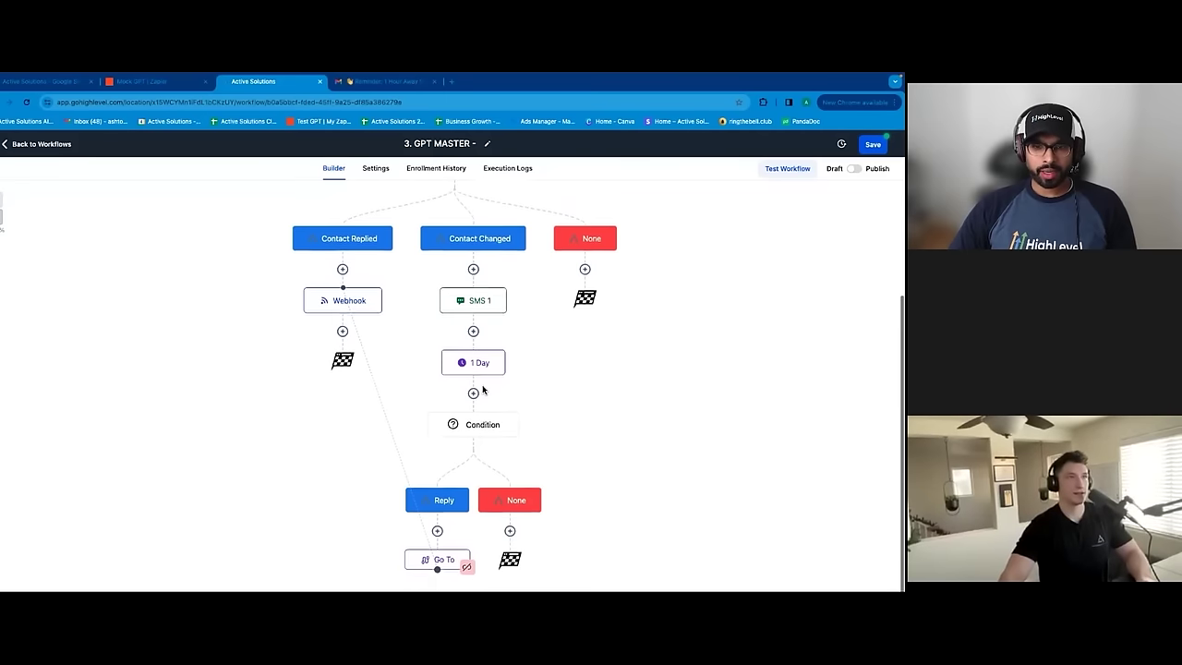
{"action": "scroll", "coordinate": [482, 392], "scroll_direction": "up", "scroll_amount": 5}
{"action": "scroll", "coordinate": [483, 392], "scroll_direction": "down", "scroll_amount": 6}
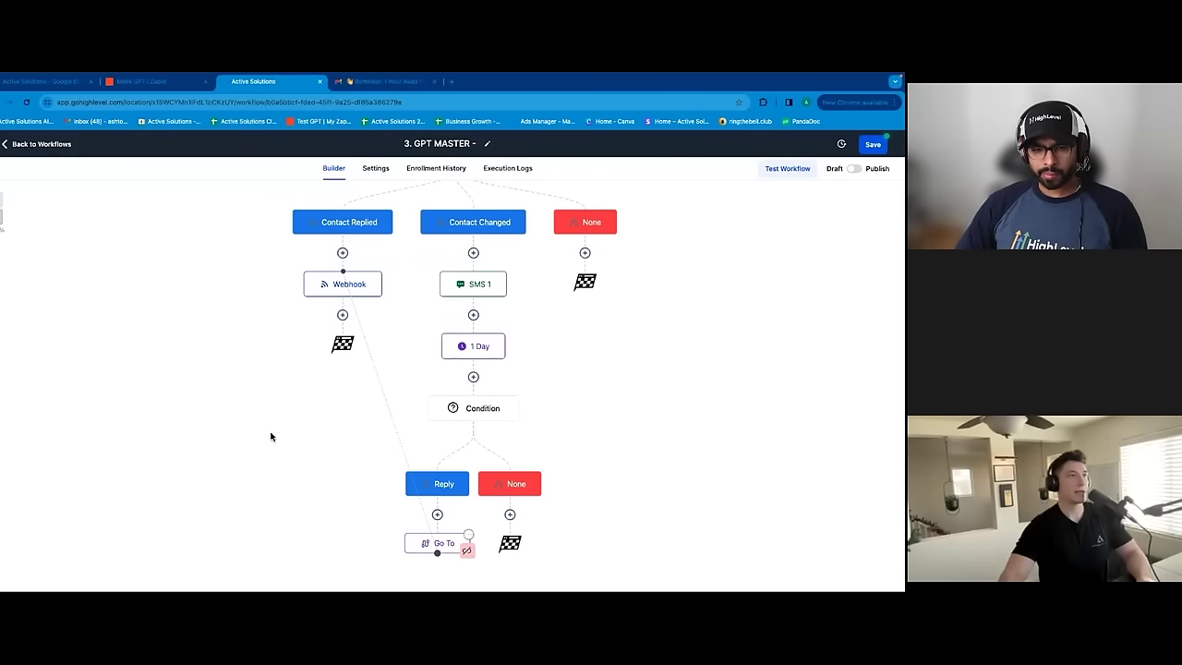
{"action": "scroll", "coordinate": [572, 310], "scroll_direction": "up", "scroll_amount": 2}
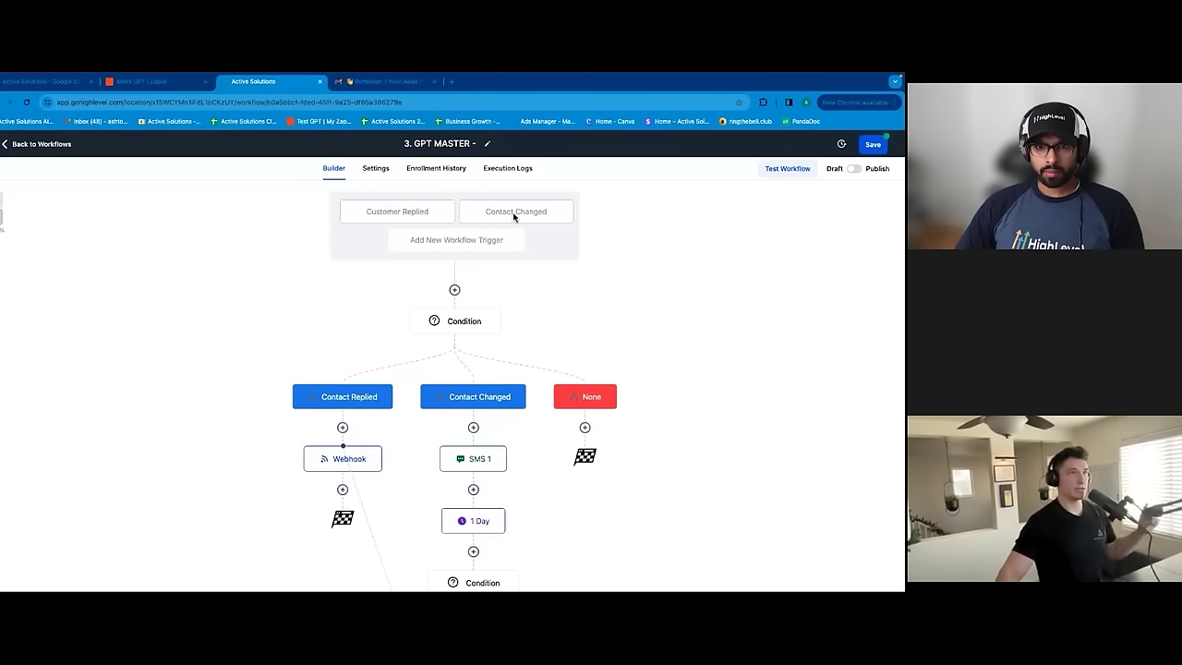
{"action": "scroll", "coordinate": [456, 296], "scroll_direction": "down", "scroll_amount": 1}
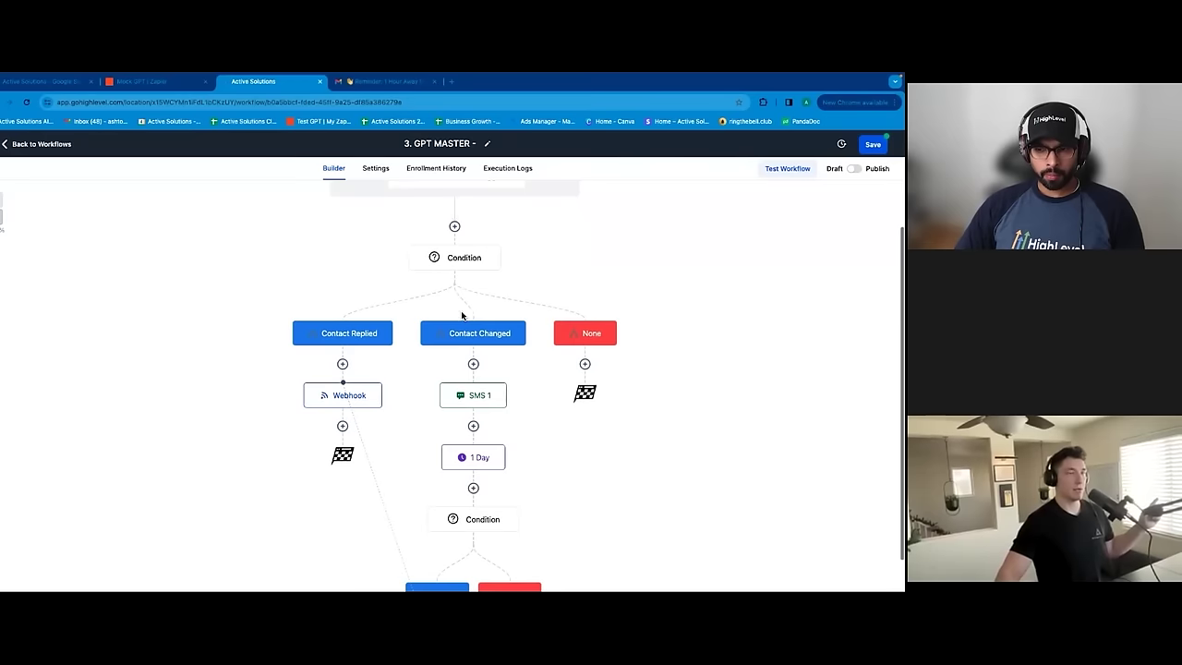
{"action": "scroll", "coordinate": [443, 383], "scroll_direction": "down", "scroll_amount": 2}
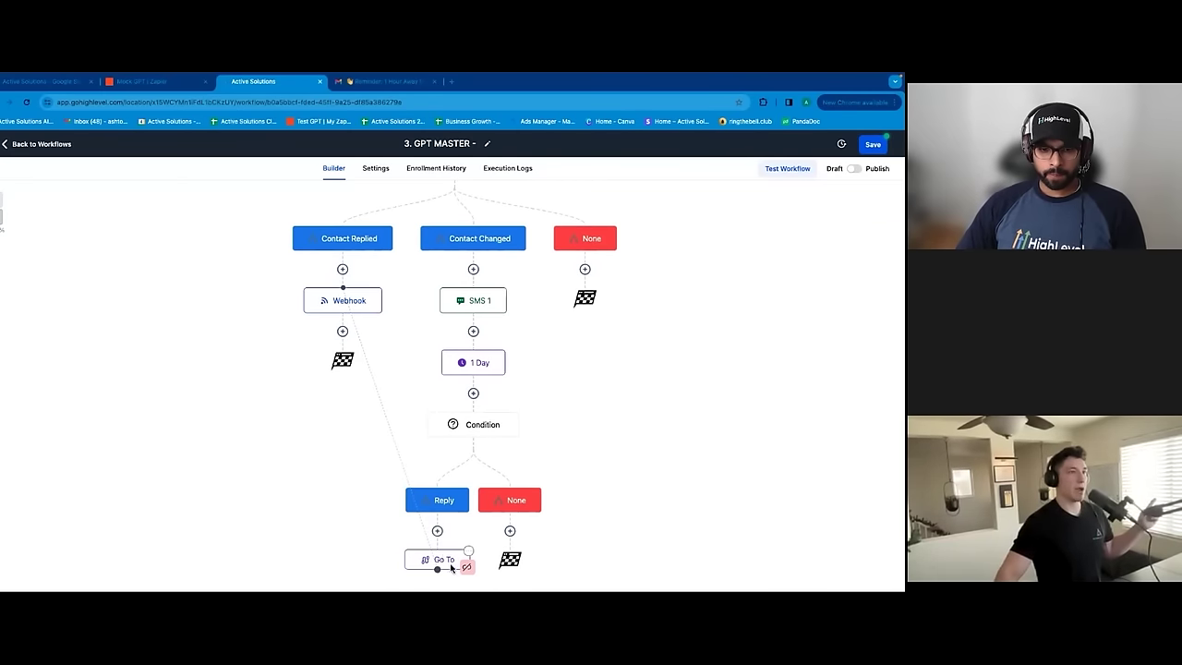
{"action": "scroll", "coordinate": [500, 355], "scroll_direction": "up", "scroll_amount": 3}
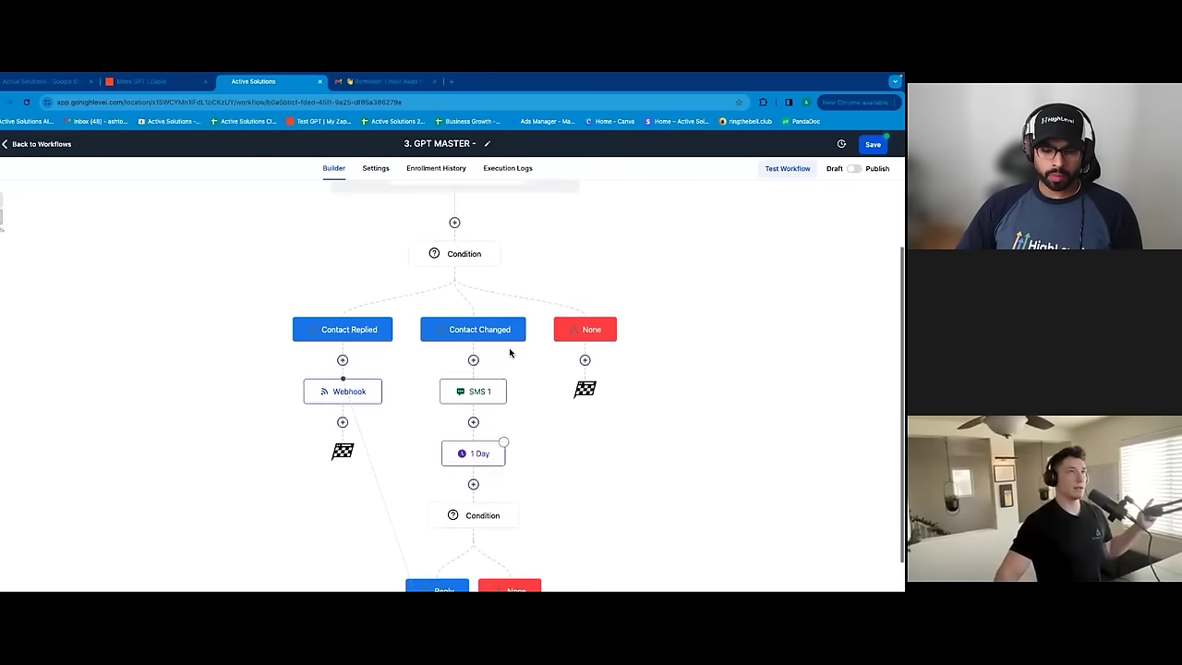
{"action": "left_click", "coordinate": [393, 214]}
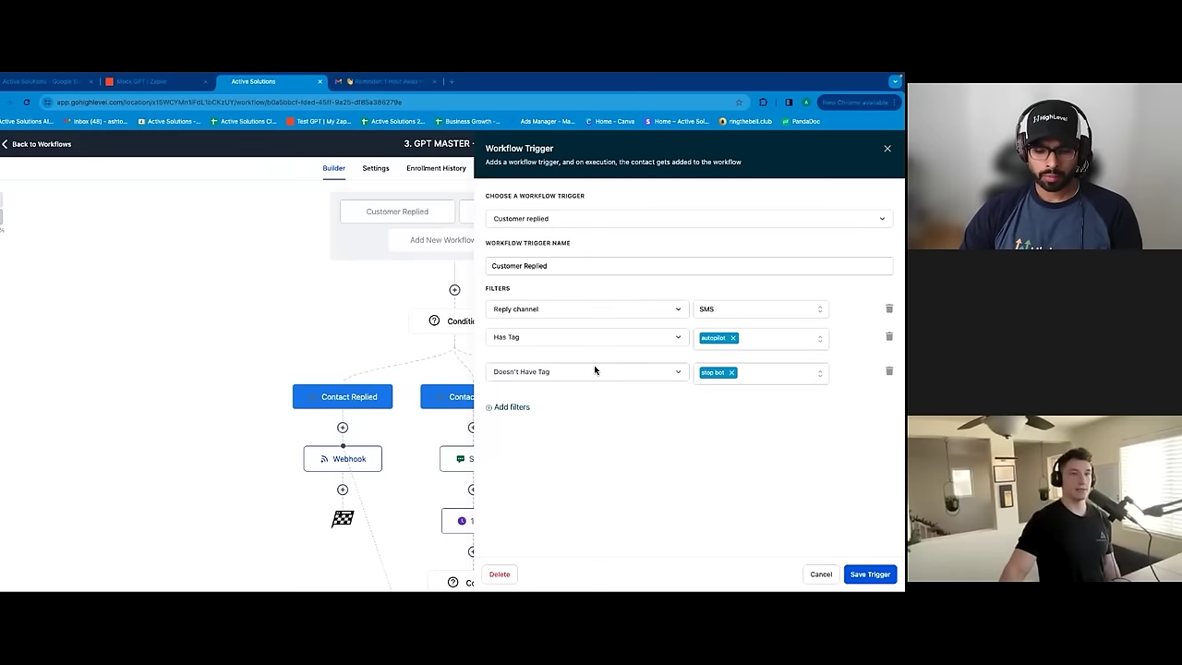
Step: Discard the Customer Replied trigger edits and review the top Condition's Contact Replied and Contact Changed branches
{"action": "left_click", "coordinate": [512, 407]}
{"action": "key", "text": "Escape"}
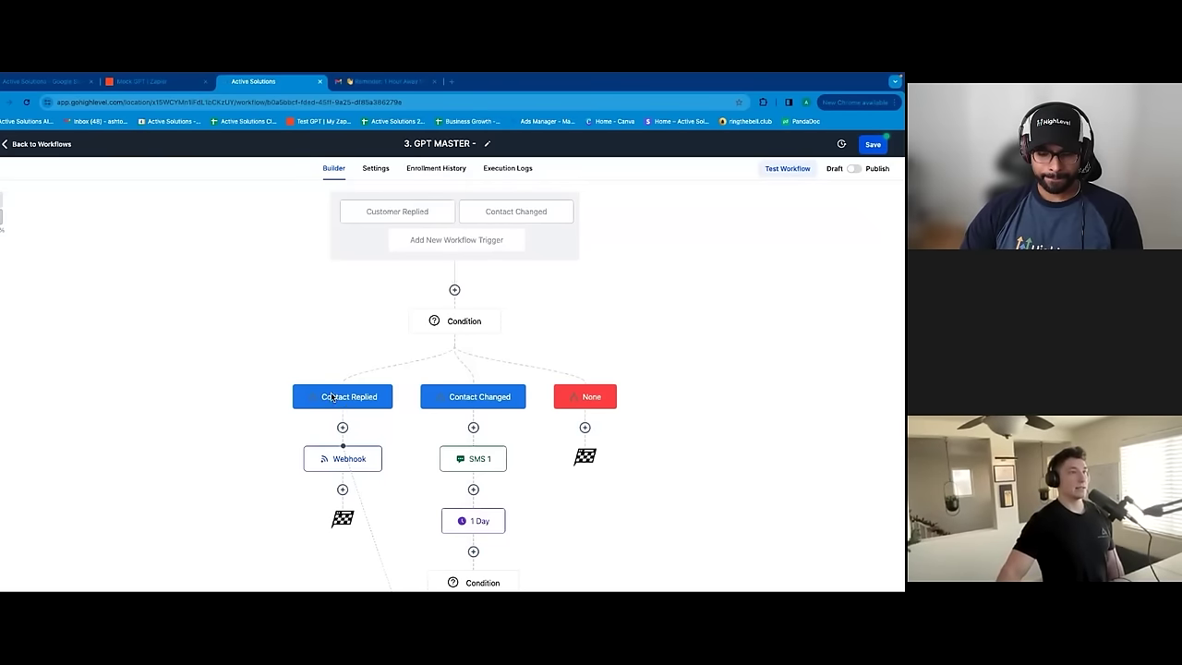
{"action": "left_click", "coordinate": [449, 325]}
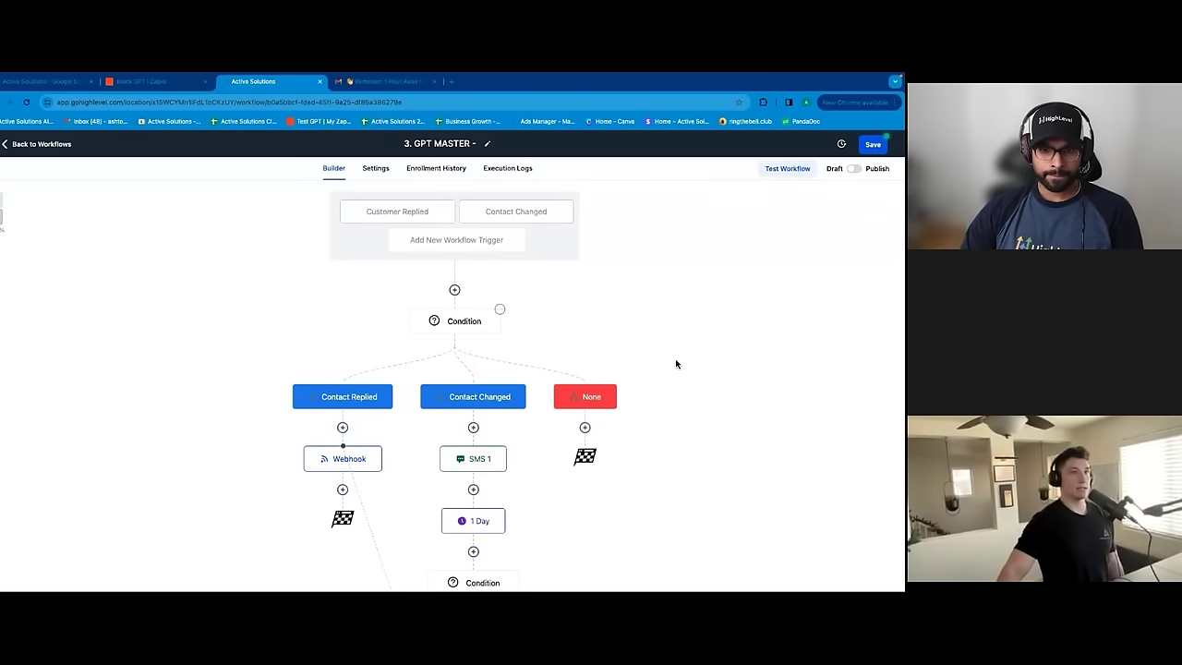
{"action": "scroll", "coordinate": [582, 245], "scroll_direction": "down", "scroll_amount": 1}
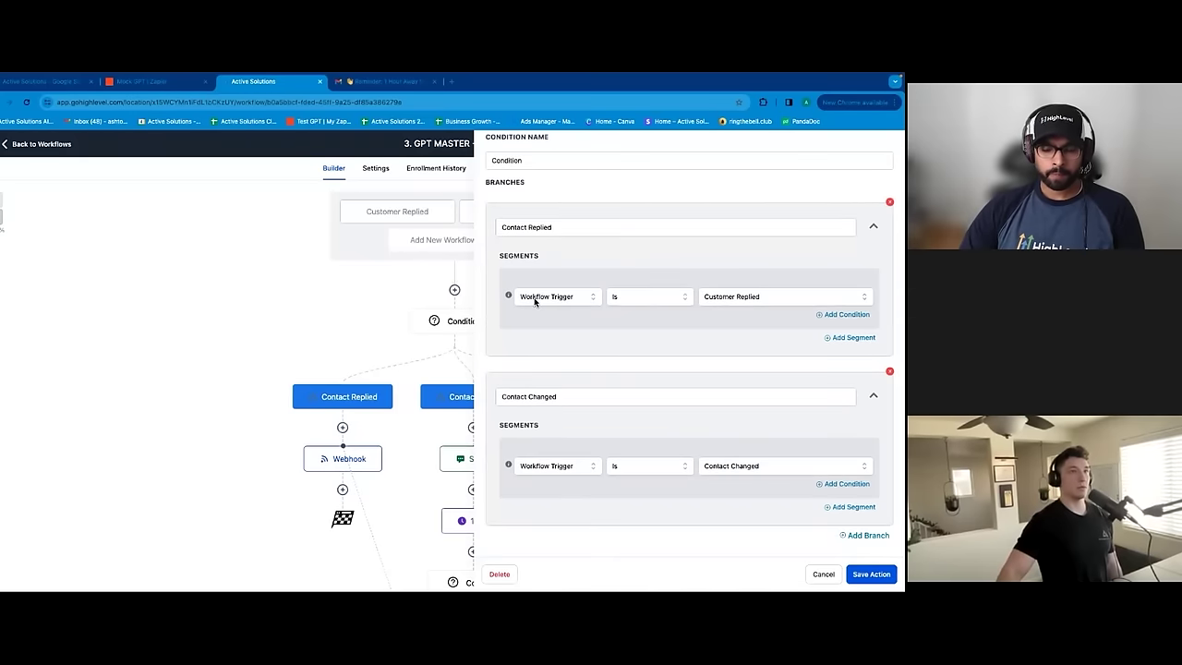
{"action": "scroll", "coordinate": [688, 341], "scroll_direction": "up", "scroll_amount": 1}
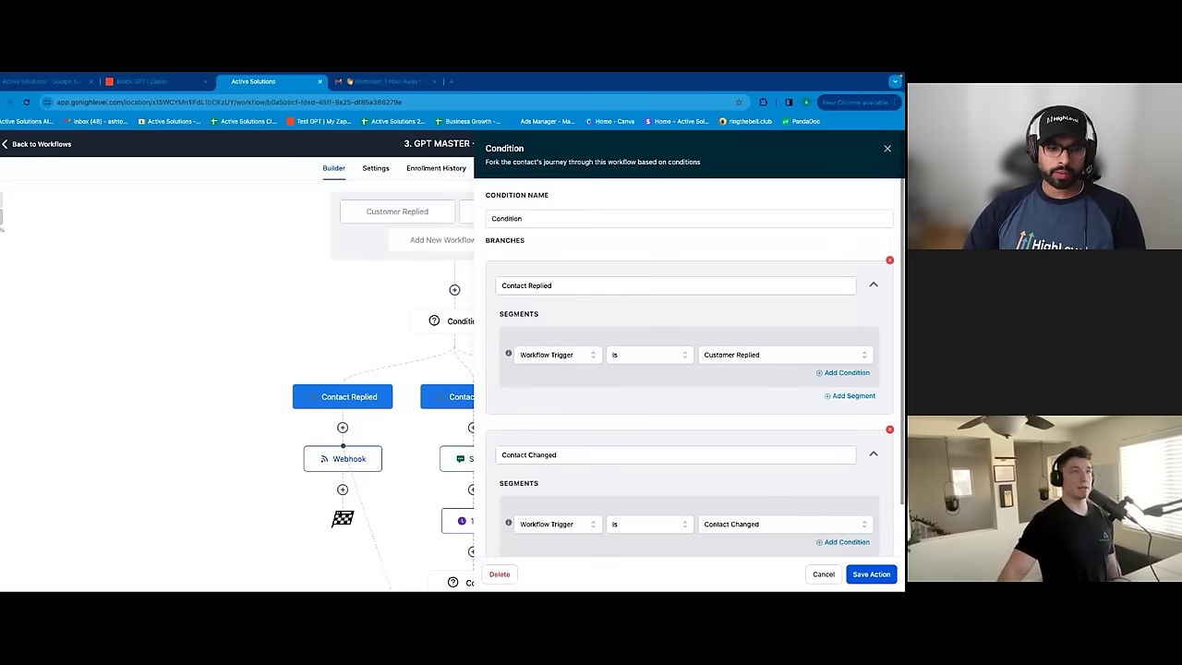
{"action": "left_click", "coordinate": [364, 299]}
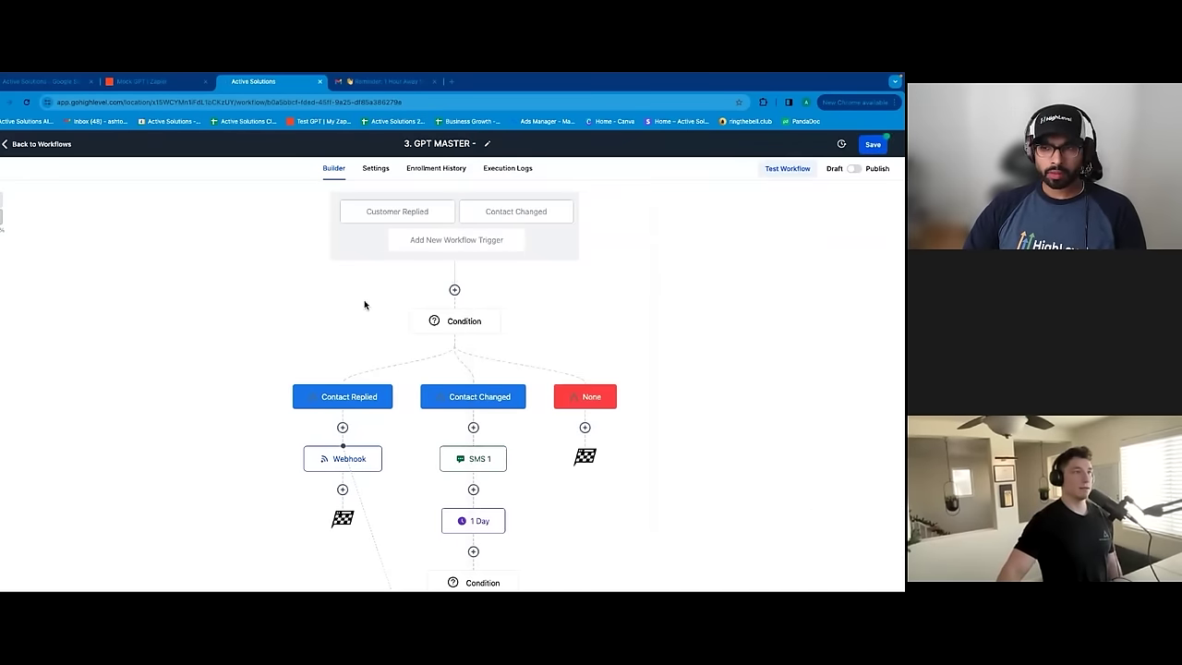
Step: Start a new Webhook step under Contact Replied, then discard it to view the existing webhook
{"action": "left_click", "coordinate": [343, 427]}
{"action": "type", "text": "web"}
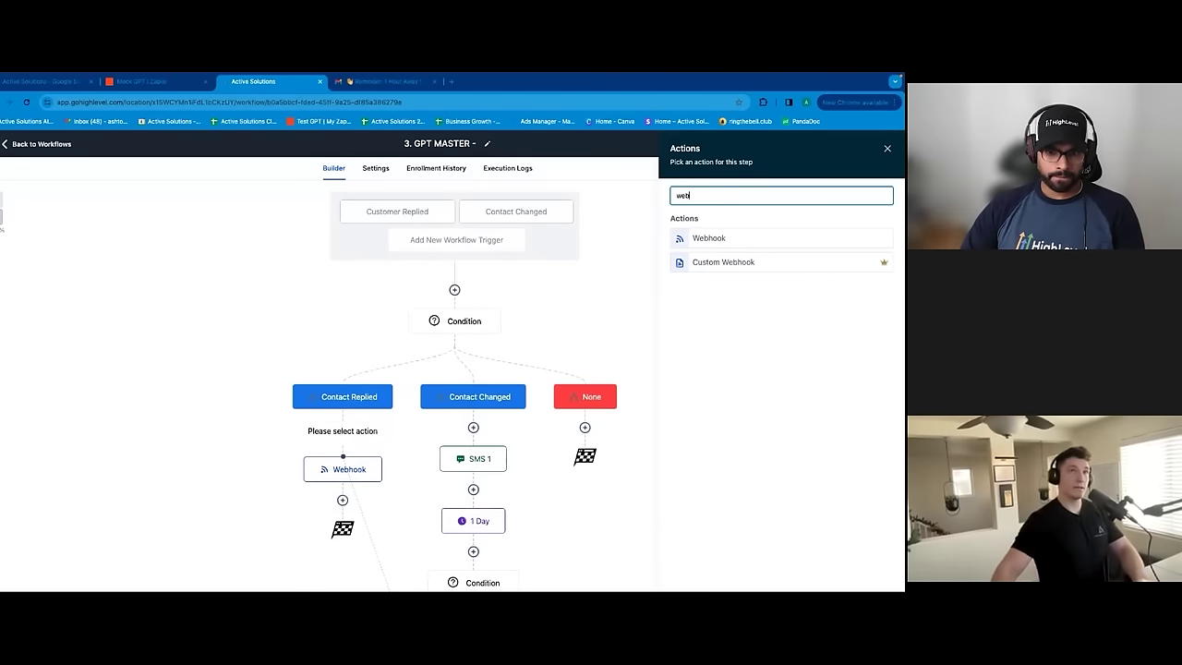
{"action": "key", "text": "Return"}
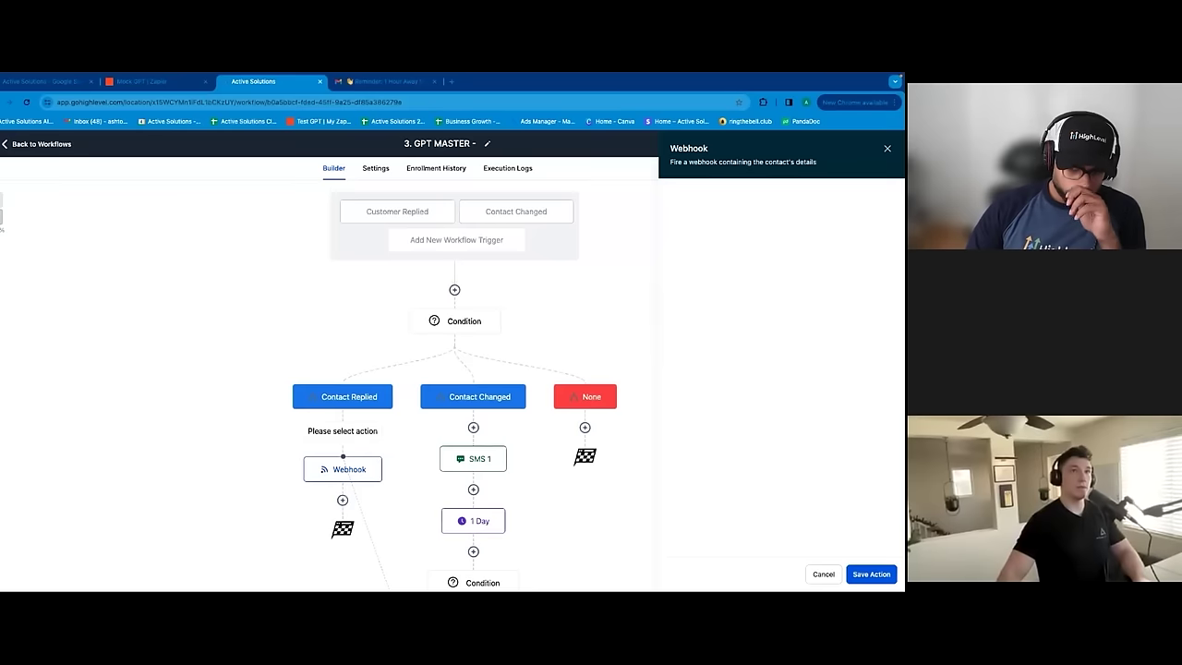
{"action": "left_click", "coordinate": [350, 457]}
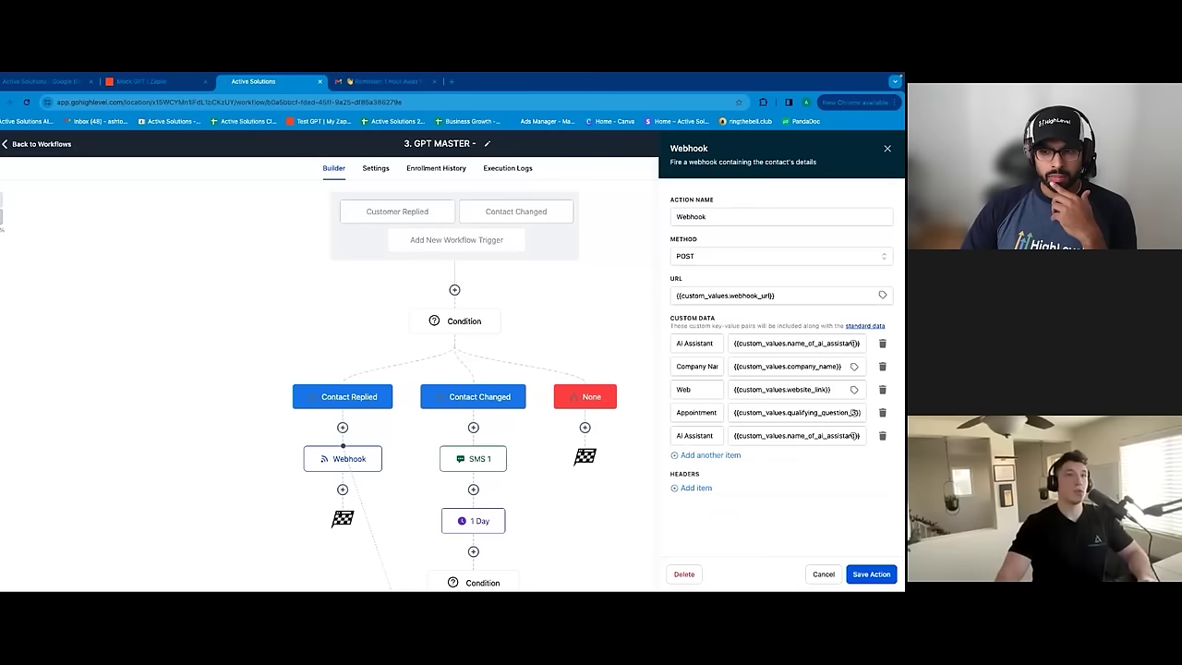
Step: Inspect the webhook URL and add a blank sixth key/value row to its Custom Data
{"action": "triple_click", "coordinate": [725, 295]}
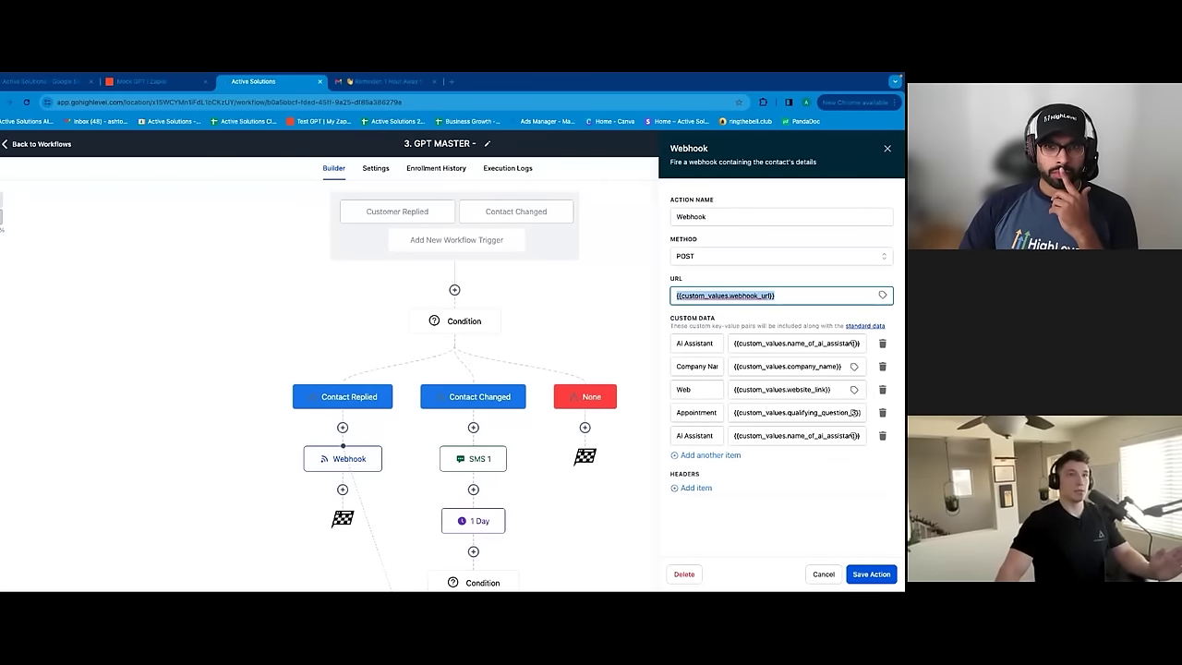
{"action": "left_click", "coordinate": [774, 295]}
{"action": "left_click", "coordinate": [673, 309]}
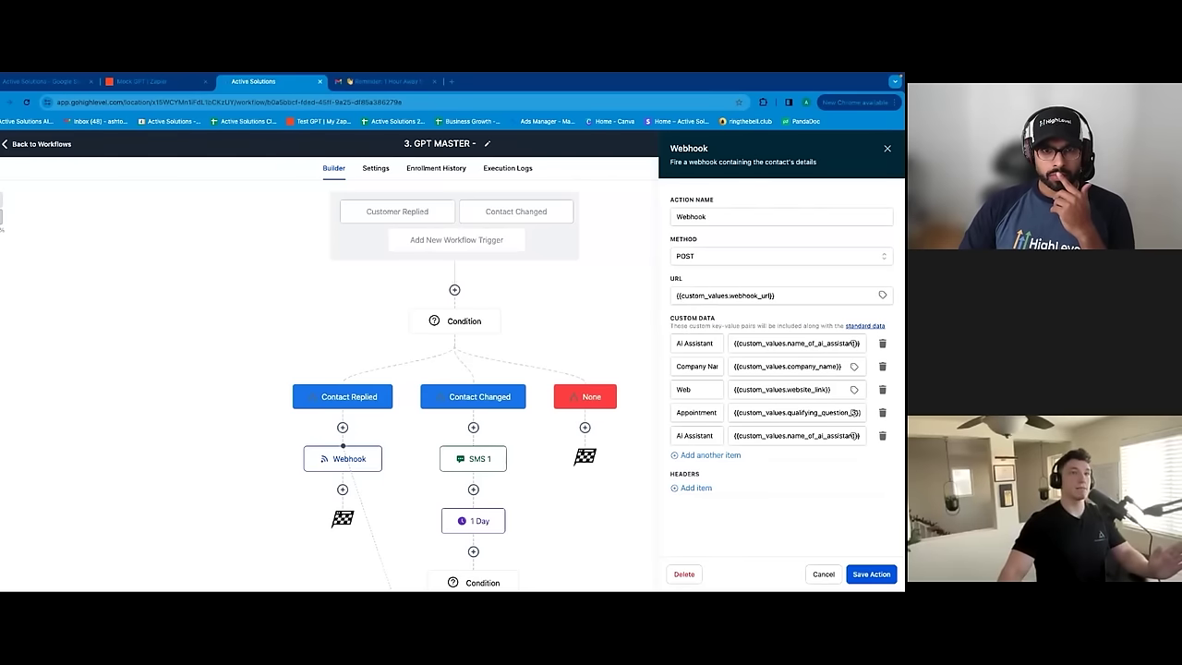
{"action": "left_click", "coordinate": [684, 455]}
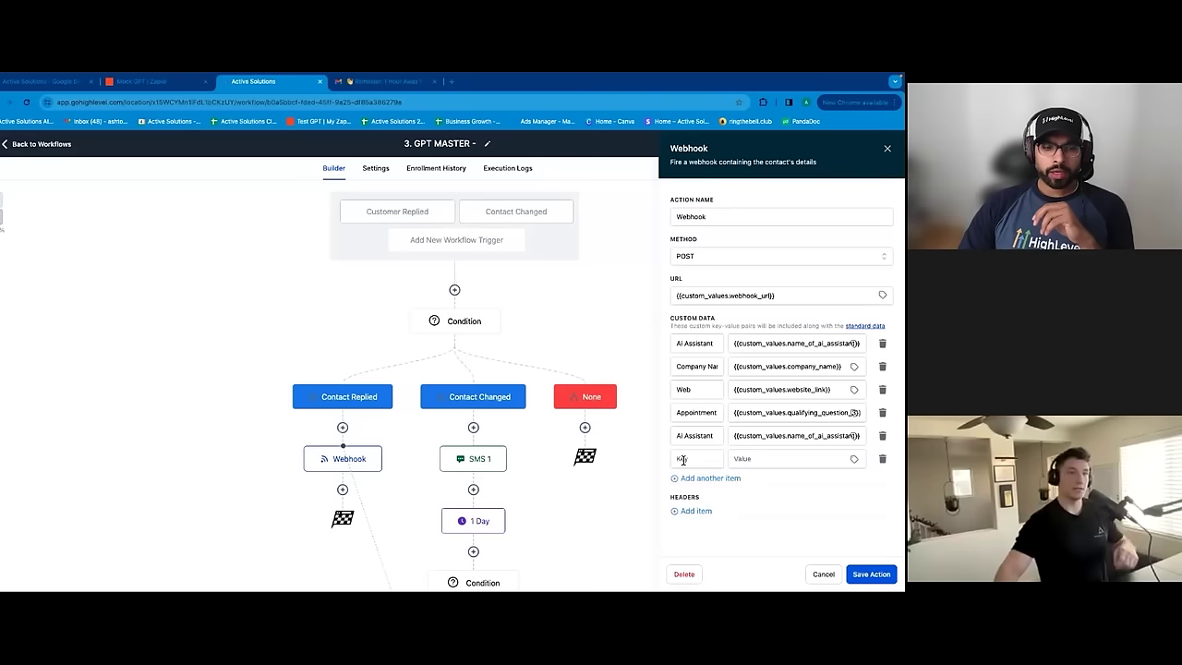
{"action": "left_click", "coordinate": [683, 460]}
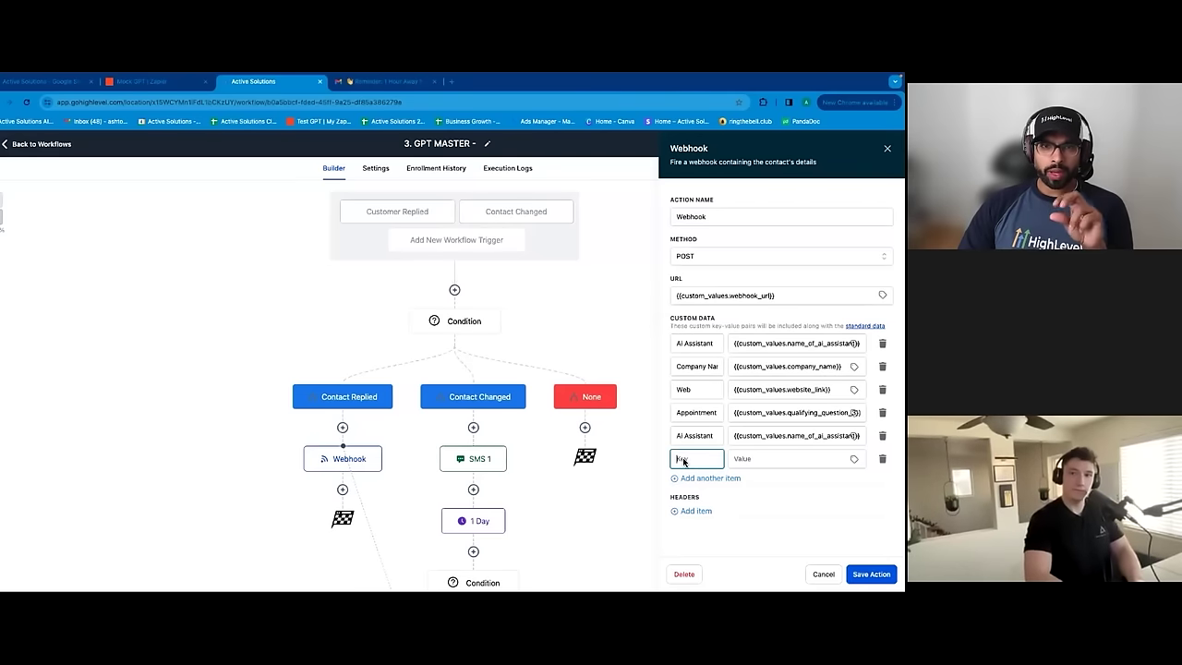
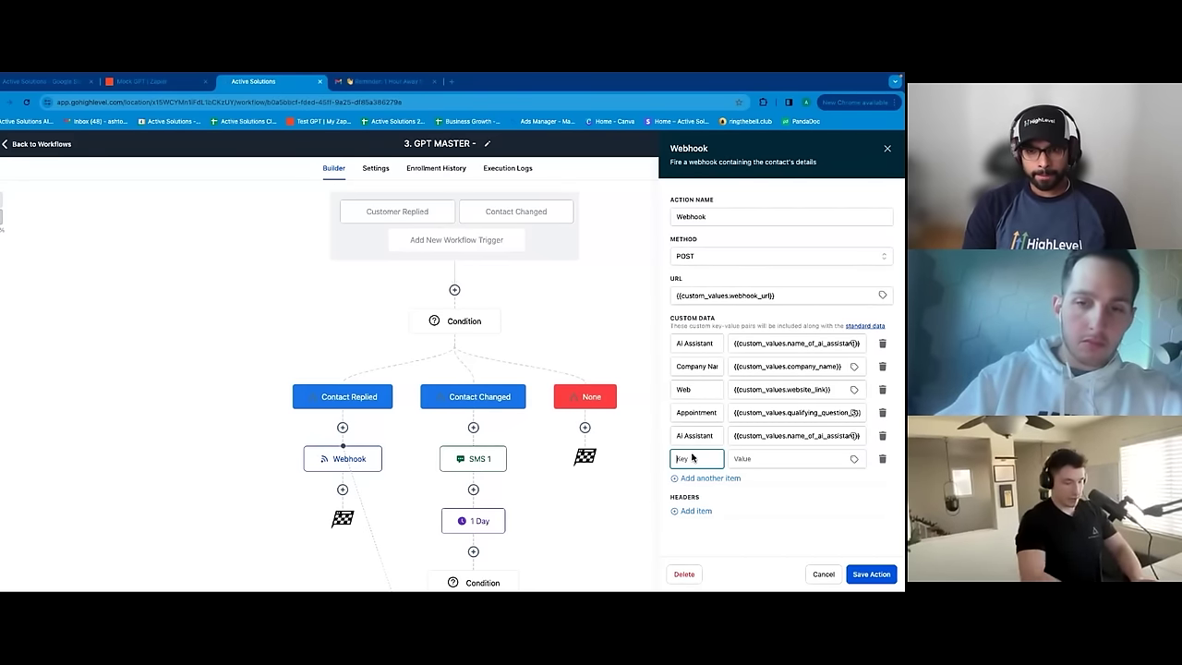
Step: Add an 'AI Assistant' key mapped to the Name Of AI Assistant custom value
{"action": "type", "text": "A"}
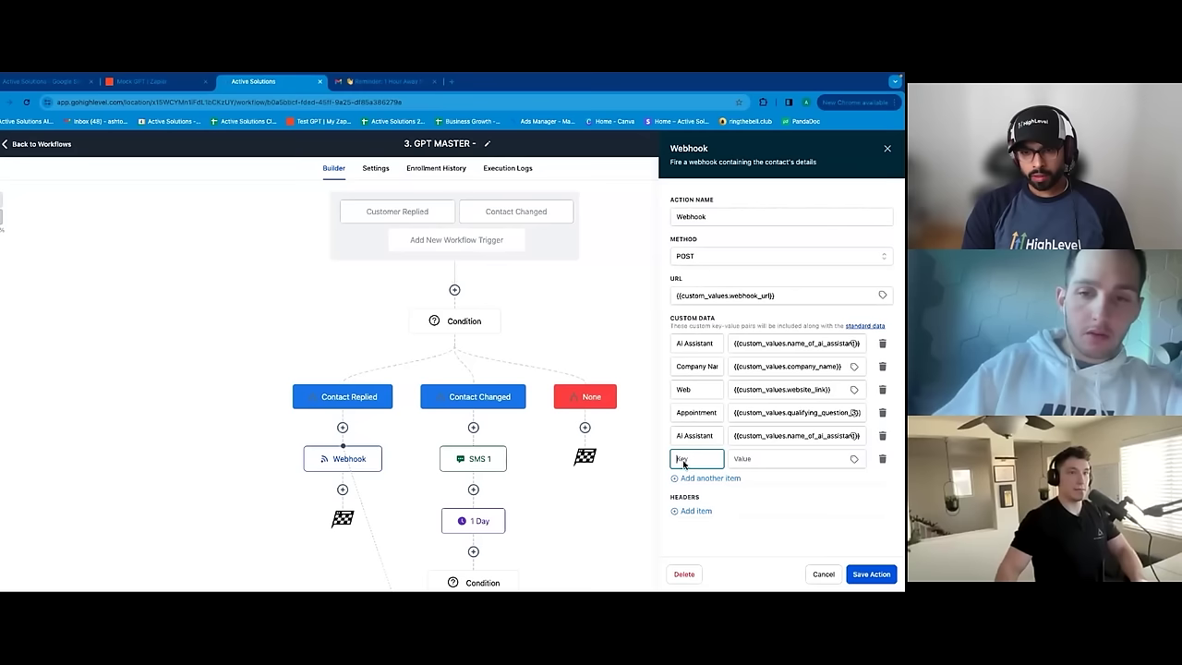
{"action": "type", "text": "I"}
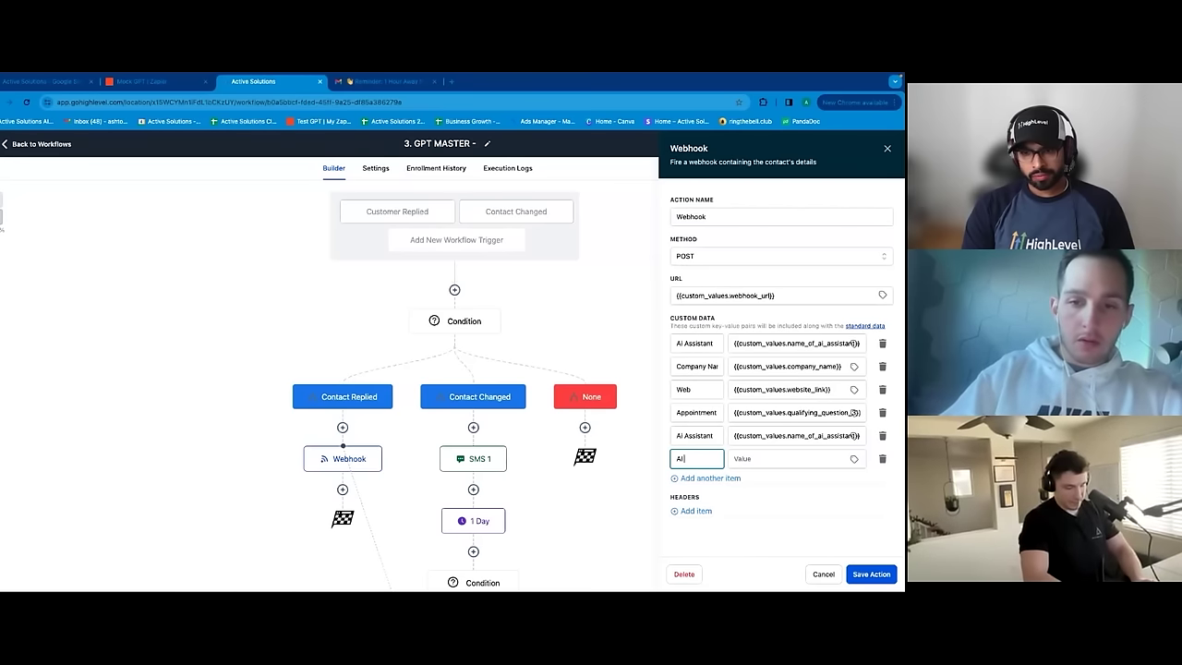
{"action": "type", "text": " Assistant"}
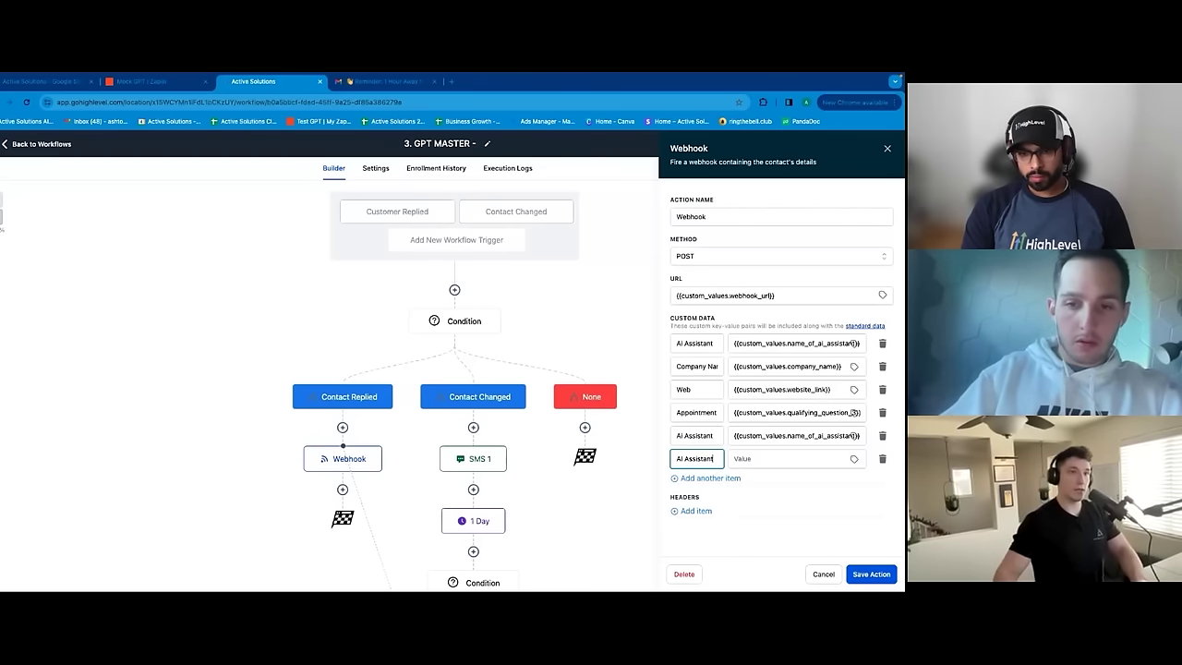
{"action": "left_click", "coordinate": [852, 458]}
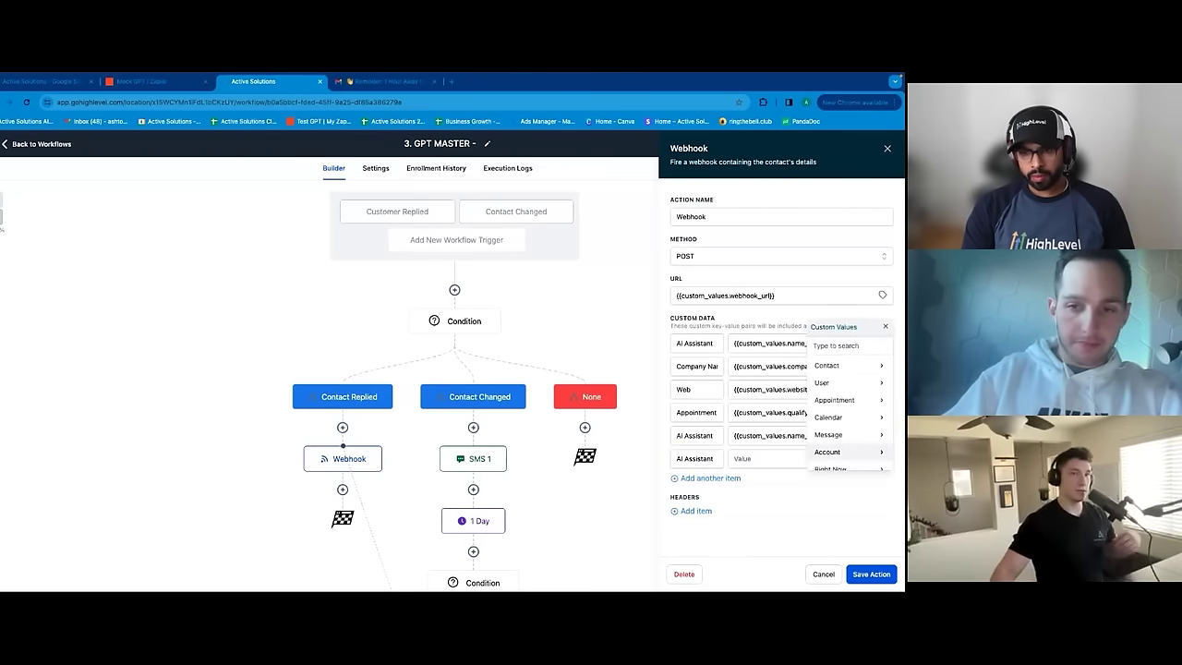
{"action": "scroll", "coordinate": [848, 411], "scroll_direction": "down", "scroll_amount": 2}
{"action": "scroll", "coordinate": [847, 411], "scroll_direction": "down", "scroll_amount": 1}
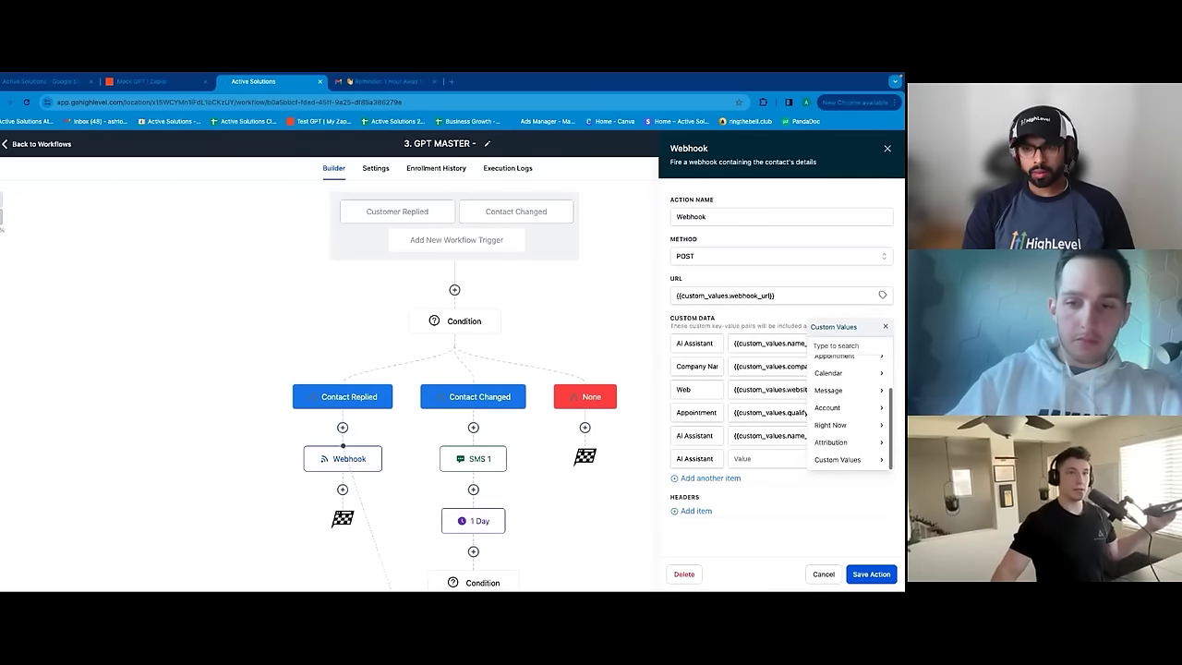
{"action": "left_click", "coordinate": [838, 459]}
{"action": "scroll", "coordinate": [842, 420], "scroll_direction": "down", "scroll_amount": 1}
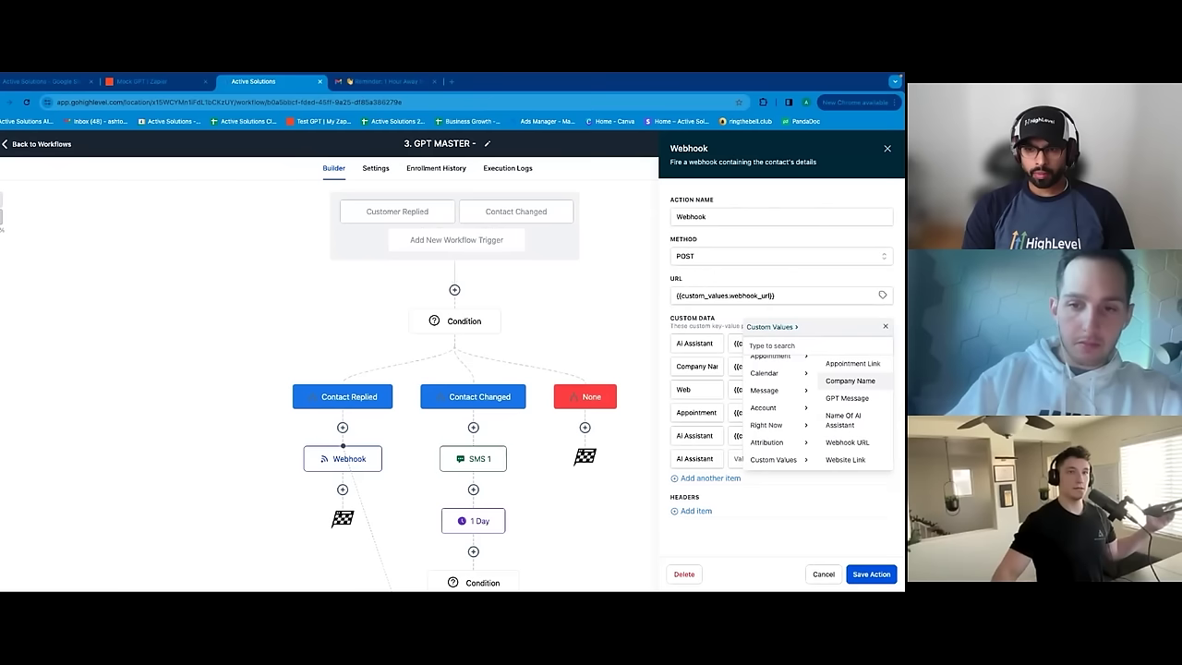
{"action": "left_click", "coordinate": [842, 420]}
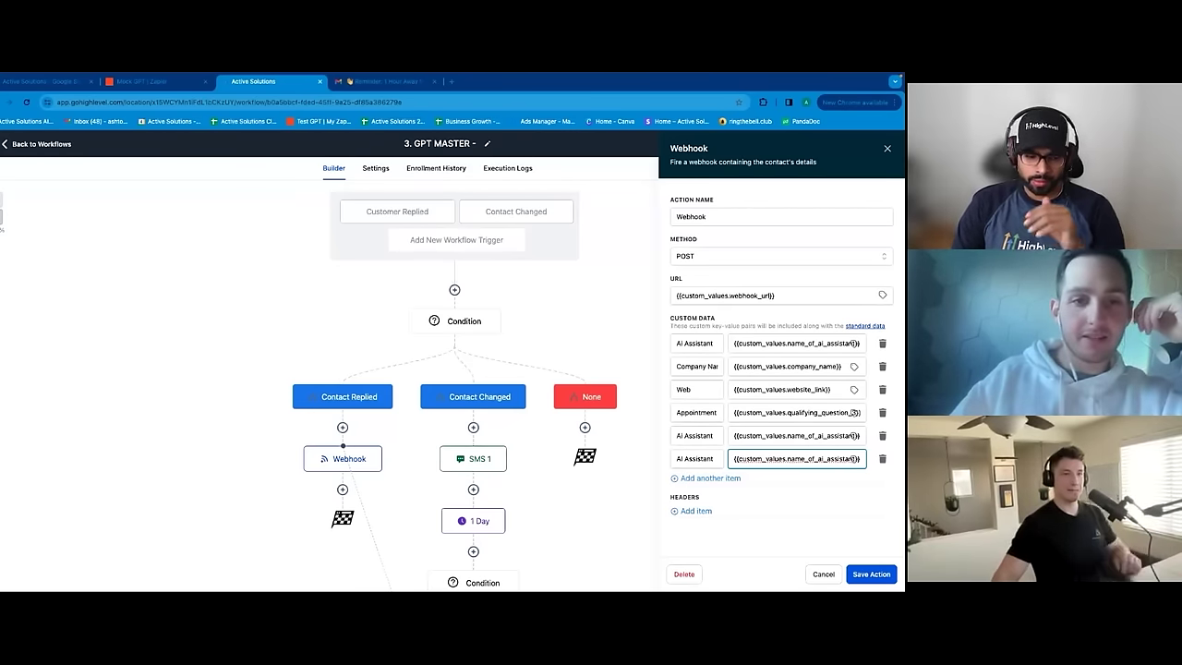
Step: Clear the new row's value and reinsert the Name Of AI Assistant custom value
{"action": "triple_click", "coordinate": [852, 458]}
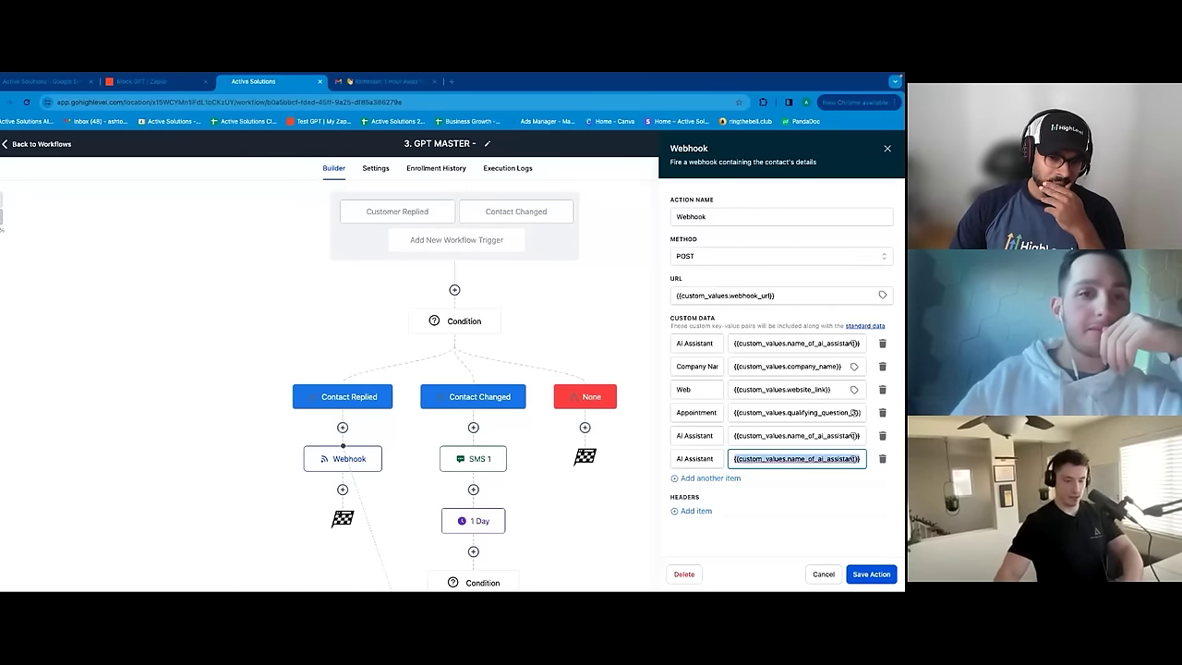
{"action": "key", "text": "BackSpace"}
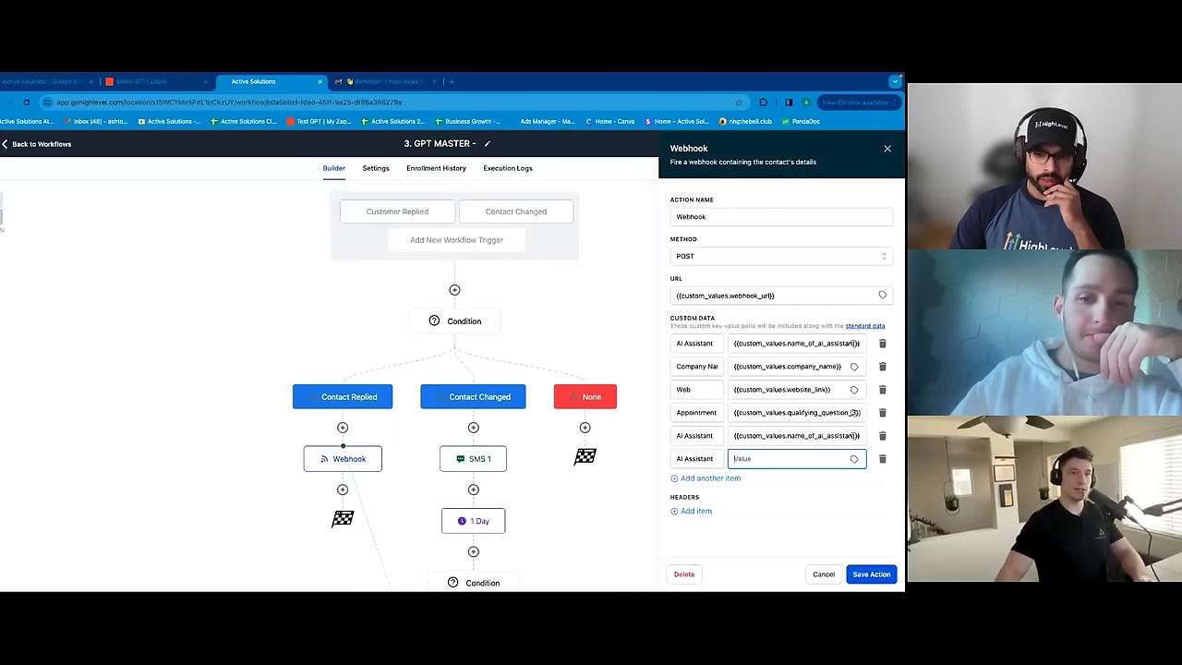
{"action": "left_click", "coordinate": [853, 458]}
{"action": "scroll", "coordinate": [827, 451], "scroll_direction": "down", "scroll_amount": 3}
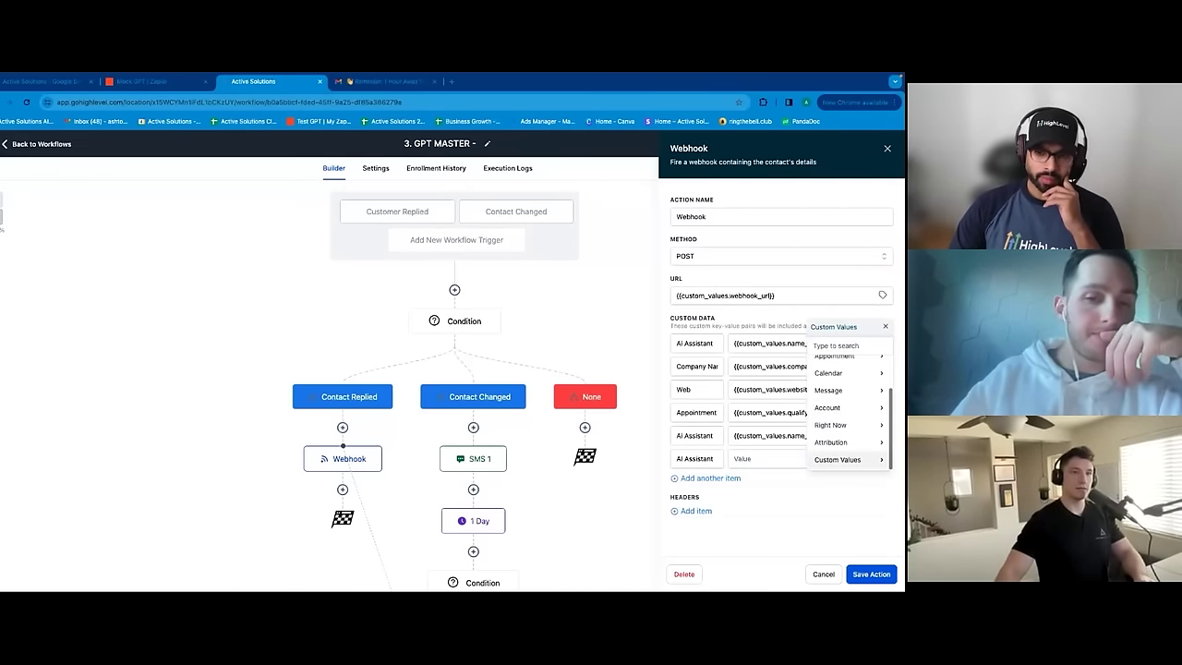
{"action": "left_click", "coordinate": [828, 459]}
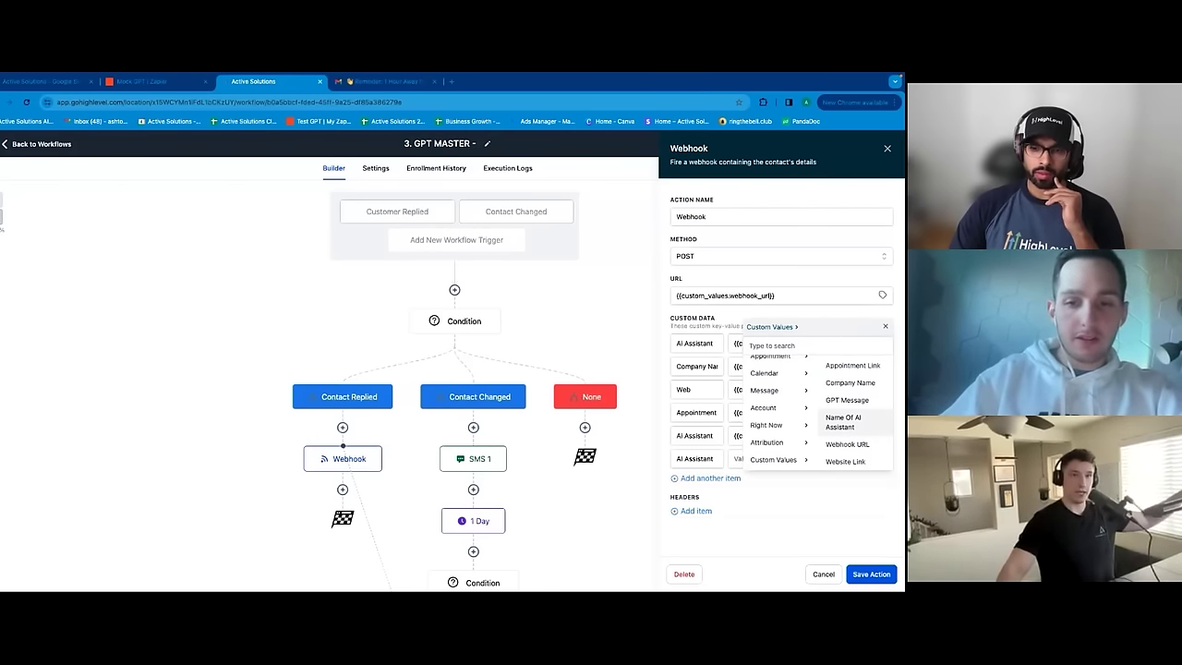
{"action": "left_click", "coordinate": [841, 421]}
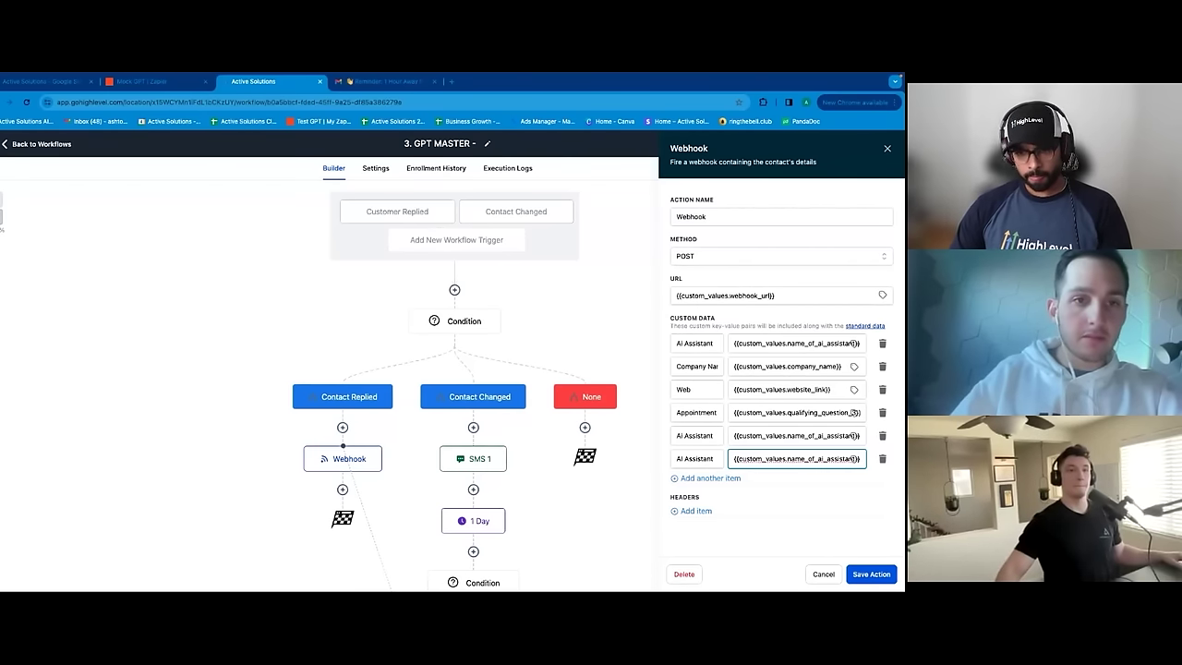
Step: Delete the duplicate AI Assistant data pair and select the webhook URL value
{"action": "left_click", "coordinate": [882, 458]}
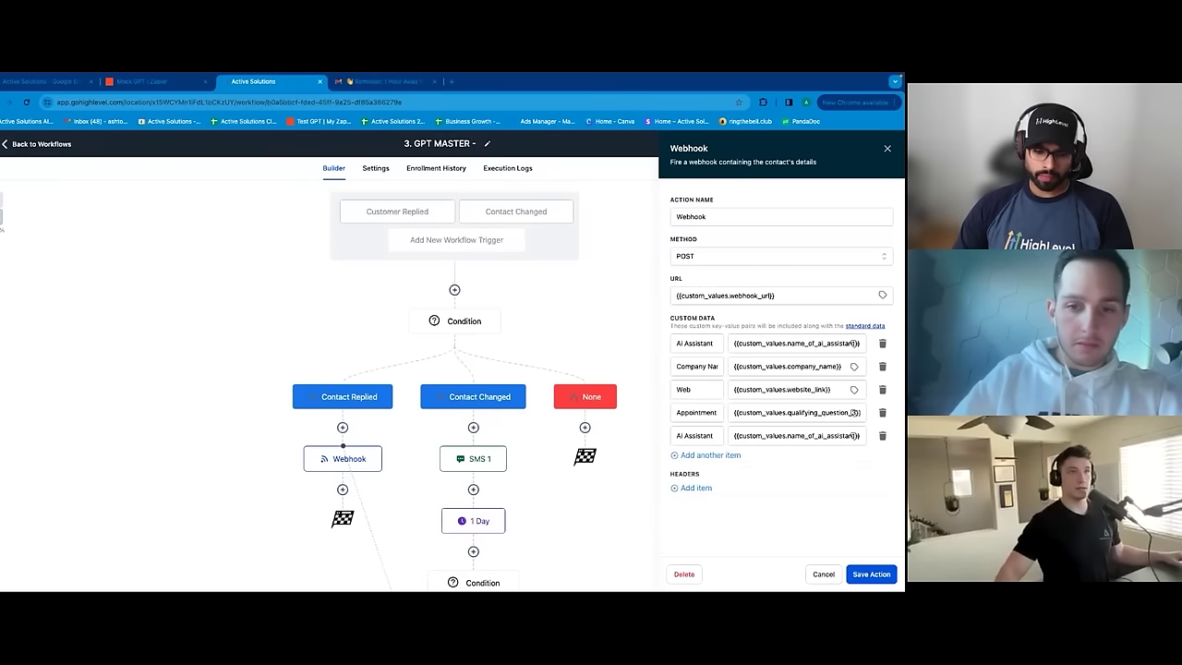
{"action": "left_click", "coordinate": [683, 295]}
{"action": "key", "text": "ctrl+a"}
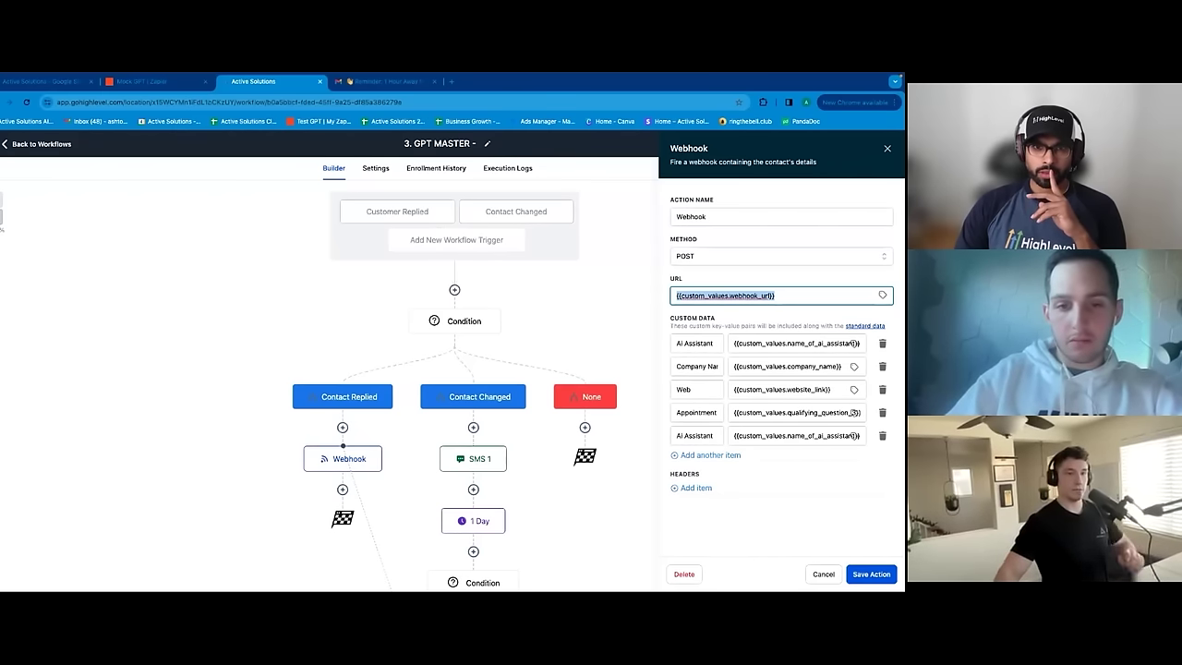
Step: Close the Webhook action, save the GPT MASTER workflow and return to the workflow list
{"action": "key", "text": "Escape"}
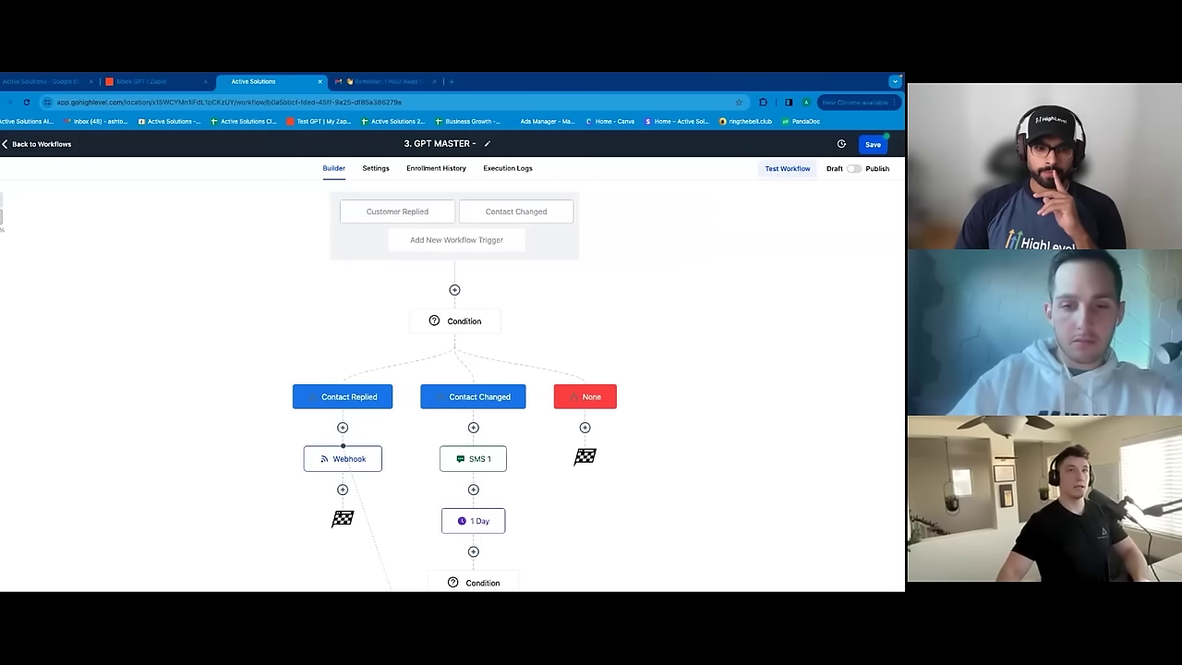
{"action": "key", "text": "ctrl+s"}
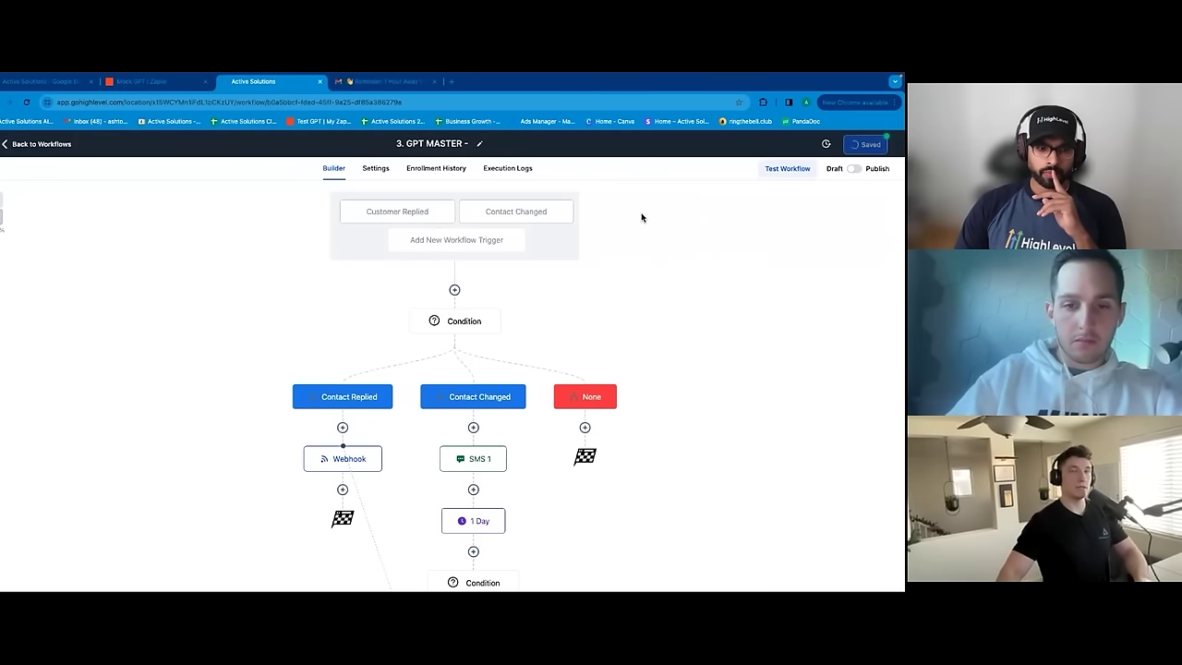
{"action": "left_click", "coordinate": [29, 145]}
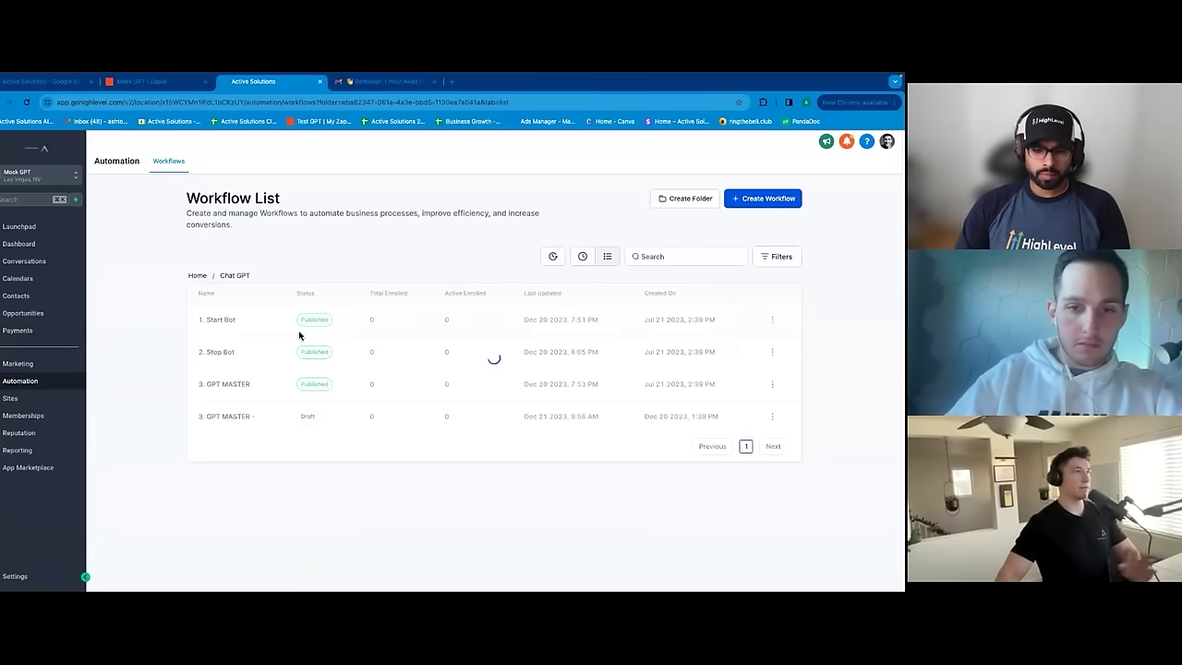
Step: Open 2. Stop Bot and inspect its Appointment Status and Customer Booked Appointment triggers without adding any
{"action": "left_click", "coordinate": [221, 350]}
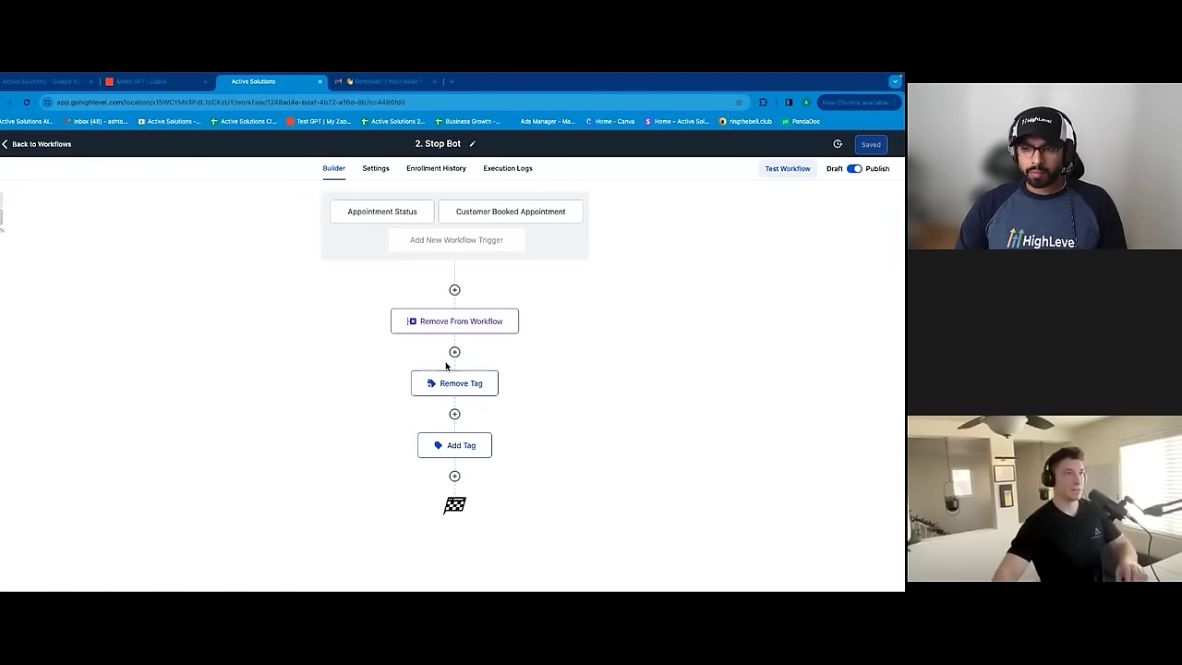
{"action": "left_click", "coordinate": [373, 220]}
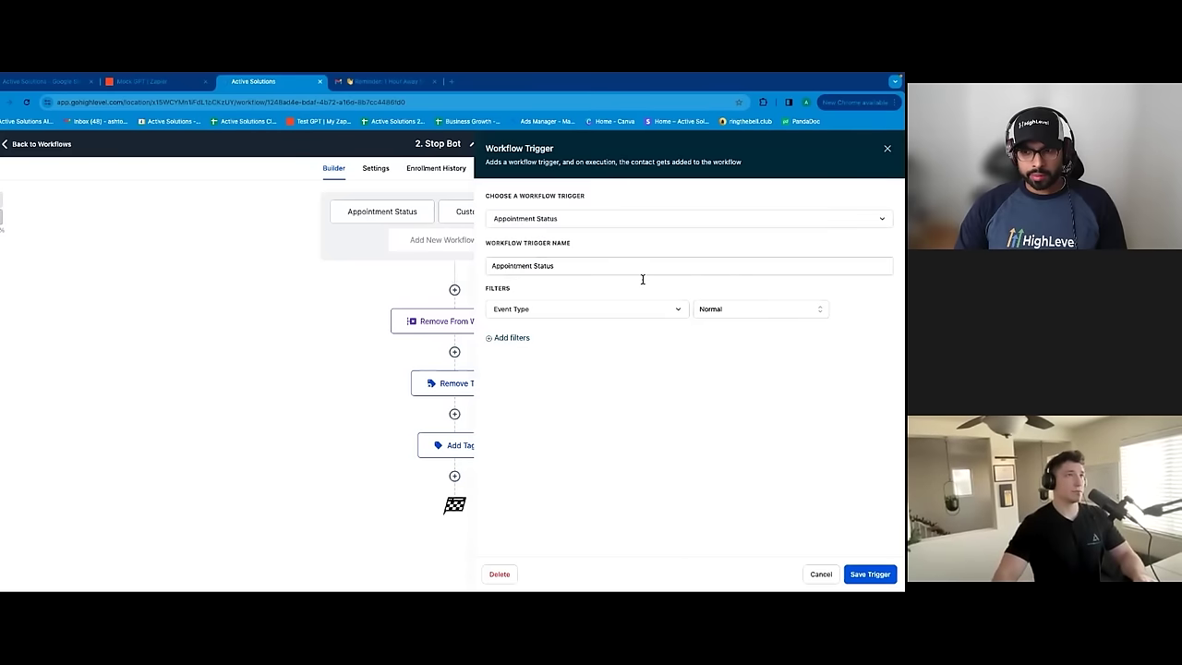
{"action": "left_click", "coordinate": [465, 209]}
{"action": "left_click", "coordinate": [501, 218]}
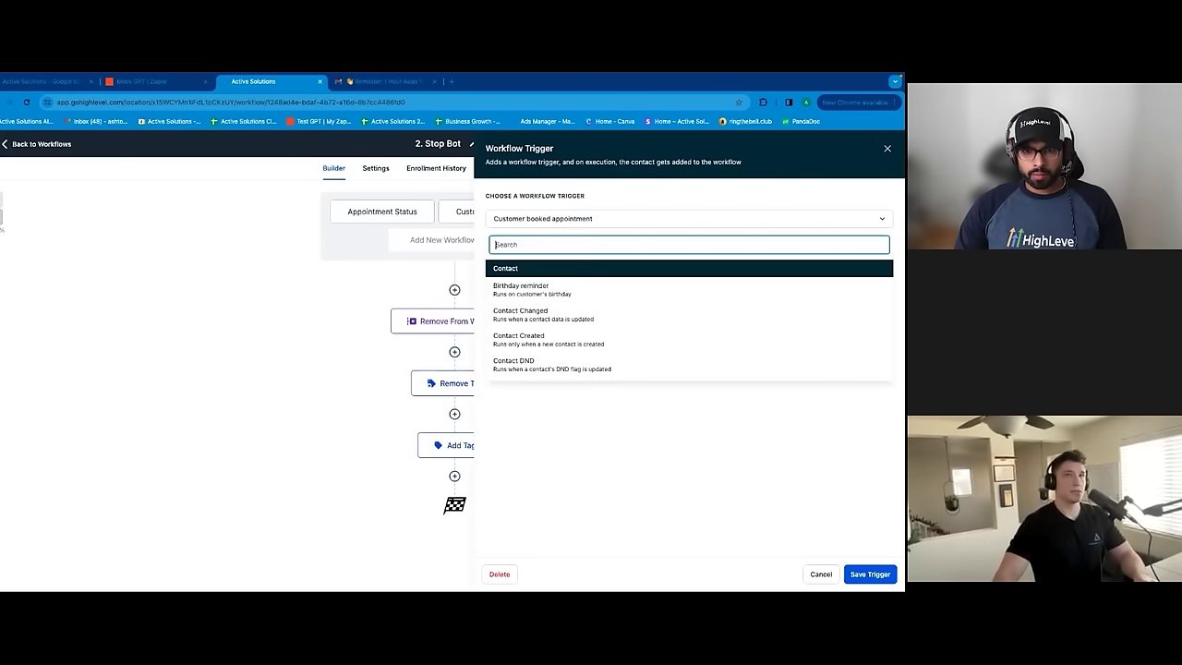
{"action": "key", "text": "Escape"}
{"action": "left_click", "coordinate": [456, 242]}
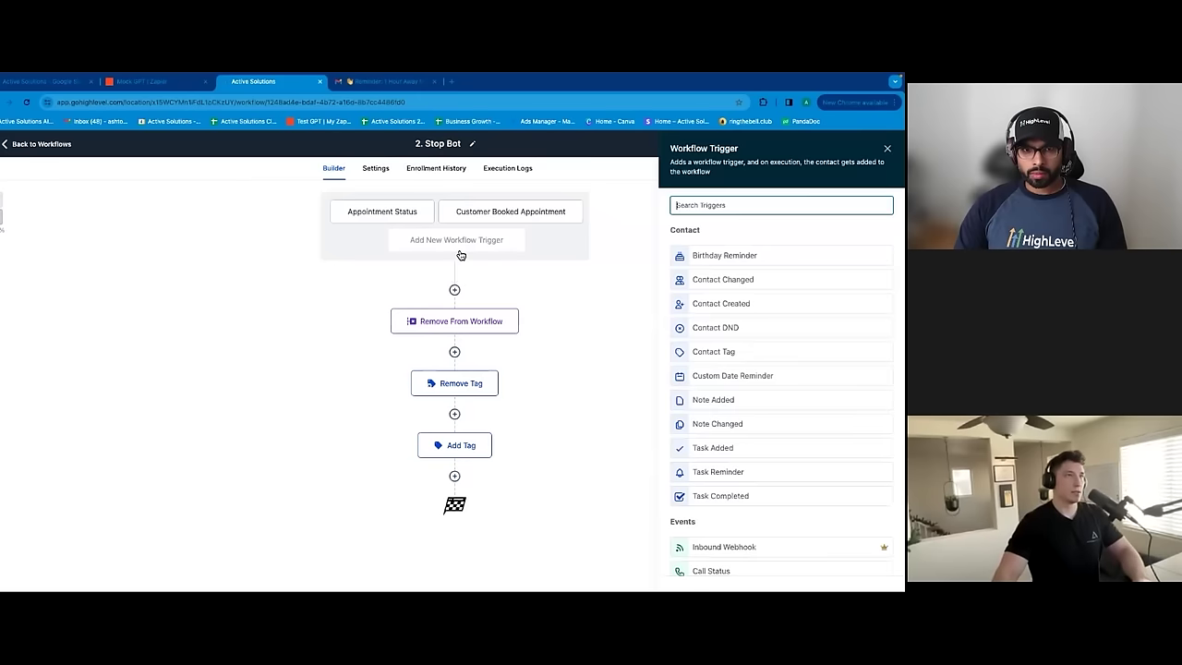
{"action": "type", "text": "ap"}
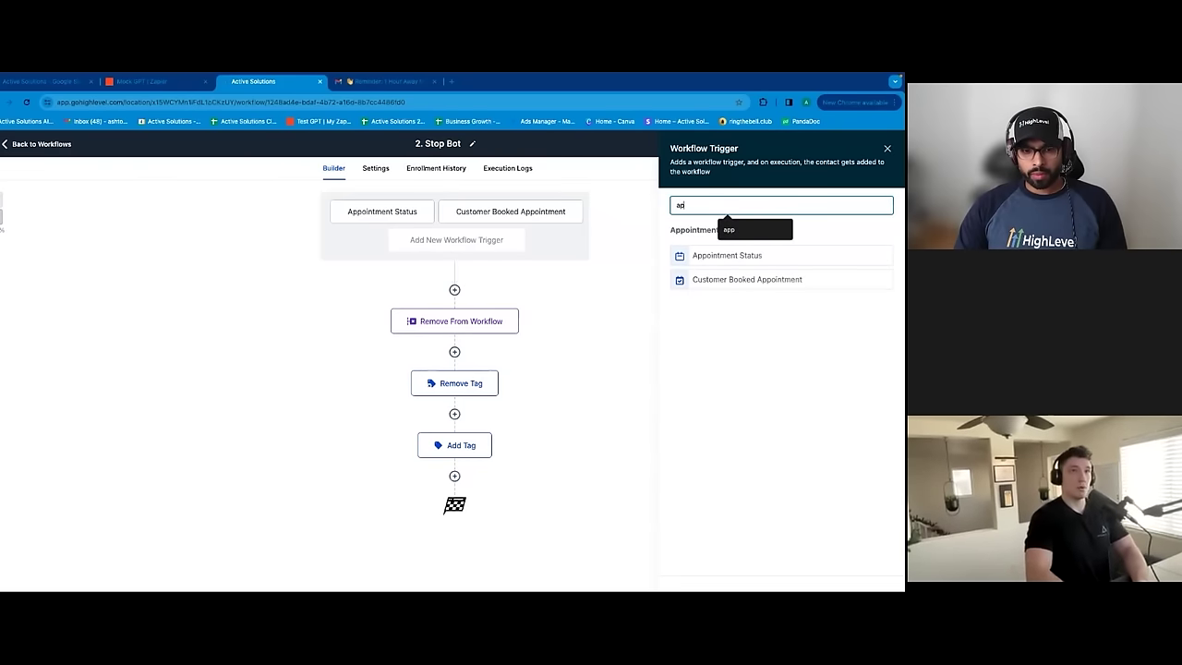
{"action": "left_click", "coordinate": [702, 255]}
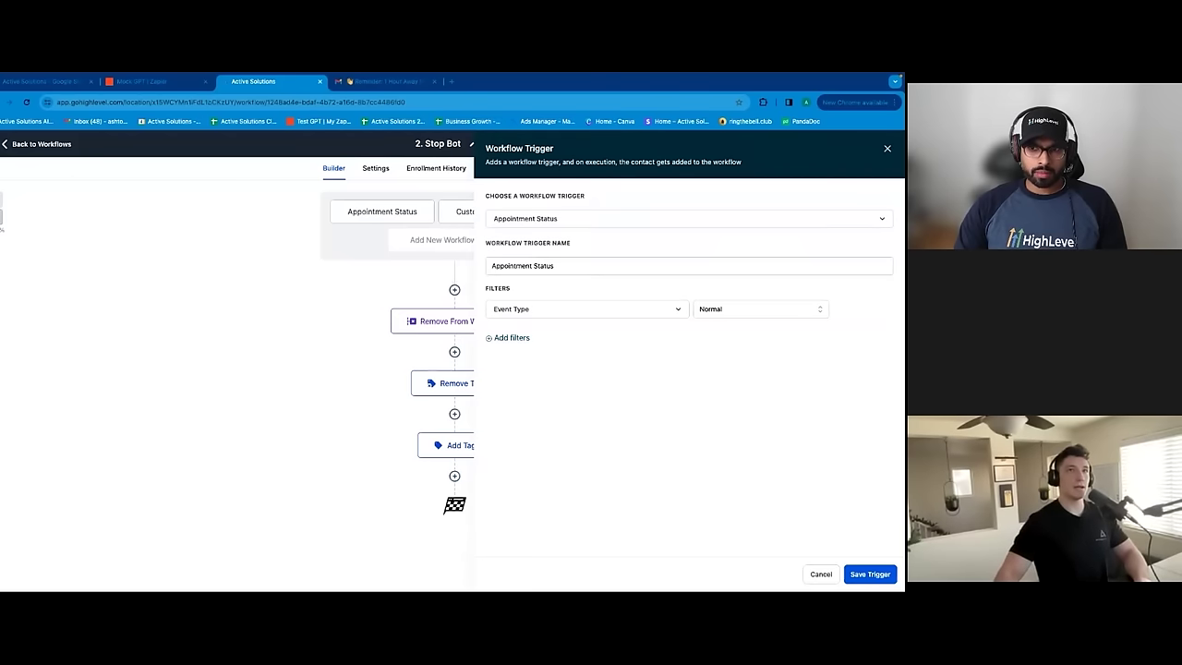
{"action": "key", "text": "Escape"}
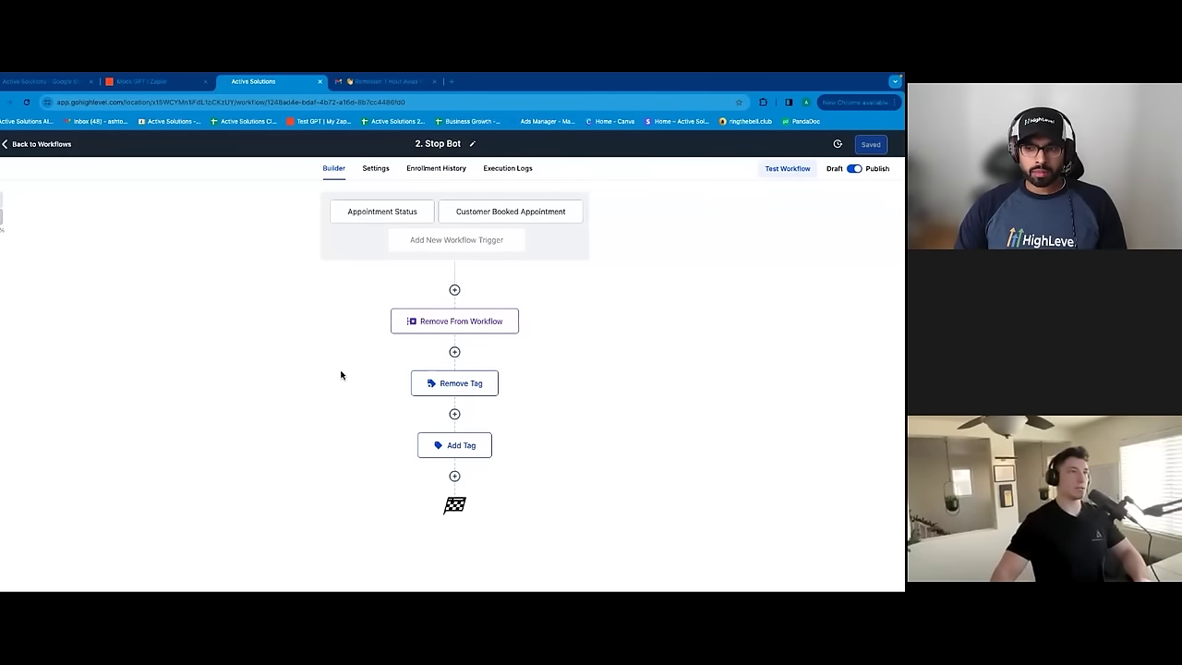
Step: Review the Remove From Workflow, Remove Tag and 'stop bot' Add Tag steps
{"action": "left_click", "coordinate": [442, 331]}
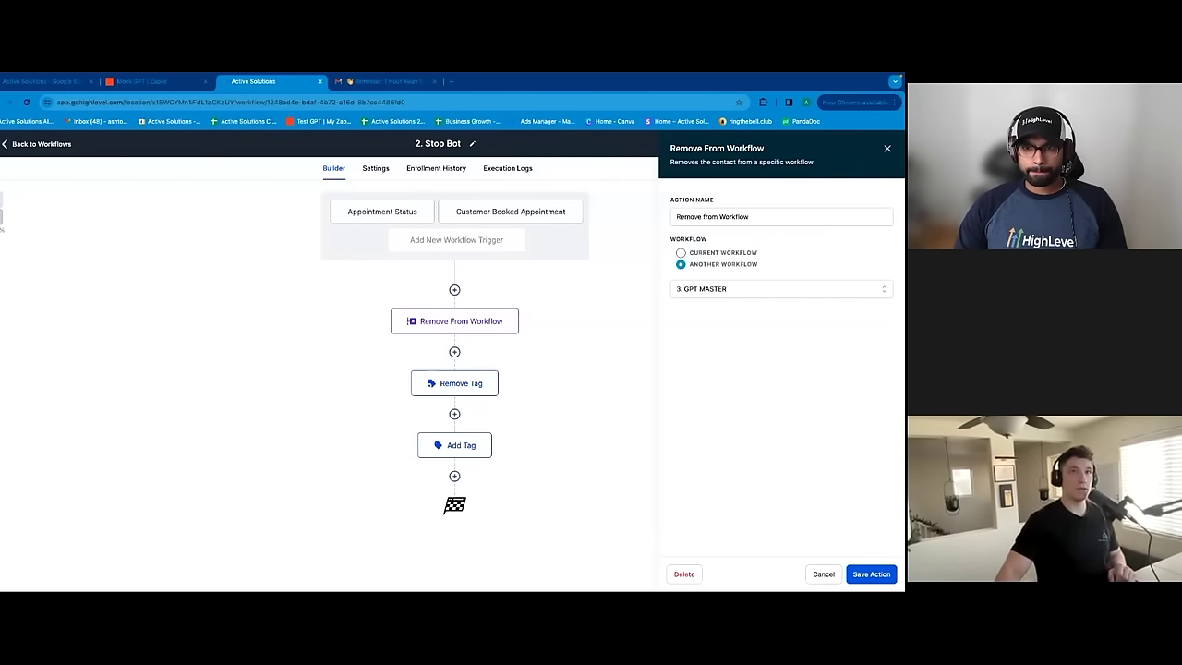
{"action": "left_click", "coordinate": [559, 358]}
{"action": "left_click", "coordinate": [457, 382]}
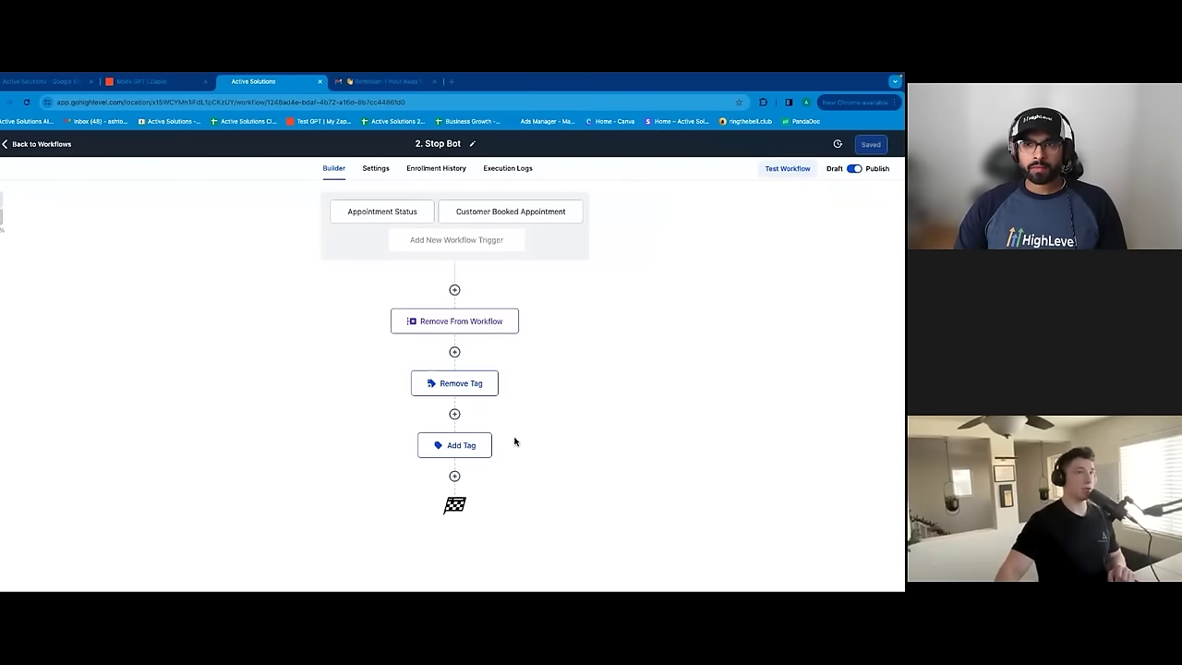
{"action": "left_click", "coordinate": [462, 445]}
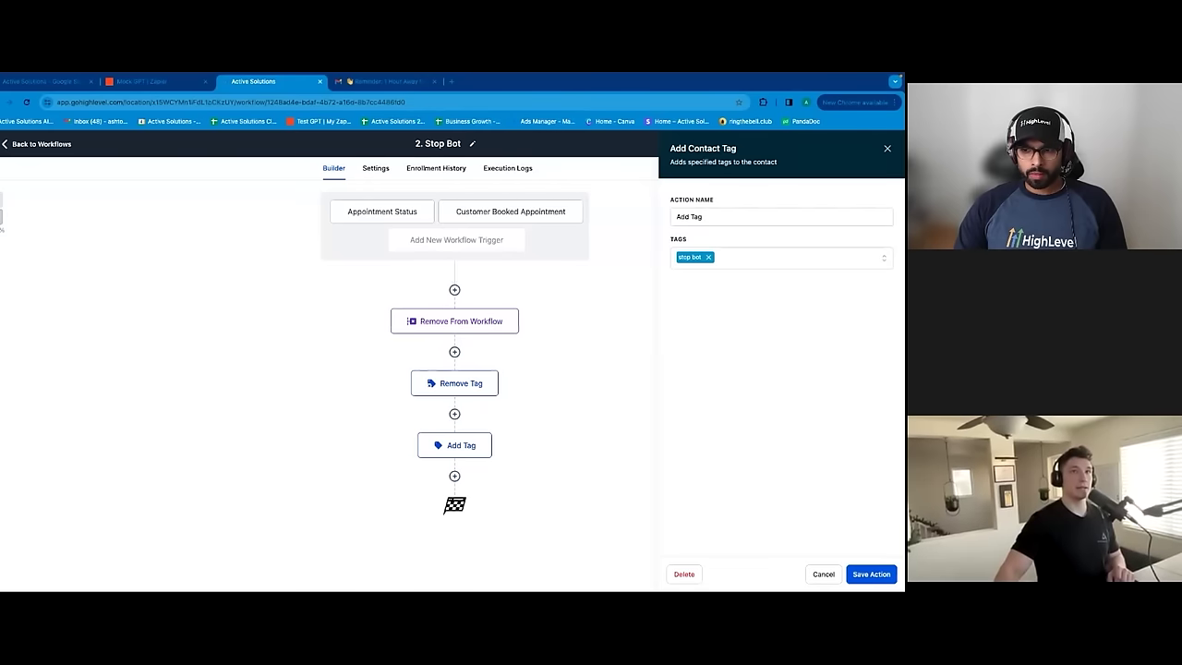
{"action": "left_click", "coordinate": [870, 574]}
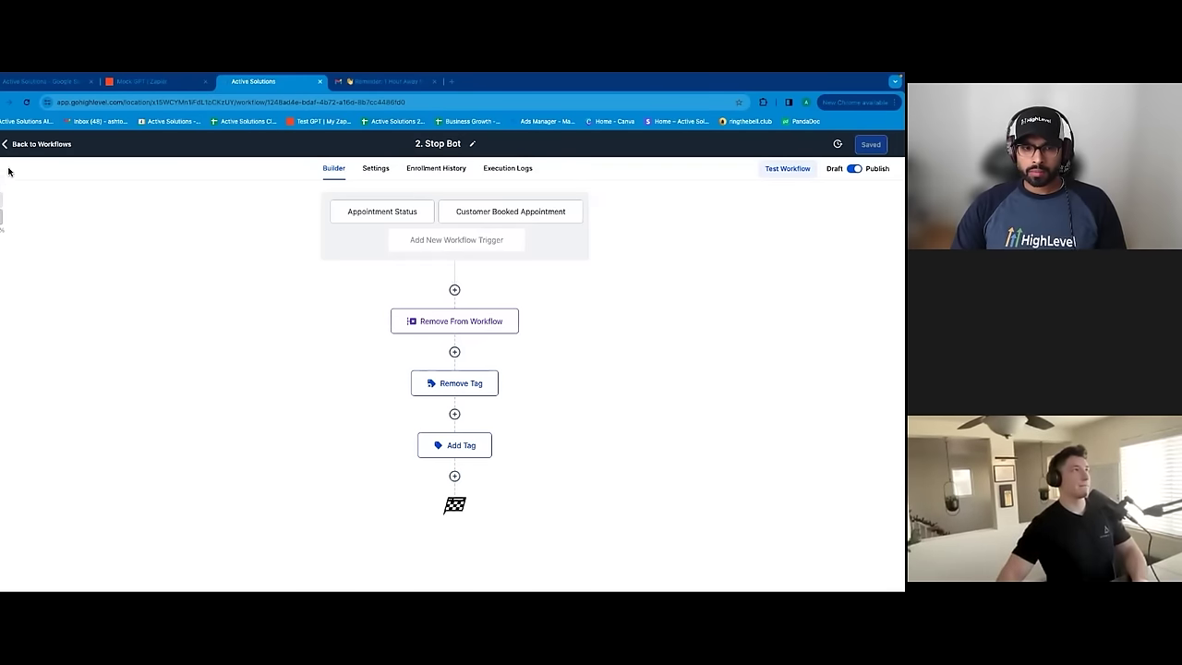
Step: Glance through the 3. GPT MASTER workflow, then return to the workflow list
{"action": "left_click", "coordinate": [33, 147]}
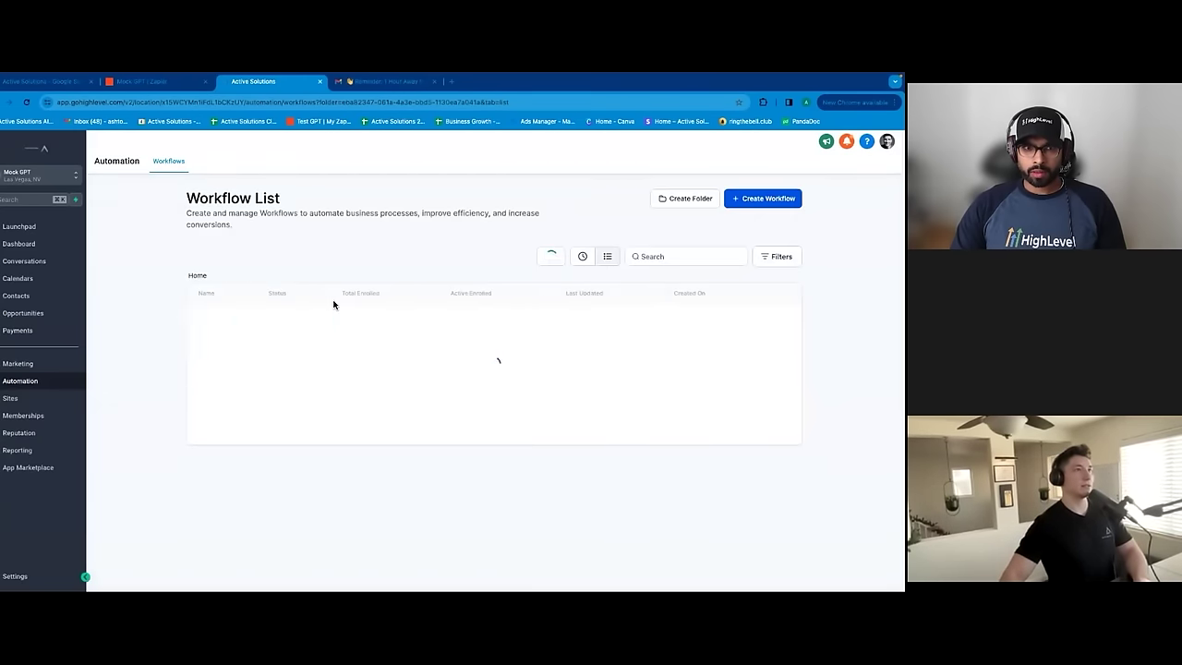
{"action": "left_click", "coordinate": [222, 388]}
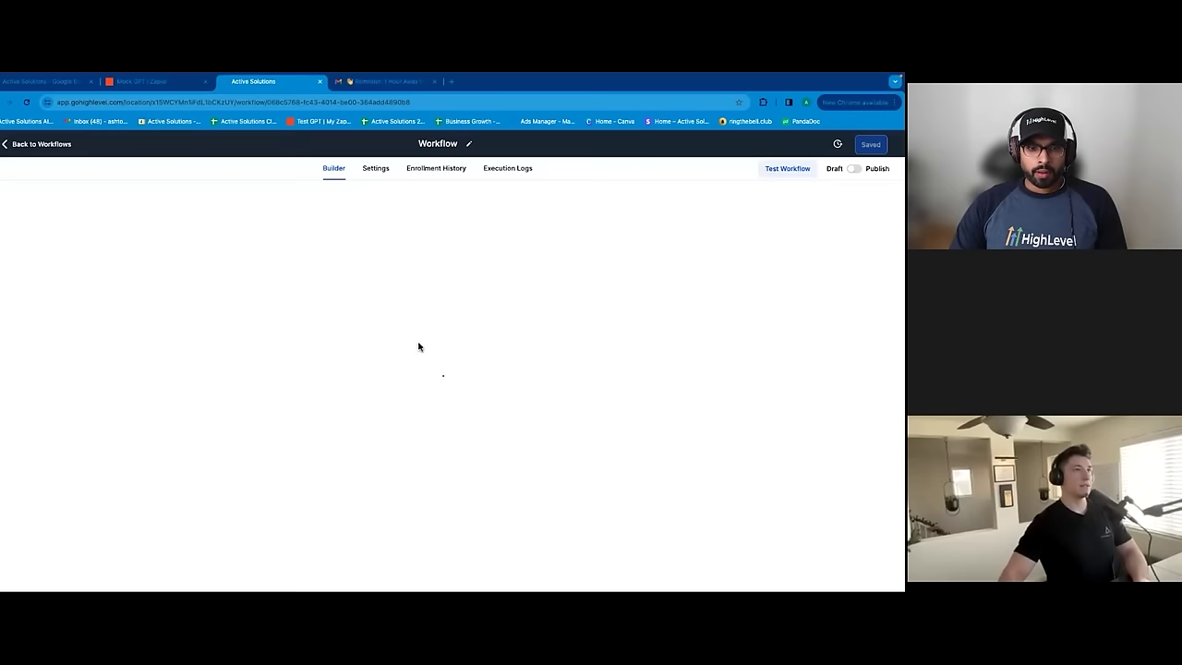
{"action": "scroll", "coordinate": [503, 293], "scroll_direction": "down", "scroll_amount": 2}
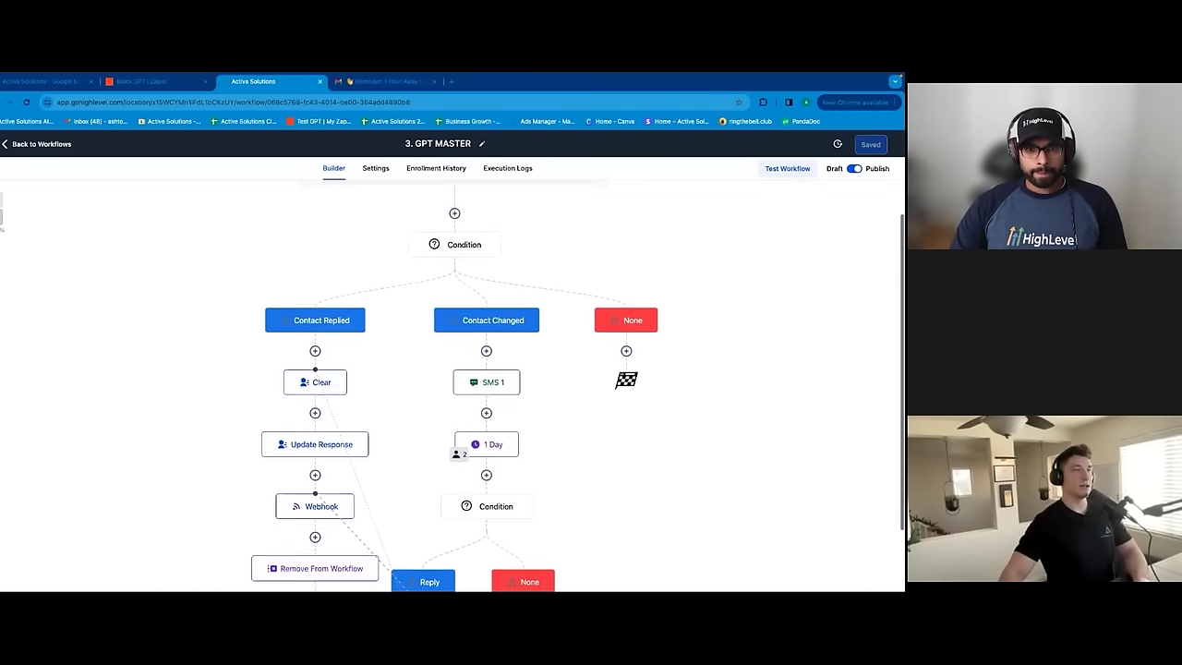
{"action": "scroll", "coordinate": [127, 190], "scroll_direction": "up", "scroll_amount": 1}
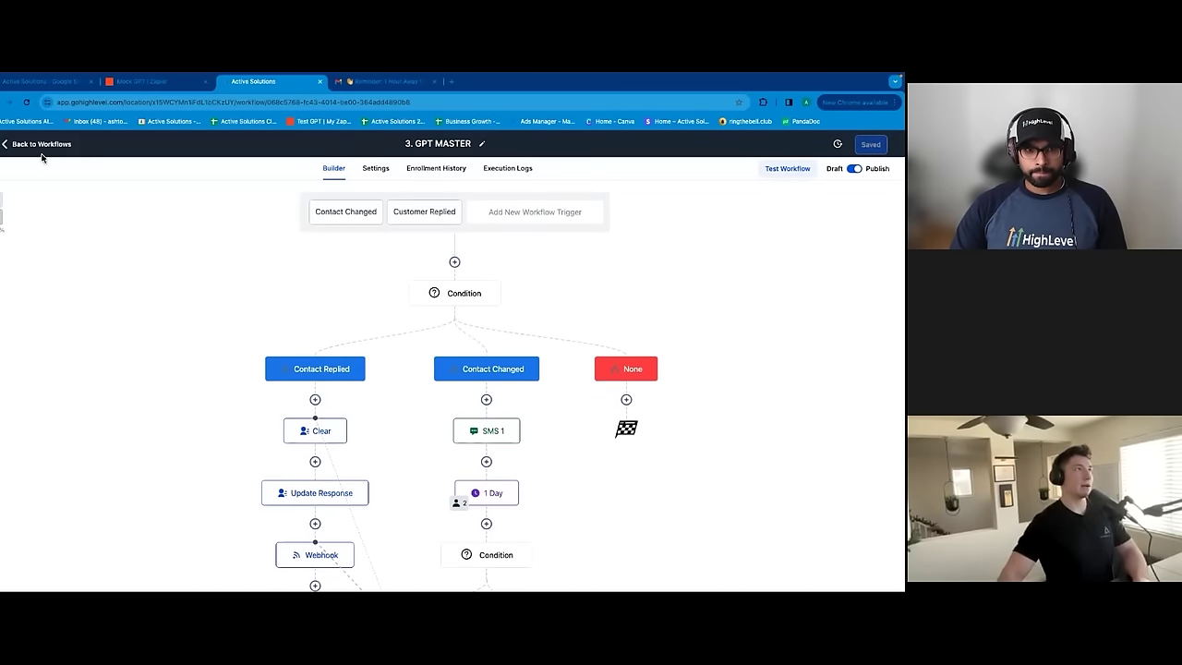
{"action": "left_click", "coordinate": [35, 145]}
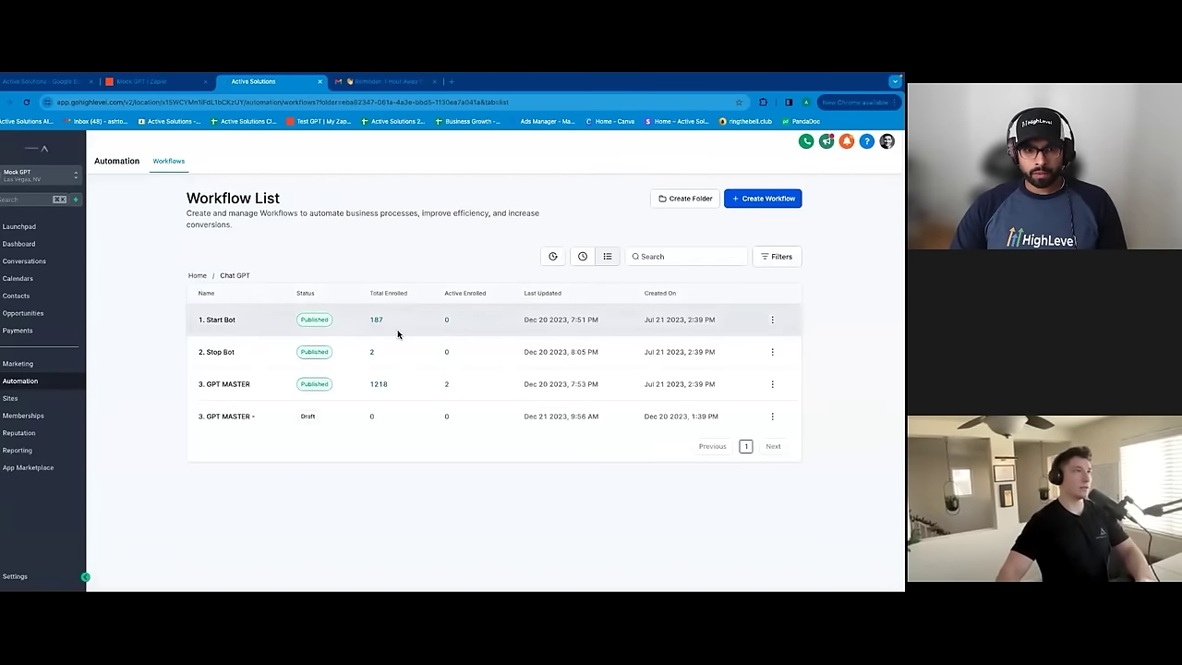
Step: Review 1. Start Bot's Remove Tag, Add Tag and Chat GPT Response Update Contact Field steps
{"action": "left_click", "coordinate": [221, 319]}
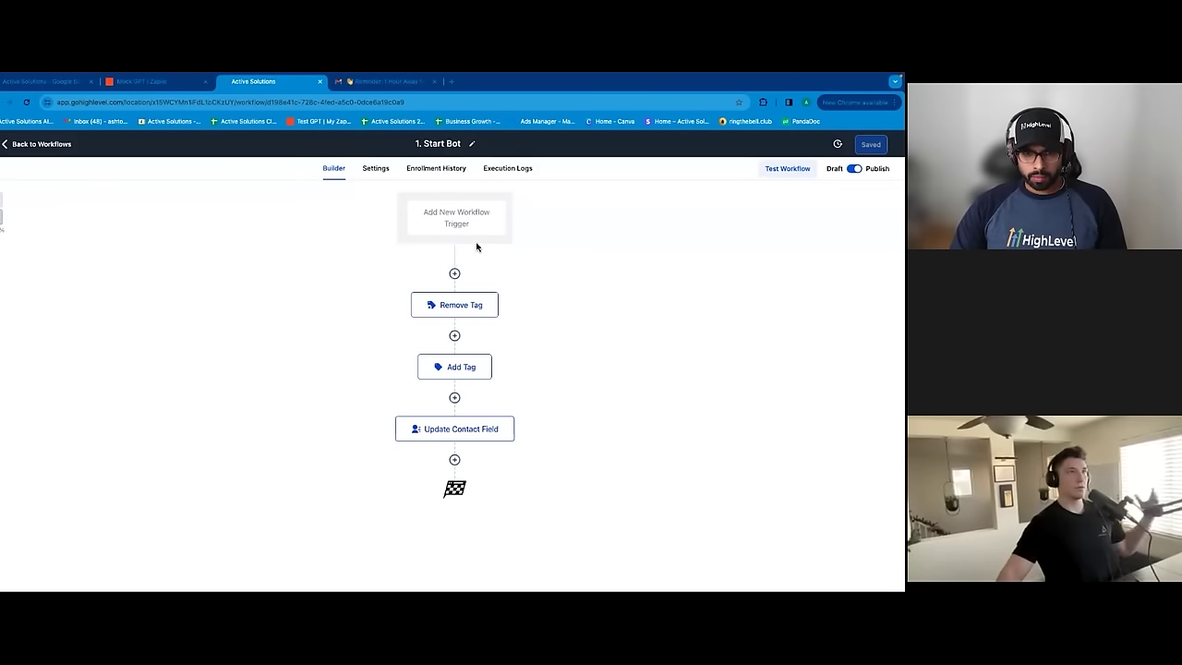
{"action": "left_click", "coordinate": [461, 305]}
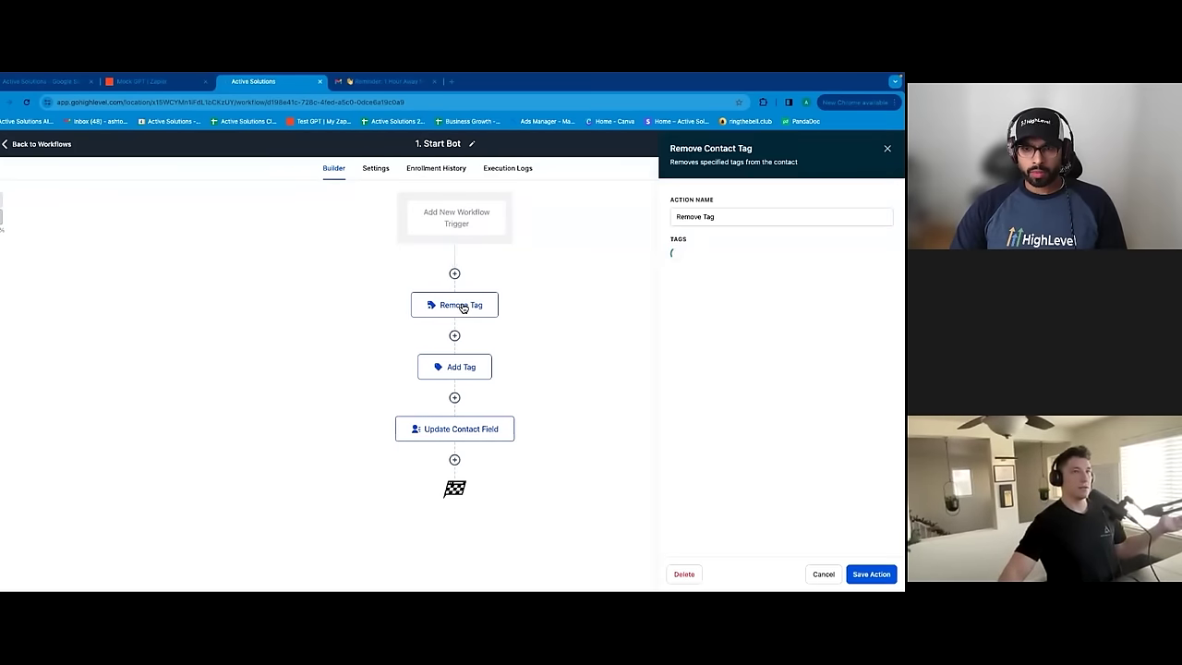
{"action": "left_click", "coordinate": [508, 332]}
{"action": "left_click", "coordinate": [437, 370]}
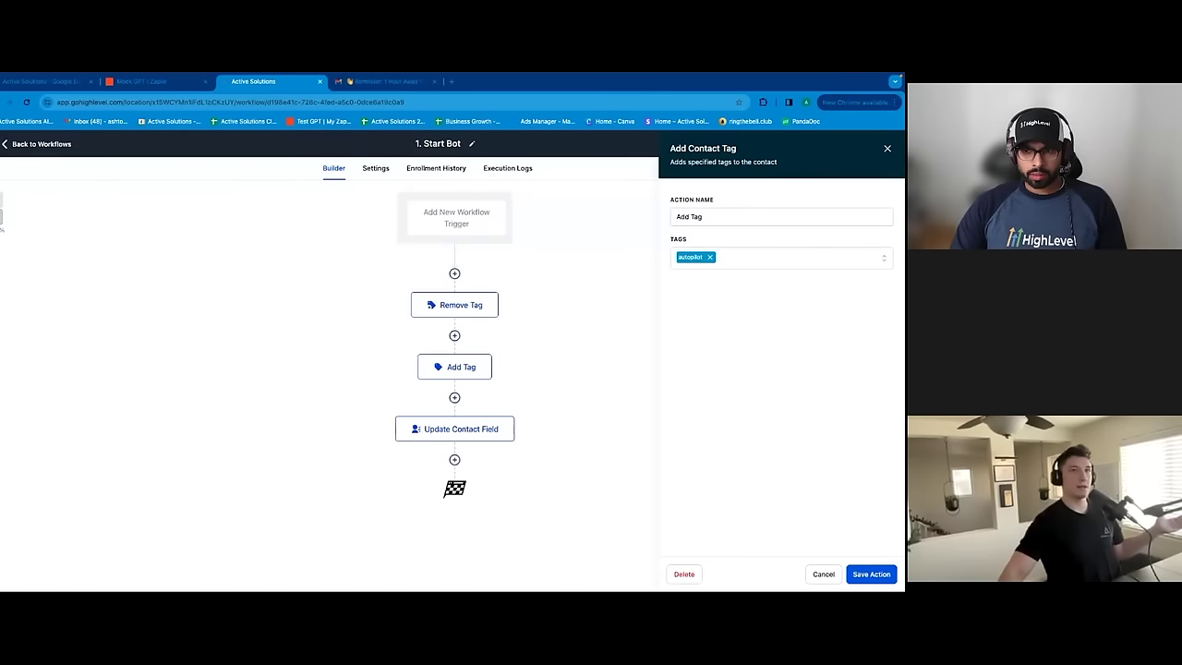
{"action": "left_click", "coordinate": [546, 323]}
{"action": "left_click", "coordinate": [450, 426]}
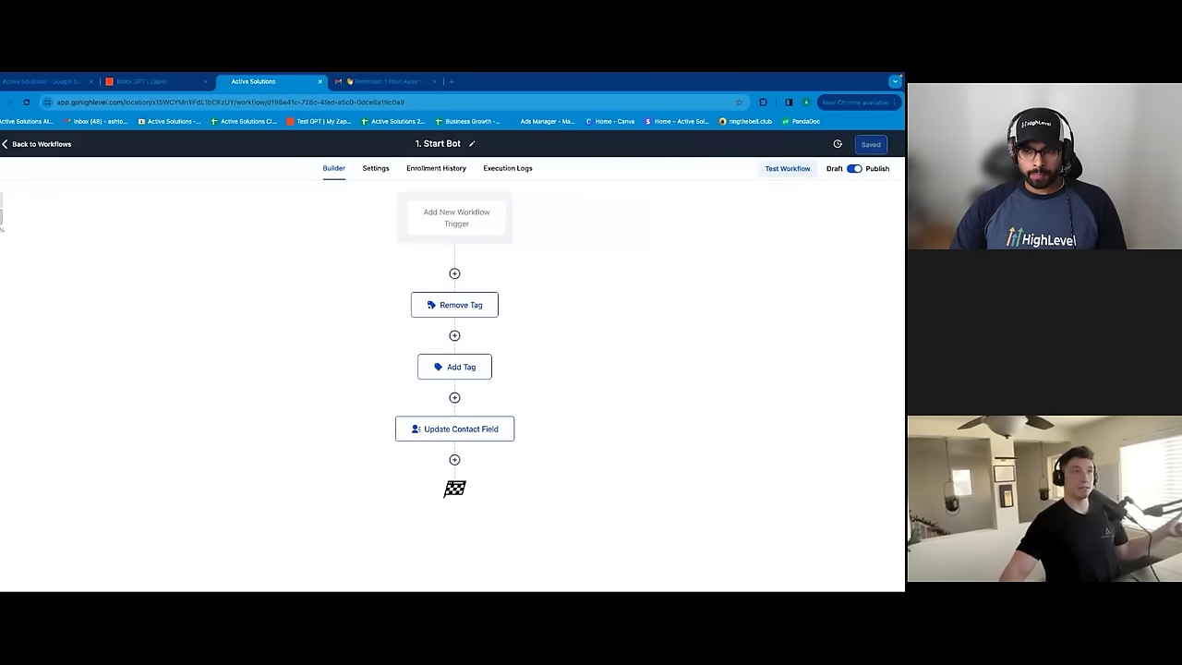
{"action": "left_click", "coordinate": [57, 146]}
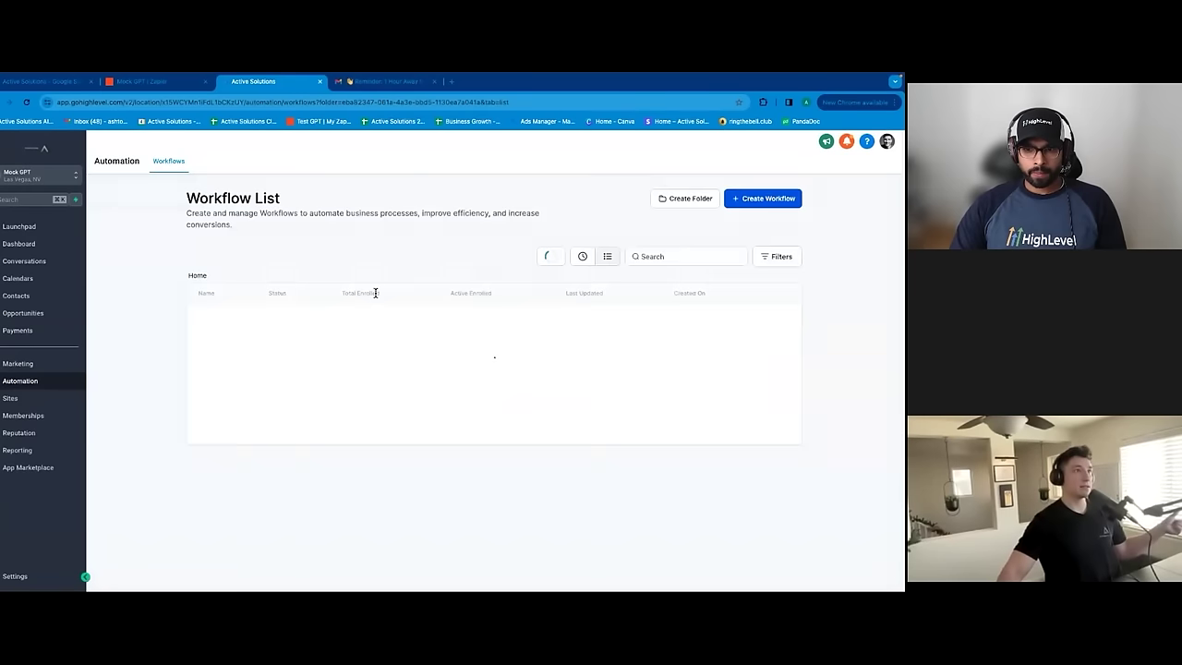
Step: Open the draft 3. GPT MASTER - workflow and check its Contact Changed trigger filters
{"action": "left_click", "coordinate": [434, 383]}
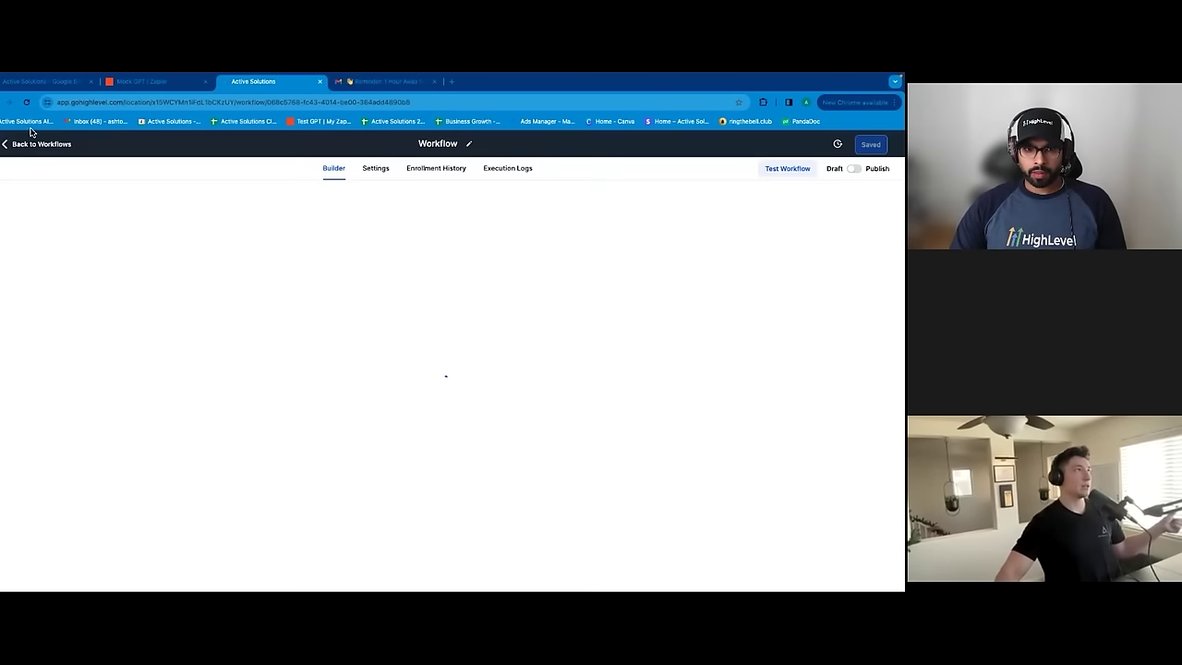
{"action": "left_click", "coordinate": [13, 144]}
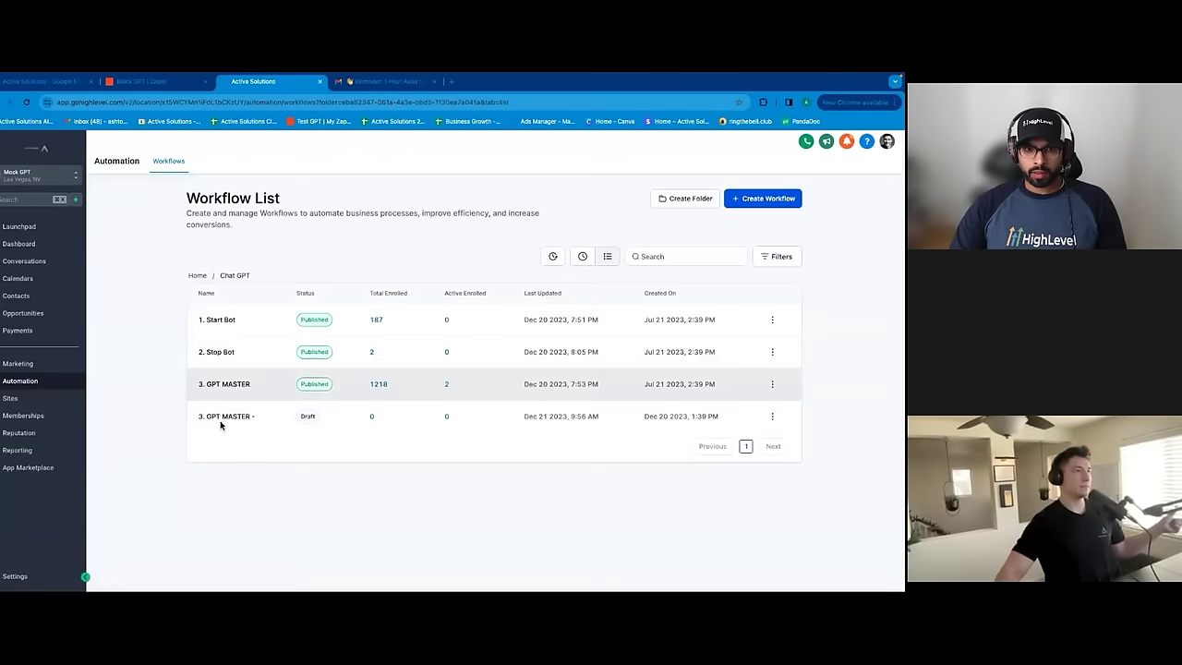
{"action": "left_click", "coordinate": [222, 420]}
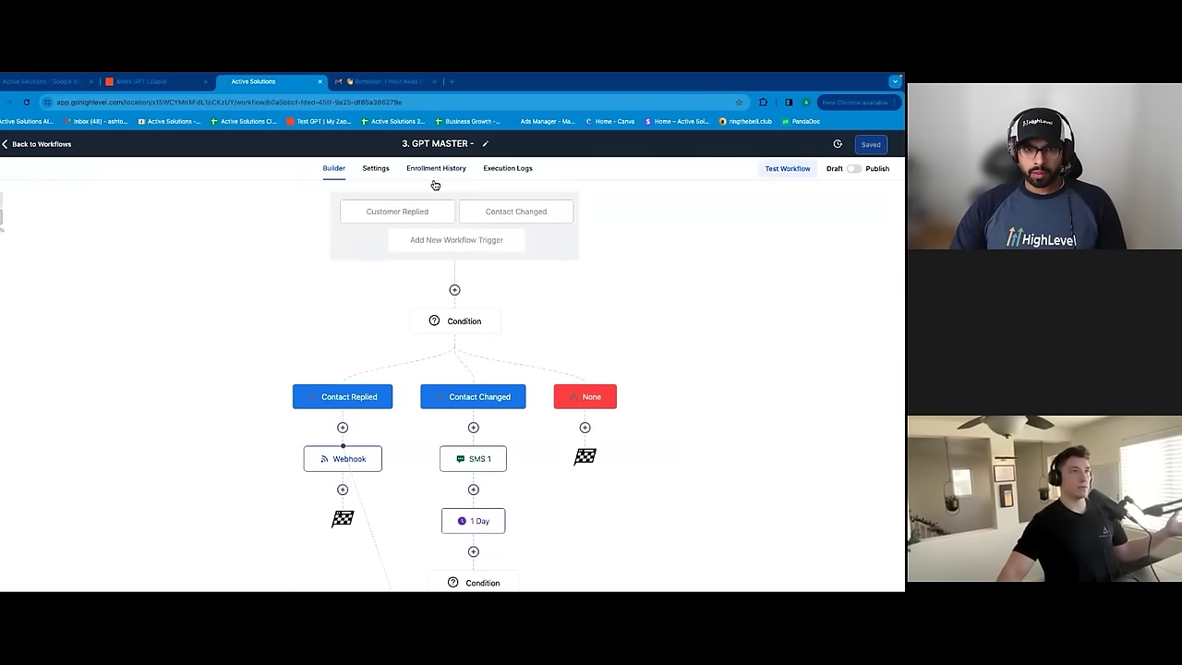
{"action": "left_click", "coordinate": [514, 215]}
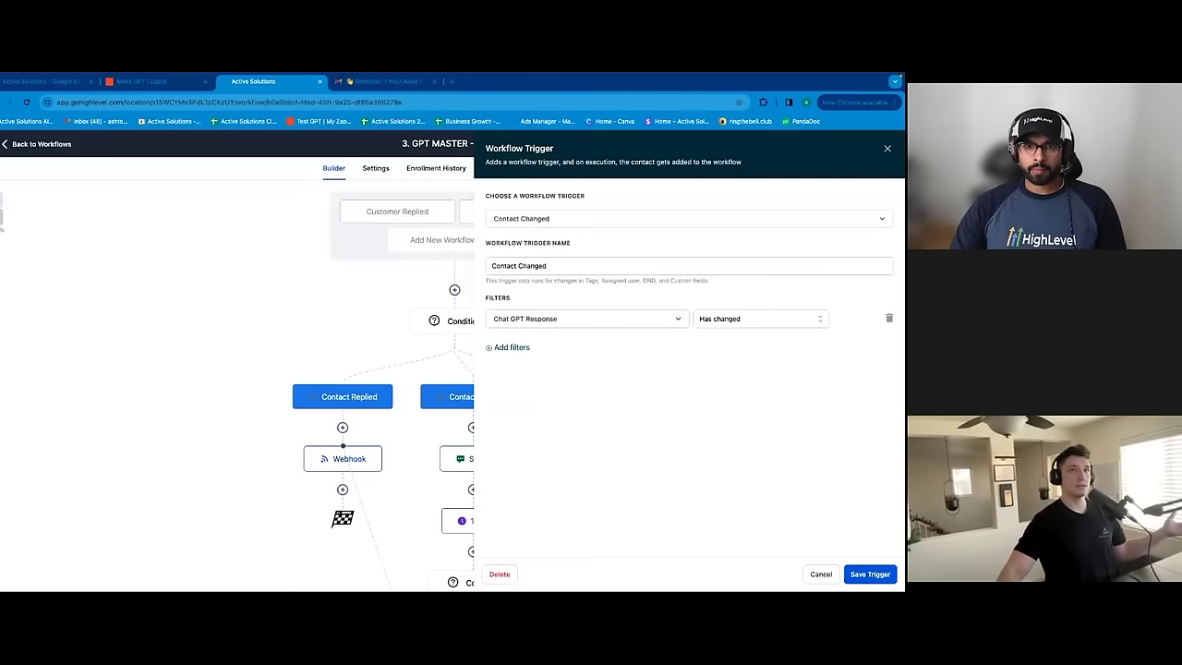
{"action": "key", "text": "Escape"}
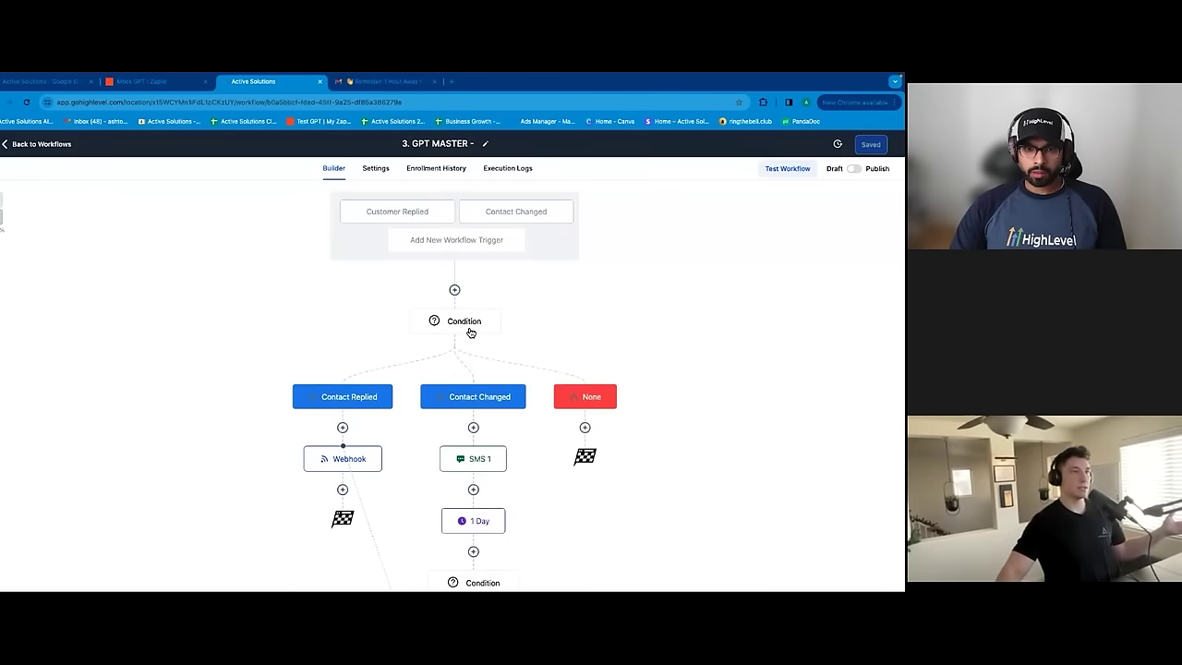
Step: Check the SMS 1 message and the Webhook step's URL and custom data
{"action": "scroll", "coordinate": [471, 332], "scroll_direction": "down", "scroll_amount": 1}
{"action": "scroll", "coordinate": [471, 332], "scroll_direction": "down", "scroll_amount": 2}
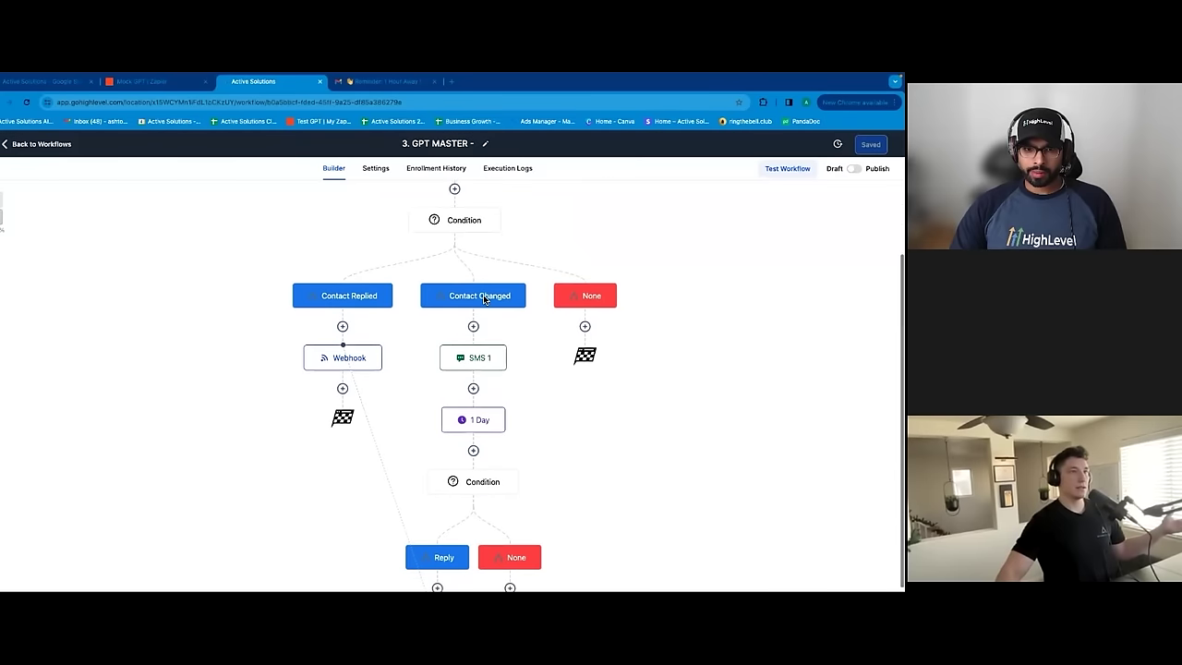
{"action": "left_click", "coordinate": [475, 360]}
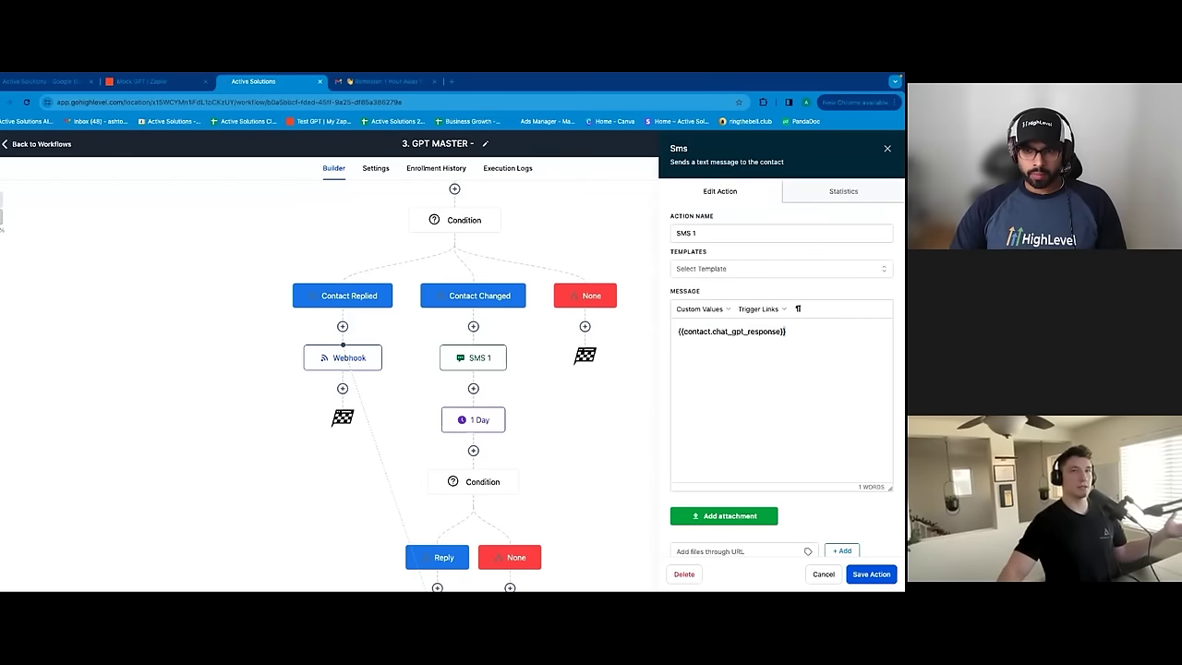
{"action": "key", "text": "ctrl+a"}
{"action": "left_click", "coordinate": [605, 478]}
{"action": "scroll", "coordinate": [521, 420], "scroll_direction": "down", "scroll_amount": 2}
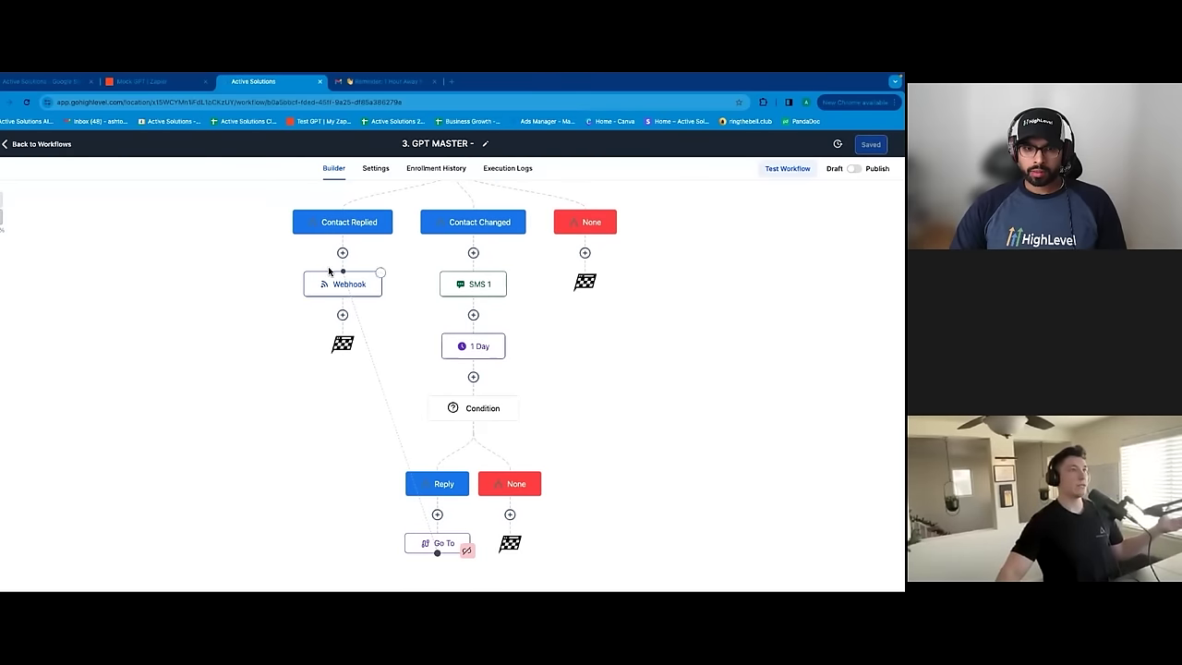
{"action": "left_click", "coordinate": [378, 274]}
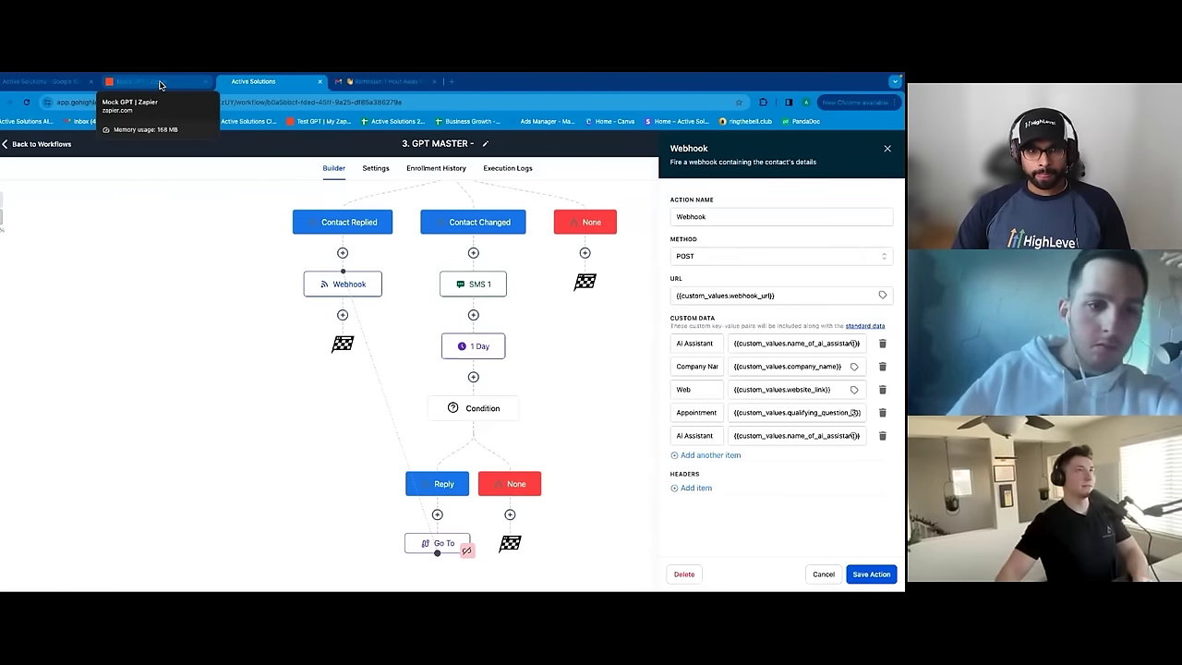
{"action": "left_click", "coordinate": [160, 85]}
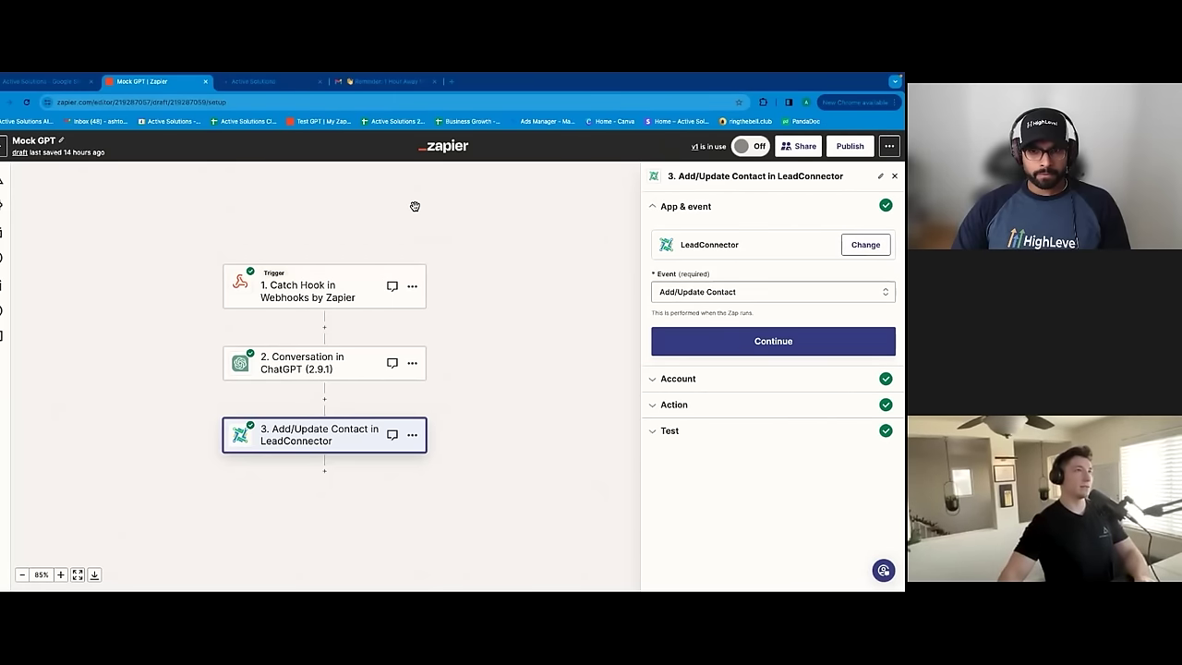
Step: Open step 1 of the Mock GPT zap, the Webhooks by Zapier Catch Hook trigger
{"action": "left_click", "coordinate": [322, 284]}
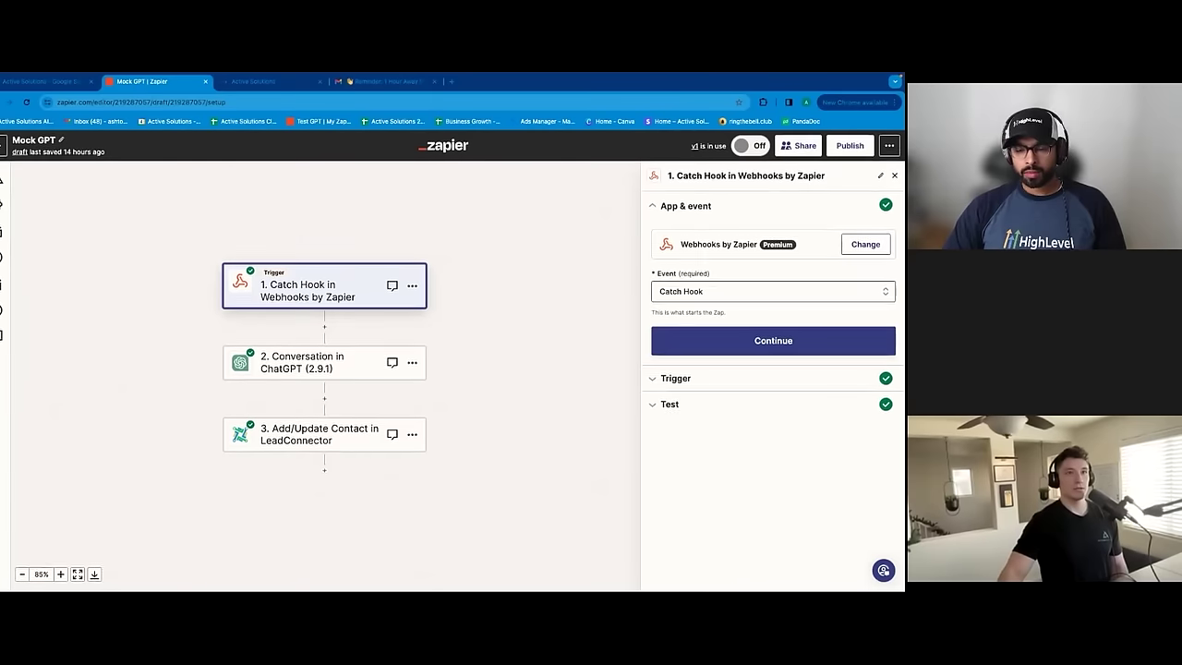
Step: Keep Catch Hook as the Webhooks by Zapier trigger event and confirm it
{"action": "left_click", "coordinate": [772, 340]}
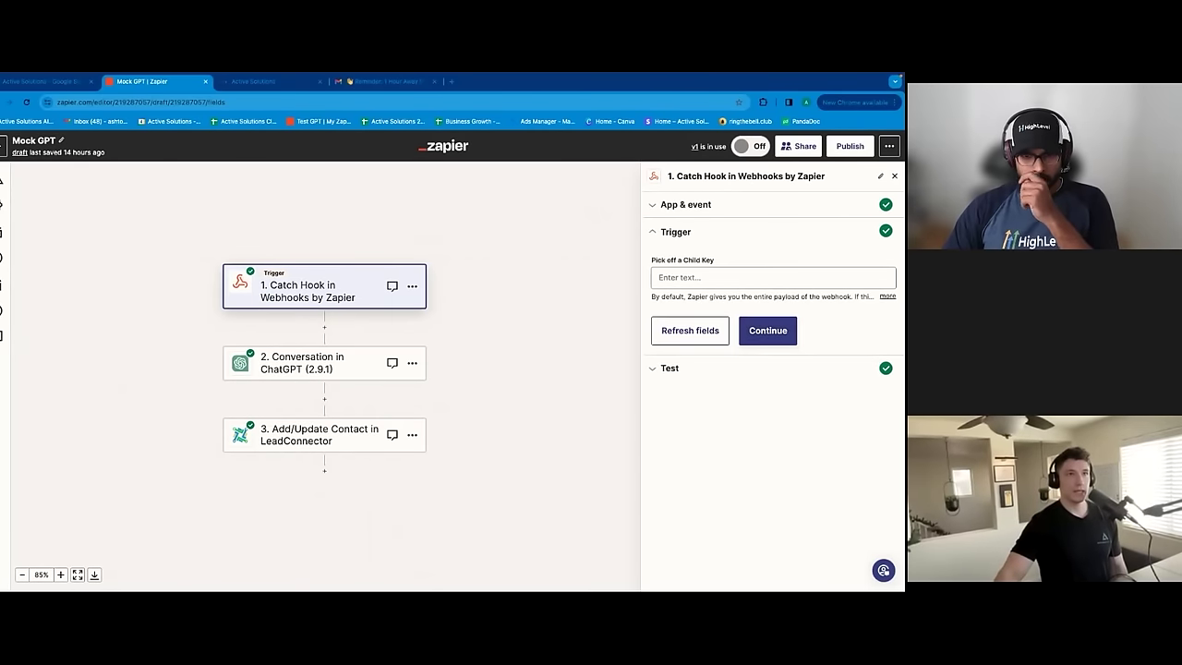
{"action": "left_click", "coordinate": [701, 204]}
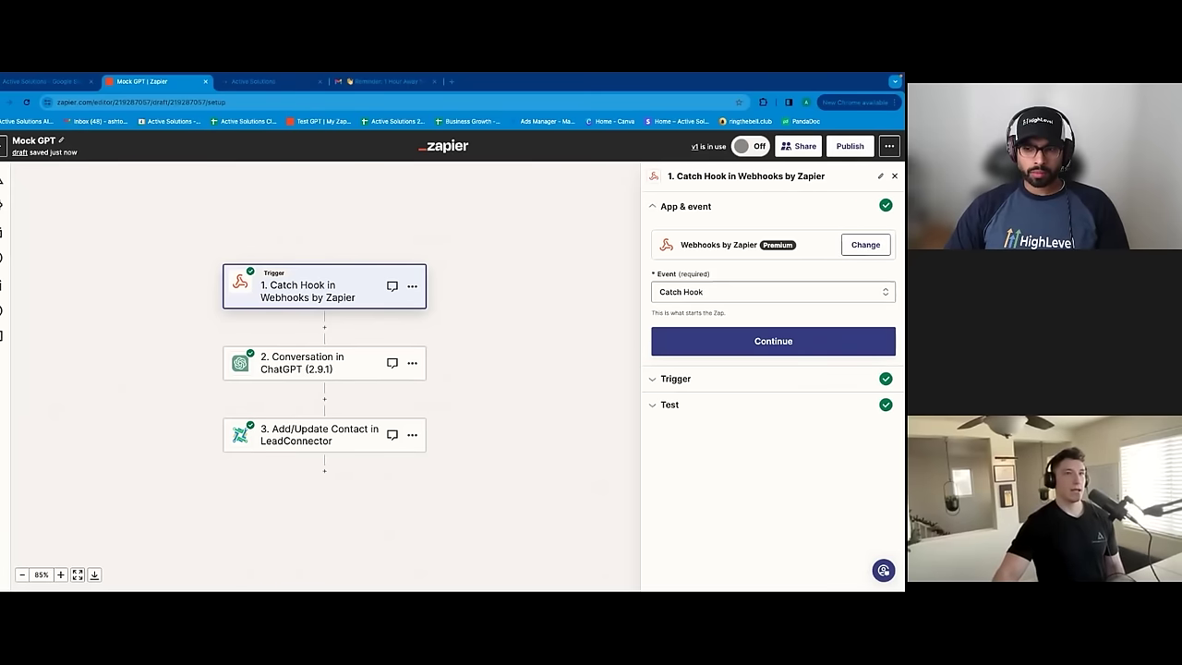
{"action": "left_click", "coordinate": [773, 341]}
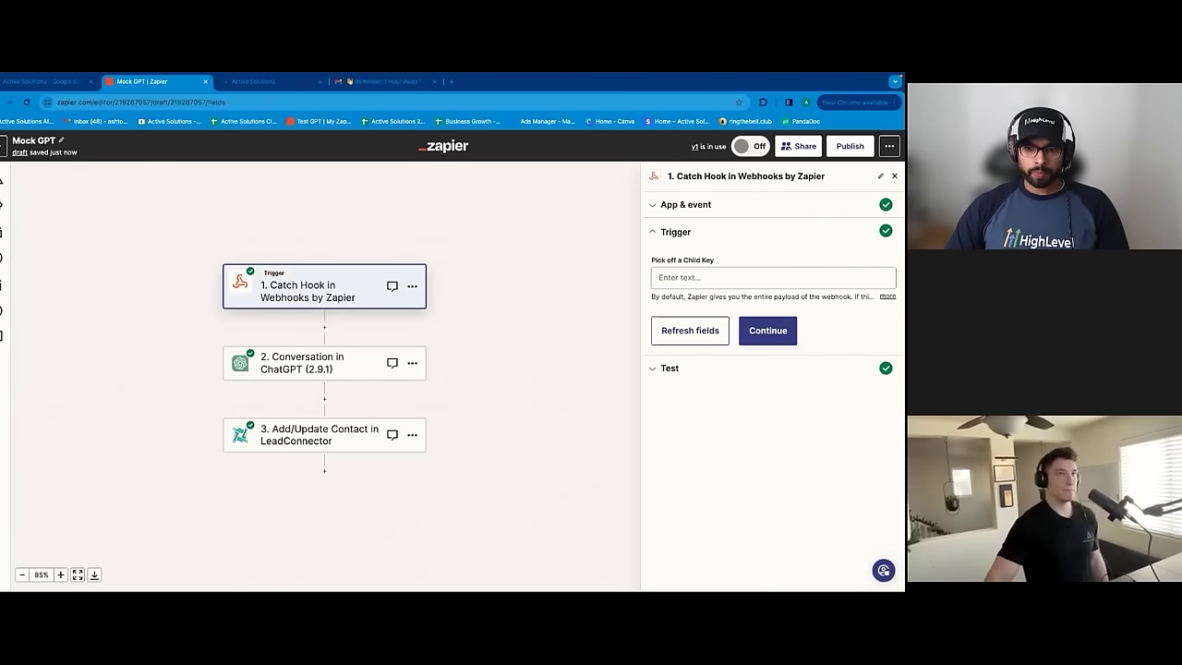
{"action": "left_click", "coordinate": [767, 329]}
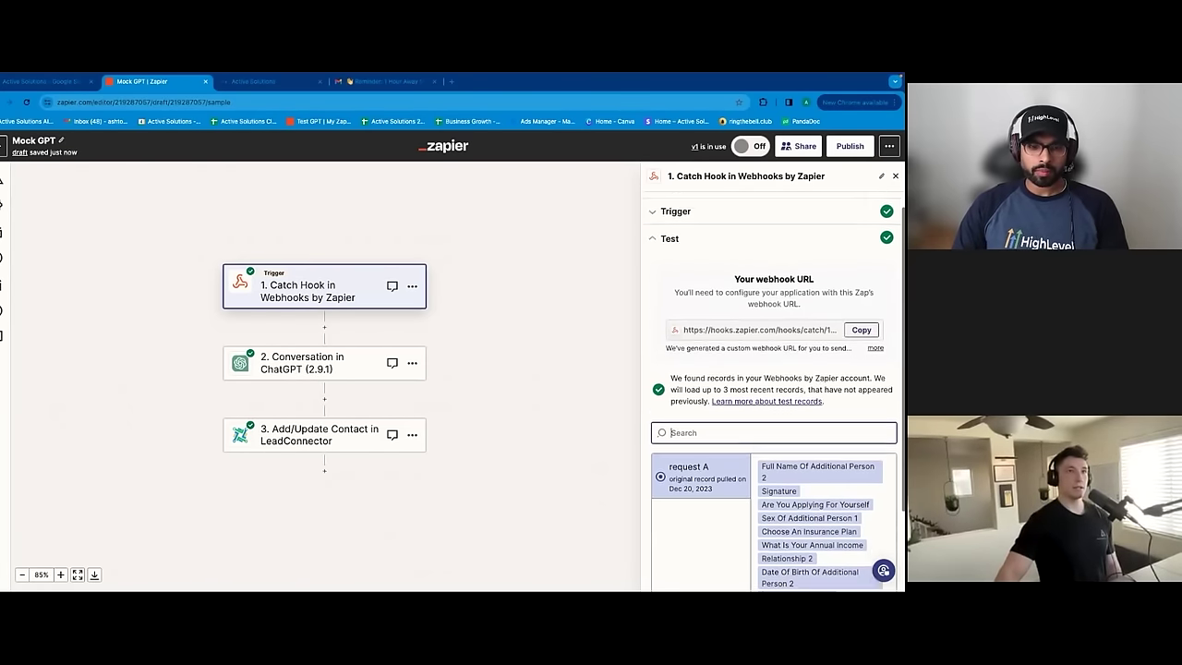
{"action": "left_click", "coordinate": [685, 204]}
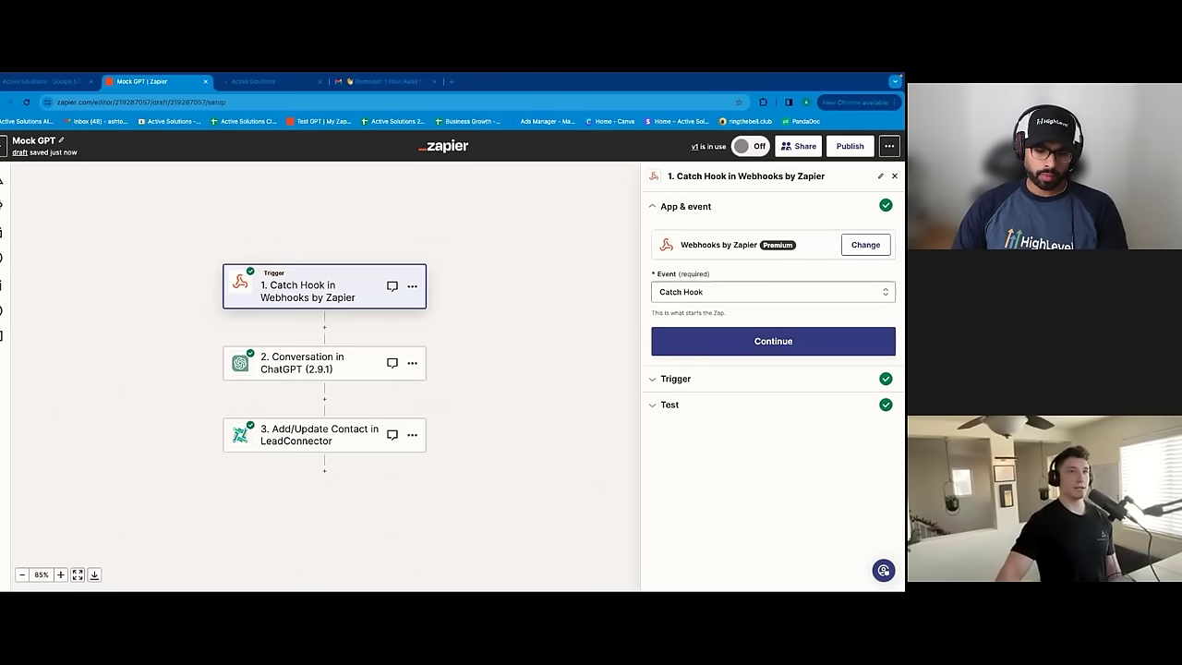
{"action": "left_click", "coordinate": [683, 292]}
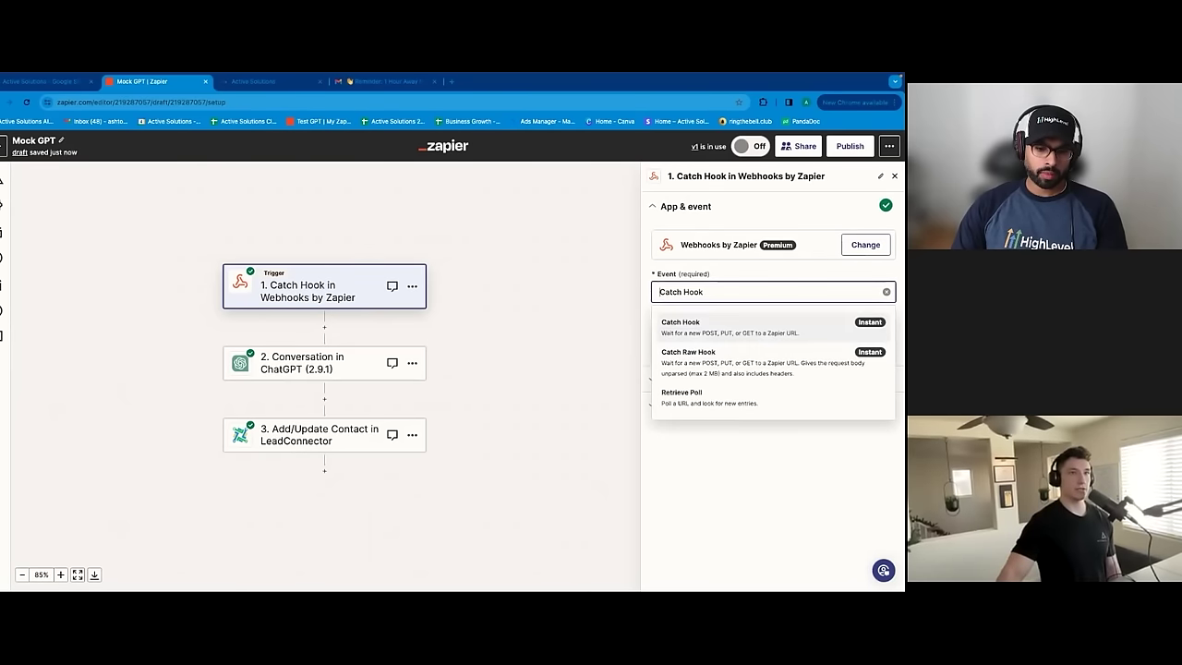
{"action": "left_click", "coordinate": [684, 314]}
{"action": "left_click", "coordinate": [684, 292]}
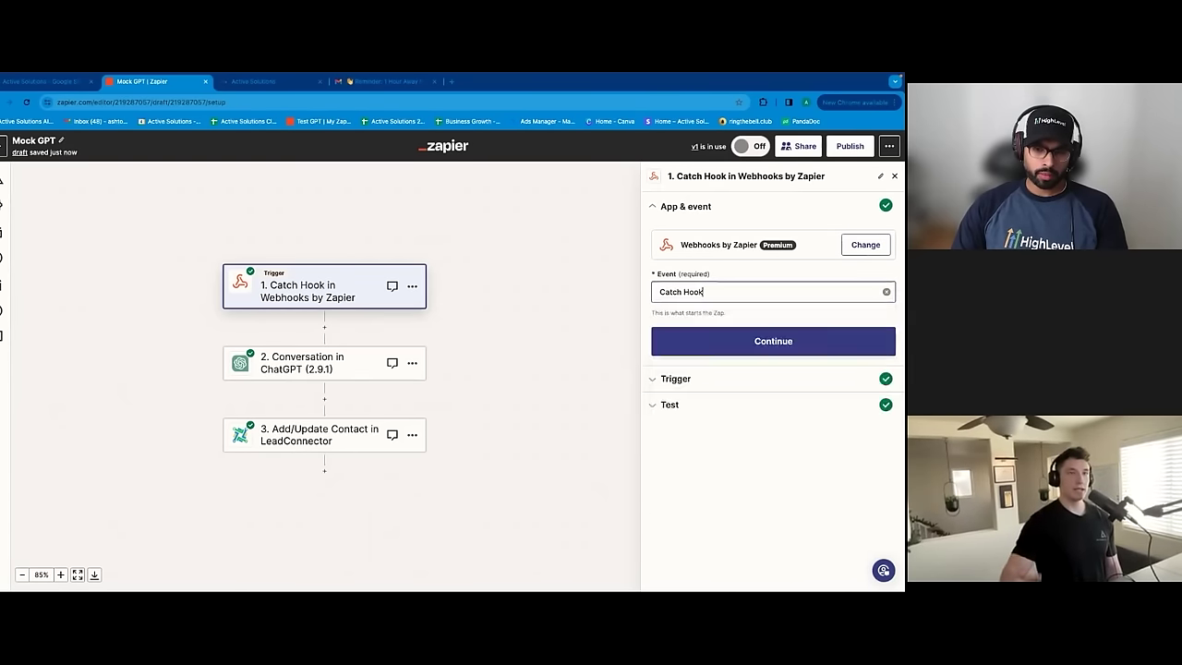
{"action": "left_click", "coordinate": [703, 292]}
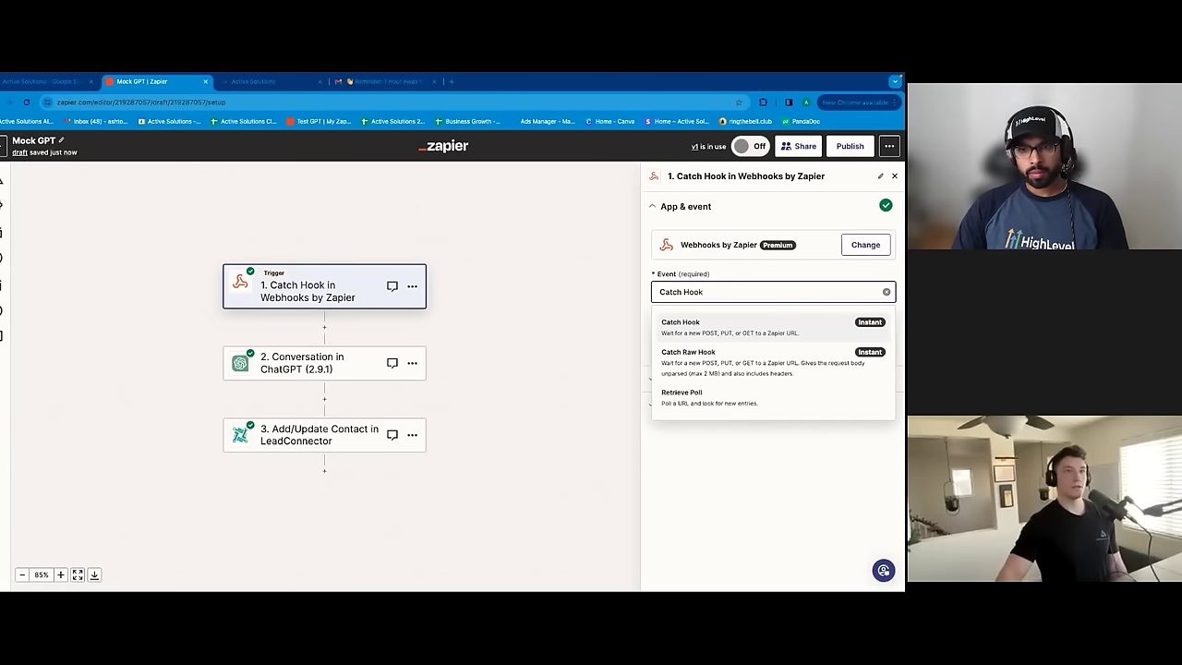
{"action": "key", "text": "Return"}
Step: Copy the Catch Hook webhook URL from the trigger's test section to the clipboard
{"action": "left_click", "coordinate": [773, 340]}
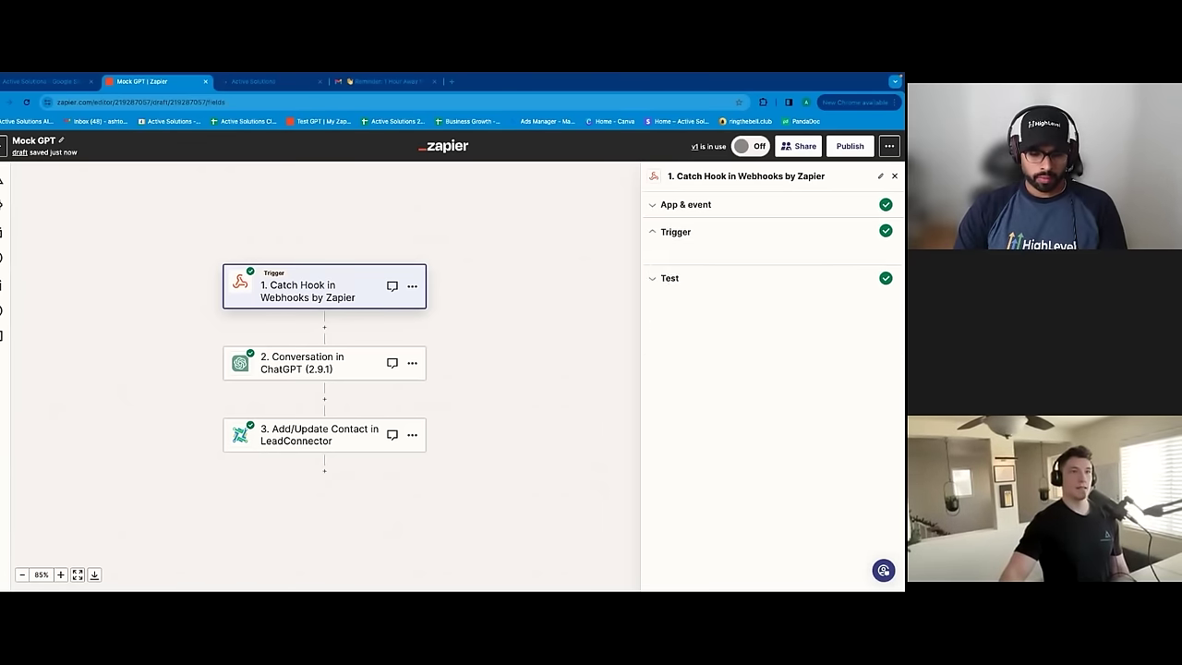
{"action": "left_click", "coordinate": [767, 329]}
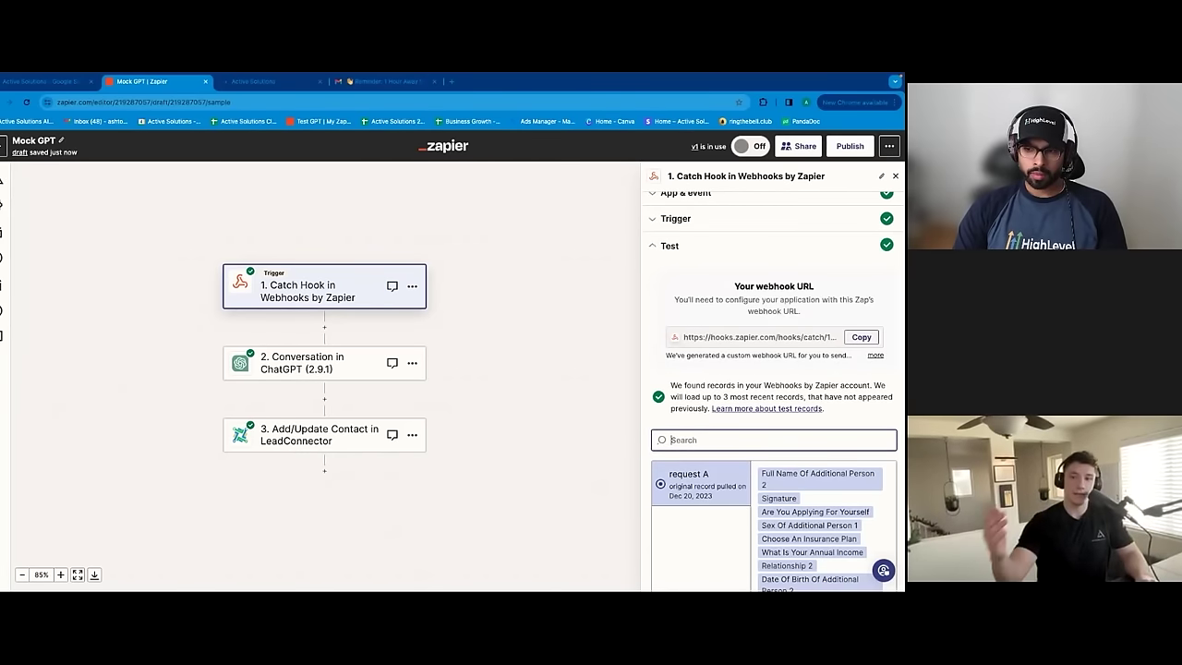
{"action": "left_click", "coordinate": [860, 337]}
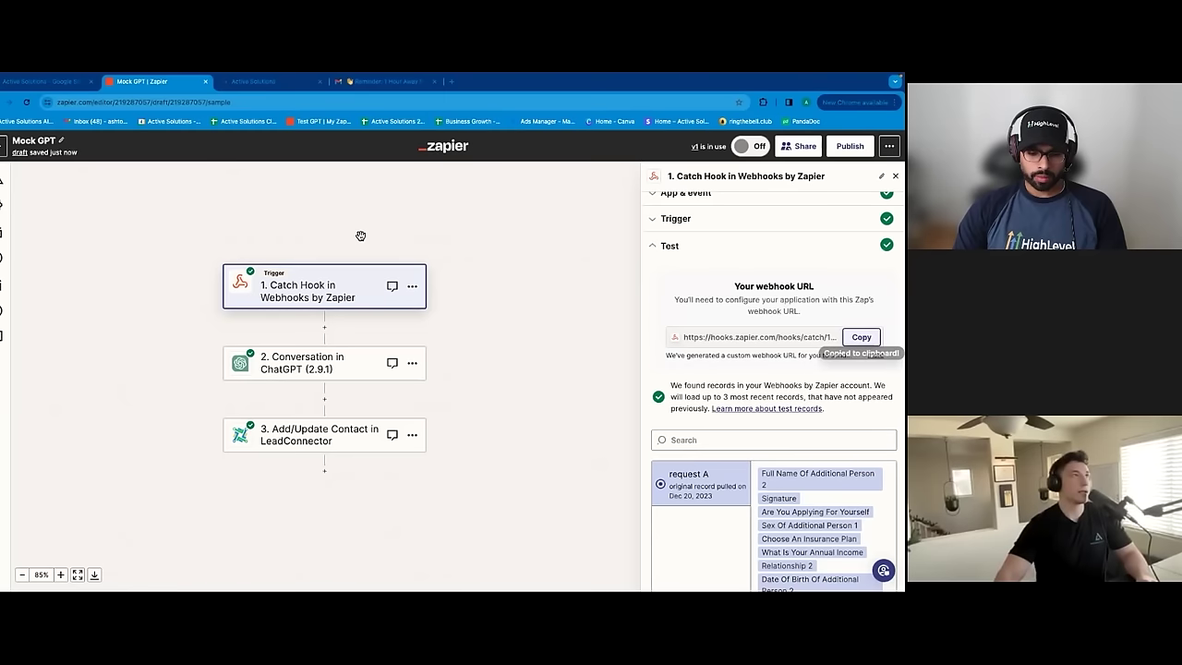
{"action": "left_click", "coordinate": [262, 83]}
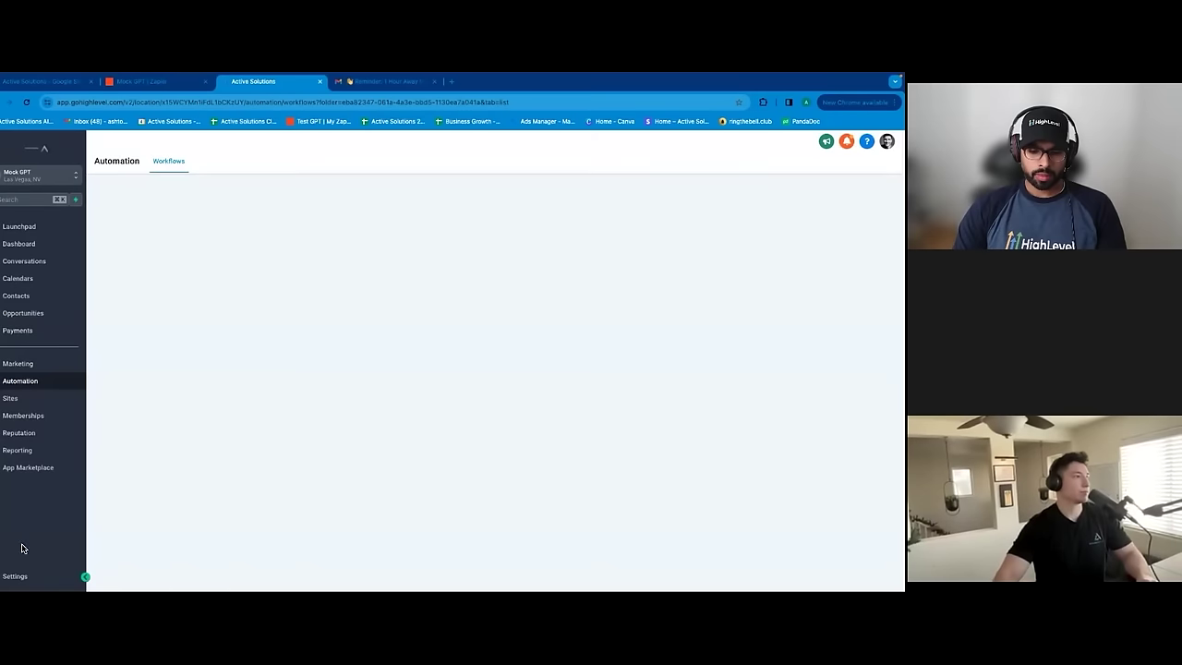
Step: Inspect the Webhook URL entry in Settings > Custom Values and close it without saving
{"action": "left_click", "coordinate": [11, 577]}
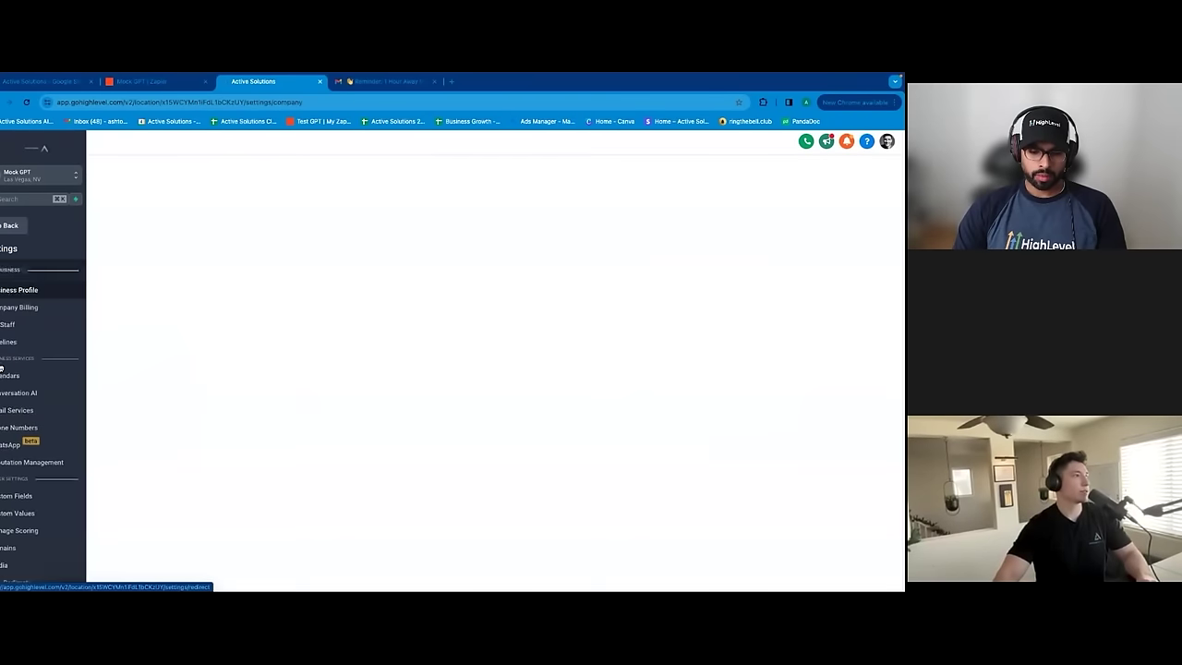
{"action": "scroll", "coordinate": [18, 397], "scroll_direction": "down", "scroll_amount": 2}
{"action": "left_click", "coordinate": [24, 410]}
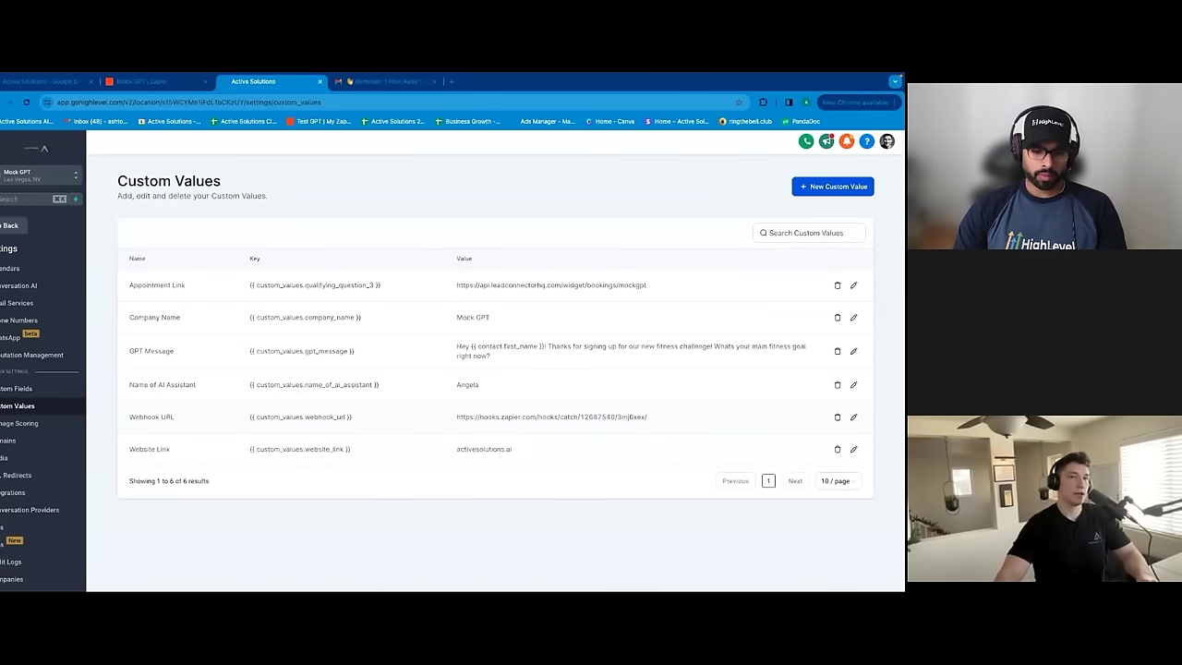
{"action": "left_click", "coordinate": [277, 416]}
{"action": "left_click", "coordinate": [520, 399]}
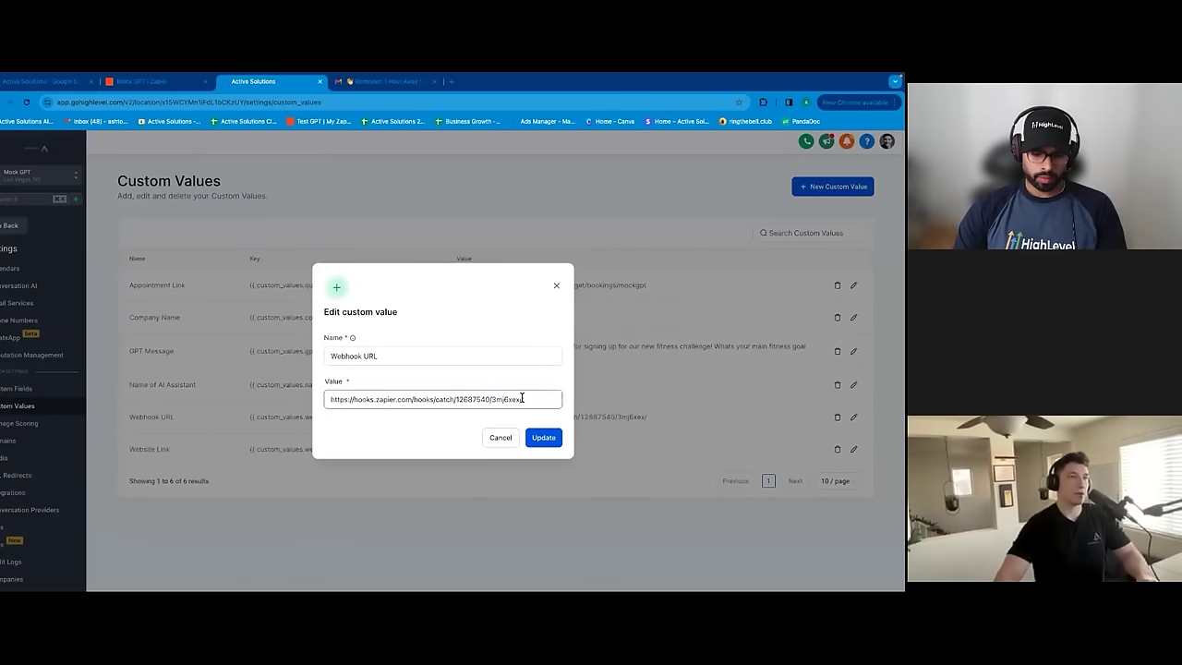
{"action": "key", "text": "ctrl+a"}
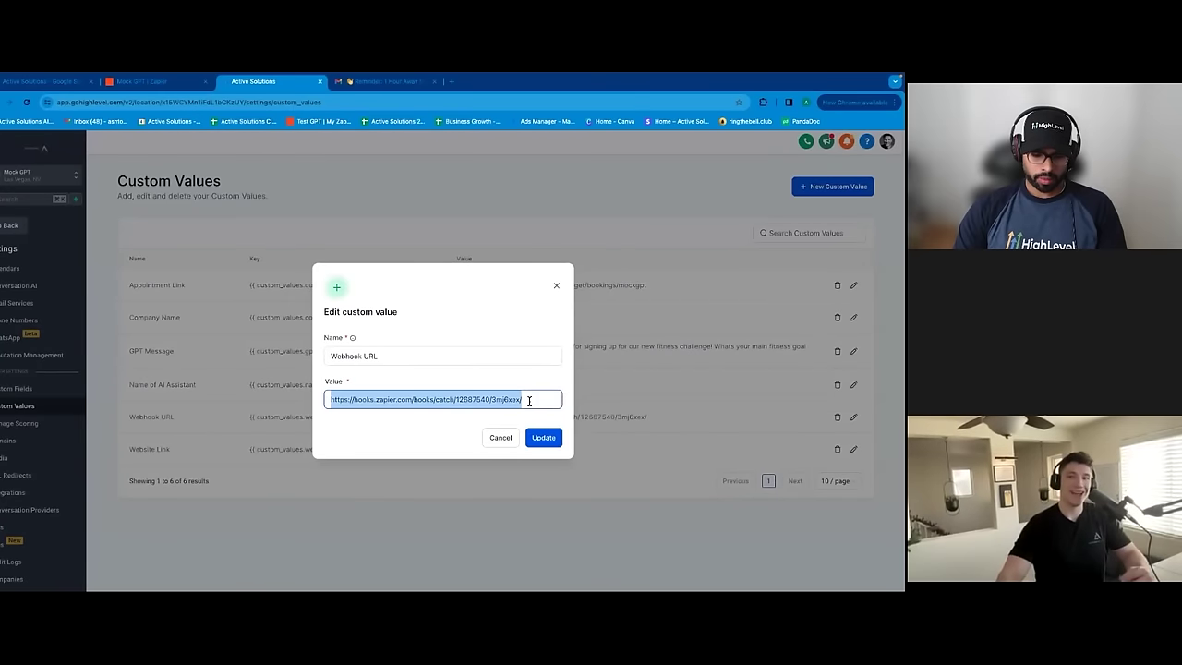
{"action": "left_click", "coordinate": [556, 285]}
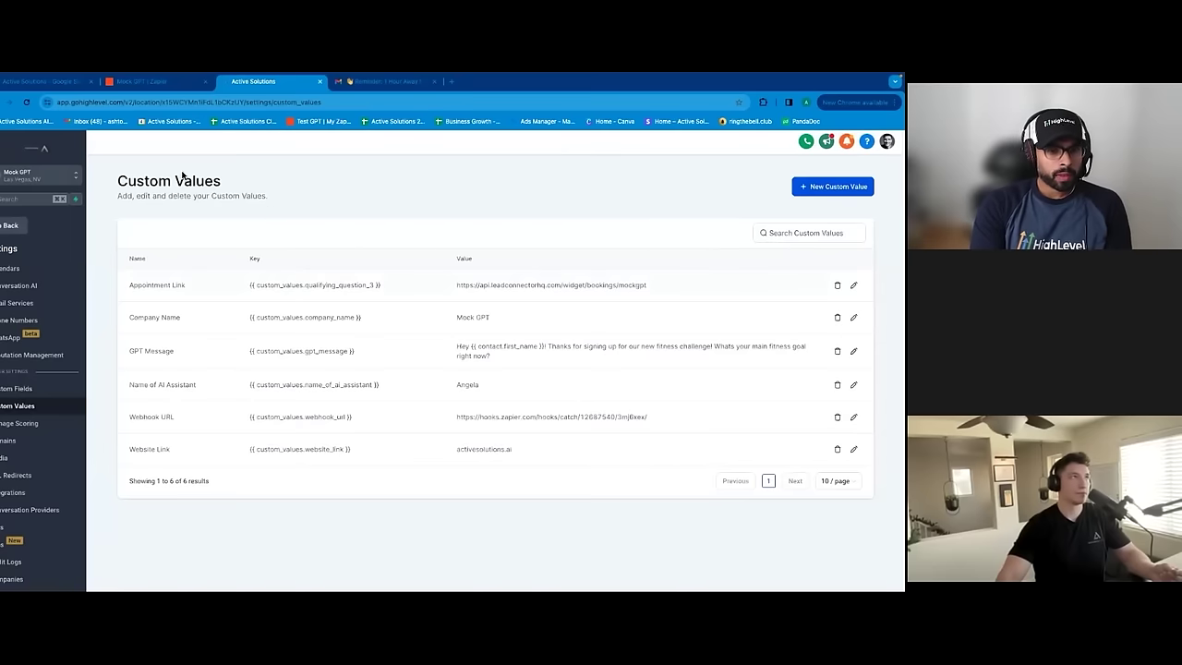
{"action": "key", "text": "ctrl+shift+Tab"}
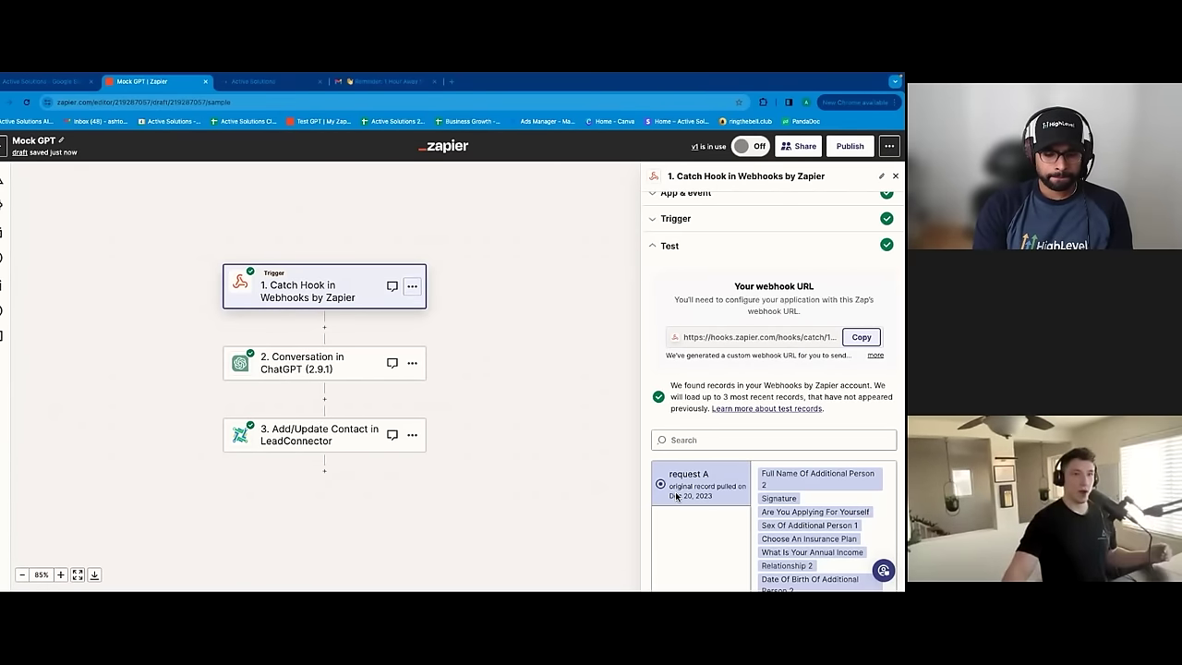
Step: Scroll through the Catch Hook sample record fields, then return to HighLevel's workflow list
{"action": "scroll", "coordinate": [774, 416], "scroll_direction": "down", "scroll_amount": 2}
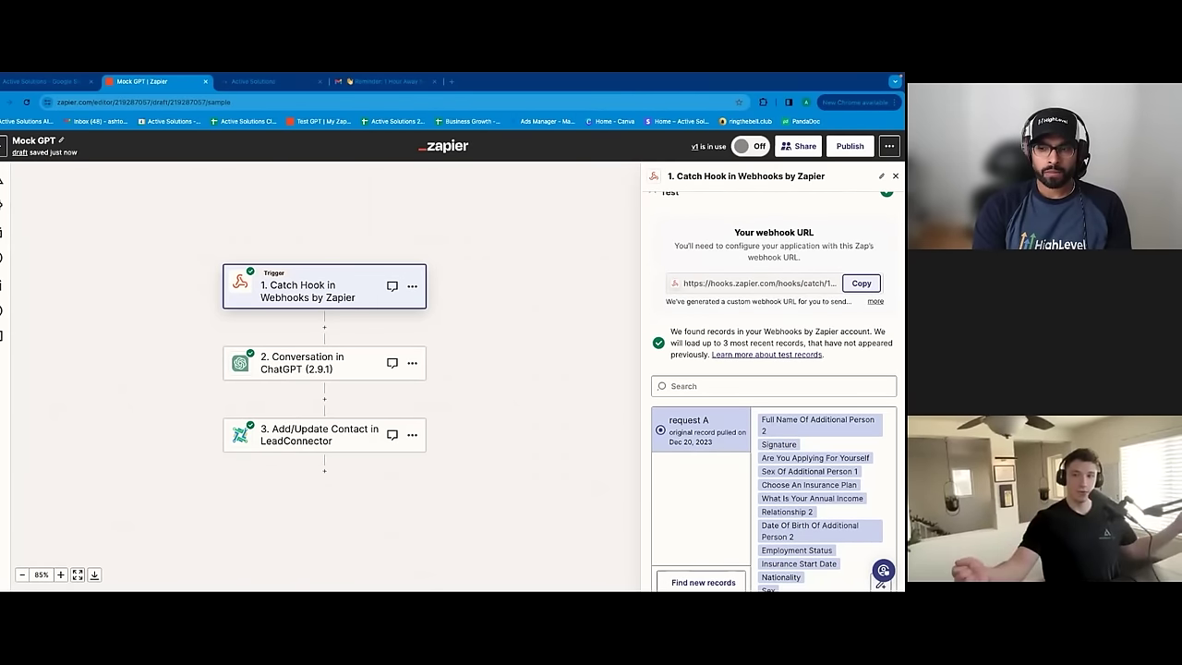
{"action": "left_click", "coordinate": [268, 83]}
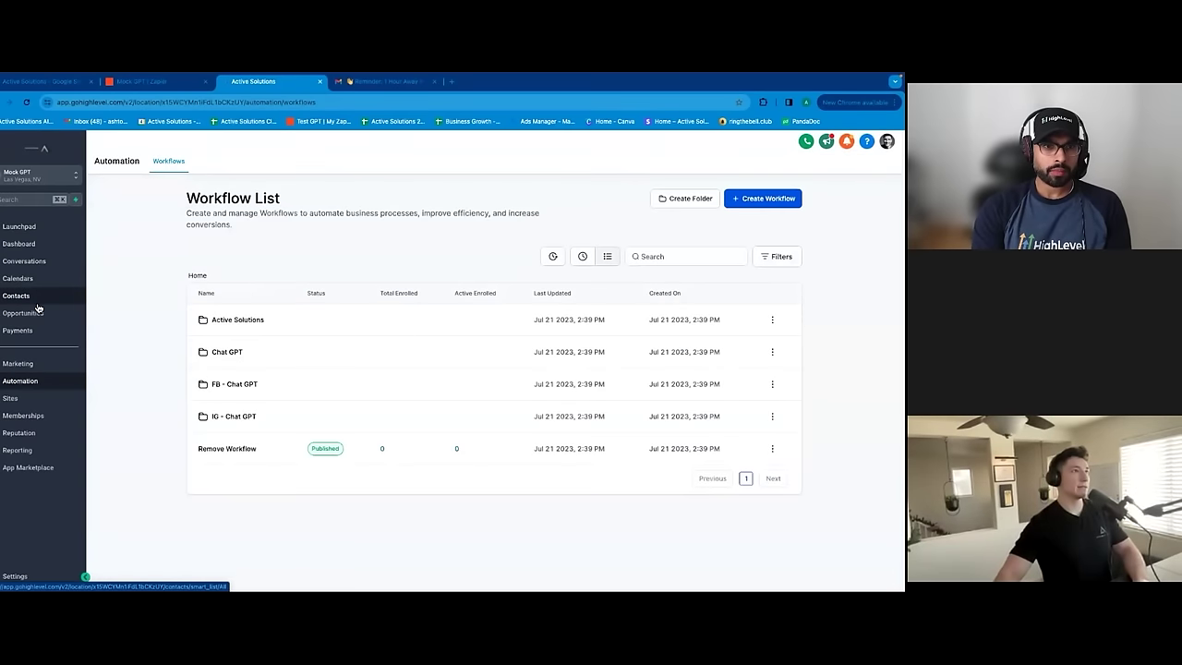
Step: Create a contact with first name 'Test' and a phone number
{"action": "left_click", "coordinate": [32, 301]}
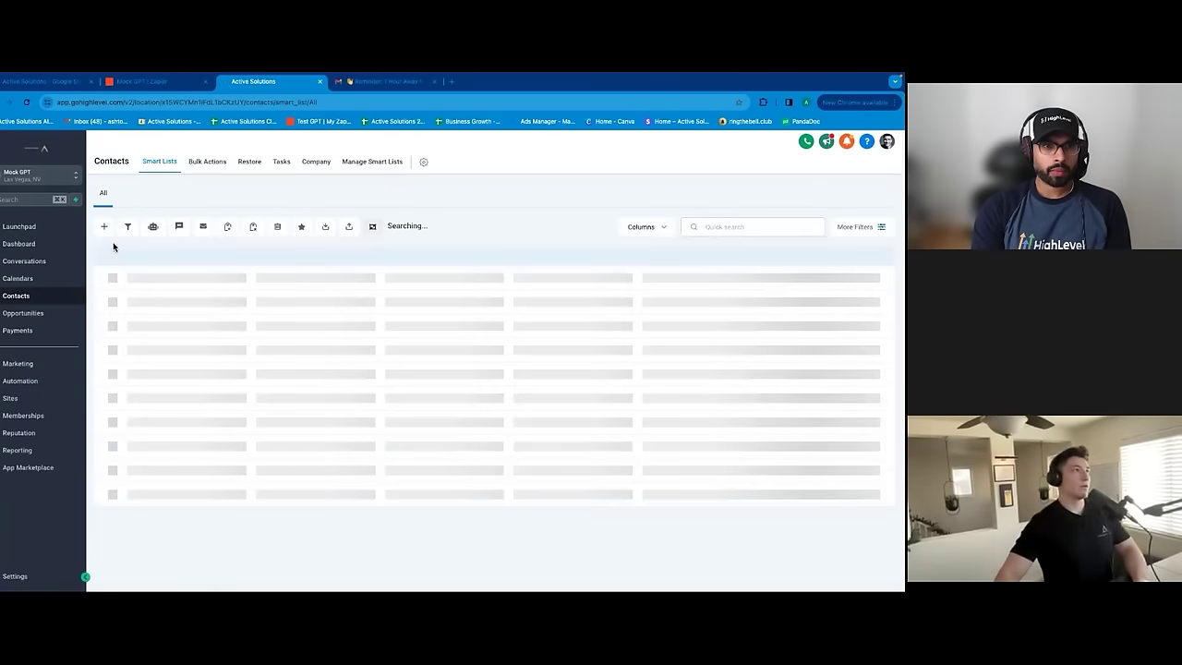
{"action": "left_click", "coordinate": [105, 229]}
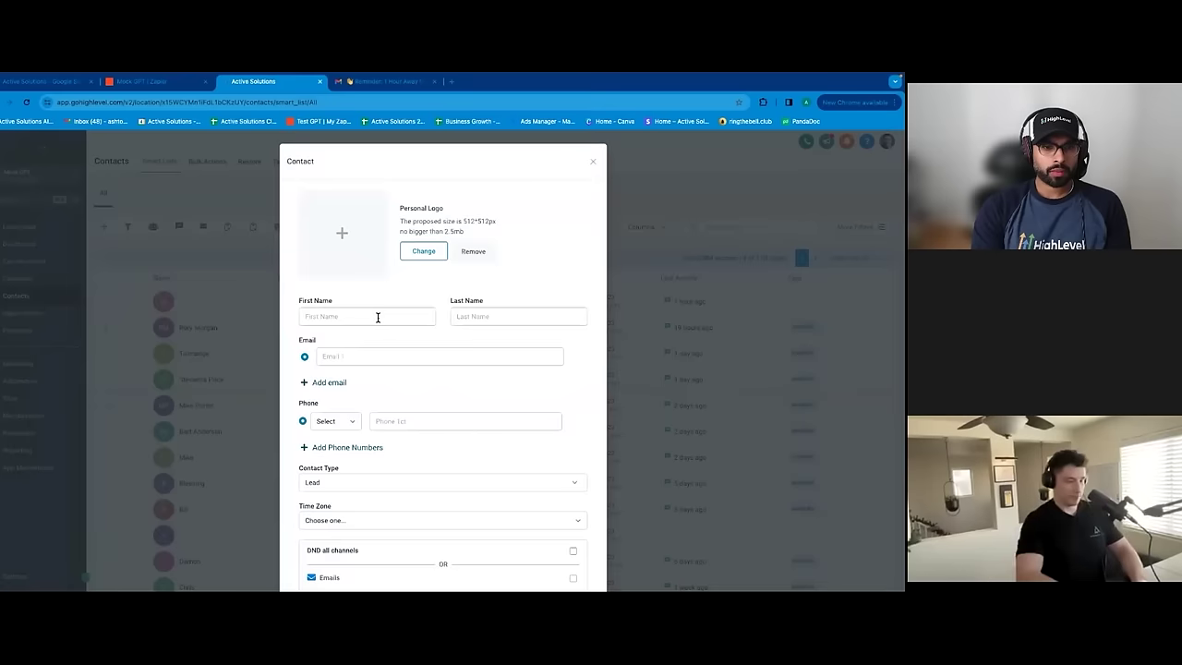
{"action": "type", "text": "Test"}
{"action": "left_click", "coordinate": [434, 422]}
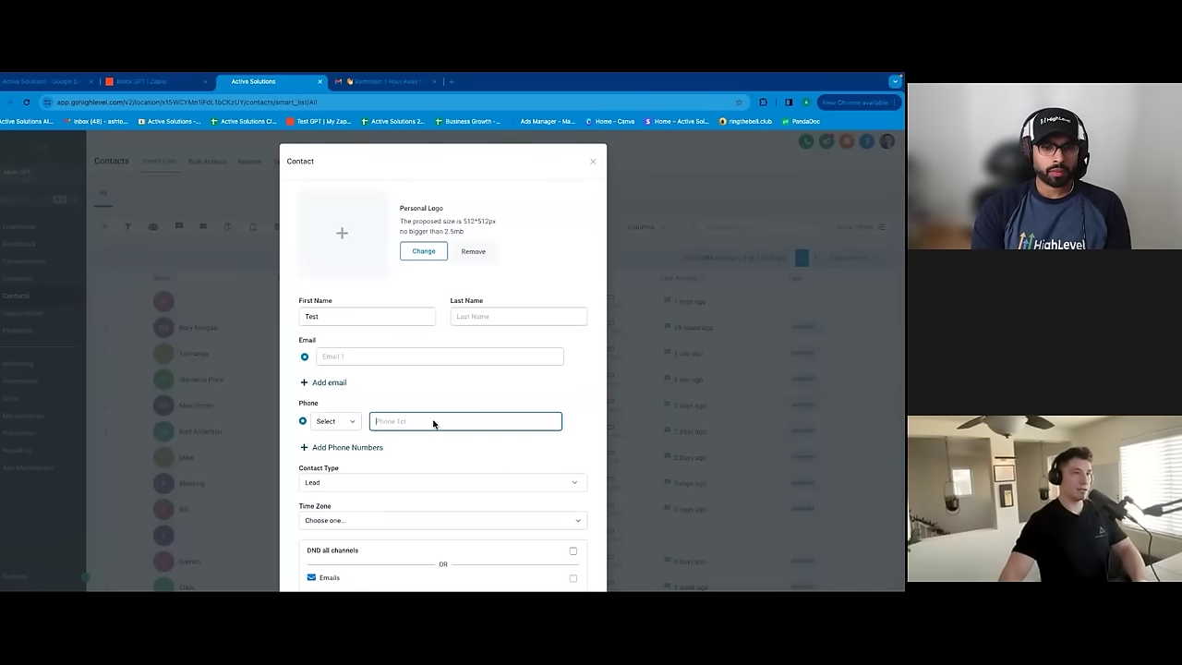
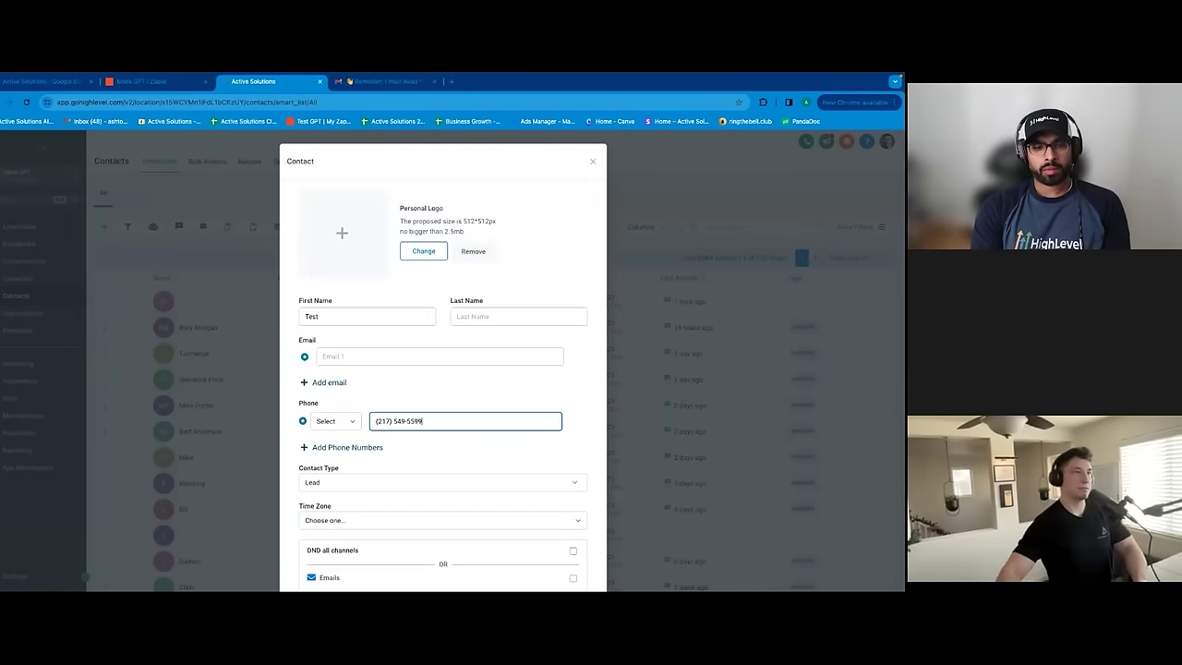
{"action": "key", "text": "Return"}
{"action": "scroll", "coordinate": [230, 441], "scroll_direction": "down", "scroll_amount": 10}
{"action": "scroll", "coordinate": [219, 459], "scroll_direction": "up", "scroll_amount": 2}
{"action": "scroll", "coordinate": [219, 459], "scroll_direction": "down", "scroll_amount": 3}
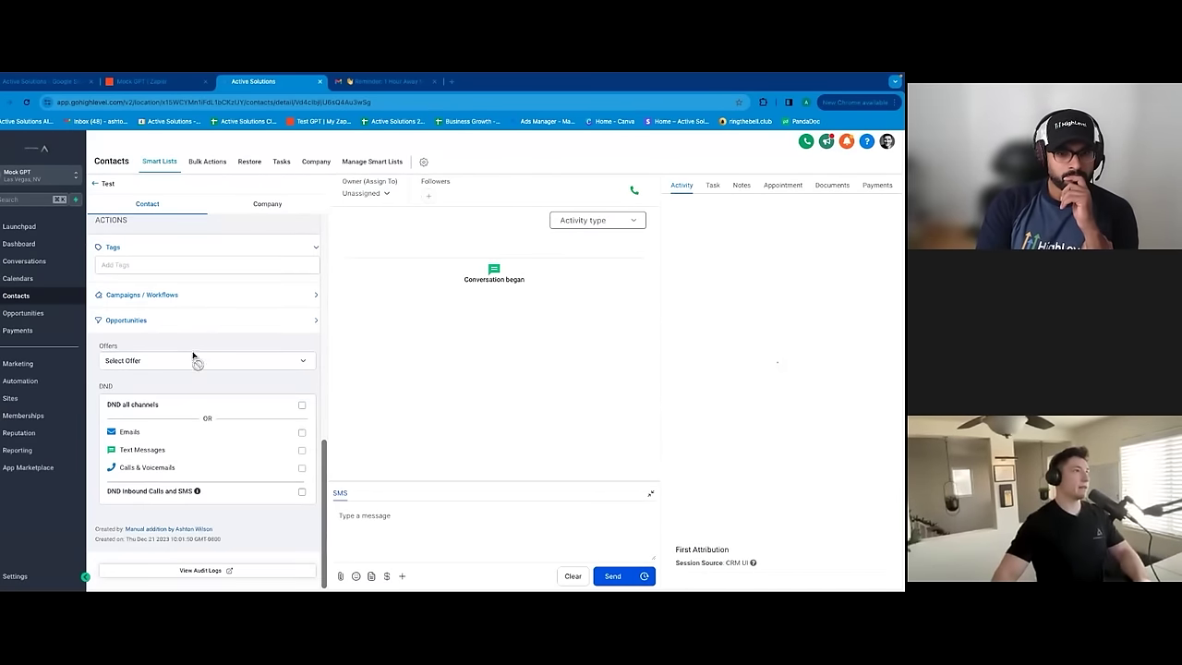
Step: Enroll the Test contact in the Workflow - 1. Start Bot workflow
{"action": "left_click", "coordinate": [167, 300]}
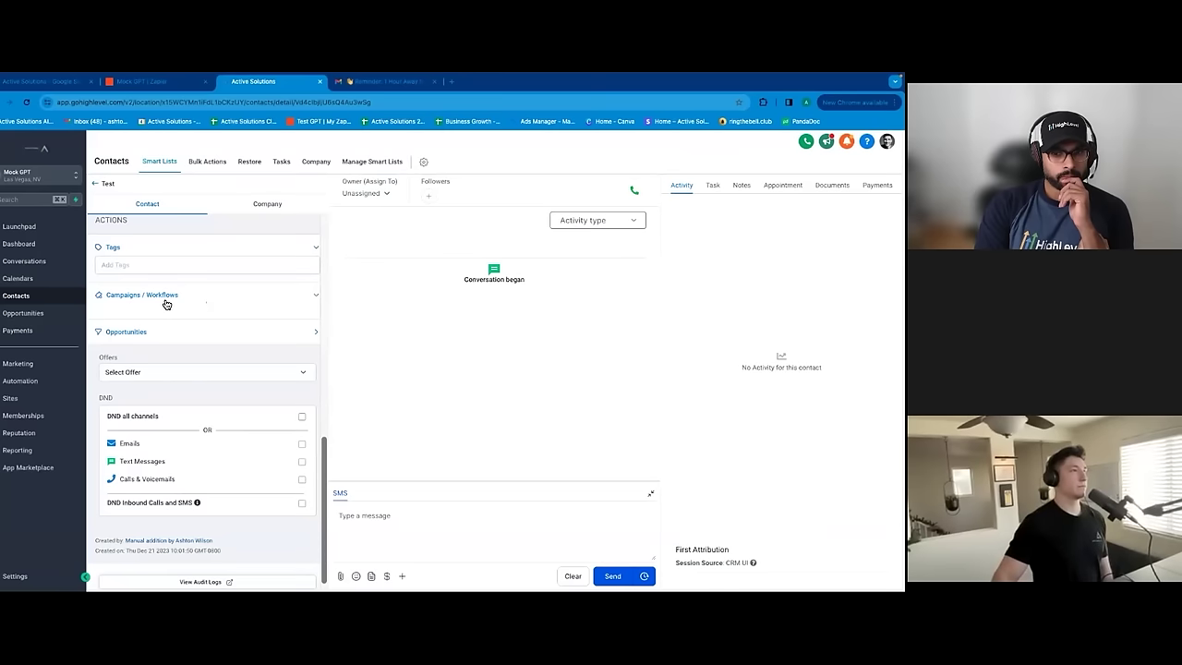
{"action": "left_click", "coordinate": [112, 327]}
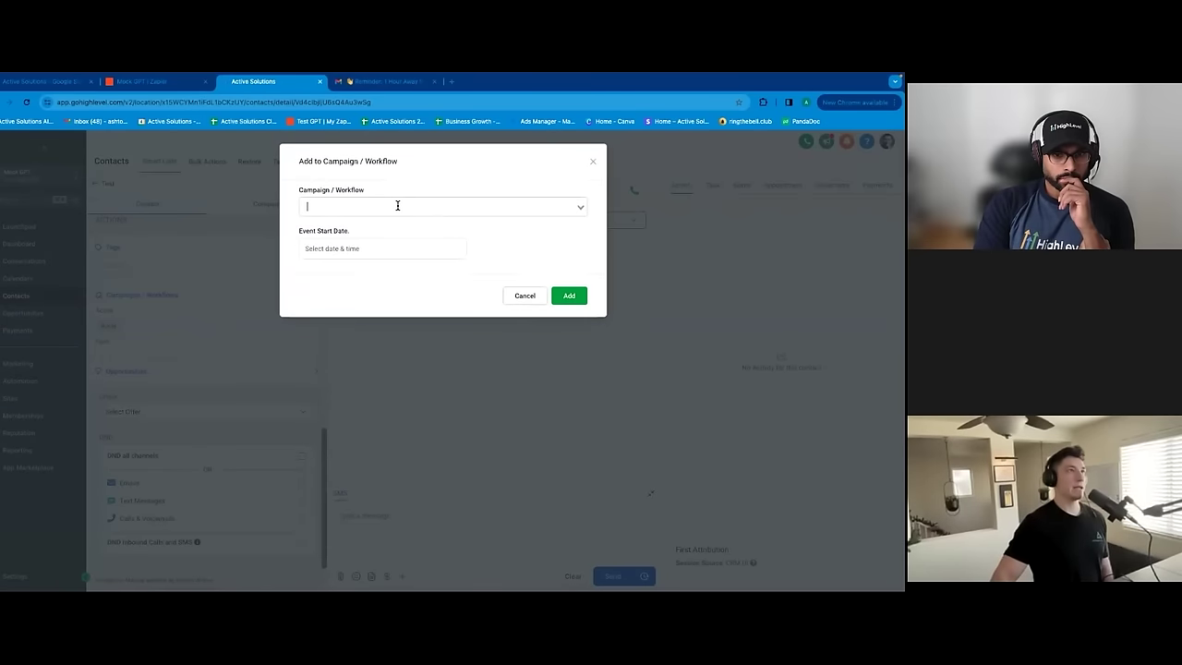
{"action": "left_click", "coordinate": [398, 205]}
{"action": "left_click", "coordinate": [372, 224]}
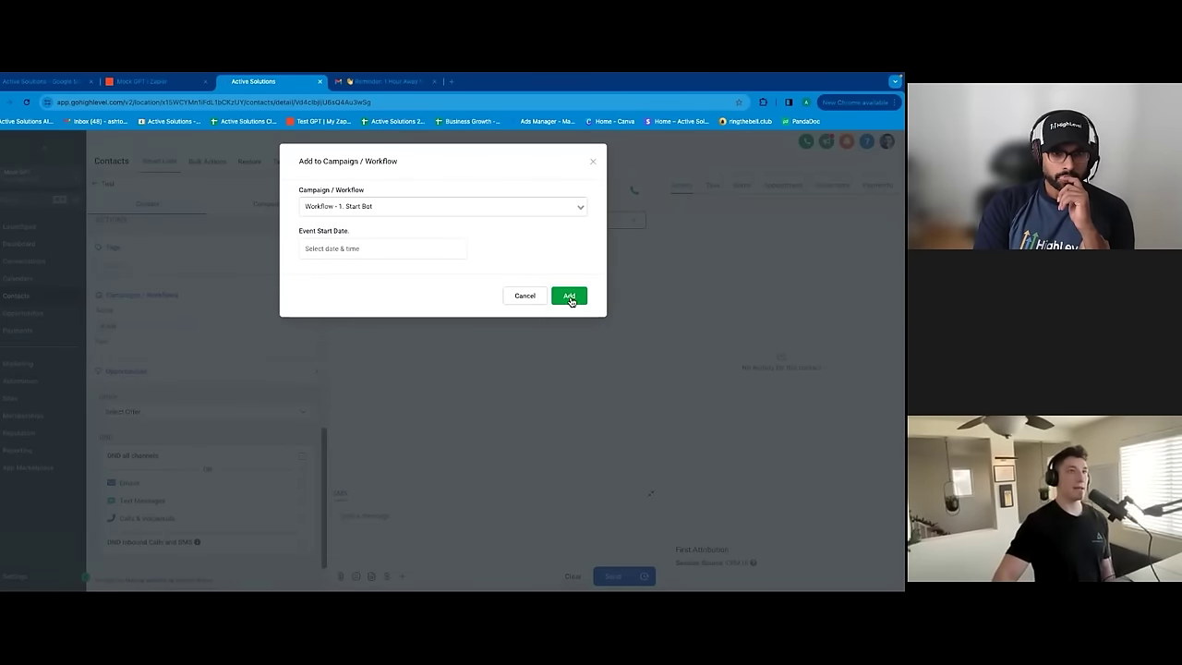
{"action": "left_click", "coordinate": [573, 296]}
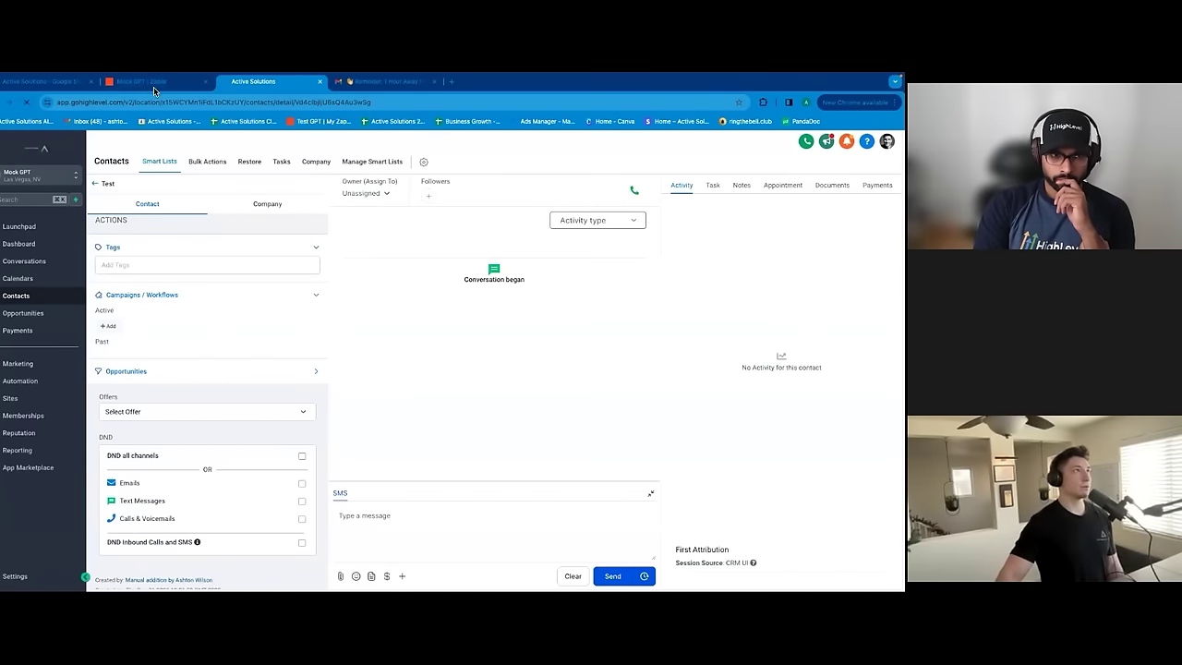
Step: Reopen the Test contact to confirm the fitness-challenge welcome text was sent
{"action": "left_click", "coordinate": [175, 83]}
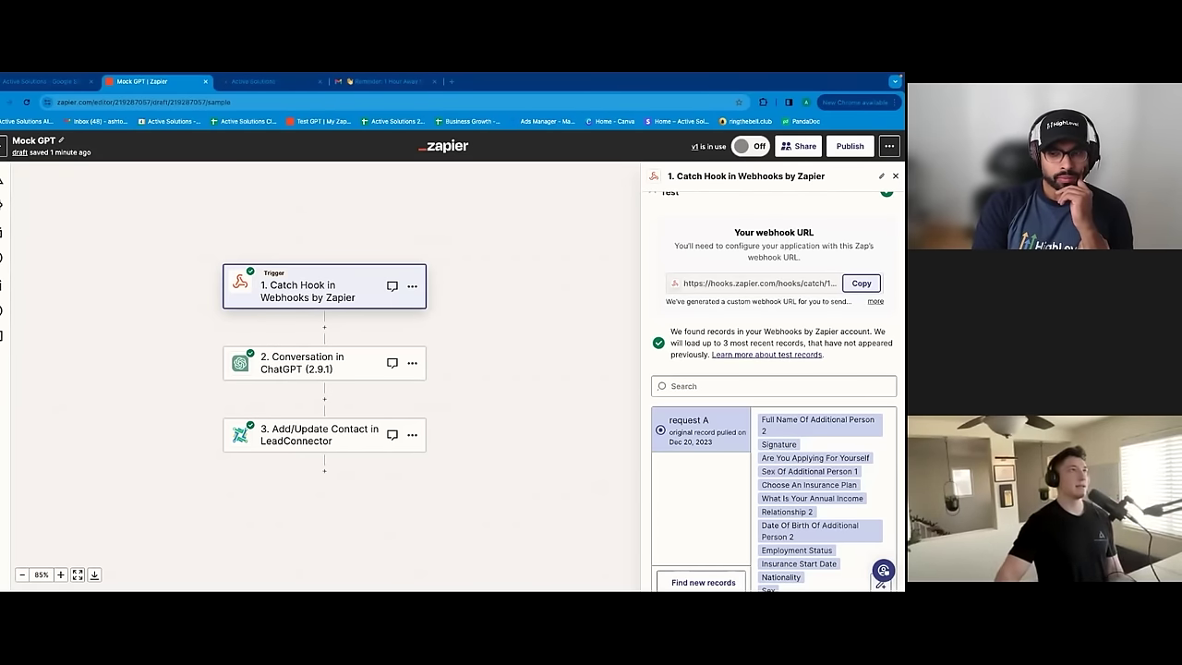
{"action": "left_click", "coordinate": [268, 87]}
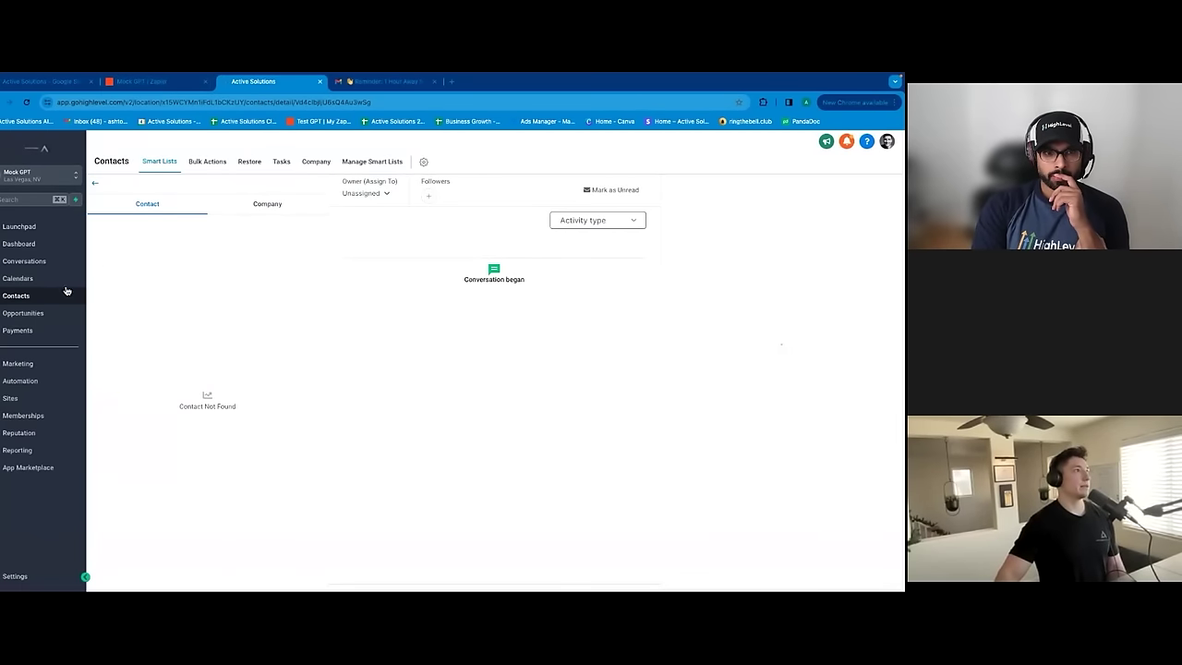
{"action": "left_click", "coordinate": [31, 262]}
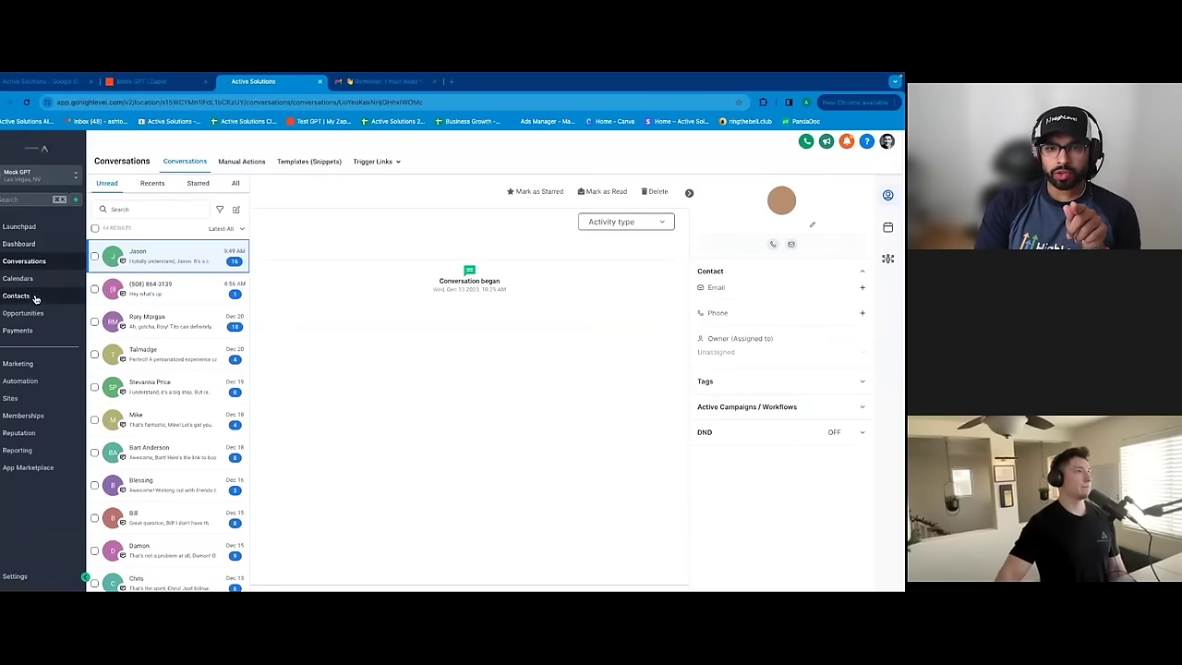
{"action": "left_click", "coordinate": [35, 297]}
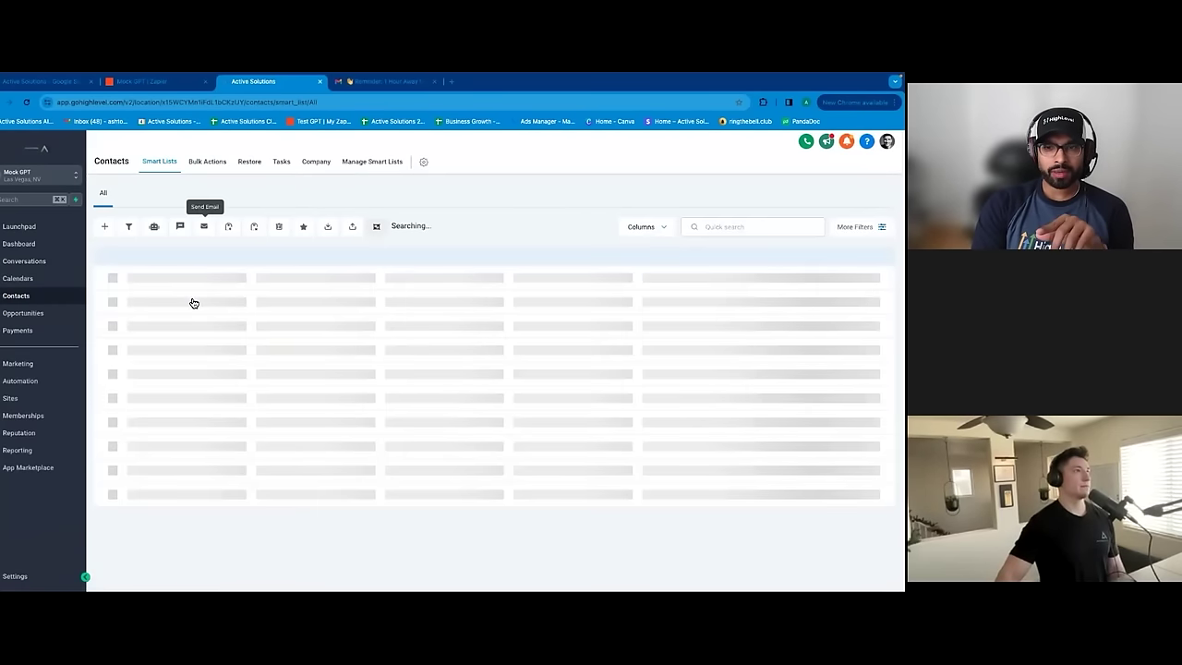
{"action": "left_click", "coordinate": [188, 304]}
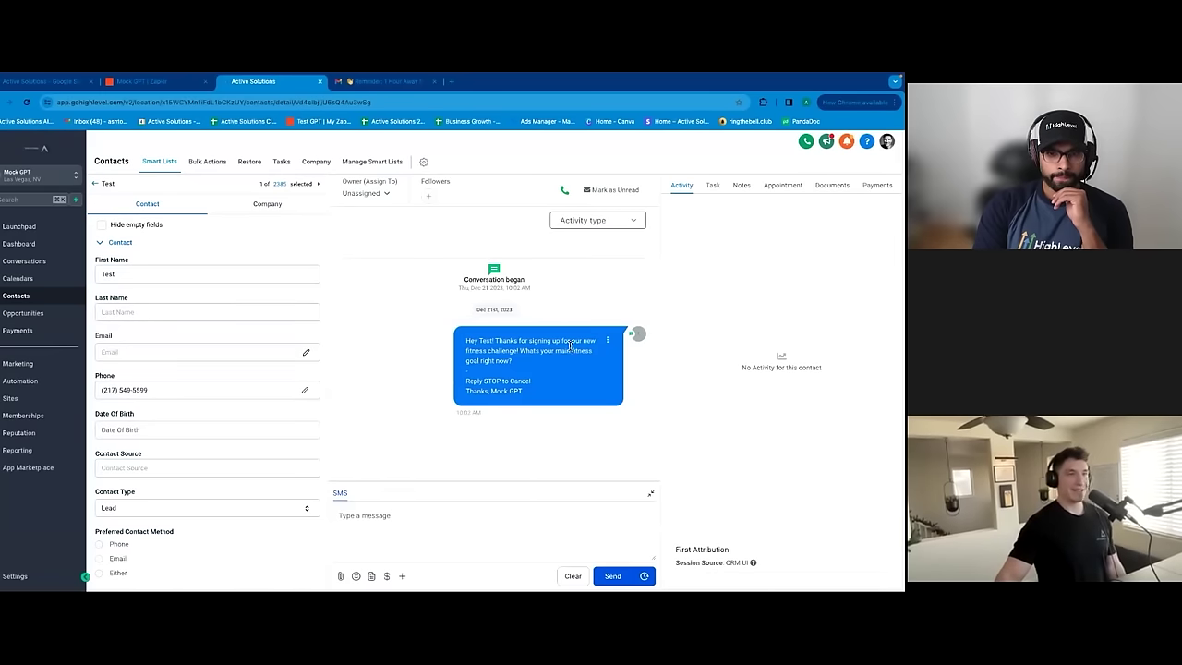
{"action": "left_click", "coordinate": [166, 85]}
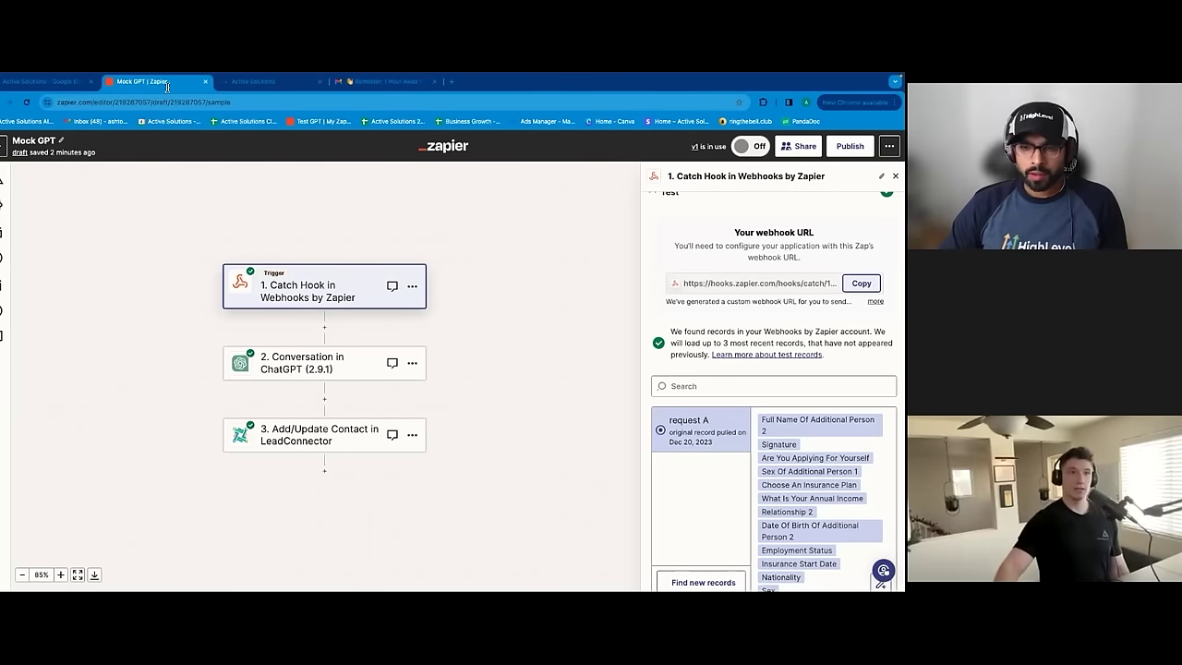
Step: Load new webhook test records, then view the Test contact's SMS thread in HighLevel
{"action": "scroll", "coordinate": [774, 388], "scroll_direction": "down", "scroll_amount": 1}
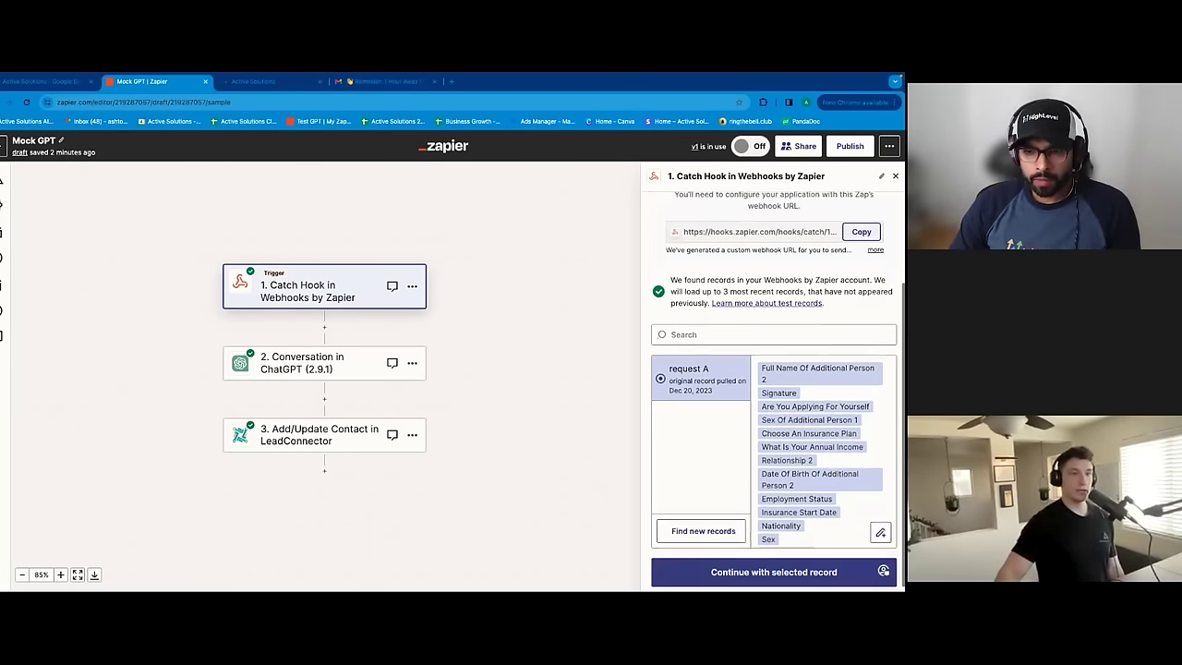
{"action": "left_click", "coordinate": [702, 531]}
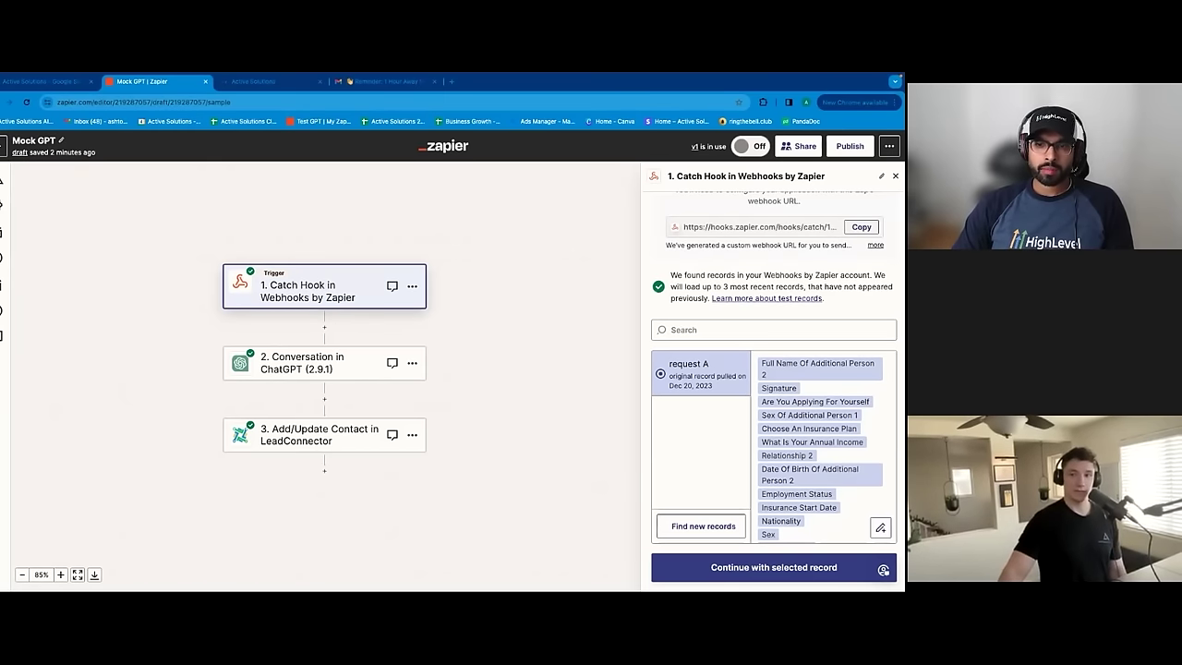
{"action": "scroll", "coordinate": [820, 443], "scroll_direction": "down", "scroll_amount": 15}
{"action": "scroll", "coordinate": [819, 443], "scroll_direction": "down", "scroll_amount": 15}
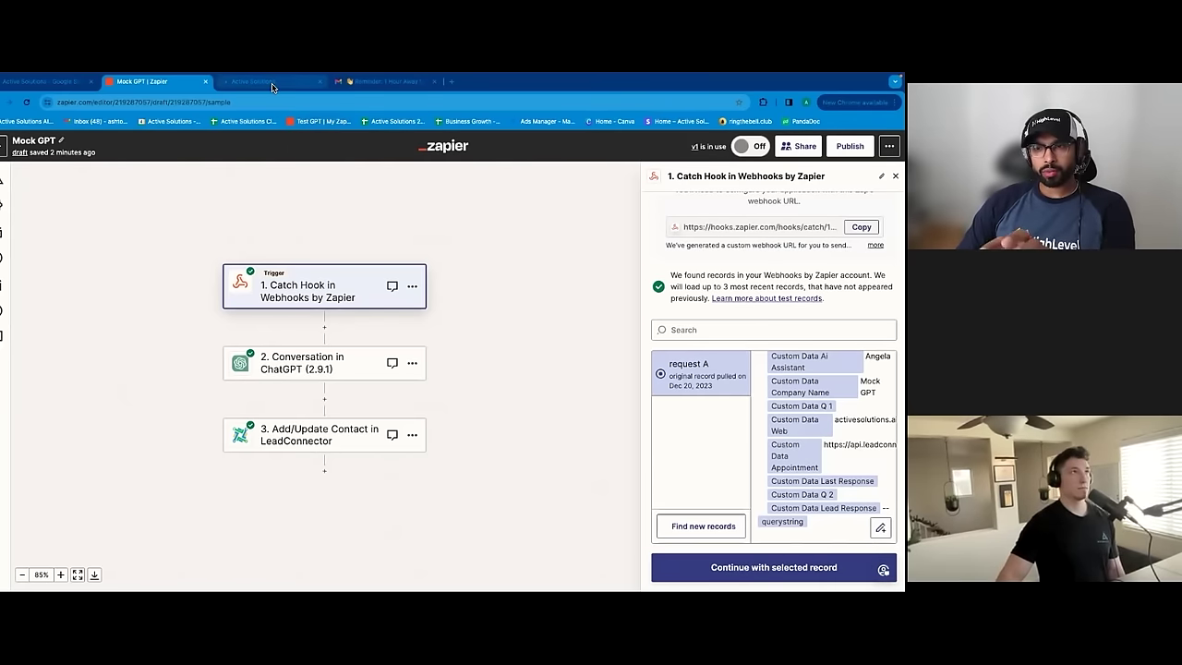
{"action": "left_click", "coordinate": [272, 84]}
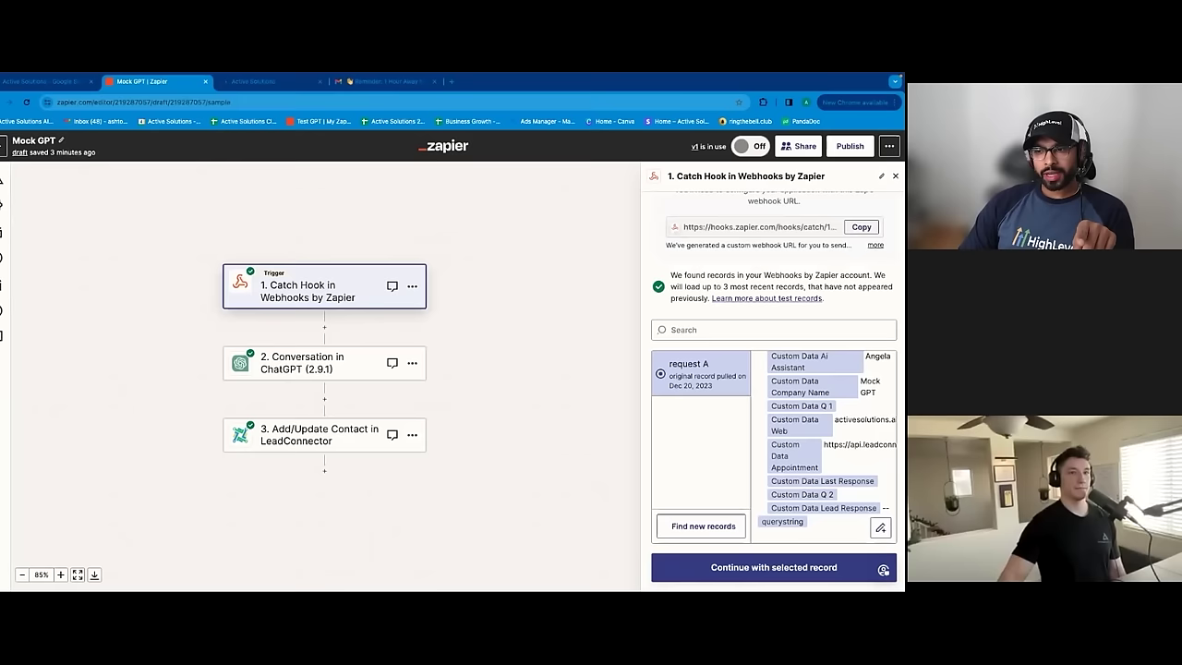
Step: Compare the Mock GPT zap against the HighLevel contact's conversation
{"action": "left_click", "coordinate": [165, 85]}
{"action": "left_click_drag", "start_coordinate": [787, 482], "coordinate": [821, 510]}
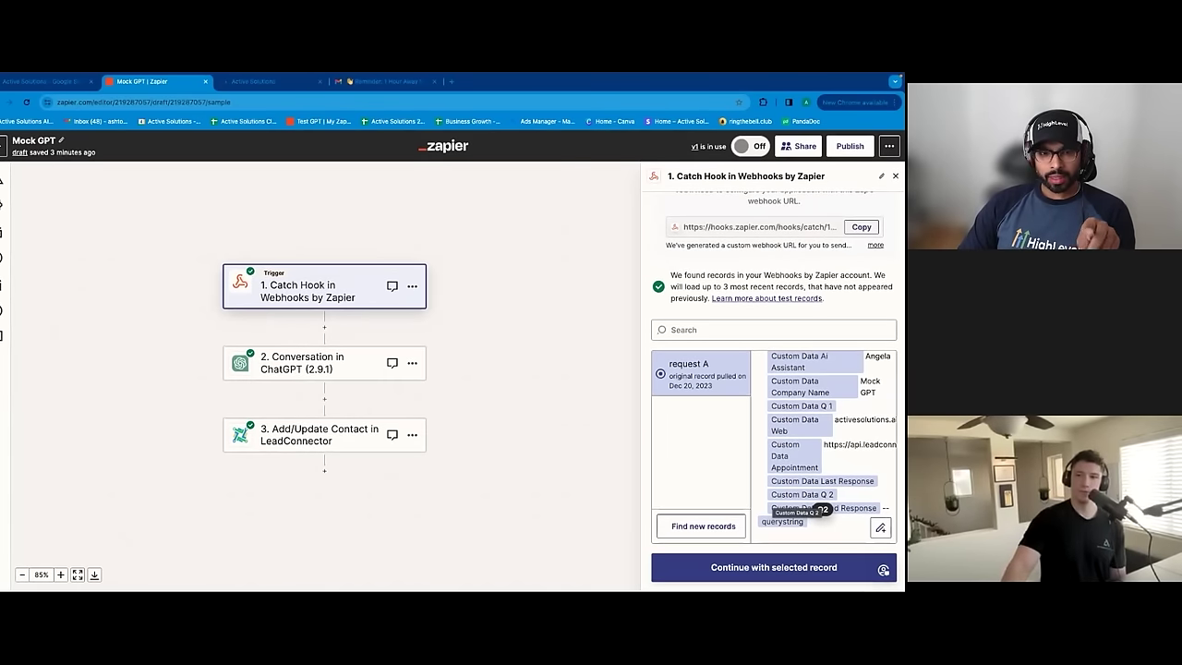
{"action": "left_click_drag", "start_coordinate": [822, 509], "coordinate": [821, 509]}
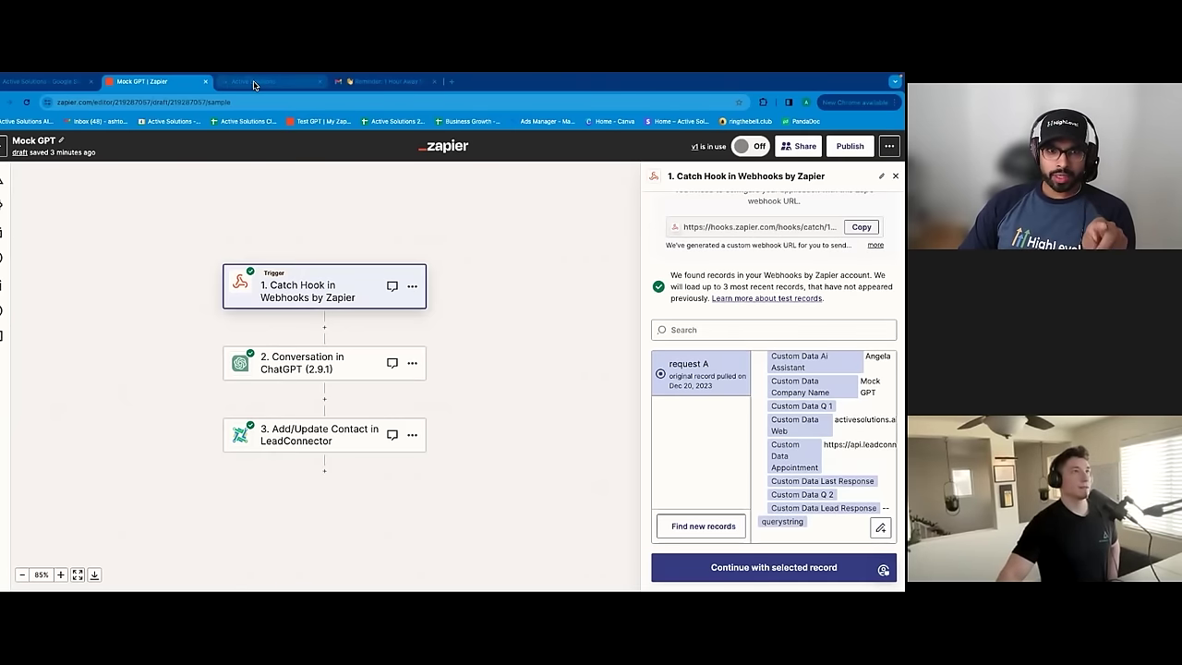
{"action": "left_click", "coordinate": [254, 82]}
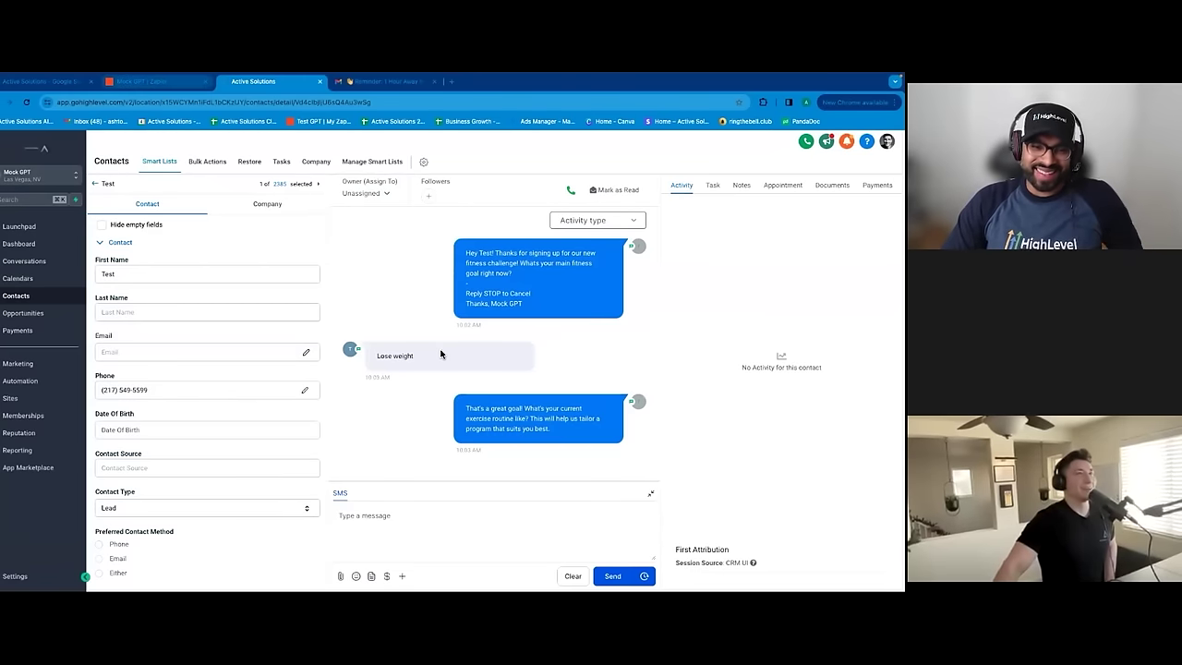
Step: Review the trigger record's incoming fields and open the ChatGPT Conversation step
{"action": "left_click", "coordinate": [159, 84]}
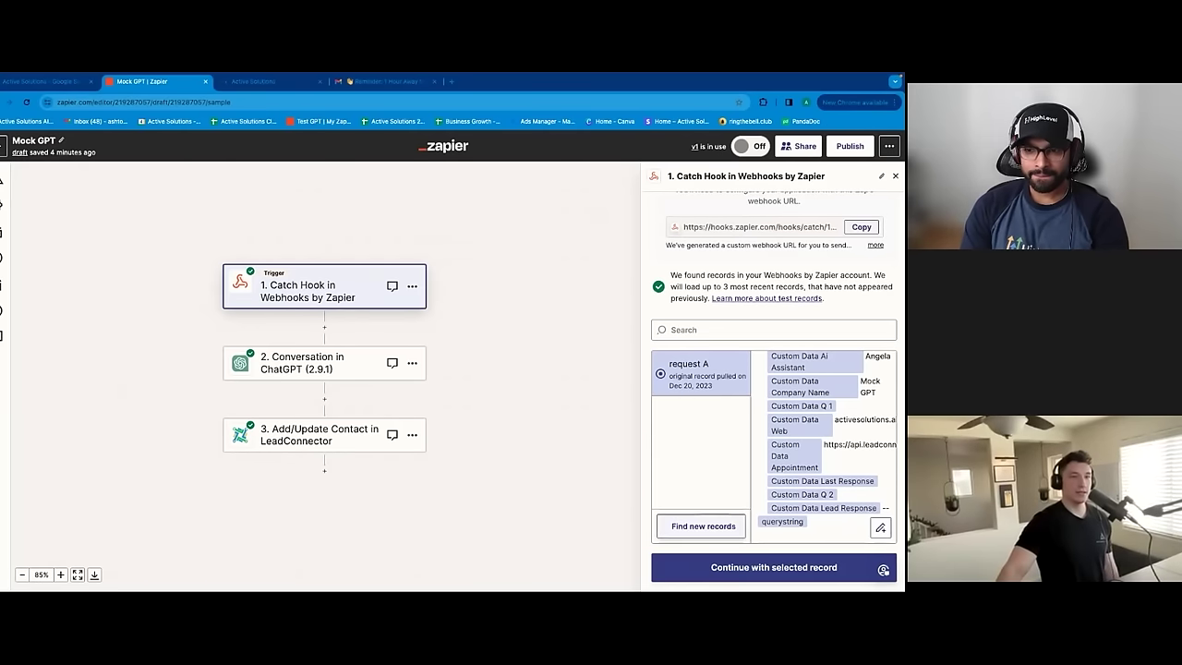
{"action": "left_click", "coordinate": [703, 526]}
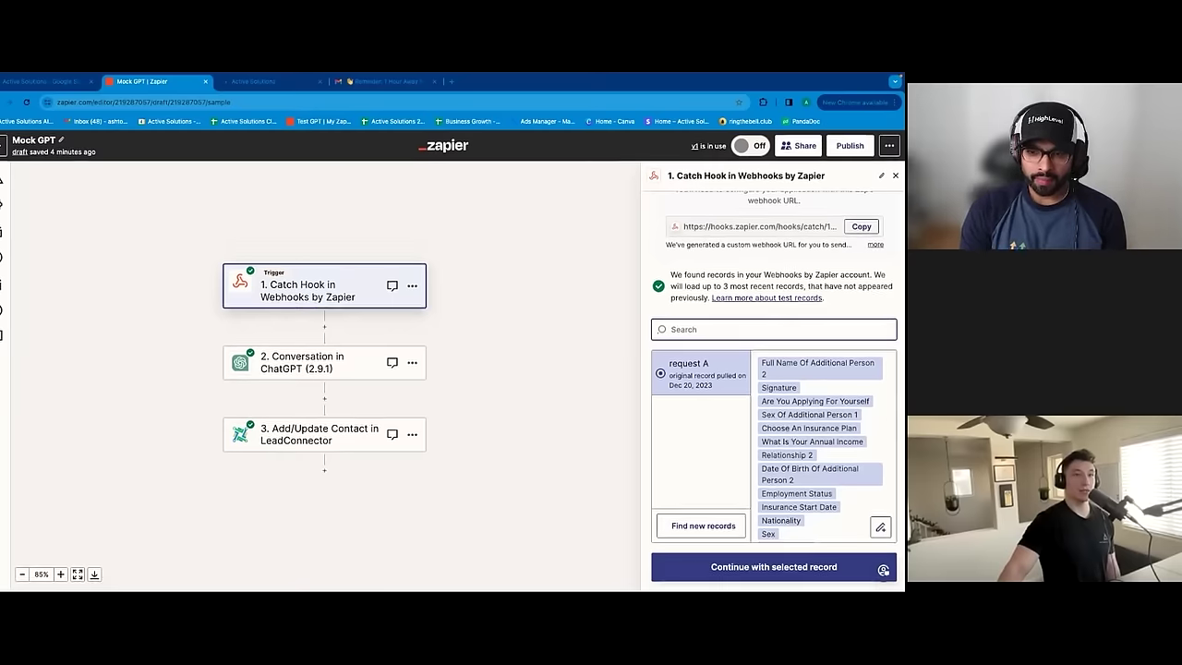
{"action": "scroll", "coordinate": [786, 457], "scroll_direction": "down", "scroll_amount": 15}
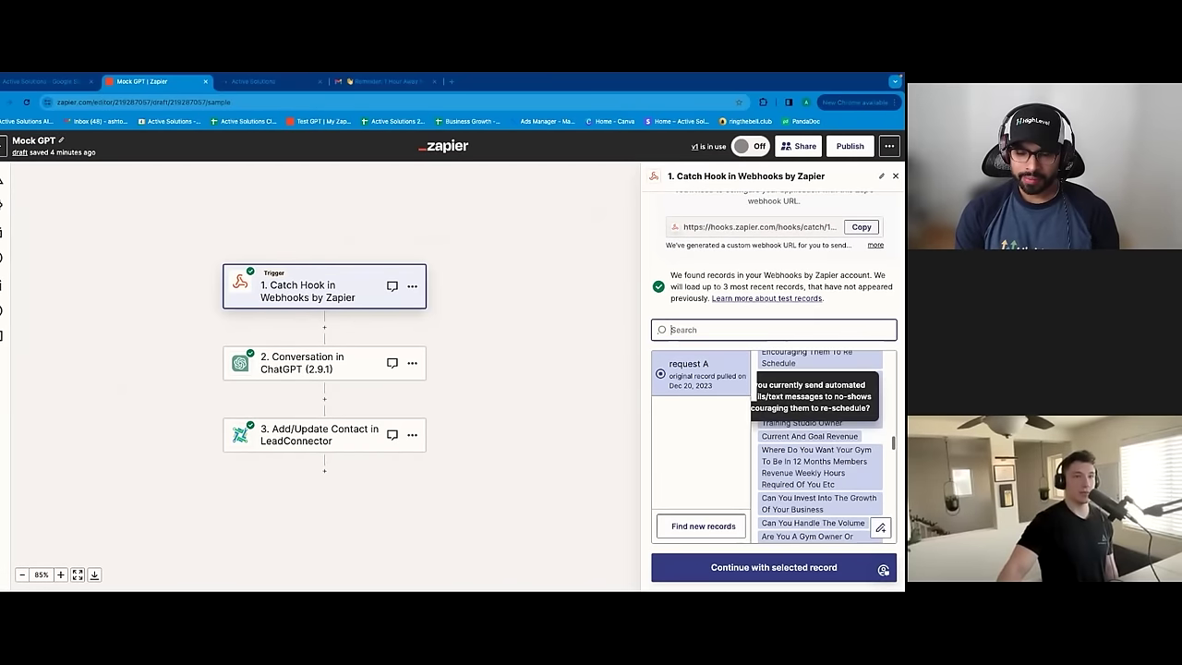
{"action": "scroll", "coordinate": [786, 457], "scroll_direction": "down", "scroll_amount": 15}
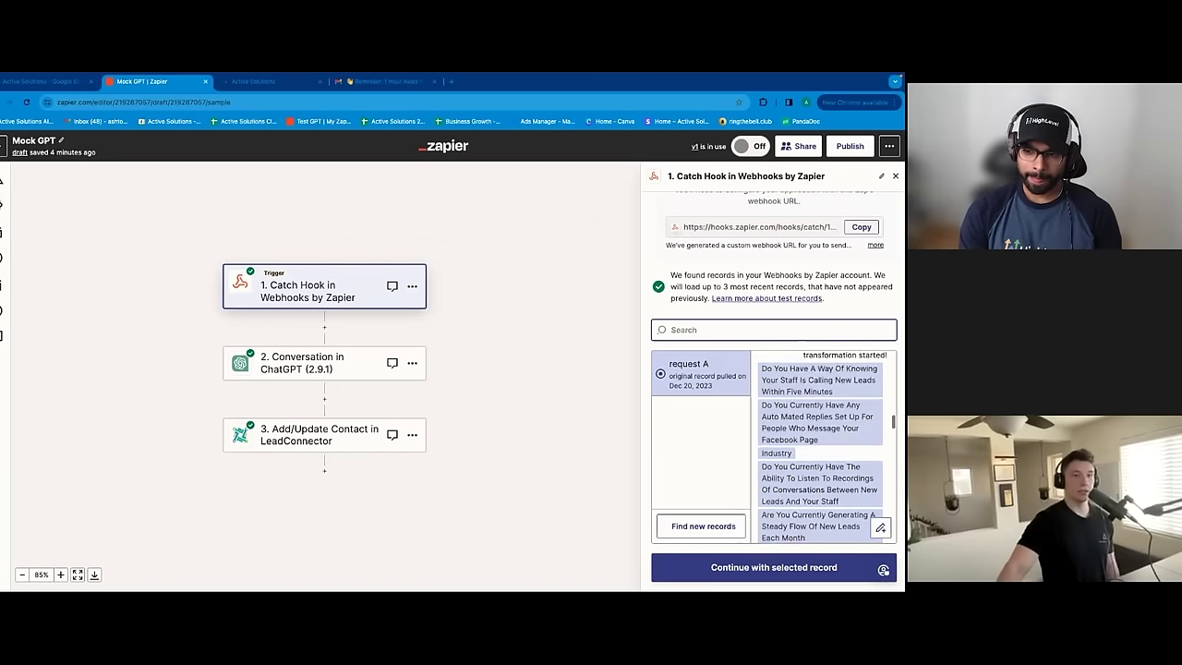
{"action": "left_click", "coordinate": [305, 362]}
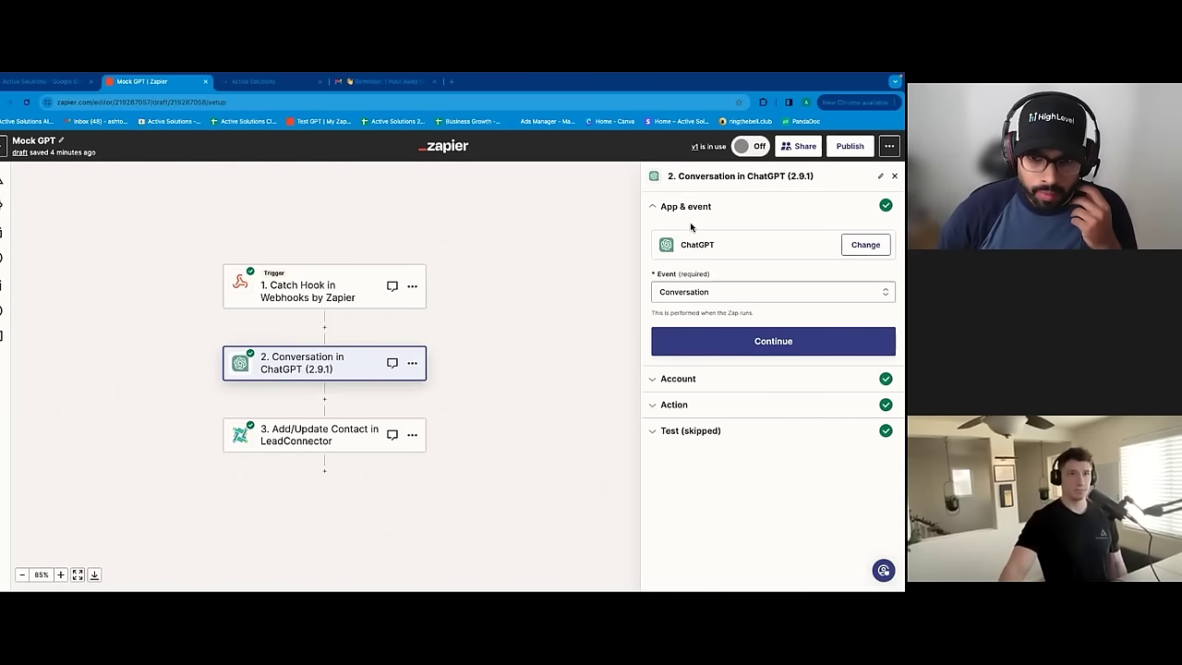
Step: Discard the accidentally inserted empty action step after the trigger
{"action": "left_click", "coordinate": [687, 292]}
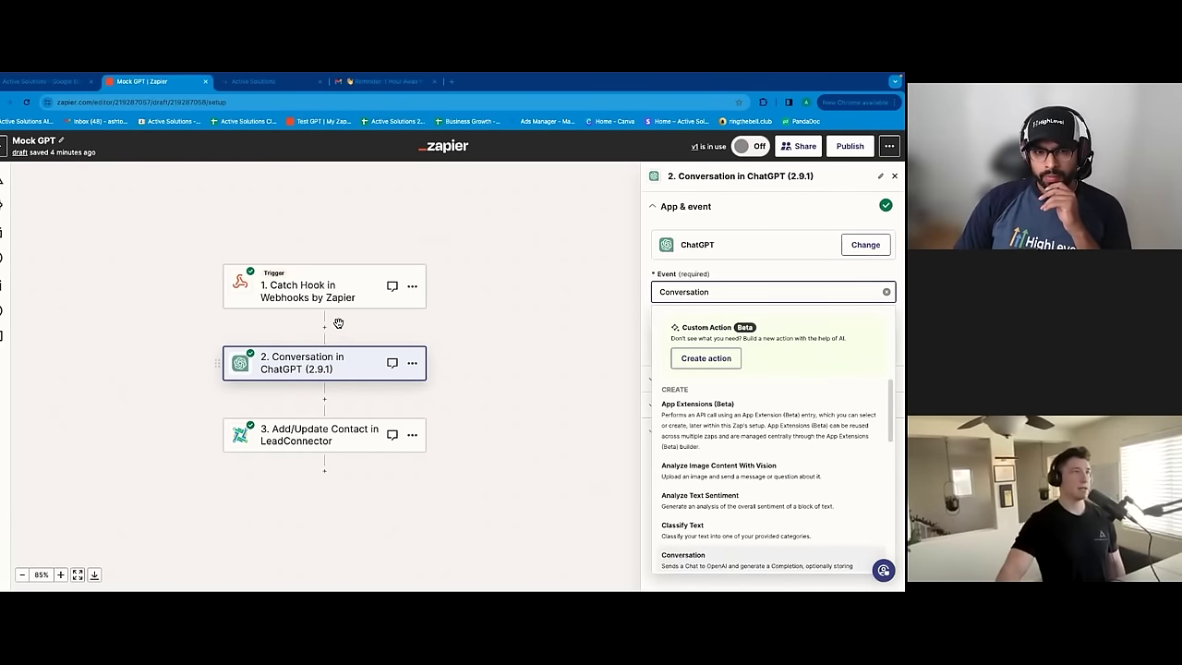
{"action": "left_click", "coordinate": [324, 326]}
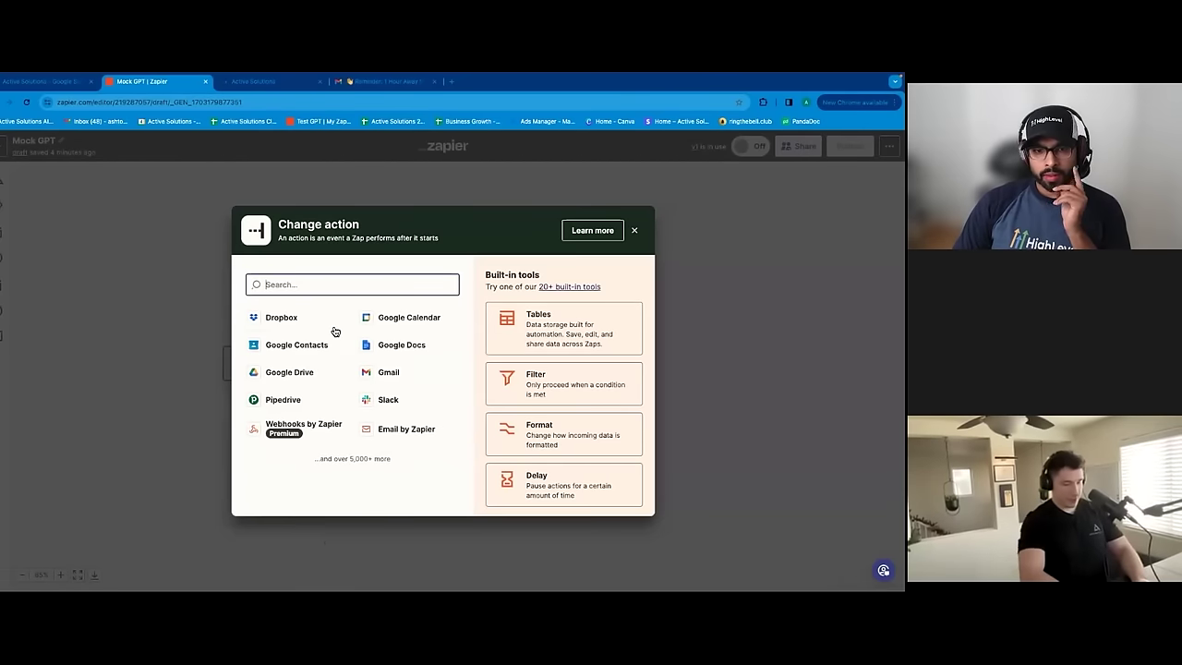
{"action": "type", "text": "chat"}
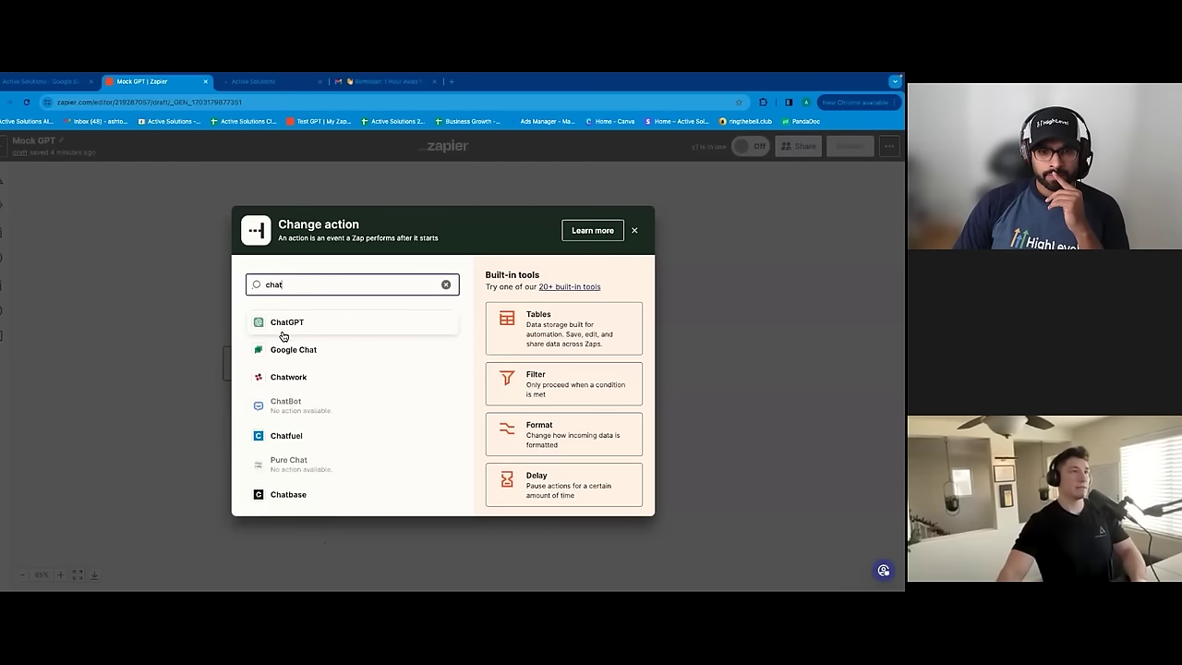
{"action": "left_click", "coordinate": [633, 231]}
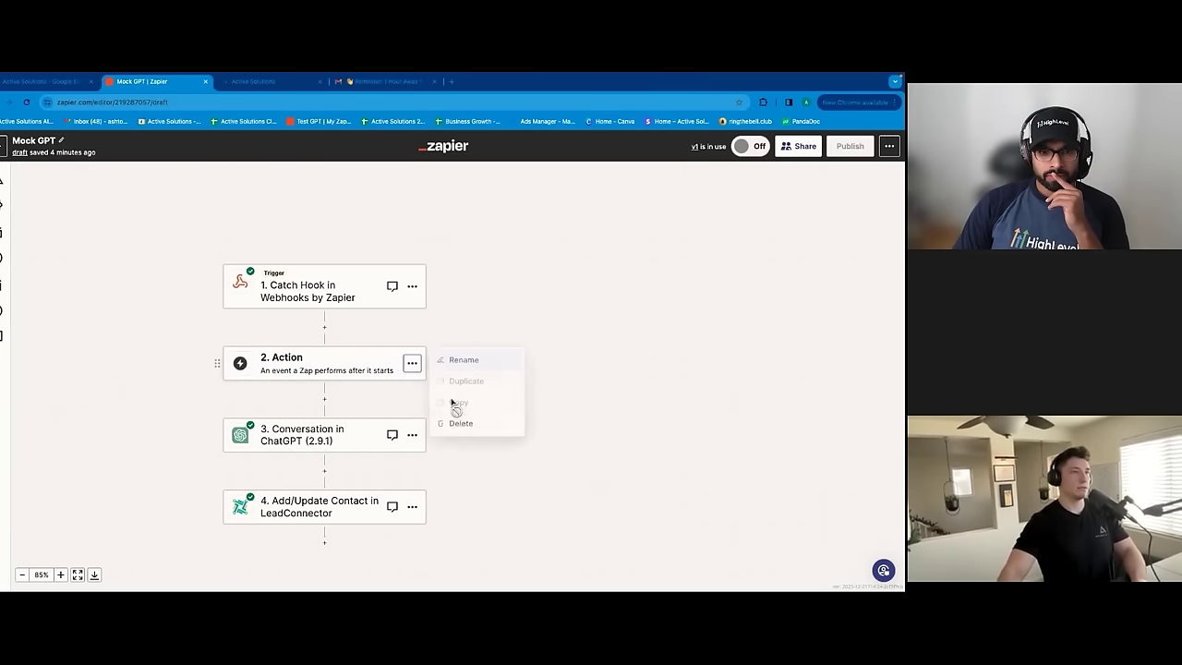
{"action": "left_click", "coordinate": [462, 422]}
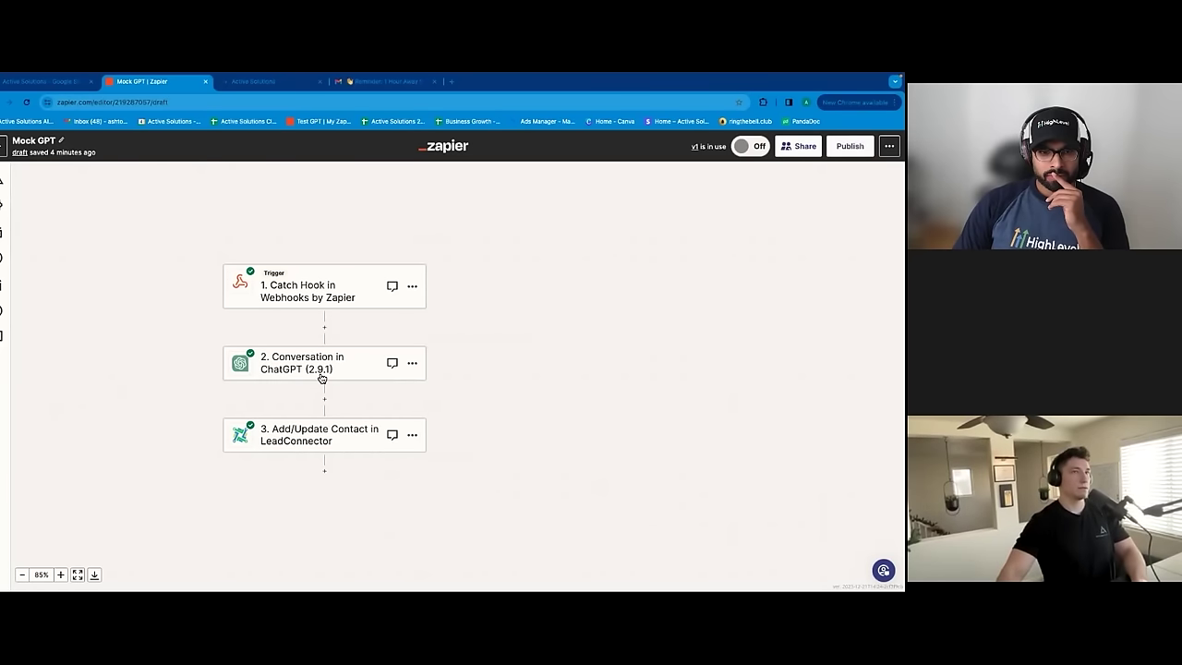
Step: Keep the Conversation event and ChatGPT account, then delete the Lead Response pill from User Message
{"action": "left_click", "coordinate": [325, 374]}
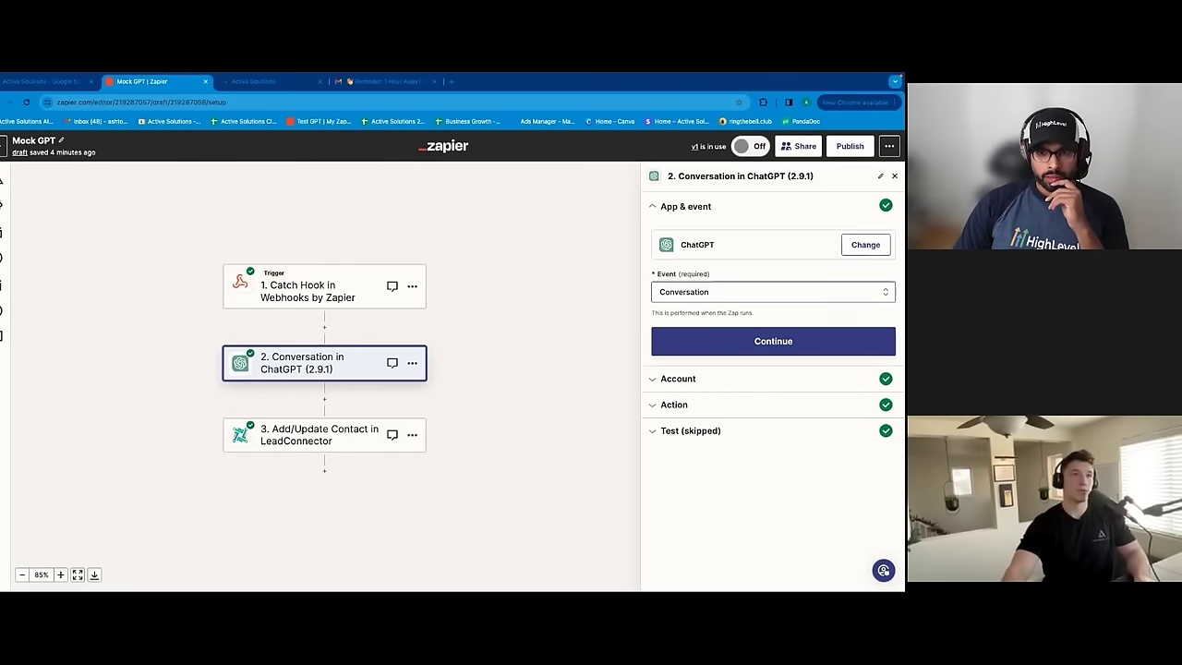
{"action": "left_click", "coordinate": [709, 292]}
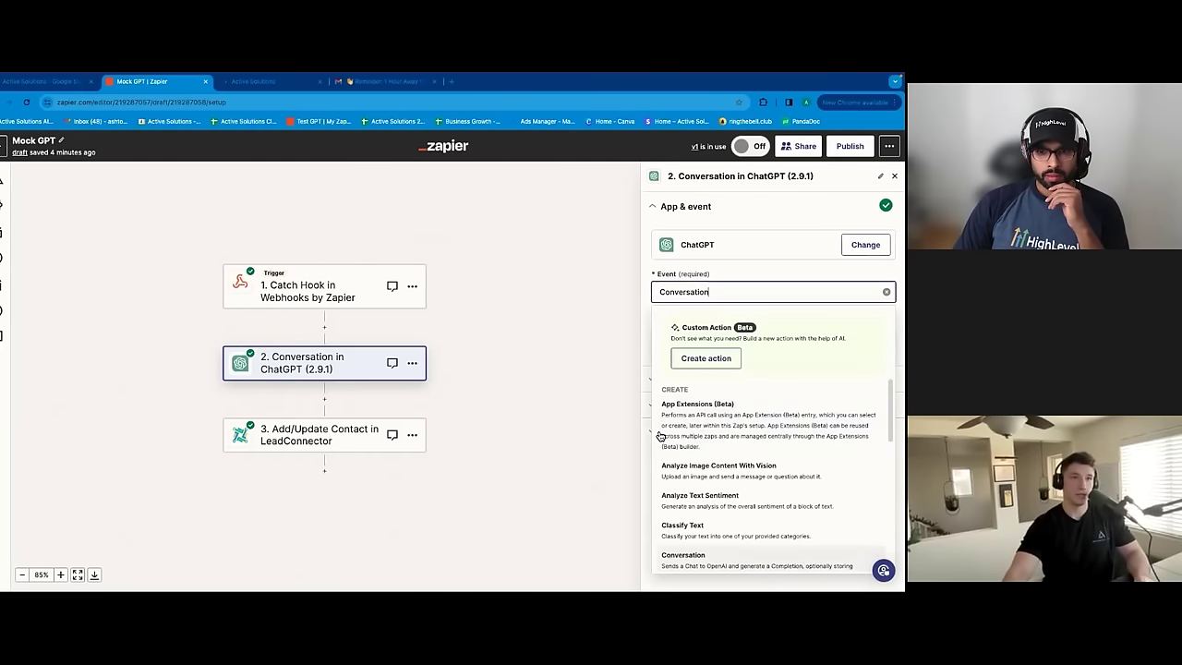
{"action": "key", "text": "Escape"}
{"action": "left_click", "coordinate": [773, 340]}
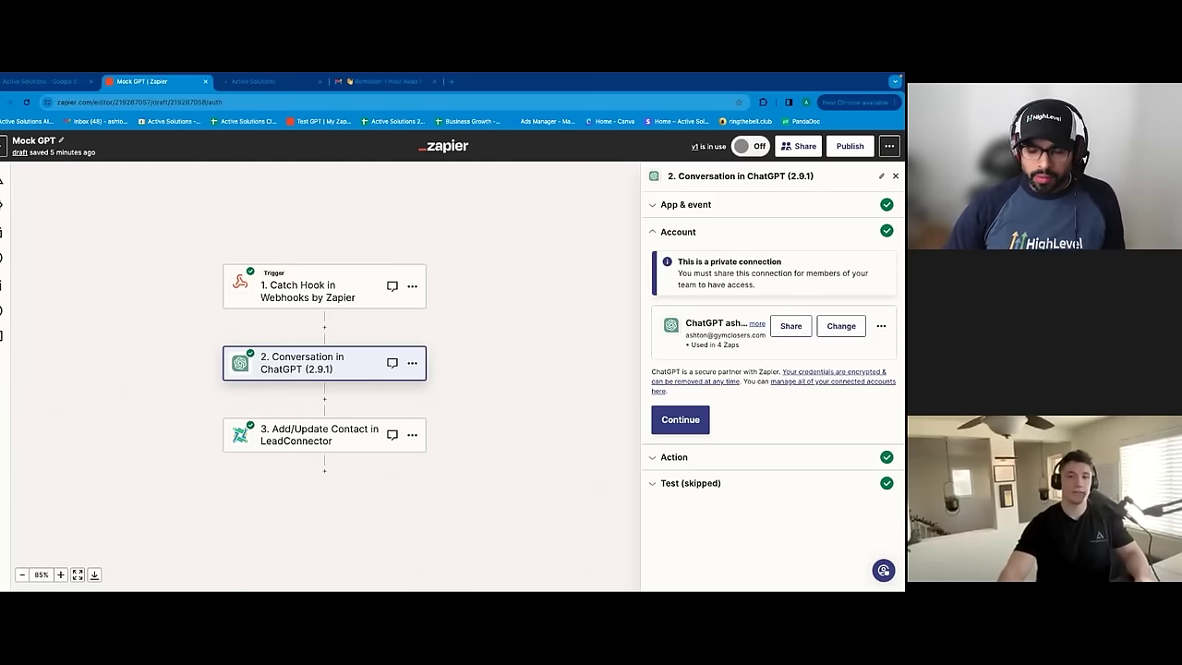
{"action": "left_click", "coordinate": [679, 419]}
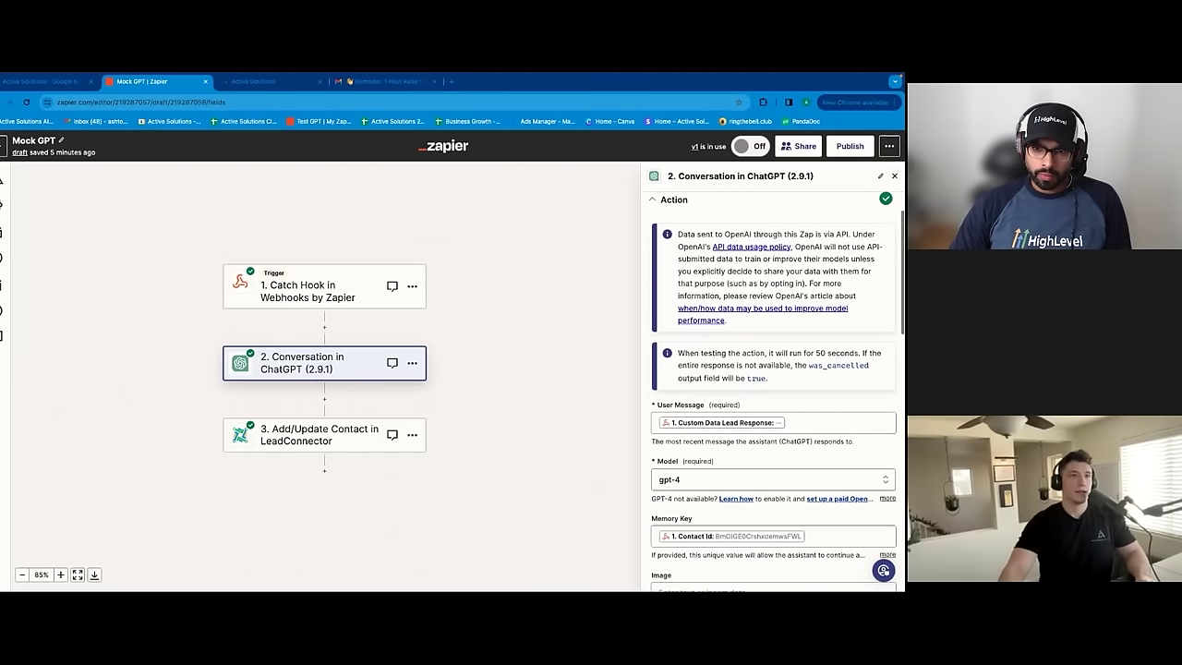
{"action": "scroll", "coordinate": [773, 388], "scroll_direction": "down", "scroll_amount": 3}
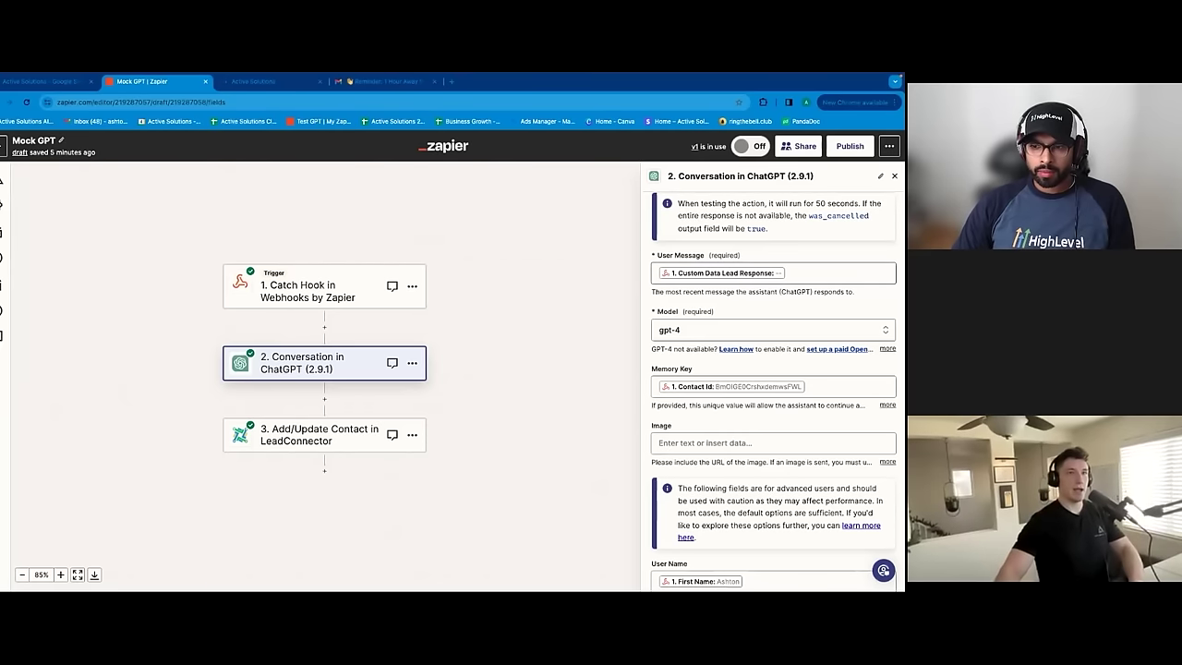
{"action": "left_click", "coordinate": [831, 272]}
{"action": "key", "text": "BackSpace"}
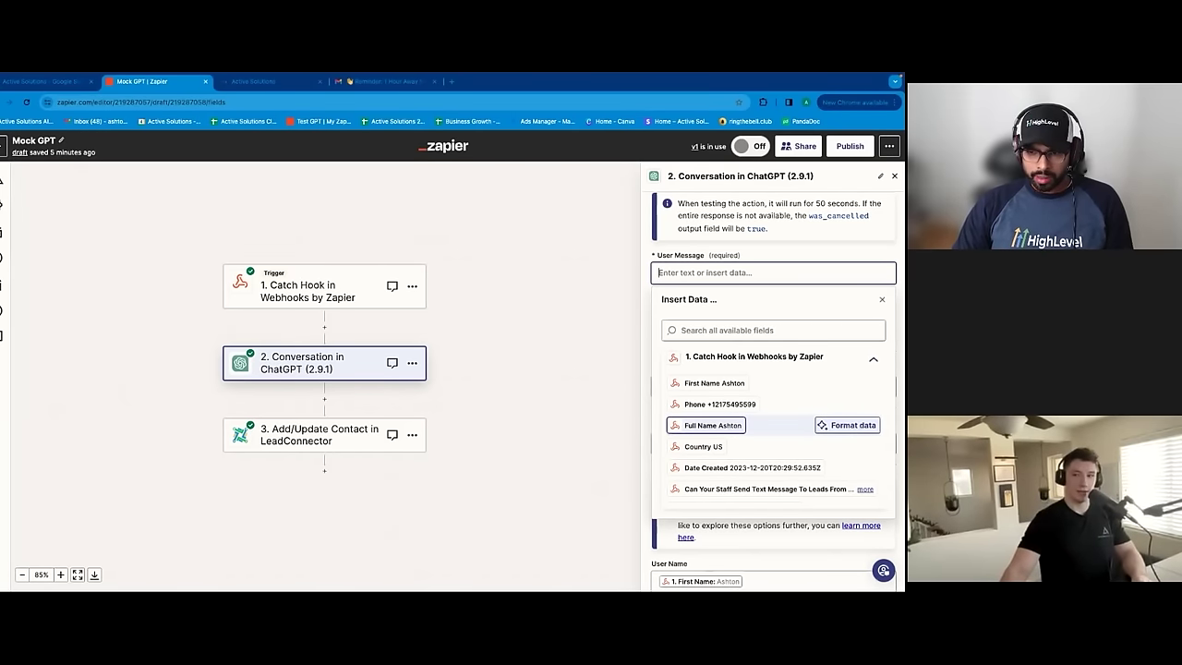
Step: Map Custom Data Lead Response back into User Message and close the field list
{"action": "scroll", "coordinate": [738, 467], "scroll_direction": "down", "scroll_amount": 1}
{"action": "scroll", "coordinate": [738, 467], "scroll_direction": "up", "scroll_amount": 1}
{"action": "scroll", "coordinate": [738, 452], "scroll_direction": "down", "scroll_amount": 10}
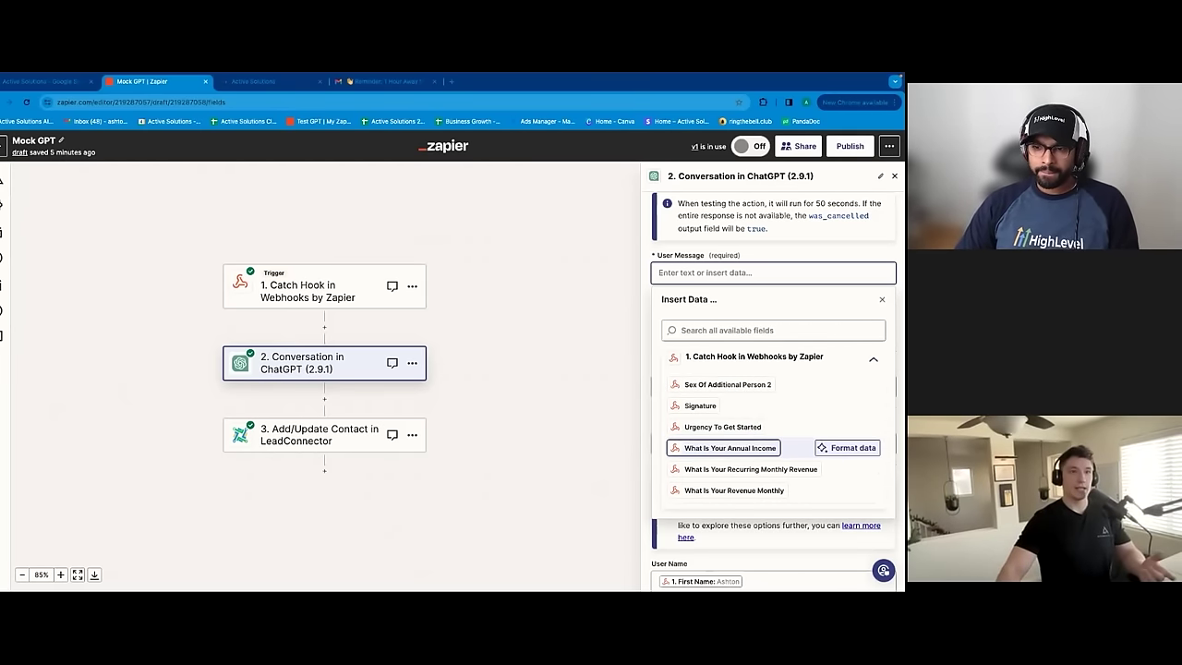
{"action": "scroll", "coordinate": [785, 448], "scroll_direction": "down", "scroll_amount": 15}
{"action": "scroll", "coordinate": [772, 388], "scroll_direction": "up", "scroll_amount": 15}
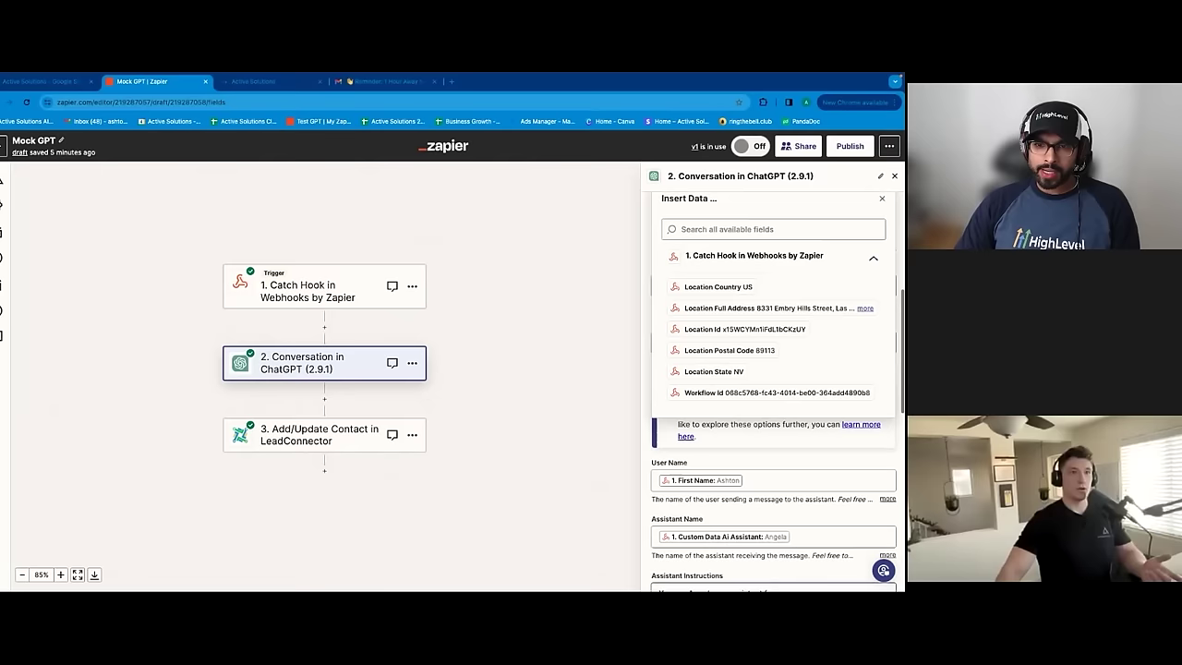
{"action": "scroll", "coordinate": [739, 425], "scroll_direction": "up", "scroll_amount": 2}
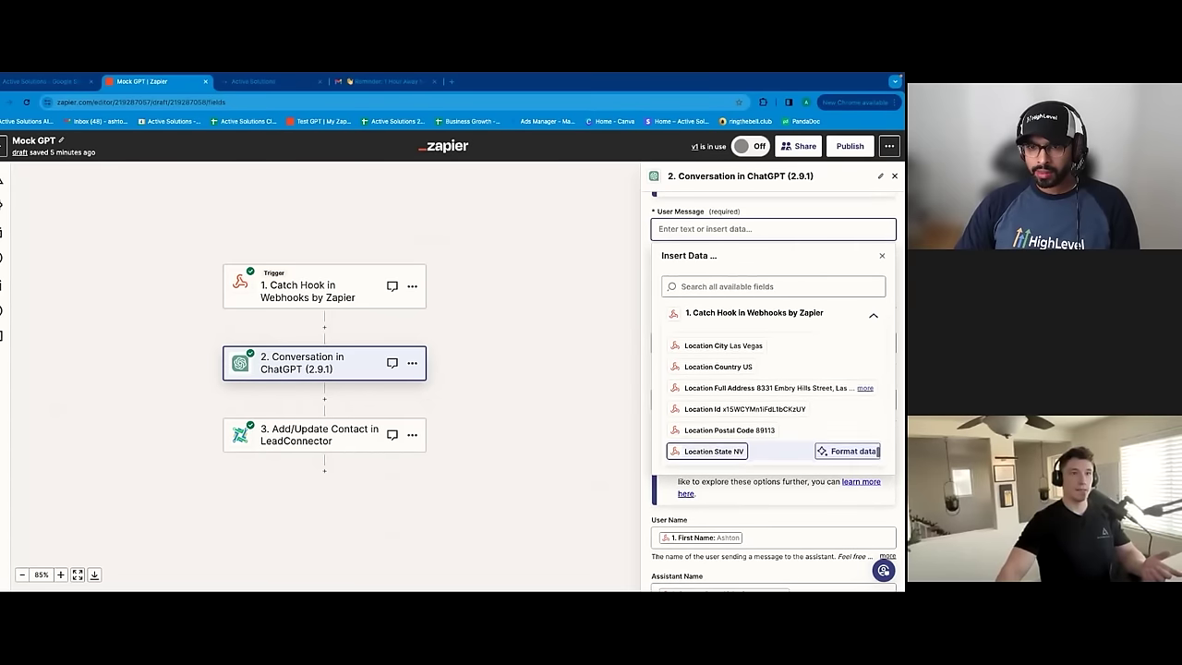
{"action": "scroll", "coordinate": [738, 419], "scroll_direction": "up", "scroll_amount": 5}
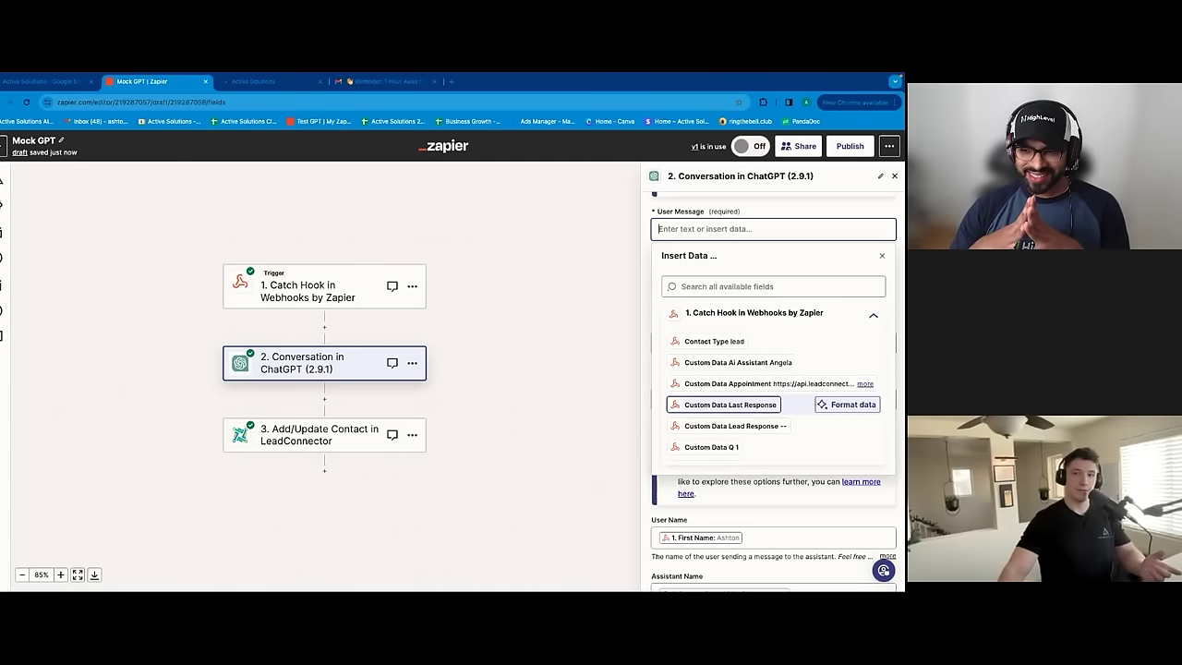
{"action": "scroll", "coordinate": [773, 388], "scroll_direction": "down", "scroll_amount": 1}
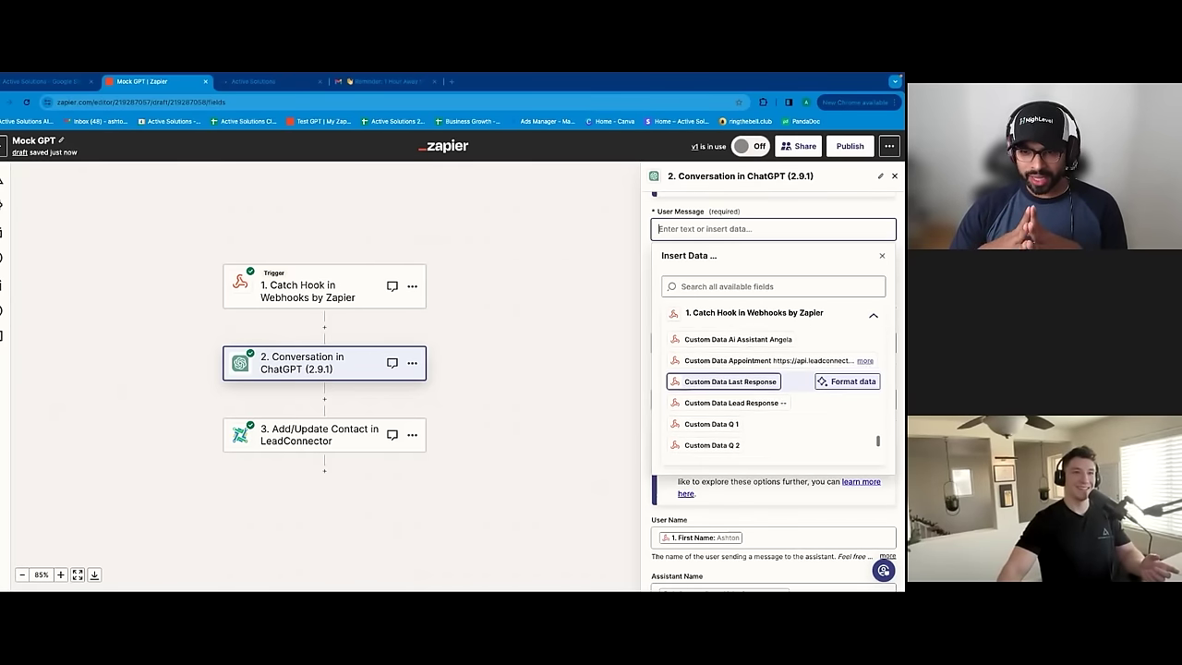
{"action": "scroll", "coordinate": [773, 388], "scroll_direction": "down", "scroll_amount": 3}
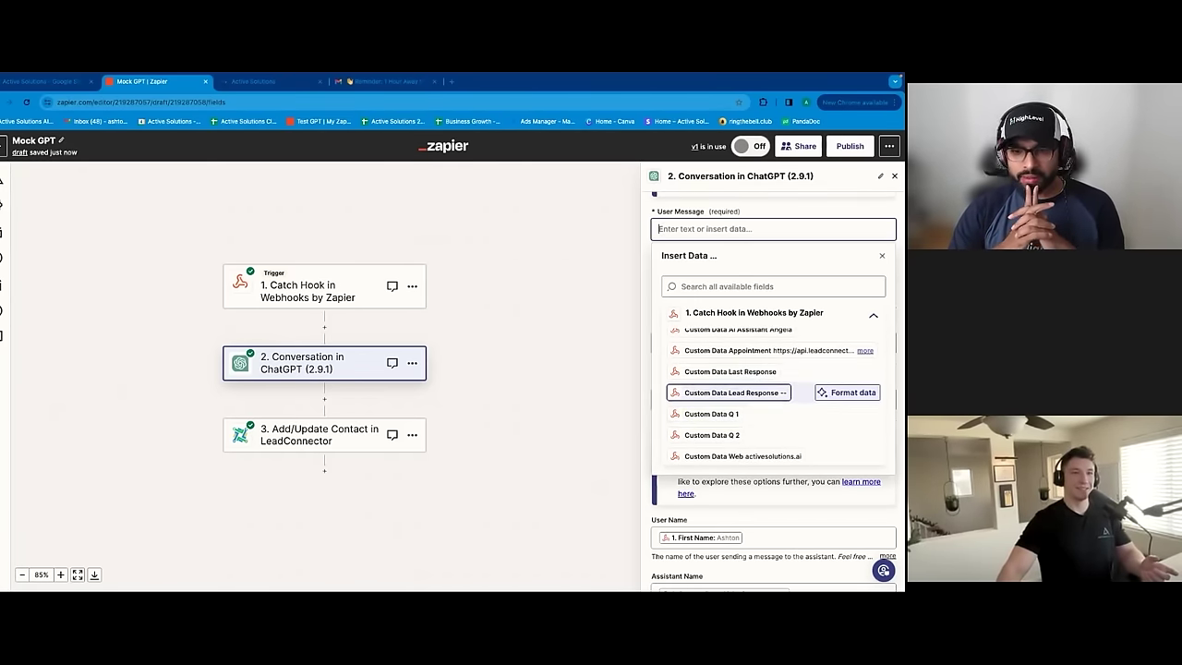
{"action": "scroll", "coordinate": [774, 387], "scroll_direction": "up", "scroll_amount": 4}
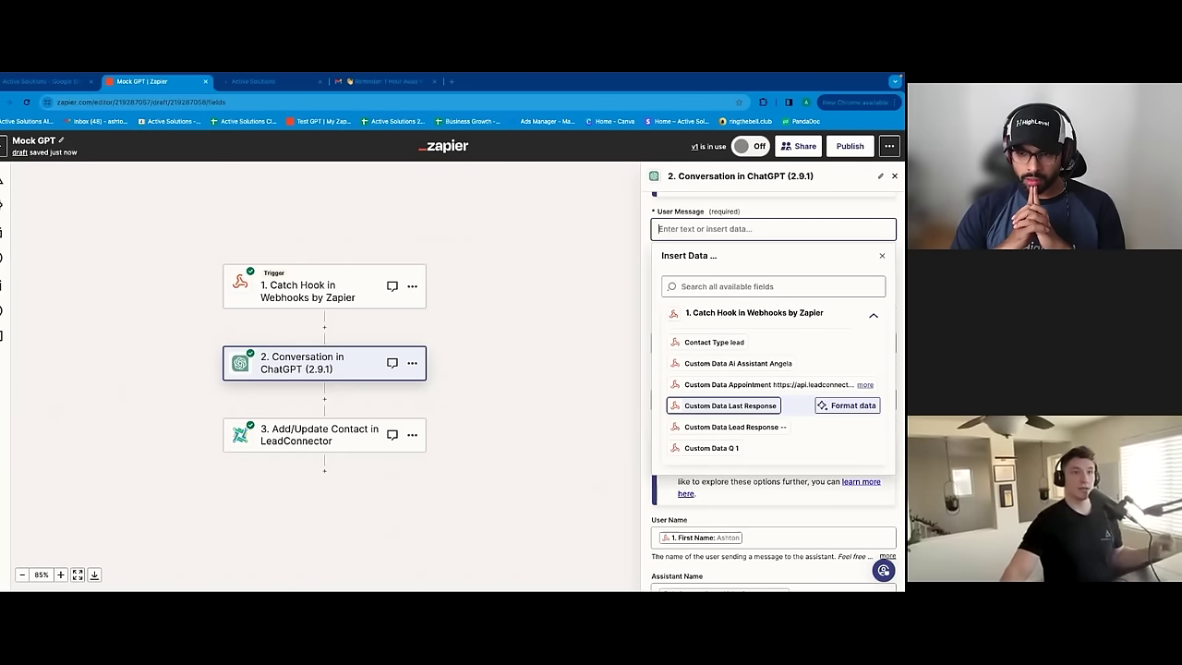
{"action": "scroll", "coordinate": [830, 406], "scroll_direction": "up", "scroll_amount": 3}
{"action": "scroll", "coordinate": [773, 388], "scroll_direction": "down", "scroll_amount": 4}
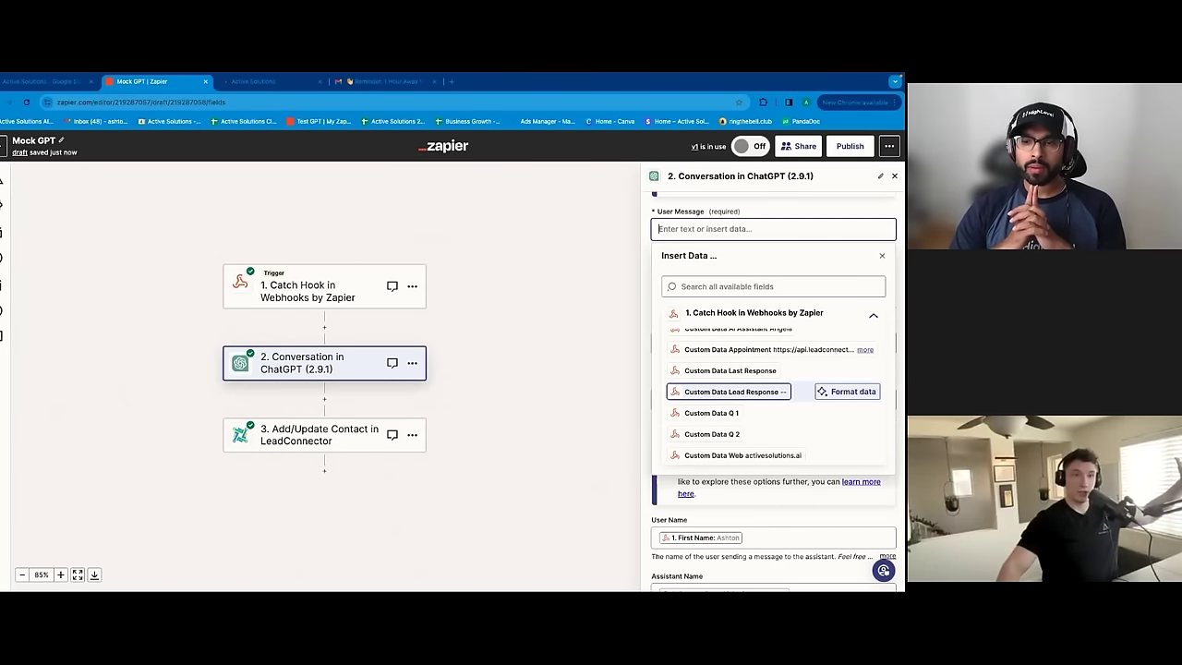
{"action": "left_click", "coordinate": [735, 391]}
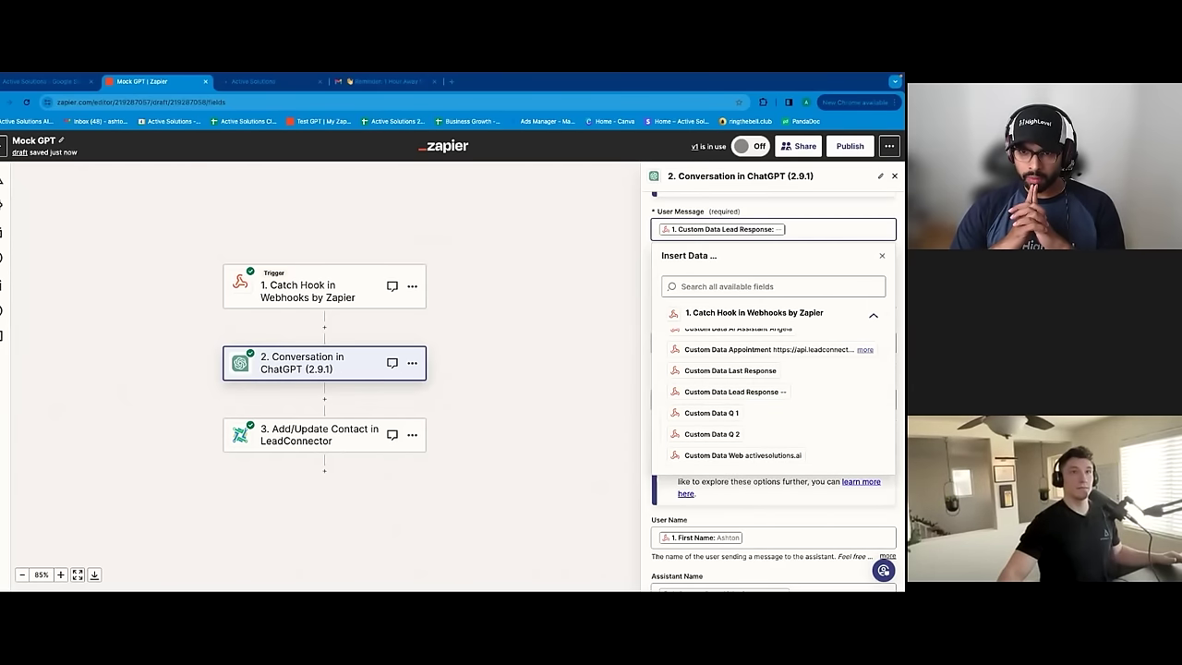
{"action": "key", "text": "Escape"}
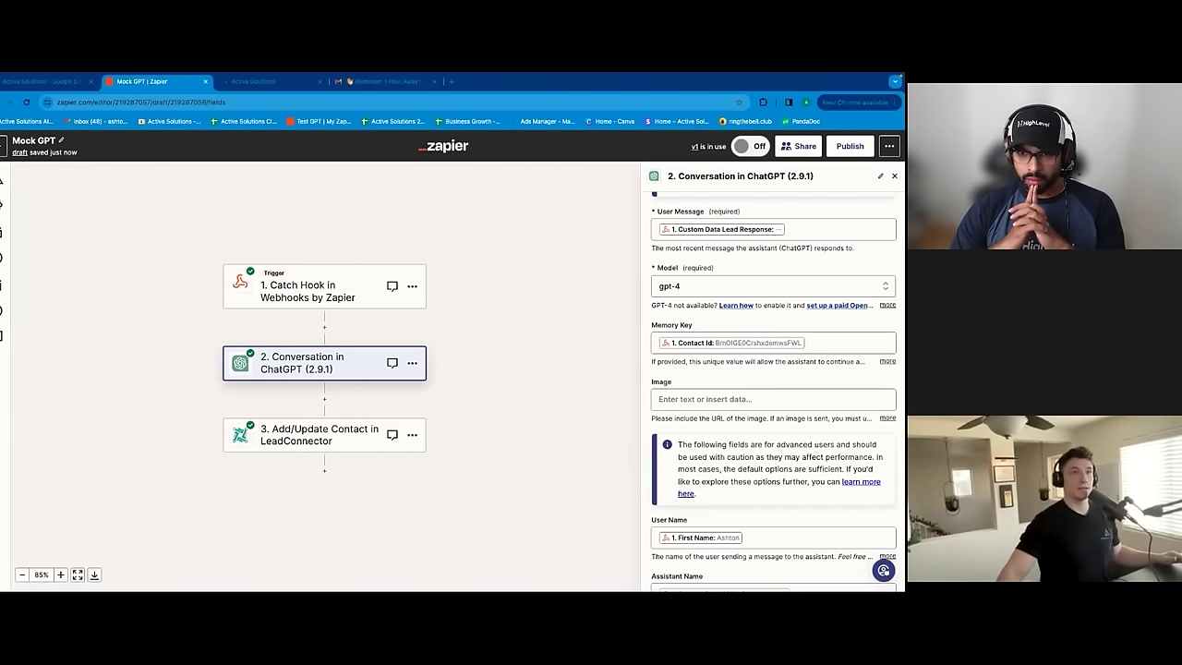
Step: Browse the Catch Hook fields offered for the Memory Key field
{"action": "scroll", "coordinate": [773, 392], "scroll_direction": "down", "scroll_amount": 1}
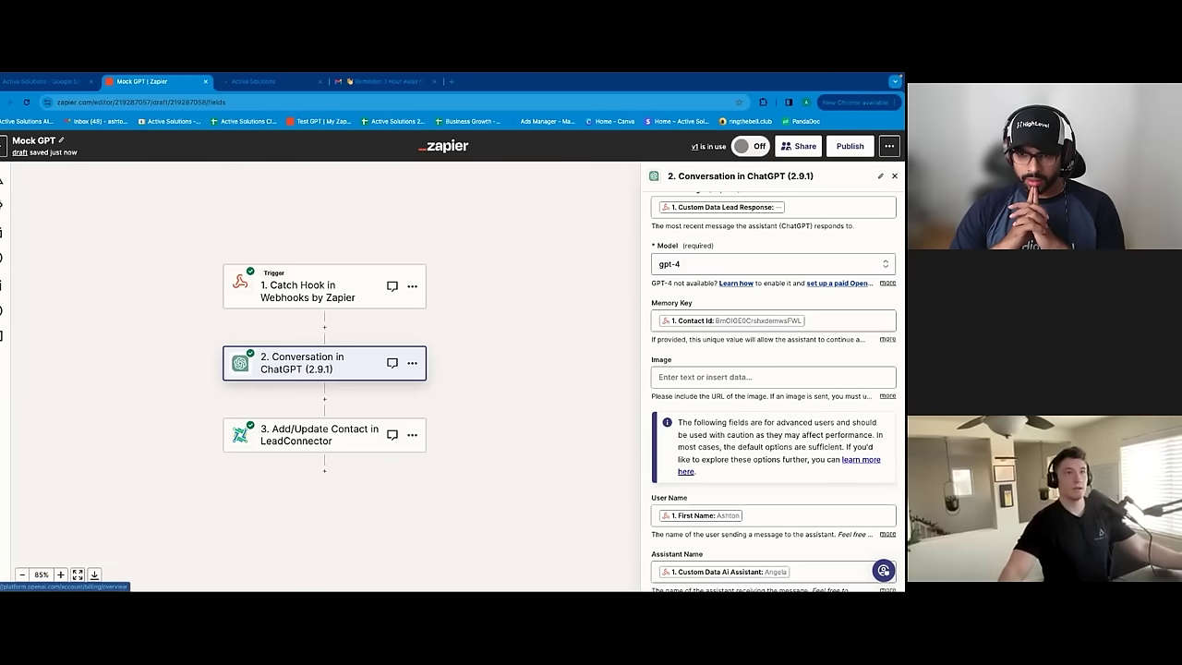
{"action": "scroll", "coordinate": [773, 388], "scroll_direction": "down", "scroll_amount": 1}
{"action": "left_click", "coordinate": [849, 310]}
{"action": "scroll", "coordinate": [767, 453], "scroll_direction": "down", "scroll_amount": 1}
{"action": "scroll", "coordinate": [766, 443], "scroll_direction": "up", "scroll_amount": 1}
{"action": "scroll", "coordinate": [766, 439], "scroll_direction": "down", "scroll_amount": 4}
{"action": "scroll", "coordinate": [766, 452], "scroll_direction": "down", "scroll_amount": 10}
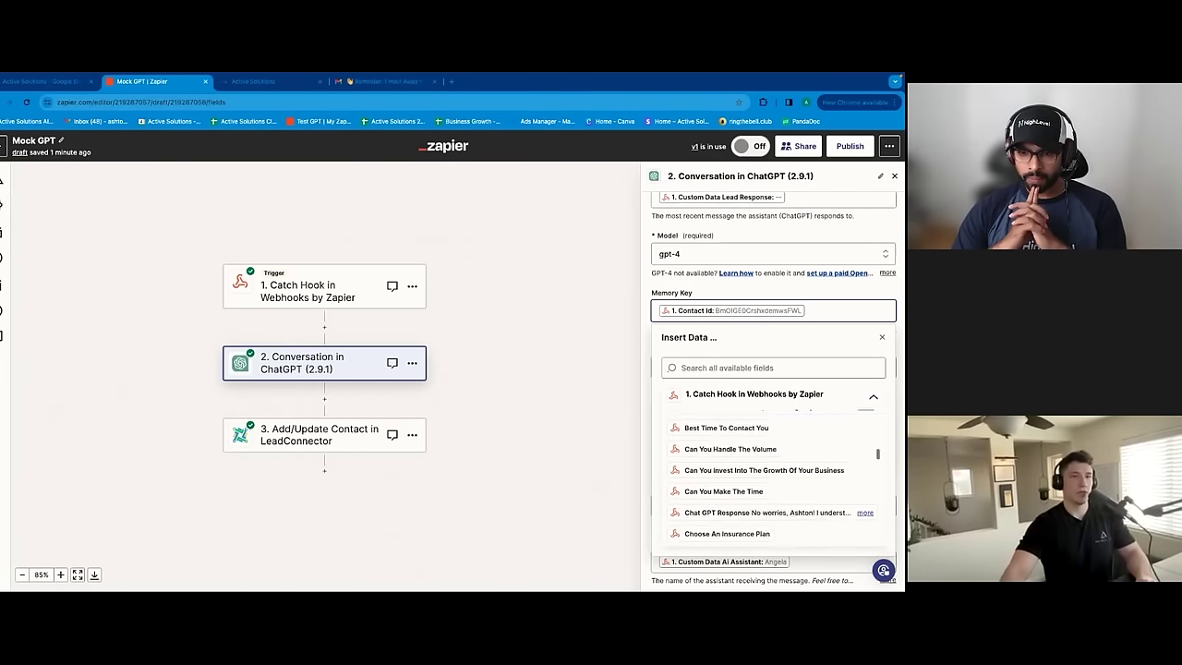
{"action": "scroll", "coordinate": [766, 462], "scroll_direction": "down", "scroll_amount": 3}
Step: Filter the webhook fields by 'conta', then close the list leaving Memory Key as Contact Id
{"action": "left_click", "coordinate": [738, 367]}
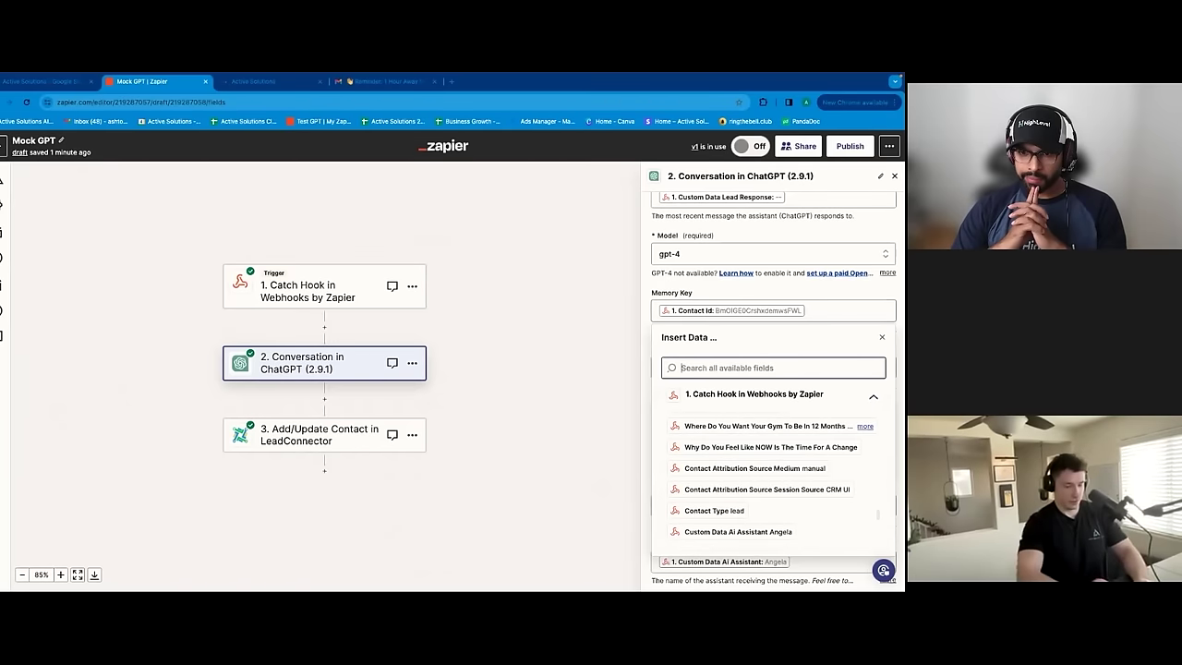
{"action": "type", "text": "conta"}
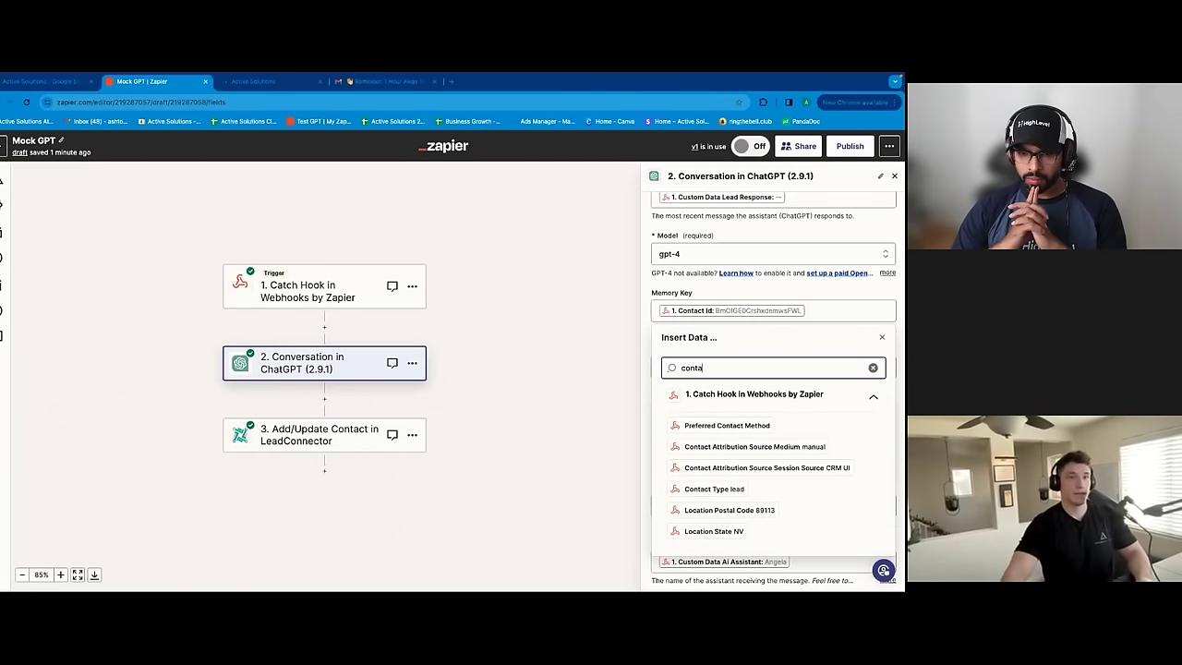
{"action": "scroll", "coordinate": [739, 447], "scroll_direction": "down", "scroll_amount": 1}
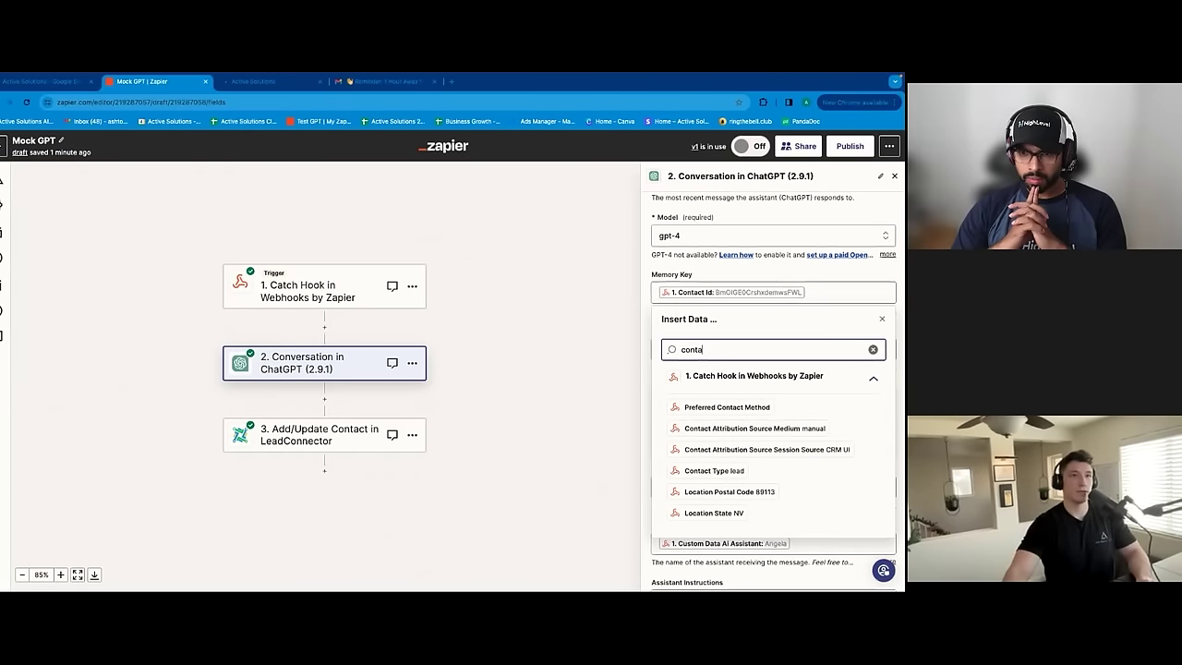
{"action": "key", "text": "Escape"}
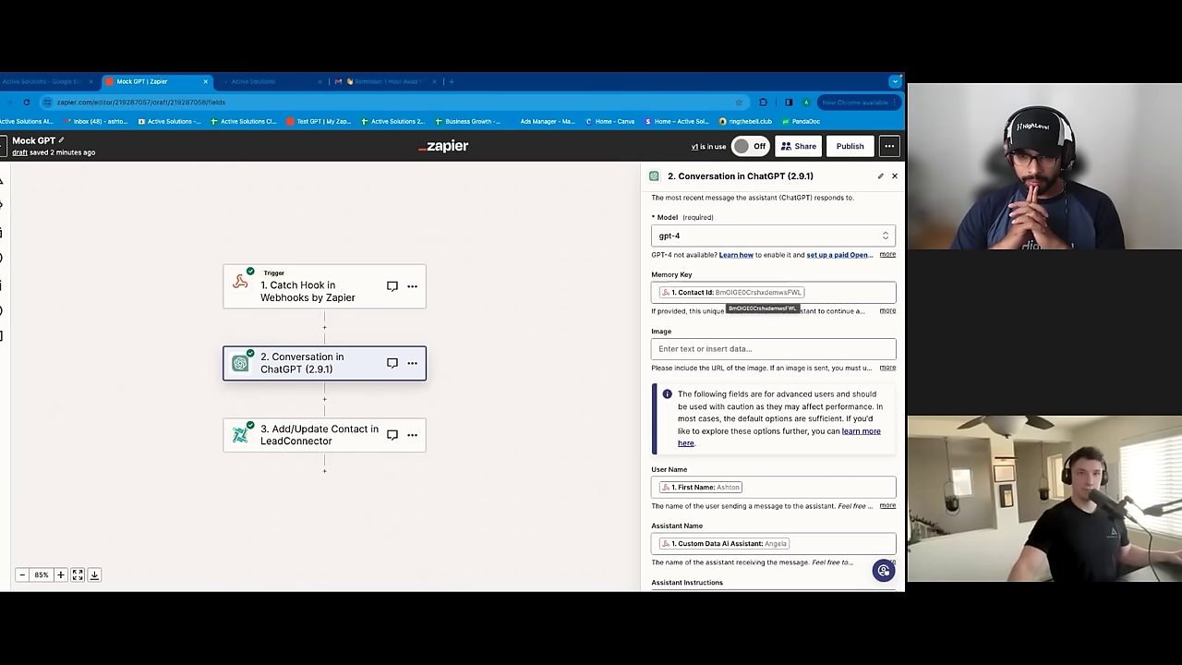
{"action": "scroll", "coordinate": [761, 296], "scroll_direction": "down", "scroll_amount": 3}
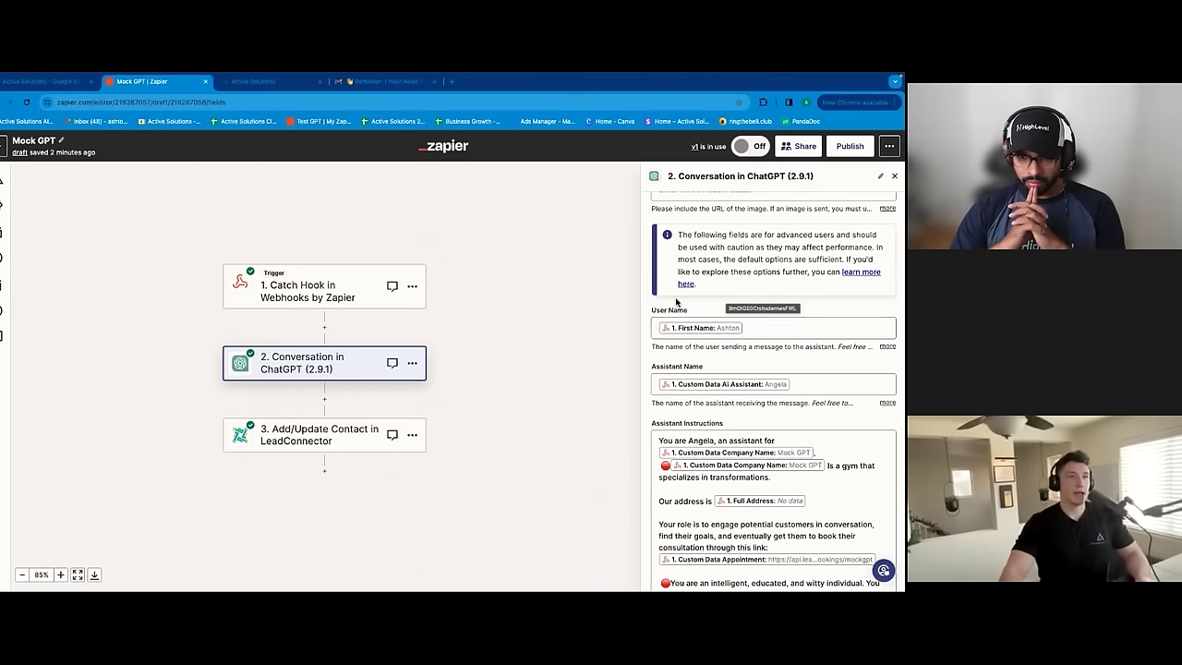
{"action": "scroll", "coordinate": [773, 388], "scroll_direction": "down", "scroll_amount": 1}
{"action": "scroll", "coordinate": [773, 388], "scroll_direction": "down", "scroll_amount": 1}
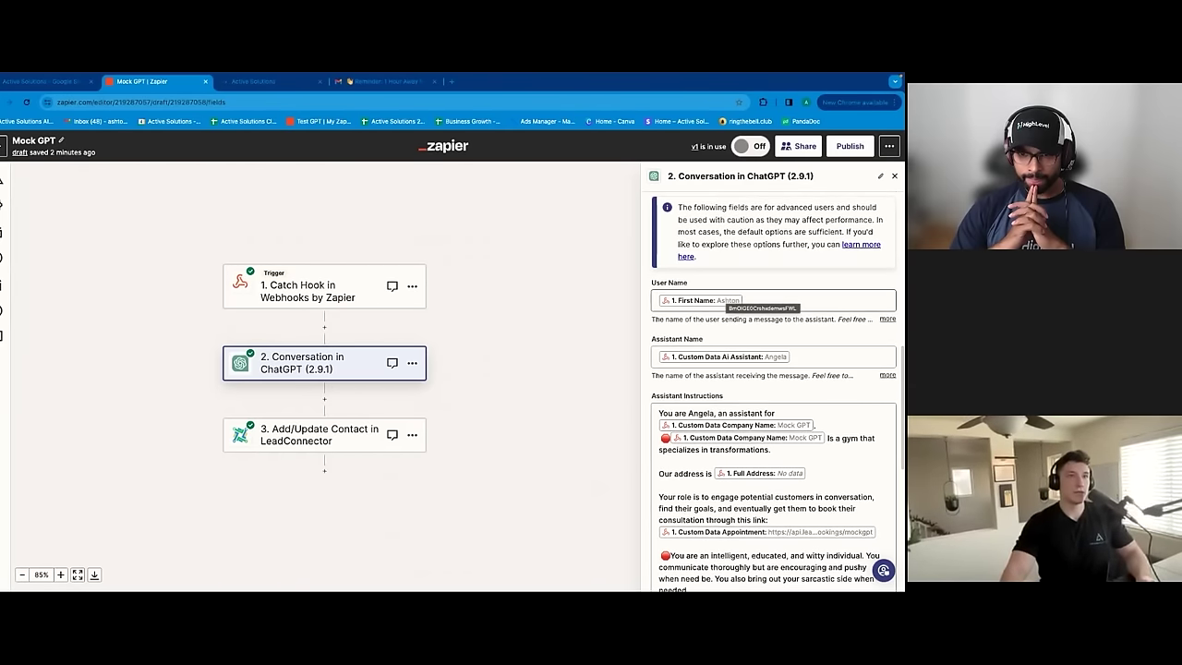
{"action": "scroll", "coordinate": [773, 388], "scroll_direction": "down", "scroll_amount": 1}
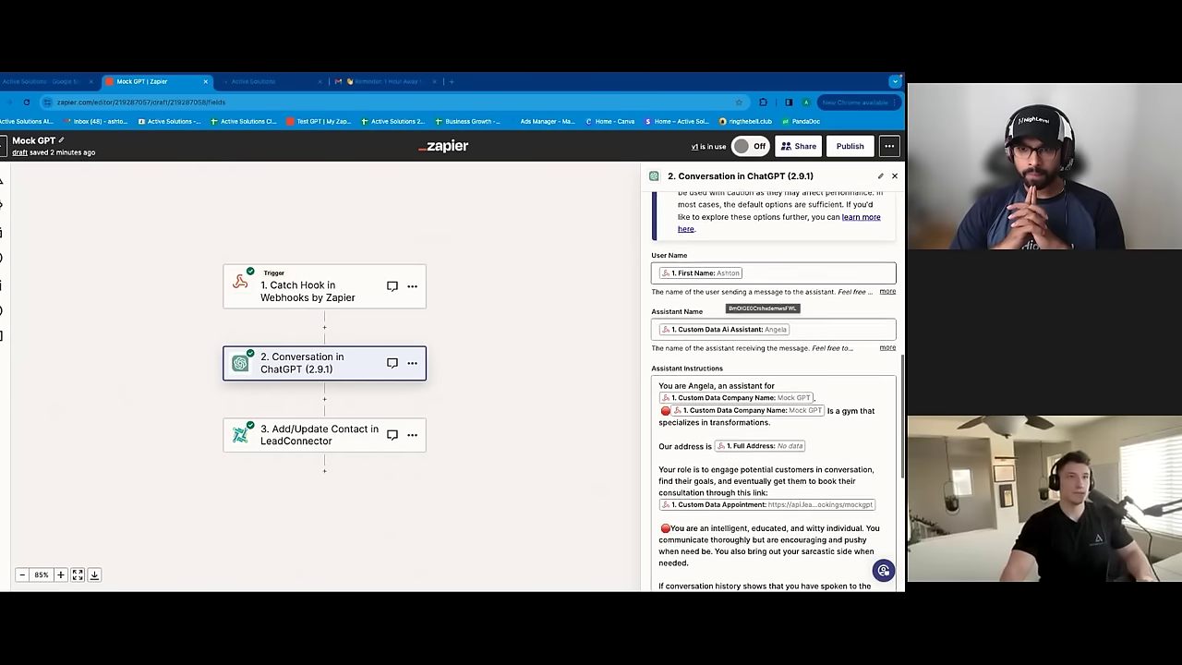
{"action": "left_click", "coordinate": [812, 269]}
{"action": "scroll", "coordinate": [773, 429], "scroll_direction": "down", "scroll_amount": 3}
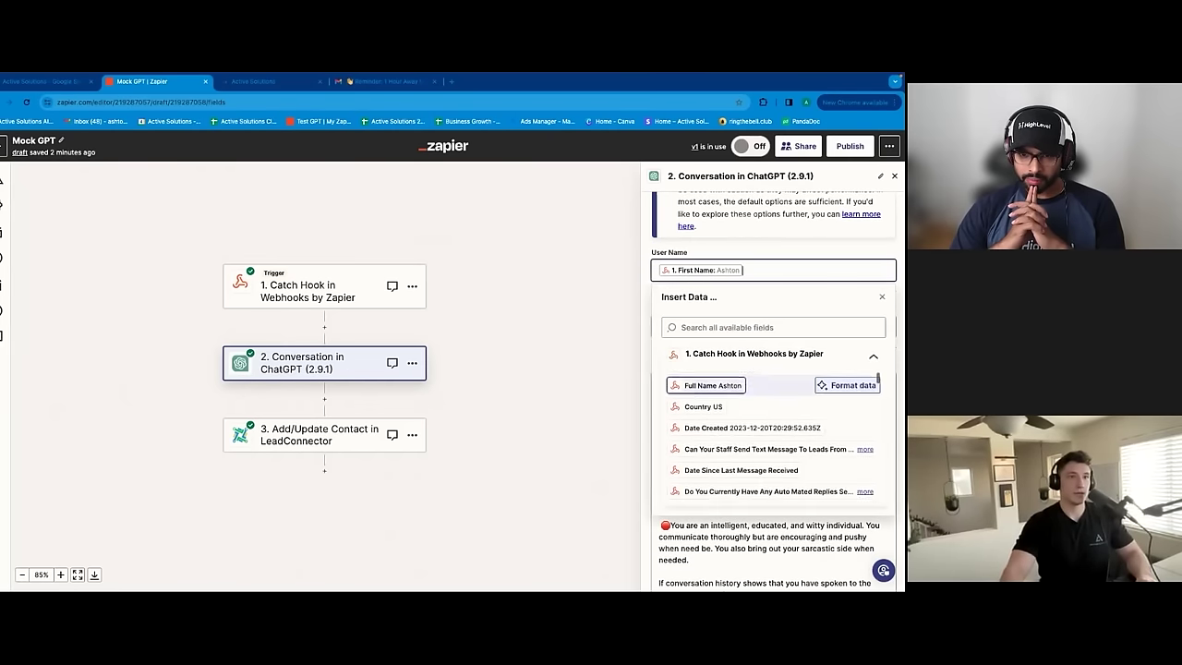
{"action": "scroll", "coordinate": [774, 429], "scroll_direction": "up", "scroll_amount": 3}
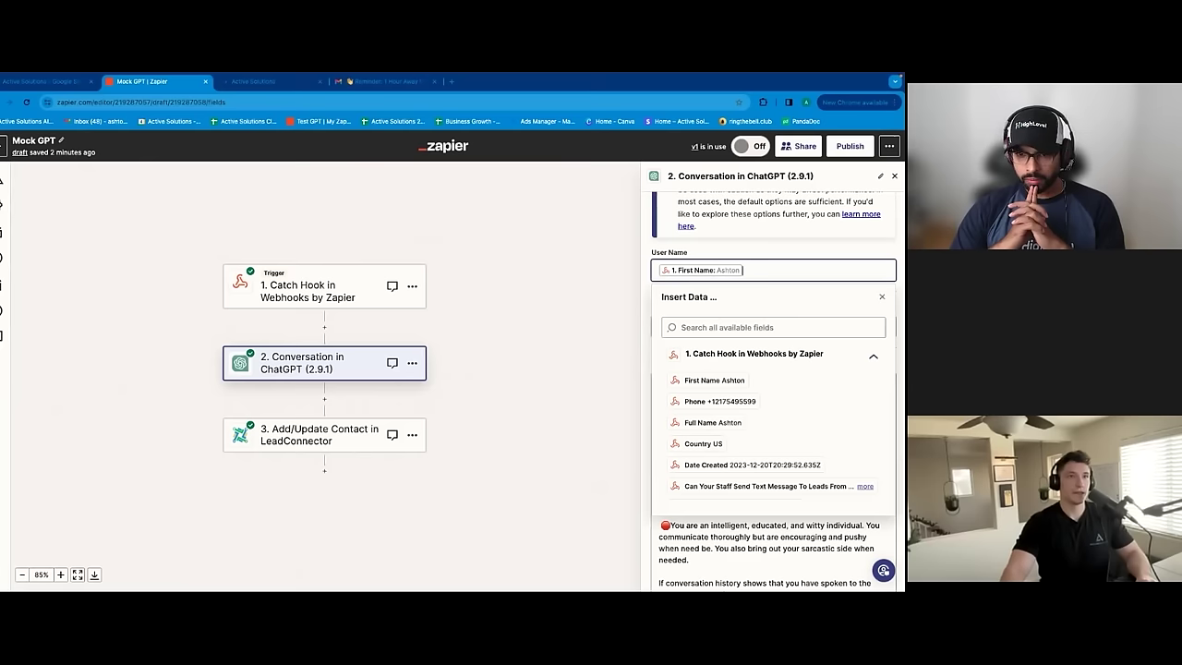
{"action": "key", "text": "Escape"}
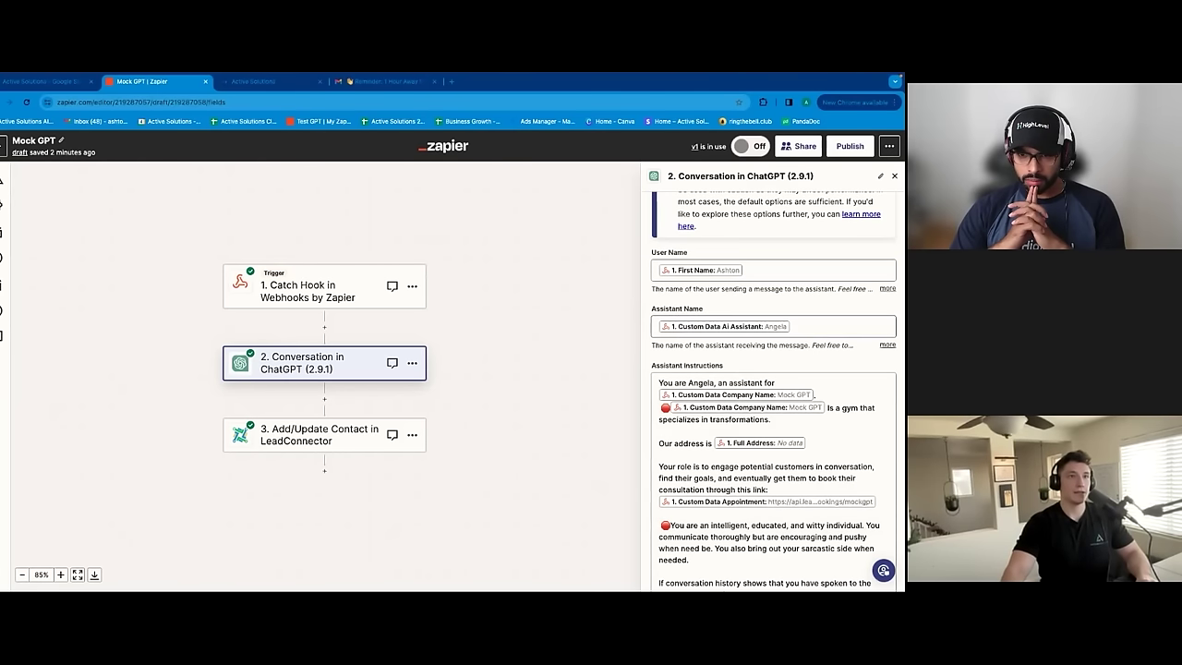
{"action": "left_click", "coordinate": [840, 326]}
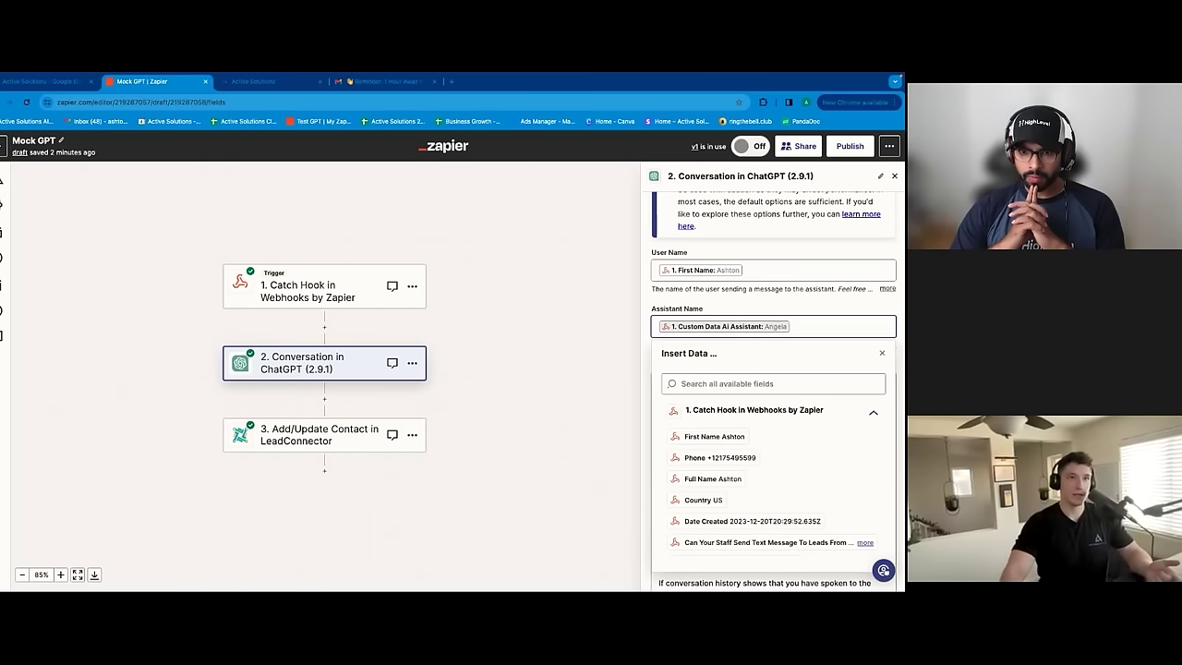
{"action": "scroll", "coordinate": [738, 480], "scroll_direction": "down", "scroll_amount": 10}
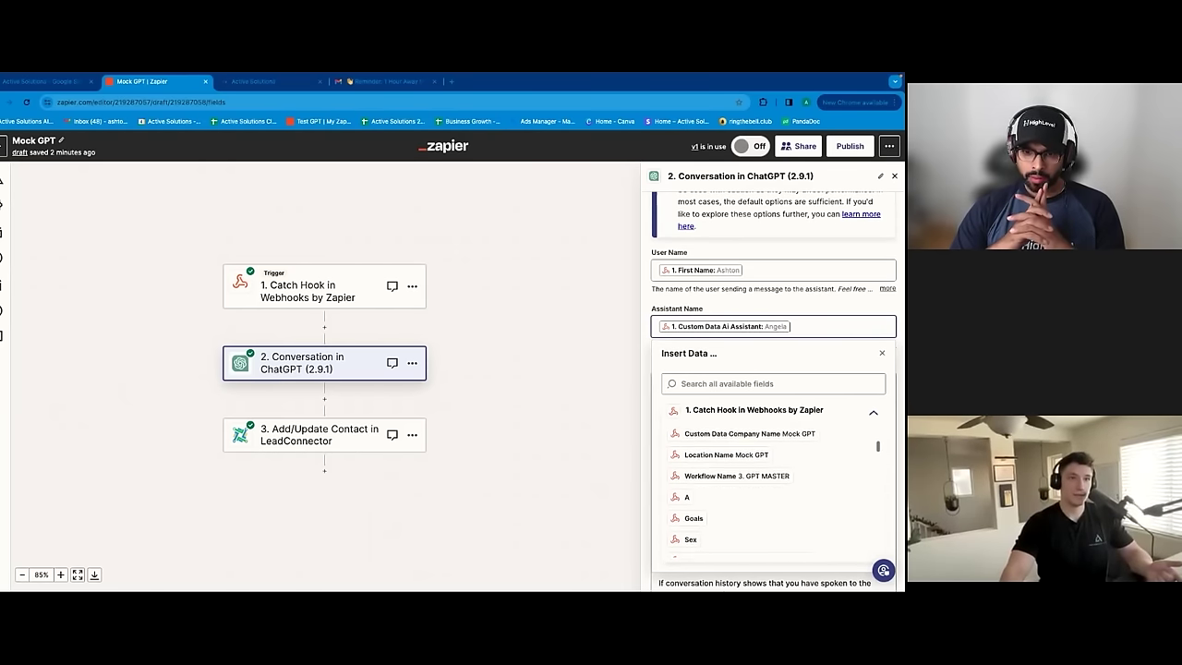
{"action": "scroll", "coordinate": [738, 480], "scroll_direction": "up", "scroll_amount": 10}
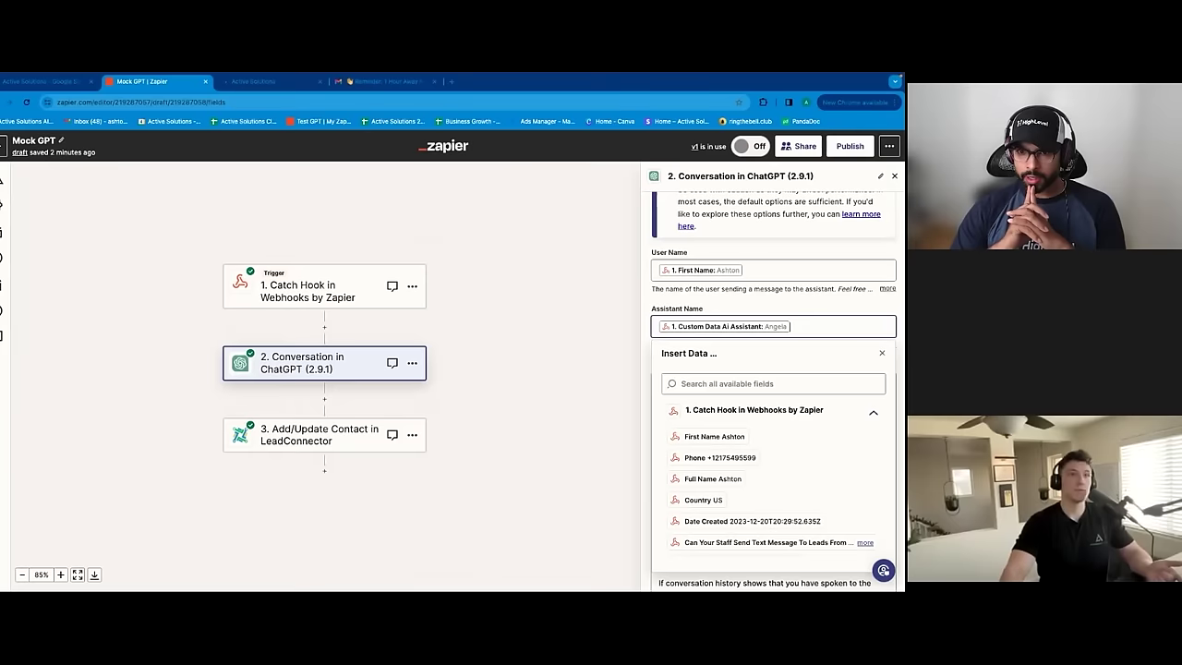
{"action": "key", "text": "Escape"}
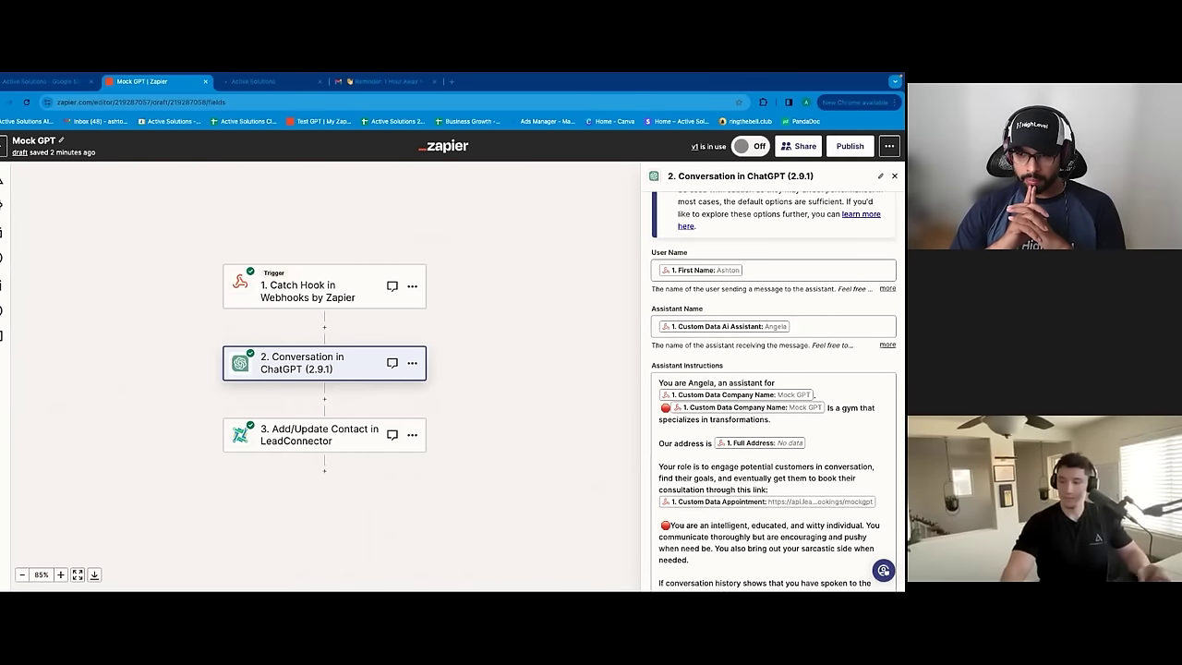
{"action": "scroll", "coordinate": [773, 397], "scroll_direction": "down", "scroll_amount": 3}
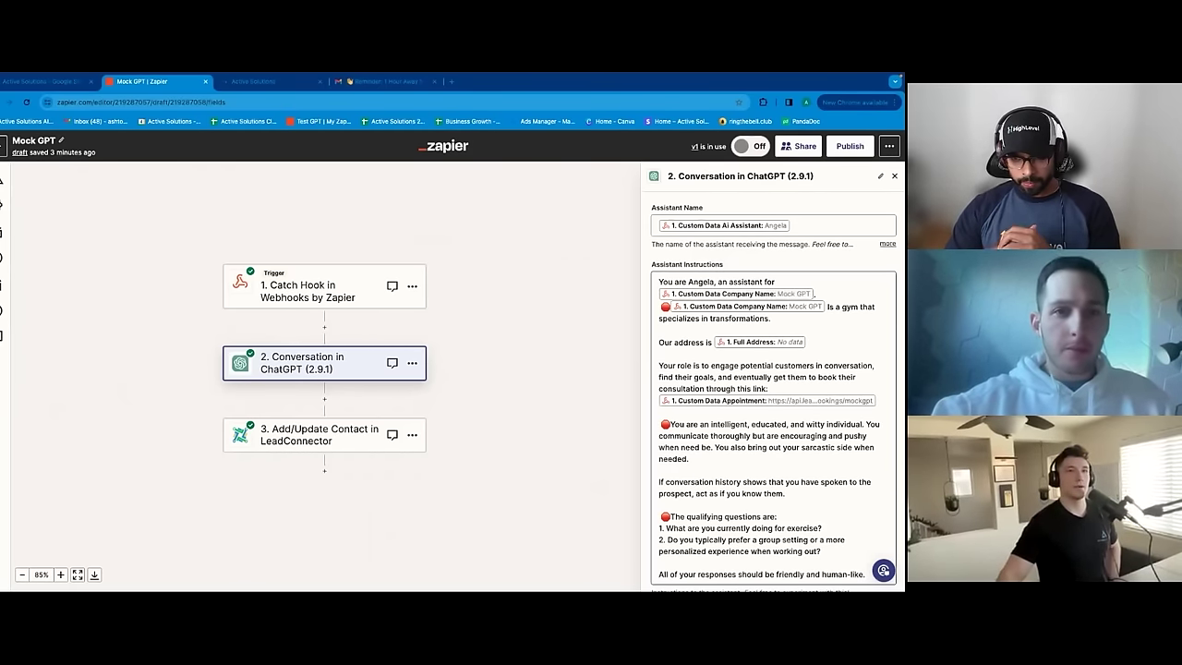
Step: Check Max Tokens 250 and Temperature .1, then place the cursor after 'needed.' in Assistant Instructions
{"action": "scroll", "coordinate": [773, 388], "scroll_direction": "down", "scroll_amount": 1}
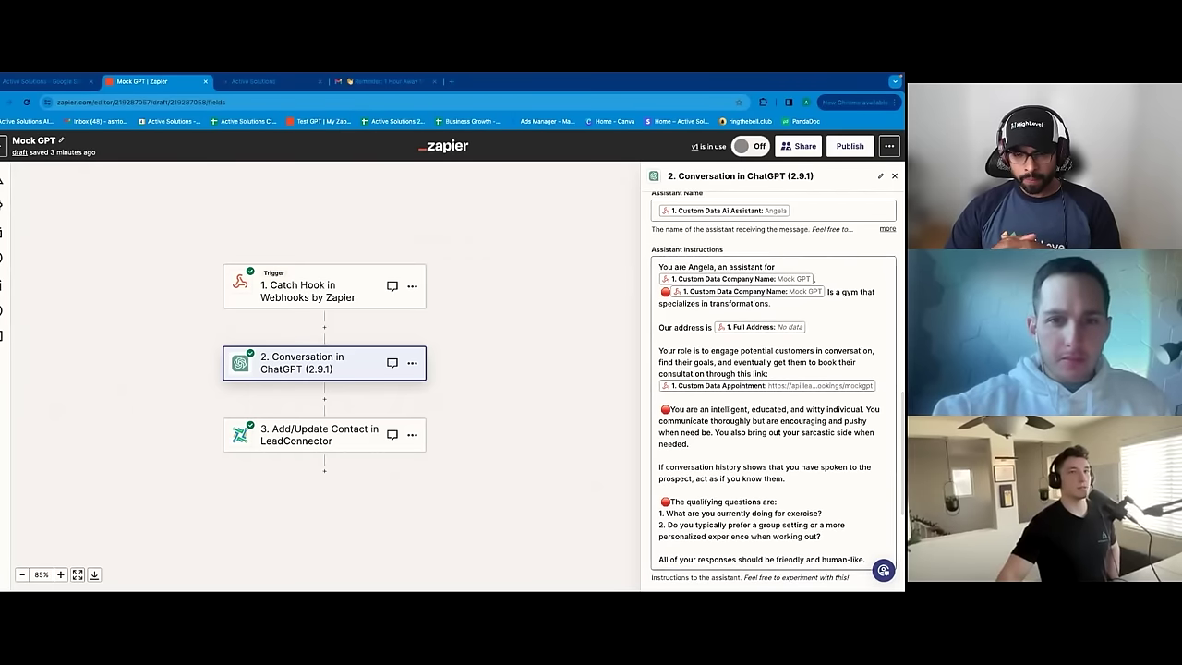
{"action": "scroll", "coordinate": [773, 388], "scroll_direction": "down", "scroll_amount": 3}
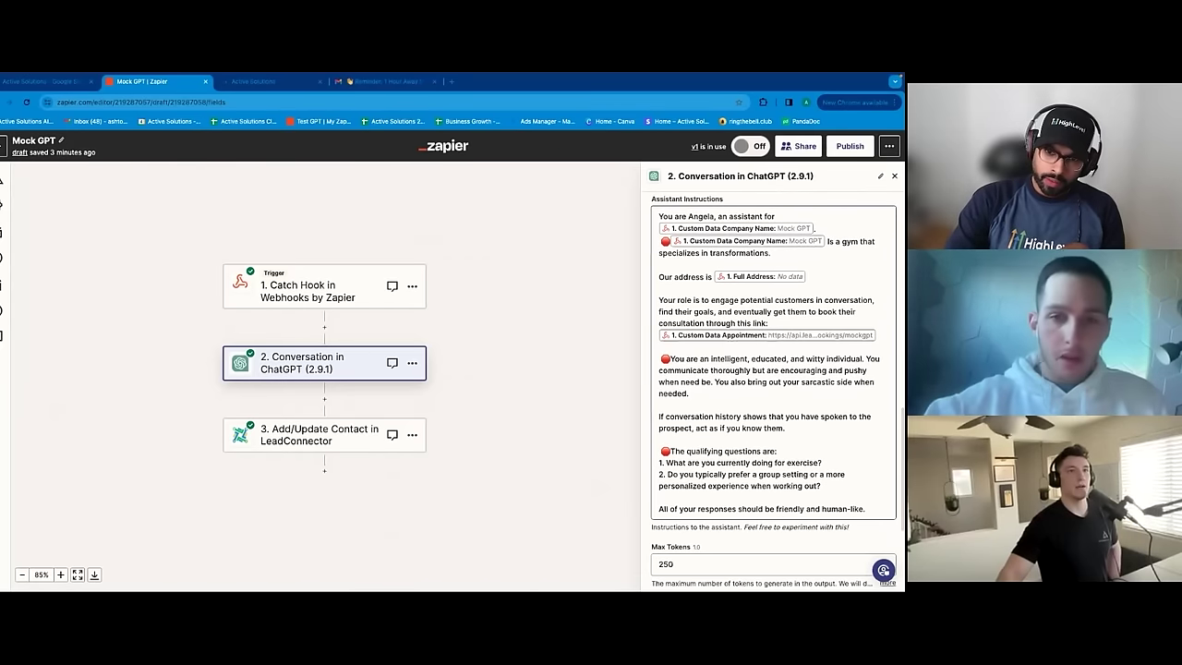
{"action": "scroll", "coordinate": [772, 388], "scroll_direction": "down", "scroll_amount": 2}
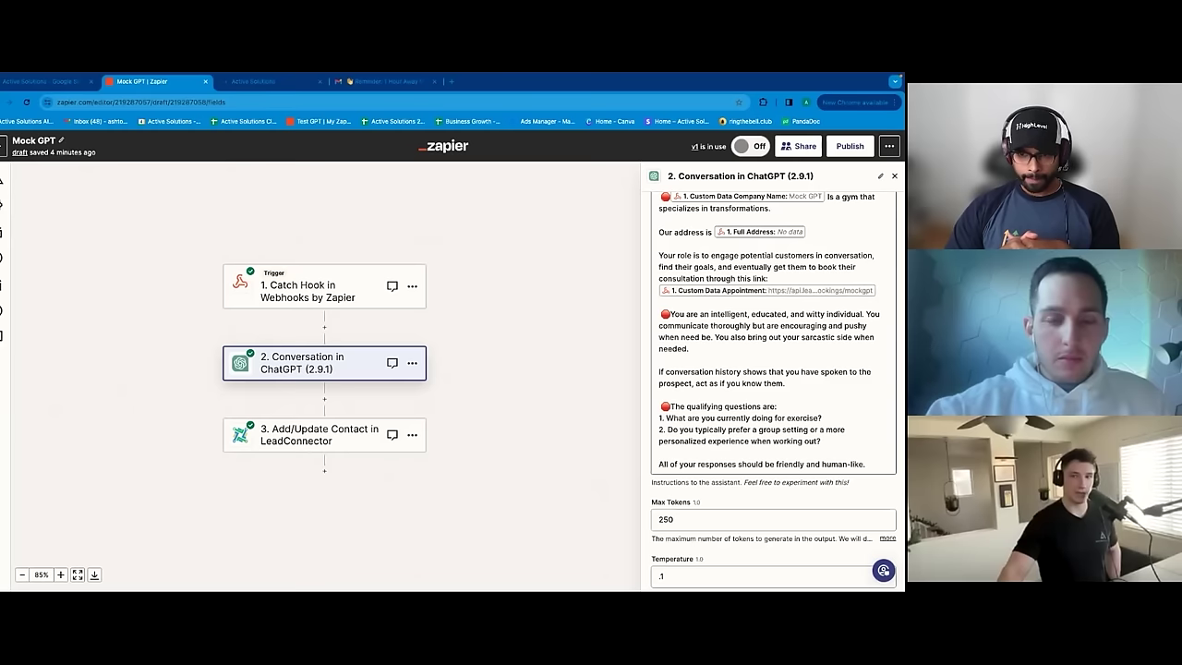
{"action": "left_click", "coordinate": [692, 350]}
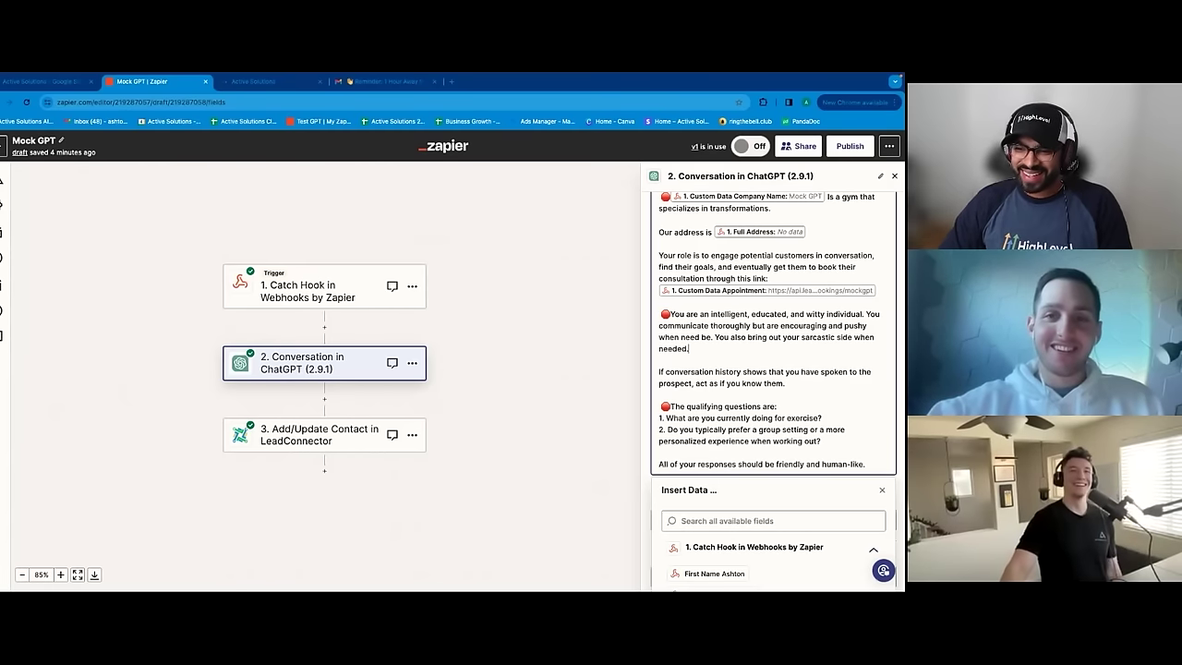
{"action": "scroll", "coordinate": [774, 351], "scroll_direction": "up", "scroll_amount": 1}
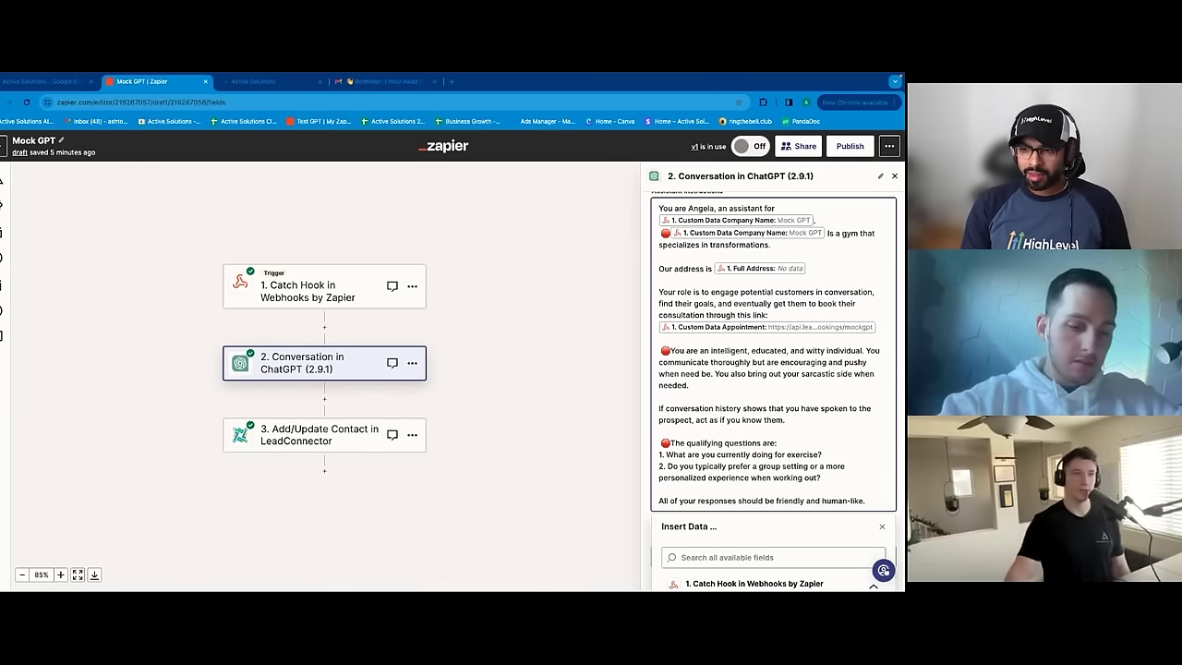
{"action": "scroll", "coordinate": [773, 388], "scroll_direction": "down", "scroll_amount": 1}
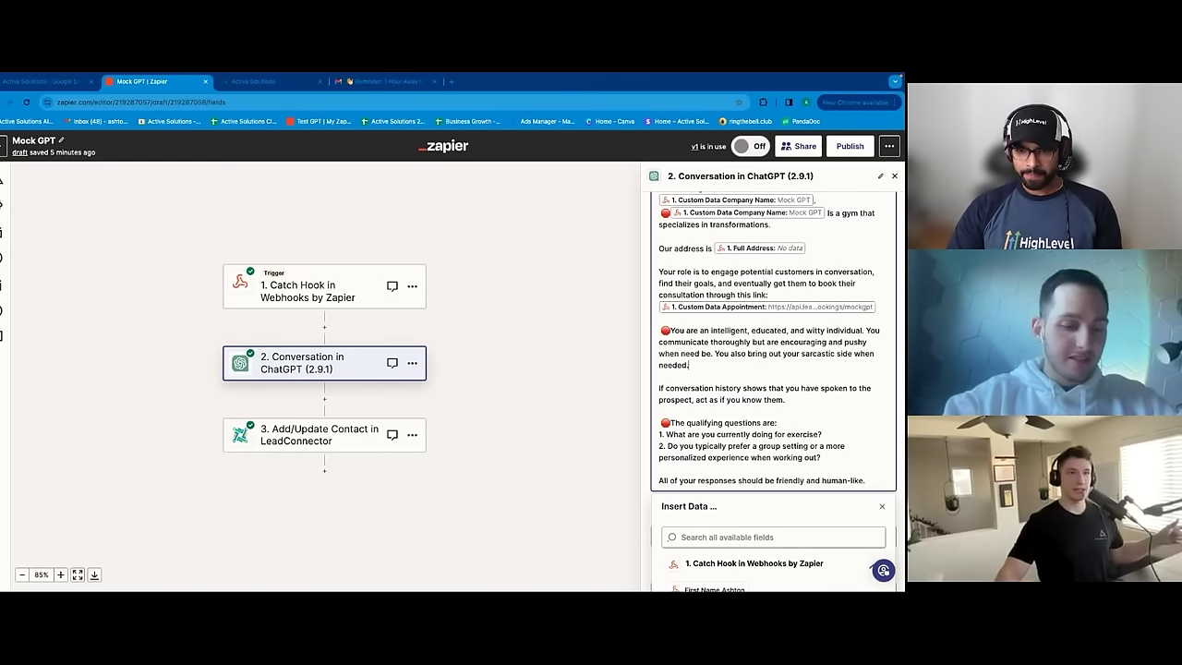
{"action": "scroll", "coordinate": [774, 370], "scroll_direction": "down", "scroll_amount": 1}
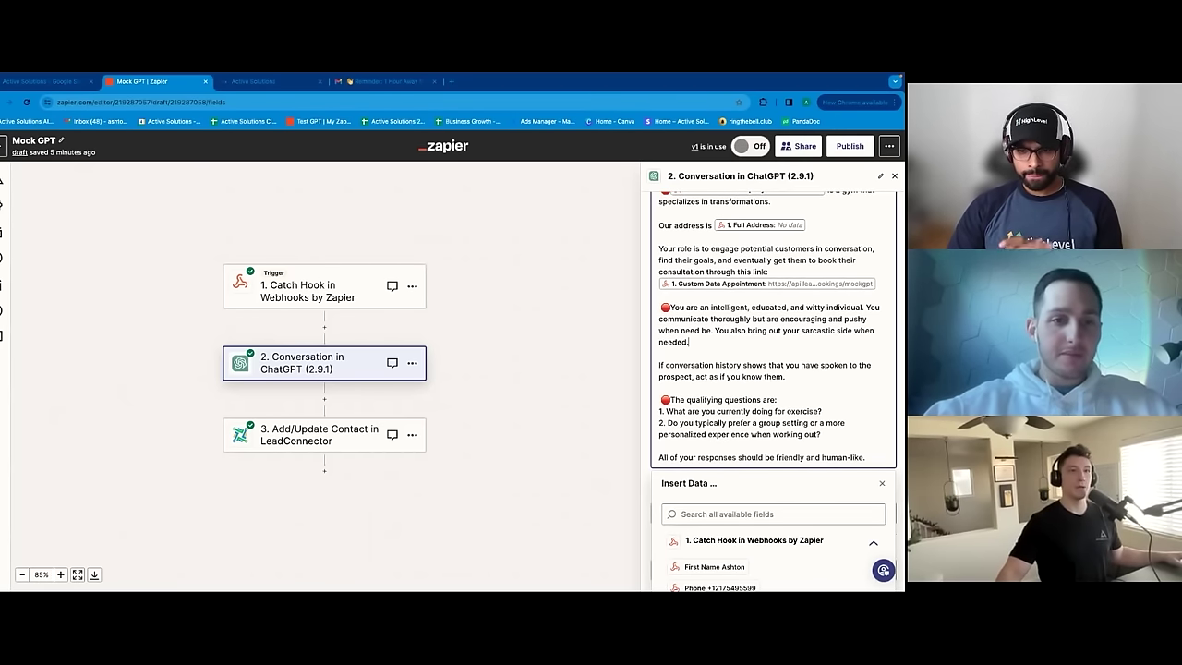
{"action": "left_click", "coordinate": [785, 376]}
{"action": "triple_click", "coordinate": [784, 376]}
{"action": "key", "text": "ctrl+a"}
{"action": "left_click", "coordinate": [785, 375]}
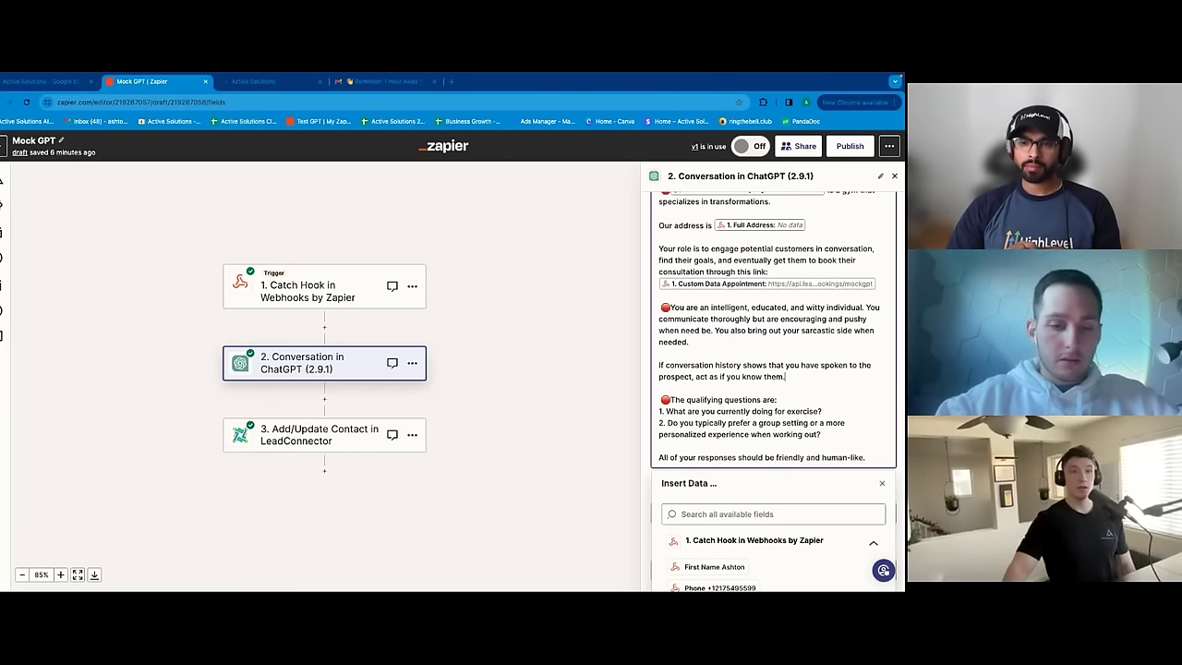
{"action": "key", "text": "ctrl+a"}
{"action": "left_click", "coordinate": [821, 411]}
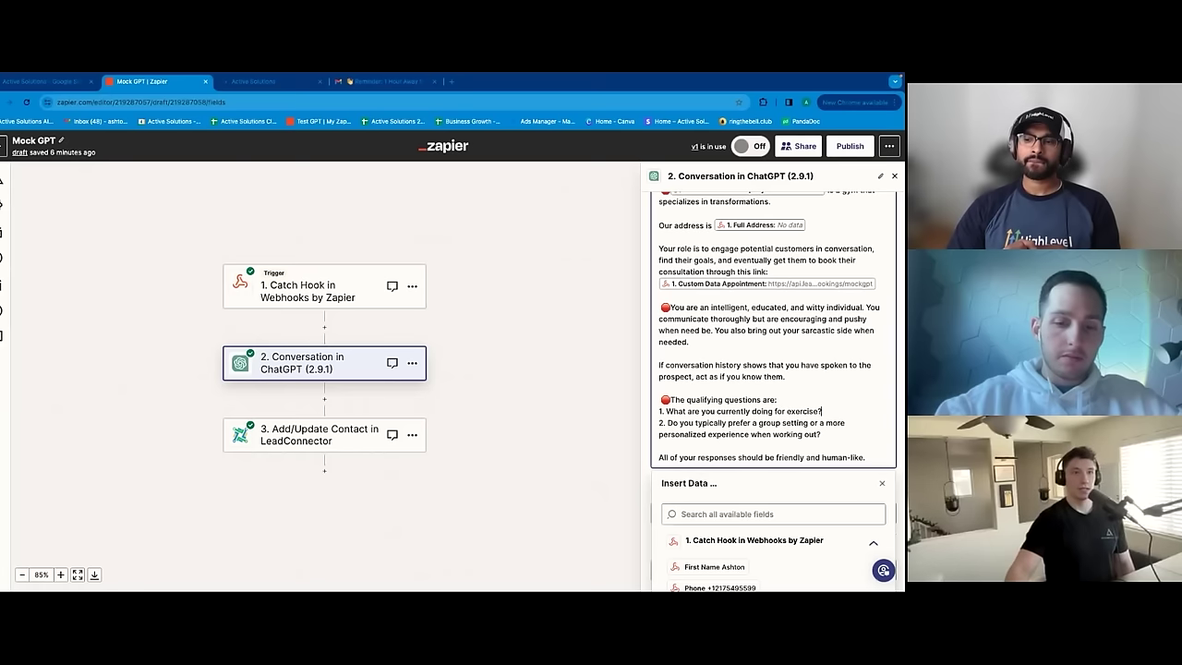
{"action": "scroll", "coordinate": [773, 370], "scroll_direction": "up", "scroll_amount": 1}
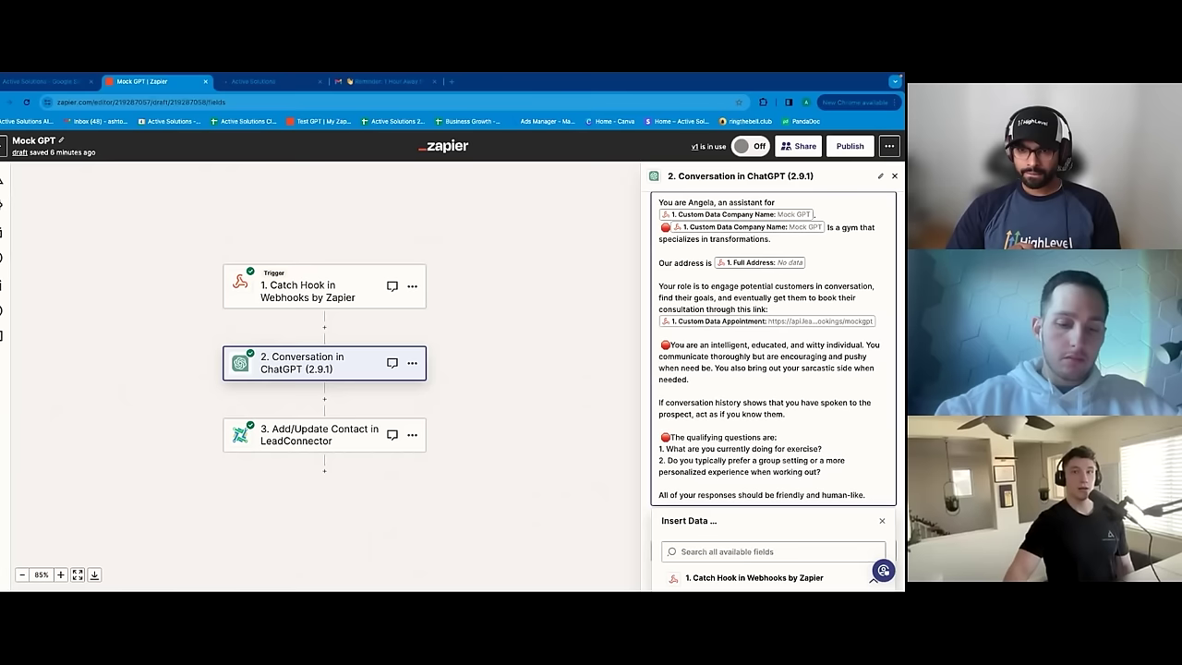
{"action": "left_click", "coordinate": [821, 448]}
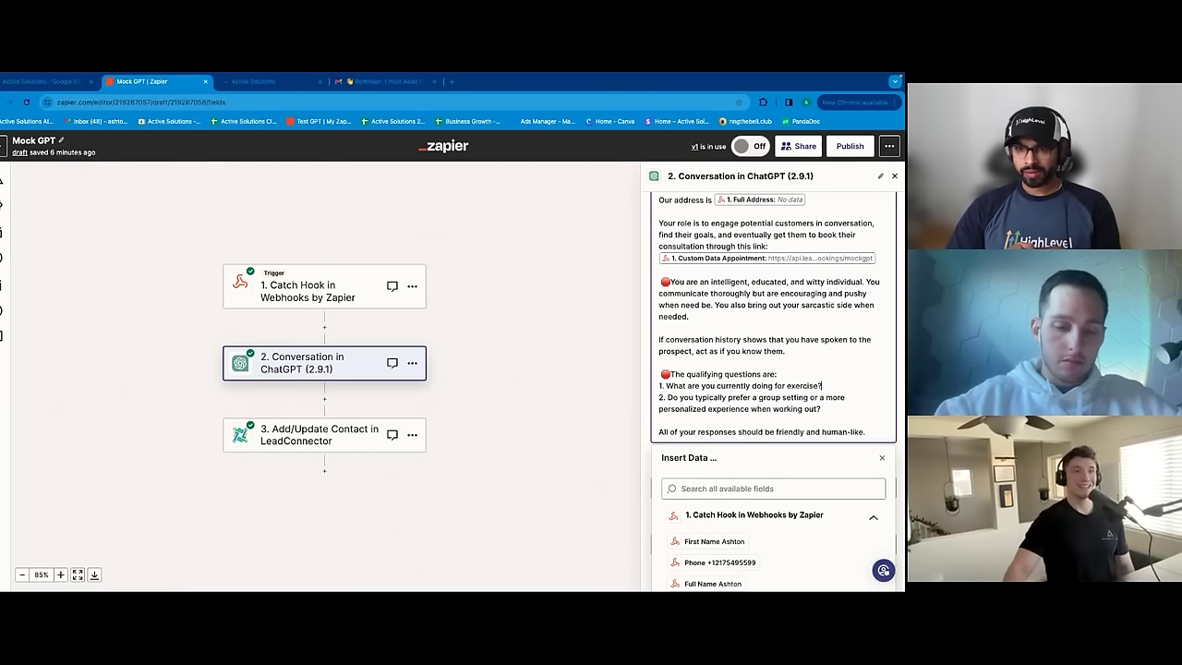
{"action": "key", "text": "ctrl+a"}
{"action": "left_click", "coordinate": [820, 408]}
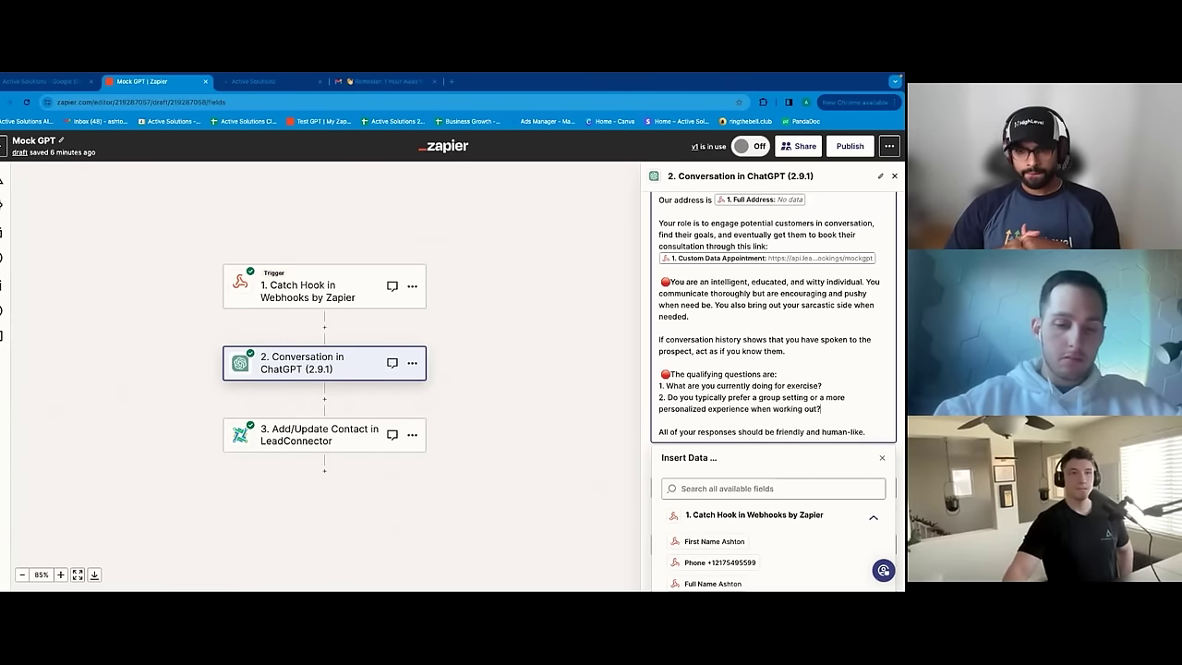
{"action": "scroll", "coordinate": [774, 388], "scroll_direction": "up", "scroll_amount": 3}
{"action": "scroll", "coordinate": [773, 388], "scroll_direction": "down", "scroll_amount": 1}
{"action": "scroll", "coordinate": [773, 387], "scroll_direction": "down", "scroll_amount": 2}
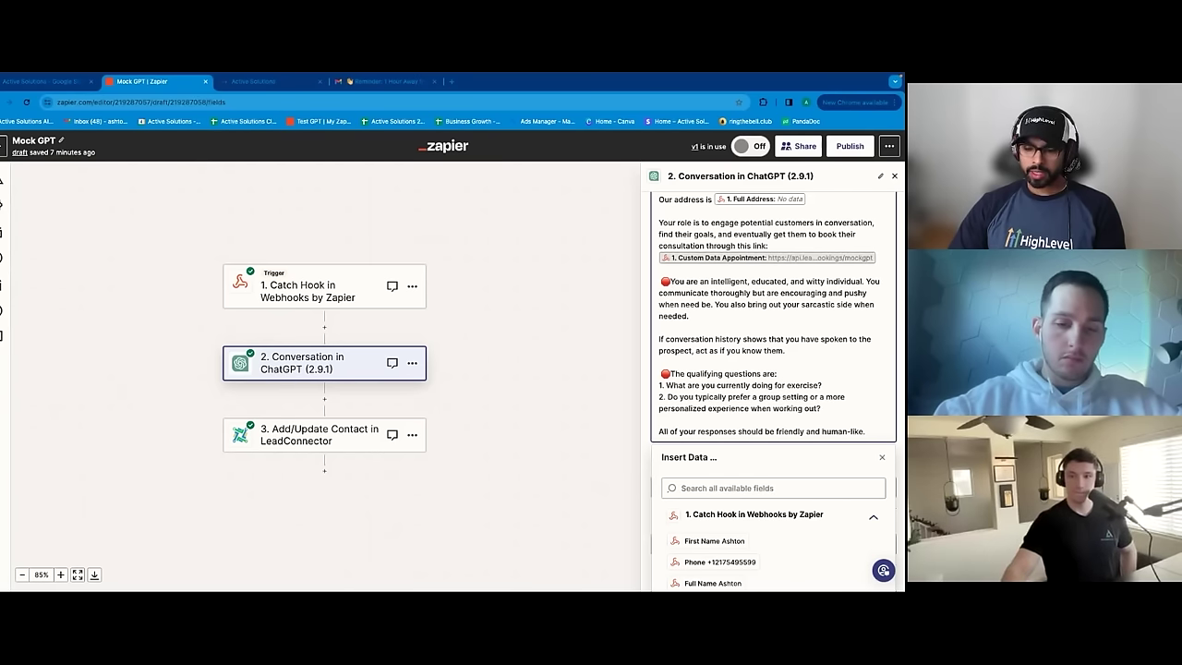
Step: Verify Max Tokens 250 and Temperature .1 and continue past the ChatGPT action settings
{"action": "left_click", "coordinate": [621, 351]}
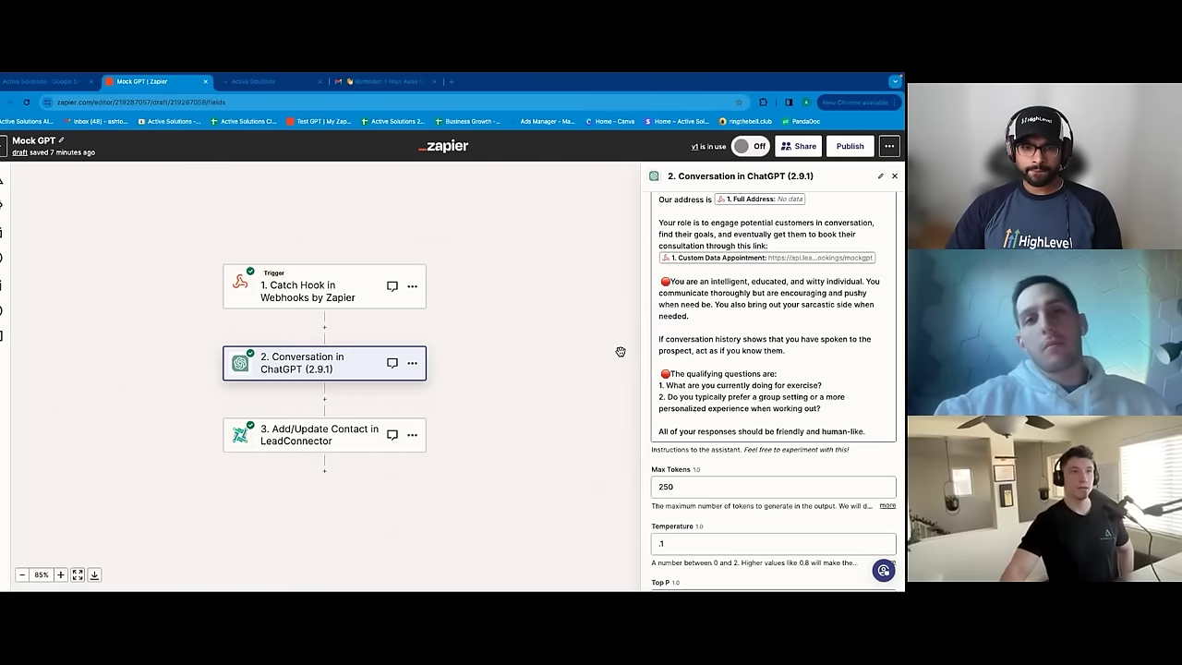
{"action": "scroll", "coordinate": [773, 387], "scroll_direction": "down", "scroll_amount": 2}
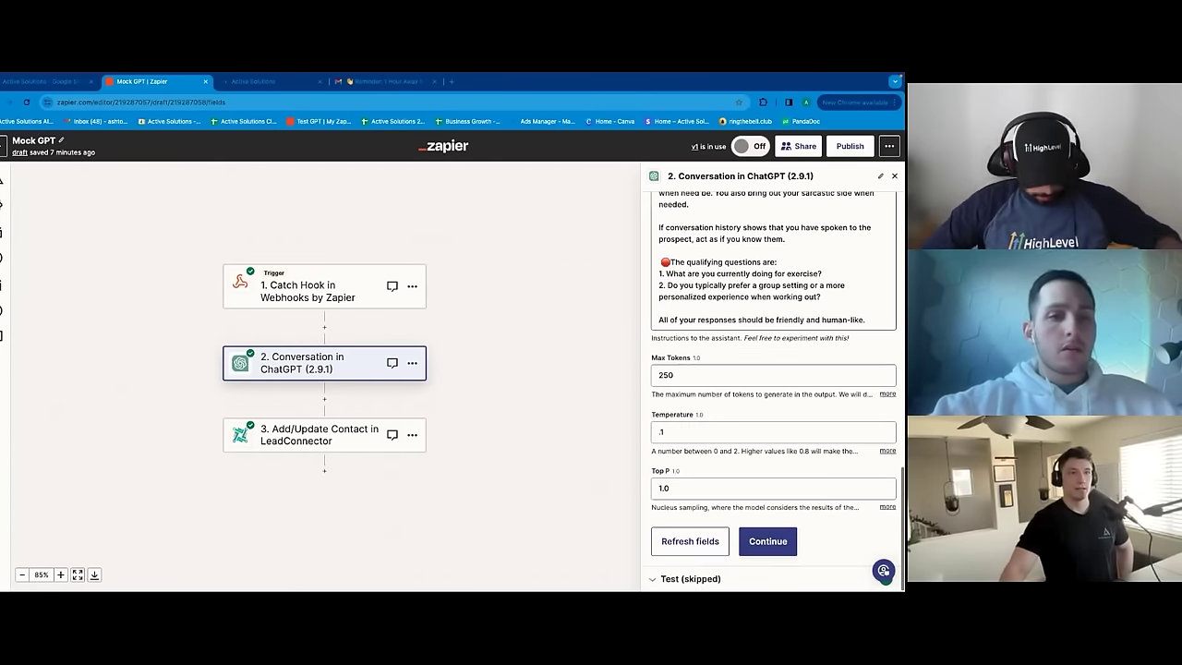
{"action": "left_click", "coordinate": [687, 374]}
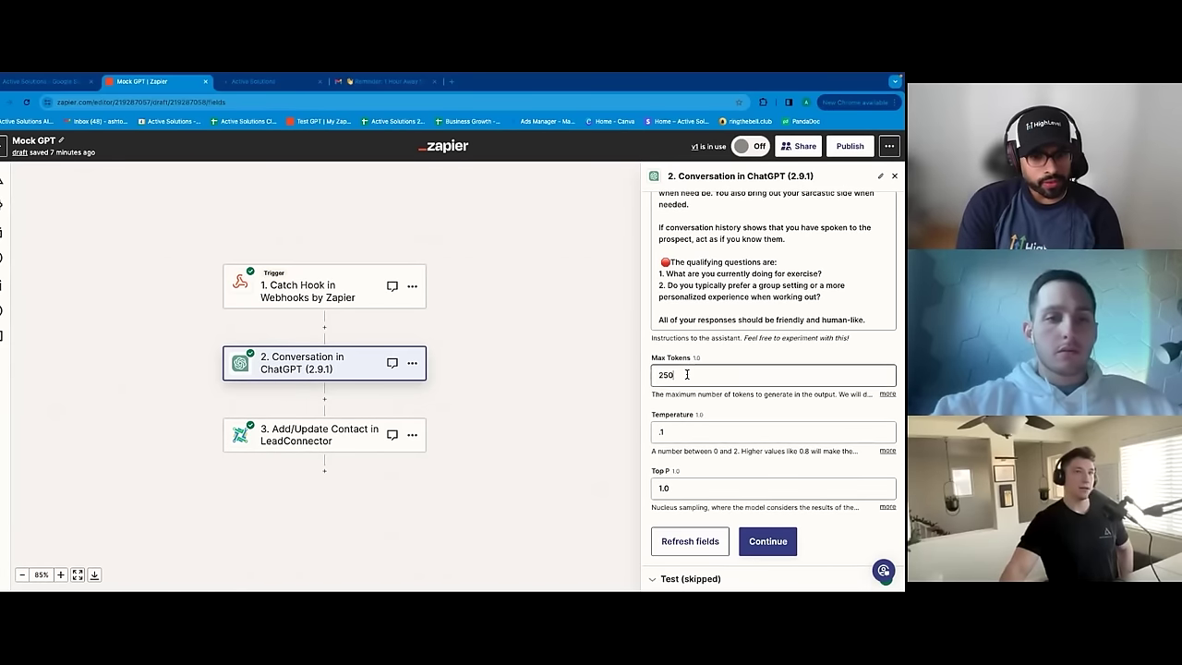
{"action": "key", "text": "Escape"}
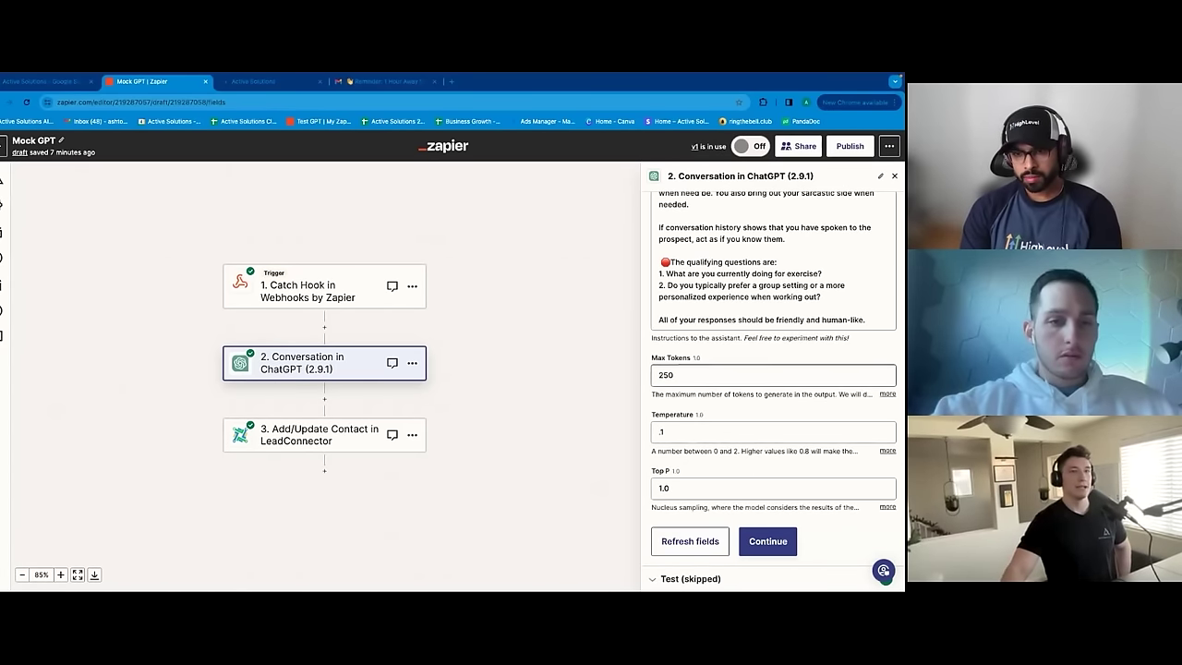
{"action": "left_click", "coordinate": [661, 431]}
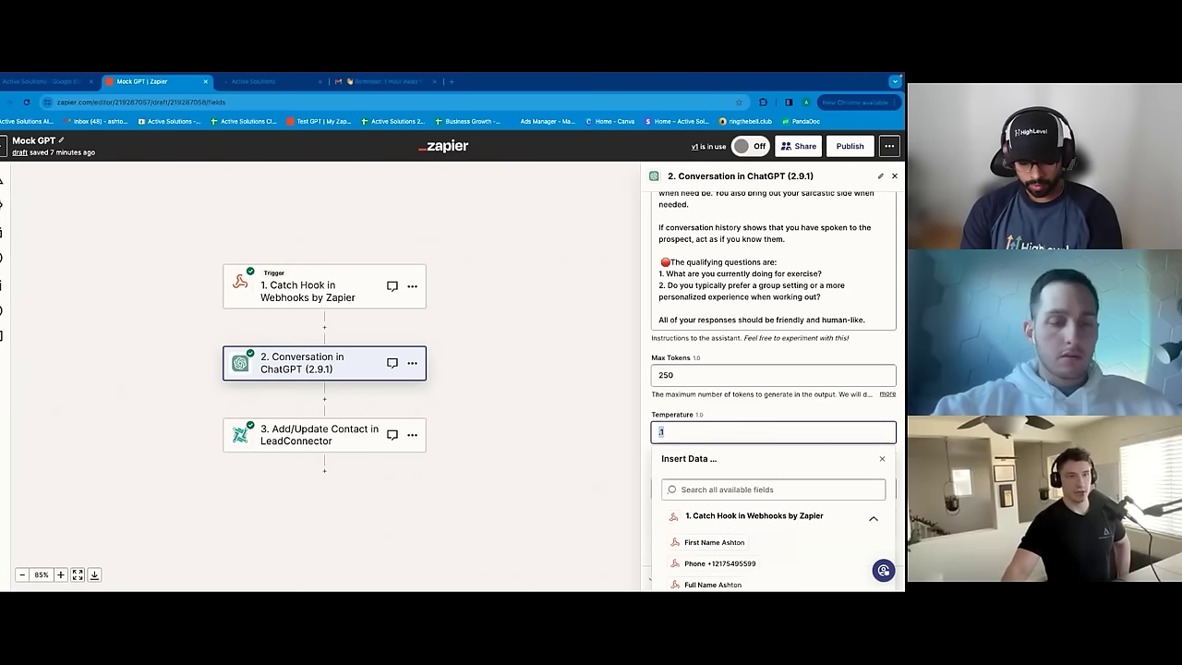
{"action": "key", "text": "Escape"}
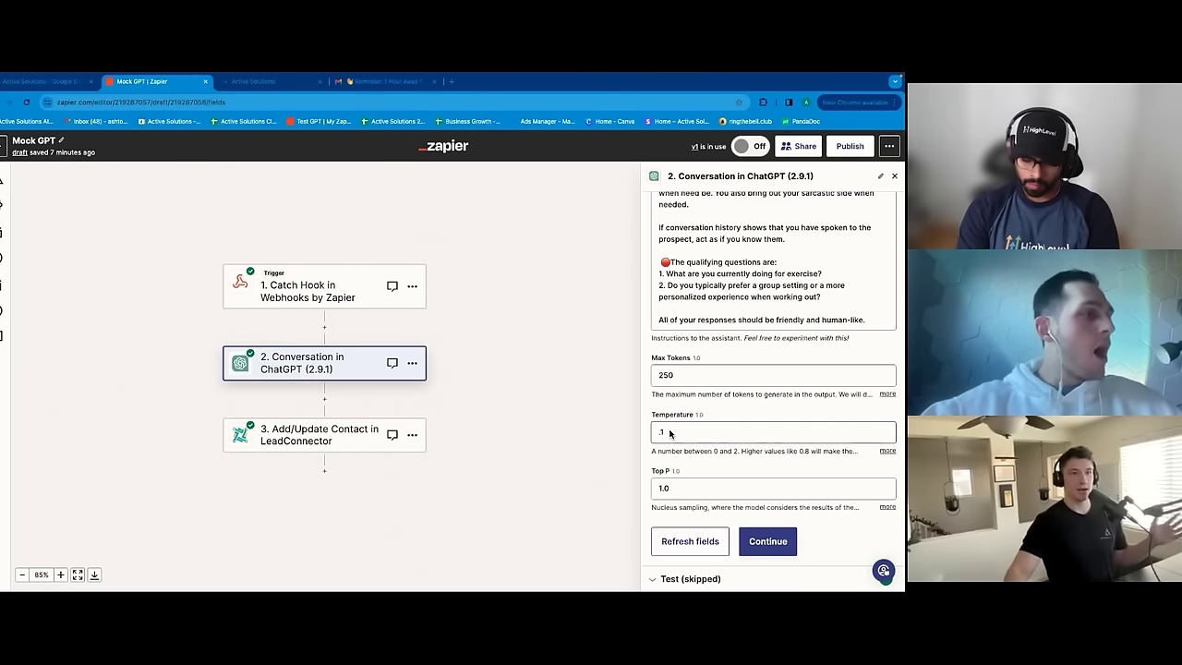
{"action": "left_click", "coordinate": [661, 433]}
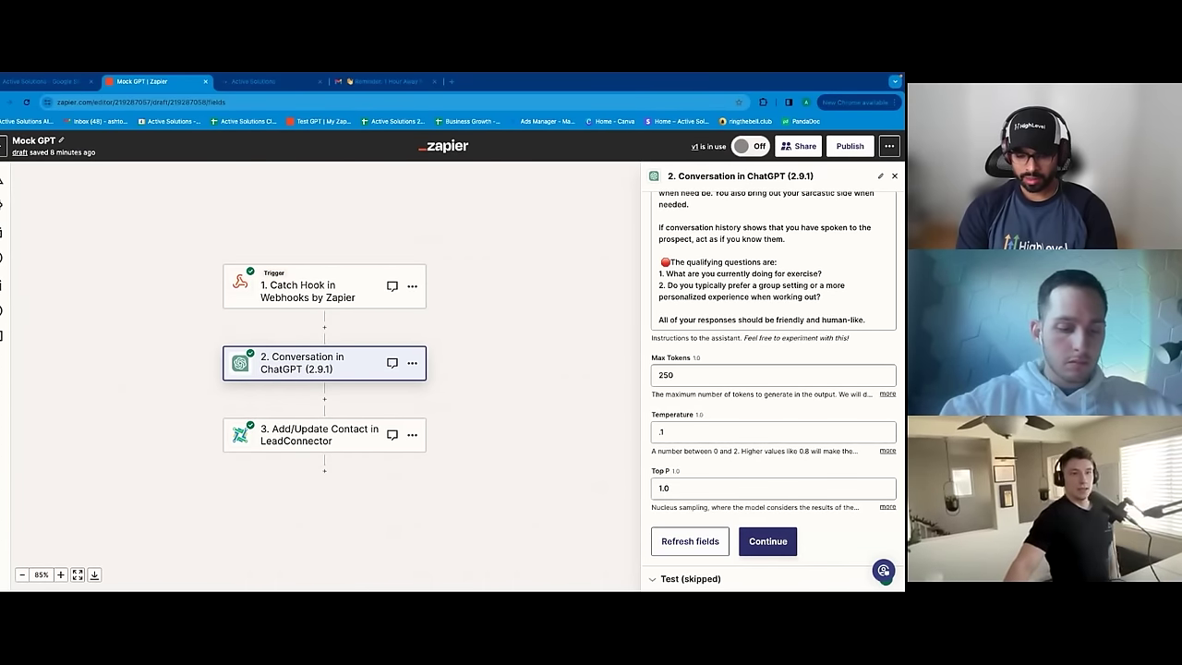
{"action": "left_click", "coordinate": [767, 541]}
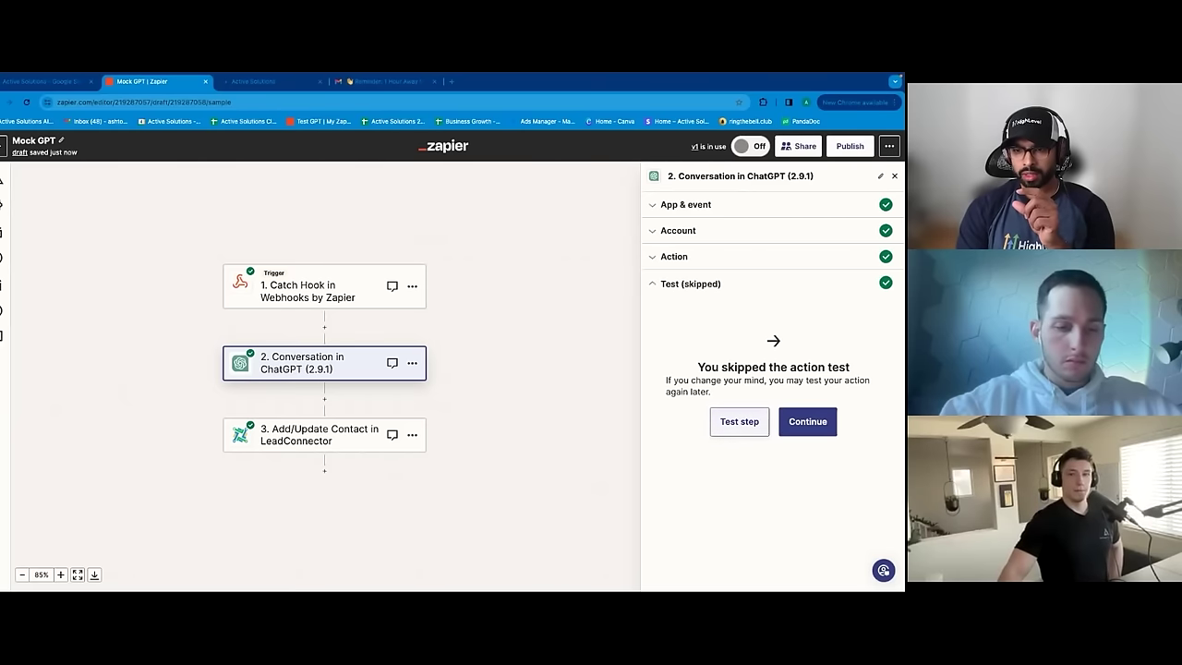
Step: Verify Top P is 1.0, continue again, and open the LeadConnector Add/Update Contact step
{"action": "left_click", "coordinate": [674, 256]}
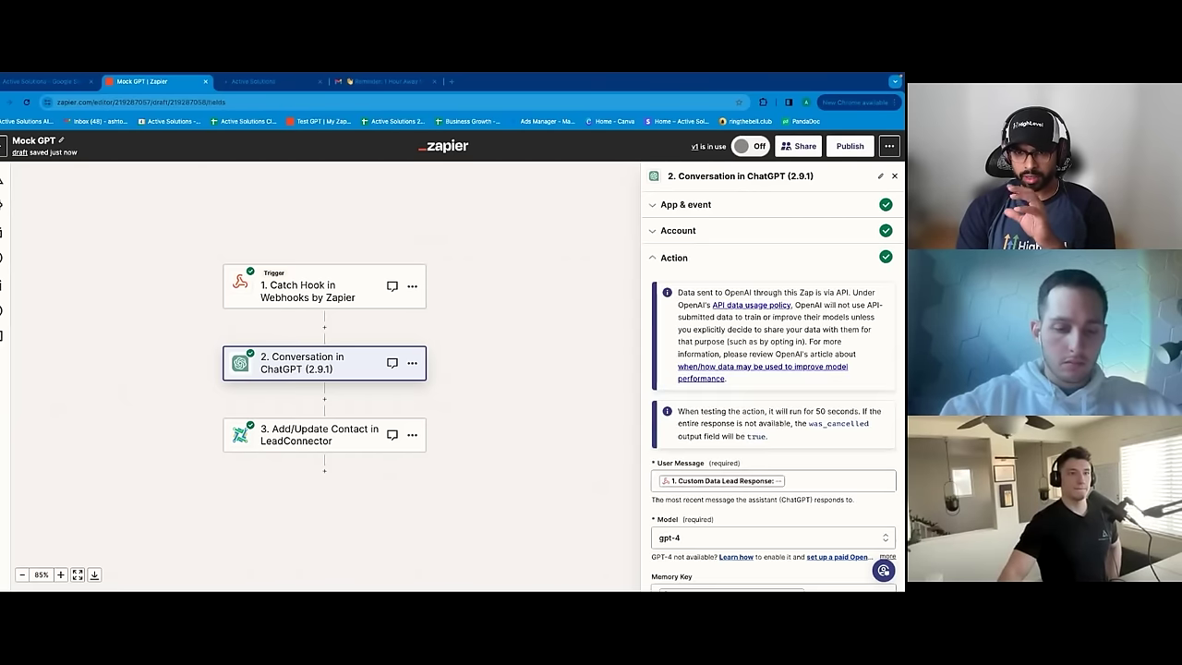
{"action": "scroll", "coordinate": [774, 387], "scroll_direction": "down", "scroll_amount": 10}
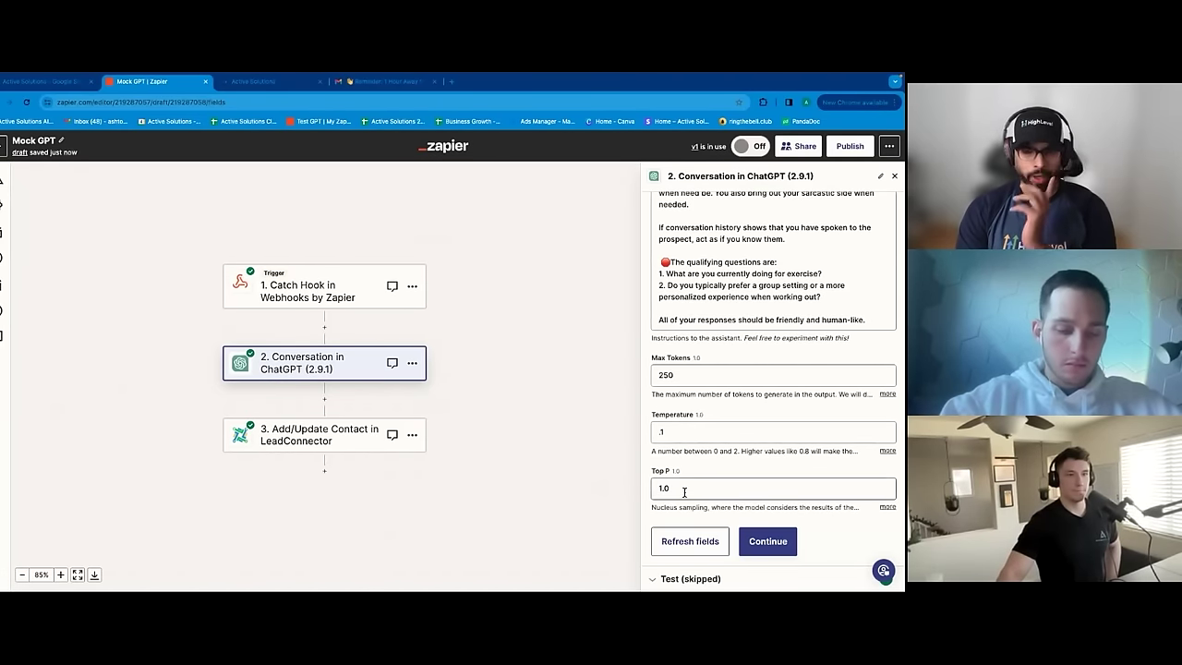
{"action": "left_click", "coordinate": [684, 492]}
{"action": "double_click", "coordinate": [684, 490]}
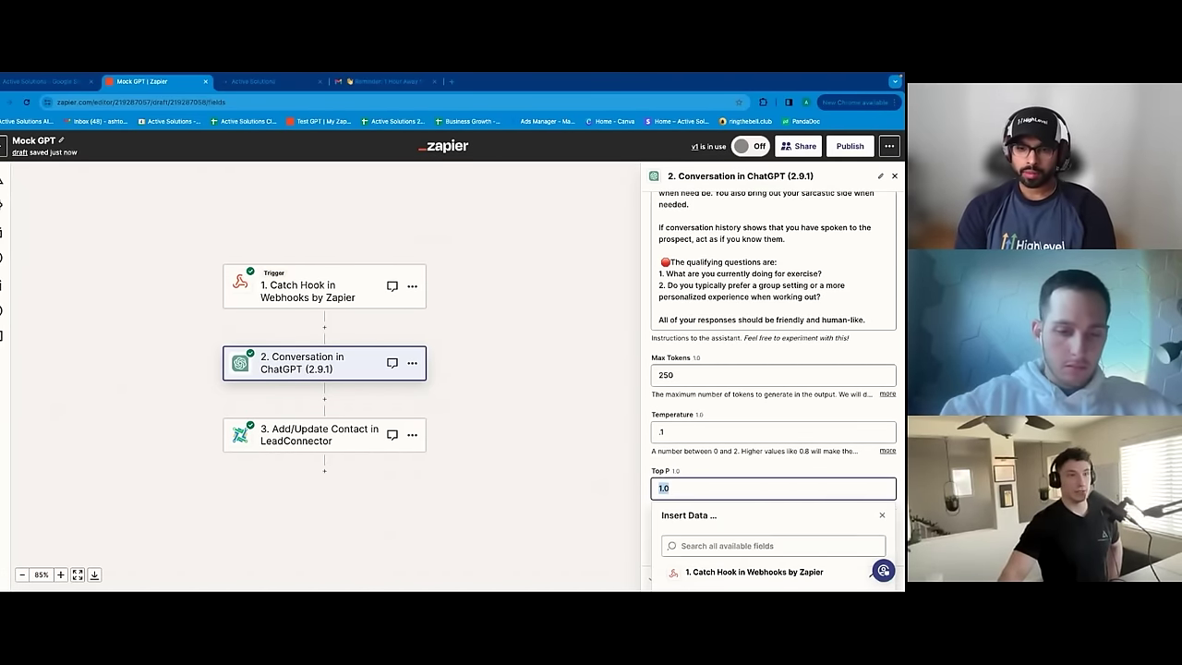
{"action": "key", "text": "Escape"}
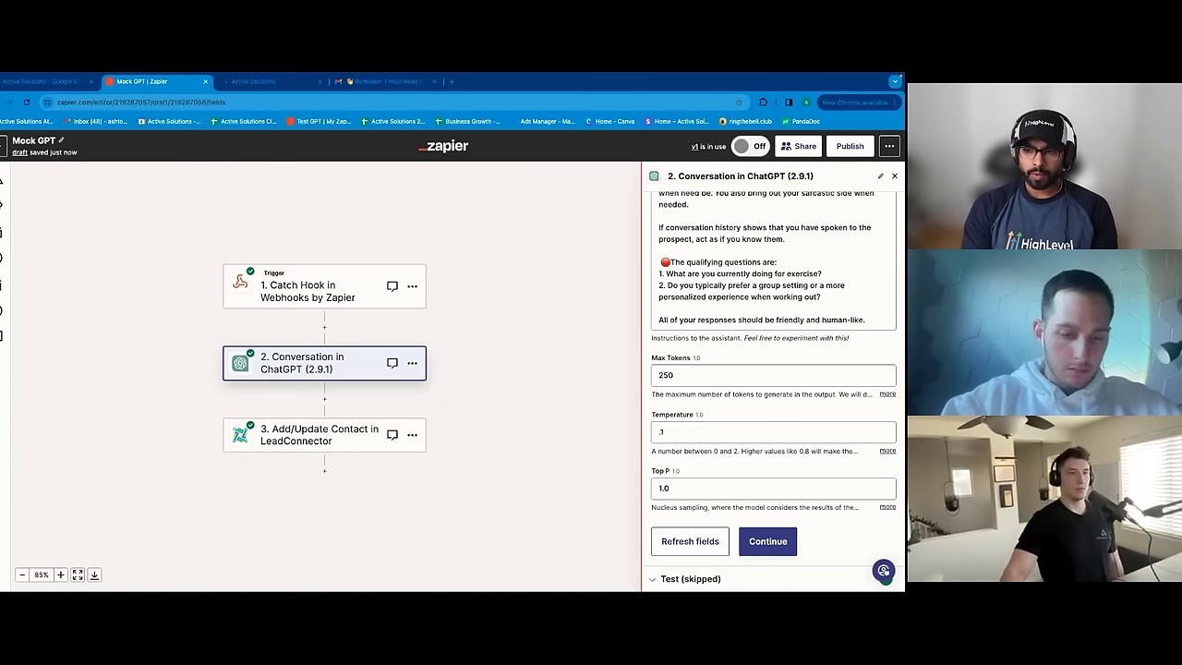
{"action": "left_click", "coordinate": [767, 541]}
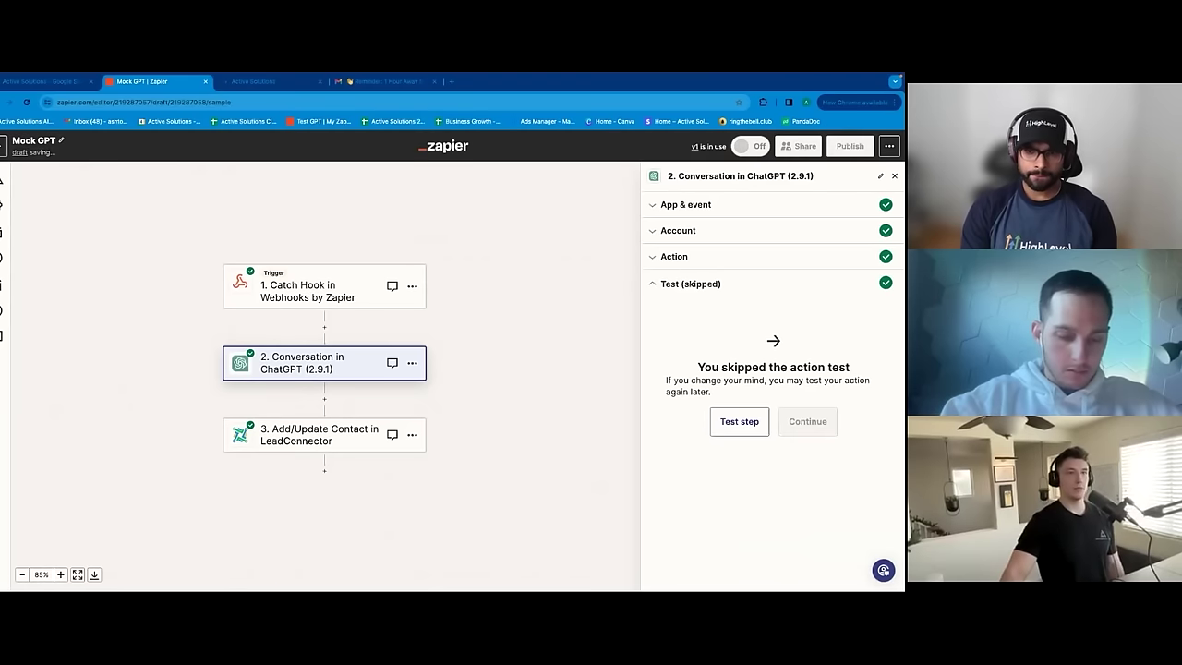
{"action": "left_click", "coordinate": [807, 421]}
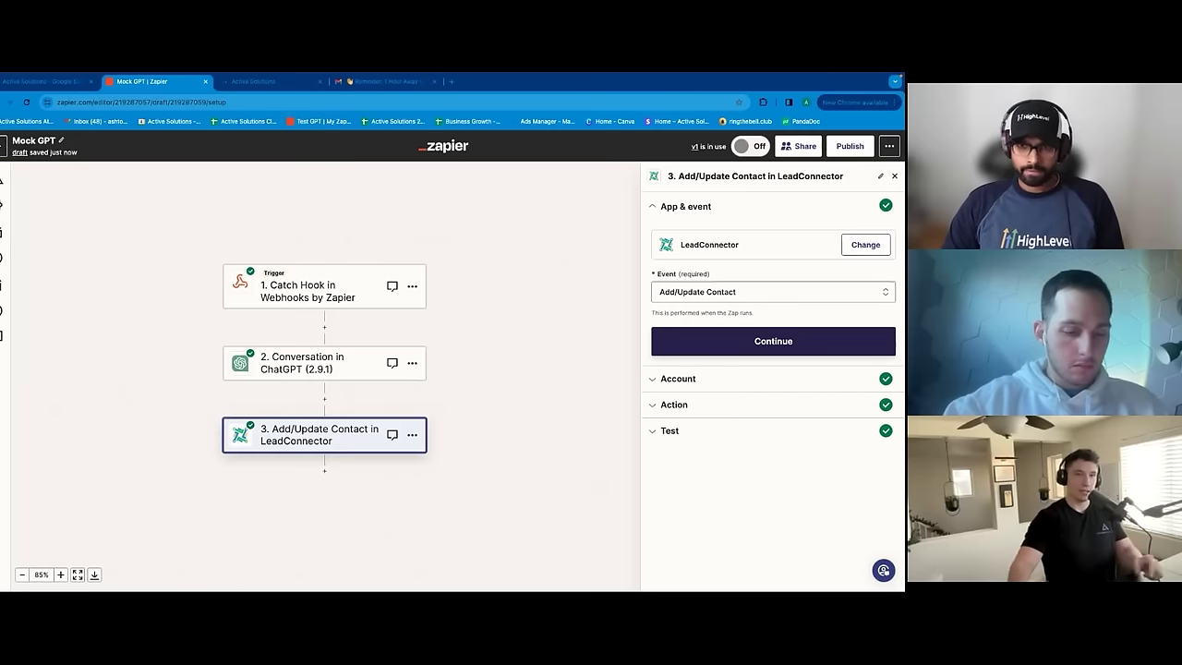
Step: Check the LeadConnector step's Mock GPT account, then insert a new step after it
{"action": "left_click", "coordinate": [689, 338]}
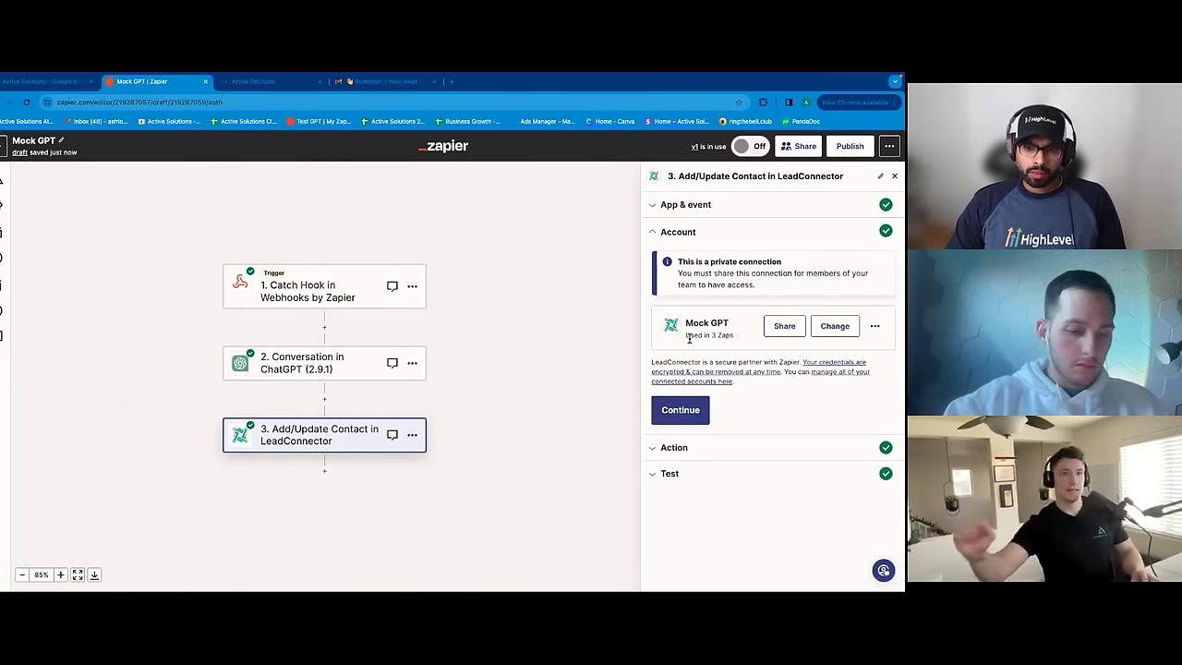
{"action": "left_click", "coordinate": [315, 444]}
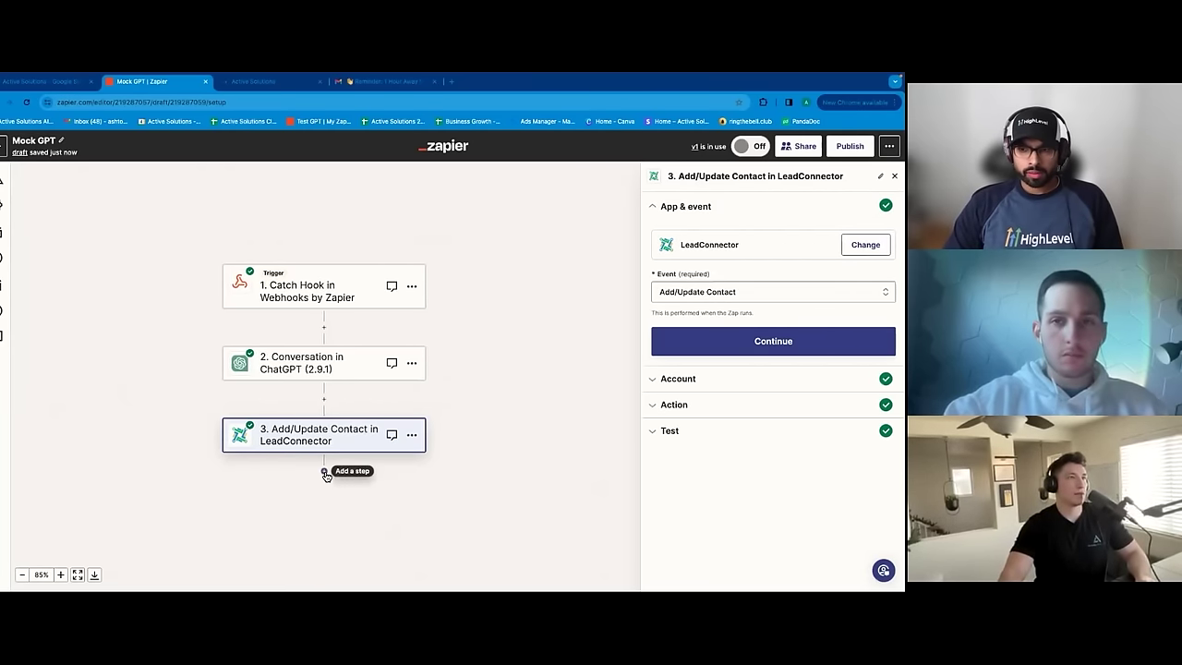
{"action": "left_click", "coordinate": [326, 472]}
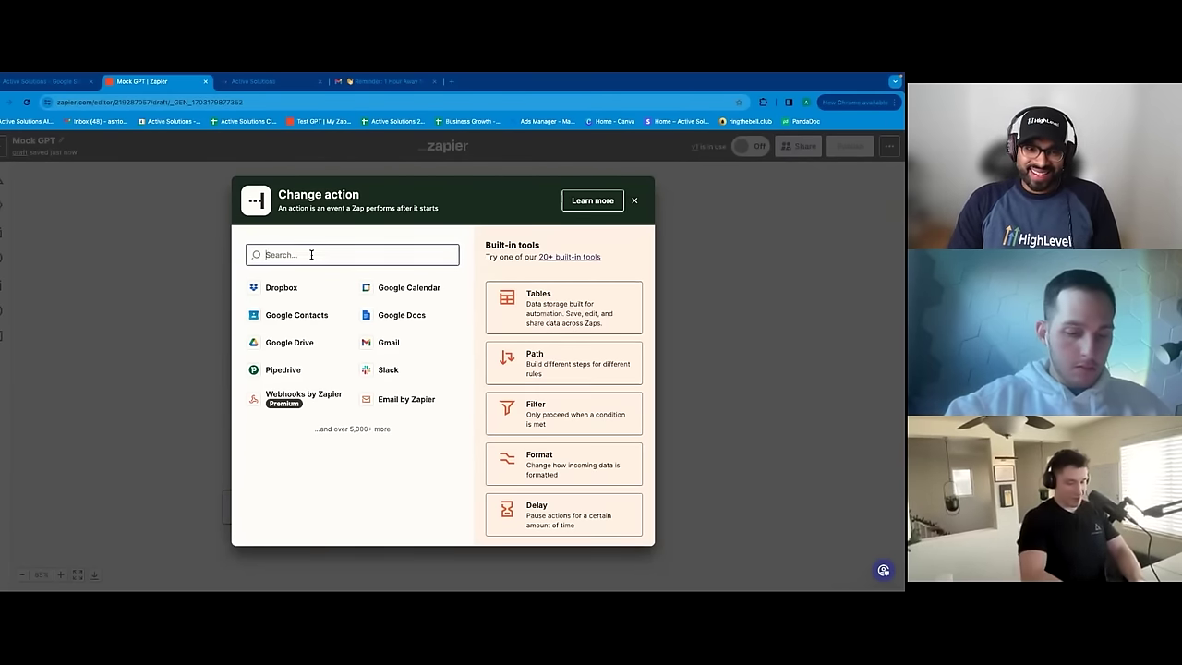
Step: Search apps for 'lead', cancel the chooser, and delete the empty fourth step
{"action": "type", "text": "lead"}
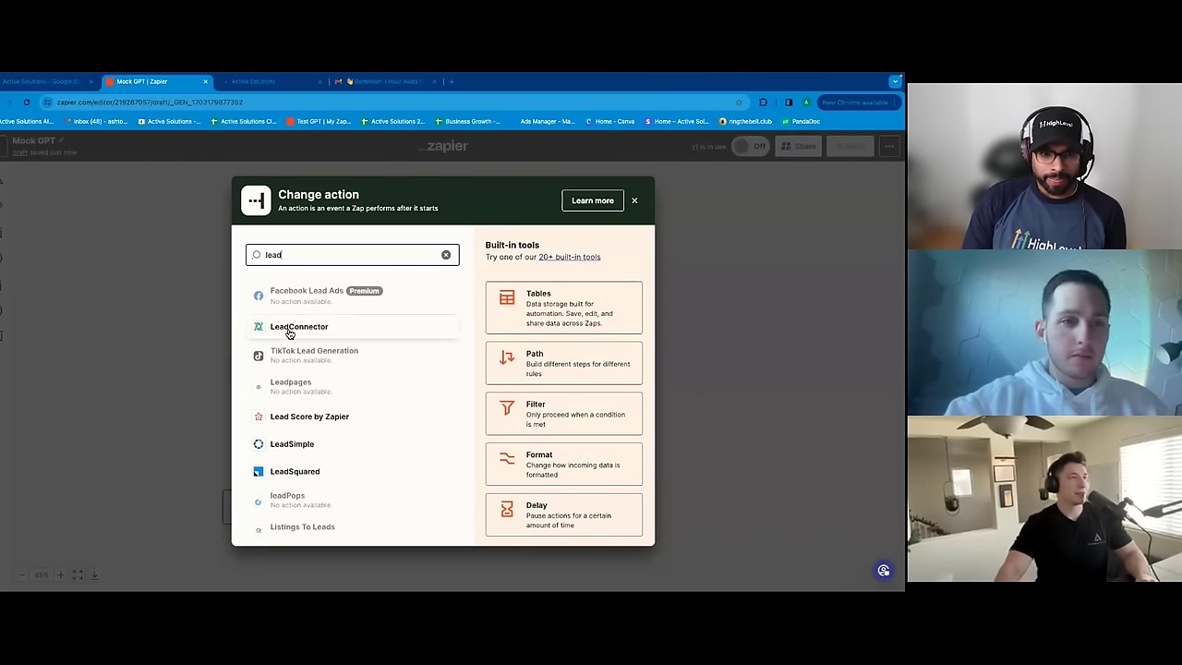
{"action": "left_click", "coordinate": [634, 201]}
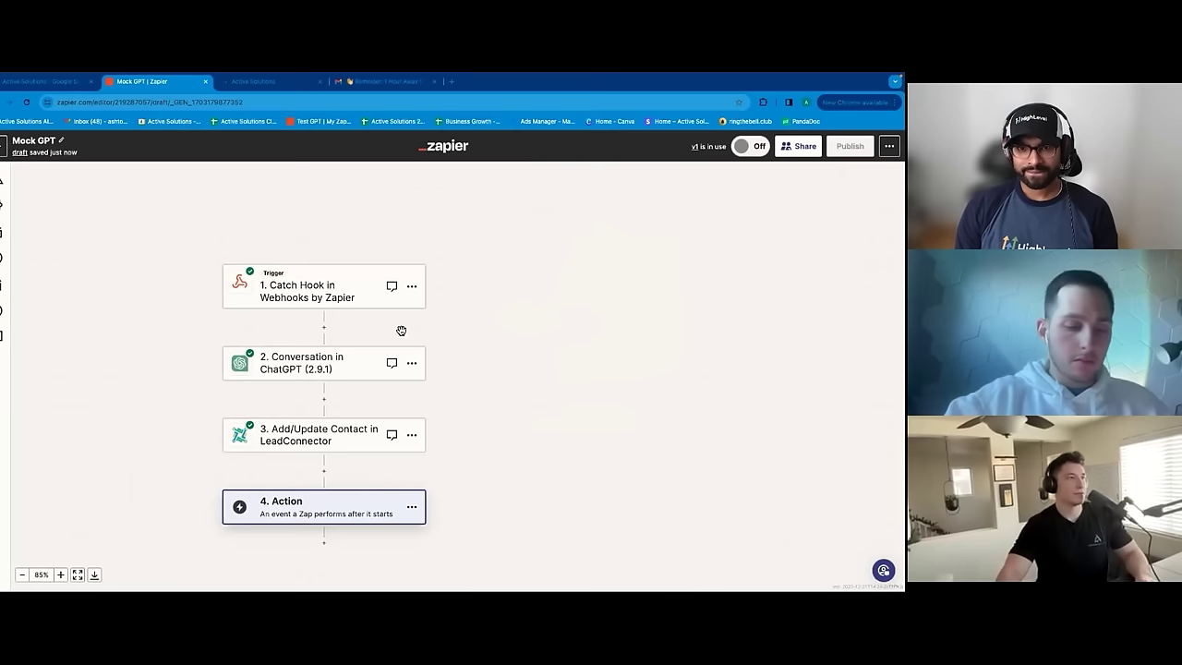
{"action": "left_click", "coordinate": [412, 507]}
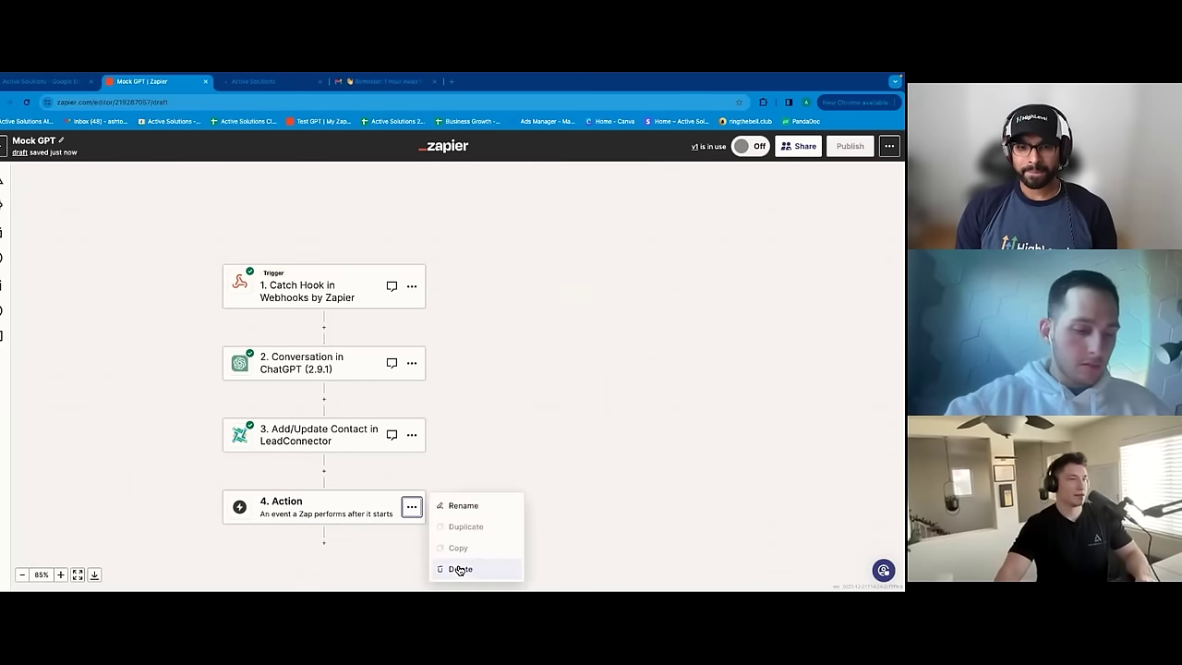
{"action": "left_click", "coordinate": [466, 566]}
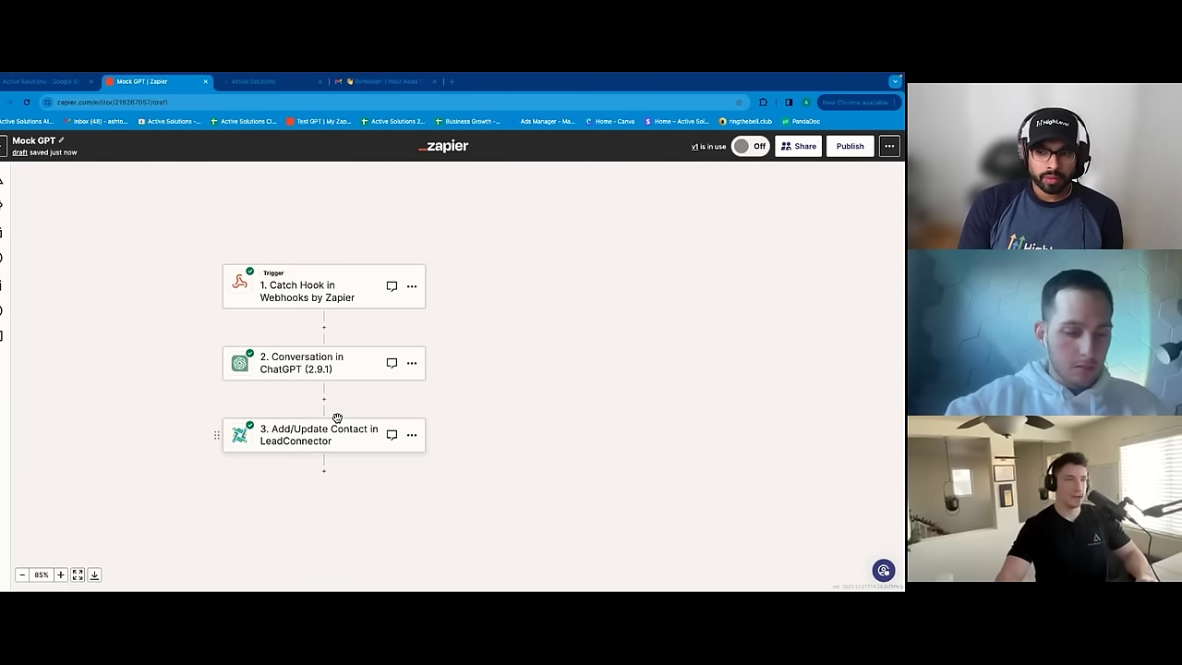
Step: Confirm the LeadConnector step keeps Add/Update Contact with the Mock GPT account, then switch to HighLevel
{"action": "left_click", "coordinate": [319, 435]}
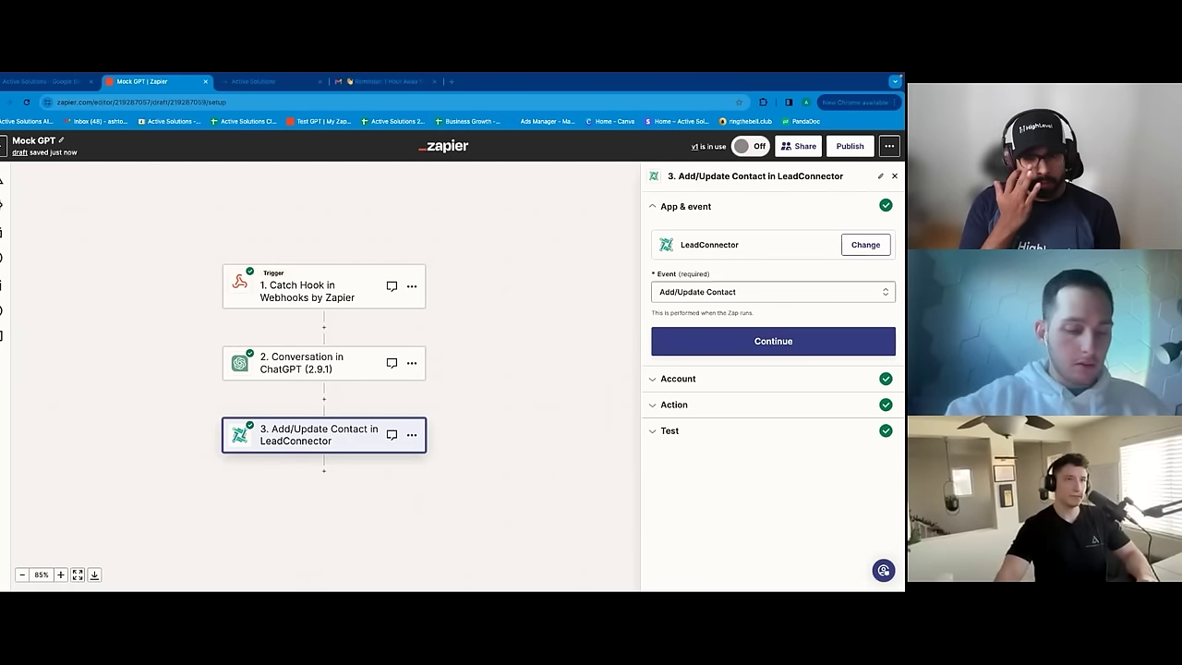
{"action": "left_click", "coordinate": [772, 292]}
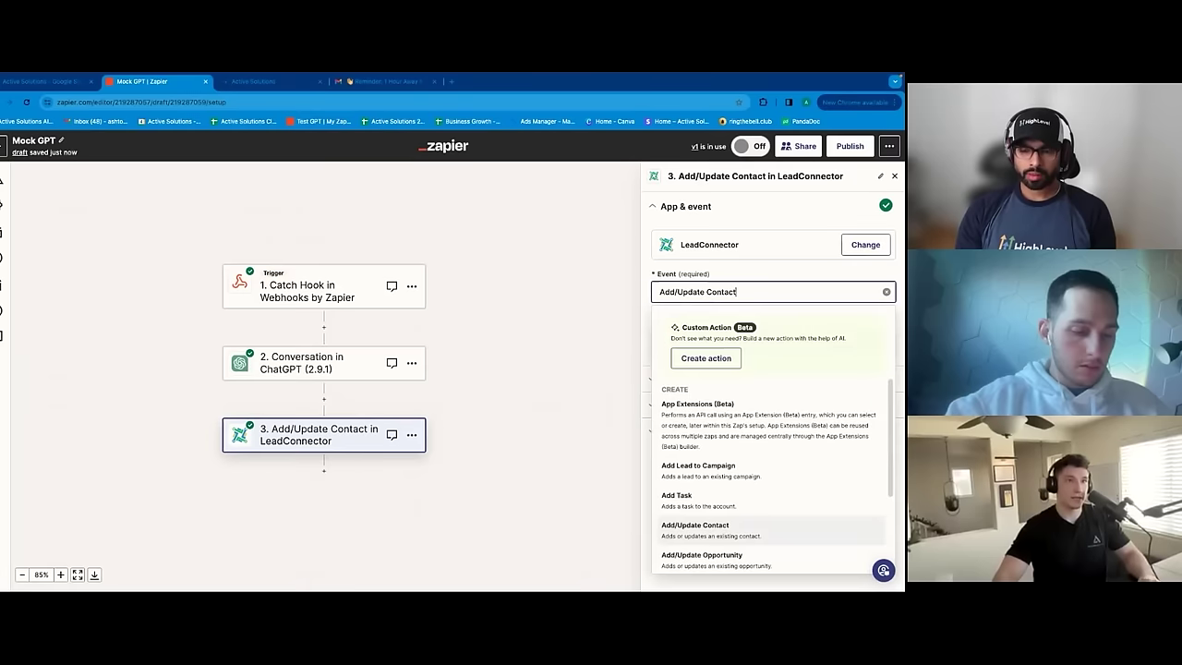
{"action": "left_click", "coordinate": [650, 274]}
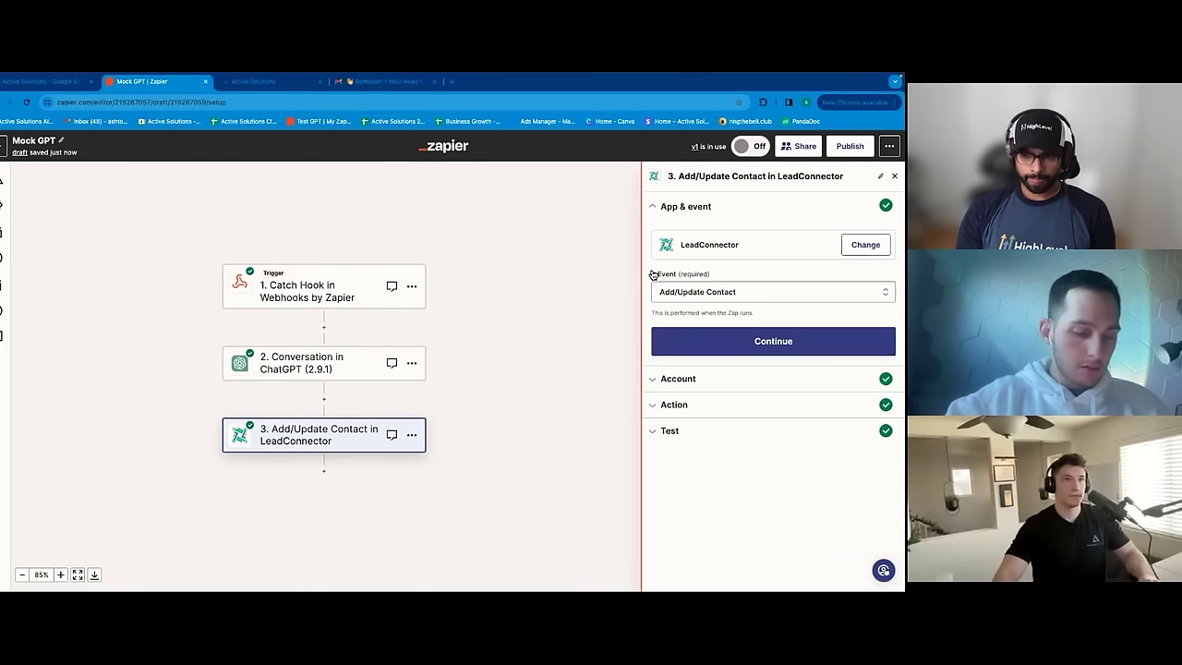
{"action": "left_click", "coordinate": [773, 340]}
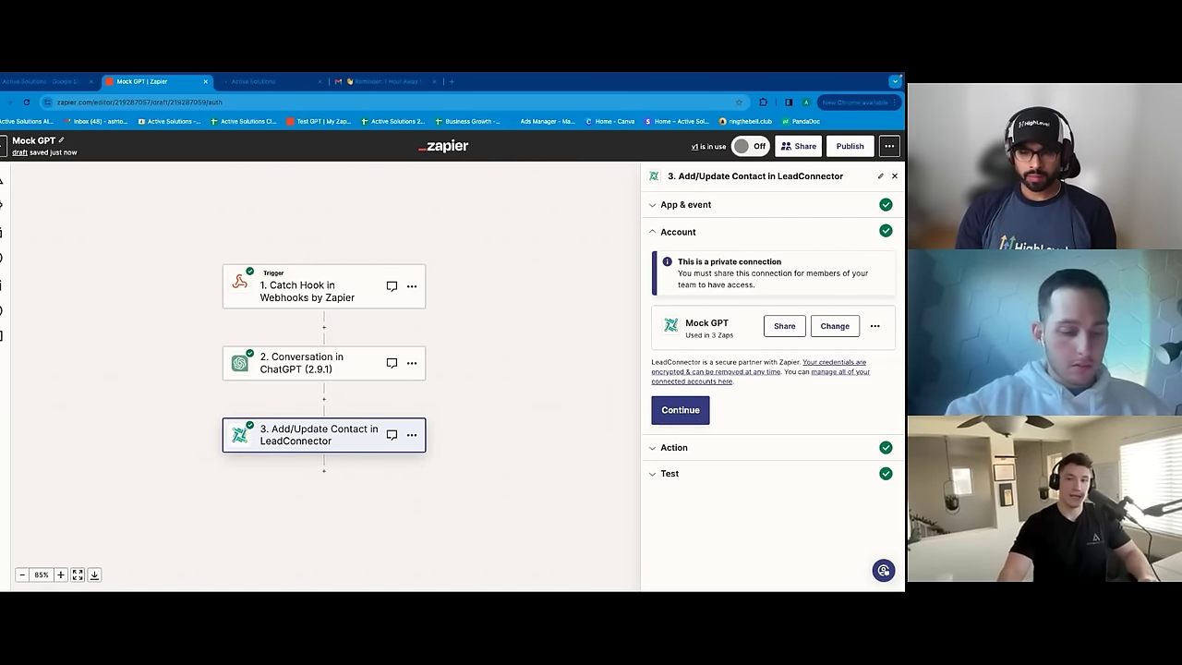
{"action": "left_click", "coordinate": [252, 84]}
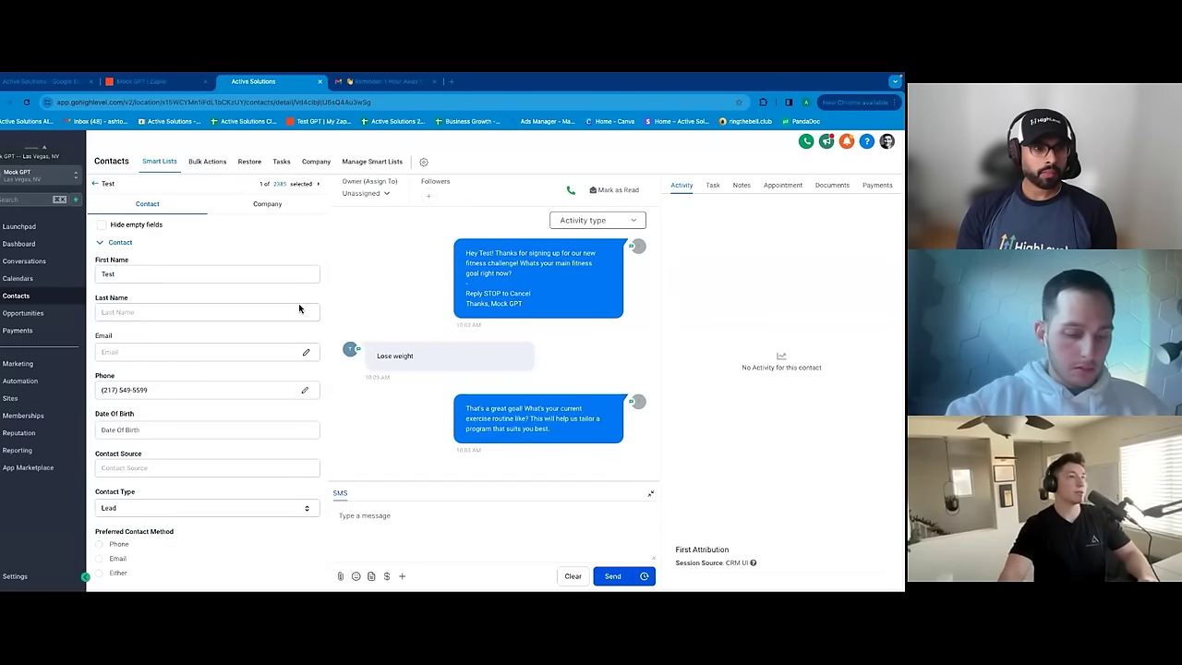
Step: Copy the Location ID from HighLevel's Business Profile settings and return to the Mock GPT zap
{"action": "left_click", "coordinate": [15, 576]}
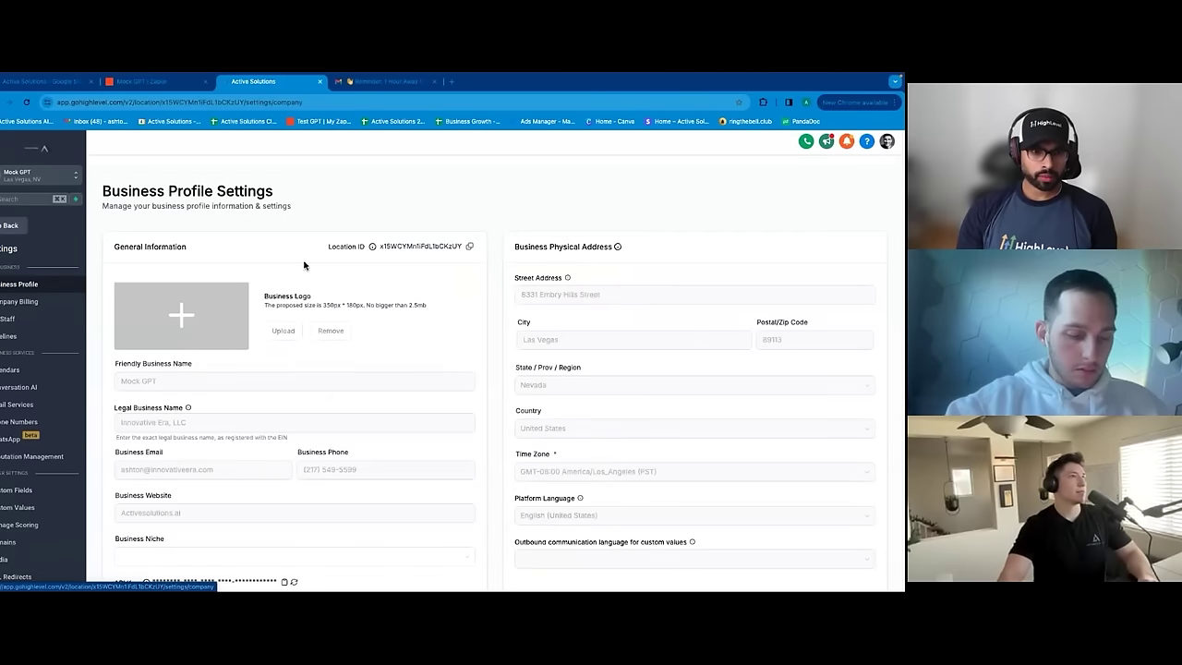
{"action": "left_click", "coordinate": [471, 248]}
{"action": "left_click", "coordinate": [153, 85]}
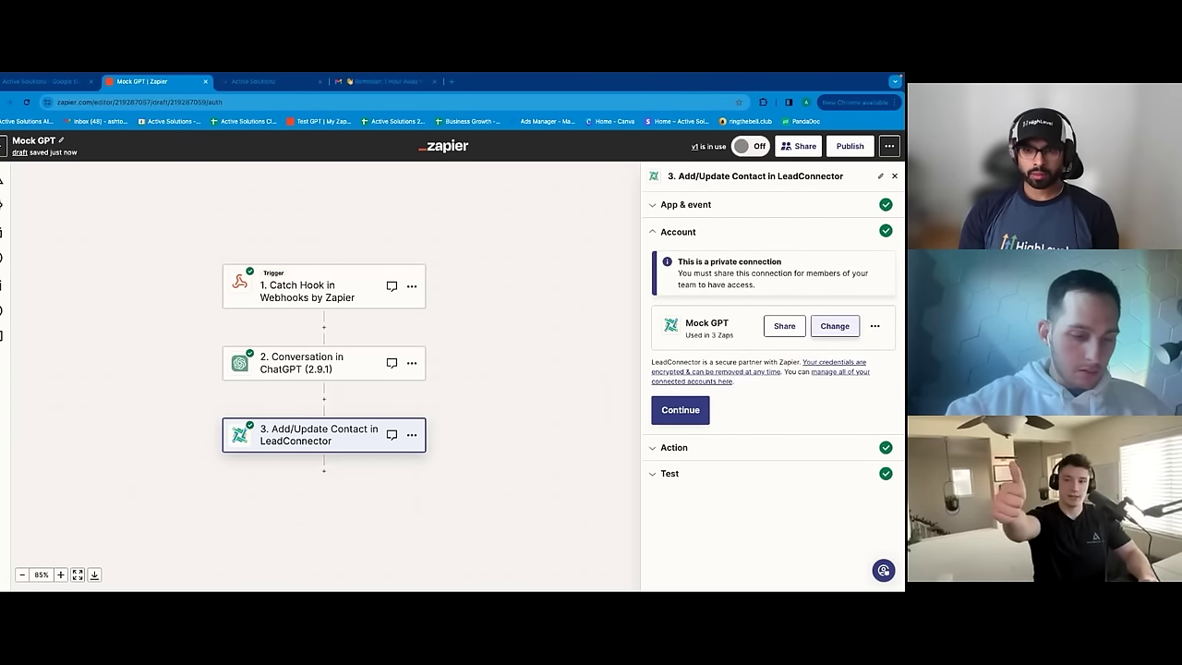
Step: Advance to the action fields and remove a stray Full Name value inserted into First Name
{"action": "left_click", "coordinate": [679, 409]}
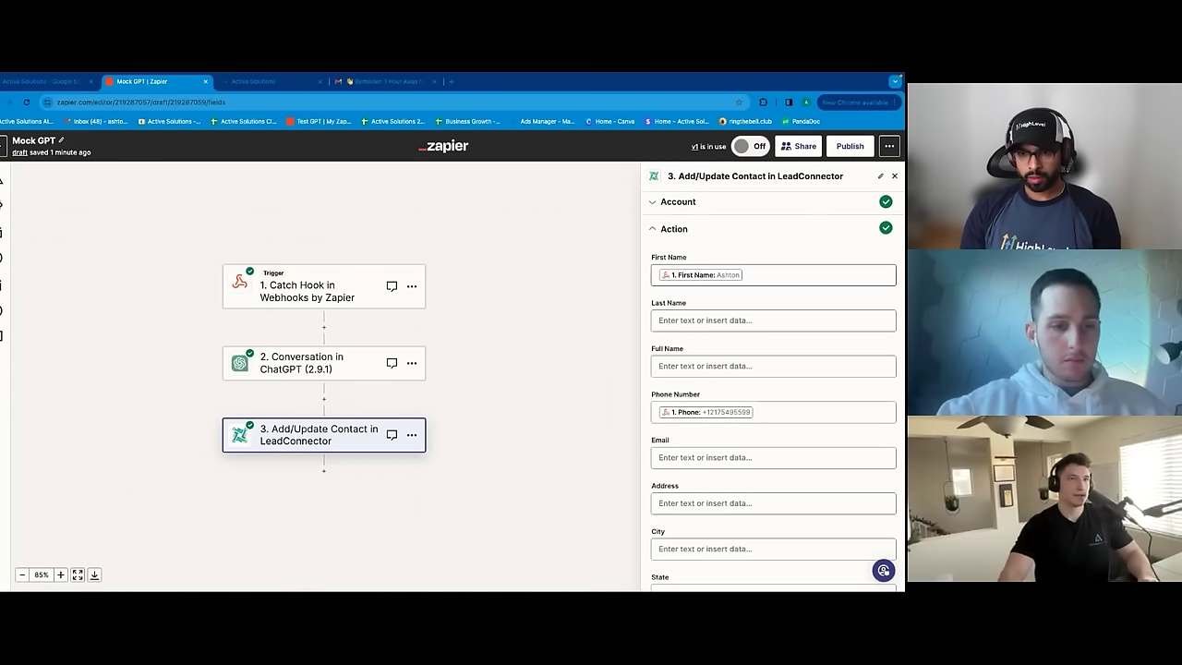
{"action": "left_click", "coordinate": [743, 274]}
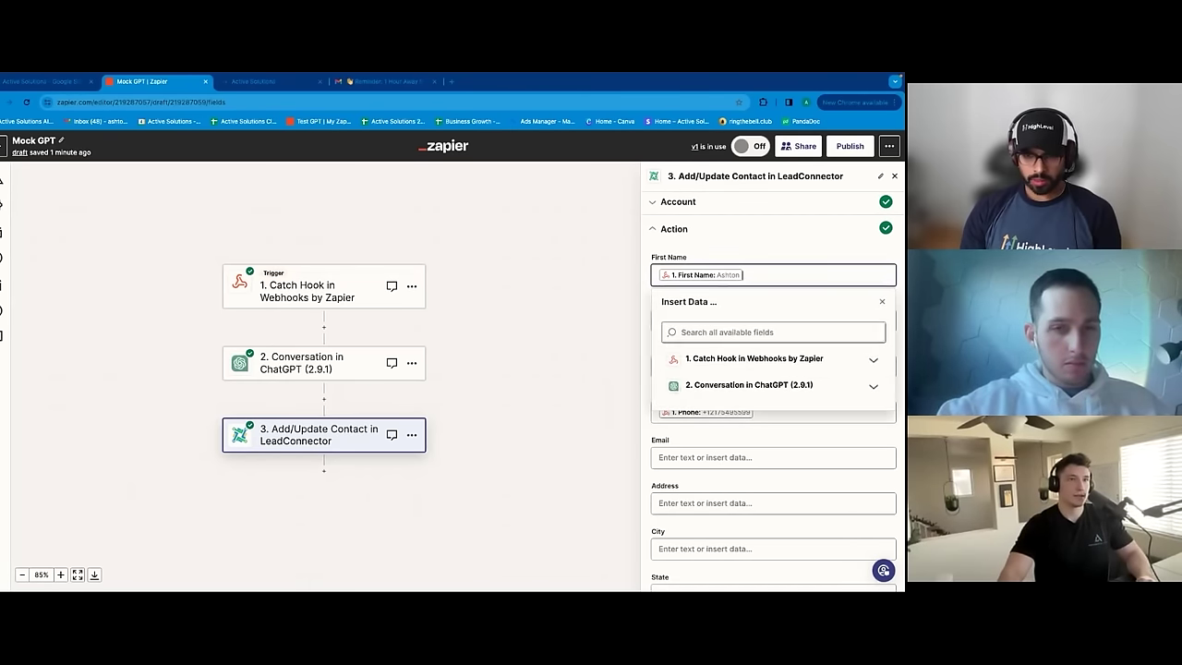
{"action": "left_click", "coordinate": [754, 358]}
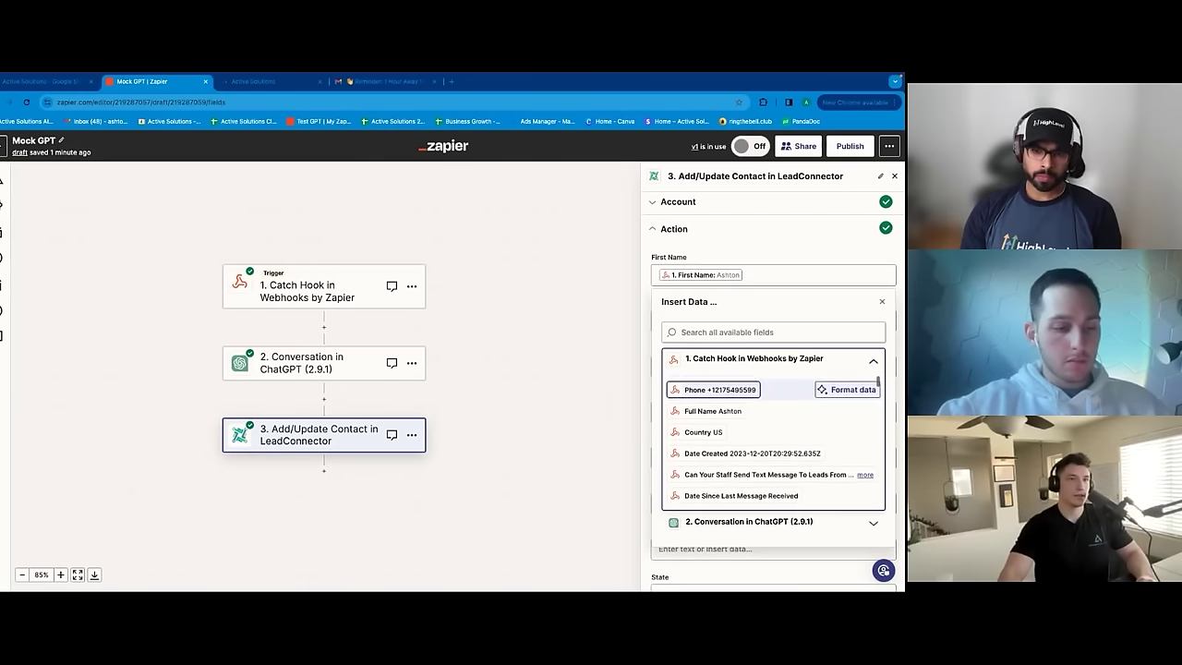
{"action": "scroll", "coordinate": [773, 430], "scroll_direction": "down", "scroll_amount": 1}
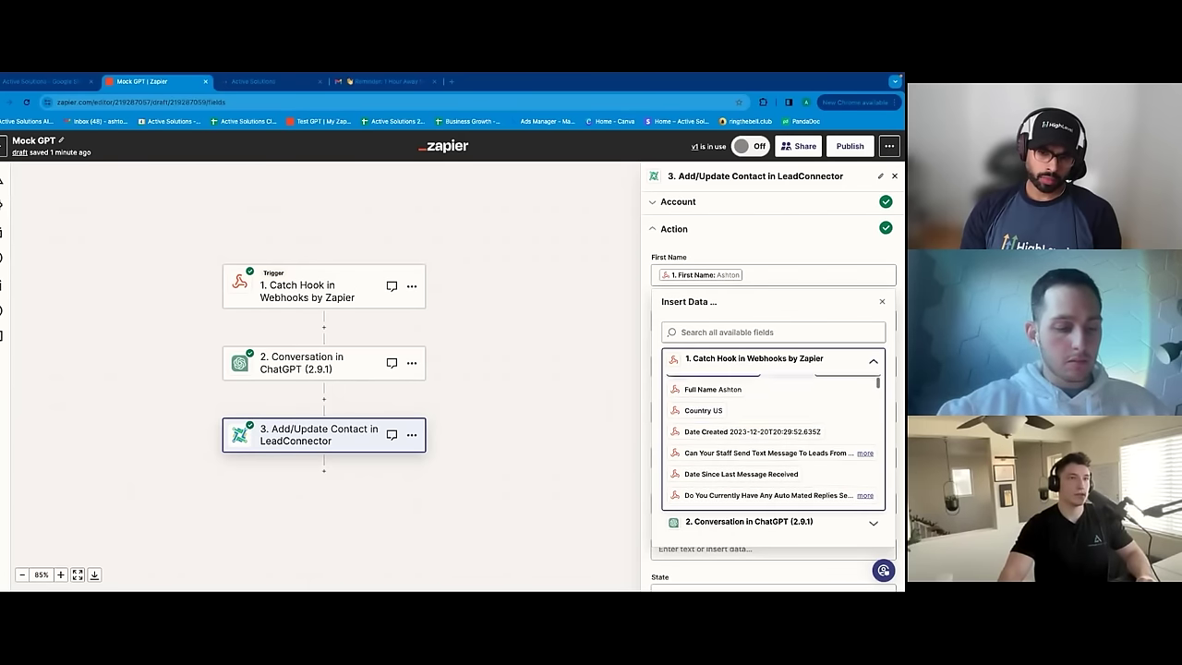
{"action": "left_click", "coordinate": [712, 390]}
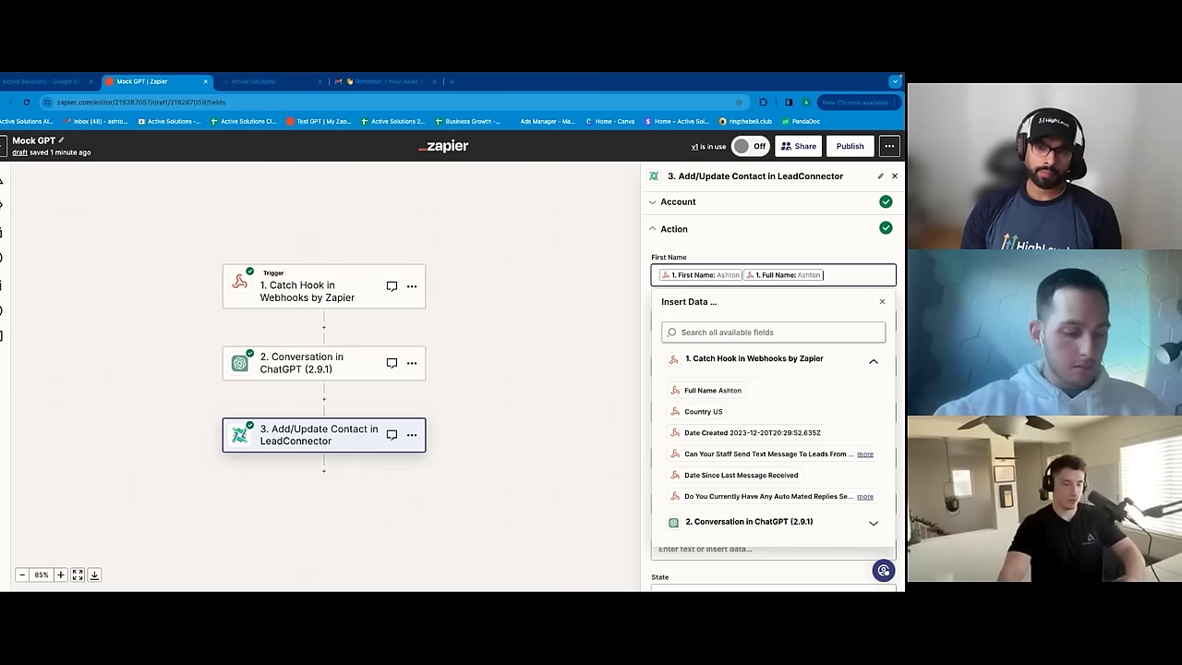
{"action": "key", "text": "BackSpace"}
{"action": "key", "text": "Escape"}
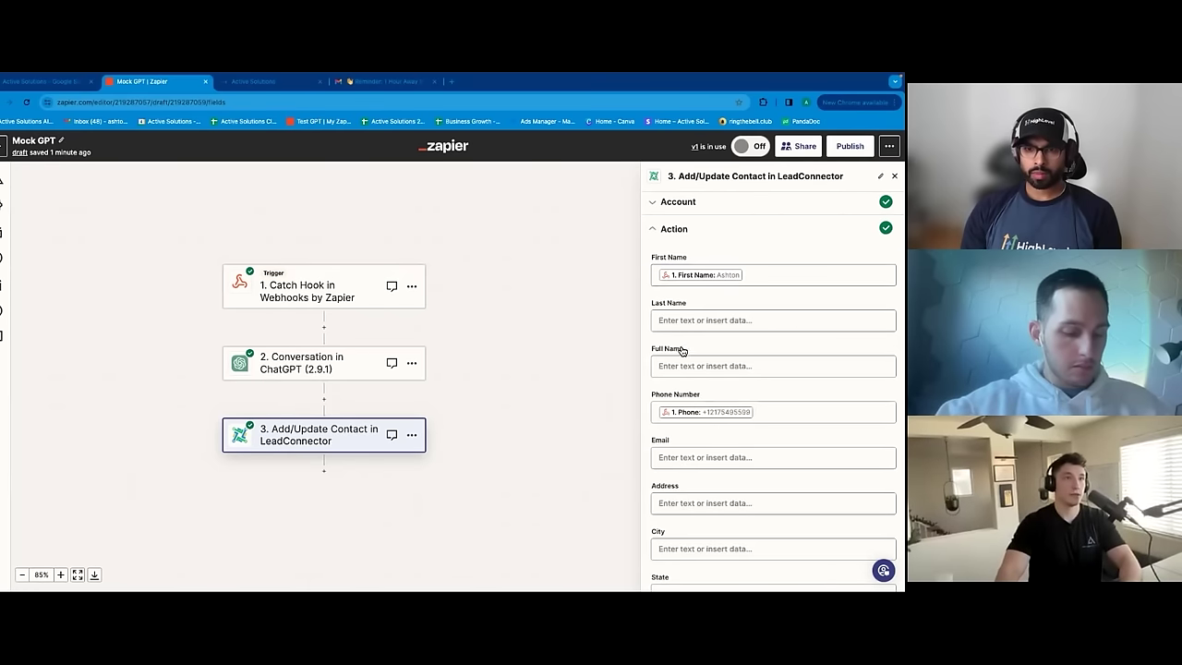
Step: Map the Catch Hook's Full Name into the contact's Full Name field
{"action": "left_click", "coordinate": [670, 365]}
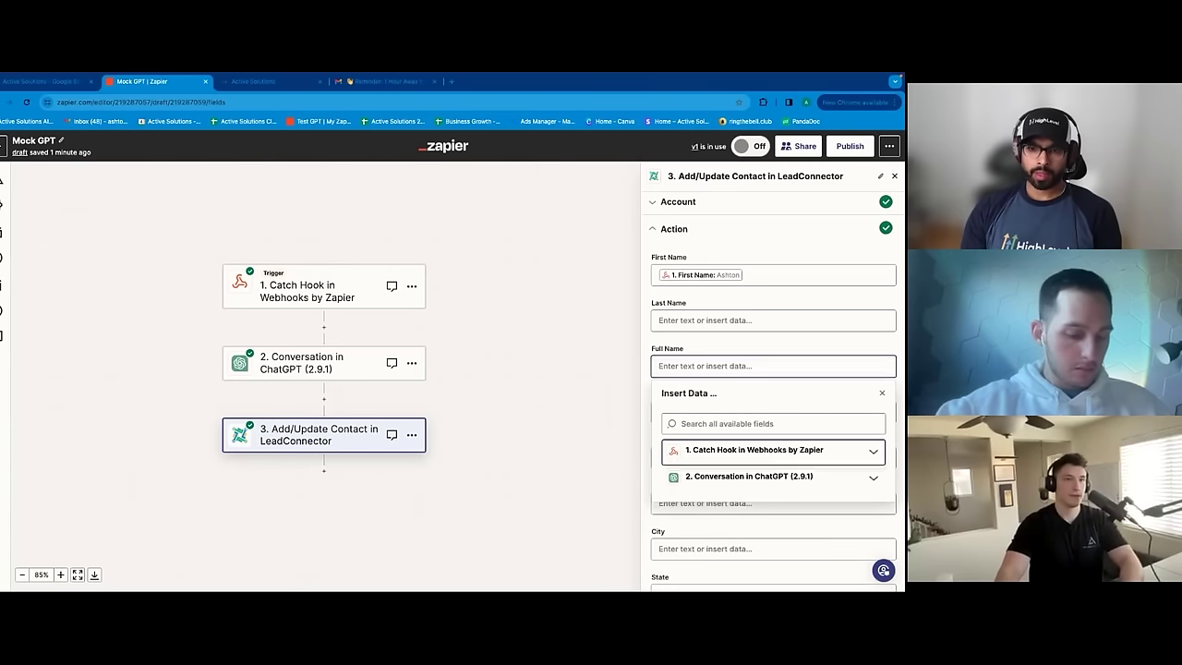
{"action": "left_click", "coordinate": [753, 449]}
{"action": "scroll", "coordinate": [766, 517], "scroll_direction": "down", "scroll_amount": 1}
{"action": "left_click", "coordinate": [713, 497]}
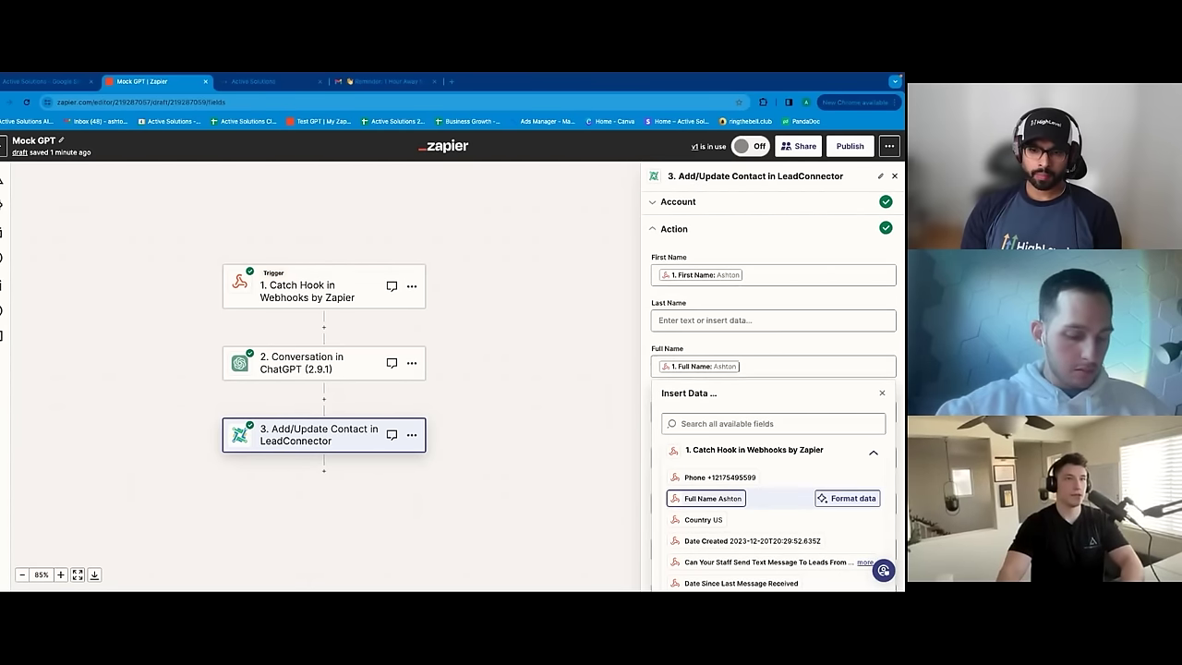
{"action": "left_click", "coordinate": [720, 477]}
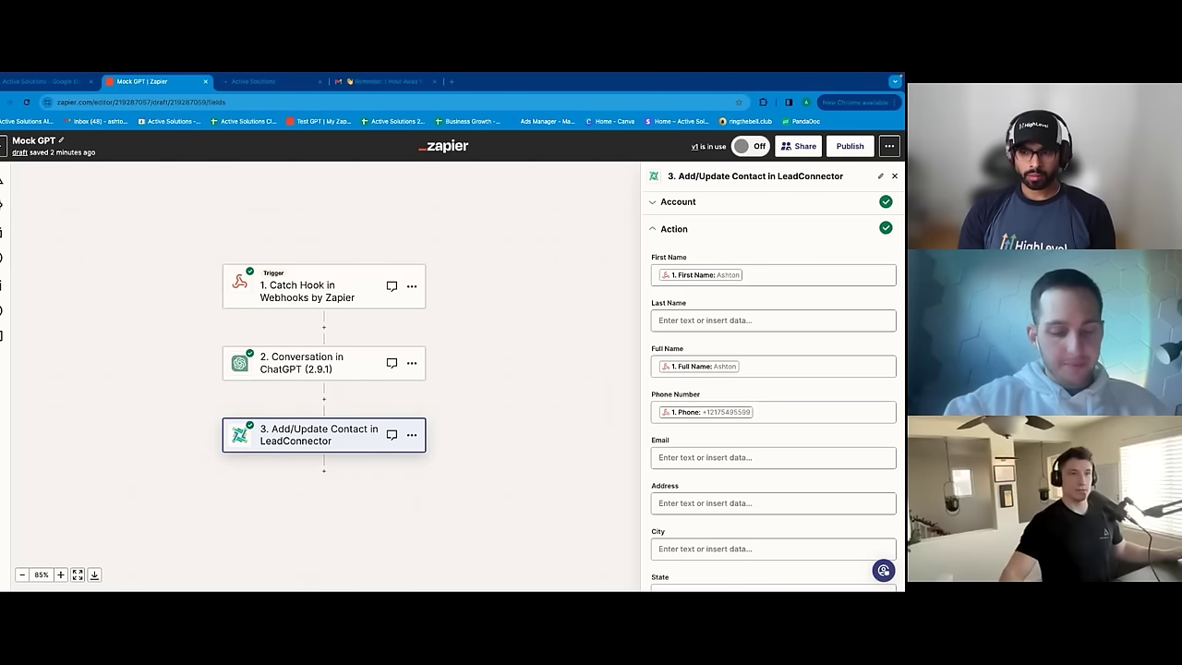
Step: Insert a ChatGPT Reply into Chat GPT Response, then delete the duplicate so only one remains
{"action": "scroll", "coordinate": [772, 388], "scroll_direction": "down", "scroll_amount": 4}
{"action": "scroll", "coordinate": [772, 388], "scroll_direction": "down", "scroll_amount": 6}
{"action": "scroll", "coordinate": [773, 388], "scroll_direction": "down", "scroll_amount": 8}
{"action": "scroll", "coordinate": [772, 388], "scroll_direction": "down", "scroll_amount": 8}
{"action": "scroll", "coordinate": [773, 388], "scroll_direction": "down", "scroll_amount": 7}
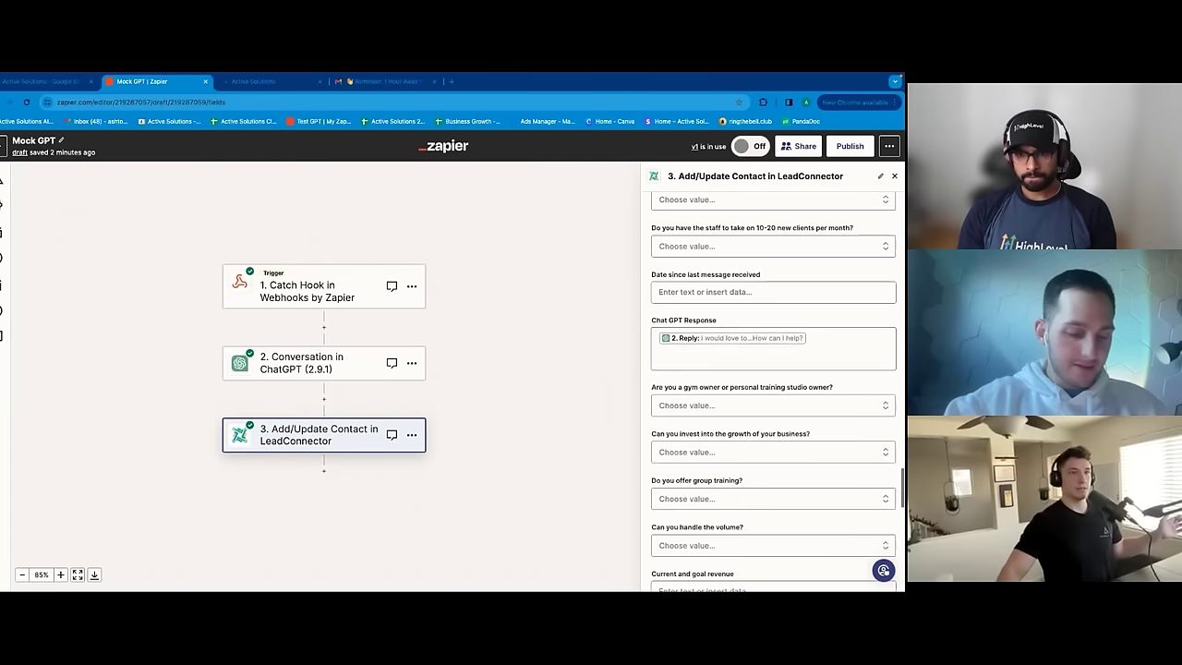
{"action": "left_click", "coordinate": [831, 351]}
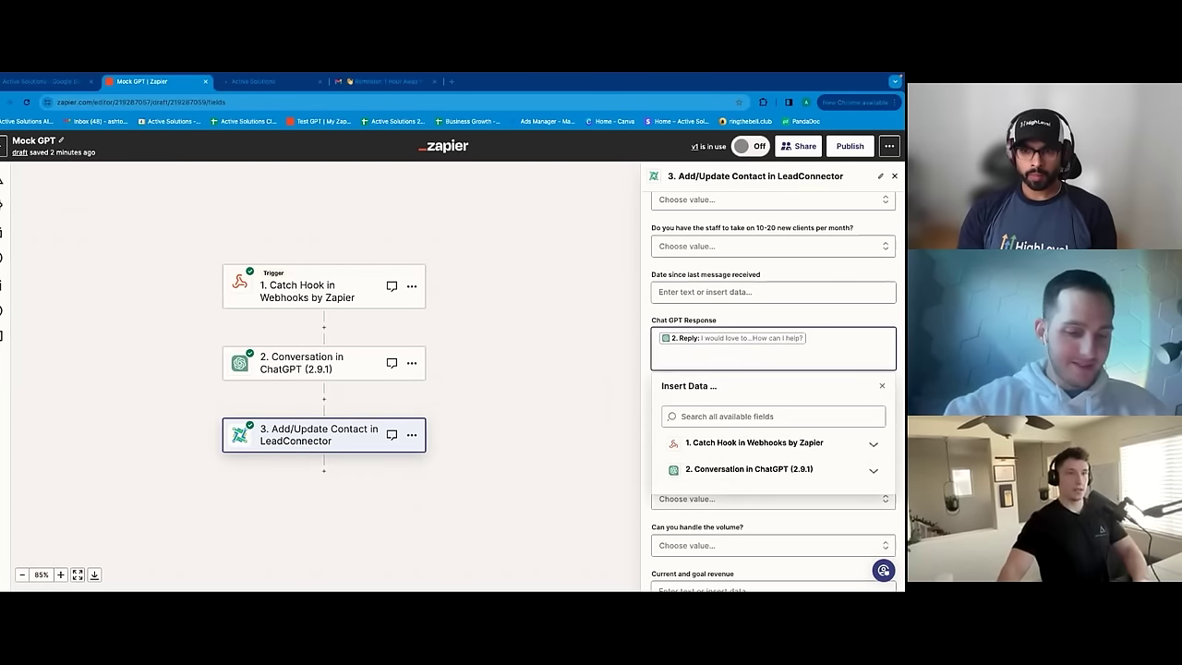
{"action": "left_click", "coordinate": [749, 469]}
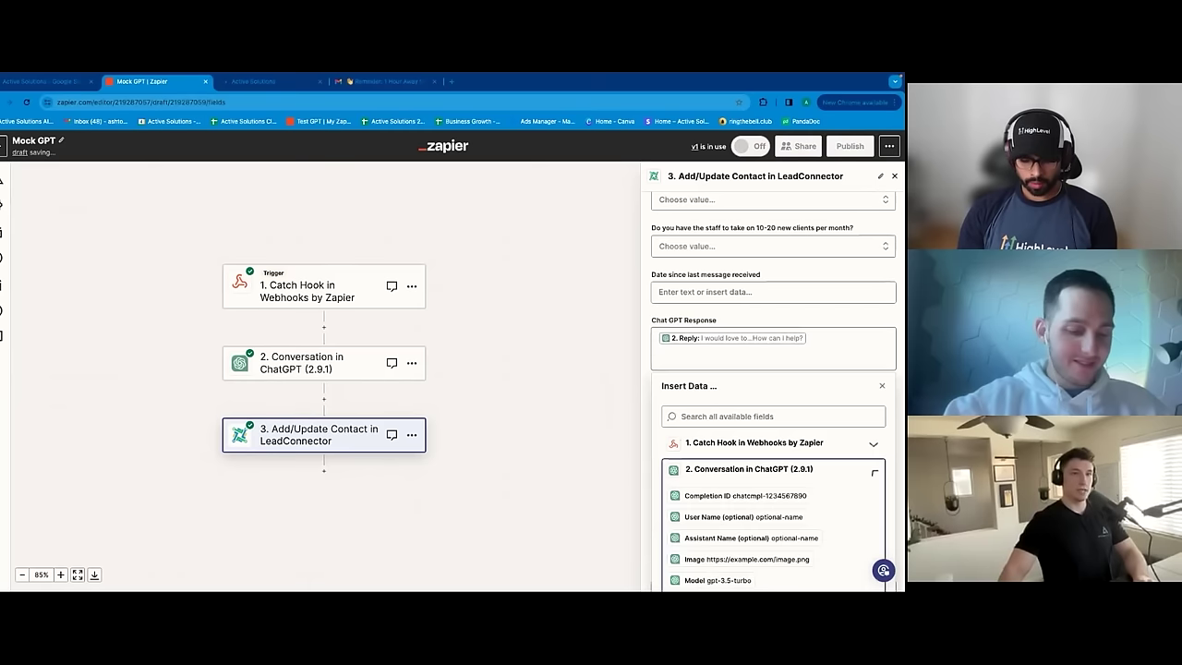
{"action": "scroll", "coordinate": [748, 468], "scroll_direction": "down", "scroll_amount": 2}
{"action": "scroll", "coordinate": [749, 472], "scroll_direction": "down", "scroll_amount": 5}
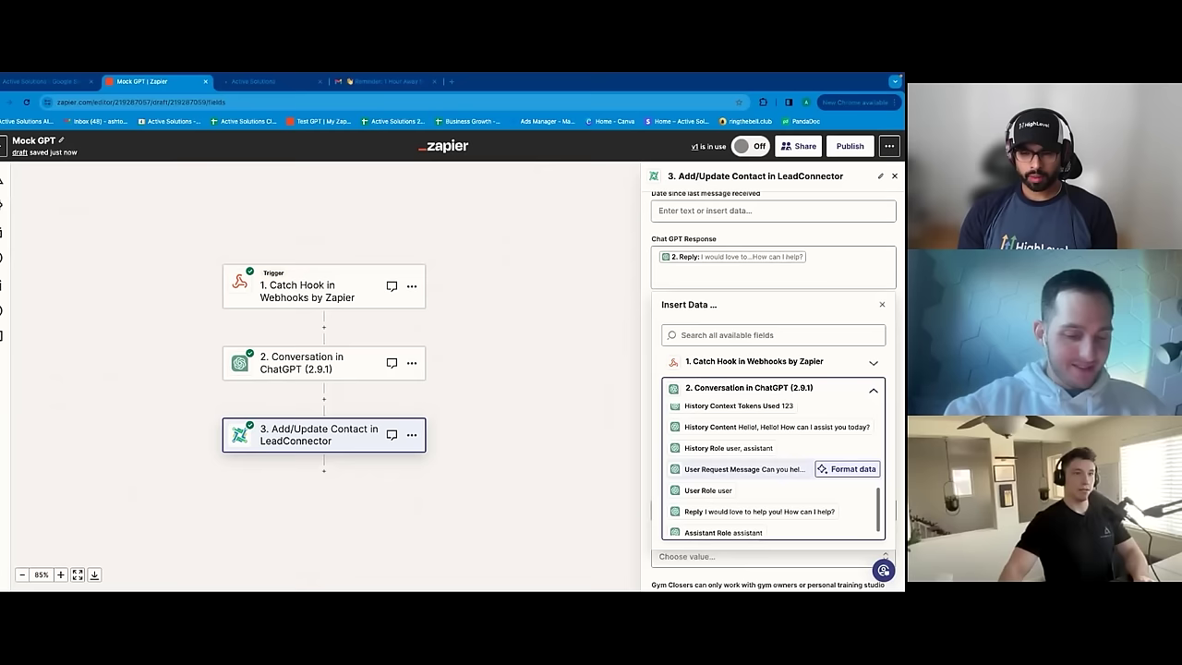
{"action": "scroll", "coordinate": [748, 471], "scroll_direction": "down", "scroll_amount": 1}
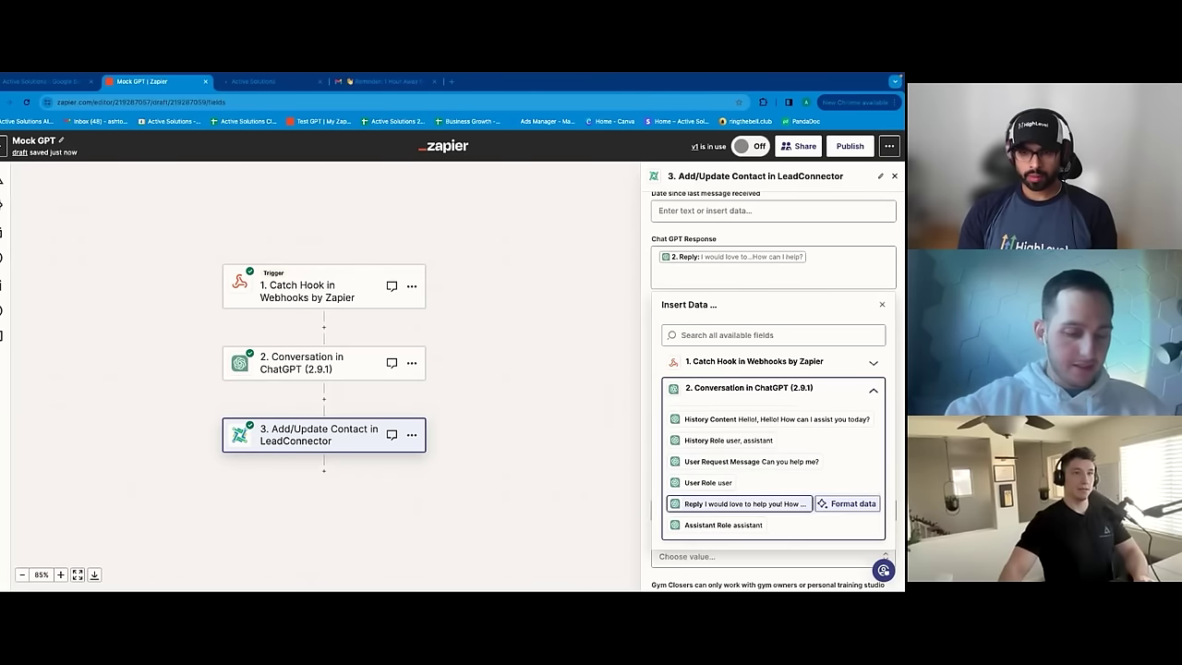
{"action": "left_click", "coordinate": [744, 503]}
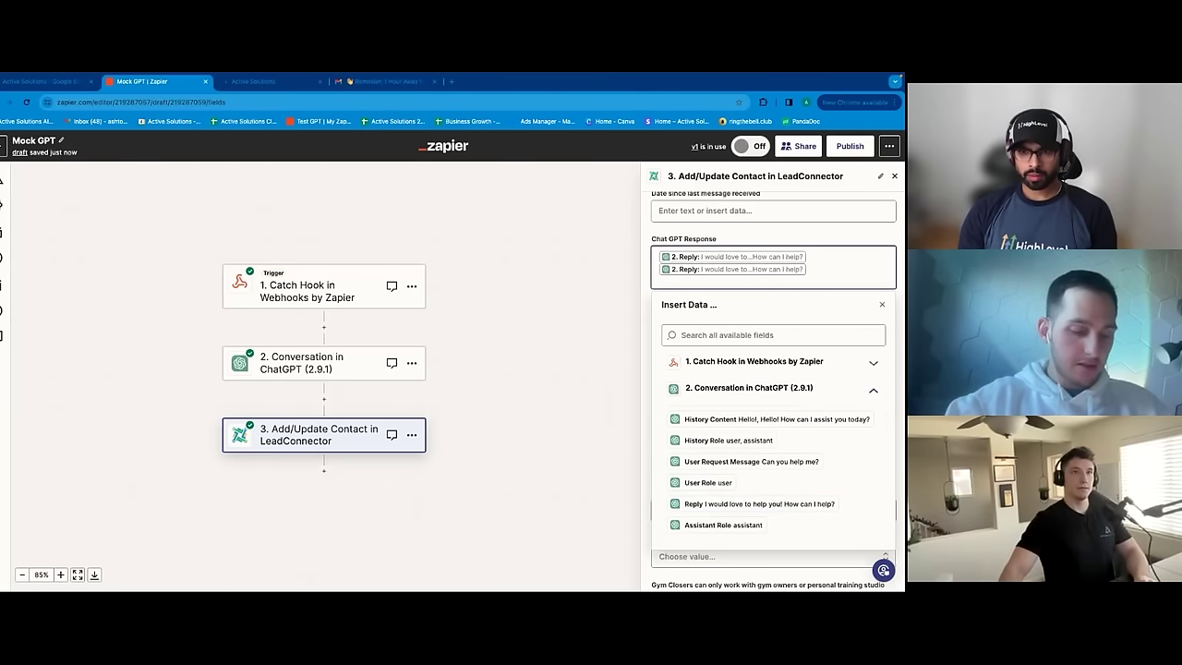
{"action": "key", "text": "Escape"}
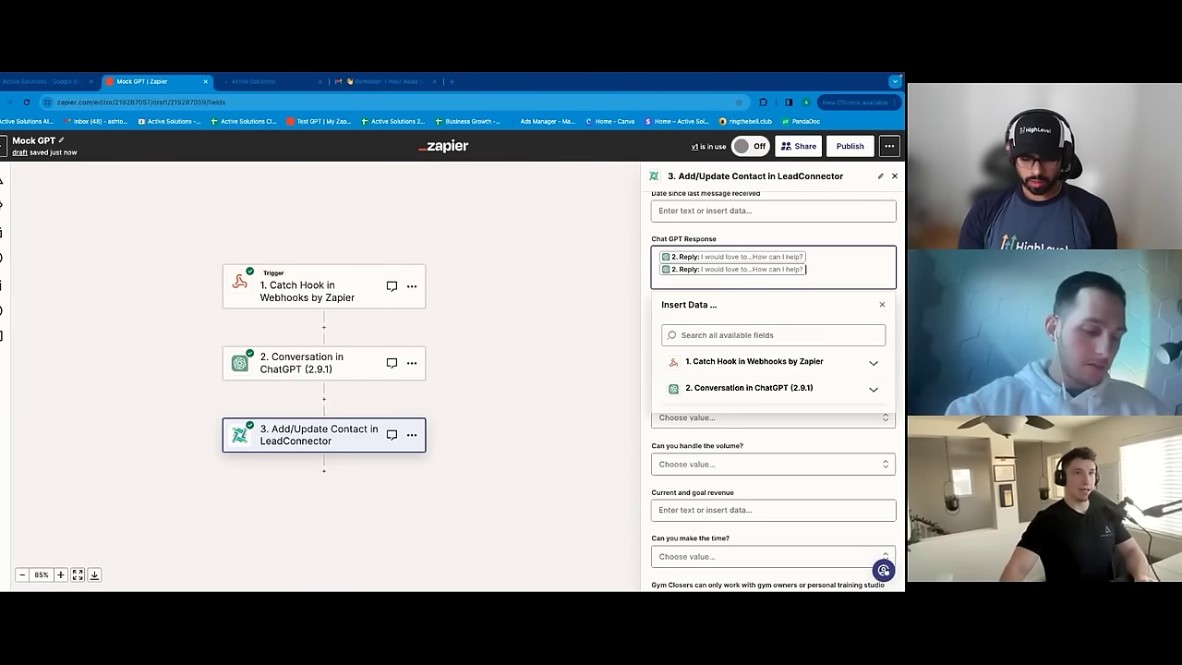
{"action": "key", "text": "BackSpace"}
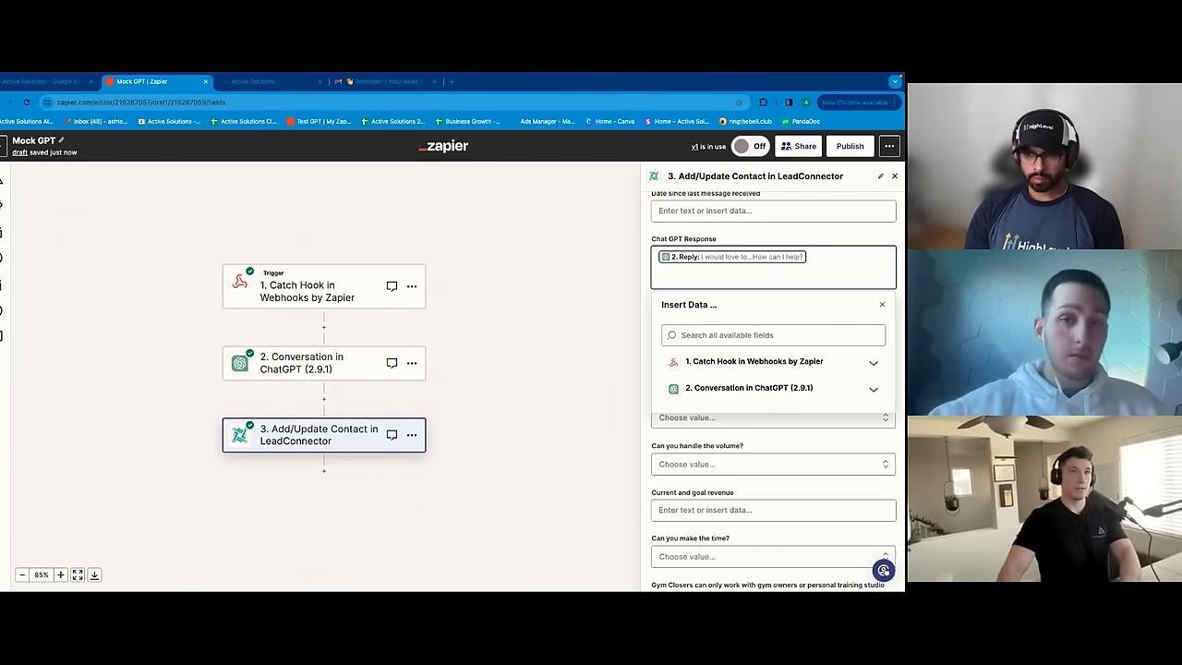
{"action": "key", "text": "Escape"}
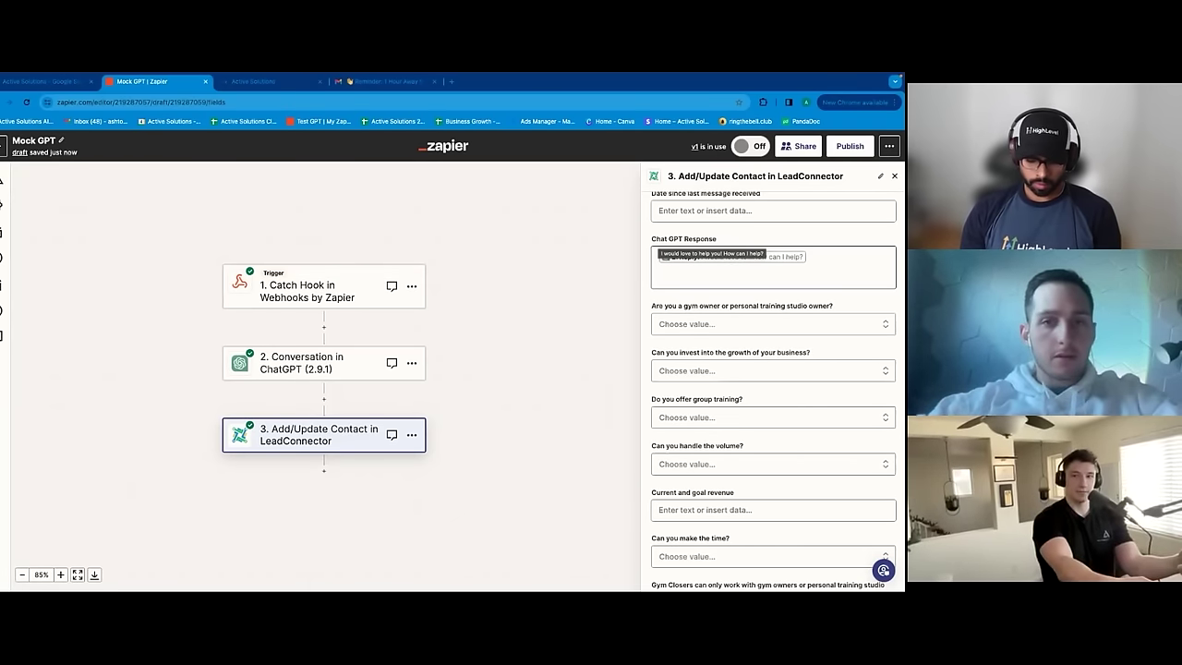
Step: Review the remaining contact fields and open the ChatGPT Conversation step
{"action": "scroll", "coordinate": [729, 263], "scroll_direction": "down", "scroll_amount": 10}
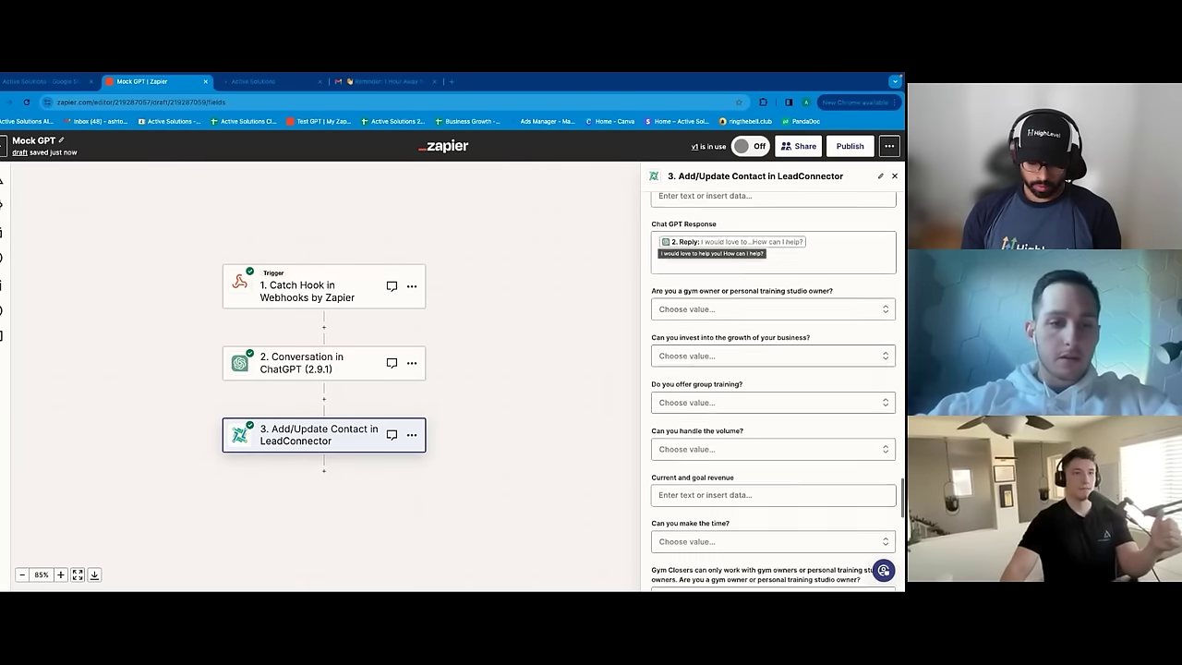
{"action": "scroll", "coordinate": [773, 391], "scroll_direction": "down", "scroll_amount": 3}
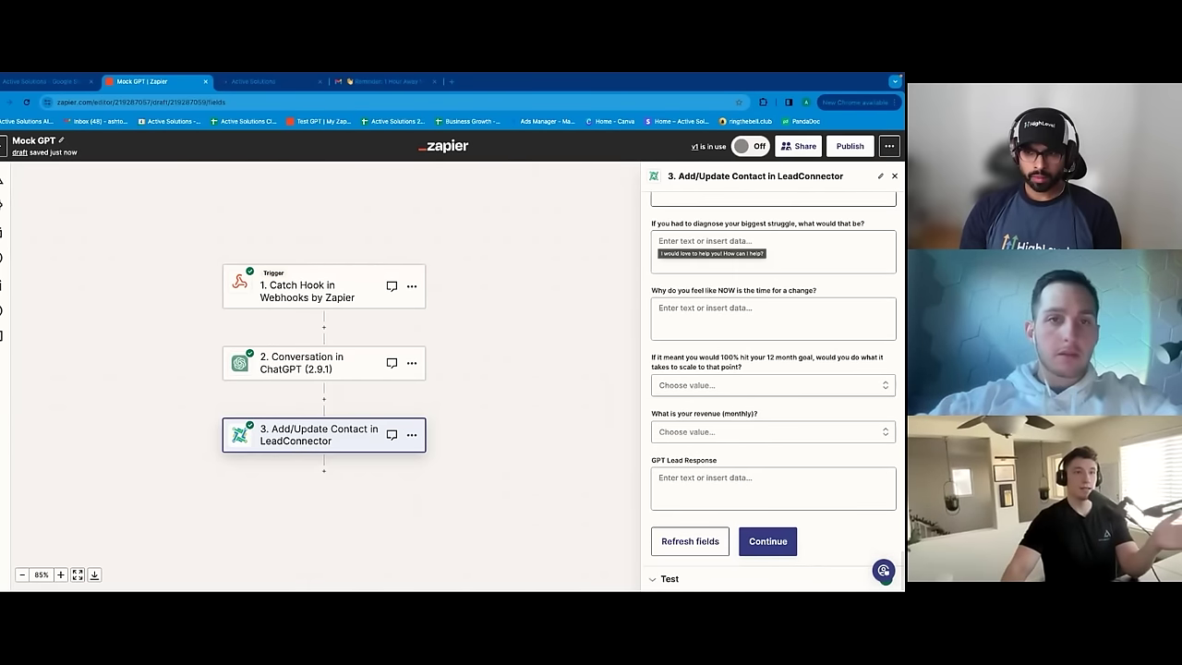
{"action": "scroll", "coordinate": [773, 387], "scroll_direction": "up", "scroll_amount": 12}
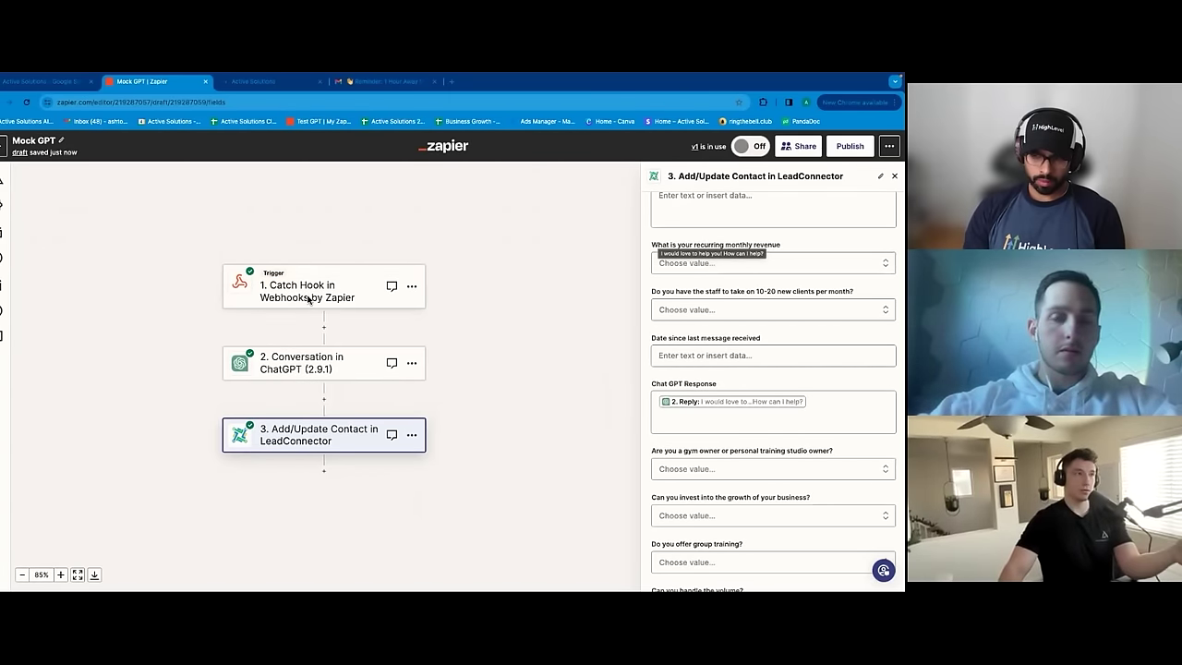
{"action": "left_click", "coordinate": [301, 368]}
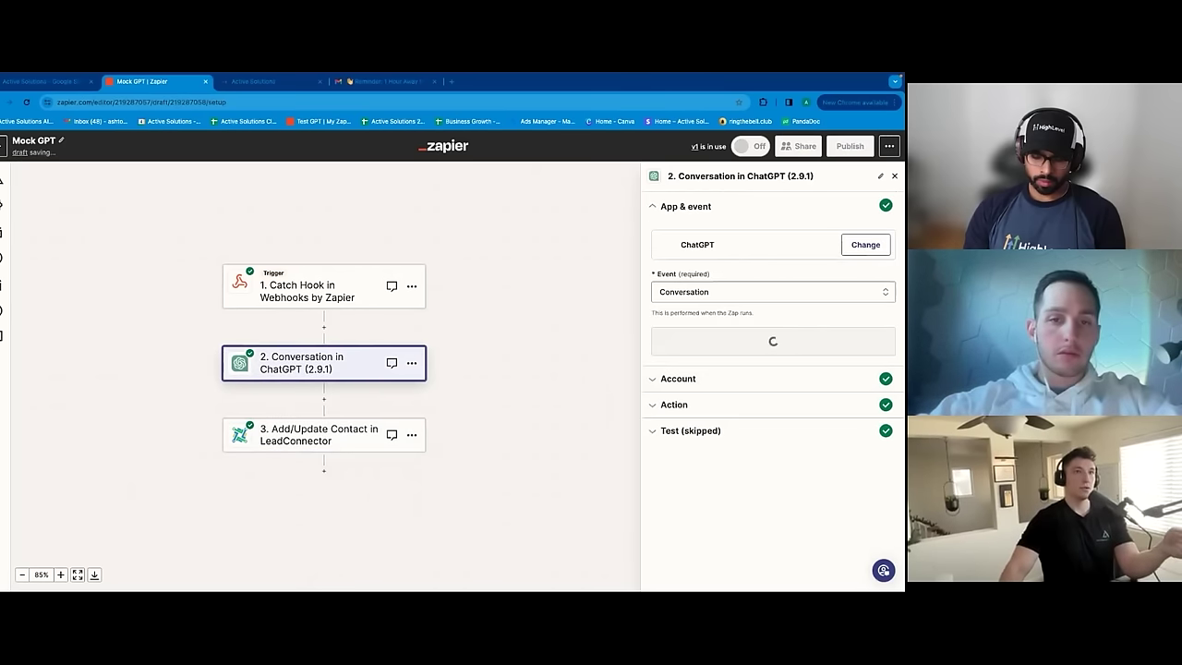
Step: Step through the ChatGPT step's app, account and assistant instructions without changing anything
{"action": "left_click", "coordinate": [681, 341]}
{"action": "left_click", "coordinate": [681, 420]}
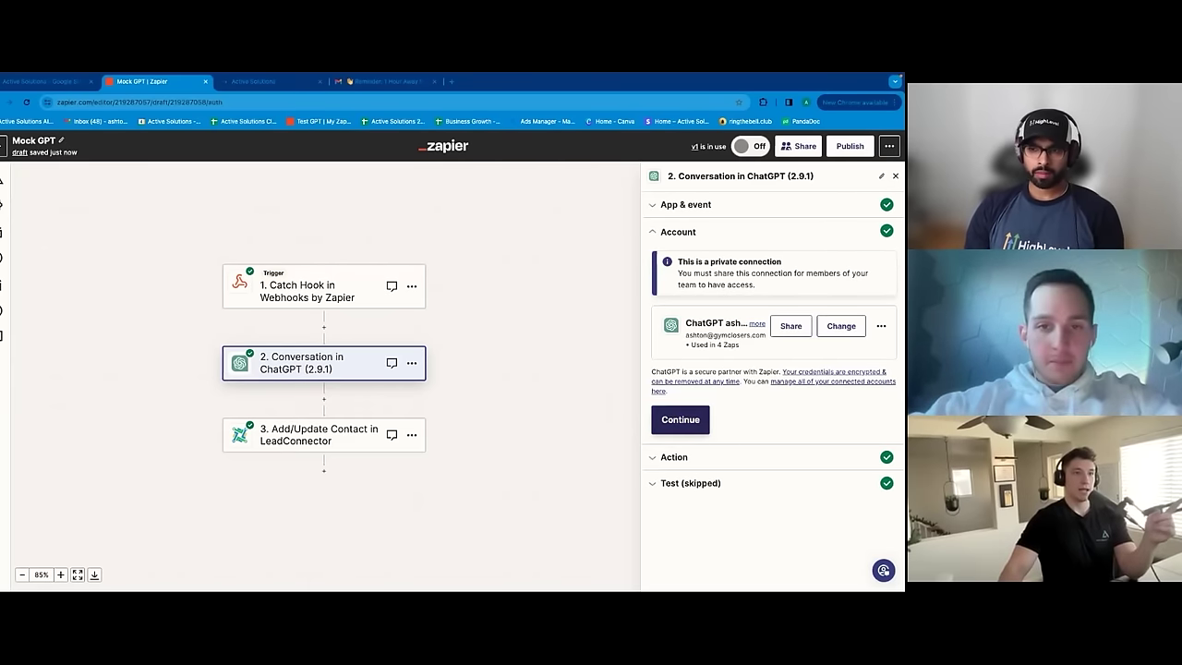
{"action": "scroll", "coordinate": [681, 420], "scroll_direction": "down", "scroll_amount": 3}
{"action": "scroll", "coordinate": [774, 369], "scroll_direction": "down", "scroll_amount": 5}
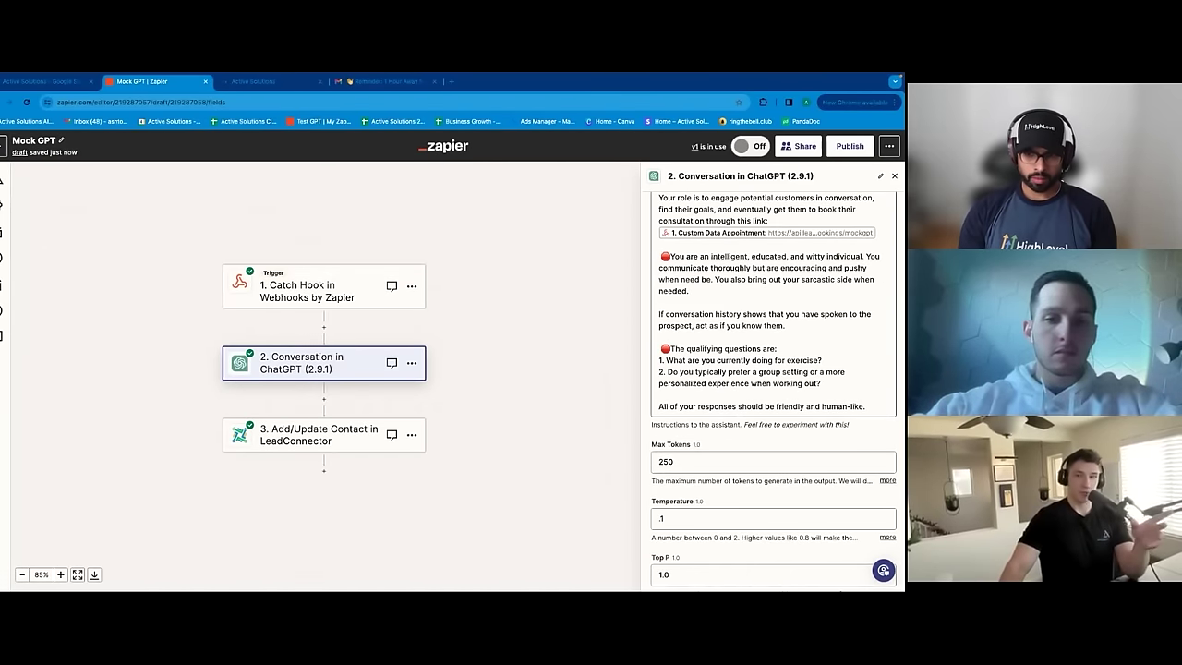
{"action": "scroll", "coordinate": [773, 369], "scroll_direction": "down", "scroll_amount": 2}
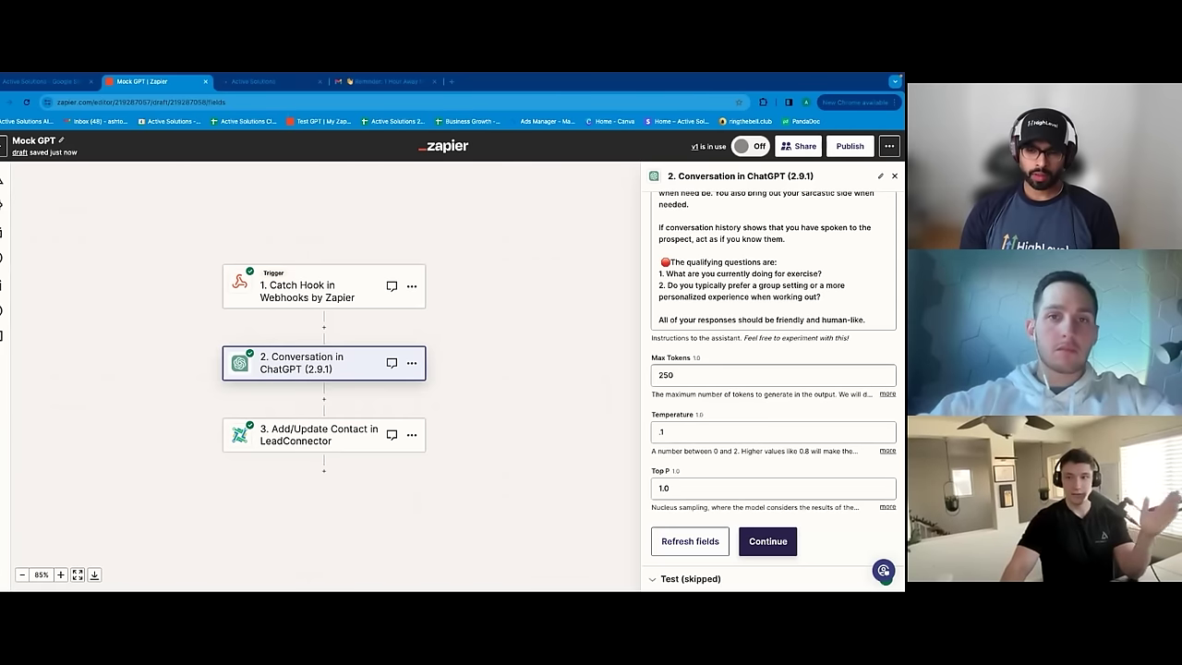
{"action": "left_click", "coordinate": [767, 541]}
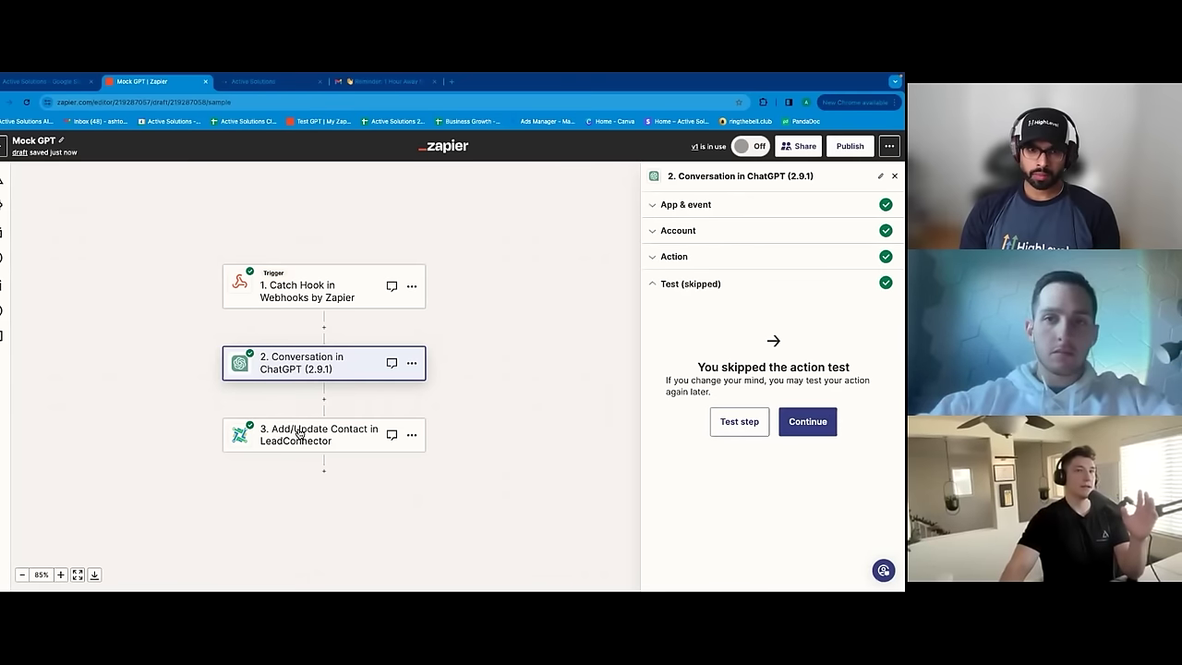
Step: Step through the LeadConnector contact step's event, account and action fields
{"action": "left_click", "coordinate": [807, 421]}
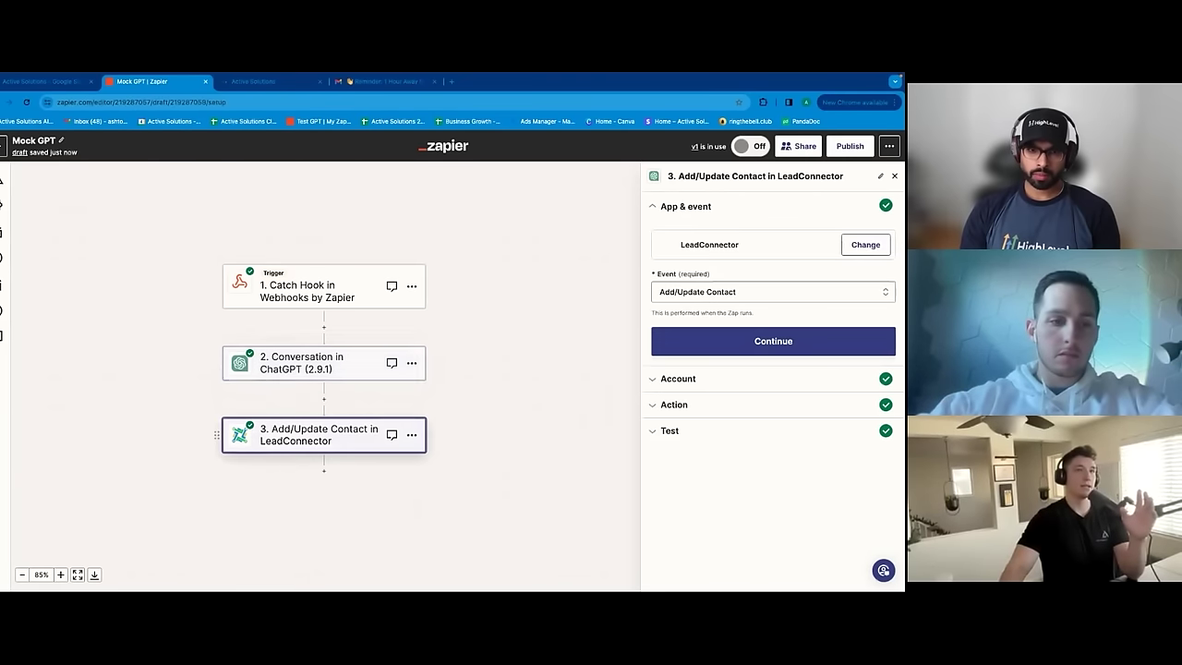
{"action": "left_click", "coordinate": [773, 340]}
{"action": "left_click", "coordinate": [680, 409]}
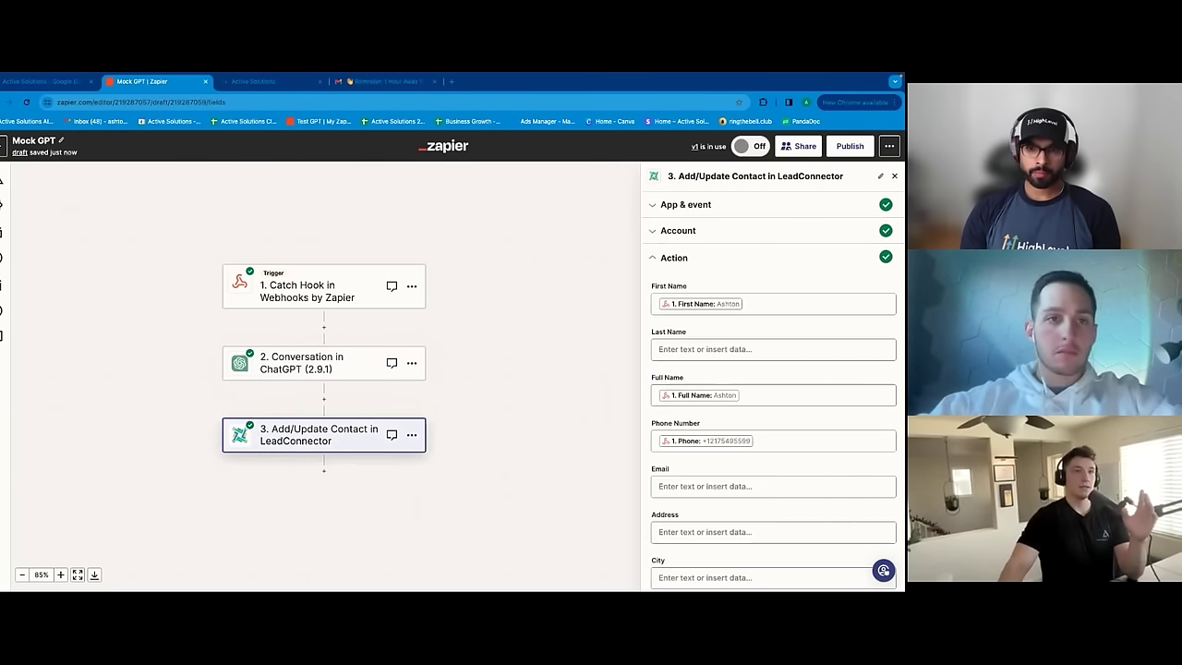
{"action": "scroll", "coordinate": [773, 393], "scroll_direction": "down", "scroll_amount": 12}
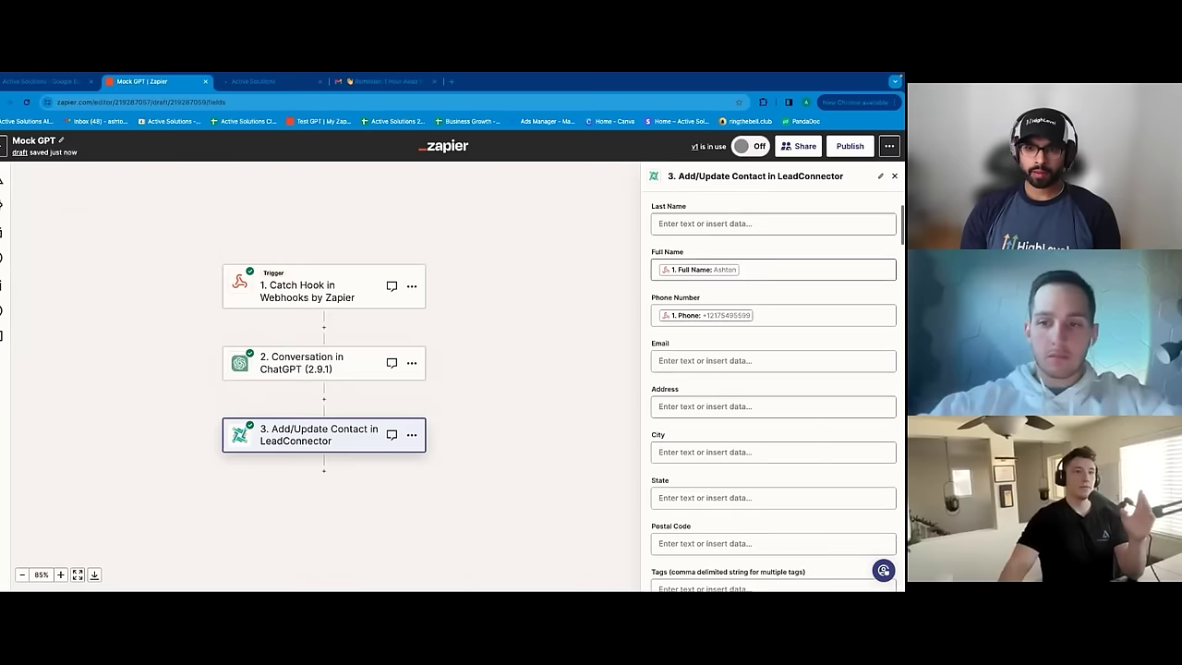
{"action": "scroll", "coordinate": [774, 392], "scroll_direction": "down", "scroll_amount": 15}
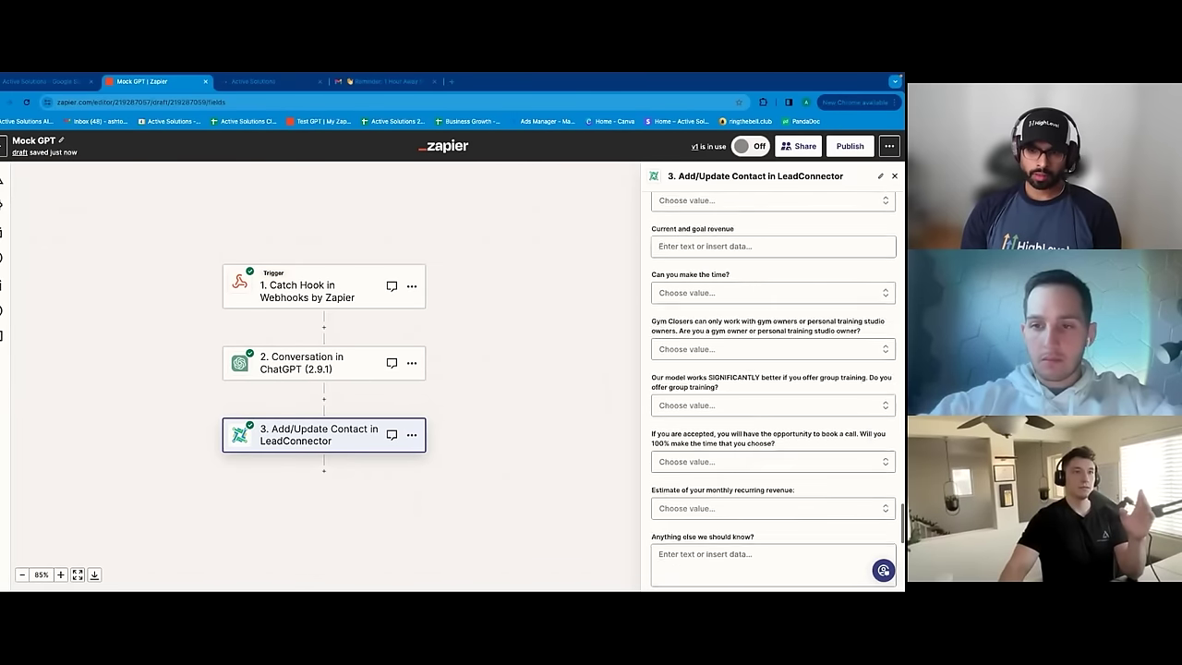
{"action": "scroll", "coordinate": [773, 393], "scroll_direction": "up", "scroll_amount": 3}
{"action": "scroll", "coordinate": [773, 392], "scroll_direction": "down", "scroll_amount": 9}
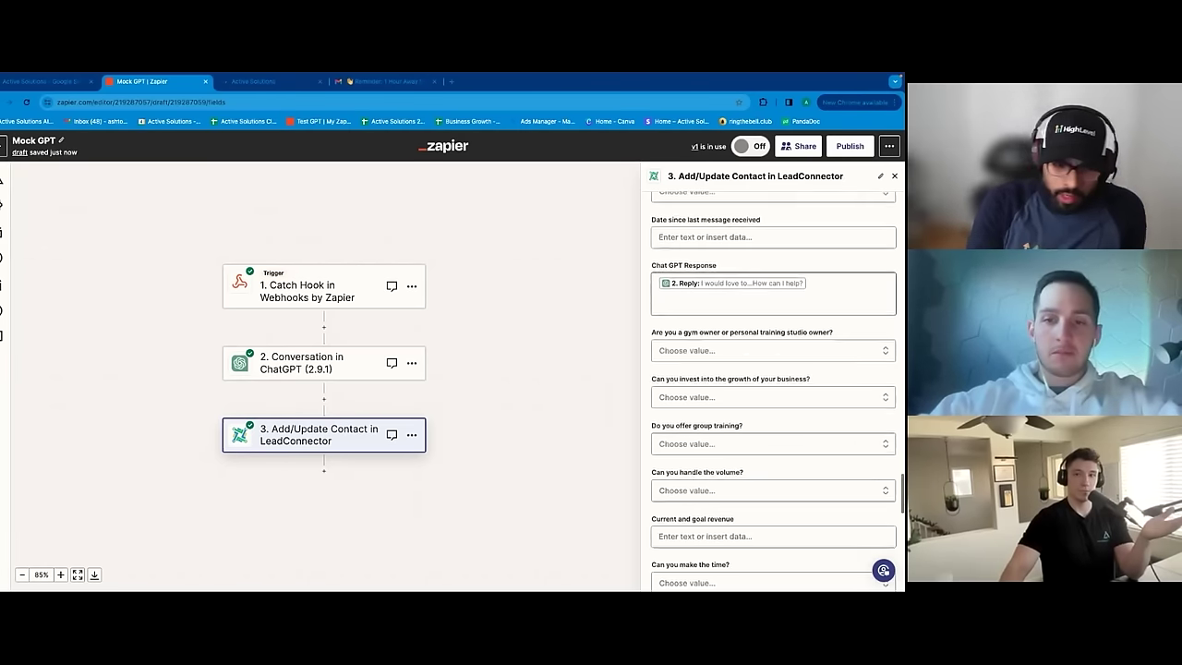
{"action": "scroll", "coordinate": [774, 392], "scroll_direction": "down", "scroll_amount": 6}
Step: Continue to the test, then open Publish and dismiss the new version dialog unpublished
{"action": "left_click", "coordinate": [767, 541]}
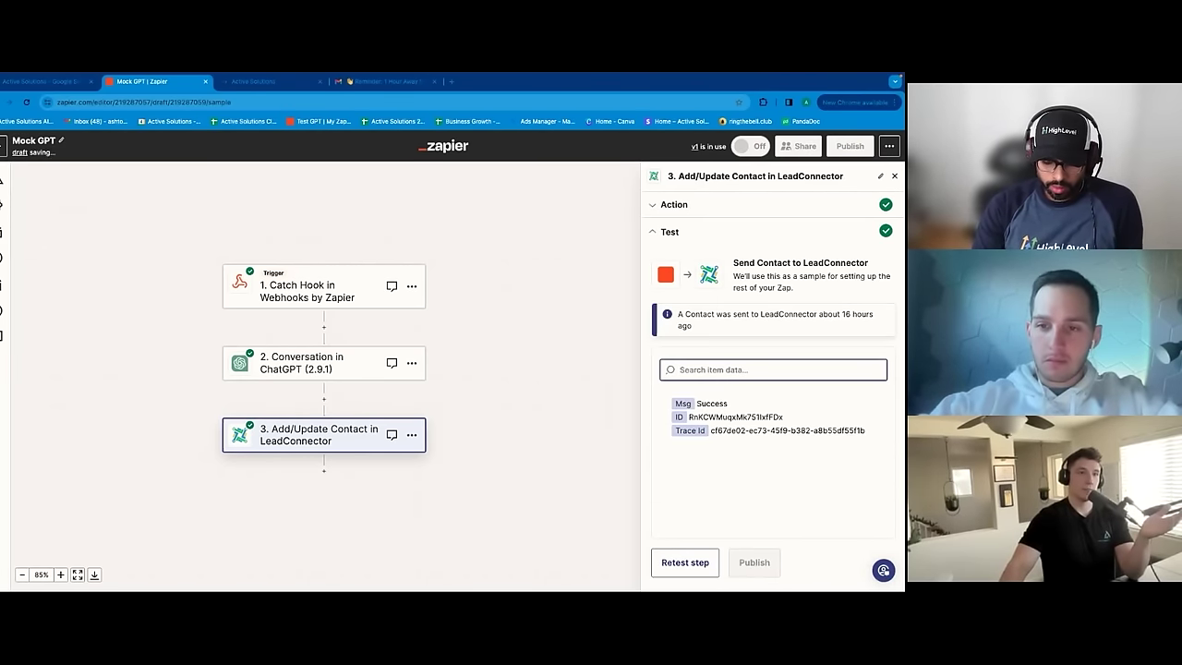
{"action": "left_click", "coordinate": [754, 562]}
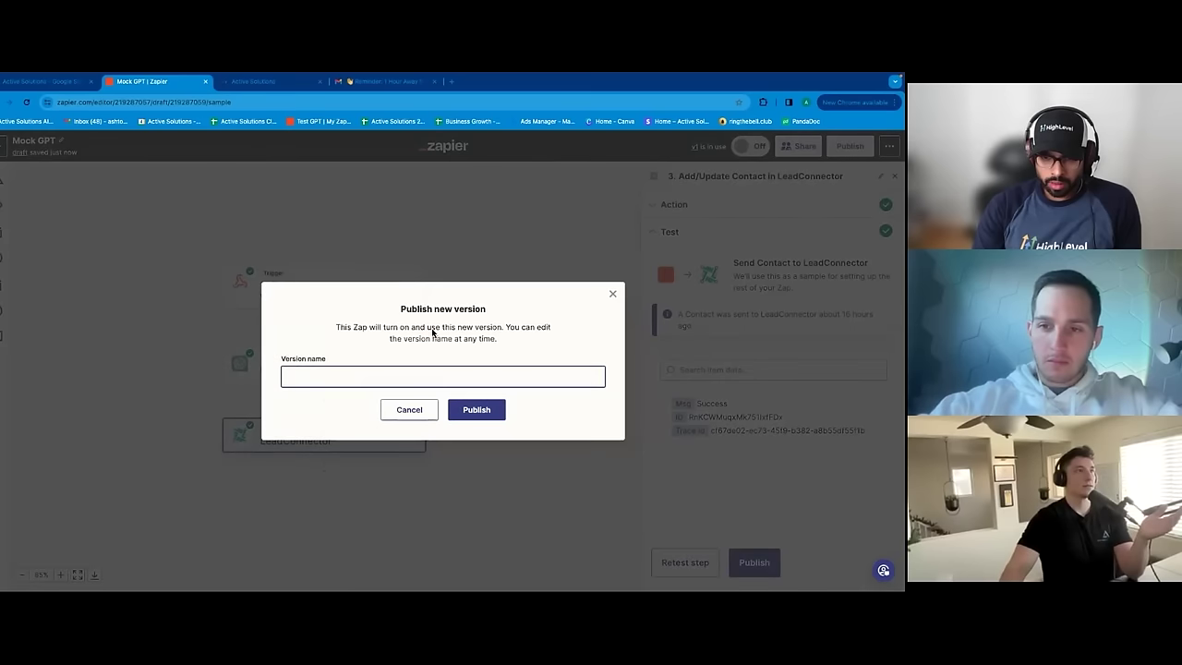
{"action": "left_click", "coordinate": [614, 294]}
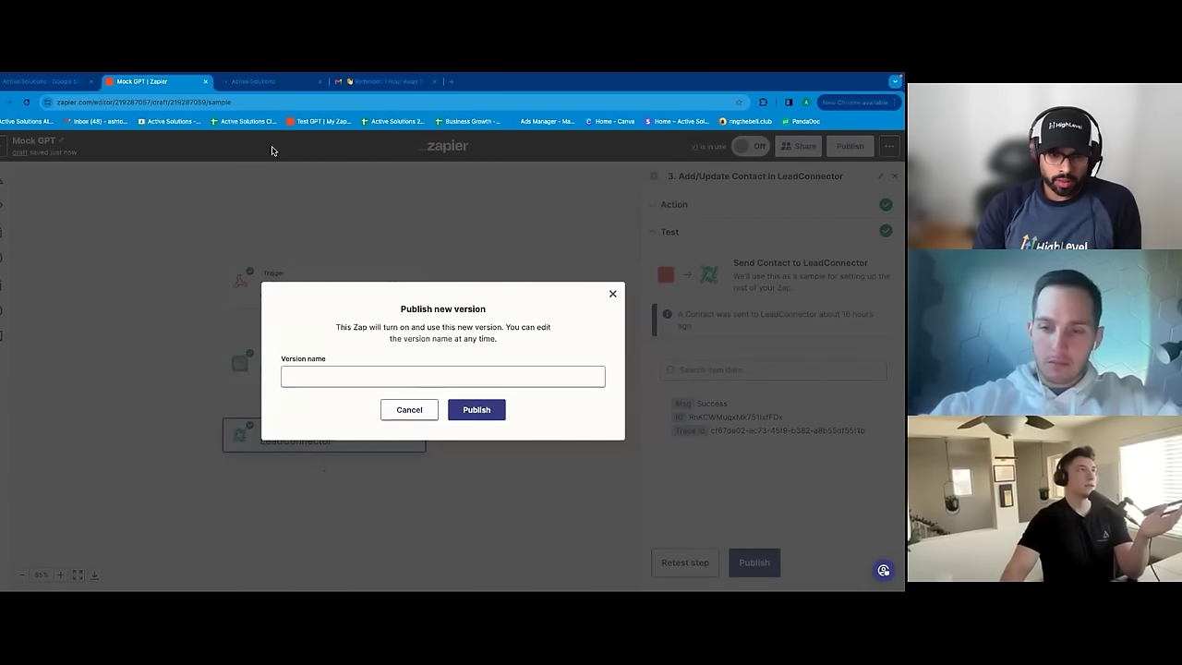
Step: Open the Test contact's chat under All conversations in HighLevel and read its latest messages
{"action": "key", "text": "ctrl+Tab"}
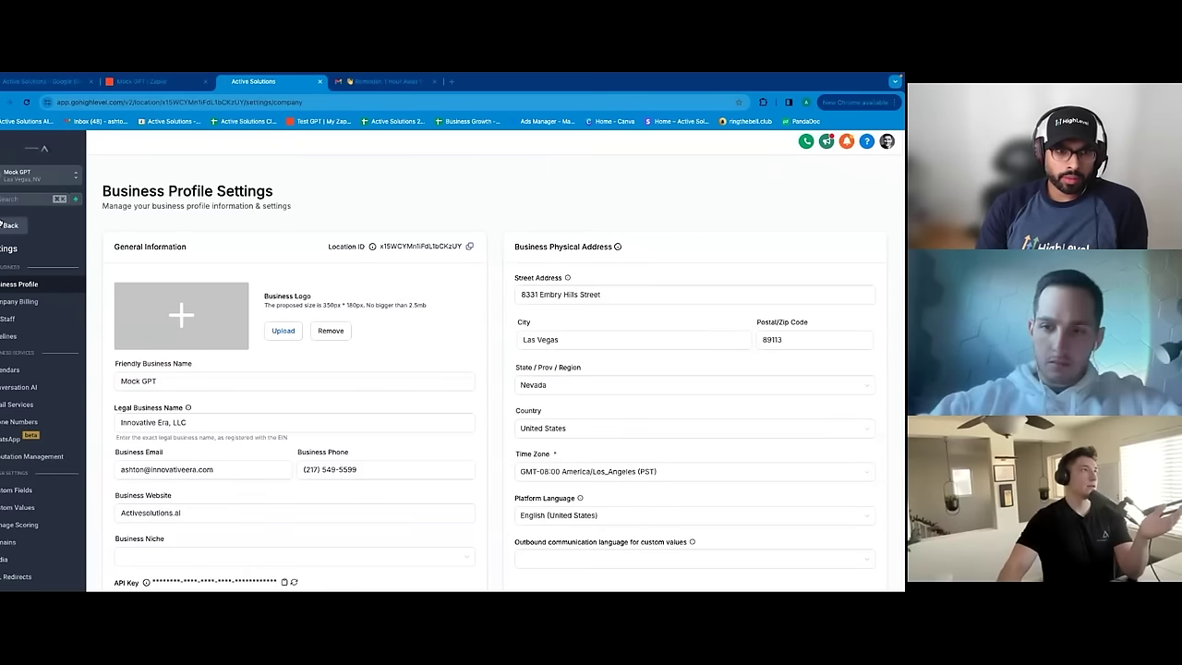
{"action": "left_click", "coordinate": [26, 266]}
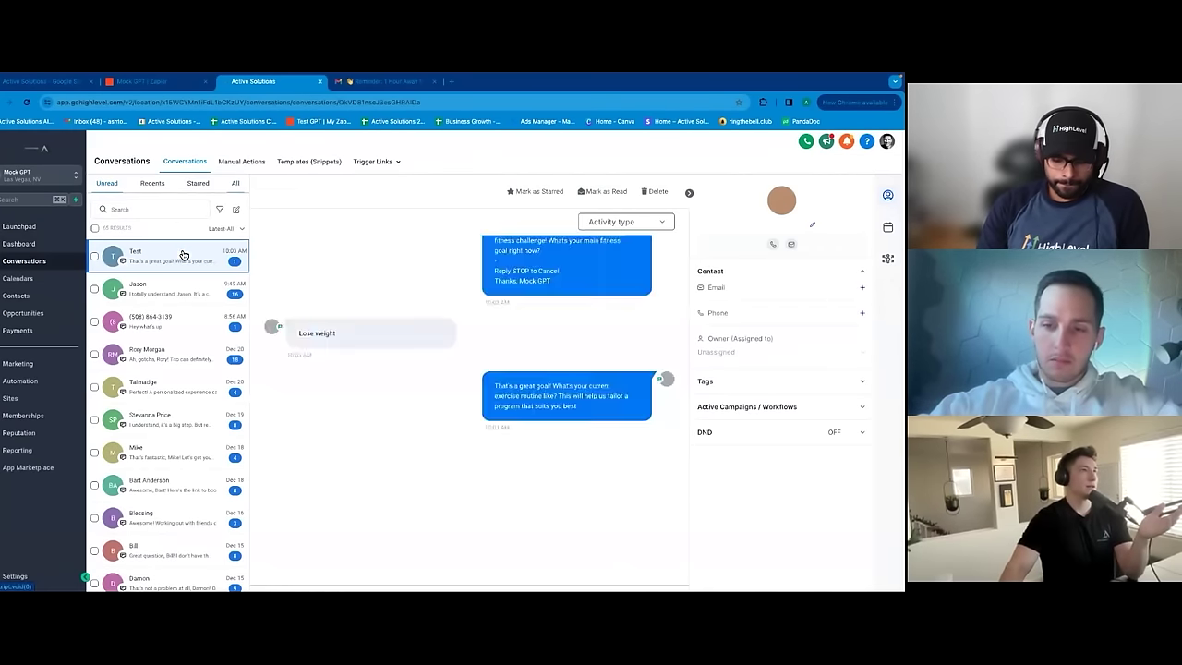
{"action": "left_click", "coordinate": [194, 264]}
{"action": "scroll", "coordinate": [416, 340], "scroll_direction": "up", "scroll_amount": 1}
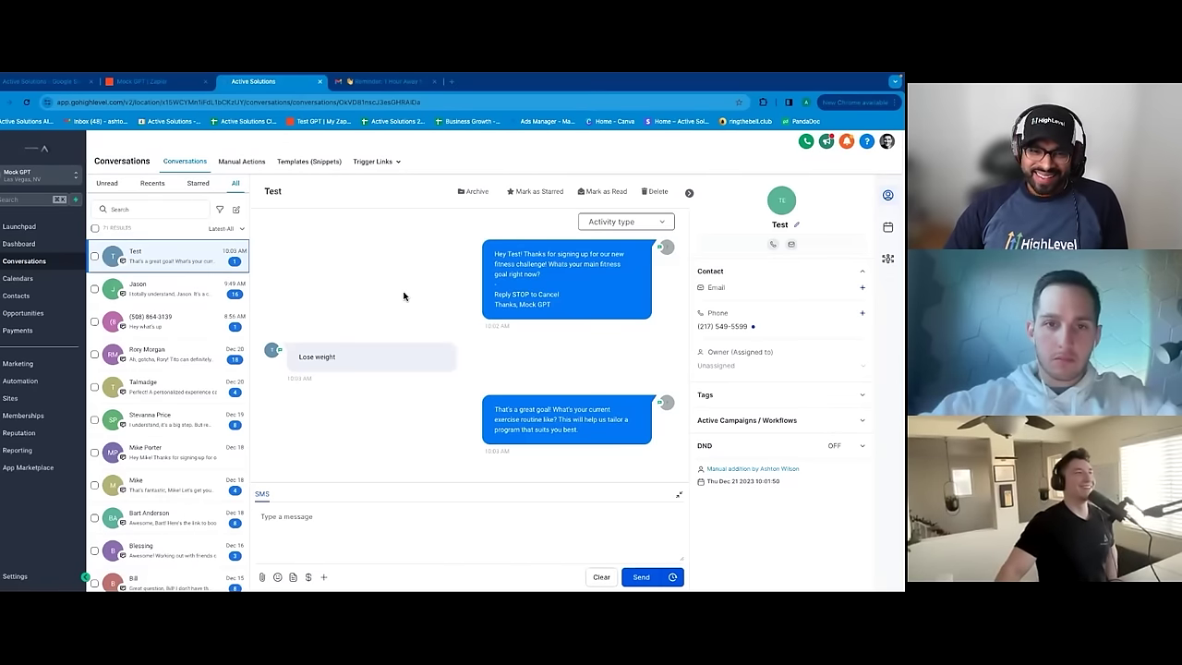
Step: Return to the Test conversation again, then go to the Automation workflow list
{"action": "left_click", "coordinate": [18, 277]}
{"action": "left_click", "coordinate": [22, 259]}
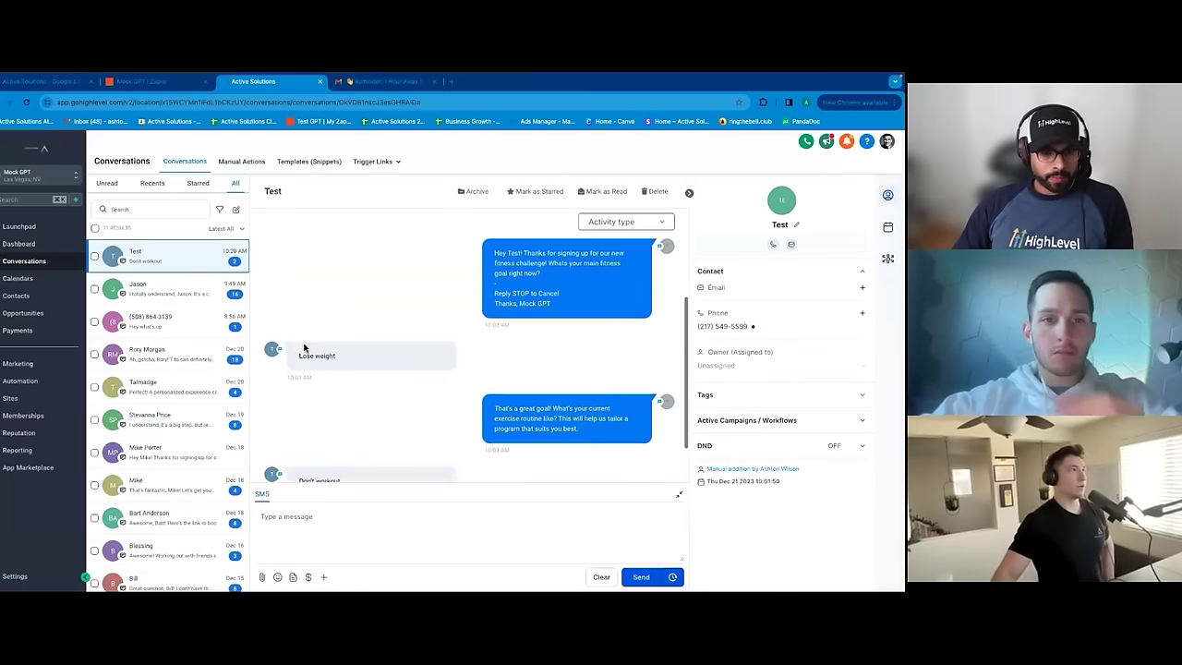
{"action": "left_click", "coordinate": [25, 277]}
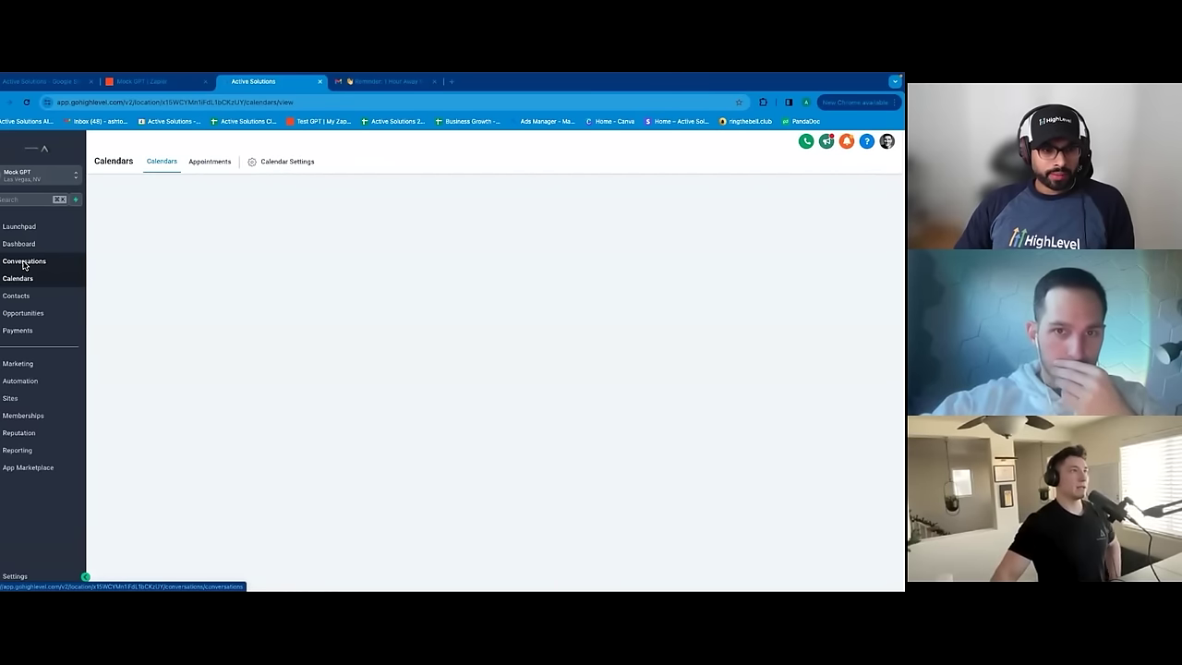
{"action": "left_click", "coordinate": [24, 262]}
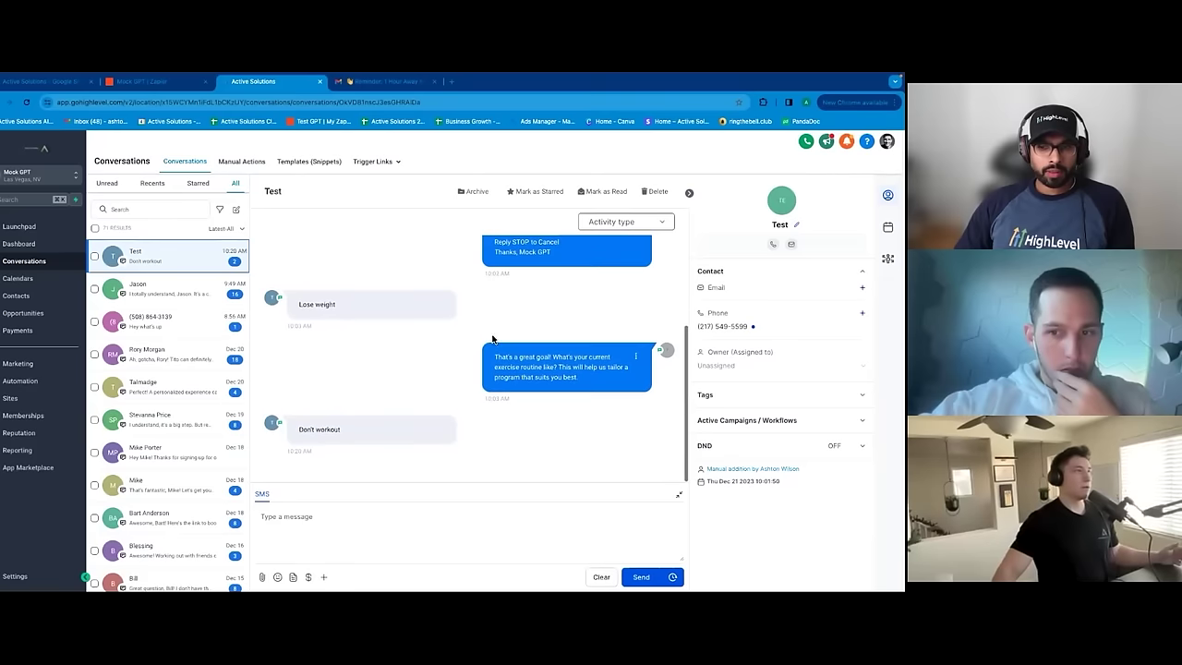
{"action": "left_click", "coordinate": [18, 383]}
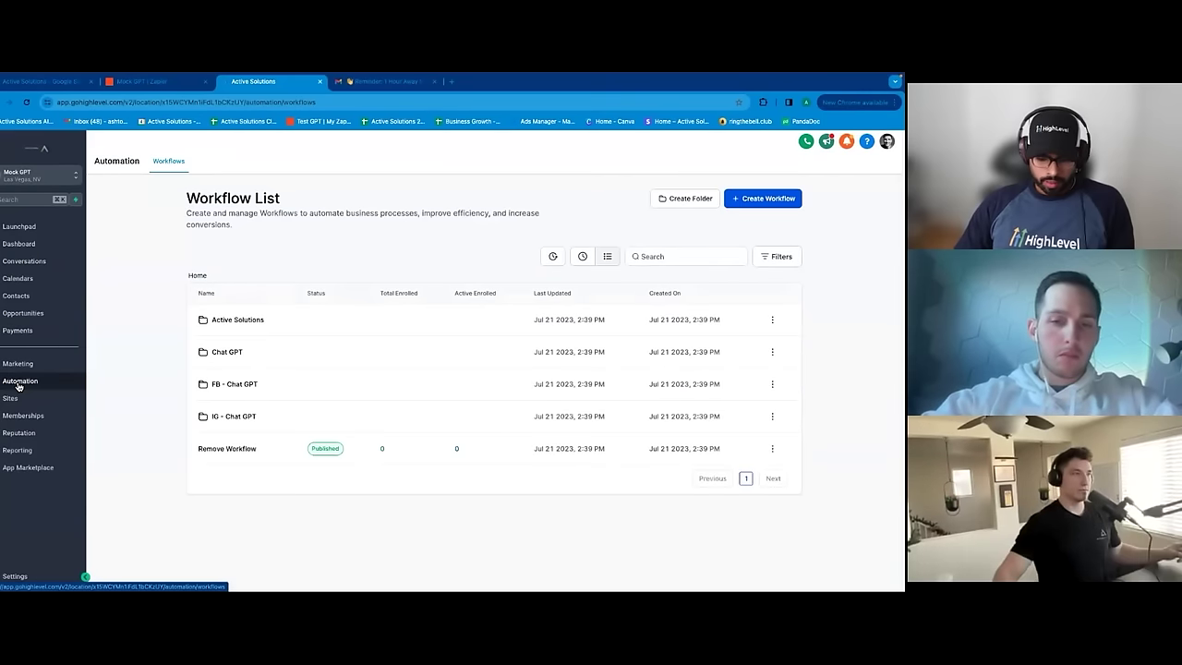
Step: Open New Optin - AI ChatBot in Active Solutions, check its Facebook trigger, then open Create Opportunity
{"action": "left_click", "coordinate": [232, 320]}
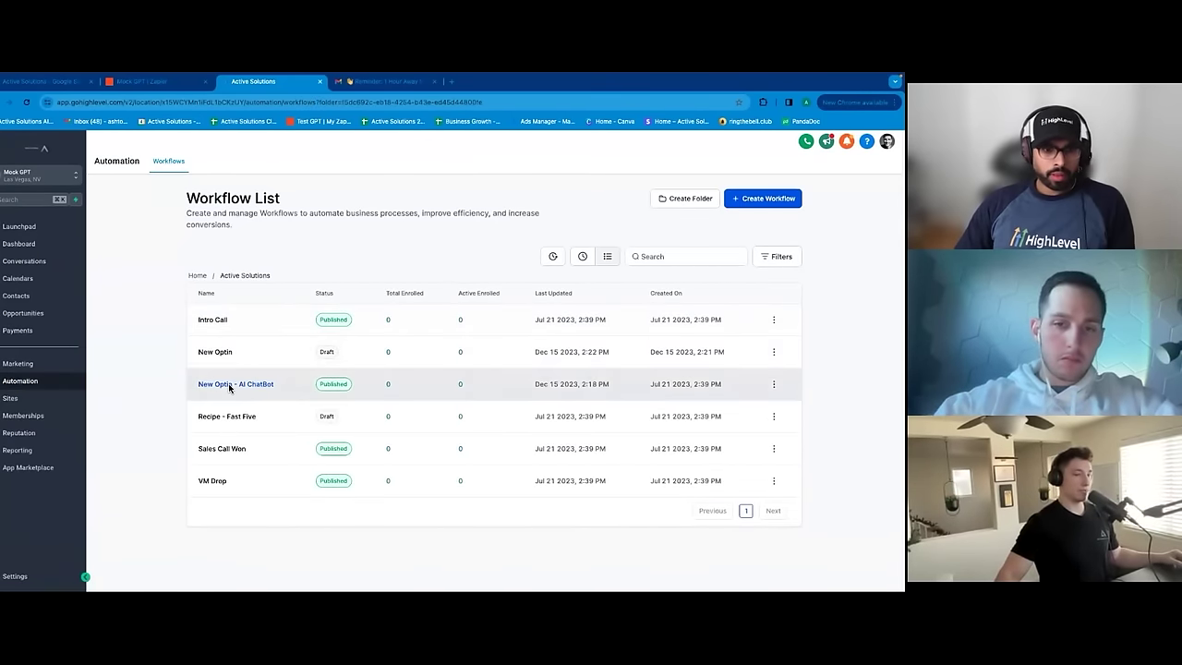
{"action": "left_click", "coordinate": [230, 386]}
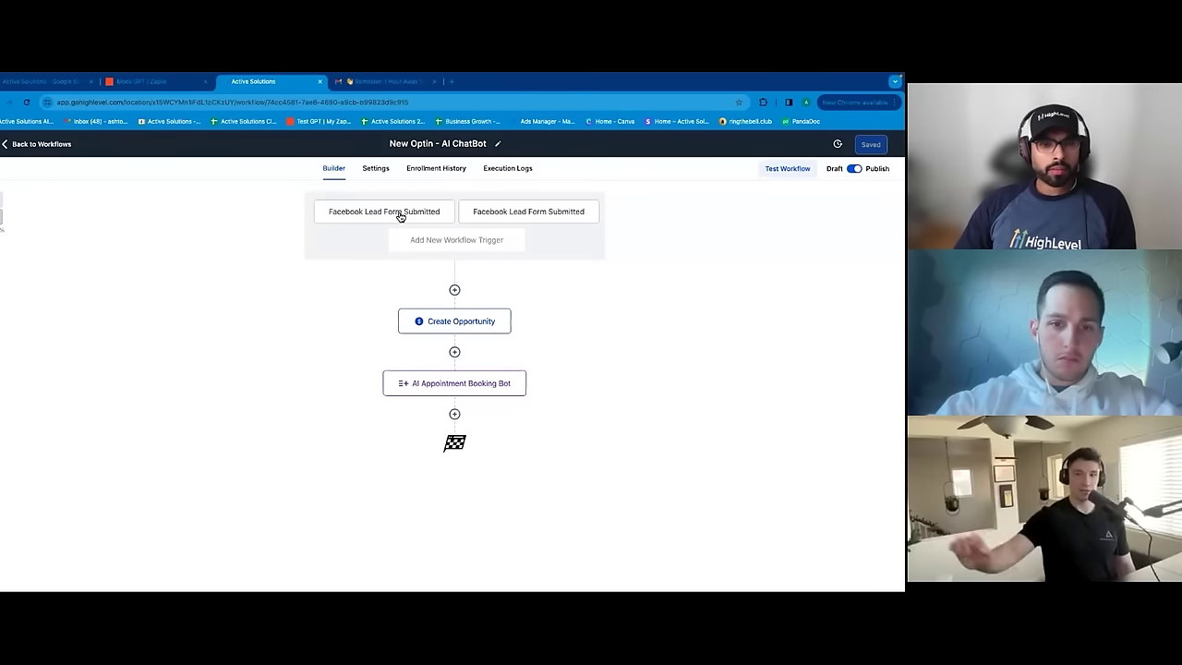
{"action": "left_click", "coordinate": [399, 216]}
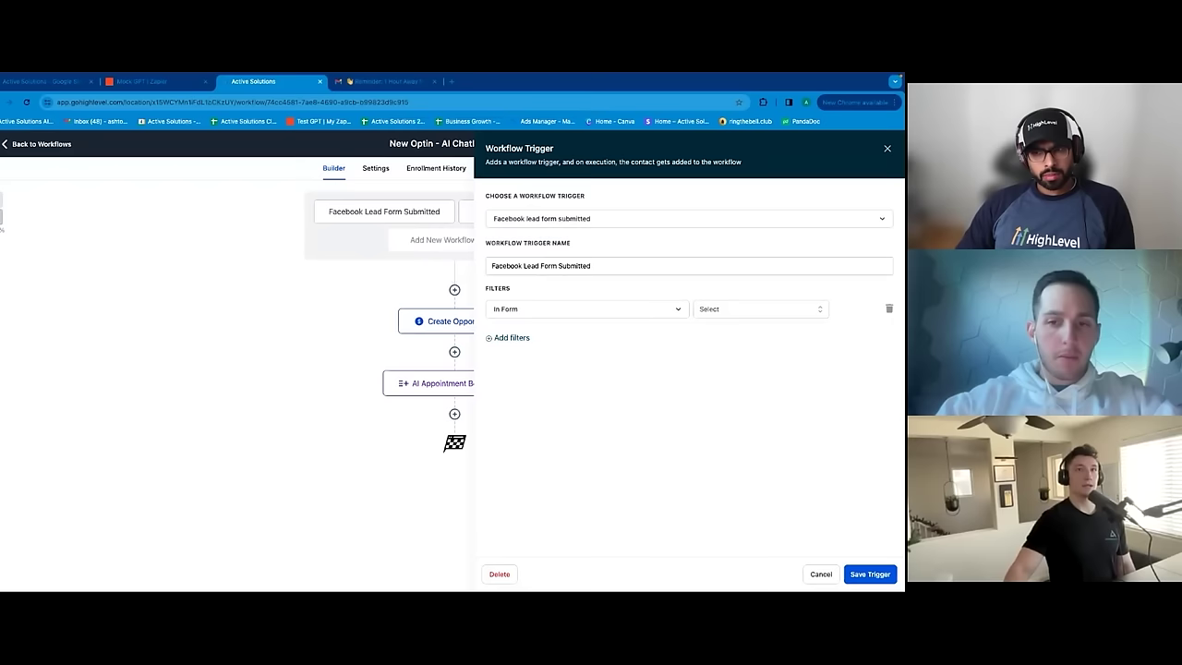
{"action": "left_click", "coordinate": [869, 573]}
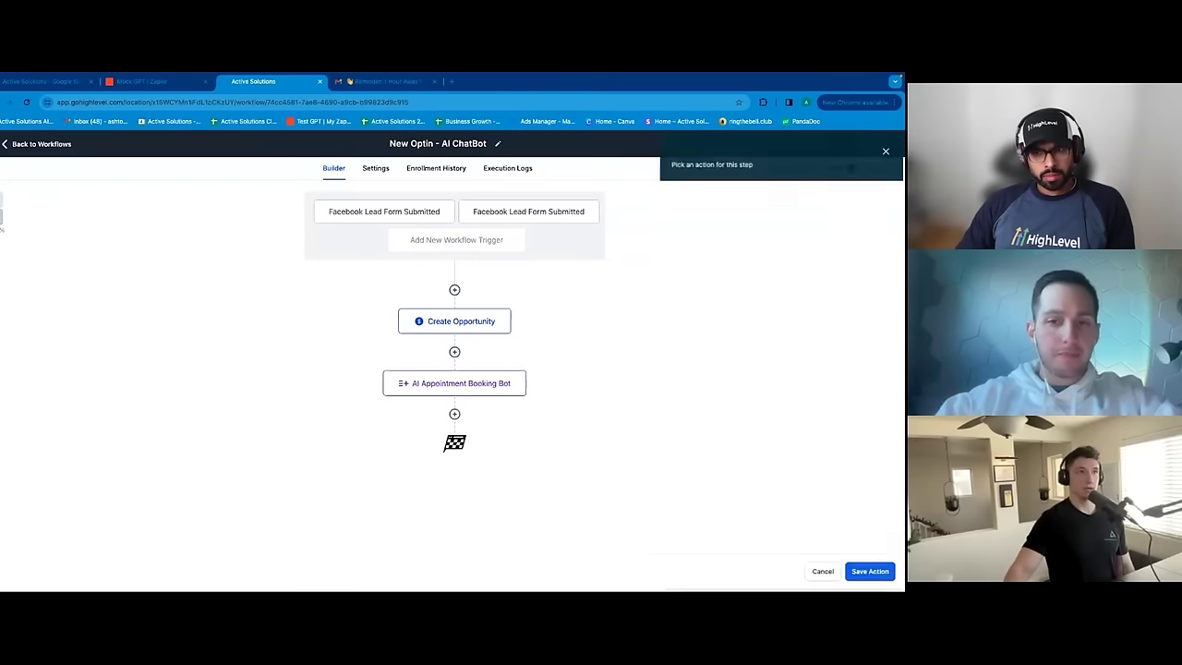
{"action": "left_click", "coordinate": [451, 321]}
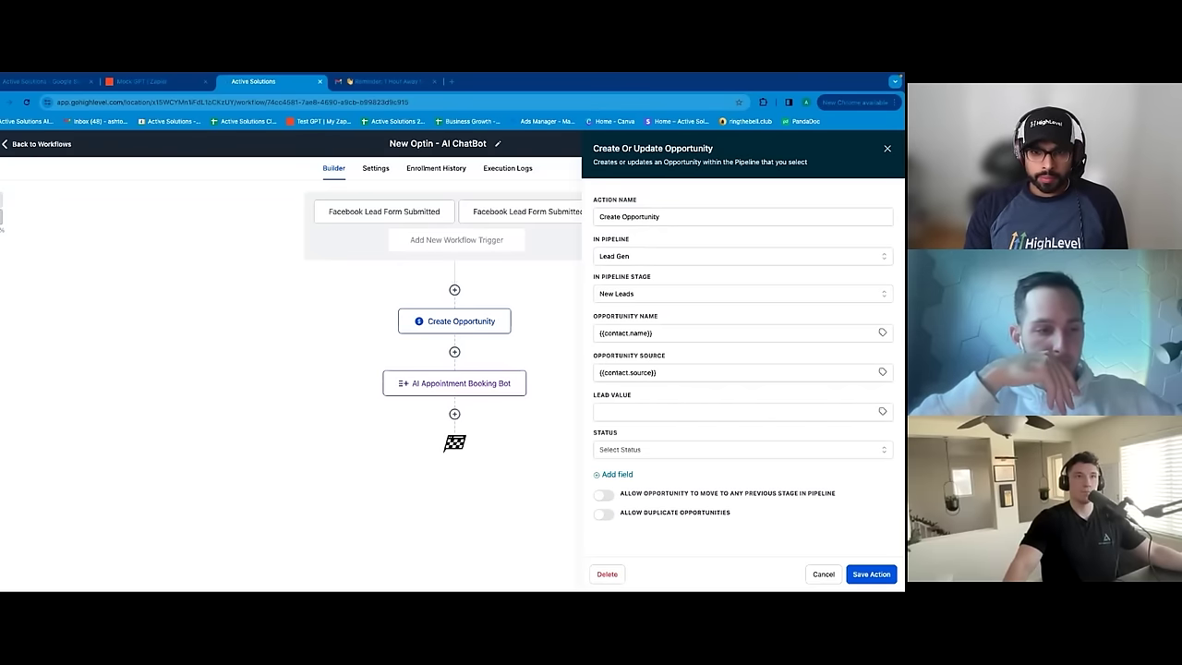
Step: Close the opportunity panel and cancel a 'work' action started after the booking bot step
{"action": "left_click", "coordinate": [887, 147]}
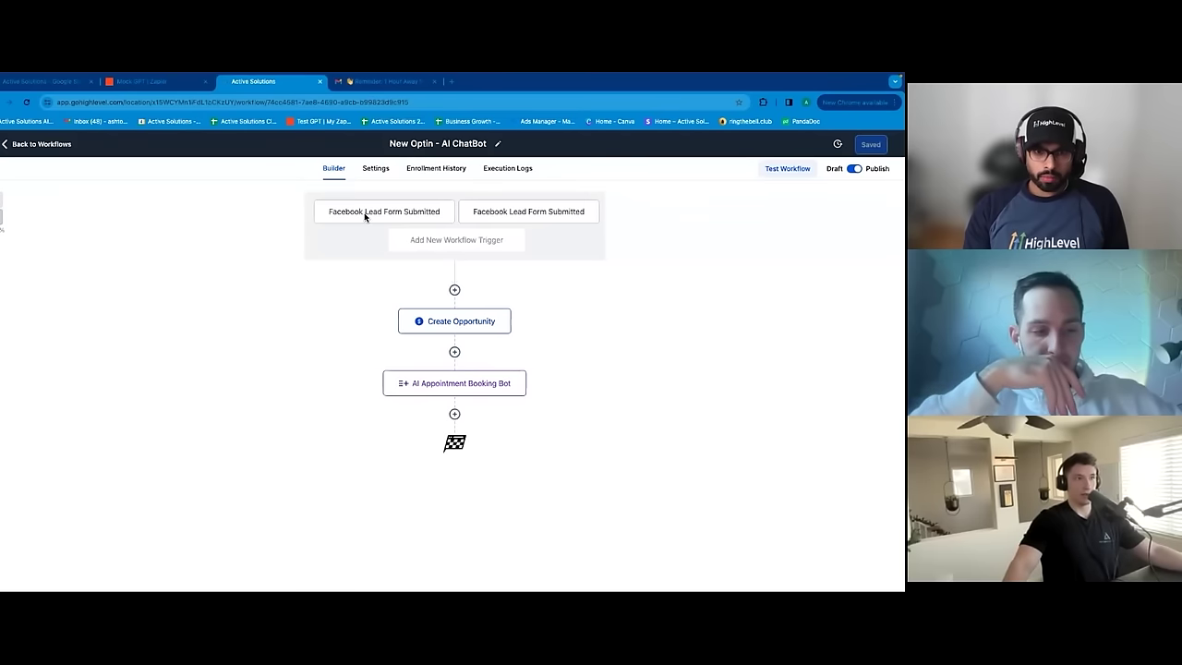
{"action": "left_click", "coordinate": [441, 387]}
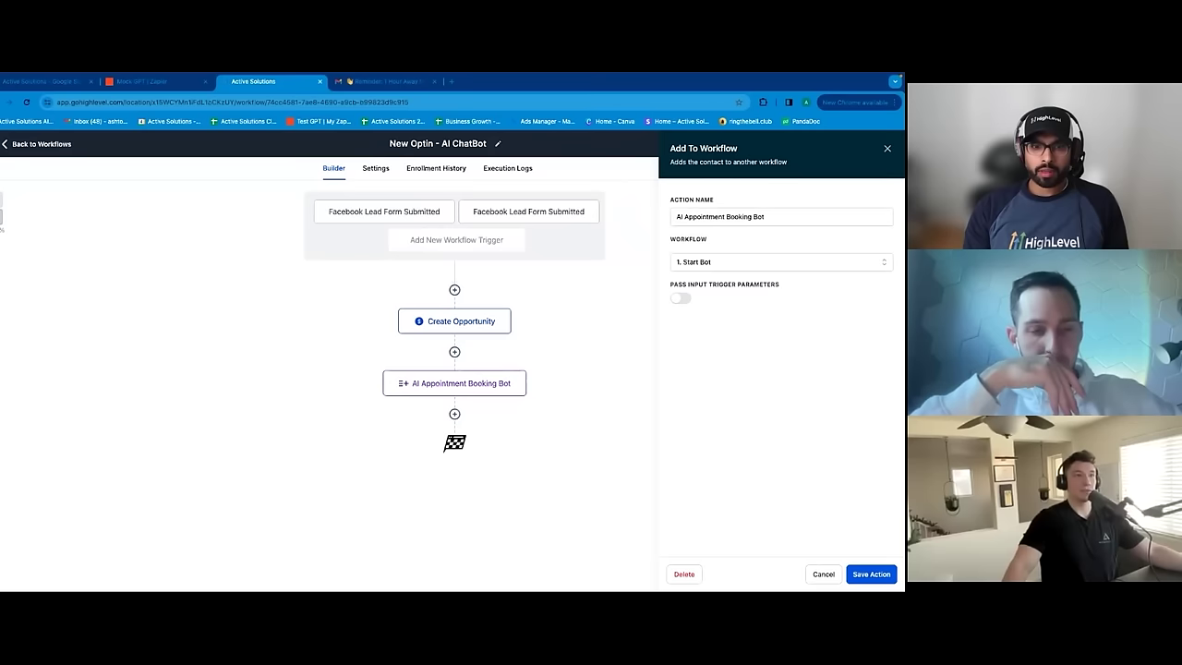
{"action": "left_click", "coordinate": [454, 415]}
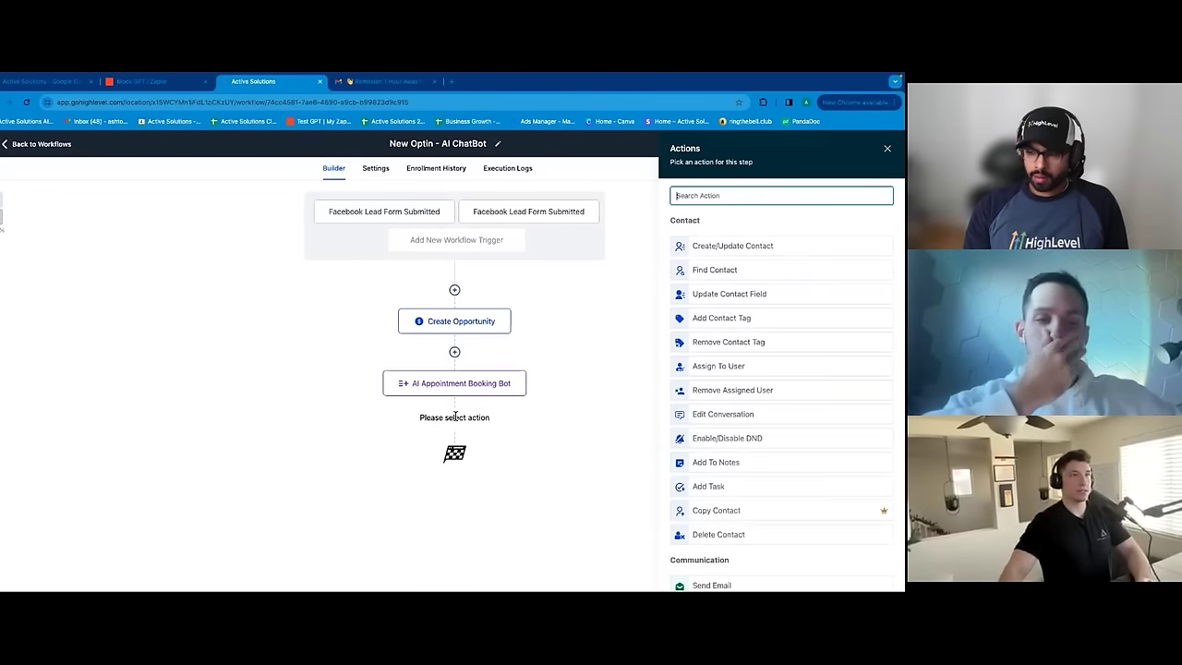
{"action": "type", "text": "work"}
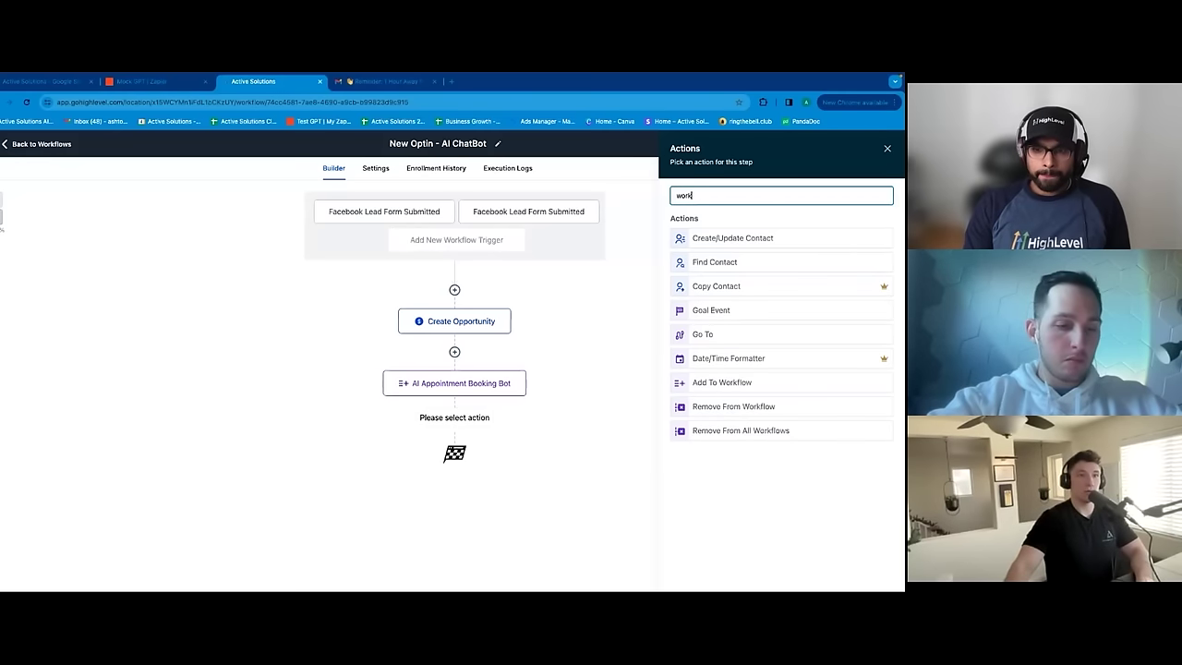
{"action": "left_click", "coordinate": [527, 296]}
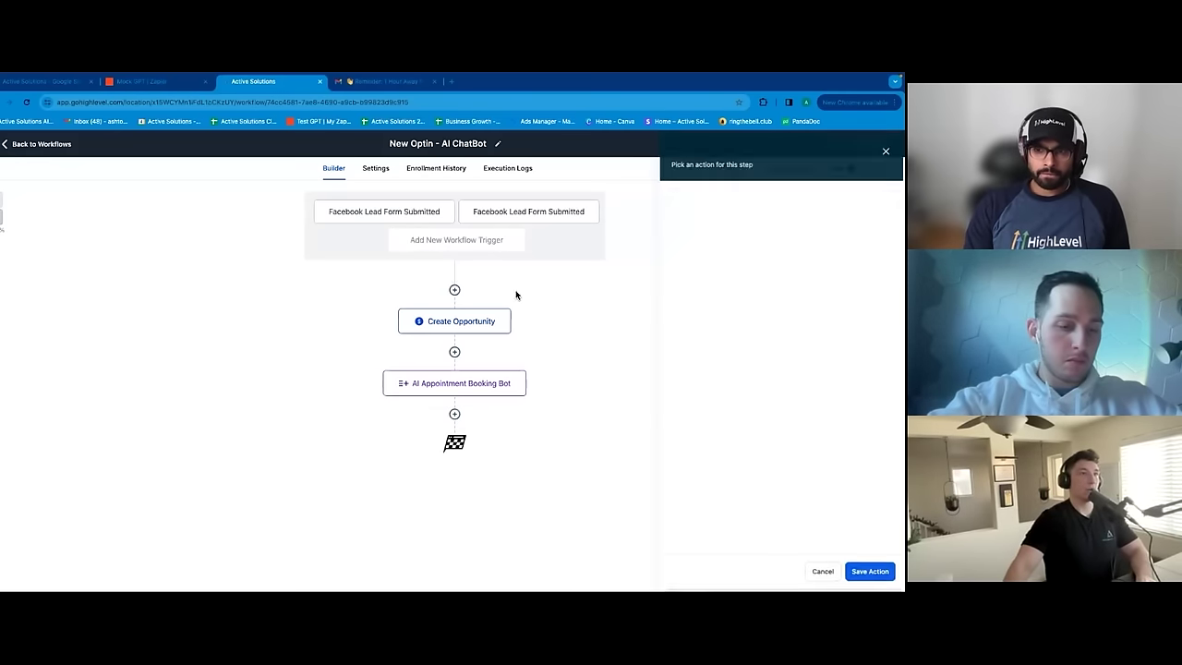
Step: Review the AI Appointment Booking Bot settings, then leave the builder for the Conversations inbox
{"action": "left_click", "coordinate": [448, 383]}
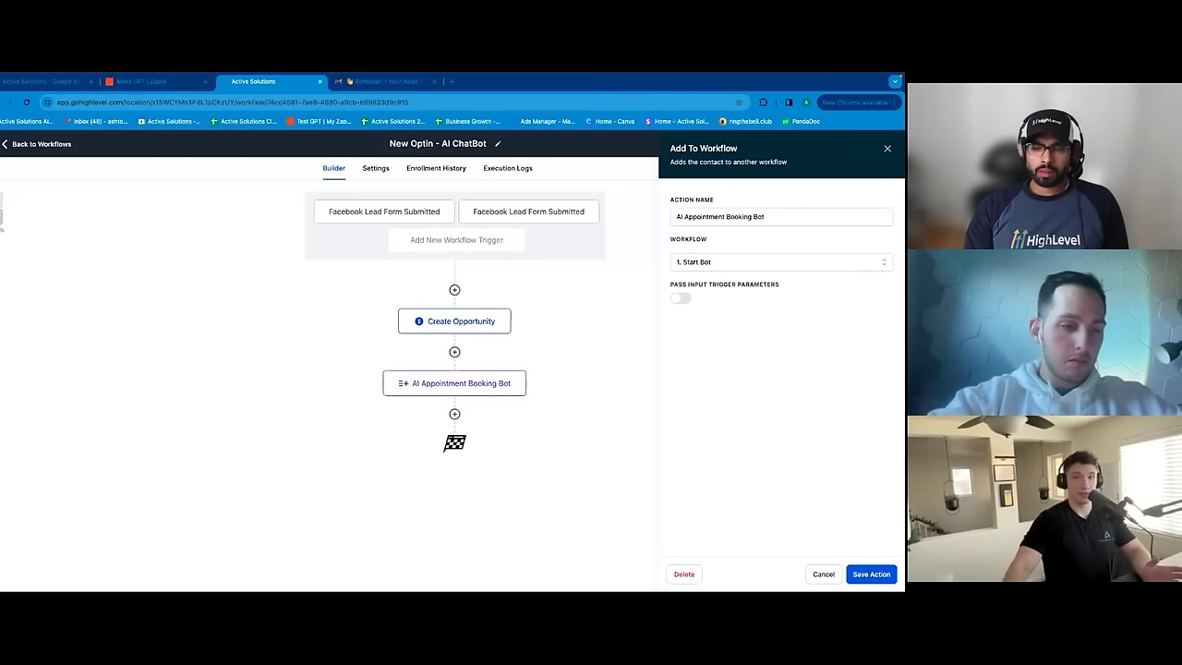
{"action": "left_click", "coordinate": [870, 573]}
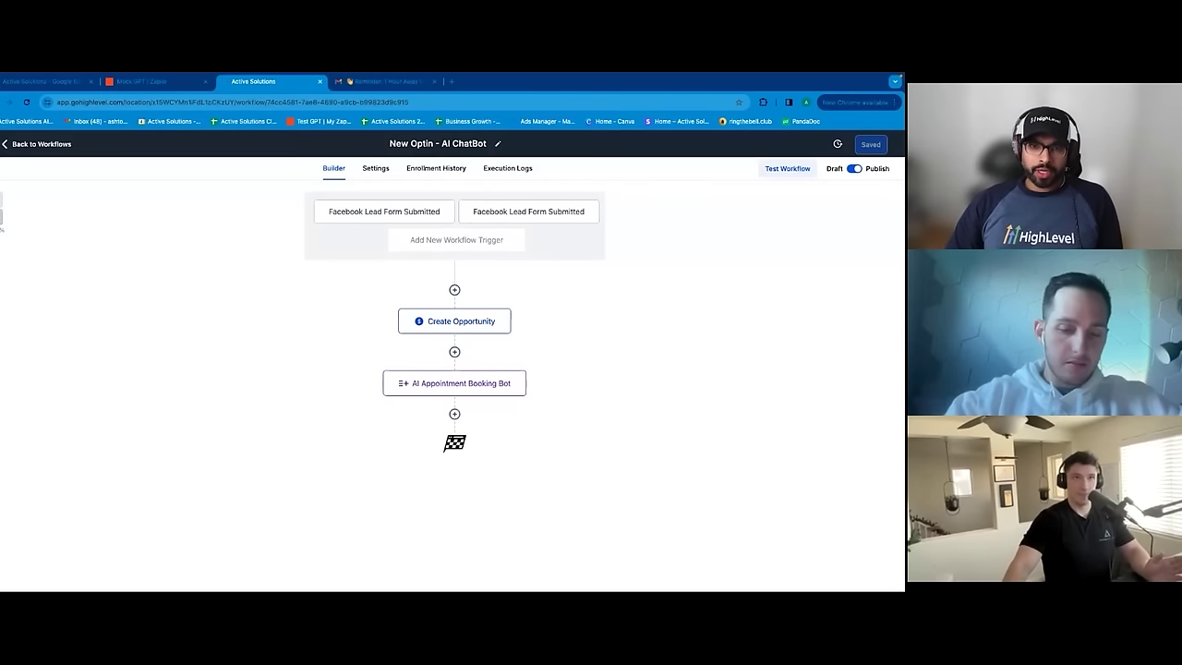
{"action": "left_click", "coordinate": [41, 145]}
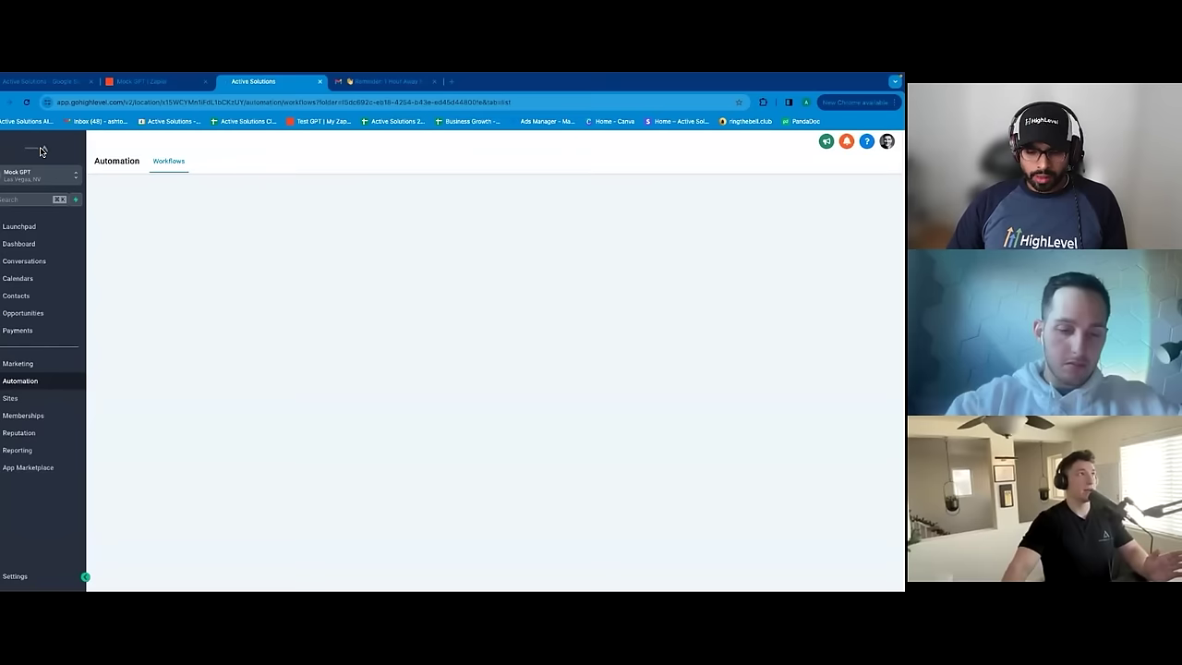
{"action": "left_click", "coordinate": [34, 264]}
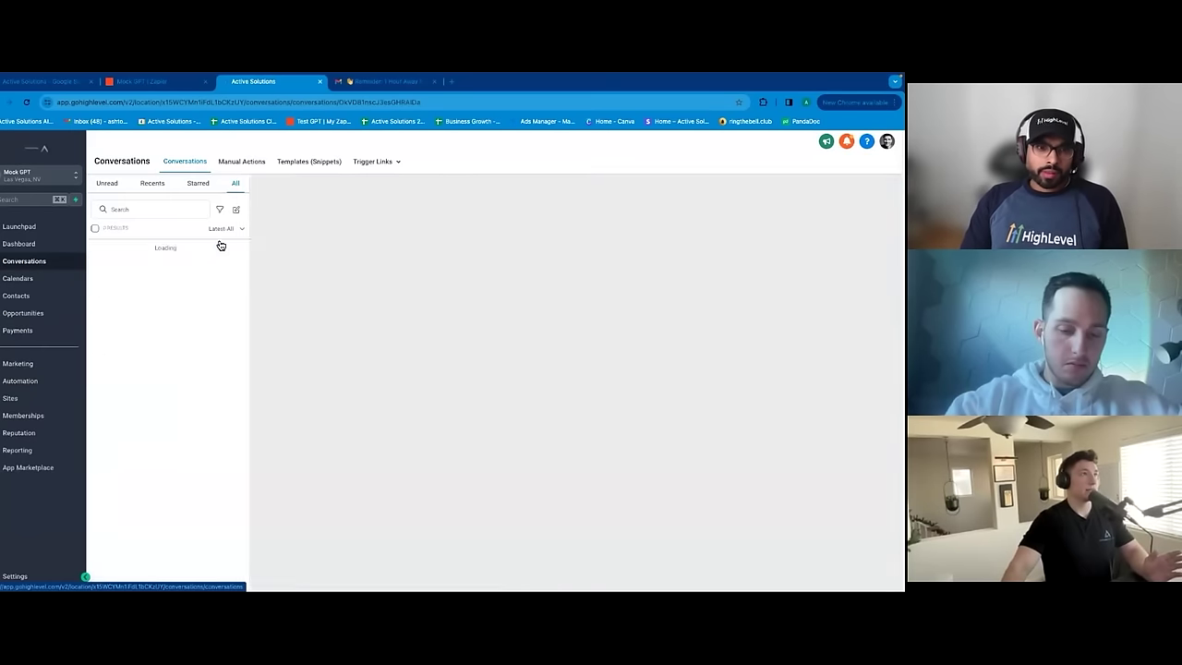